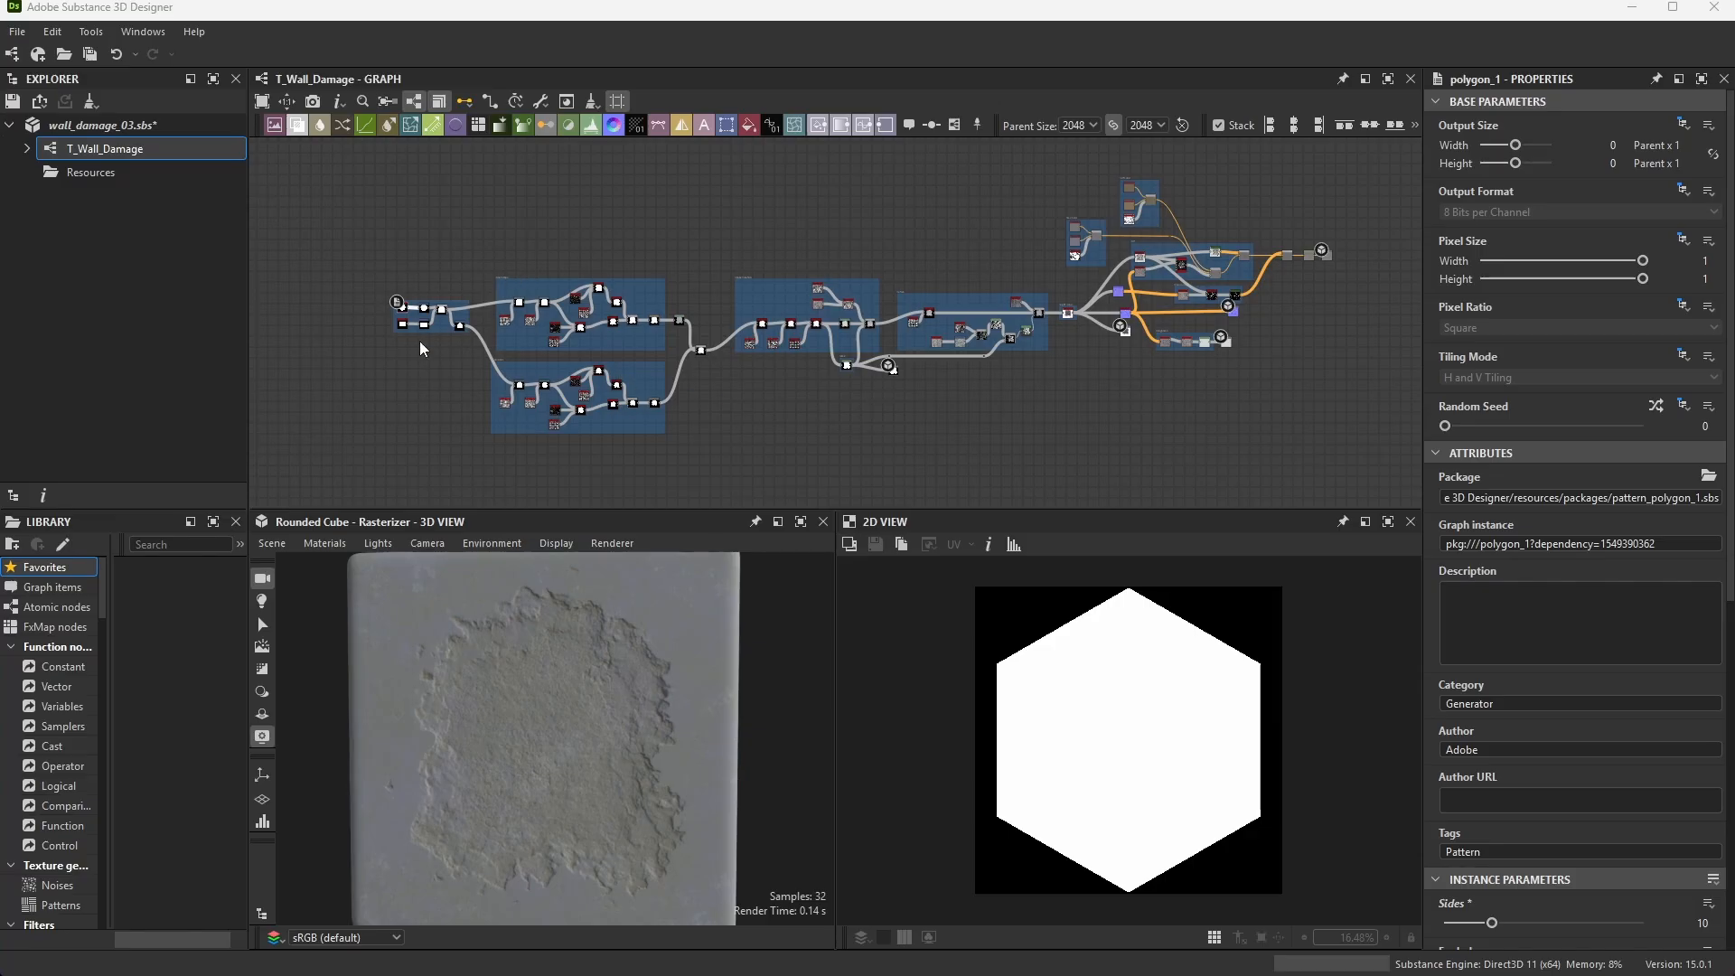
- Examine the overall T_Wall_Damage node graph and the nodes inside its Shape frame
scroll(487, 404, "up", 3)
scroll(516, 402, "up", 1)
scroll(601, 400, "down", 2)
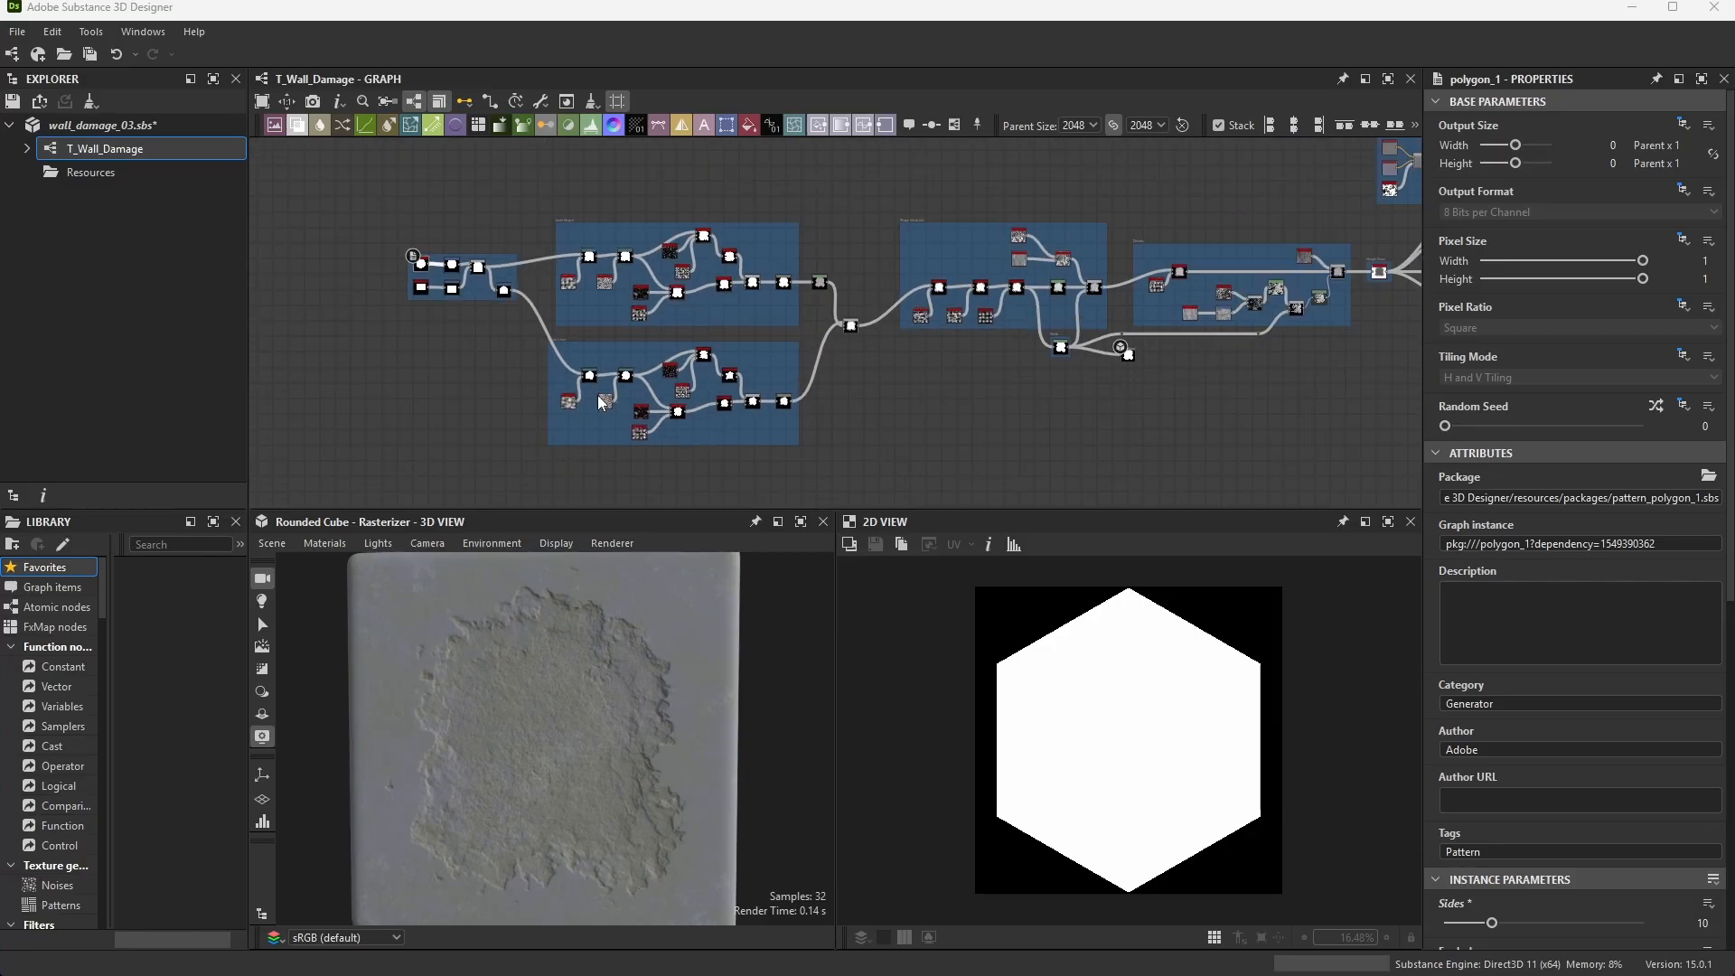
scroll(601, 400, "up", 1)
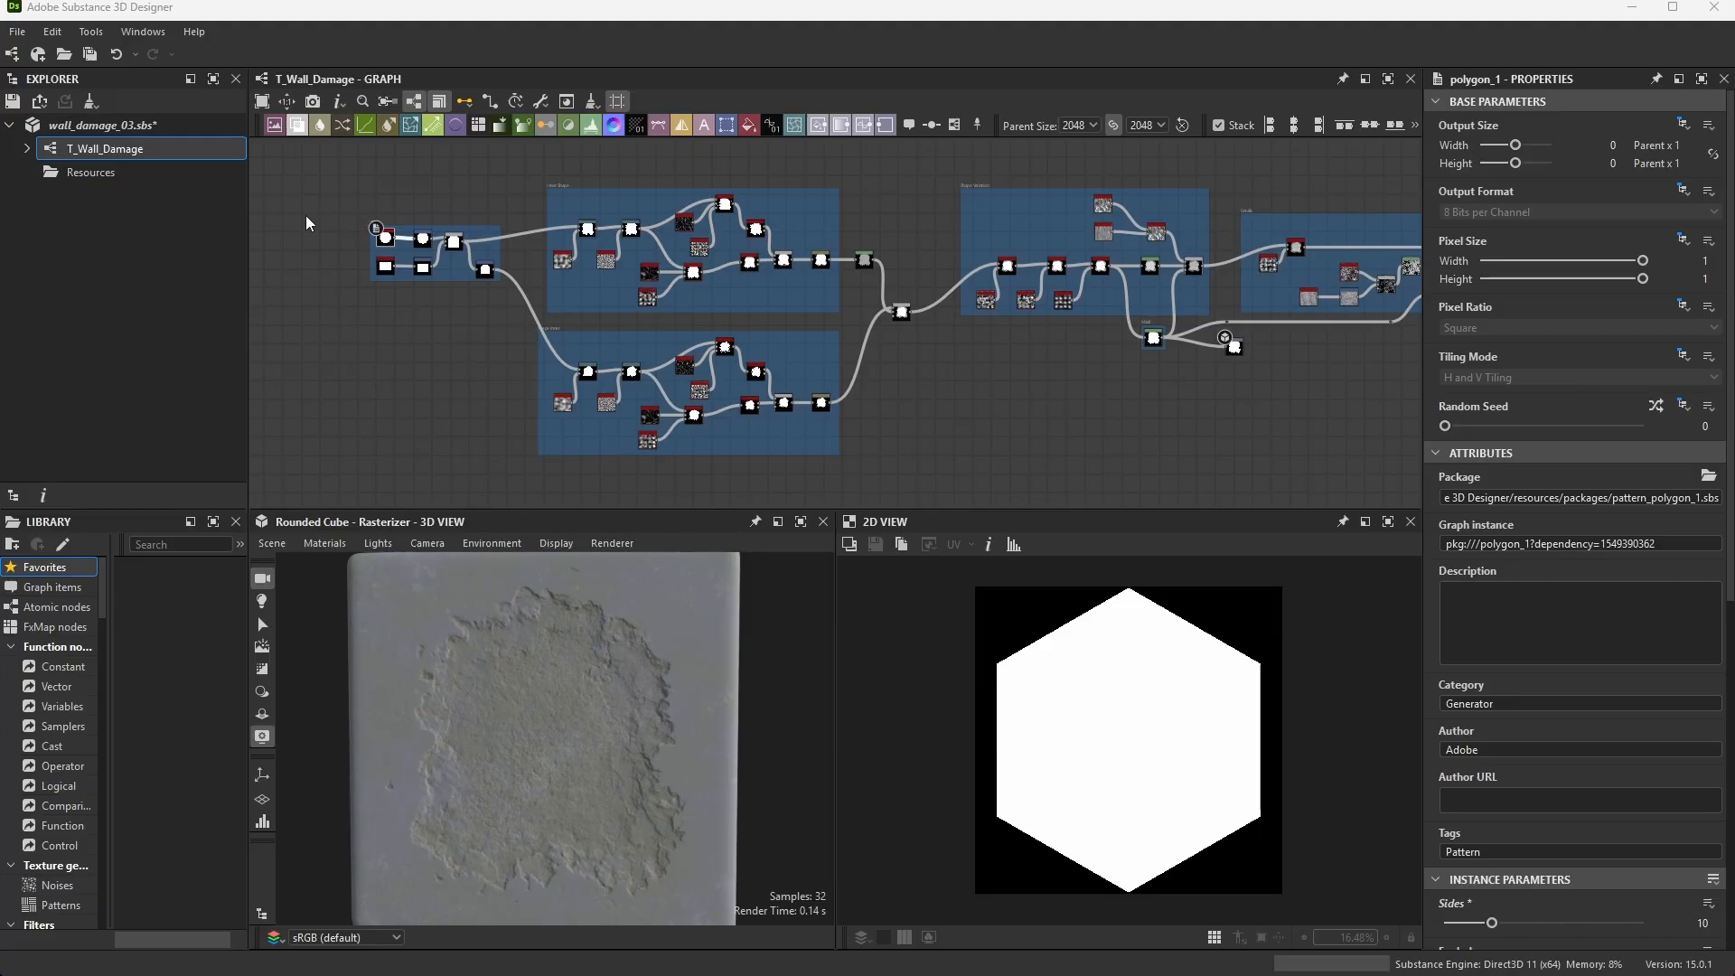
scroll(534, 327, "down", 2)
scroll(409, 246, "up", 5)
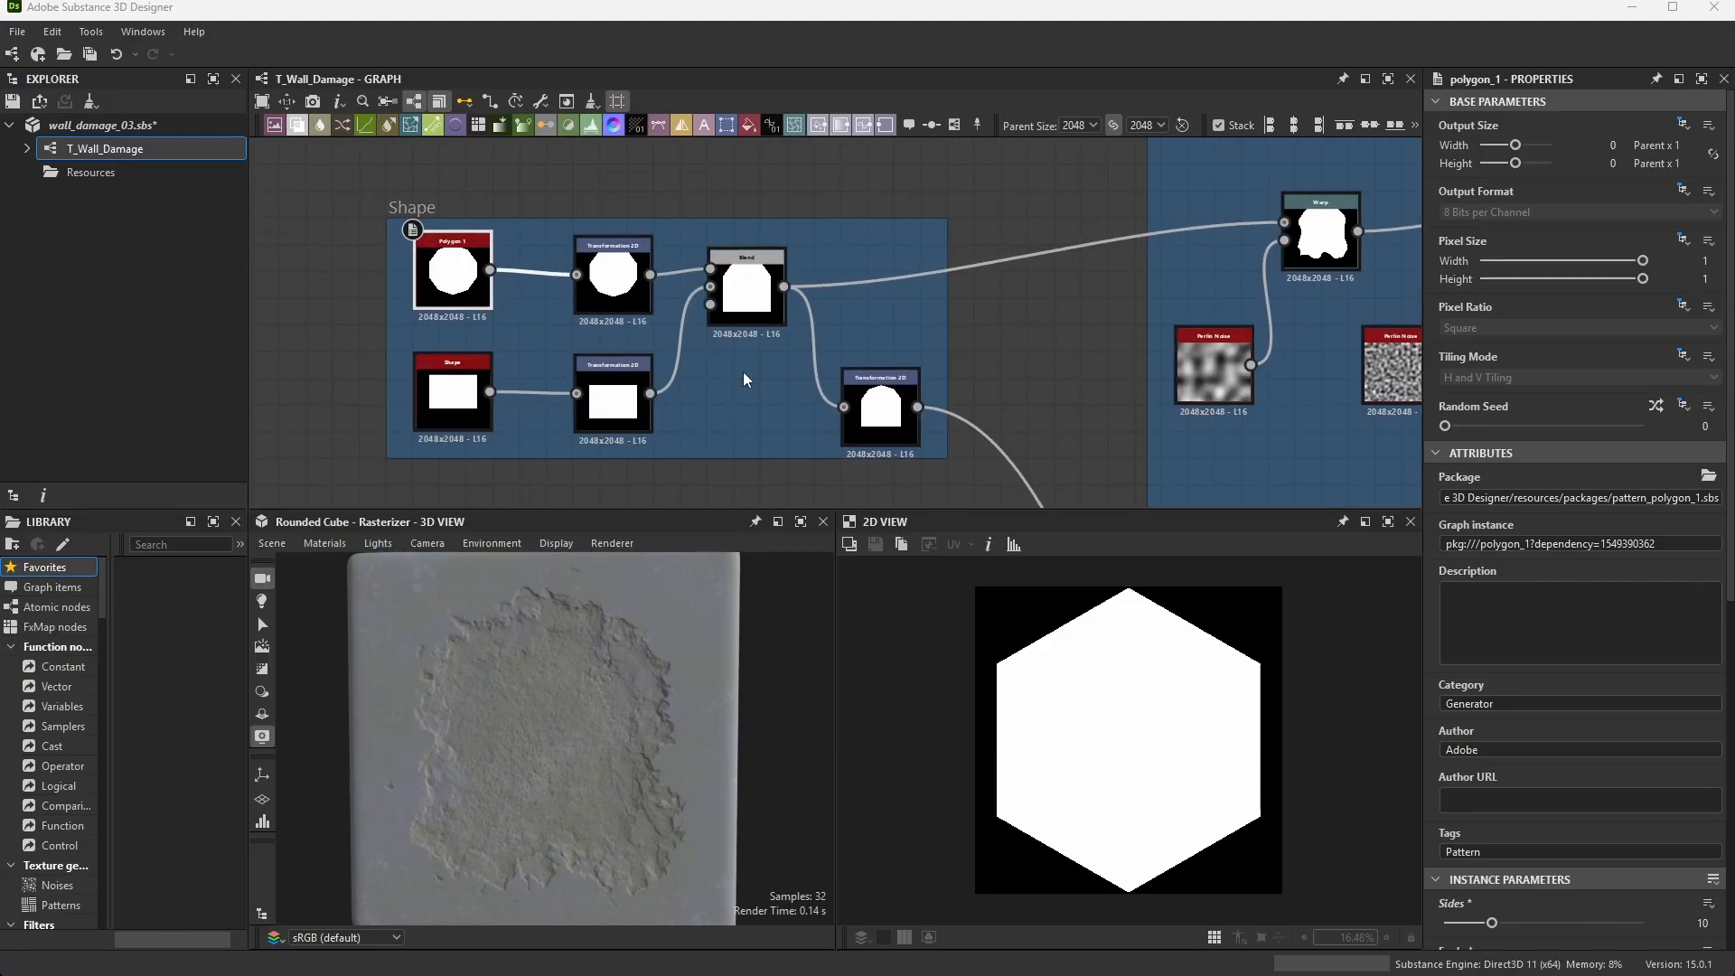
left_click(17, 32)
mouse_move(91, 54)
left_click(307, 74)
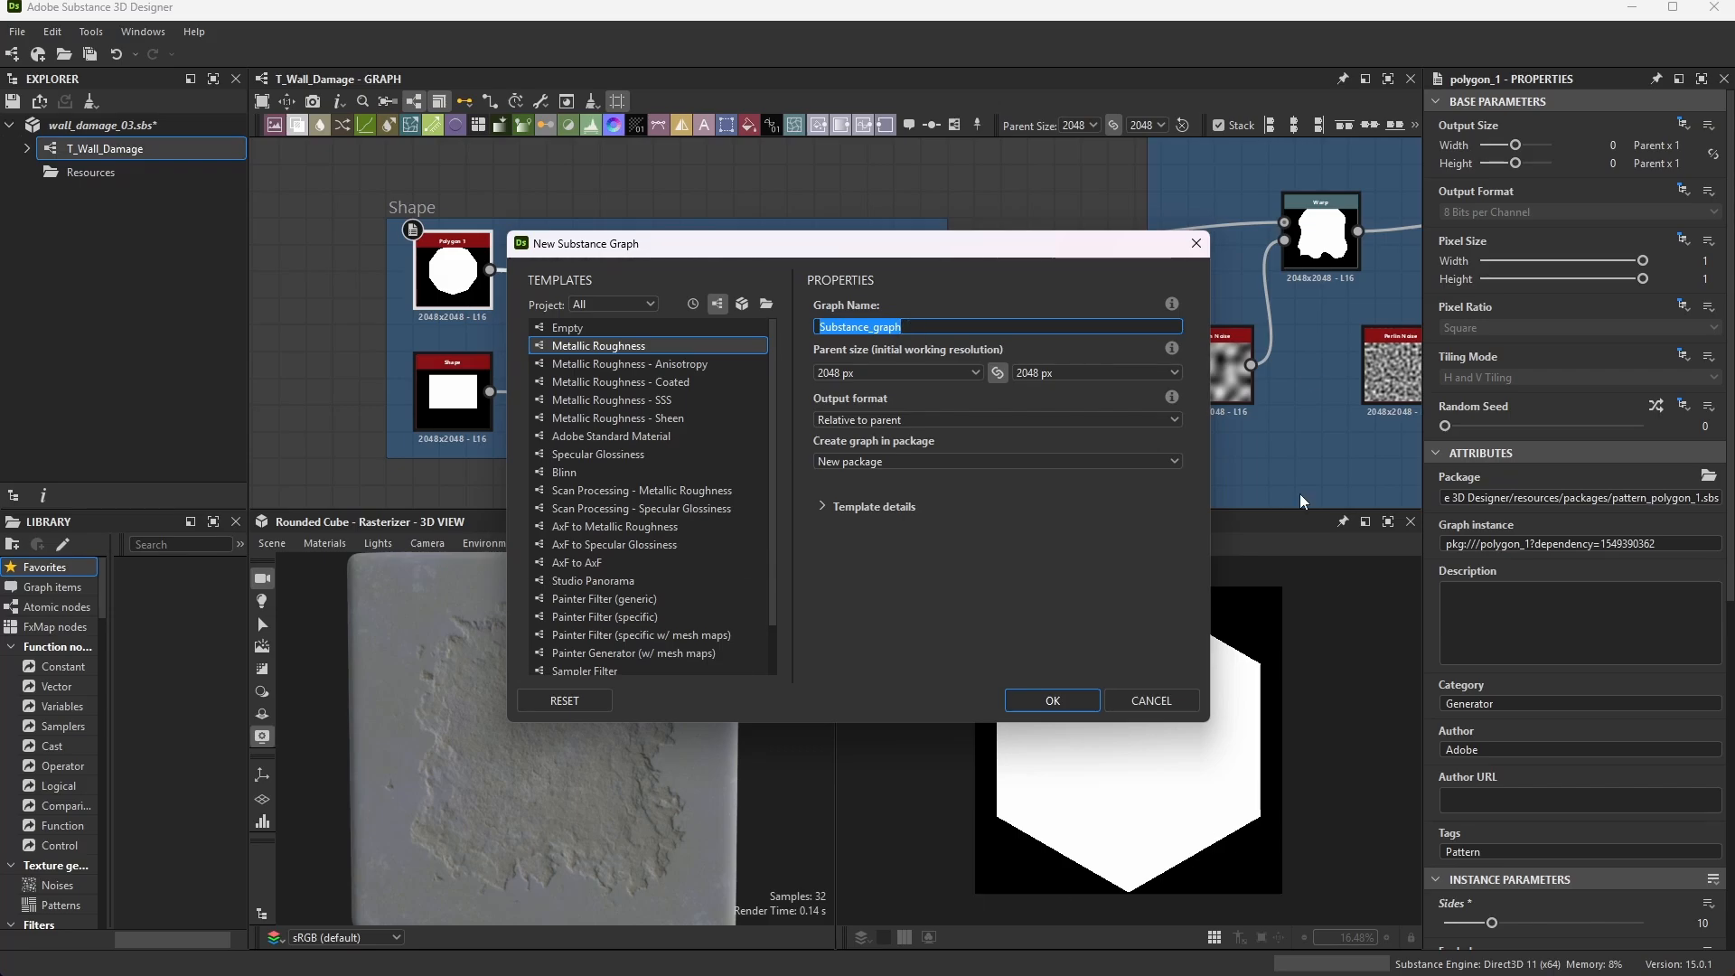
left_click(1196, 243)
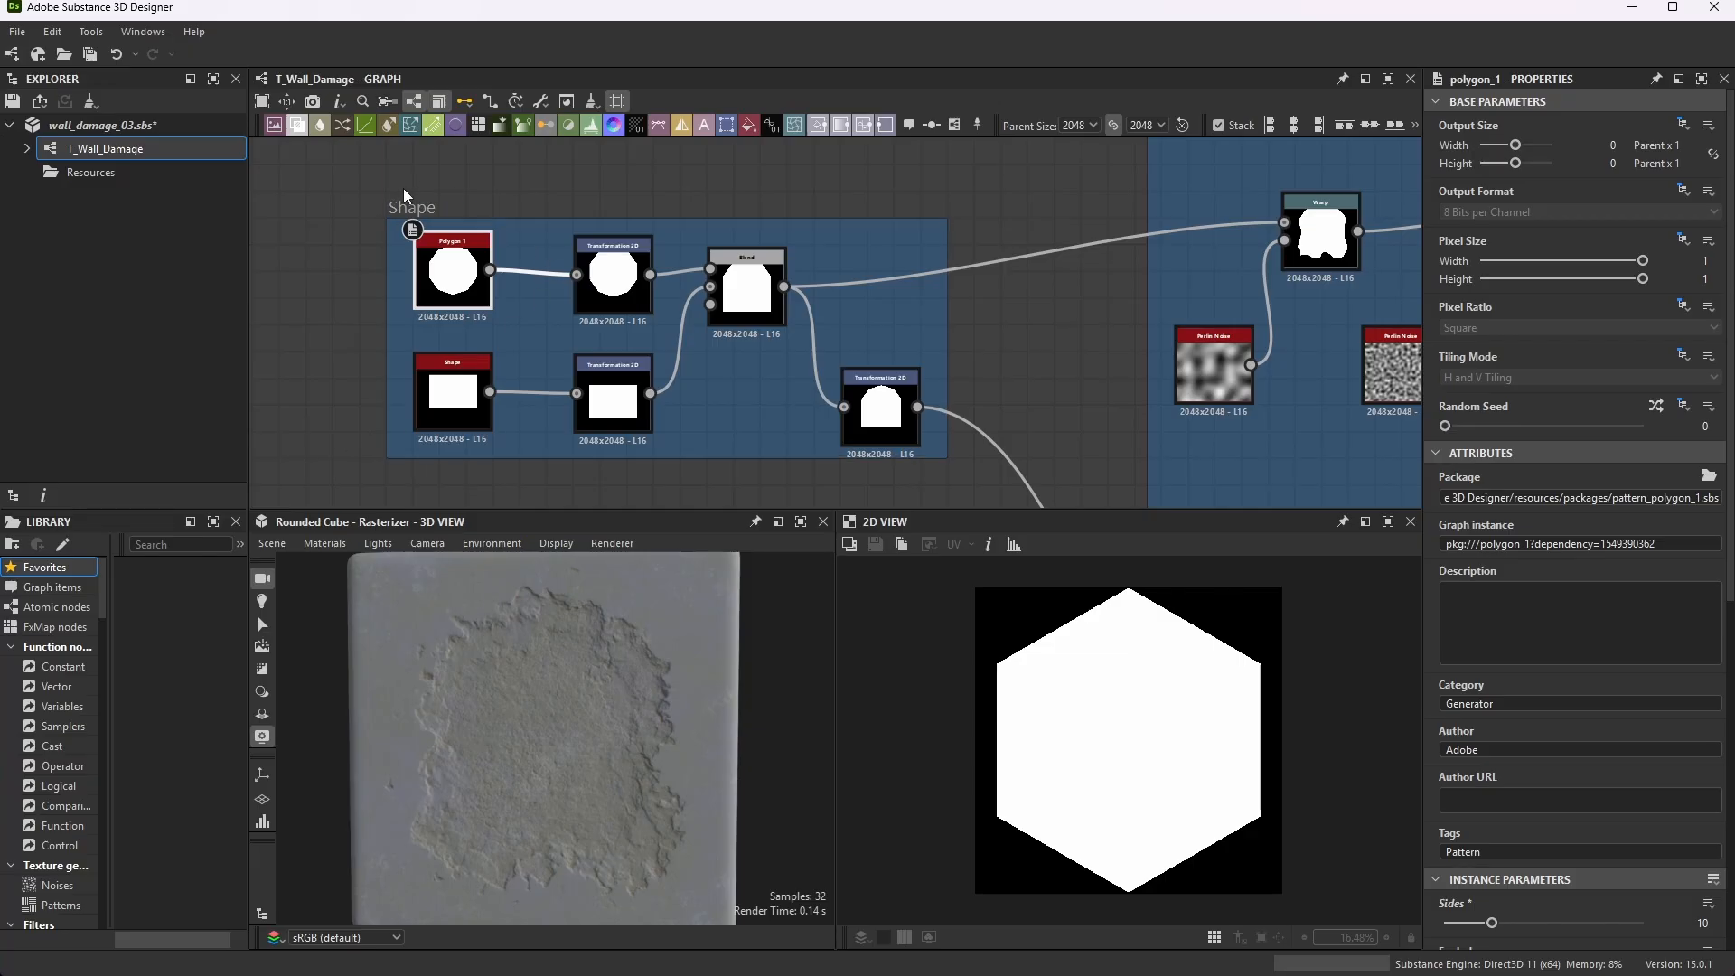
scroll(696, 349, "down", 2)
scroll(540, 312, "up", 4)
scroll(880, 426, "down", 4)
scroll(697, 405, "up", 5)
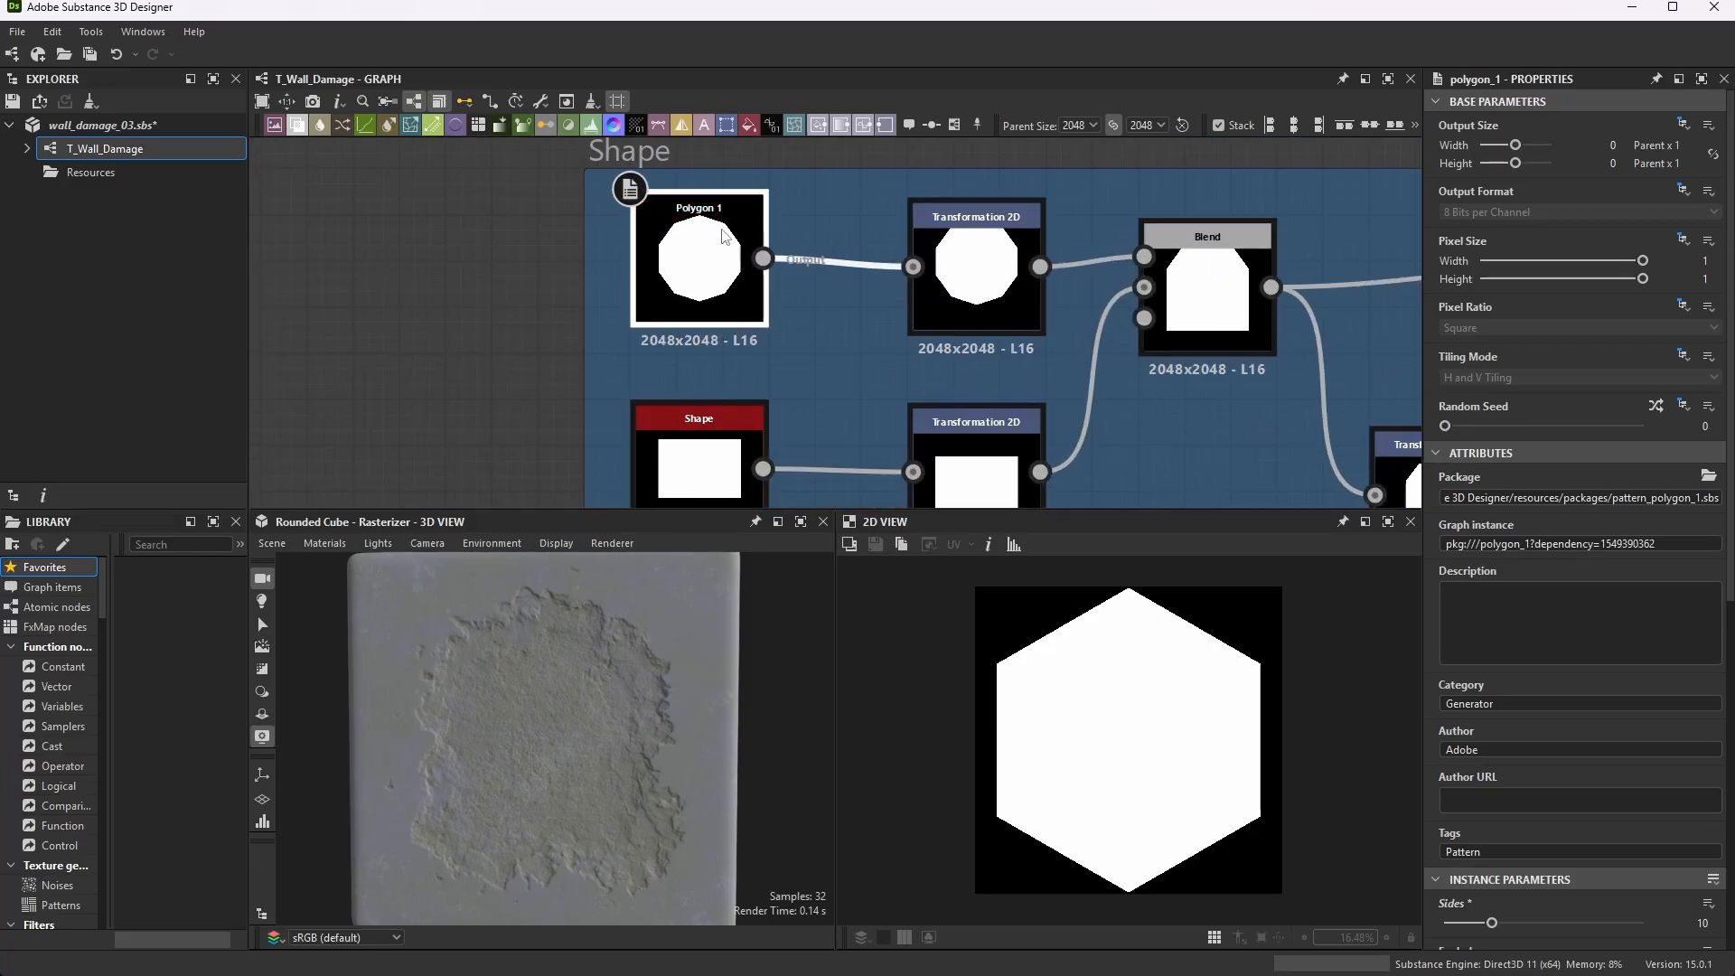
scroll(625, 393, "down", 3)
scroll(632, 278, "up", 3)
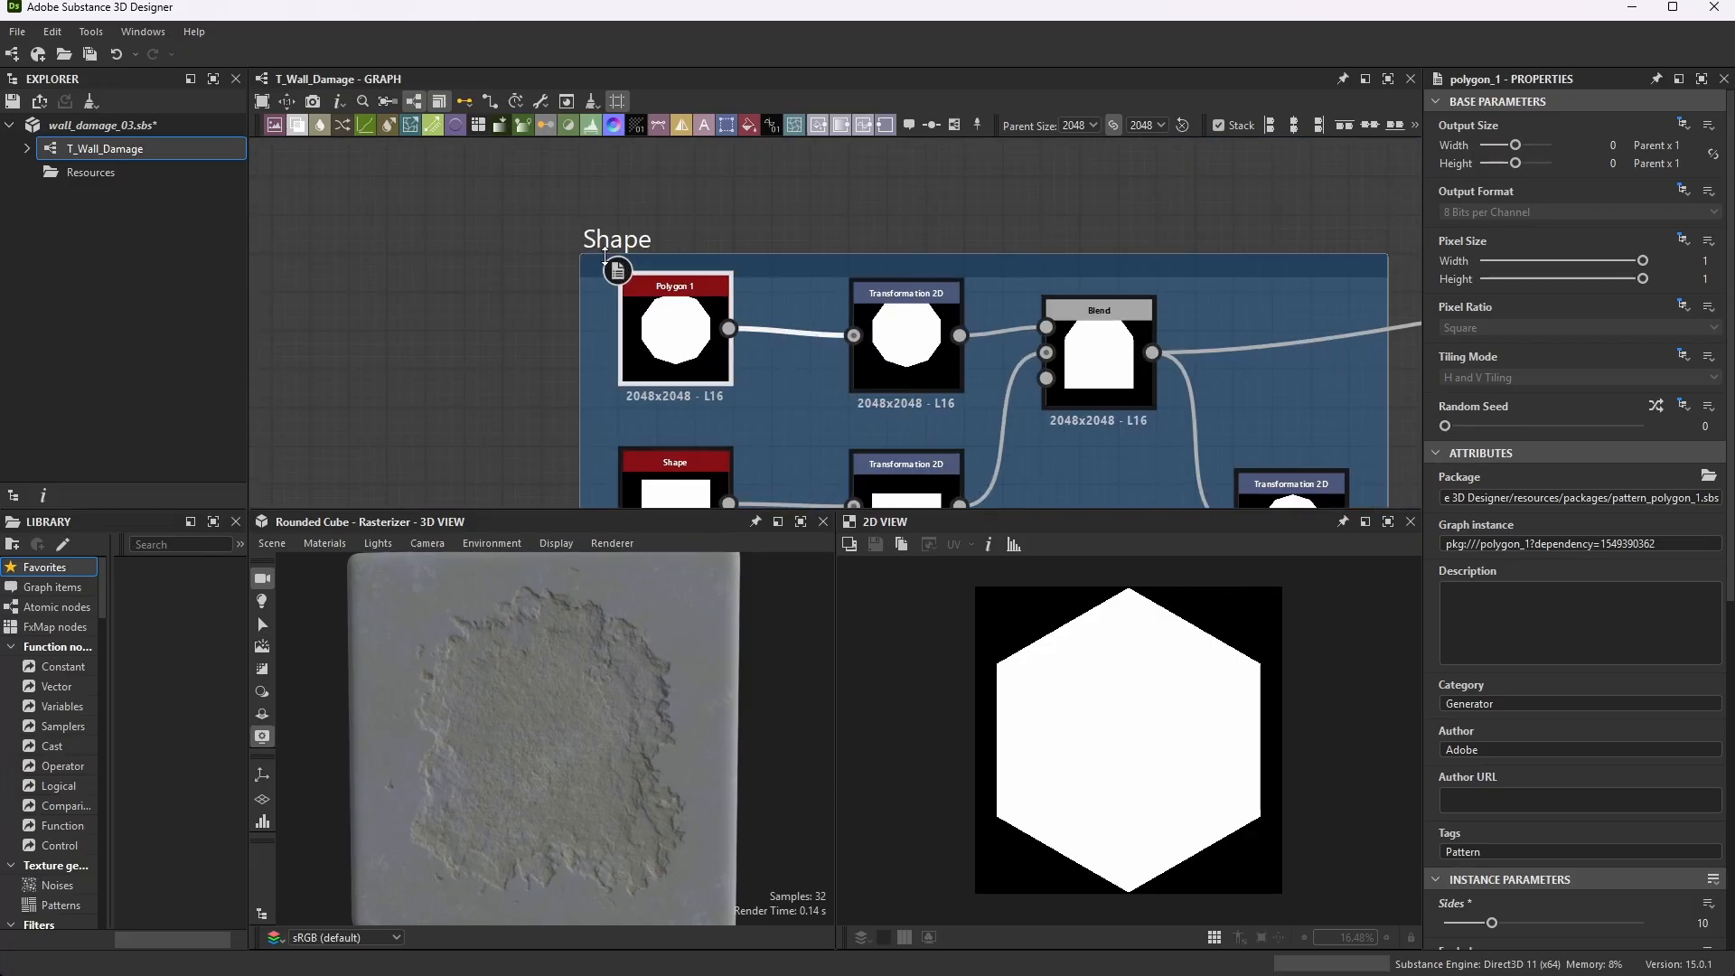
- Add a Polygon 1 node in the empty area beside the Shape frame and delete it again
left_click(477, 289)
key("space")
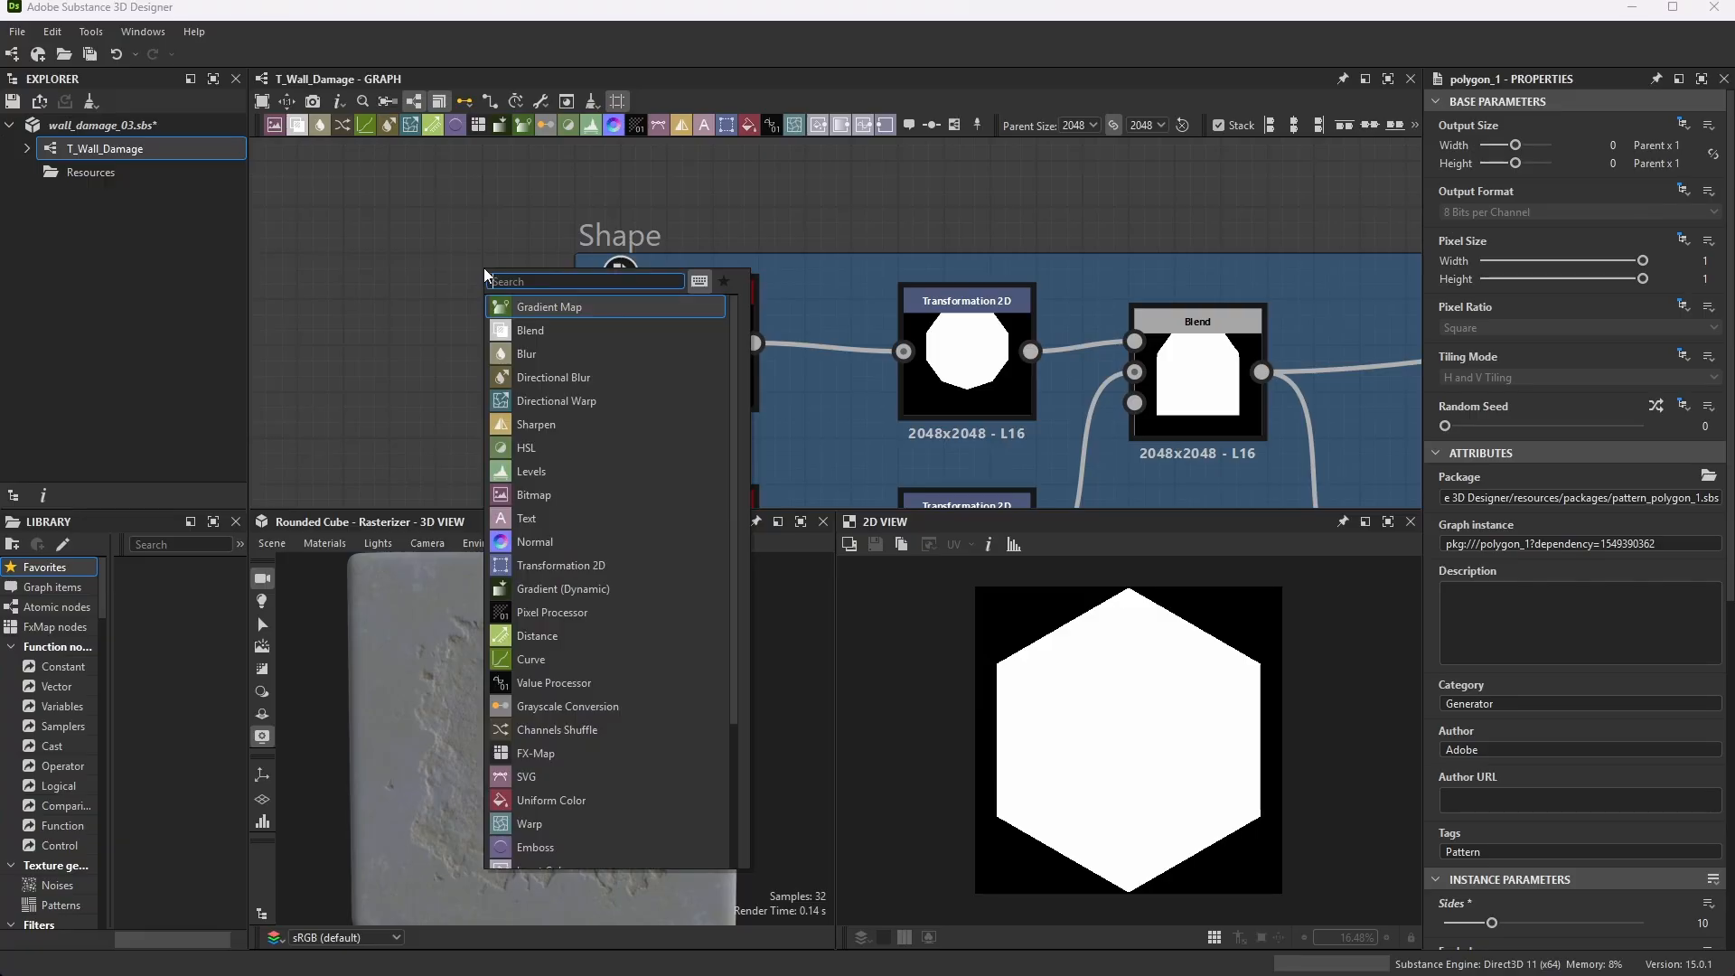
left_click(421, 289)
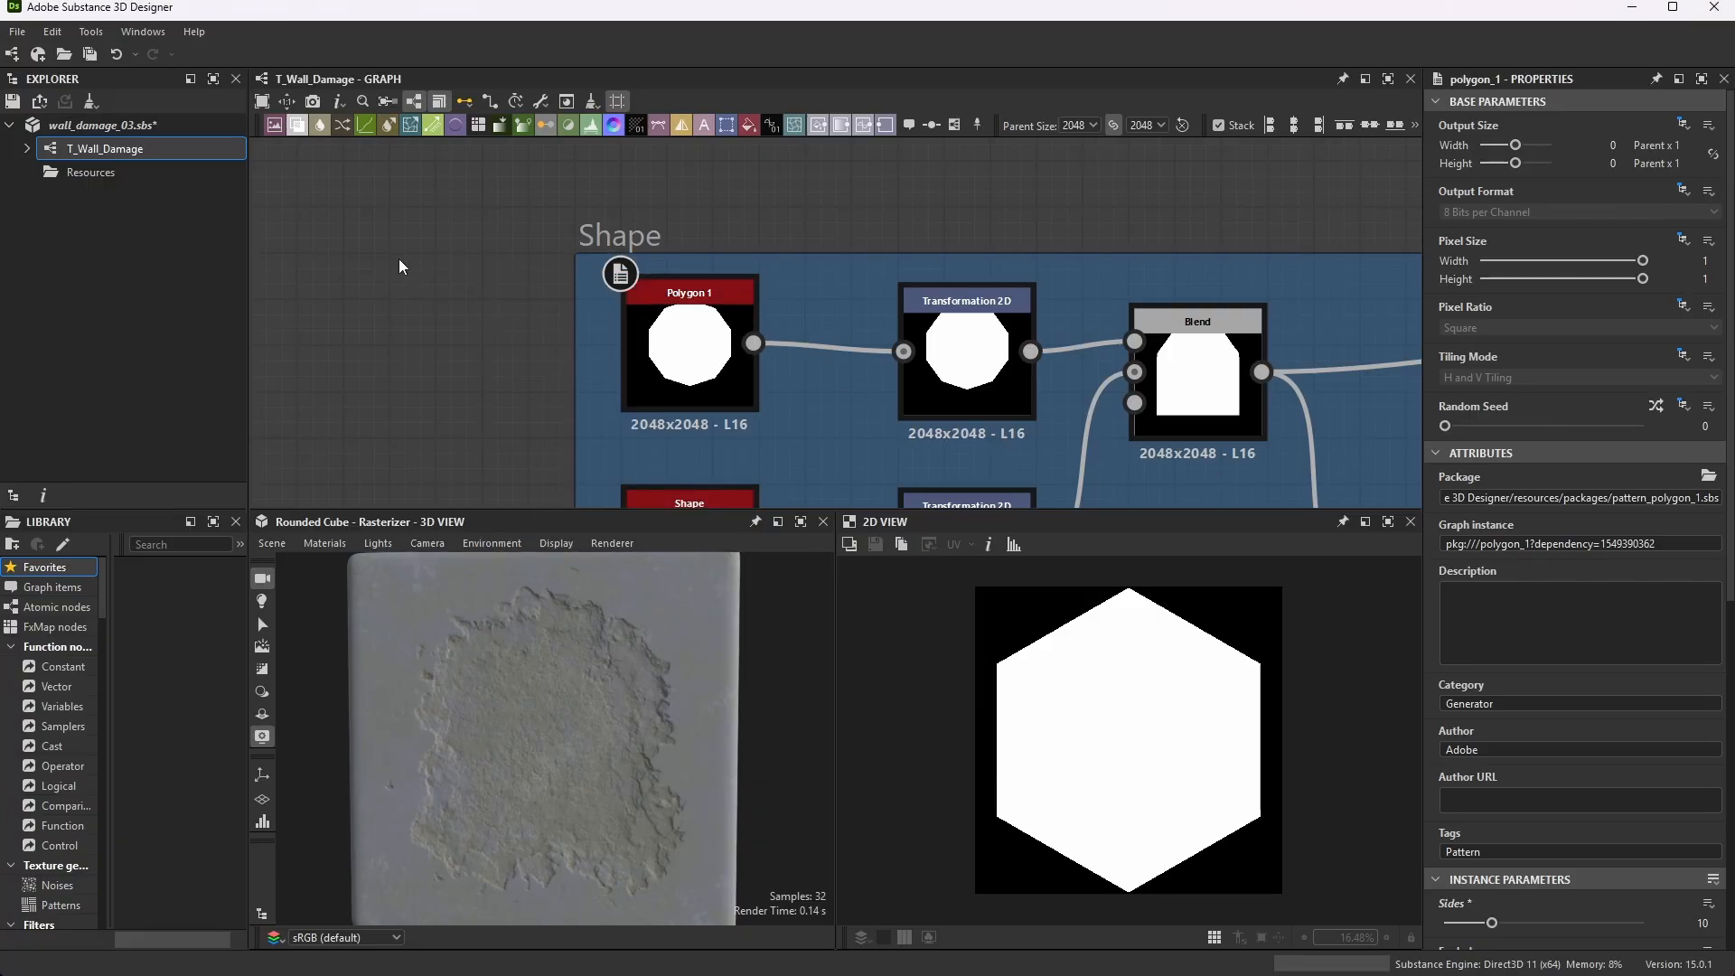
key("space")
type("poly")
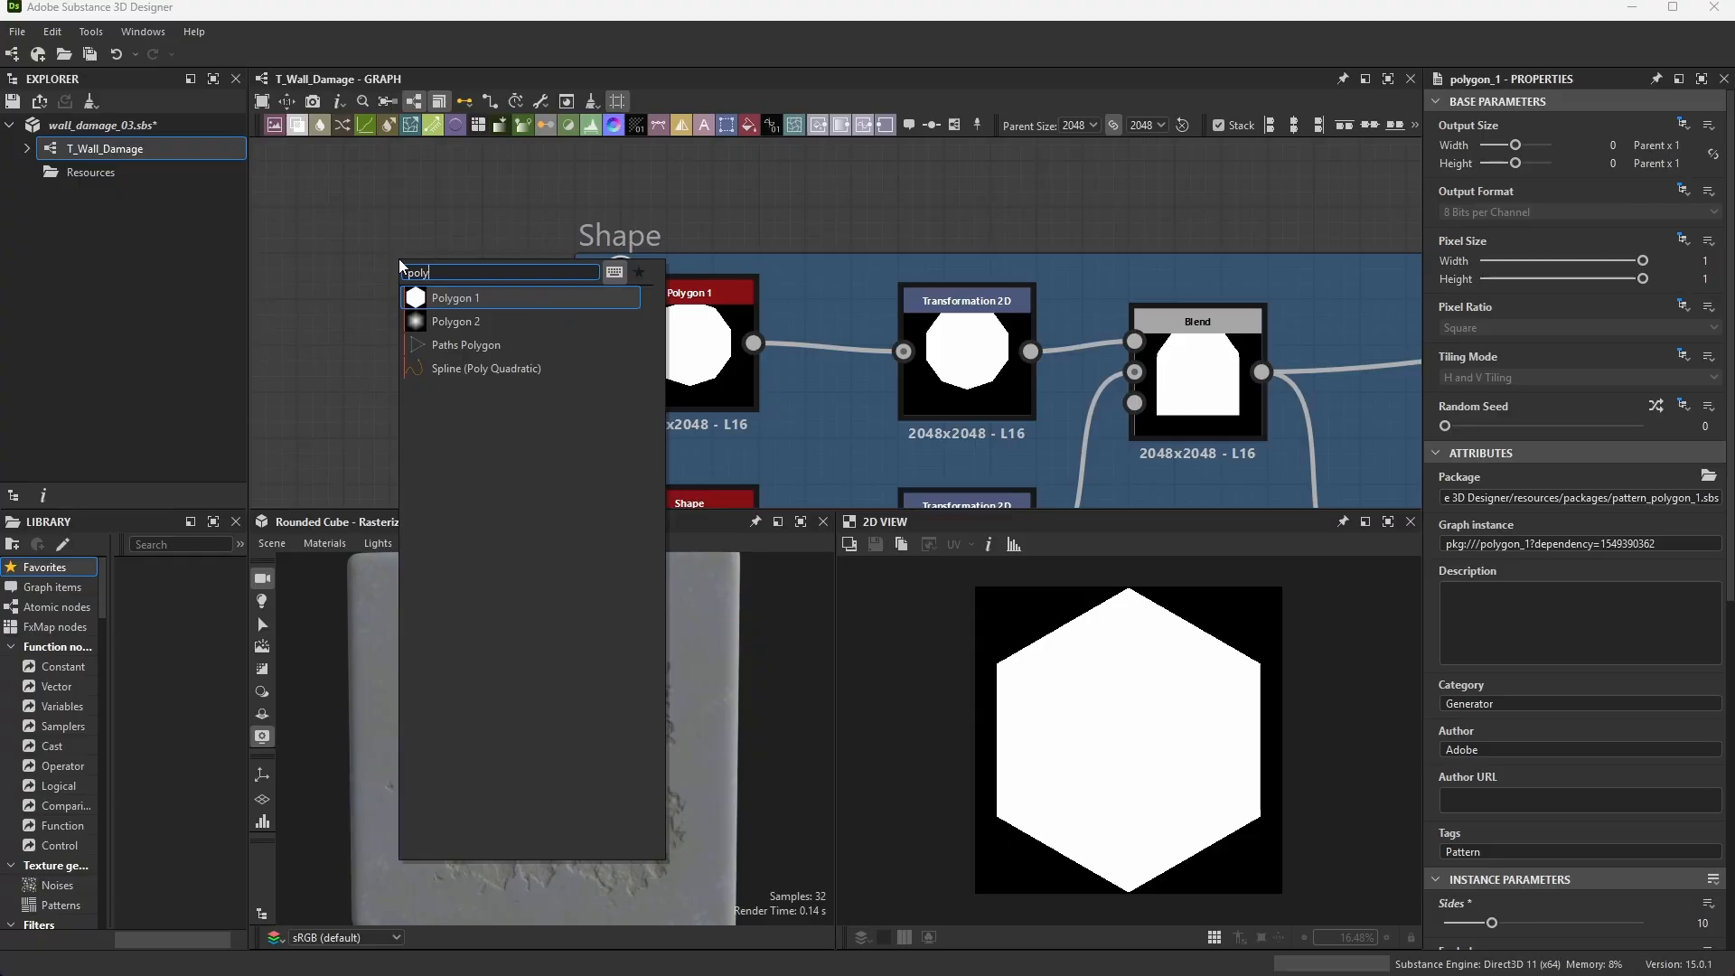
left_click(471, 304)
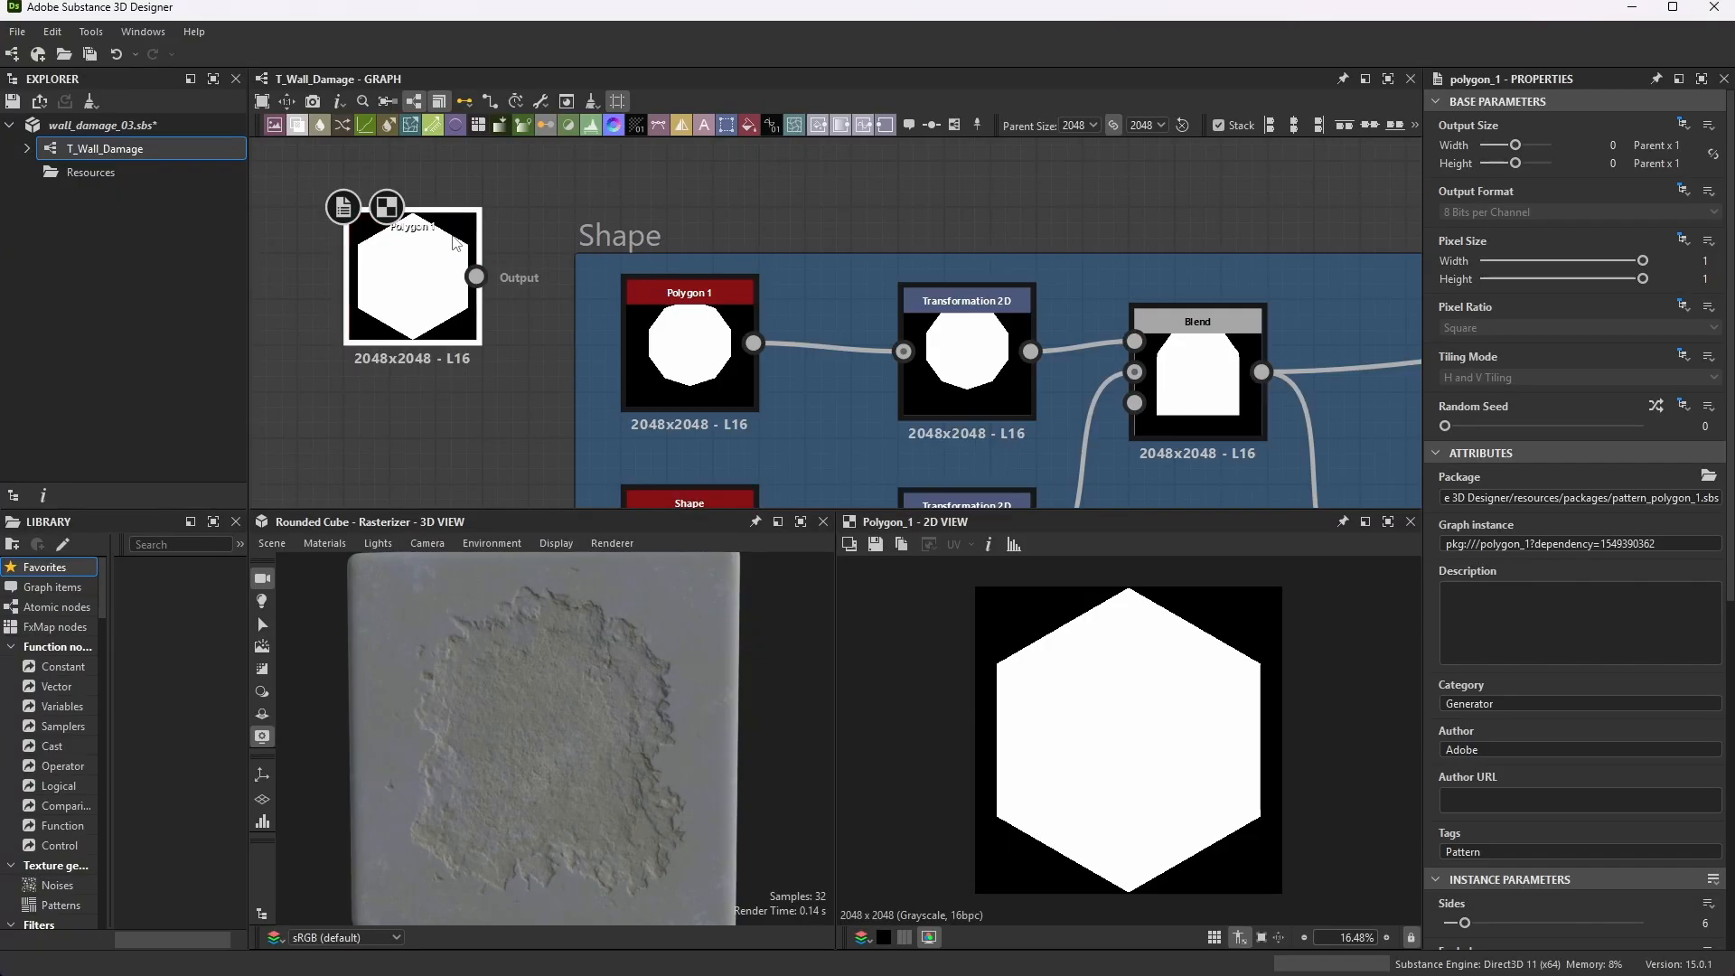
left_click_drag(457, 226, 481, 318)
key("Delete")
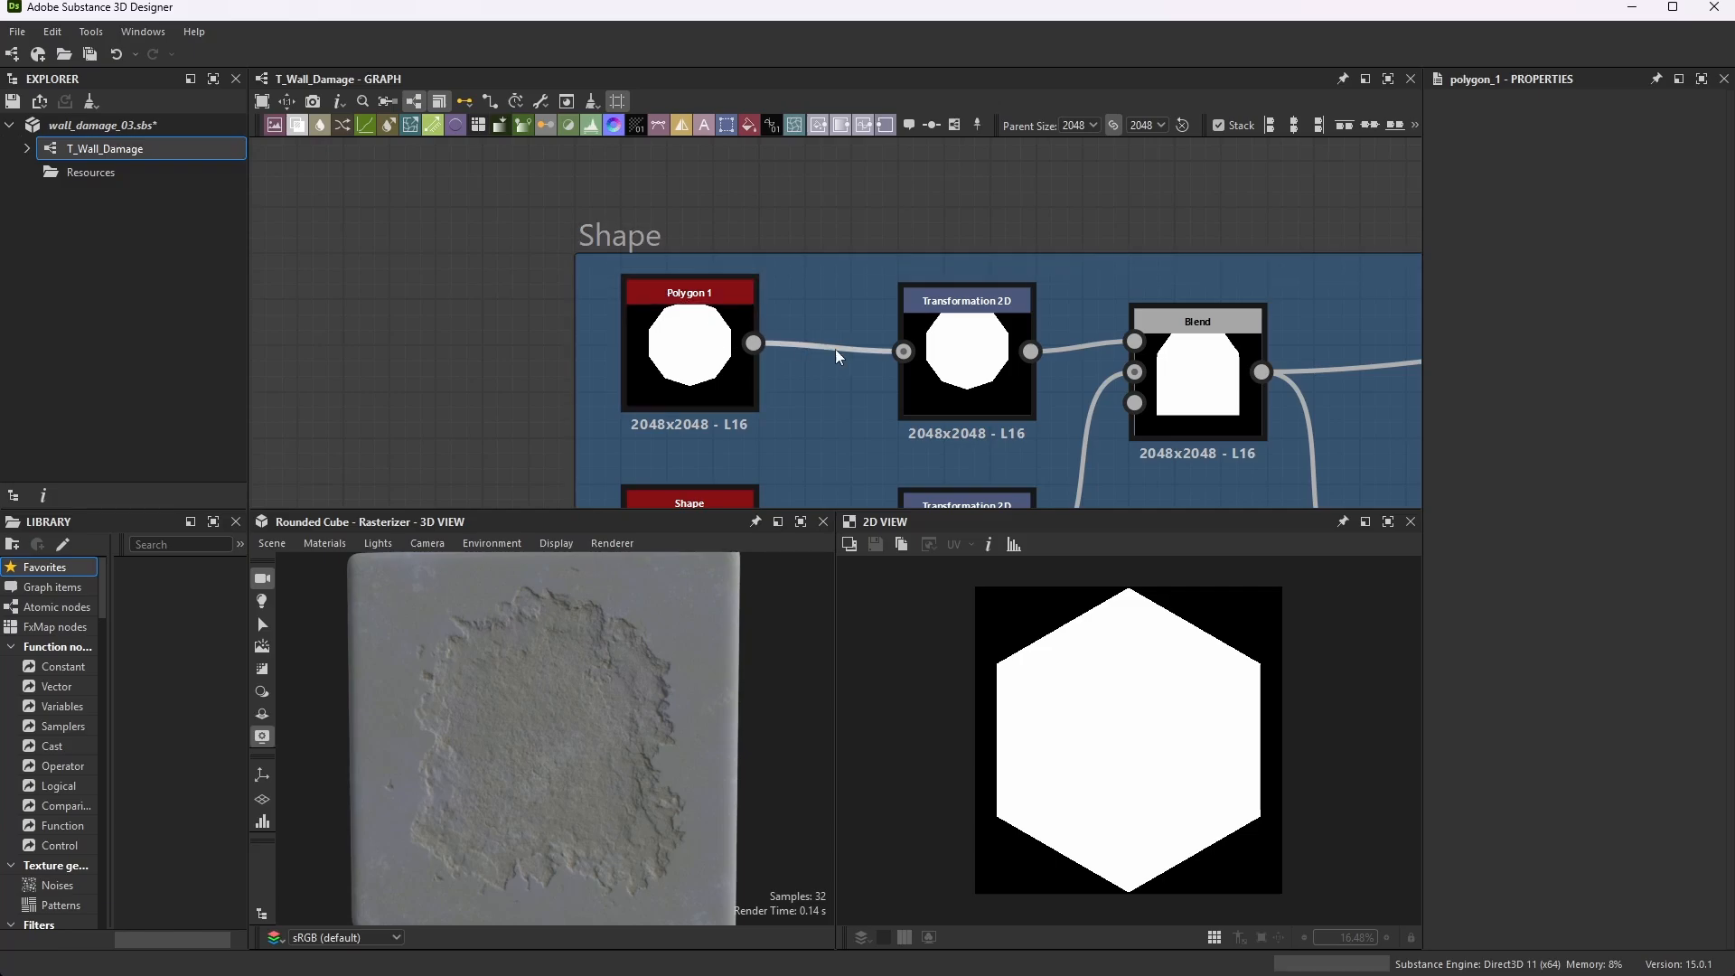
- Preview the Shape frame's Polygon 1 node and its Transformation 2D node in the 2D view and examine their parameters
left_click(726, 305)
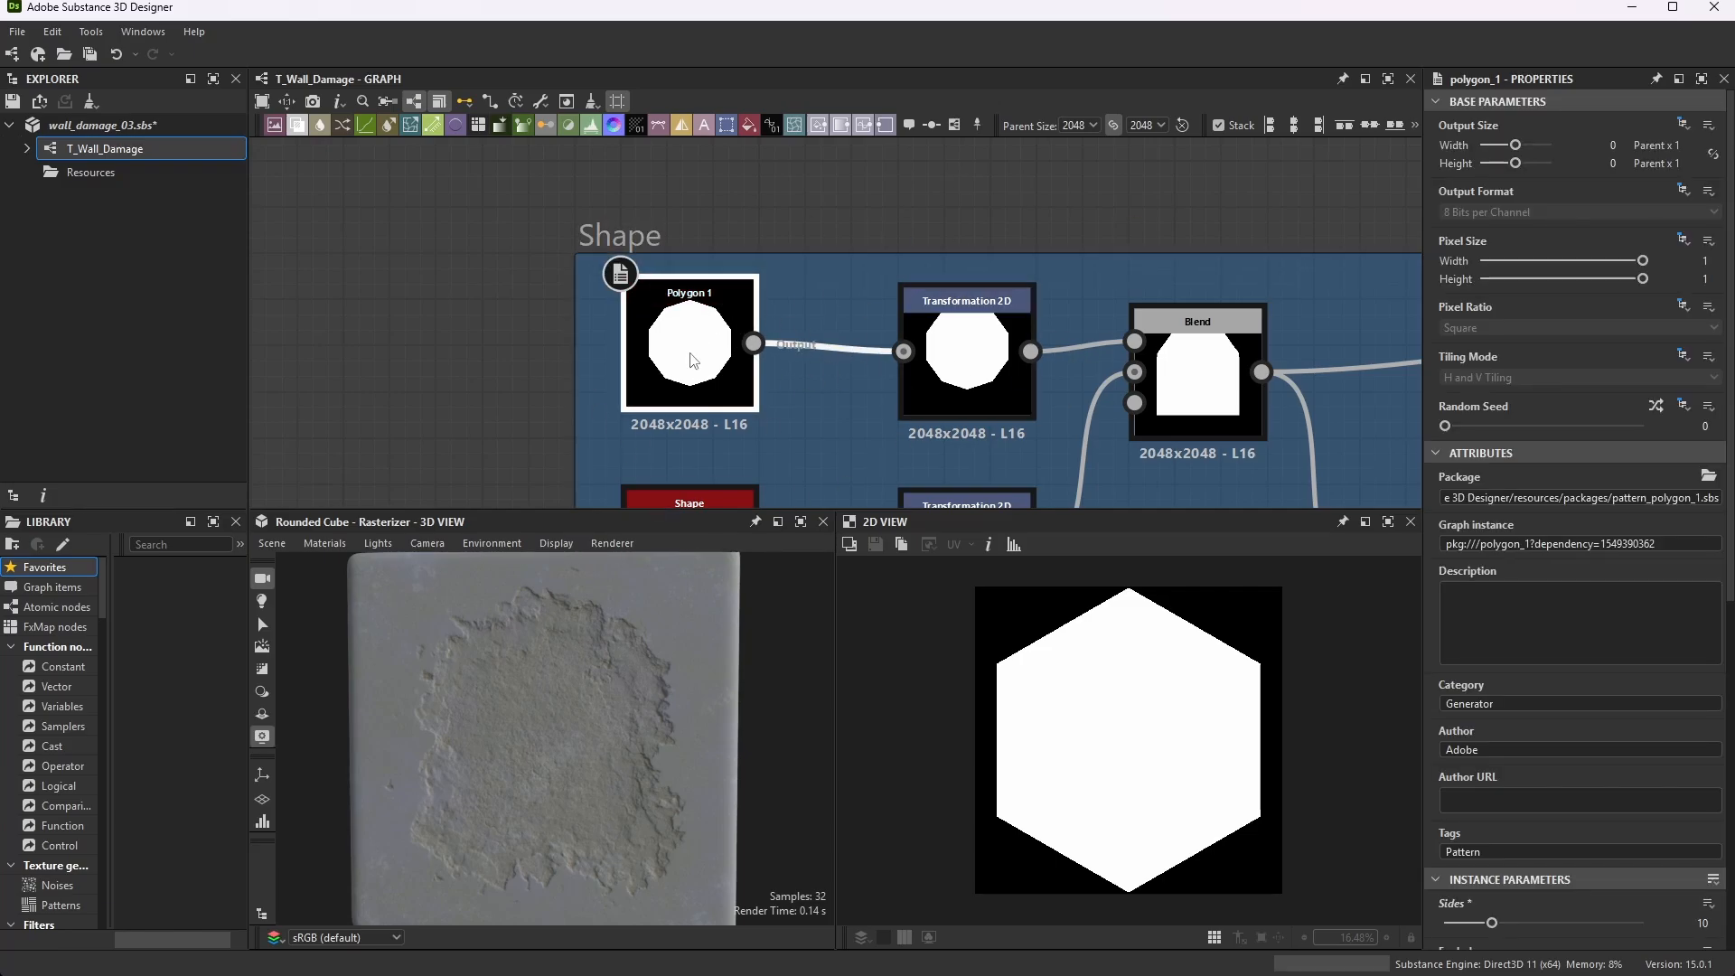
scroll(1565, 589, "down", 5)
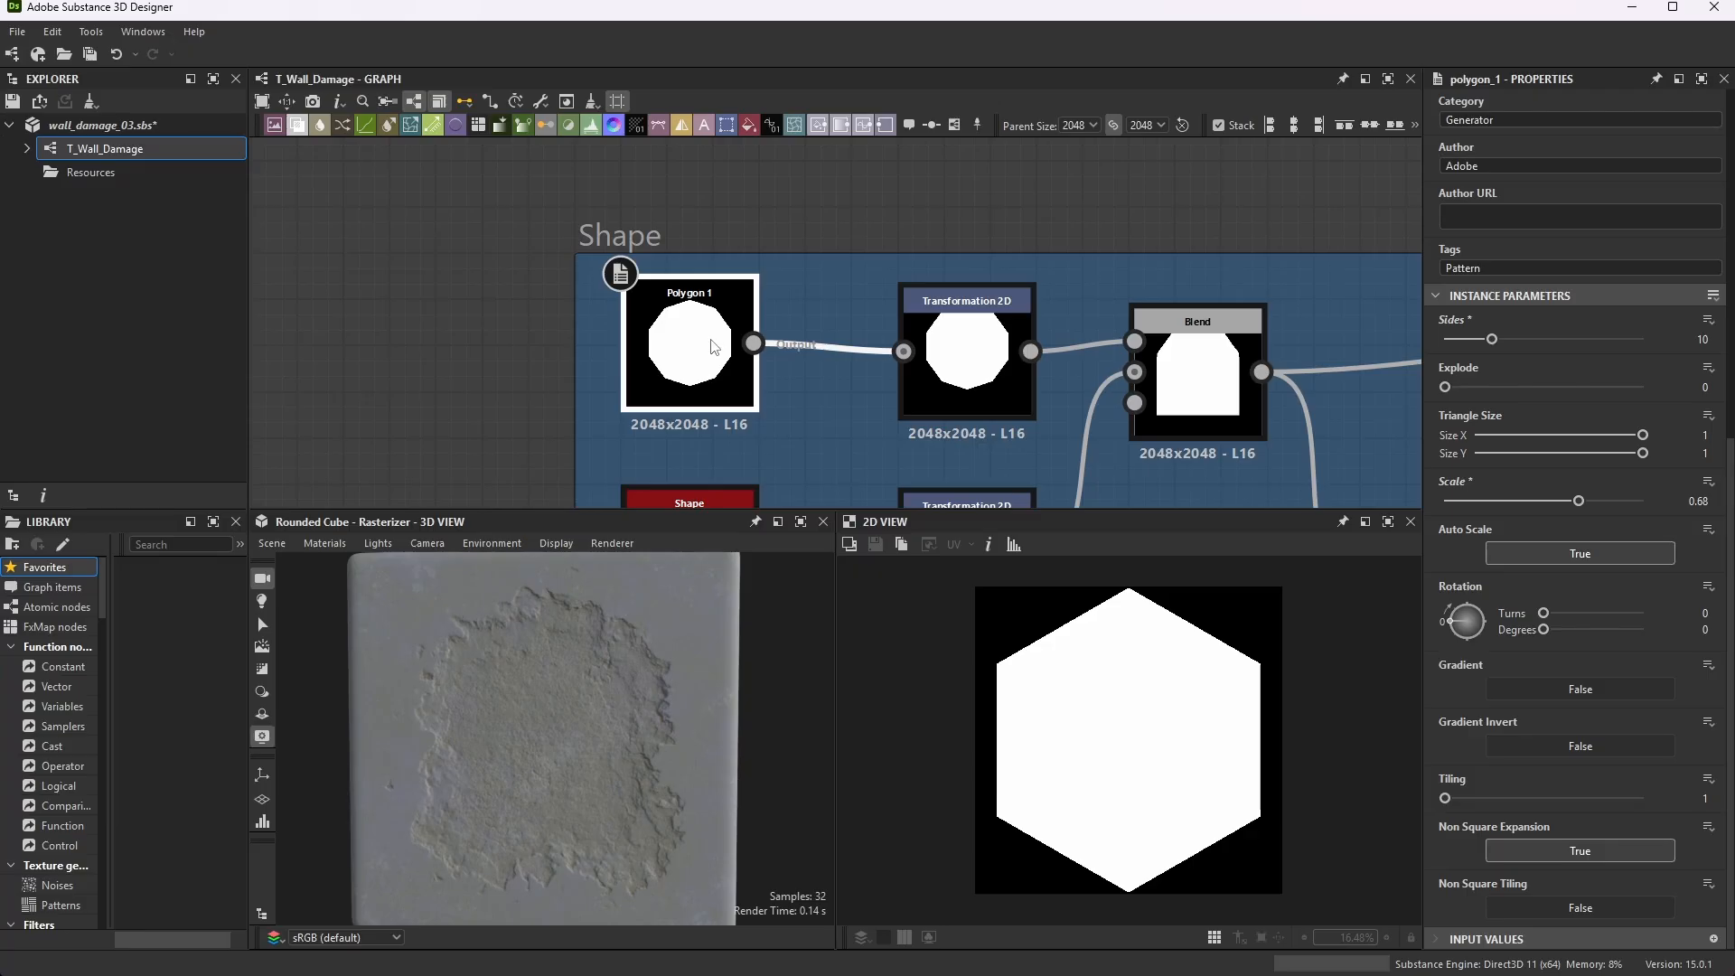
double_click(728, 354)
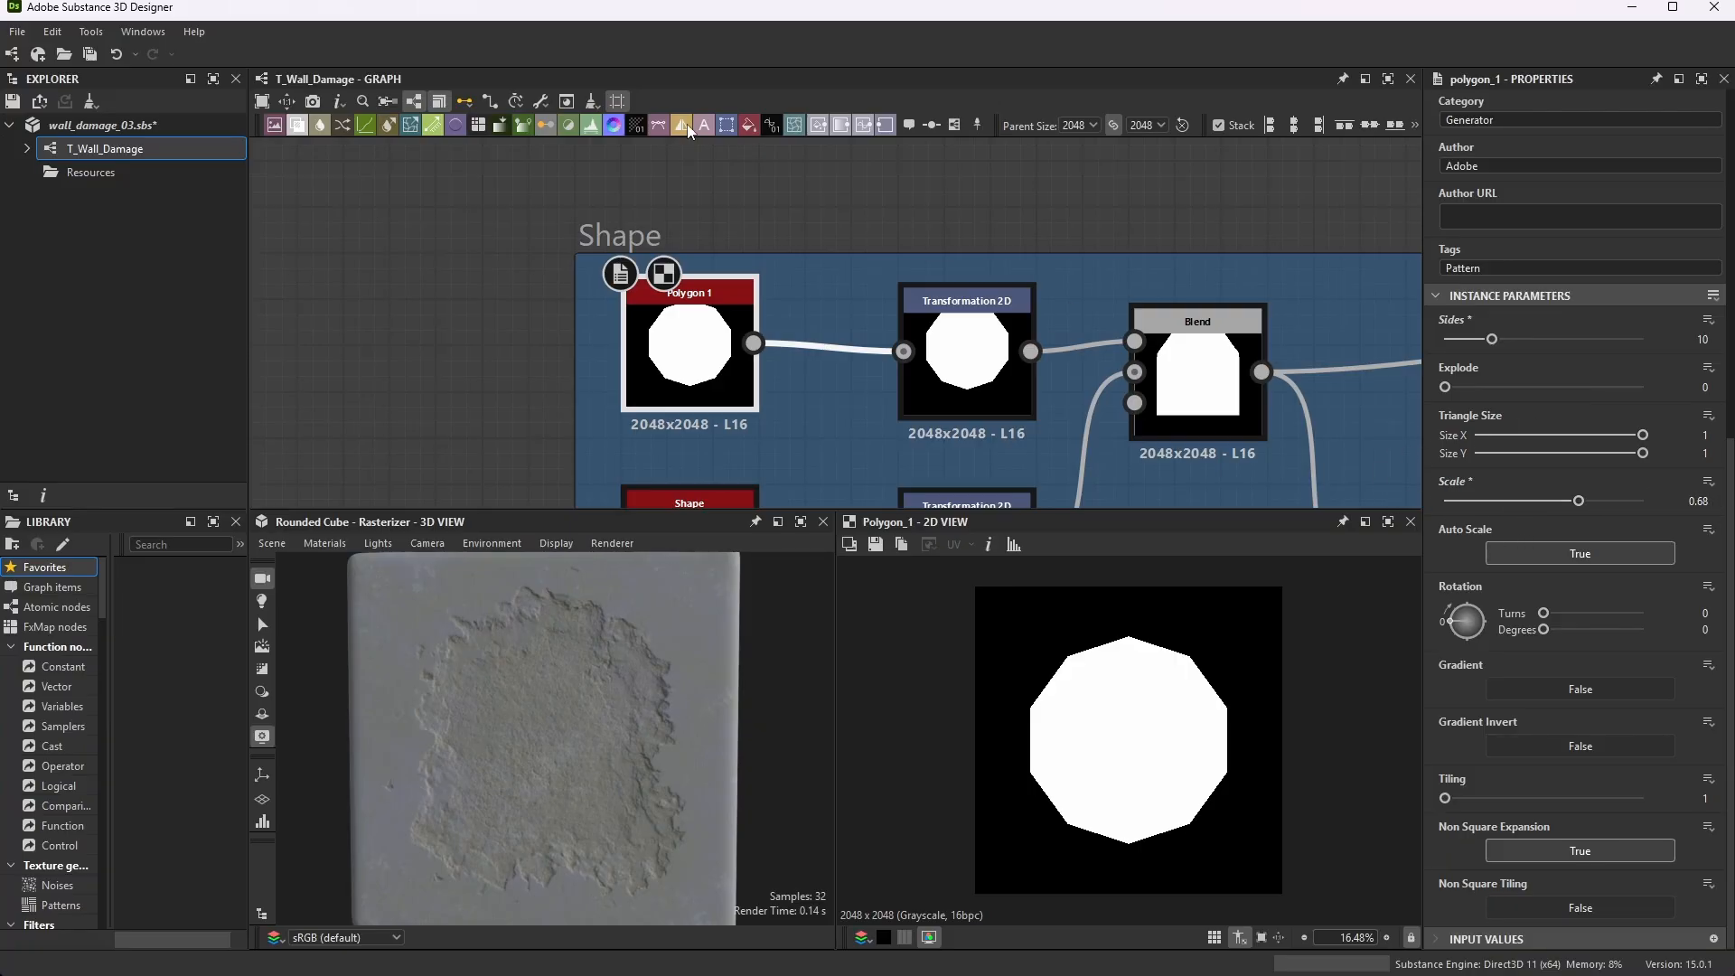
scroll(822, 298, "down", 2)
scroll(822, 289, "up", 2)
left_click(820, 285)
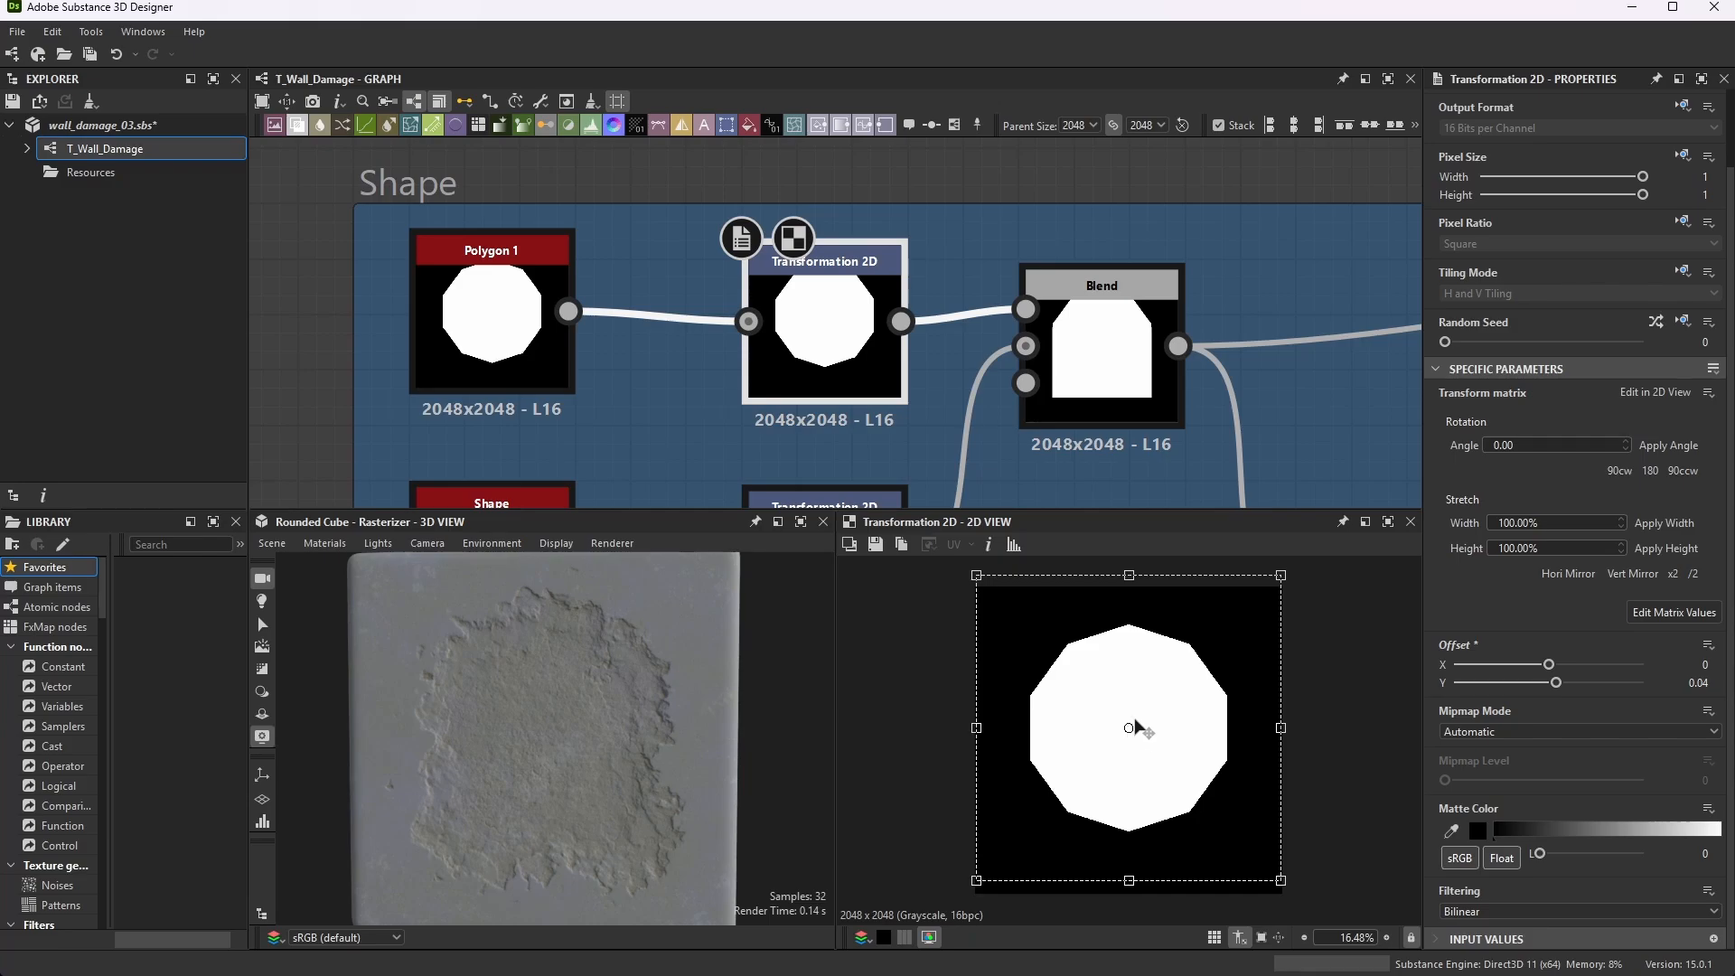
- Preview the Shape node and the Transformation 2D node fed by it, and examine their pattern, scale, tiling and offset settings
scroll(971, 239, "down", 3)
scroll(742, 454, "up", 5)
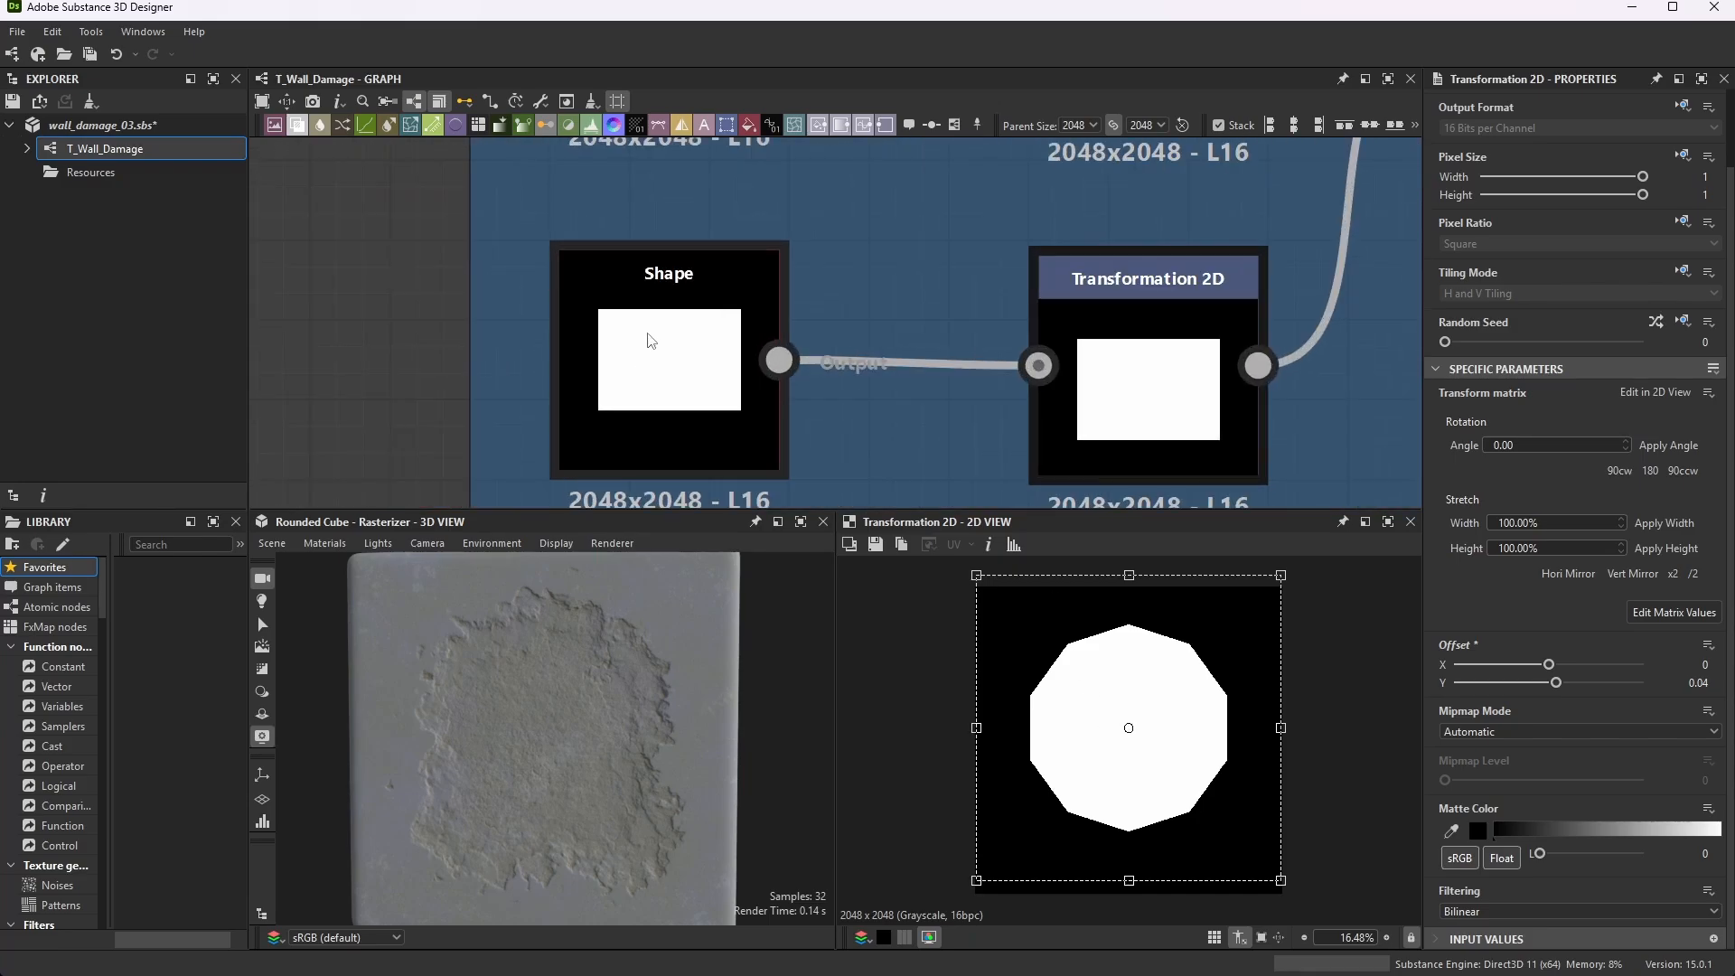
double_click(650, 341)
scroll(1575, 739, "down", 3)
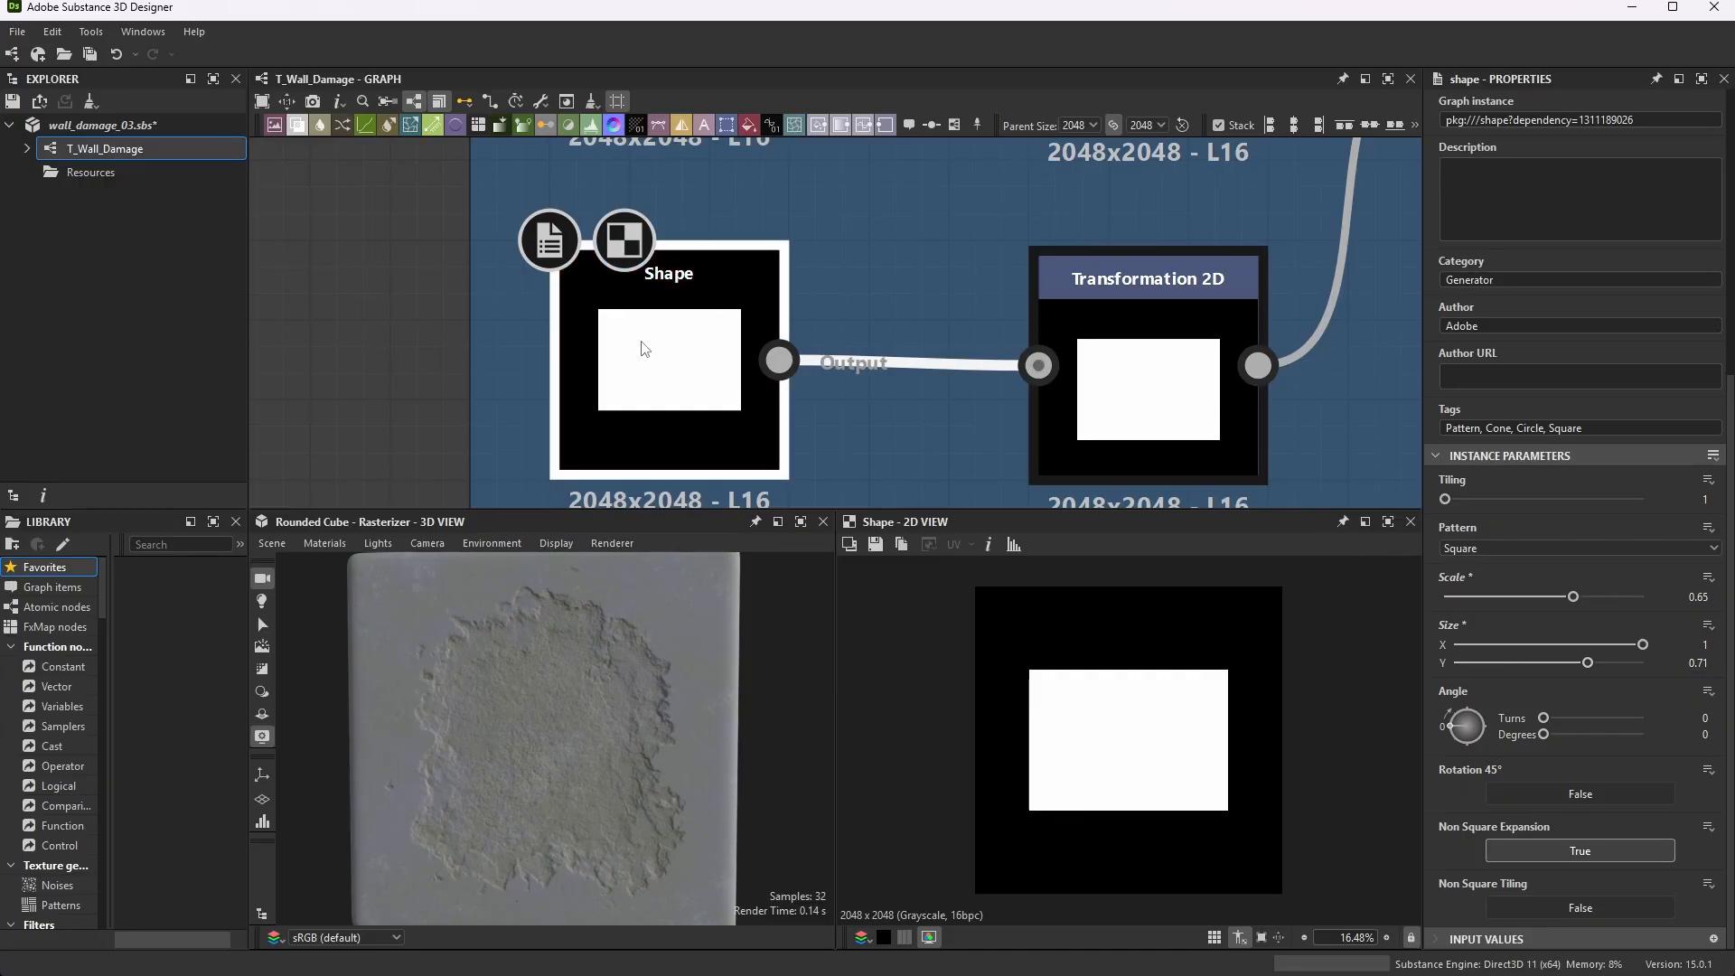
left_click(1138, 289)
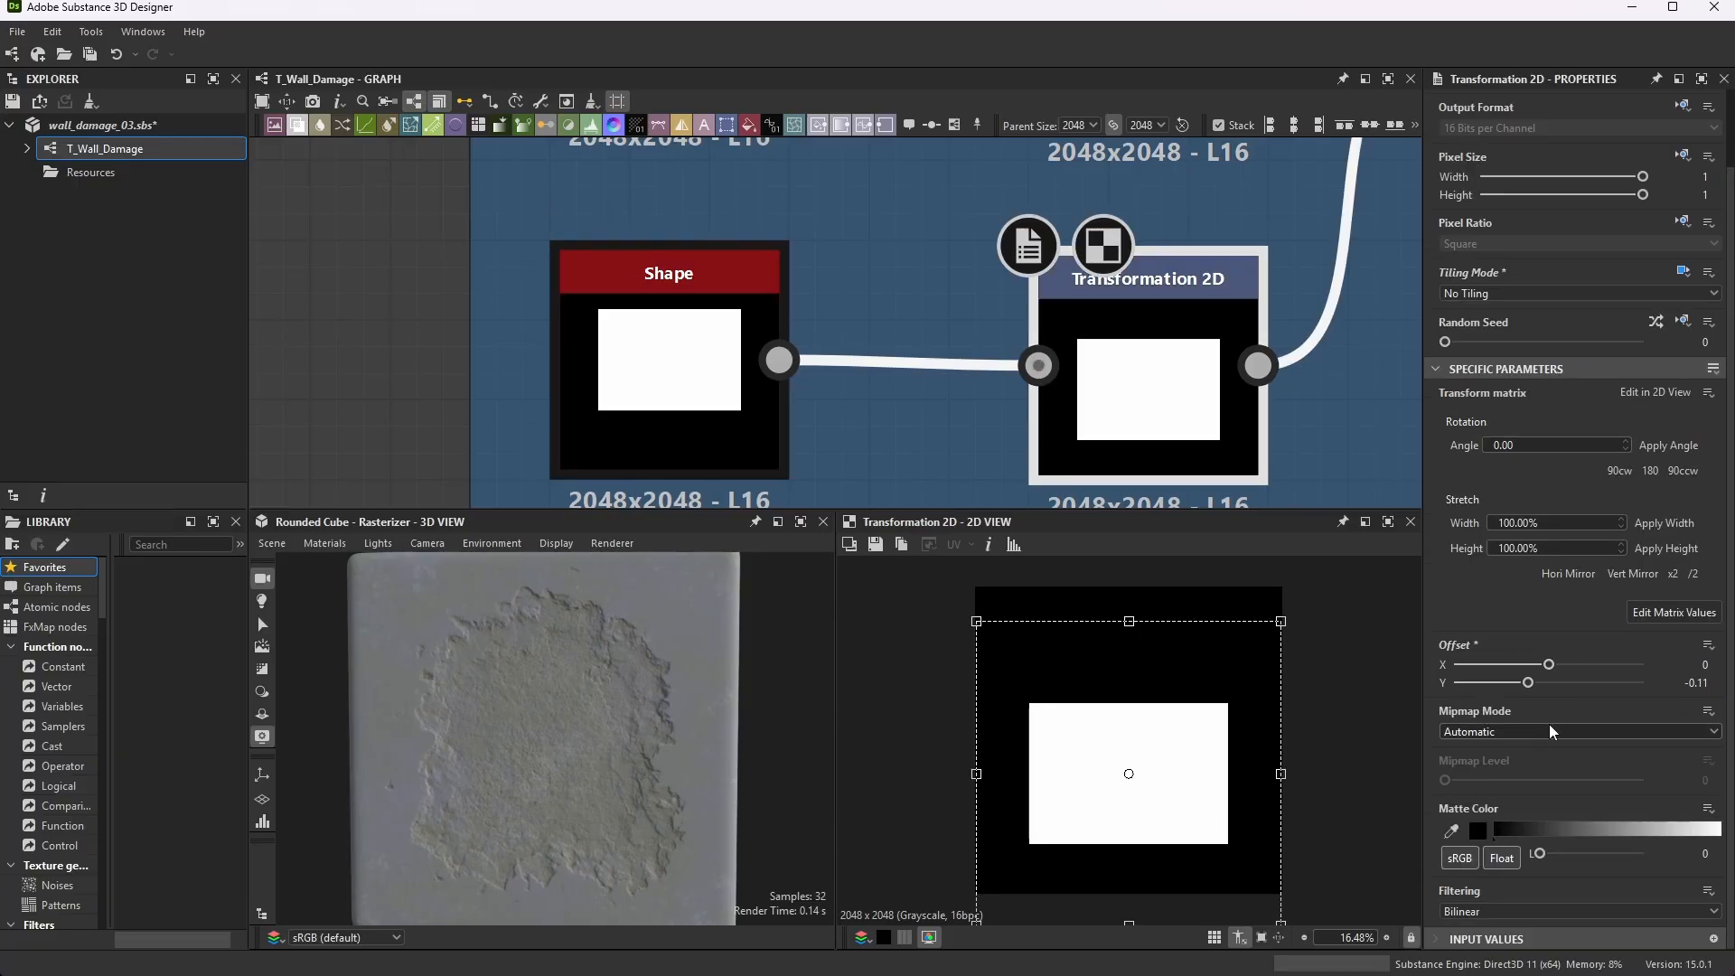
left_click(1694, 683)
- Examine the Blend node that combines the two transformed shapes, including its input connections, blending mode and 2D preview
scroll(1022, 467, "down", 7)
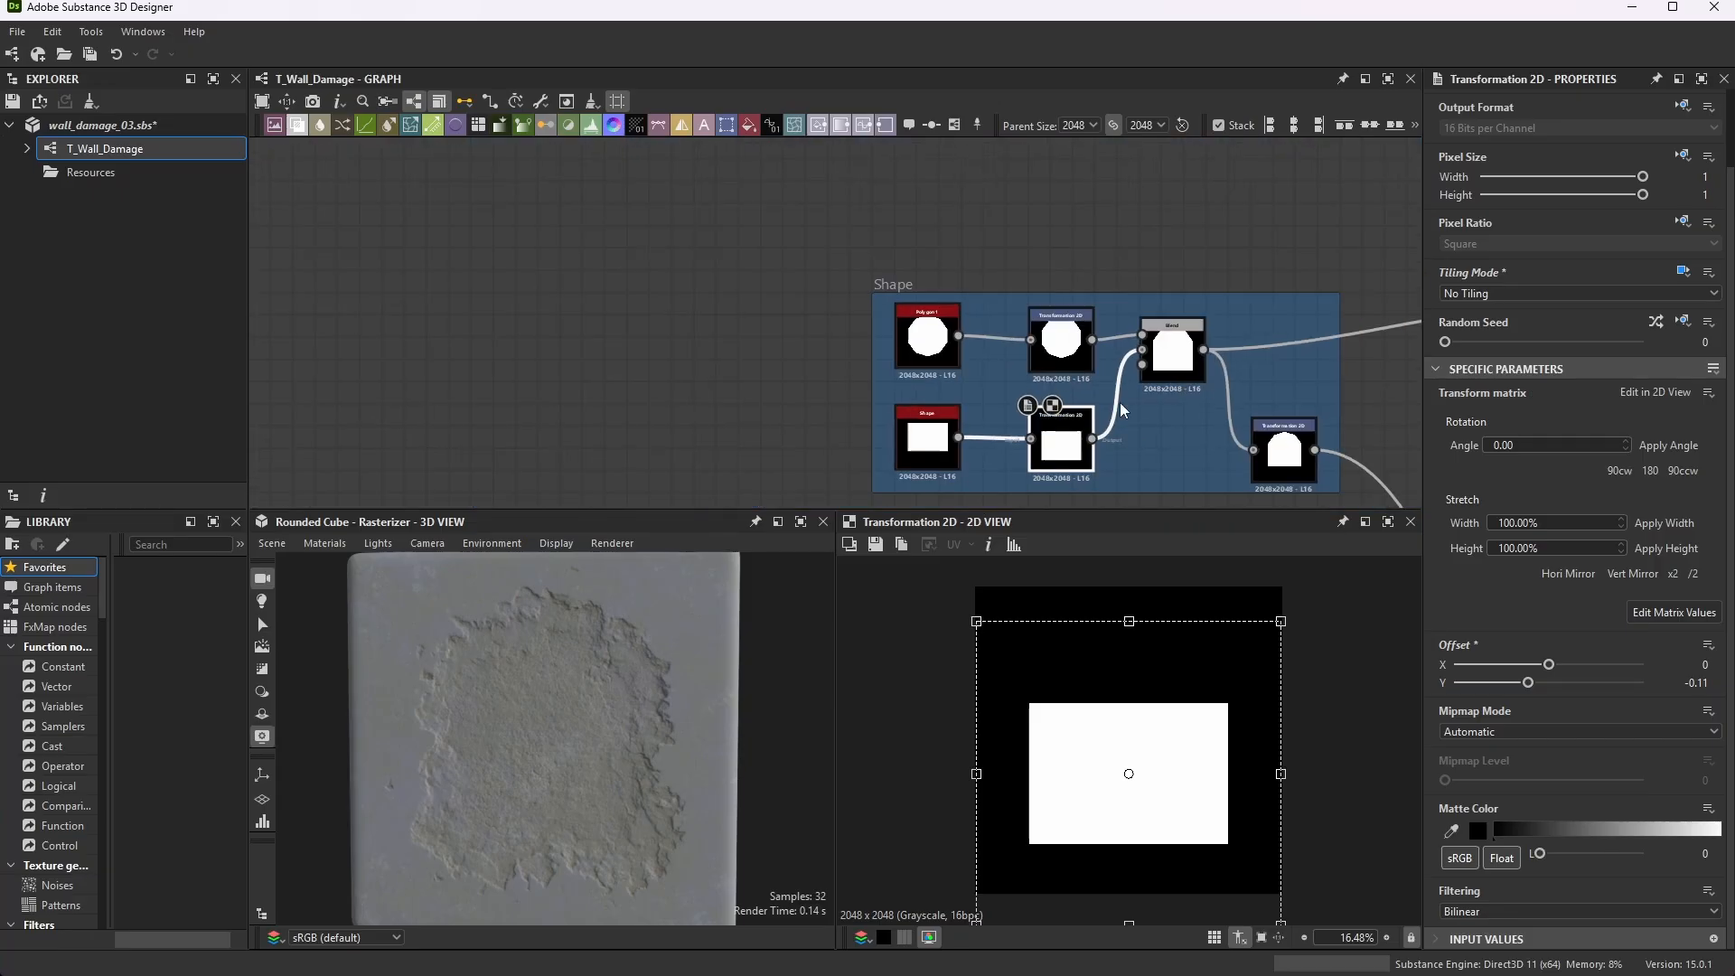
scroll(1207, 365, "up", 6)
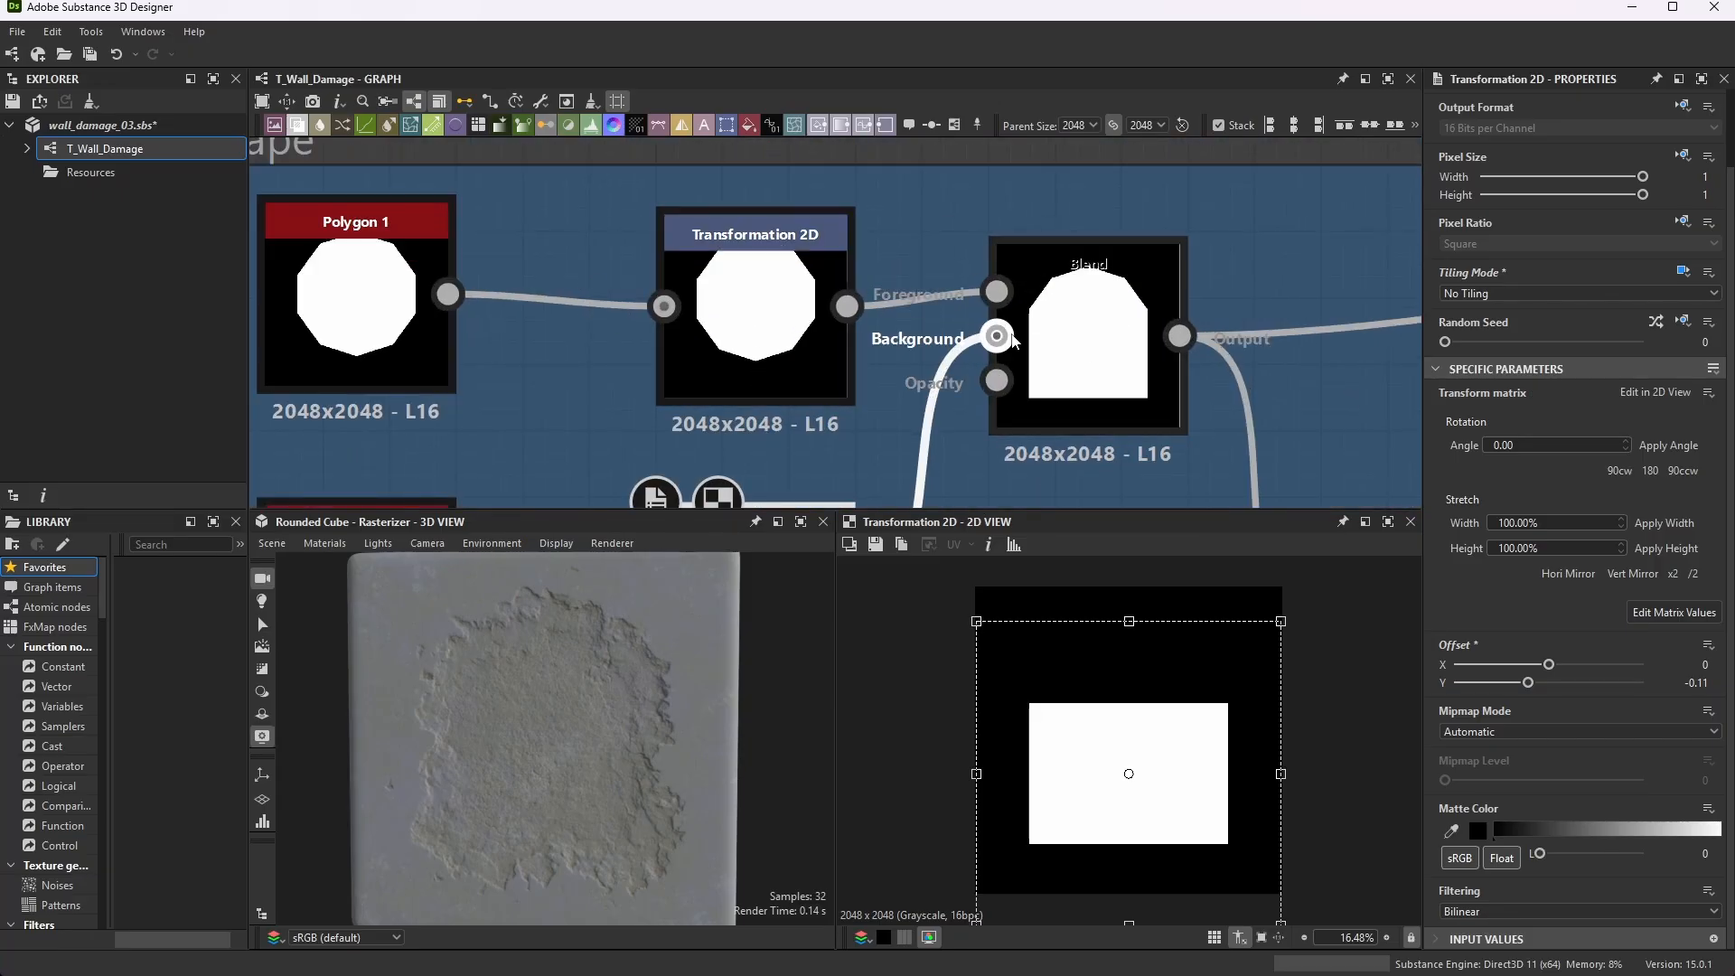
scroll(894, 271, "down", 3)
scroll(901, 278, "up", 1)
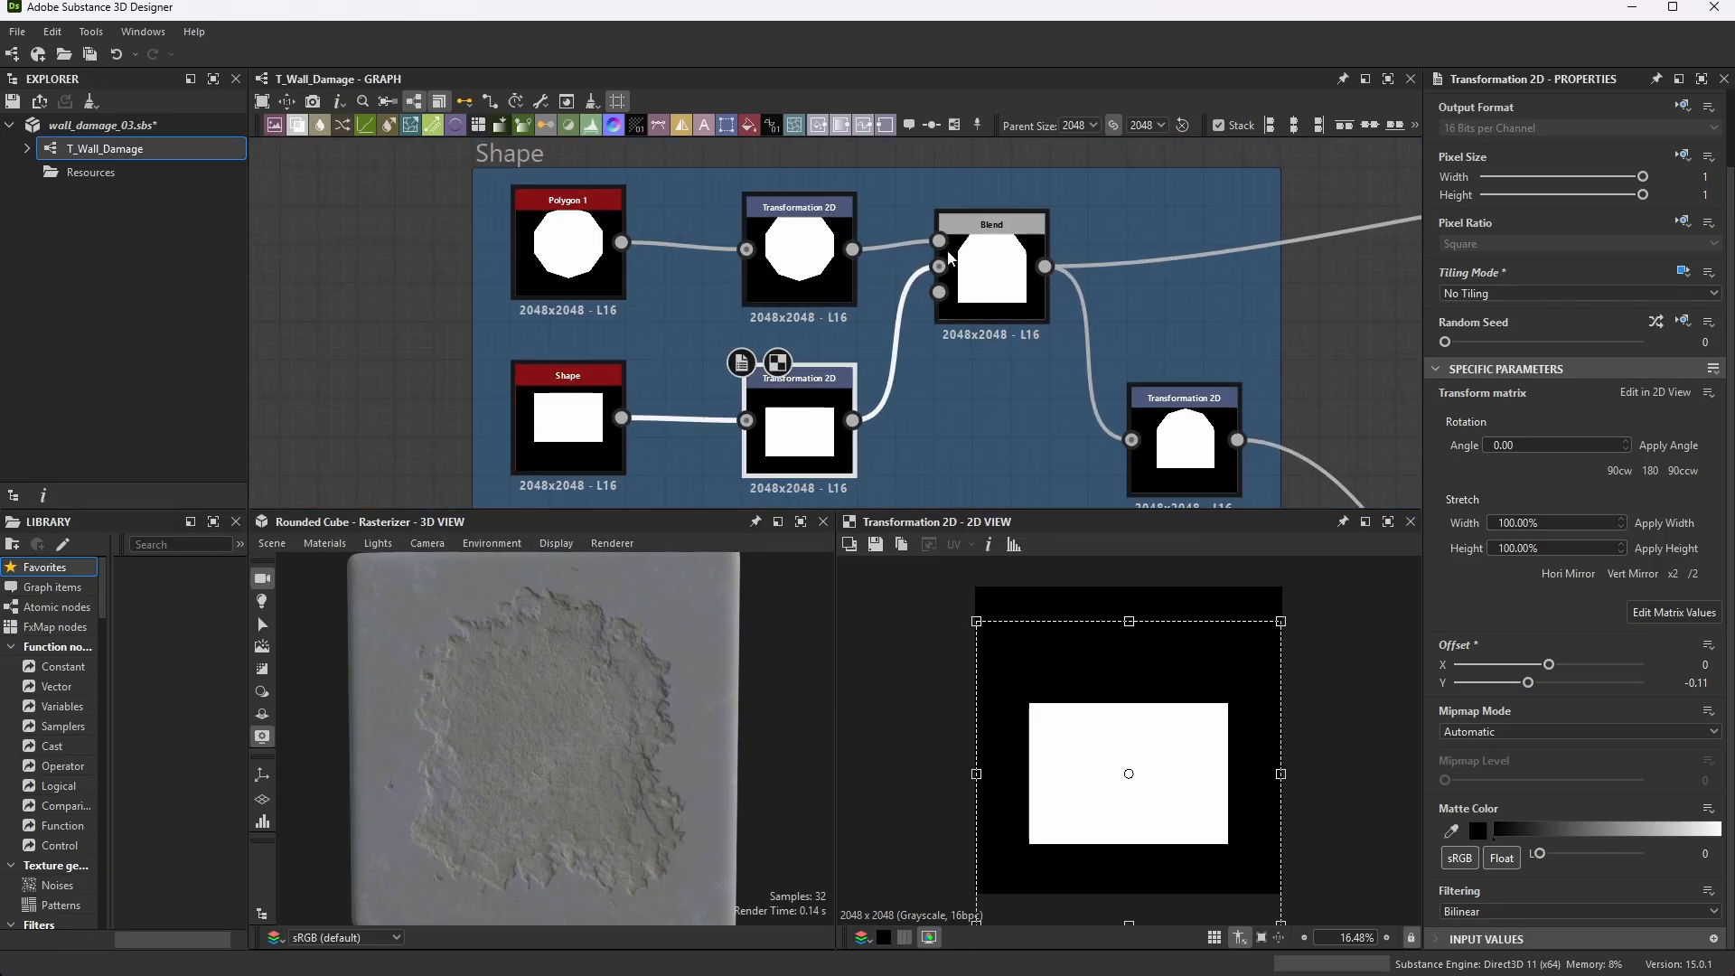
left_click(1020, 239)
scroll(1027, 233, "up", 4)
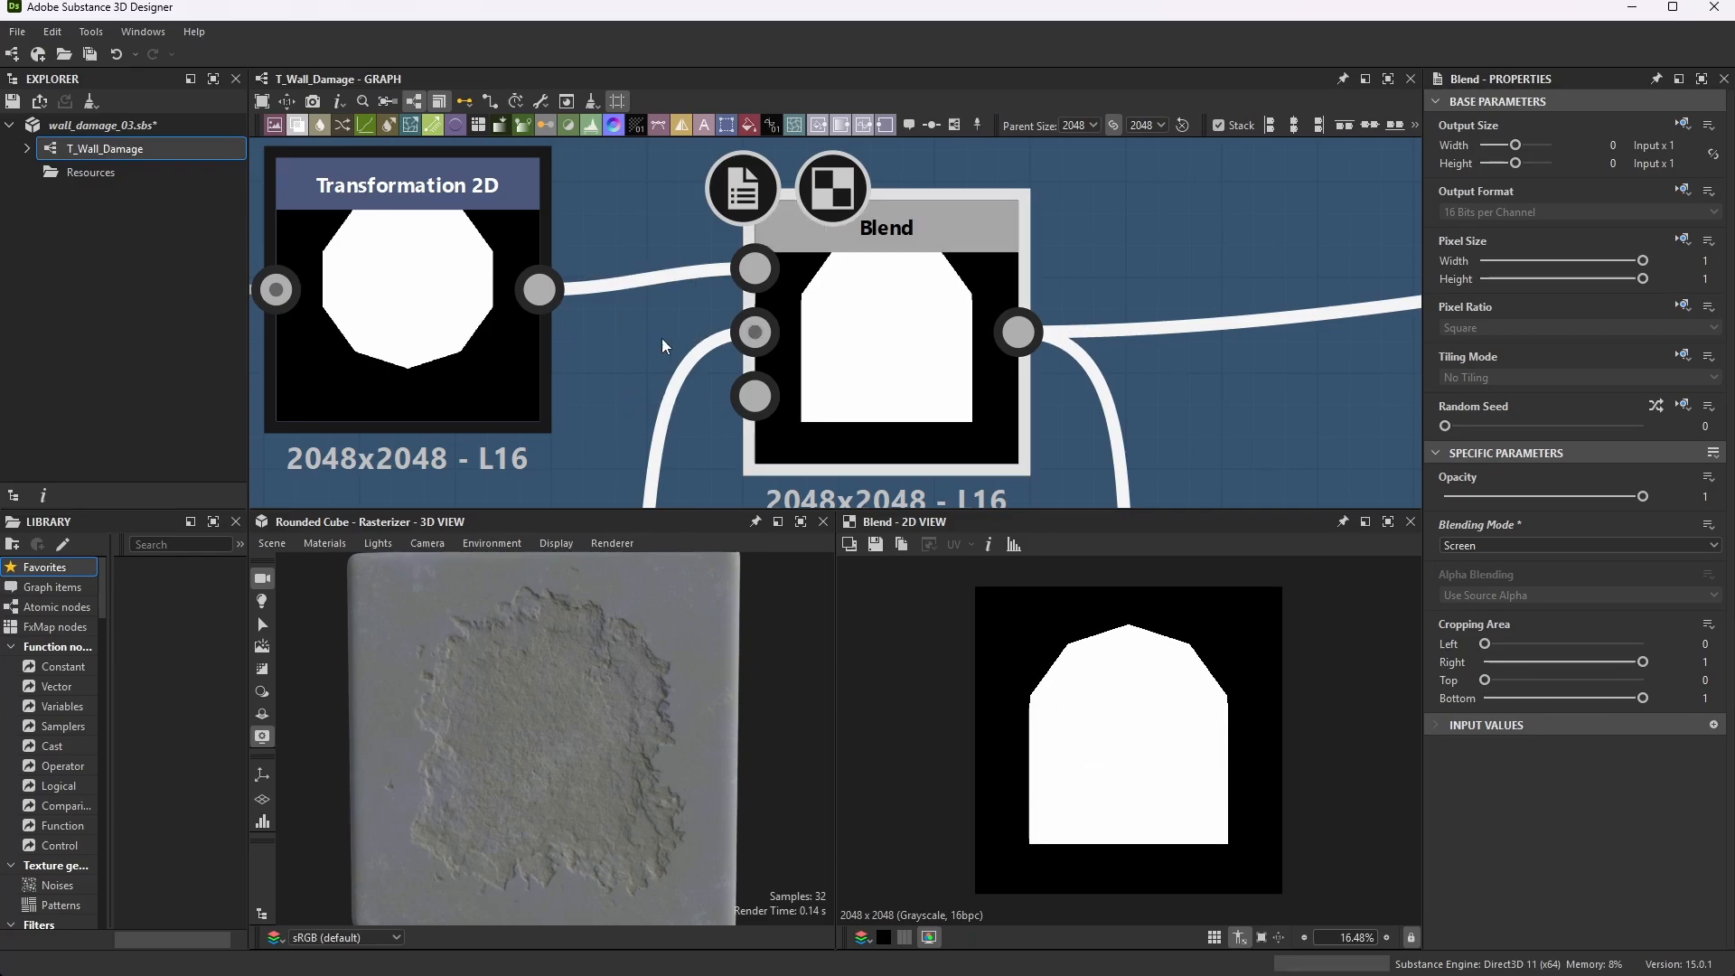
scroll(875, 282, "down", 3)
scroll(910, 287, "up", 3)
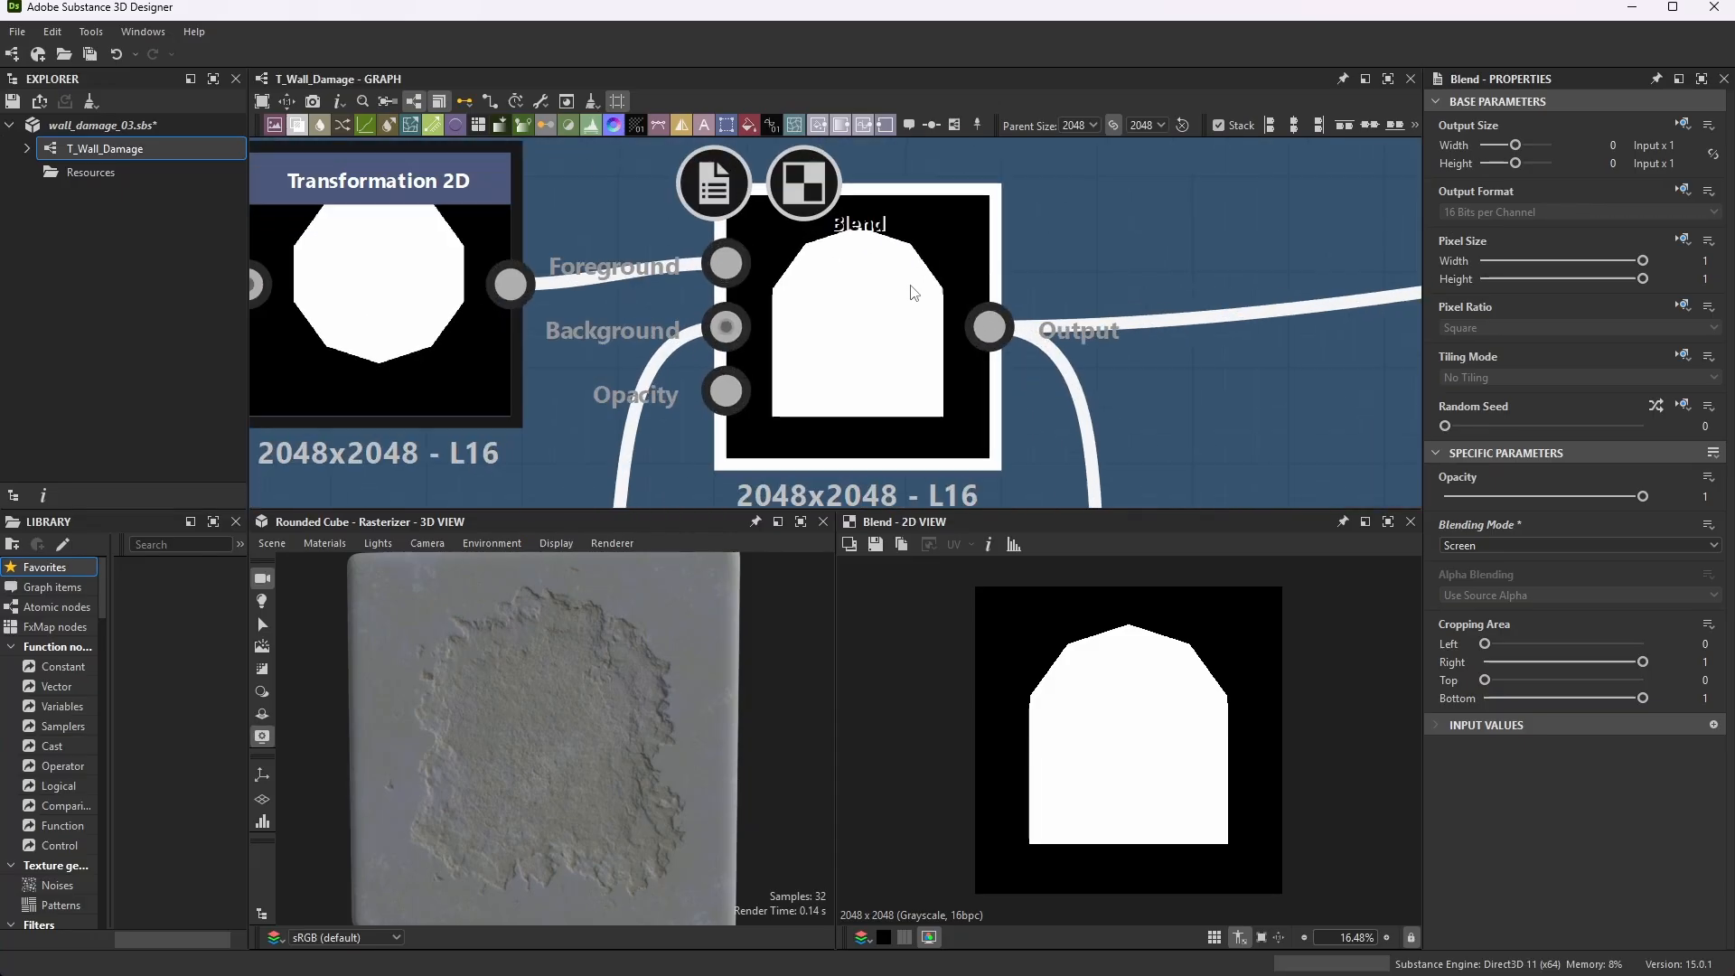
scroll(855, 263, "down", 1)
scroll(880, 271, "down", 3)
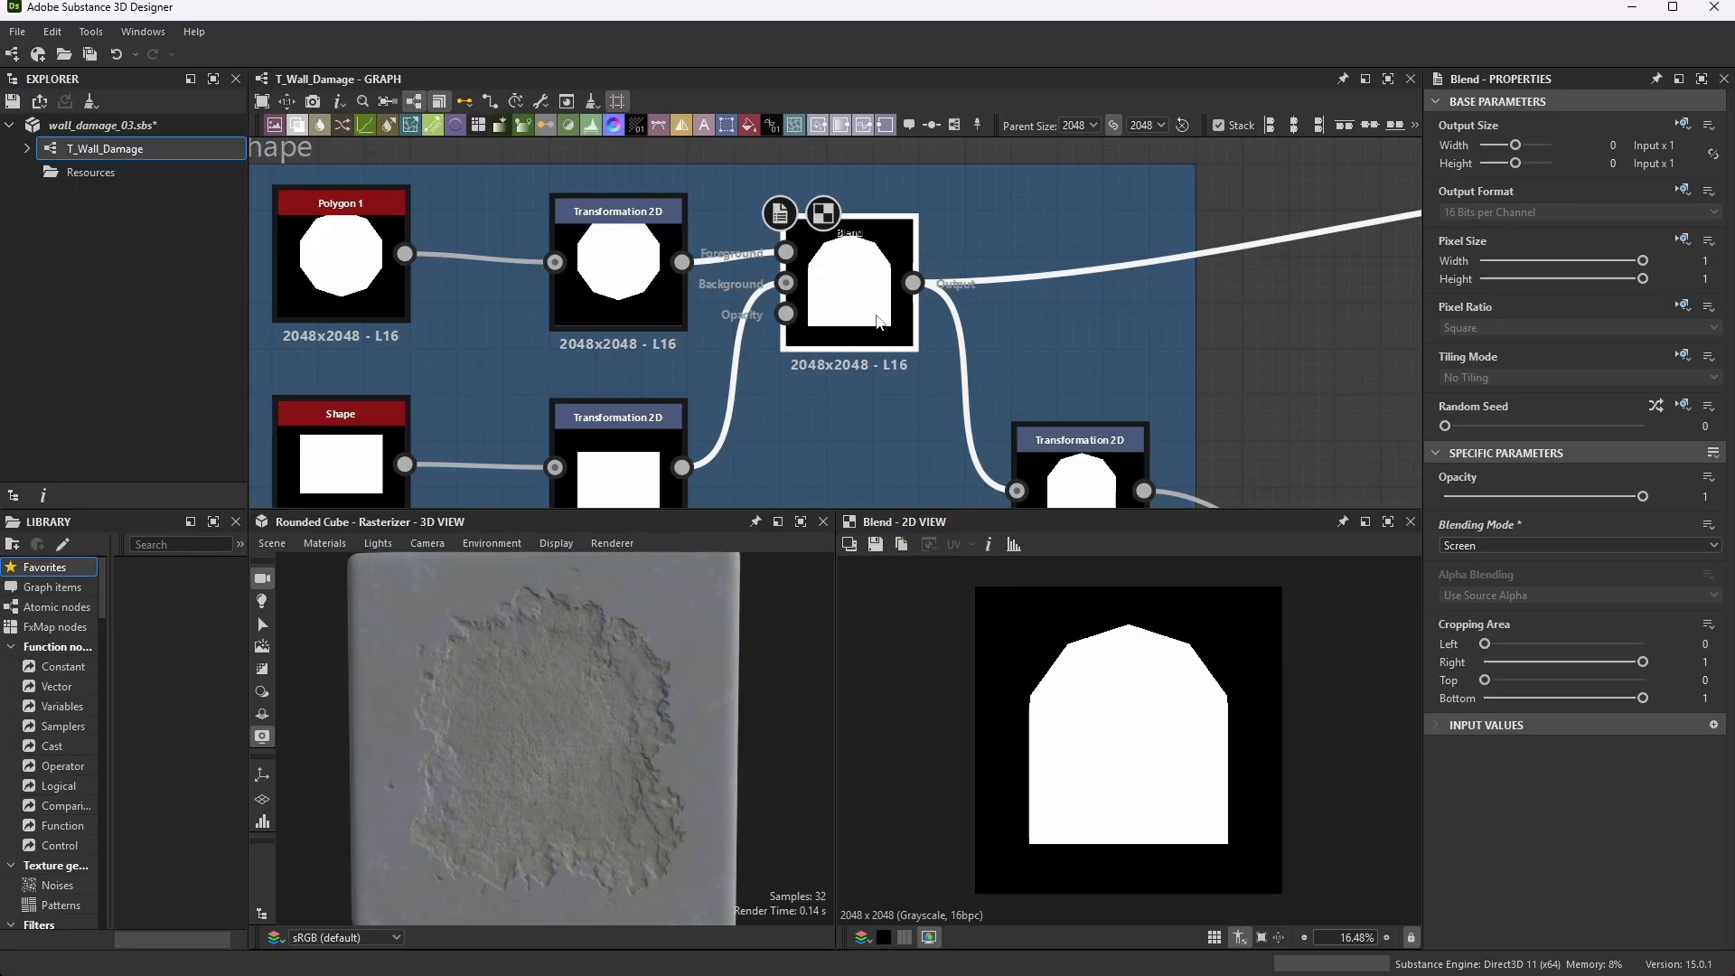
- Preview the Transformation 2D node fed by the Blend node and examine its transform matrix and offset parameters
scroll(829, 253, "up", 2)
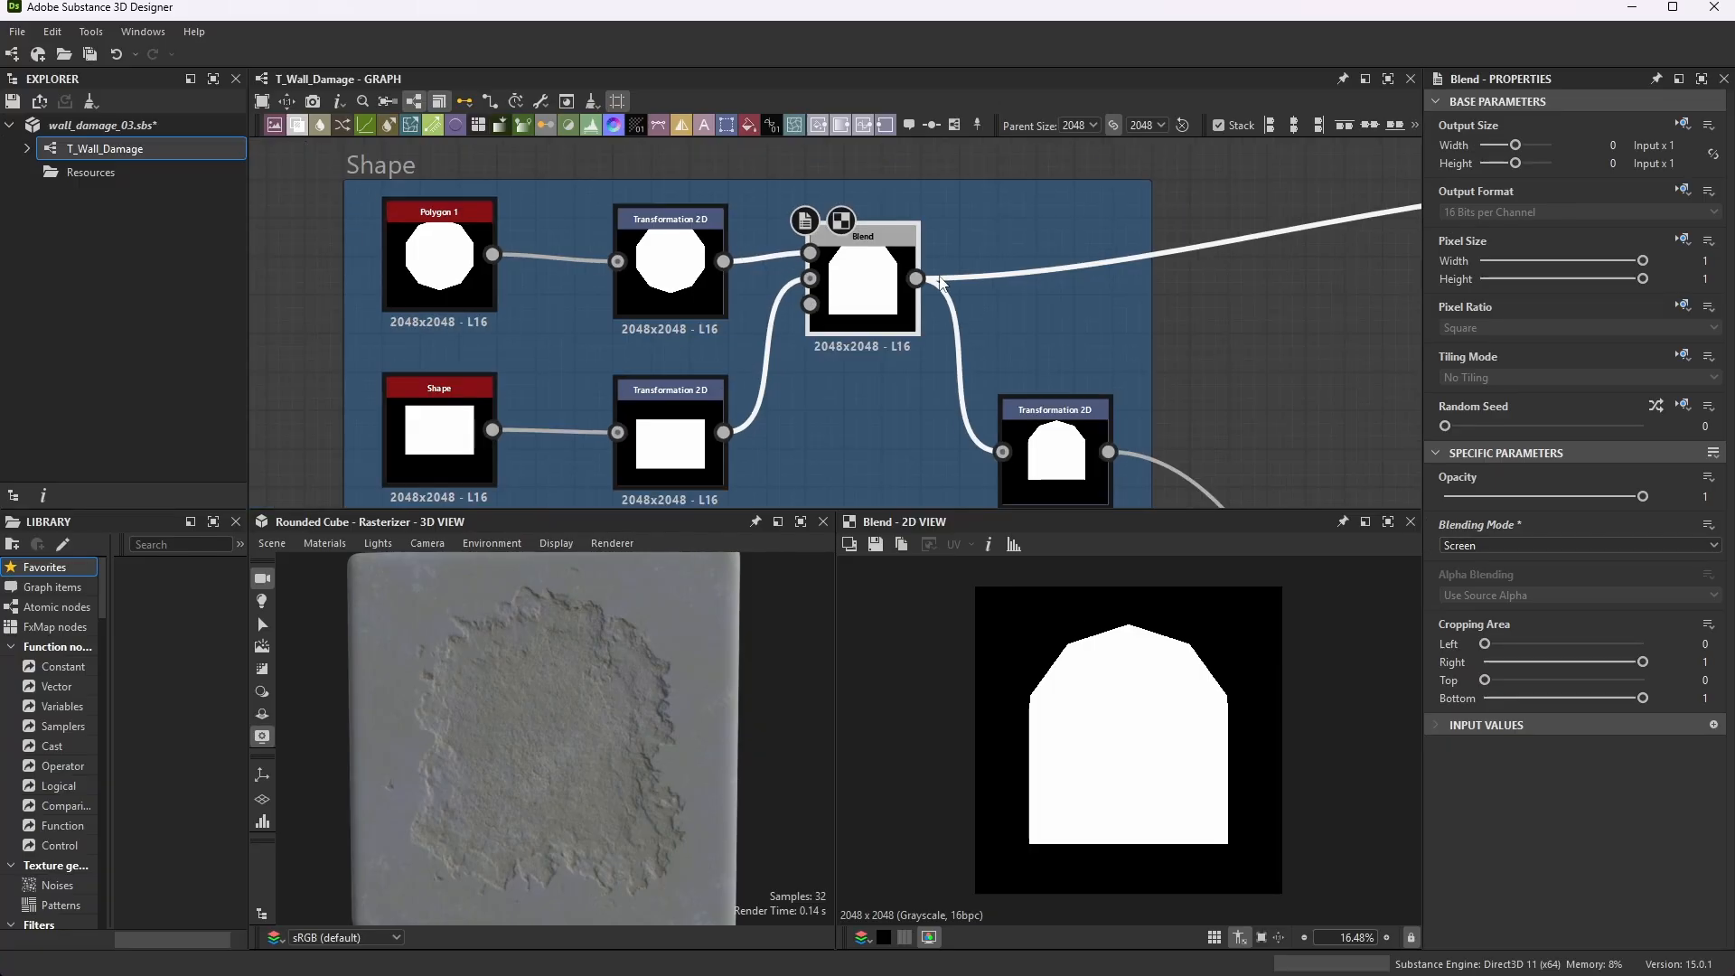
scroll(1097, 447, "down", 2)
scroll(1097, 447, "up", 2)
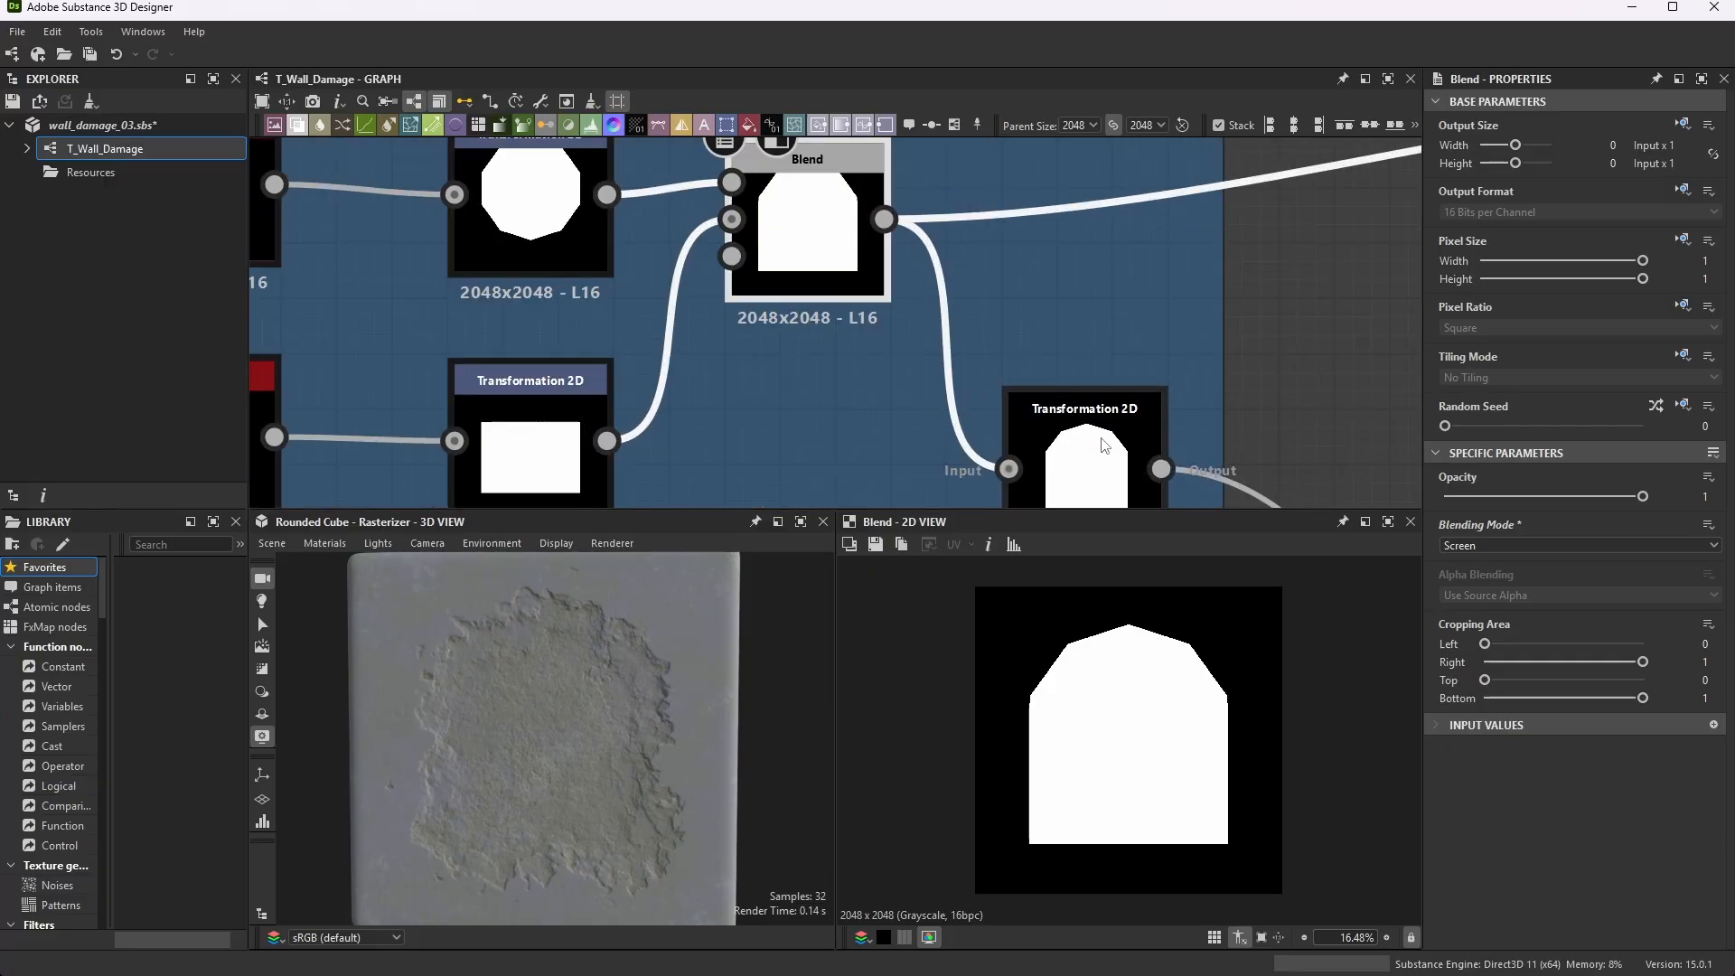
left_click(1102, 444)
scroll(1104, 445, "down", 3)
scroll(1104, 444, "up", 4)
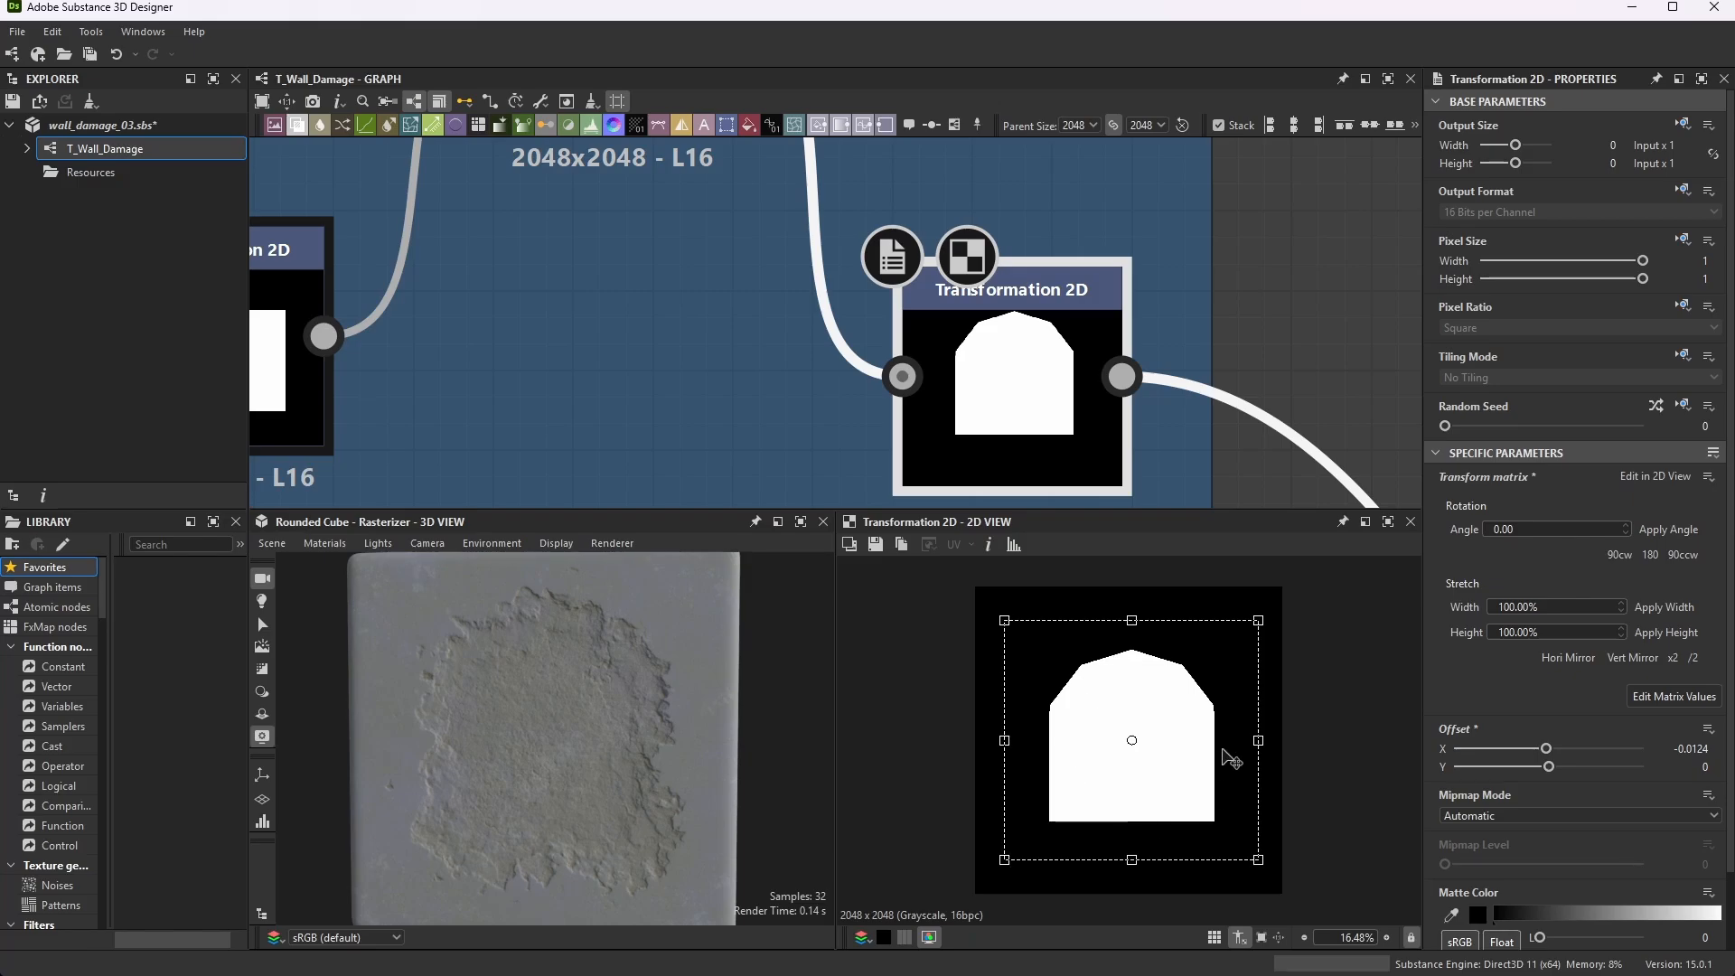
scroll(1572, 648, "down", 3)
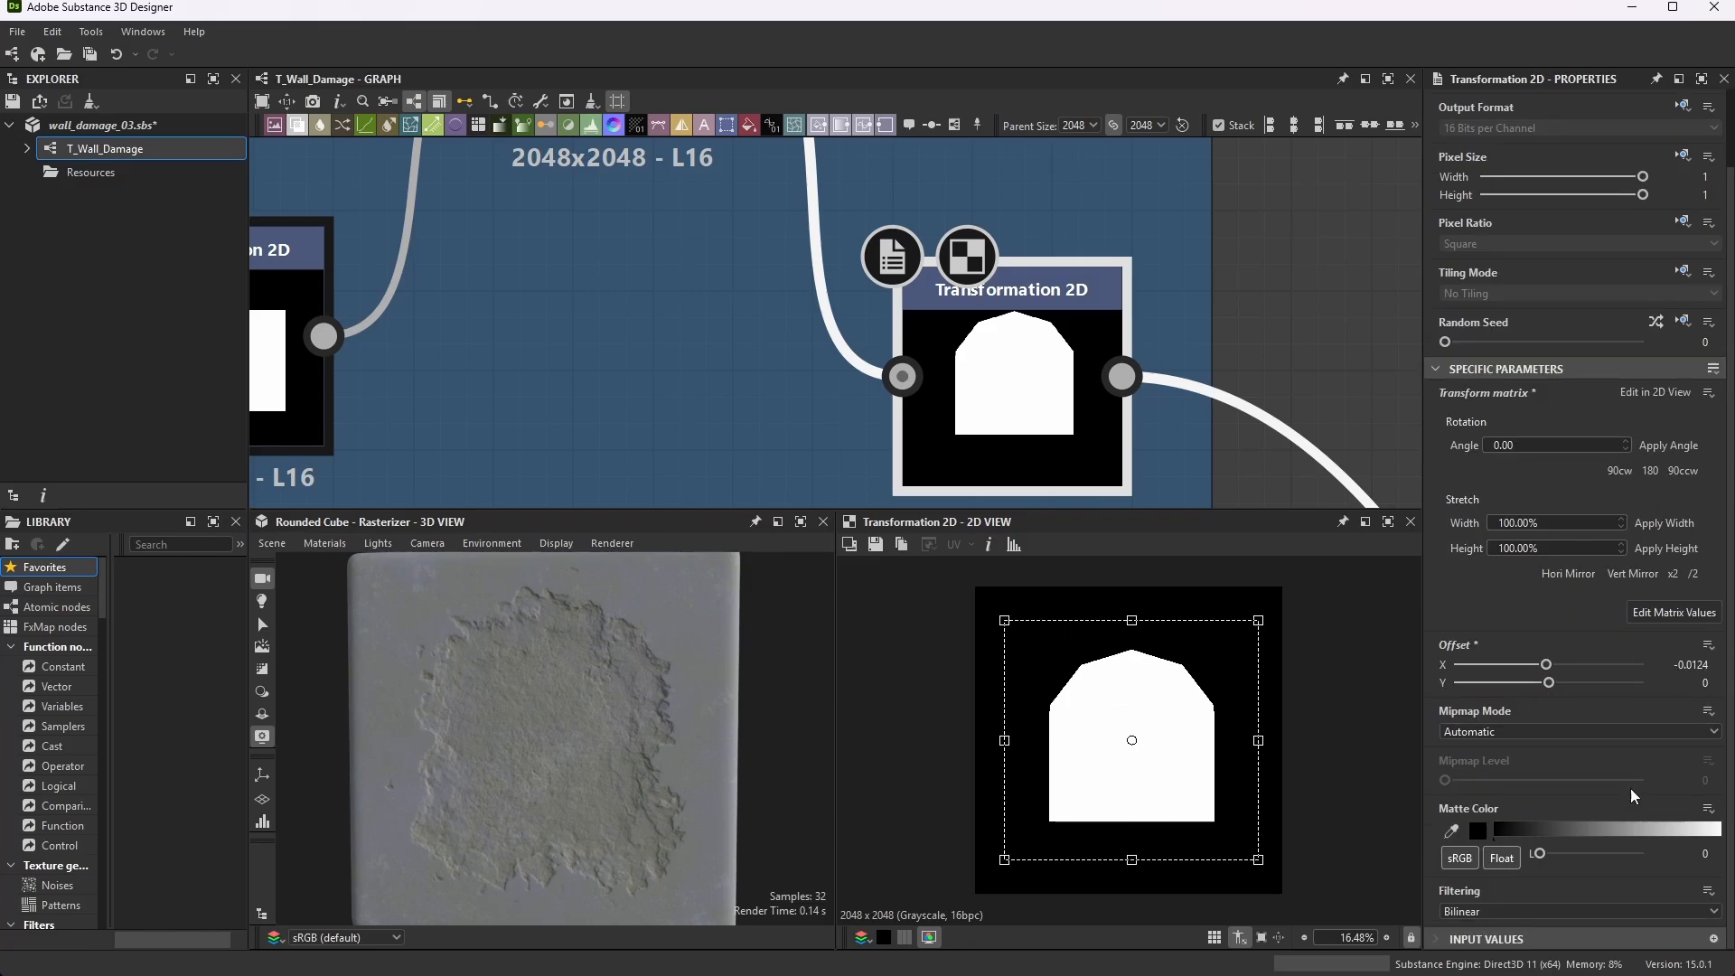
scroll(1571, 648, "up", 3)
scroll(1572, 648, "down", 3)
scroll(948, 356, "down", 7)
middle_click_drag(672, 249, 756, 275)
scroll(756, 275, "up", 1)
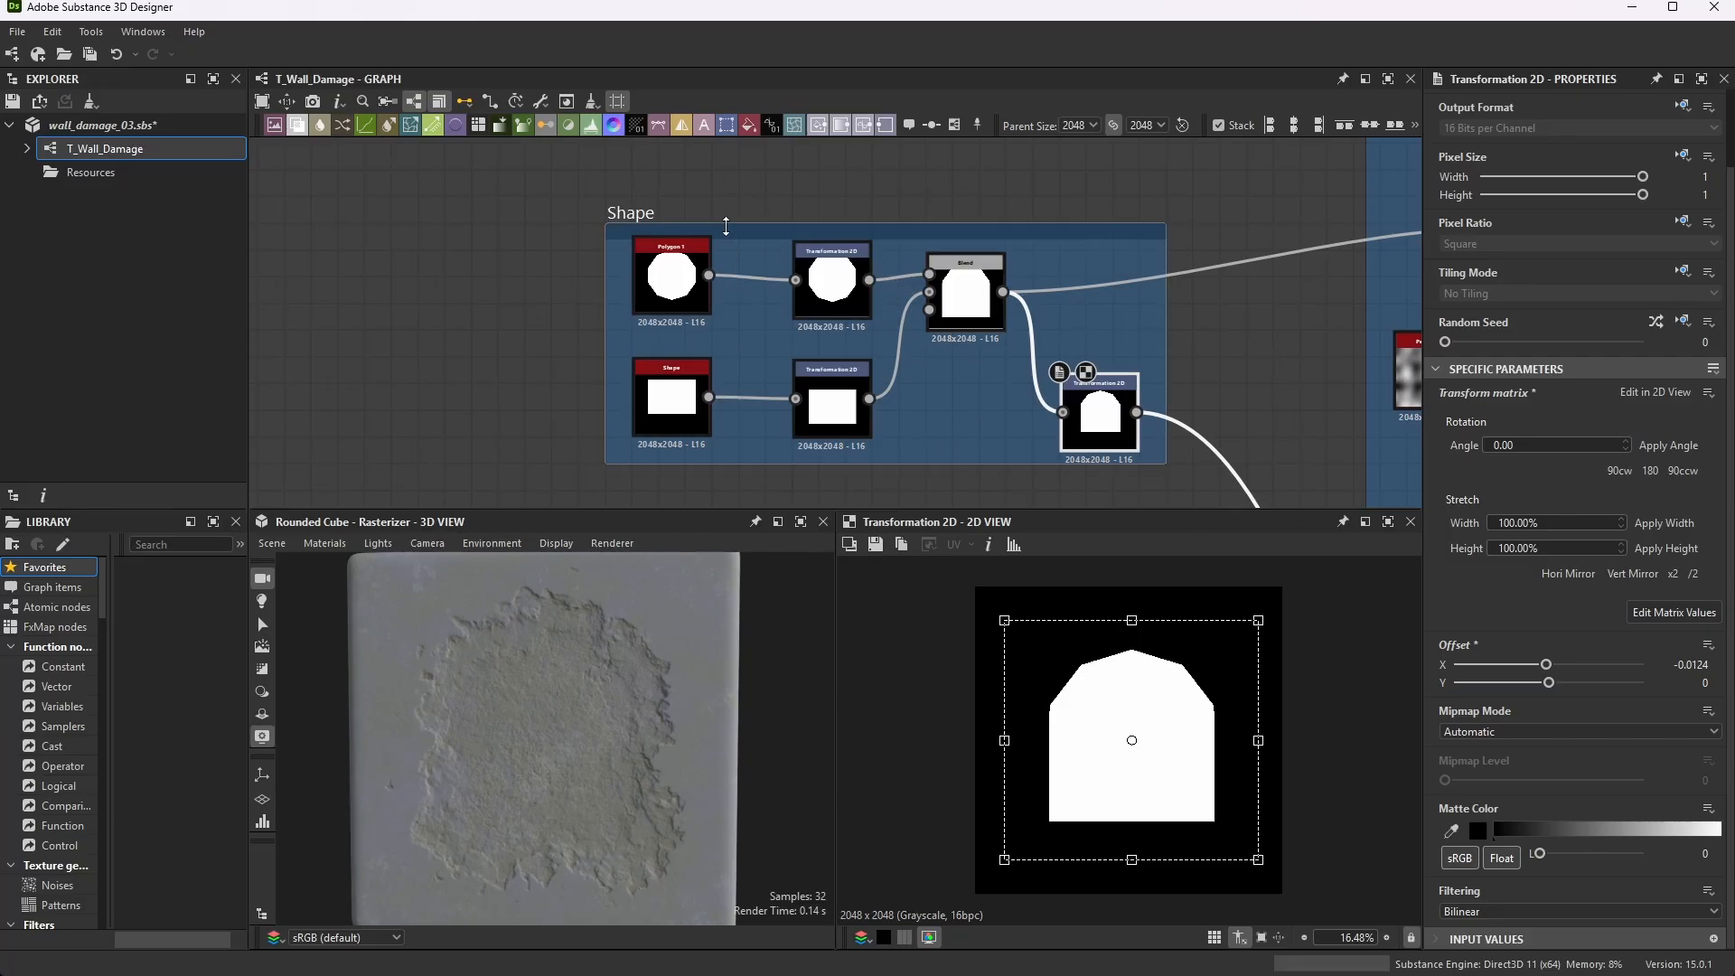
- Examine the Outter Shape frame and the link from the Shape frame's Blend output to its first Warp node
scroll(829, 291, "down", 5)
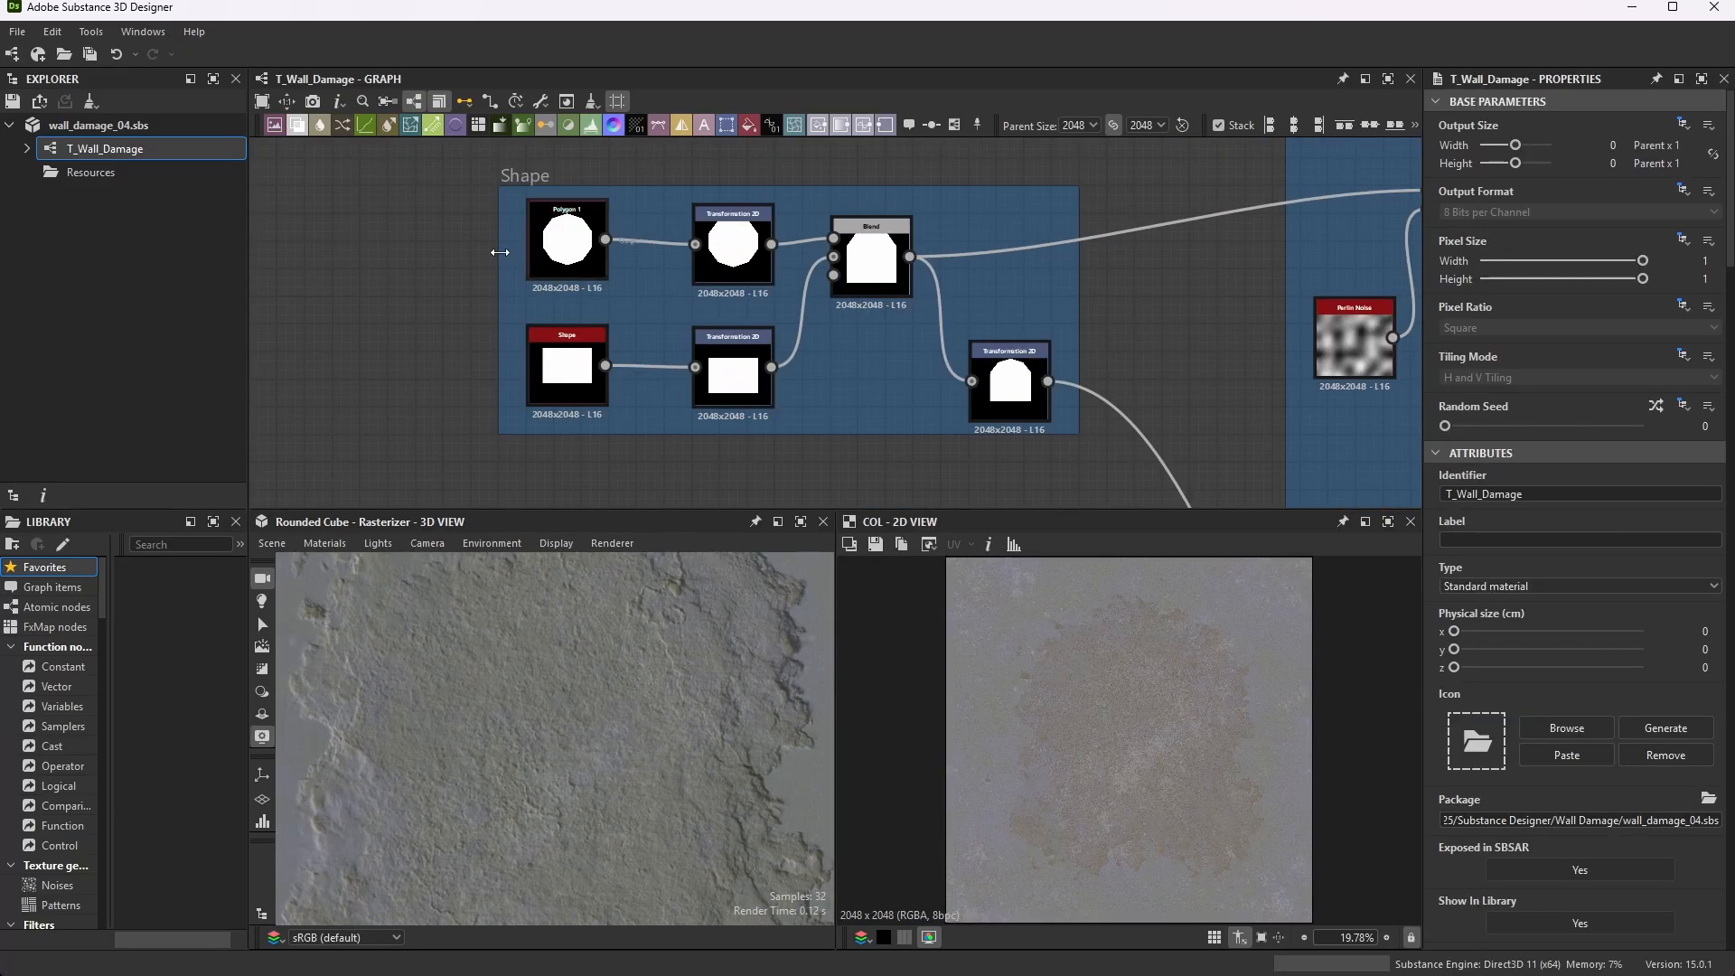
scroll(657, 301, "down", 7)
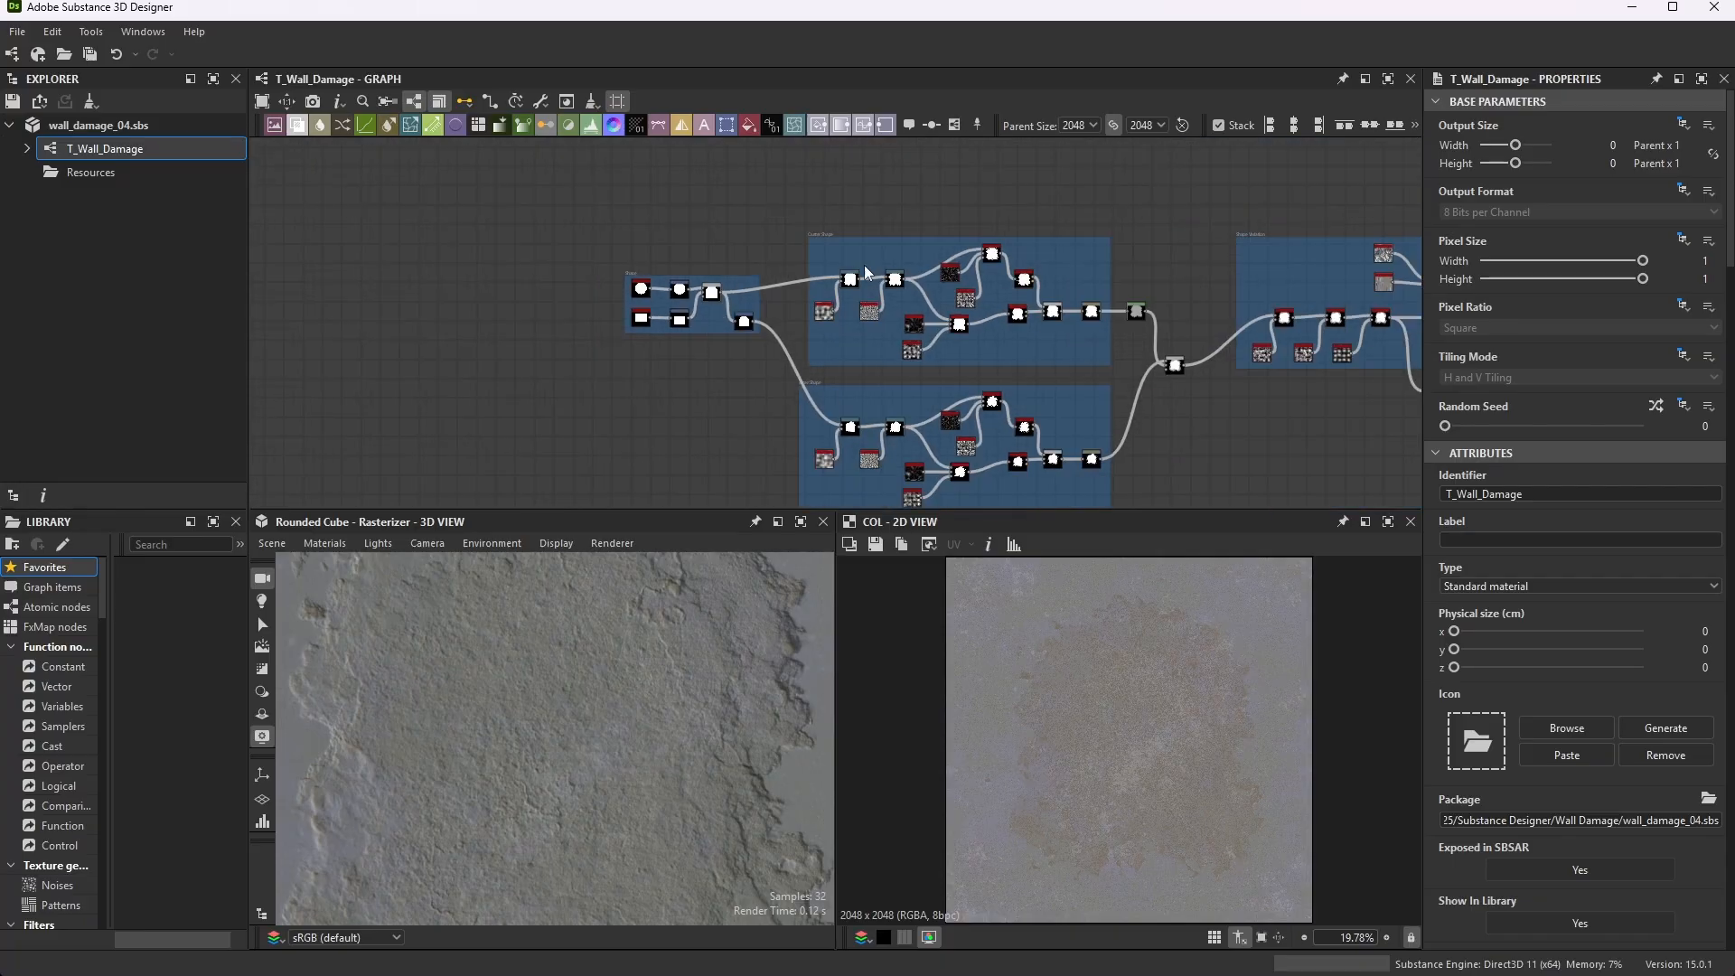
scroll(832, 232, "up", 10)
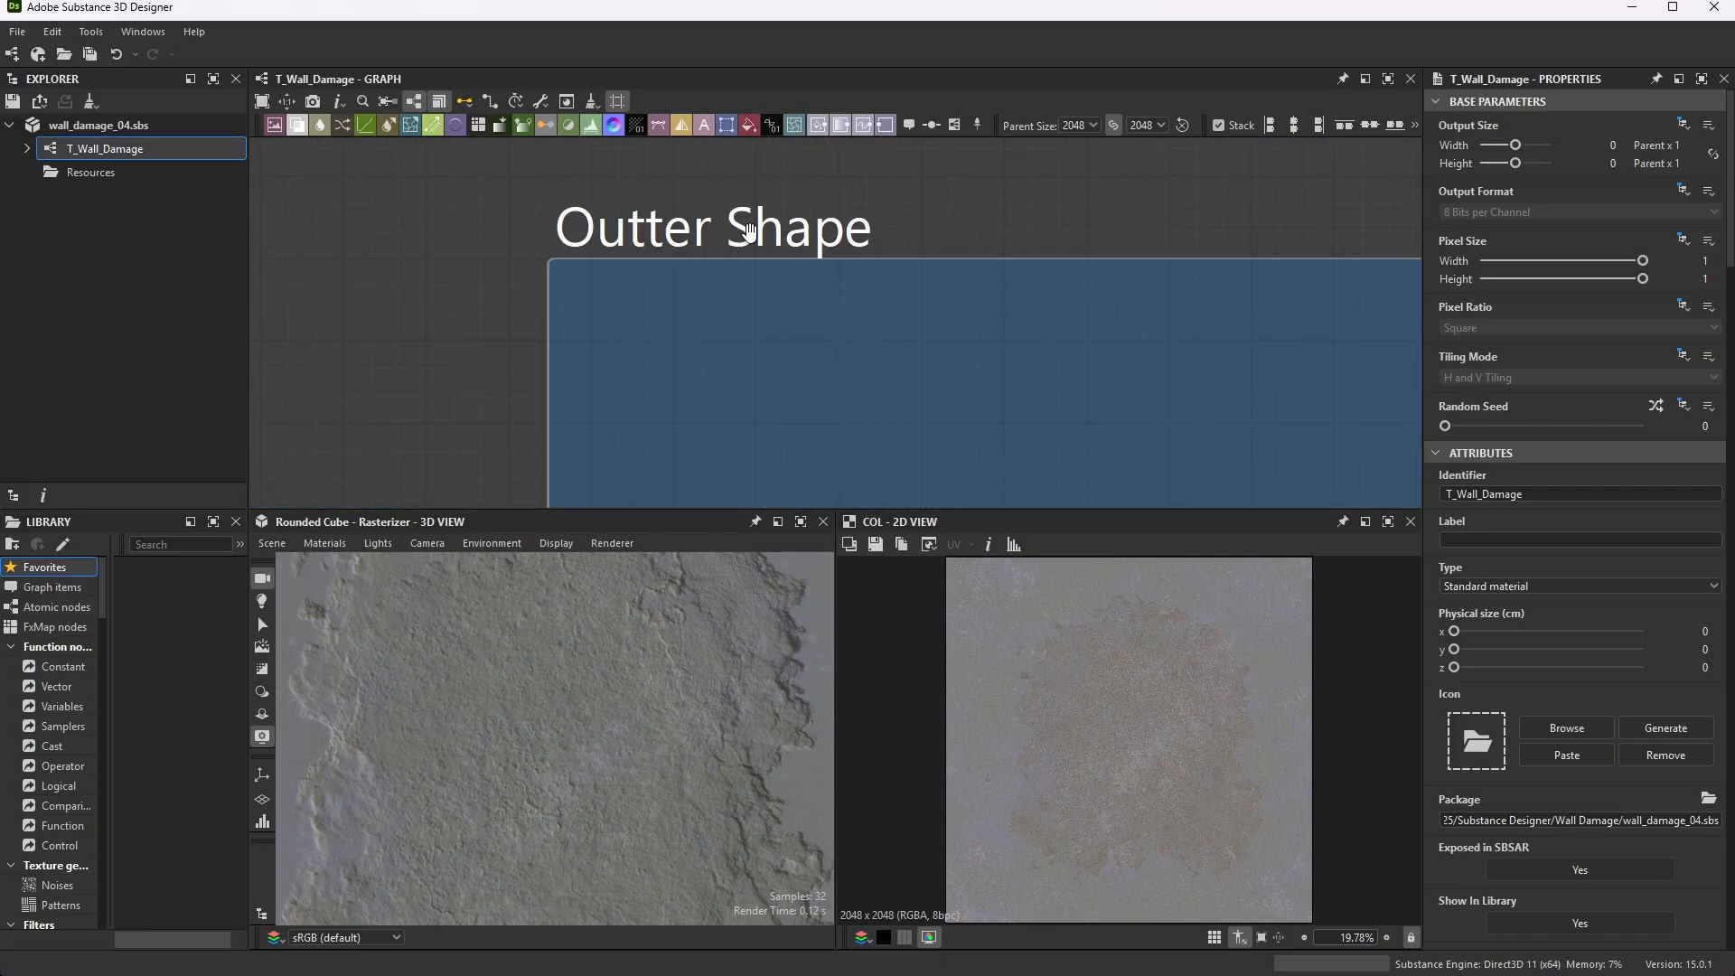
scroll(769, 305, "down", 5)
scroll(769, 305, "up", 3)
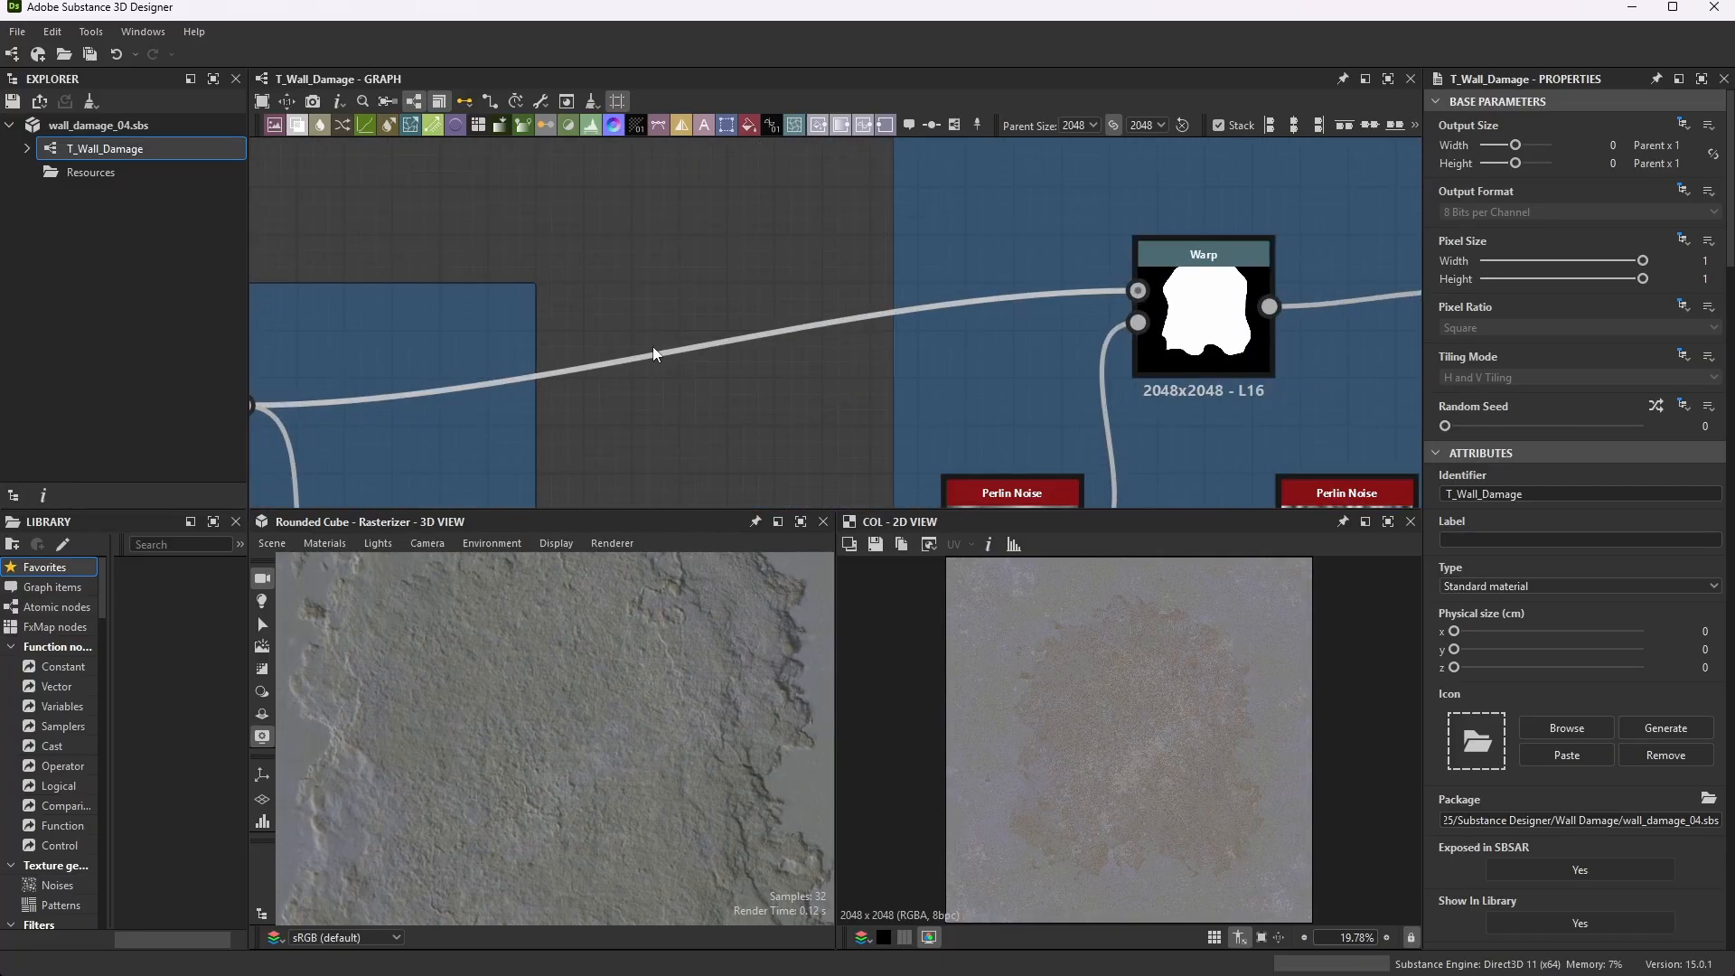
scroll(880, 262, "down", 4)
scroll(515, 333, "up", 3)
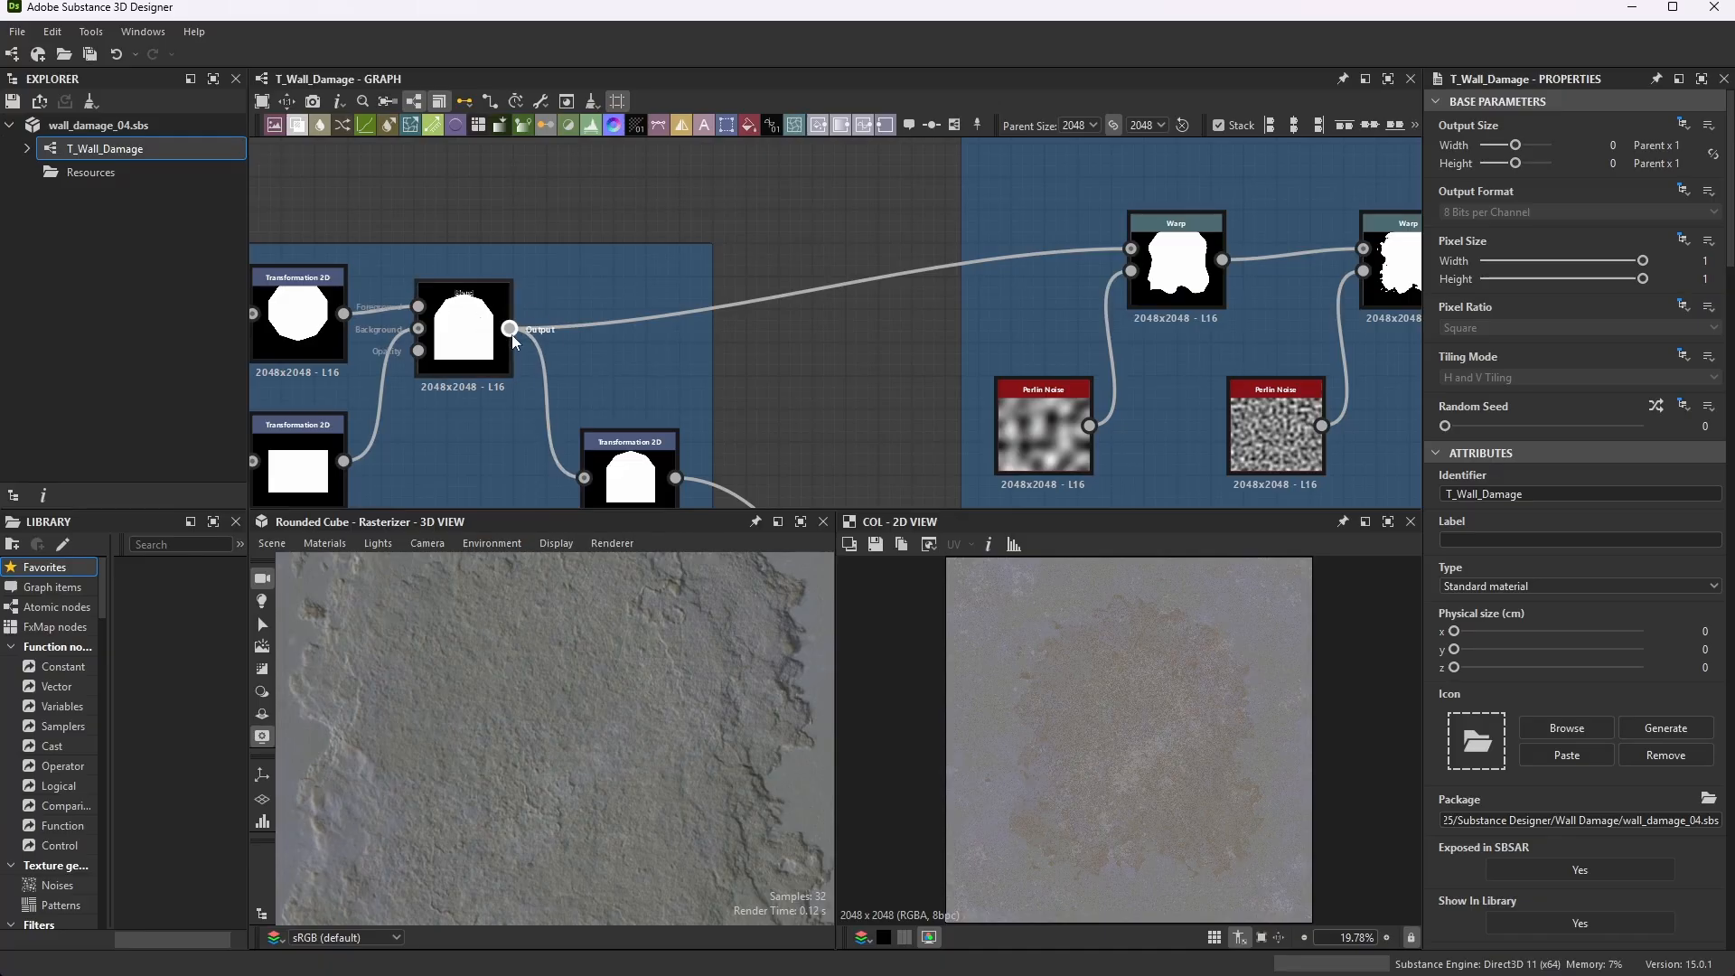
- Preview the first Warp node in the Outter Shape frame and examine its intensity setting and warped shape
left_click(1194, 269)
double_click(1192, 269)
scroll(1084, 298, "down", 5)
middle_click_drag(1174, 252, 1062, 195)
scroll(1061, 195, "up", 6)
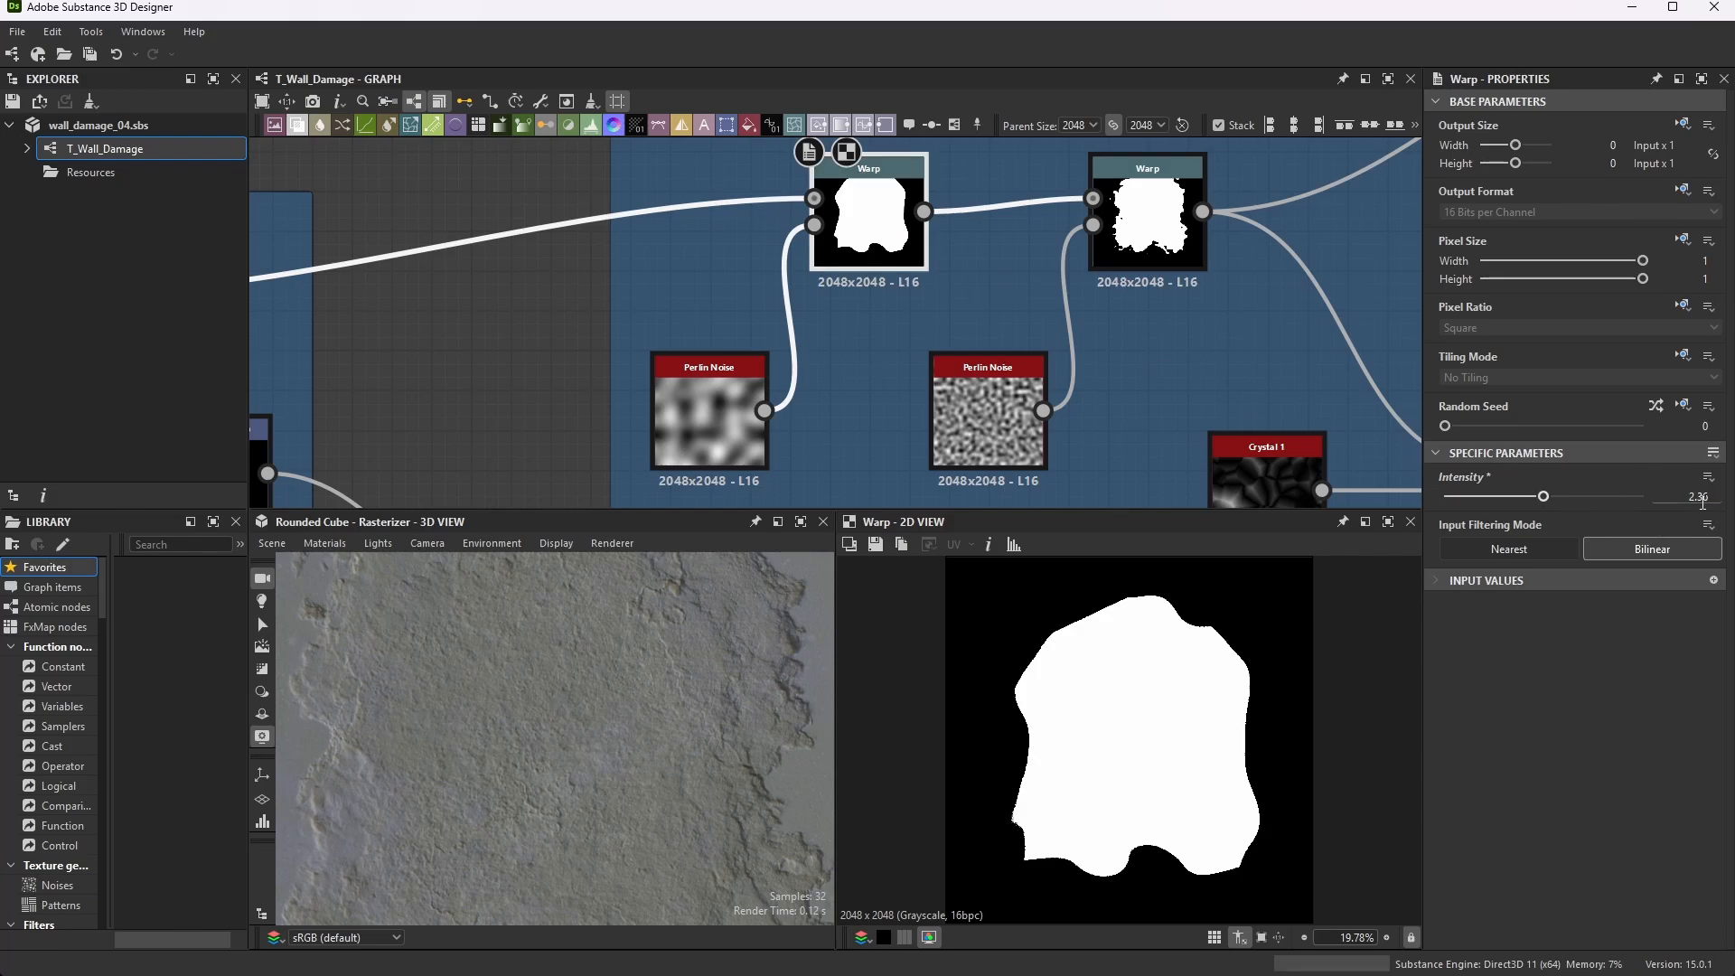
- Preview the Perlin Noise feeding the first Warp node, examine its scale and disorder, and compare it with the Warp result
double_click(742, 369)
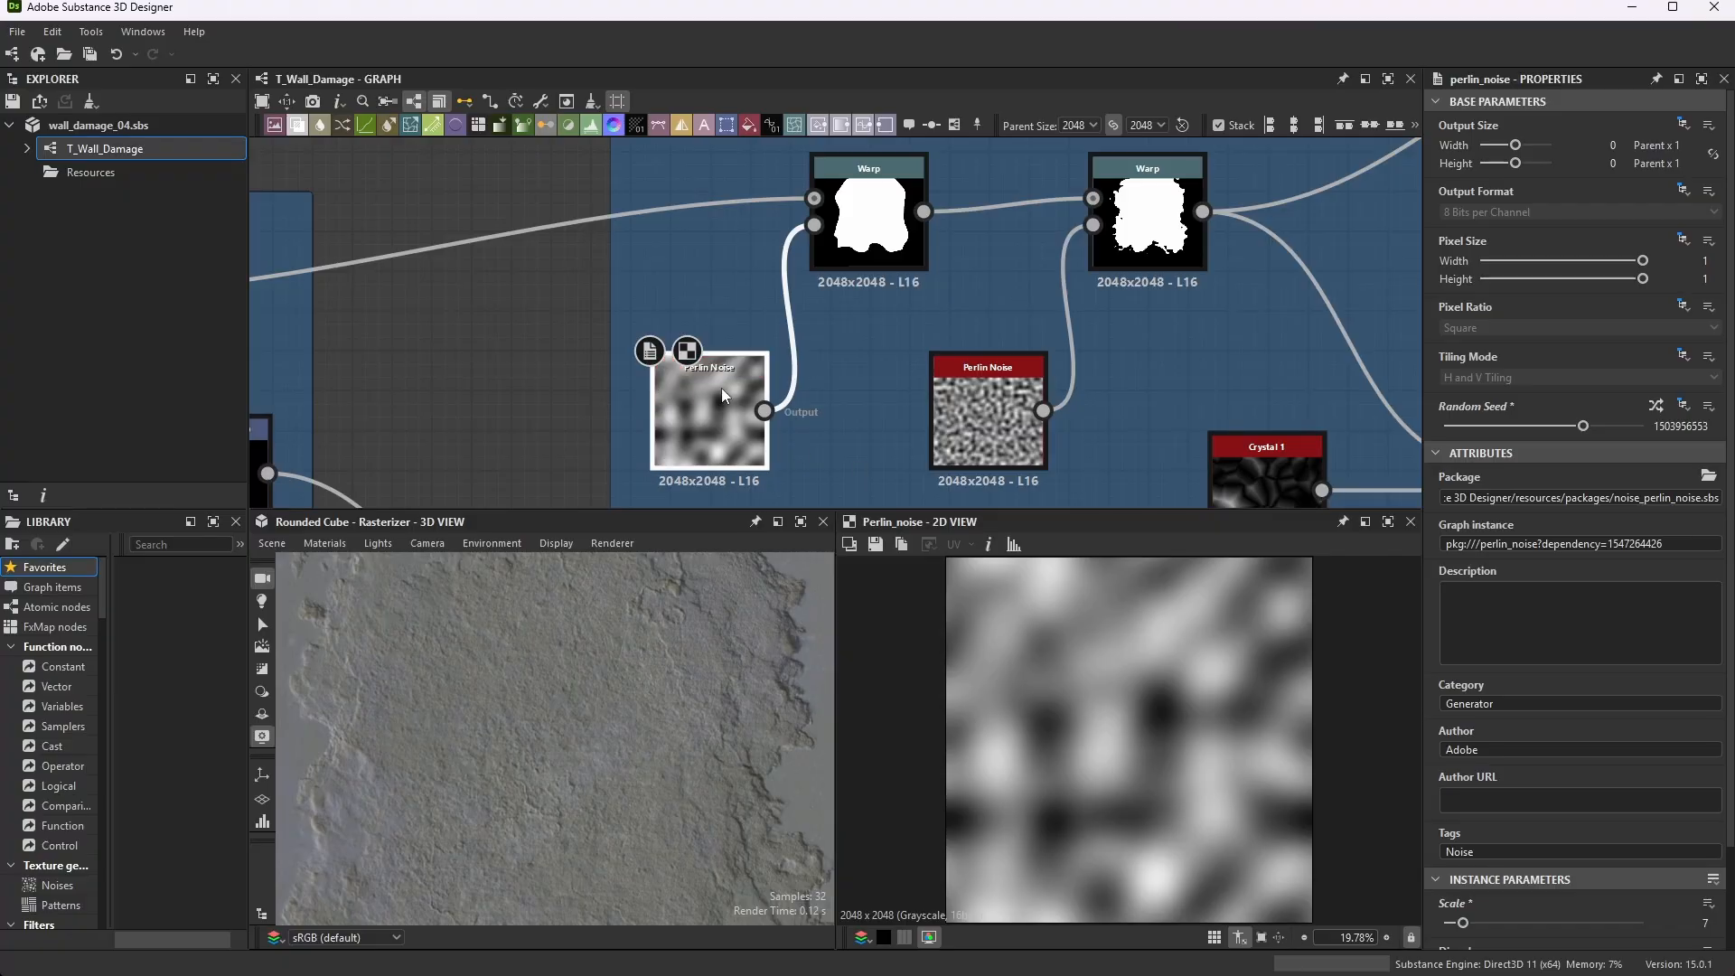
scroll(1568, 692, "down", 2)
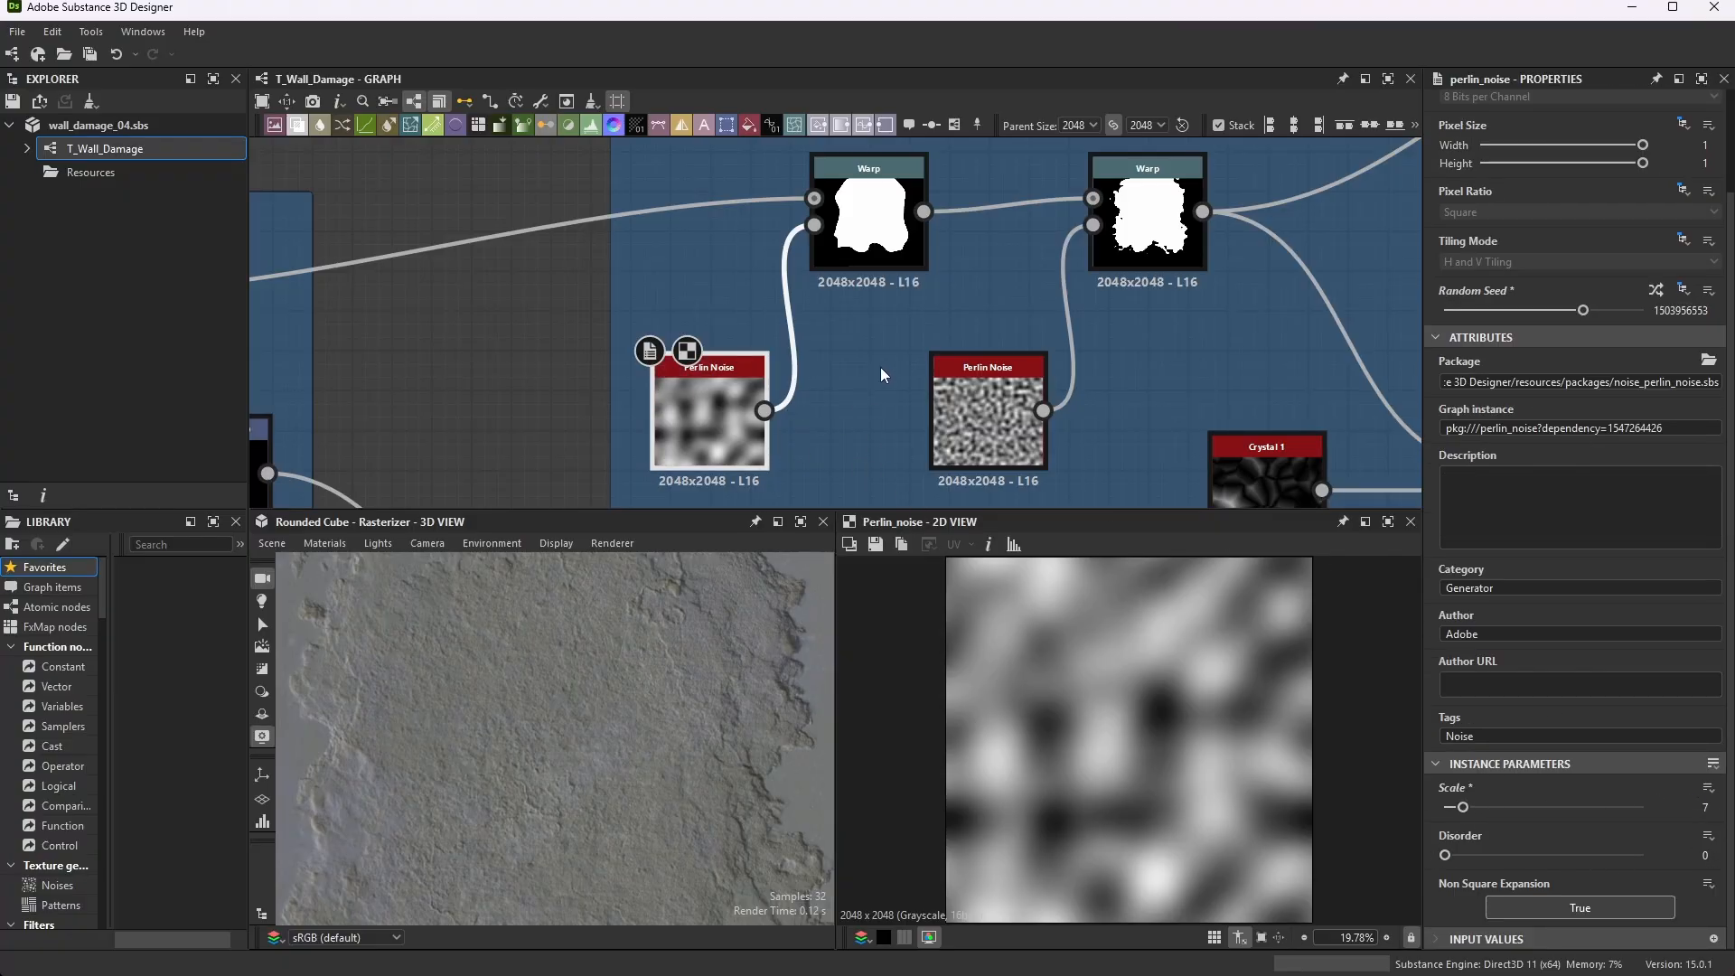
double_click(872, 224)
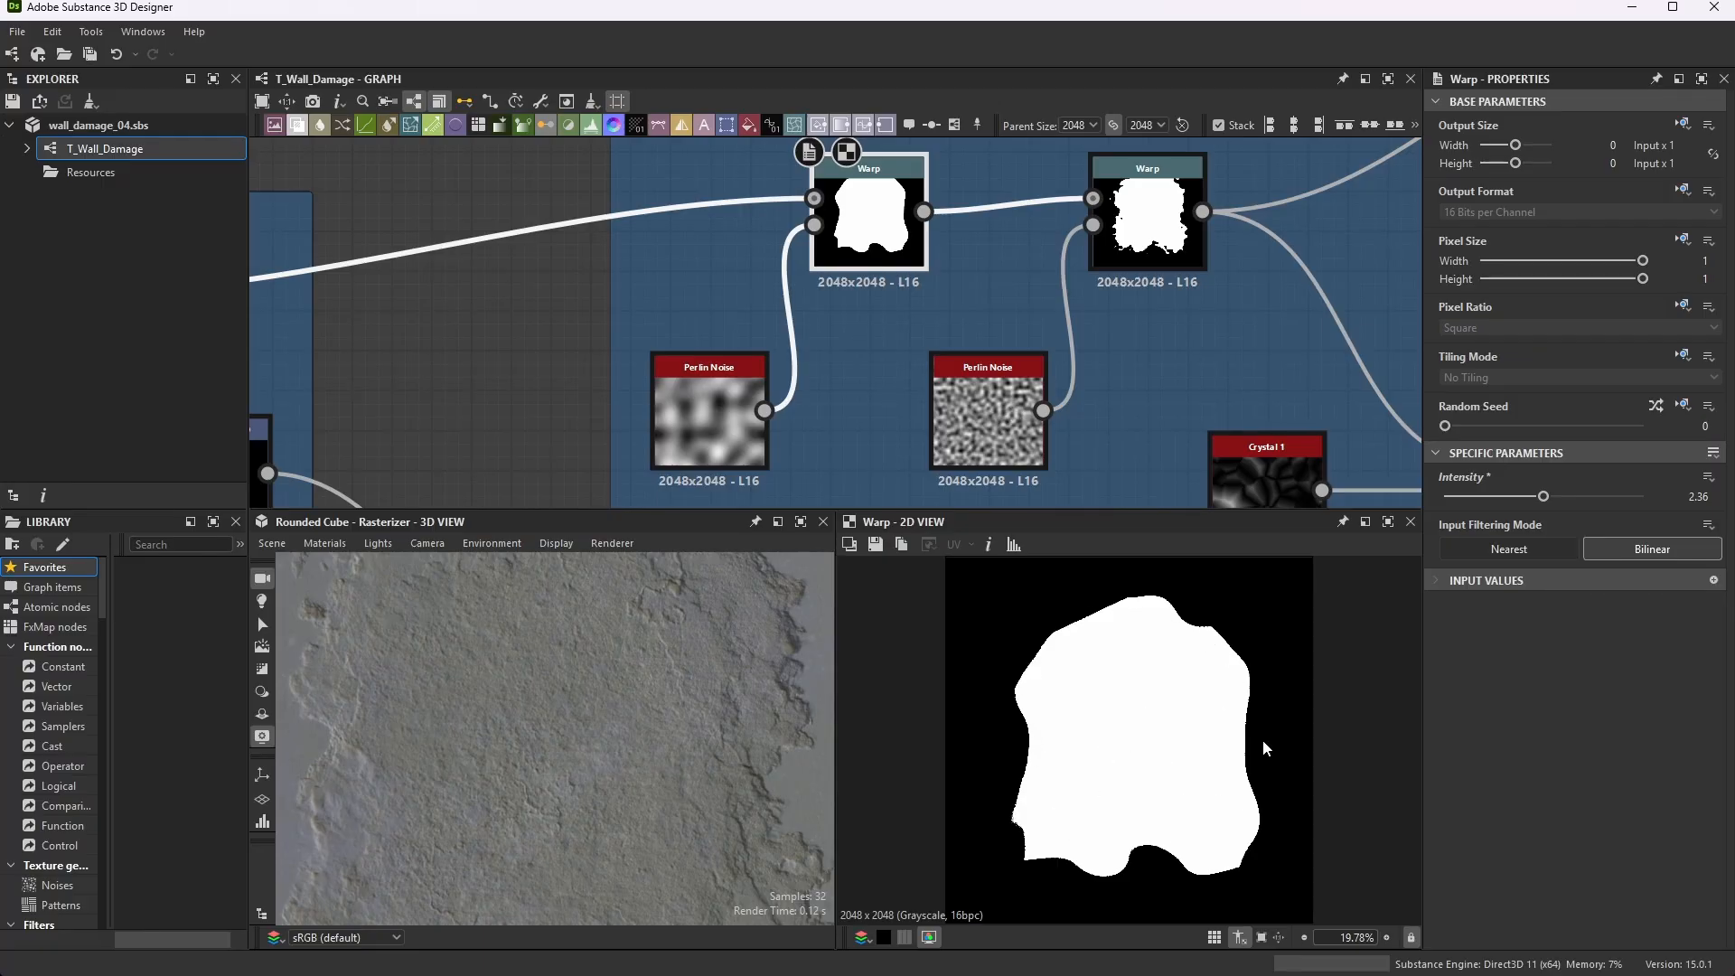
double_click(701, 415)
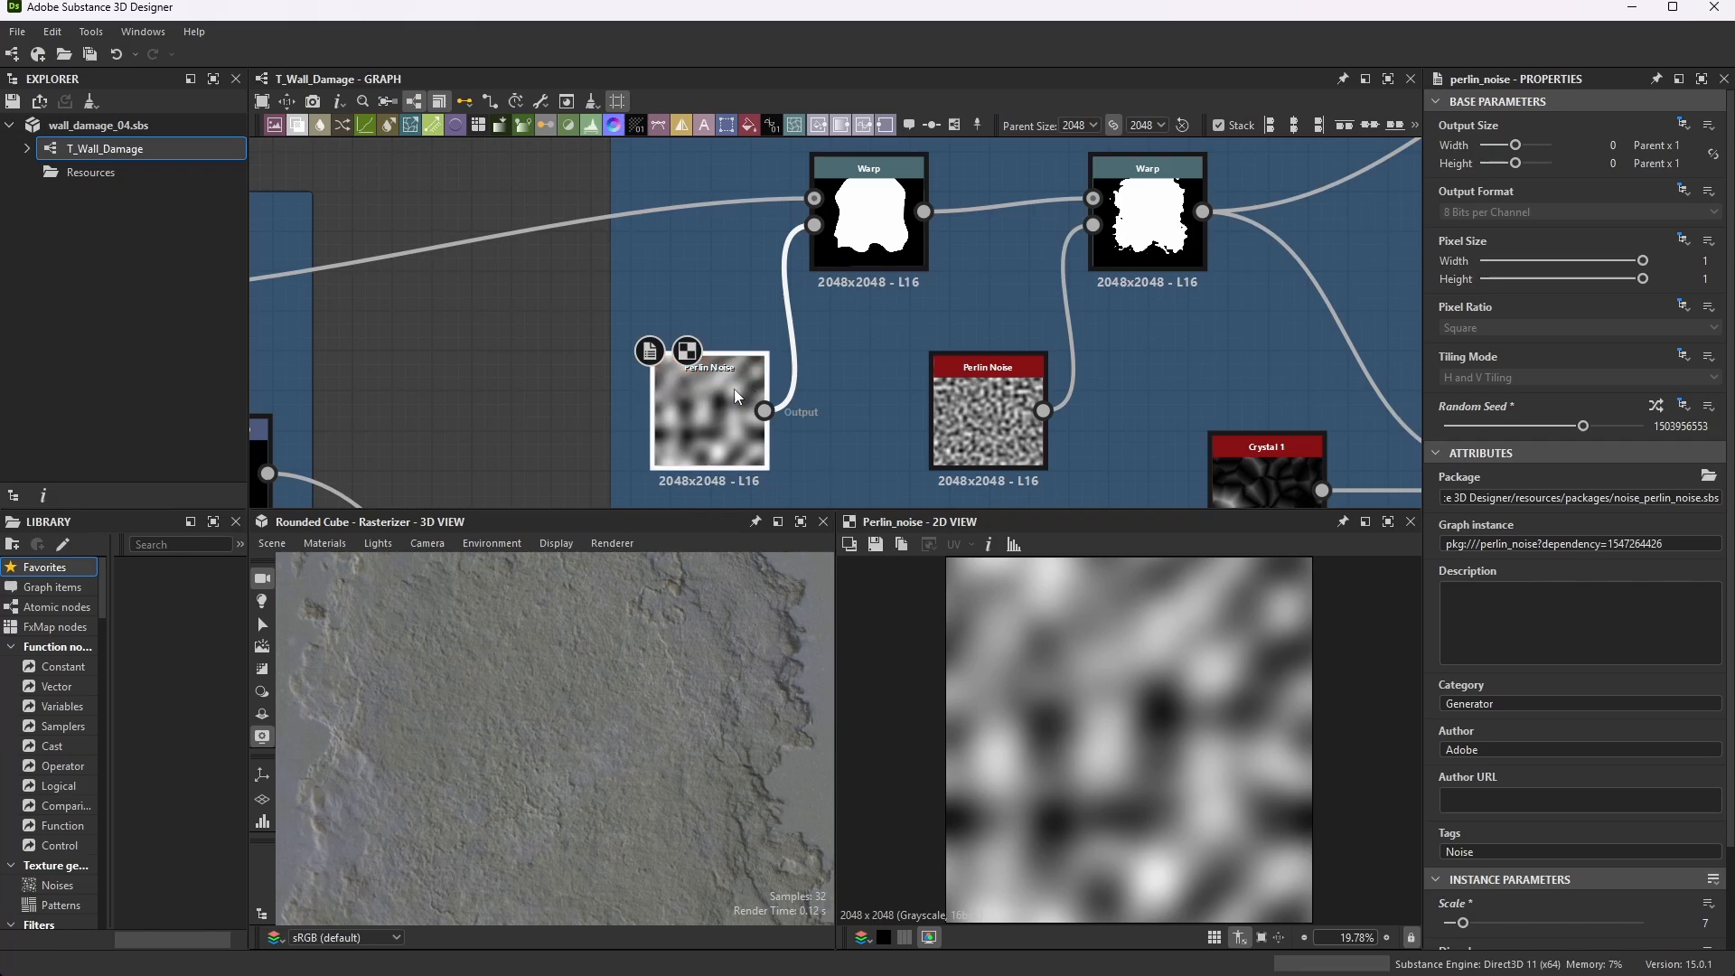
scroll(727, 280, "down", 2)
scroll(849, 319, "up", 2)
scroll(887, 325, "down", 2)
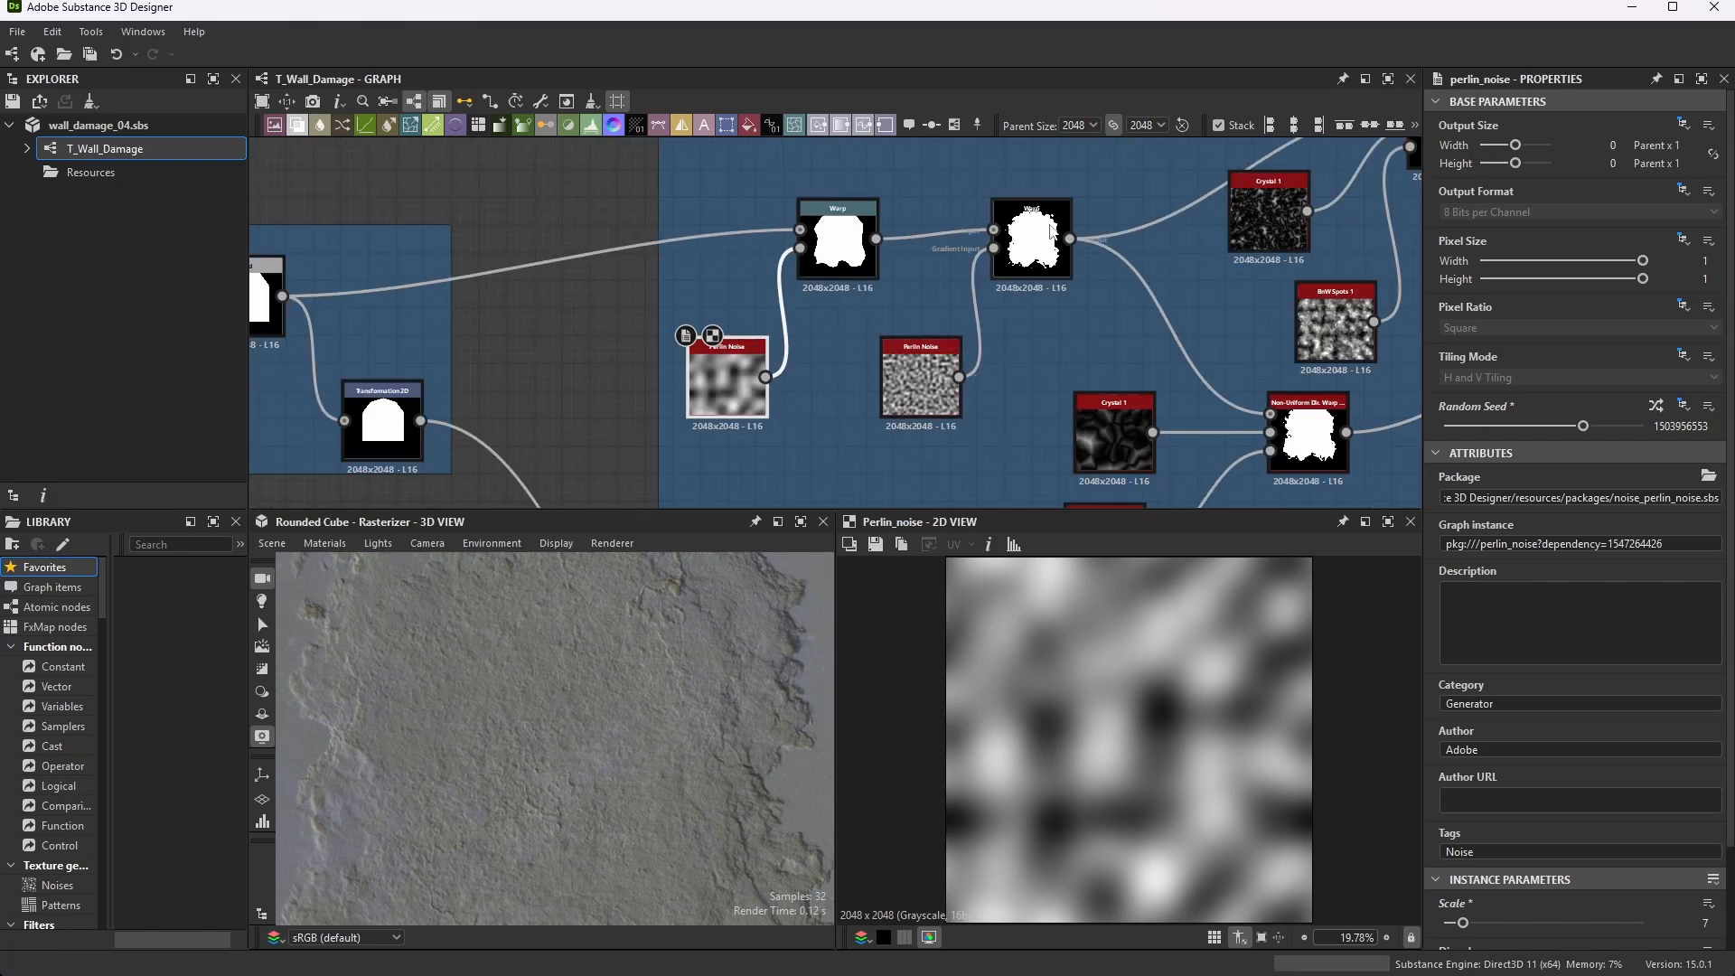
- Preview the second Warp node and examine its intensity and the finer distortion of the shape's outline
scroll(1070, 195, "up", 4)
double_click(1009, 256)
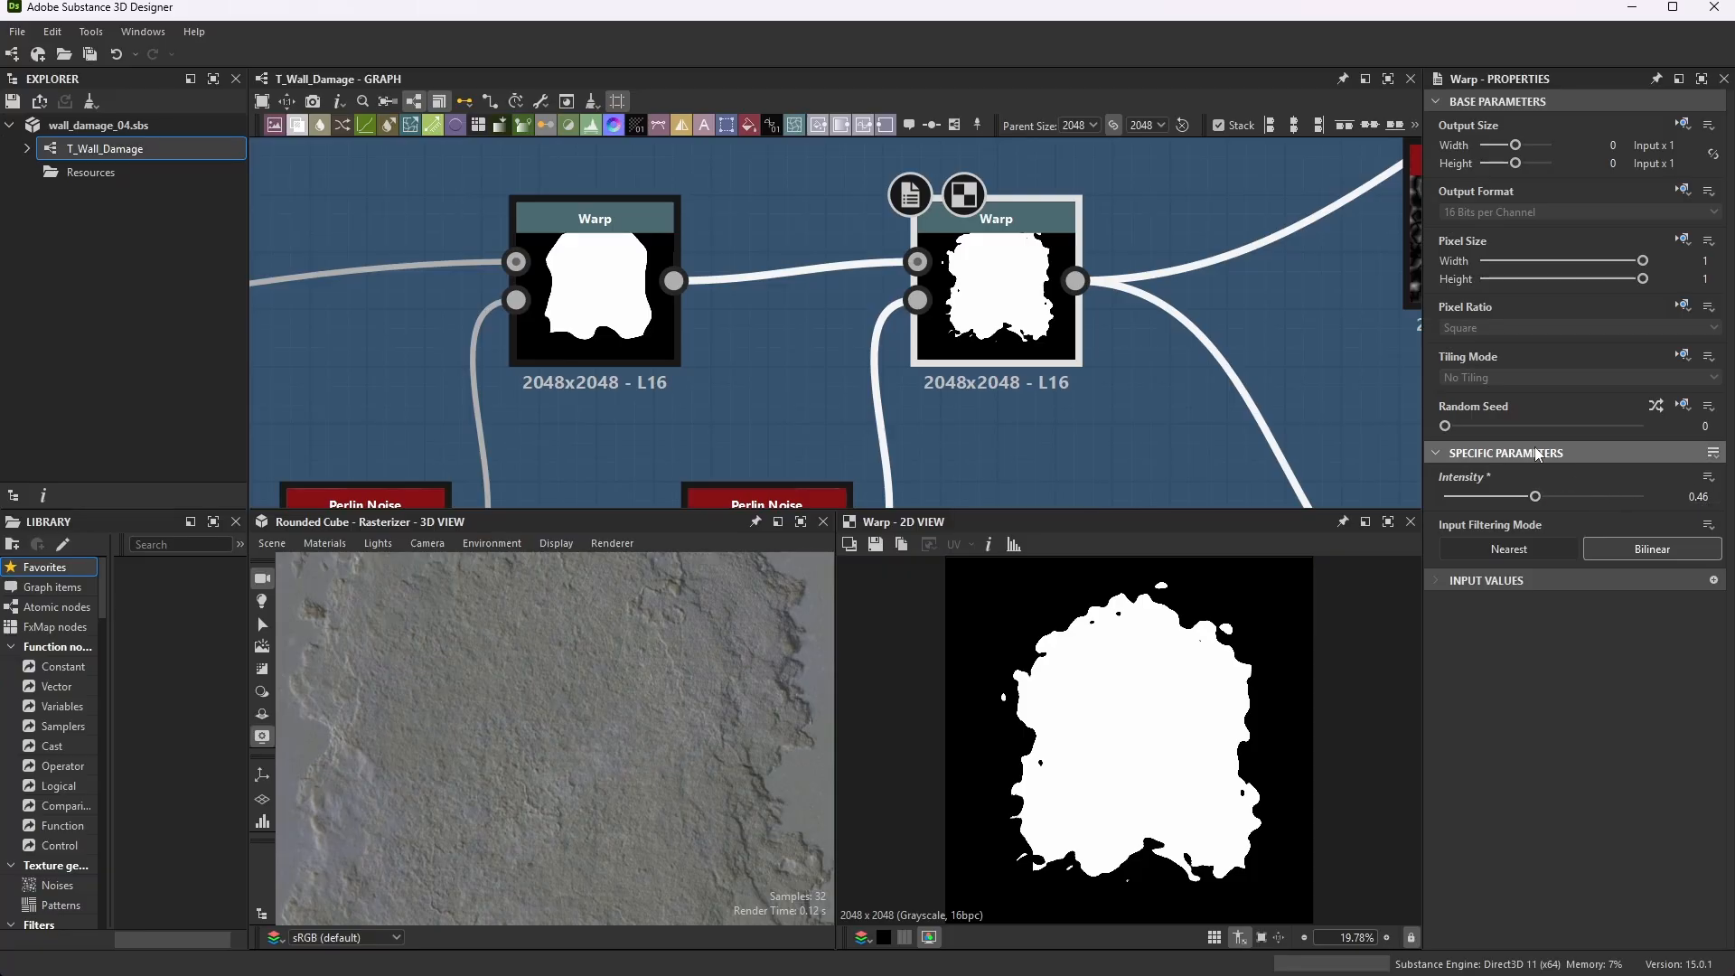
scroll(1082, 344, "down", 3)
scroll(912, 470, "up", 3)
- Preview the Perlin Noise feeding the second Warp node and examine its scale and disorder settings
double_click(920, 445)
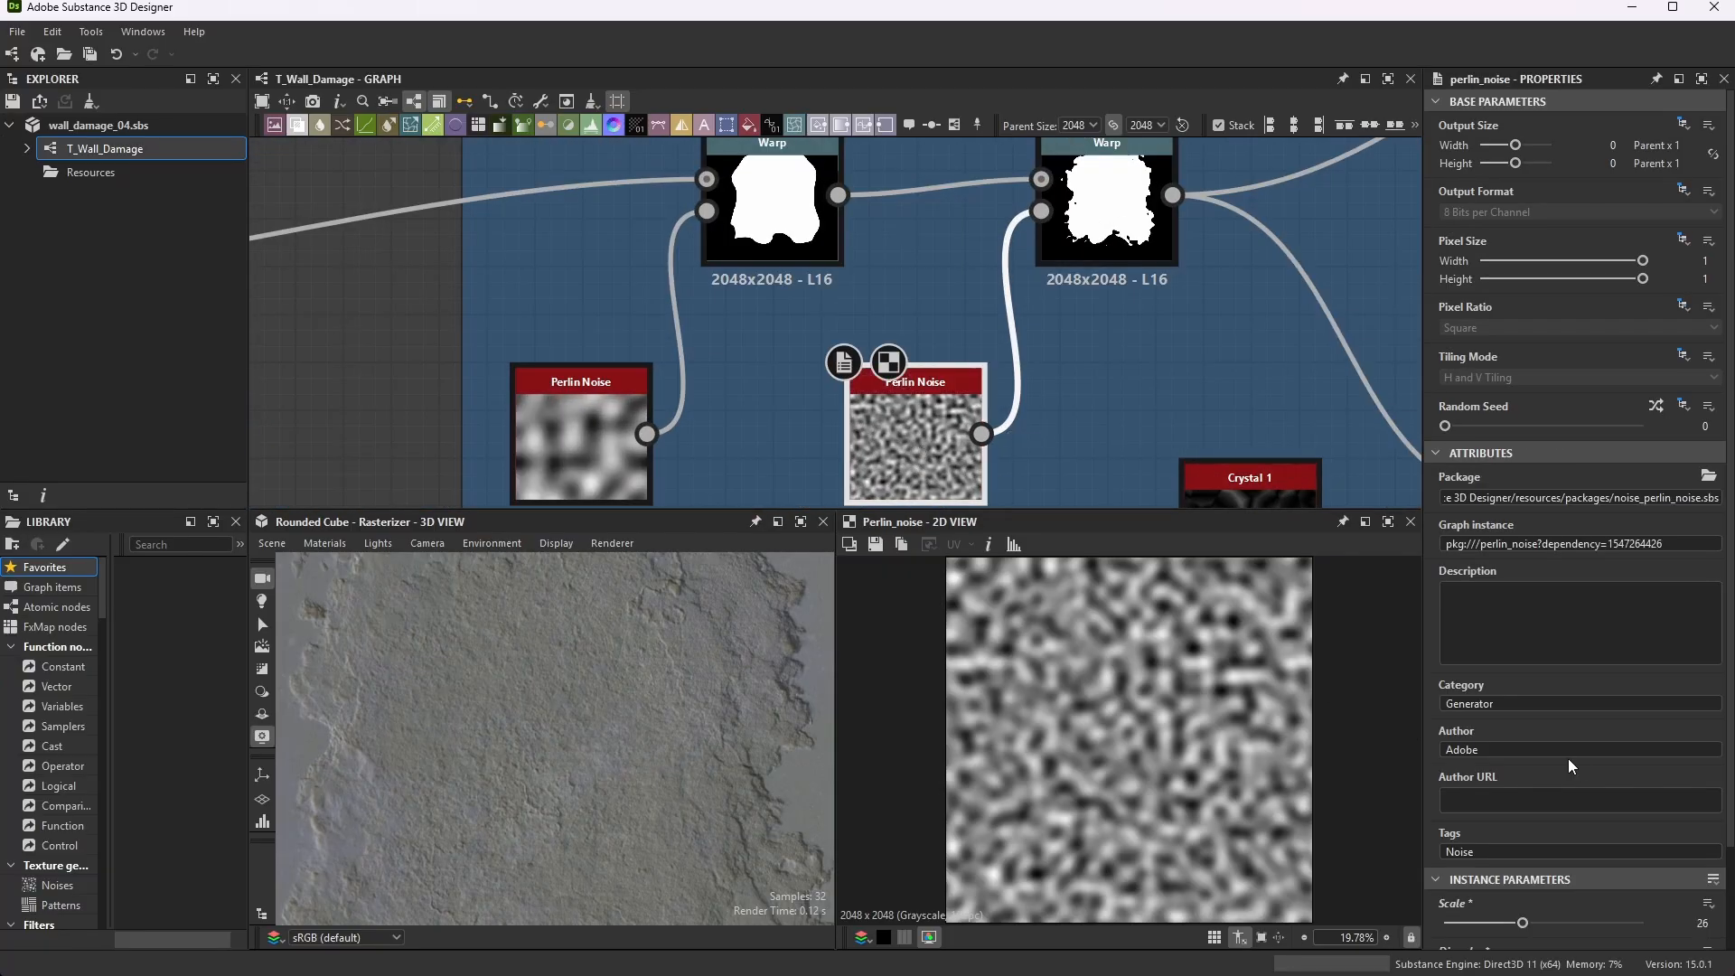
scroll(1569, 753, "down", 3)
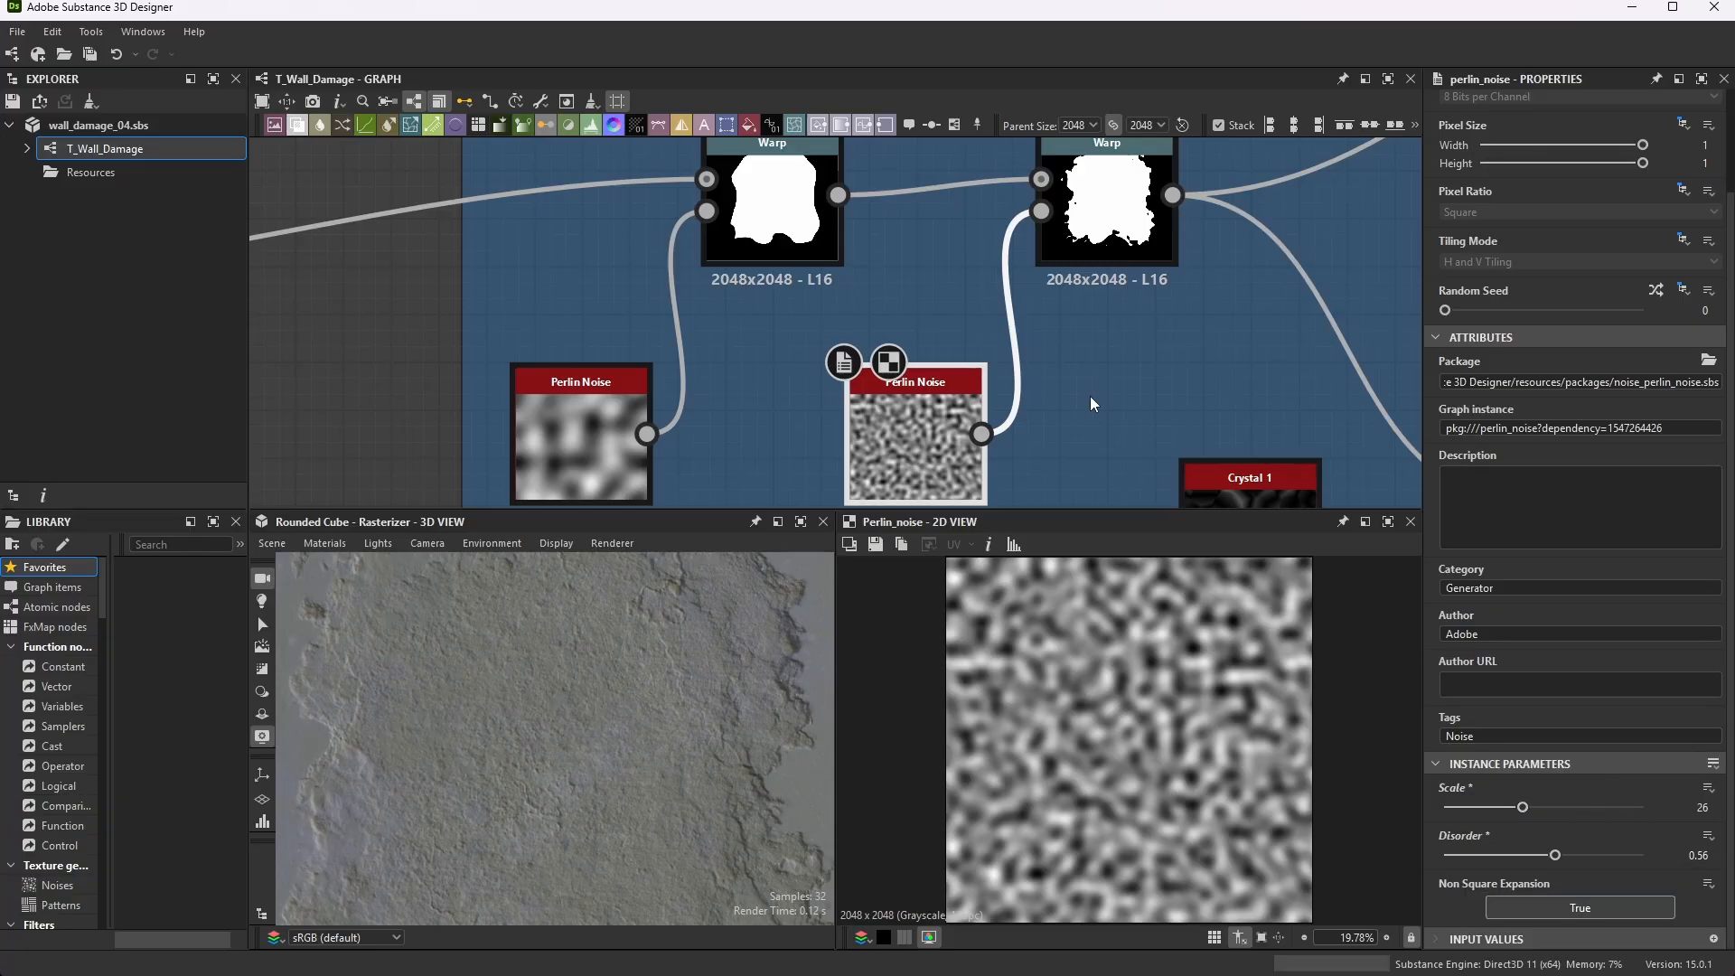
scroll(1089, 395, "down", 2)
scroll(910, 348, "up", 4)
- Preview the second Warp node again and examine how its output branches to the two Non-Uniform Directional Warp nodes
double_click(909, 348)
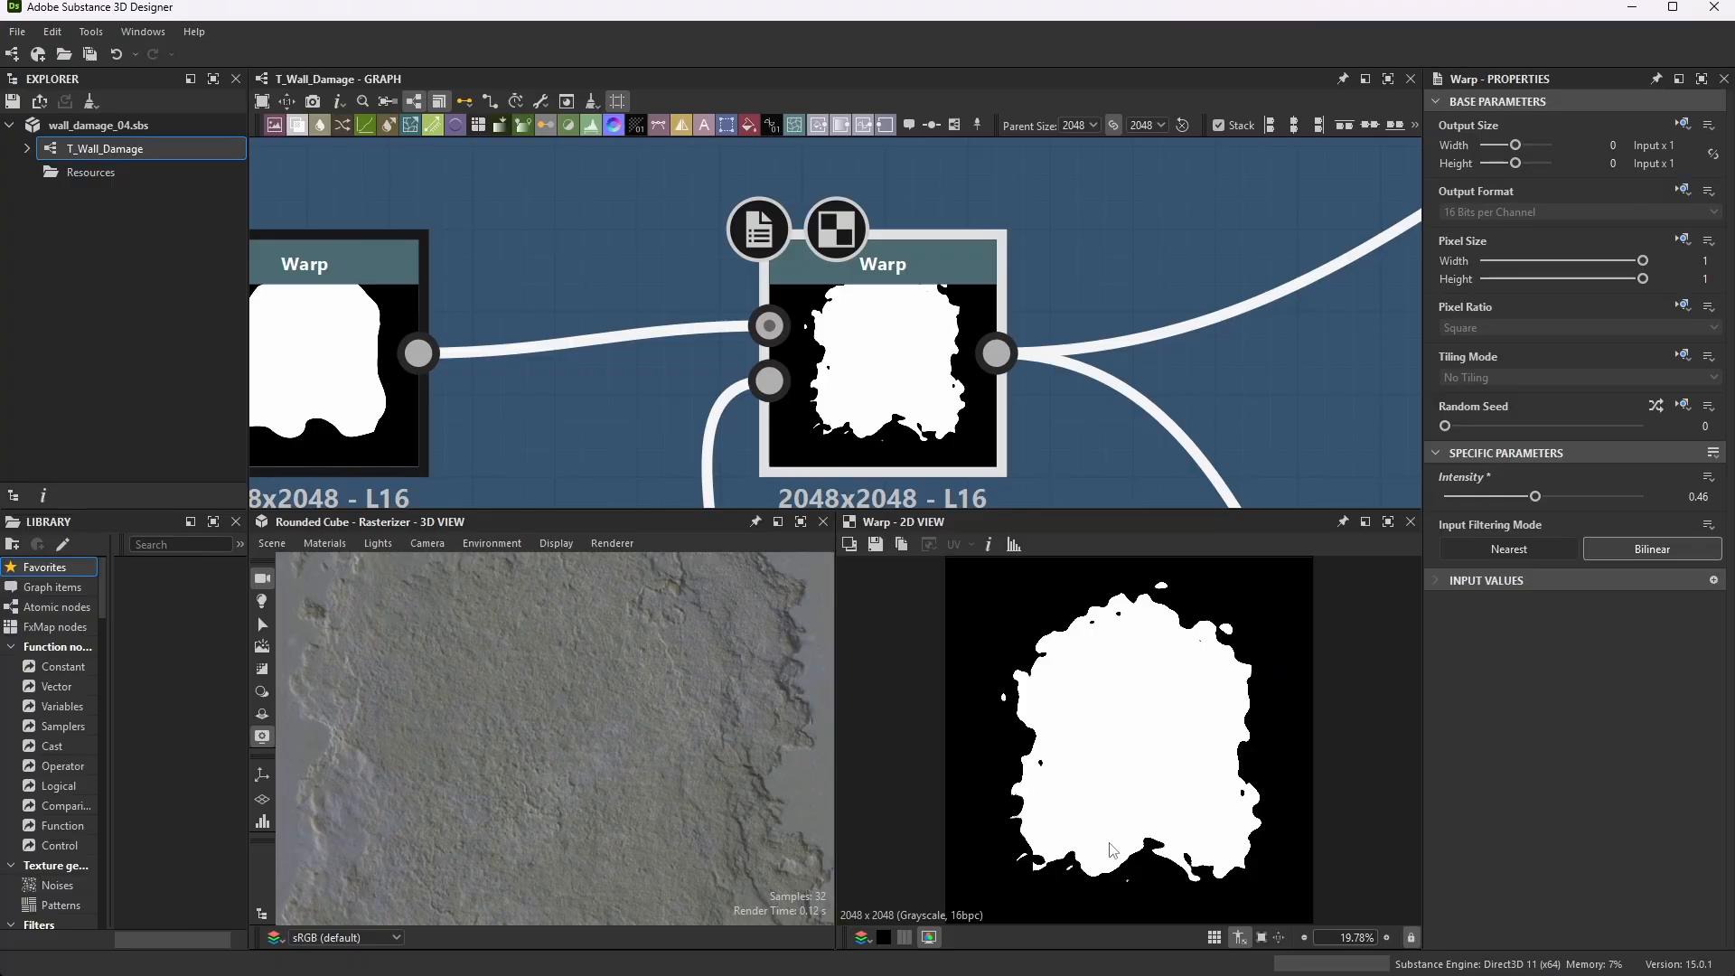
scroll(695, 303, "down", 4)
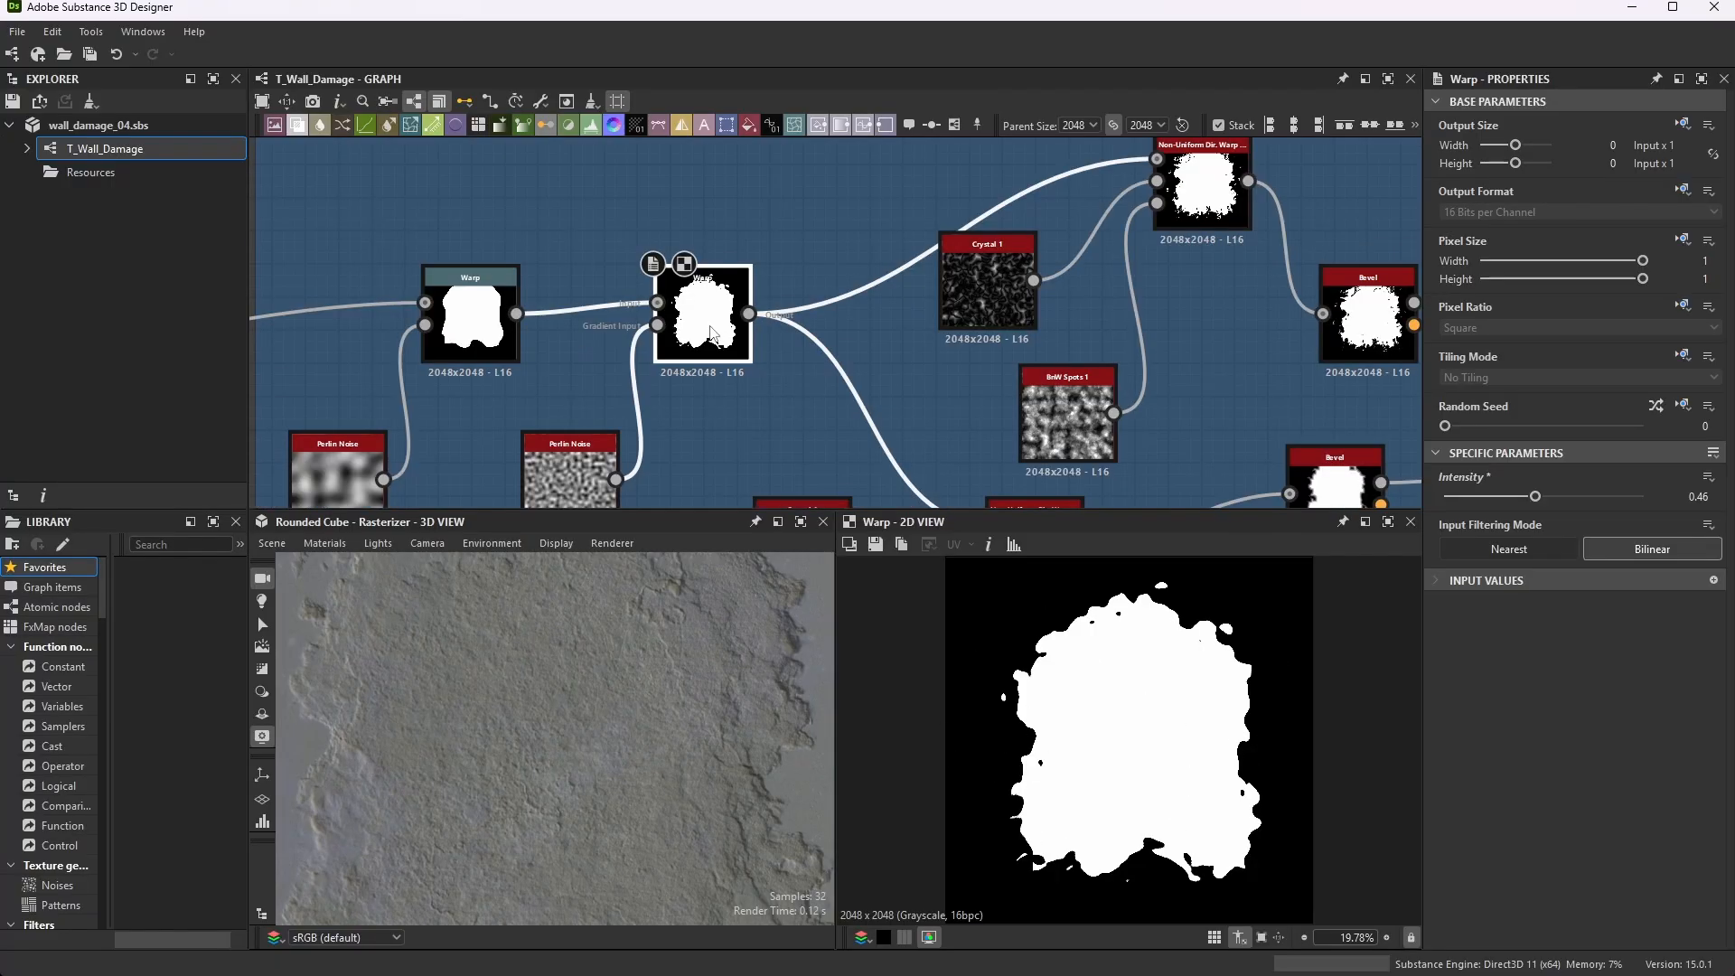
scroll(954, 289, "up", 2)
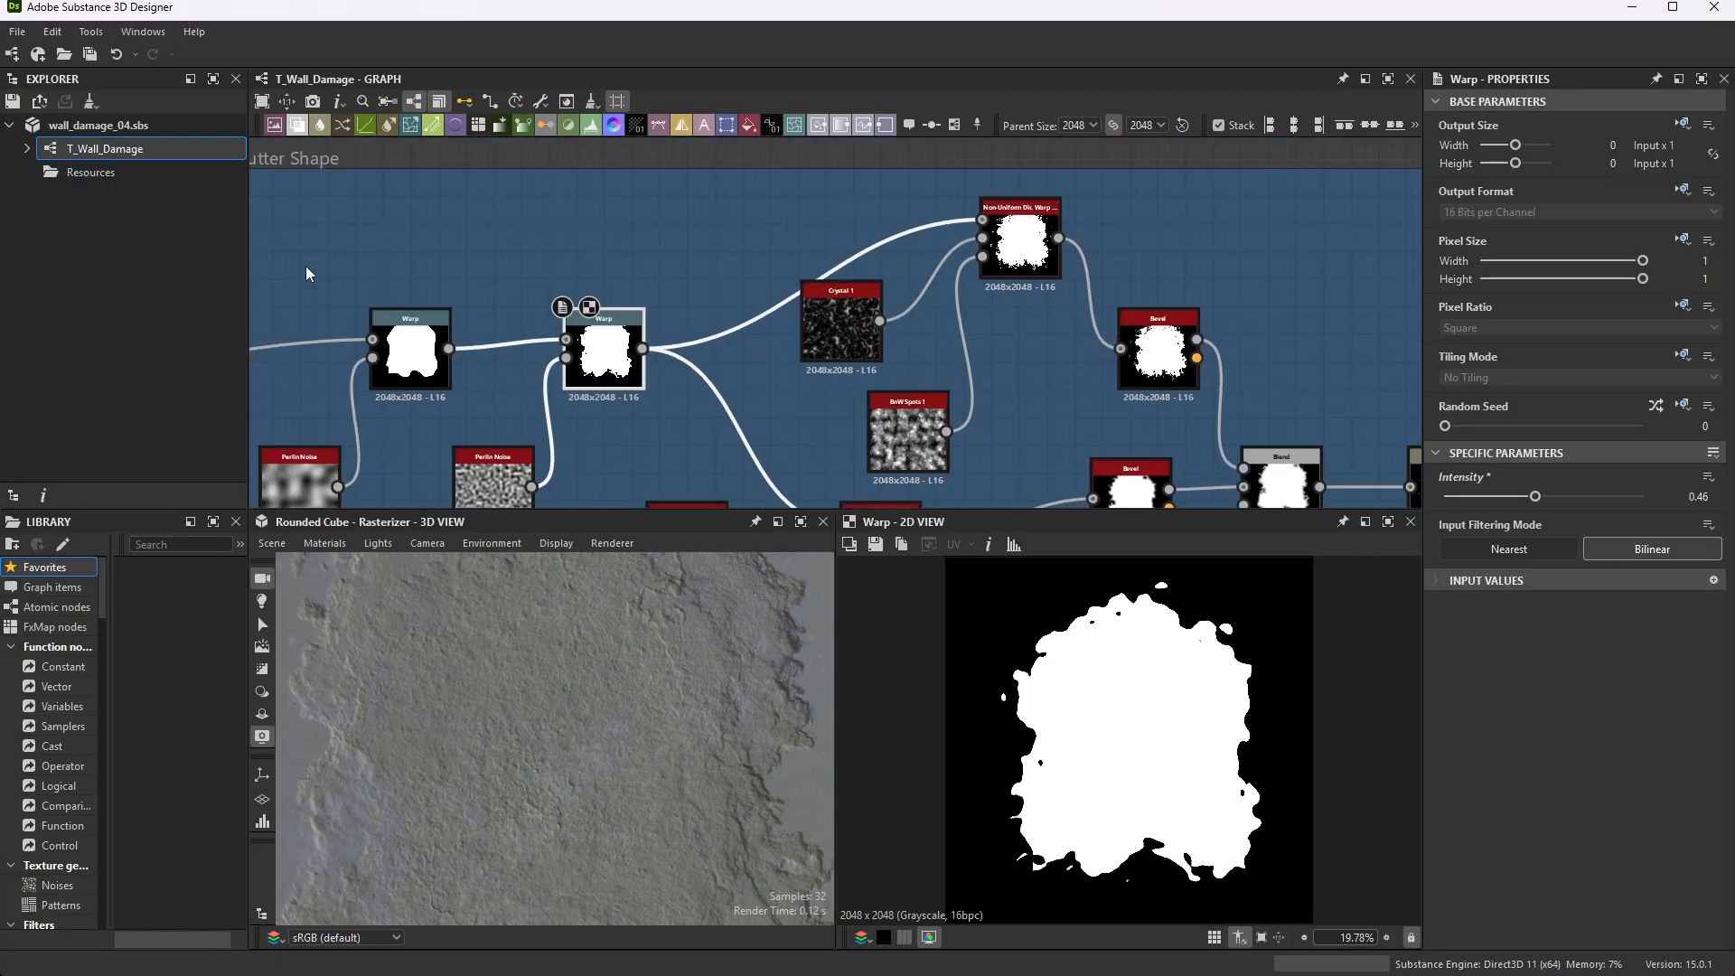
scroll(953, 290, "down", 3)
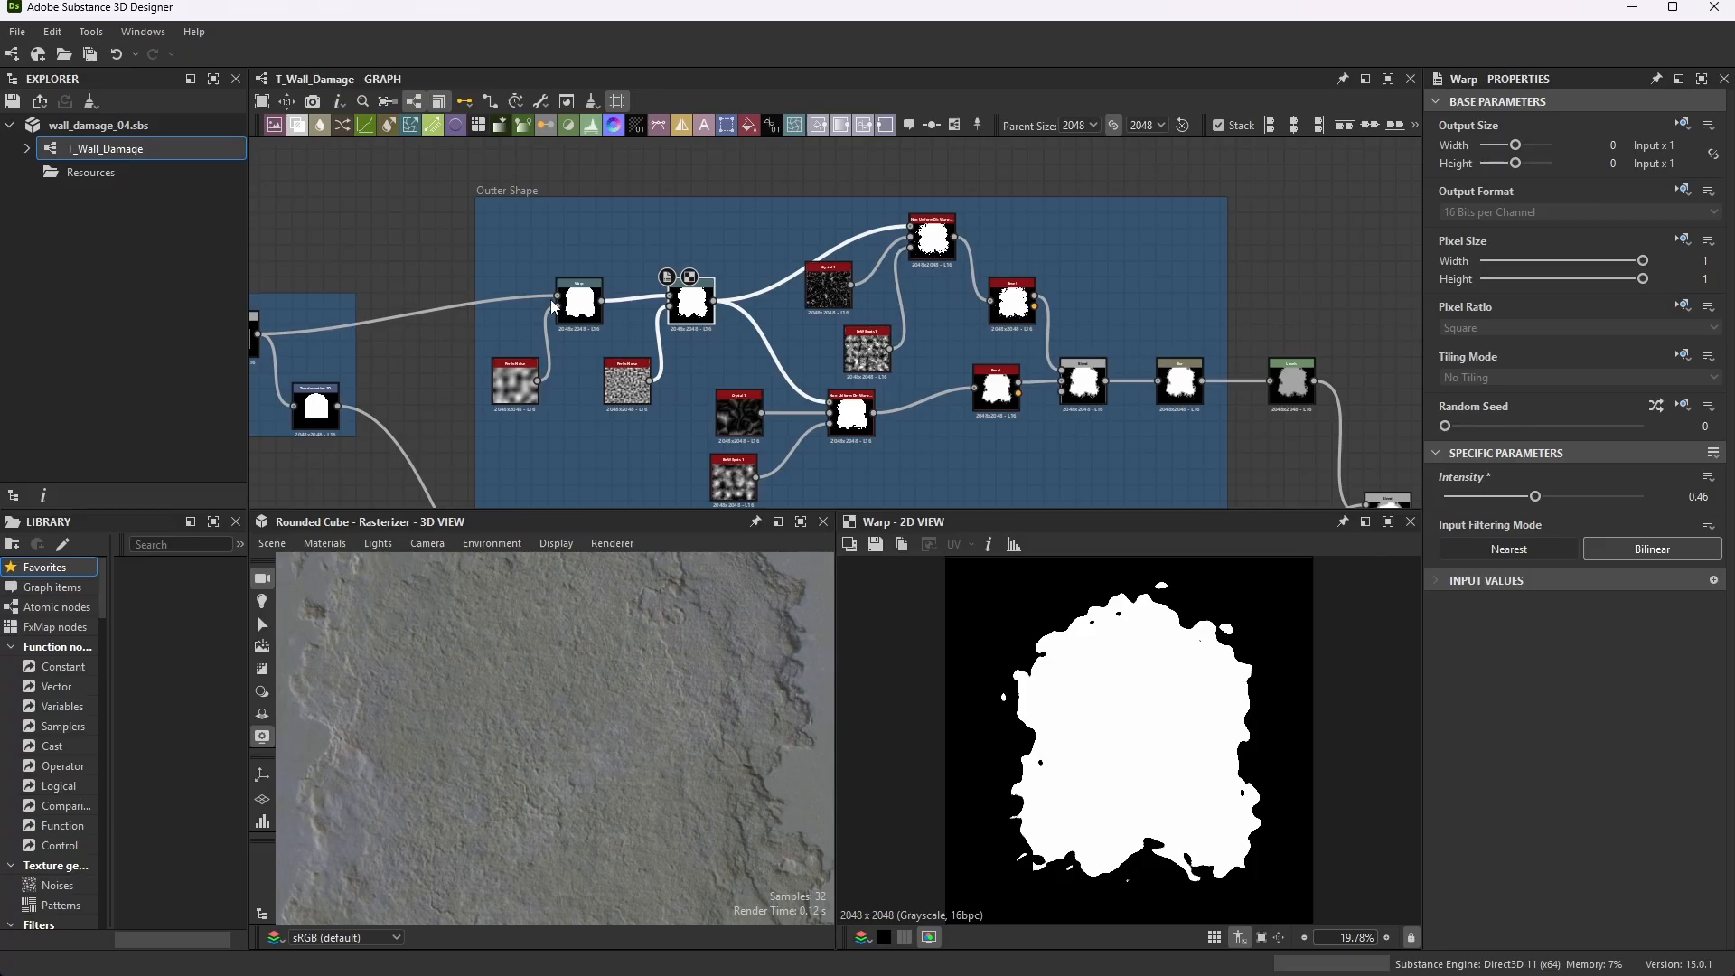
scroll(954, 289, "up", 3)
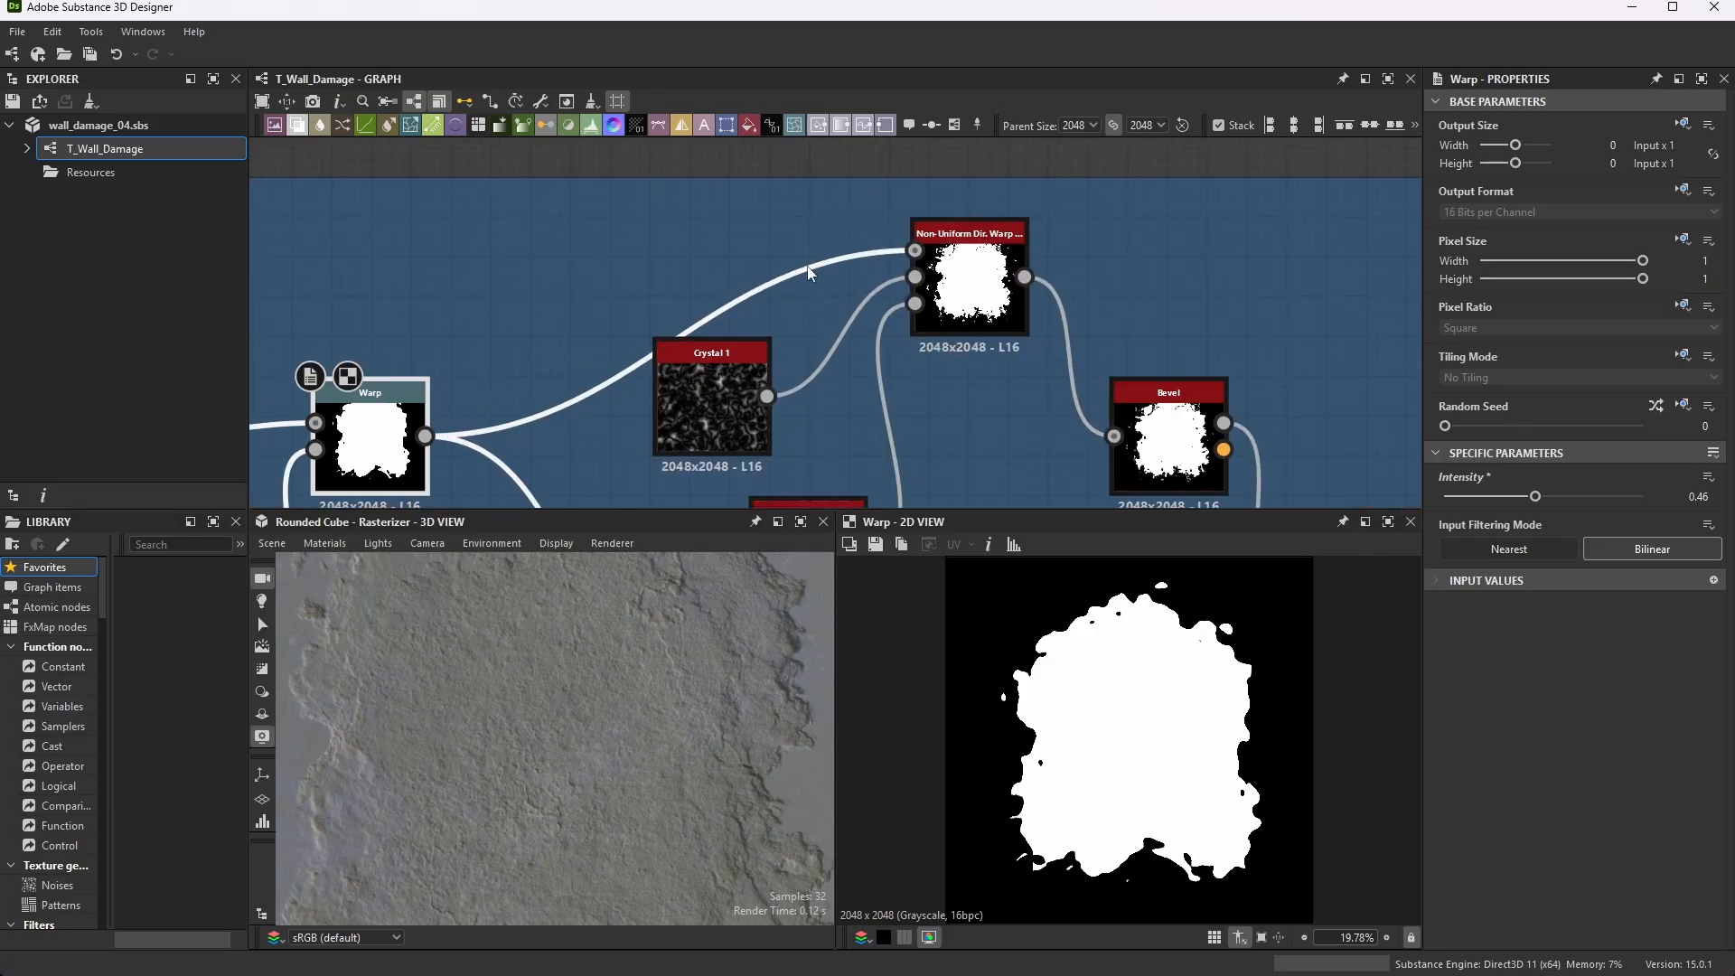
- Preview the upper Non-Uniform Directional Warp node and the Crystal 1 noise feeding its intensity map, and examine their parameters
double_click(960, 265)
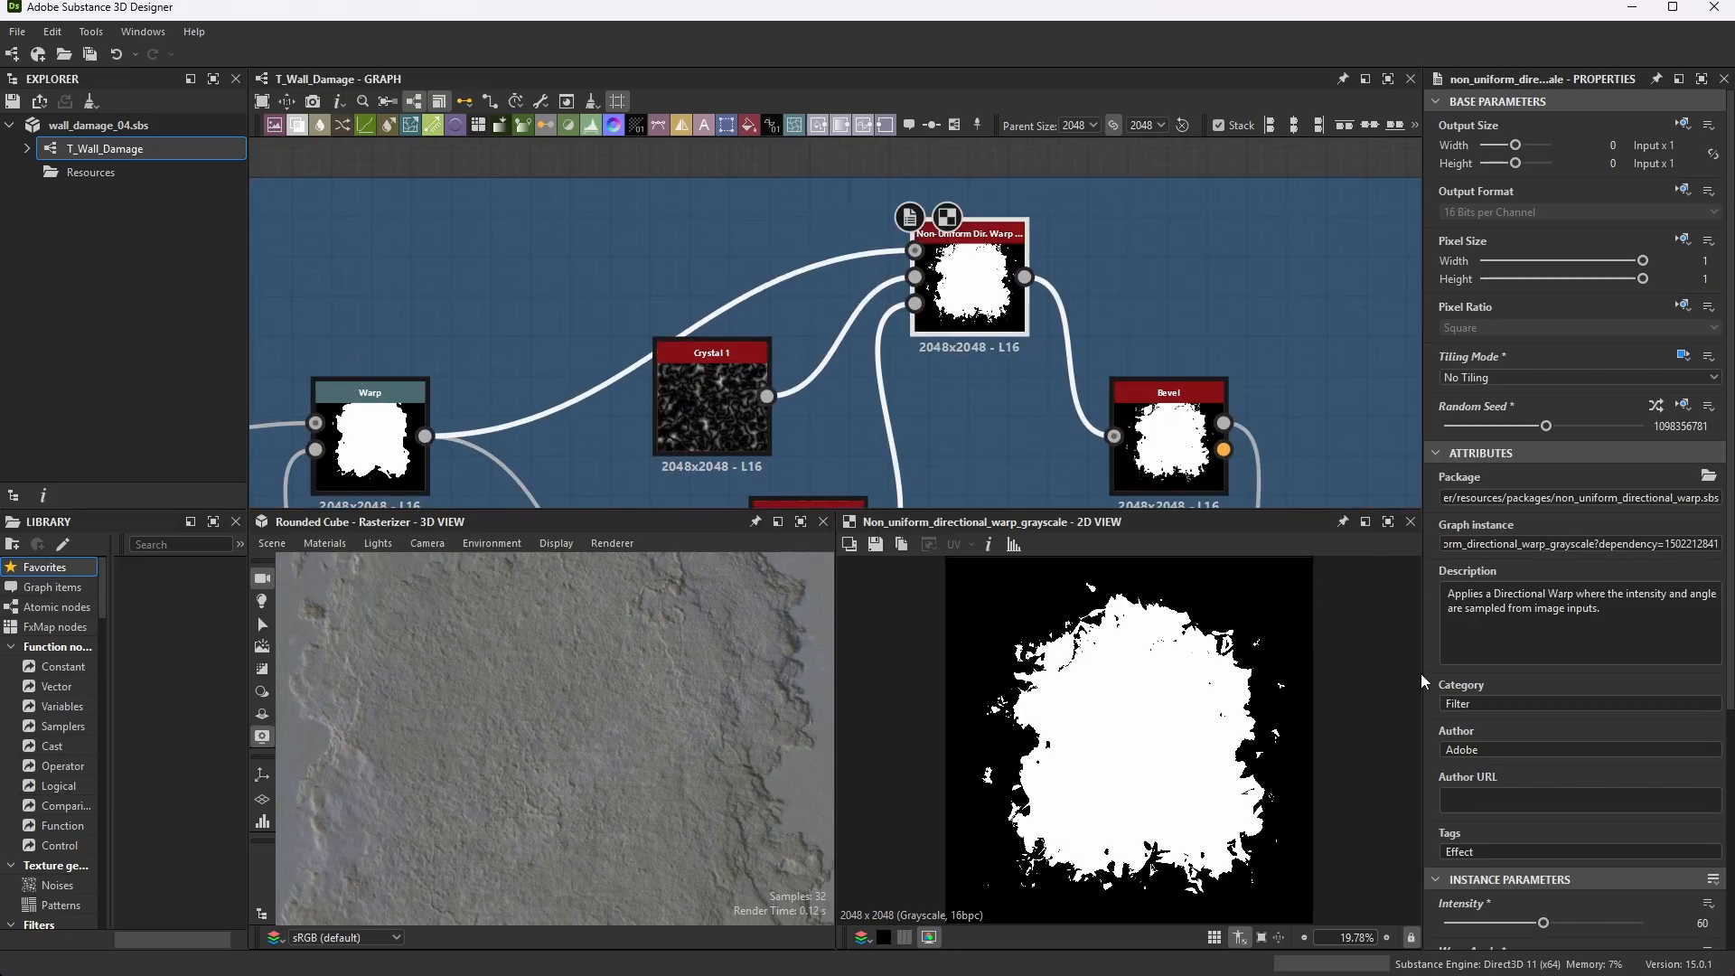
scroll(1606, 768, "down", 5)
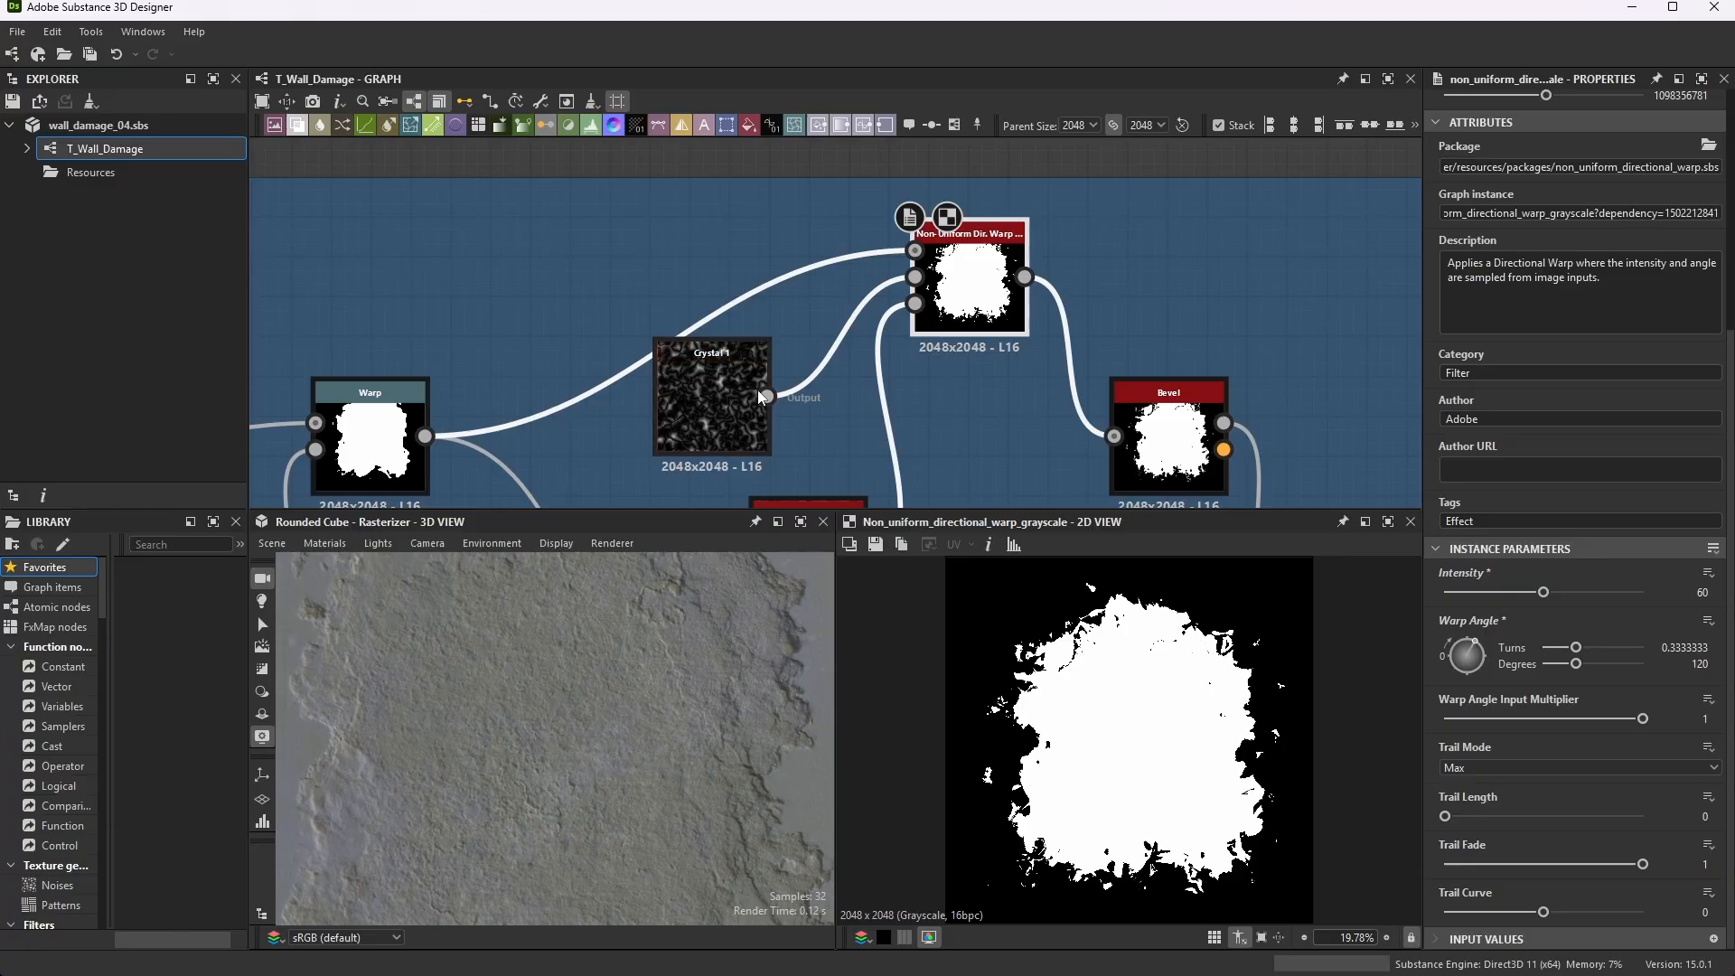
double_click(714, 384)
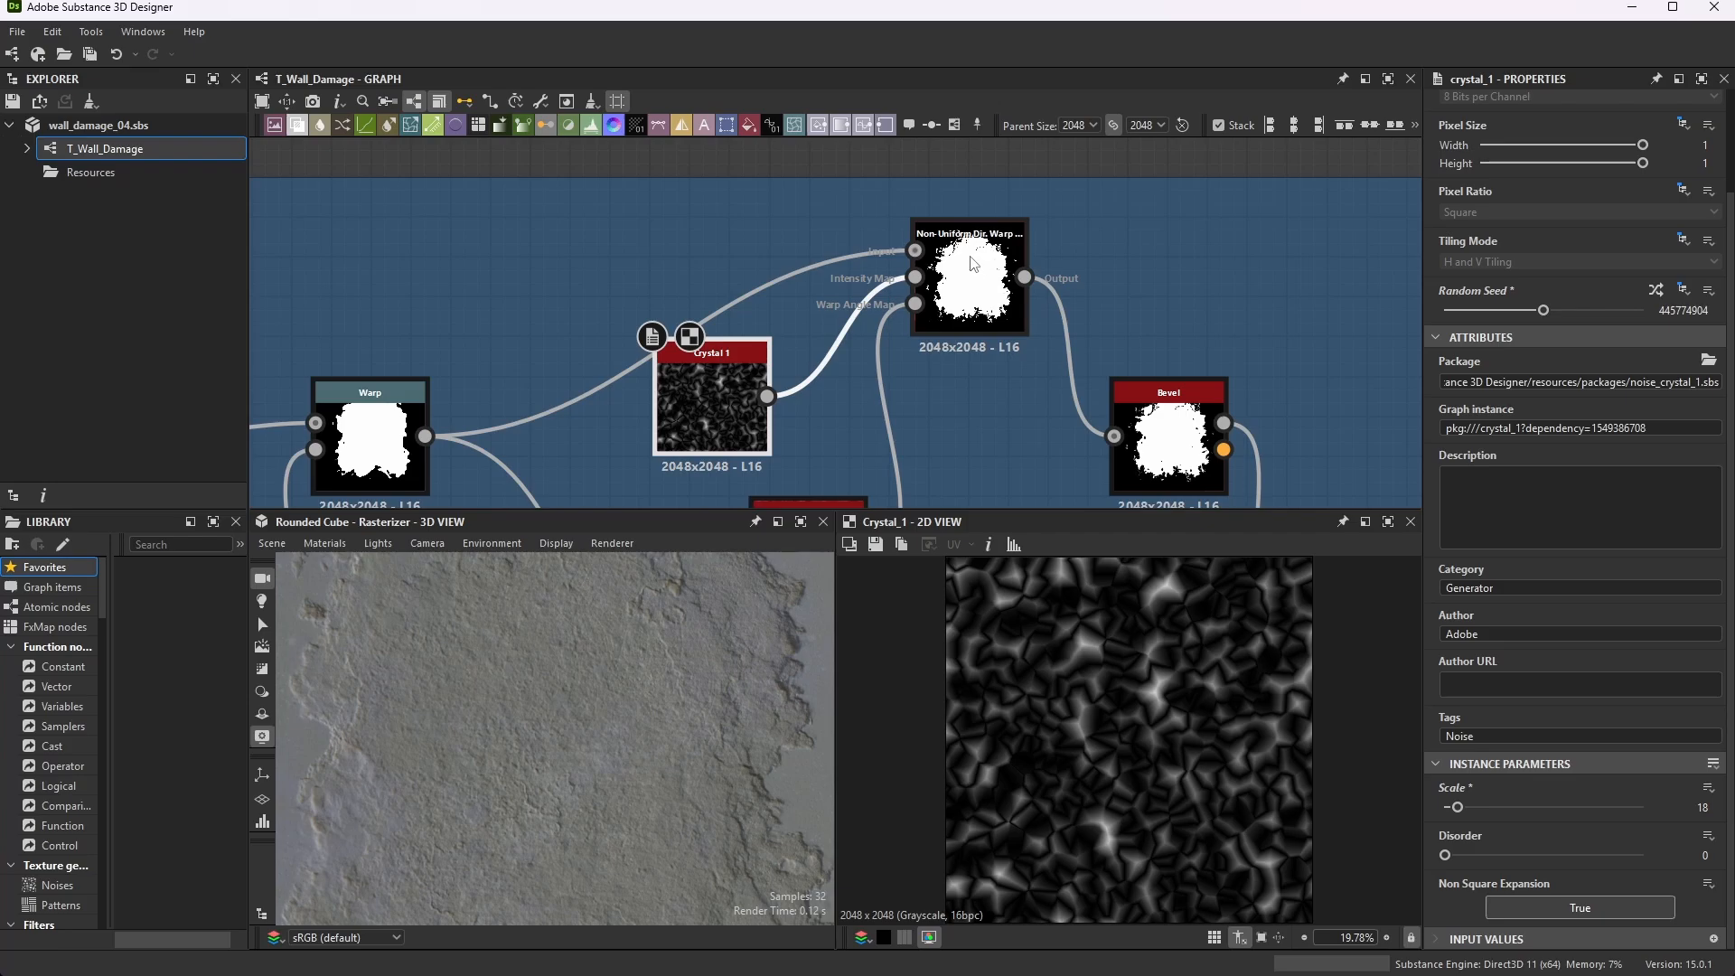
- Preview the BnW Spots 1 noise feeding the upper directional warp's angle map and examine its scale, disorder and roughness
scroll(959, 257, "down", 3)
scroll(900, 382, "up", 4)
double_click(865, 441)
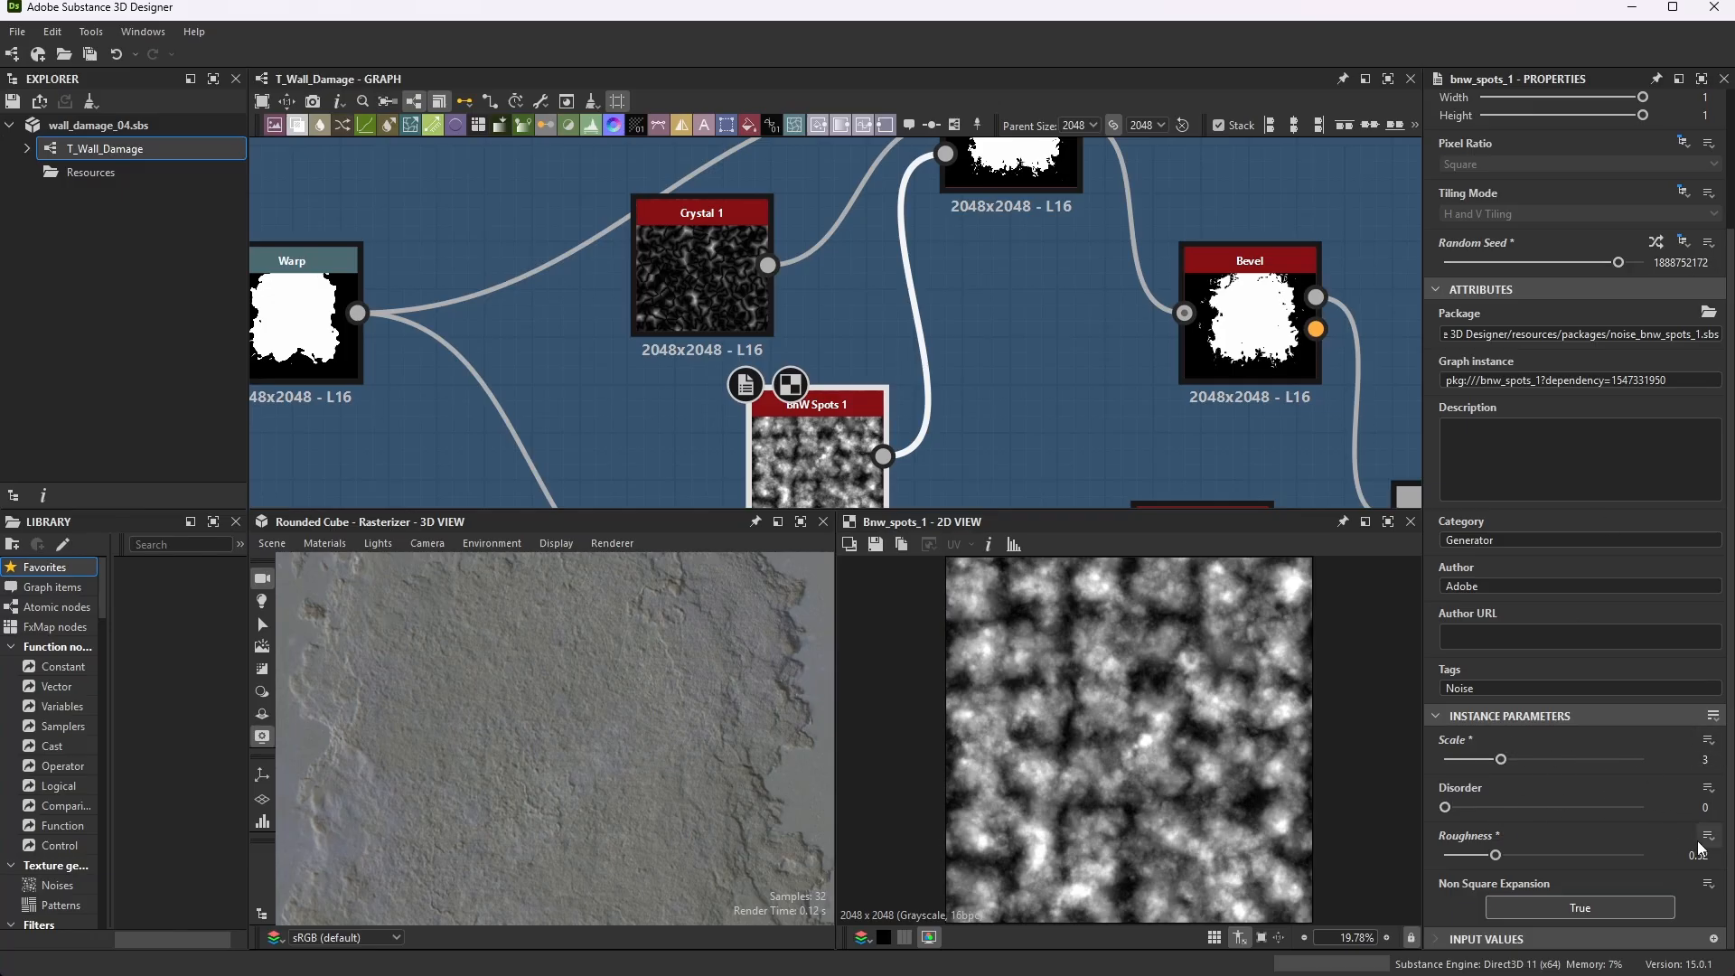
scroll(899, 347, "down", 3)
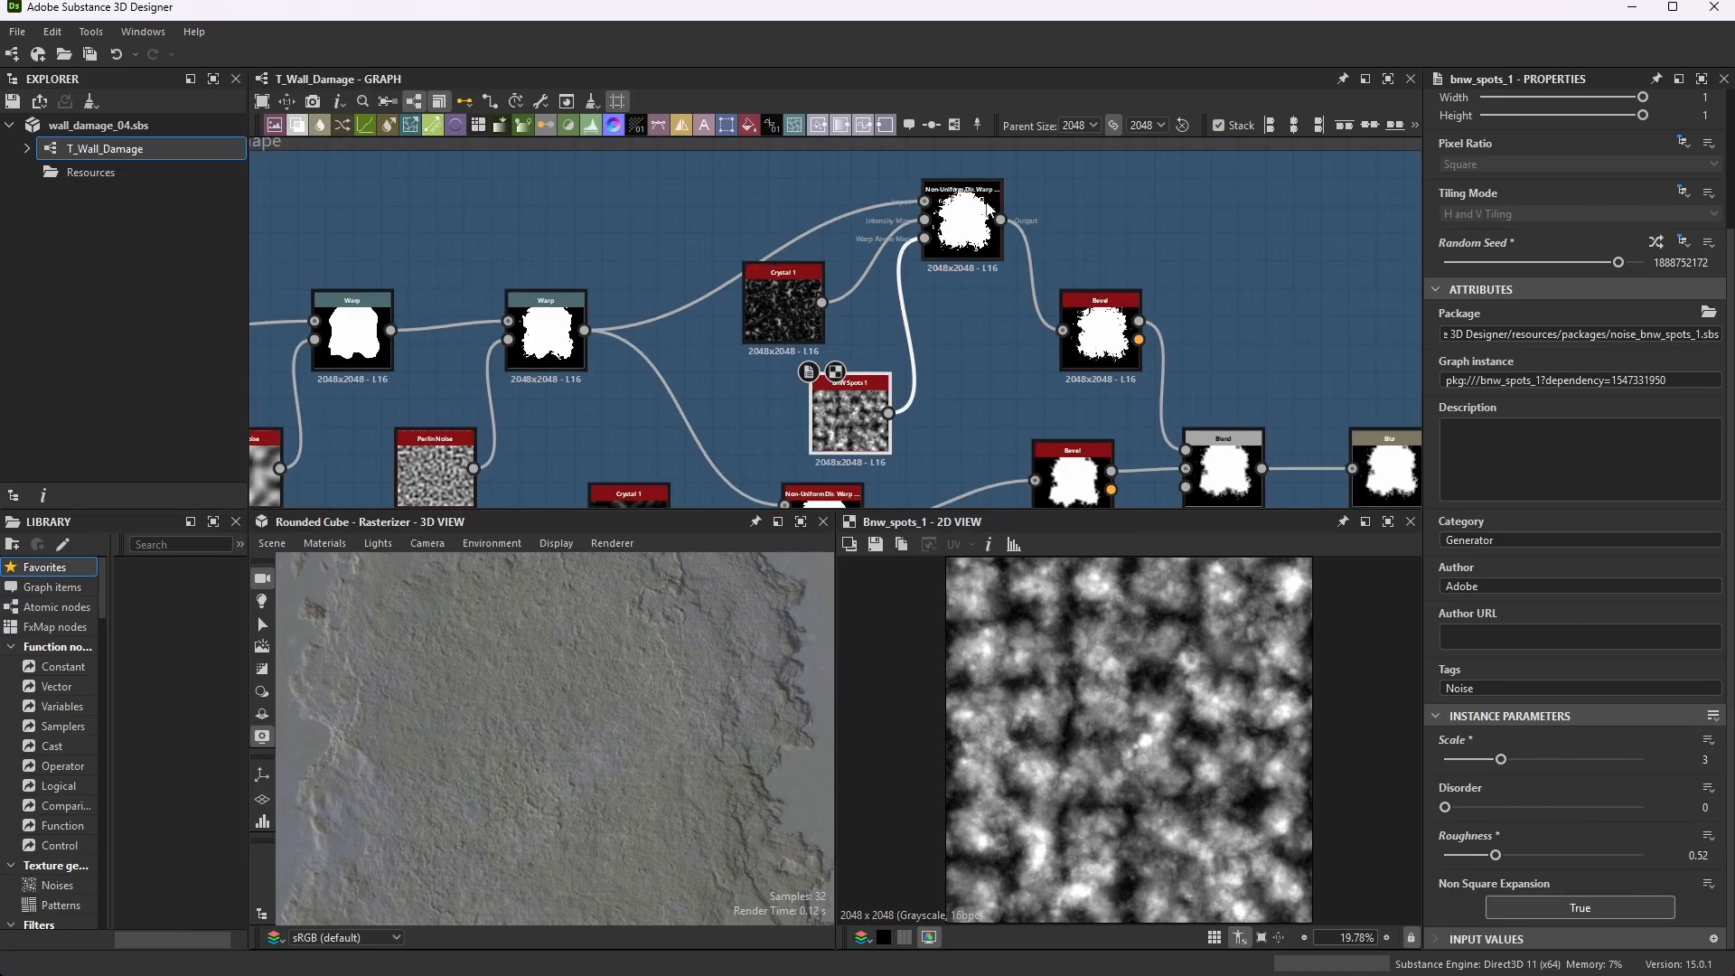
- Preview the upper Non-Uniform Directional Warp again and examine its input connections, intensity, warp angle and trail settings
scroll(987, 205, "up", 5)
scroll(938, 197, "up", 2)
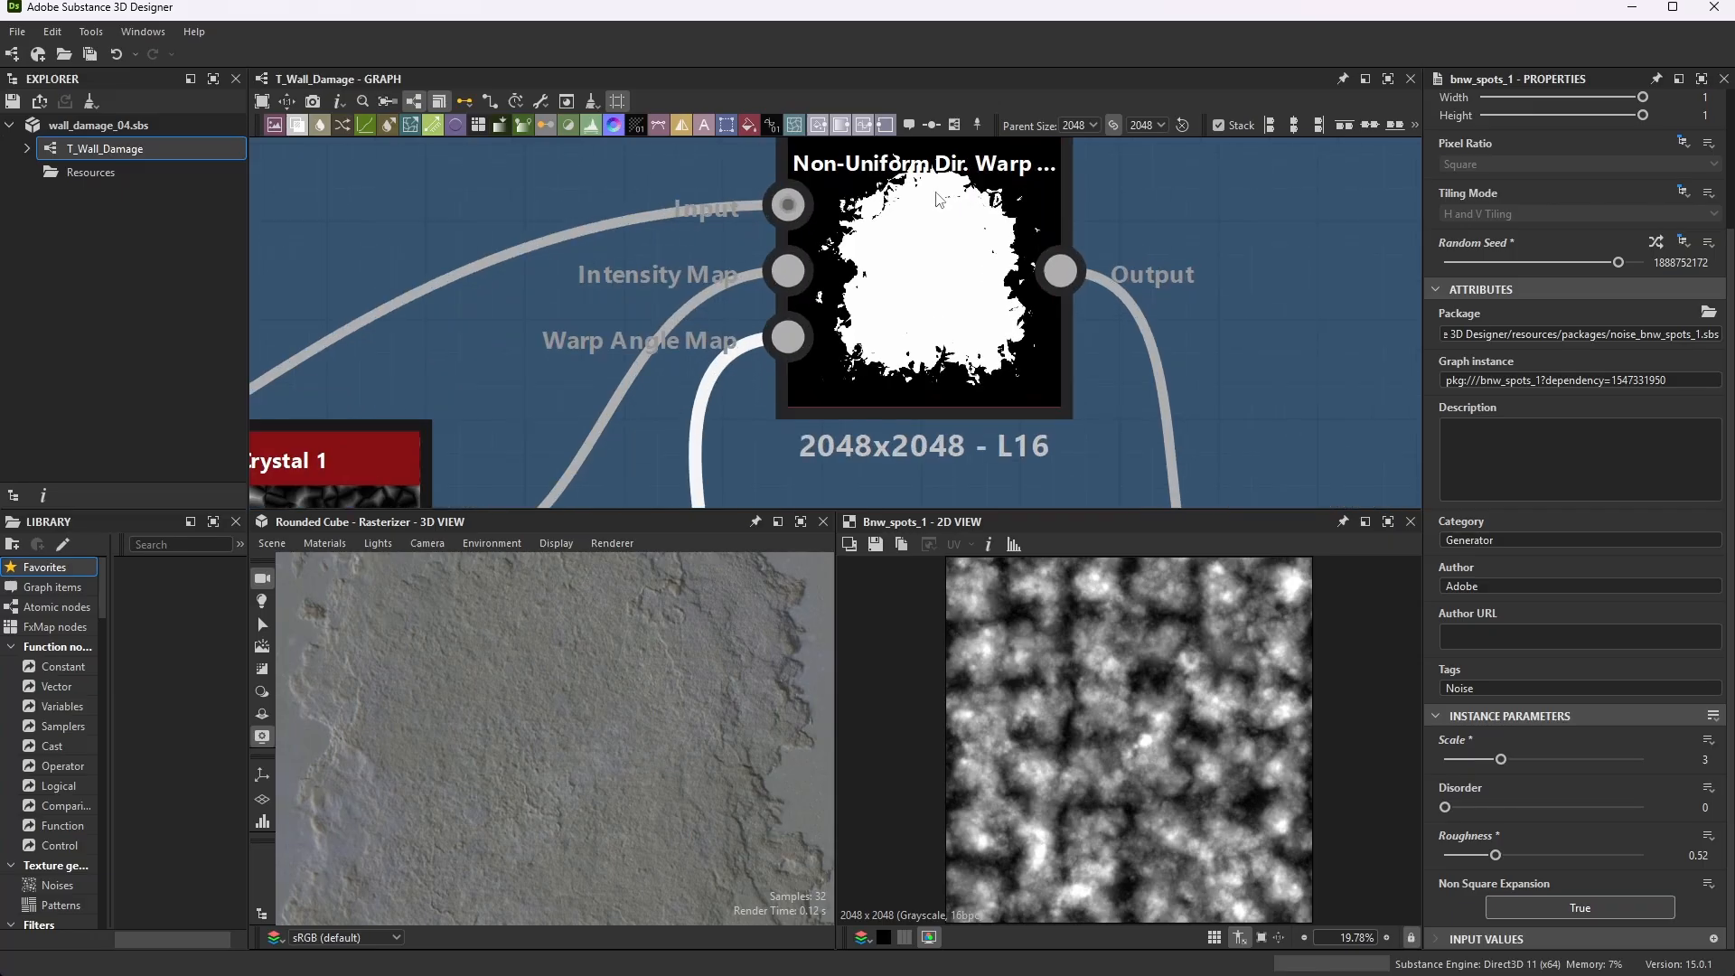
left_click(955, 225)
scroll(1520, 703, "down", 2)
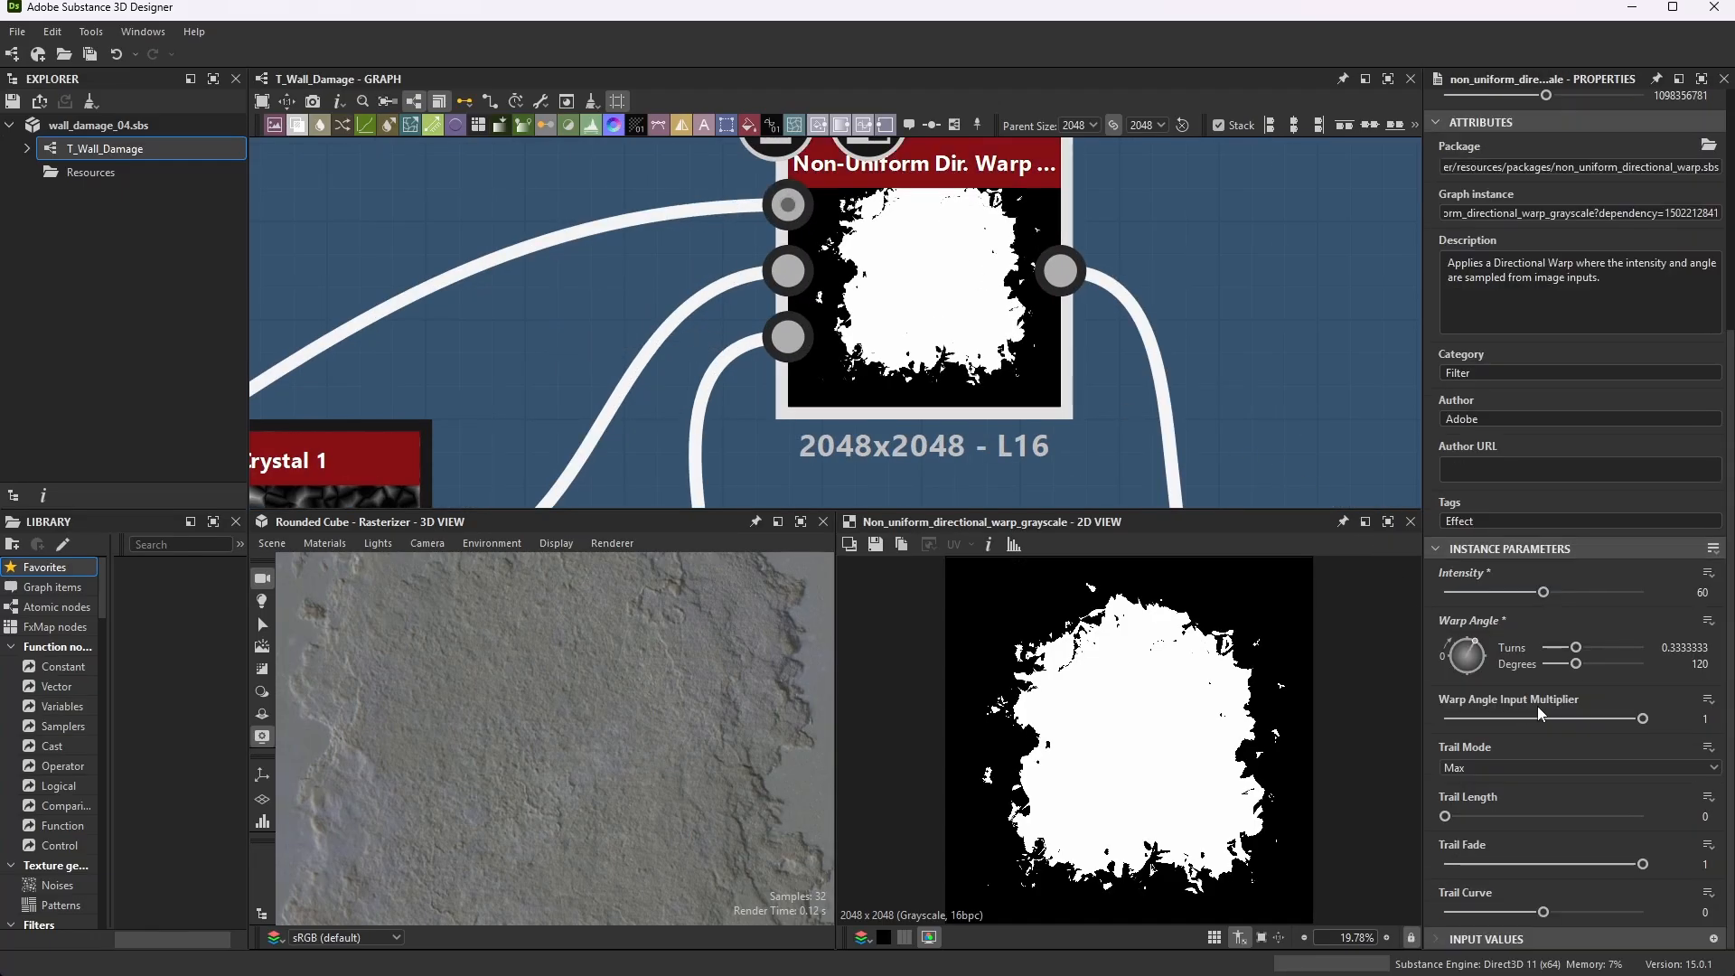
scroll(913, 242, "down", 2)
scroll(1016, 233, "up", 3)
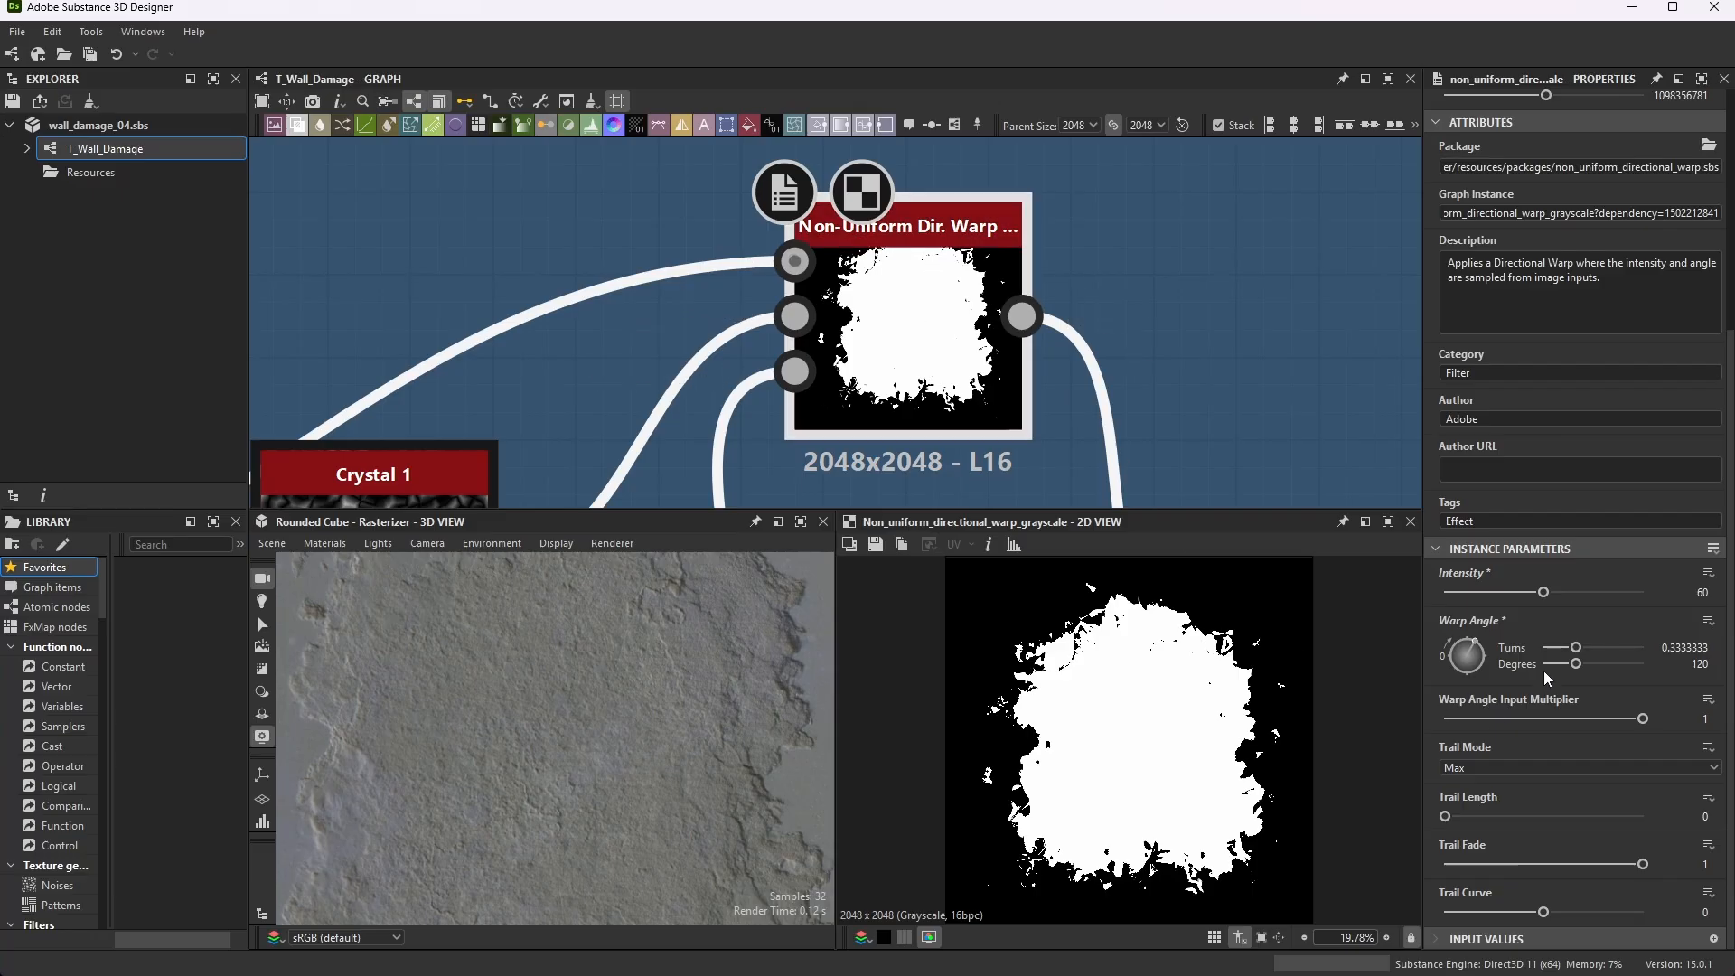
scroll(1008, 365, "down", 2)
scroll(899, 301, "up", 1)
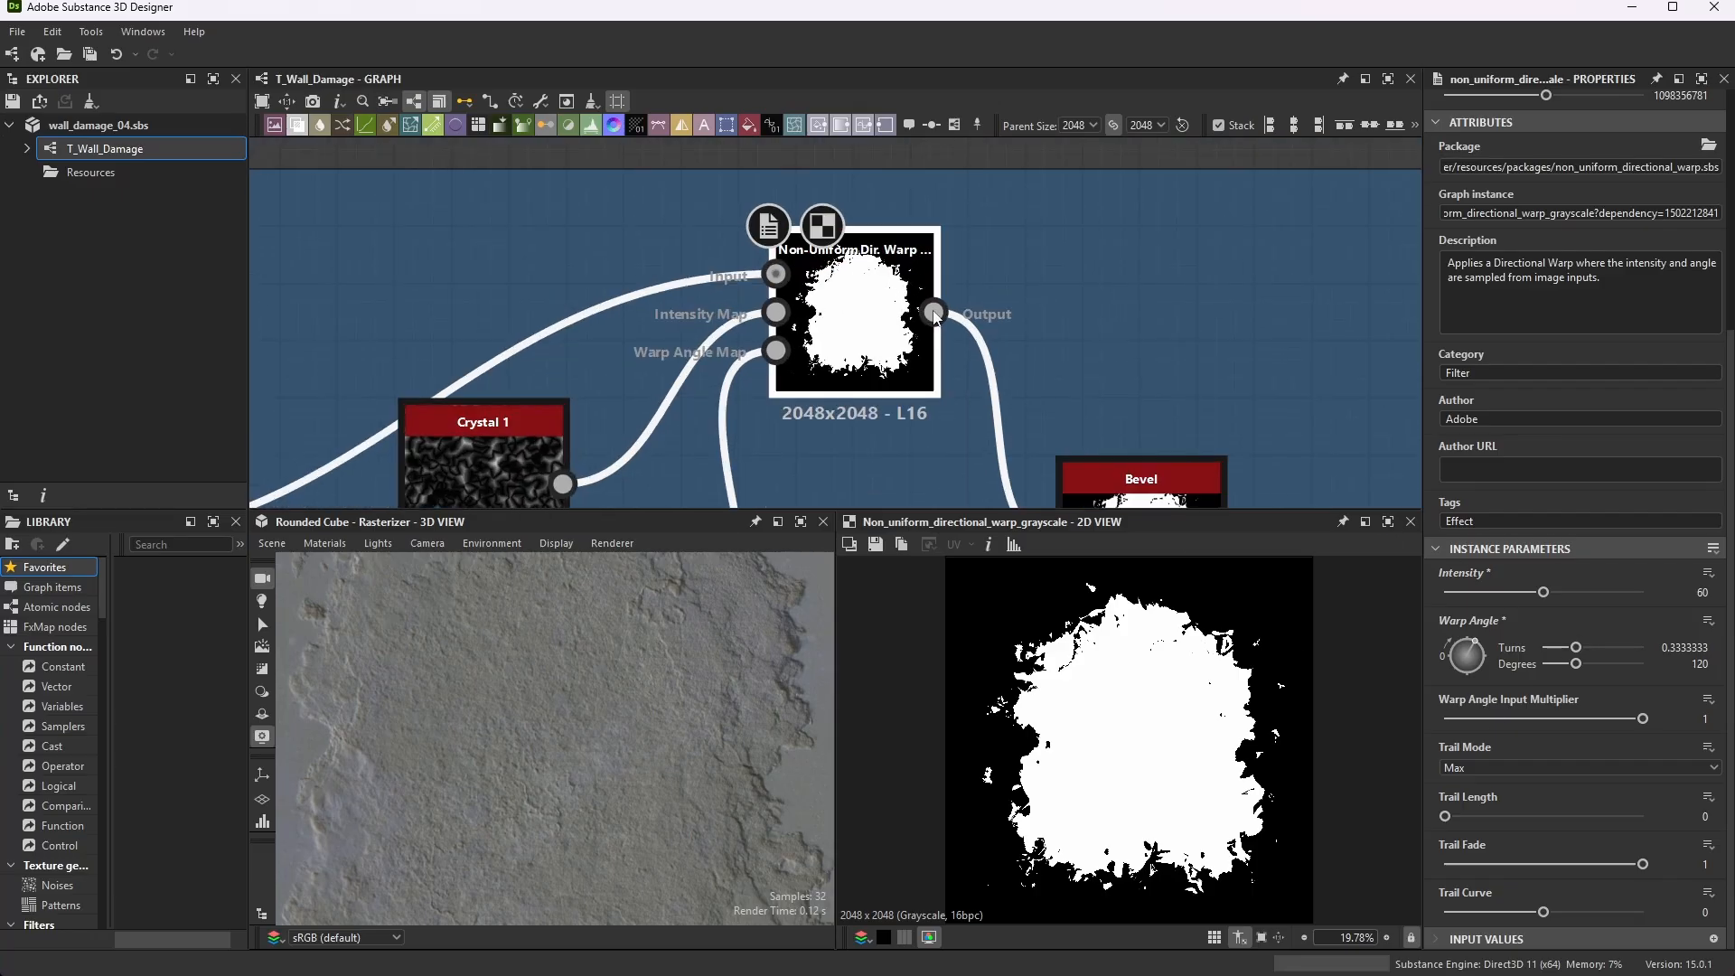
- Preview the Bevel node fed by the upper Non-Uniform Directional Warp and examine its distance and corner type
scroll(1011, 277, "down", 2)
scroll(1091, 407, "up", 2)
double_click(1021, 393)
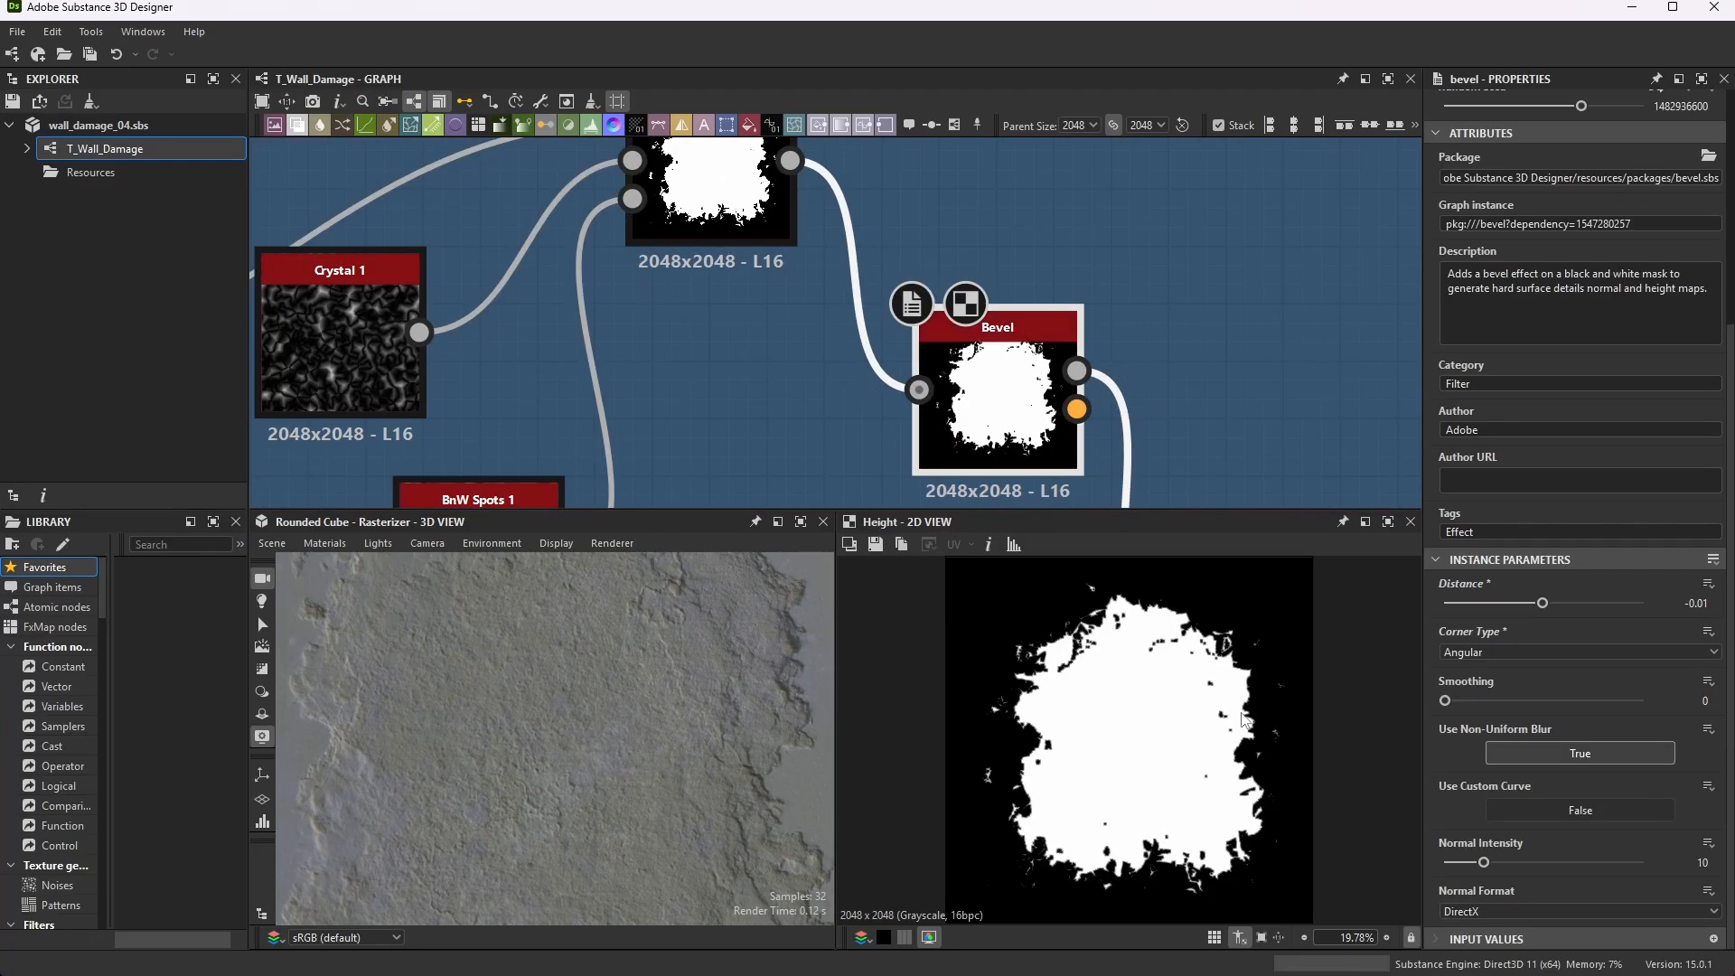
- Inspect the gradient along the shape's edges up close in the upper Bevel node's 2D height preview
scroll(1231, 696, "up", 10)
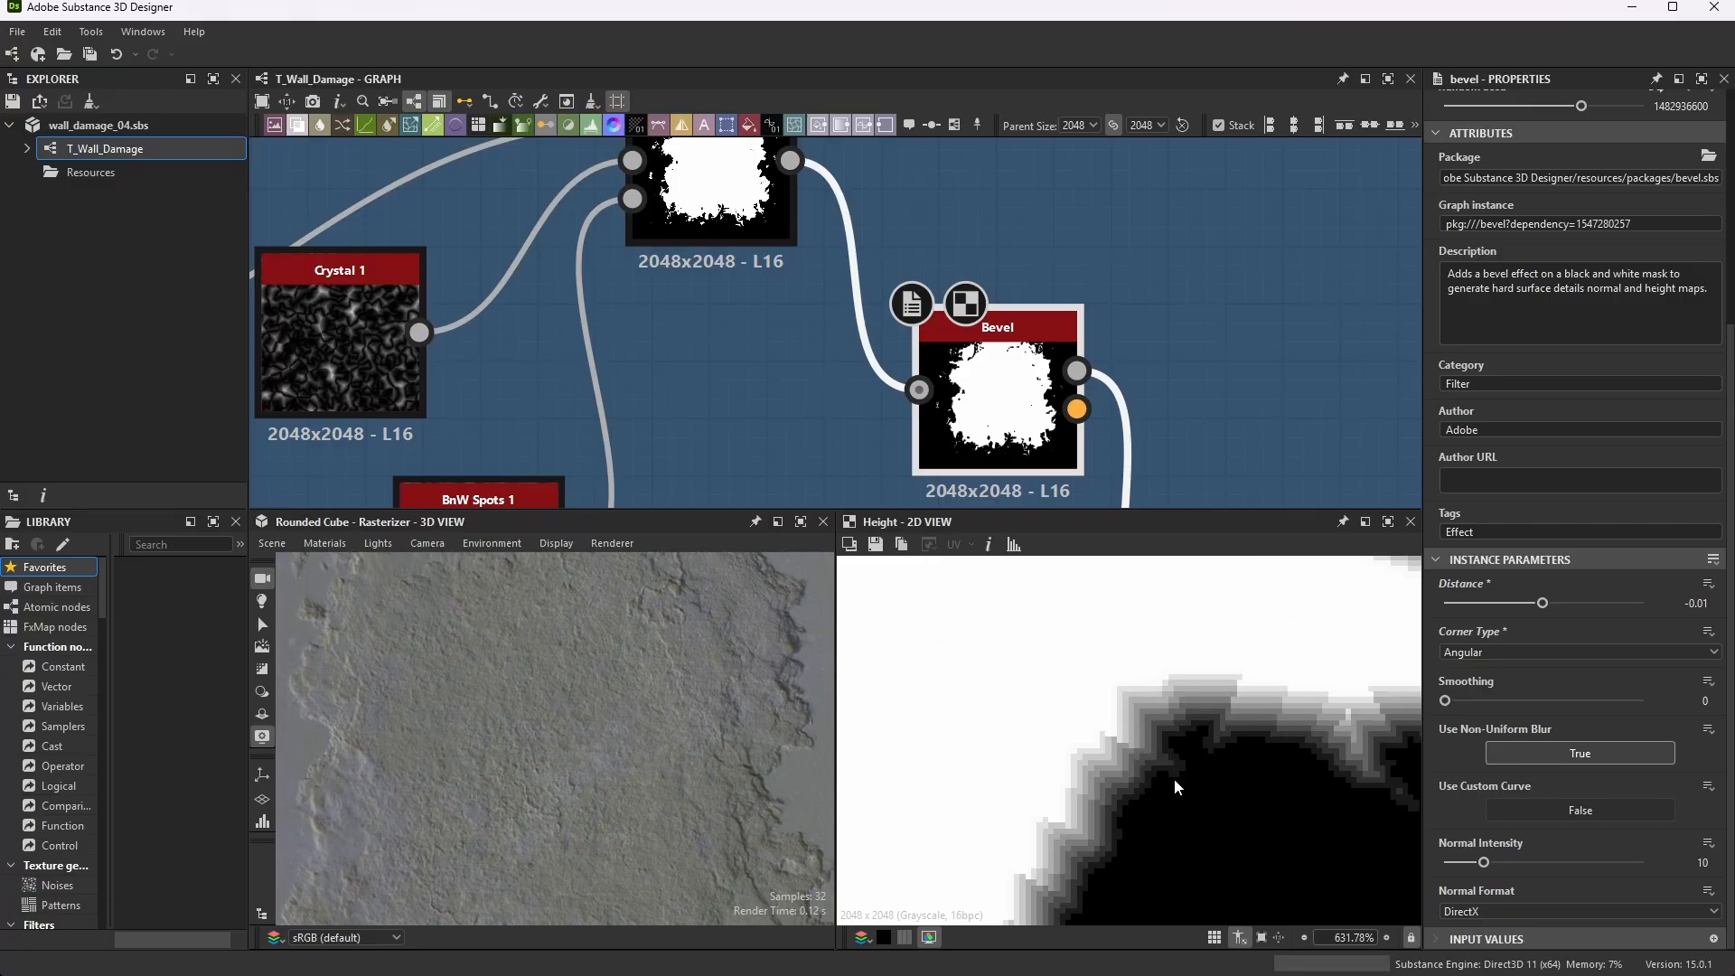
middle_click_drag(1100, 506, 1051, 441)
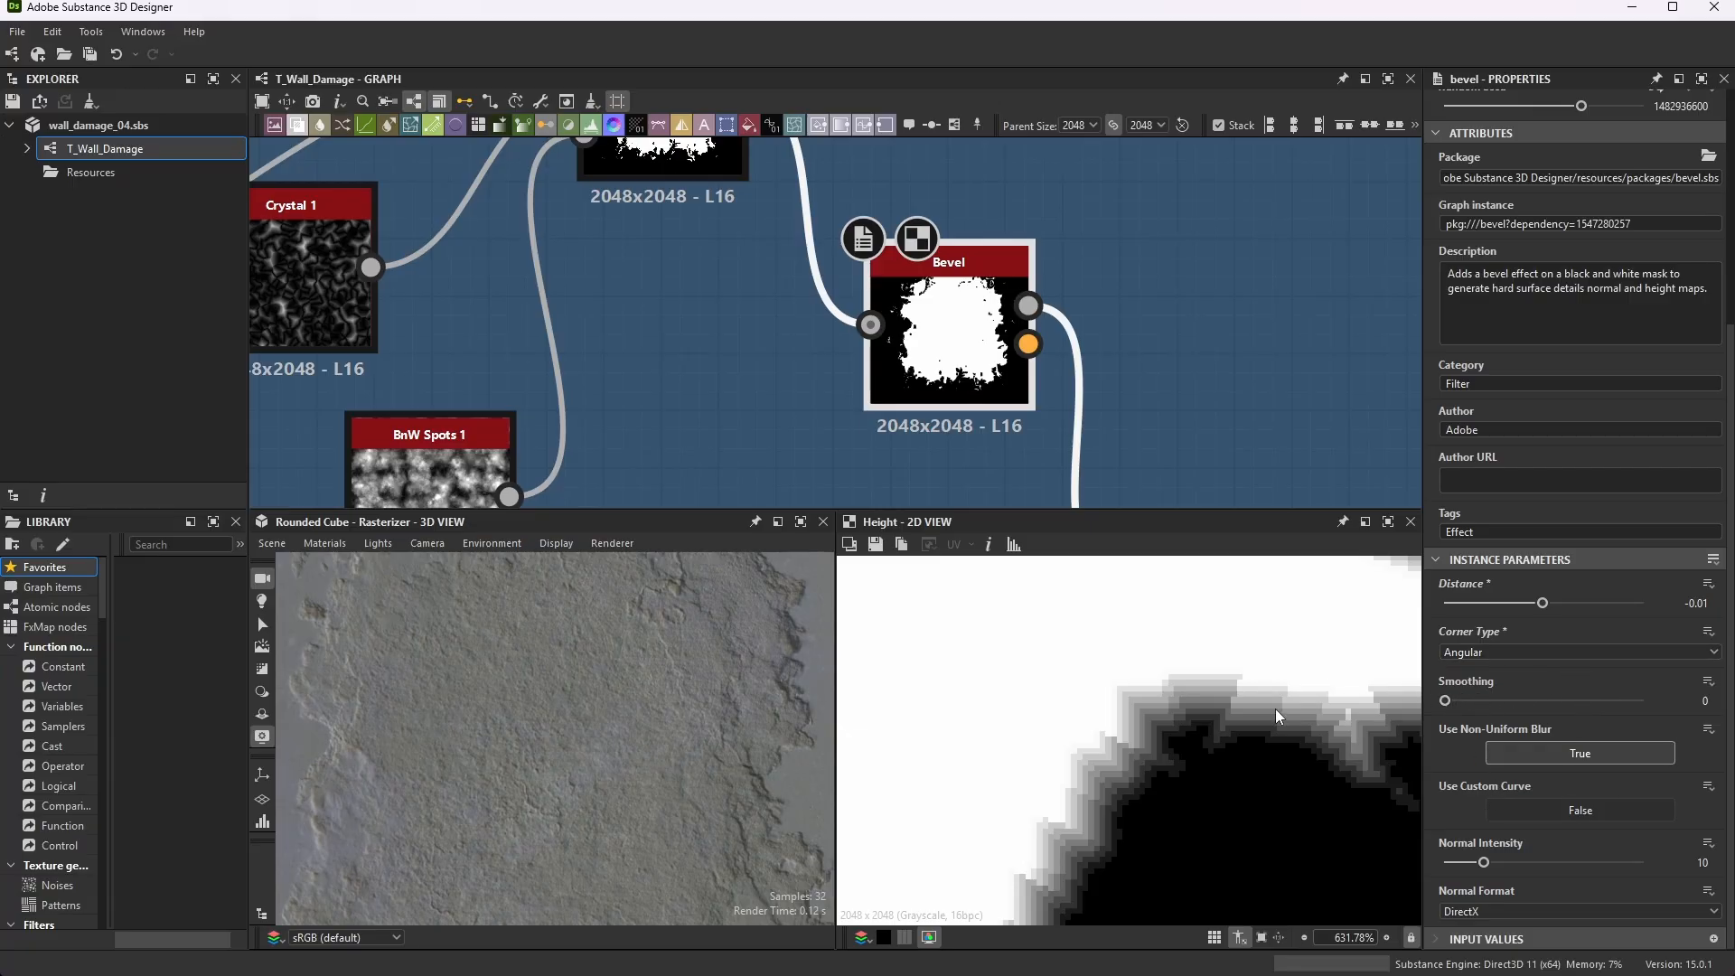
scroll(1275, 709, "down", 9)
scroll(1166, 670, "up", 8)
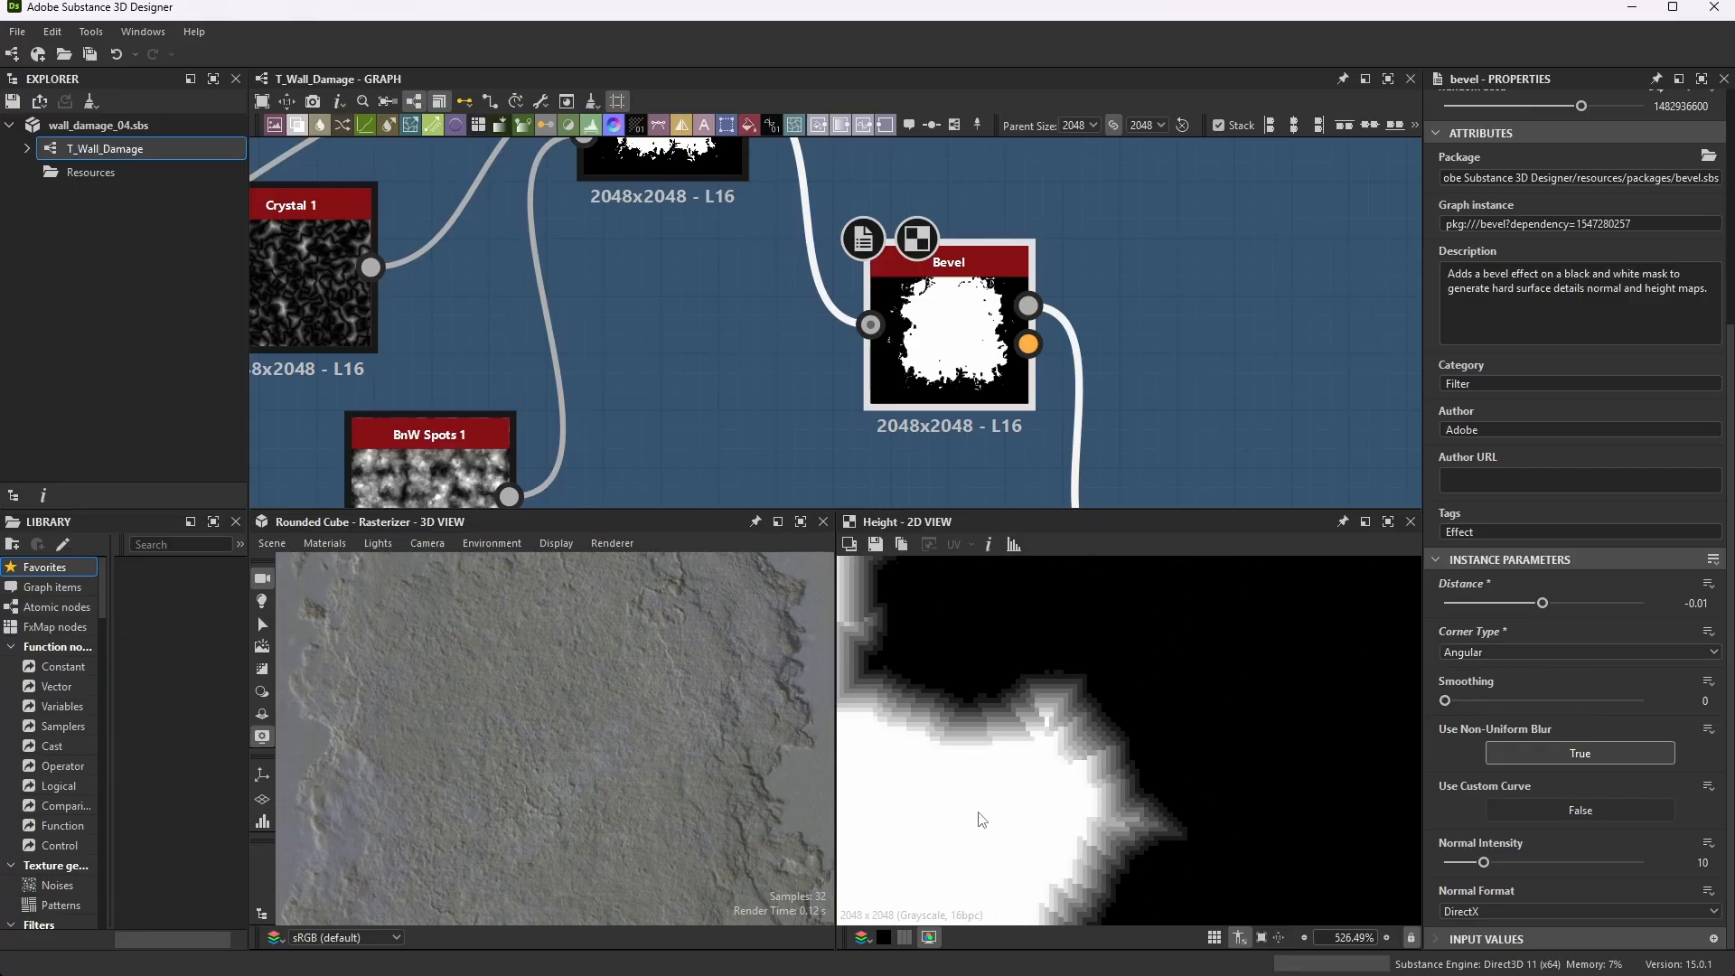
scroll(1035, 789, "up", 4)
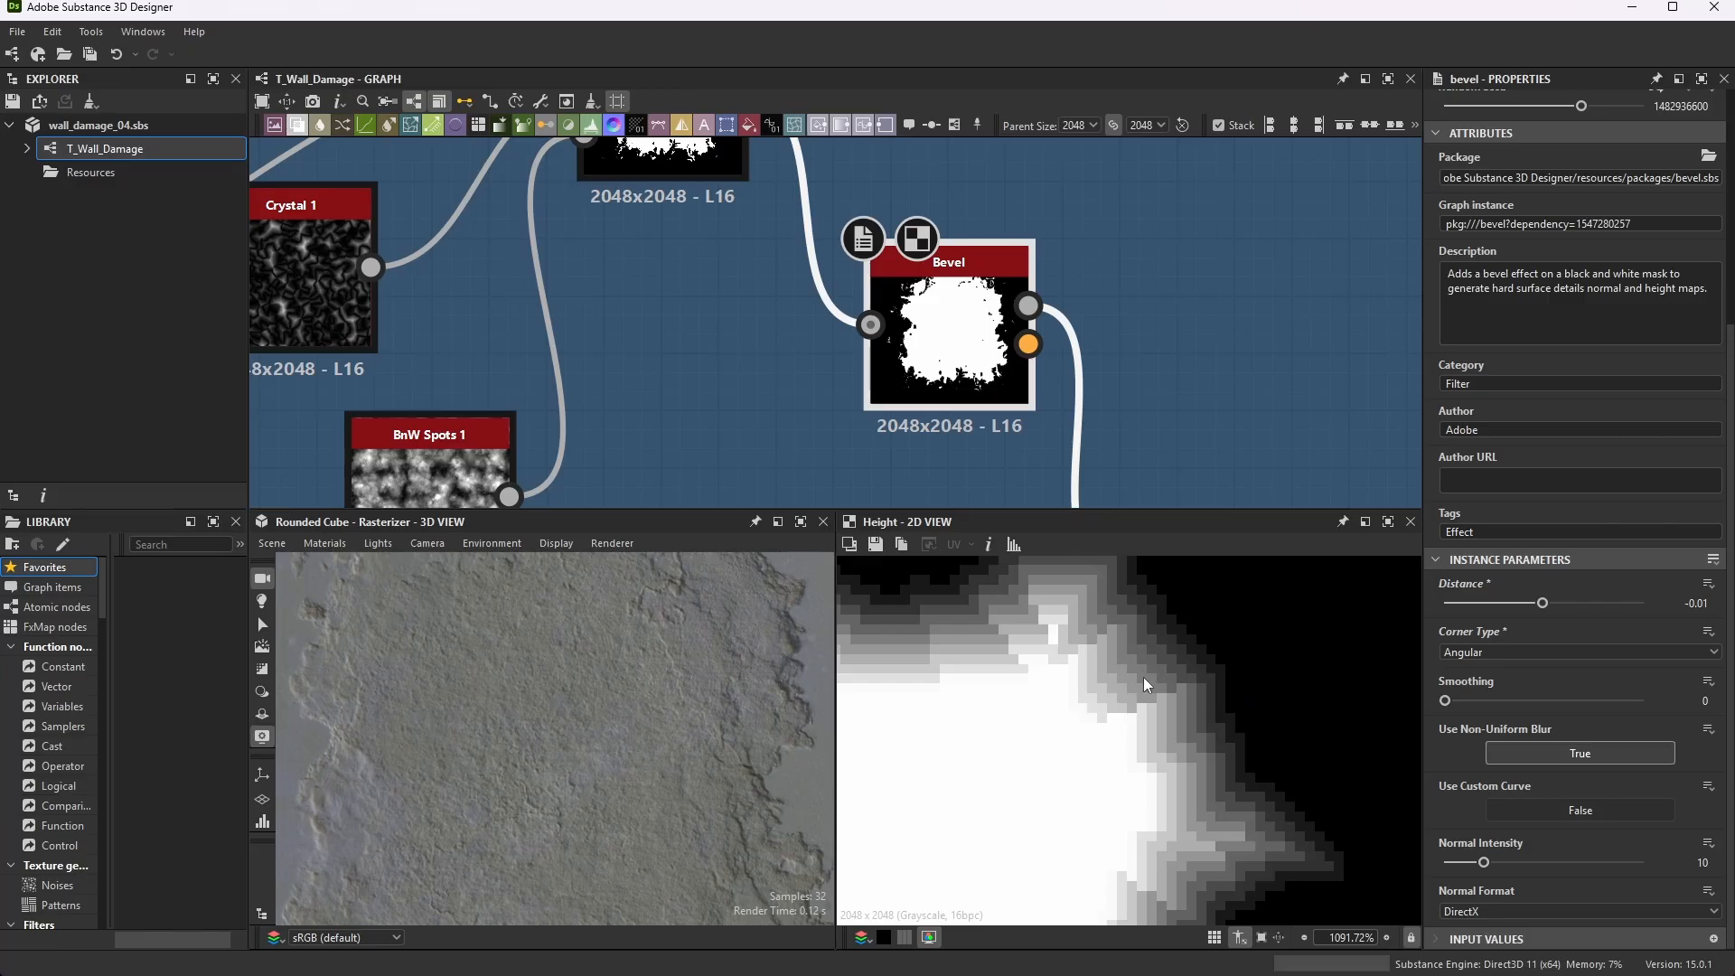
- Examine the Outter Shape frame's second branch, from the second Warp node to the lower Non-Uniform Directional Warp and Bevel
scroll(965, 214, "down", 6)
scroll(858, 264, "up", 3)
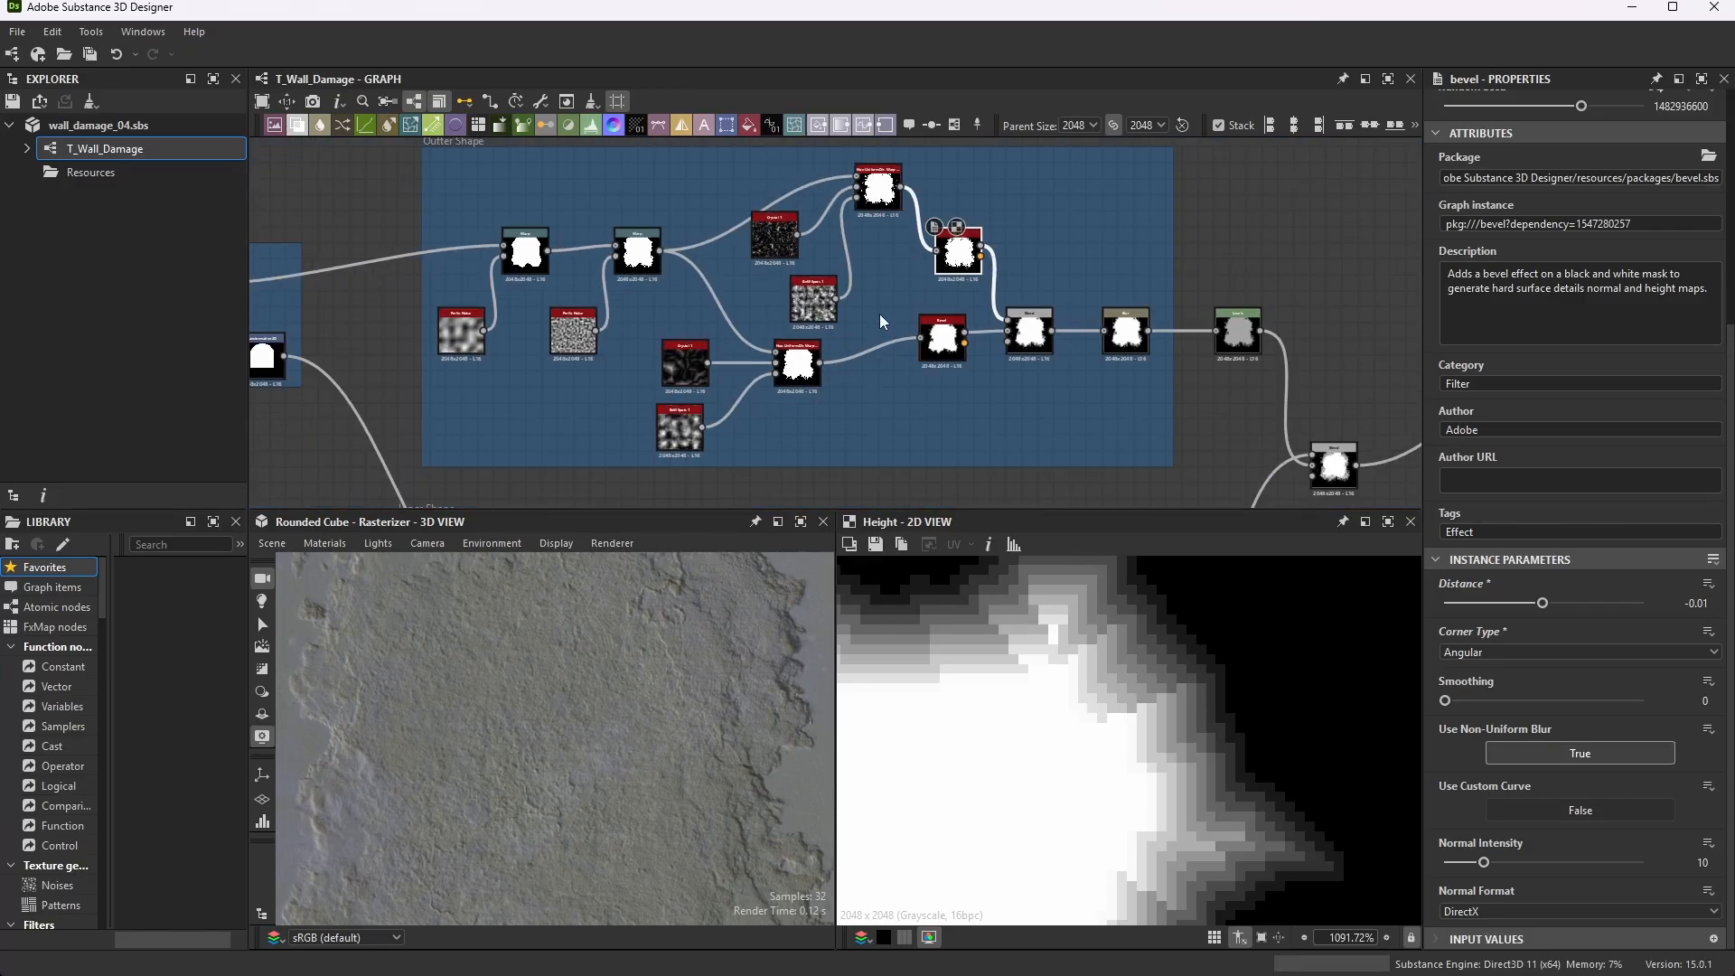
scroll(573, 459, "up", 2)
scroll(632, 361, "down", 2)
scroll(693, 261, "up", 5)
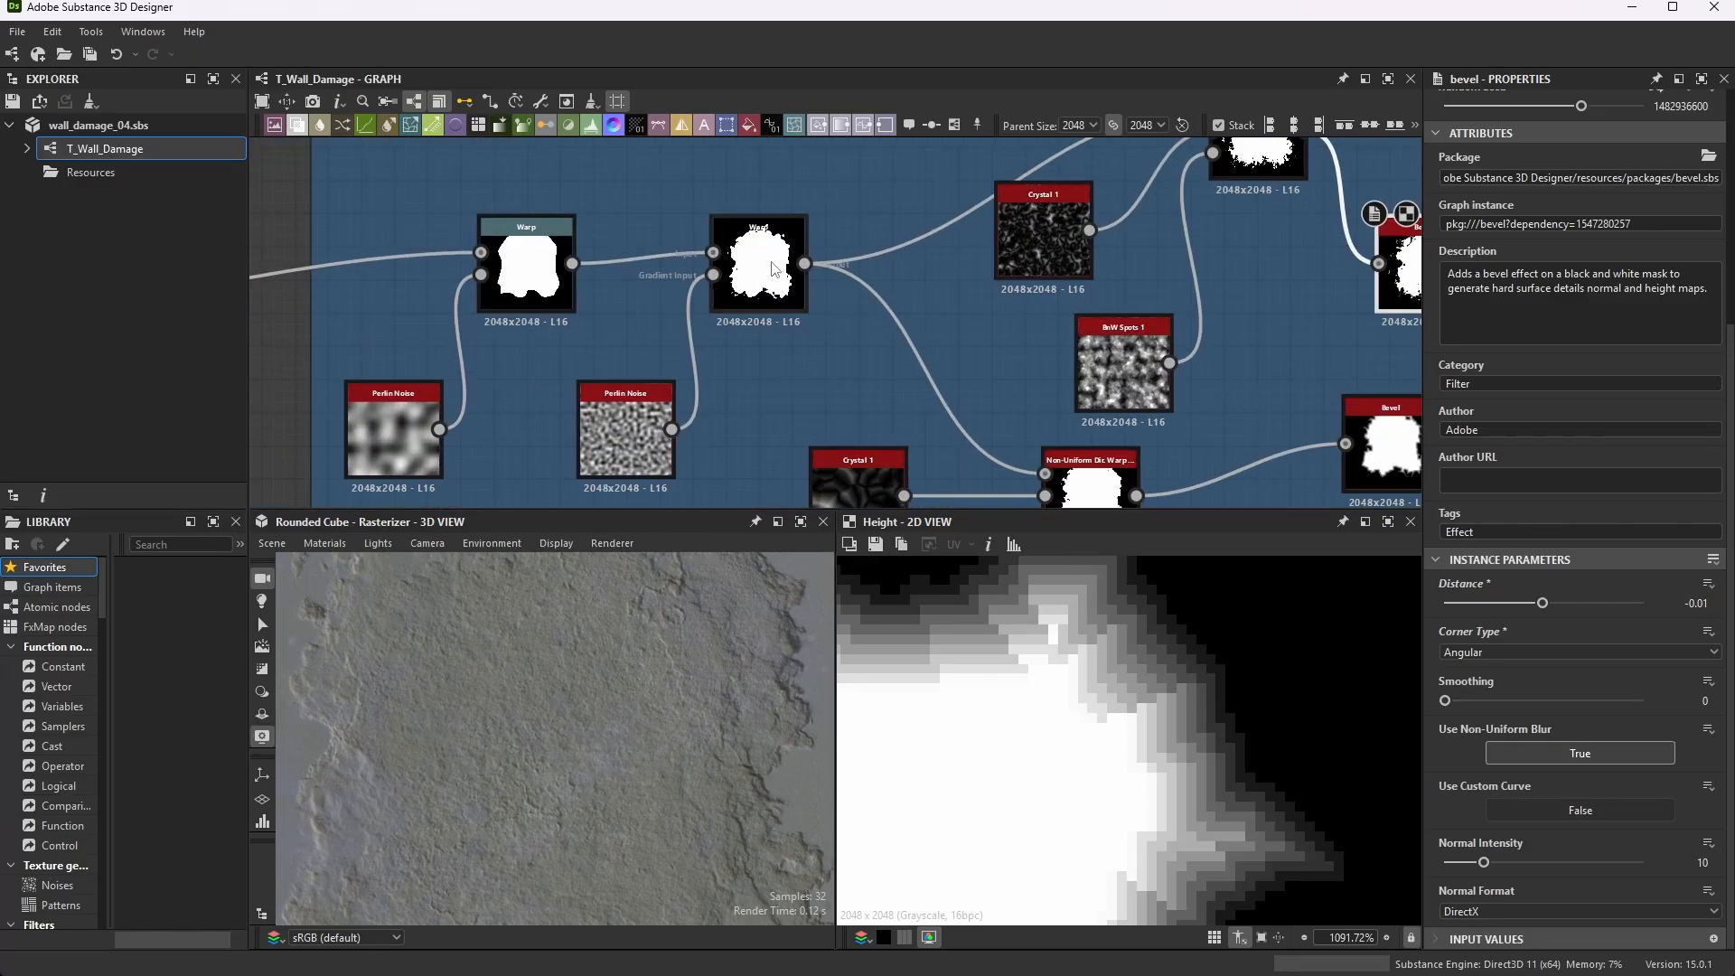
scroll(772, 267, "up", 4)
scroll(795, 268, "down", 5)
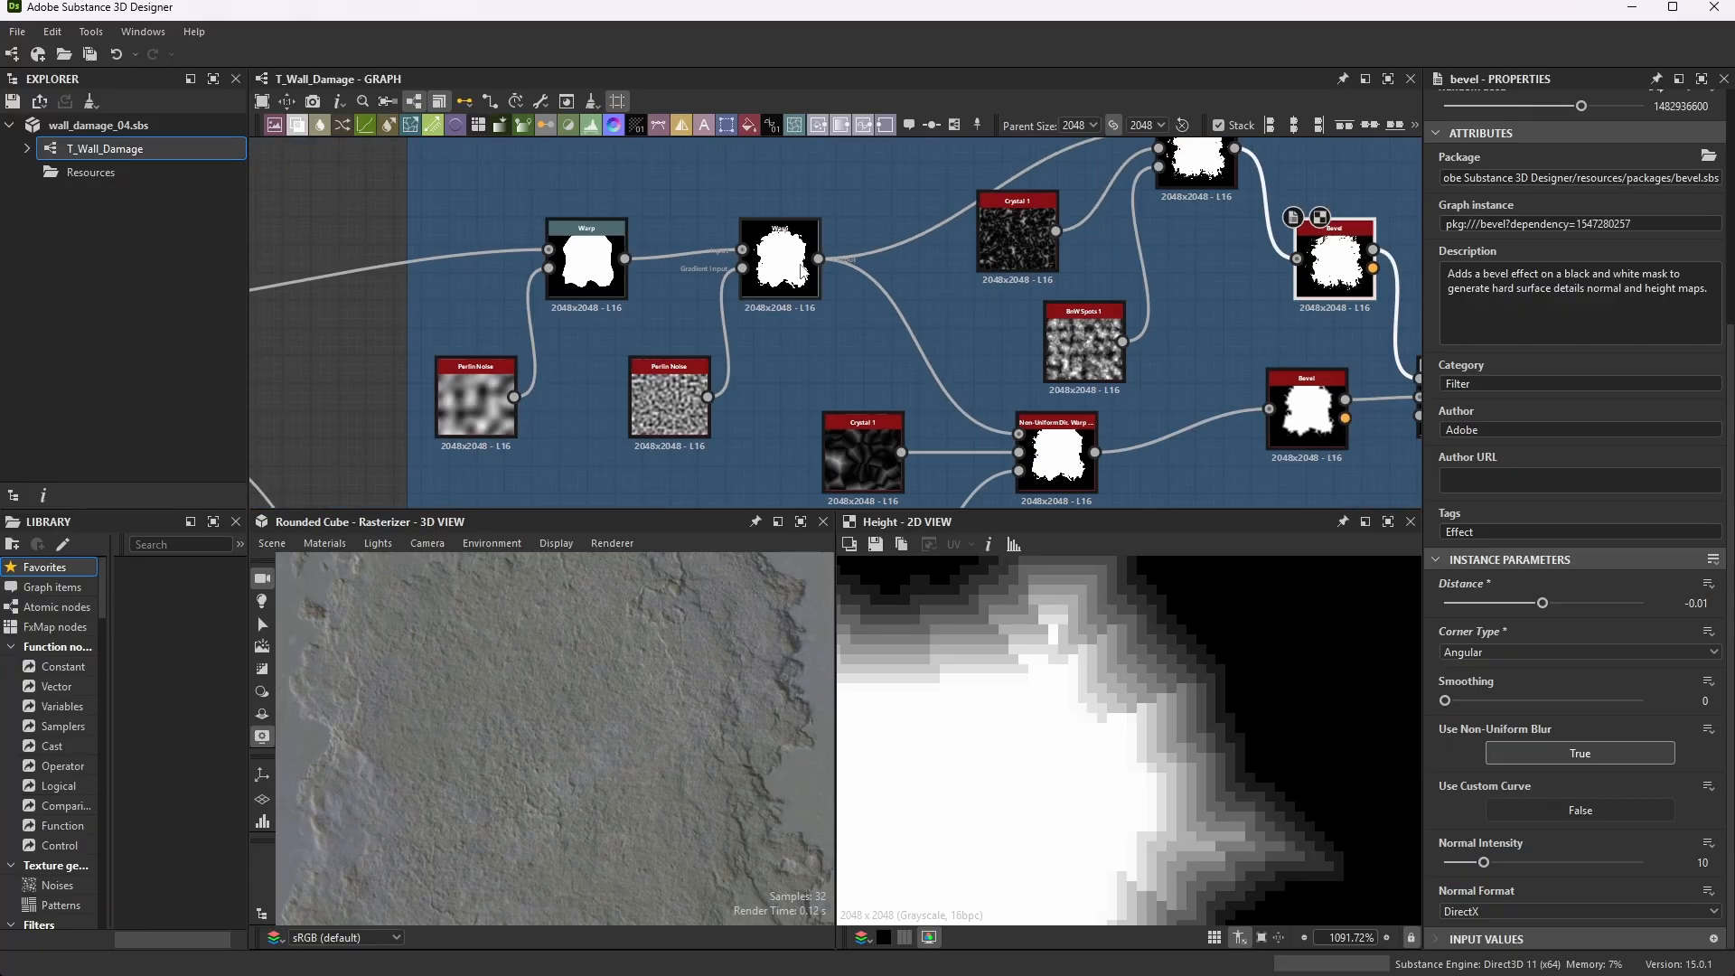
scroll(802, 268, "down", 1)
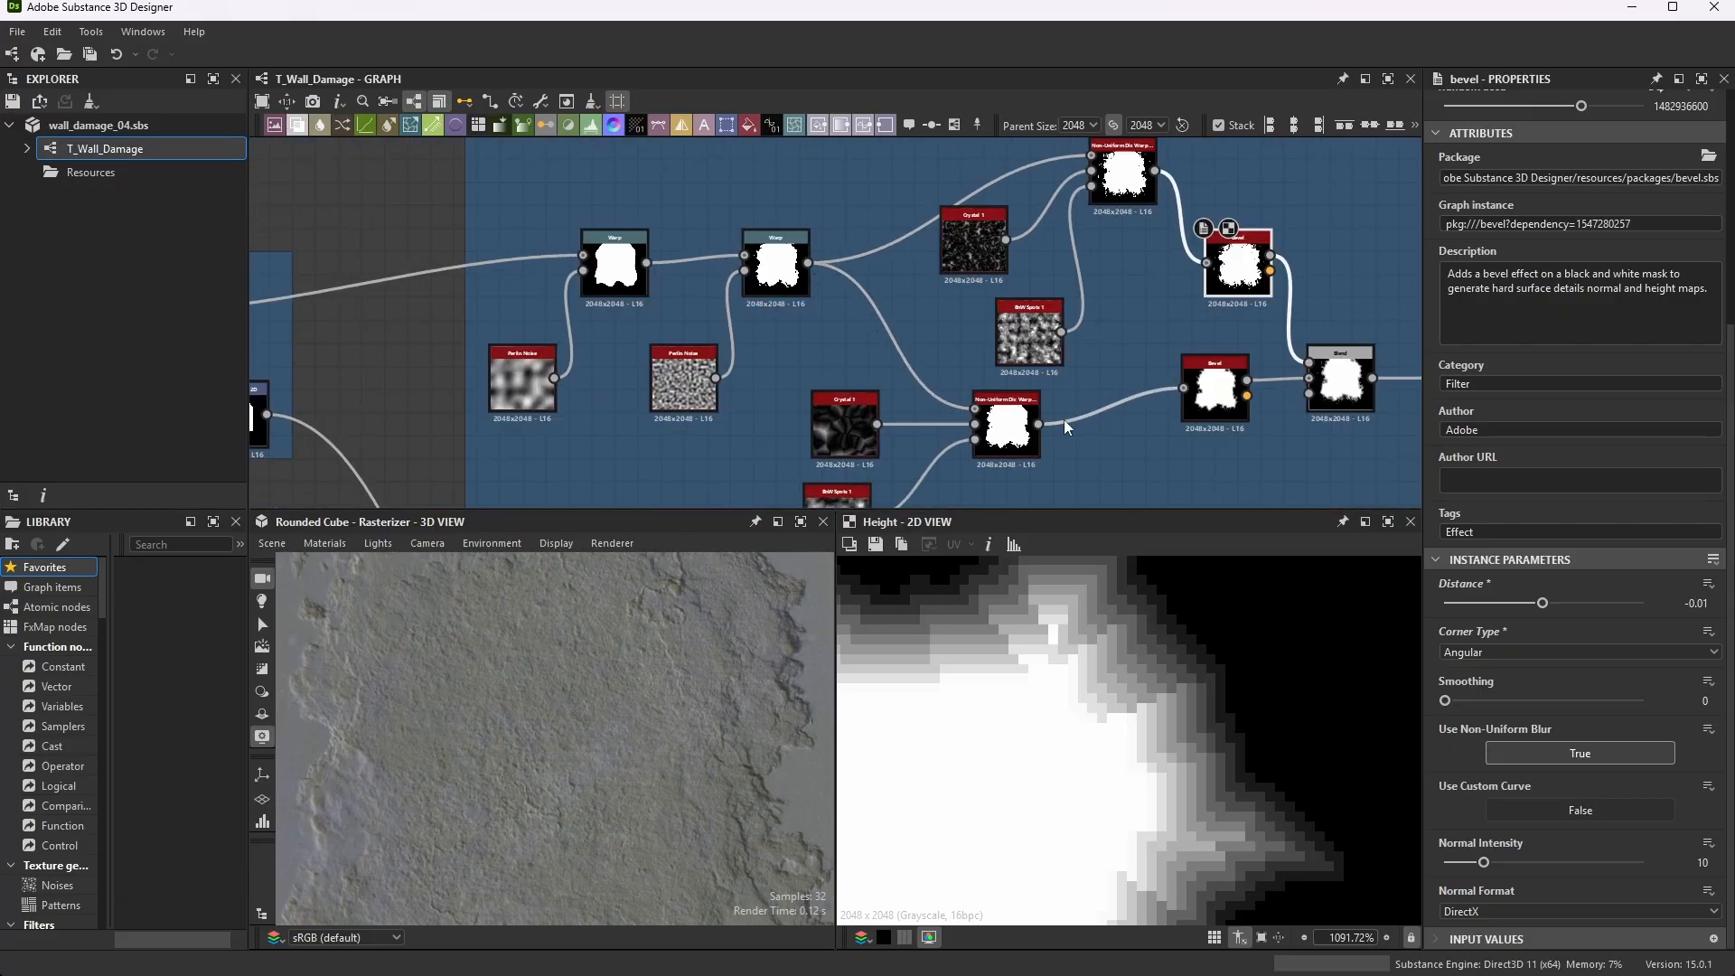
- Preview the lower Non-Uniform Directional Warp node and examine its intensity, warp angle and the Crystal 1 and BnW Spots 1 inputs
scroll(1037, 434, "up", 3)
double_click(1009, 424)
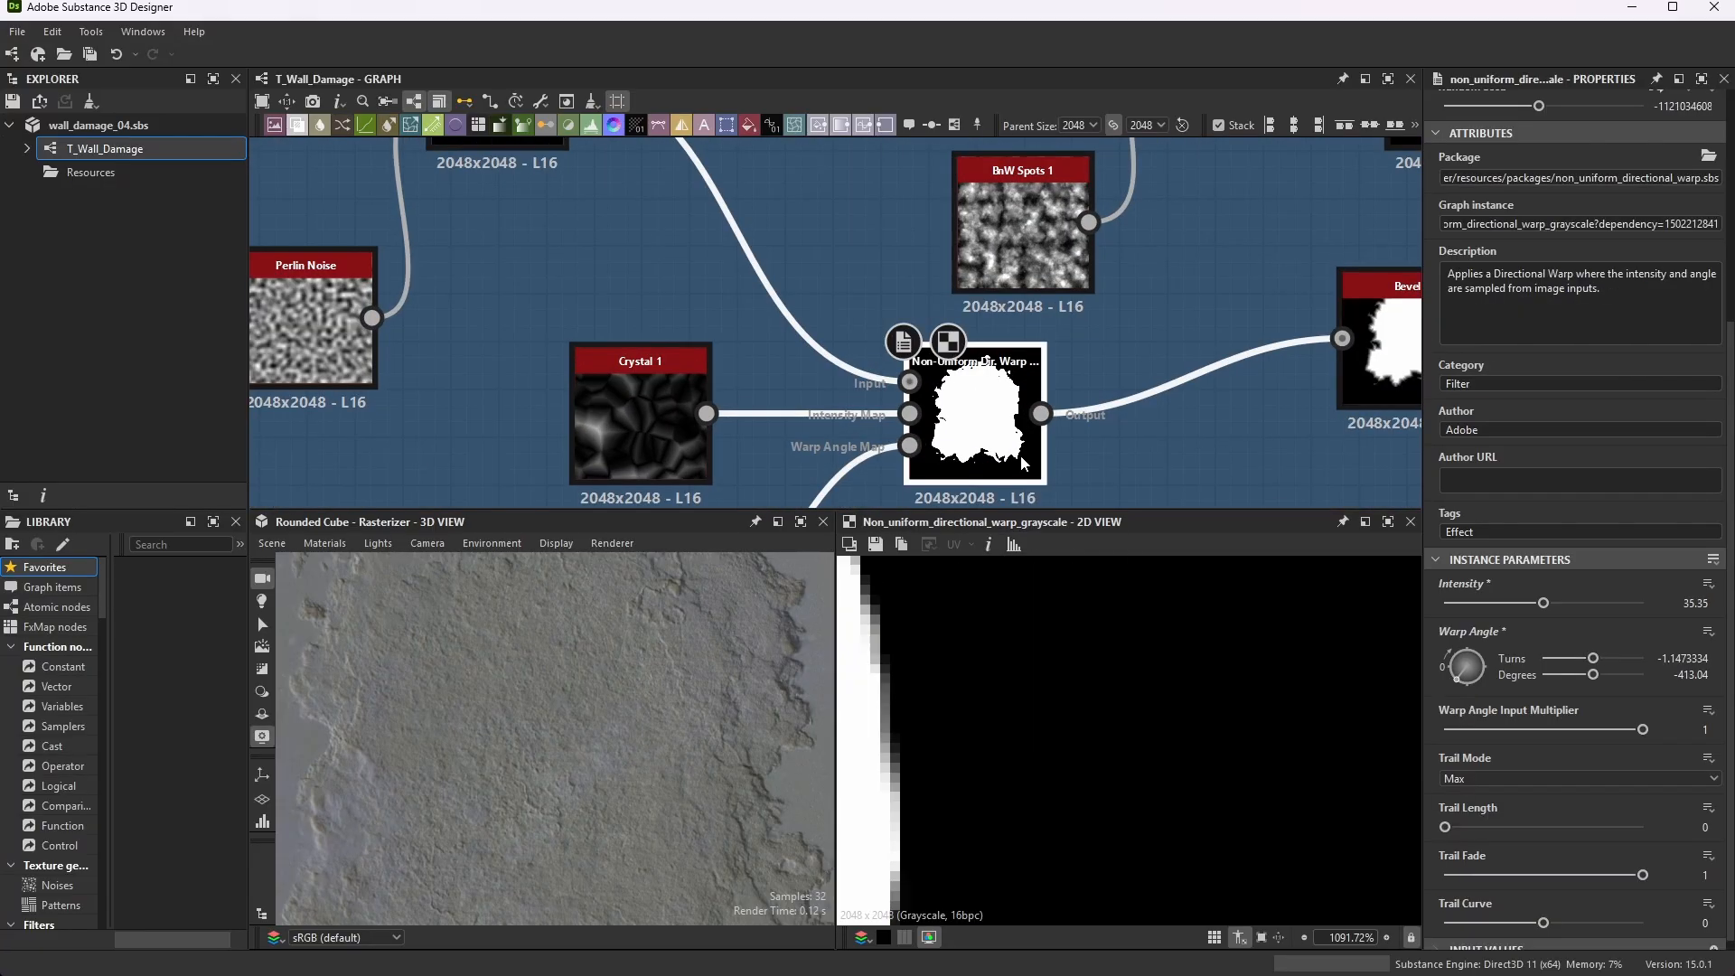
scroll(1021, 456, "up", 3)
scroll(931, 334, "down", 4)
scroll(982, 393, "up", 4)
scroll(1557, 709, "down", 1)
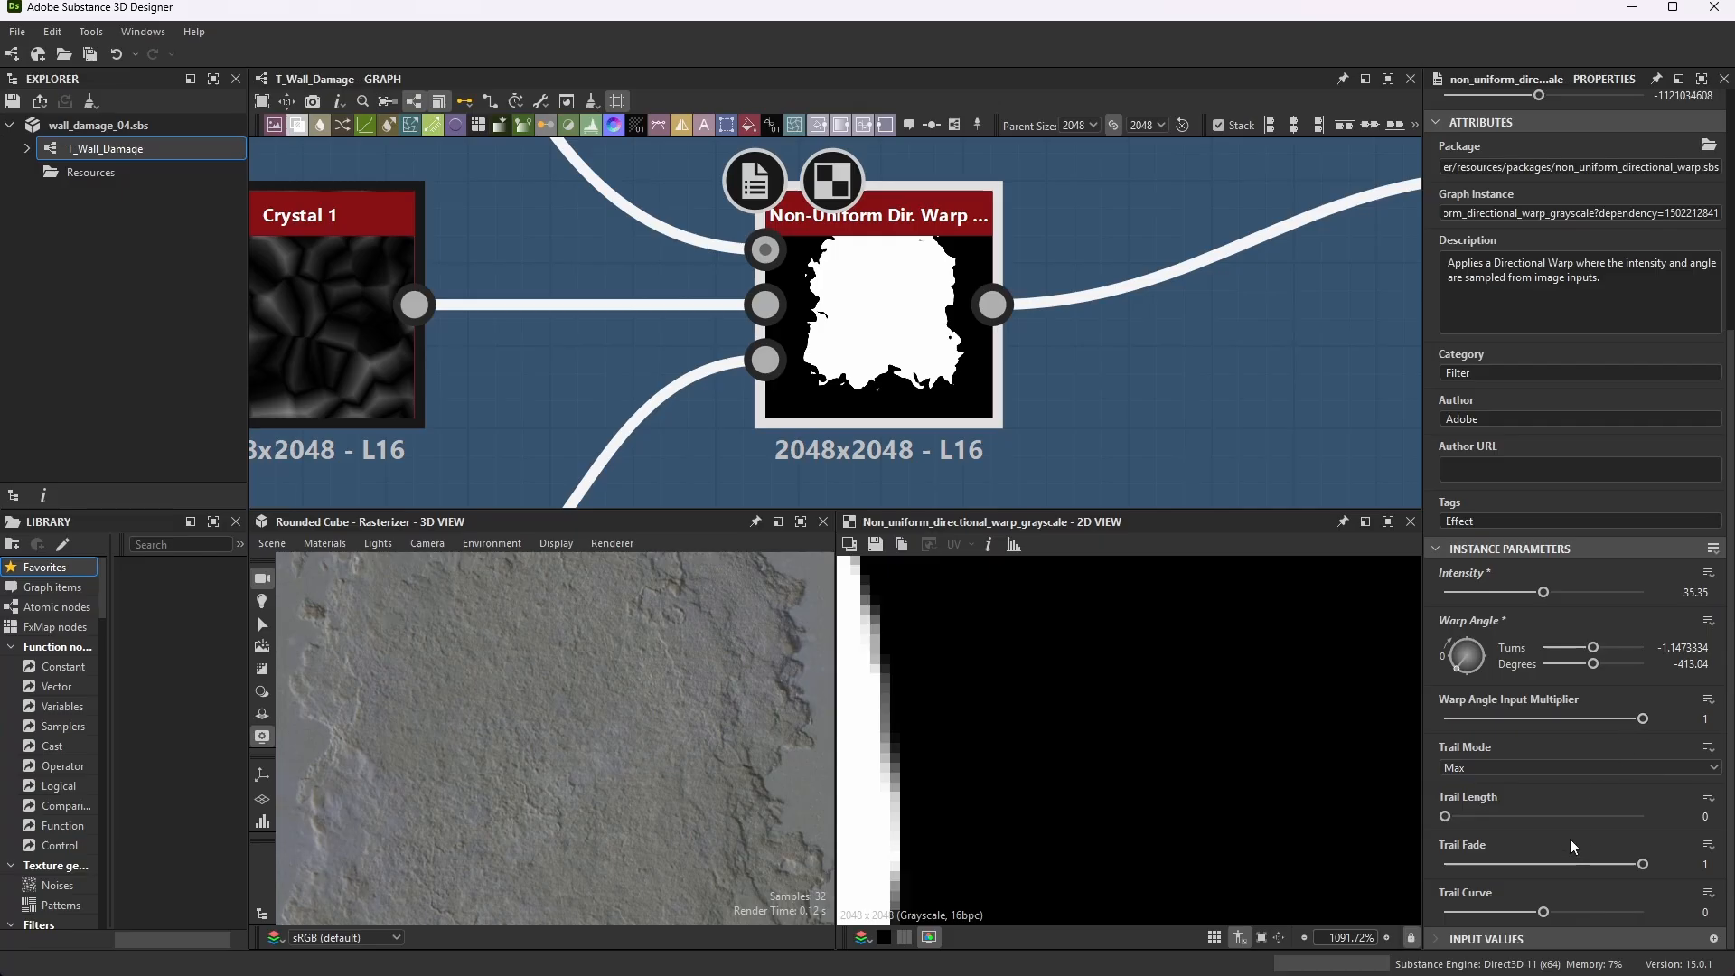
scroll(871, 298, "down", 3)
scroll(591, 345, "up", 2)
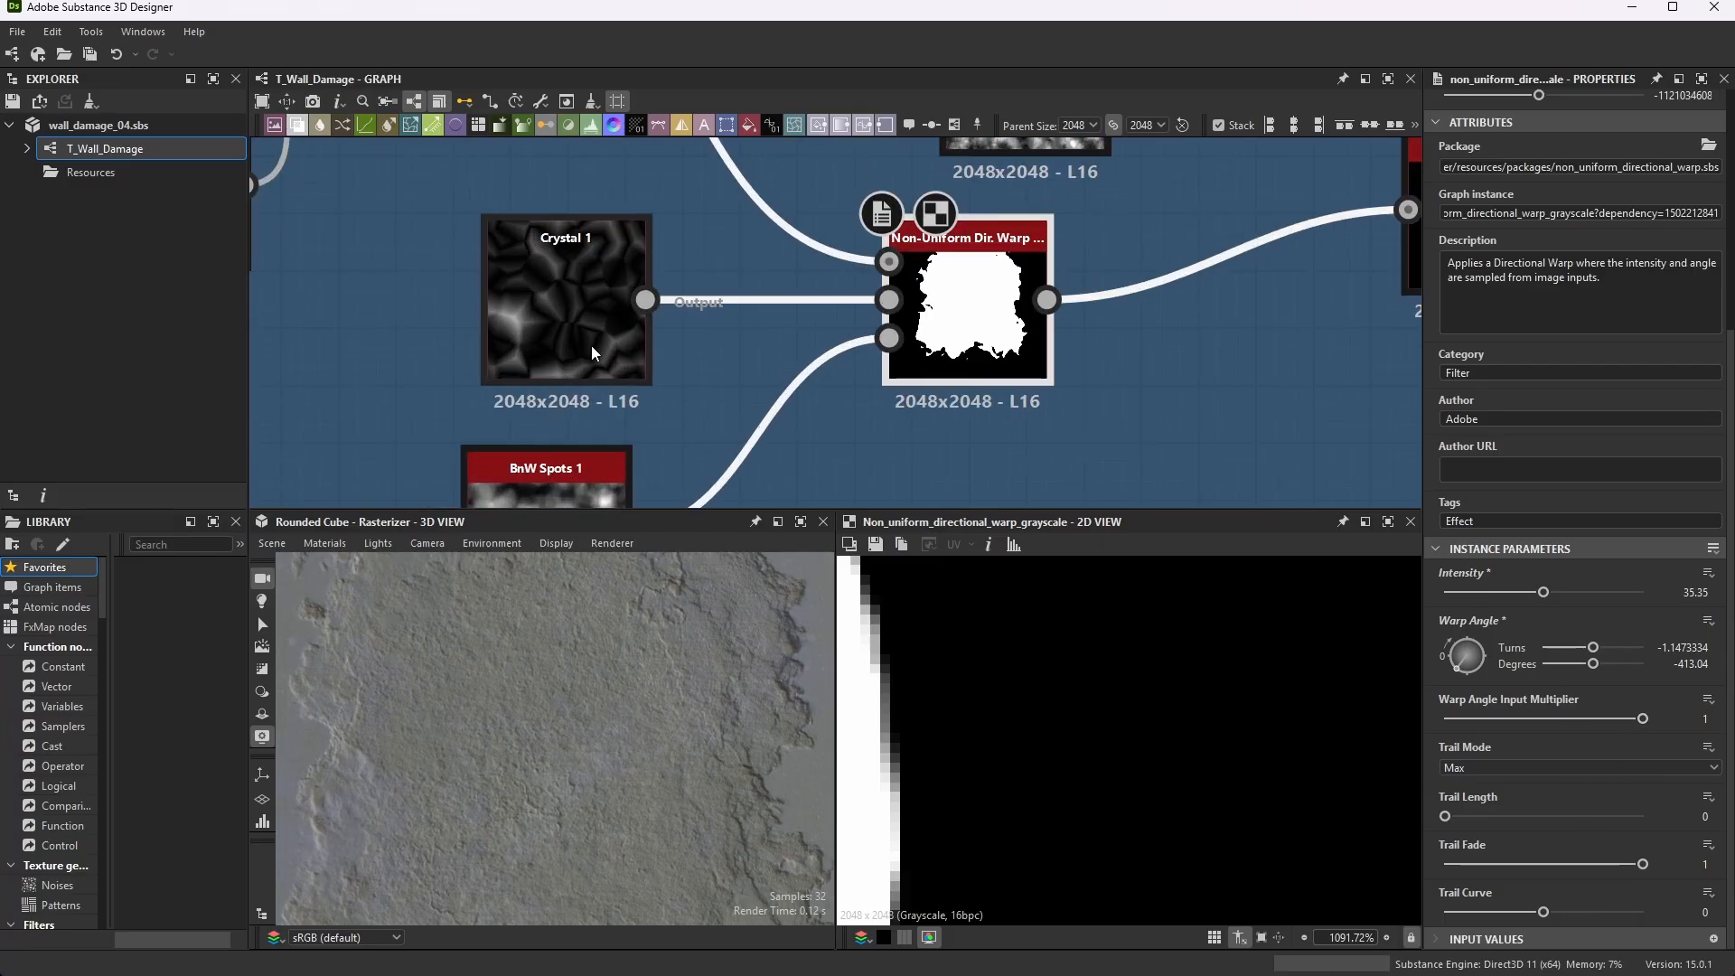
- Preview the Crystal 1 node feeding the lower Non-Uniform Directional Warp and examine its scale and disorder
left_click(584, 294)
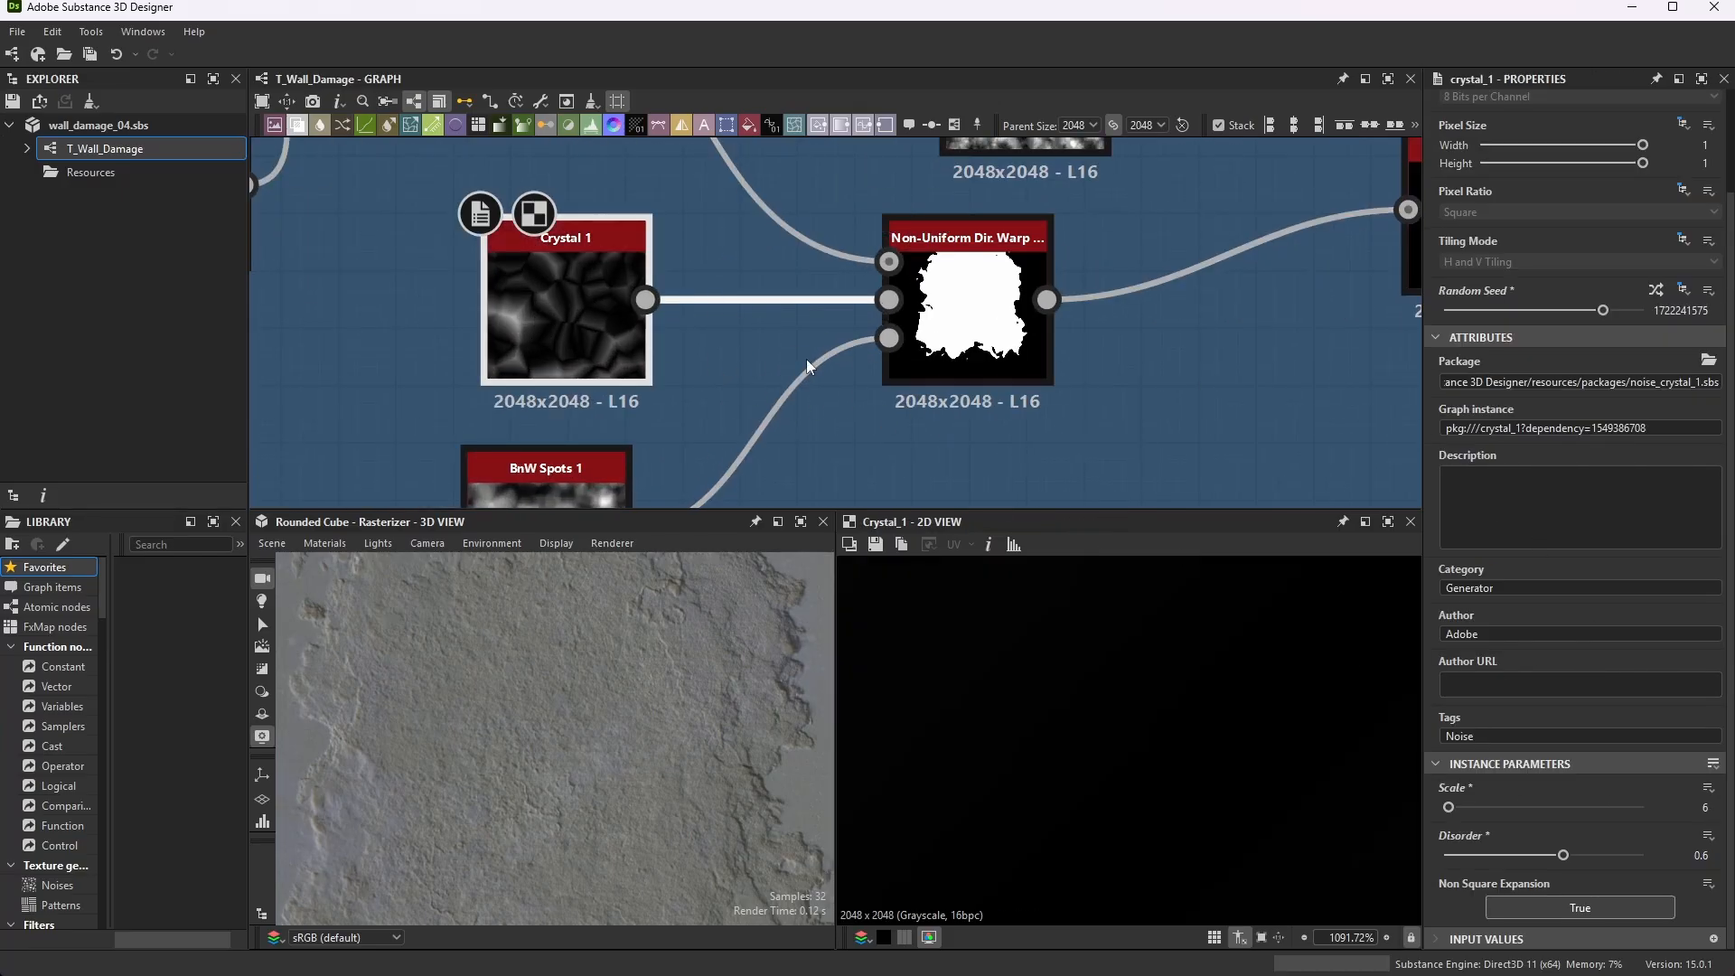
scroll(989, 407, "down", 2)
scroll(993, 372, "up", 3)
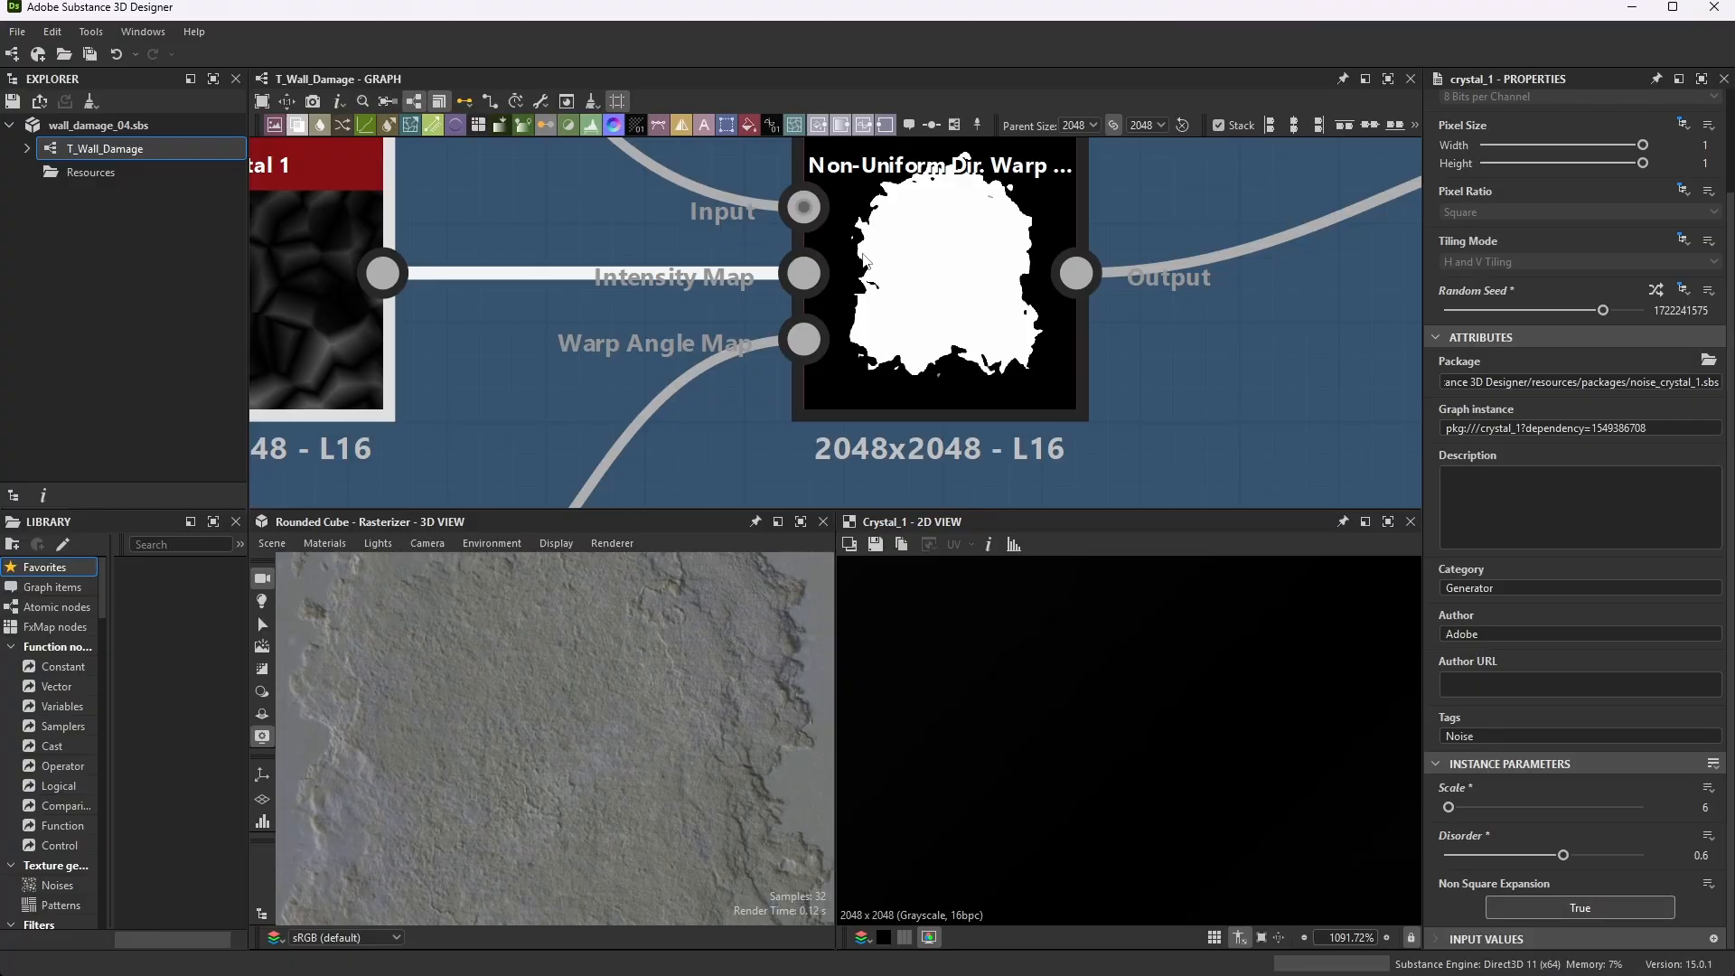
scroll(1034, 280, "down", 2)
scroll(528, 317, "up", 2)
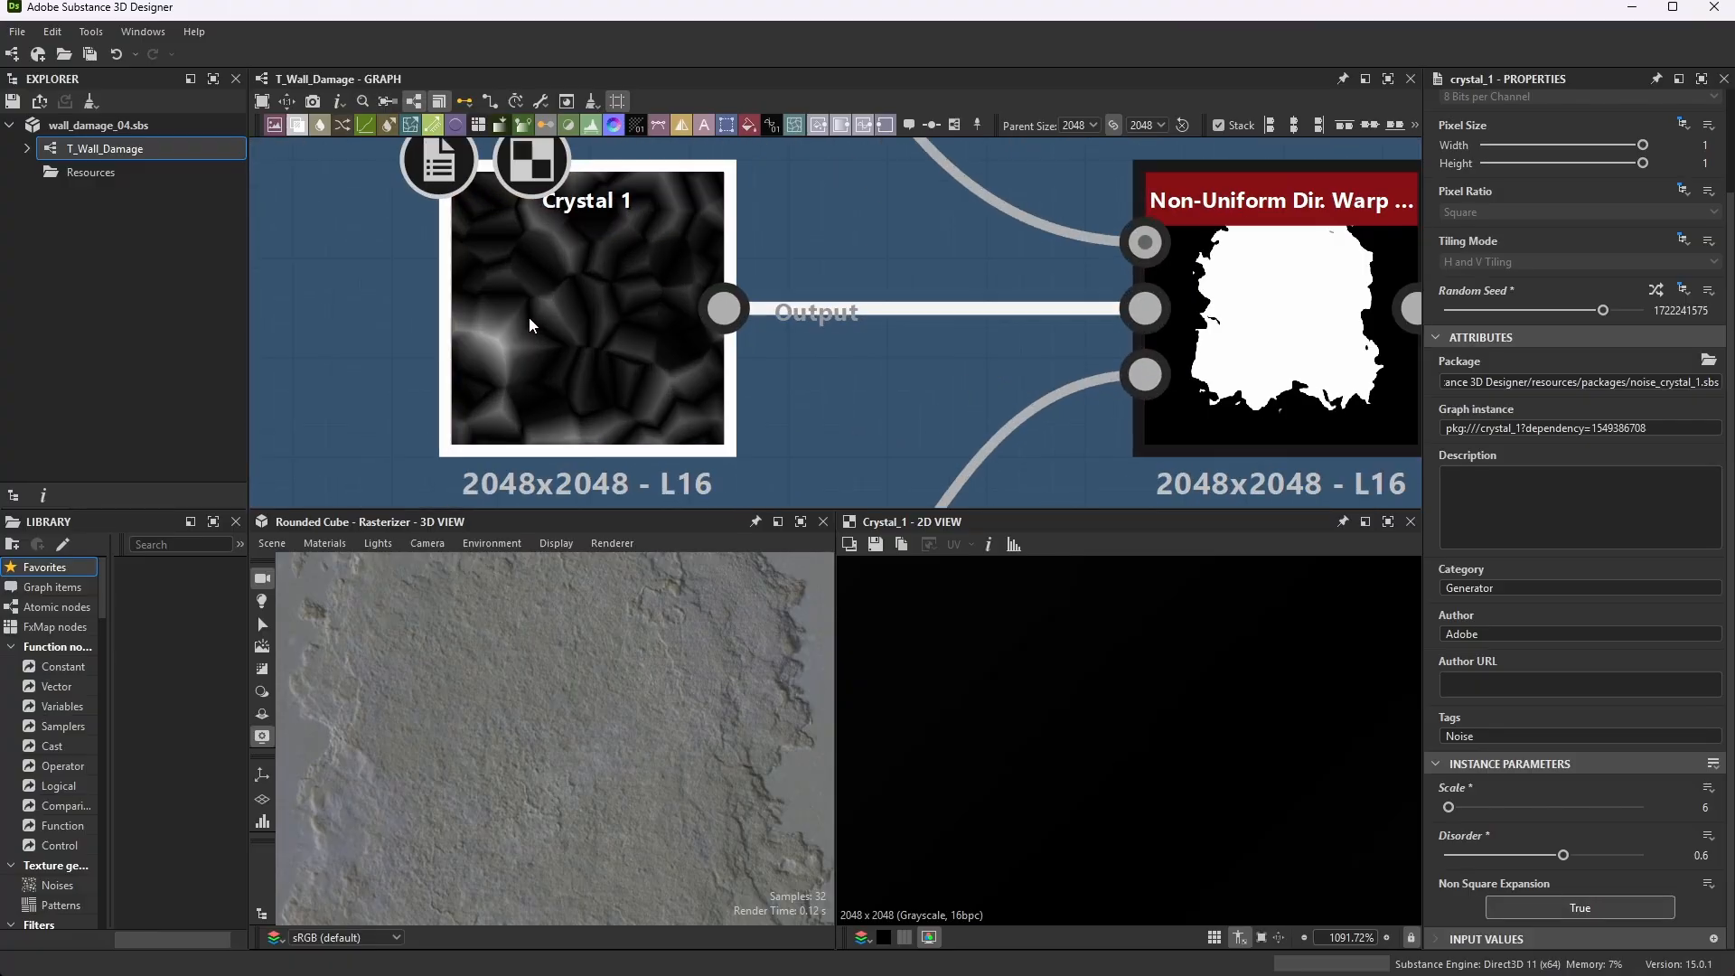
scroll(1590, 631, "up", 2)
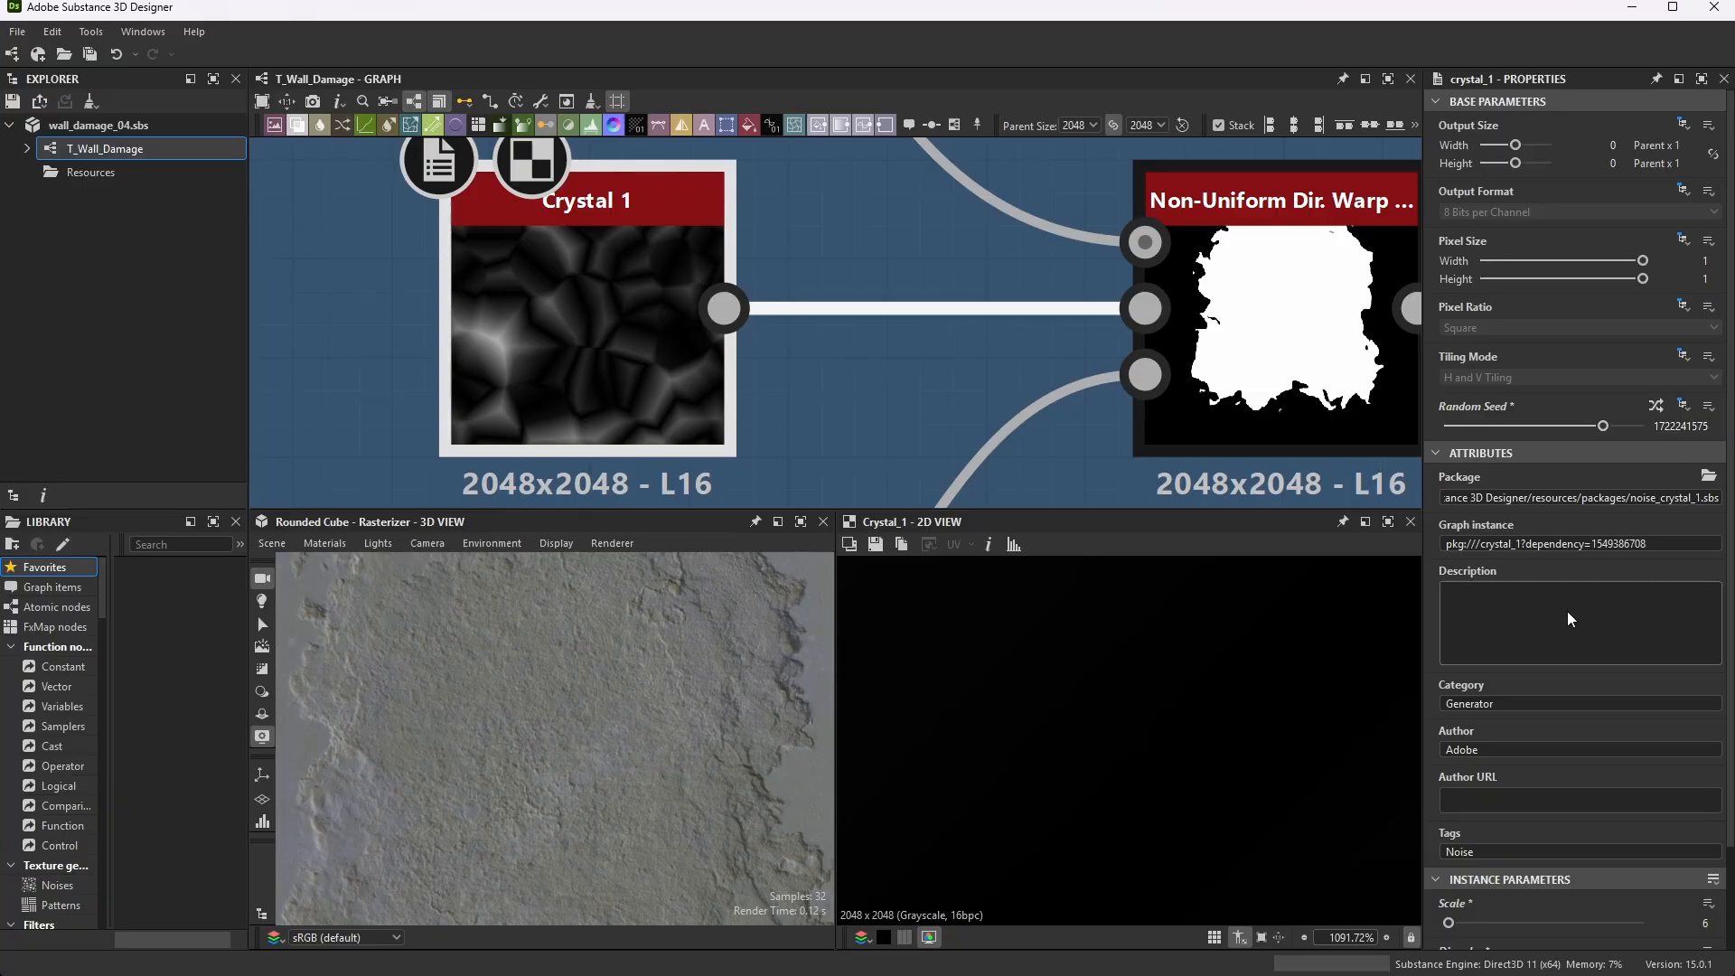
scroll(1571, 612, "down", 2)
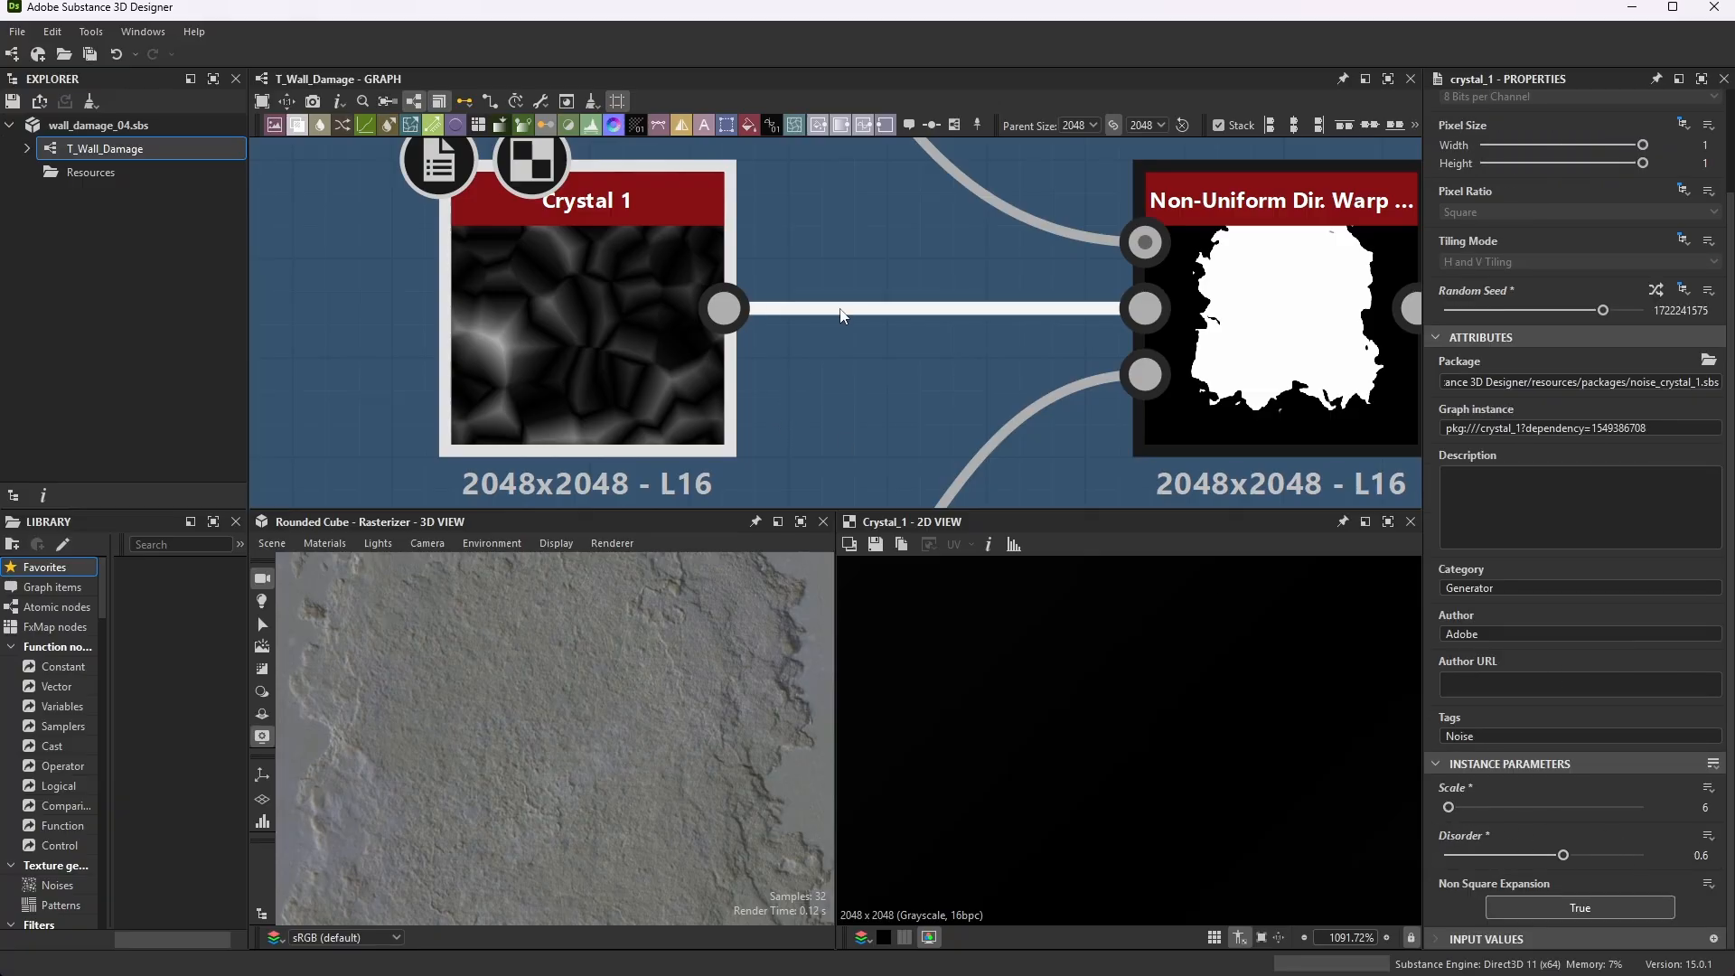
- Examine how Crystal 1 and BnW Spots 1 connect to the lower Non-Uniform Directional Warp's intensity and warp angle map inputs
scroll(845, 267, "down", 2)
scroll(777, 393, "down", 3)
scroll(774, 415, "up", 3)
scroll(1100, 307, "down", 2)
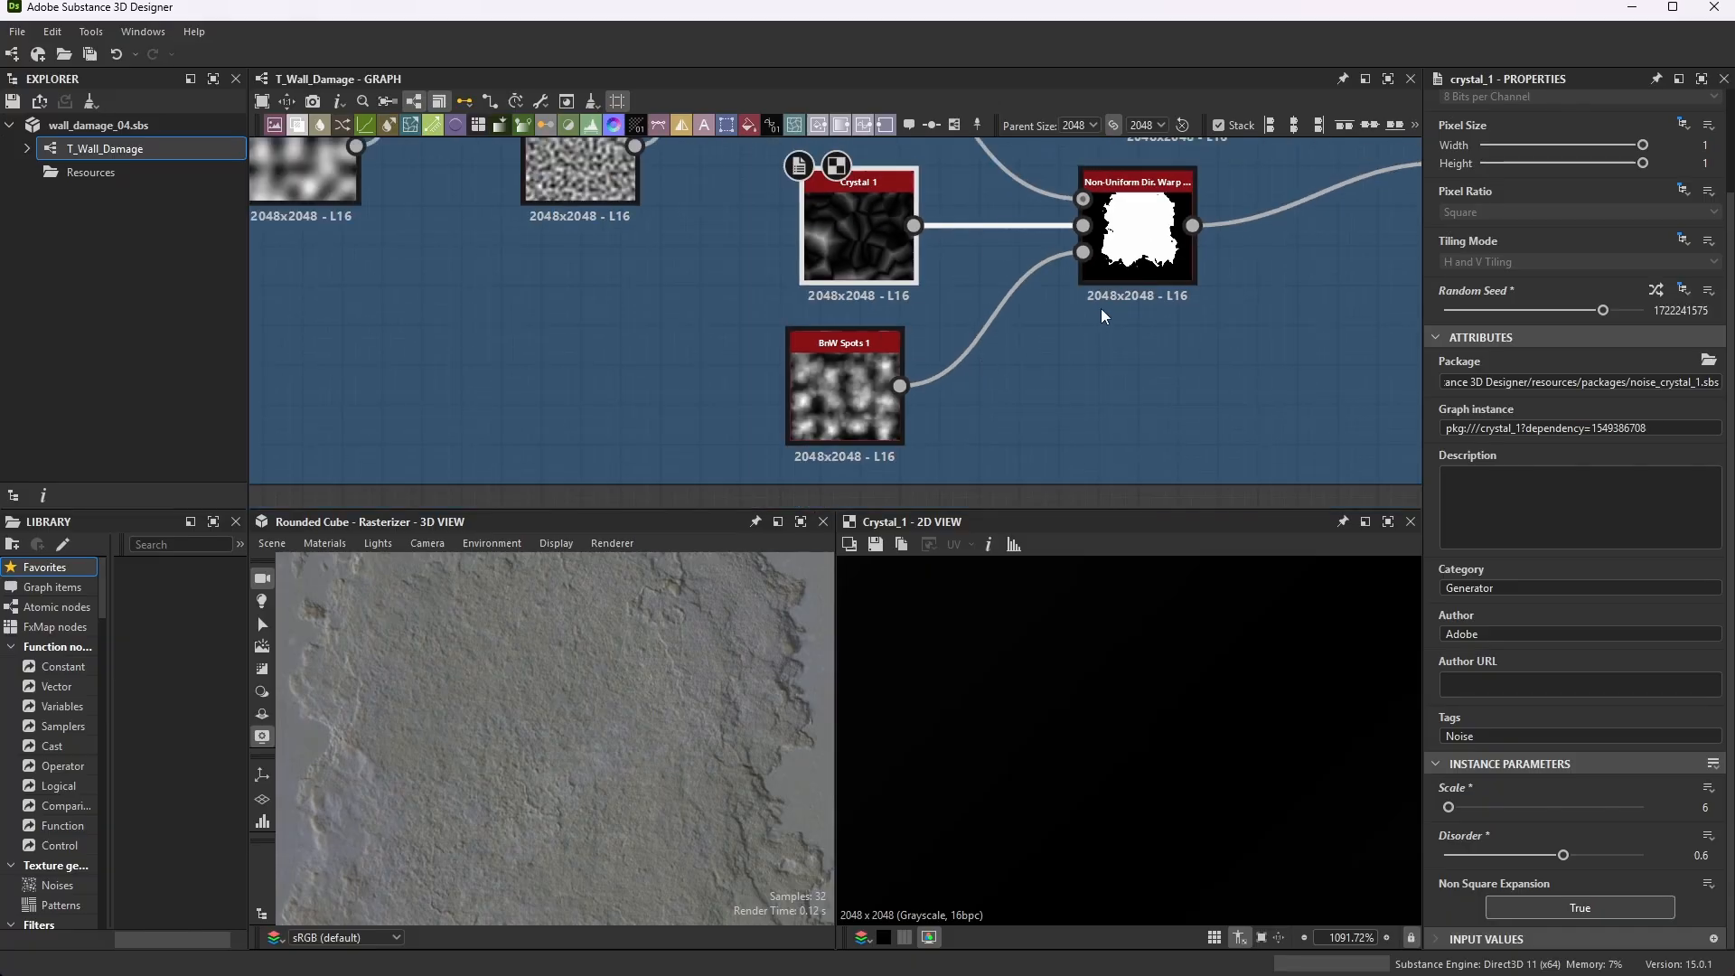
scroll(1103, 244, "up", 3)
scroll(1102, 244, "up", 1)
scroll(1203, 282, "down", 1)
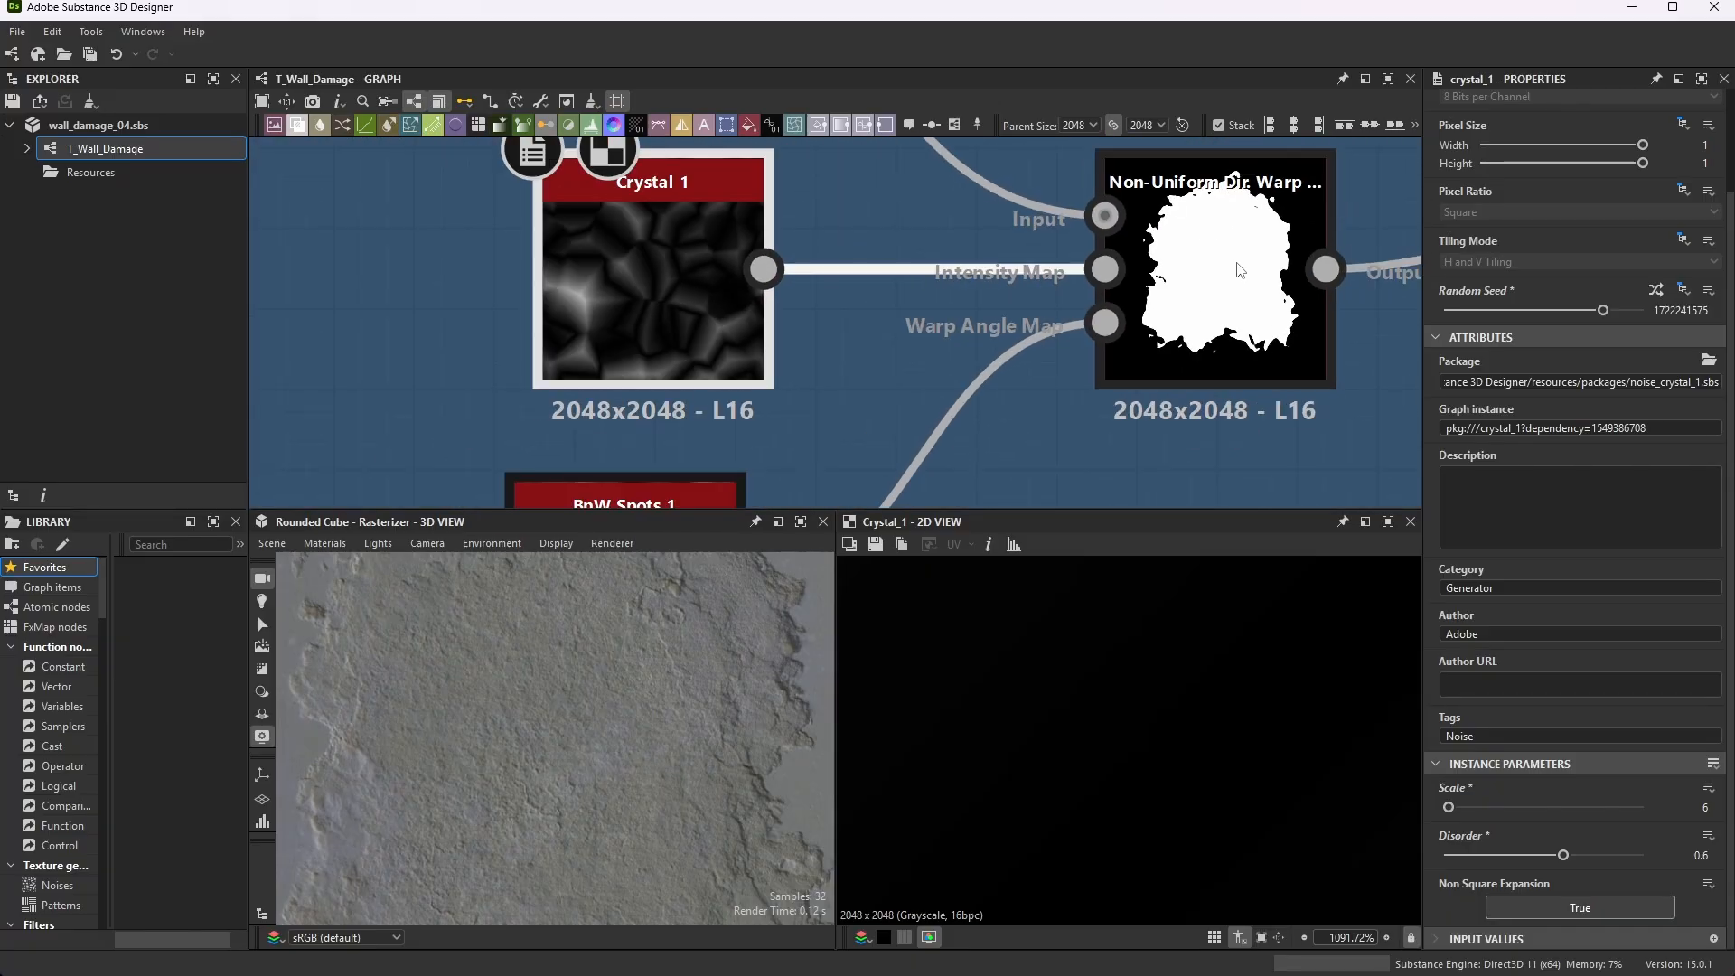
left_click(1203, 249)
scroll(1243, 248, "down", 2)
scroll(956, 347, "up", 4)
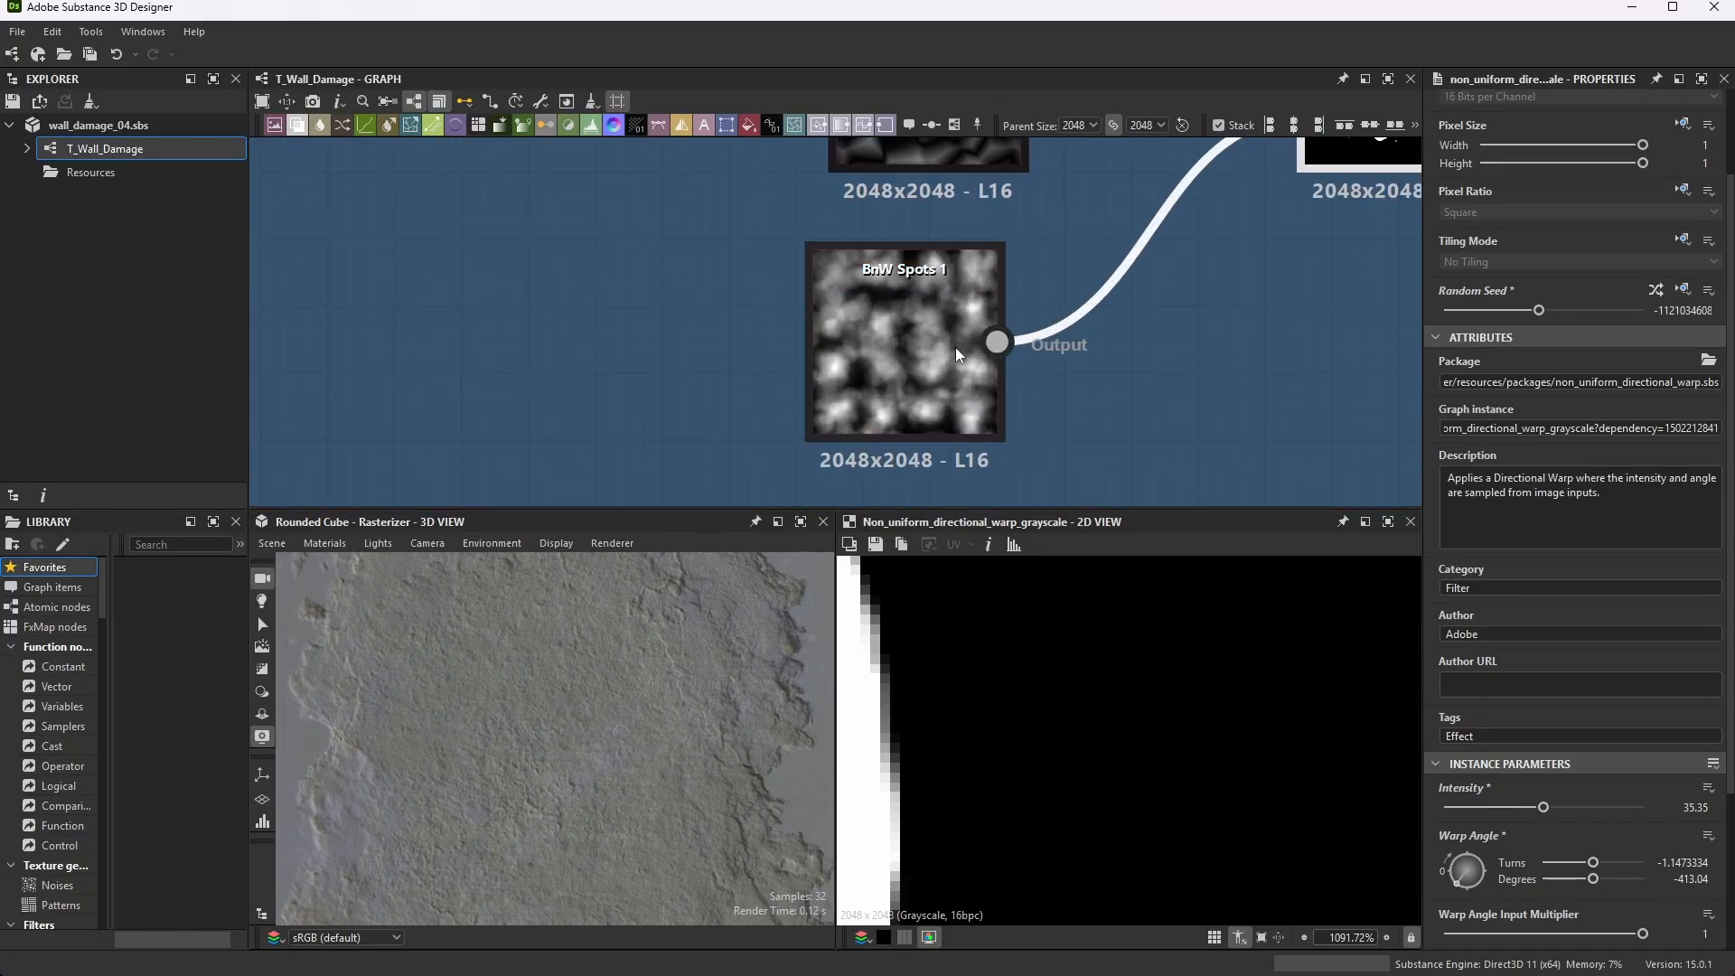
- Preview the lower BnW Spots 1 node and examine its scale, disorder and roughness
left_click(936, 336)
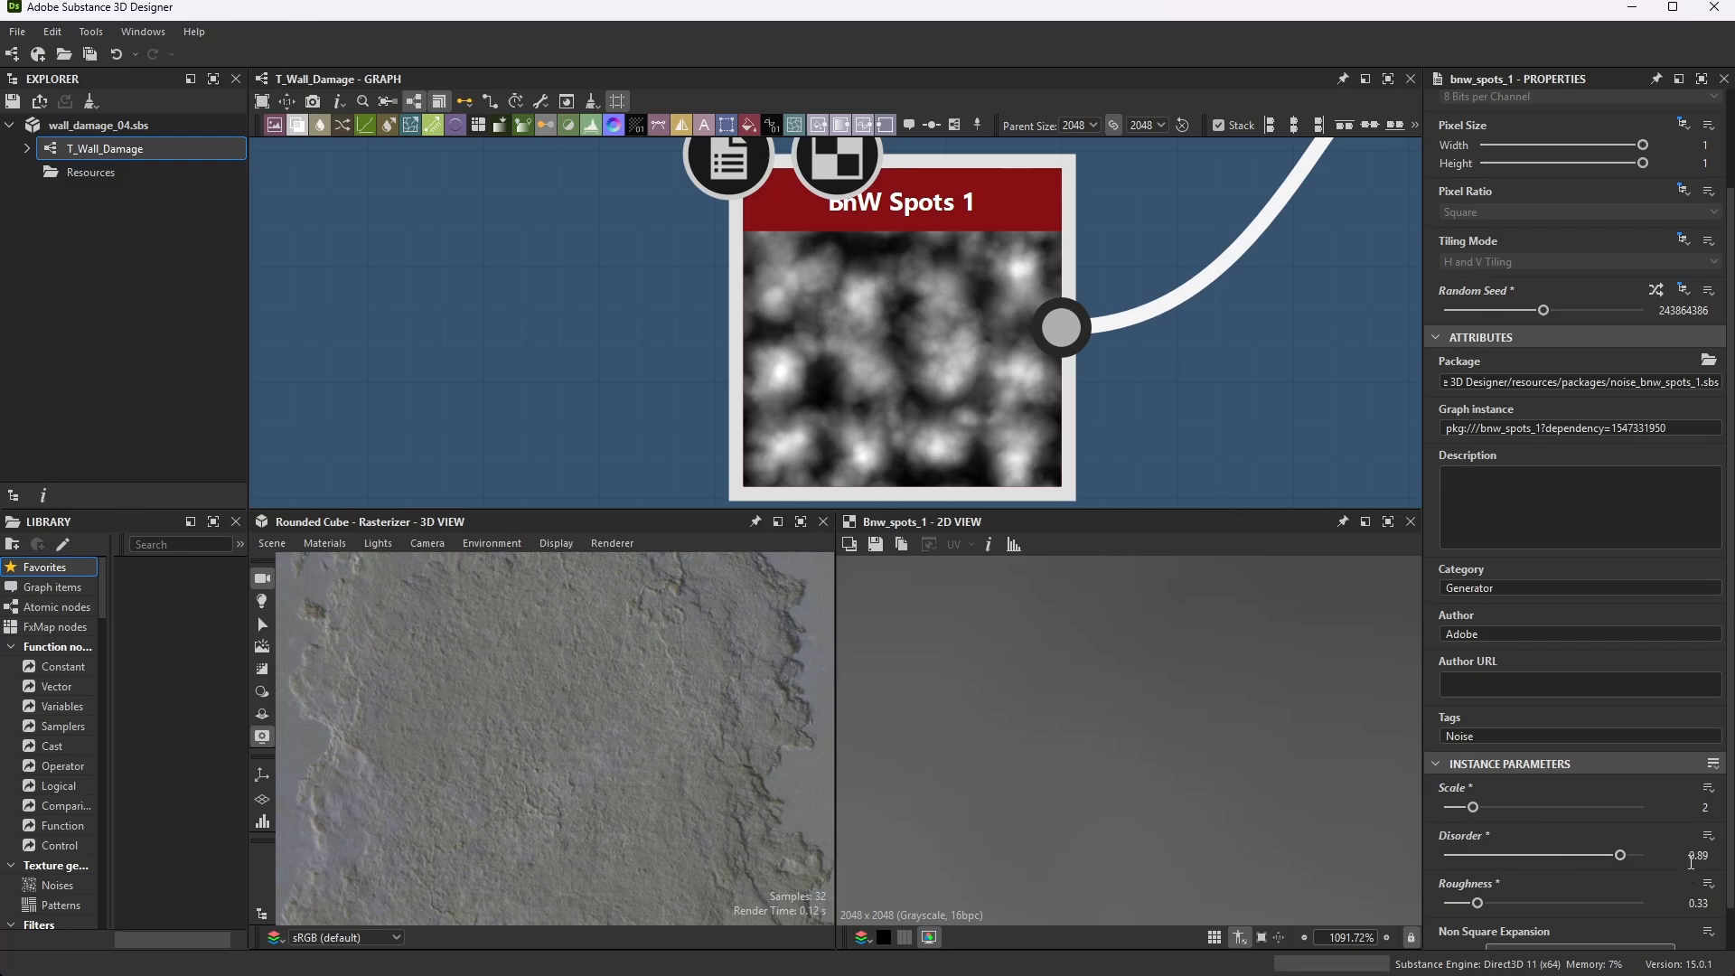
scroll(1649, 804, "down", 1)
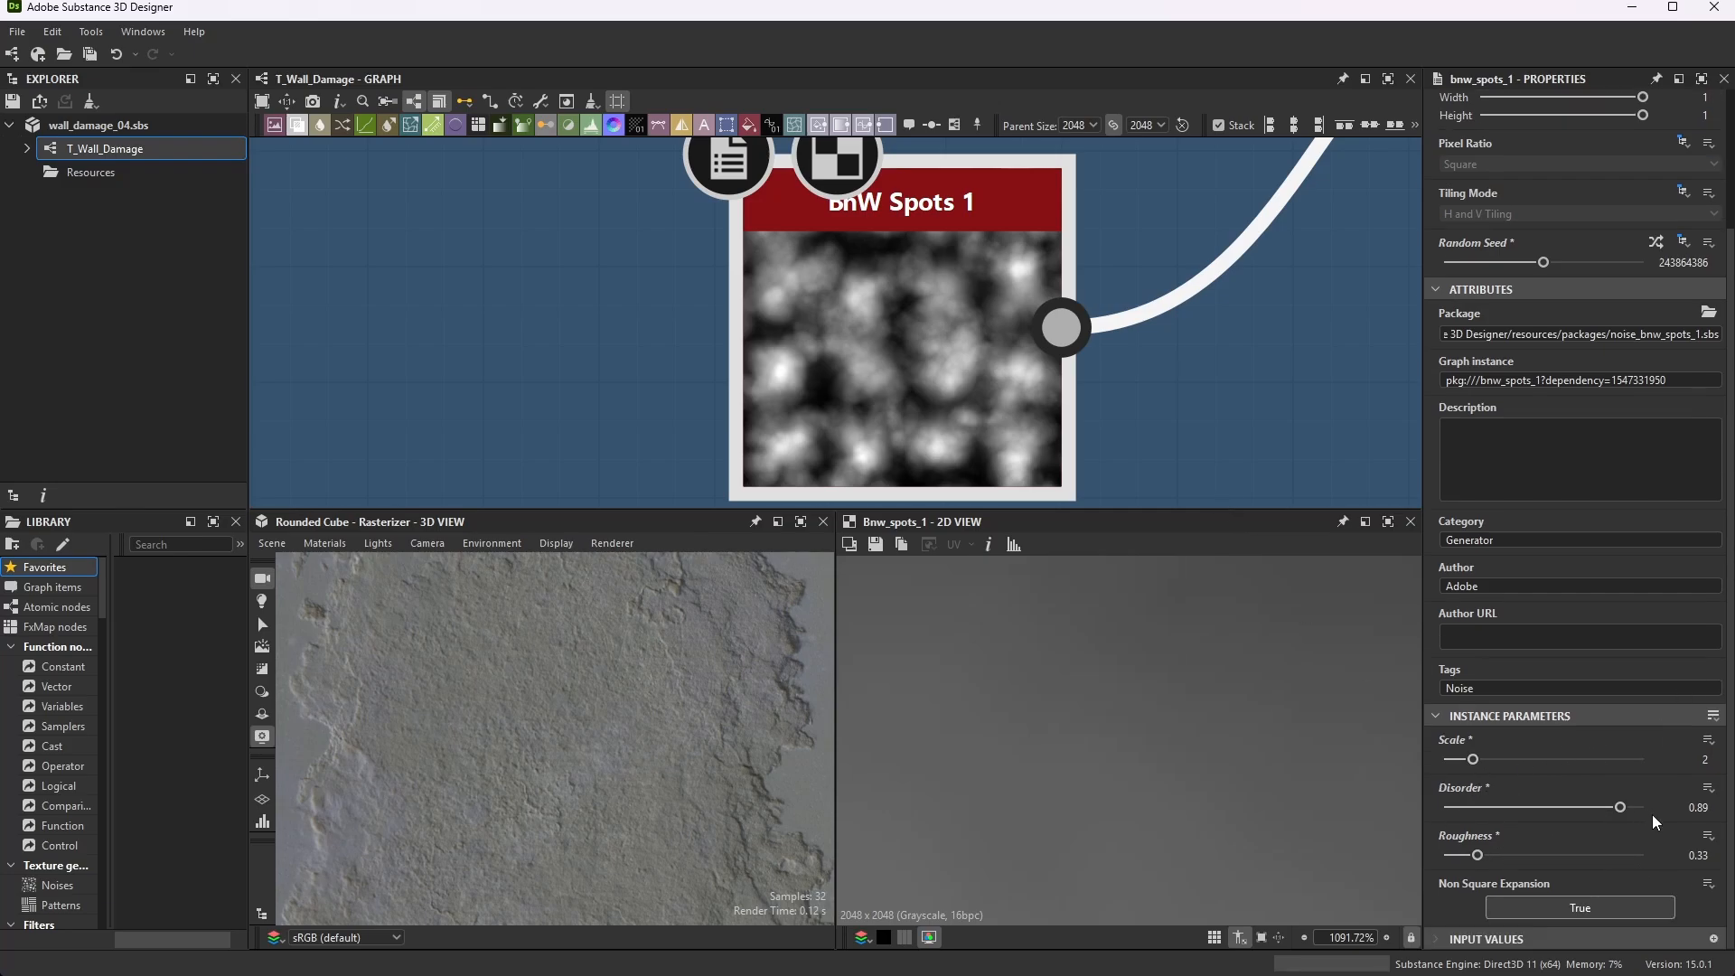
scroll(950, 354, "down", 5)
scroll(1136, 251, "up", 5)
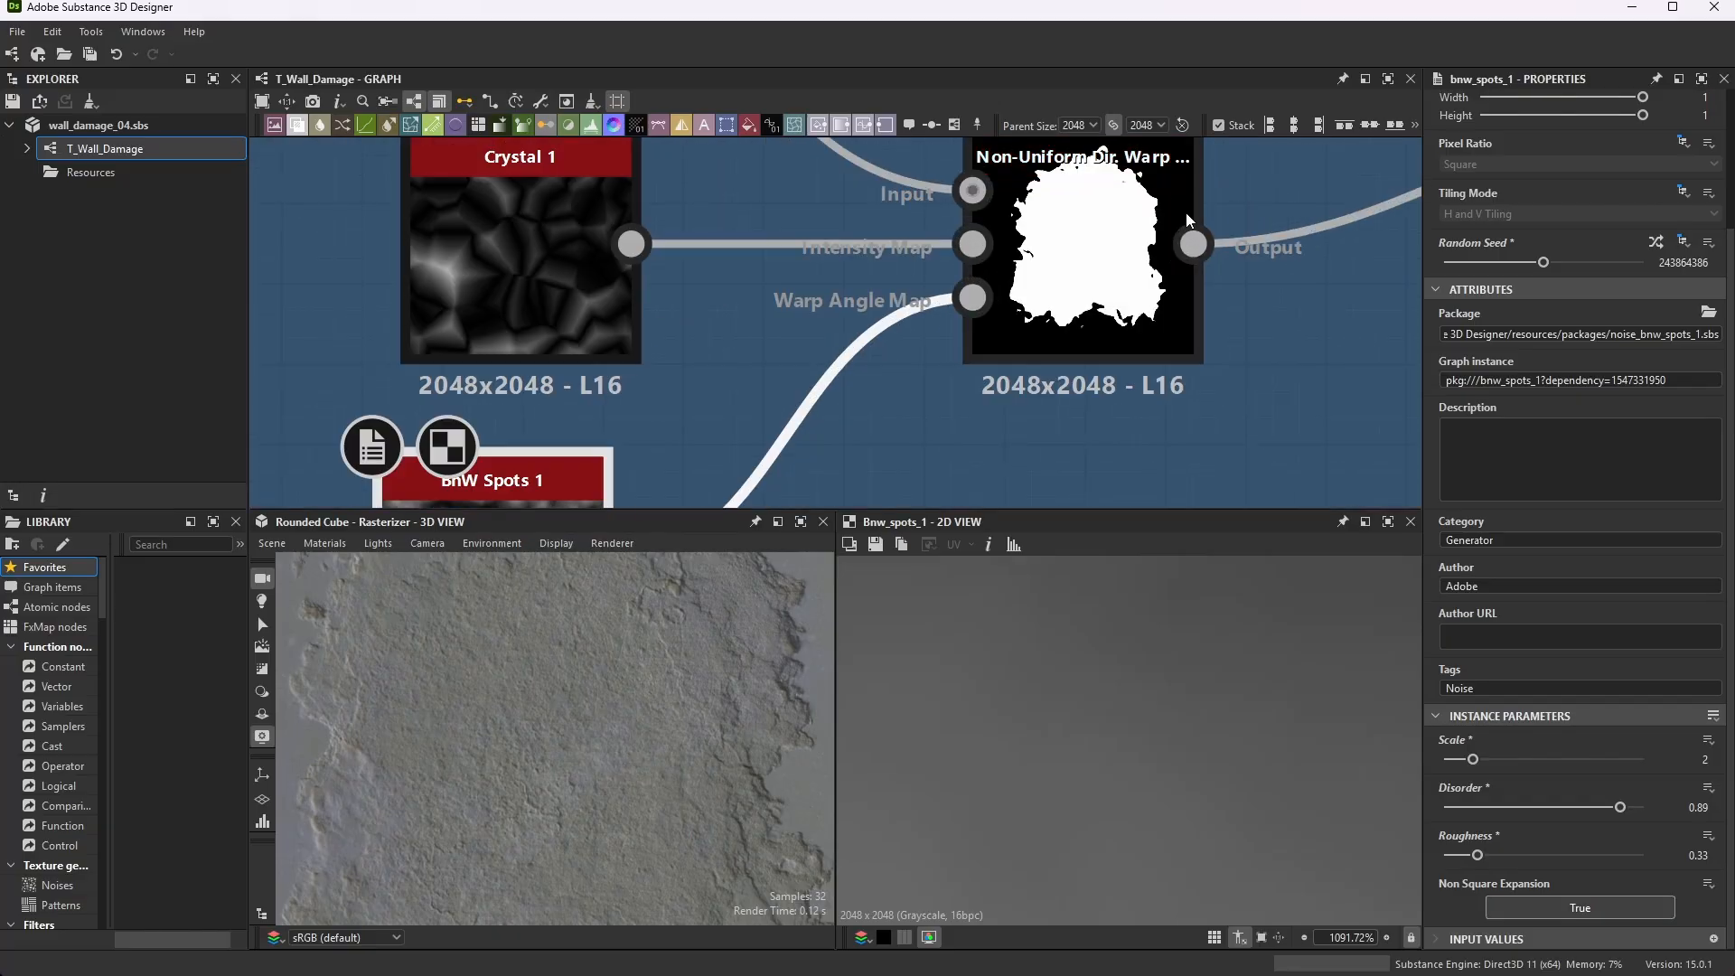
- Preview the lower Non-Uniform Directional Warp node and inspect the whole warped silhouette in the 2D view
double_click(1054, 248)
scroll(1087, 711, "down", 10)
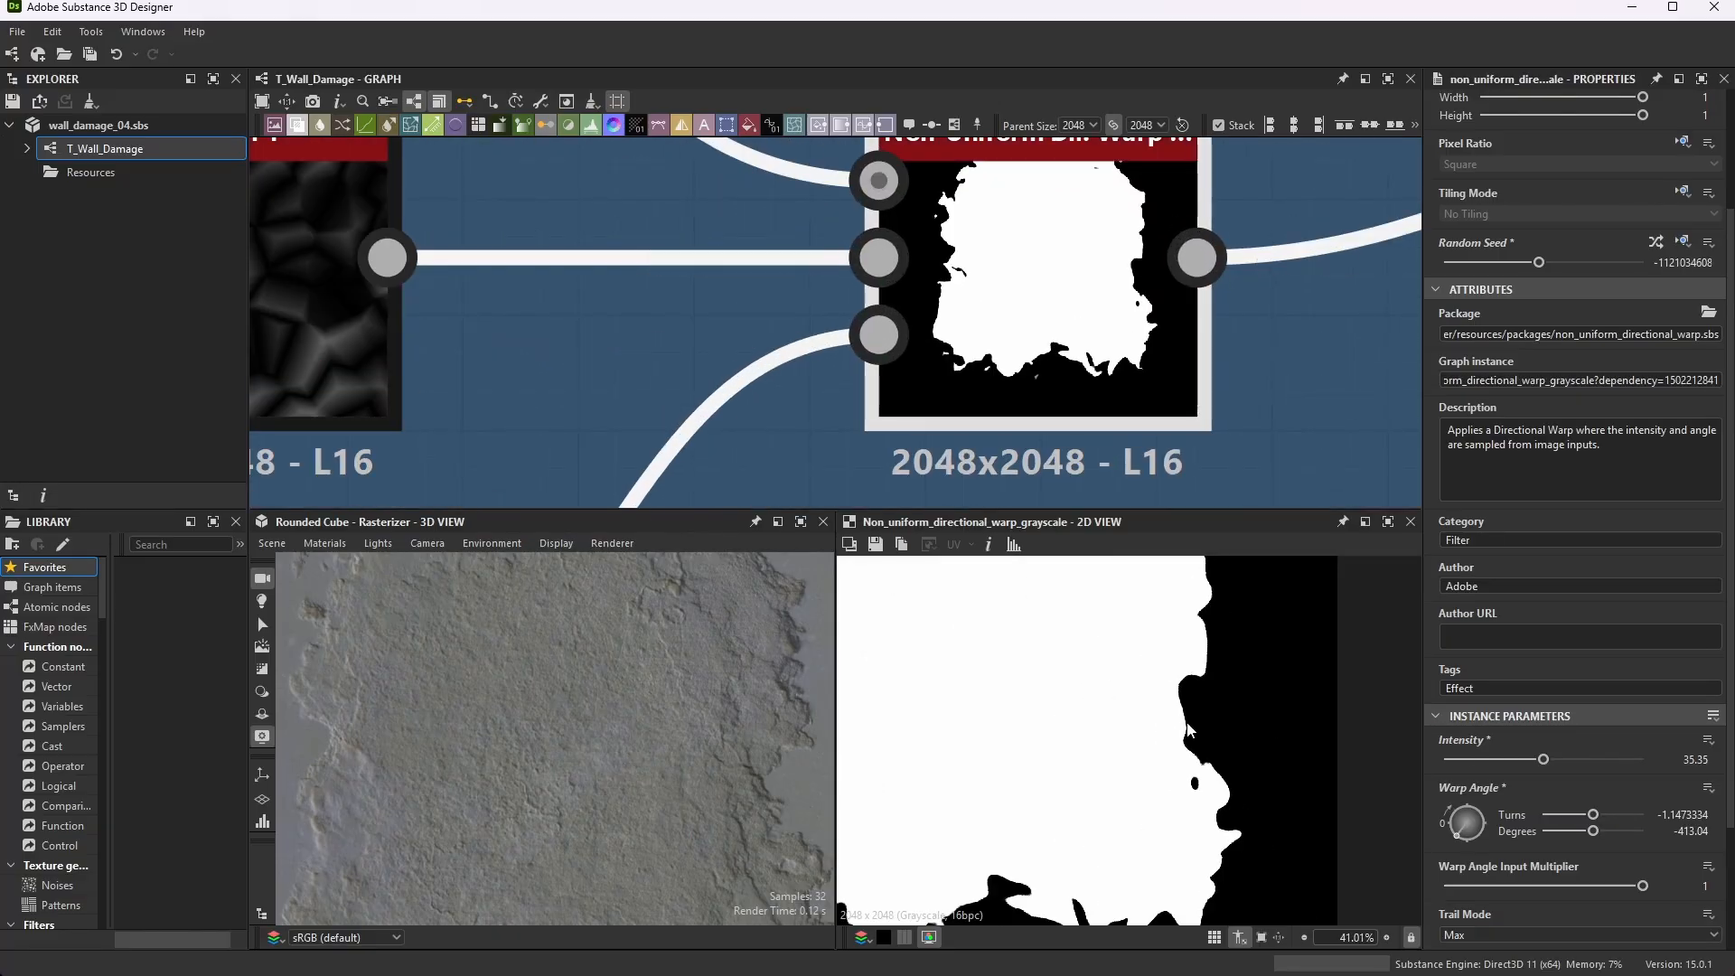
scroll(1133, 660, "up", 3)
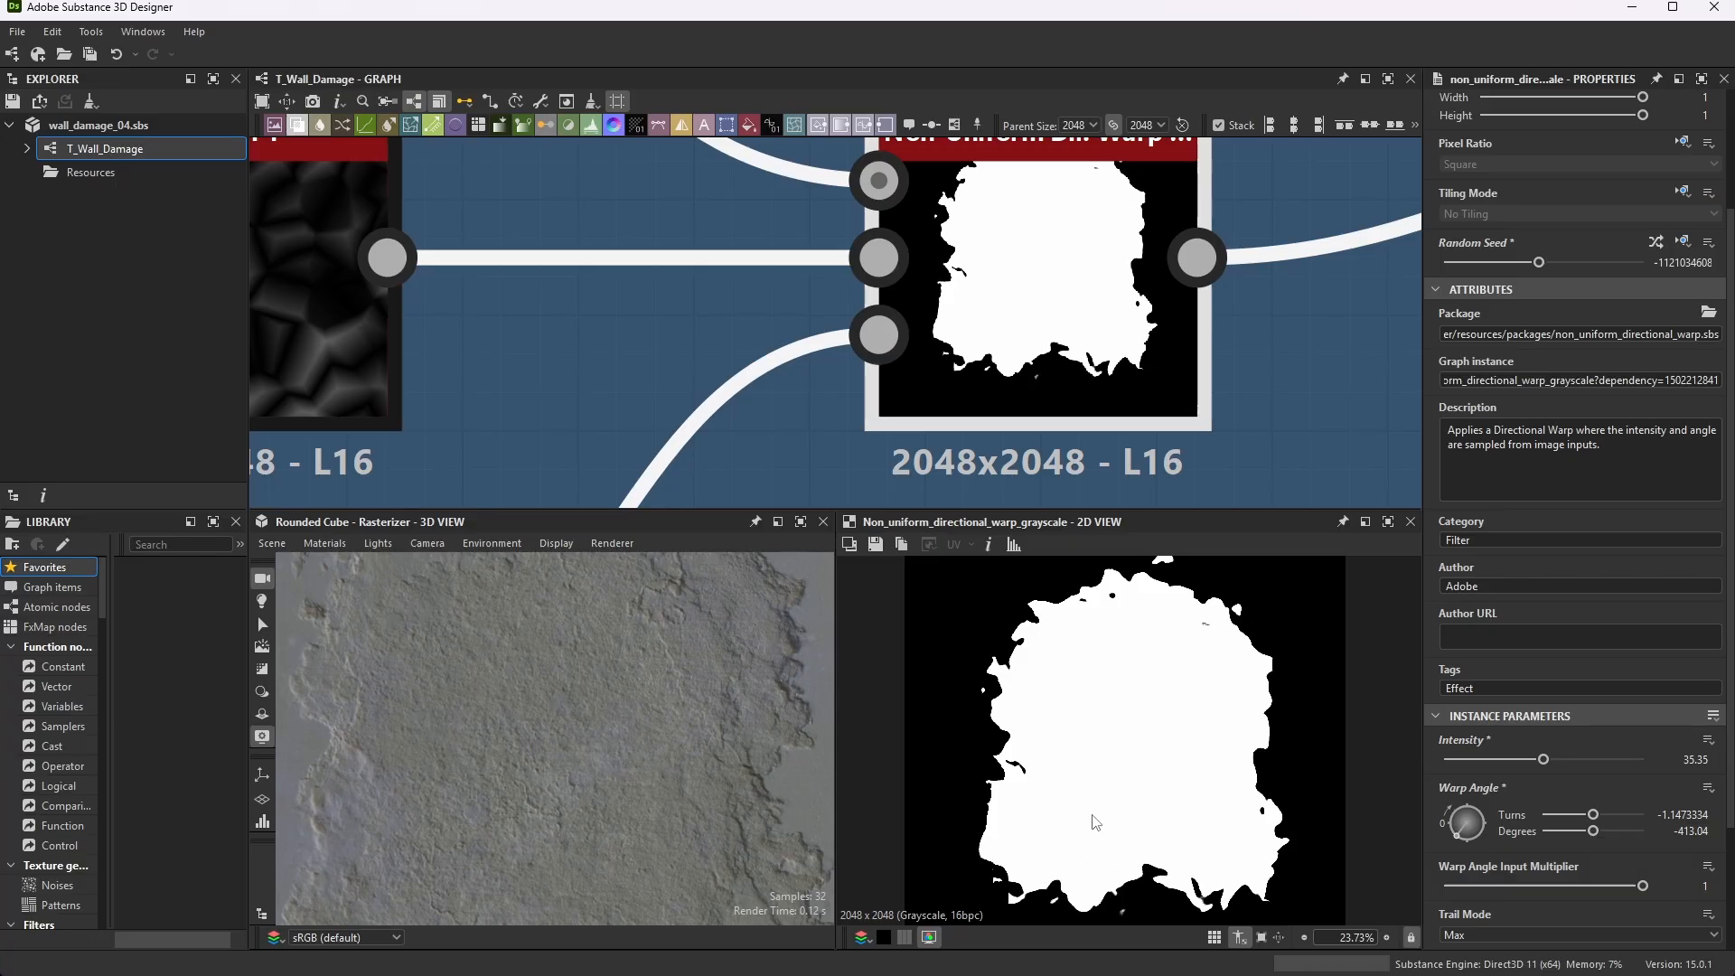
scroll(1030, 464, "down", 6)
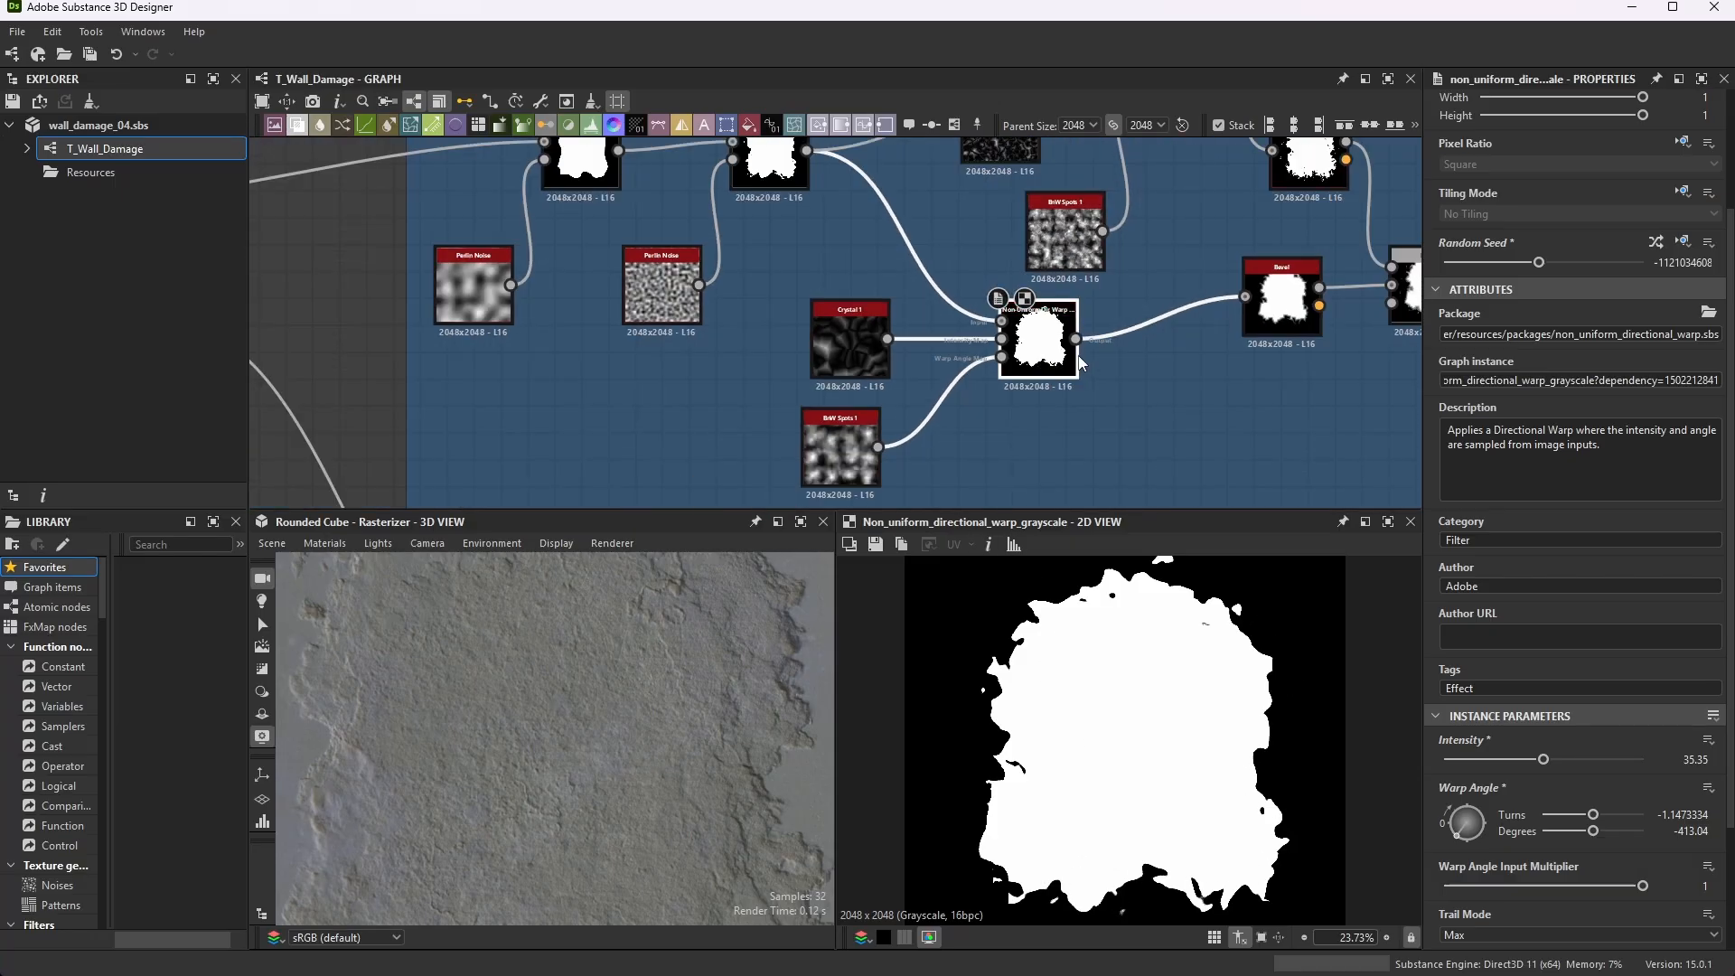
- Preview the lower Bevel node's height output and inspect the gradient along the shape's edges up close
scroll(1266, 331, "up", 3)
scroll(1205, 323, "up", 4)
double_click(1012, 326)
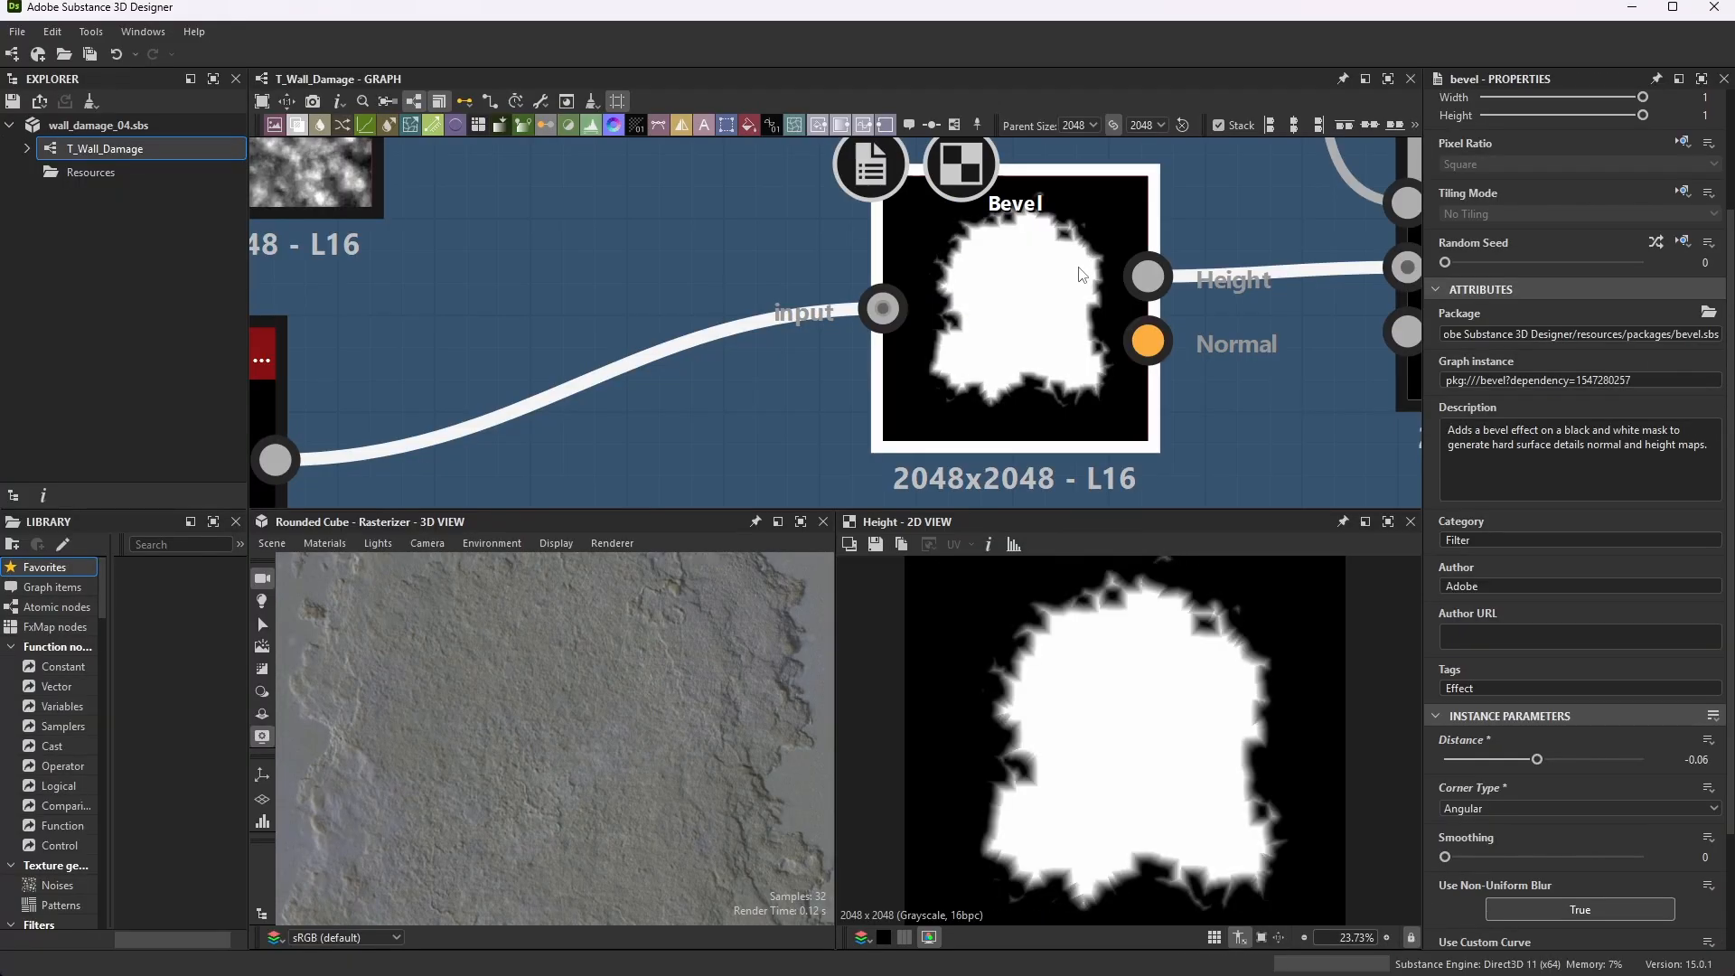
scroll(983, 712, "up", 6)
scroll(984, 712, "up", 2)
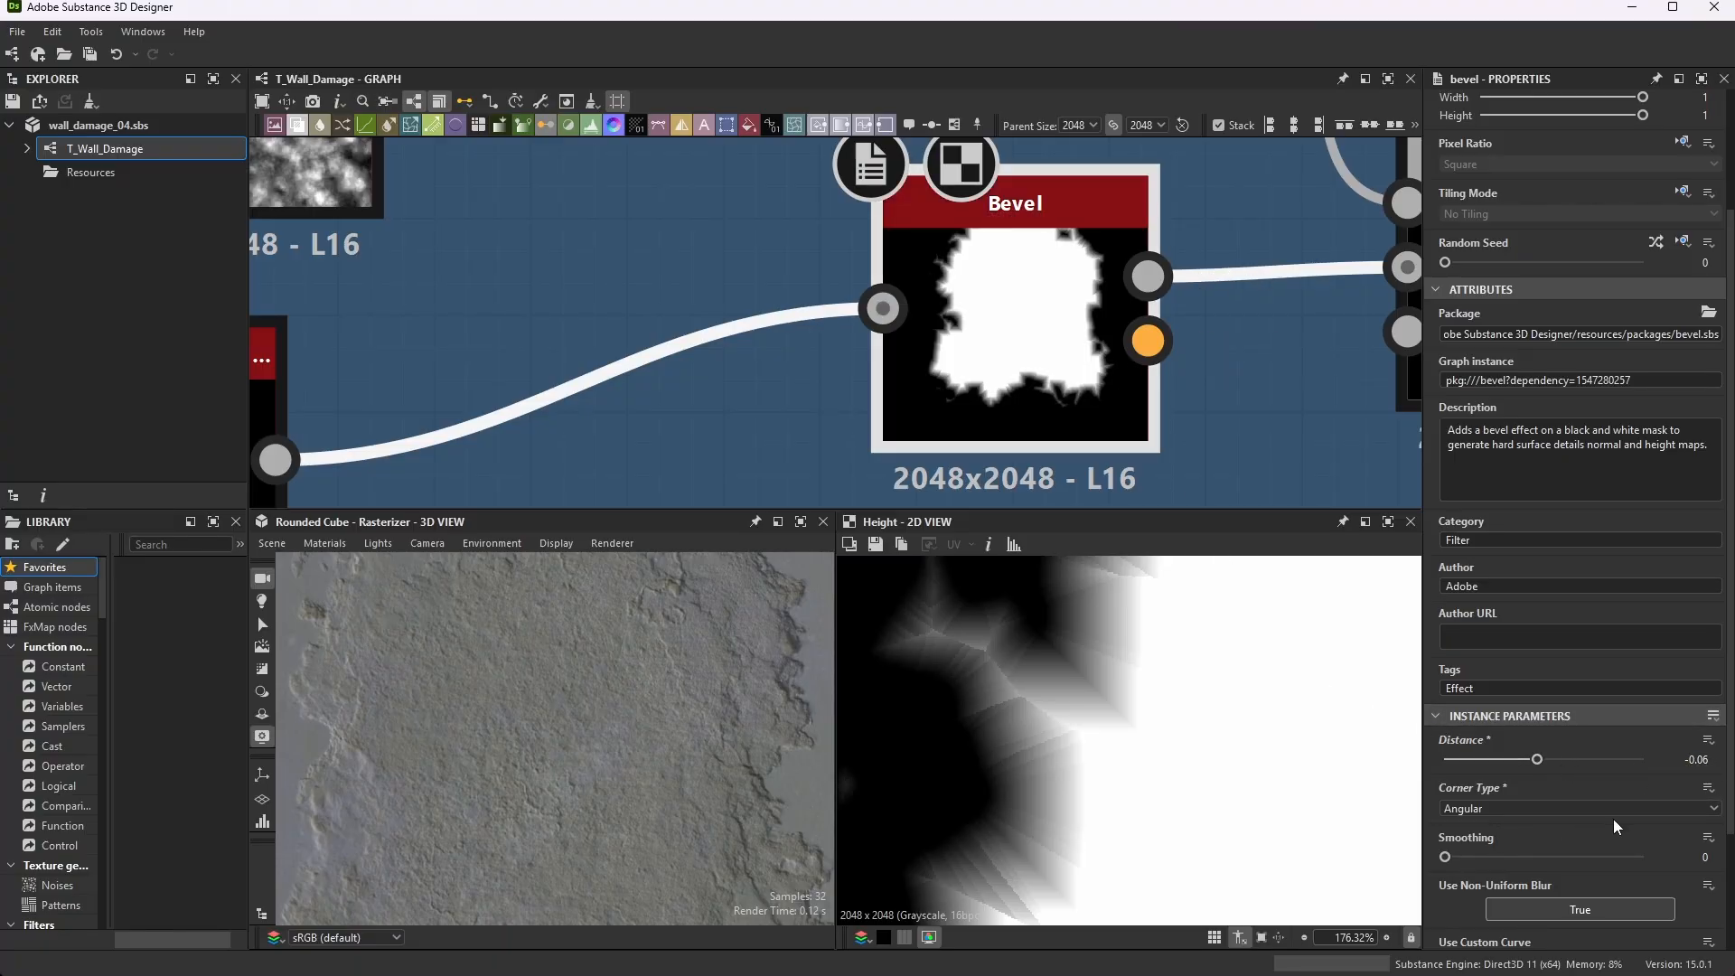
- Examine the lower Bevel node's parameters, including distance, corner type and non-uniform blur
scroll(1510, 855, "down", 3)
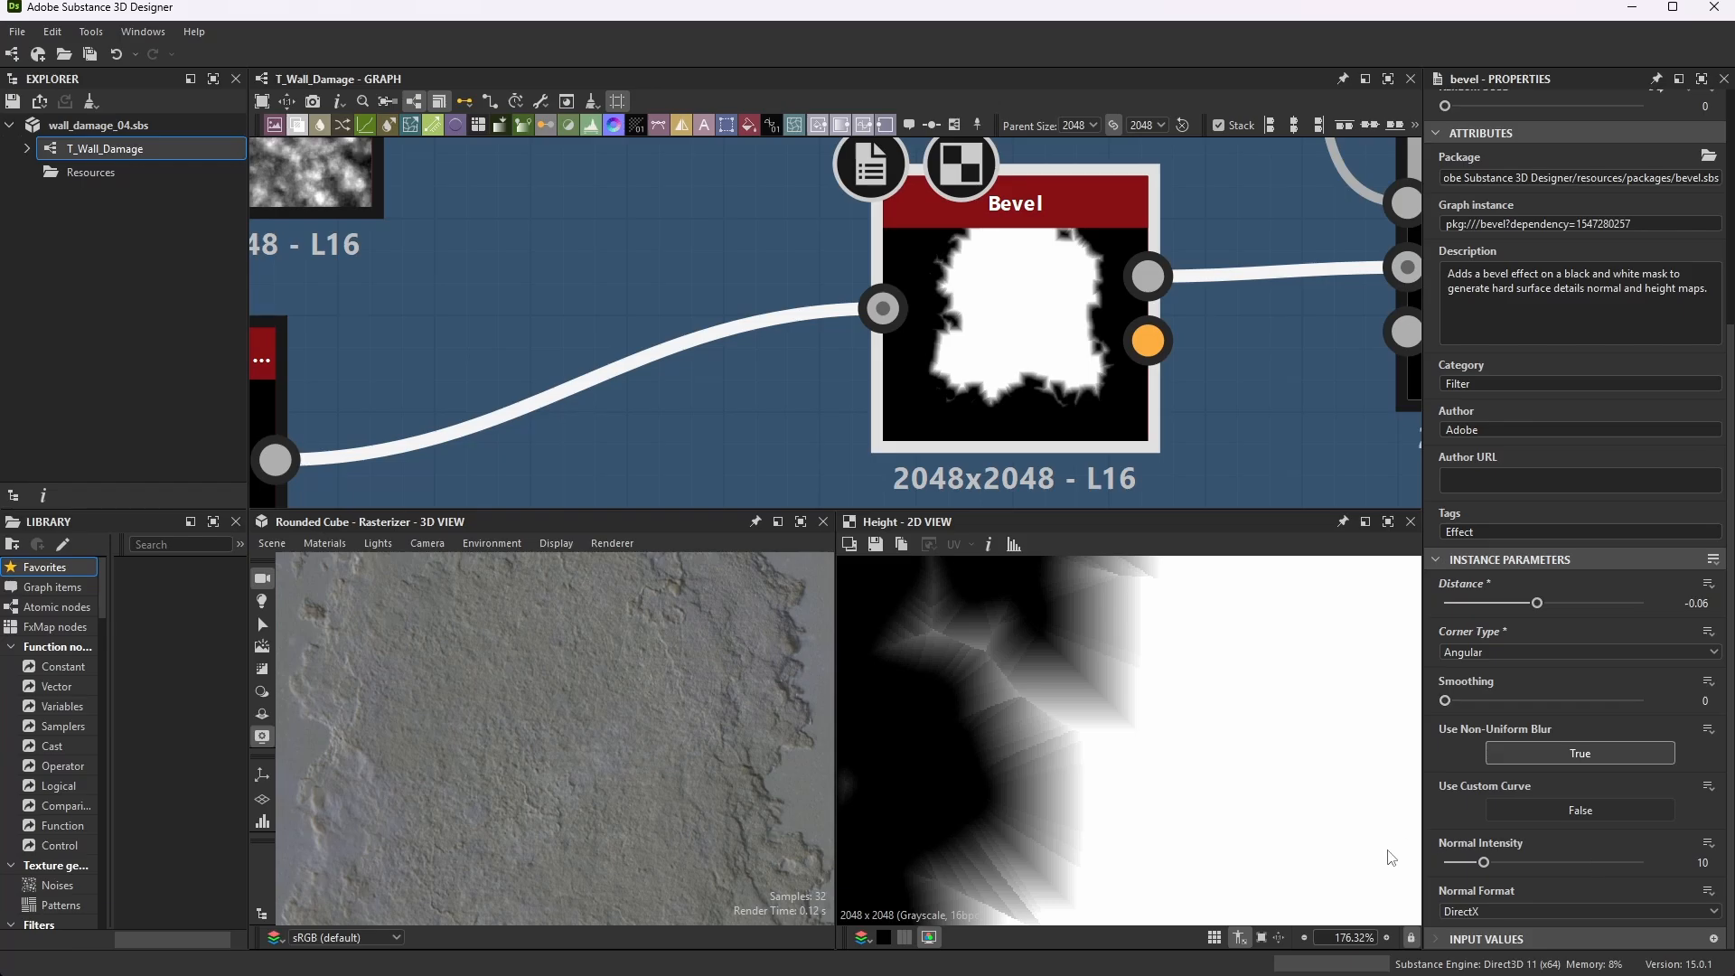
scroll(1608, 813, "up", 7)
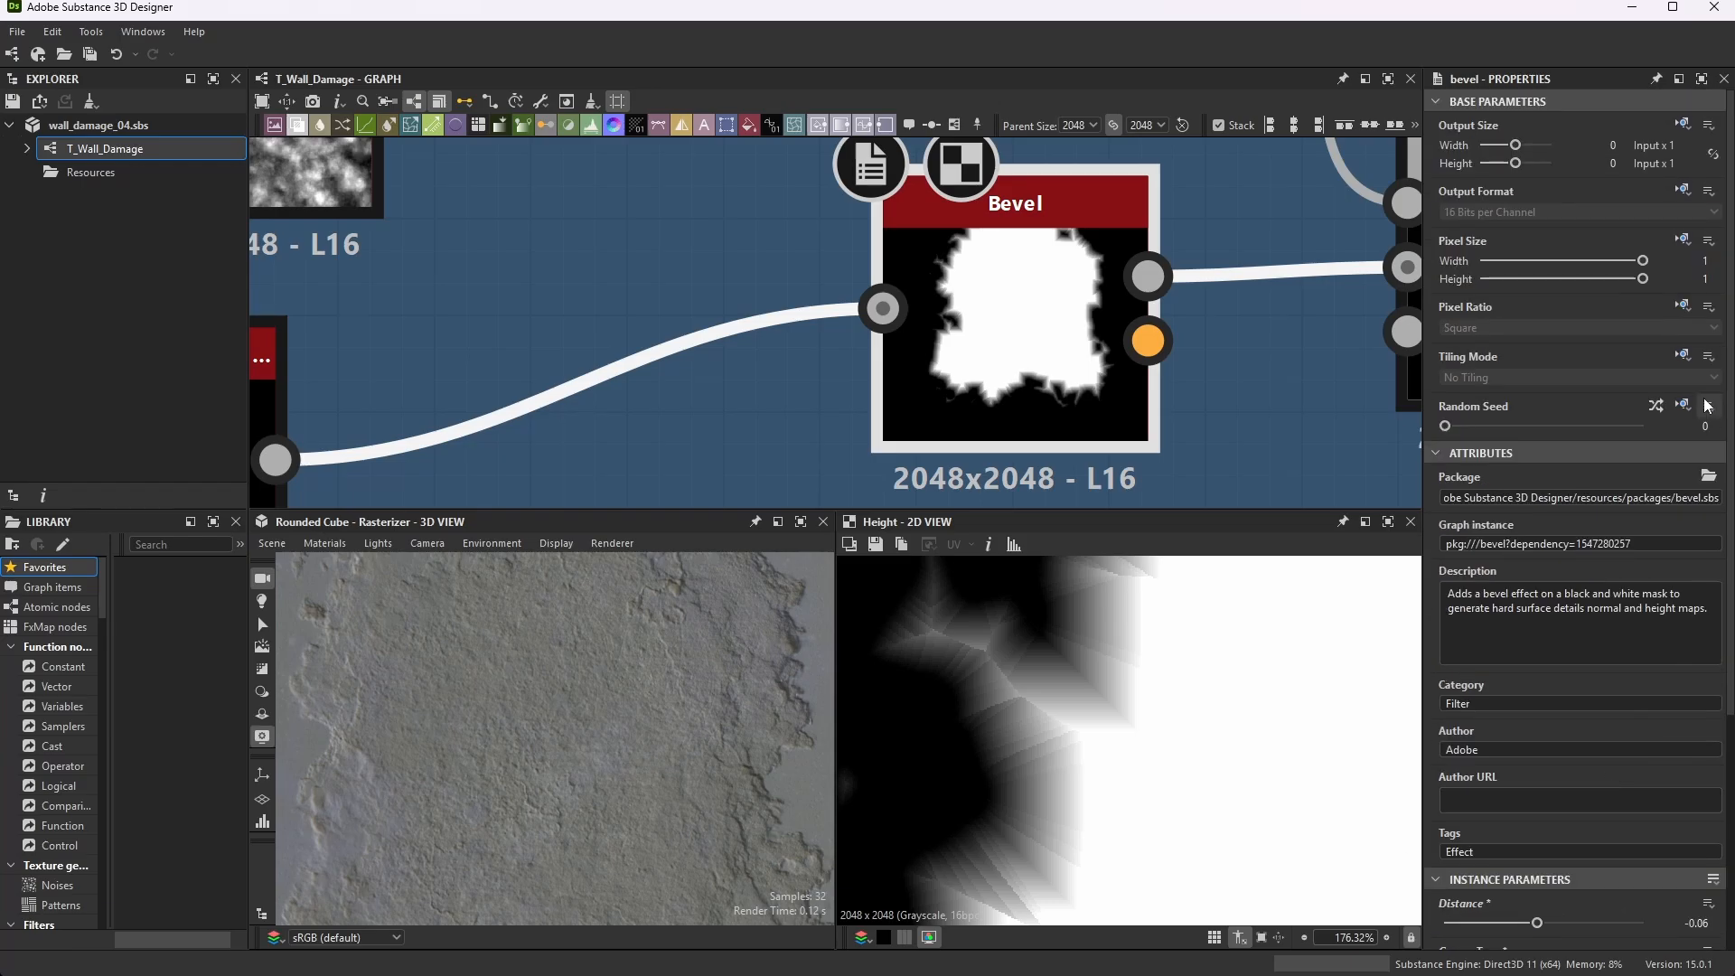
scroll(1548, 722, "down", 6)
scroll(1548, 723, "down", 1)
scroll(822, 356, "down", 6)
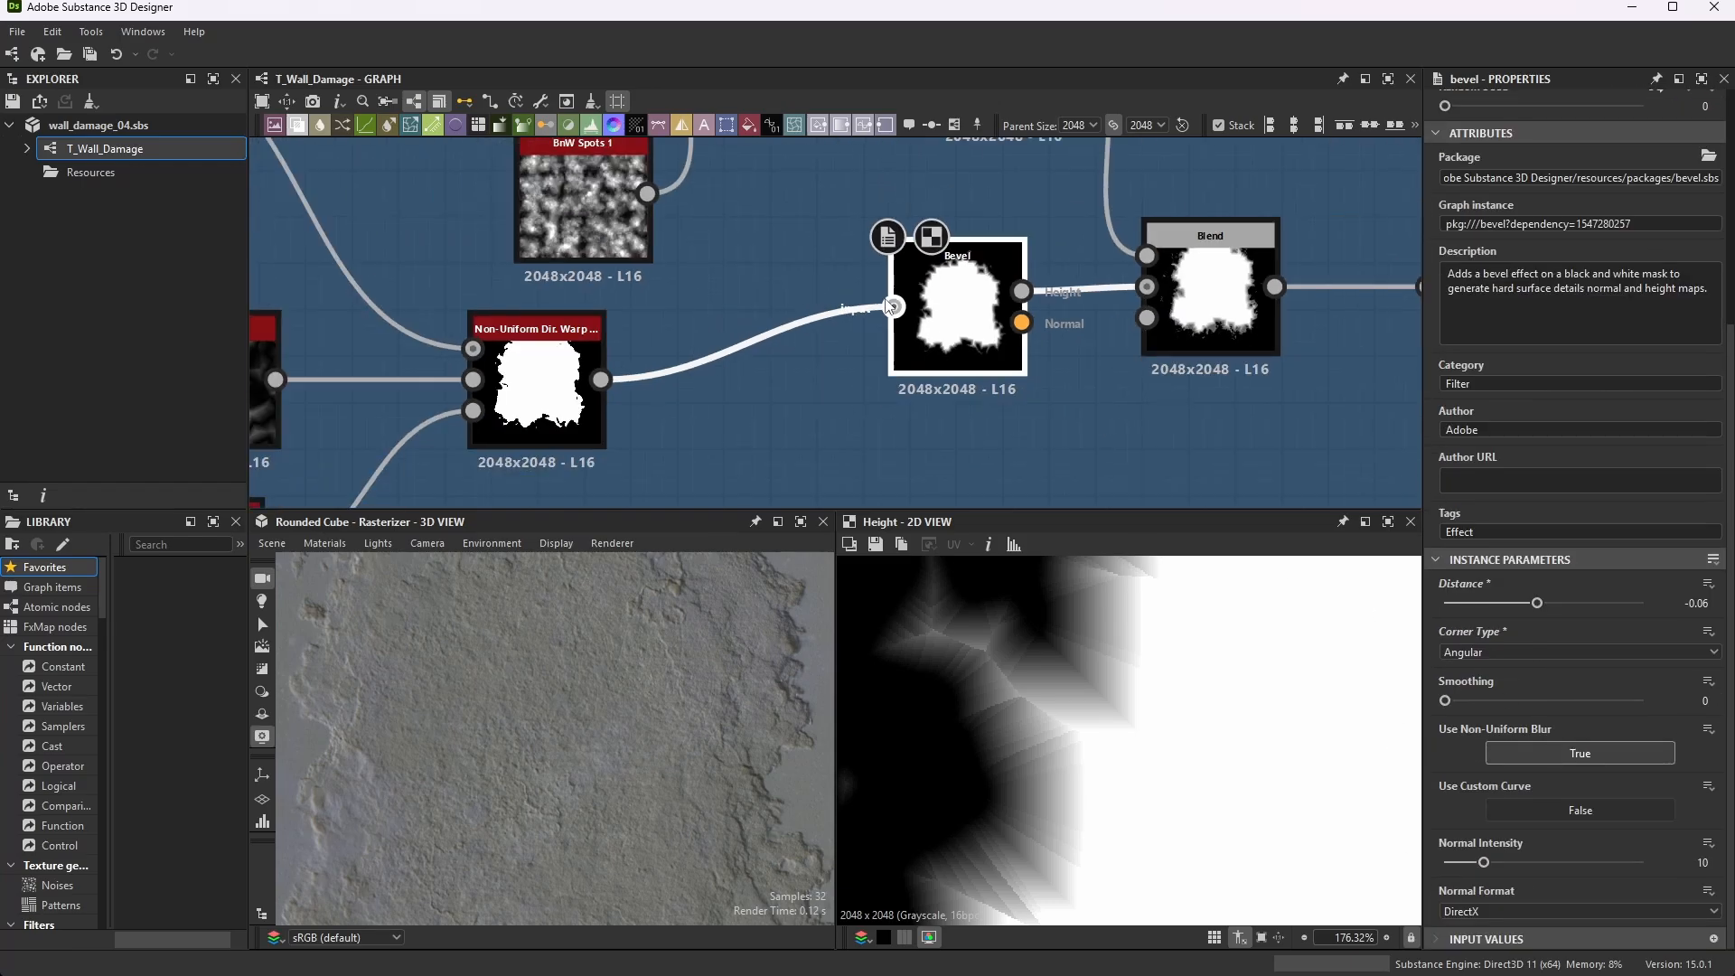
- Preview the Blend node that combines the two Bevel outputs and examine its opacity and blending mode
scroll(1059, 208, "up", 2)
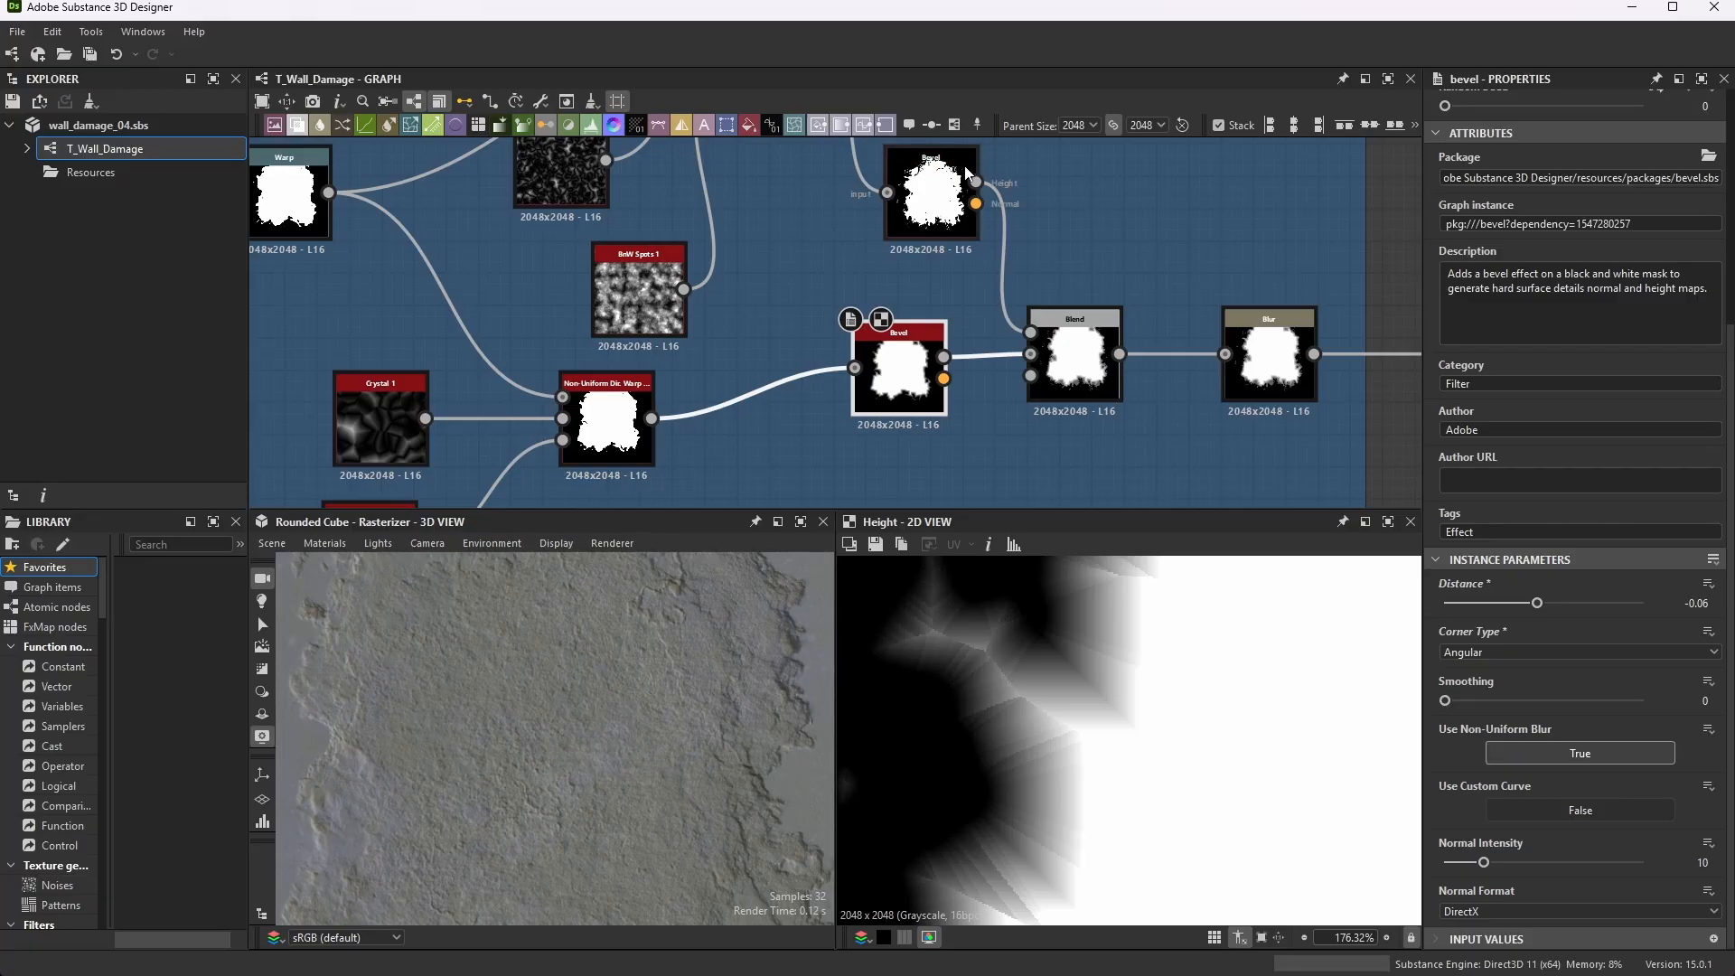
left_click(1089, 353)
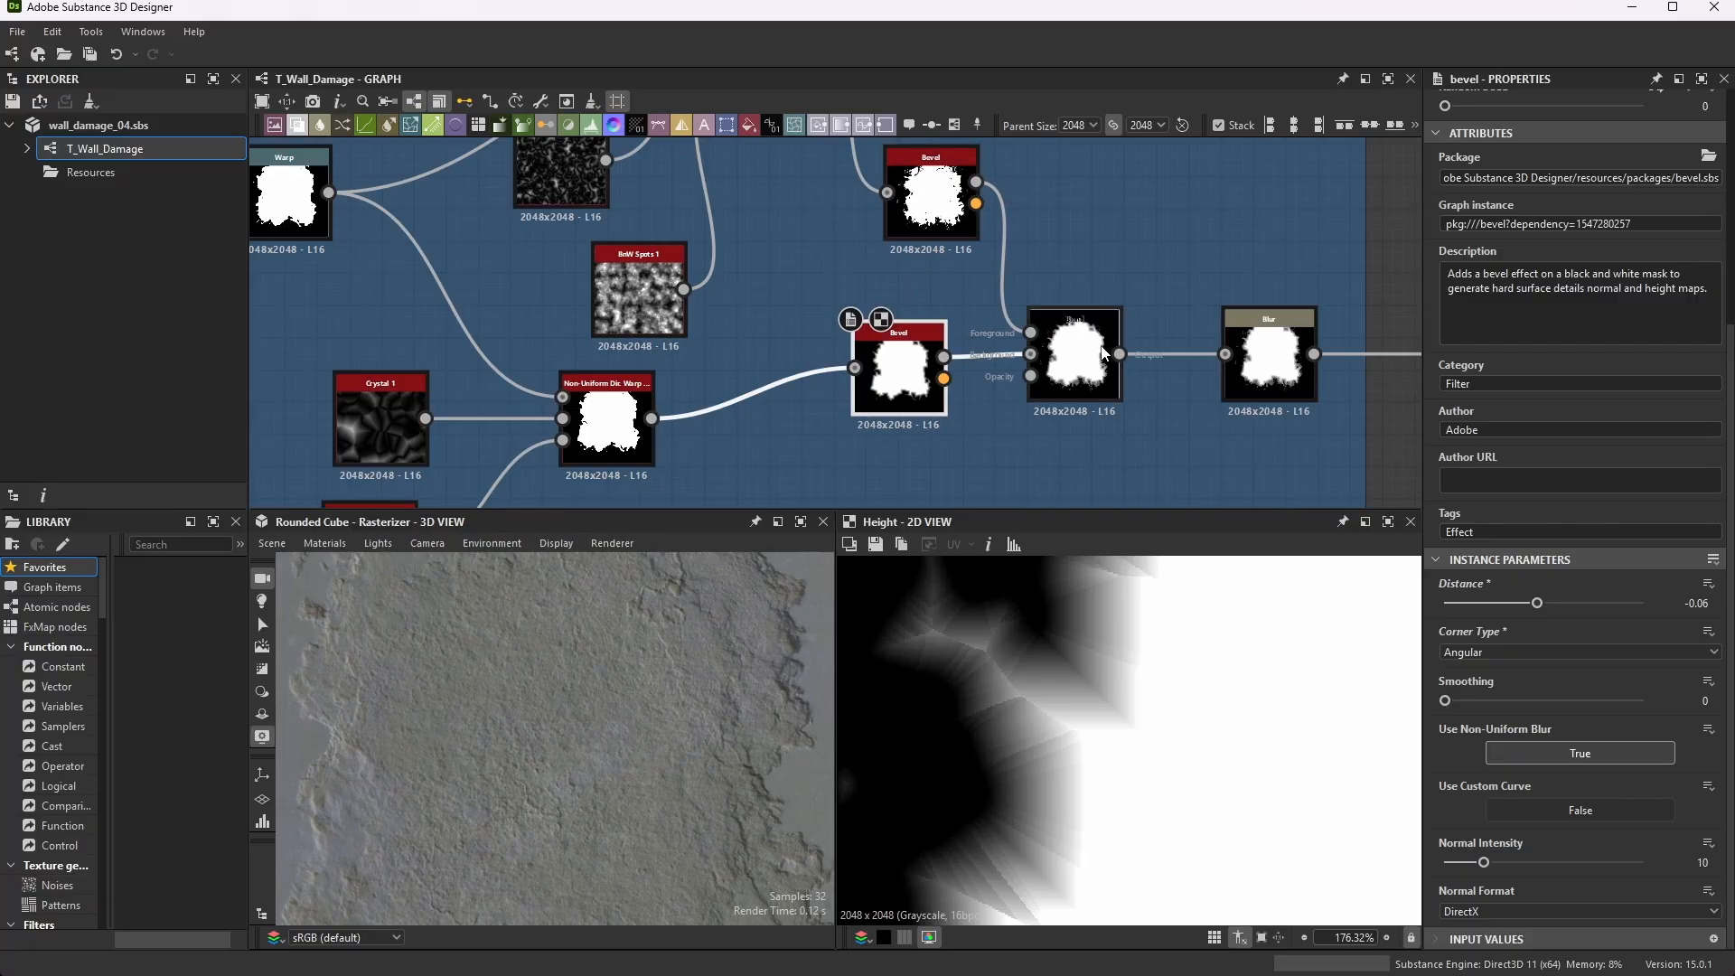
scroll(1140, 378, "up", 2)
scroll(1136, 377, "down", 3)
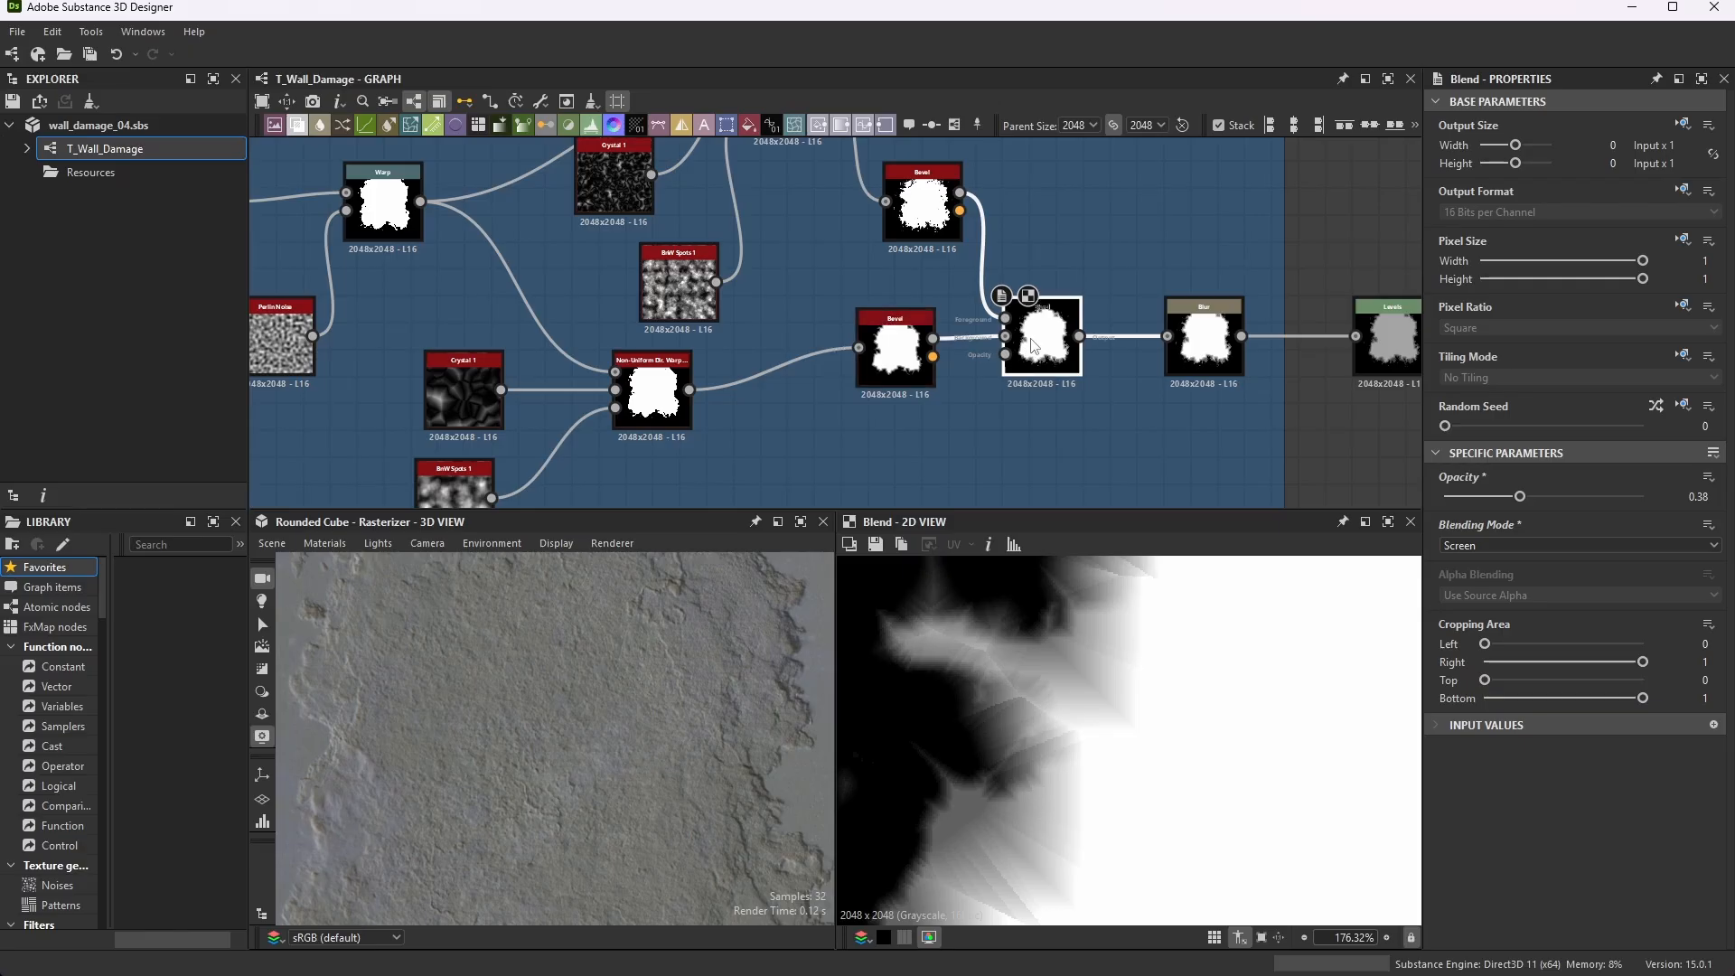
scroll(1037, 336, "up", 3)
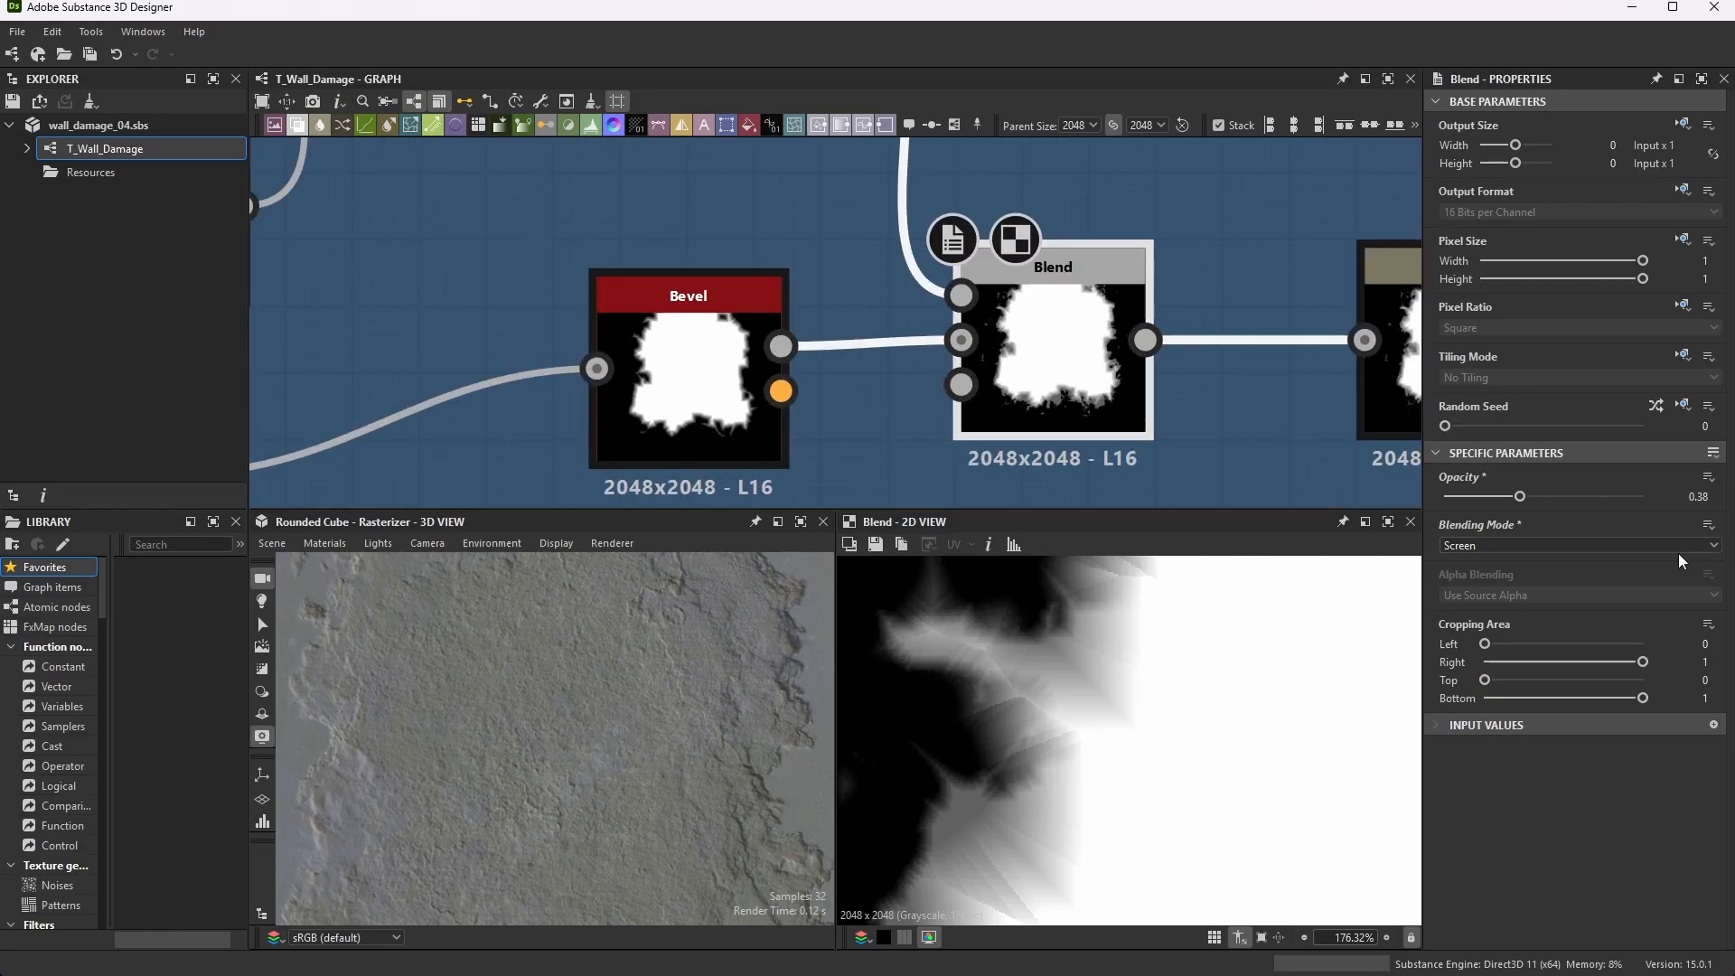
- Inspect the blended shape as a whole and its layered edges up close in the Blend node's 2D preview
scroll(1193, 567, "down", 8)
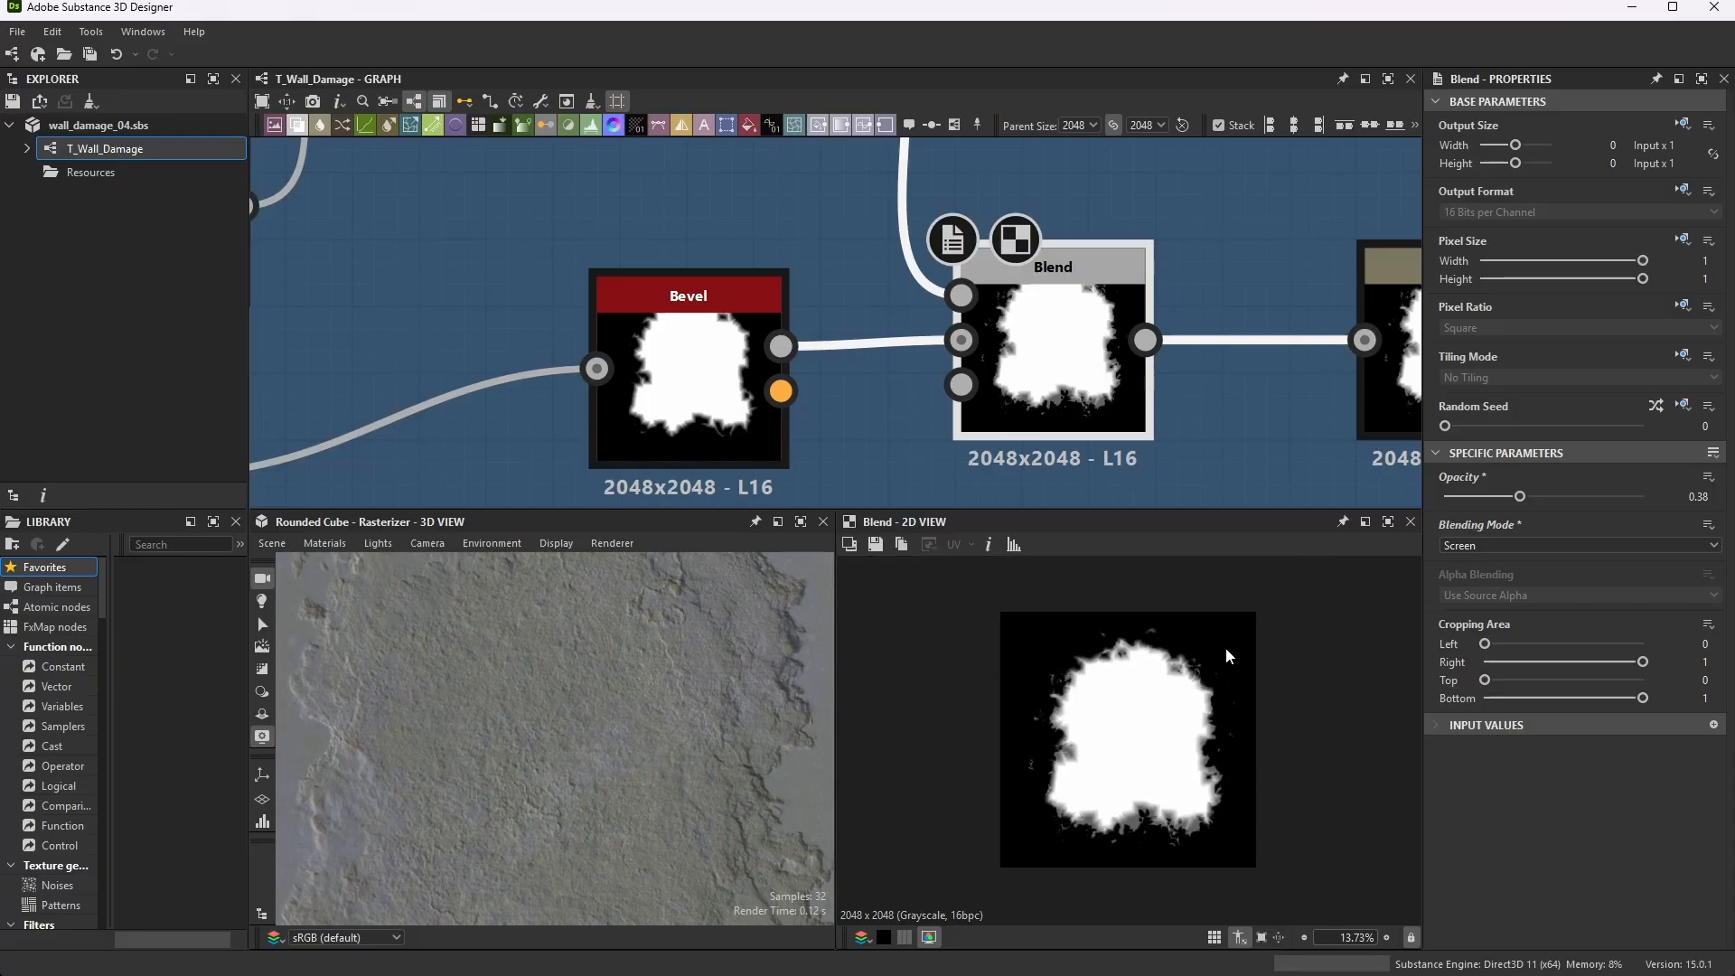
scroll(1225, 647, "up", 2)
scroll(1265, 730, "up", 4)
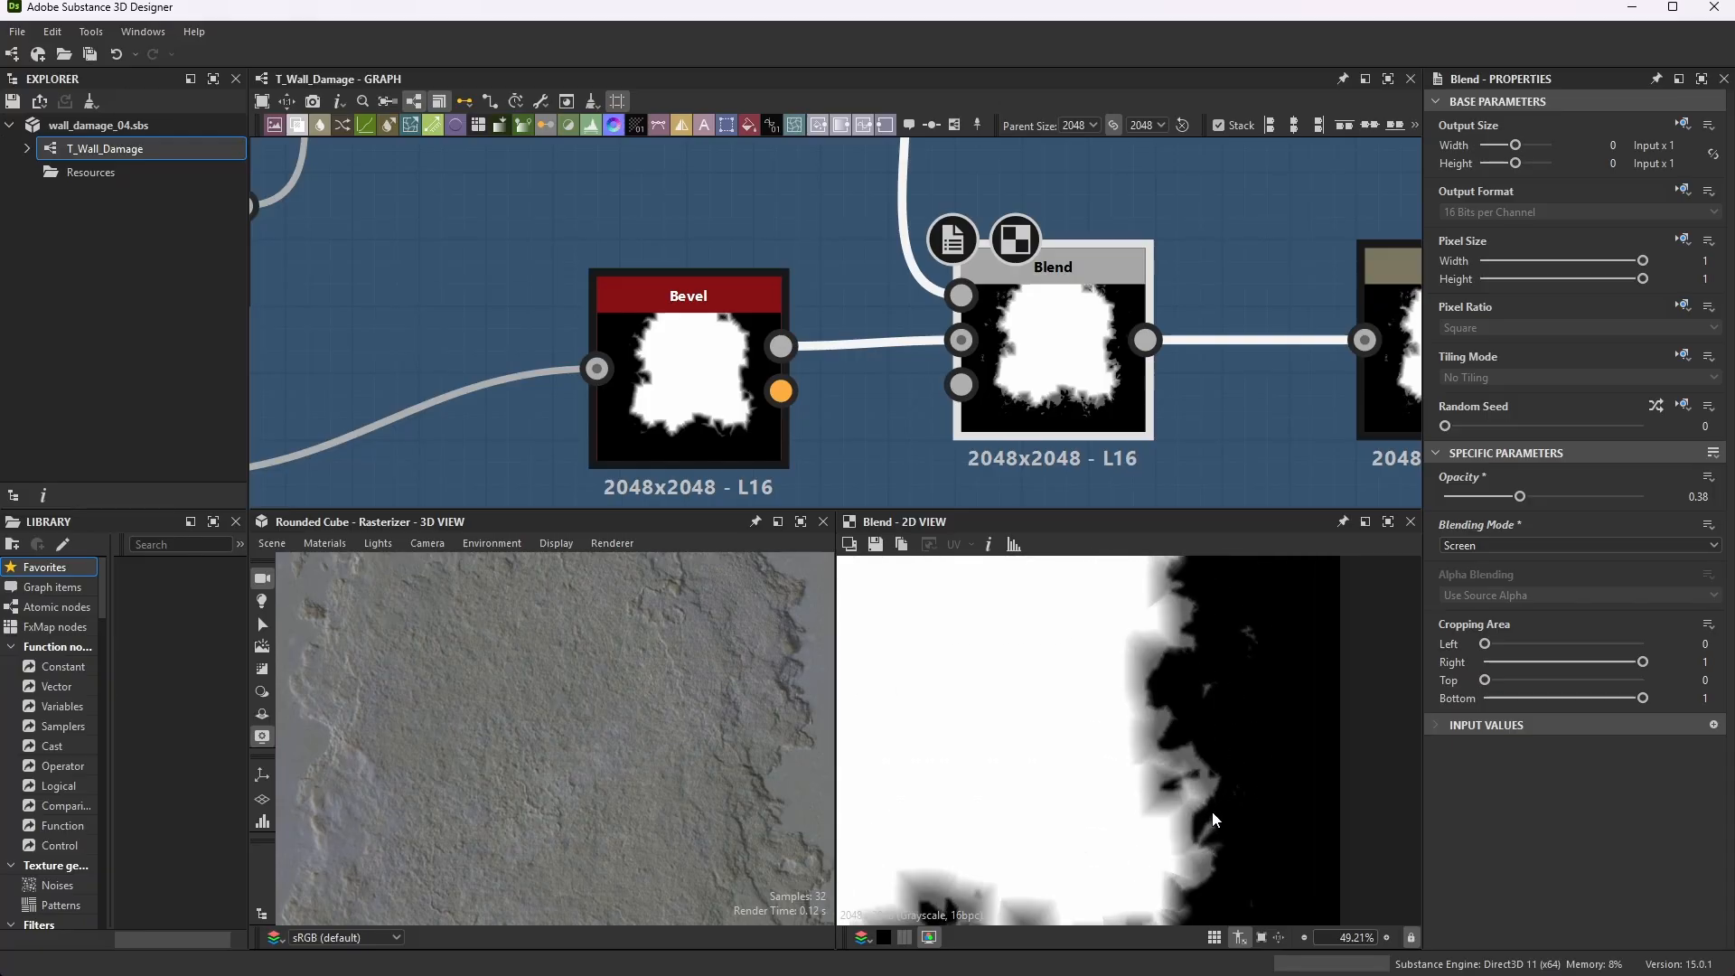
double_click(704, 435)
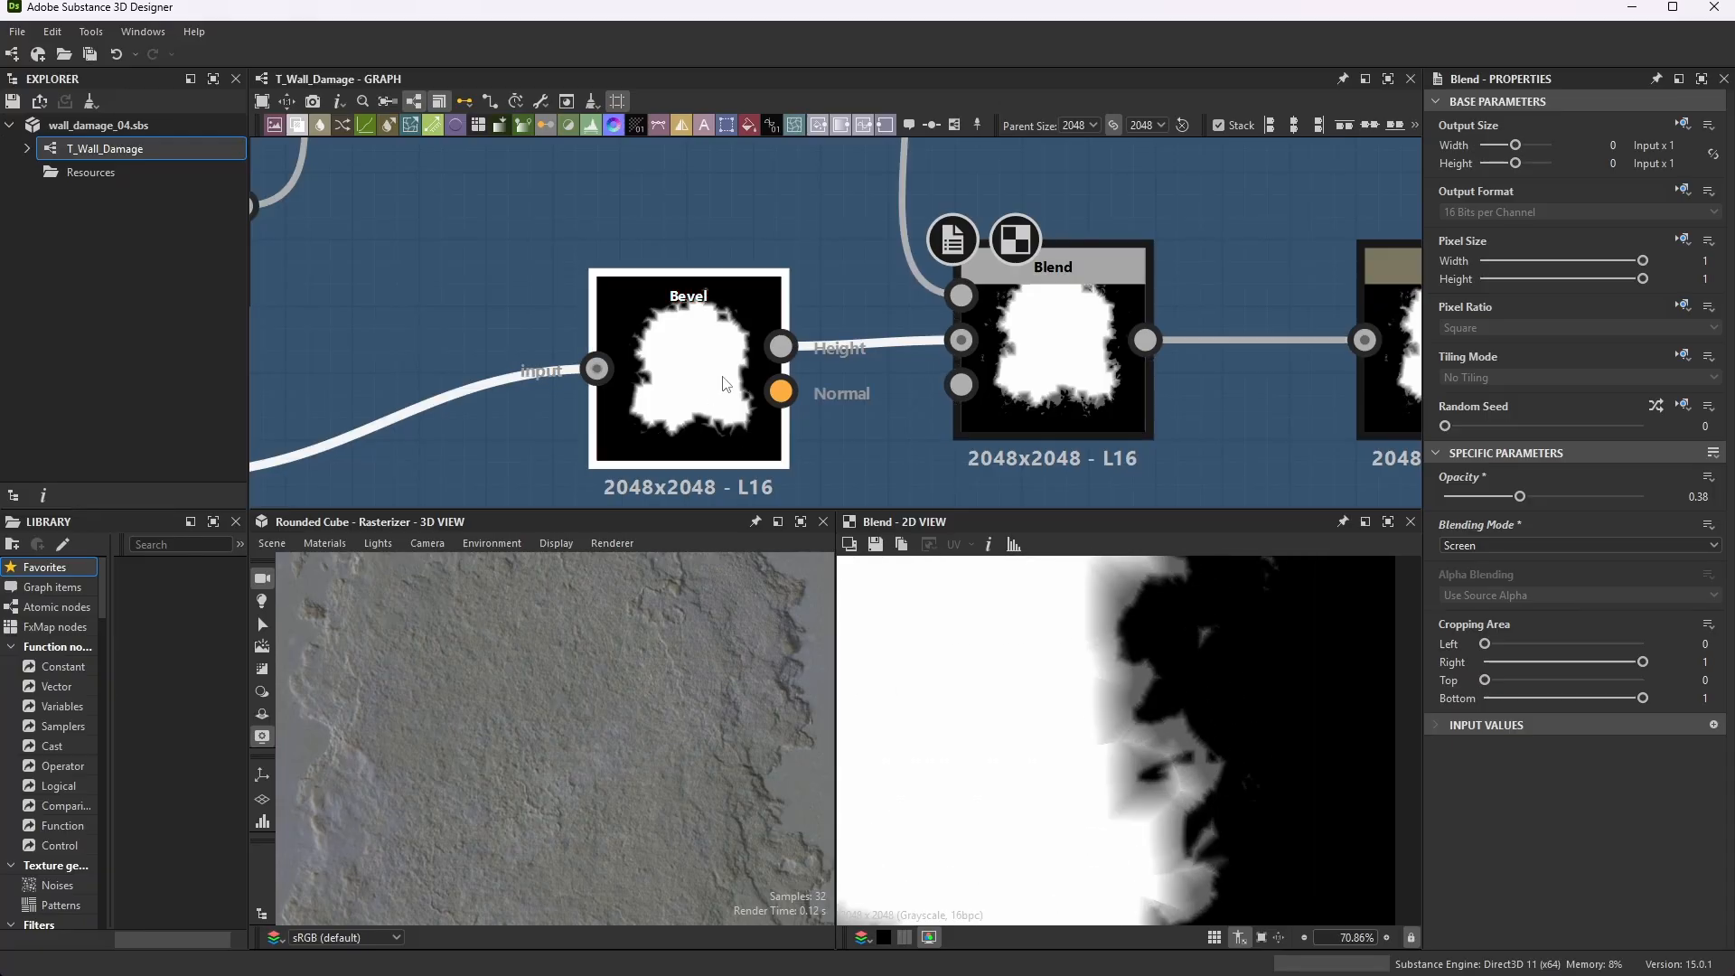
double_click(1057, 337)
scroll(1109, 380, "down", 5)
scroll(1134, 414, "up", 3)
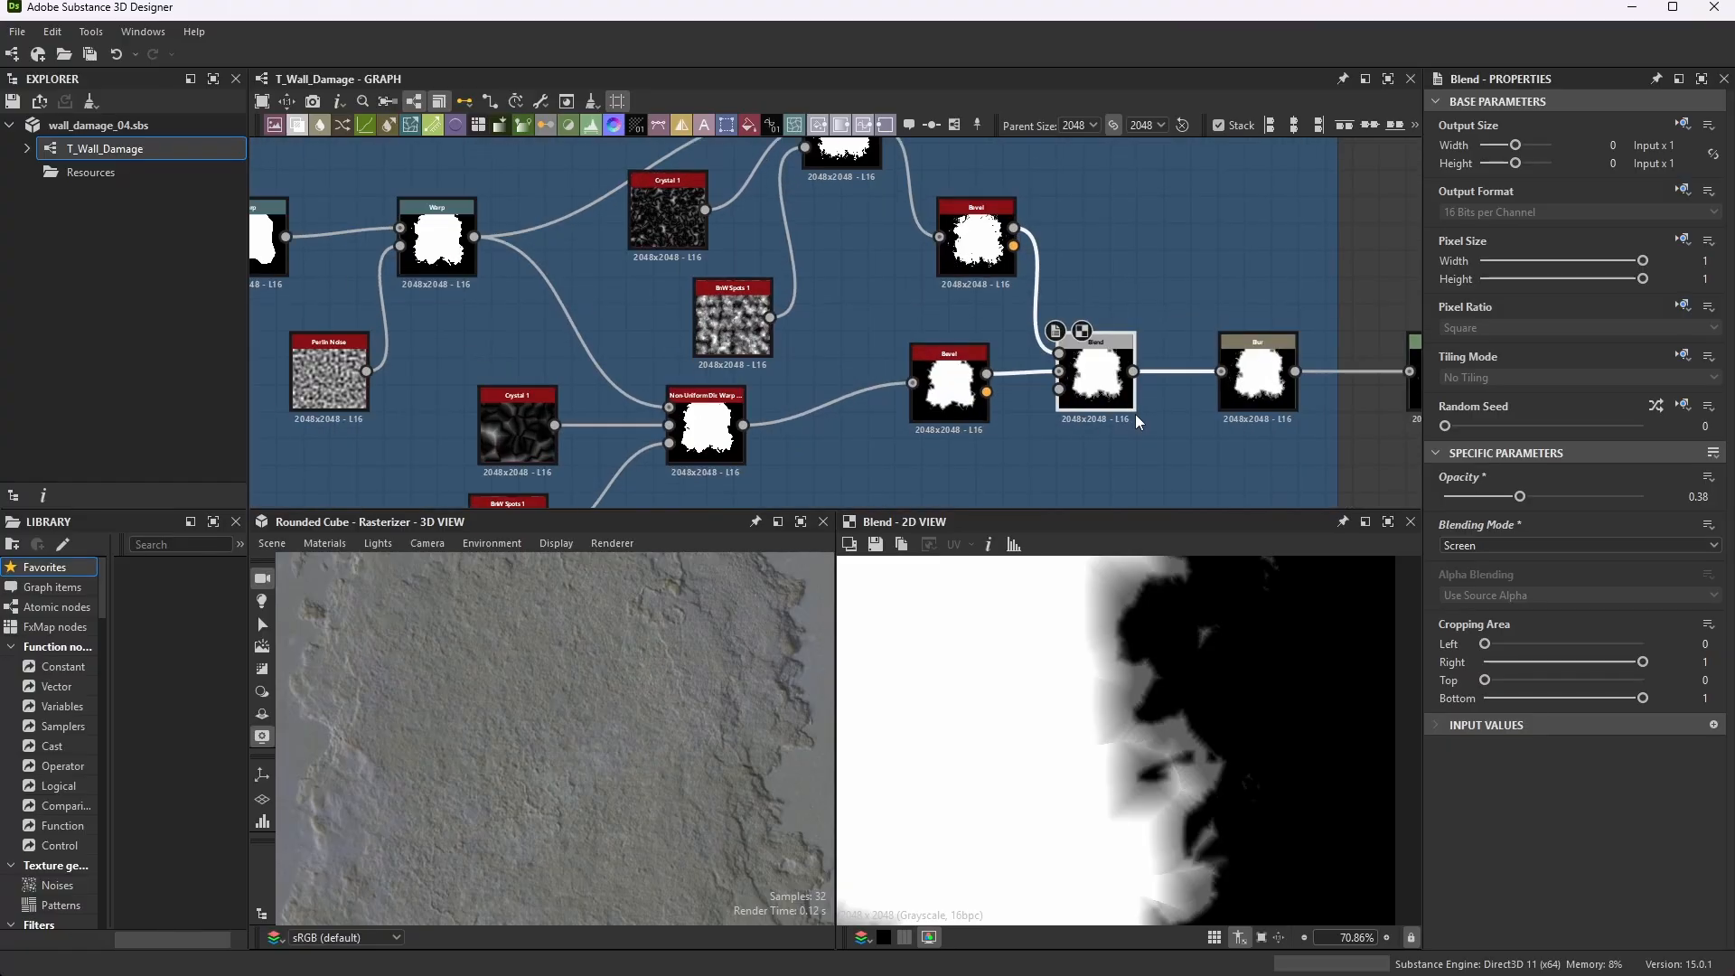
scroll(1145, 425, "up", 2)
scroll(1163, 717, "up", 5)
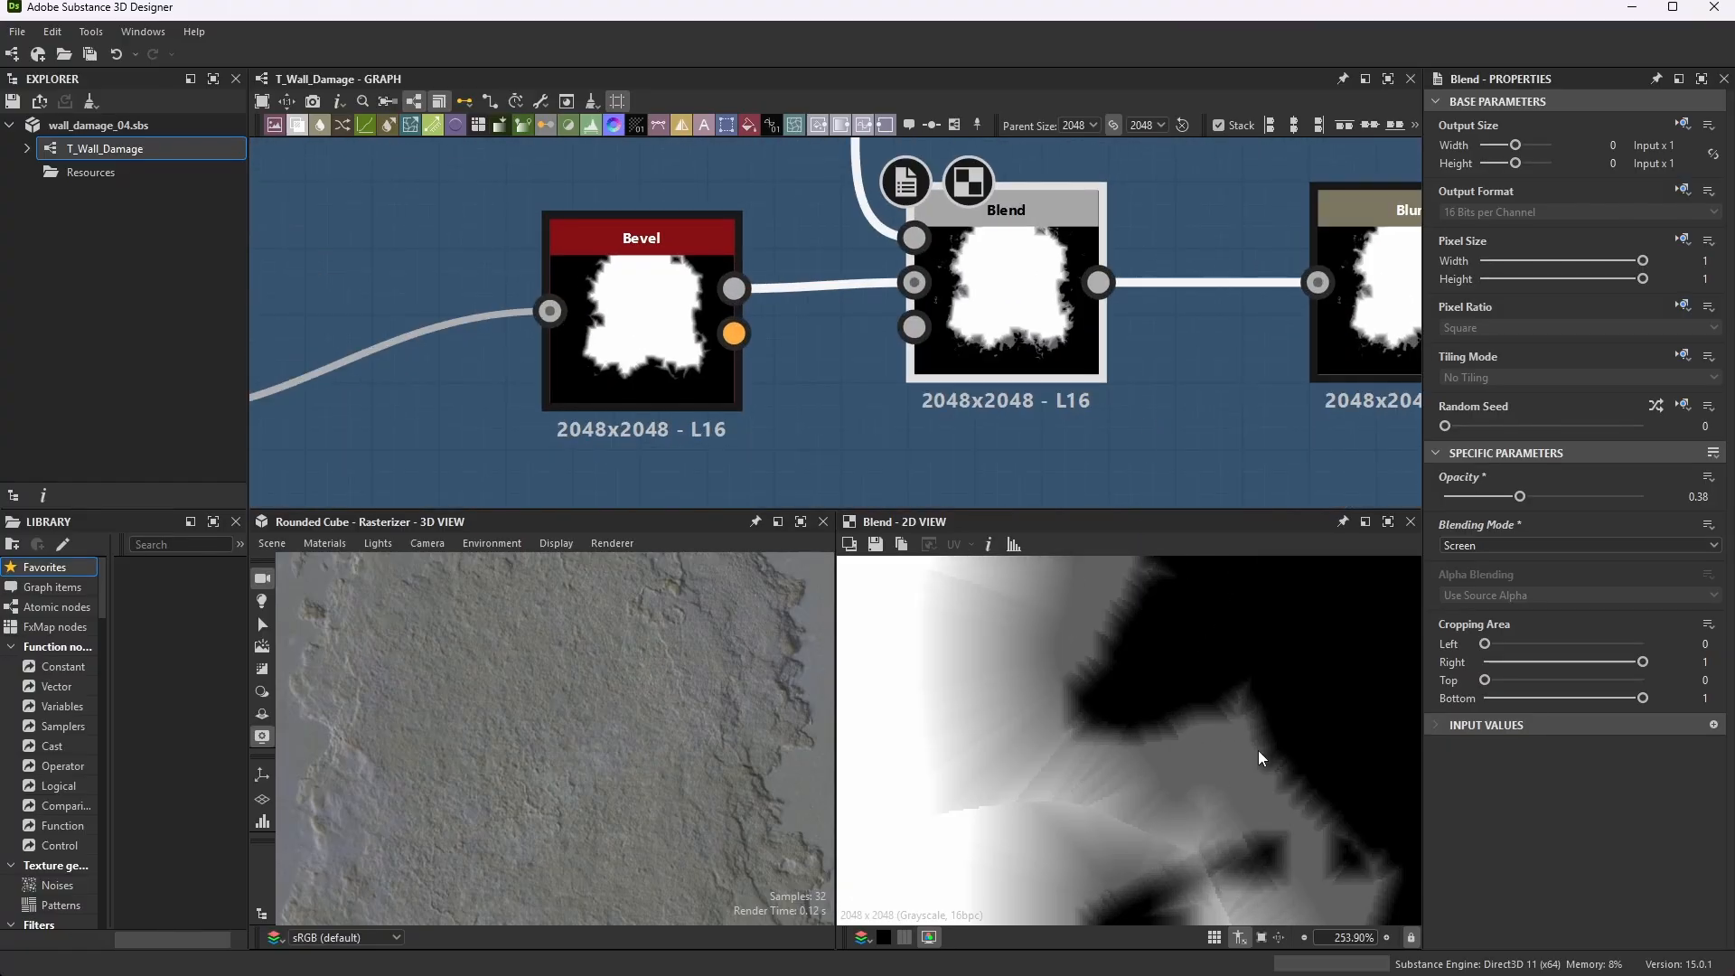
- Inspect the Blend output's fine edge detail, then preview the Blur node after it and examine its intensity
scroll(1120, 354, "down", 4)
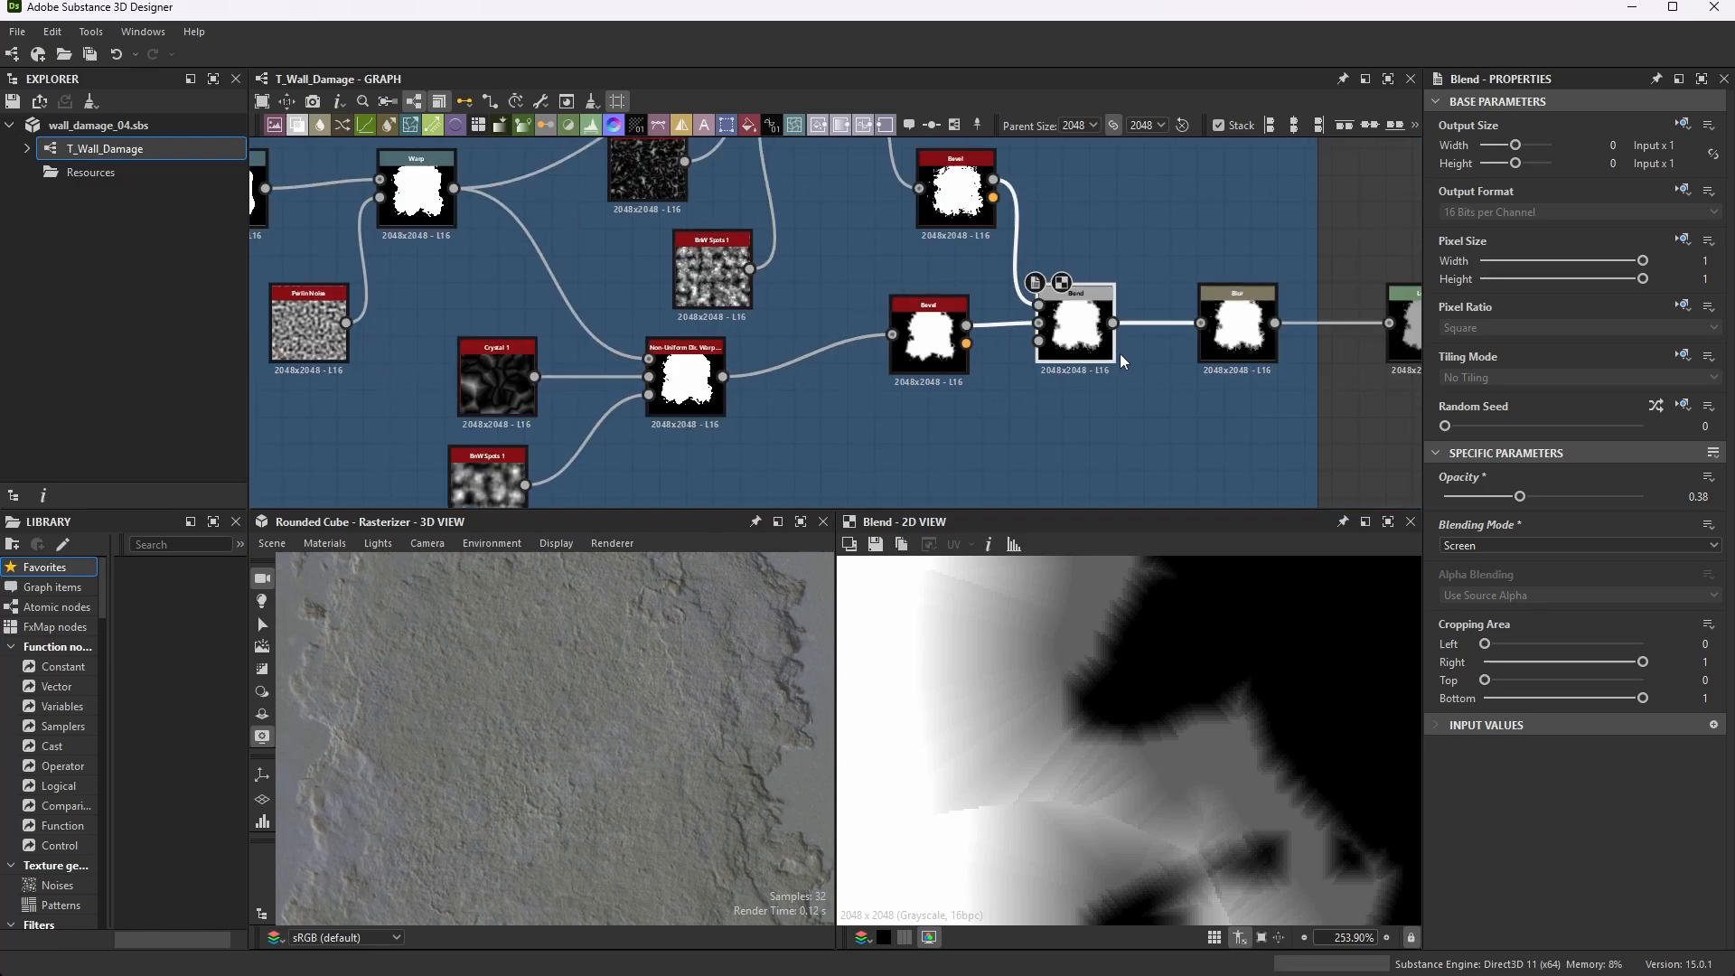
scroll(1129, 365, "up", 2)
scroll(1234, 339, "up", 6)
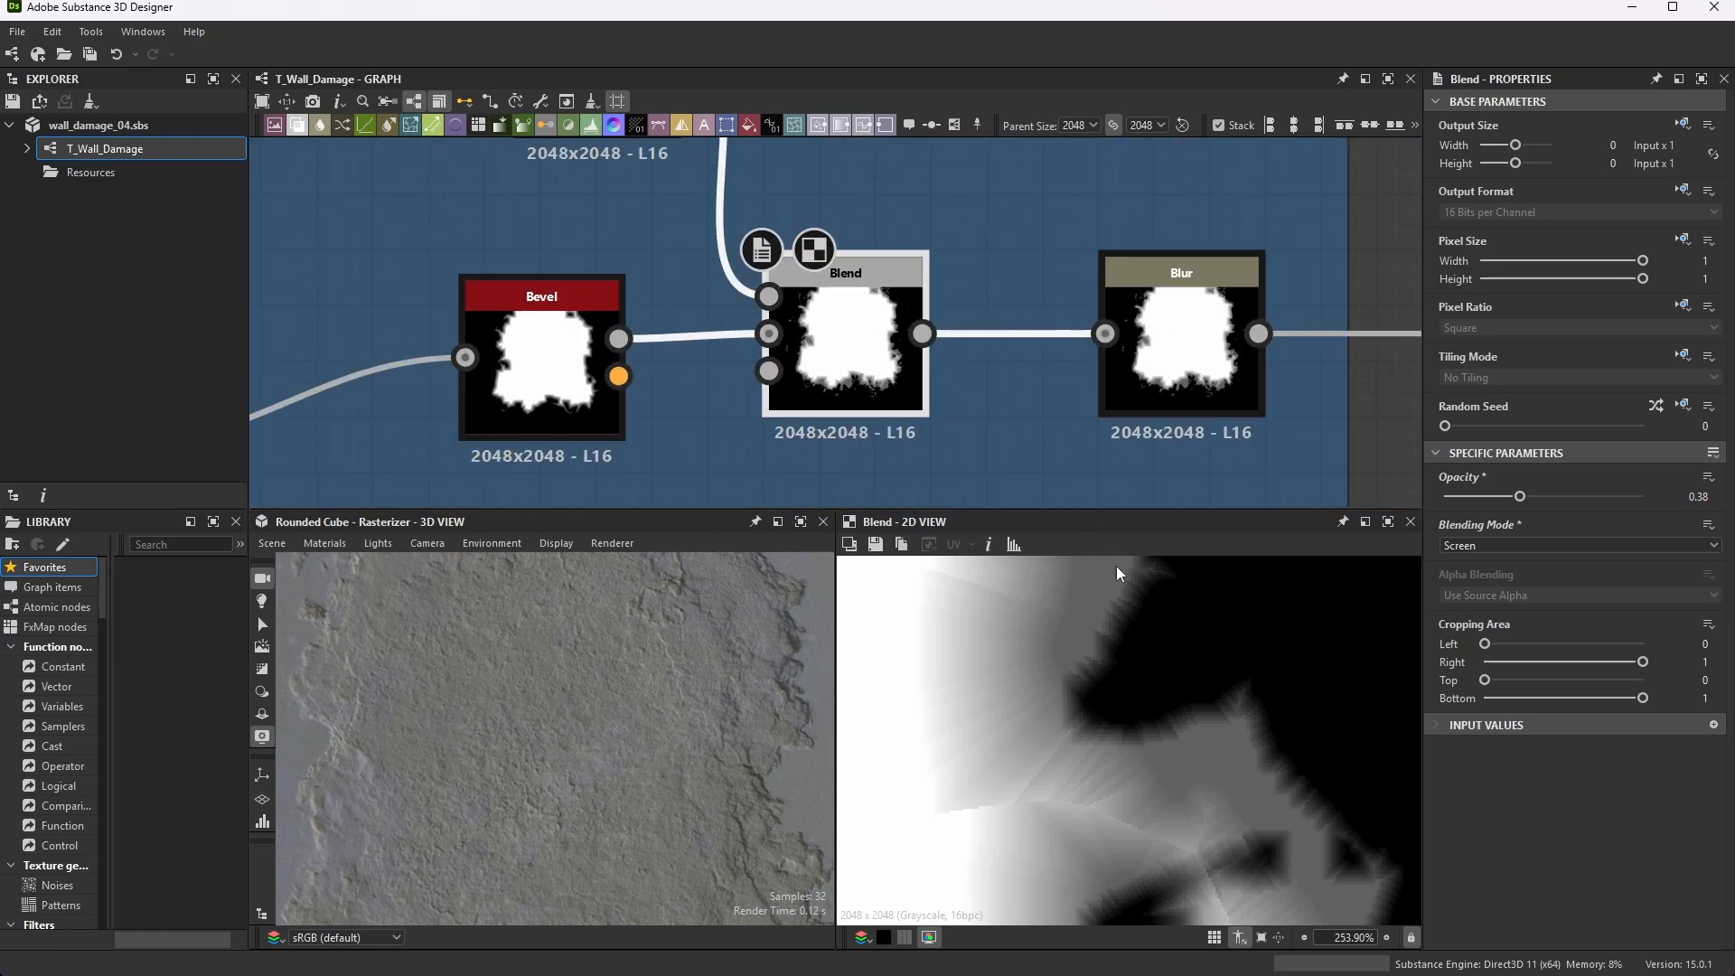
scroll(1129, 723, "up", 4)
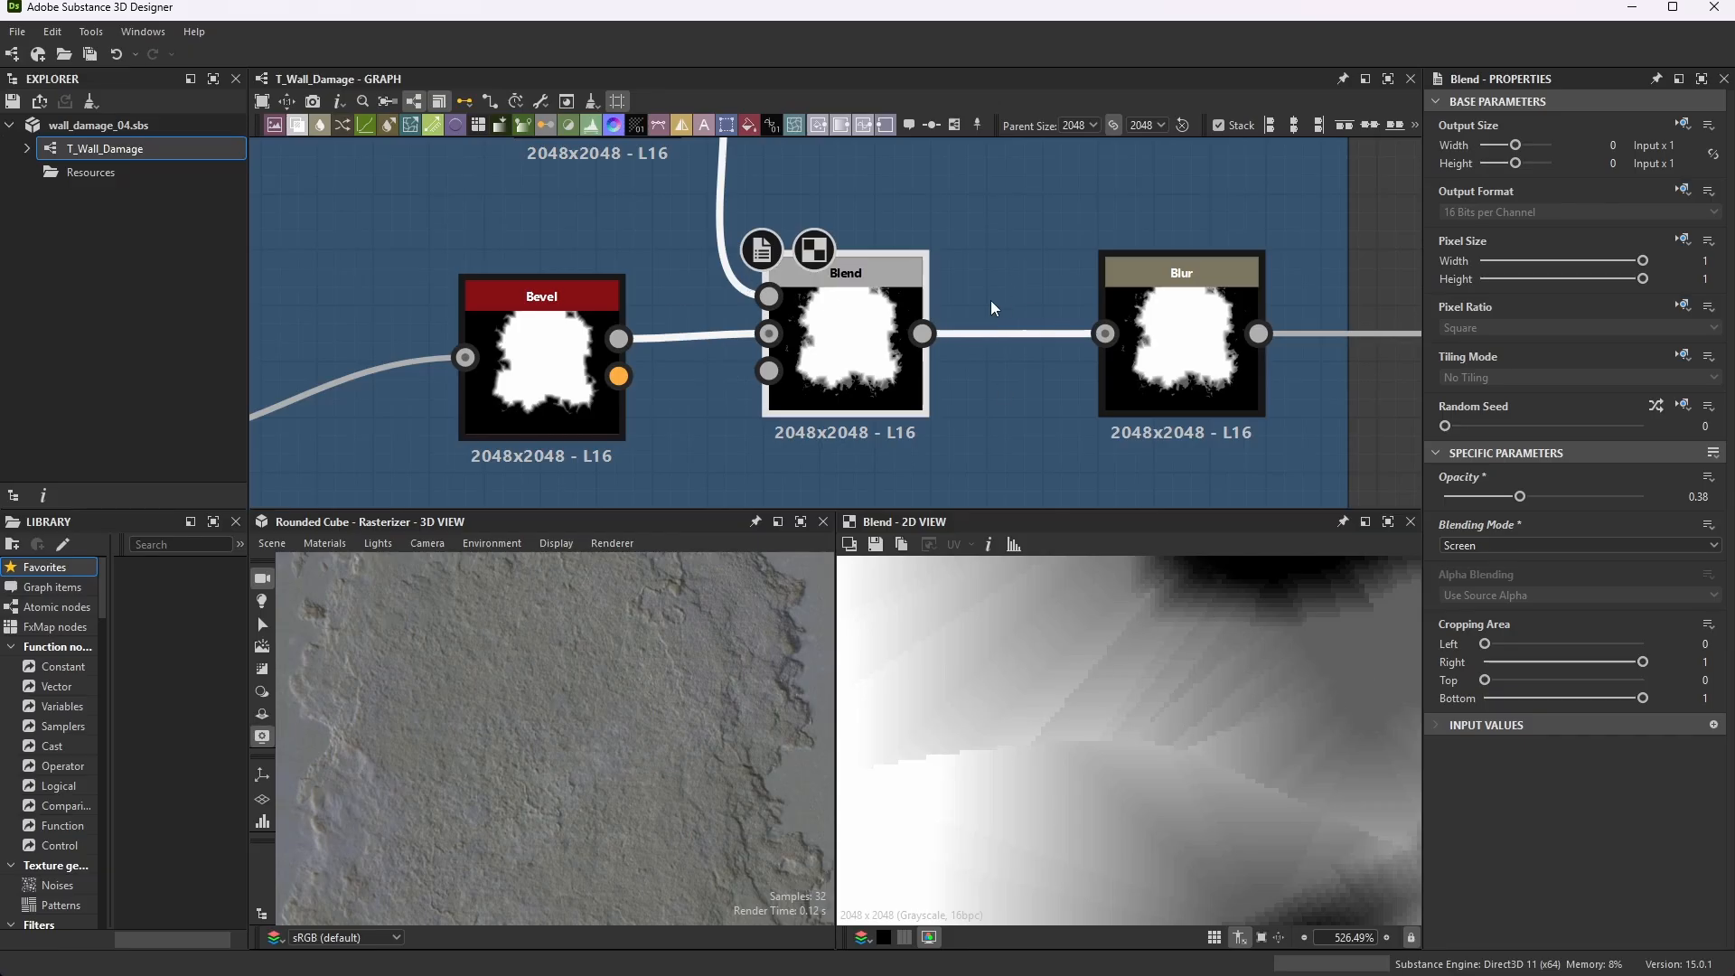
double_click(1181, 343)
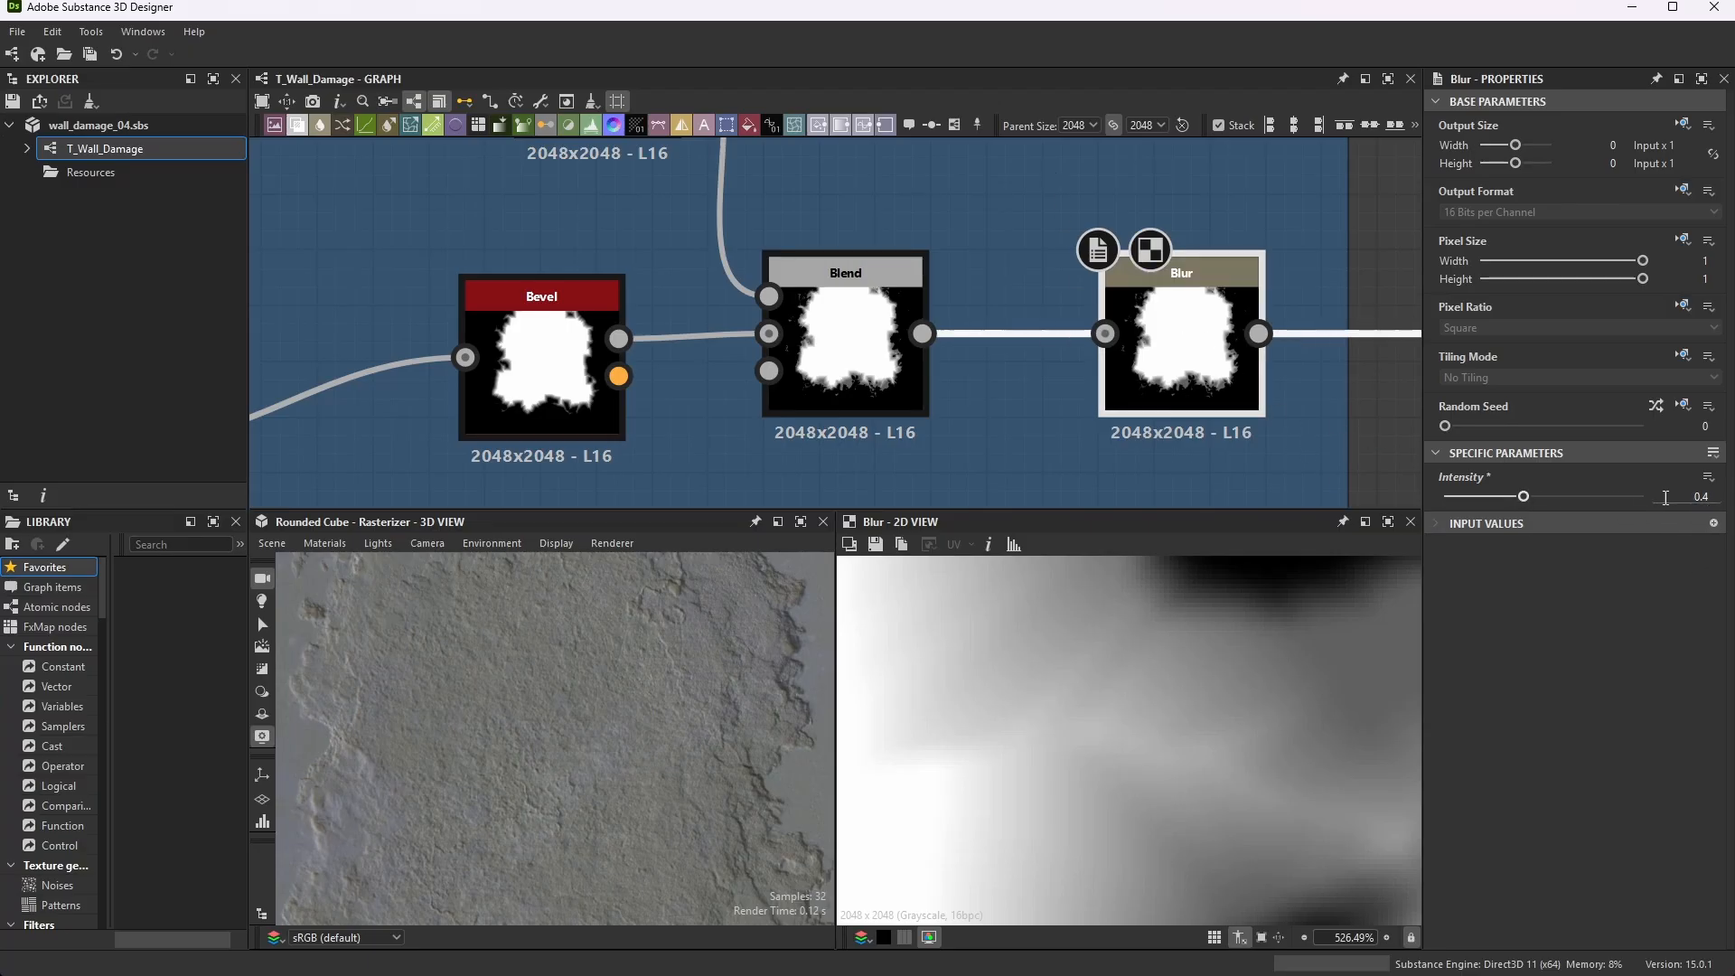
- Preview the Levels node that follows the Outter Shape frame's Blur and examine its histogram
scroll(992, 291, "down", 6)
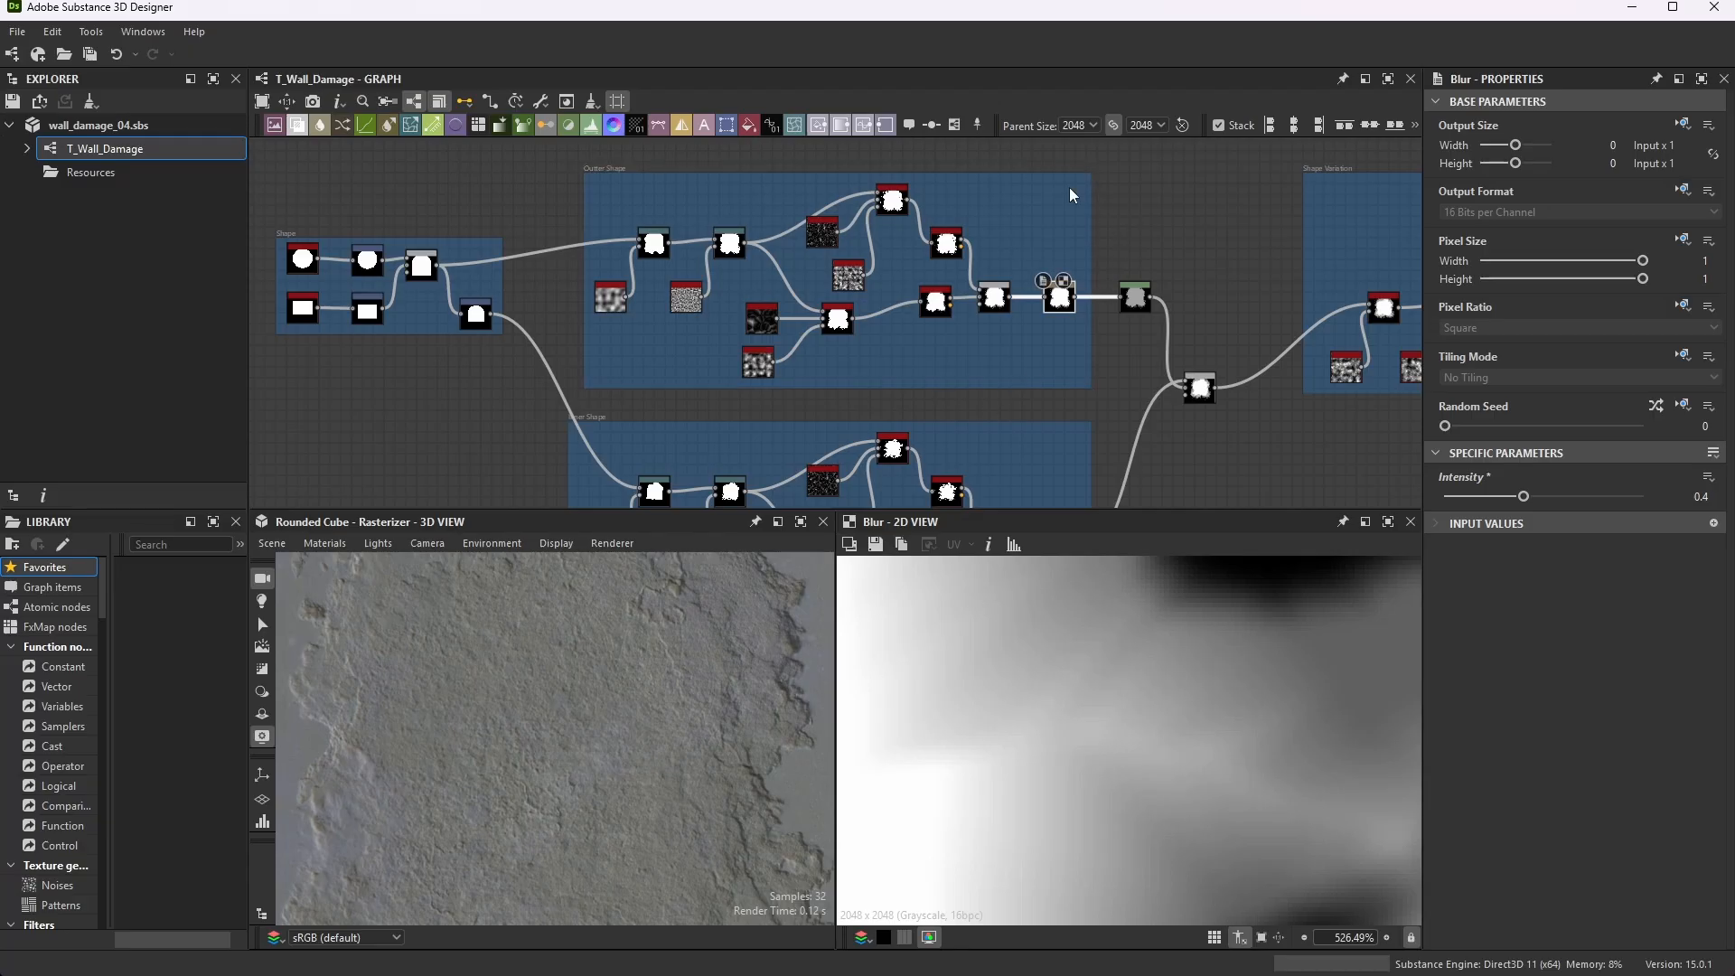
scroll(1146, 287, "up", 6)
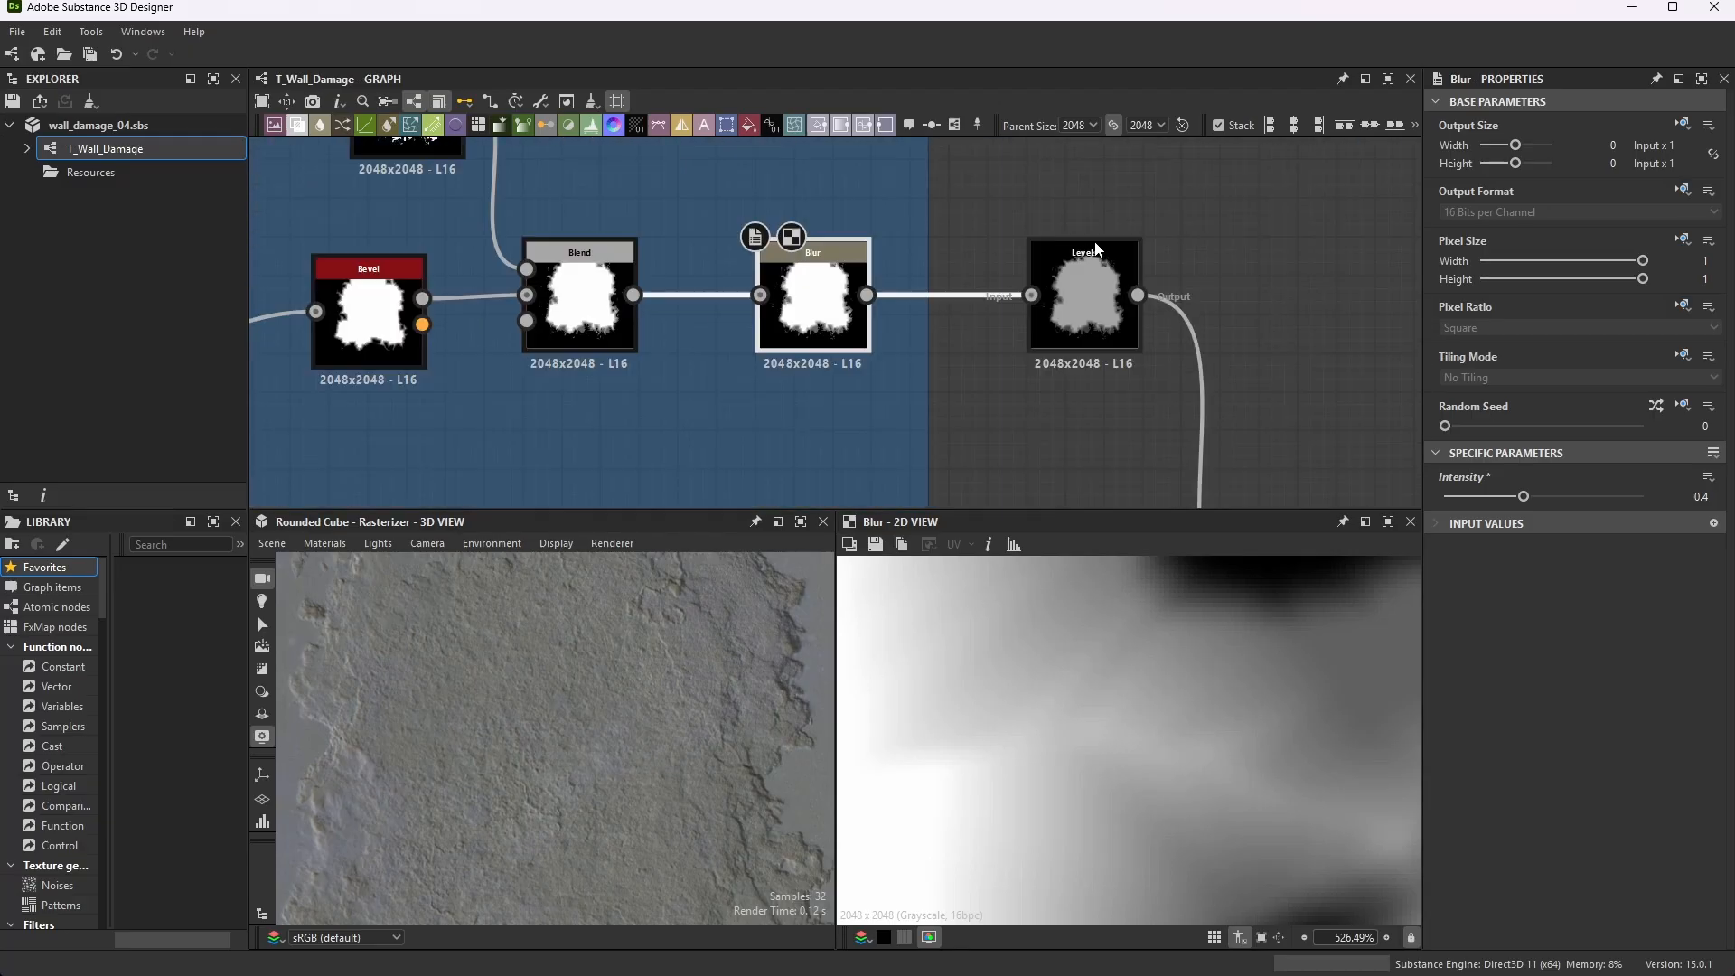
double_click(1093, 292)
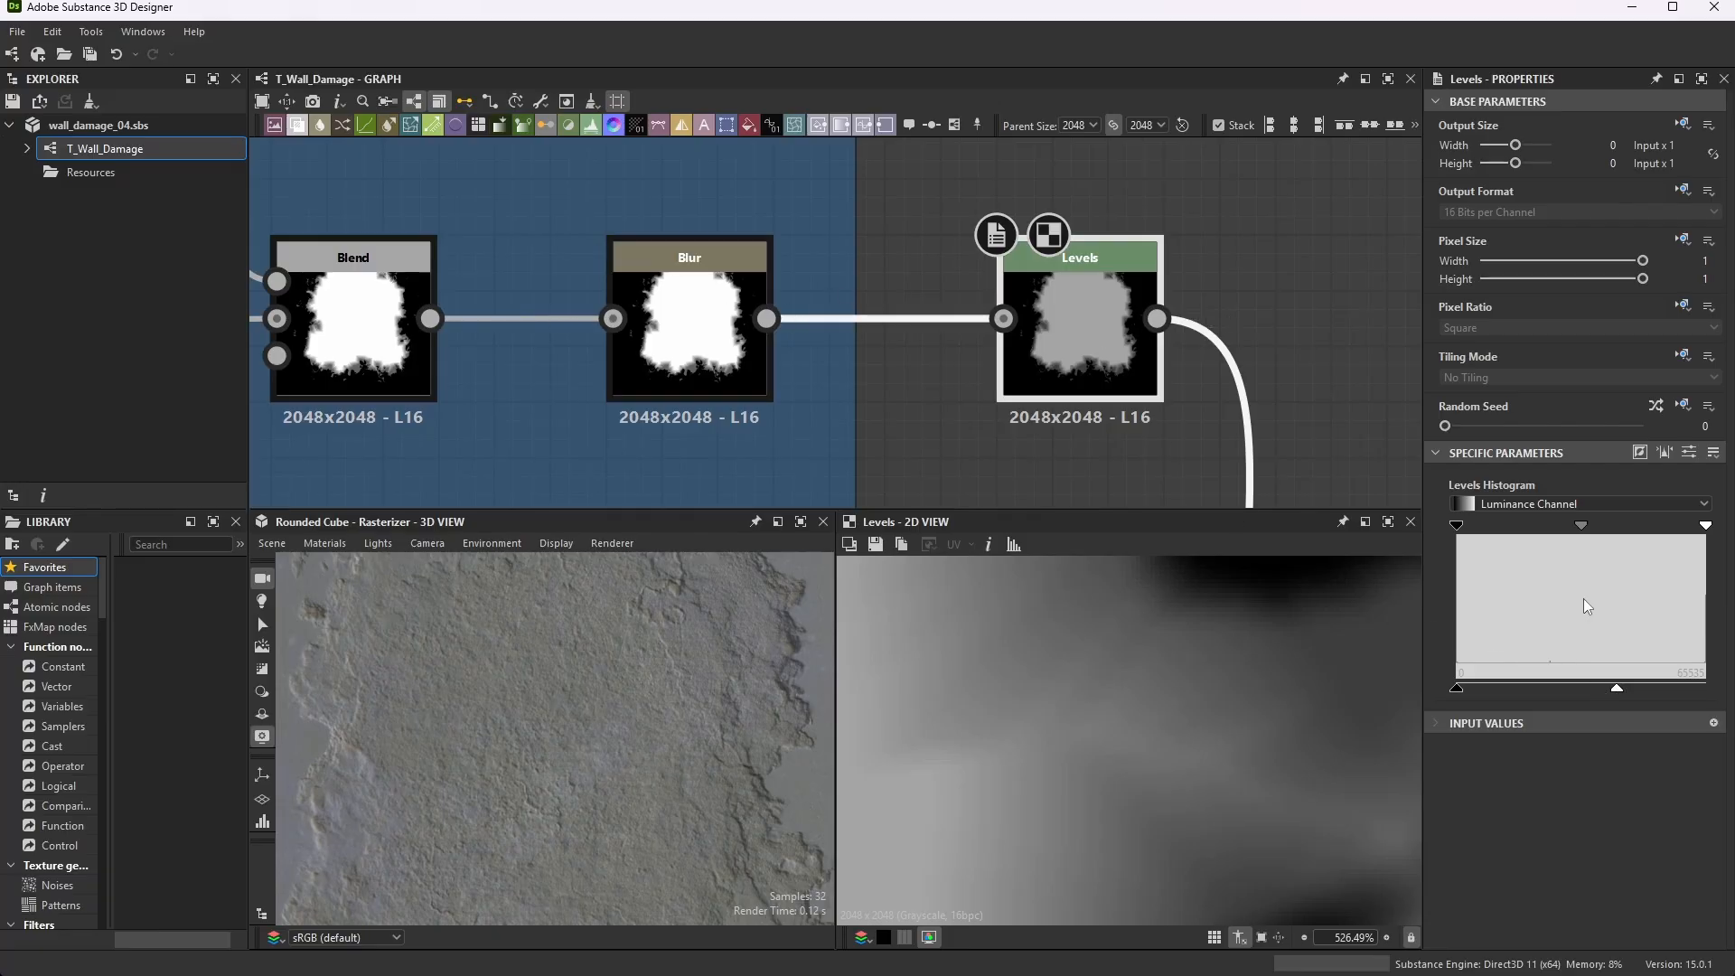
- Show the Levels node's parameters as individual sliders and examine its output level and the connections around it
left_click(1689, 456)
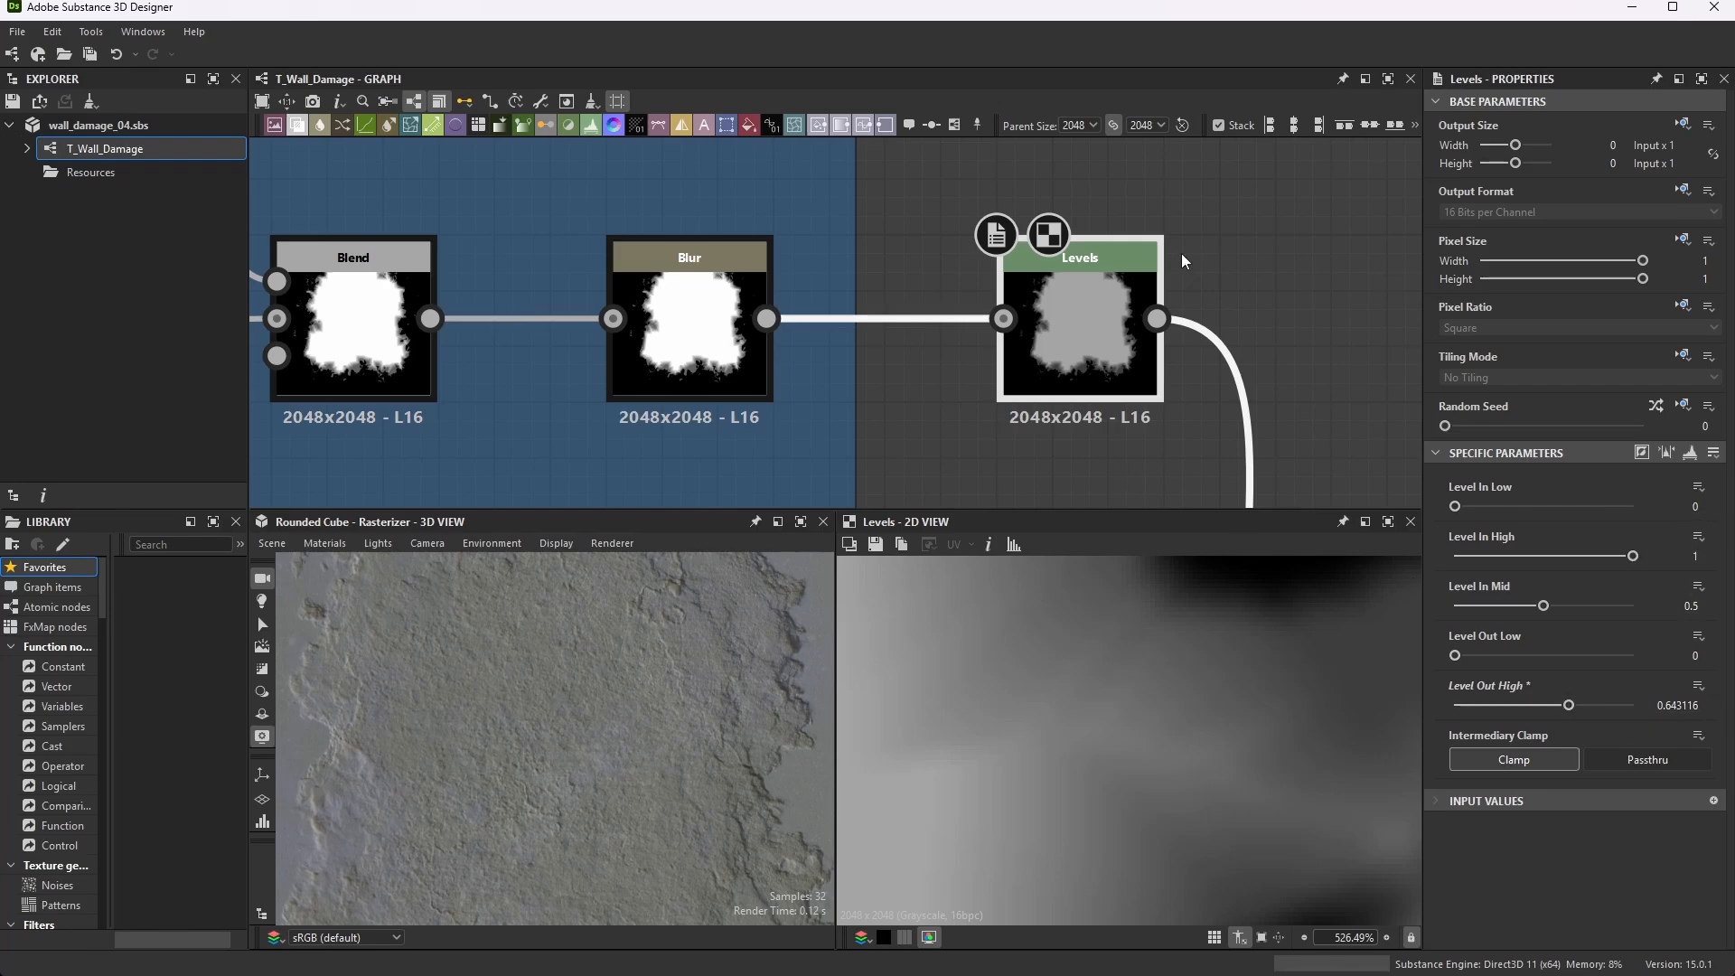
scroll(1088, 634, "down", 4)
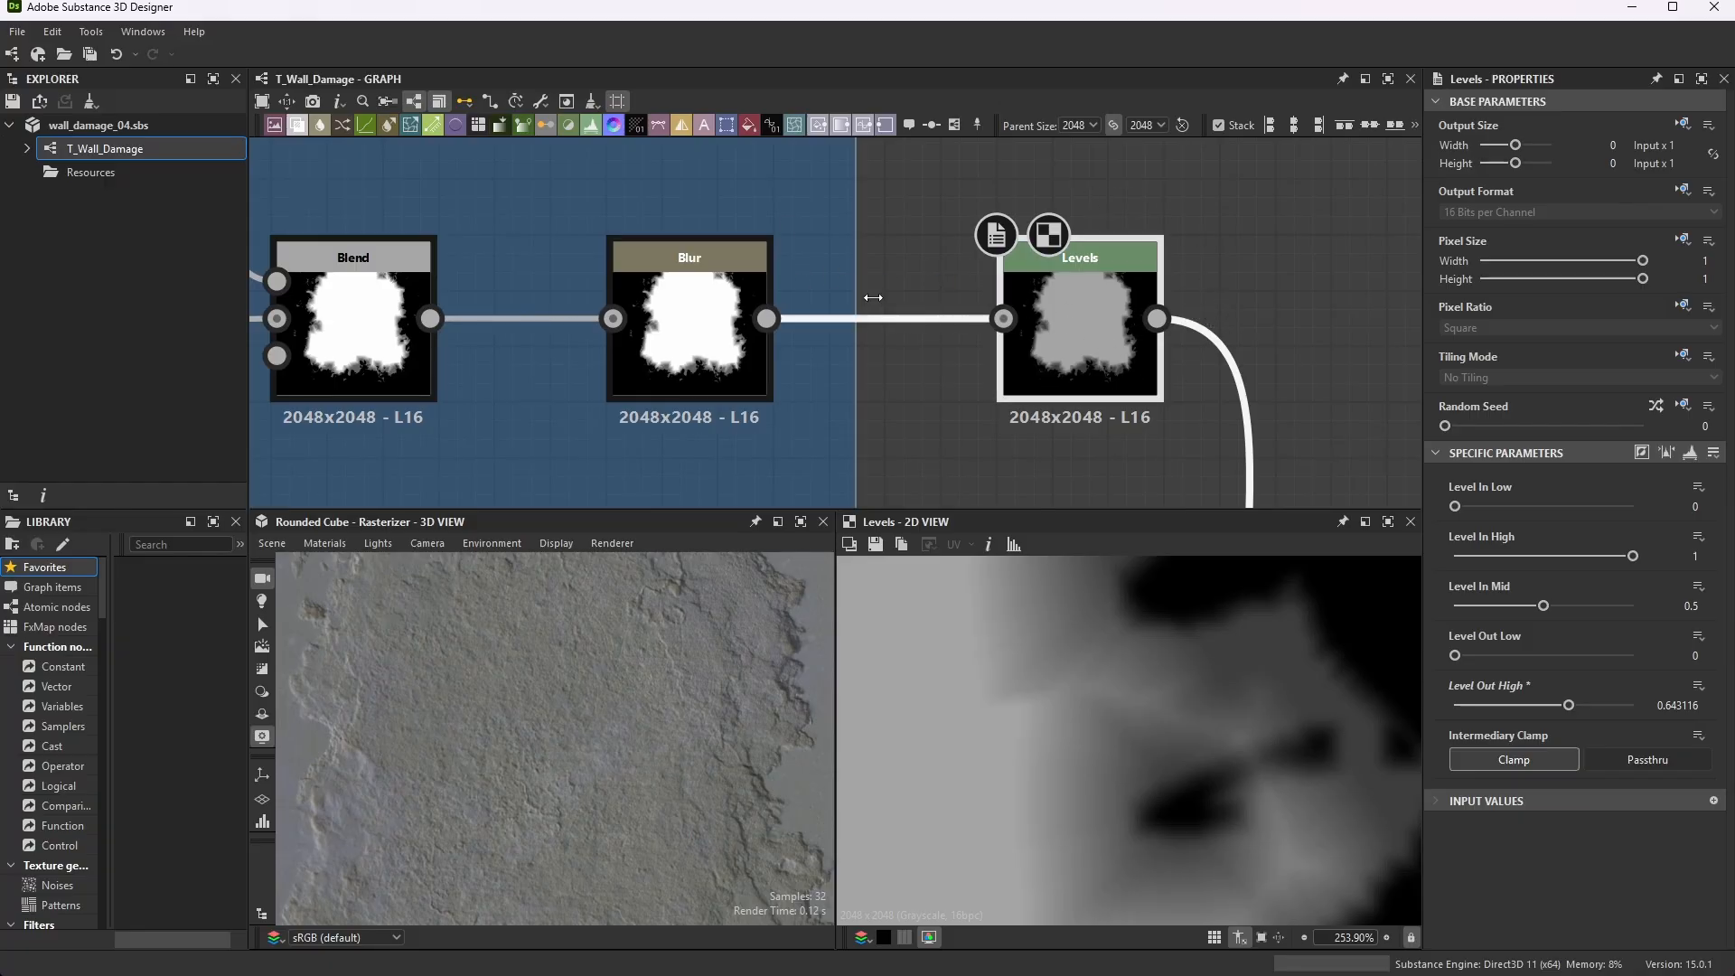
scroll(939, 325, "down", 2)
scroll(968, 348, "down", 2)
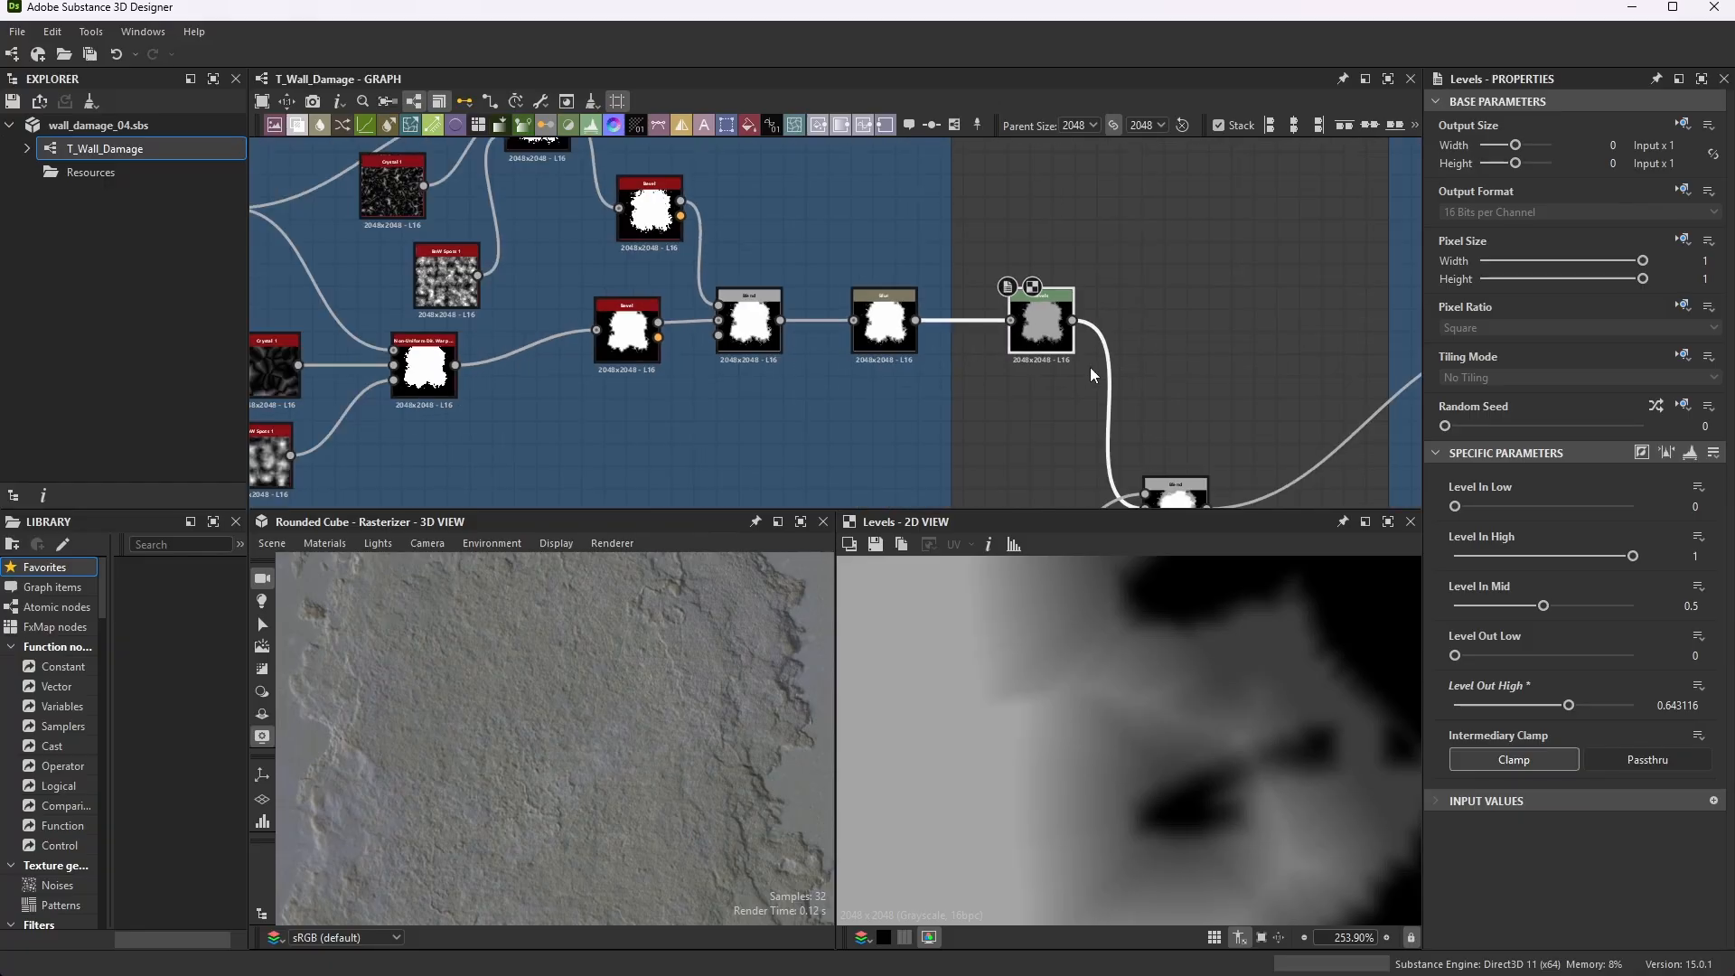
scroll(1035, 306, "up", 4)
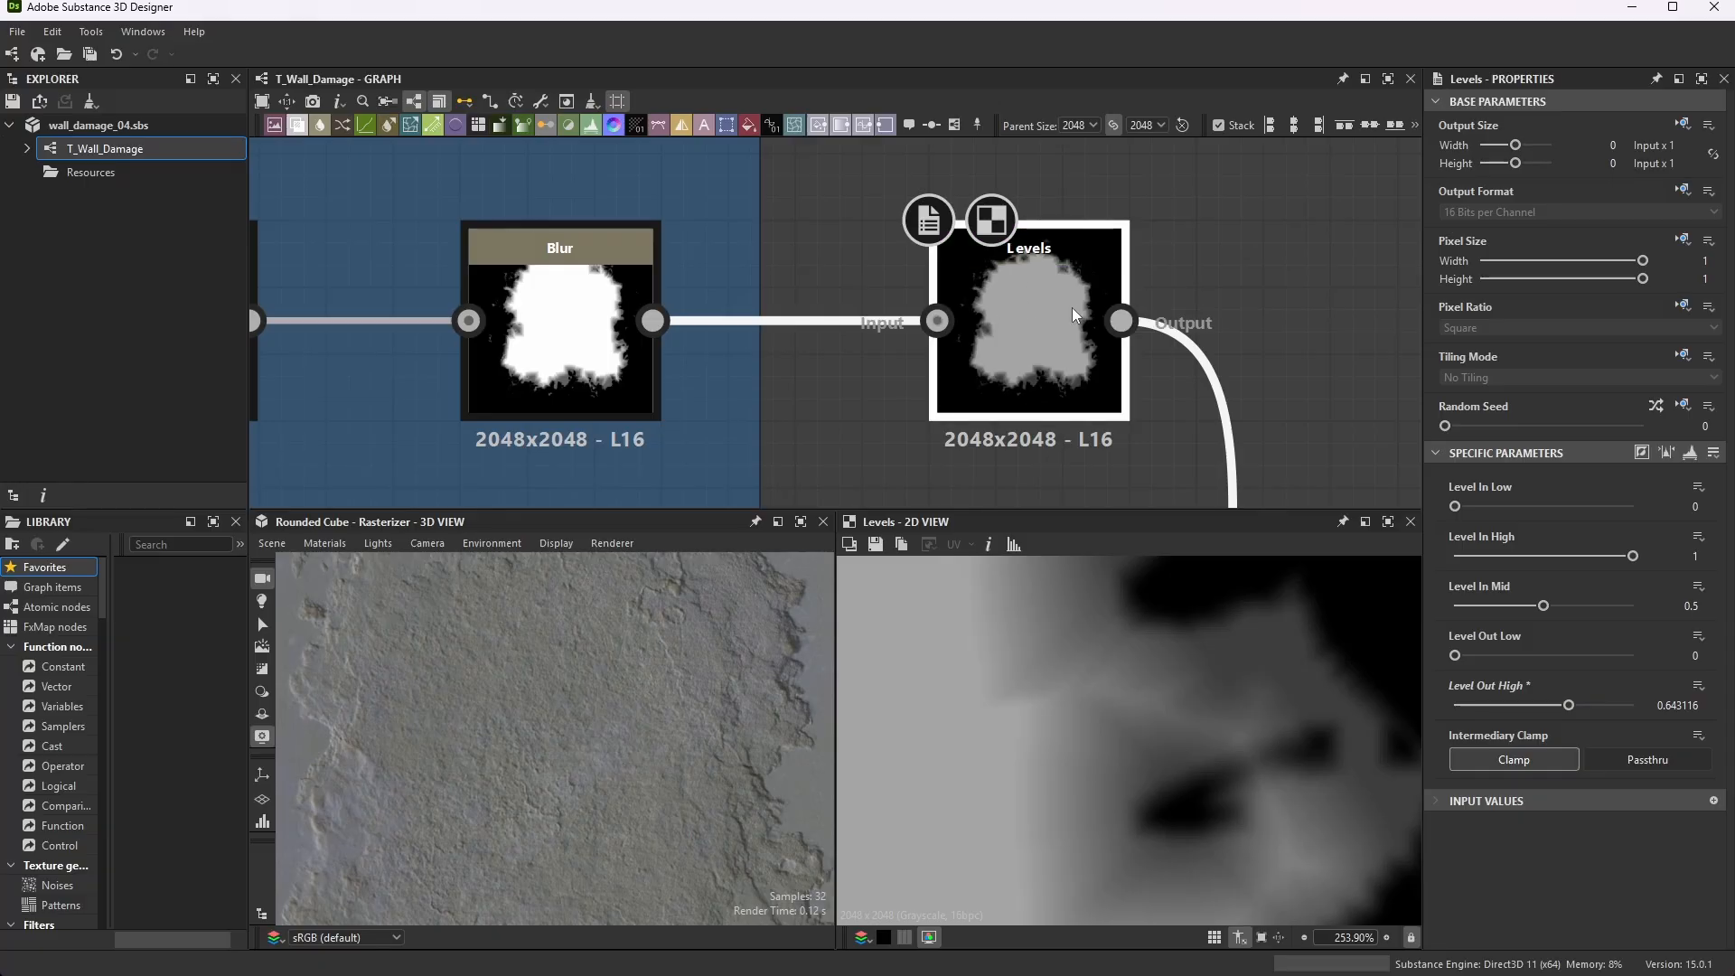
scroll(1072, 309, "down", 6)
scroll(1071, 318, "down", 4)
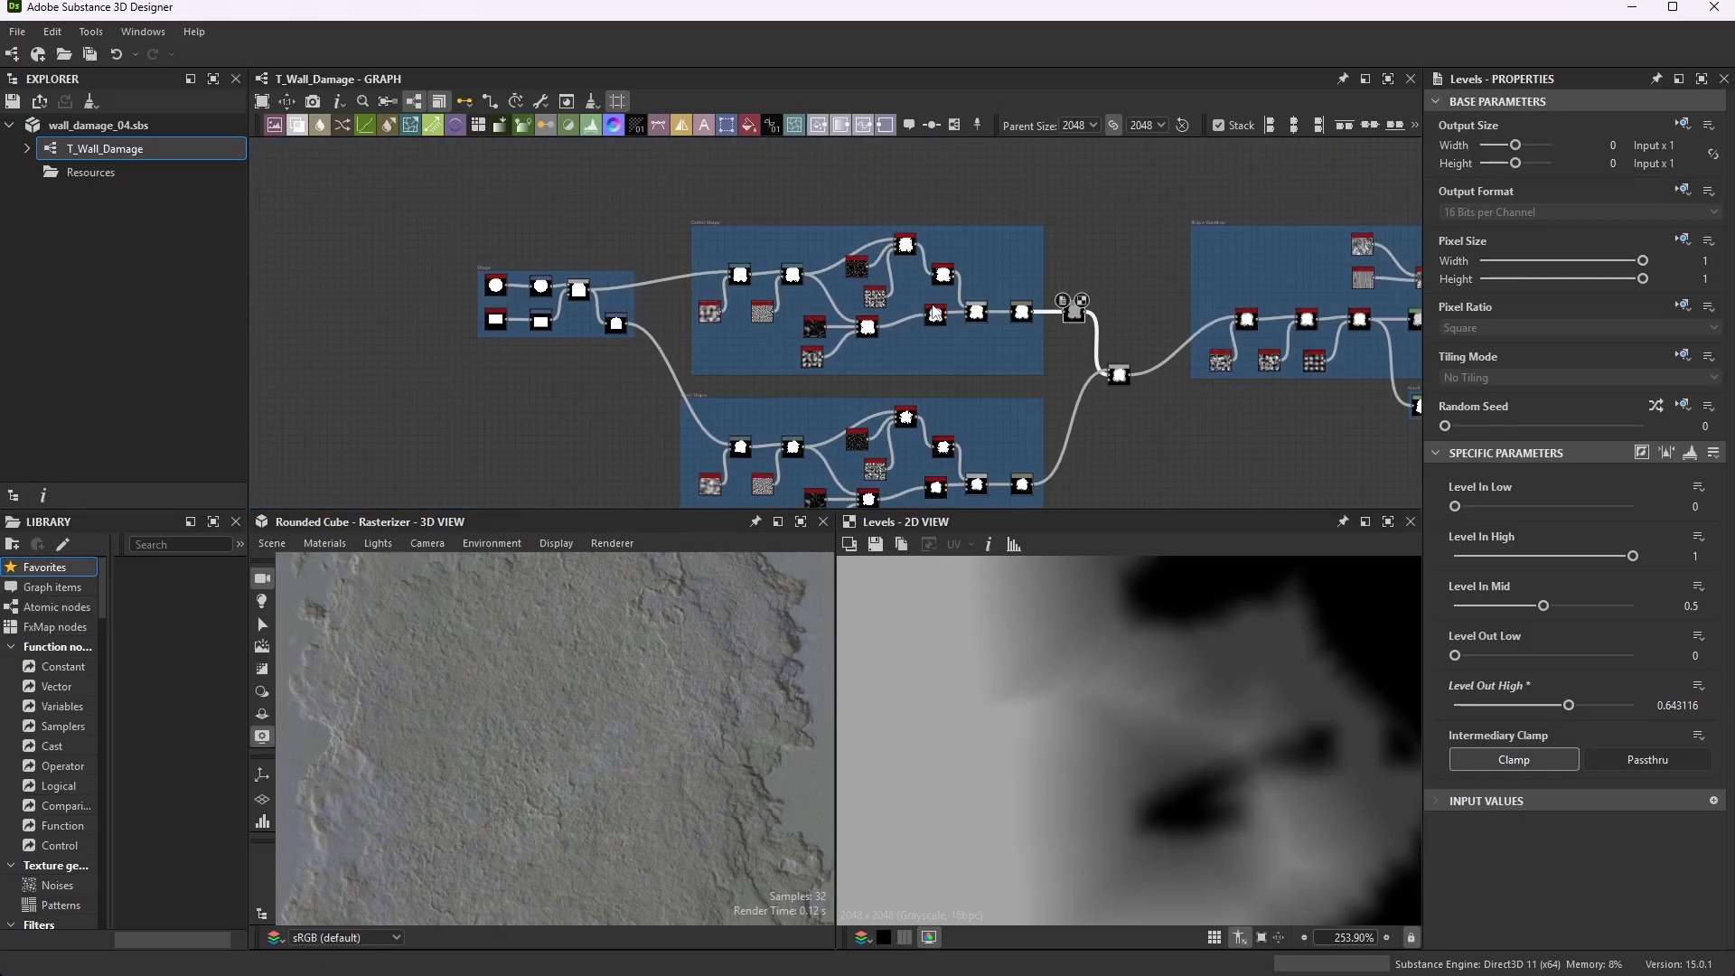
- Preview the Transformation 2D node after the Shape frame's Blend and examine its shape, stretch and offset
scroll(1048, 327, "up", 2)
scroll(1048, 327, "down", 2)
scroll(984, 338, "up", 2)
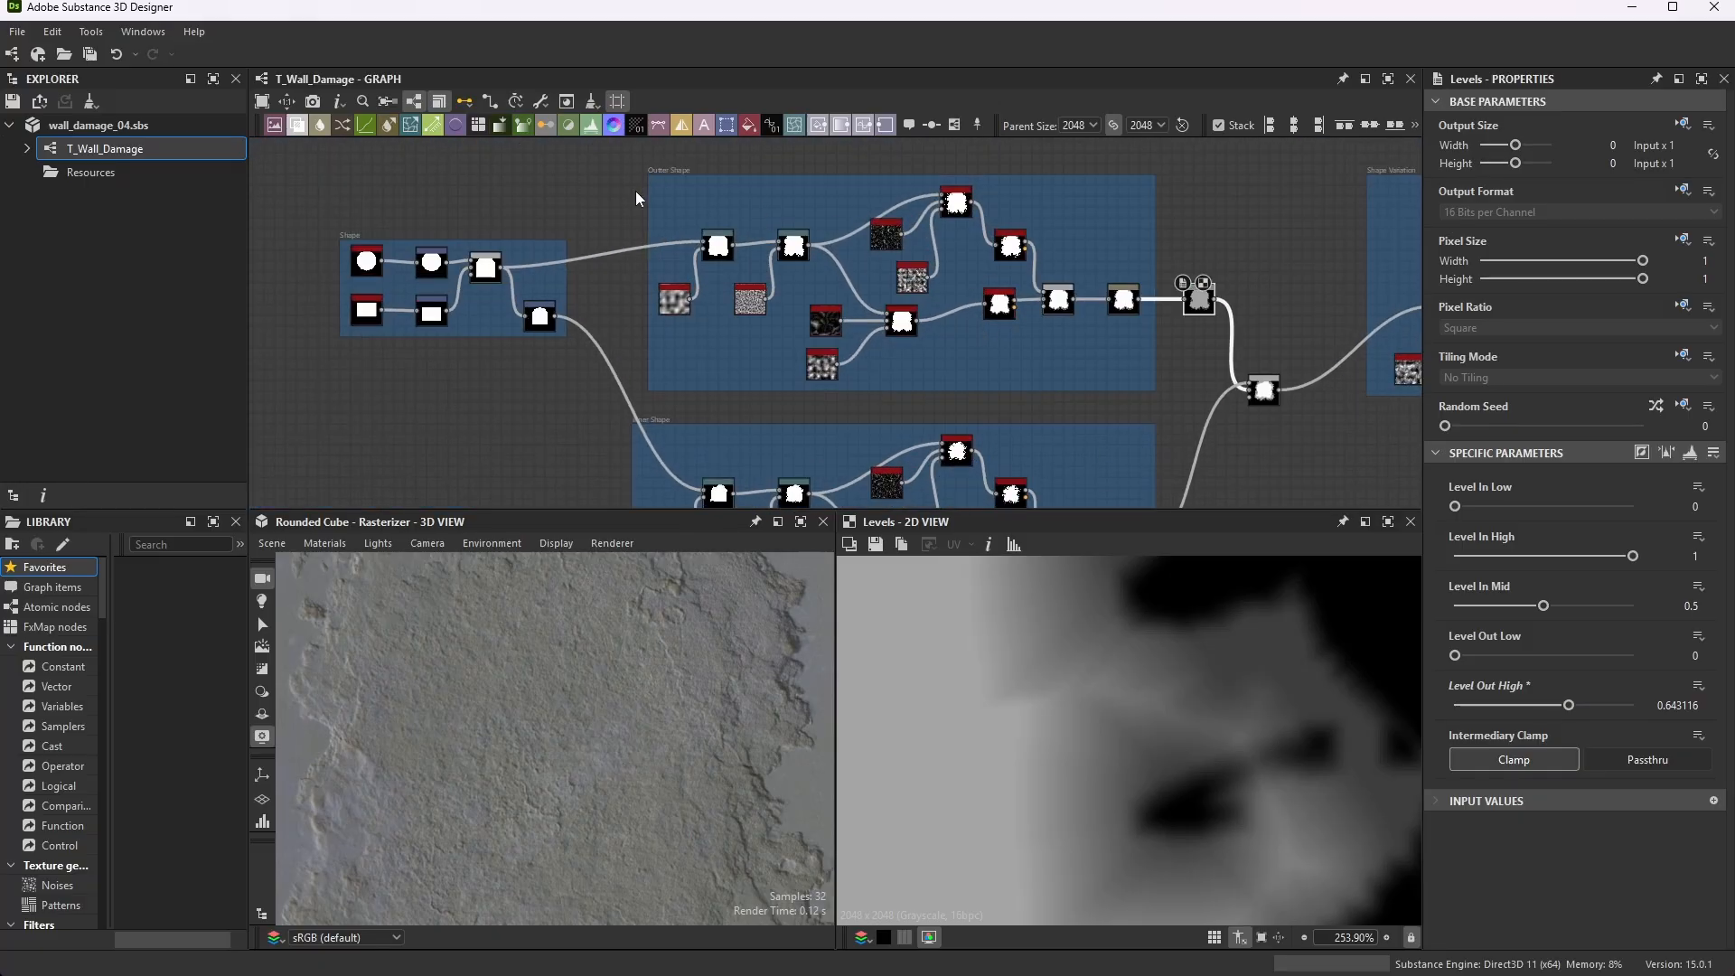
scroll(491, 293, "up", 3)
scroll(492, 293, "up", 3)
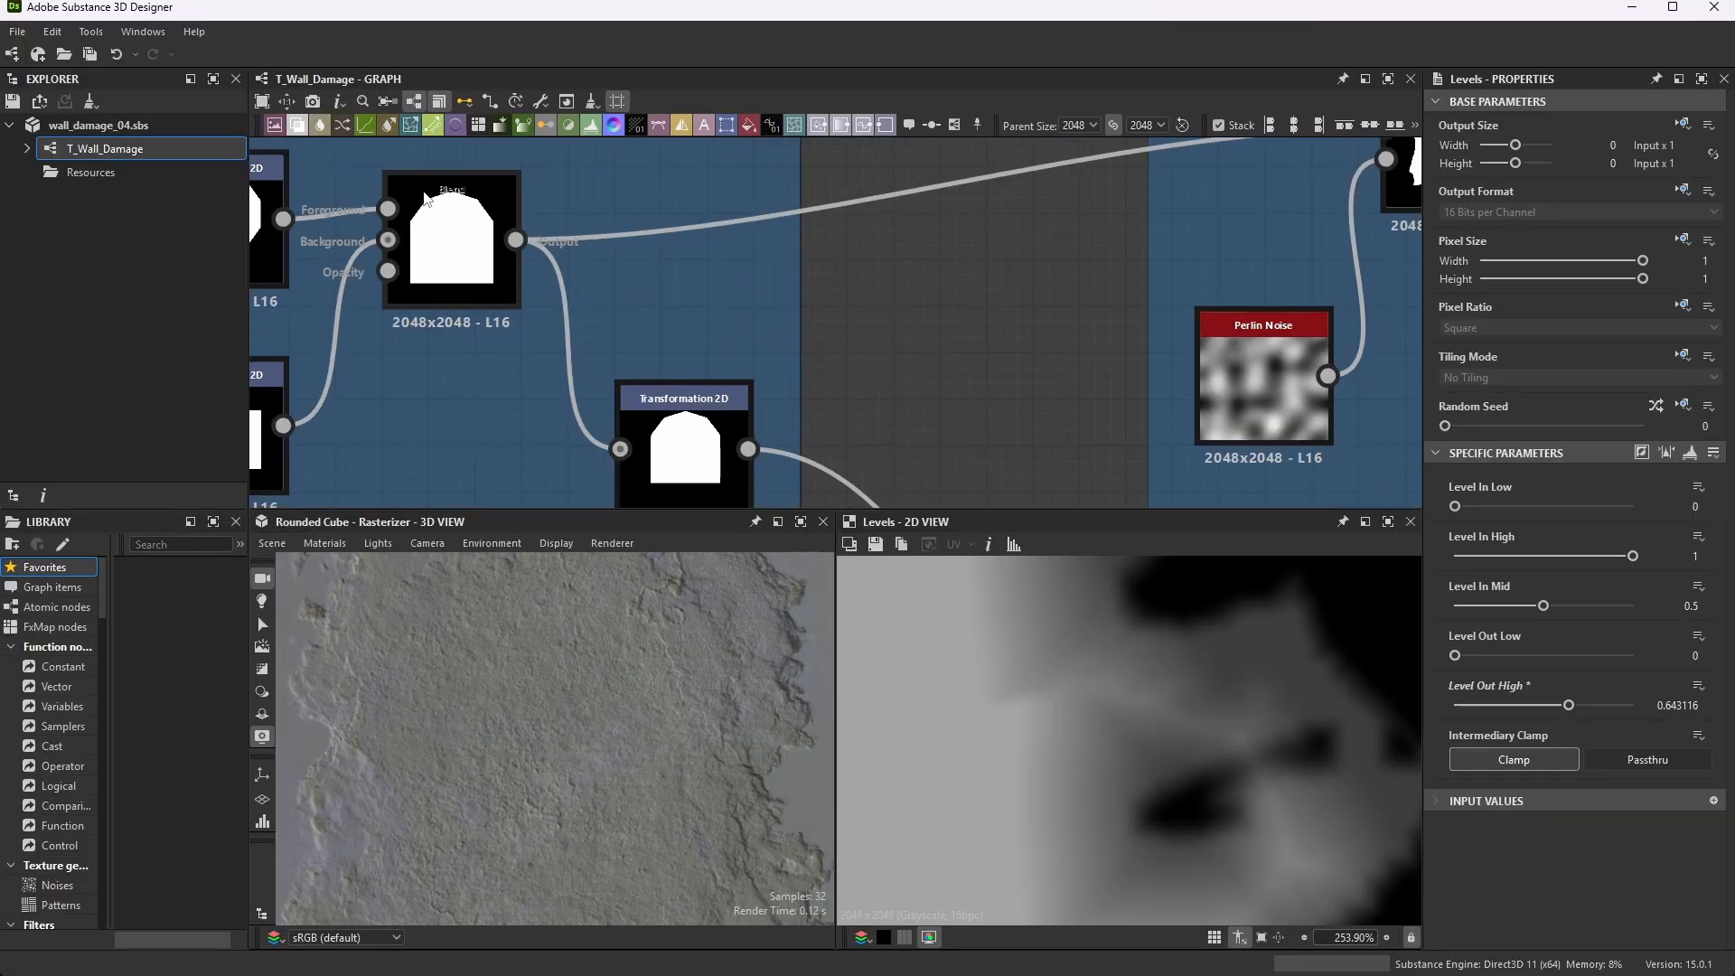
scroll(687, 259, "down", 1)
scroll(637, 337, "up", 1)
scroll(637, 337, "up", 1)
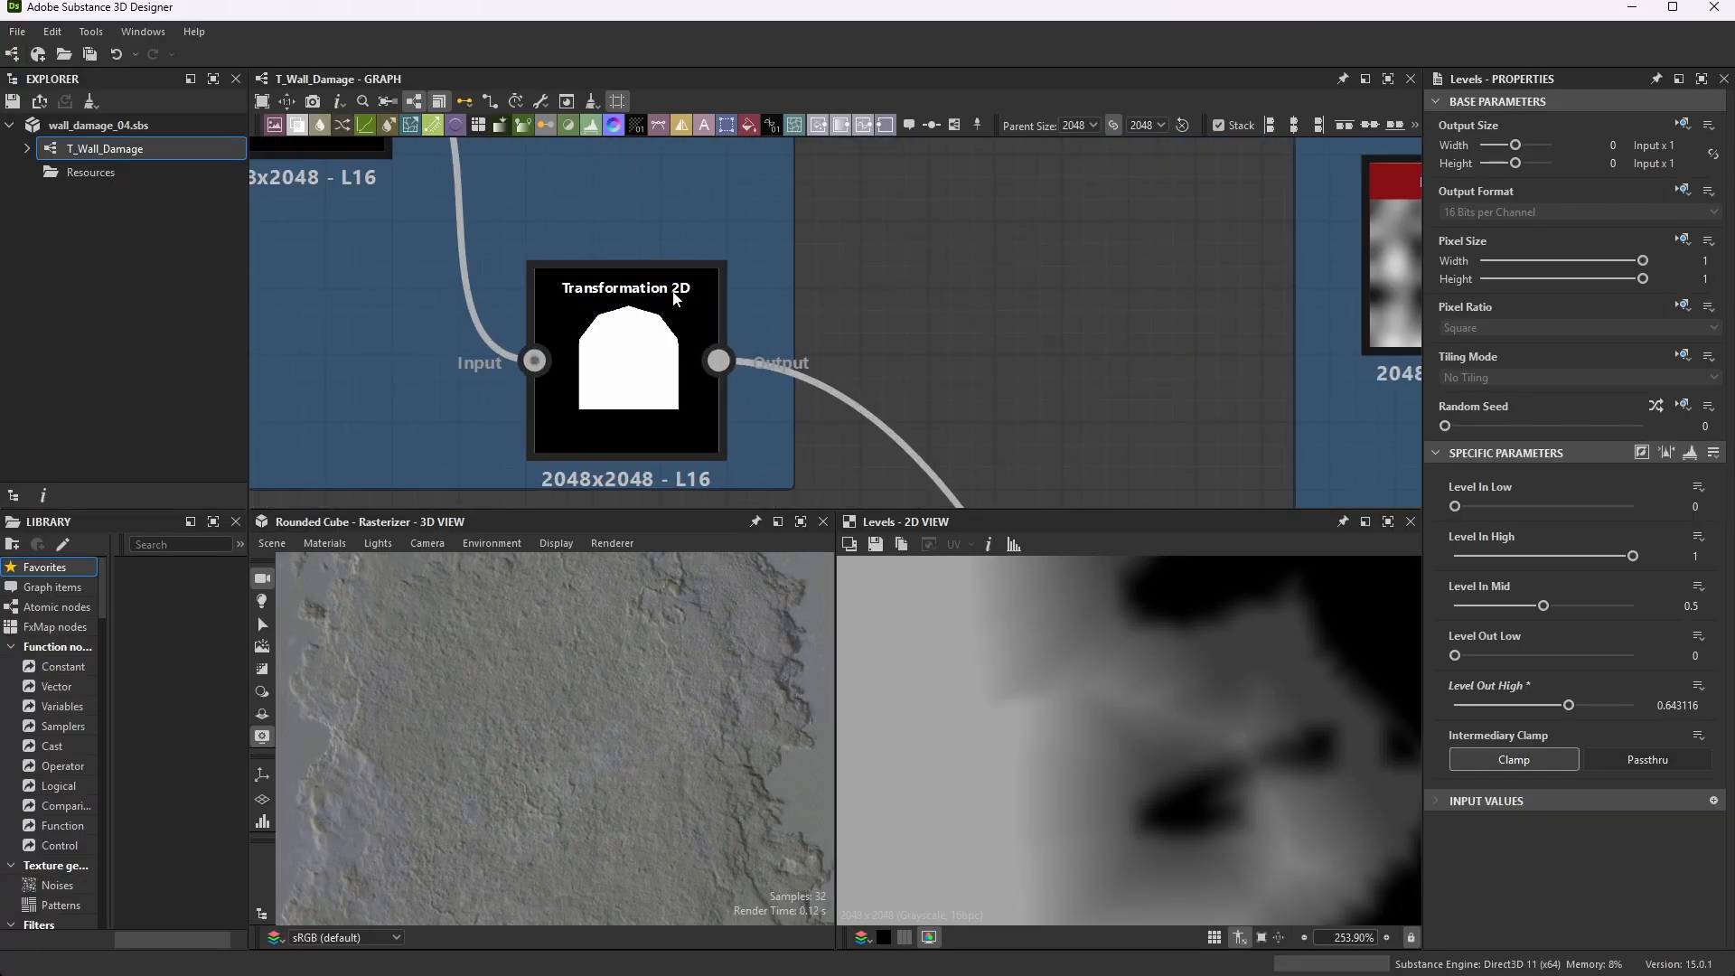
double_click(673, 298)
scroll(651, 345, "down", 3)
scroll(1037, 638, "down", 6)
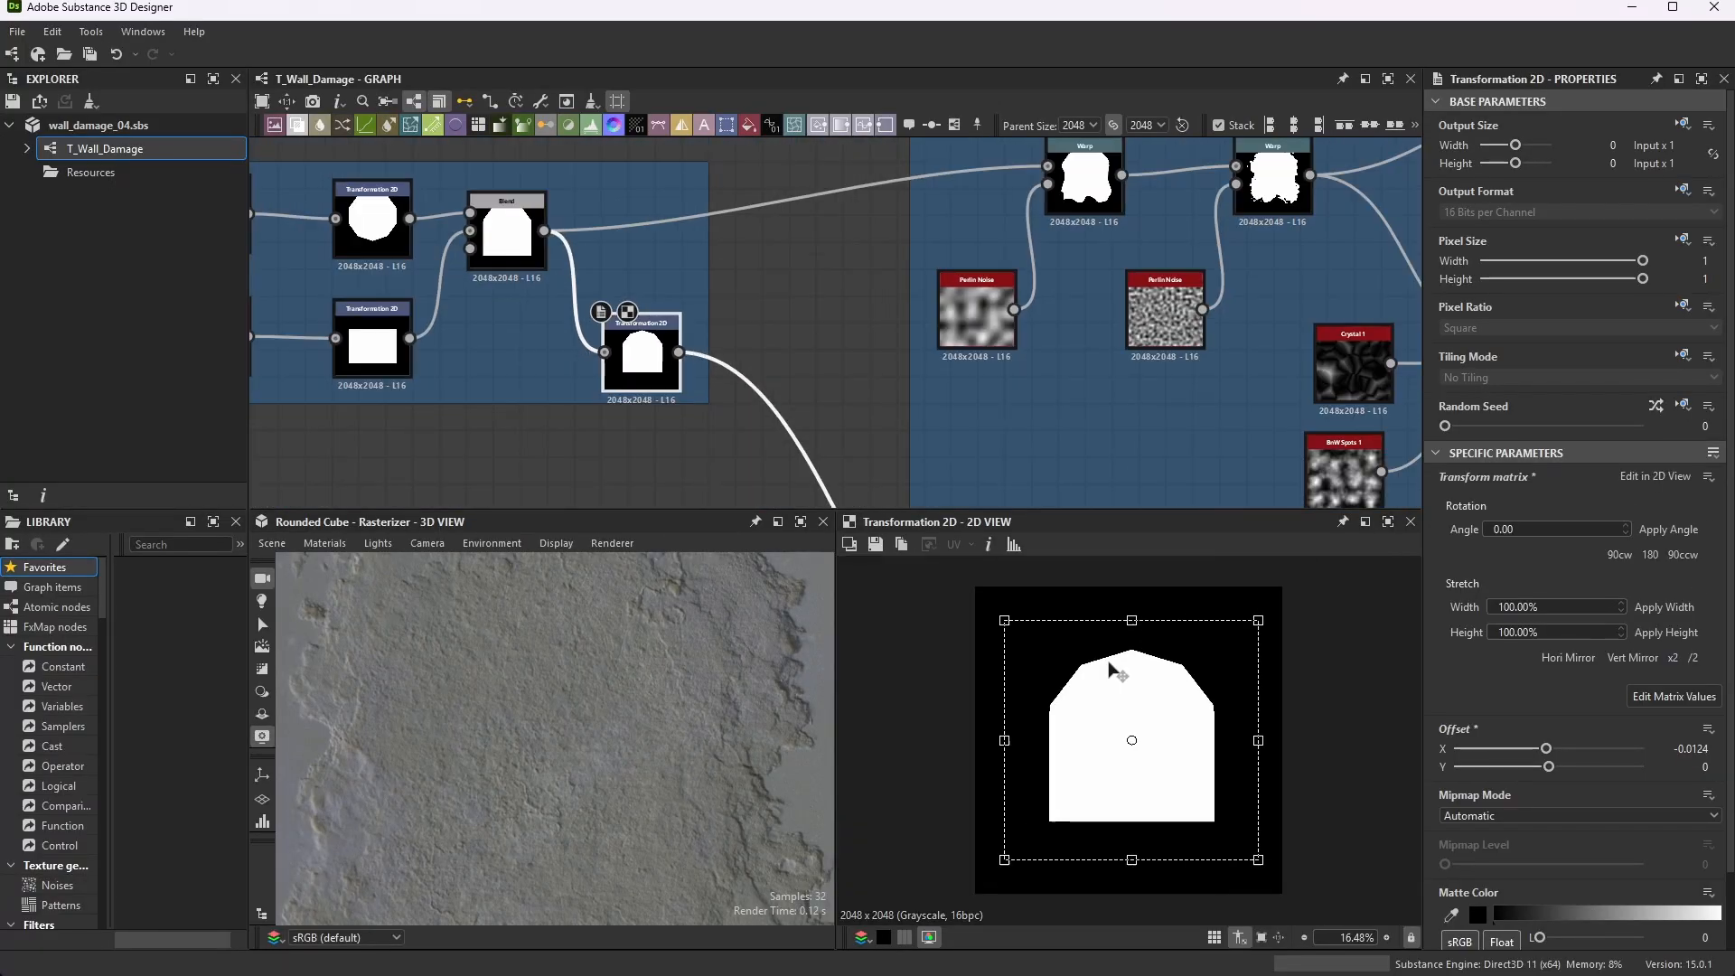
scroll(1111, 669, "up", 2)
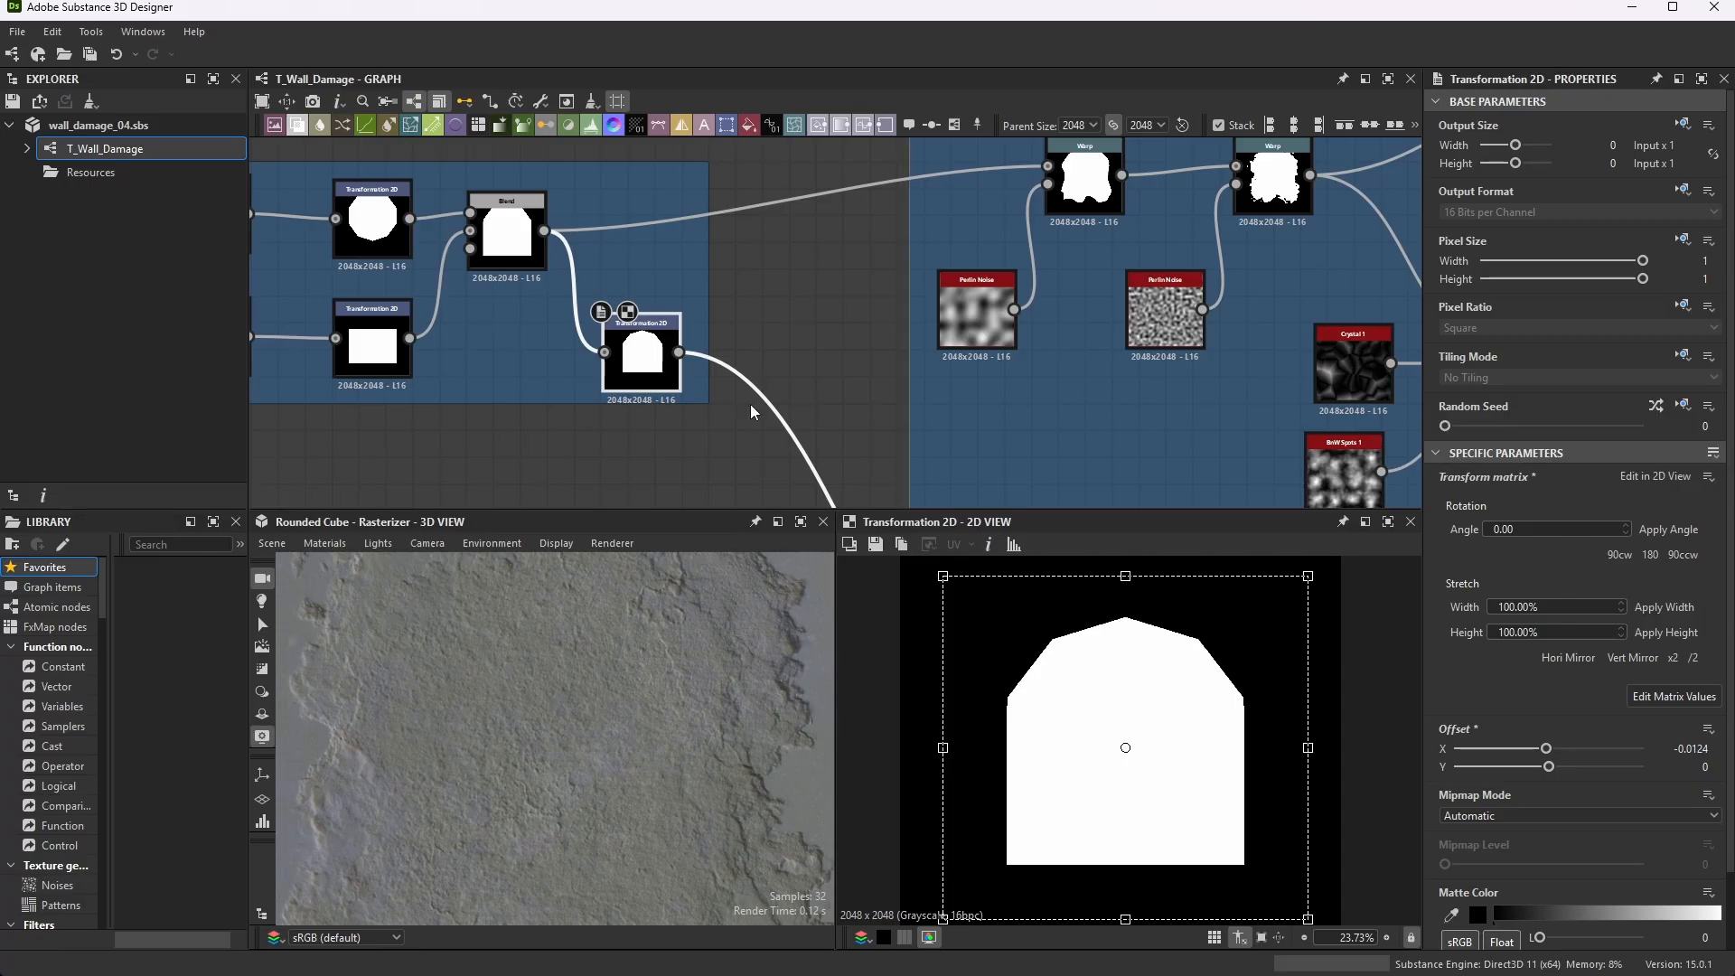
- Trace the Transformation 2D output into the Inner Shape frame and on to the Blend joining both branches
scroll(751, 412, "down", 4)
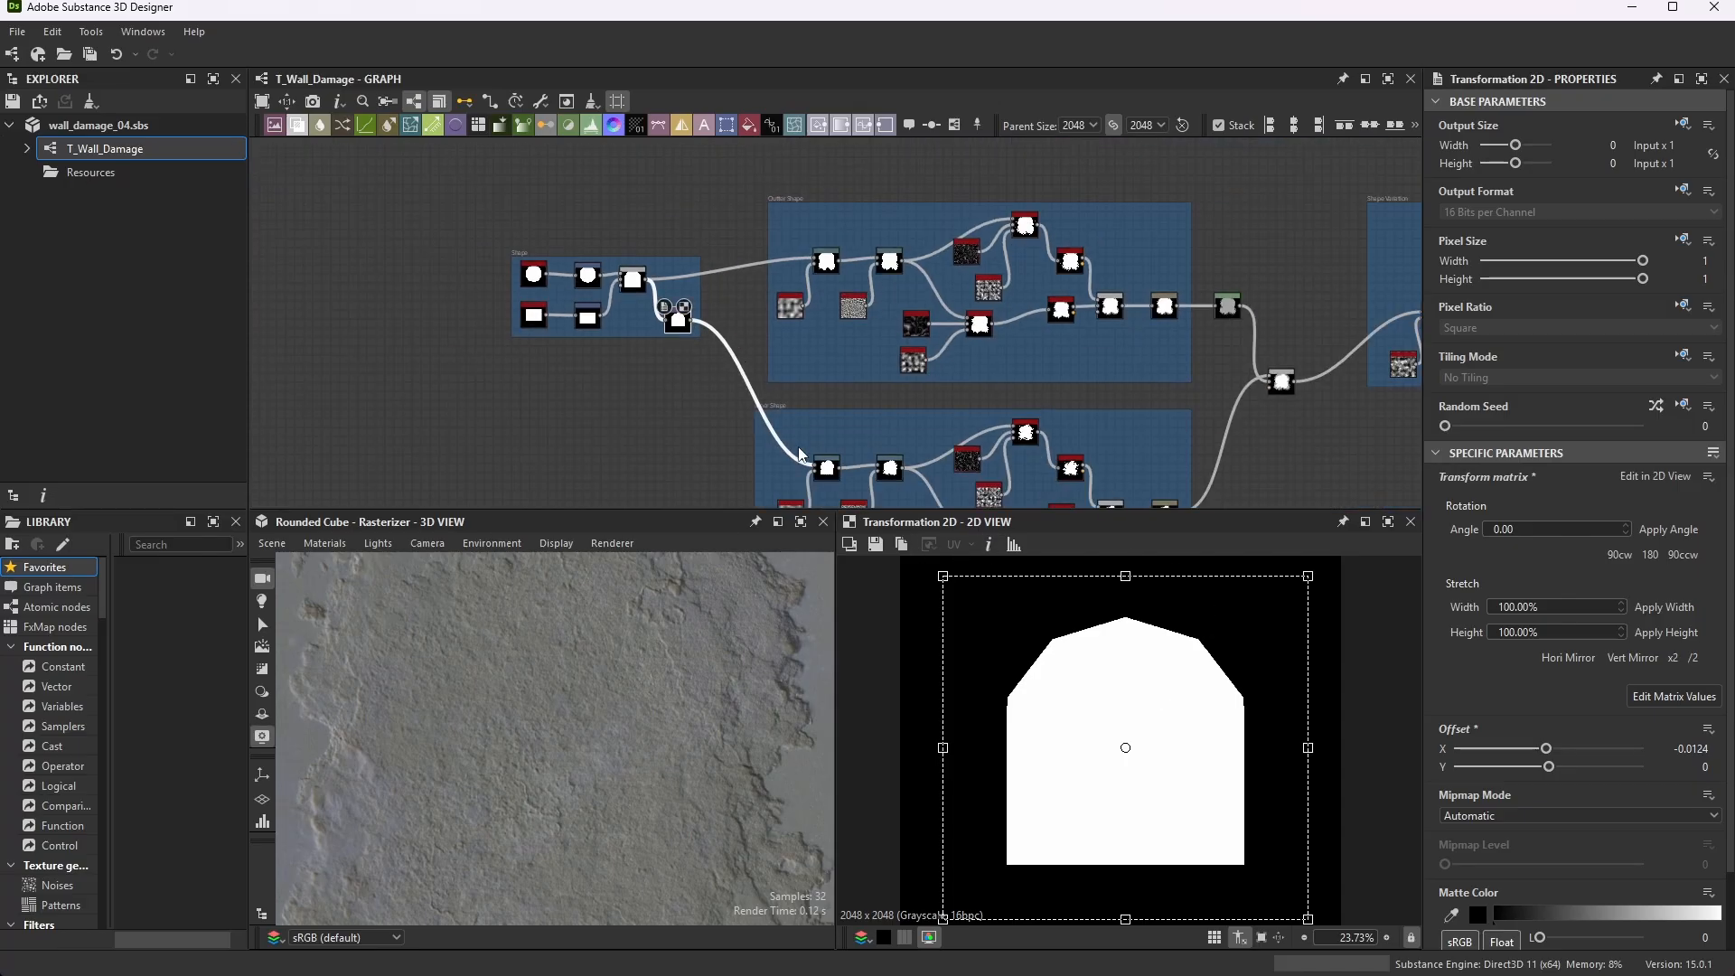
scroll(1046, 304, "down", 3)
scroll(1124, 450, "up", 3)
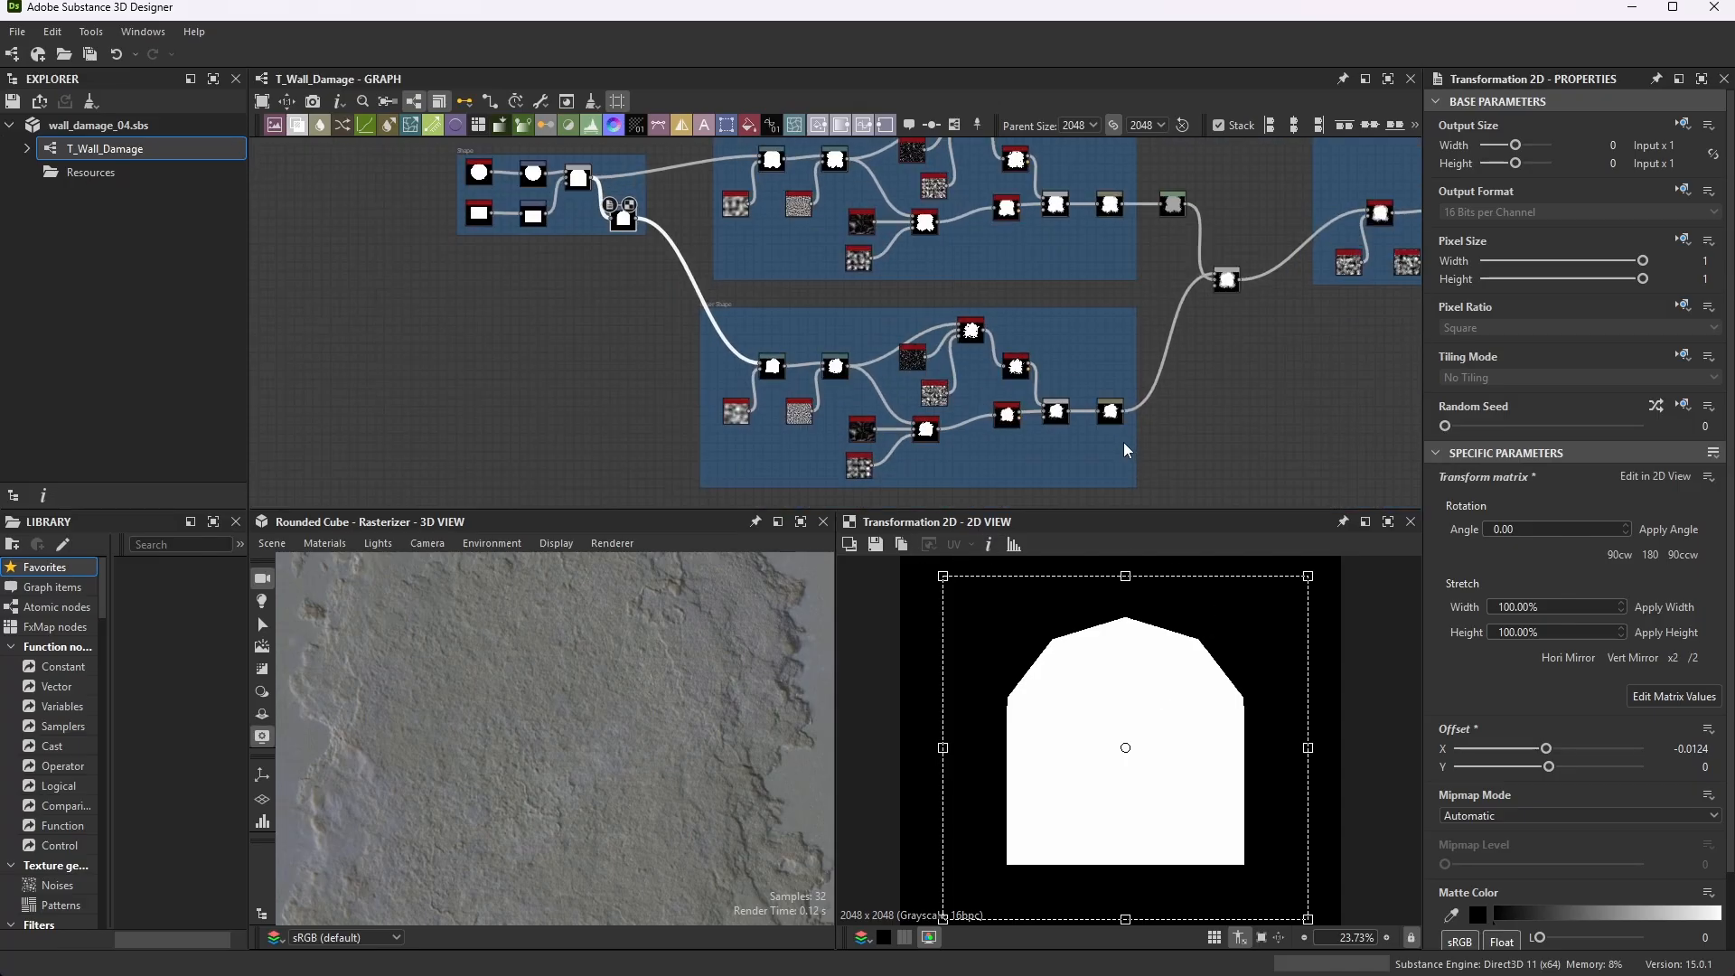
scroll(1124, 450, "up", 1)
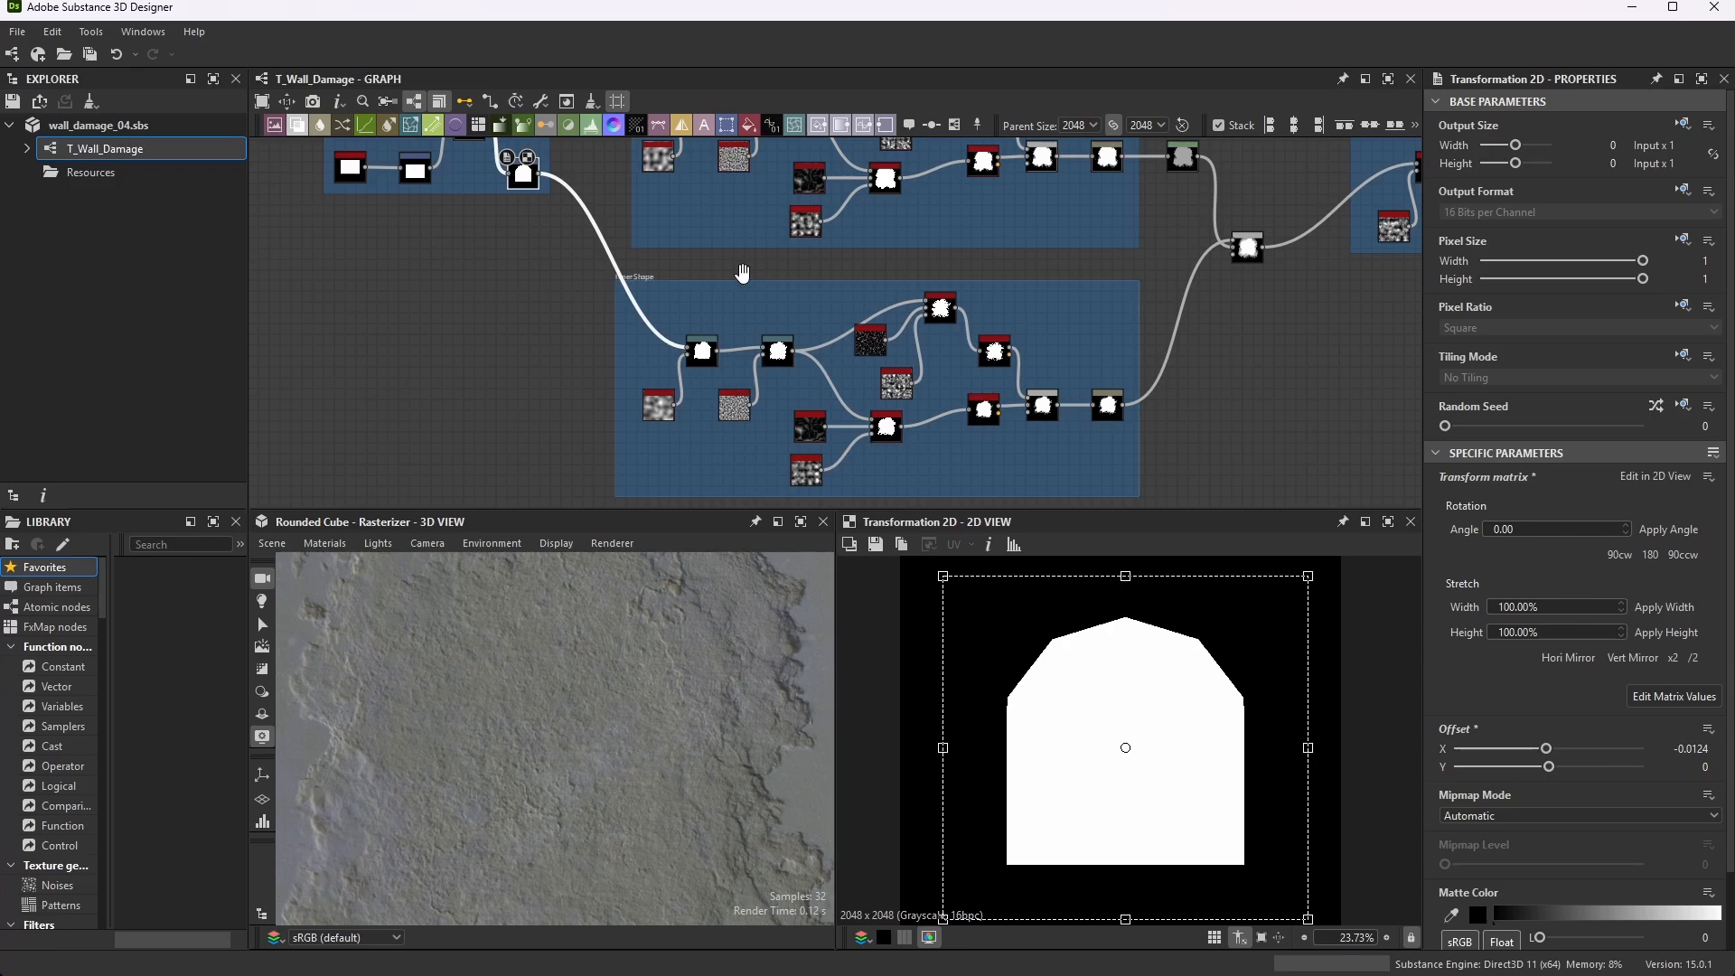
scroll(1027, 320, "down", 4)
scroll(1033, 189, "up", 2)
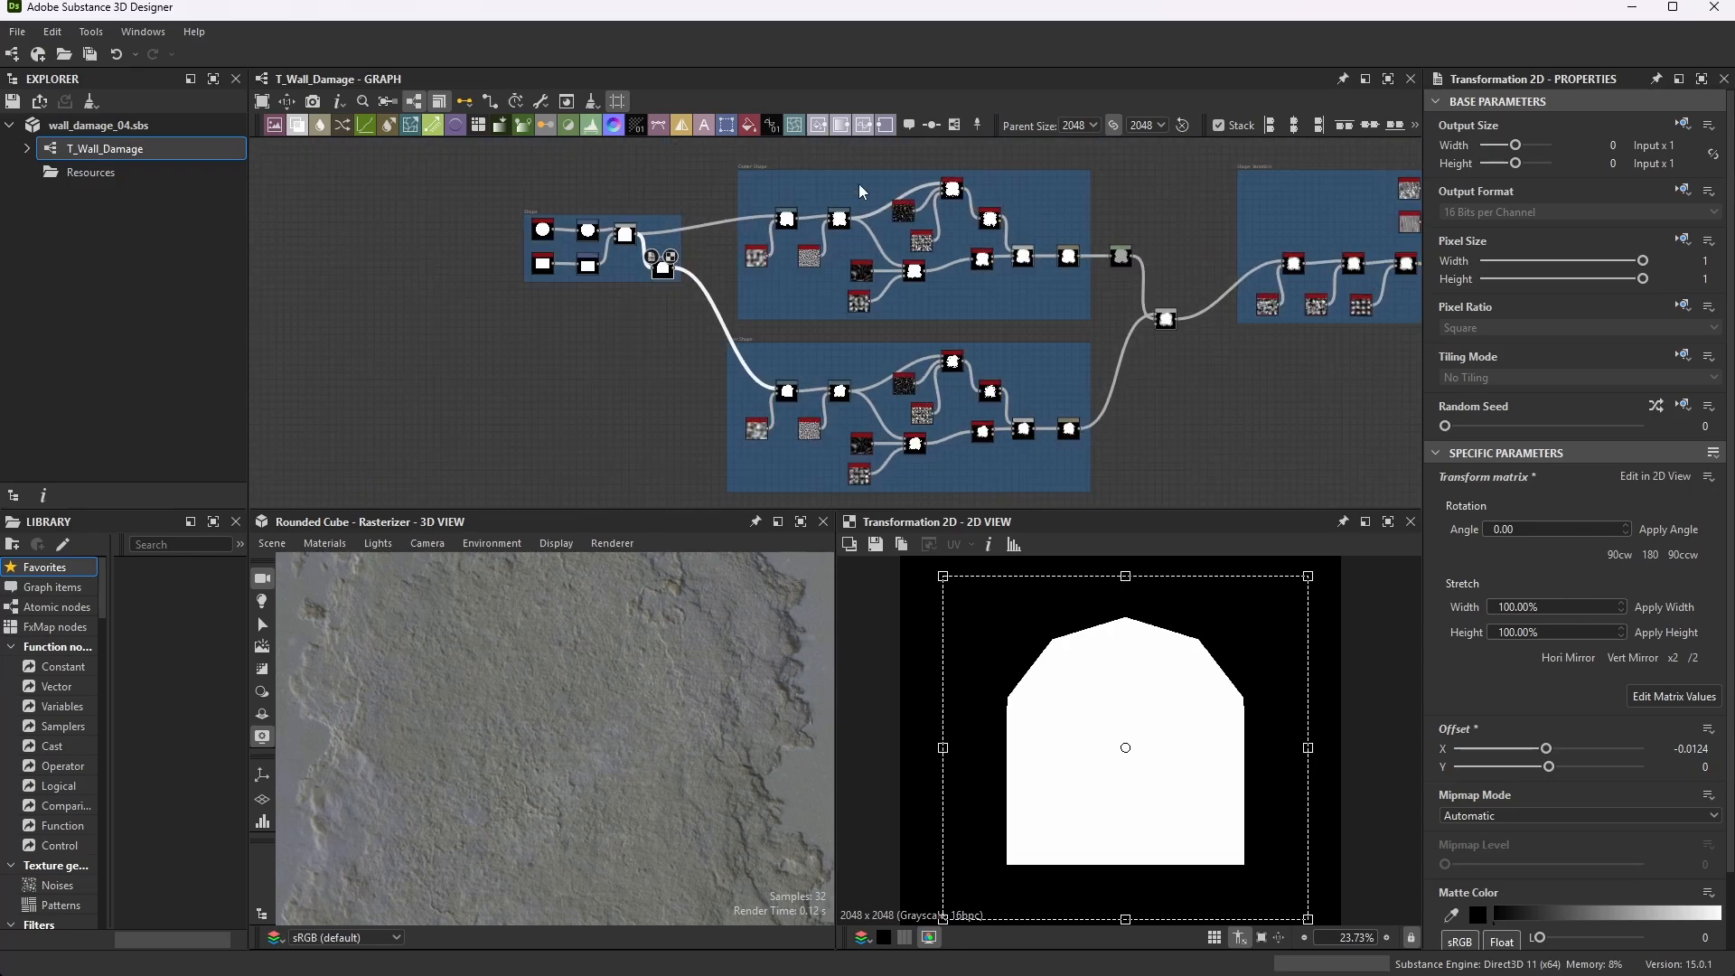
- Select all nodes in the Outter Shape frame, compare them with the Inner Shape frame, and clear the selection
left_click_drag(715, 160, 1131, 323)
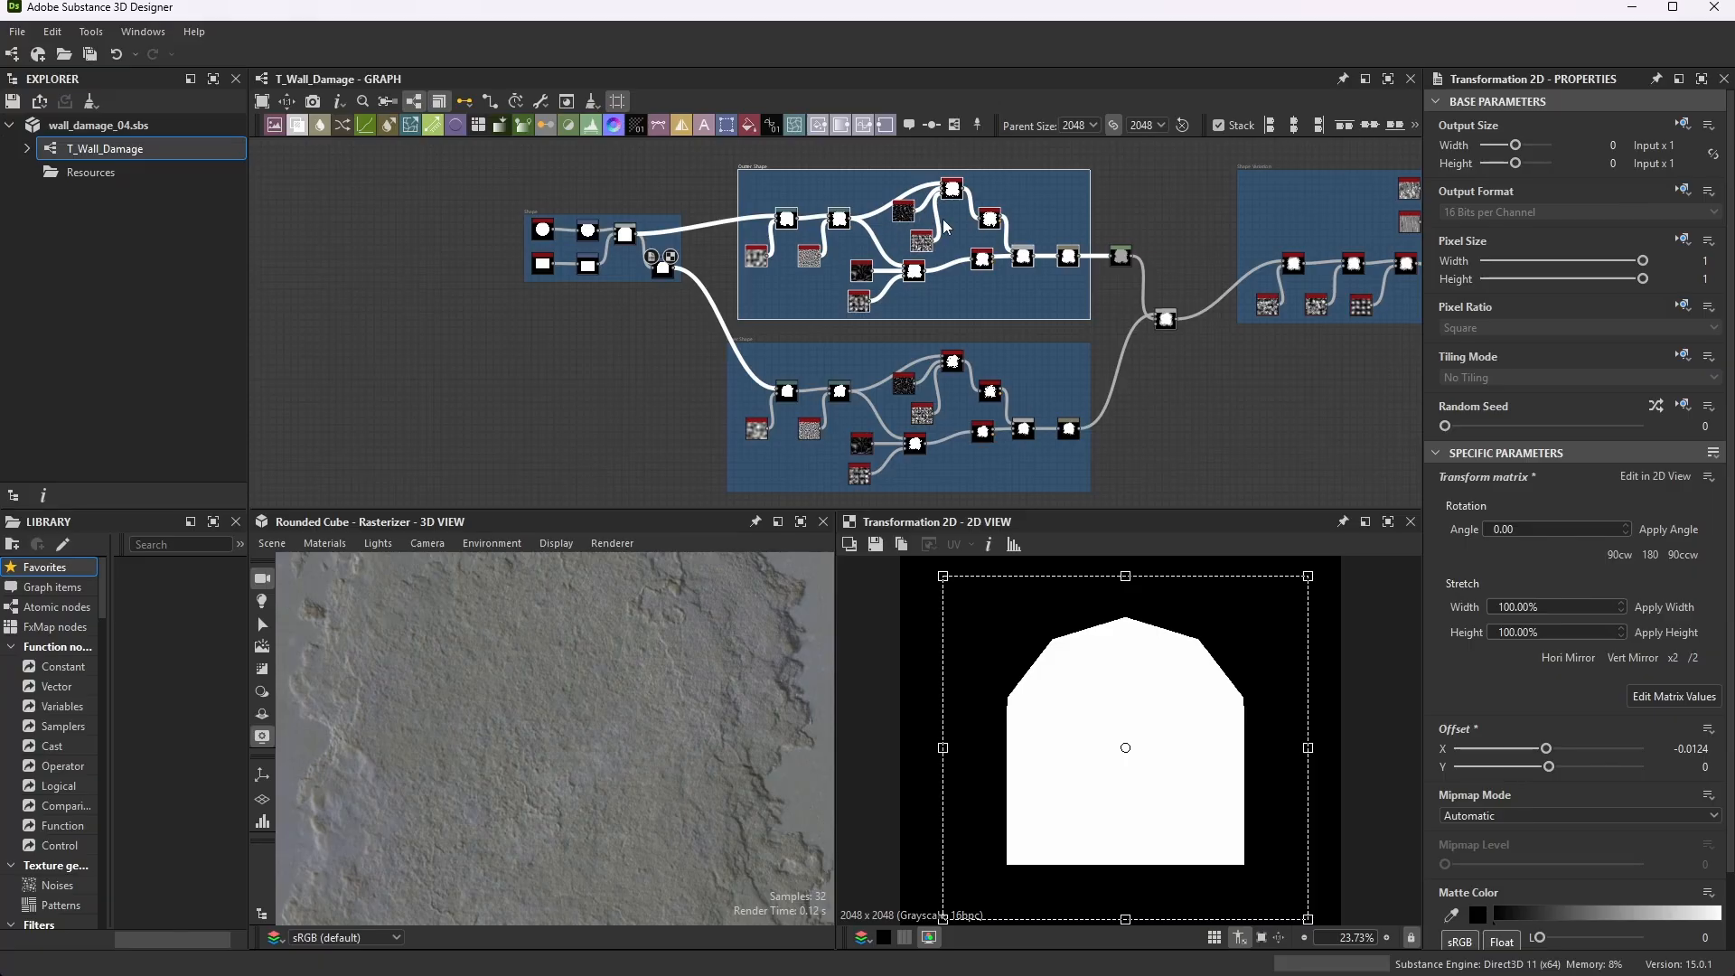
scroll(981, 217, "down", 2)
scroll(971, 366, "up", 3)
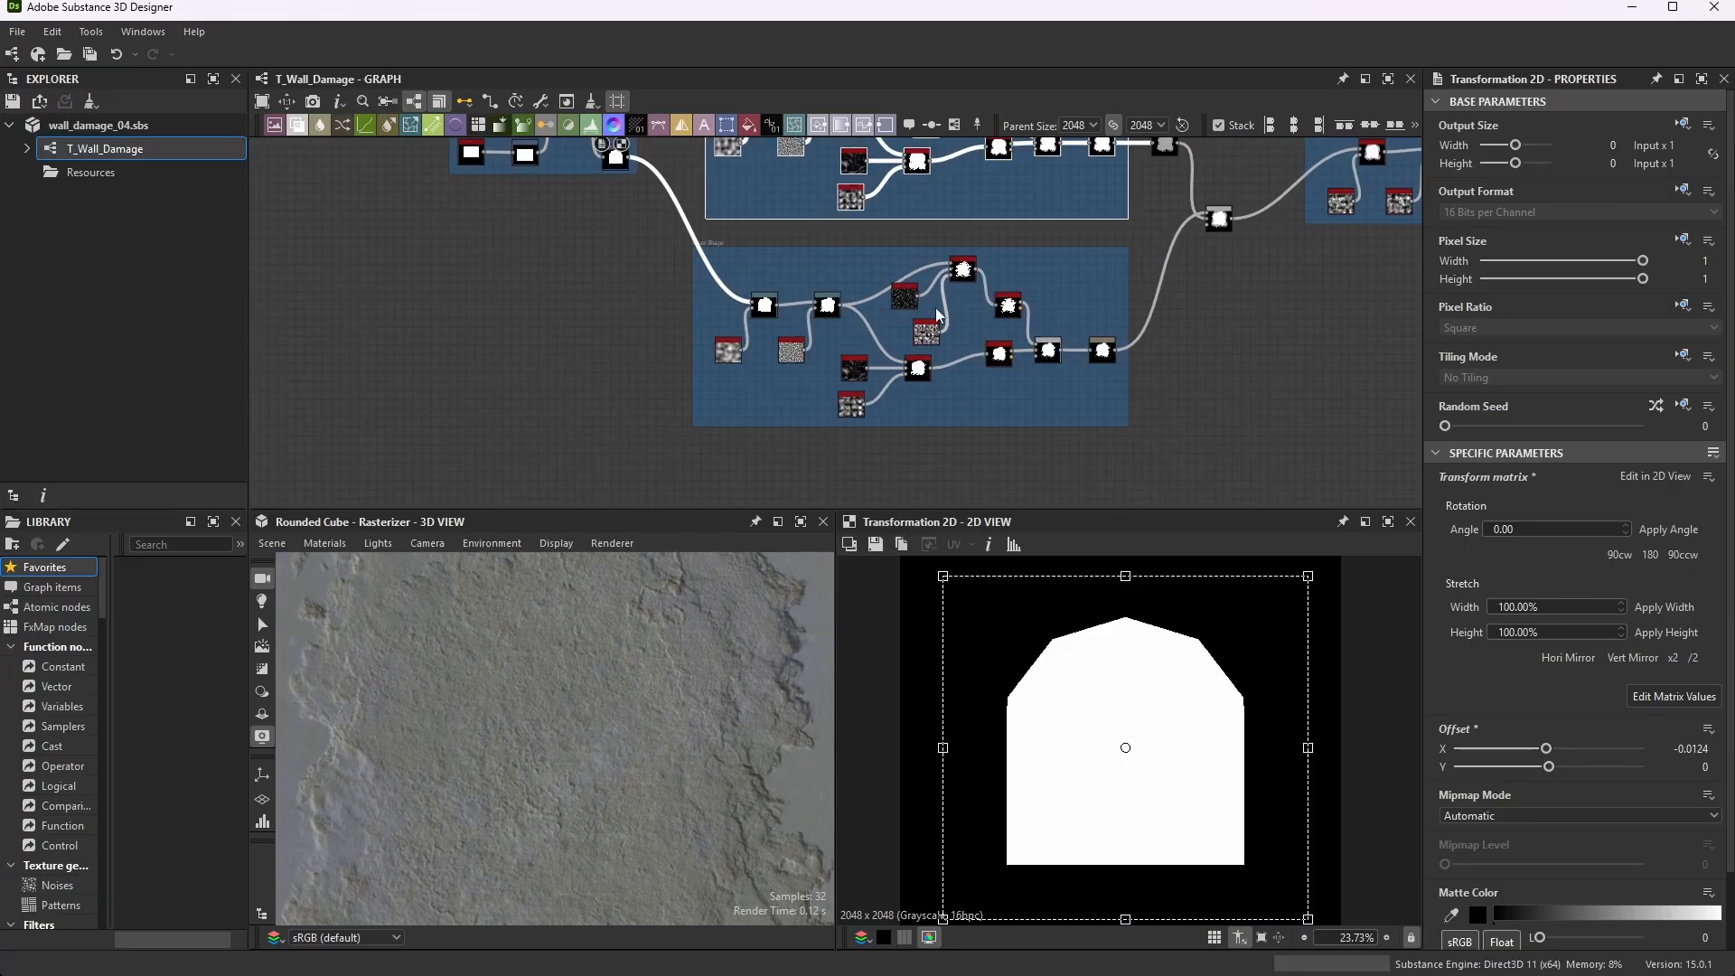
left_click(1268, 357)
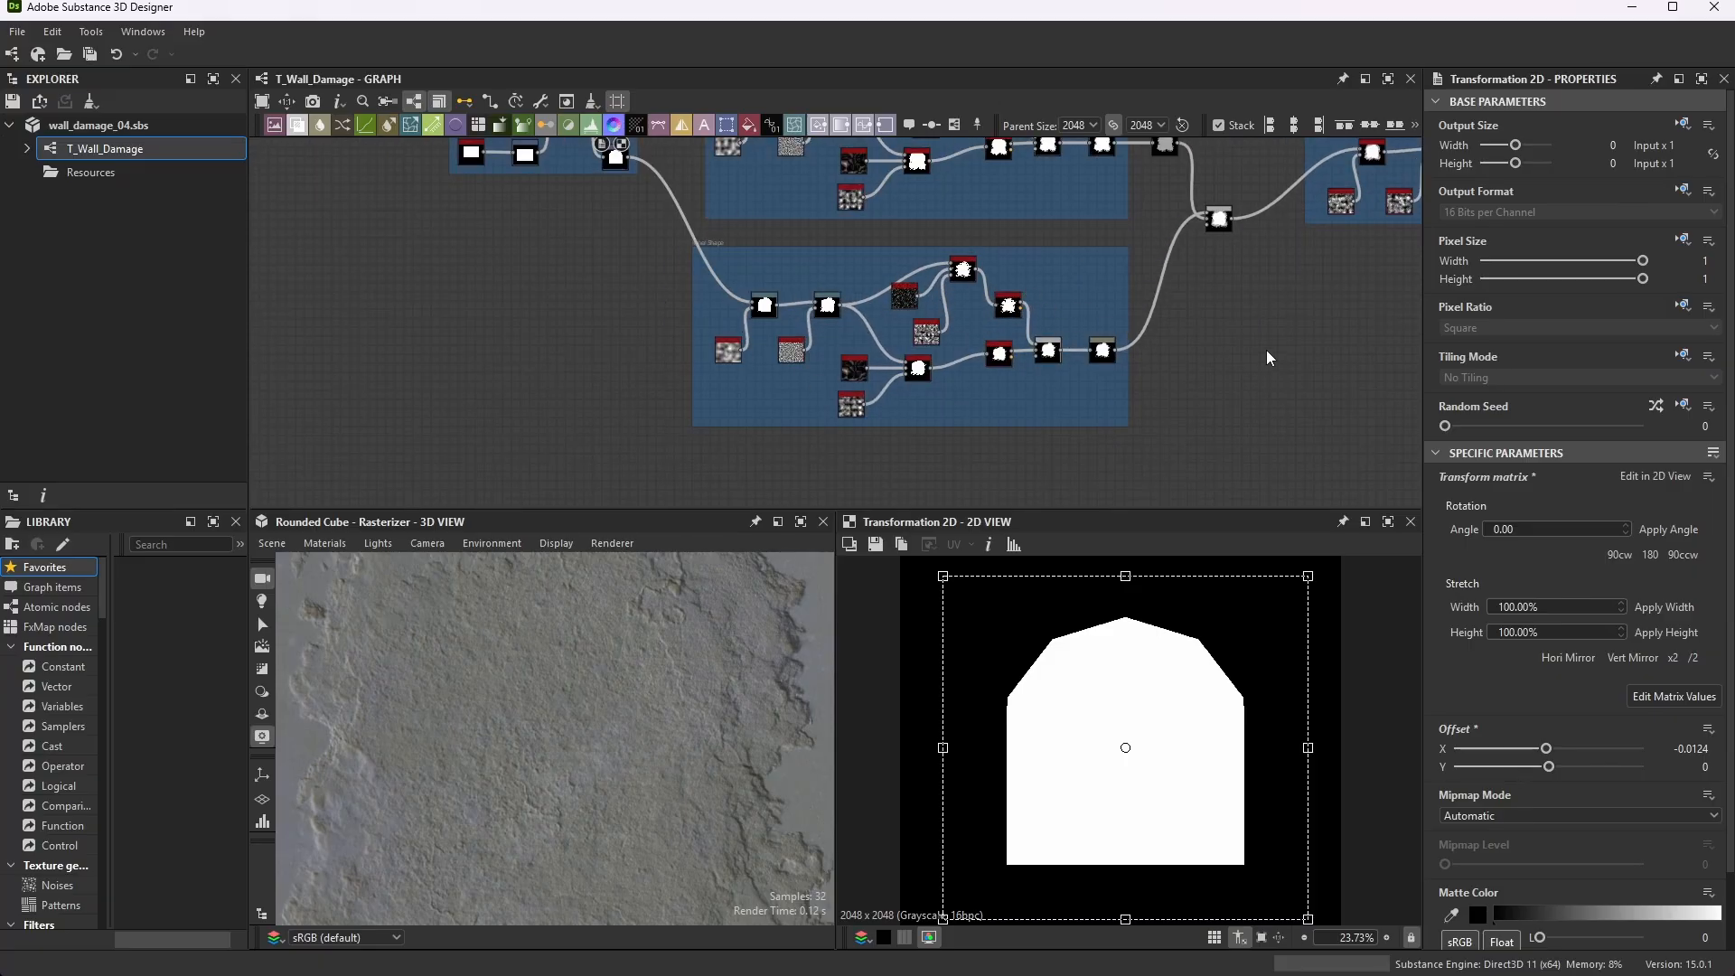
- Compare how the Shape frame feeds the Outter and Inner Shape frames, and examine the Inner Shape's node layout
scroll(1269, 356, "down", 3)
scroll(816, 253, "up", 4)
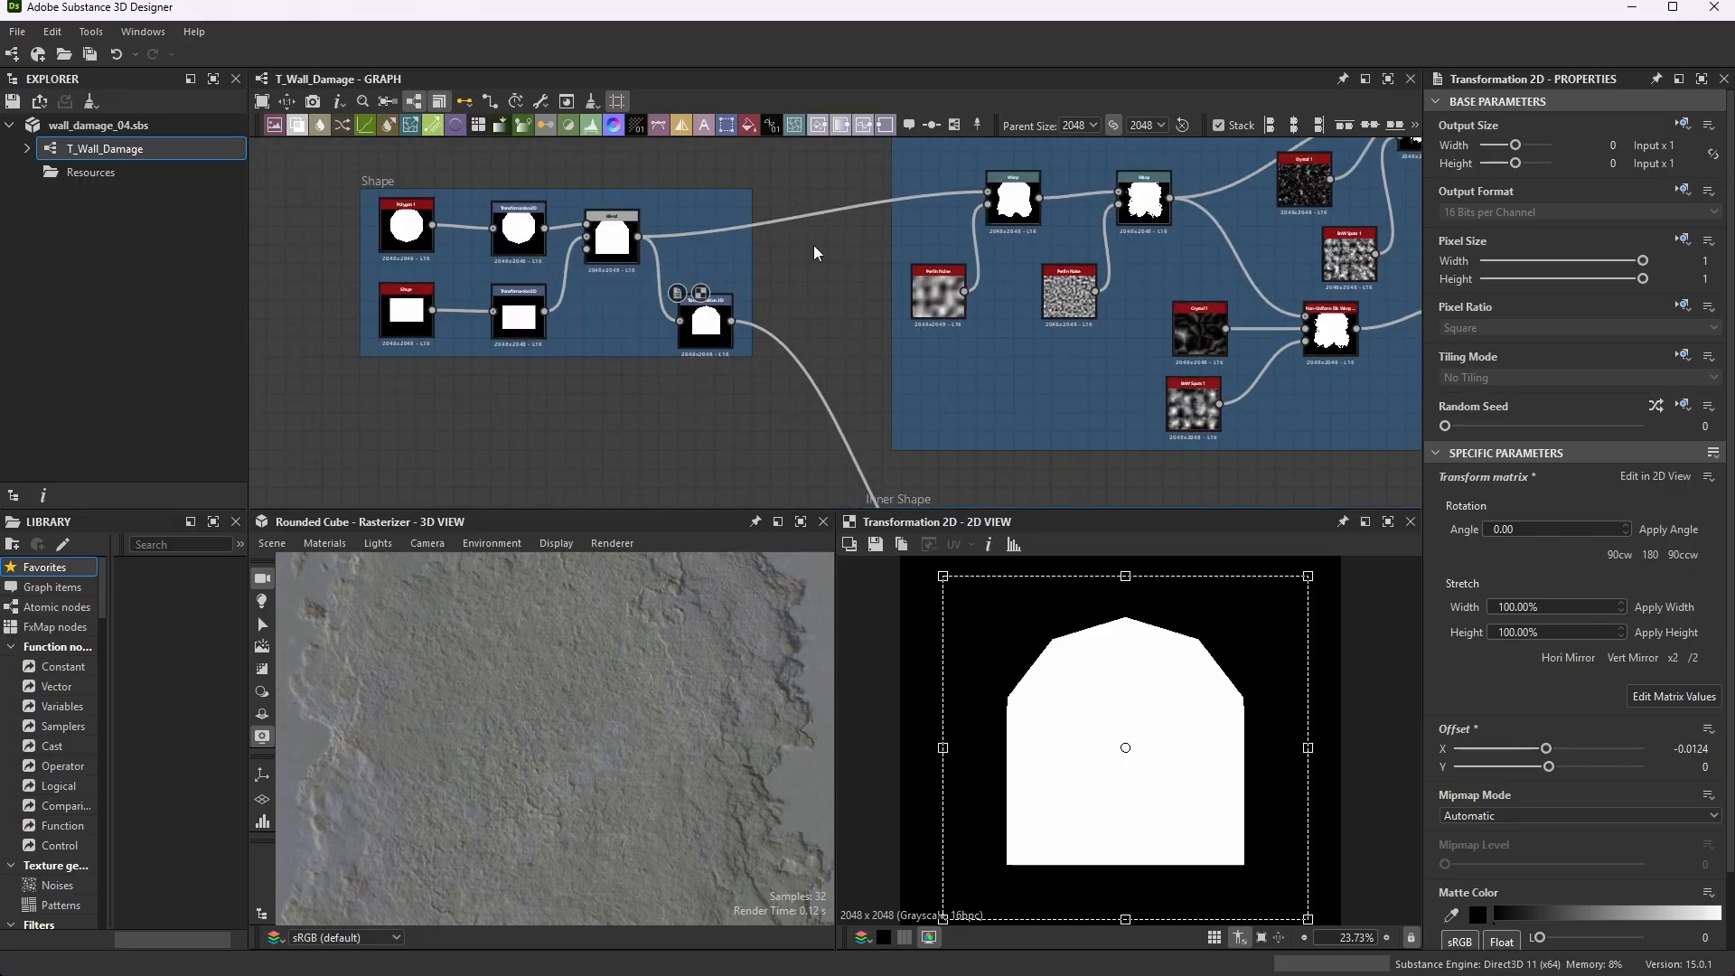
scroll(983, 391, "down", 3)
scroll(1048, 425, "up", 2)
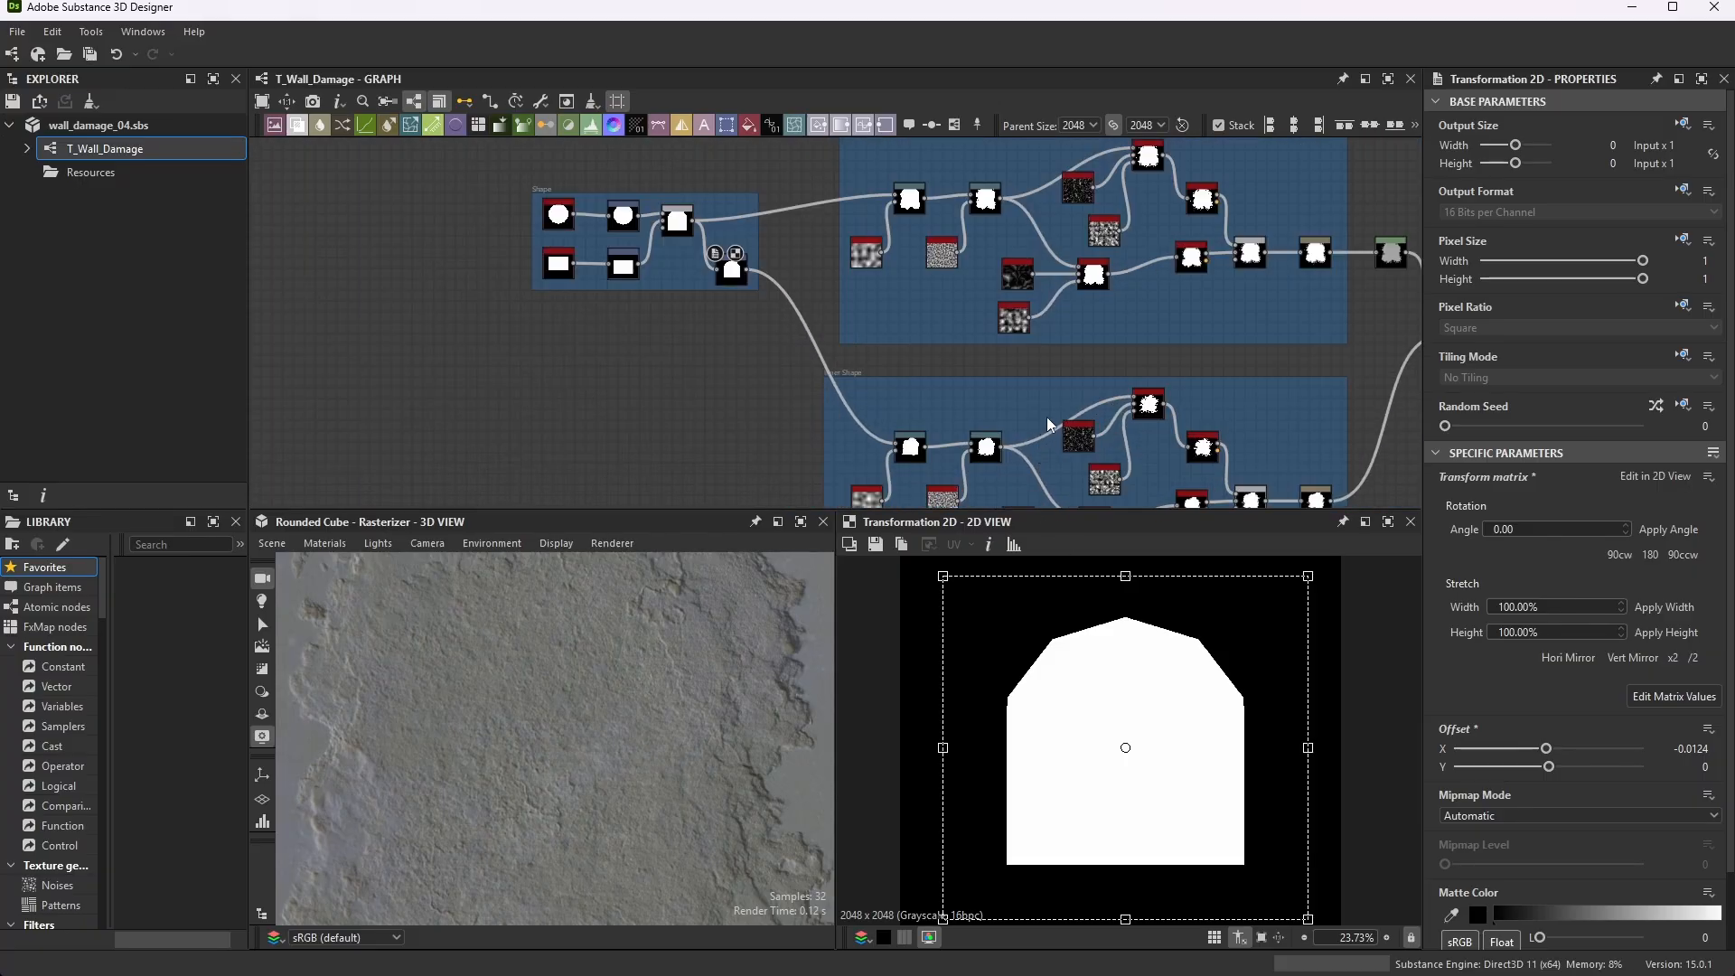
scroll(1048, 424, "down", 3)
scroll(937, 310, "up", 3)
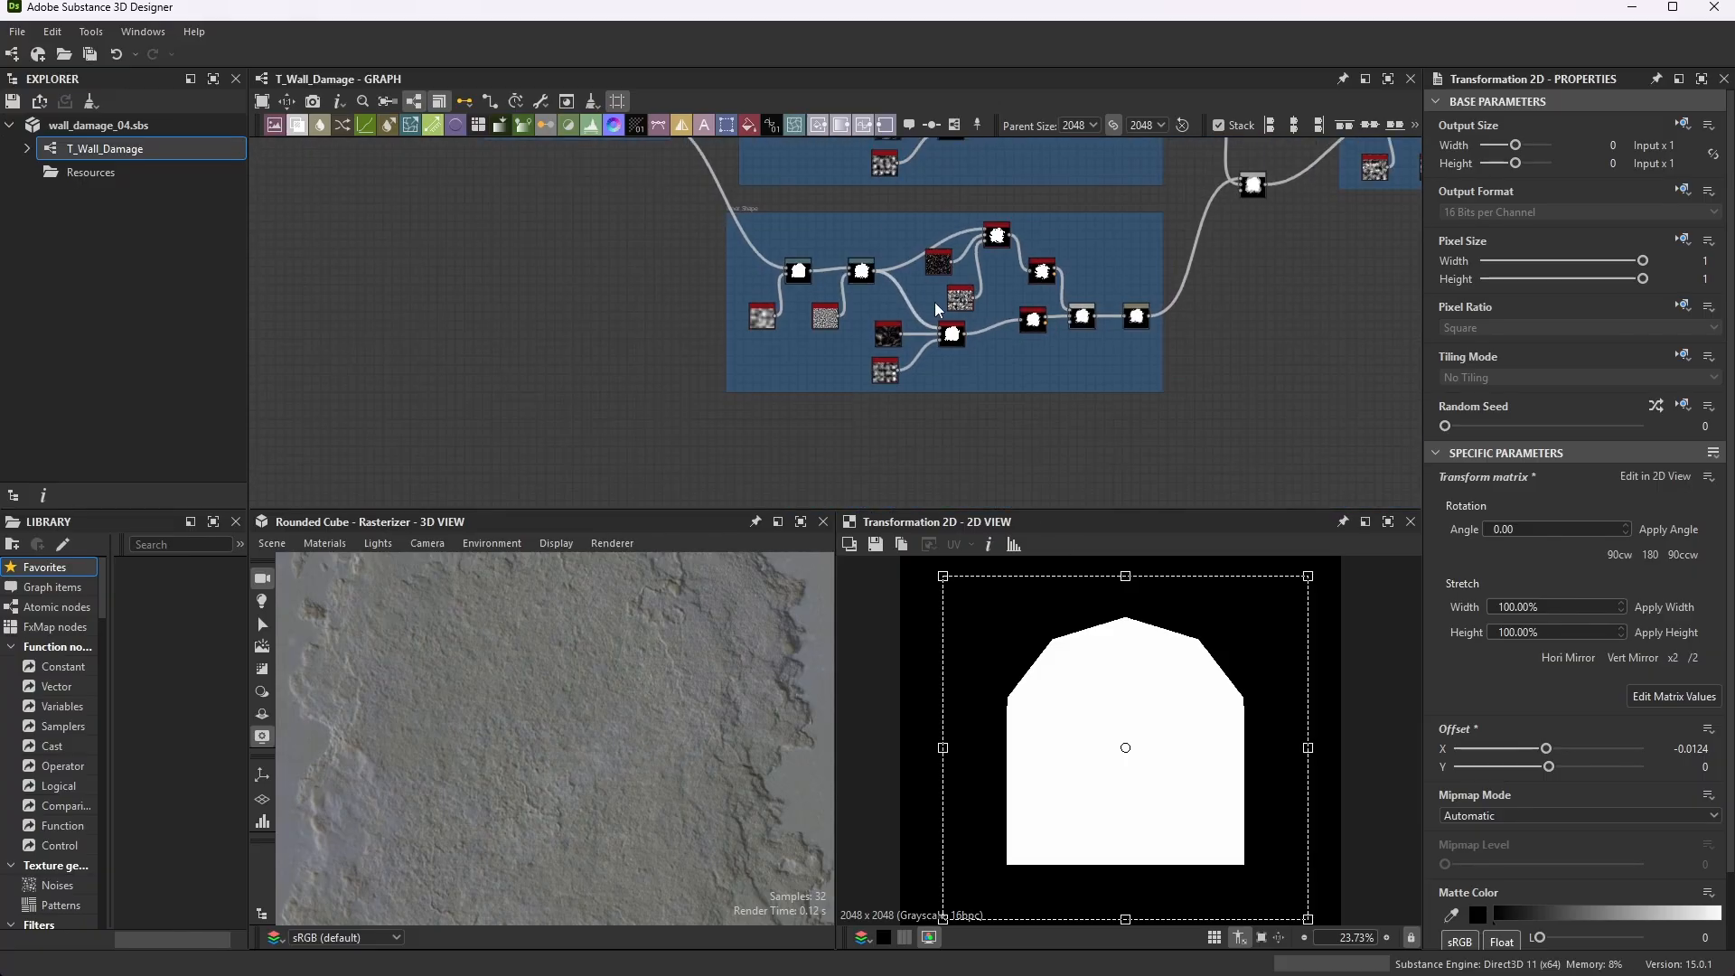
scroll(937, 310, "up", 2)
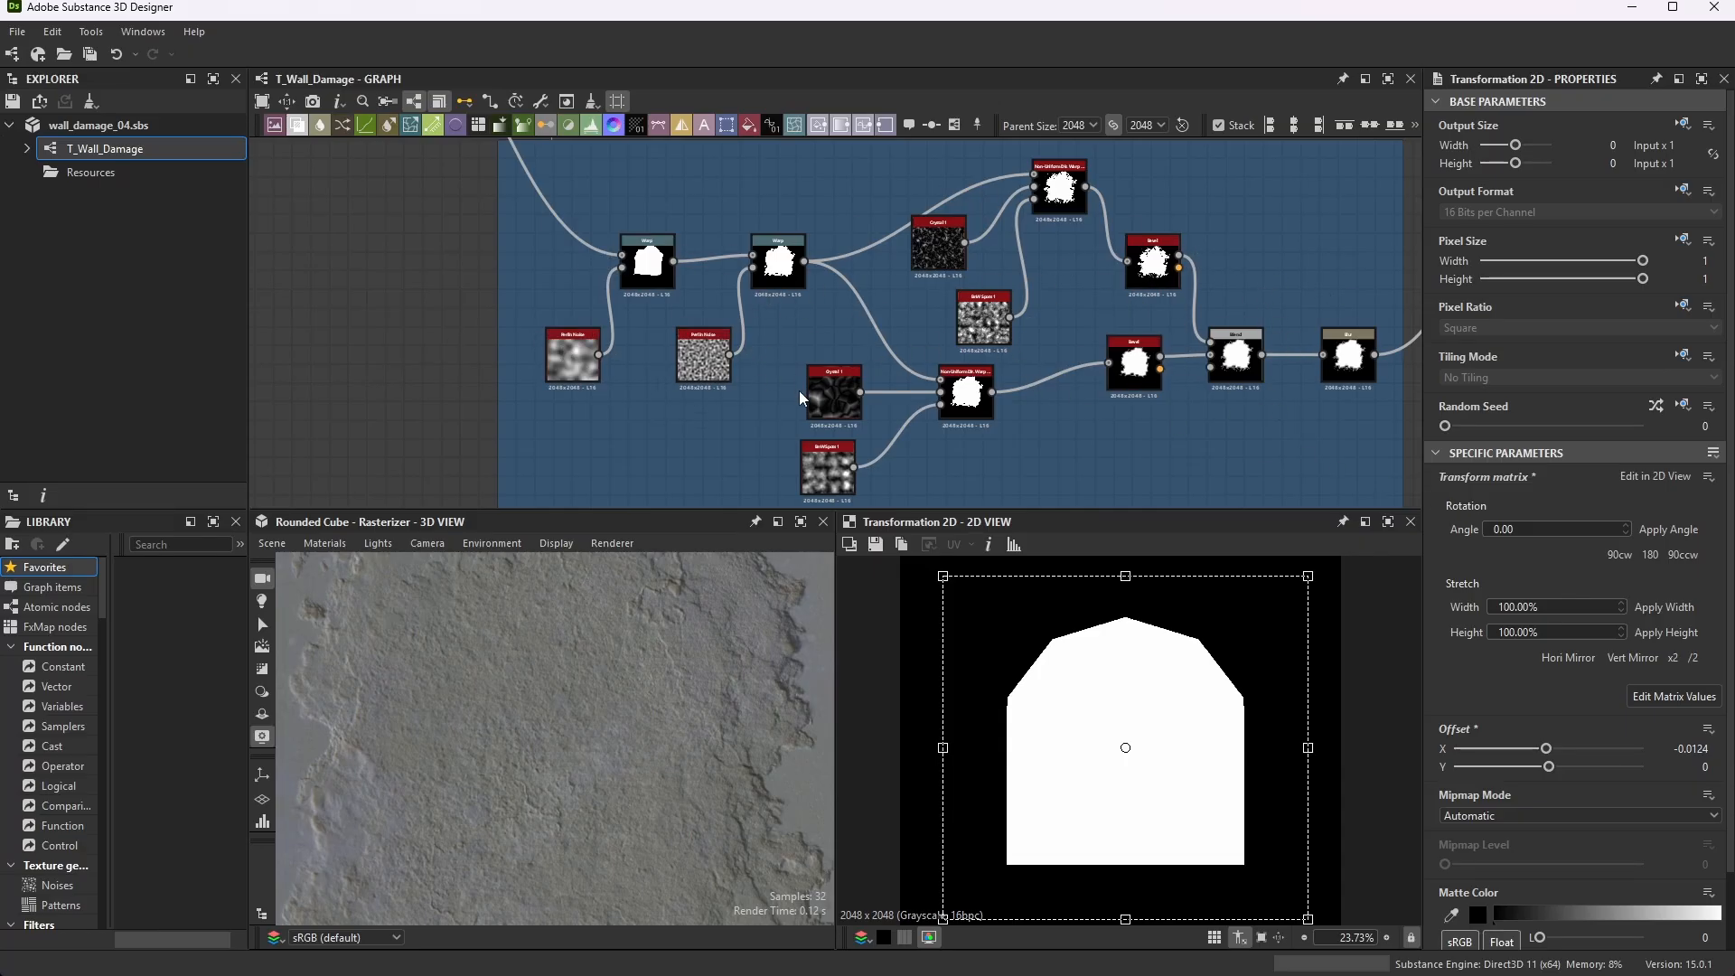
scroll(812, 361, "down", 4)
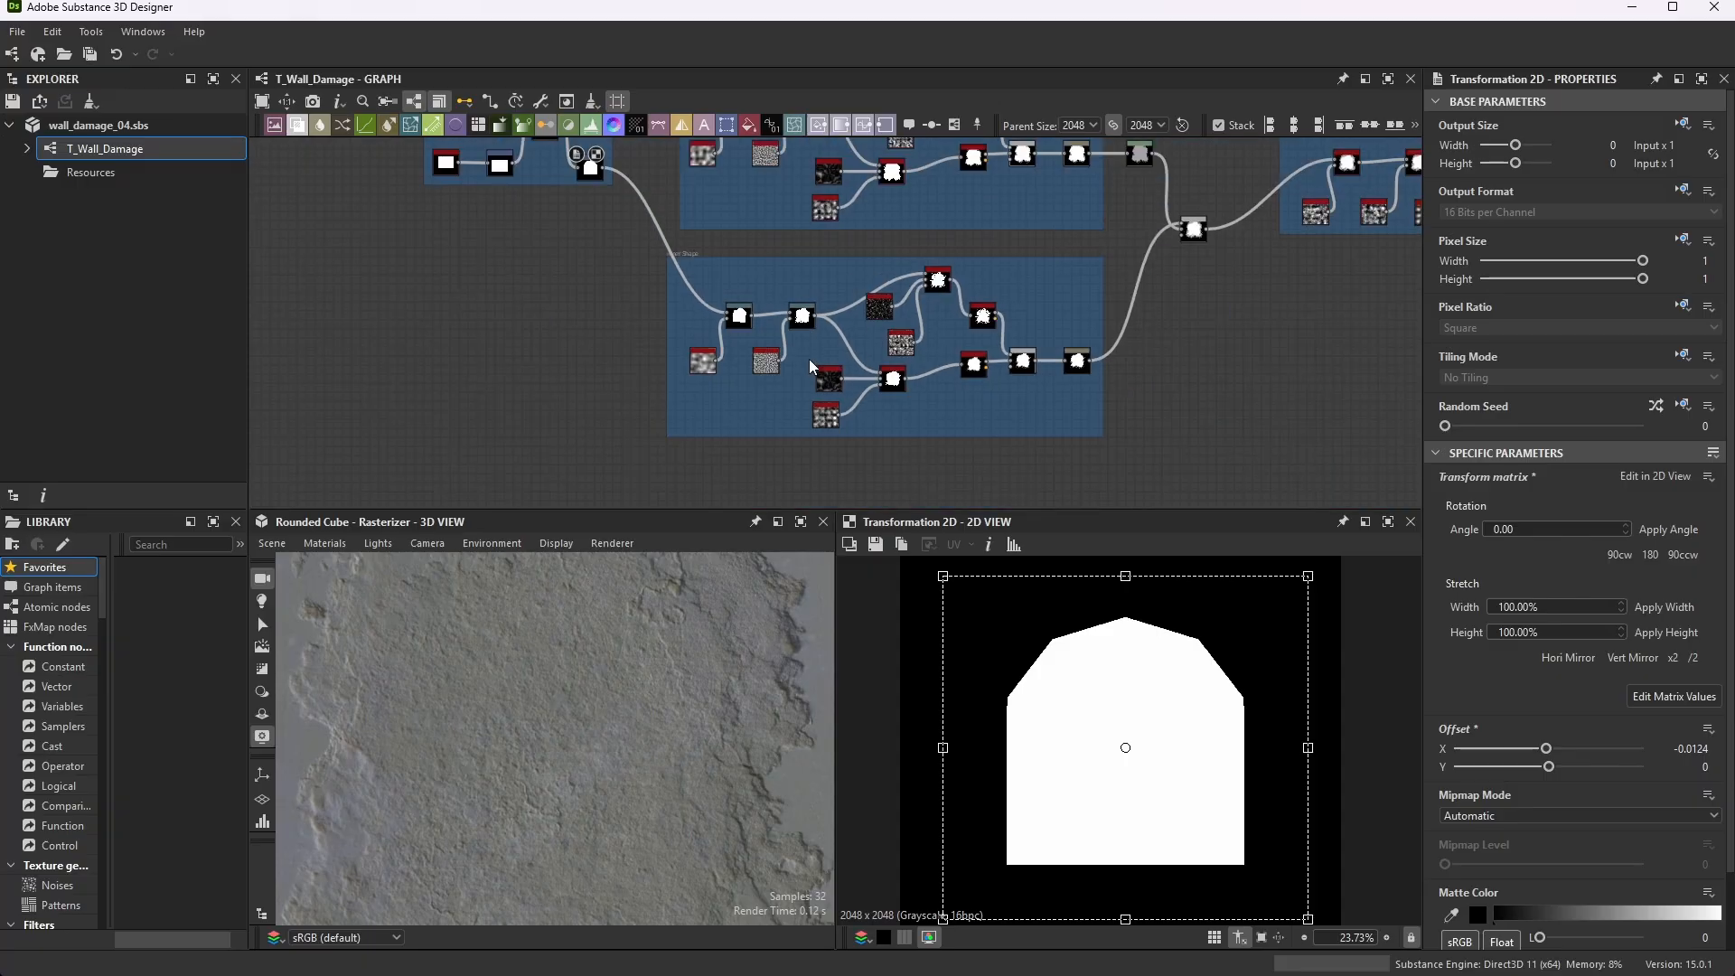
- Inspect the Inner Shape frame's Perlin Noise and Warp nodes, then its Bevel, Blend and Blur chain
scroll(800, 359, "up", 3)
scroll(634, 380, "up", 3)
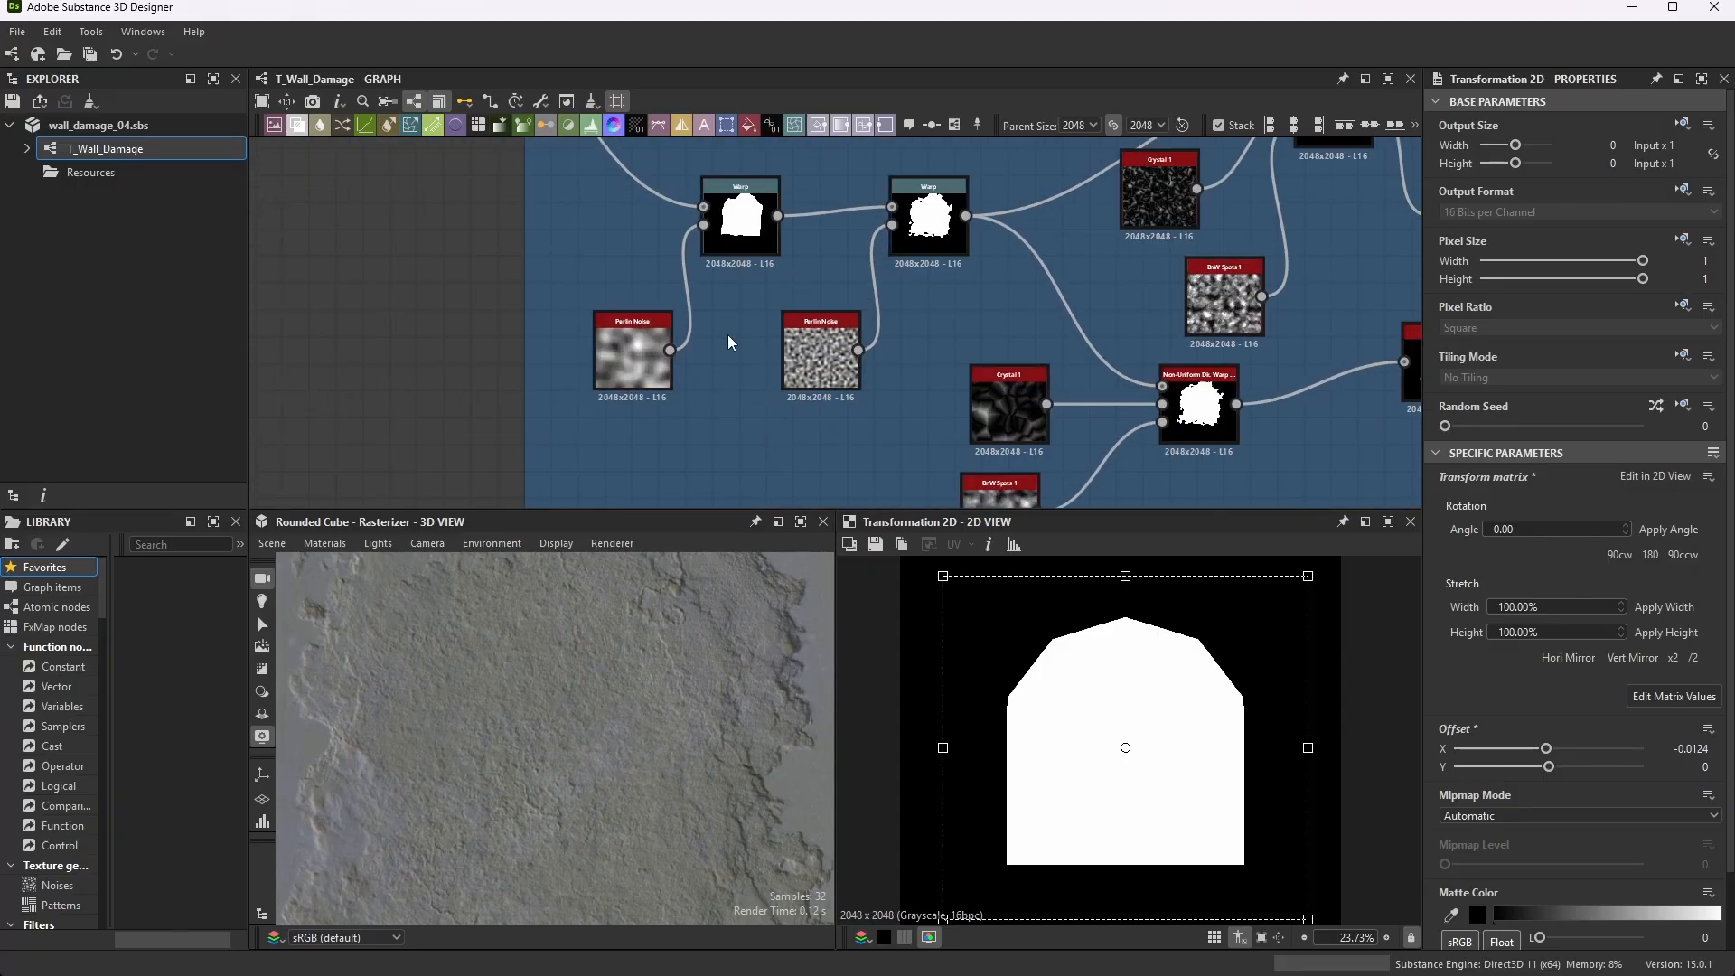
scroll(696, 376, "up", 3)
scroll(807, 156, "down", 3)
scroll(768, 199, "up", 3)
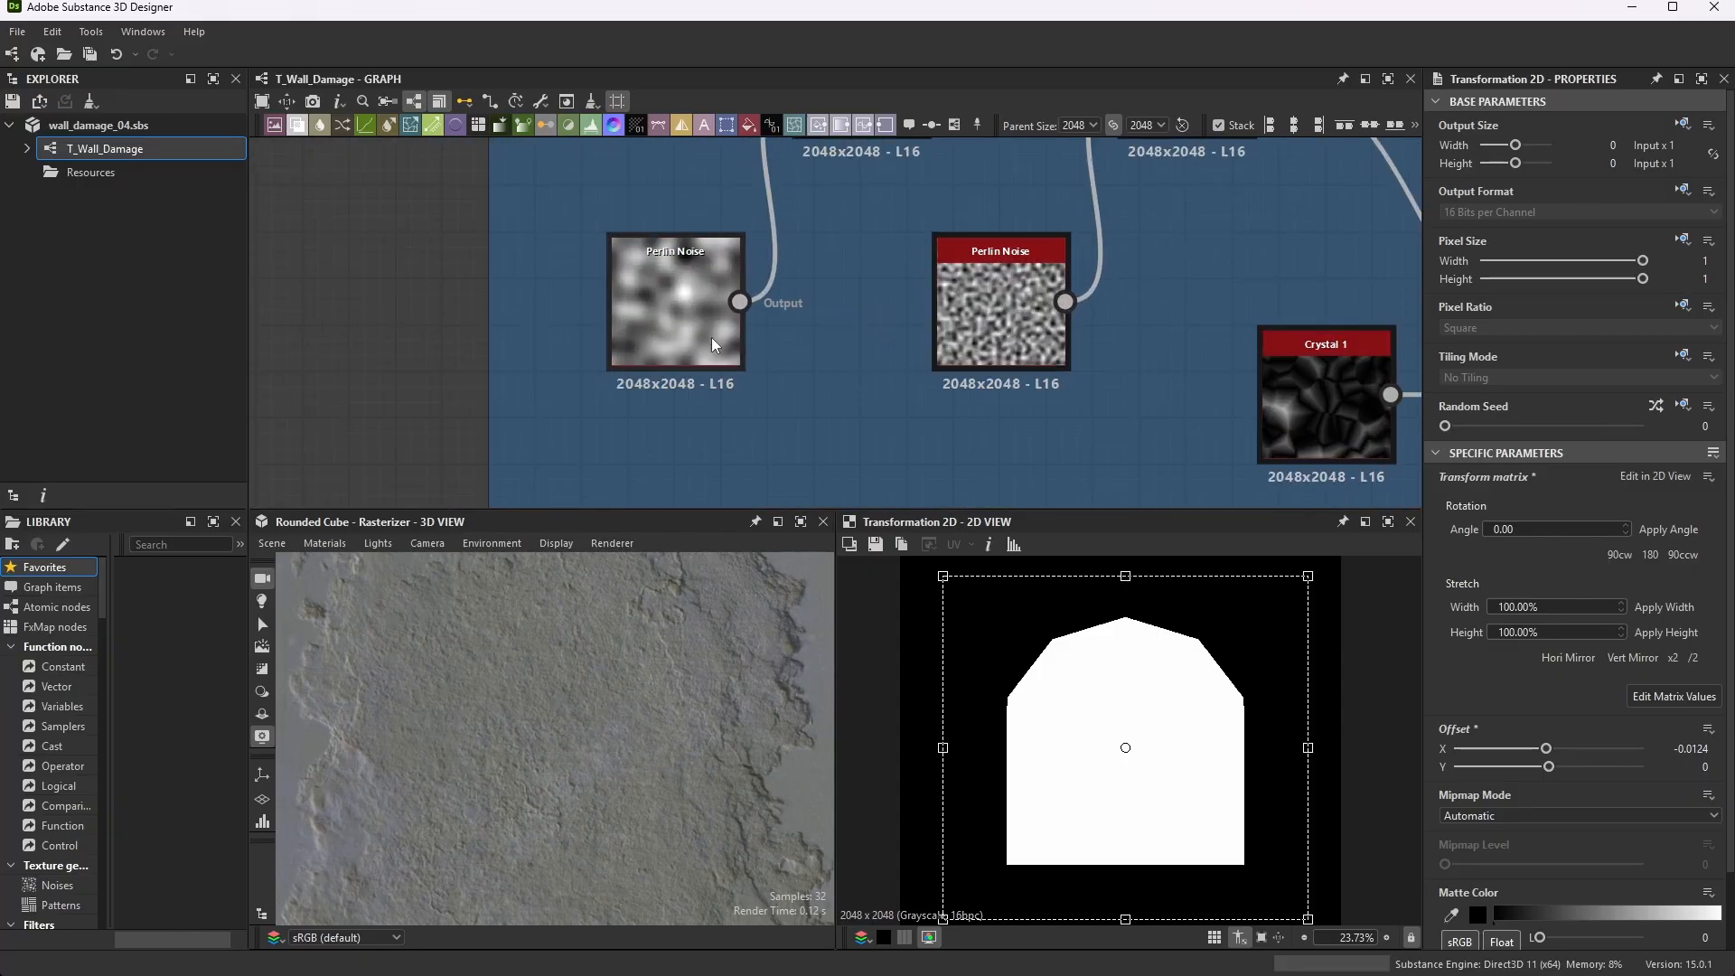
scroll(1093, 352, "down", 4)
scroll(1129, 348, "up", 2)
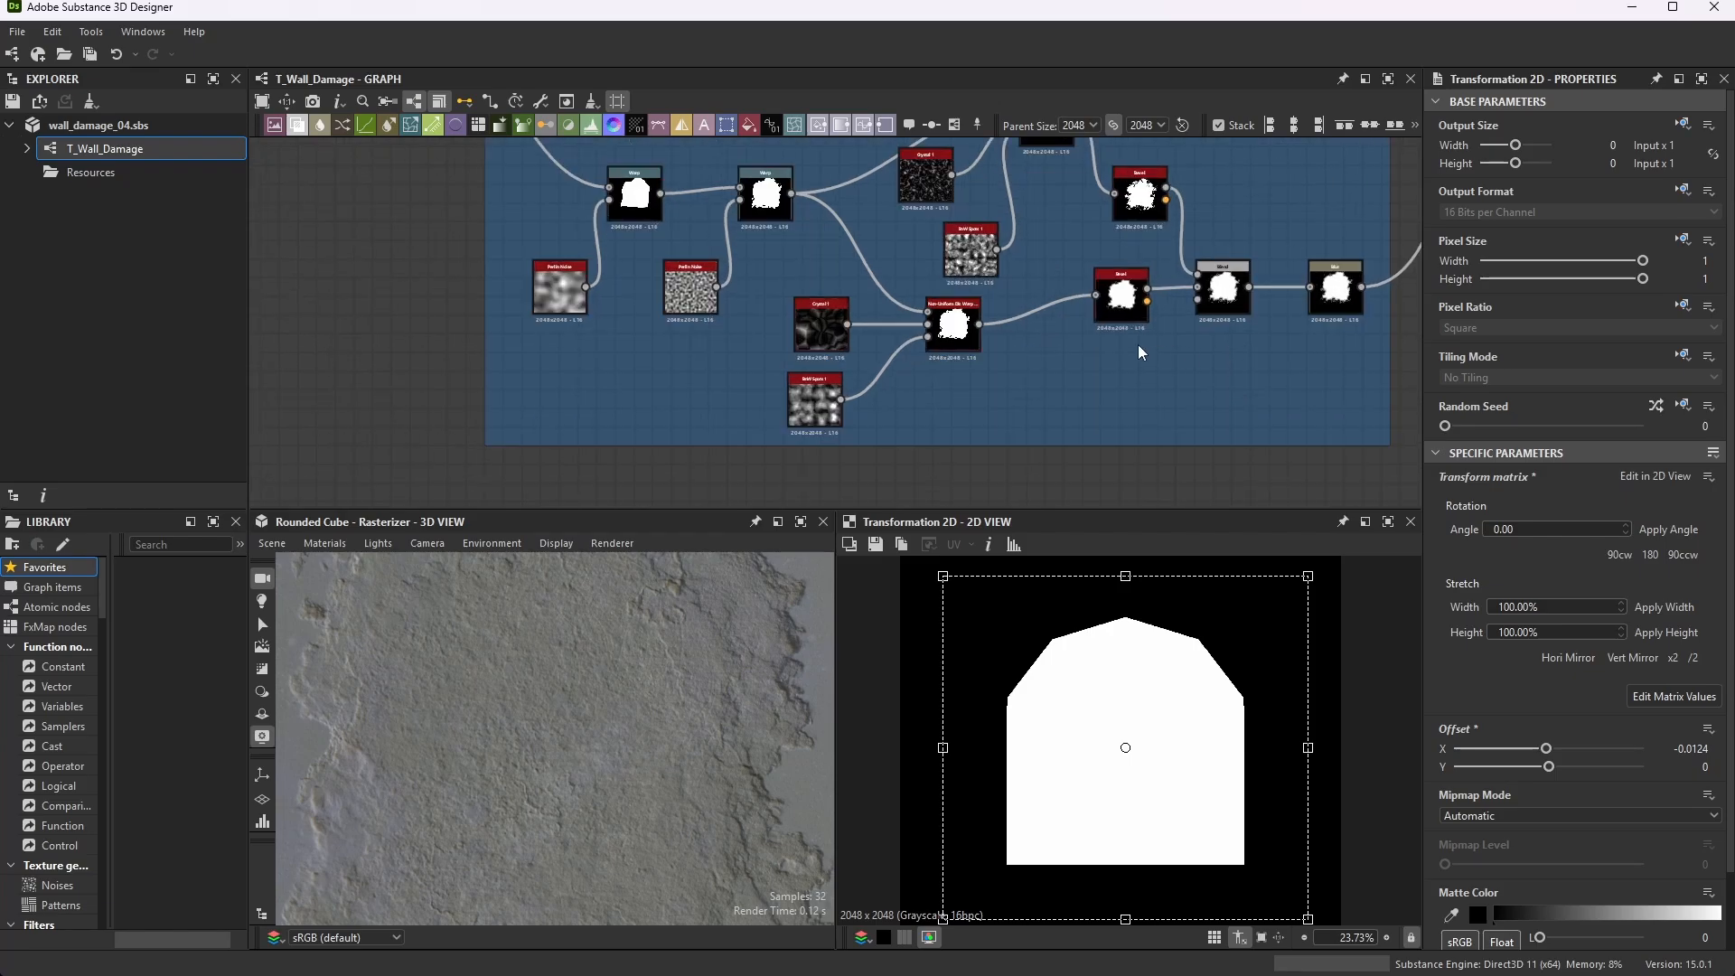
scroll(1120, 349, "down", 3)
scroll(1021, 370, "up", 3)
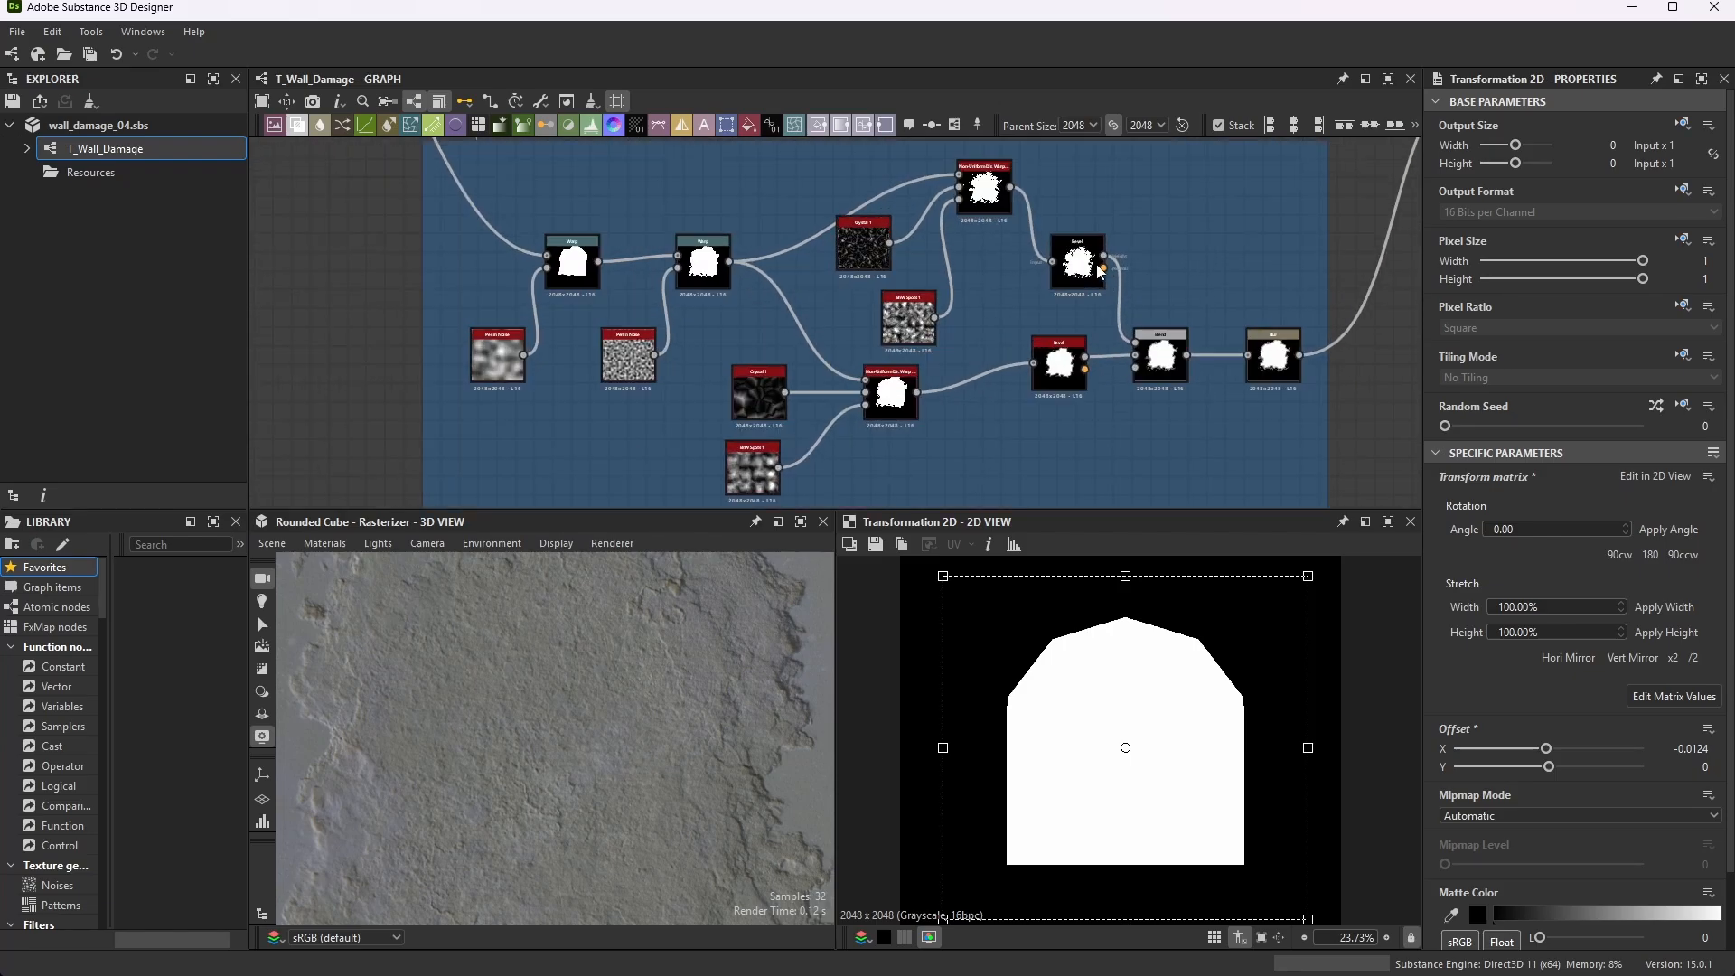
scroll(1219, 379, "down", 1)
- Preview the Inner Shape frame's first Perlin Noise and examine its random seed, scale and disorder
scroll(727, 361, "up", 5)
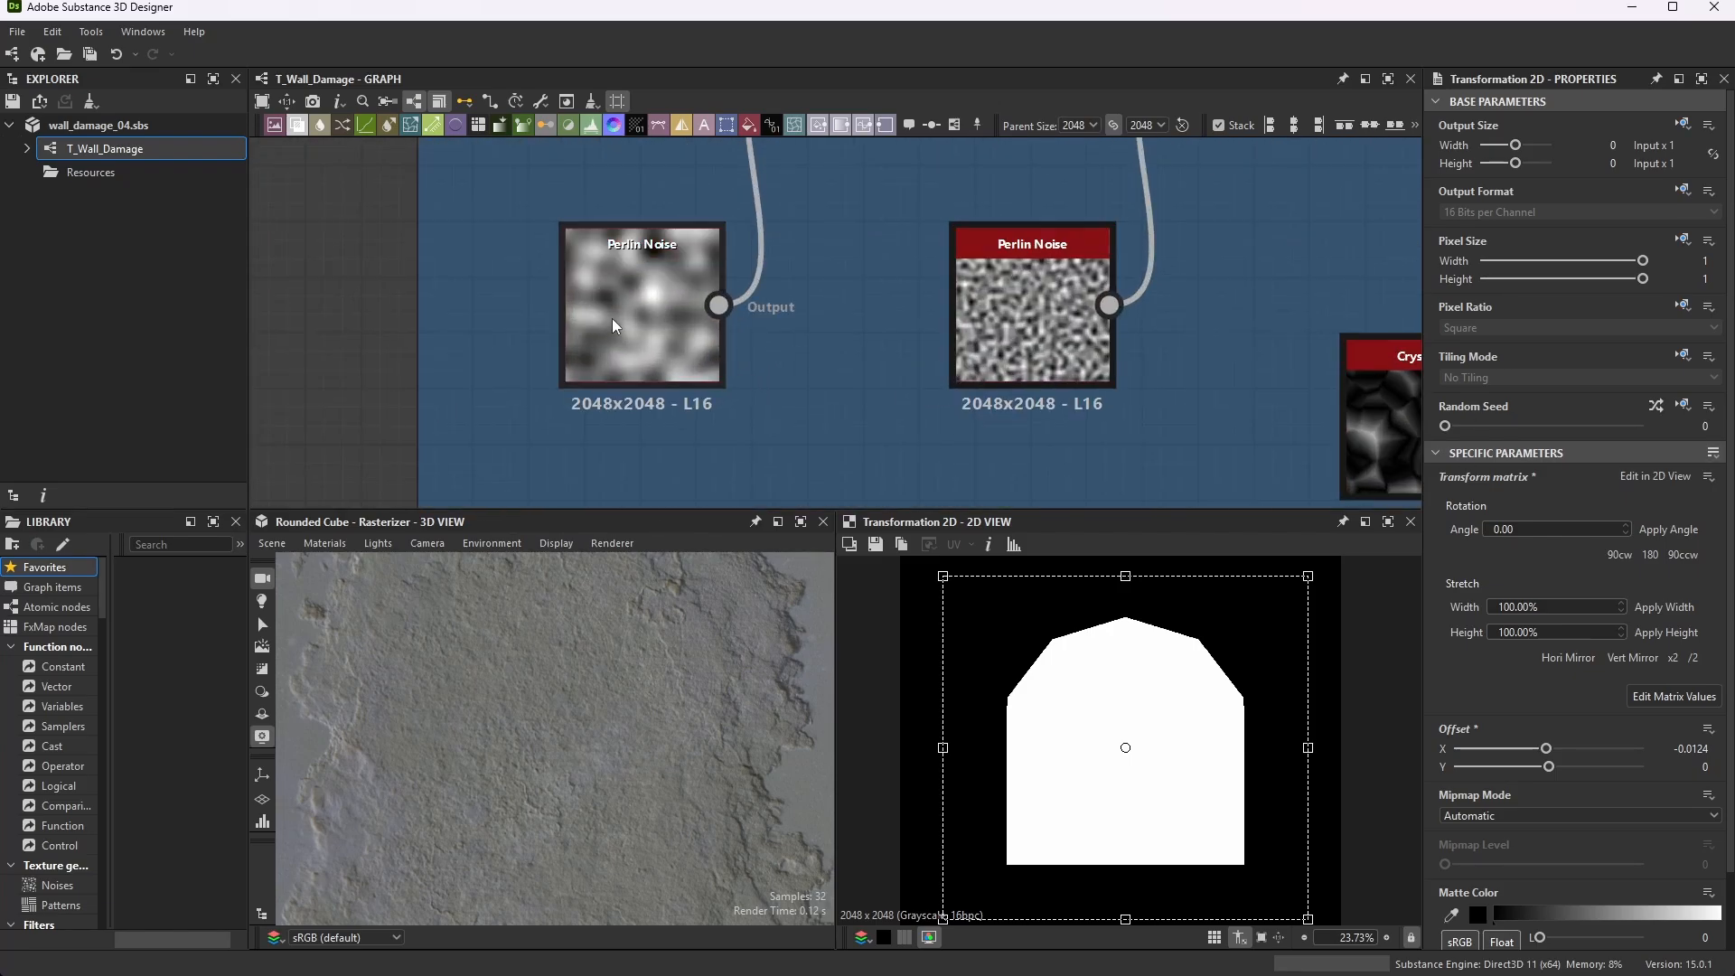
double_click(679, 290)
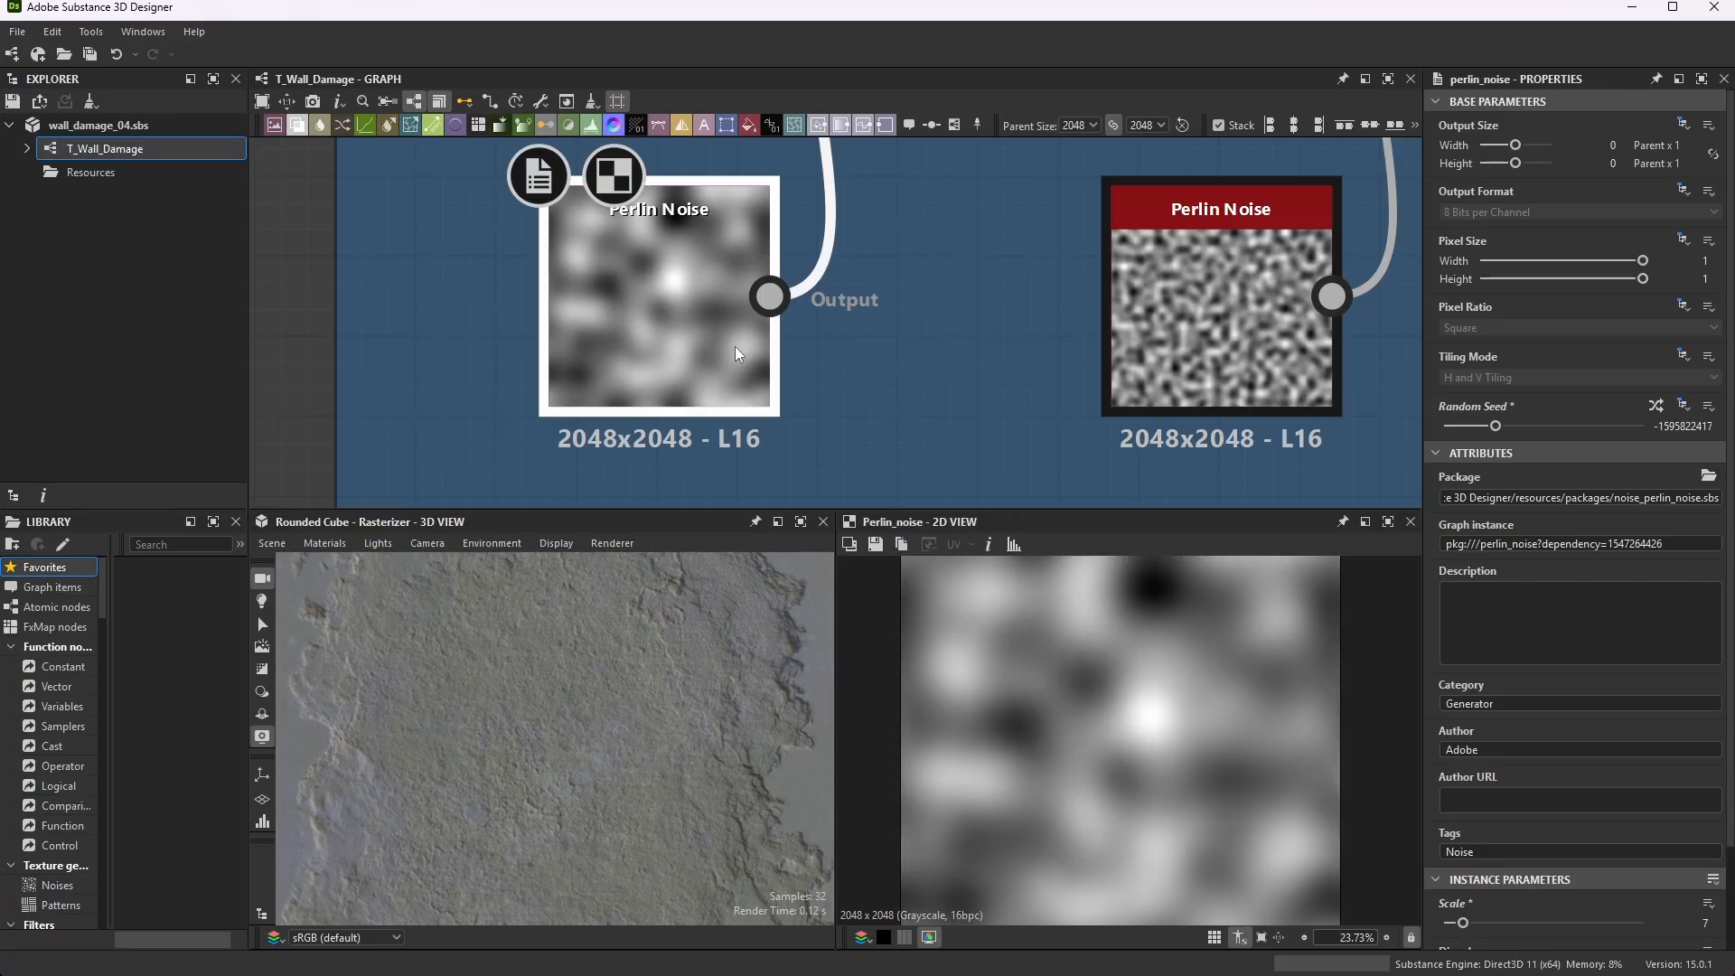
scroll(1509, 741, "down", 2)
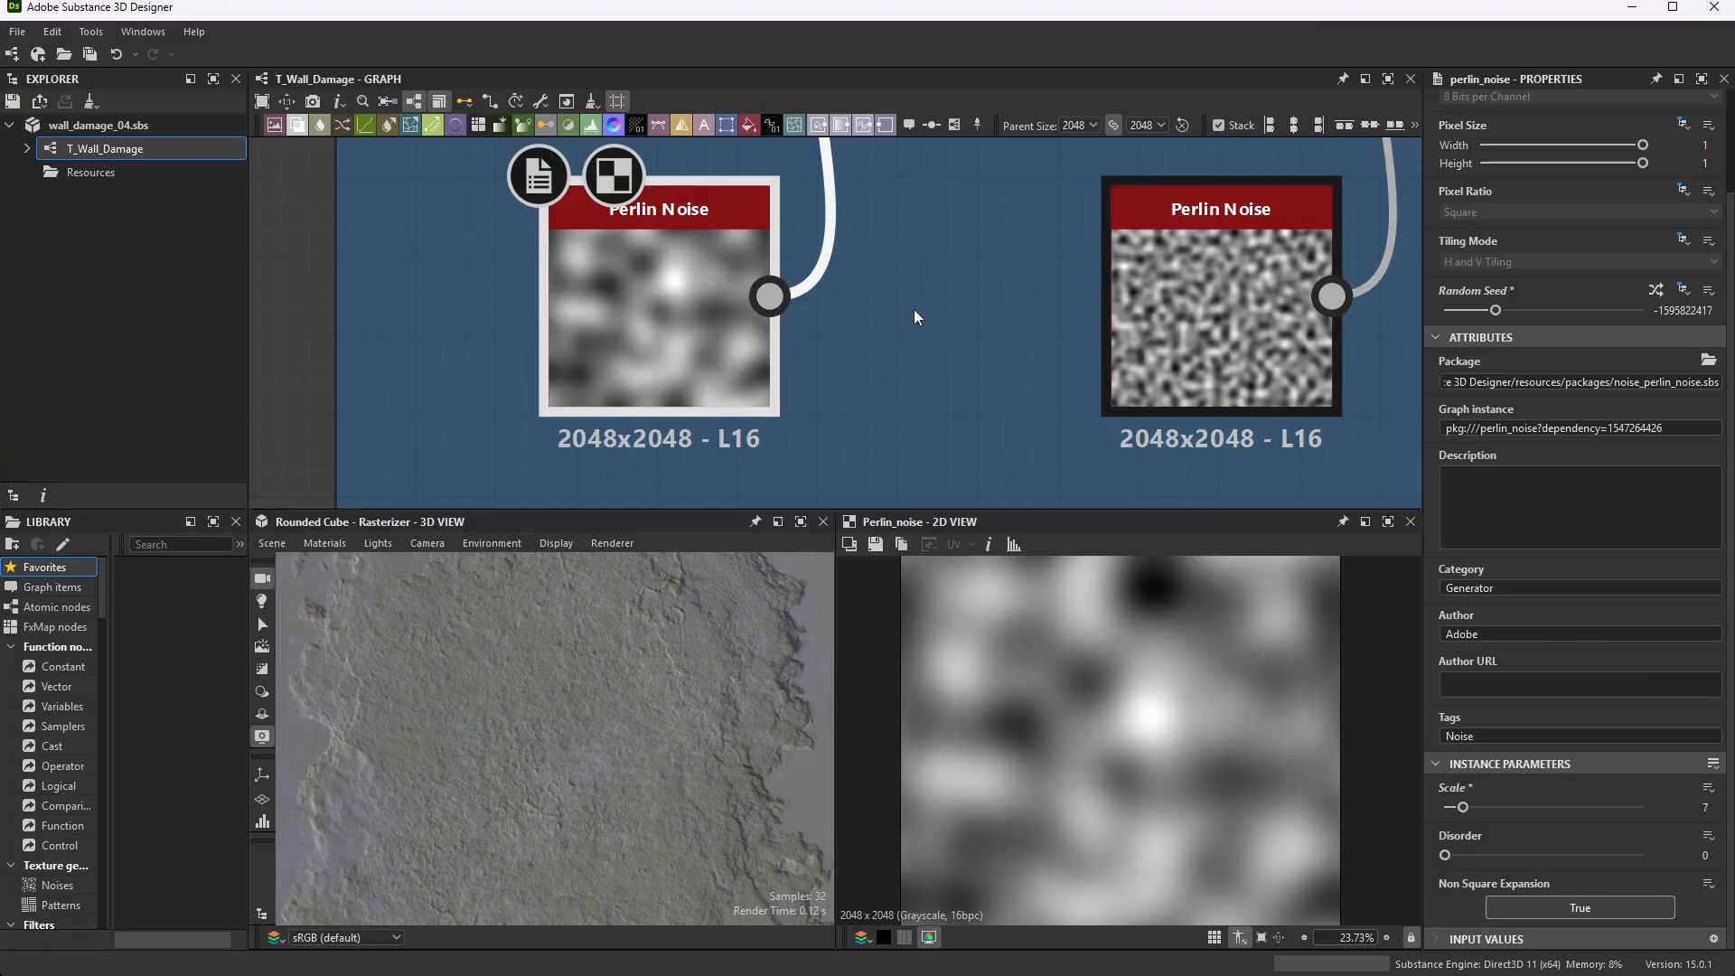
- Preview the Inner Shape frame's first Warp node and examine its intensity, noise input and link to the second Warp
scroll(1054, 373, "down", 3)
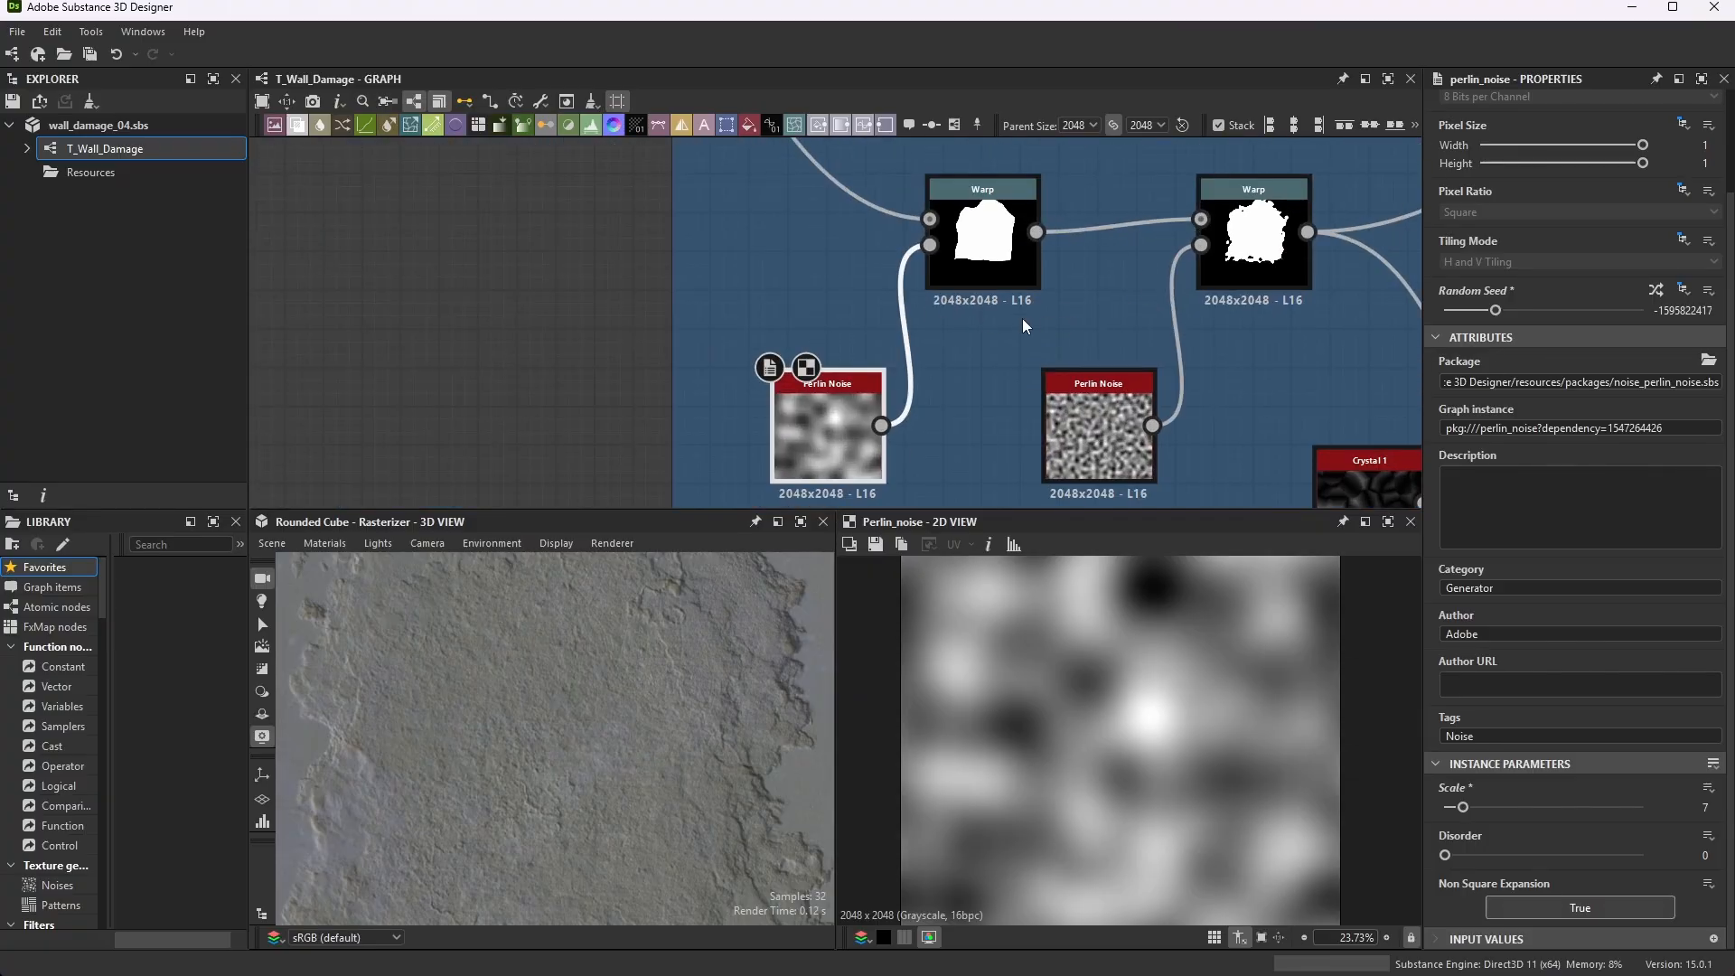
left_click(1005, 242)
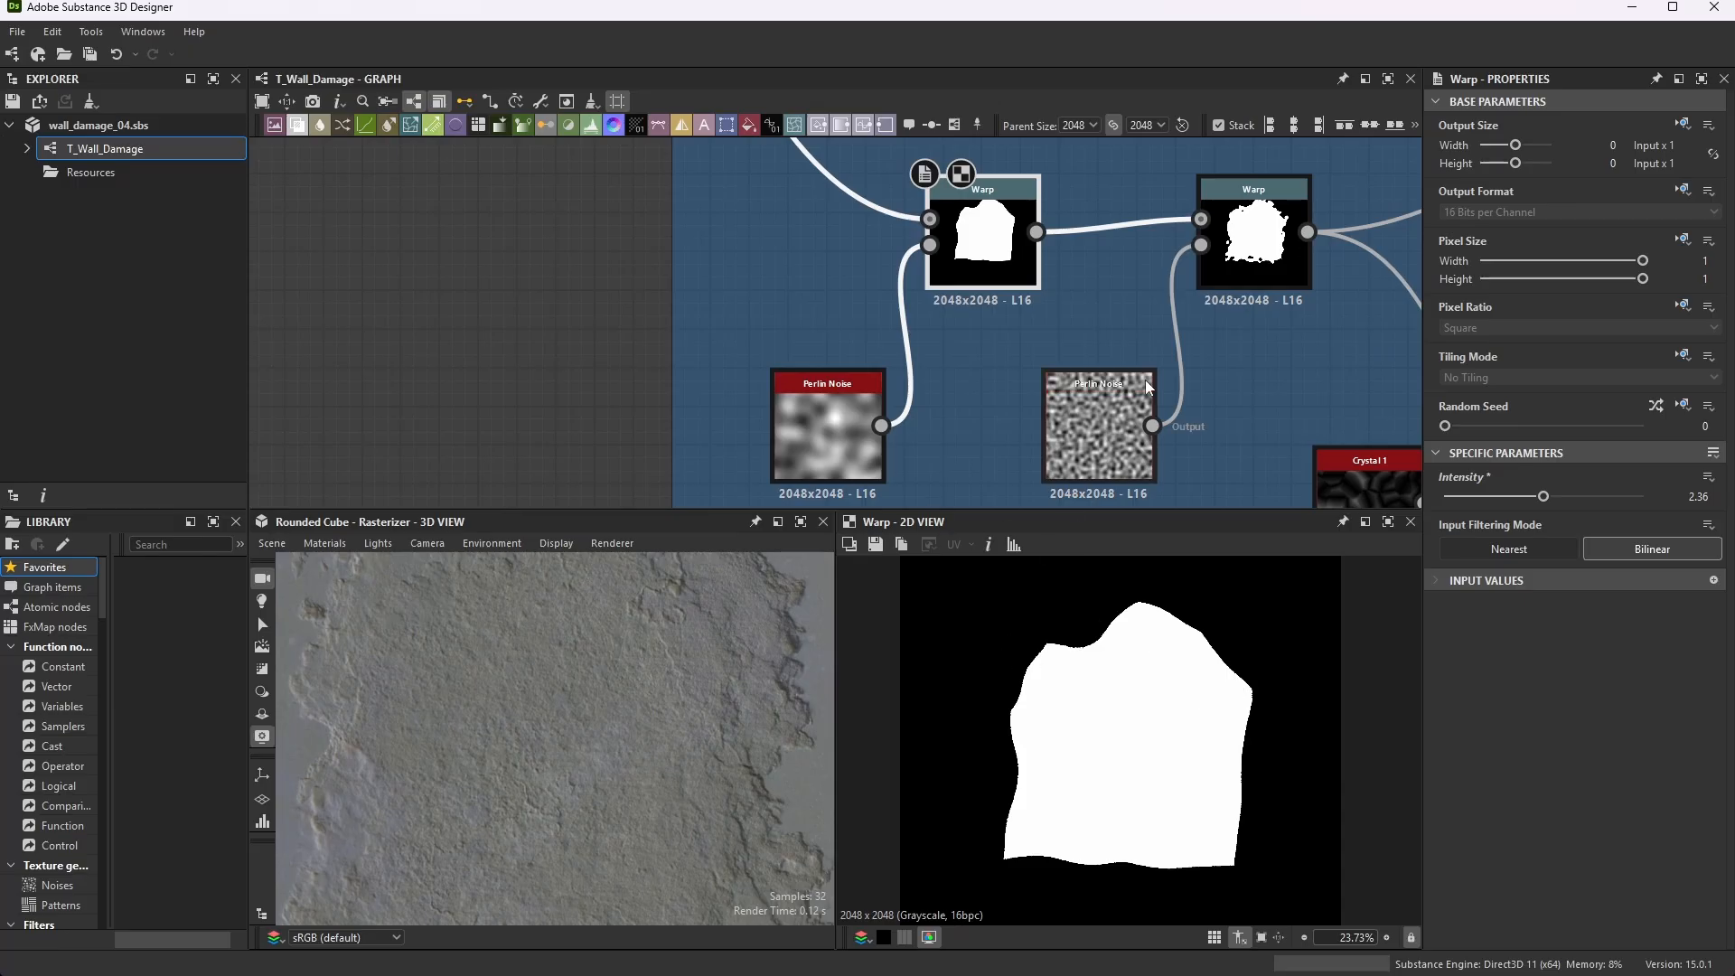
scroll(909, 277, "down", 2)
scroll(914, 270, "down", 2)
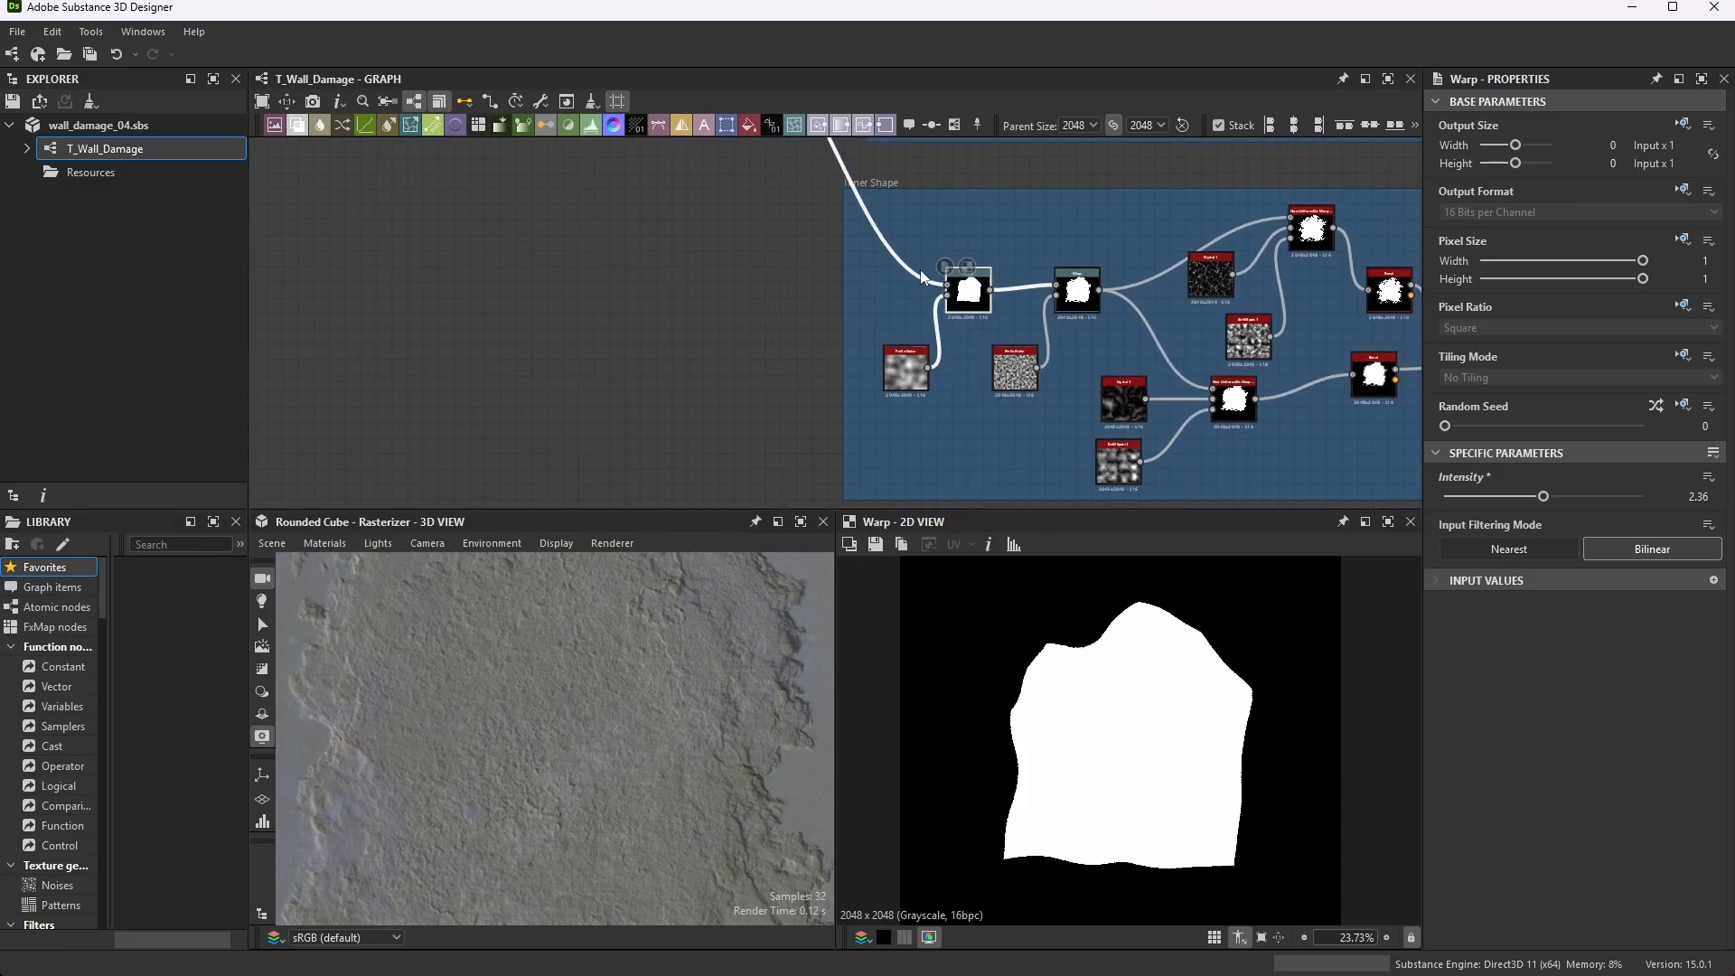
scroll(978, 288, "up", 2)
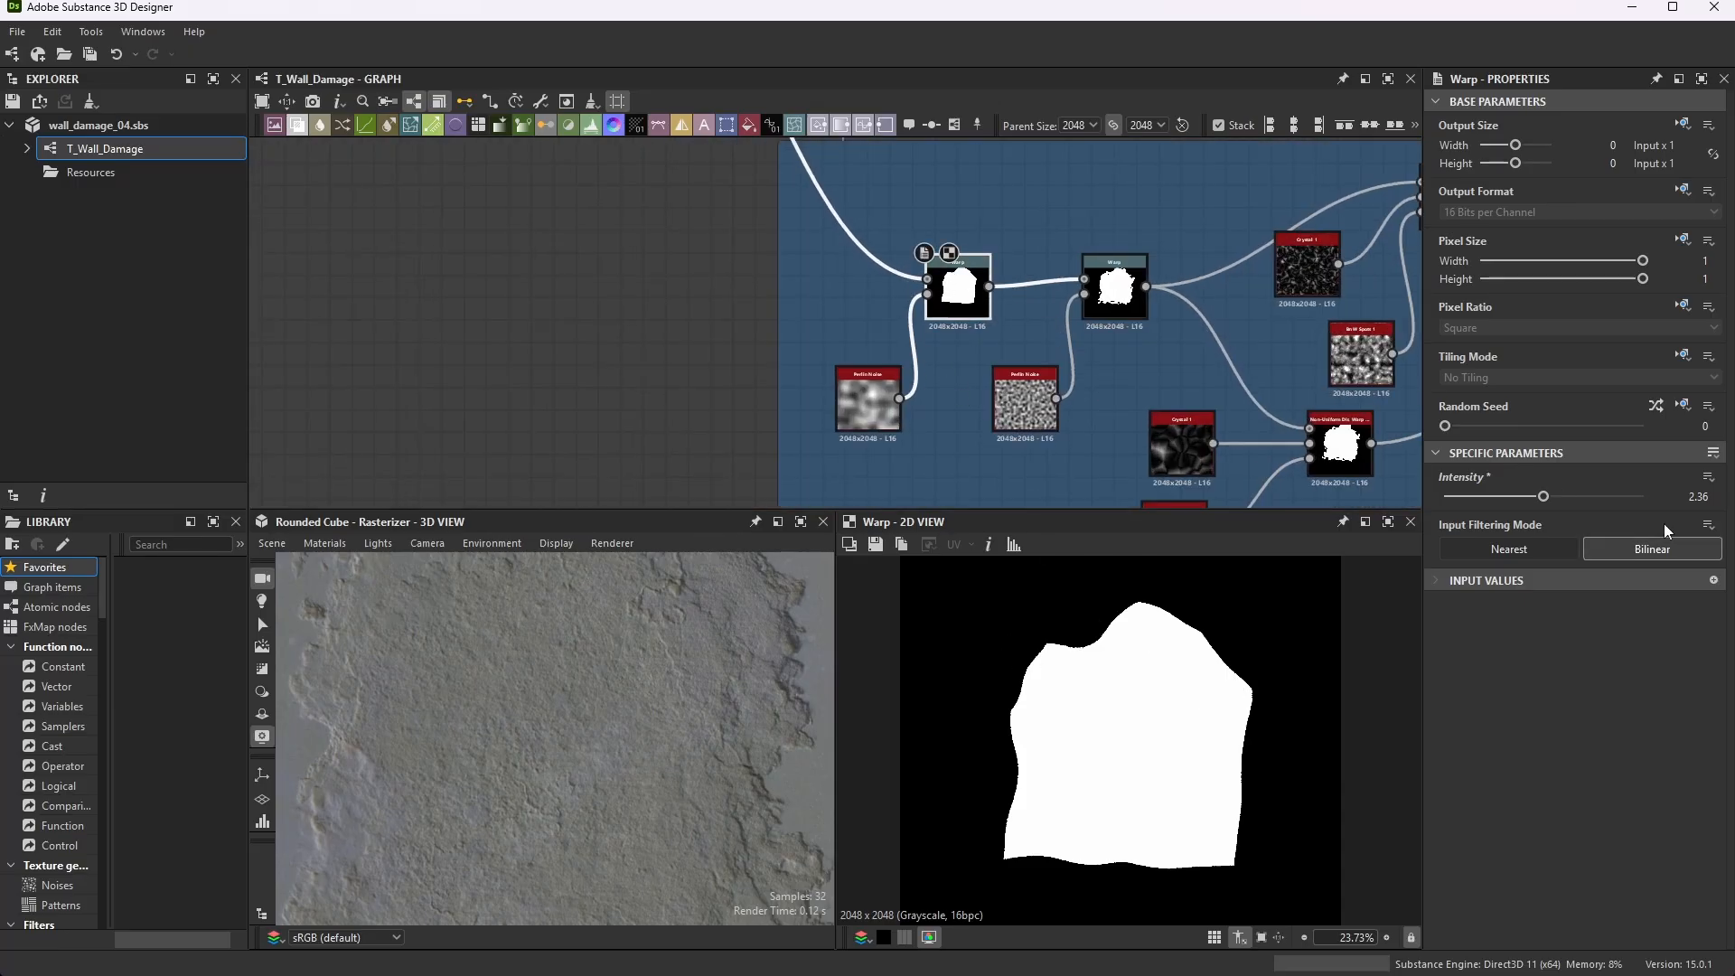
scroll(1066, 338, "down", 2)
scroll(985, 255, "up", 2)
scroll(1113, 348, "up", 2)
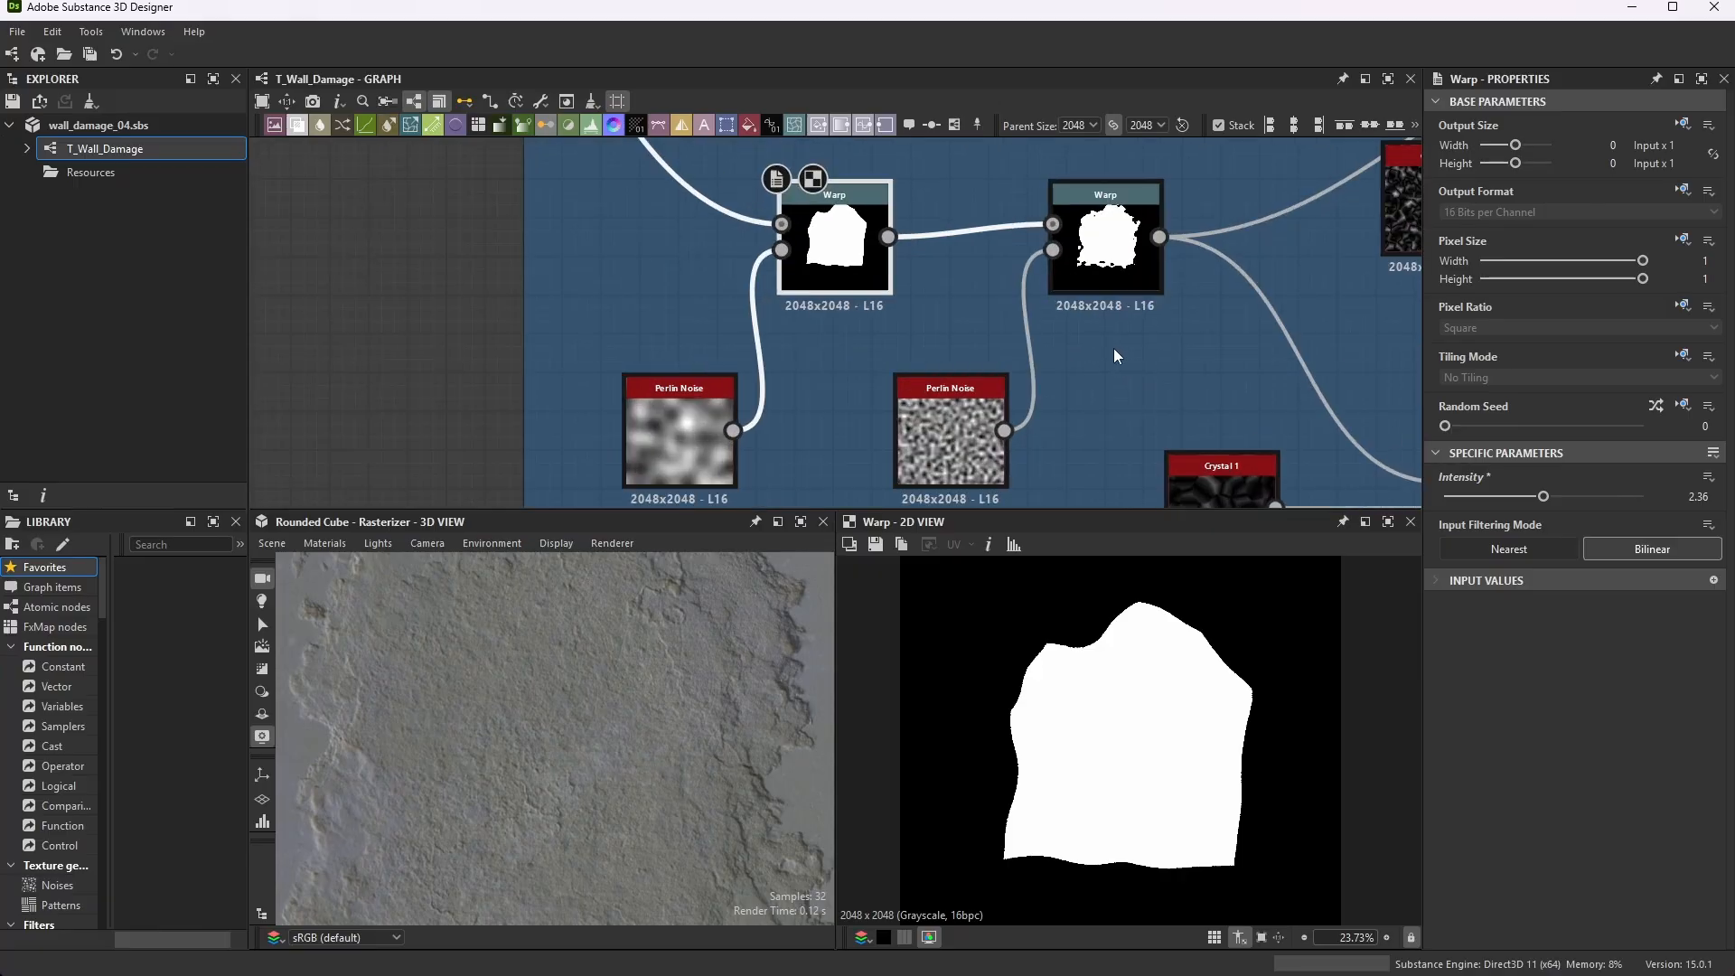
scroll(1243, 421, "down", 1)
scroll(1034, 322, "up", 1)
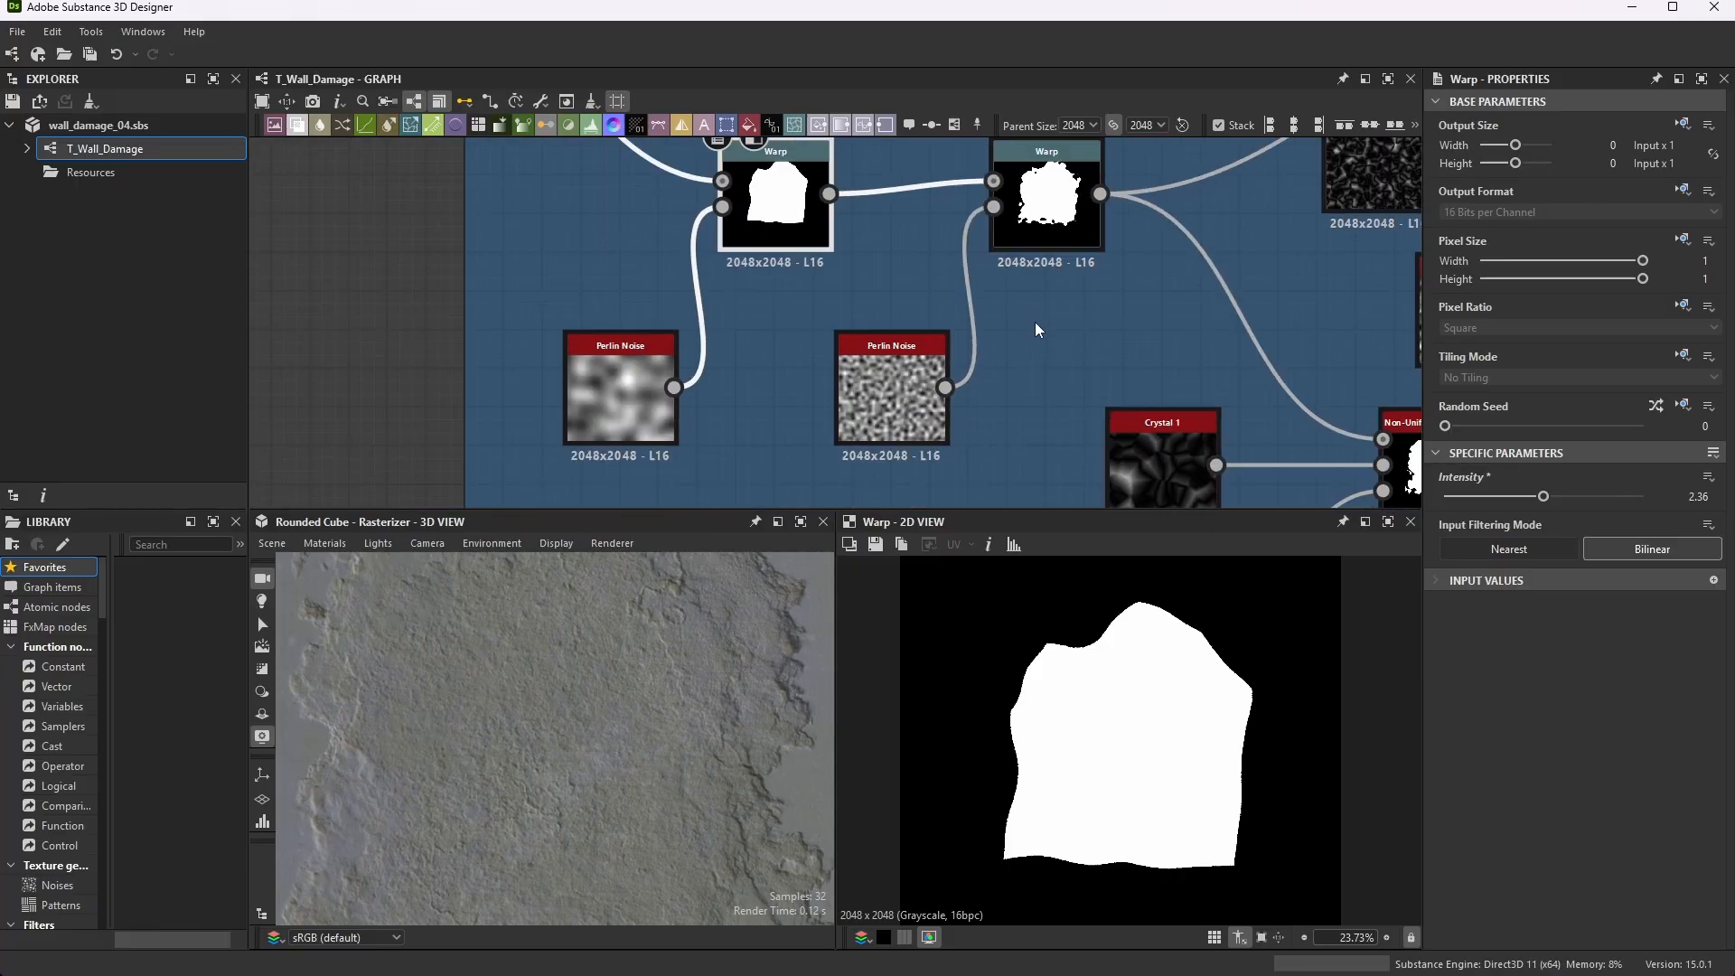
- Preview the Inner Shape frame's second Warp and its Perlin Noise, and examine the intensity, random seed, scale and disorder
double_click(1062, 197)
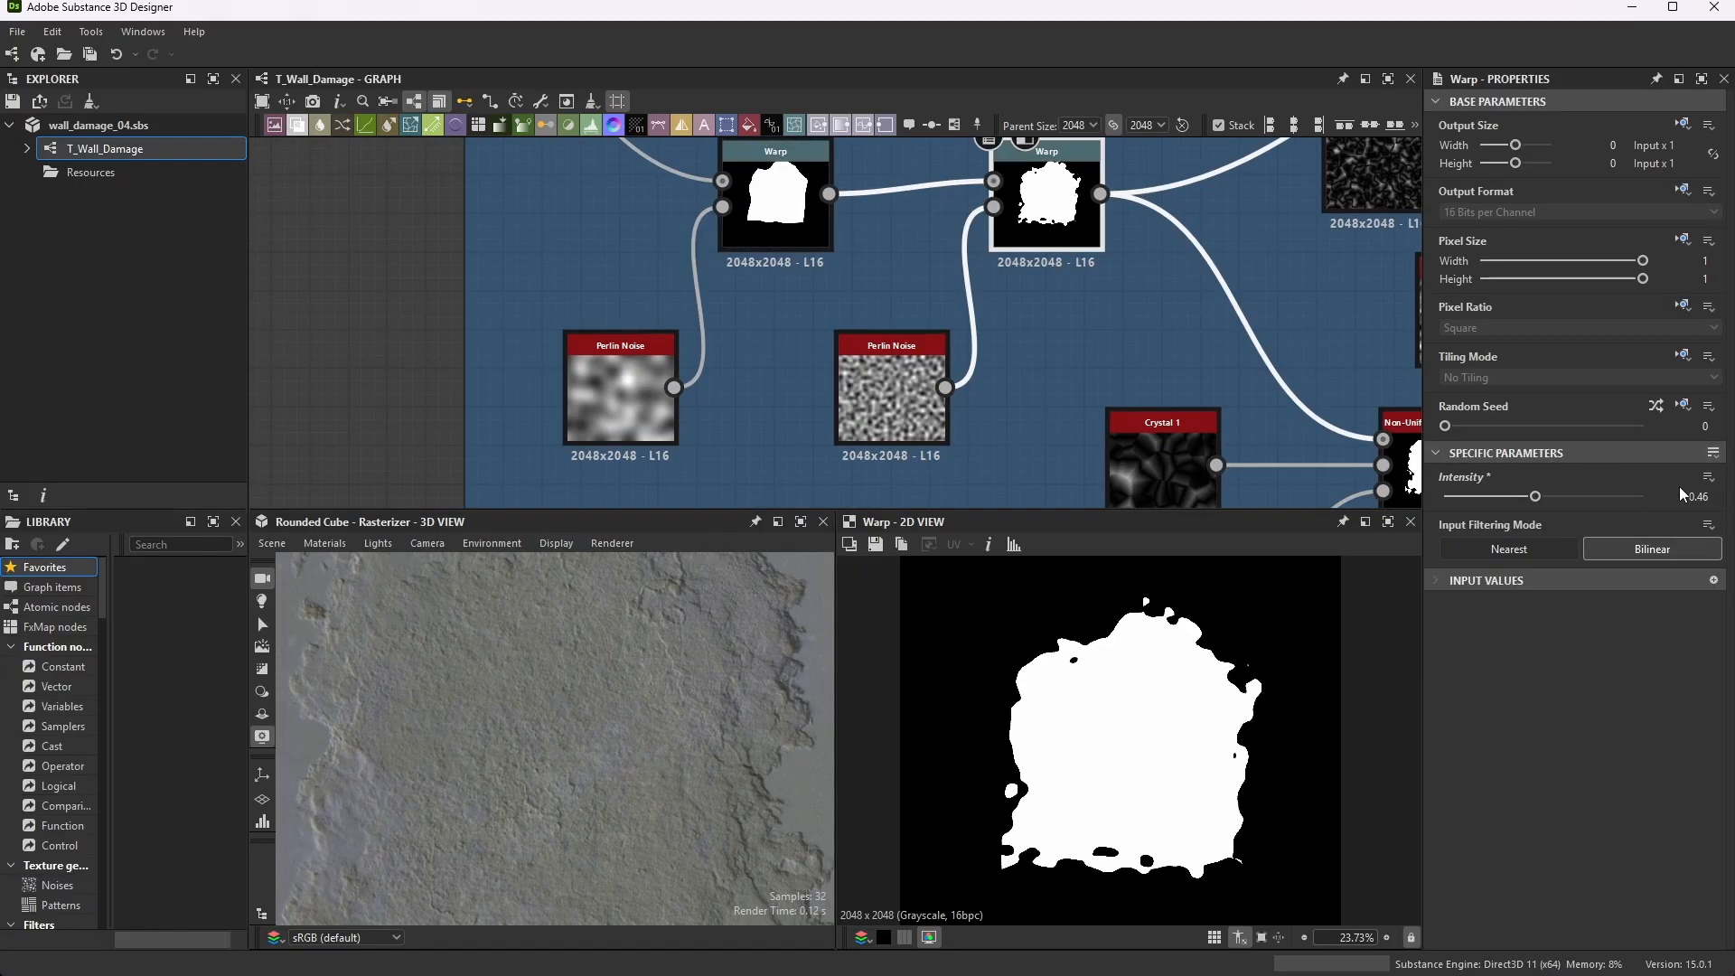
double_click(900, 388)
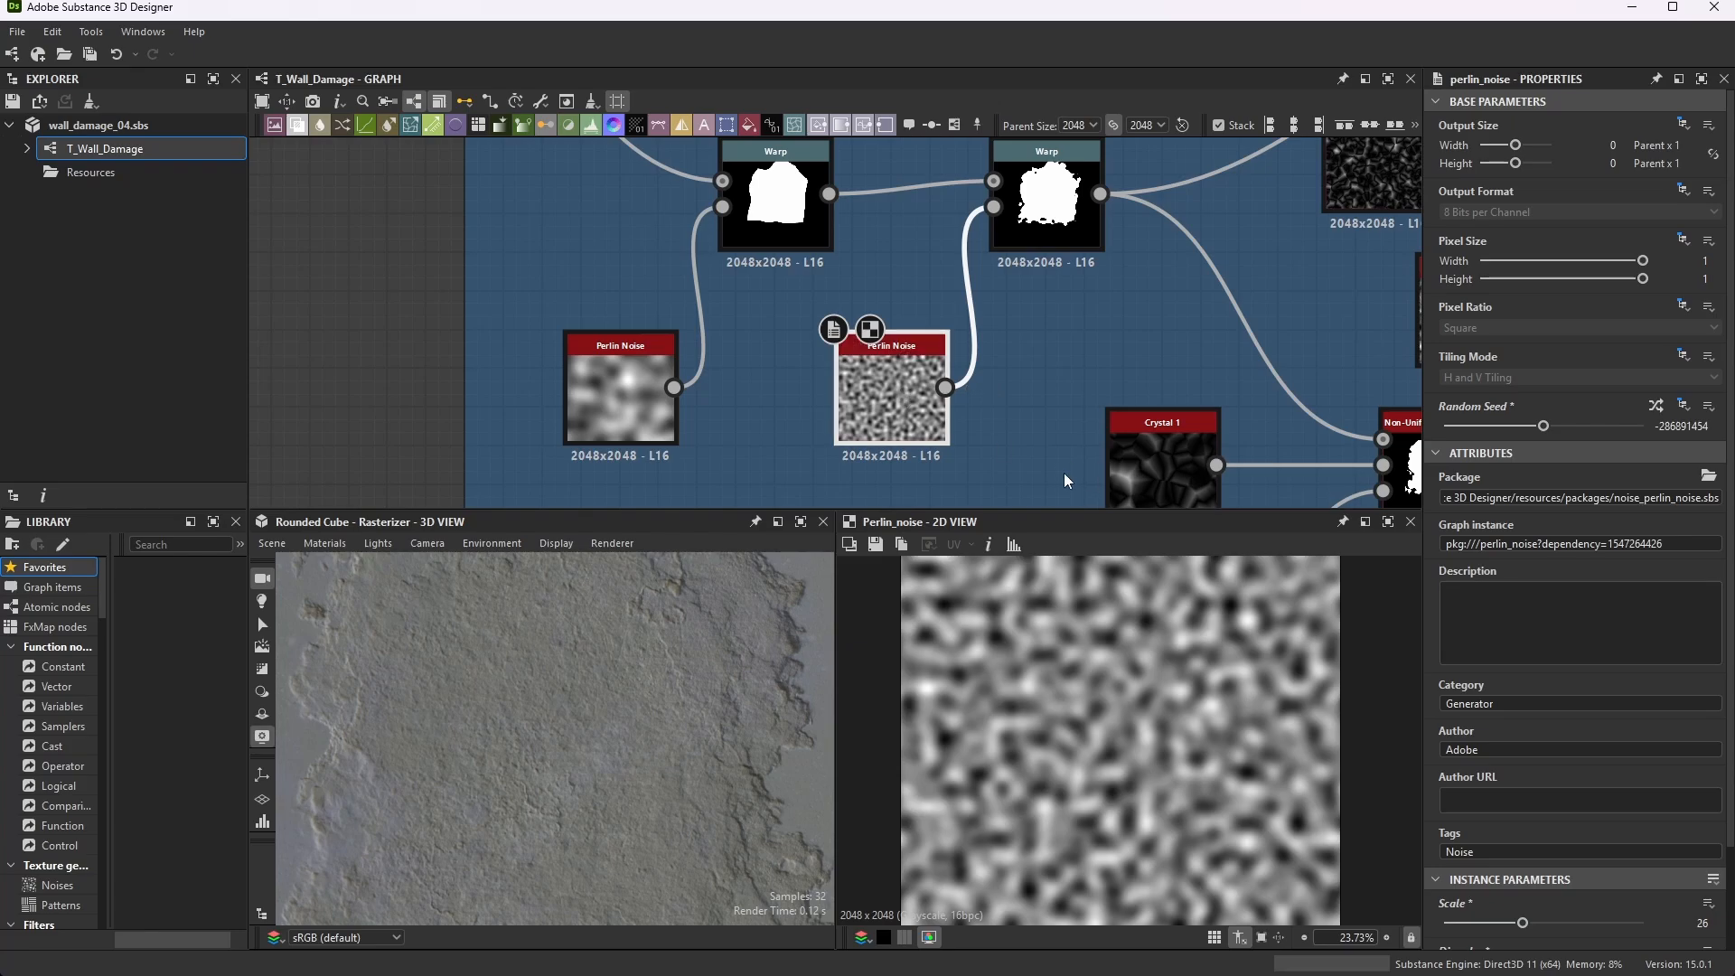
scroll(1671, 762, "down", 2)
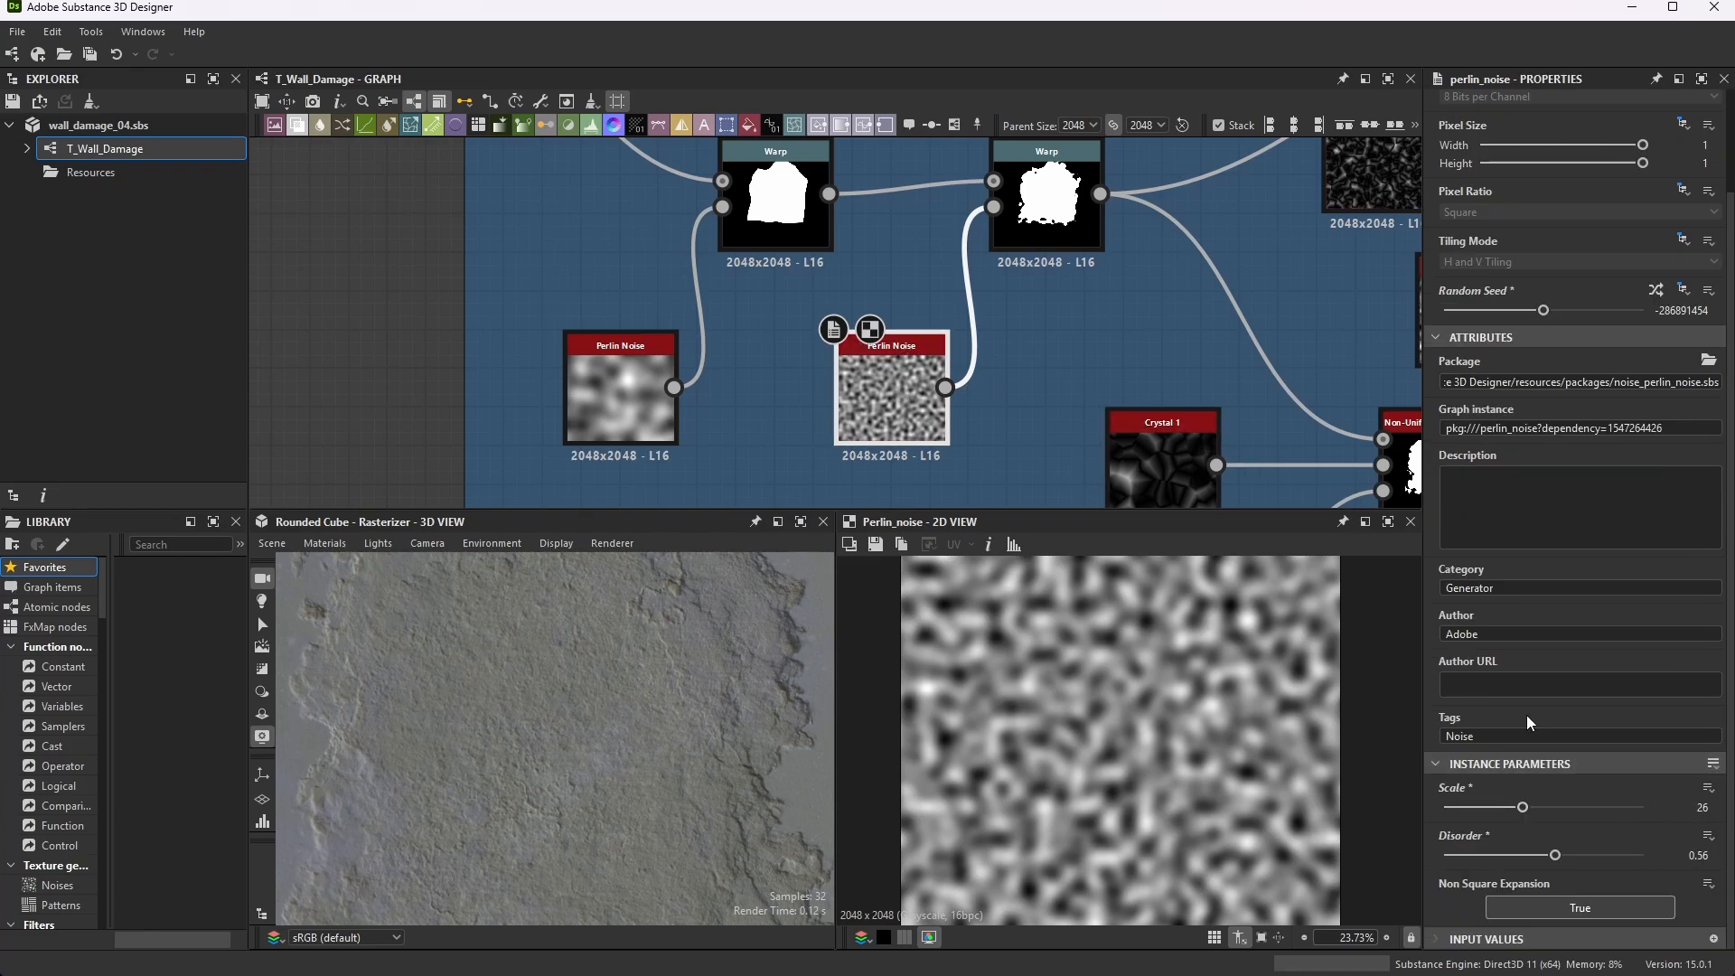
scroll(1651, 565, "up", 2)
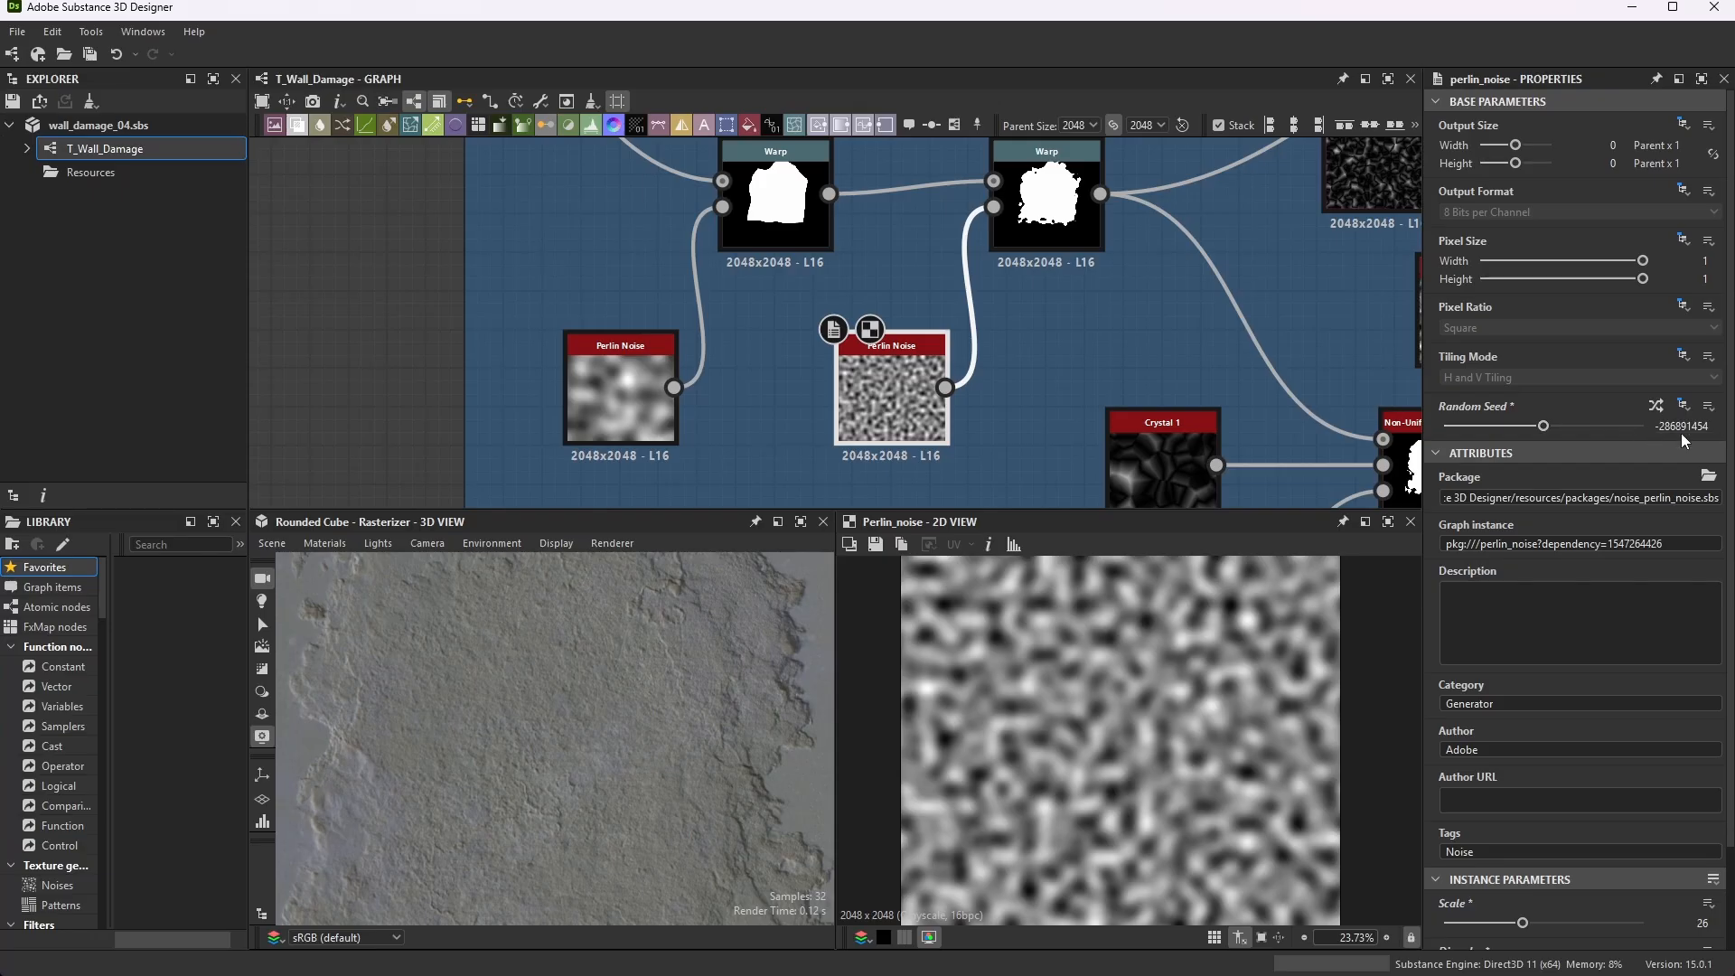
- Preview the upper Non-Uniform Directional Warp in the Inner Shape frame and examine its intensity, warp angle and trail settings
scroll(1036, 357, "down", 4)
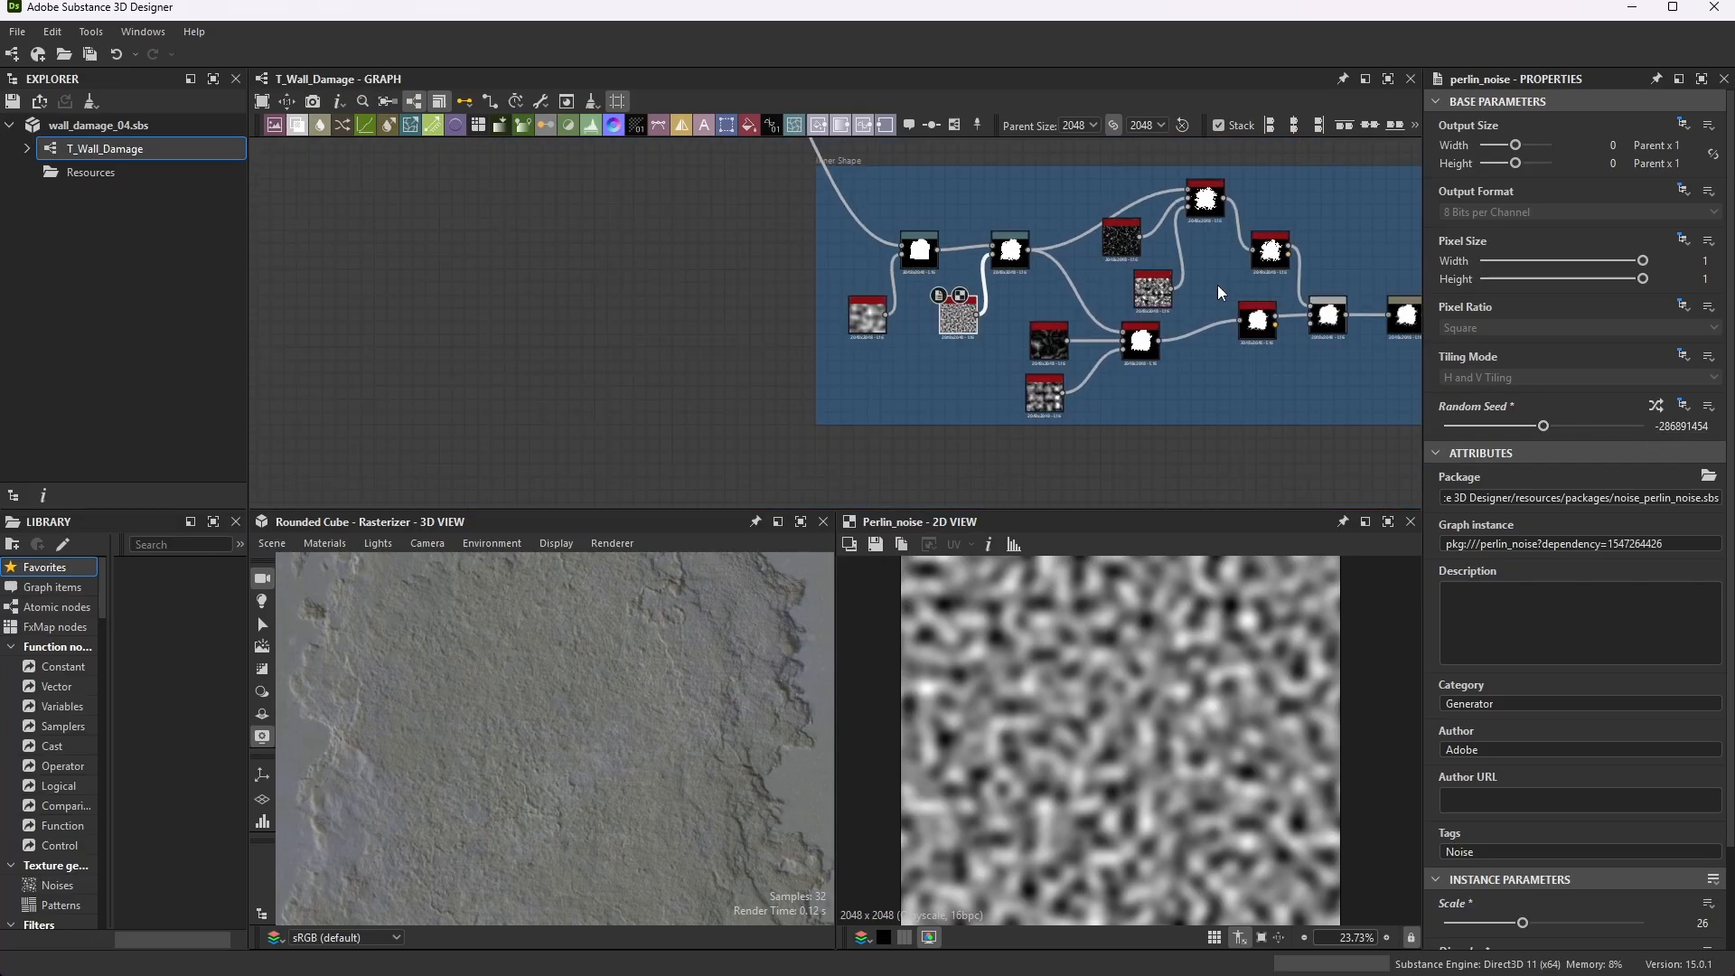
scroll(1217, 284, "up", 1)
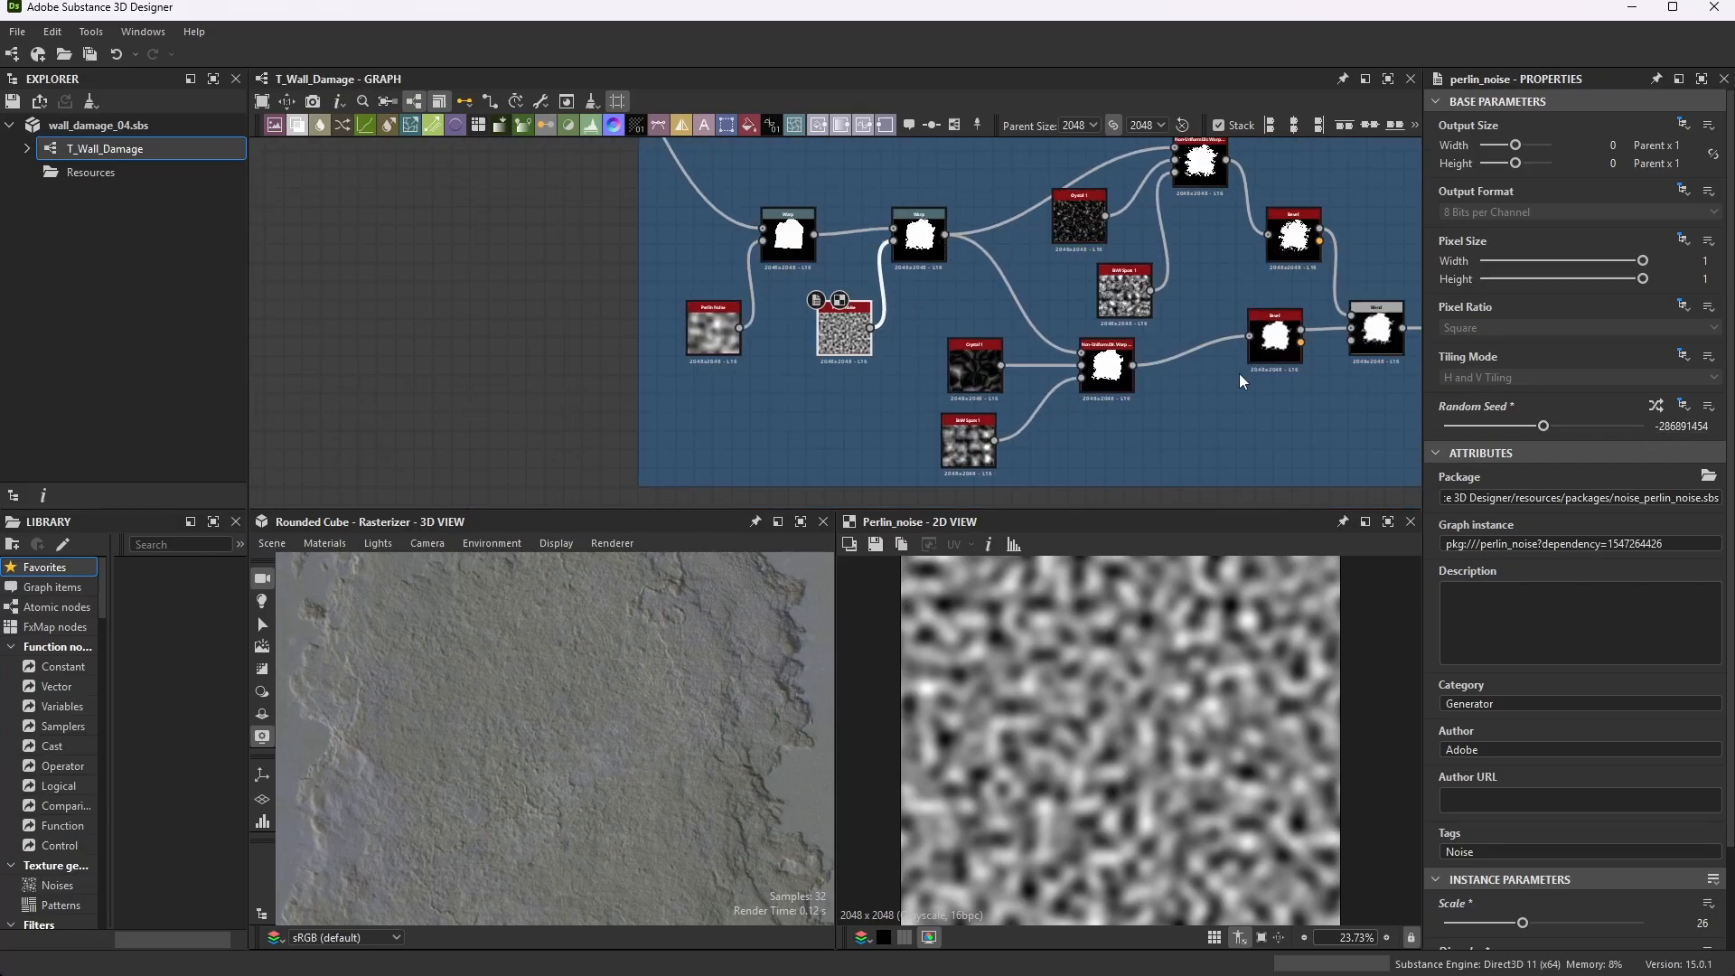
scroll(1037, 366, "down", 3)
scroll(1133, 289, "up", 4)
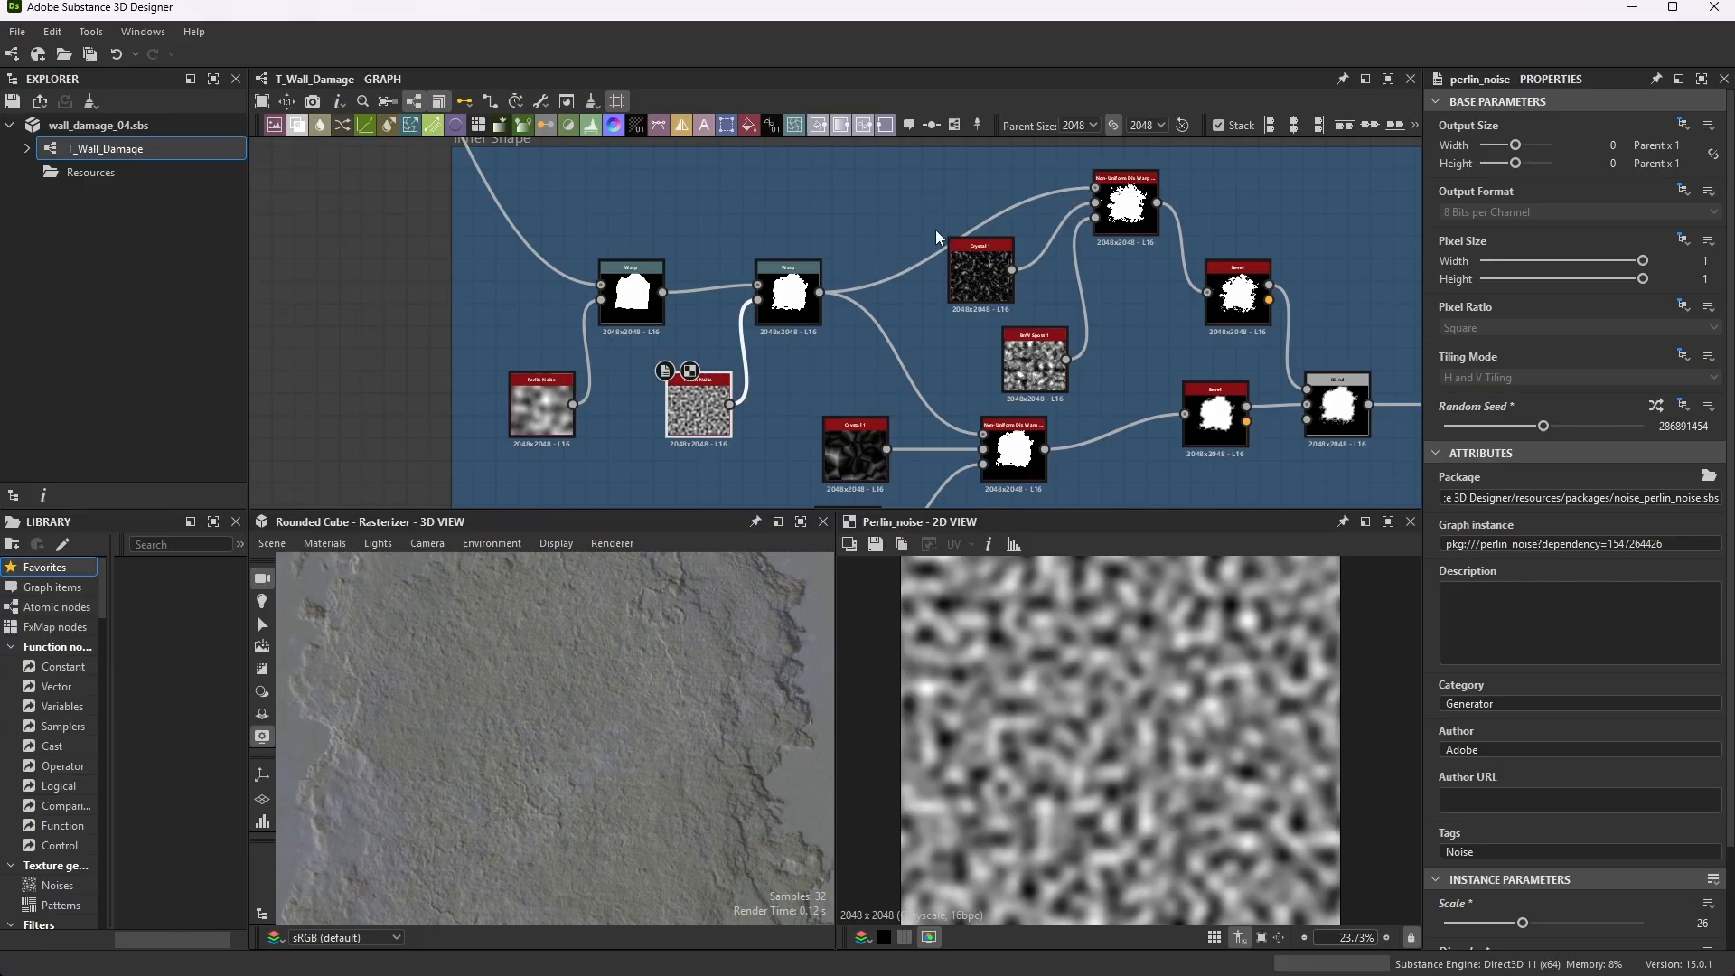
scroll(1095, 297, "up", 3)
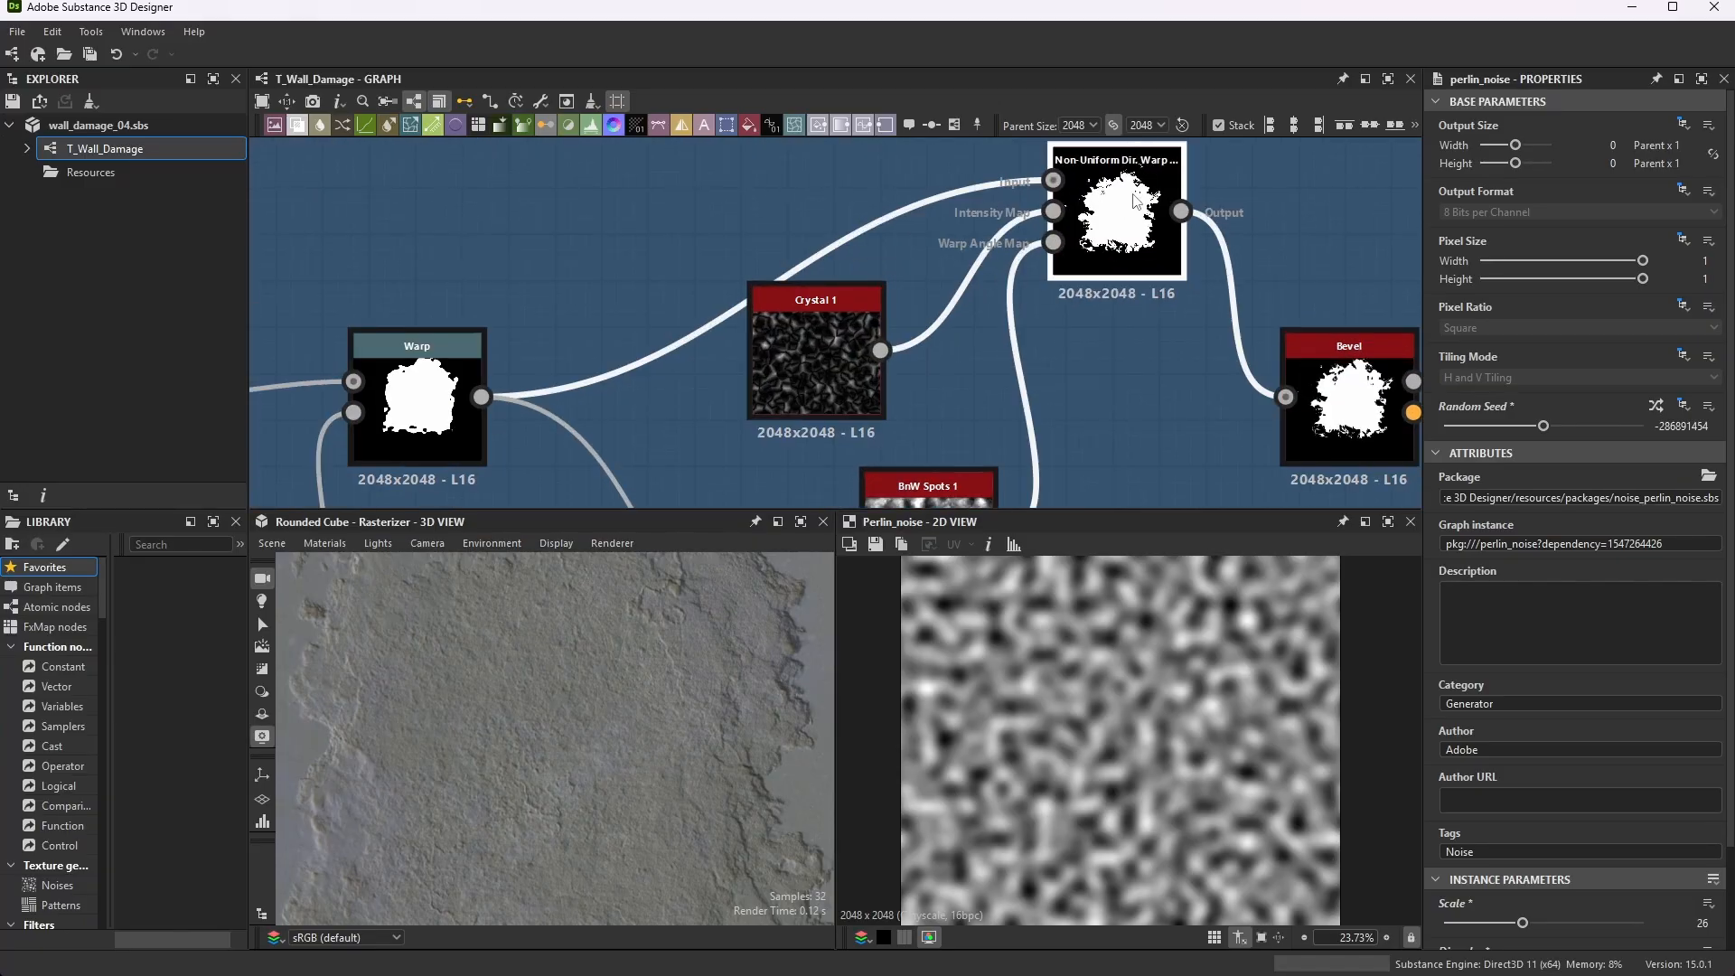
left_click(1116, 226)
scroll(1597, 811, "down", 3)
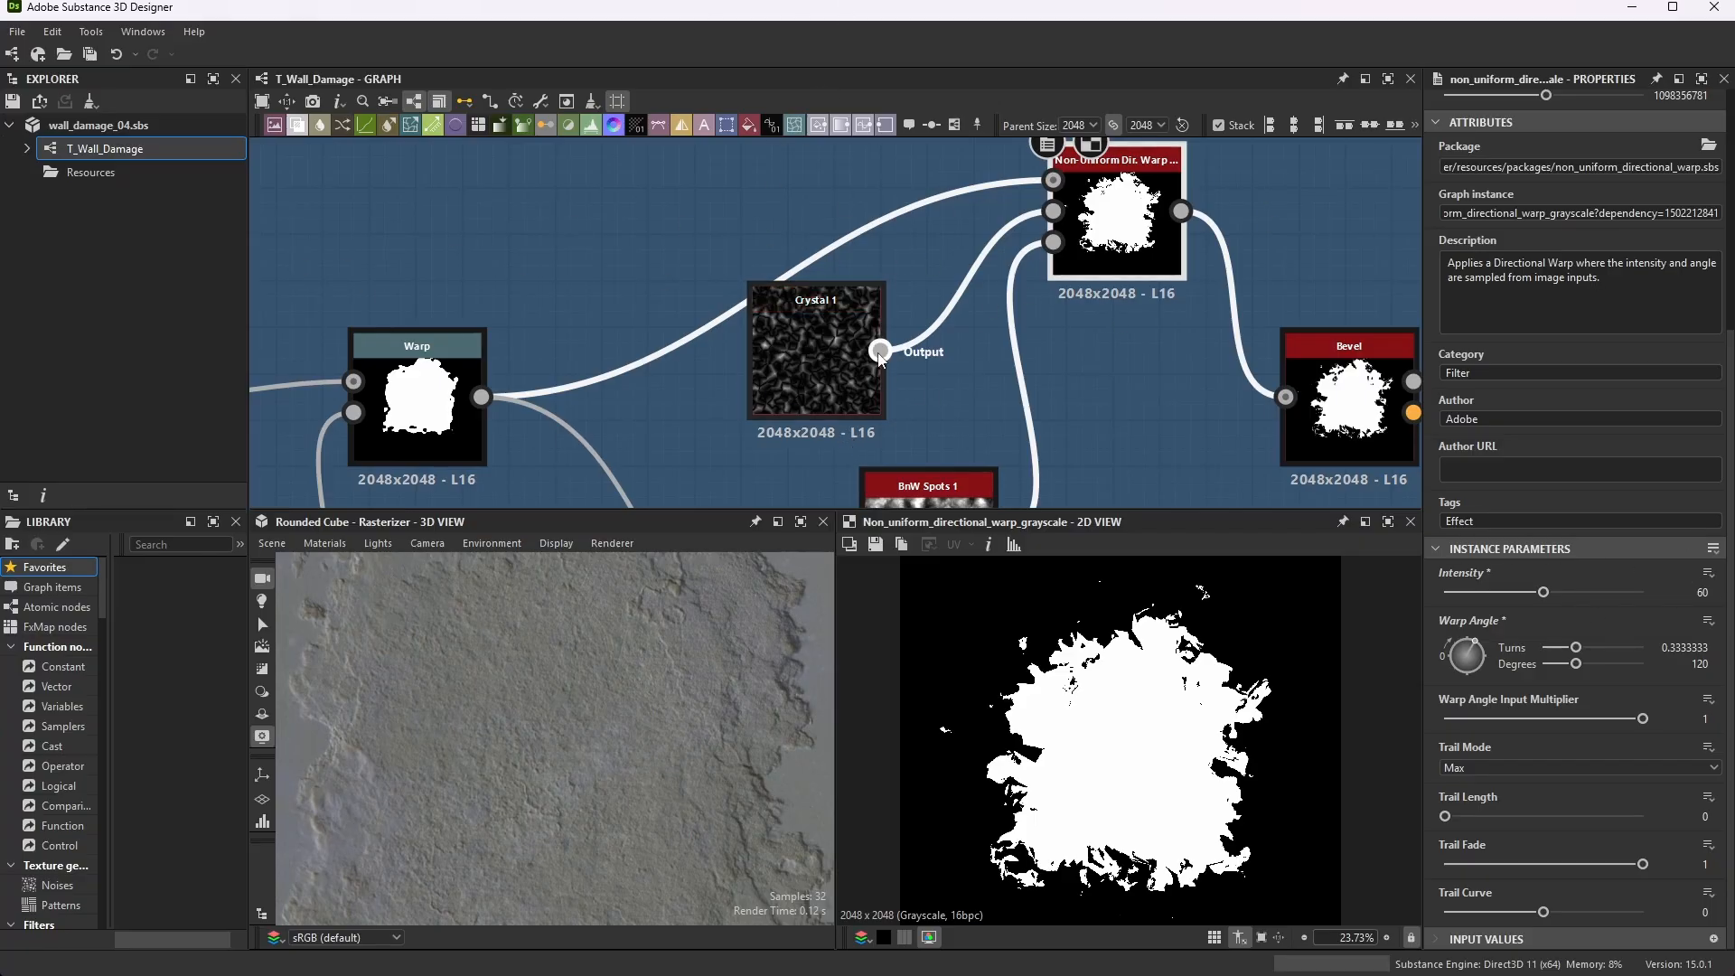
- Preview the Crystal 1 and BnW Spots 1 noises feeding the upper Non-Uniform Directional Warp and examine their parameters
double_click(833, 350)
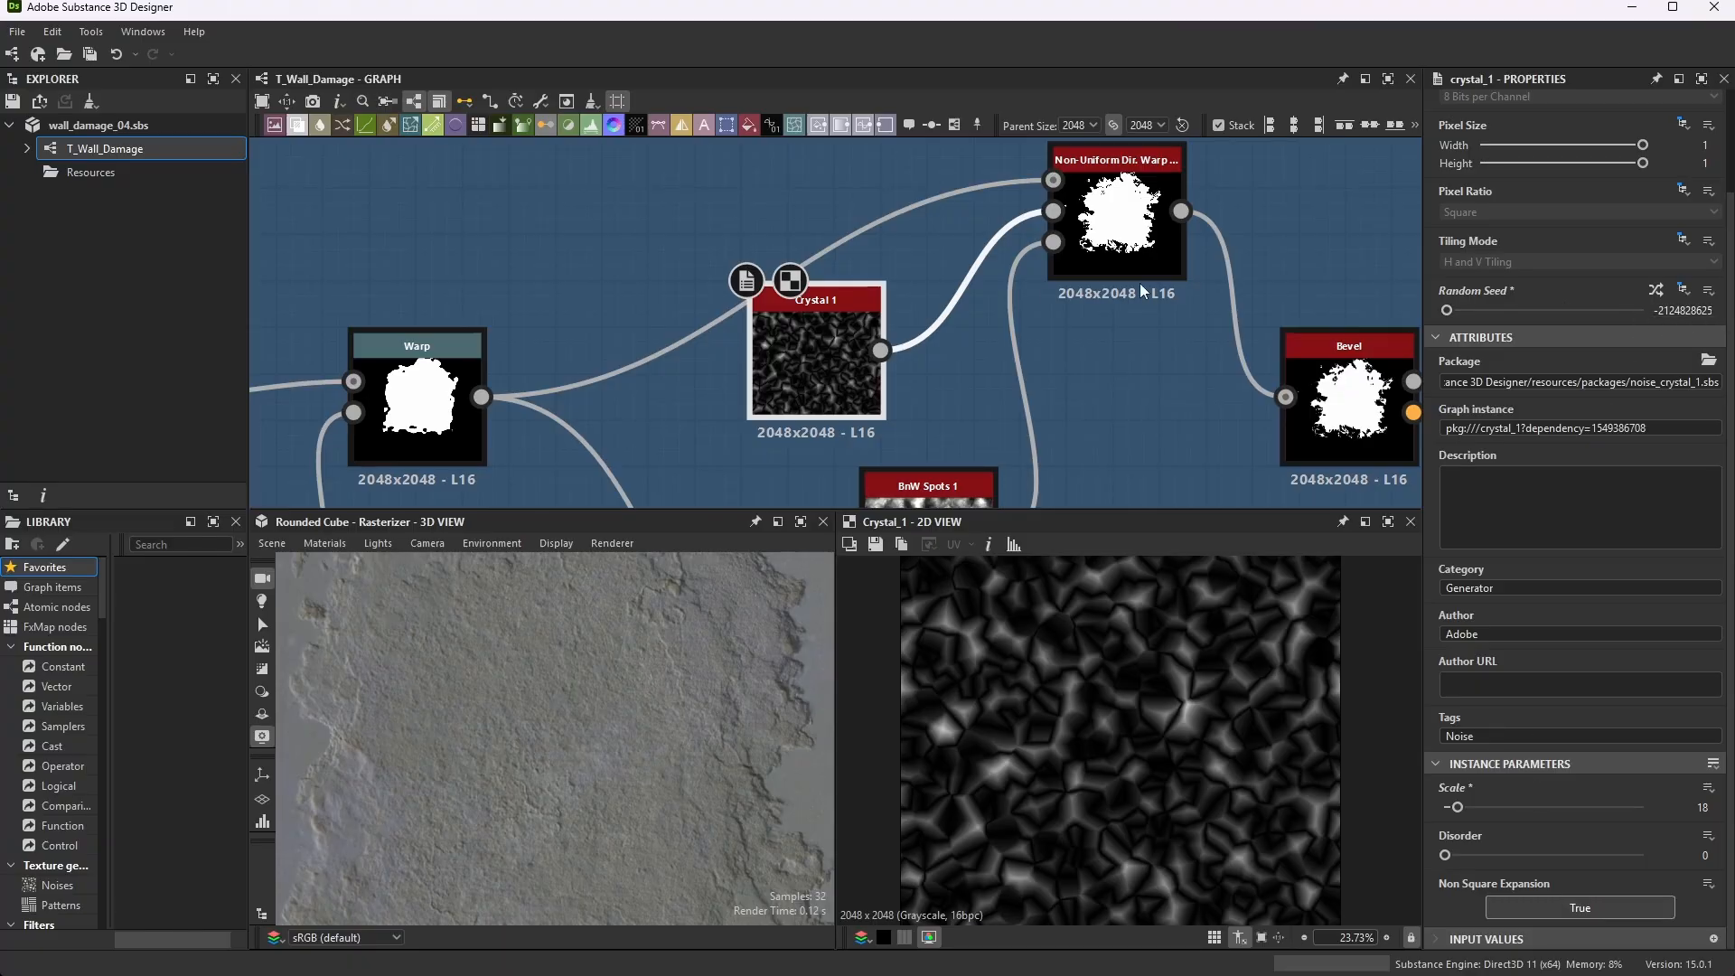
scroll(1140, 284, "down", 3)
left_click(963, 437)
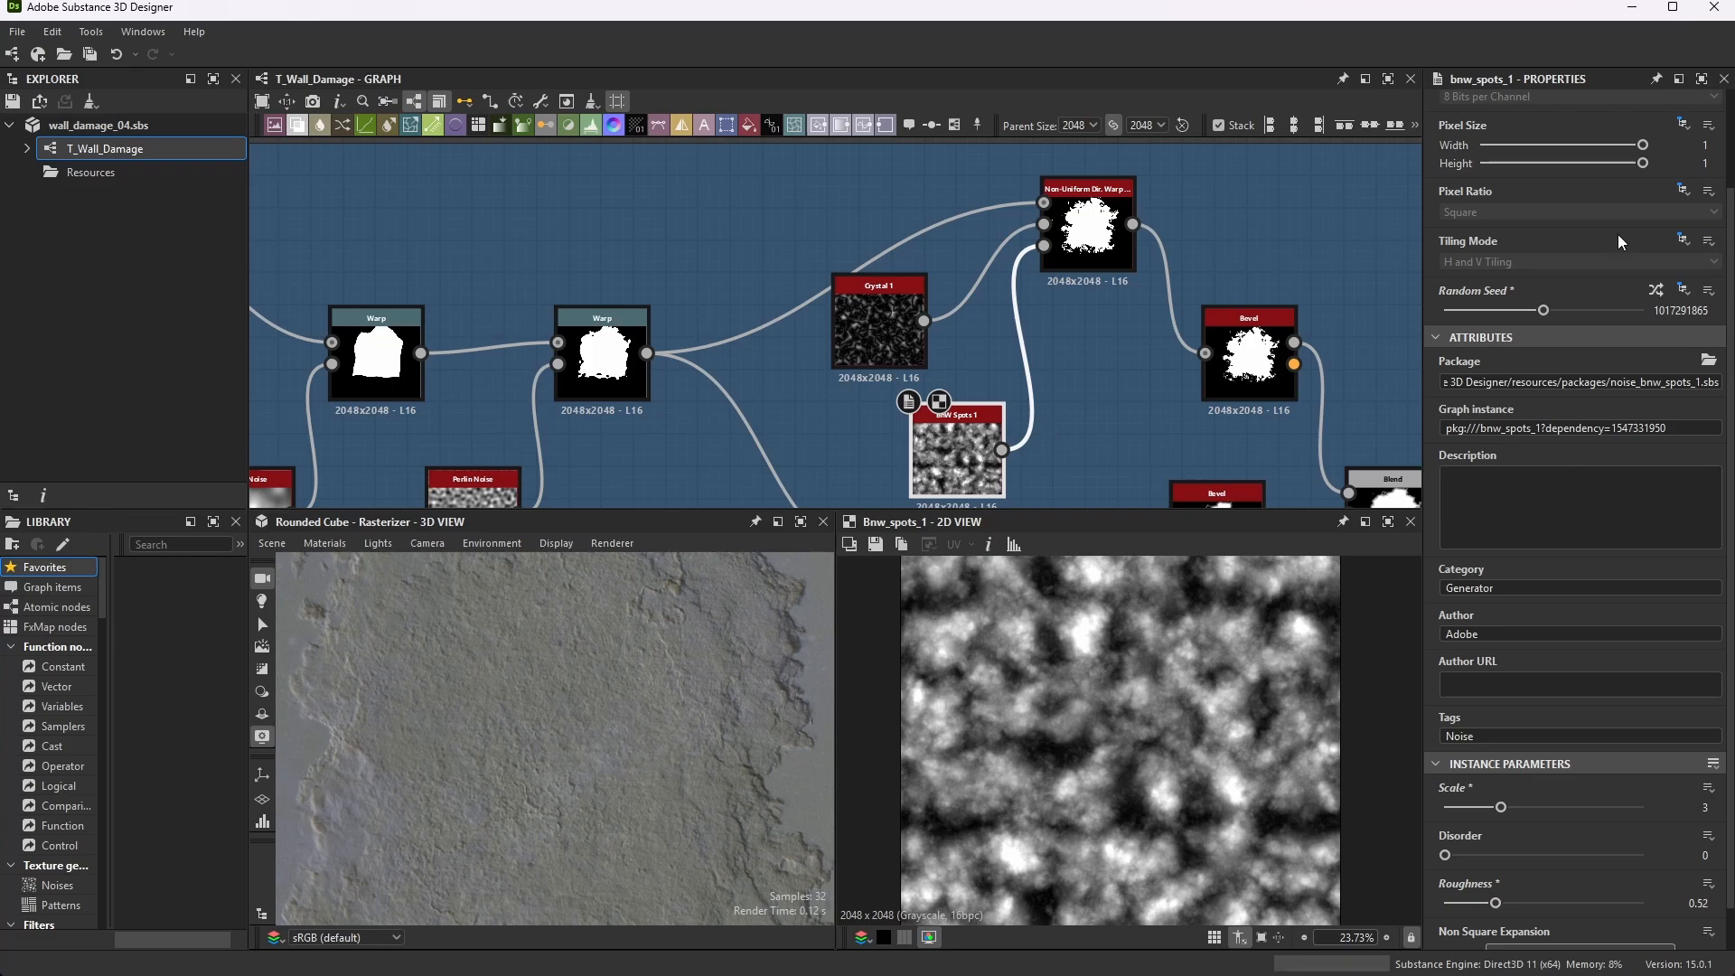
scroll(1604, 832, "down", 1)
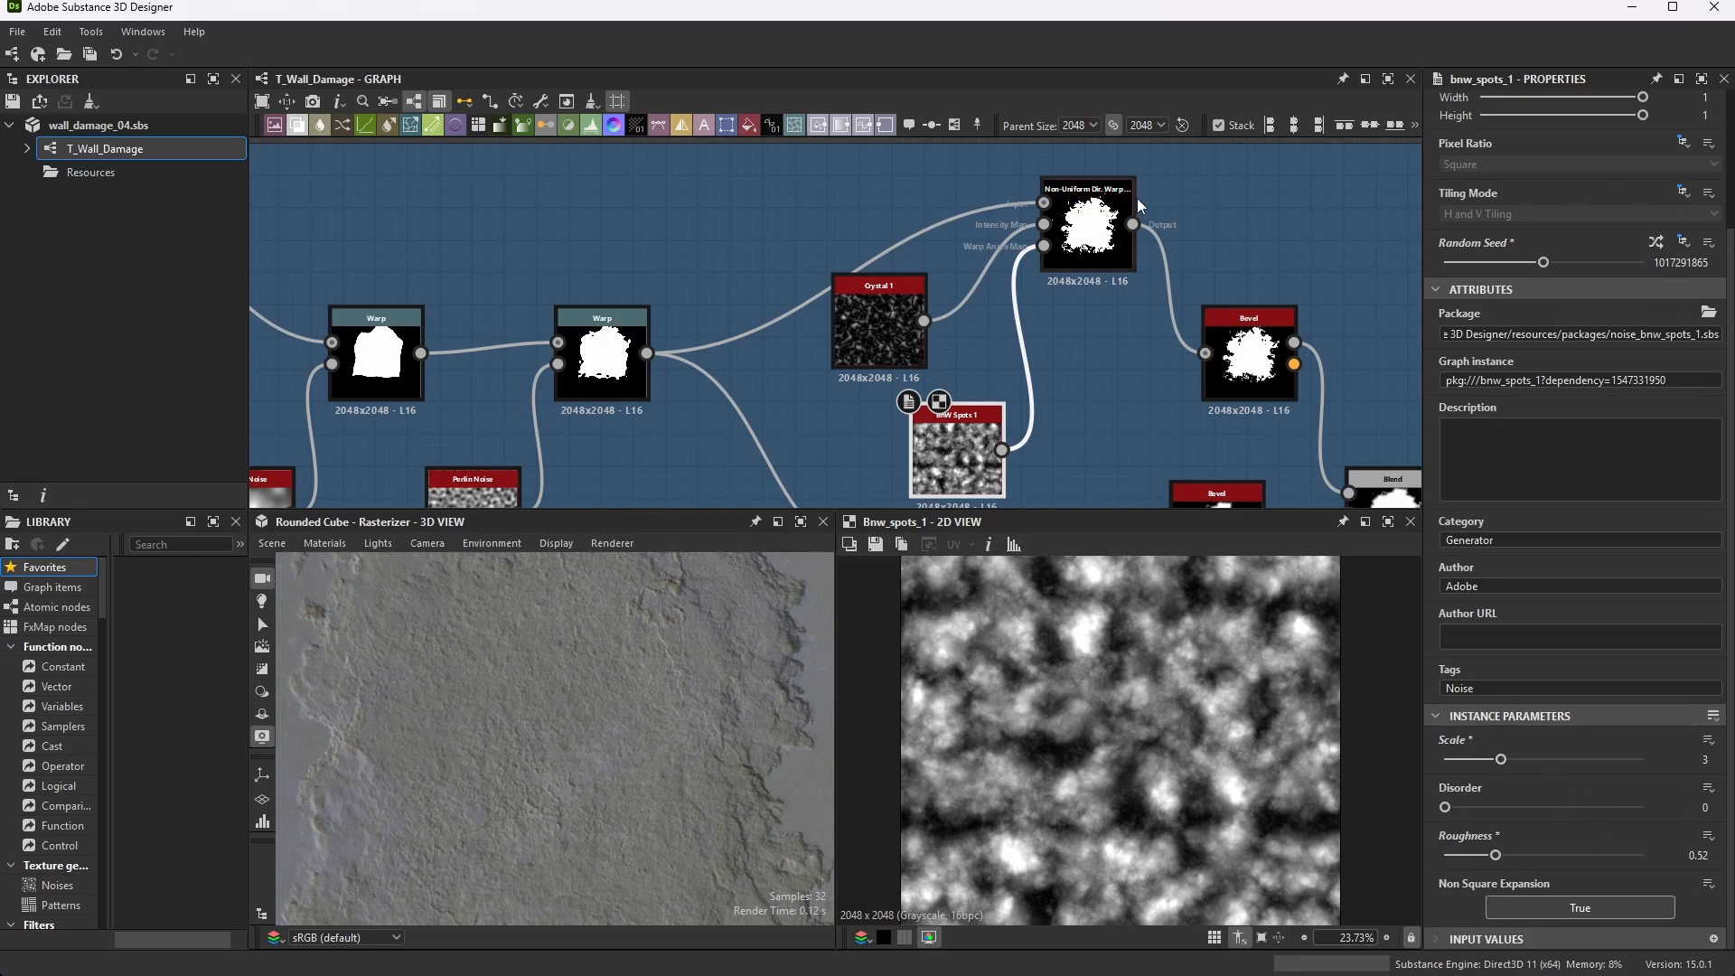
- Preview the upper Non-Uniform Directional Warp again and check its input, intensity map and warp angle map connections
double_click(1095, 239)
scroll(1094, 239, "up", 5)
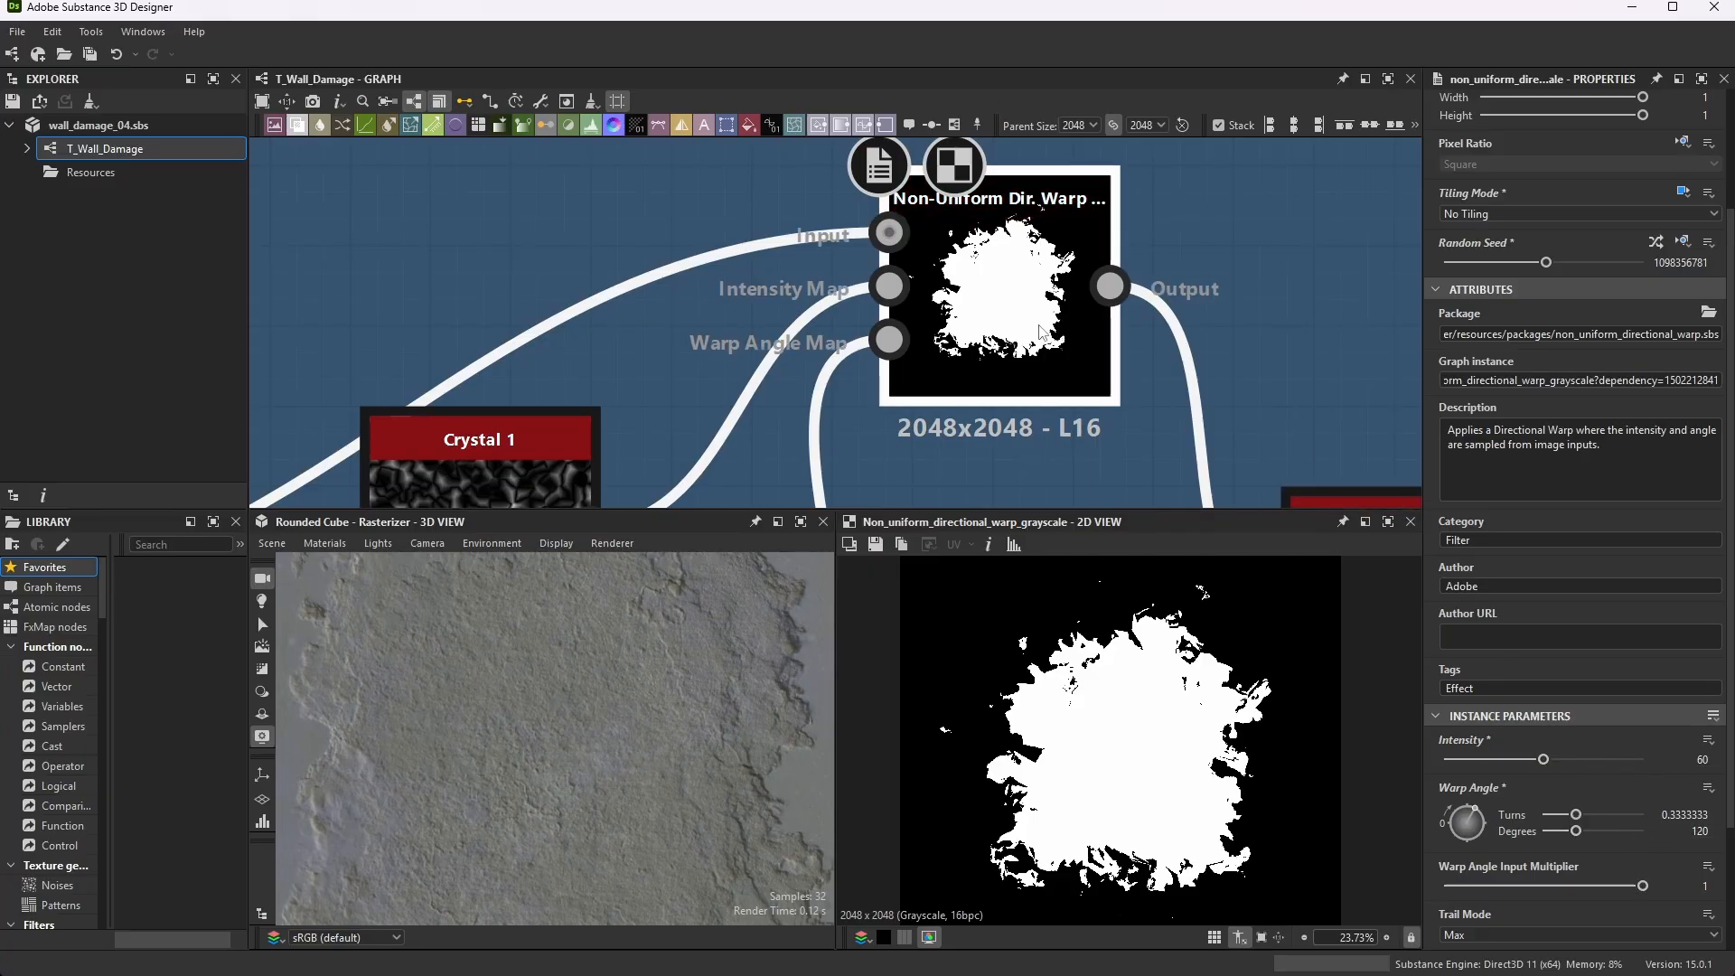
scroll(999, 280, "down", 6)
scroll(1166, 366, "up", 4)
scroll(943, 247, "down", 3)
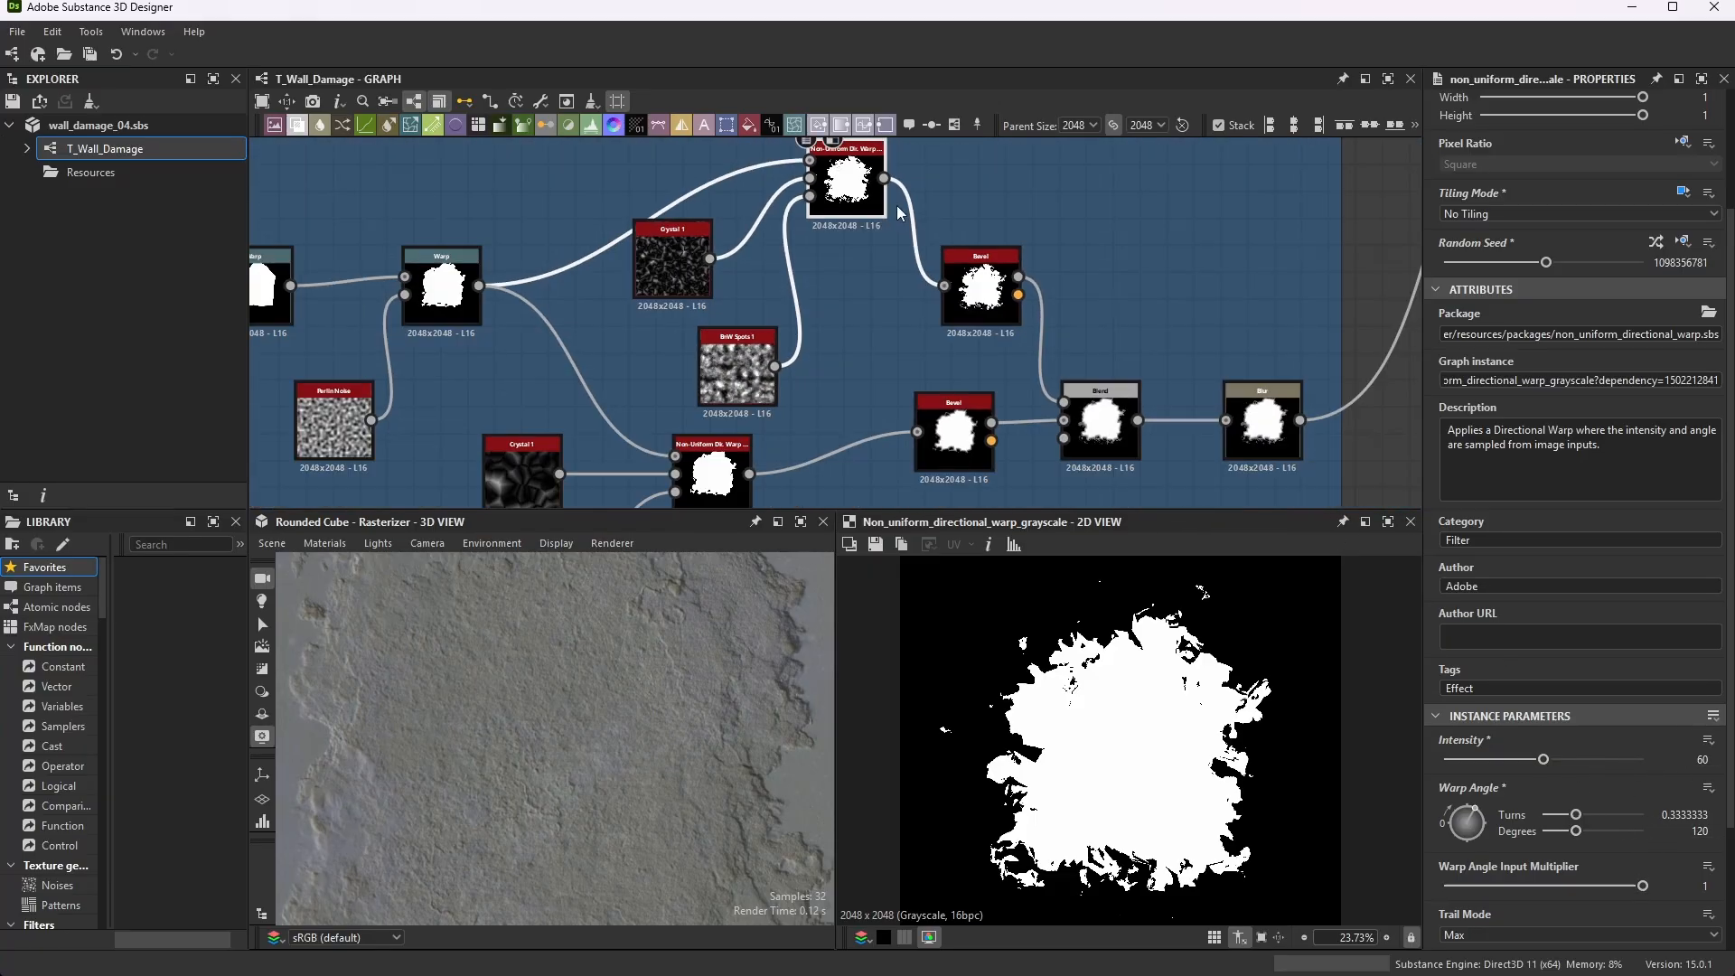
- Preview the Bevel after the upper Non-Uniform Directional Warp and examine its distance and corner type
scroll(1058, 366, "up", 2)
double_click(1008, 308)
scroll(1003, 303, "up", 4)
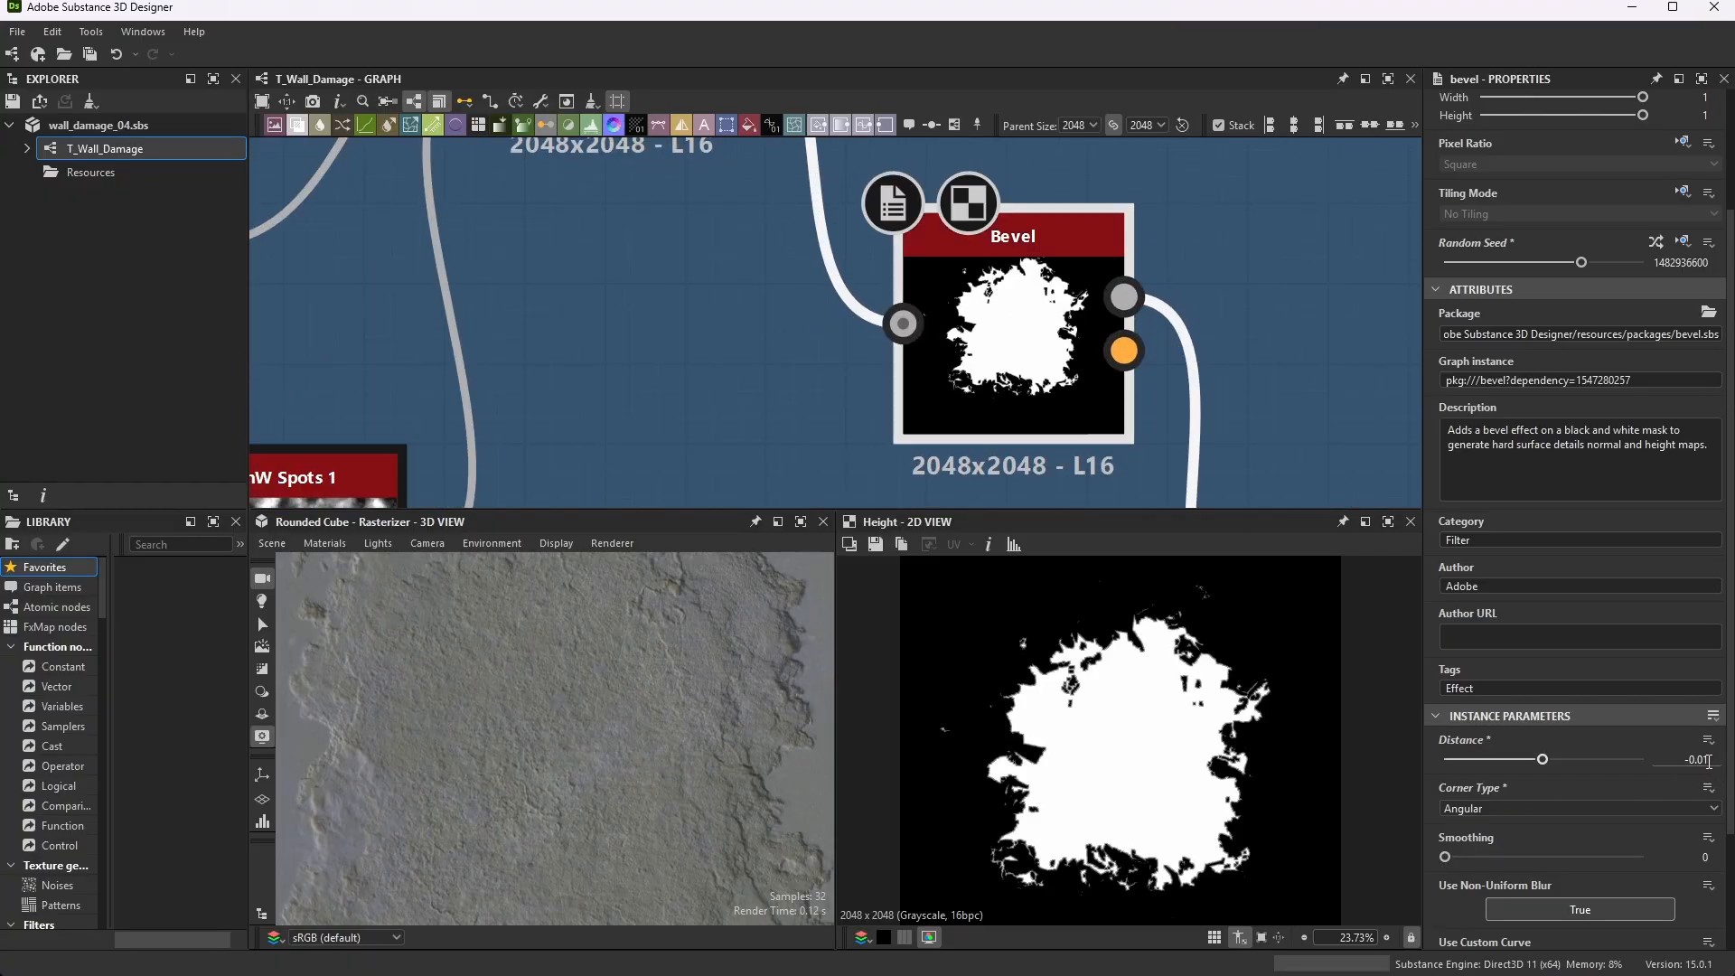
- Preview the Blend node joining the Inner Shape's two Bevels and examine its opacity, blending mode and inputs
scroll(903, 266, "down", 6)
scroll(991, 364, "up", 2)
double_click(988, 360)
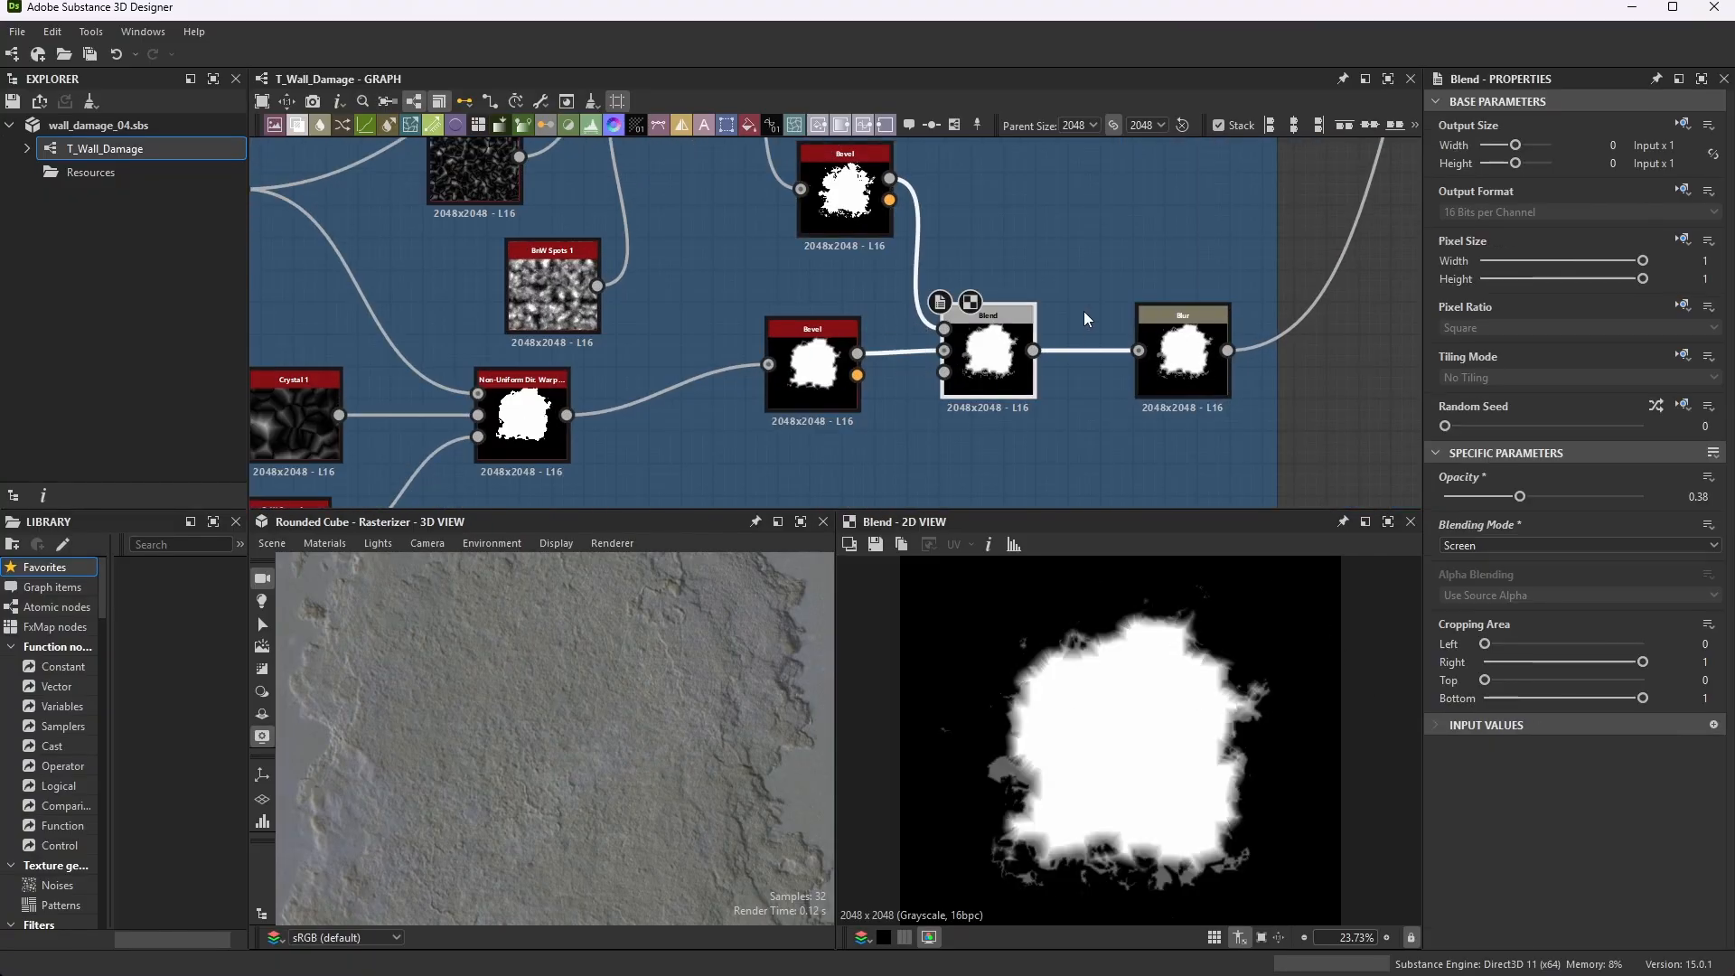
scroll(994, 357, "down", 5)
scroll(1065, 344, "up", 6)
scroll(1064, 344, "up", 3)
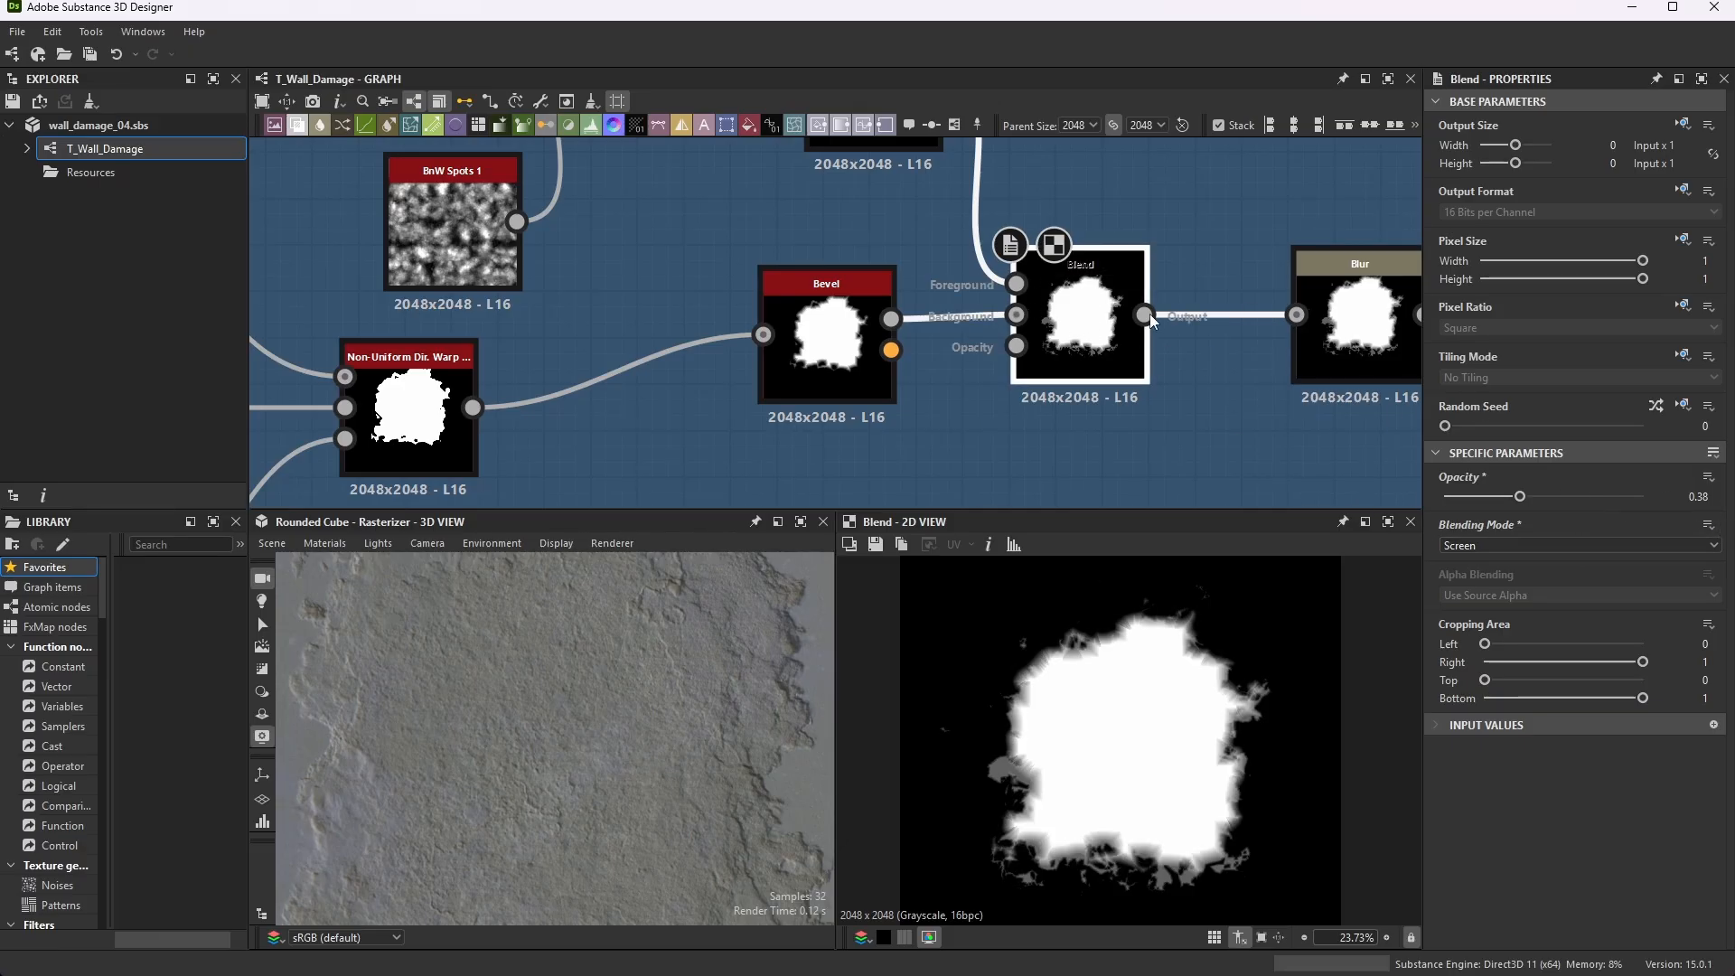
- Trace the Inner Shape's lower branch back from the Blend, and preview its Crystal 1 noise
scroll(1130, 306, "down", 3)
scroll(1126, 301, "down", 2)
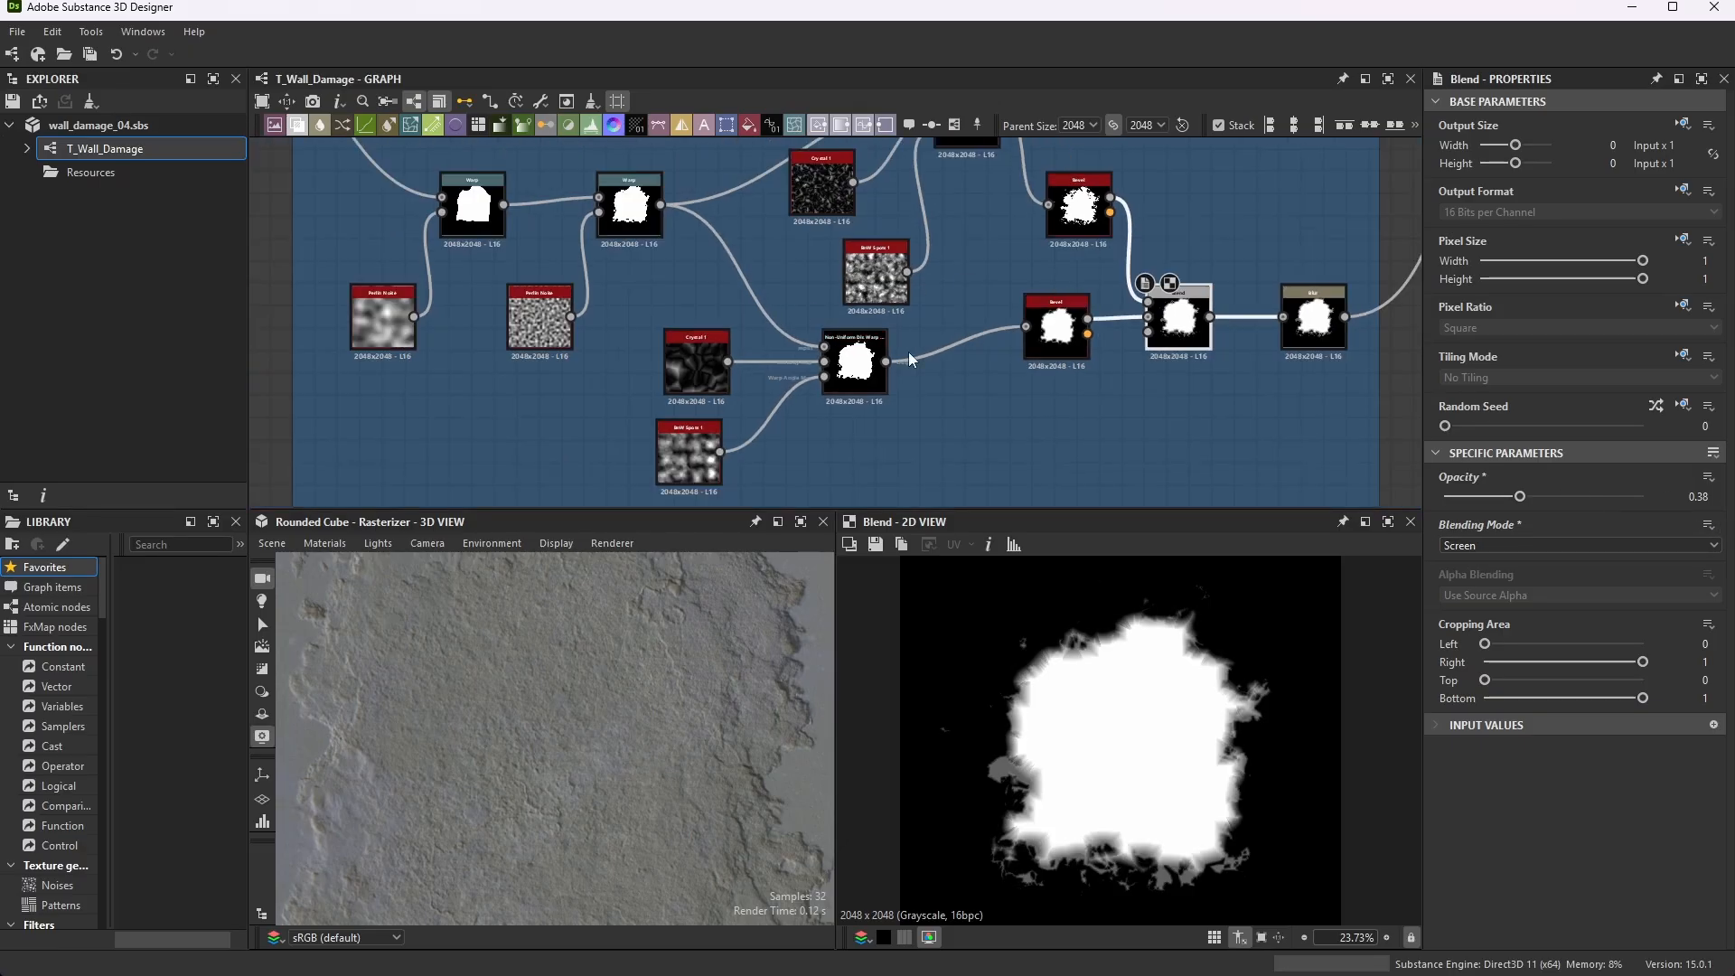
scroll(766, 280, "down", 2)
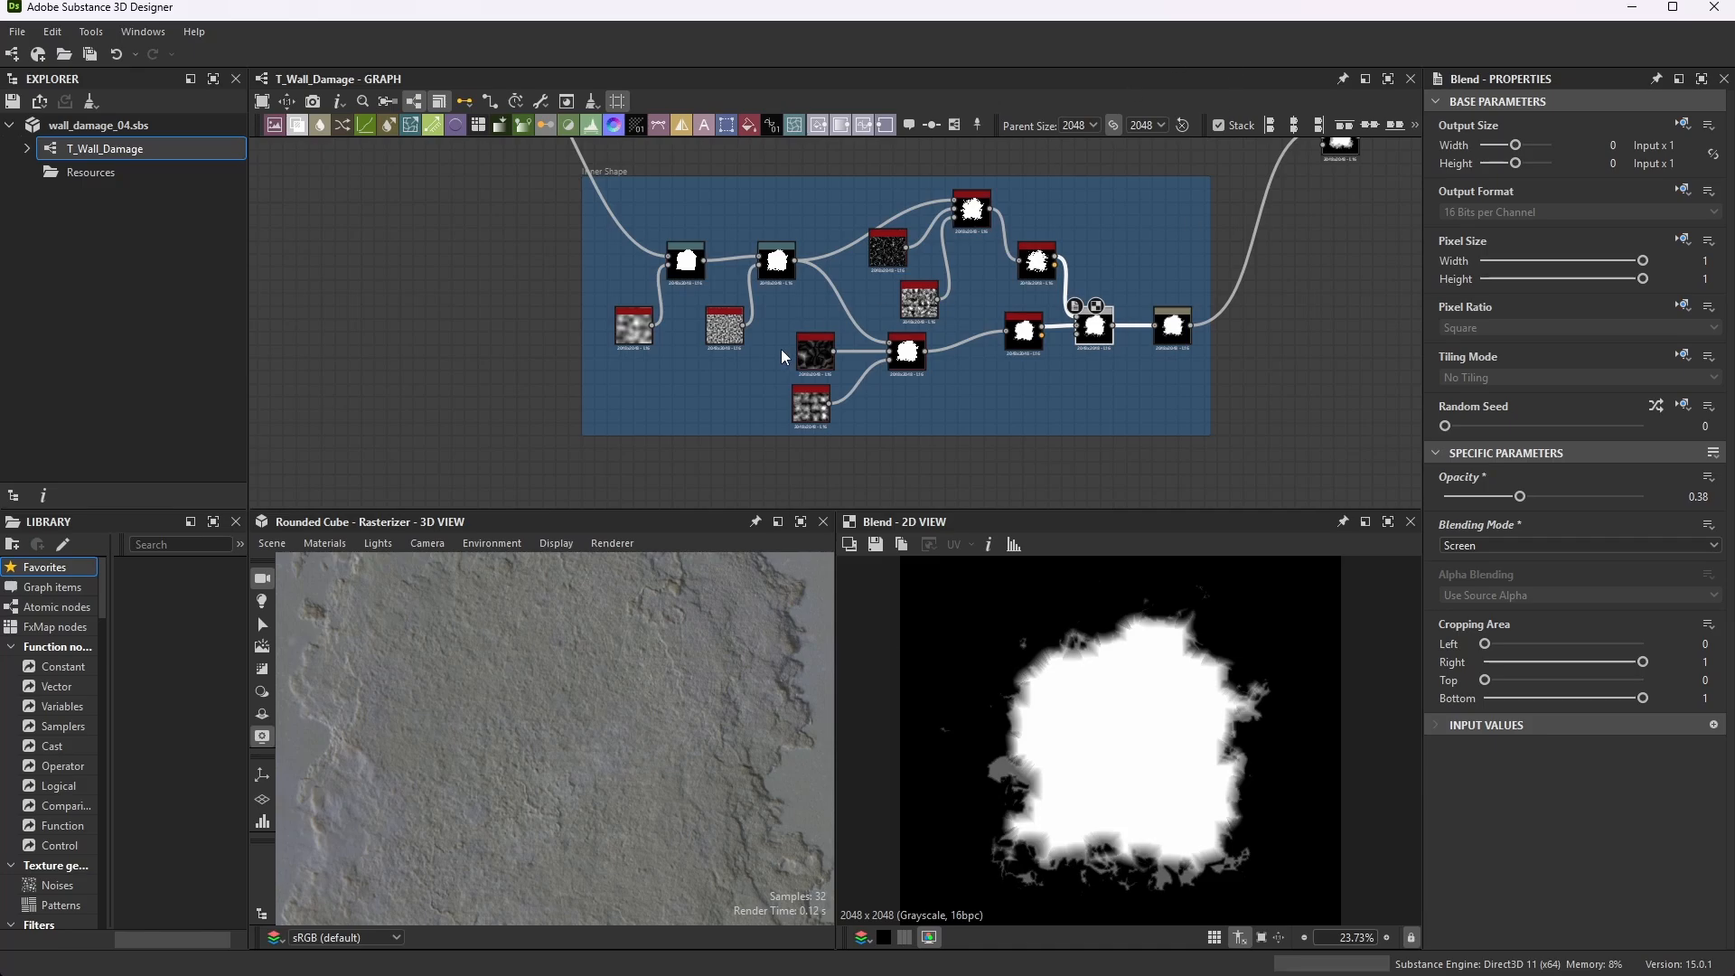
scroll(780, 348, "up", 4)
scroll(677, 256, "down", 1)
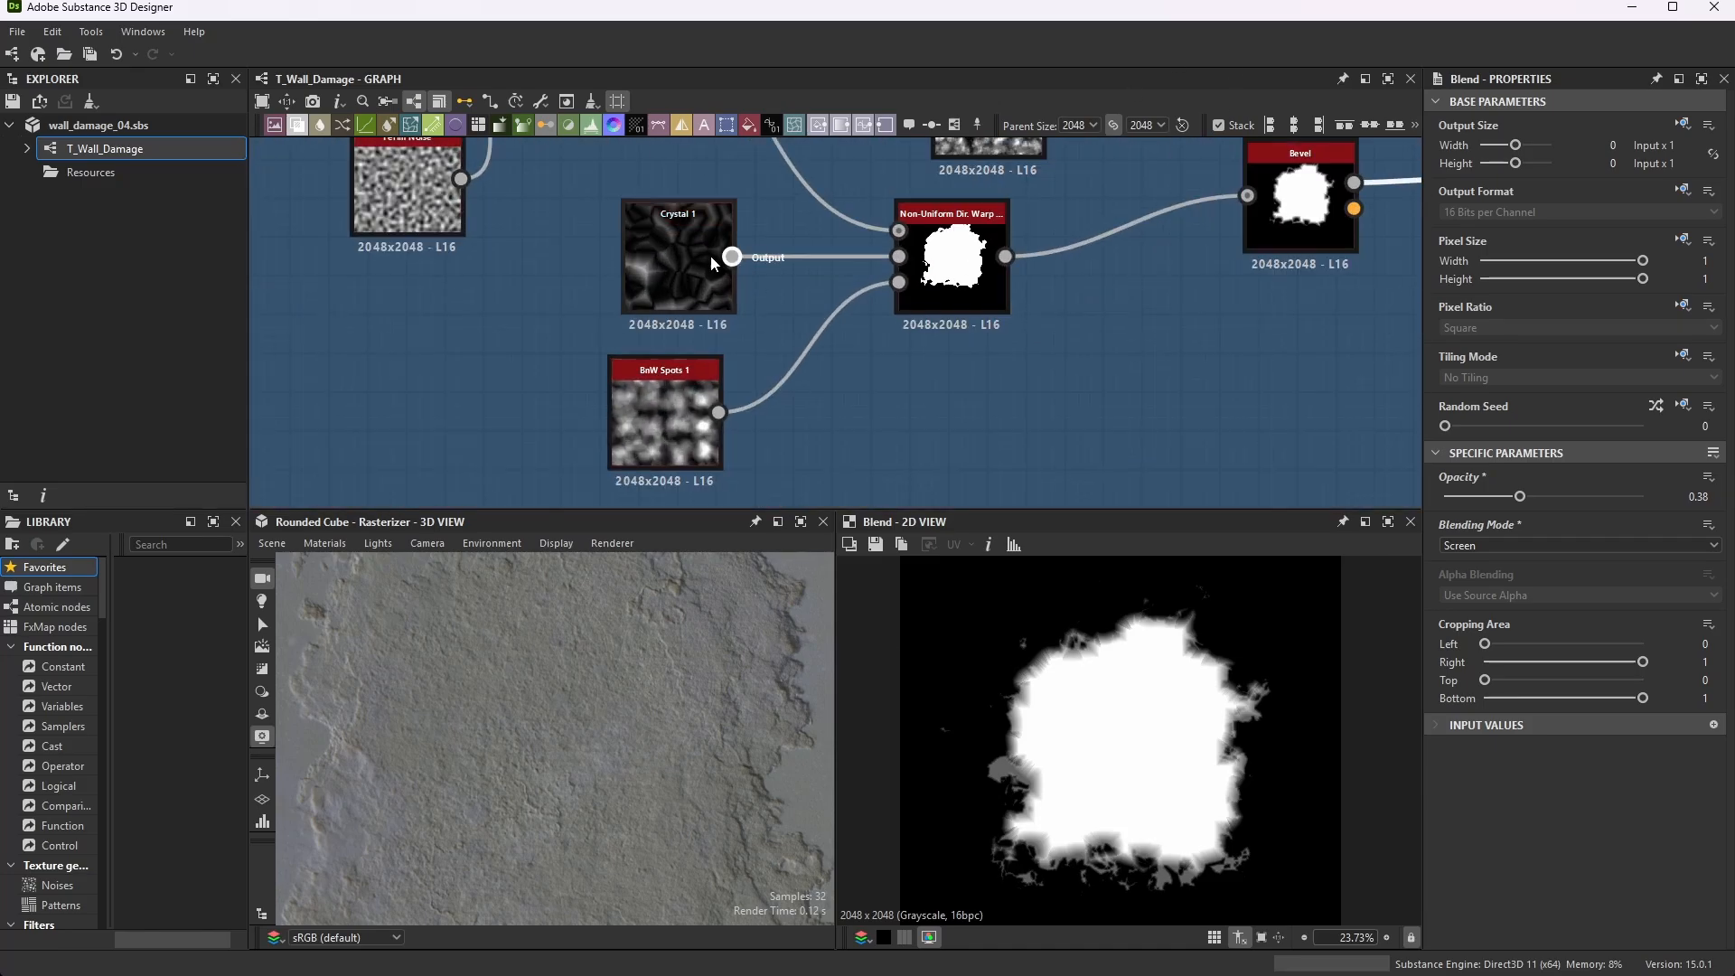
left_click(701, 235)
scroll(701, 244, "down", 3)
scroll(700, 170, "up", 3)
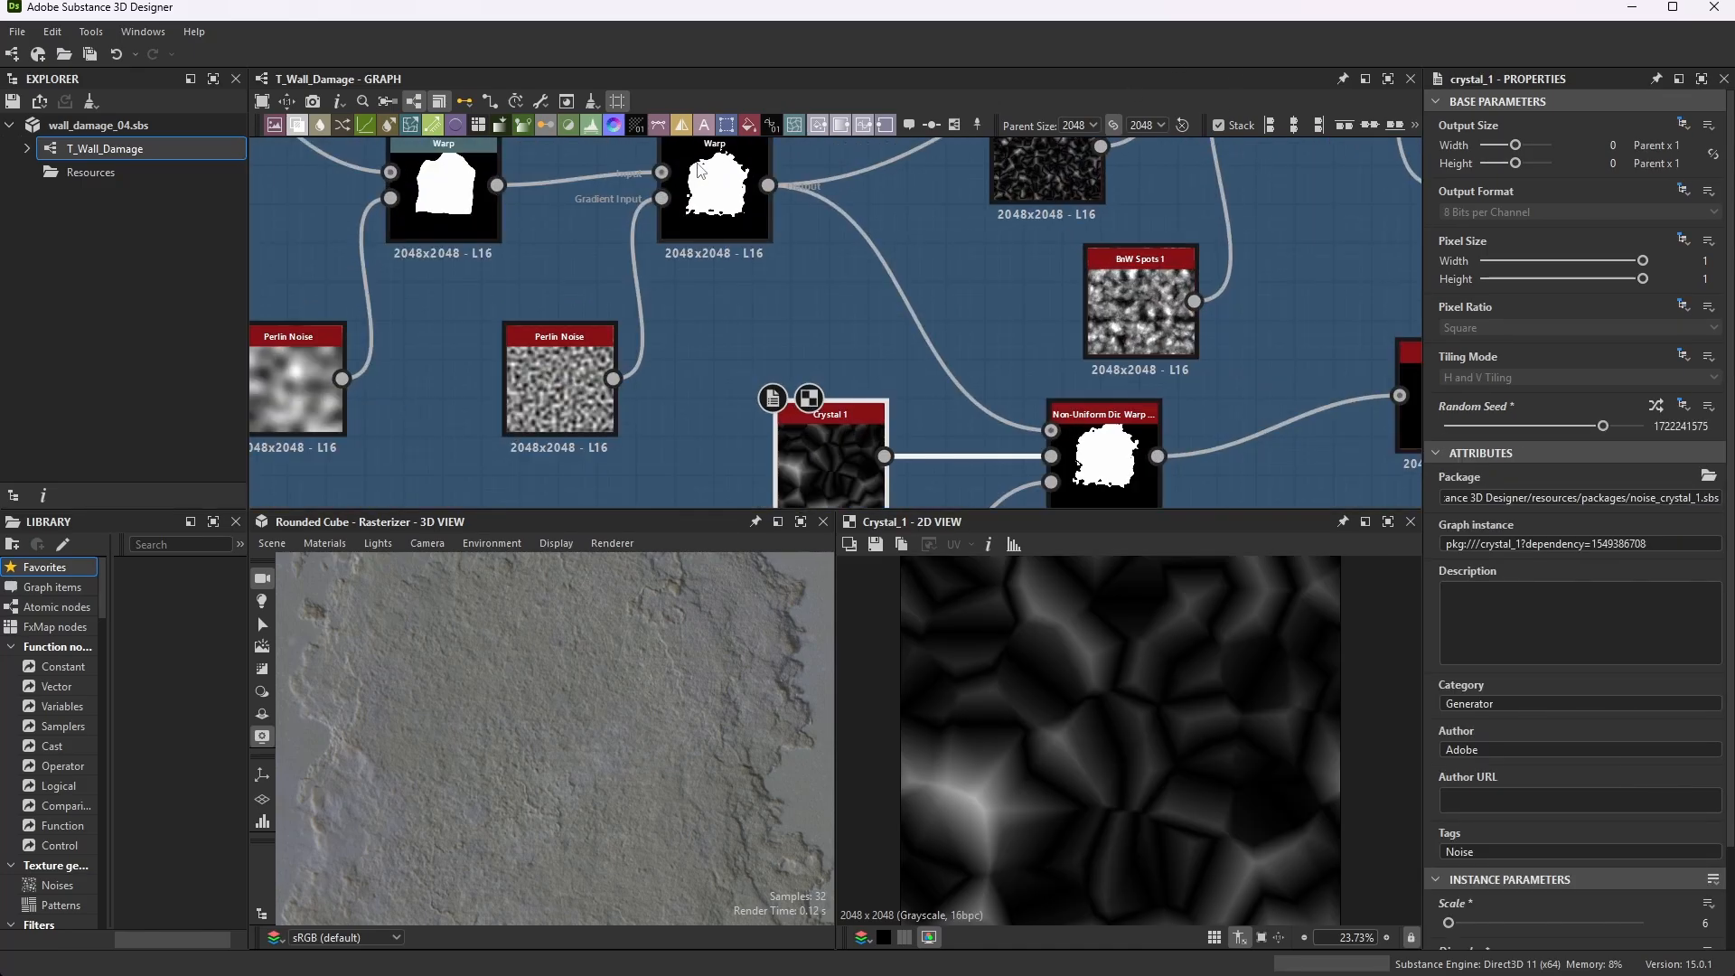
- Preview the lower Non-Uniform Directional Warp in the Inner Shape frame and examine its intensity and warp angle
scroll(1102, 438, "down", 2)
scroll(1072, 404, "up", 5)
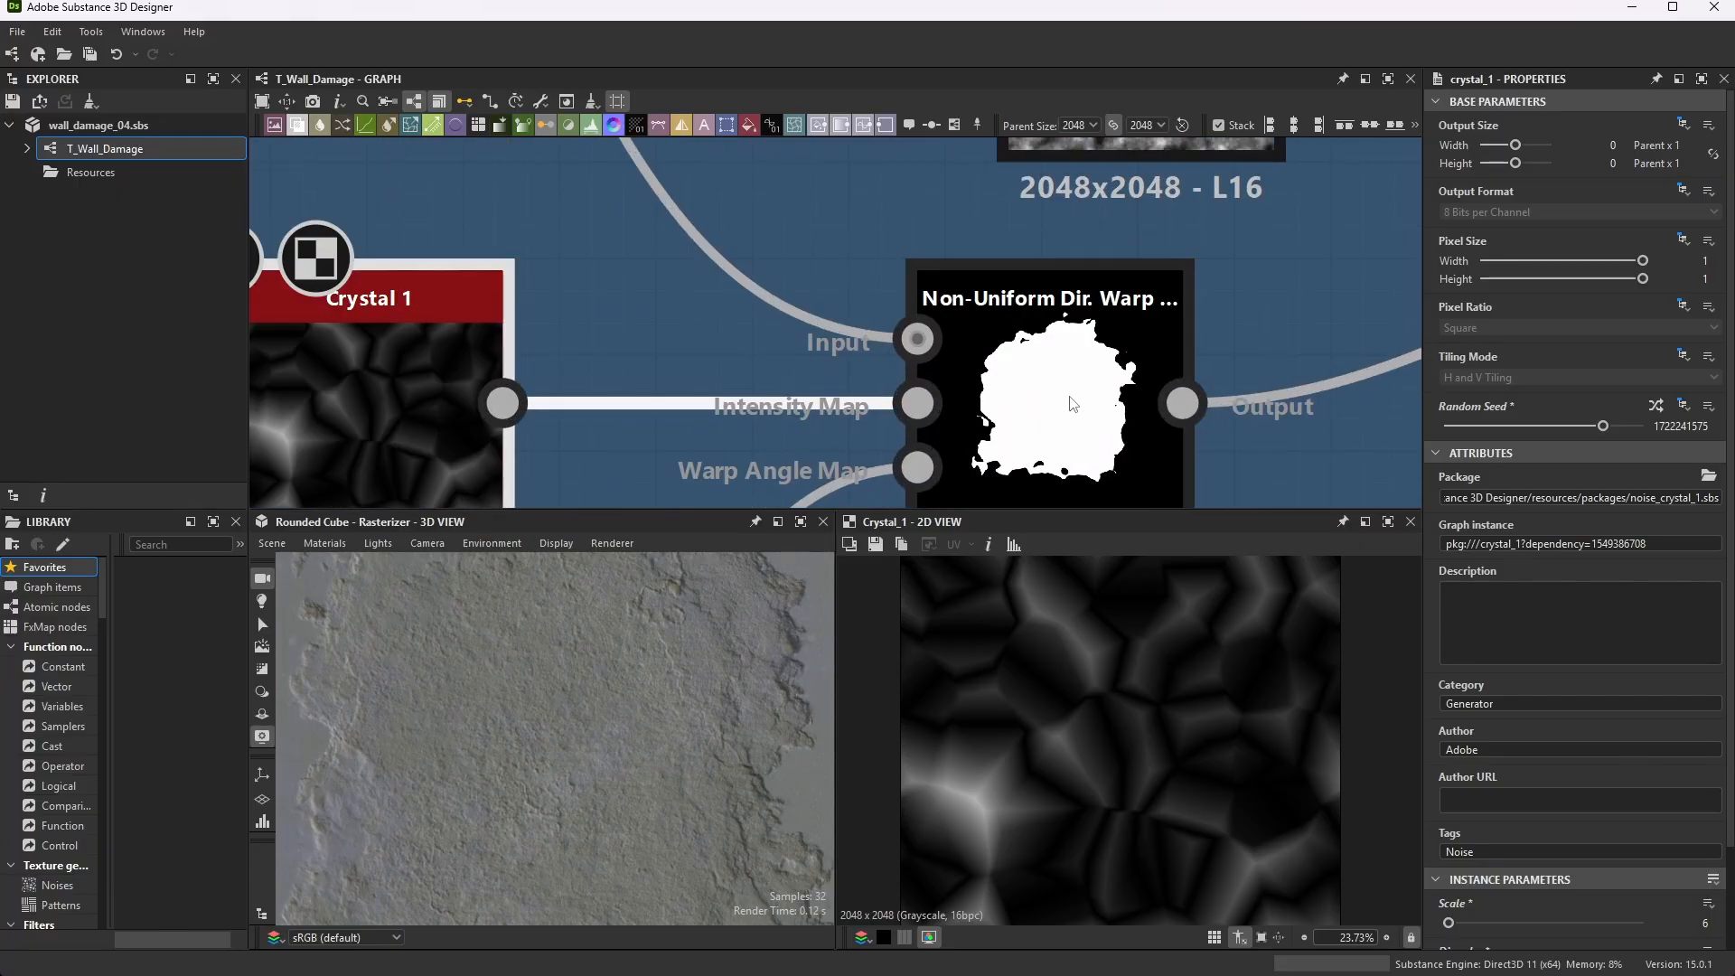
left_click(1073, 404)
scroll(1581, 587, "down", 5)
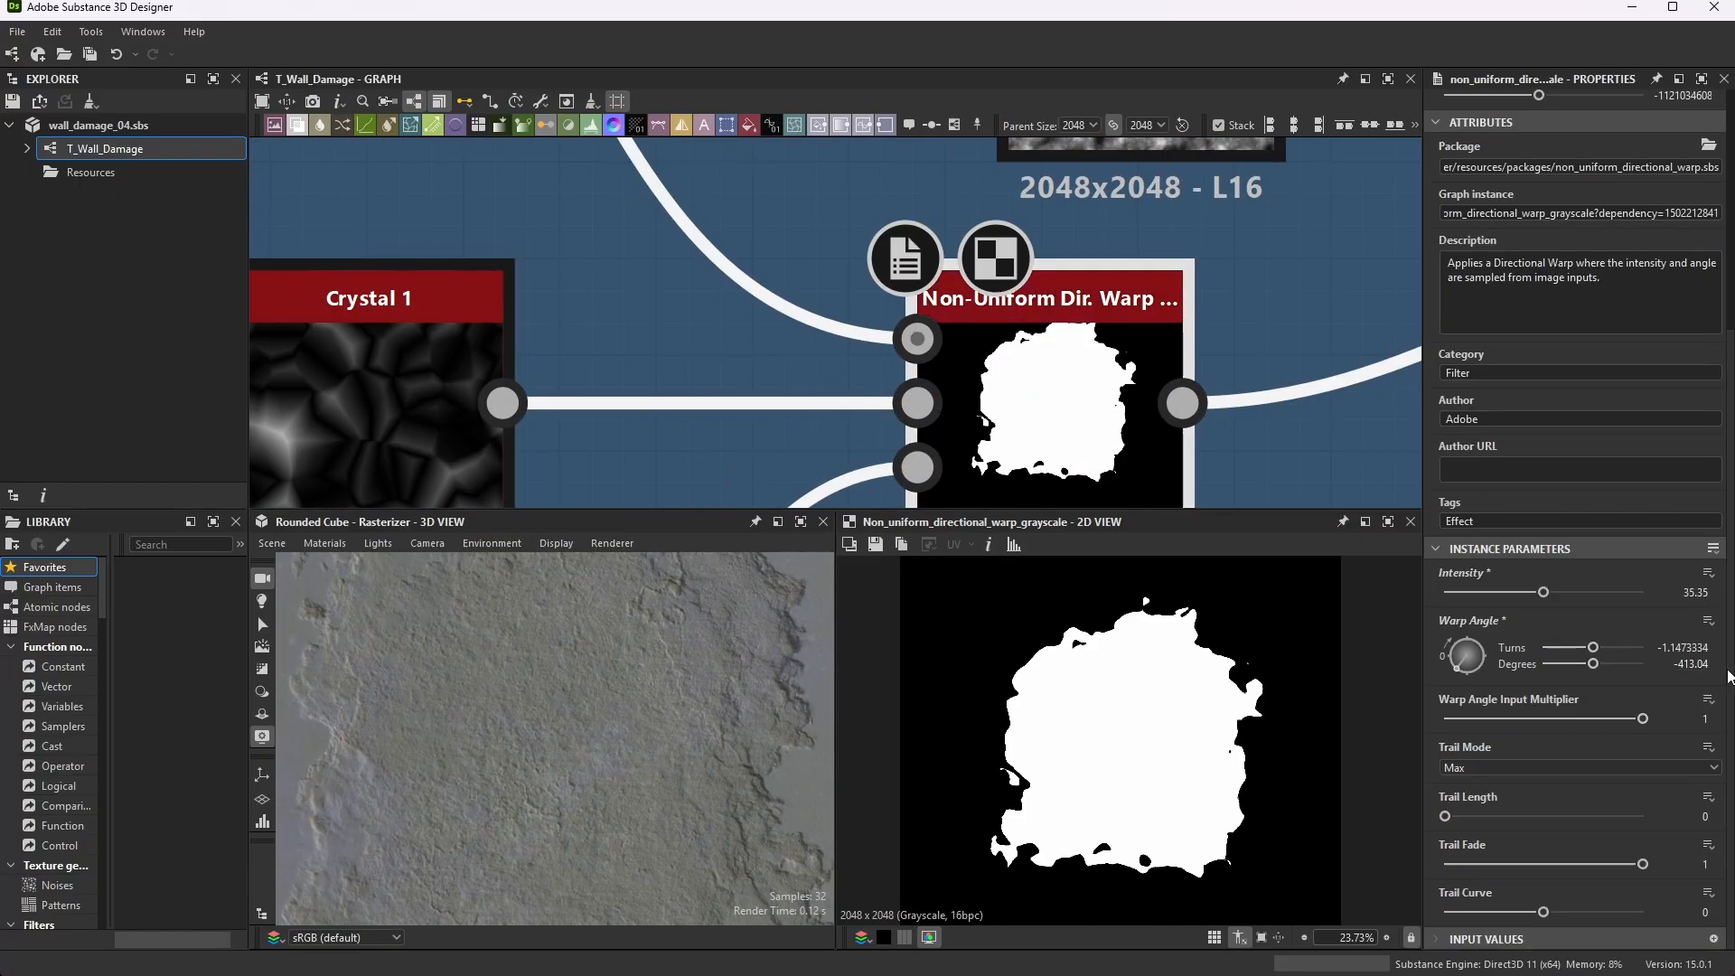
scroll(955, 371, "down", 3)
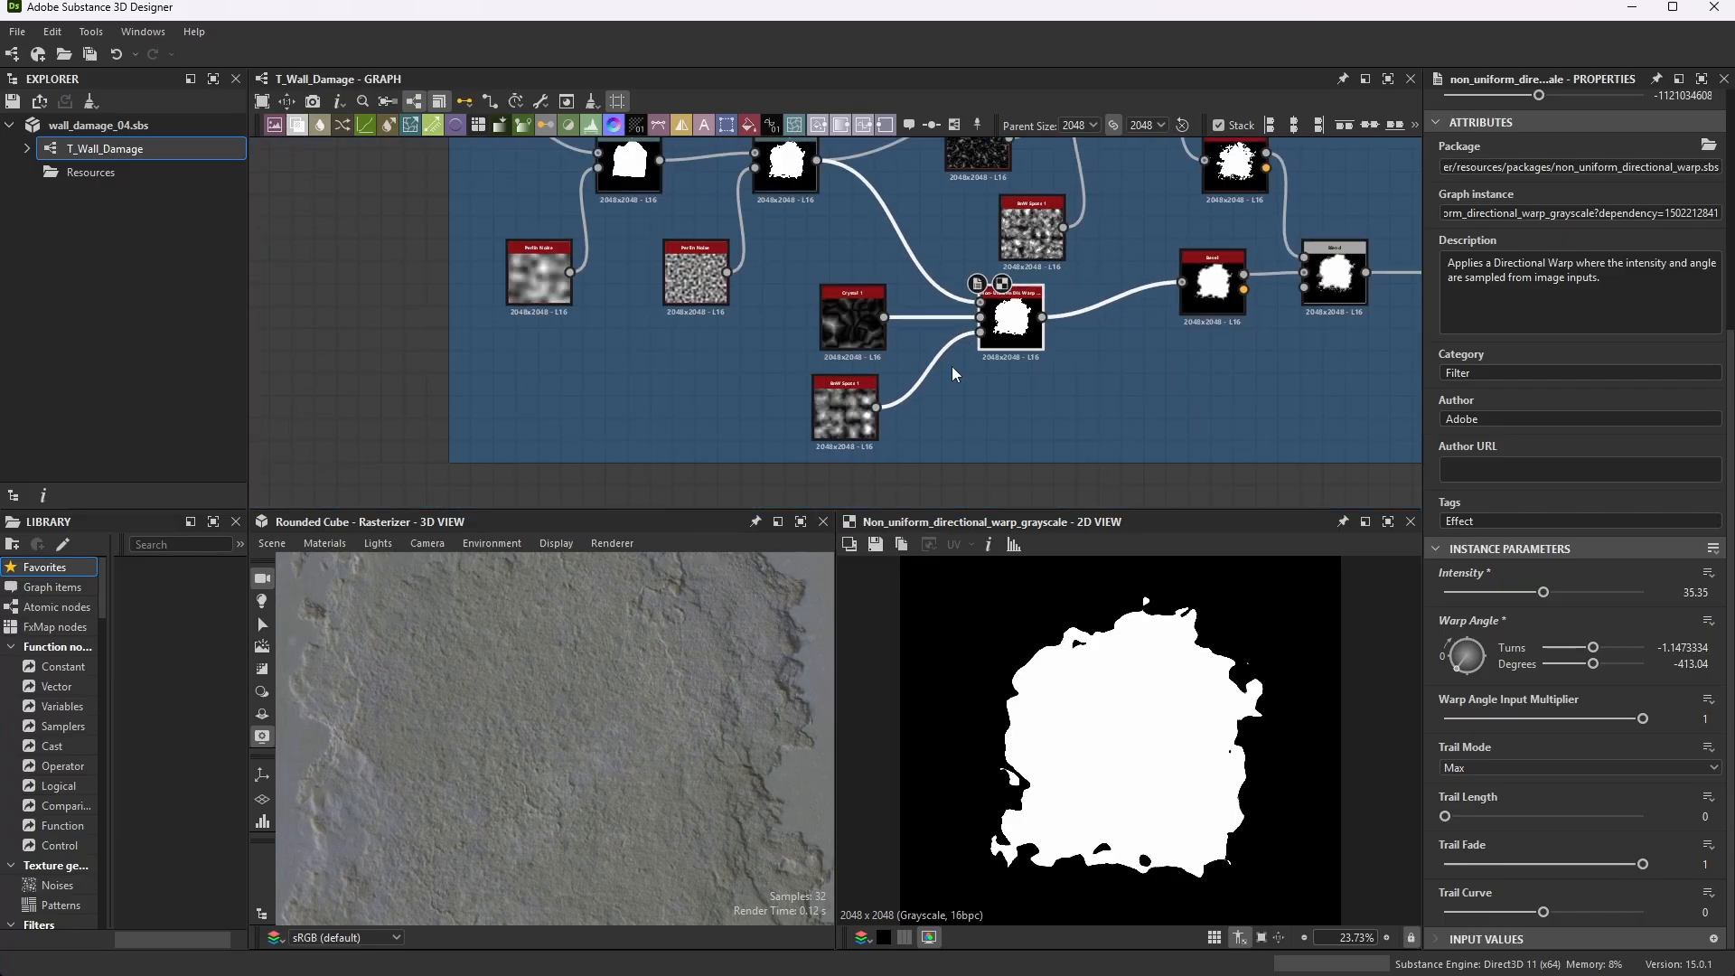
- Examine the random seed, scale and disorder of the lower branch's Crystal 1 and BnW Spots 1 noises
scroll(957, 361, "up", 2)
left_click(784, 280)
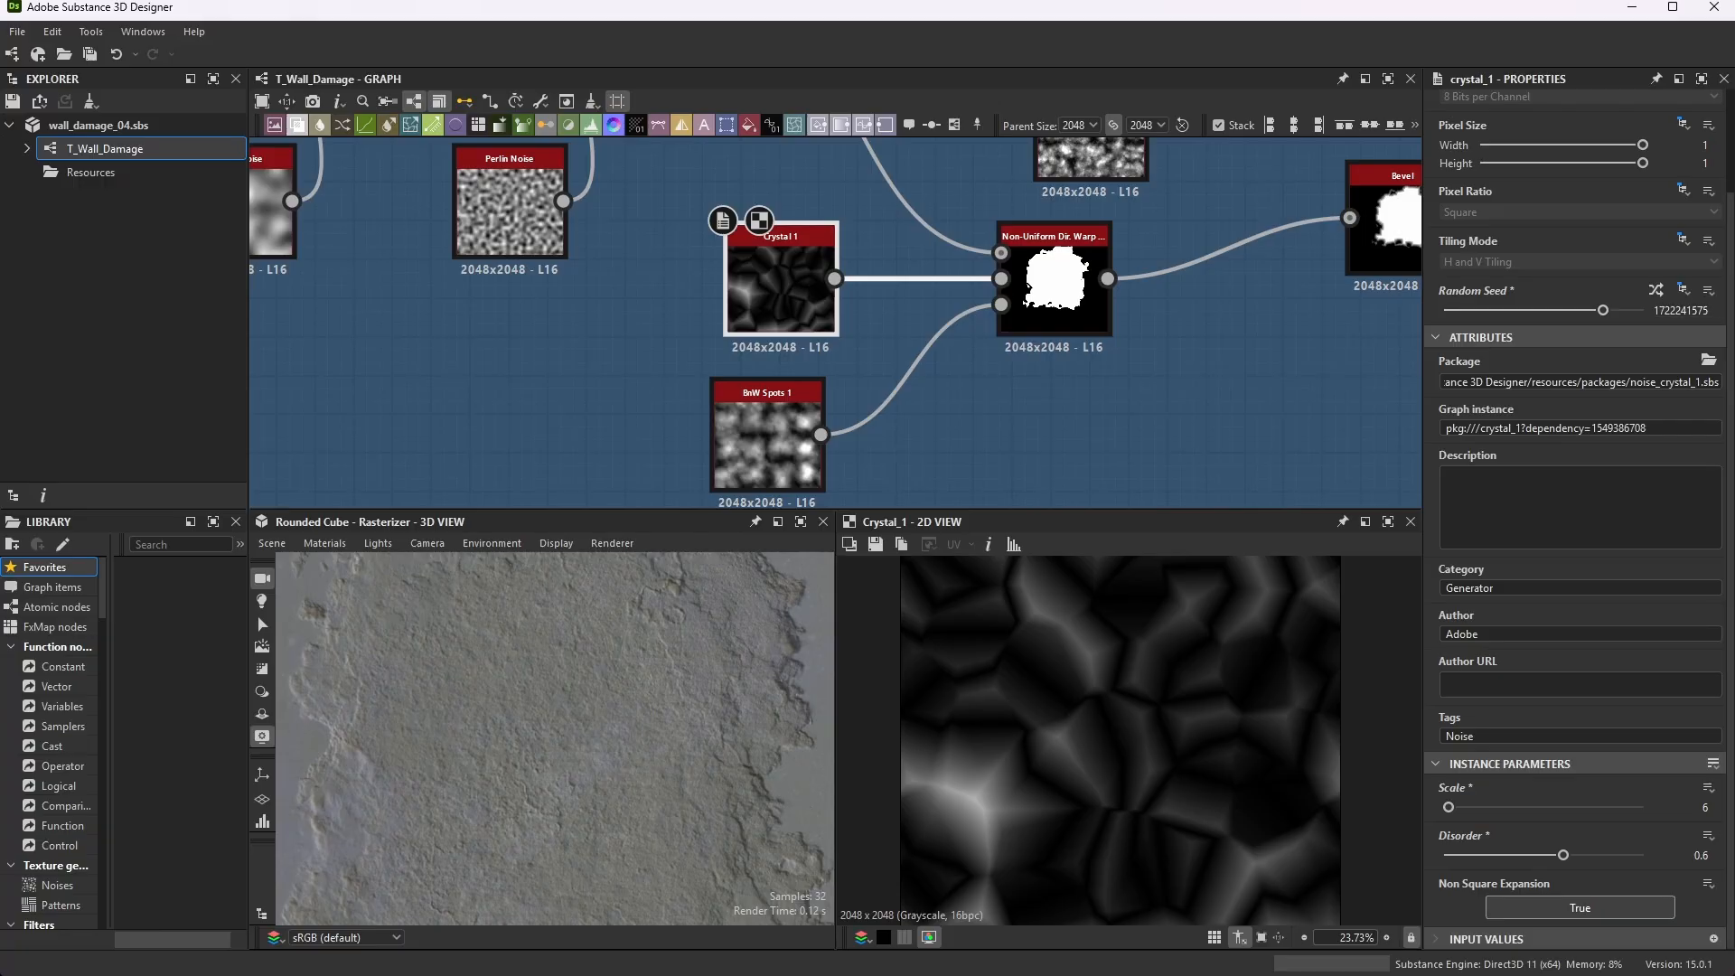
left_click(779, 446)
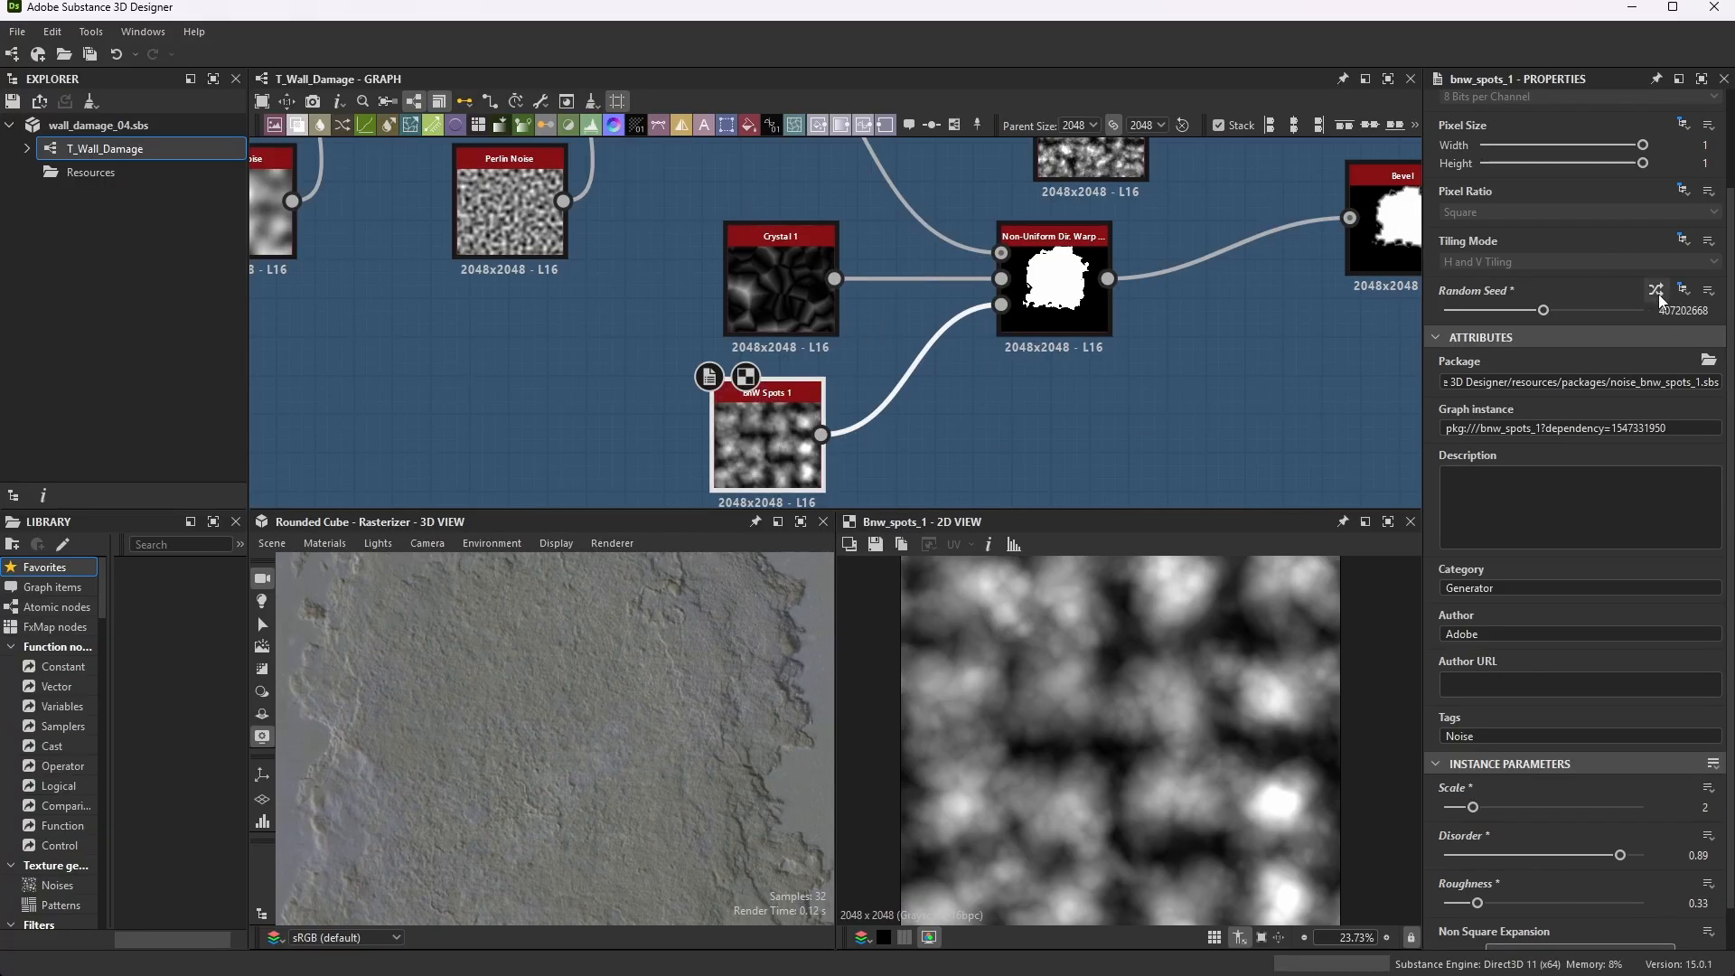
scroll(1602, 800, "down", 1)
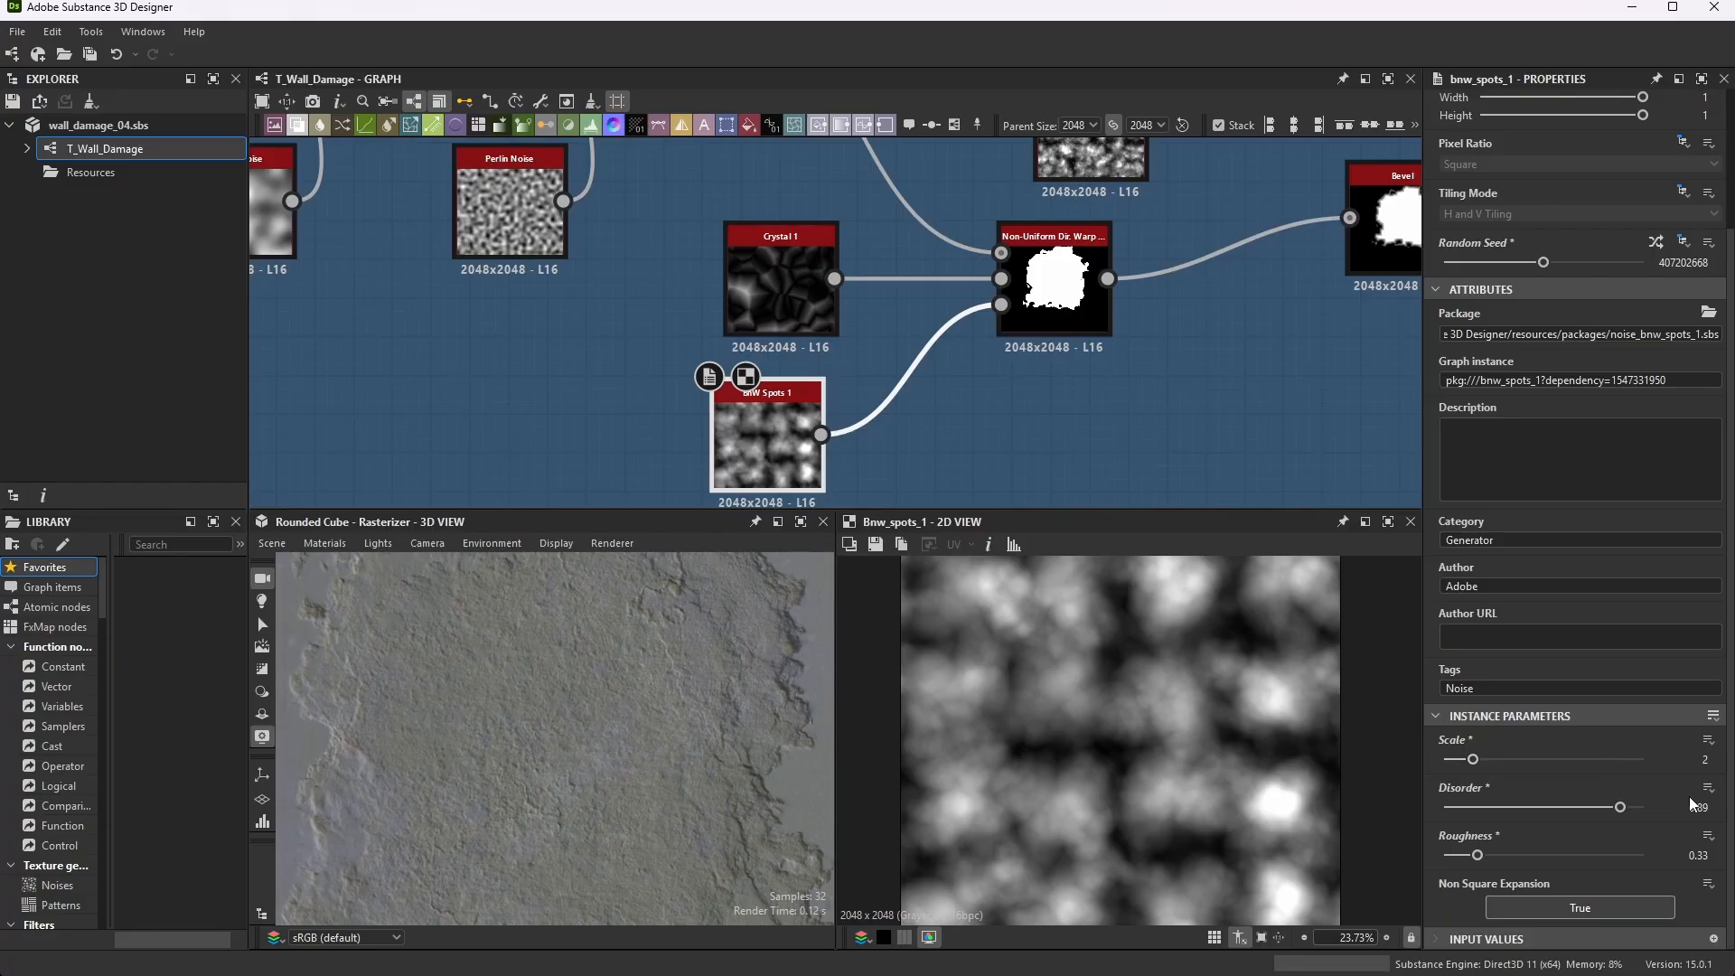
- Preview the lower Non-Uniform Directional Warp again and check how Crystal 1 and BnW Spots 1 connect to it
scroll(1087, 265, "up", 4)
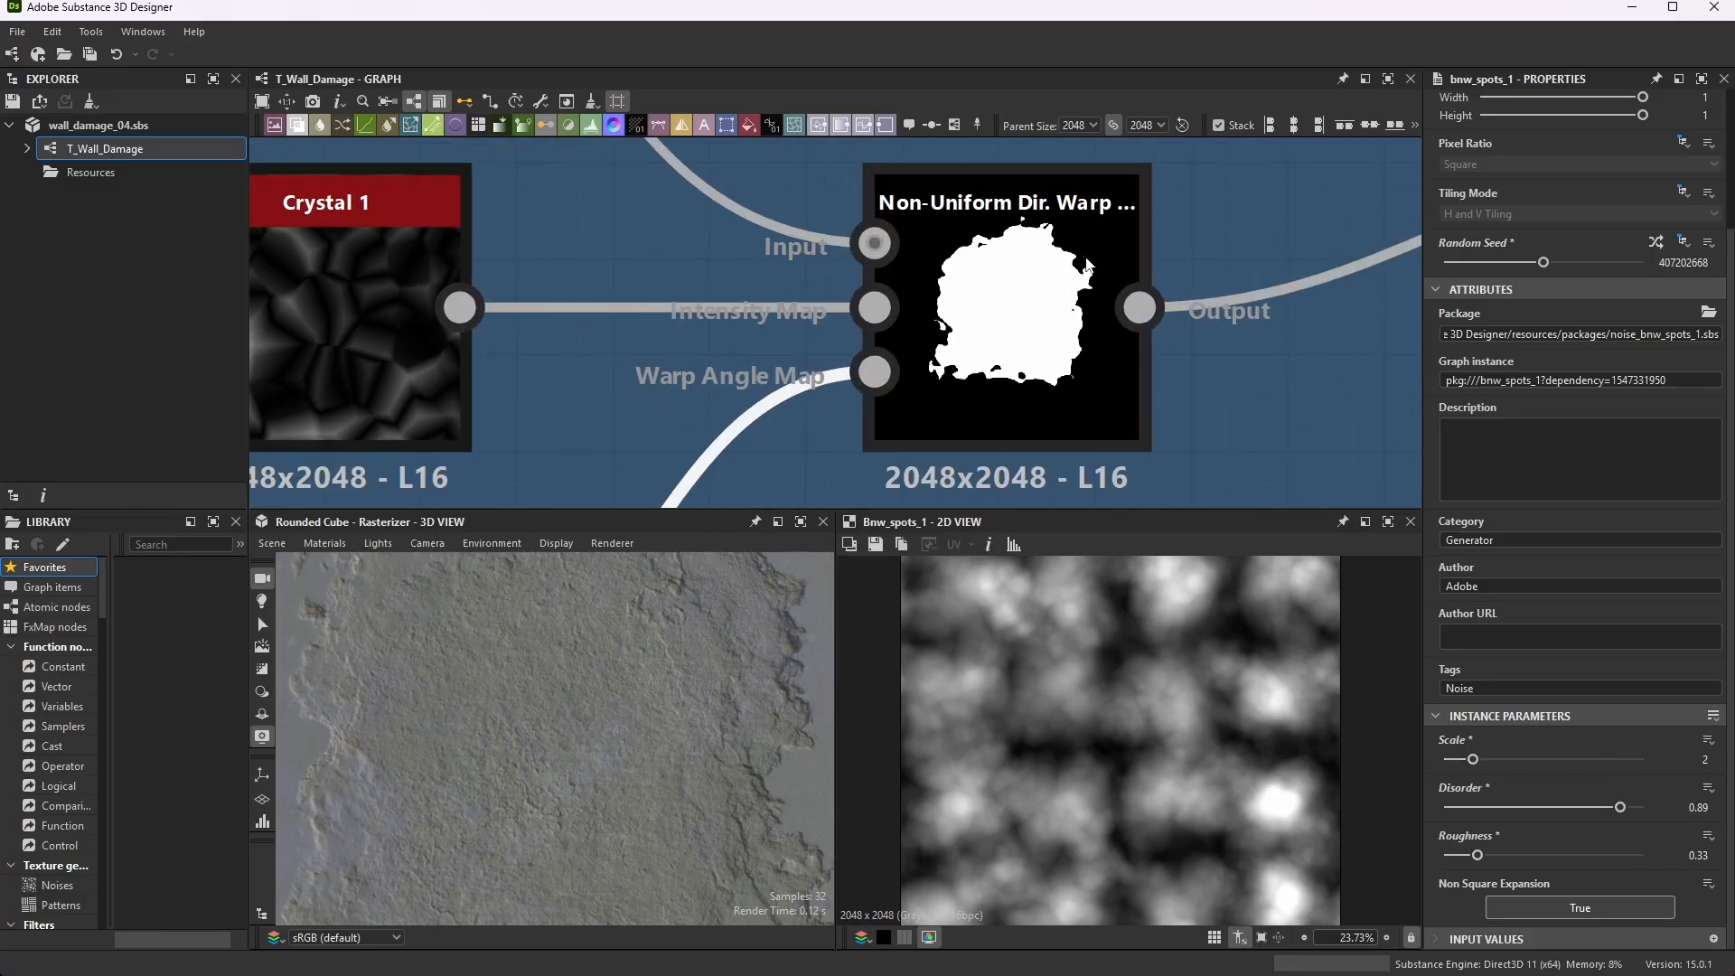
double_click(1011, 259)
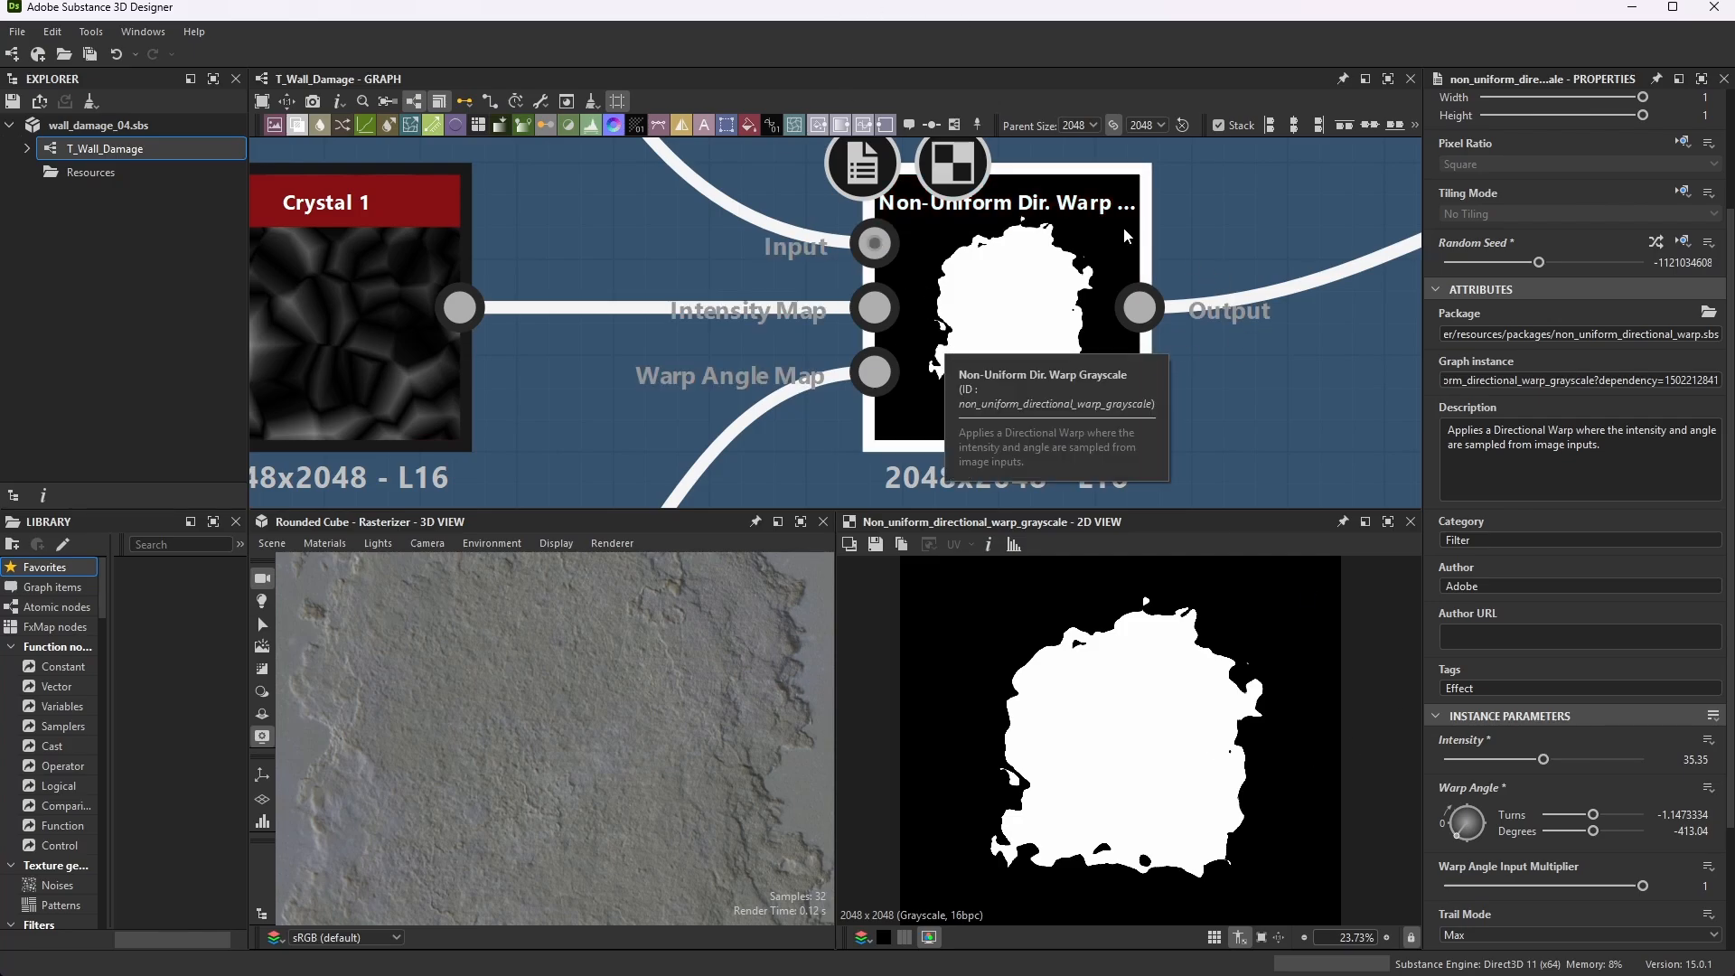
scroll(899, 293, "down", 3)
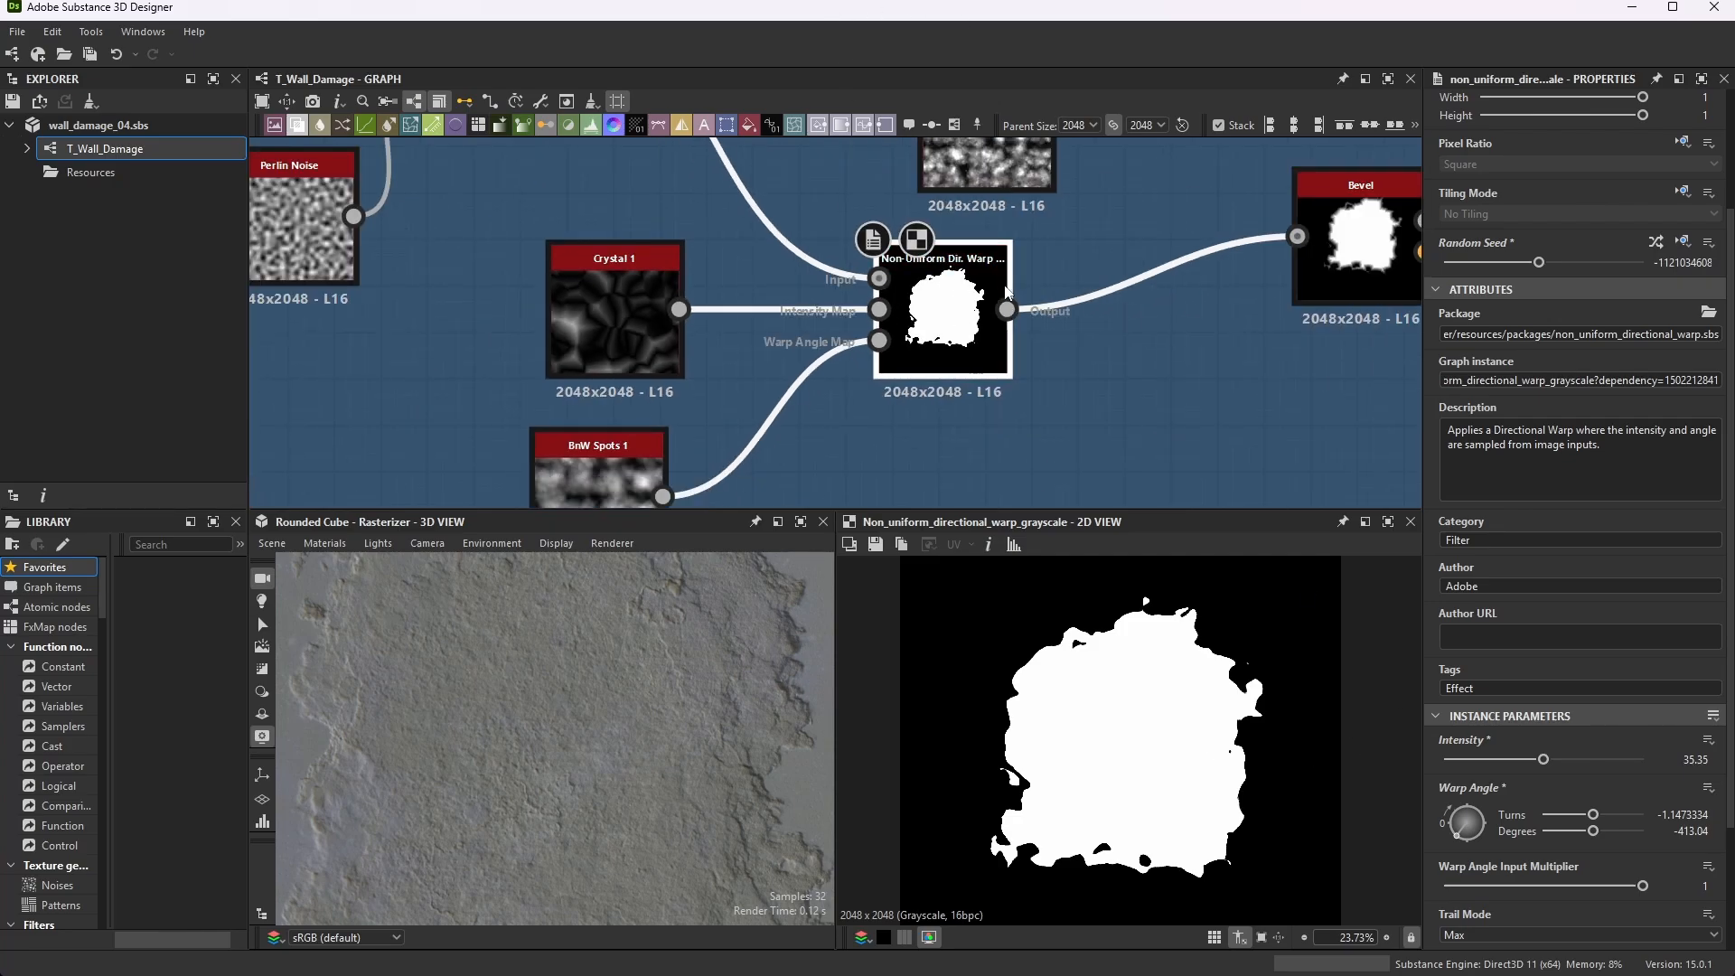
- Preview the Inner Shape's lower Bevel and examine its distance and corner type
scroll(949, 280, "down", 3)
scroll(1206, 249, "up", 6)
double_click(906, 307)
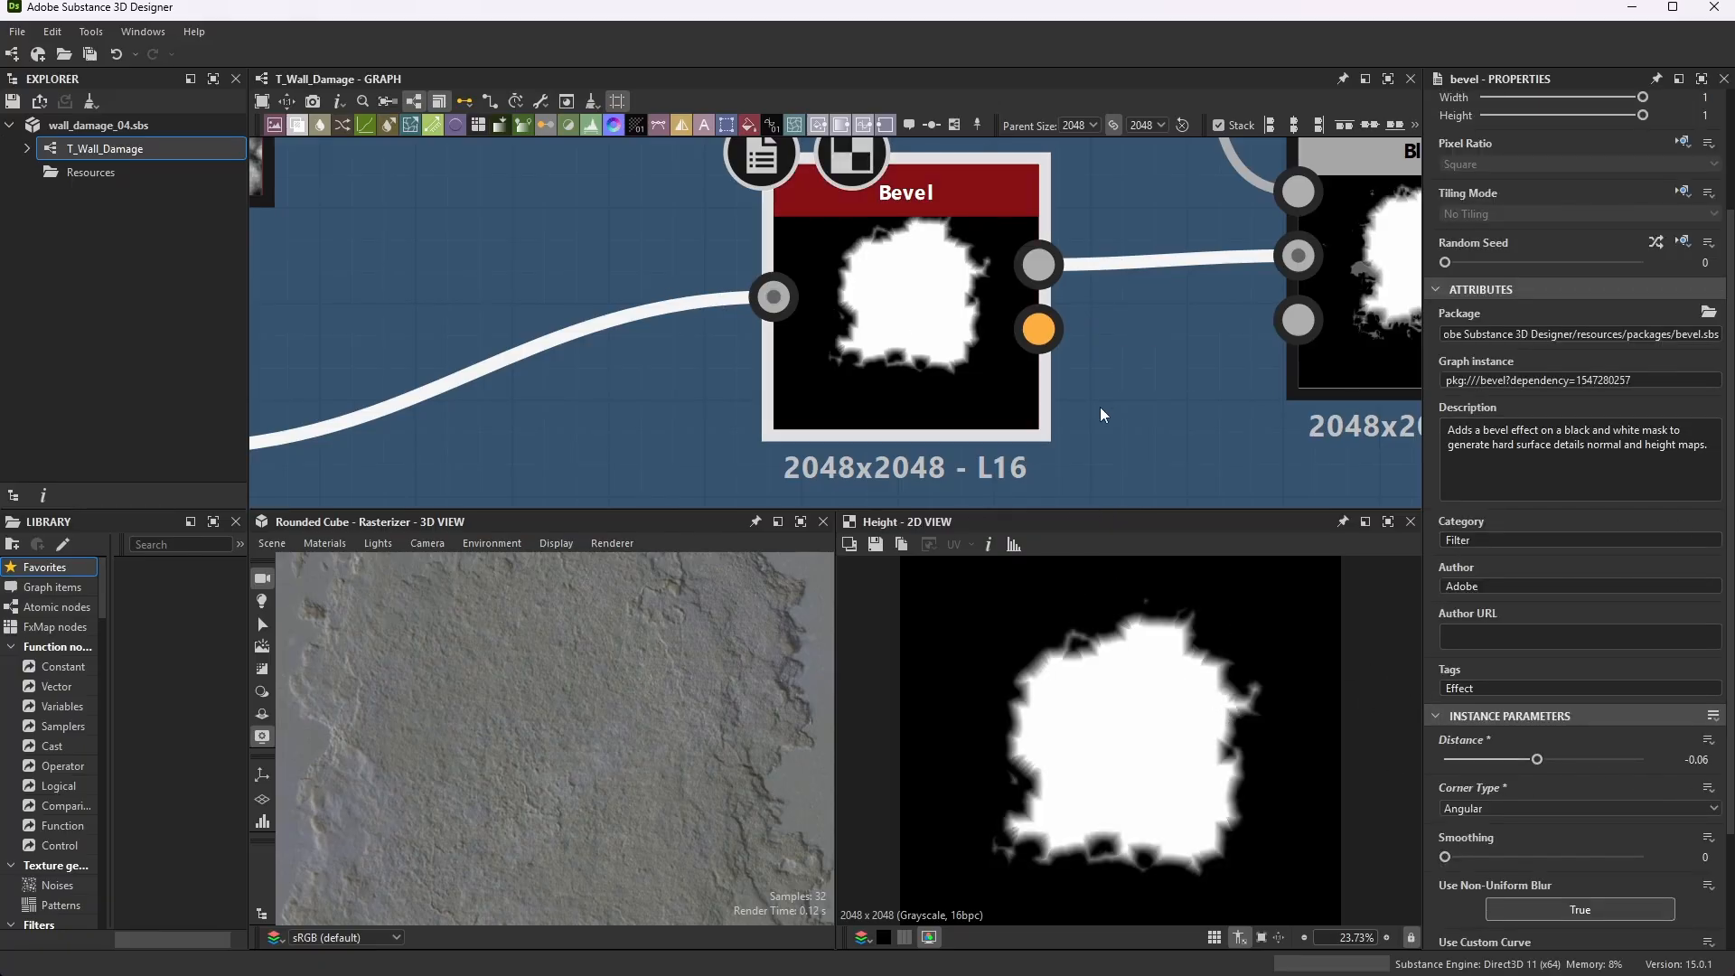
- Compare the Outter Shape's lower Bevel with the matching Bevel in the Inner Shape frame
scroll(1099, 407, "down", 8)
scroll(940, 214, "up", 4)
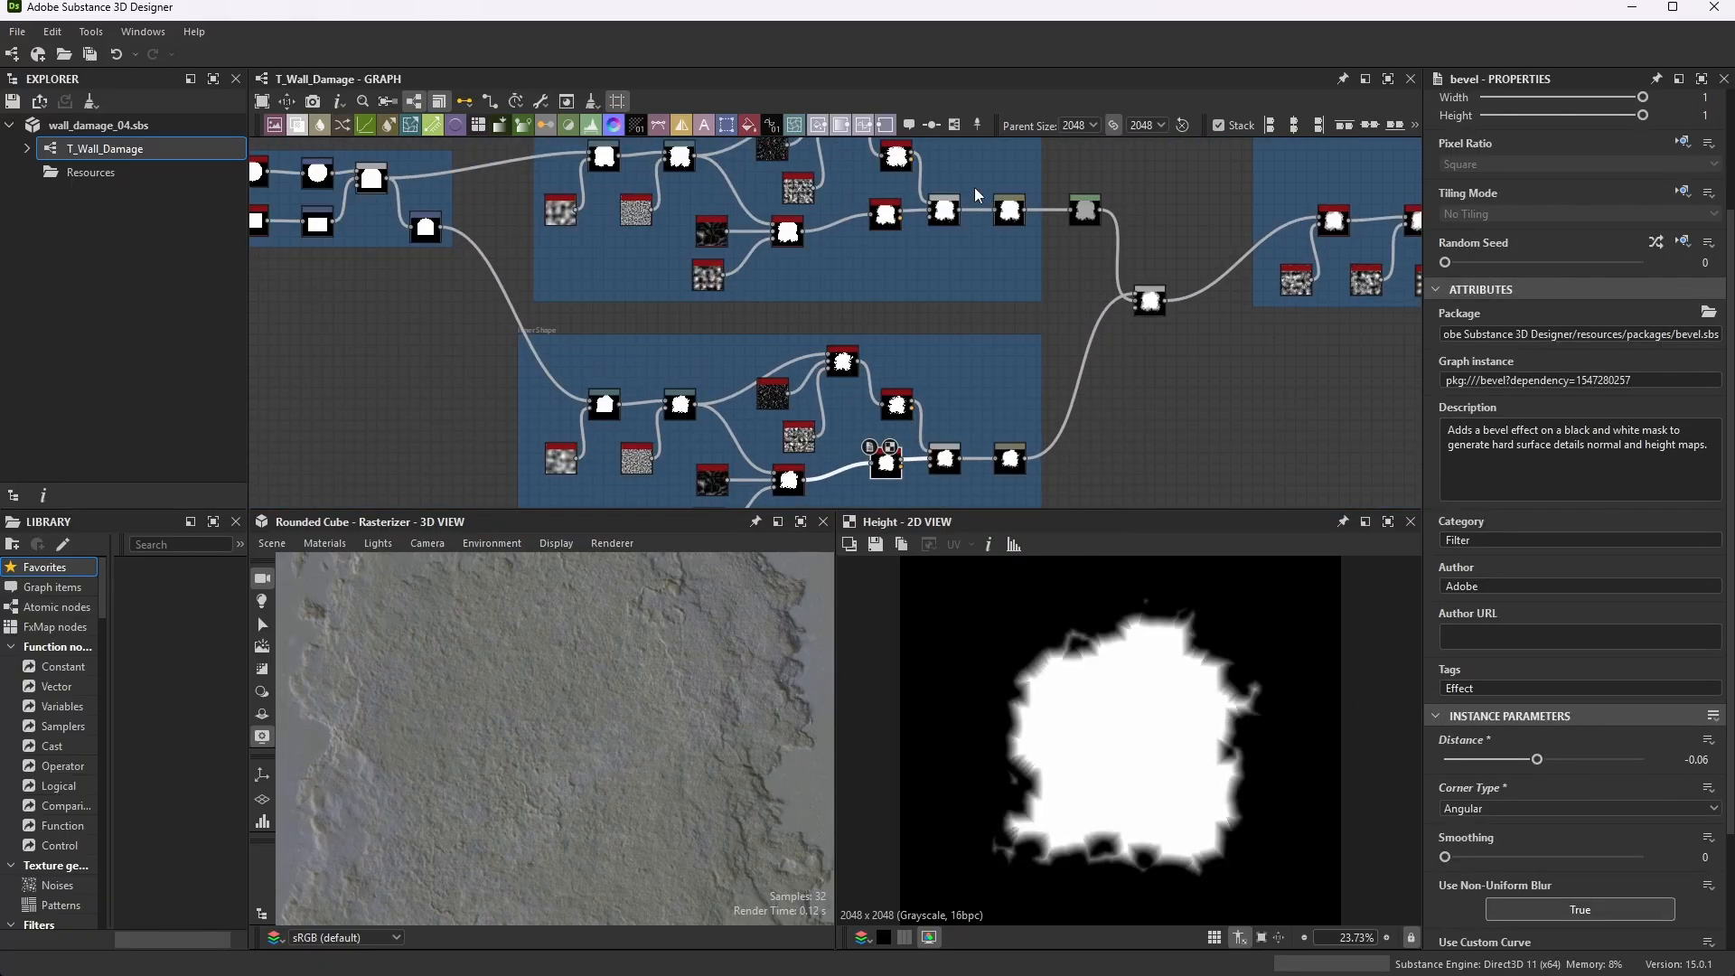
scroll(890, 192, "up", 5)
double_click(882, 261)
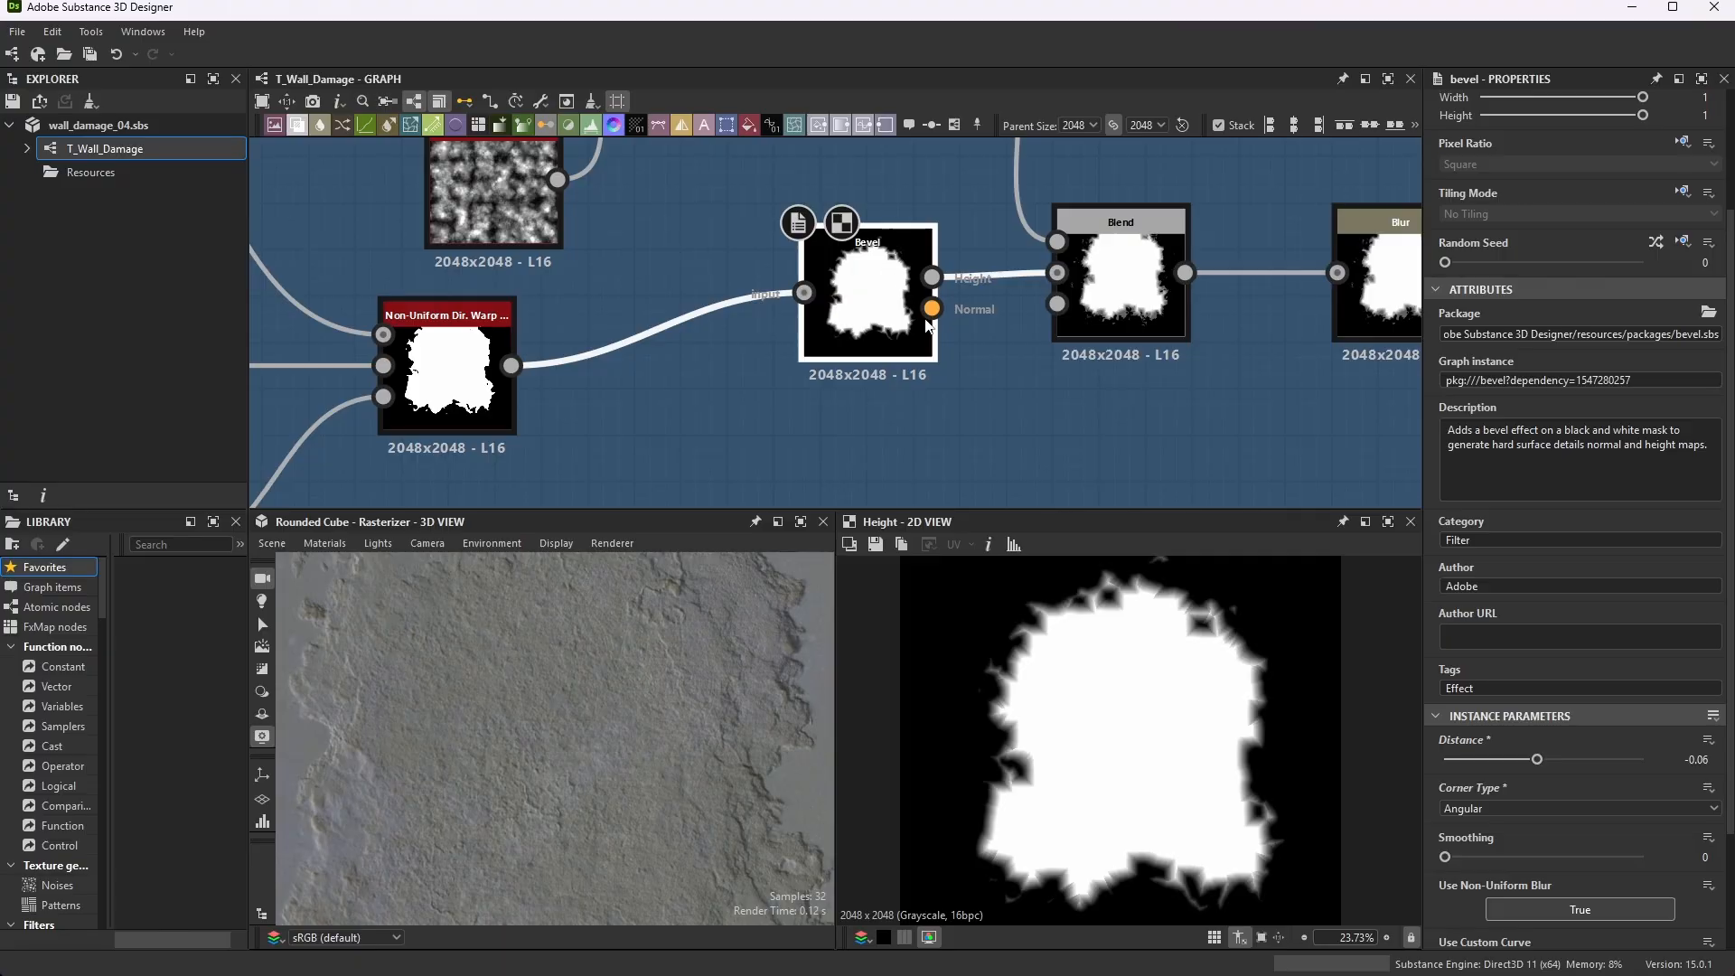
scroll(958, 289, "down", 6)
scroll(953, 355, "up", 4)
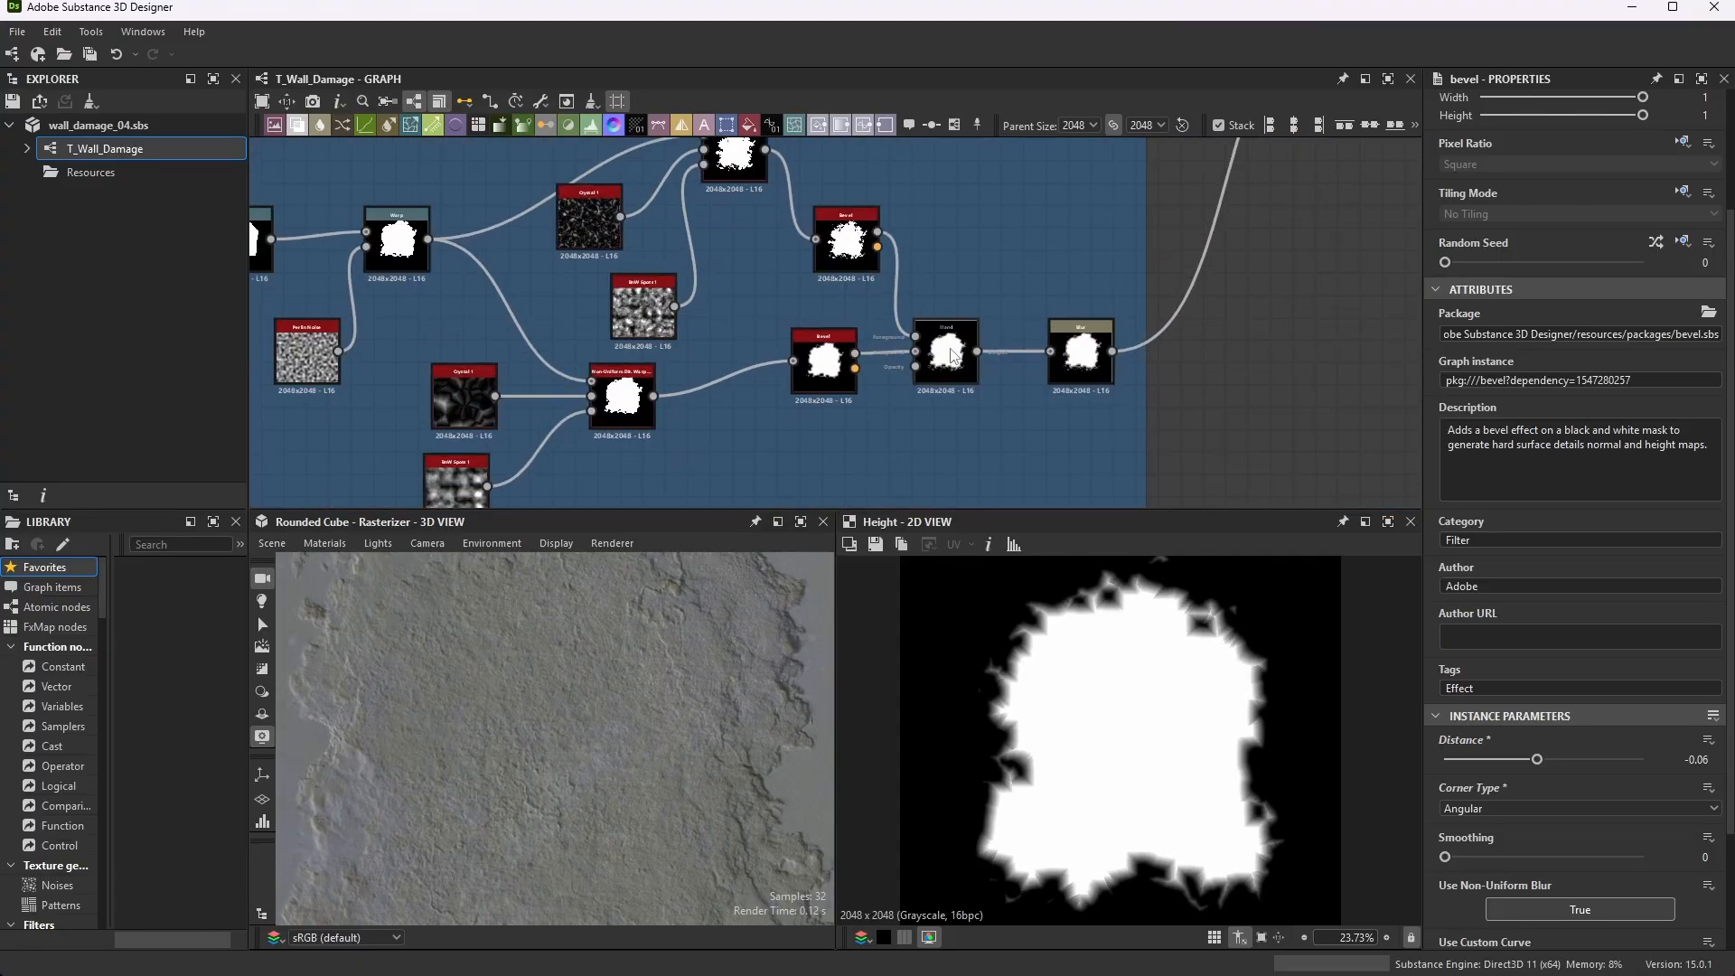
scroll(948, 356, "up", 5)
double_click(598, 358)
scroll(874, 316, "down", 3)
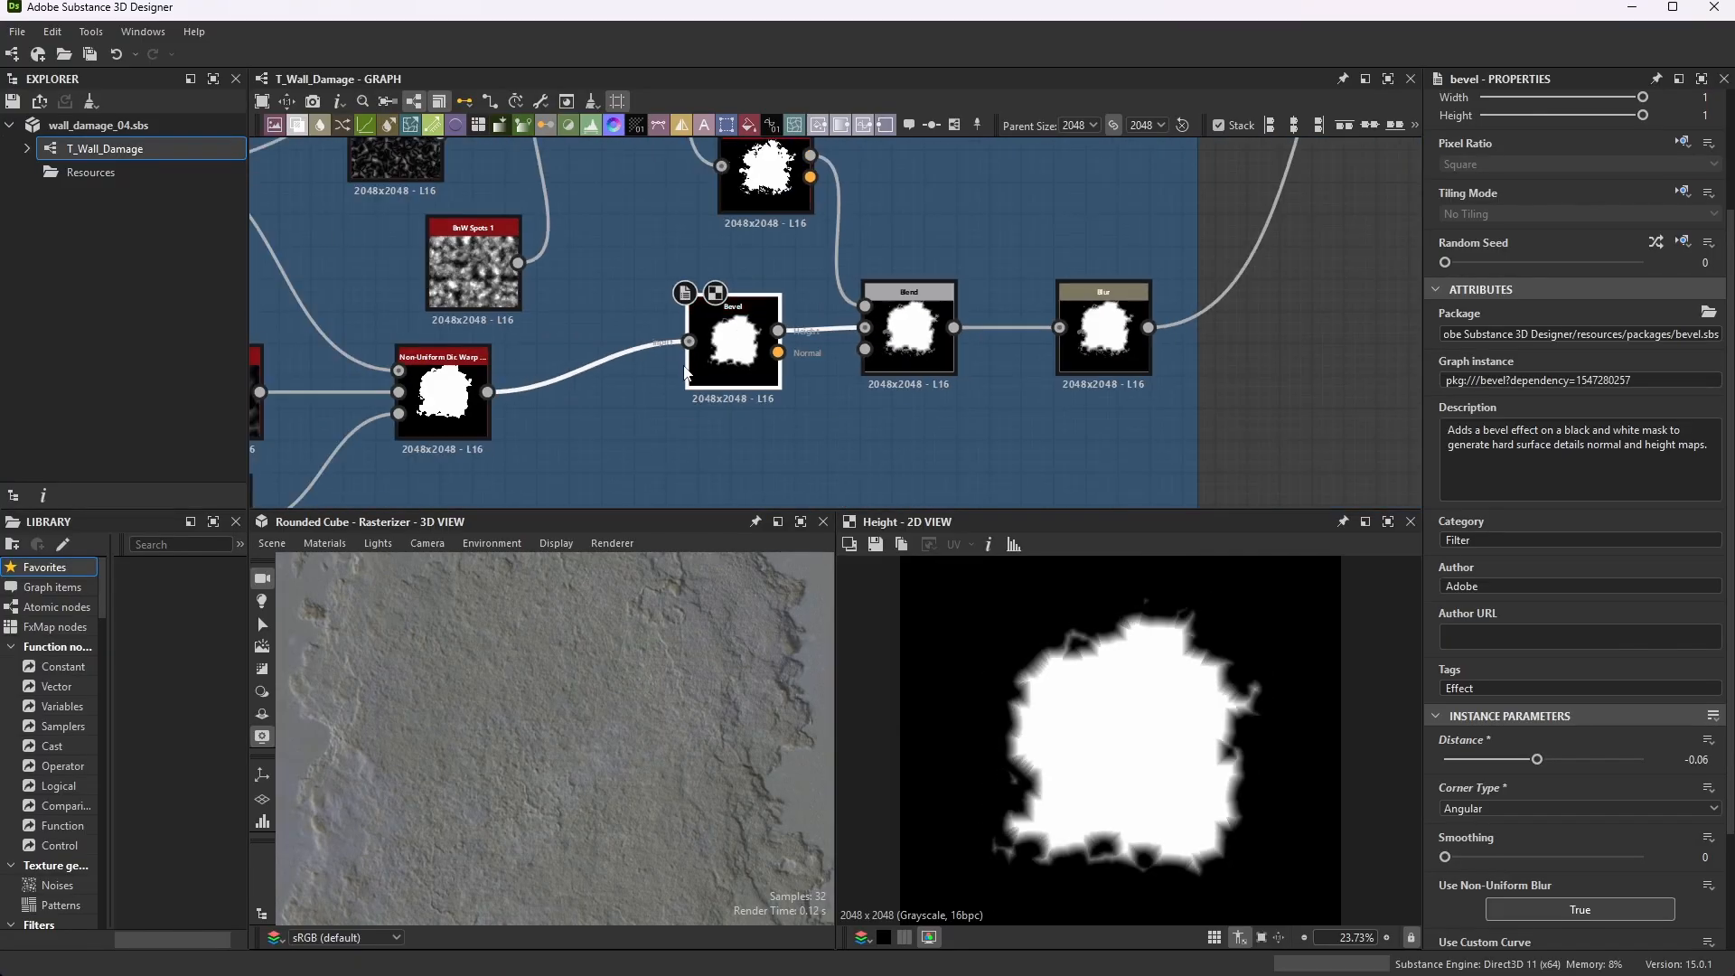
- Review the Inner Shape's lower Bevel parameters and preview the Blend combining both bevels to examine its opacity, blending mode and edges
scroll(686, 372, "up", 5)
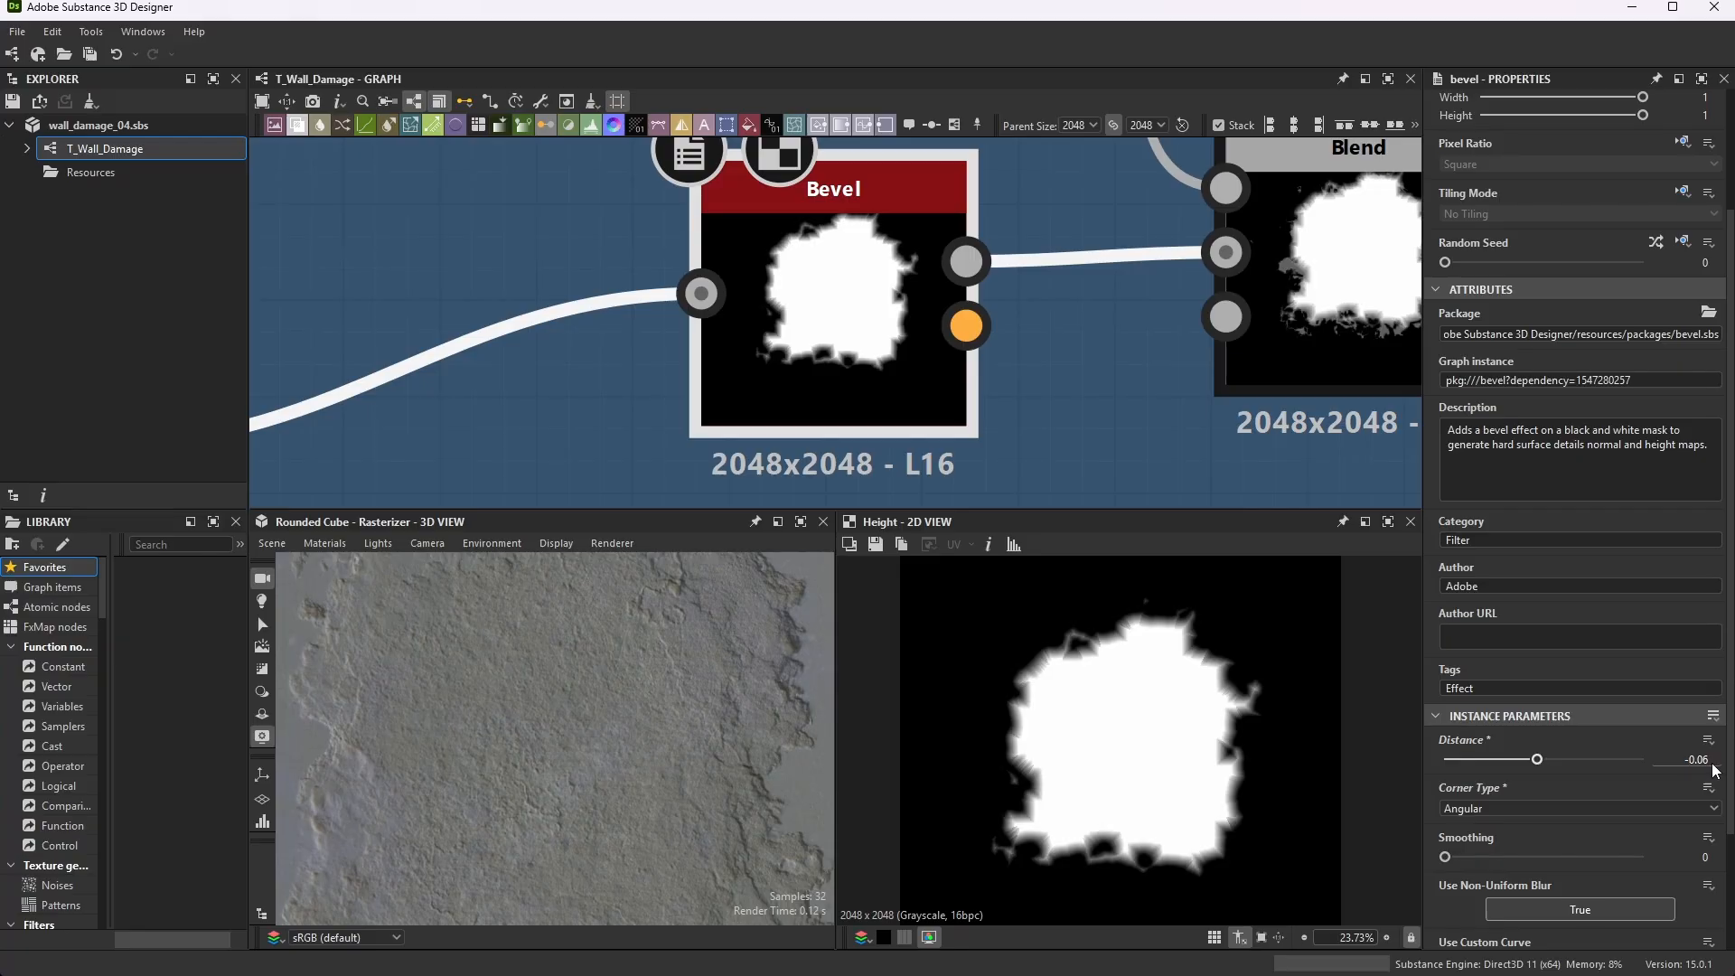
scroll(1651, 831, "down", 3)
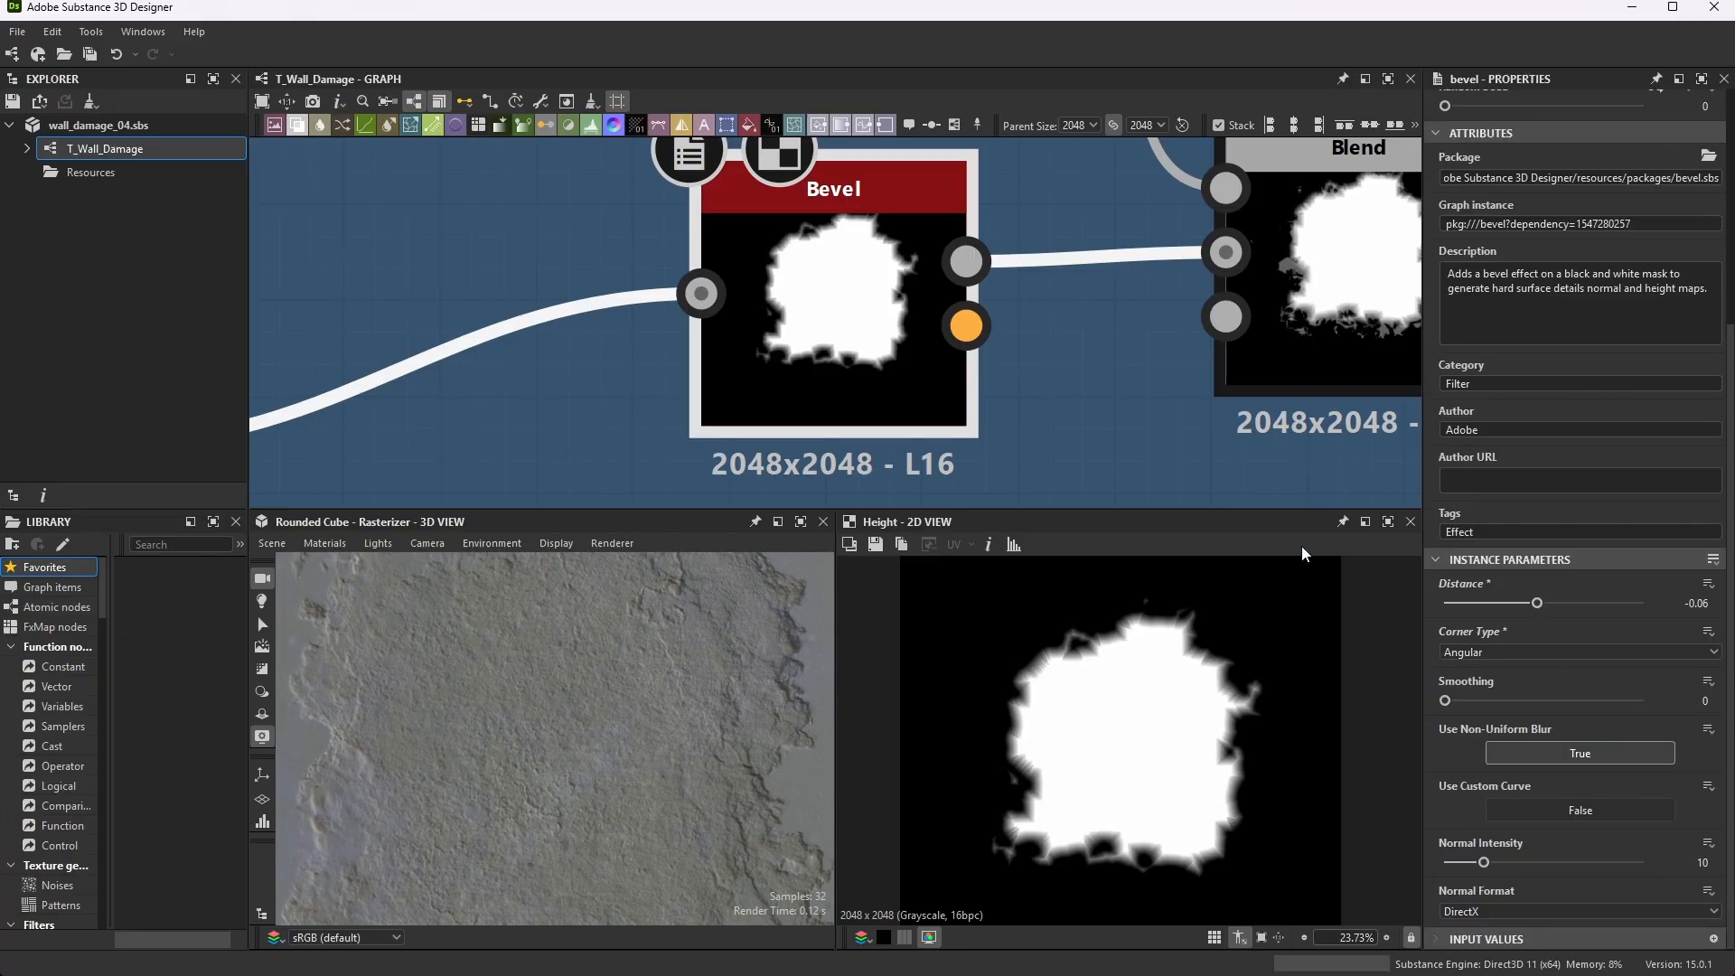
middle_click_drag(886, 371, 546, 410)
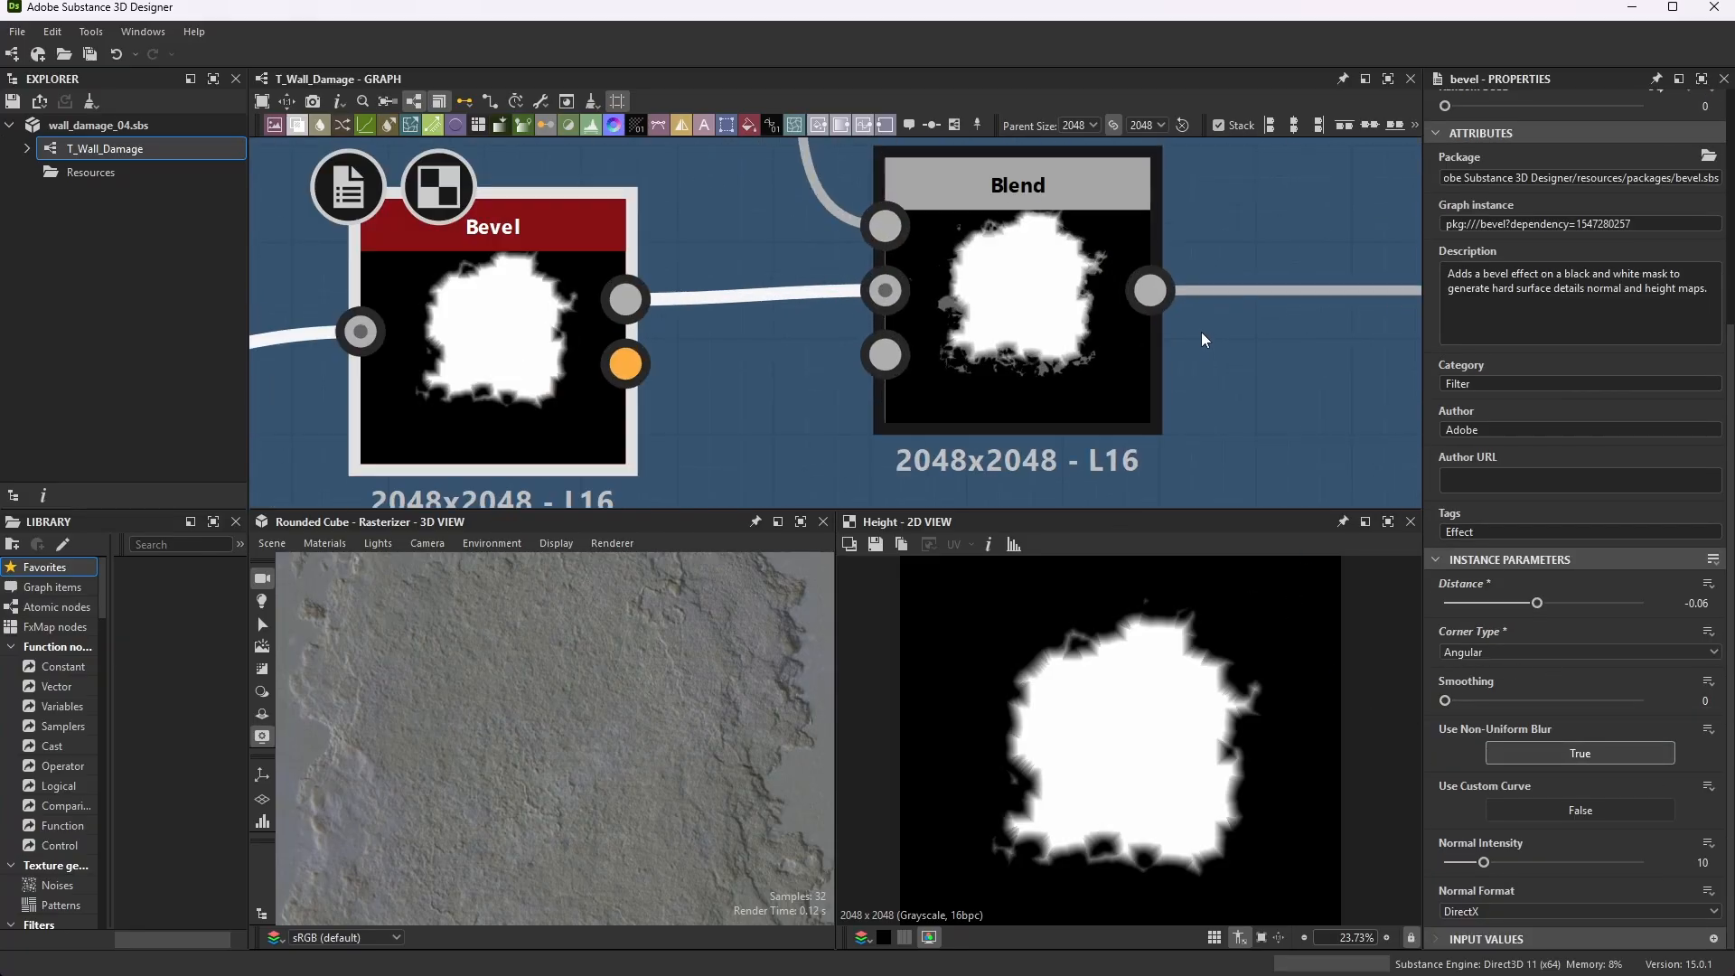
double_click(1018, 298)
scroll(964, 876, "up", 4)
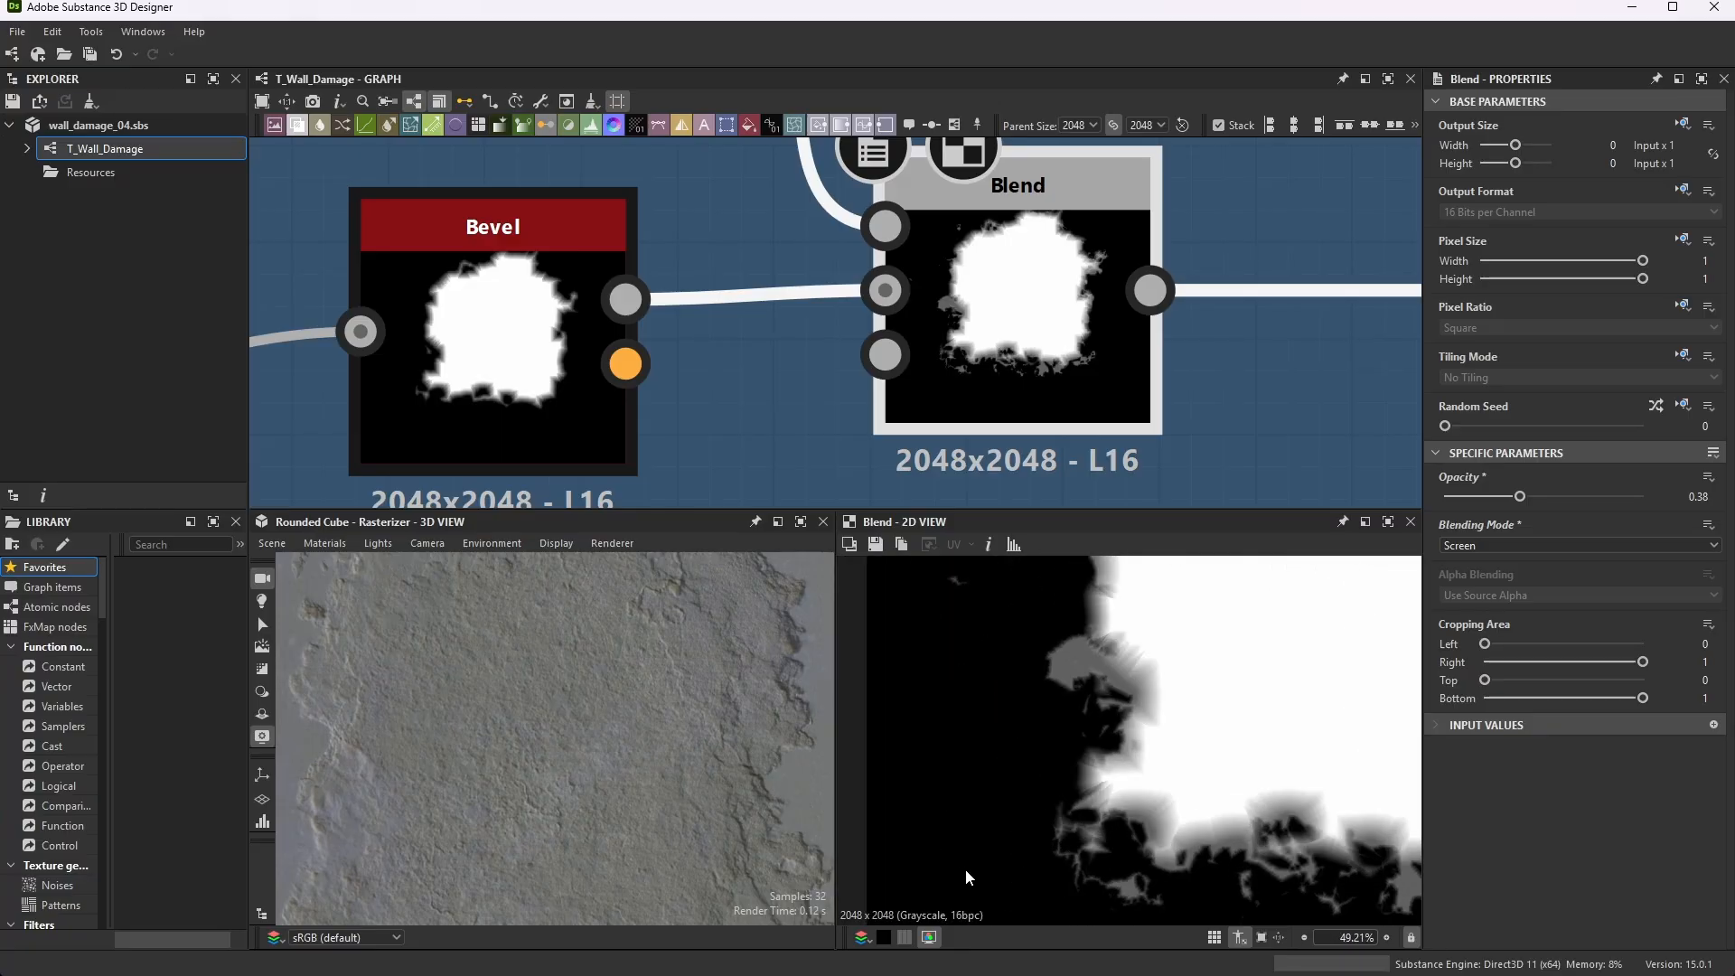
scroll(1071, 627, "up", 2)
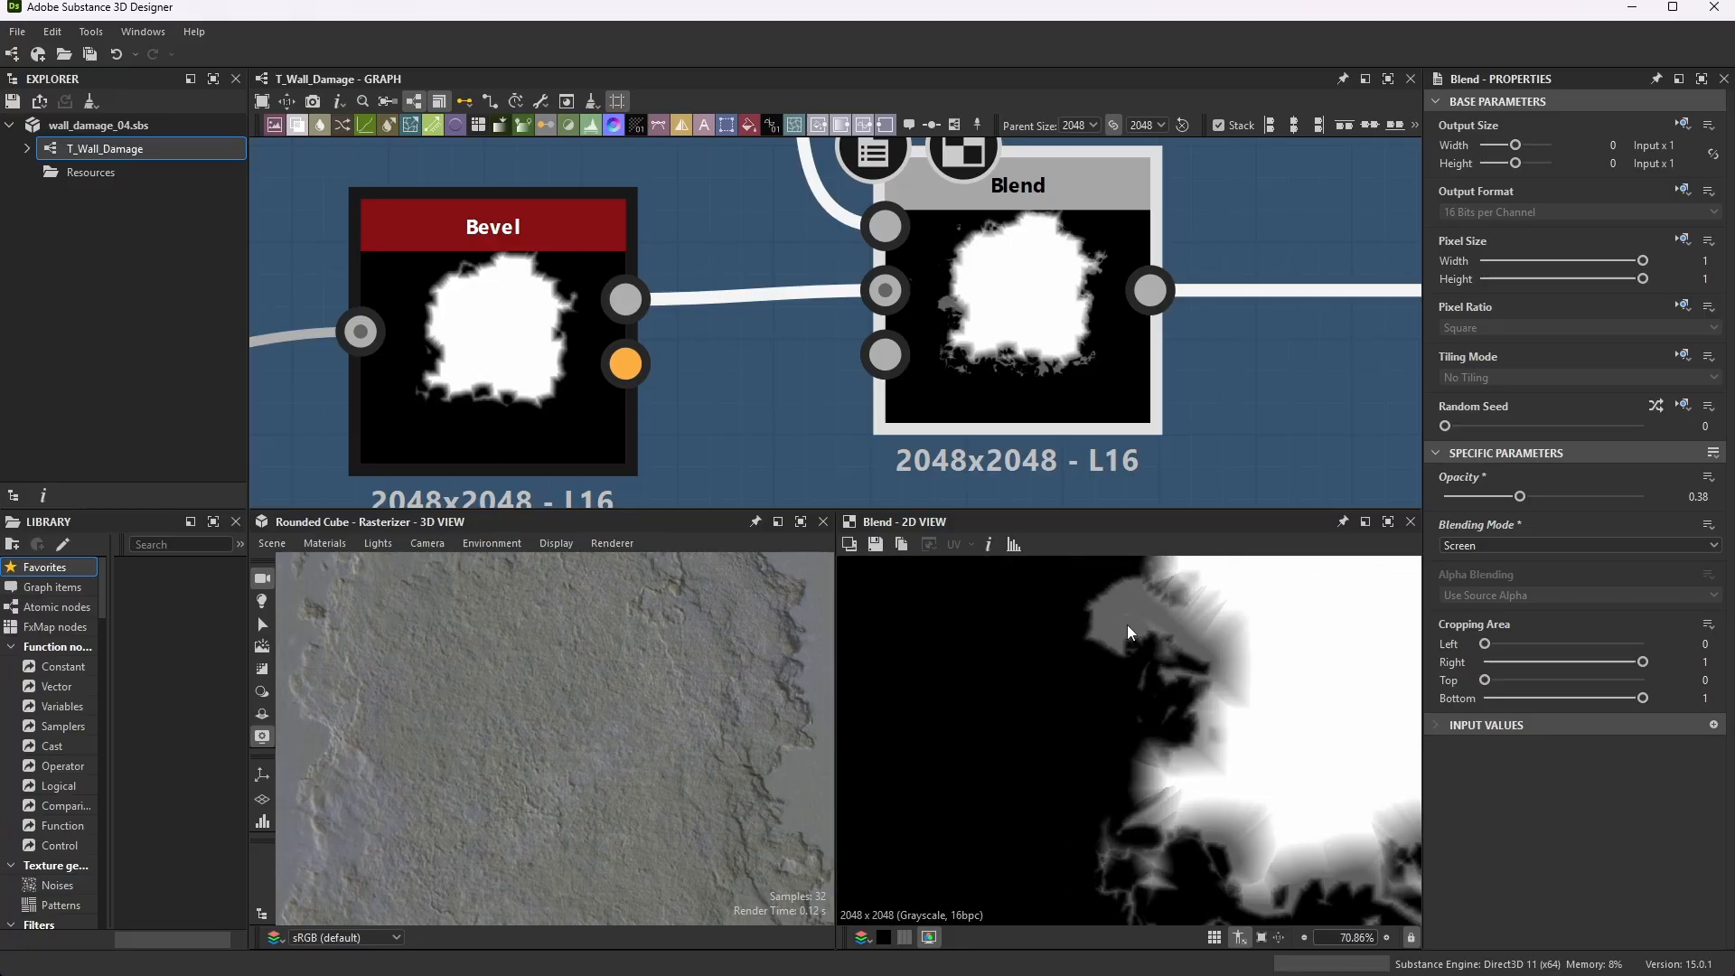
- Preview the Inner Shape's final Blur and examine its intensity and how it softens the mask edges
scroll(1006, 375, "down", 5)
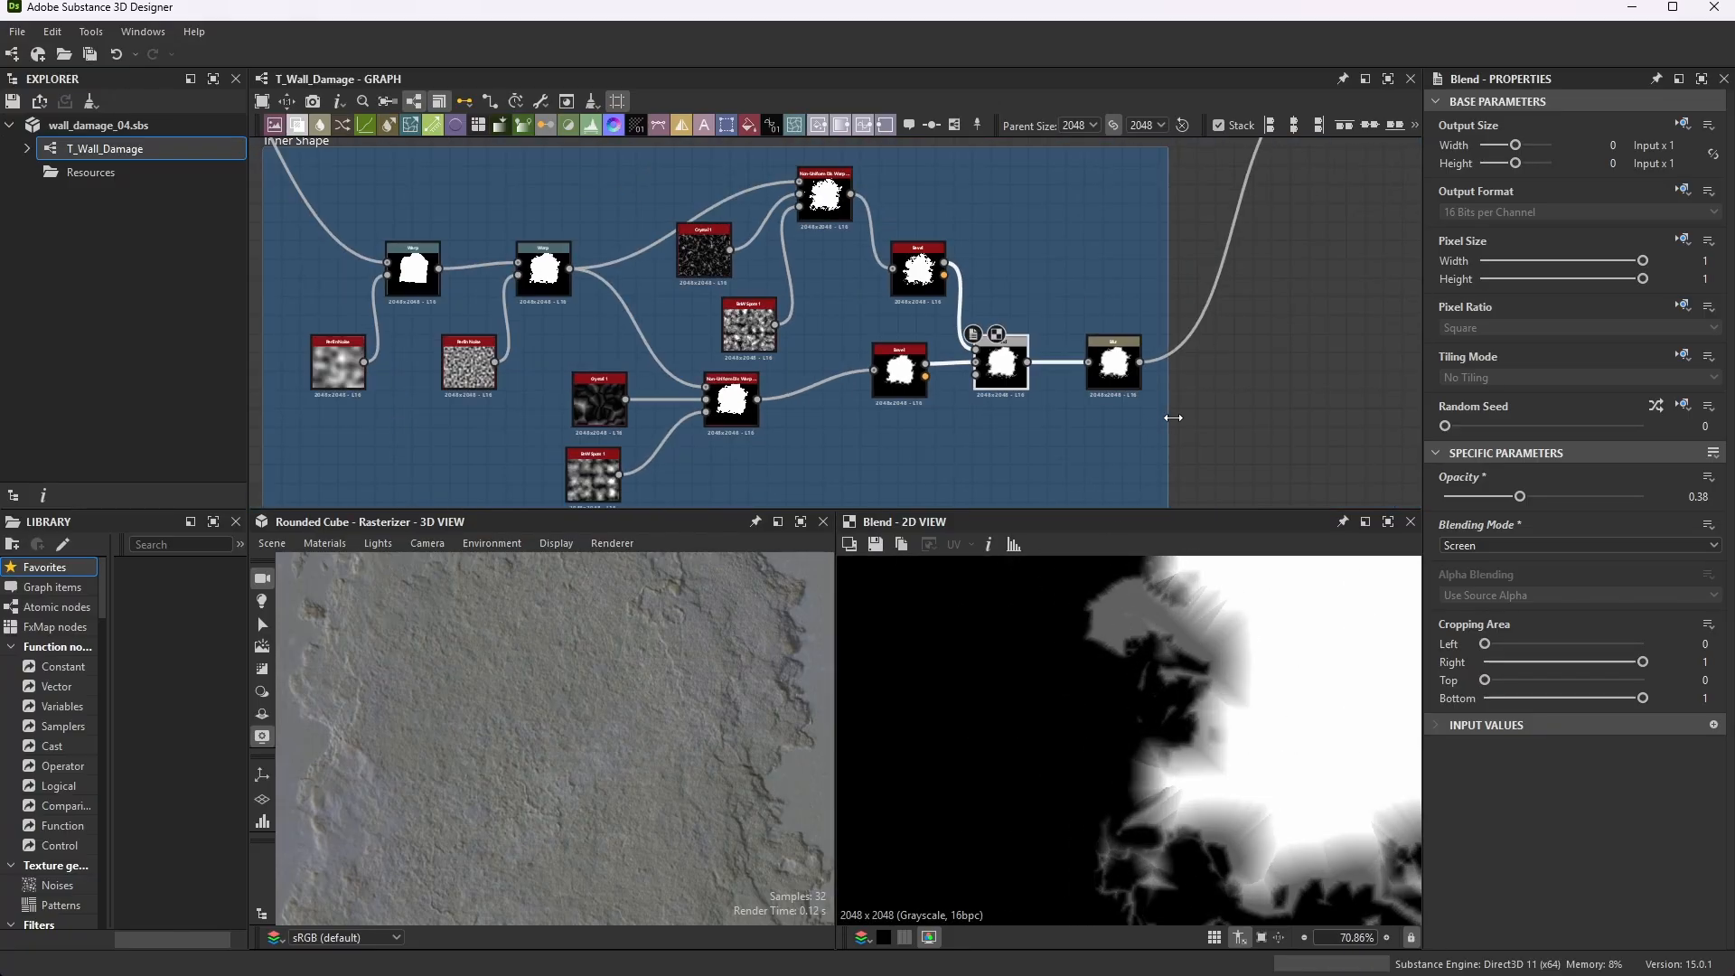
scroll(958, 273, "up", 6)
double_click(1107, 284)
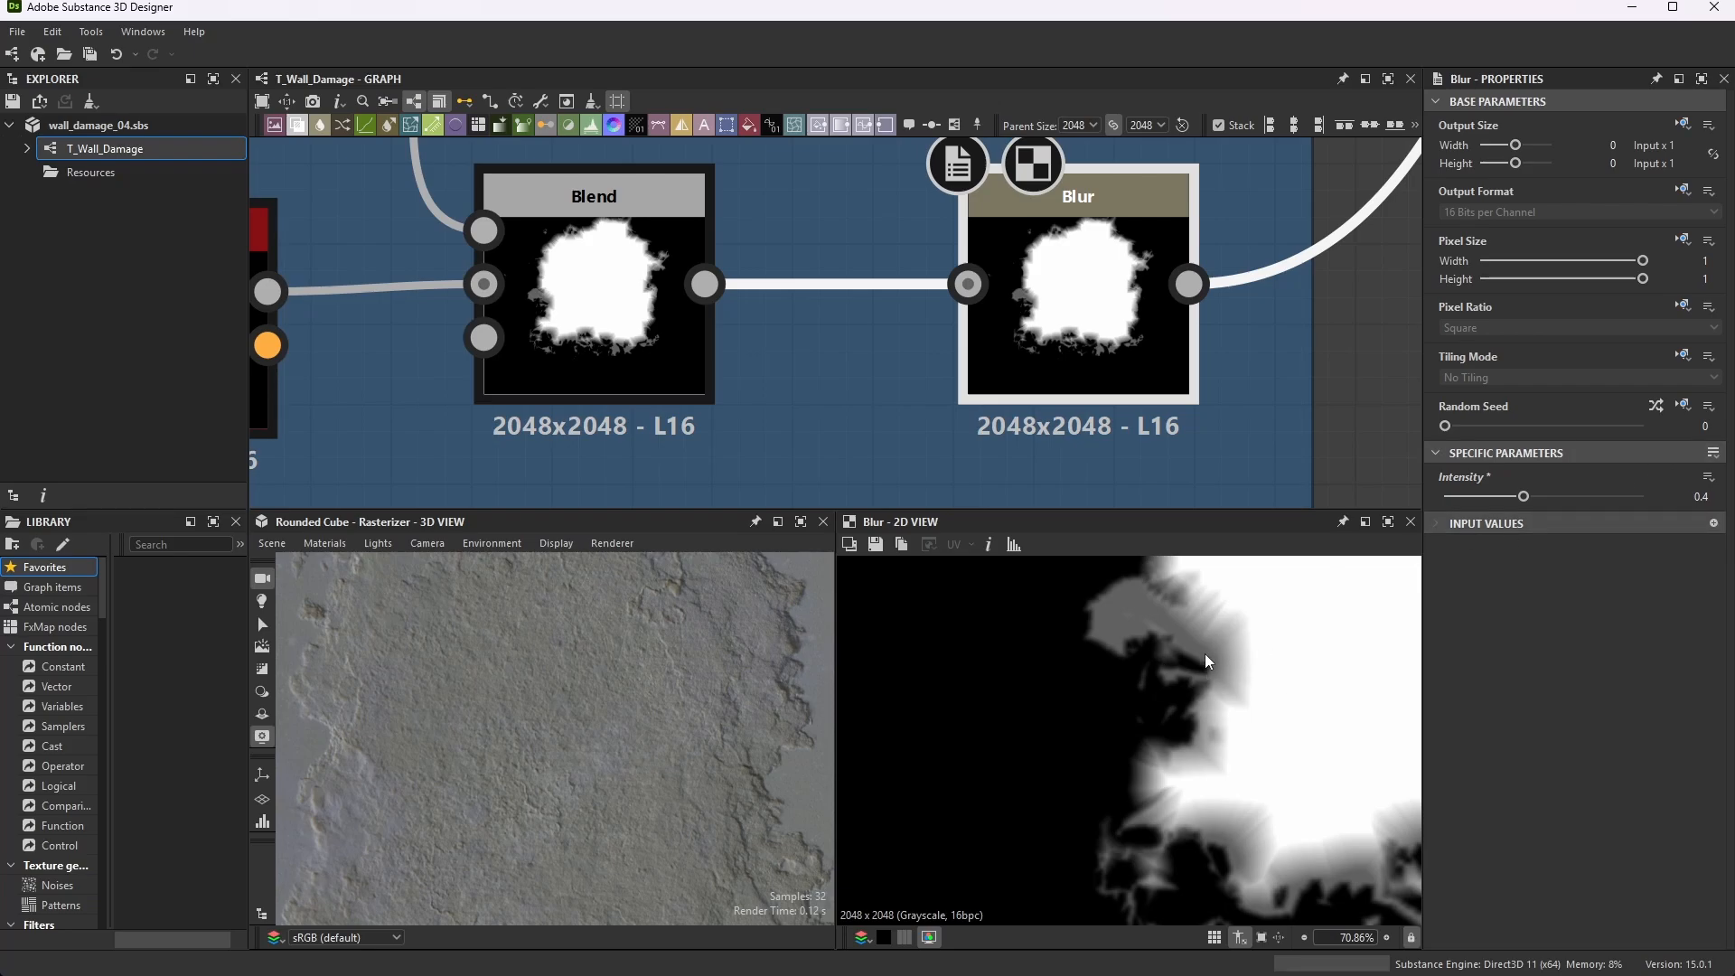
scroll(1220, 633, "down", 5)
scroll(1211, 614, "up", 6)
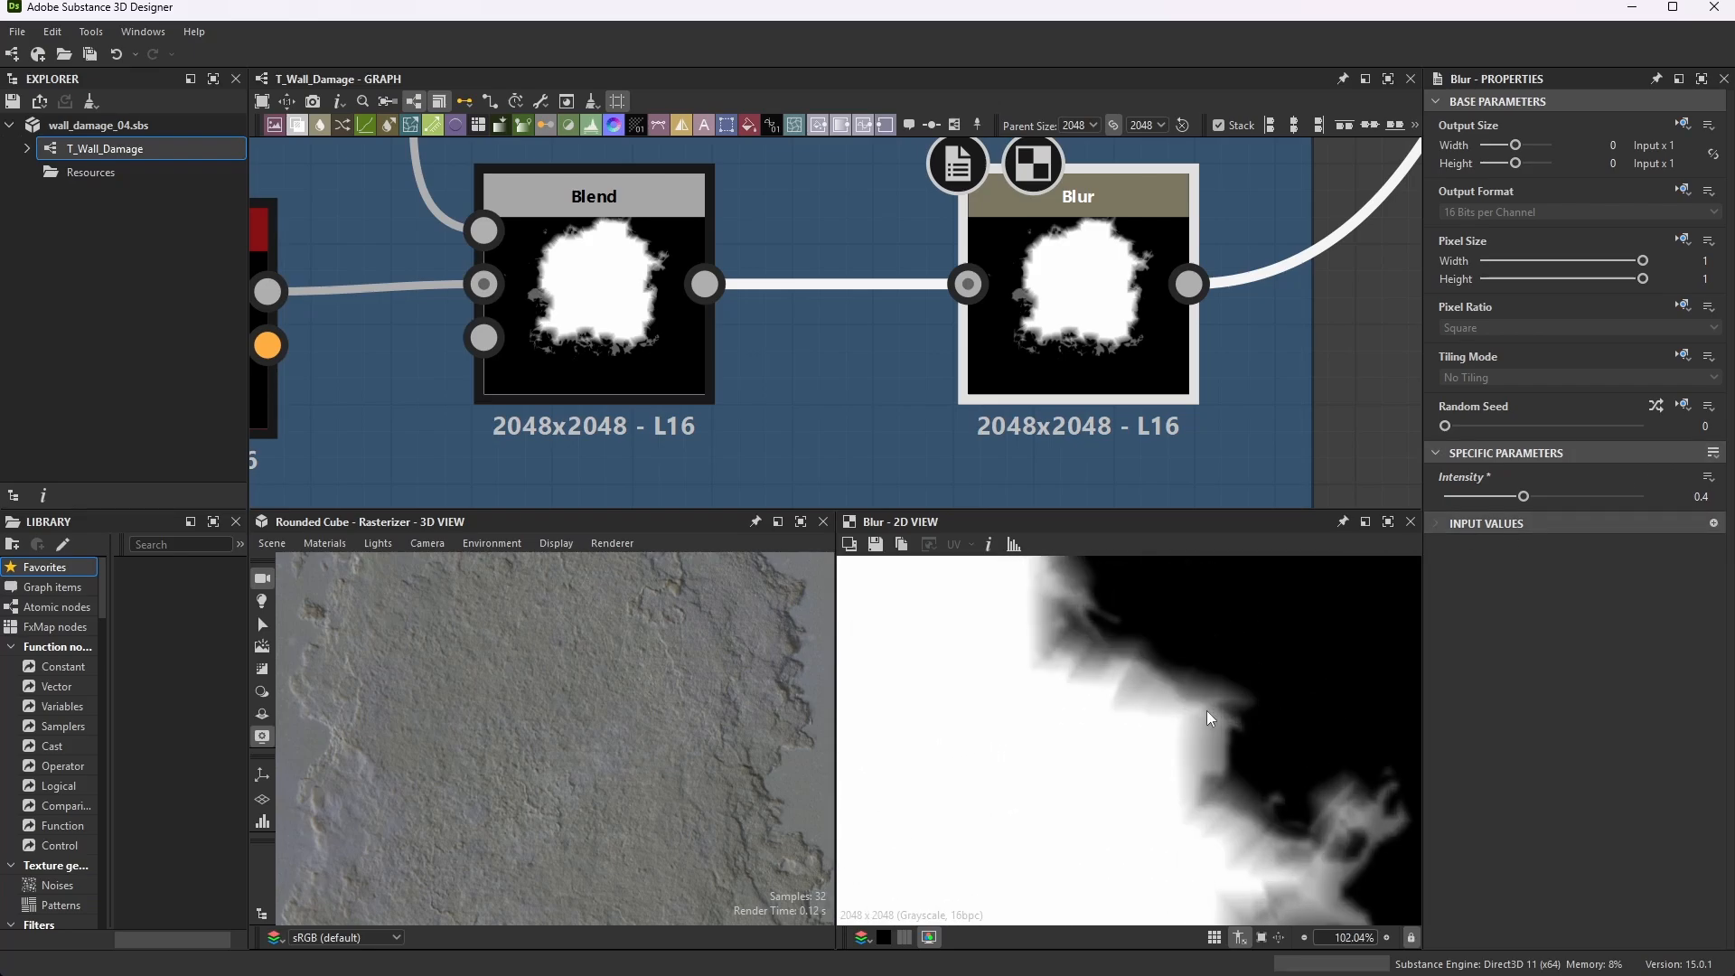
scroll(1174, 718, "up", 6)
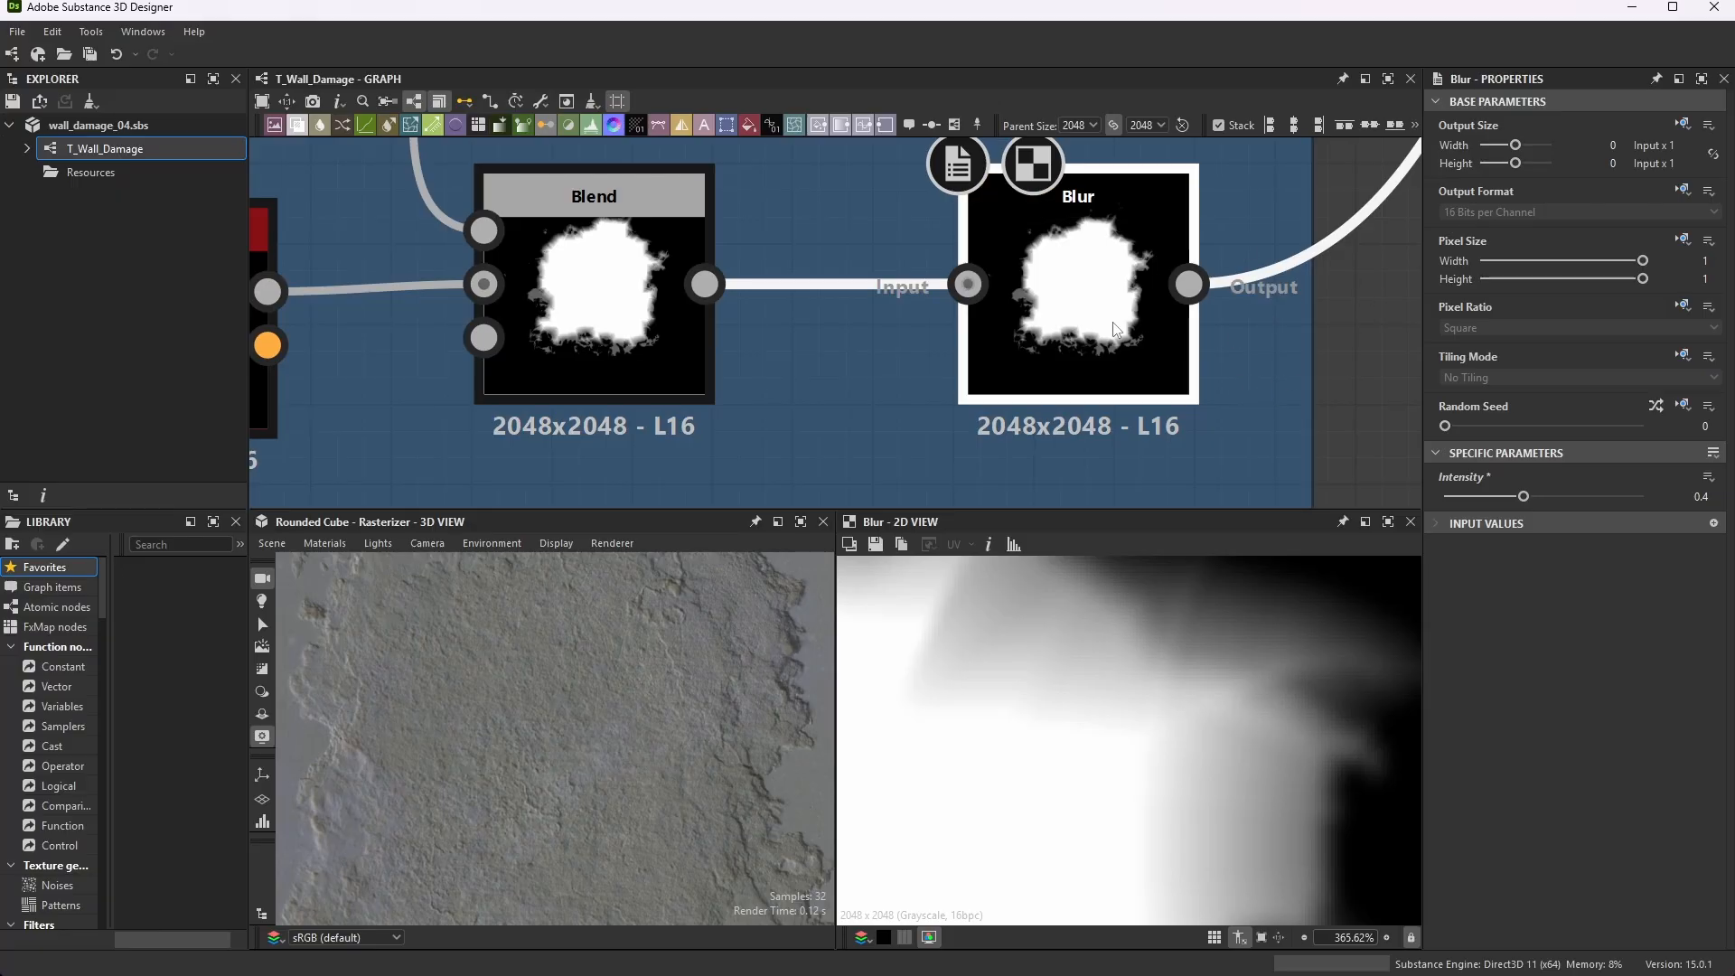
- Follow the Inner Shape output to the Blend joining both shape branches and examine its blending mode
scroll(1021, 253, "down", 8)
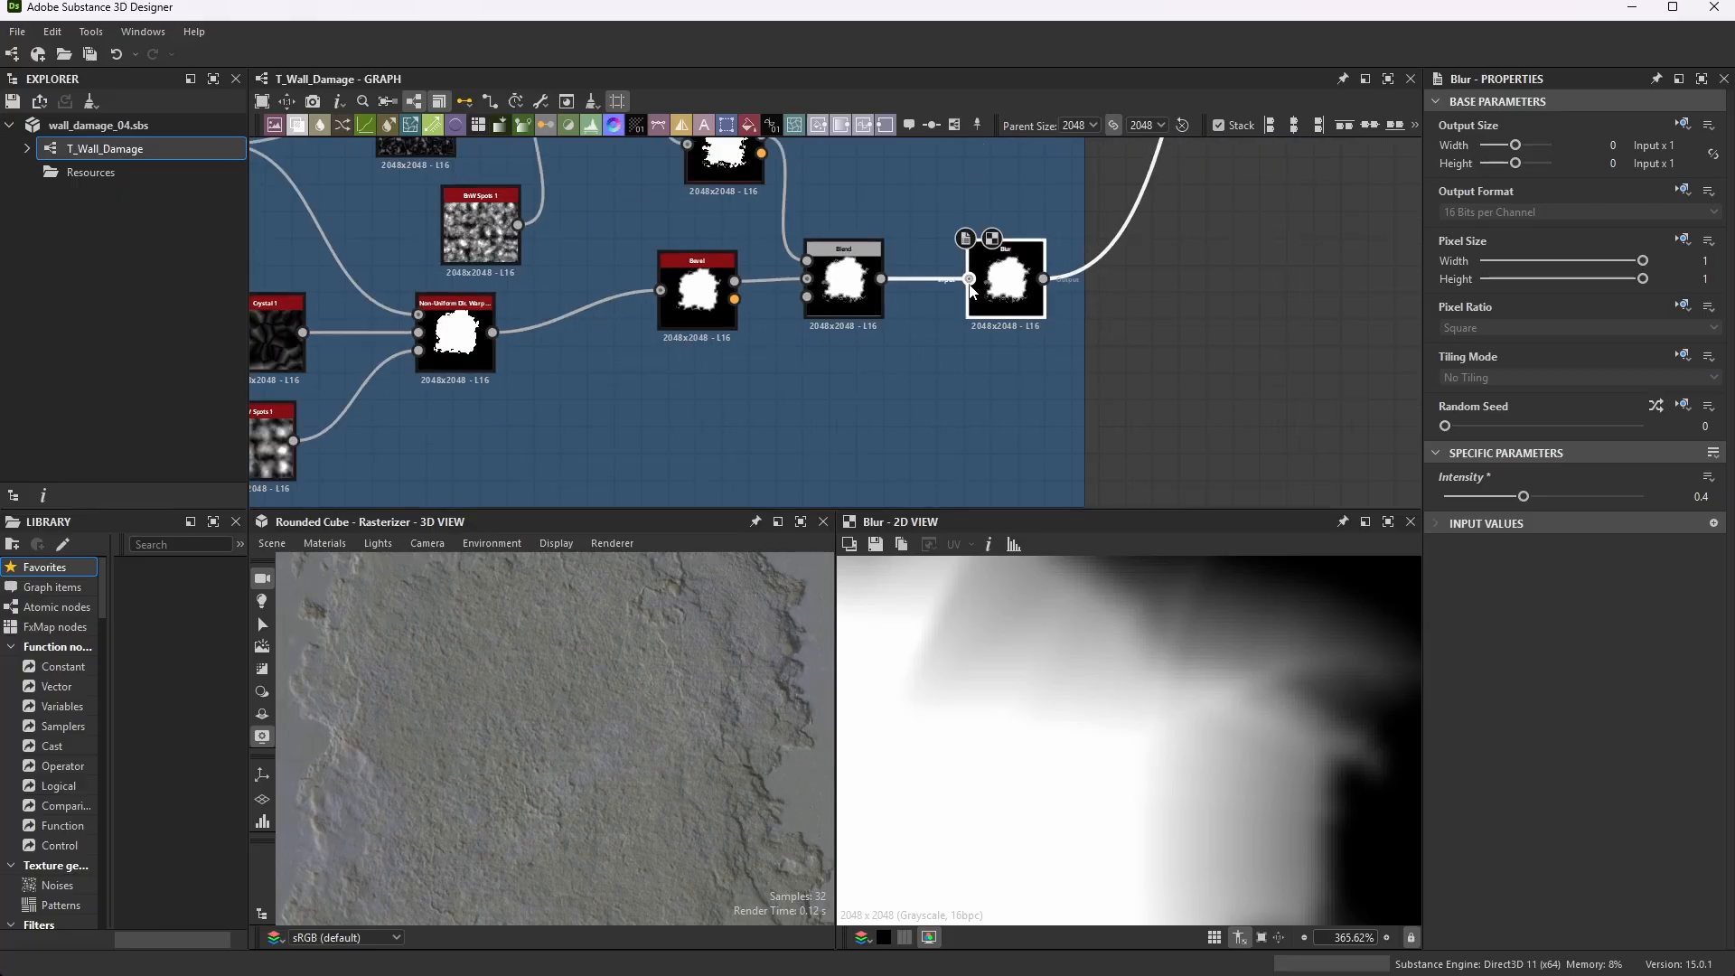
scroll(1021, 253, "up", 3)
scroll(1099, 320, "down", 3)
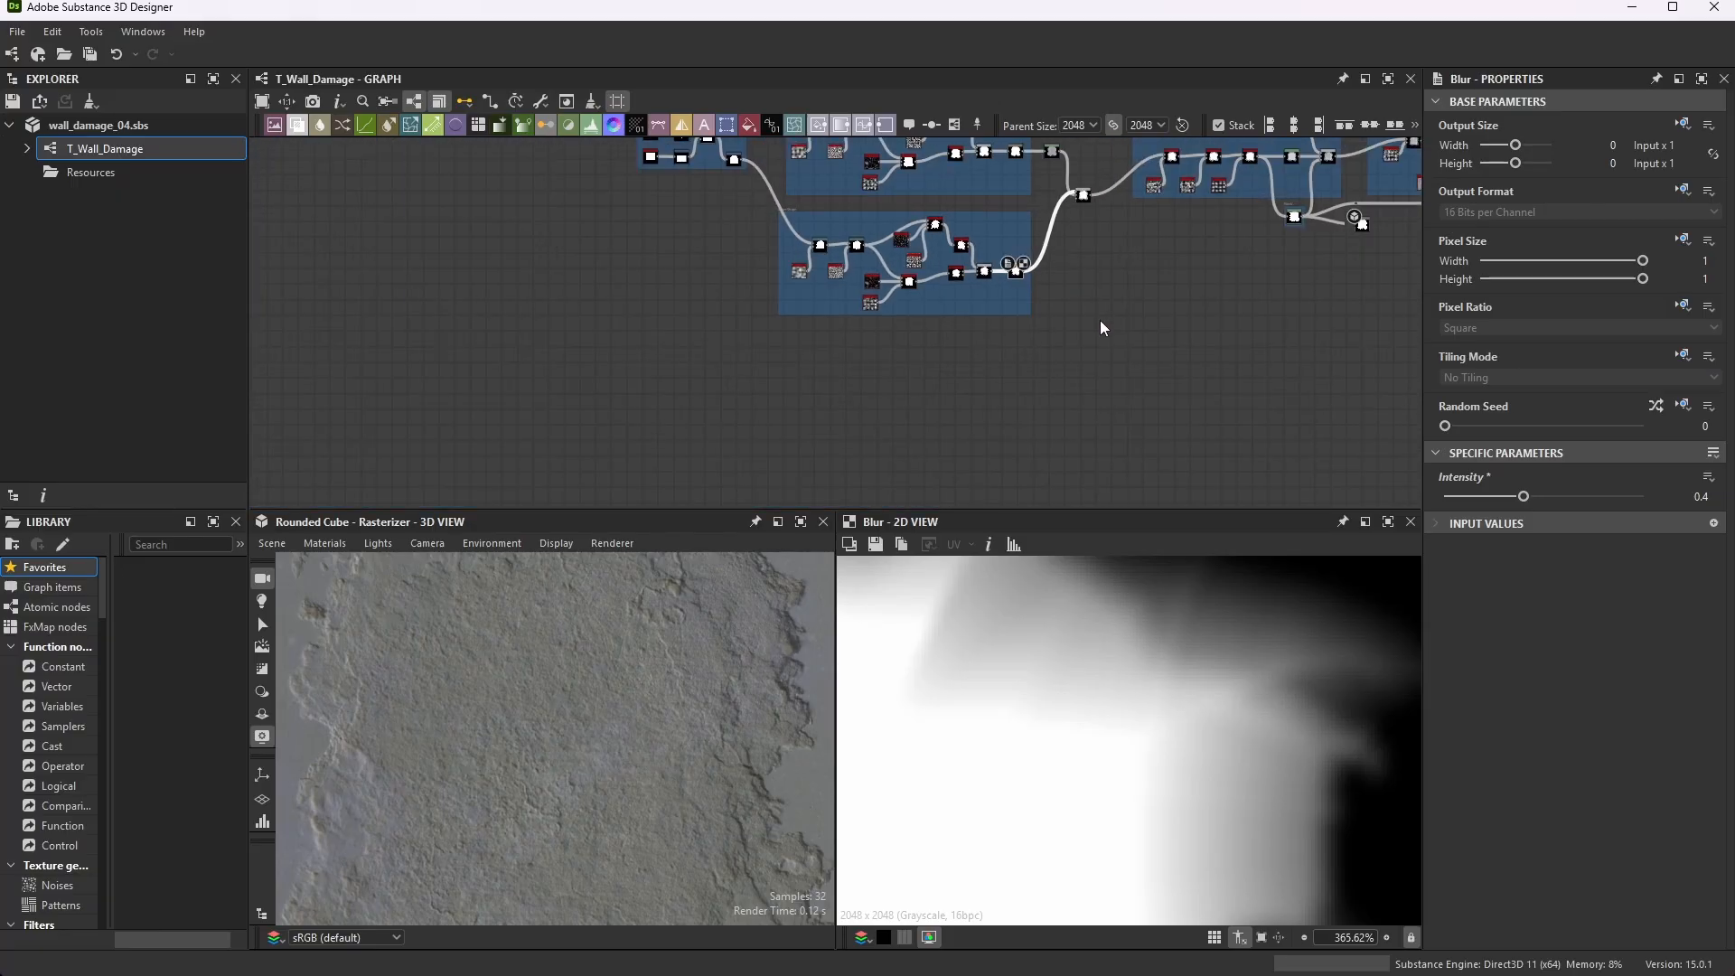
scroll(1080, 182, "up", 8)
scroll(1081, 182, "up", 2)
left_click(1109, 257)
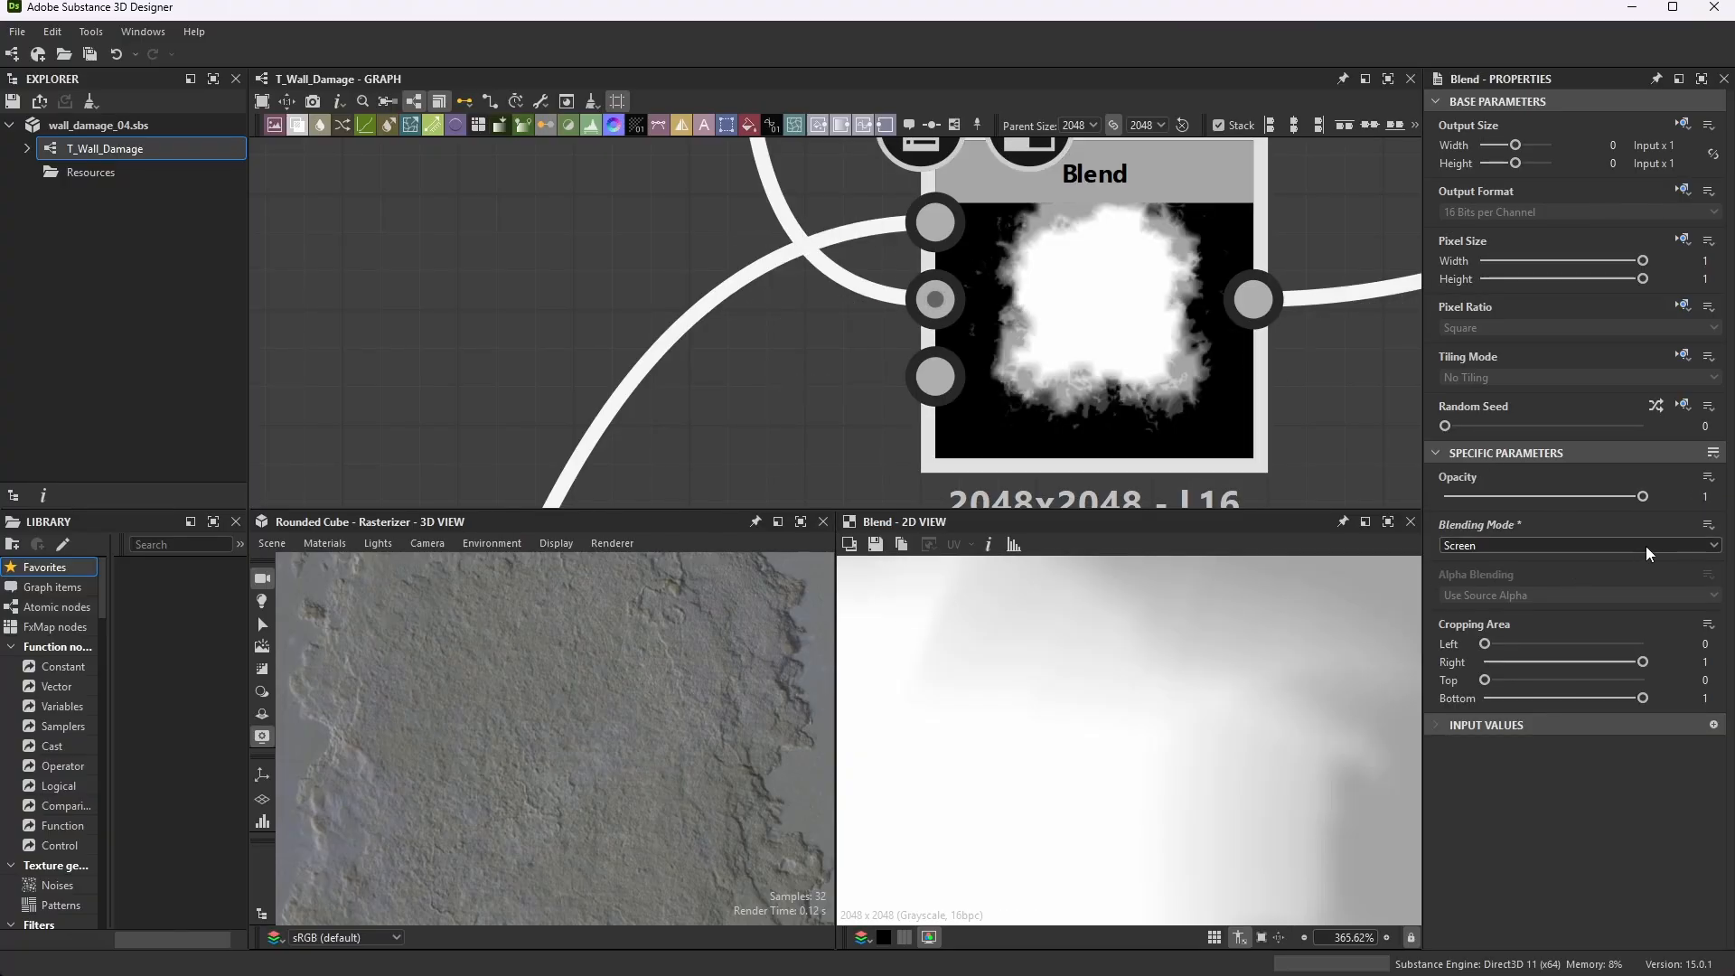
- Trace how the Outter Shape and Inner Shape outputs feed the joining Blend and inspect the blended mask's edges and overall shape
scroll(922, 449, "down", 10)
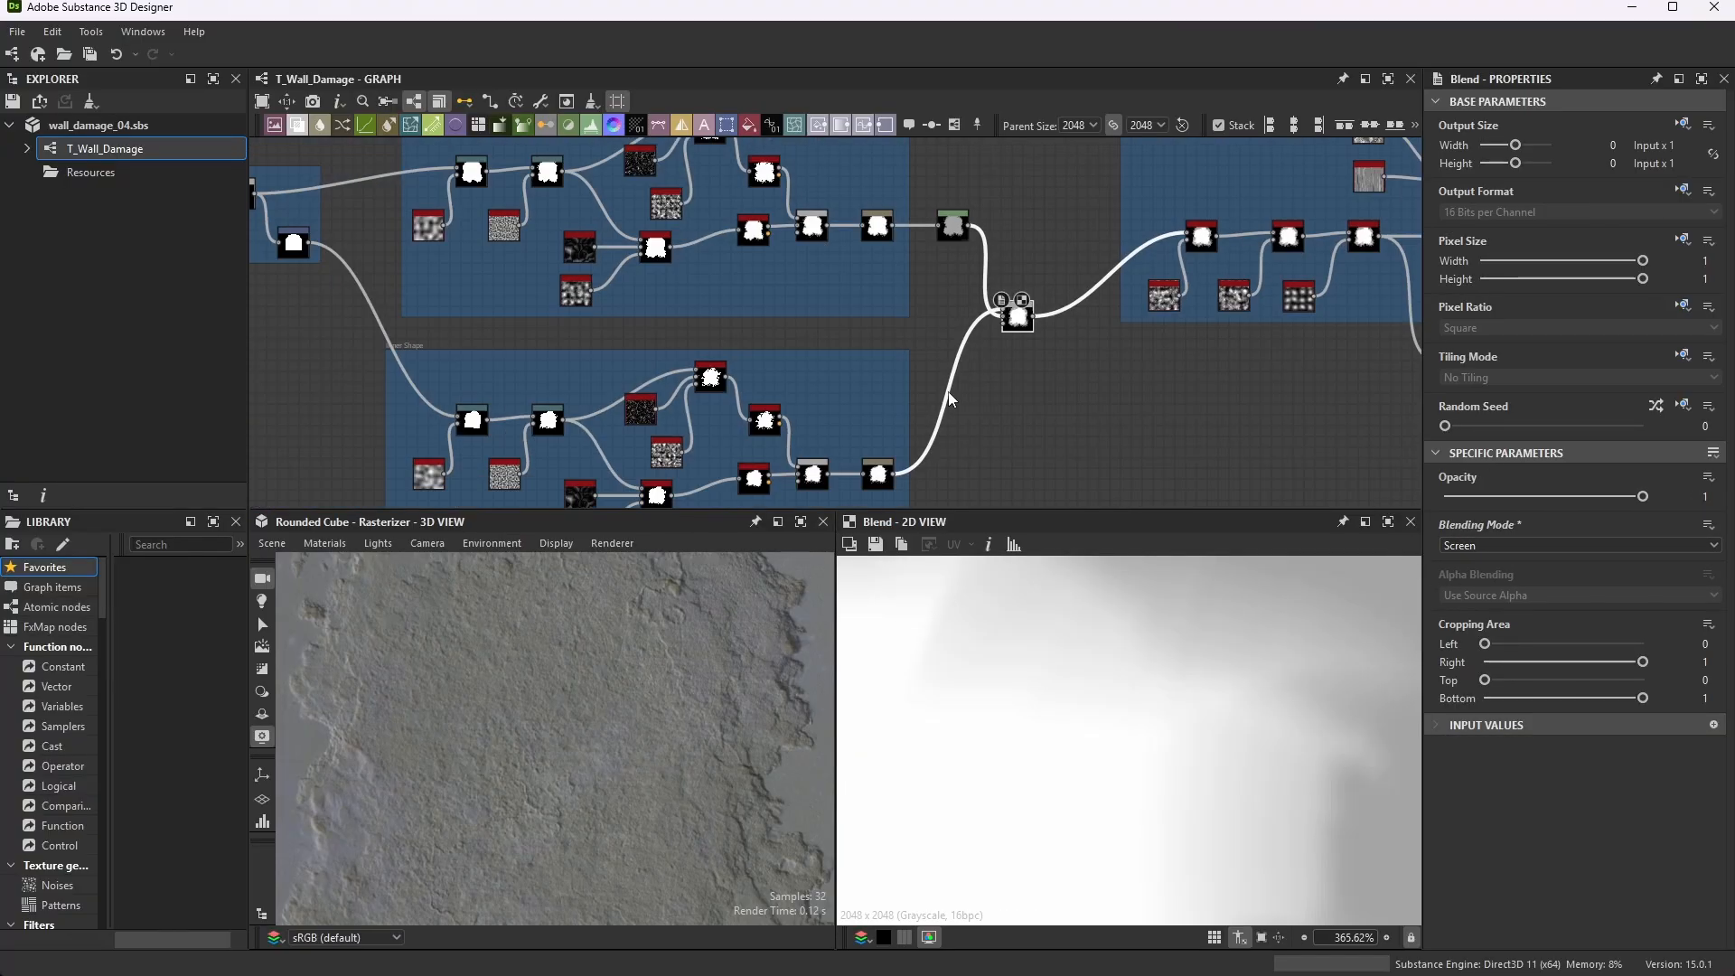
scroll(922, 449, "up", 3)
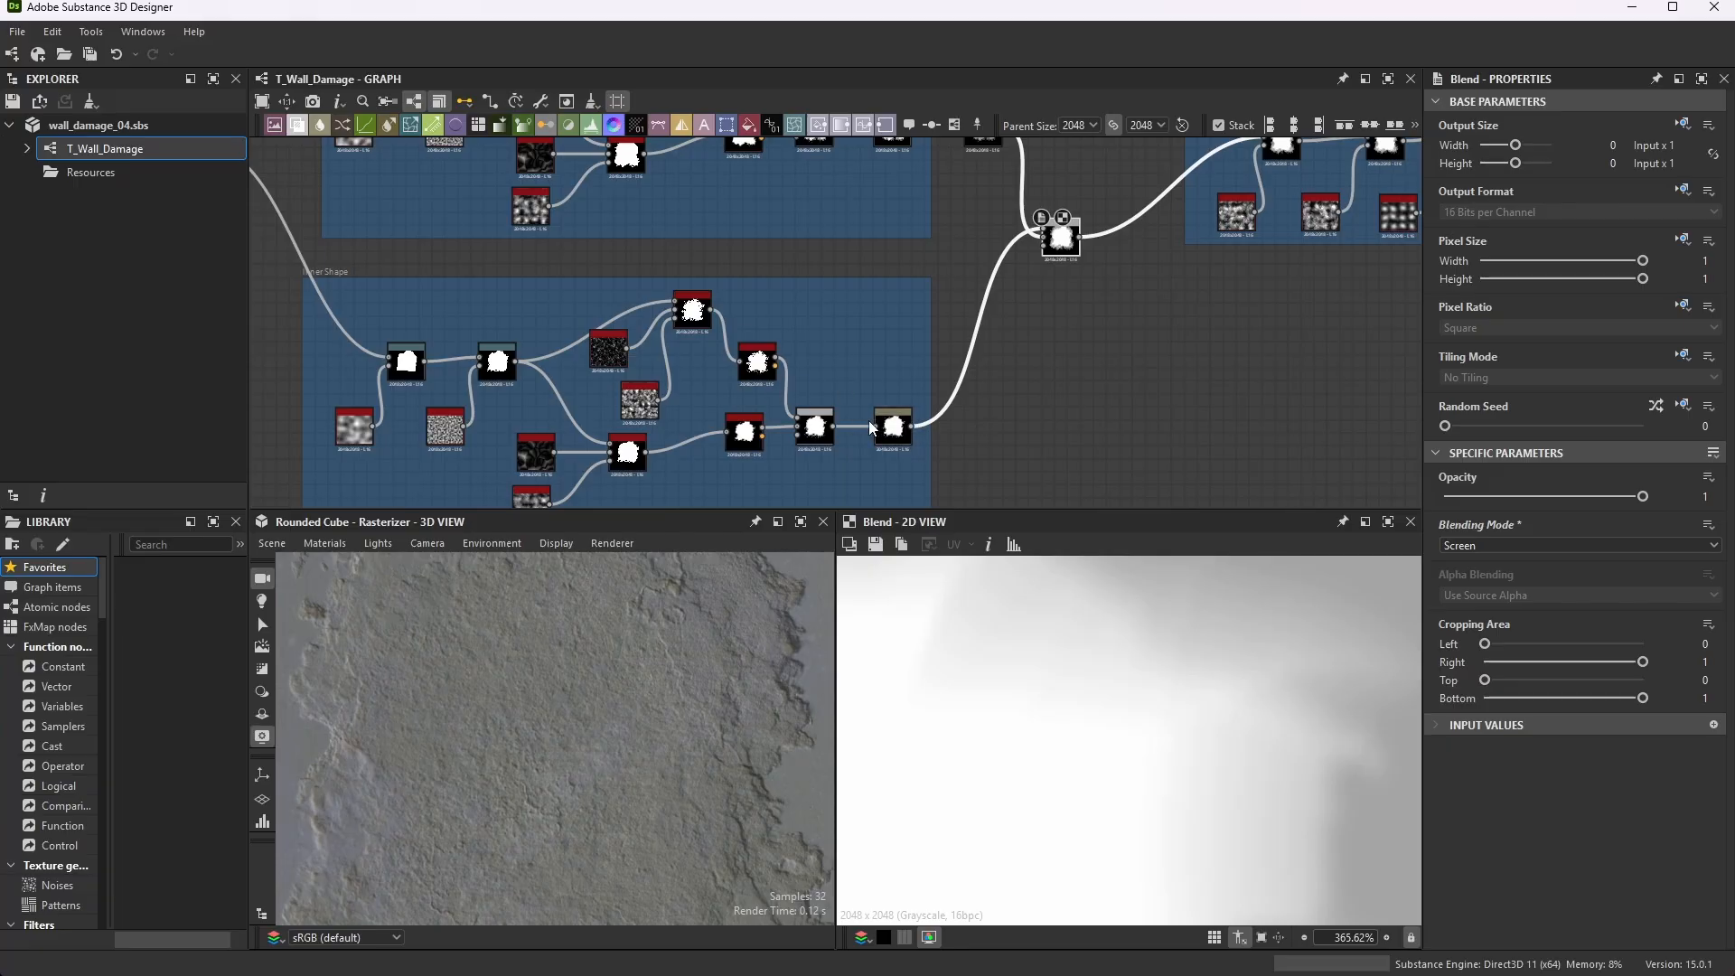
scroll(1048, 258, "up", 5)
scroll(1027, 267, "up", 1)
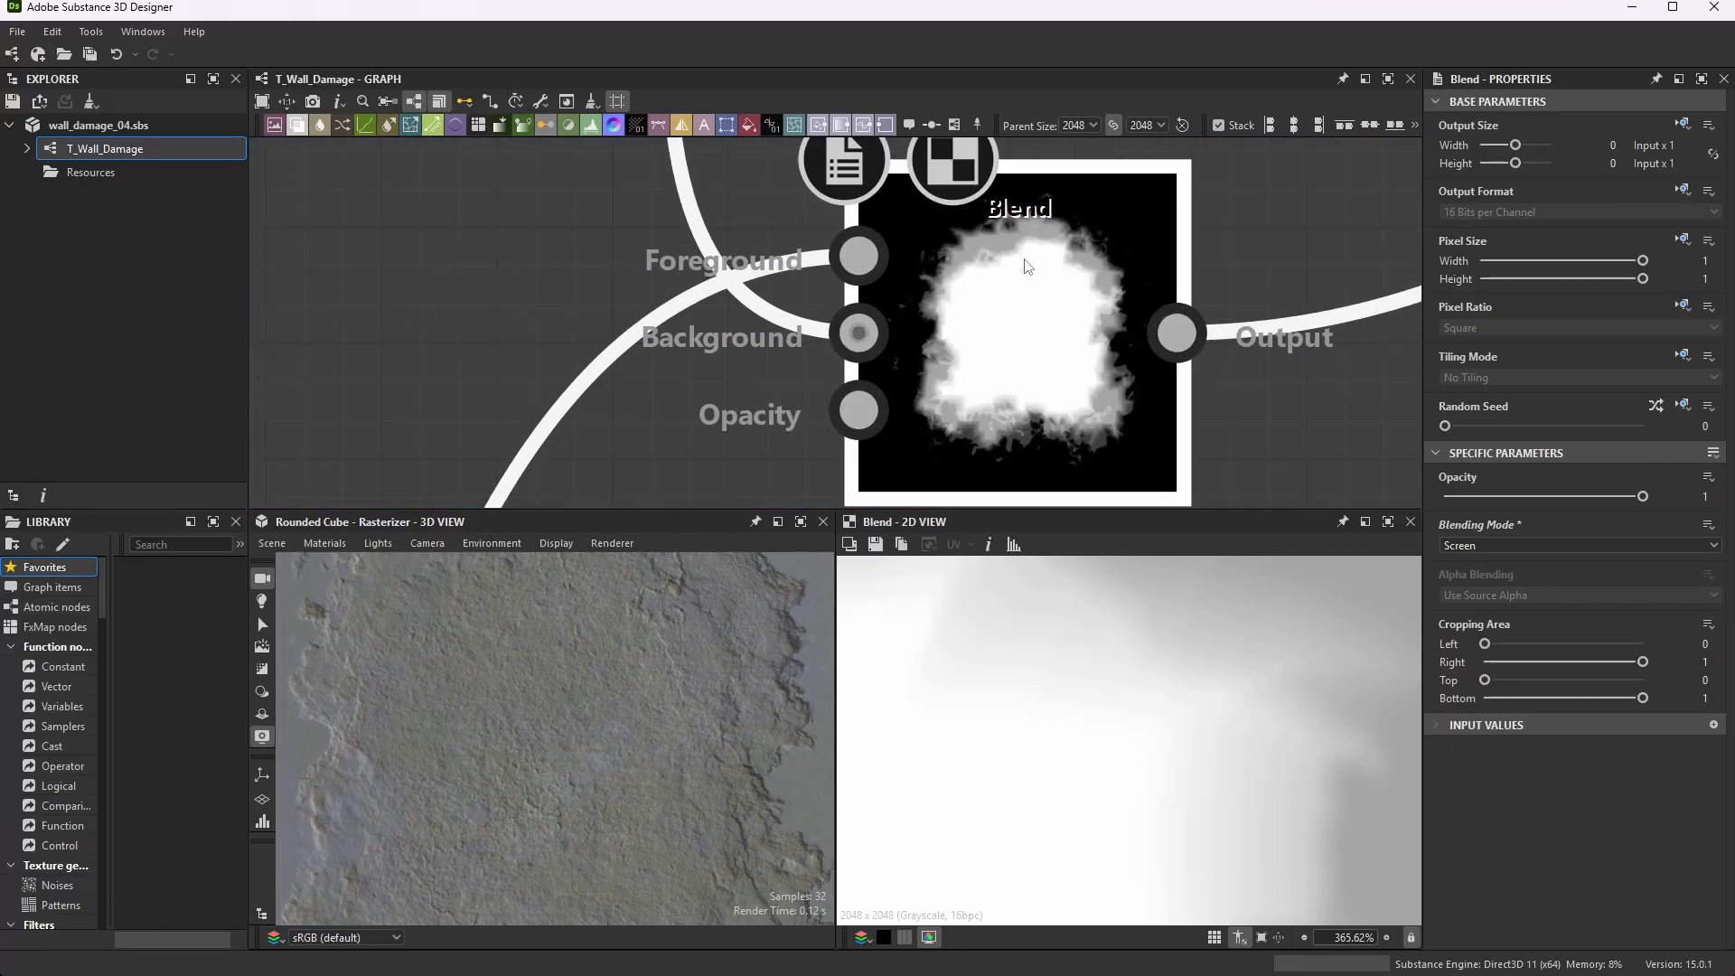
scroll(1133, 696, "down", 8)
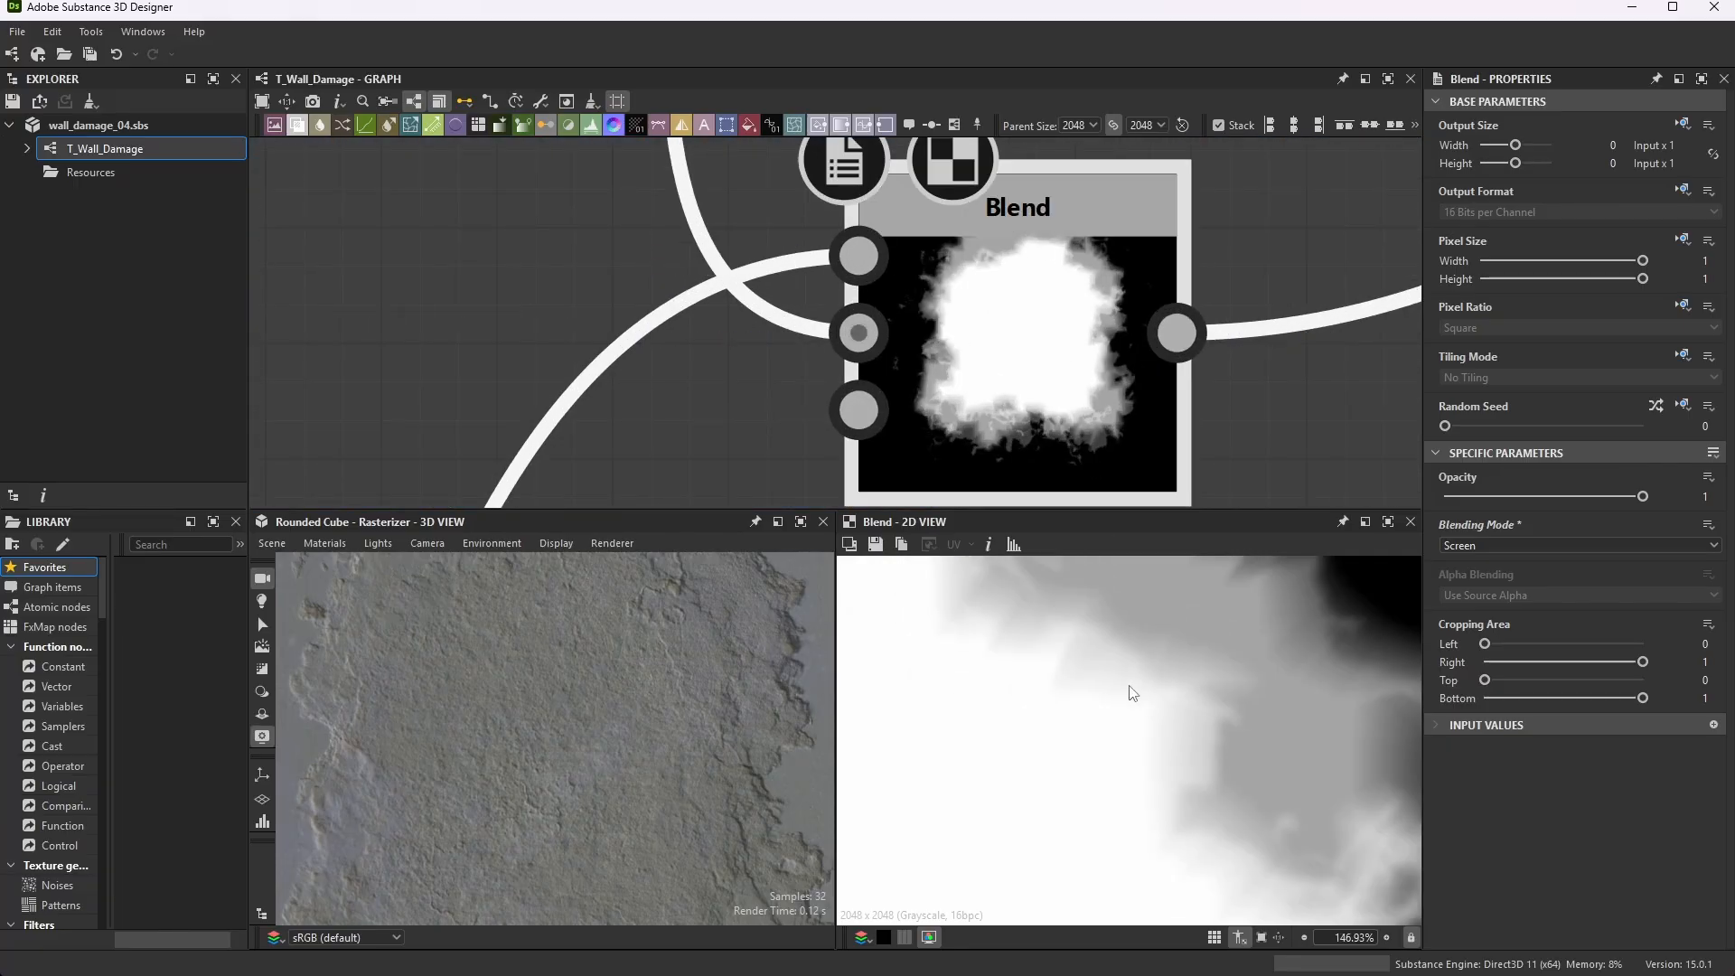
scroll(1156, 723, "down", 3)
scroll(1166, 739, "up", 6)
scroll(1191, 740, "down", 3)
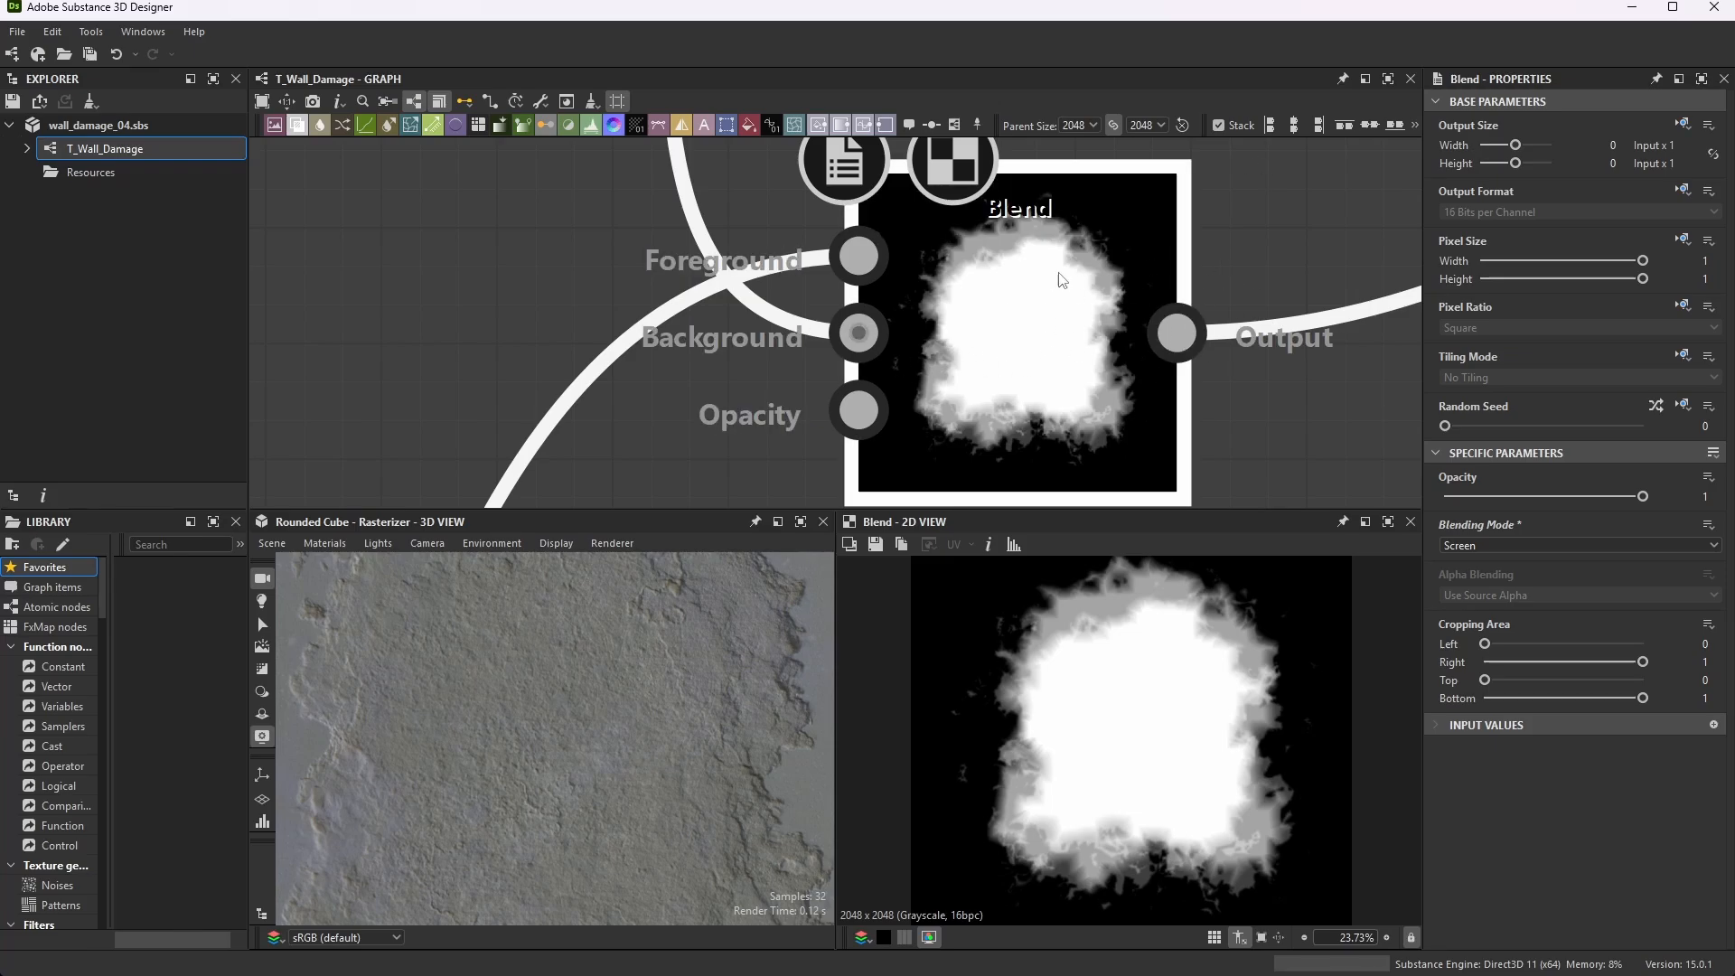
- Compare the Outter Shape and Inner Shape frames and their node chains against the blended mask
scroll(1061, 280, "down", 6)
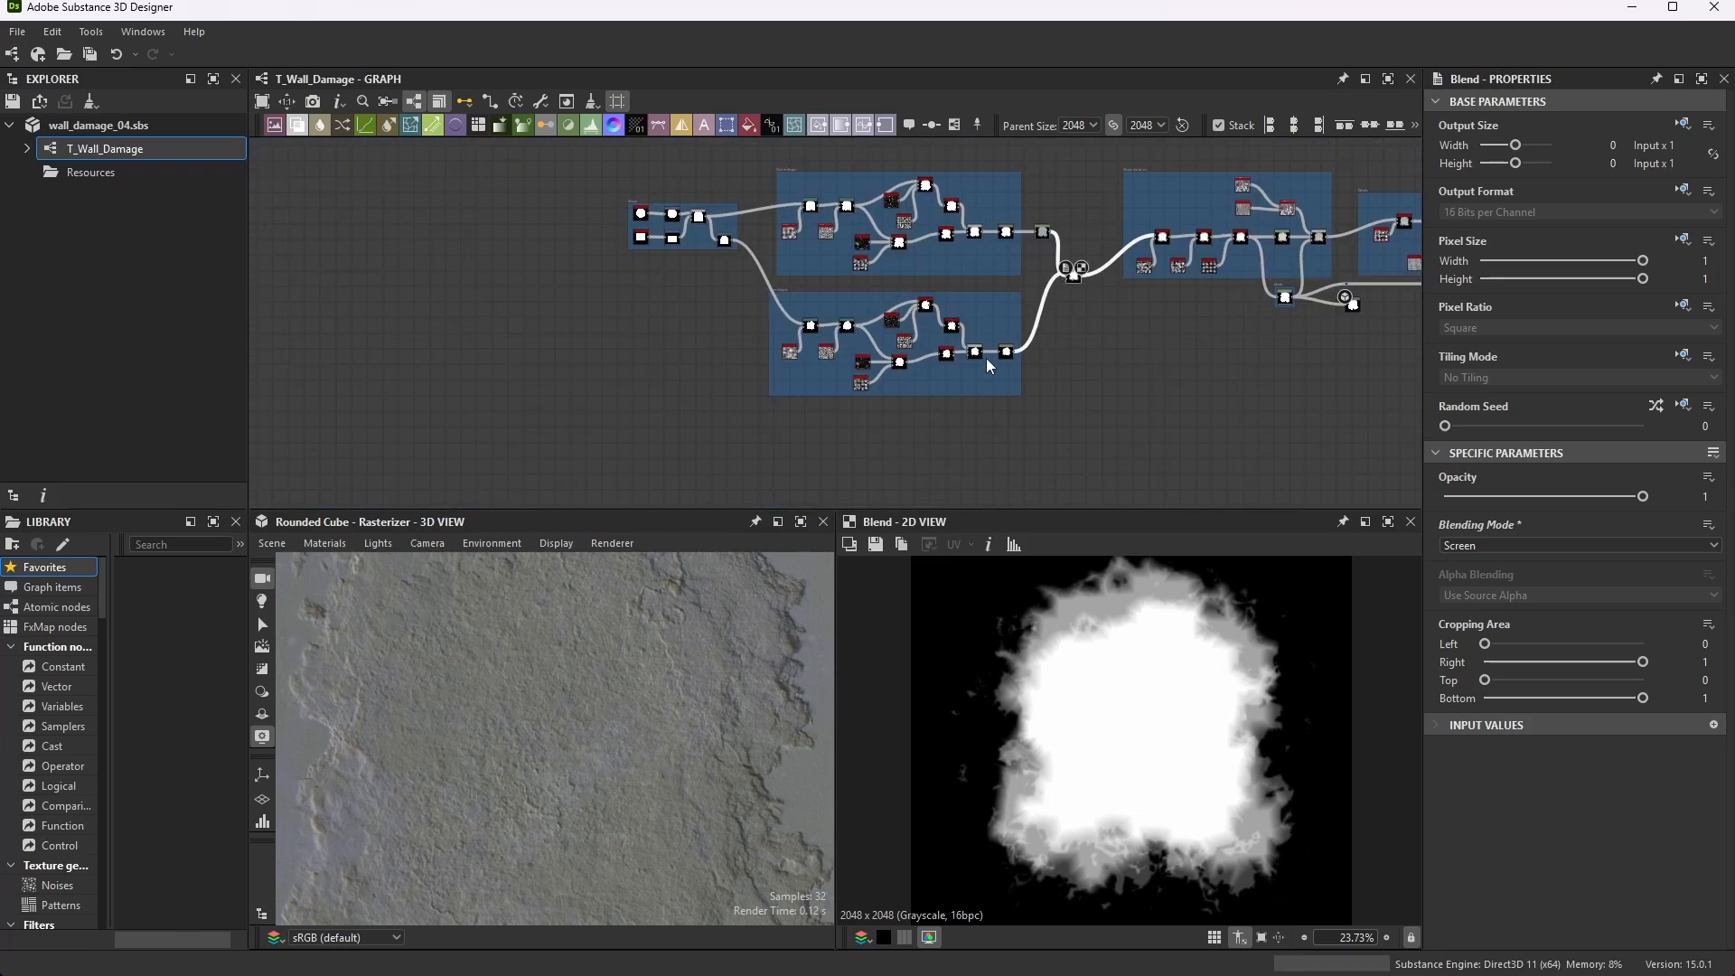
scroll(989, 363, "up", 5)
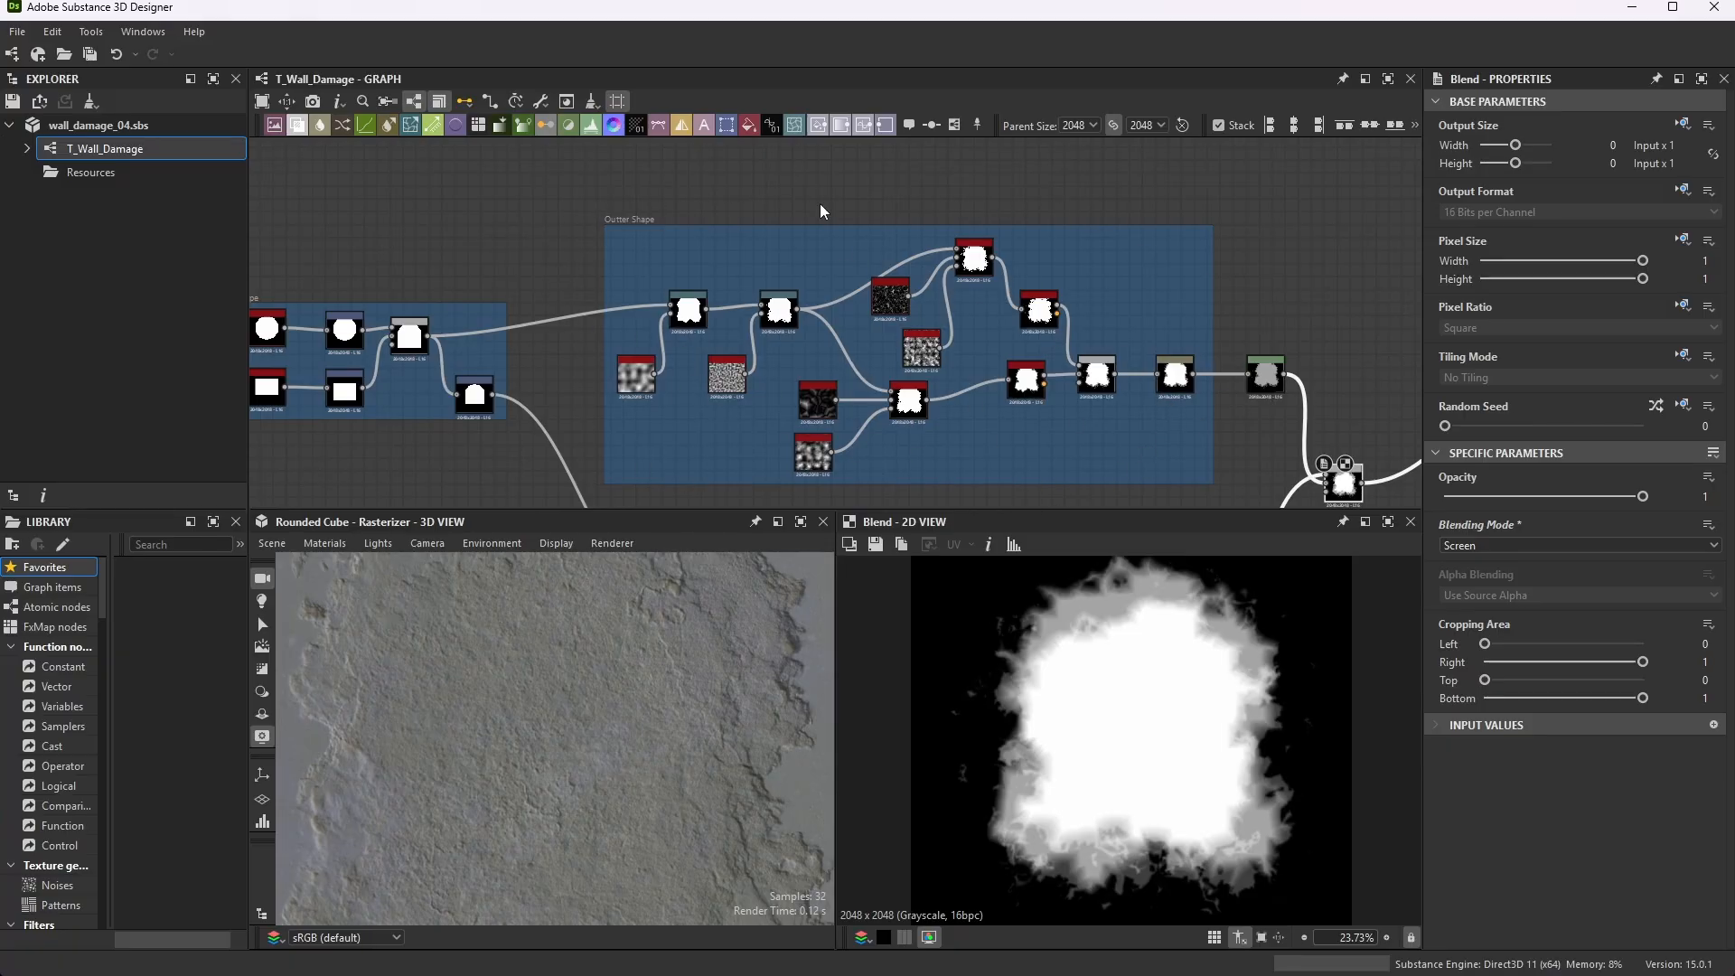
scroll(948, 238, "down", 9)
scroll(962, 336, "up", 8)
scroll(822, 268, "down", 1)
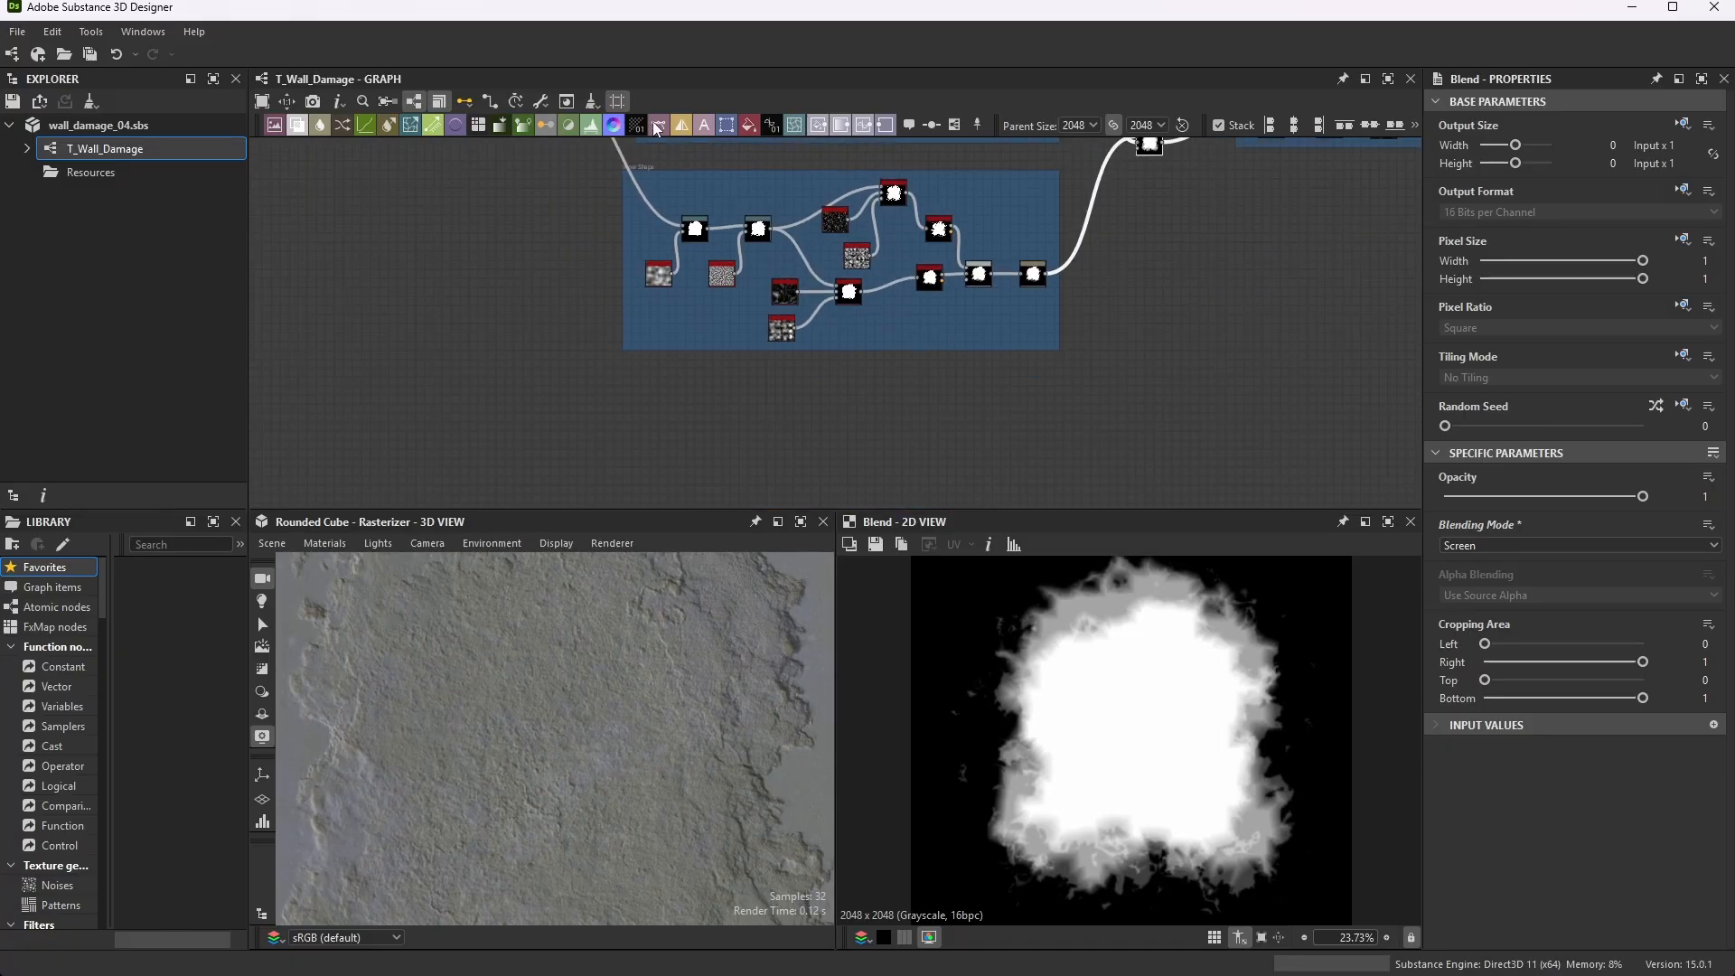
scroll(629, 172, "up", 6)
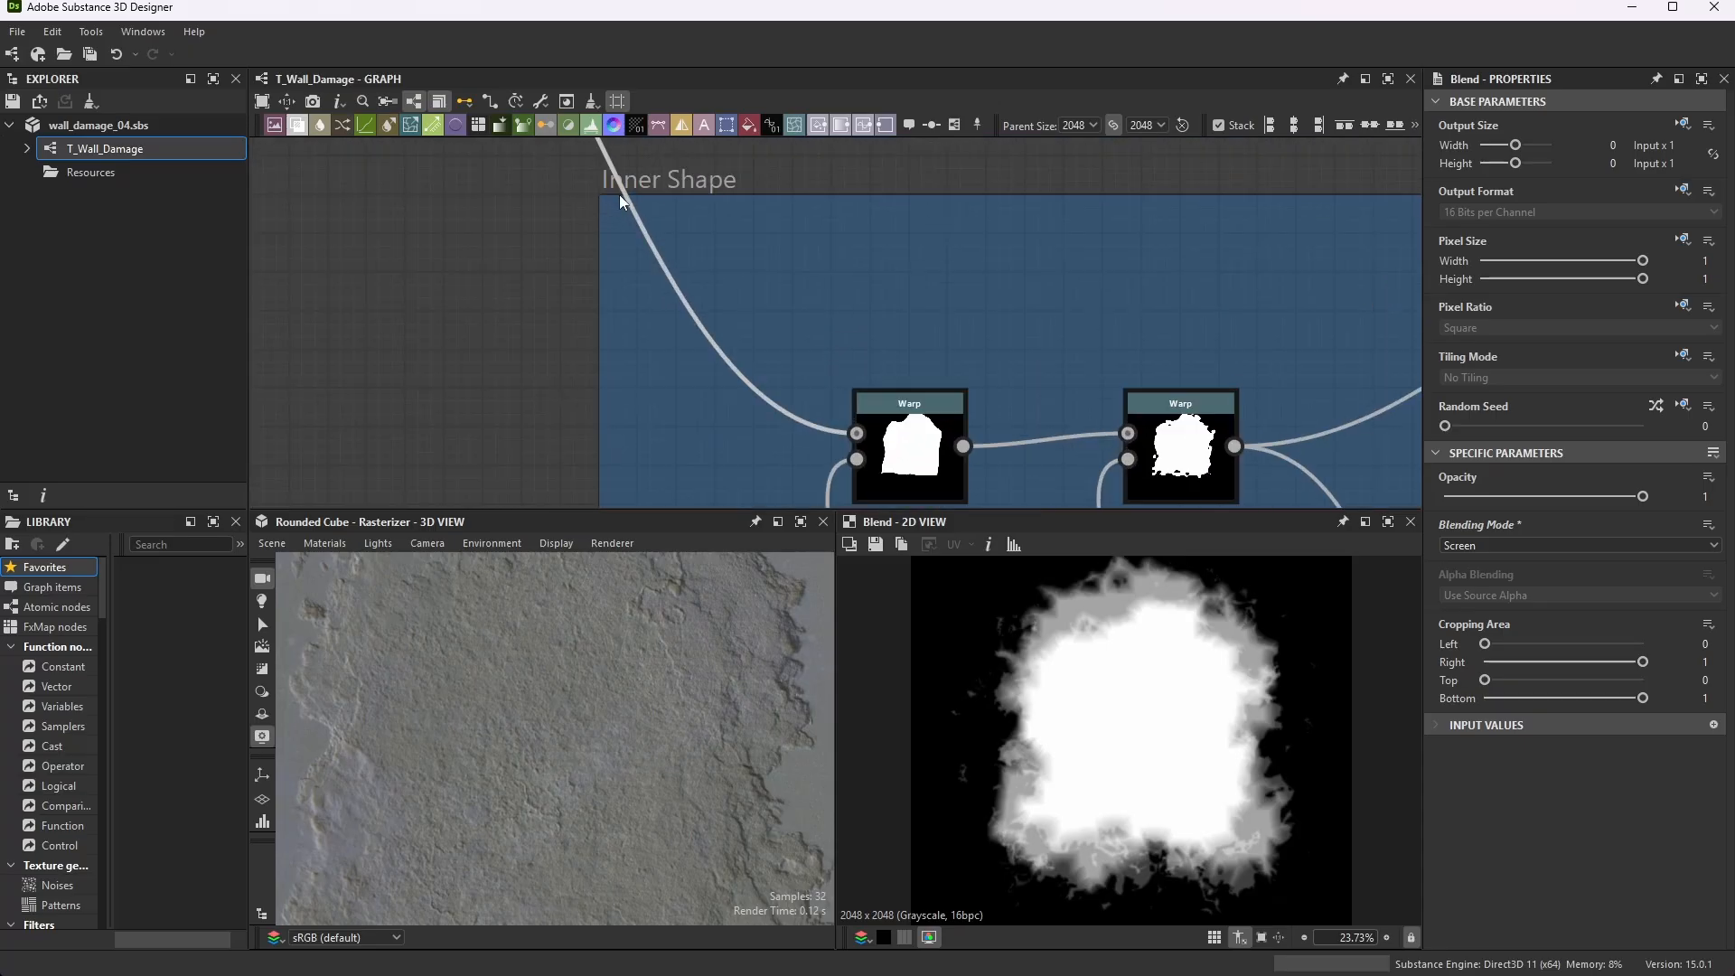
scroll(854, 220, "down", 5)
middle_click_drag(1182, 473, 1149, 477)
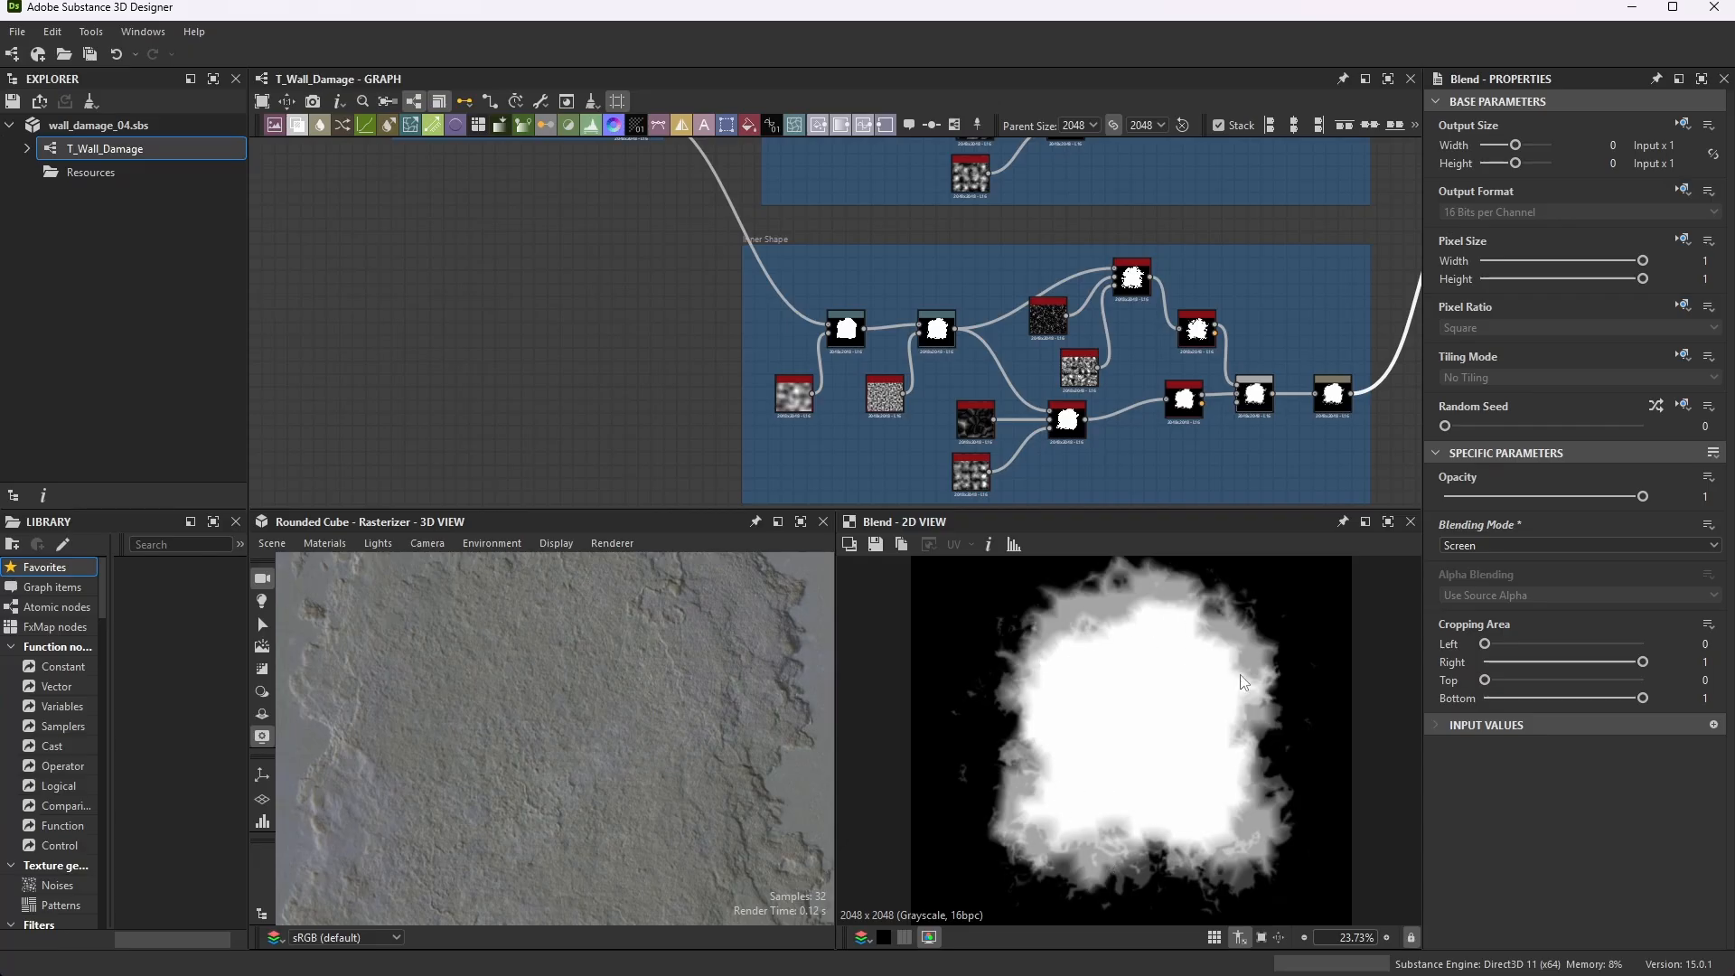
scroll(835, 326, "down", 5)
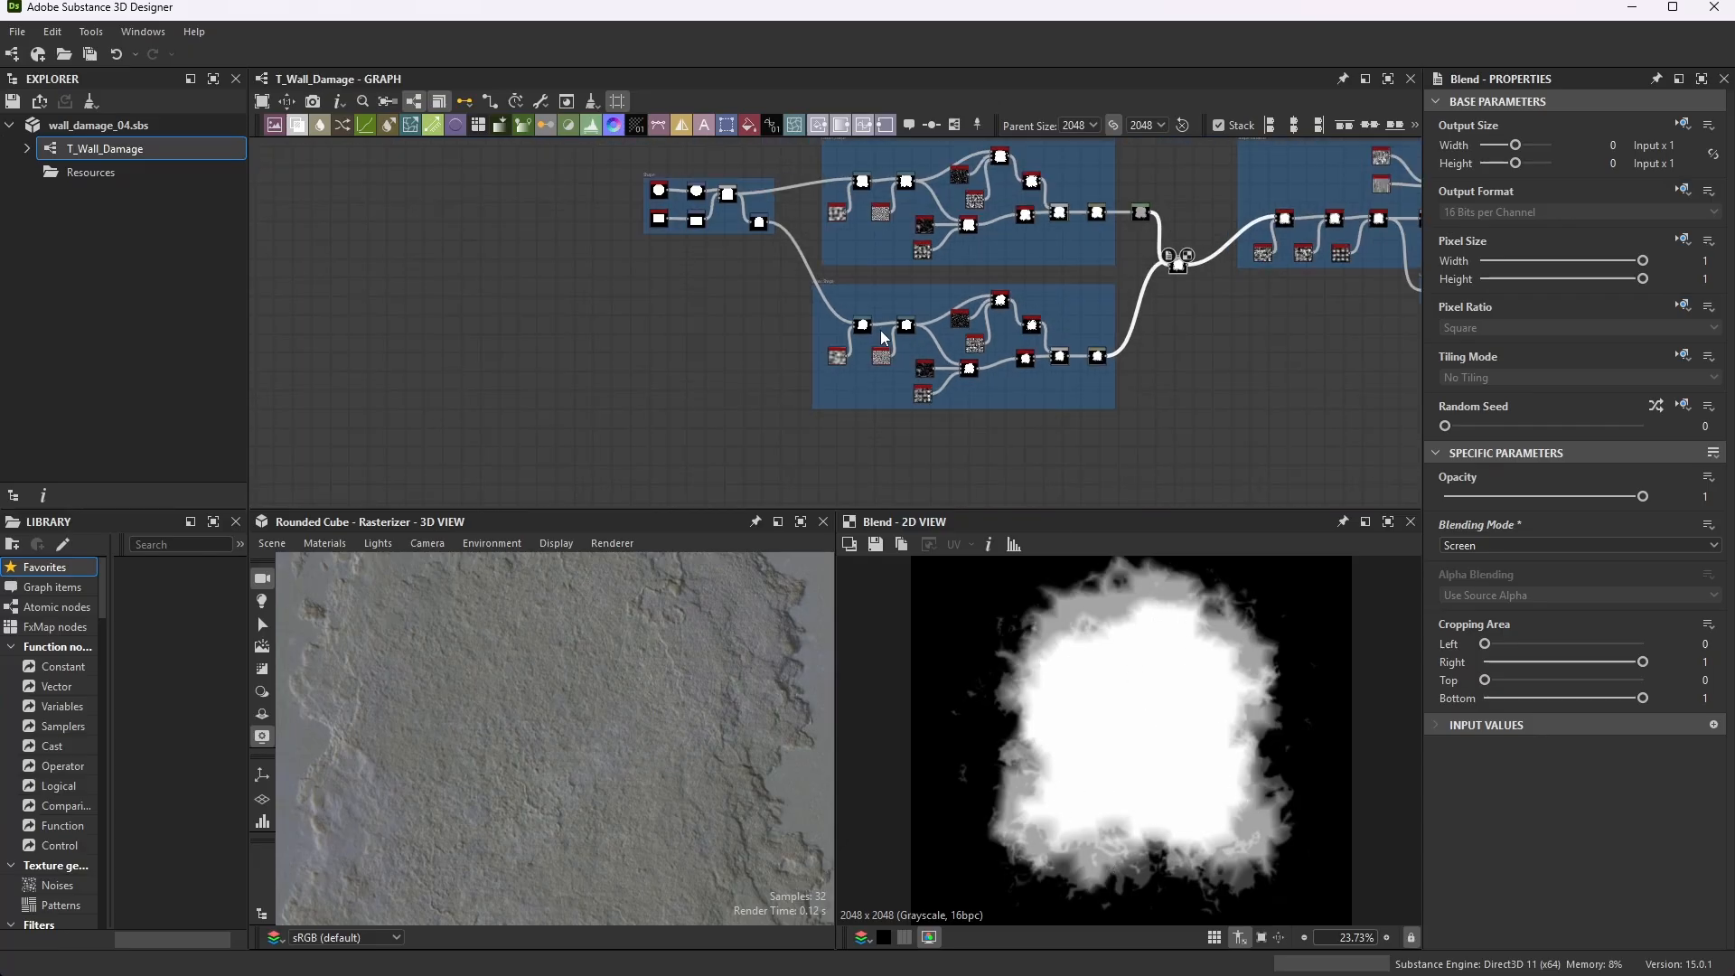
- Check which shape branch connects to the joining Blend's foreground input and which to its background input
scroll(1151, 269, "up", 8)
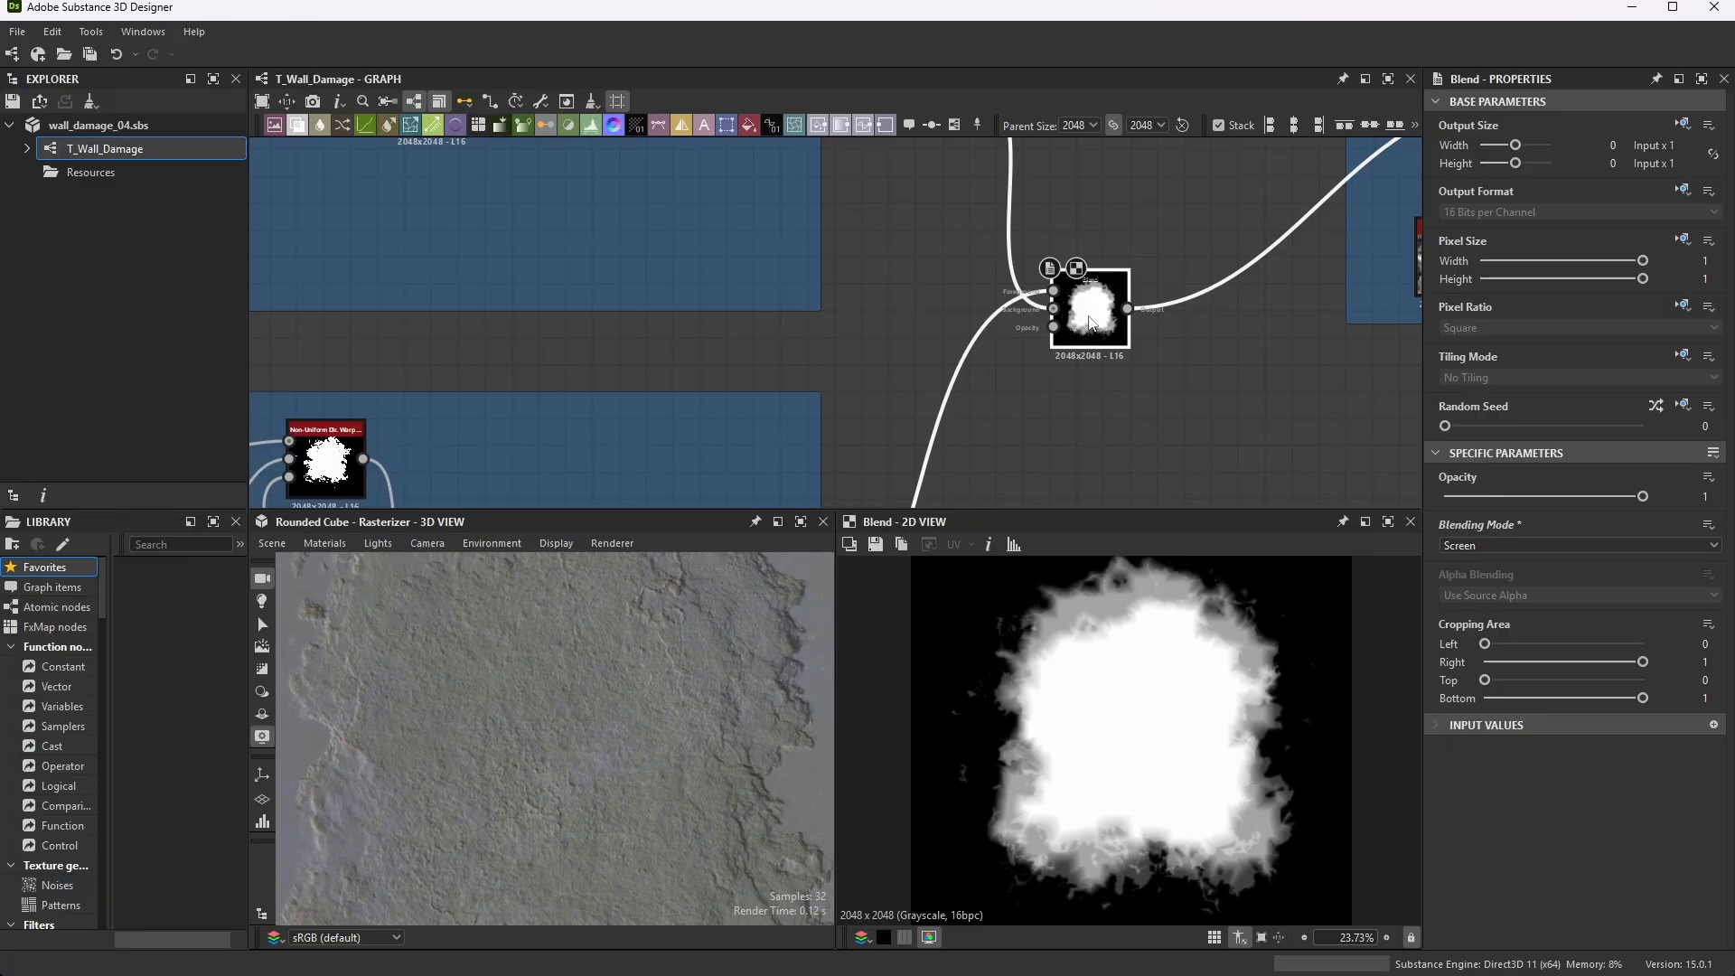
scroll(1042, 345, "down", 5)
scroll(1062, 344, "up", 7)
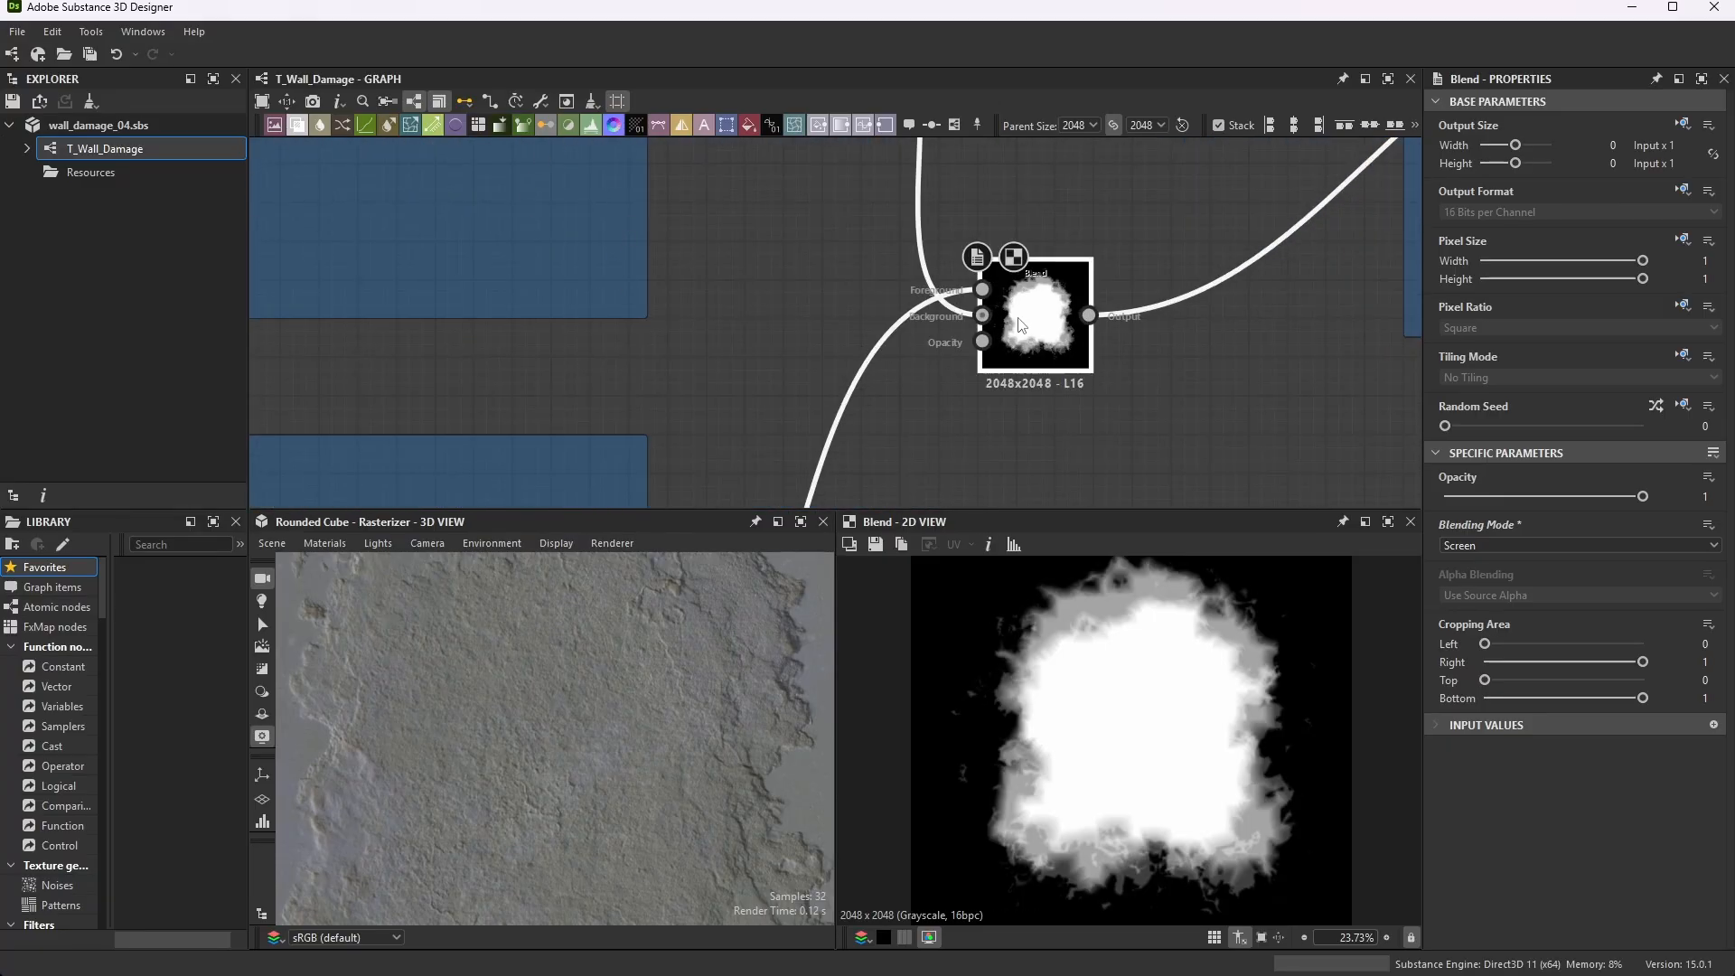
scroll(1120, 329, "up", 3)
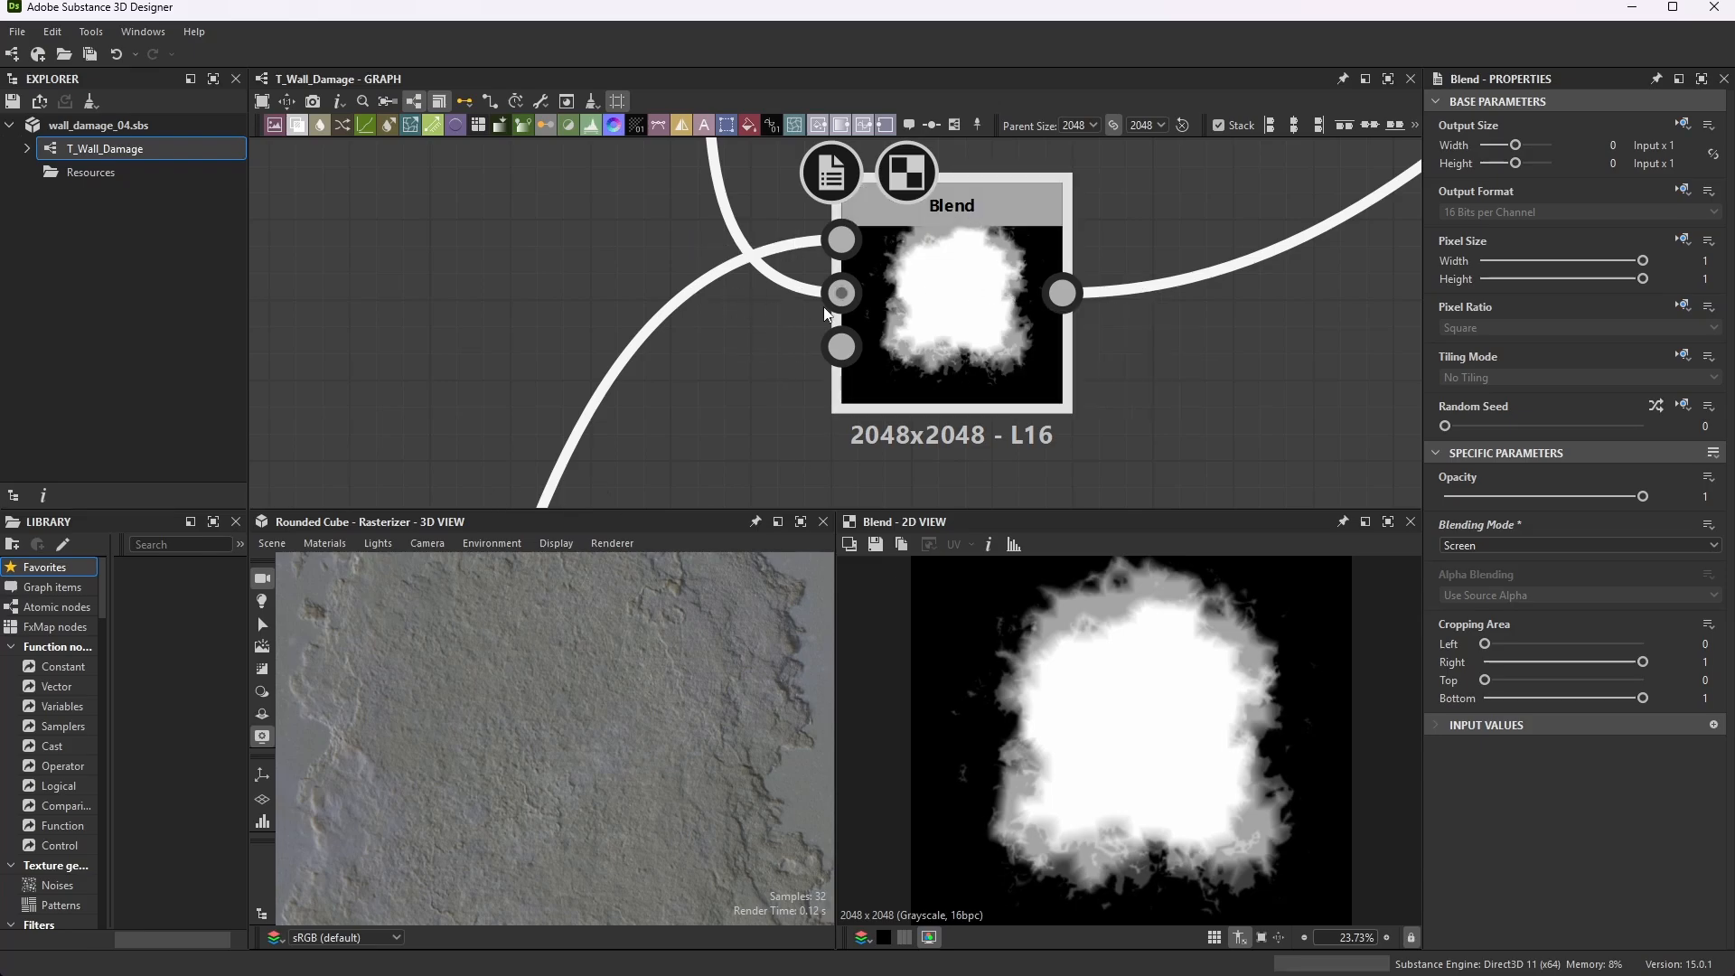
scroll(822, 307, "down", 10)
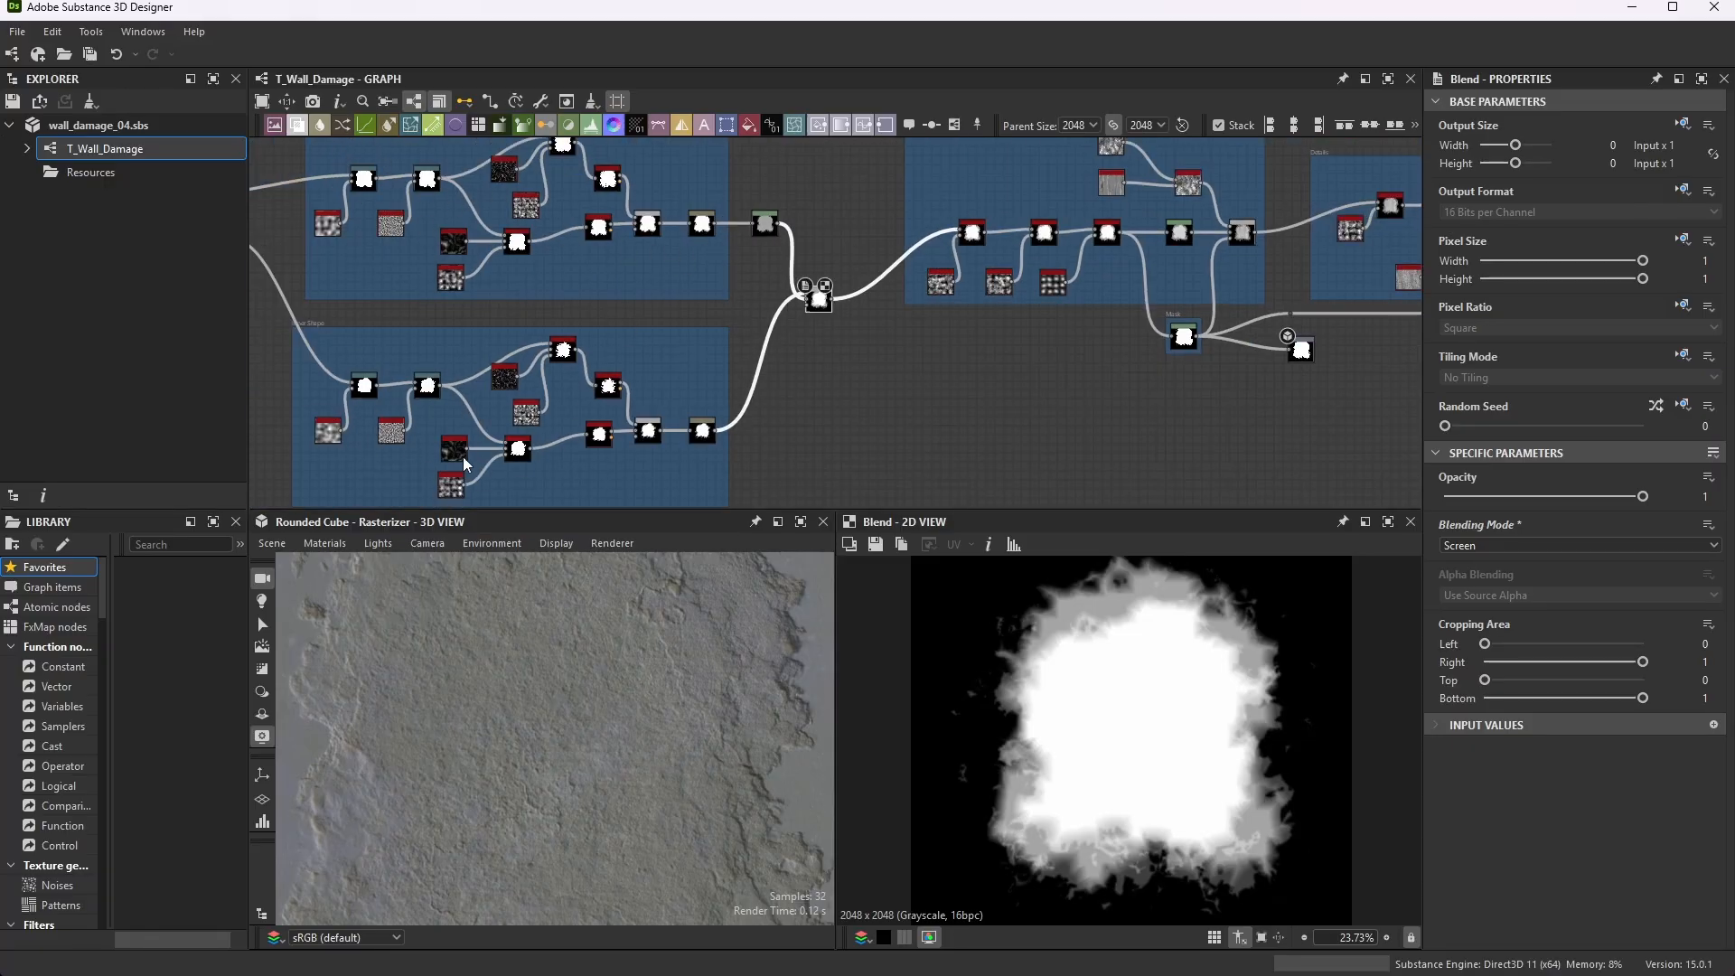
scroll(813, 298, "up", 10)
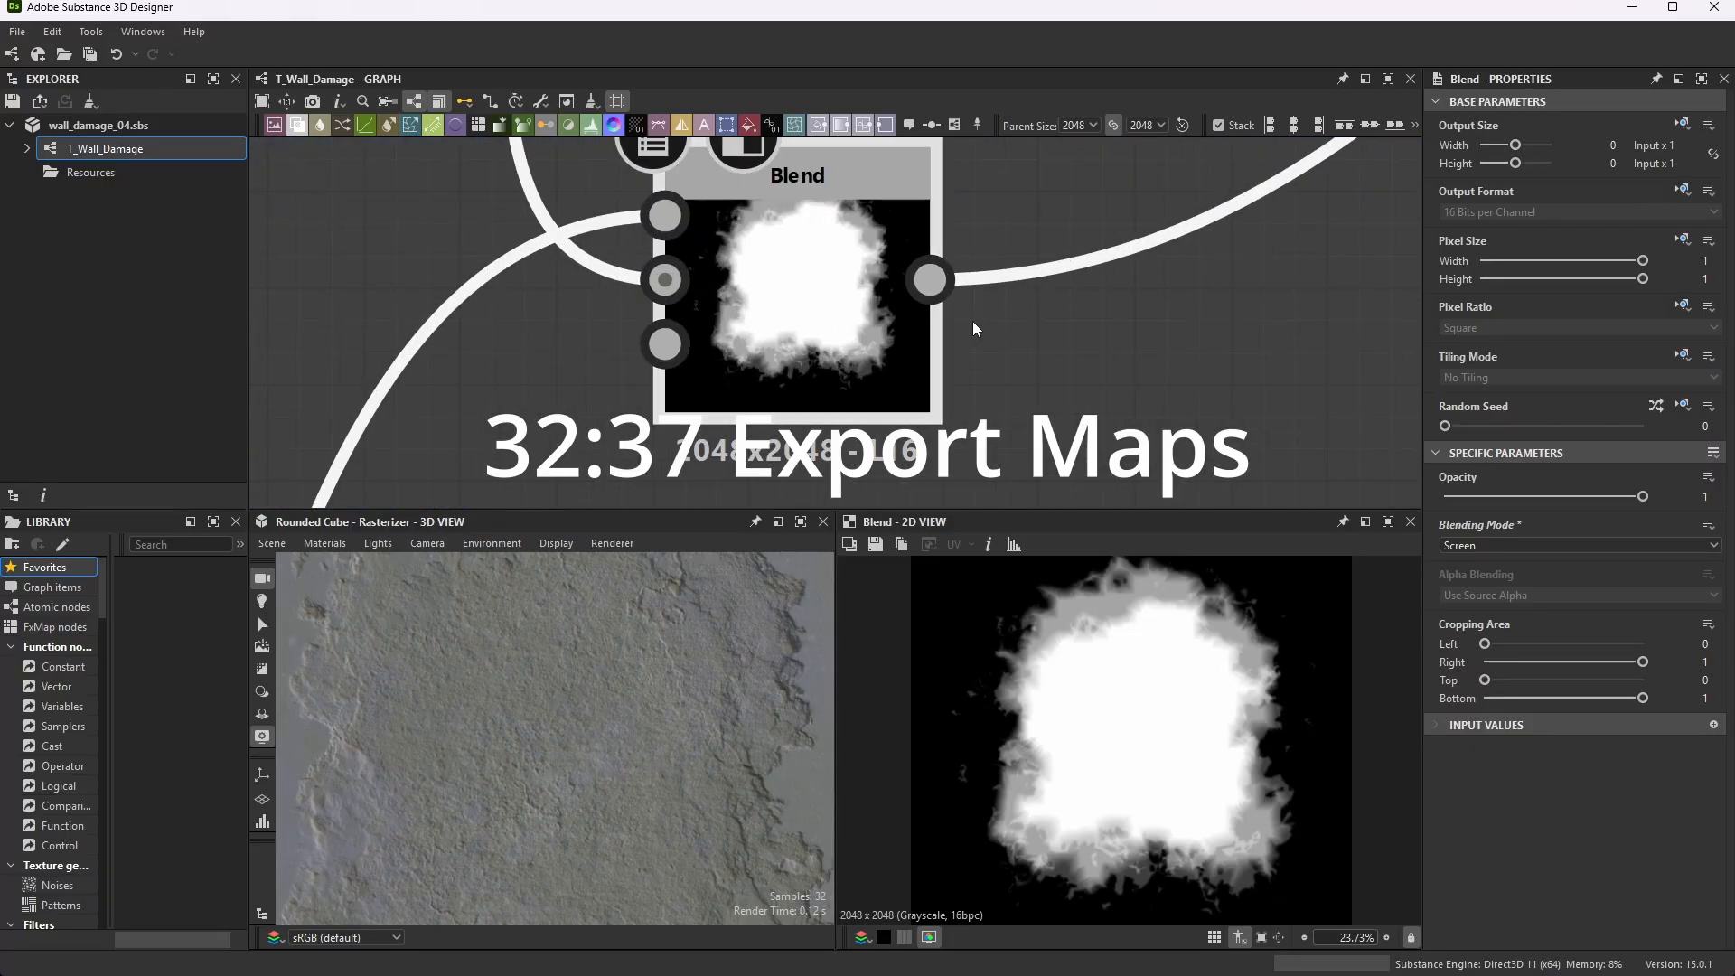
scroll(974, 327, "down", 3)
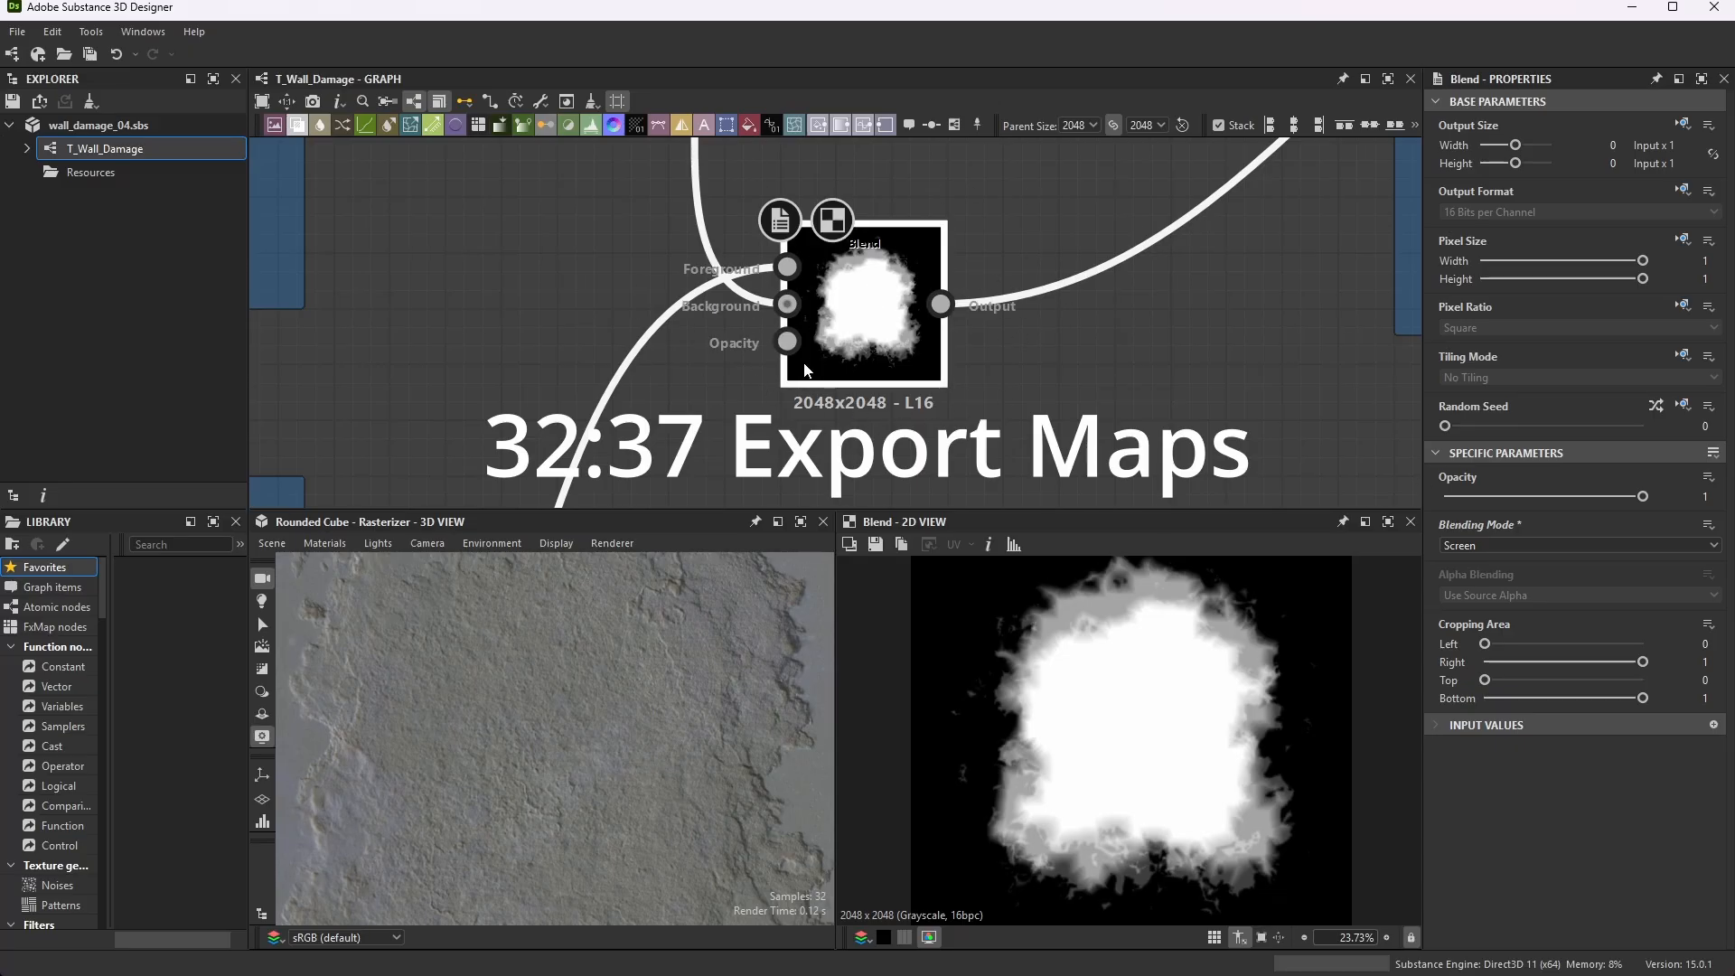
- Survey the whole wall damage graph, from the base shape through the two shape branches to the frames after the joining Blend
scroll(750, 380, "down", 10)
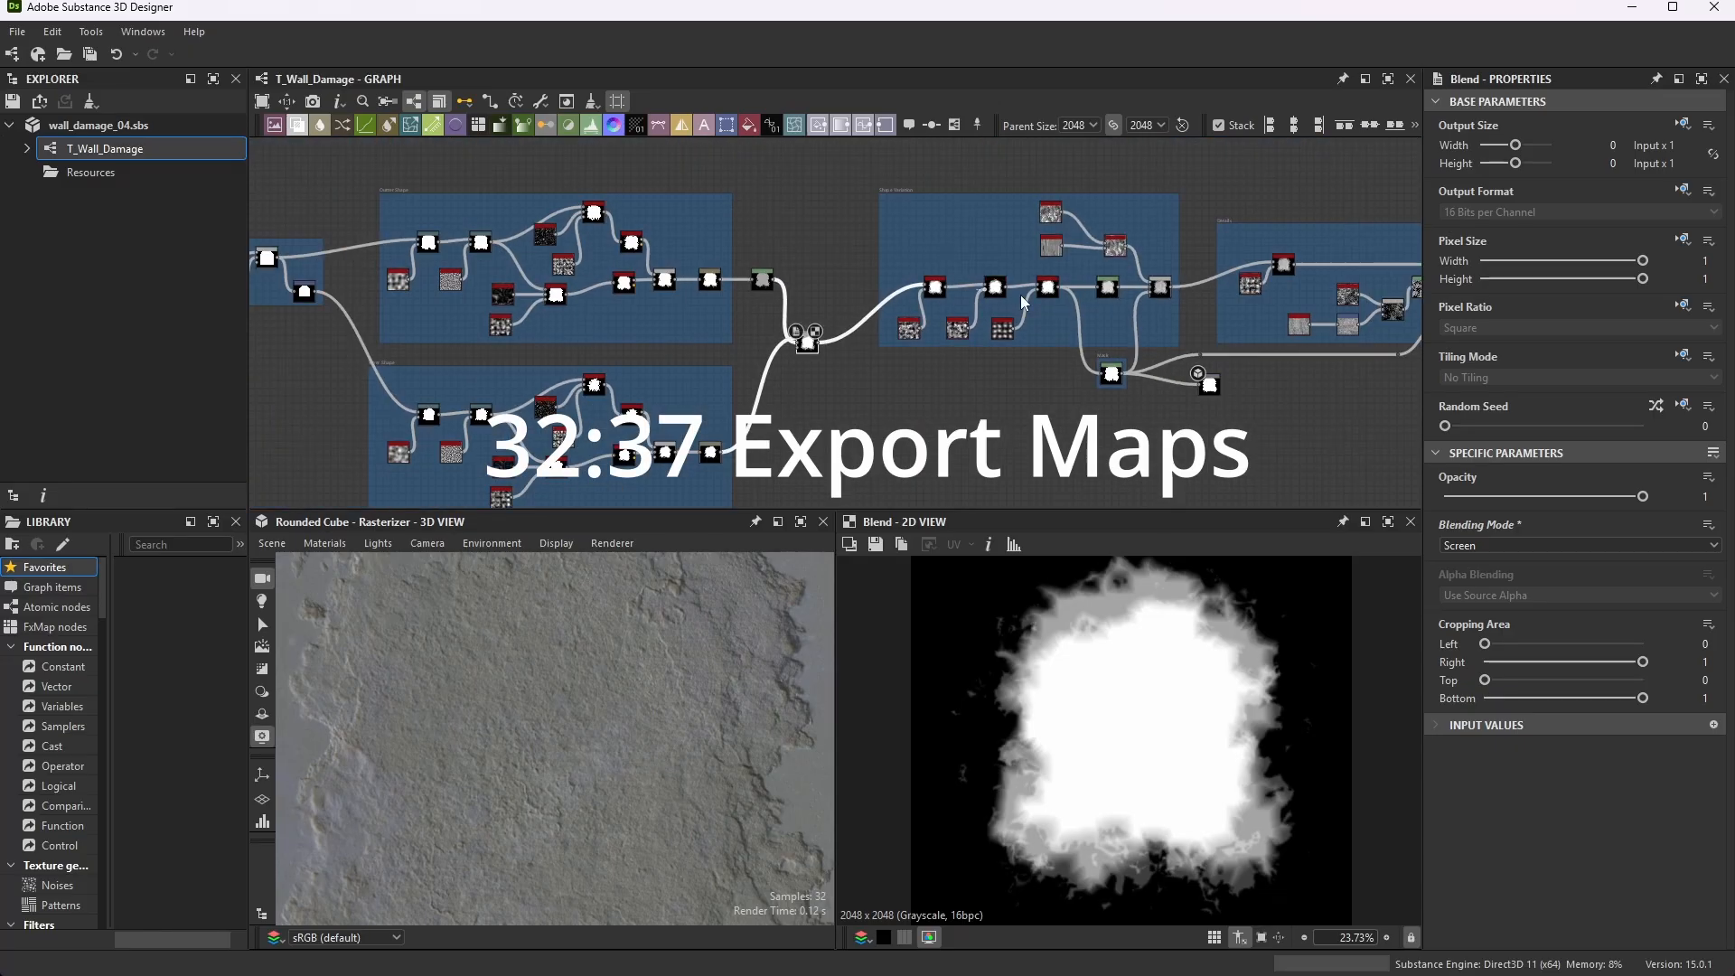
scroll(906, 248, "down", 5)
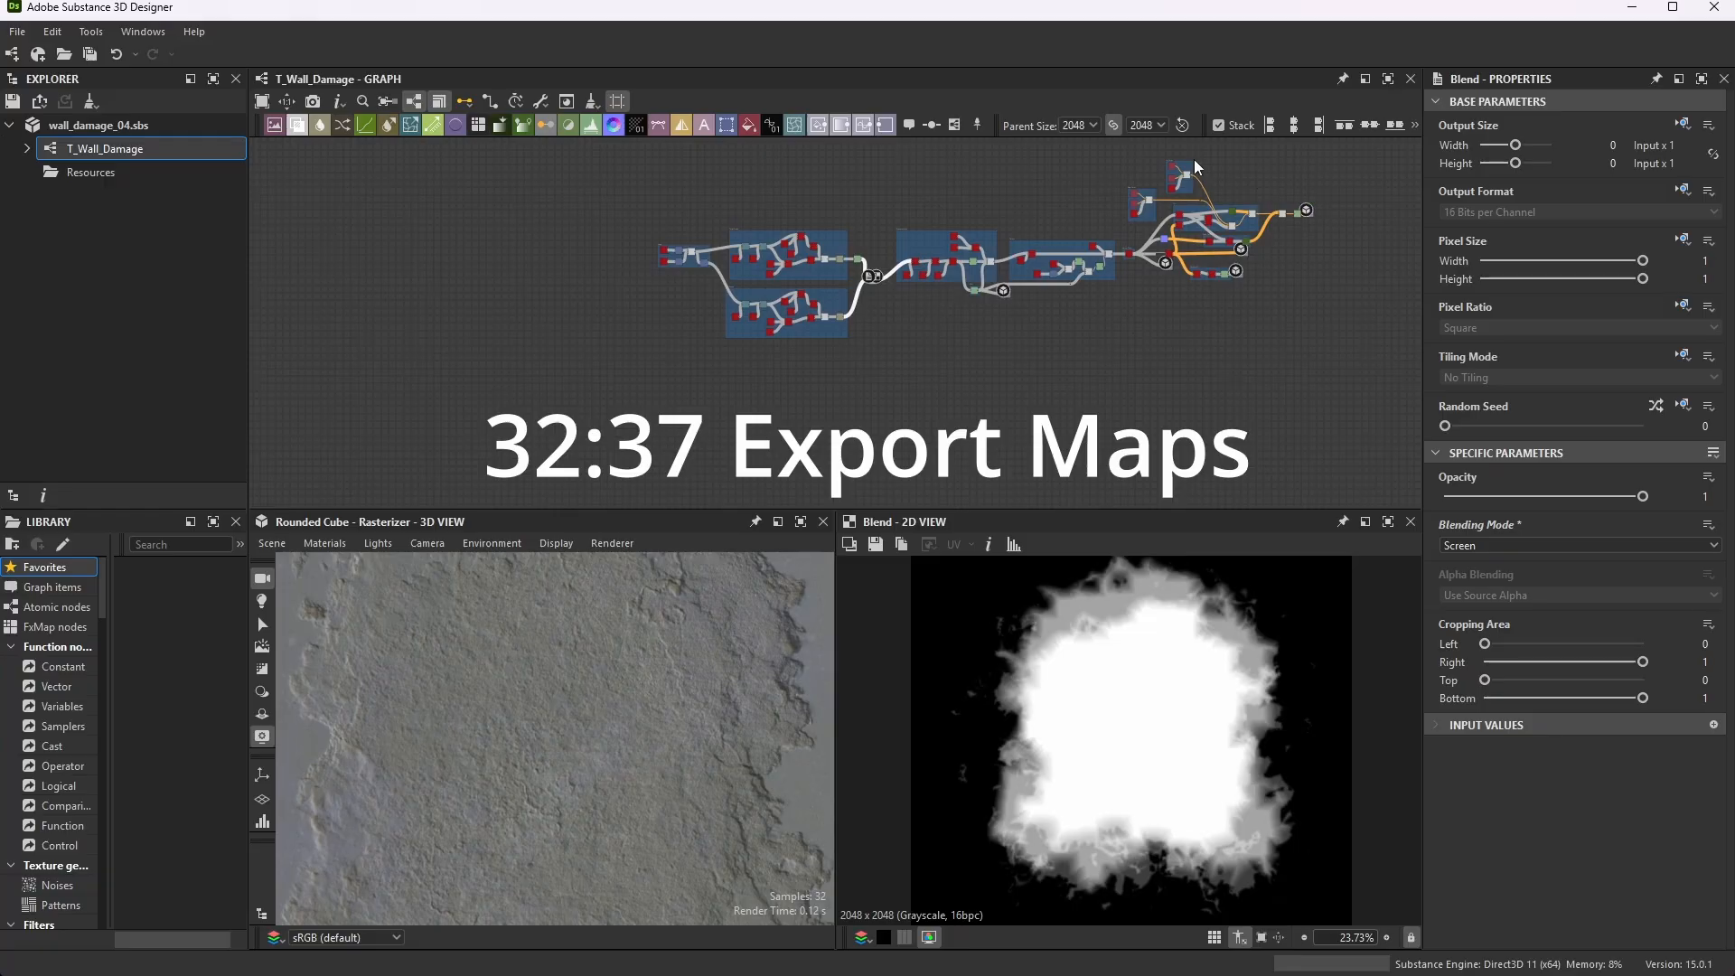
scroll(793, 280, "up", 3)
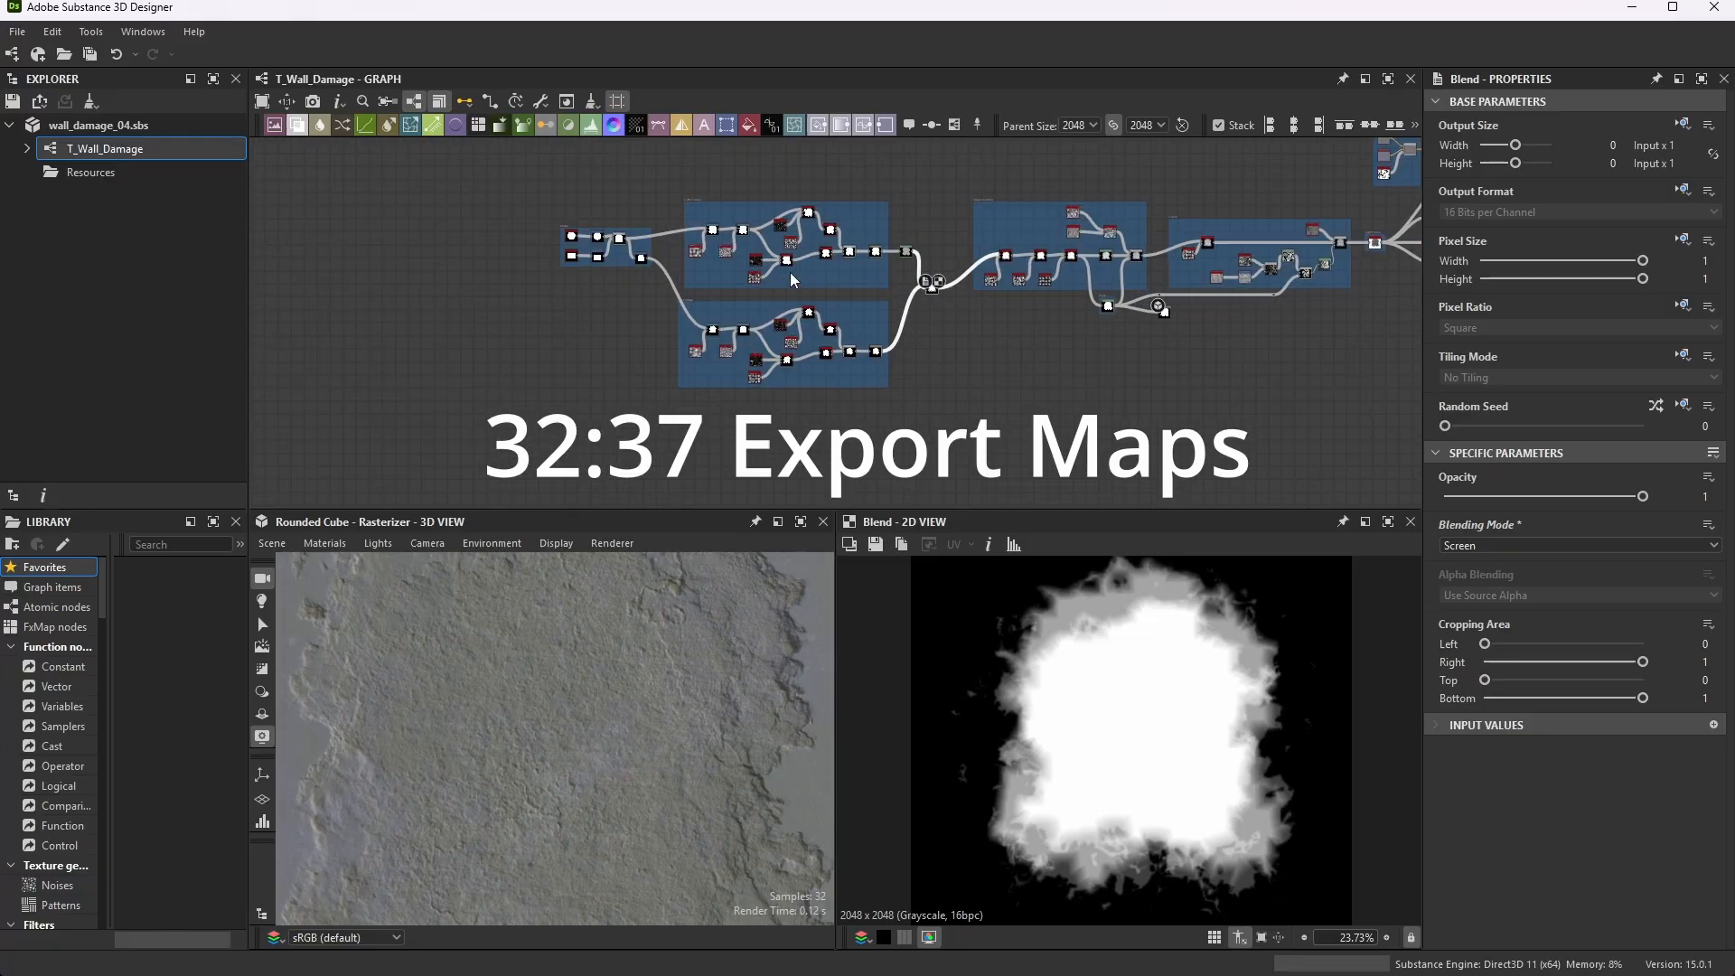
scroll(722, 271, "up", 3)
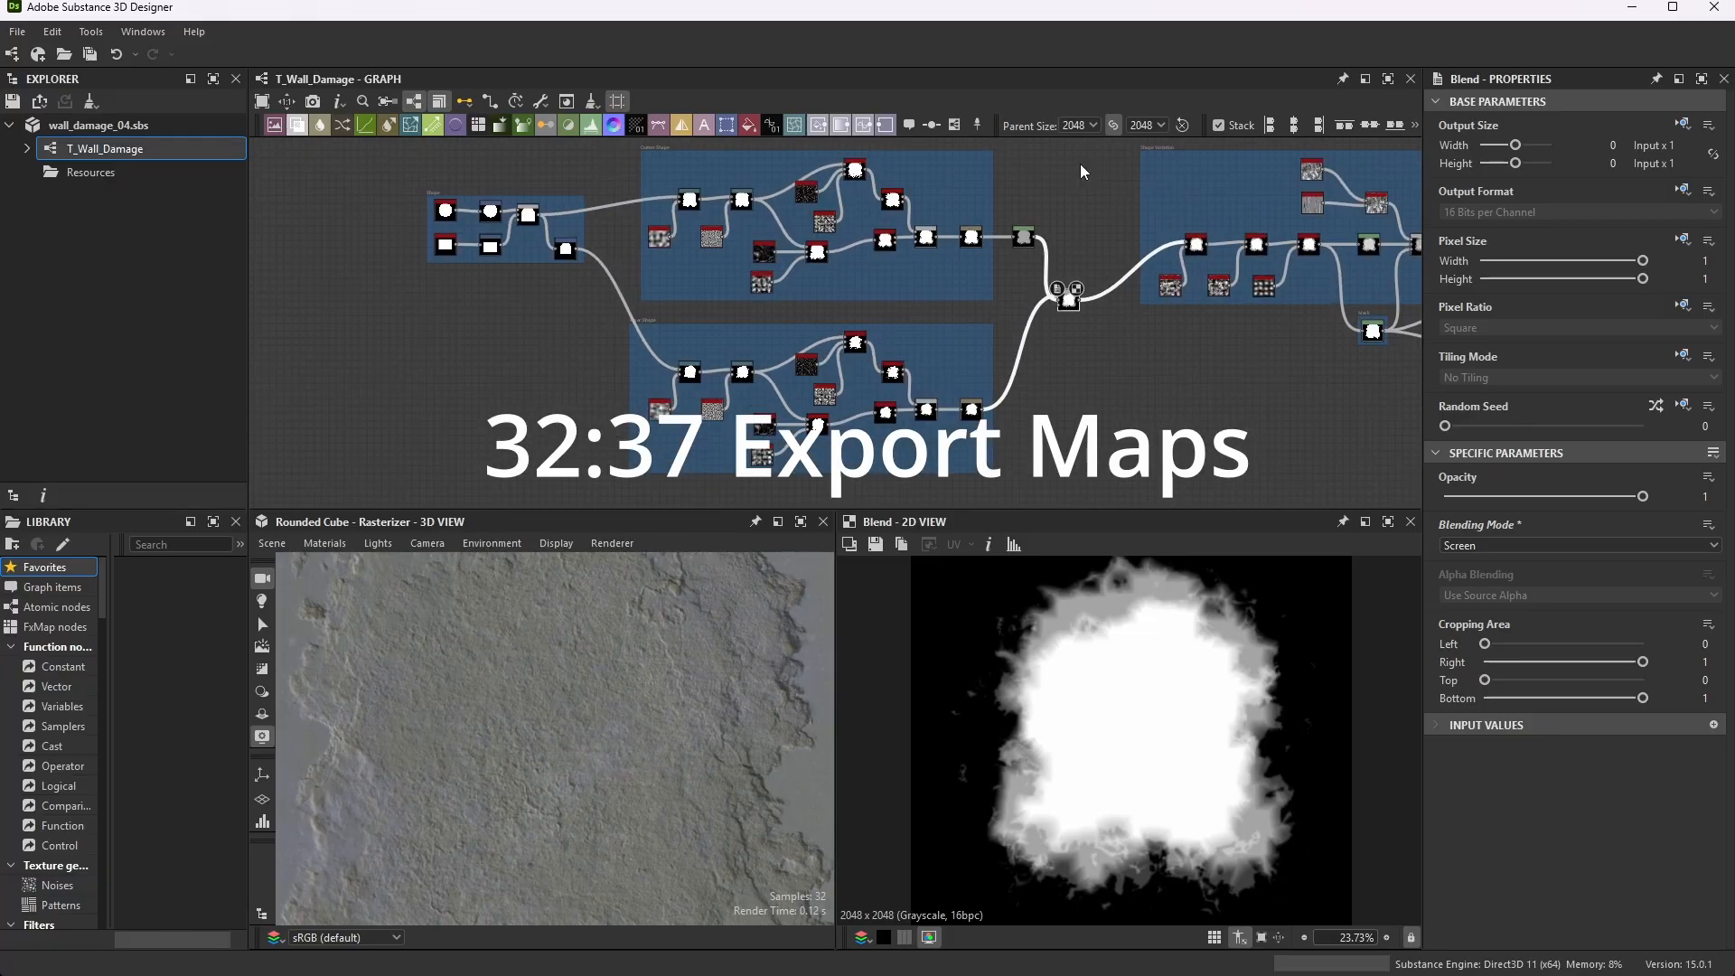
scroll(798, 303, "down", 3)
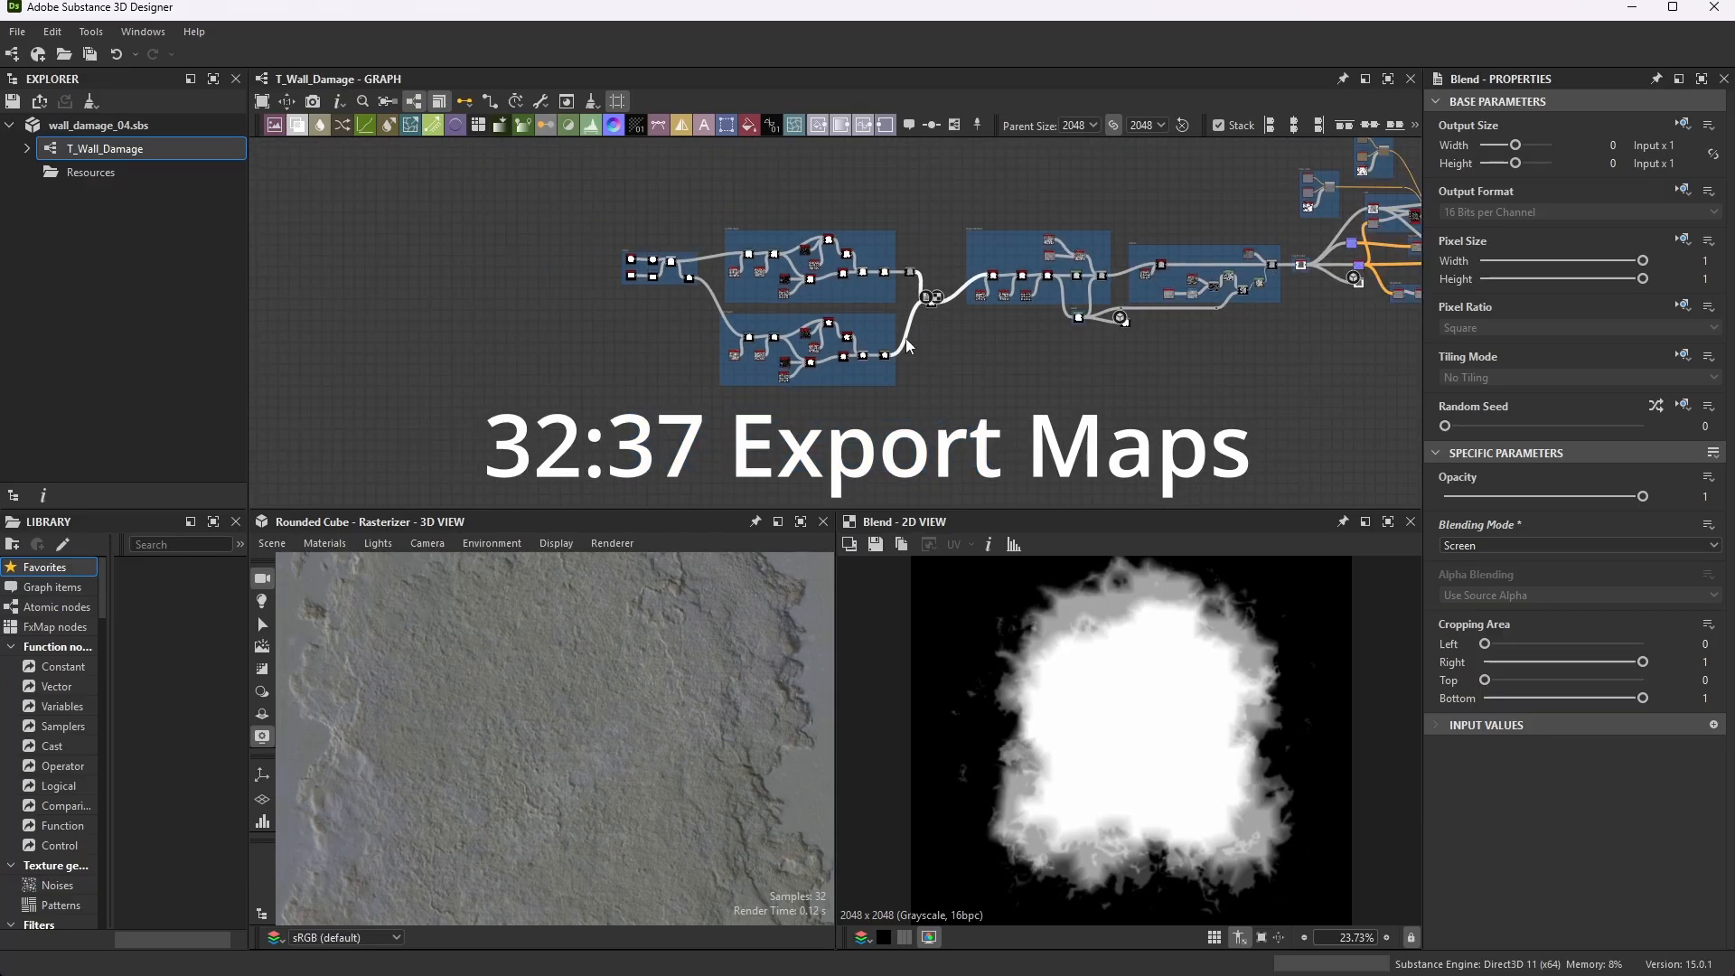
scroll(1120, 303, "up", 3)
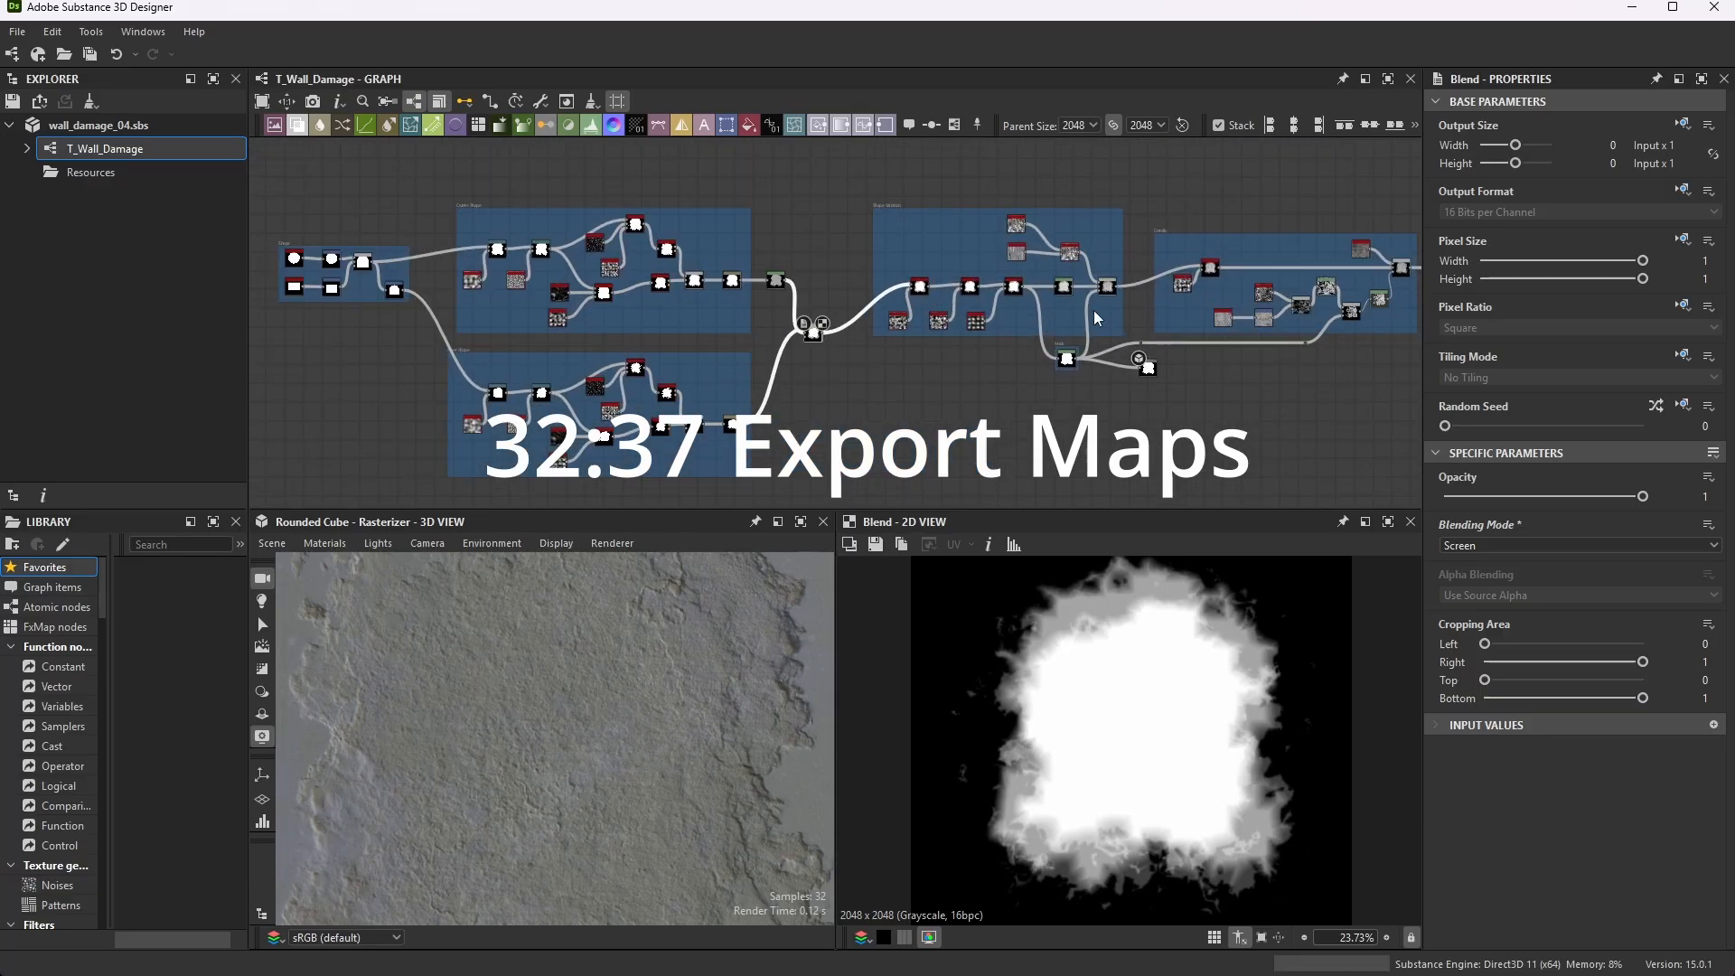
- Survey the Shape Variation frame and trace the joining Blend's output into its first Slope Blur Grayscale
scroll(1153, 309, "up", 3)
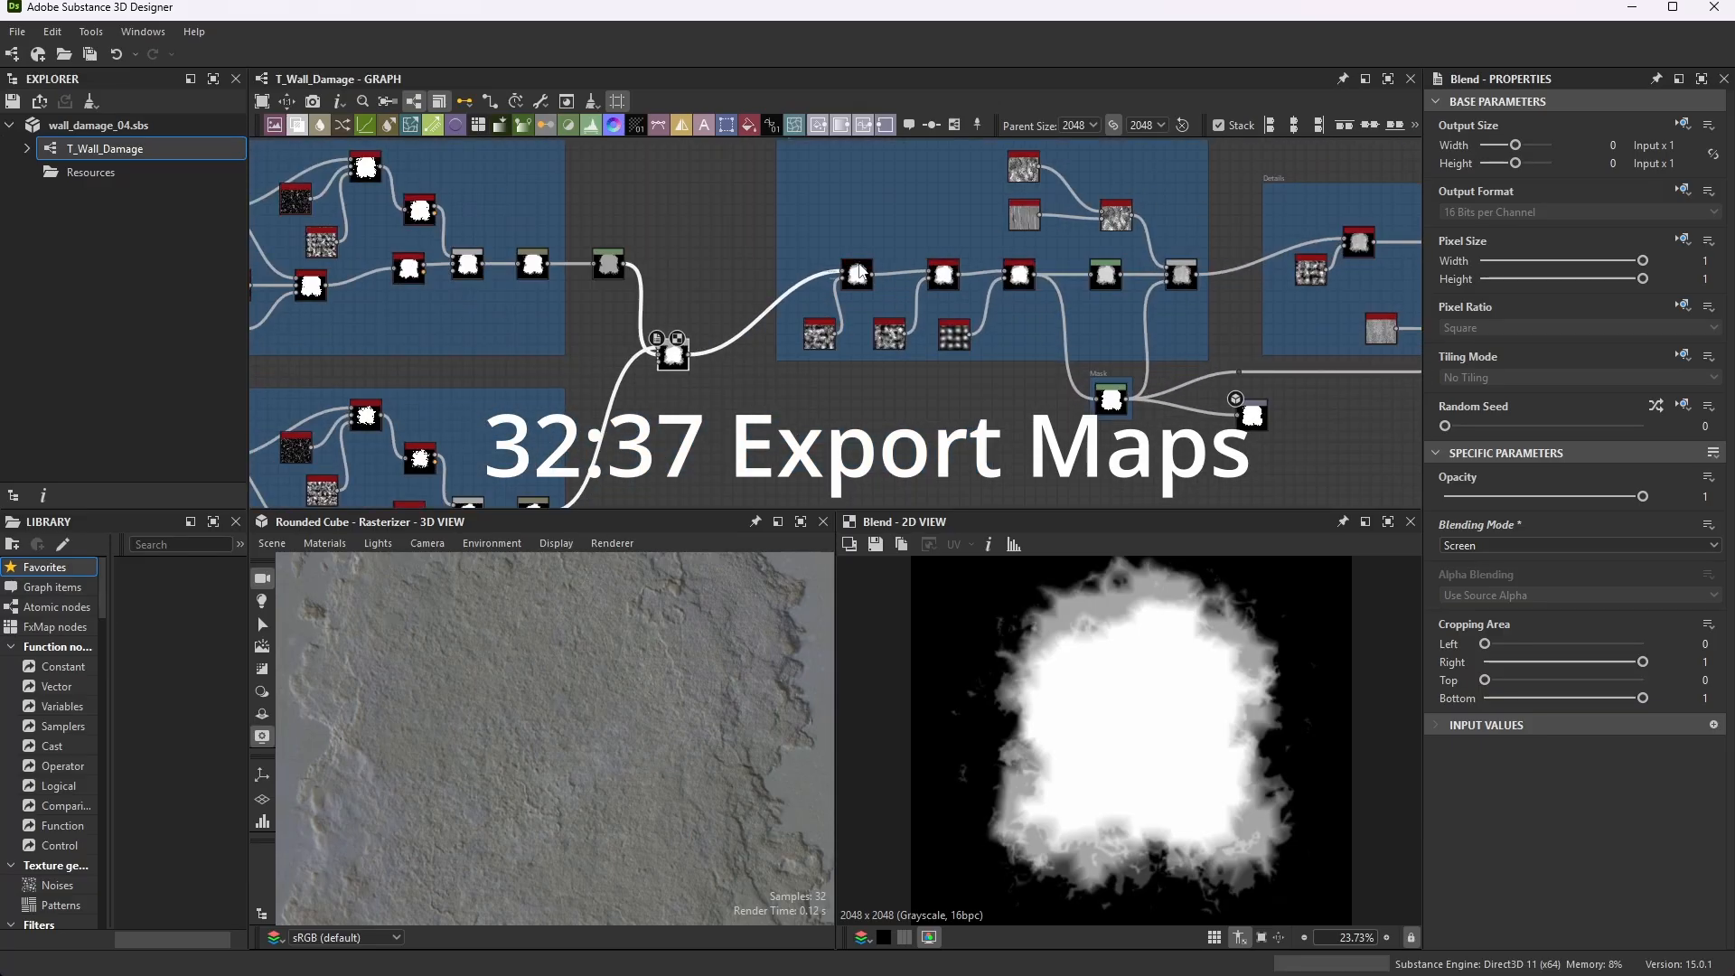
scroll(869, 320, "down", 4)
scroll(836, 301, "up", 4)
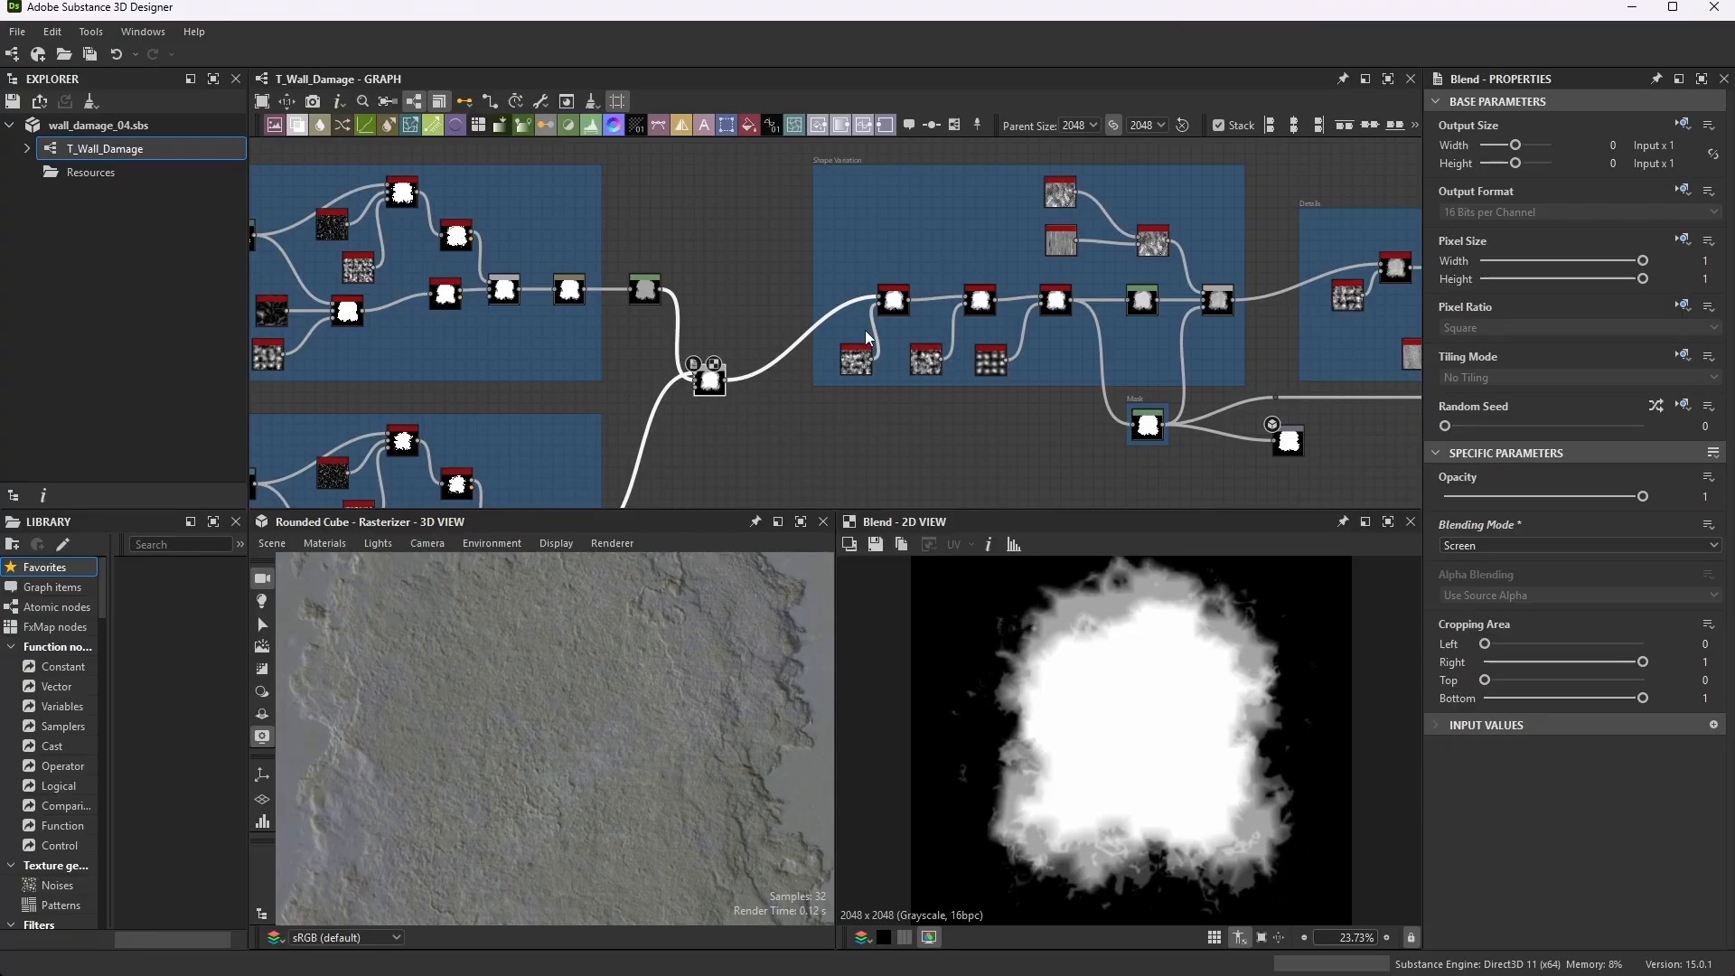
scroll(827, 146, "up", 5)
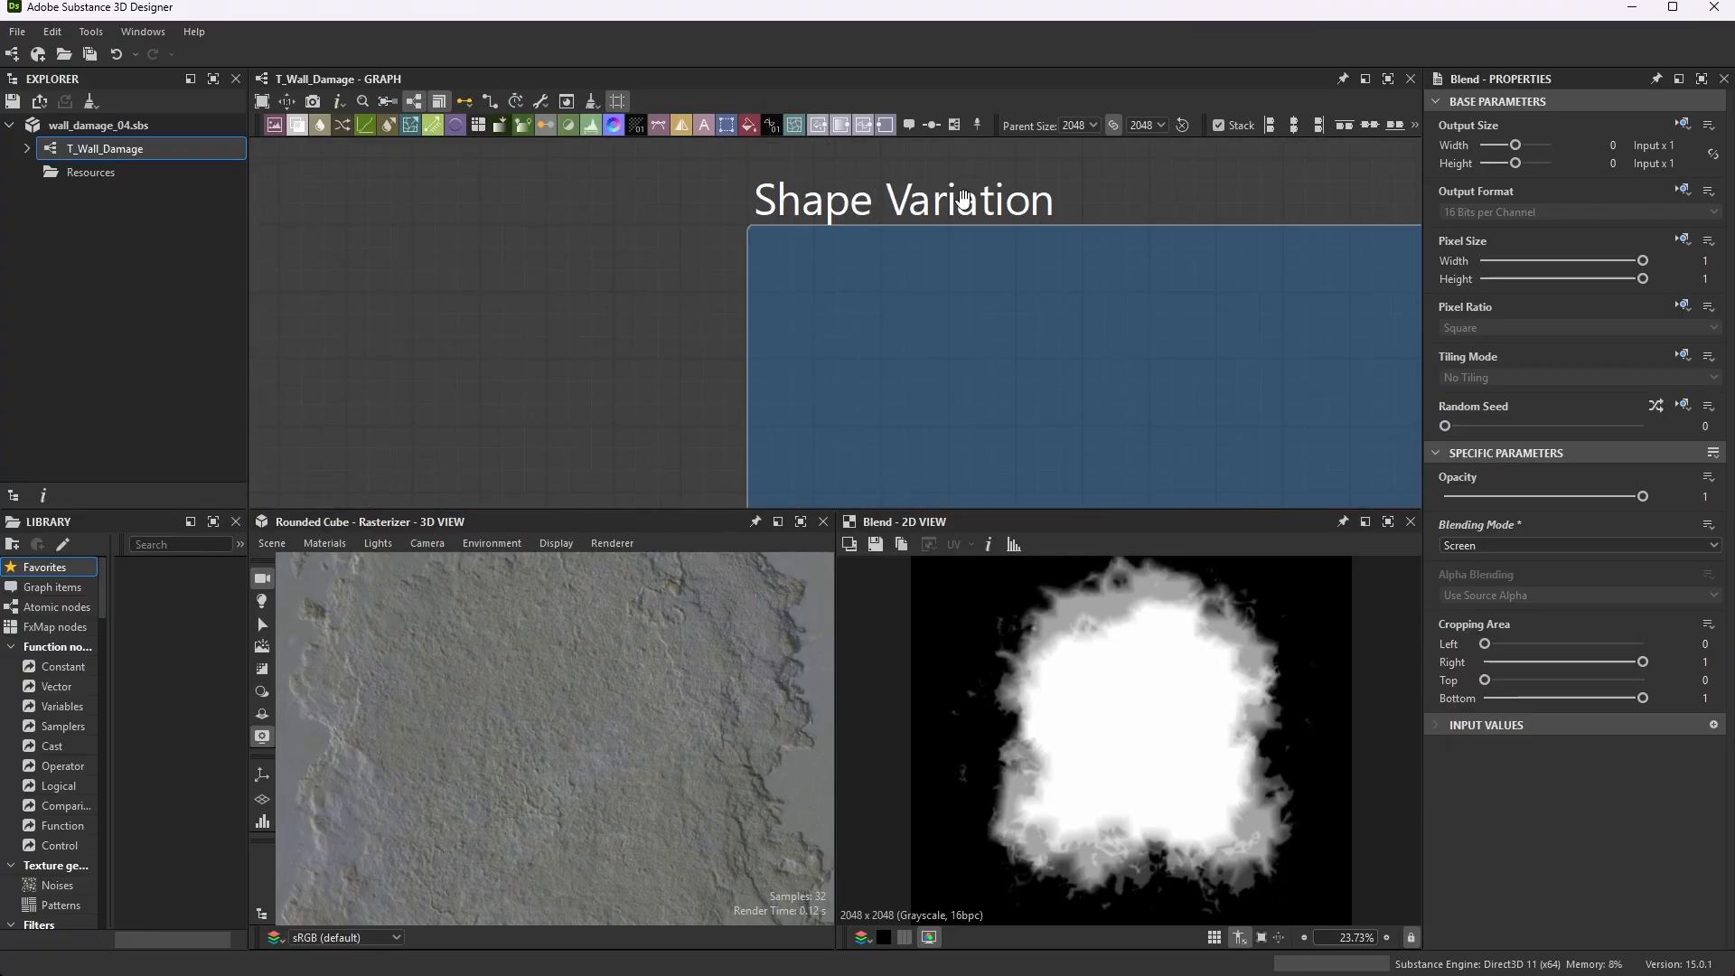
scroll(917, 168, "down", 7)
scroll(939, 380, "up", 3)
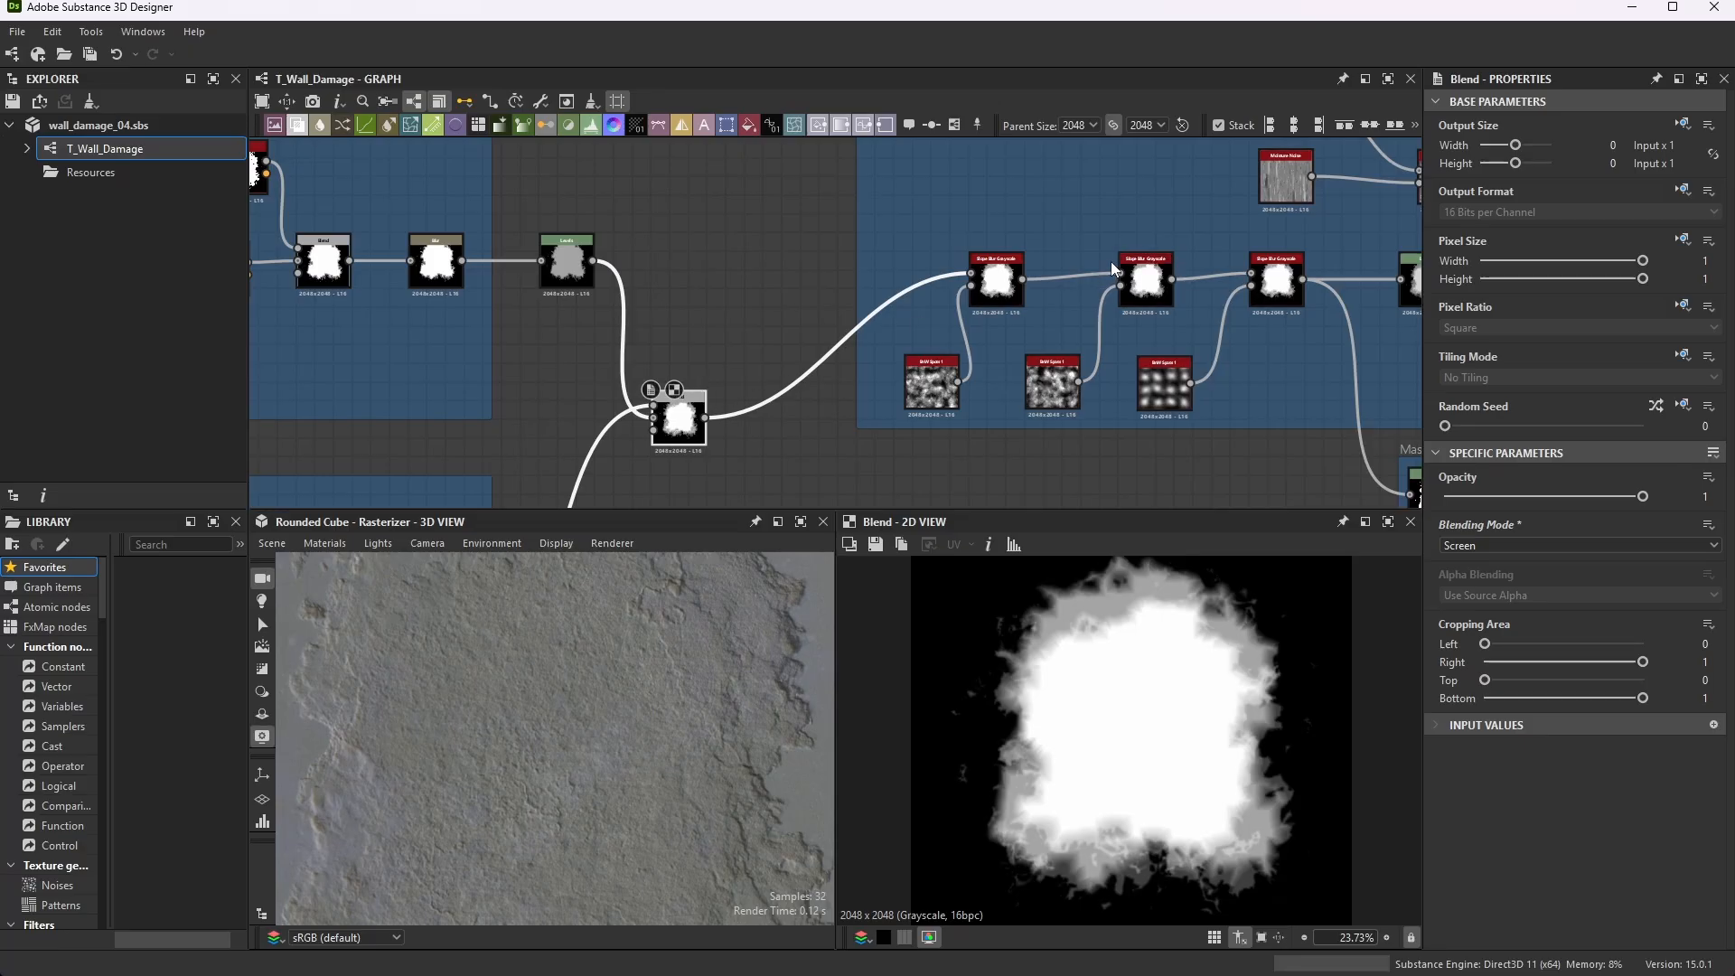
- Check the instance parameters of the first Slope Blur Grayscale in Shape Variation and of the BnW Spots 1 noise driving it
scroll(1047, 285, "up", 5)
left_click(918, 306)
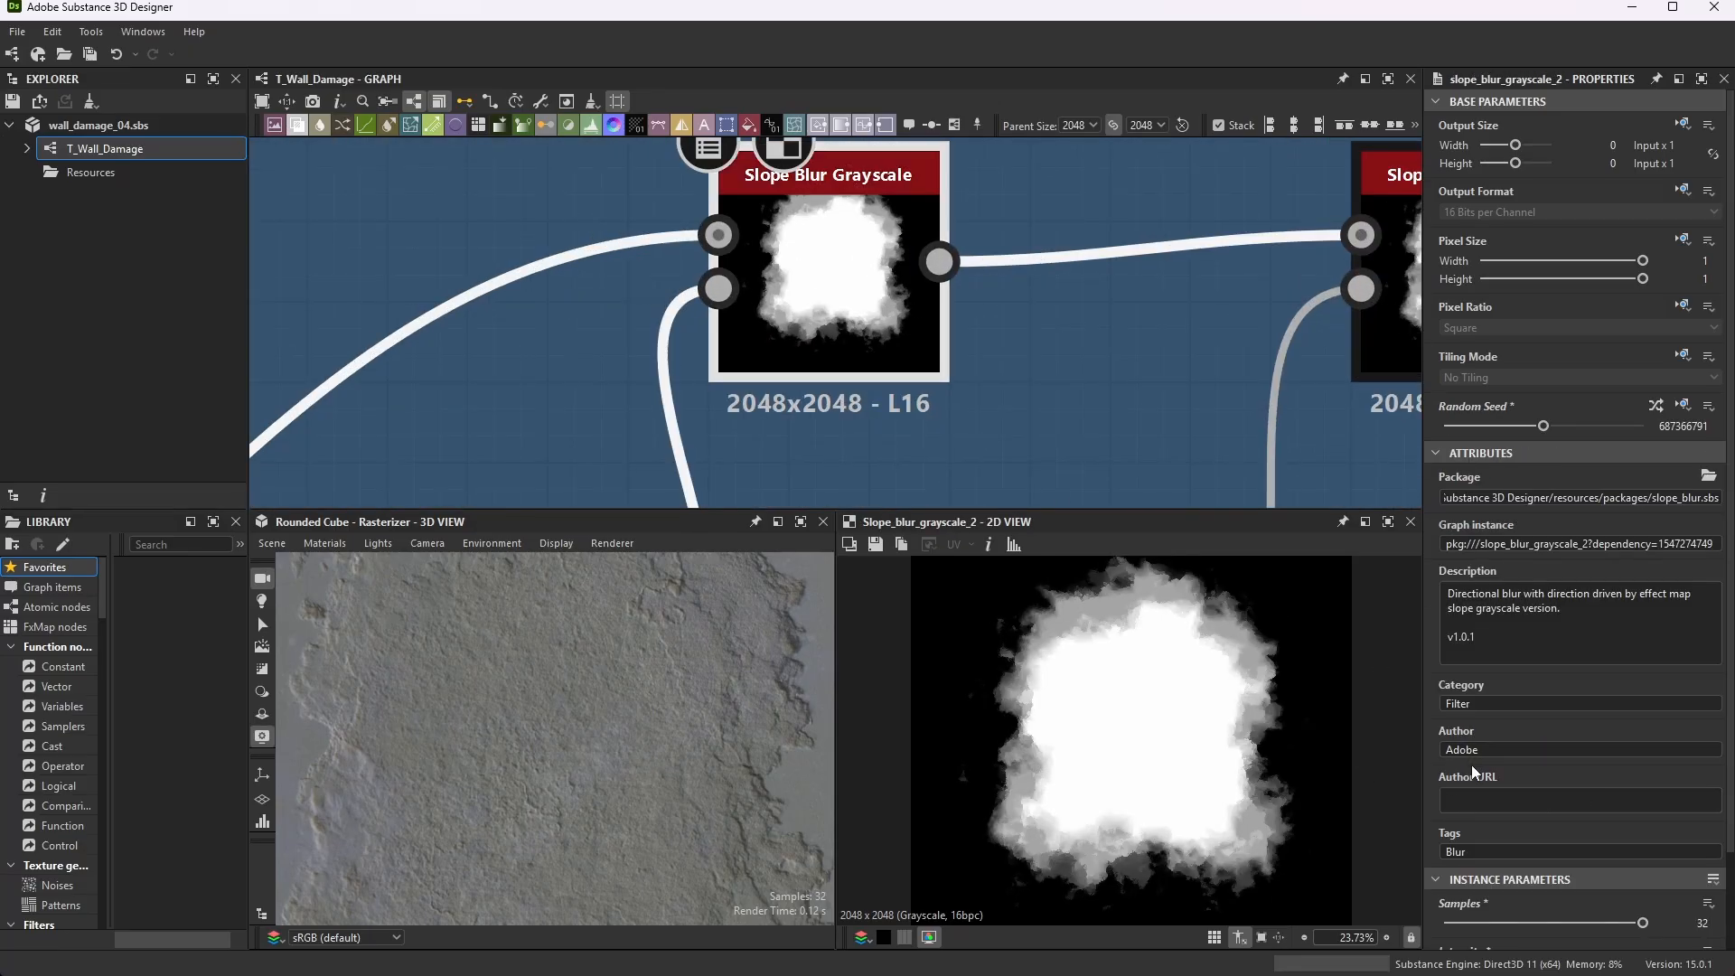
scroll(1558, 728, "down", 2)
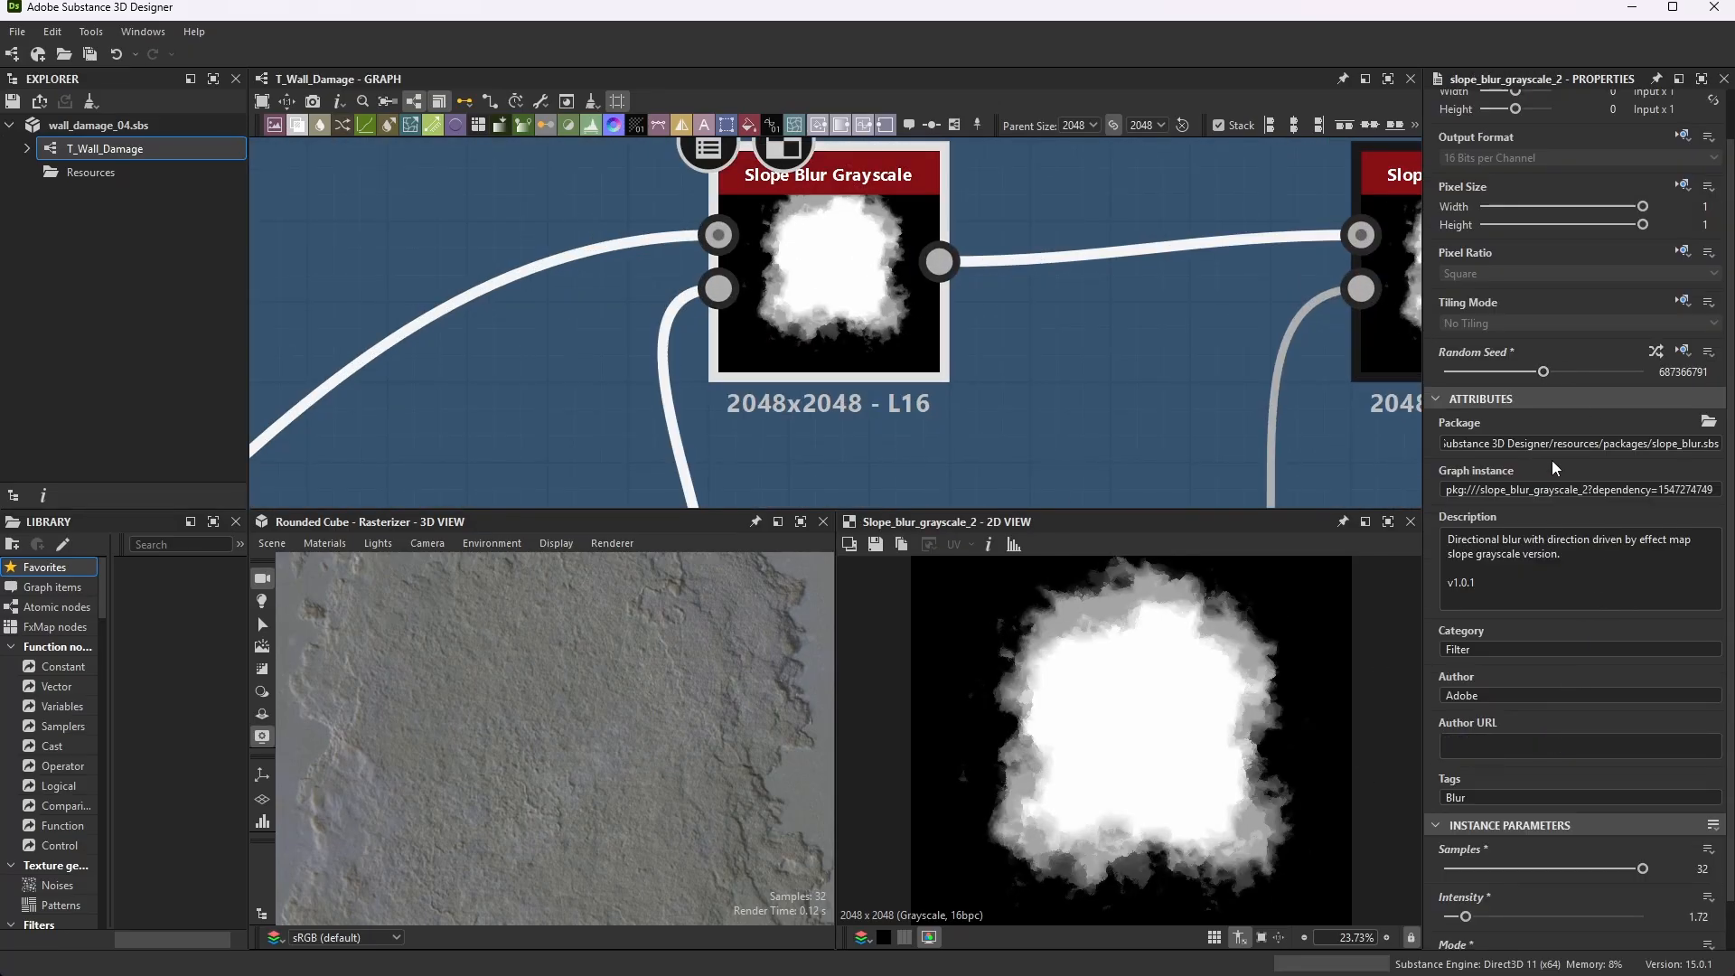
scroll(1552, 459, "down", 2)
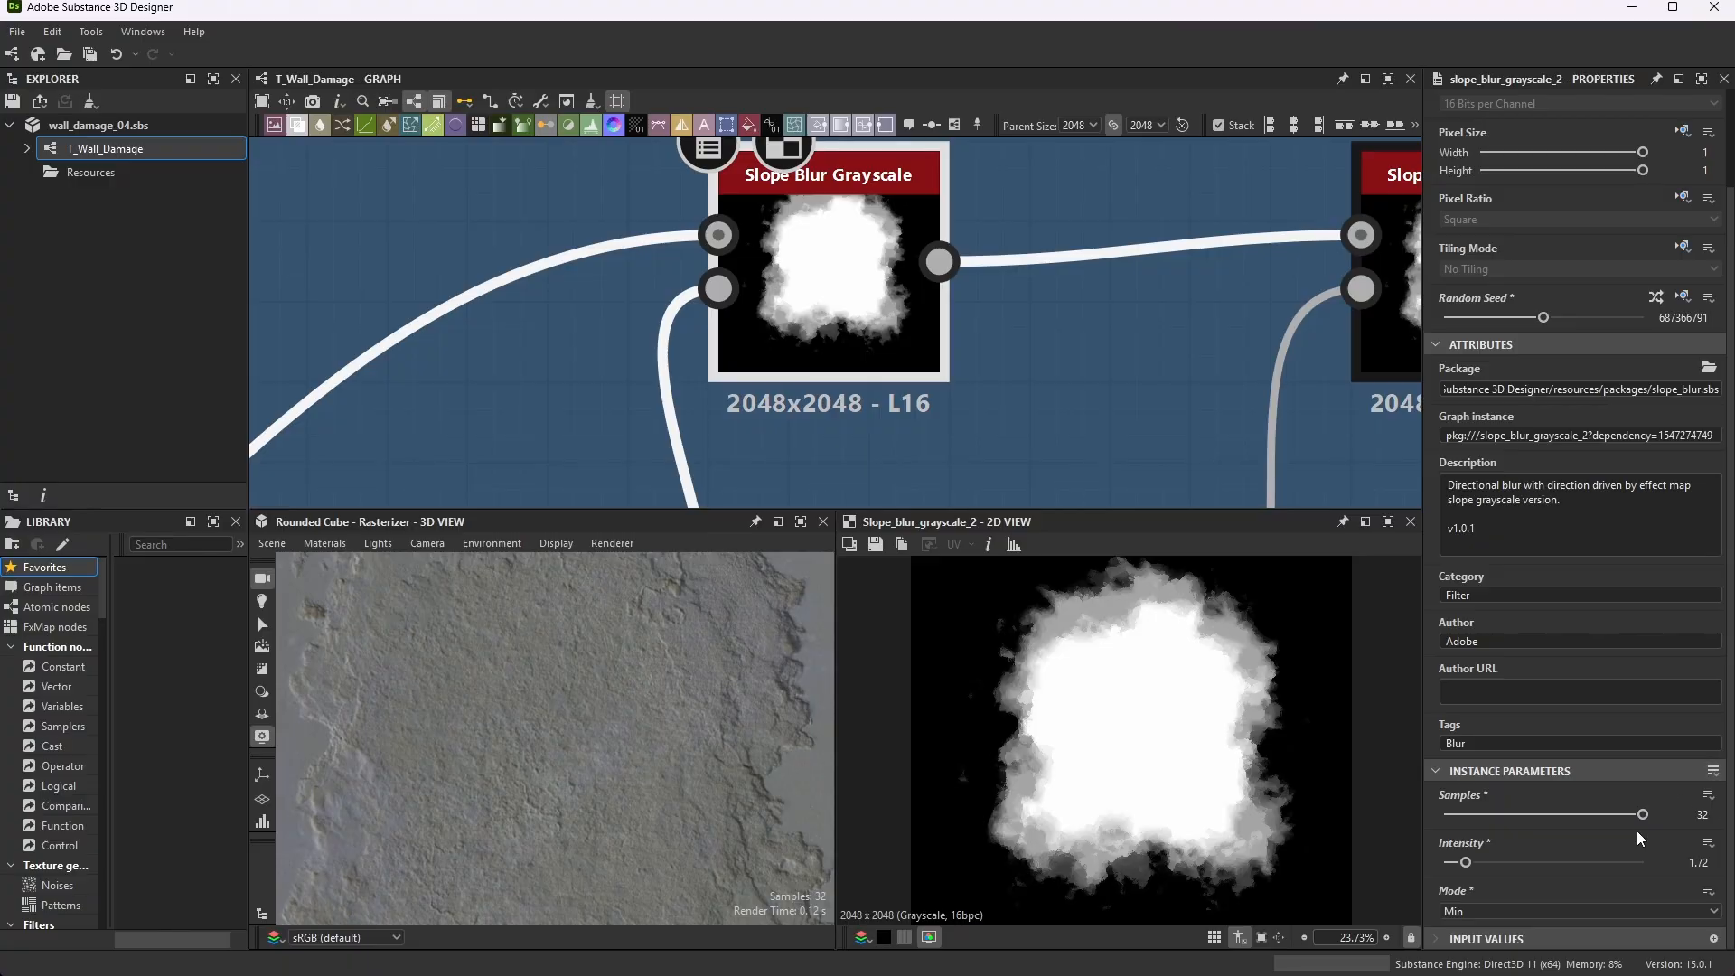
scroll(702, 163, "down", 3)
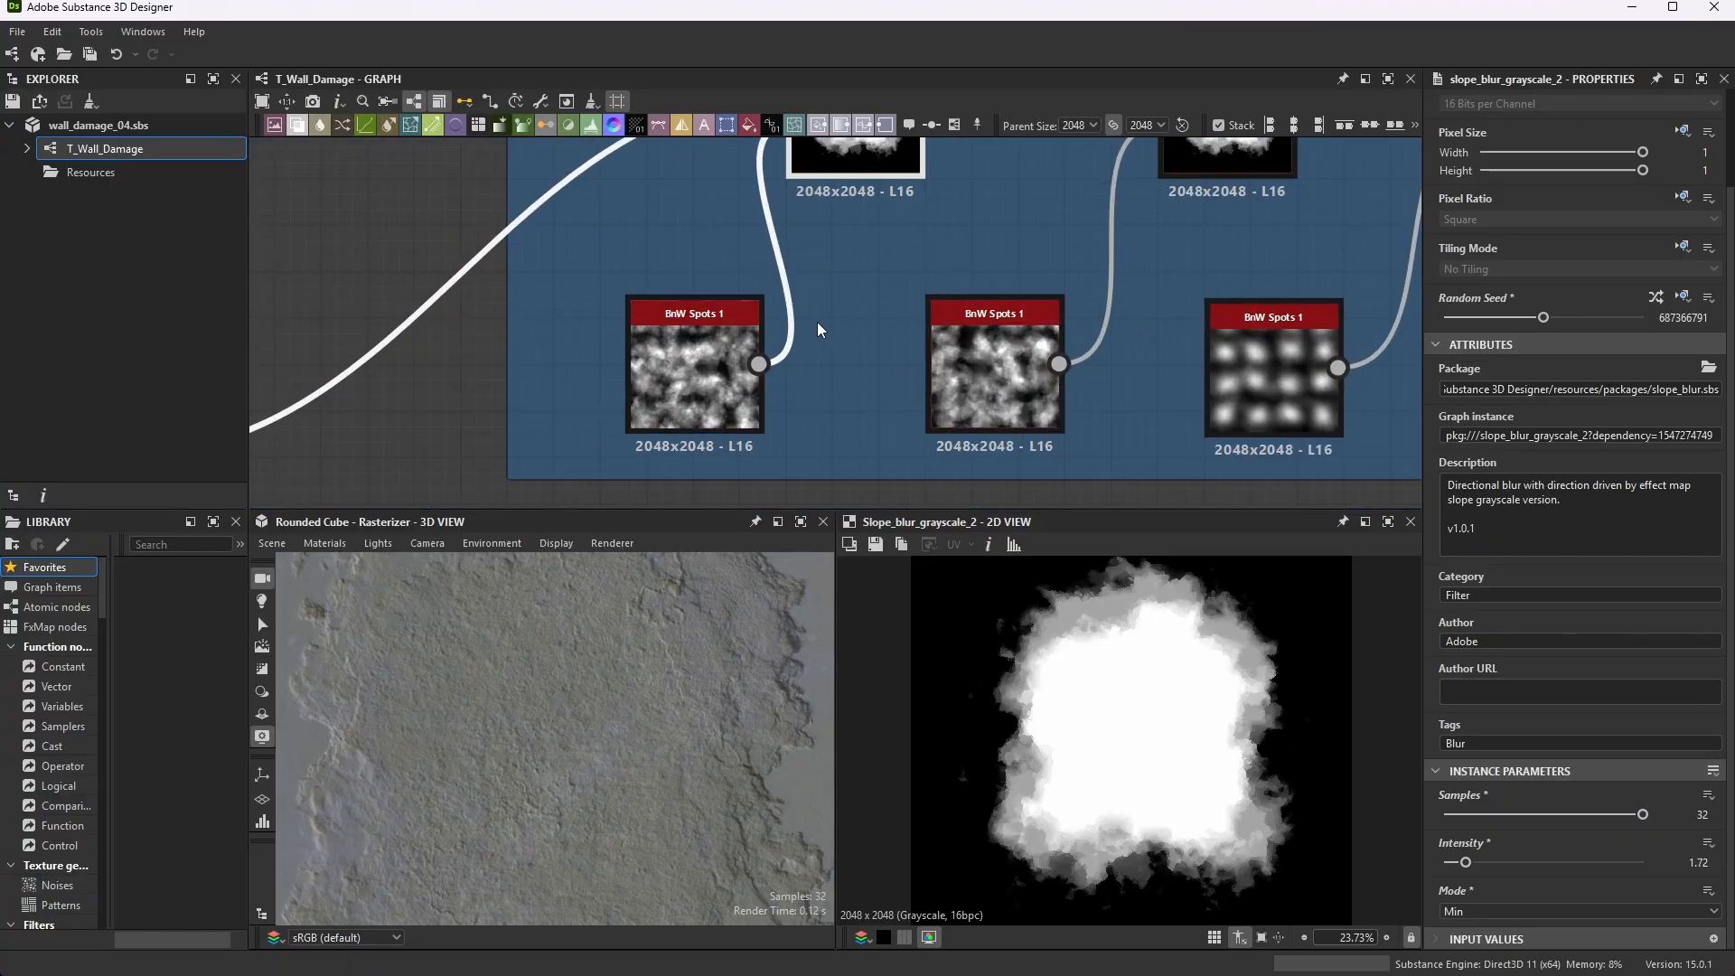
scroll(716, 379, "up", 3)
left_click(685, 342)
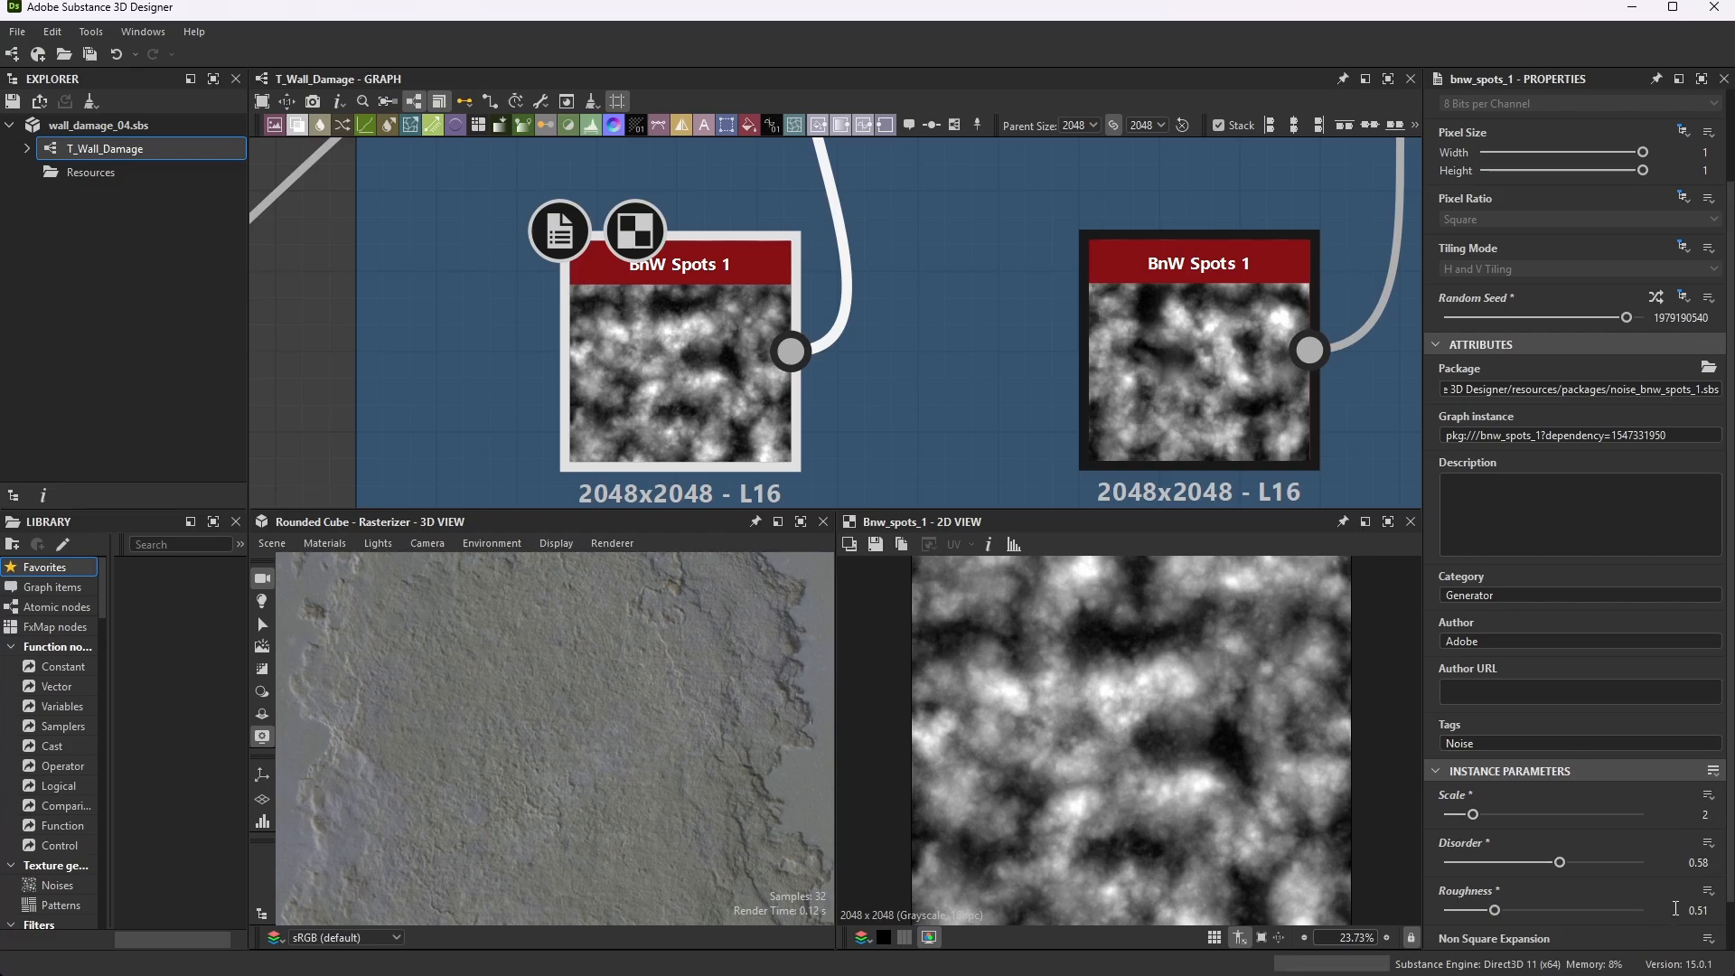
scroll(906, 385, "down", 5)
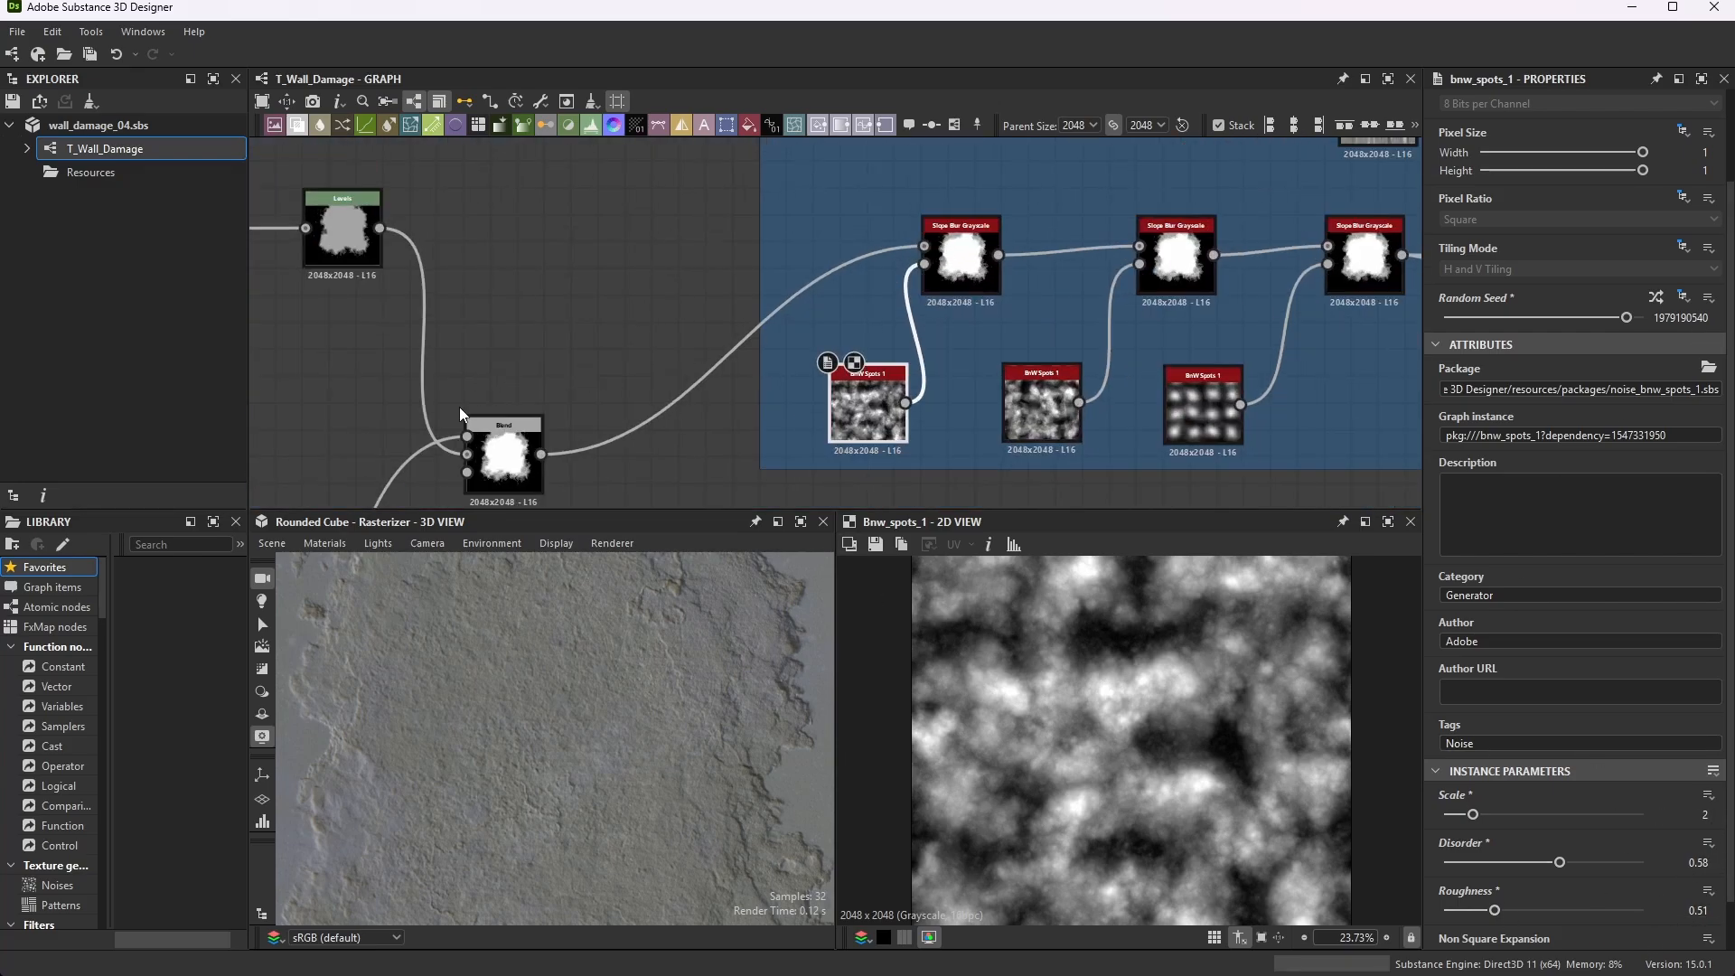
- Compare the joining Blend's mask edges with the first Slope Blur Grayscale's output in a close-up preview
double_click(501, 452)
scroll(1290, 676, "up", 5)
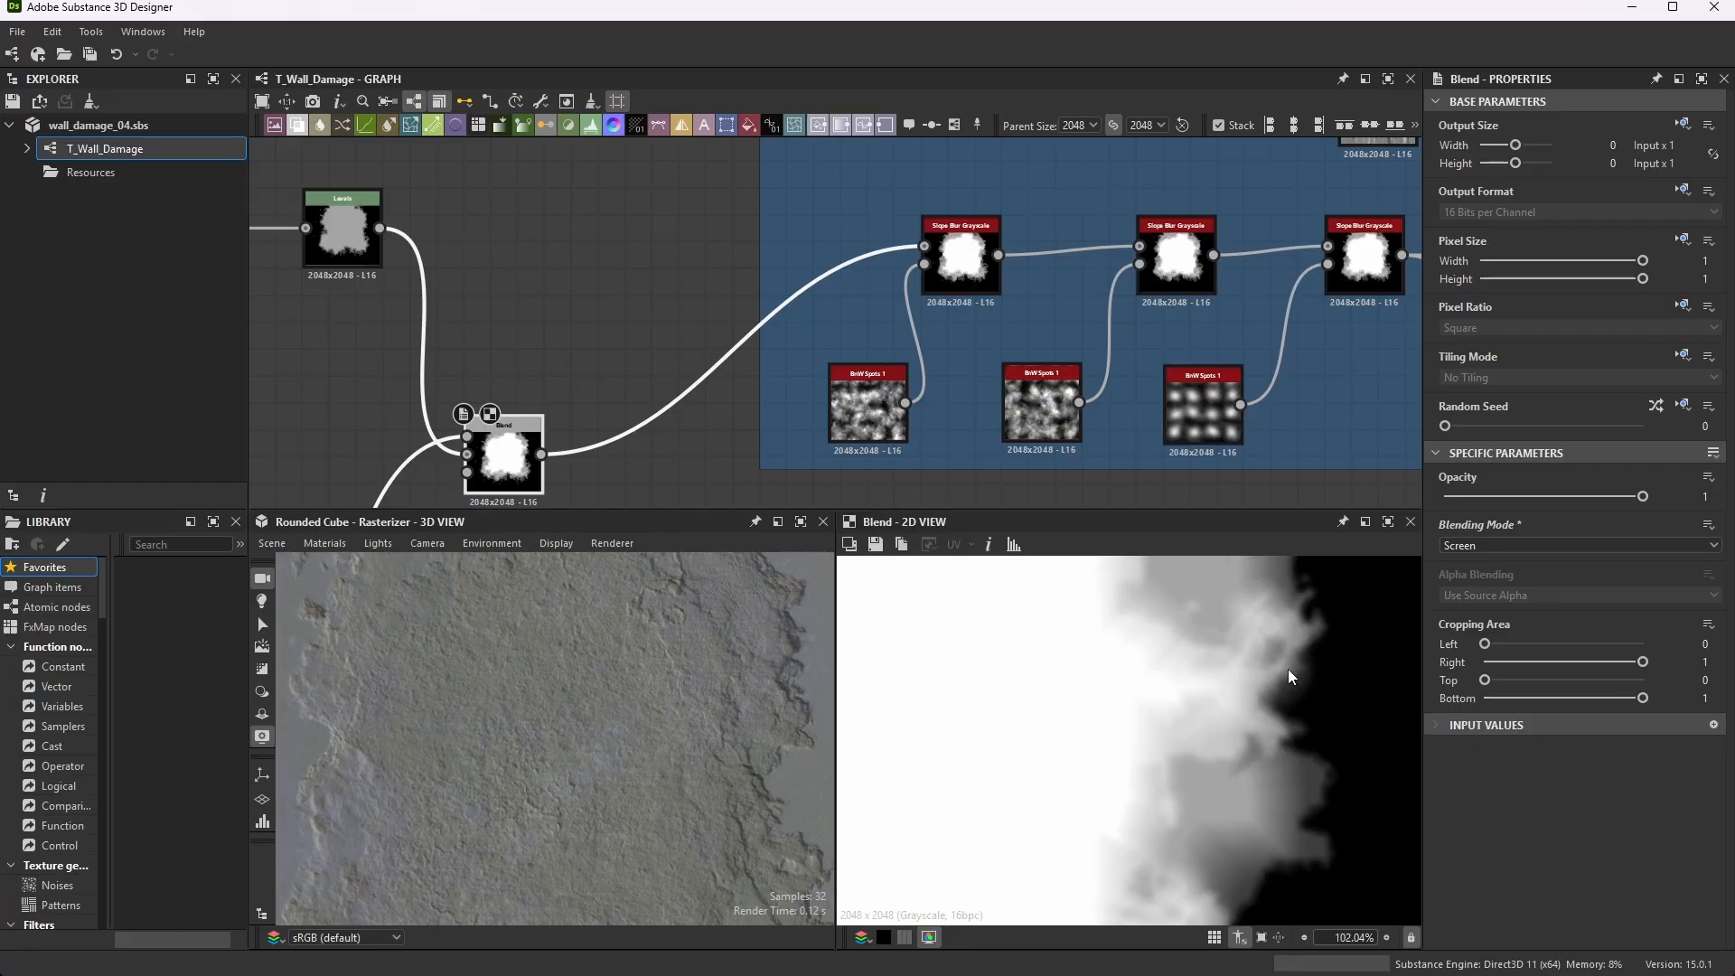
double_click(978, 280)
scroll(1387, 842, "up", 1)
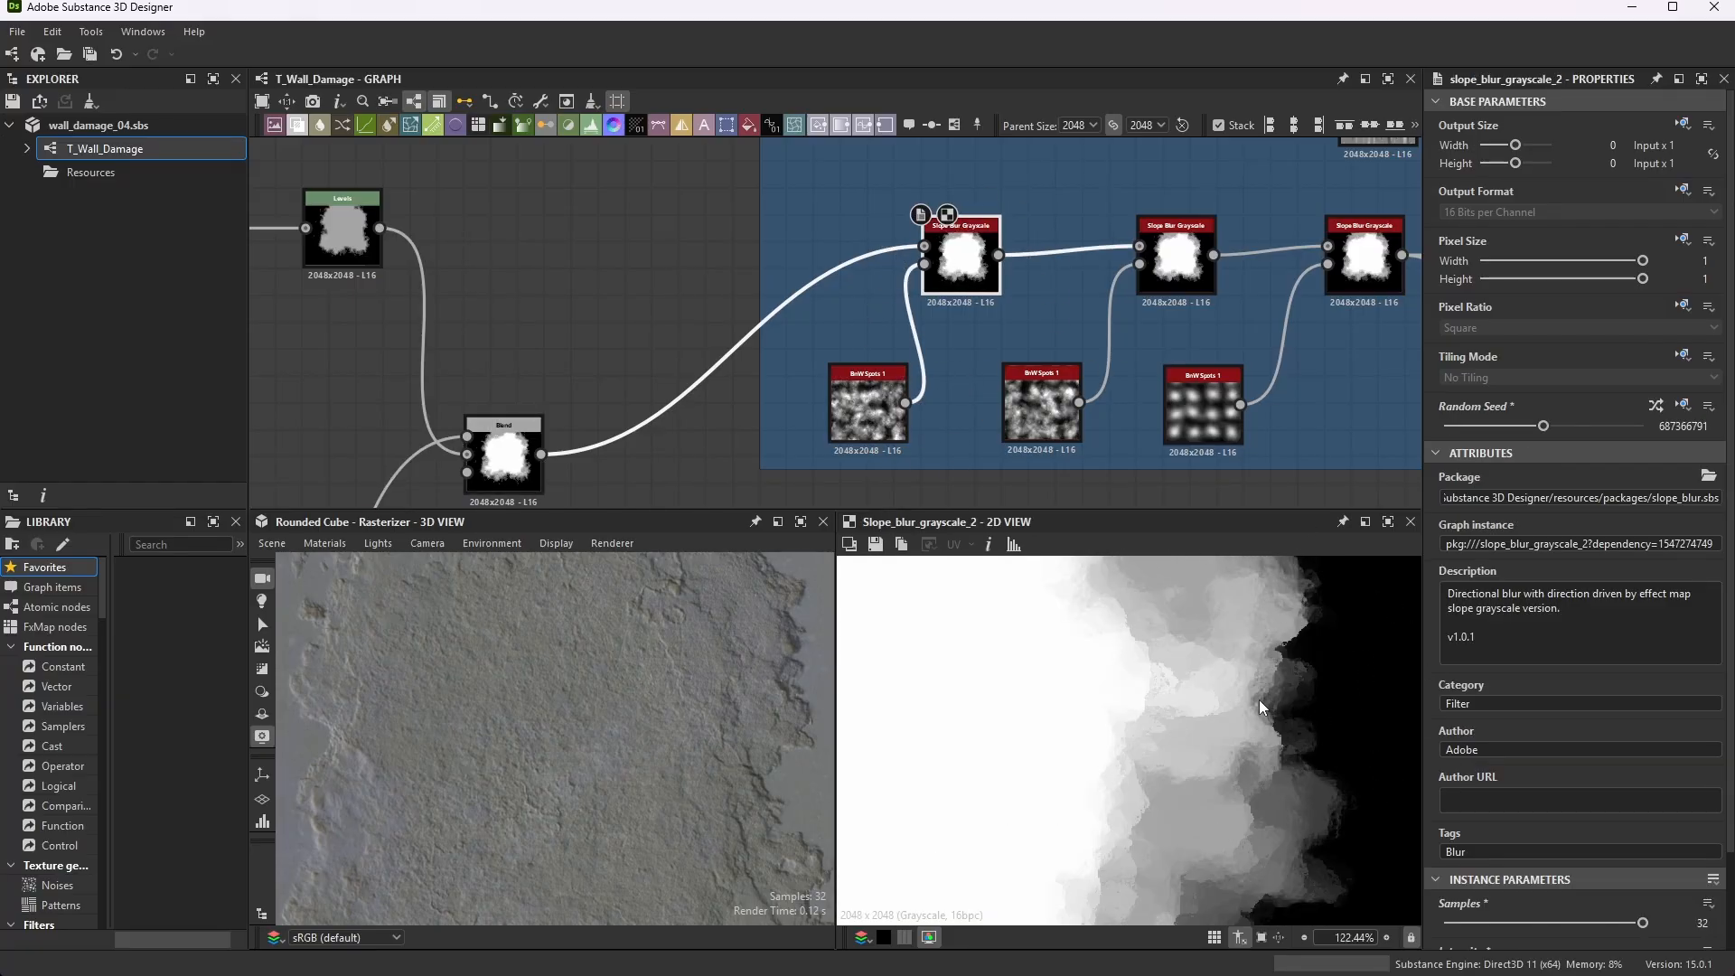
scroll(1260, 699, "up", 2)
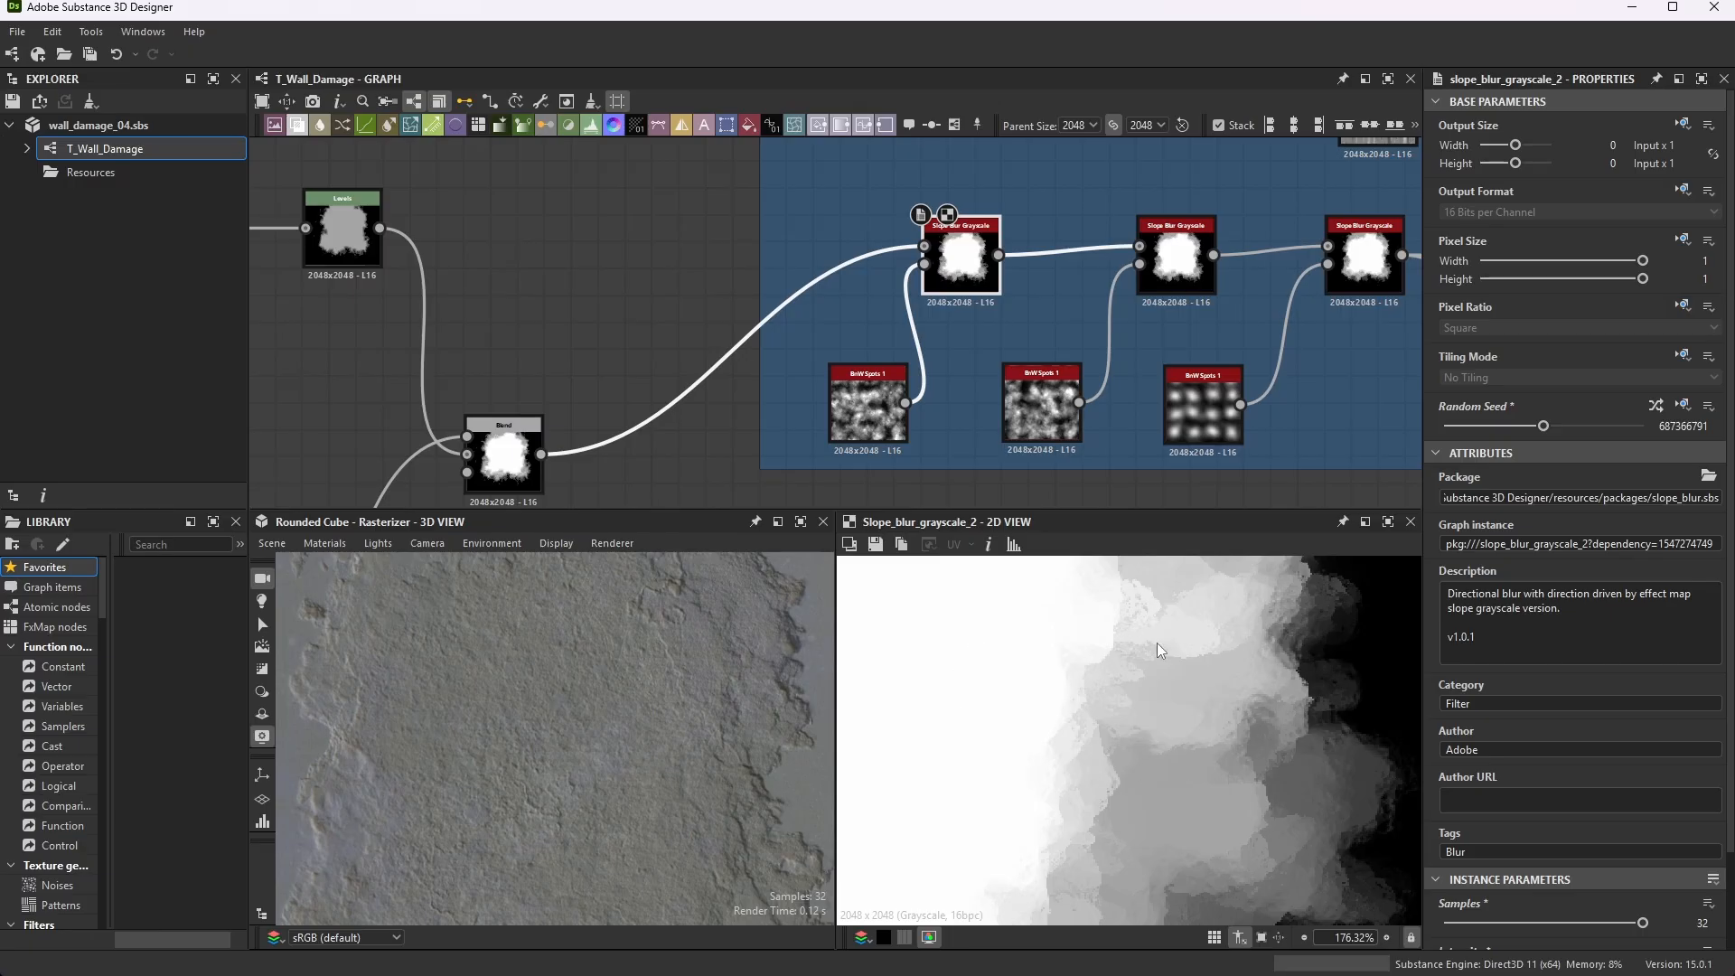
scroll(852, 243, "down", 3)
scroll(1102, 255, "up", 4)
scroll(1111, 307, "down", 2)
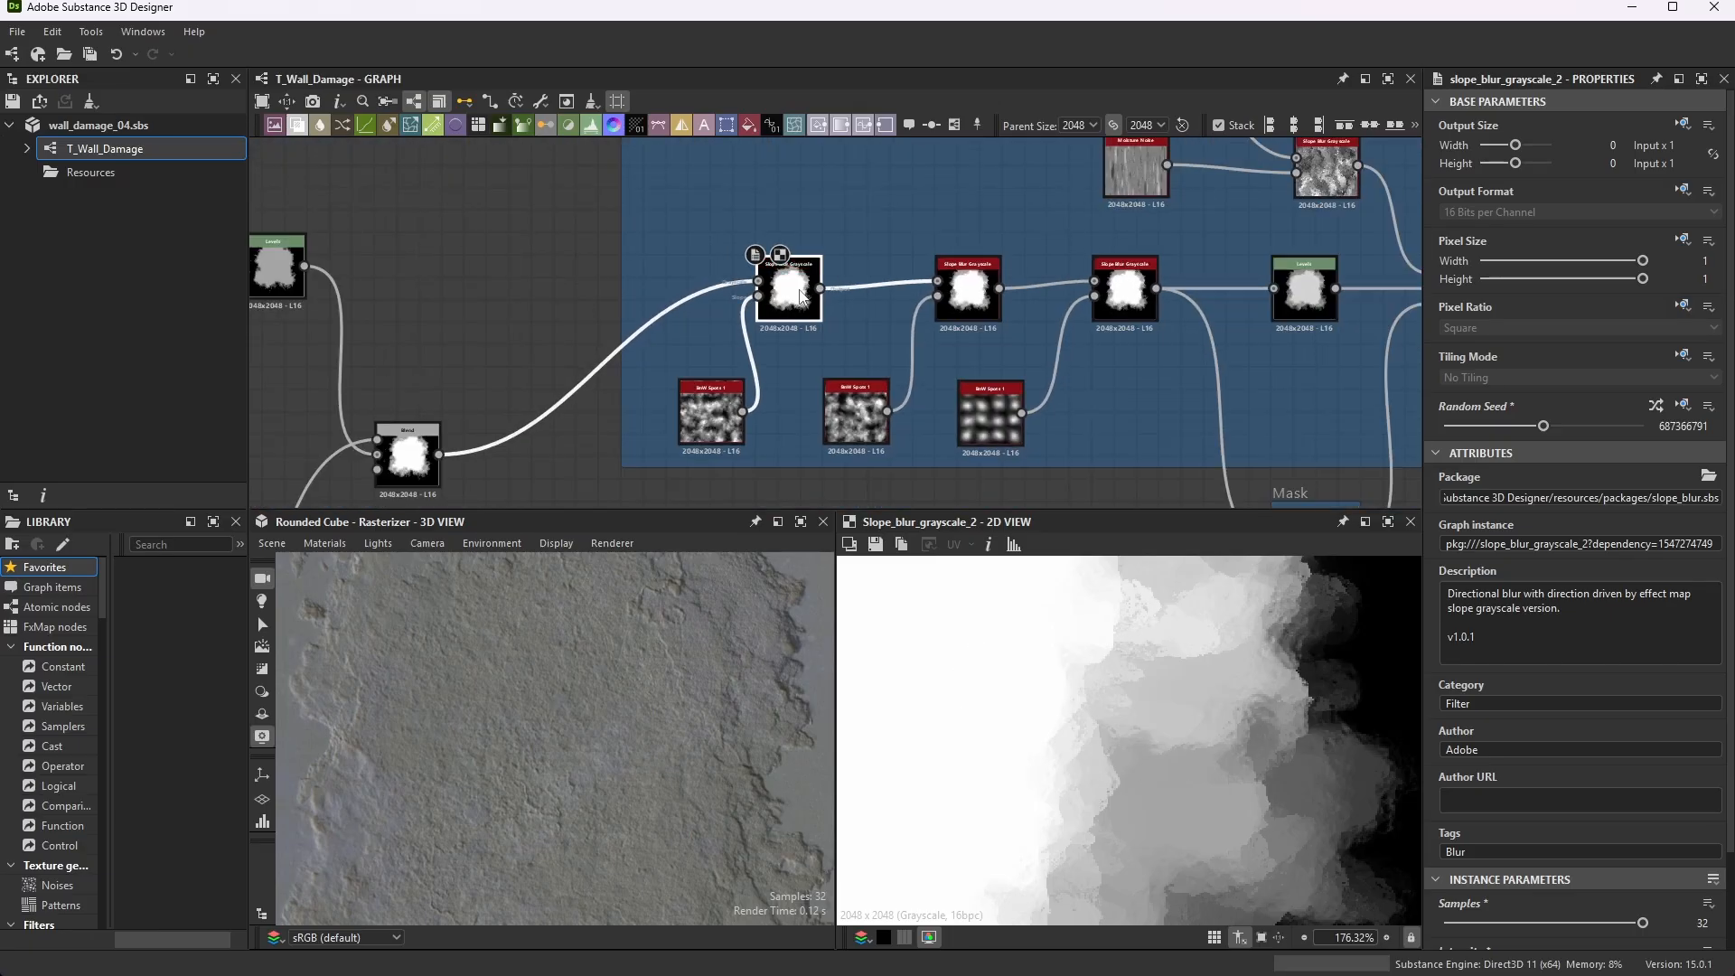
- Preview the second Slope Blur Grayscale in Shape Variation and check its samples, intensity and mode
scroll(1125, 312, "up", 1)
double_click(1001, 291)
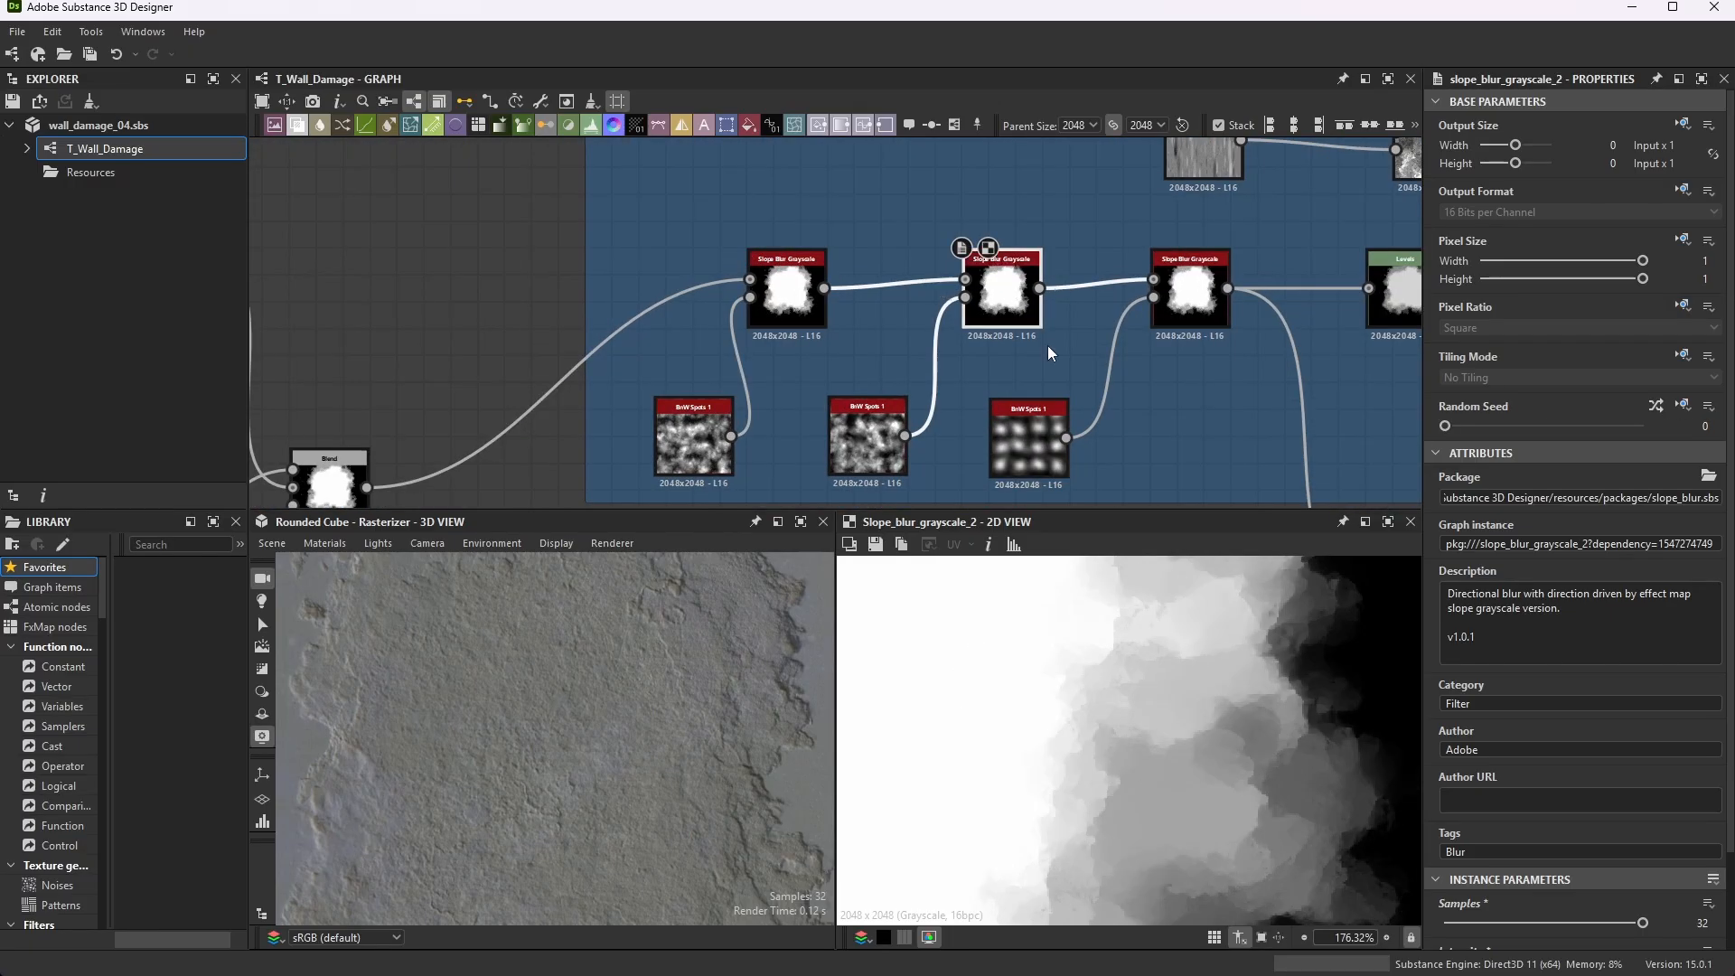
scroll(832, 349, "down", 1)
scroll(867, 416, "up", 2)
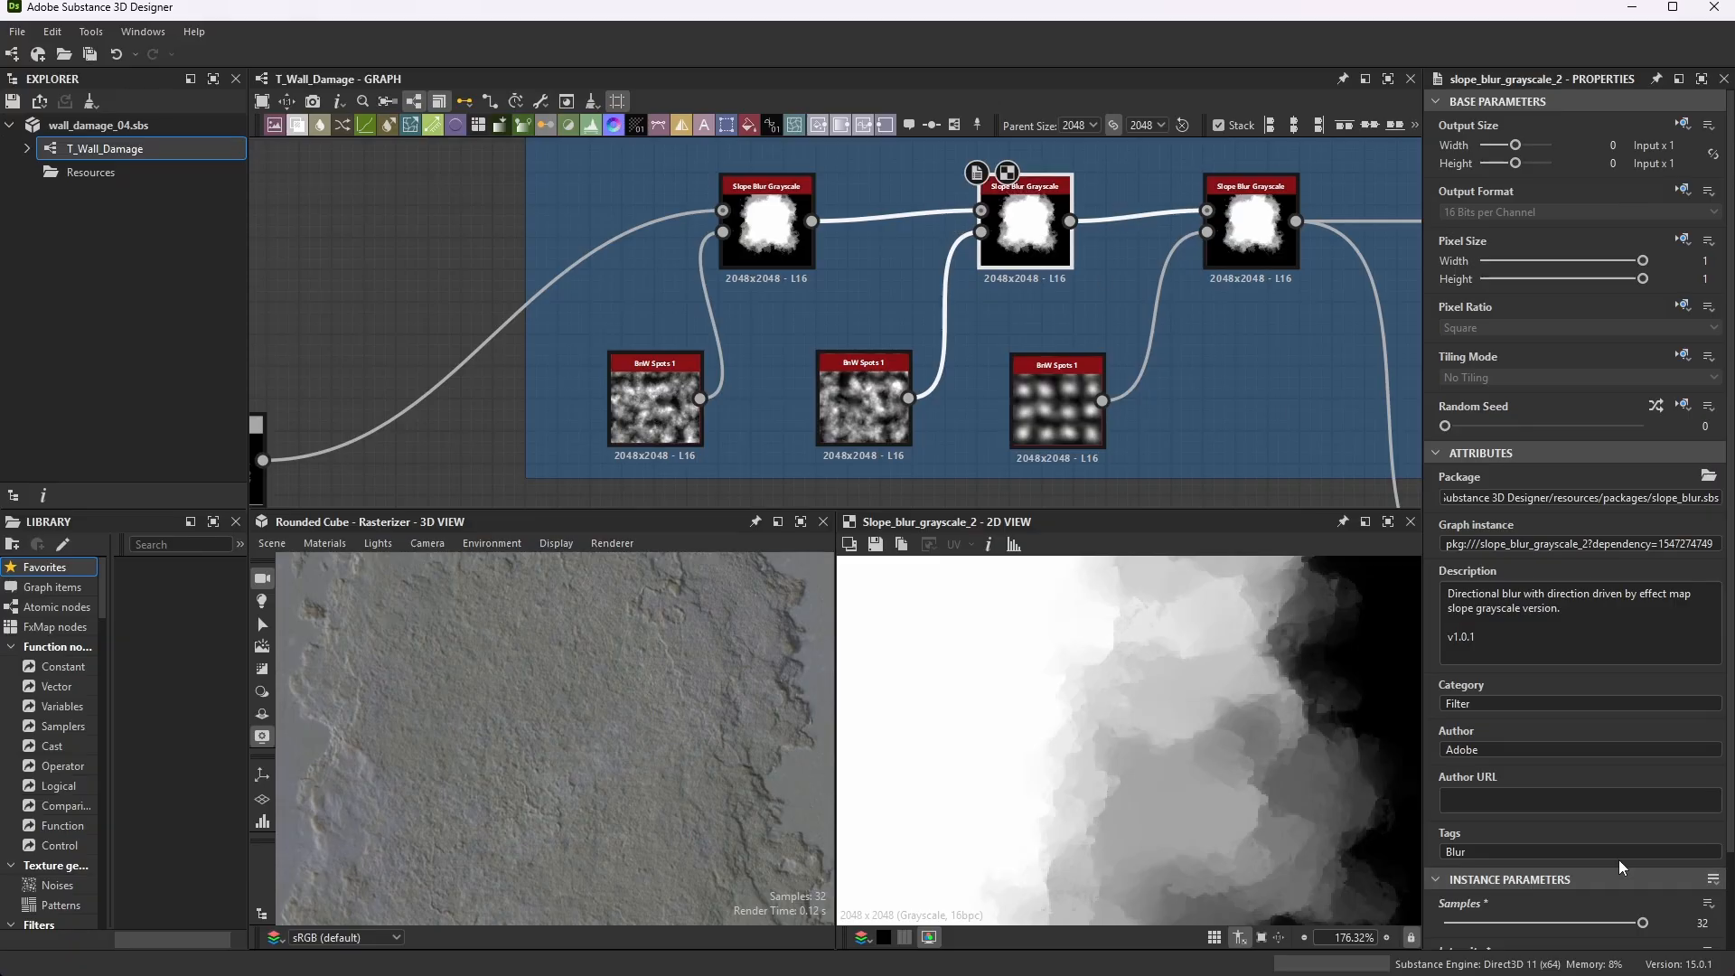
scroll(1581, 813, "down", 1)
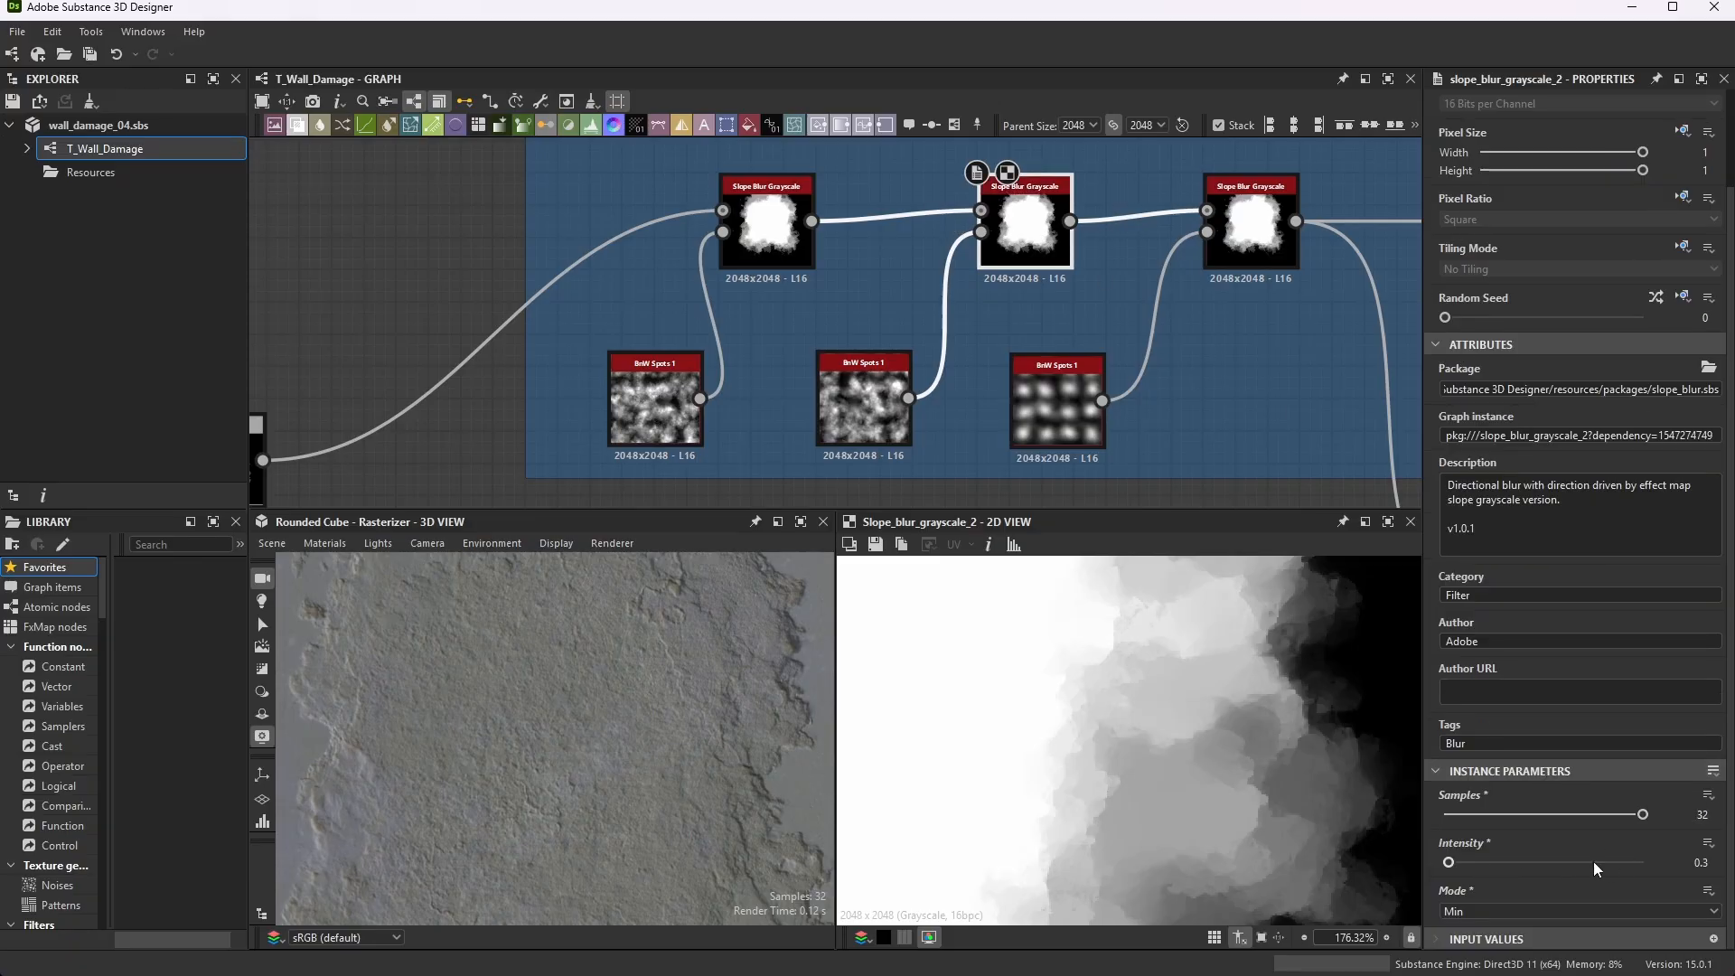
- Inspect the second BnW Spots 1 noise, and compare the second Slope Blur Grayscale's edges with the first's
double_click(884, 390)
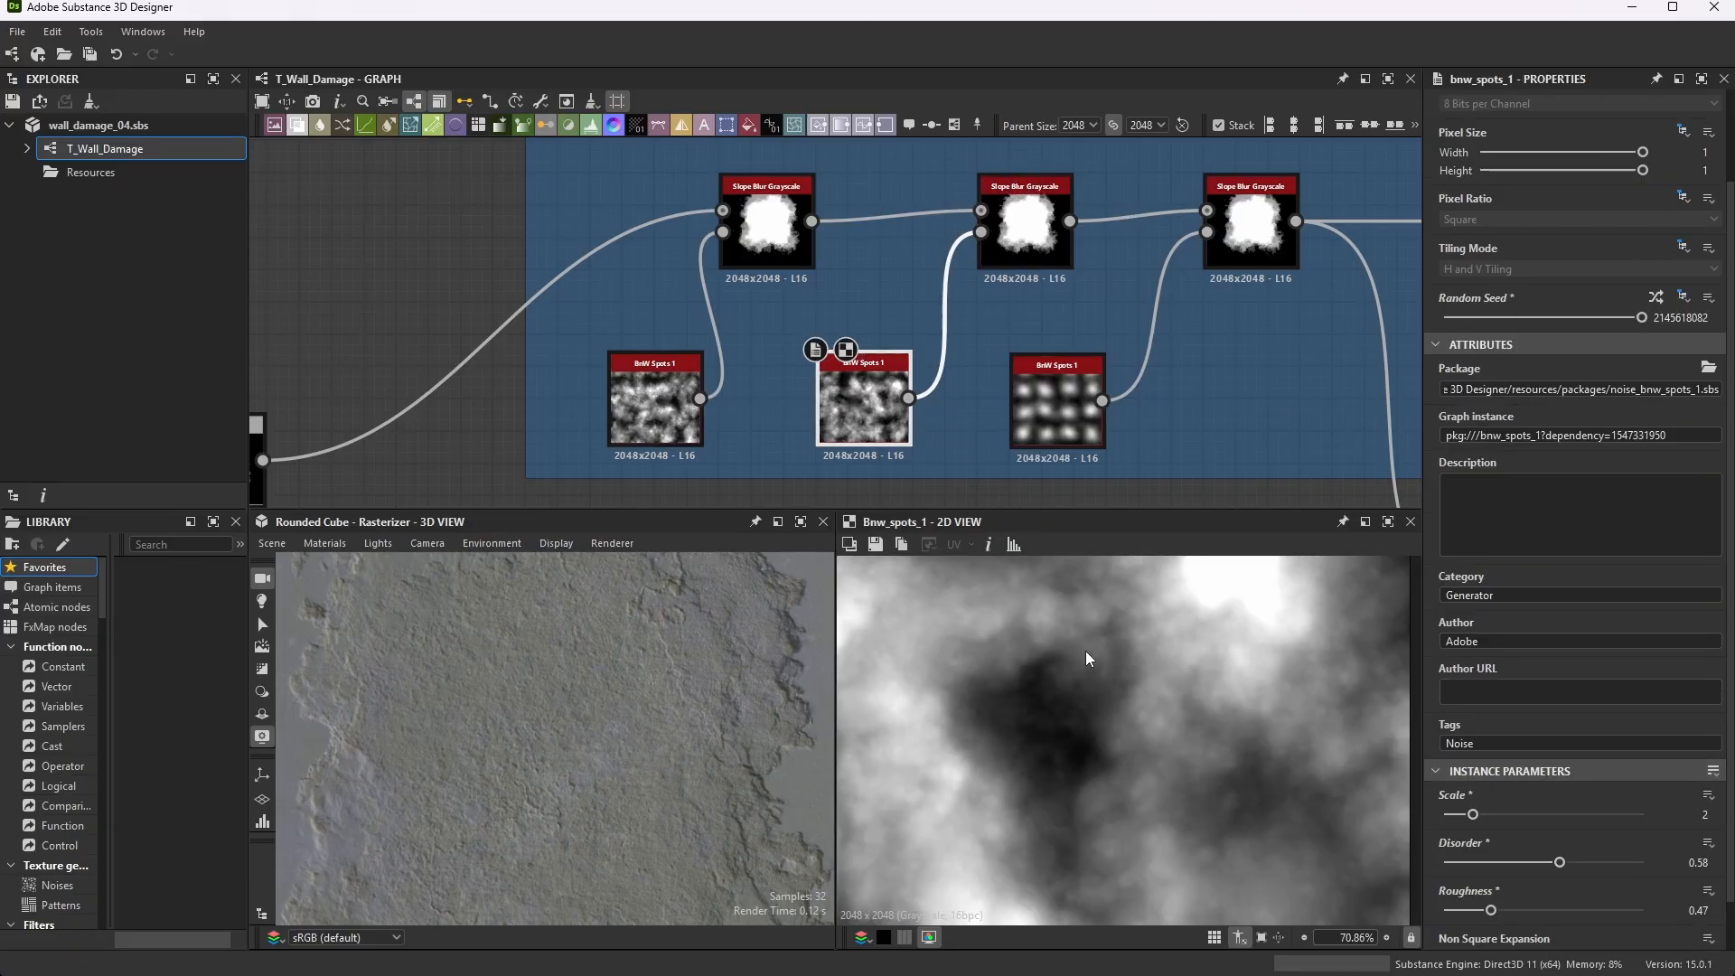
scroll(1225, 786, "up", 5)
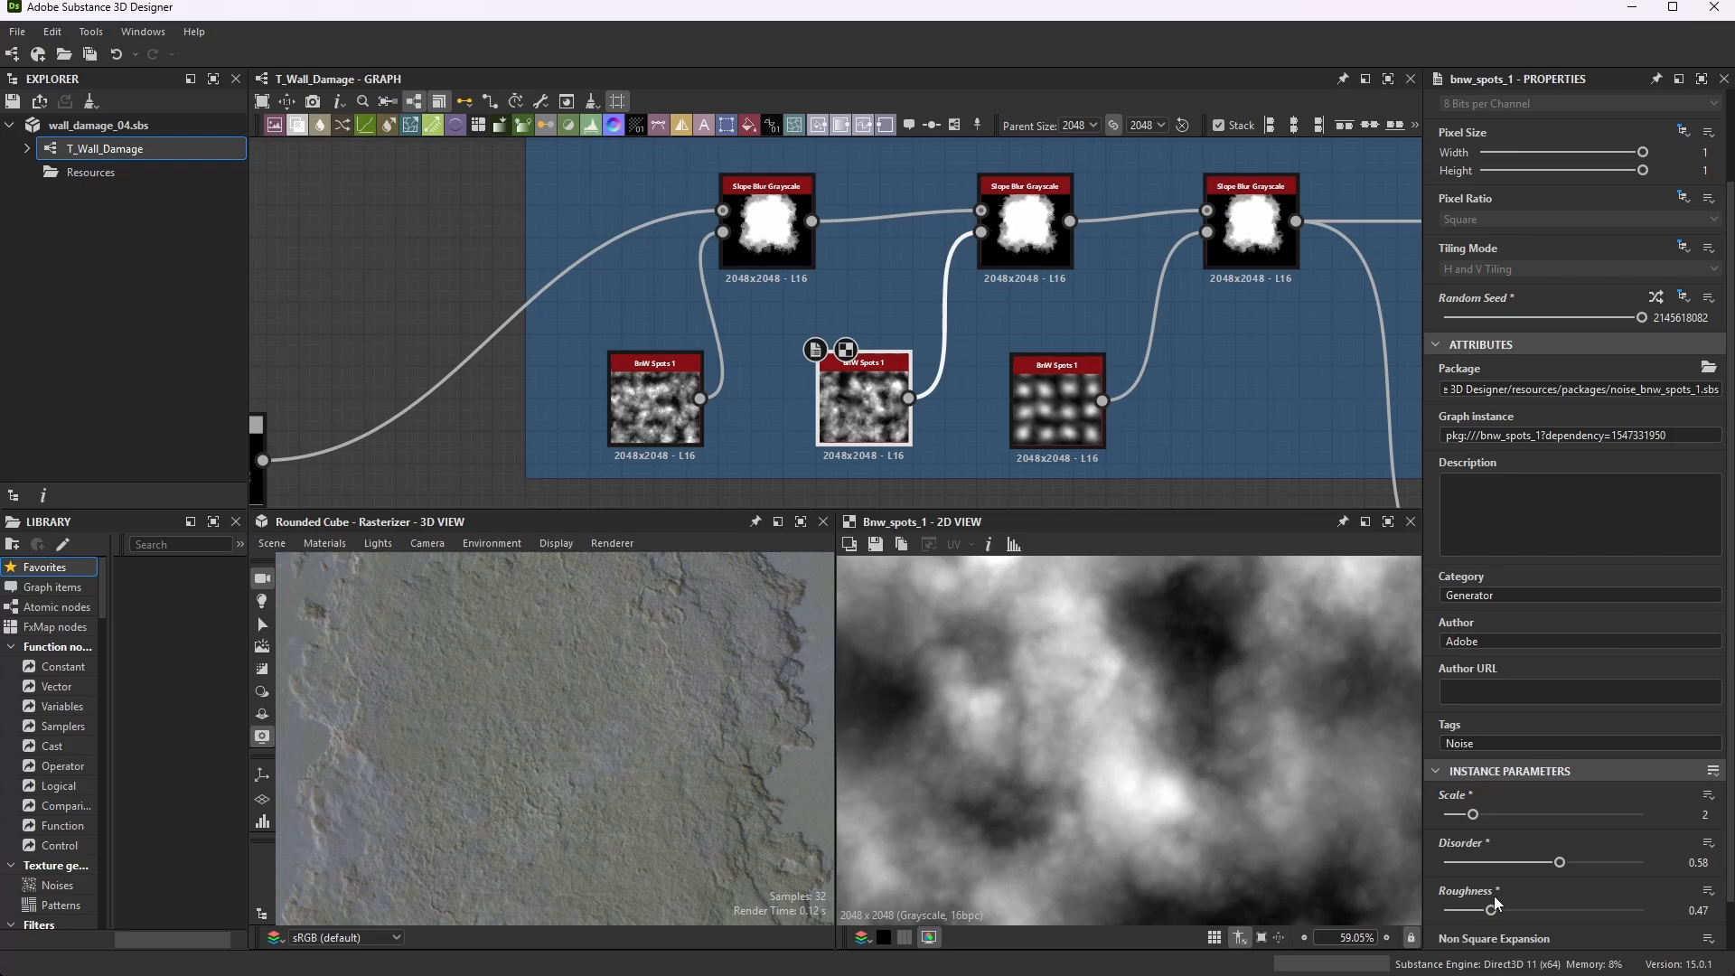
left_click(1025, 228)
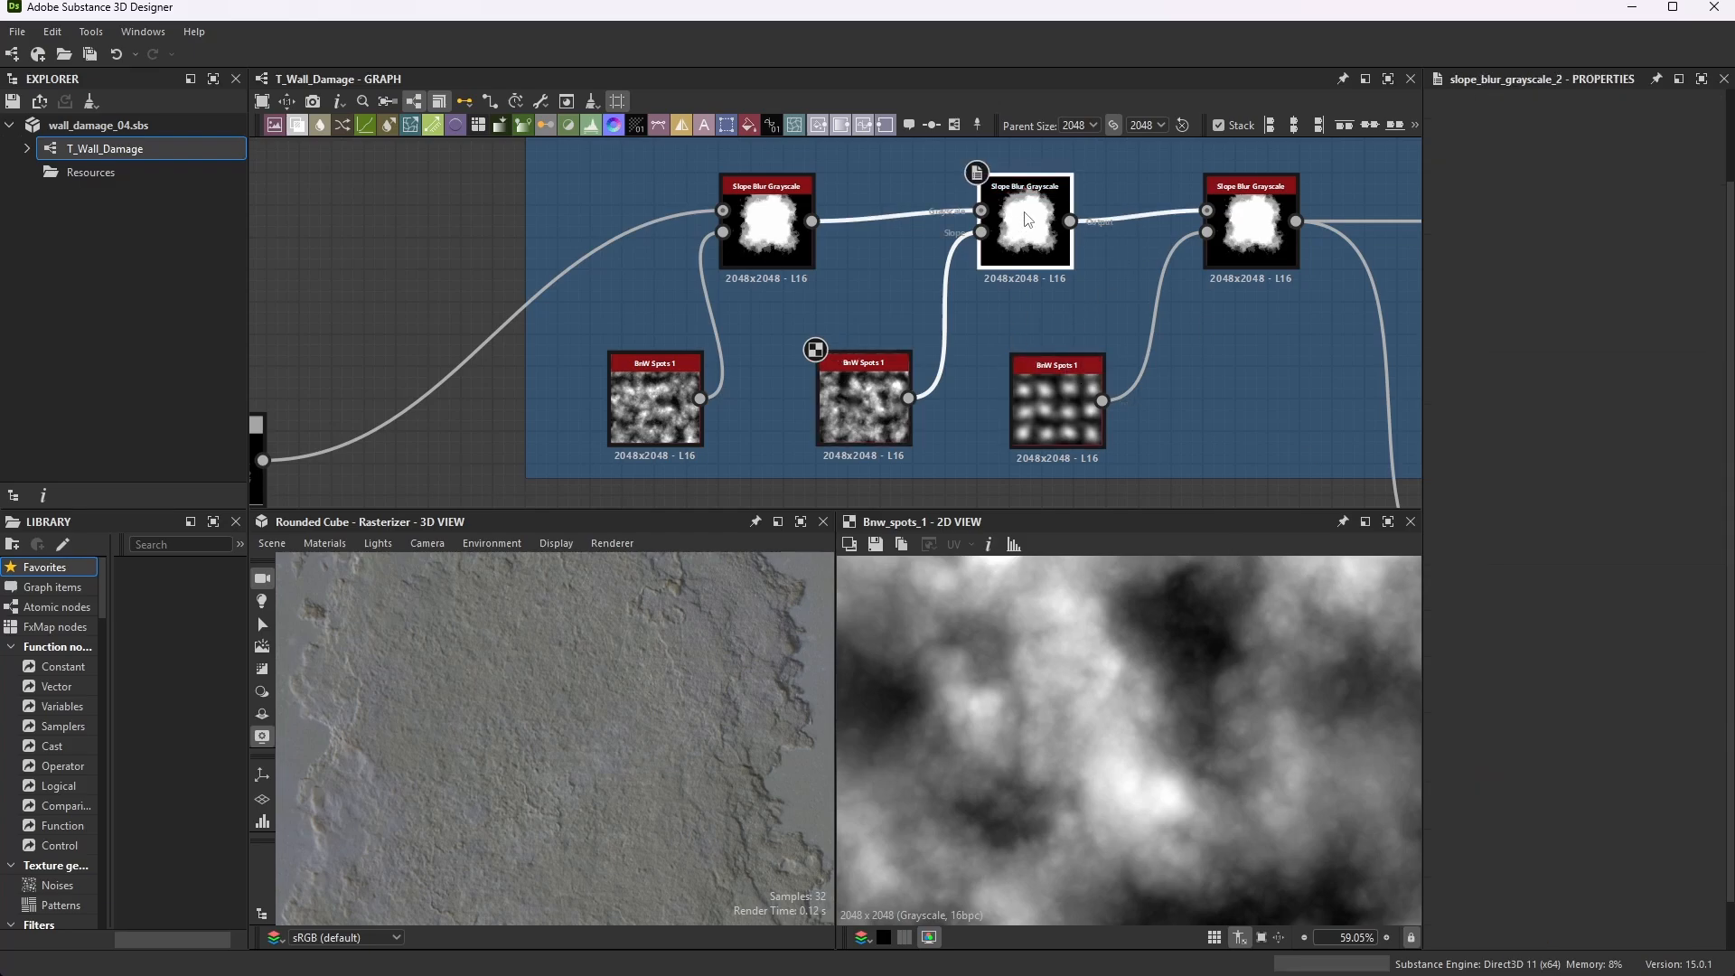
scroll(1386, 768, "down", 1)
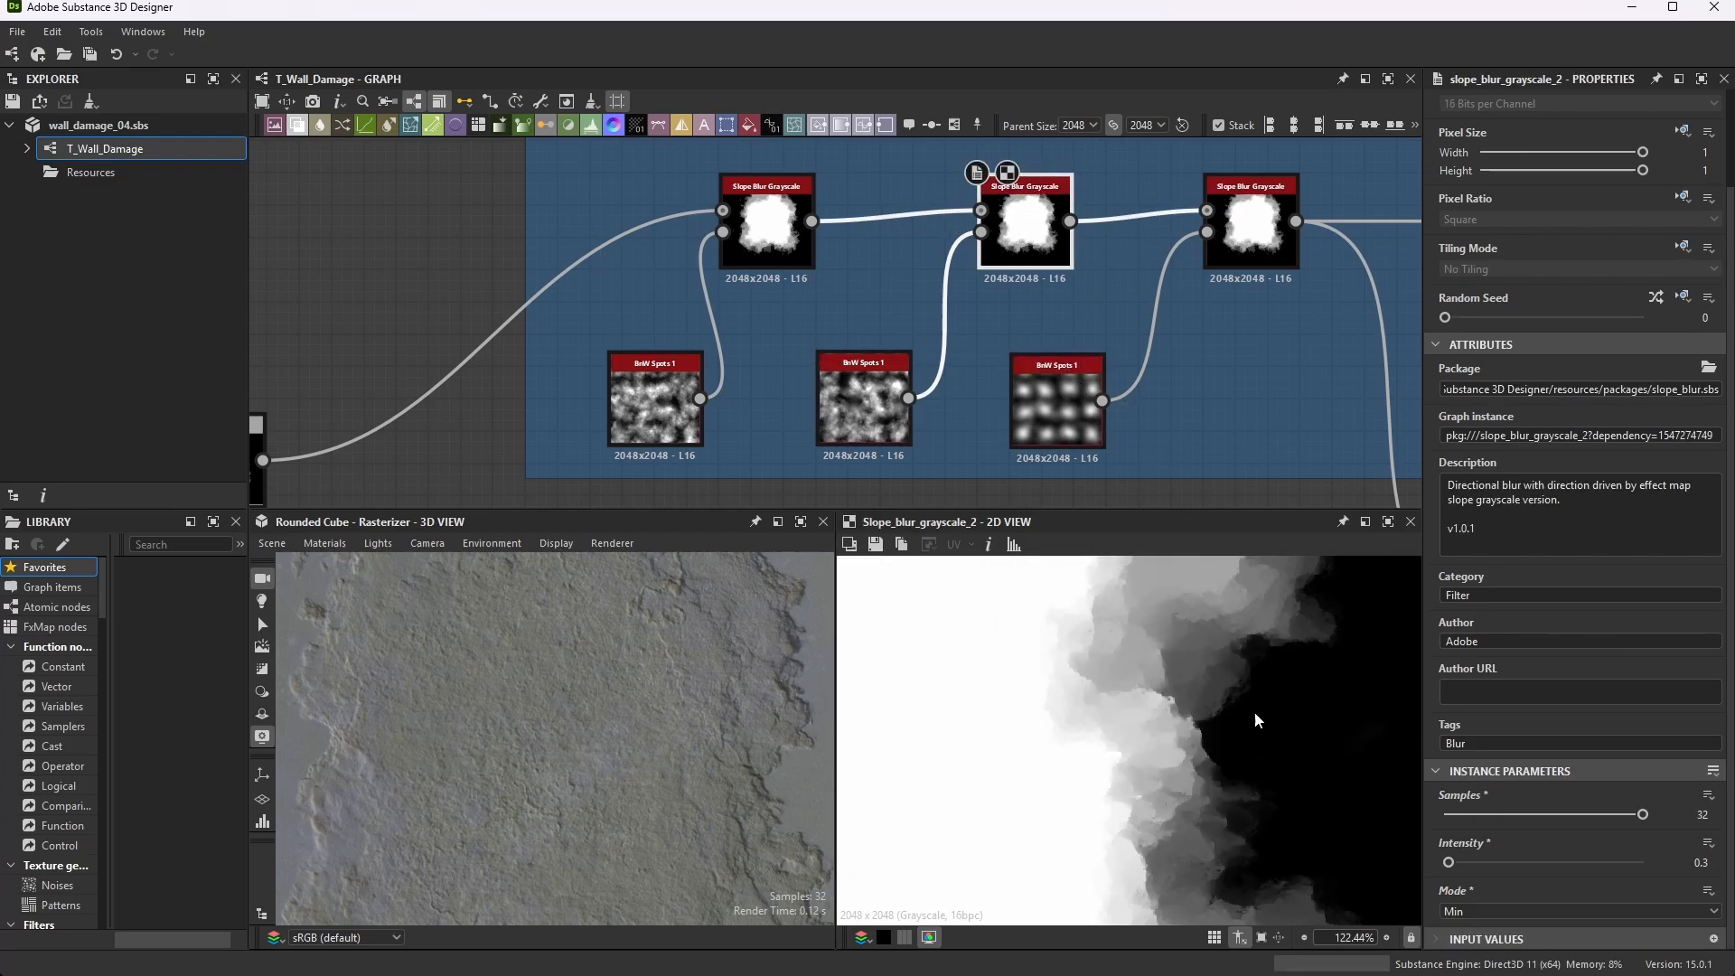
left_click(784, 237)
left_click(1025, 224)
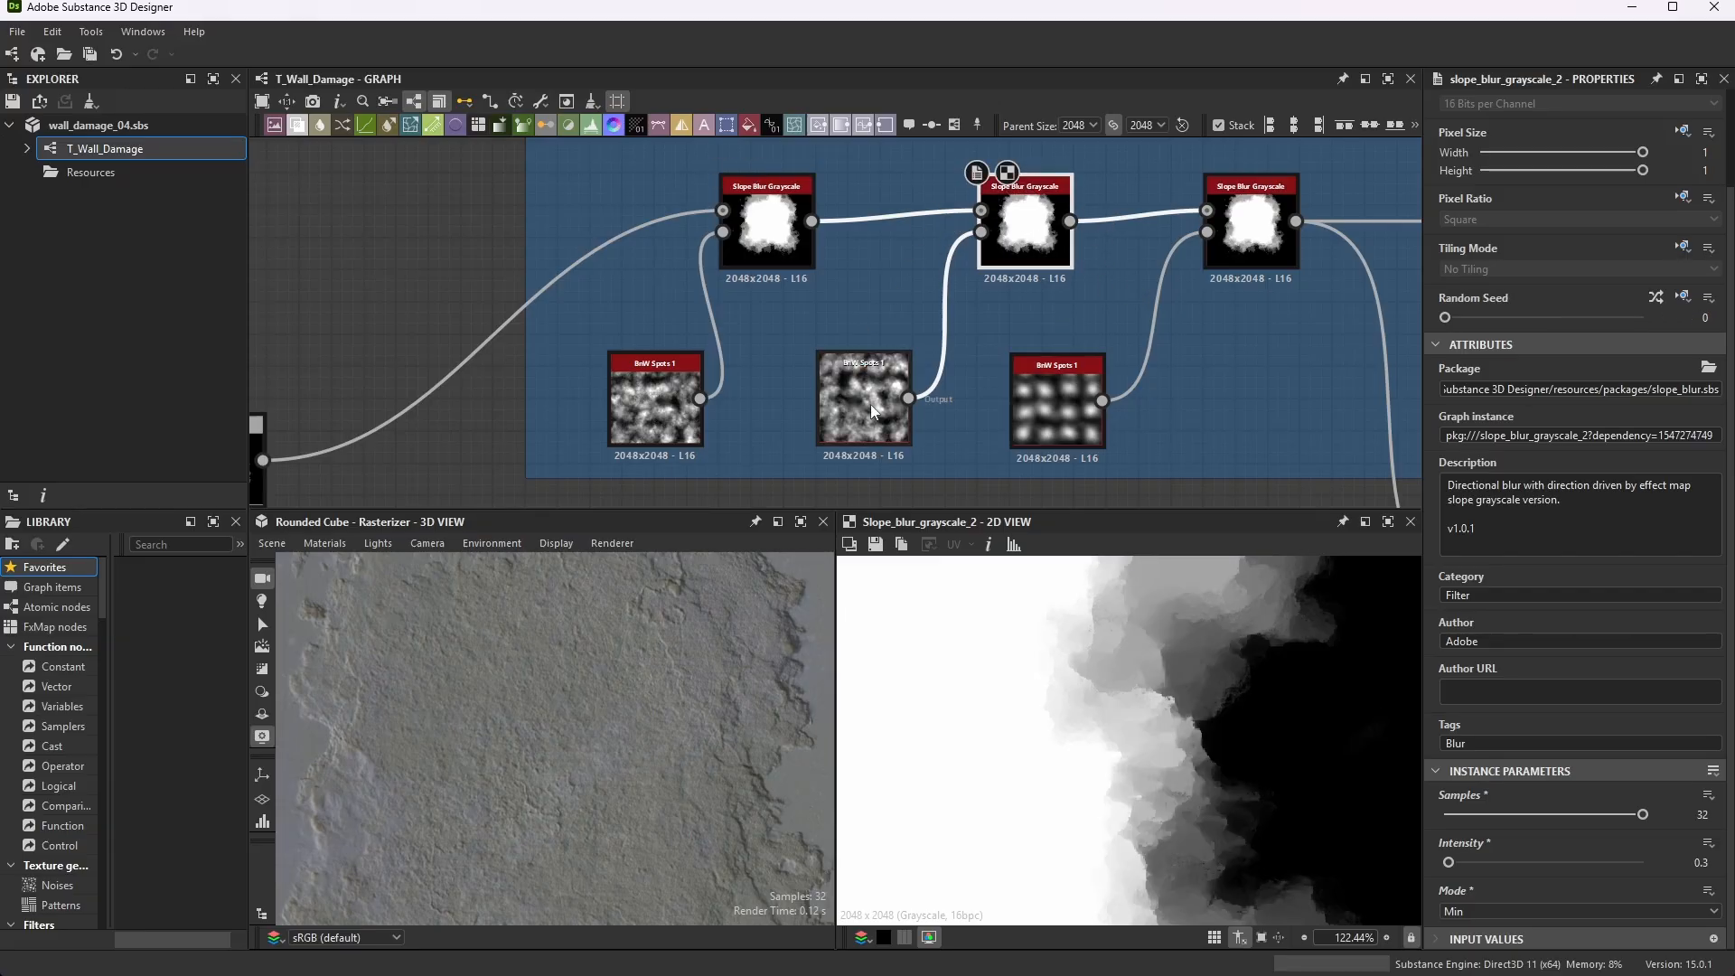
- Preview the third Slope Blur Grayscale in Shape Variation, checking its intensity and the overall mask shape
scroll(1129, 266, "down", 3)
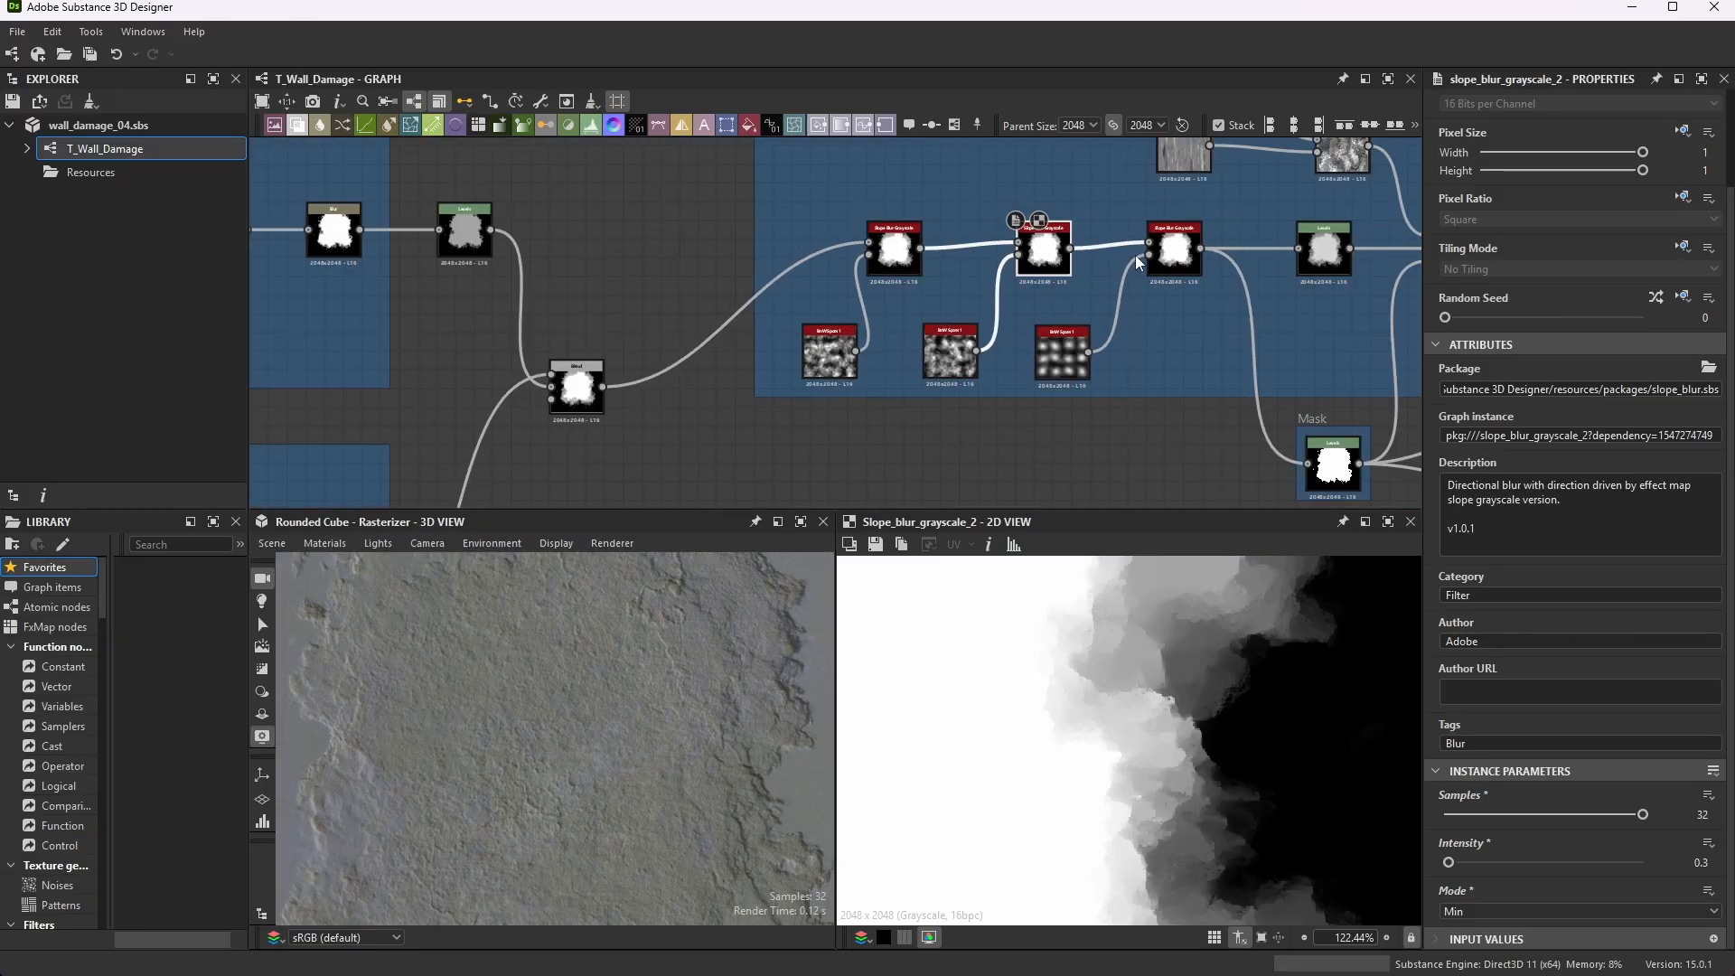
scroll(1098, 237, "up", 5)
scroll(958, 207, "up", 1)
scroll(917, 239, "down", 1)
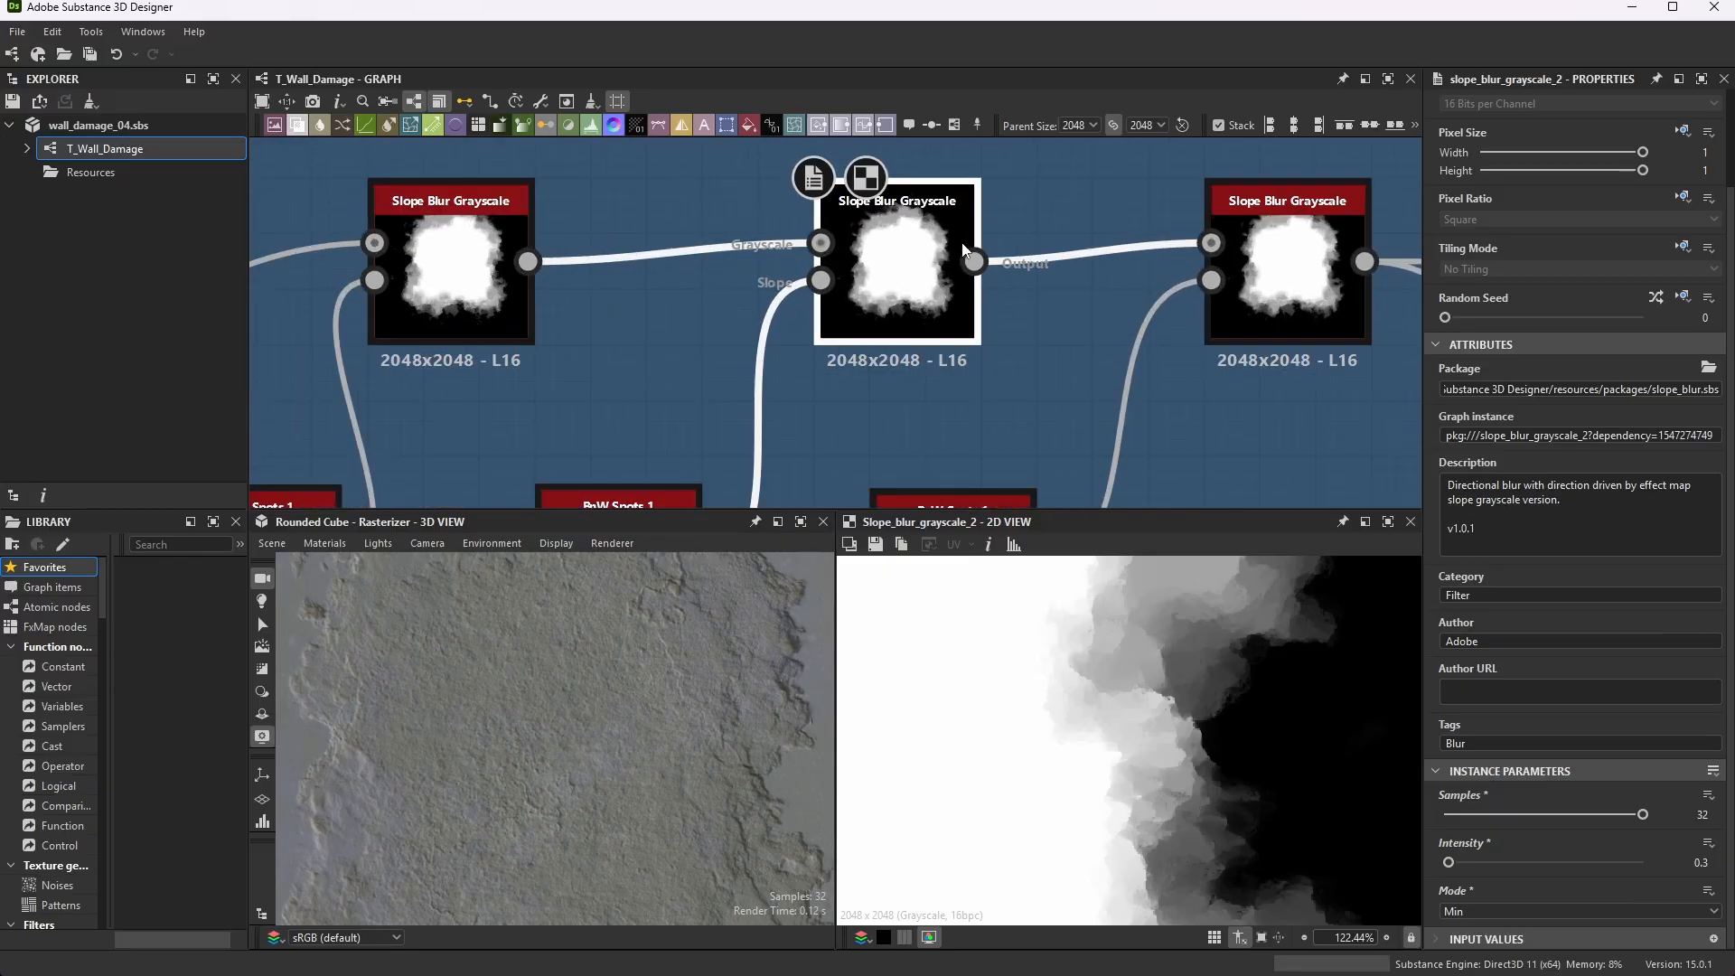
left_click(1287, 271)
scroll(1175, 326, "down", 3)
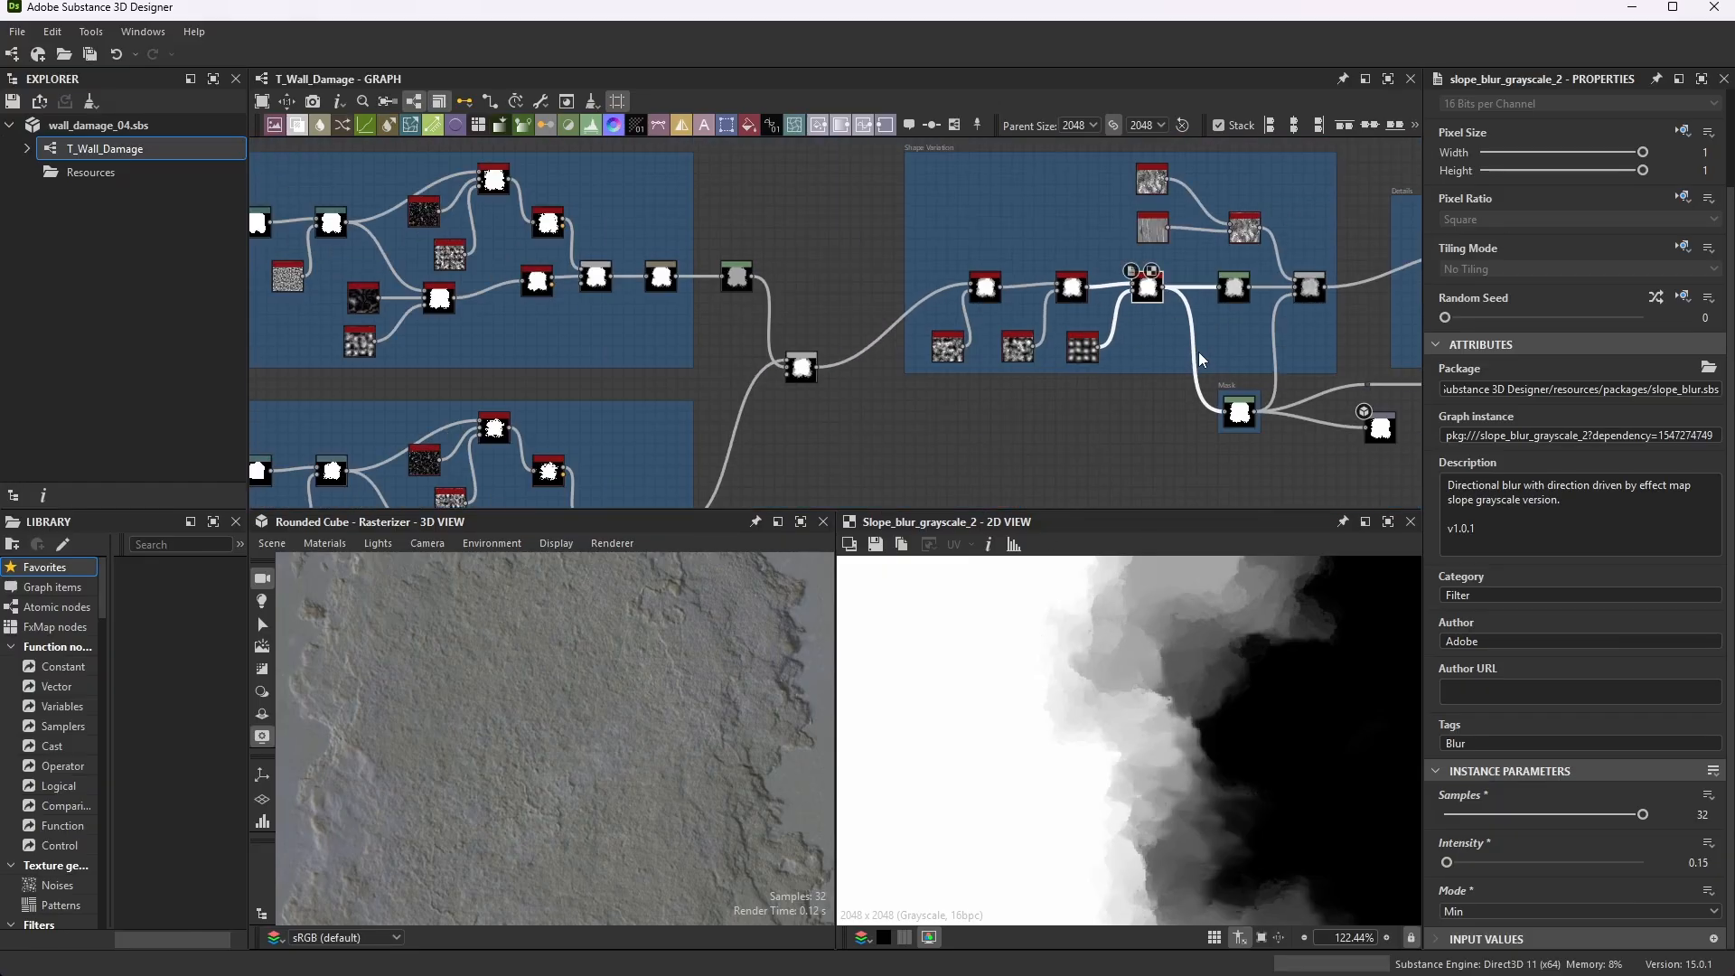
scroll(1183, 345, "up", 3)
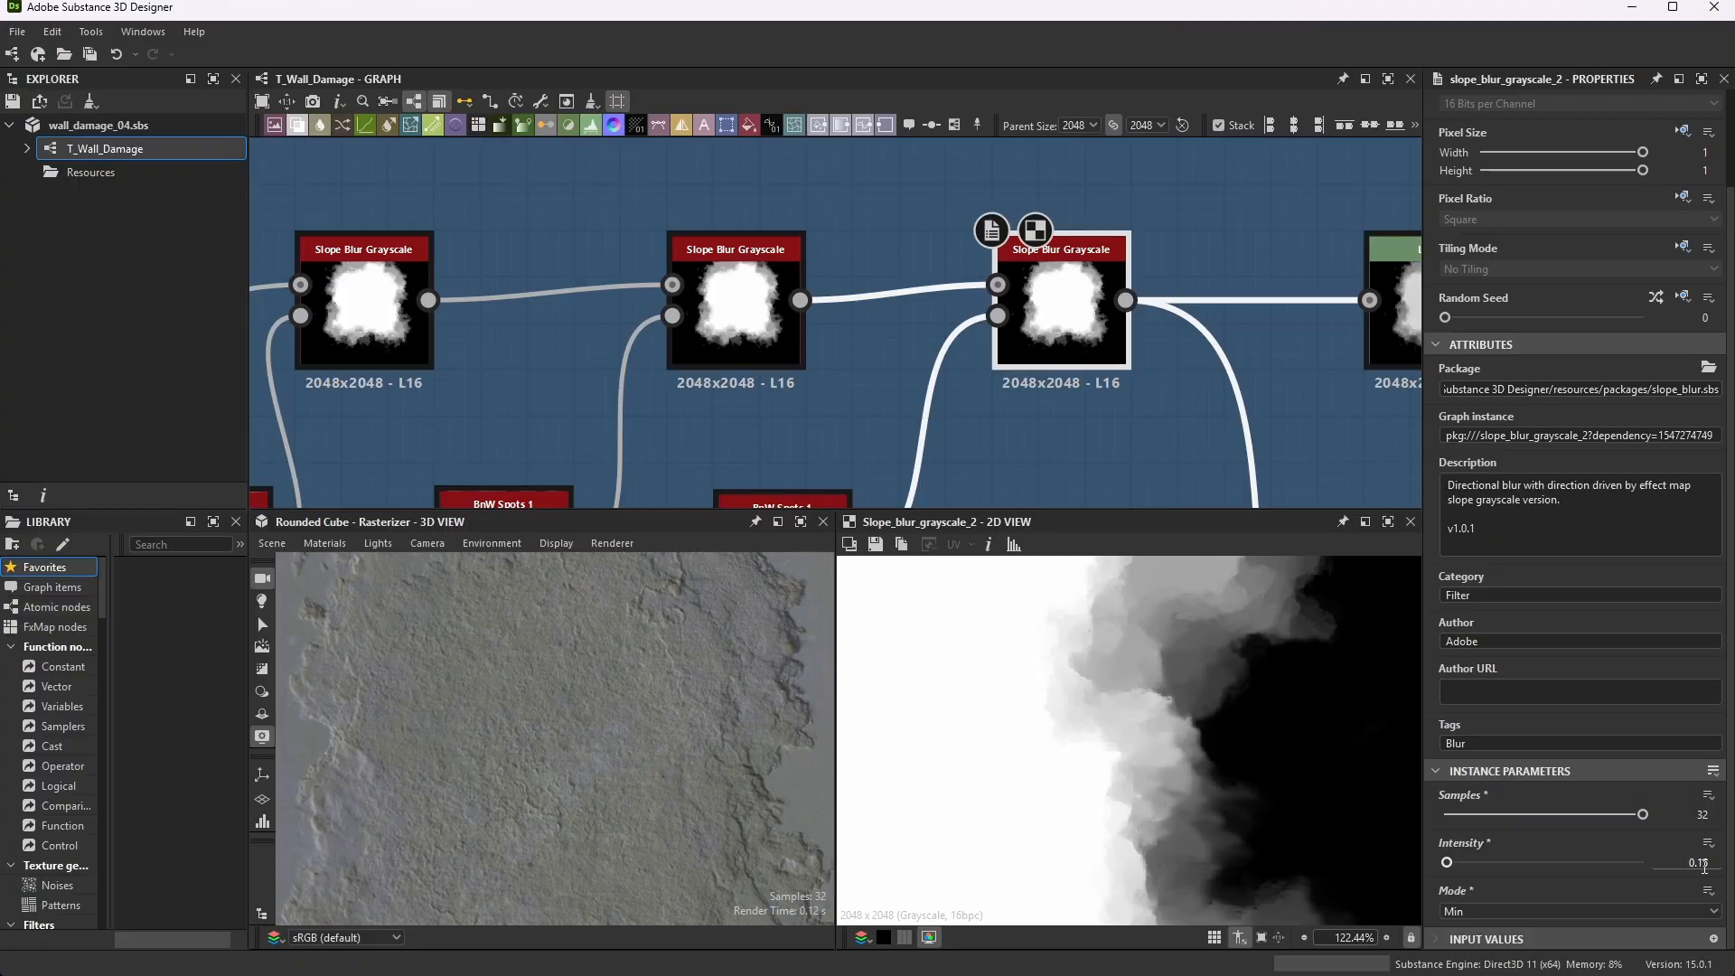
scroll(1150, 657, "down", 10)
scroll(1124, 704, "up", 2)
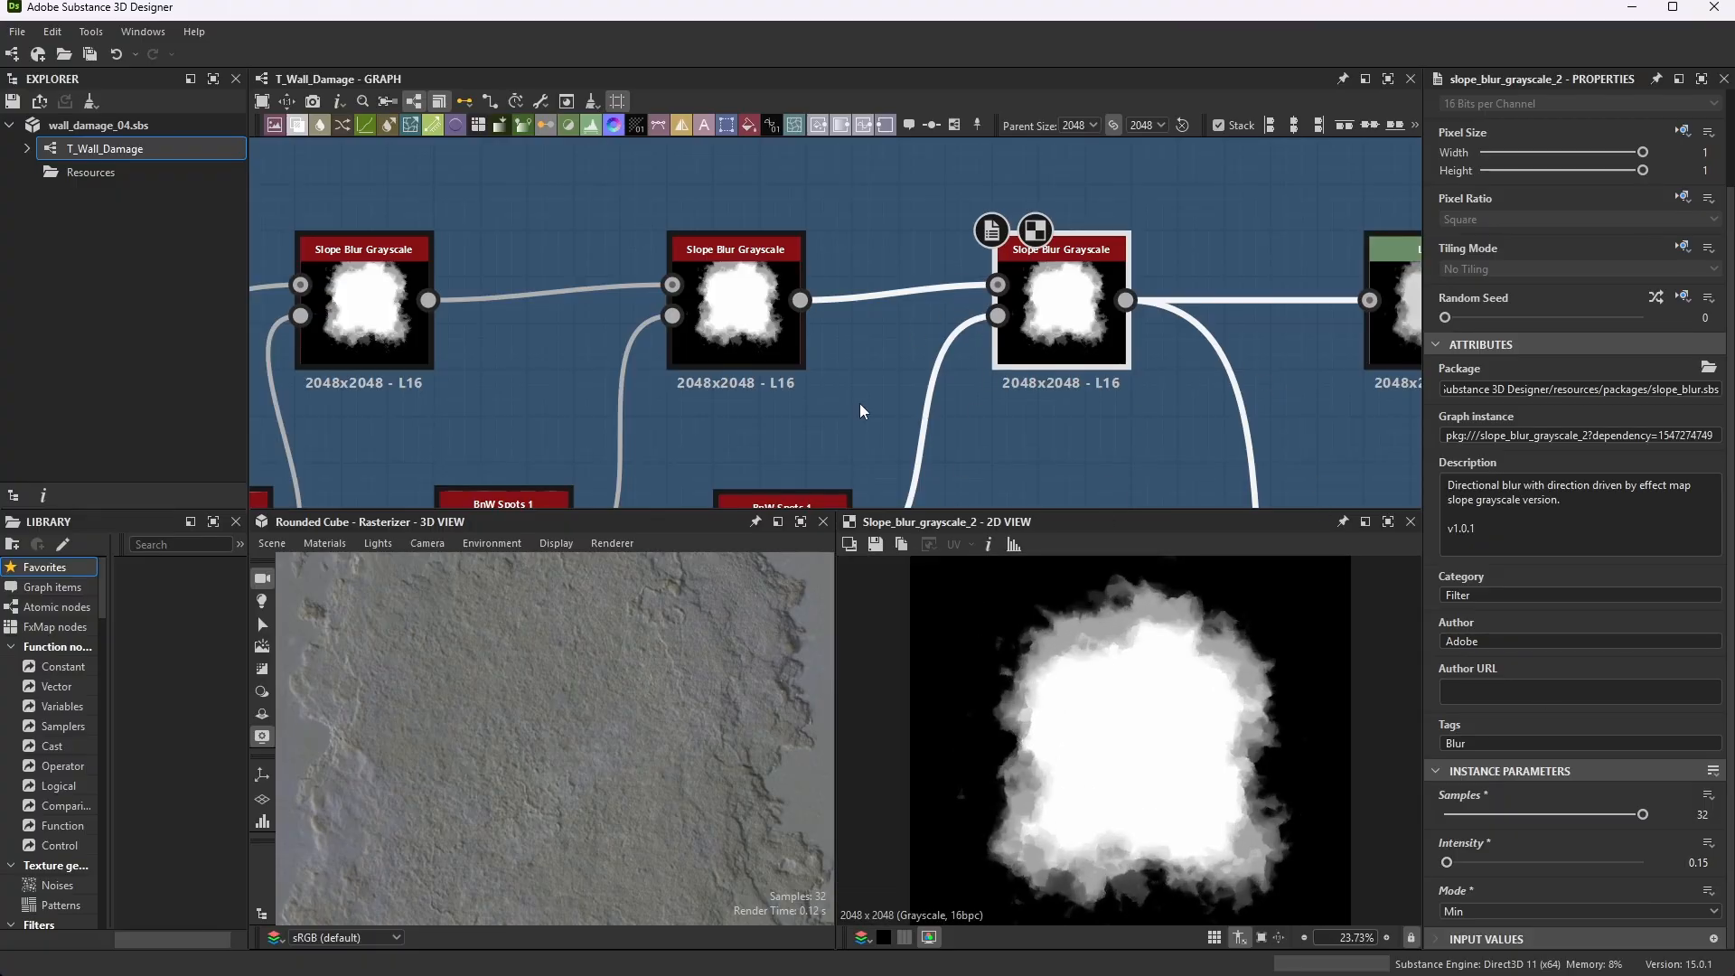
- Compare the second and third Slope Blur Grayscale nodes, and inspect the third BnW Spots 1 noise and its parameters
double_click(707, 286)
left_click(1032, 310)
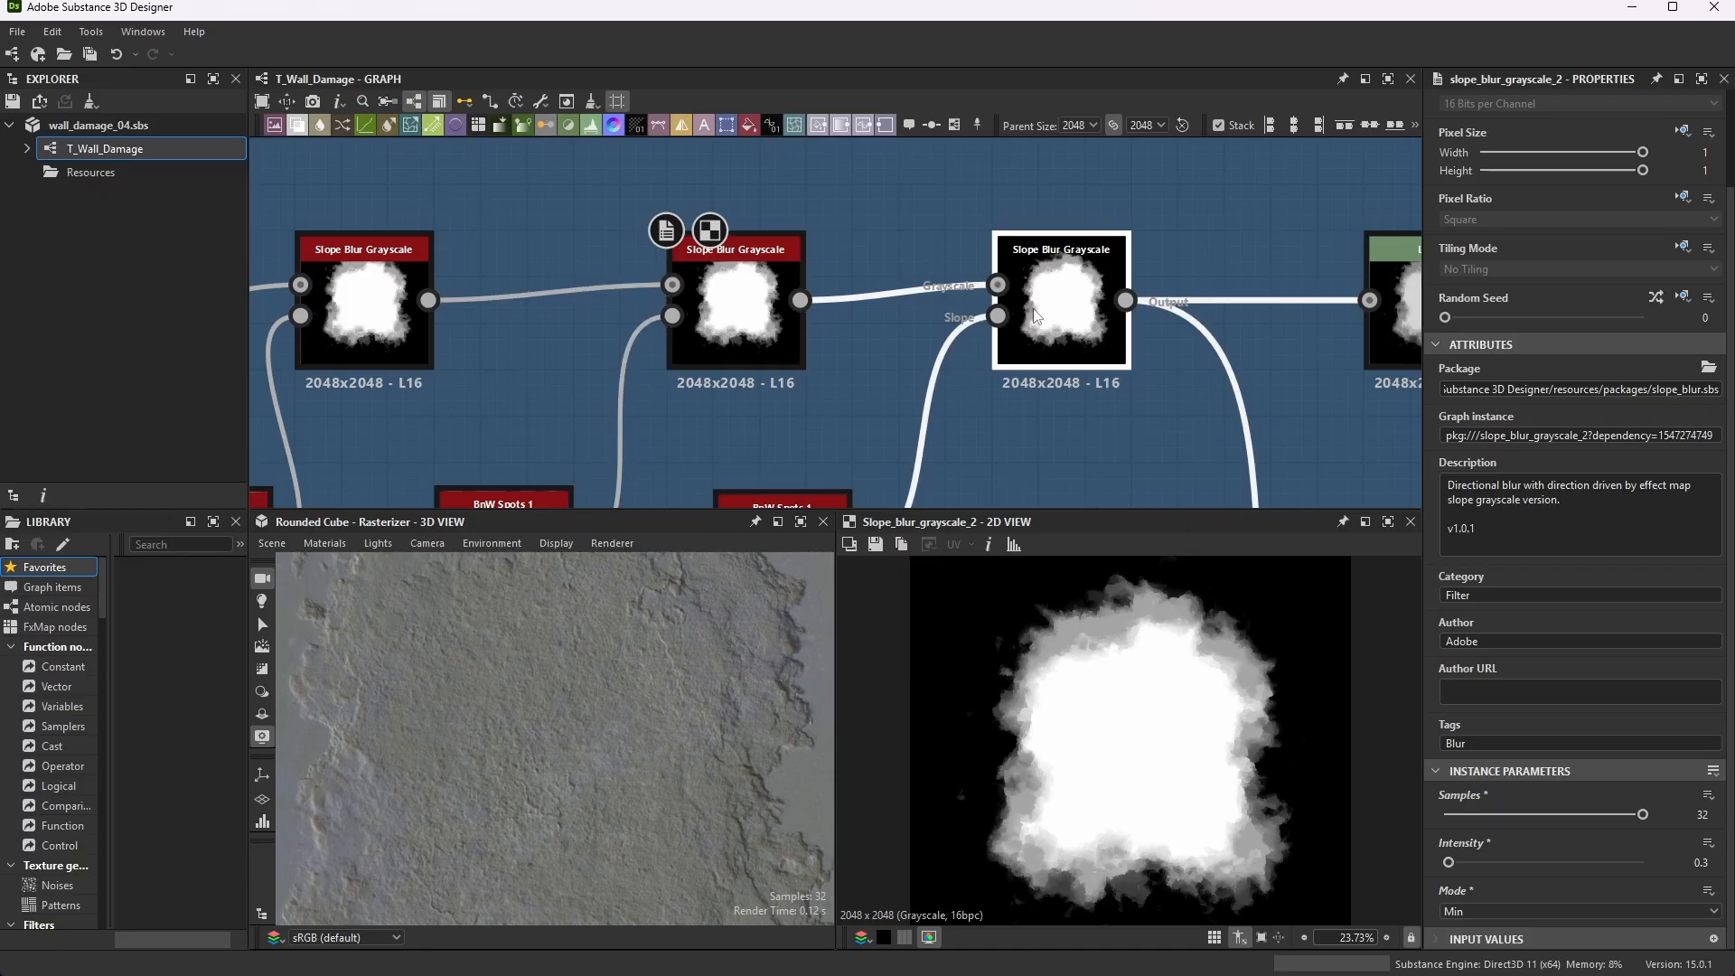
scroll(956, 409, "up", 6)
double_click(805, 340)
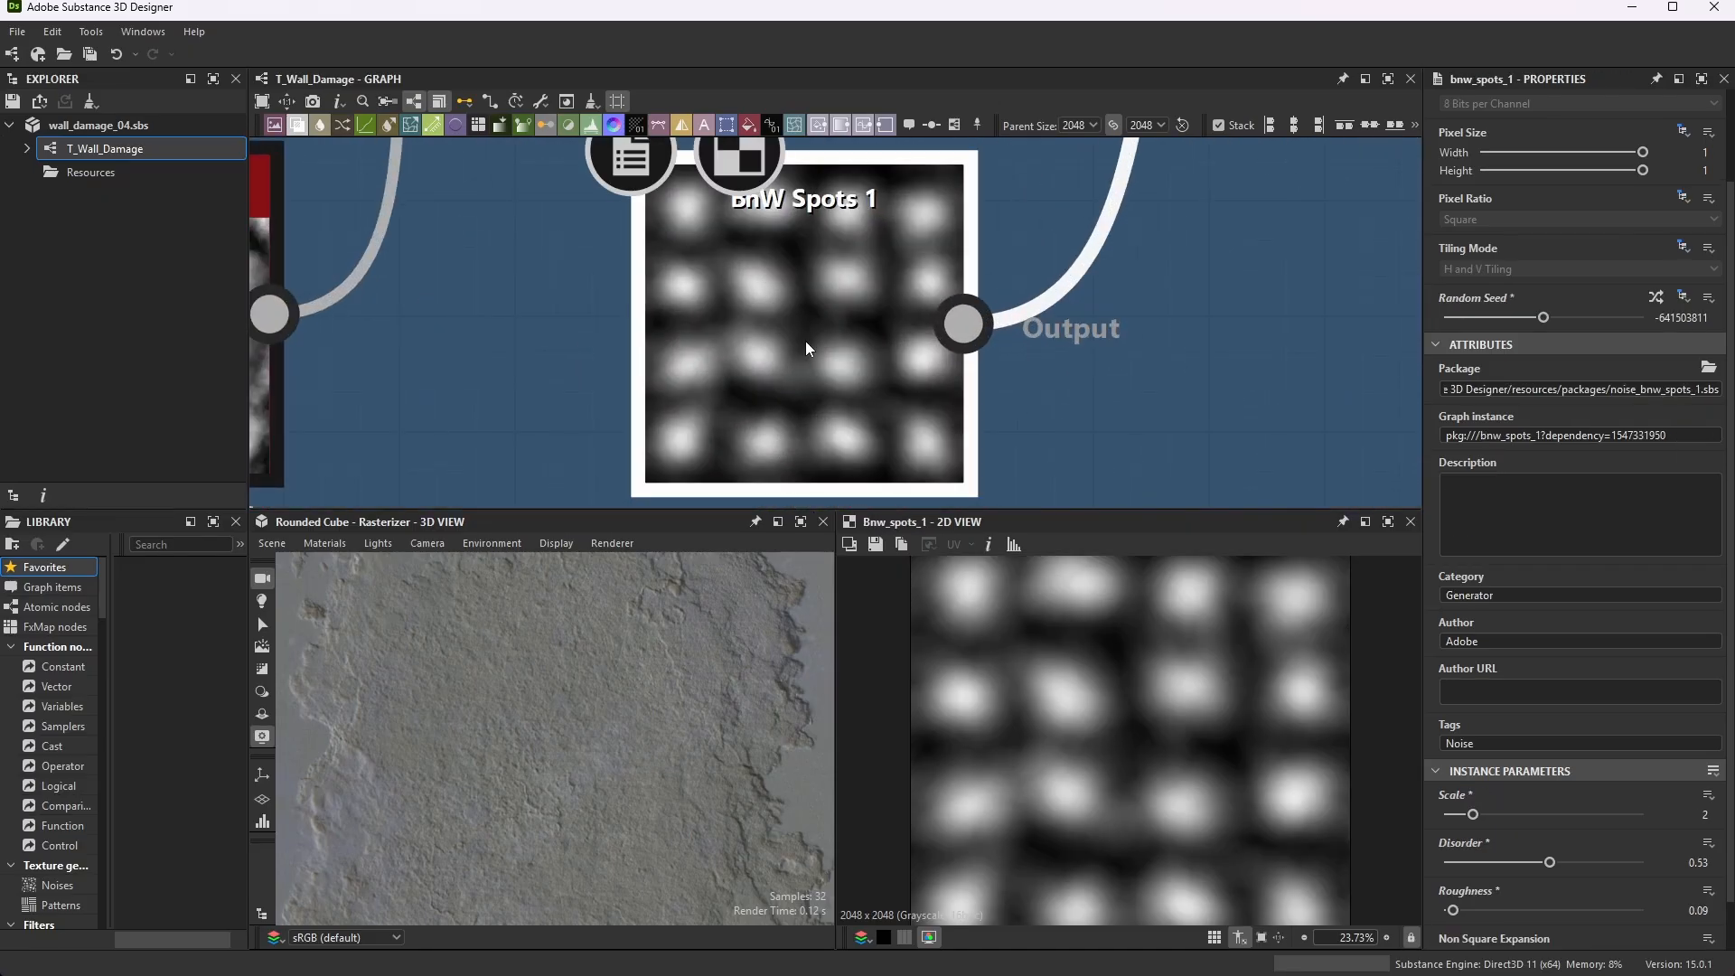
scroll(1572, 881, "down", 1)
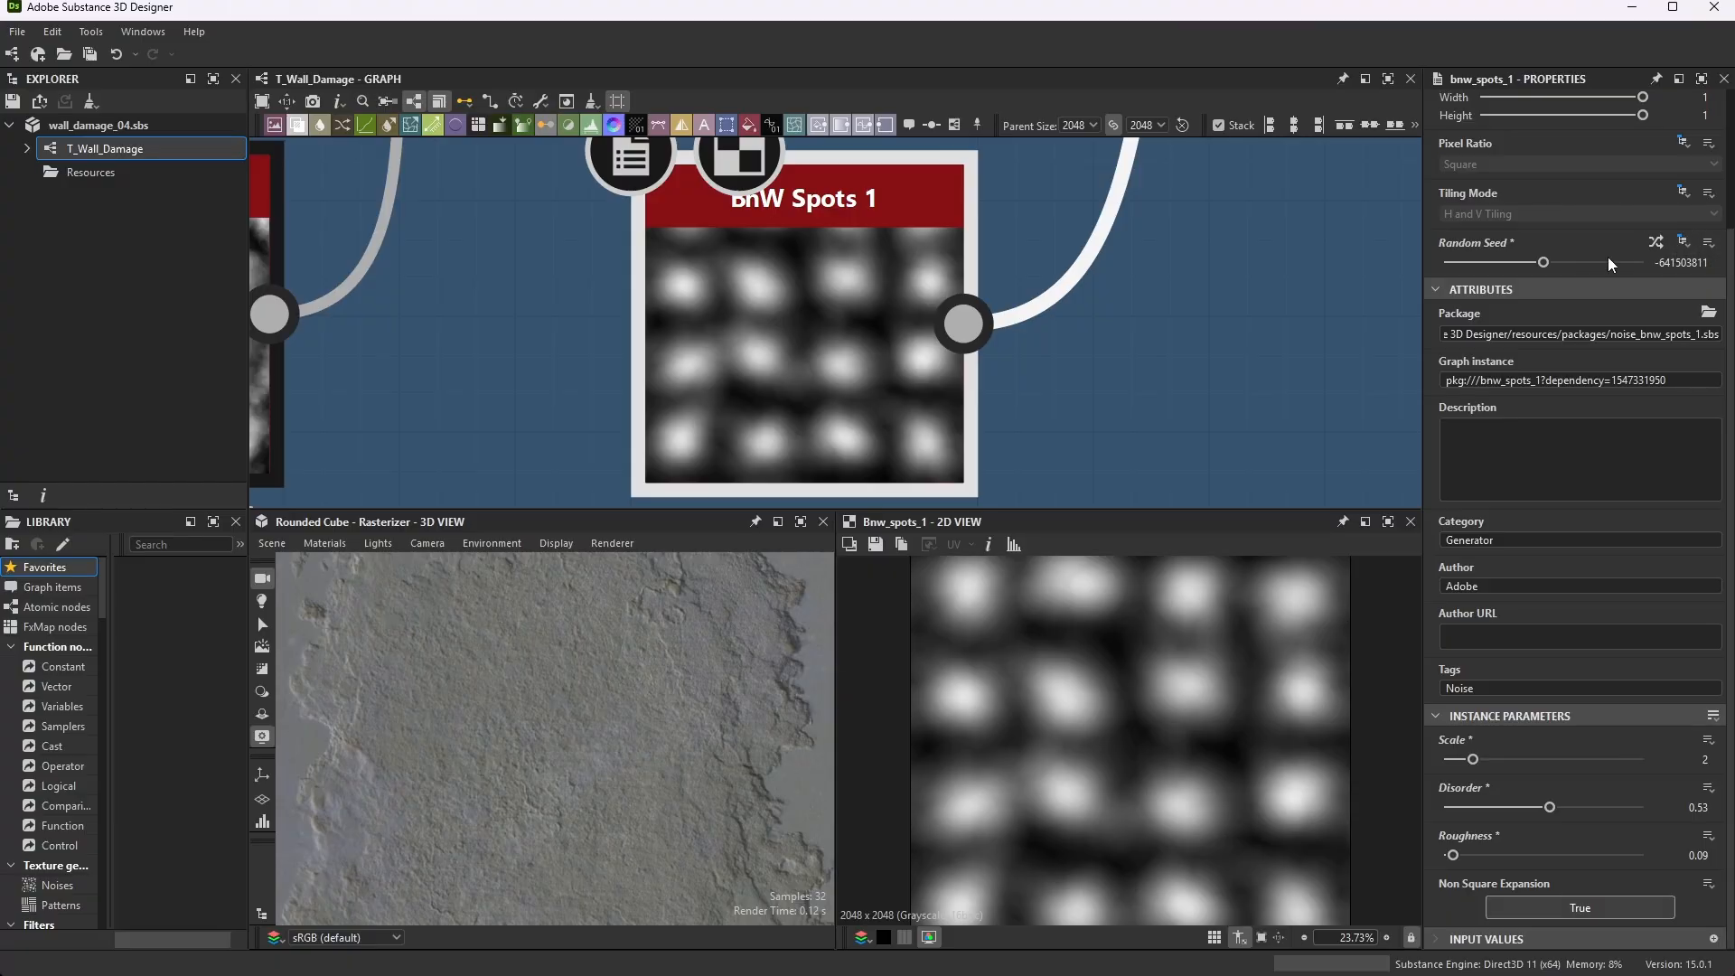
scroll(1033, 338, "down", 5)
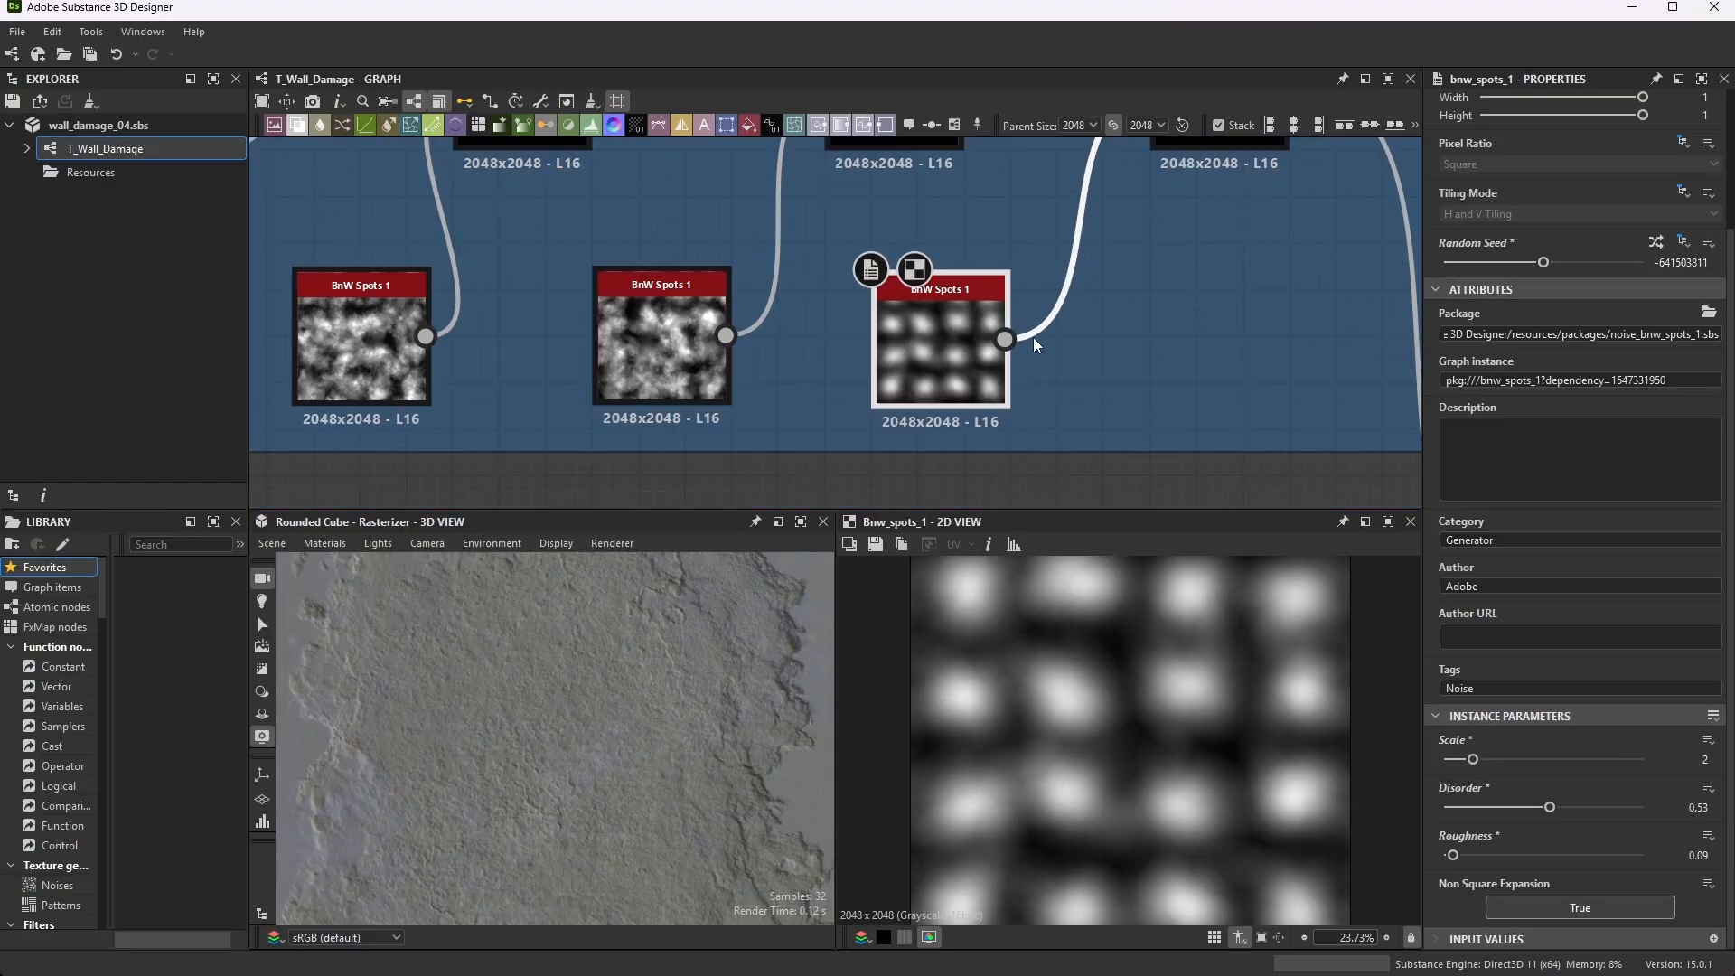
- Trace the third Slope Blur Grayscale's Slope input and its output into Levels, and examine the Levels histogram settings
scroll(1104, 217, "up", 5)
double_click(1068, 229)
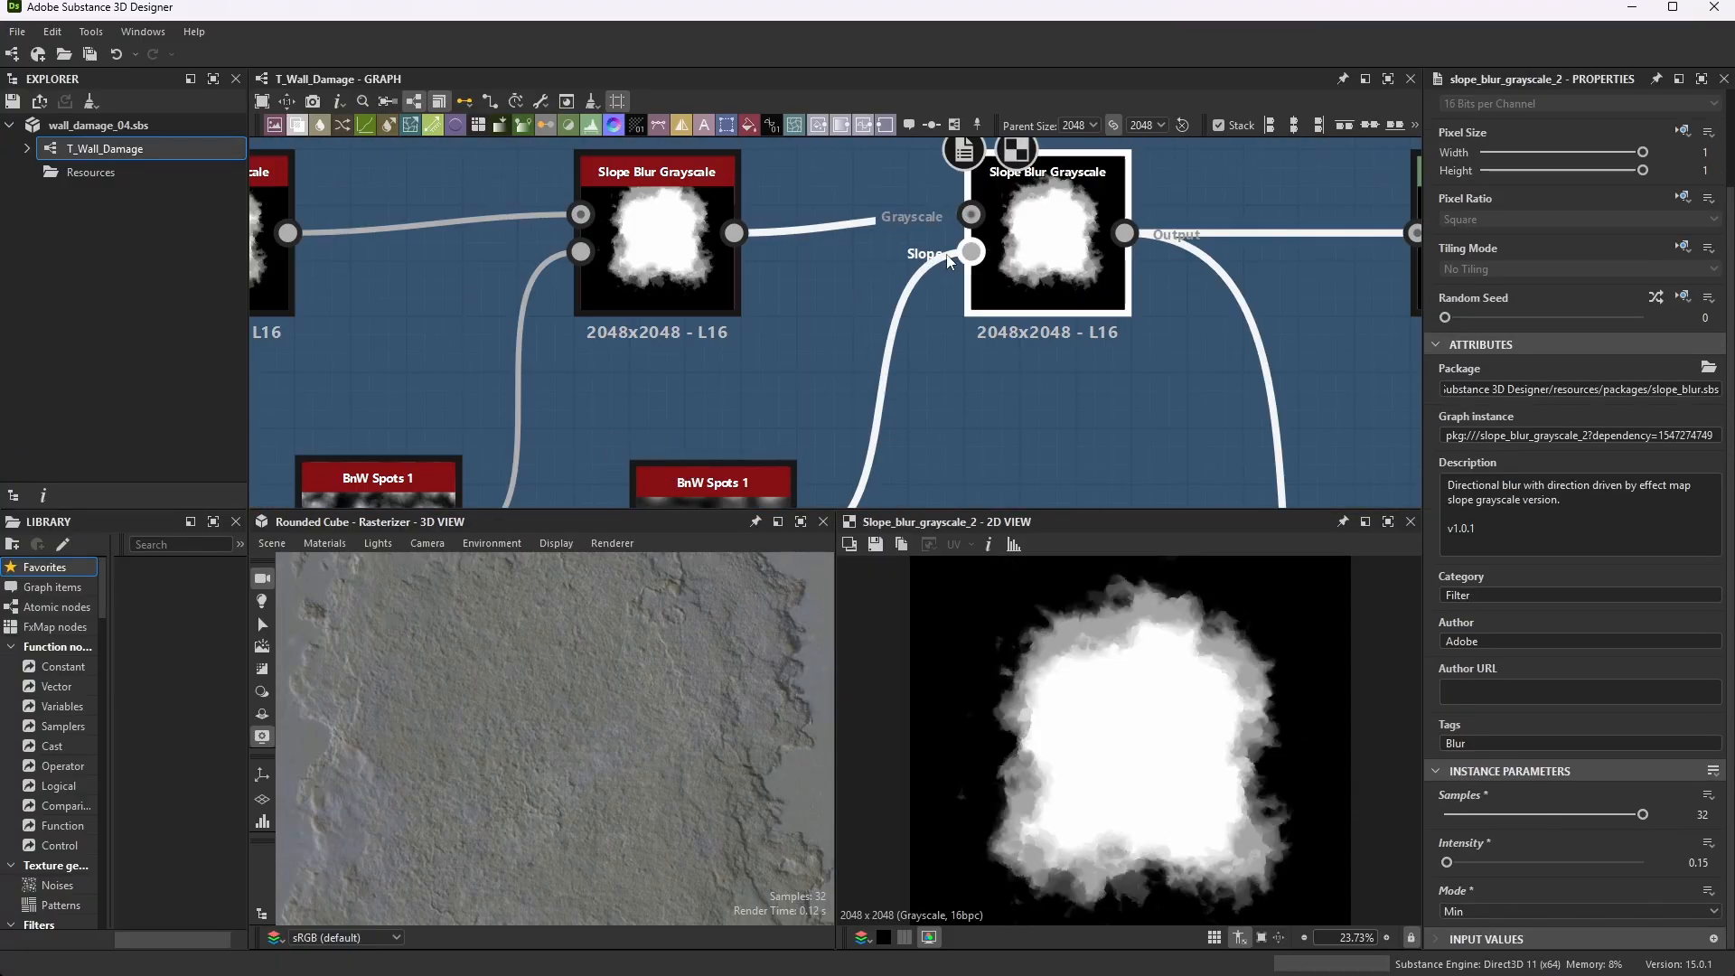
scroll(912, 264, "down", 3)
scroll(990, 231, "up", 3)
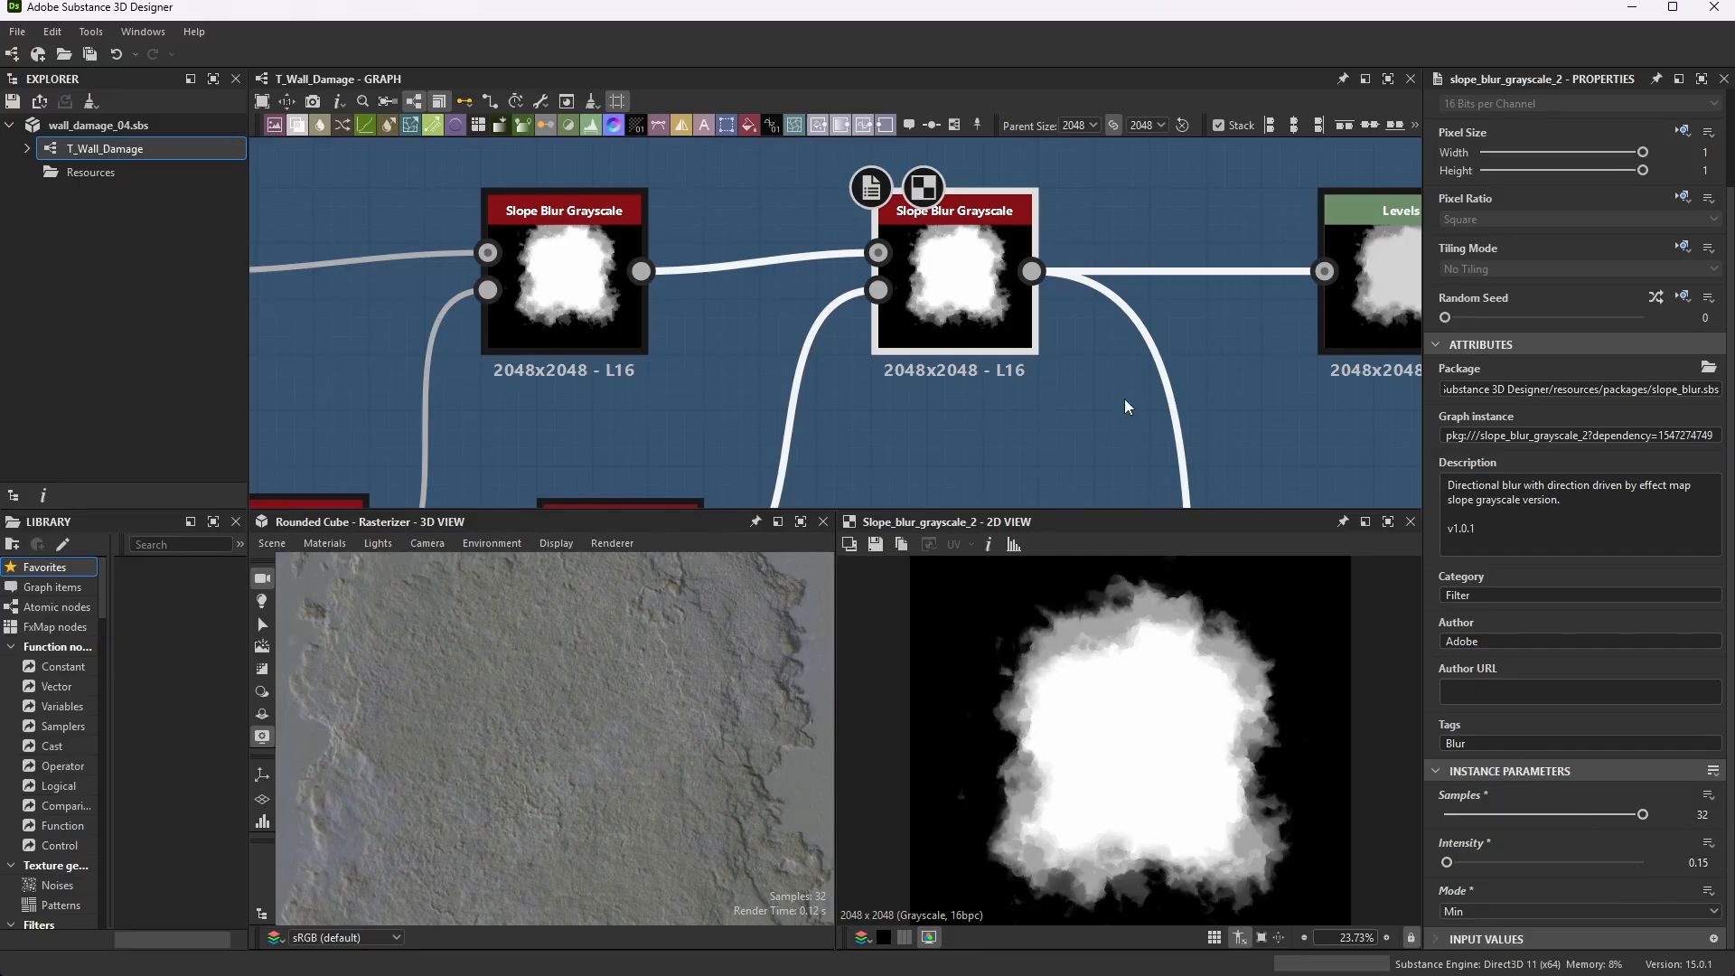
scroll(1044, 318, "down", 2)
scroll(1202, 298, "up", 4)
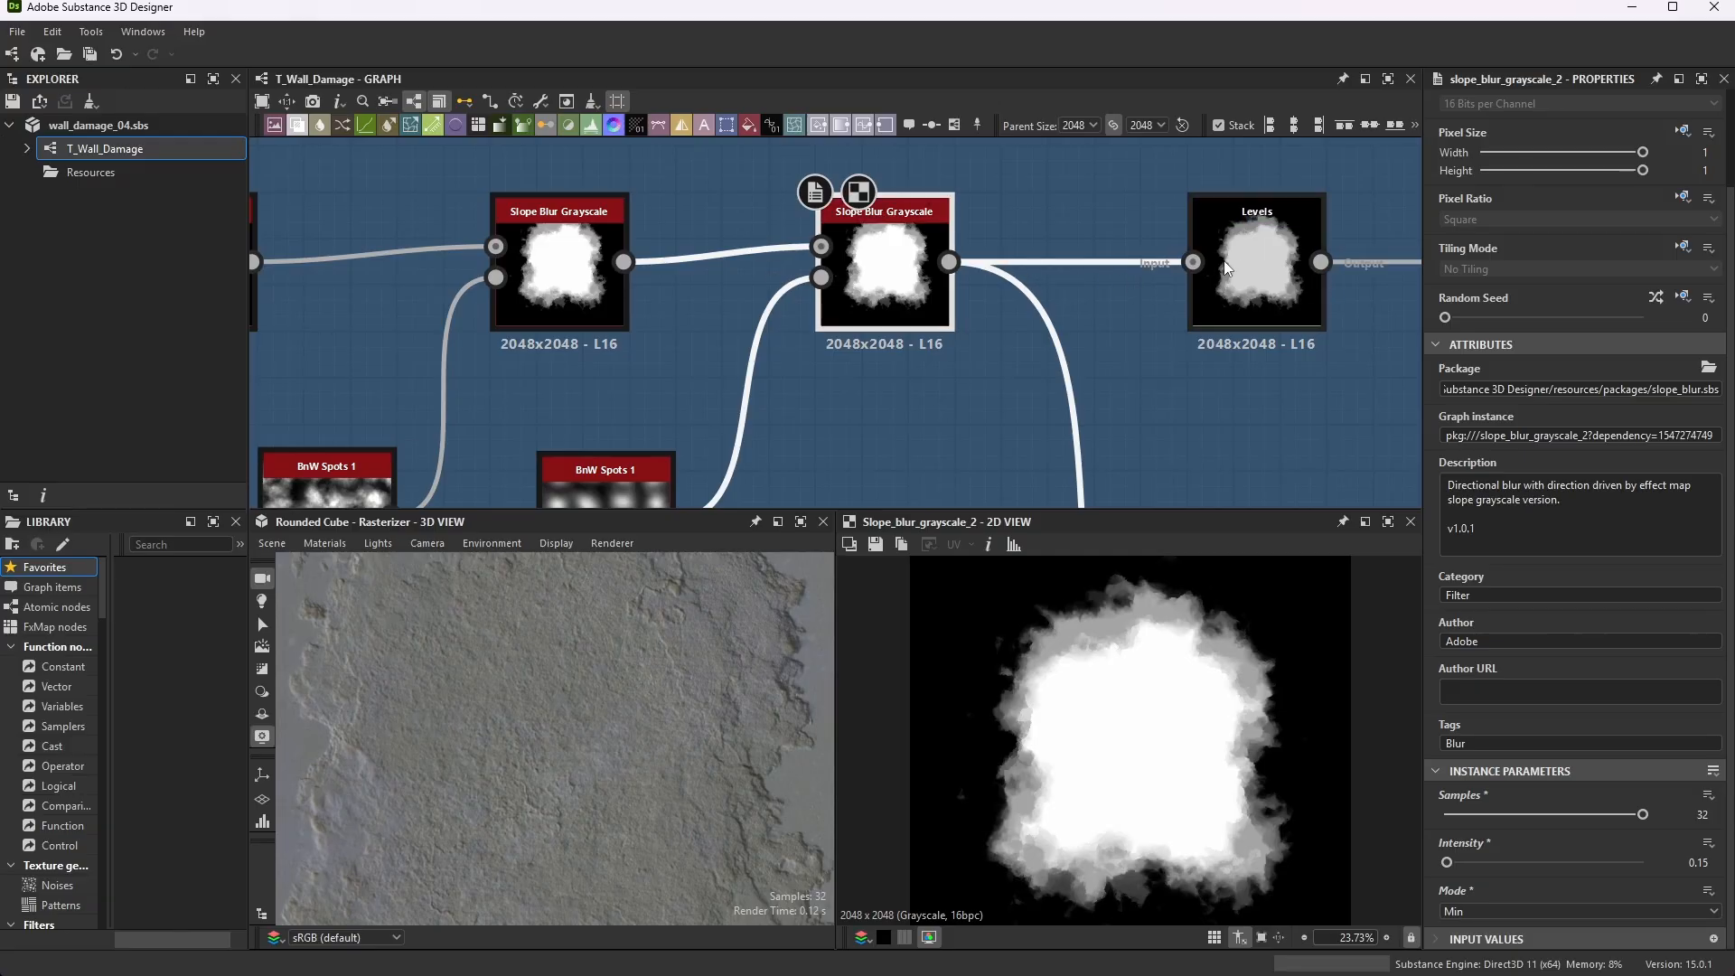
left_click(1265, 256)
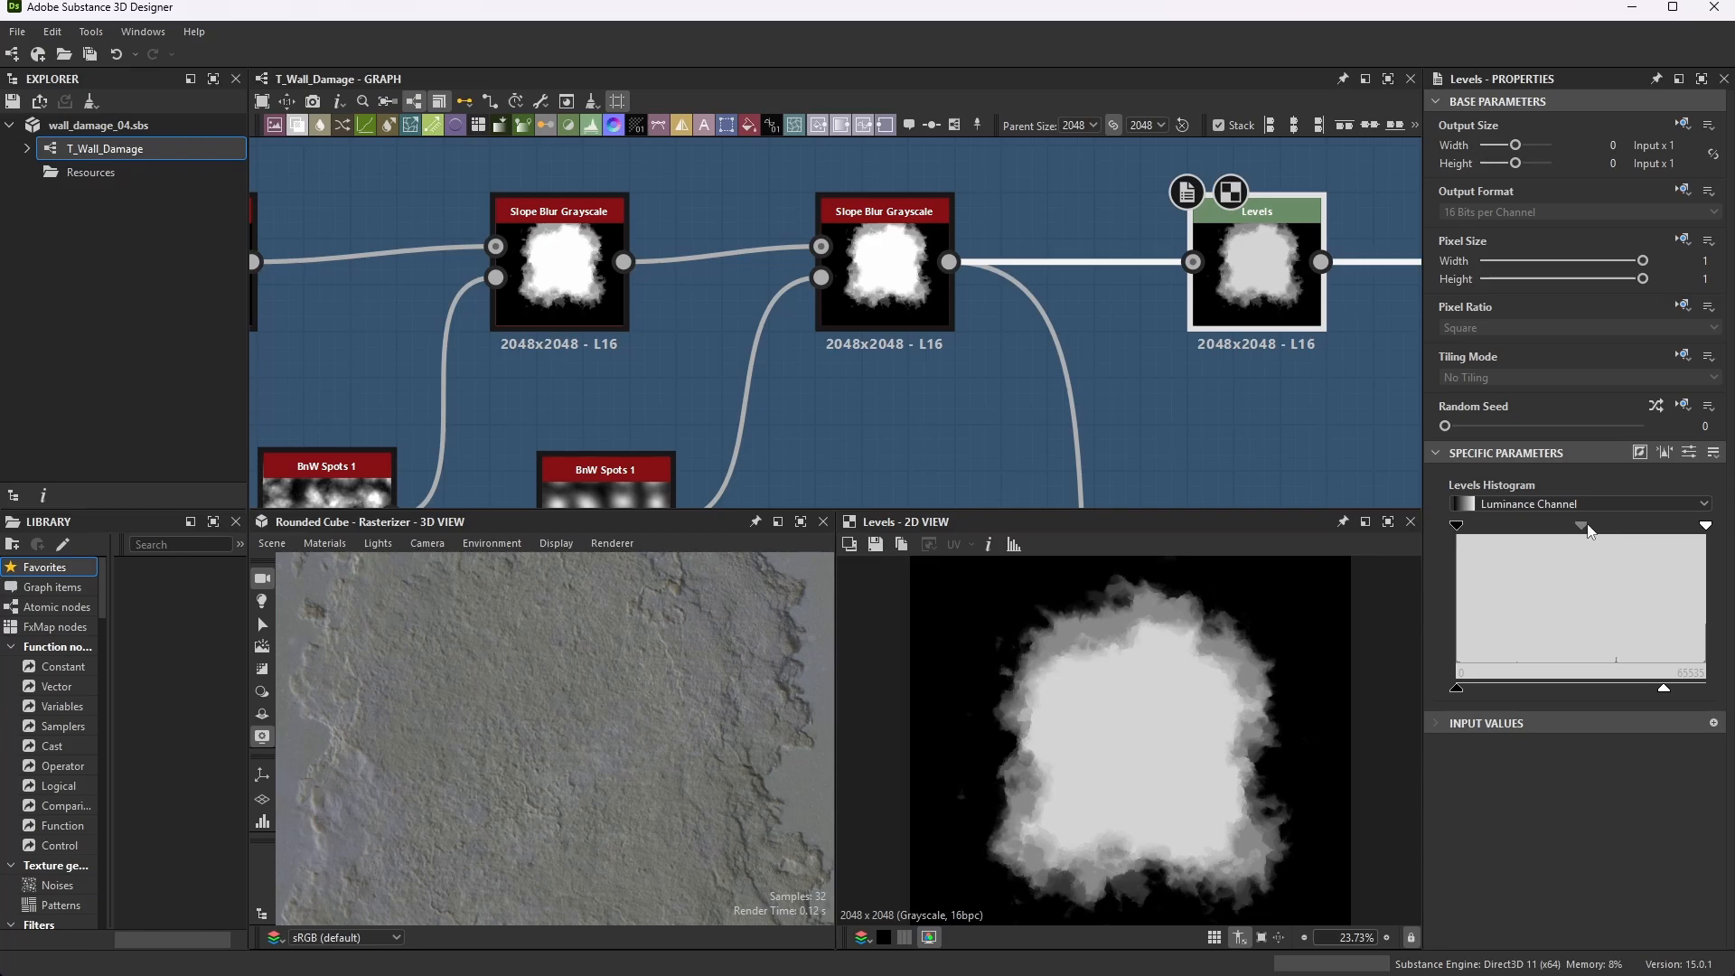
- Check the Shape Variation Levels' numeric level values, and compare its result with the preceding Slope Blur Grayscale nodes
left_click(1690, 454)
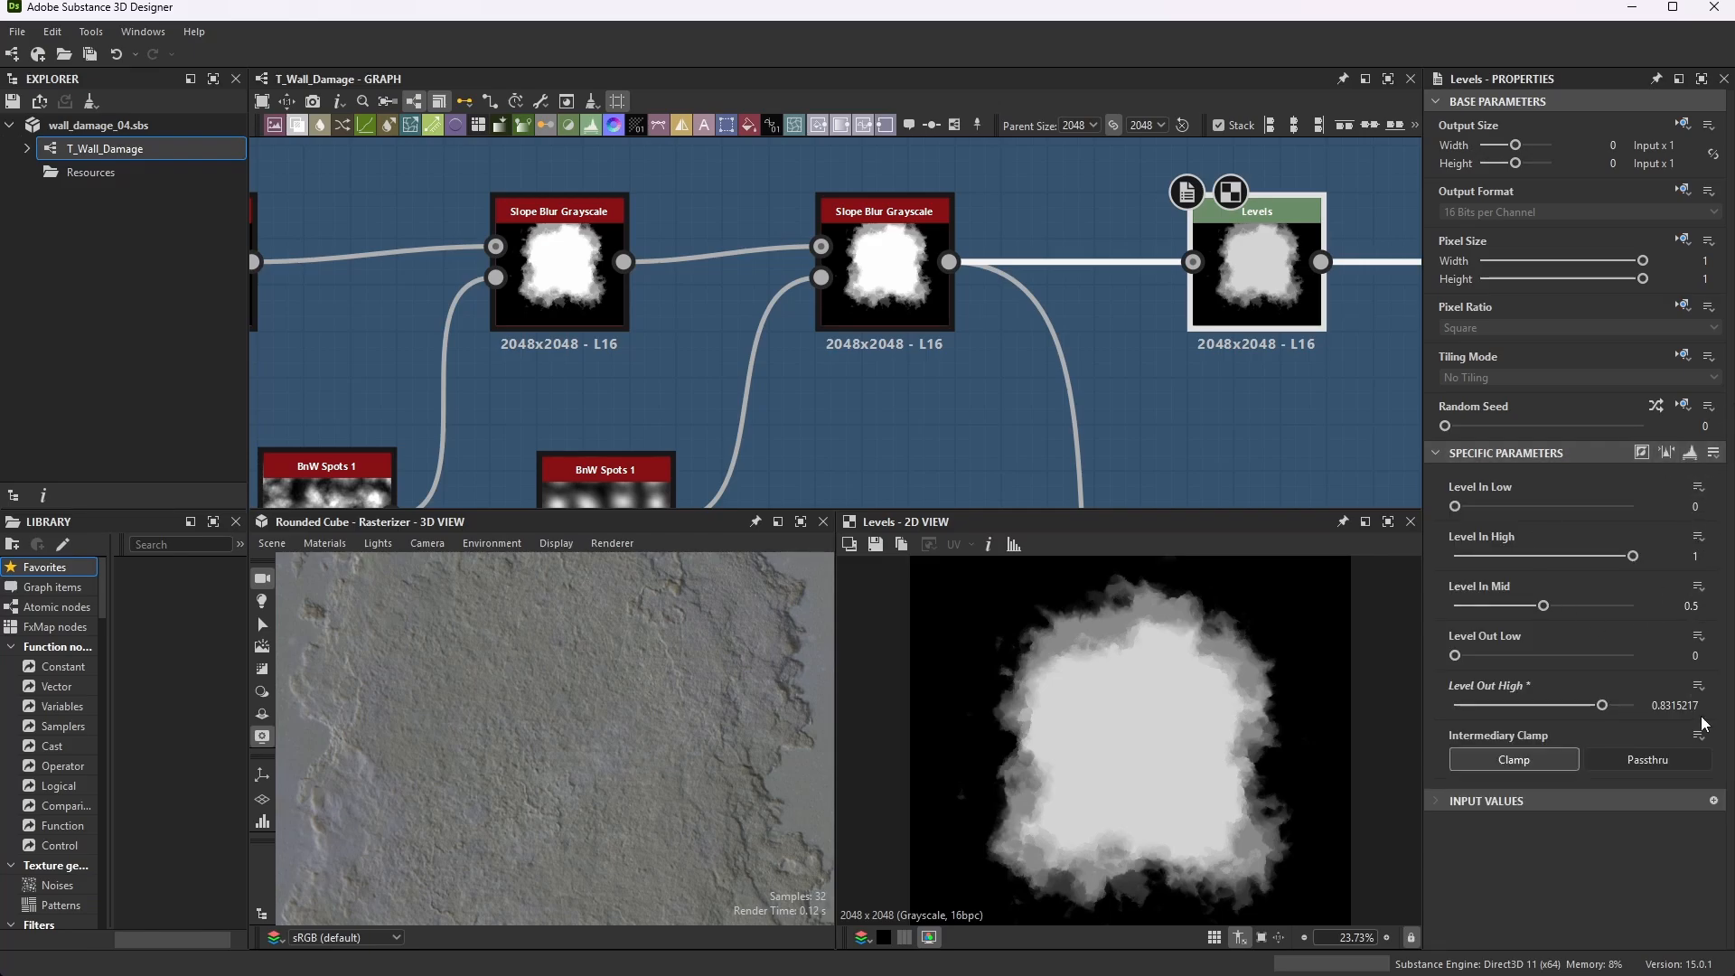
left_click(1689, 454)
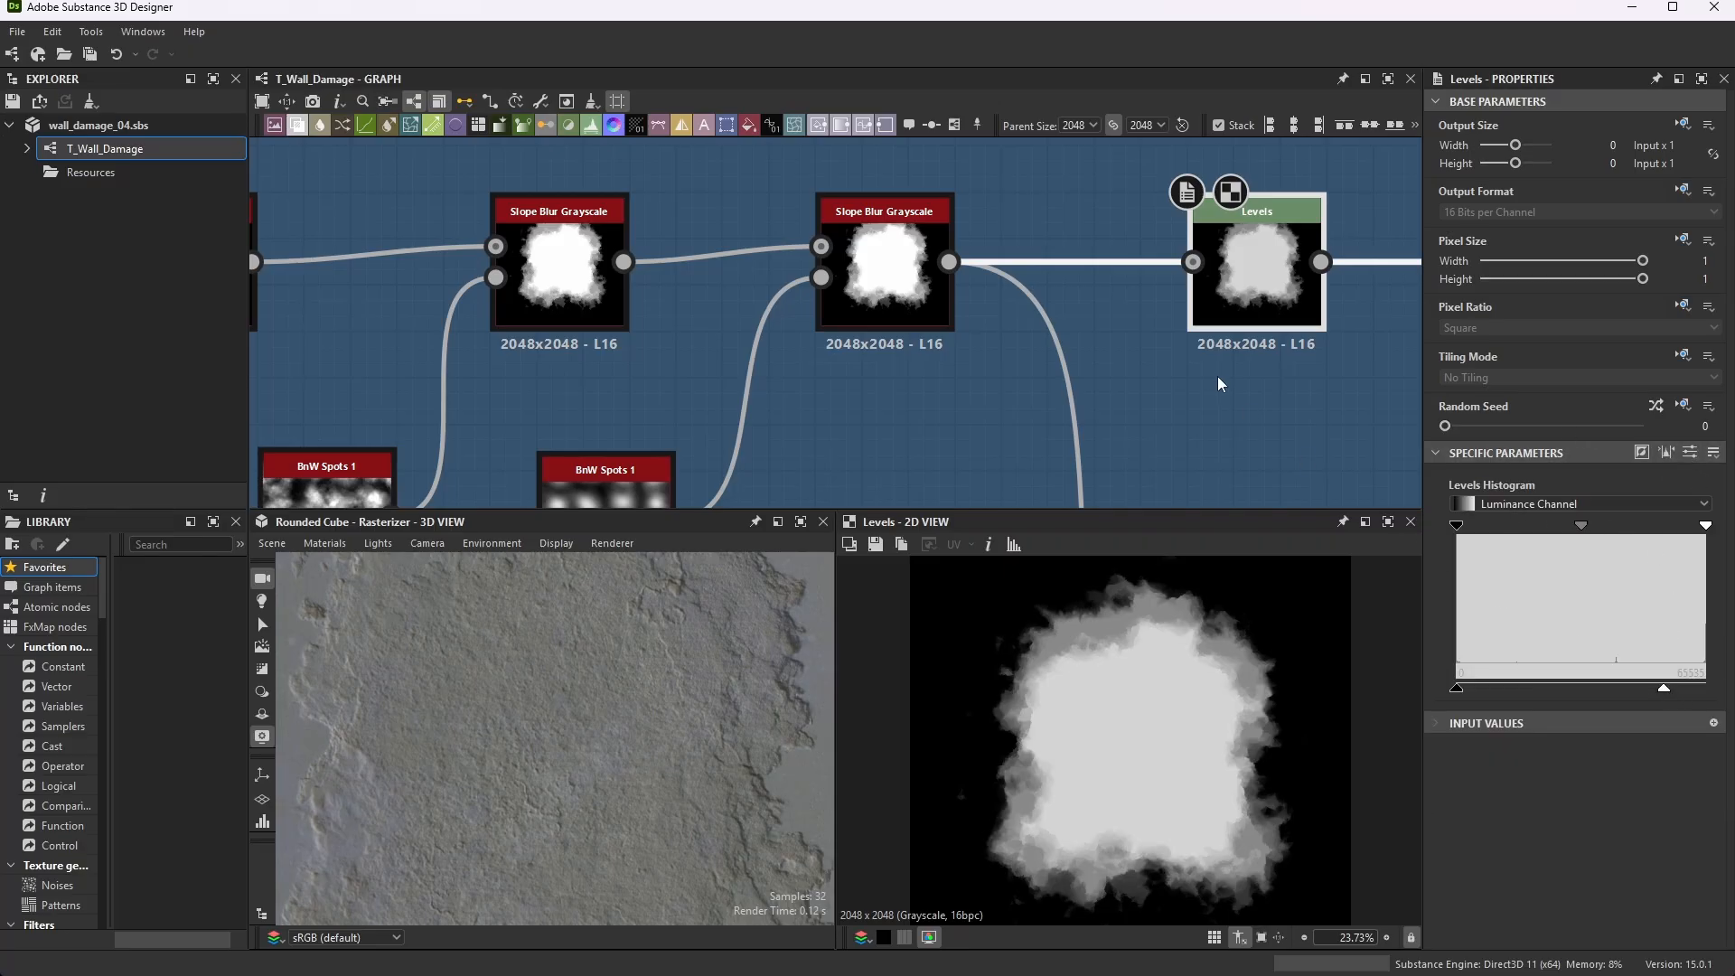
scroll(1218, 384, "down", 5)
middle_click_drag(1218, 384, 958, 254)
scroll(1058, 317, "up", 3)
scroll(865, 163, "up", 5)
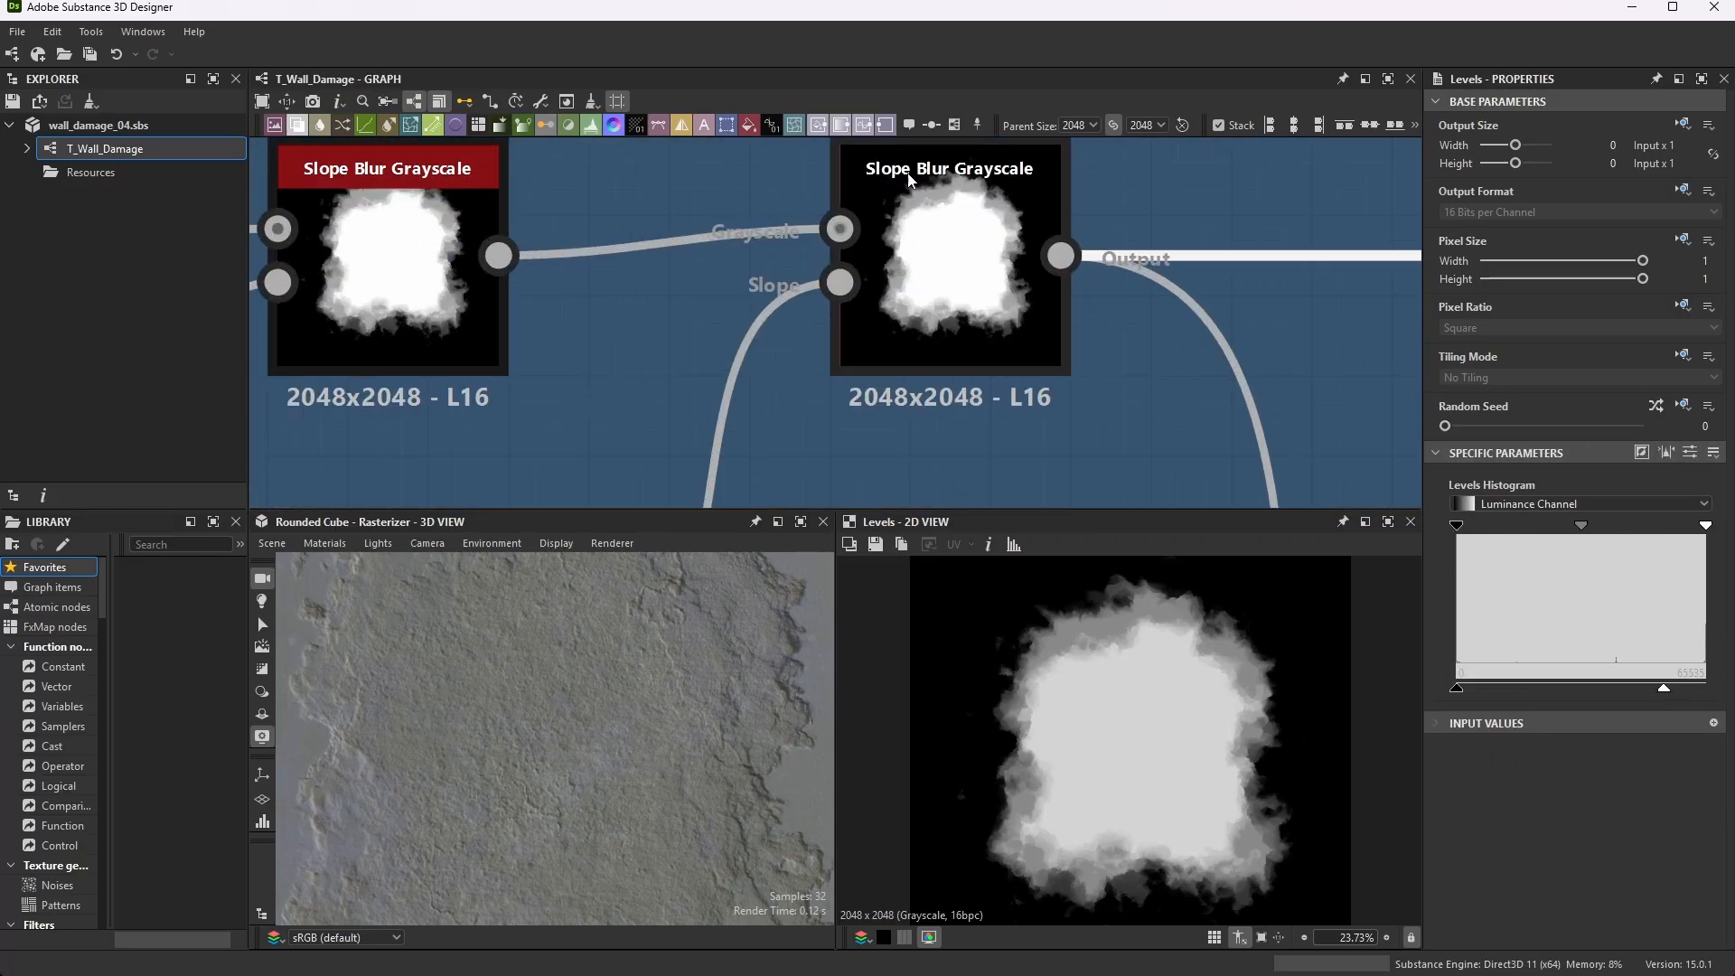
- Preview the Levels node in the Mask frame and examine its histogram settings
scroll(1202, 174, "down", 4)
middle_click_drag(1202, 174, 1115, 398)
scroll(1113, 364, "up", 4)
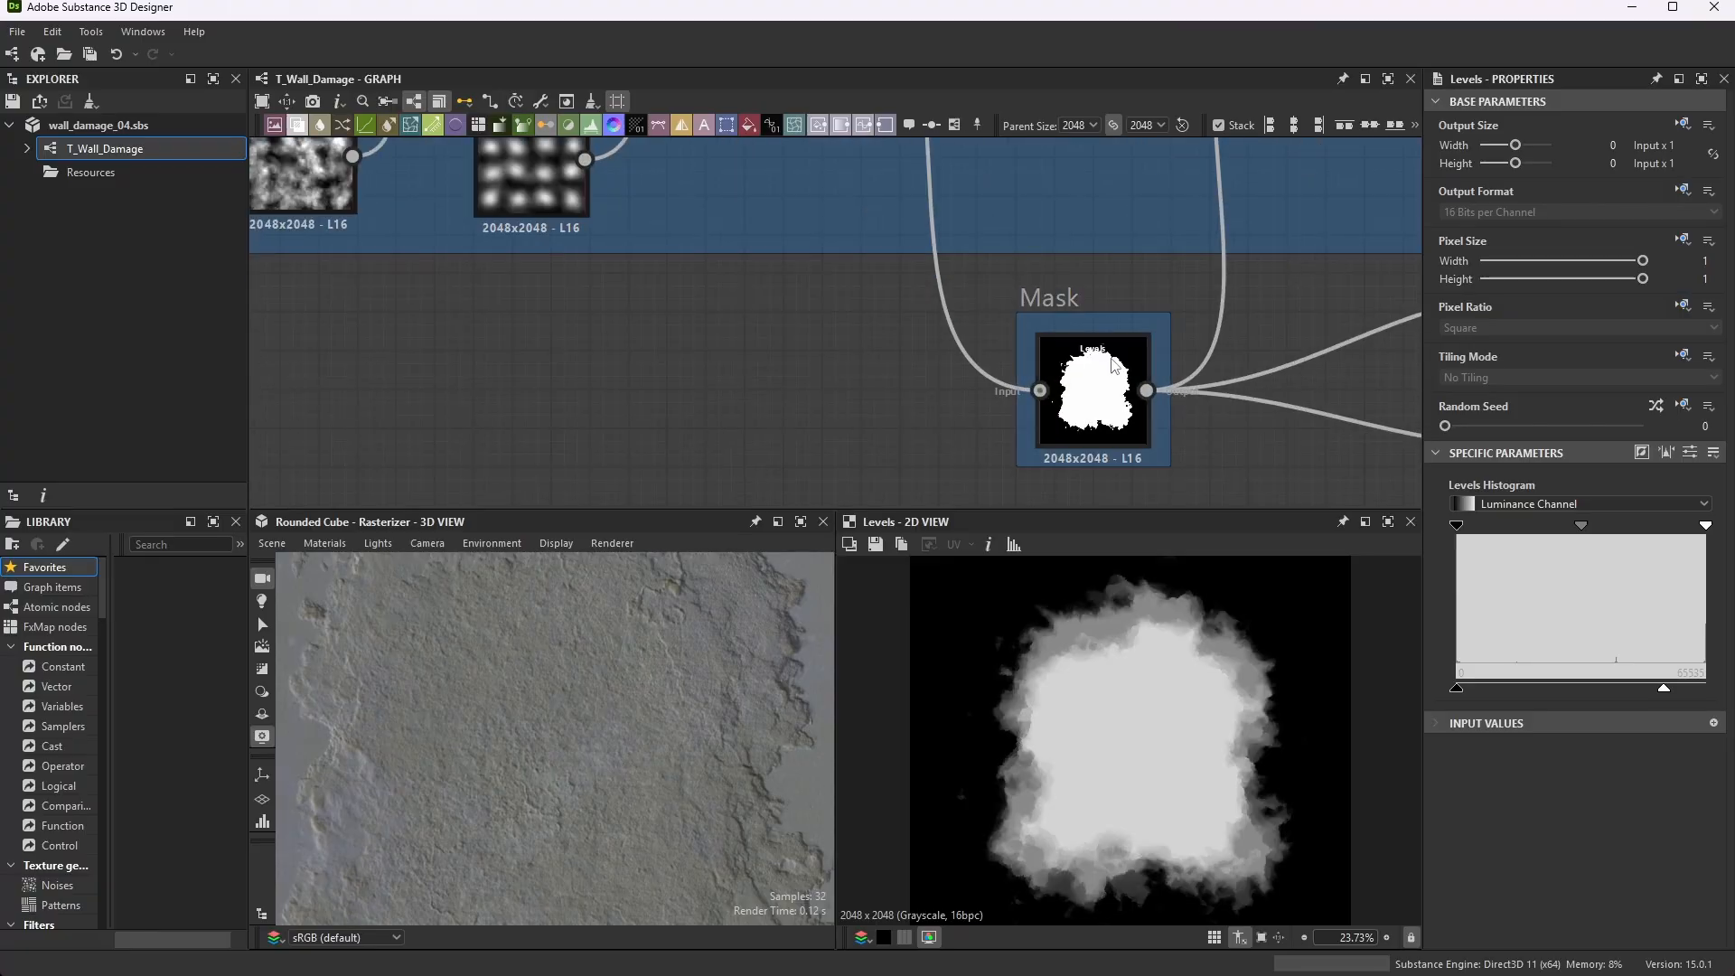
double_click(1095, 385)
scroll(1140, 420, "up", 5)
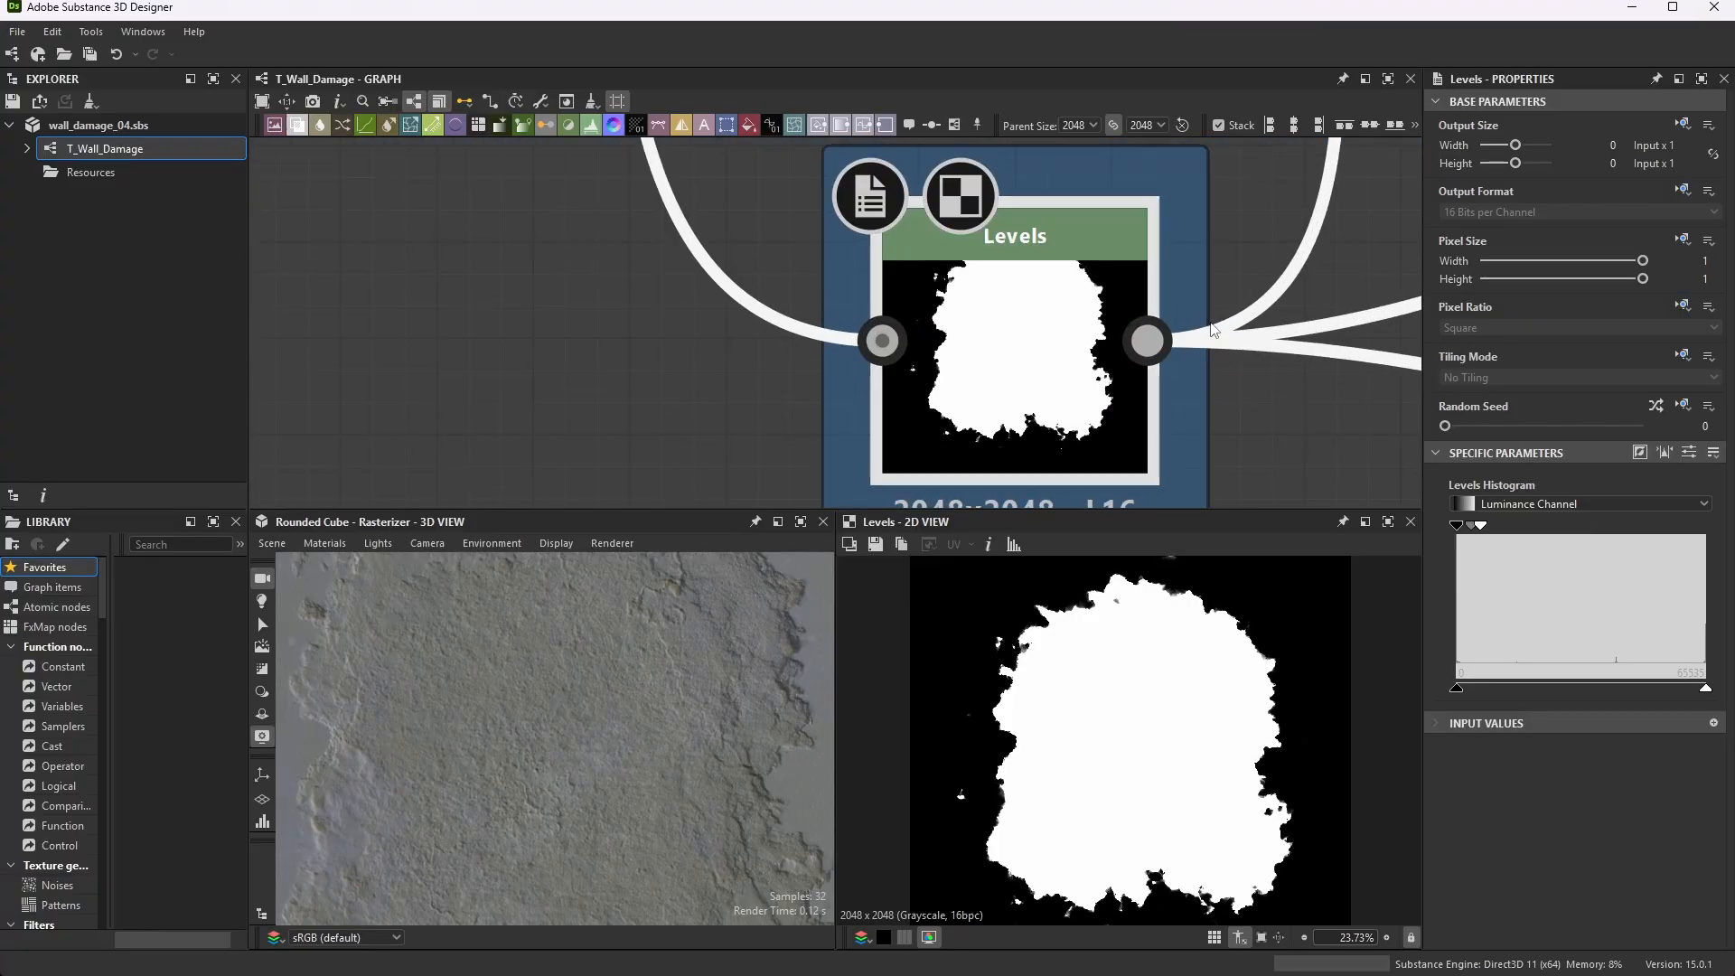
scroll(1007, 292, "down", 3)
scroll(1010, 291, "down", 4)
scroll(1010, 290, "up", 3)
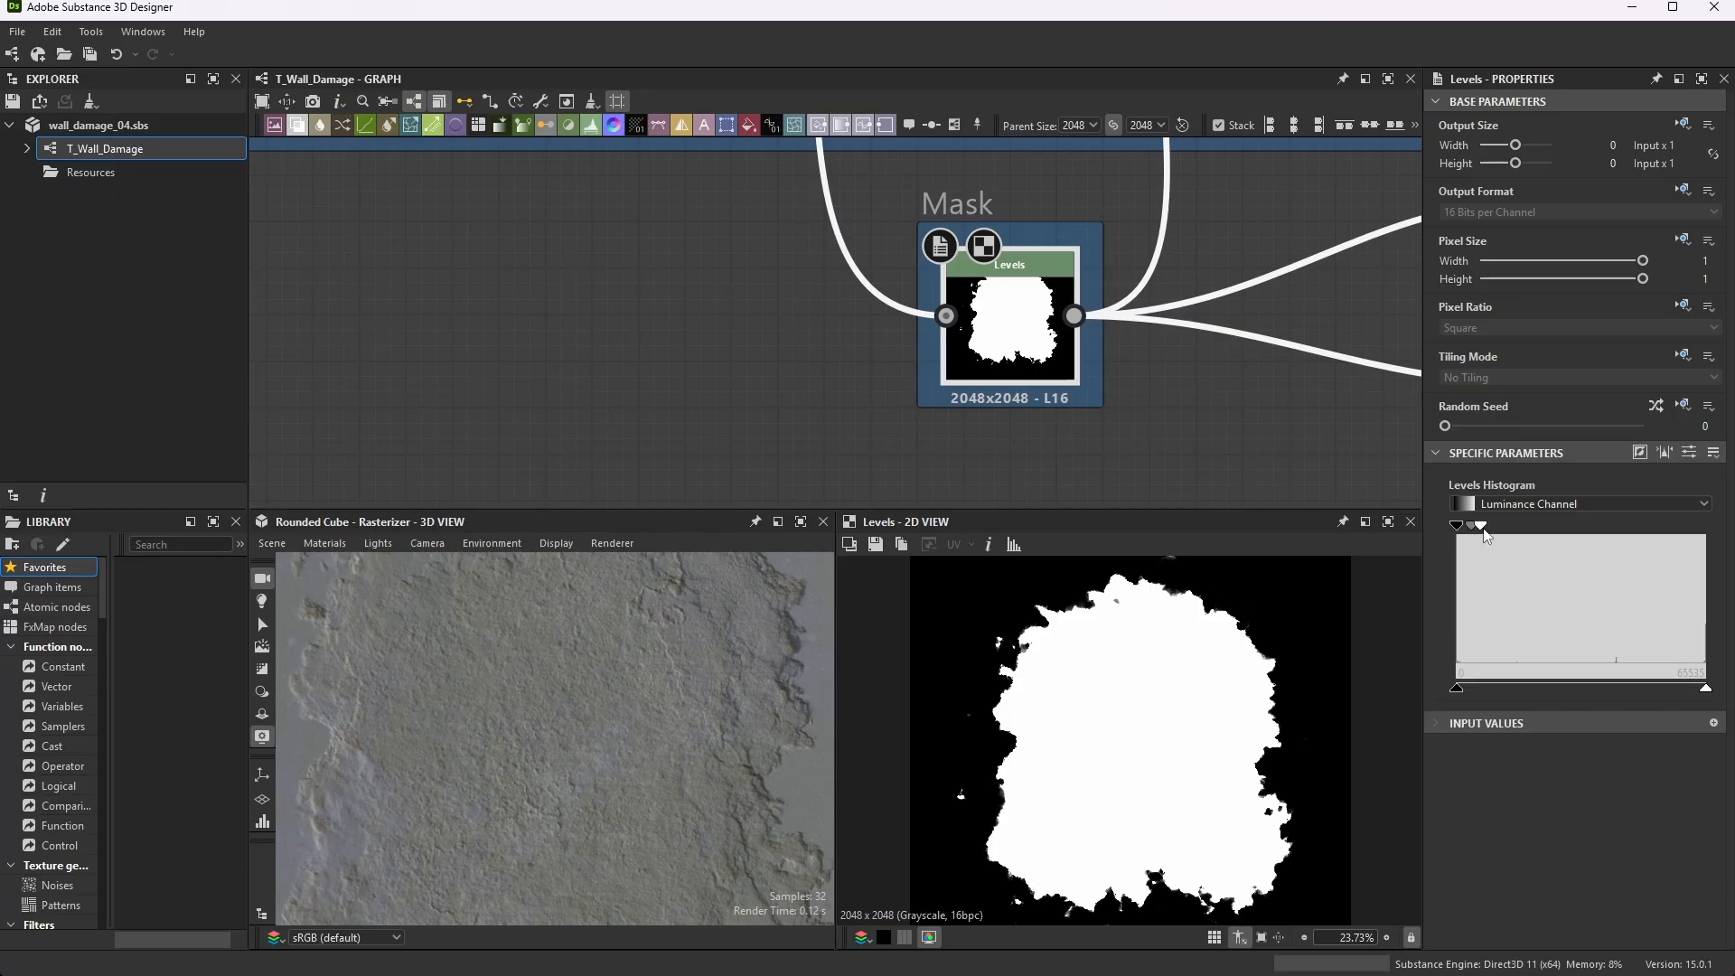
- Examine the black-and-white mask's edges up close in the 2D preview
scroll(1267, 666, "up", 5)
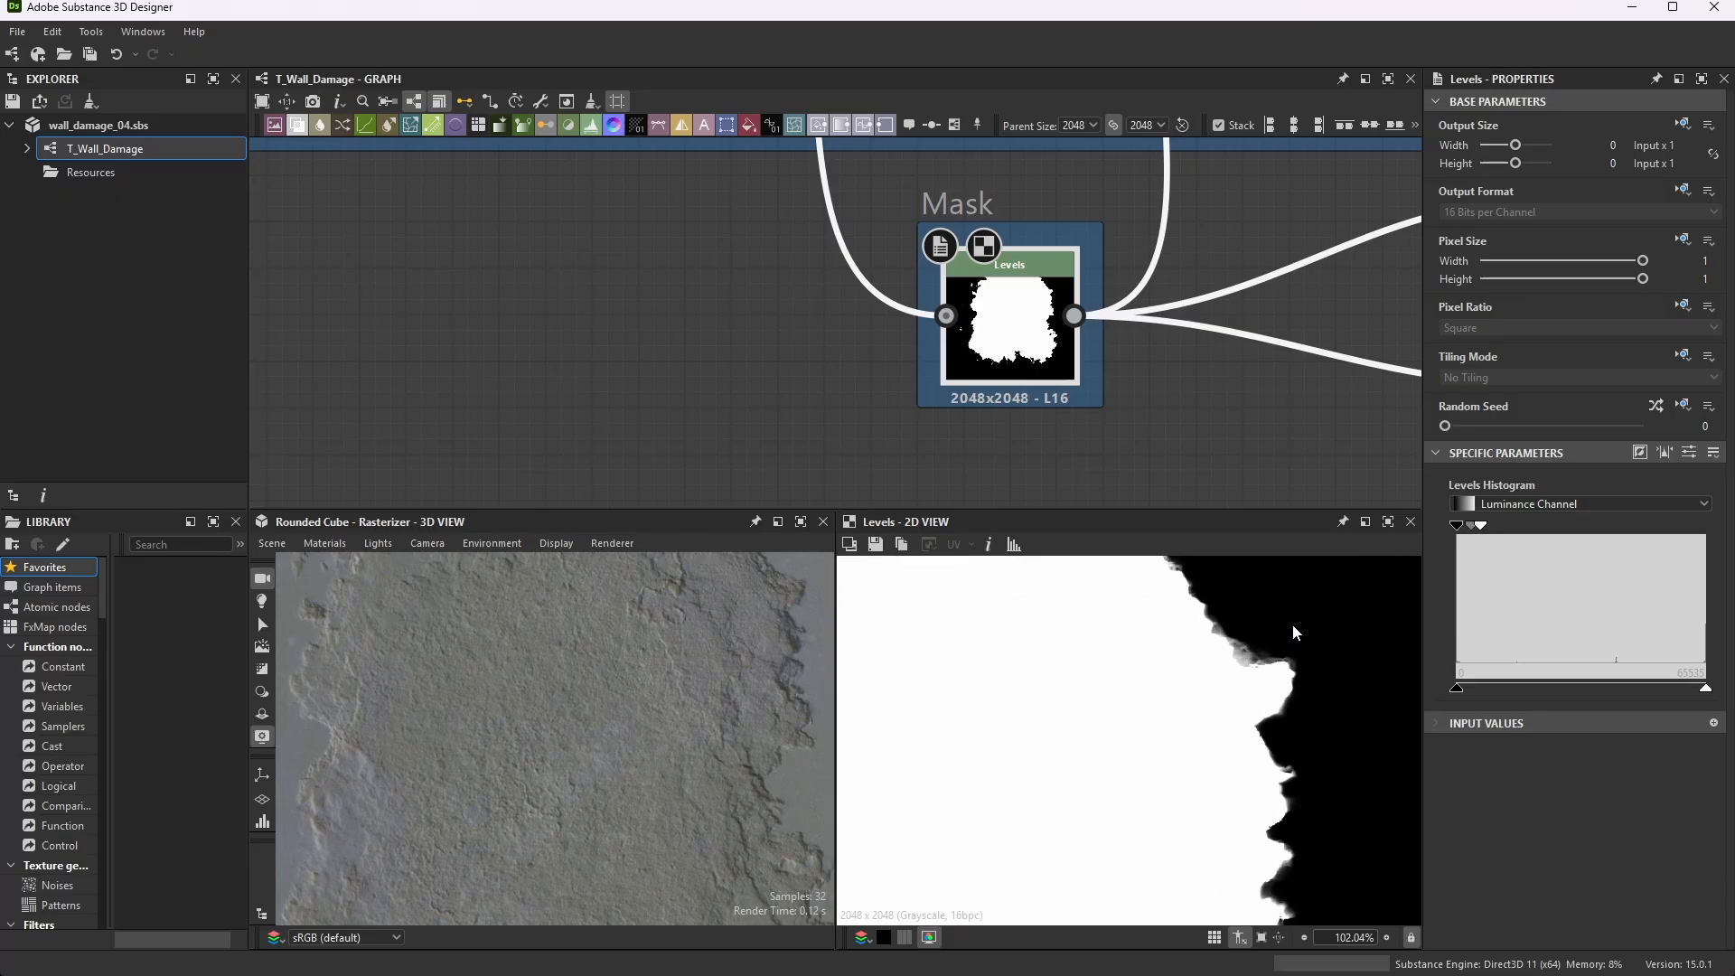
scroll(1292, 623, "down", 4)
scroll(965, 712, "up", 3)
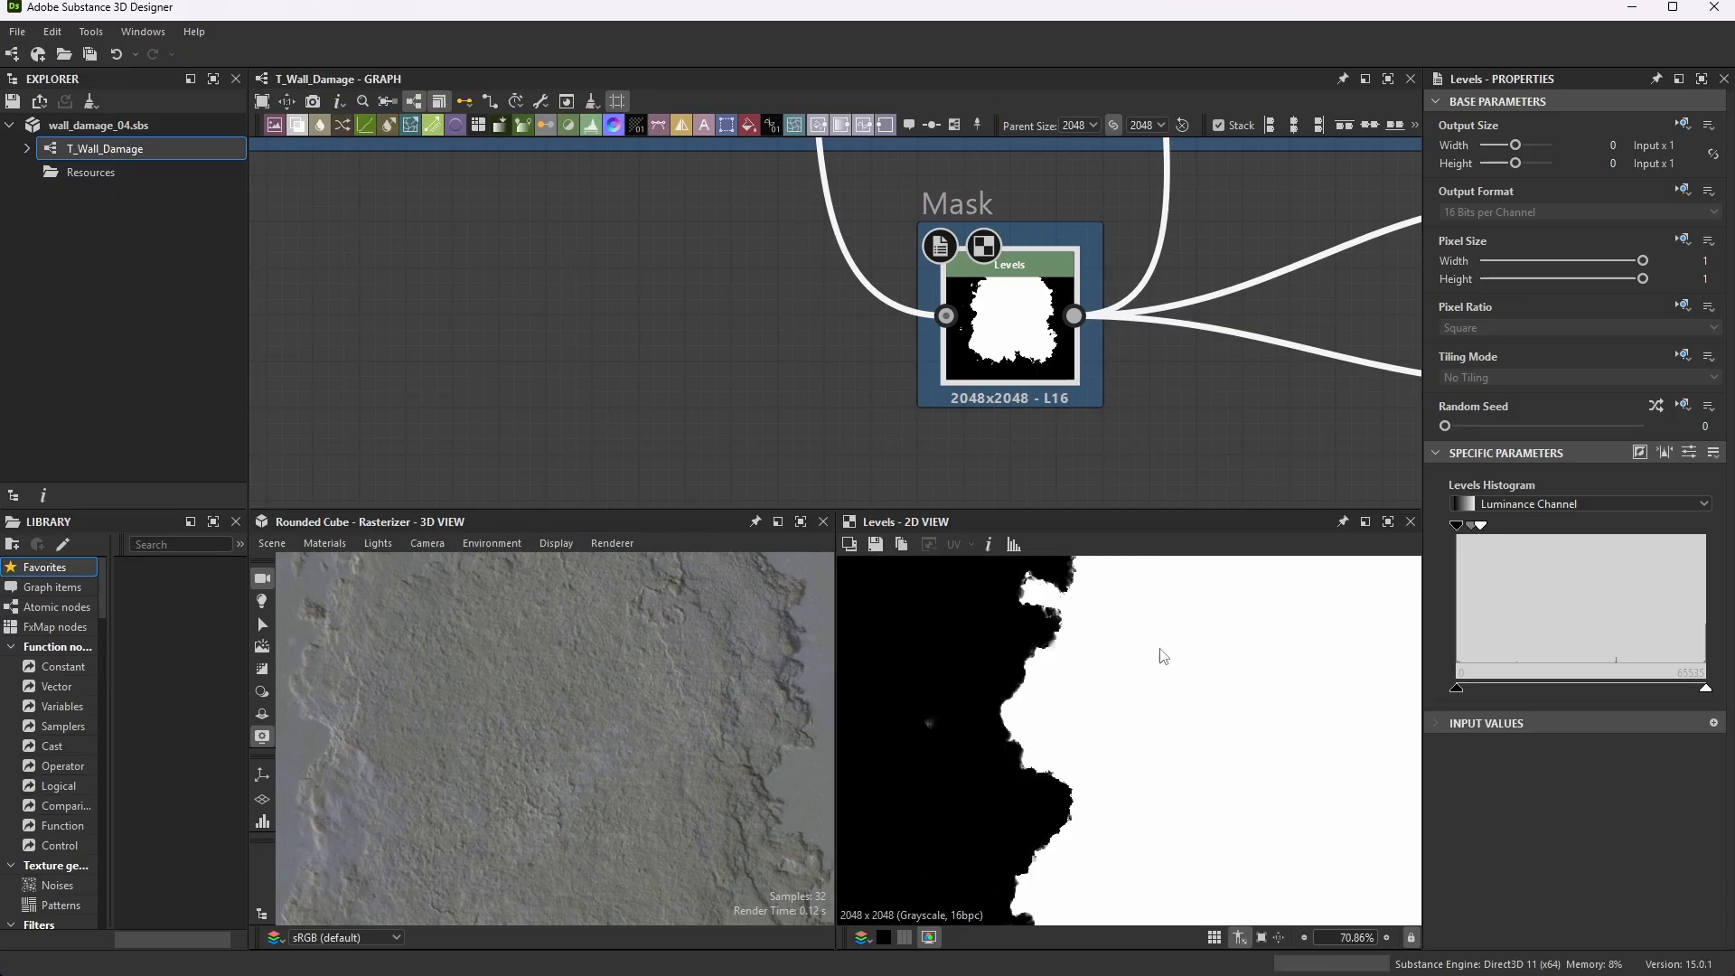
scroll(1159, 648, "down", 2)
scroll(1106, 668, "up", 2)
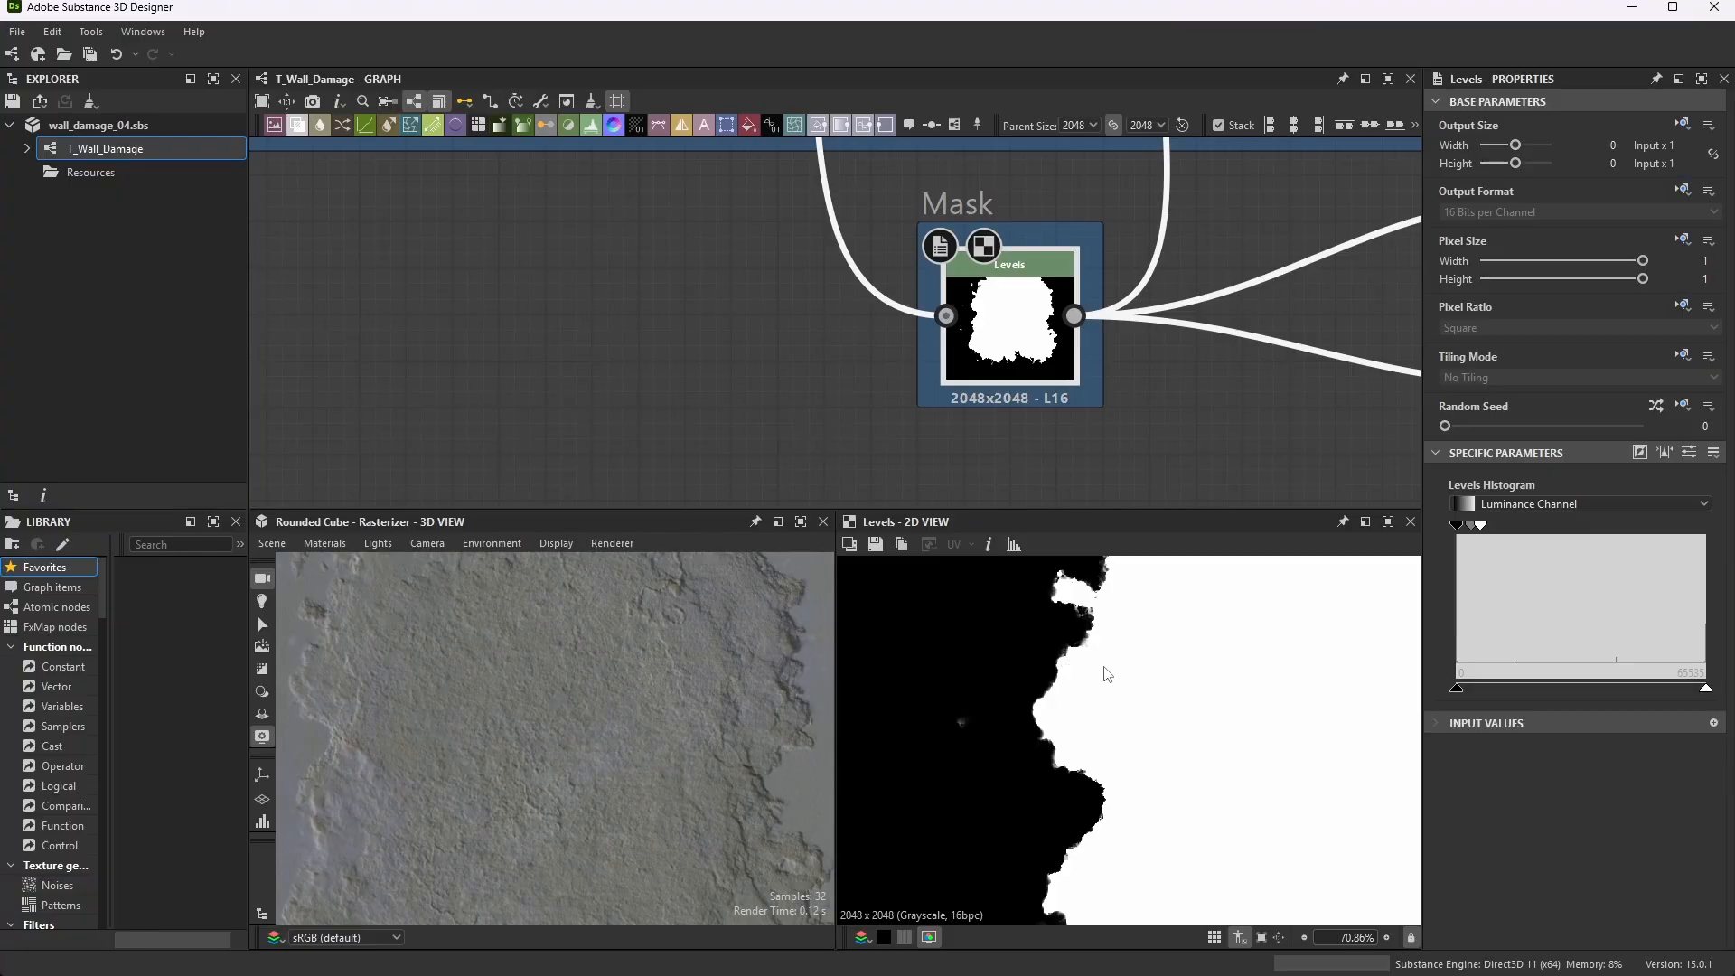
scroll(1104, 660, "up", 2)
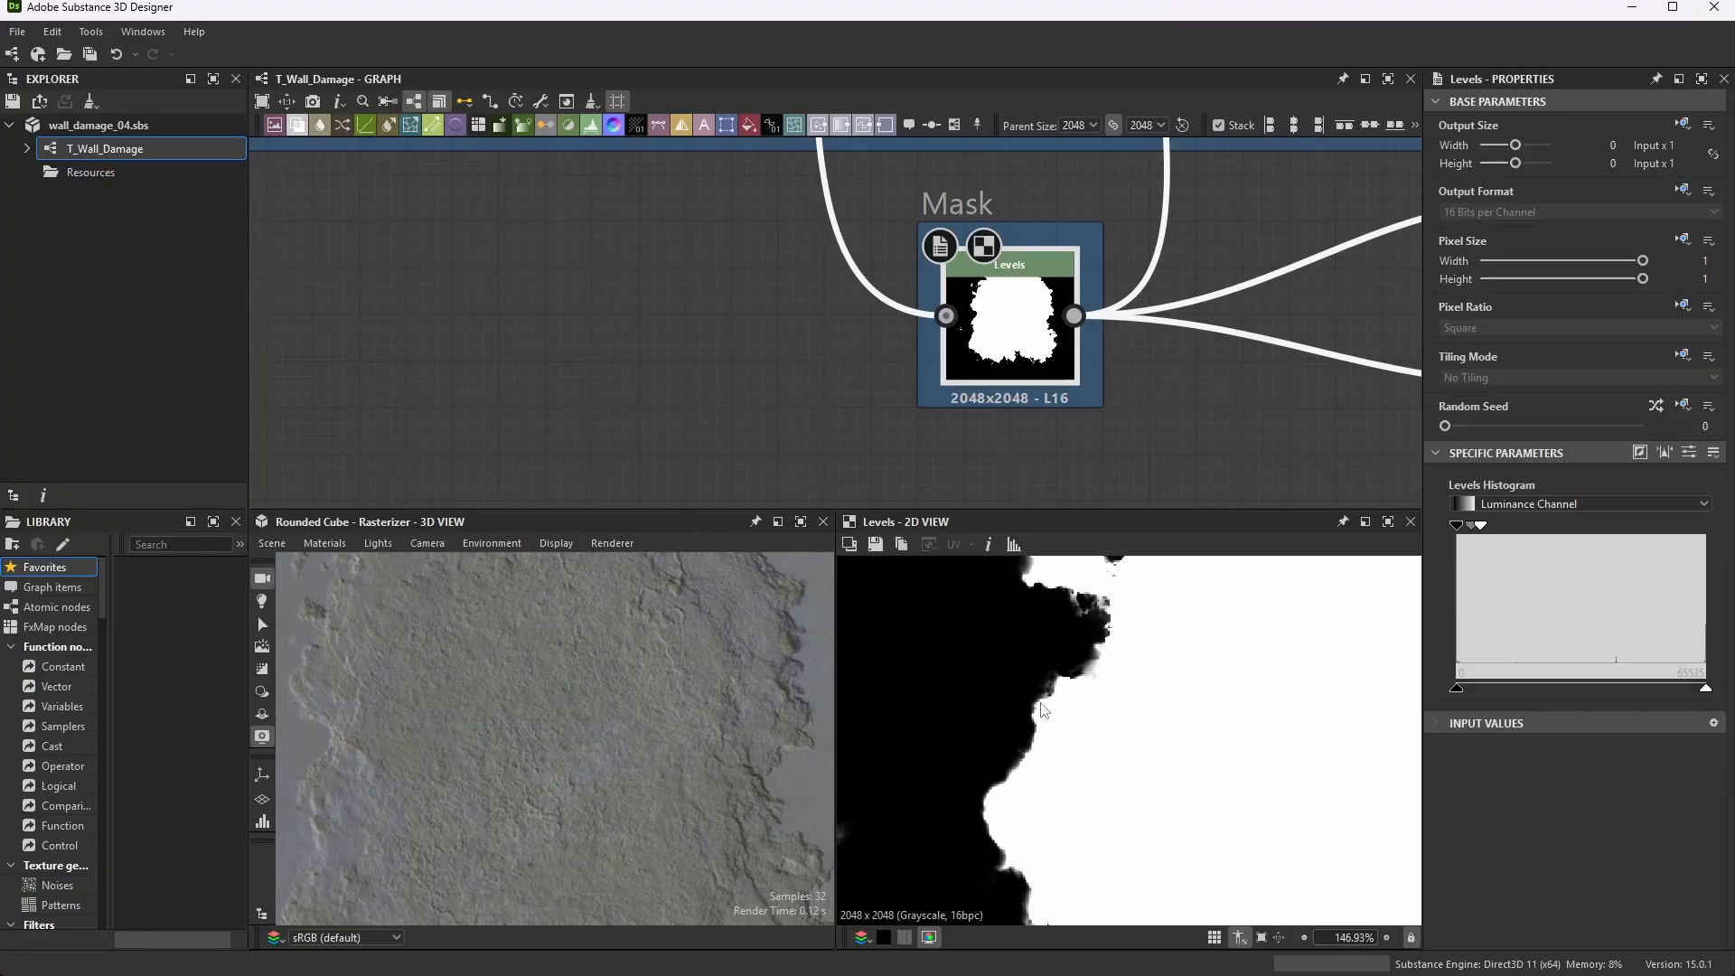
scroll(1014, 662, "down", 6)
scroll(1272, 650, "up", 2)
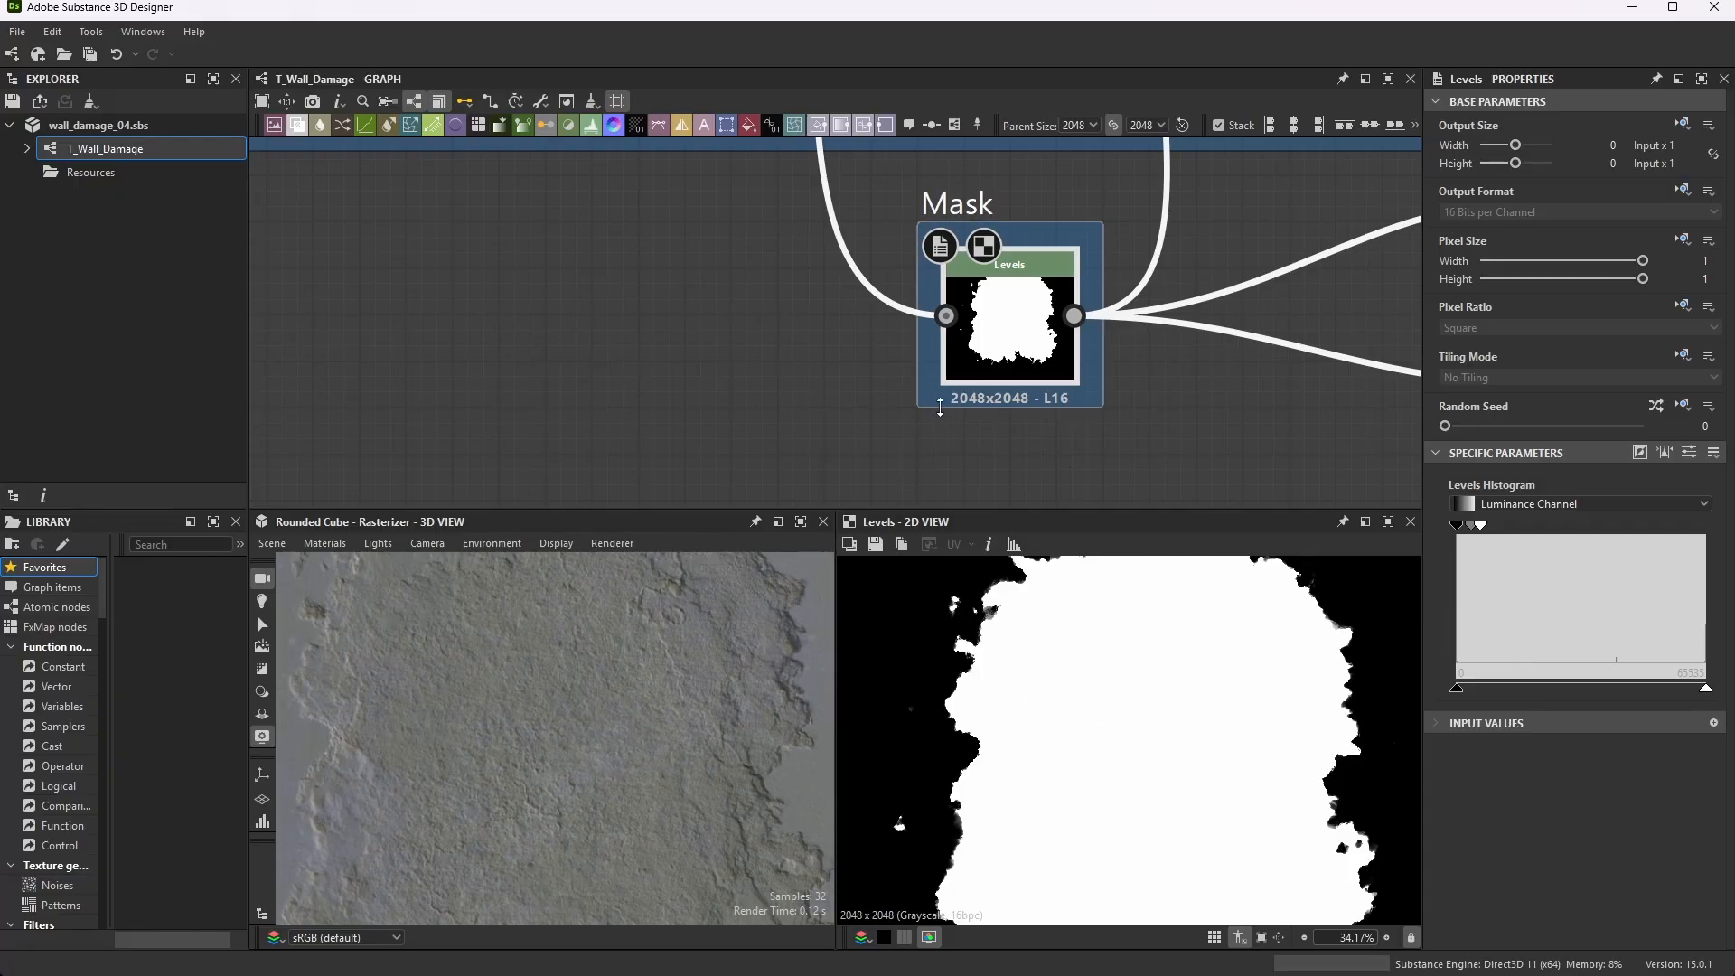
- Check the Mask Levels' numeric level values, and trace its output to the MASK output node
left_click(1688, 451)
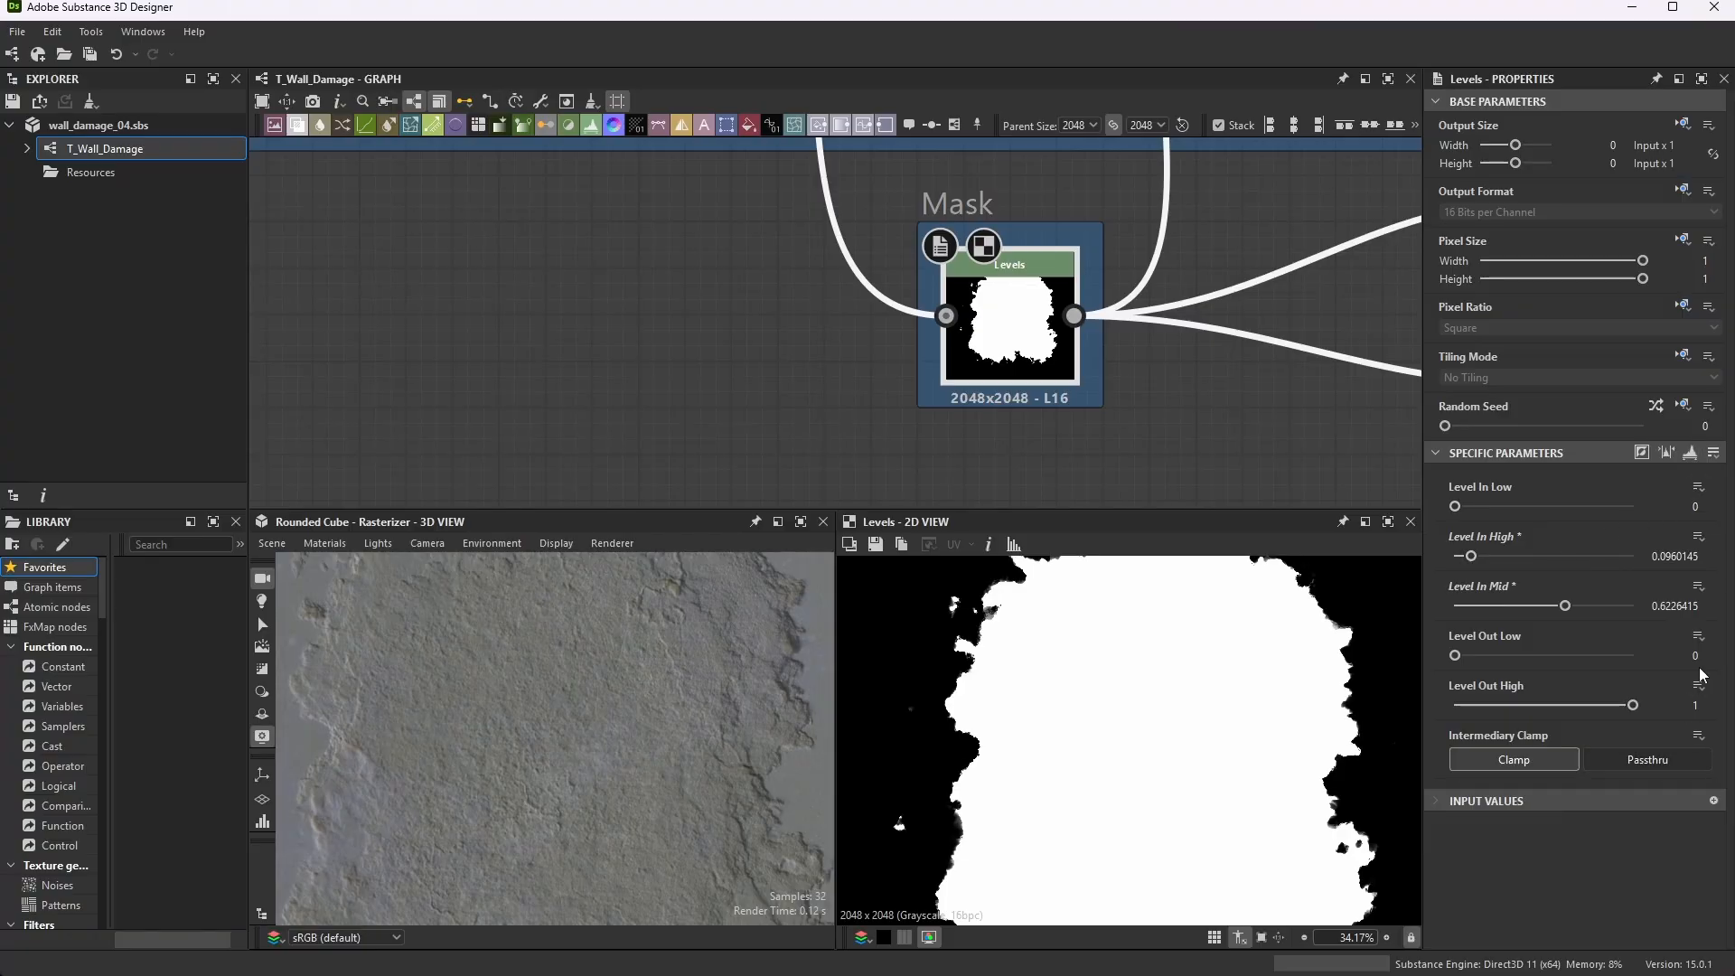
left_click(1691, 454)
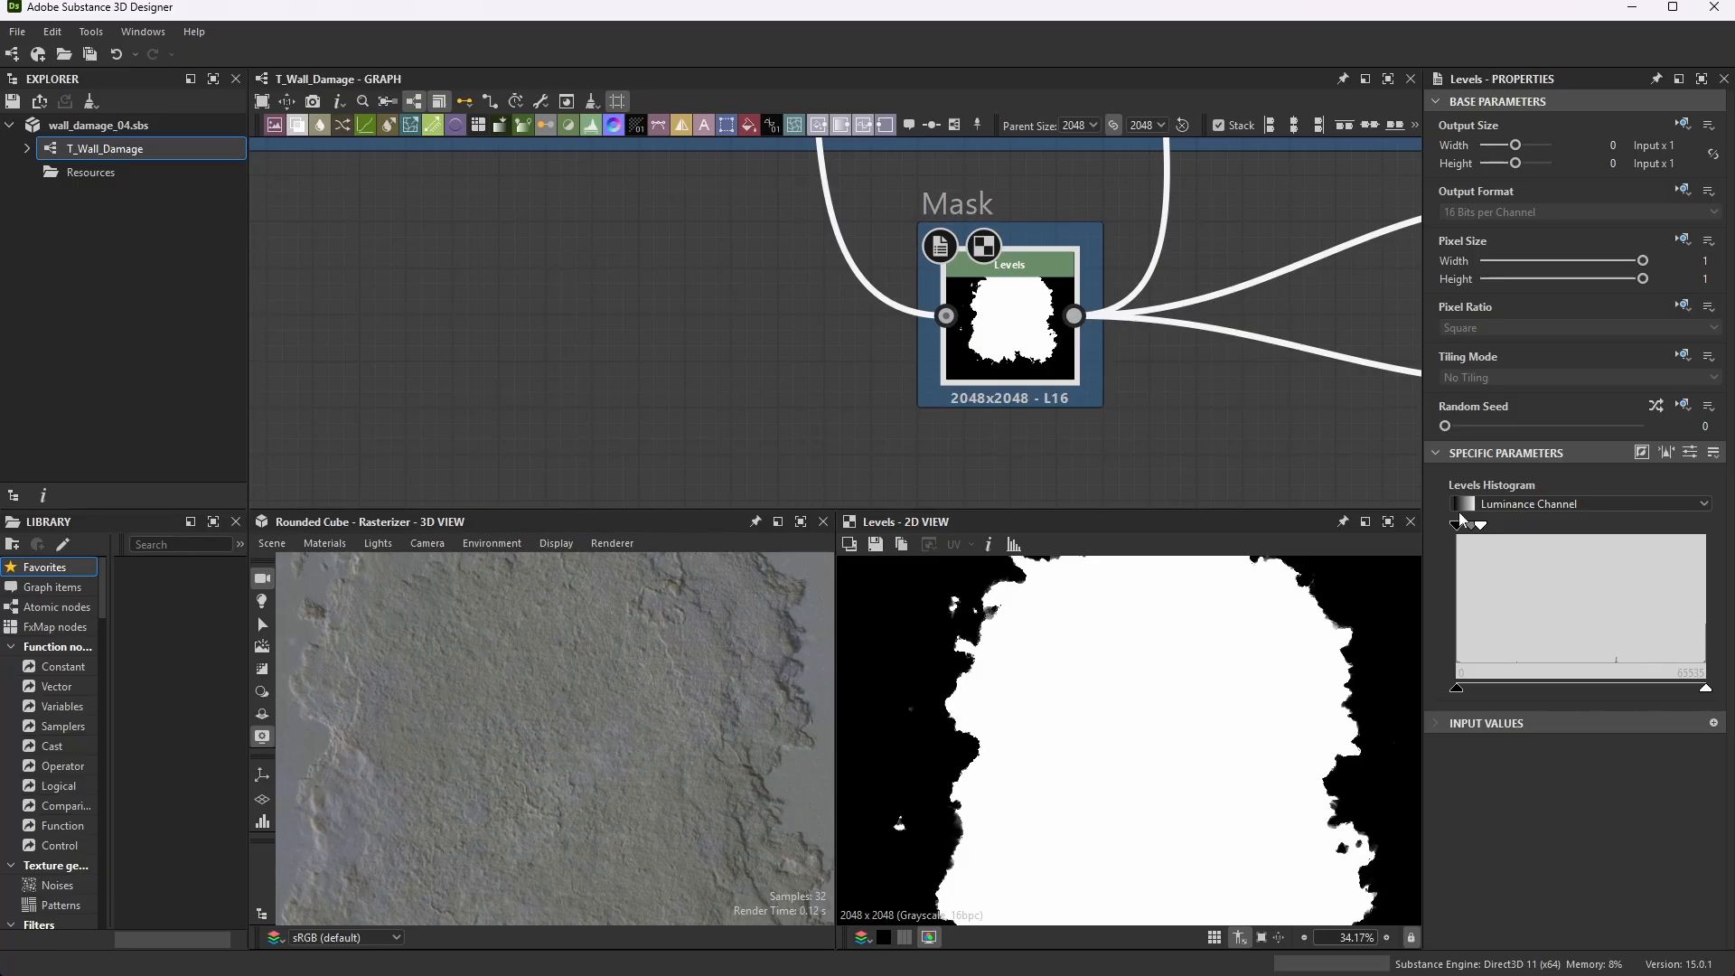
scroll(1140, 406, "down", 5)
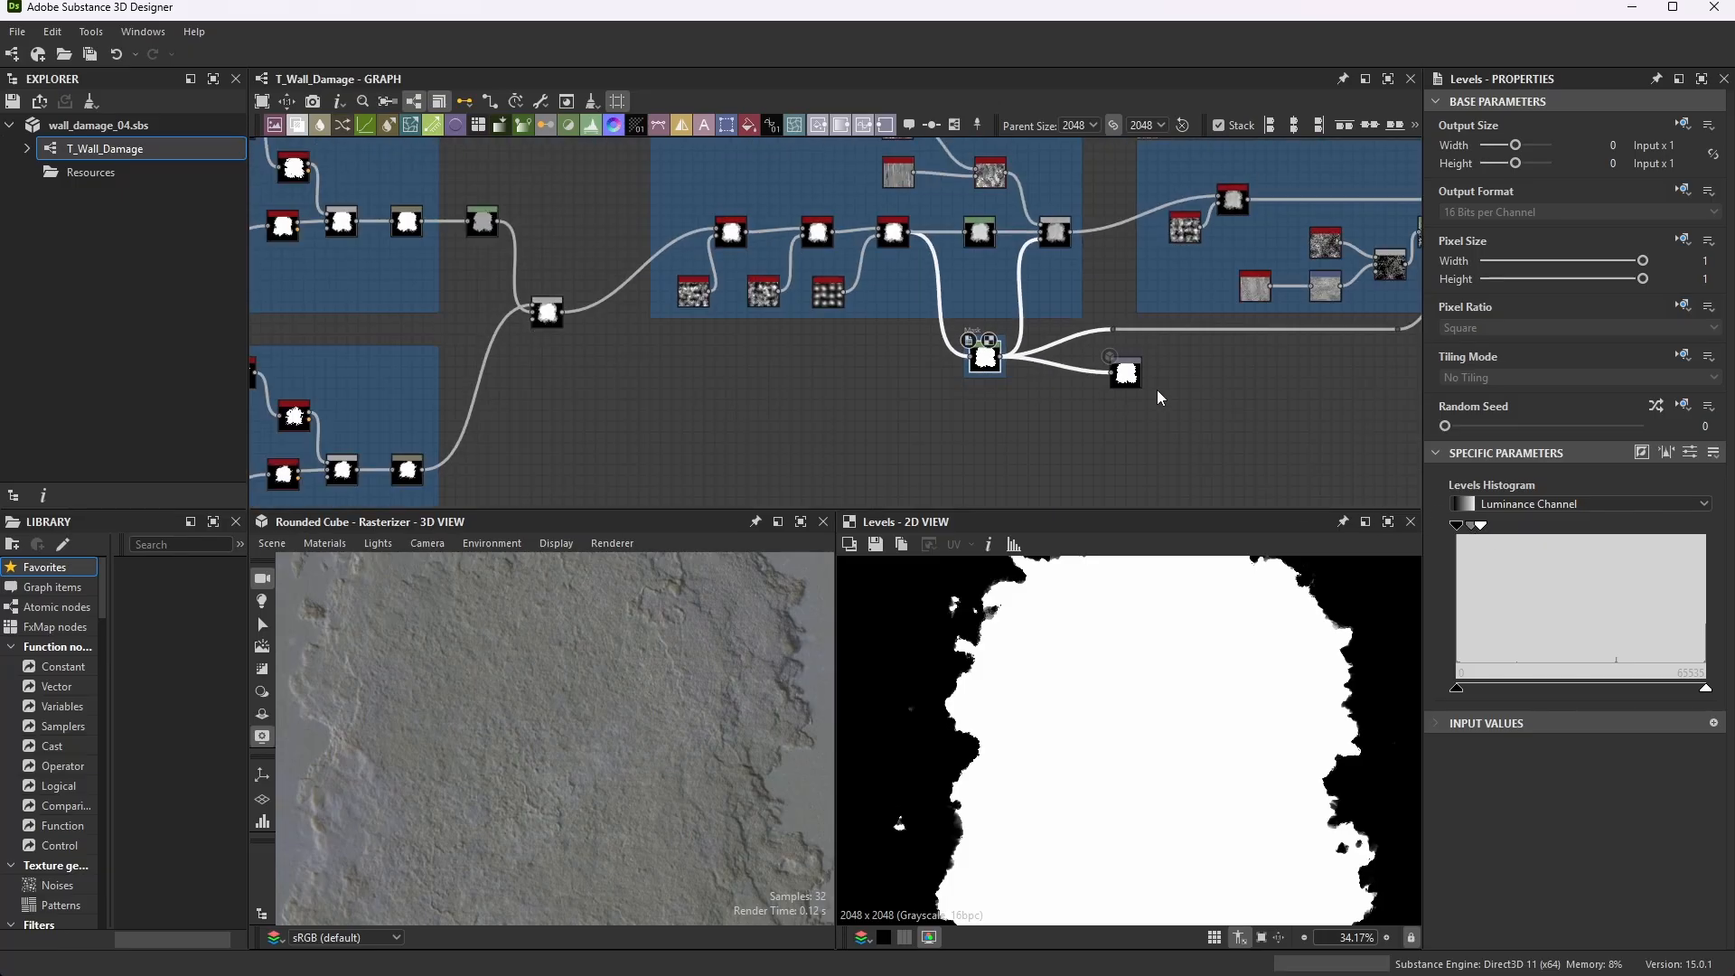
scroll(1138, 405, "up", 3)
scroll(739, 351, "up", 1)
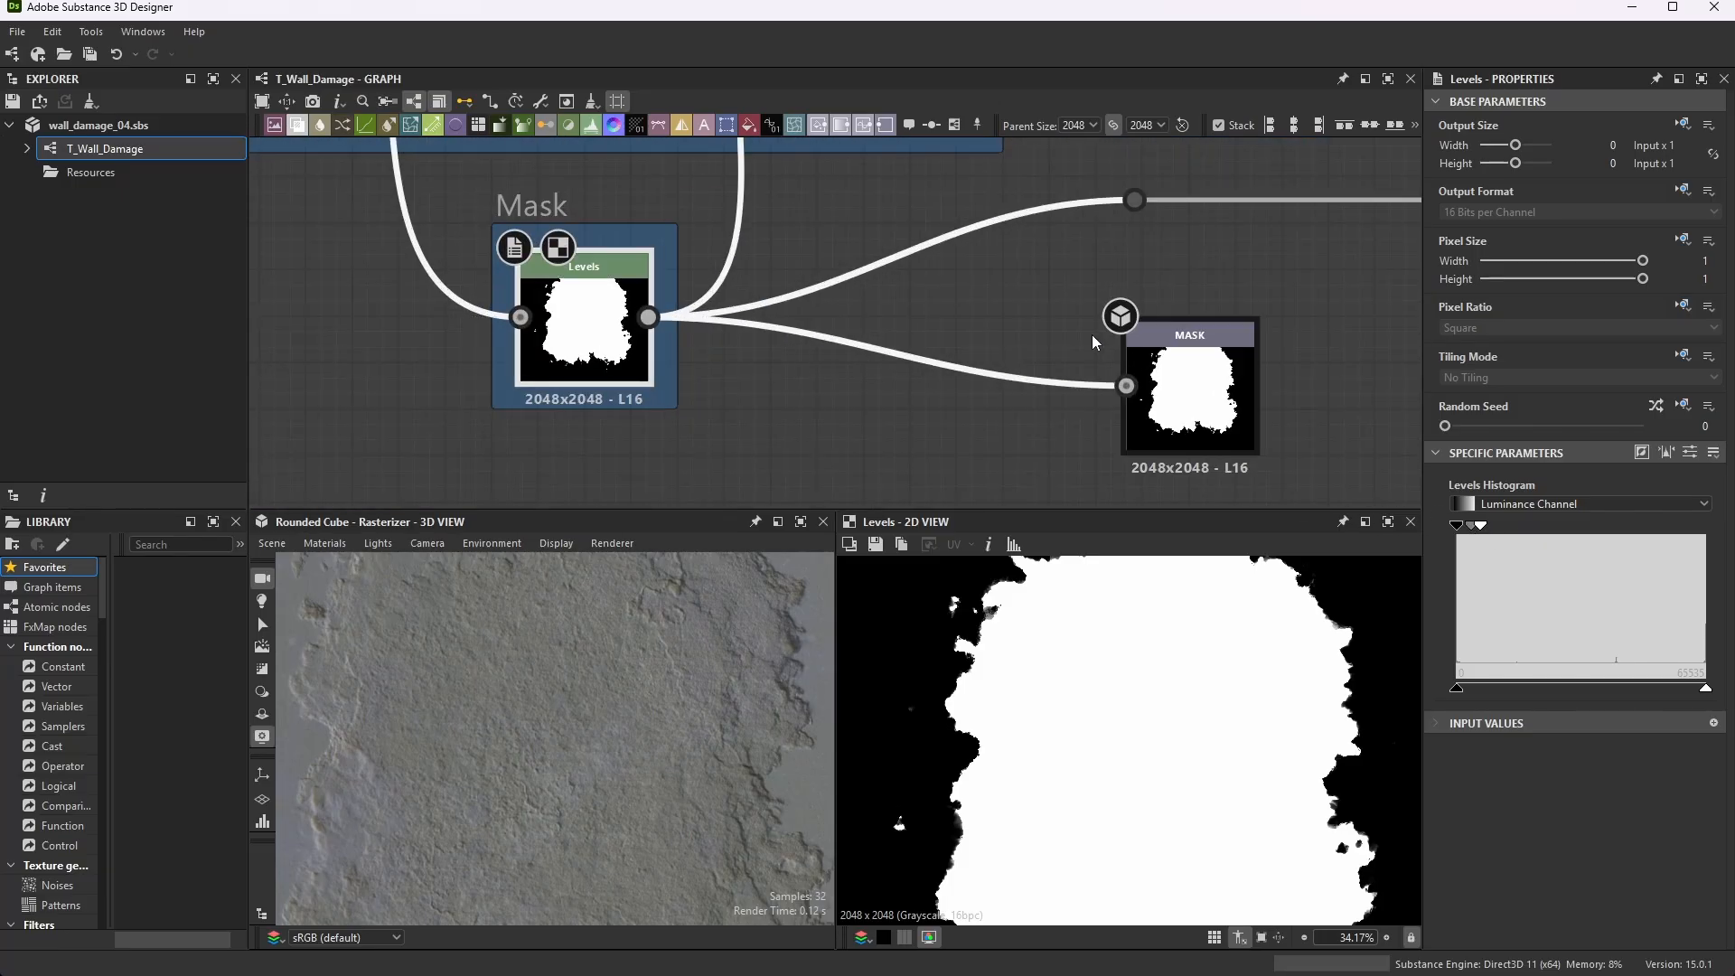
- Inspect the MASK output node's preview and its attributes
scroll(1229, 412, "down", 4)
middle_click_drag(1228, 412, 1107, 352)
scroll(1107, 355, "up", 3)
left_click(993, 316)
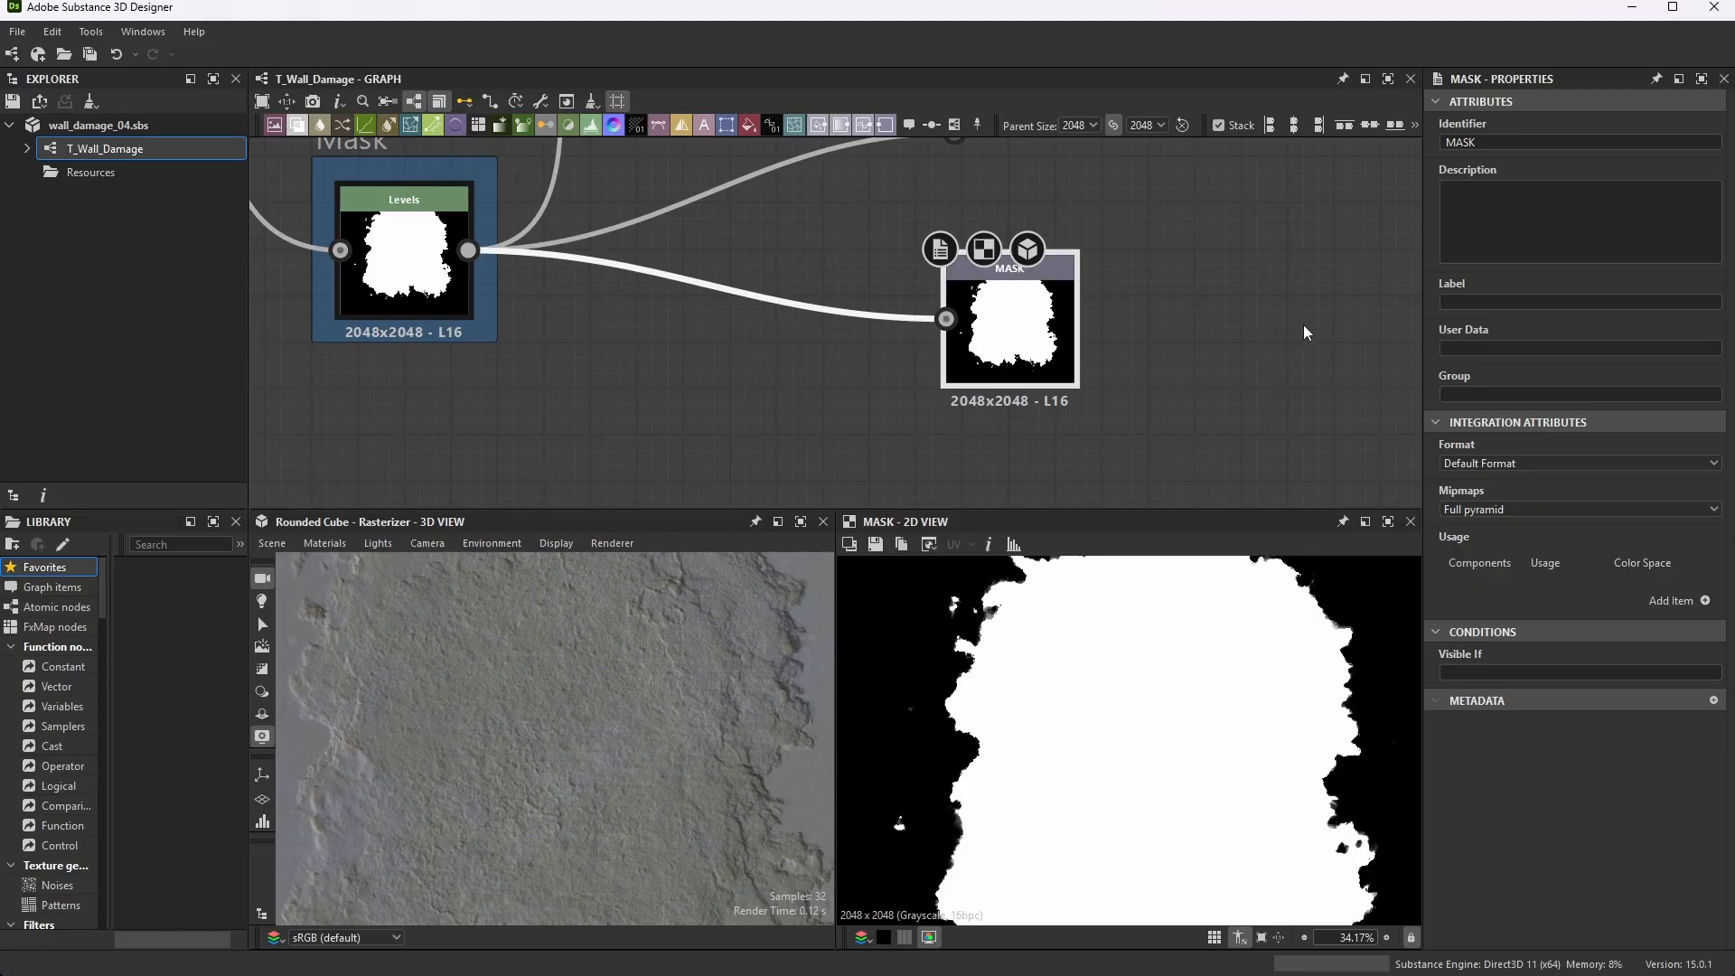
left_click(1203, 317)
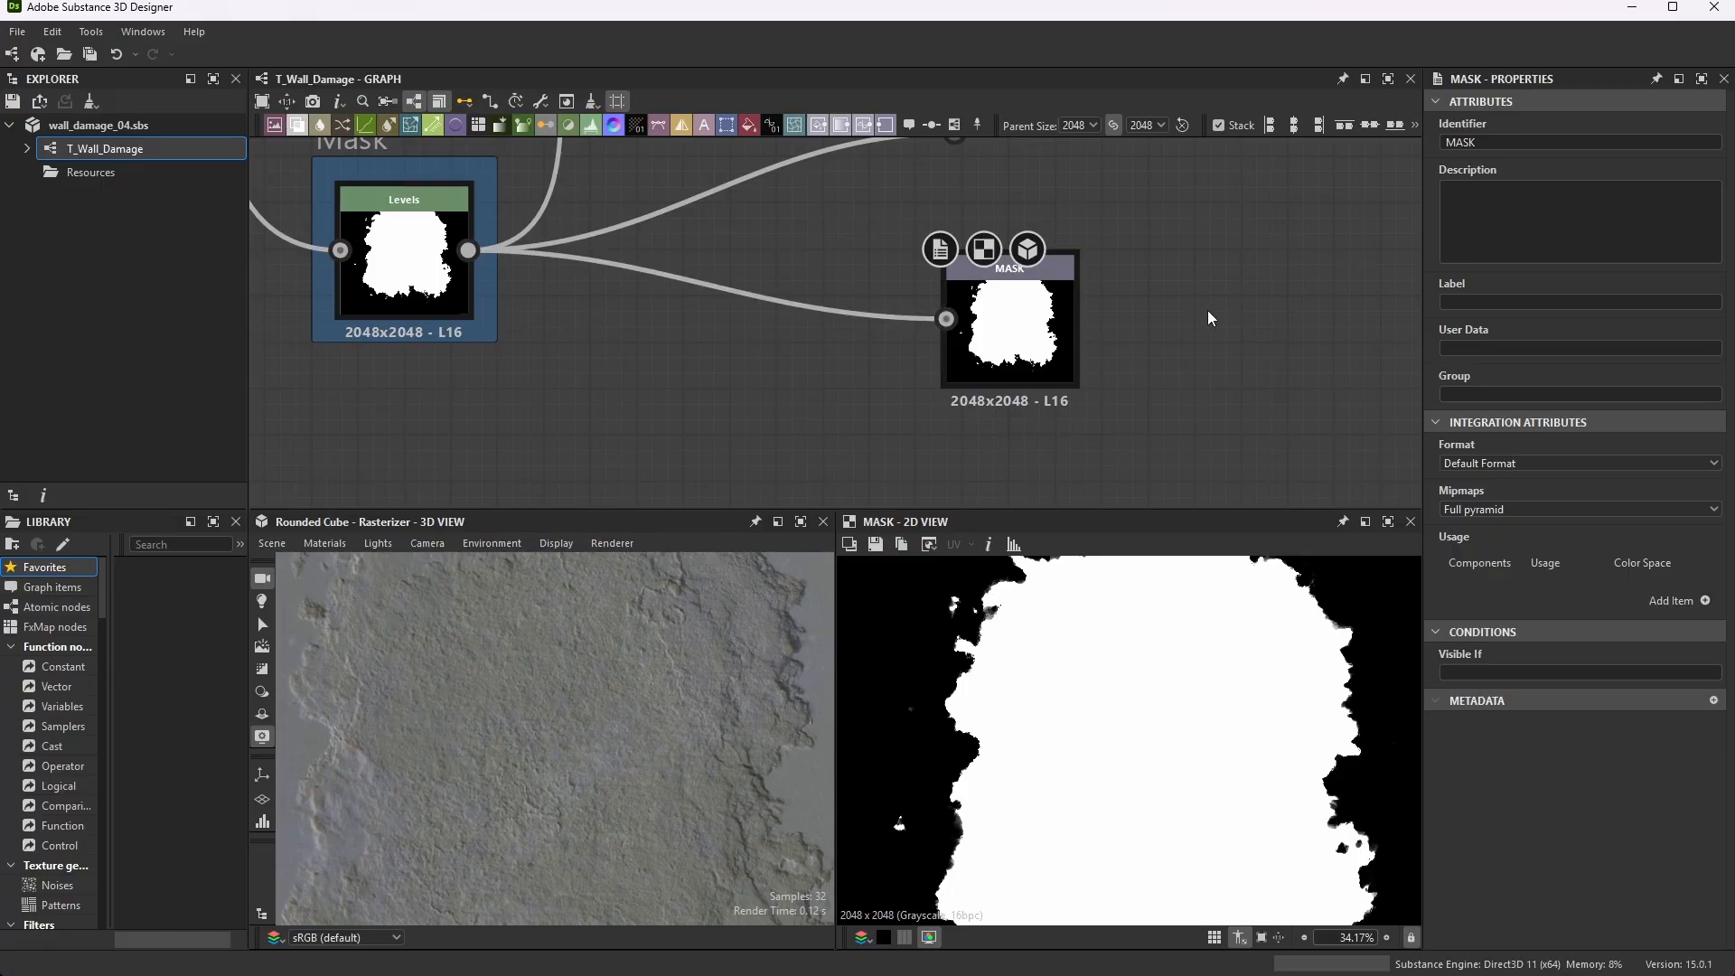
- Add a temporary Output node beside the MASK output, and delete it after highlighting its identifier
key("space")
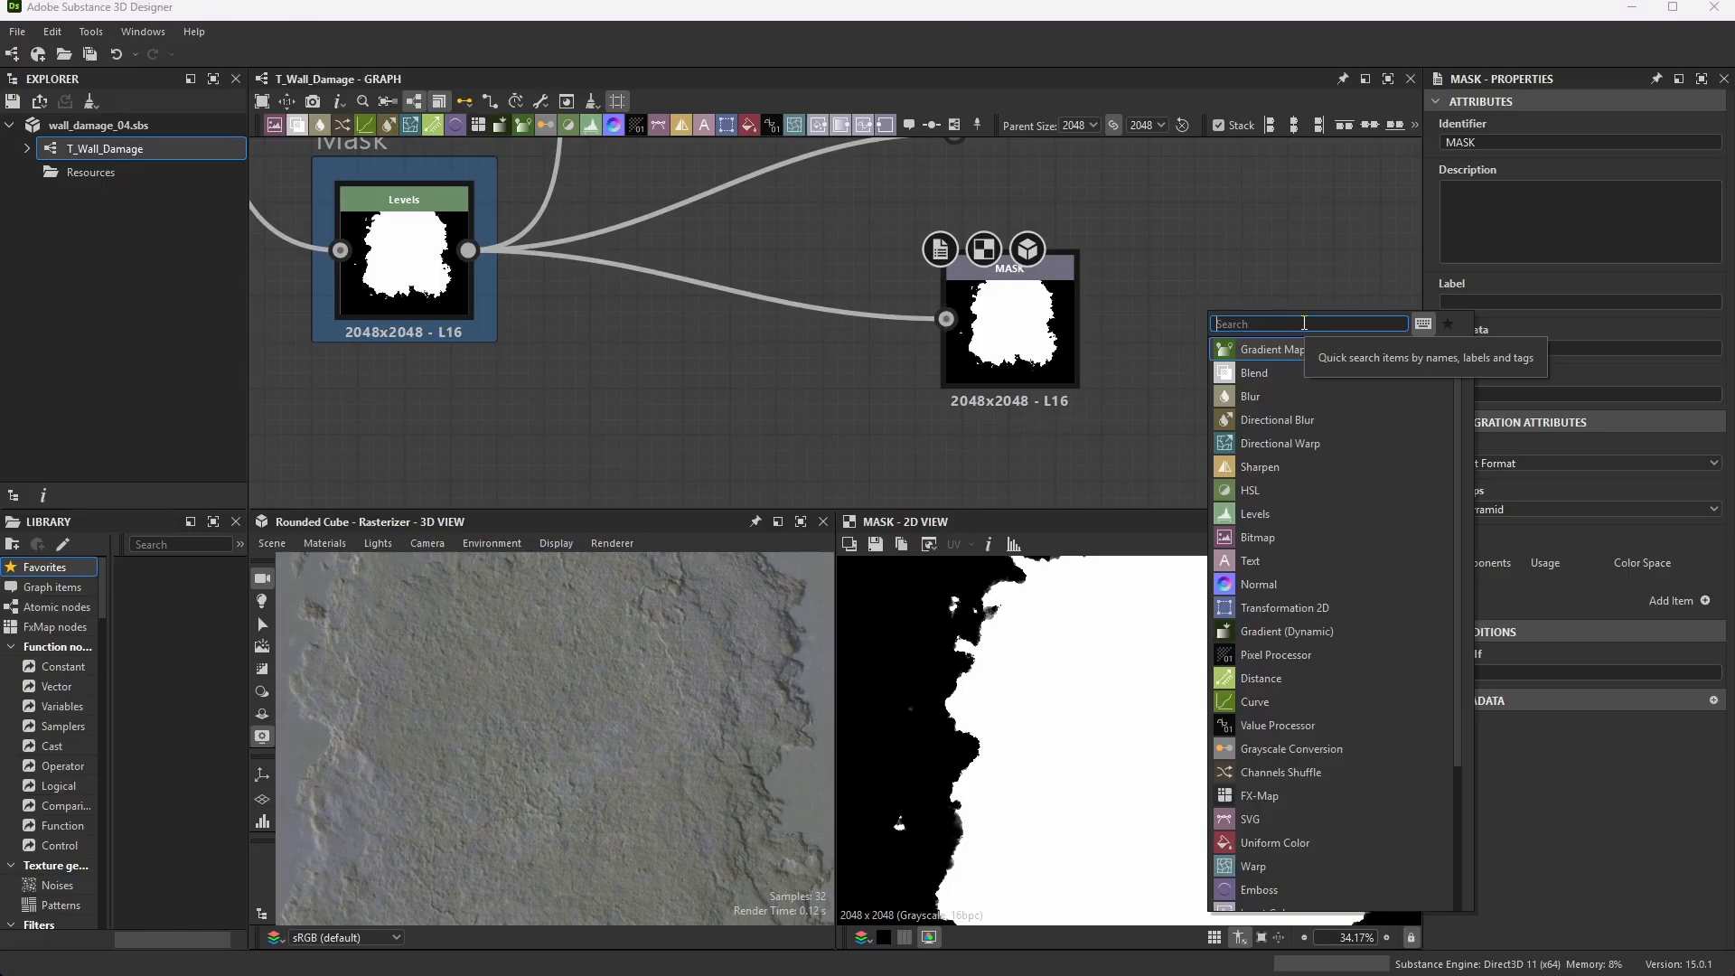
type("out")
left_click(1279, 349)
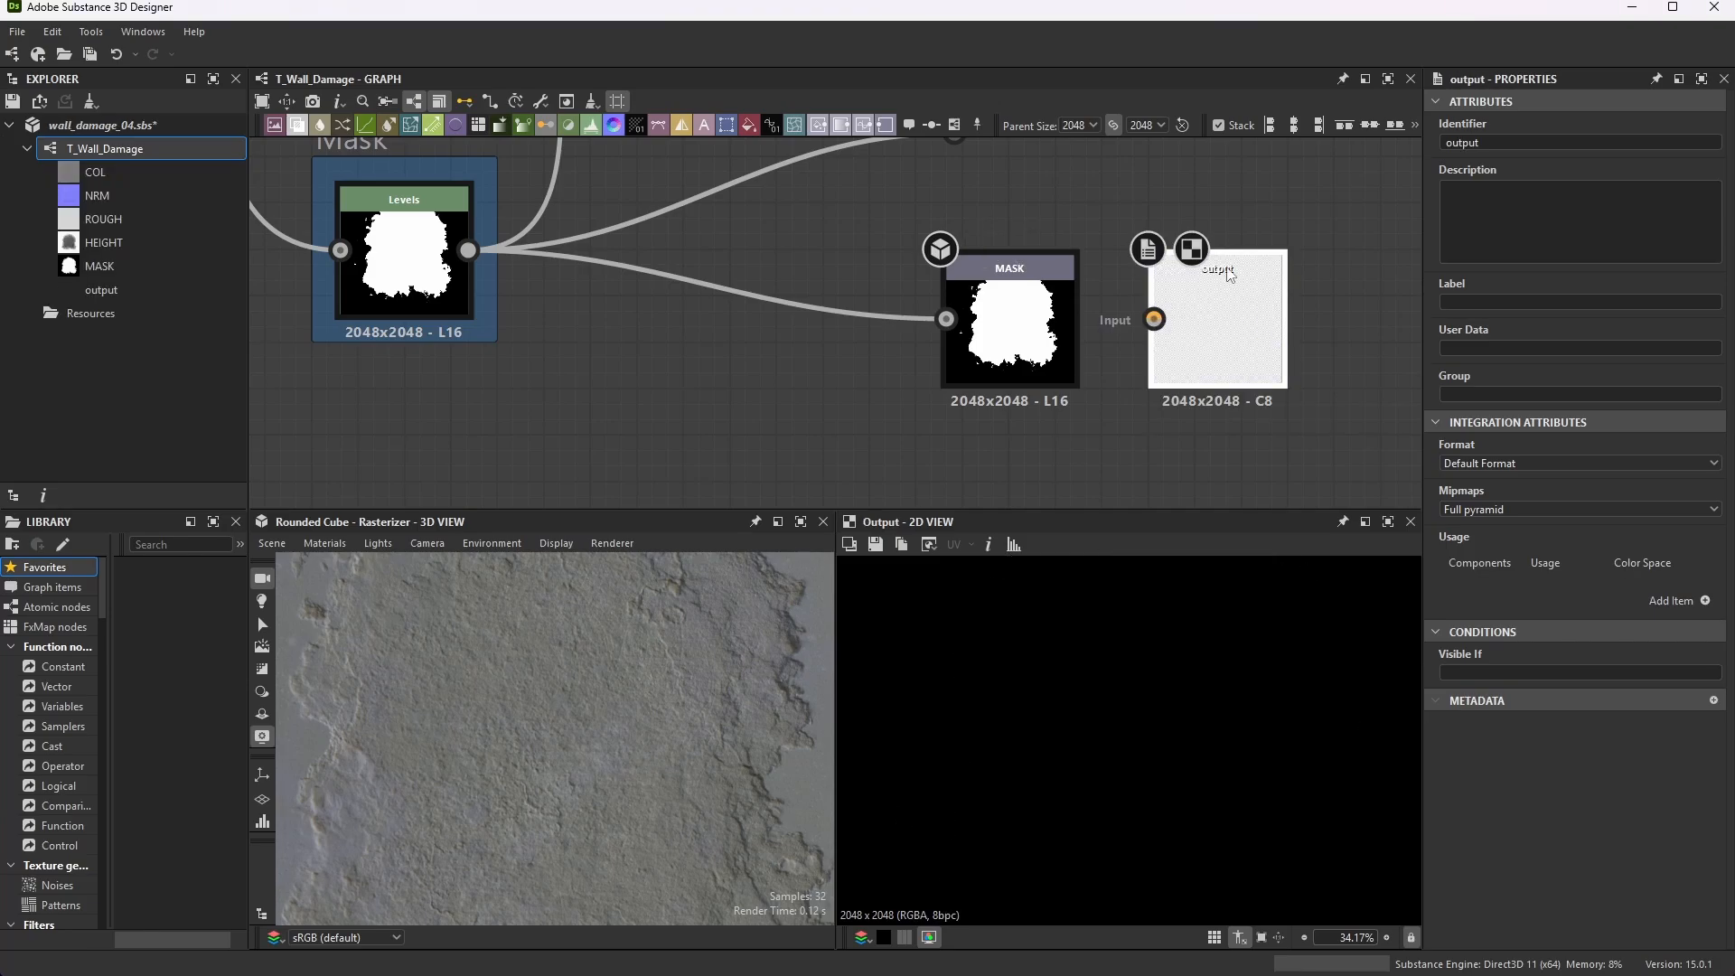
left_click_drag(1481, 142, 1309, 210)
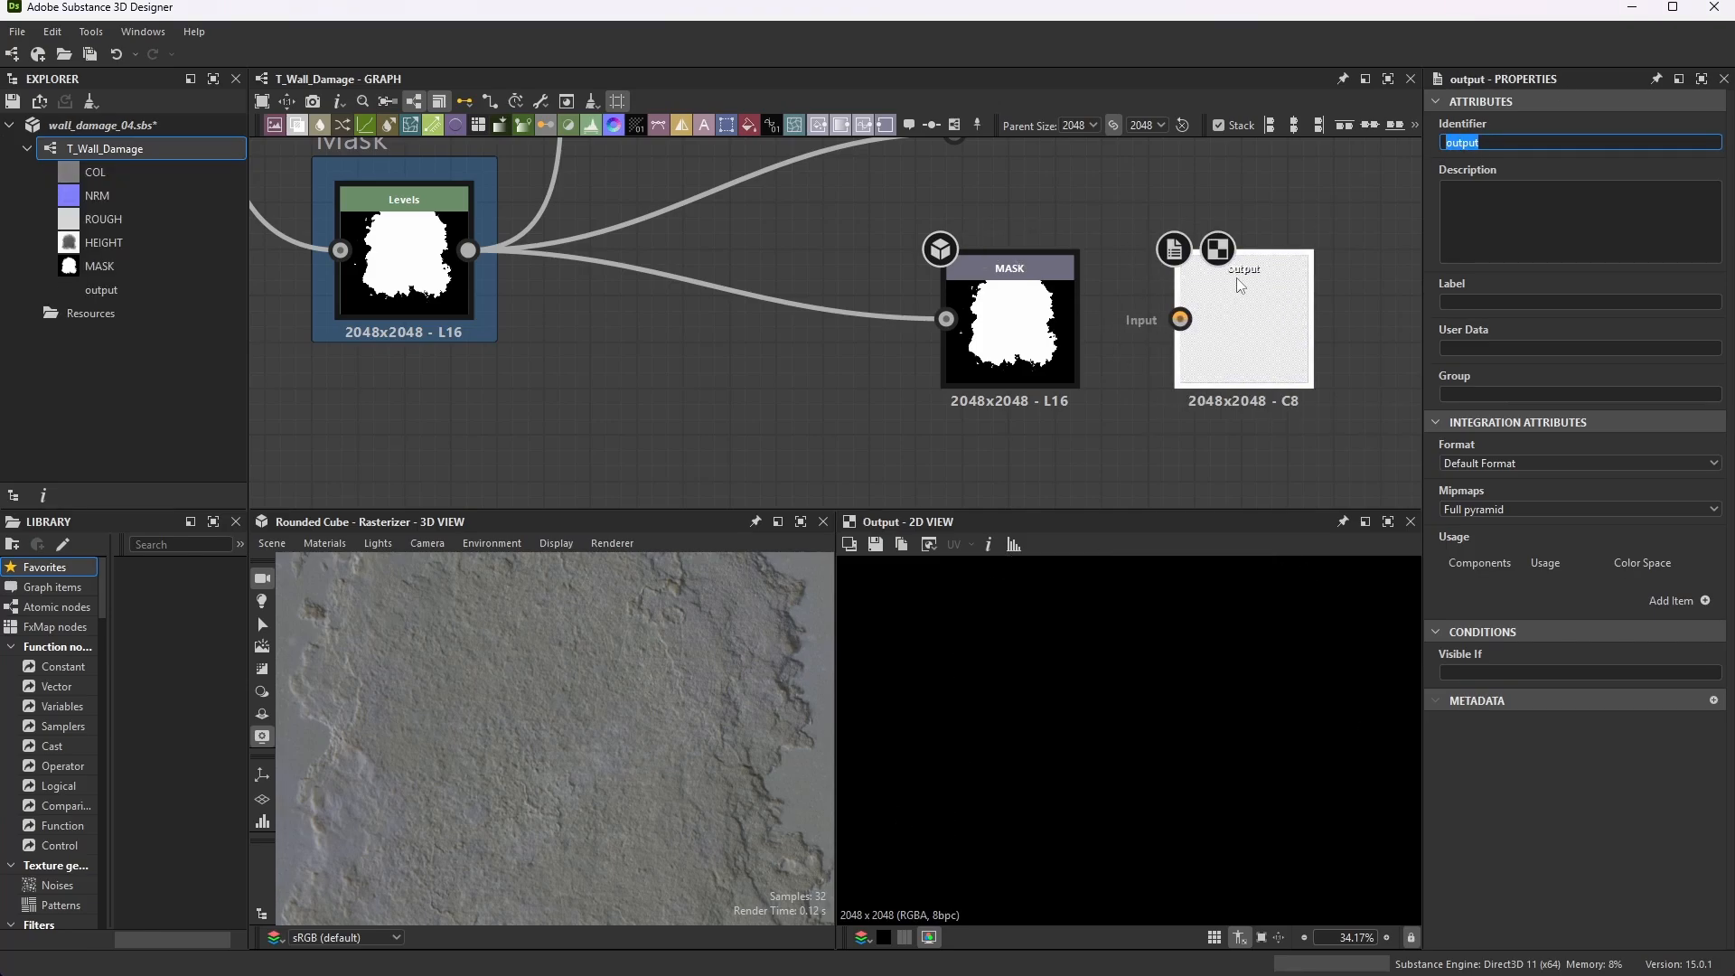
left_click(1267, 264)
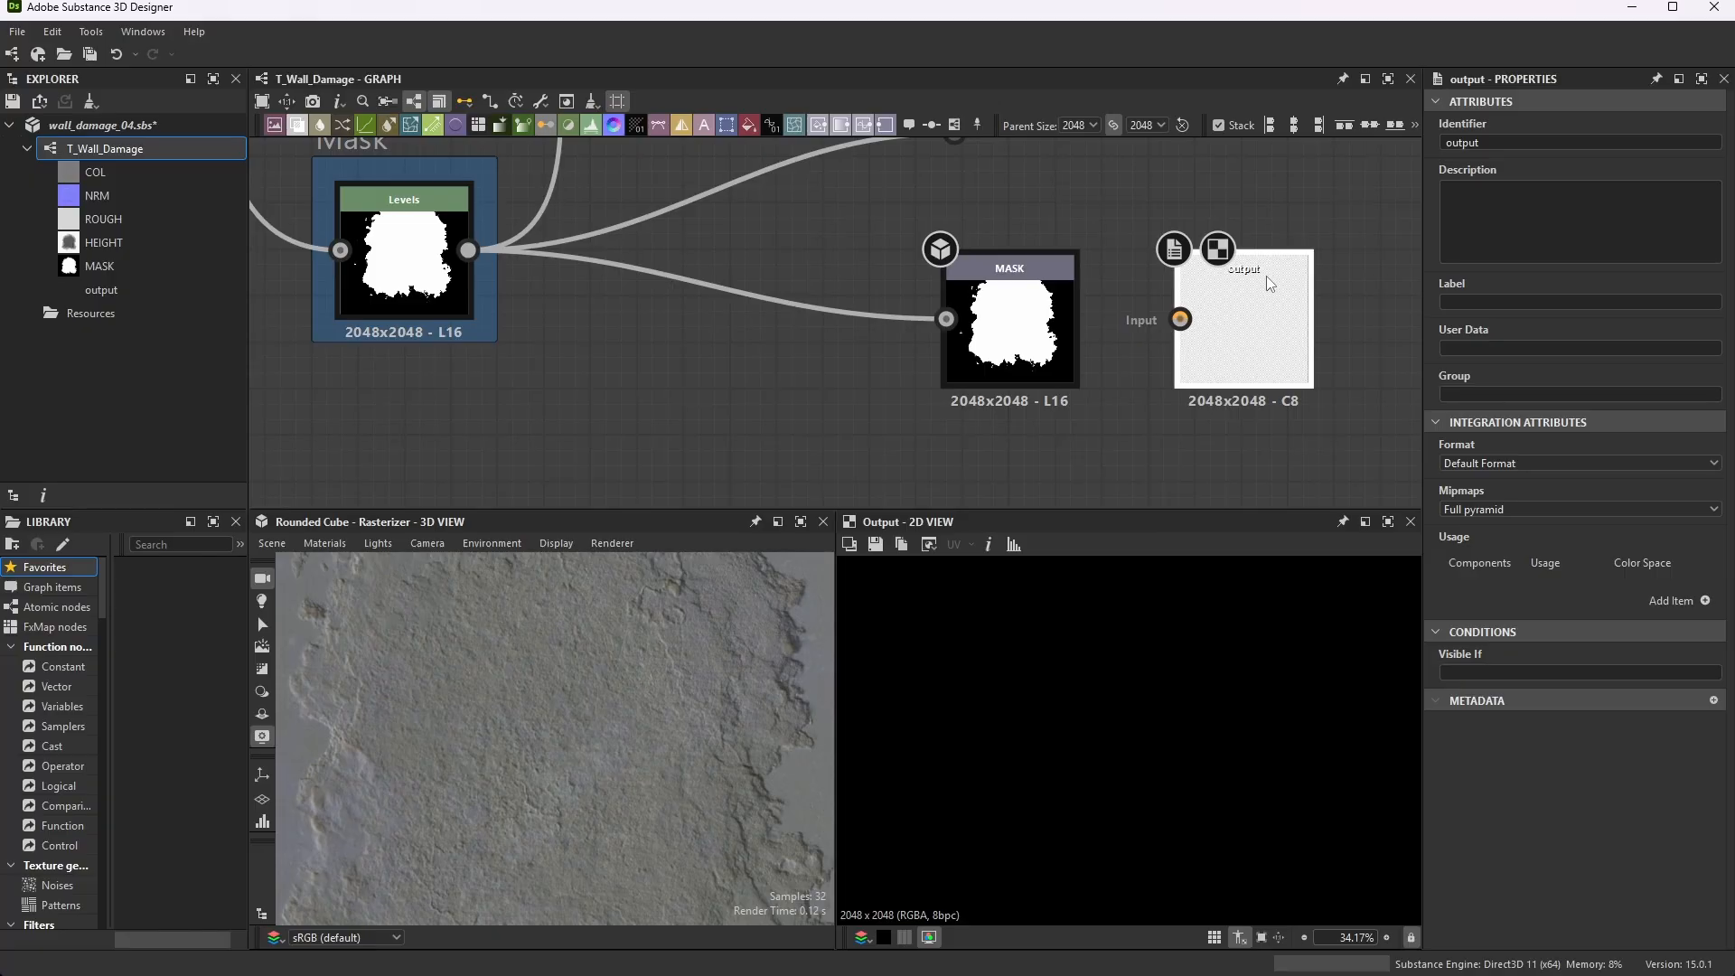
key("Delete")
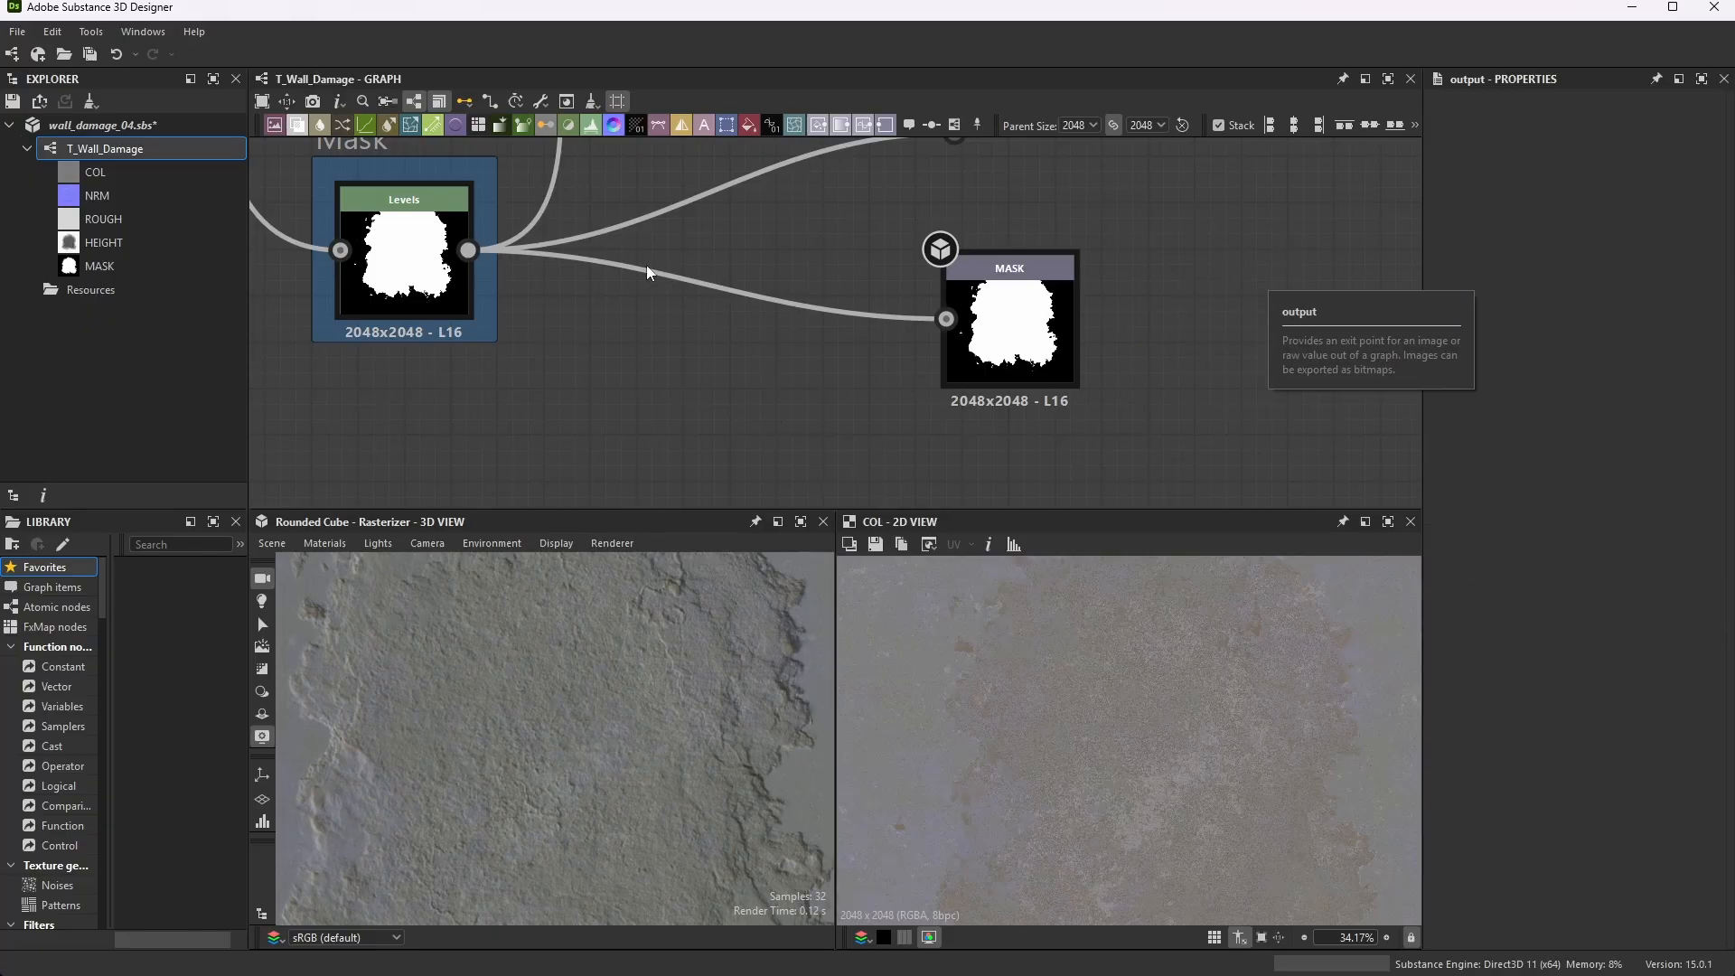
- Trace the mask from the MASK output node back to the Opacity input of the Shape Variation Blend
left_click(945, 318)
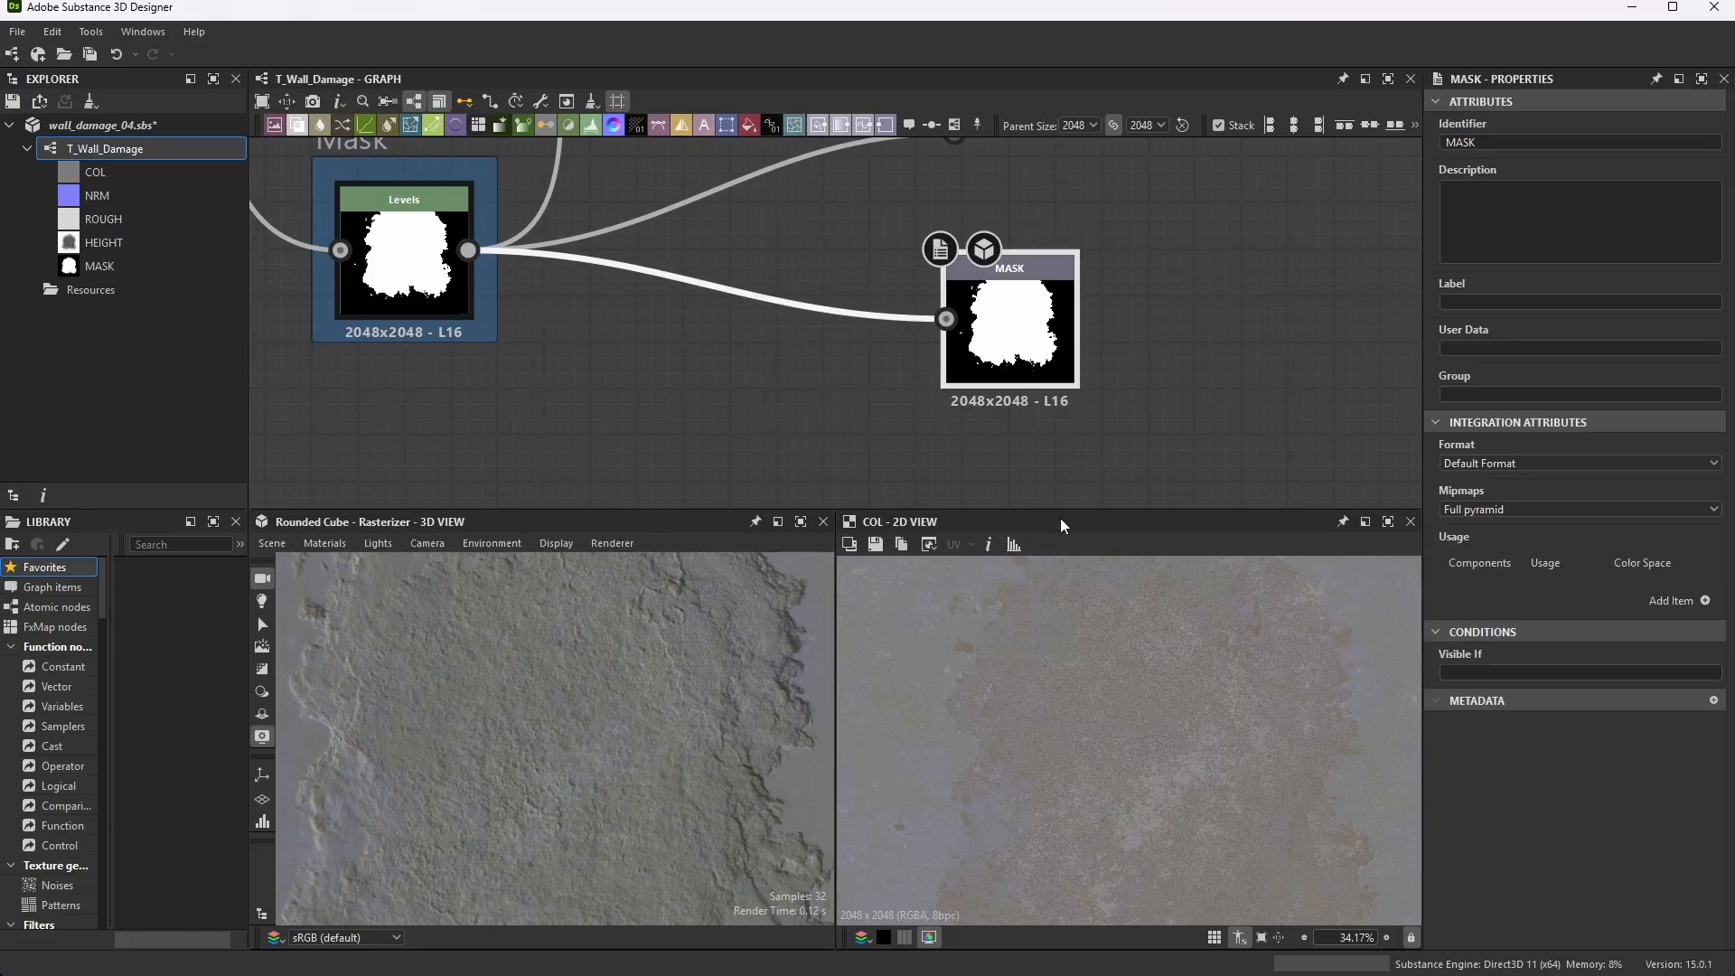
scroll(945, 318, "down", 8)
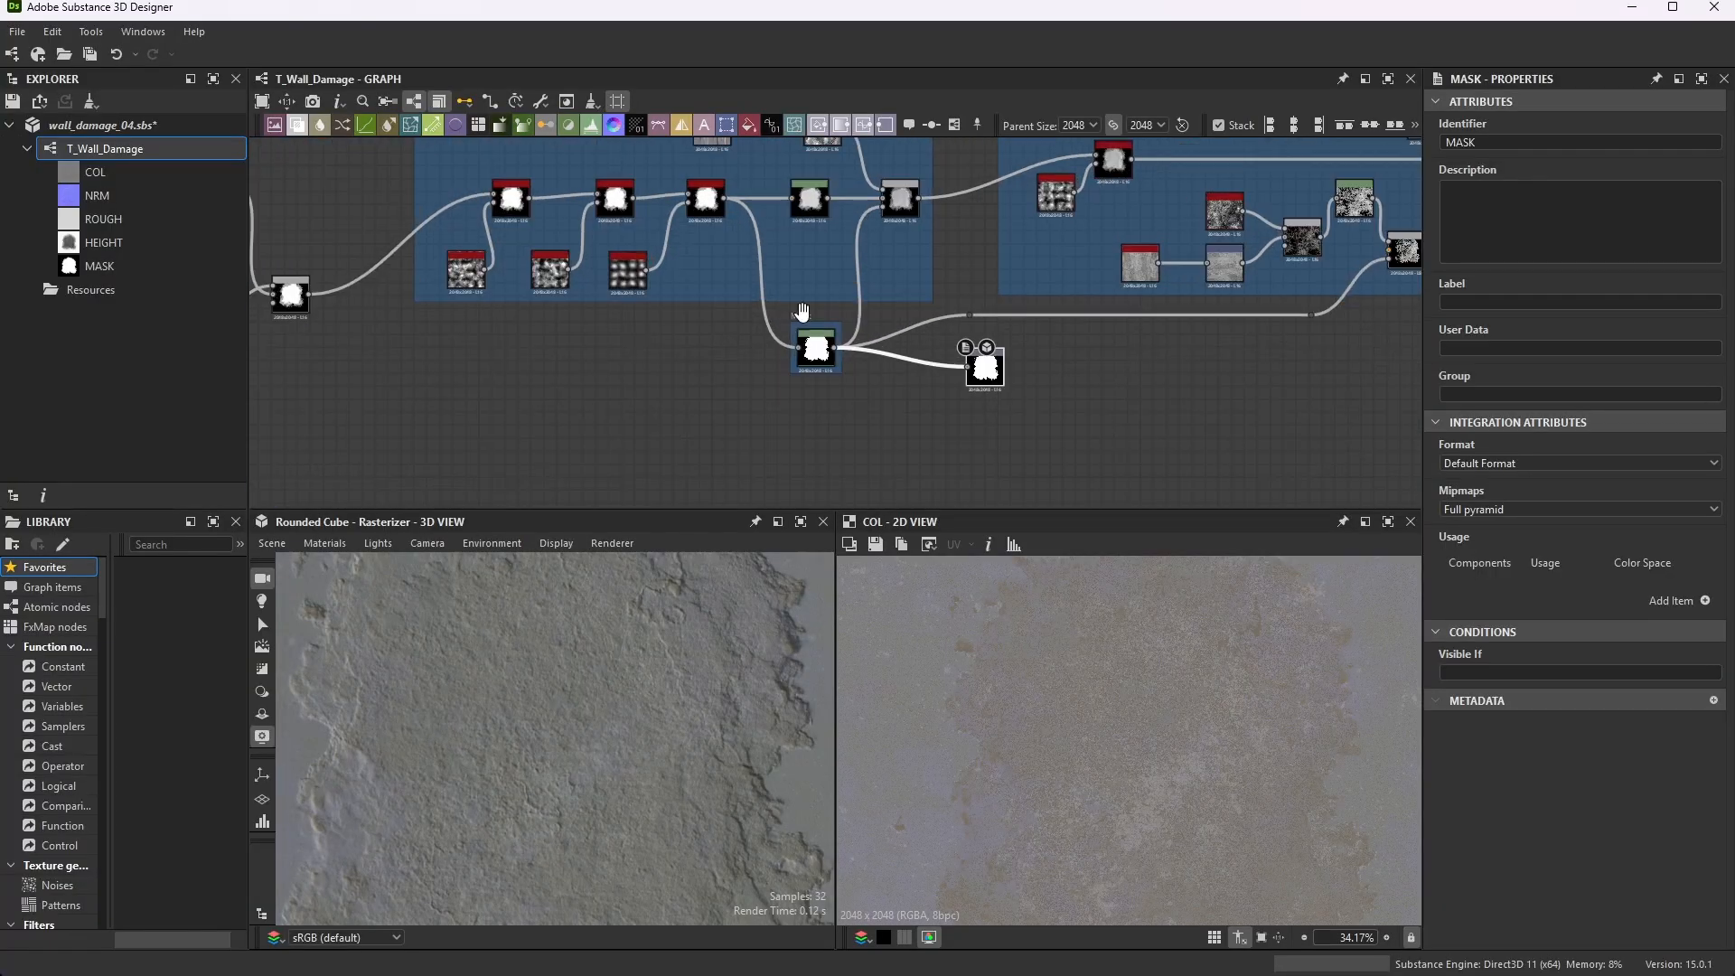
scroll(908, 192, "up", 10)
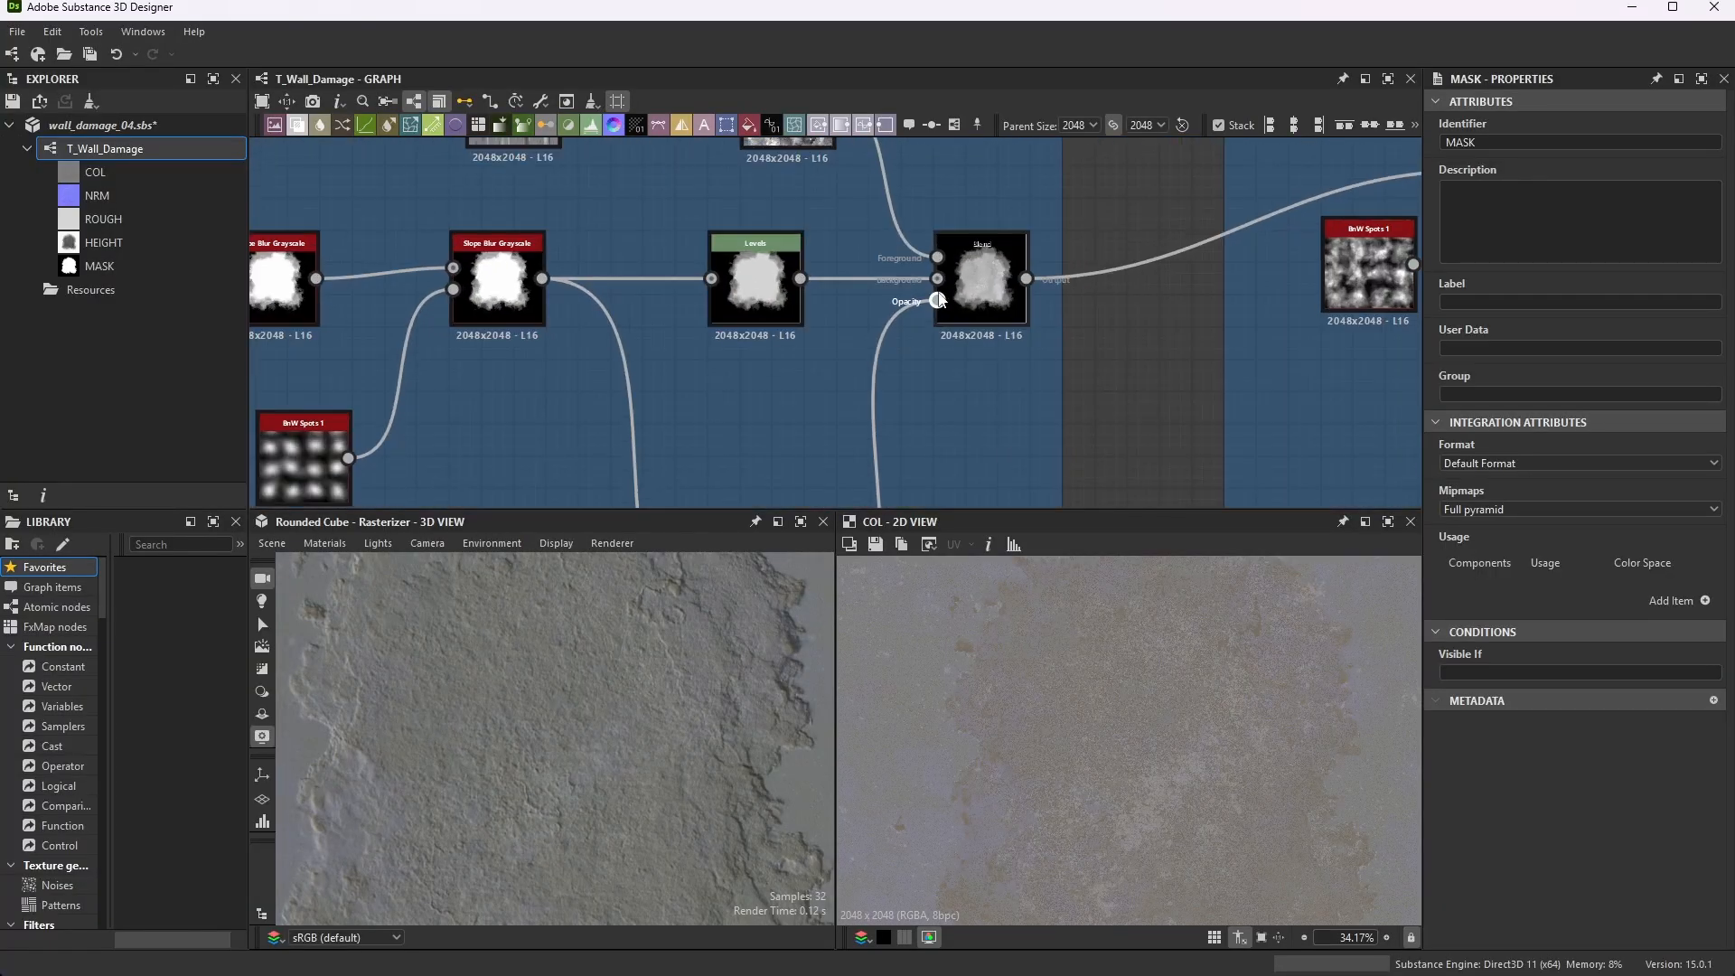
scroll(1014, 258, "up", 5)
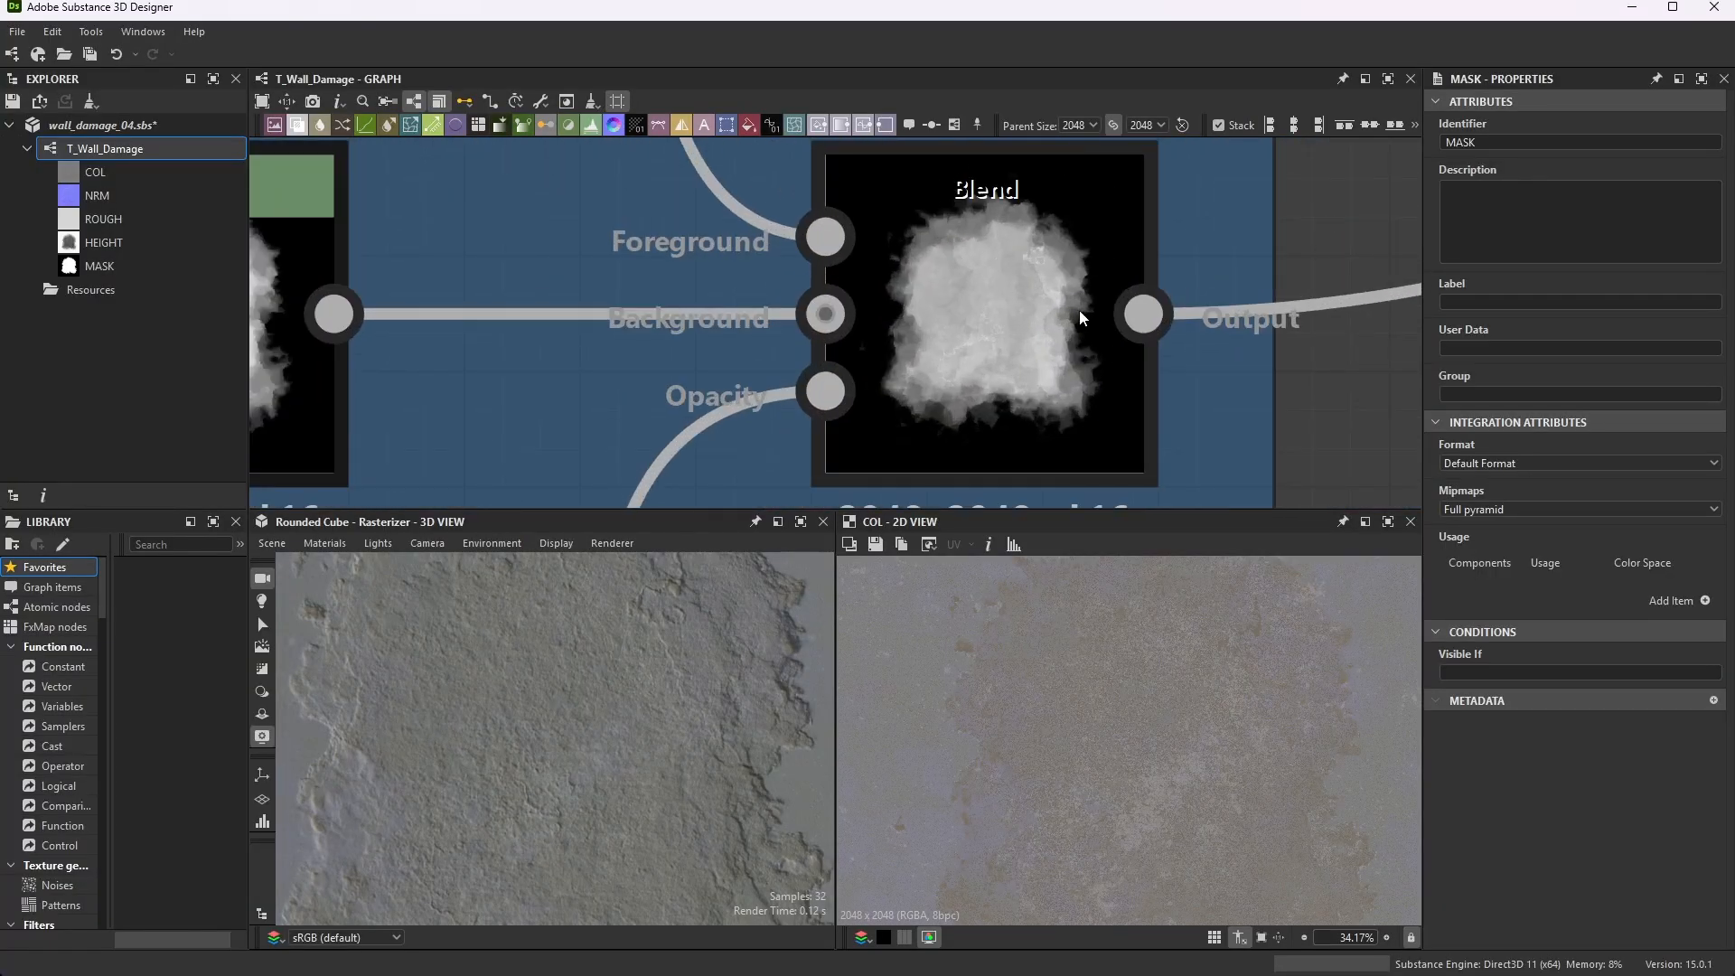
scroll(1079, 311, "down", 5)
scroll(795, 302, "up", 4)
- Preview the Shape Variation Levels and Blend nodes in turn to compare the mask before and after blending
left_click(772, 302)
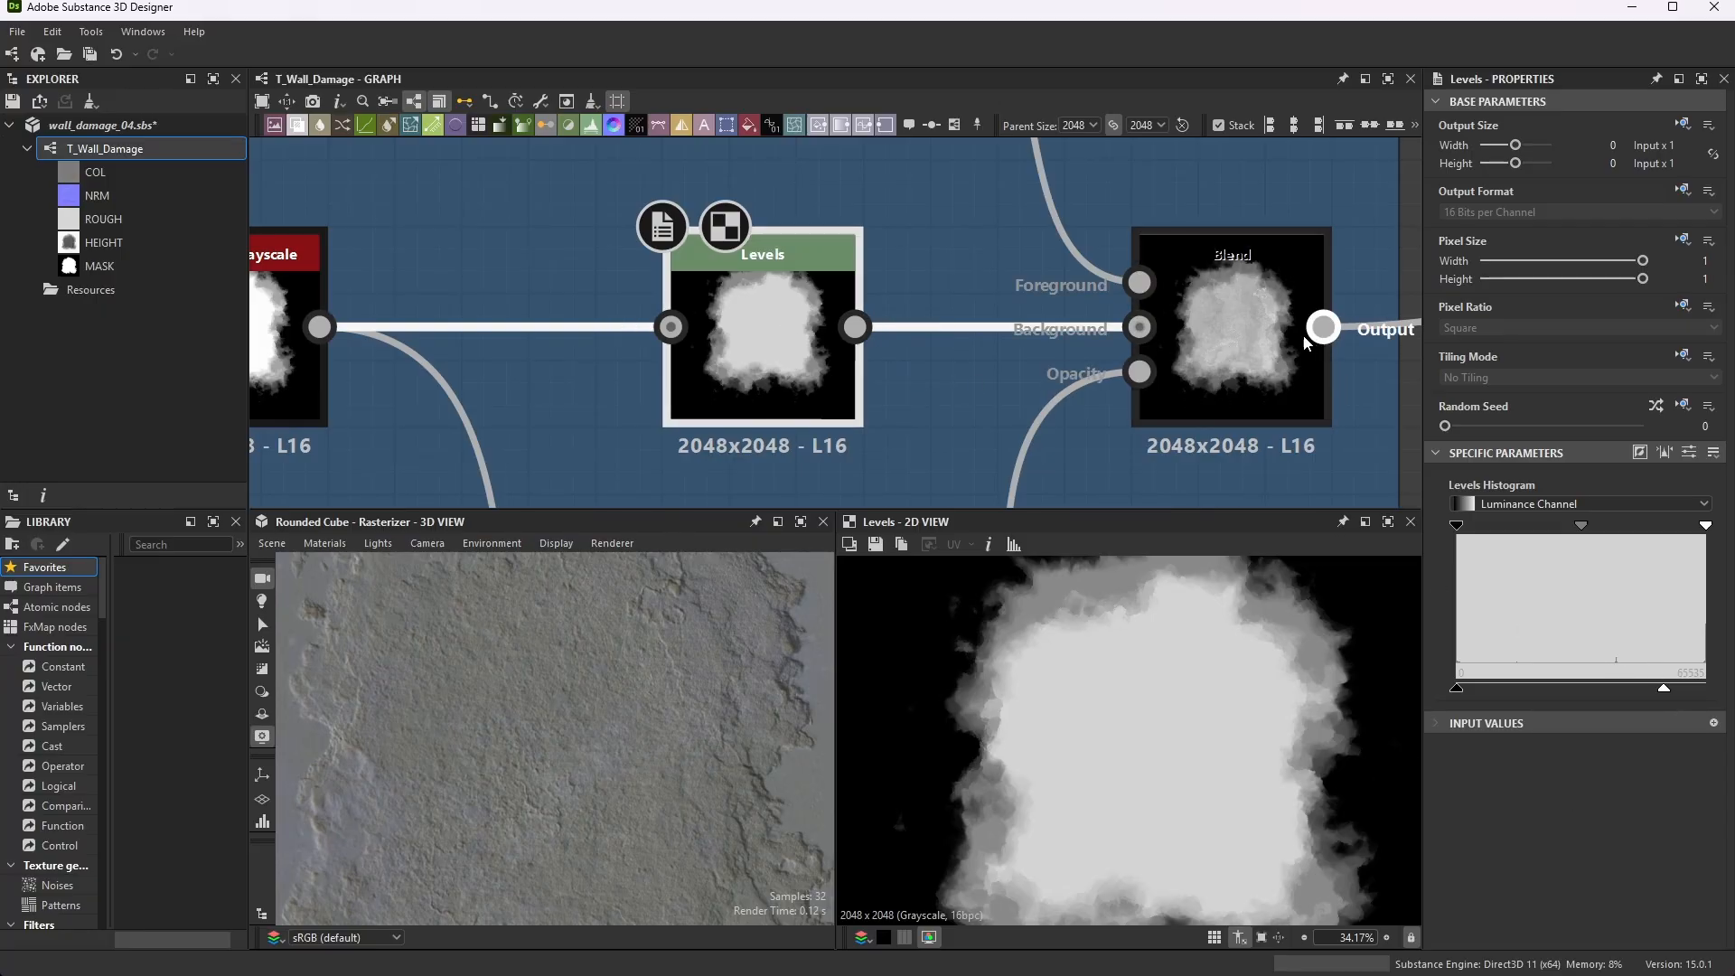
left_click(1244, 328)
scroll(1244, 328, "down", 5)
scroll(1341, 311, "up", 3)
scroll(1341, 310, "up", 3)
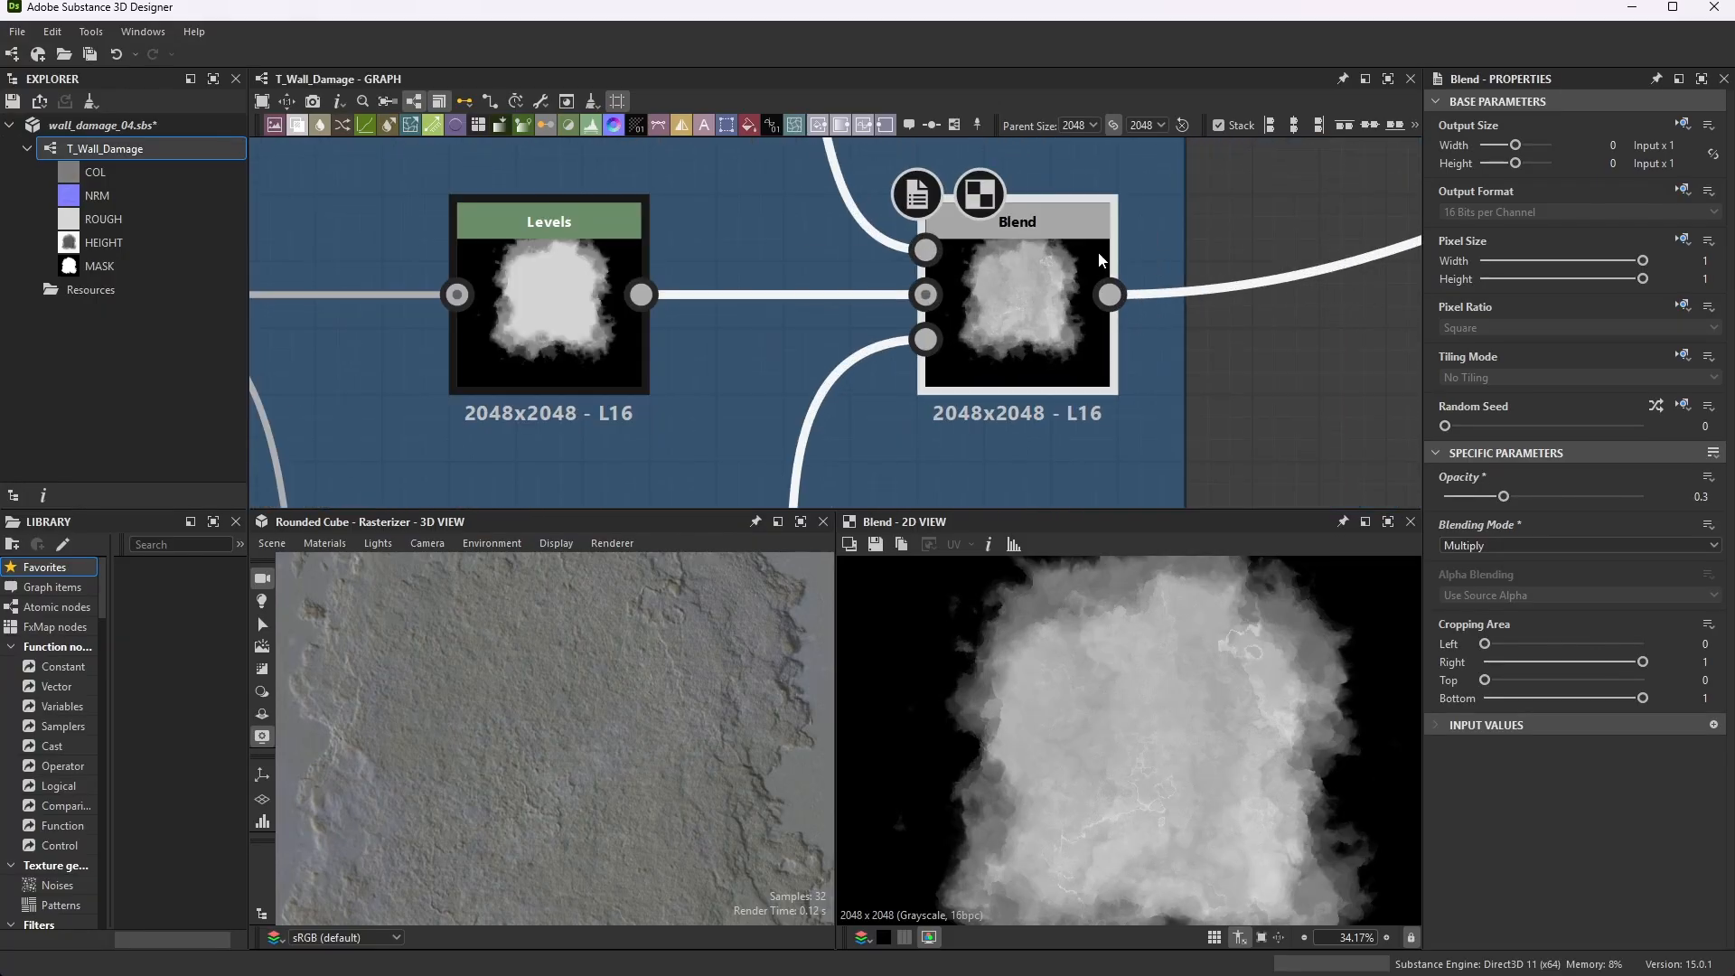
- Examine the Blend's opacity and blending mode, and trace its noise and Mask Levels inputs across Shape Variation
scroll(1066, 311, "down", 6)
scroll(993, 362, "down", 2)
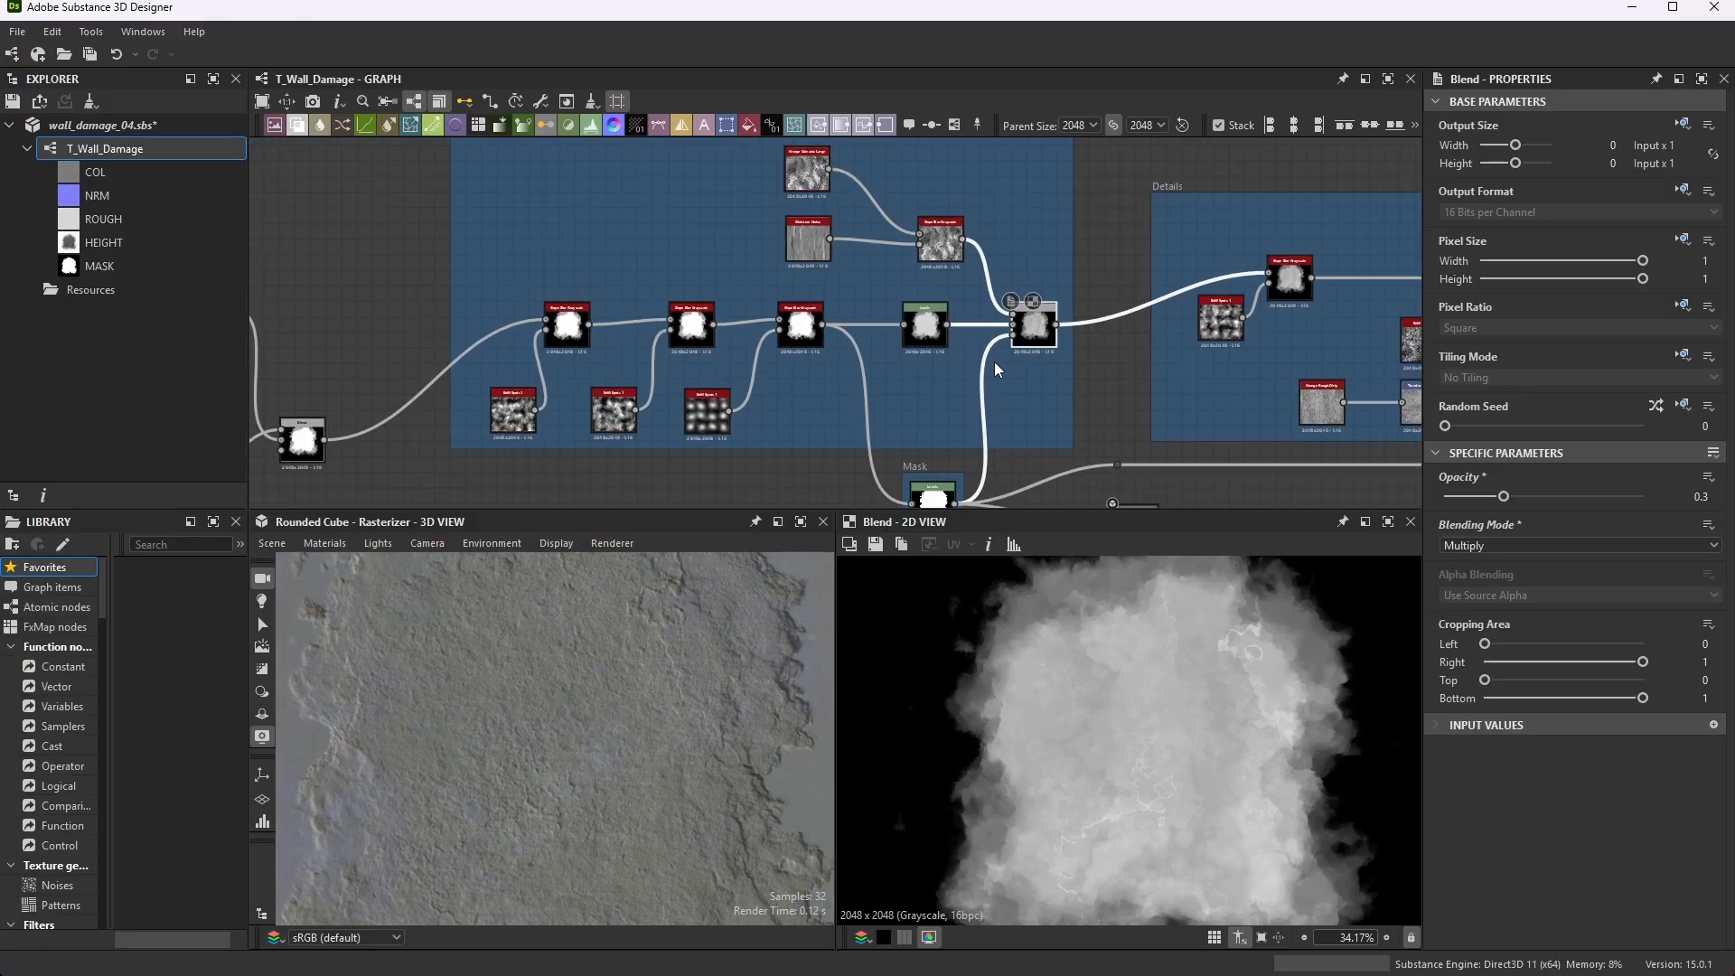
scroll(1081, 298, "up", 7)
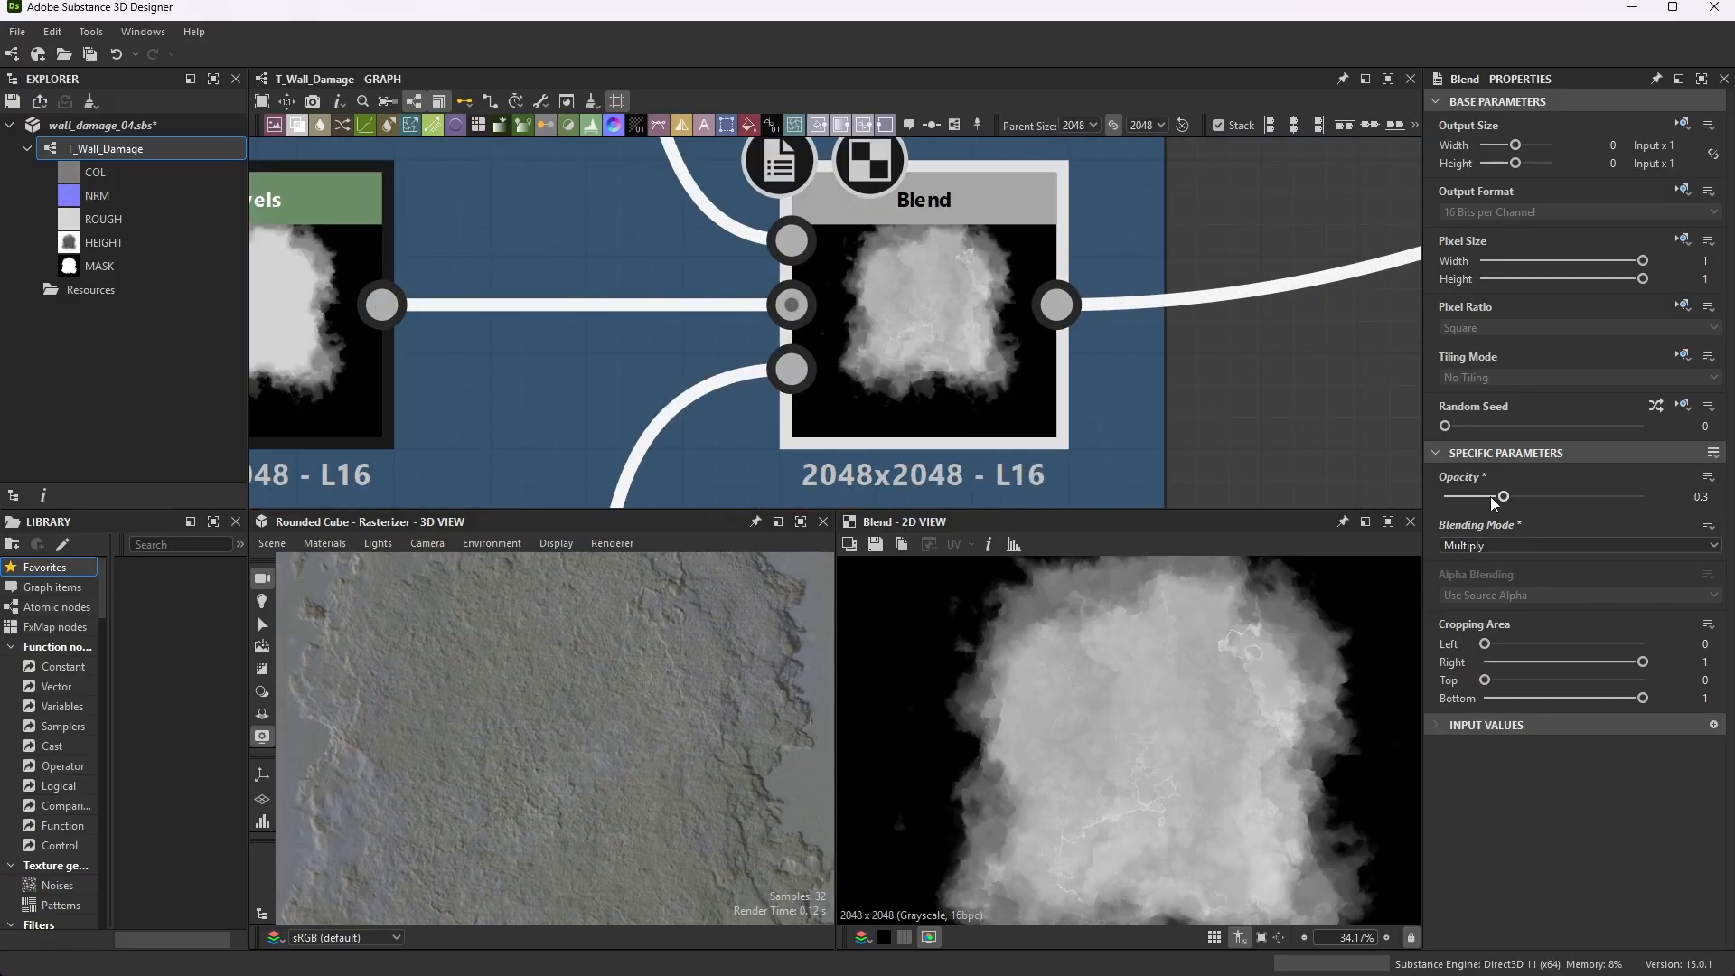
scroll(933, 216, "down", 5)
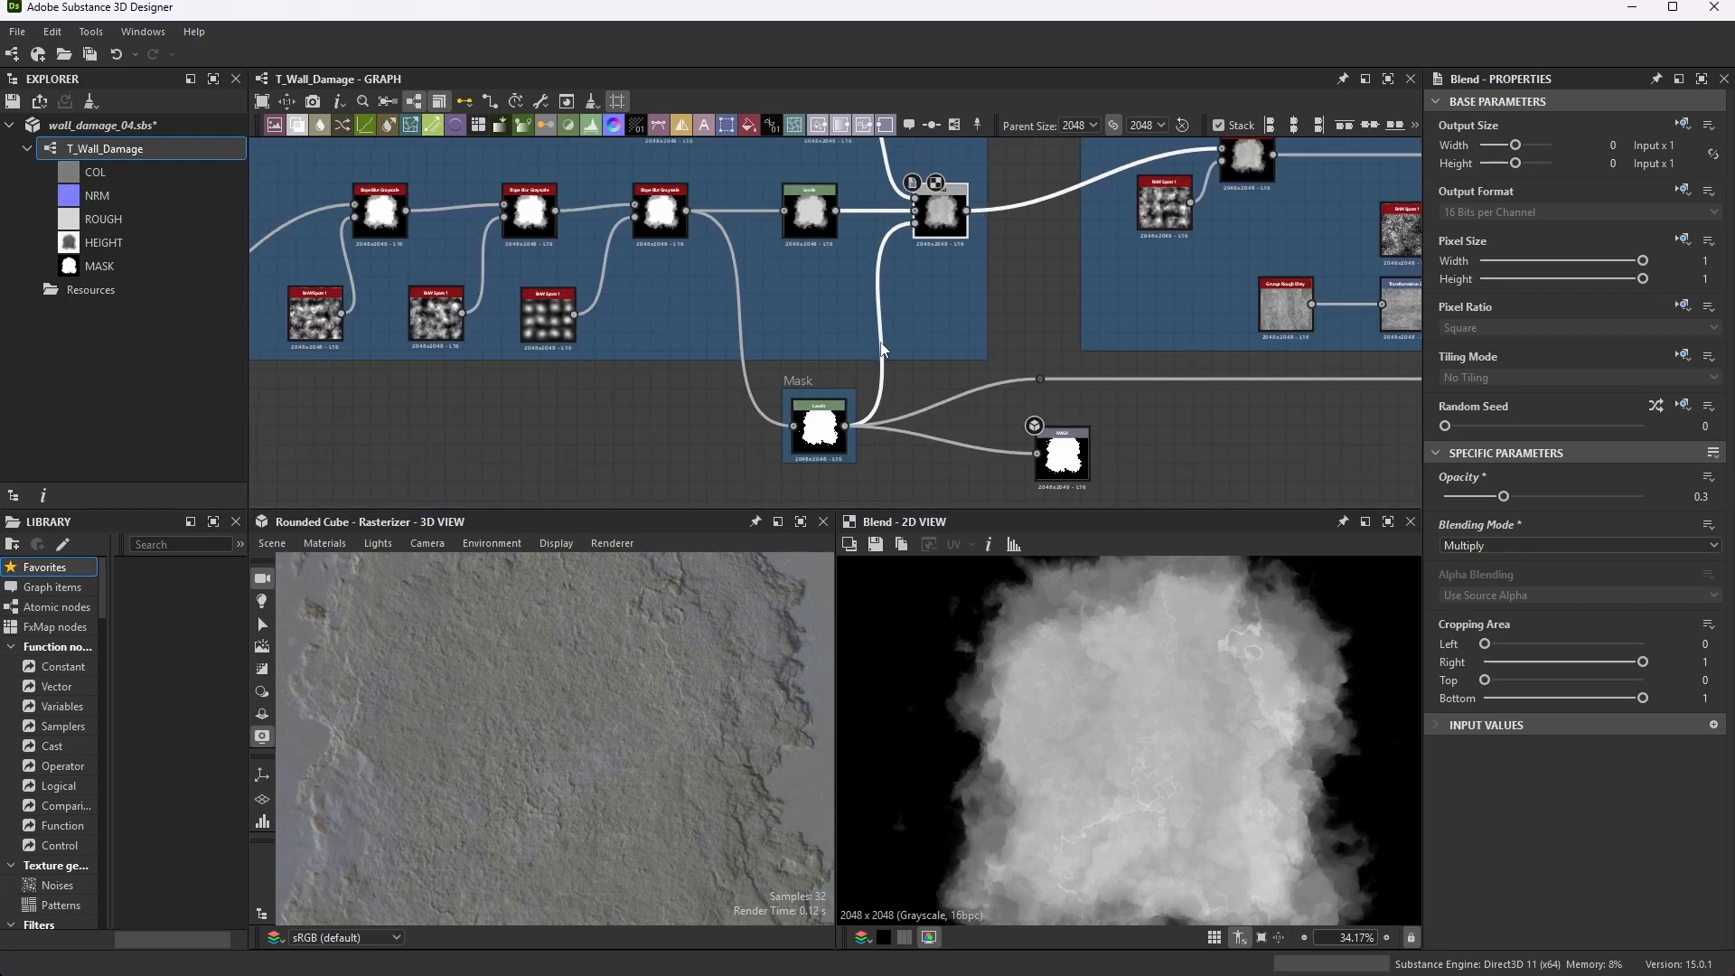
scroll(940, 199, "up", 5)
scroll(894, 231, "up", 3)
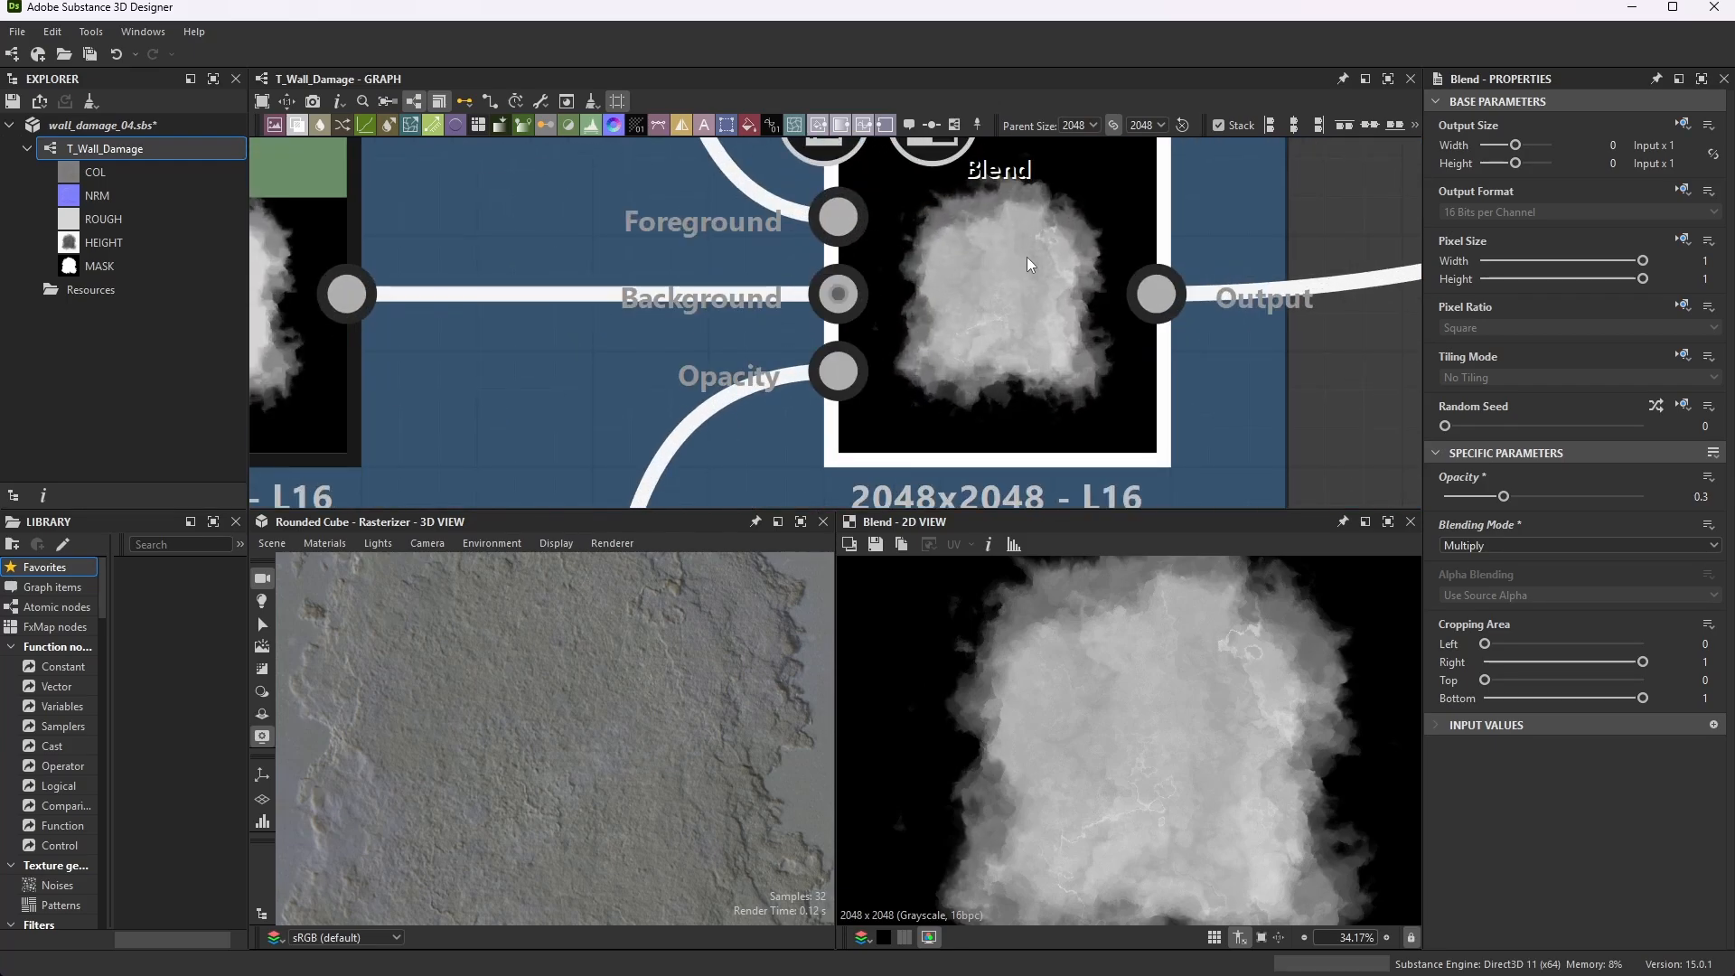
scroll(1027, 256, "down", 2)
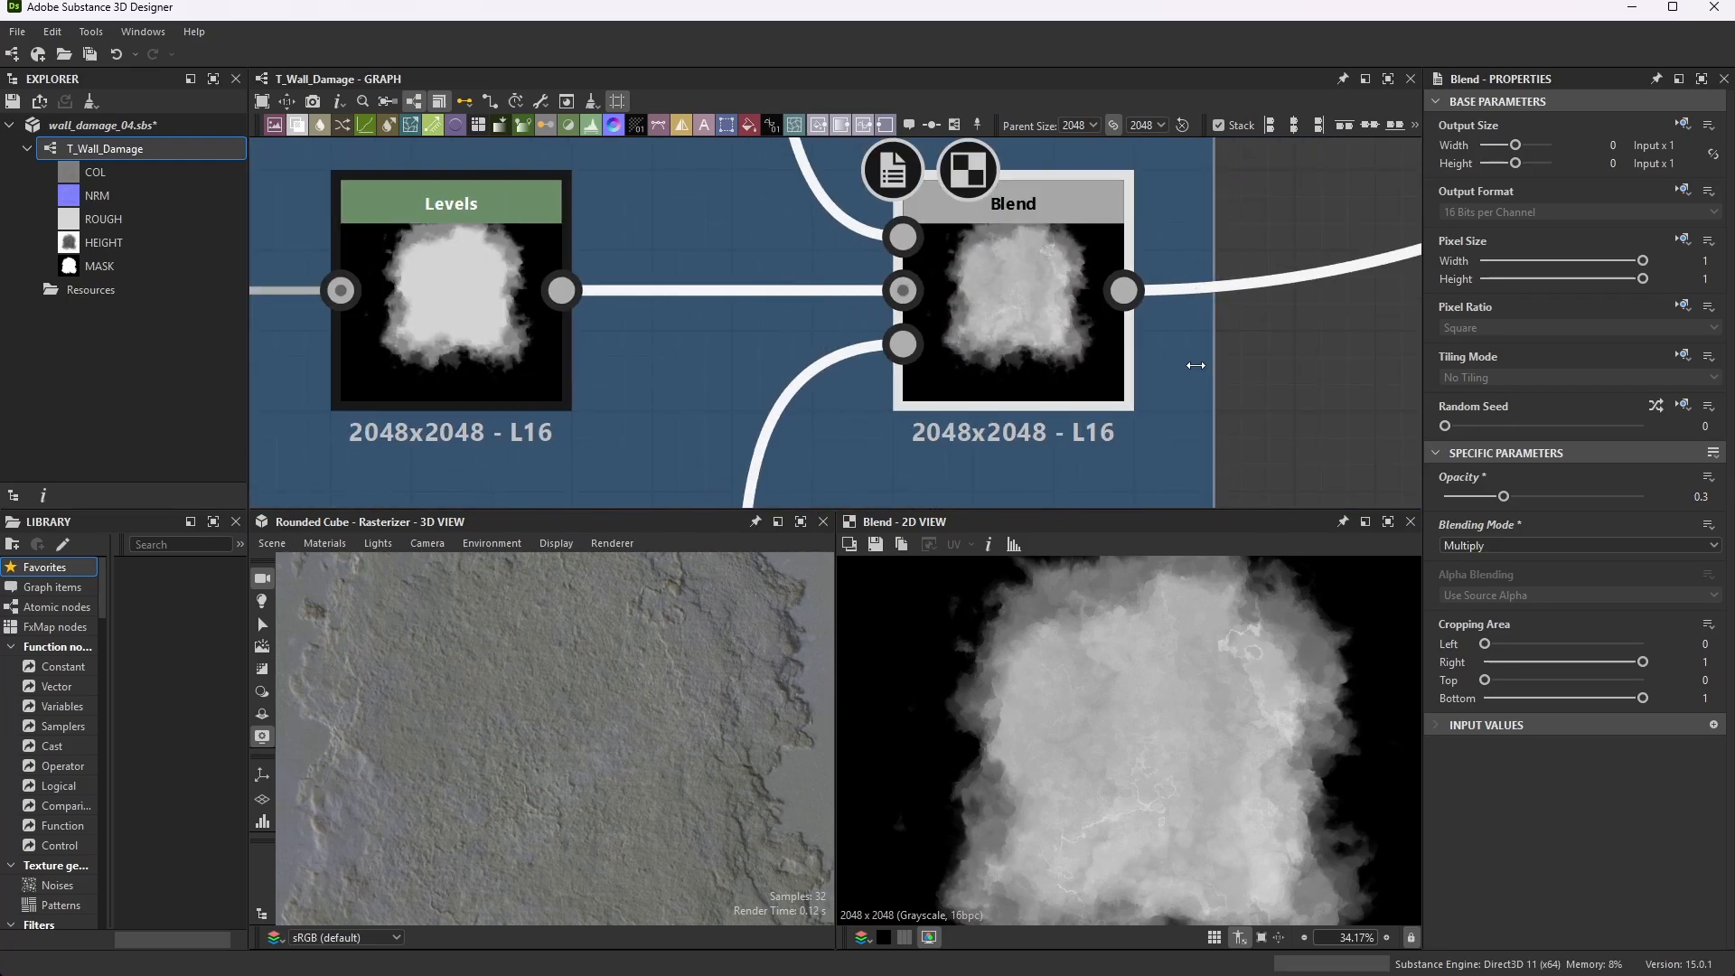
scroll(1092, 277, "down", 3)
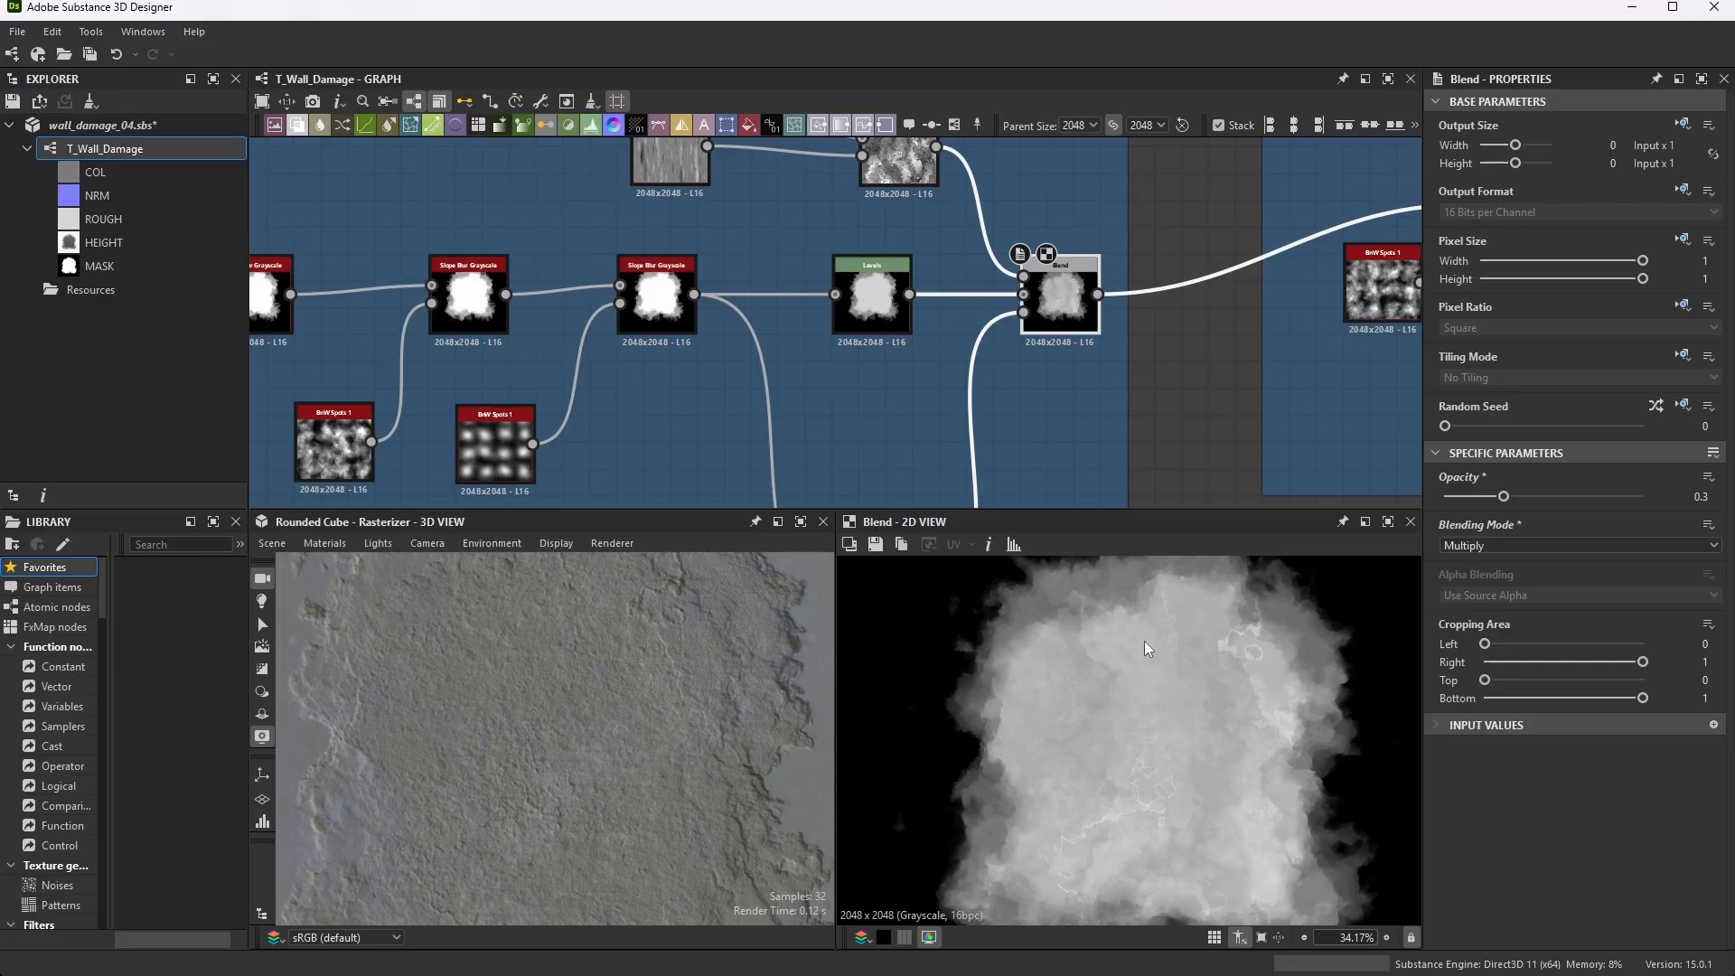
scroll(878, 230, "down", 4)
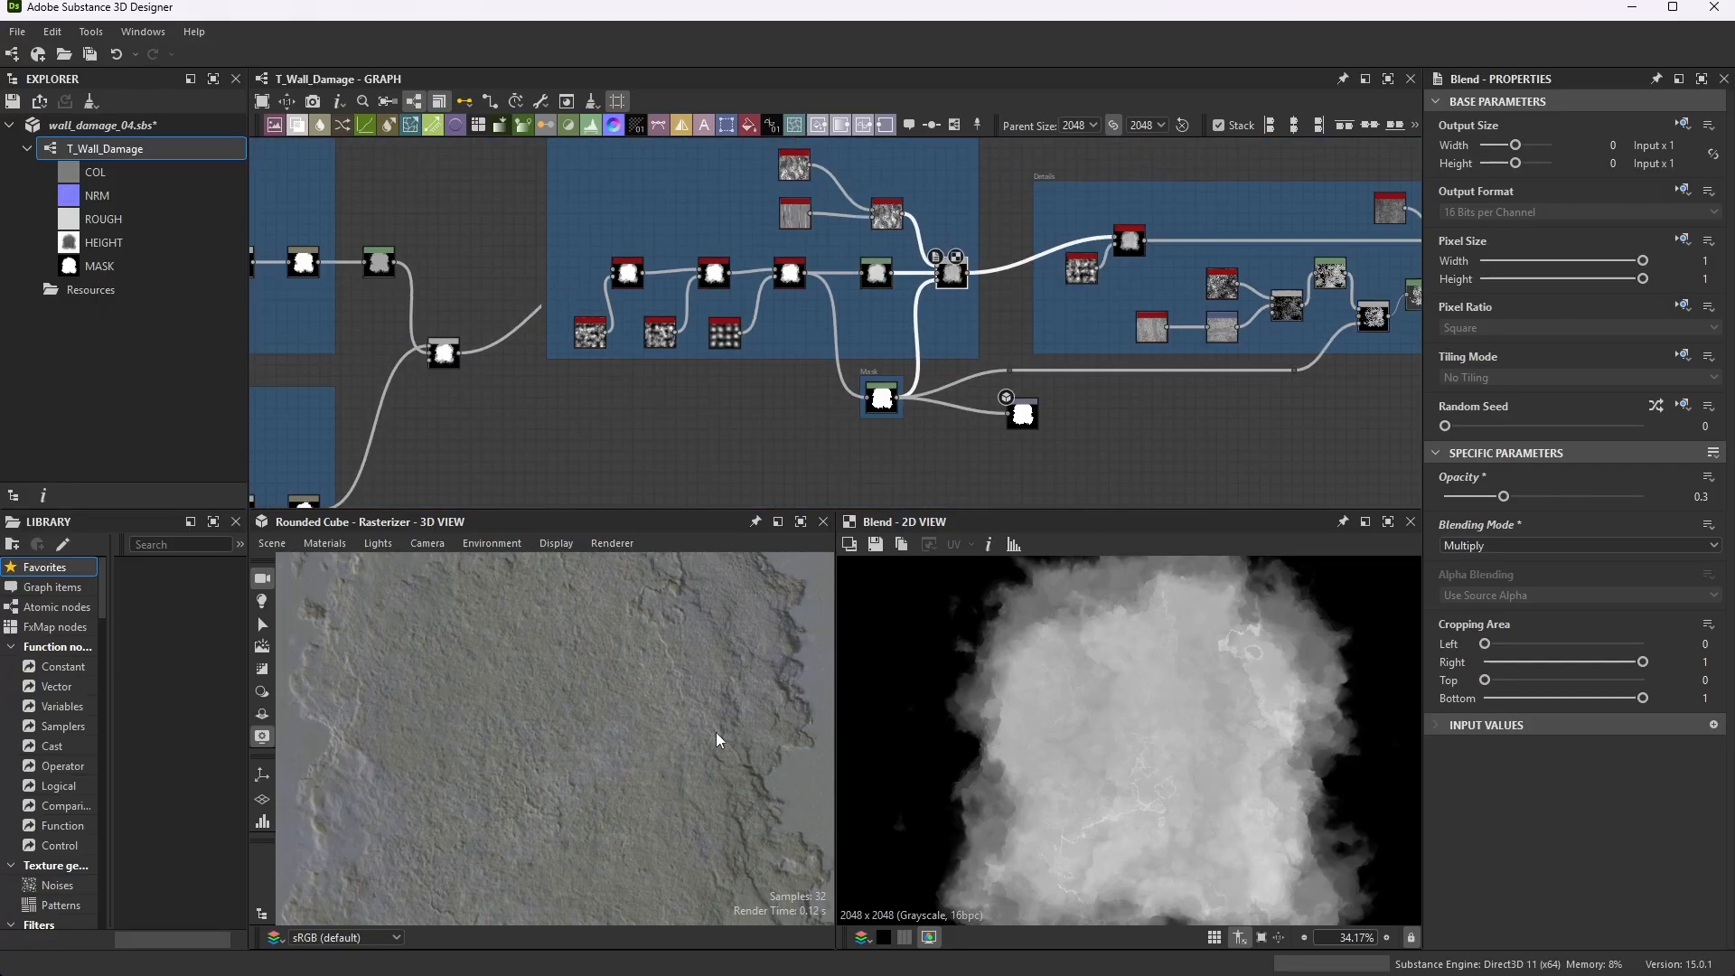
- Compare the enlarged 2D previews of the Levels and Blend nodes at the end of Shape Variation
scroll(1205, 775, "up", 4)
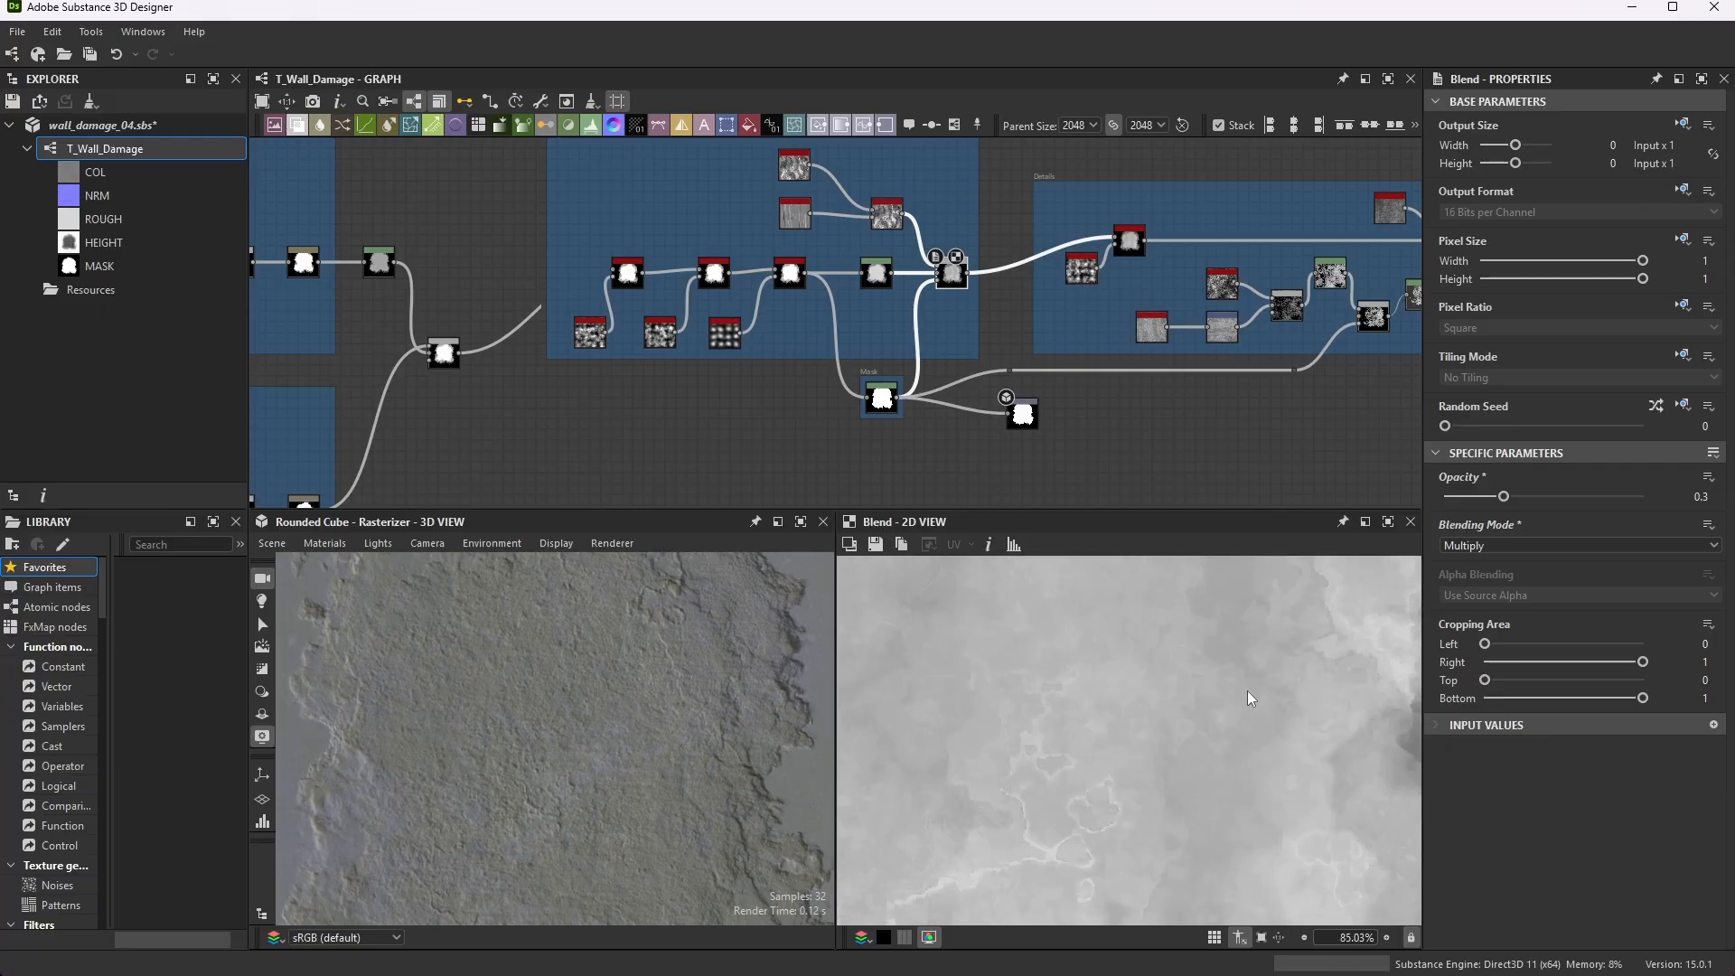
scroll(899, 242, "up", 4)
left_click(733, 190)
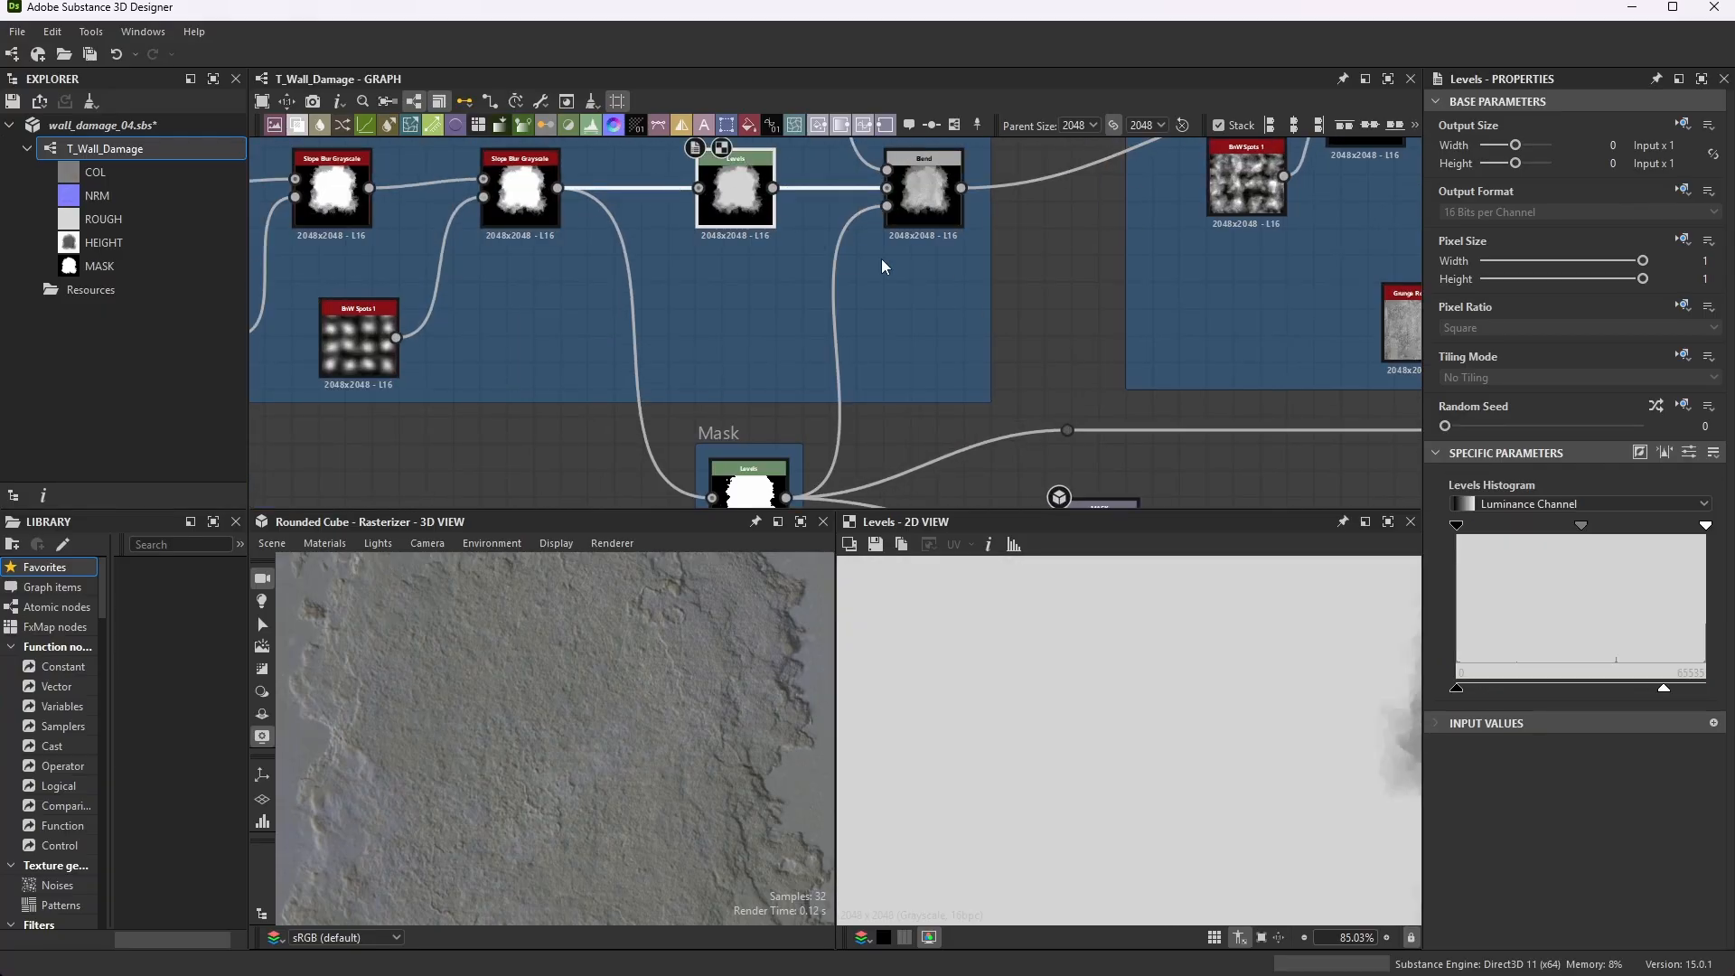
left_click(933, 207)
- Preview the Grunge Galvanic Large node in Shape Variation and review its instance parameters down to the Advanced settings
scroll(903, 181, "down", 8)
scroll(897, 162, "up", 6)
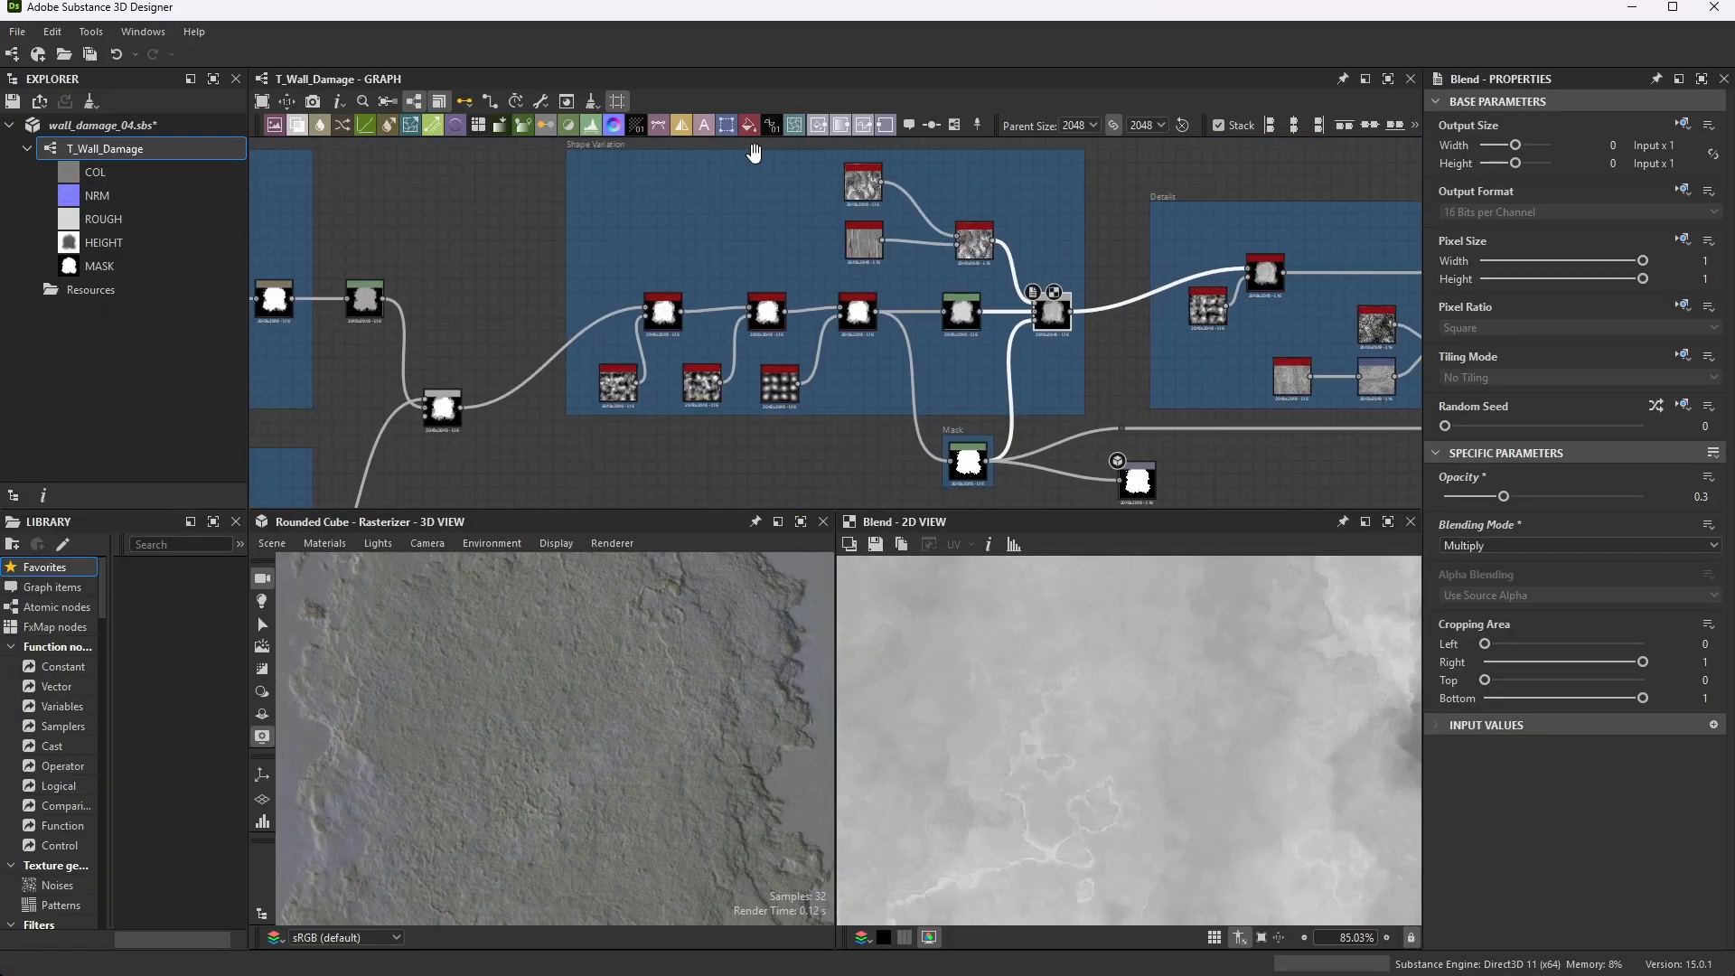
scroll(897, 163, "up", 5)
left_click(918, 220)
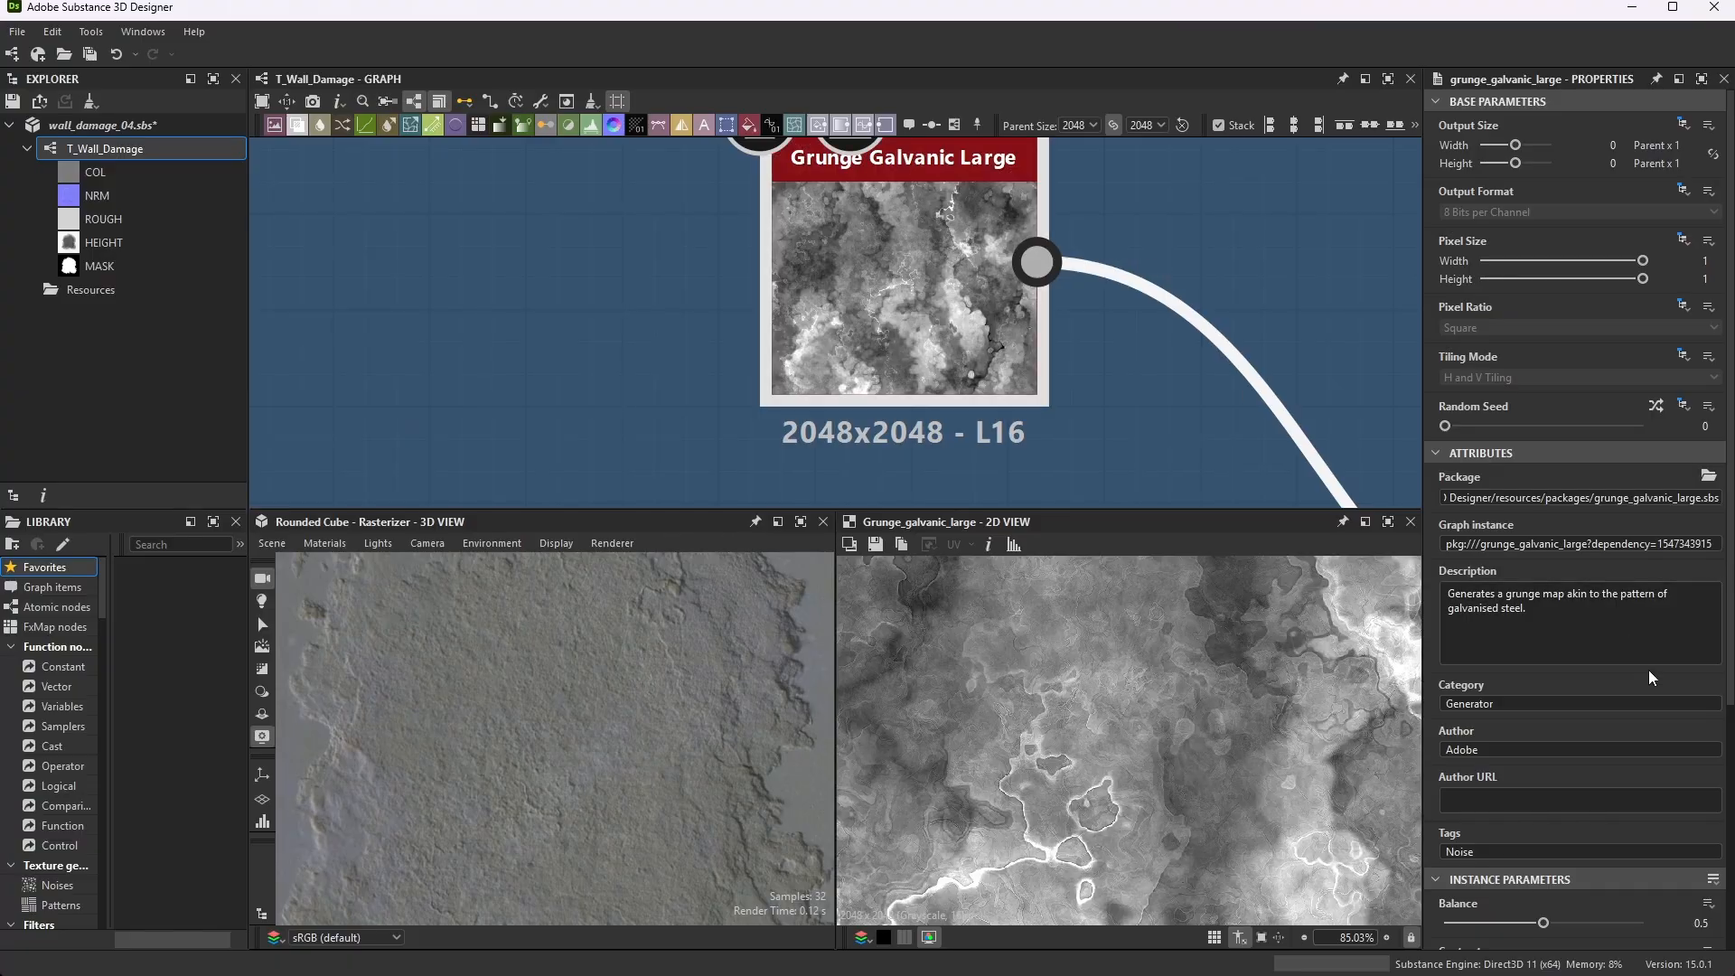
scroll(1646, 669, "down", 3)
scroll(1646, 670, "down", 1)
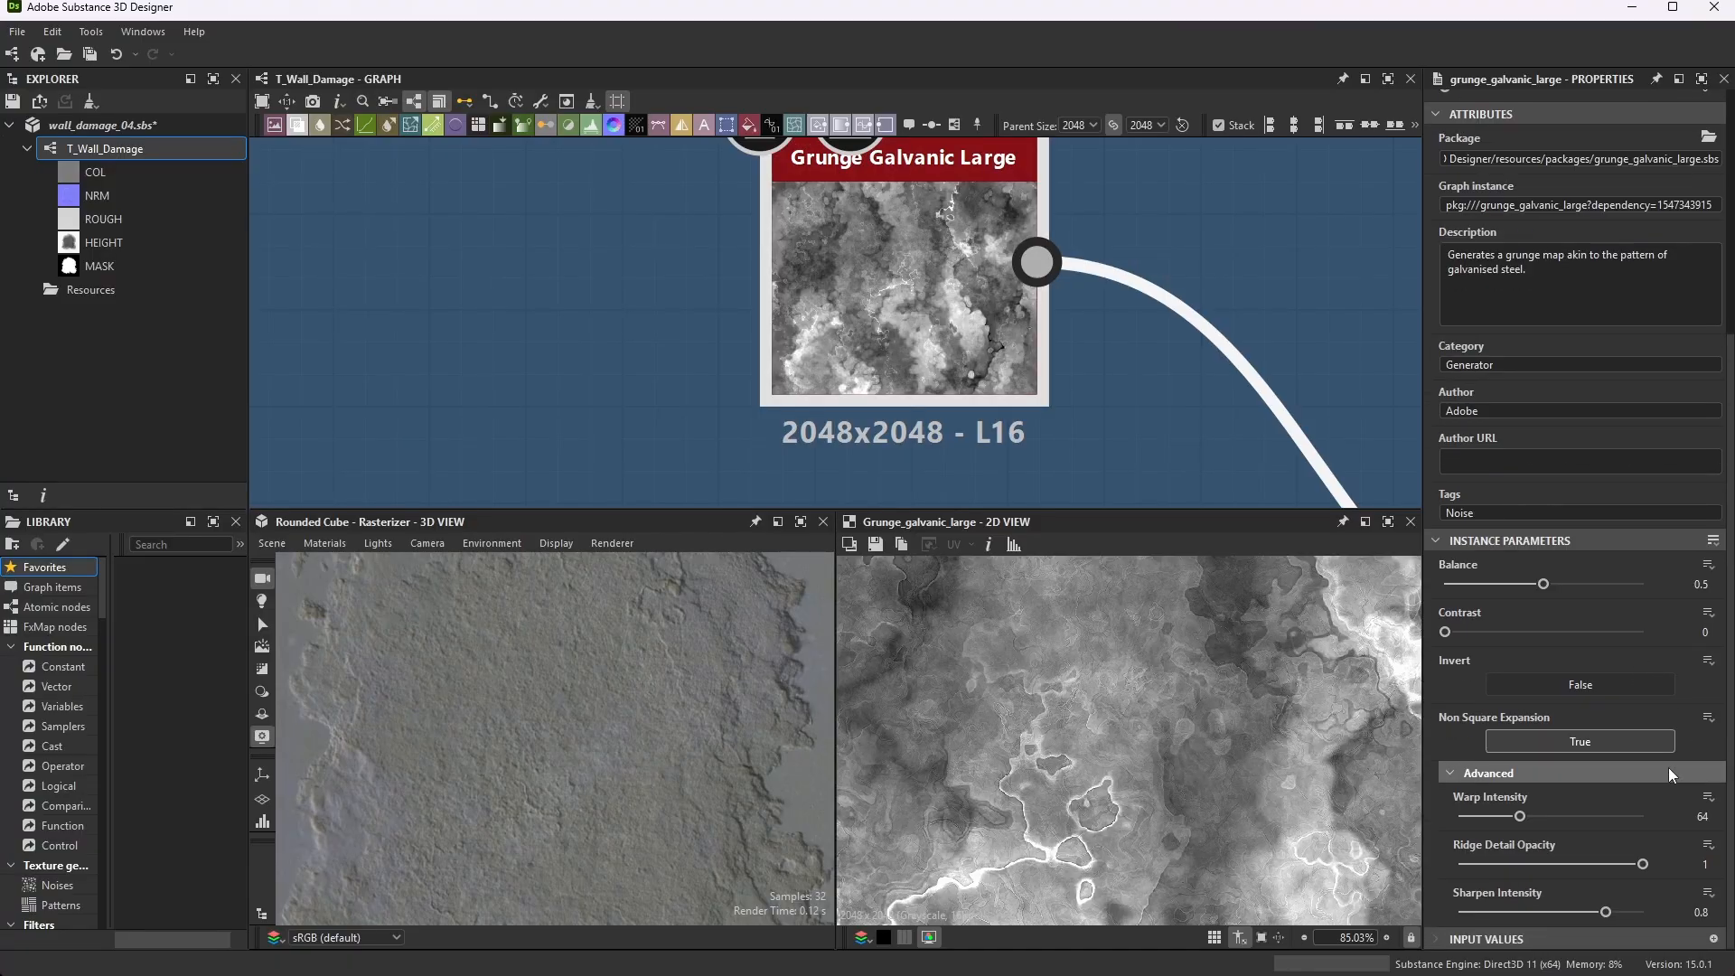
scroll(854, 230, "down", 4)
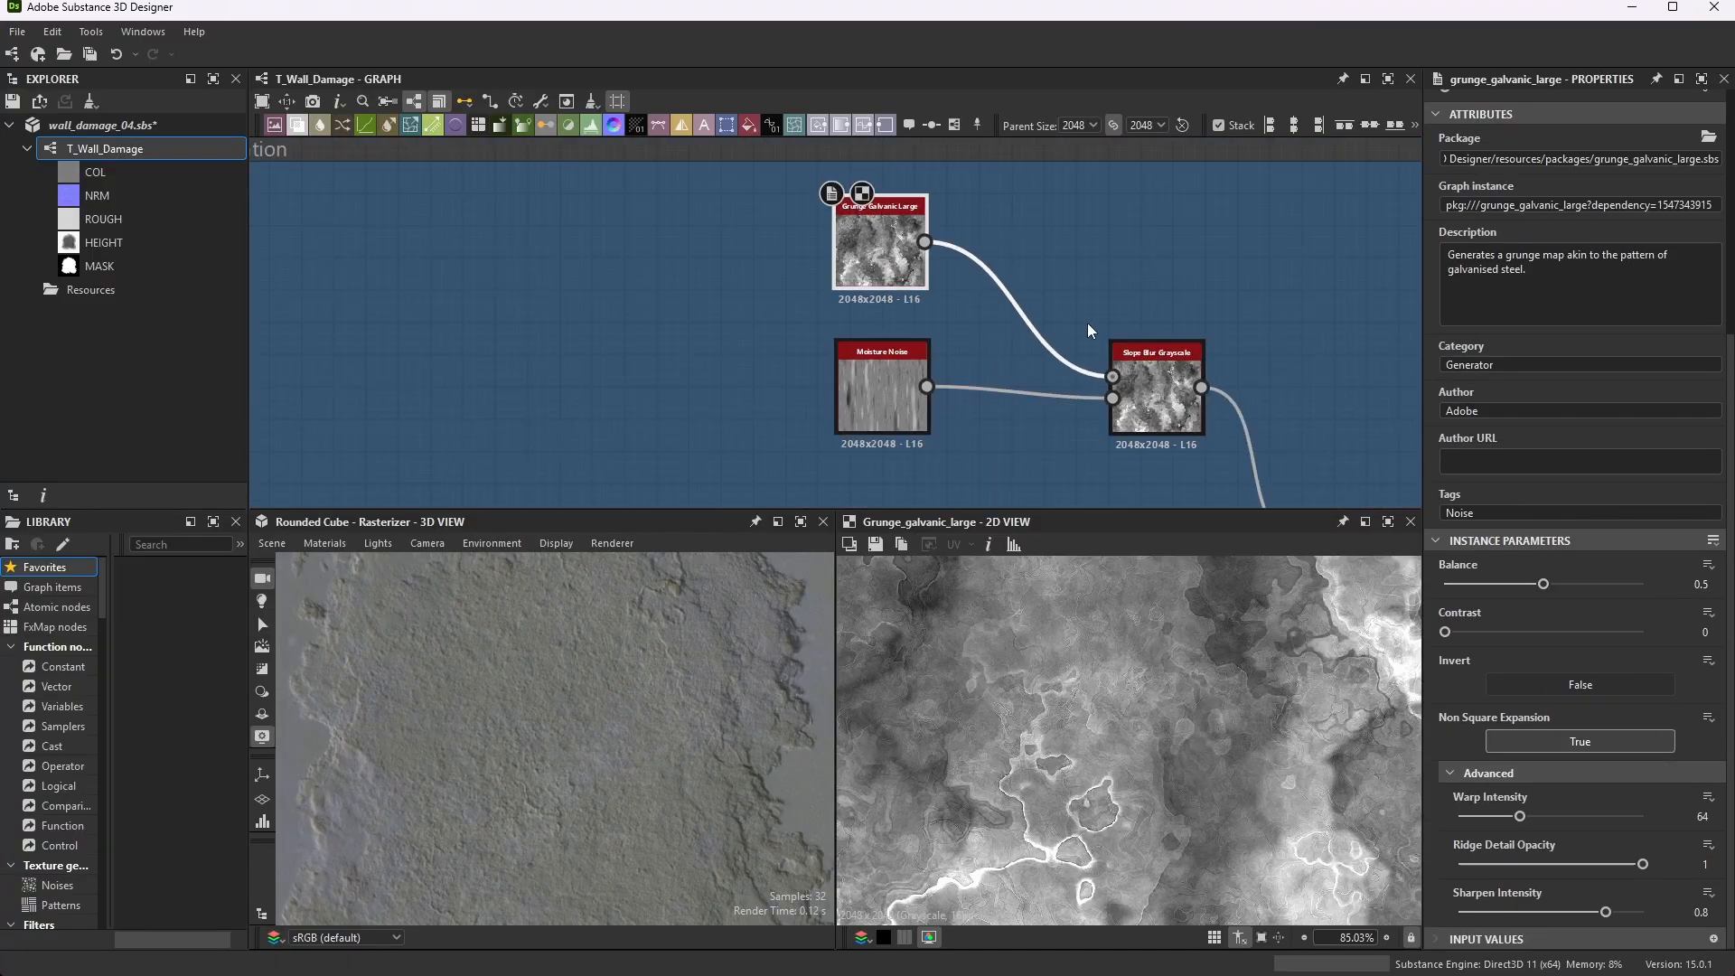
- Preview the Slope Blur Grayscale fed by the galvanic grunge, and inspect its Moisture Noise input's pattern parameters and full texture
scroll(1086, 323, "up", 2)
left_click(1195, 432)
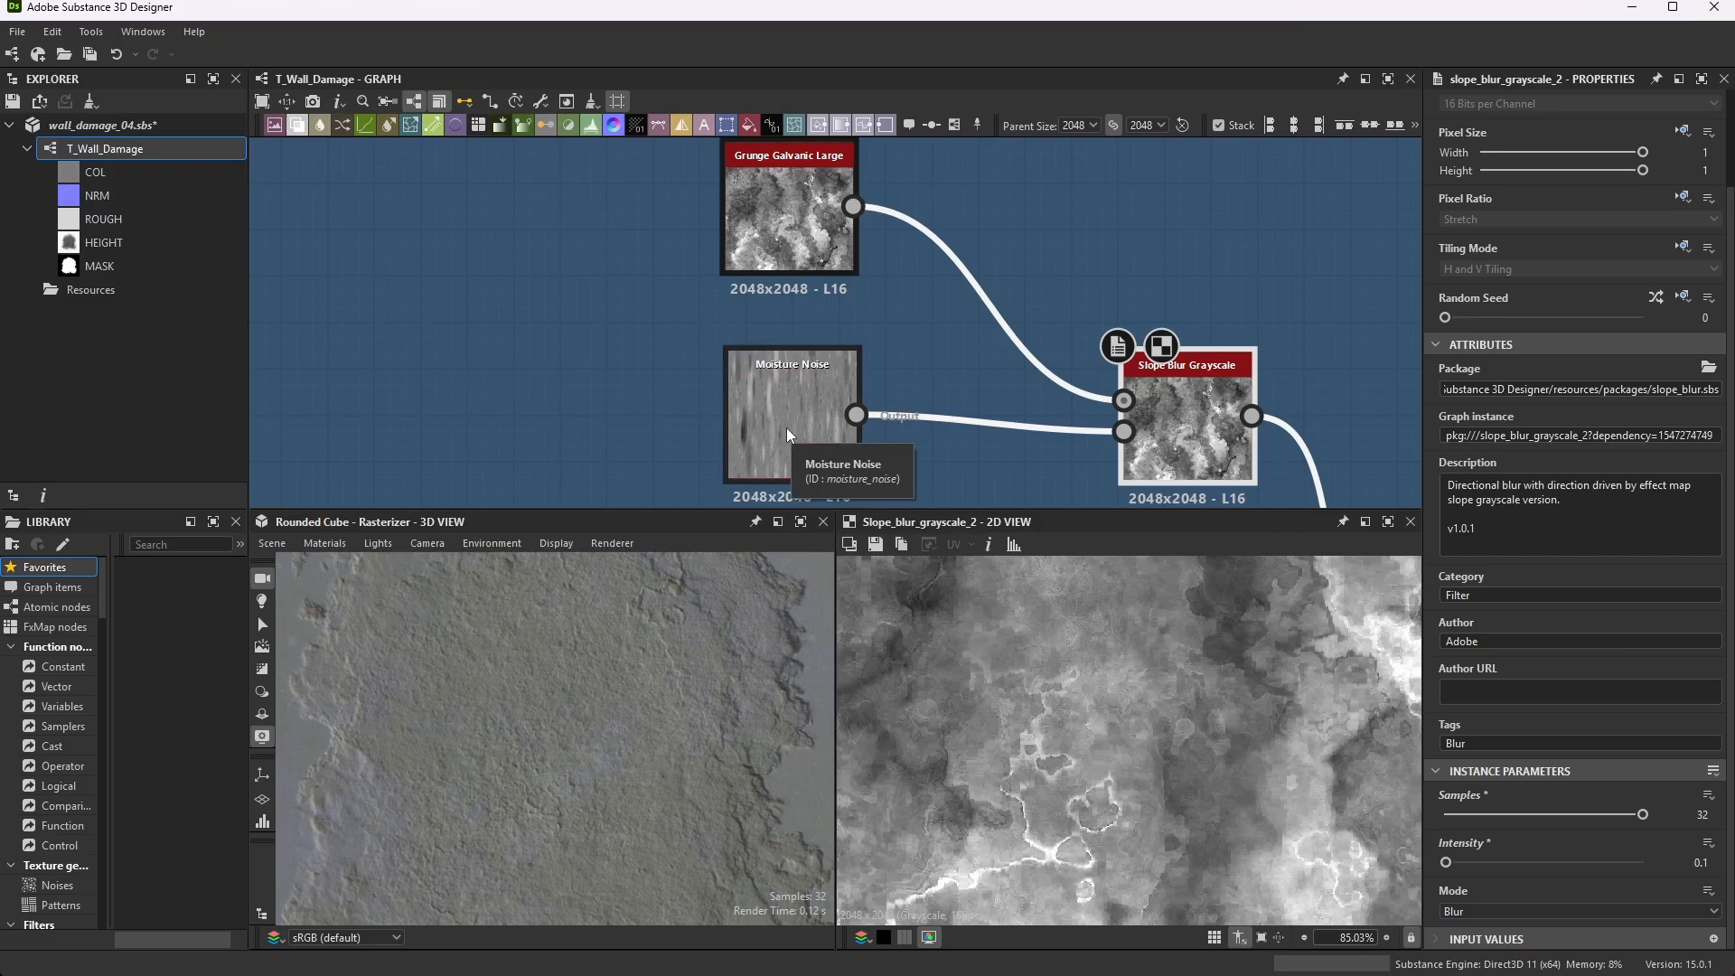
double_click(795, 399)
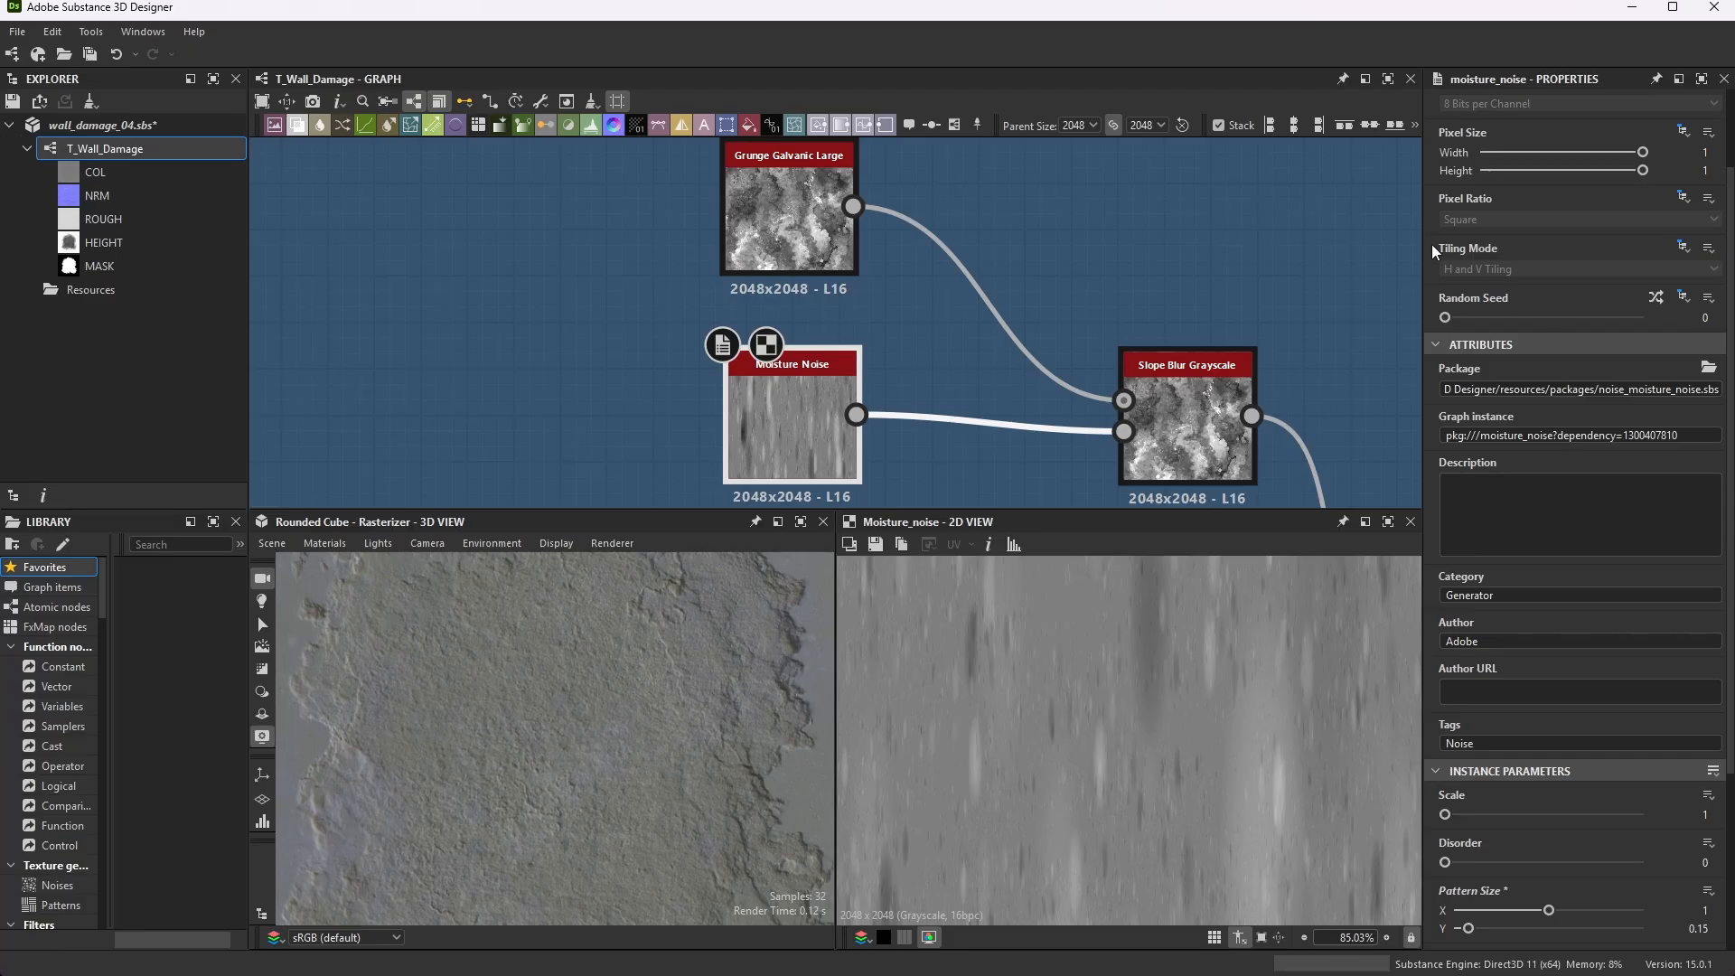
scroll(1588, 793, "down", 5)
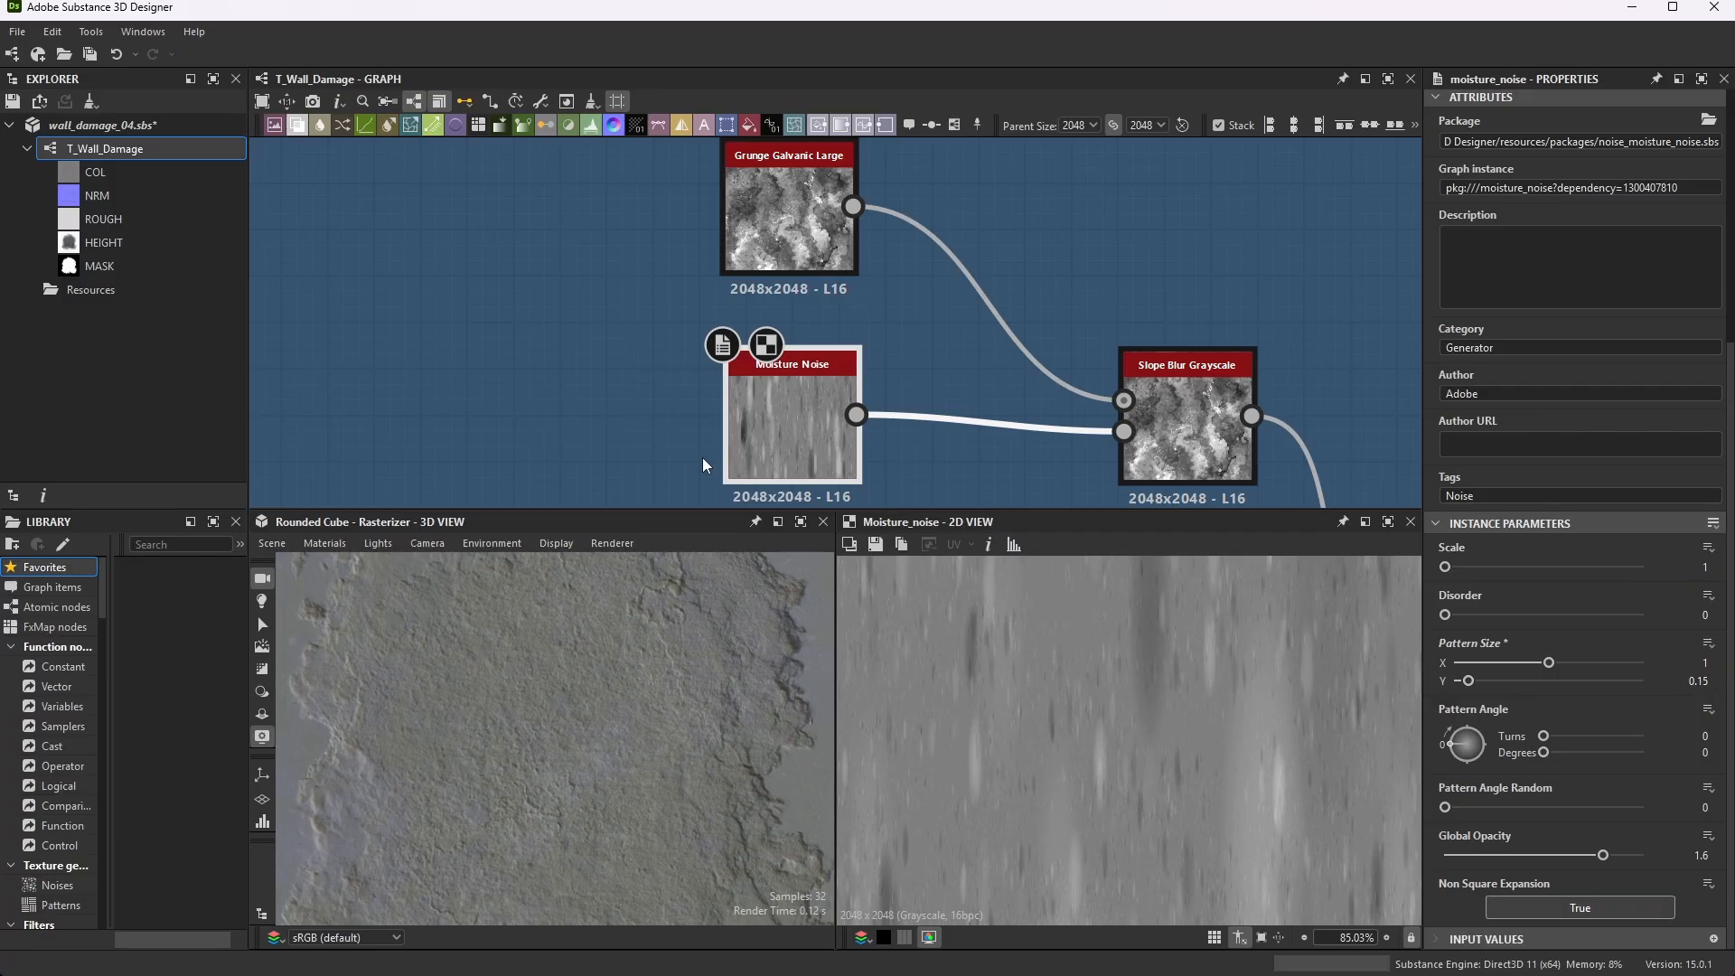
scroll(1072, 674, "down", 2)
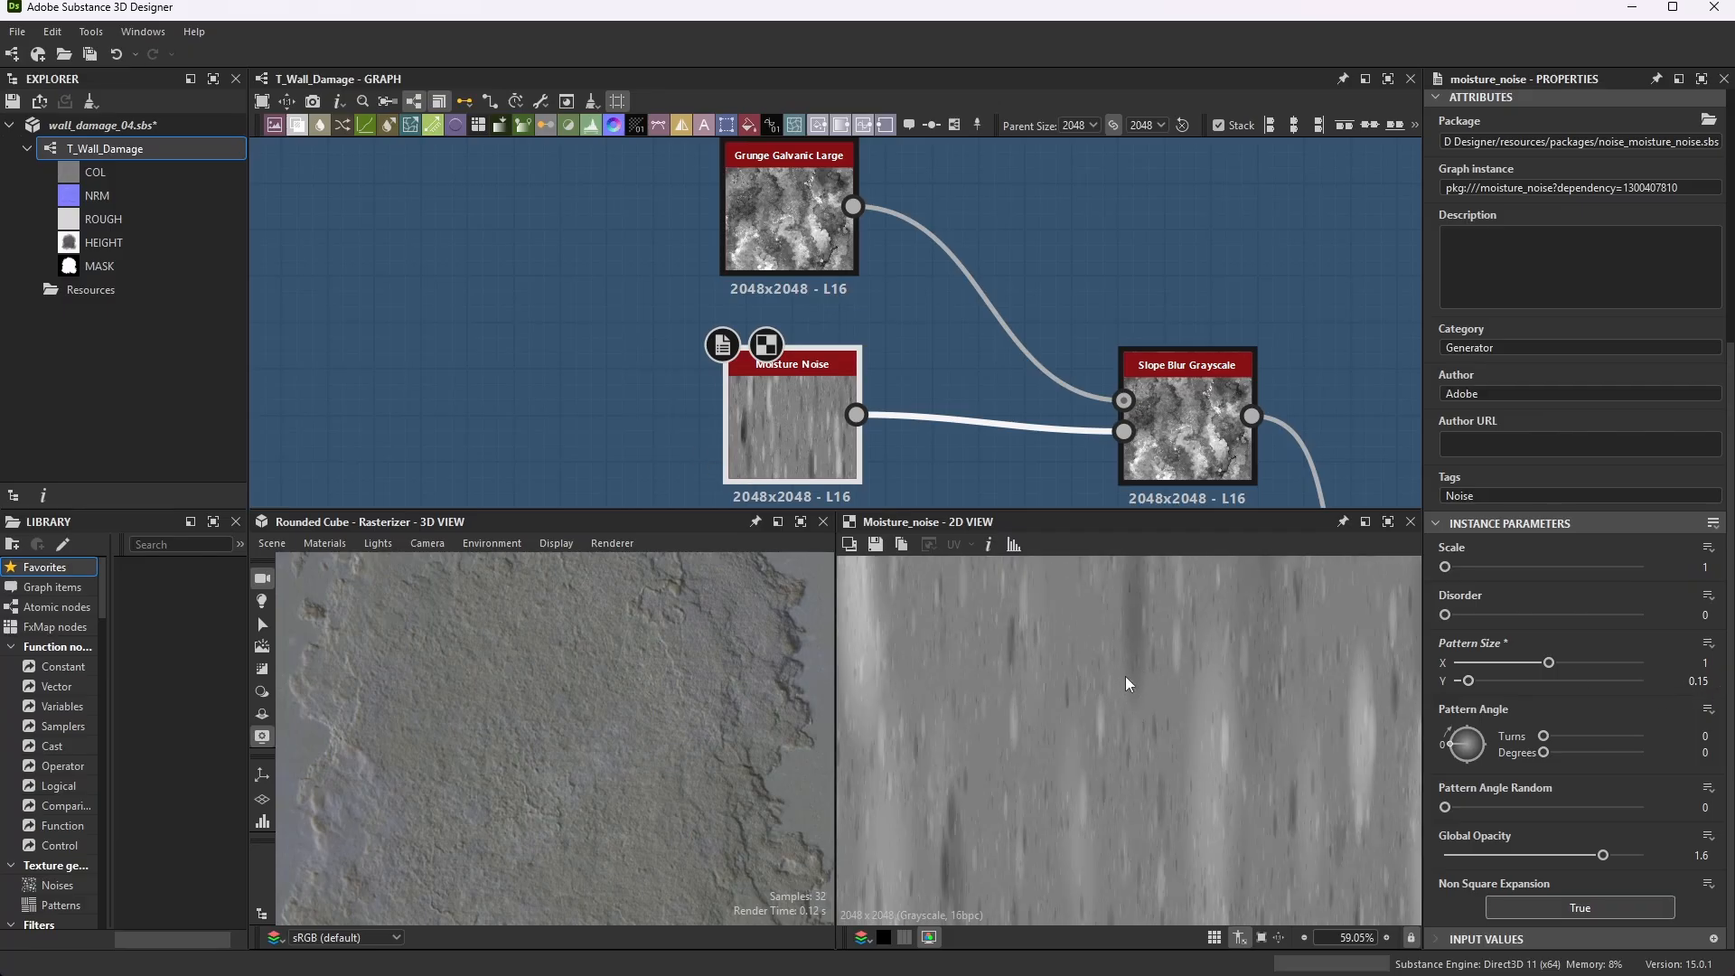
scroll(1232, 654, "down", 8)
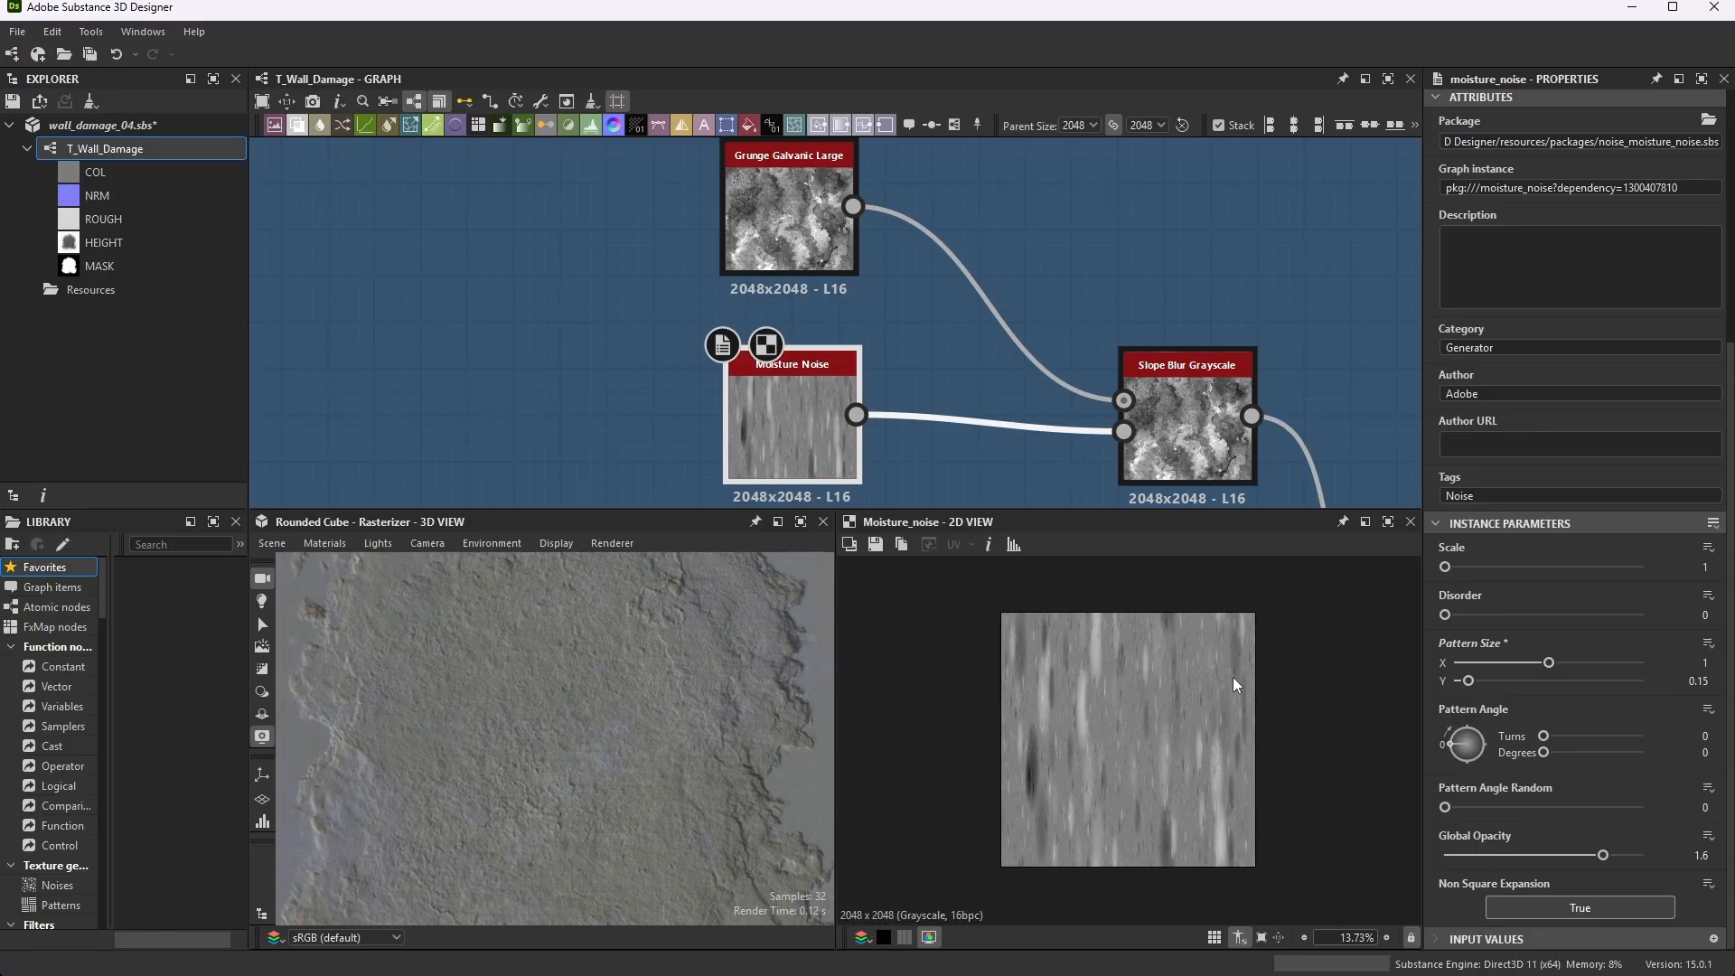
scroll(1131, 652, "up", 4)
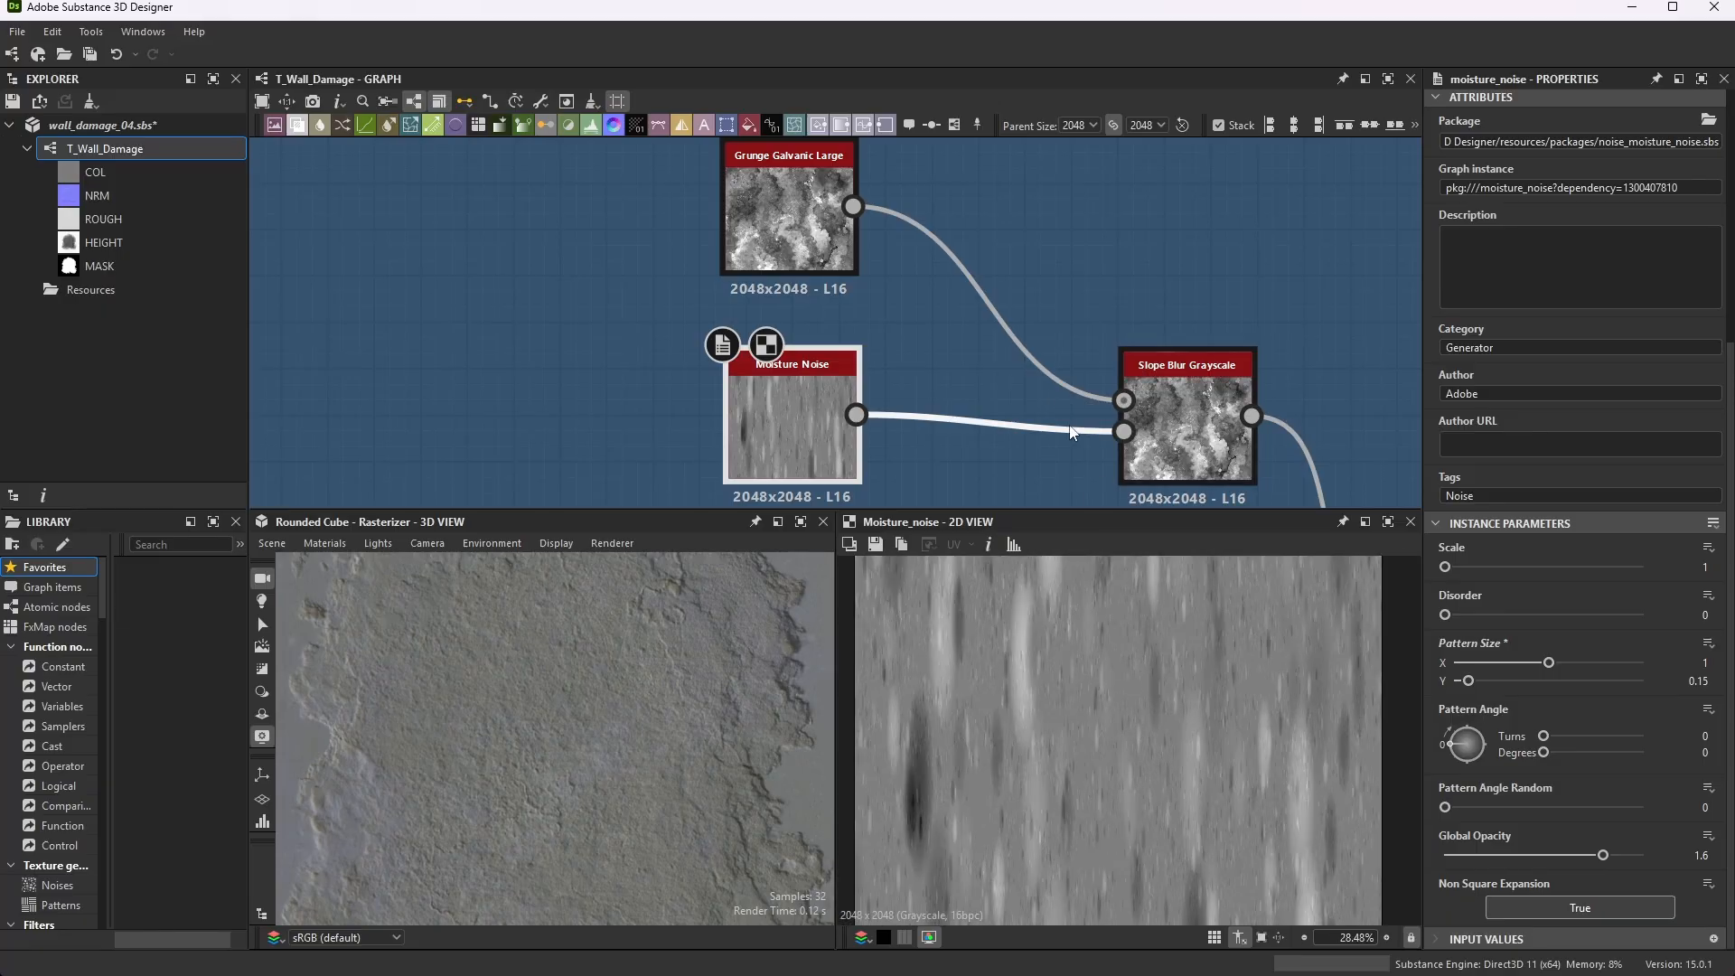
- Examine the Slope Blur Grayscale's blurred grunge, its Grayscale and Slope connections, and its Samples and Intensity settings
left_click(1189, 396)
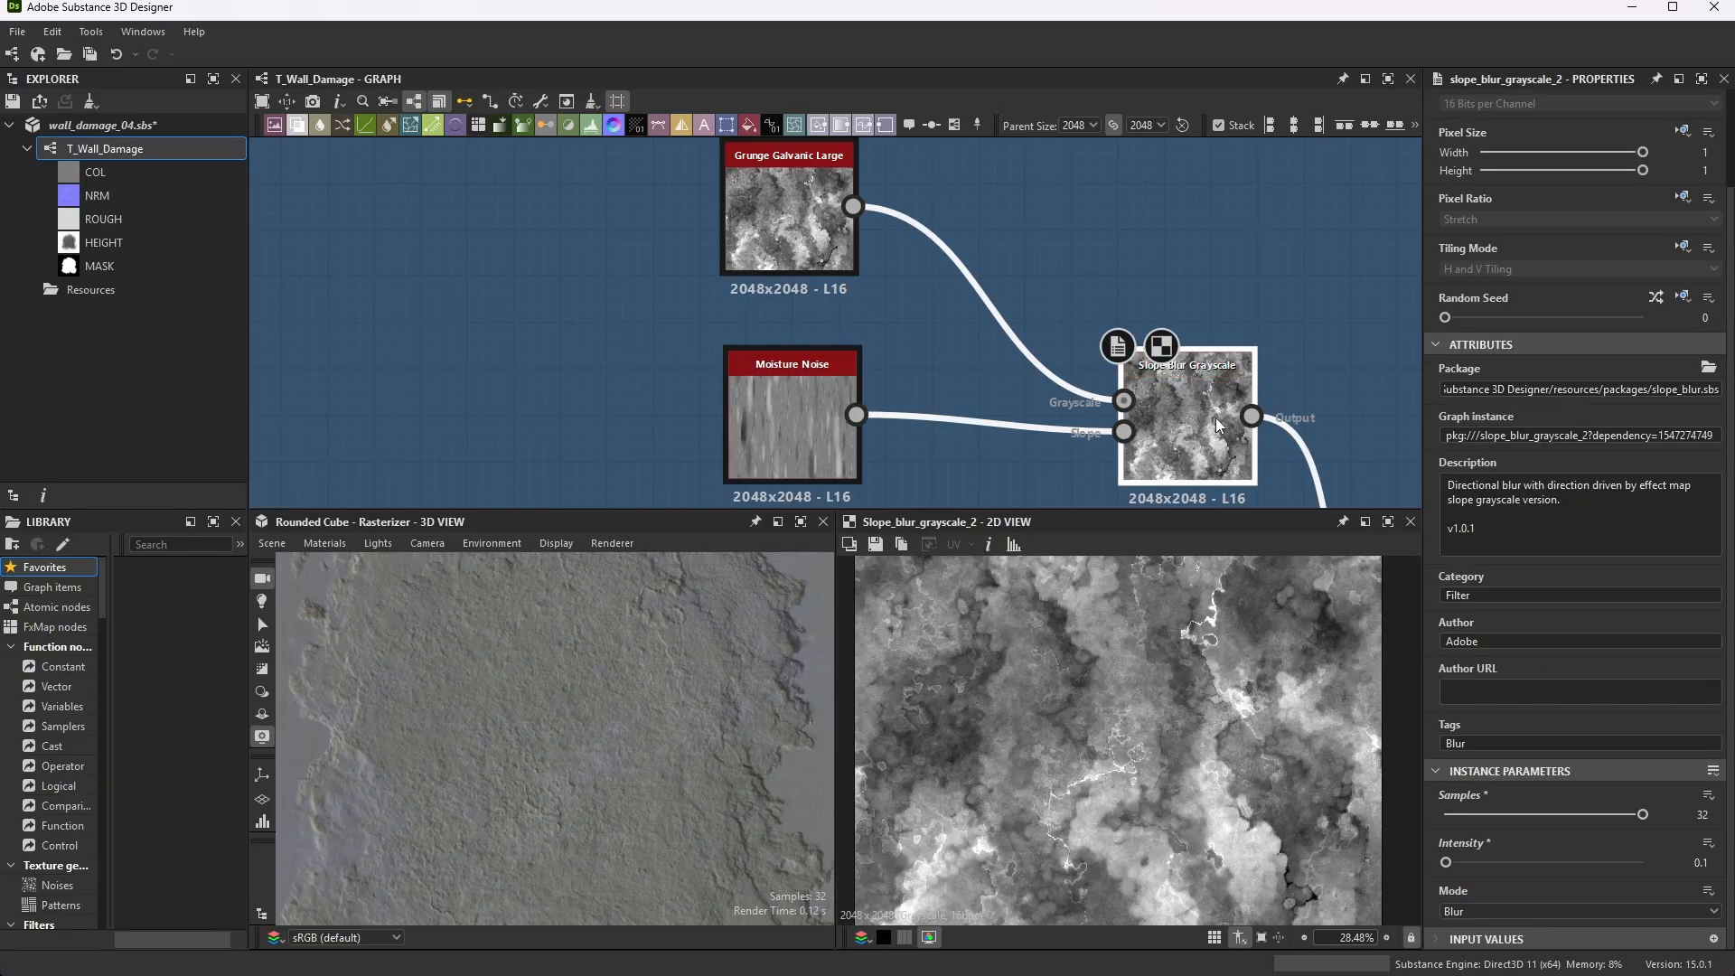
scroll(1123, 400, "up", 3)
scroll(1085, 298, "down", 5)
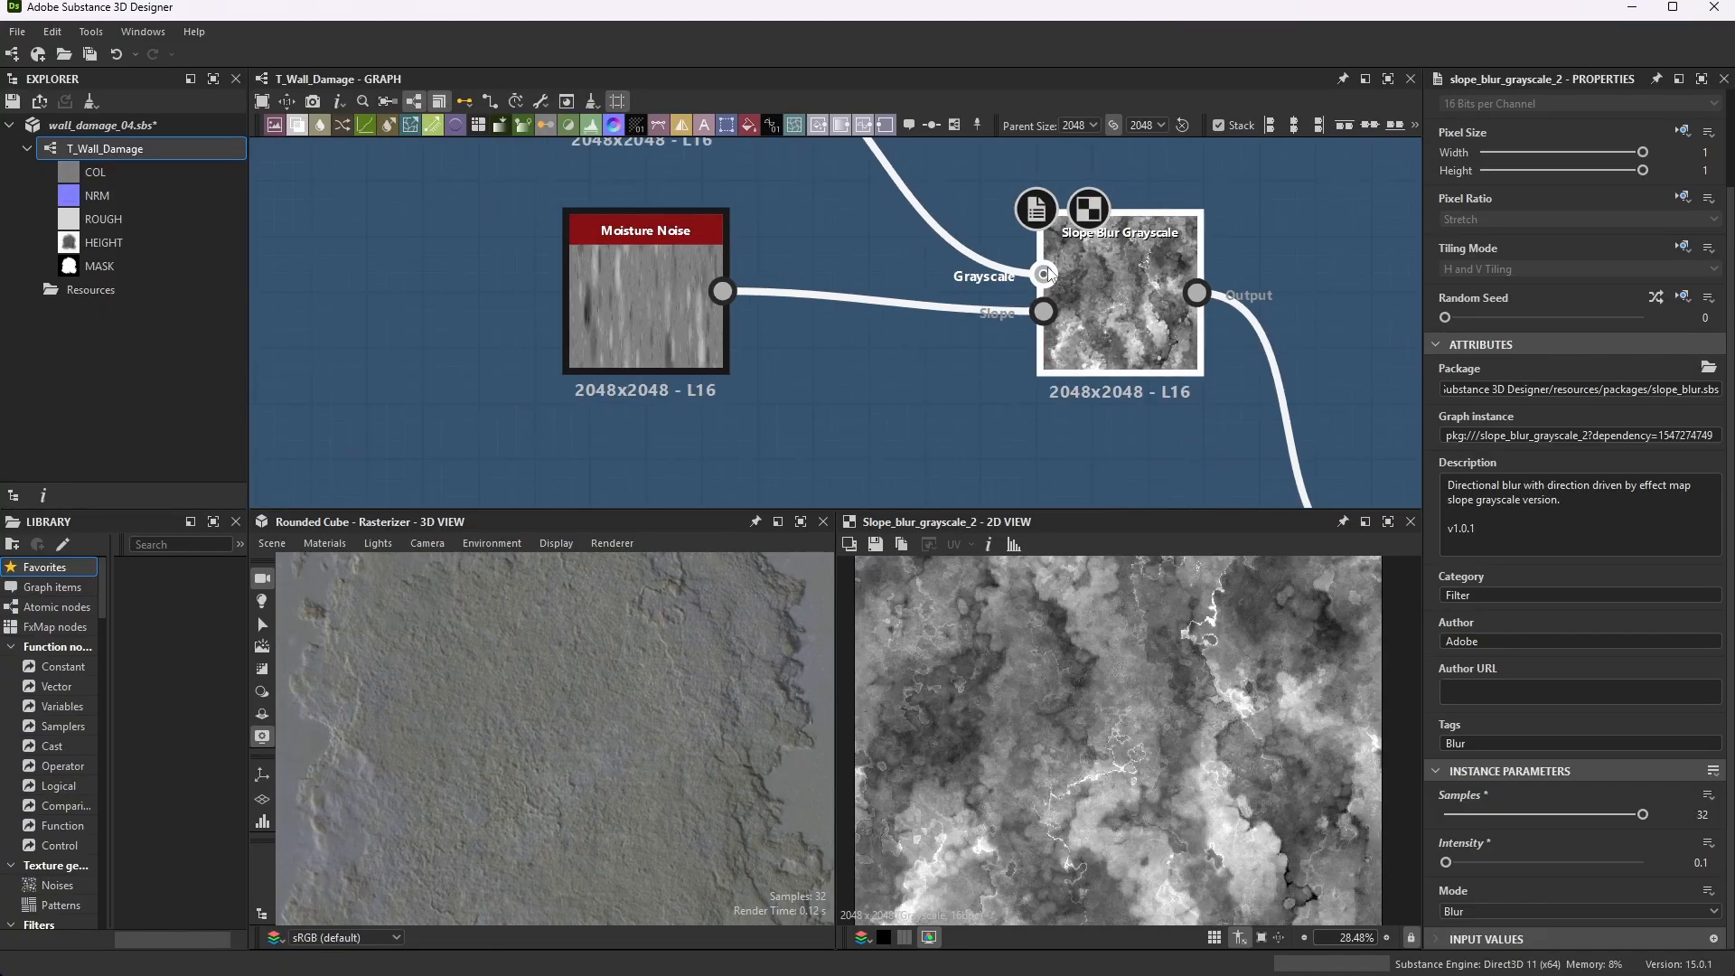
scroll(1090, 239, "up", 2)
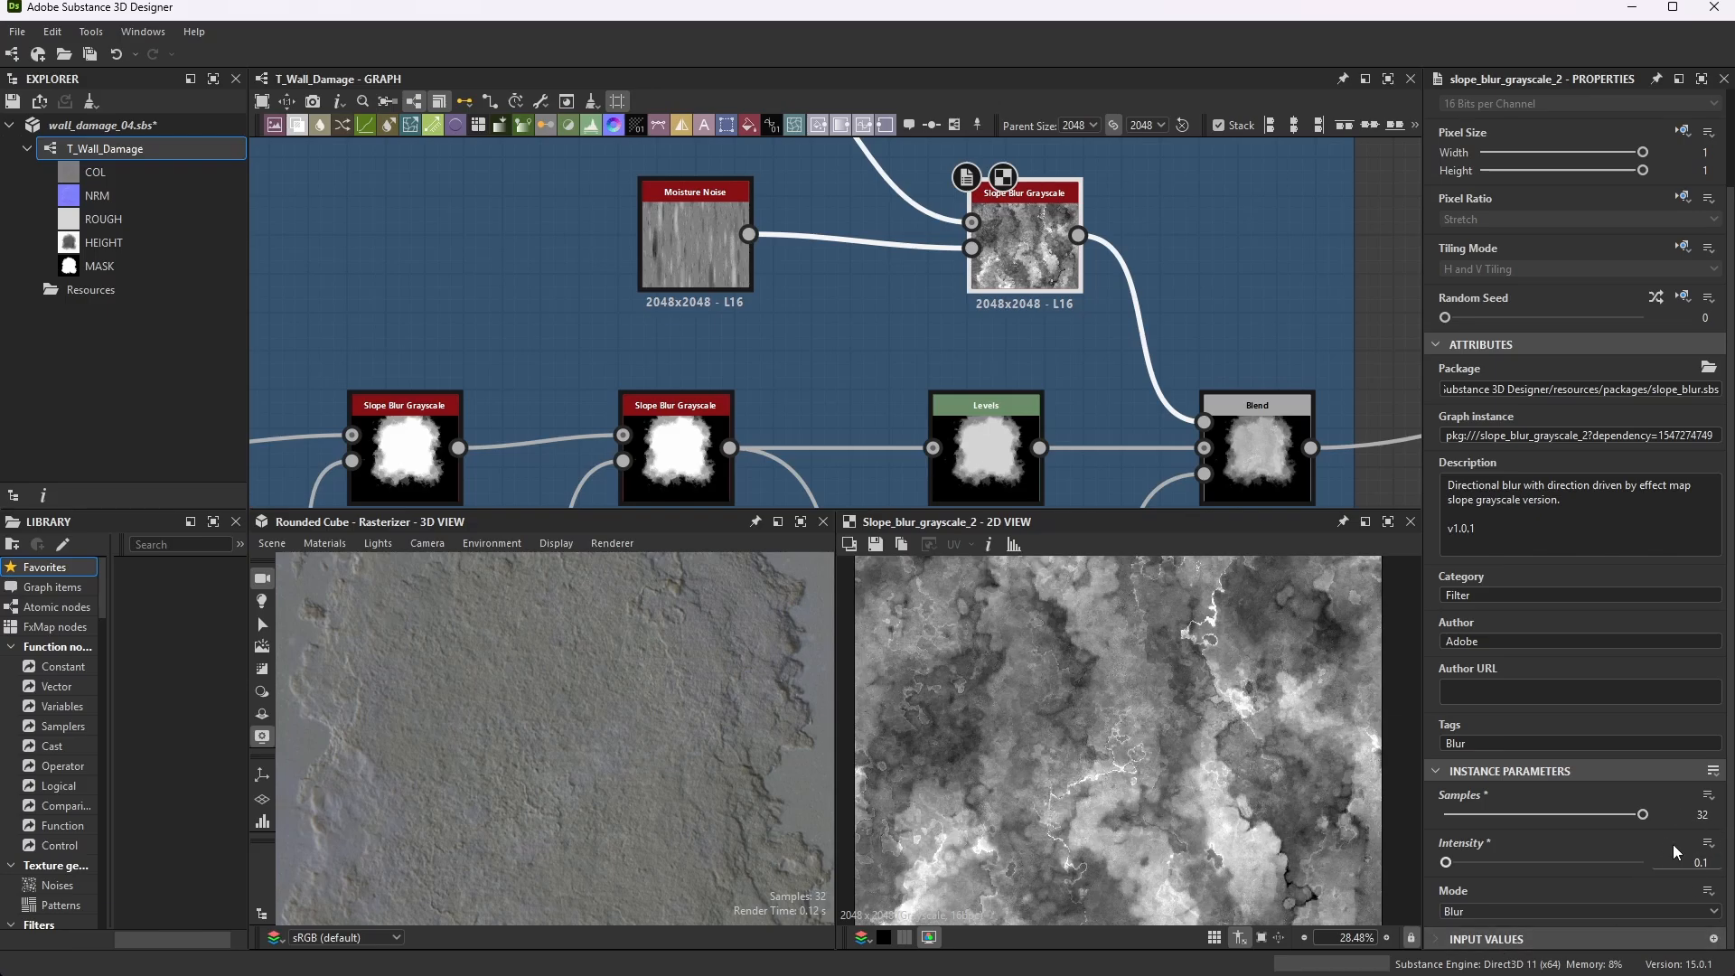
- Preview the Shape Variation Blend up close to examine the grunge detail multiplied into the damage shape
left_click(1266, 443)
scroll(1140, 738, "up", 5)
scroll(1173, 768, "down", 4)
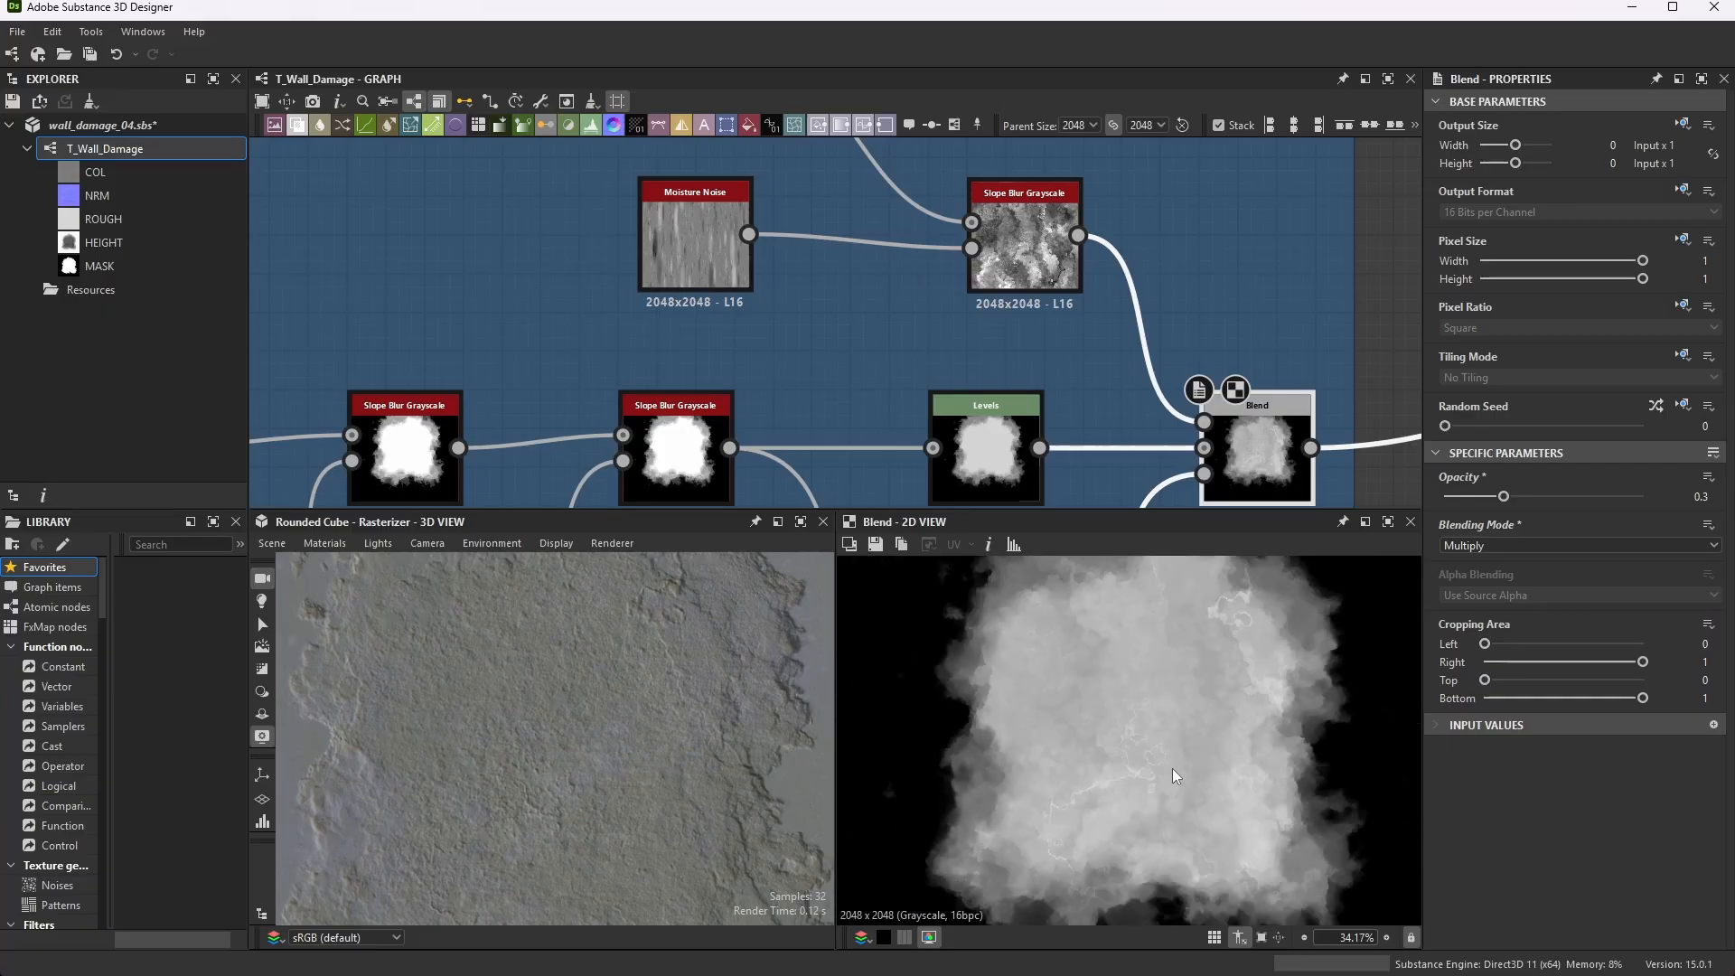
scroll(1112, 725, "up", 4)
scroll(1111, 725, "up", 2)
scroll(1017, 329, "down", 4)
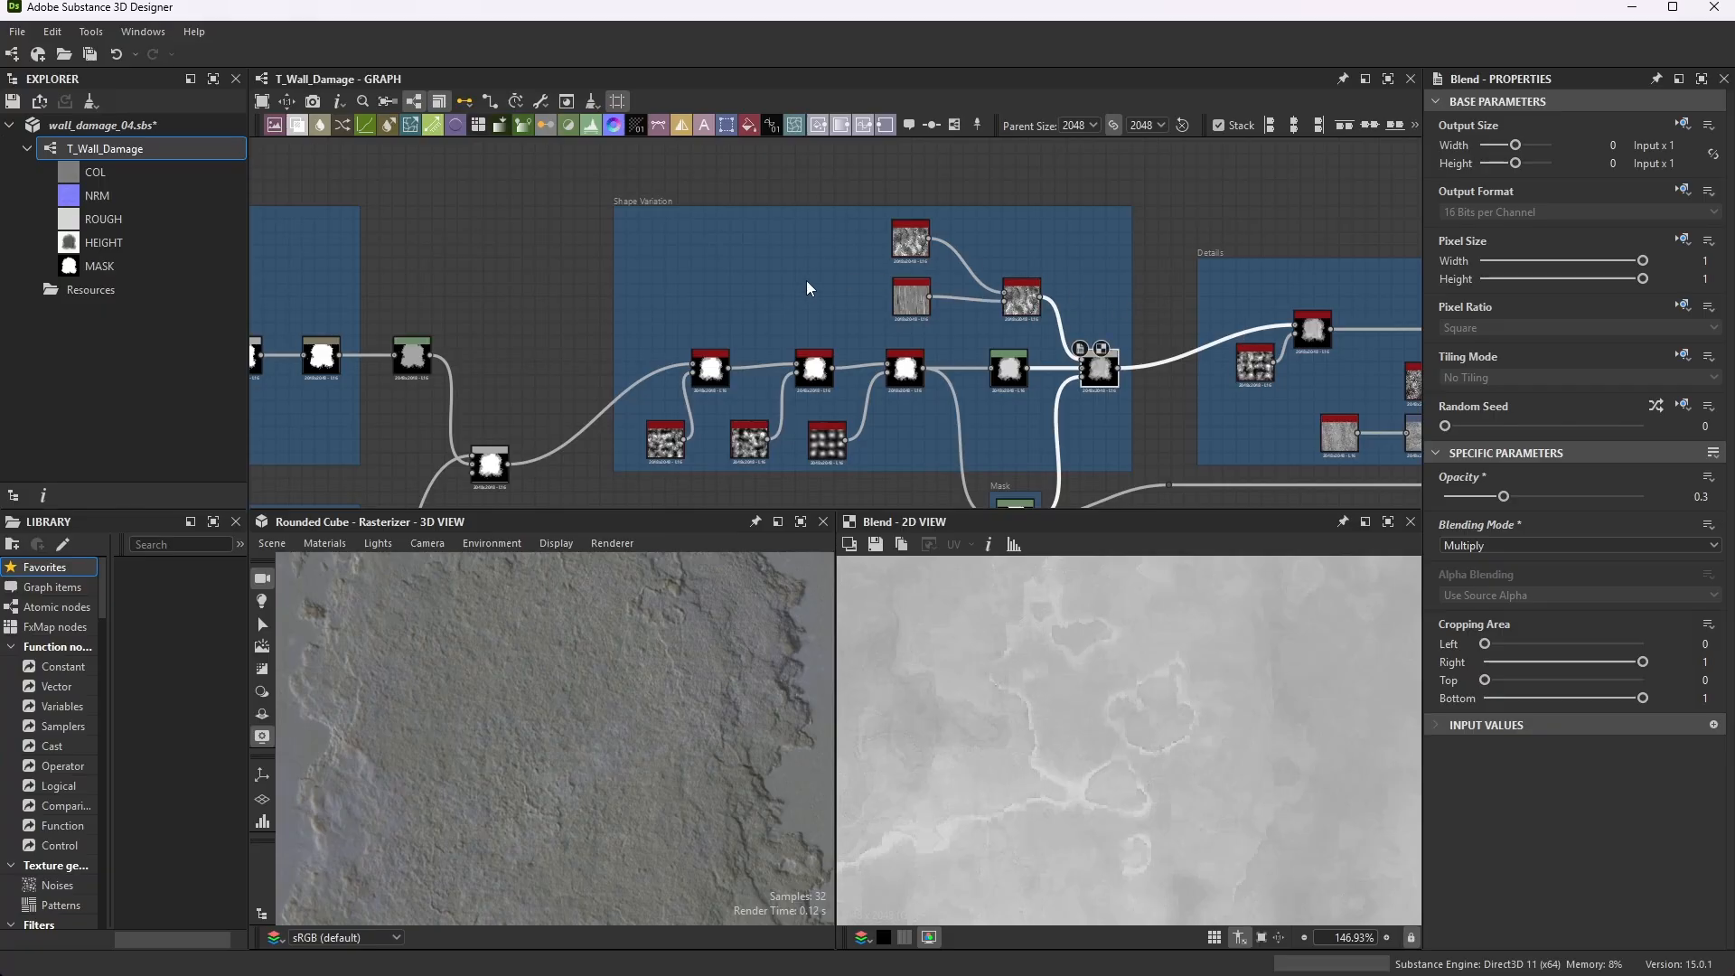
- Save the wall_damage_04.sbs package
scroll(806, 280, "up", 3)
scroll(945, 290, "down", 2)
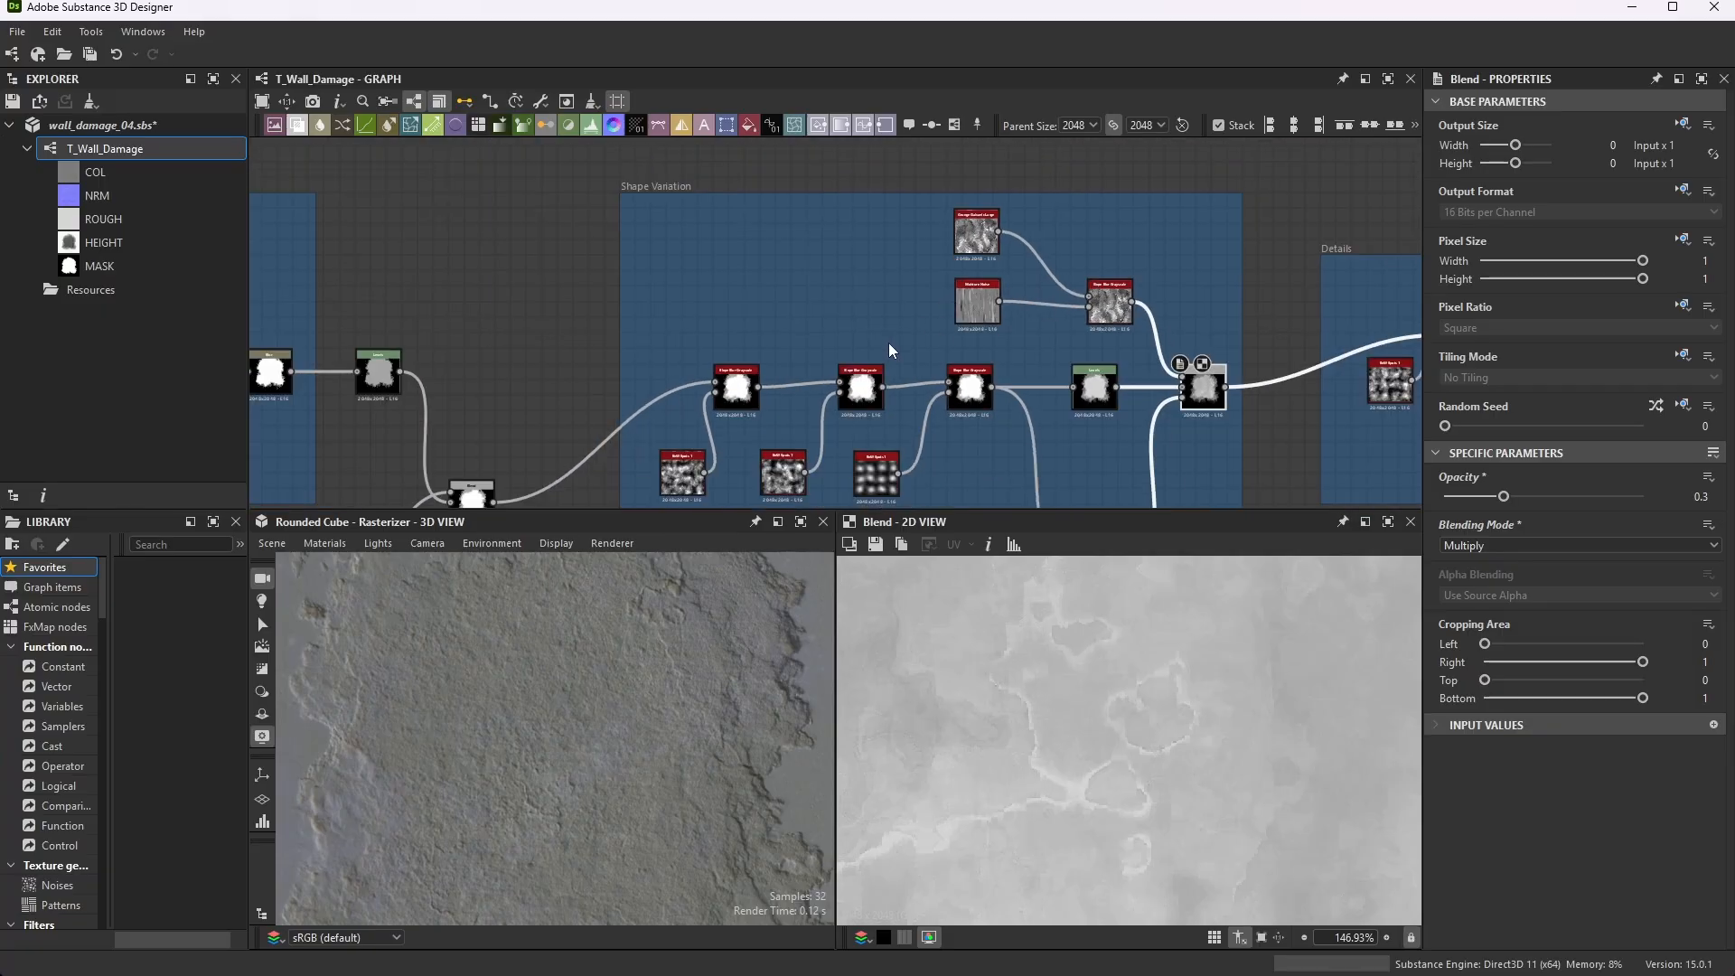
left_click(18, 31)
left_click(58, 144)
- Review the overall node chain from the starting shapes through Shape Variation to the Details frame, alongside the 3D wall damage
scroll(1039, 248, "down", 6)
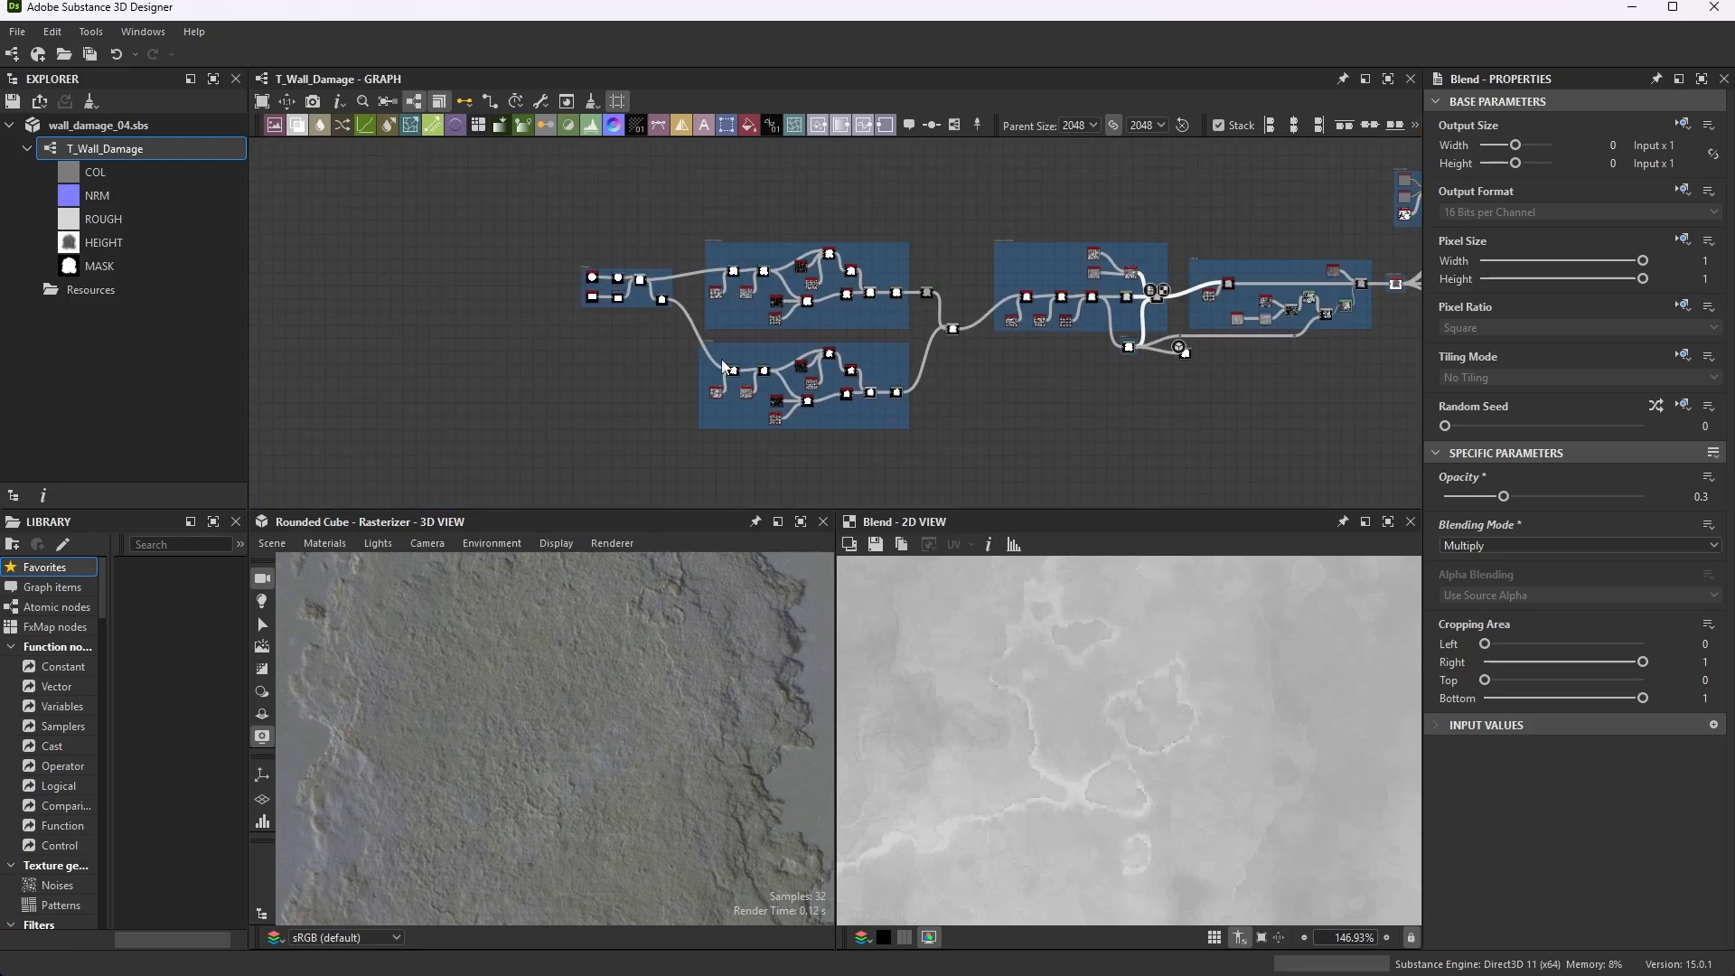
scroll(1373, 307, "up", 3)
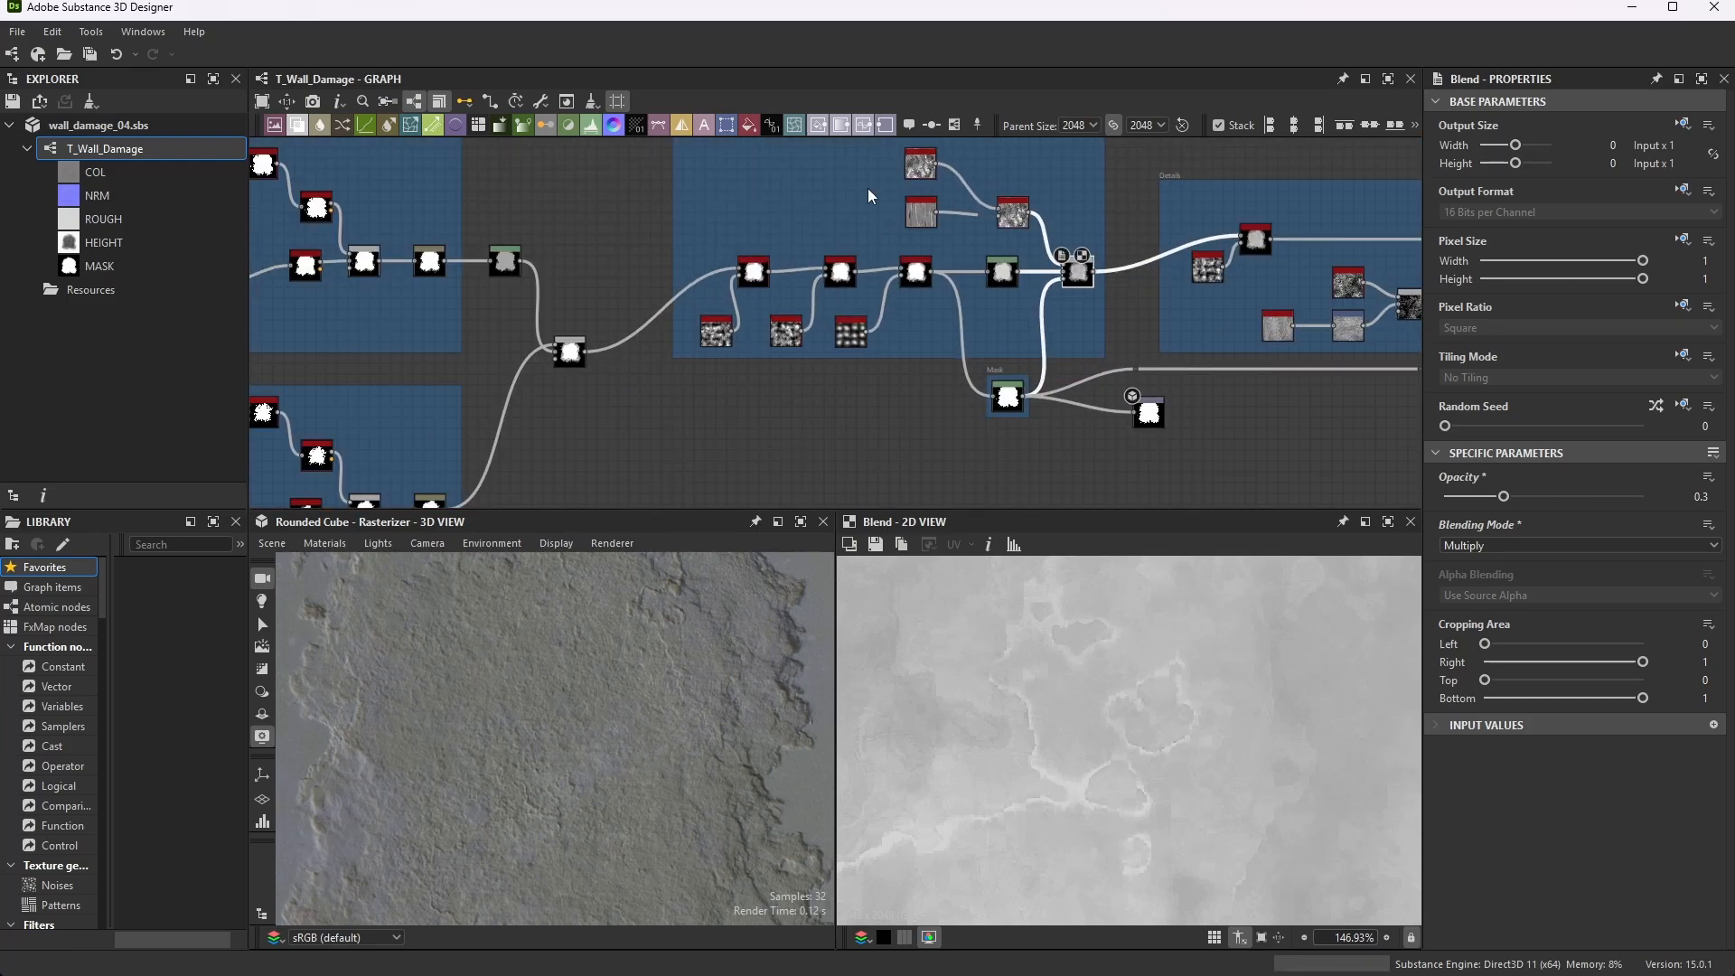
scroll(998, 329, "up", 1)
scroll(1011, 307, "up", 2)
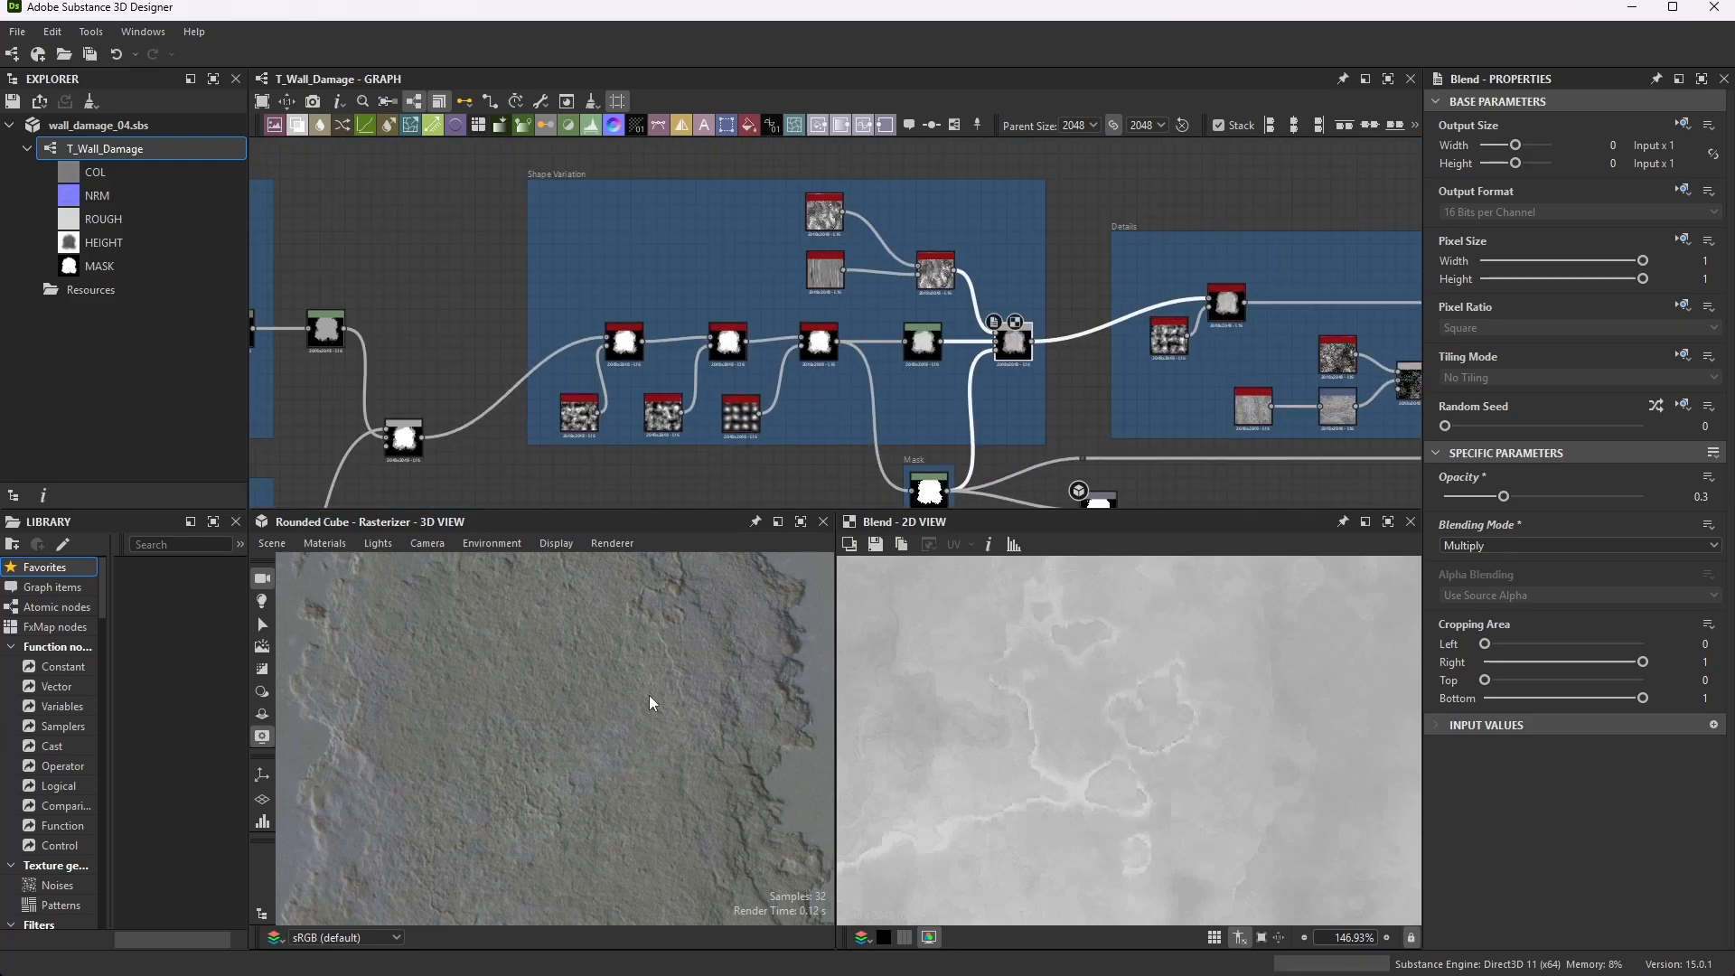
scroll(649, 696, "down", 2)
scroll(822, 240, "down", 1)
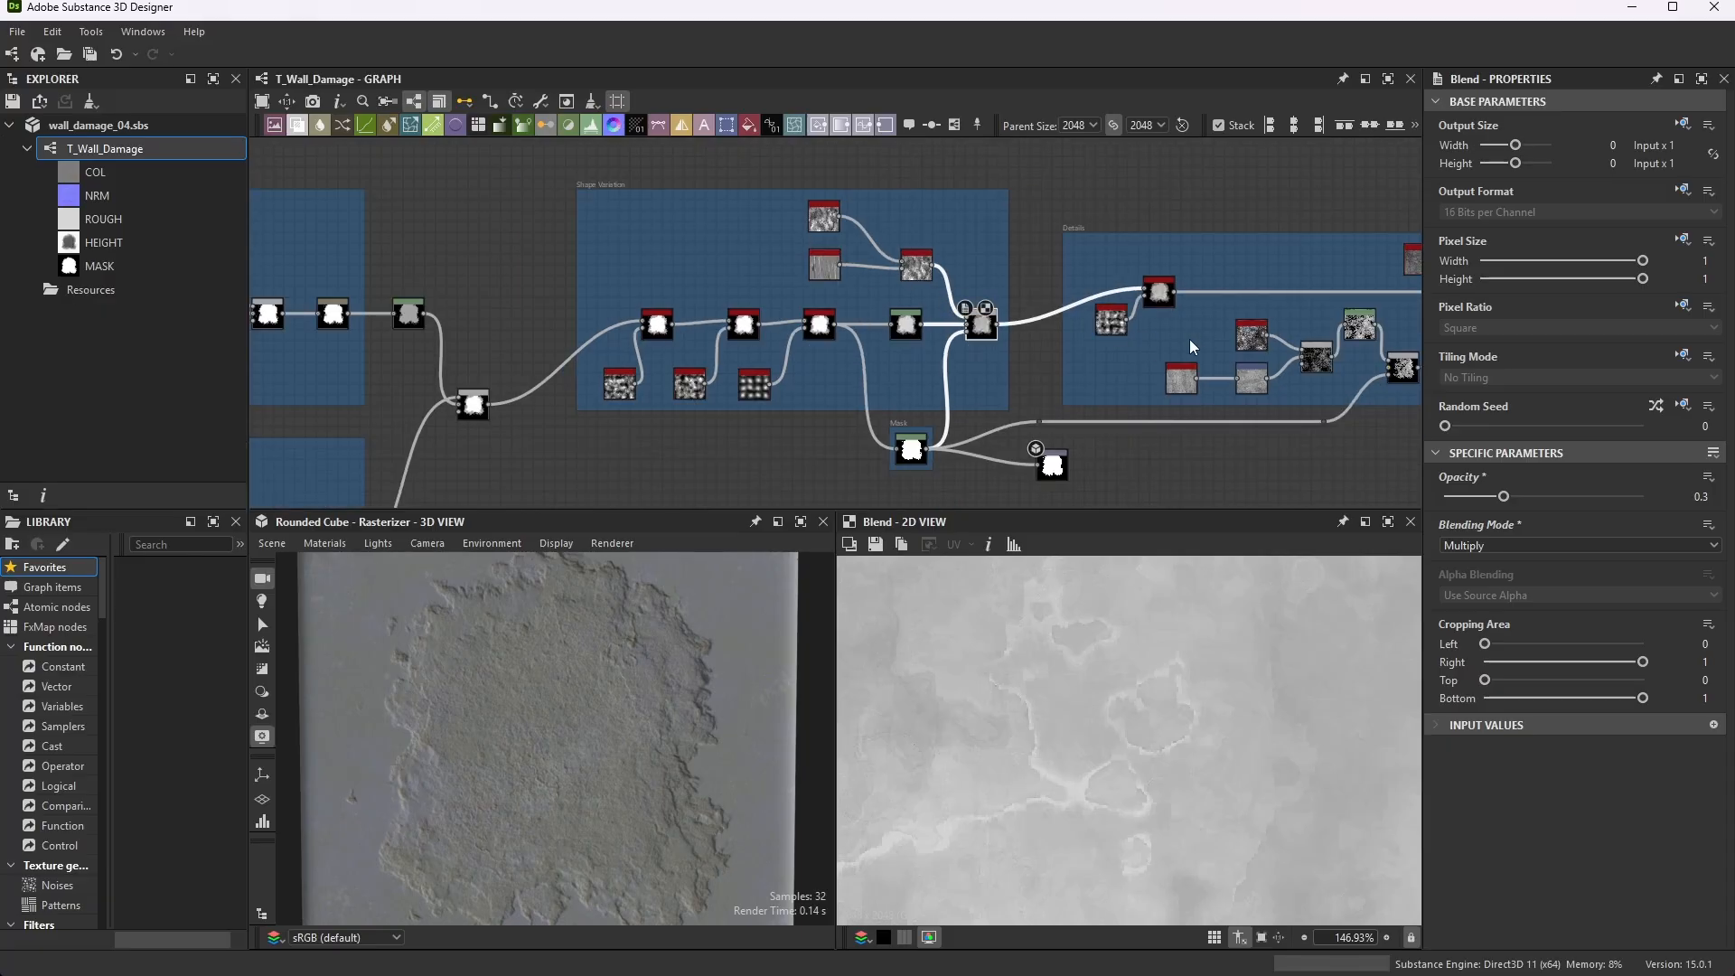
scroll(1174, 298, "up", 4)
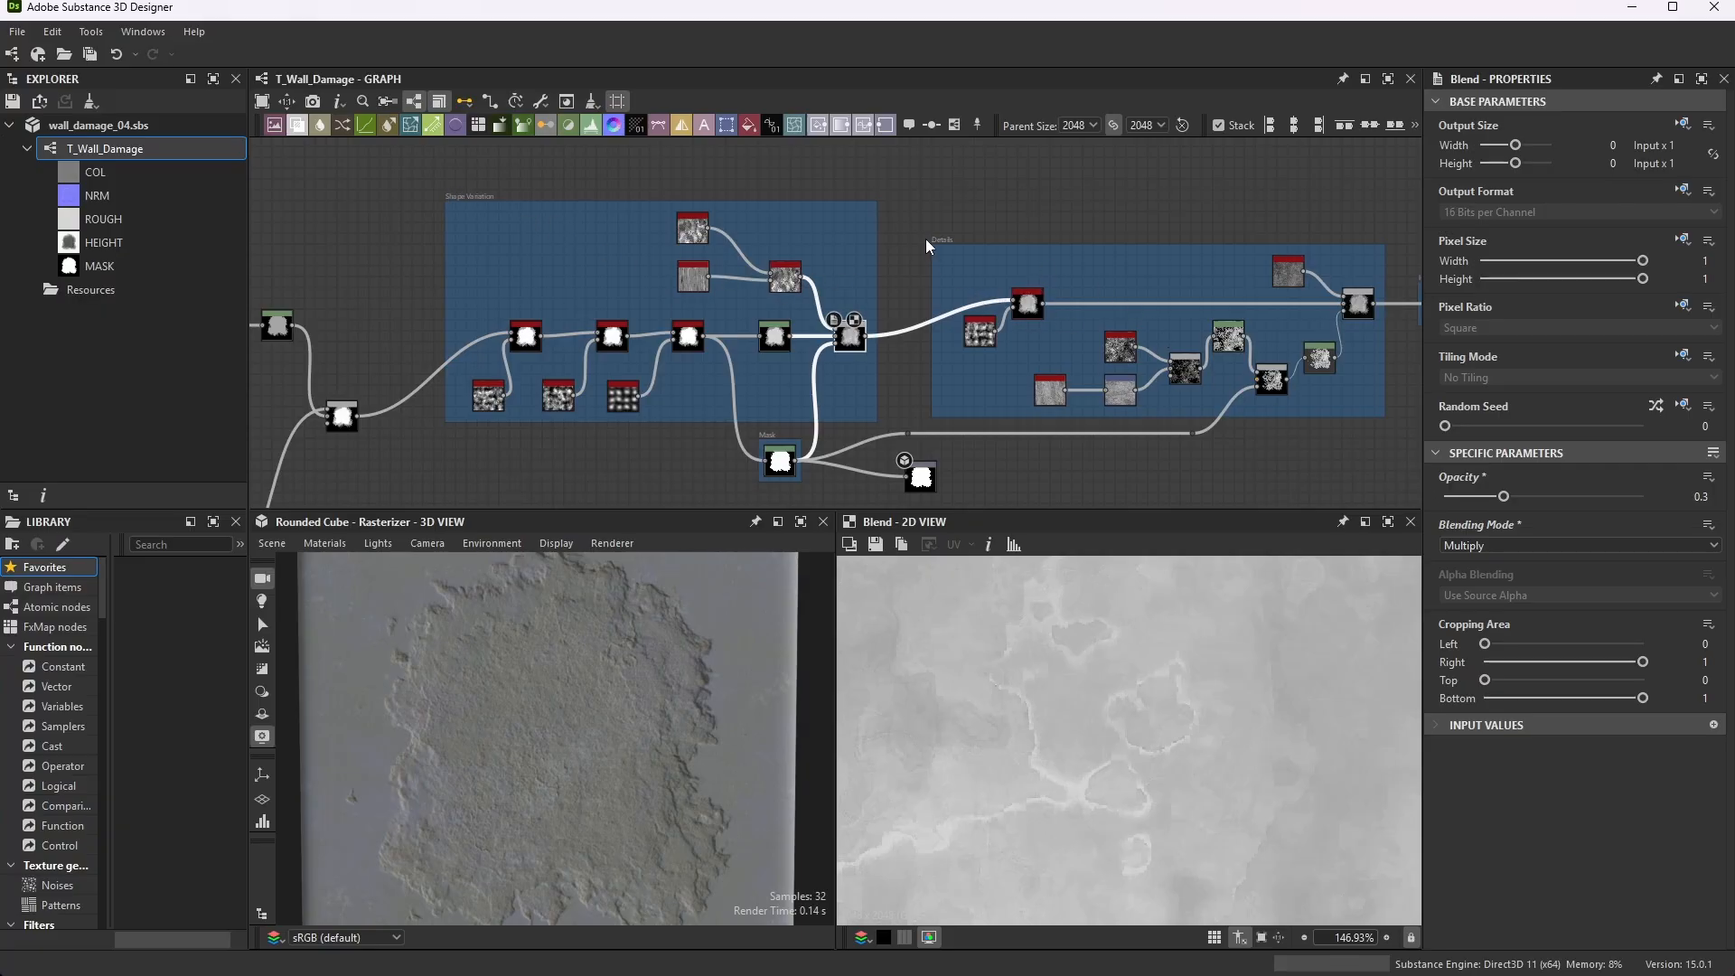
scroll(954, 233, "up", 6)
scroll(924, 233, "down", 6)
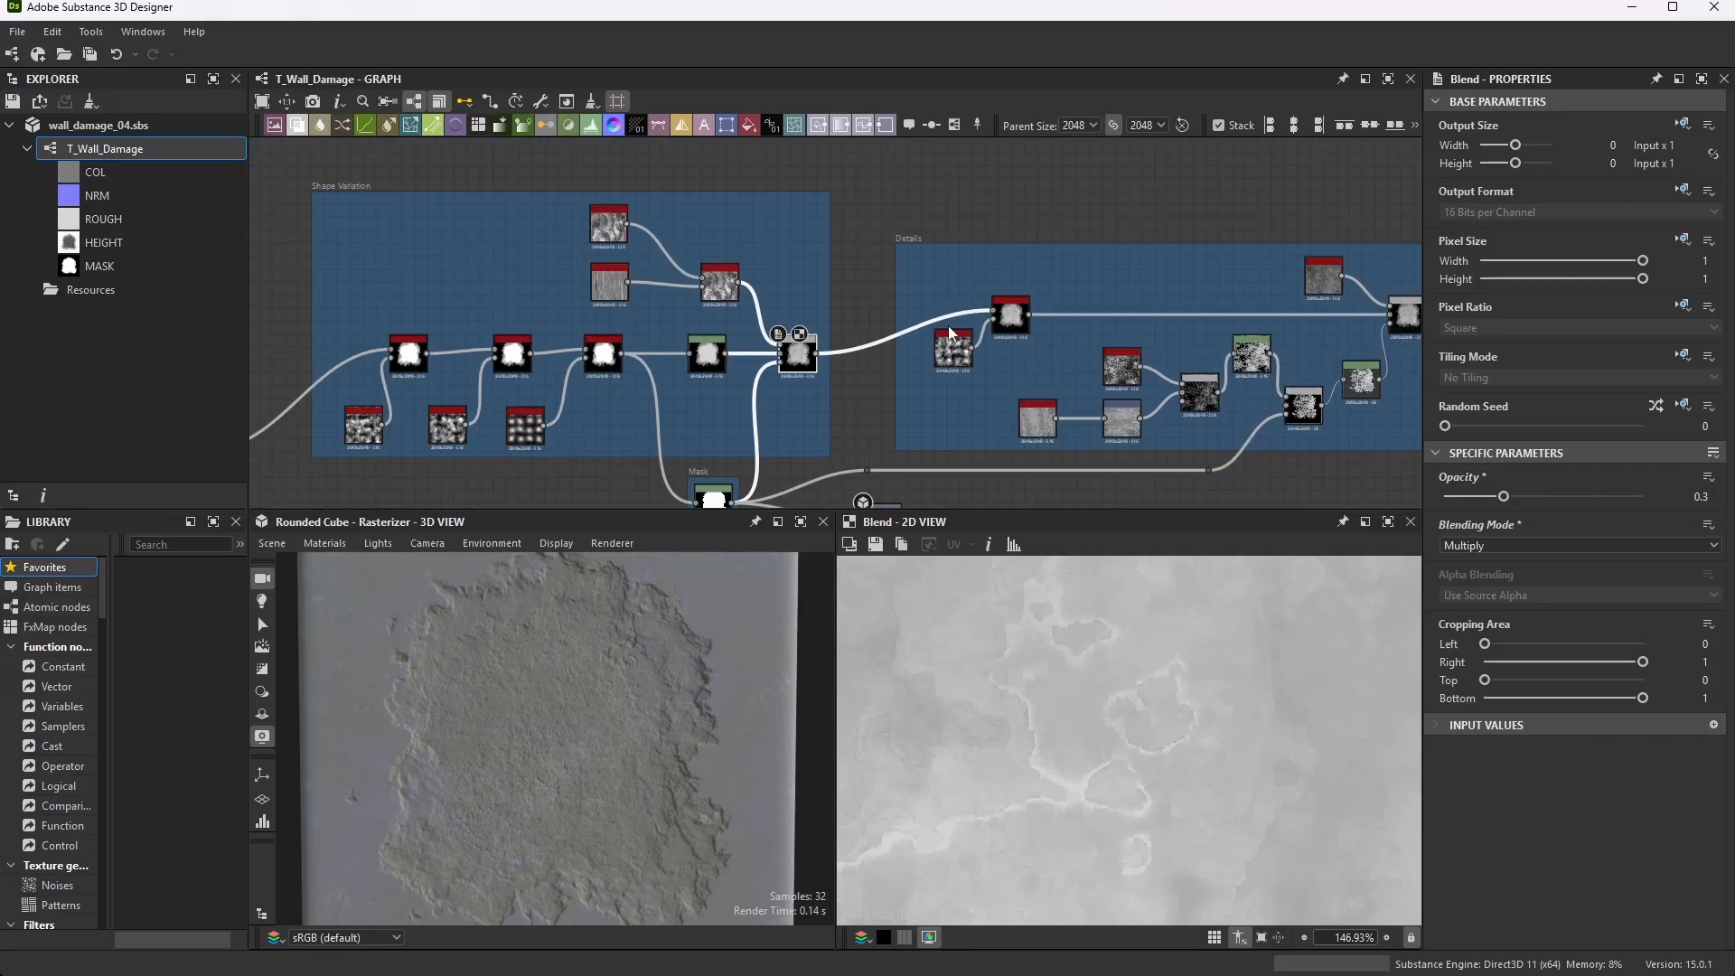
- Inspect the first Slope Blur Grayscale in Details and its BnW Spots 1 input, including their seed, scale and intensity settings
scroll(980, 352, "up", 3)
scroll(656, 336, "up", 5)
scroll(654, 336, "down", 5)
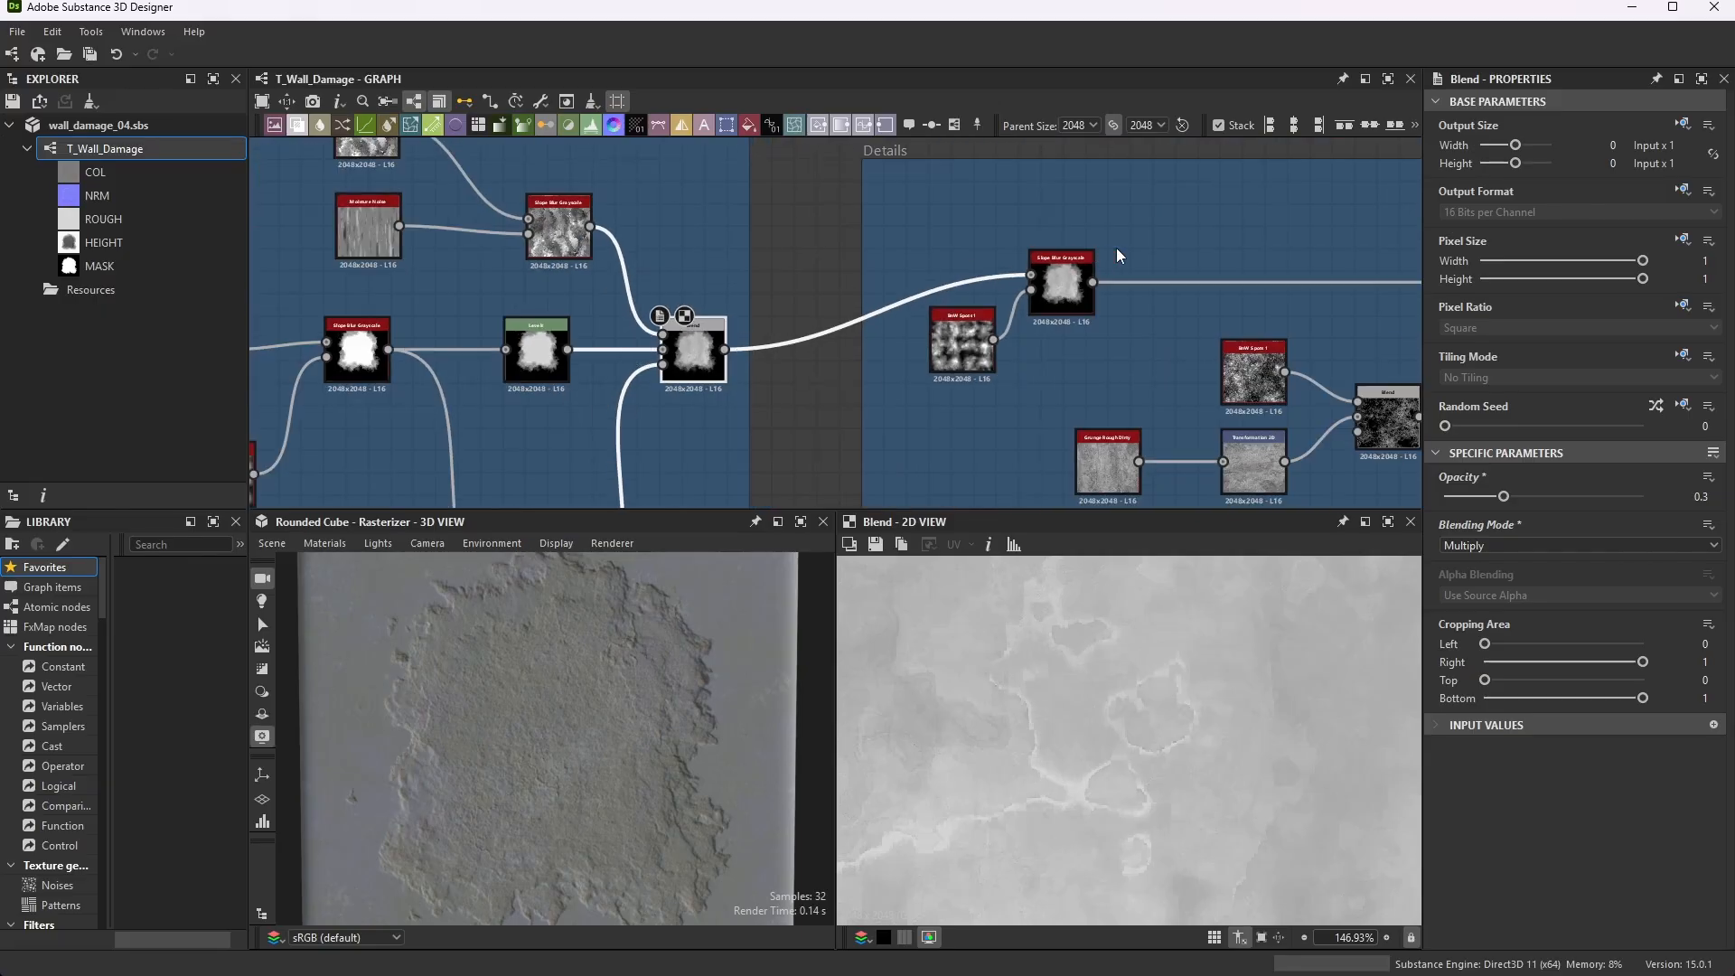
scroll(1115, 248, "up", 5)
left_click(1009, 280)
scroll(925, 360, "up", 1)
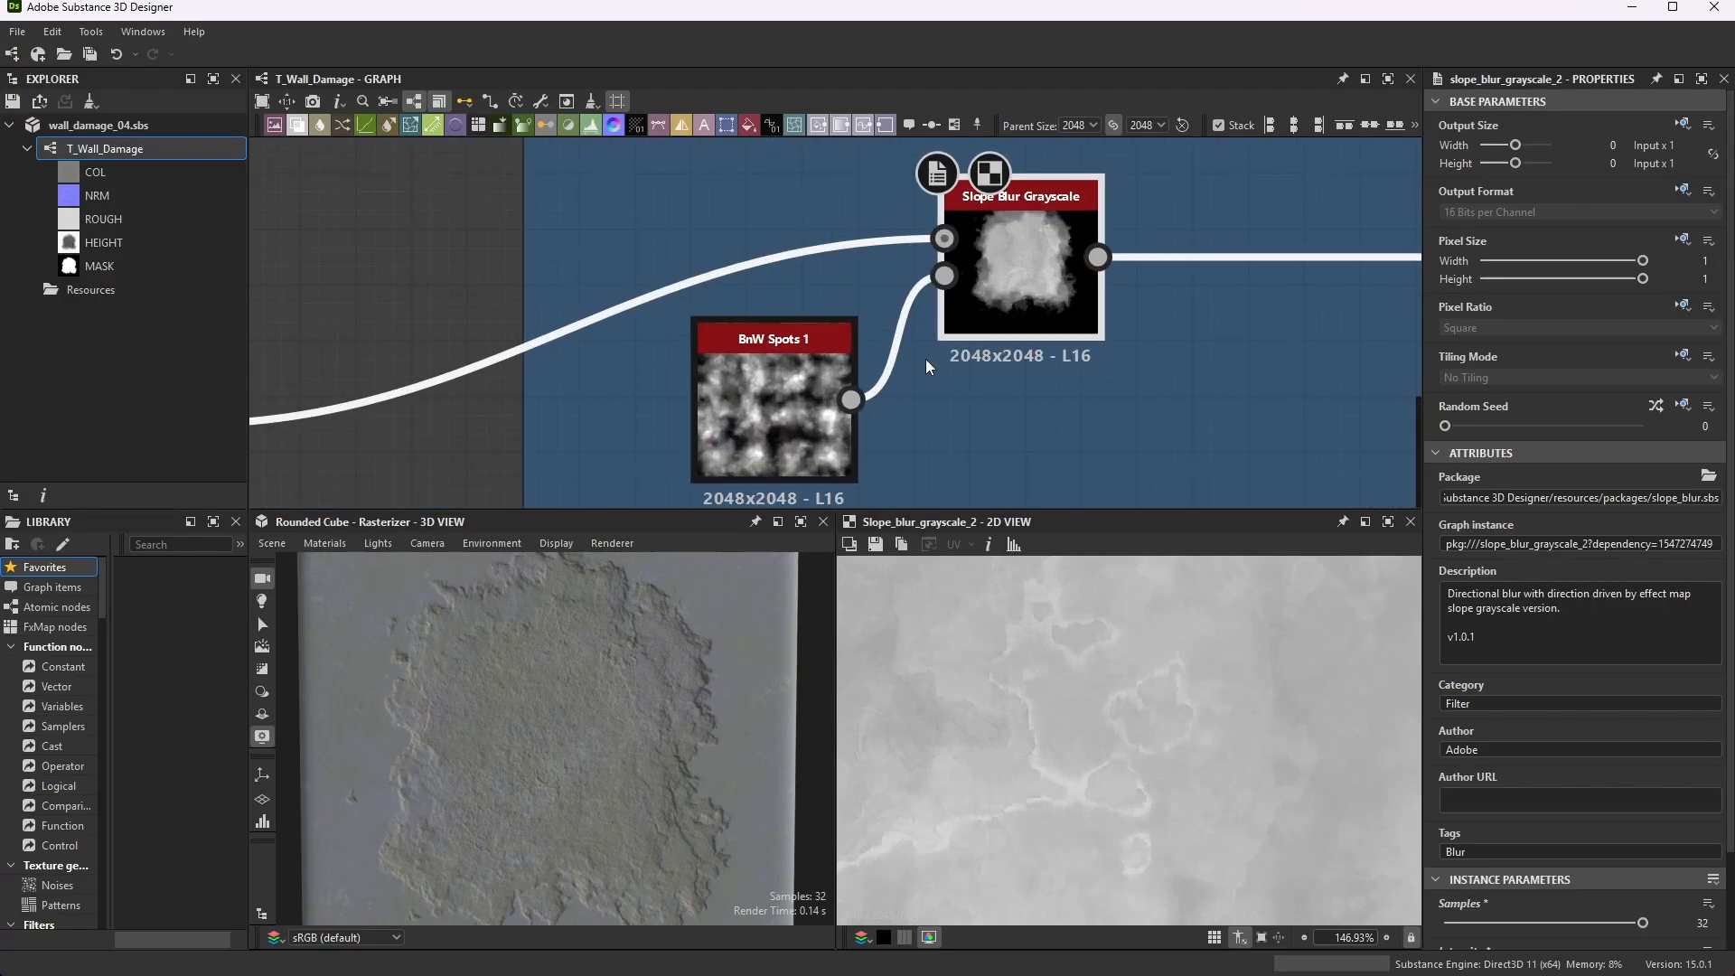
left_click(797, 399)
scroll(1610, 789, "down", 3)
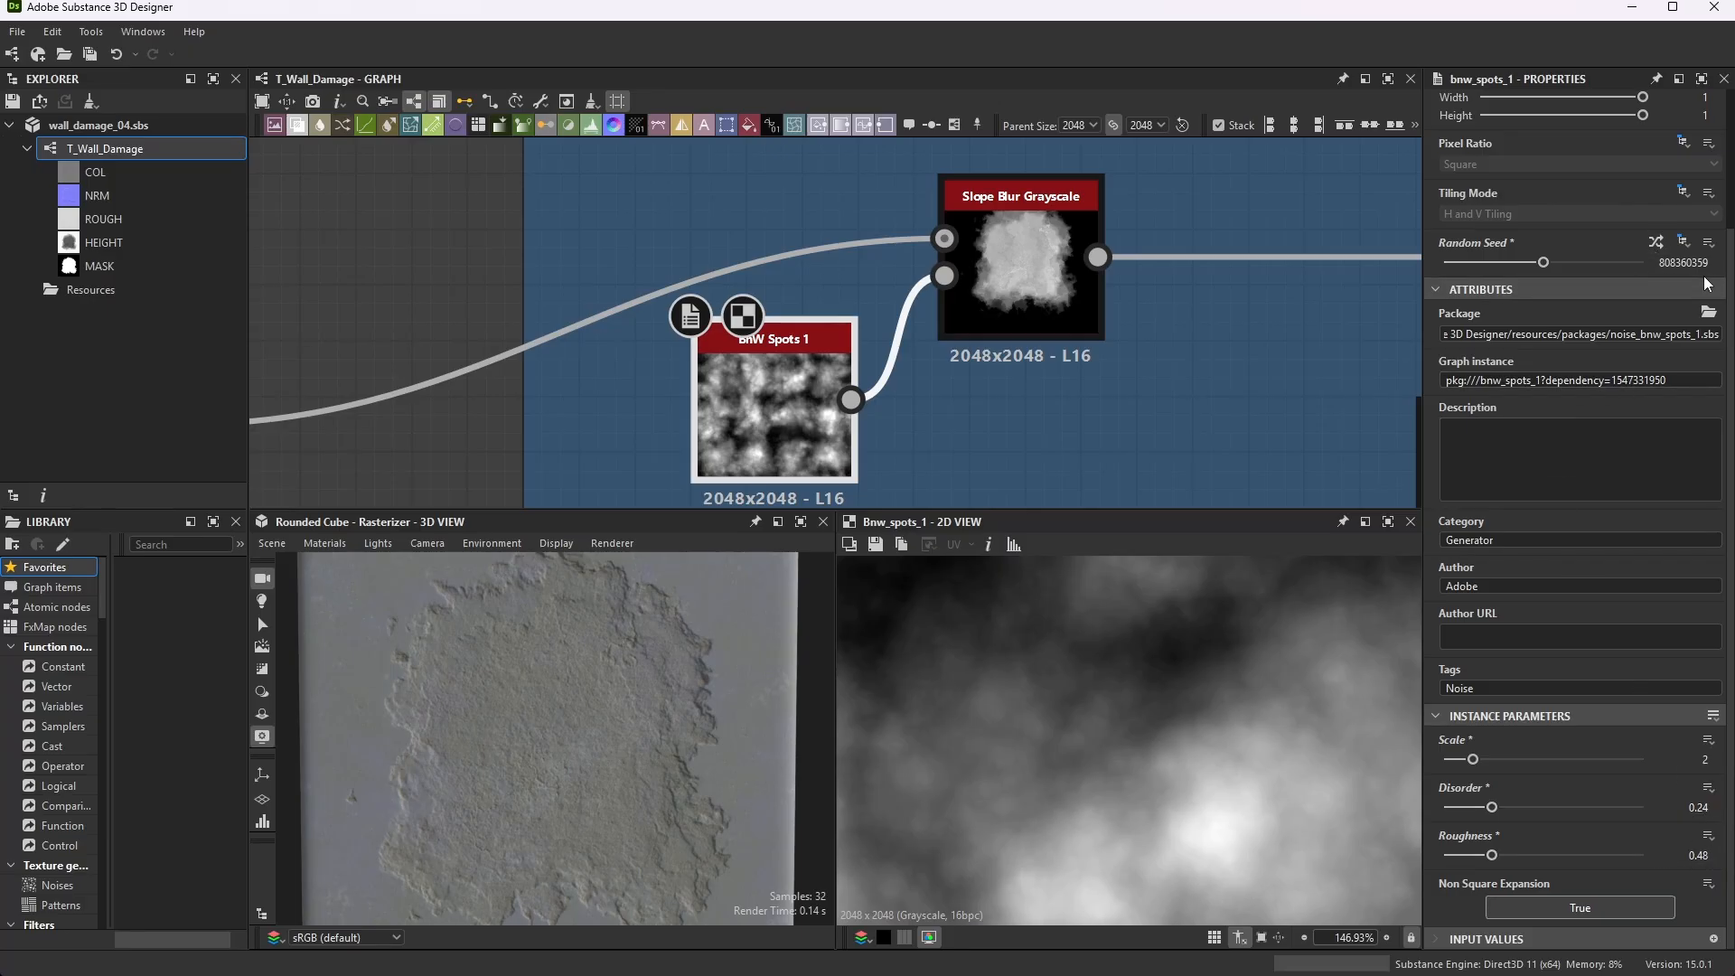
left_click(1042, 241)
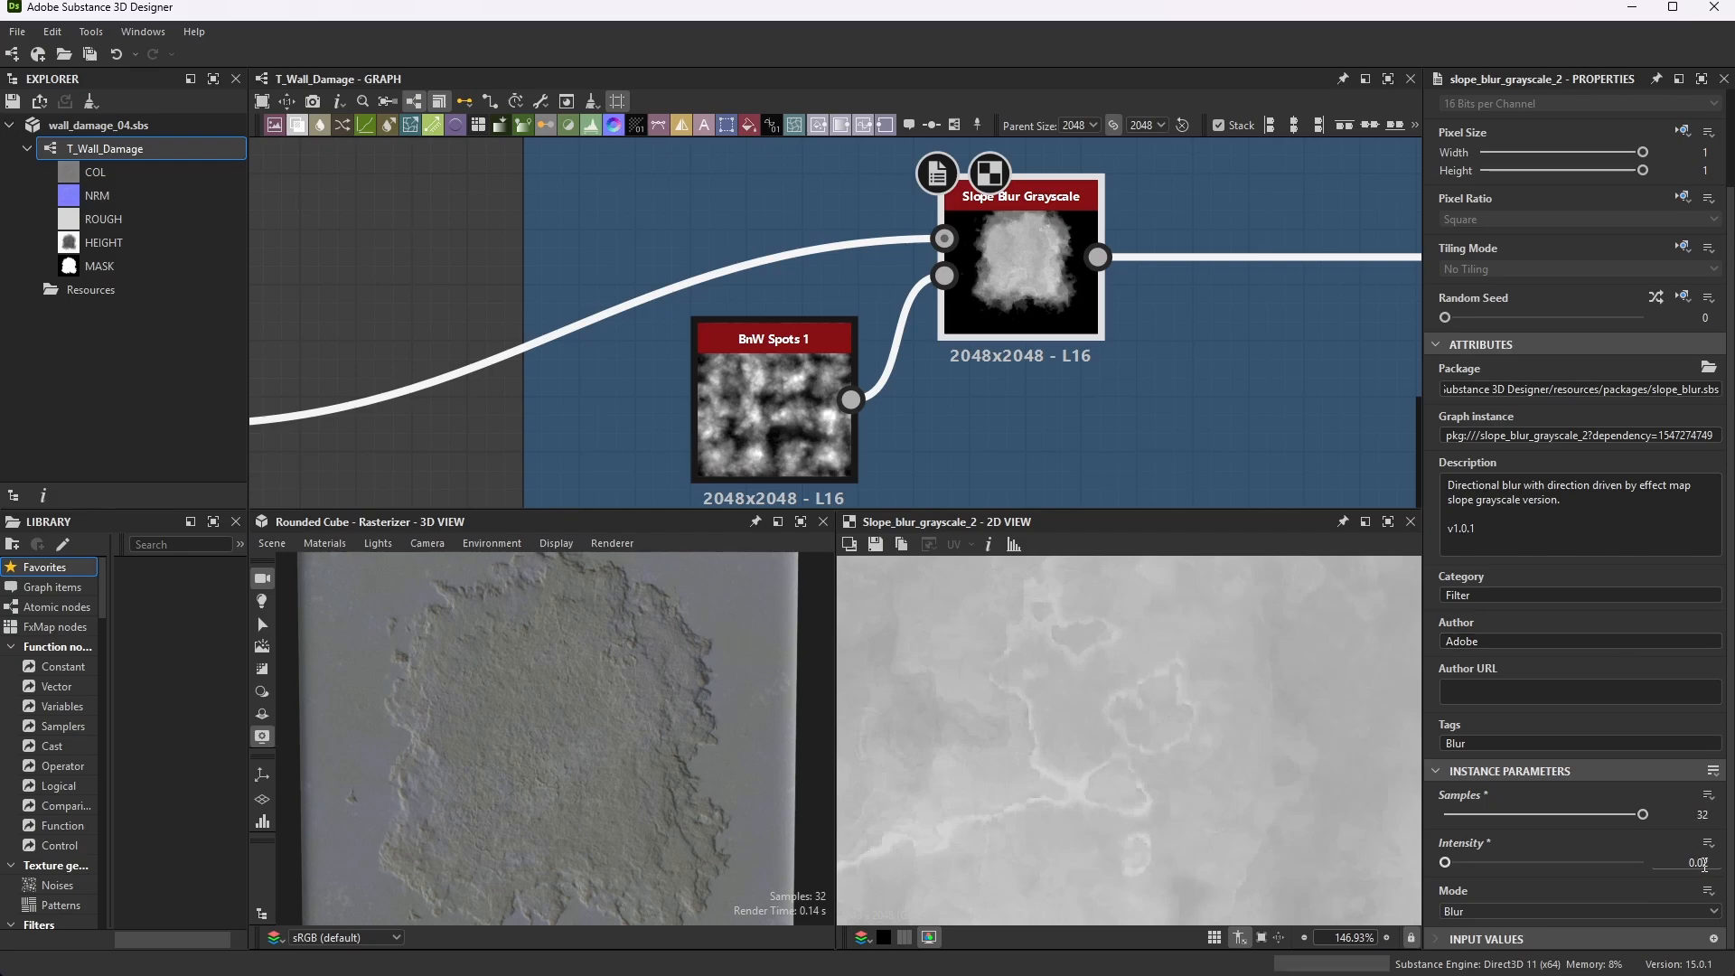
- Preview the final Blend in the Details frame and examine its inputs, opacity and blending mode
scroll(940, 294, "down", 6)
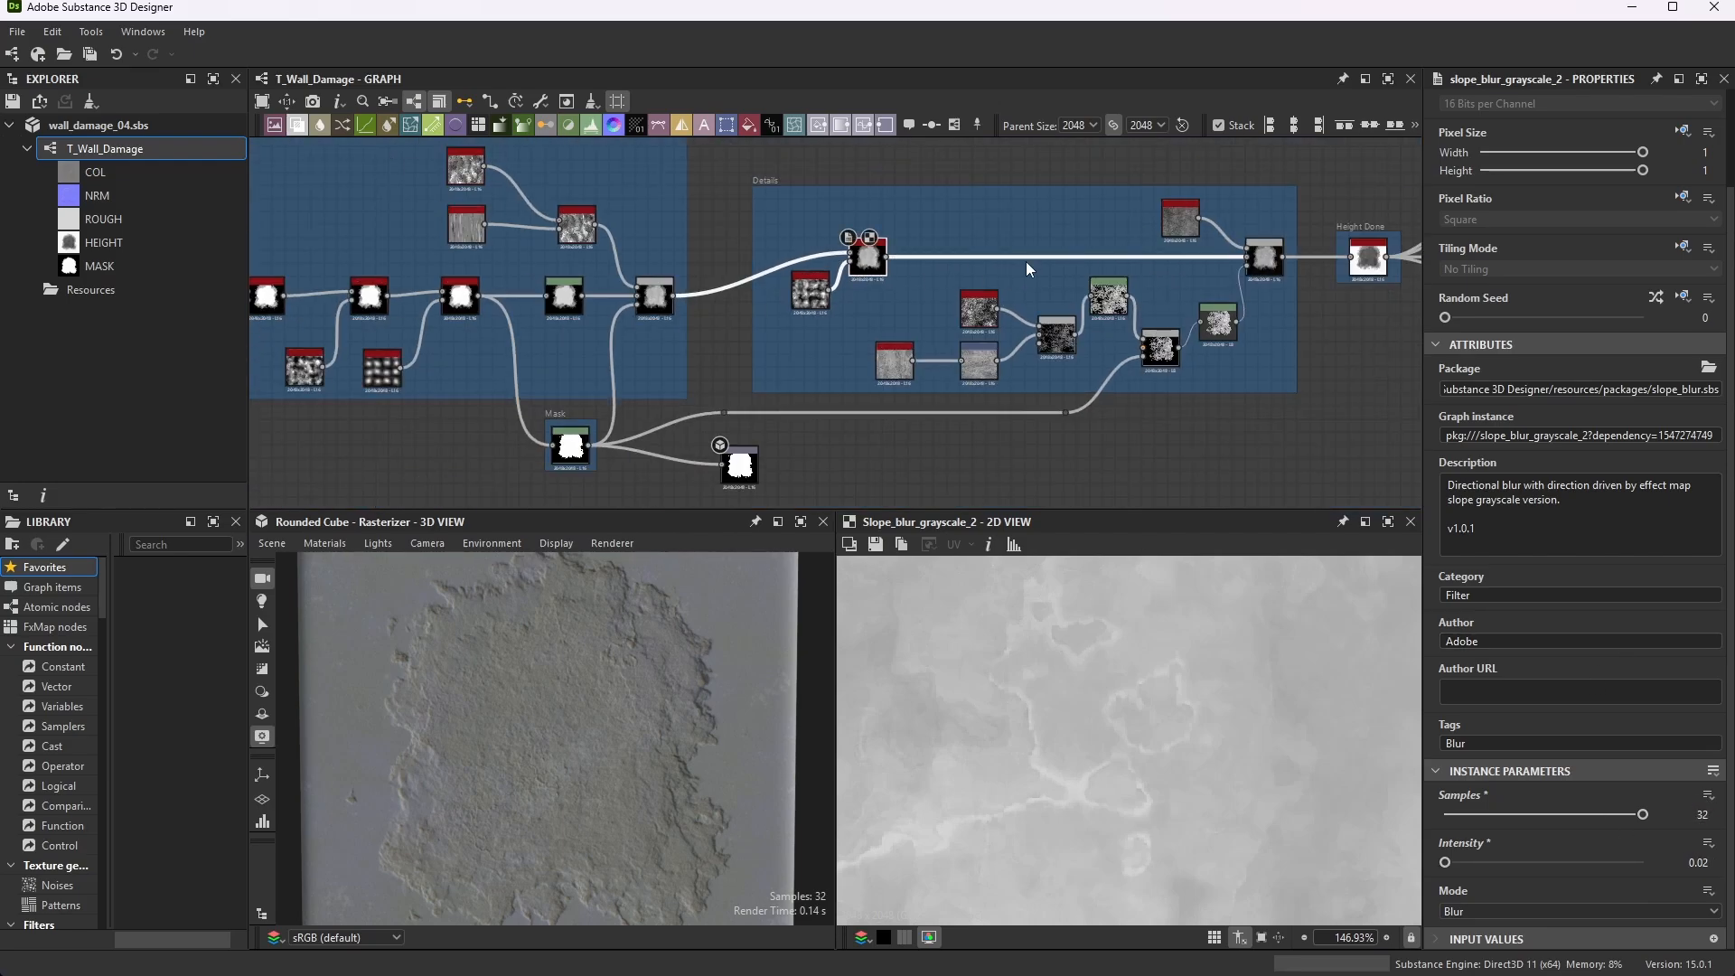
scroll(1027, 262, "up", 2)
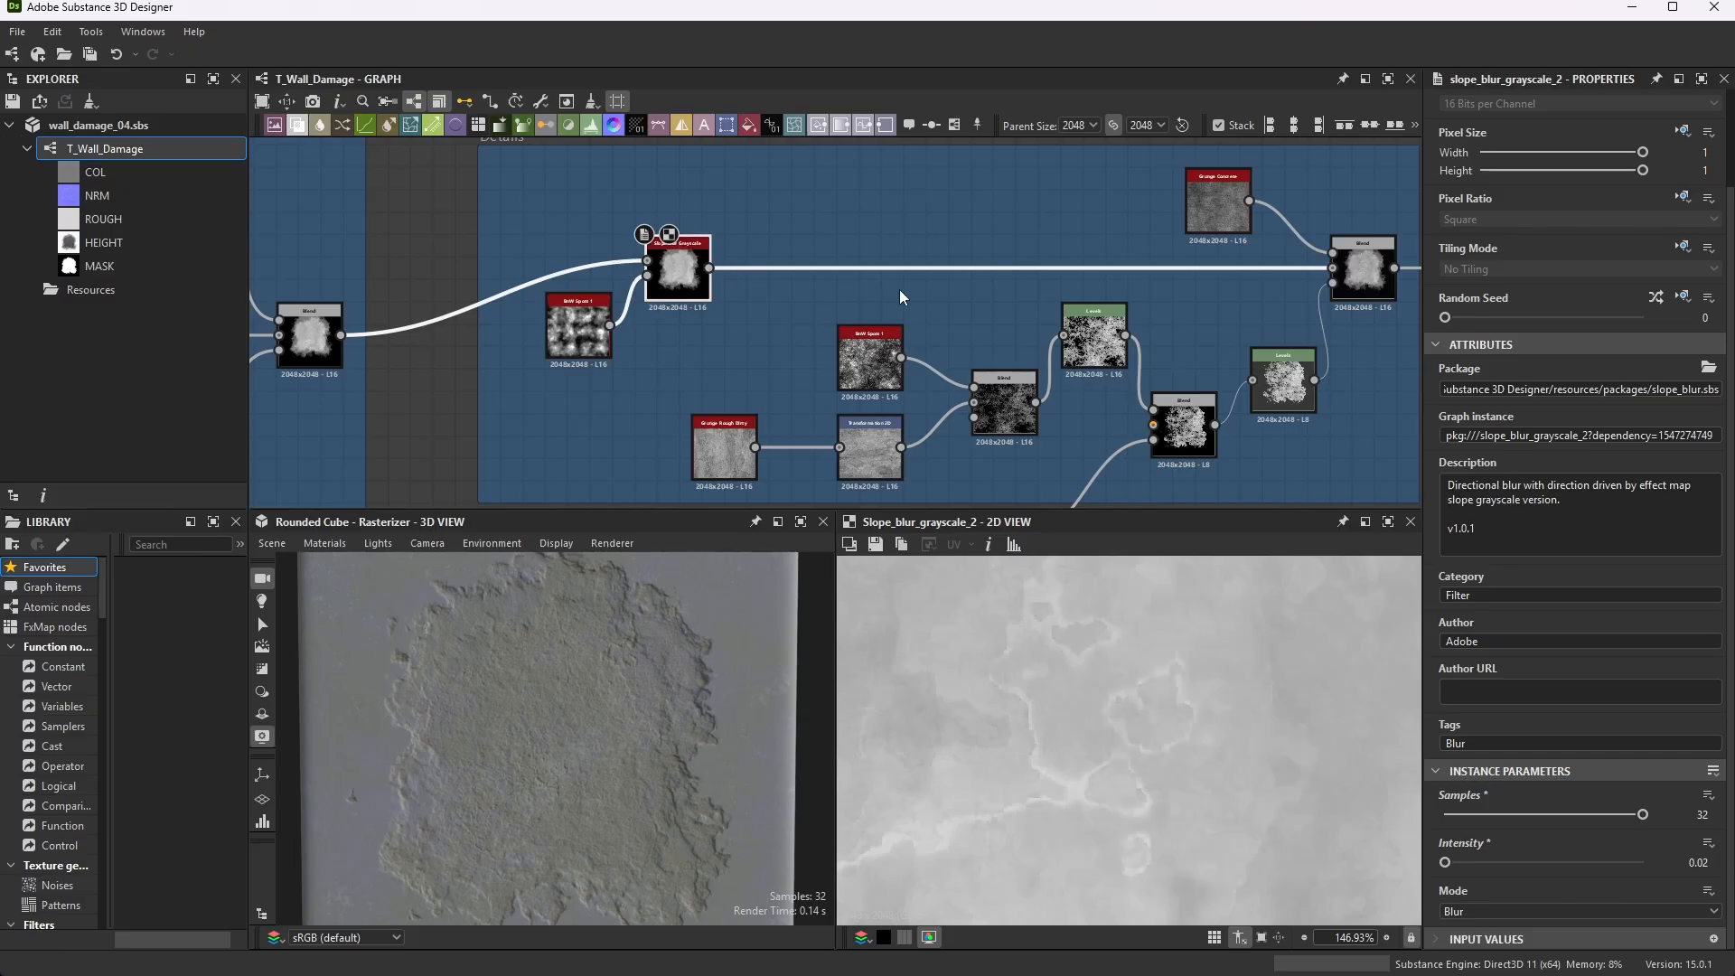
scroll(1254, 287, "up", 10)
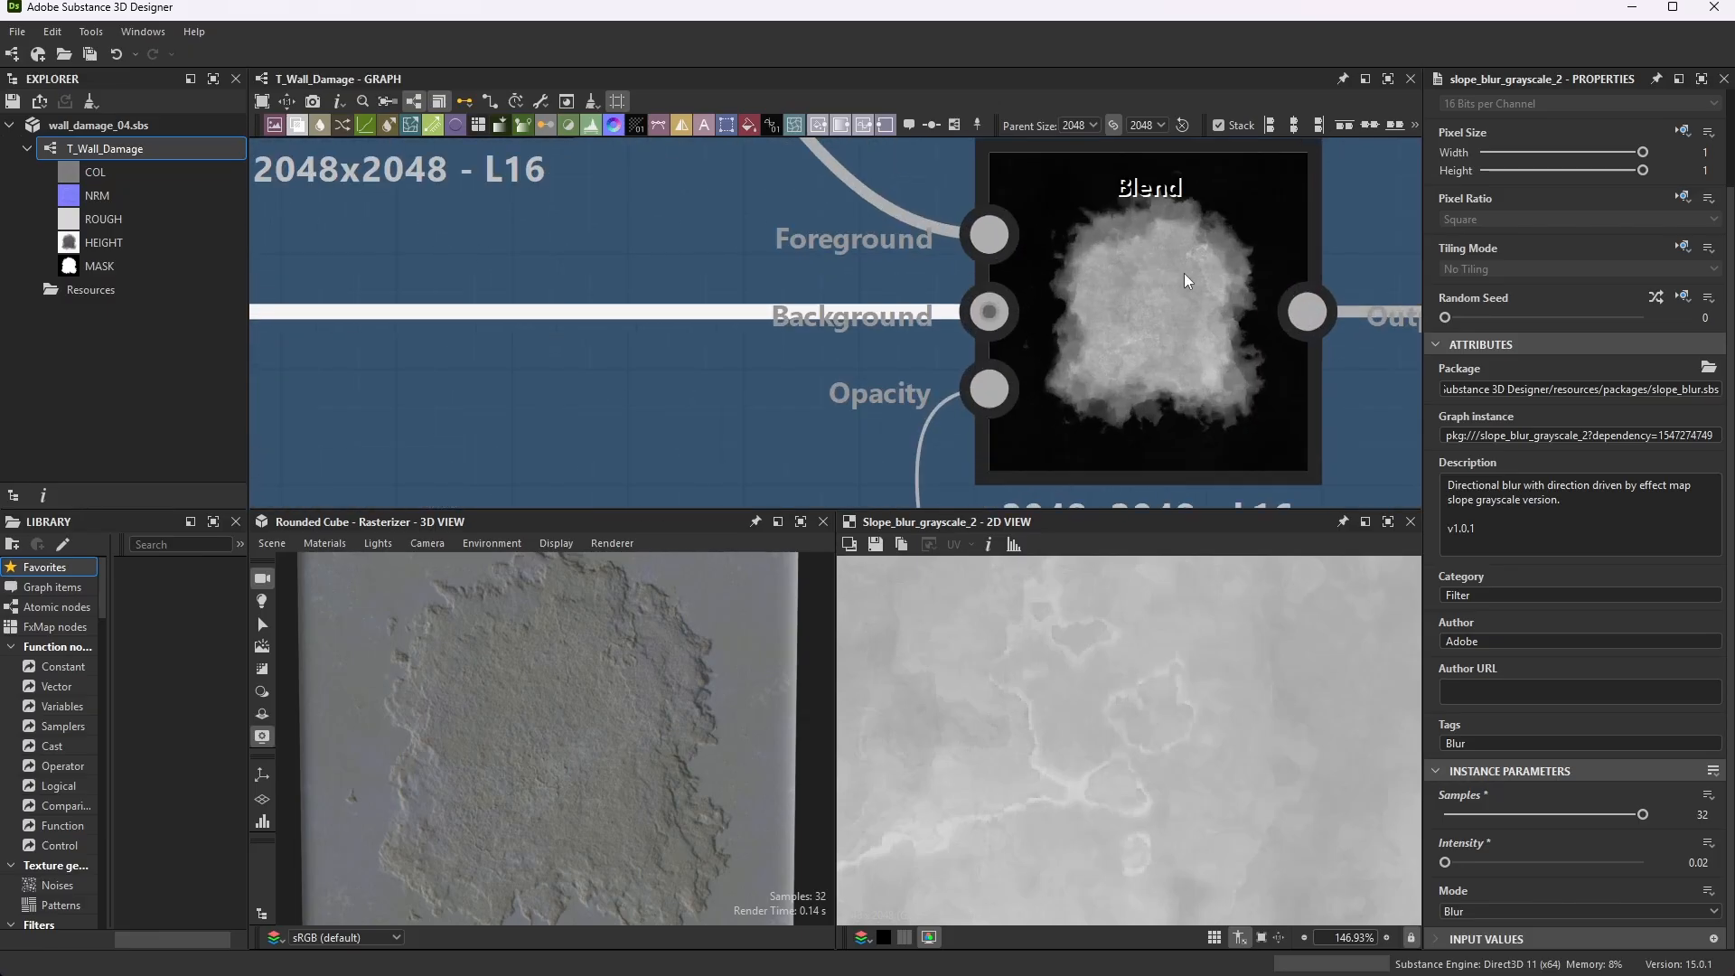
double_click(1184, 274)
scroll(1183, 273, "down", 3)
scroll(1126, 407, "up", 1)
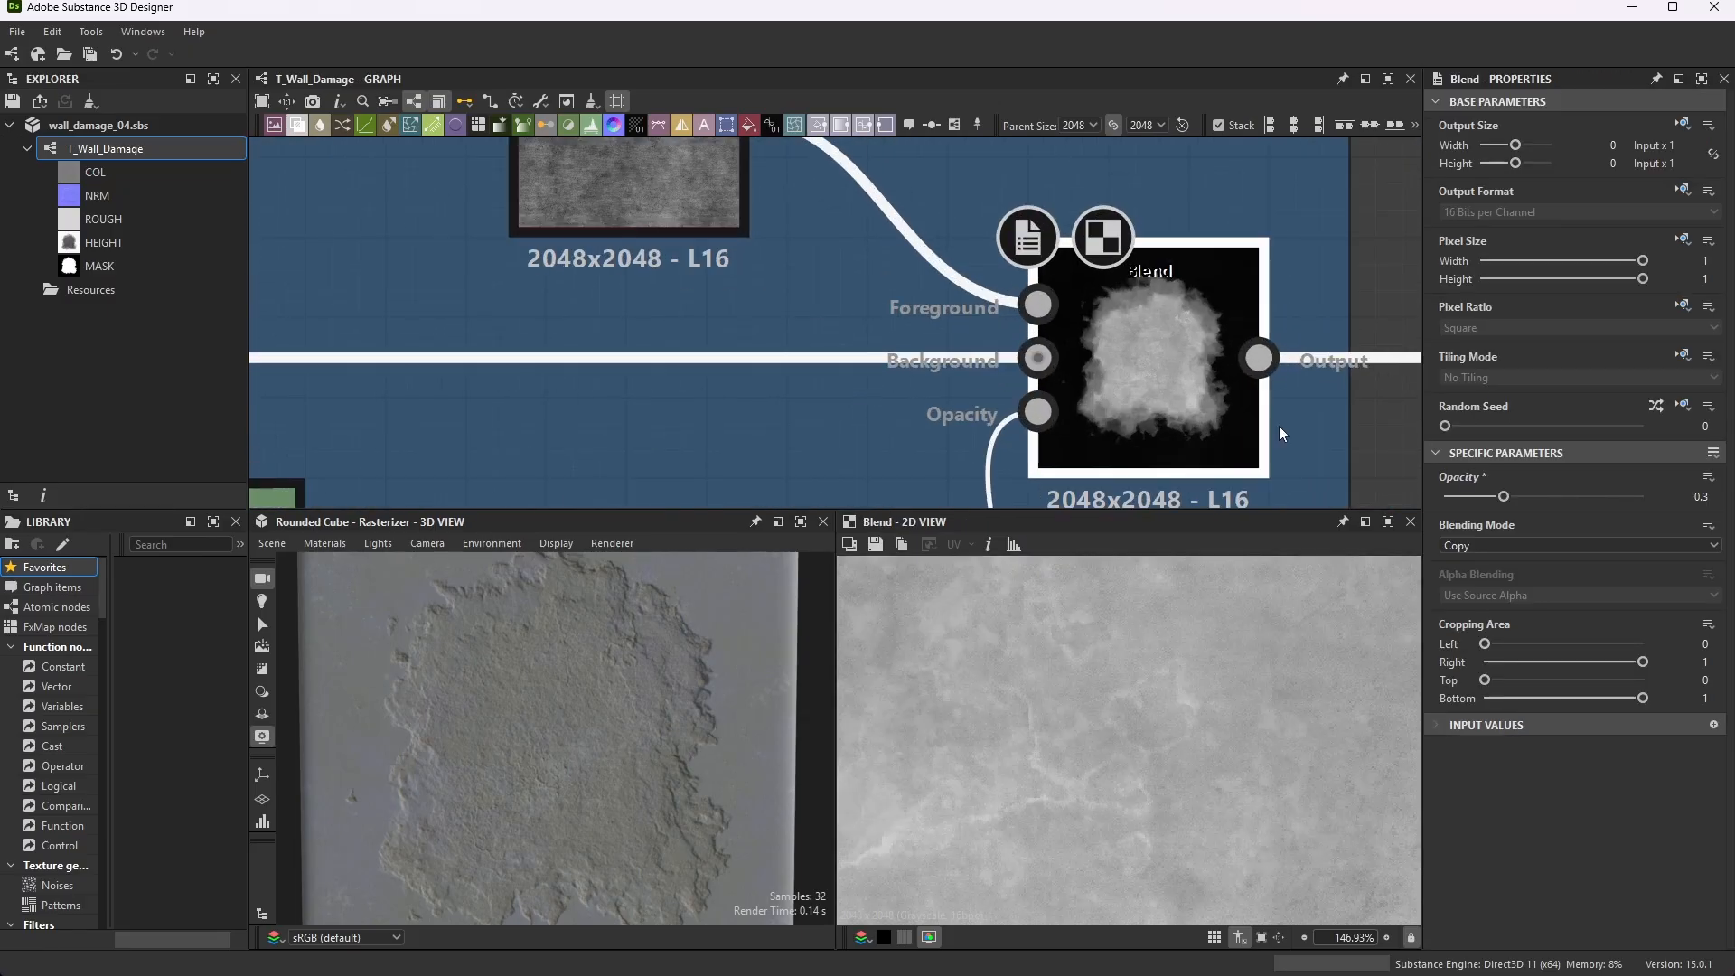
- Preview the Grunge Concrete node feeding the Details Blend and examine its fine surface grain up close
scroll(1153, 372, "down", 4)
scroll(995, 253, "up", 5)
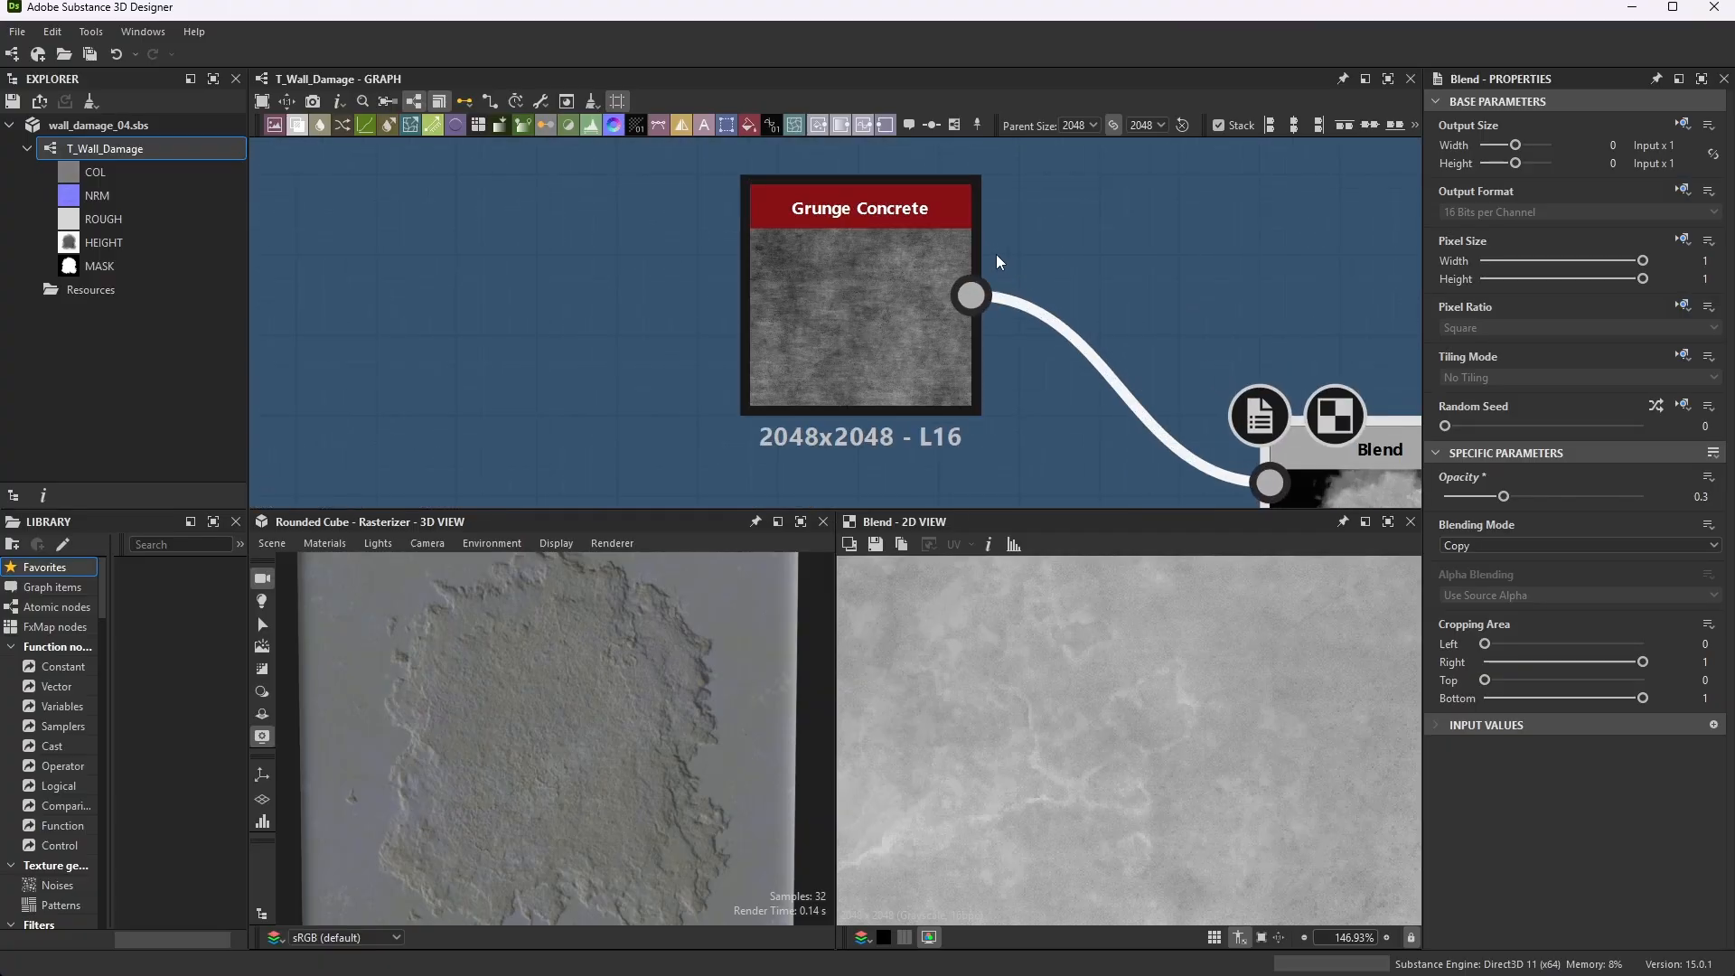
double_click(906, 286)
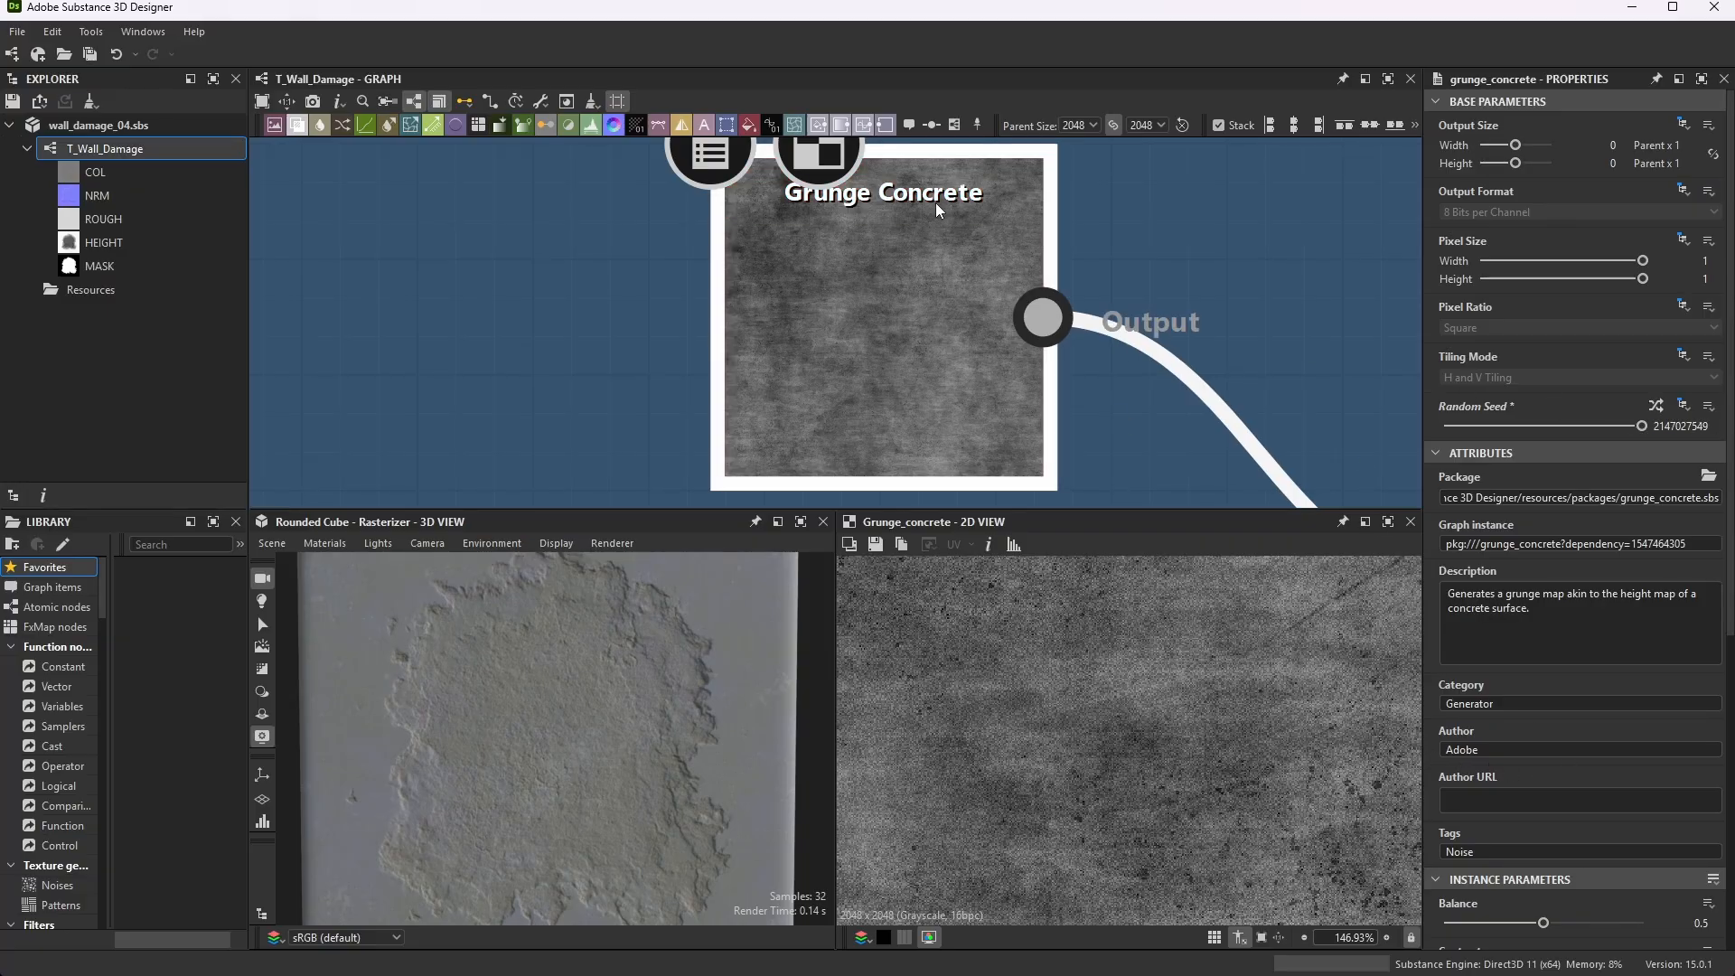
scroll(1211, 691, "up", 8)
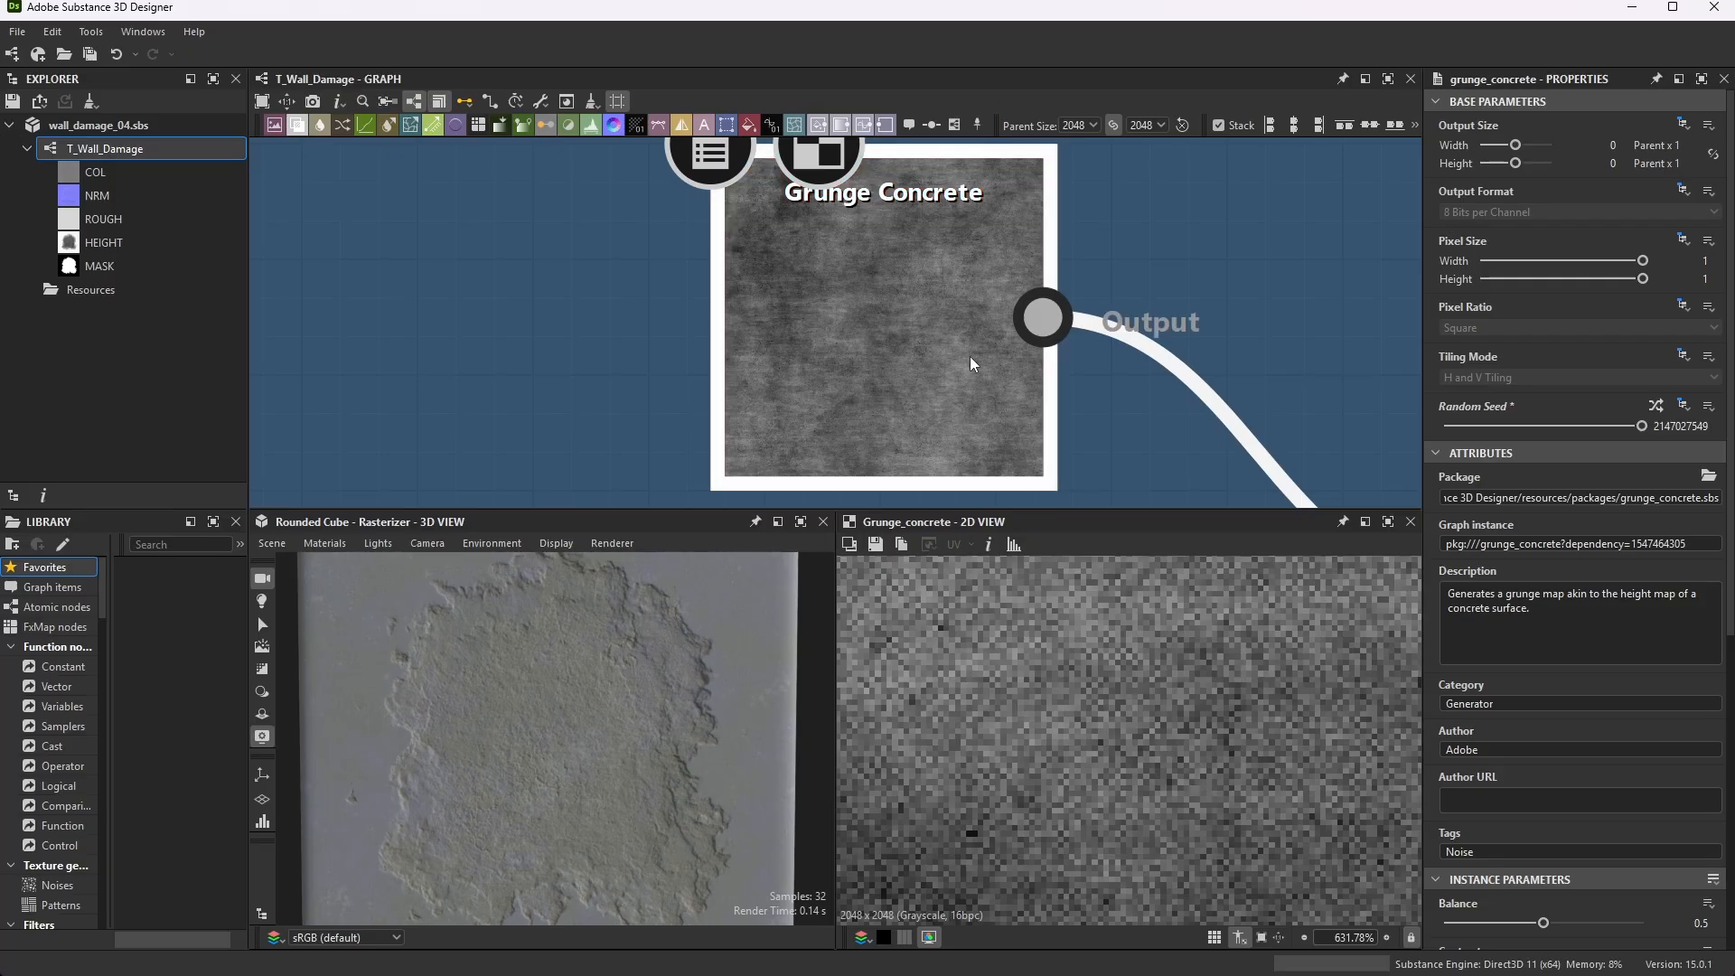
- Preview the final Details Blend again and examine its opacity, blending mode and the Levels chain feeding its Opacity input
scroll(941, 339, "down", 3)
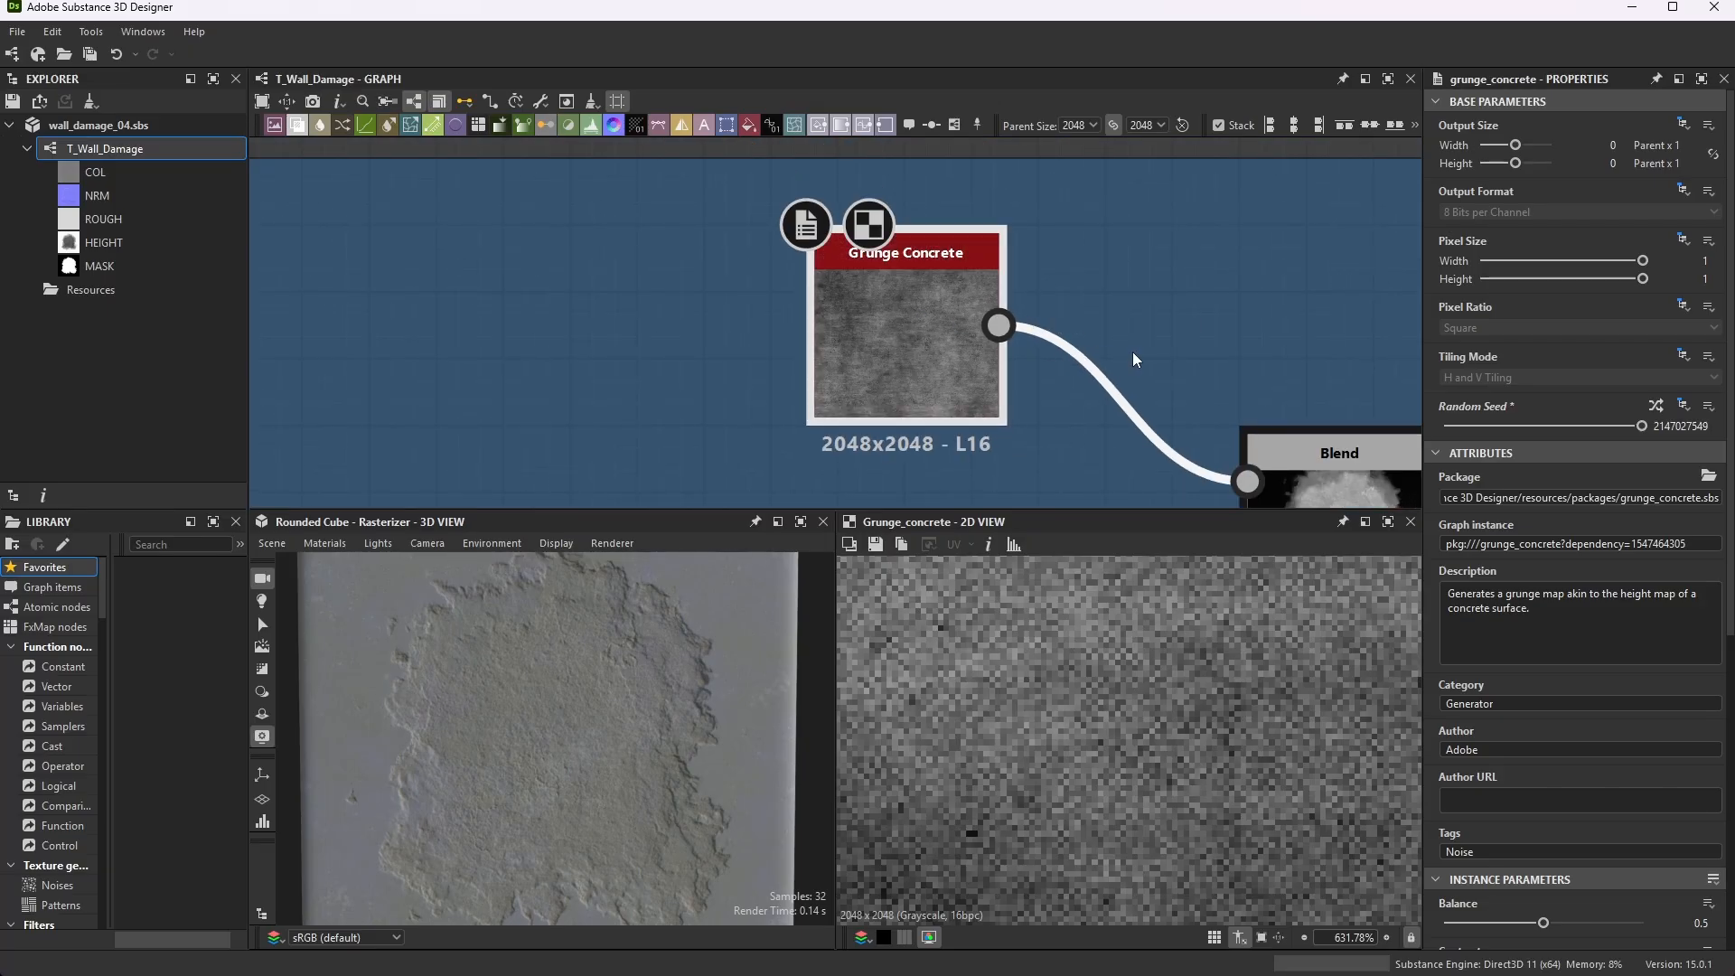
scroll(1174, 379, "down", 3)
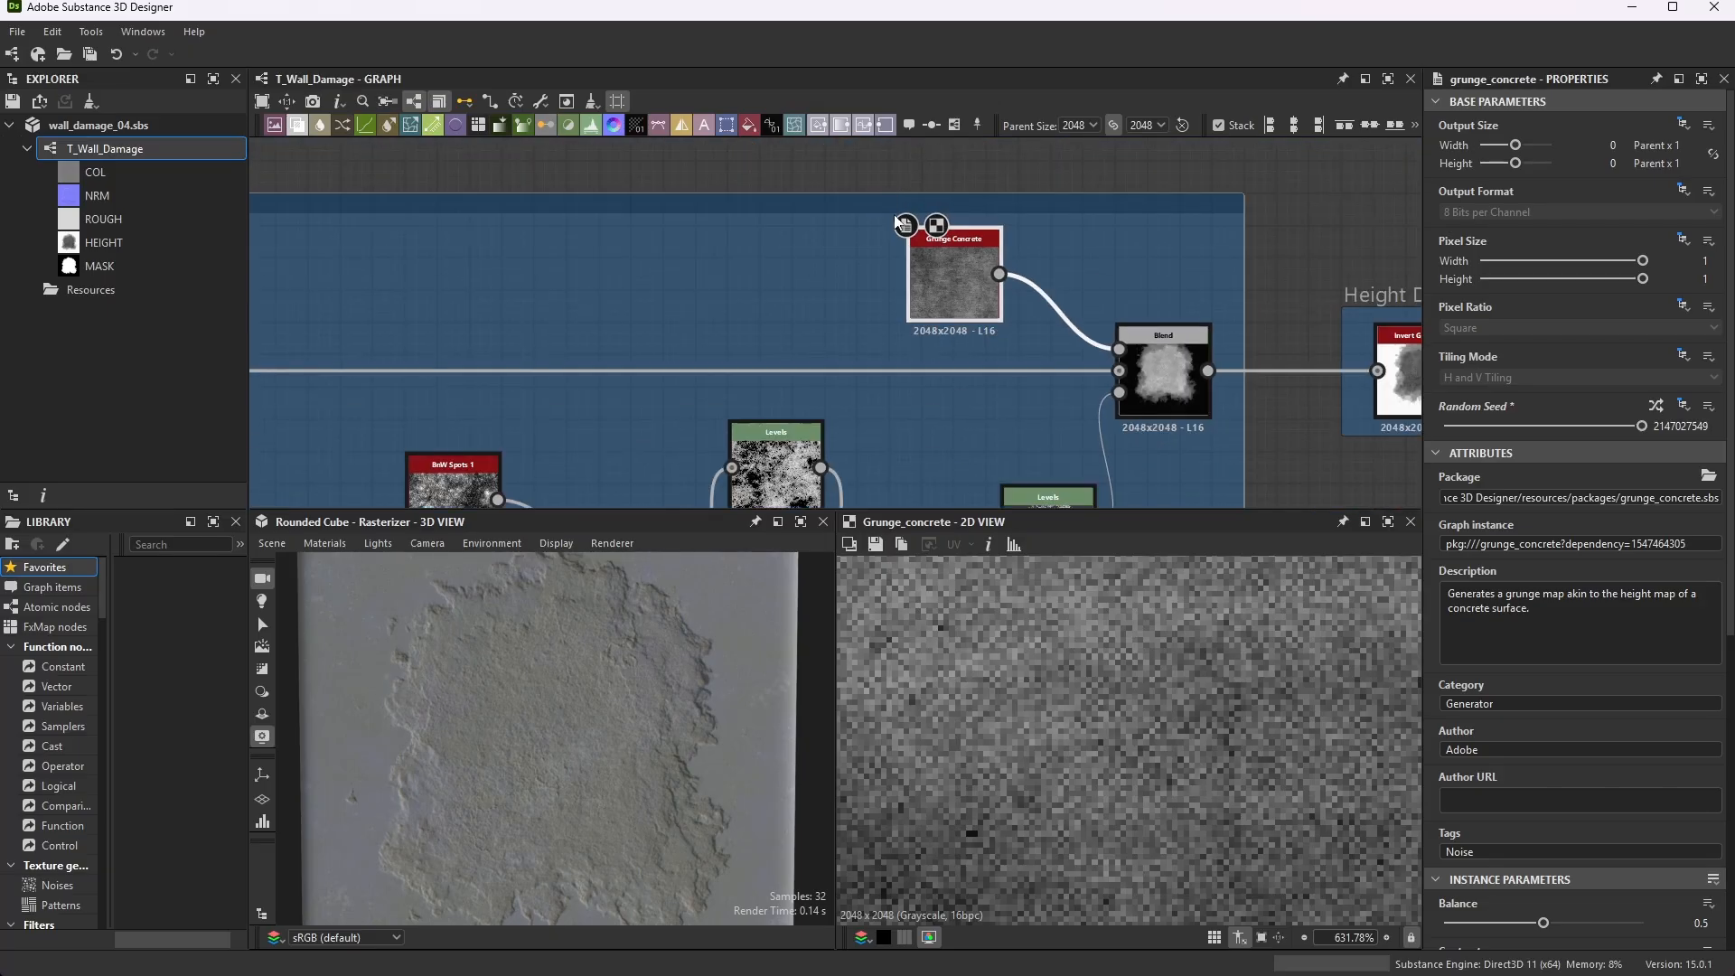
scroll(1254, 398, "up", 4)
left_click(1271, 394)
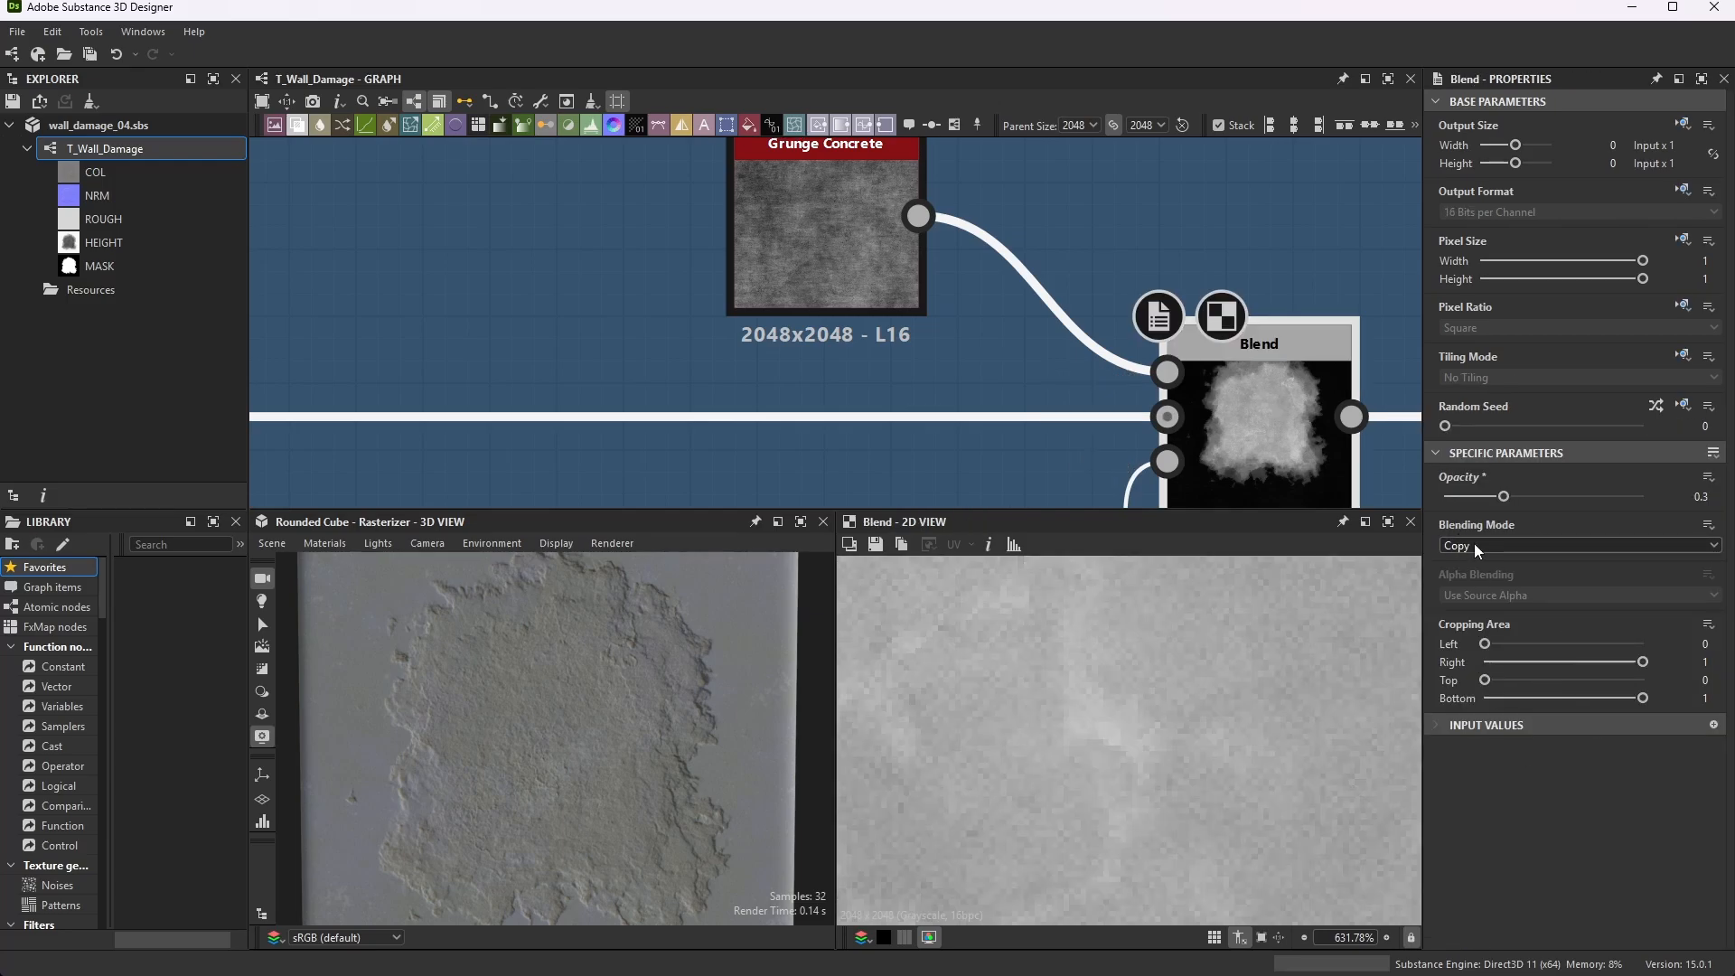
scroll(1170, 251, "down", 5)
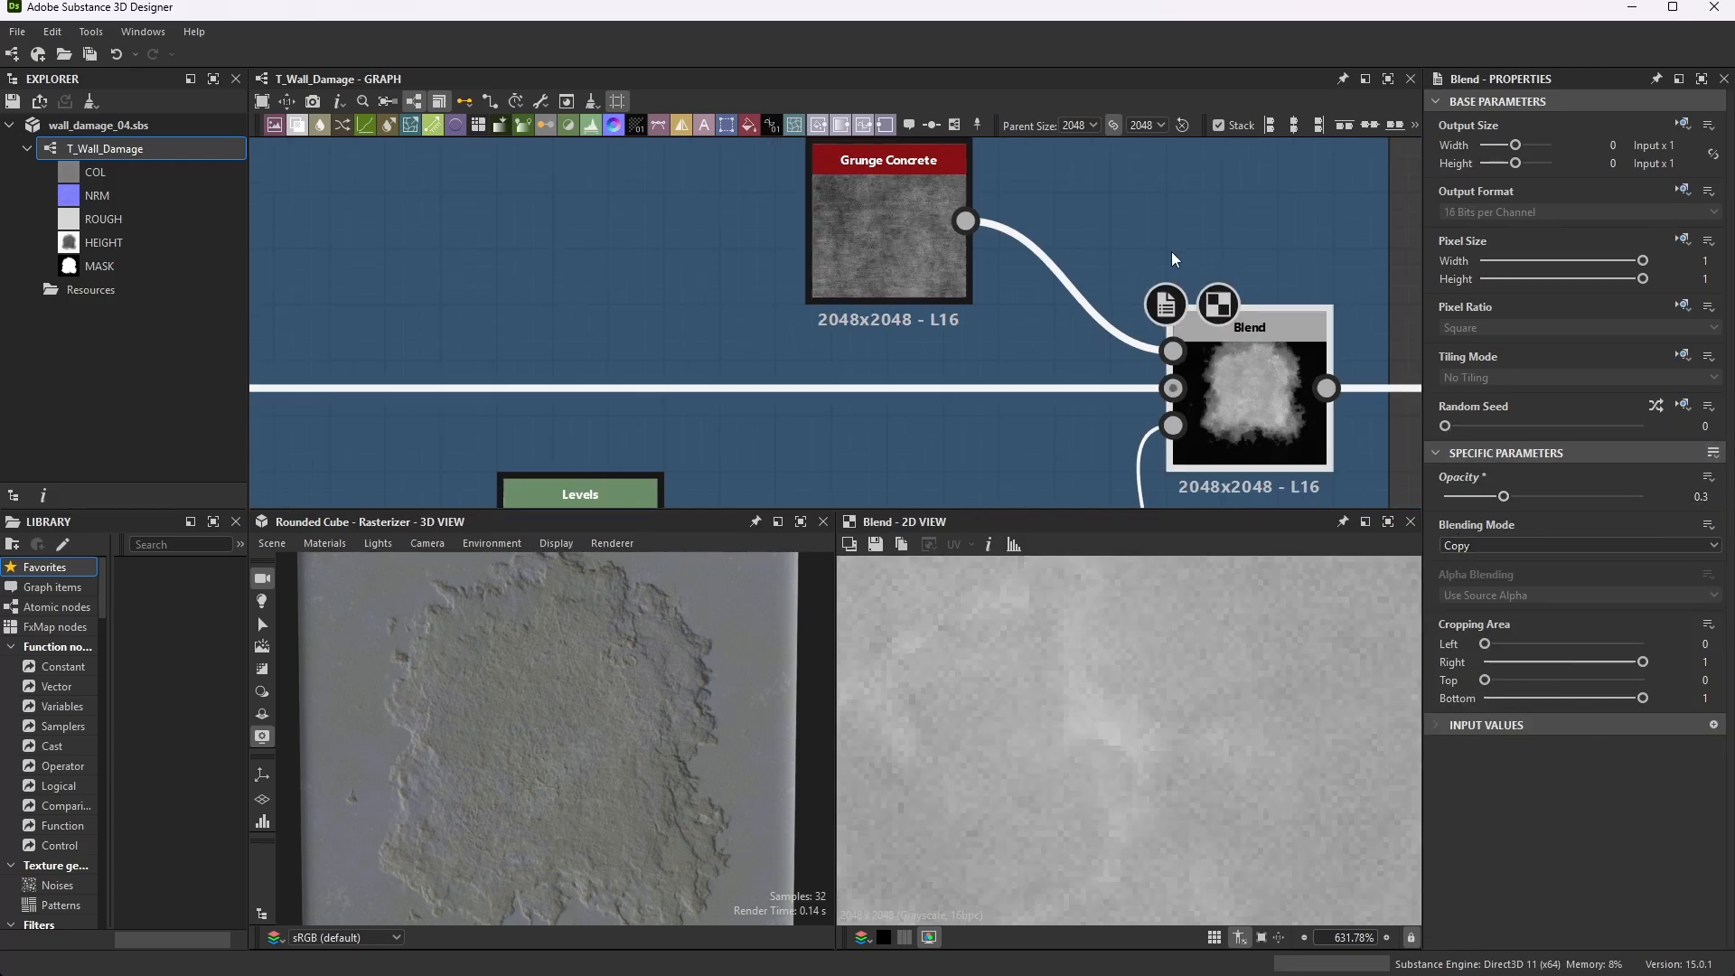
scroll(1150, 254, "up", 4)
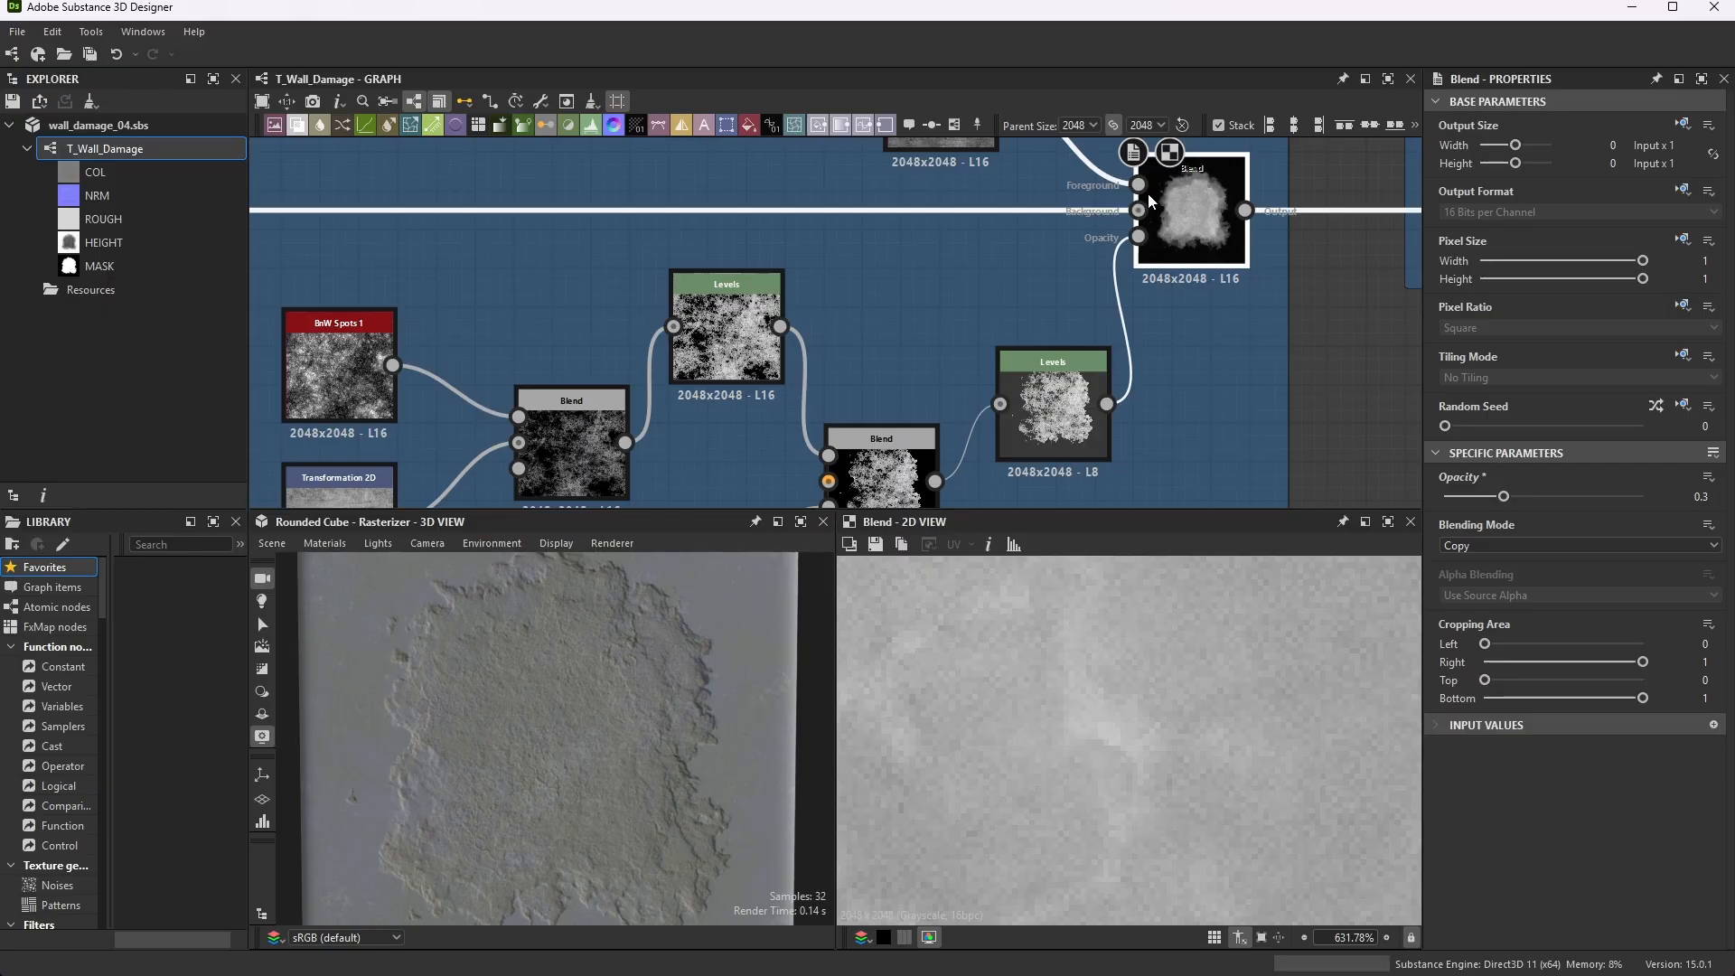
scroll(1199, 197, "up", 4)
scroll(1109, 679, "down", 5)
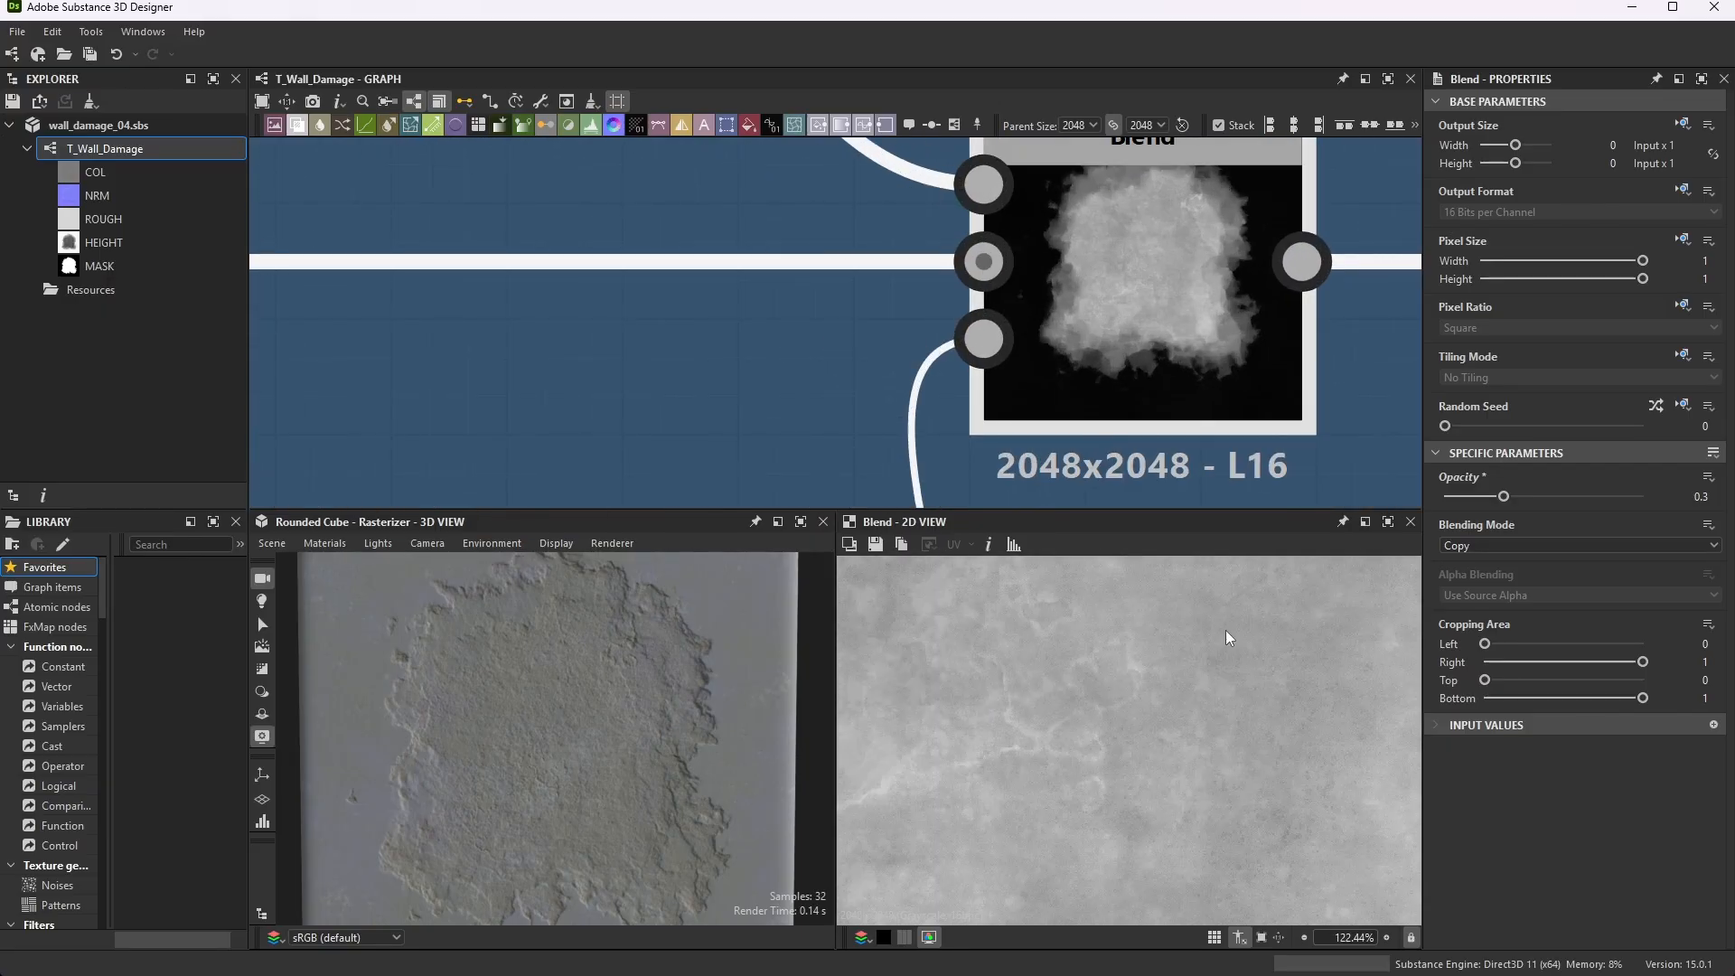
- Compare the Grunge Concrete foreground with the final Blend's result and locate both within the Details frame
scroll(1117, 417, "down", 3)
scroll(1117, 417, "down", 2)
scroll(1005, 315, "up", 5)
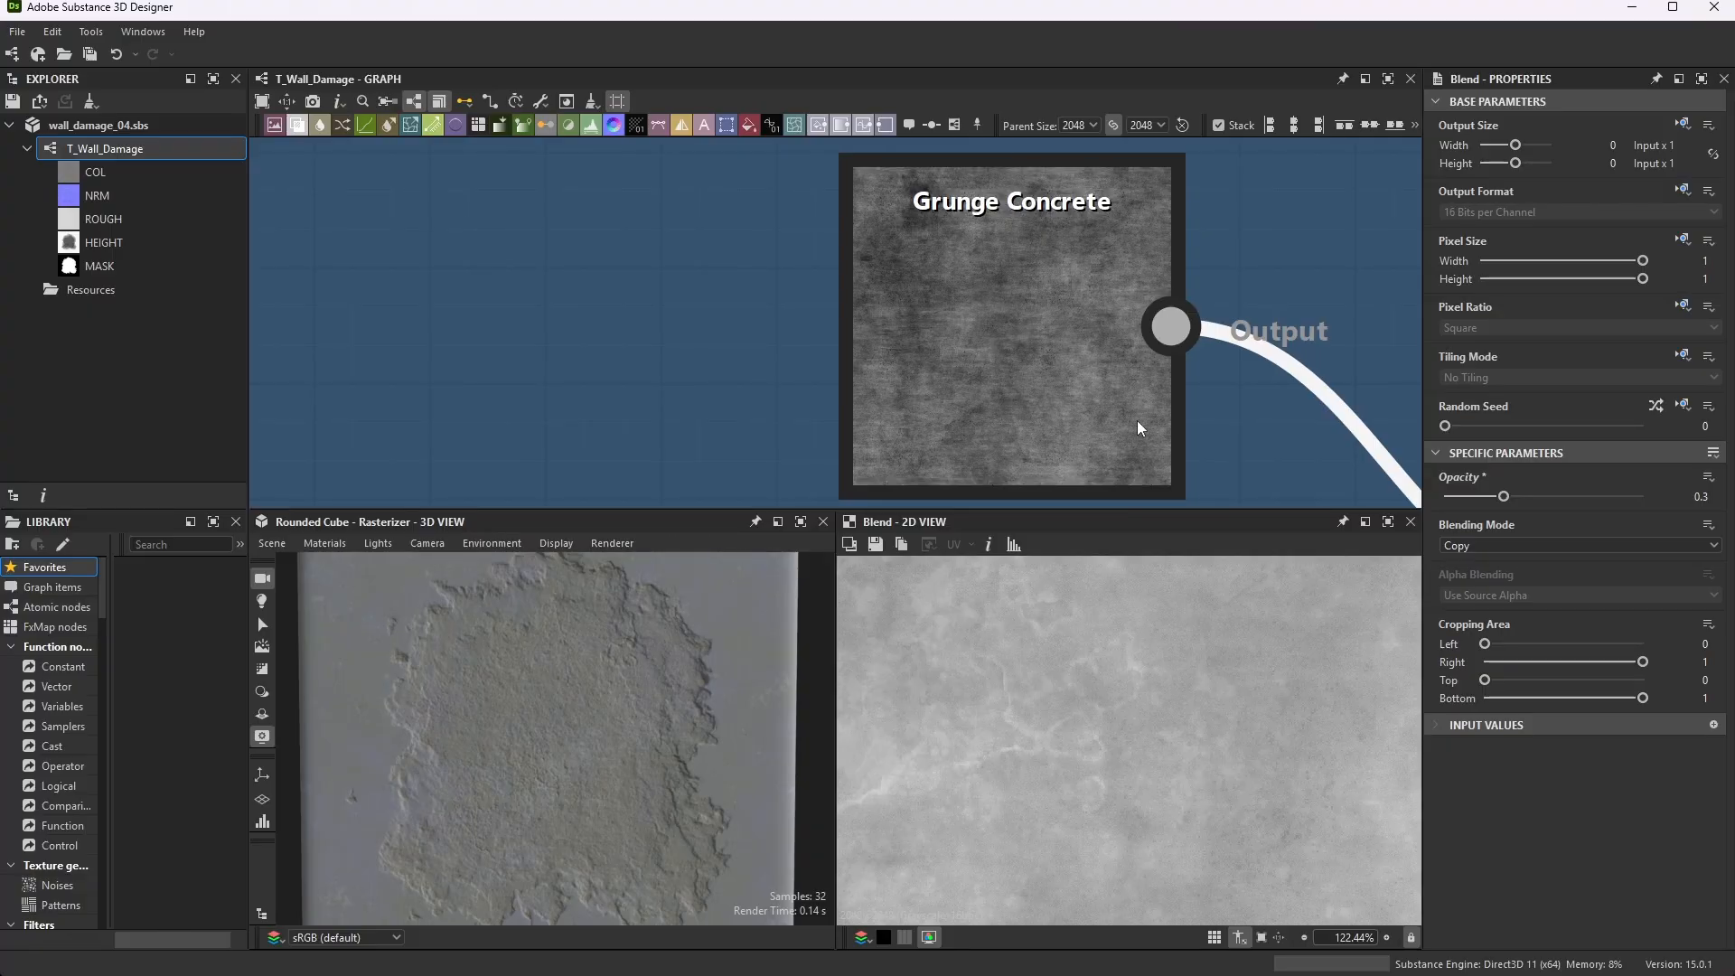
scroll(954, 253, "down", 2)
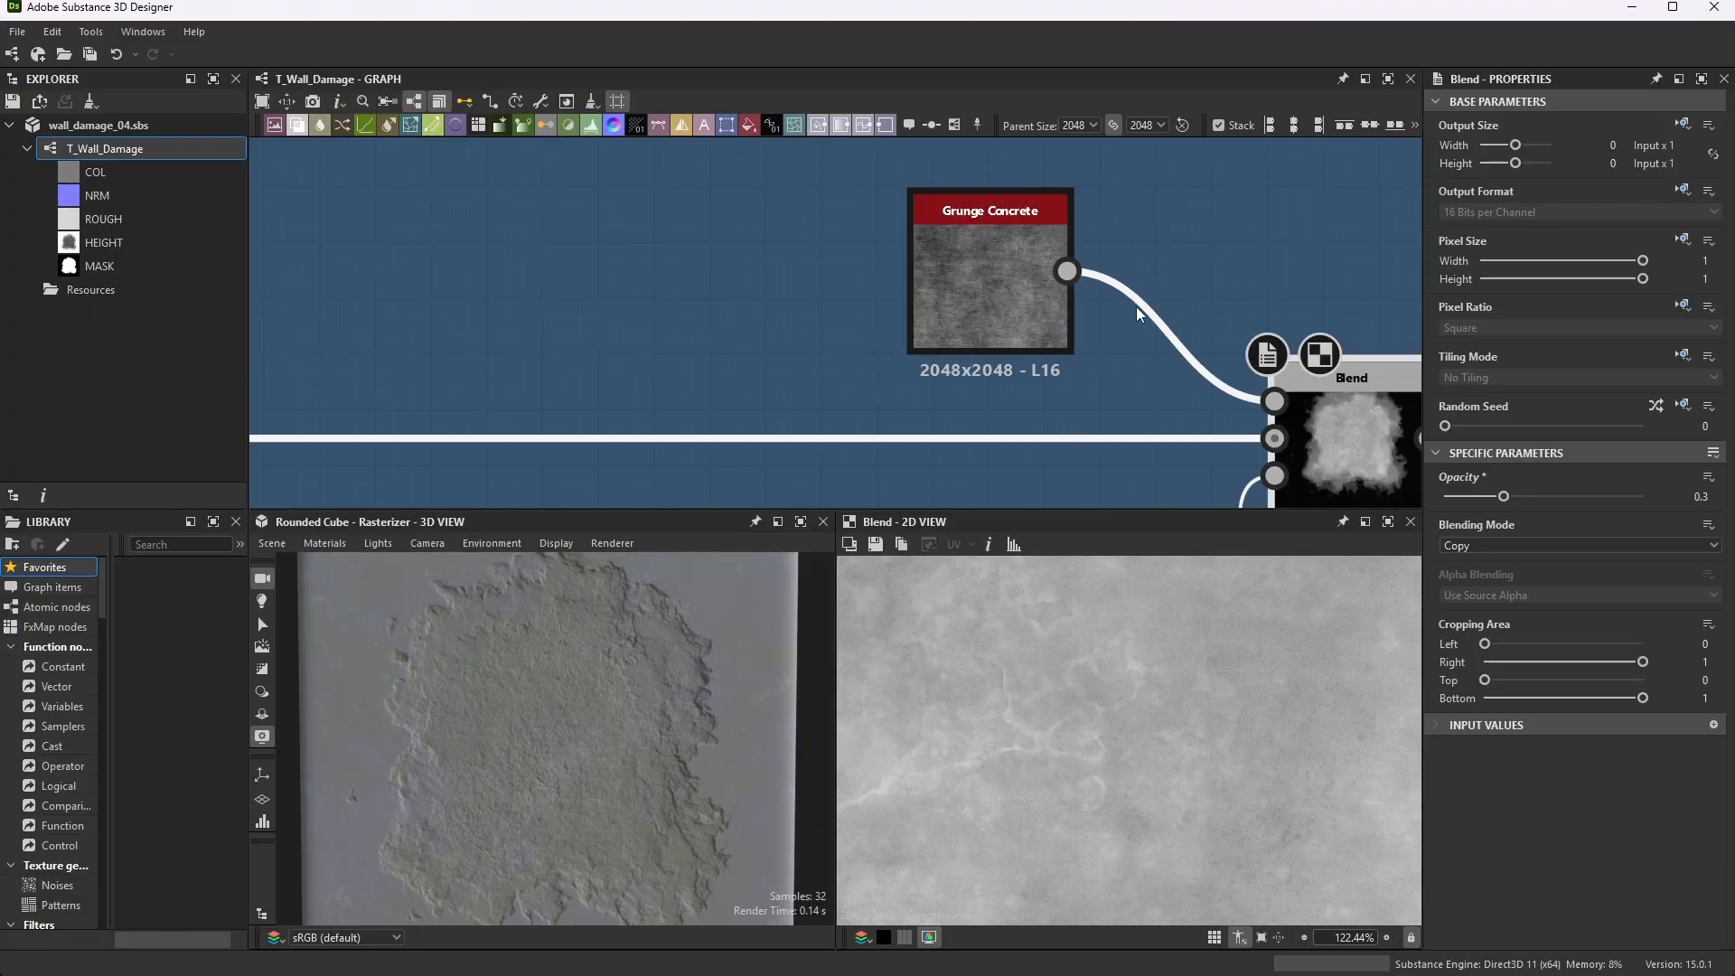
scroll(985, 268, "up", 2)
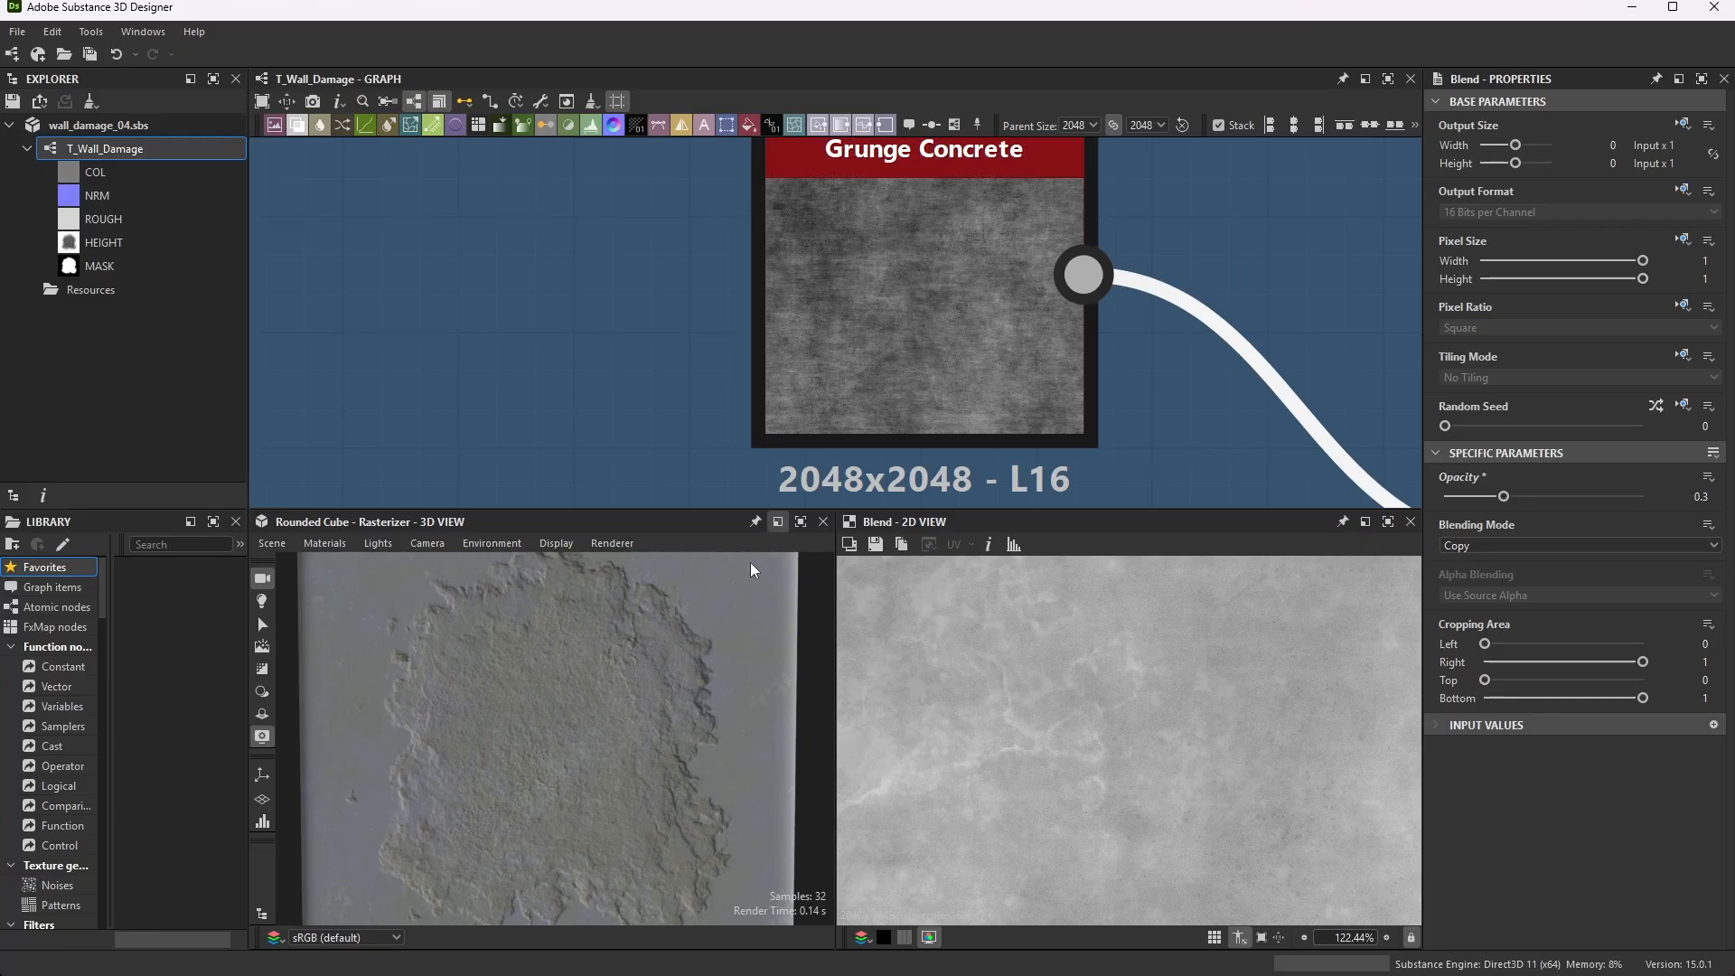
scroll(1084, 380, "down", 3)
scroll(1211, 425, "up", 3)
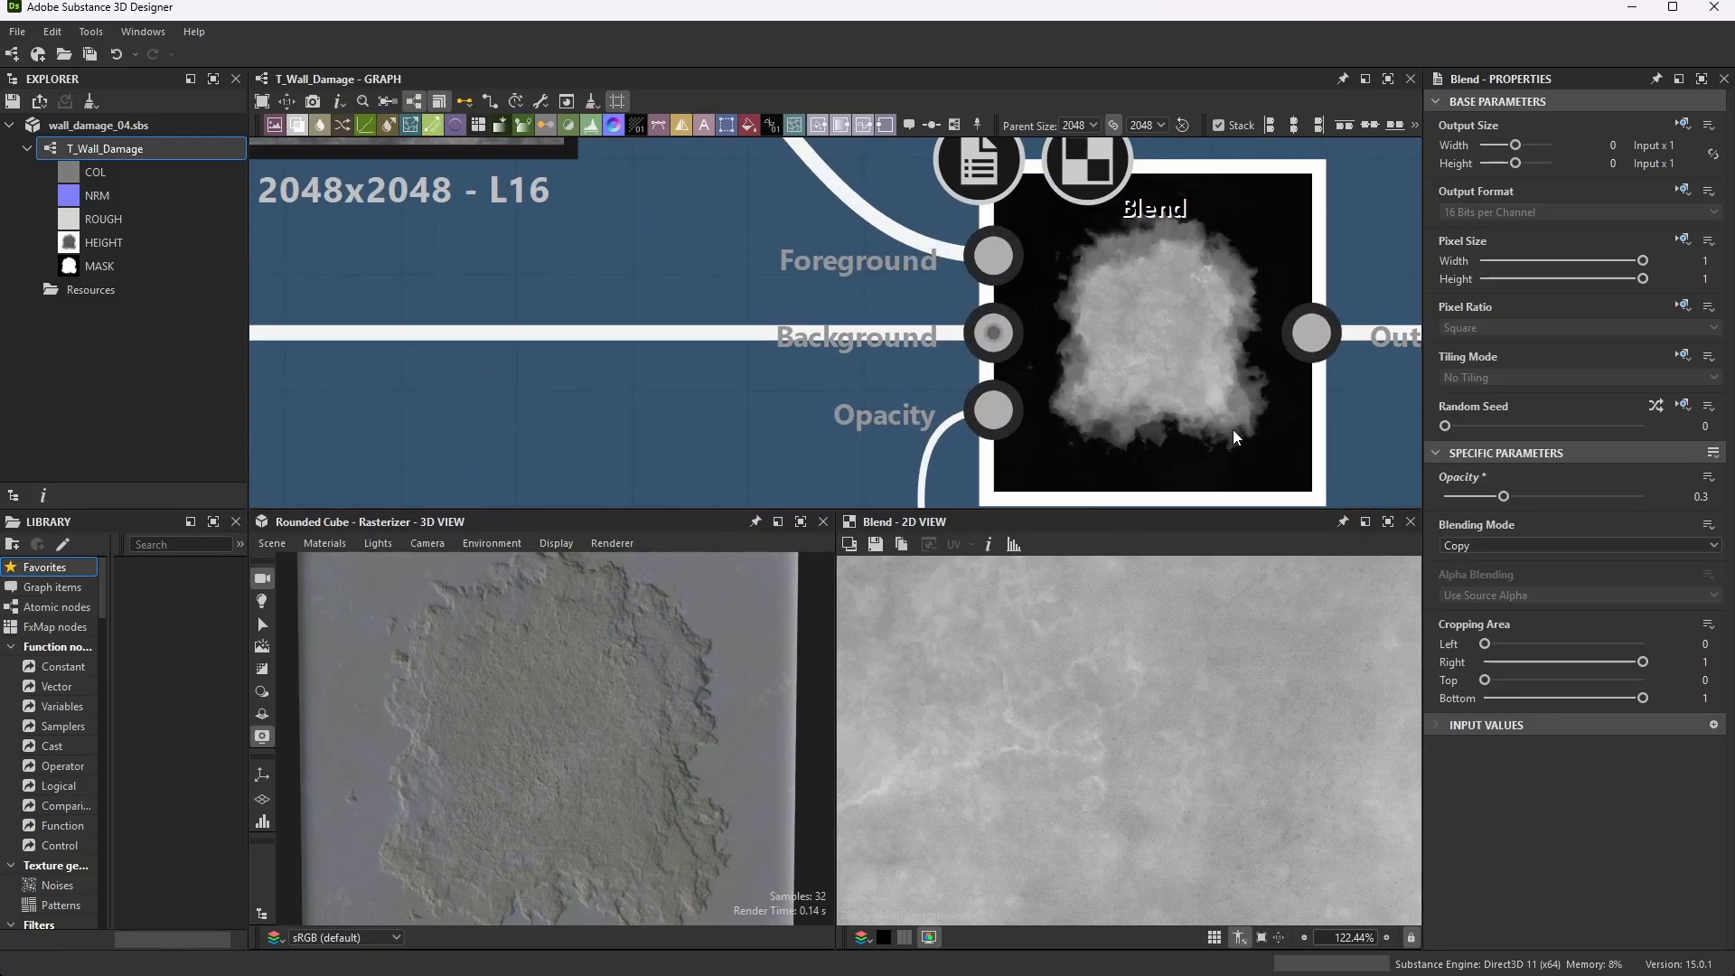
scroll(1202, 379, "down", 3)
scroll(1183, 353, "up", 2)
scroll(1124, 308, "down", 8)
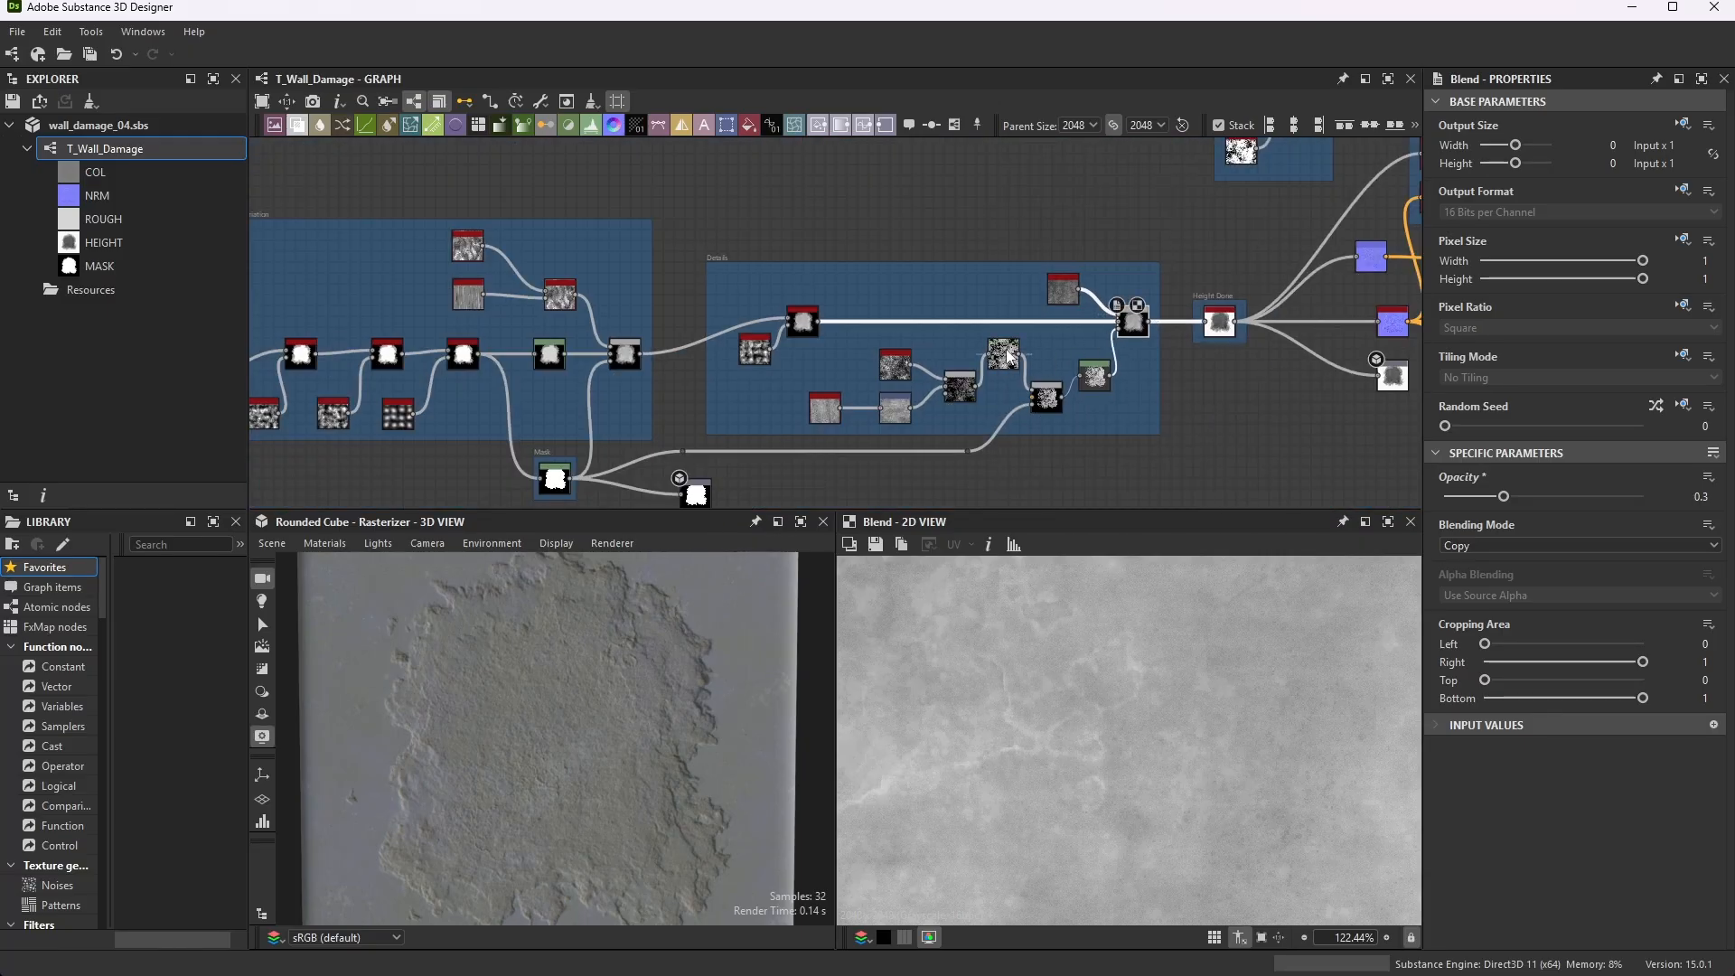
- Trace the Mask frame's Levels output into the Details frame and preview the Blend that uses it as opacity
middle_click_drag(804, 506, 860, 470)
scroll(860, 470, "up", 2)
scroll(811, 403, "down", 2)
scroll(811, 388, "up", 6)
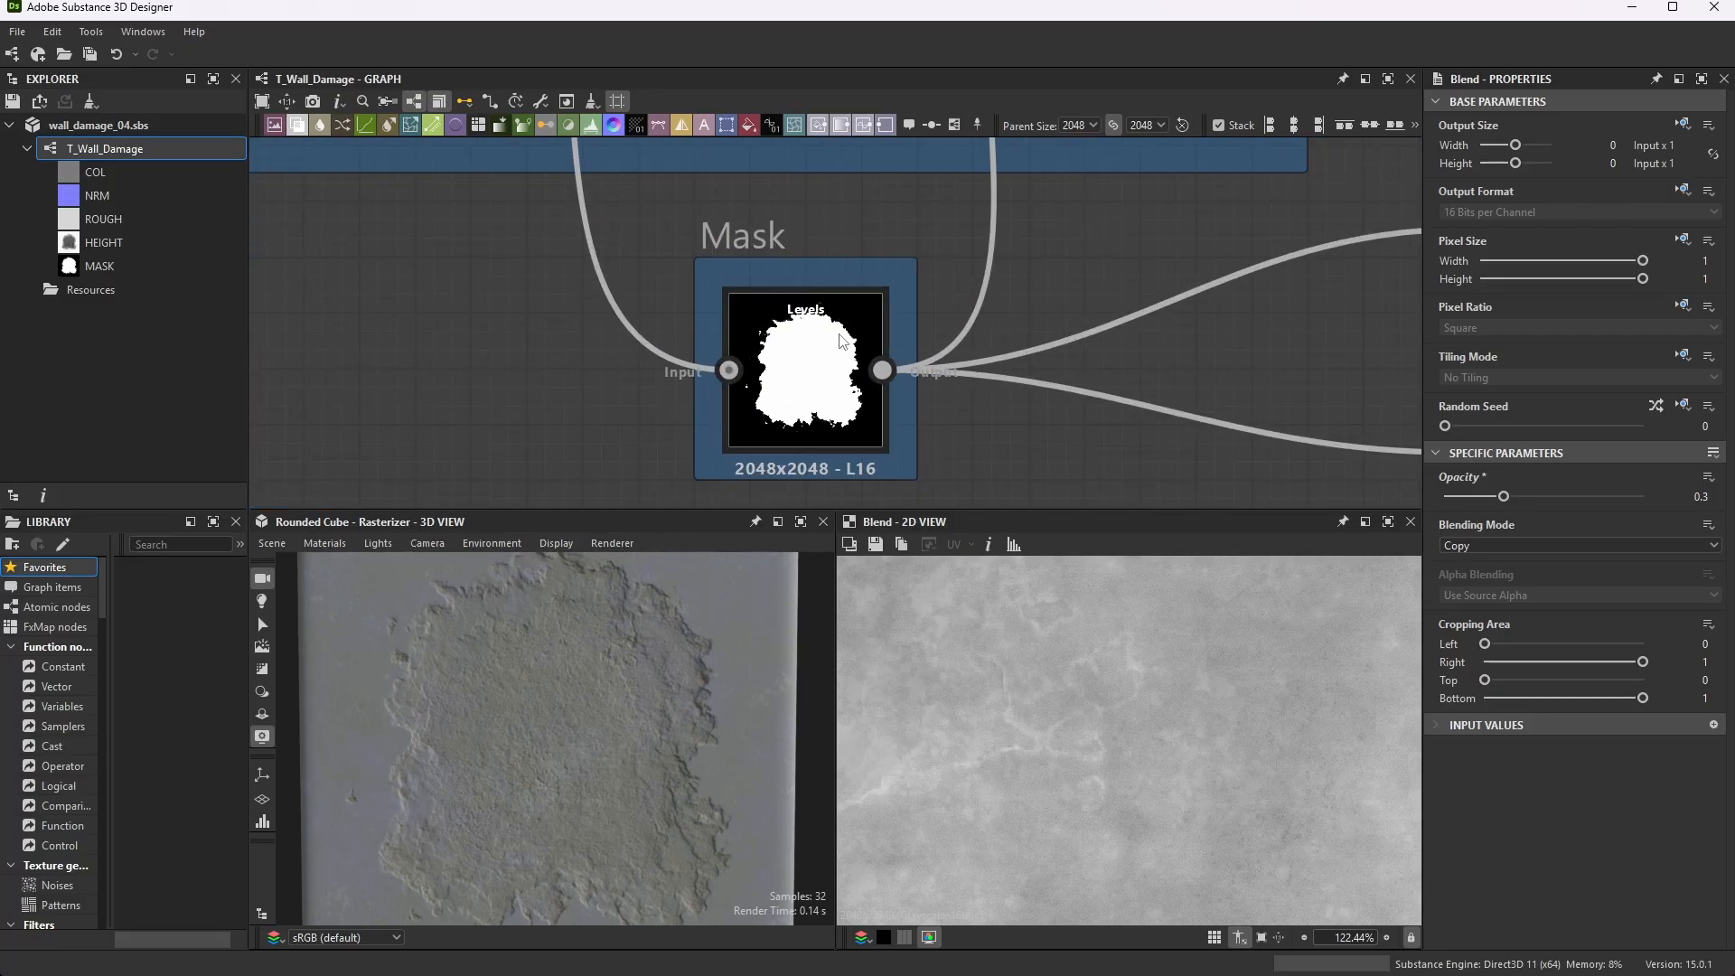
scroll(768, 322, "down", 1)
scroll(714, 321, "down", 4)
middle_click_drag(1037, 395, 673, 508)
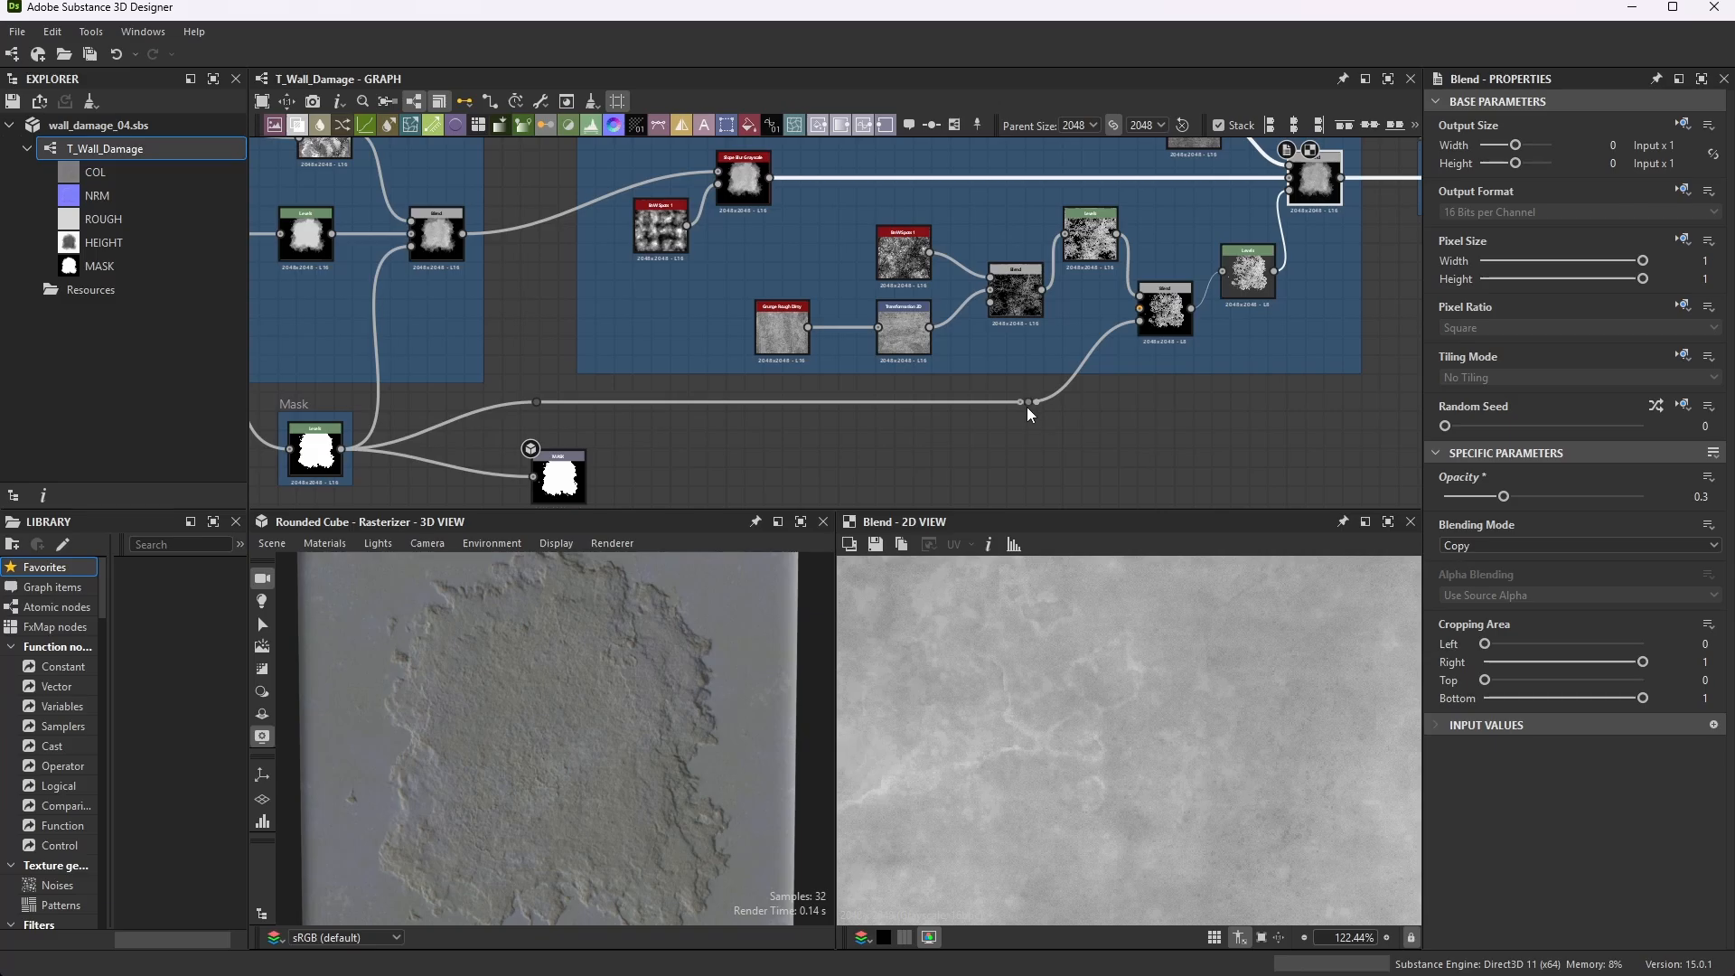
scroll(1138, 312, "up", 10)
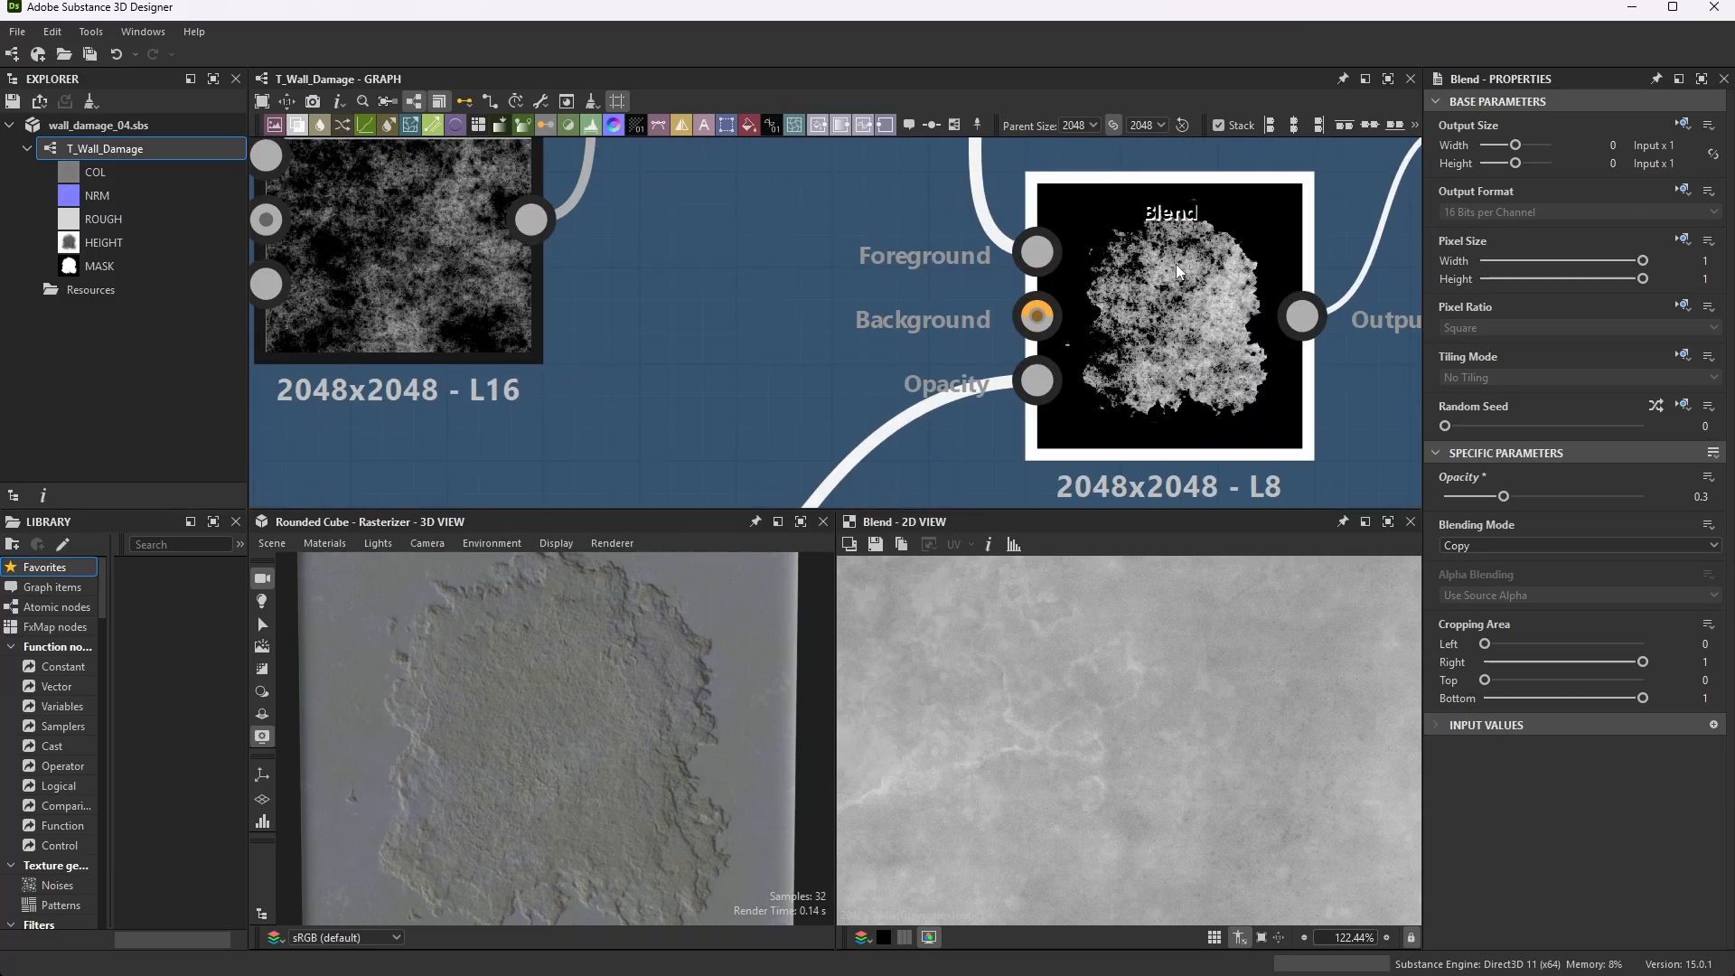
double_click(1175, 264)
scroll(1129, 307, "down", 8)
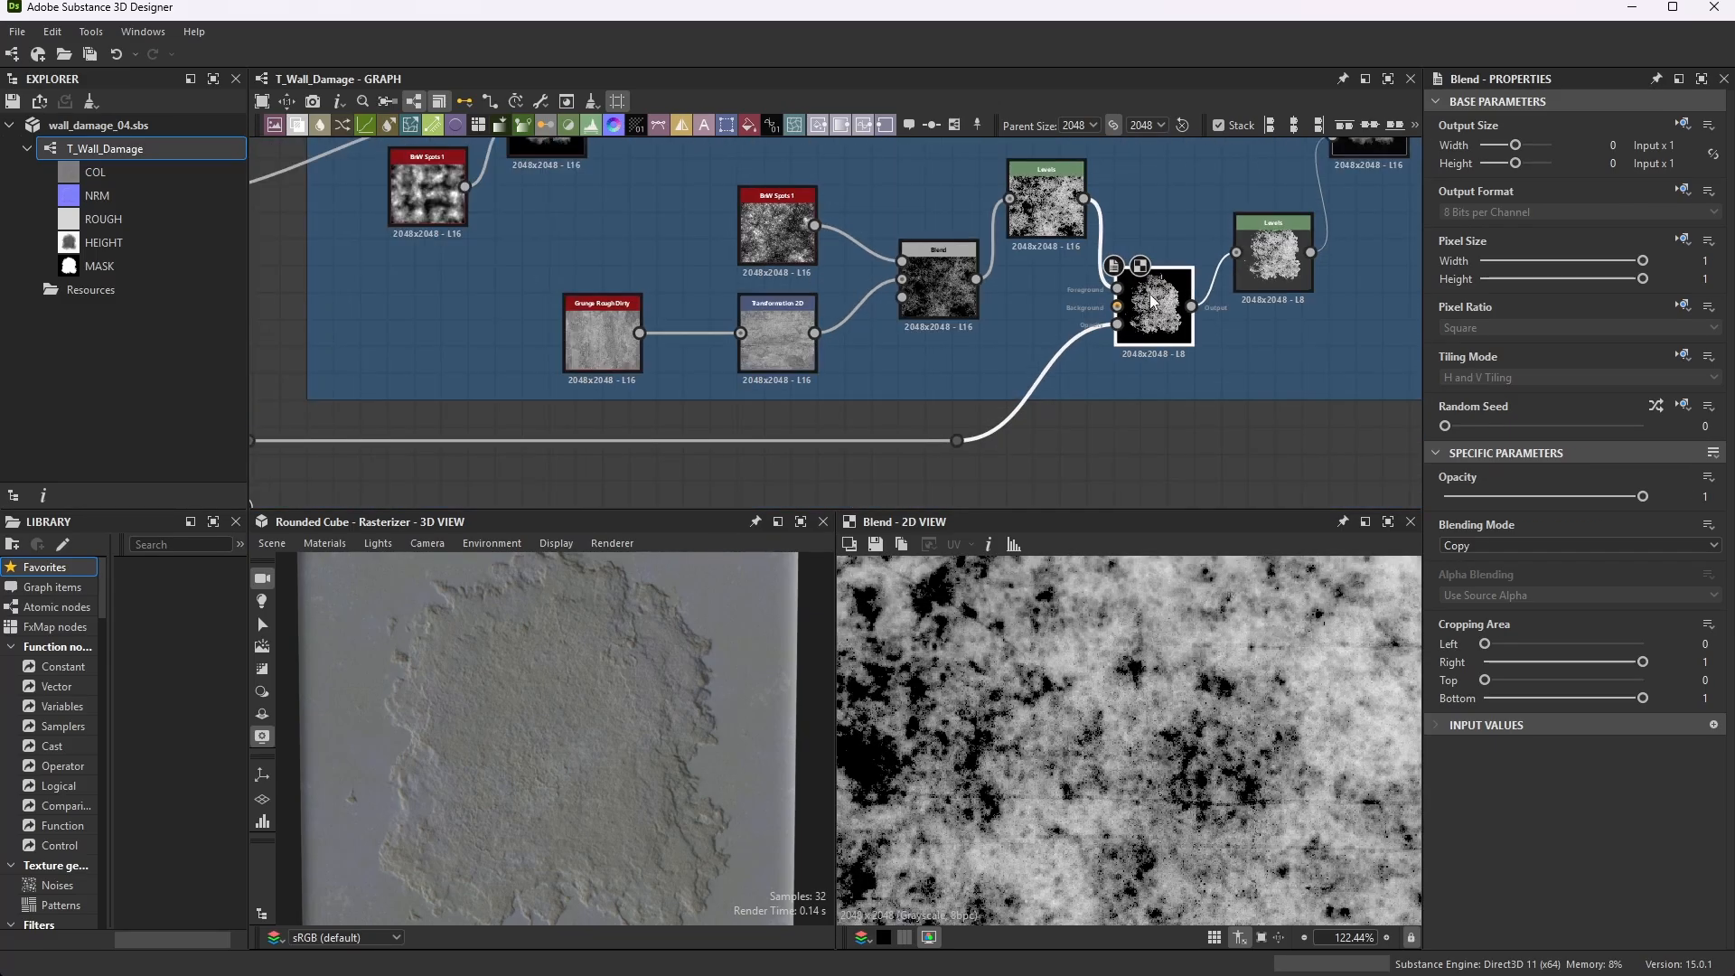
- Preview the Grunge Rough Dirty node in the Details frame and review its balance, contrast, scratches and grain parameters
scroll(578, 309, "up", 6)
middle_click_drag(535, 338, 726, 291)
scroll(741, 287, "down", 2)
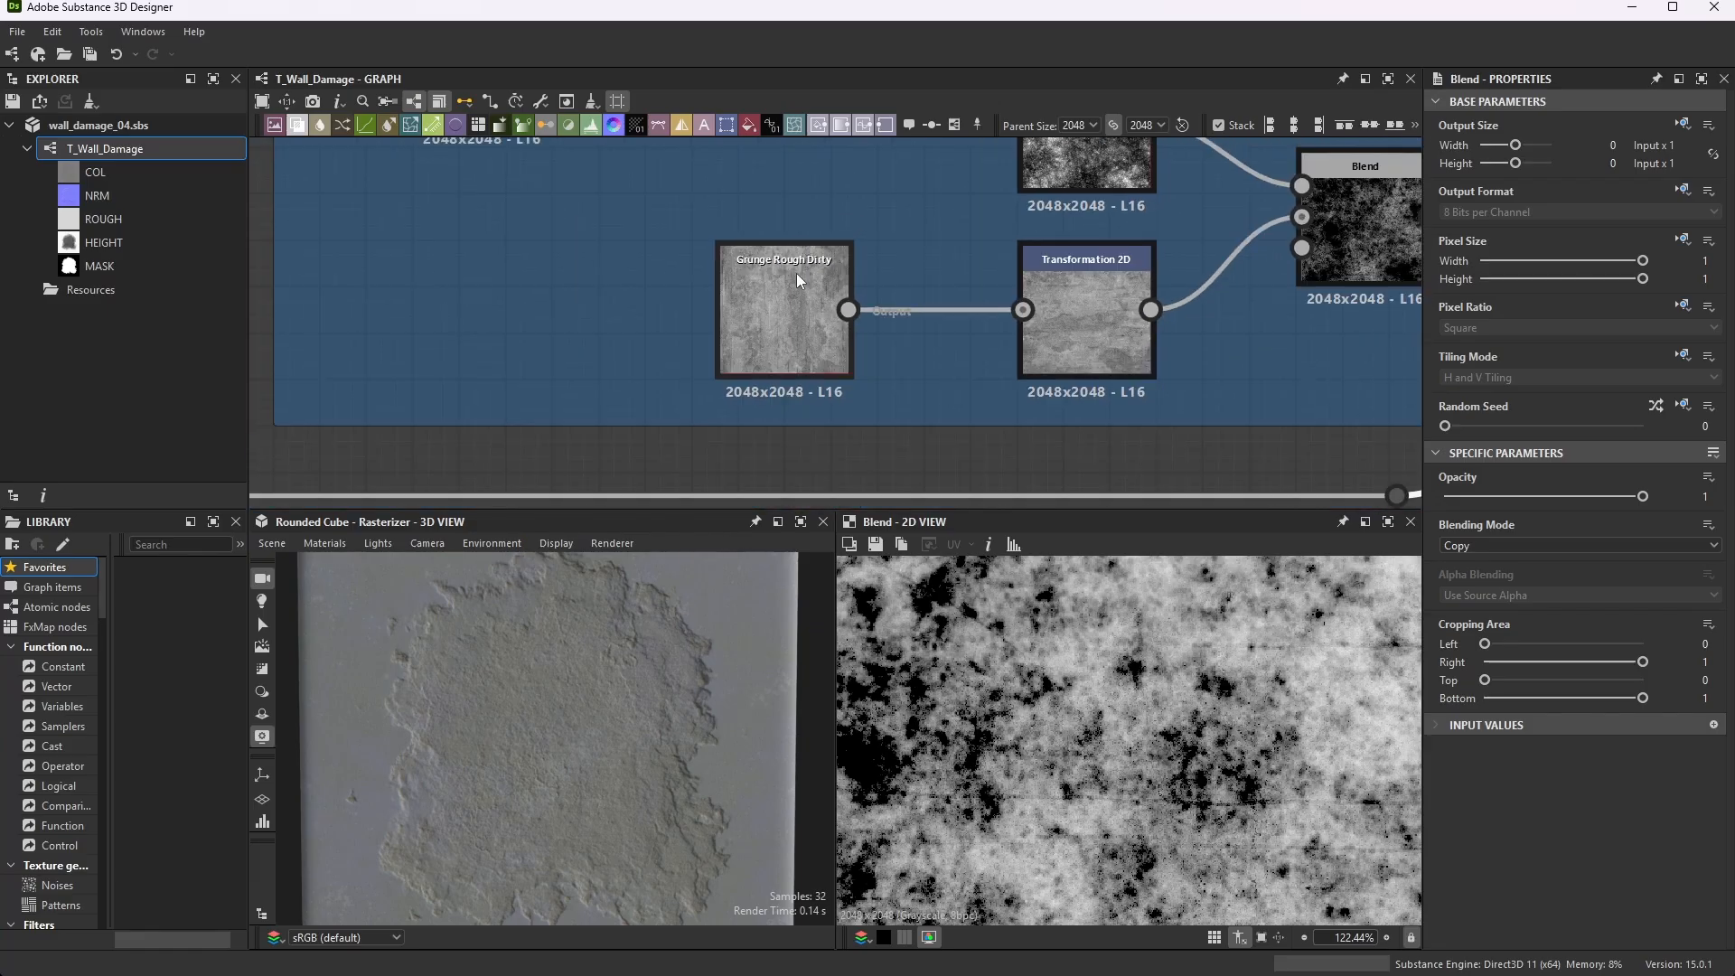
scroll(795, 273, "up", 4)
double_click(842, 260)
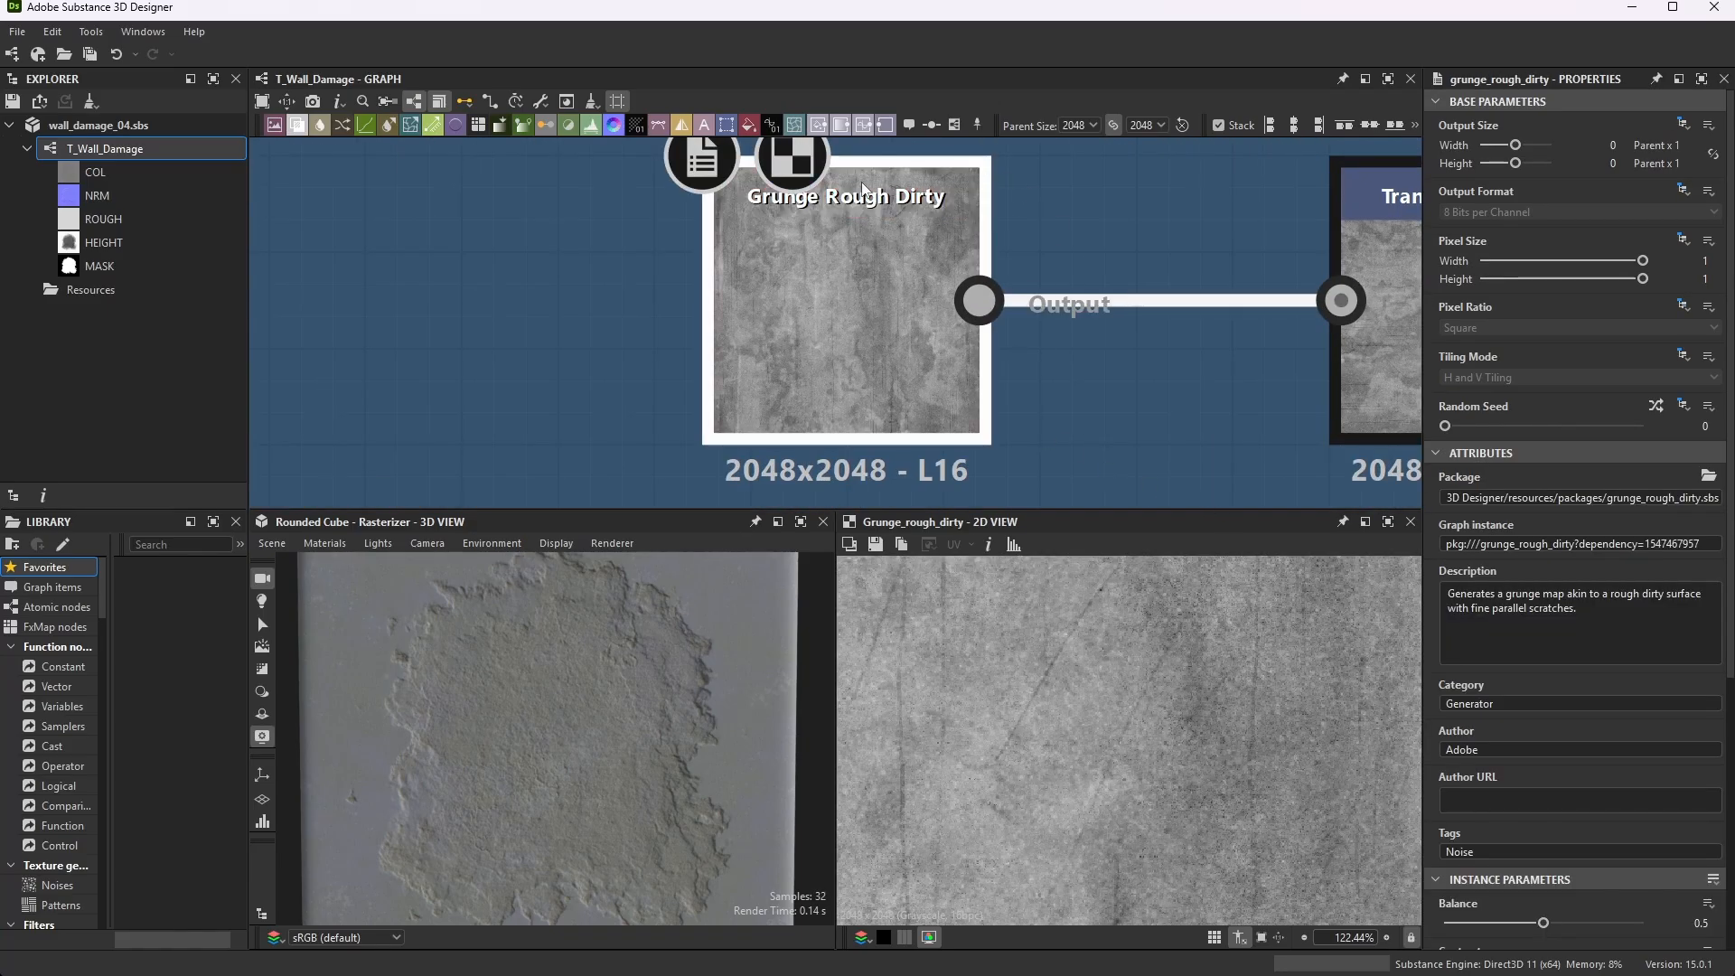
scroll(1508, 710, "down", 5)
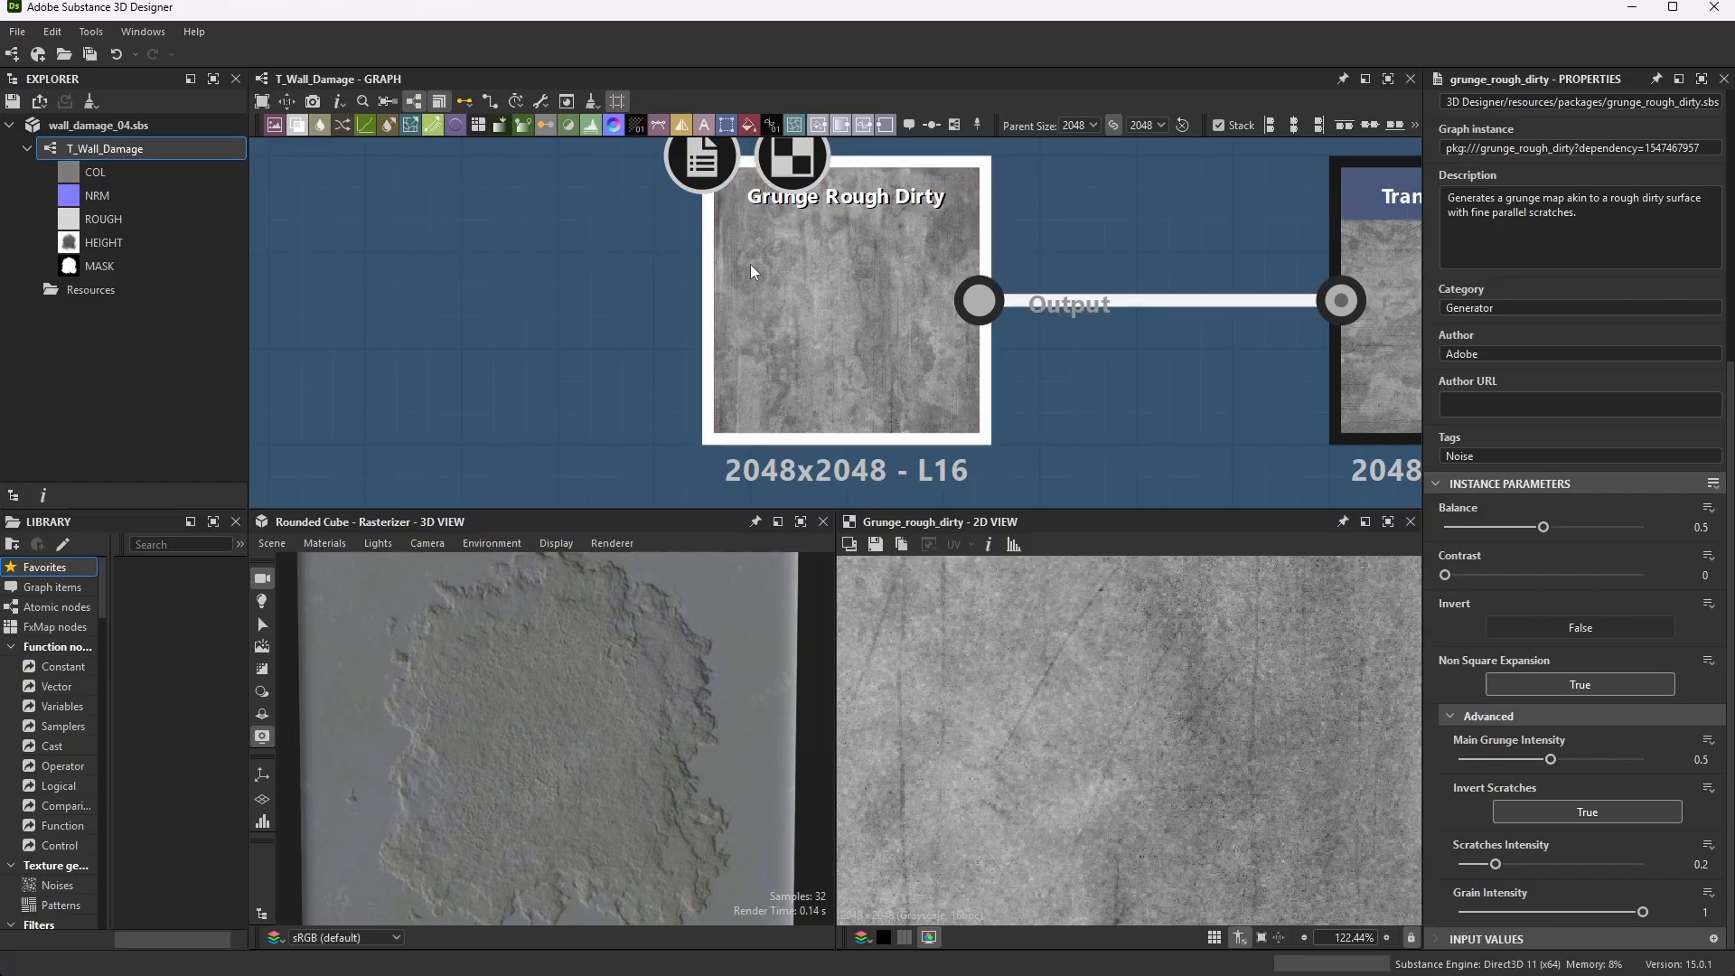
scroll(749, 271, "down", 1)
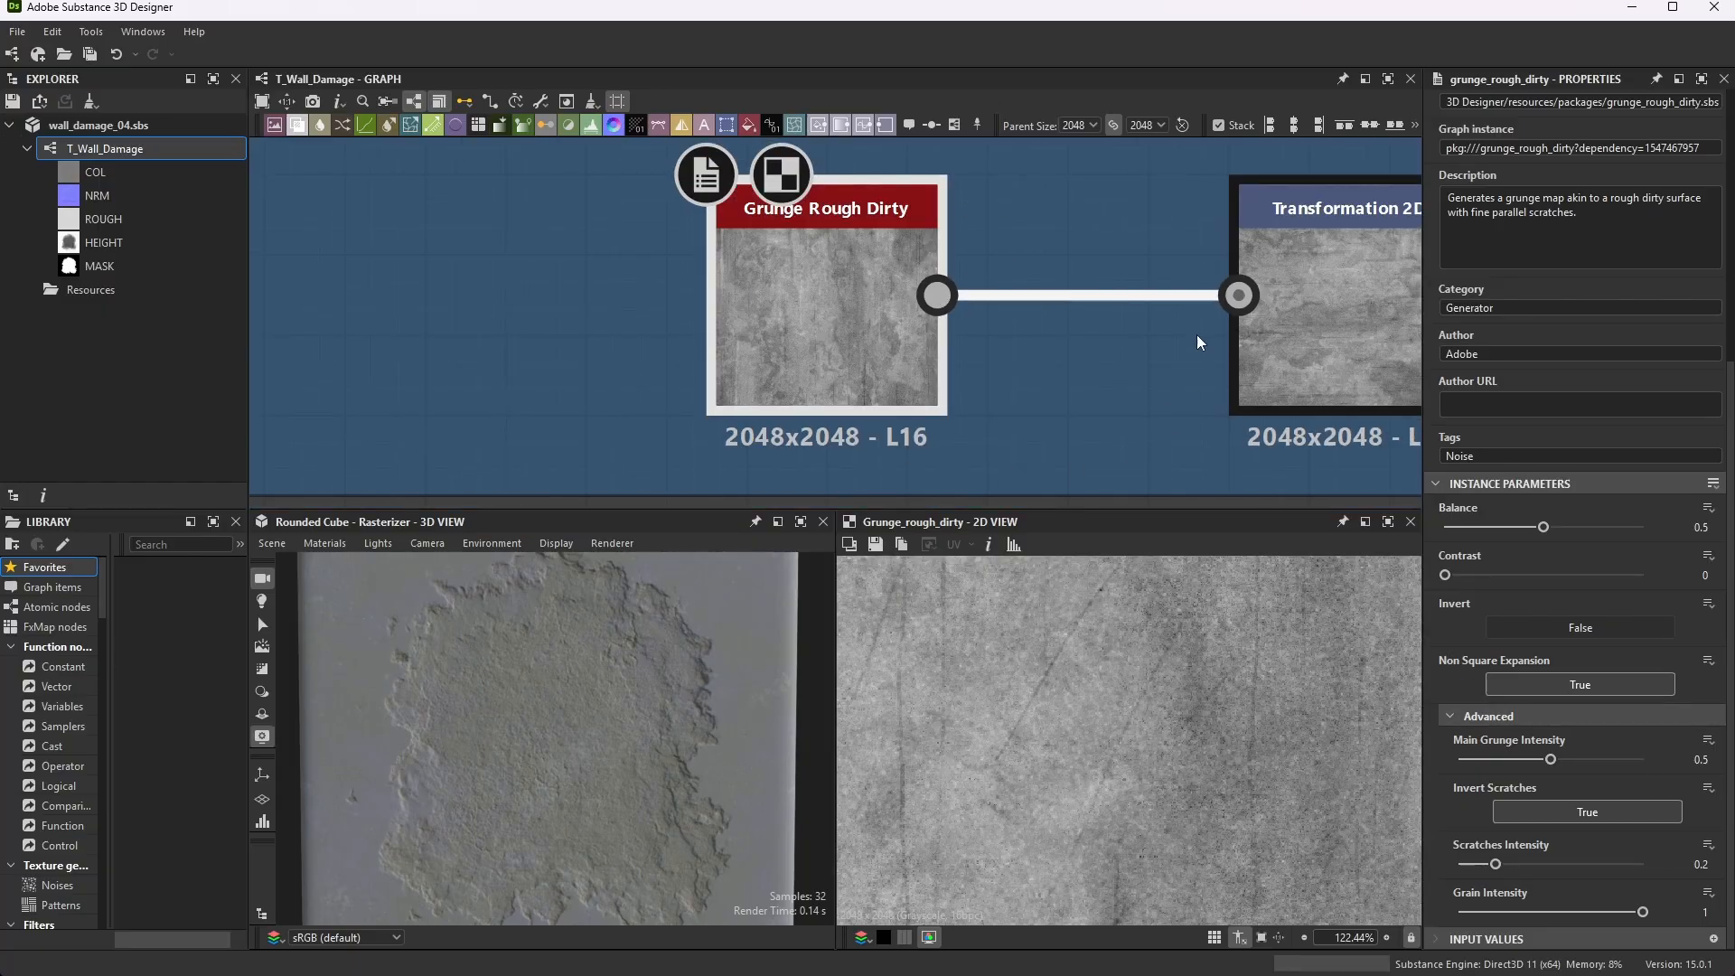
- Preview the Transformation 2D node following Grunge Rough Dirty and examine its transform settings and output connection
scroll(795, 324, "down", 3)
scroll(1165, 307, "up", 4)
double_click(1055, 304)
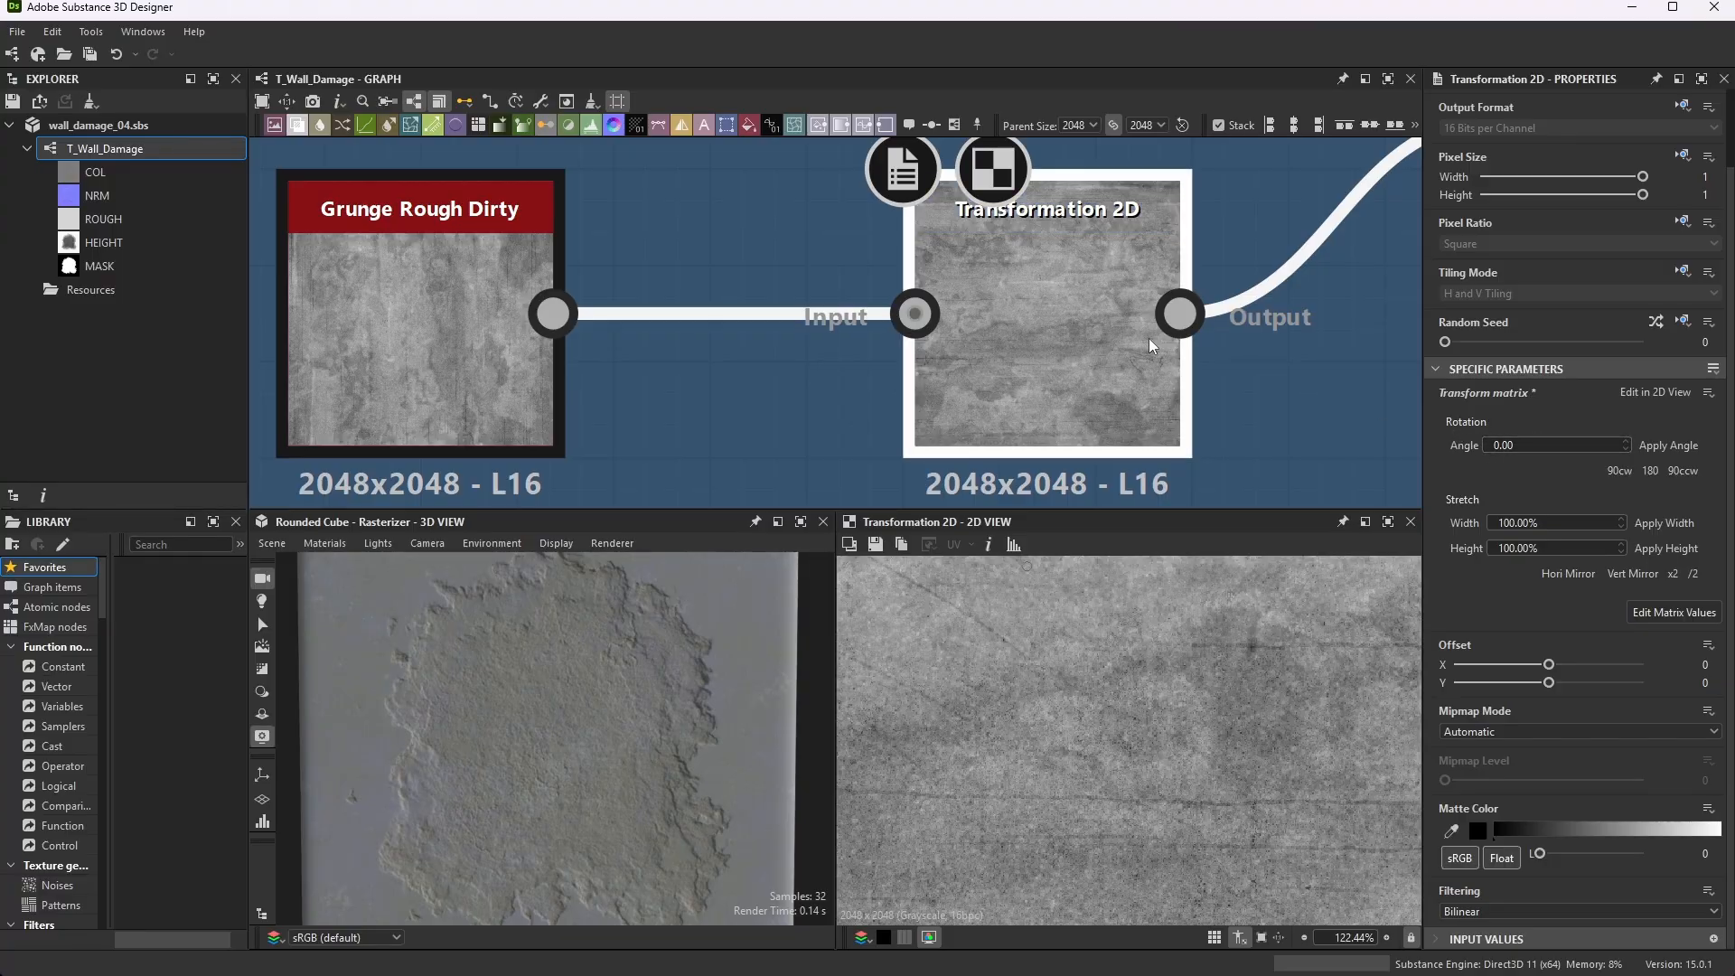
scroll(1067, 339, "down", 1)
scroll(1034, 309, "down", 6)
scroll(1175, 298, "up", 3)
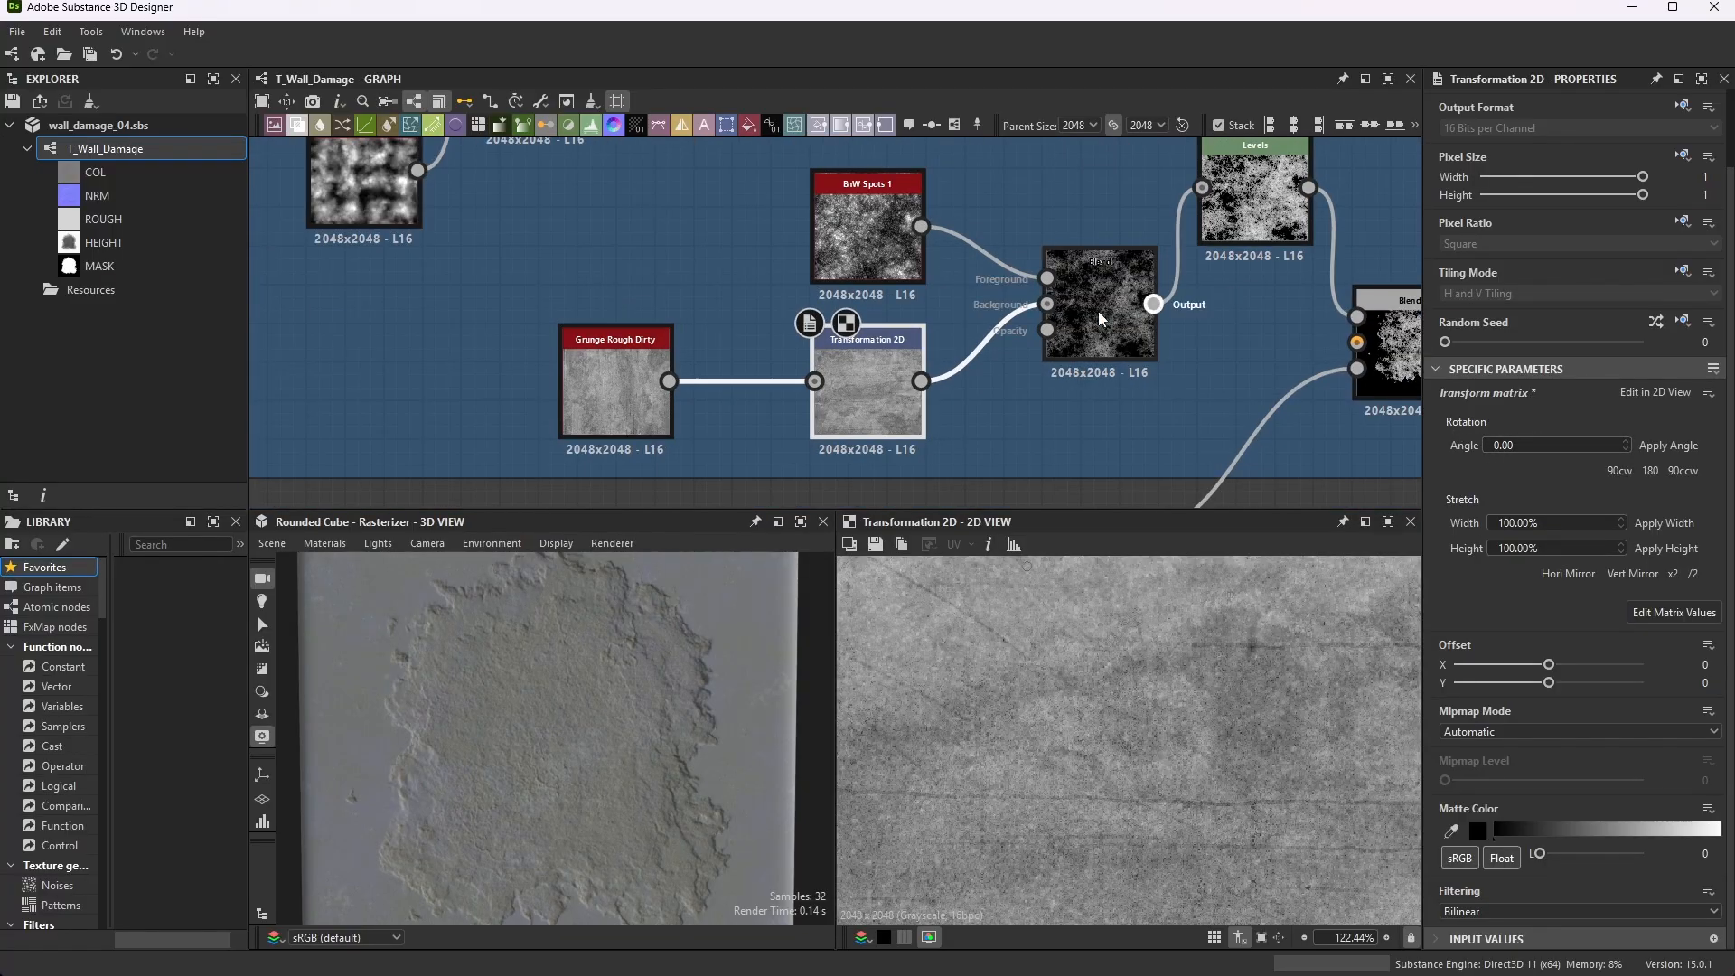
- Preview the BnW Spots 1 node feeding the Subtract Blend and review its random seed, scale, disorder and roughness
scroll(951, 242, "up", 3)
left_click(813, 215)
scroll(838, 286, "up", 3)
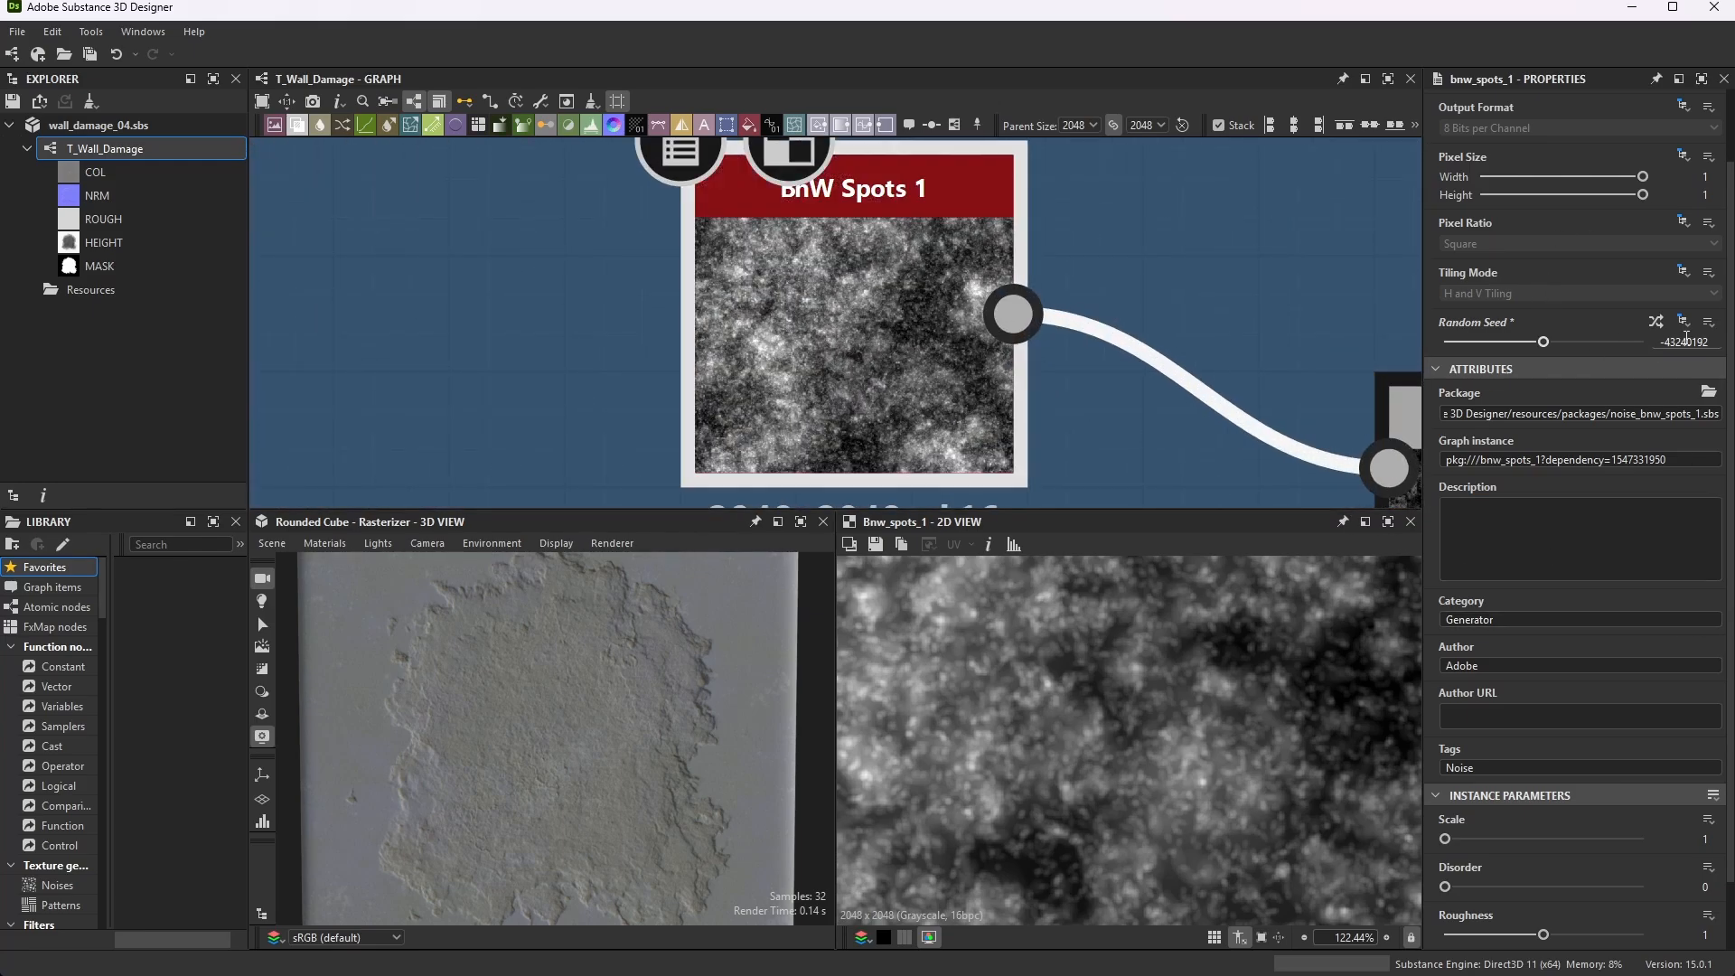
scroll(1546, 654, "down", 2)
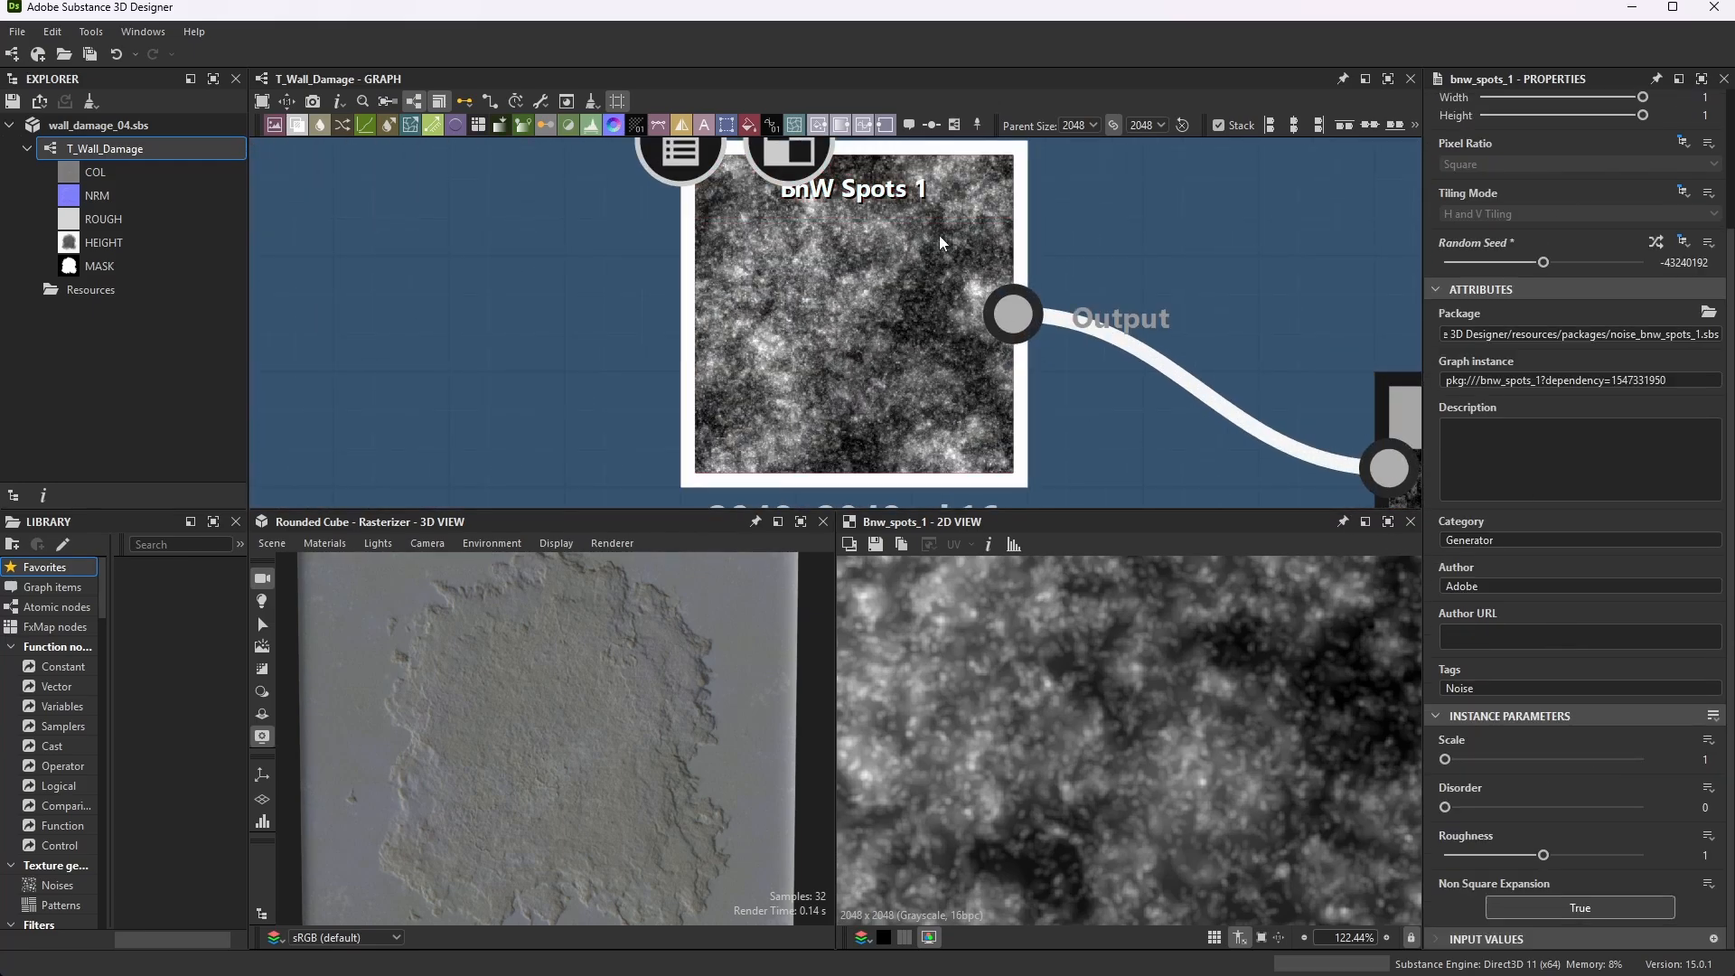
scroll(884, 249, "down", 3)
scroll(982, 333, "up", 2)
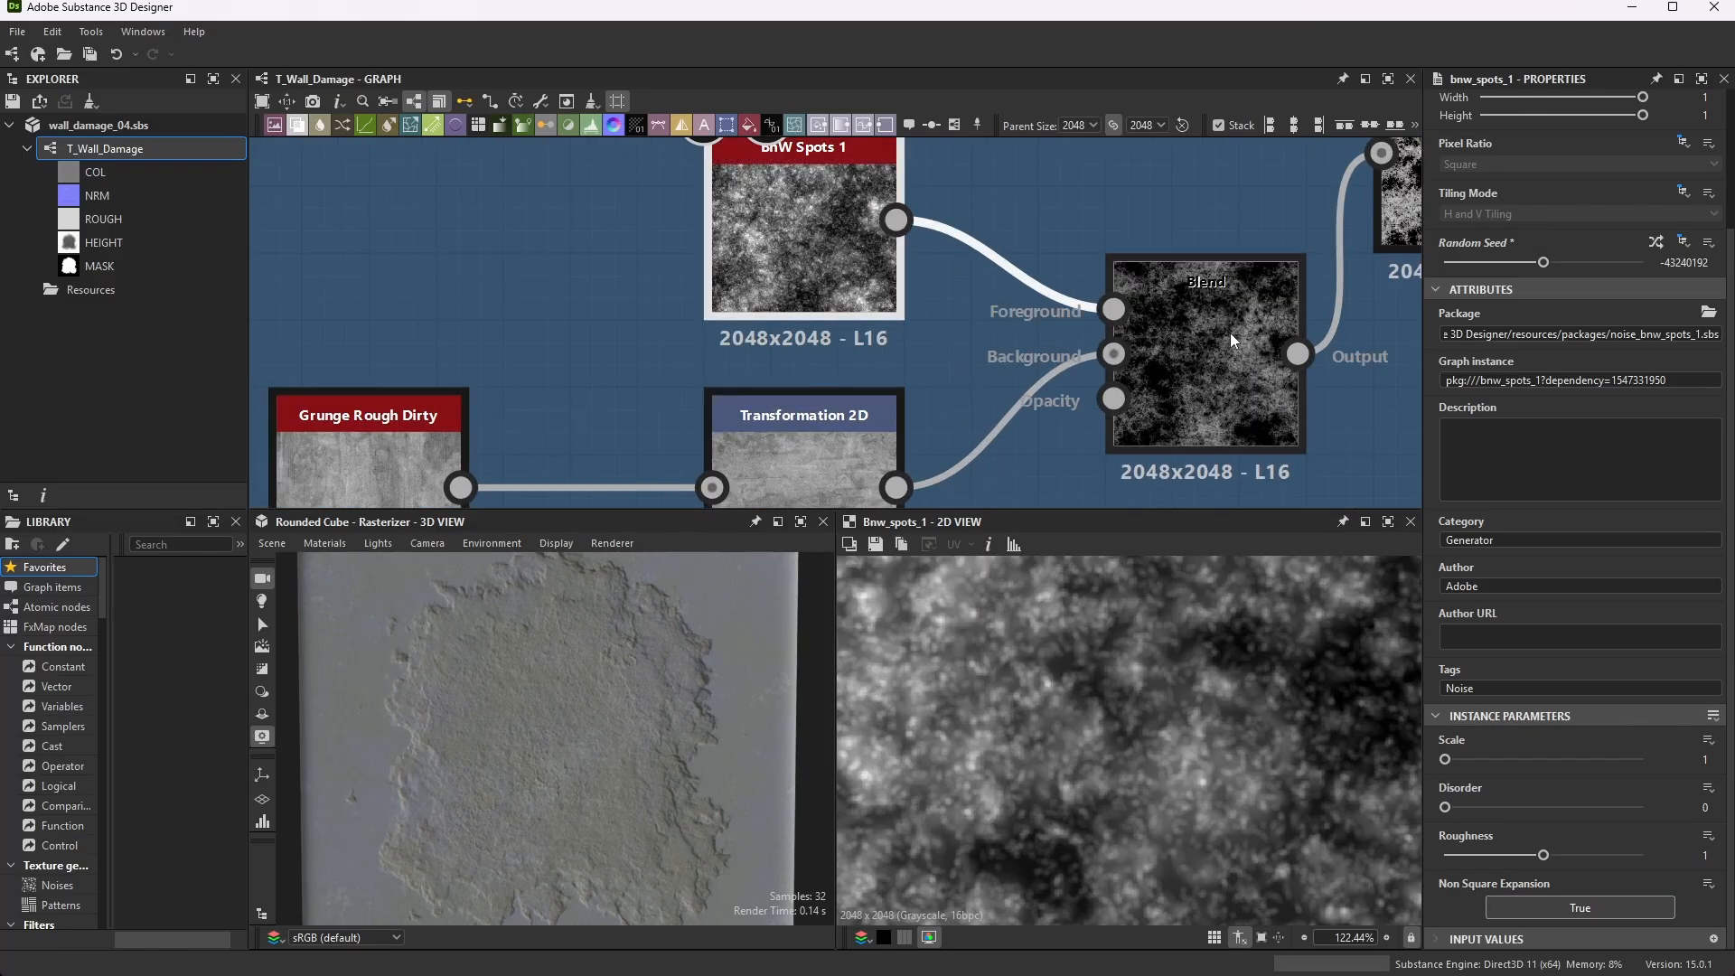
- Preview the Blend combining BnW Spots 1 with Transformation 2D and examine its blending mode and result up close
left_click(1254, 329)
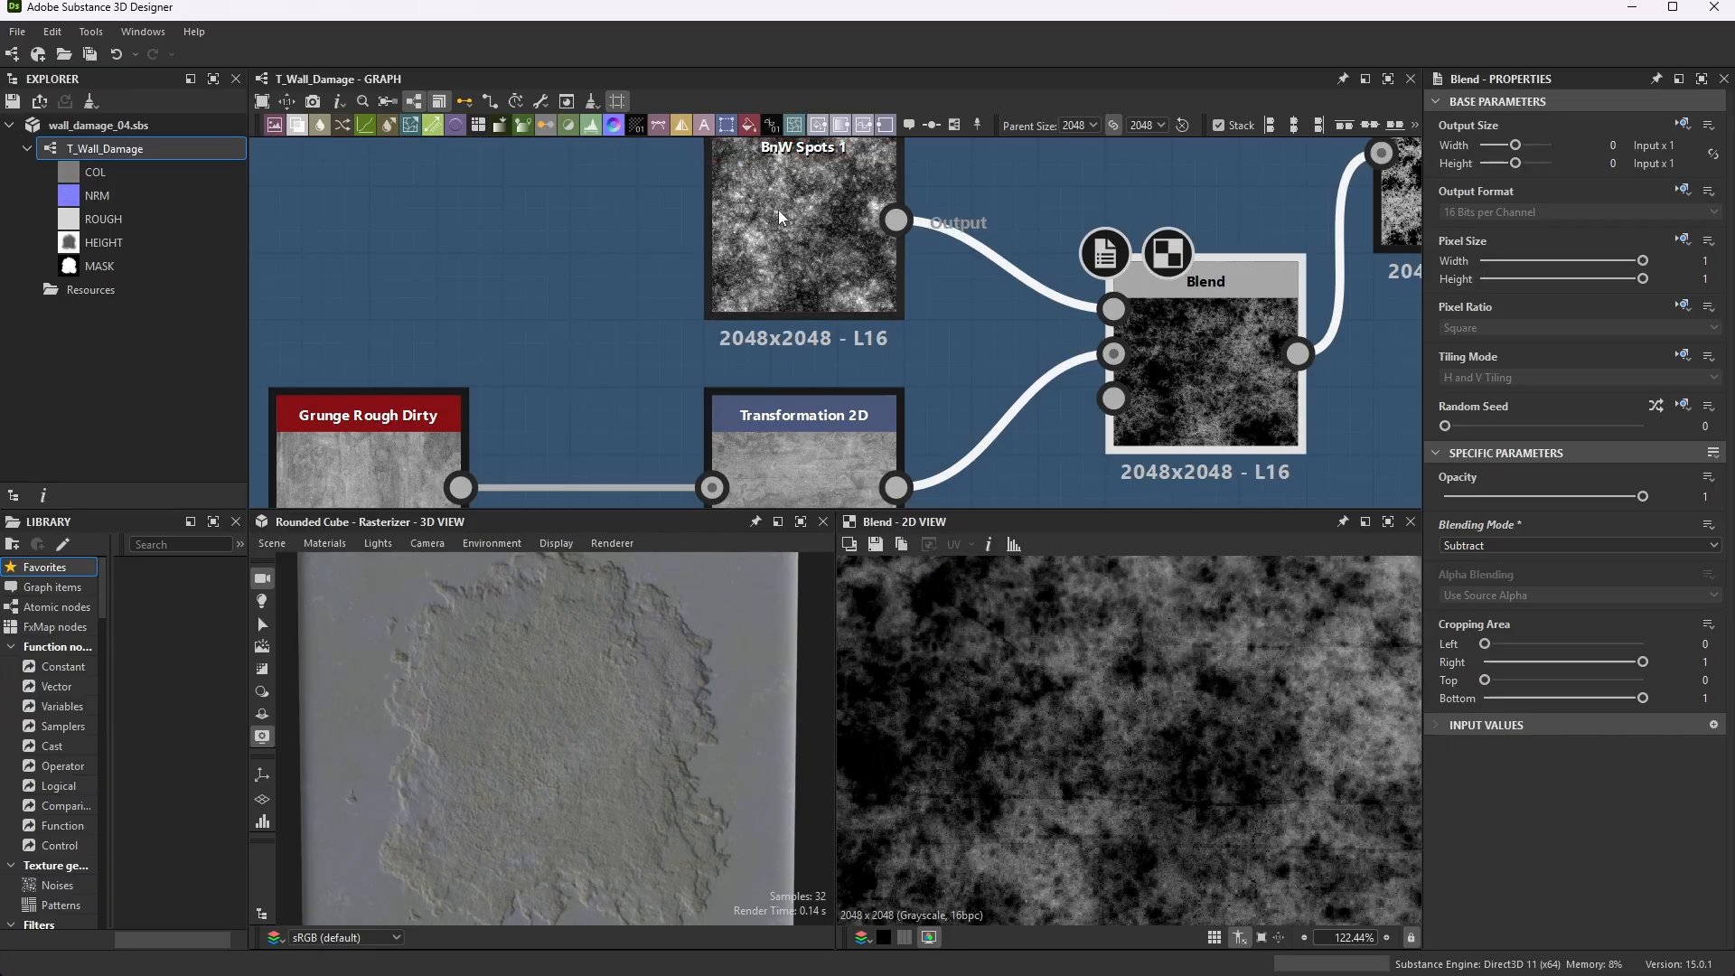
scroll(1214, 697, "down", 5)
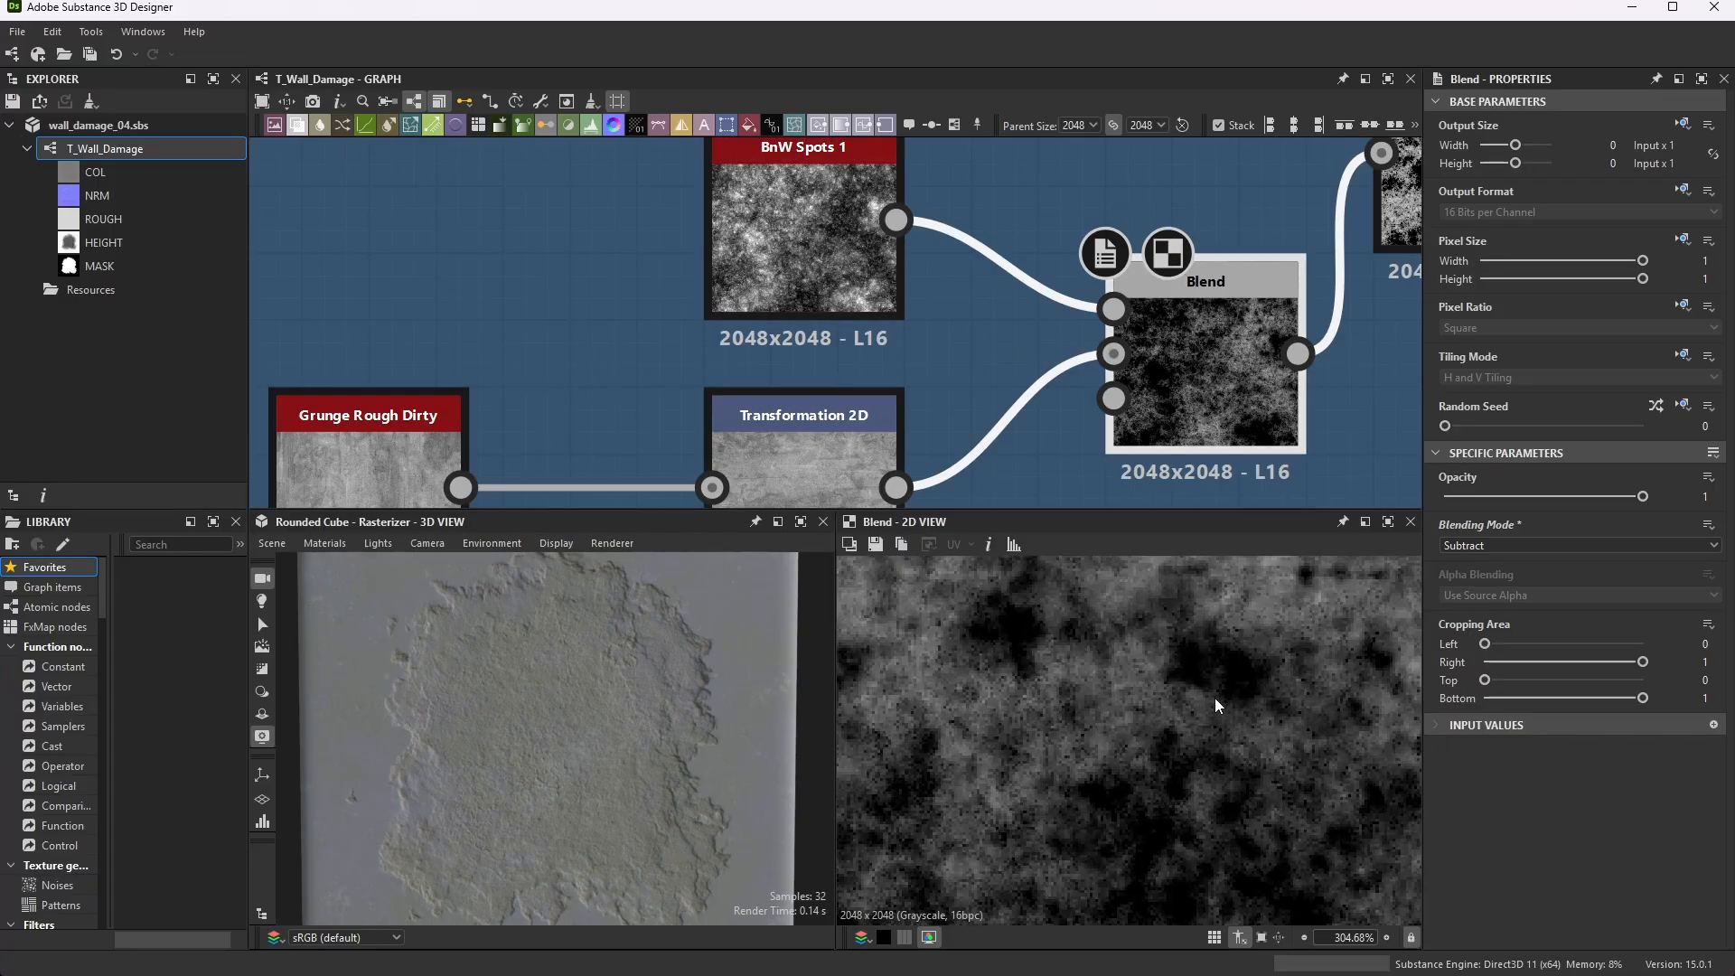
scroll(1217, 712, "up", 10)
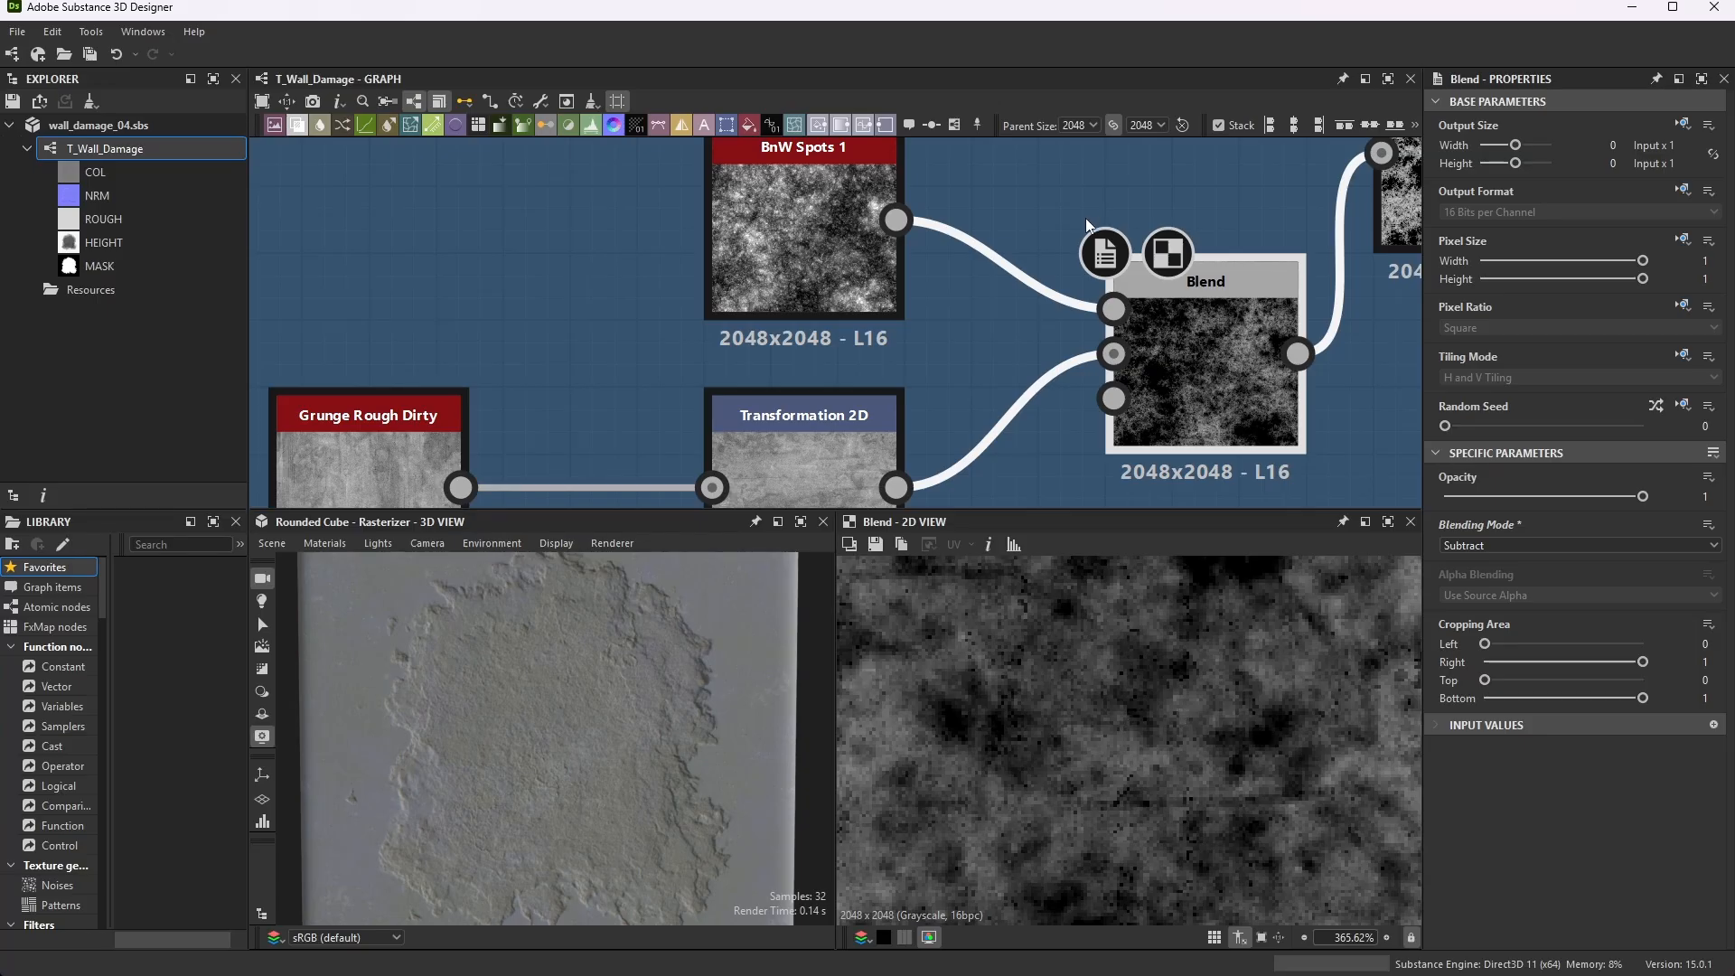
scroll(1088, 221, "down", 5)
scroll(1185, 248, "up", 4)
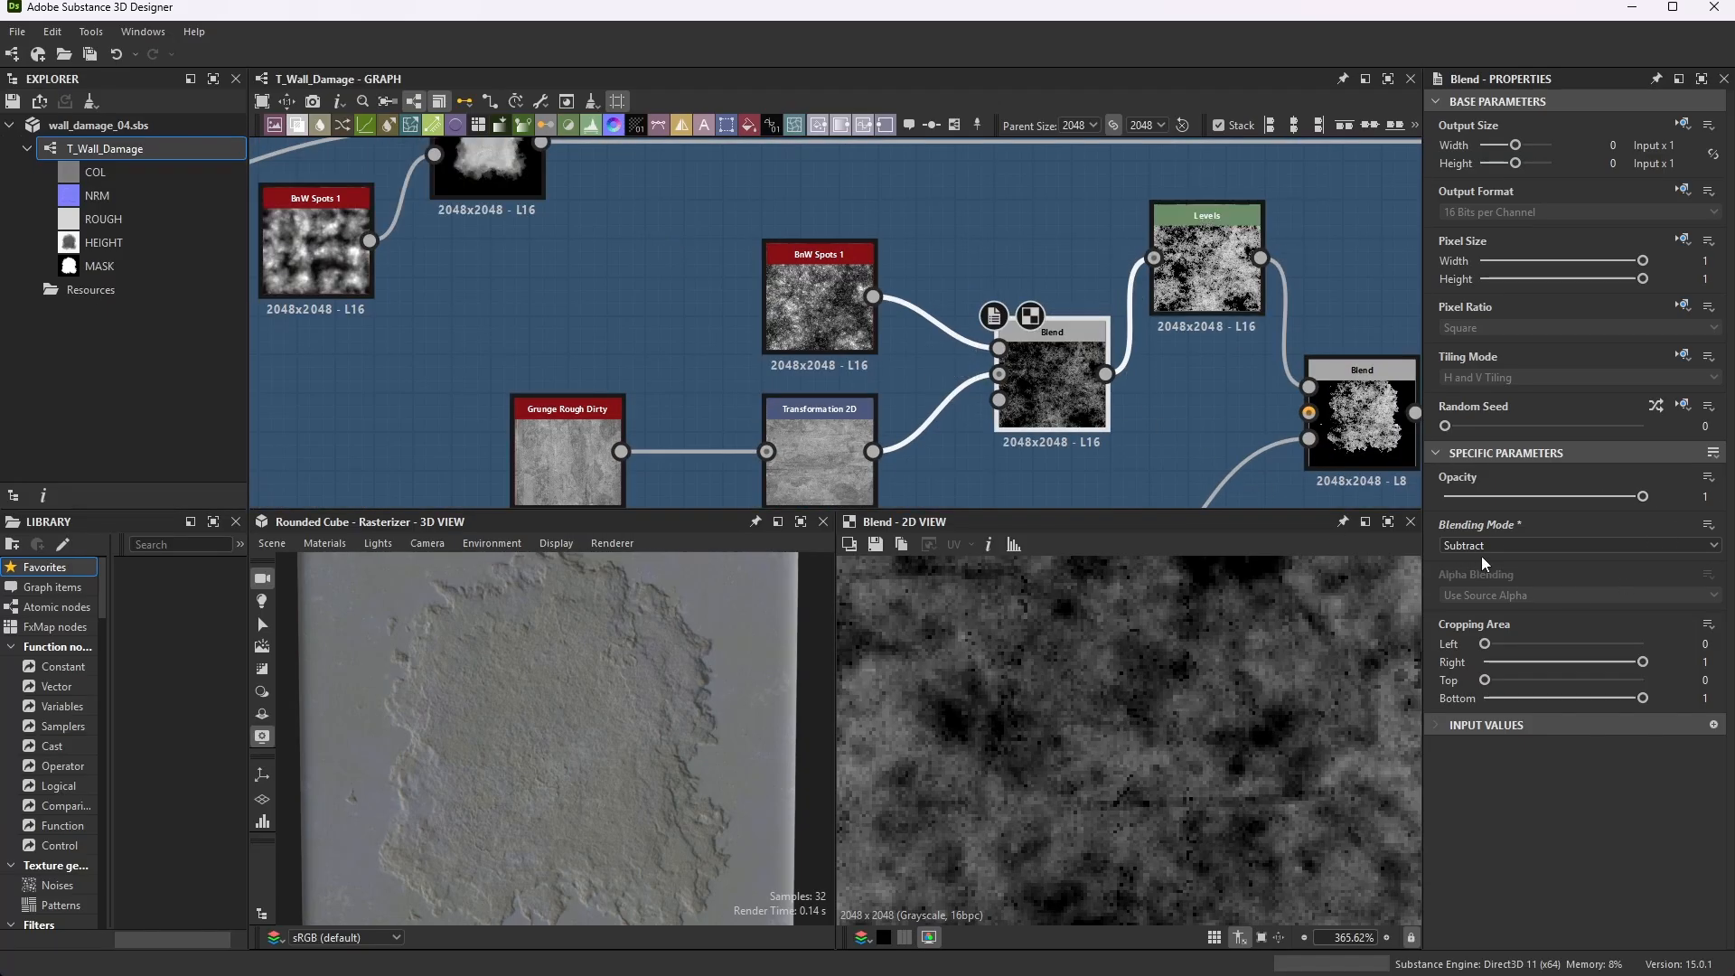
- Preview the Levels node after the Subtract Blend and inspect its settings as both a histogram and numeric sliders
scroll(1217, 231, "up", 4)
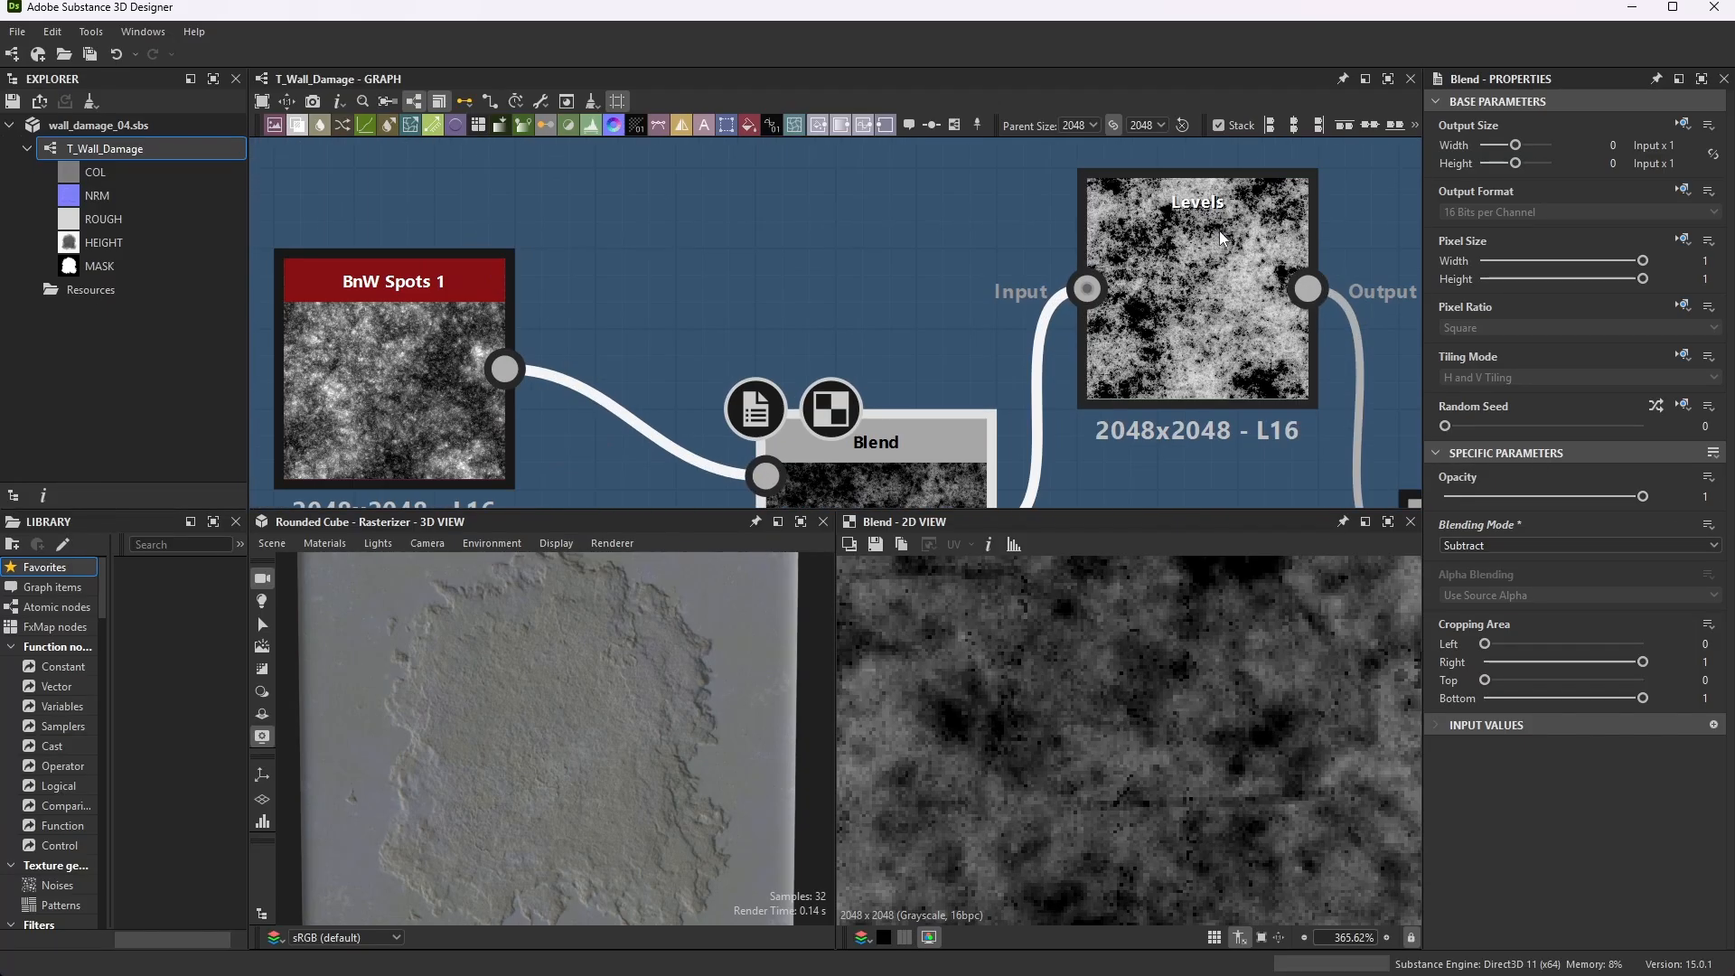
left_click(1223, 285)
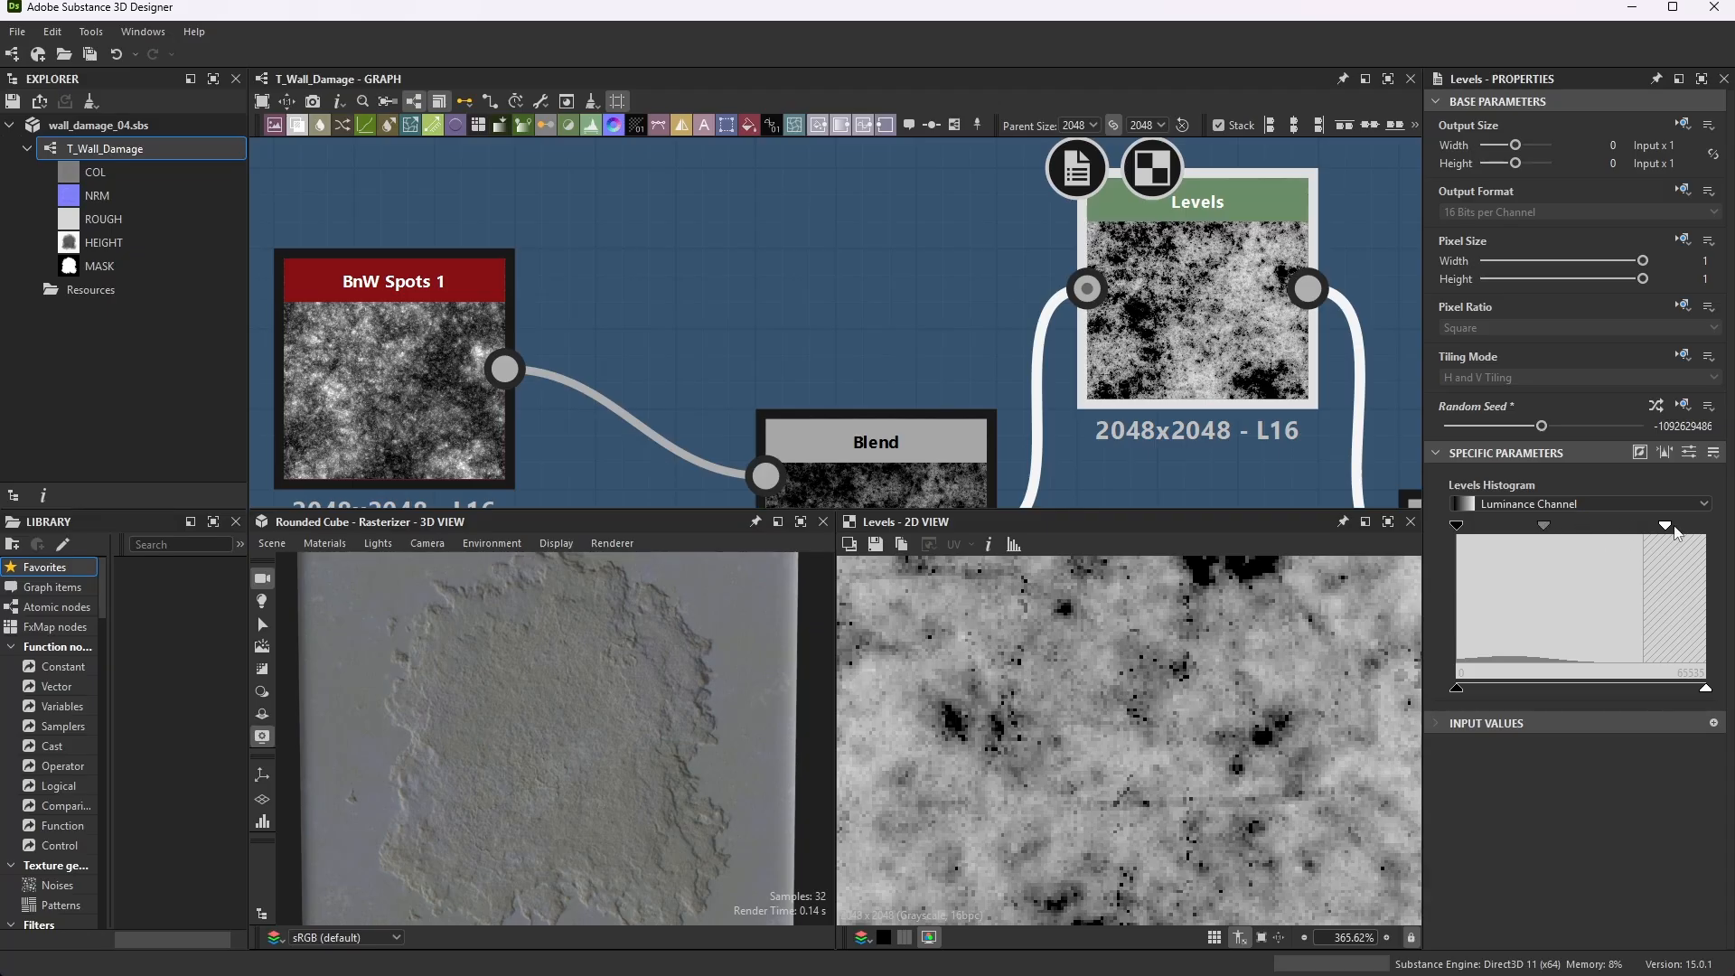
left_click(1688, 452)
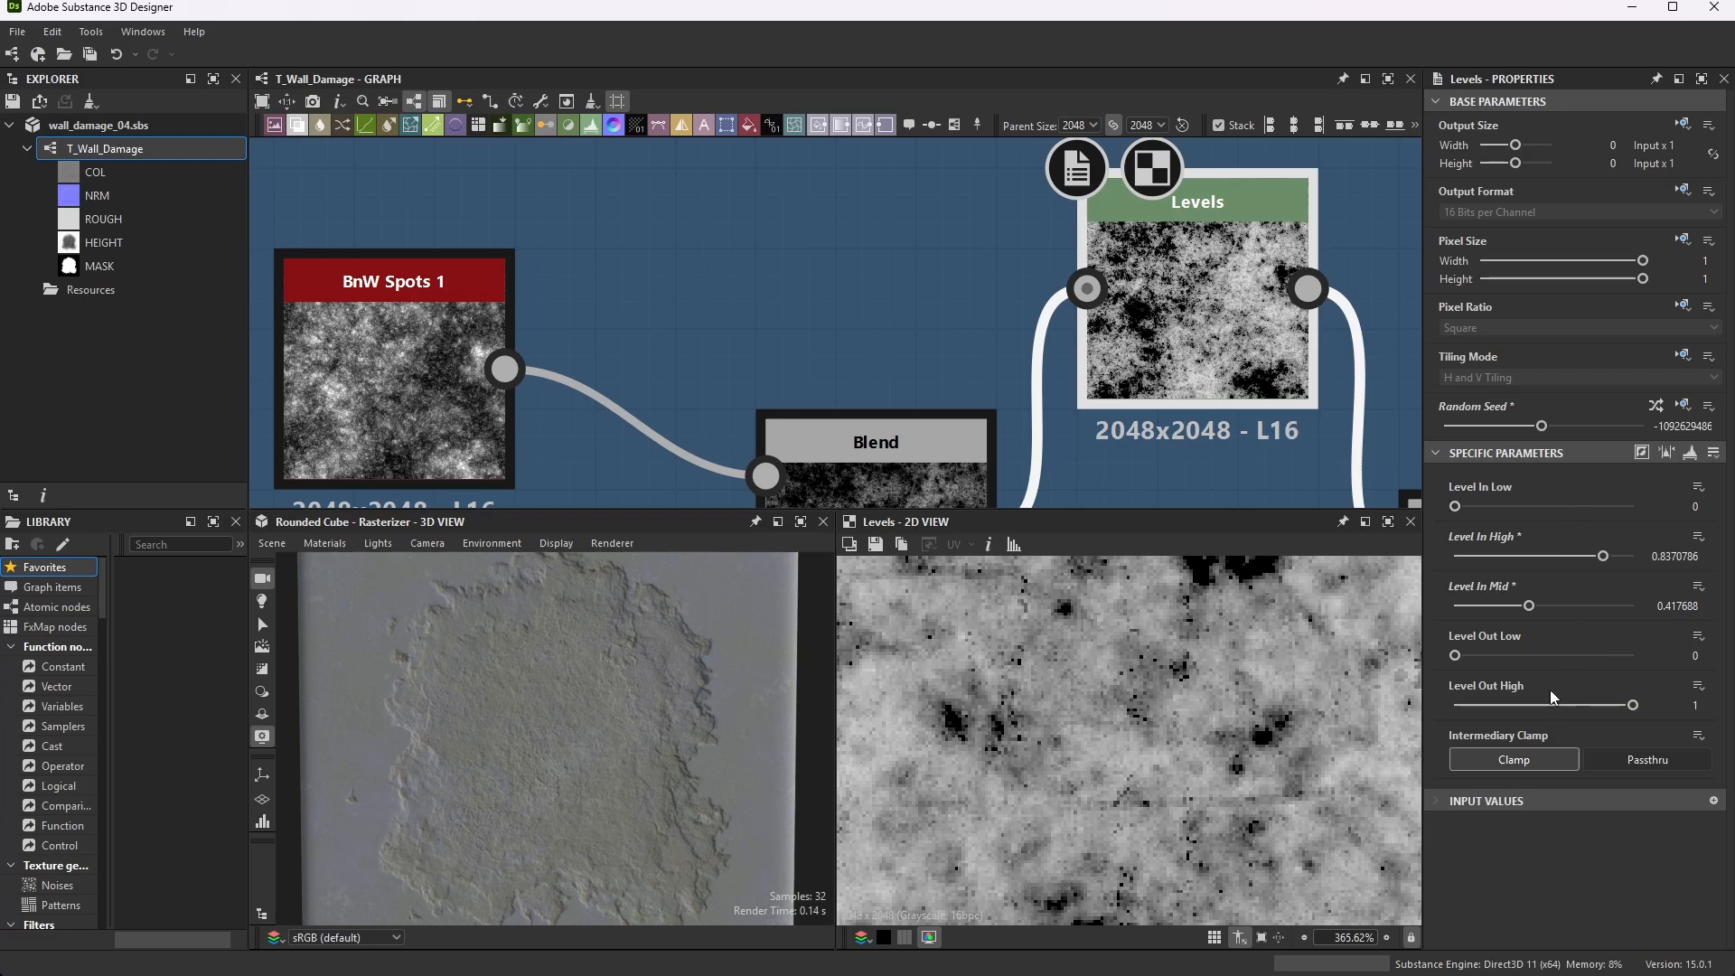
left_click(1688, 452)
scroll(995, 258, "down", 5)
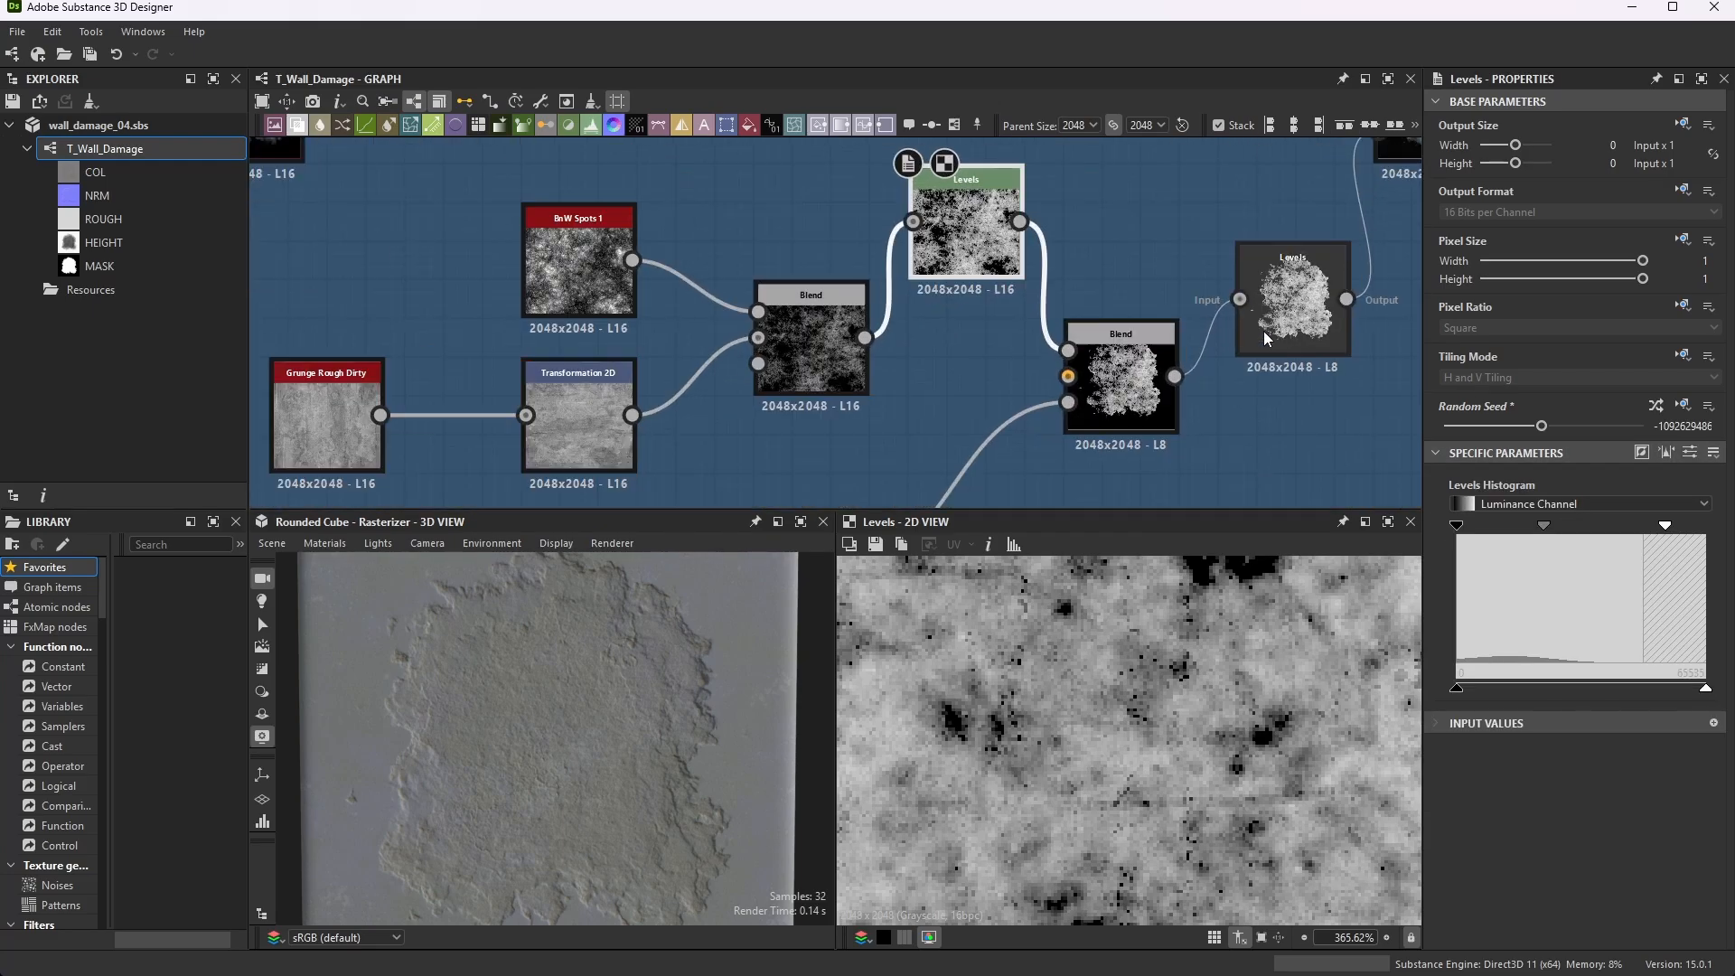
- Inspect the Blend after that Levels node, checking its opacity, blending mode and the mask connection from outside the frame
left_click(1121, 354)
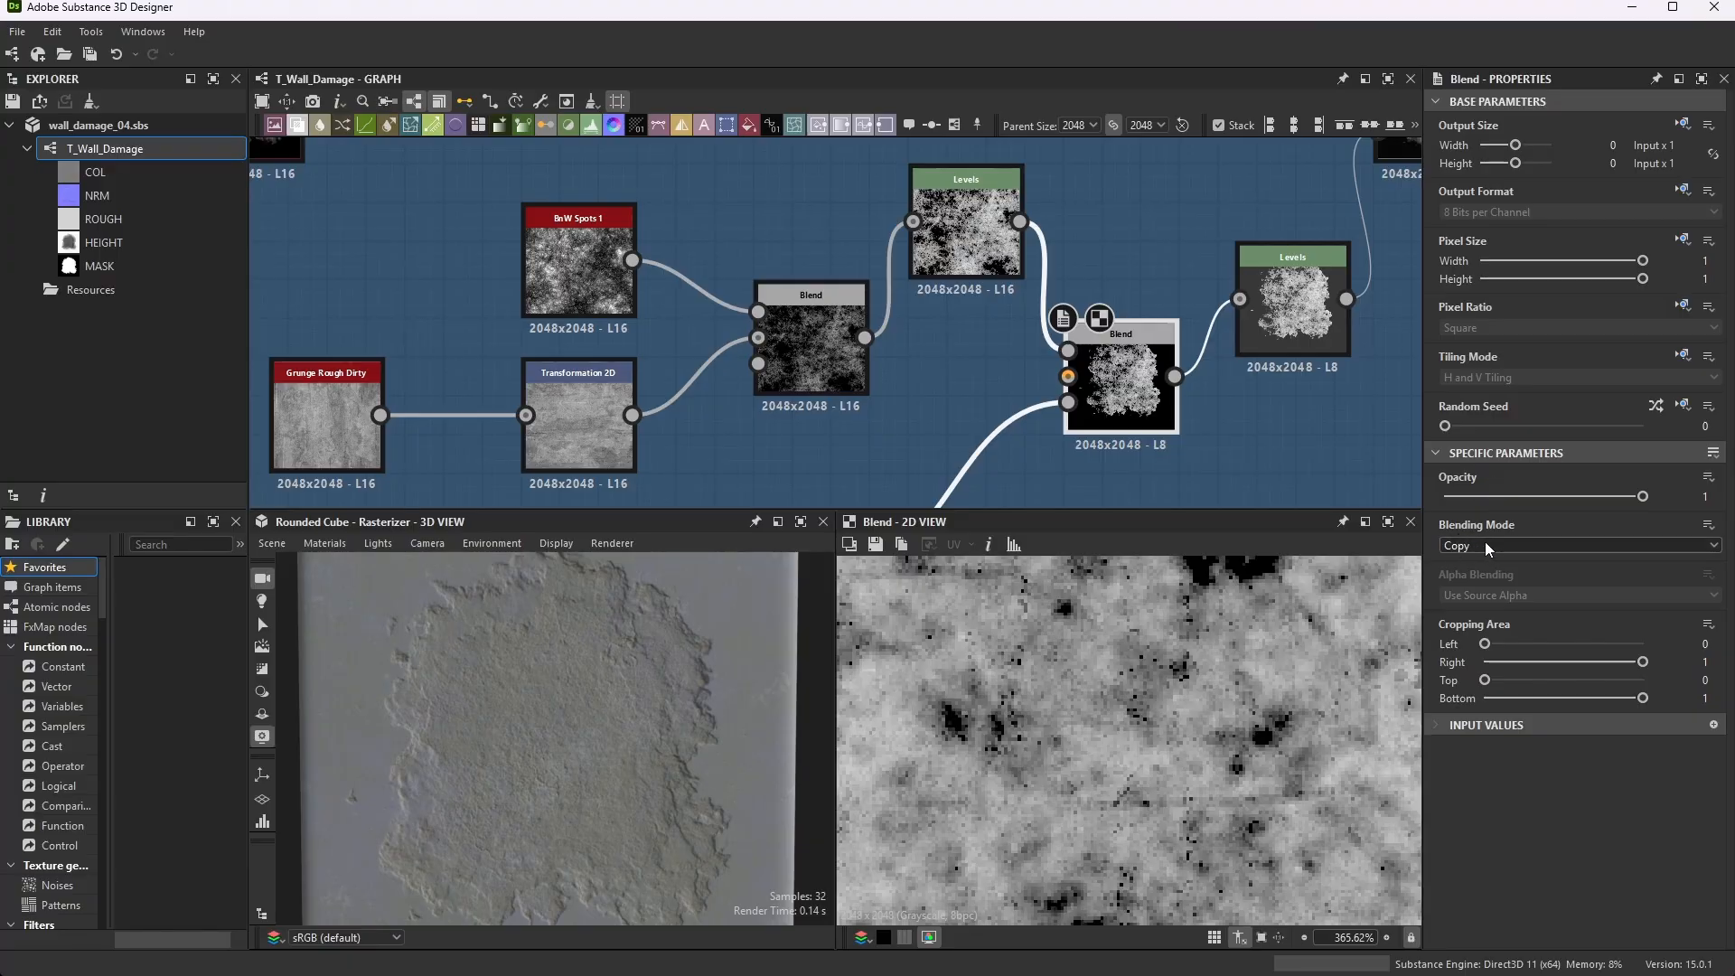
scroll(1180, 365, "up", 2)
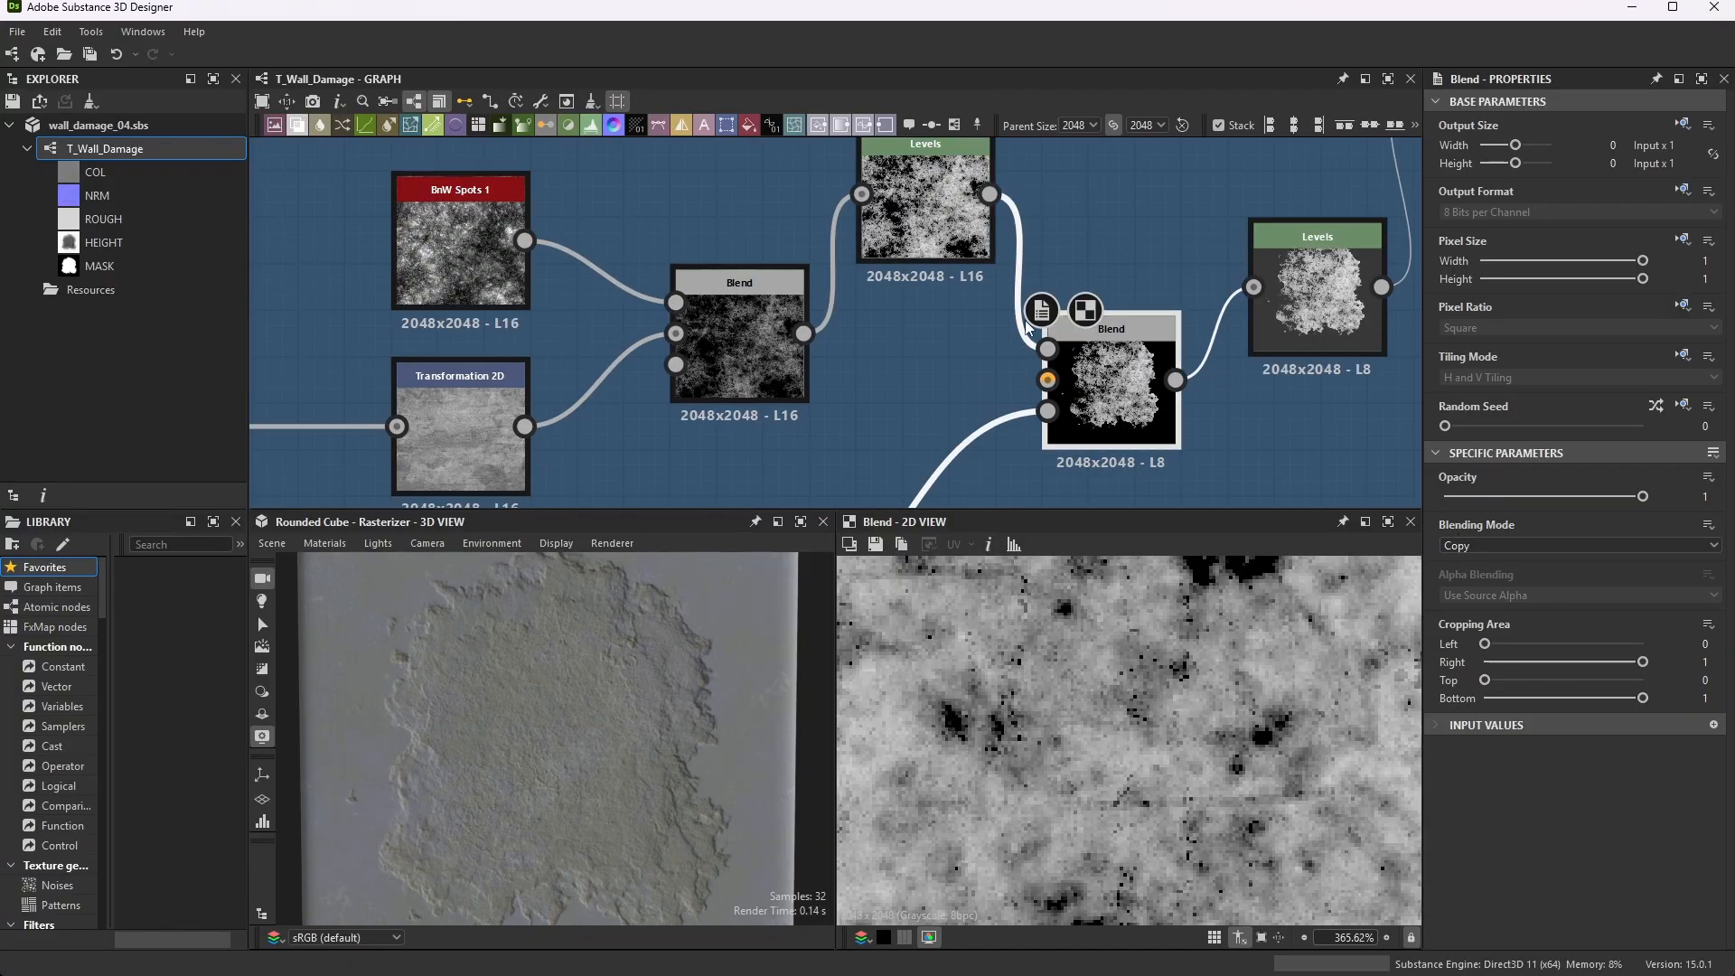
scroll(1050, 348, "down", 4)
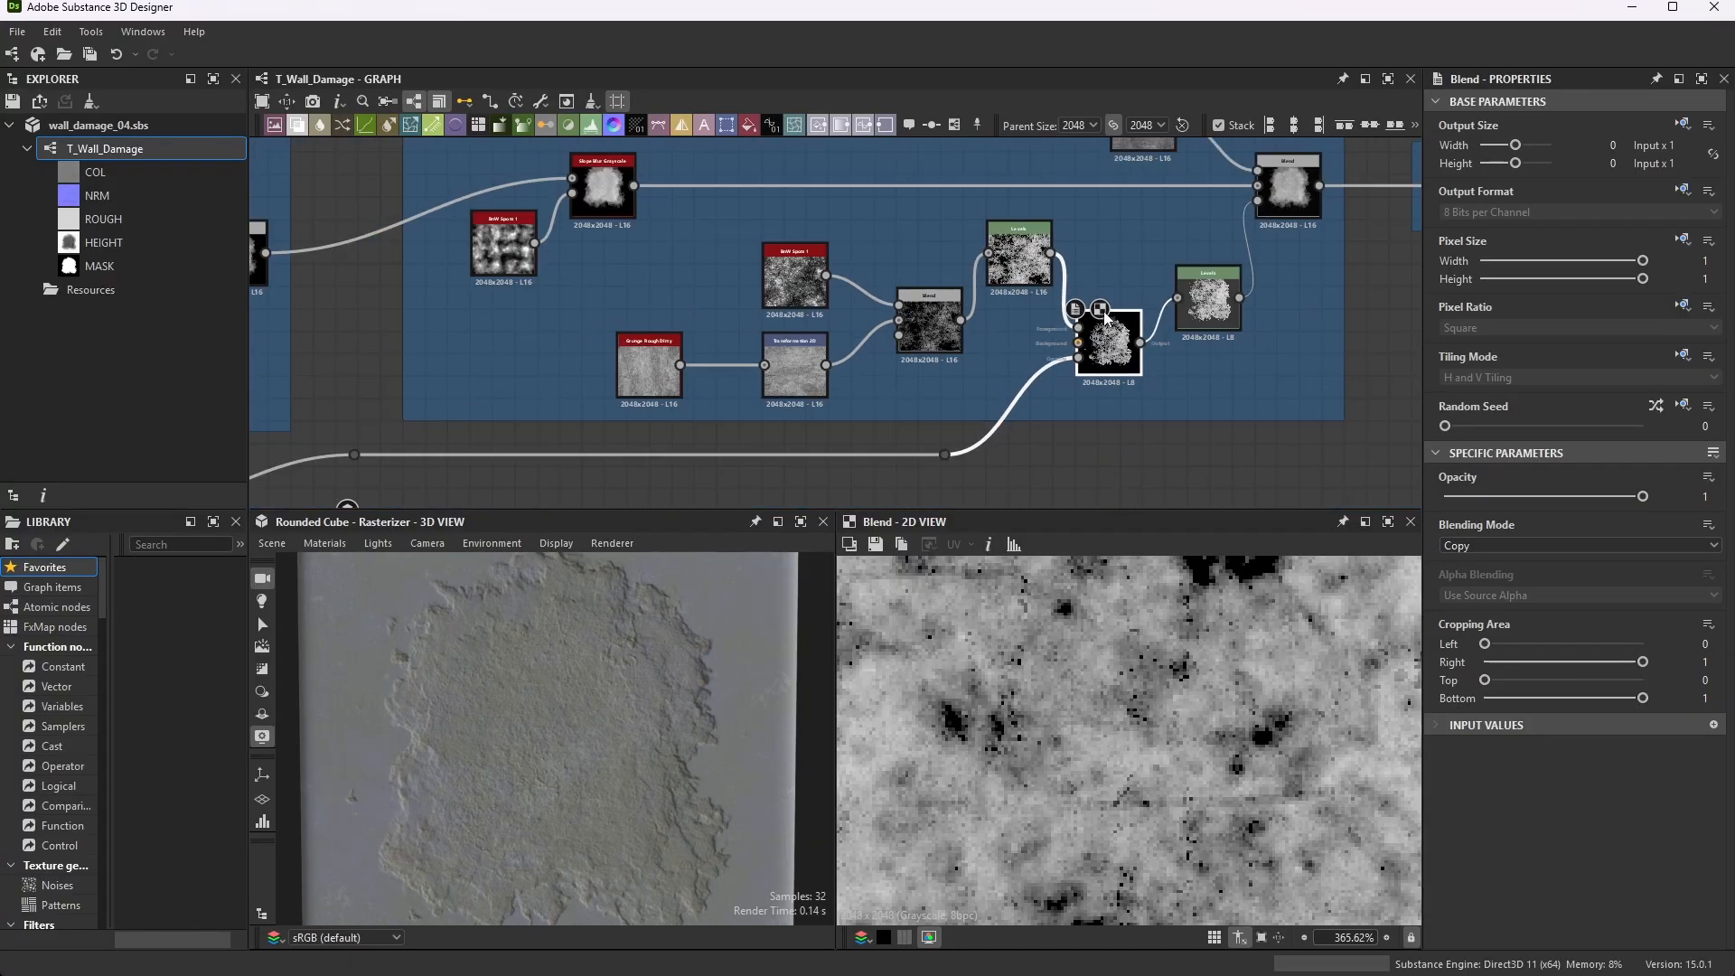
- Check the masked Blend's input connections and preview the Levels node after it, inspecting its histogram and the whole mask
scroll(1185, 351, "up", 5)
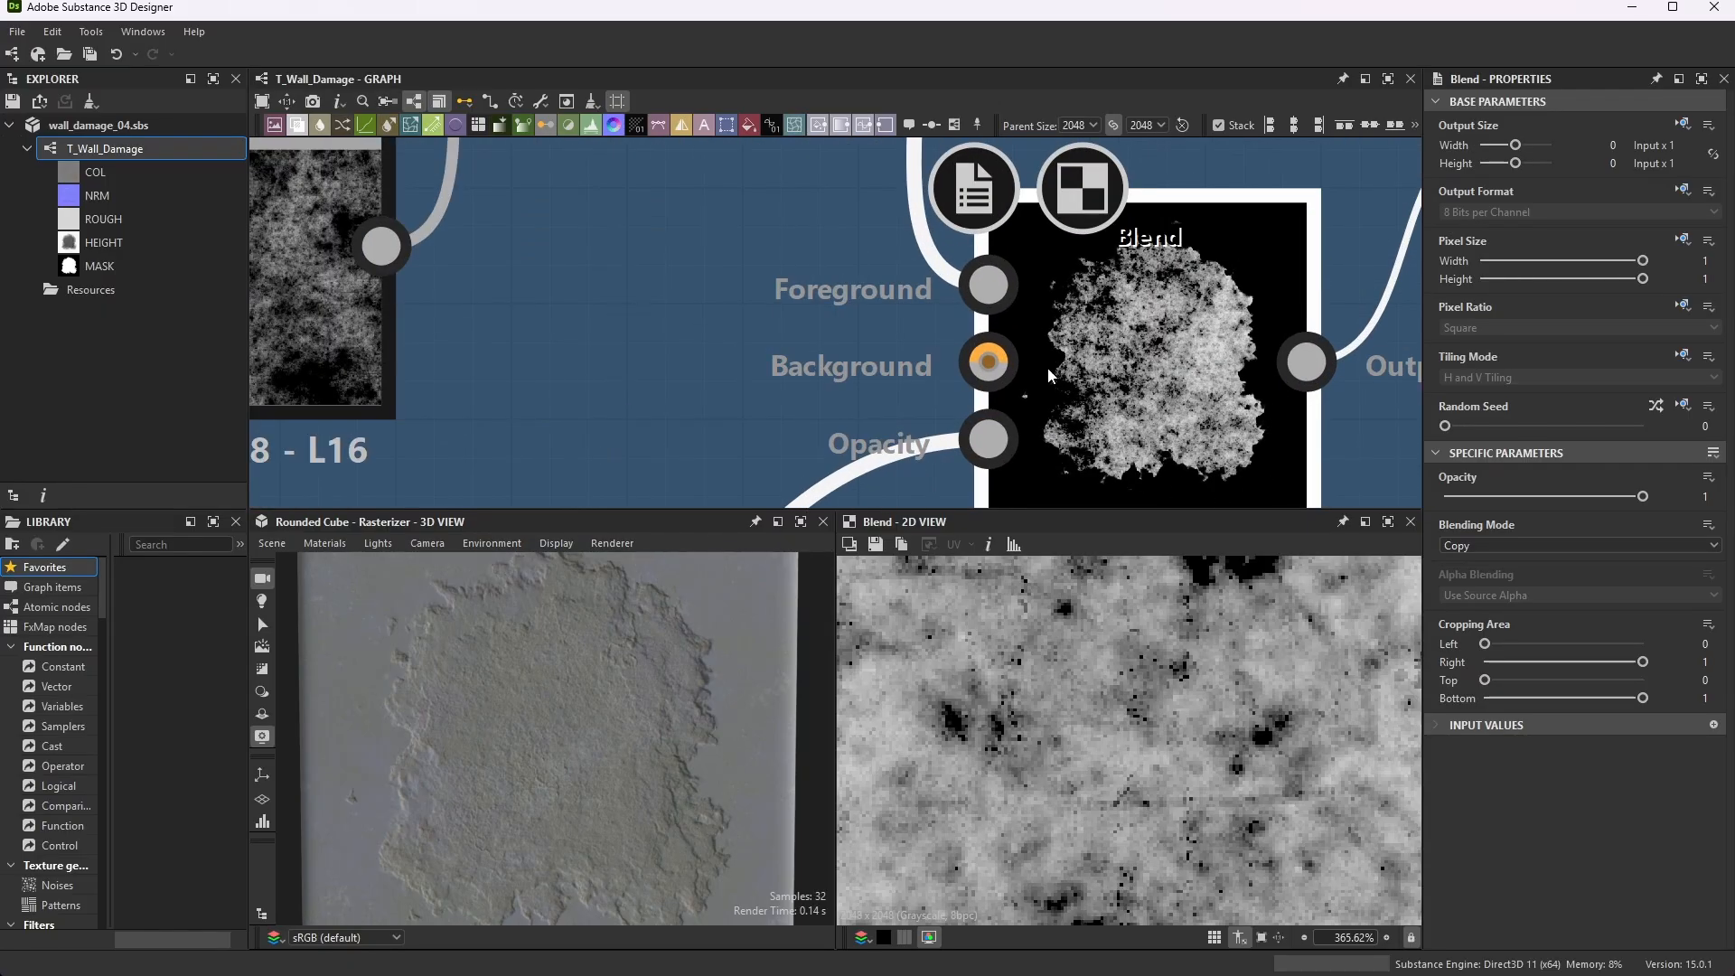
scroll(1196, 398, "down", 5)
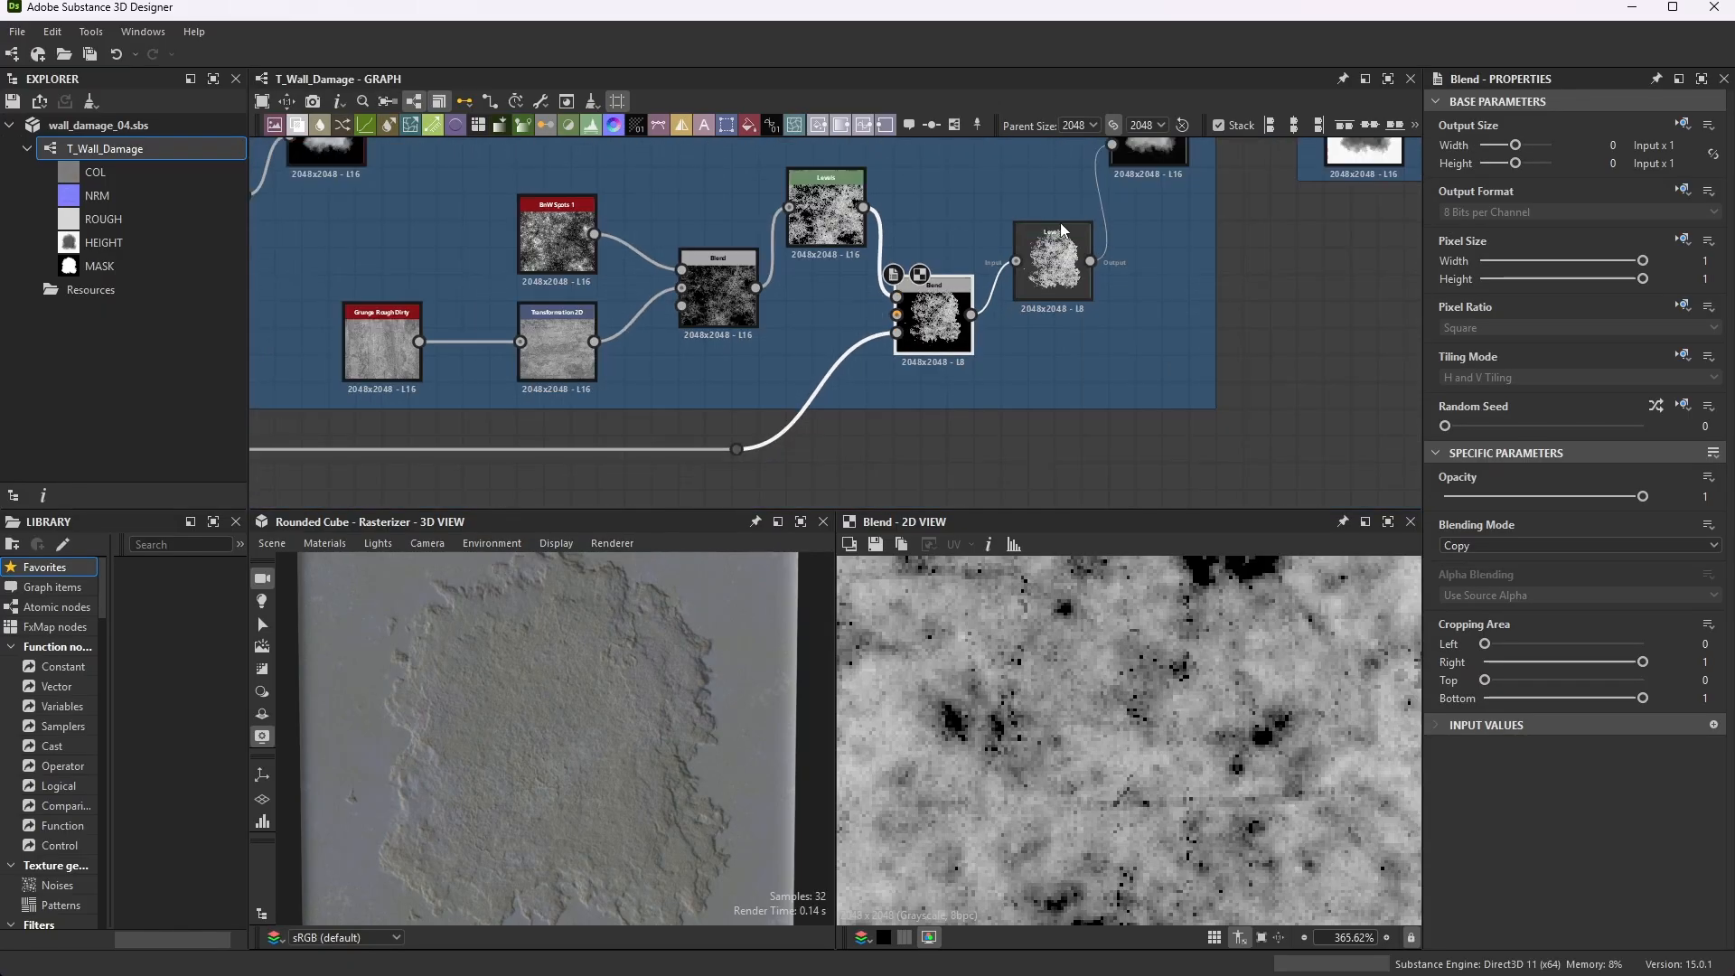
scroll(878, 427, "up", 2)
scroll(878, 426, "up", 1)
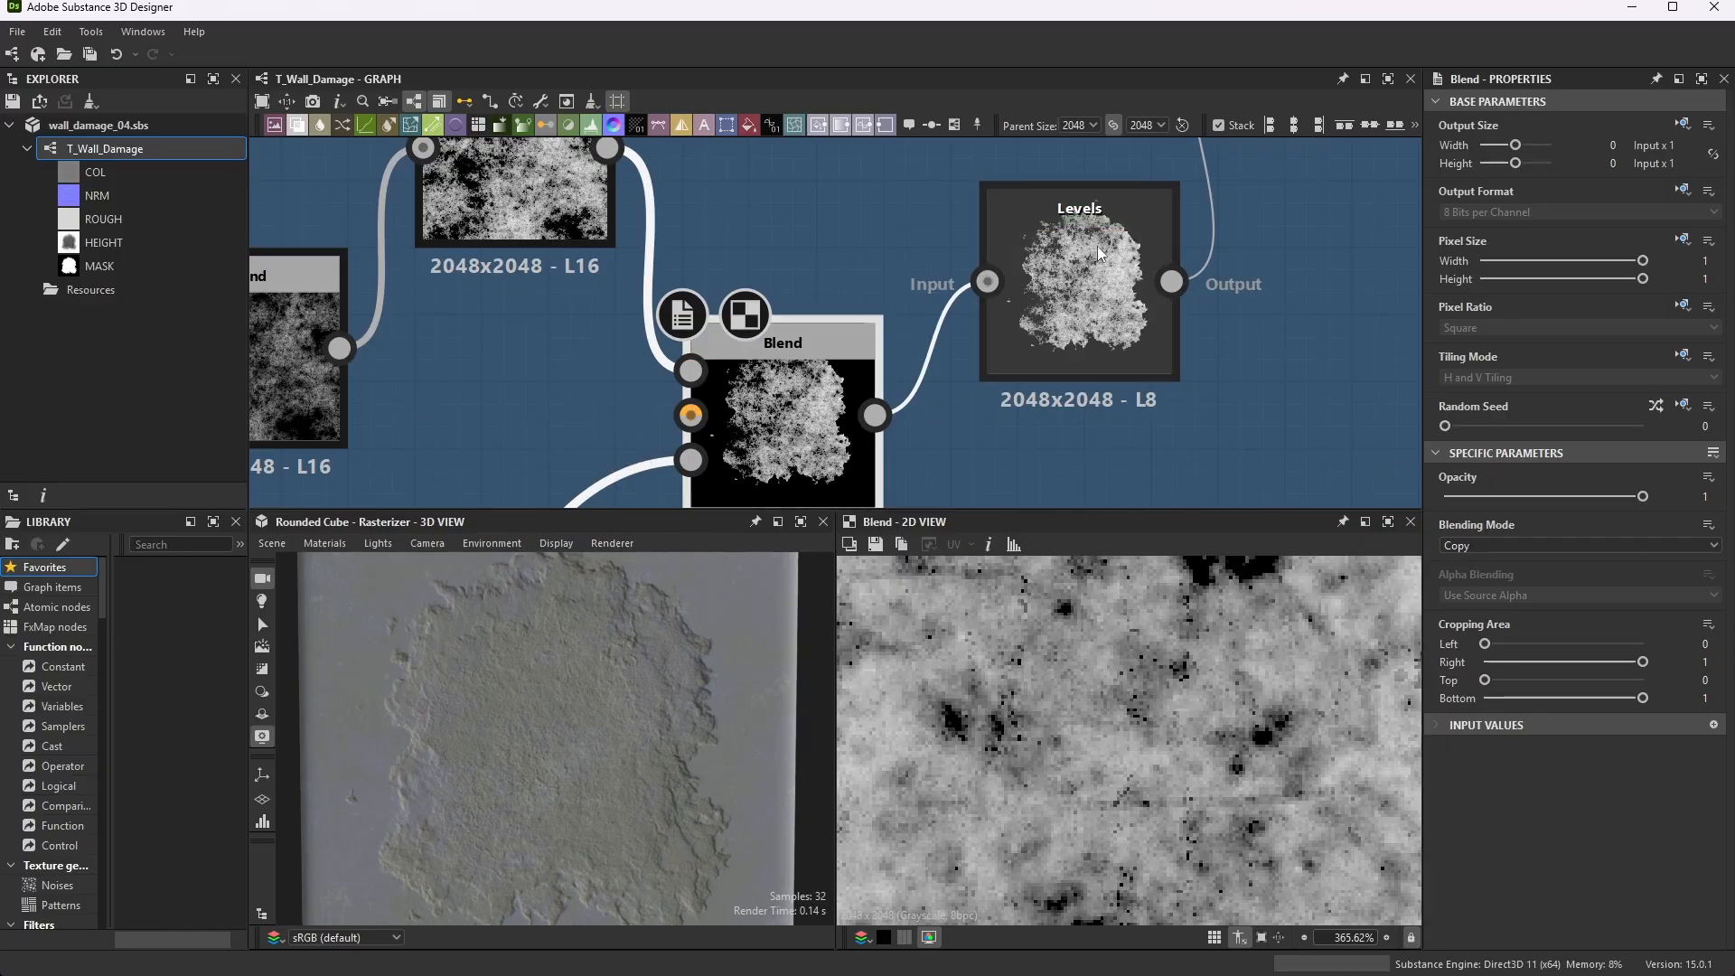
left_click(1141, 213)
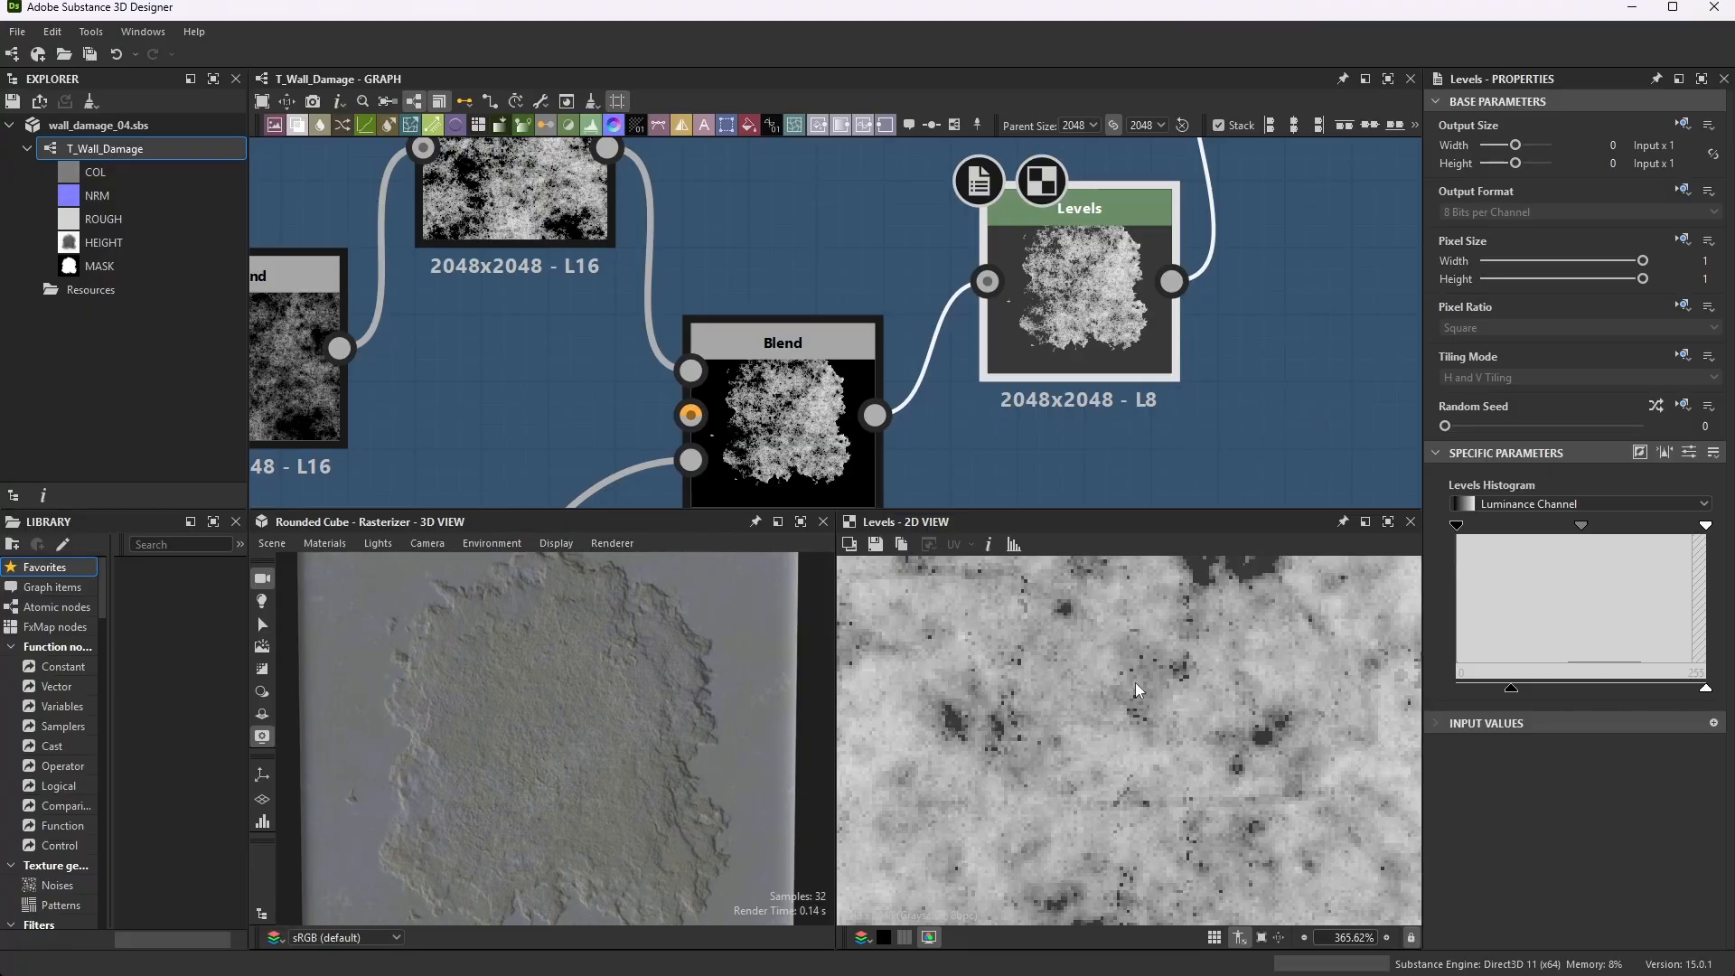
scroll(1135, 681, "down", 10)
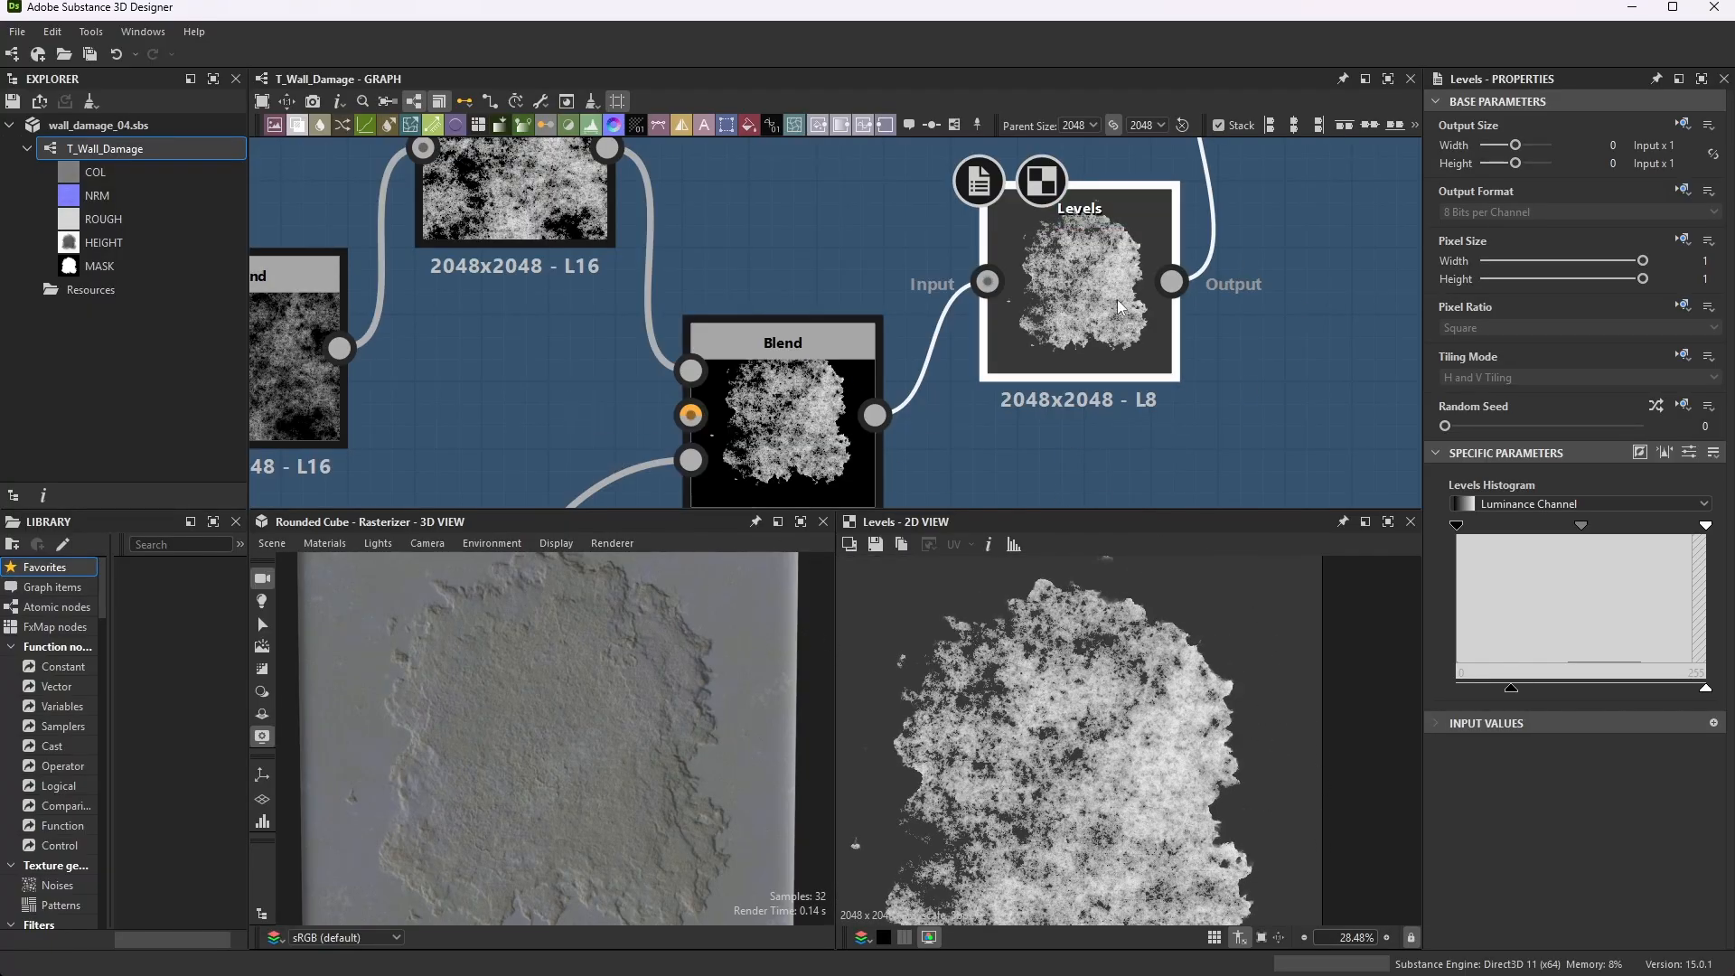
scroll(1174, 206, "up", 2)
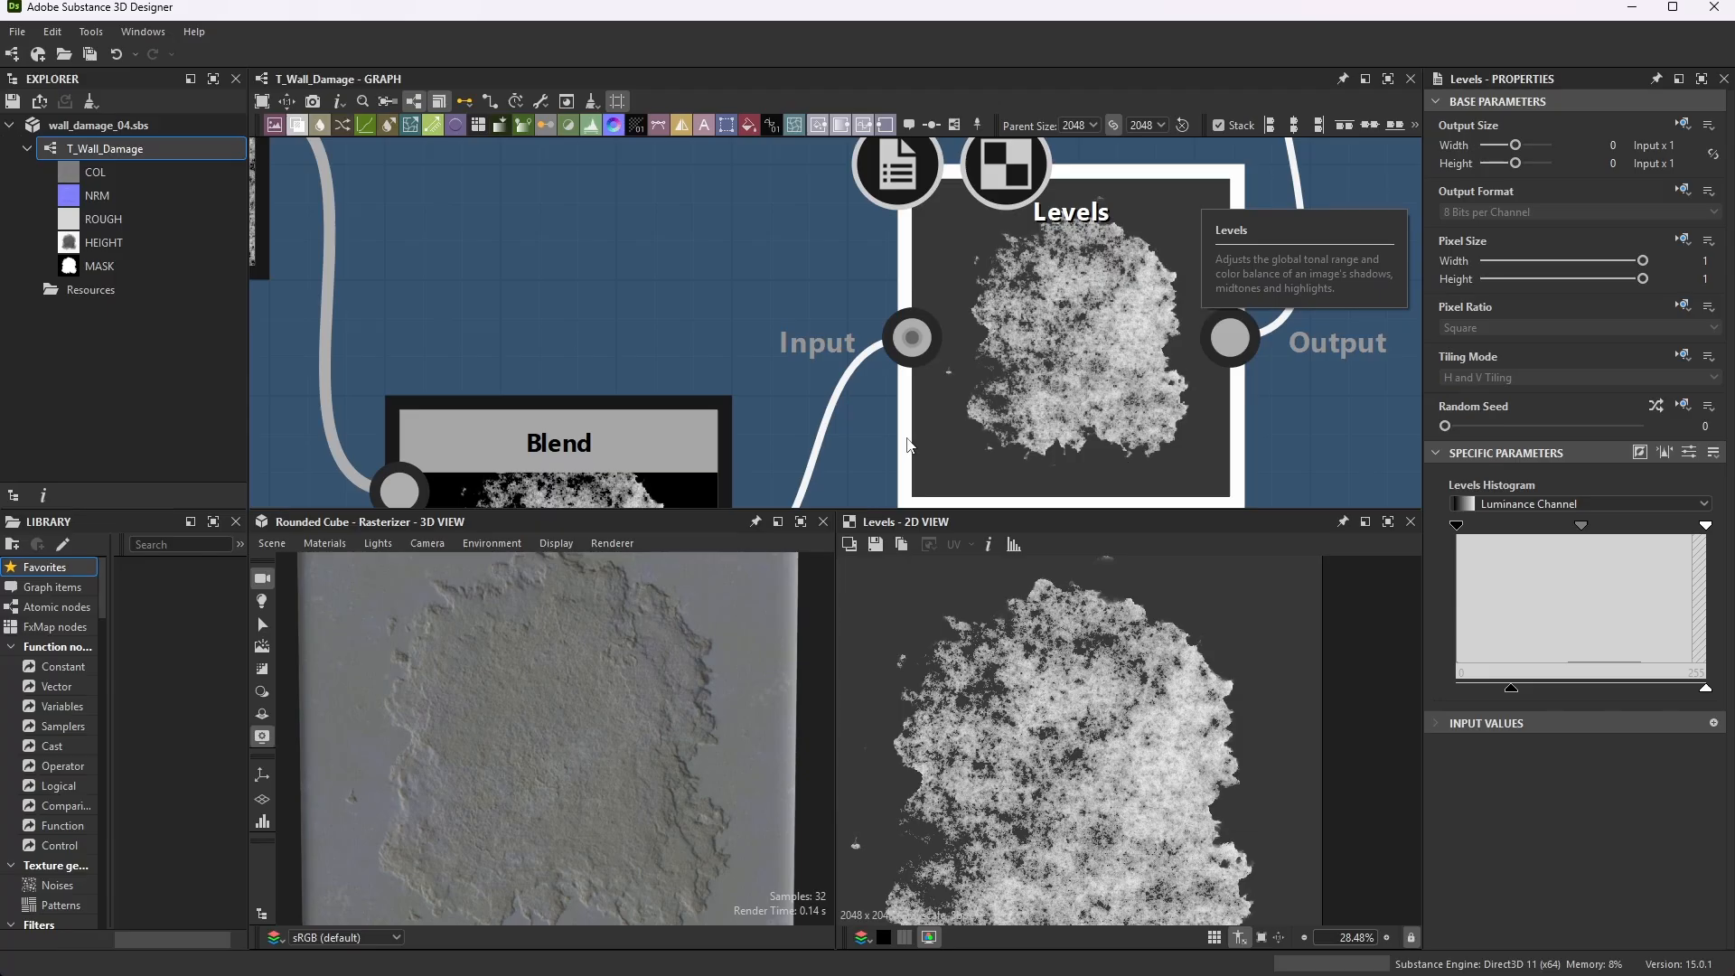
- Trace the Levels output to the Opacity input of the last Blend in the Details frame and examine the grunge feeding its foreground
scroll(907, 445, "down", 5)
scroll(1160, 203, "up", 3)
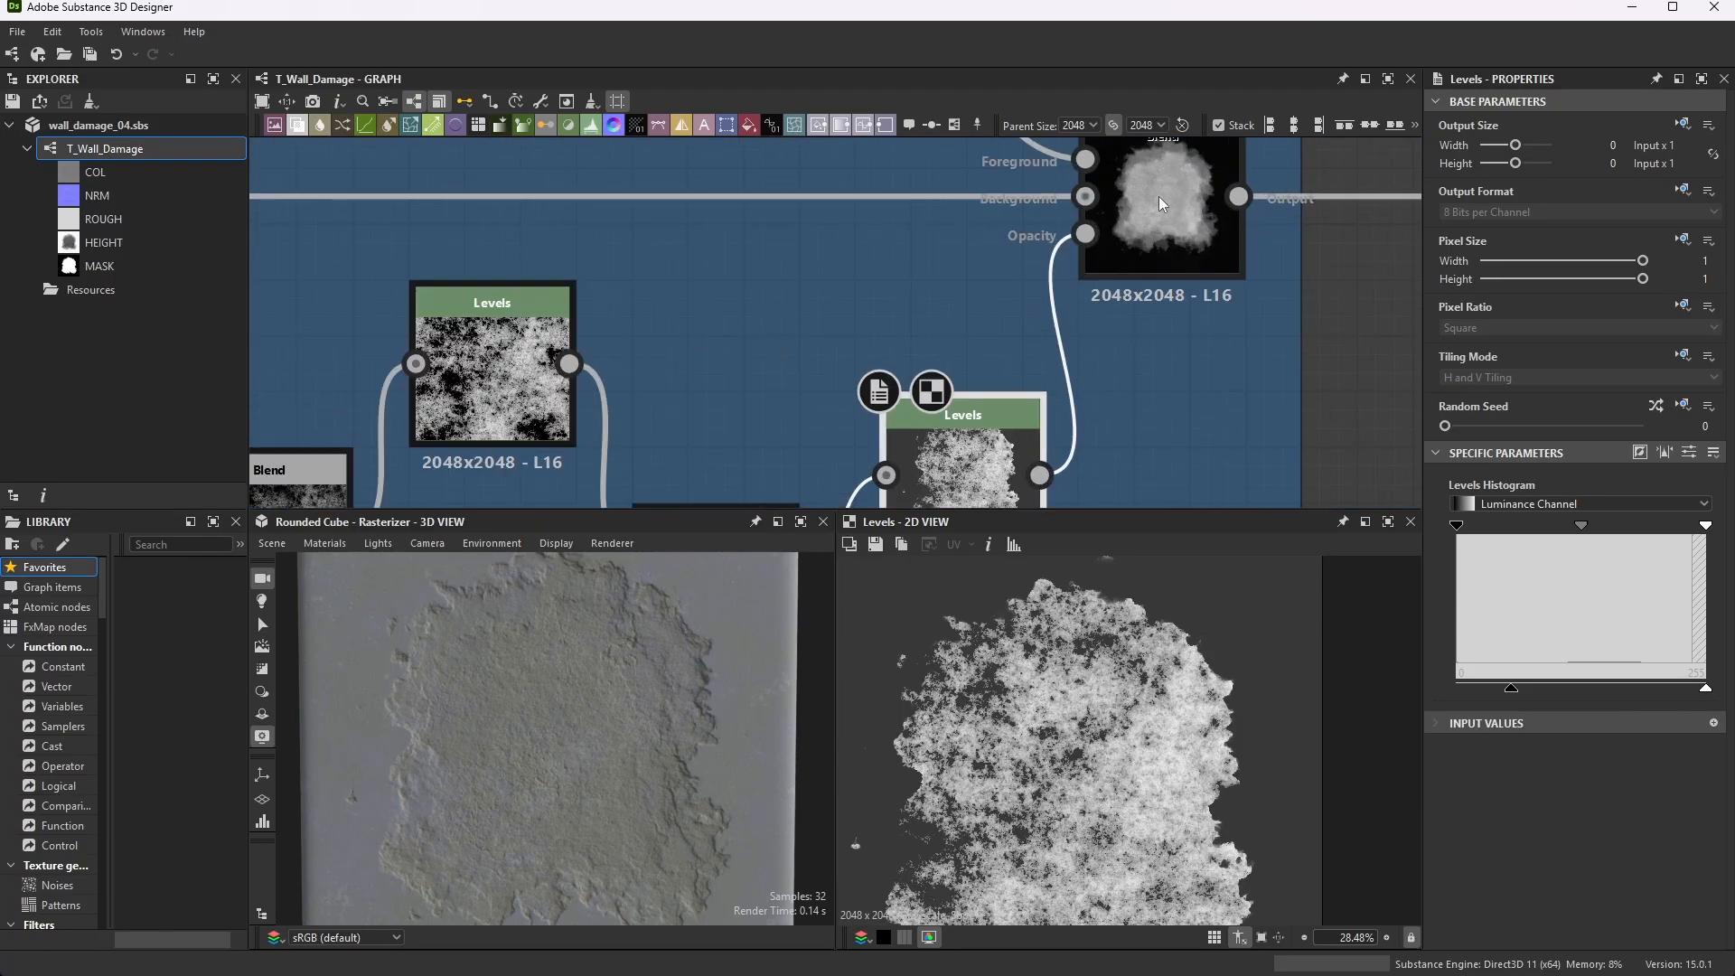
scroll(1057, 433, "down", 2)
scroll(1086, 291, "up", 4)
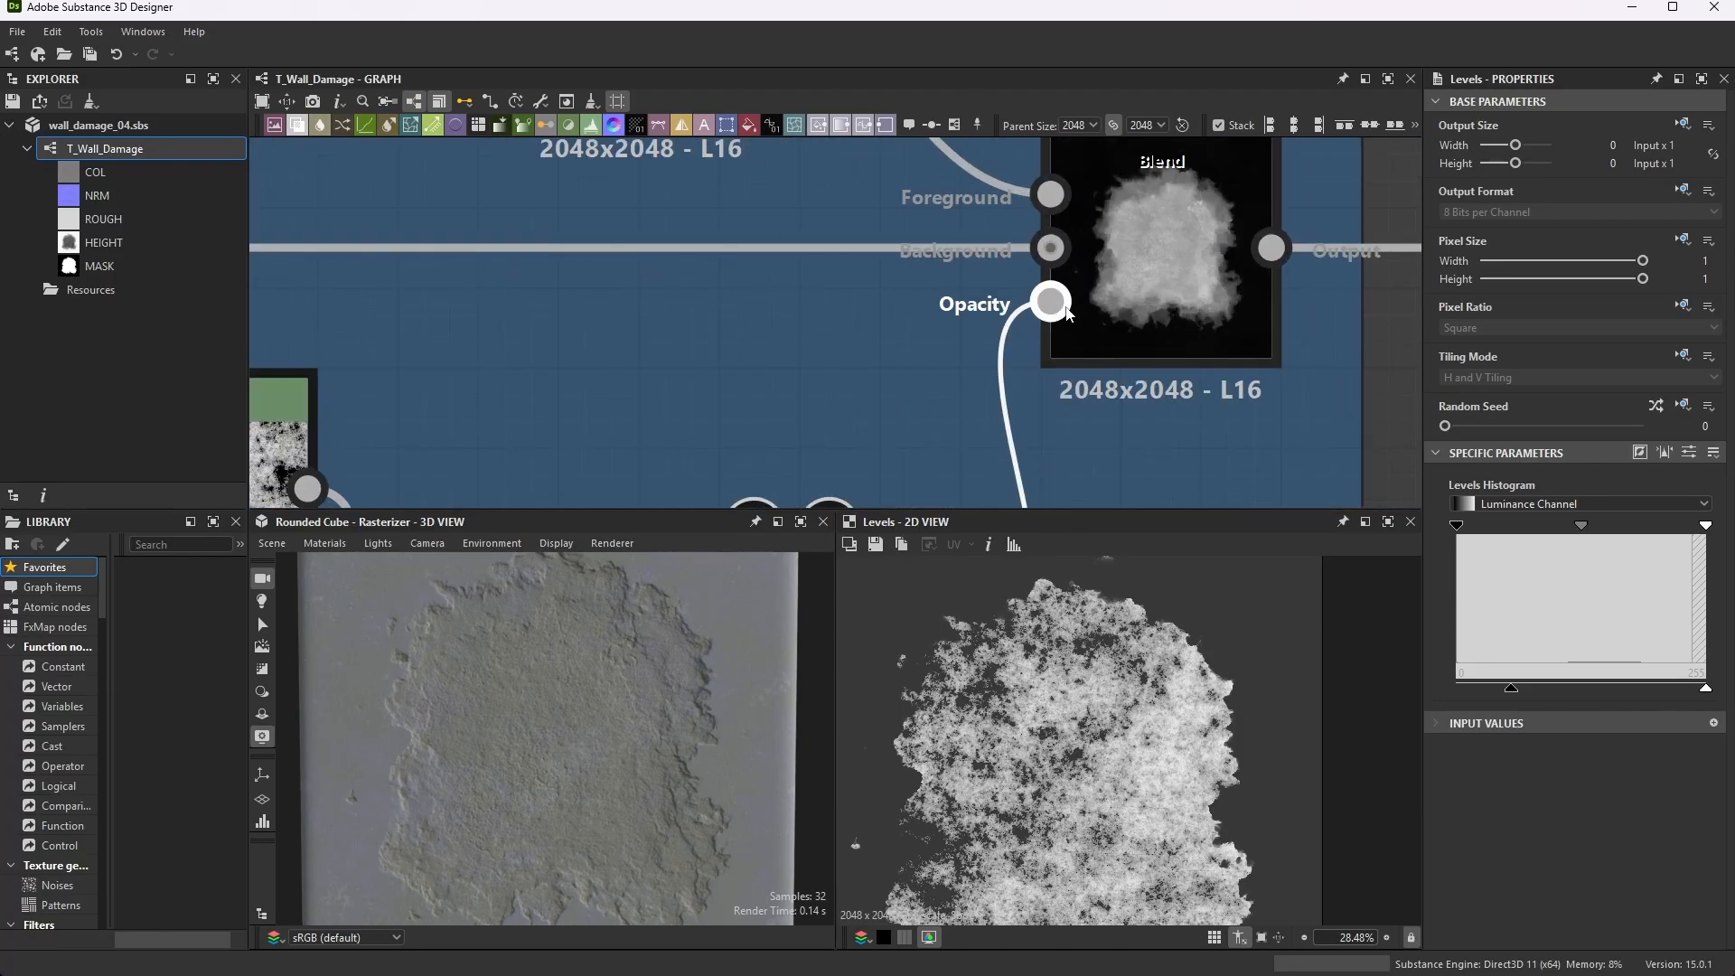
scroll(1073, 361, "down", 3)
scroll(1074, 359, "up", 2)
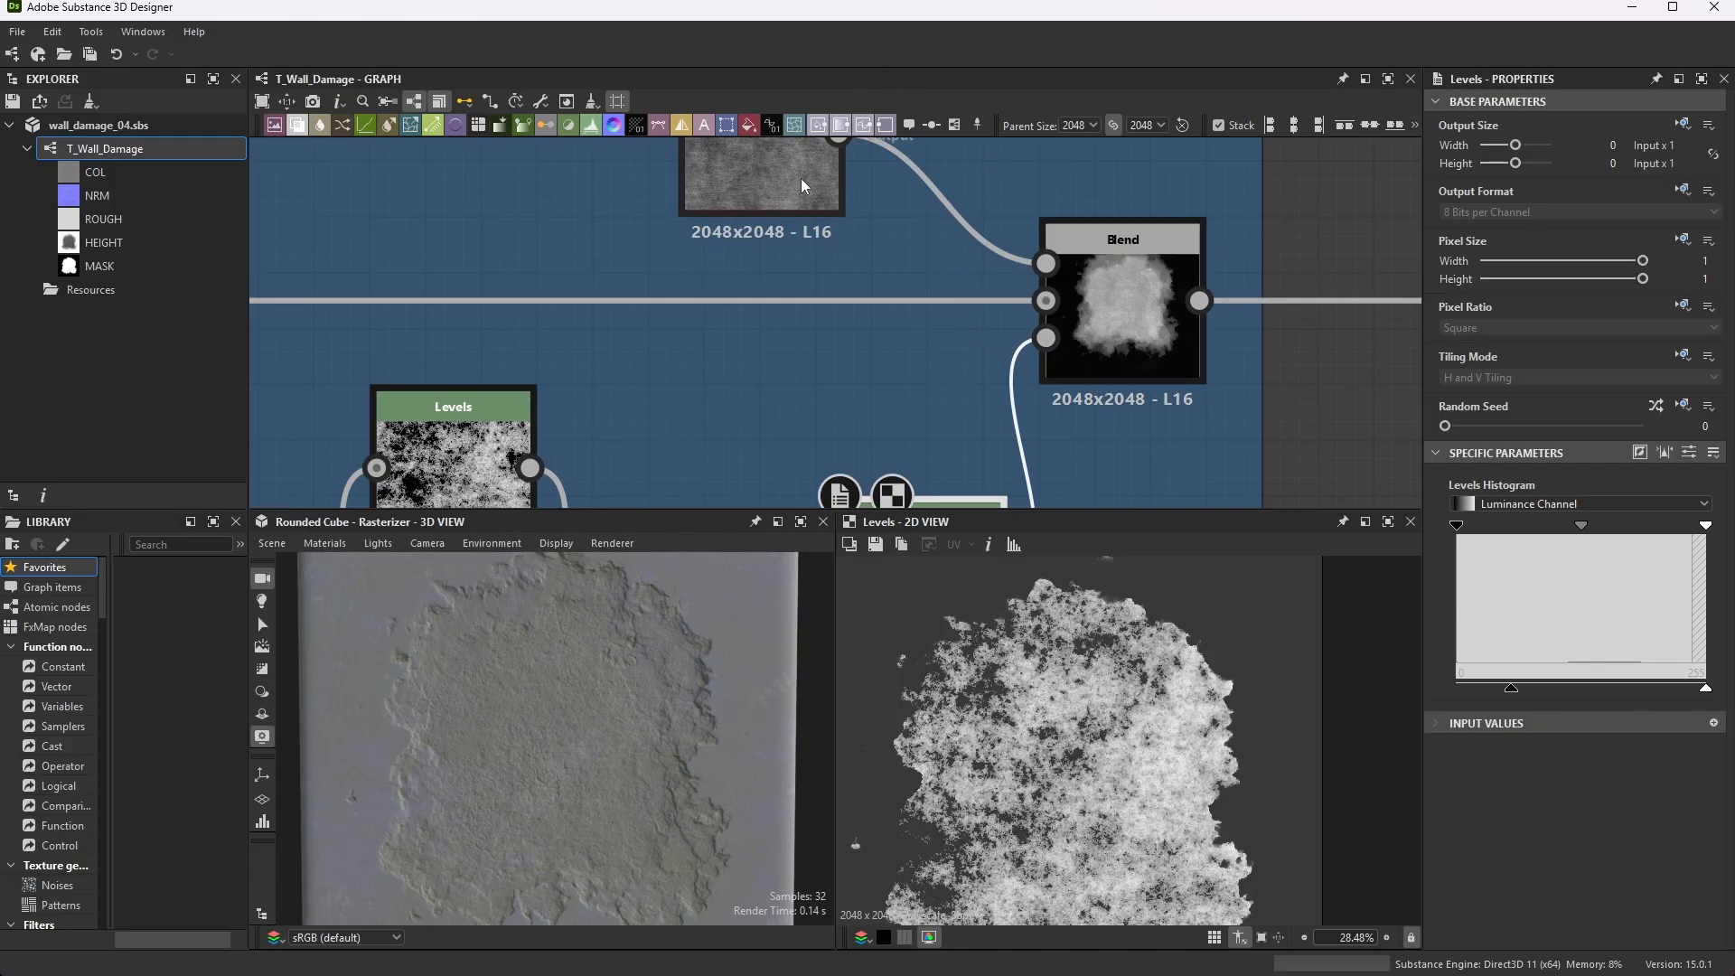
- Follow the last Blend's background connection between the Slope Blur Grayscale node and the Blend to compare their thumbnails
scroll(1071, 311, "down", 4)
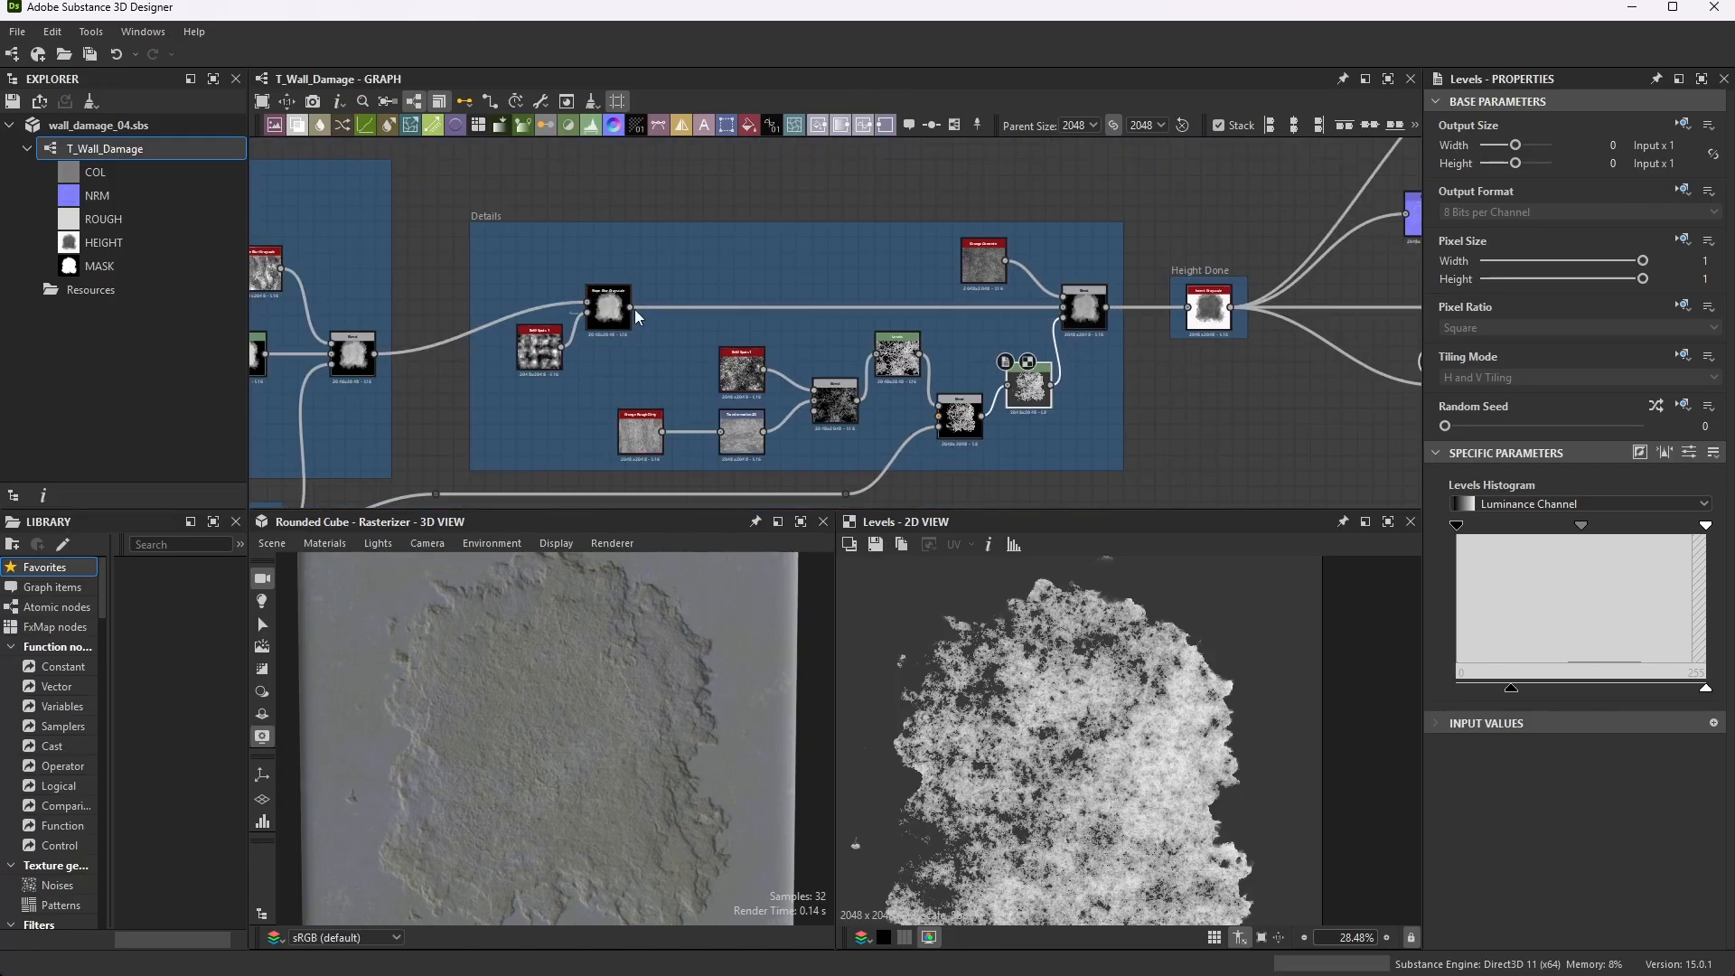
scroll(634, 309, "up", 5)
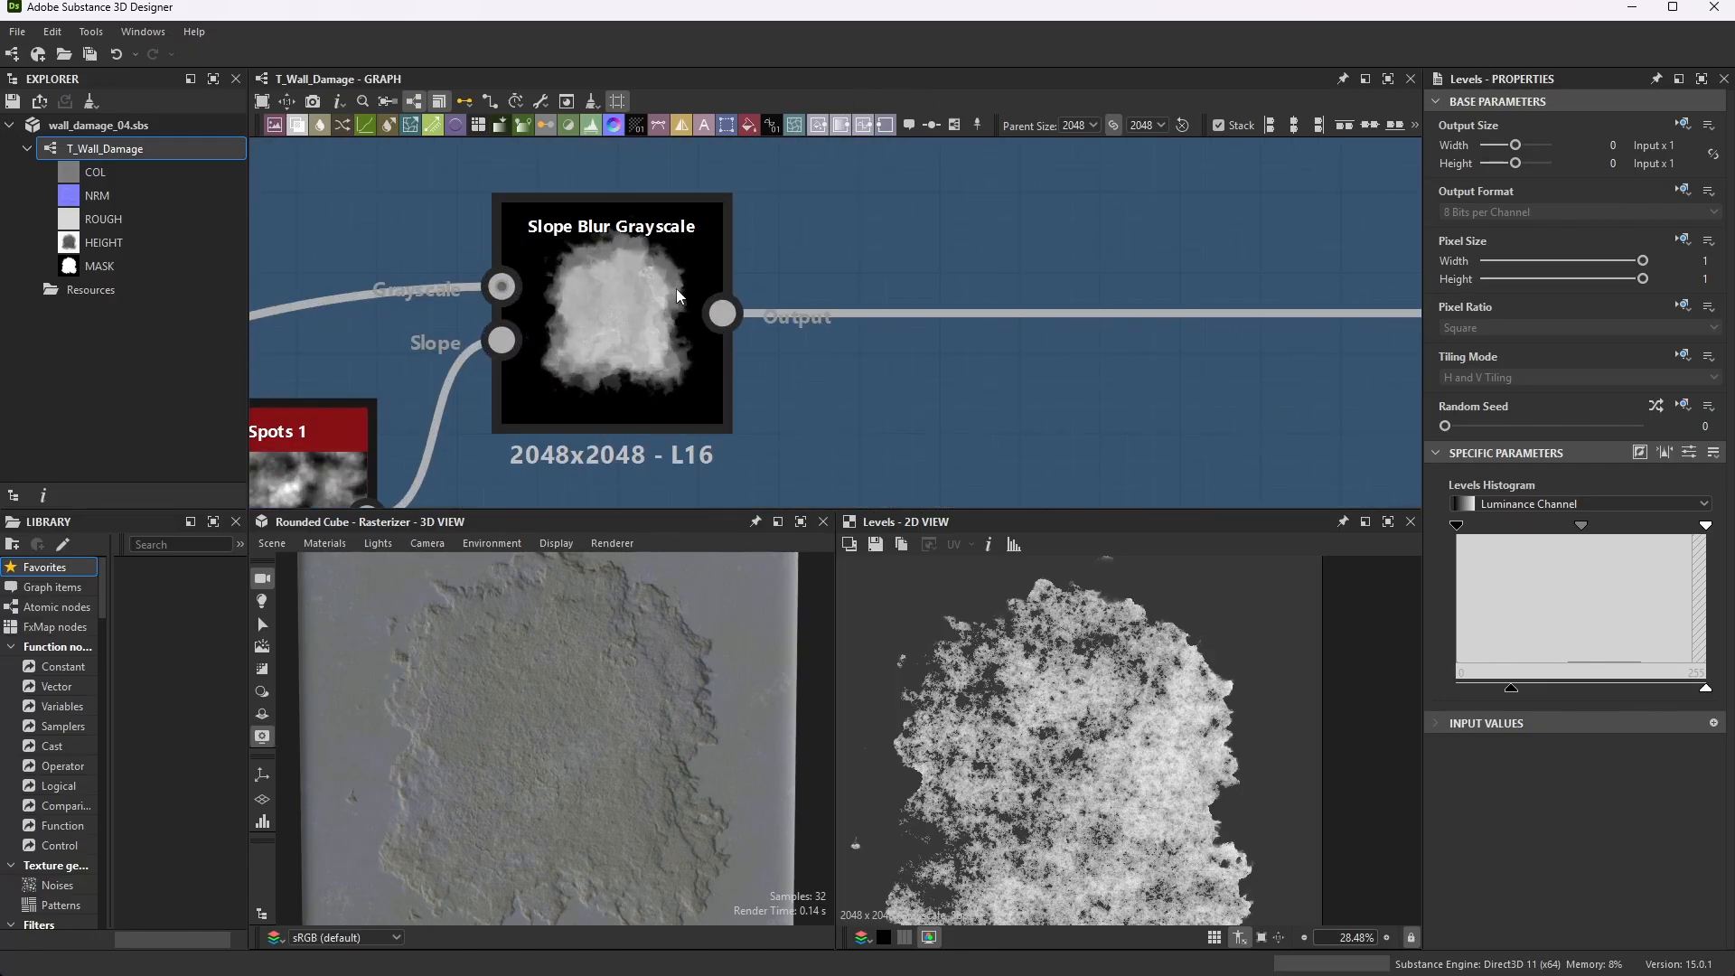
scroll(668, 282, "down", 5)
scroll(930, 262, "up", 5)
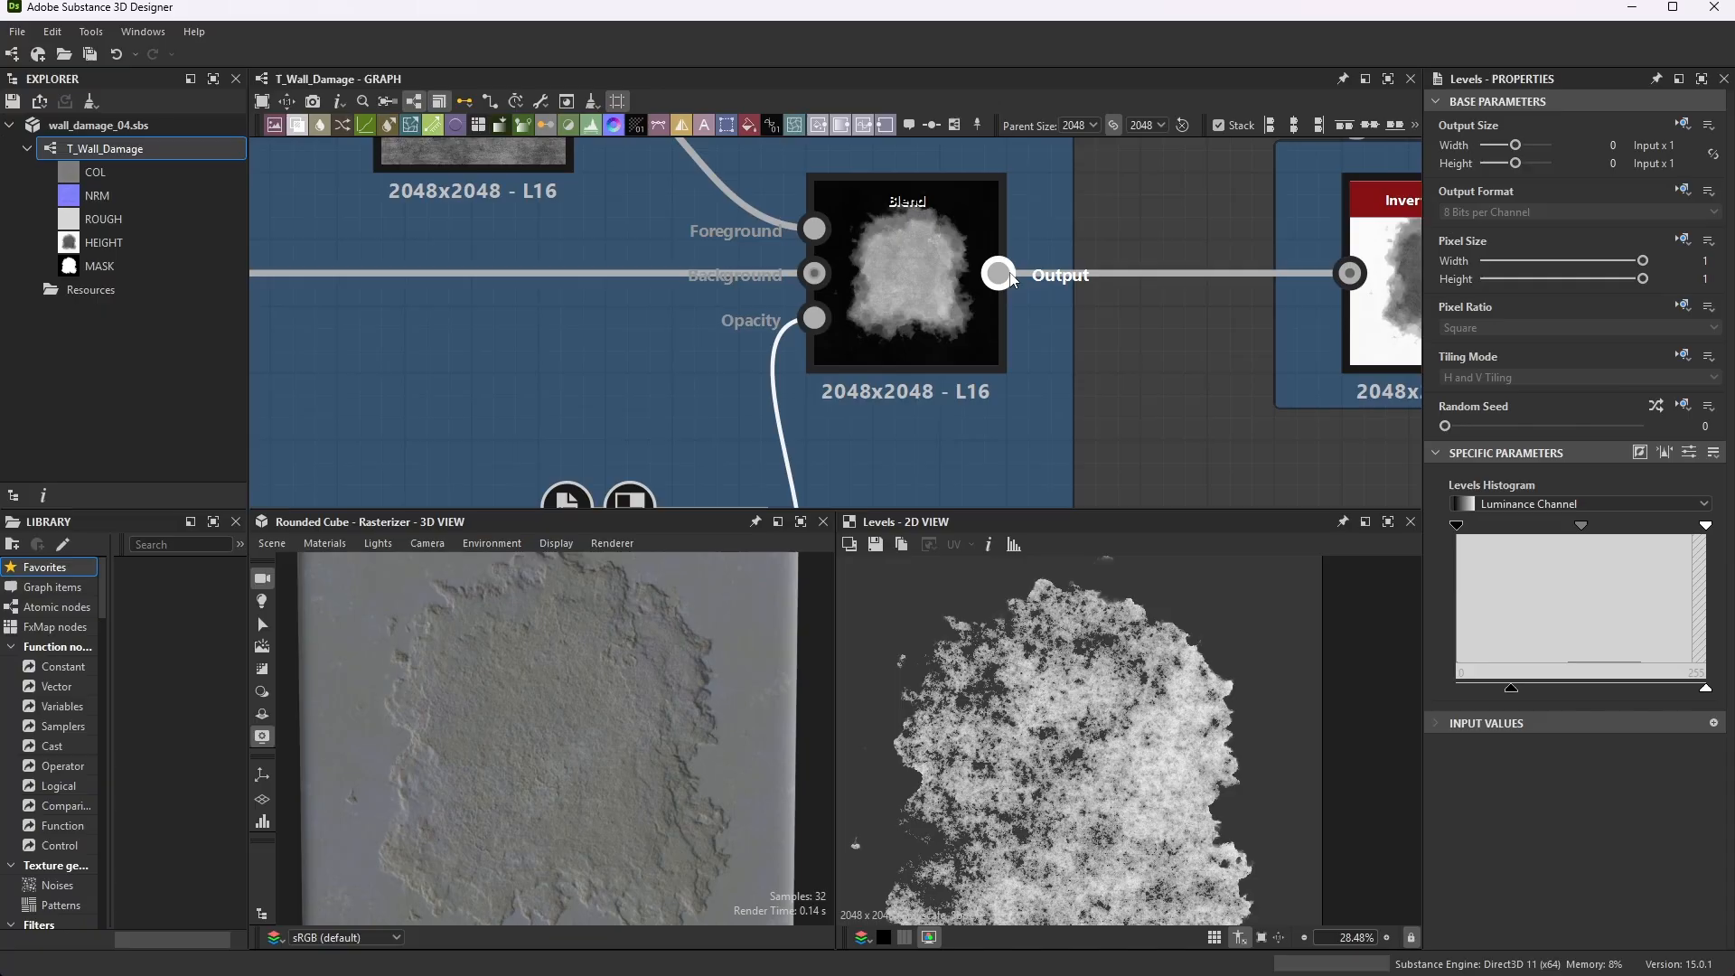
- Preview the last Blend in the Details frame and inspect its opacity, blending mode, input connections and full height result
left_click(929, 258)
scroll(1174, 675, "down", 4)
scroll(1140, 759, "up", 5)
scroll(1125, 691, "down", 2)
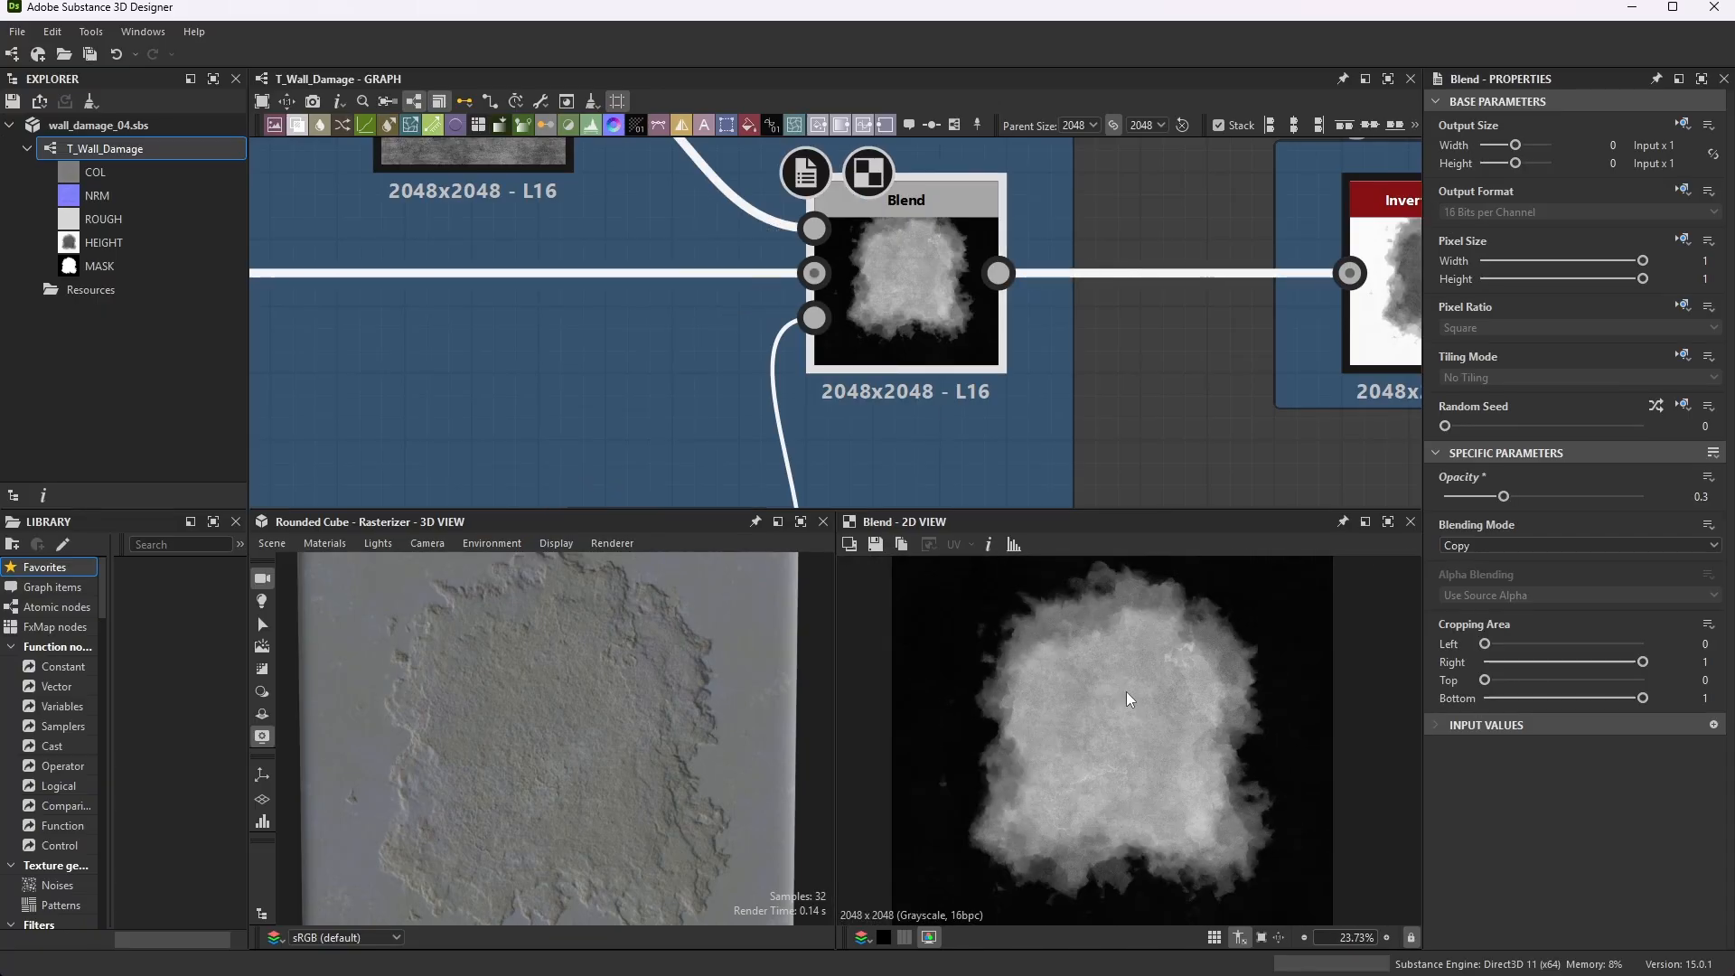
scroll(1125, 691, "down", 2)
scroll(1043, 295, "down", 5)
scroll(916, 271, "up", 4)
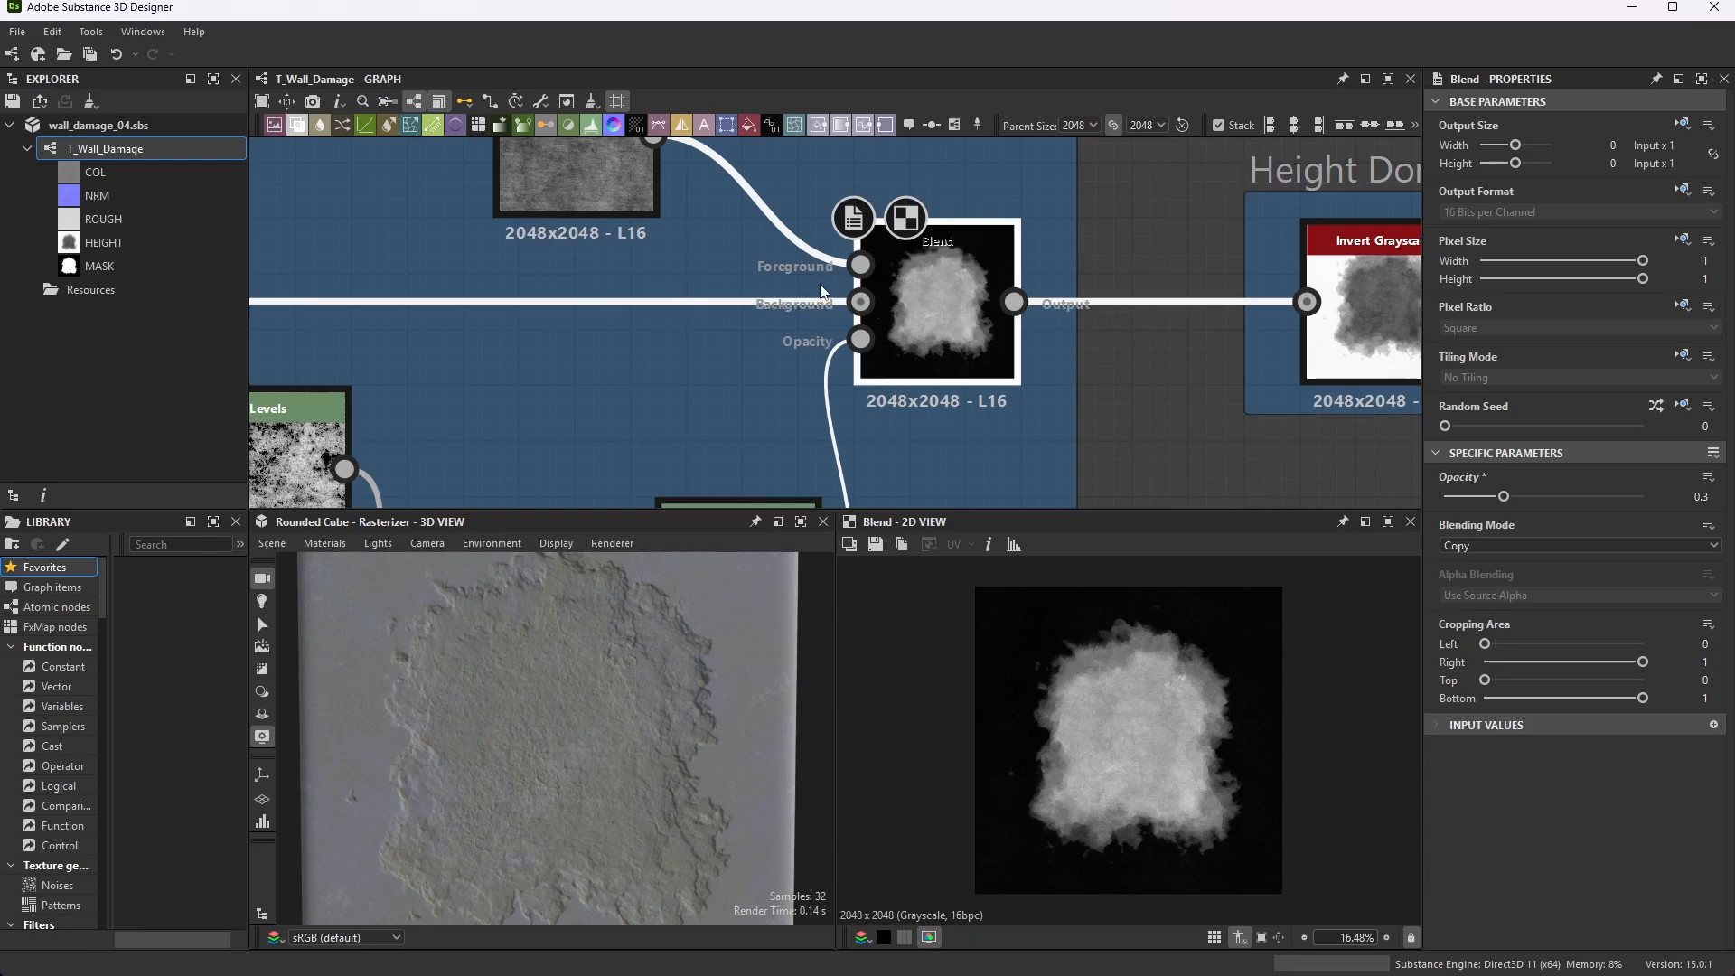
- Preview the Invert Grayscale node in the Height Done frame in the 2D view
scroll(822, 291, "down", 2)
scroll(1166, 285, "down", 3)
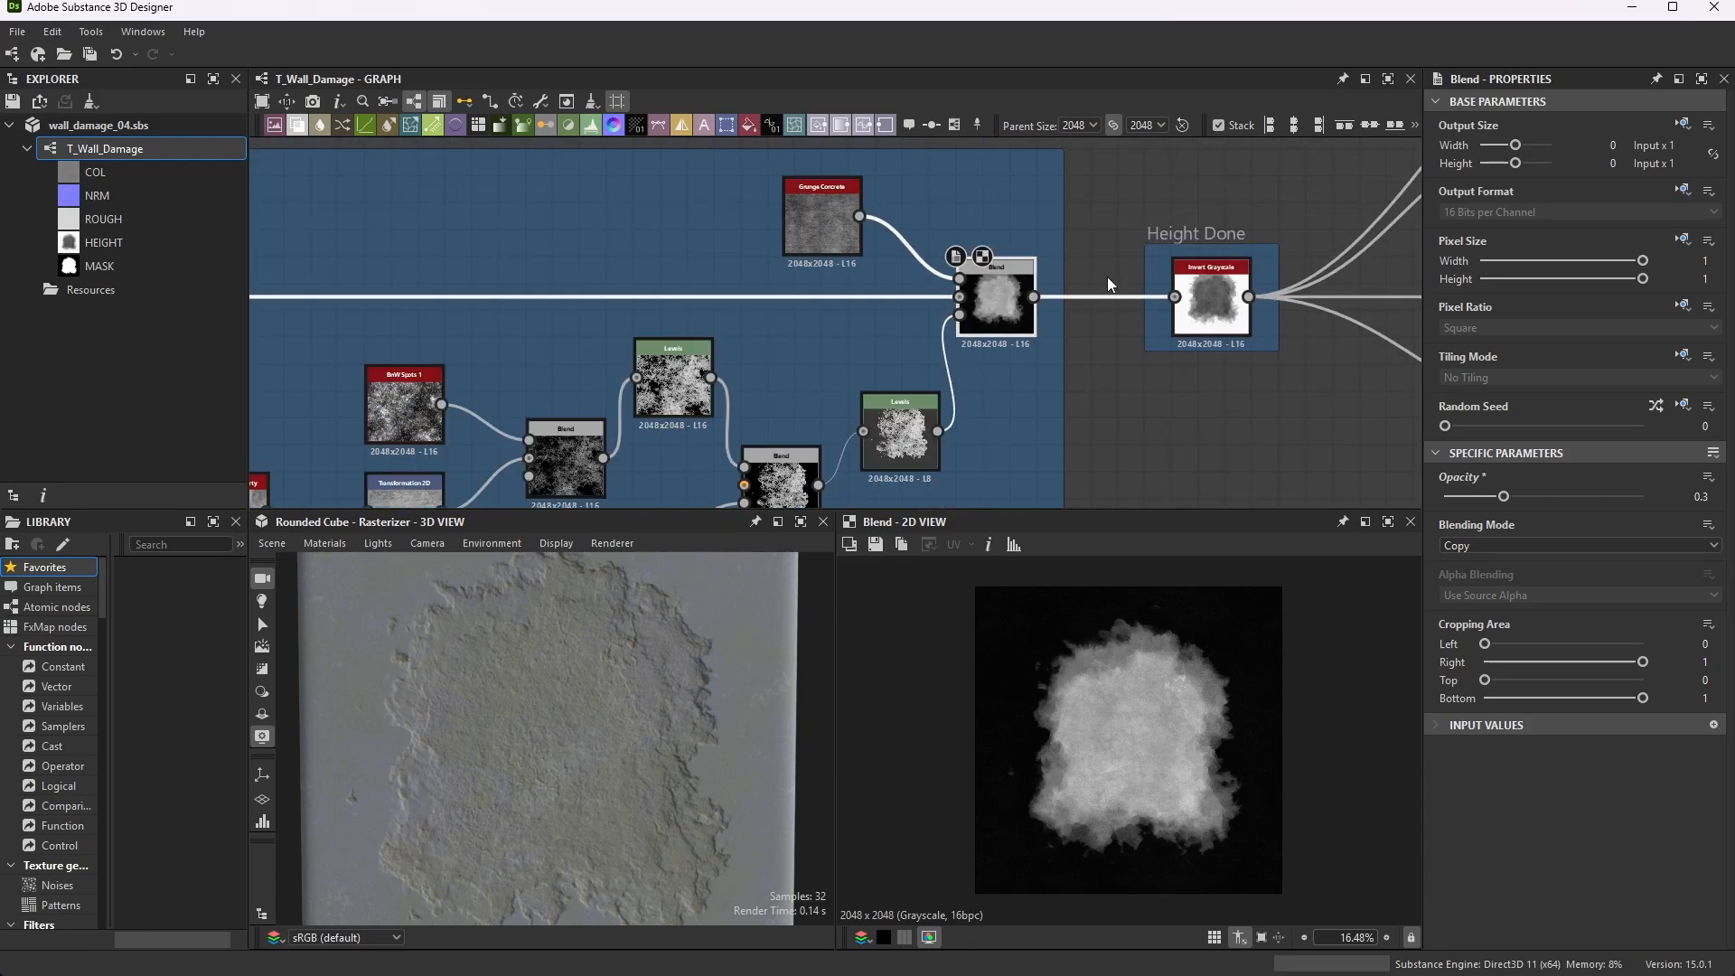
scroll(1174, 284, "up", 6)
left_click(1090, 221)
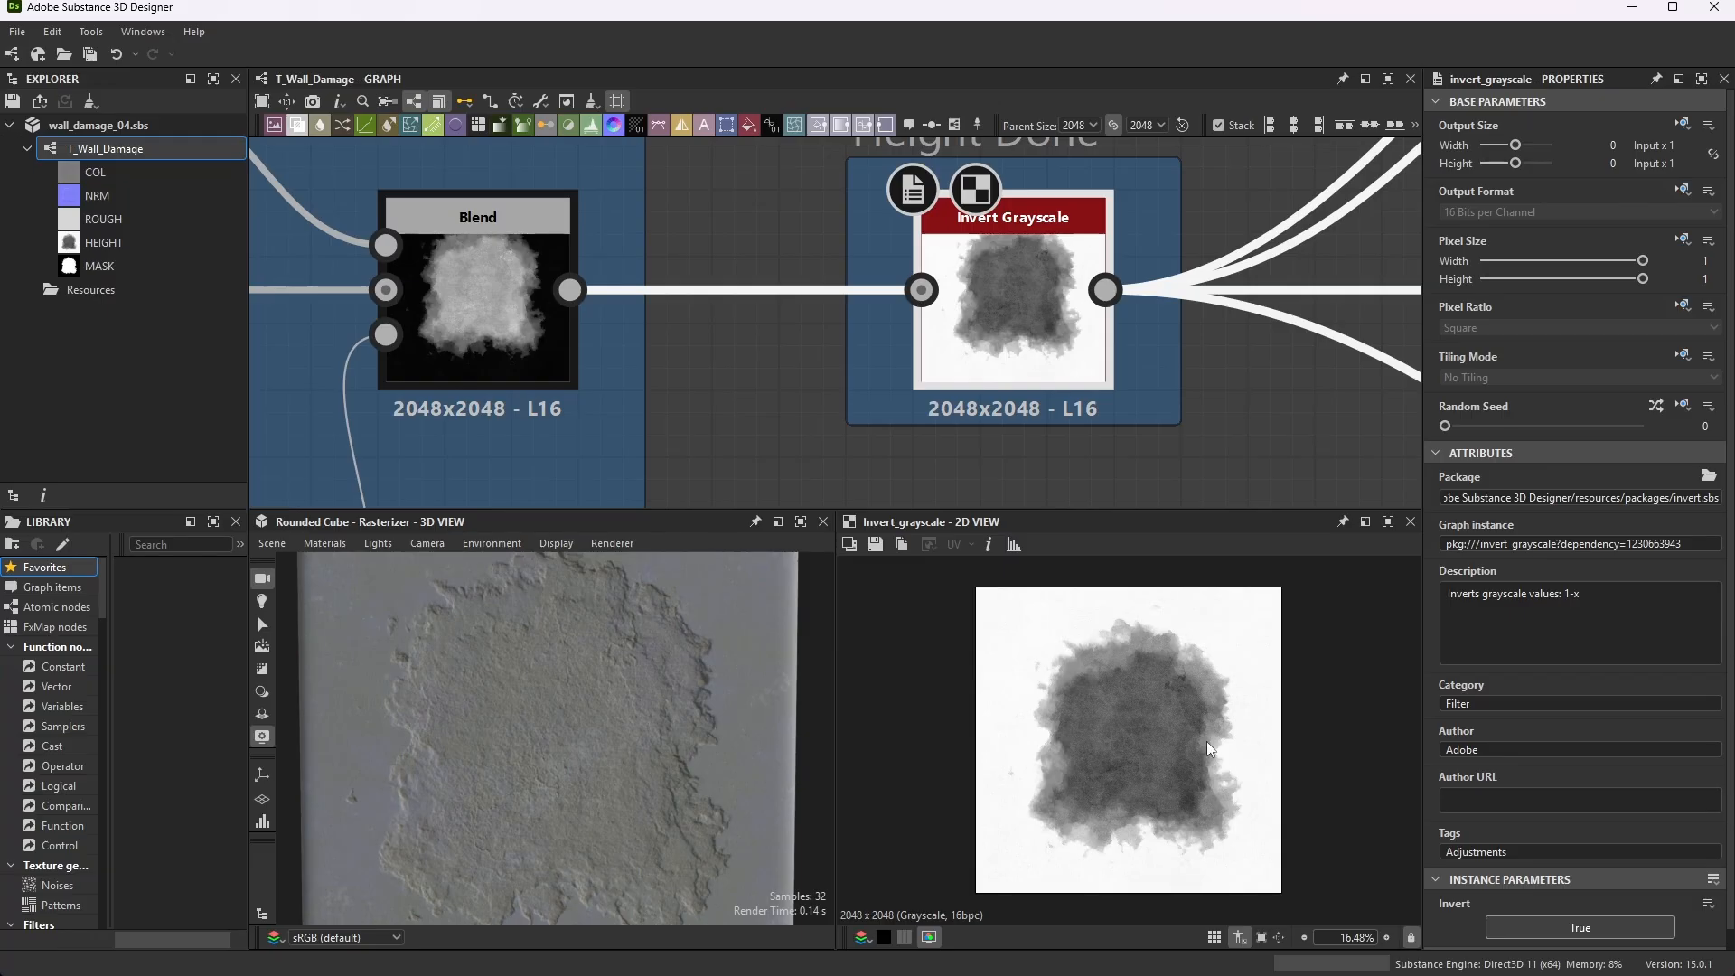
scroll(549, 347, "up", 2)
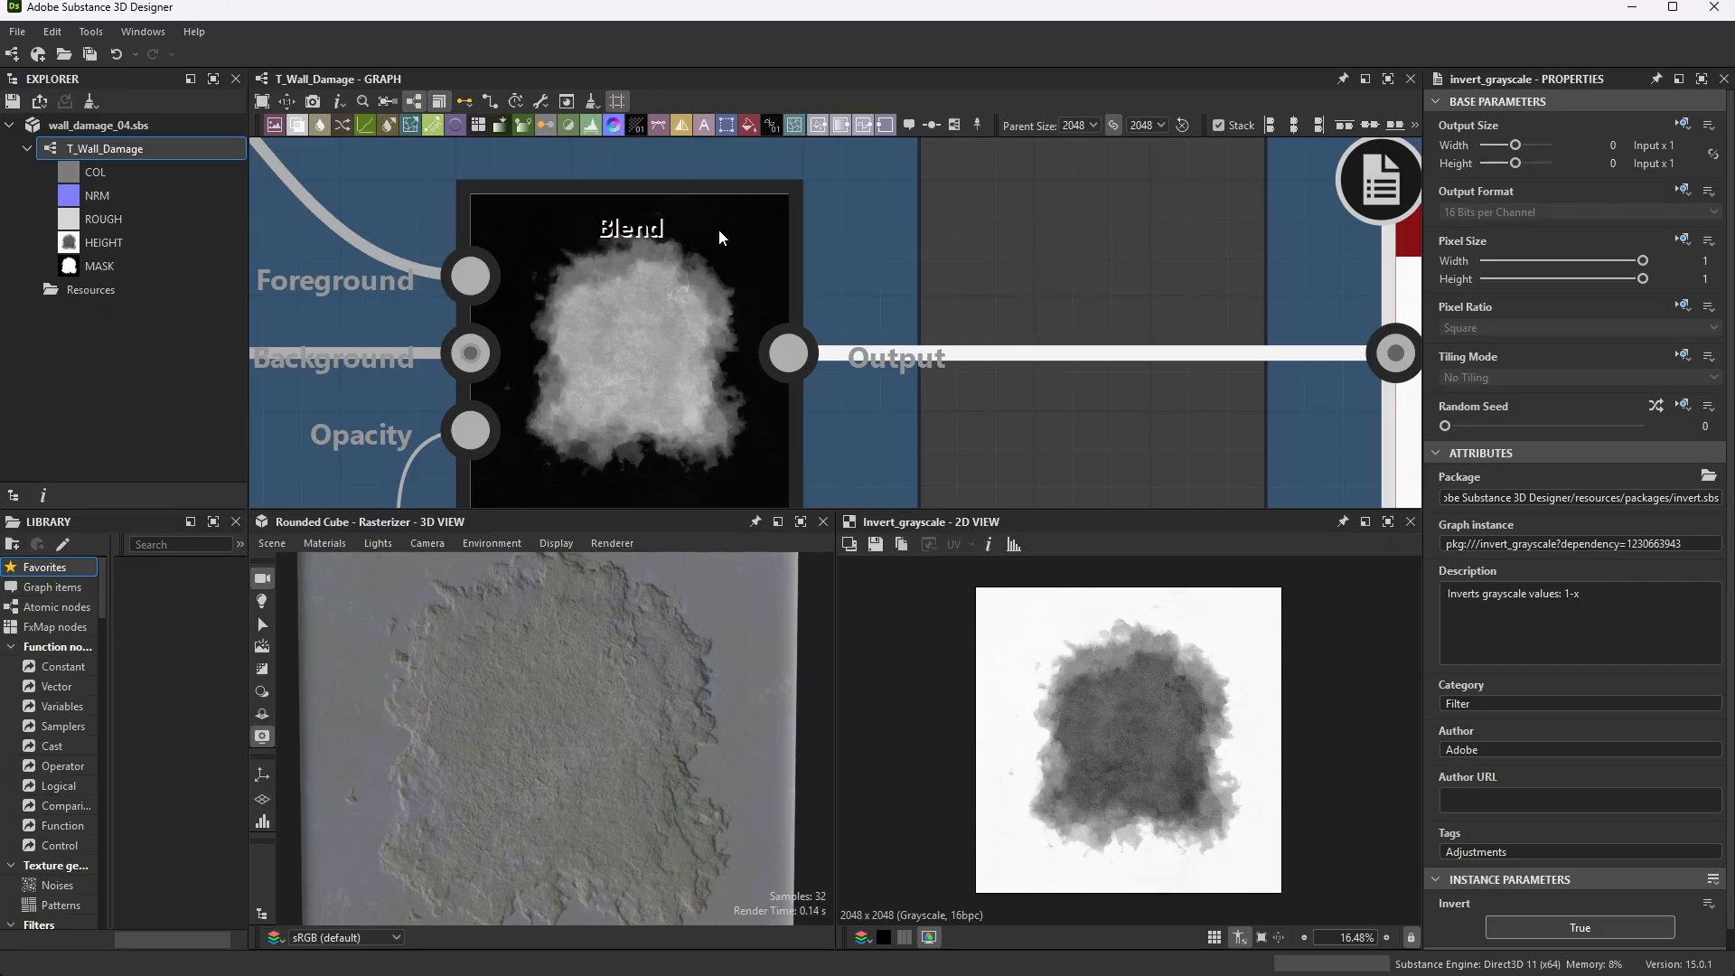
- Preview the final Blend node feeding Invert Grayscale and examine the damage edge up close in the 2D view
scroll(786, 290, "down", 1)
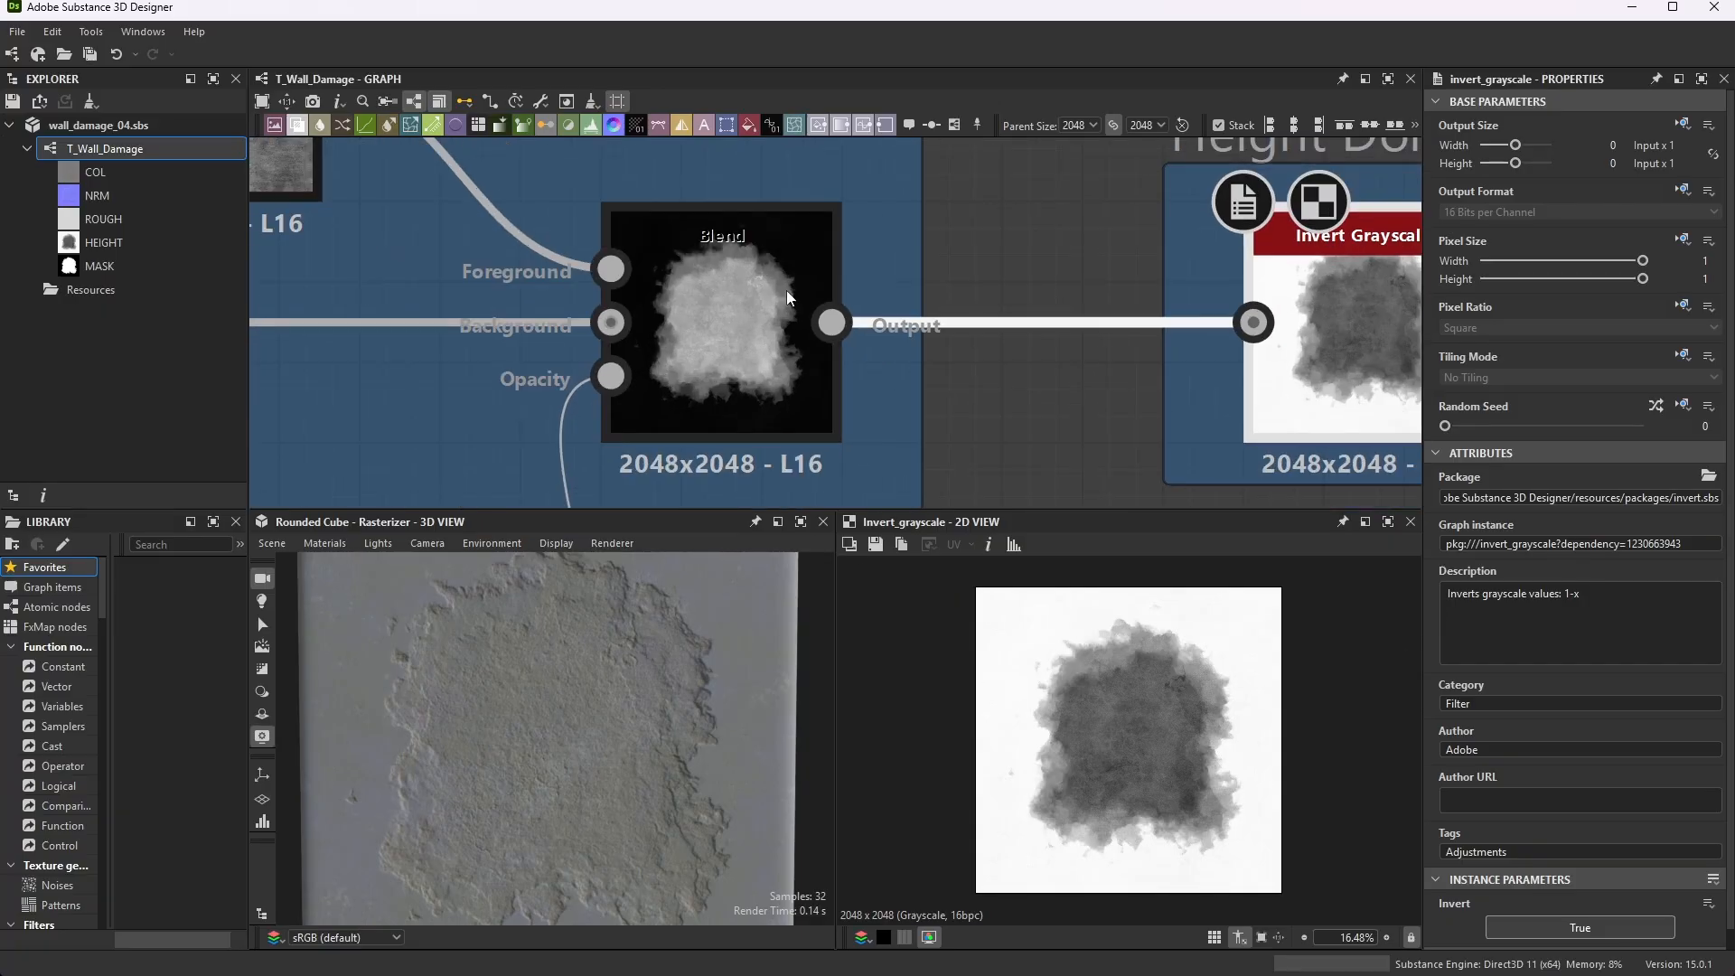
scroll(853, 296, "up", 1)
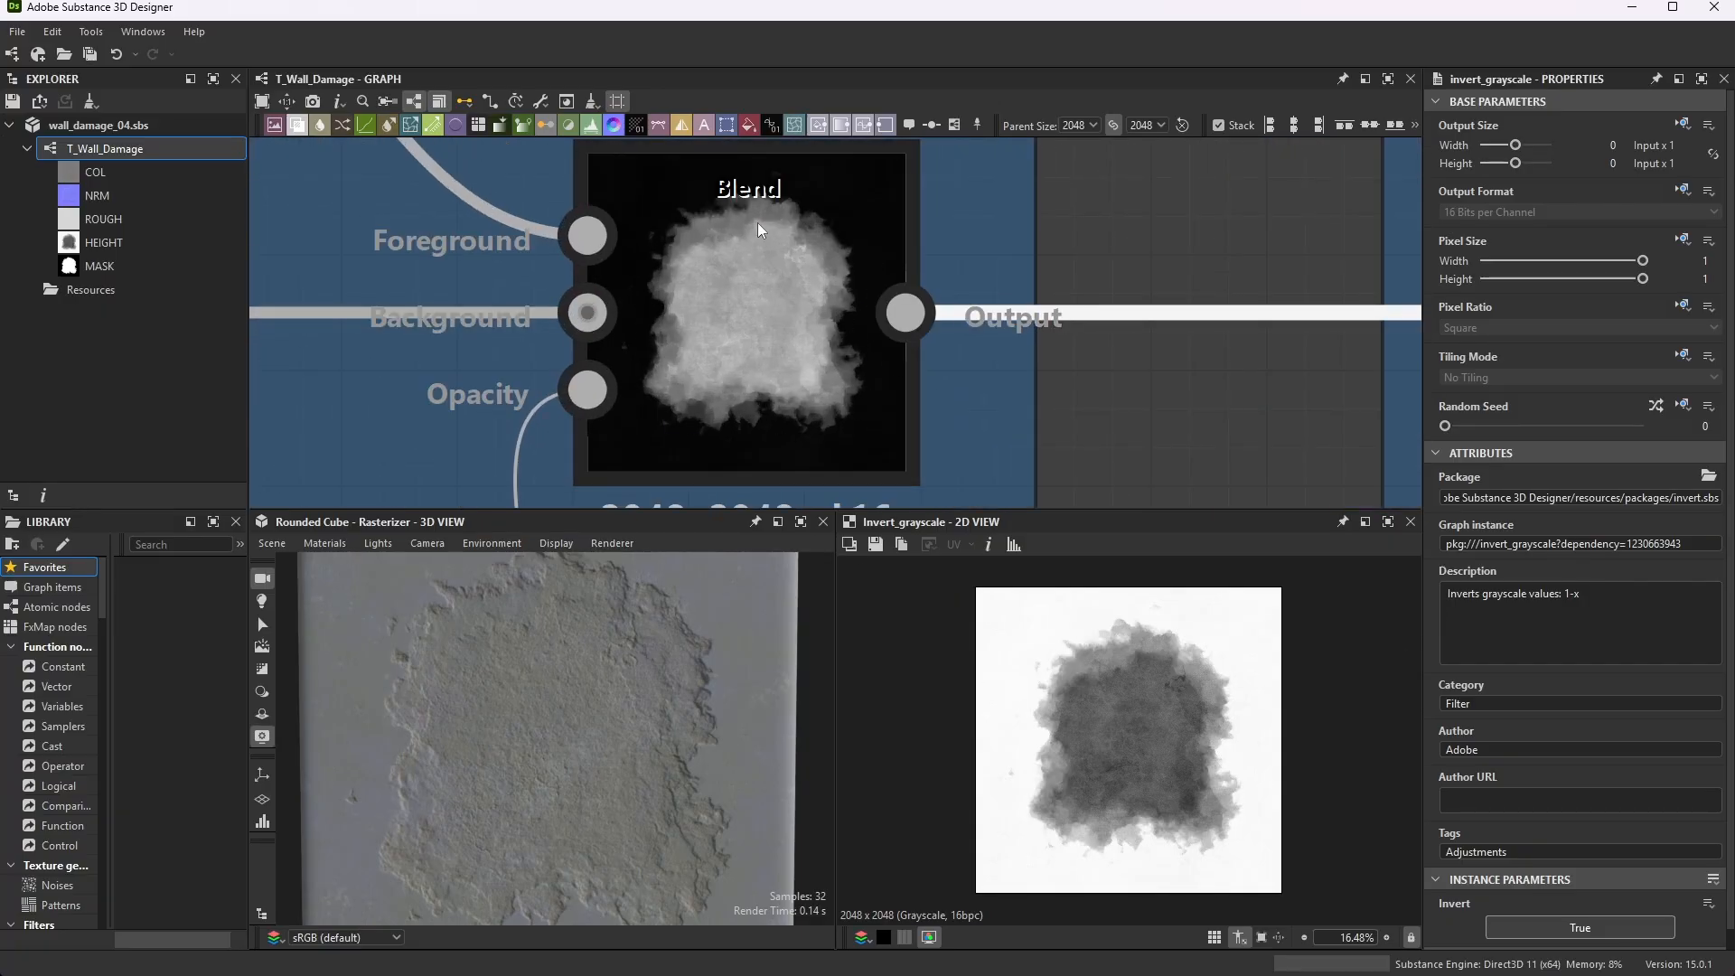
double_click(793, 337)
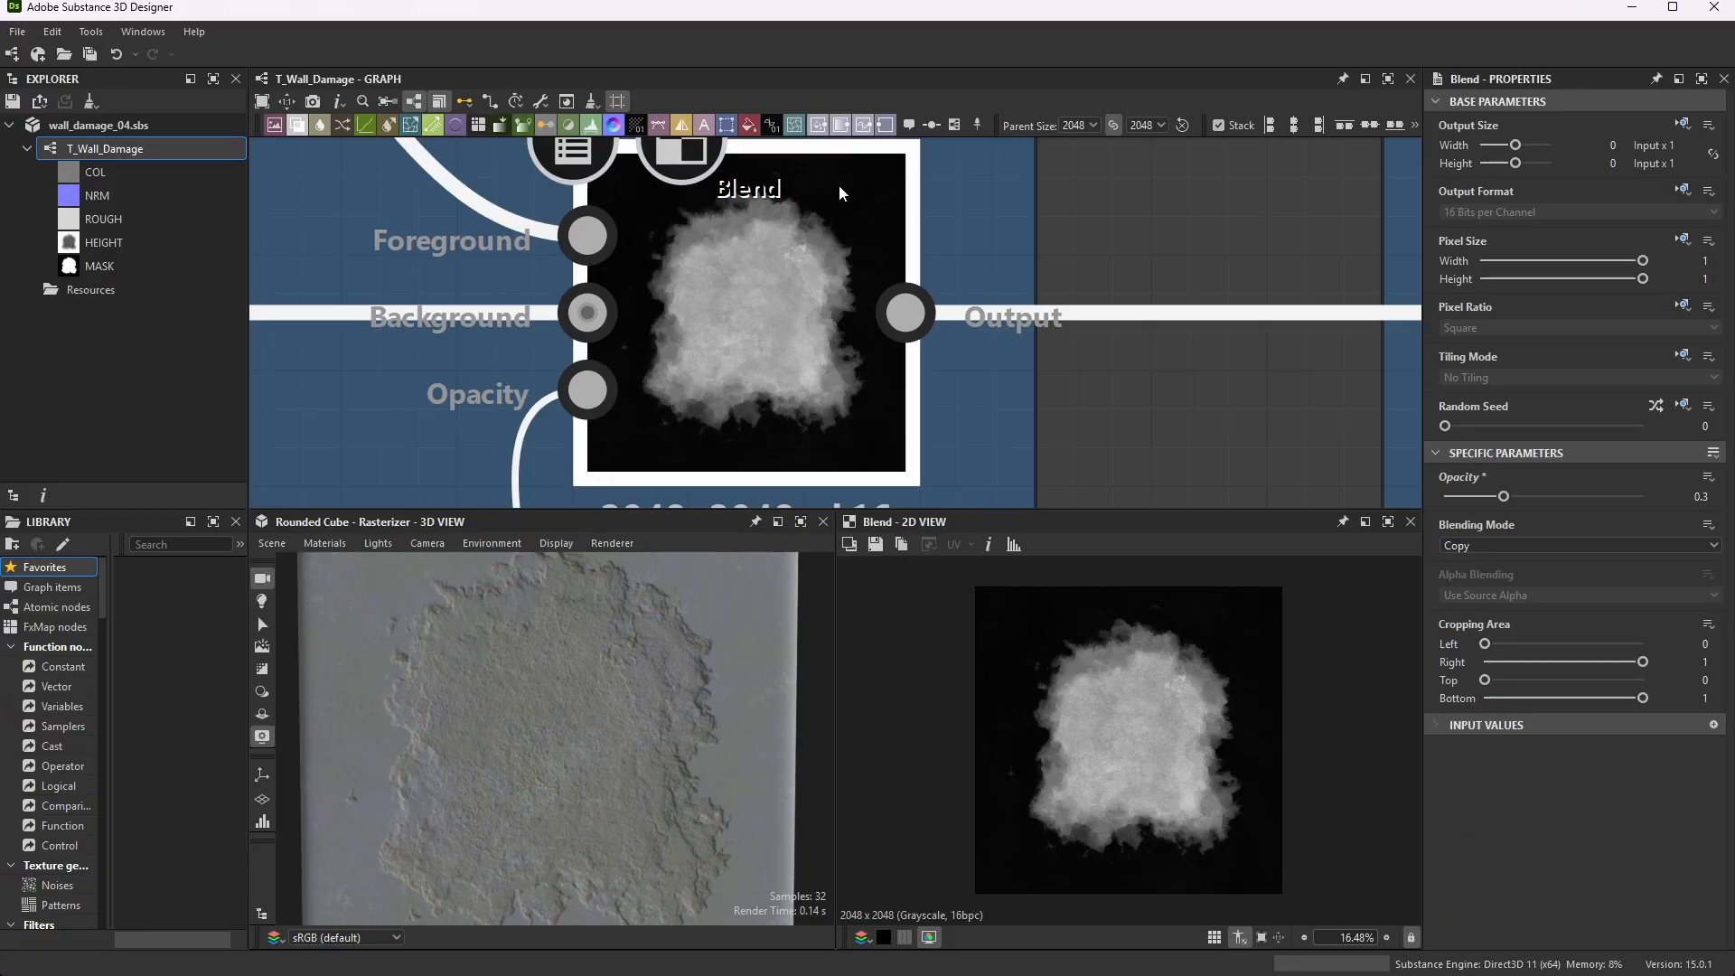
scroll(1267, 734, "up", 6)
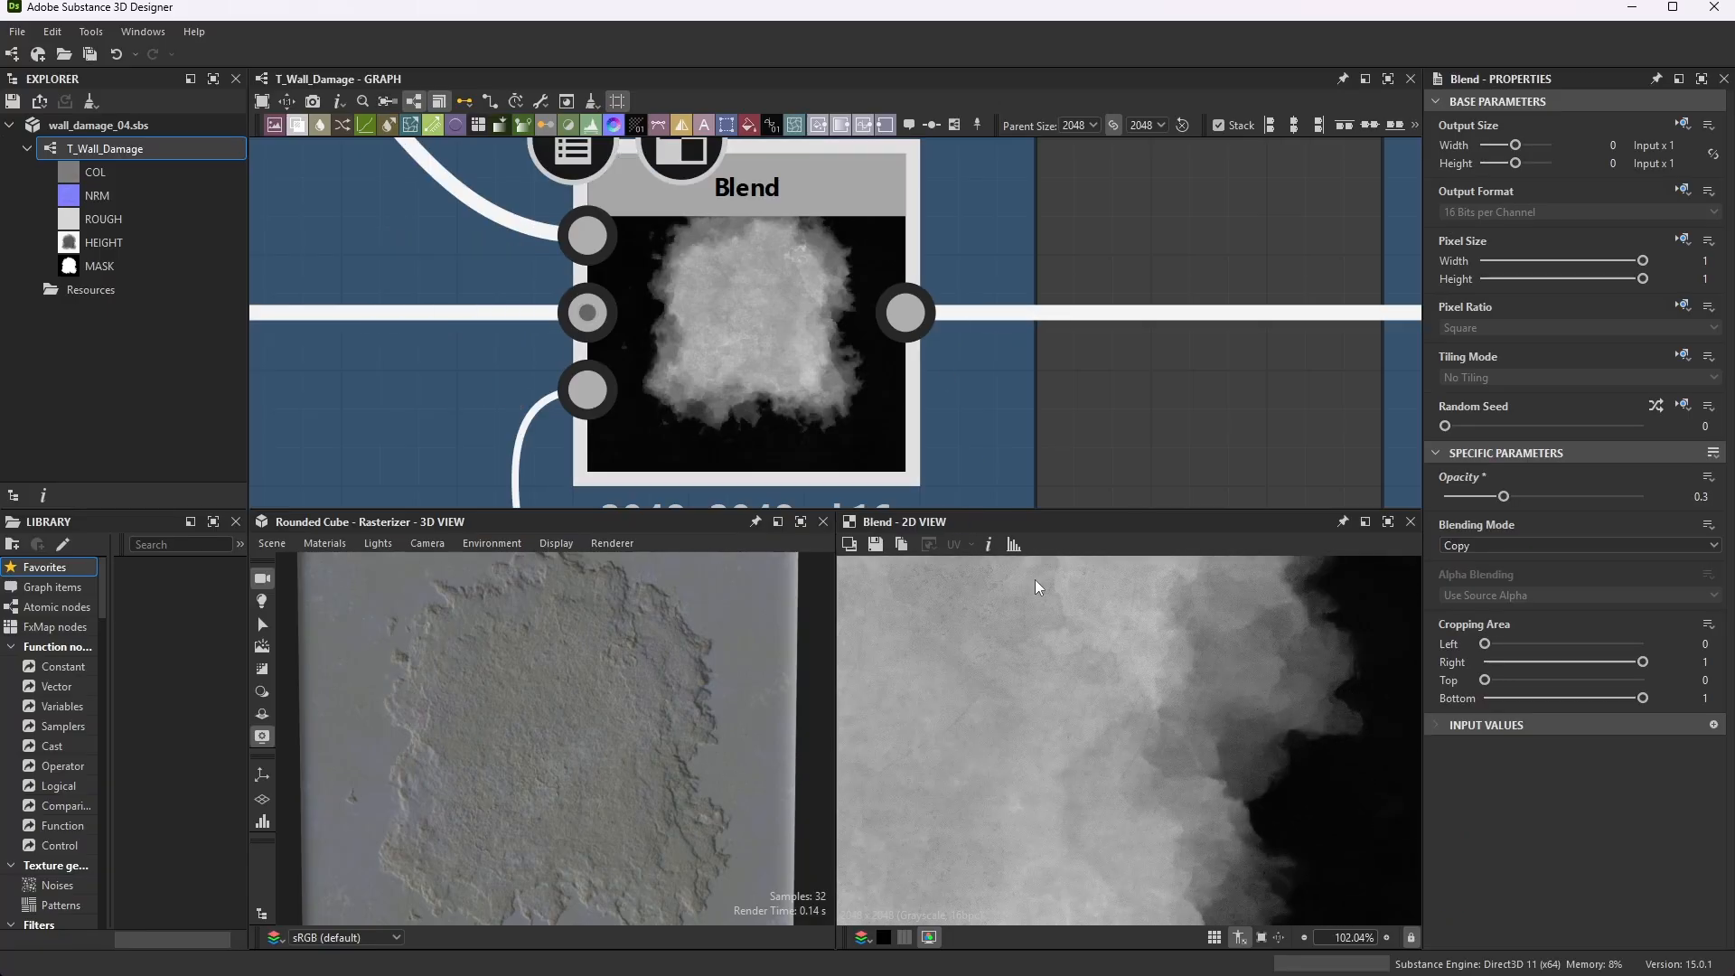
scroll(1129, 673, "down", 1)
scroll(824, 333, "down", 1)
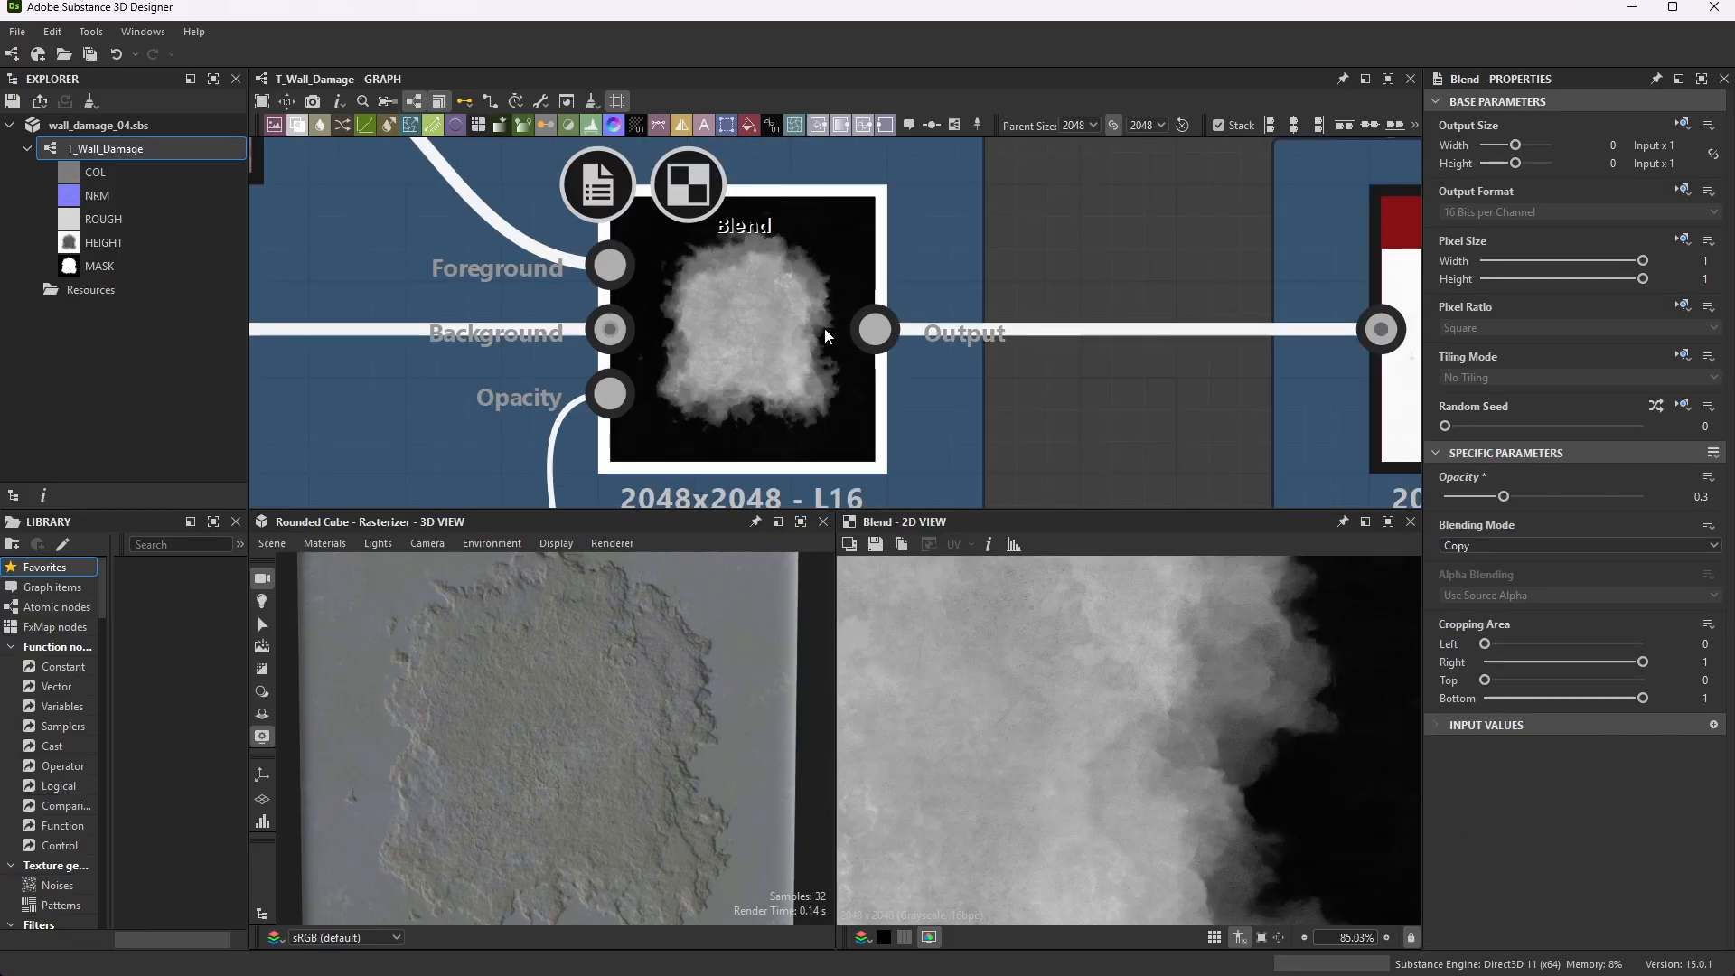
- Return the 2D preview to the Invert Grayscale node and examine its input and output connections
scroll(728, 306, "down", 3)
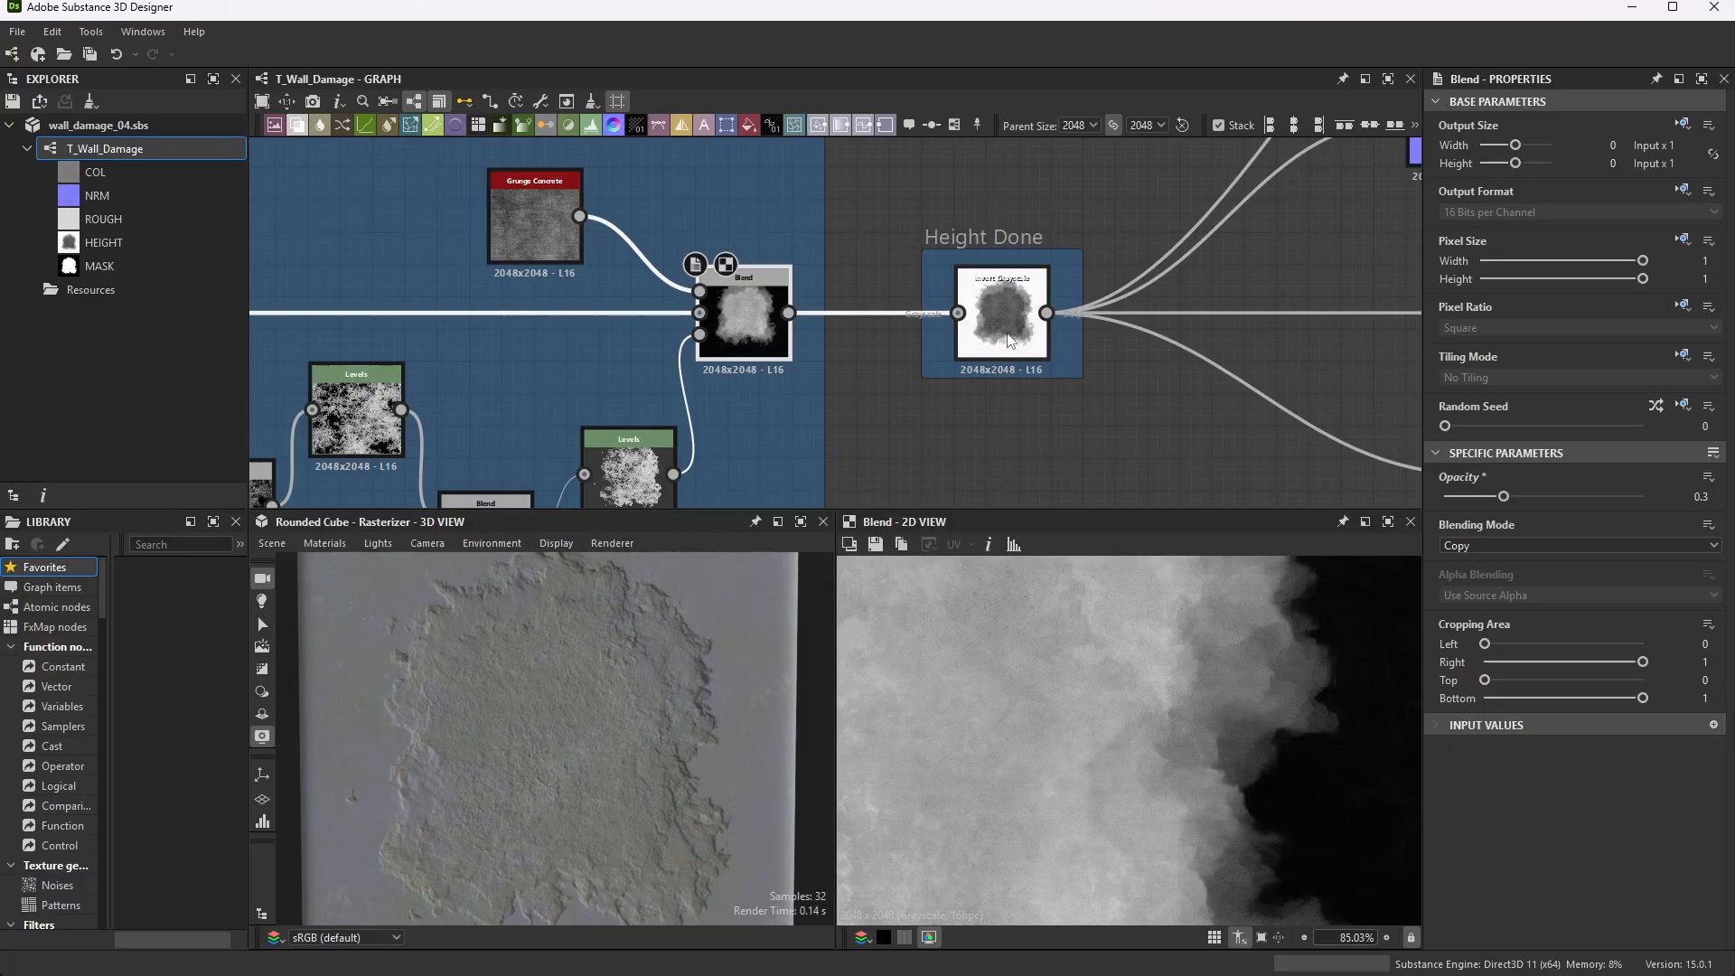
scroll(1037, 275, "up", 3)
double_click(1037, 275)
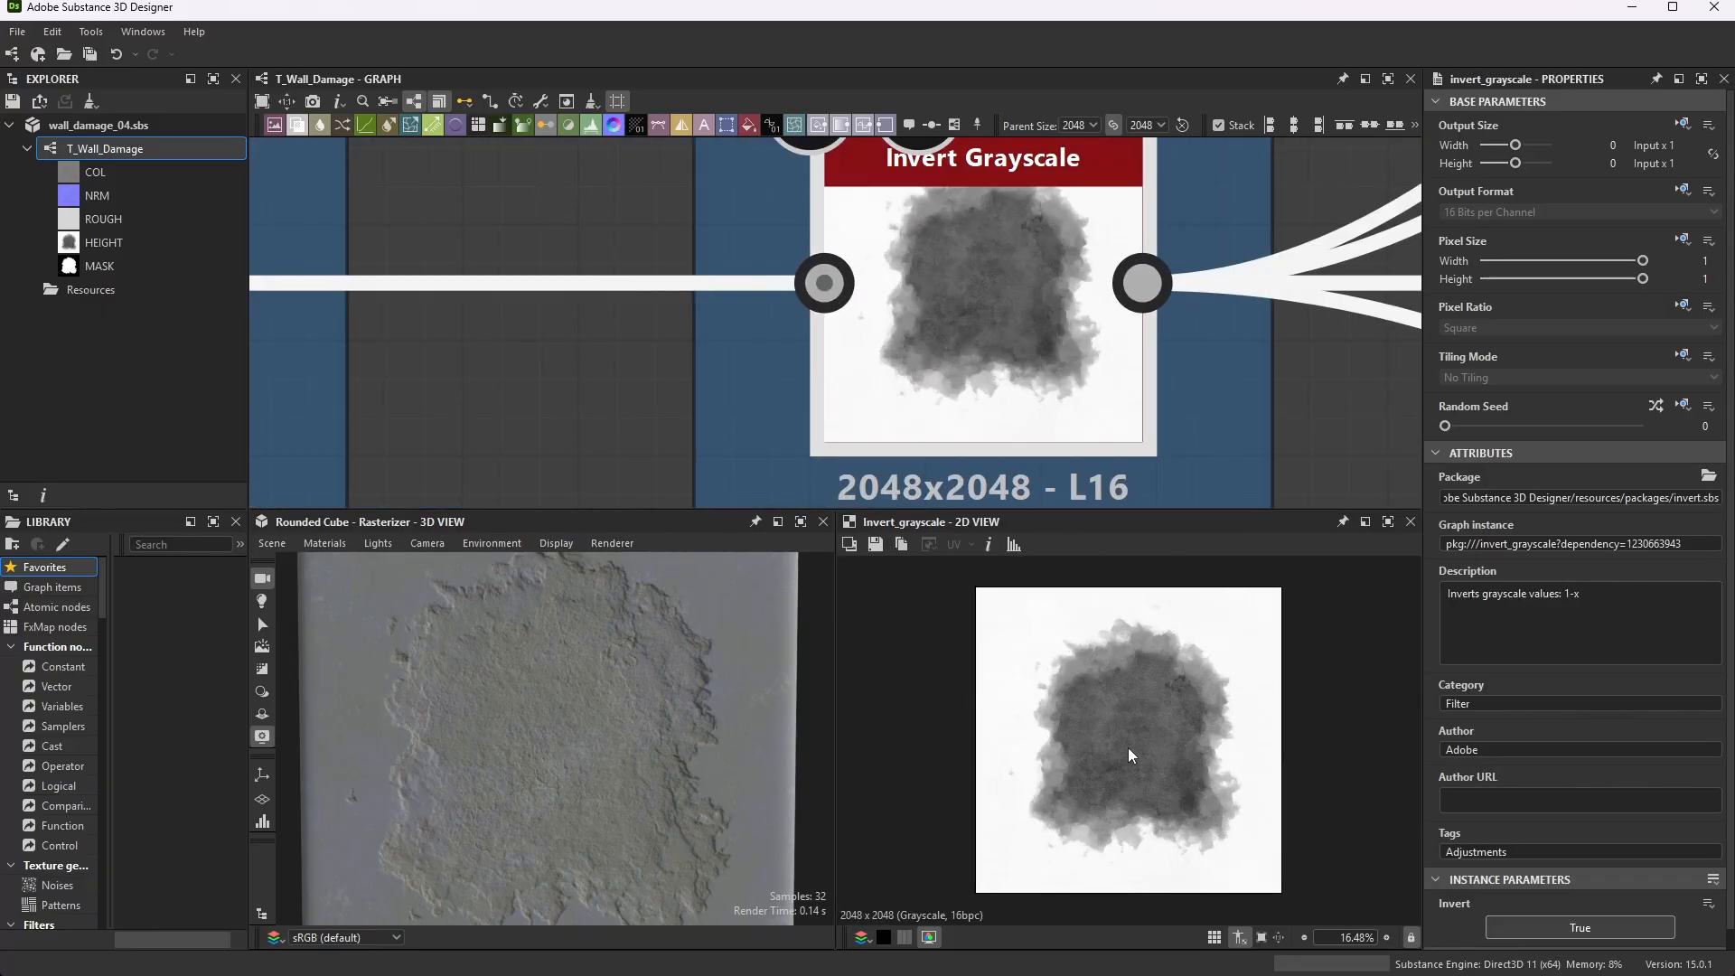
scroll(947, 286, "down", 4)
scroll(947, 286, "up", 3)
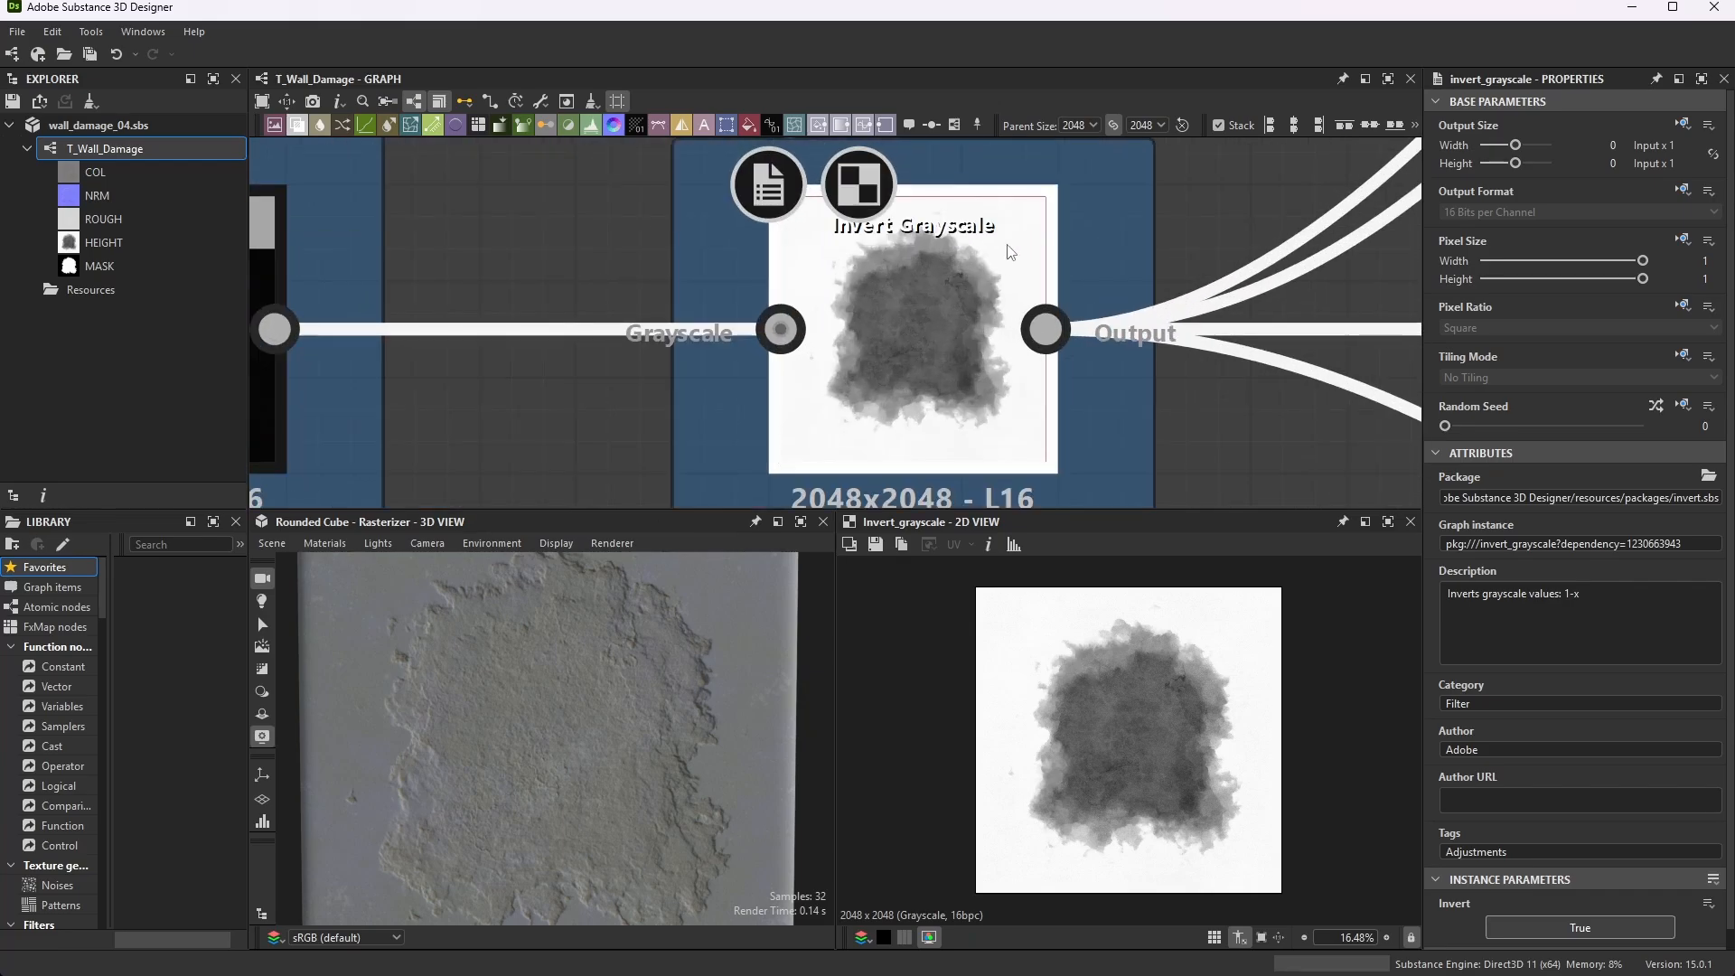
scroll(939, 313, "down", 3)
scroll(939, 307, "down", 3)
scroll(904, 317, "up", 2)
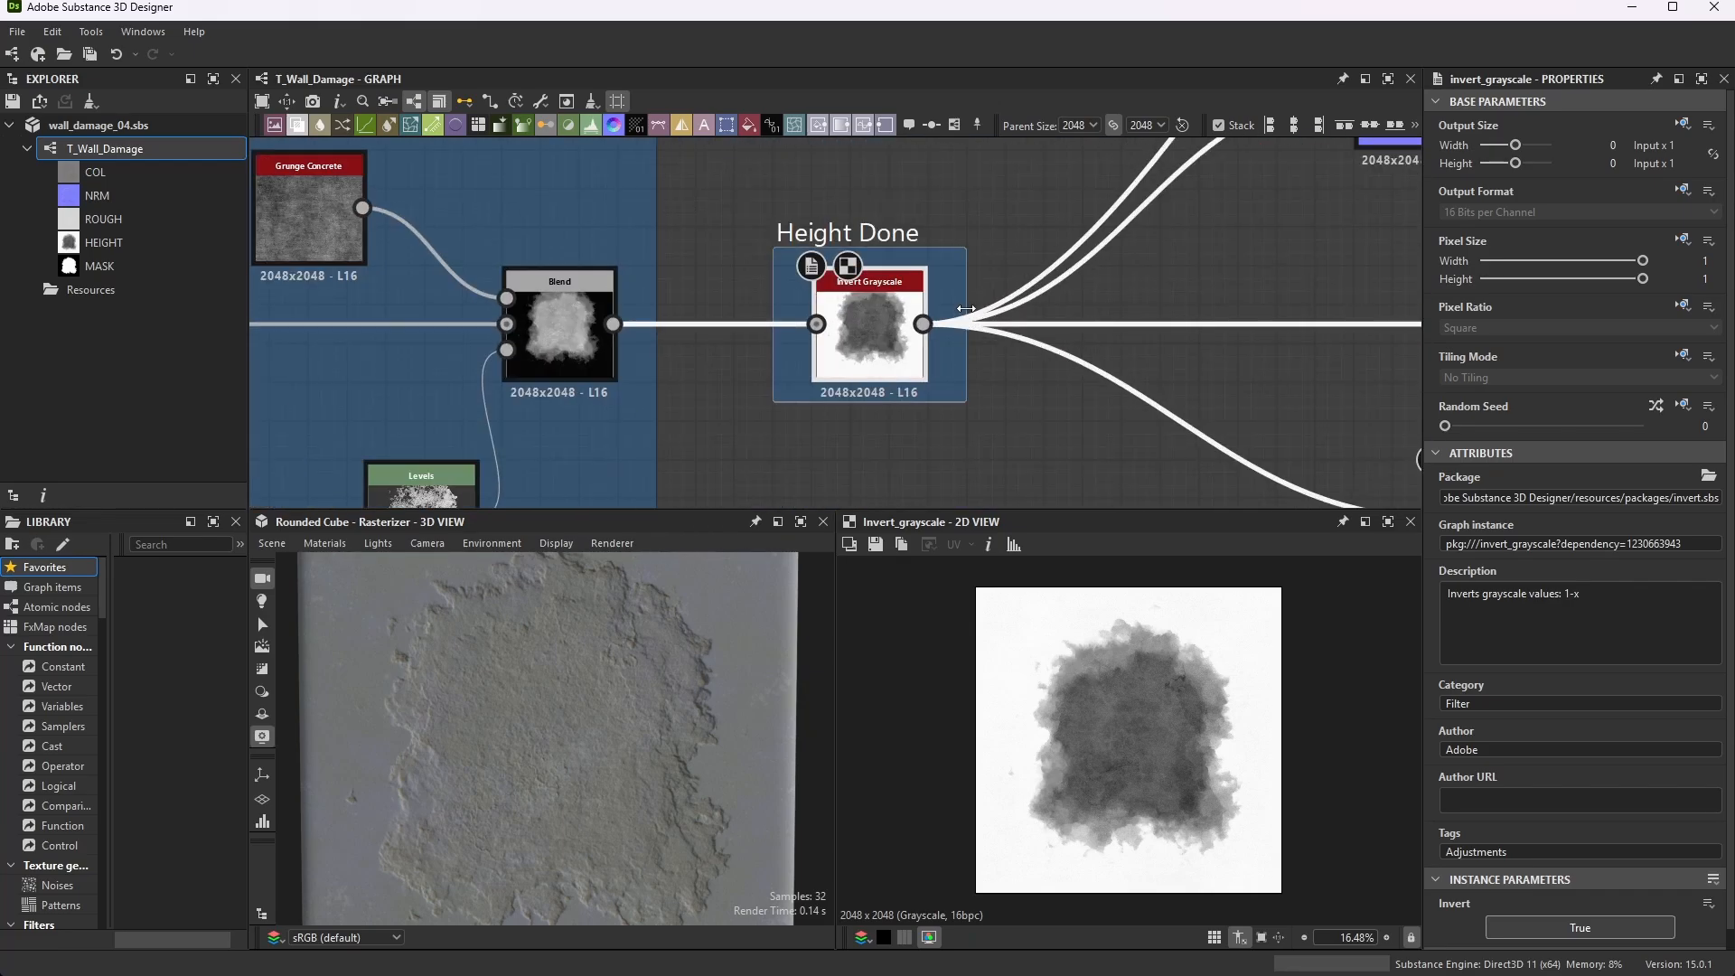
- Inspect the Height output node's preview, identifier, label and usage attributes
scroll(887, 332, "down", 3)
scroll(1032, 361, "up", 8)
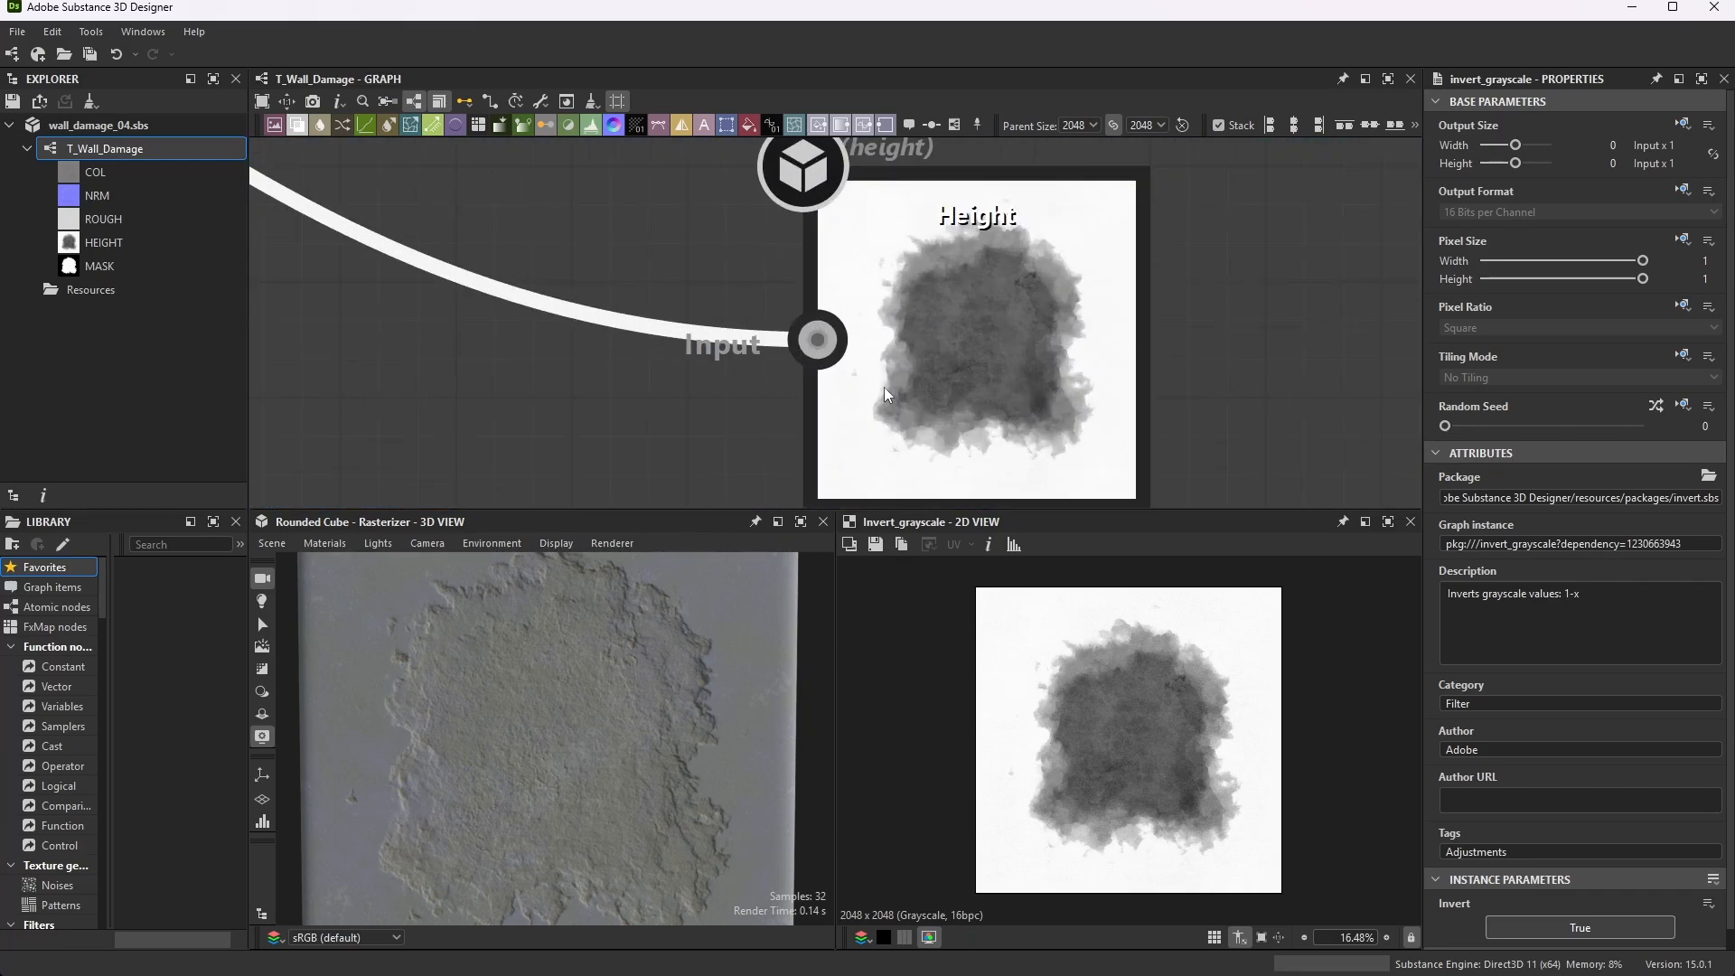
left_click(1020, 326)
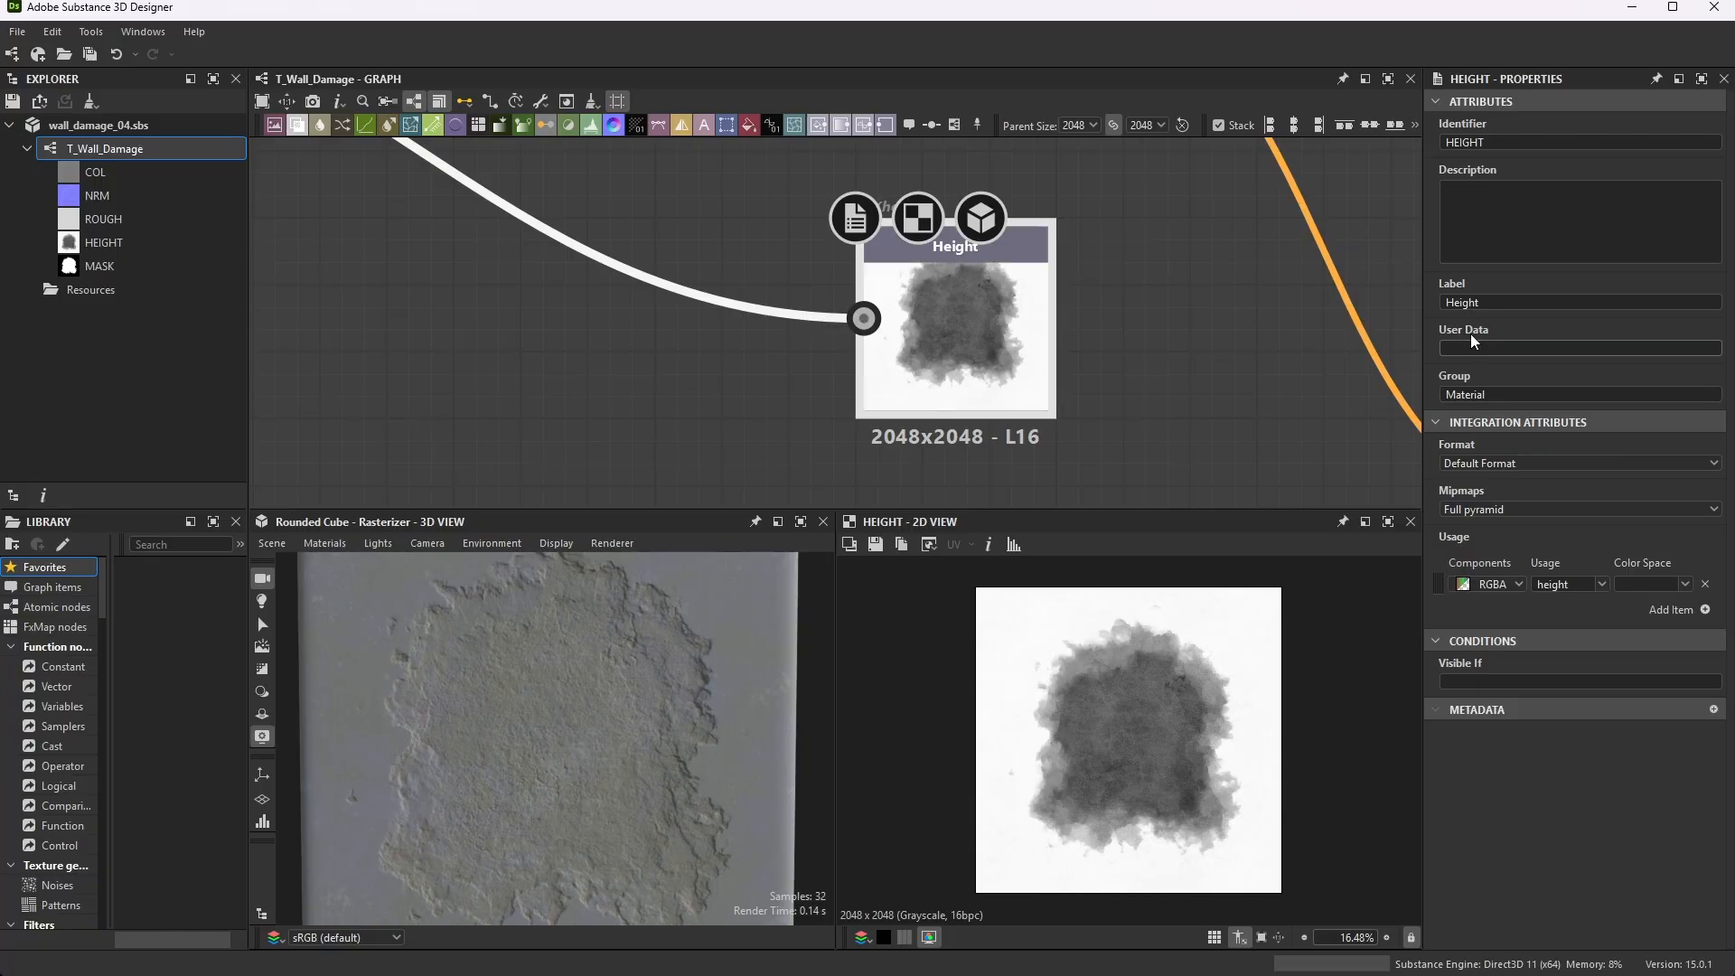
scroll(1048, 351, "down", 3)
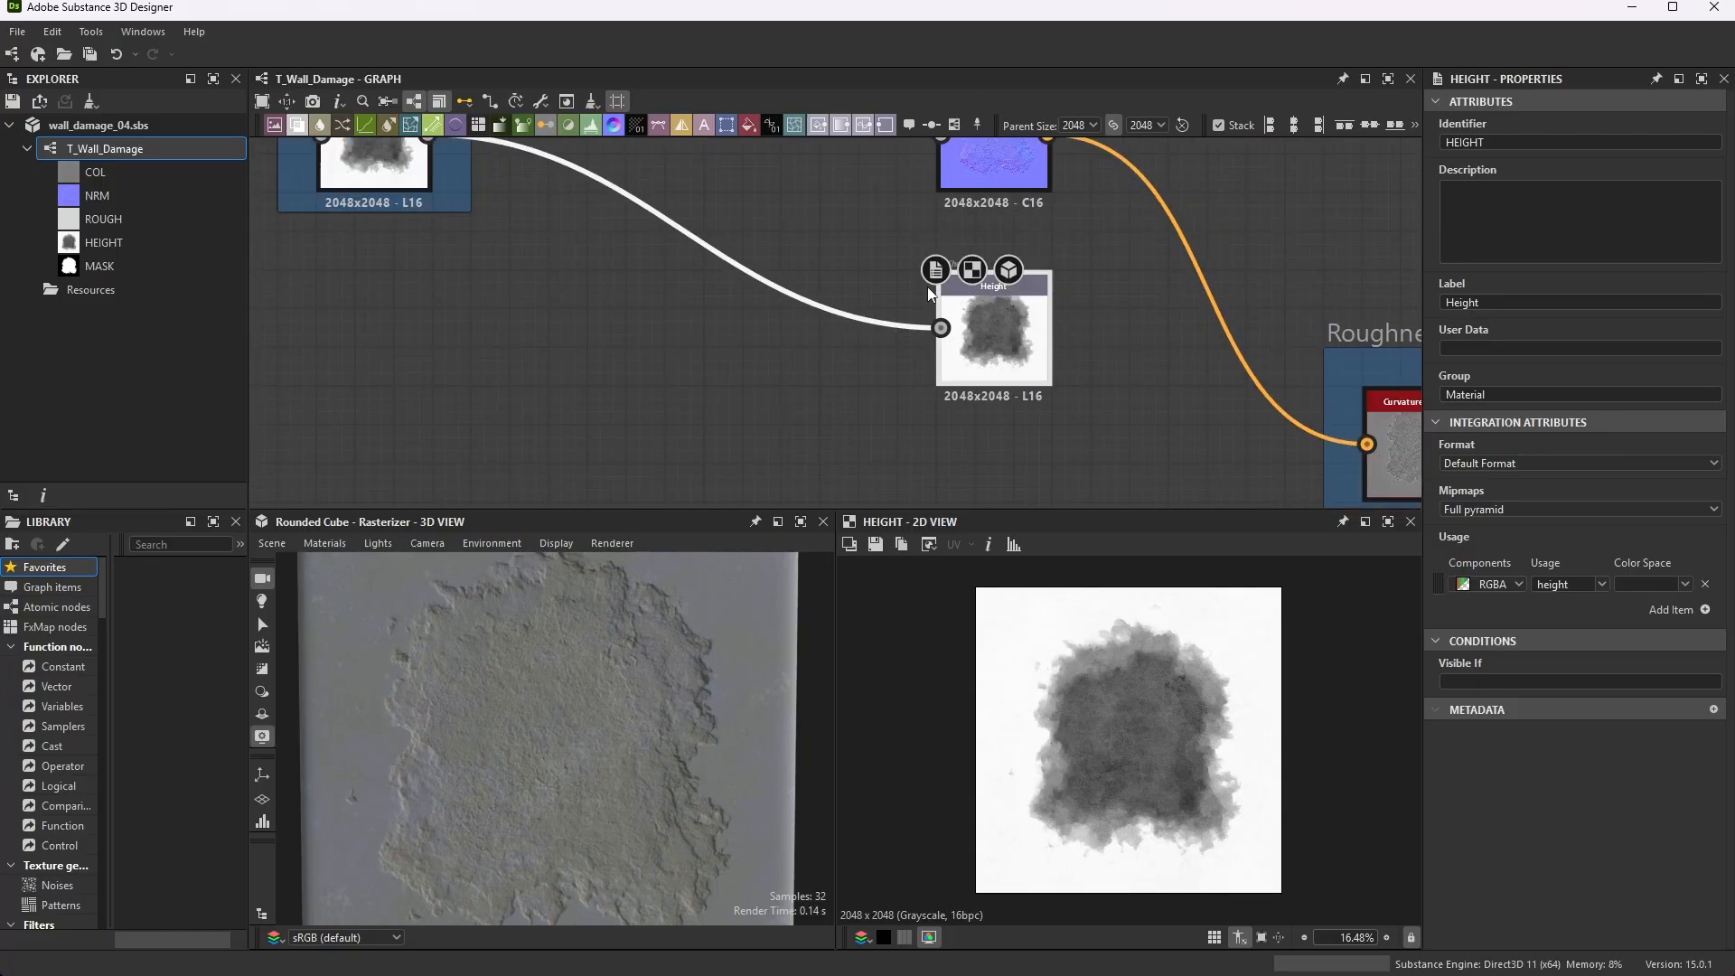
left_click(1497, 143)
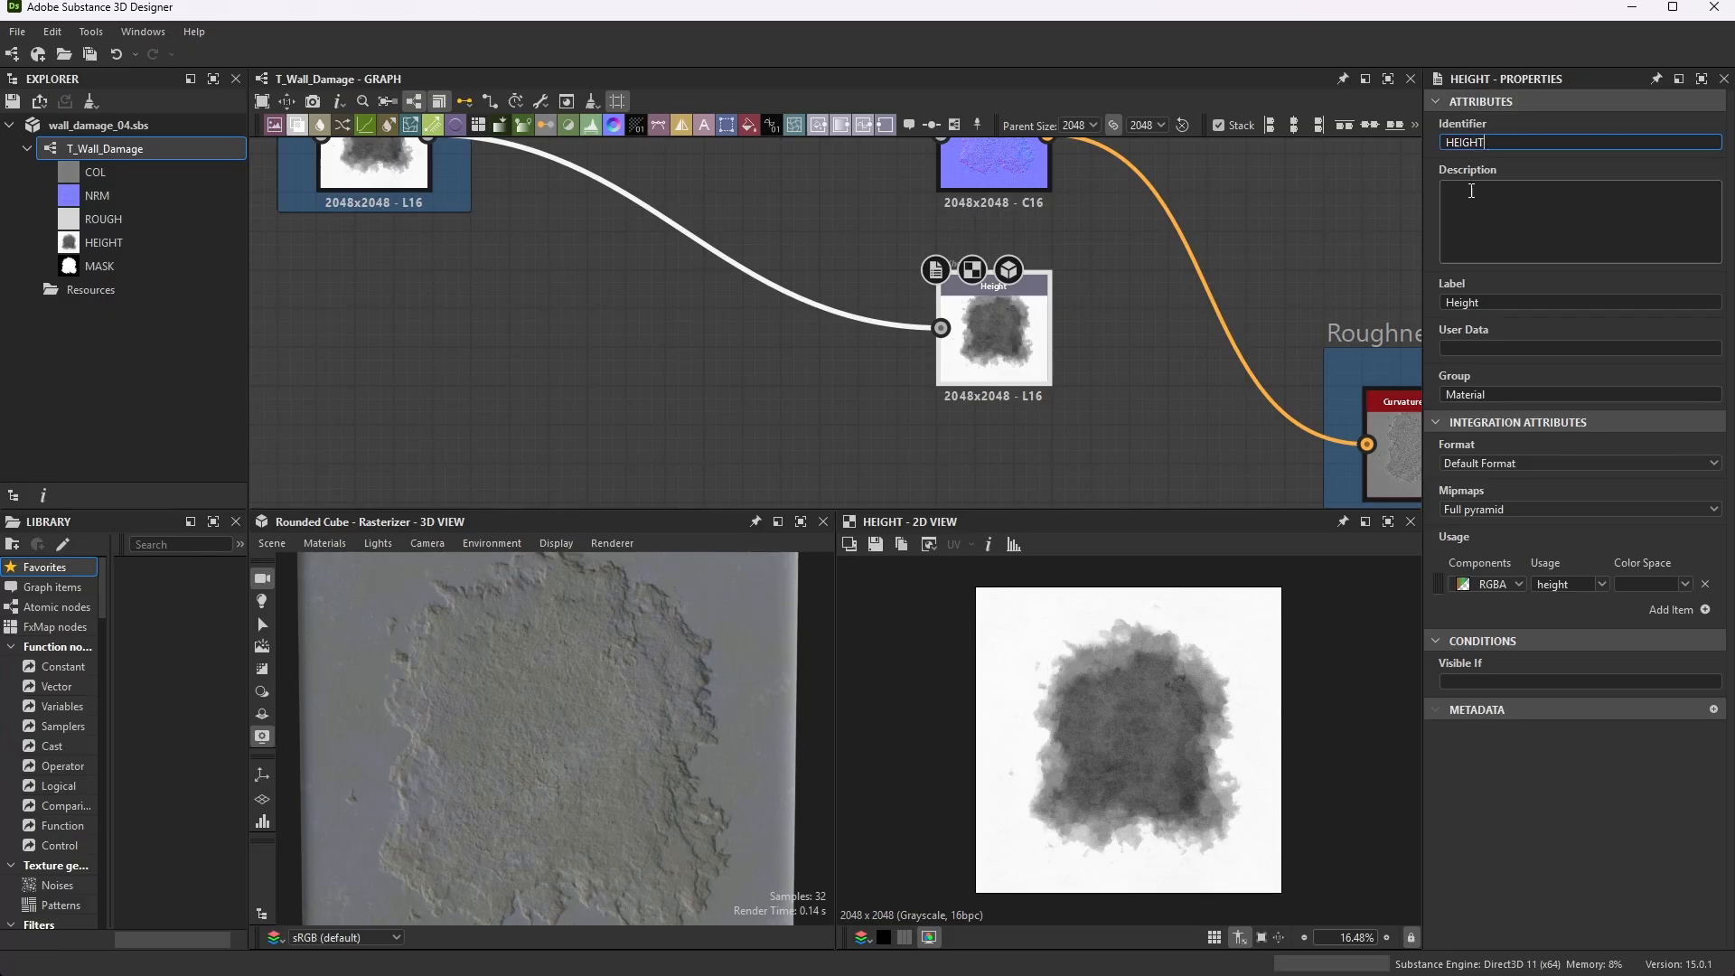
- Preview the Normal Sobel node's normal map and inspect its parameters and outgoing connections
scroll(1069, 246, "down", 5)
scroll(963, 264, "up", 4)
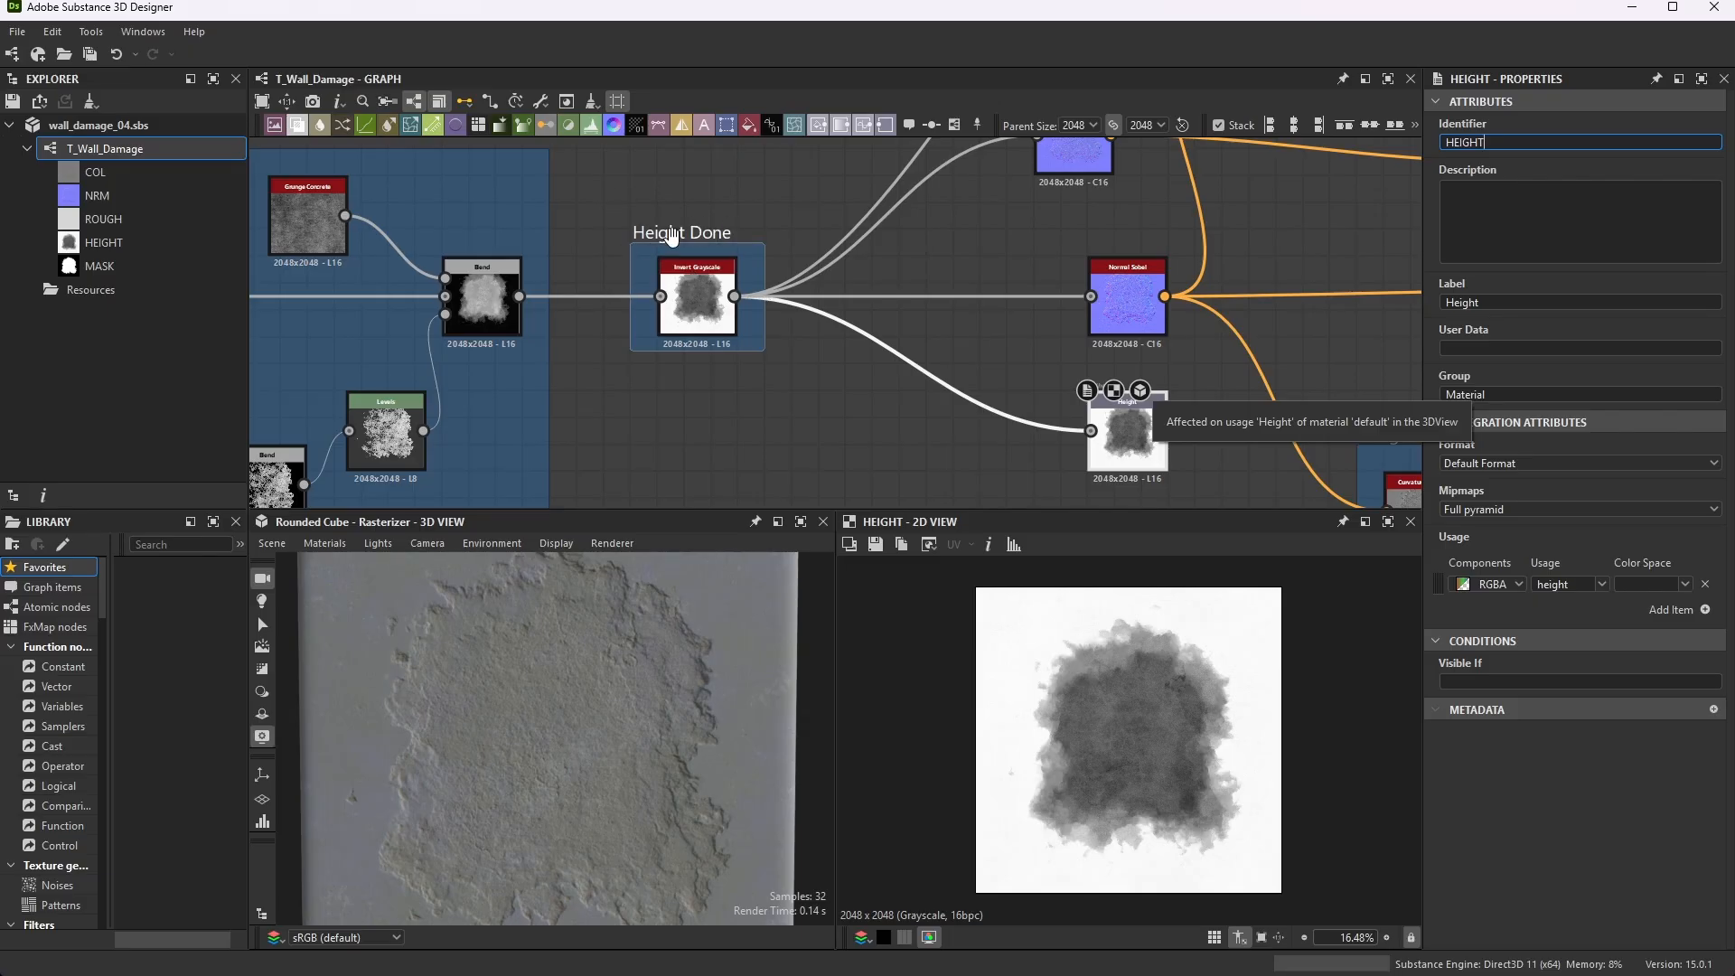
scroll(1152, 287, "up", 3)
double_click(1099, 292)
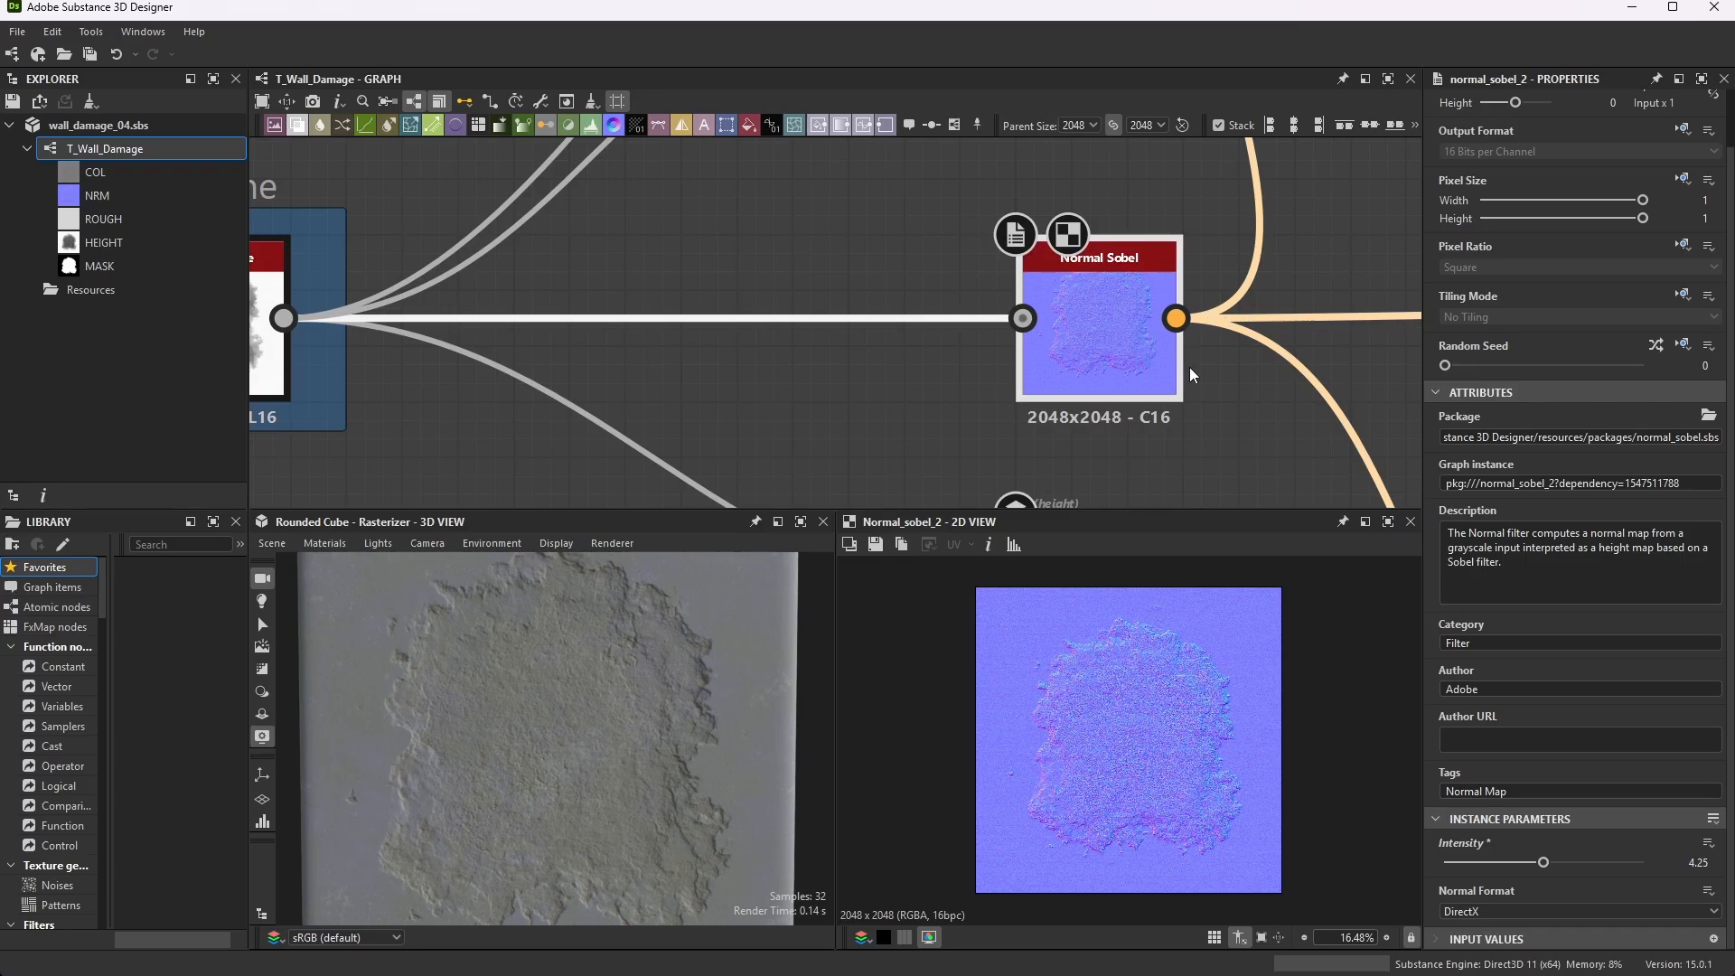
scroll(875, 287, "down", 3)
scroll(1095, 320, "up", 3)
scroll(881, 298, "down", 5)
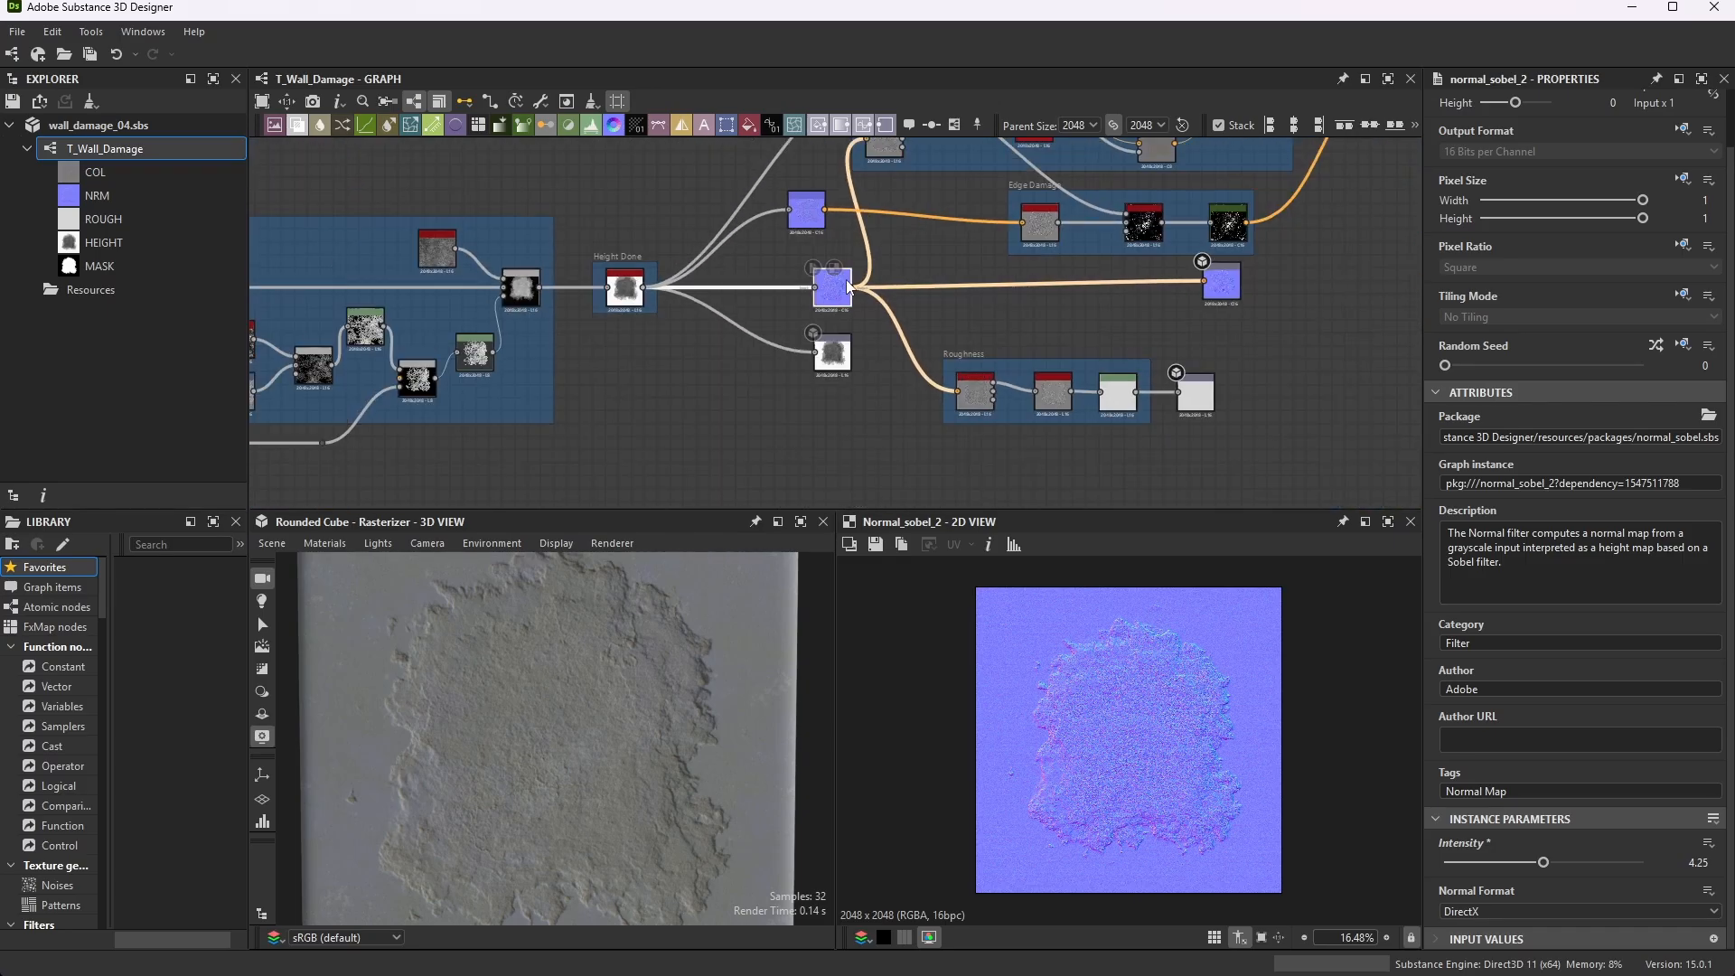
- Move the Normal output node close beside the Normal Sobel node and show its attributes
scroll(1184, 287, "up", 3)
left_click_drag(1225, 260, 633, 271)
scroll(973, 294, "down", 3)
scroll(764, 271, "up", 5)
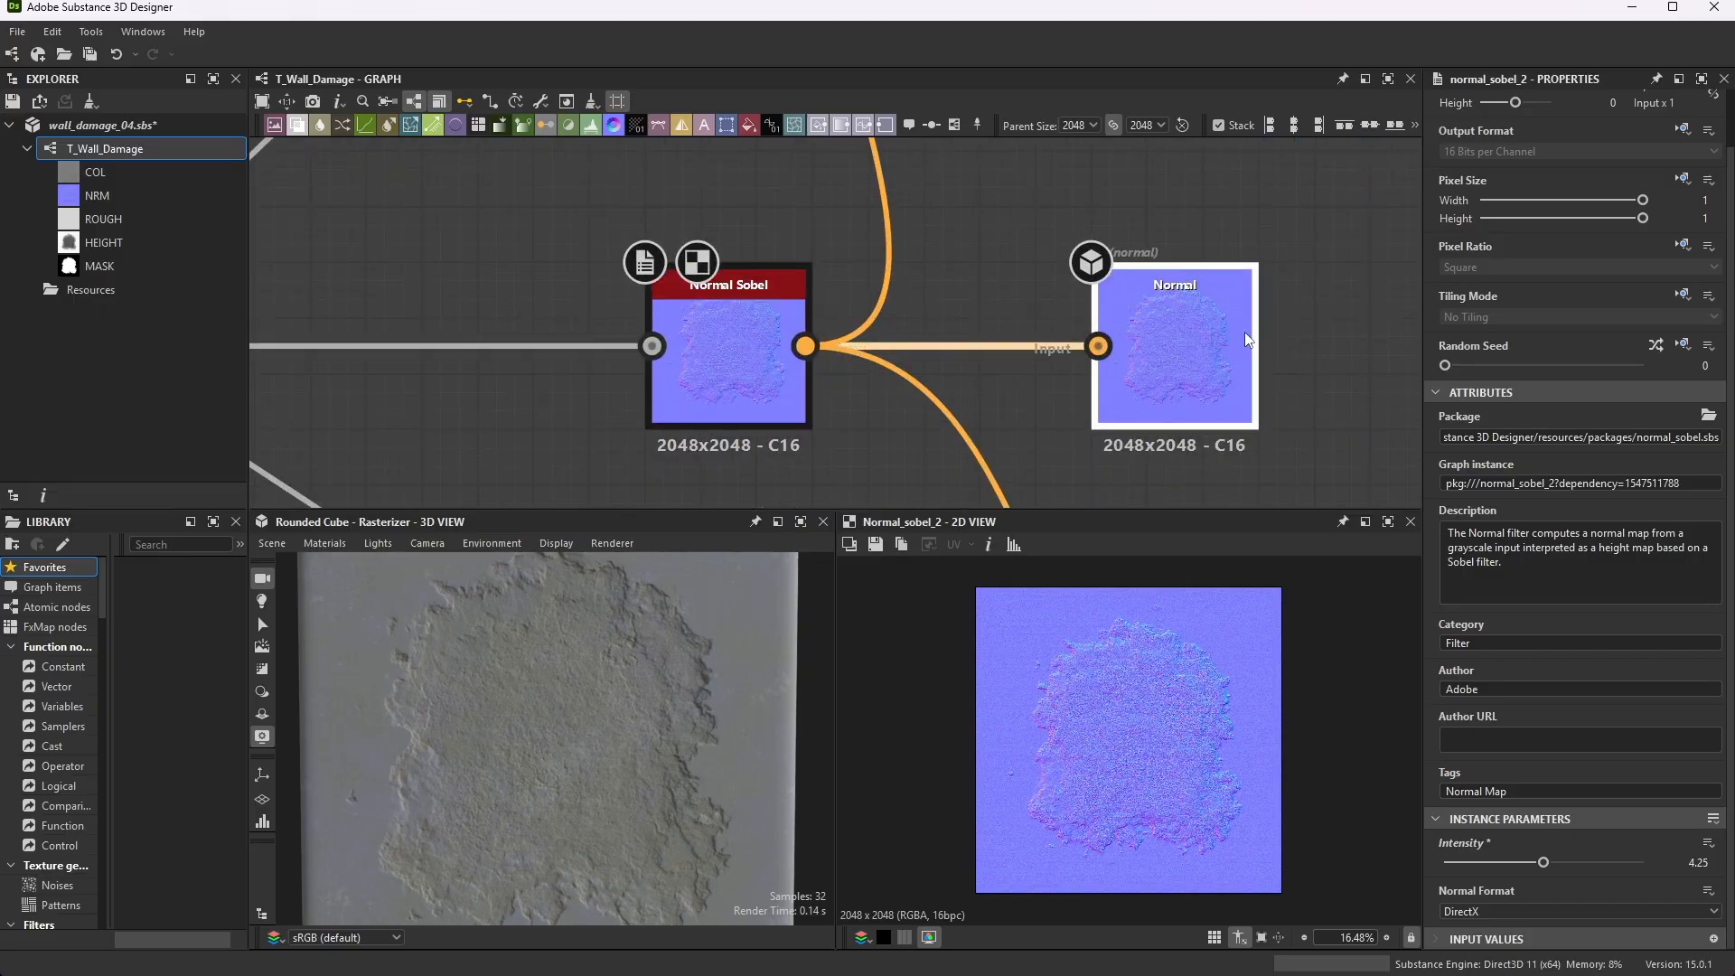
left_click(1201, 327)
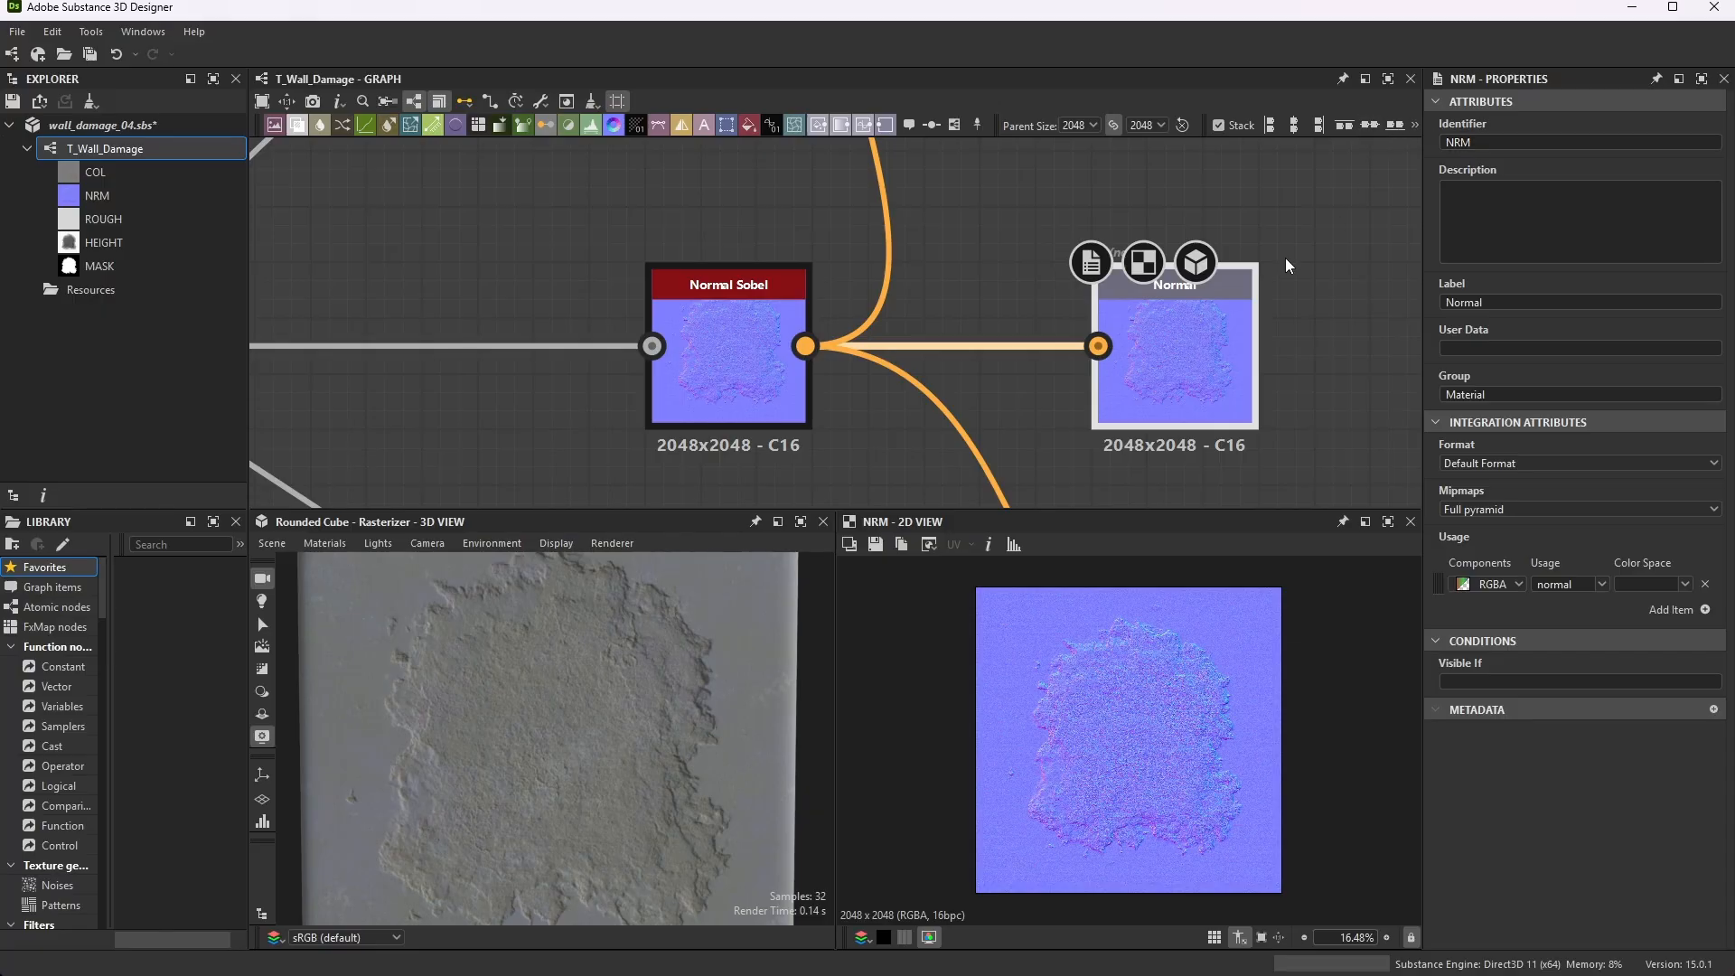
- Examine how the Height Done node, the mask and the Details frame connect to the output nodes across the graph
scroll(1212, 265, "down", 5)
scroll(1213, 272, "up", 2)
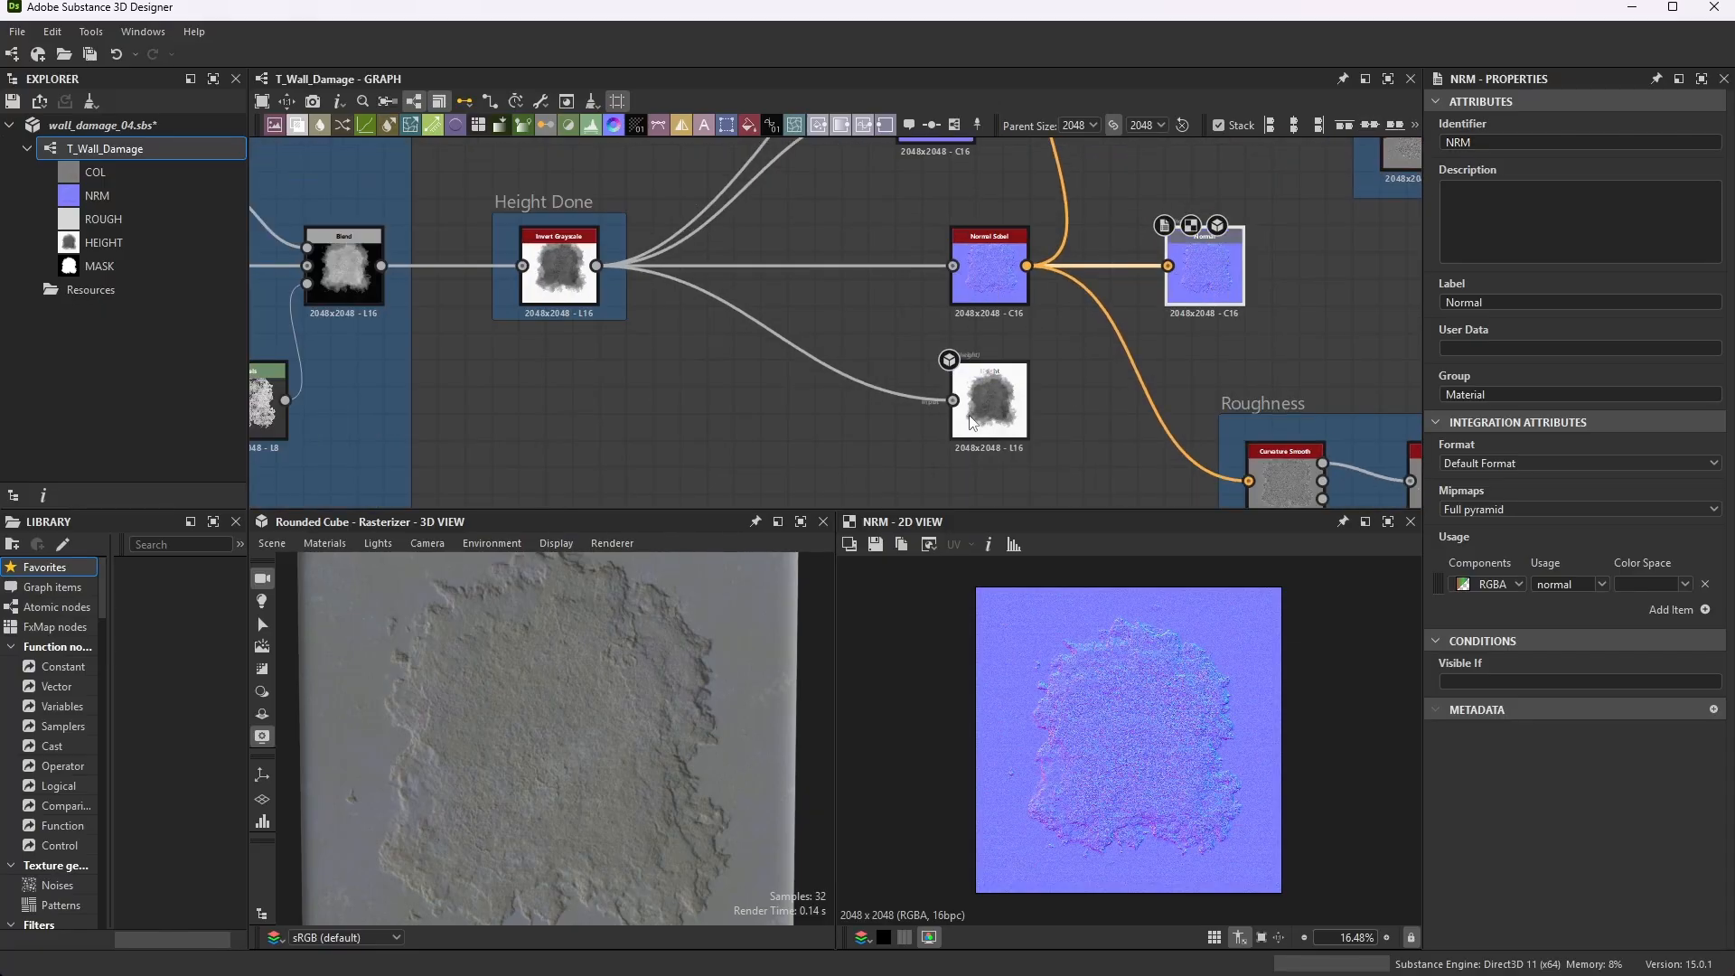
scroll(1122, 349, "down", 3)
scroll(1073, 370, "up", 6)
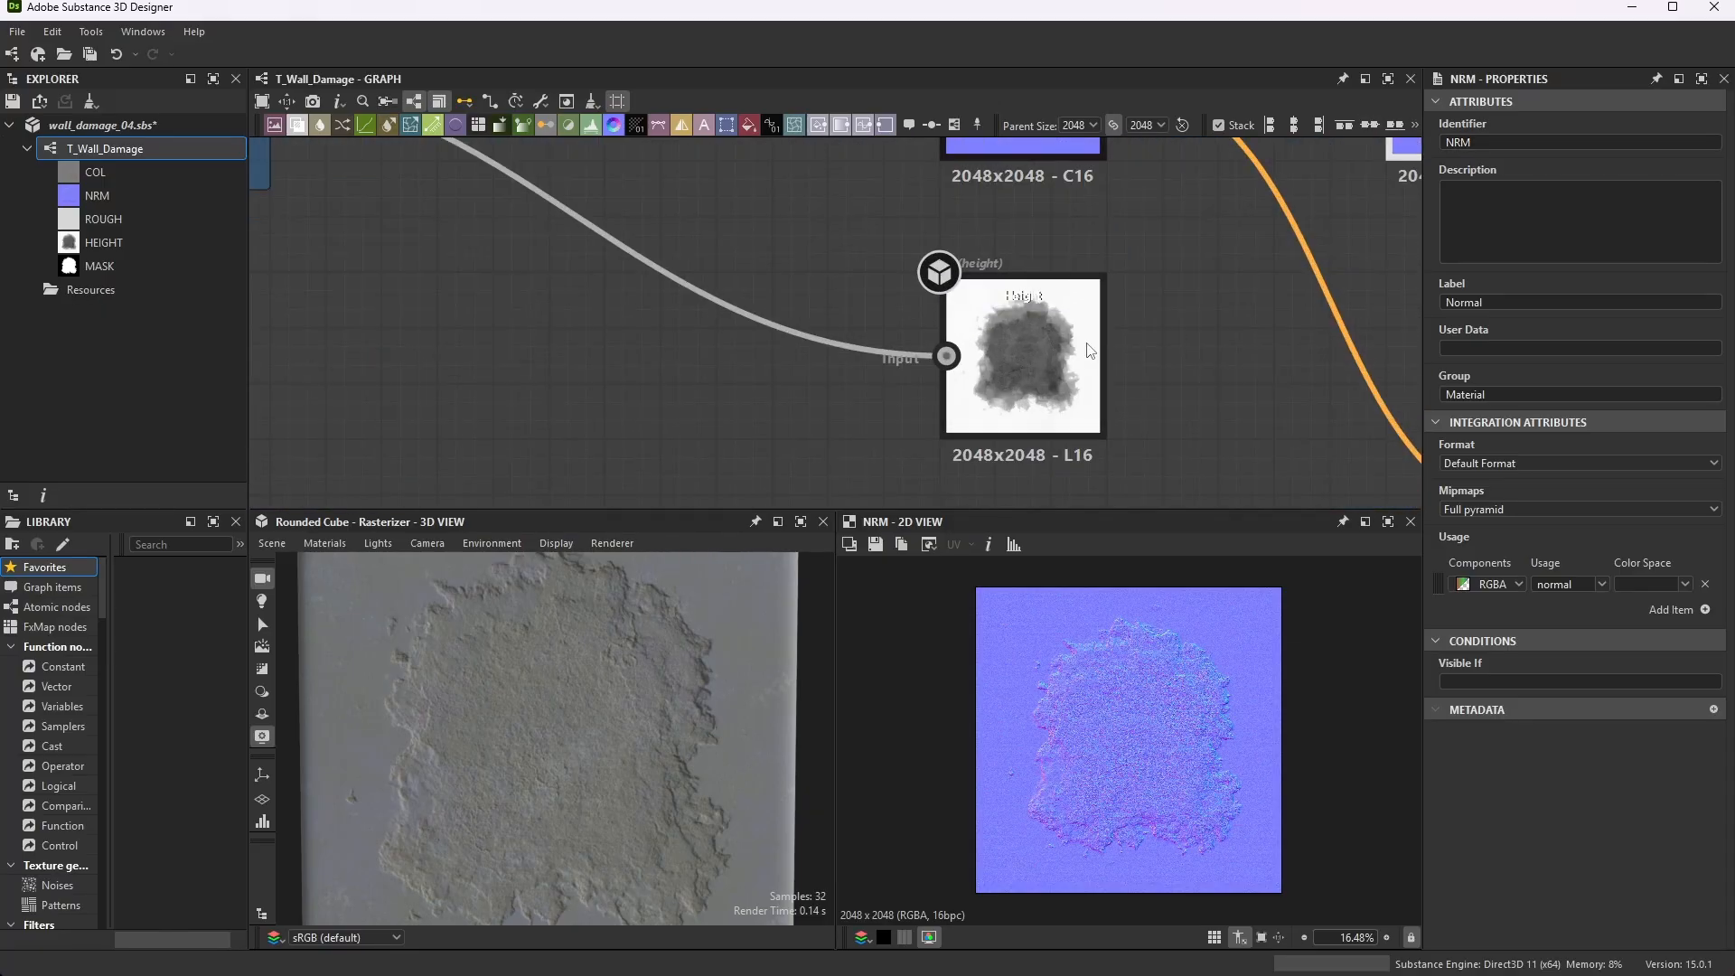
scroll(1098, 357, "down", 3)
scroll(1128, 335, "down", 6)
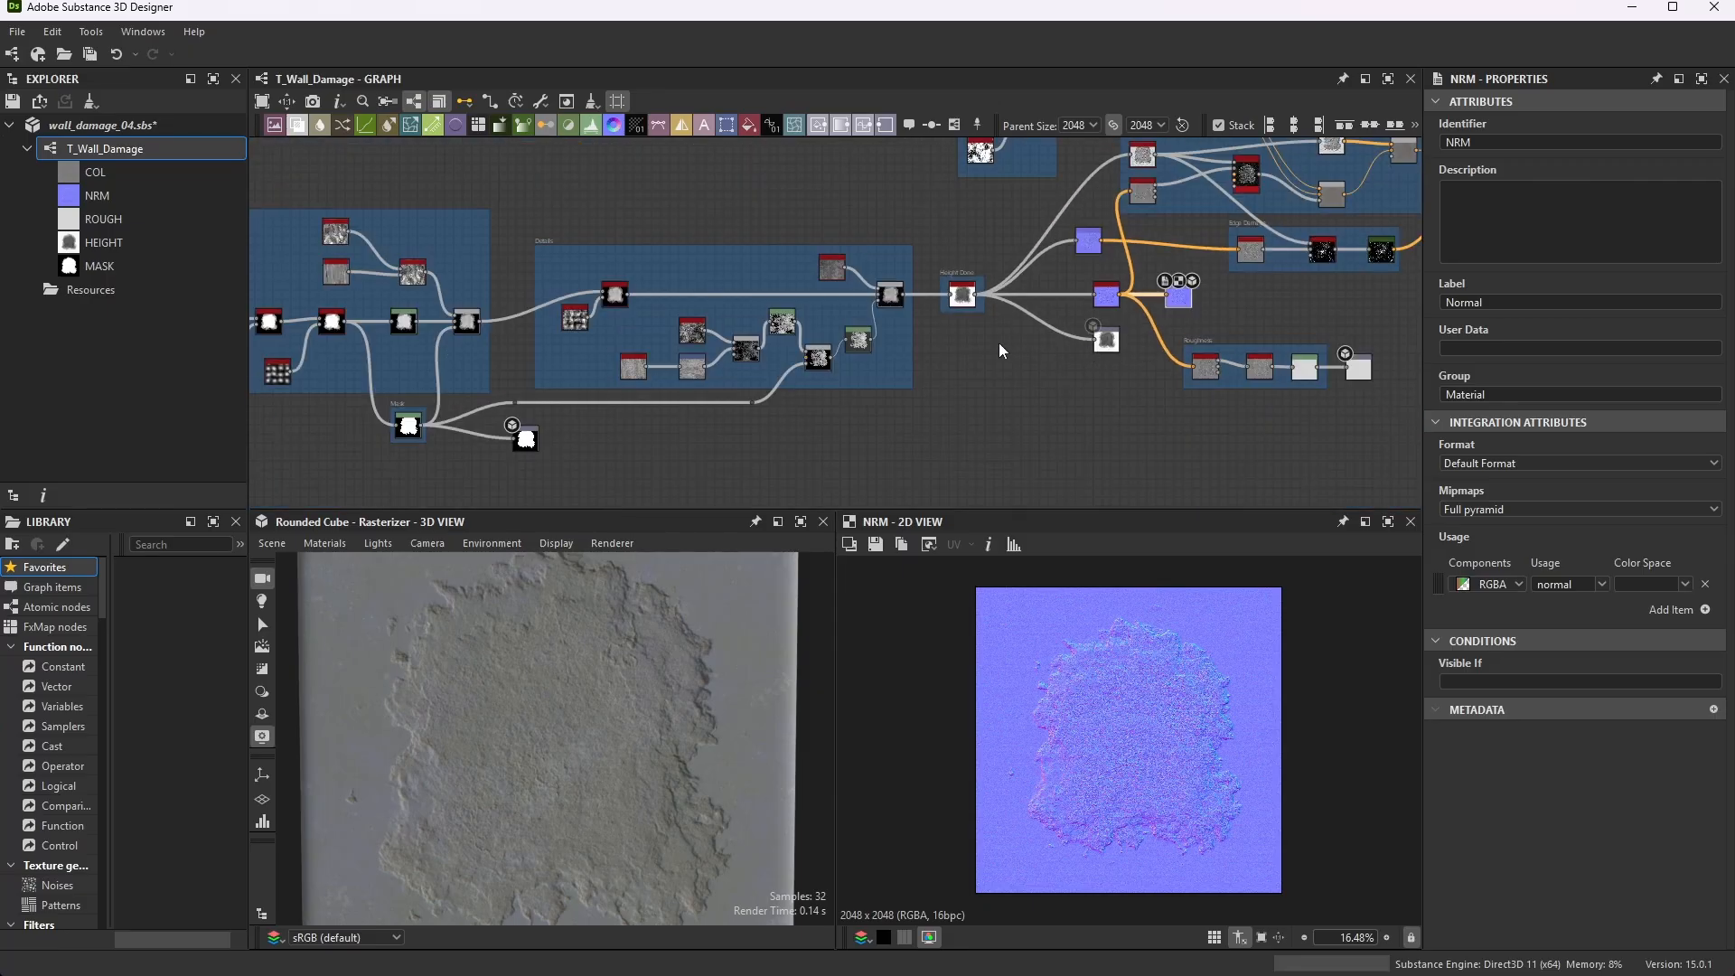
scroll(583, 441, "up", 5)
scroll(582, 440, "down", 3)
scroll(512, 429, "up", 2)
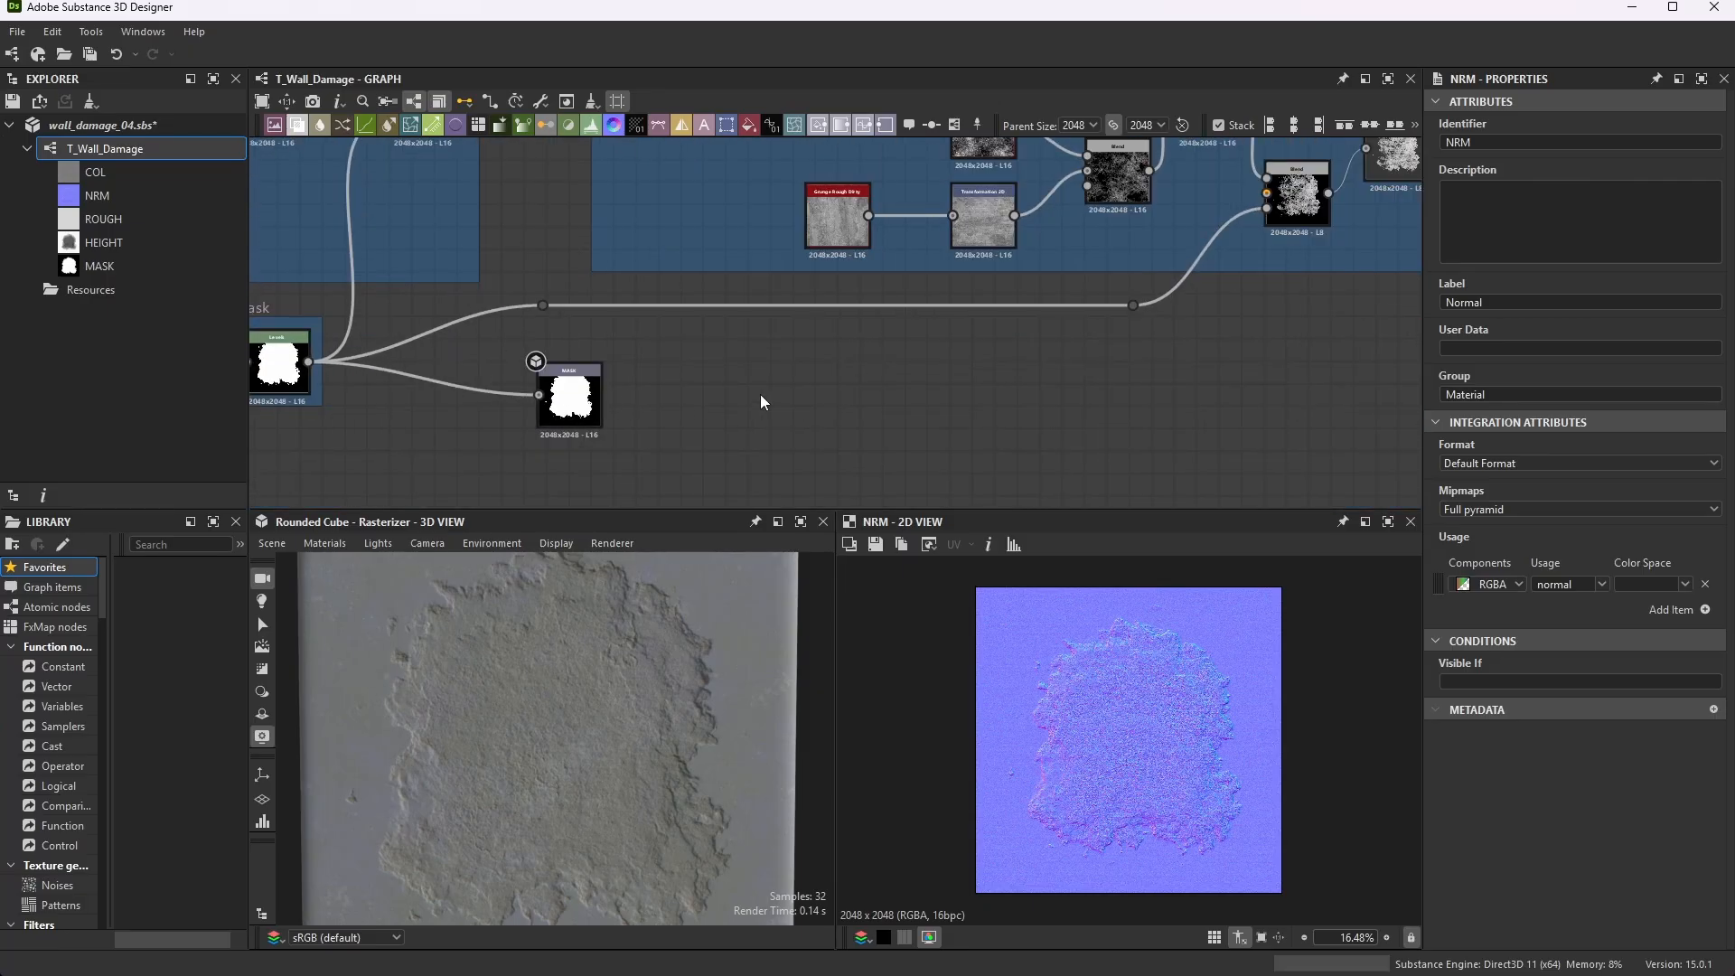
scroll(761, 394, "down", 5)
scroll(1120, 225, "up", 2)
scroll(1157, 393, "up", 2)
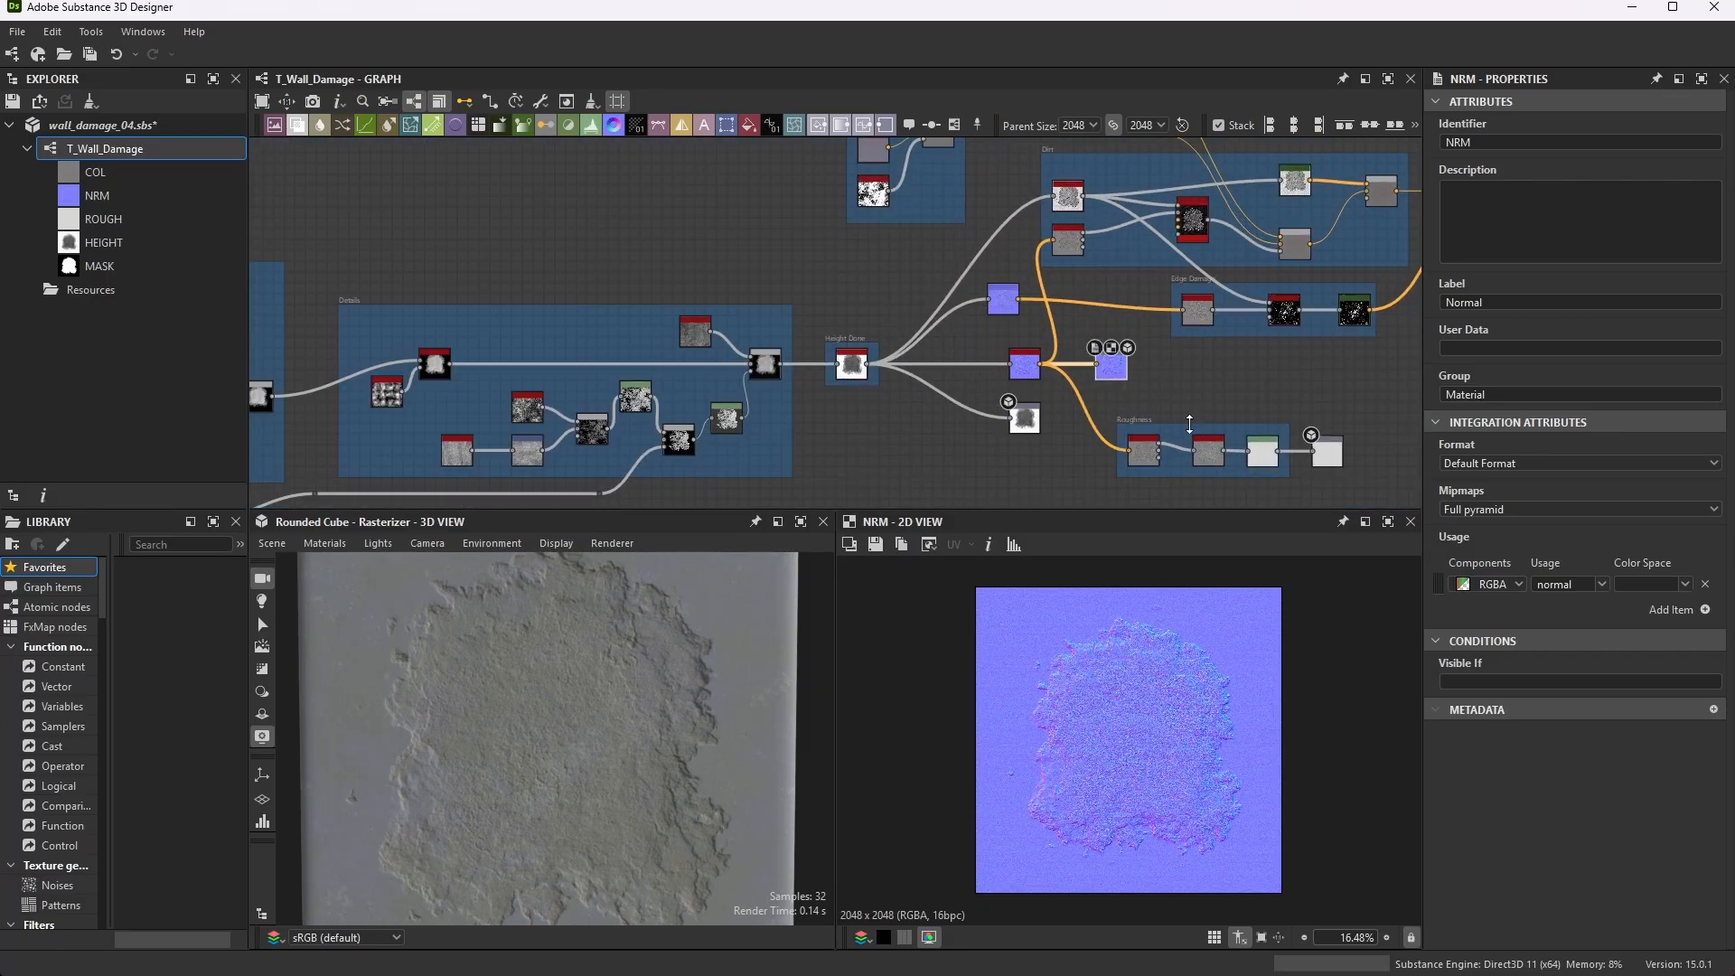
scroll(860, 360, "up", 3)
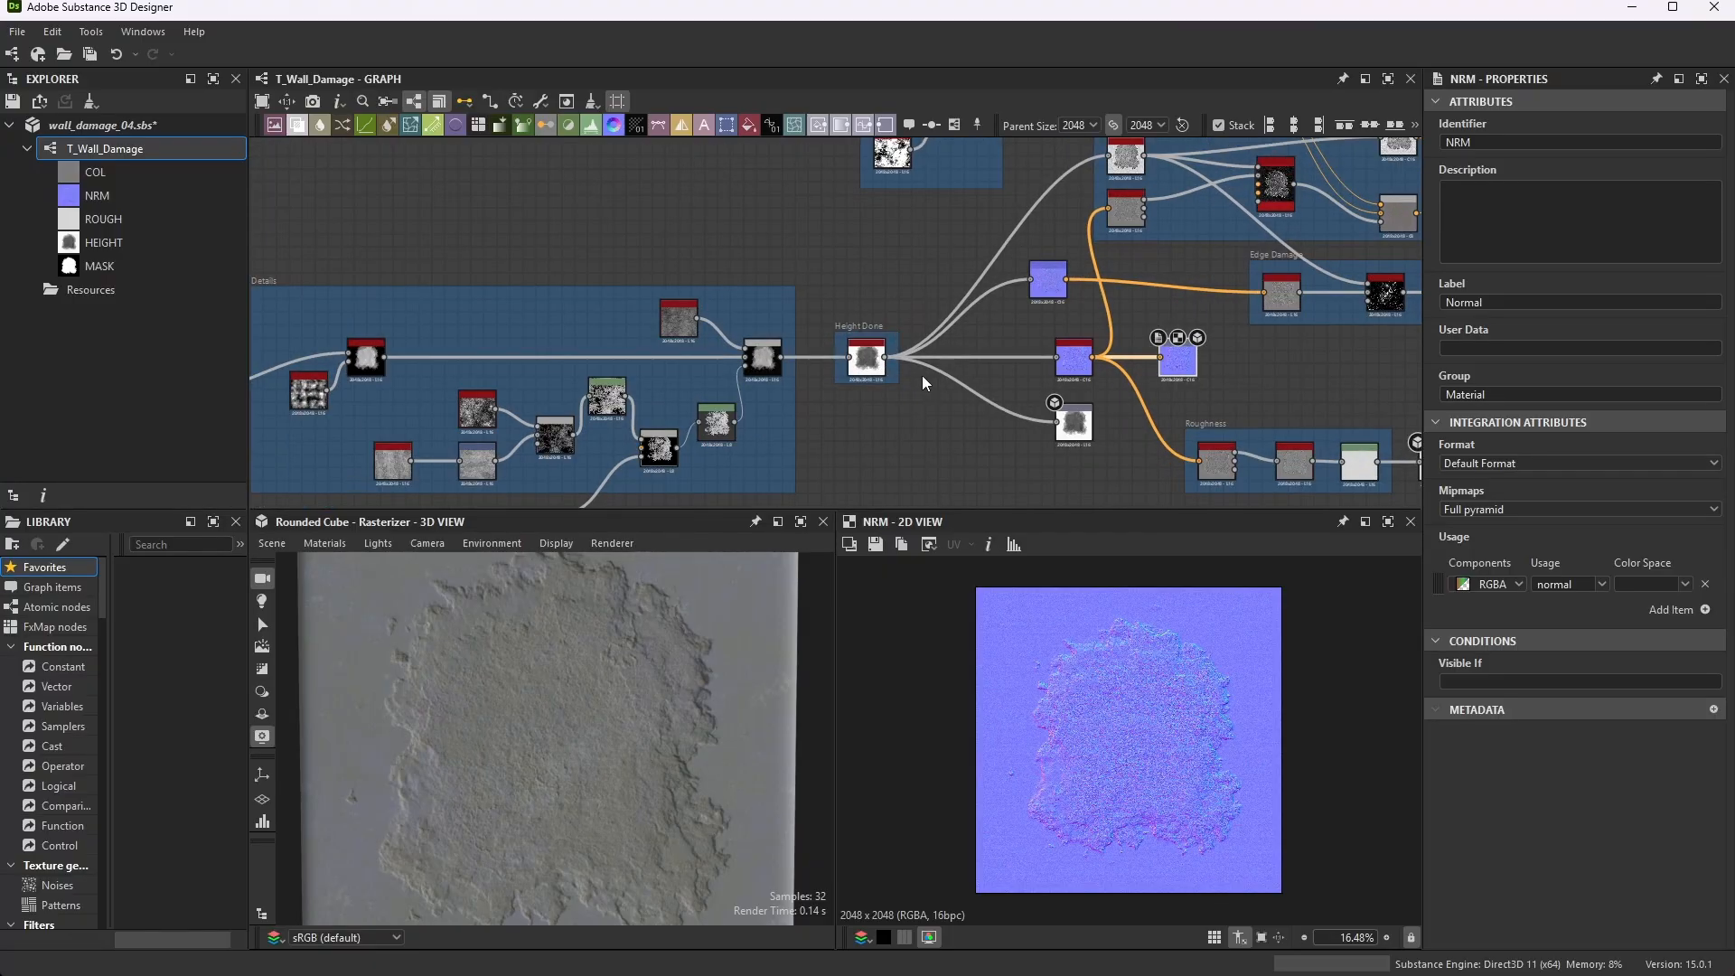
scroll(935, 387, "down", 2)
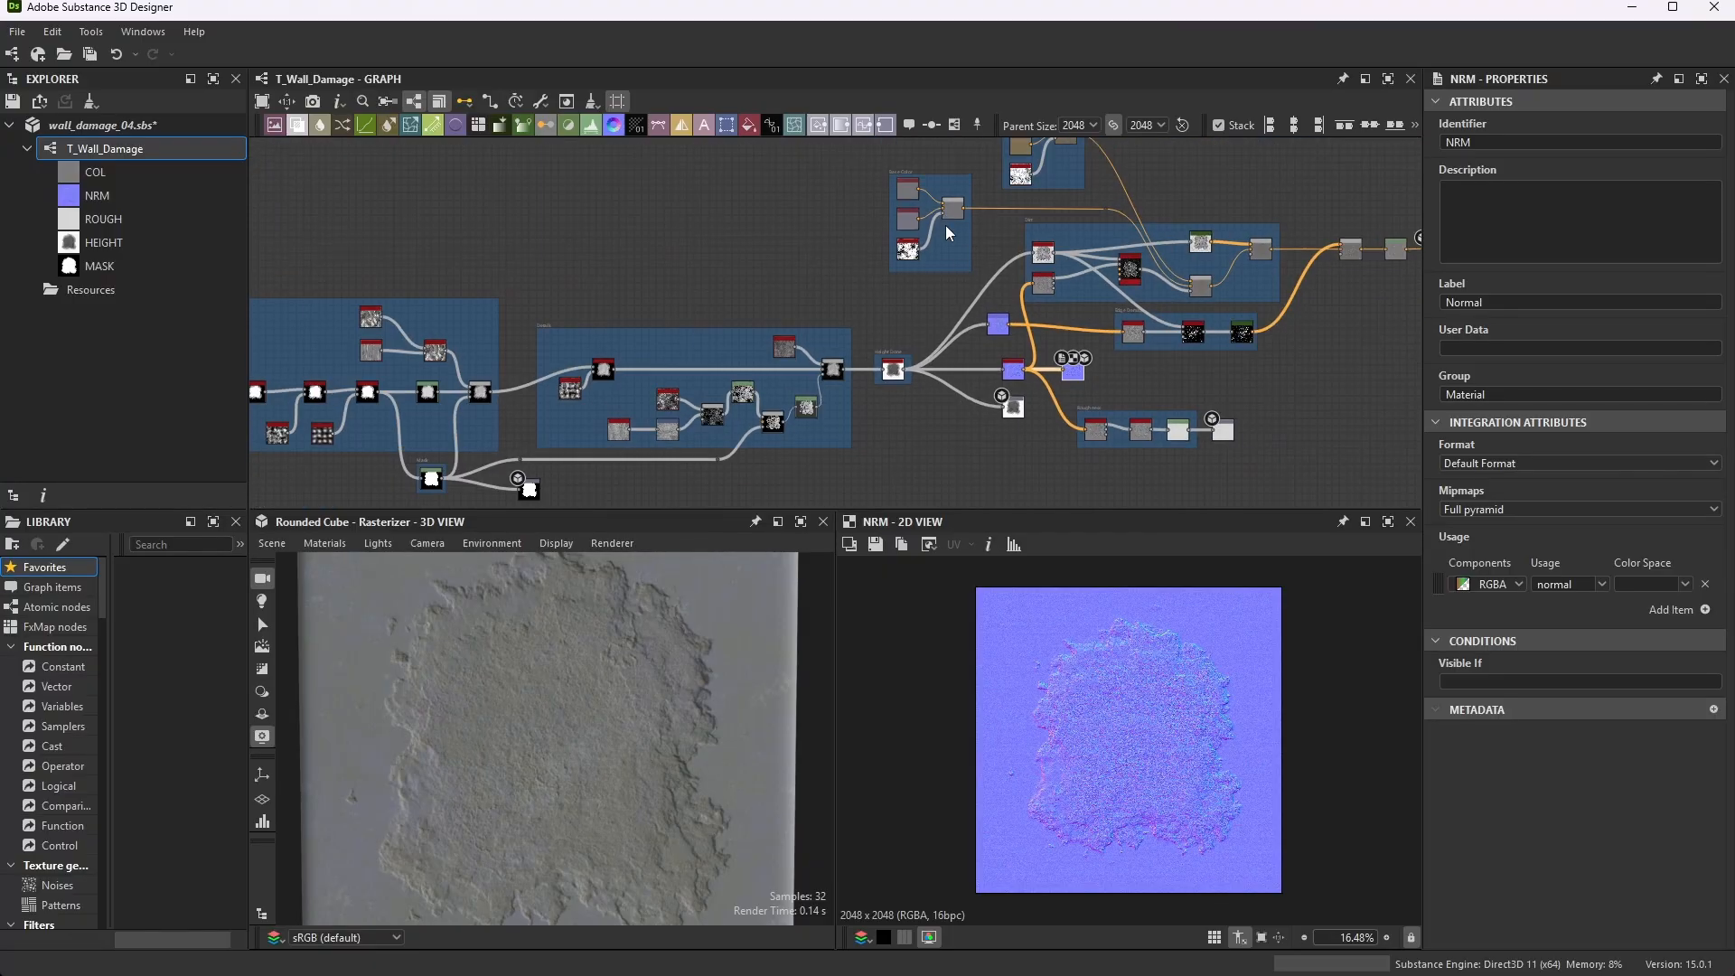
- Preview the gray Uniform Color node in the Base Color frame and examine its output color in the color editor
scroll(915, 166, "up", 4)
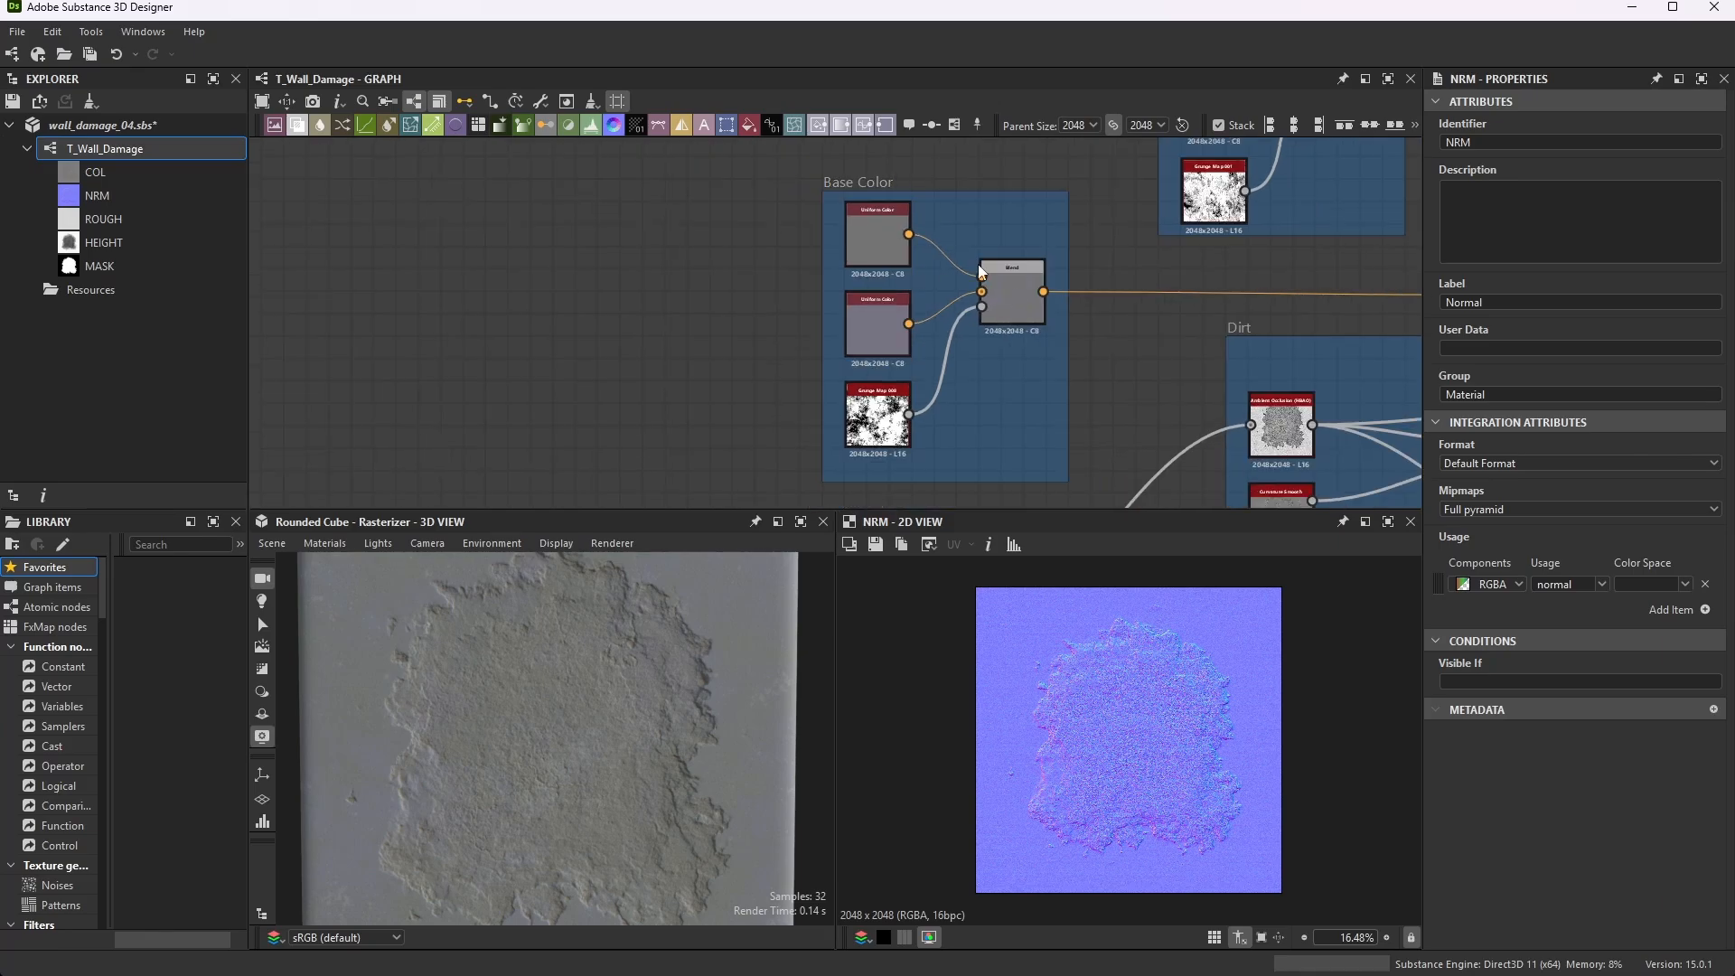
scroll(881, 185, "up", 2)
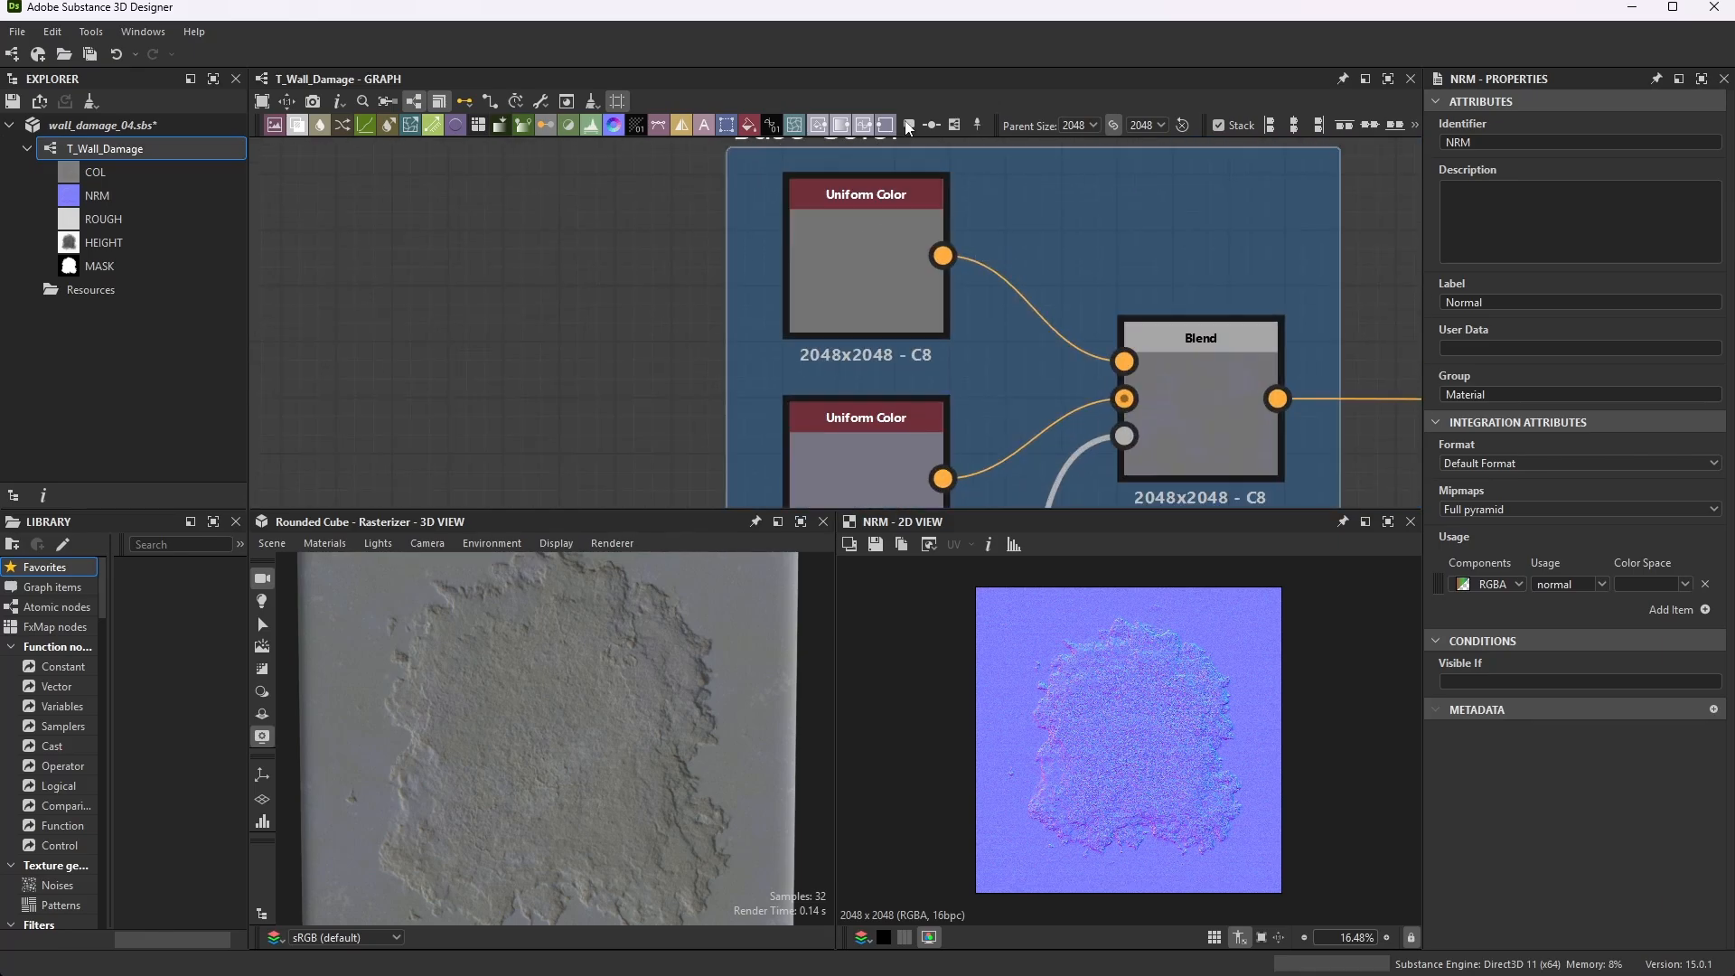
double_click(876, 237)
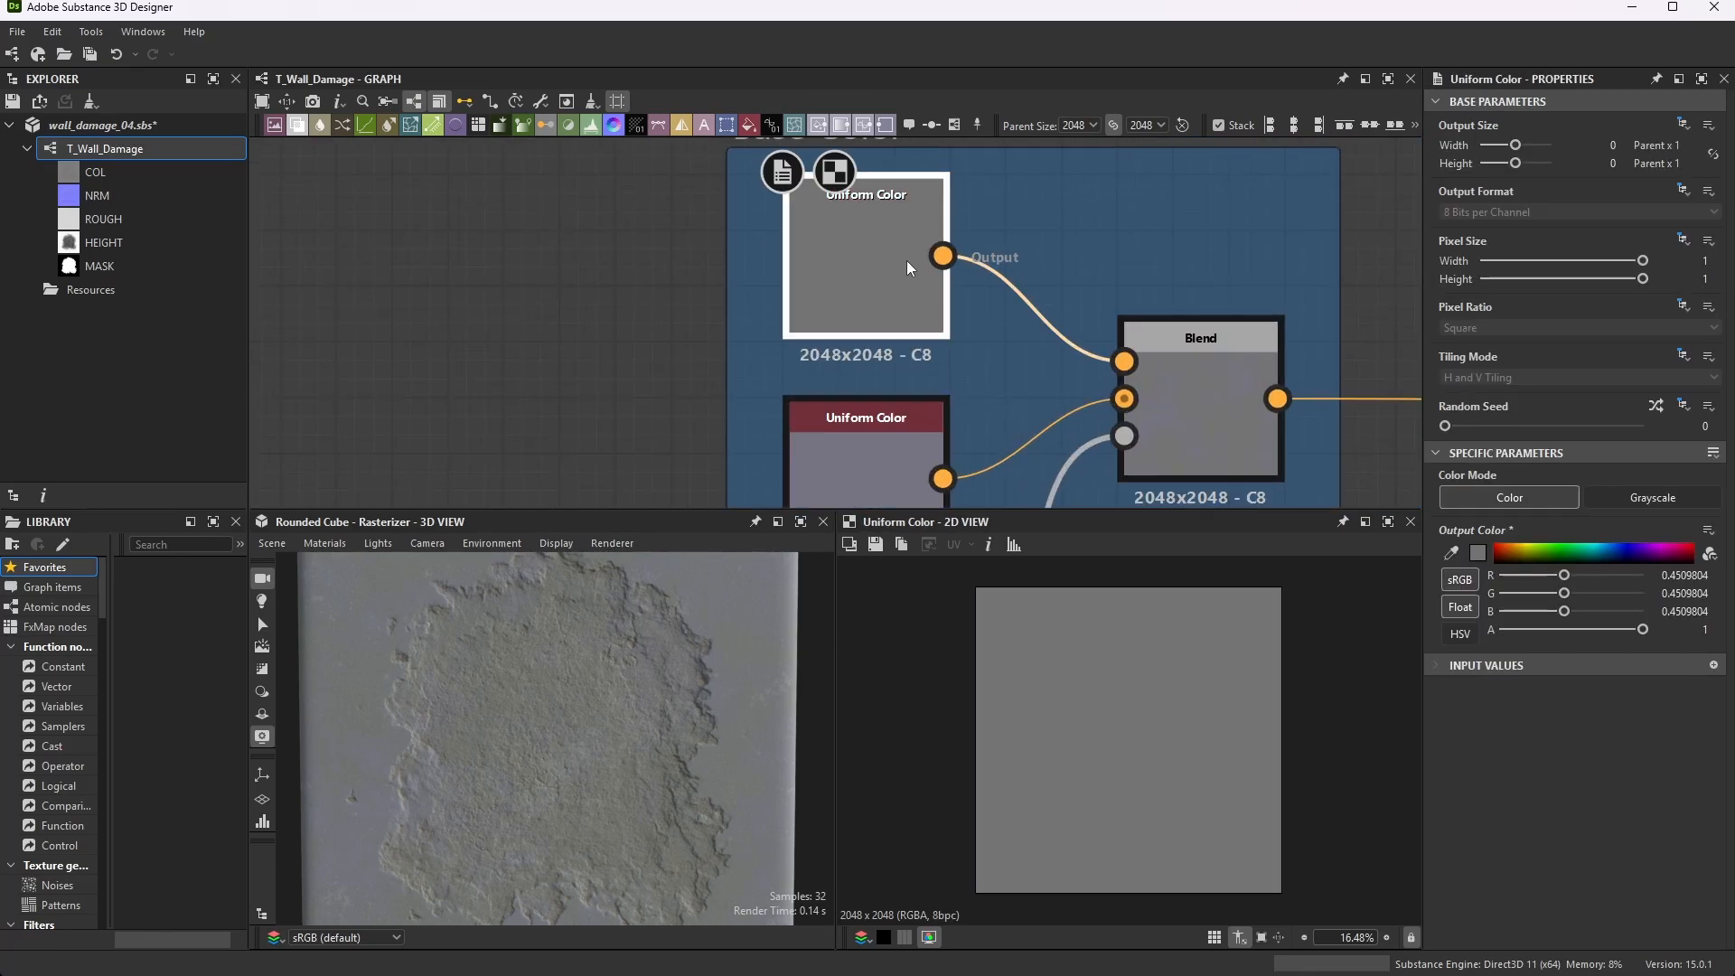
left_click(1478, 552)
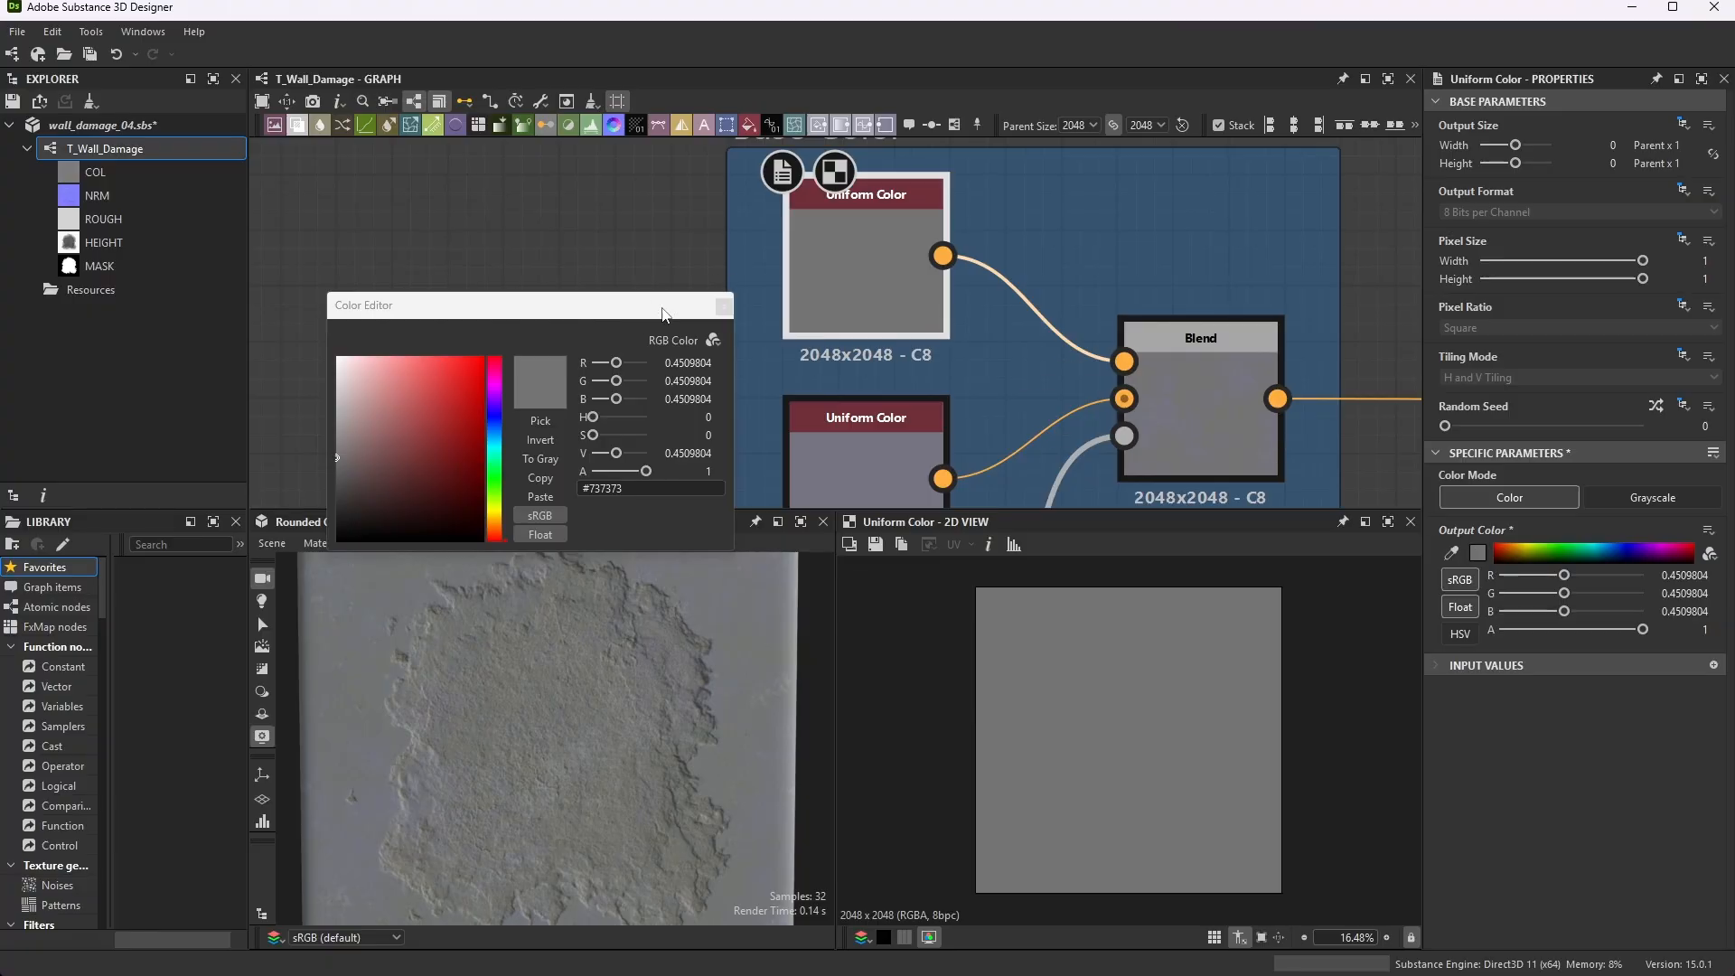
left_click_drag(662, 314, 660, 174)
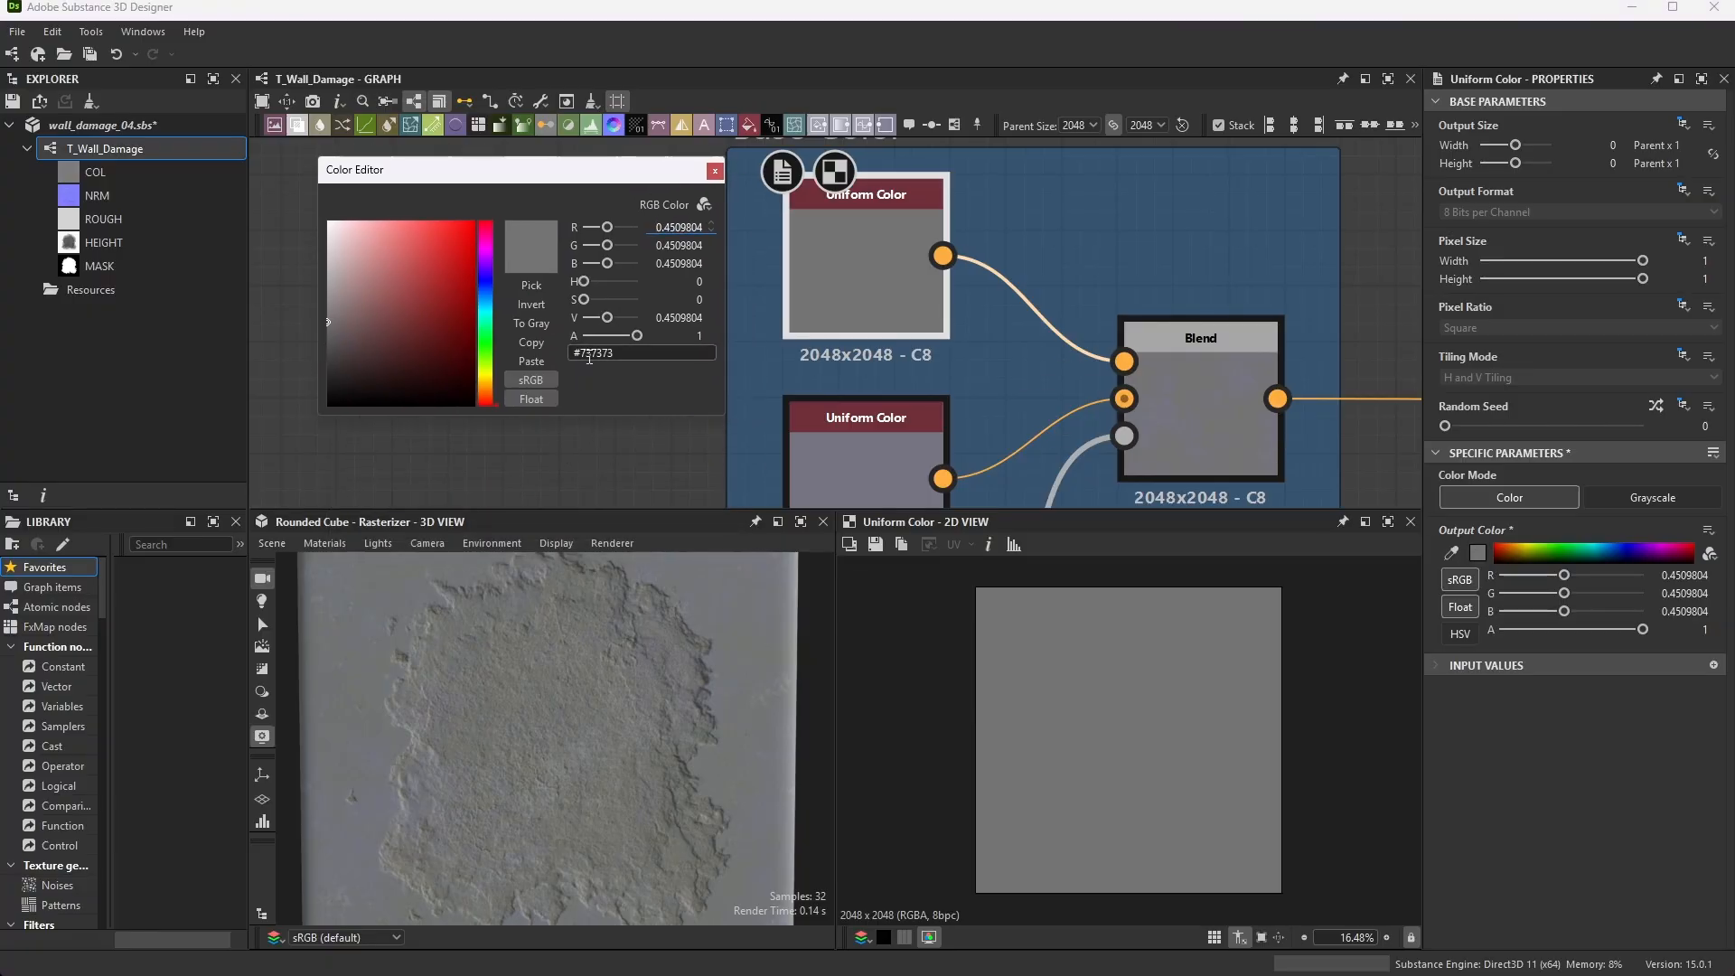
left_click(720, 178)
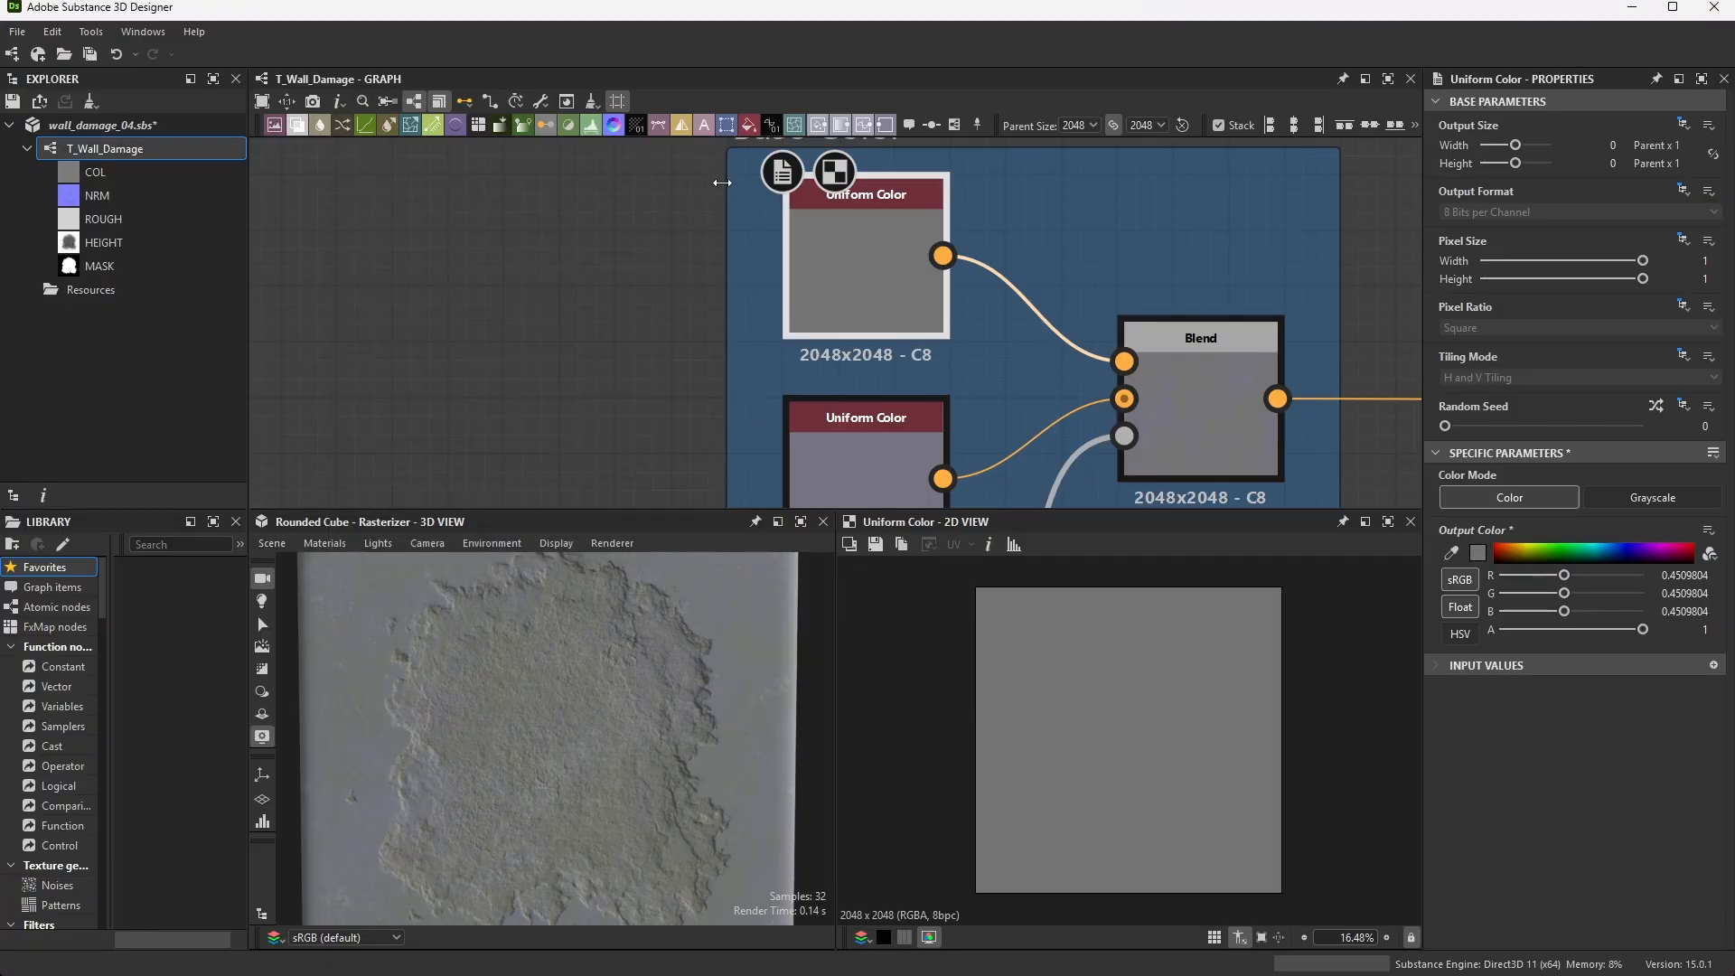
- Examine the purplish-gray Uniform Color node's output color in the color editor and the Blend node's parameters in the Base Color frame
left_click(862, 456)
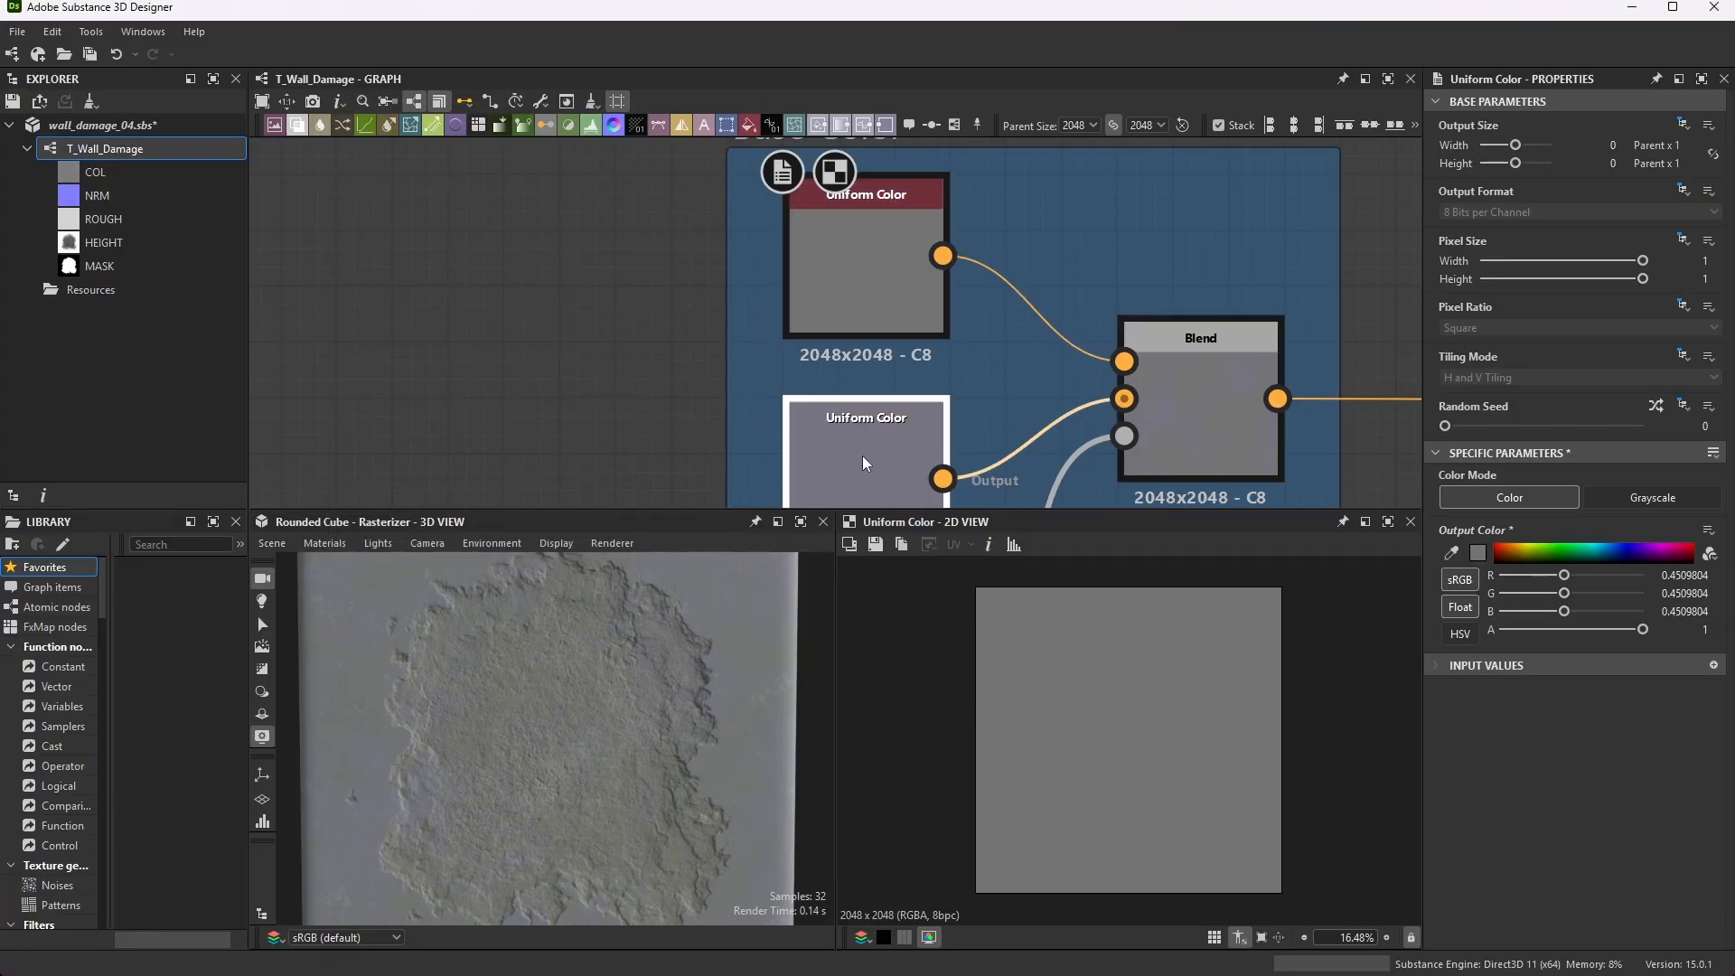
left_click(1477, 553)
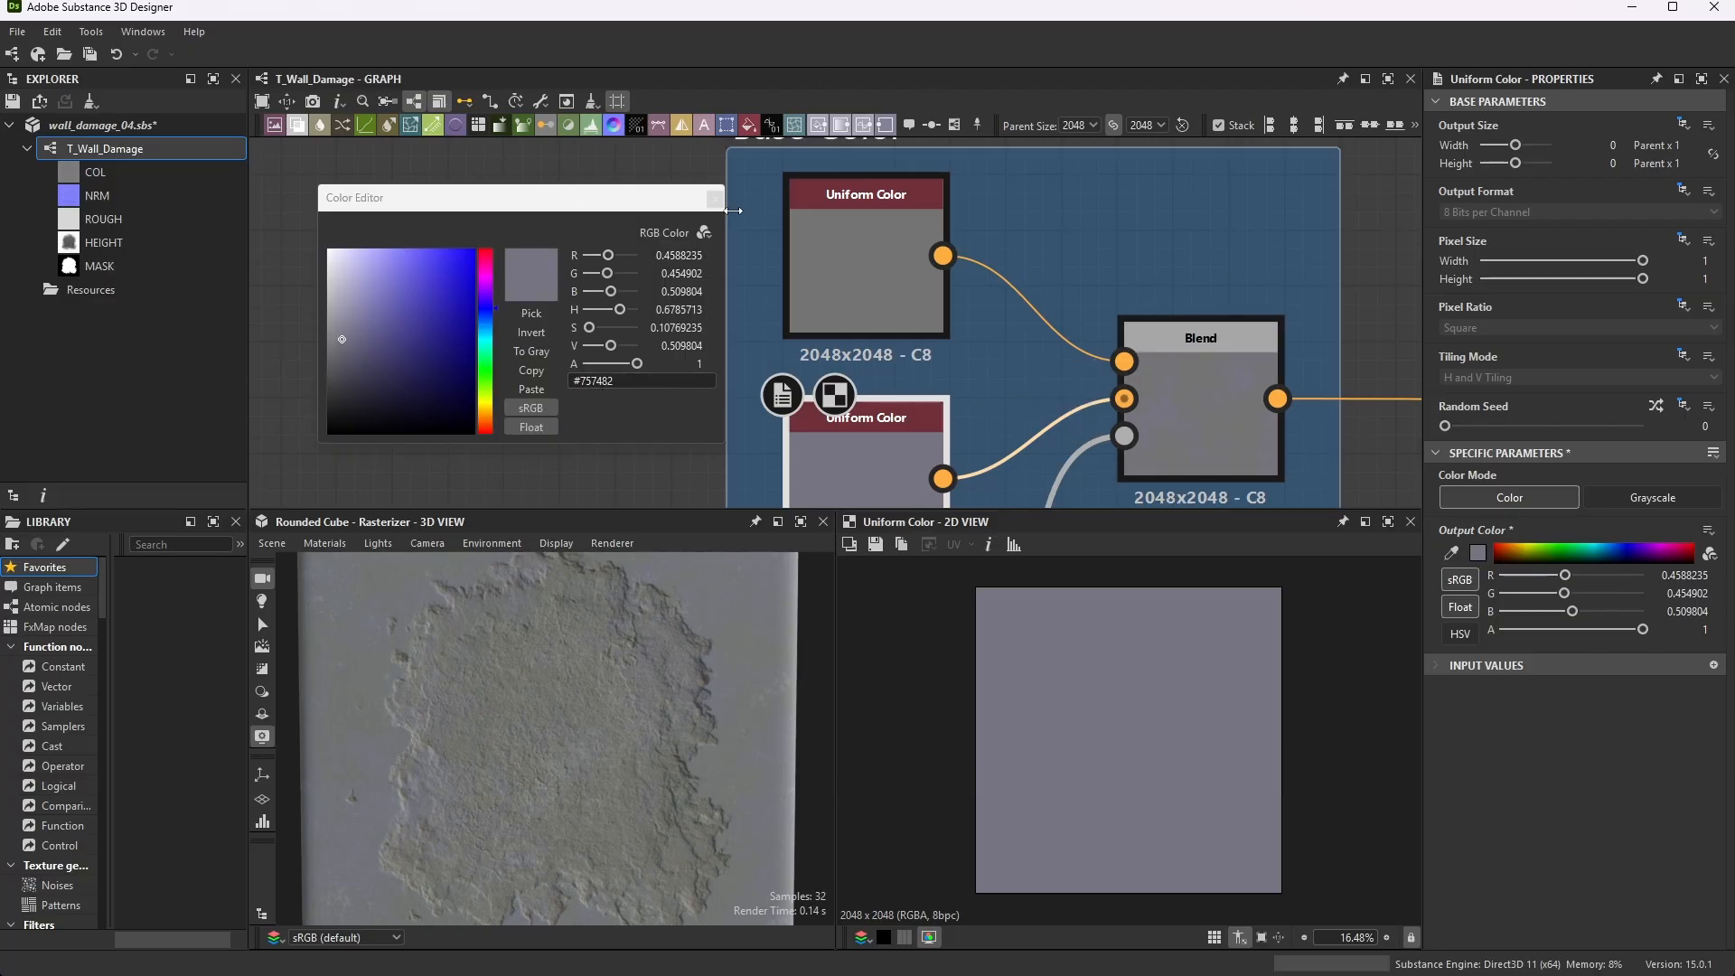
left_click(714, 199)
left_click(1151, 405)
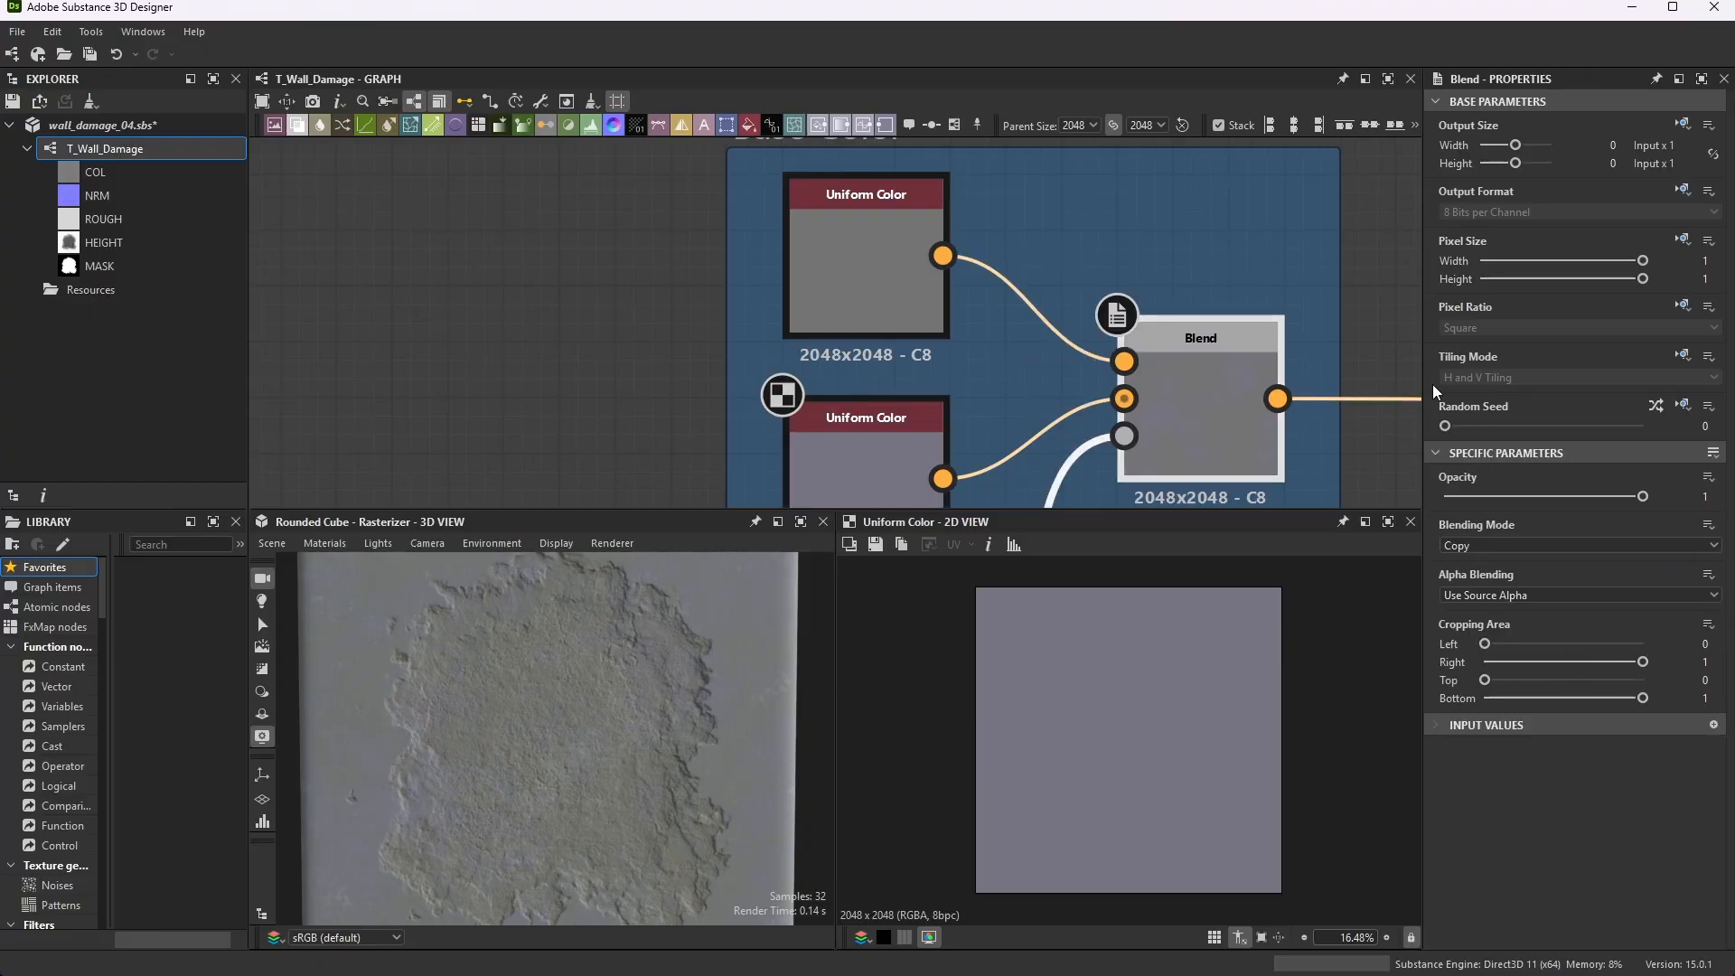
scroll(1236, 322, "down", 3)
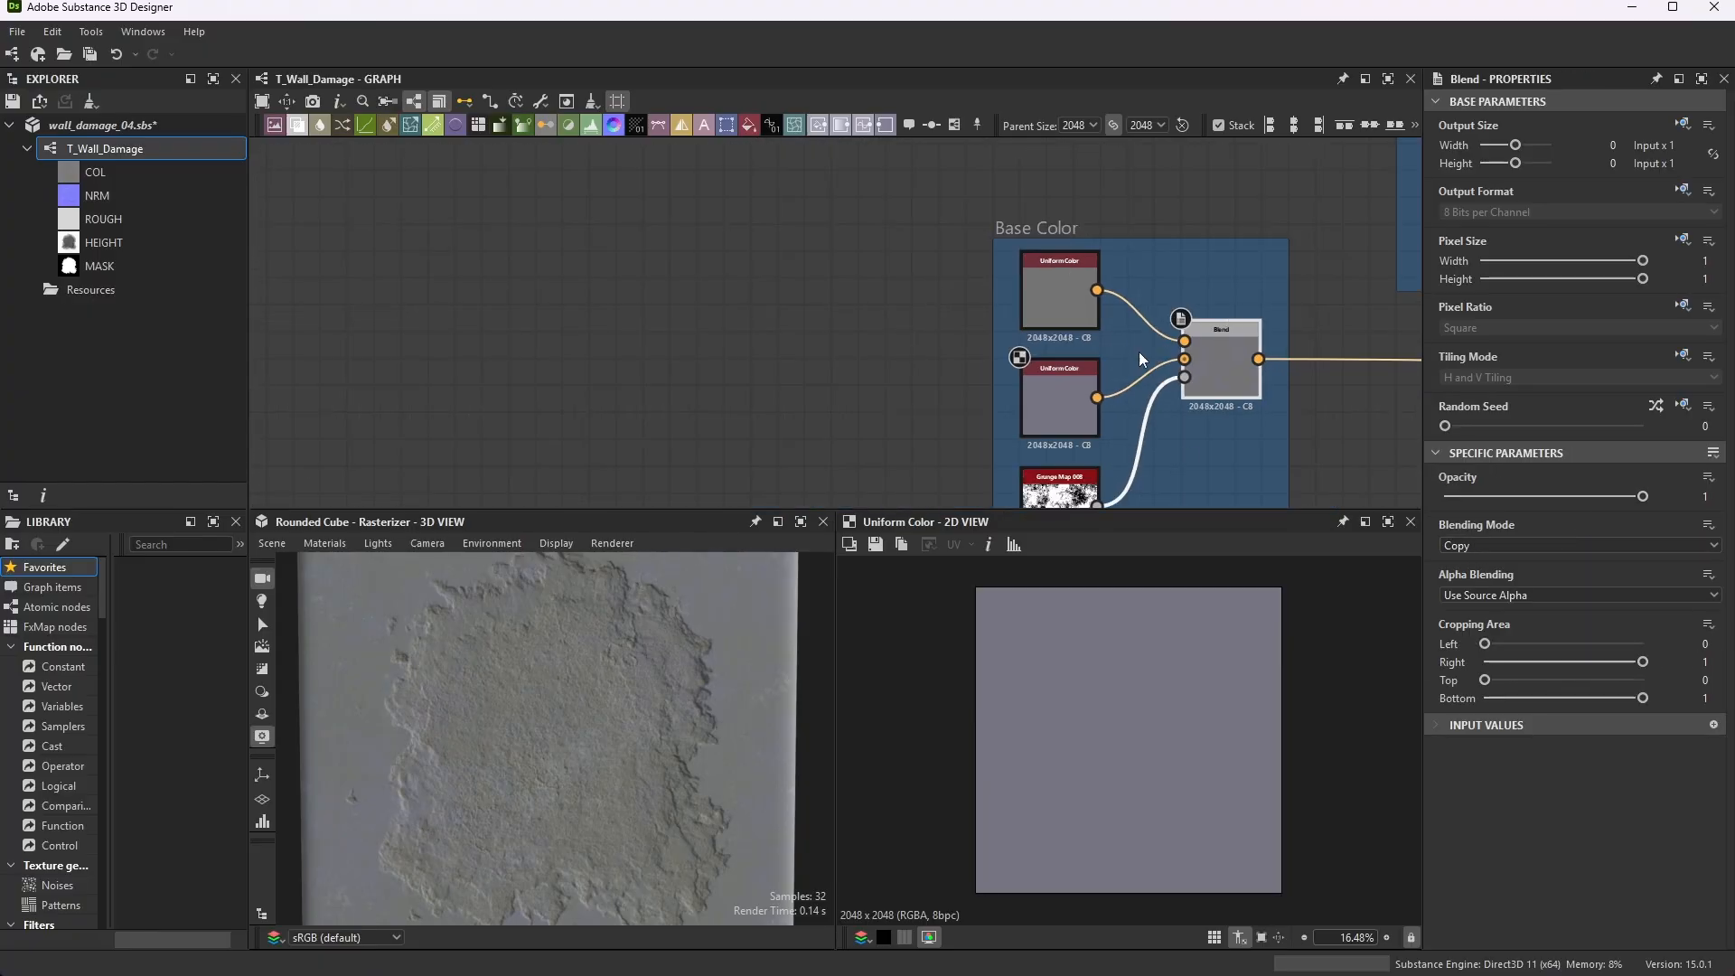
- Preview the Grunge Map 008 node in the Base Color frame and review its instance parameters
scroll(1173, 504, "up", 4)
scroll(1092, 454, "up", 3)
left_click(994, 315)
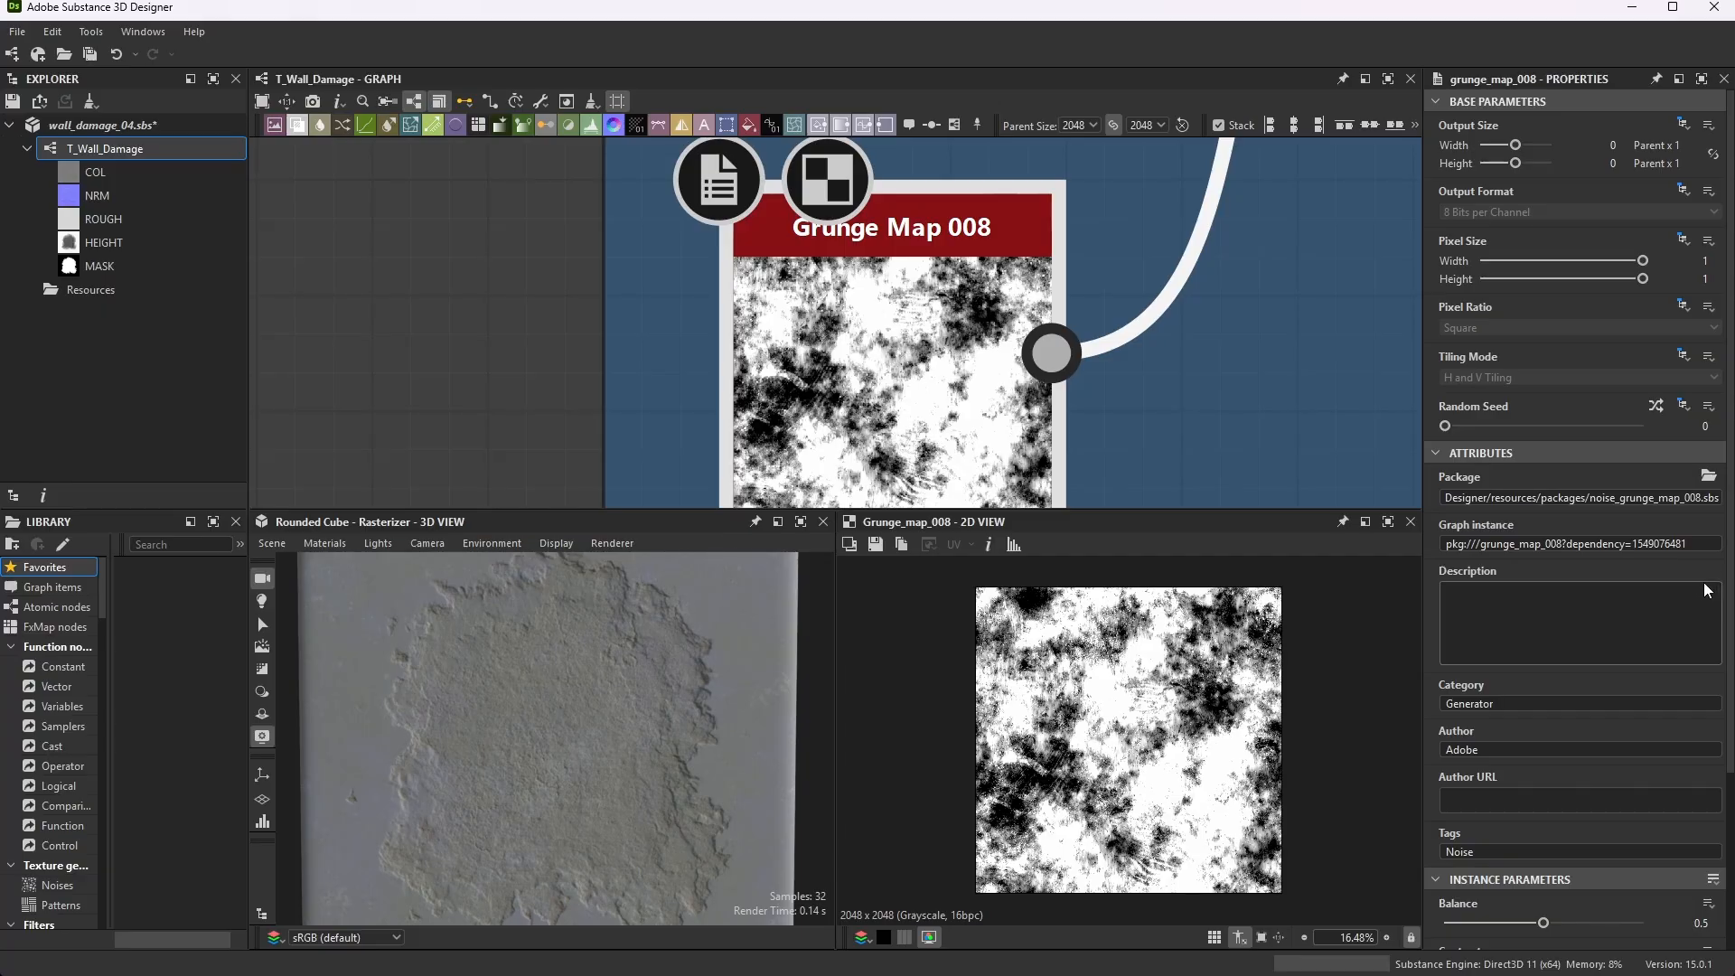
scroll(1669, 636, "down", 3)
scroll(994, 307, "down", 8)
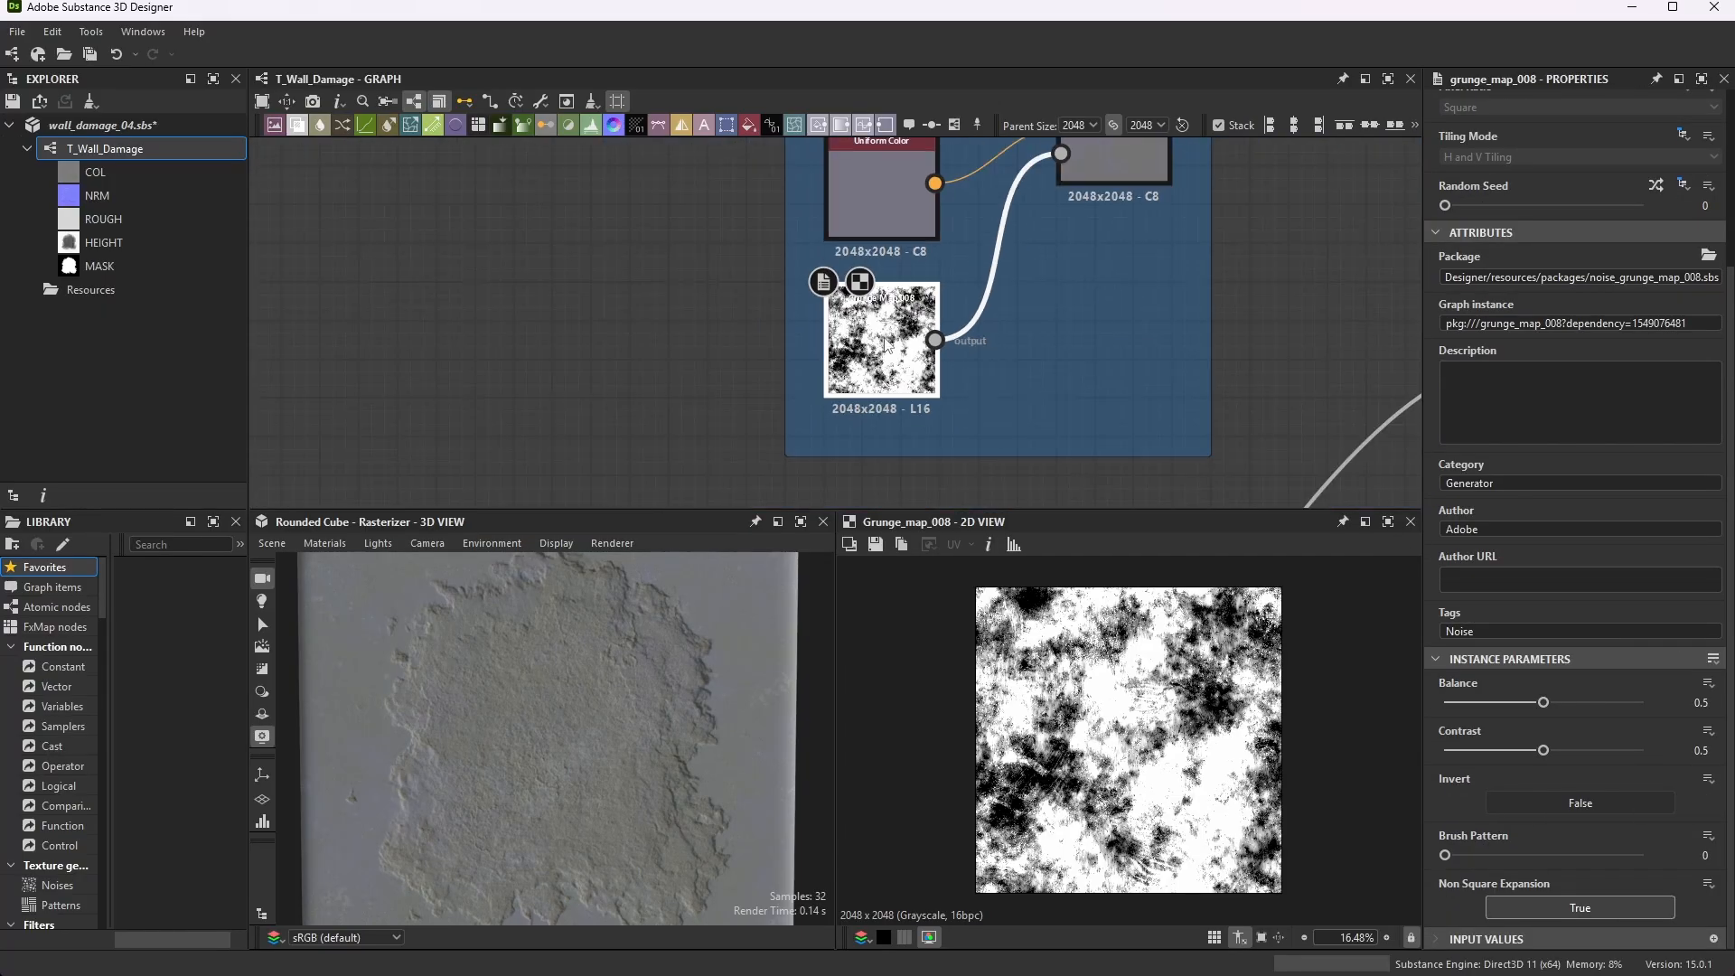
scroll(1617, 371, "up", 3)
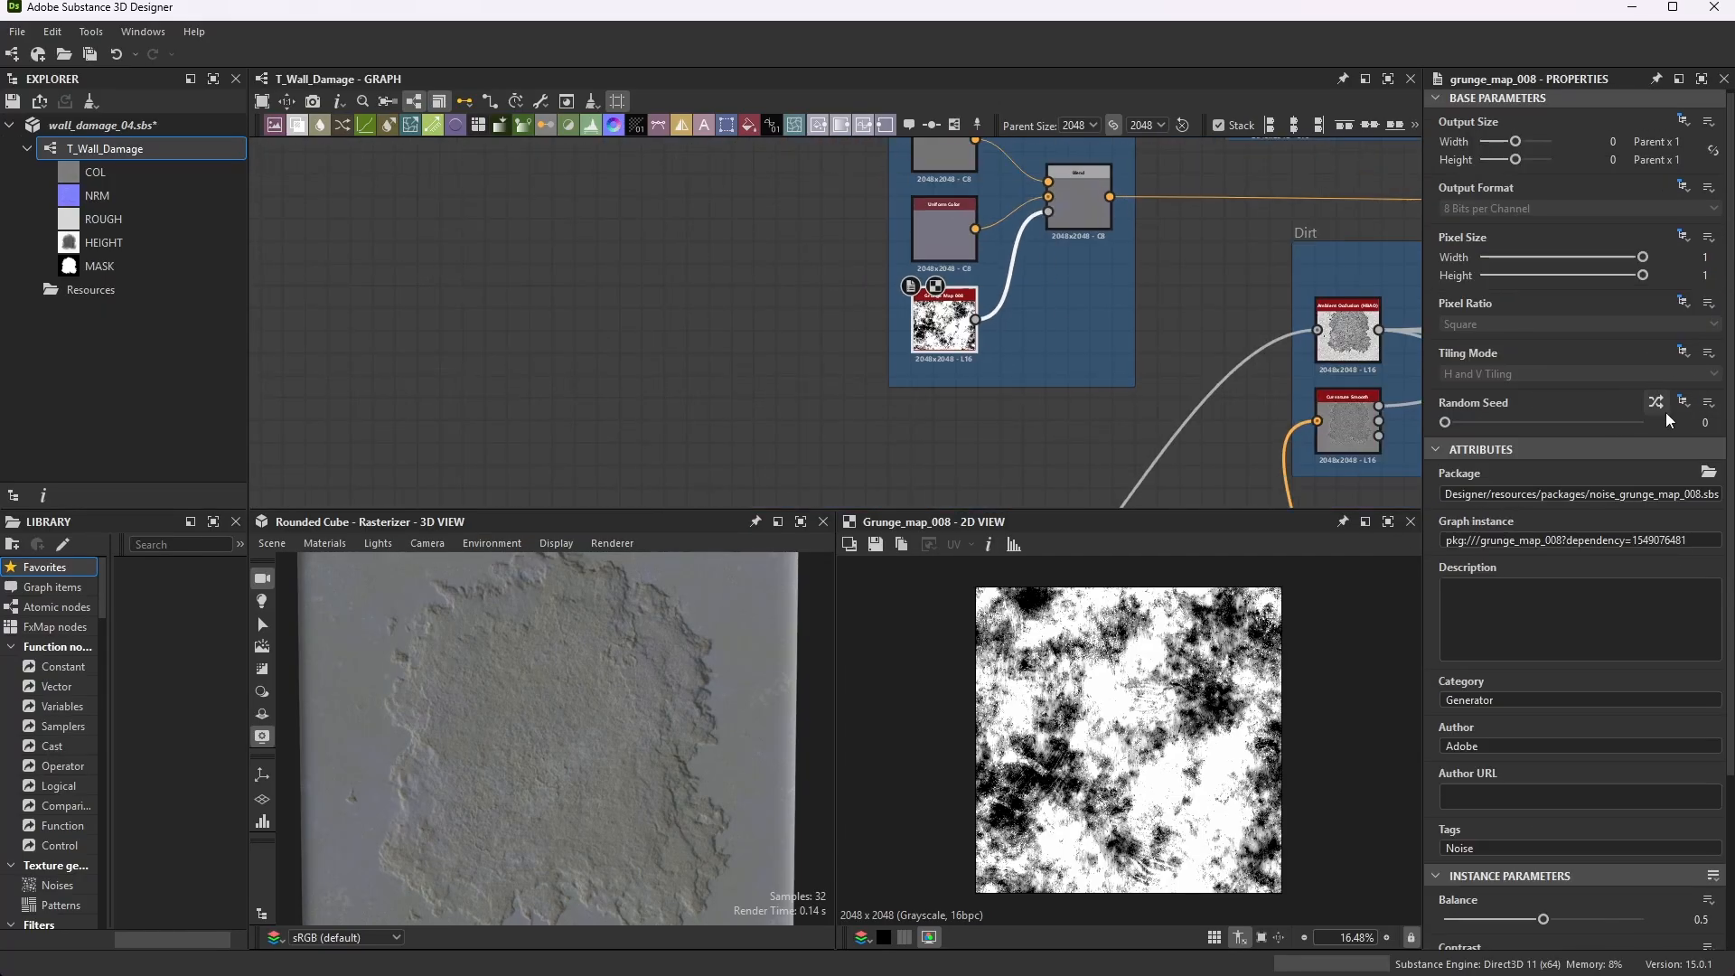
scroll(1055, 149, "up", 1)
- Preview the Base Color frame's Blend result in a maximized 2D view, inspect it up close and restore the layout
scroll(1084, 190, "up", 5)
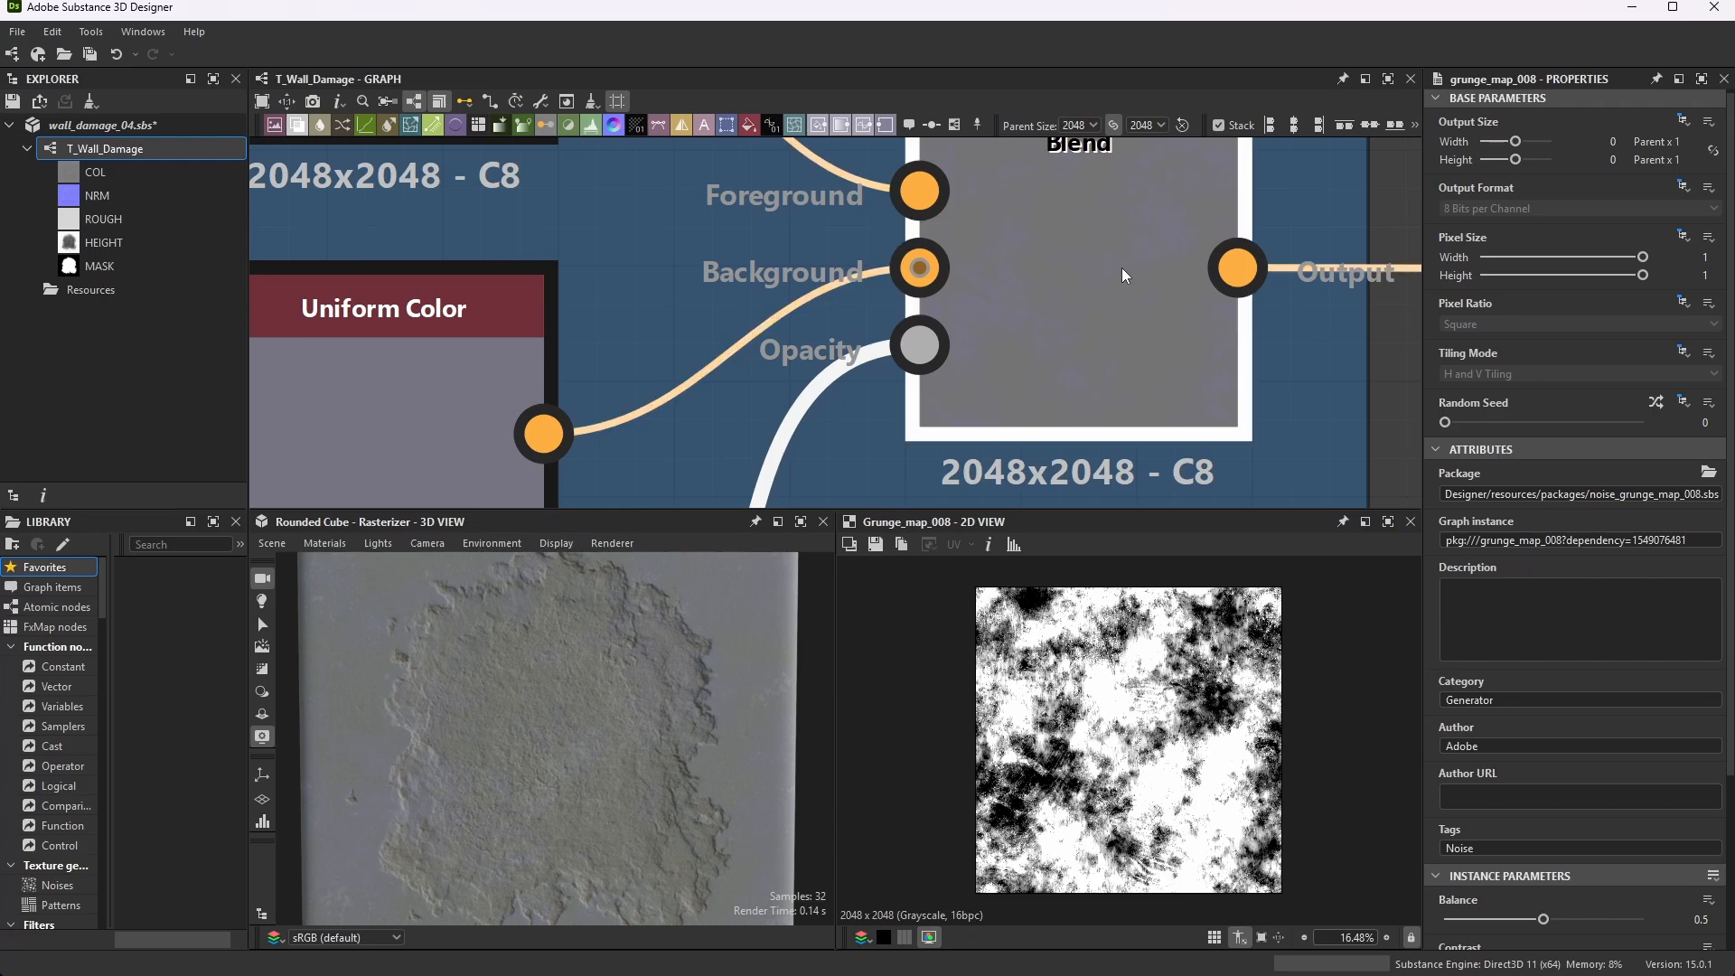
left_click(1120, 268)
left_click(1388, 521)
scroll(869, 610, "up", 10)
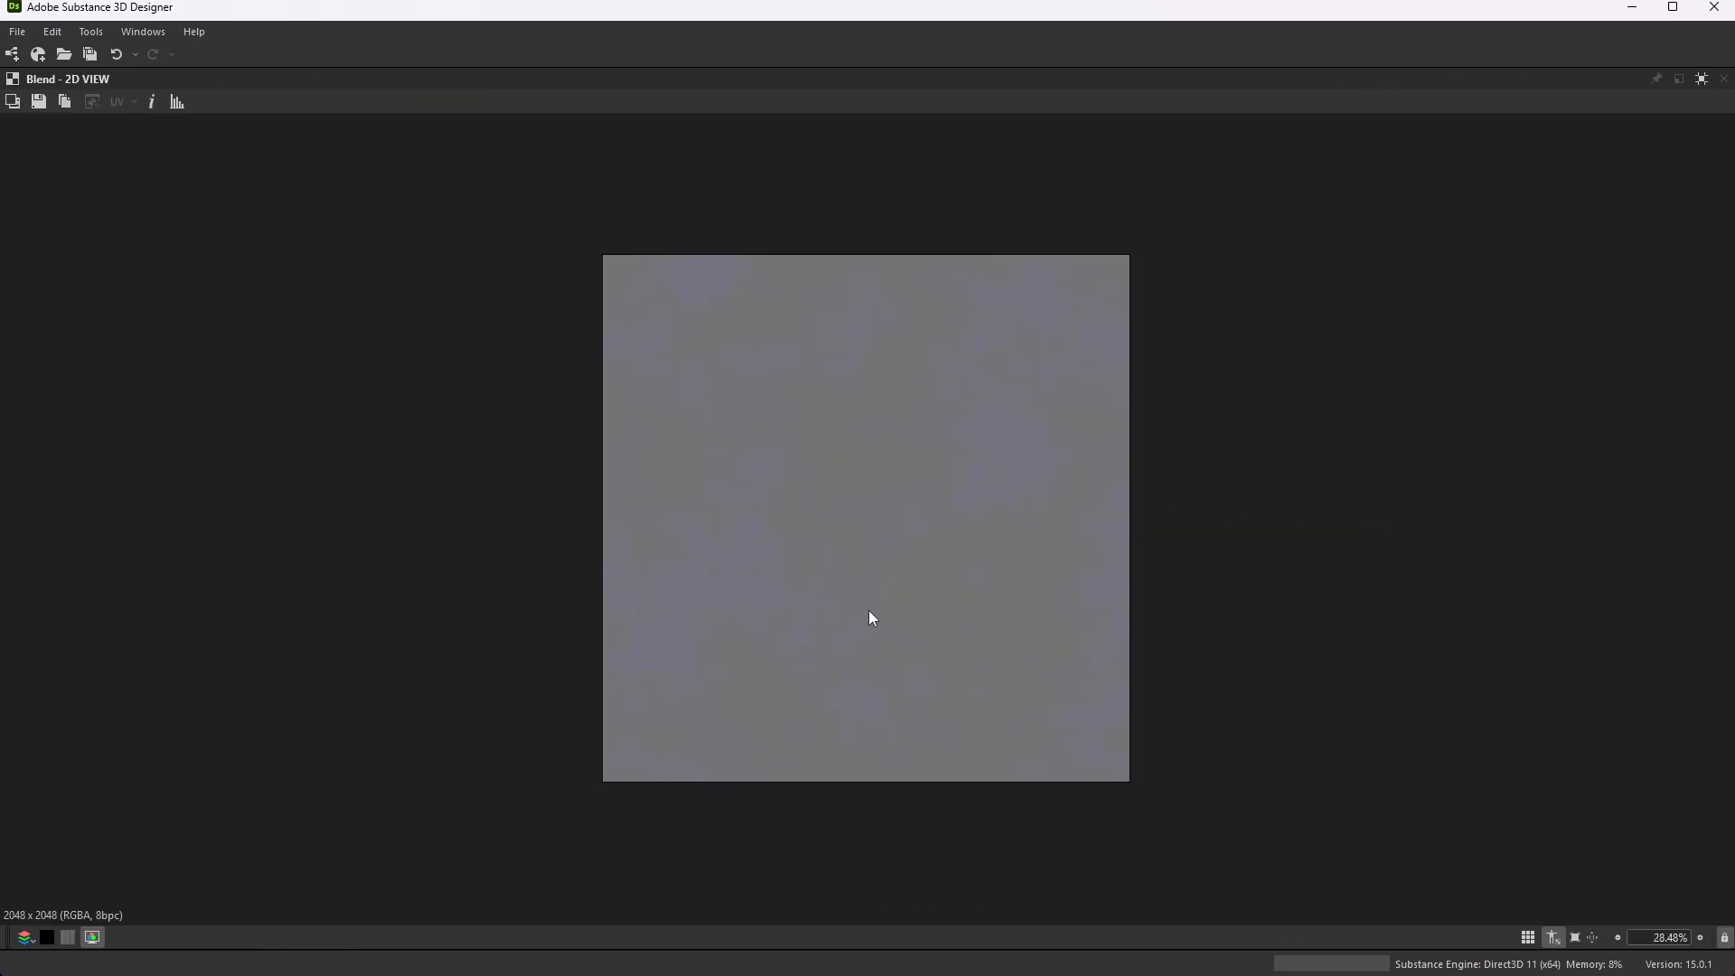
scroll(947, 609, "down", 4)
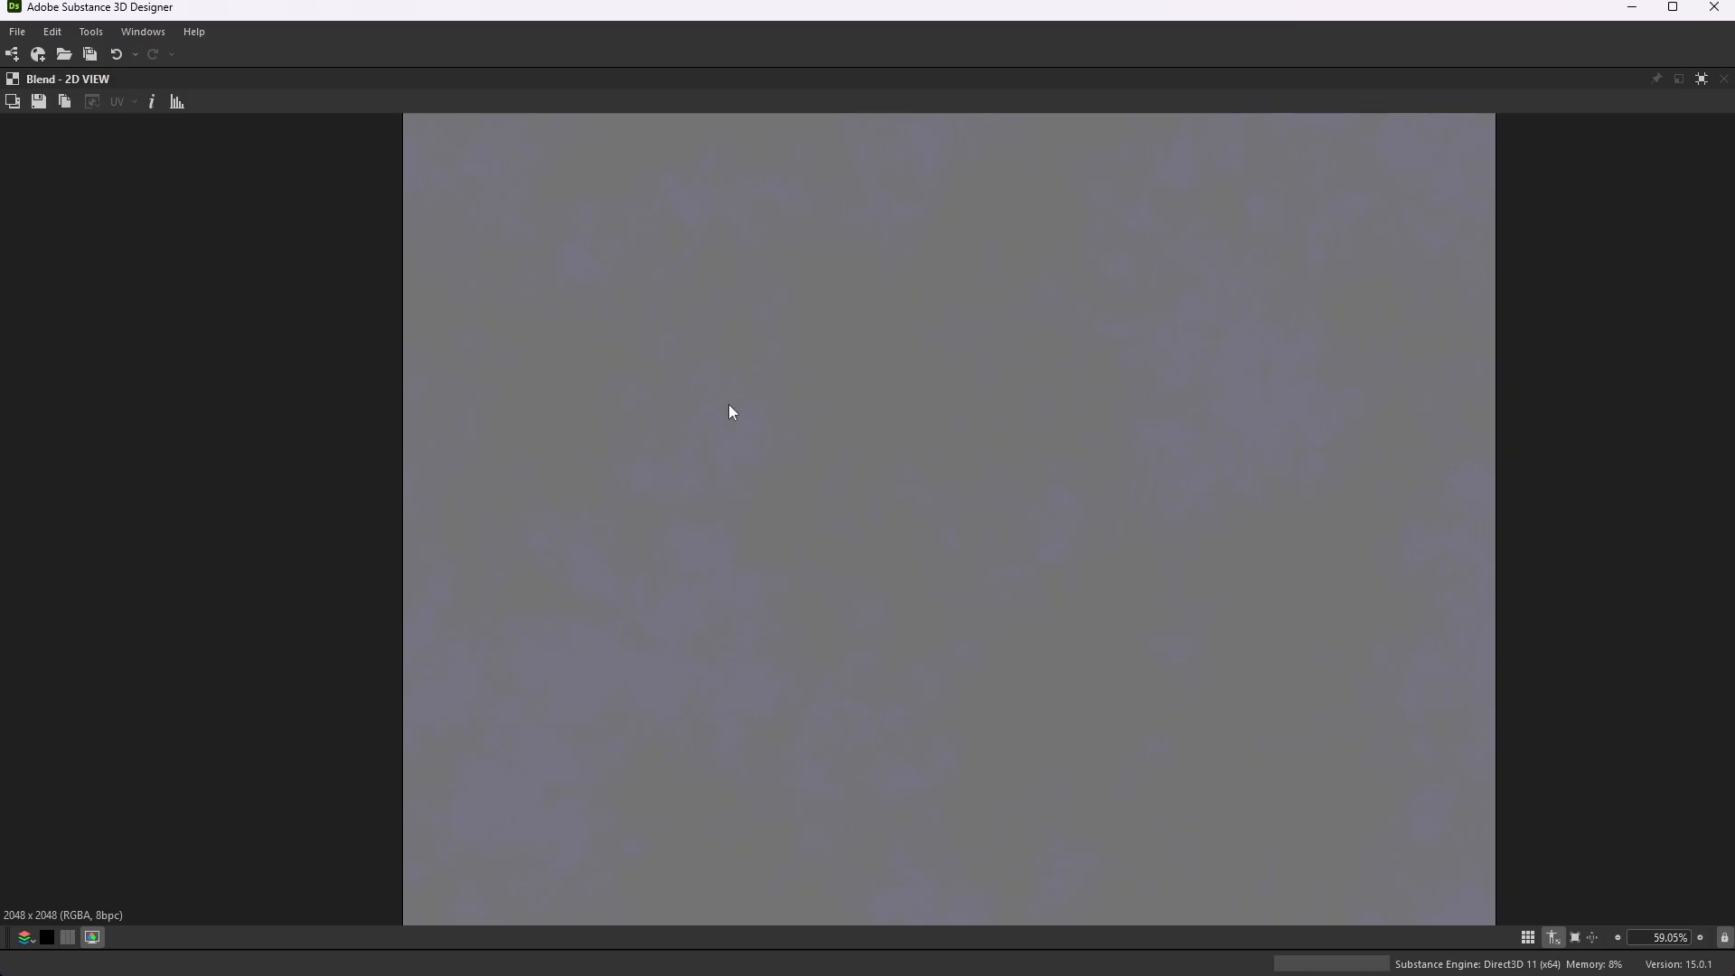
left_click(1701, 79)
- Preview the upper brown Uniform Color node in the Dirt Color frame and examine its output color in the color editor
scroll(938, 361, "down", 6)
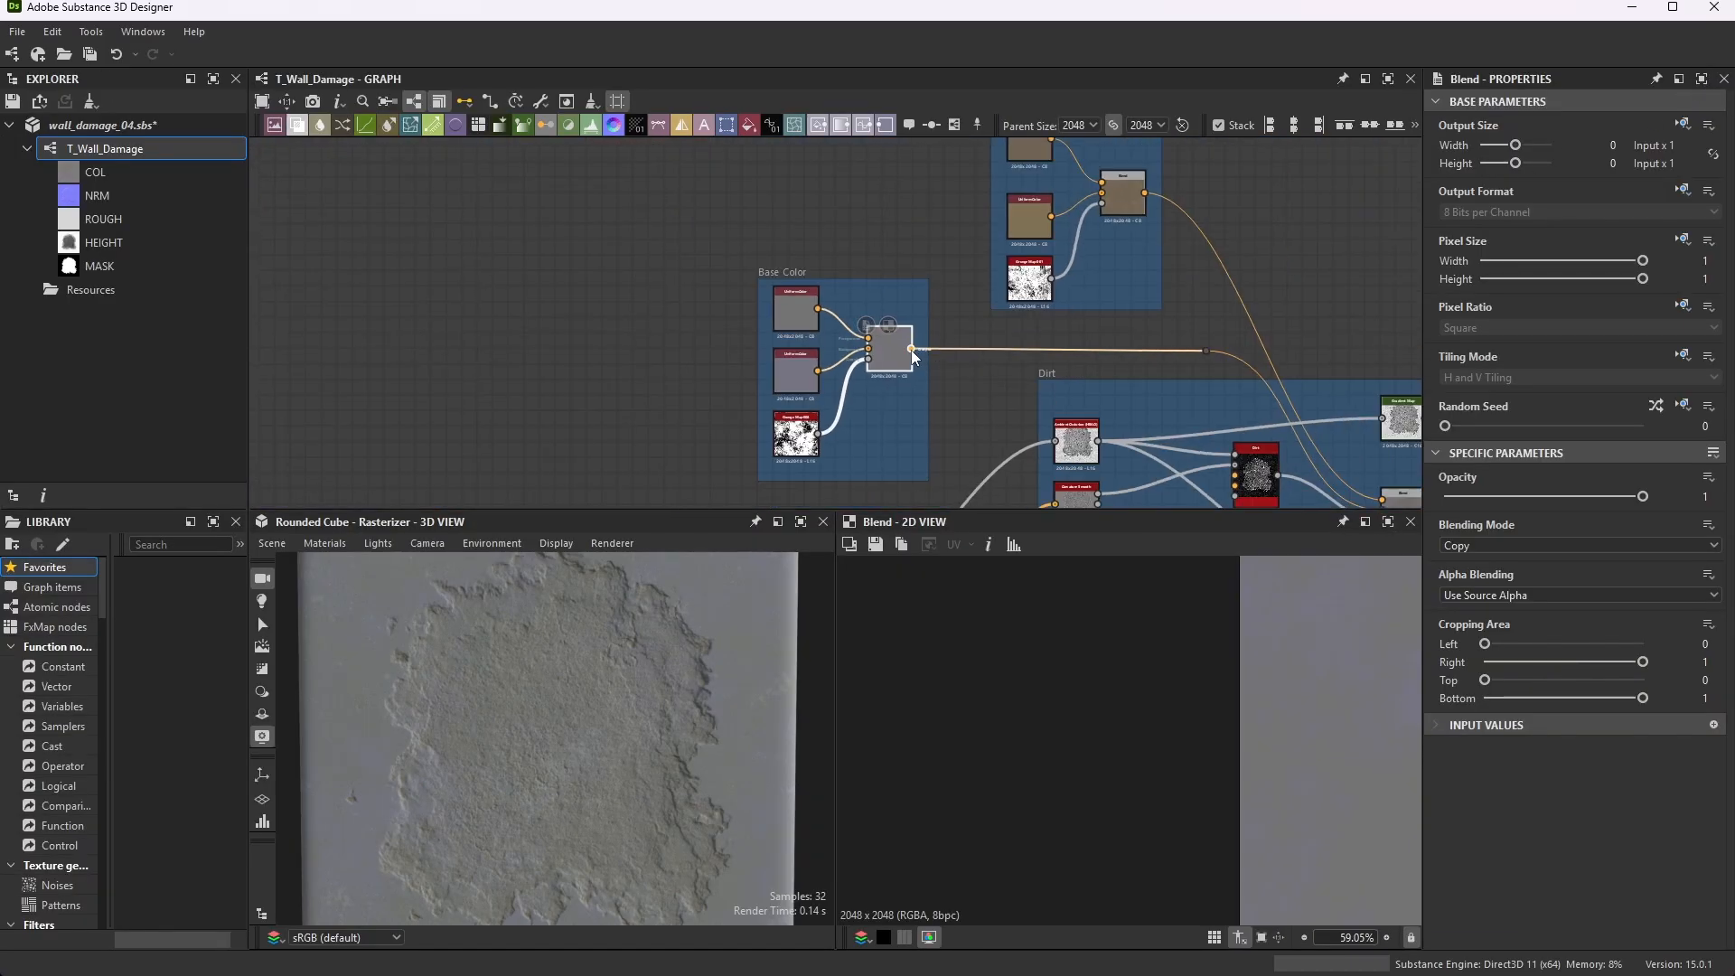
scroll(992, 366, "down", 3)
scroll(894, 311, "up", 5)
scroll(894, 312, "up", 3)
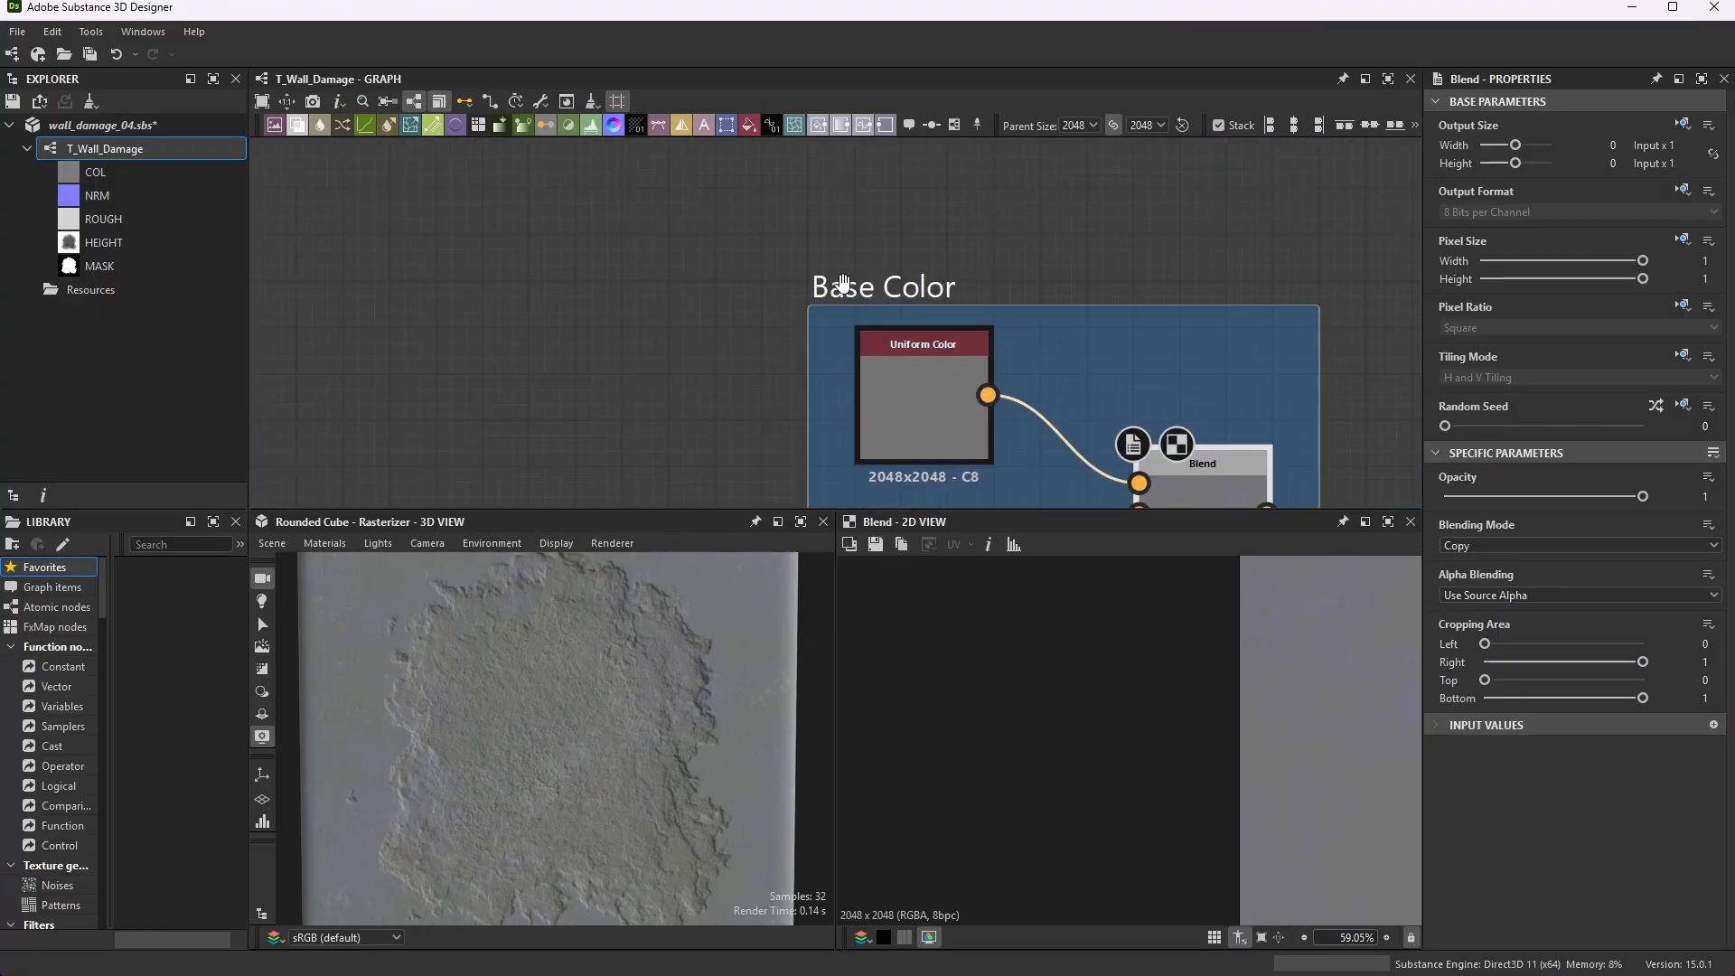
scroll(951, 315, "down", 7)
scroll(1164, 203, "up", 4)
scroll(993, 231, "up", 3)
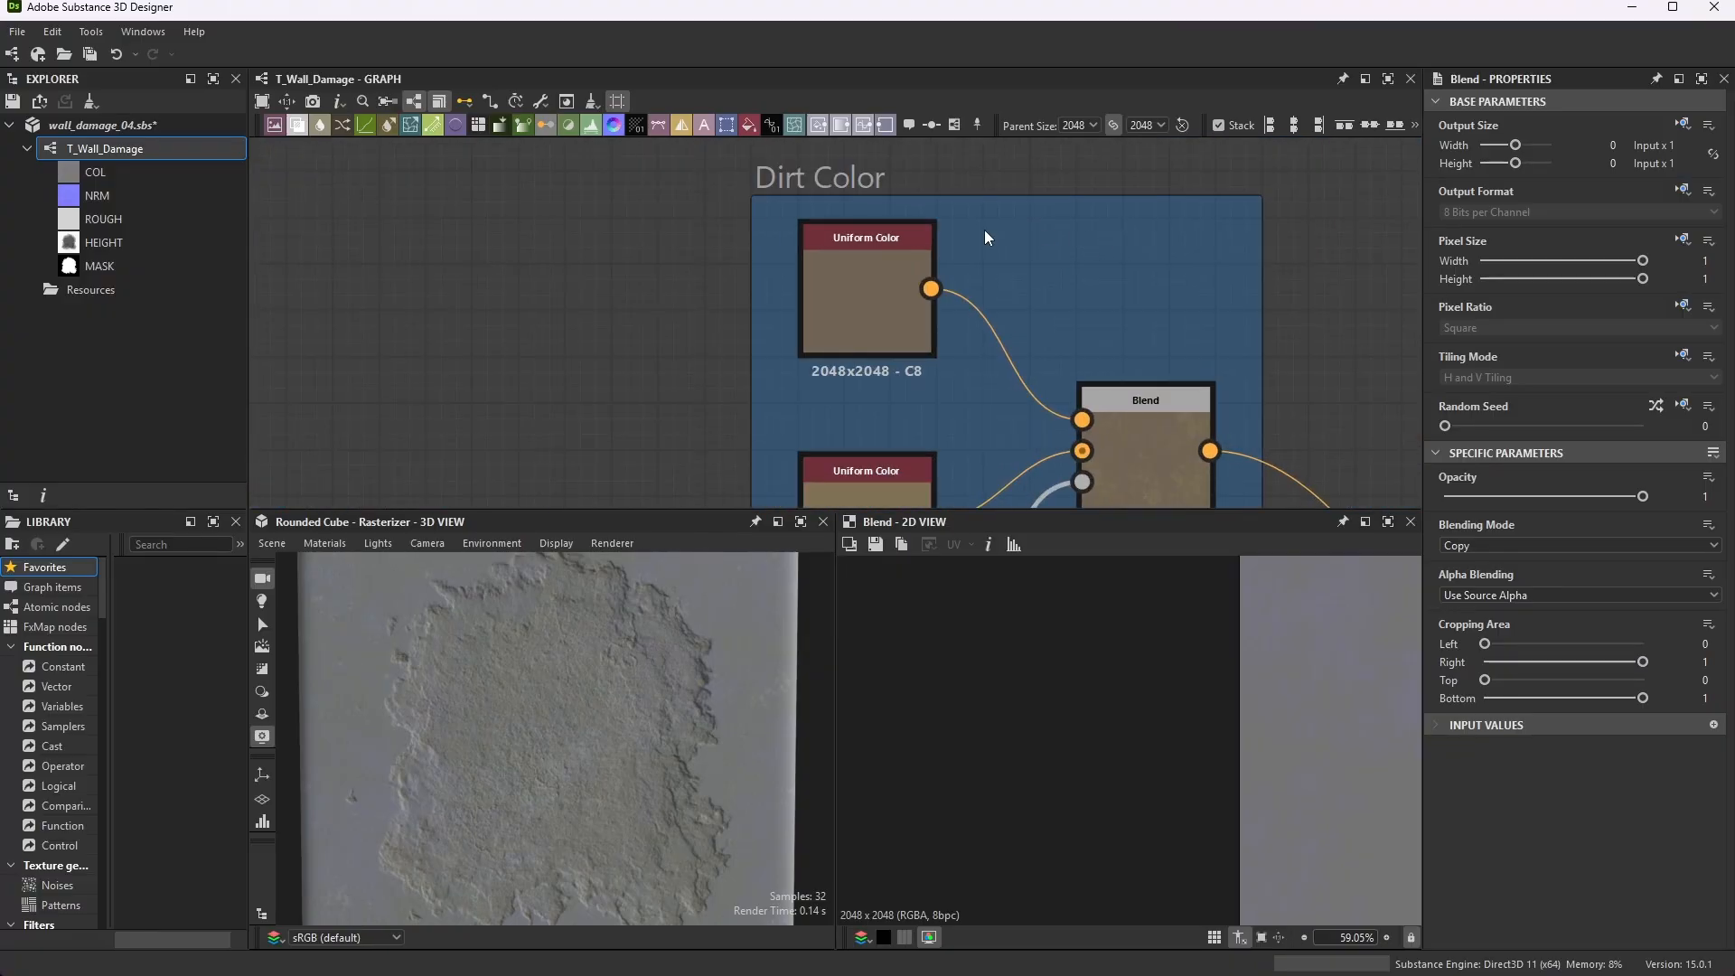
left_click(875, 271)
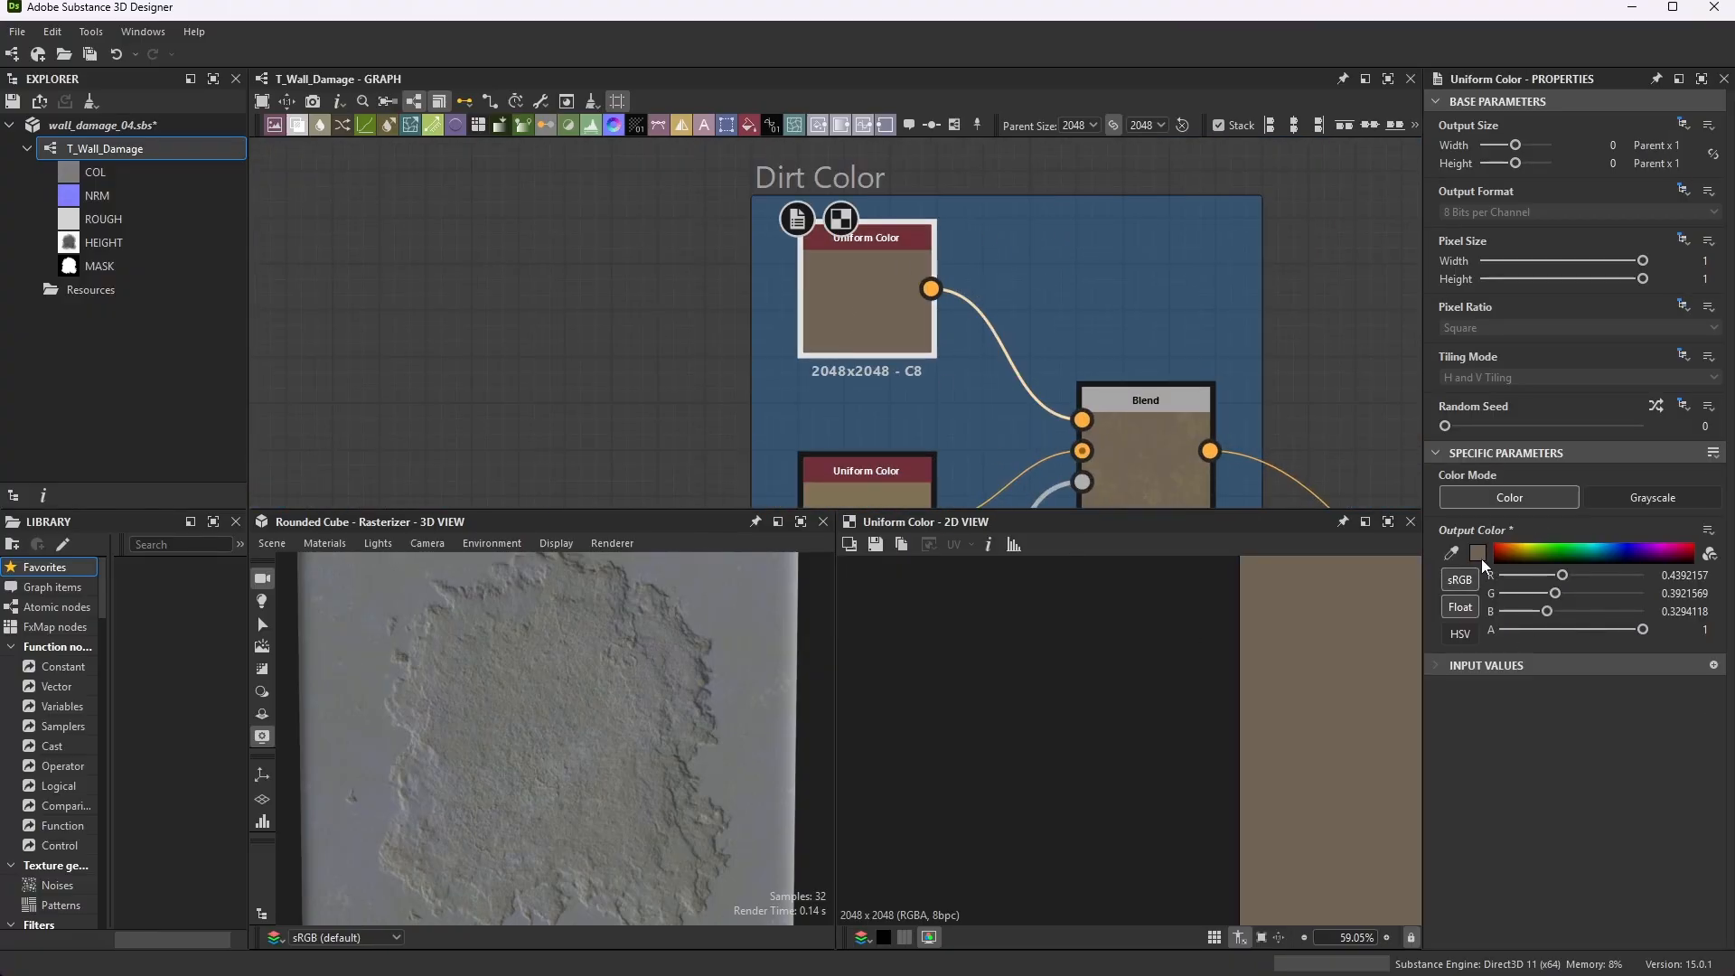
left_click(1478, 553)
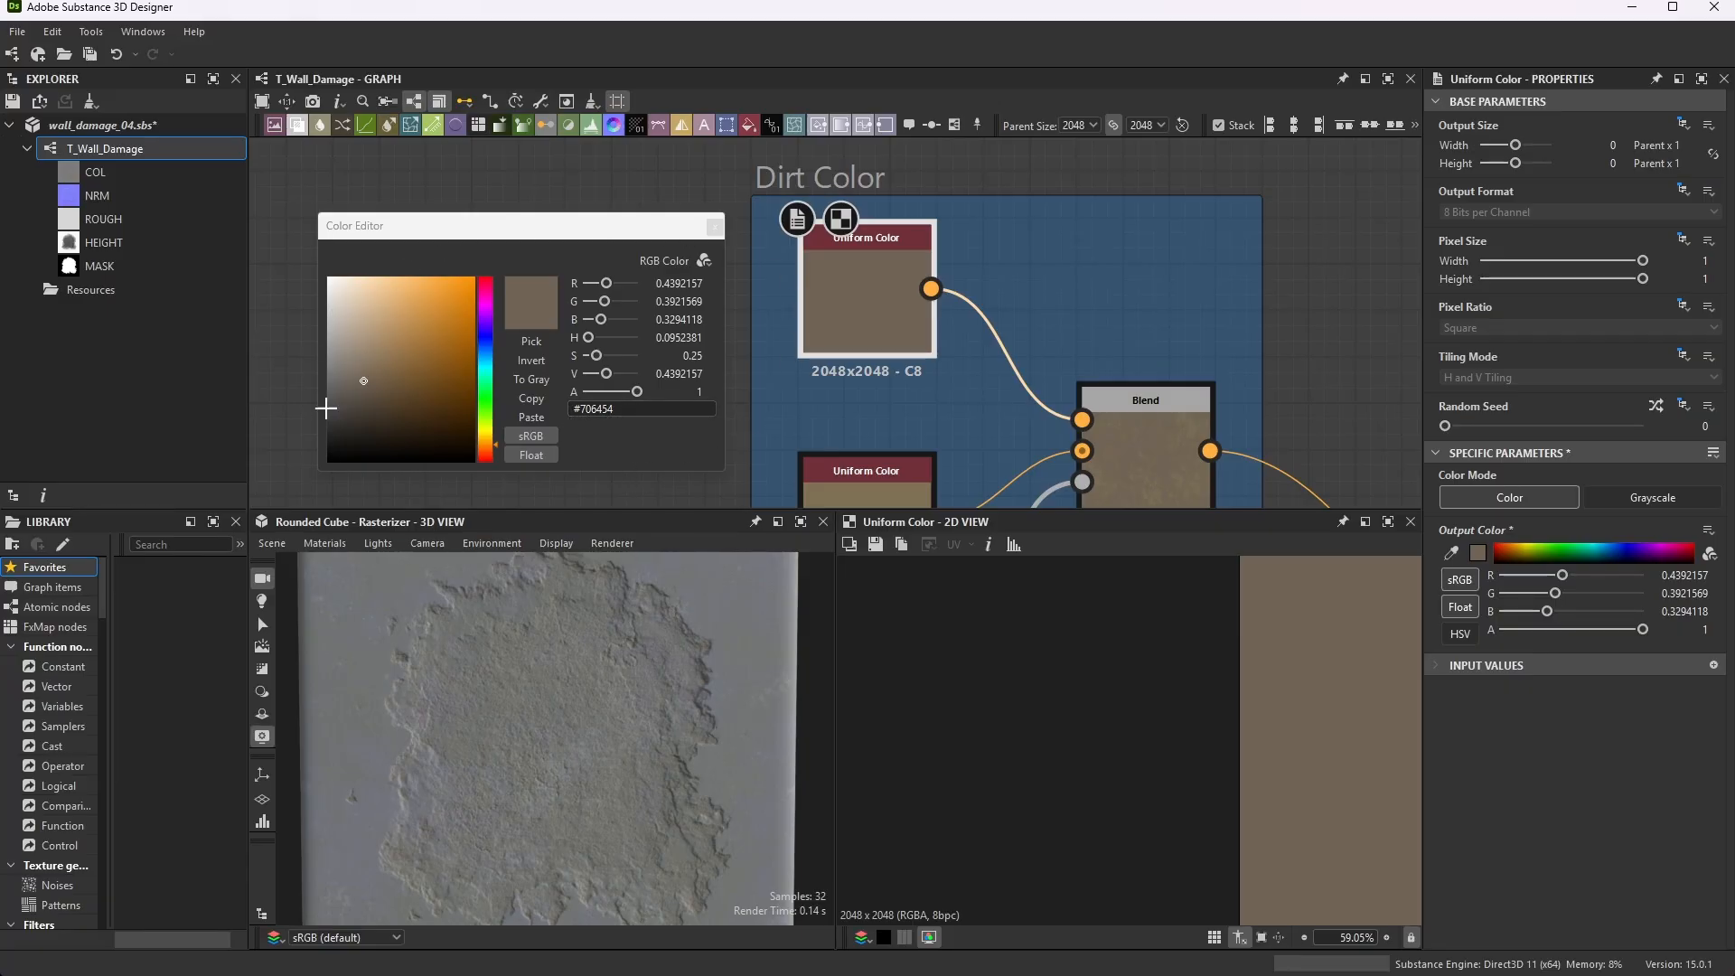
- Preview the lower yellowish-brown Uniform Color node in the Dirt Color frame and examine its output color in the color editor
scroll(857, 194, "down", 4)
scroll(975, 326, "up", 4)
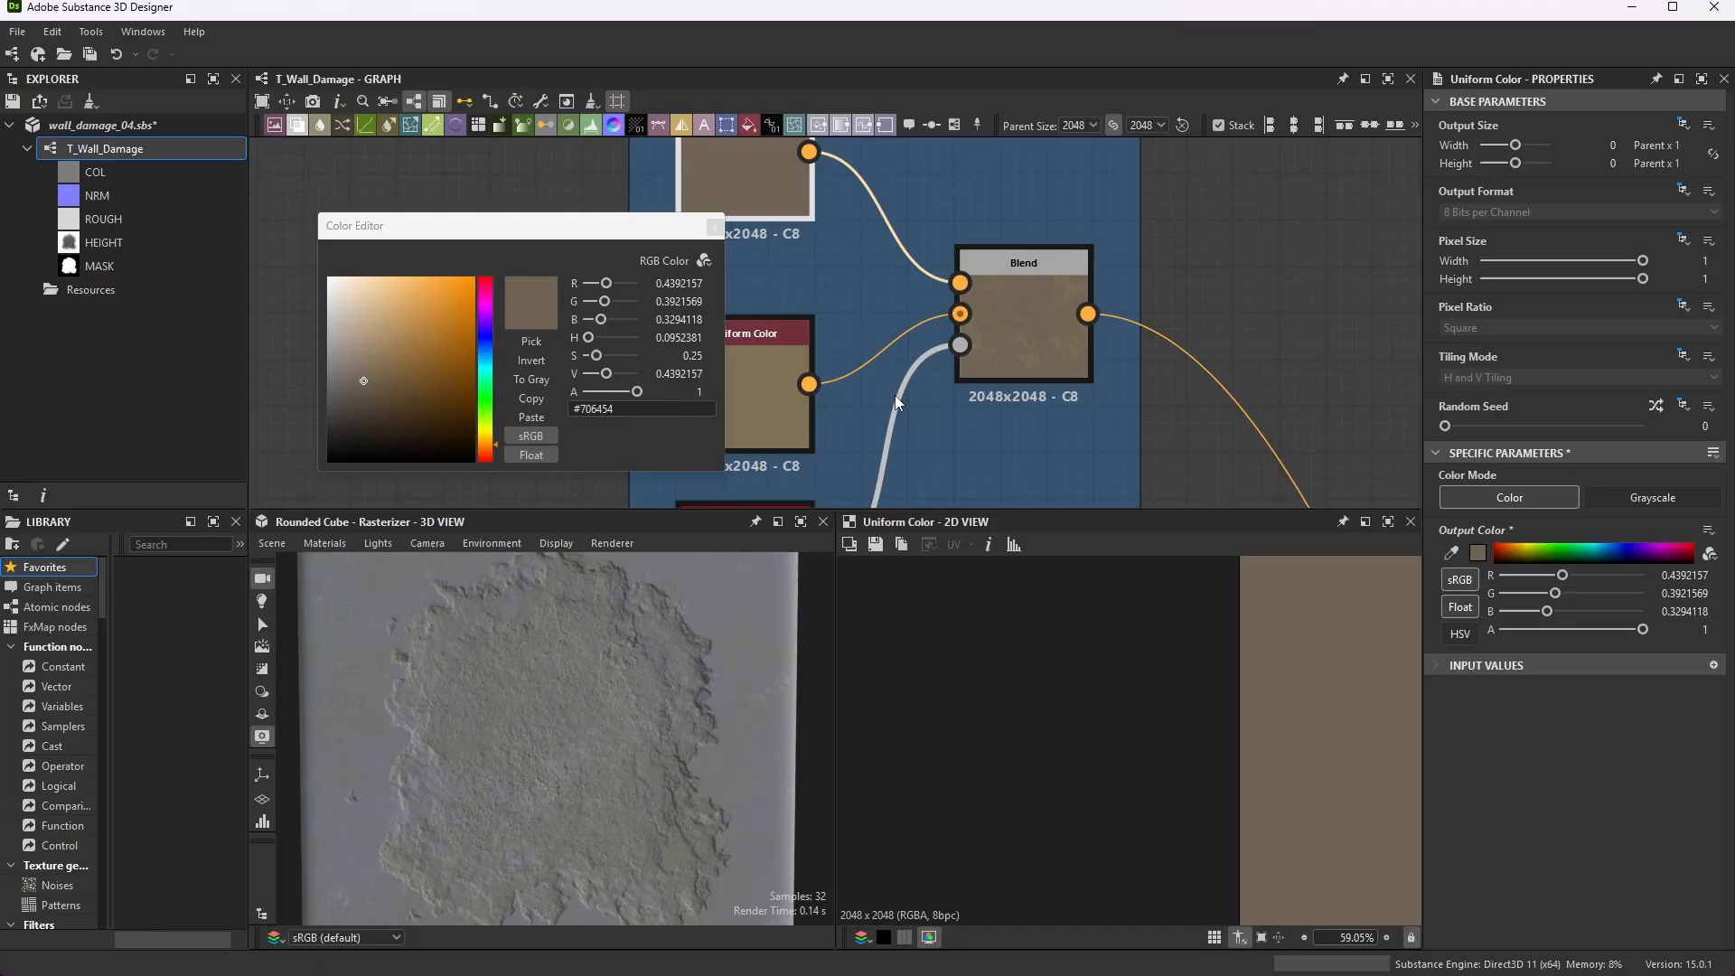
left_click(793, 372)
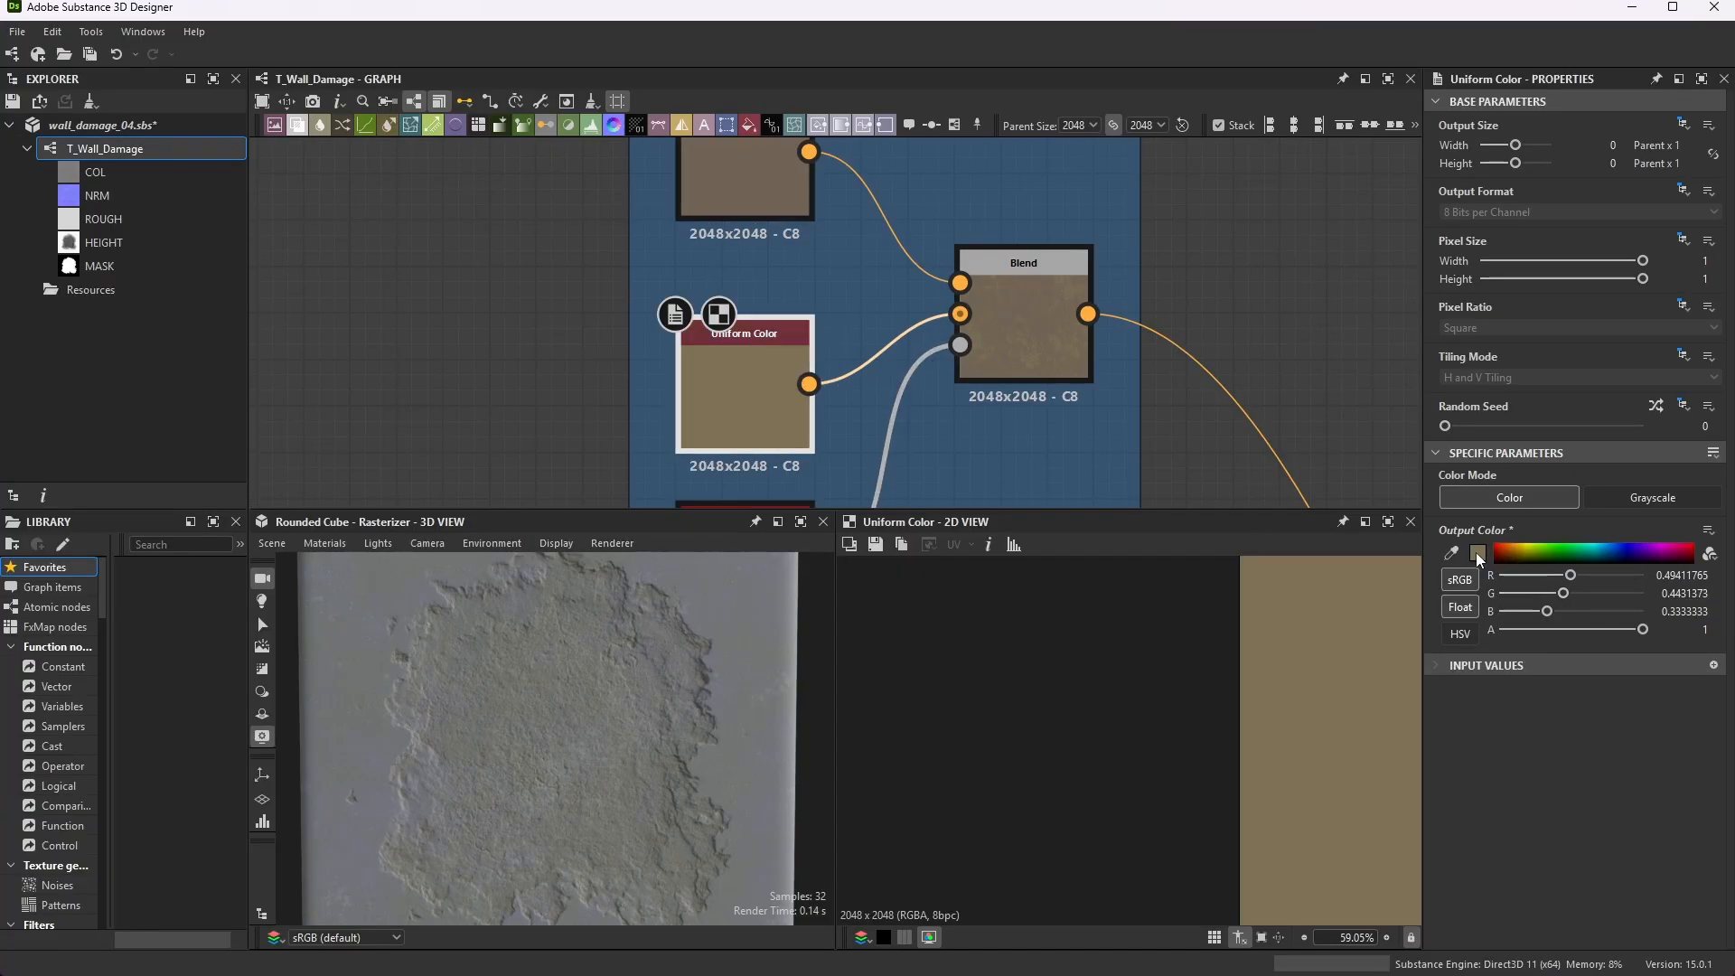
left_click(1478, 553)
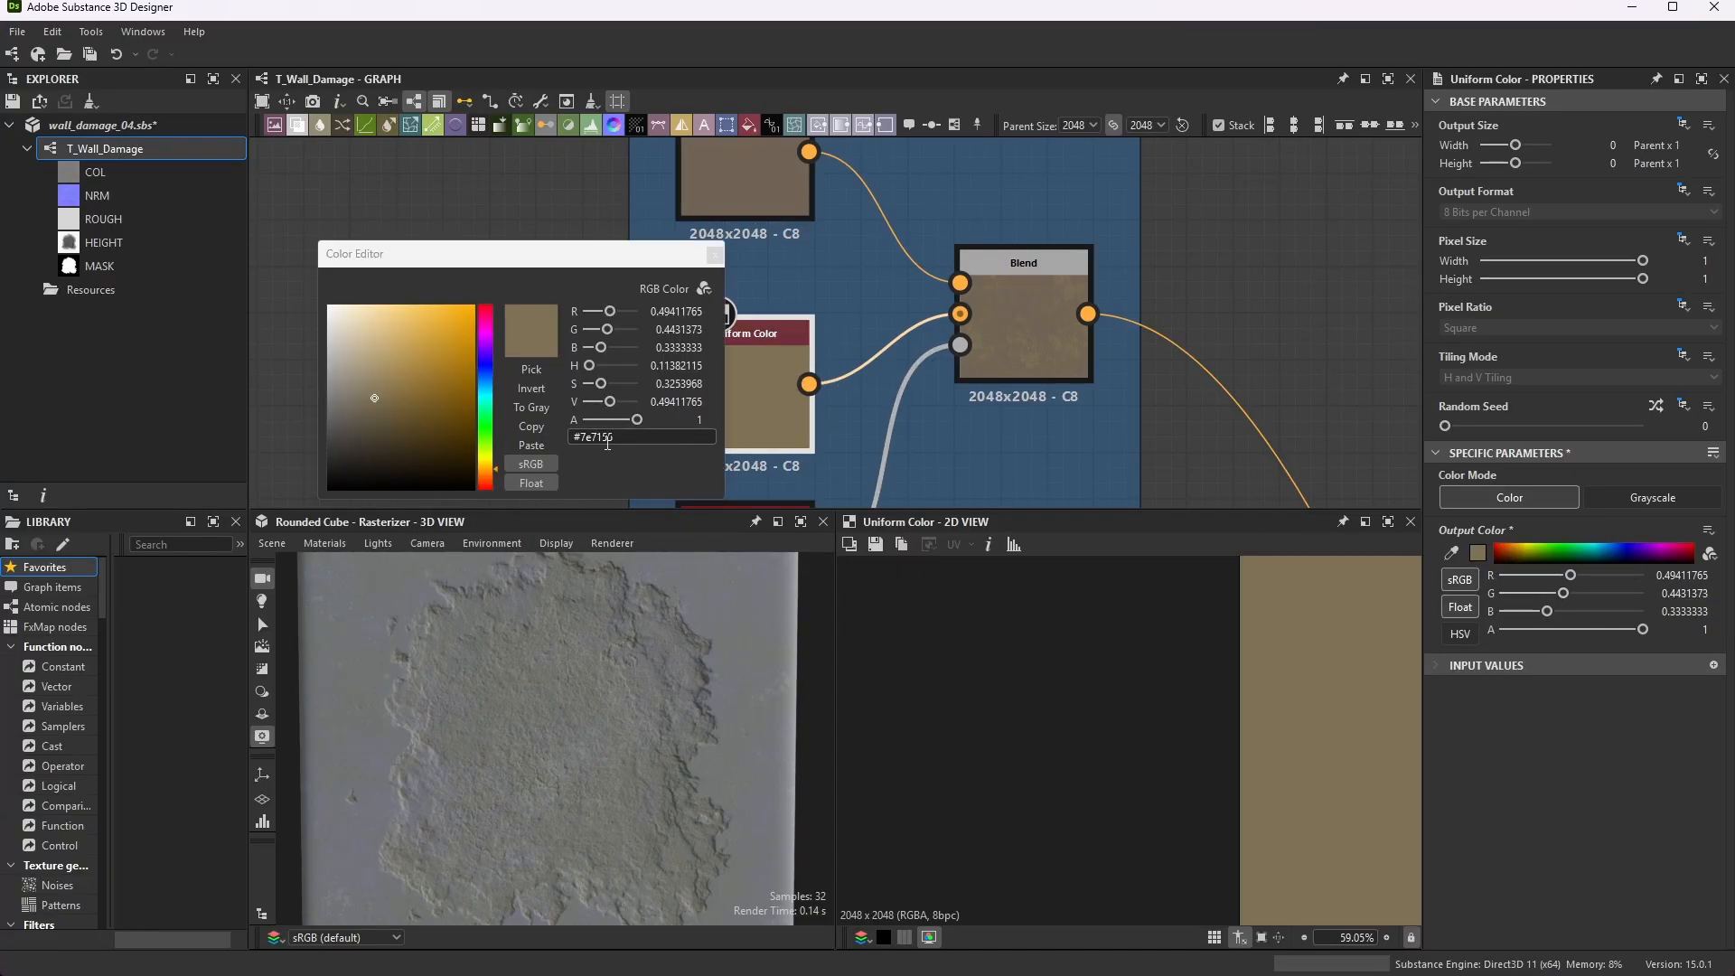
- Inspect the Dirt Color frame's Blend parameters and preview the Grunge Map 001 node that feeds its opacity, fitting the whole map in view
scroll(1247, 182, "down", 2)
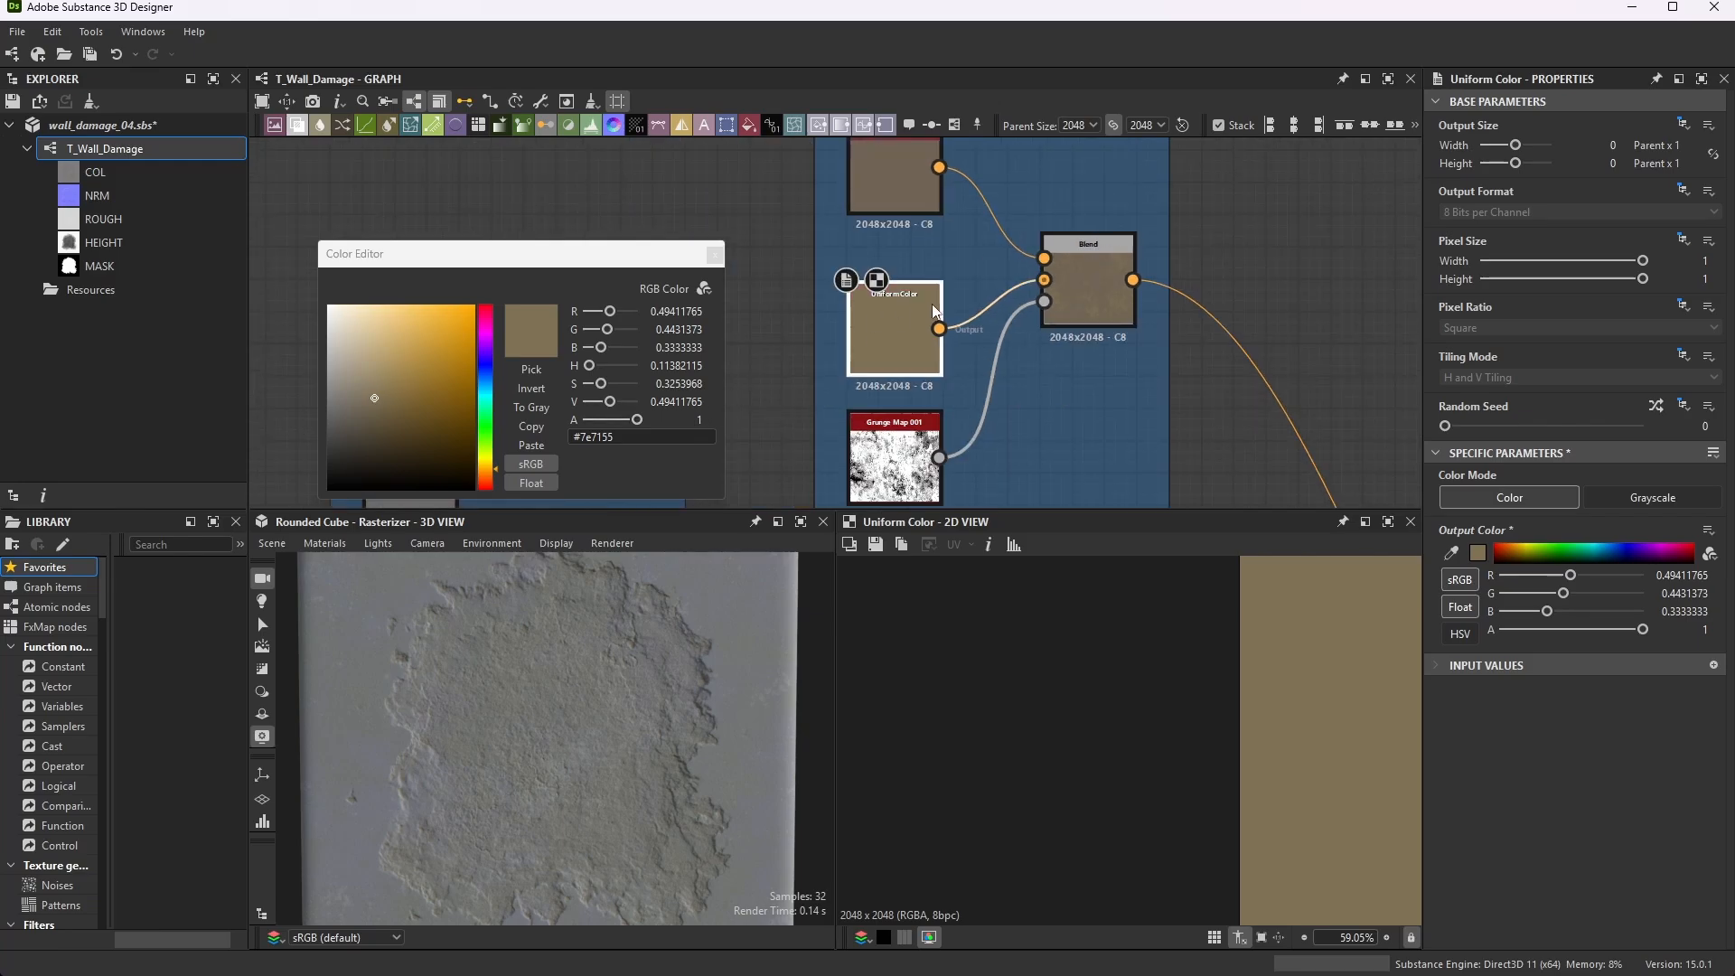
left_click(1087, 279)
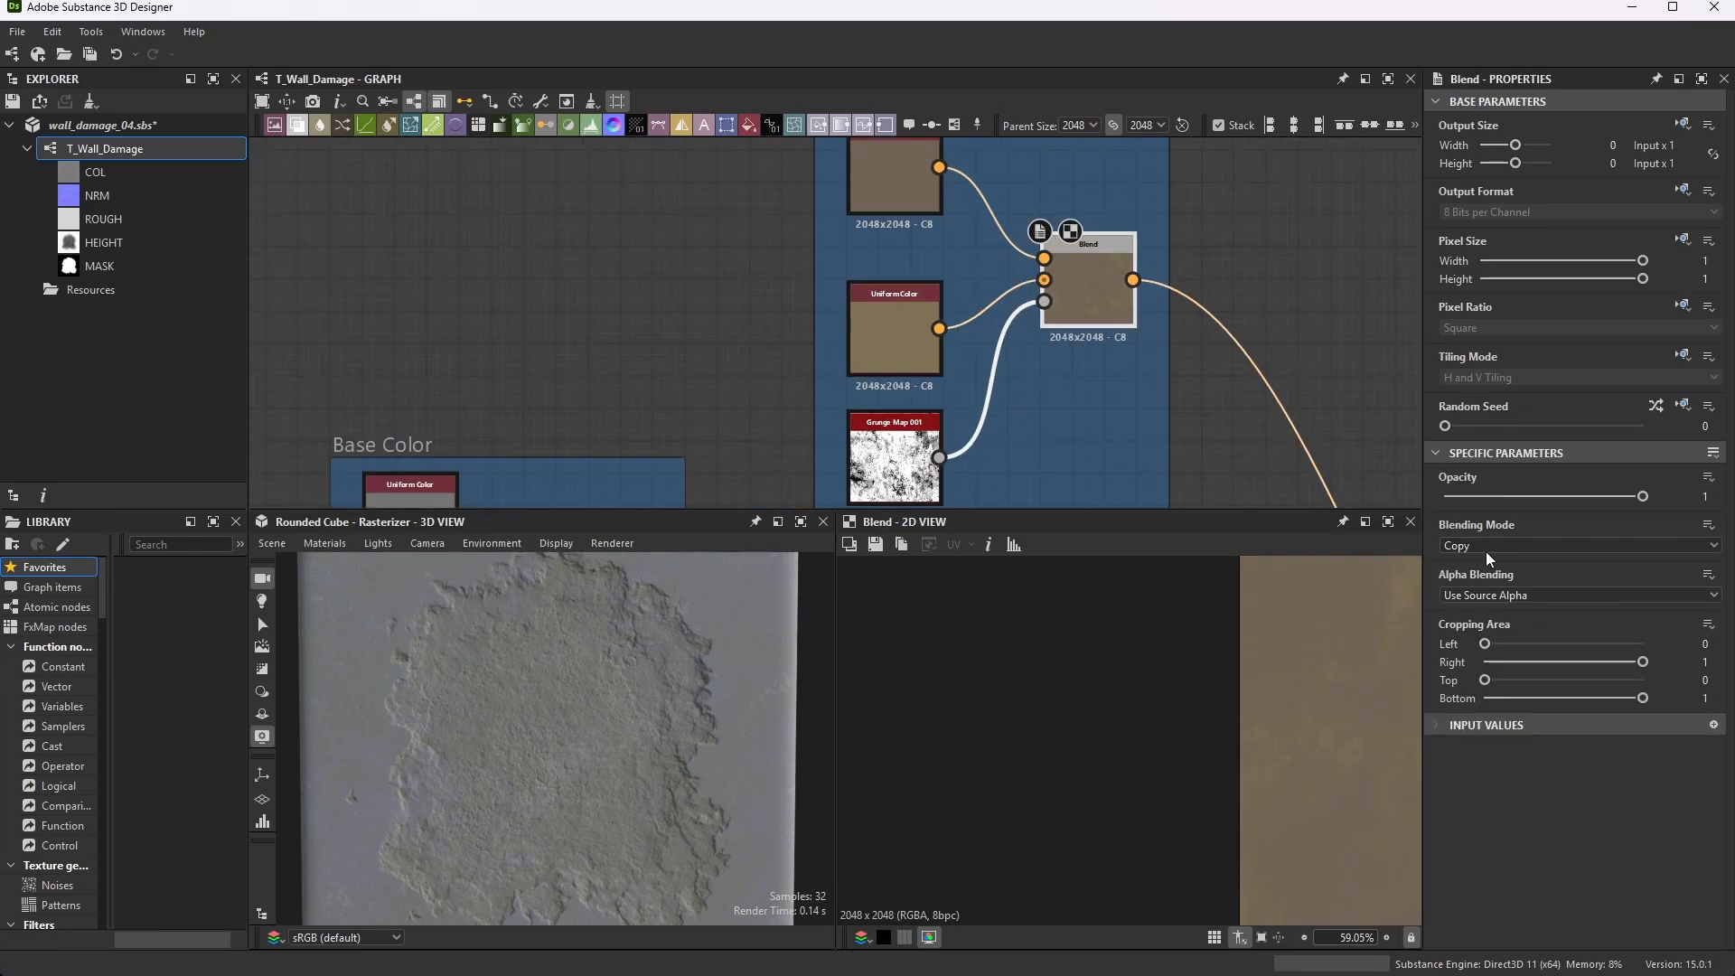
scroll(907, 490, "up", 5)
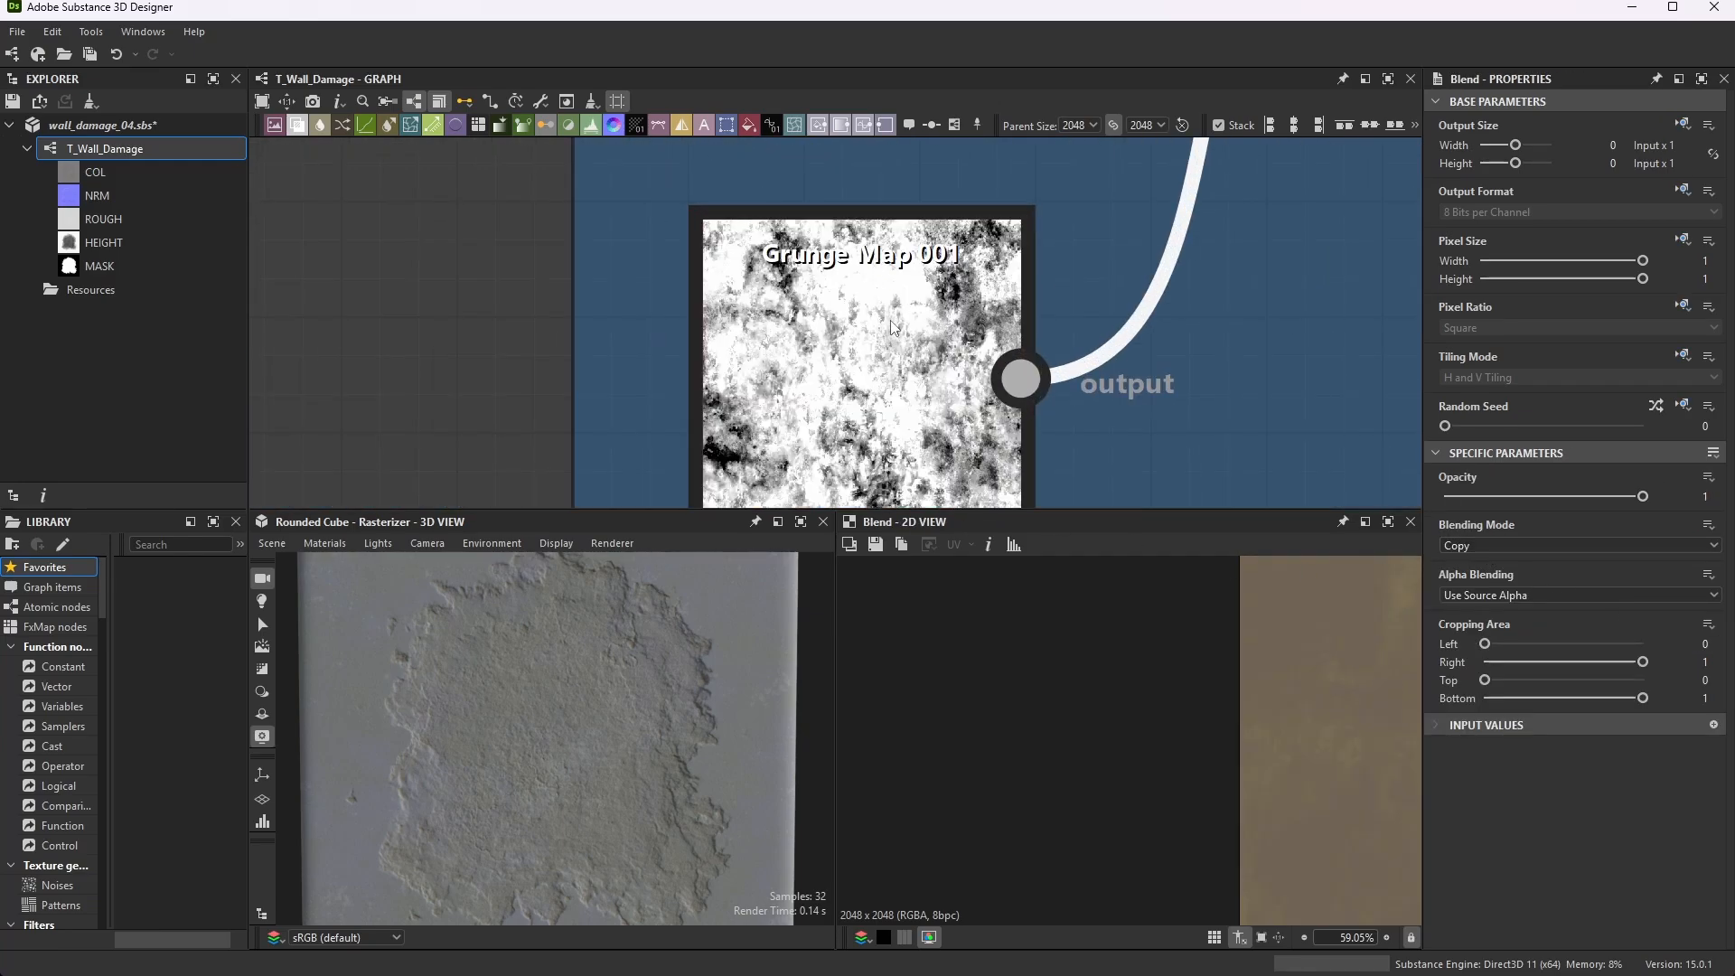
left_click(887, 334)
scroll(1229, 733, "down", 5)
scroll(1217, 760, "up", 3)
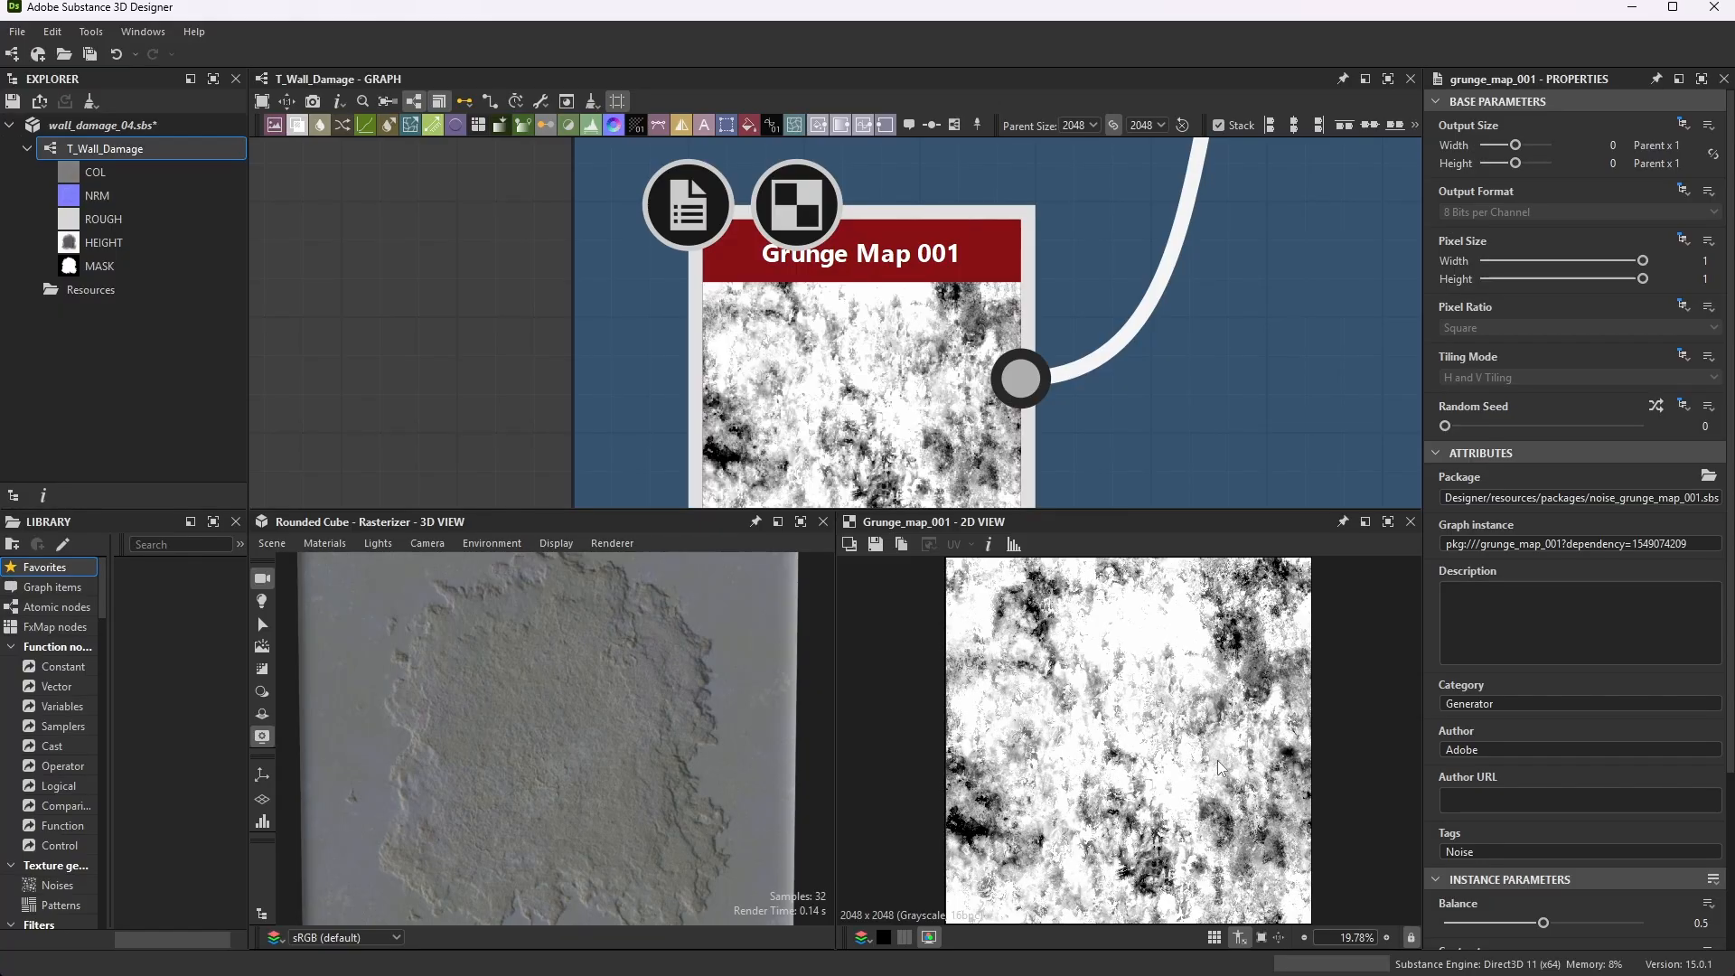
scroll(983, 379, "down", 3)
scroll(983, 379, "down", 3)
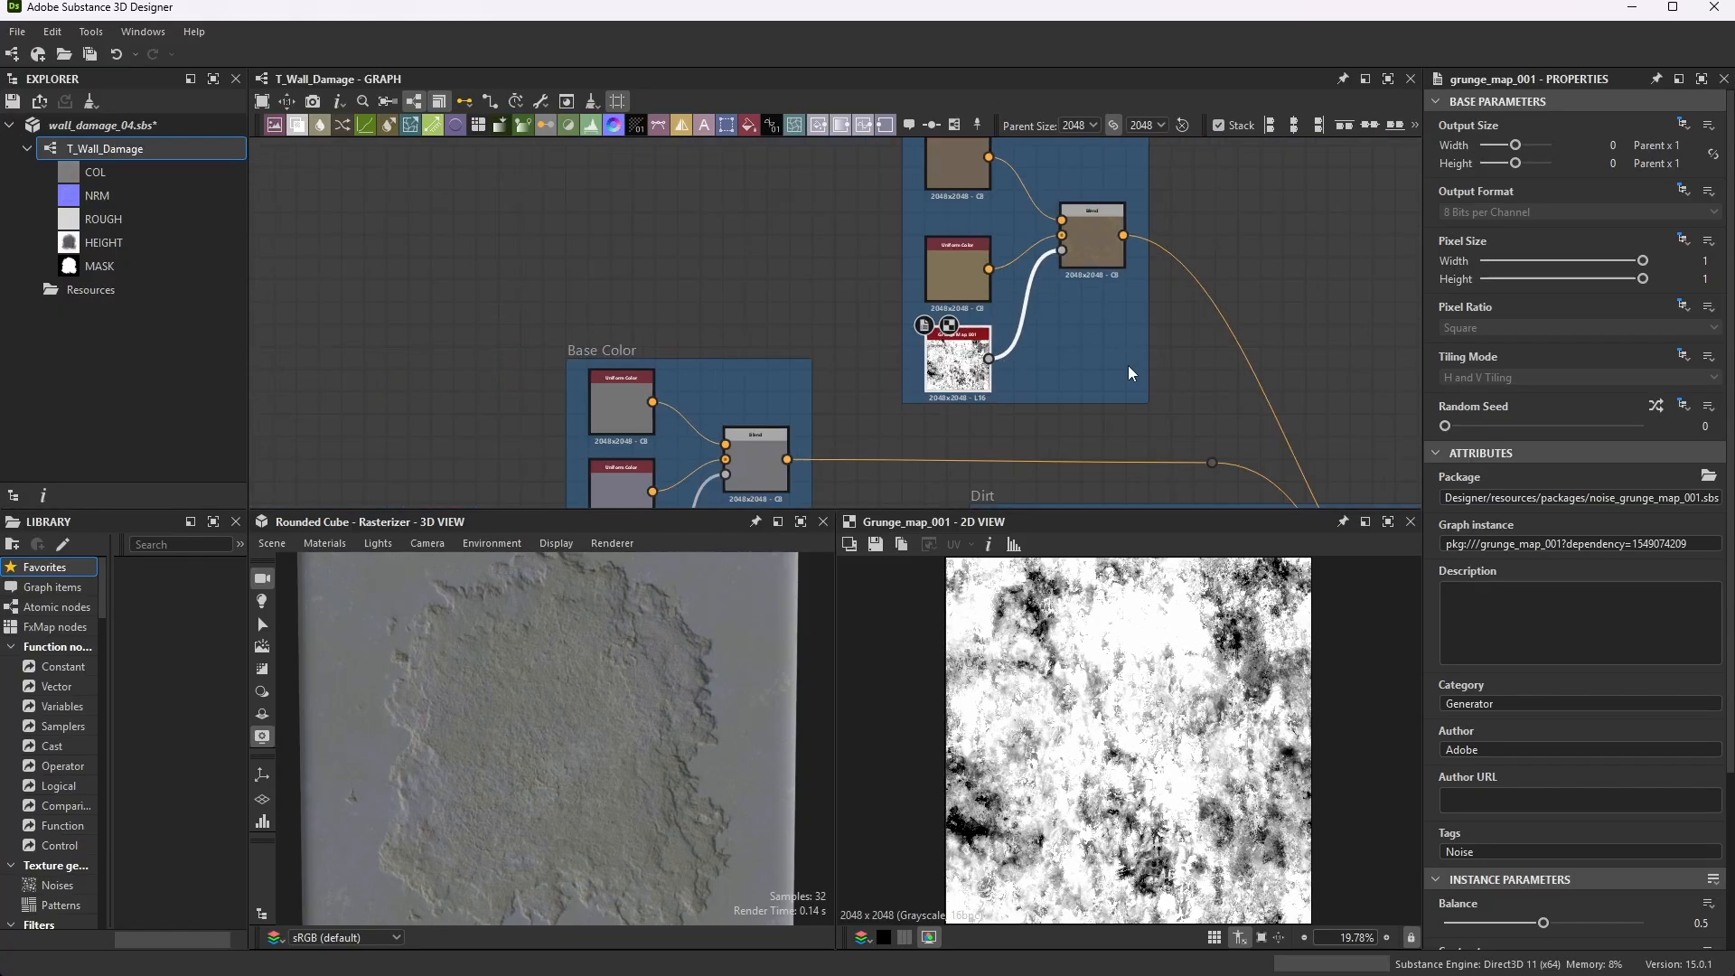
- Preview the Dirt Color frame's Blend result in a maximized 2D view and restore the layout
double_click(1104, 240)
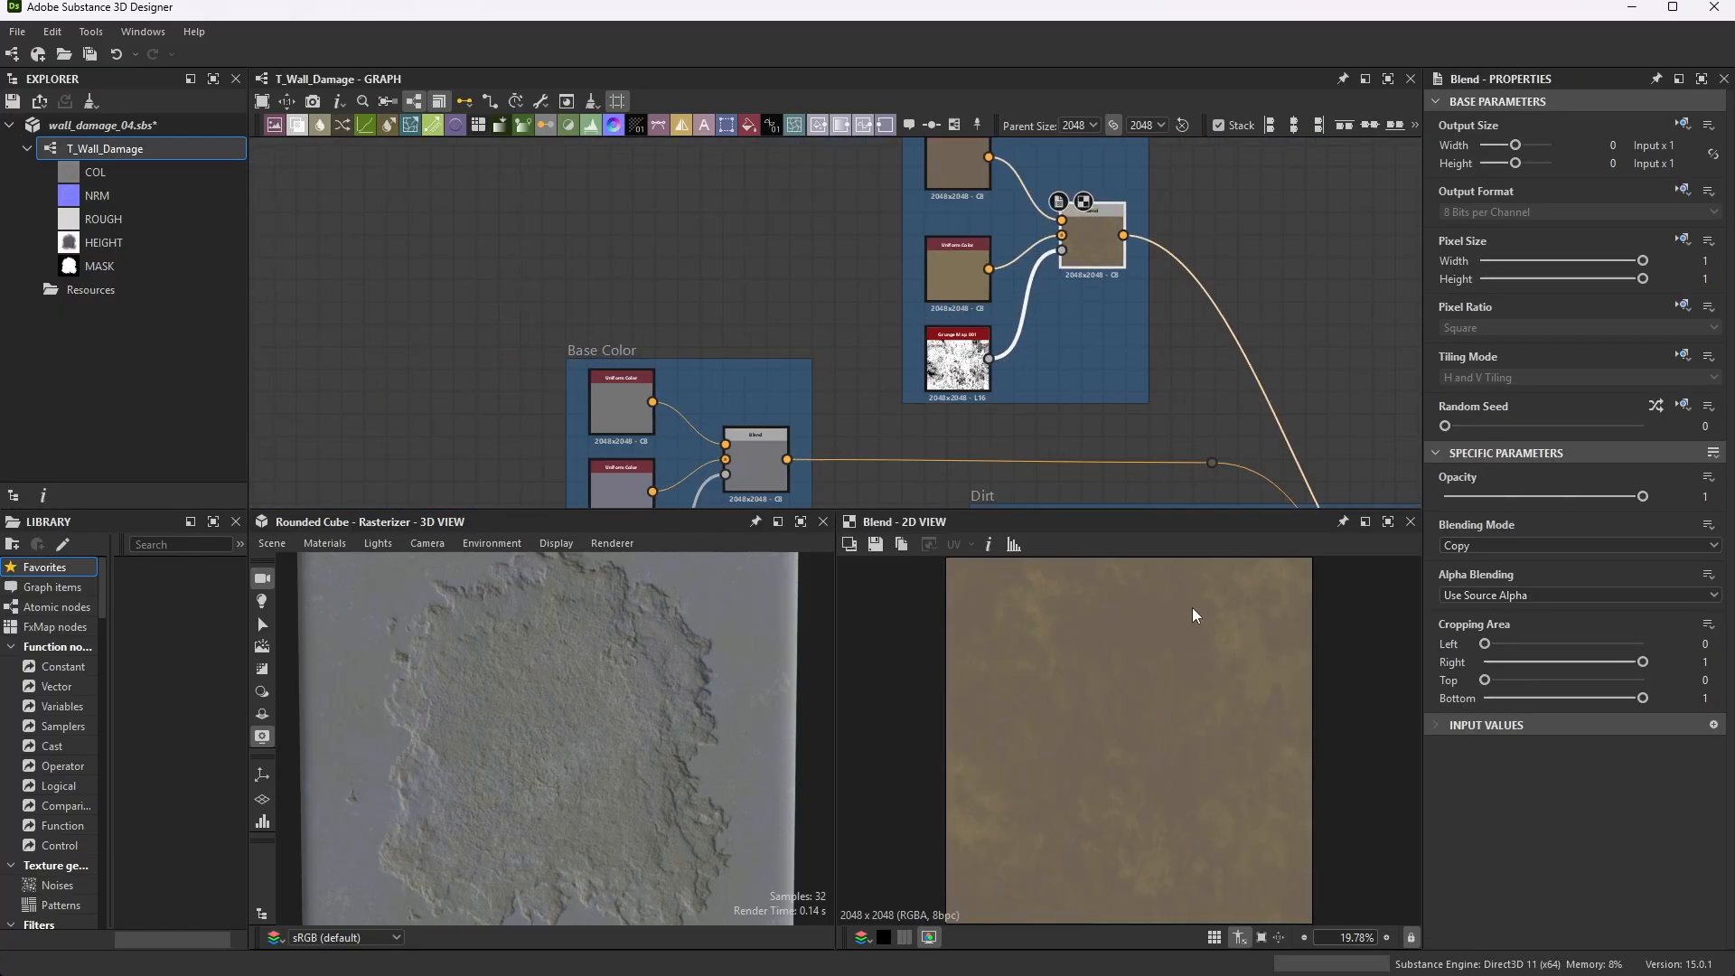
left_click(1387, 522)
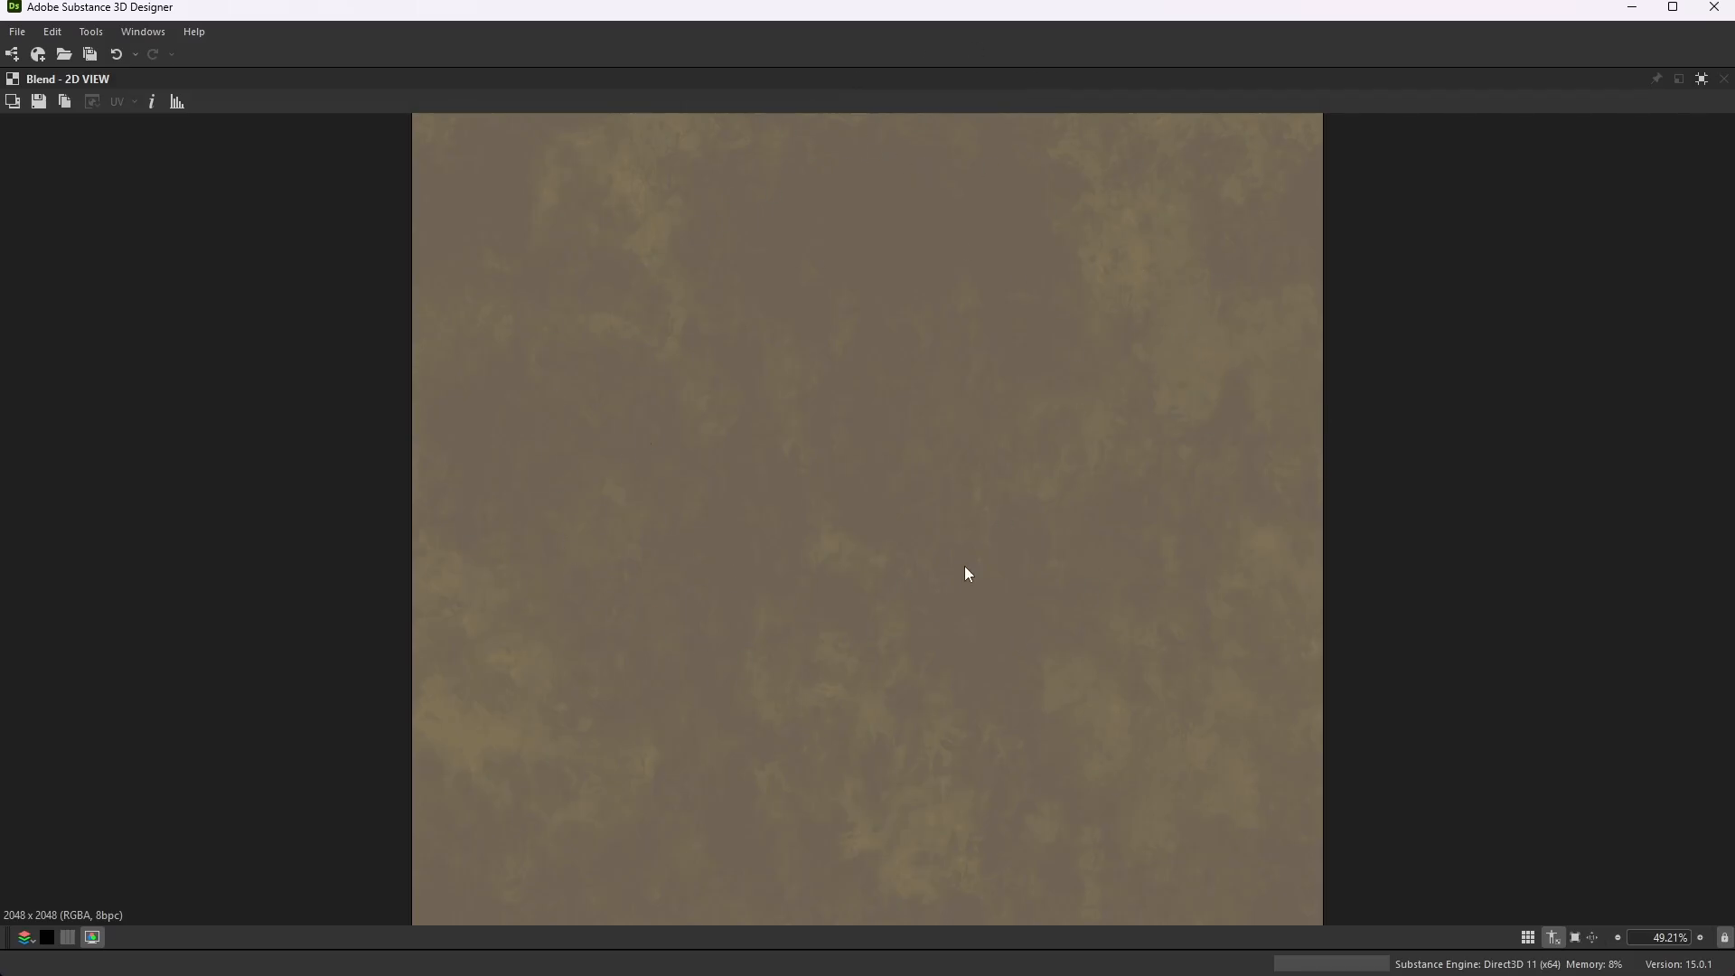
left_click(1702, 79)
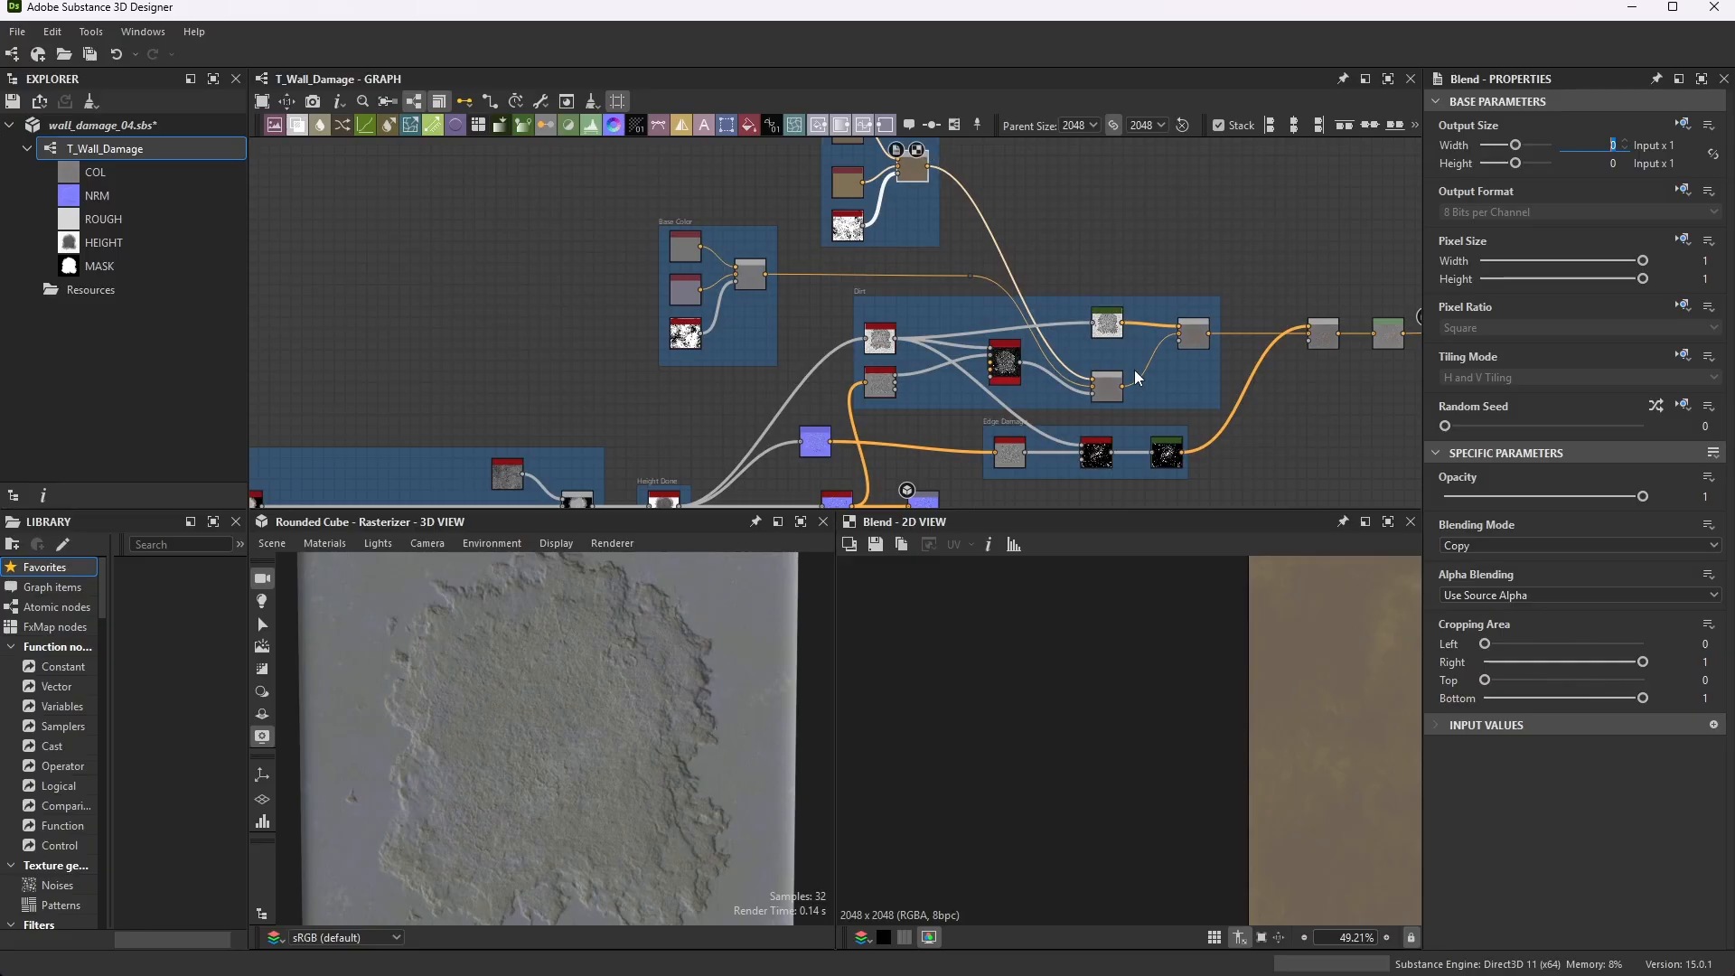
- Examine how the Height Done node's output connects to the nodes in the Dirt frame
scroll(916, 290, "down", 3)
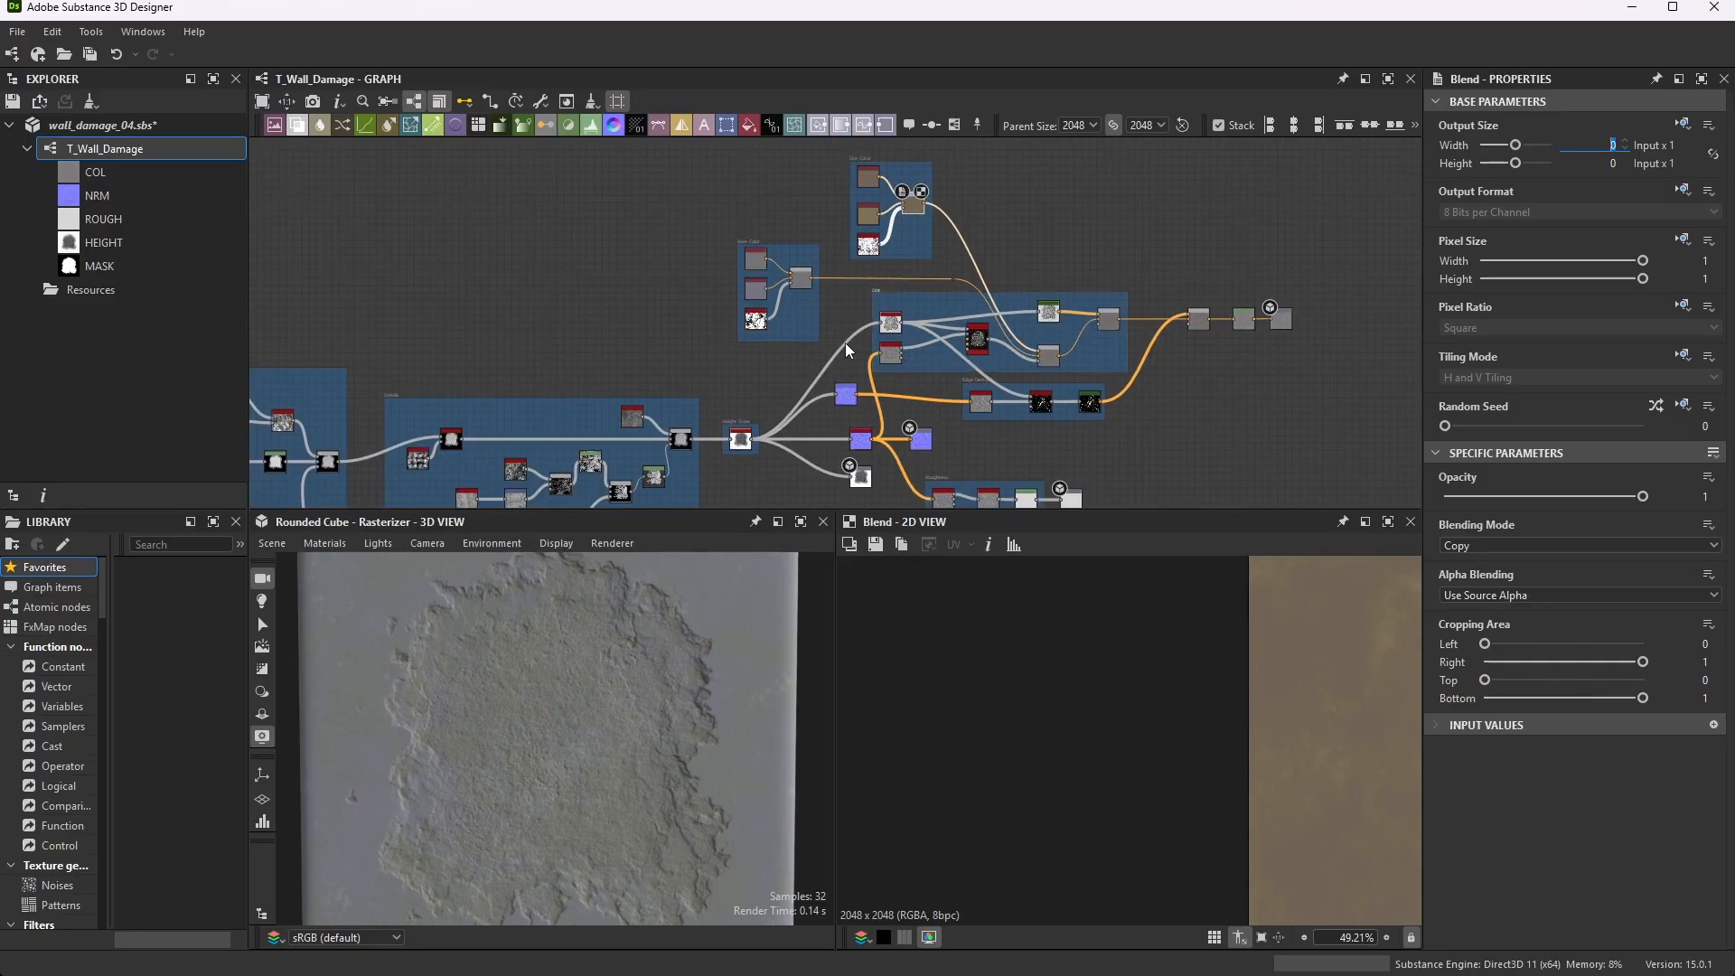
scroll(918, 273, "up", 6)
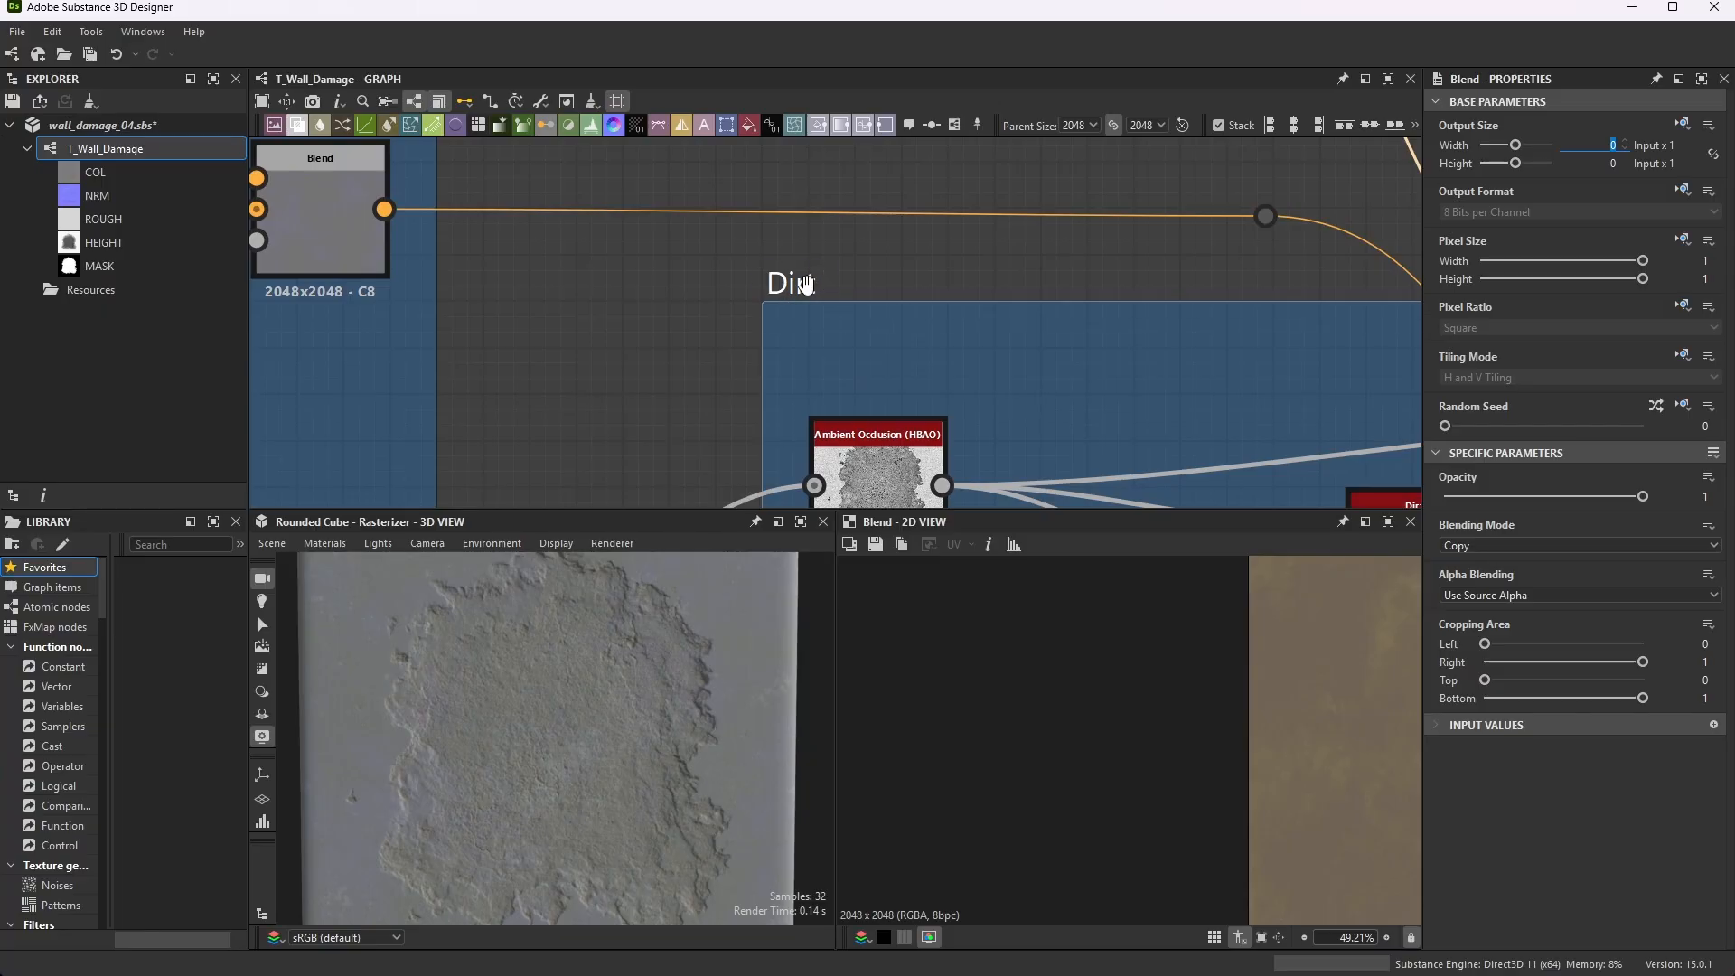
scroll(802, 282, "down", 6)
scroll(669, 438, "up", 4)
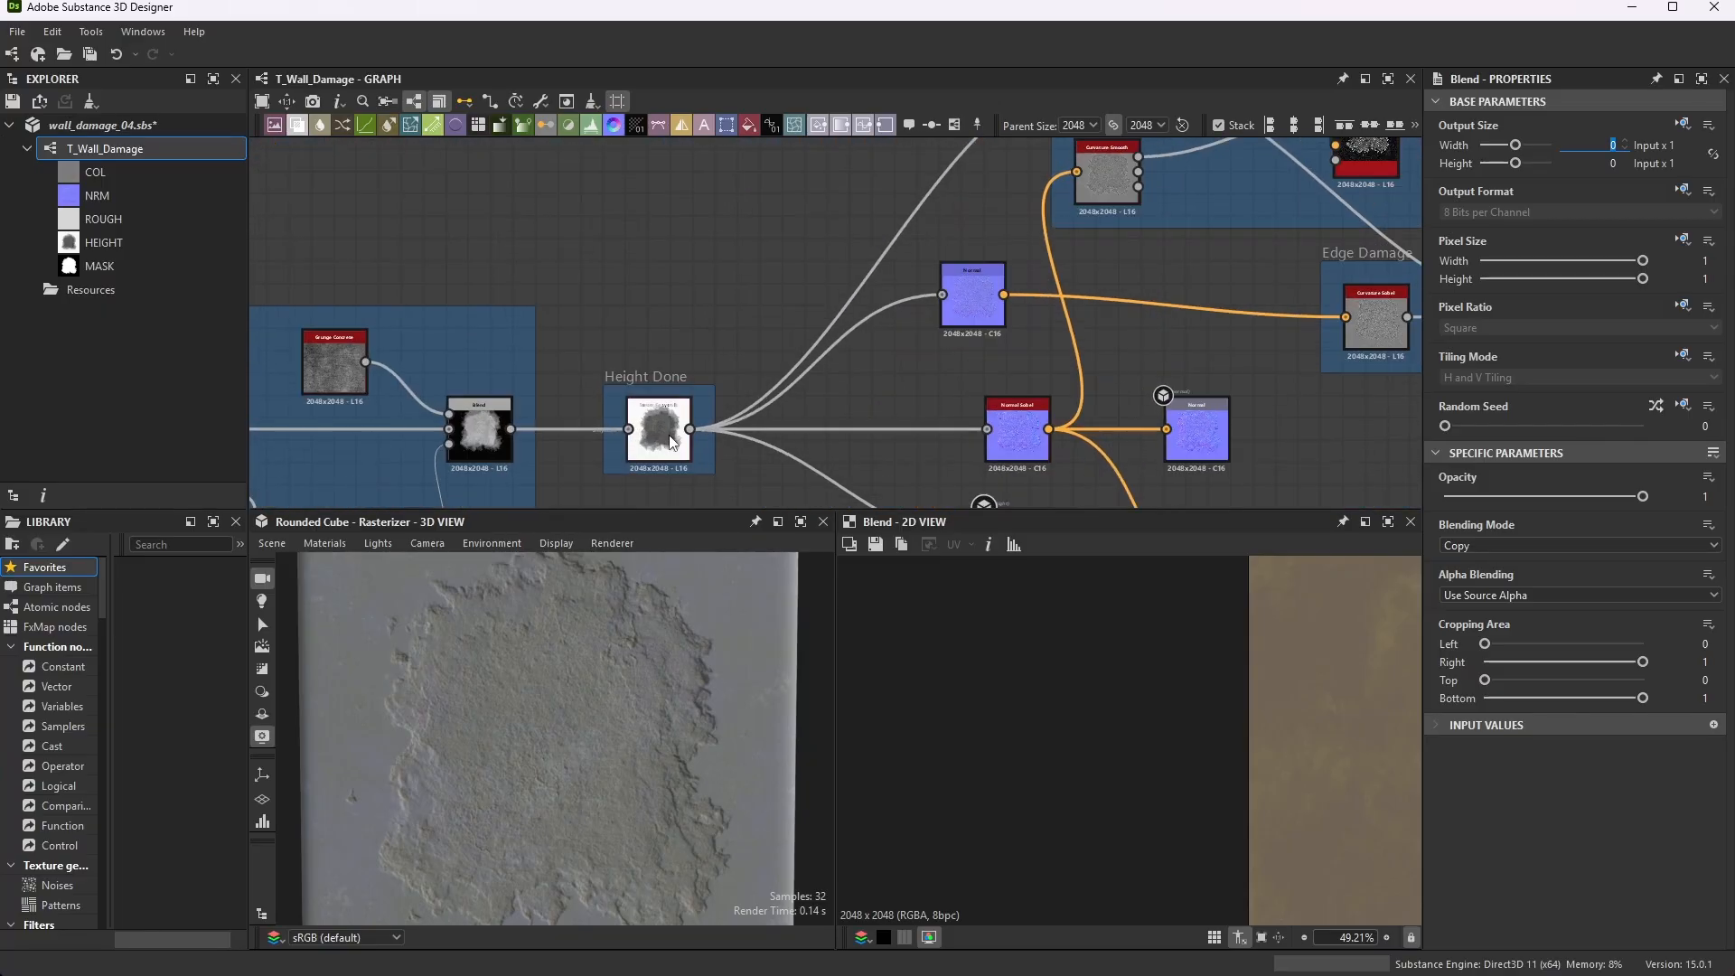
scroll(670, 442, "up", 3)
scroll(762, 401, "down", 6)
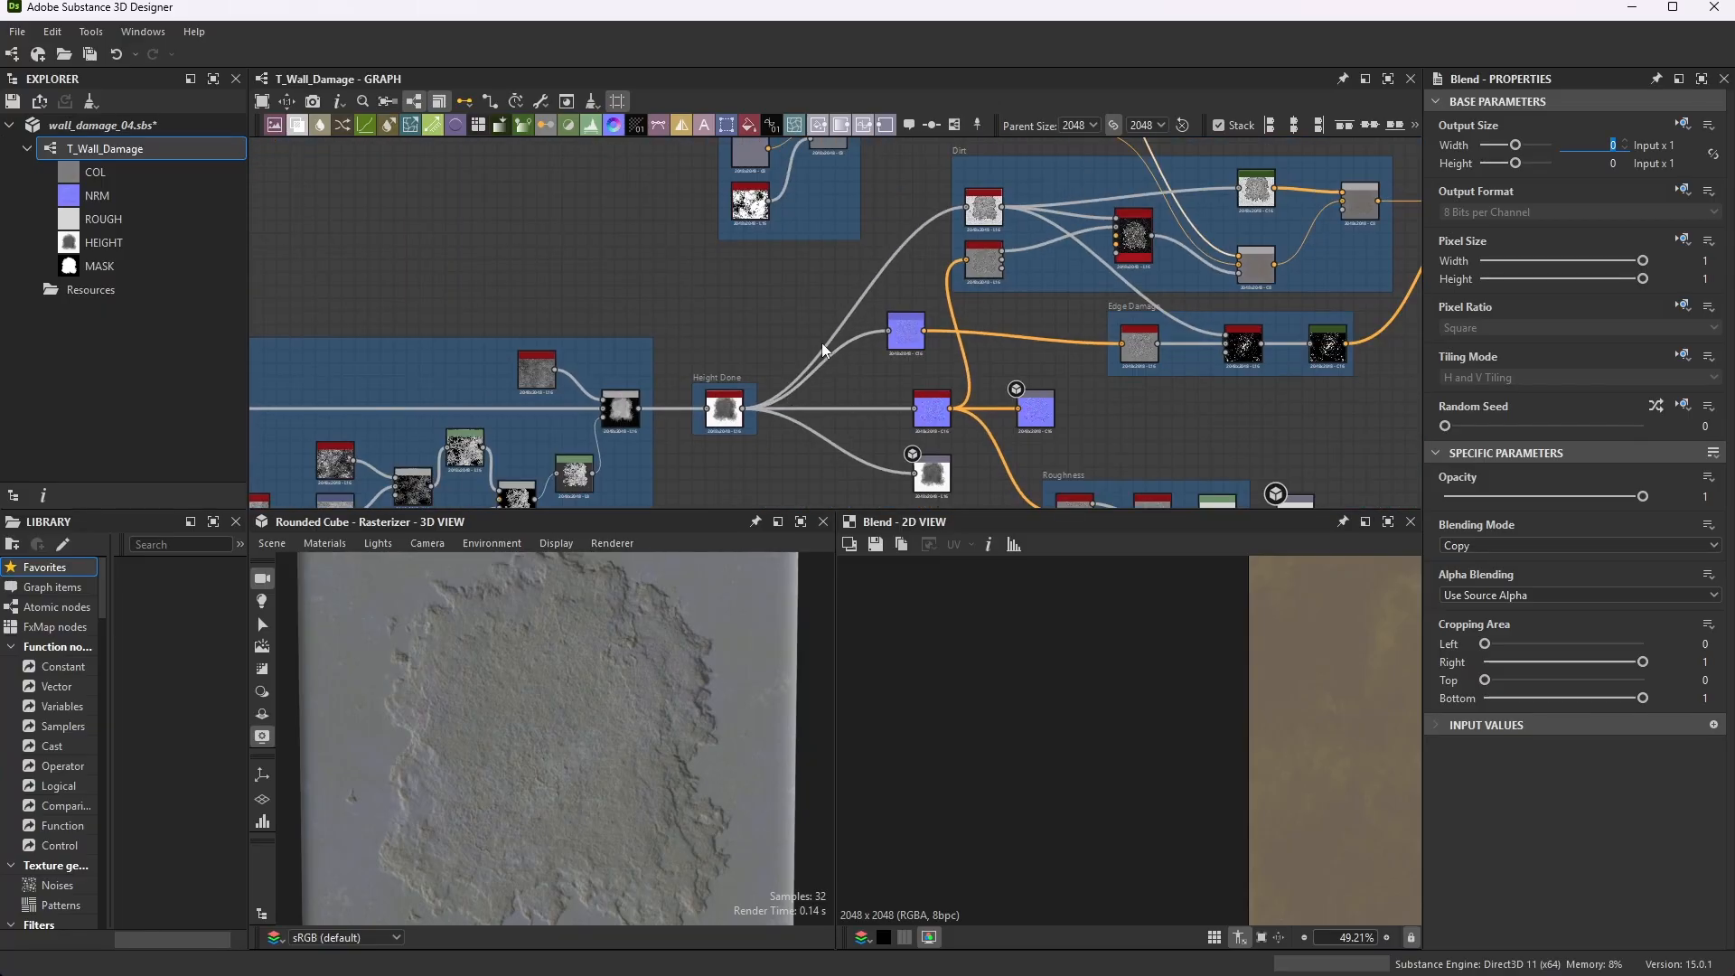
- Preview the Ambient Occlusion (HBAO) node in the Dirt frame and review its instance parameters and outgoing connections
scroll(992, 202, "up", 6)
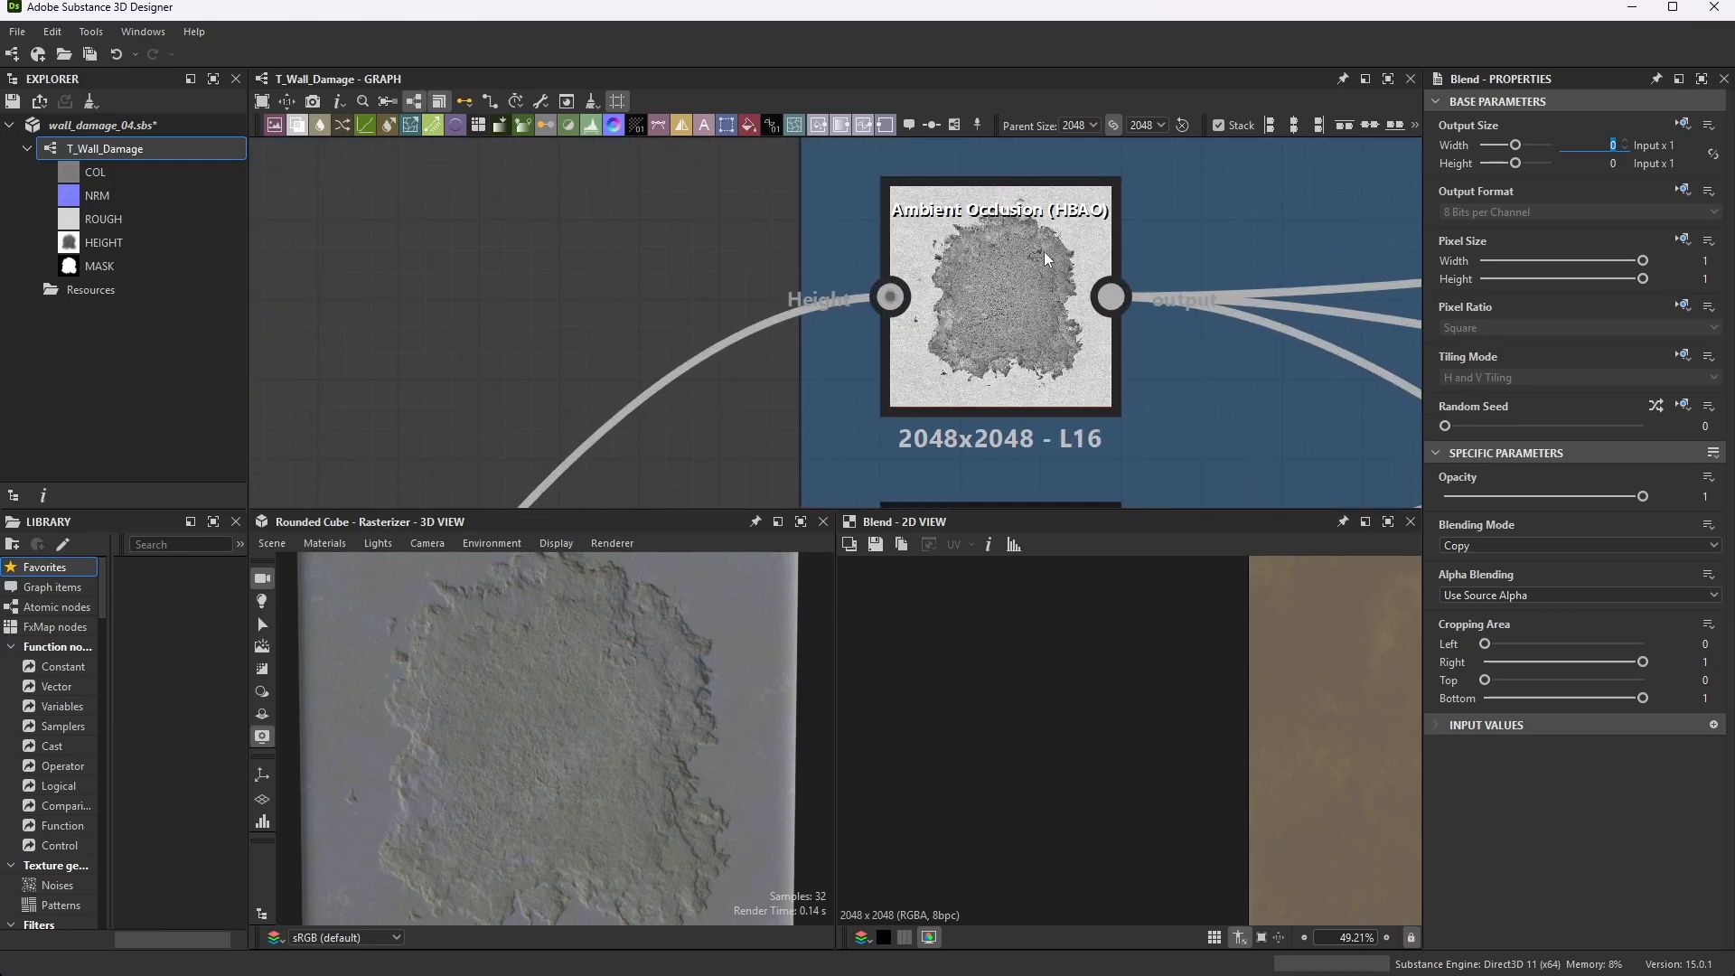
left_click(1017, 234)
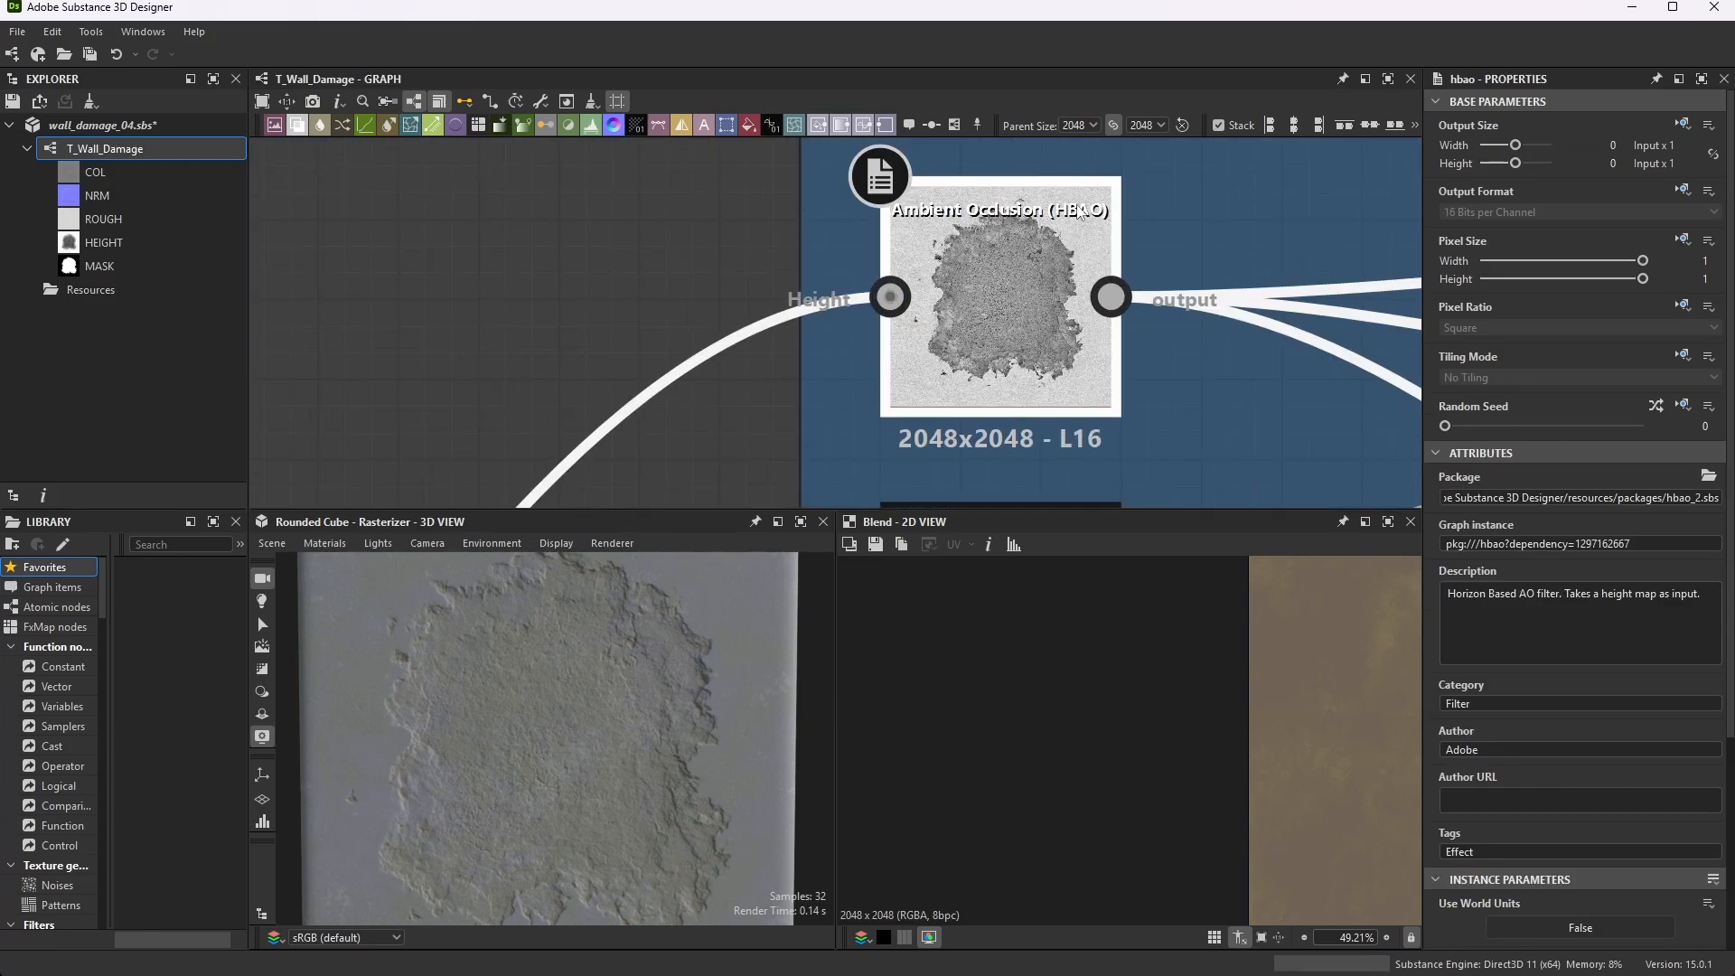
double_click(1037, 284)
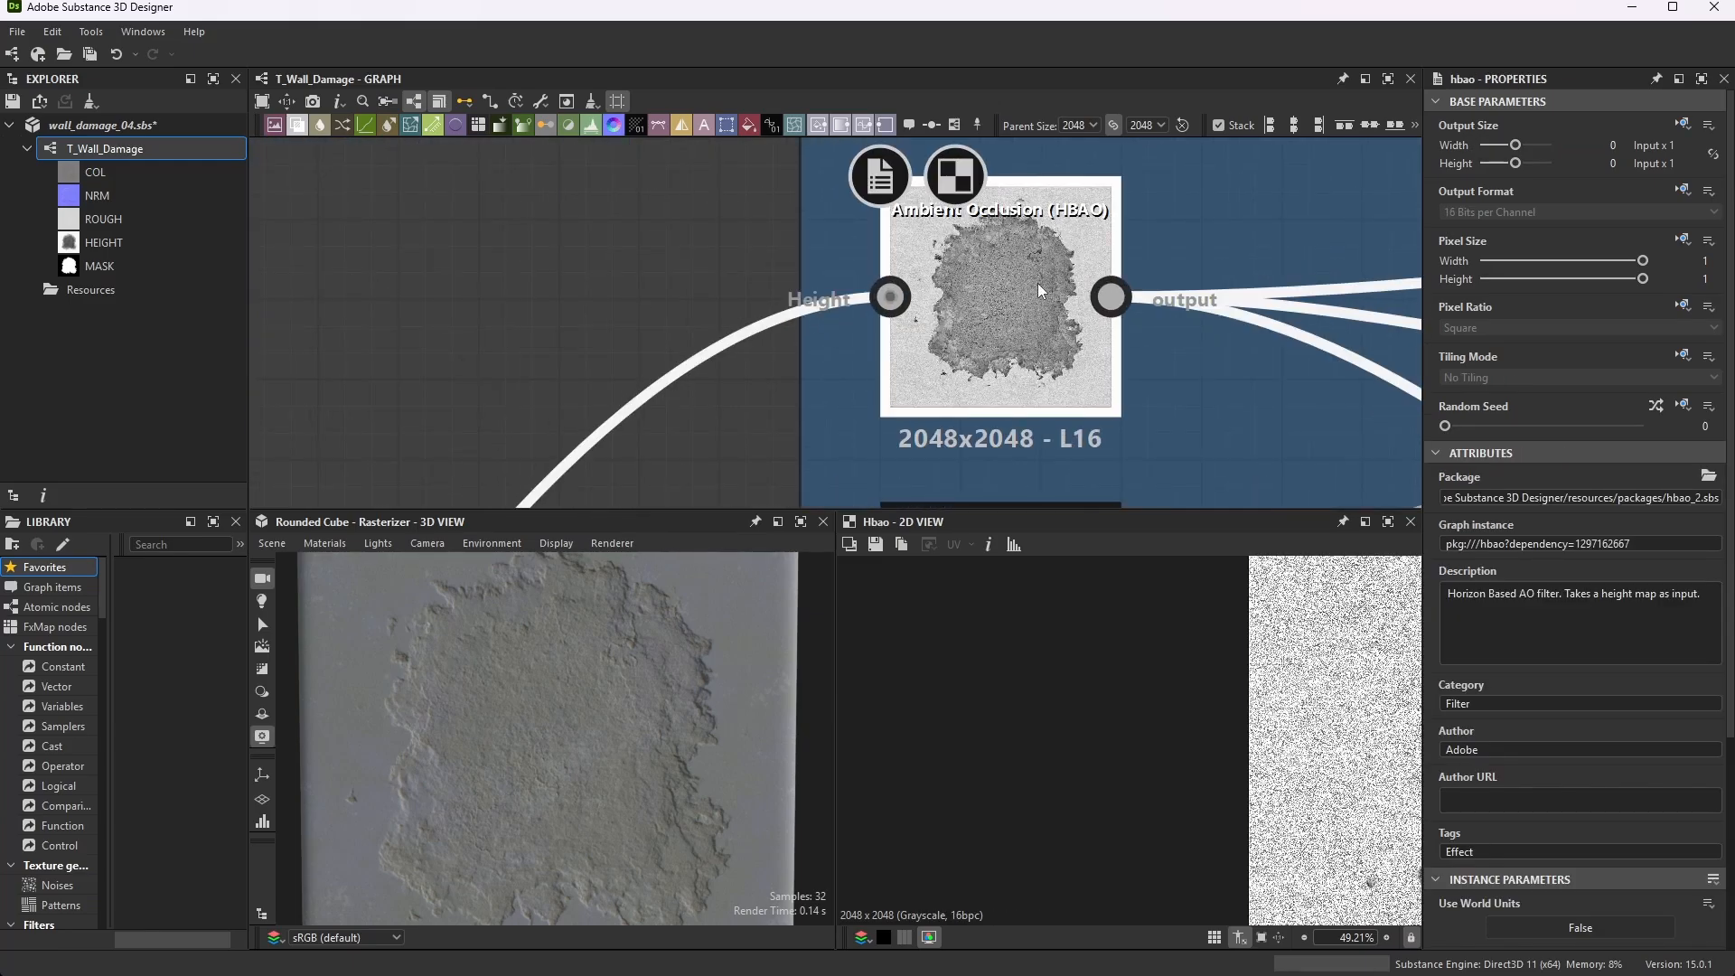
scroll(1681, 712, "down", 3)
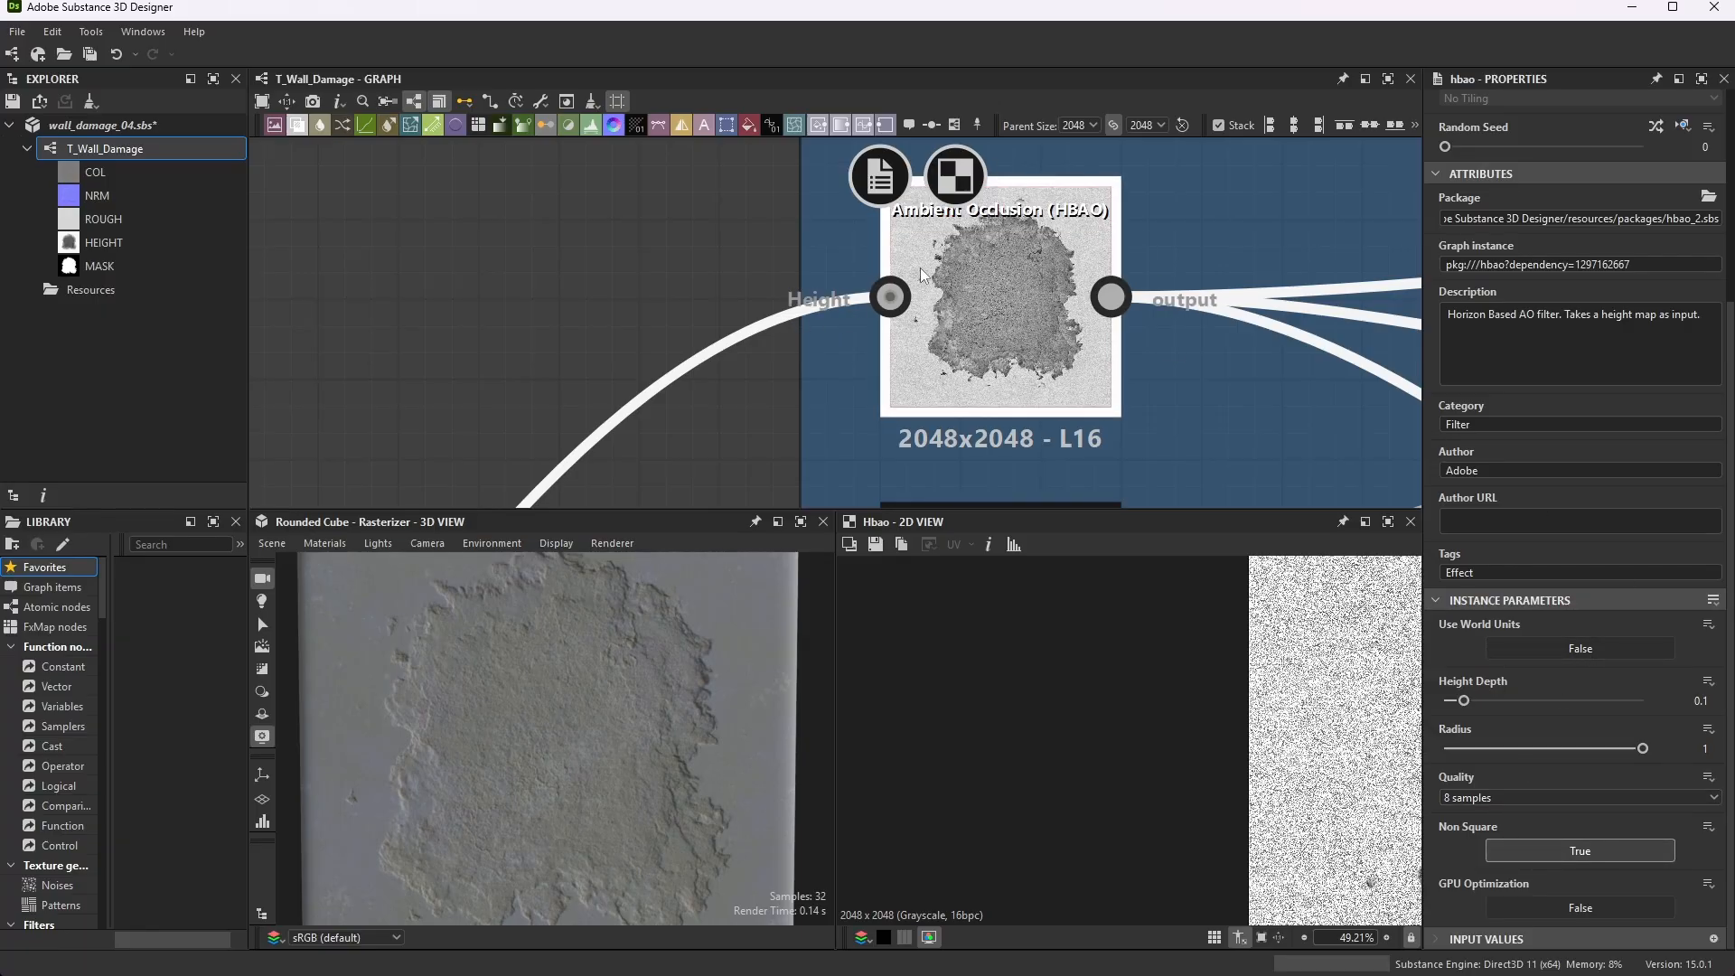
scroll(1012, 236, "down", 6)
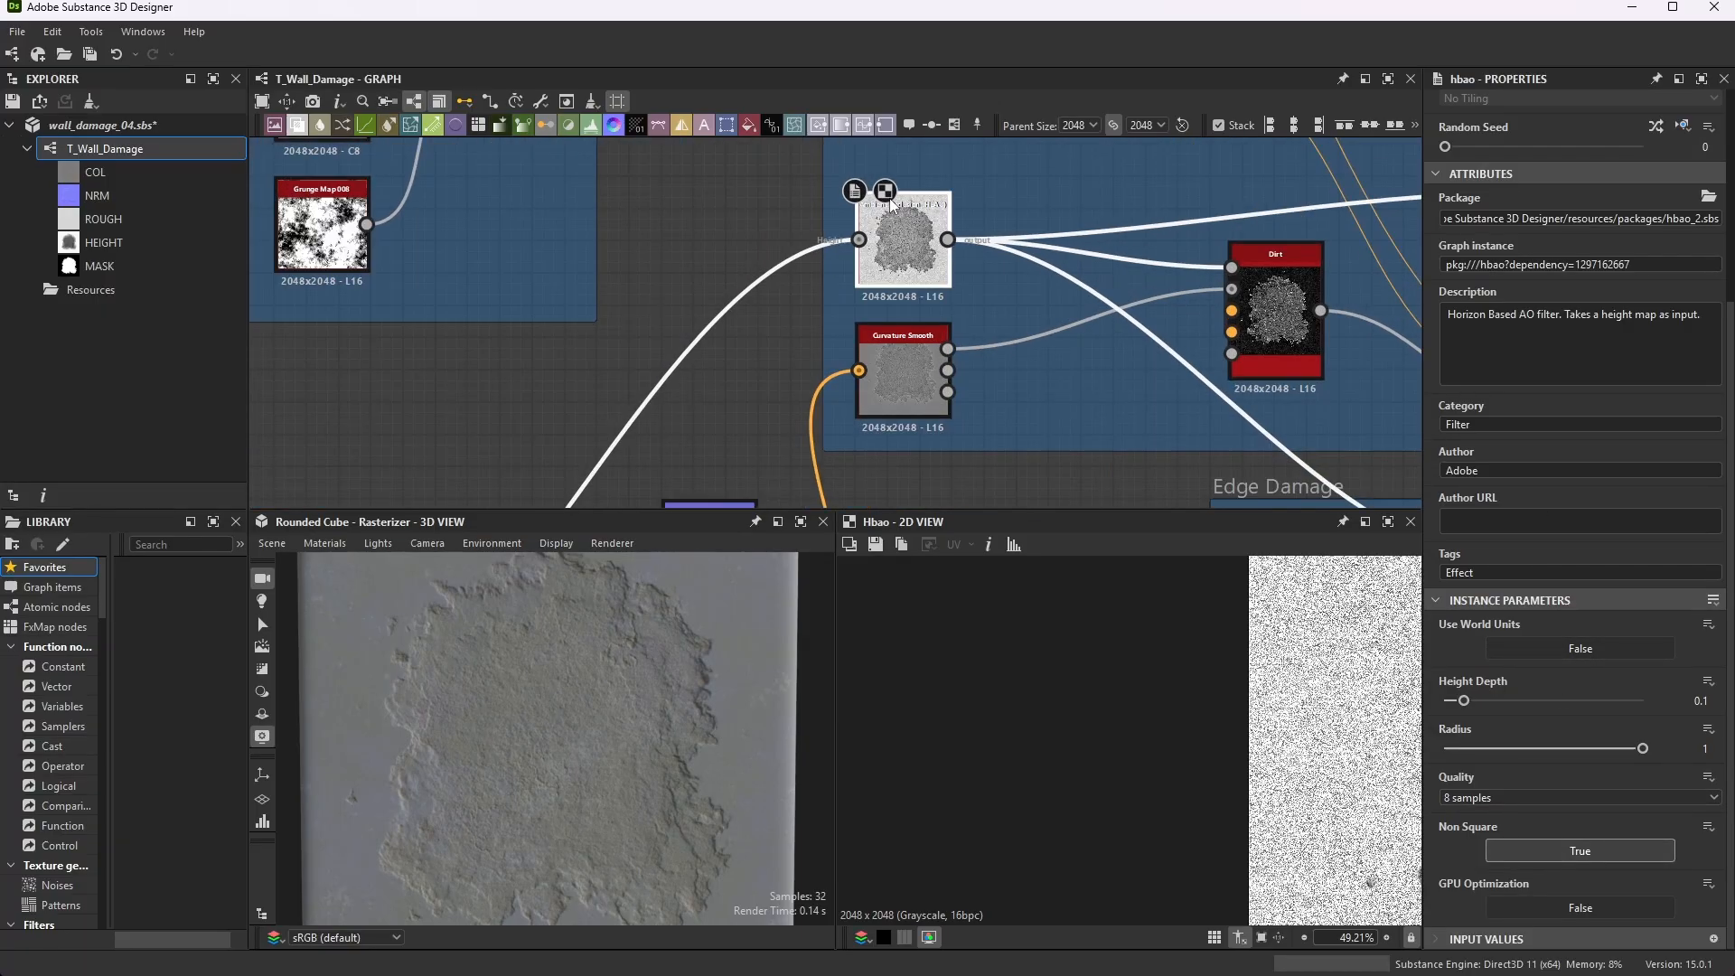
- Preview the Gradient Map node in the Dirt frame and review its color mode, gradient and connections to the HBAO and Blend nodes
middle_click_drag(1108, 207, 984, 257)
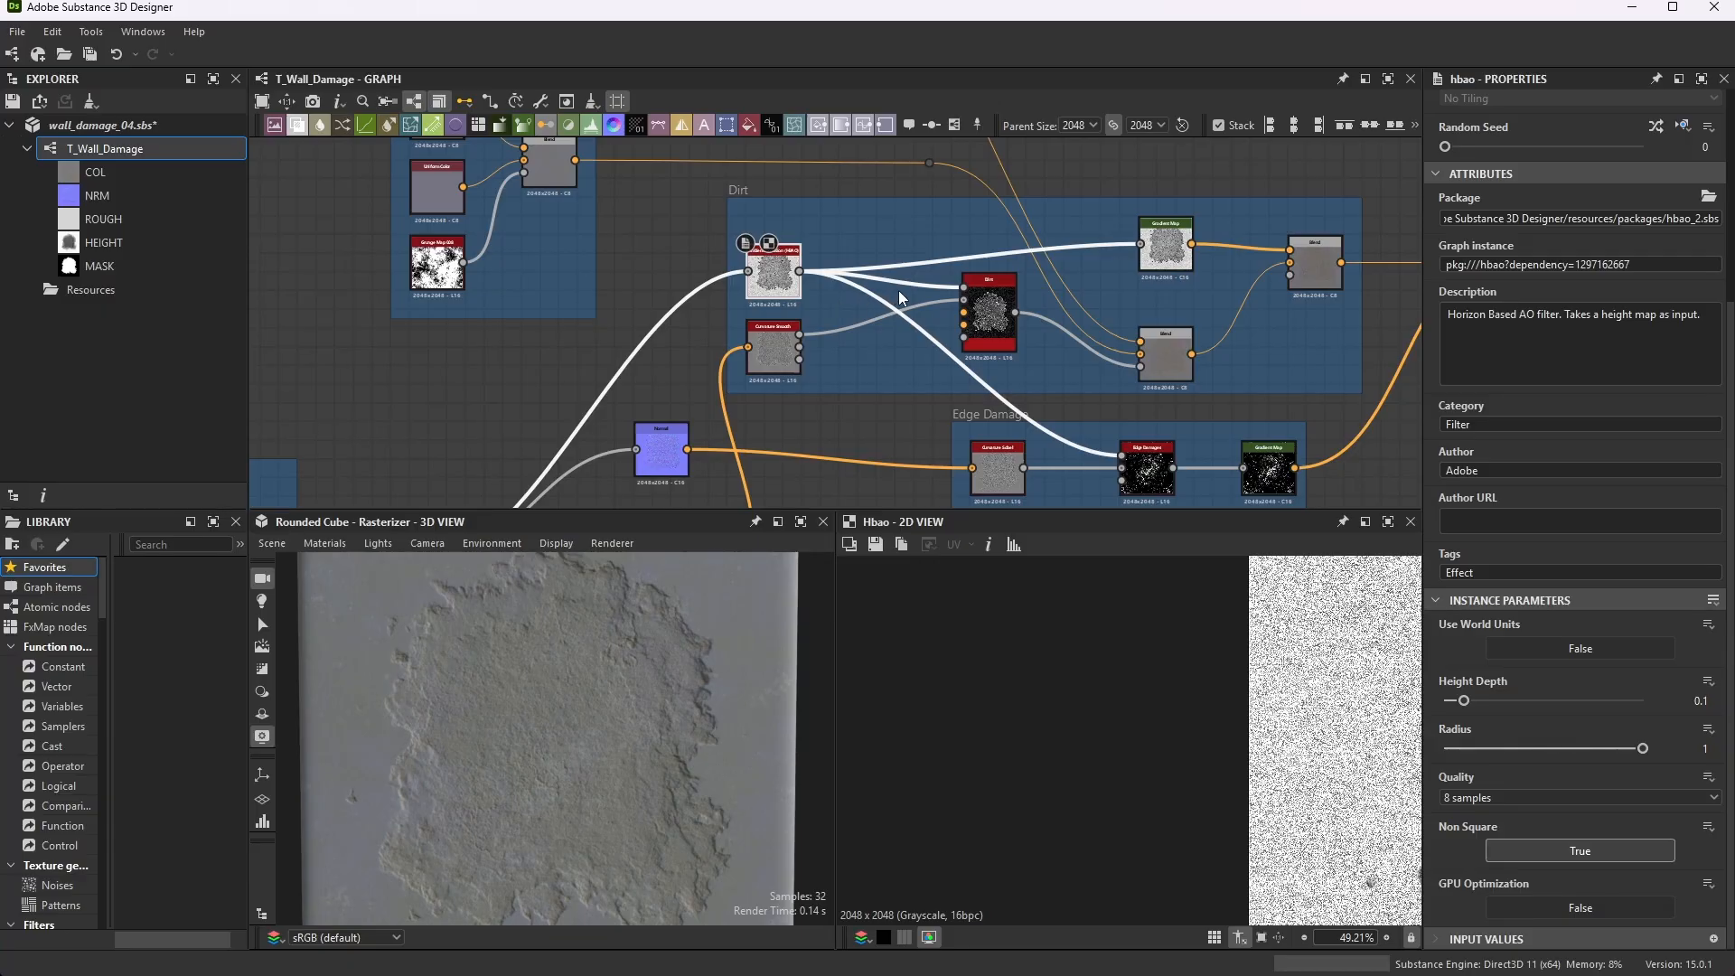
scroll(898, 290, "up", 1)
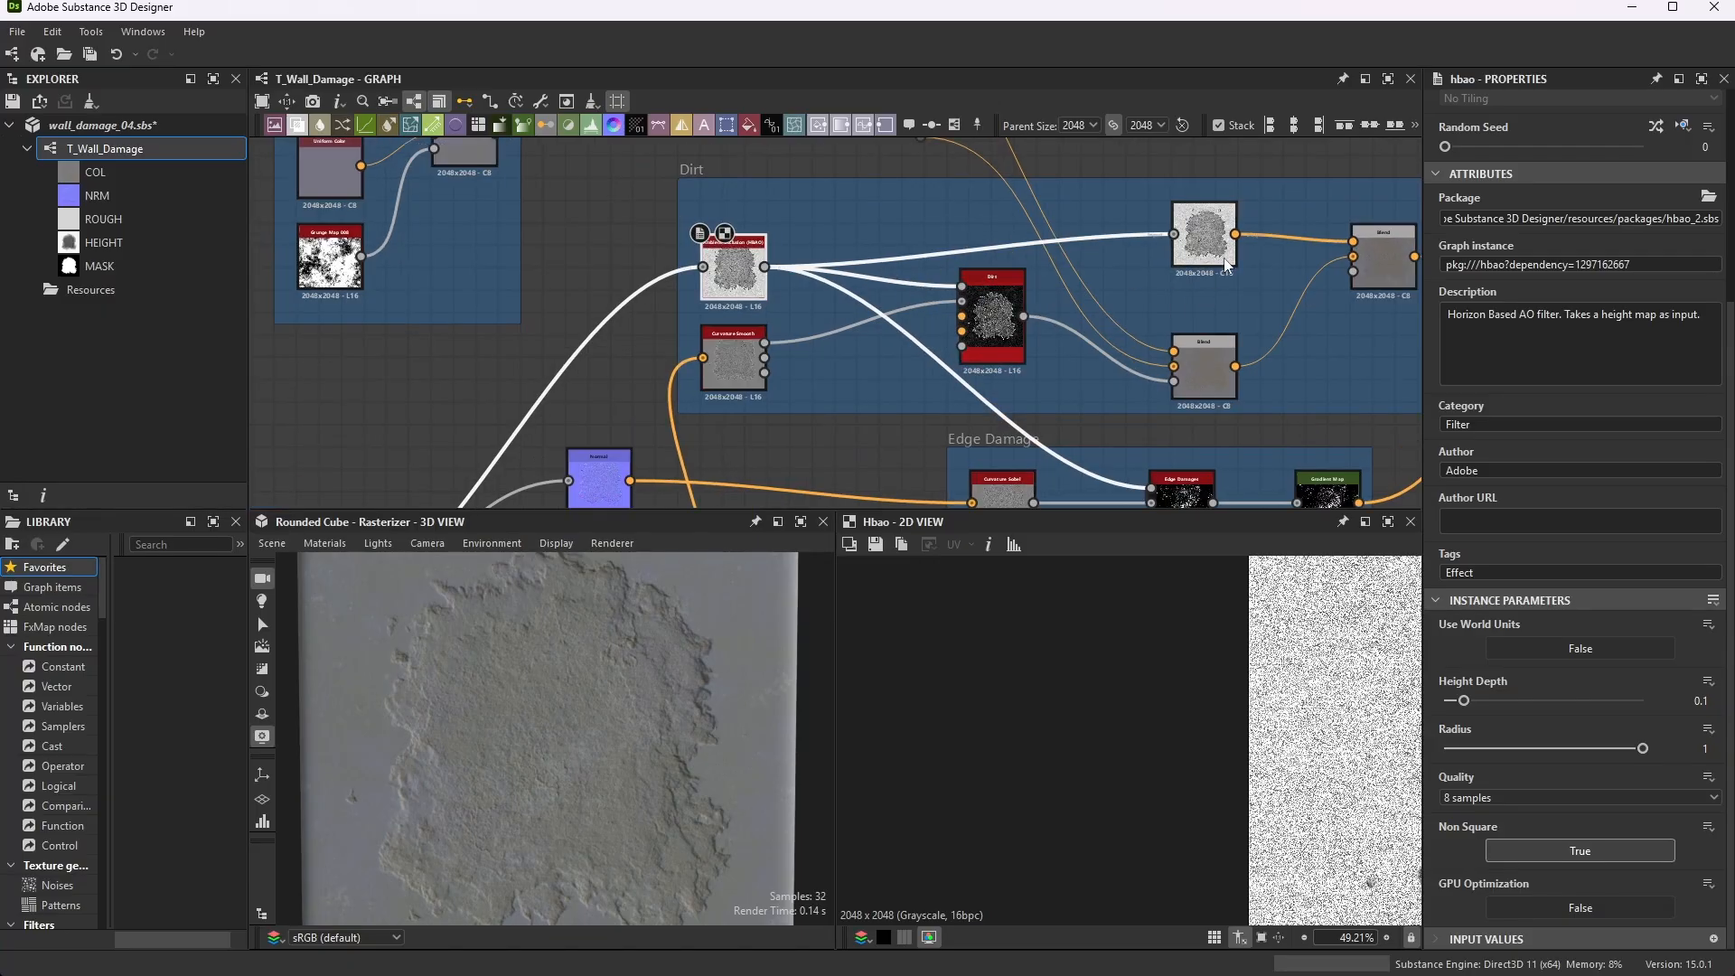
scroll(1247, 213, "up", 6)
double_click(1034, 268)
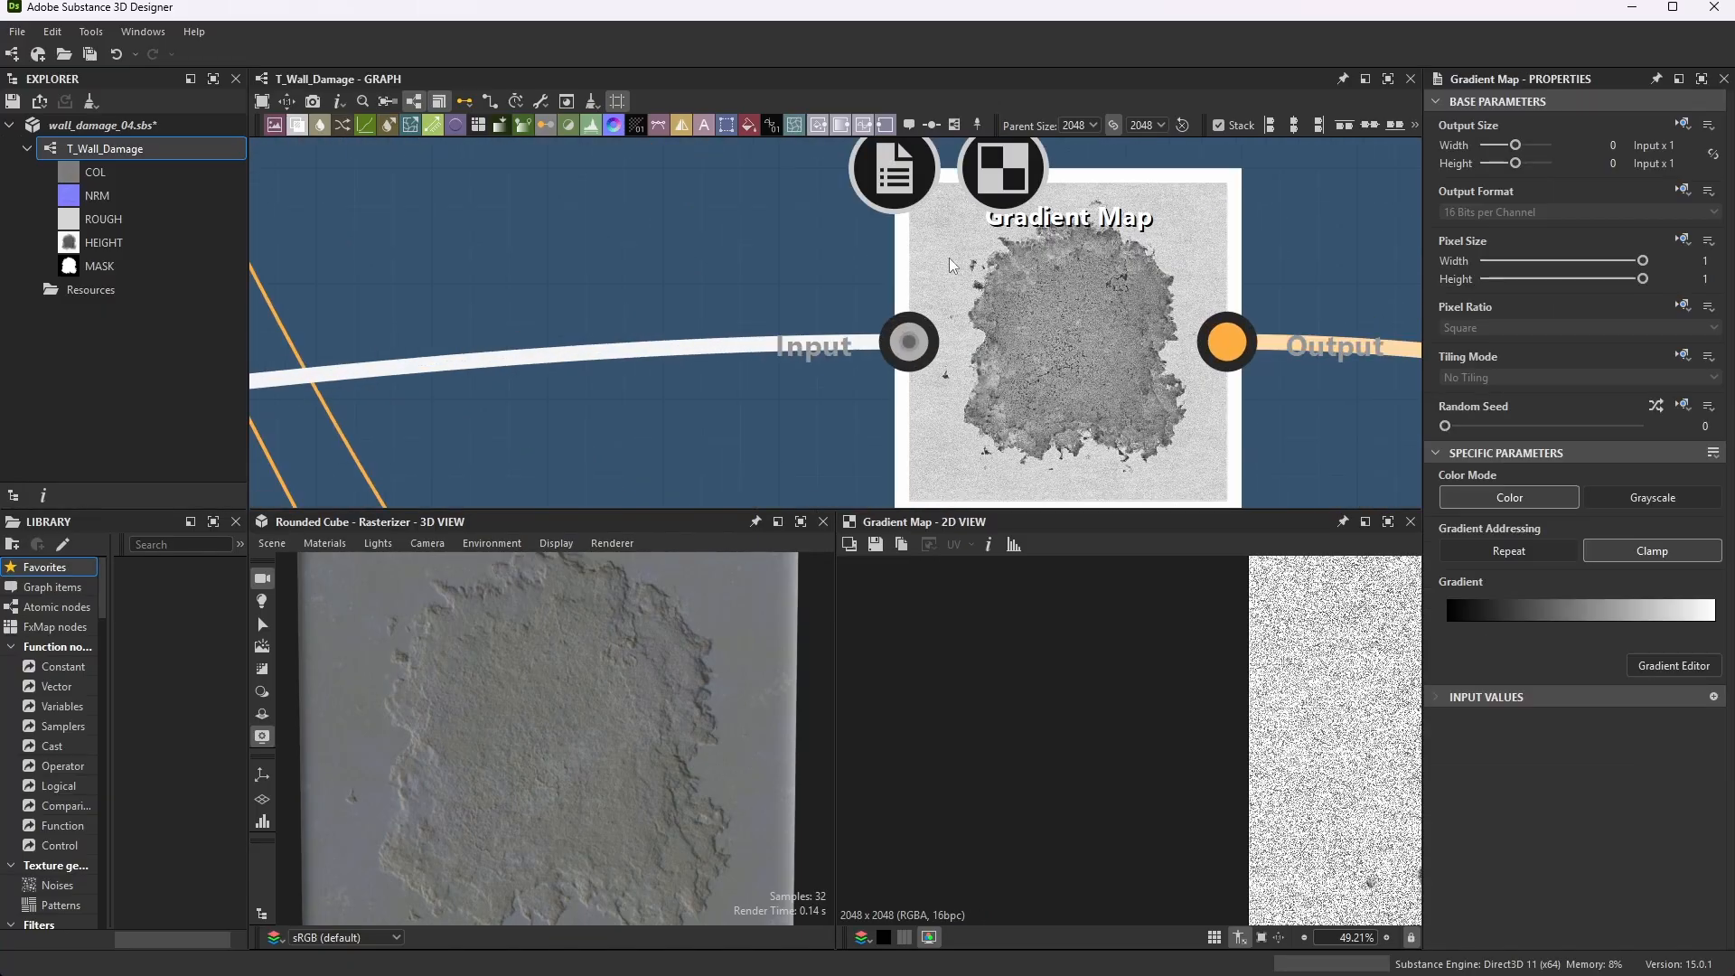
scroll(948, 257, "down", 3)
scroll(1065, 272, "up", 3)
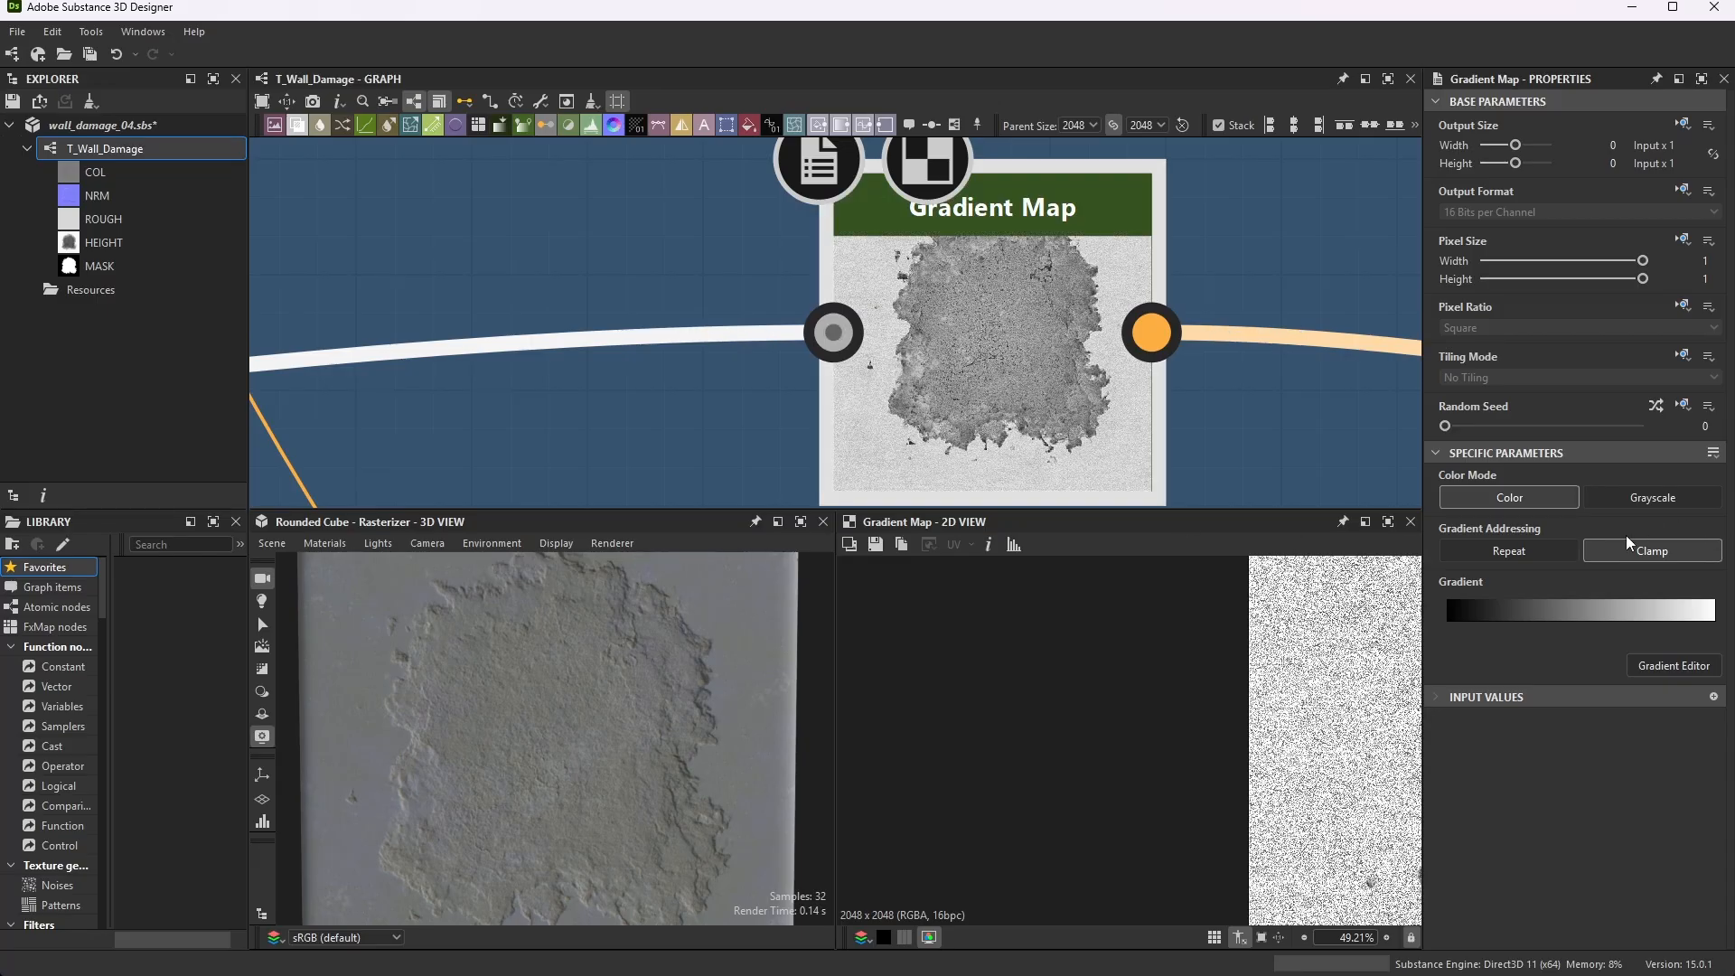
scroll(958, 315, "down", 4)
scroll(1021, 315, "up", 3)
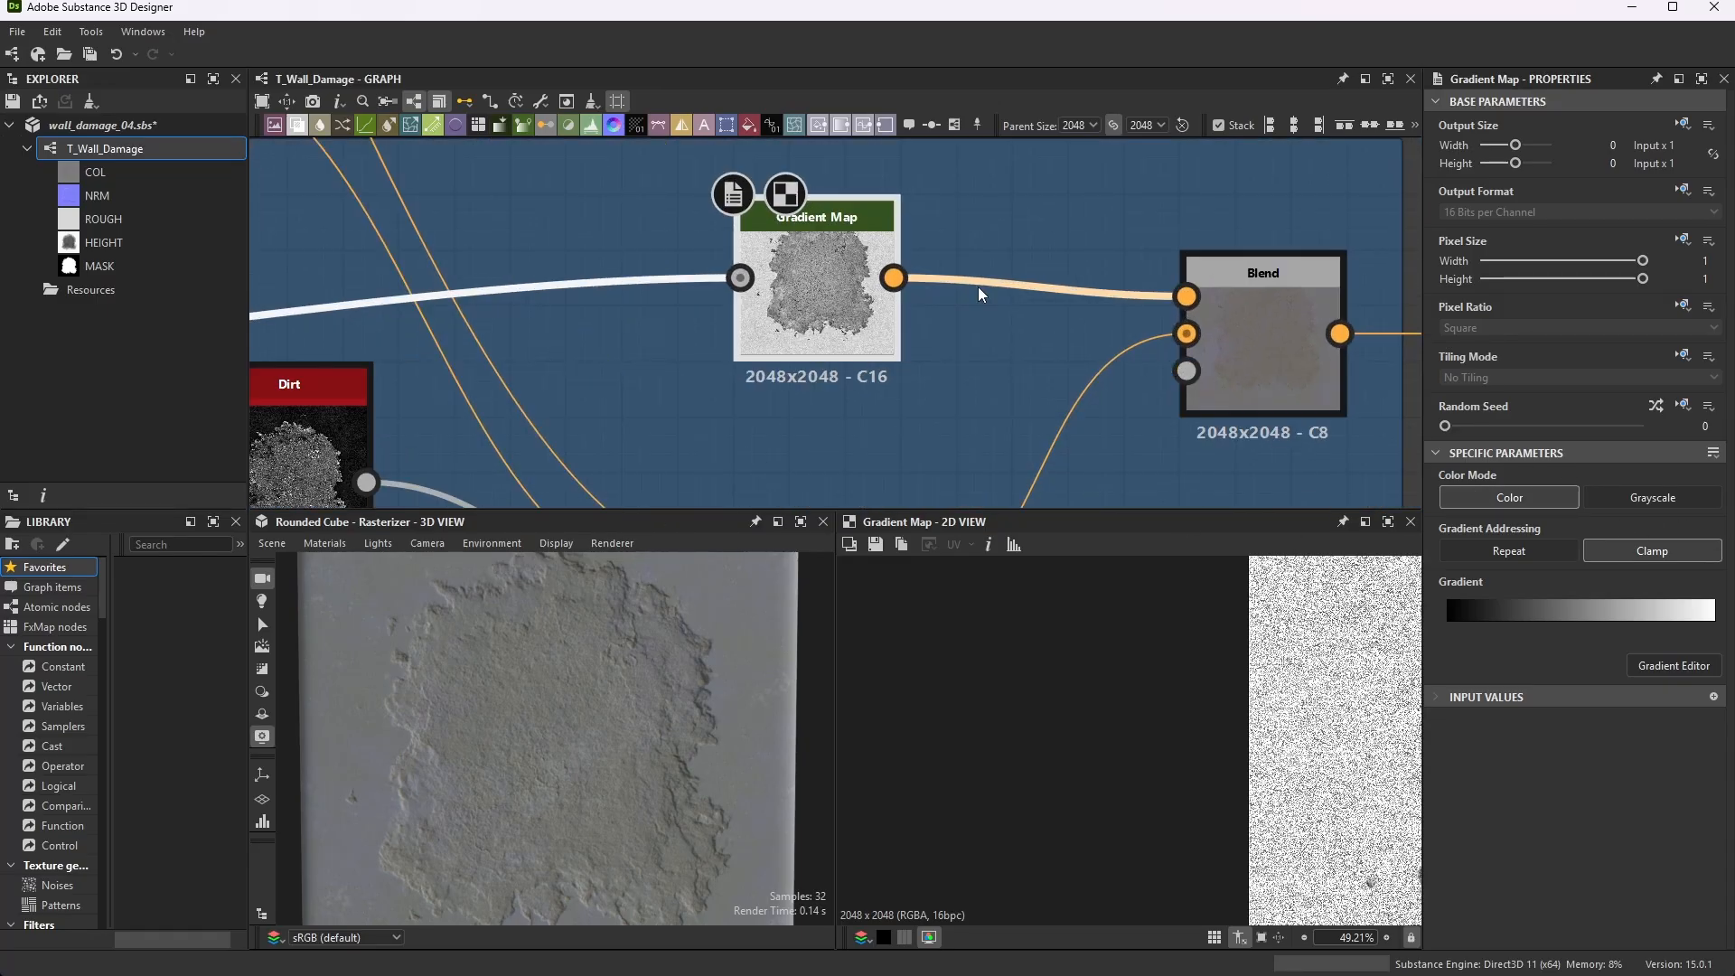
scroll(891, 258, "down", 2)
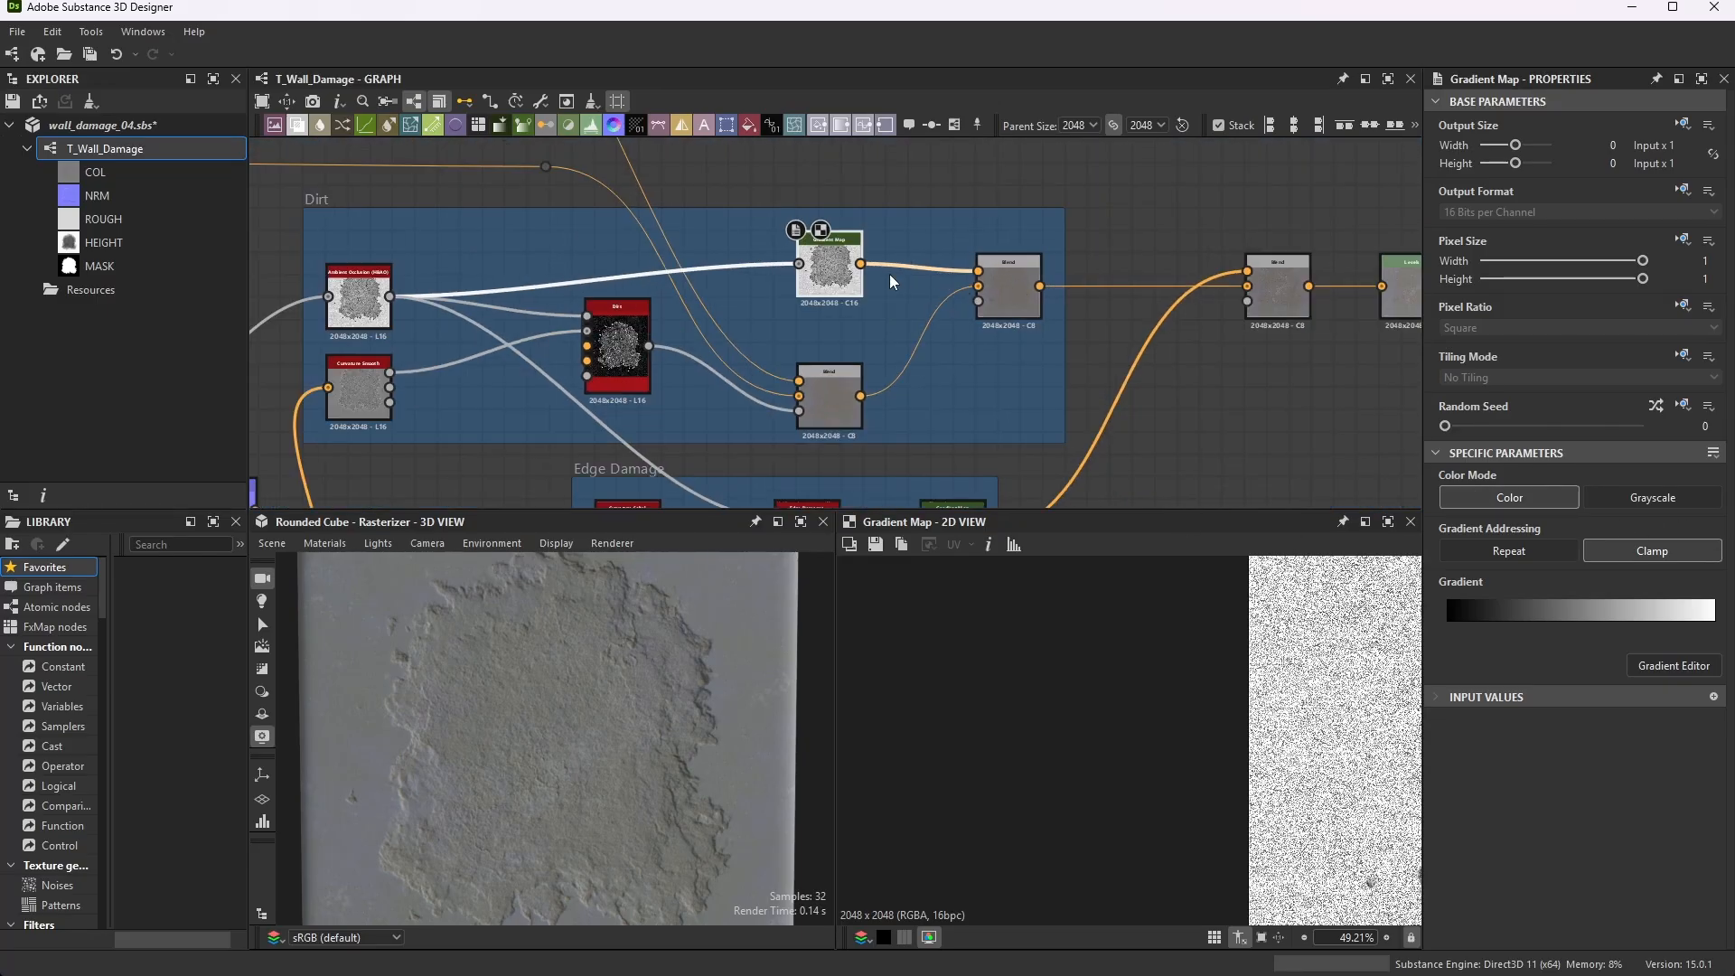
- Inspect the opacity and blending mode of the Blend node fed by the Gradient Map in the Dirt frame
scroll(885, 276, "up", 3)
left_click(1092, 280)
scroll(1092, 278, "up", 3)
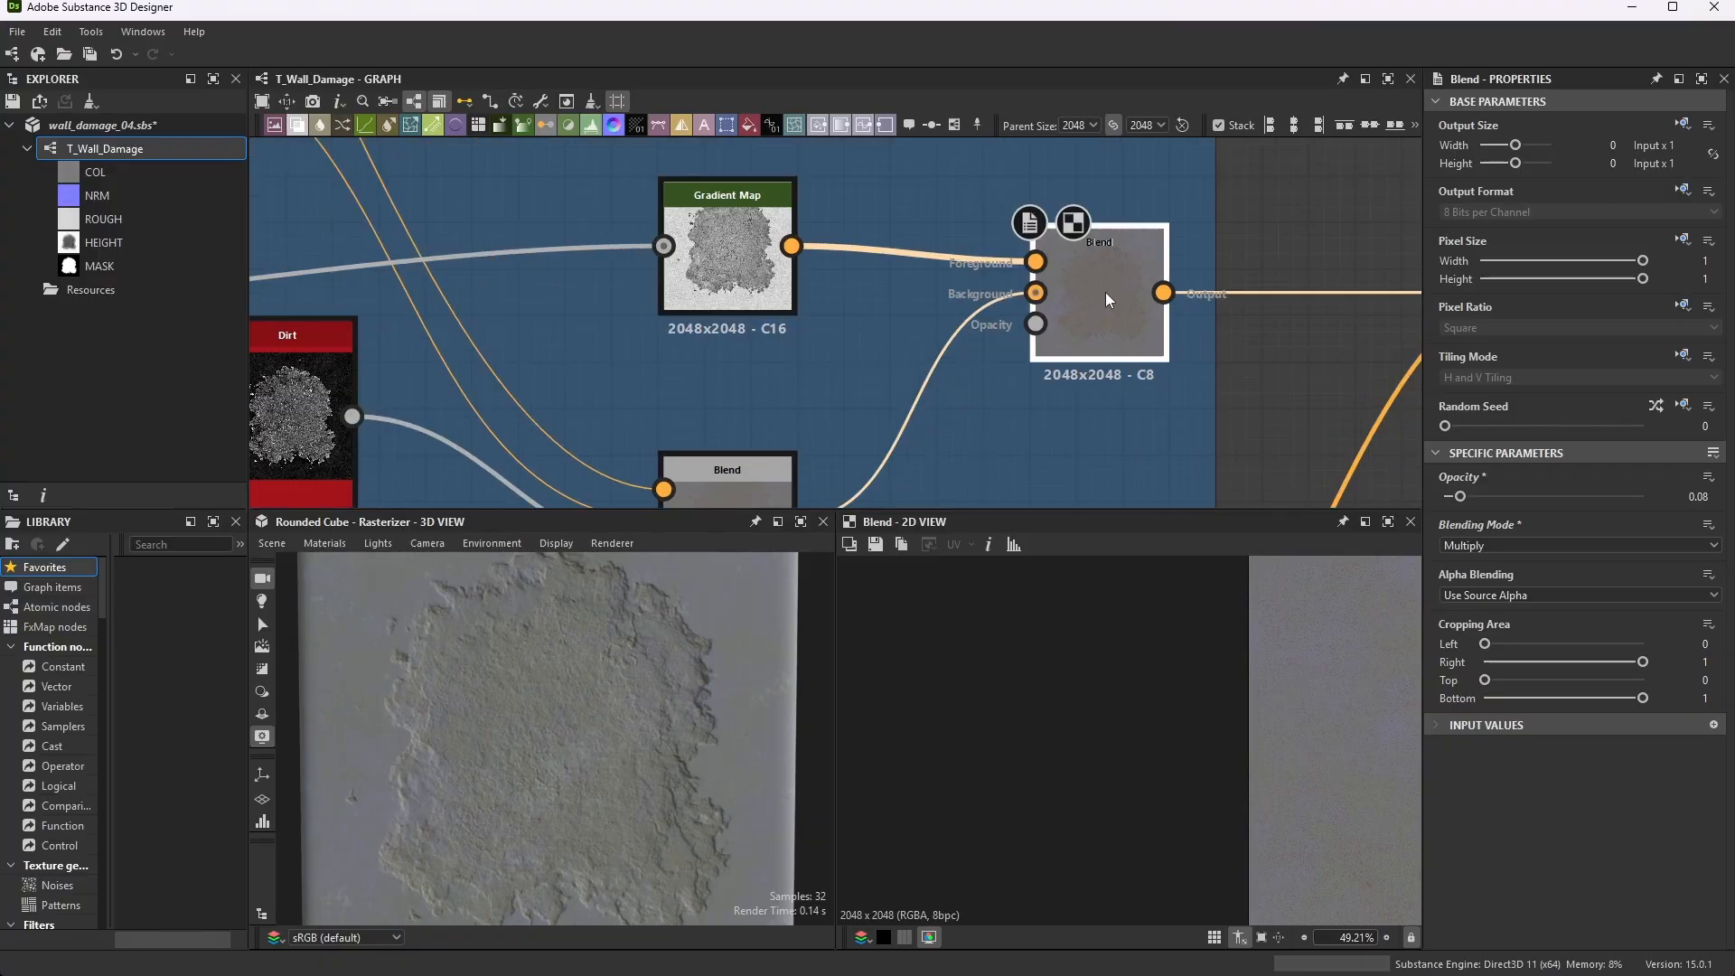
scroll(1106, 273, "down", 1)
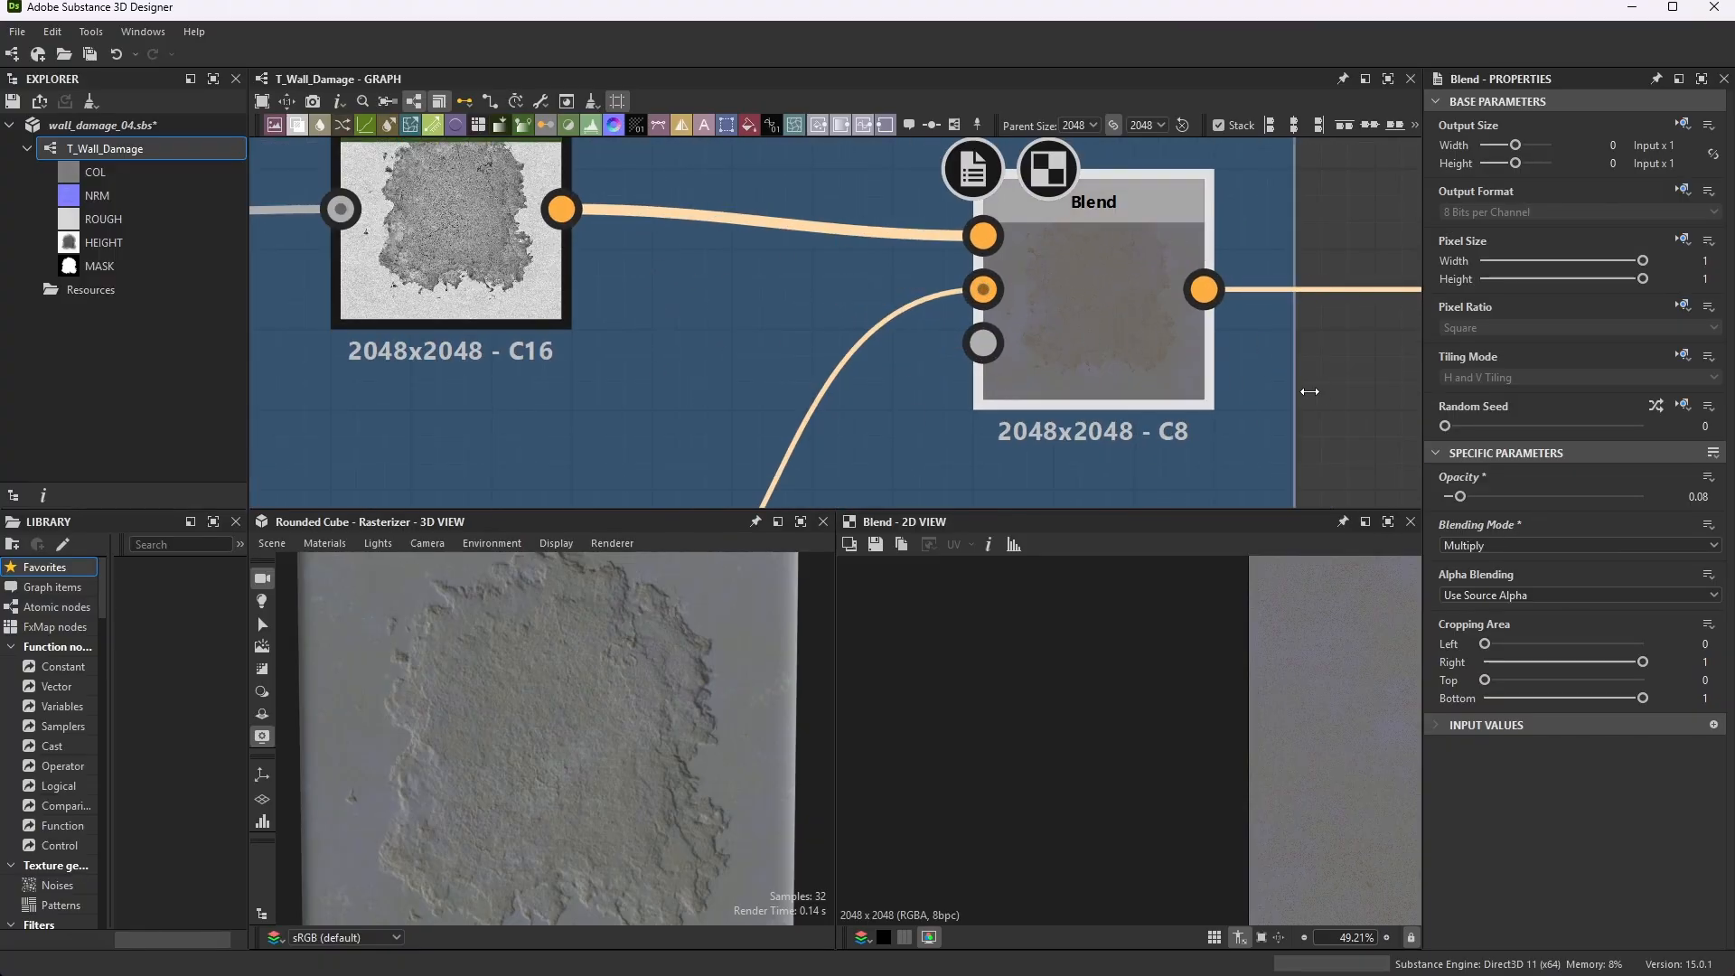
scroll(1254, 350, "down", 6)
- Trace the Ambient Occlusion (HBAO) output through the Gradient Map to the foreground of the Dirt frame's final Blend
scroll(605, 344, "down", 3)
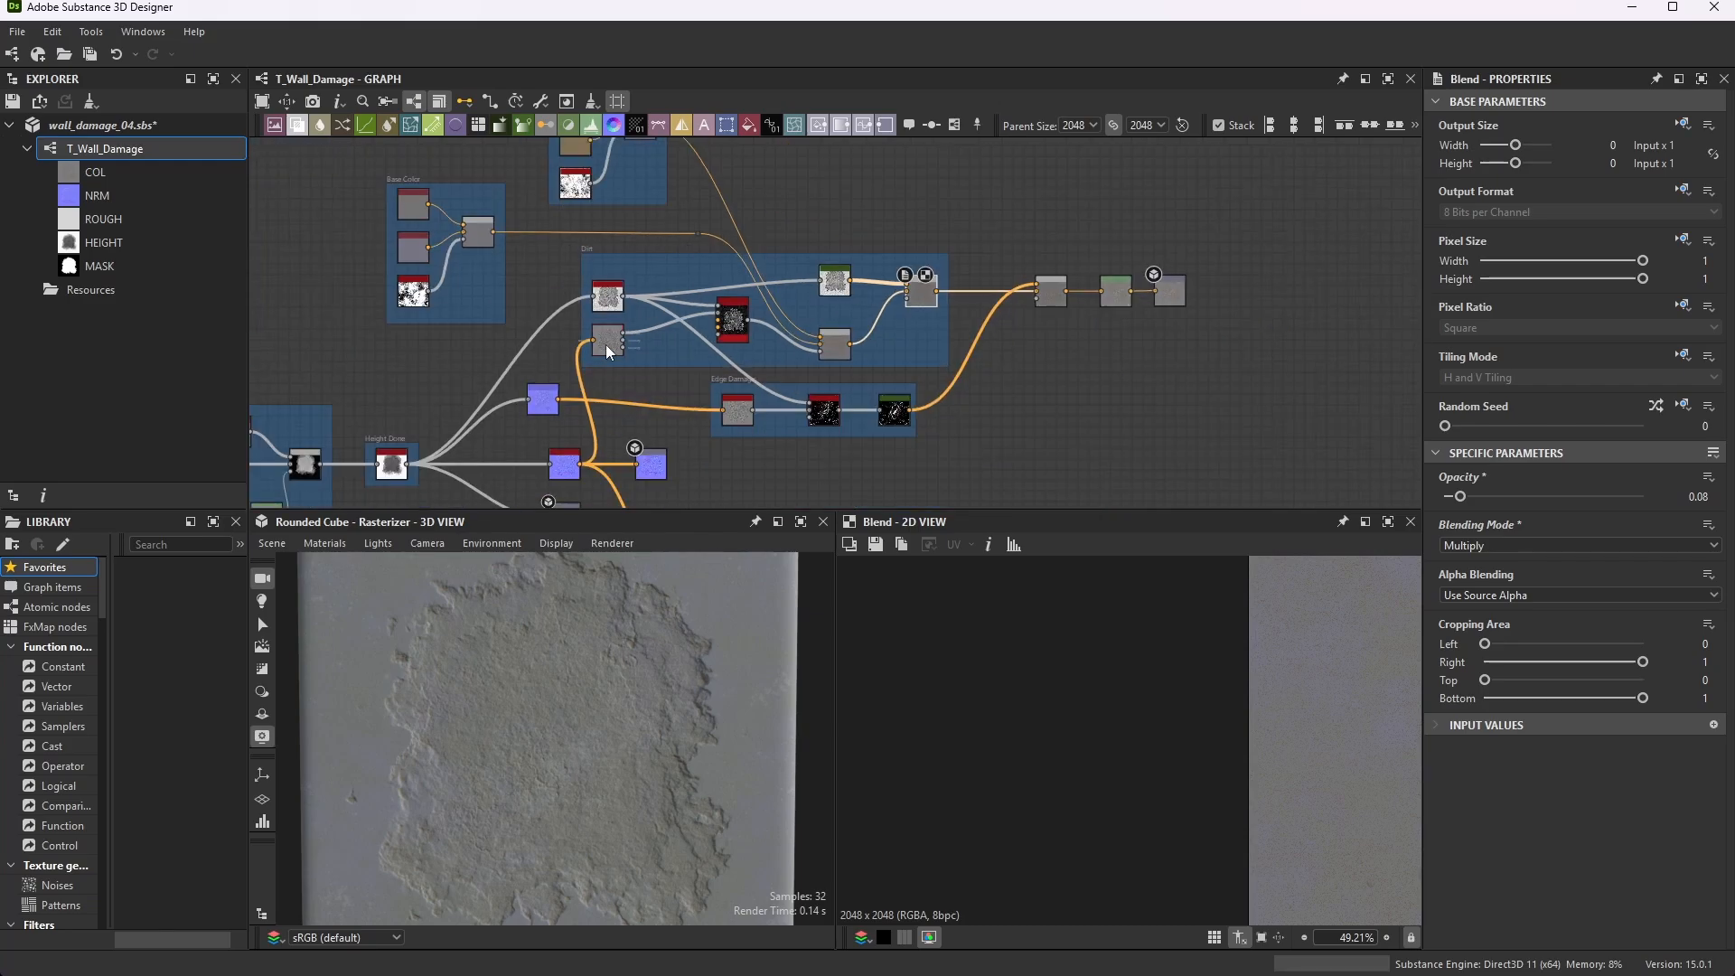
scroll(386, 476, "up", 1)
scroll(666, 247, "up", 5)
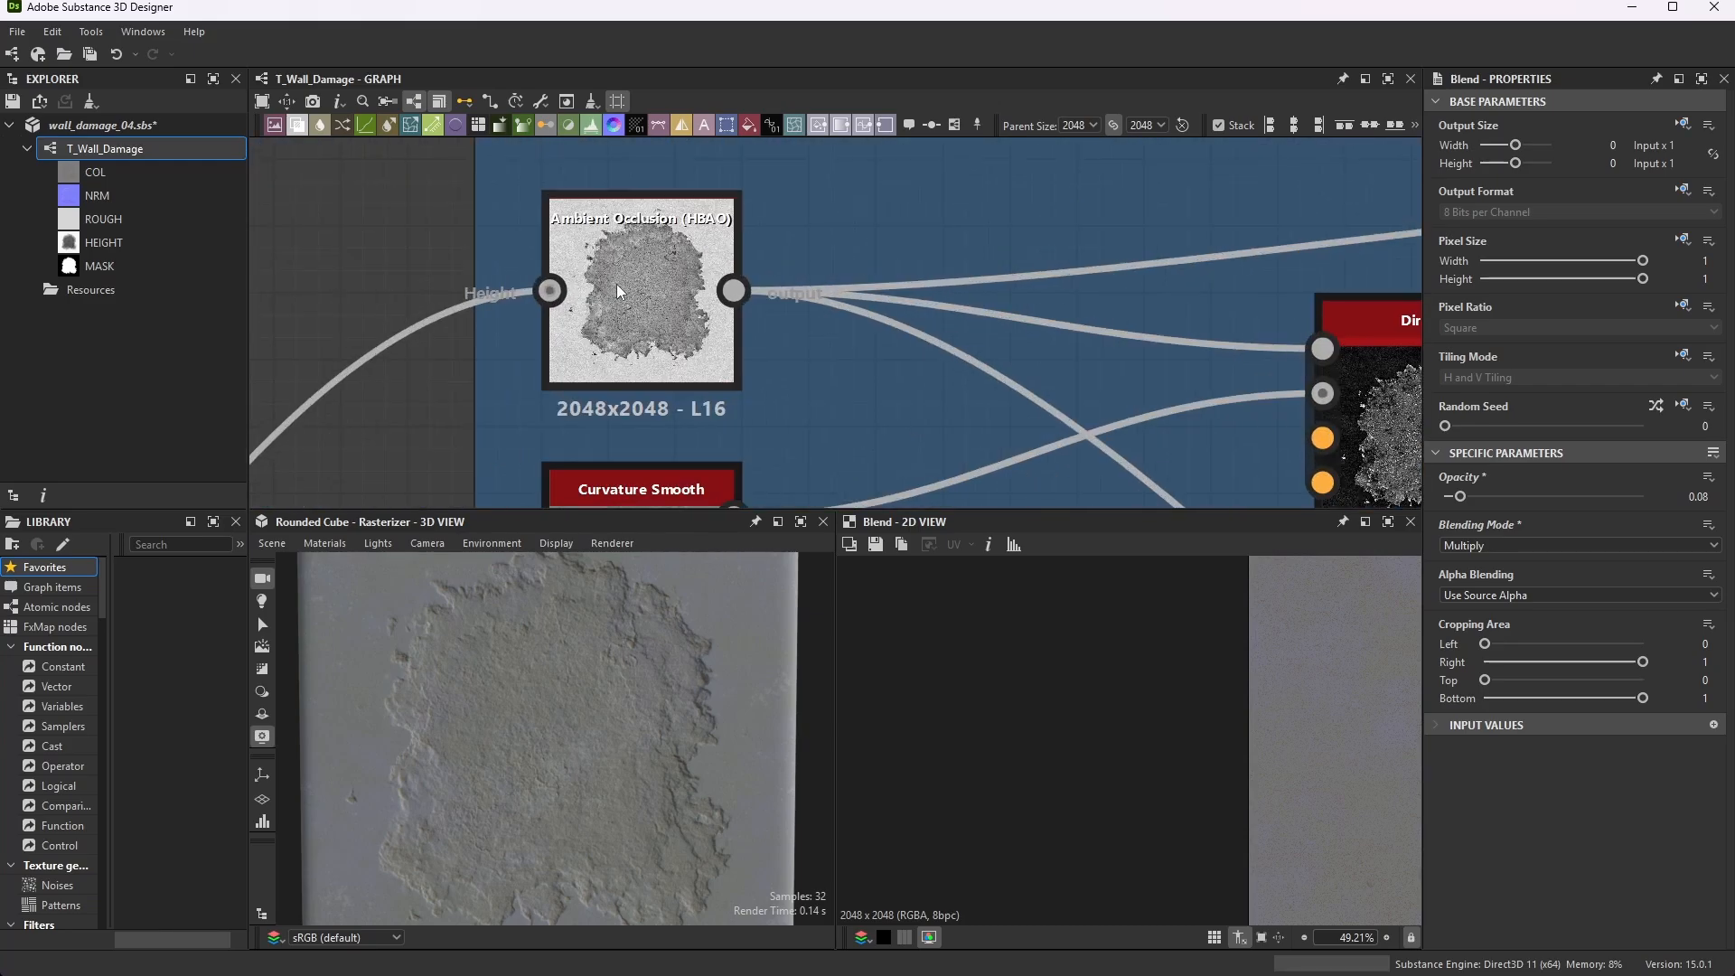
scroll(616, 284, "down", 4)
scroll(1140, 225, "up", 4)
scroll(826, 221, "down", 2)
scroll(1212, 300, "up", 3)
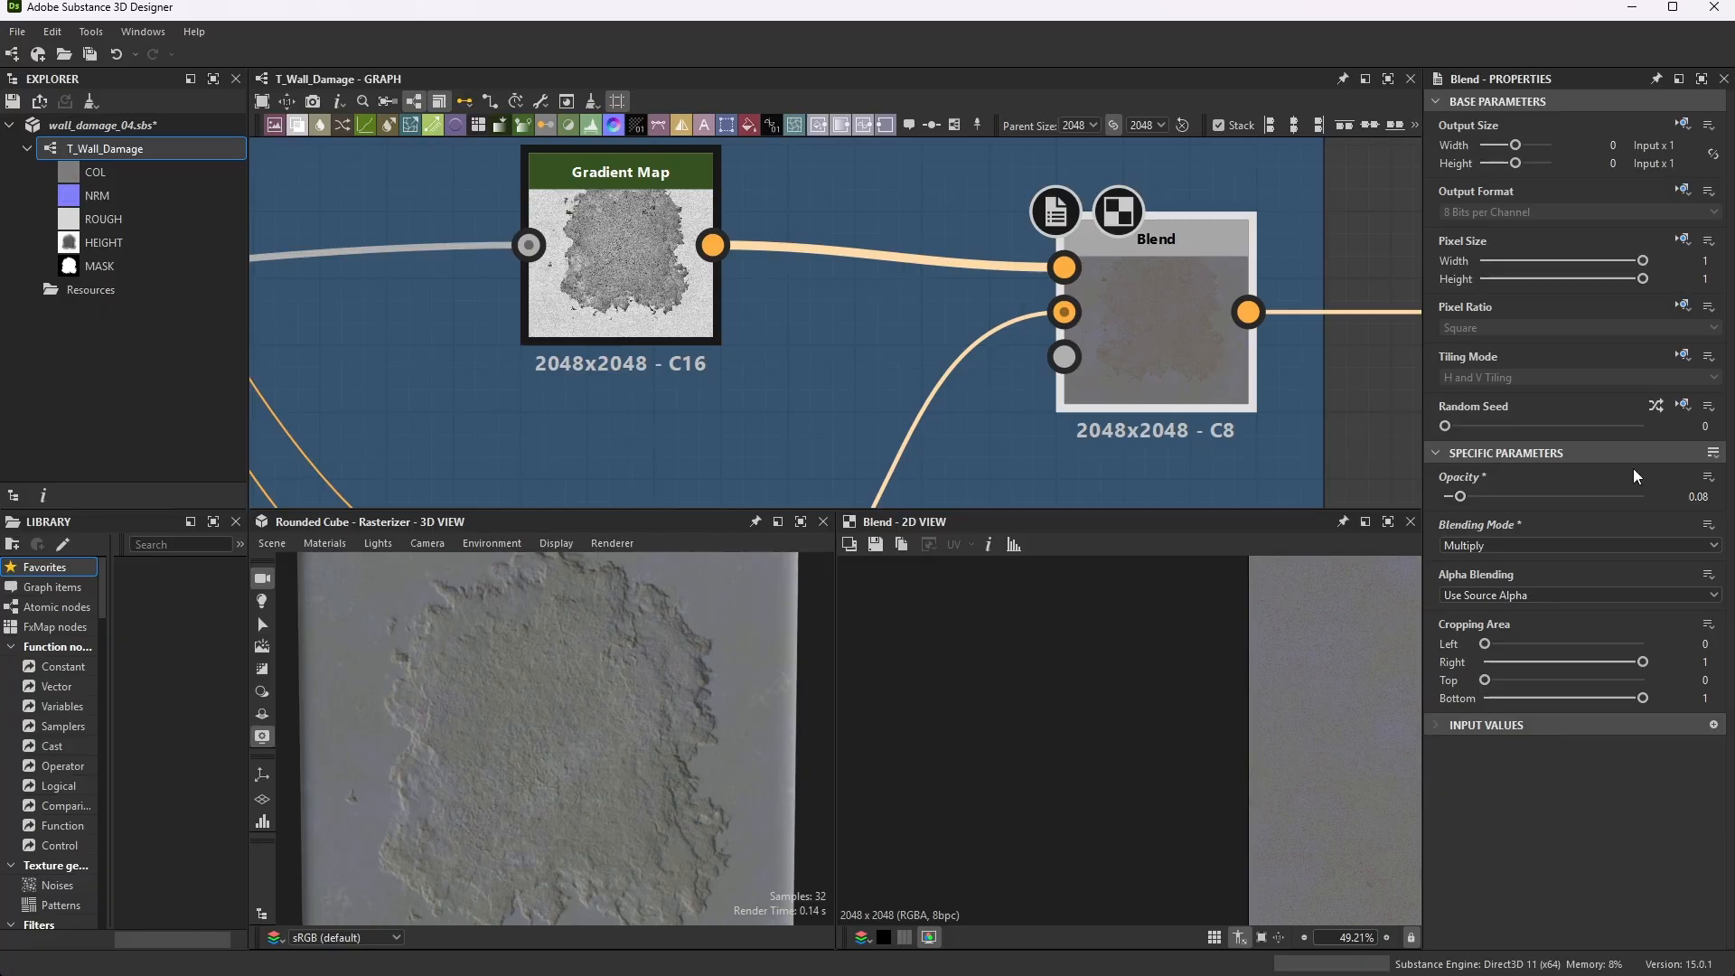
- Examine how the normal node after Height Done feeds the Normal input of Curvature Smooth in the Dirt frame
scroll(1085, 317, "down", 5)
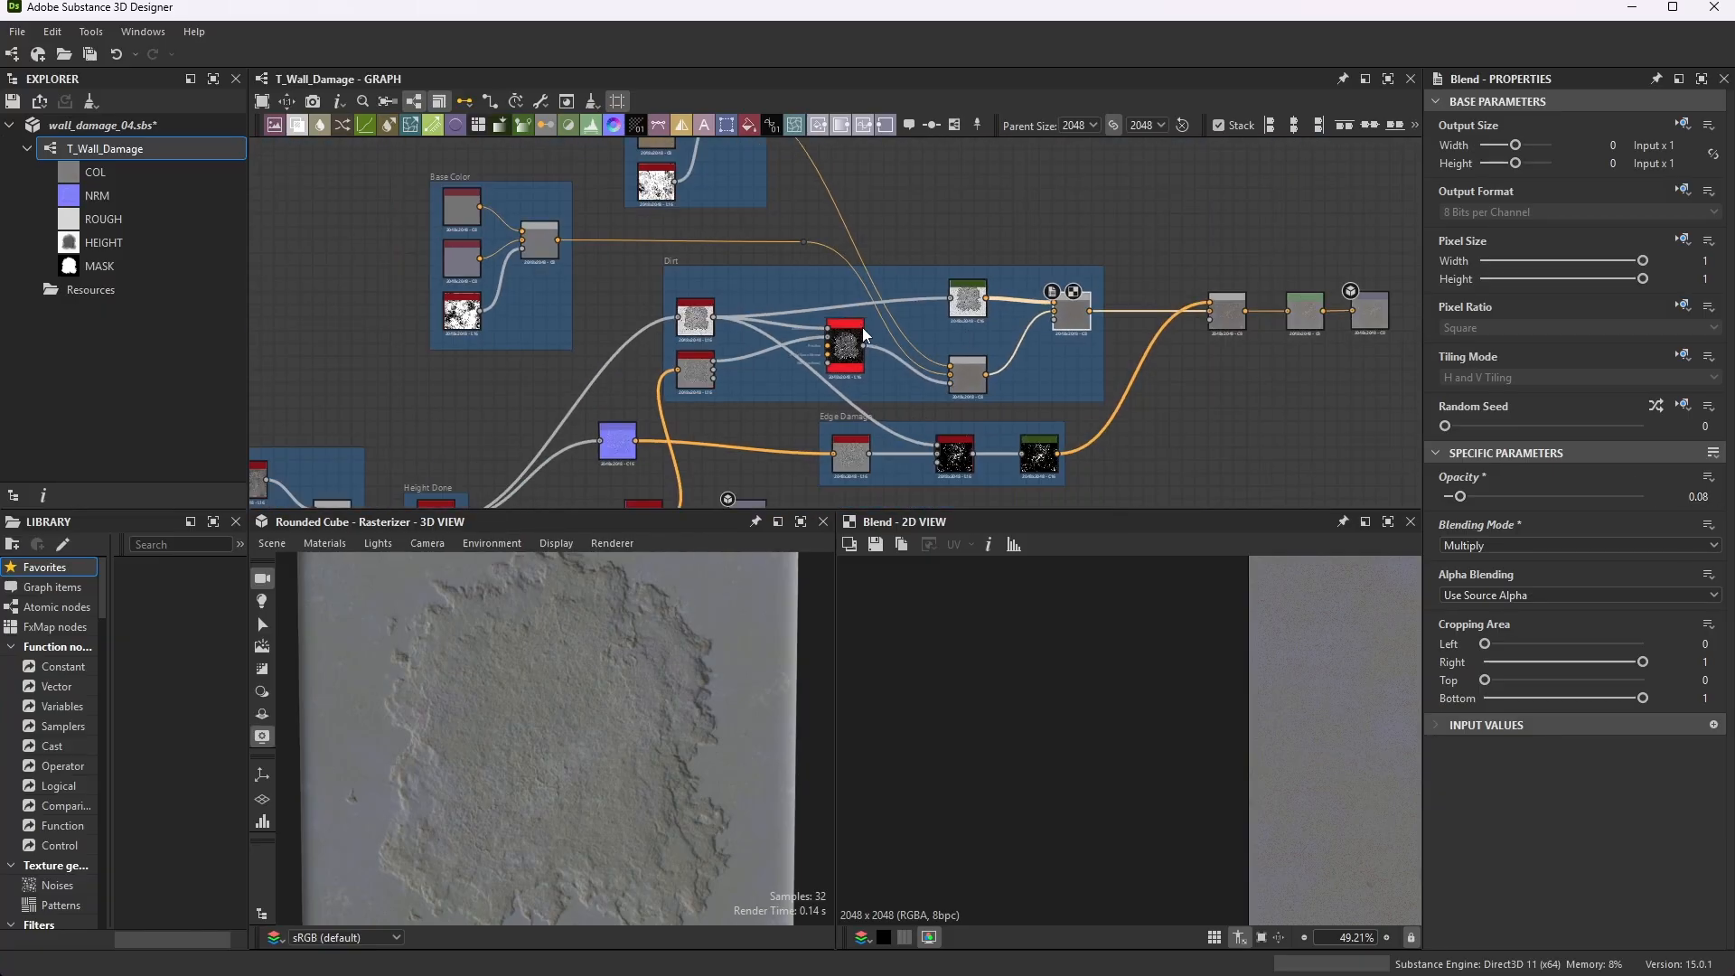
scroll(861, 332, "down", 1)
scroll(713, 411, "down", 2)
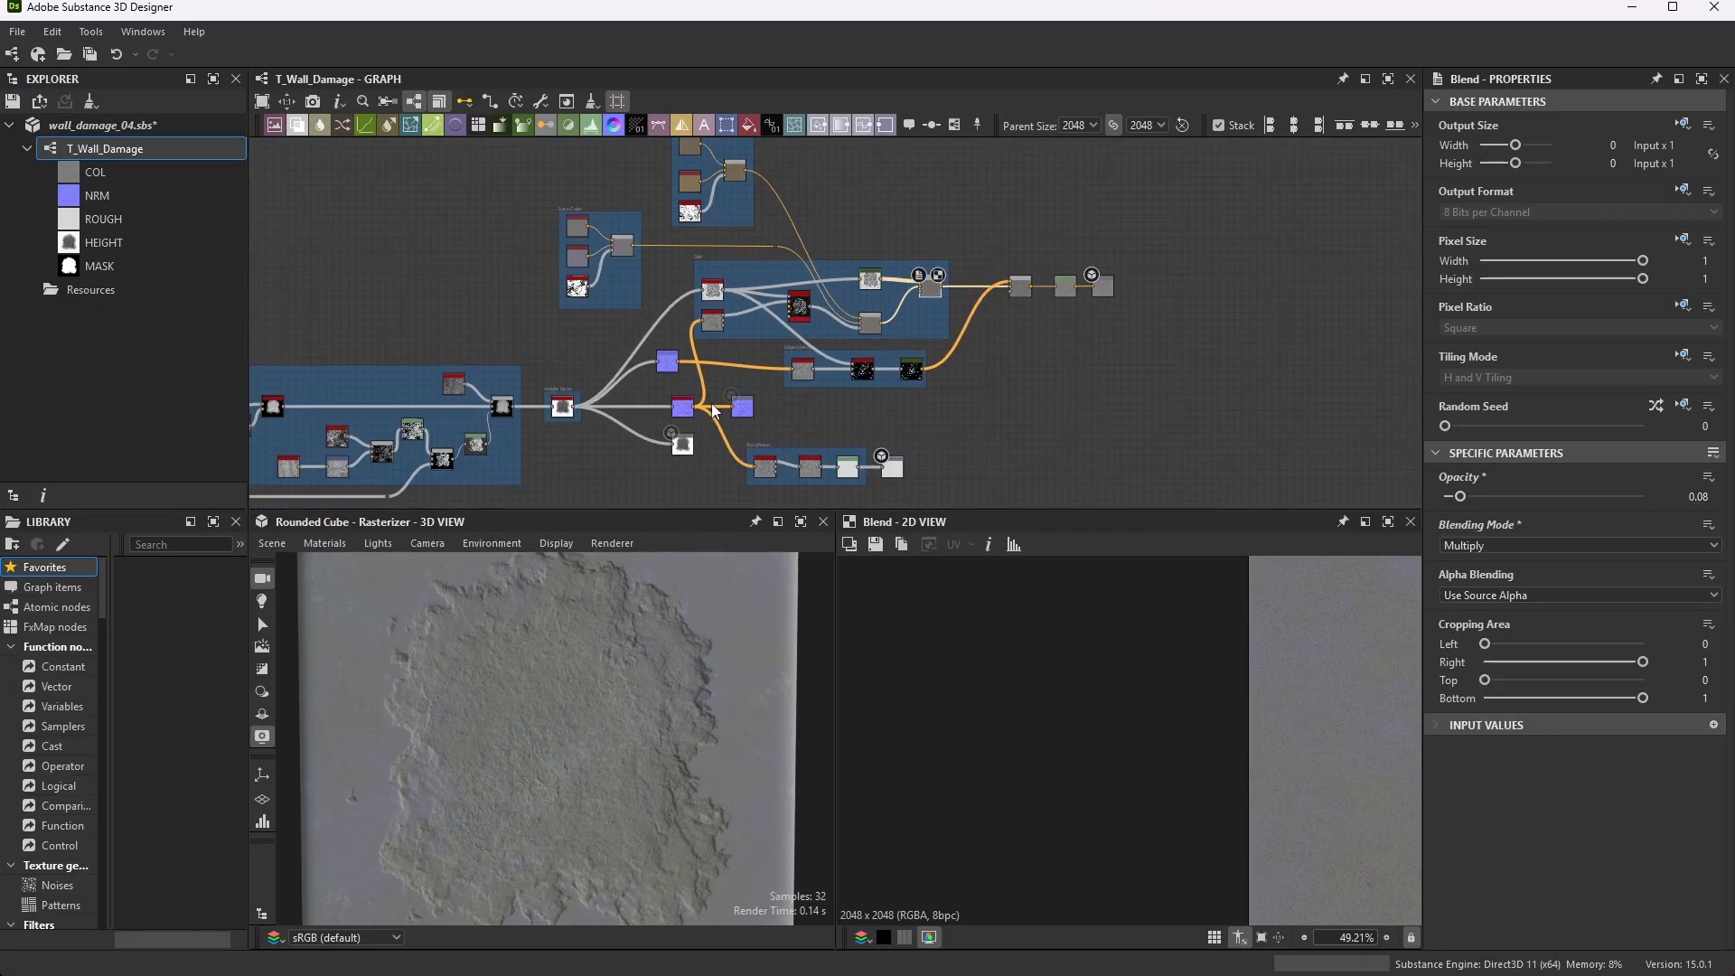
scroll(713, 411, "up", 8)
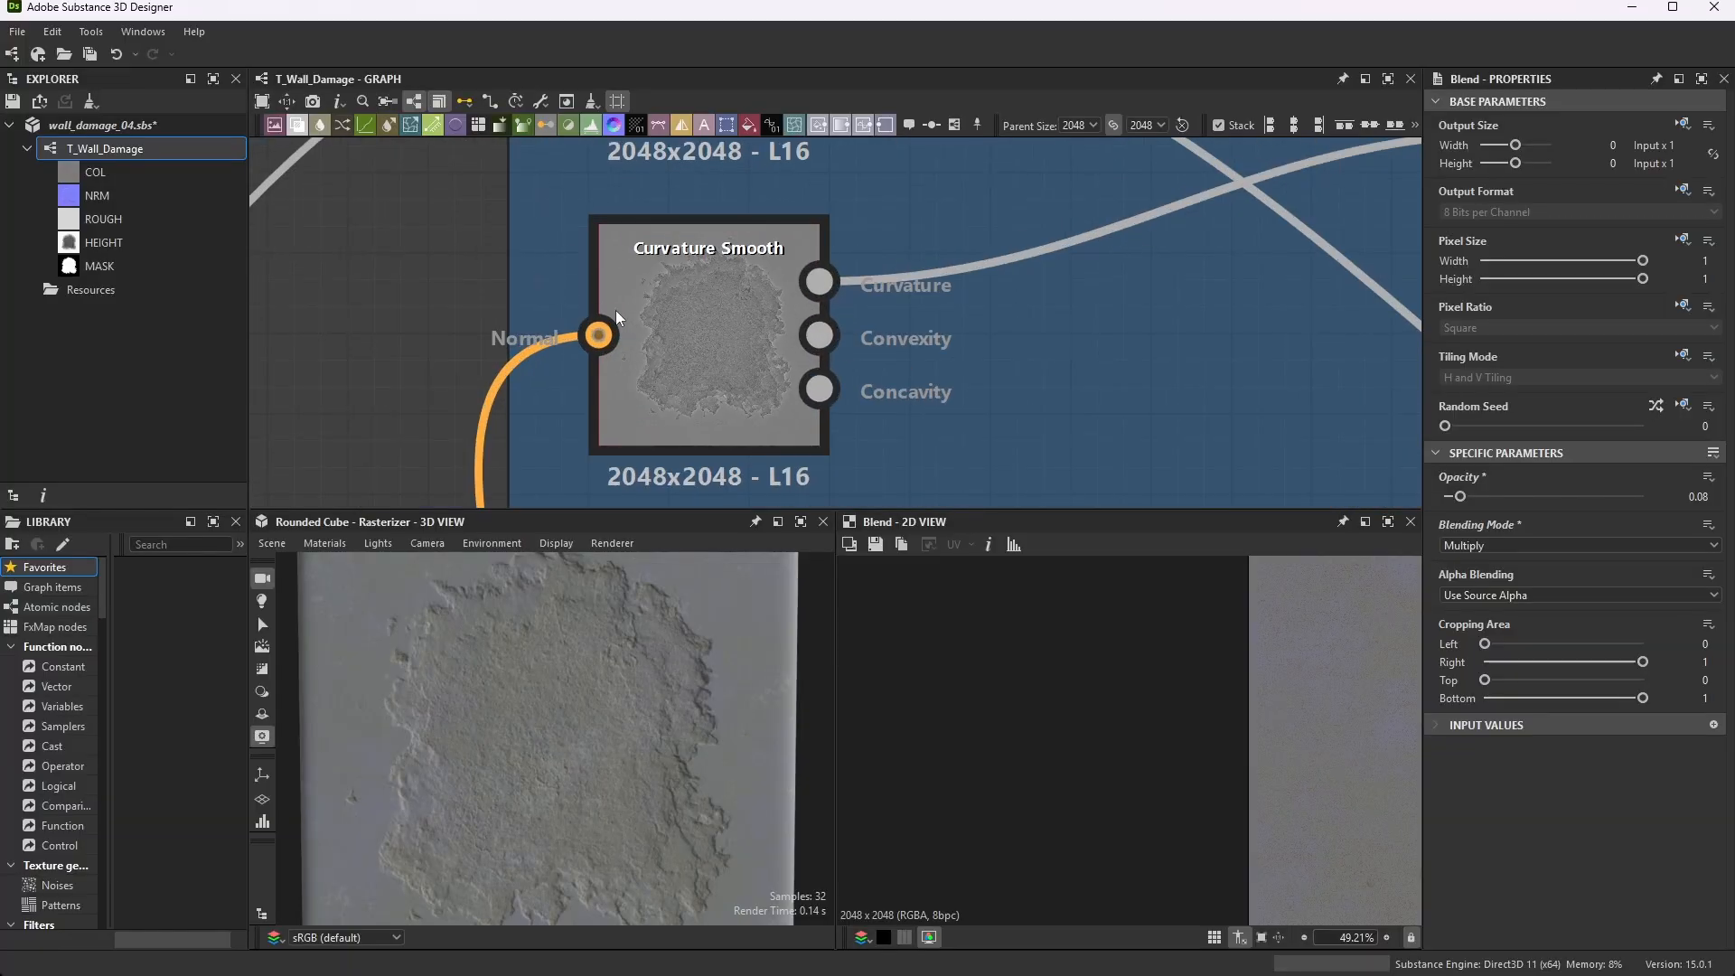
scroll(702, 177, "down", 5)
scroll(668, 428, "up", 3)
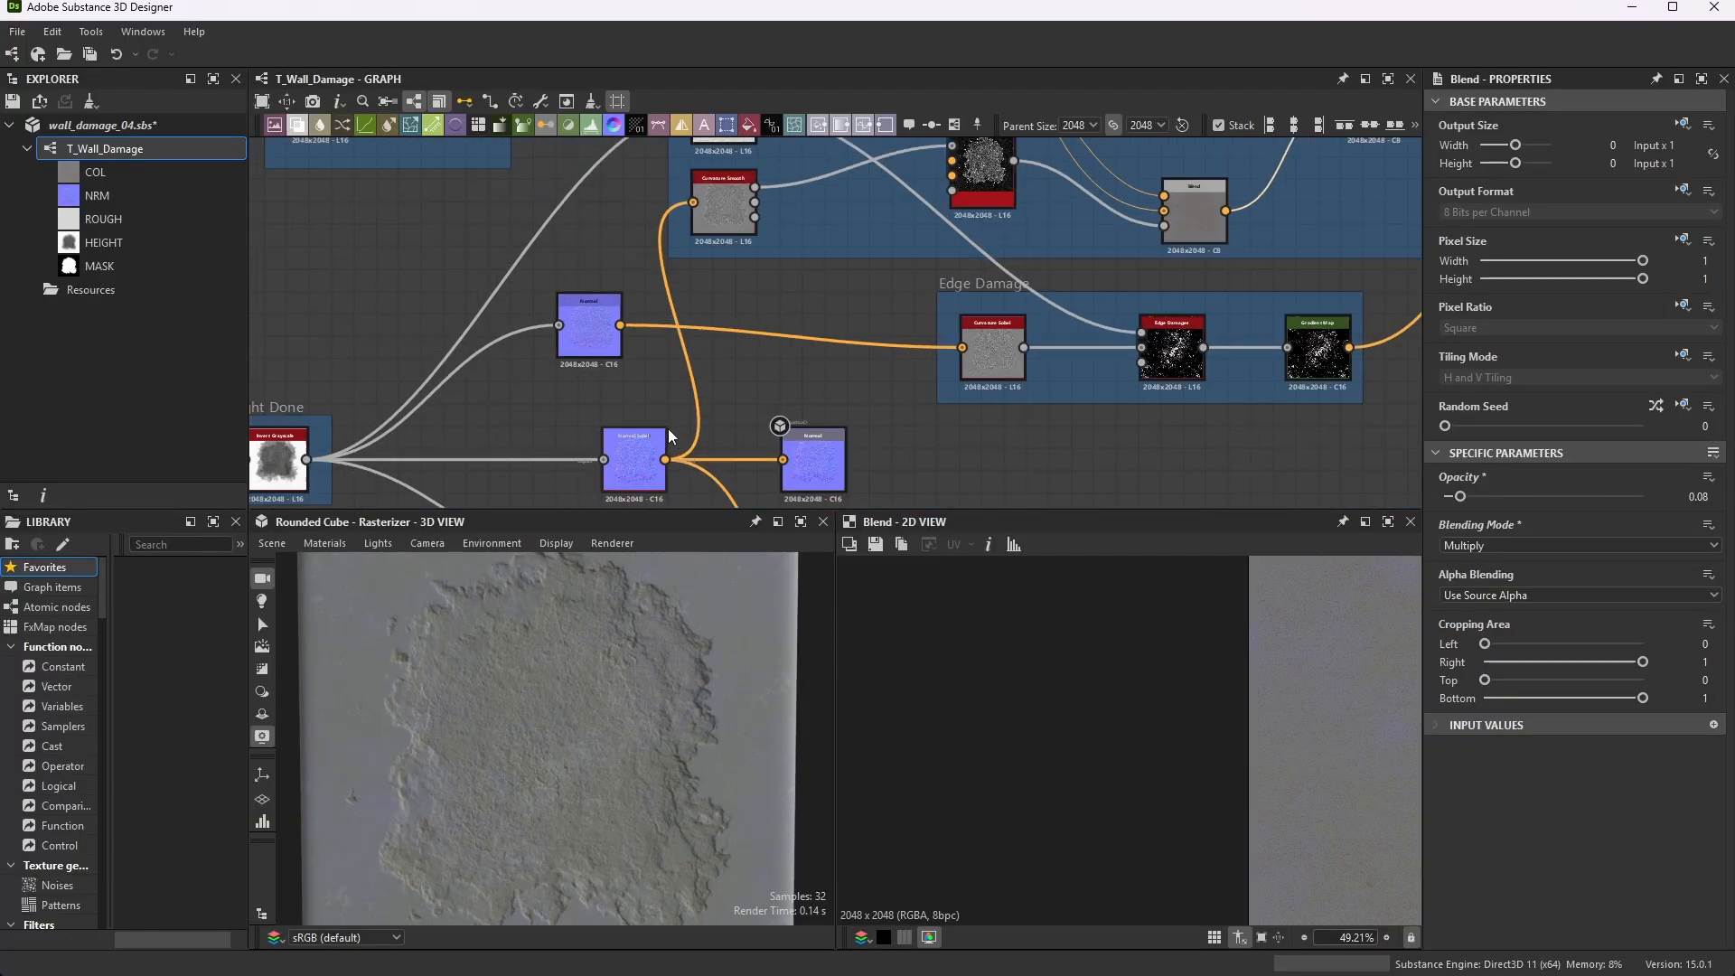
scroll(636, 463, "down", 3)
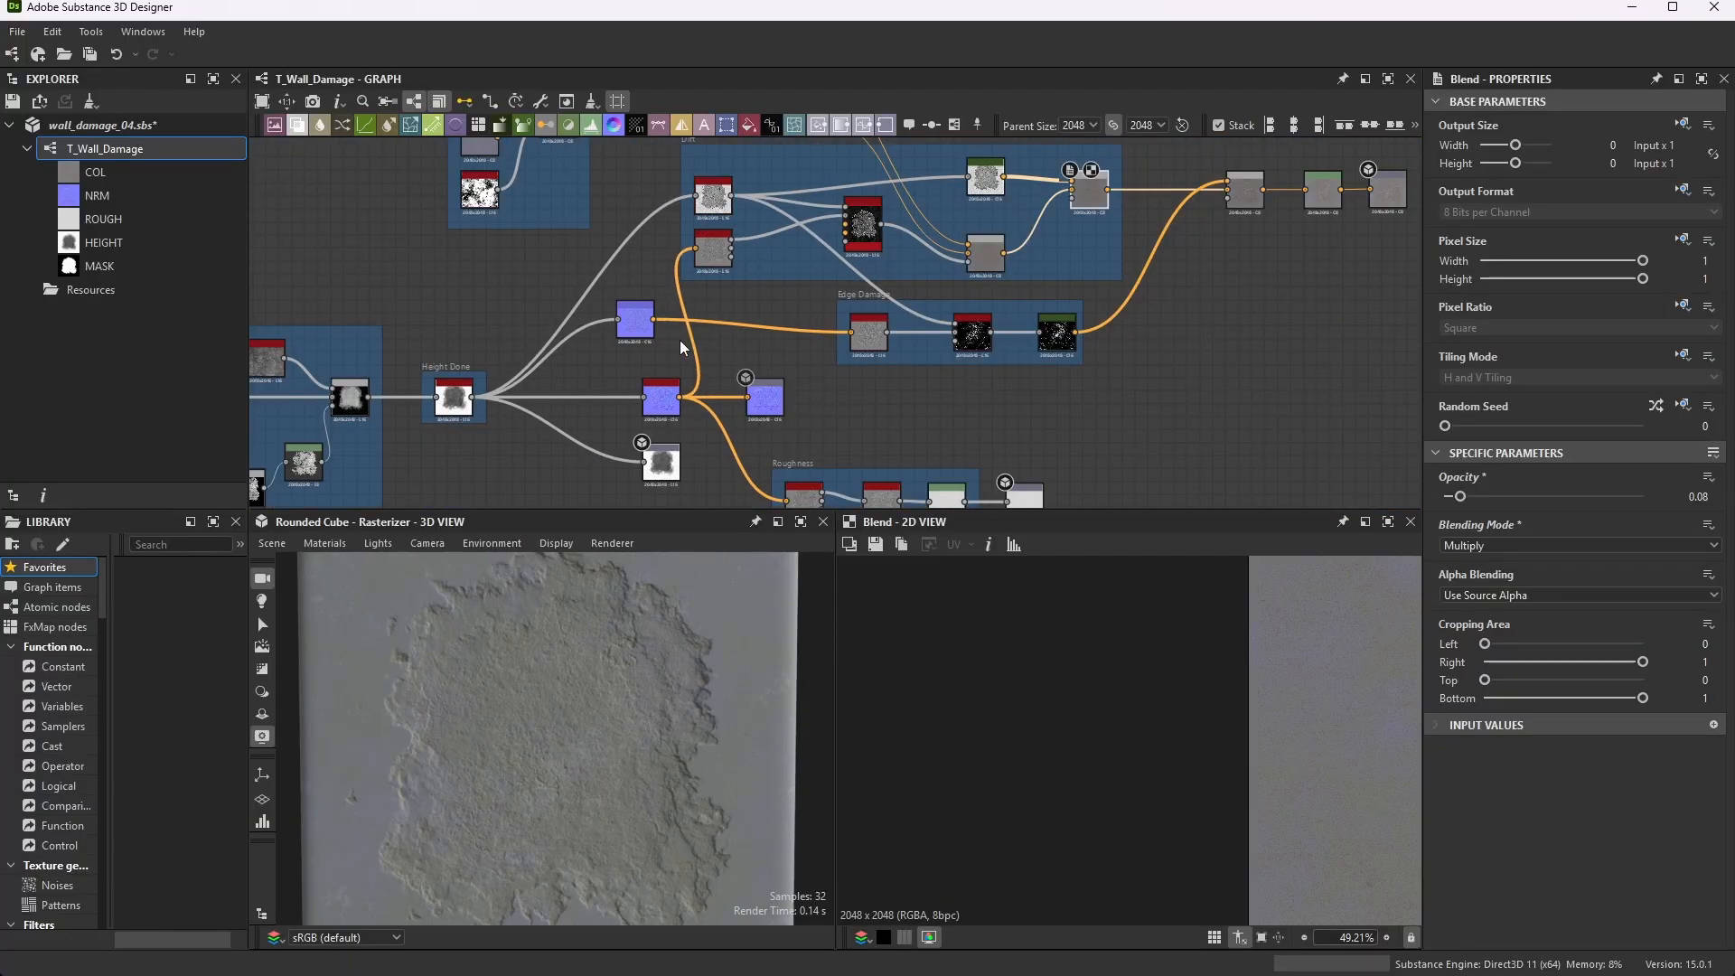
scroll(680, 340, "up", 3)
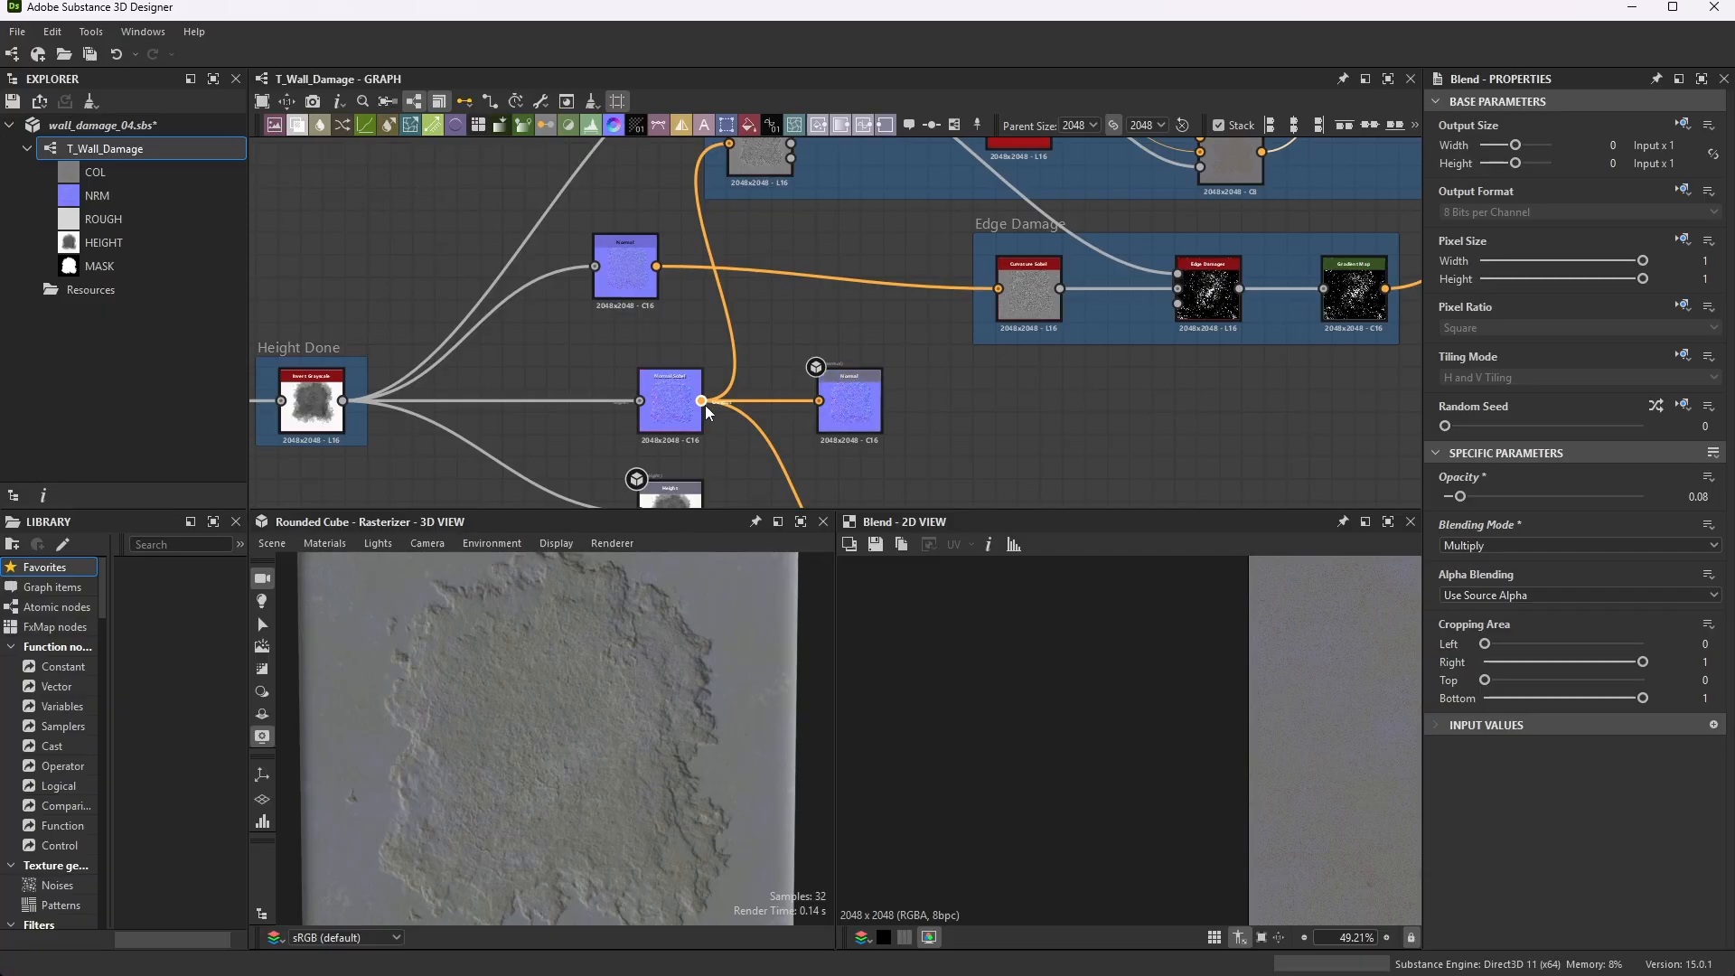
scroll(728, 399, "down", 3)
scroll(768, 262, "up", 6)
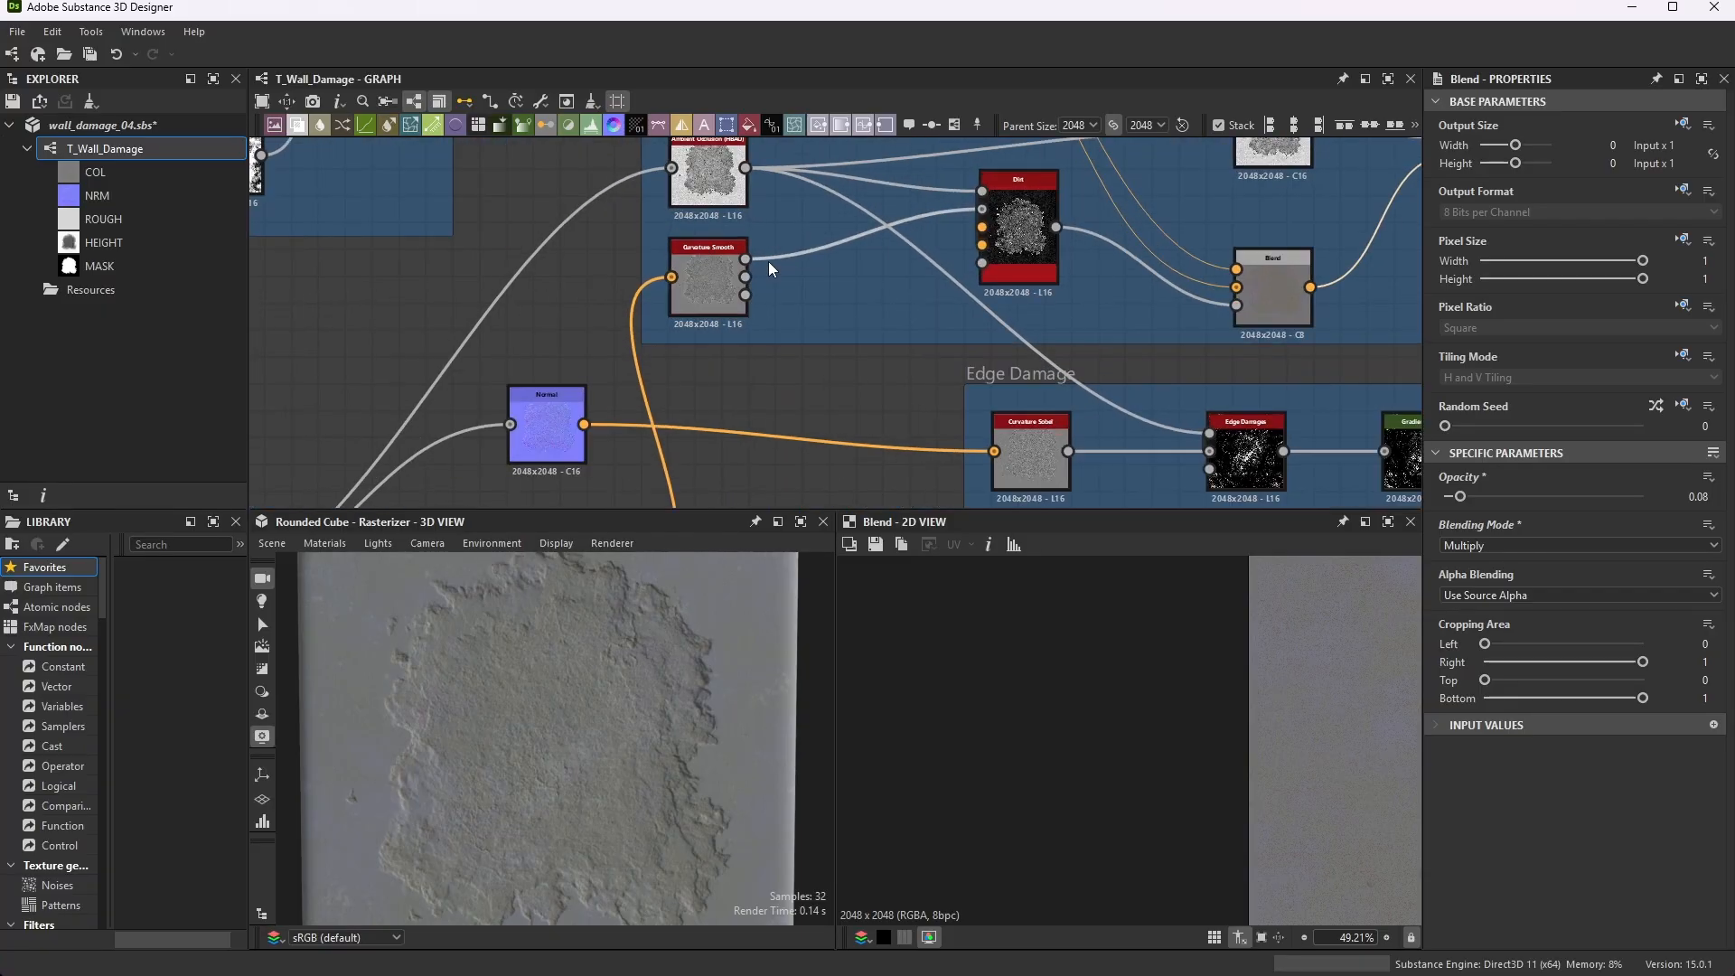
- Preview the Curvature Smooth node, check its normal format, and examine its Curvature connection to the Dirt node
double_click(695, 258)
scroll(1608, 822, "down", 1)
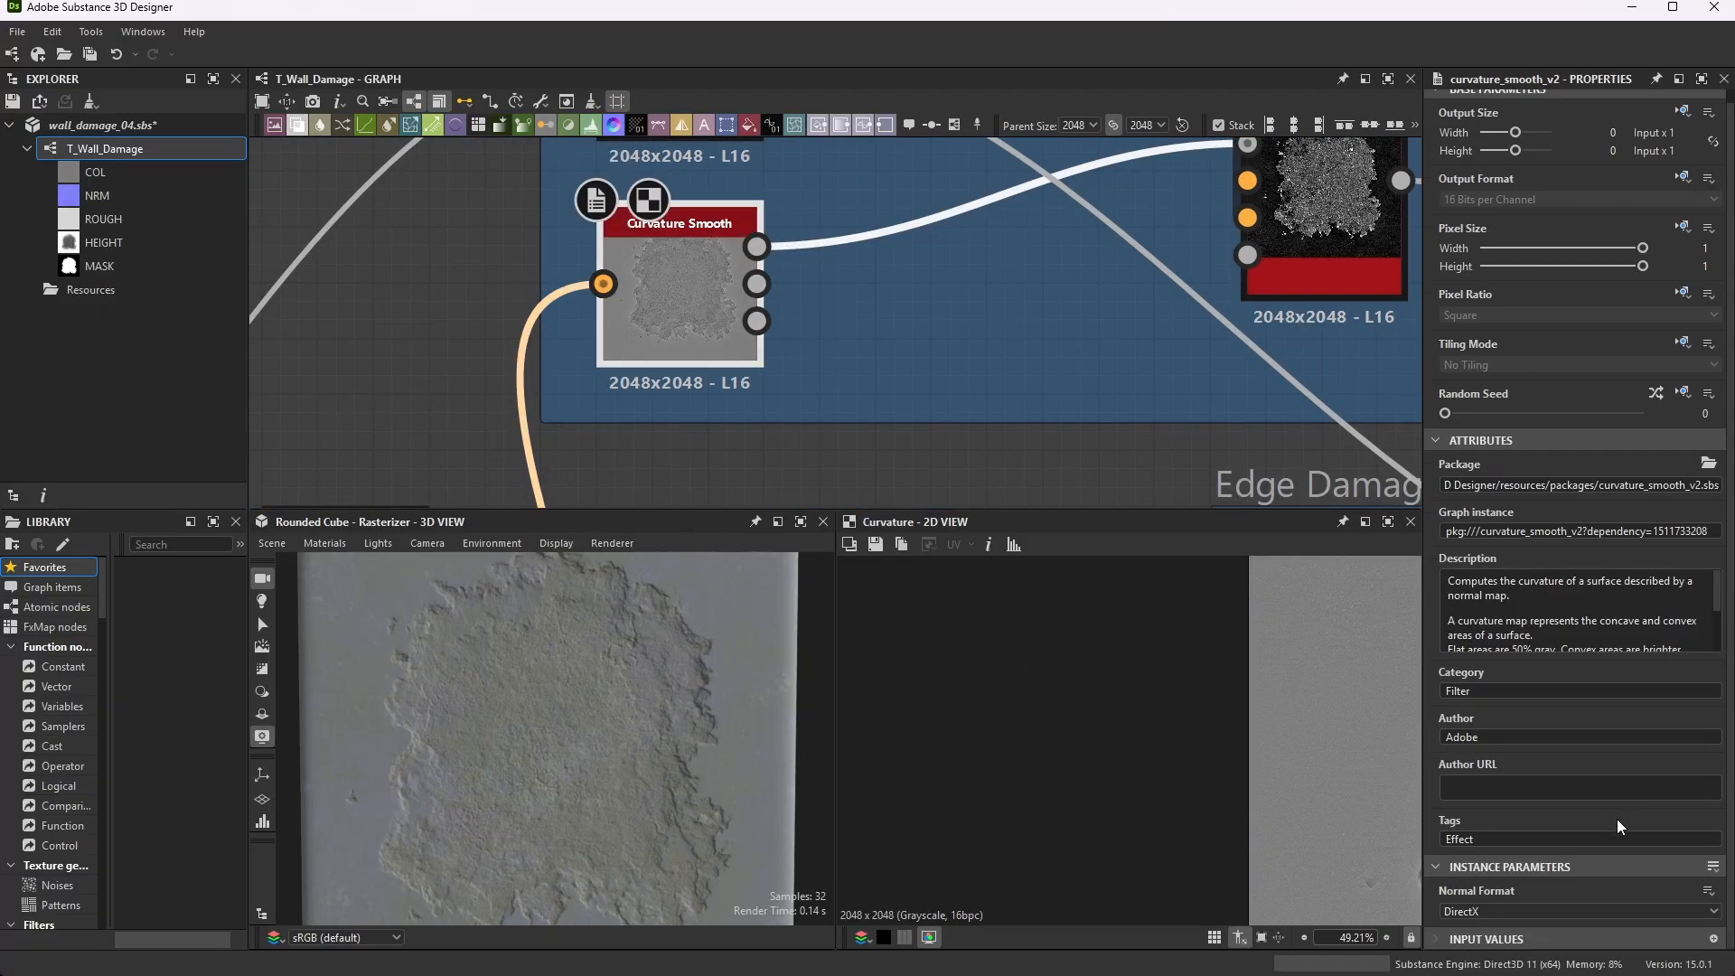
scroll(1046, 279, "down", 4)
scroll(957, 274, "up", 3)
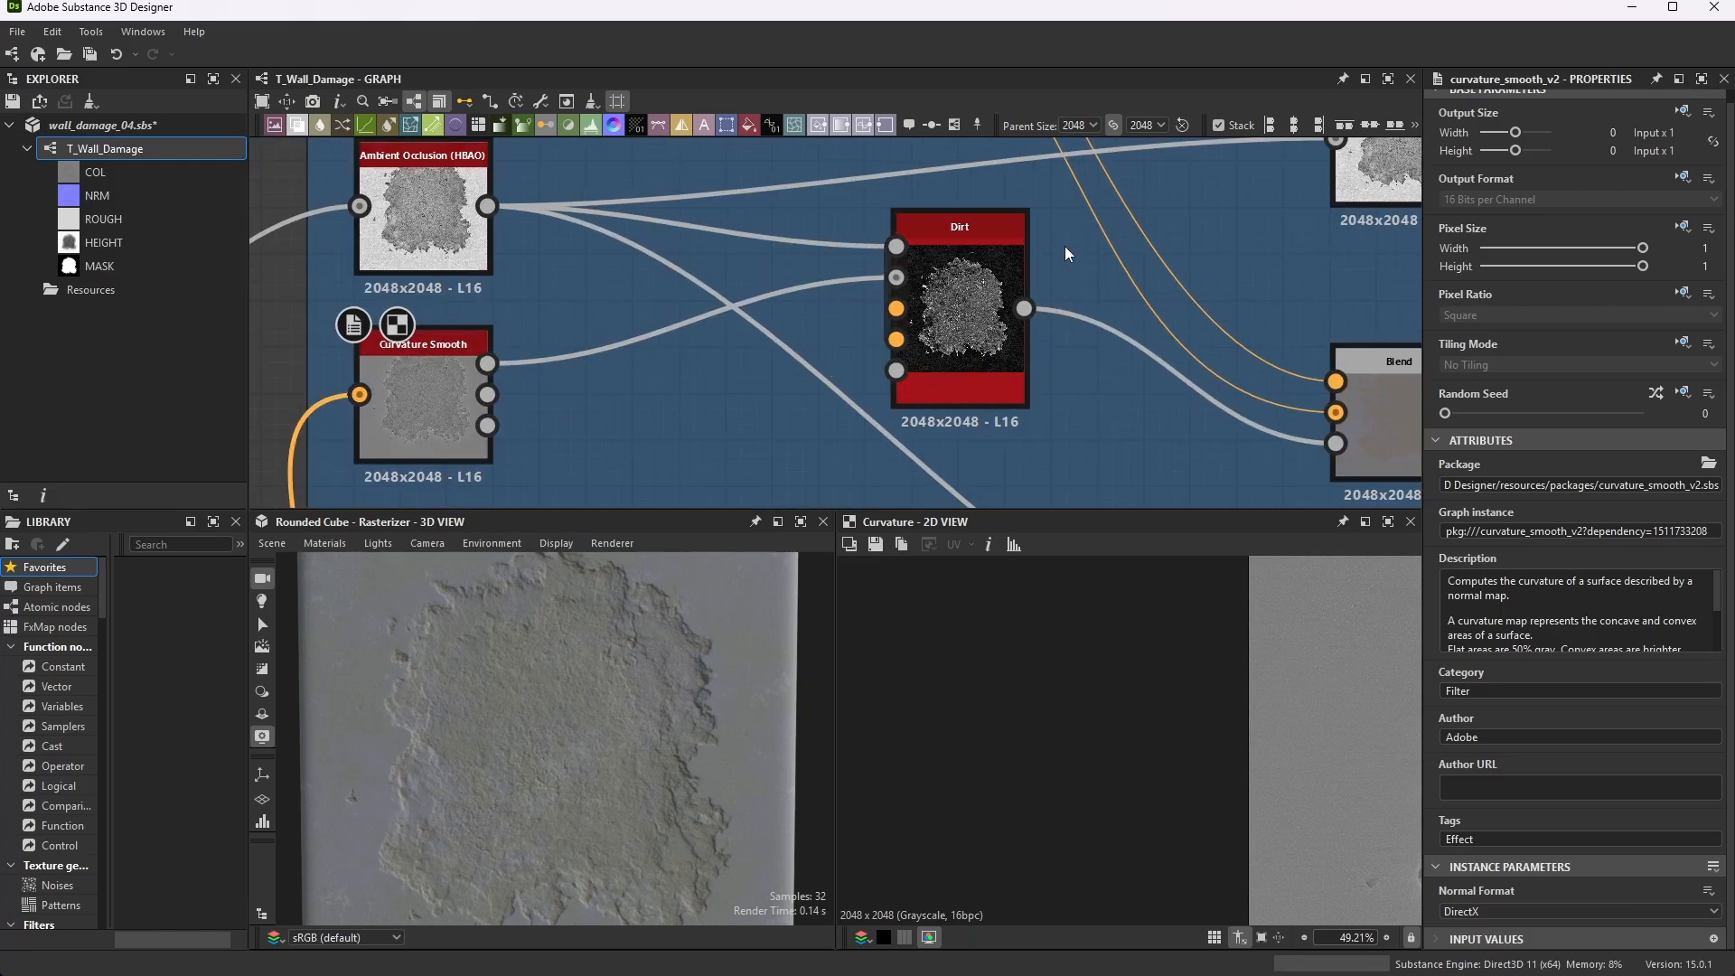
- Search the graph's node list for "dirt" to locate the Dirt mask generator, and close the list without adding a node
key("space")
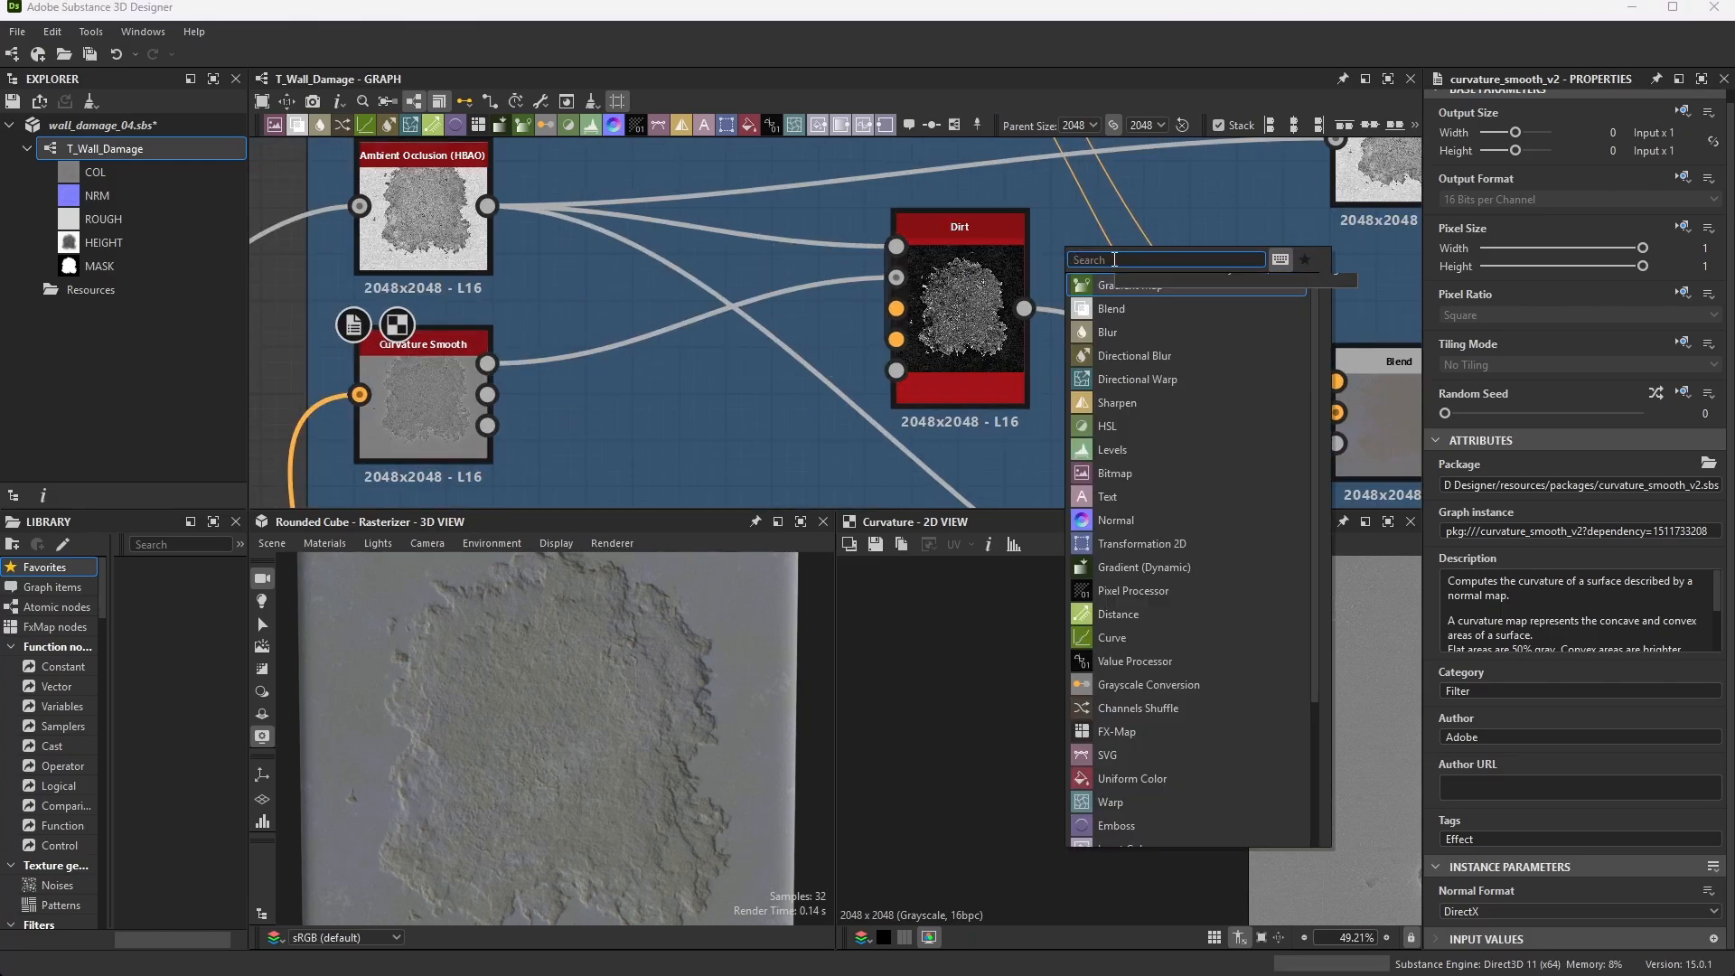
type("dirtr")
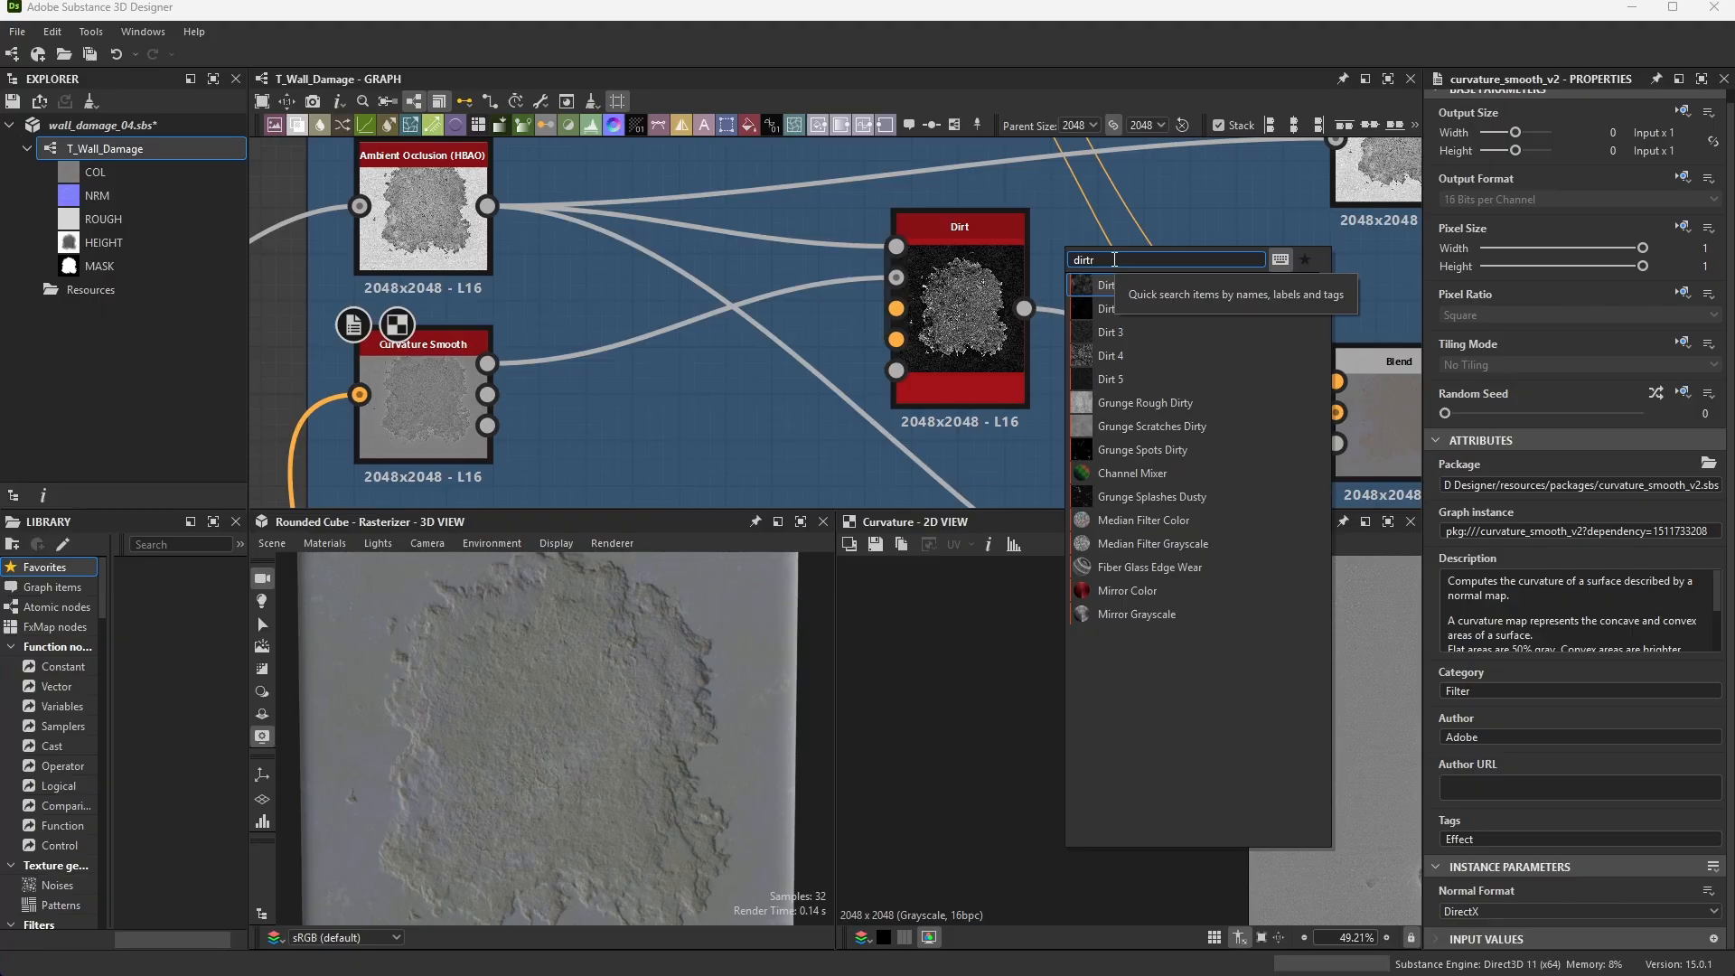
key("BackSpace")
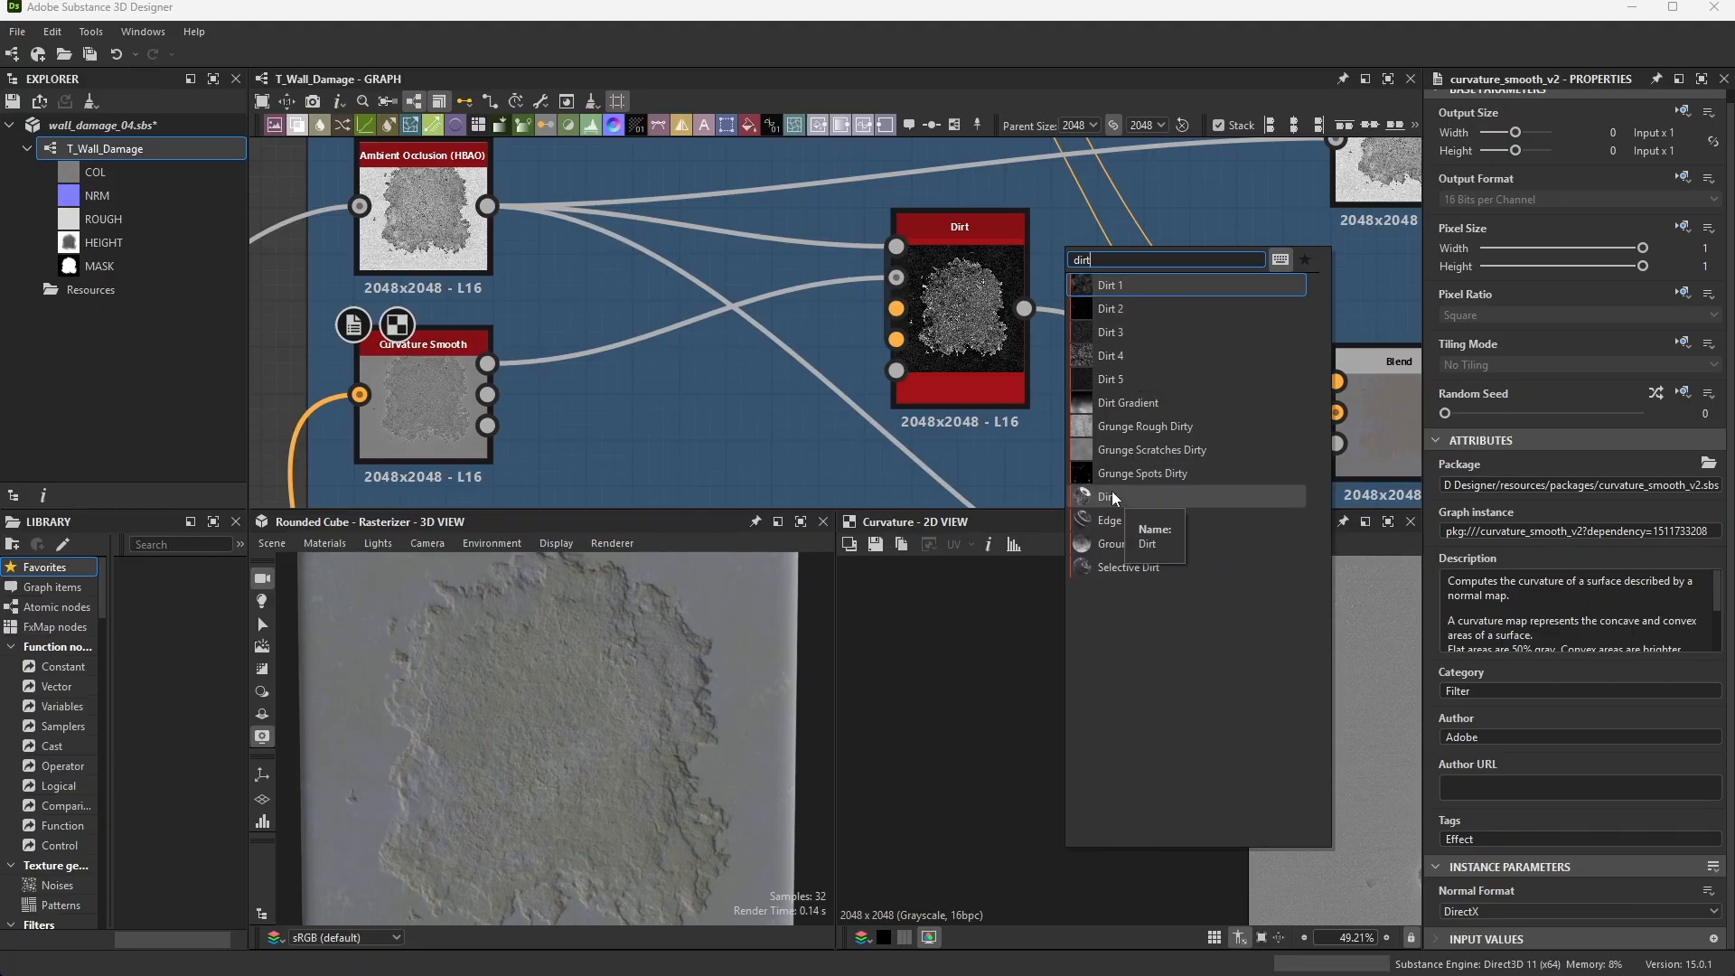
left_click(1261, 202)
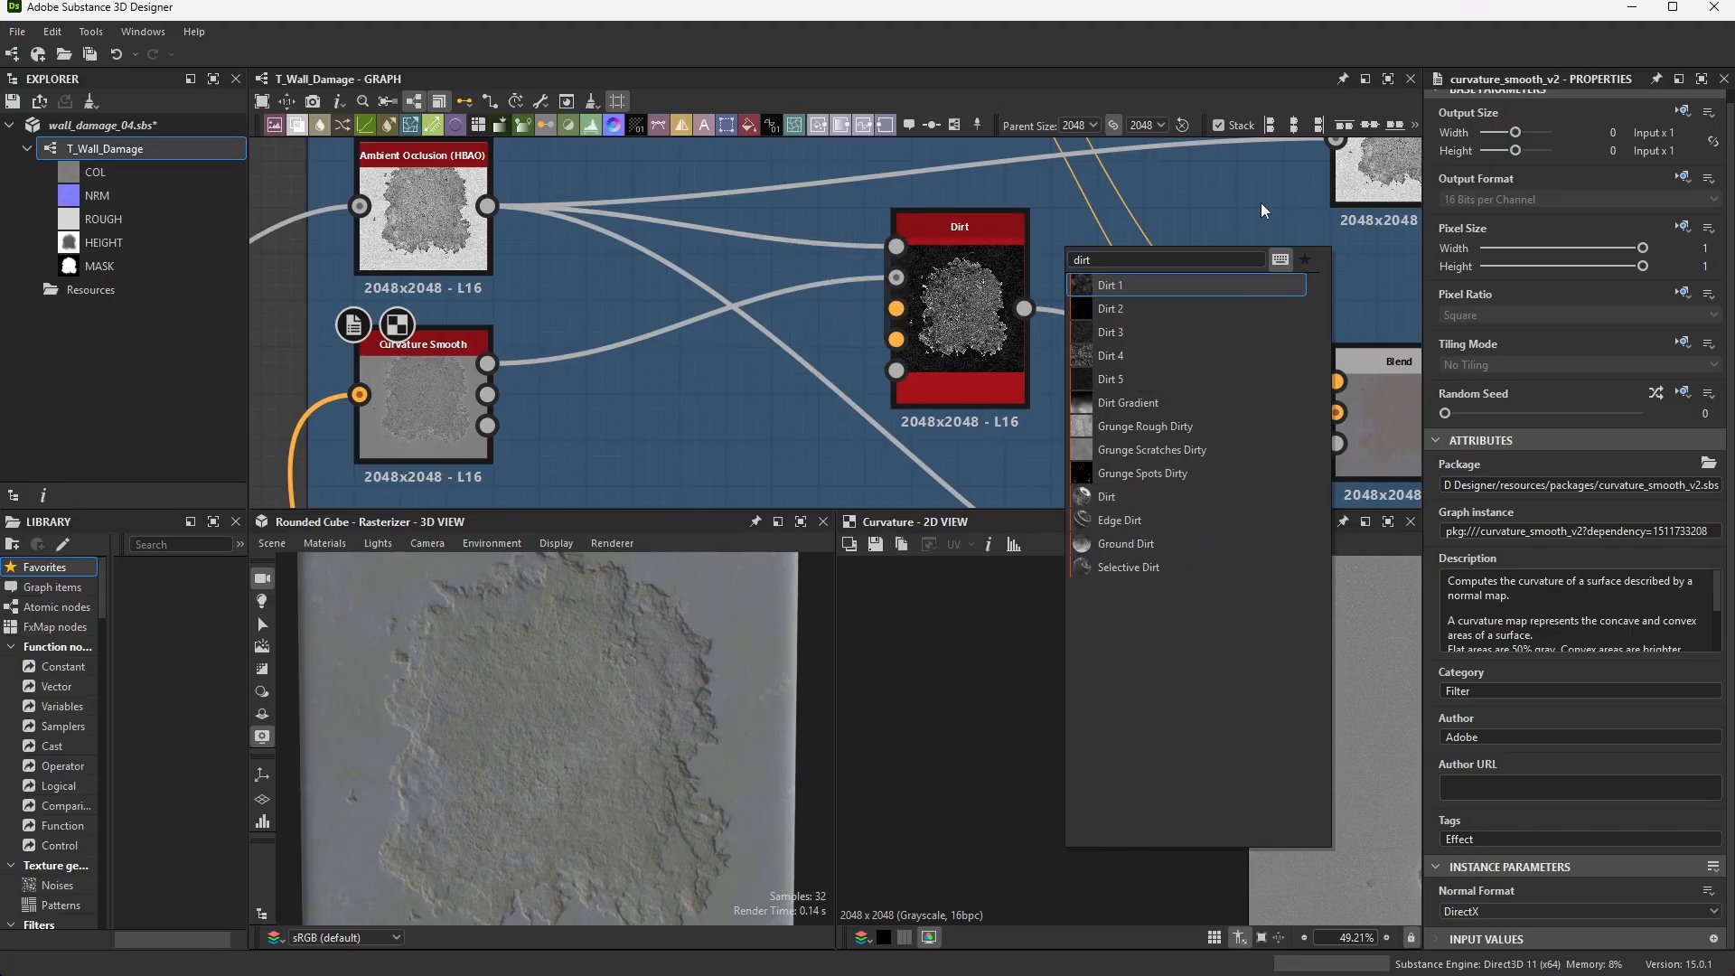
- Examine the Dirt node's Ambient Occlusion and Curvature inputs and preview its mask up close, fitting the whole mask back in view
scroll(924, 244, "up", 3)
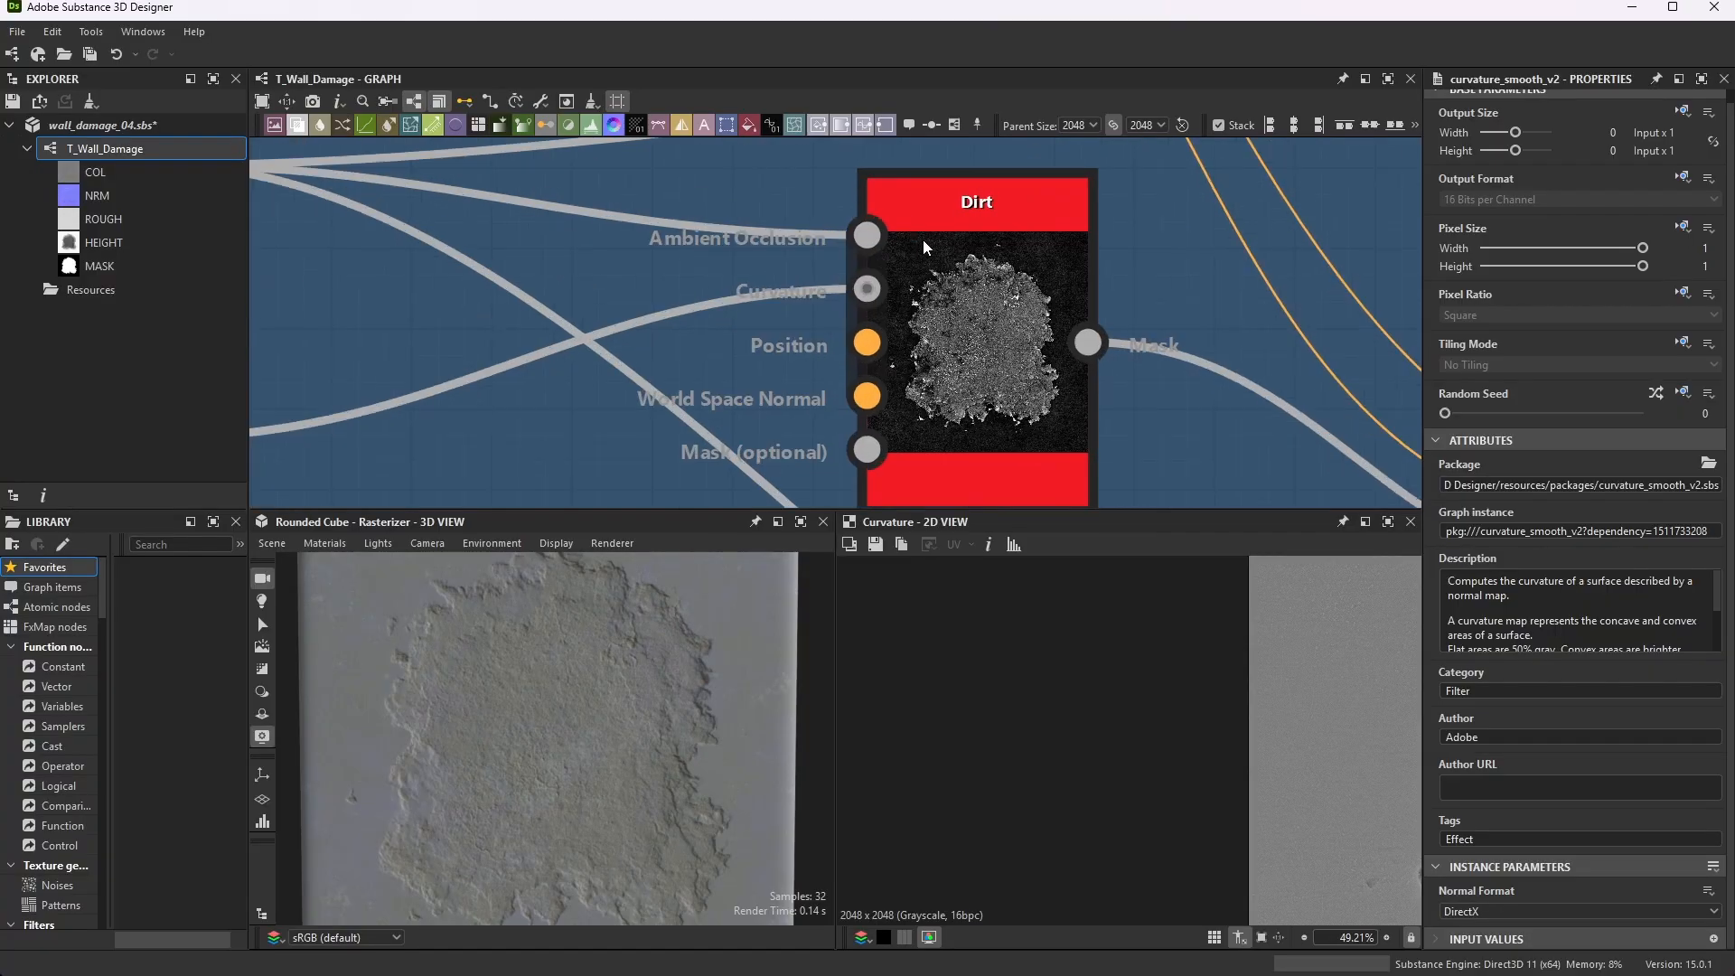
scroll(922, 307, "down", 3)
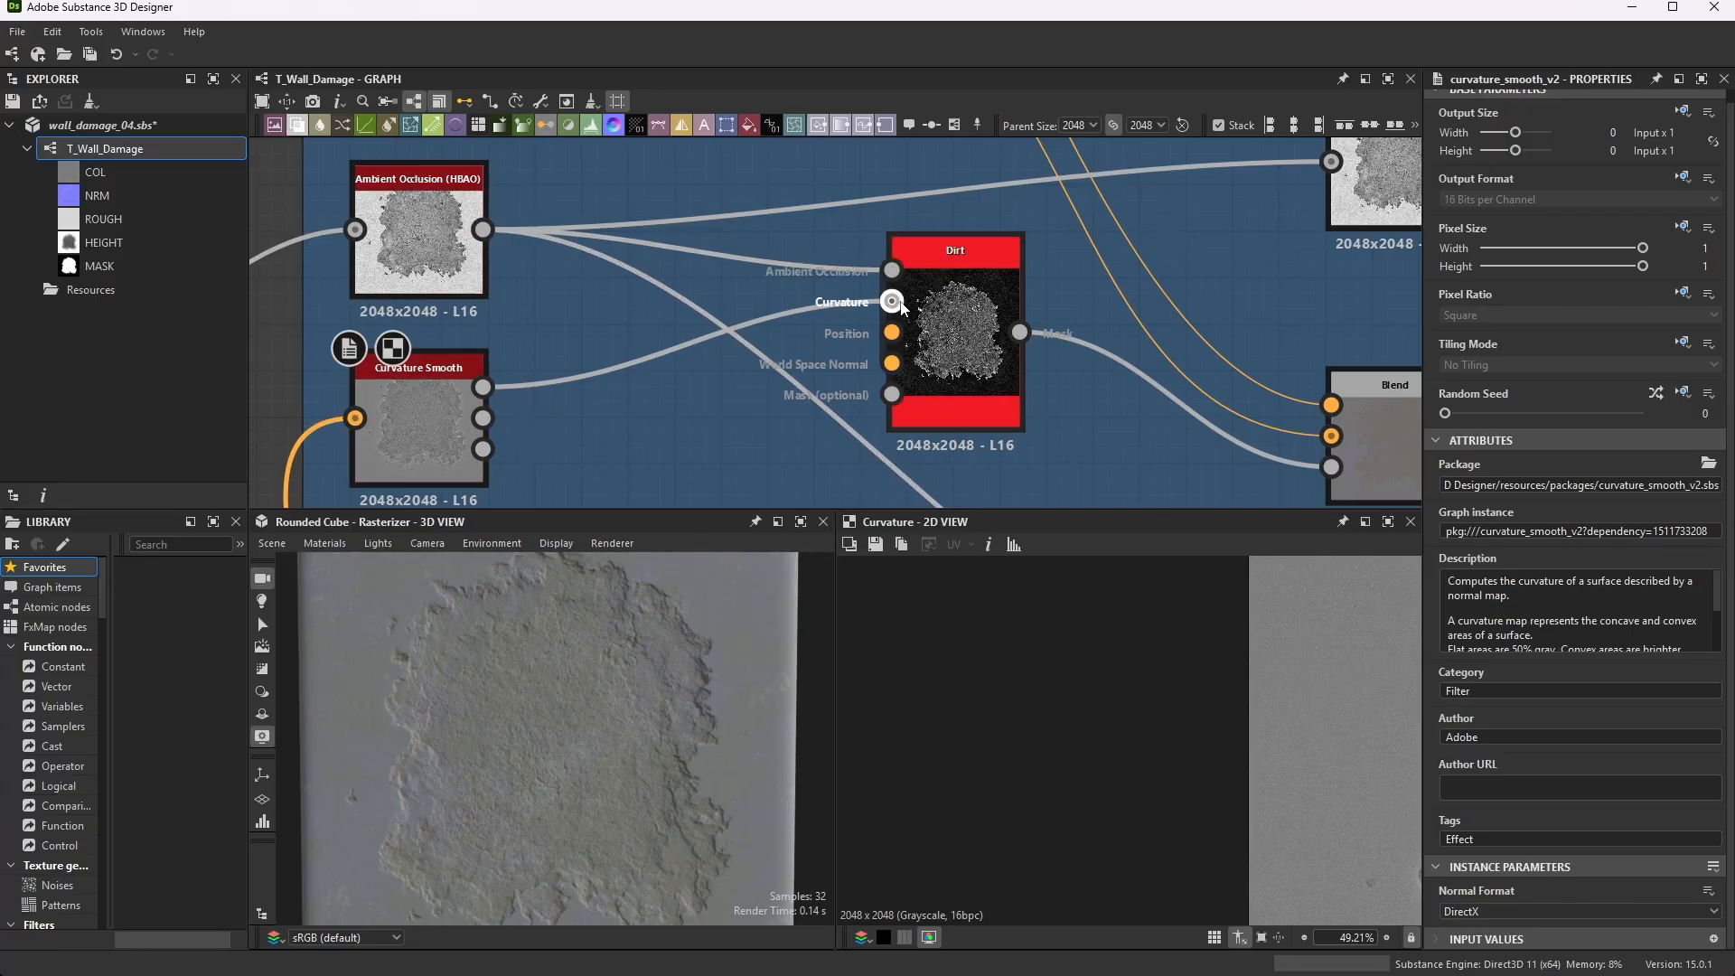
double_click(956, 316)
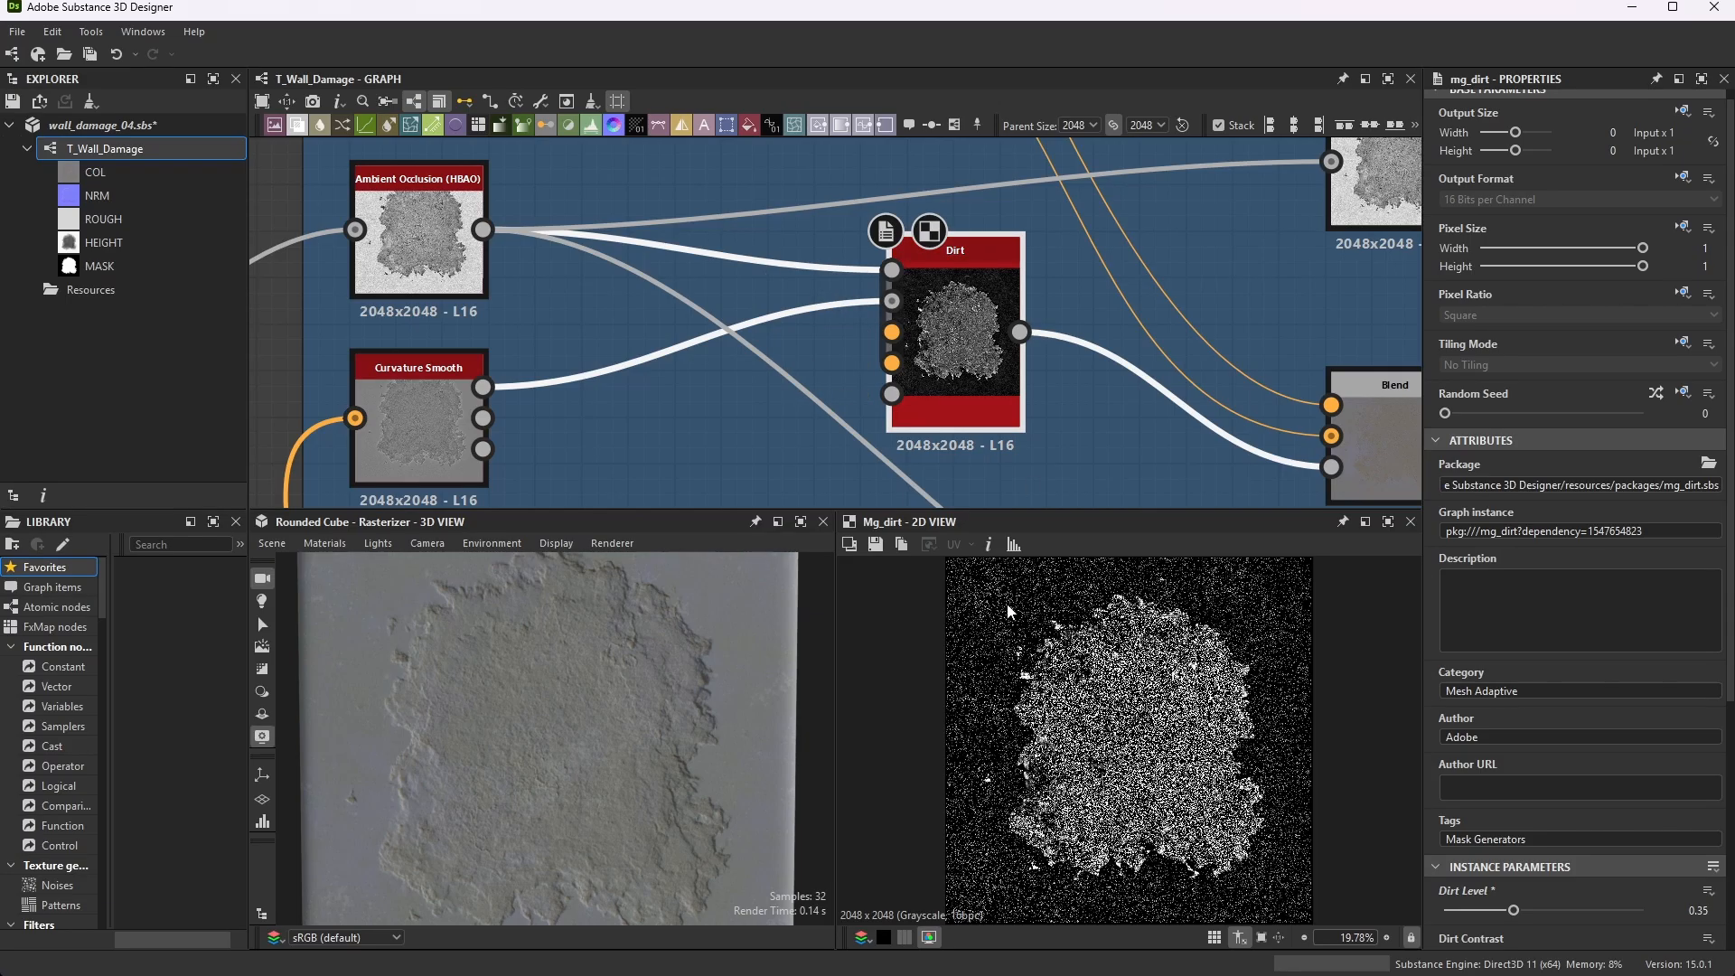
scroll(1226, 762, "up", 6)
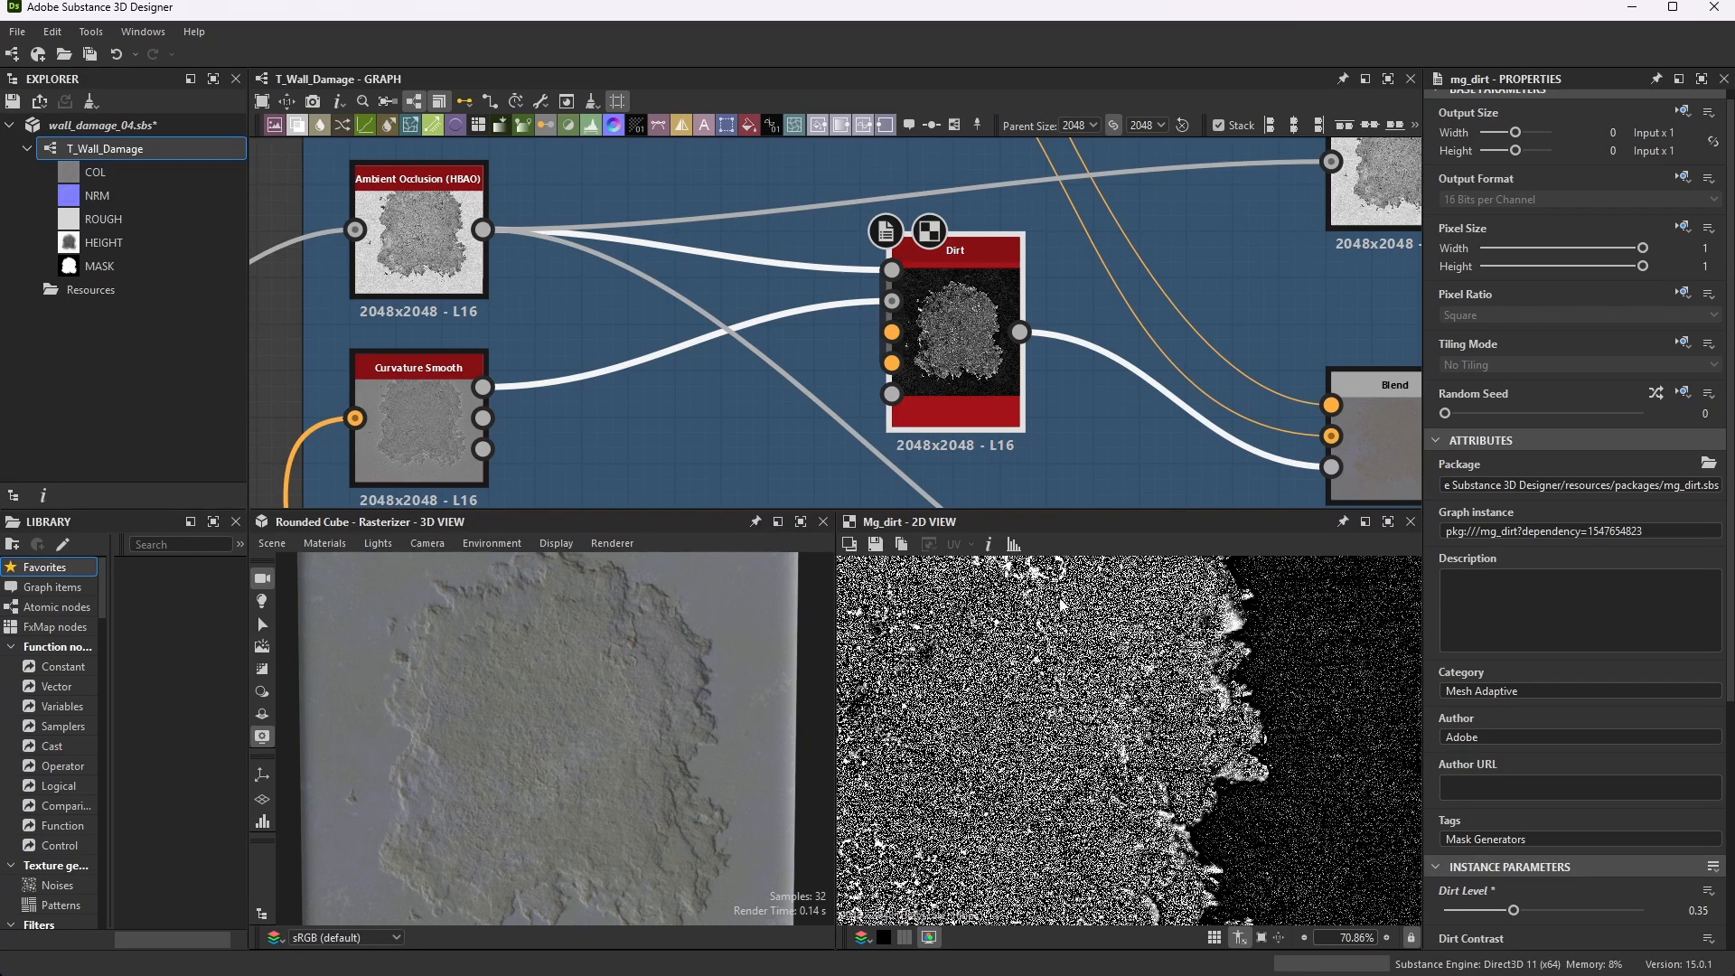
key("f")
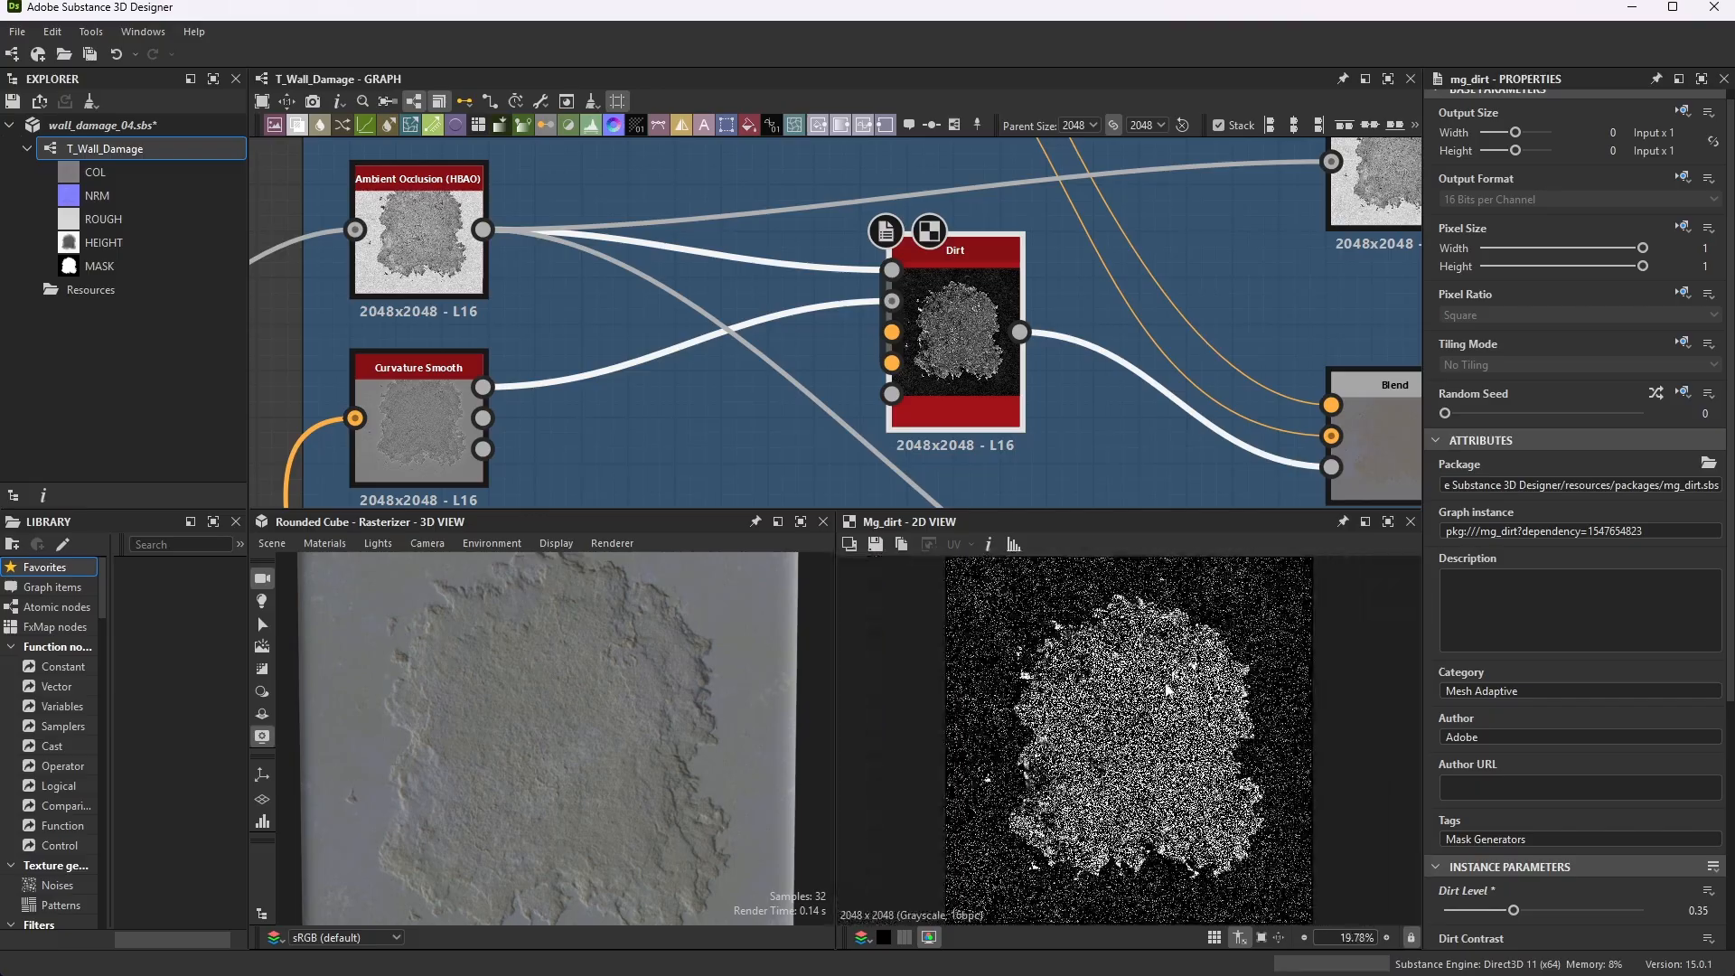
- Preview the Blend node whose opacity is driven by the Dirt mask and review its blending parameters
scroll(786, 302, "down", 2)
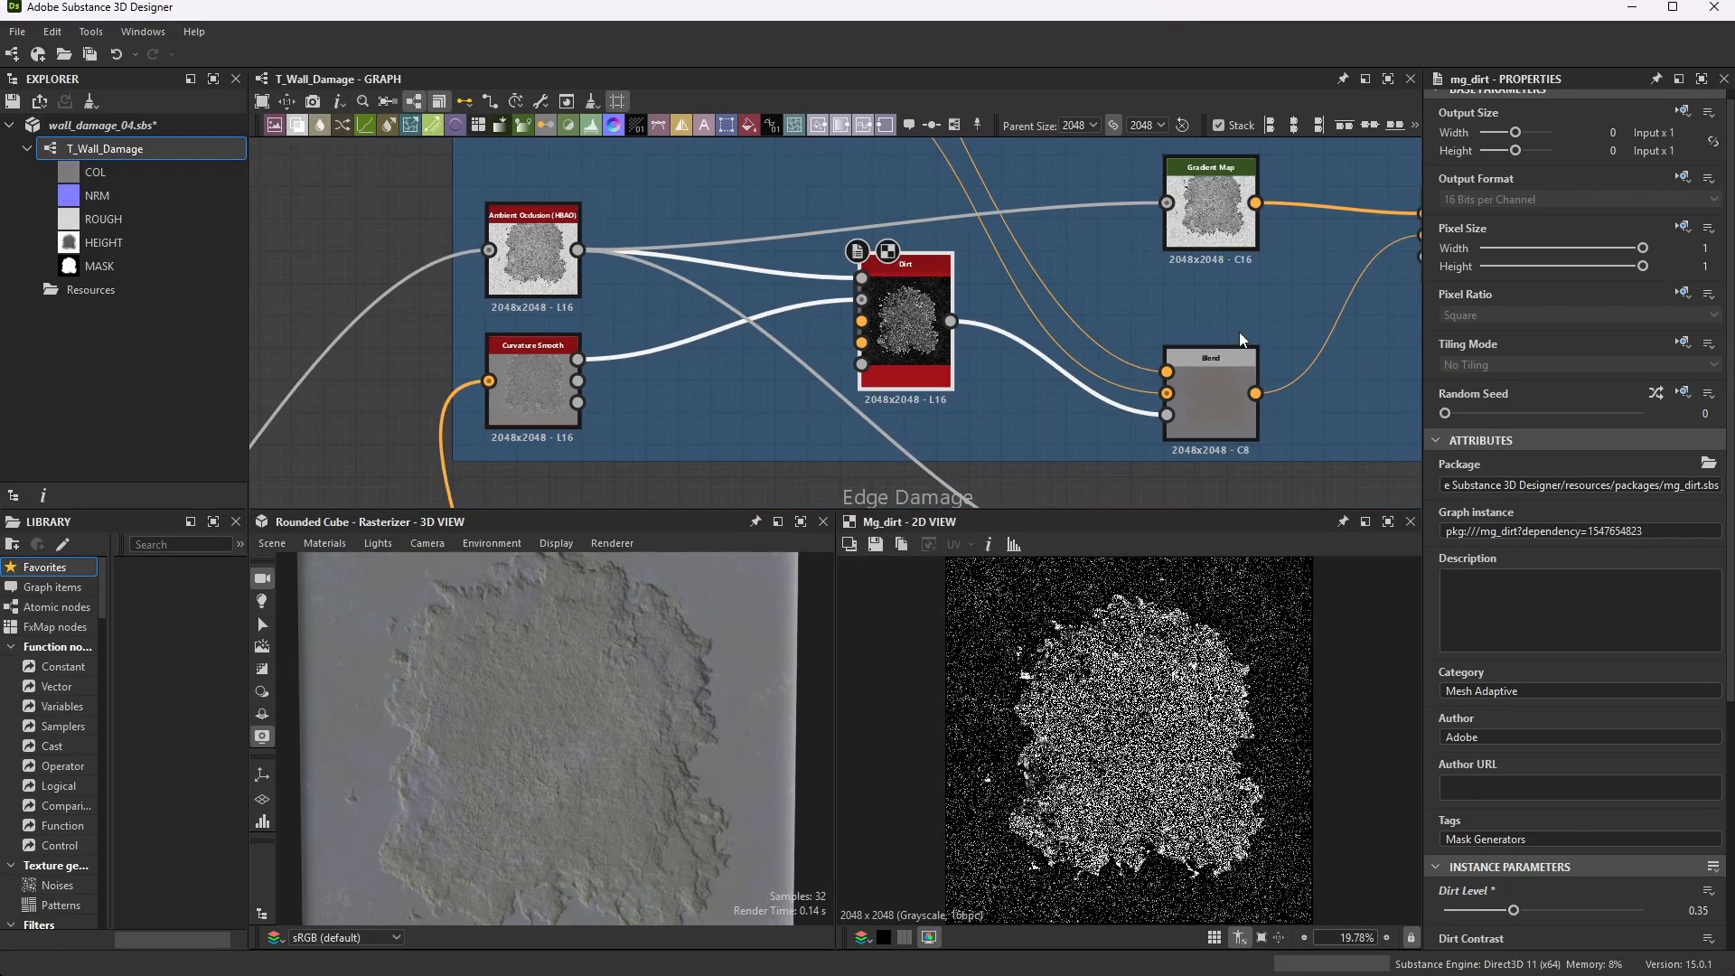
scroll(1207, 405, "up", 3)
scroll(847, 253, "down", 2)
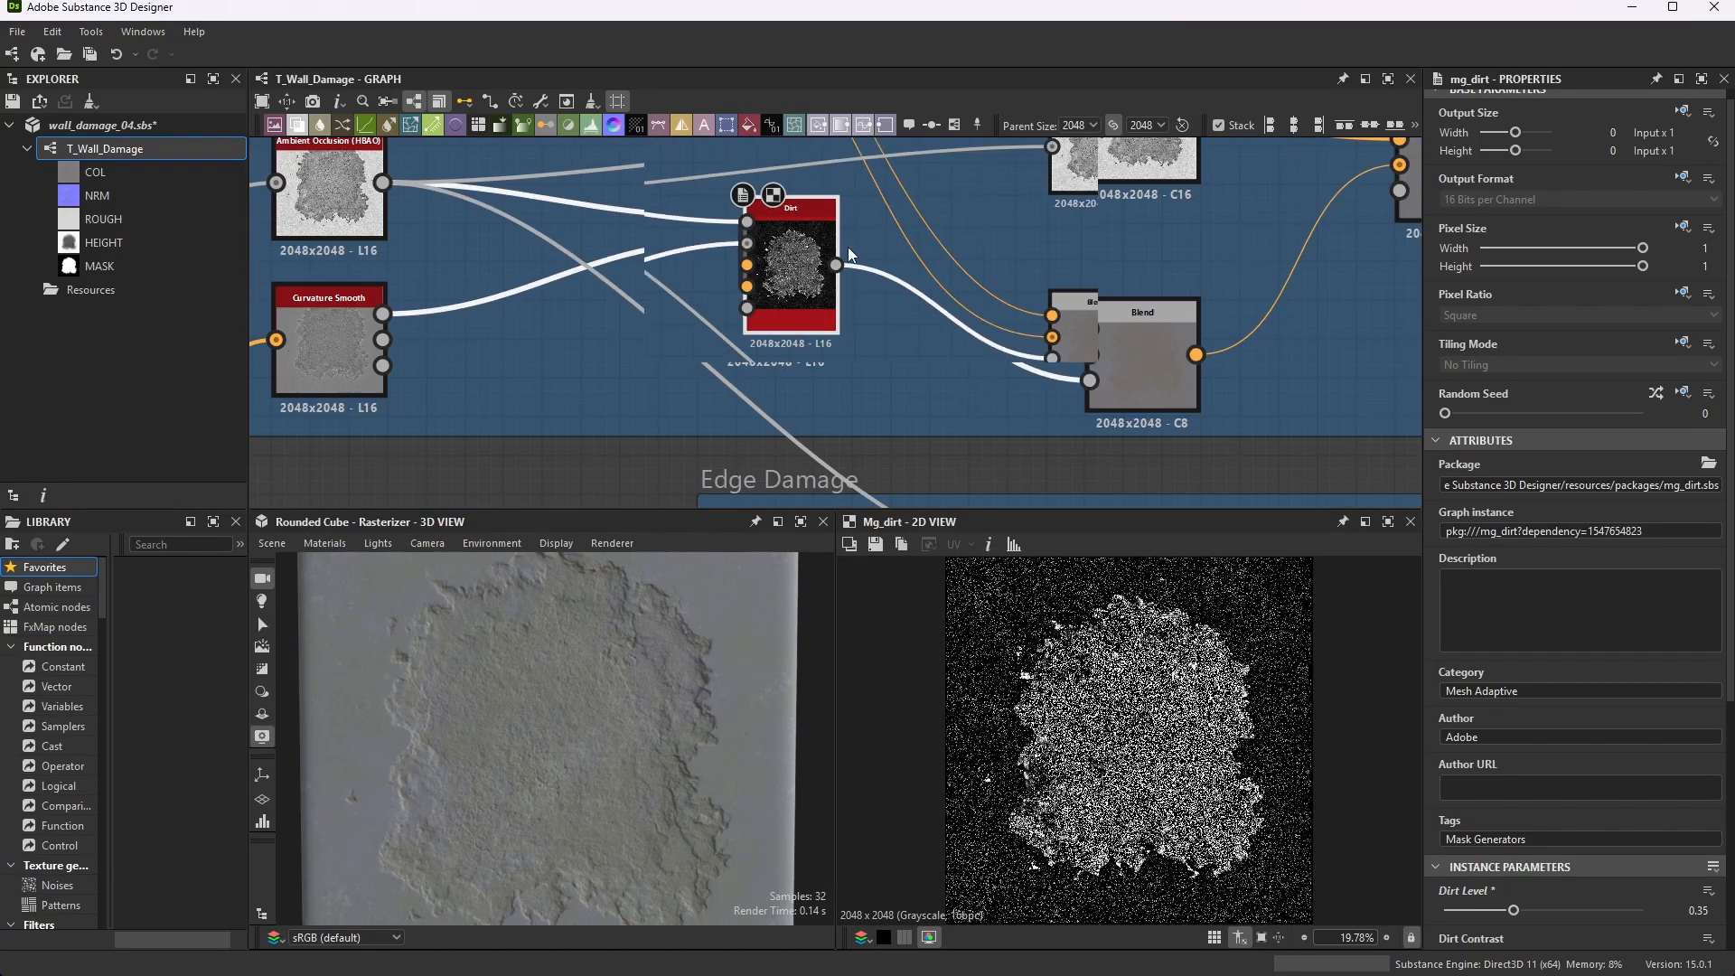
scroll(1081, 354, "up", 2)
double_click(1186, 360)
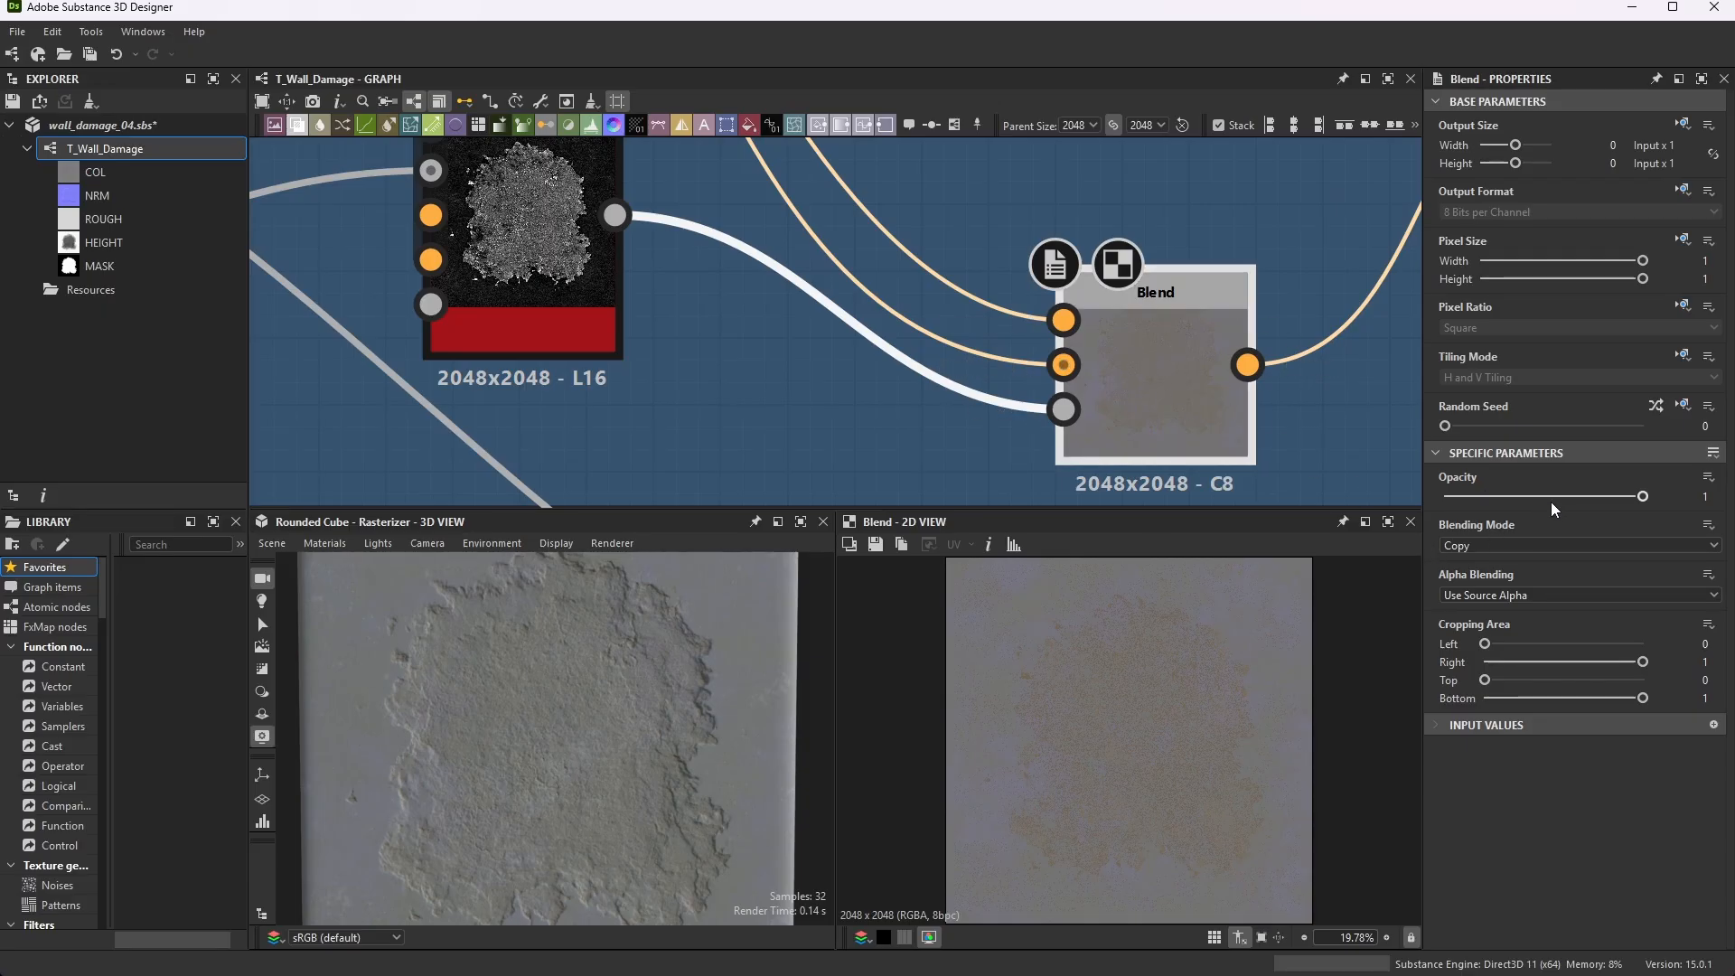
scroll(1157, 372, "down", 1)
- Trace the dirt Blend's color inputs back to the nodes in the Base Color frame
scroll(1114, 375, "down", 3)
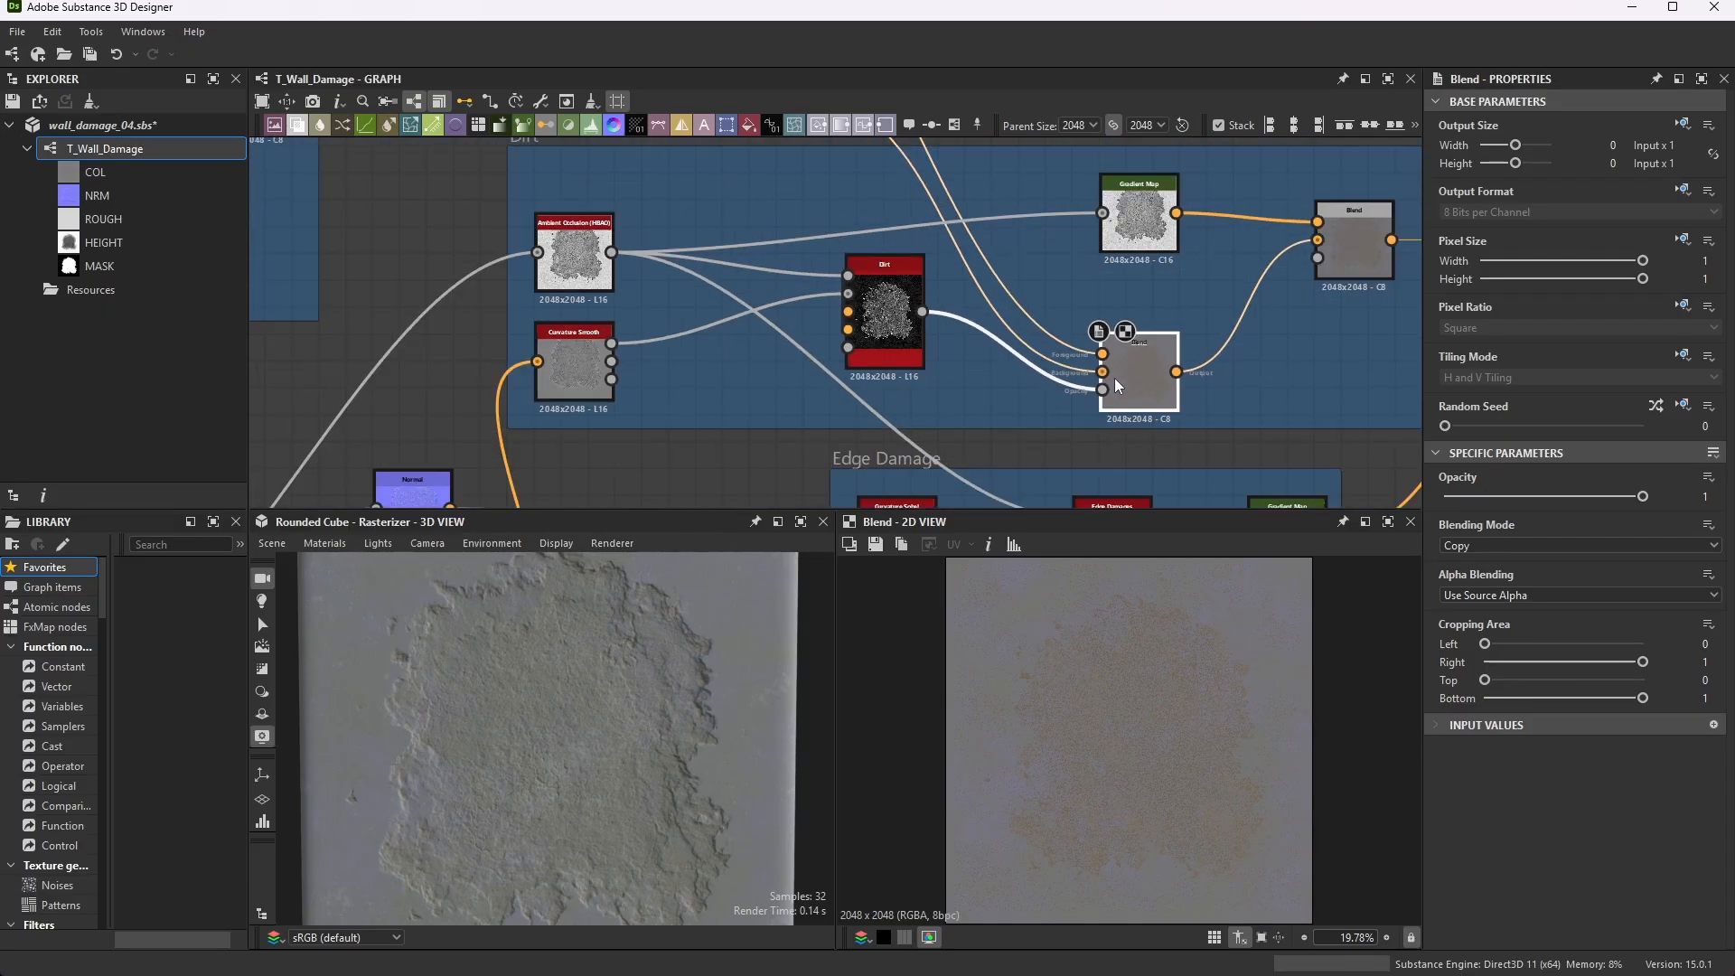
scroll(1126, 352, "up", 1)
scroll(1108, 356, "down", 4)
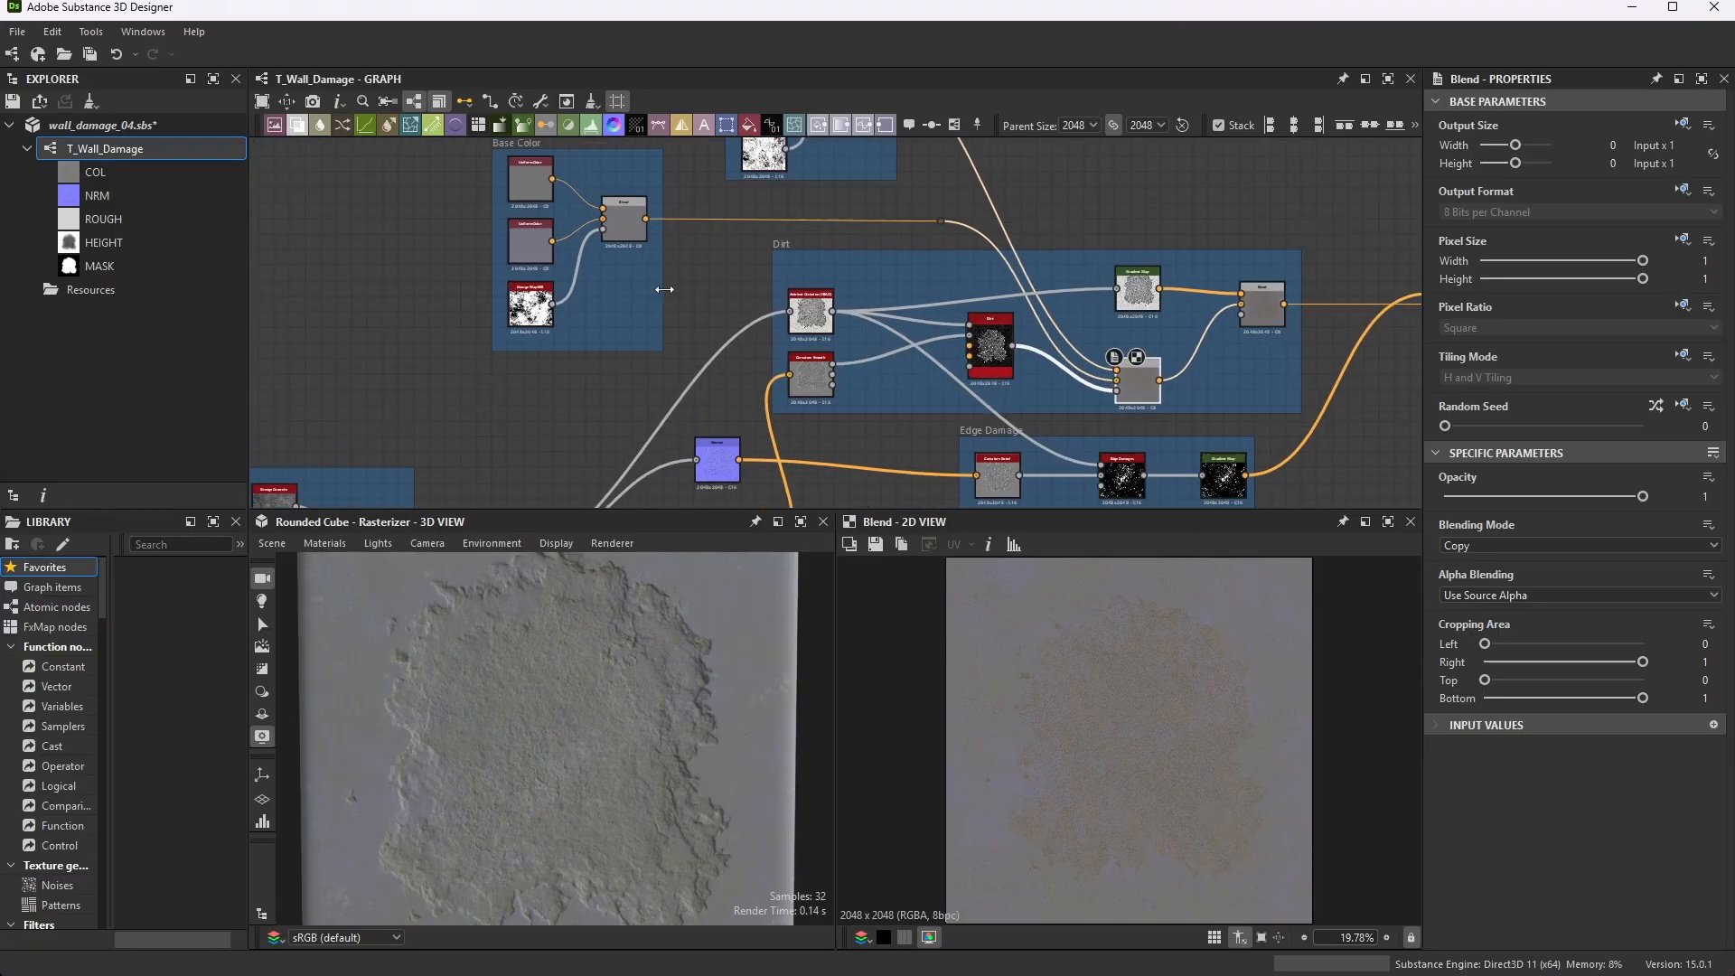
scroll(633, 242, "up", 5)
scroll(643, 222, "down", 1)
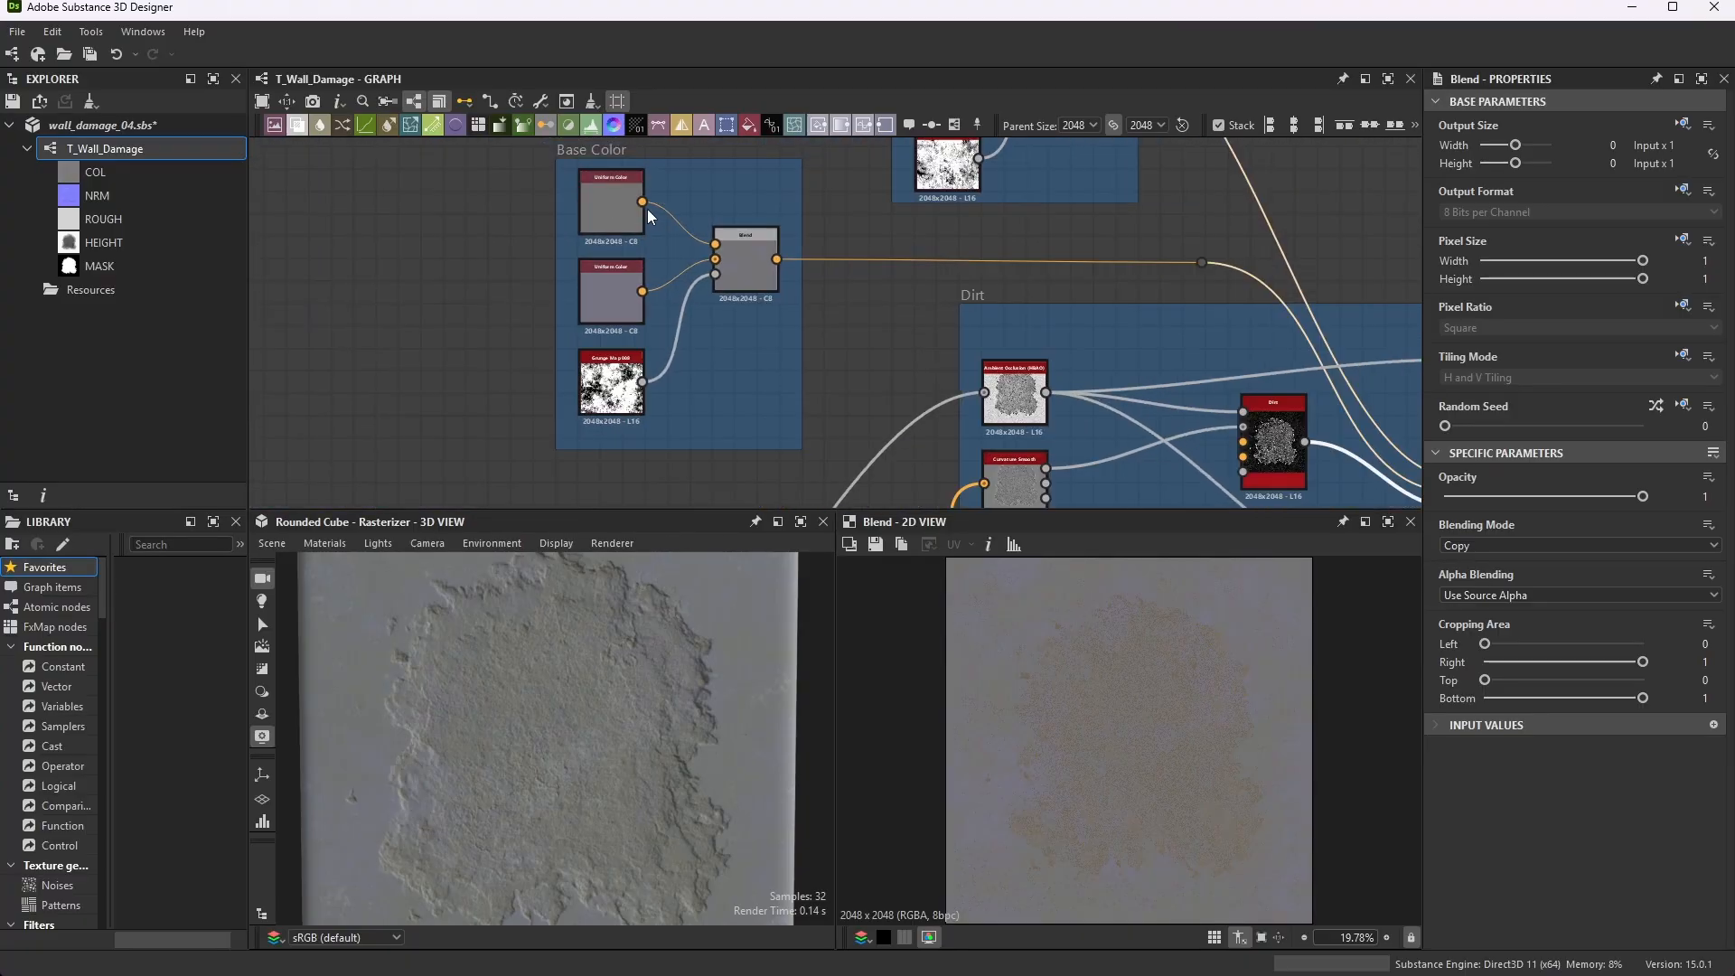
- Trace the dirt Blend's foreground input back to the Blend of uniform colors and grunge map in the Dirt Color frame
scroll(643, 233, "down", 4)
scroll(926, 316, "up", 3)
scroll(926, 316, "up", 5)
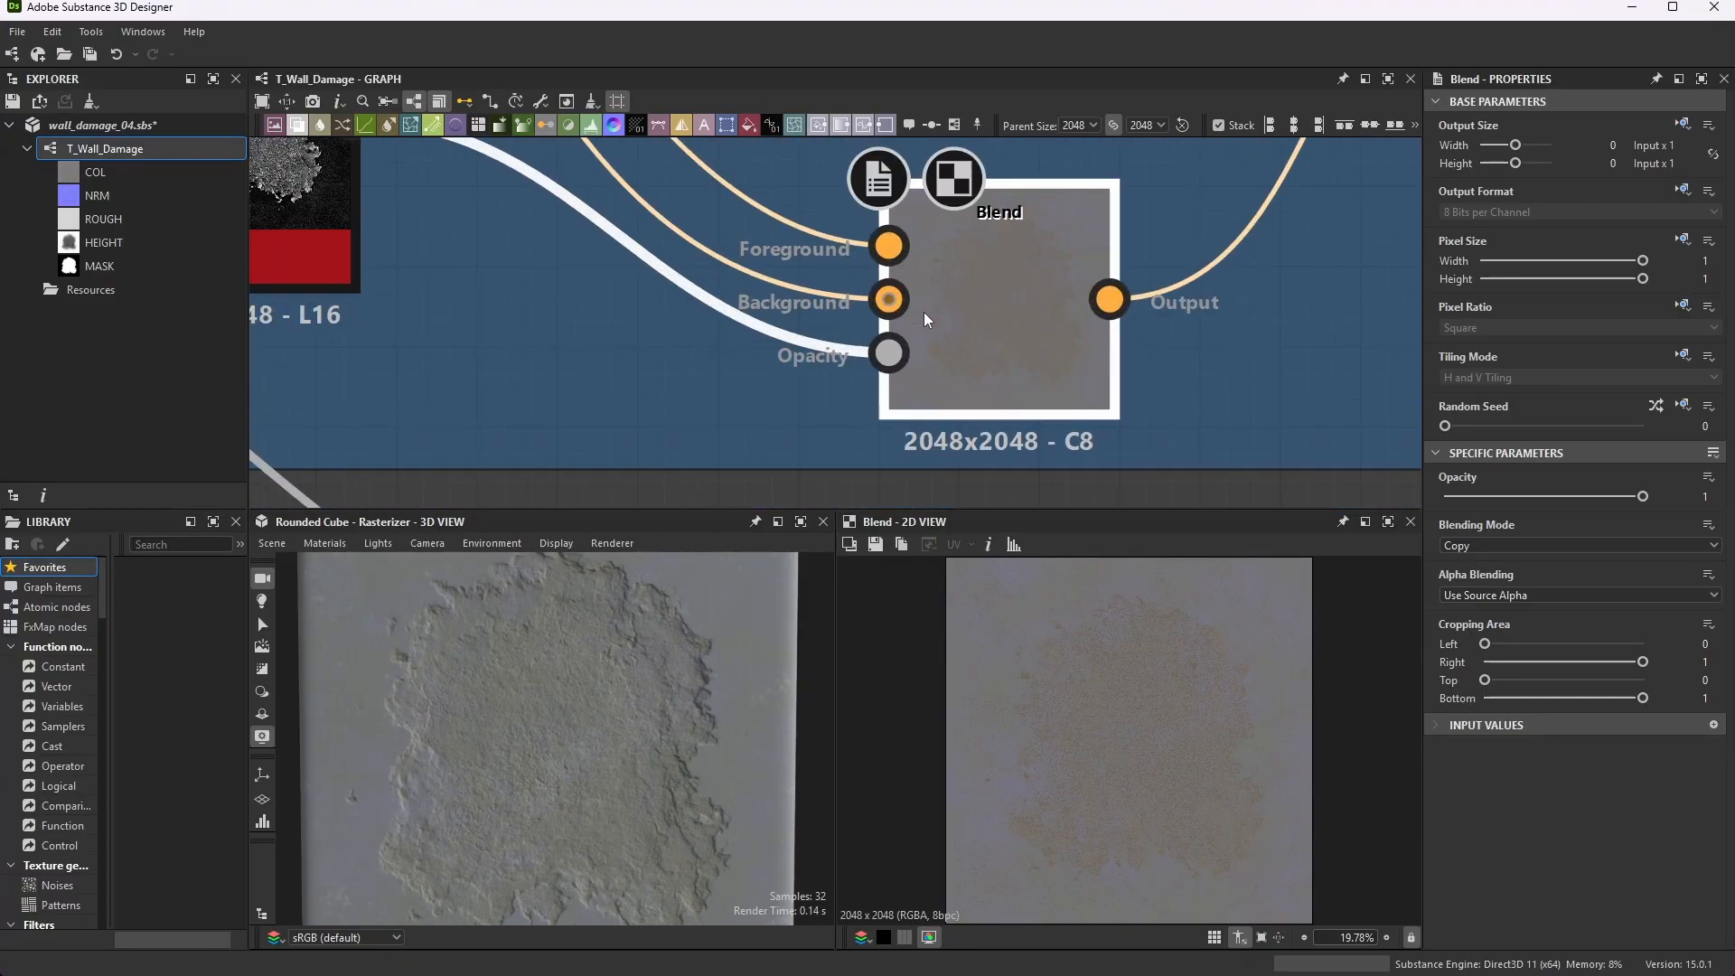
scroll(903, 305, "down", 7)
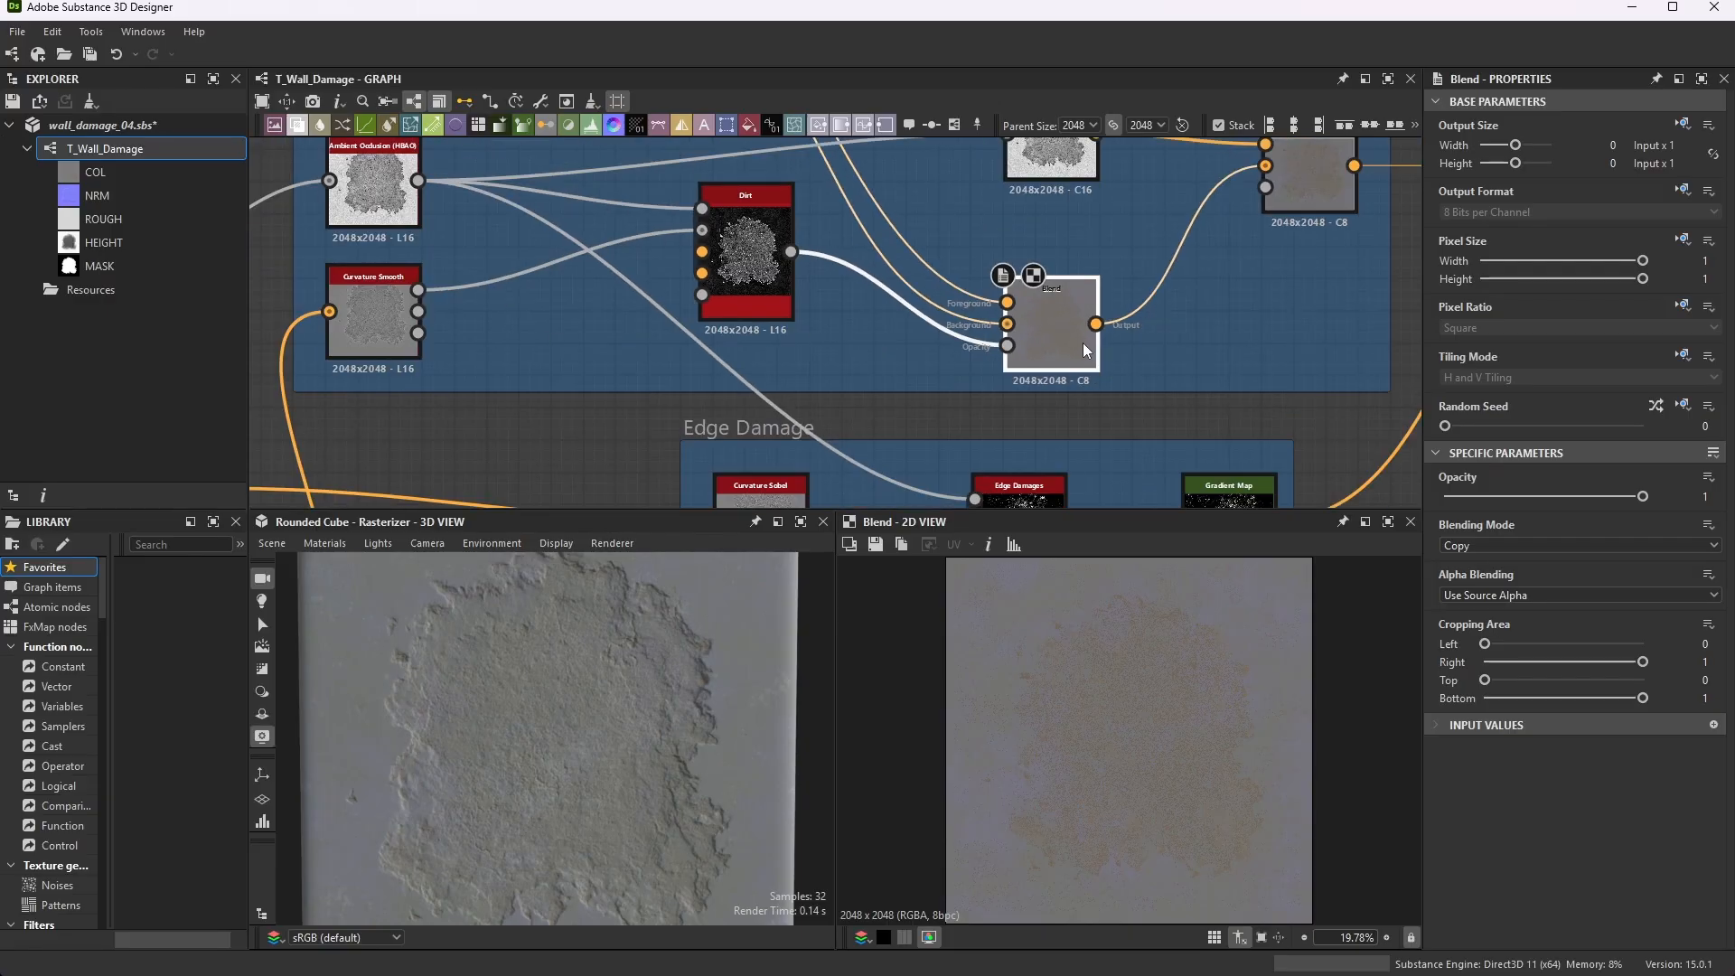
scroll(919, 163, "up", 7)
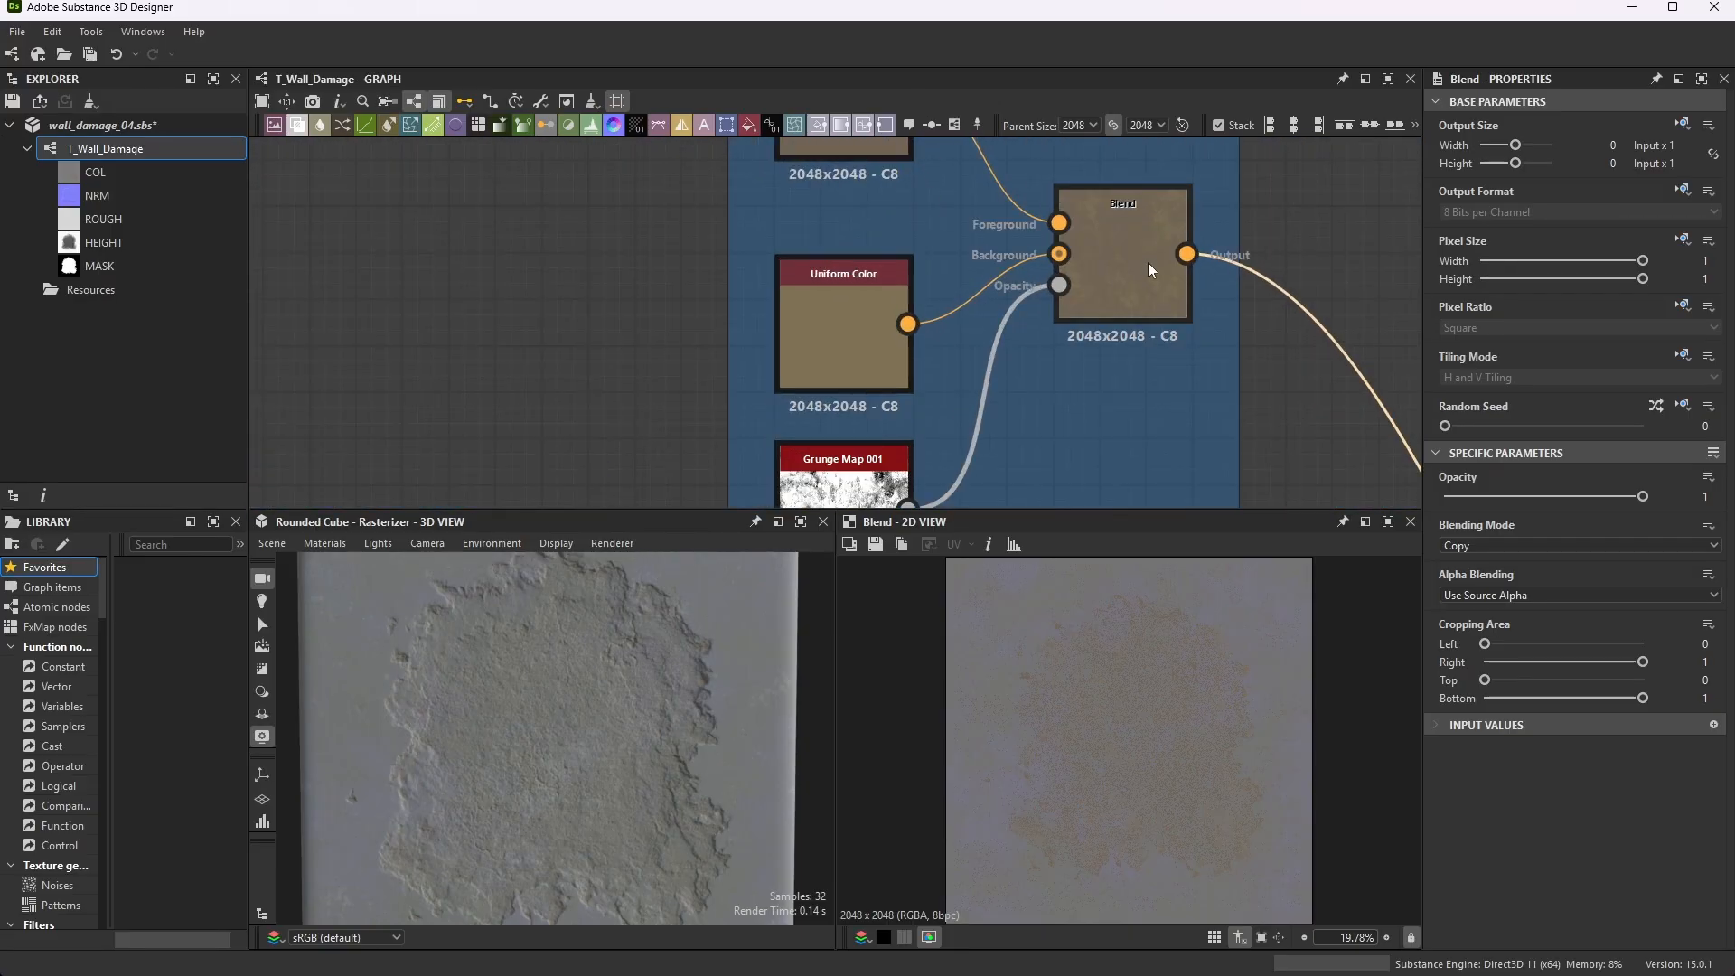
scroll(1093, 217, "down", 4)
scroll(1039, 190, "up", 2)
scroll(1021, 181, "down", 3)
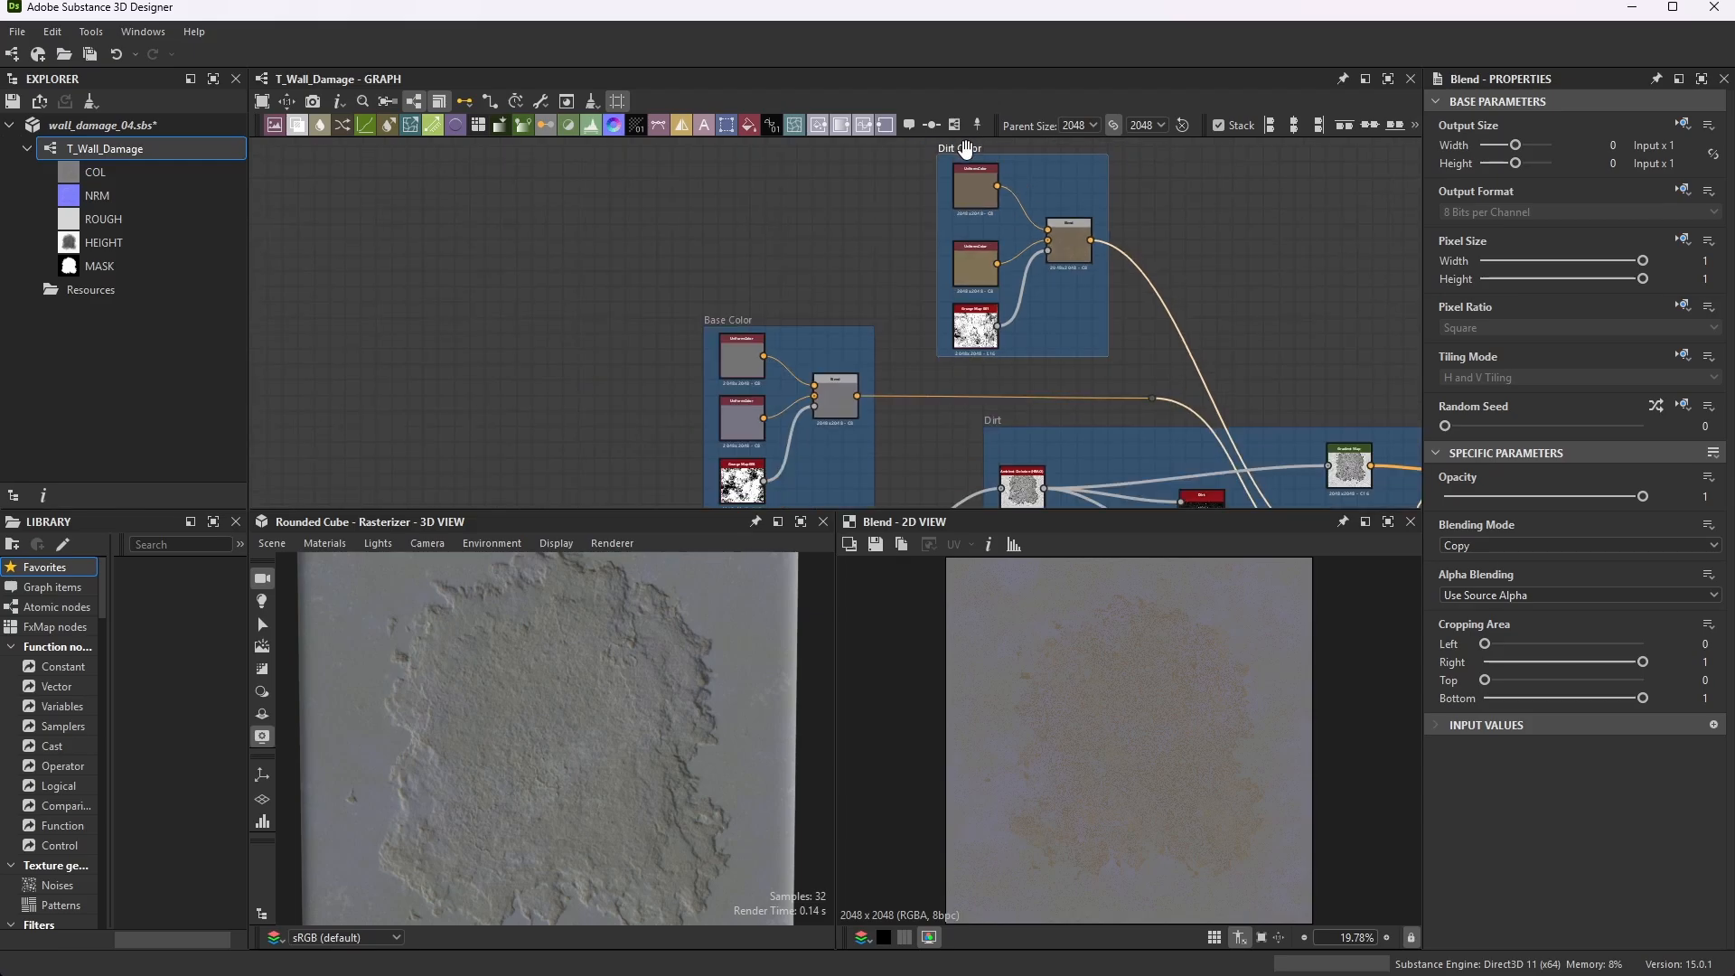
scroll(1084, 199, "up", 4)
scroll(1048, 306, "down", 4)
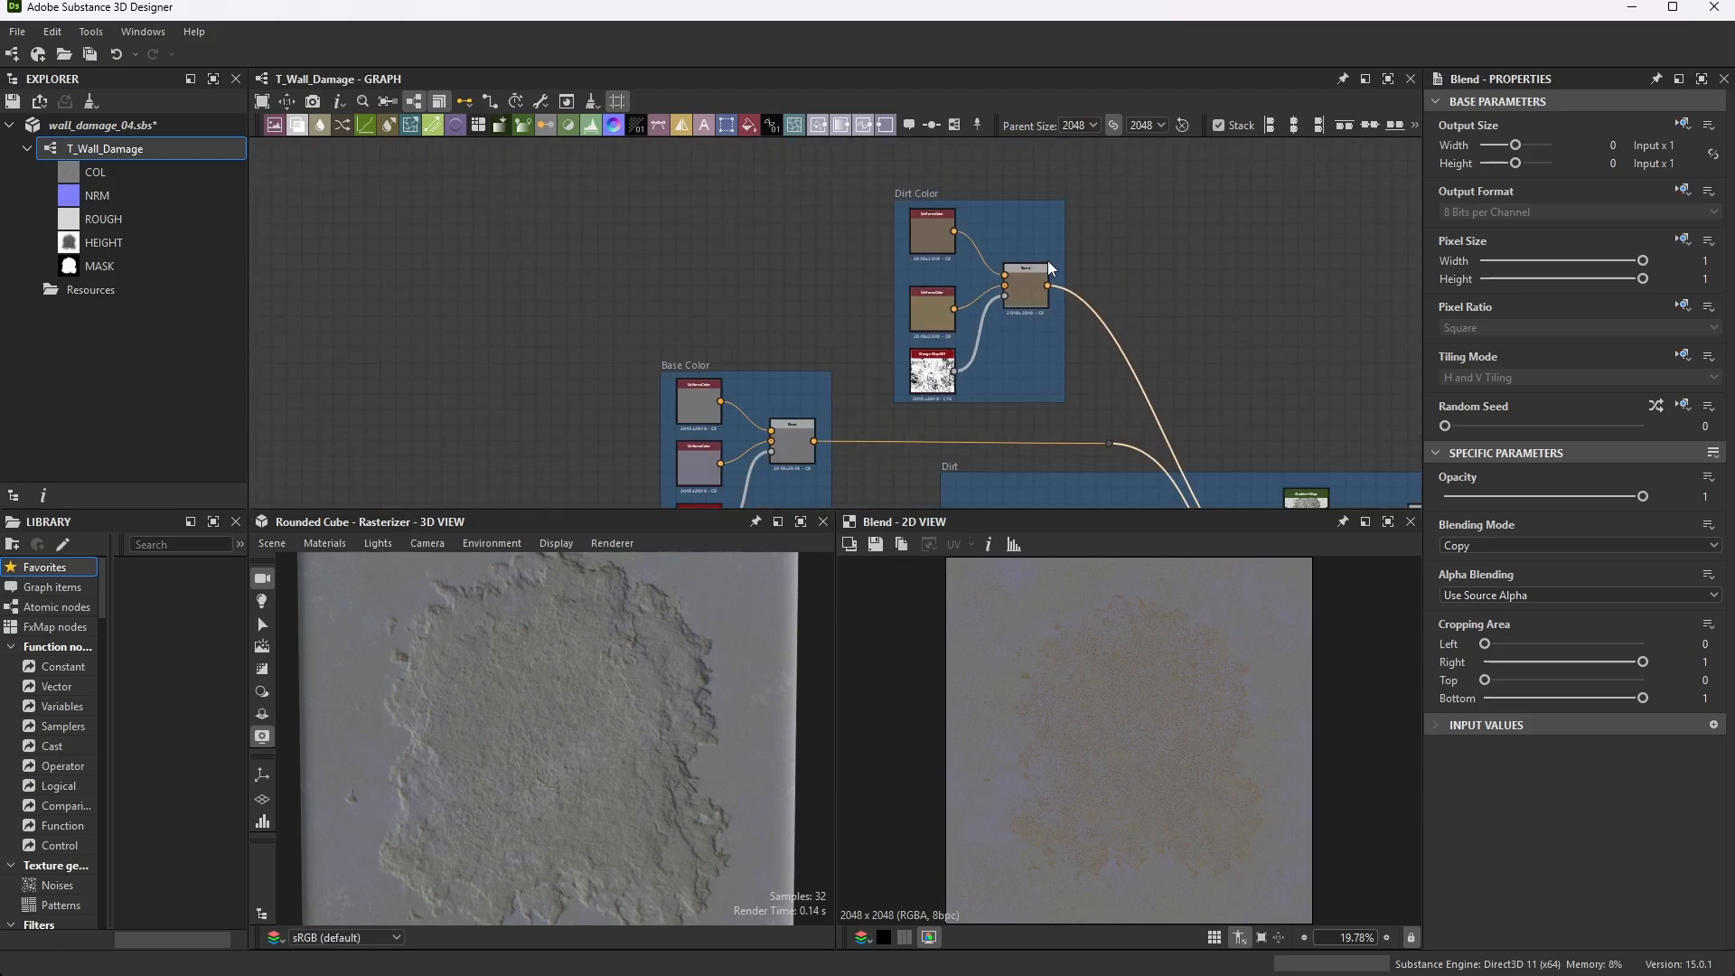
scroll(1085, 415, "up", 5)
scroll(1086, 421, "down", 2)
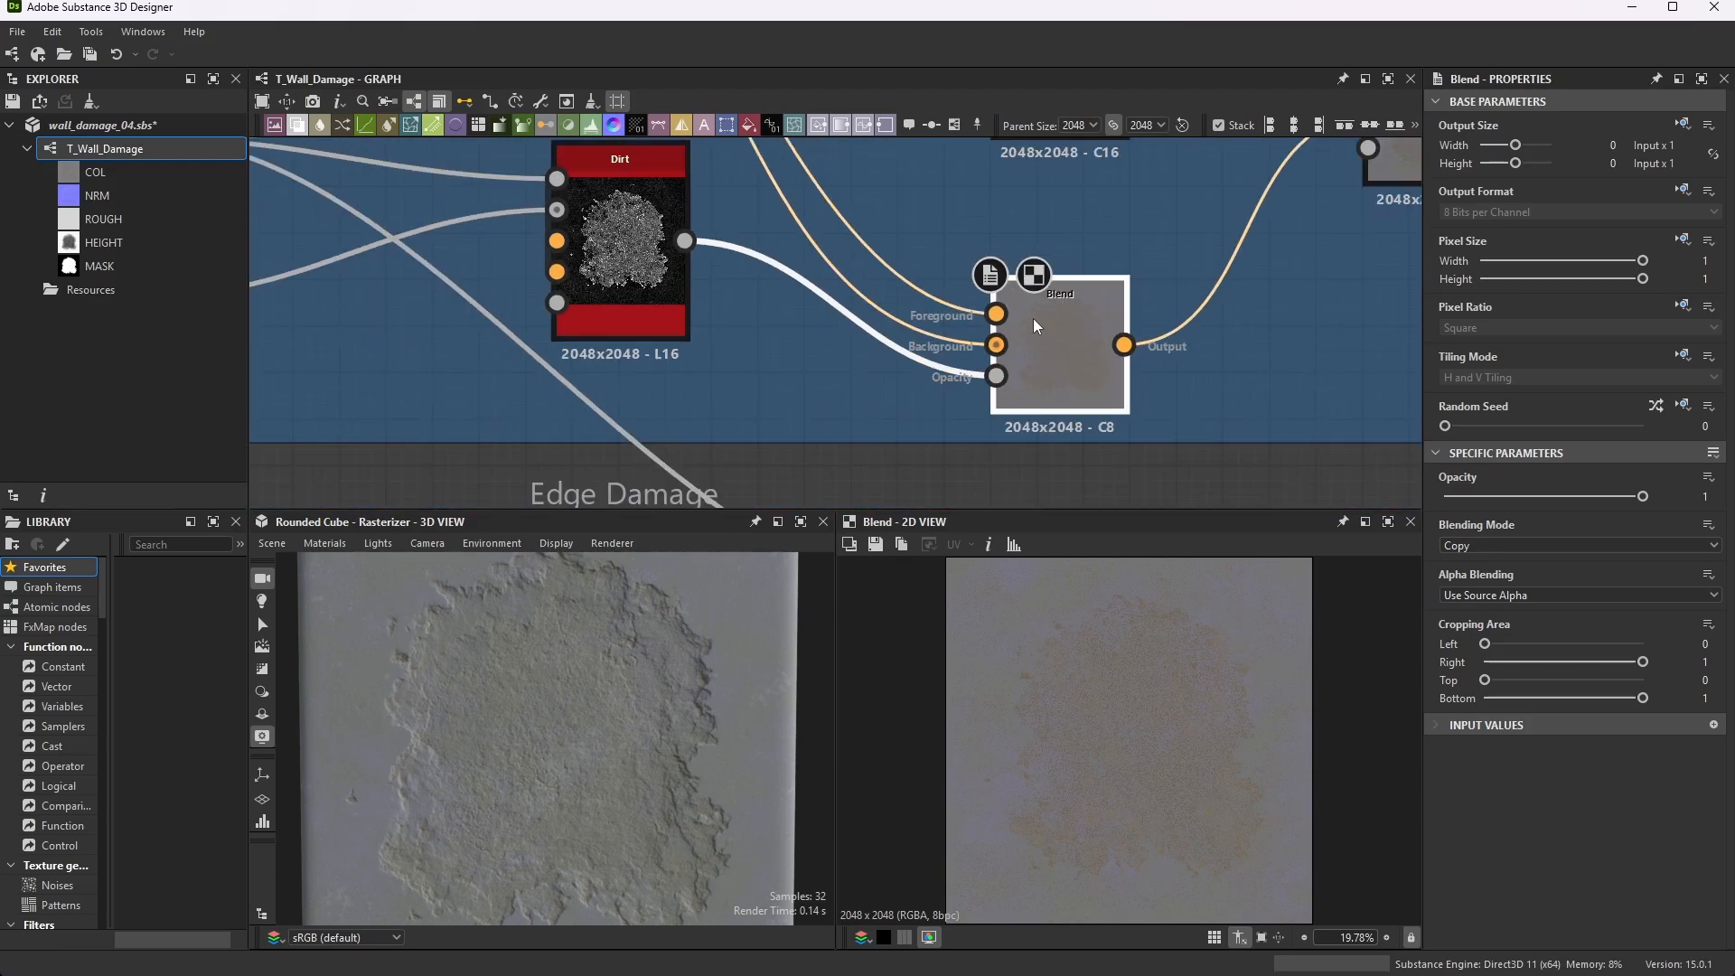
- Inspect the dirt Blend's color result up close in a maximized 2D view, and restore the normal layout
scroll(1032, 318, "up", 3)
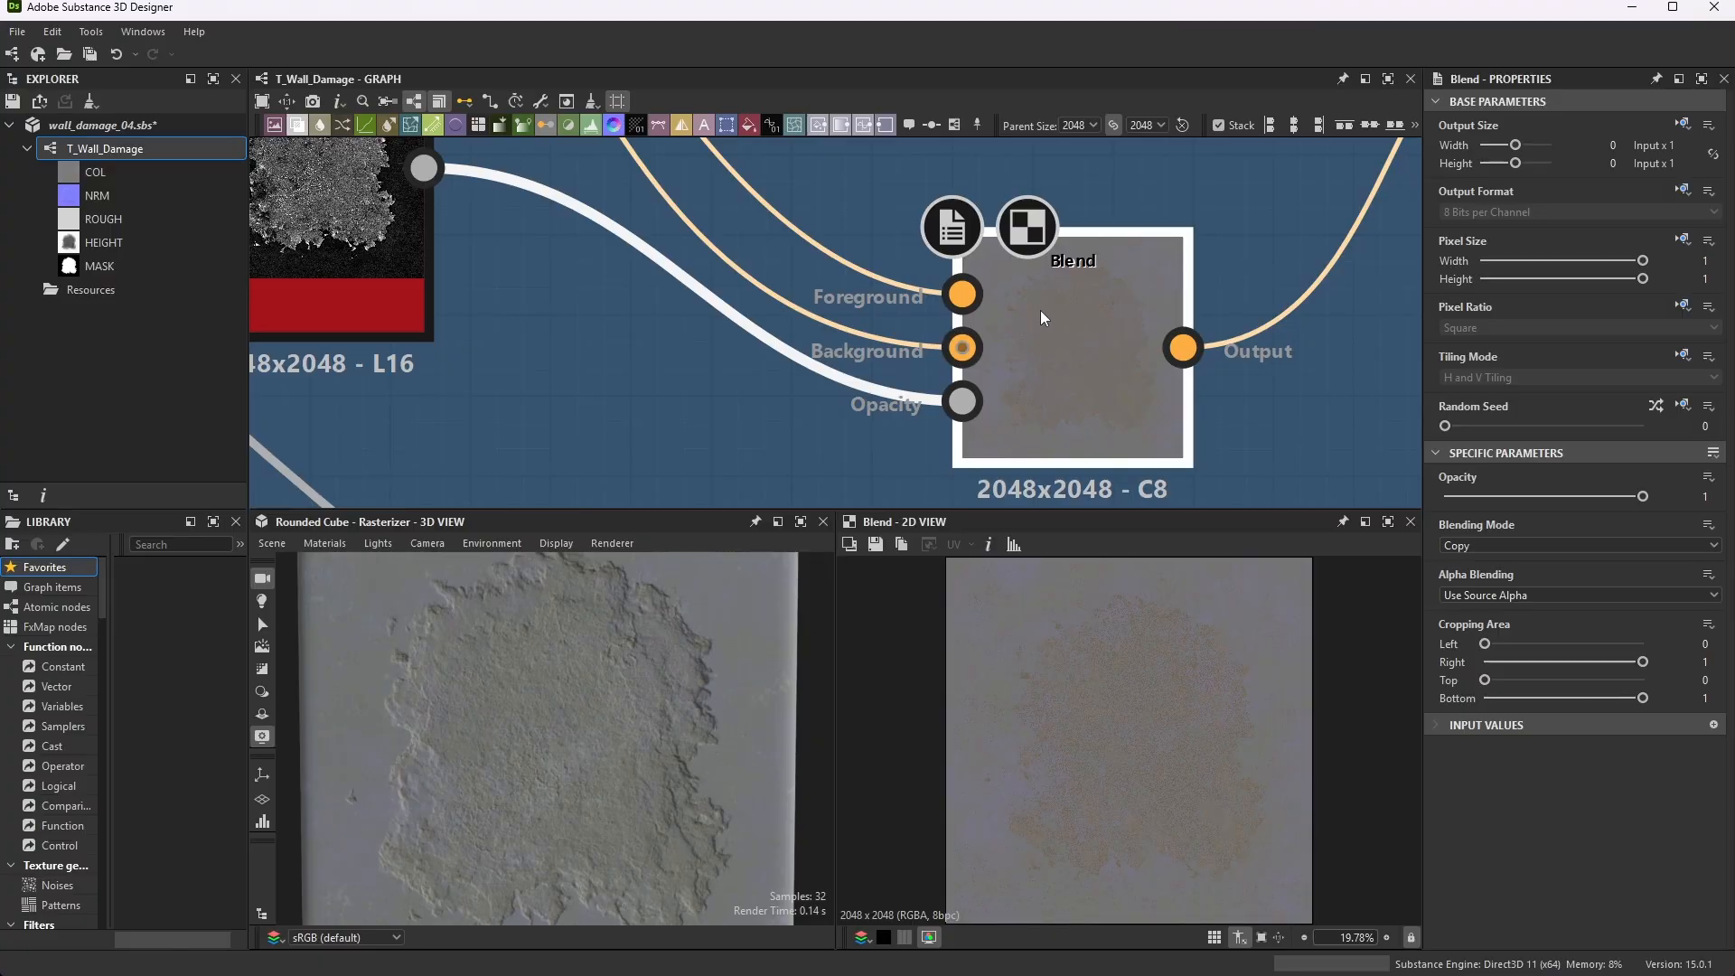
left_click_drag(1109, 343, 1147, 349)
scroll(1108, 316, "down", 2)
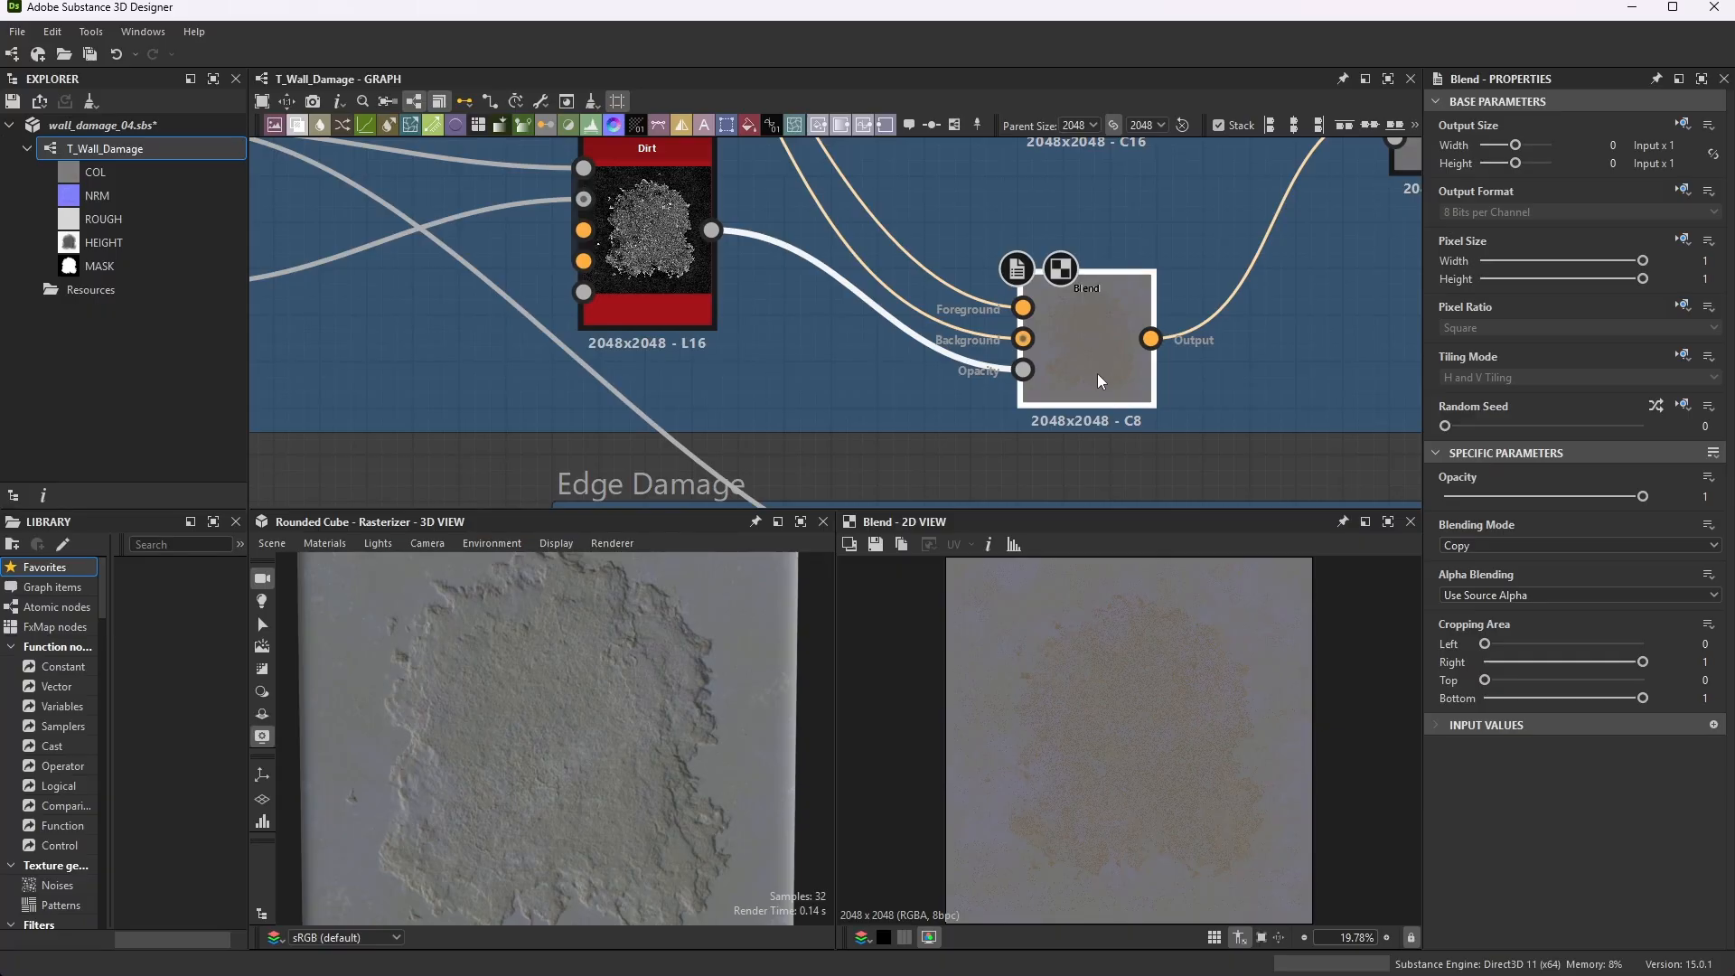
scroll(1238, 750, "up", 5)
left_click(1387, 522)
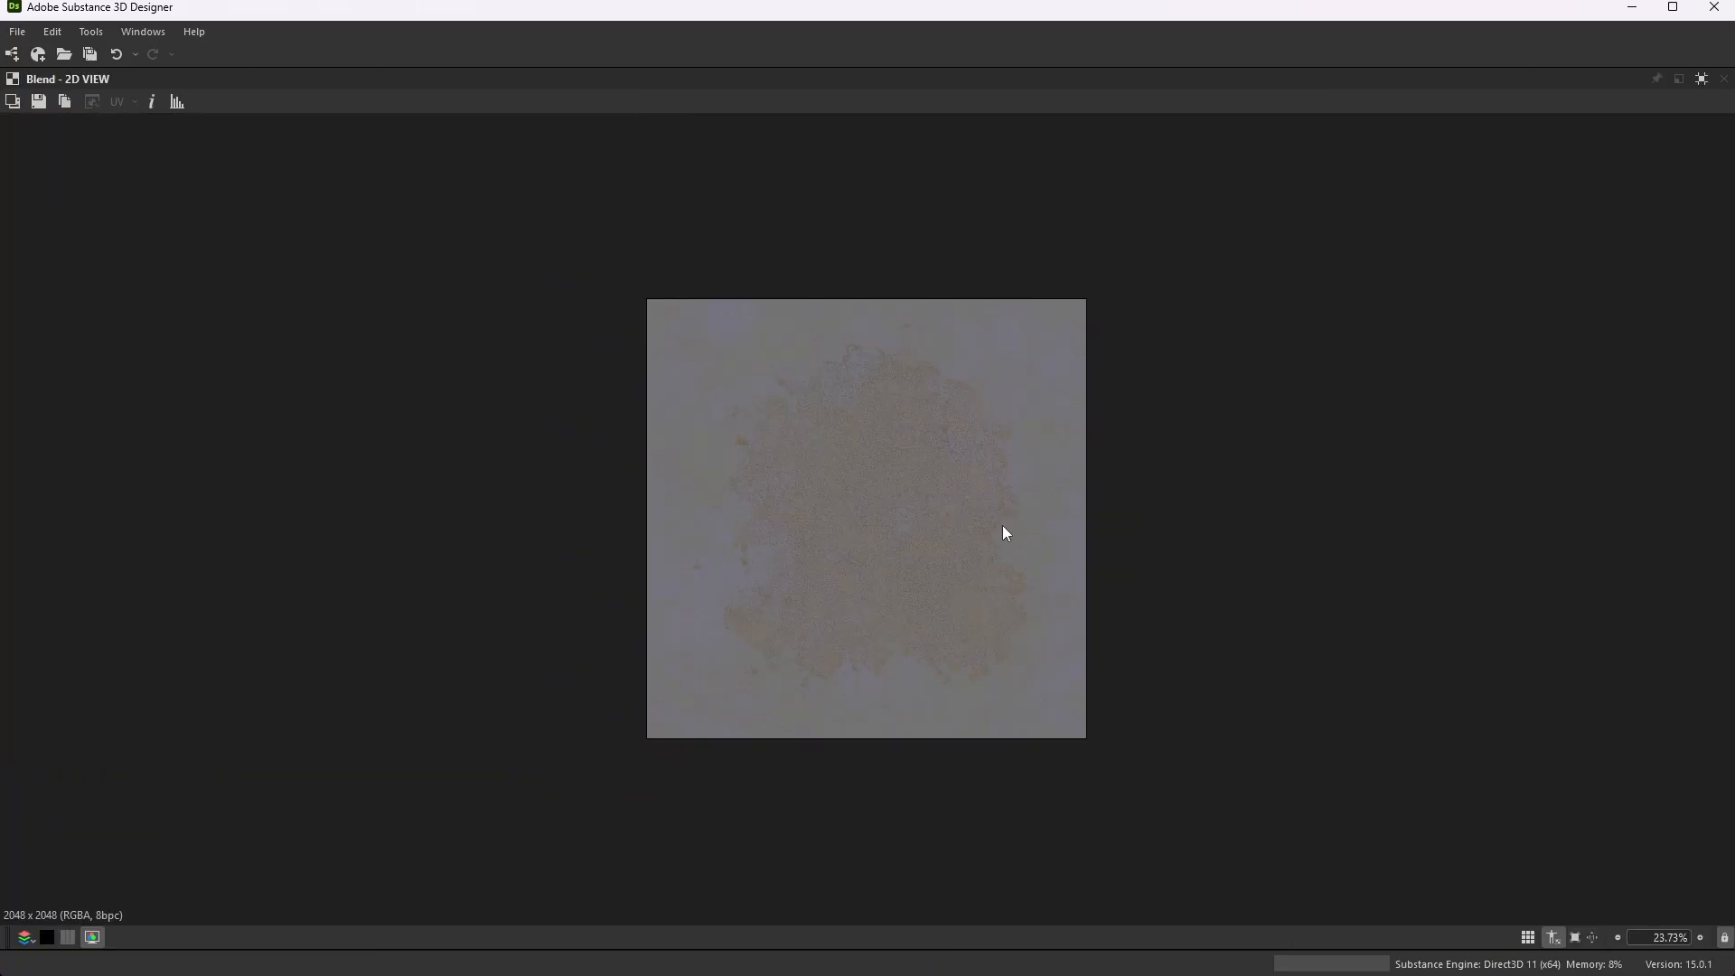
scroll(1068, 533, "up", 5)
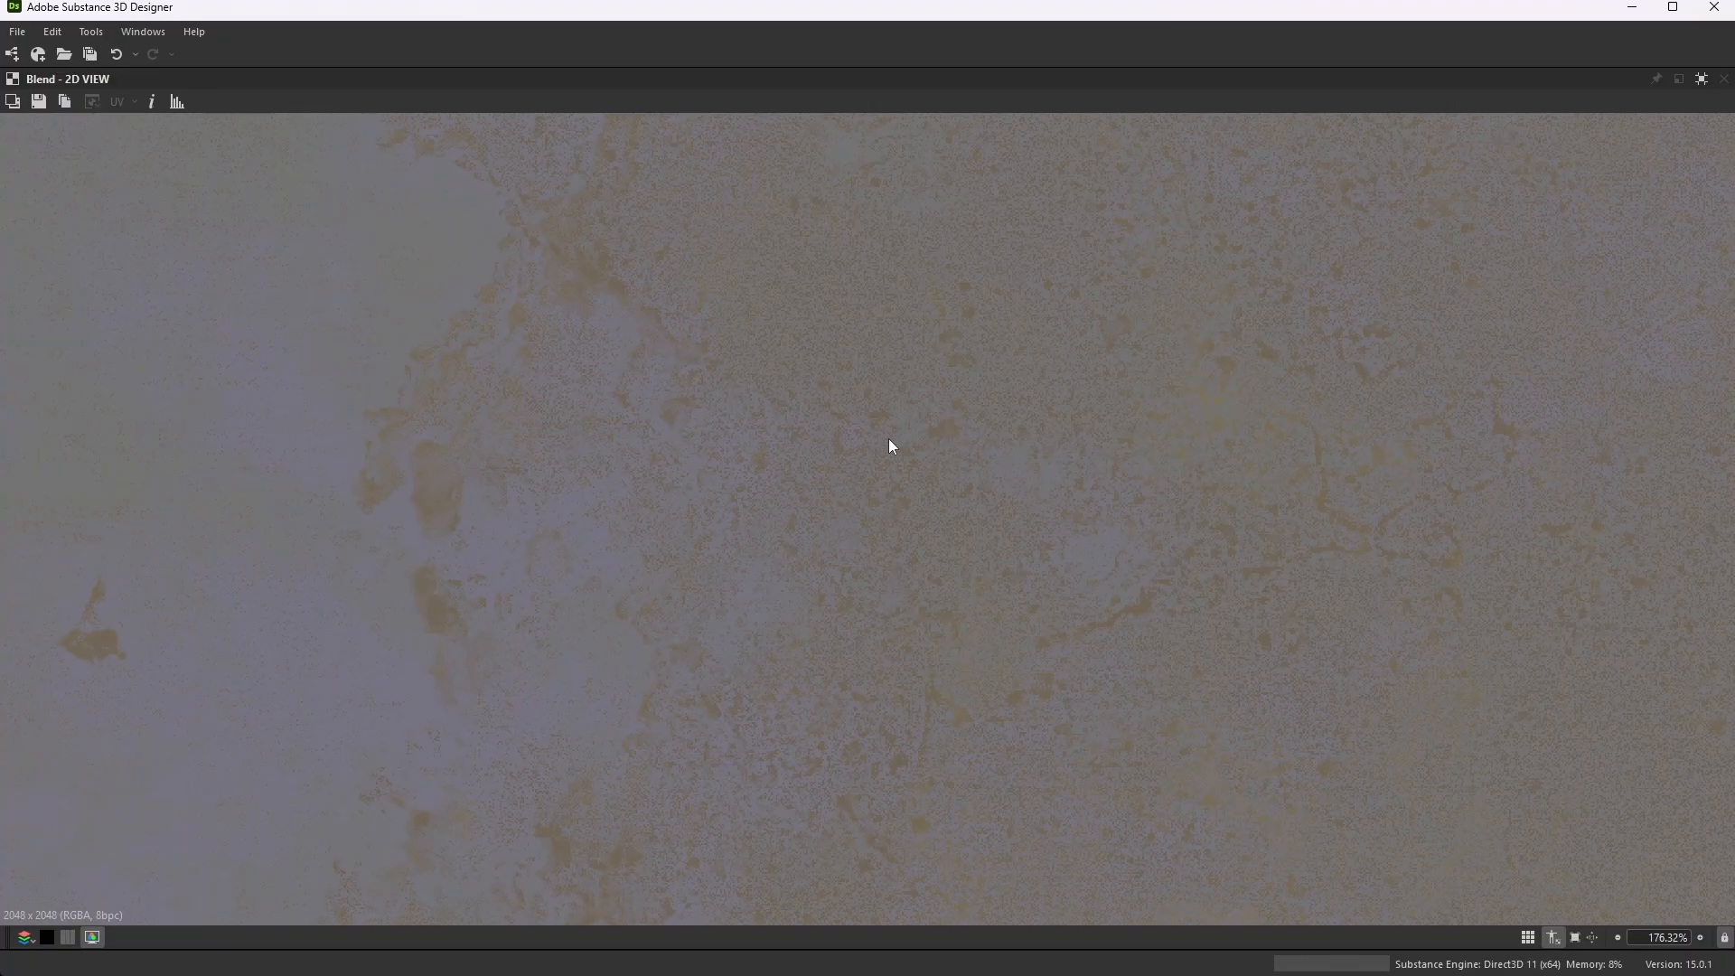
left_click(1702, 79)
- Preview the Blend at the end of the Dirt frame and examine its Gradient Map foreground, dirt color background and blending parameters
scroll(855, 388, "down", 3)
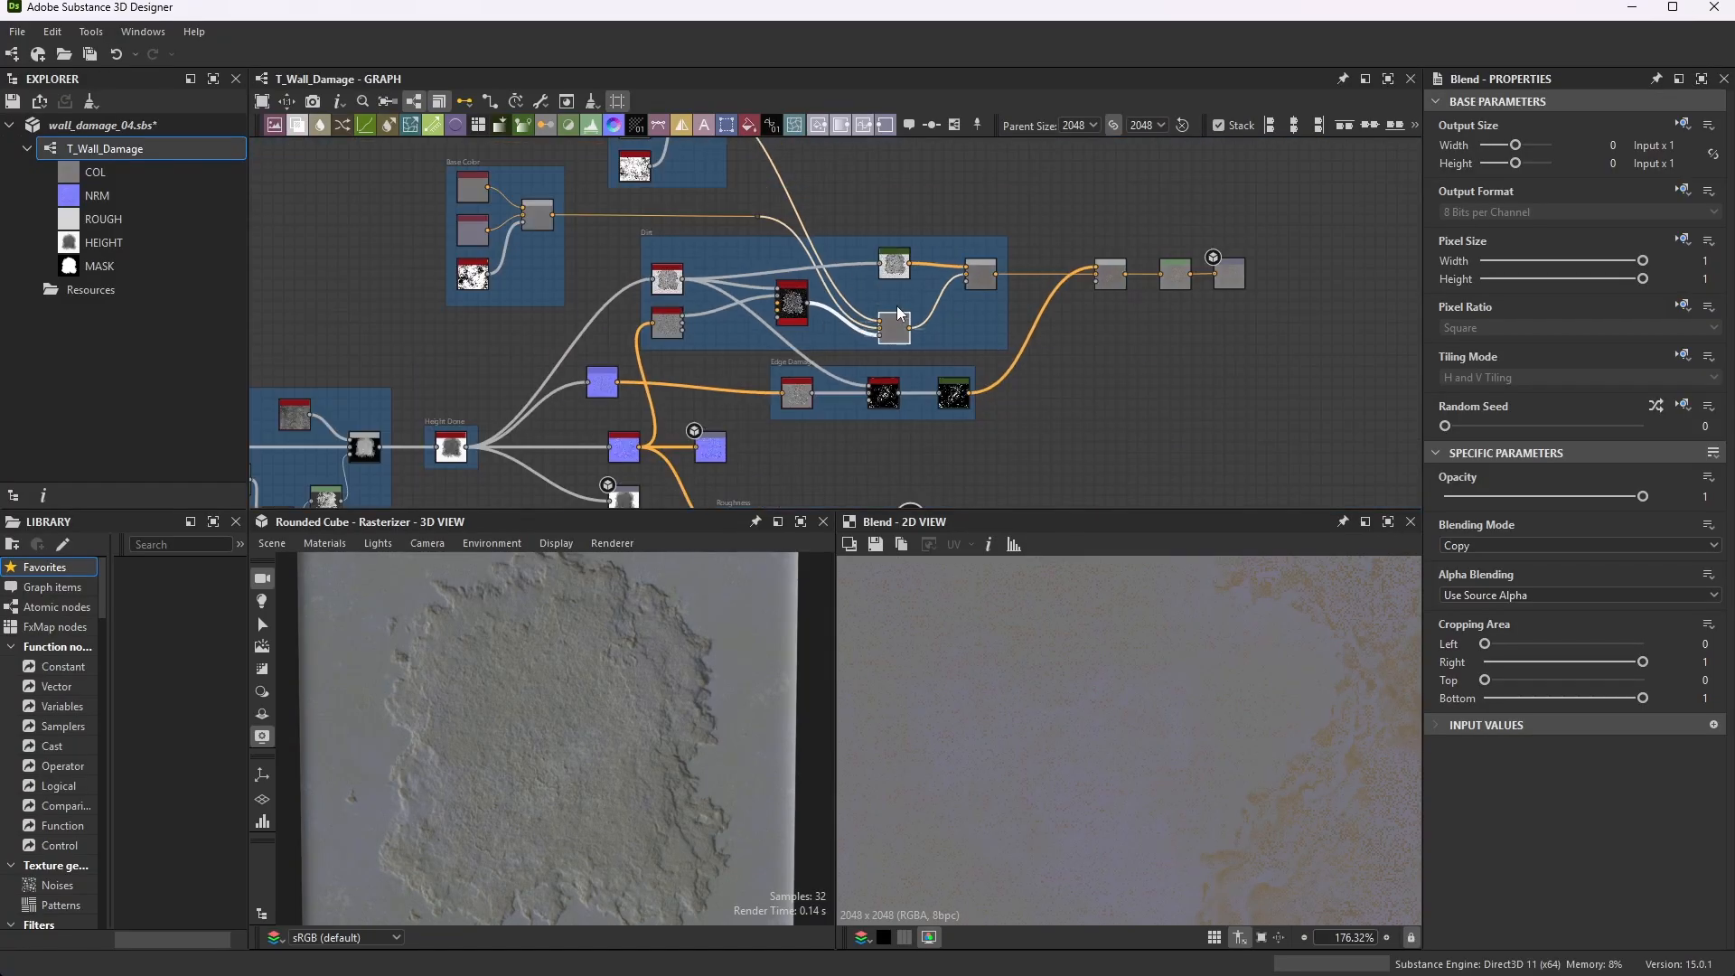
scroll(932, 312, "up", 5)
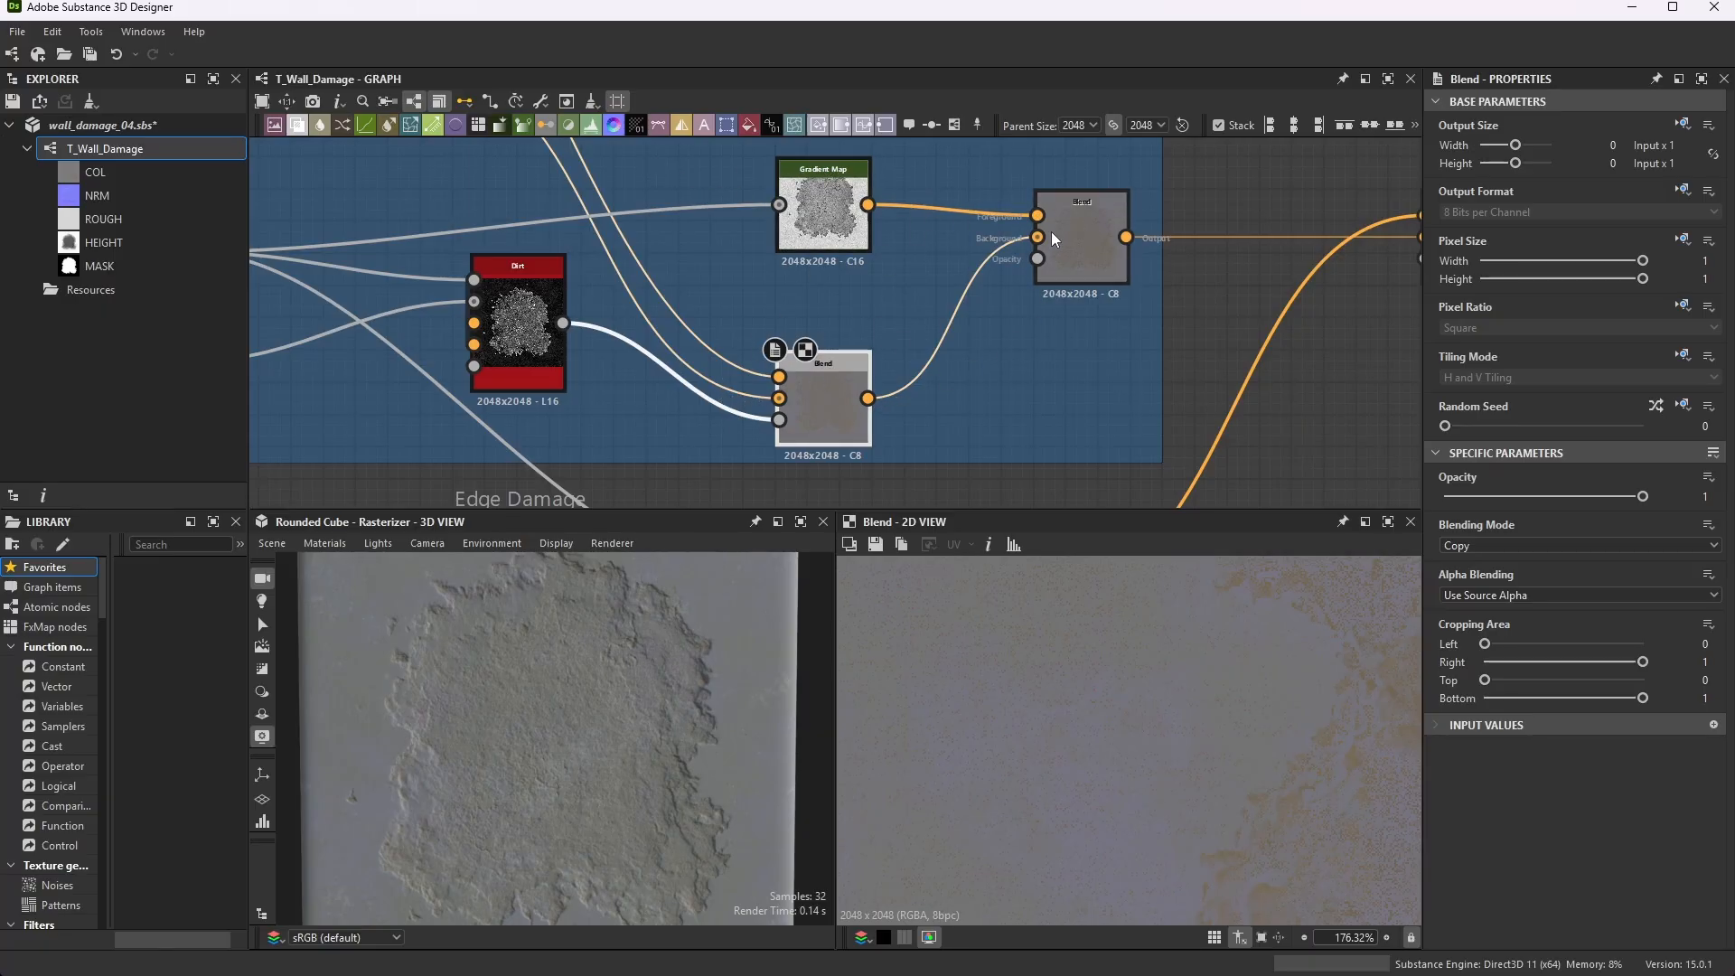
left_click(1094, 235)
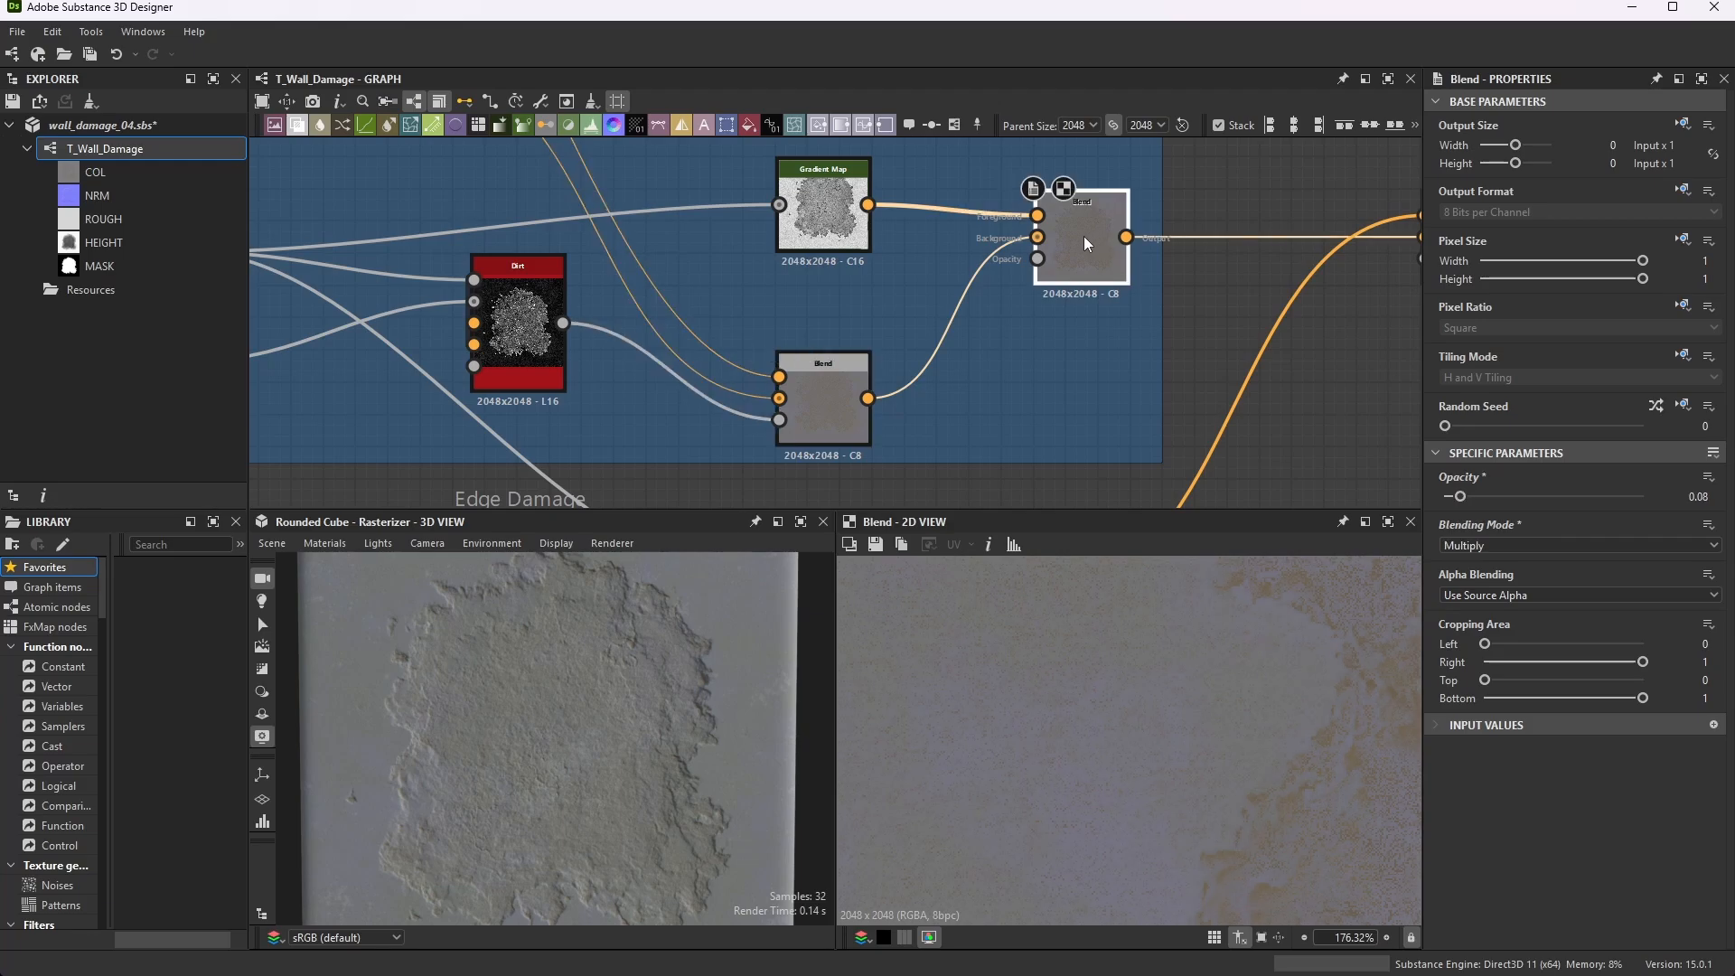
scroll(1120, 235, "up", 5)
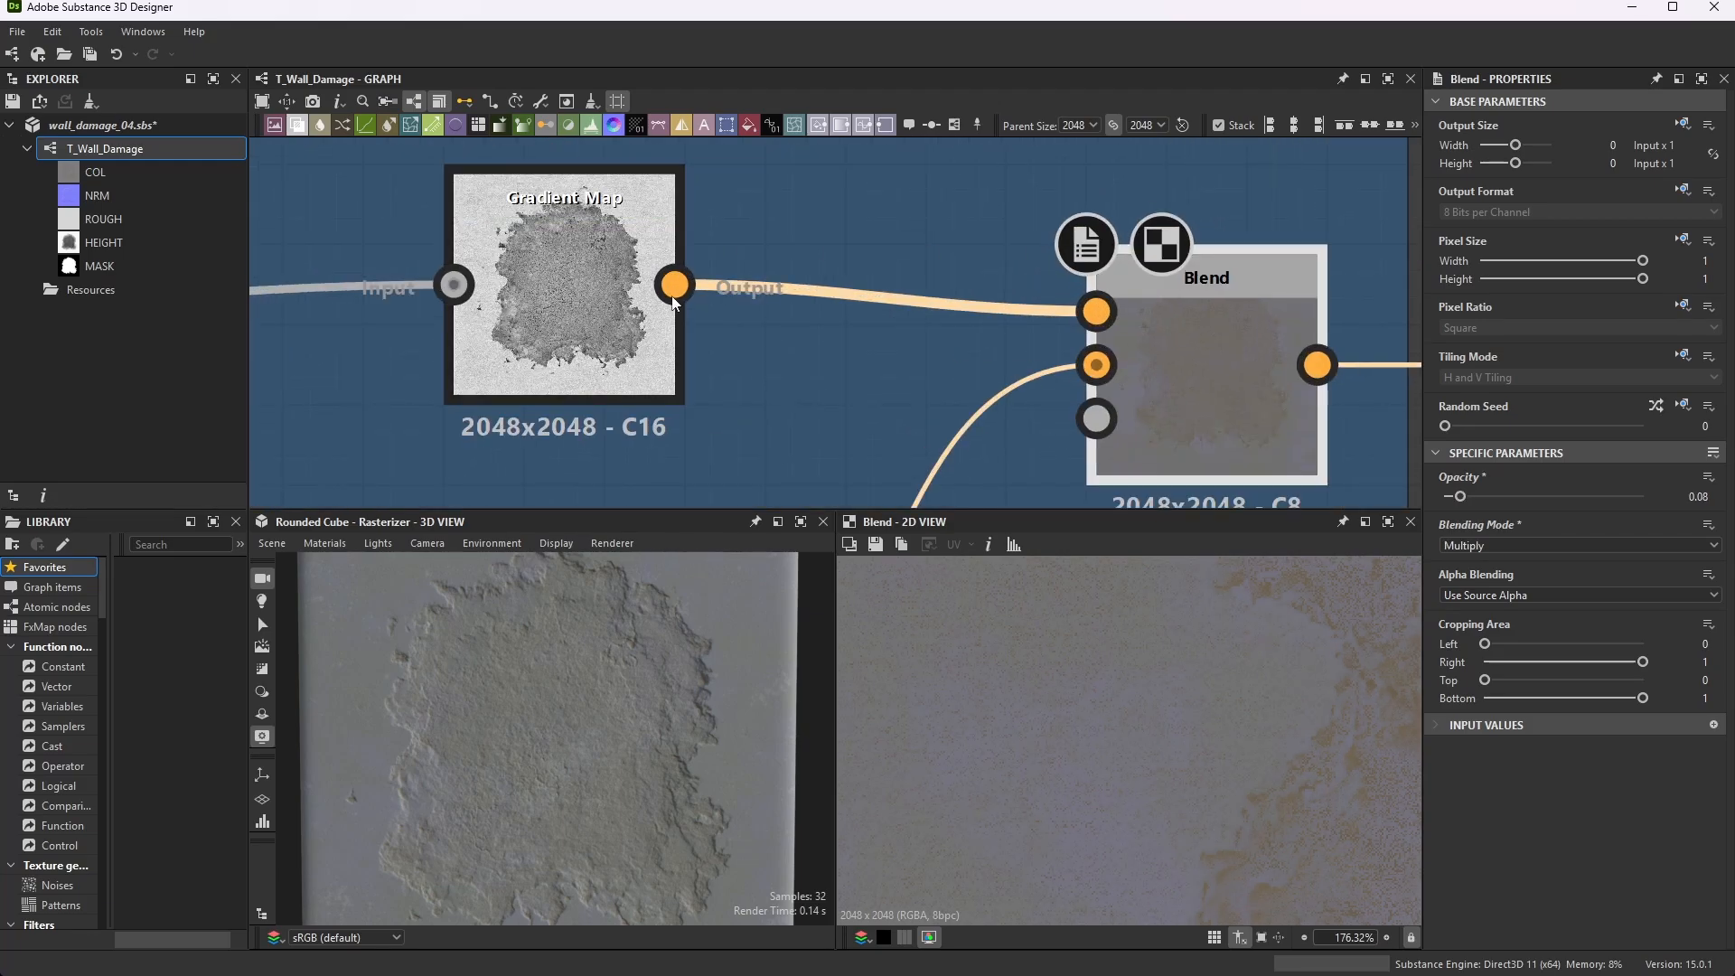
scroll(1147, 344, "down", 3)
scroll(1224, 352, "up", 2)
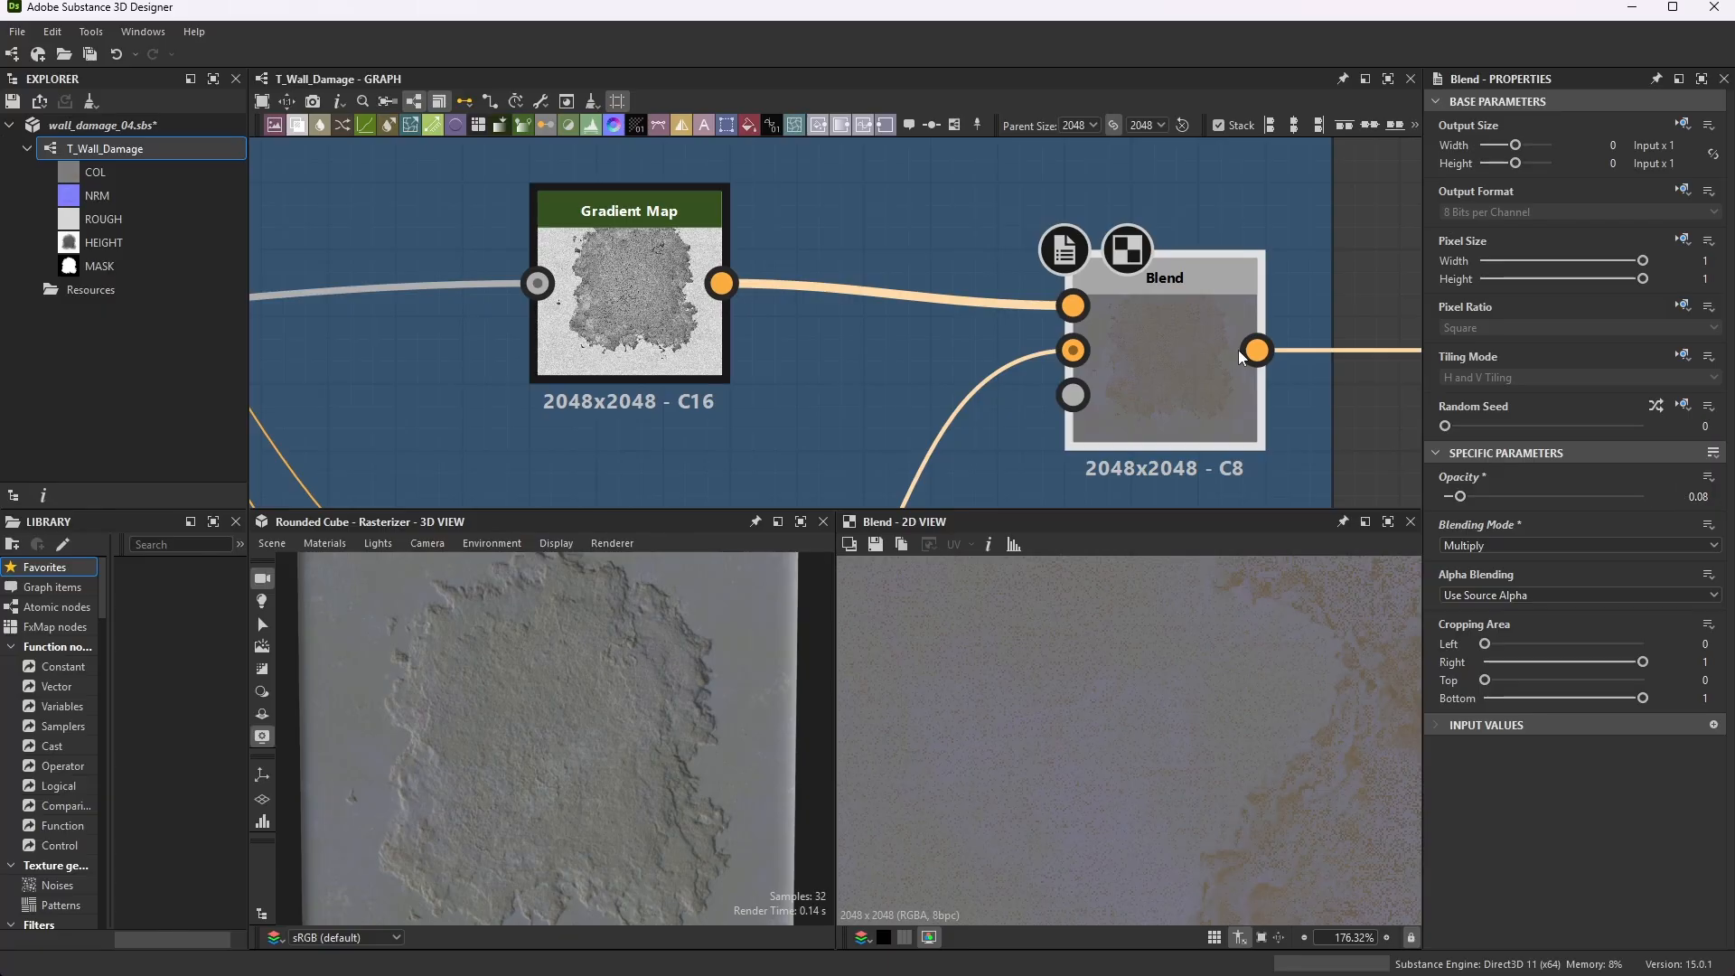
scroll(1239, 356, "down", 3)
scroll(1058, 283, "up", 2)
scroll(1113, 268, "down", 4)
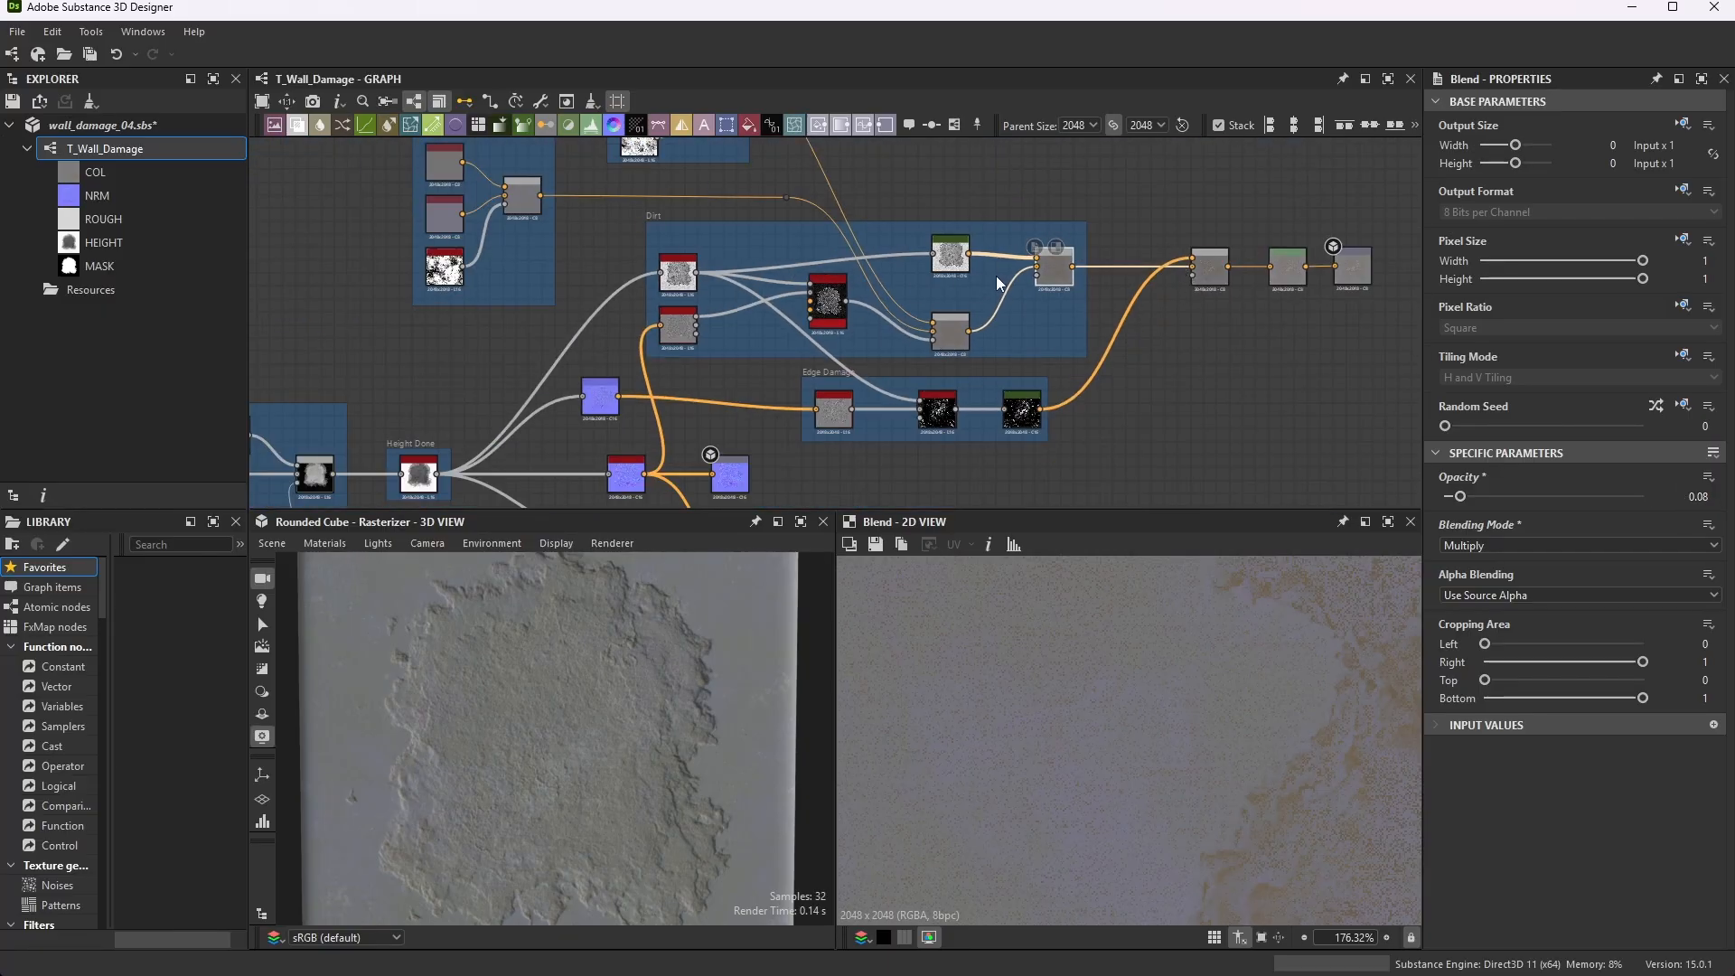
scroll(1080, 268, "up", 5)
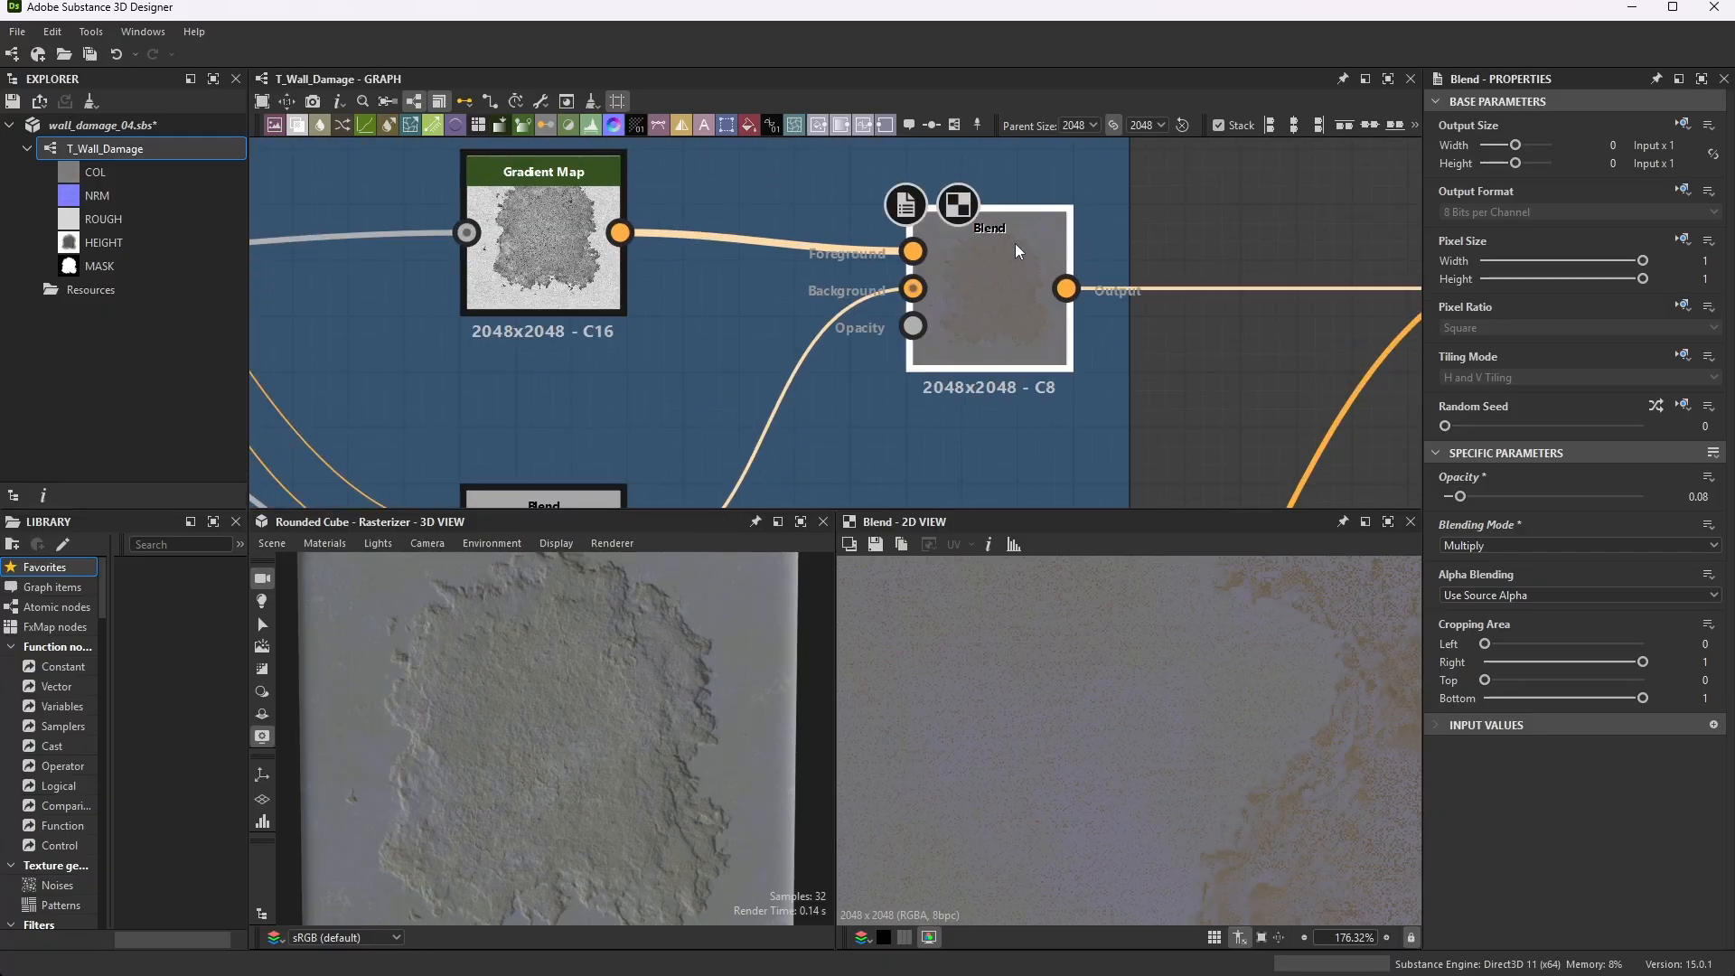
- Preview the Blend between the Dirt frame and the Levels node, and review its opacity and blending mode
scroll(979, 279, "down", 4)
scroll(1289, 290, "up", 2)
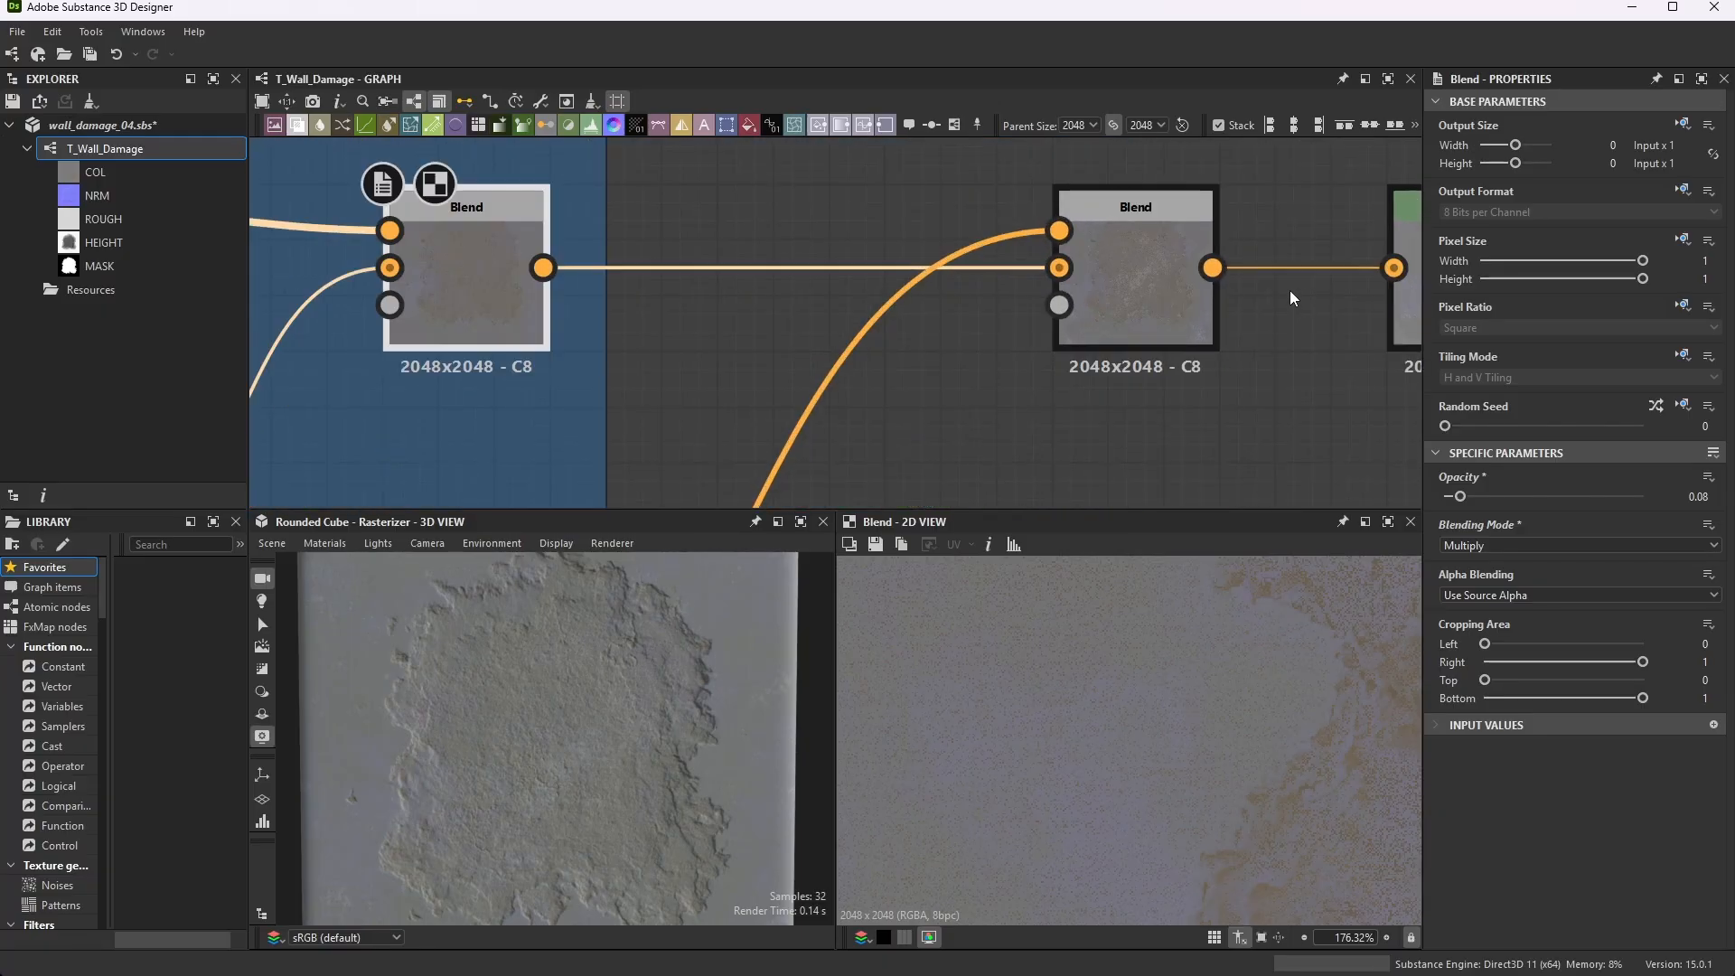
scroll(1109, 231, "up", 2)
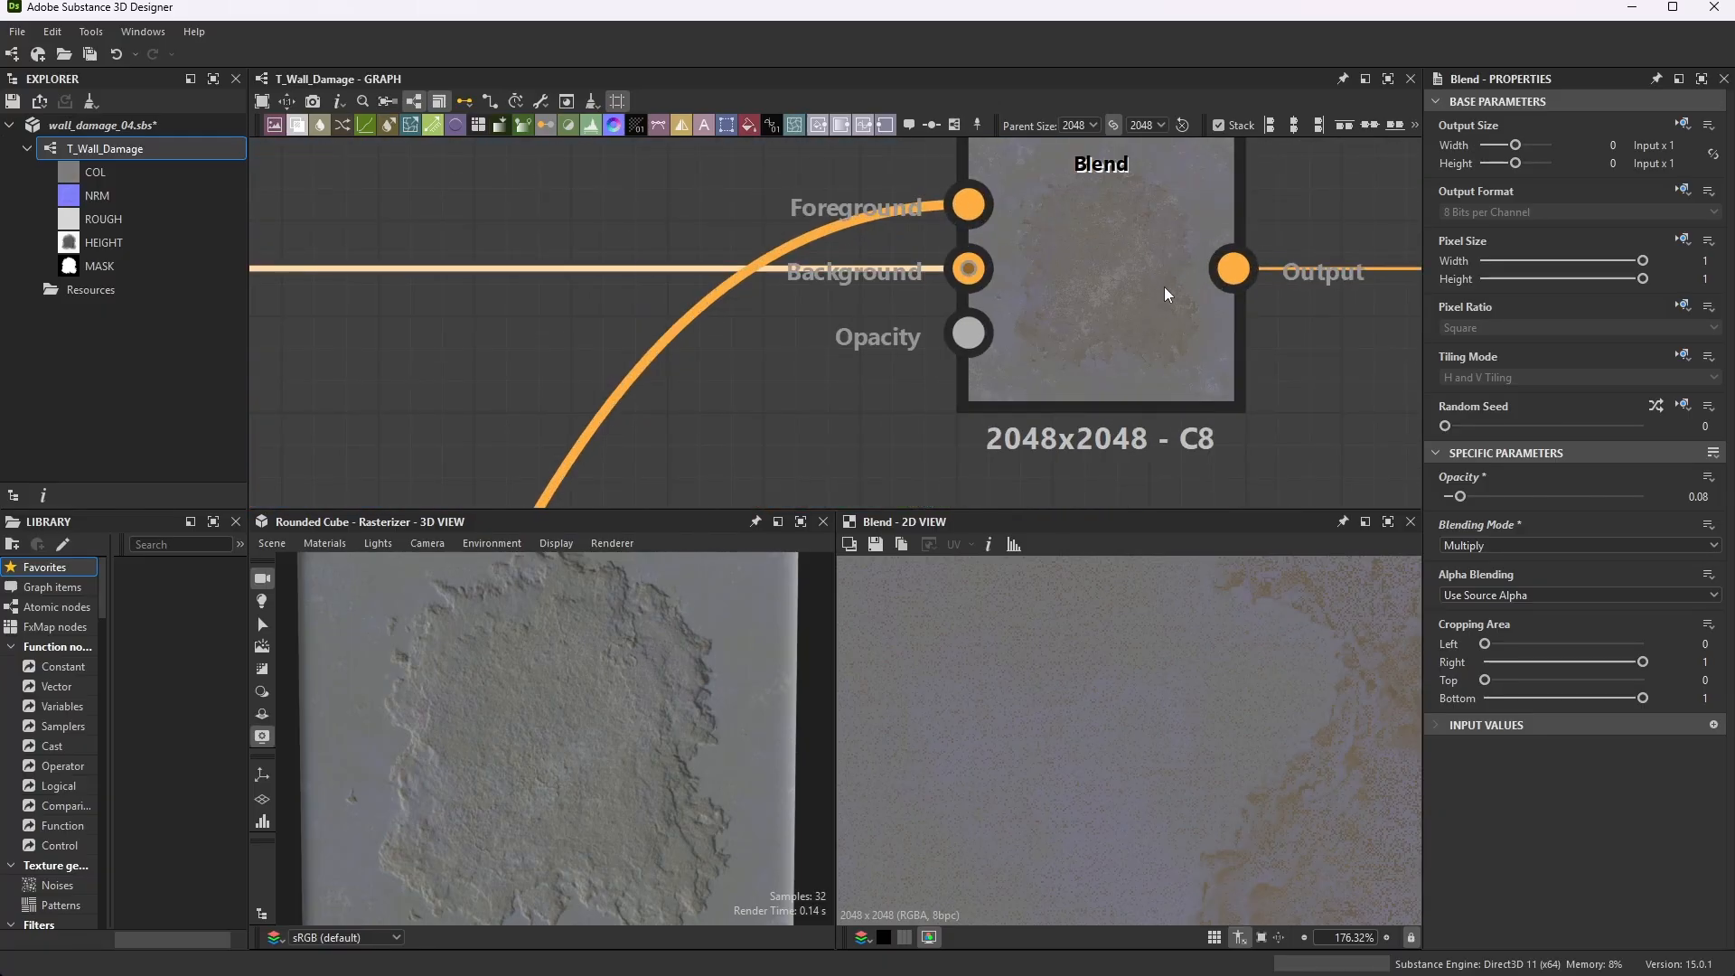
scroll(1164, 285, "down", 3)
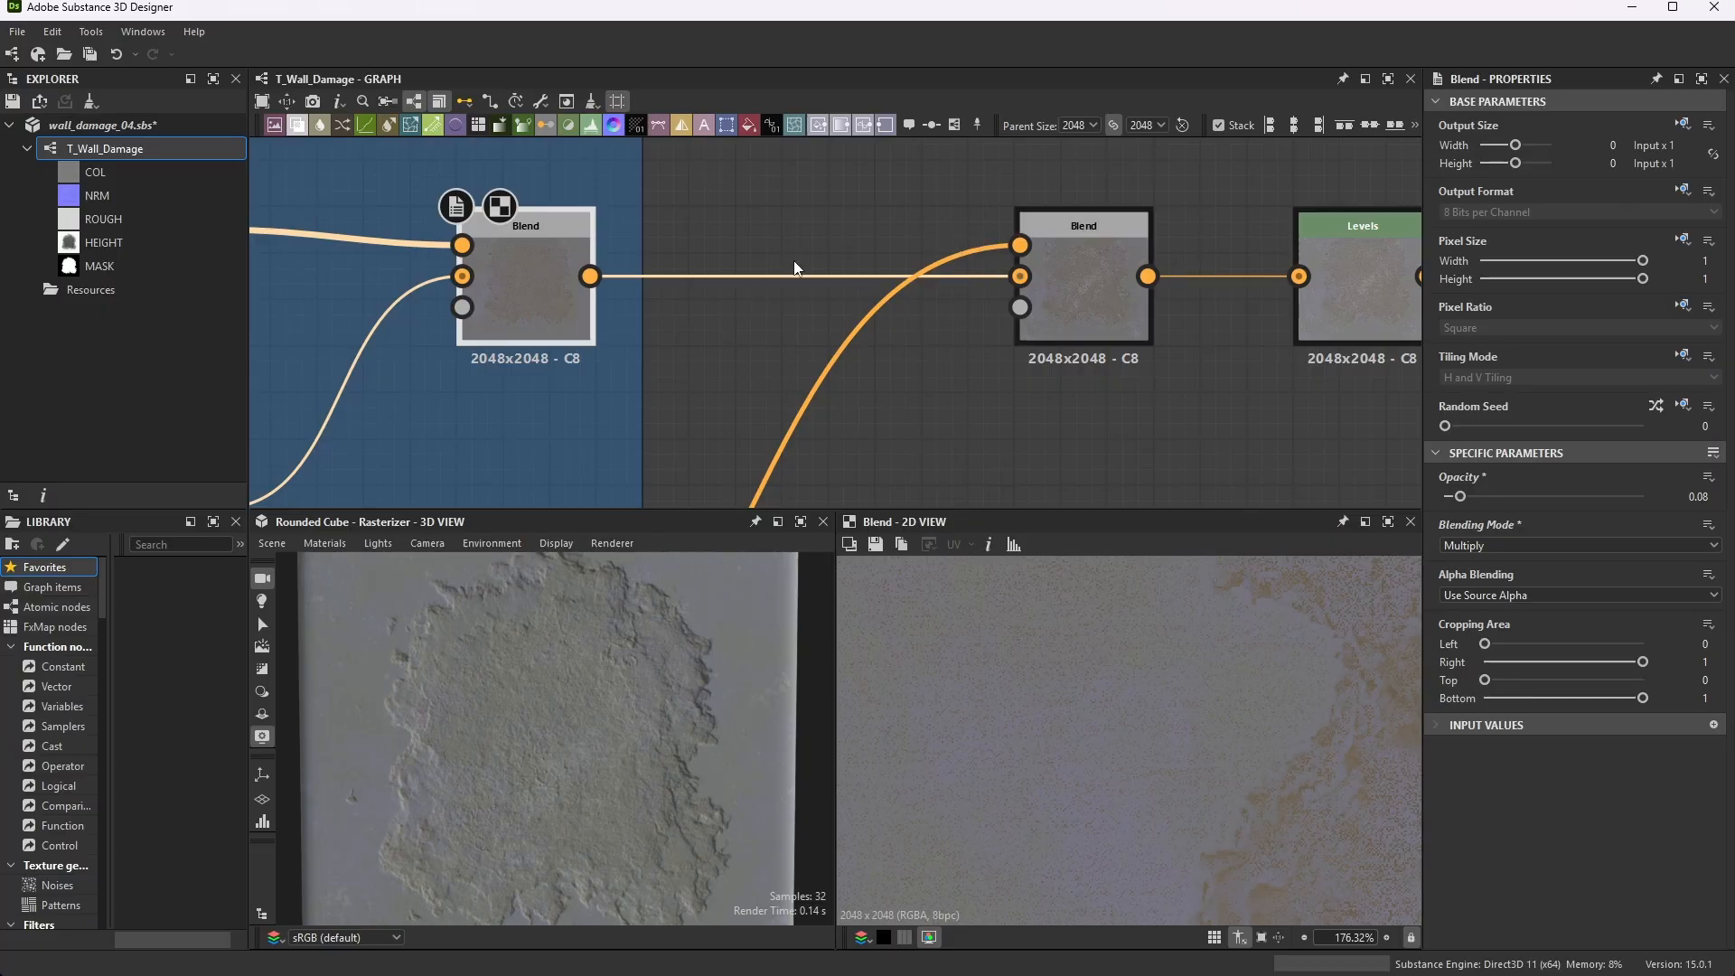
double_click(1091, 253)
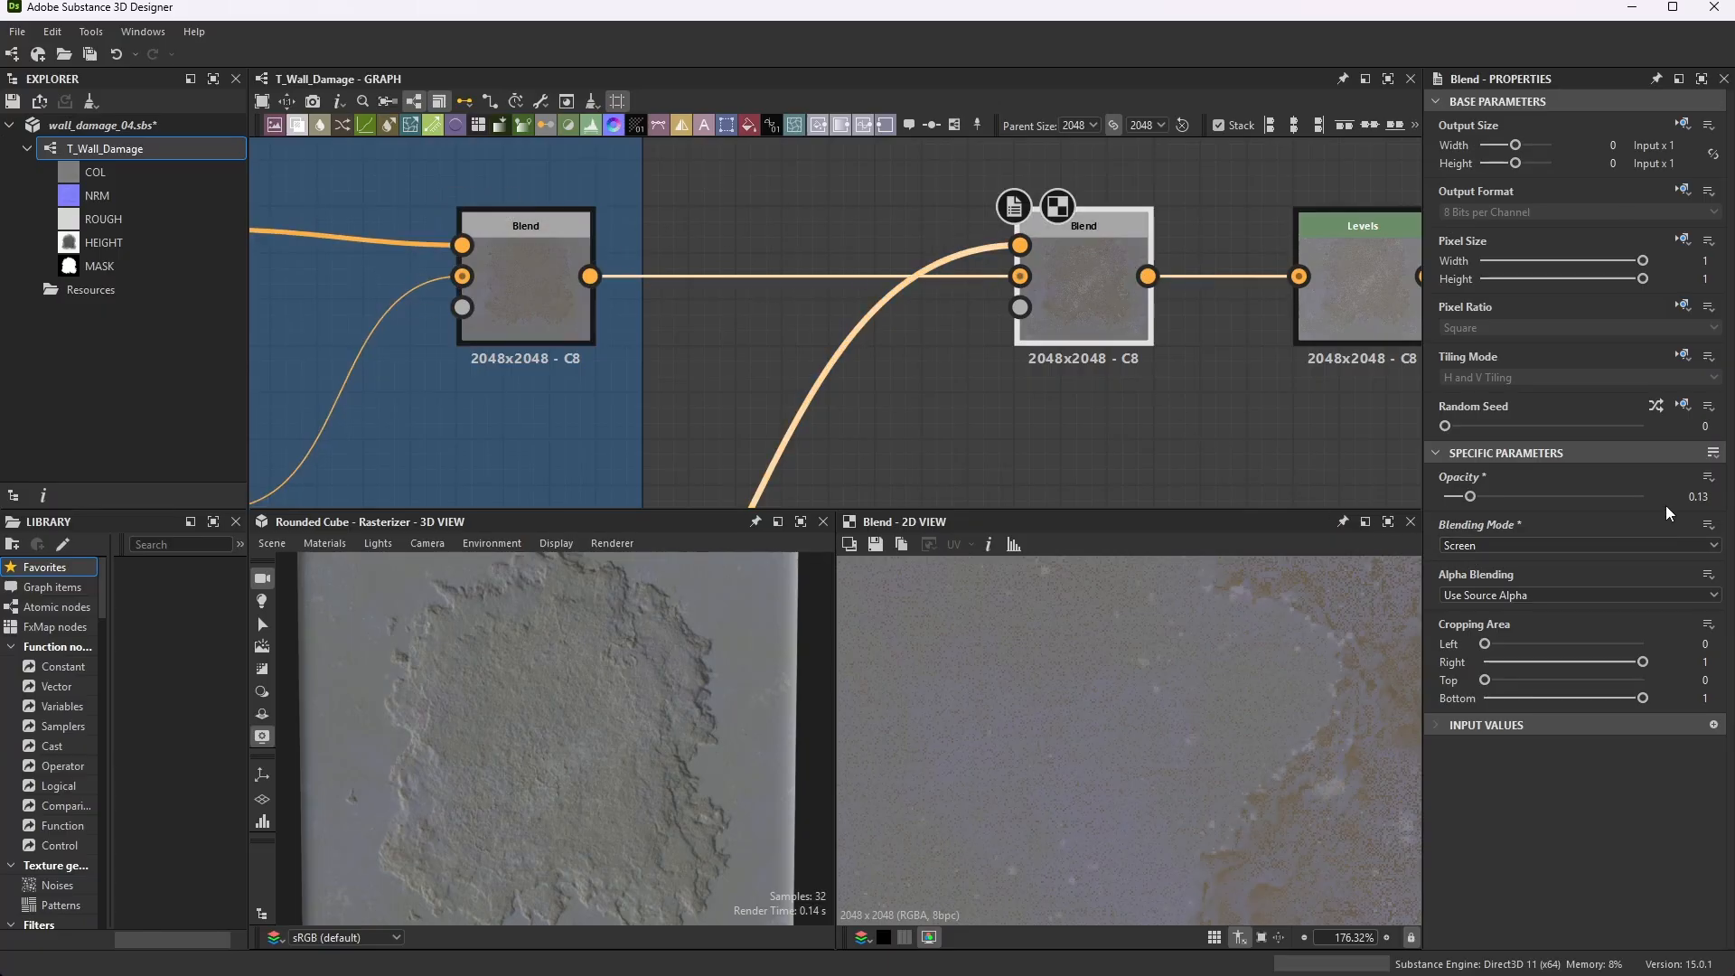
- Trace that Blend's foreground input back through the Edge Damage frame to the Normal node fed by the Height Done frame
scroll(1155, 257, "down", 3)
scroll(1154, 256, "down", 2)
scroll(1024, 309, "down", 4)
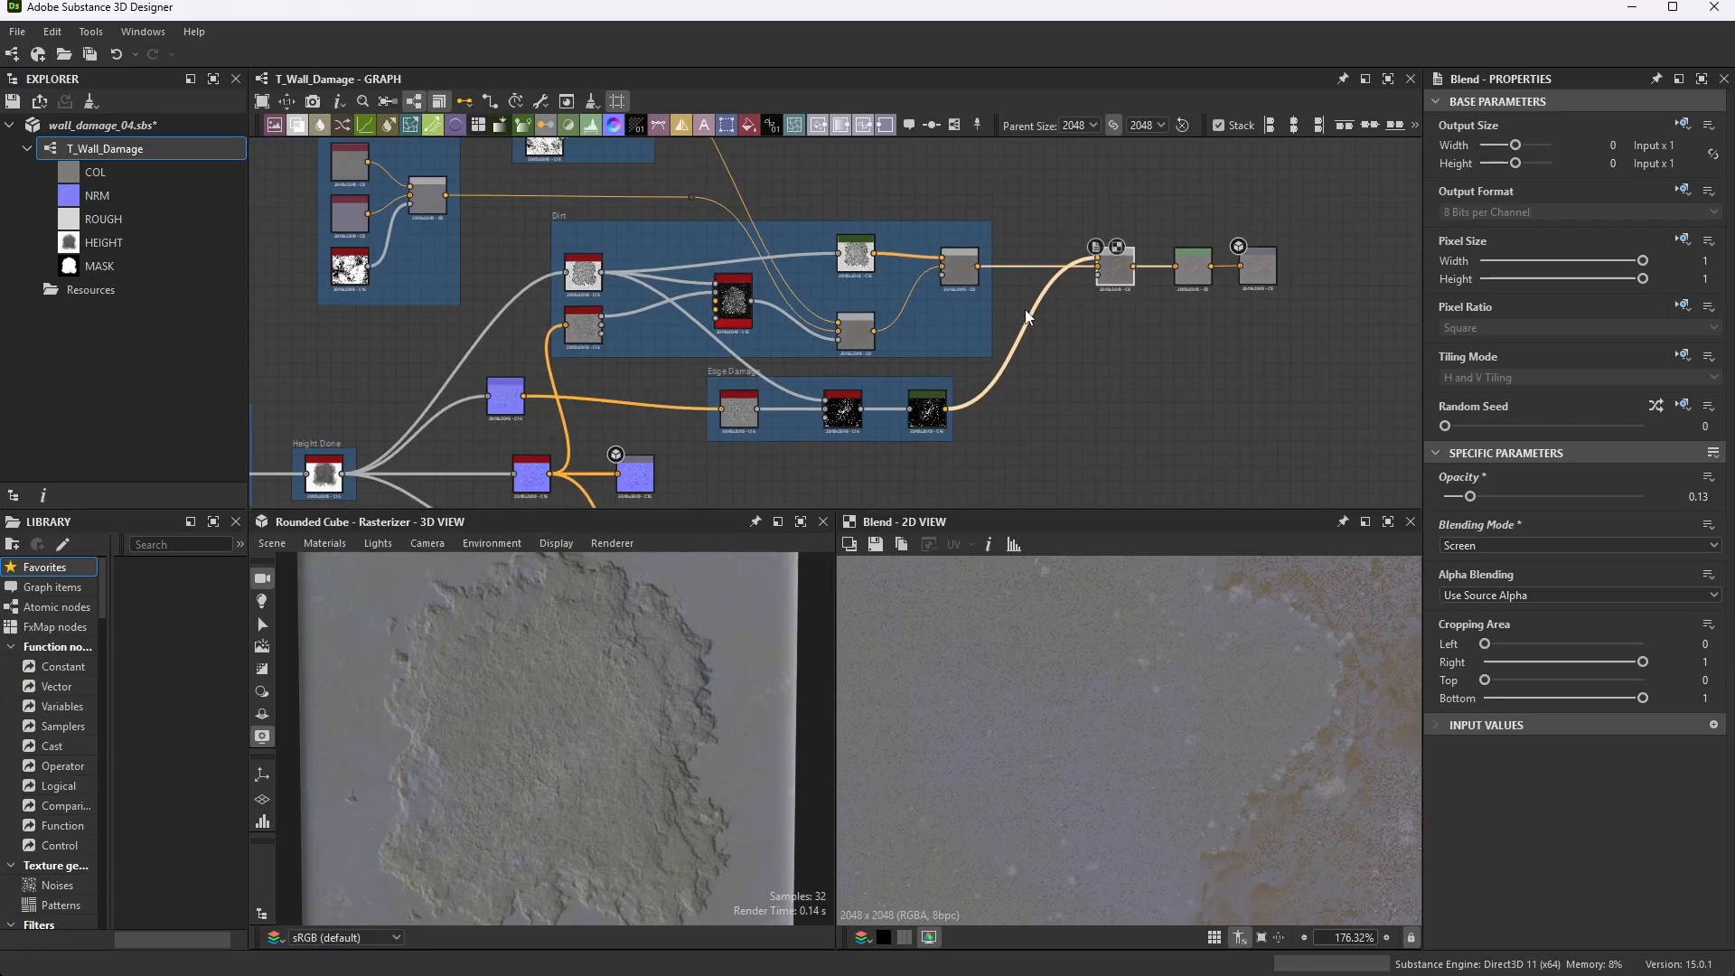
scroll(818, 436, "up", 4)
scroll(786, 416, "up", 4)
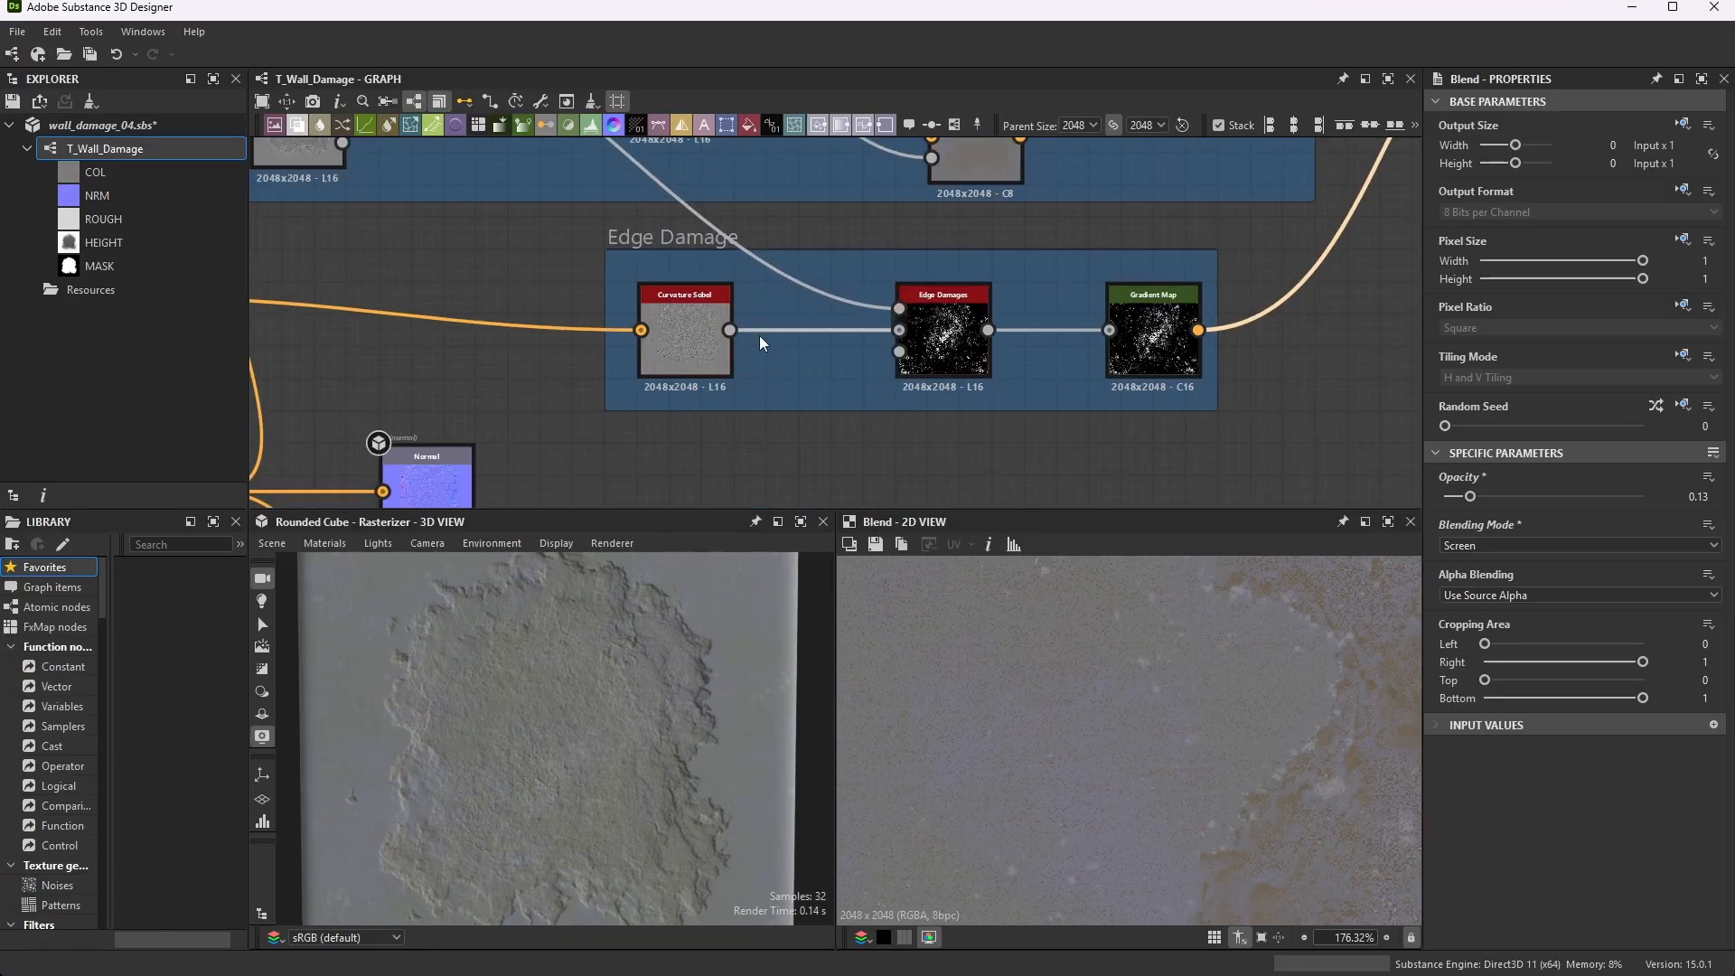
scroll(766, 337, "up", 1)
scroll(798, 262, "down", 7)
scroll(327, 336, "up", 5)
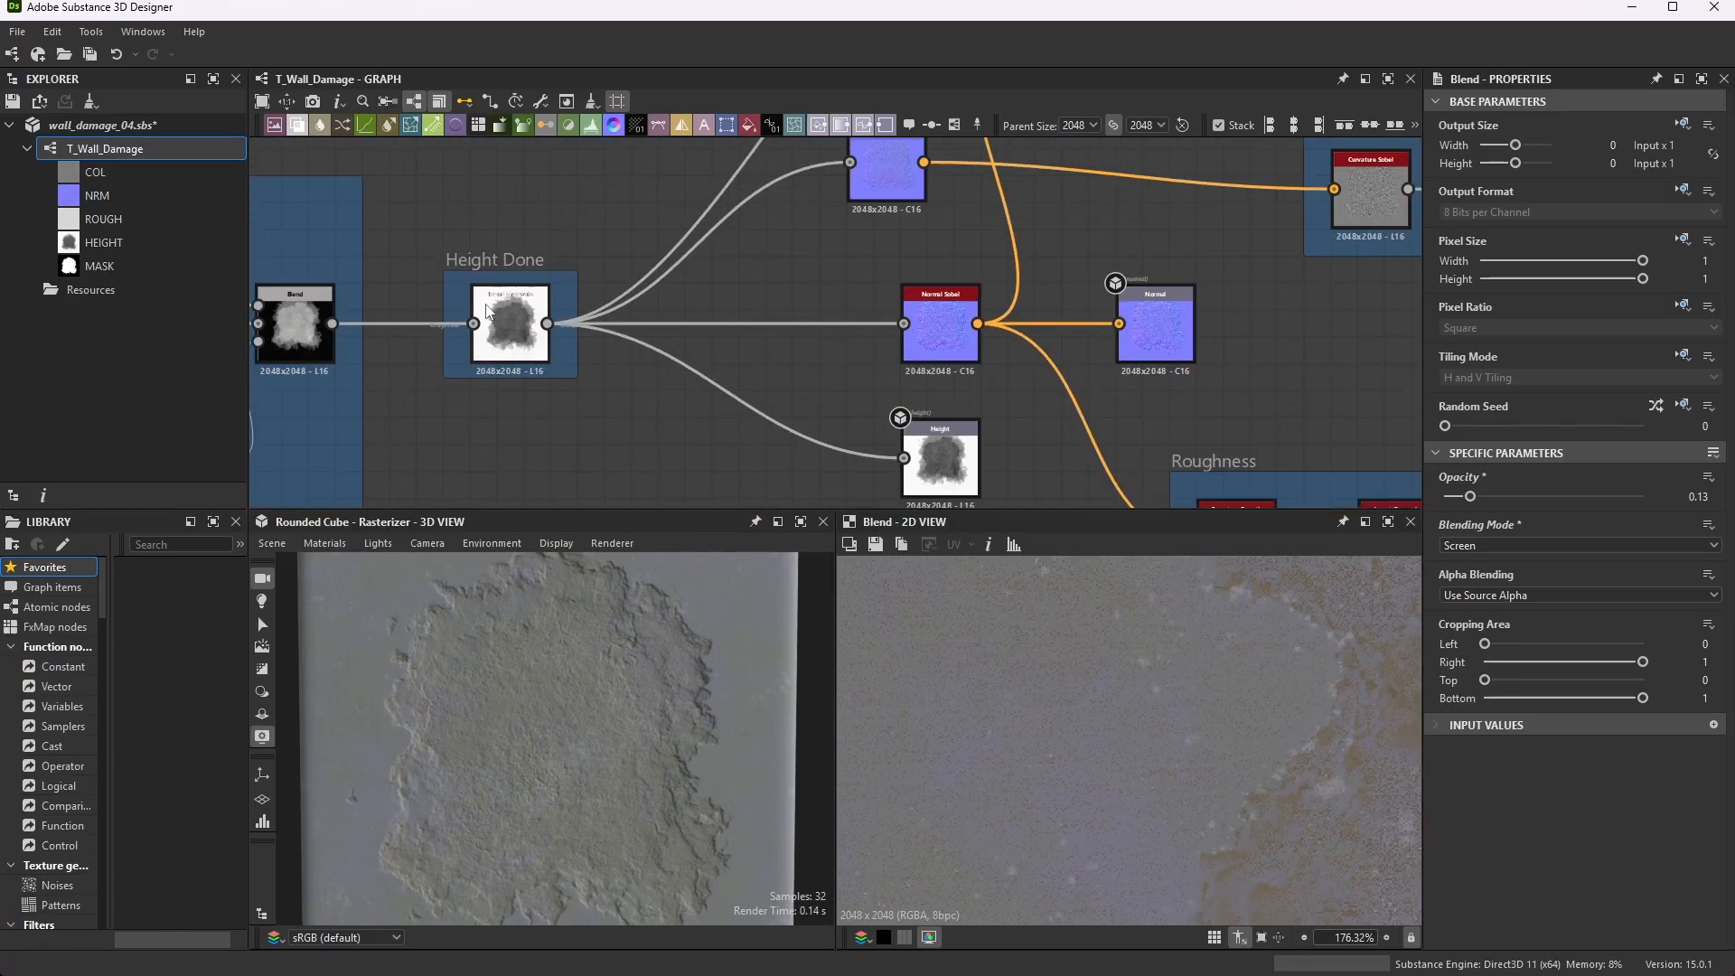
scroll(614, 335, "down", 2)
scroll(768, 325, "up", 6)
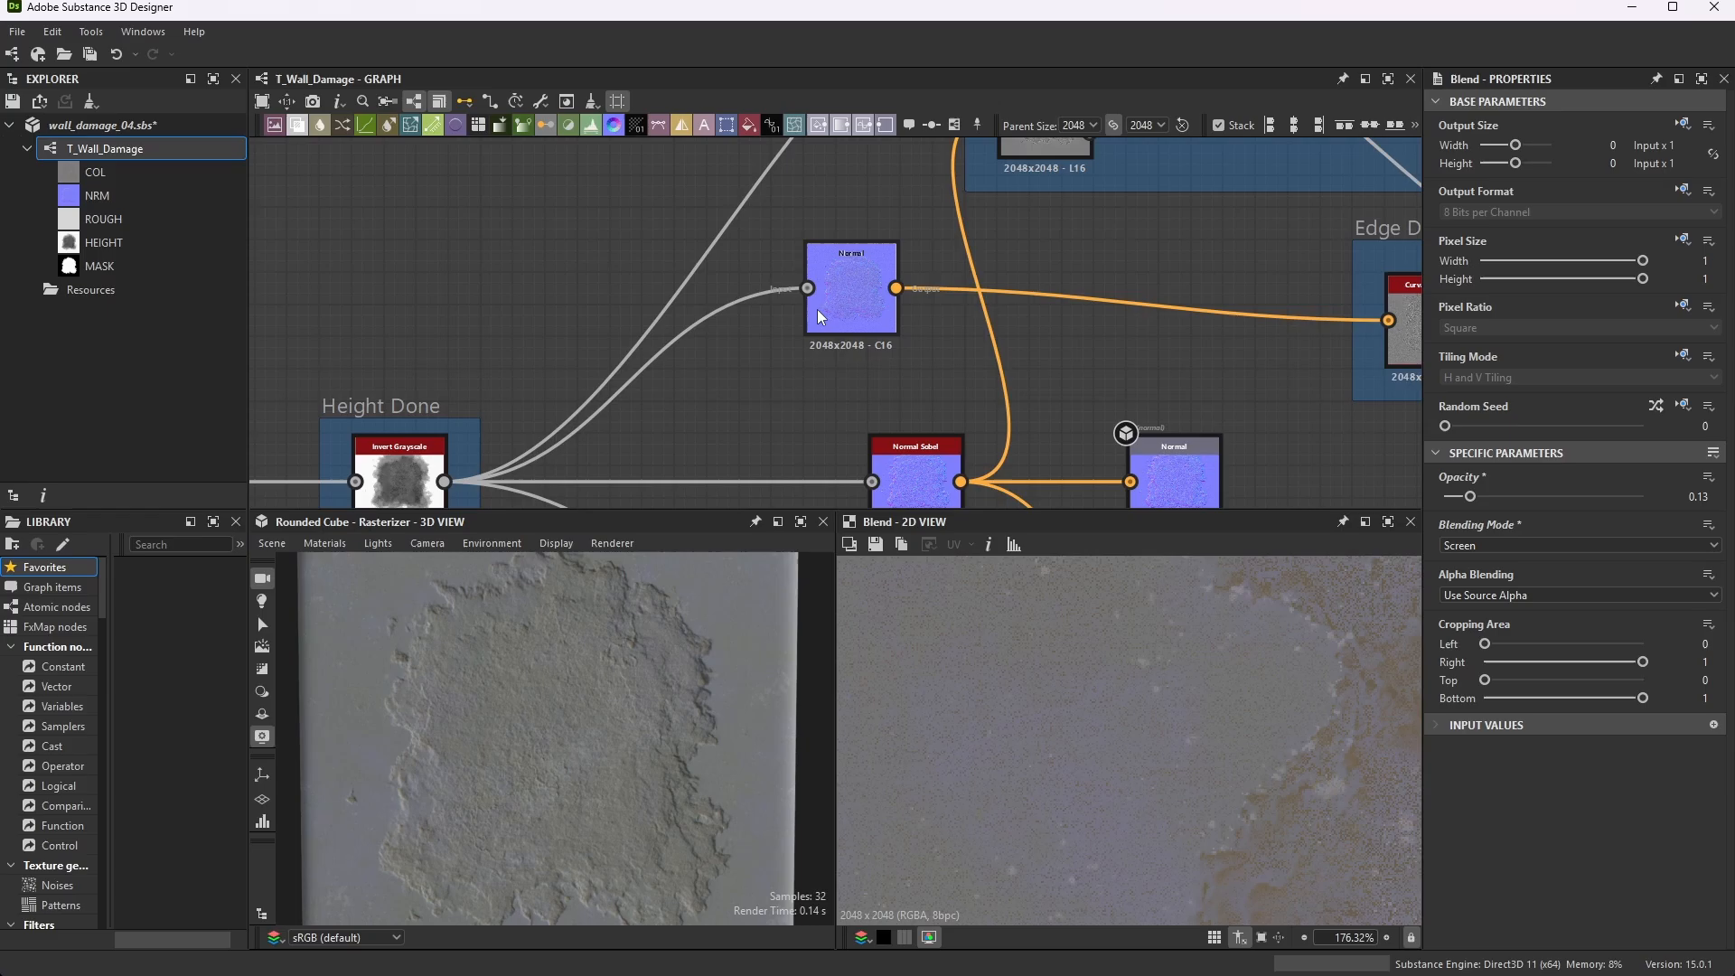
- Preview the Normal node feeding the Edge Damage frame and review its height input, intensity and normal format
left_click(860, 277)
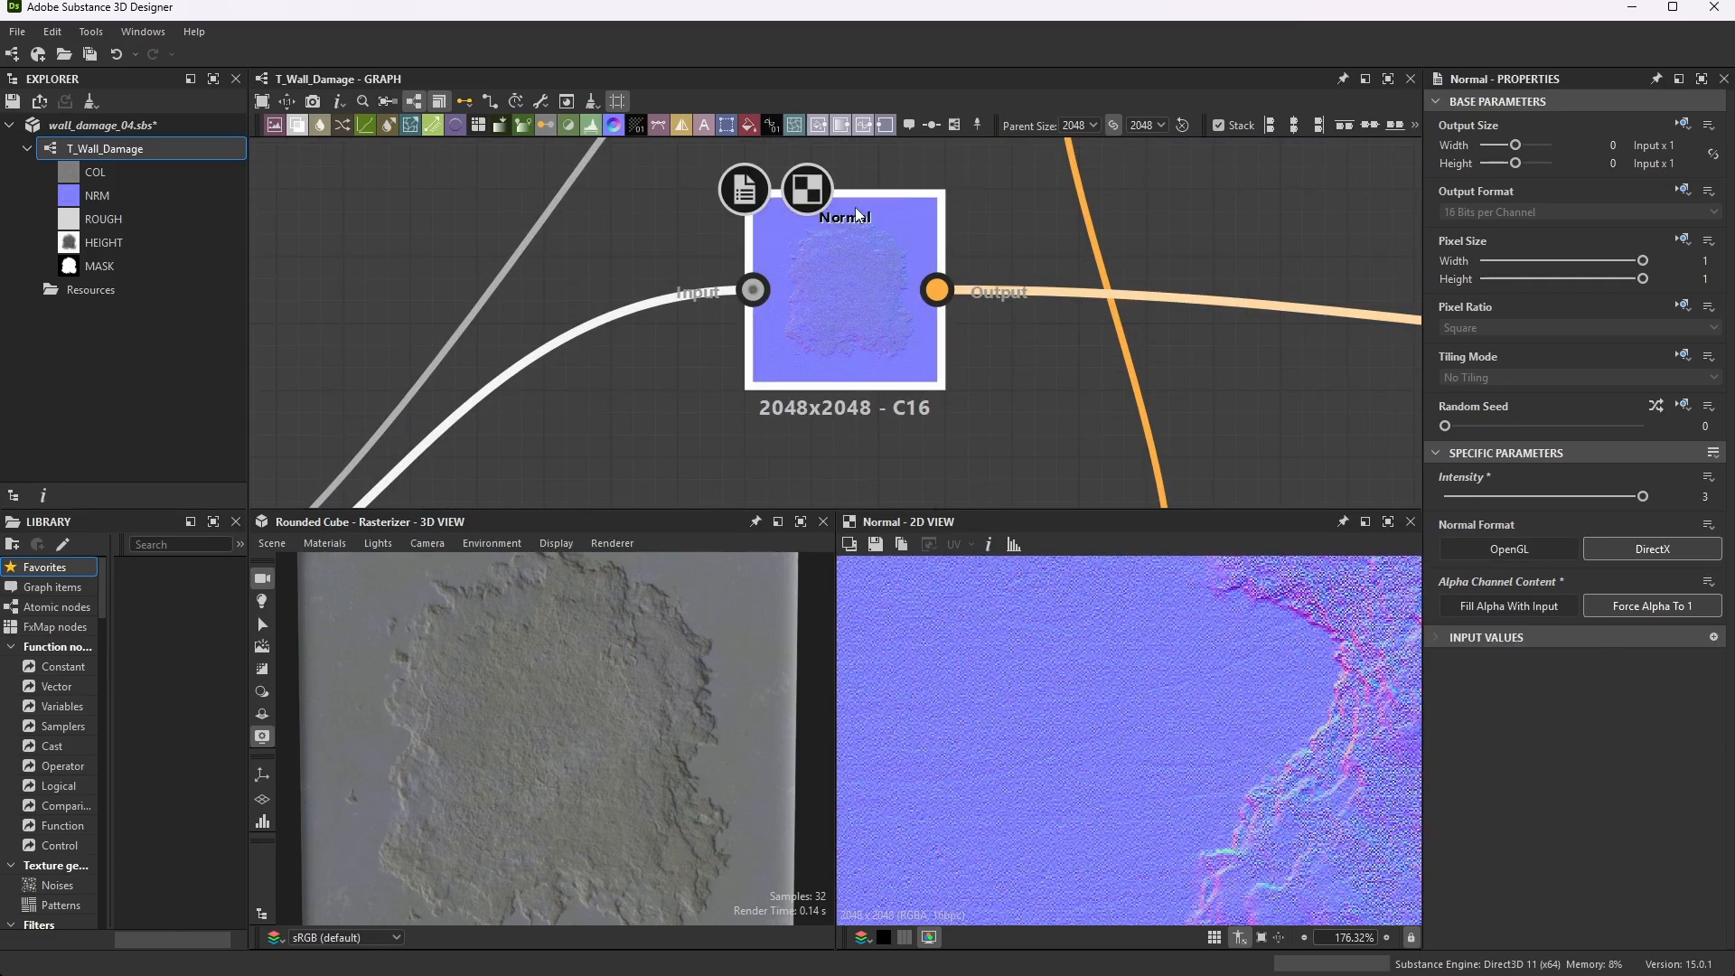
scroll(857, 214, "down", 4)
scroll(864, 192, "up", 3)
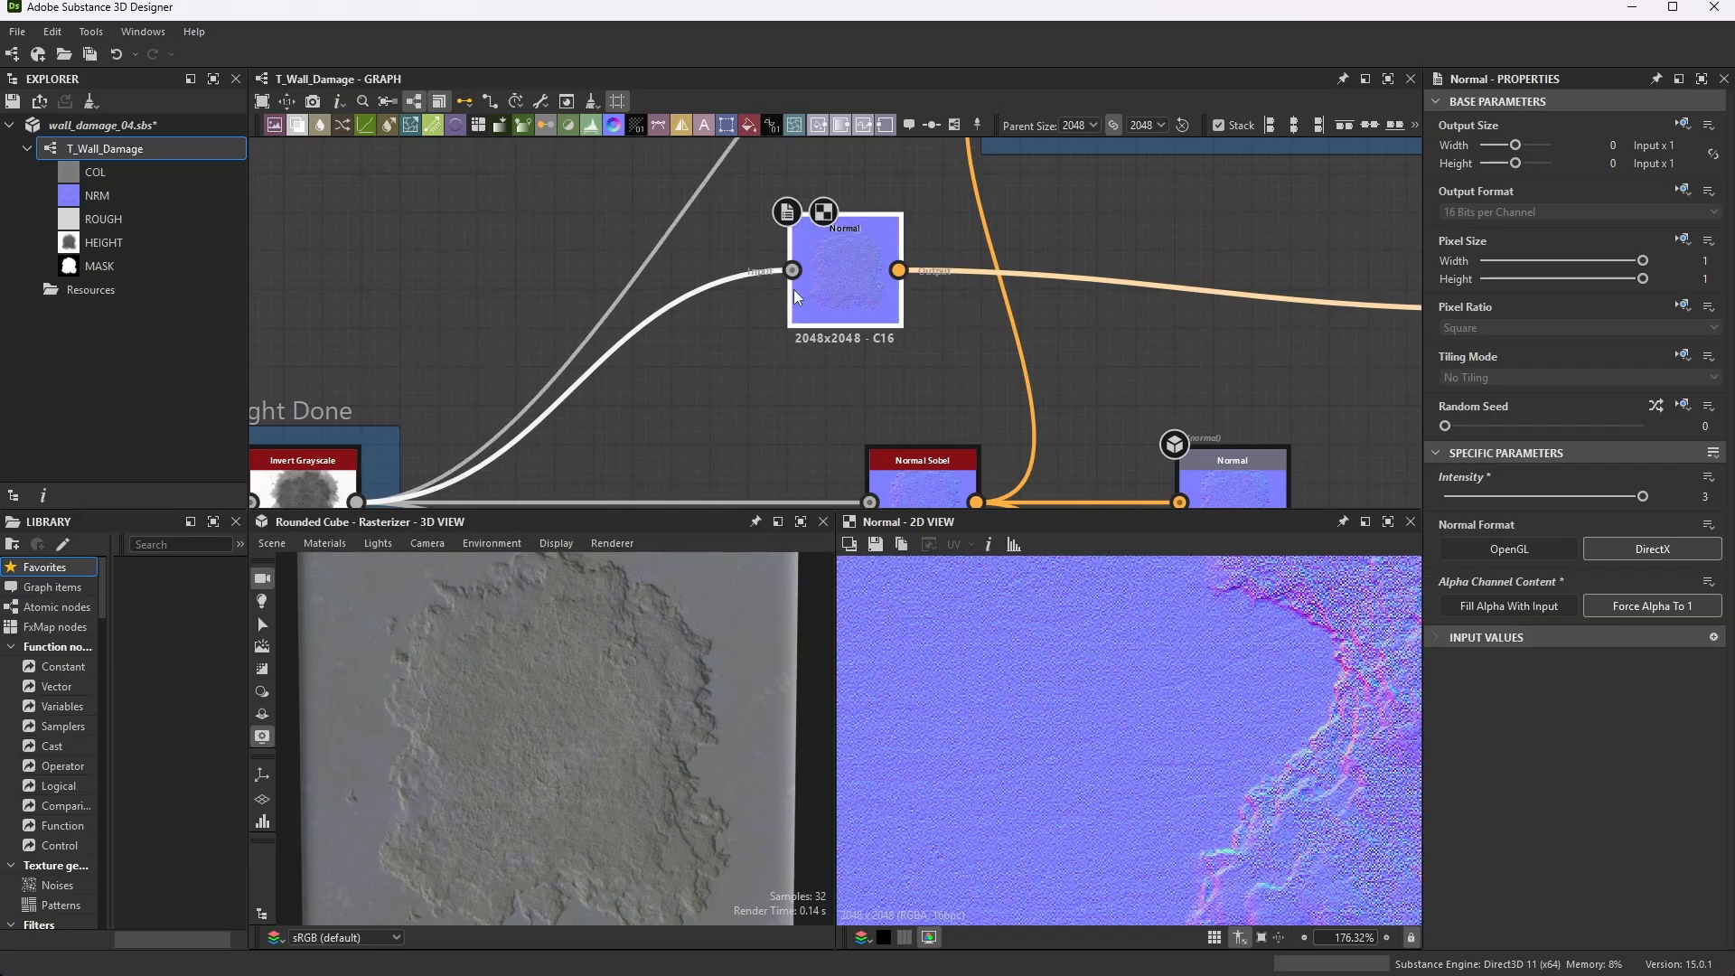
scroll(579, 286, "down", 2)
scroll(446, 438, "up", 3)
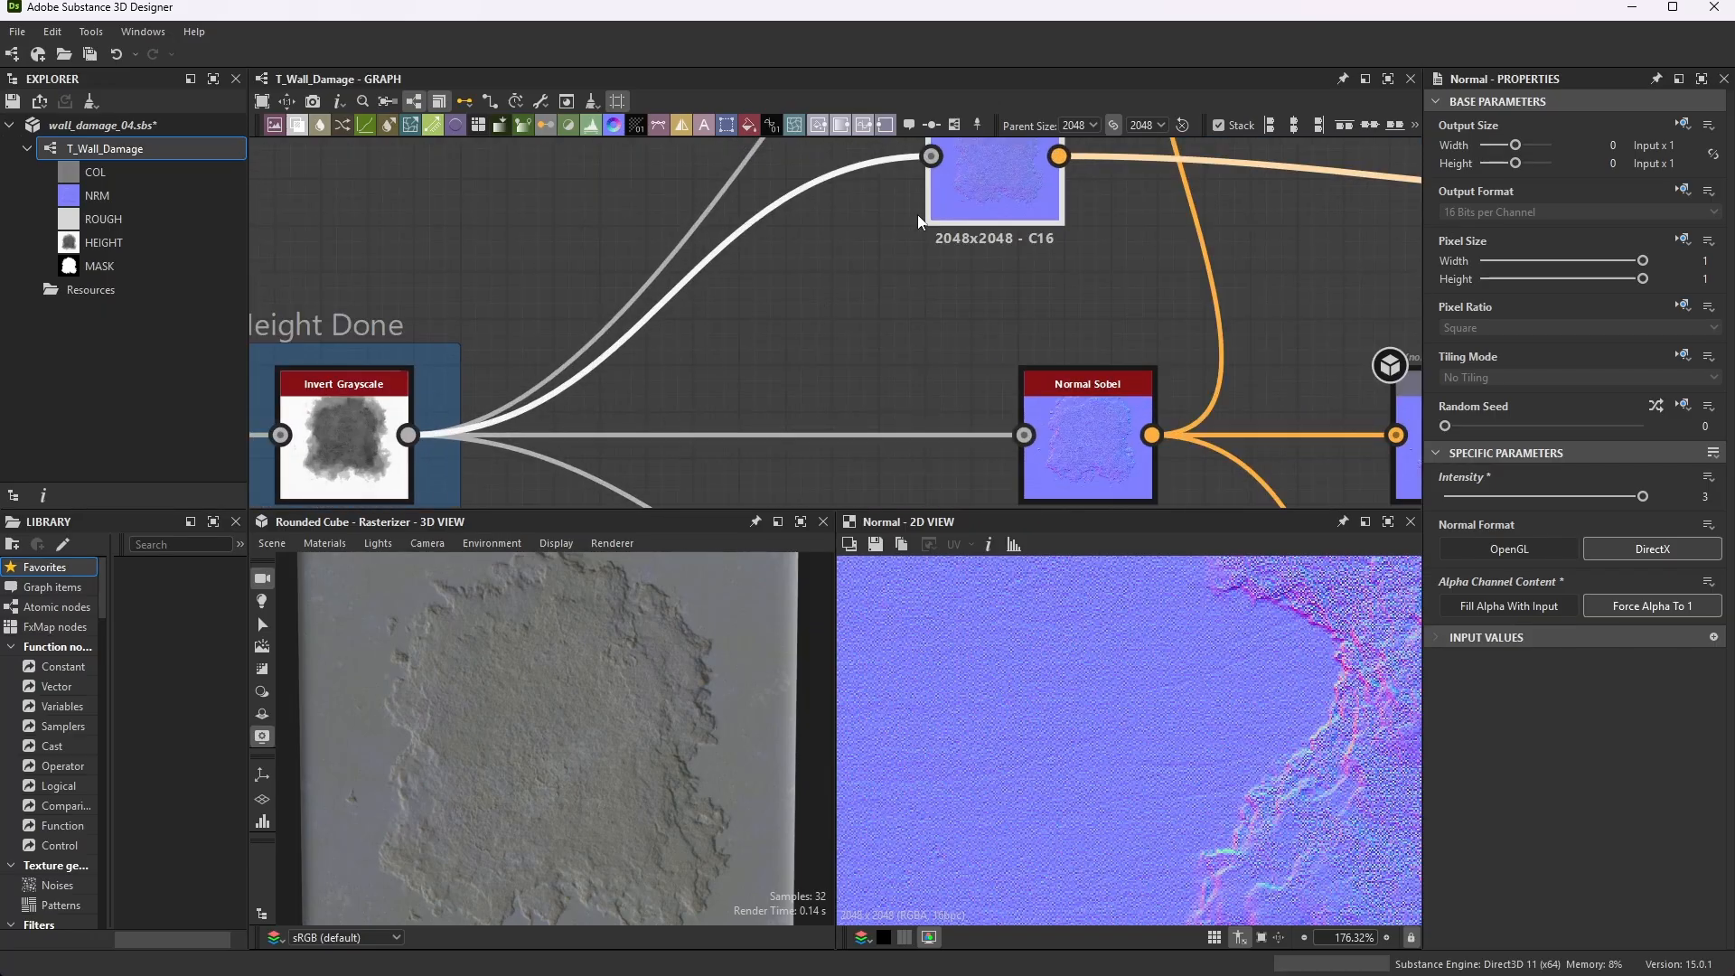
scroll(921, 226, "down", 2)
scroll(949, 226, "up", 3)
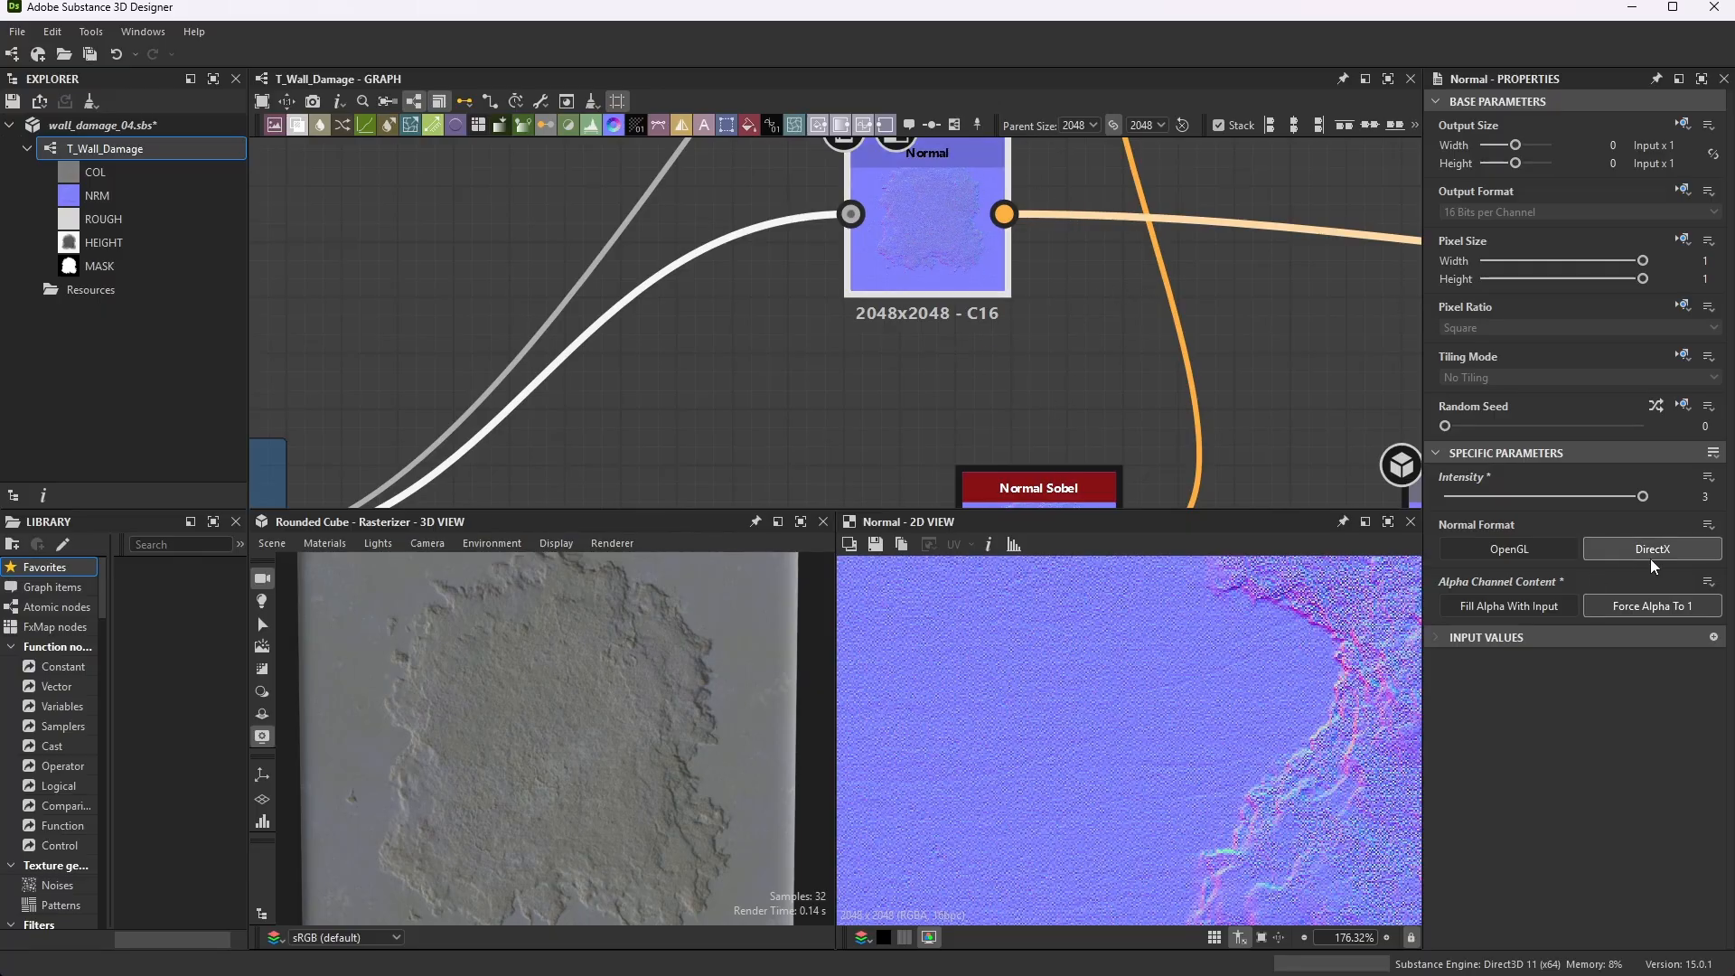
scroll(549, 200, "down", 3)
scroll(961, 225, "up", 3)
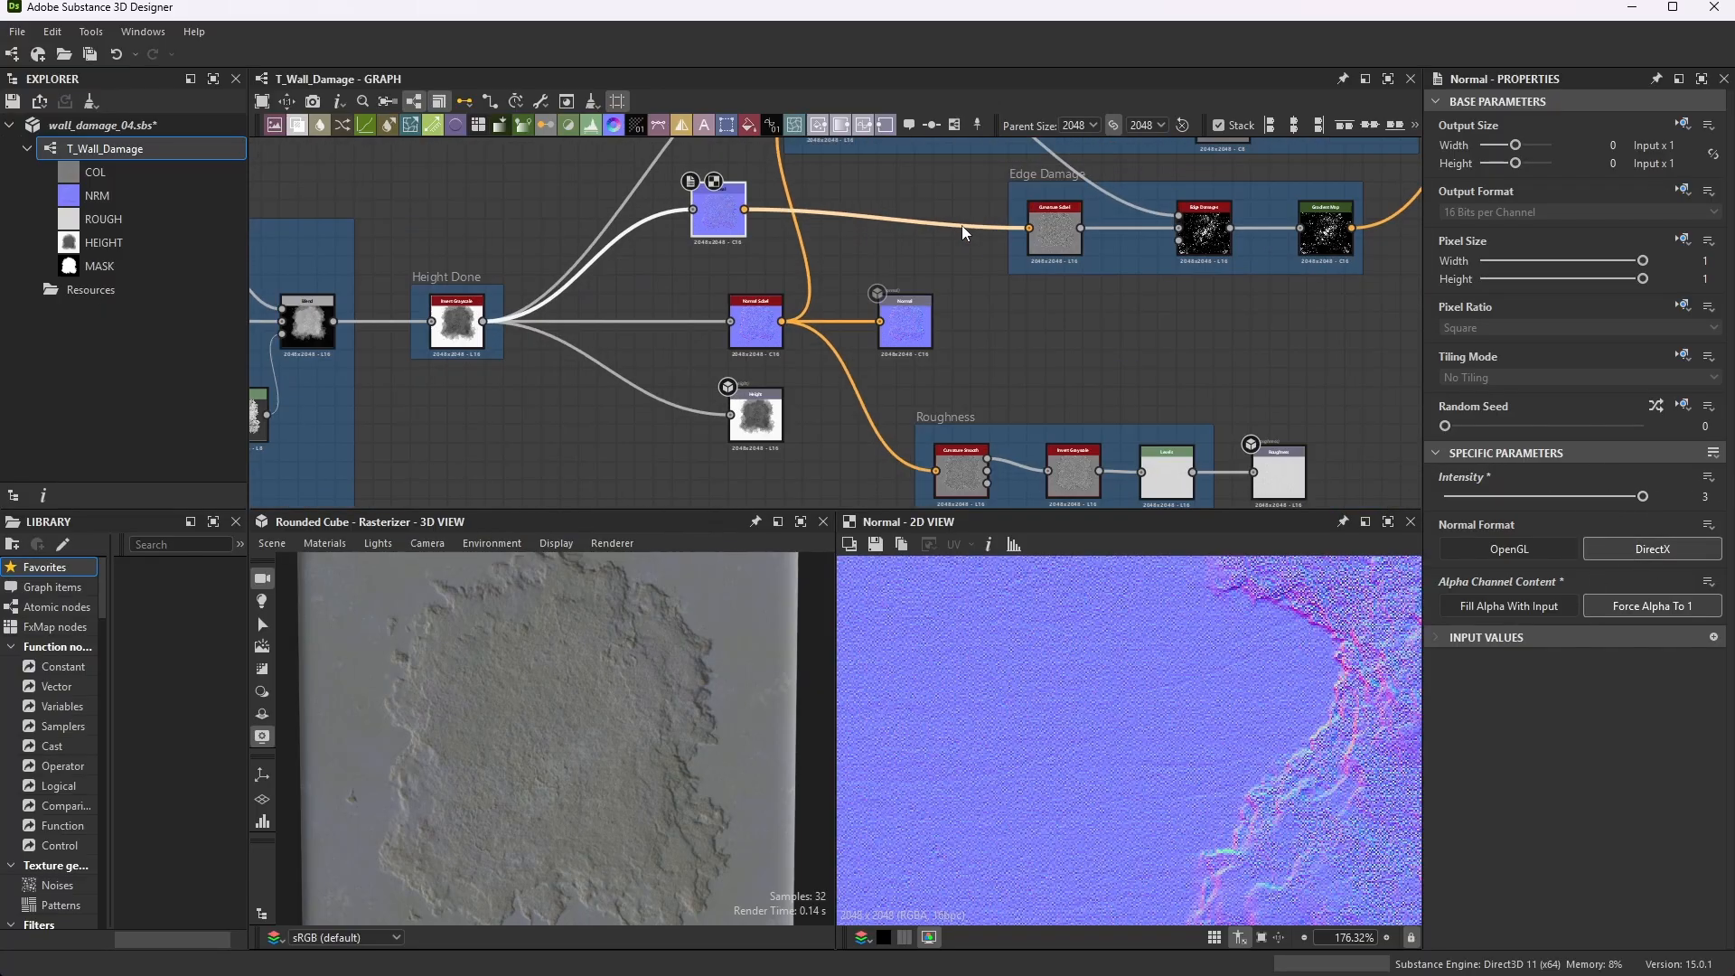
- Preview the Curvature Sobel map up close and follow its output to the Edge Damages node's Curvature input
scroll(1151, 233, "up", 5)
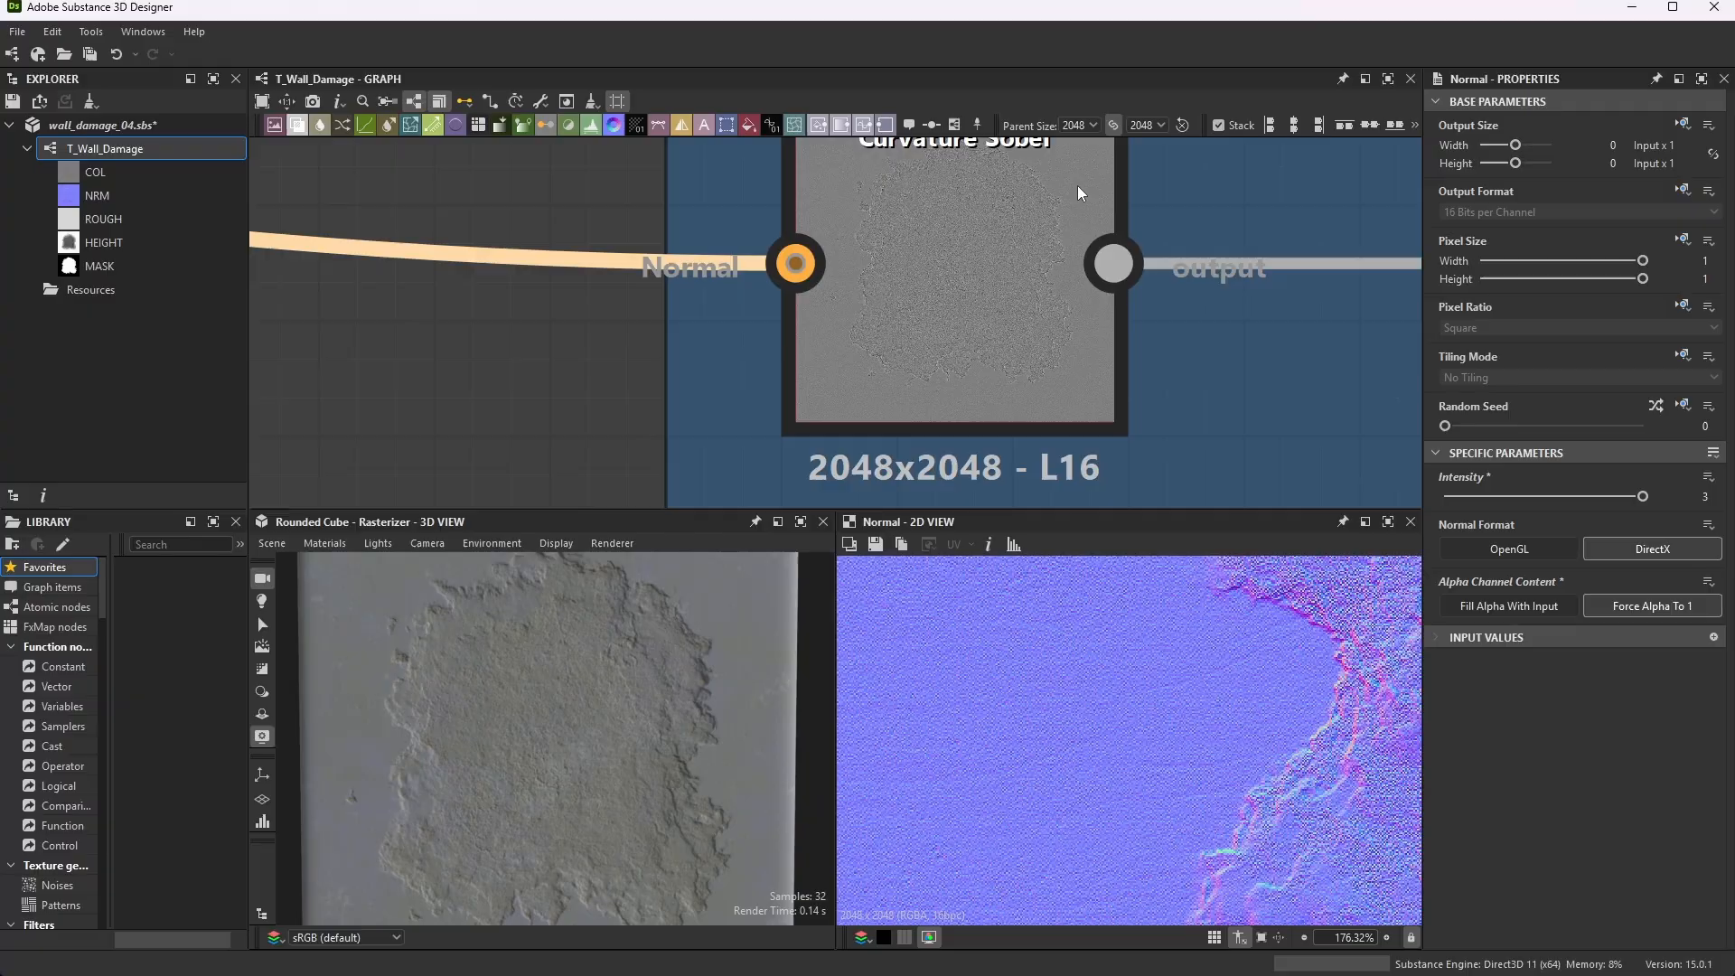
left_click(984, 223)
scroll(1018, 367, "down", 1)
scroll(1163, 653, "down", 5)
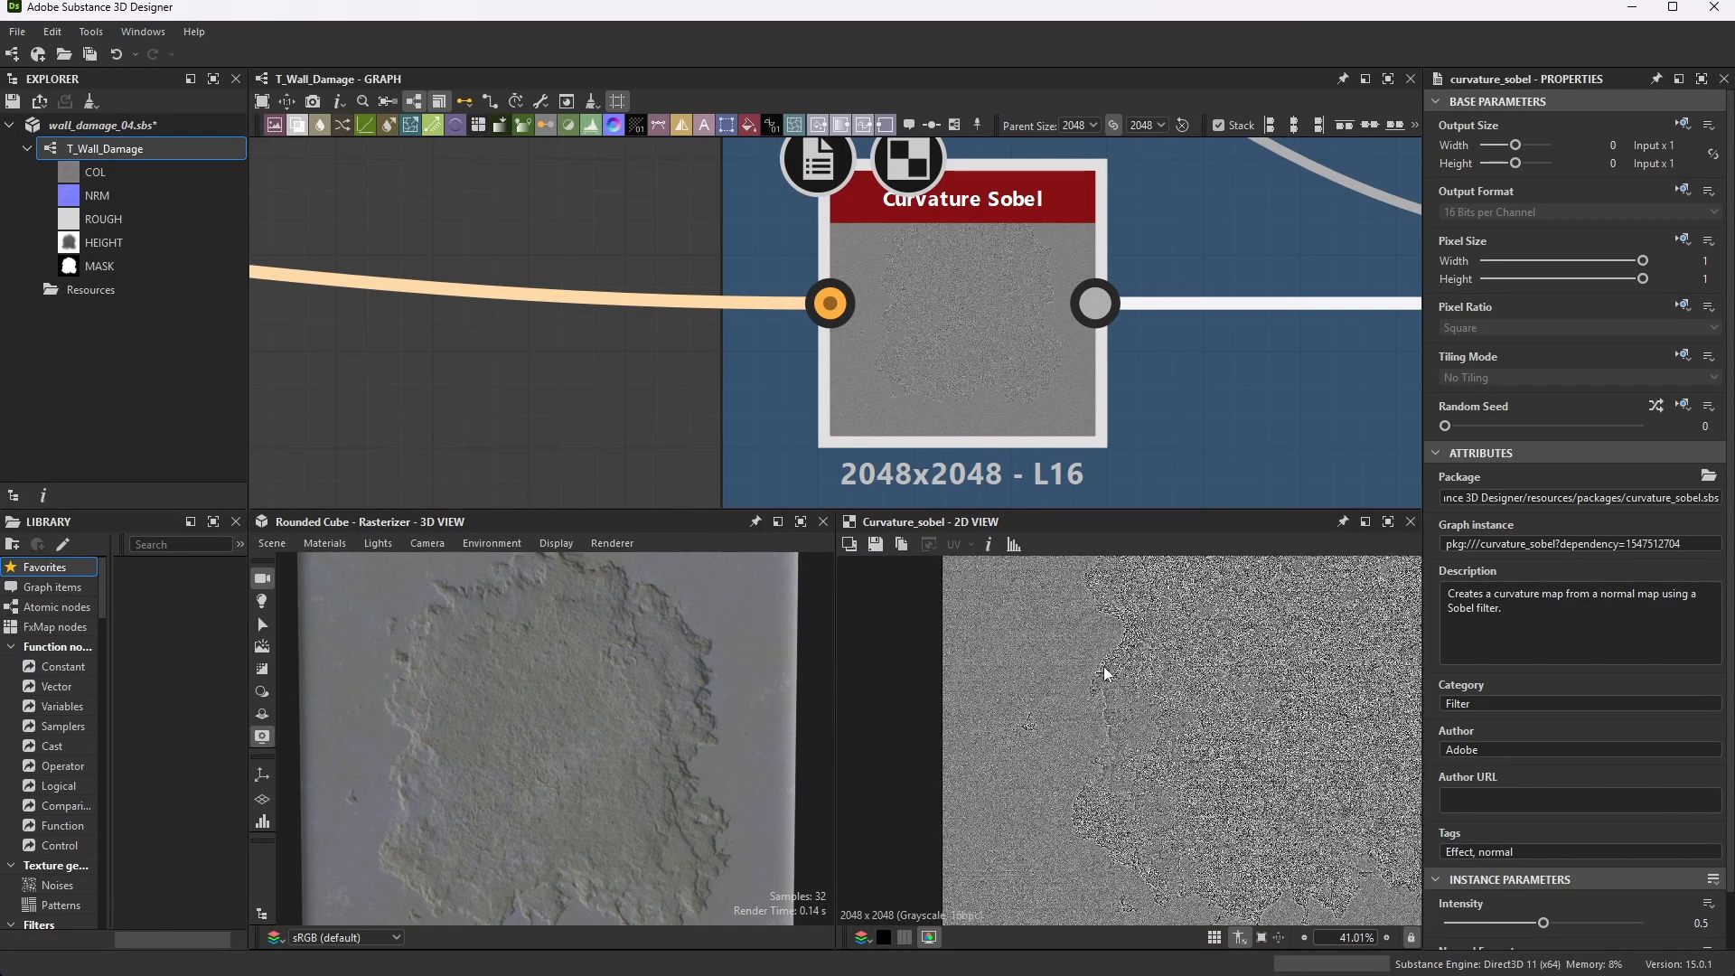
scroll(1104, 671, "down", 1)
scroll(1299, 705, "up", 5)
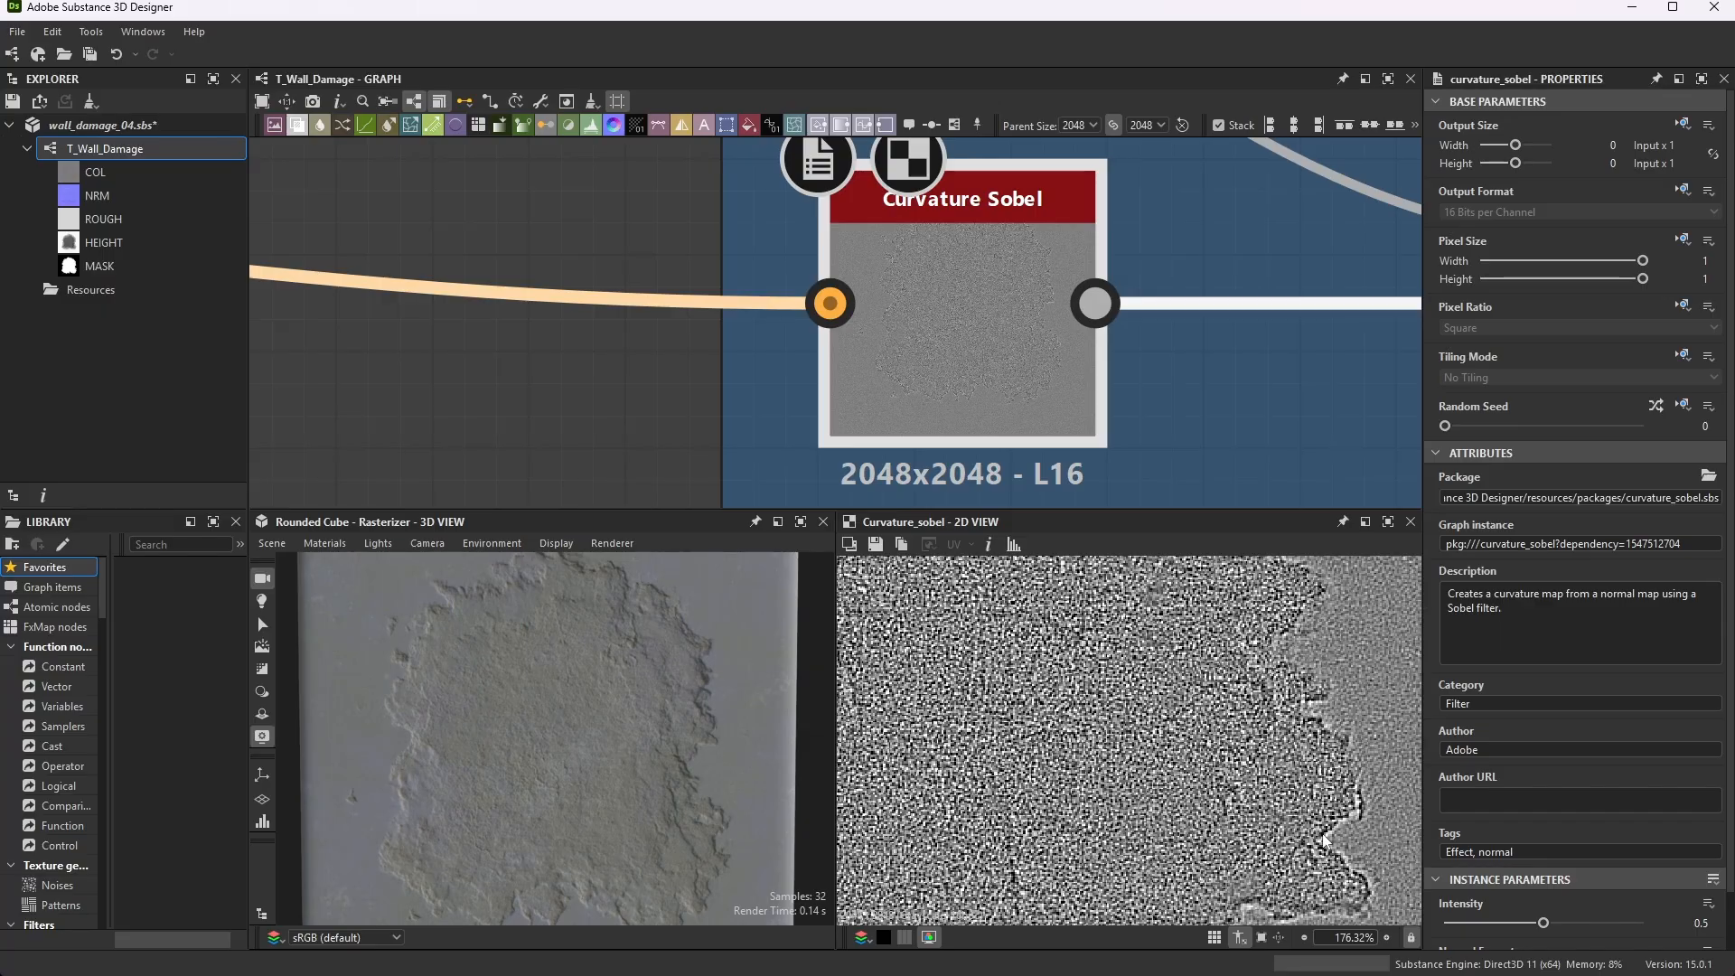
scroll(1137, 265, "down", 4)
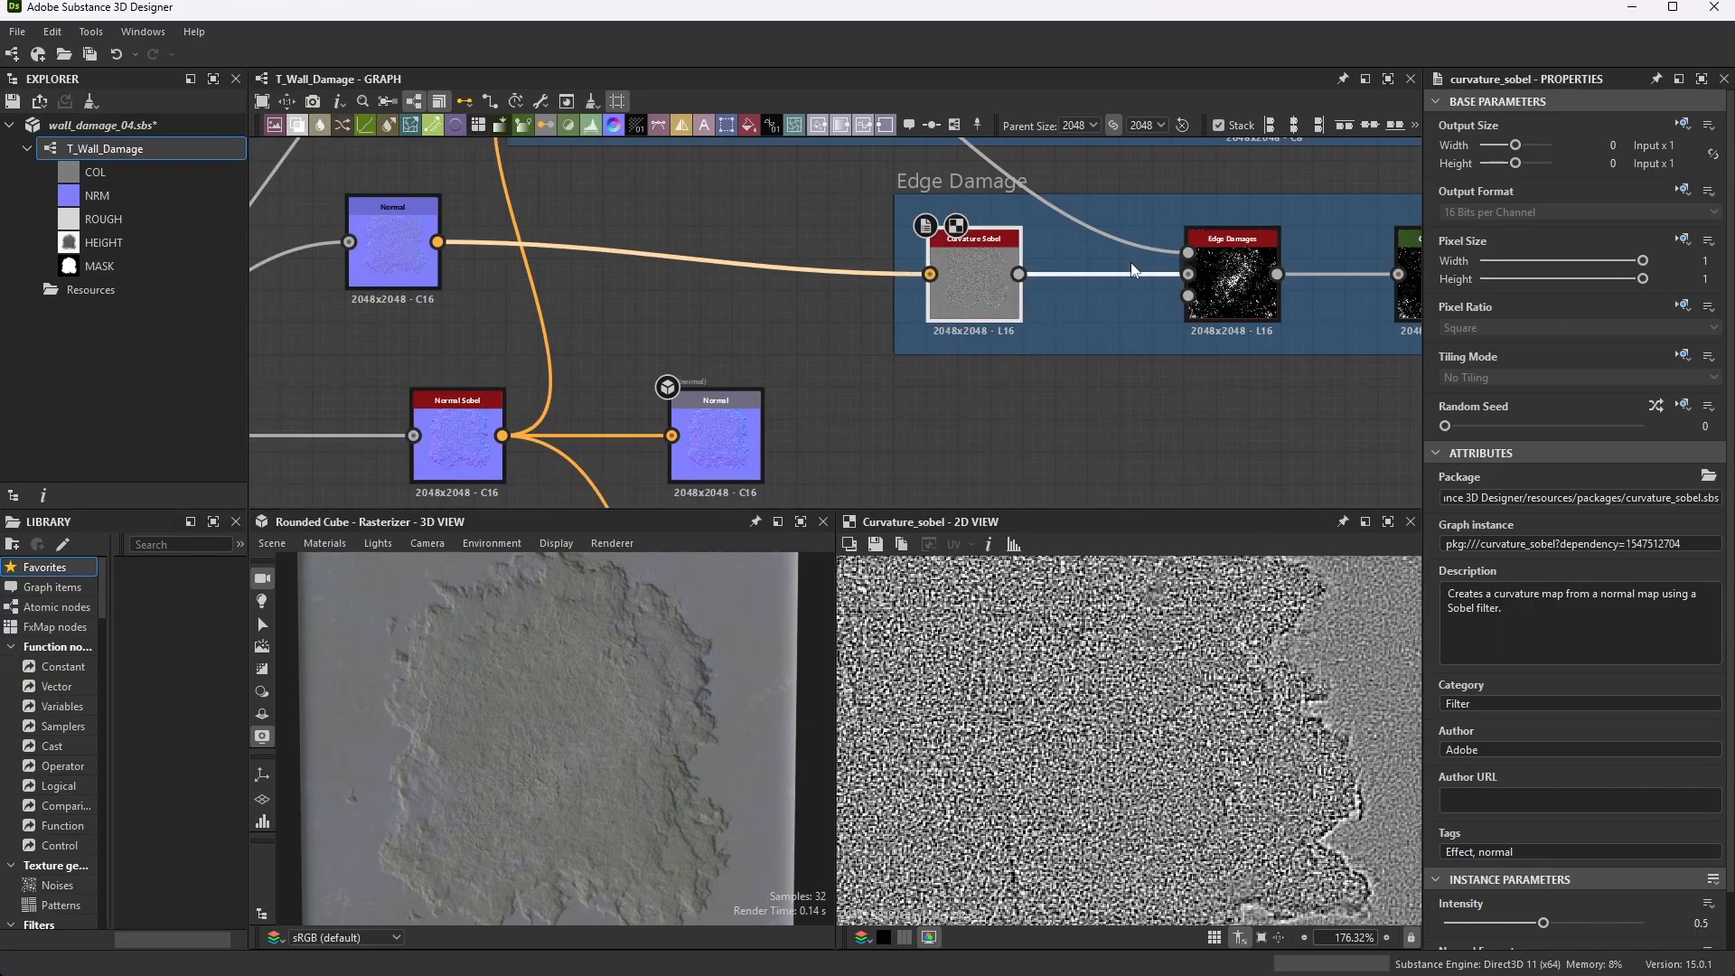
scroll(1130, 262, "up", 3)
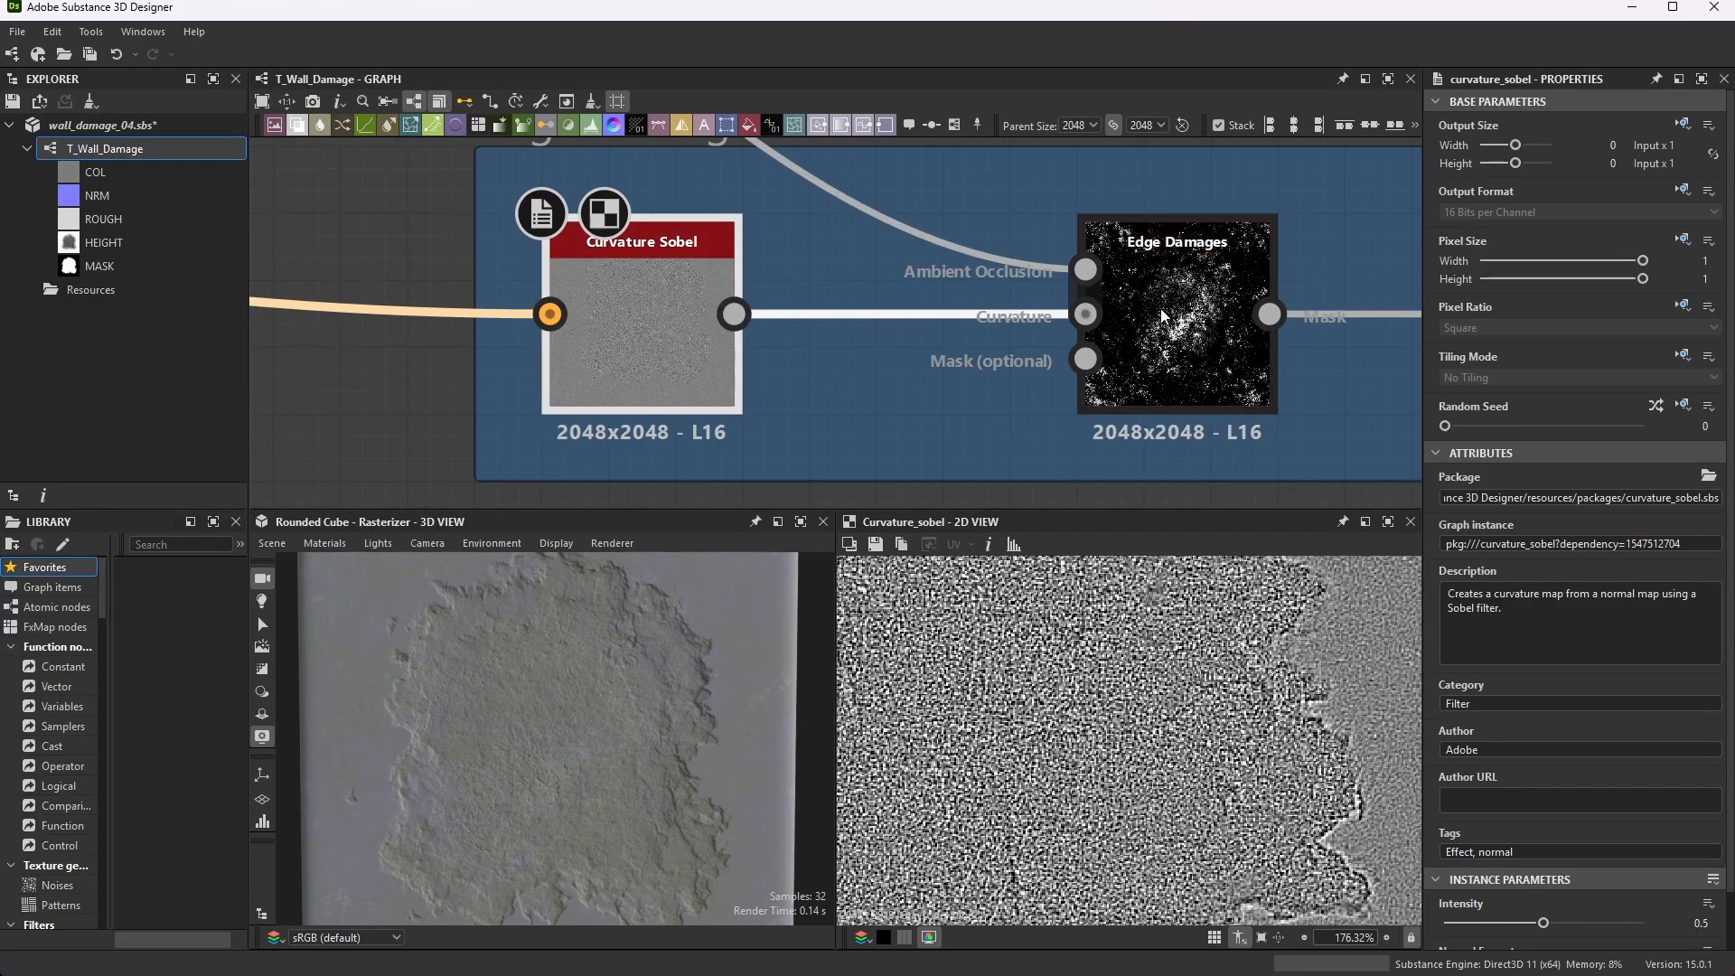
- Preview the Edge Damages mask up close and in full
double_click(1175, 284)
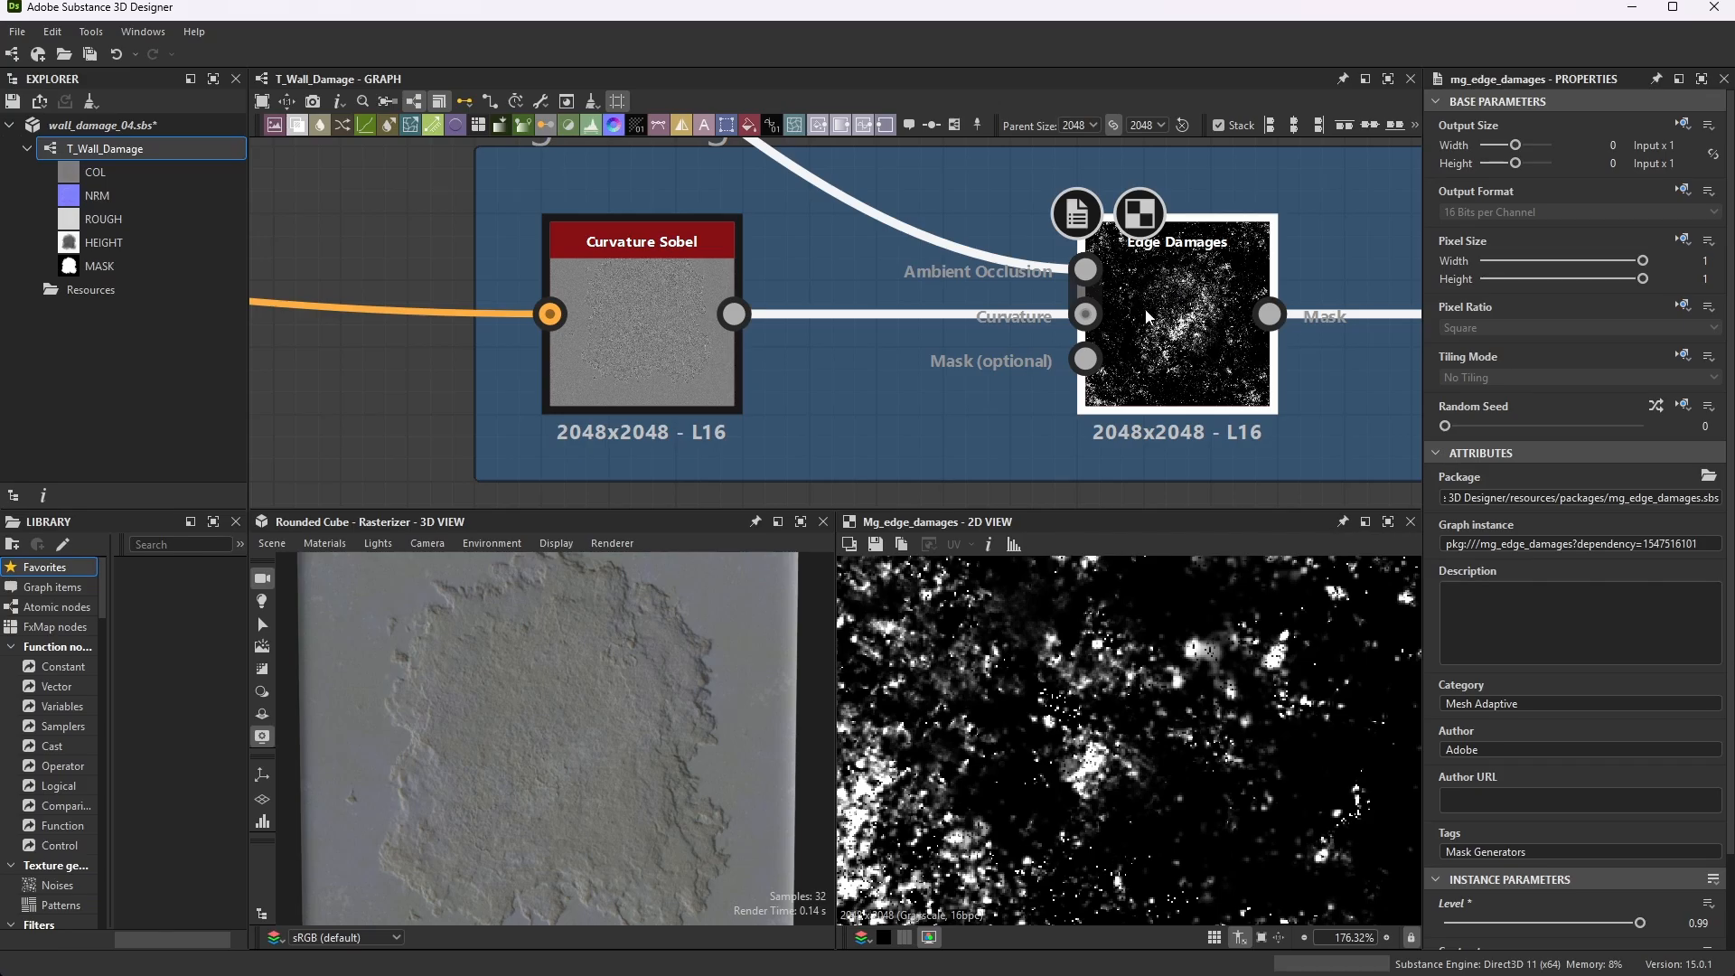
scroll(1120, 741, "down", 14)
scroll(1160, 744, "up", 3)
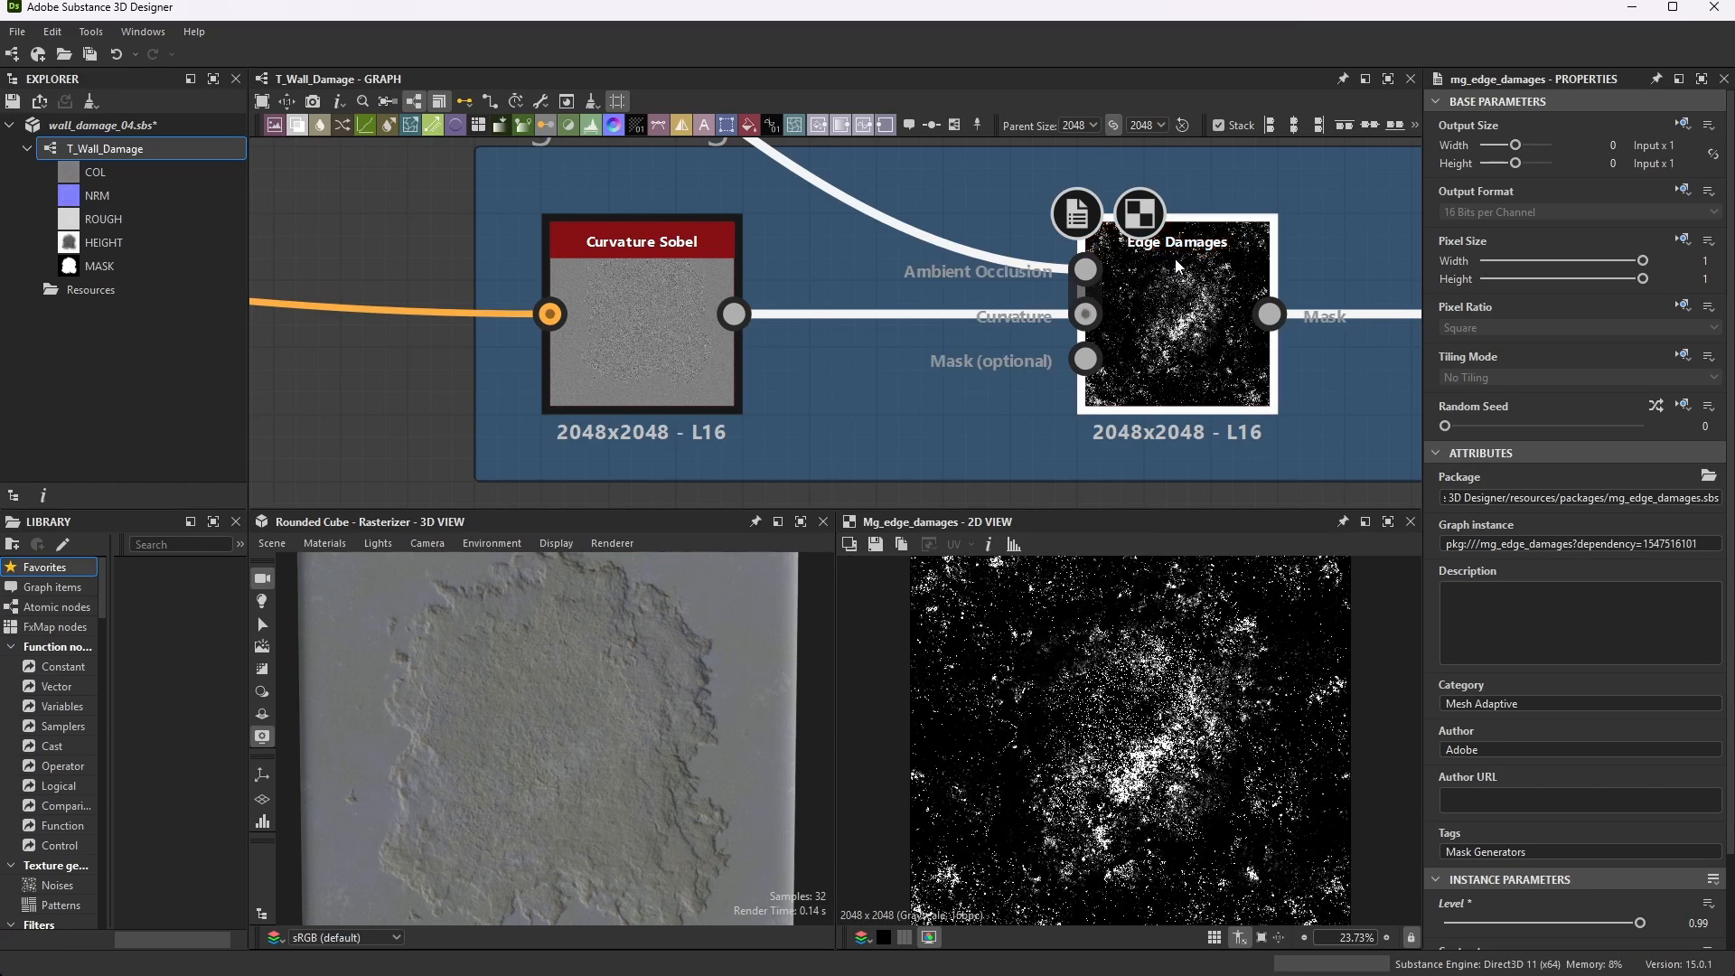
- Trace the Edge Damages node's Ambient Occlusion input back to the Ambient Occlusion (HBAO) node, and preview the edge damage mask again
scroll(1129, 251, "down", 8)
scroll(1129, 251, "up", 2)
scroll(963, 244, "up", 10)
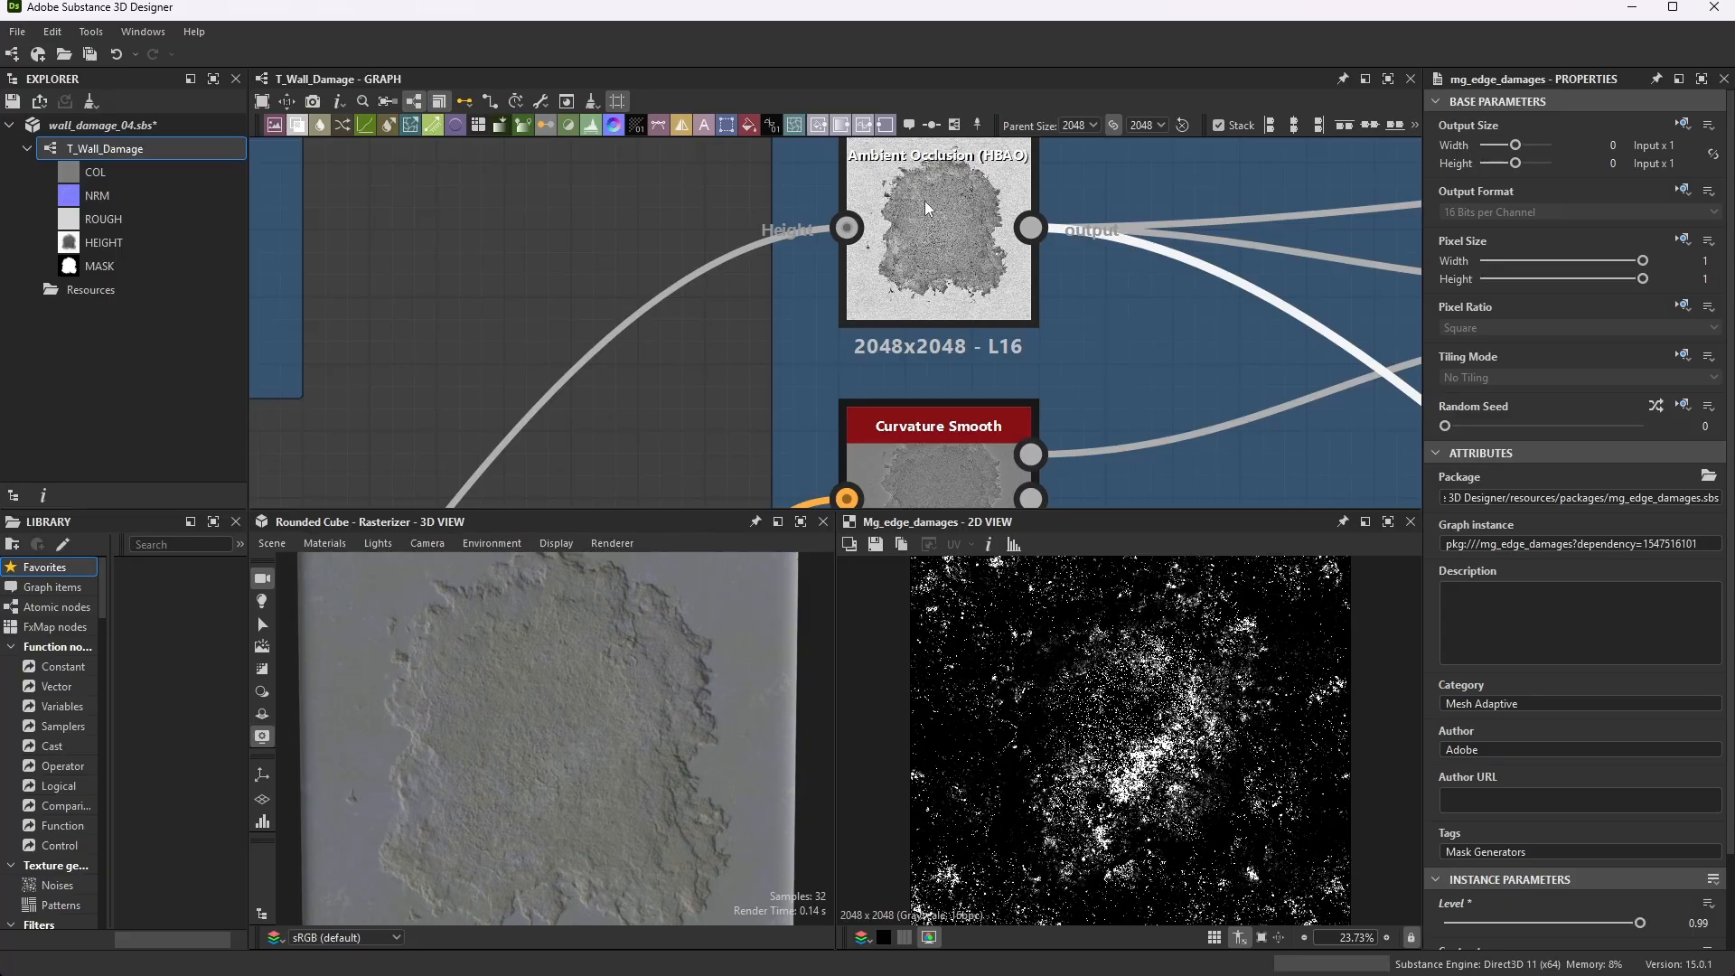
scroll(924, 206, "down", 8)
scroll(1159, 359, "up", 8)
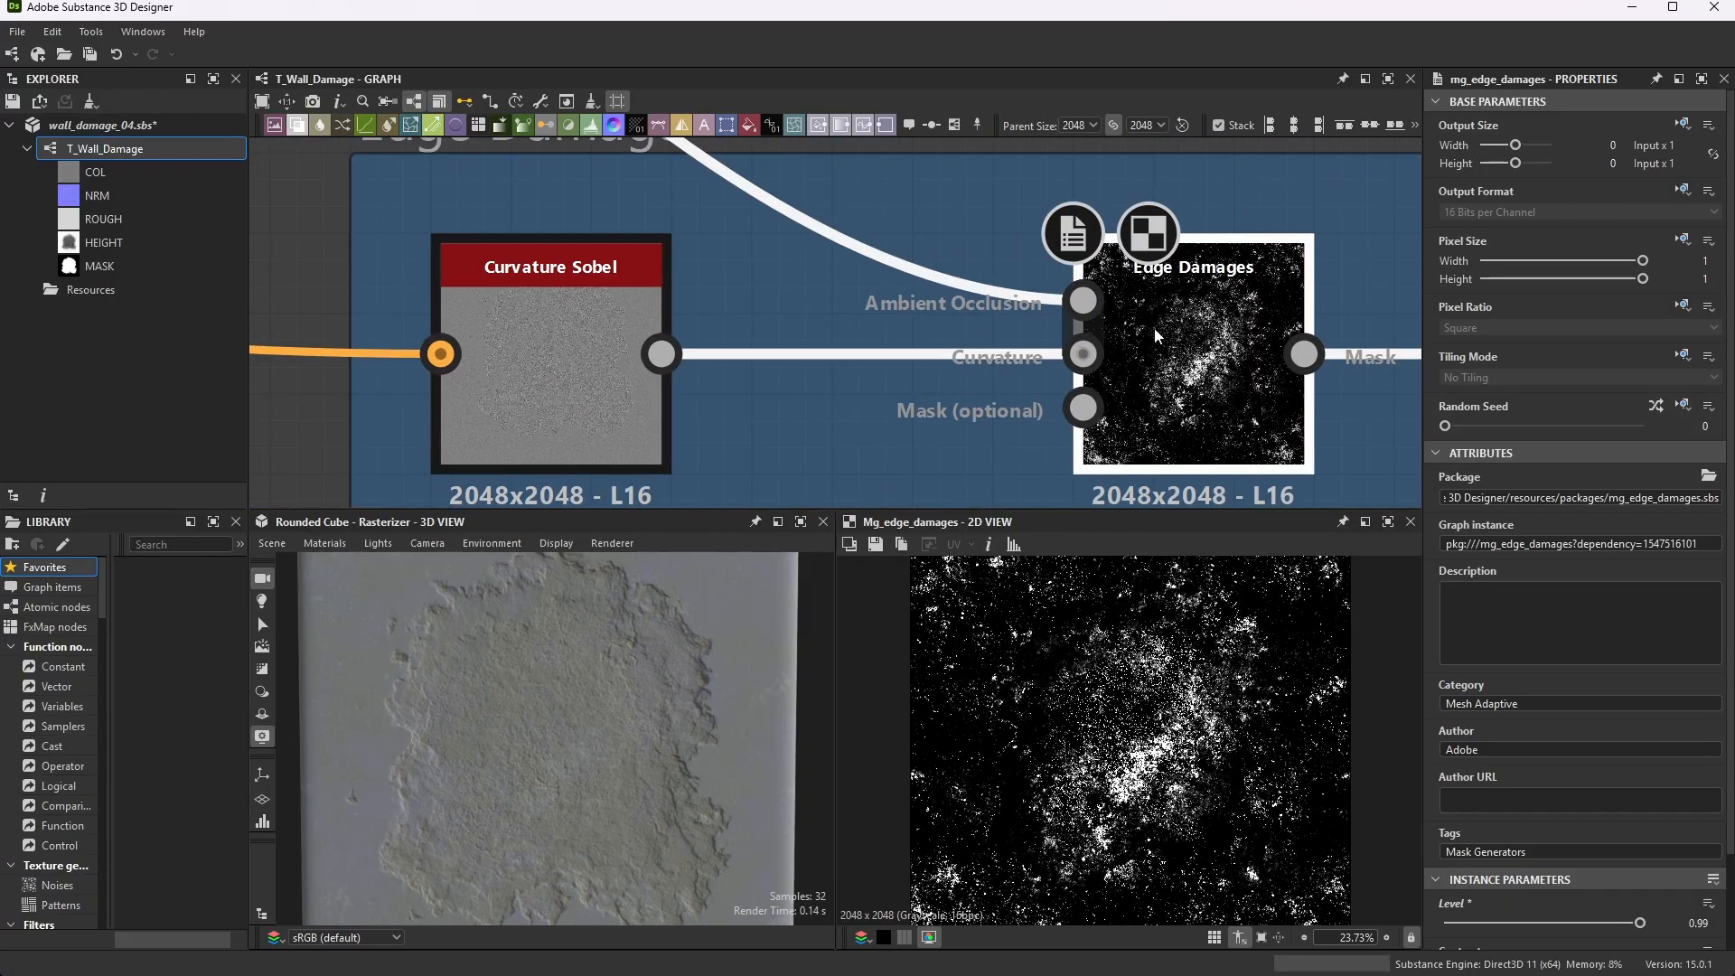
double_click(1229, 321)
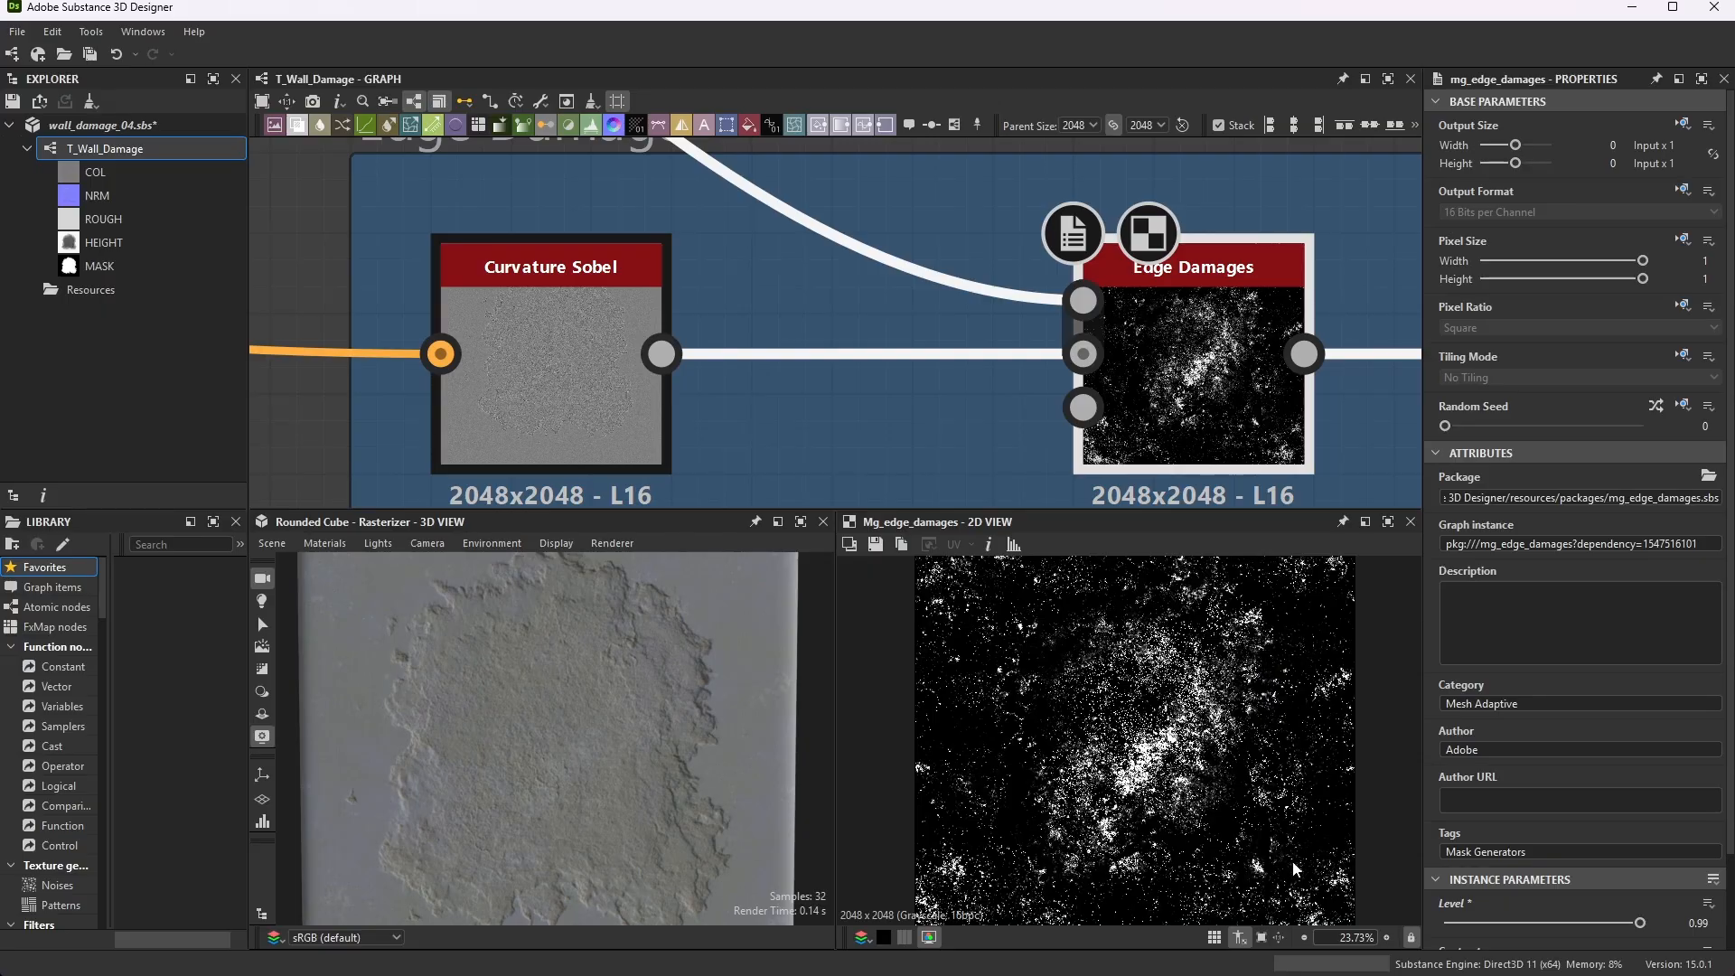
- Preview the Gradient Map in the Edge Damage frame and follow its output to the Blend before the Levels node
scroll(973, 360, "down", 4)
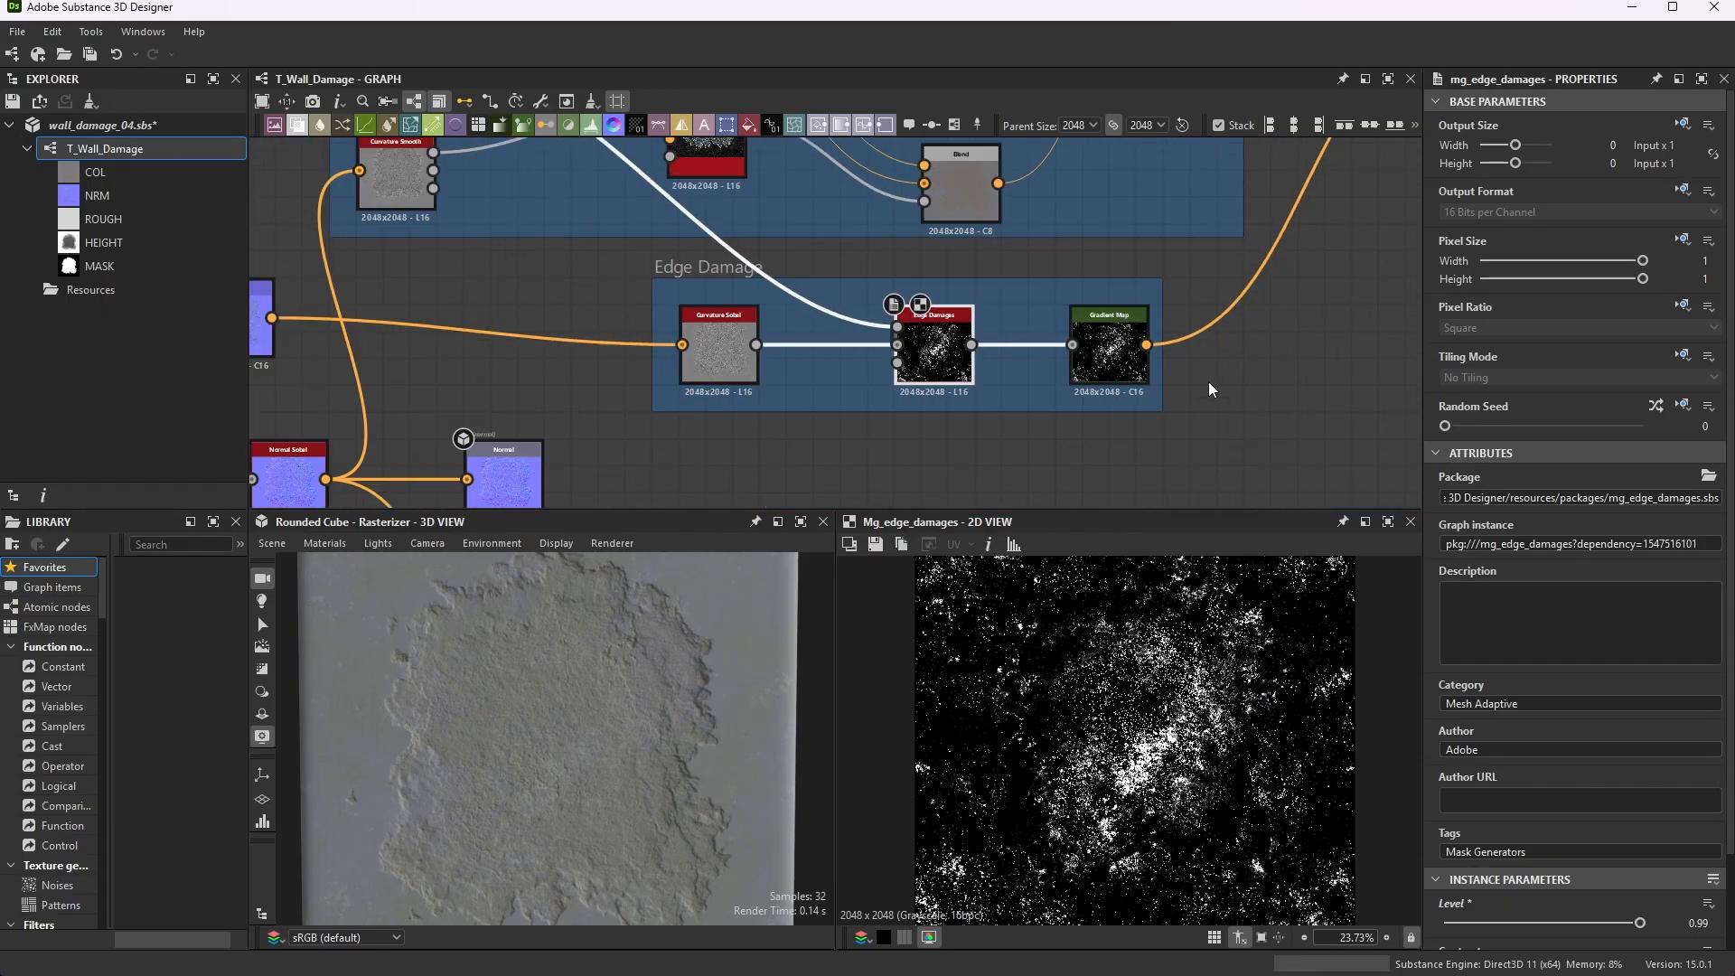
scroll(1207, 381, "up", 5)
left_click(1176, 340)
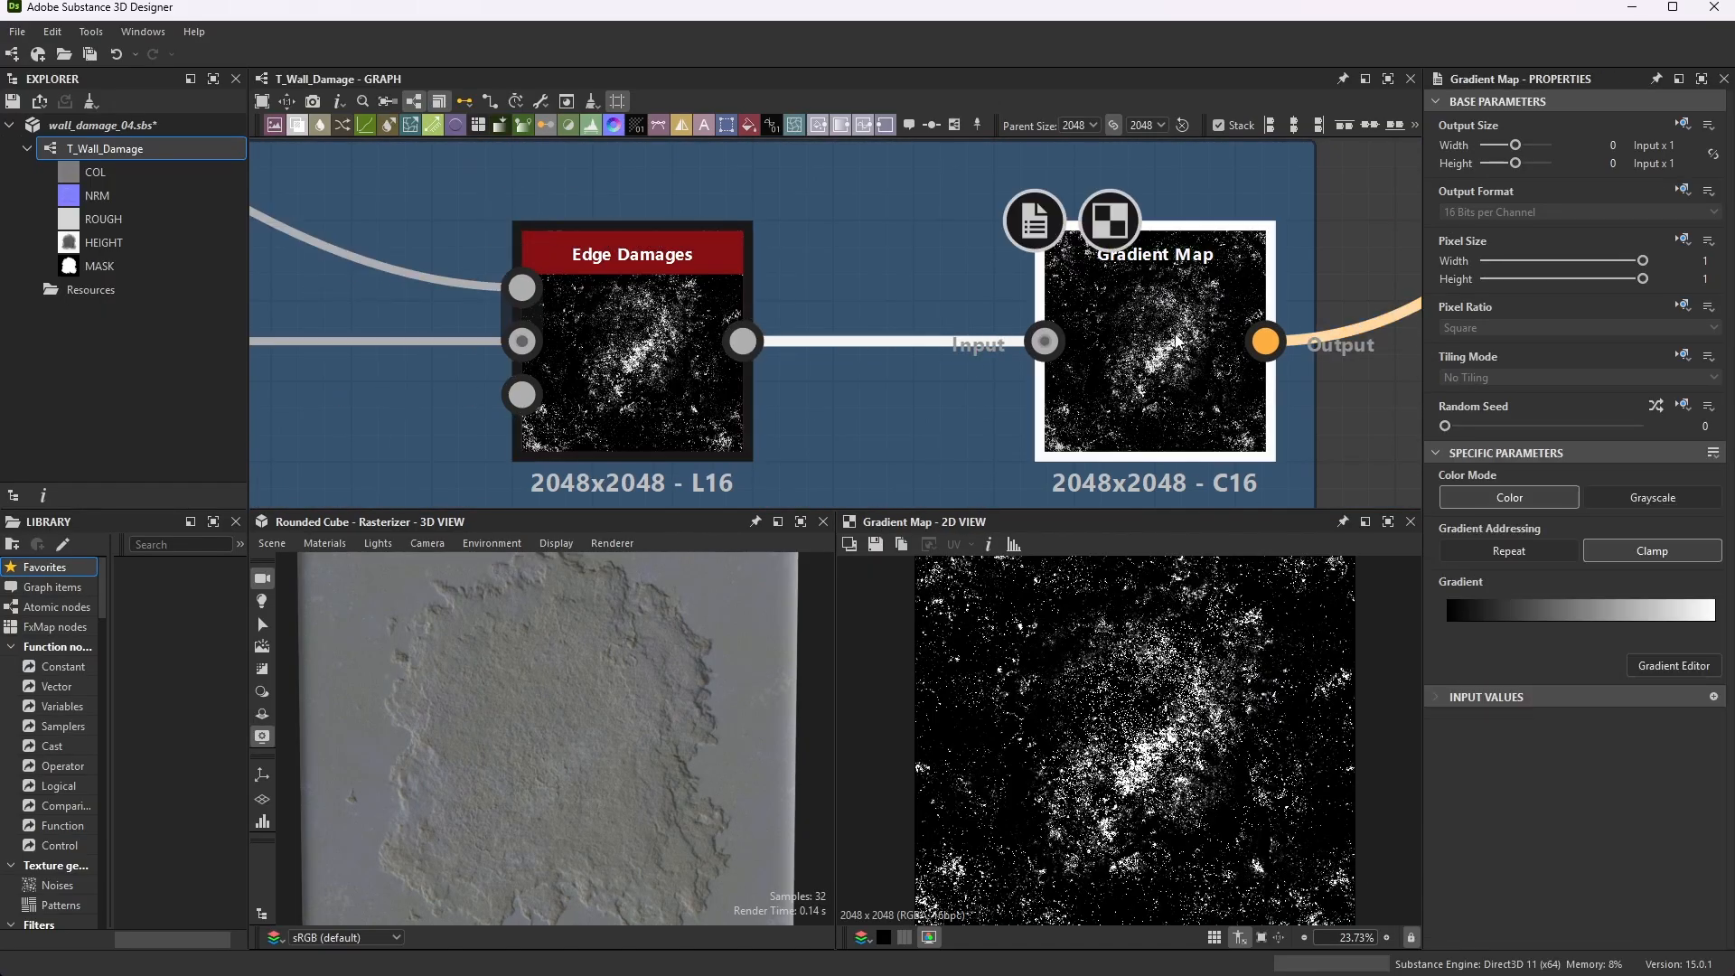
scroll(930, 334, "down", 6)
scroll(1159, 294, "up", 8)
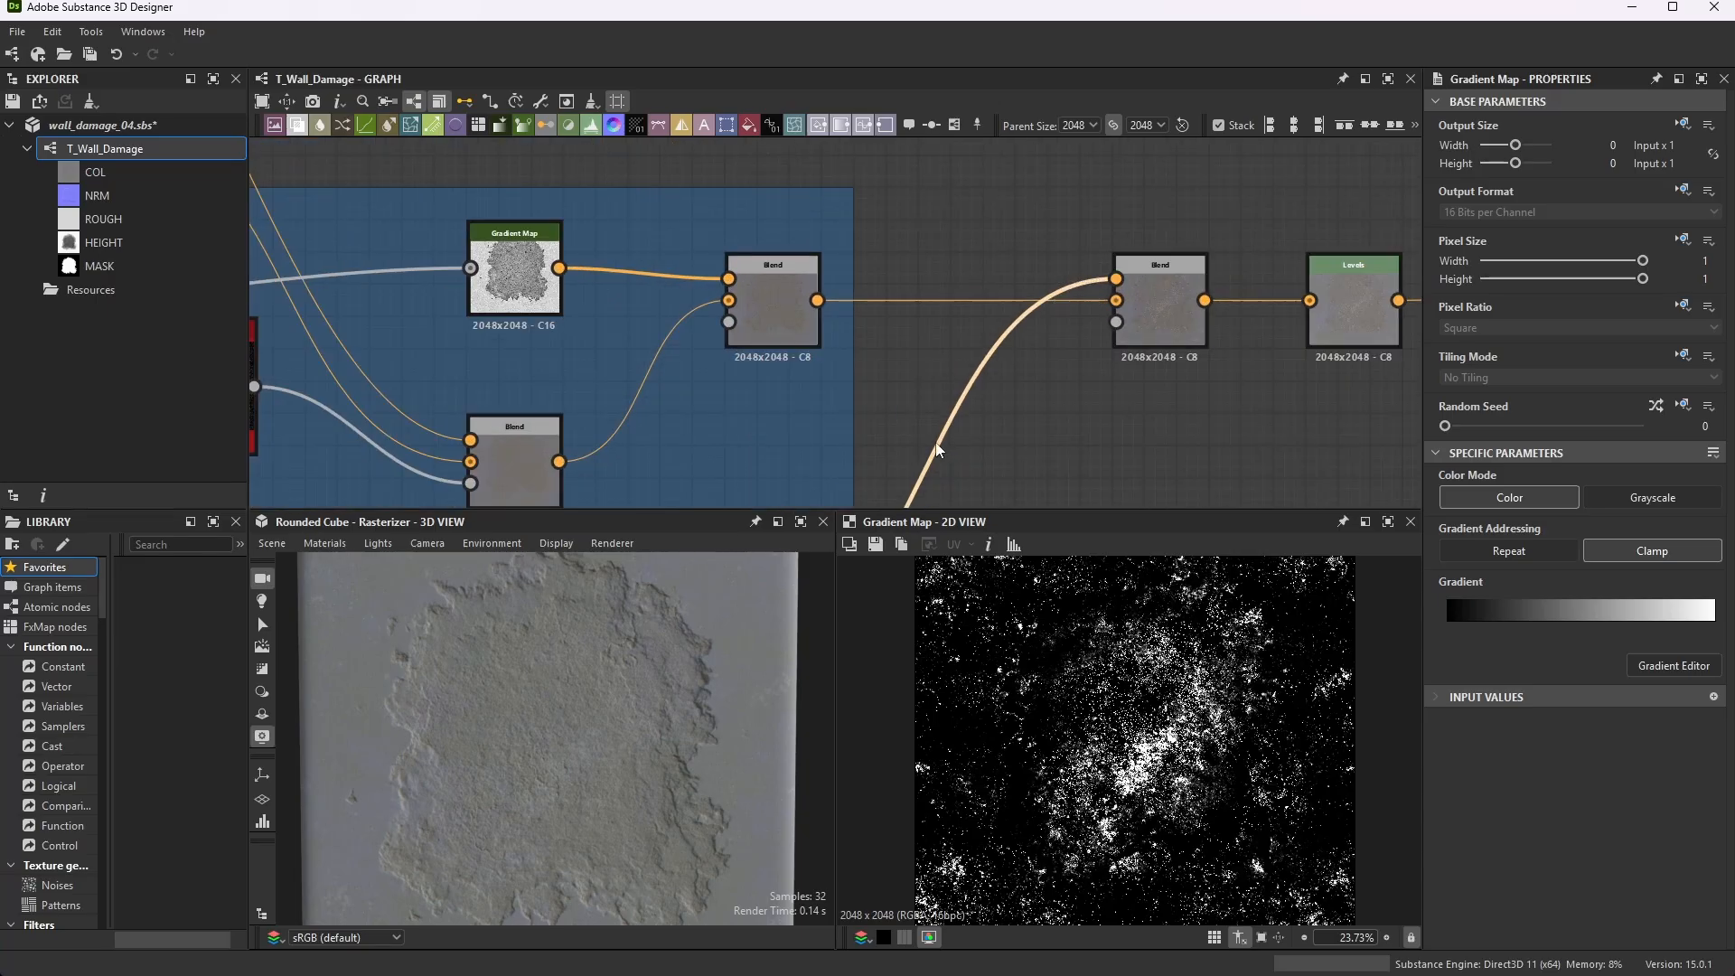
- Preview the Blend before the Levels node, examining its damaged edges up close and its opacity and blending mode
left_click(1141, 282)
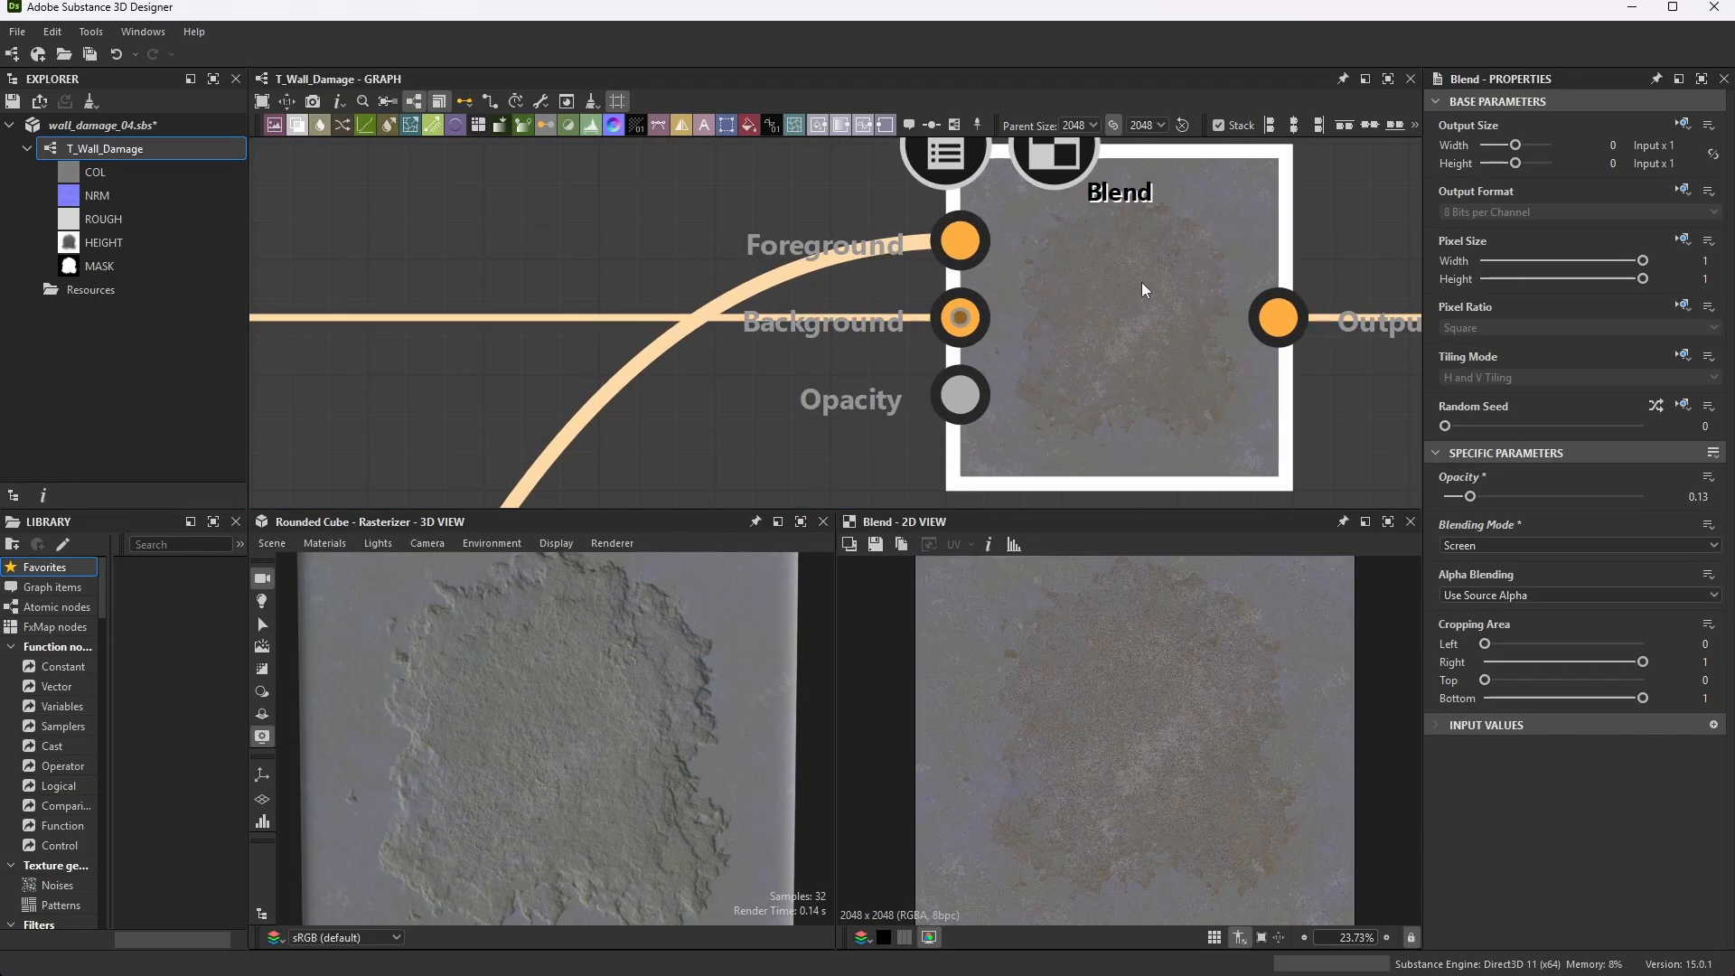
scroll(1296, 664, "up", 5)
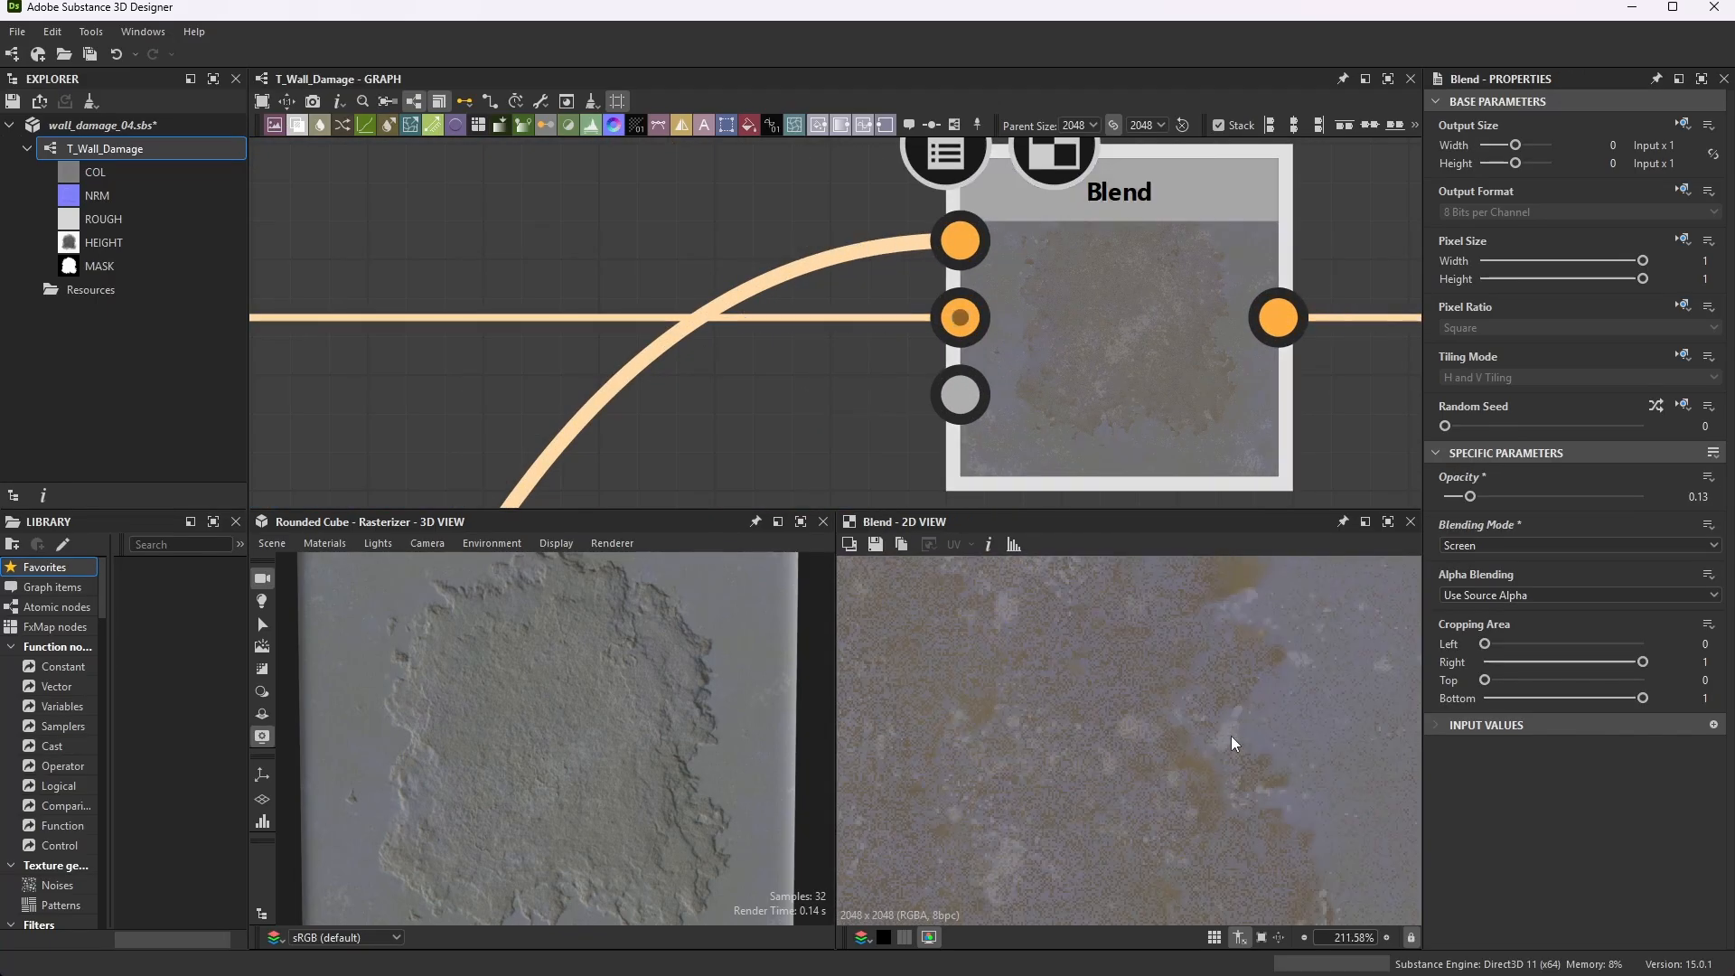
scroll(1268, 644, "up", 3)
key("f")
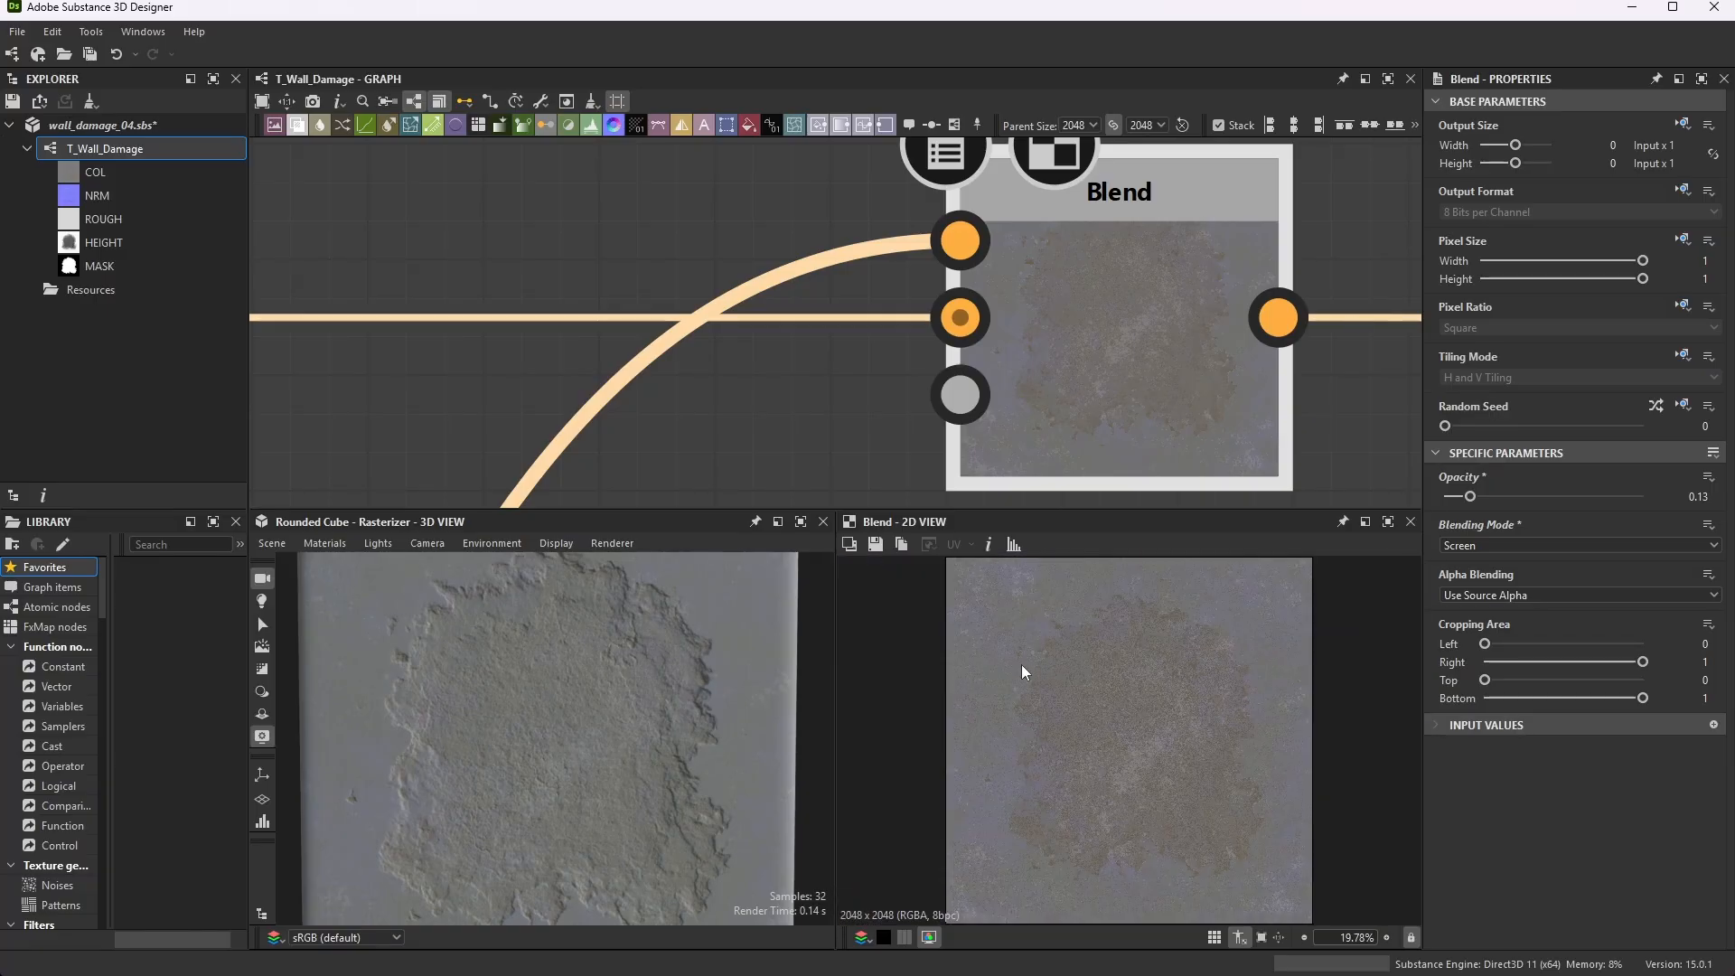
scroll(1214, 697, "up", 1)
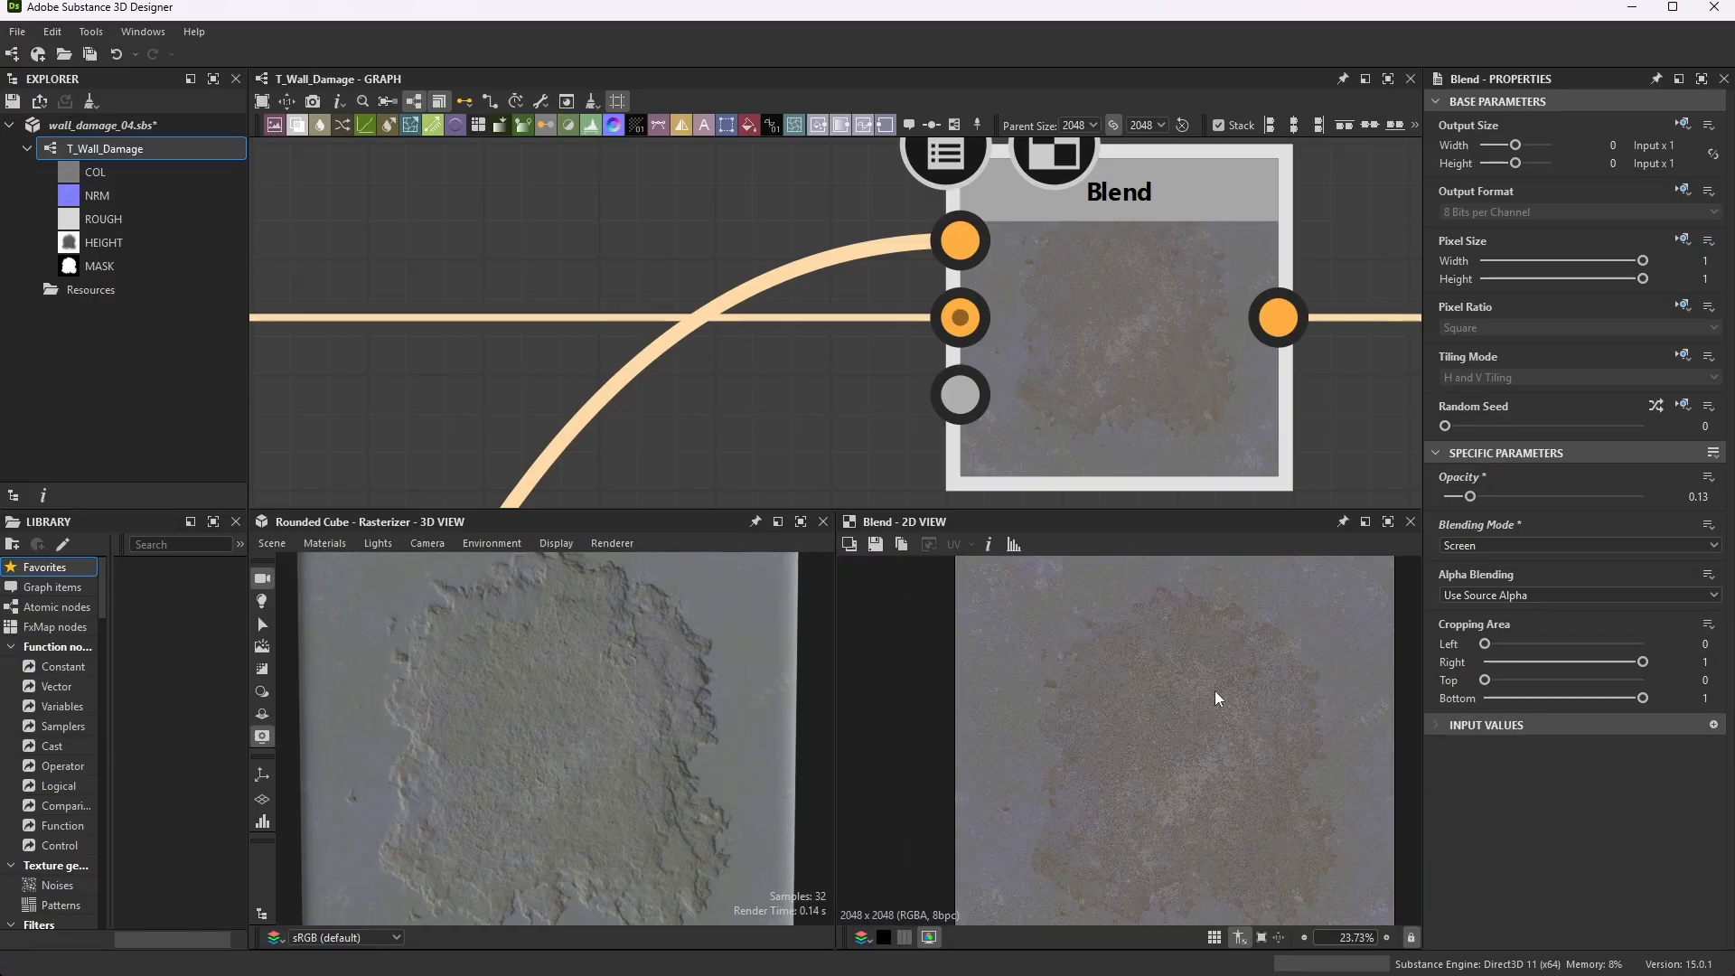
- Compare the Dirt frame's final Blend with the Blend before the Levels node, examining the edge highlights up close
scroll(1082, 343, "down", 5)
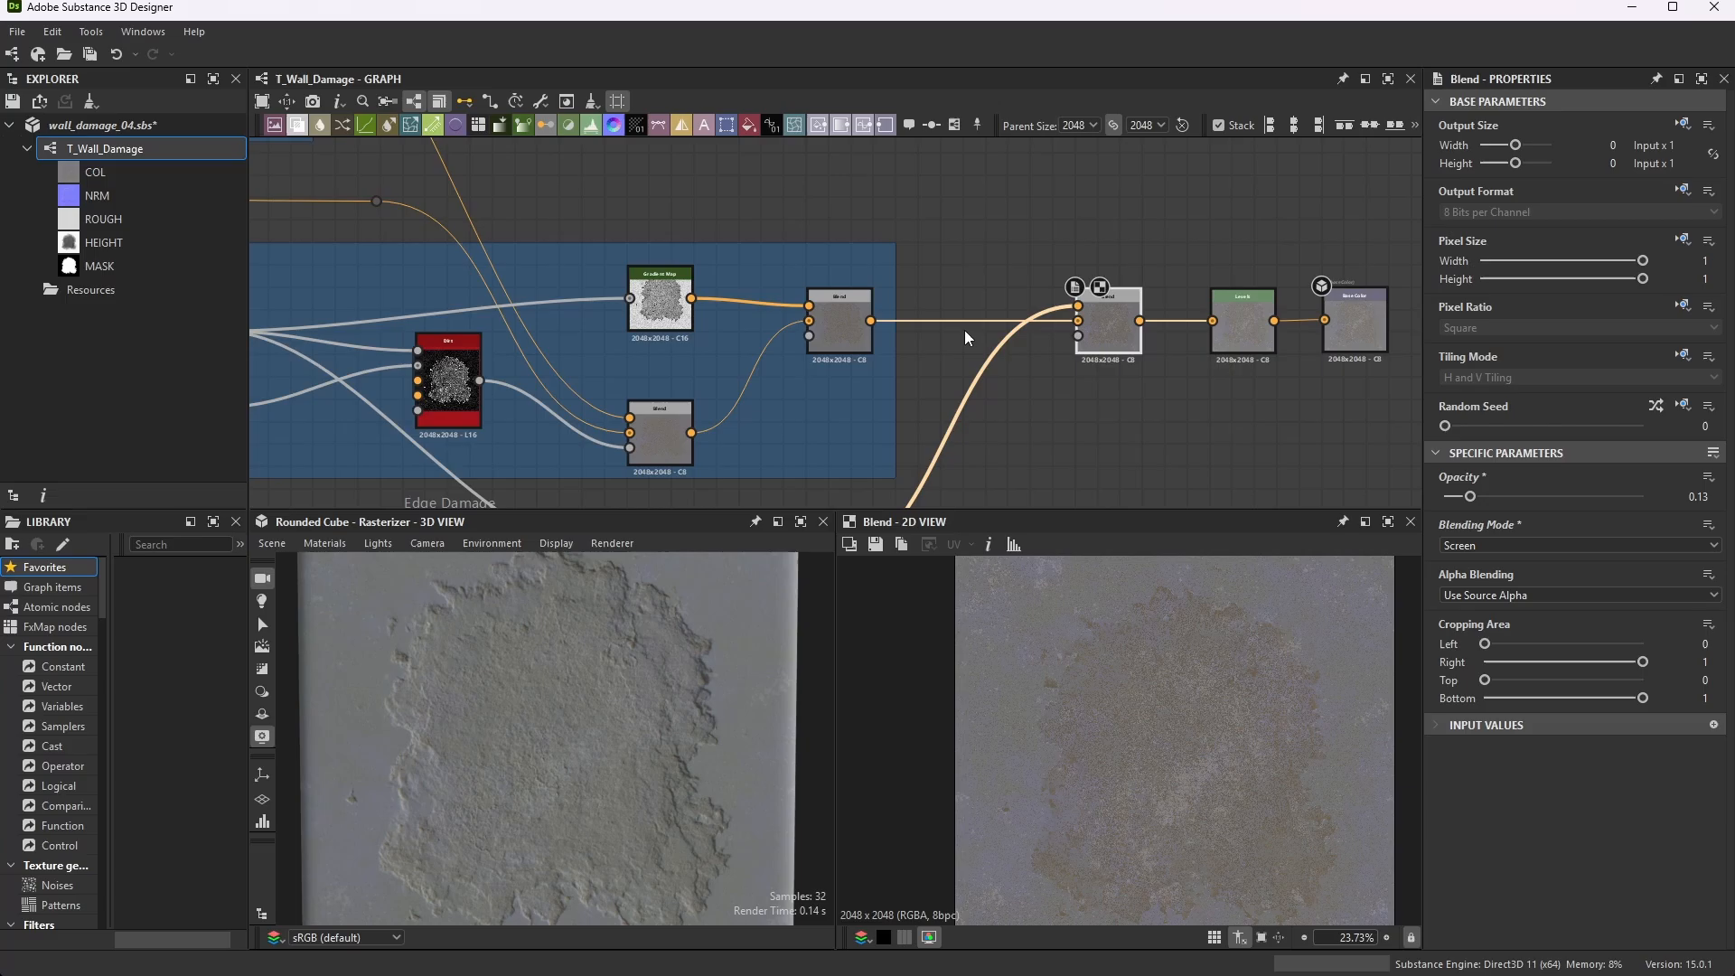
double_click(854, 327)
double_click(1108, 323)
scroll(1274, 646, "up", 6)
scroll(1232, 659, "up", 6)
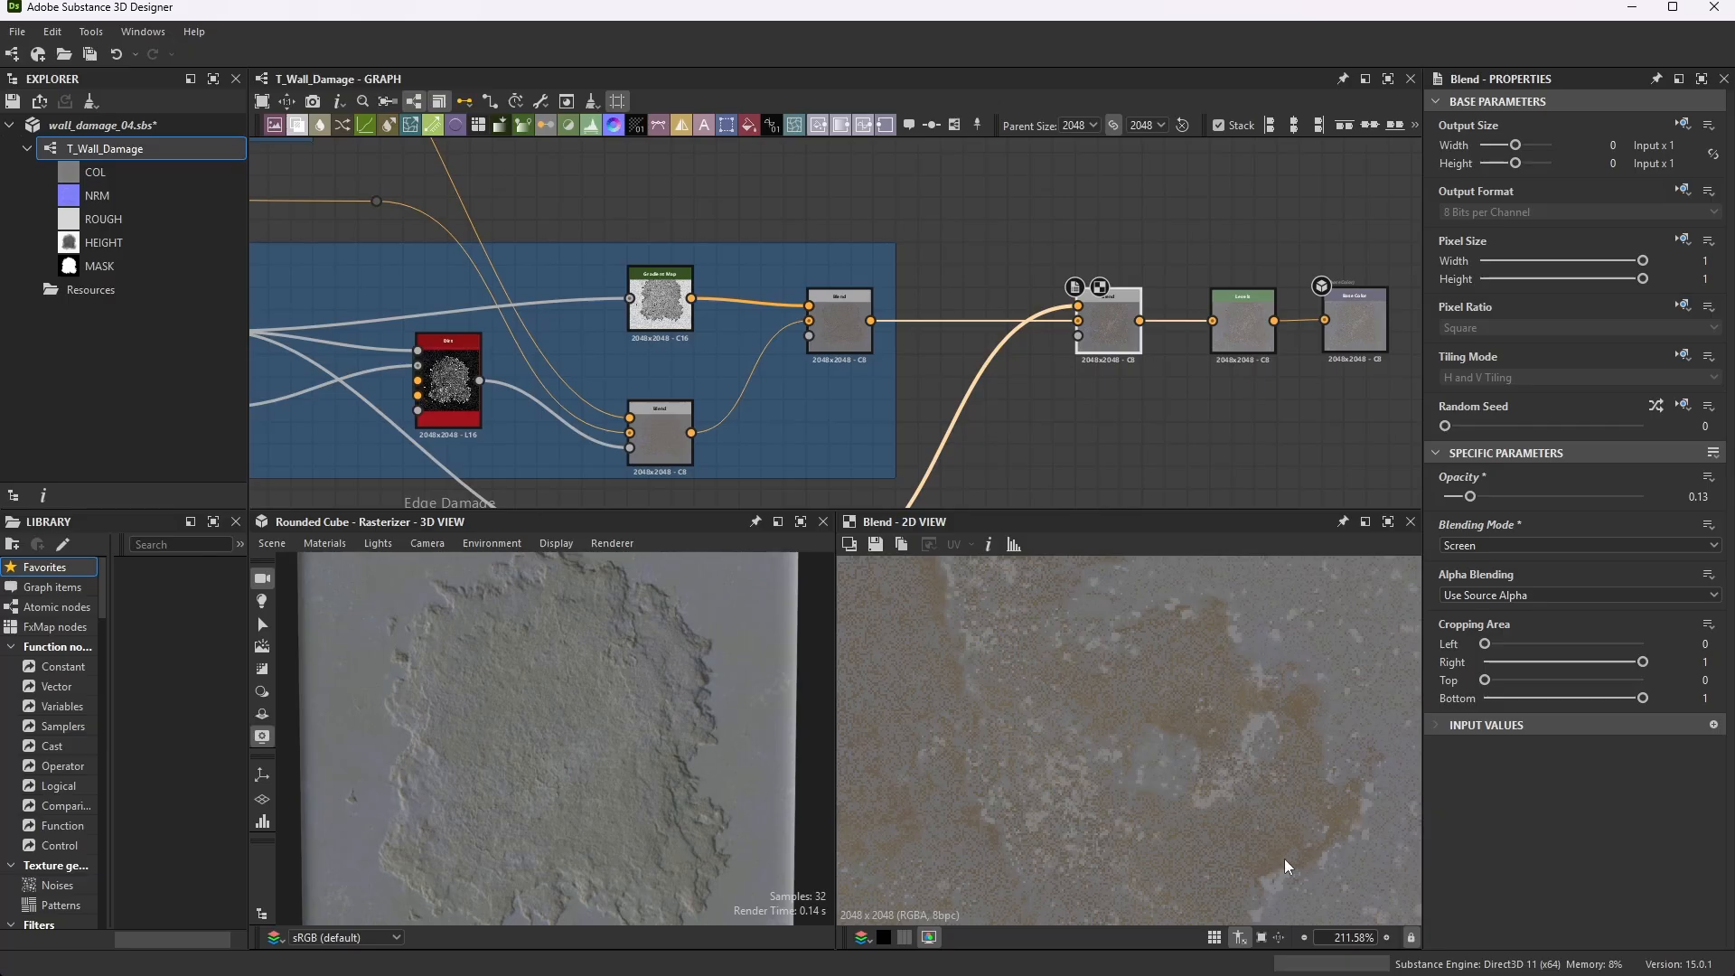
scroll(1210, 664, "down", 12)
scroll(1175, 682, "down", 3)
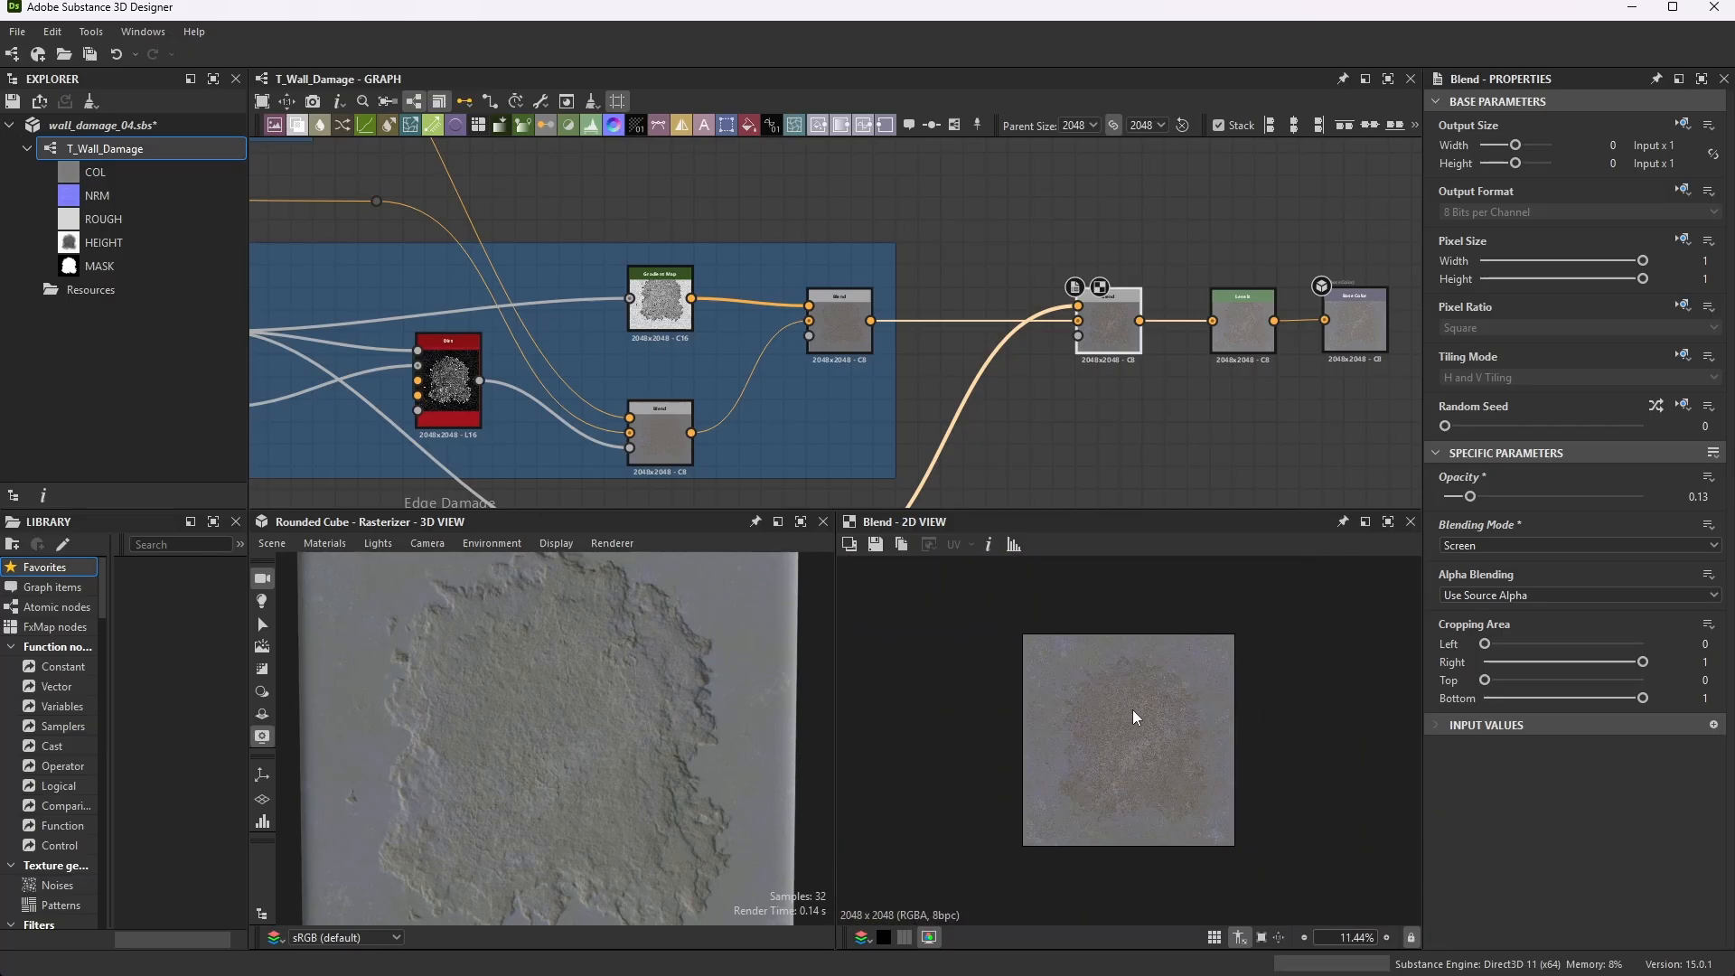
scroll(1131, 708, "up", 1)
- Compare the Edge Damage frame's Gradient Map with the Blend it feeds, and check that Blend's inputs
scroll(1021, 240, "down", 5)
double_click(946, 352)
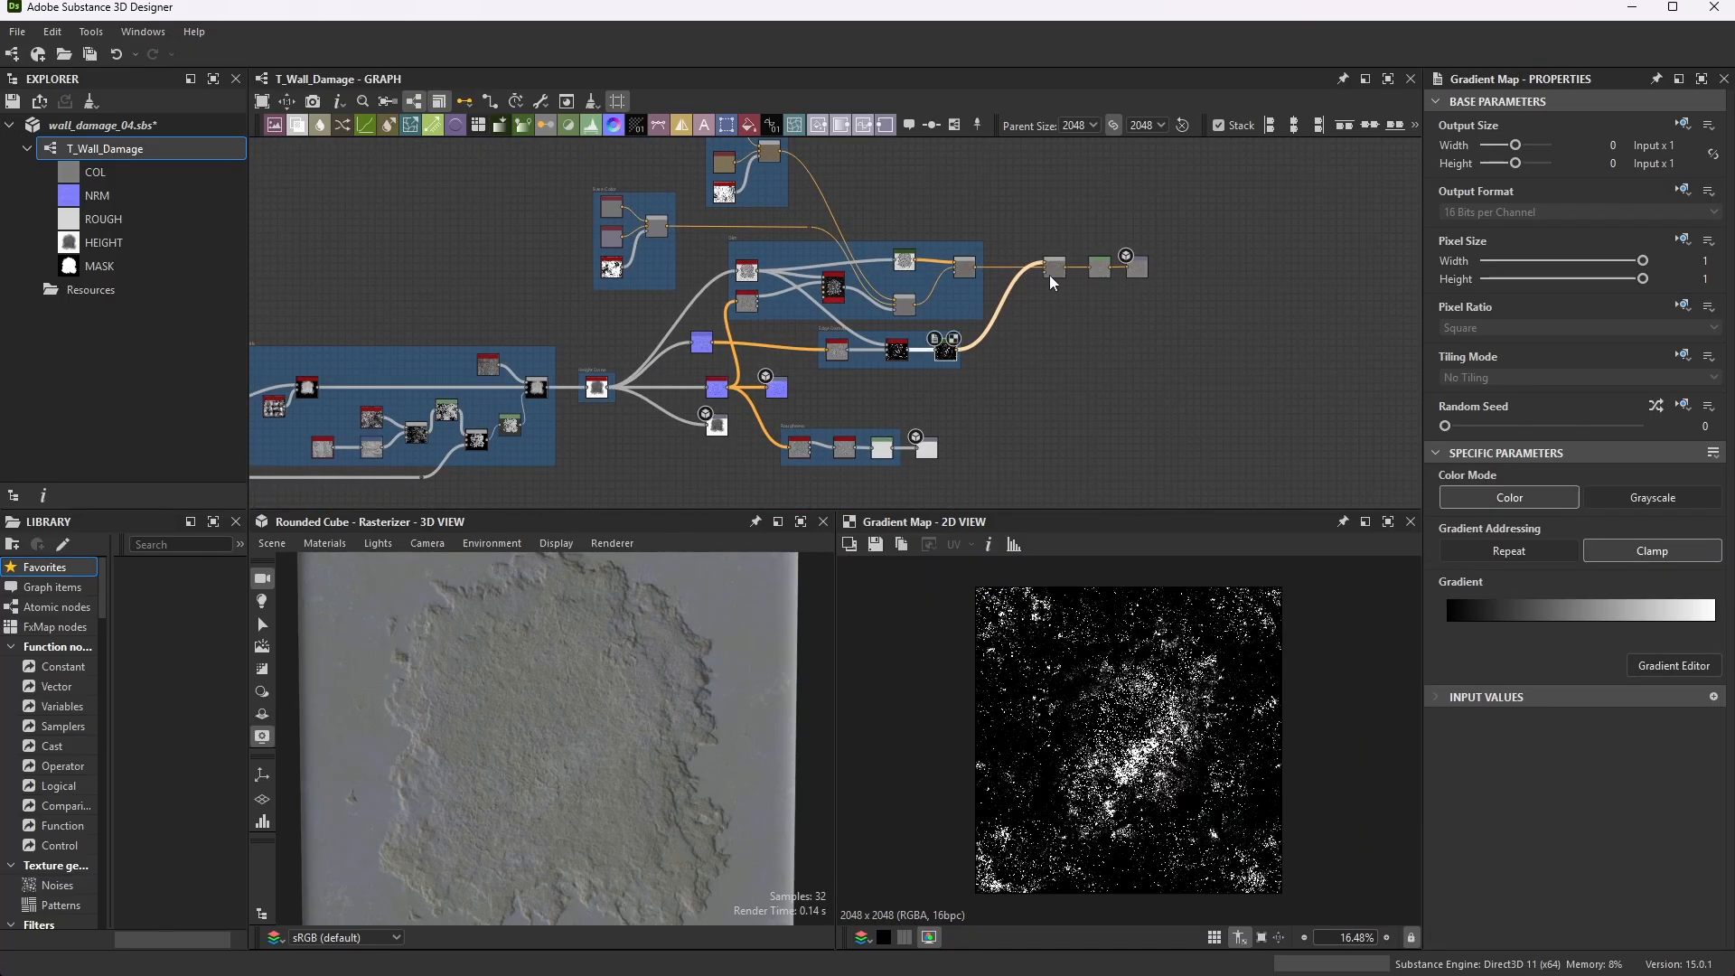
double_click(1054, 267)
scroll(1057, 270, "up", 10)
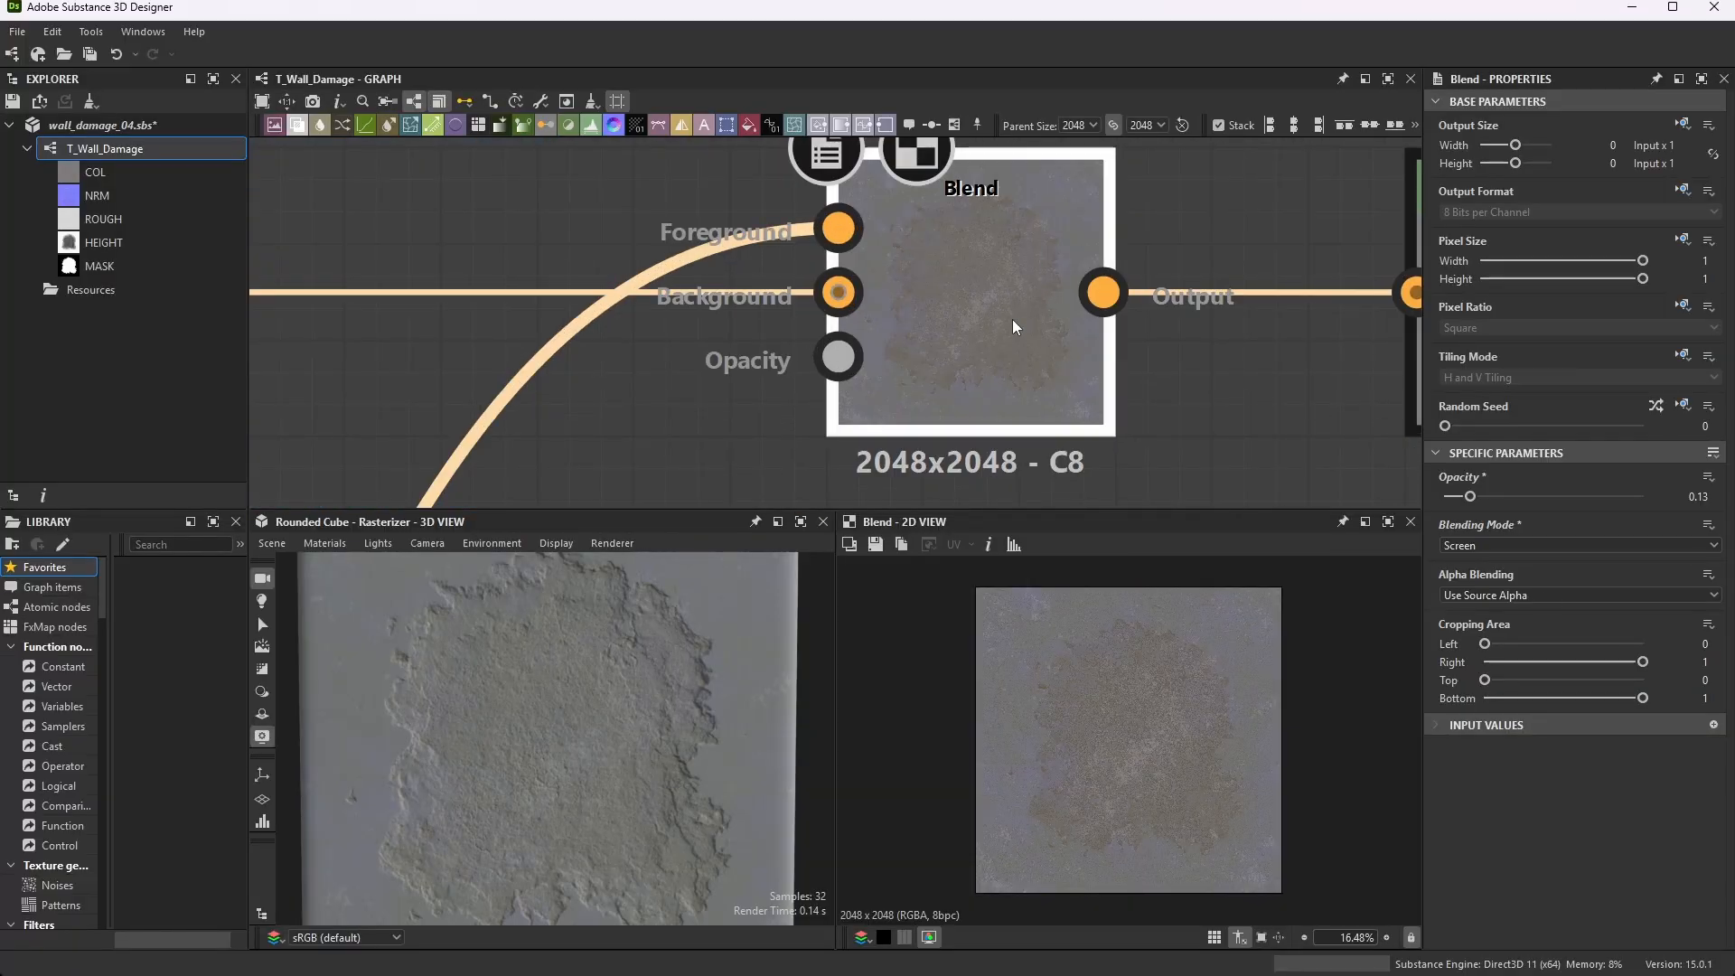
scroll(909, 350, "down", 5)
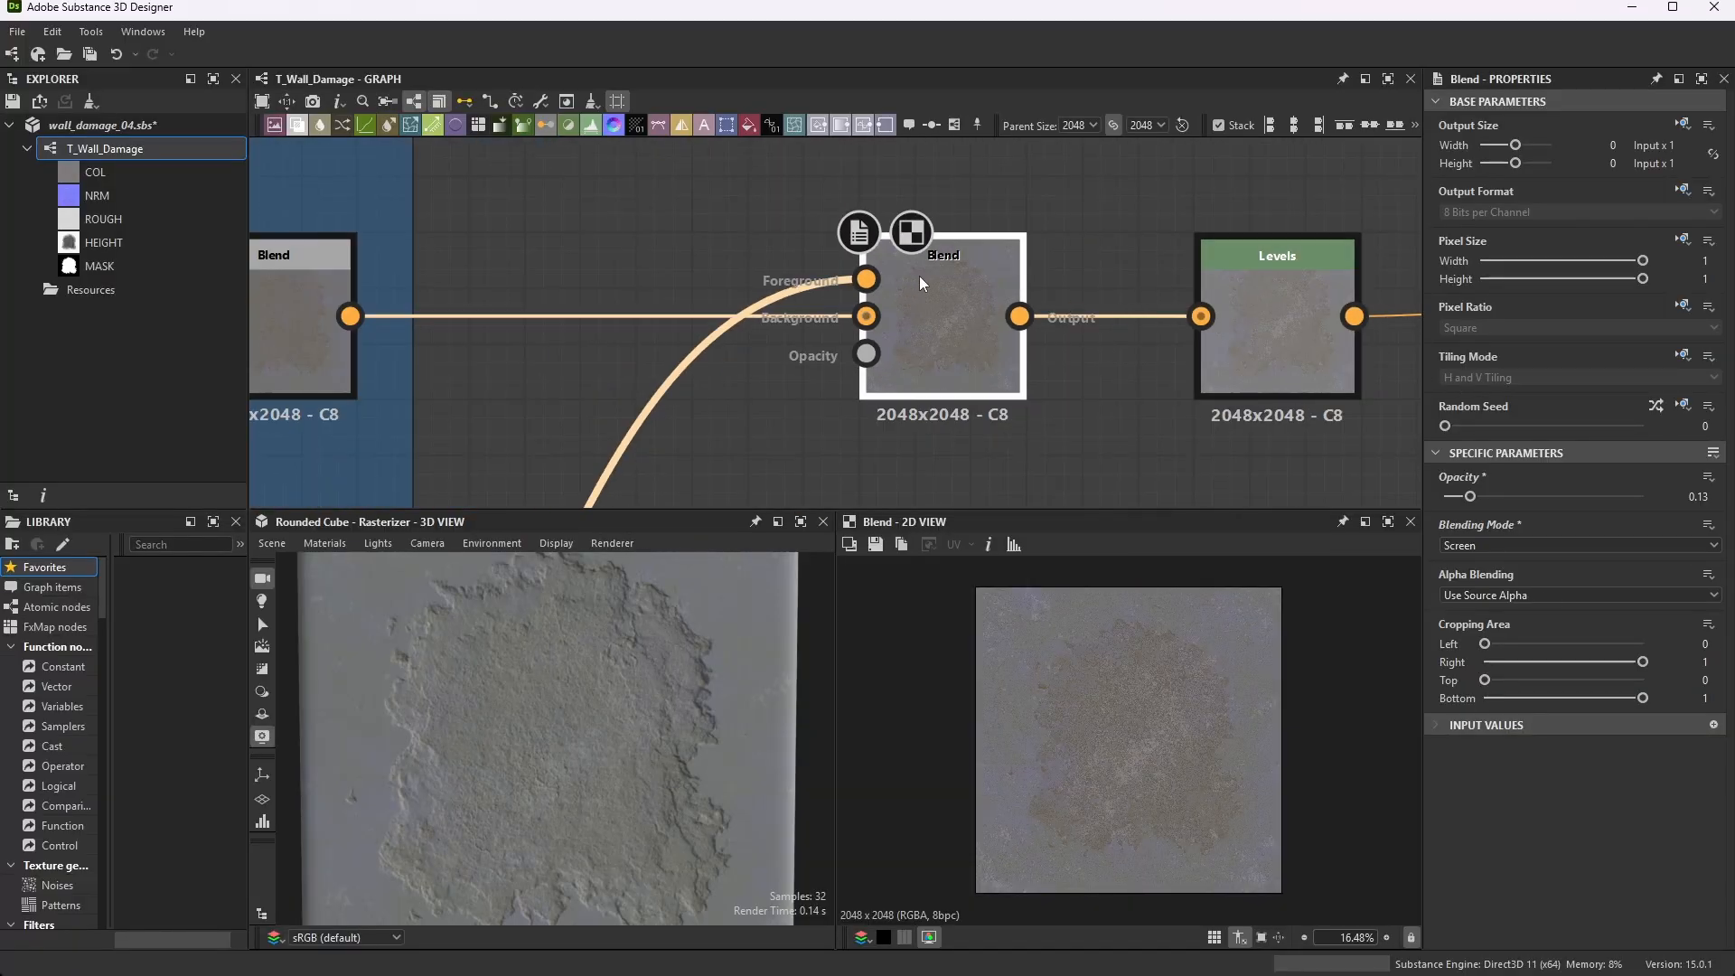
- Preview the Levels node and examine its histogram and its connection to the Base Color output
double_click(1274, 339)
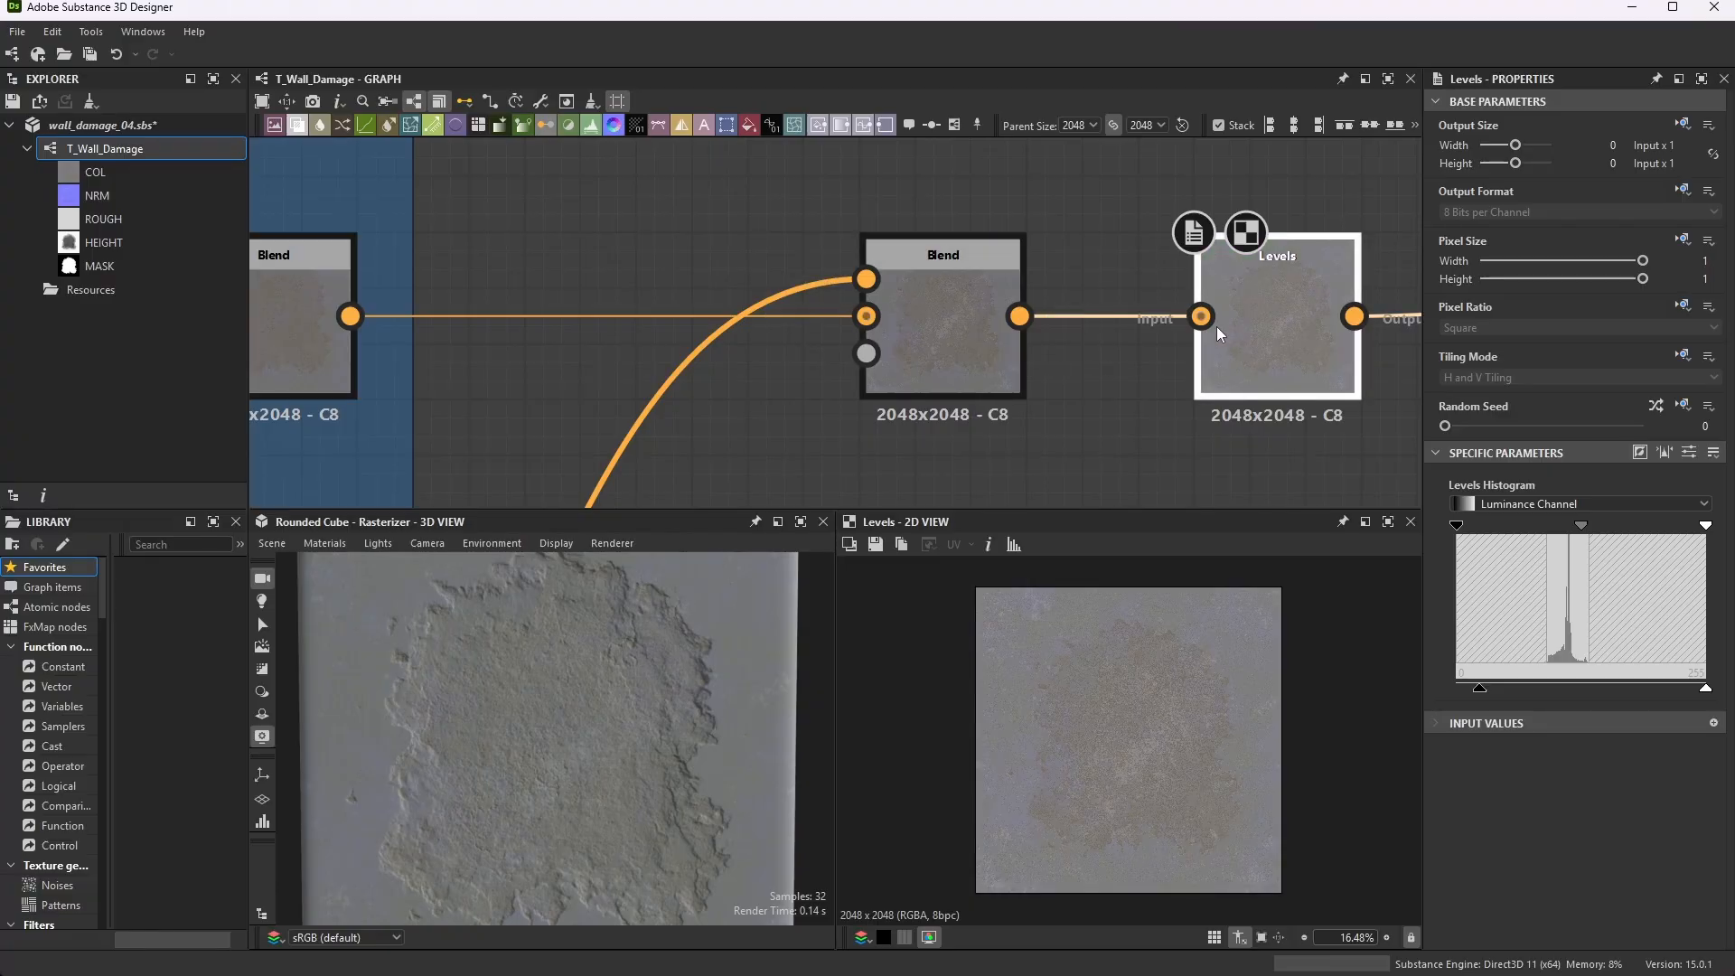
scroll(1216, 327, "down", 3)
scroll(1294, 327, "up", 3)
scroll(1087, 317, "down", 2)
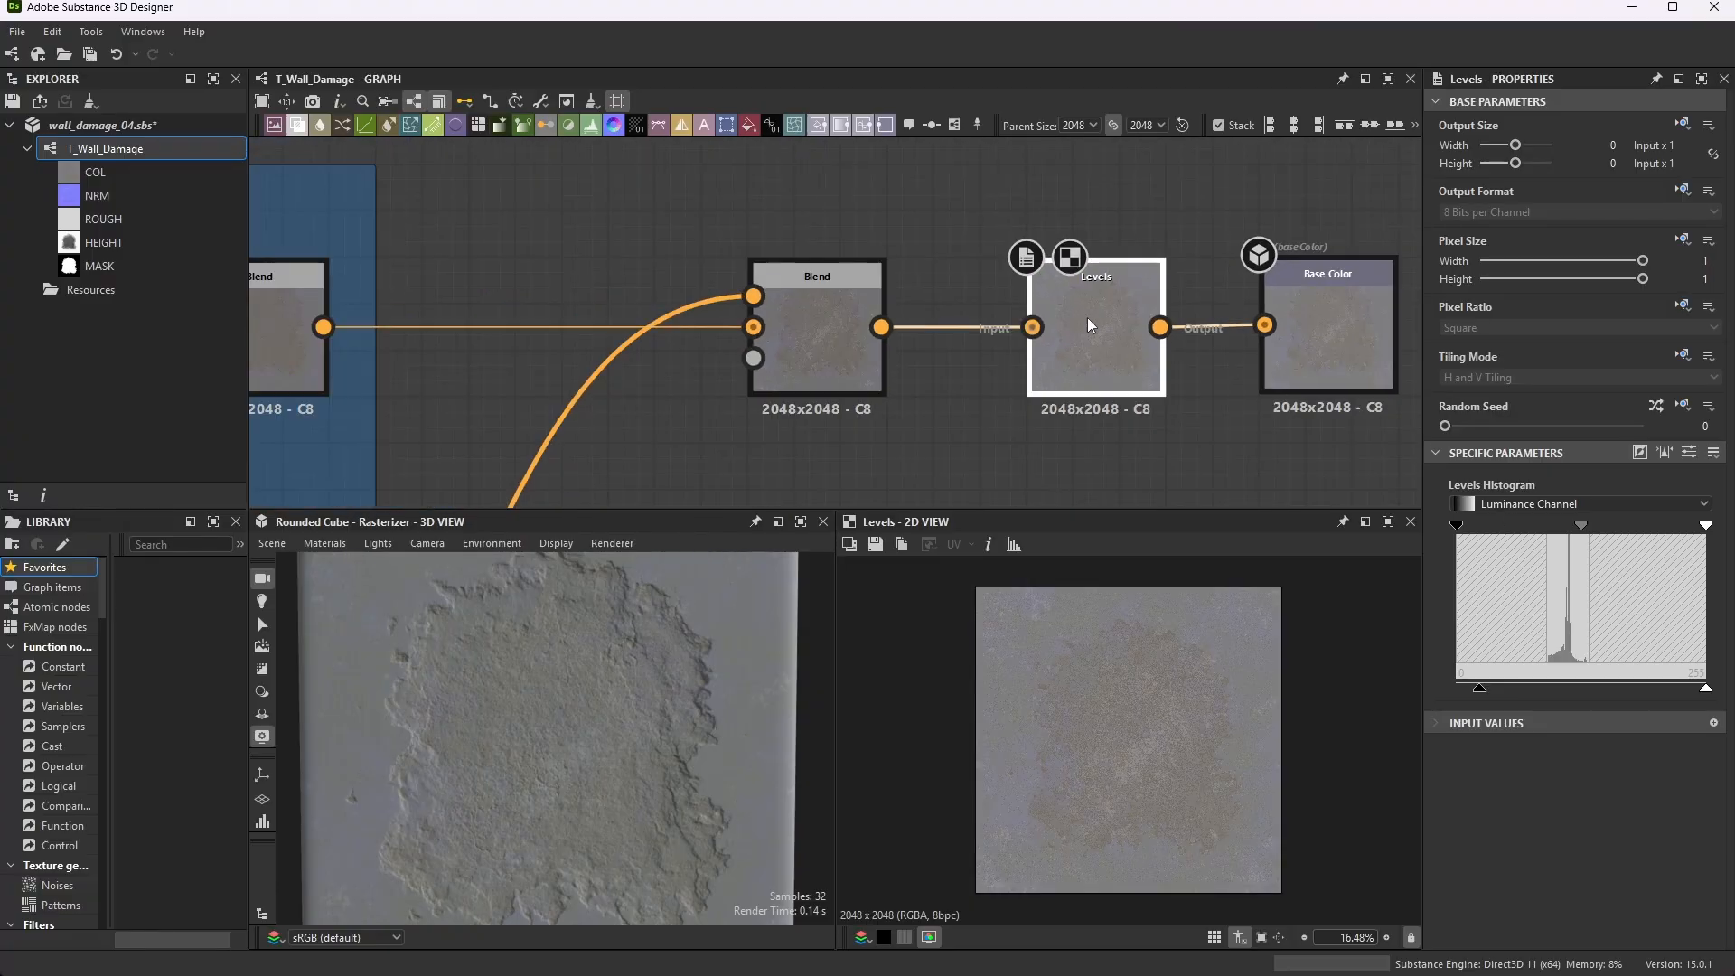
scroll(1195, 331, "up", 4)
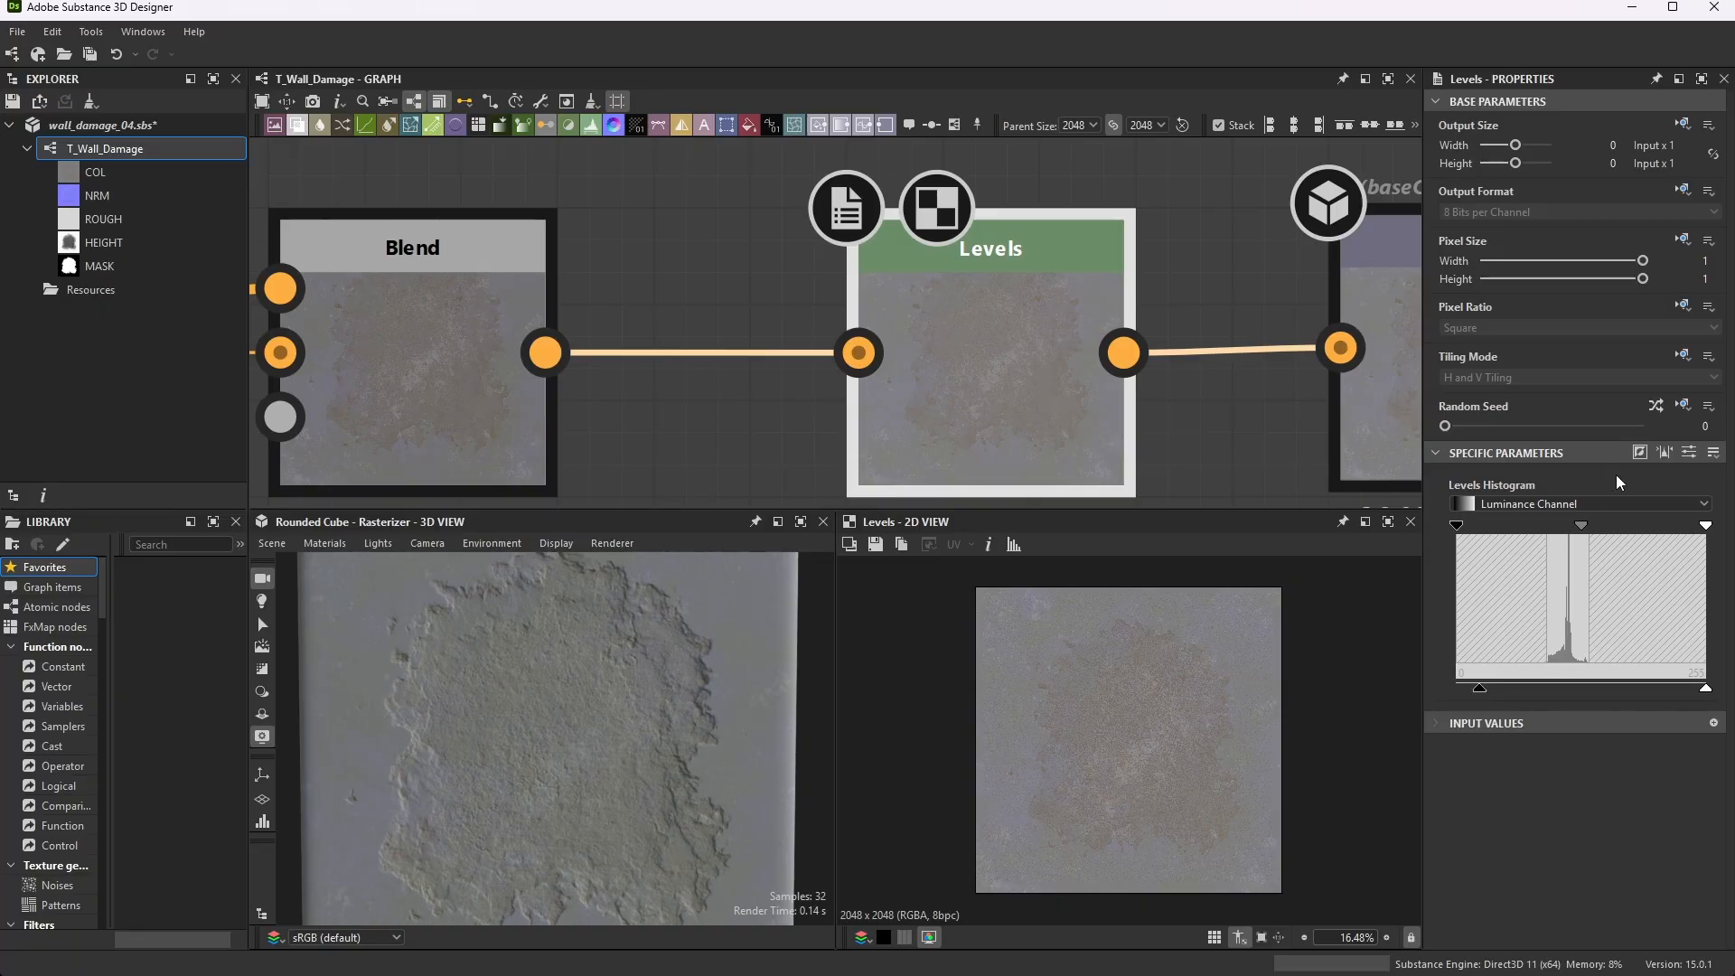
- Review the Levels node's input, output and clamp values as numeric sliders, and return to the histogram
left_click(1688, 451)
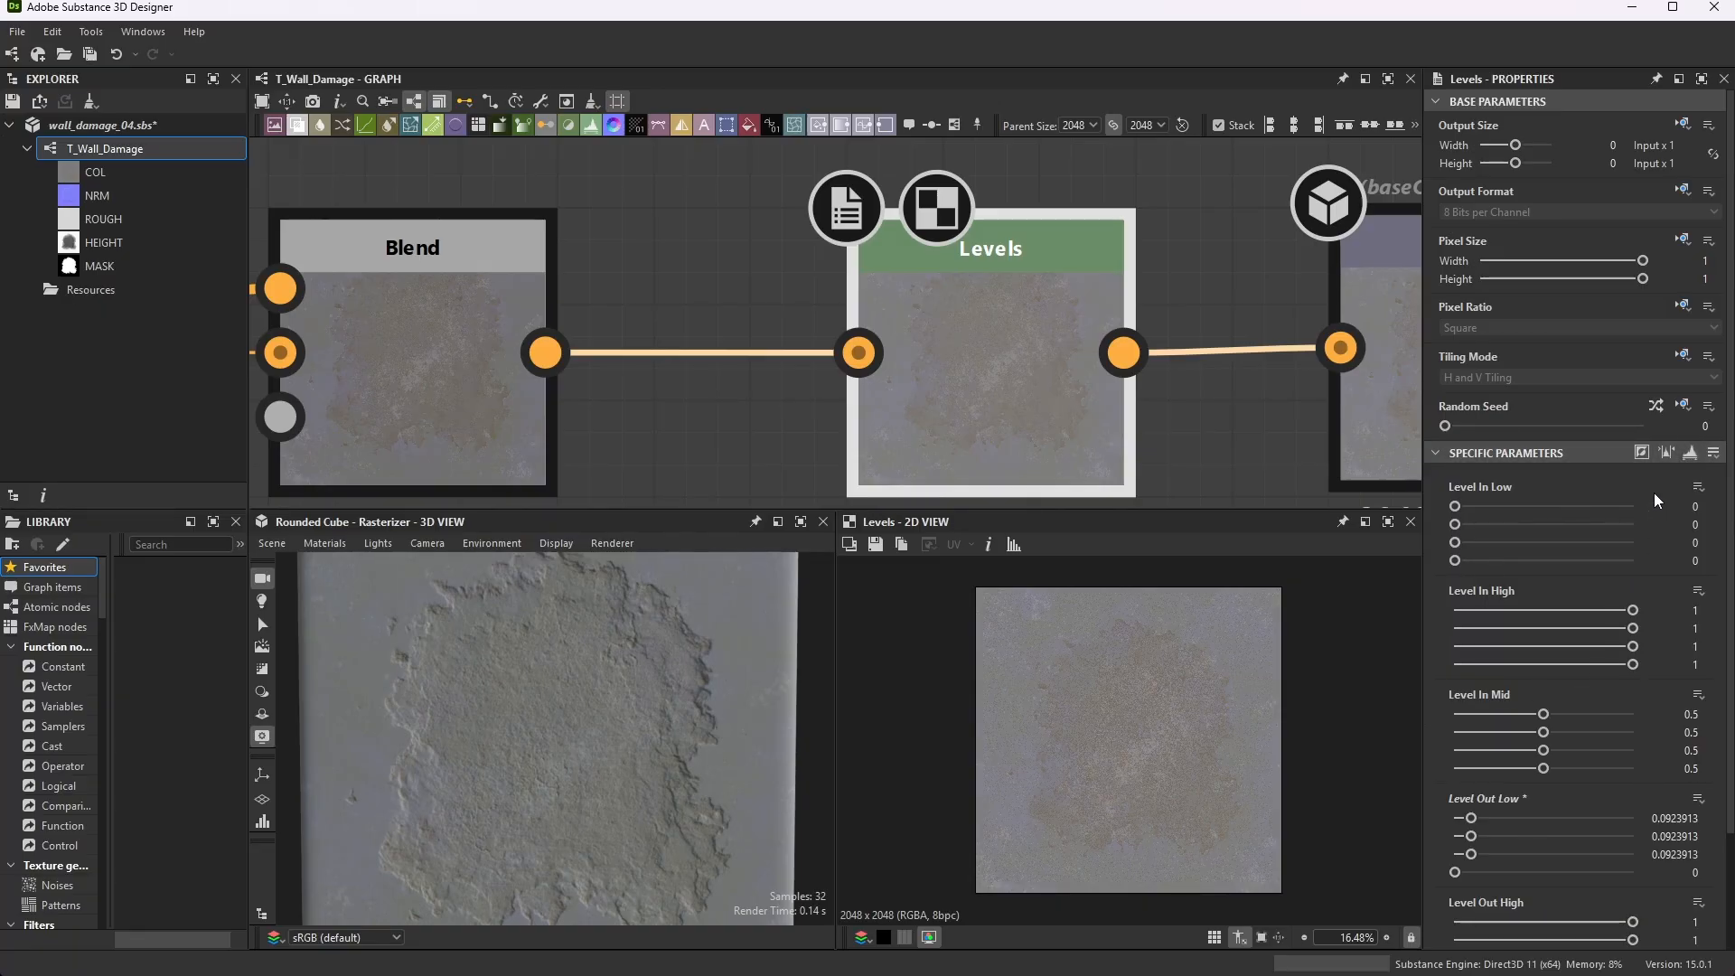
scroll(1641, 791, "down", 2)
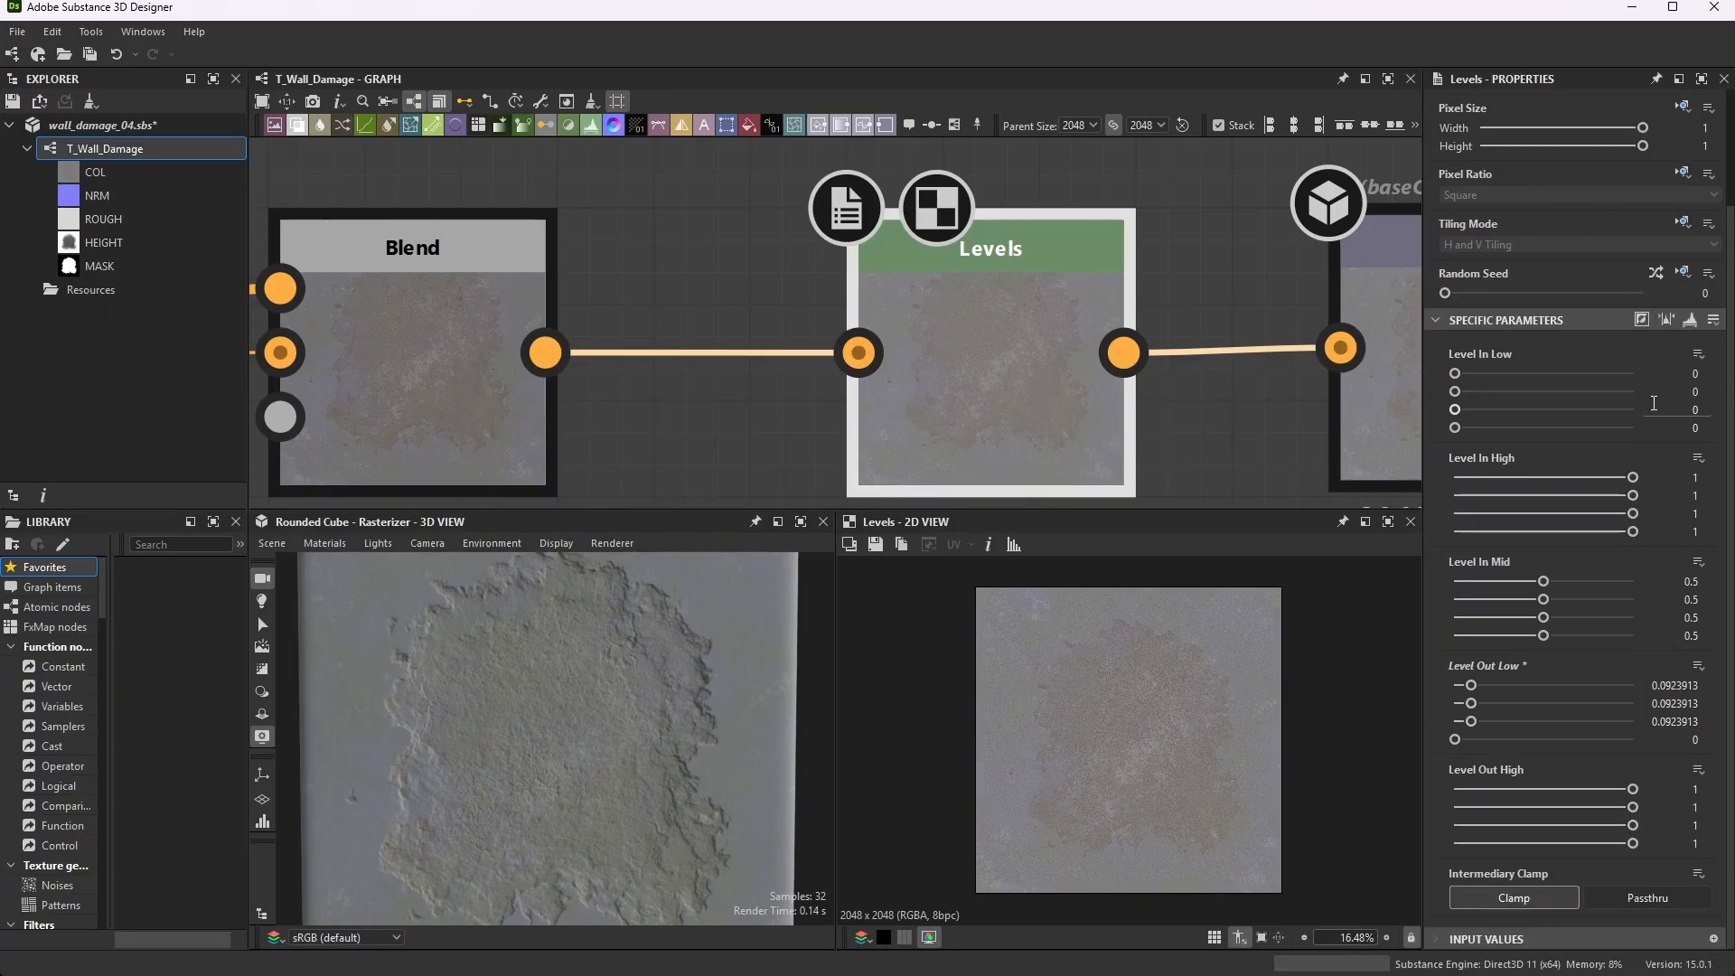
scroll(823, 295, "down", 3)
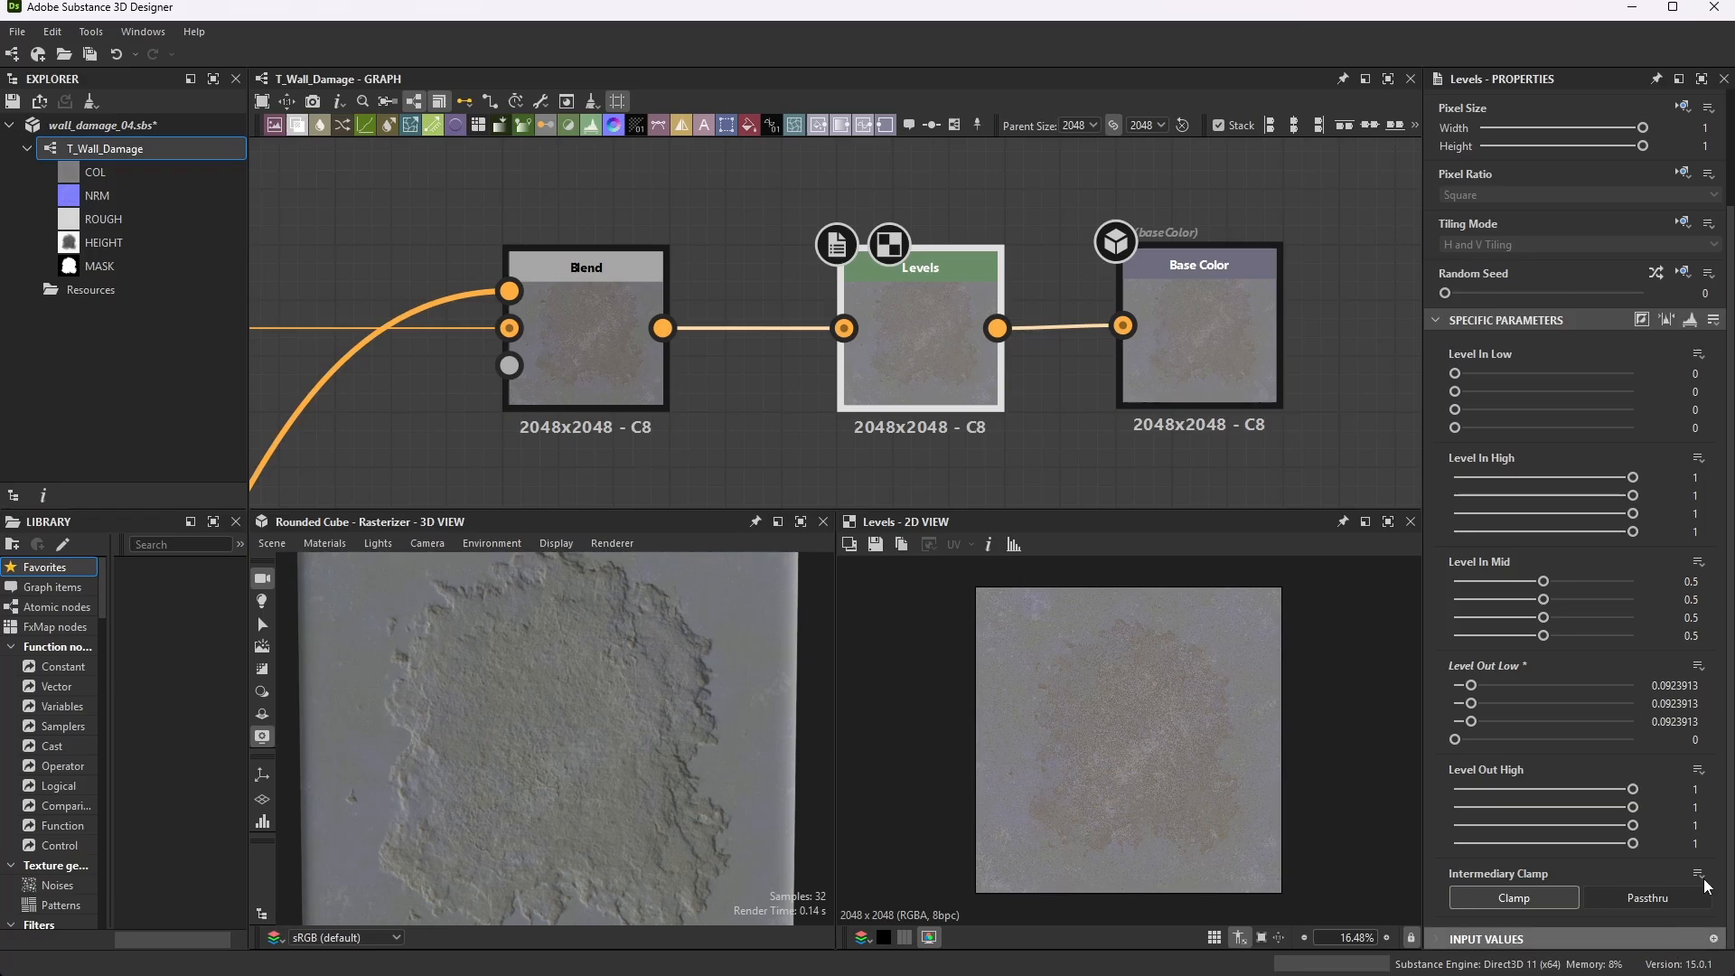
left_click(1691, 321)
- Preview the Base Color output node and review its identifier, label and usage
left_click(1217, 296)
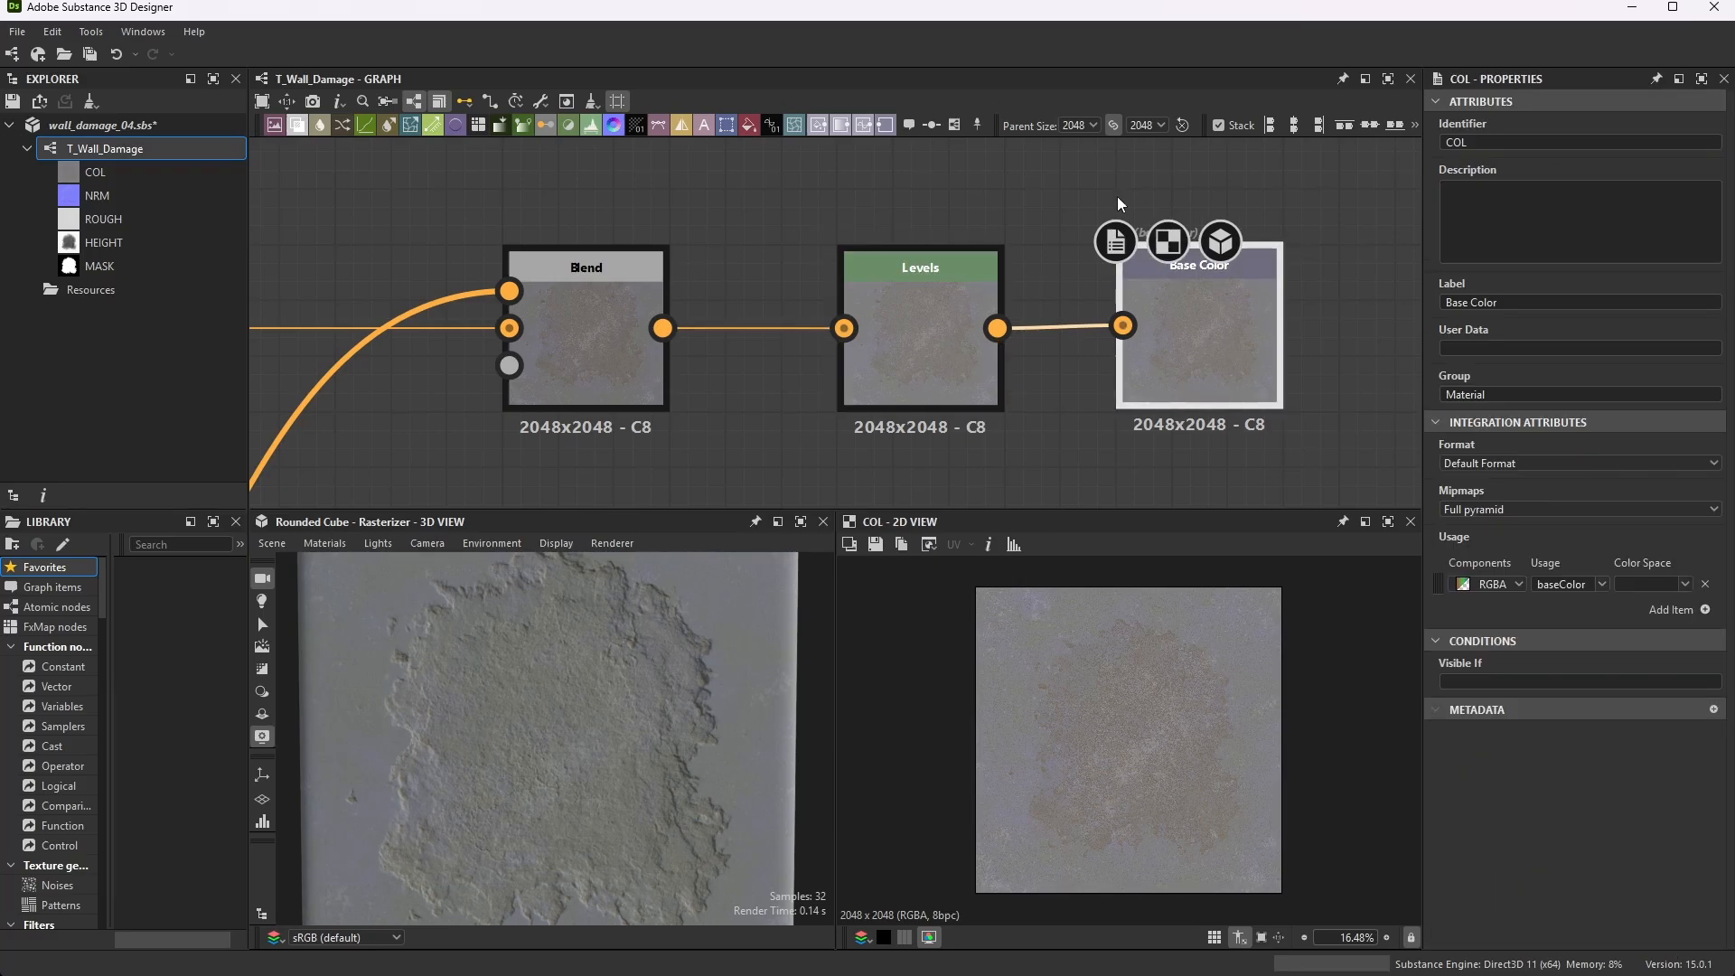
scroll(1202, 279, "down", 3)
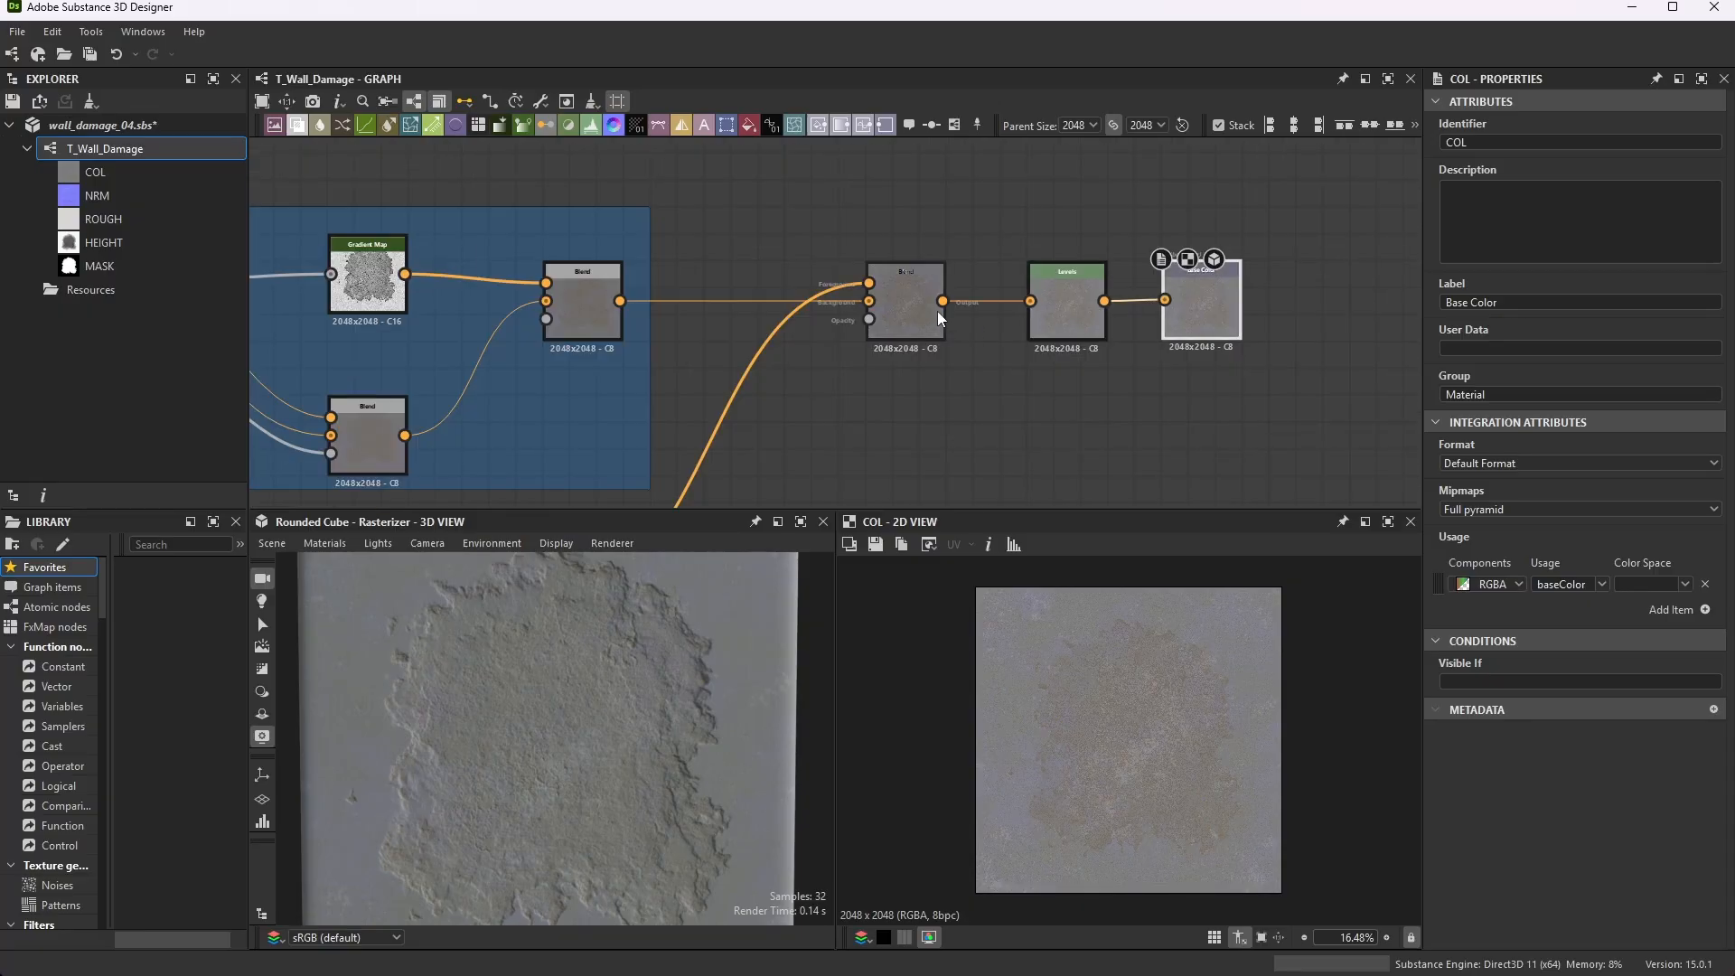
scroll(937, 316, "down", 5)
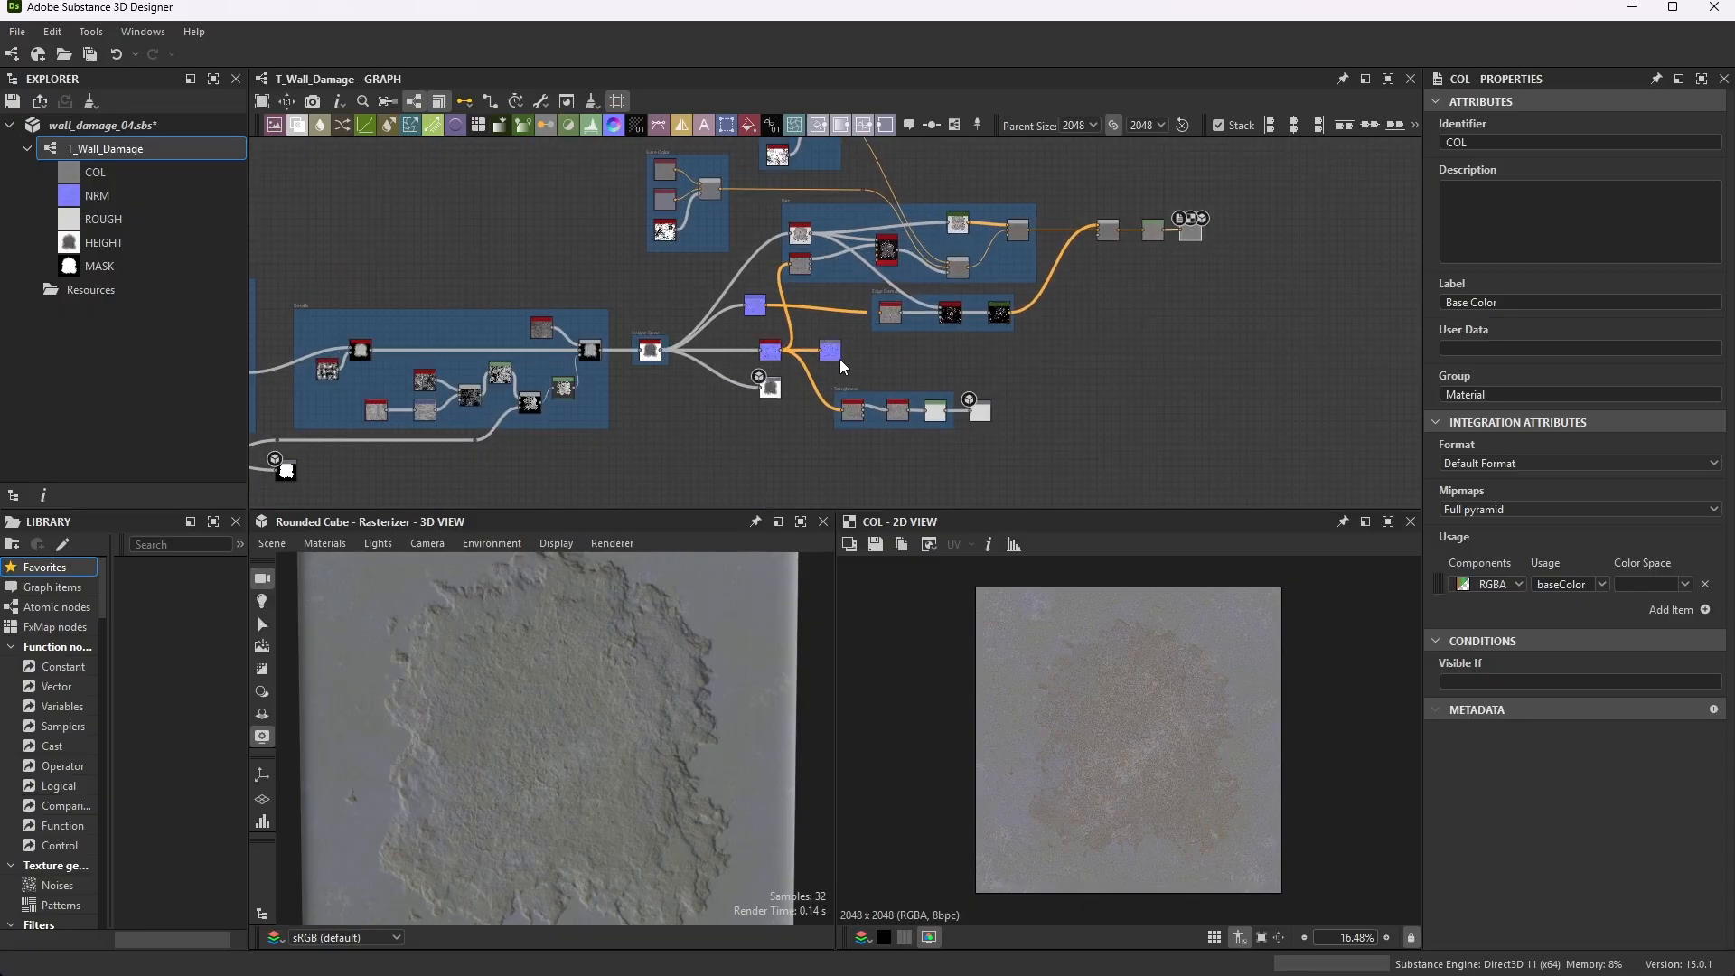
- Locate the Height and MASK output nodes in the graph and check the maps they output
scroll(842, 365, "up", 6)
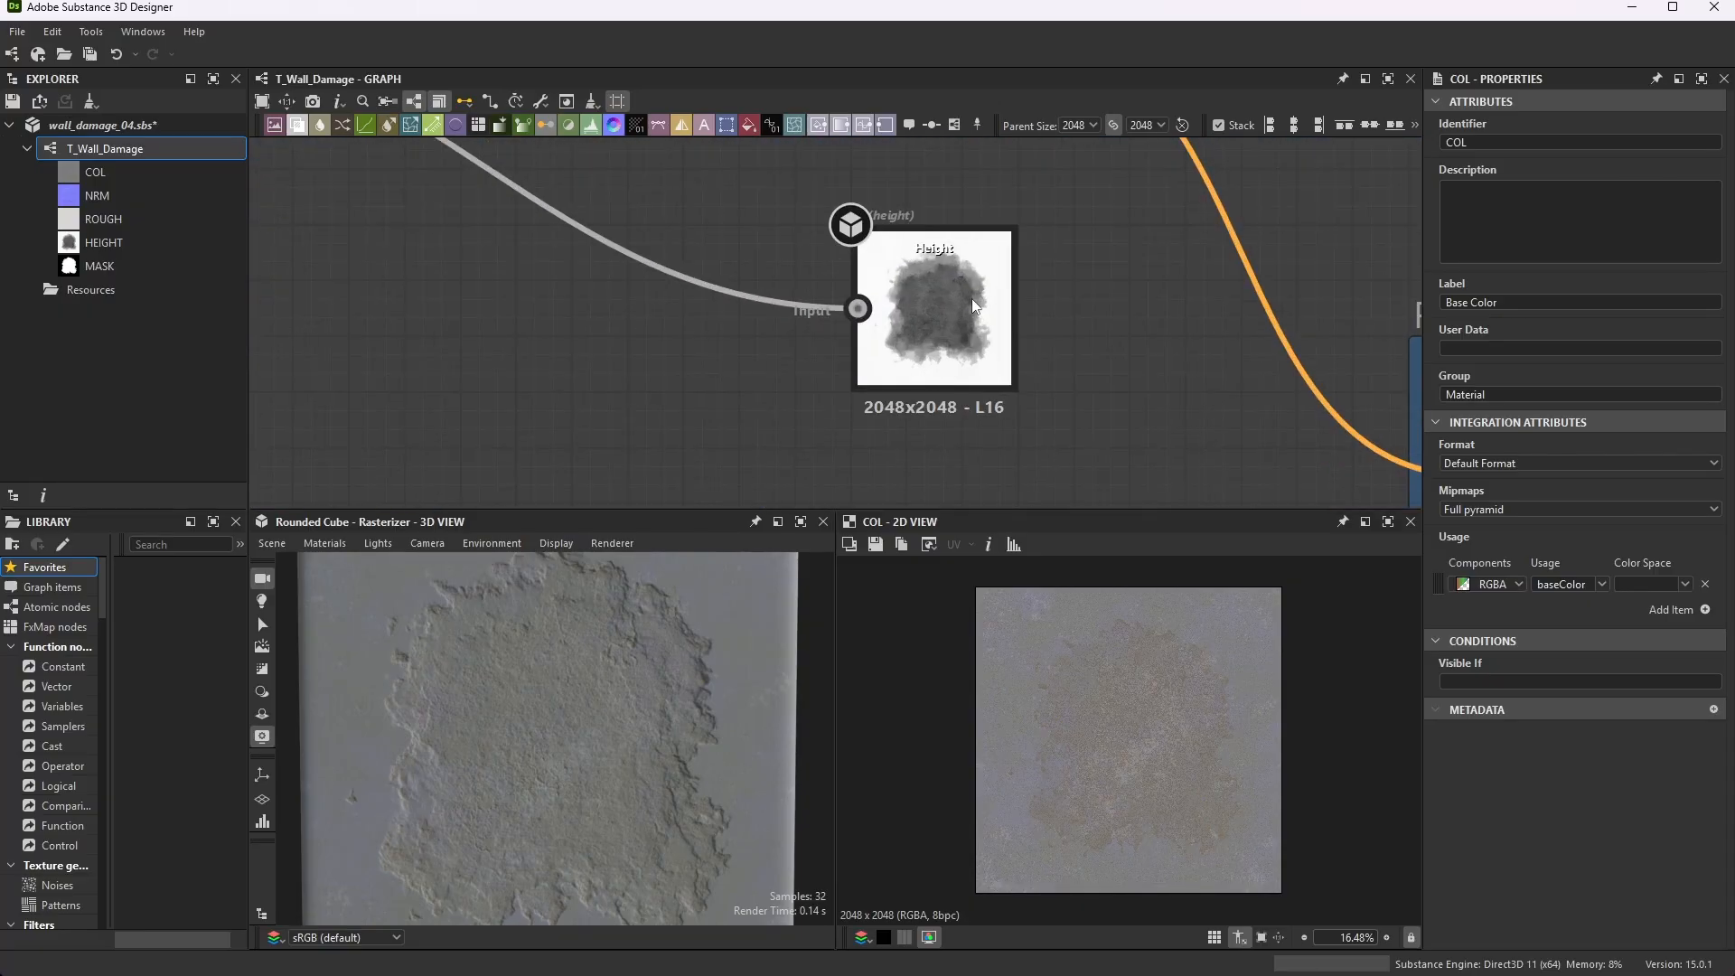
scroll(484, 432, "down", 5)
scroll(551, 425, "up", 6)
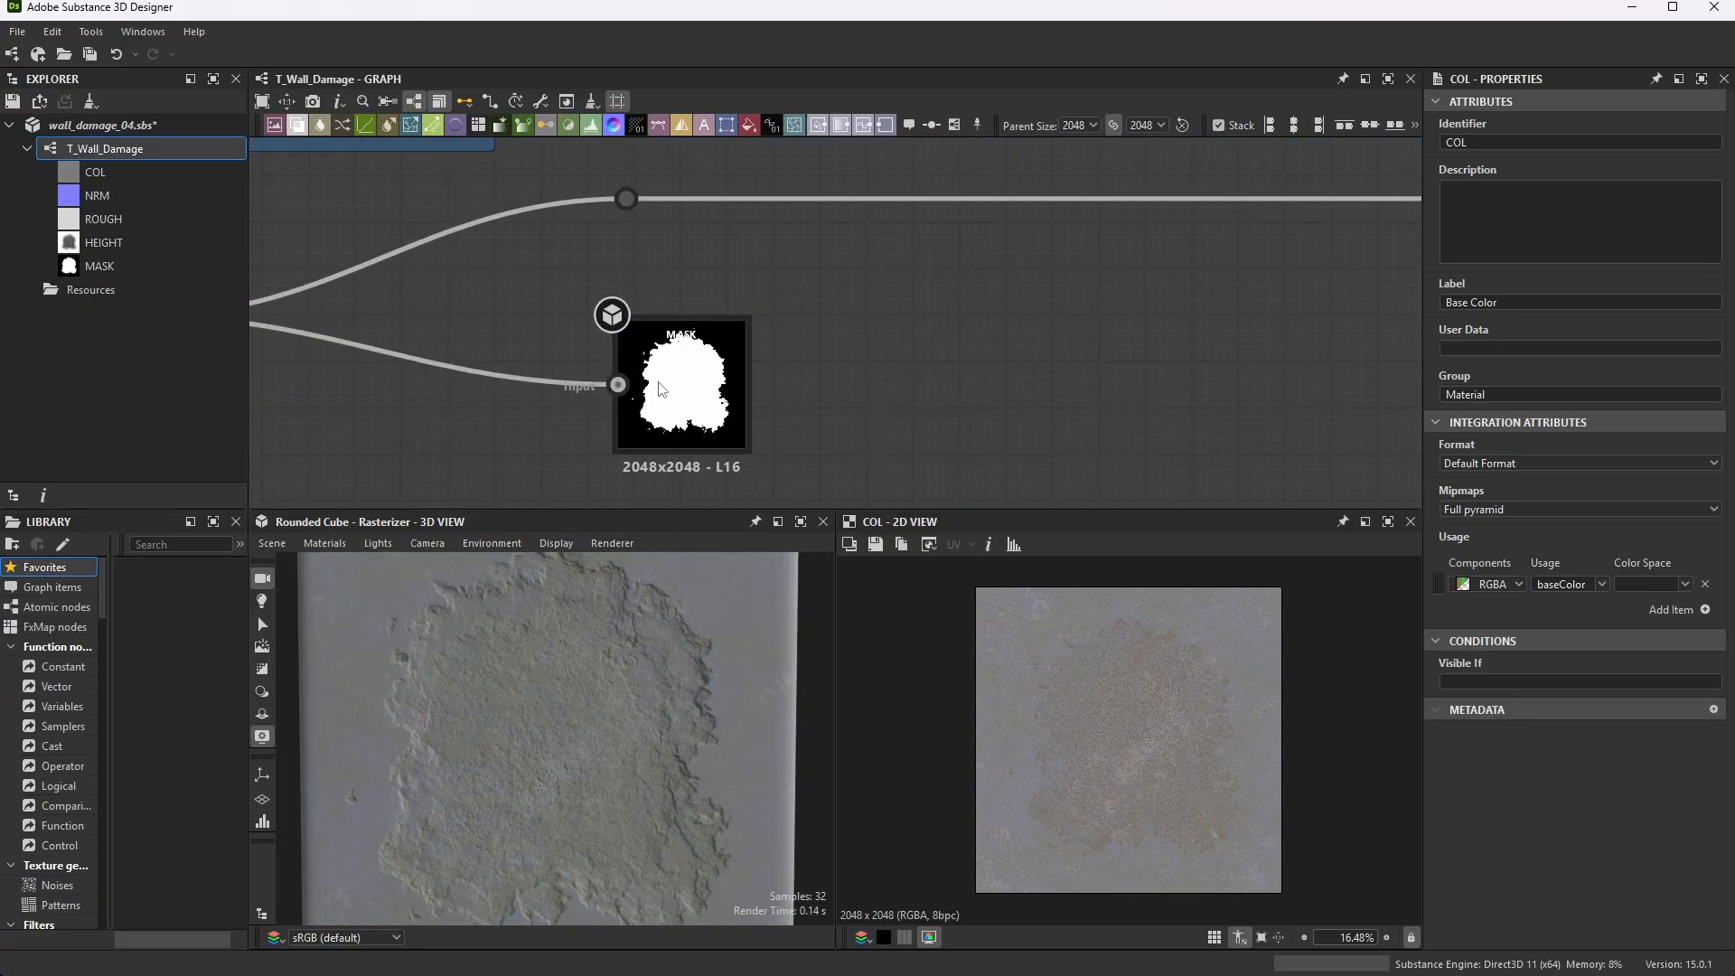
scroll(660, 388, "down", 5)
scroll(1294, 214, "down", 2)
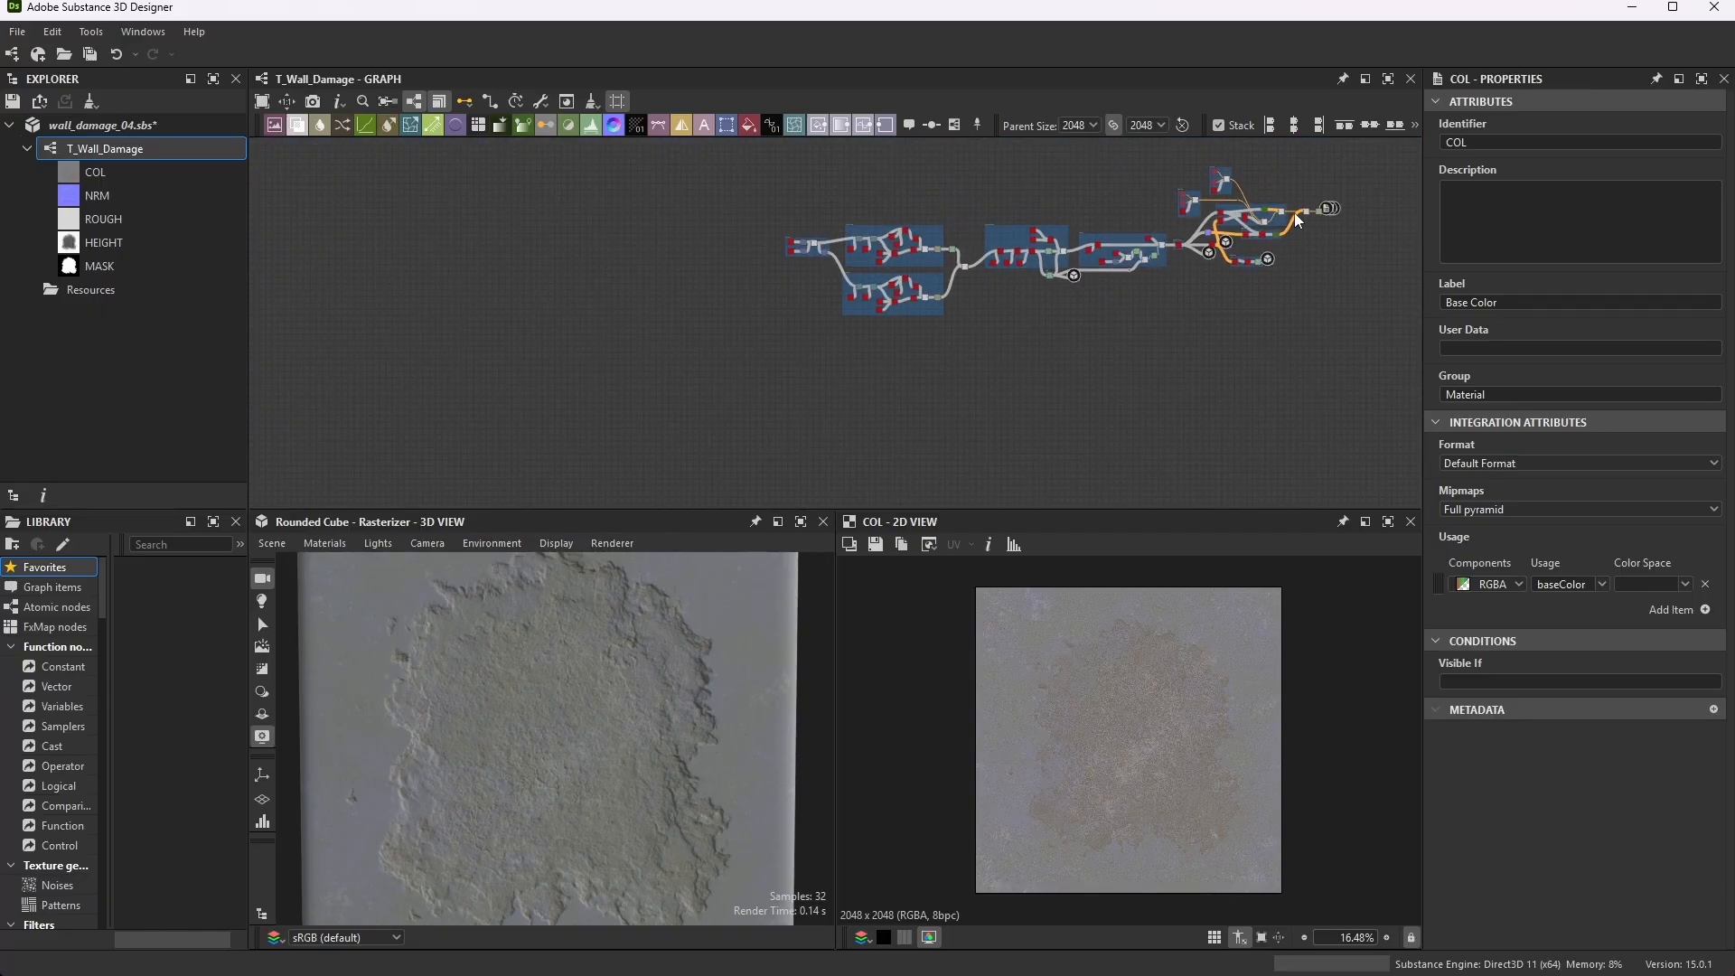
- Check the identifiers of the Base Color and Normal output nodes against the output names listed under T_Wall_Damage
scroll(1294, 213, "up", 8)
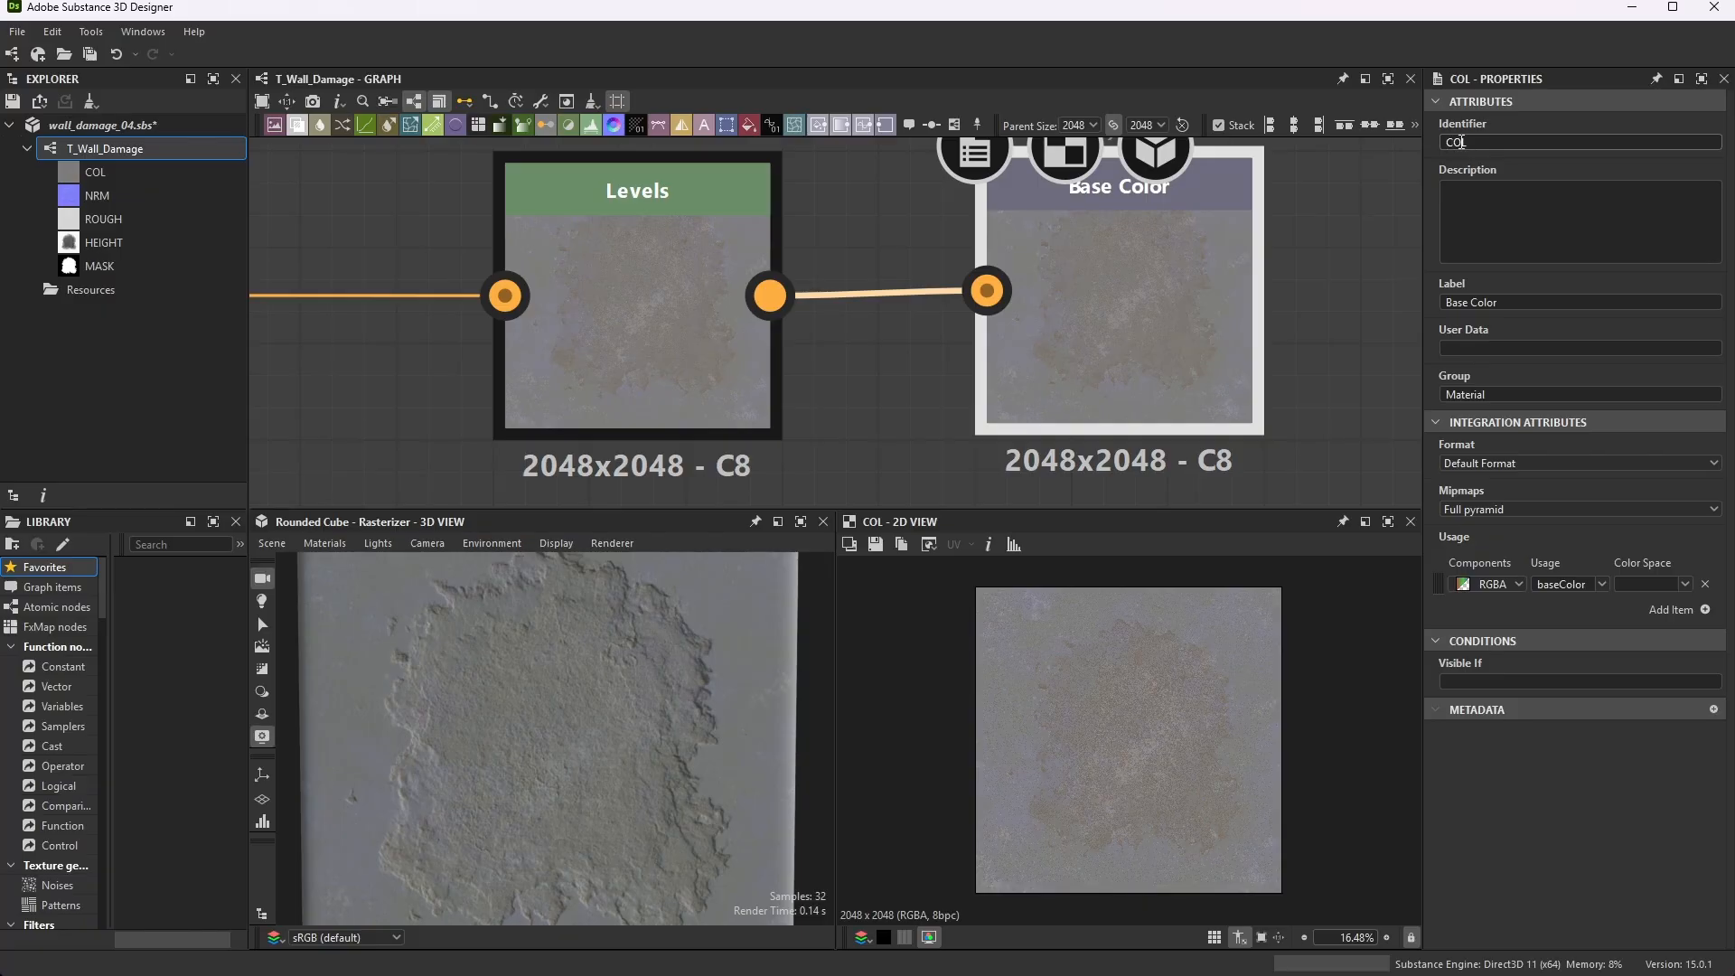
scroll(952, 273, "down", 5)
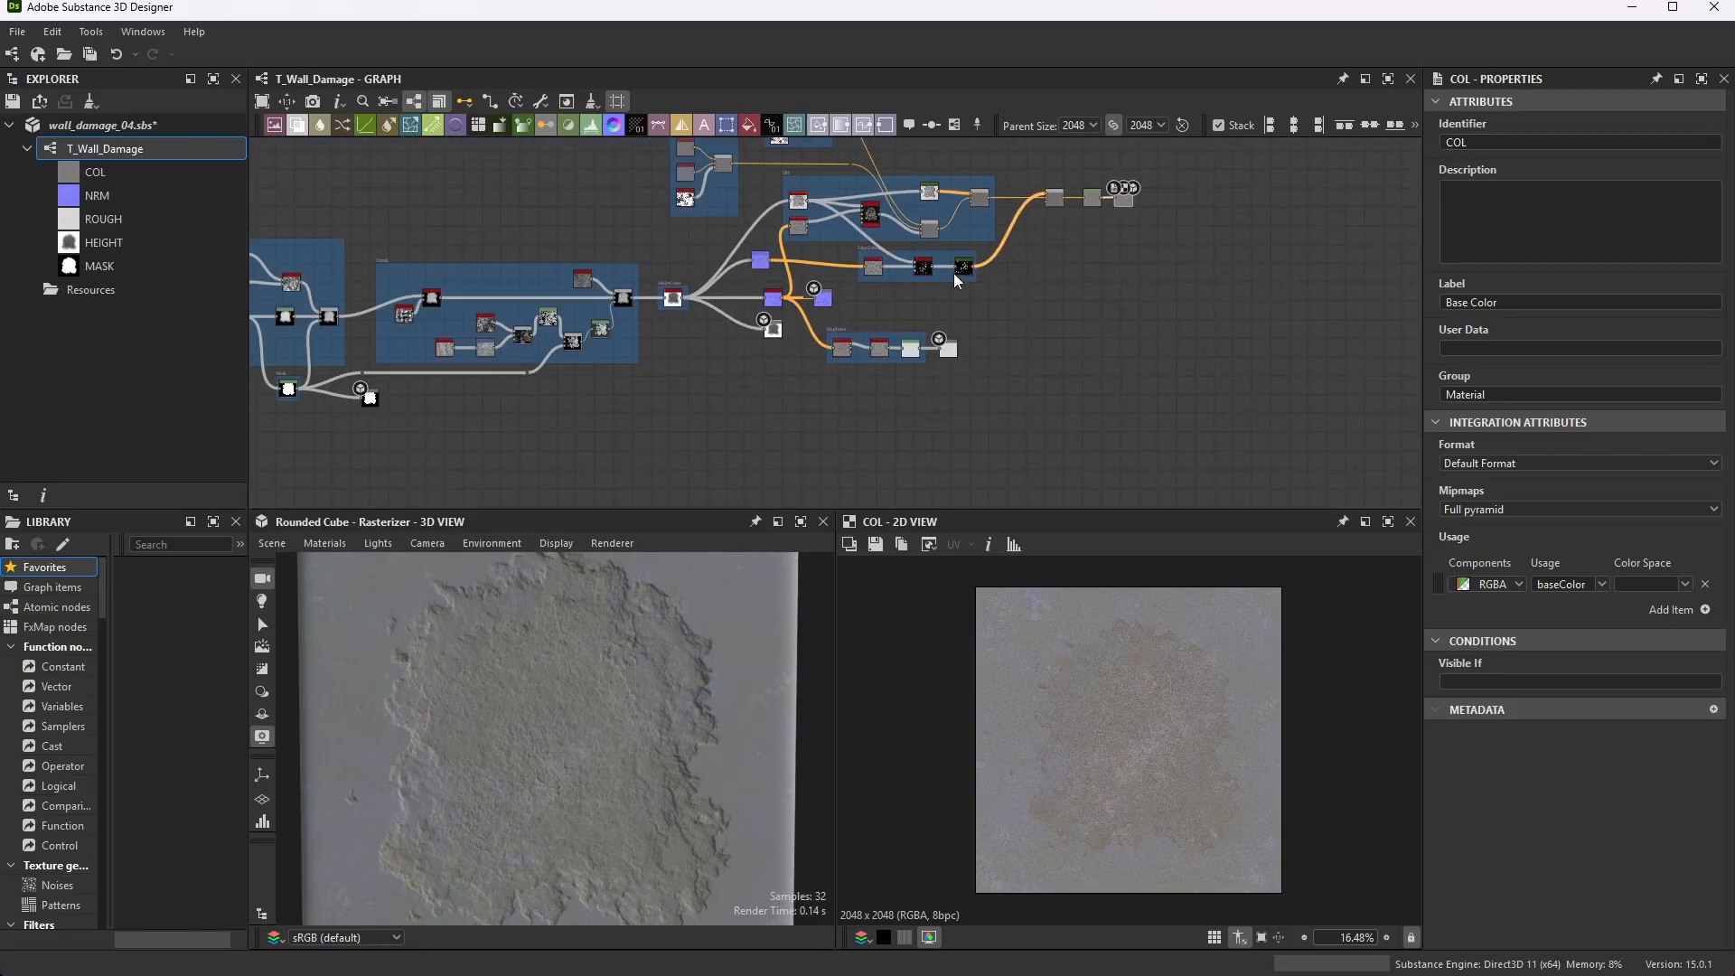
scroll(815, 297, "up", 6)
left_click(869, 267)
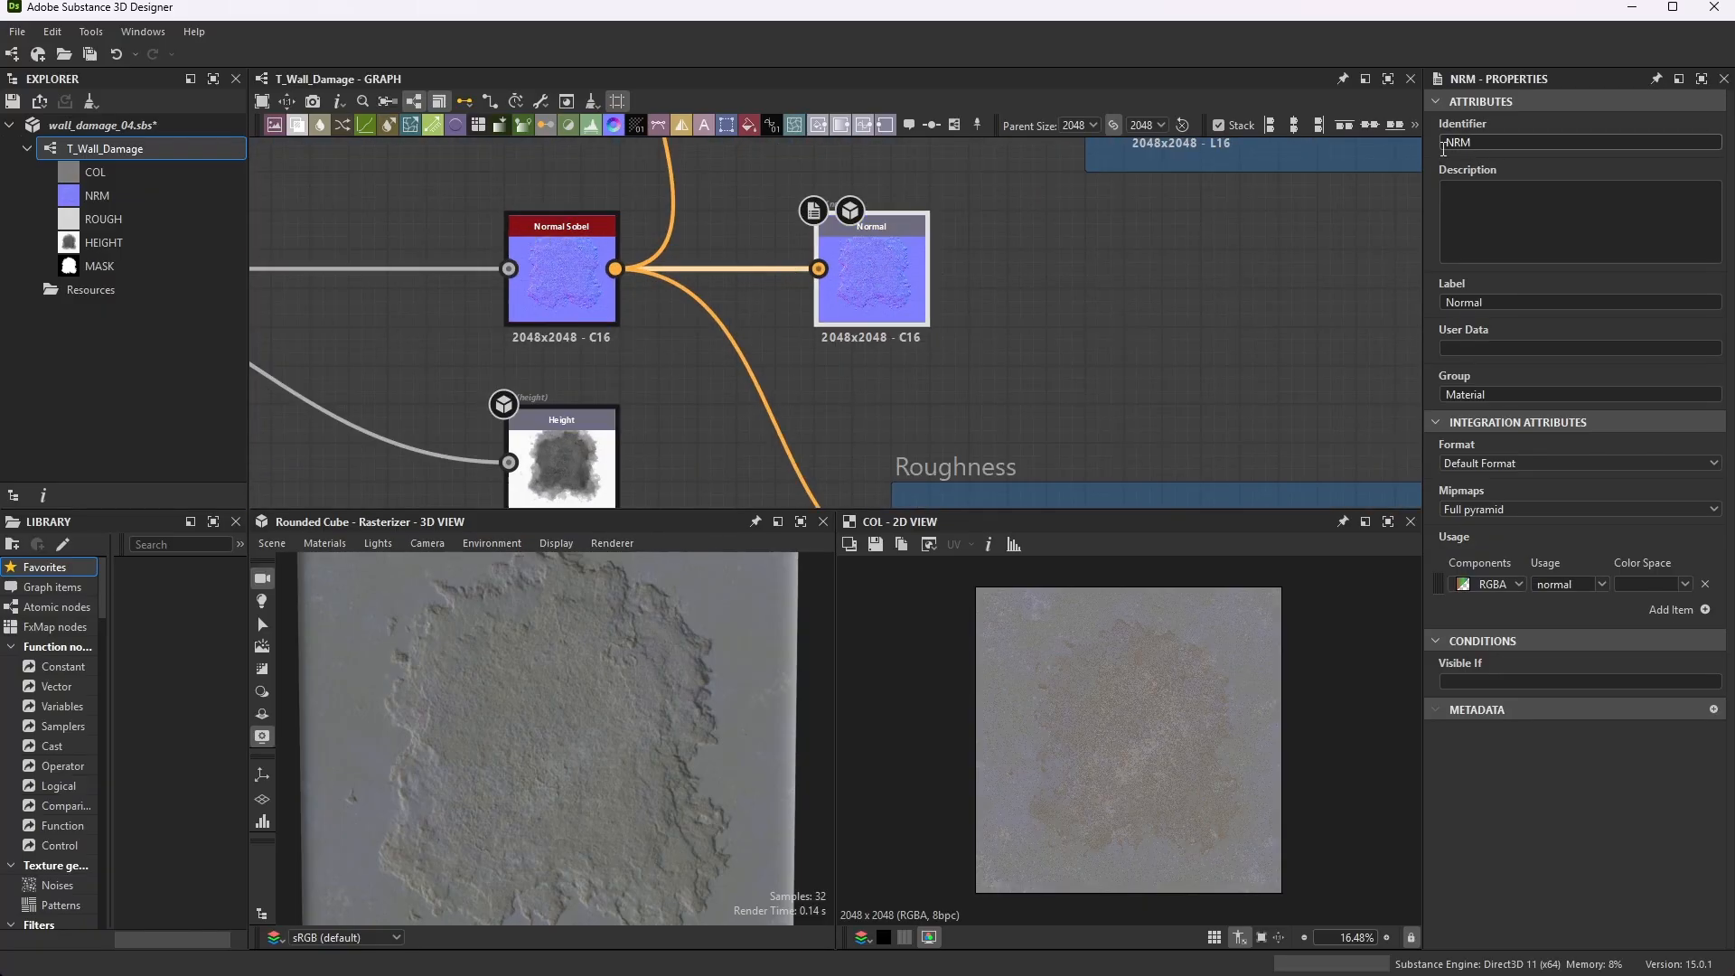
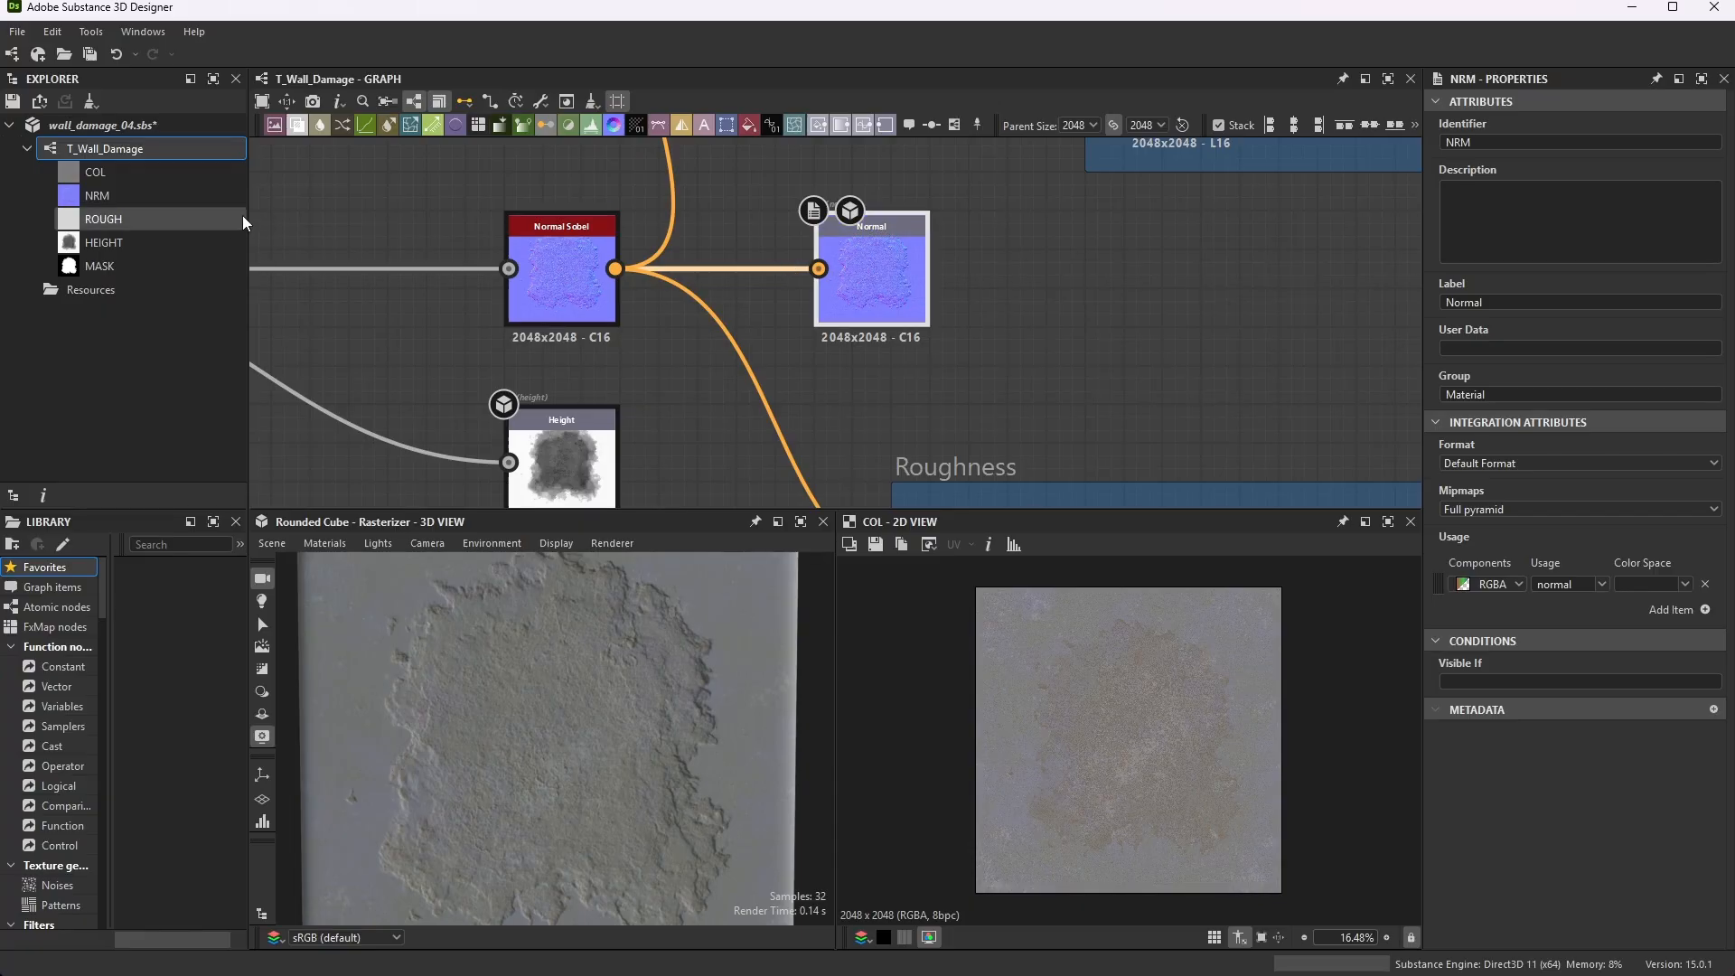
scroll(1010, 322, "down", 5)
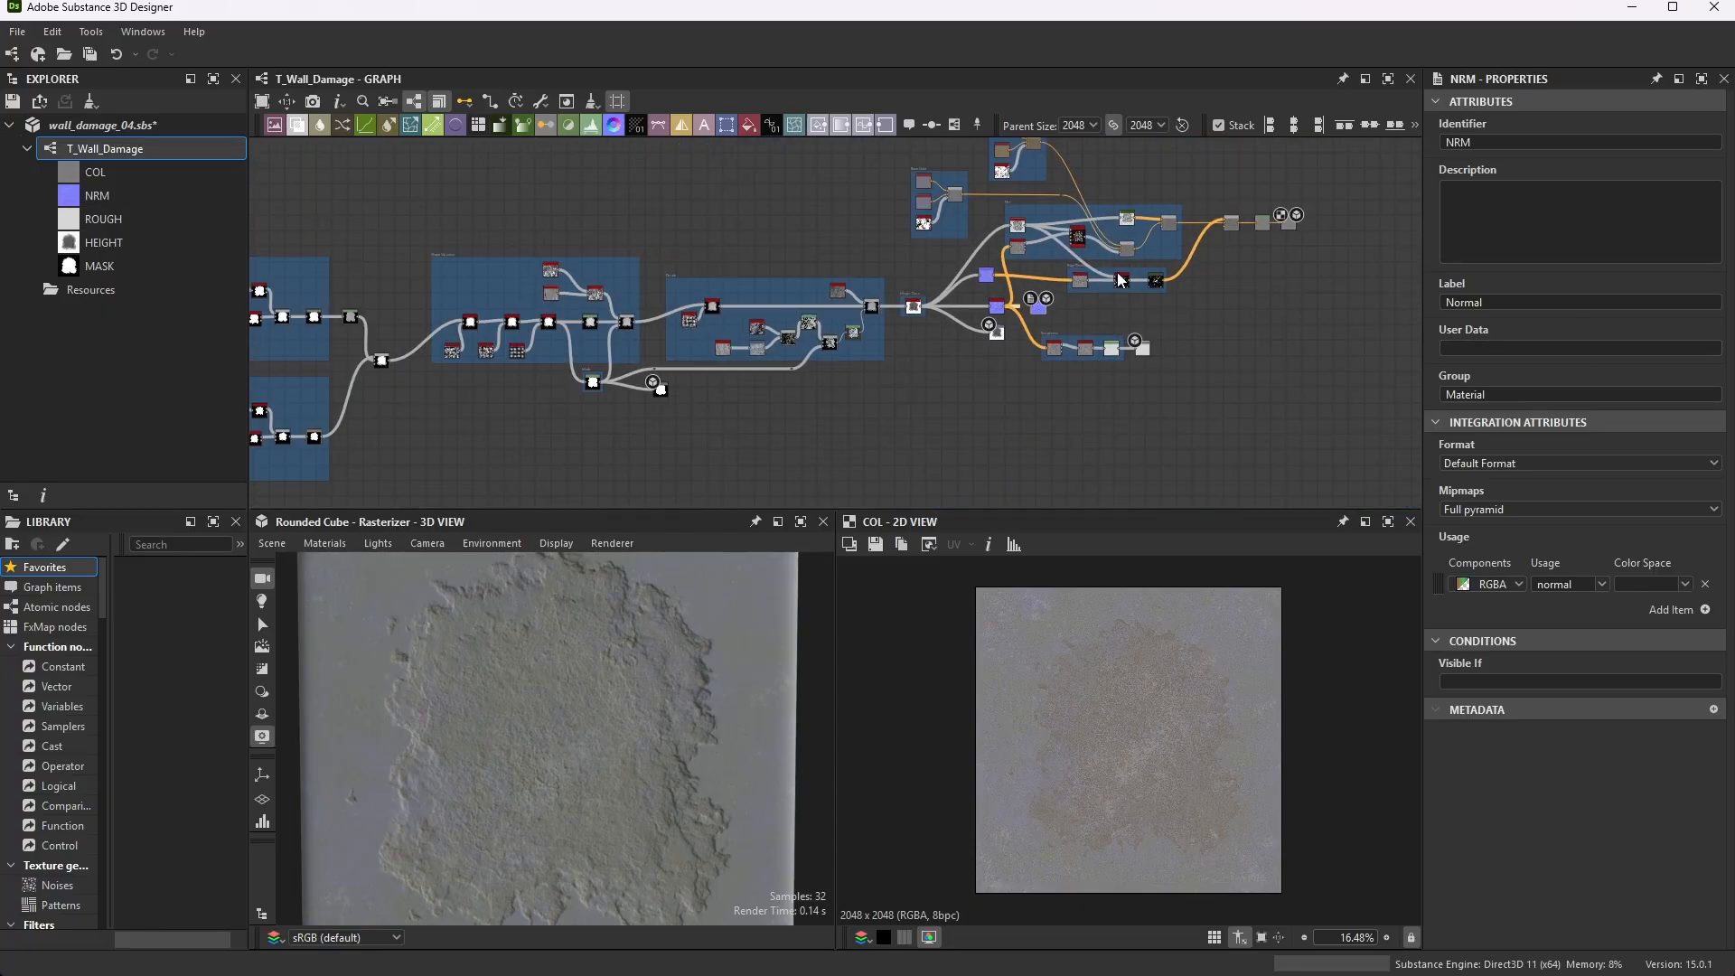
- Trace the Normal Sobel node's connections to the Normal output and the Roughness frame, and select the node
scroll(1146, 186, "up", 3)
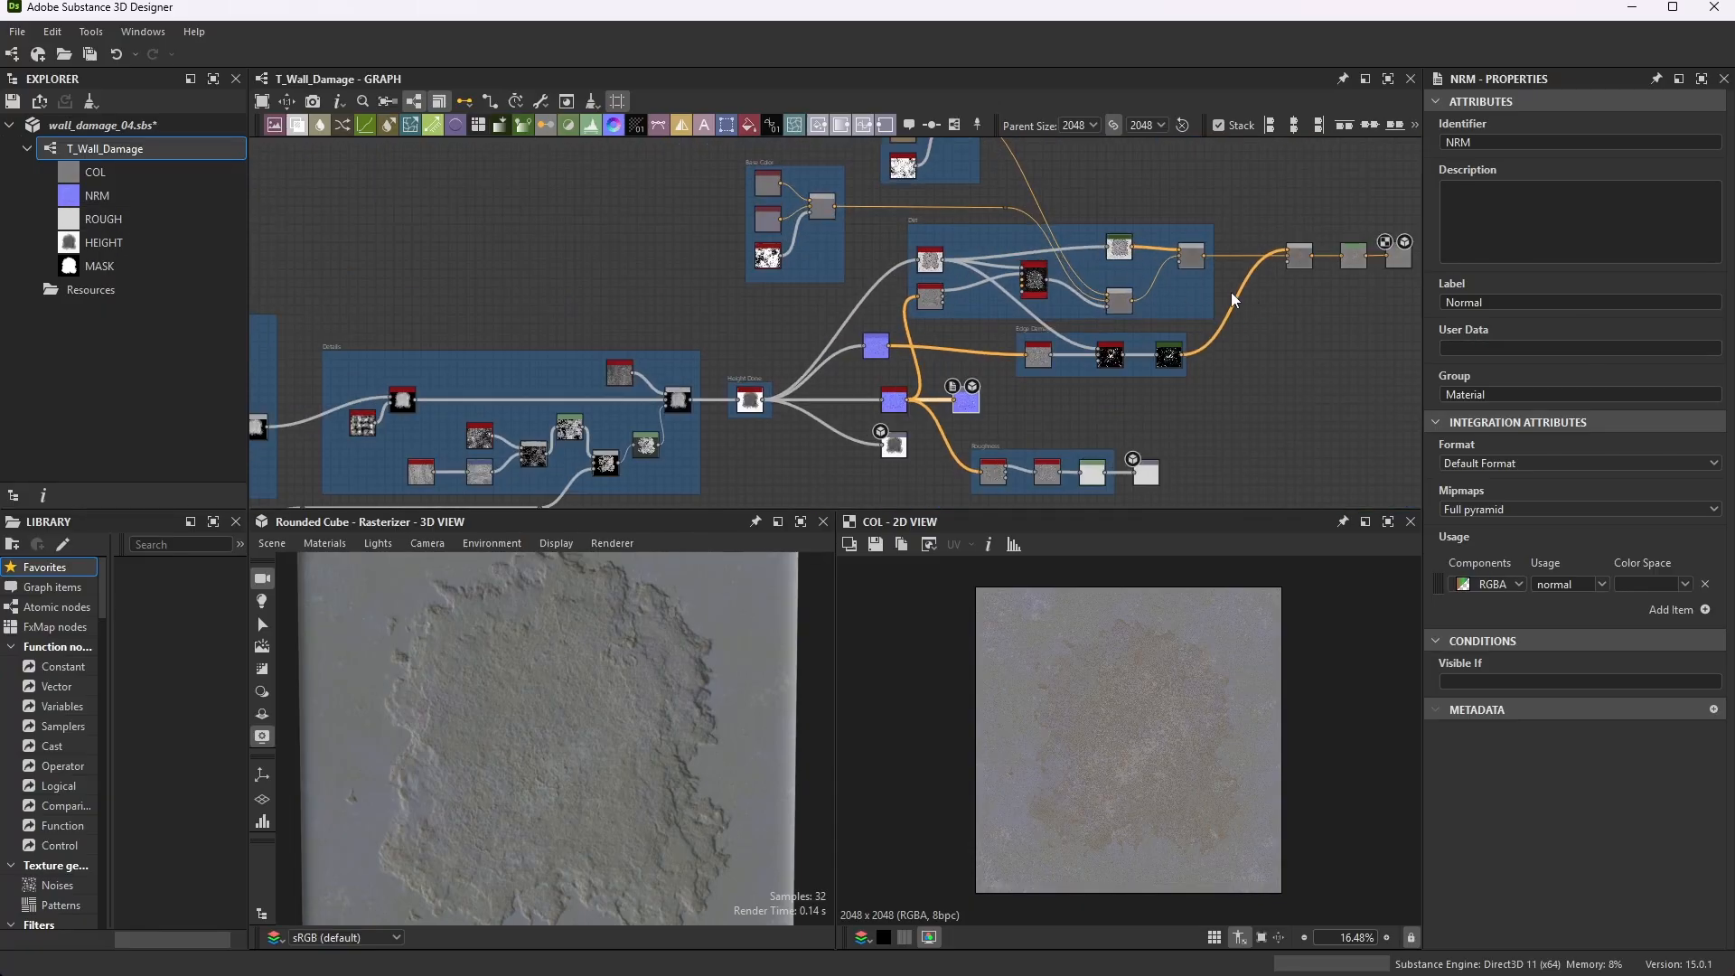
scroll(1033, 294, "down", 1)
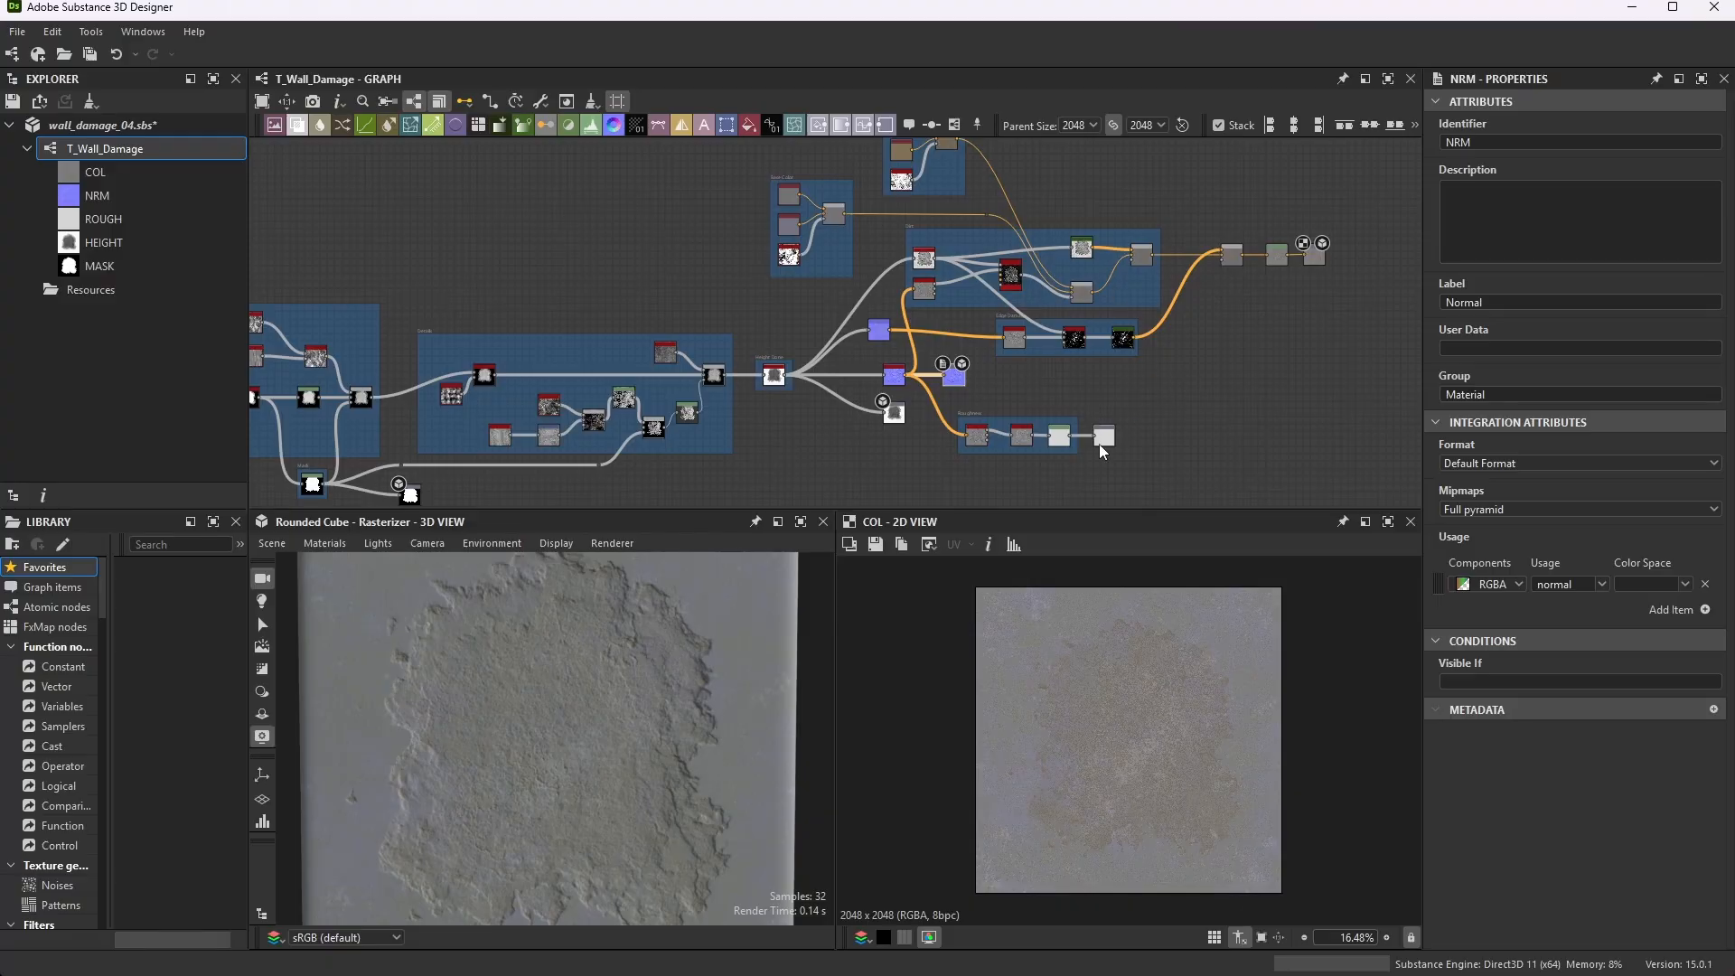
middle_click_drag(1138, 491, 1092, 360)
scroll(1092, 359, "up", 1)
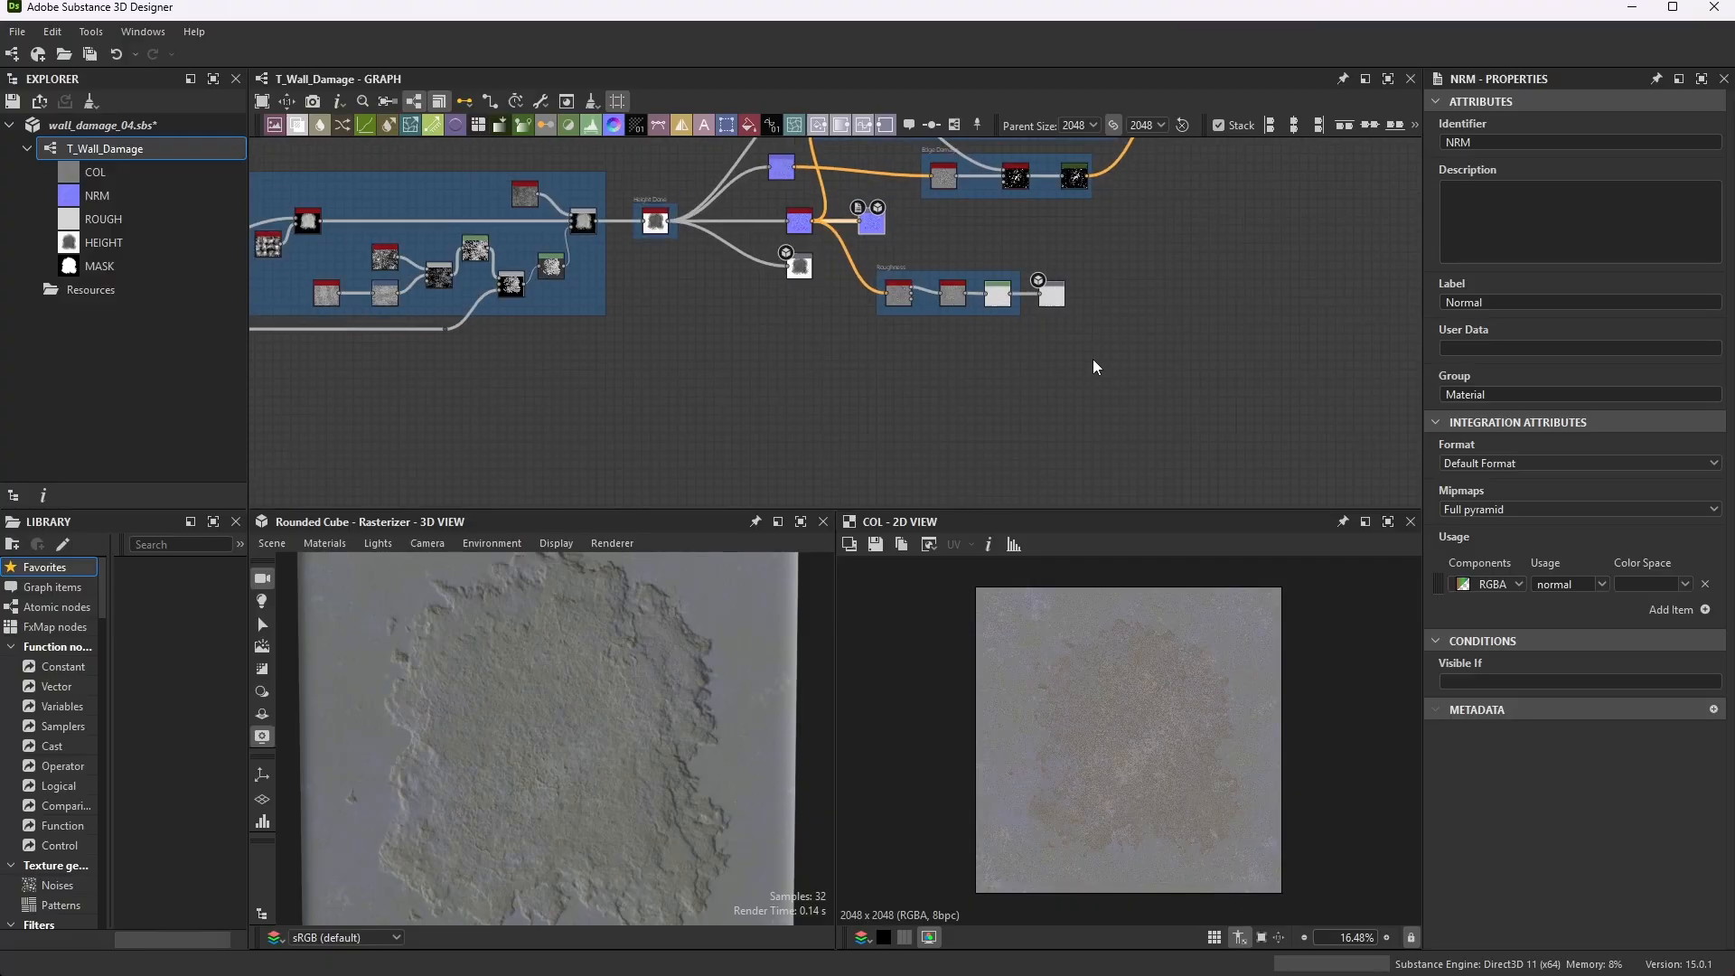
scroll(782, 242, "up", 3)
scroll(804, 251, "up", 5)
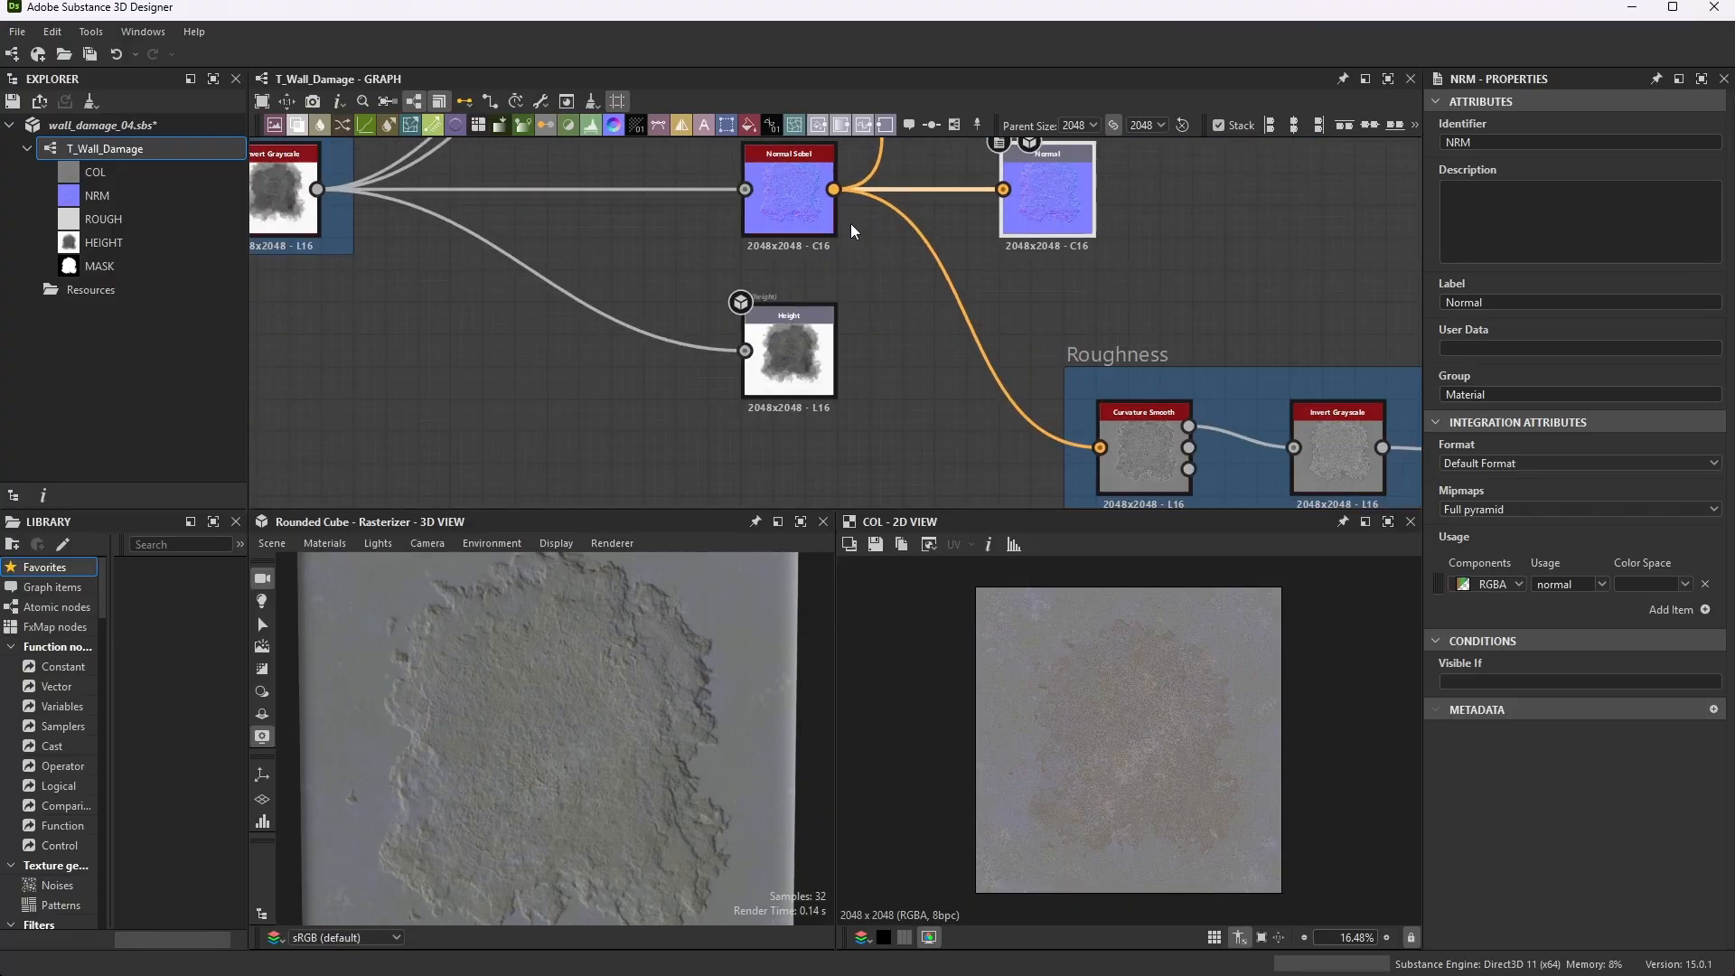
scroll(806, 248, "down", 5)
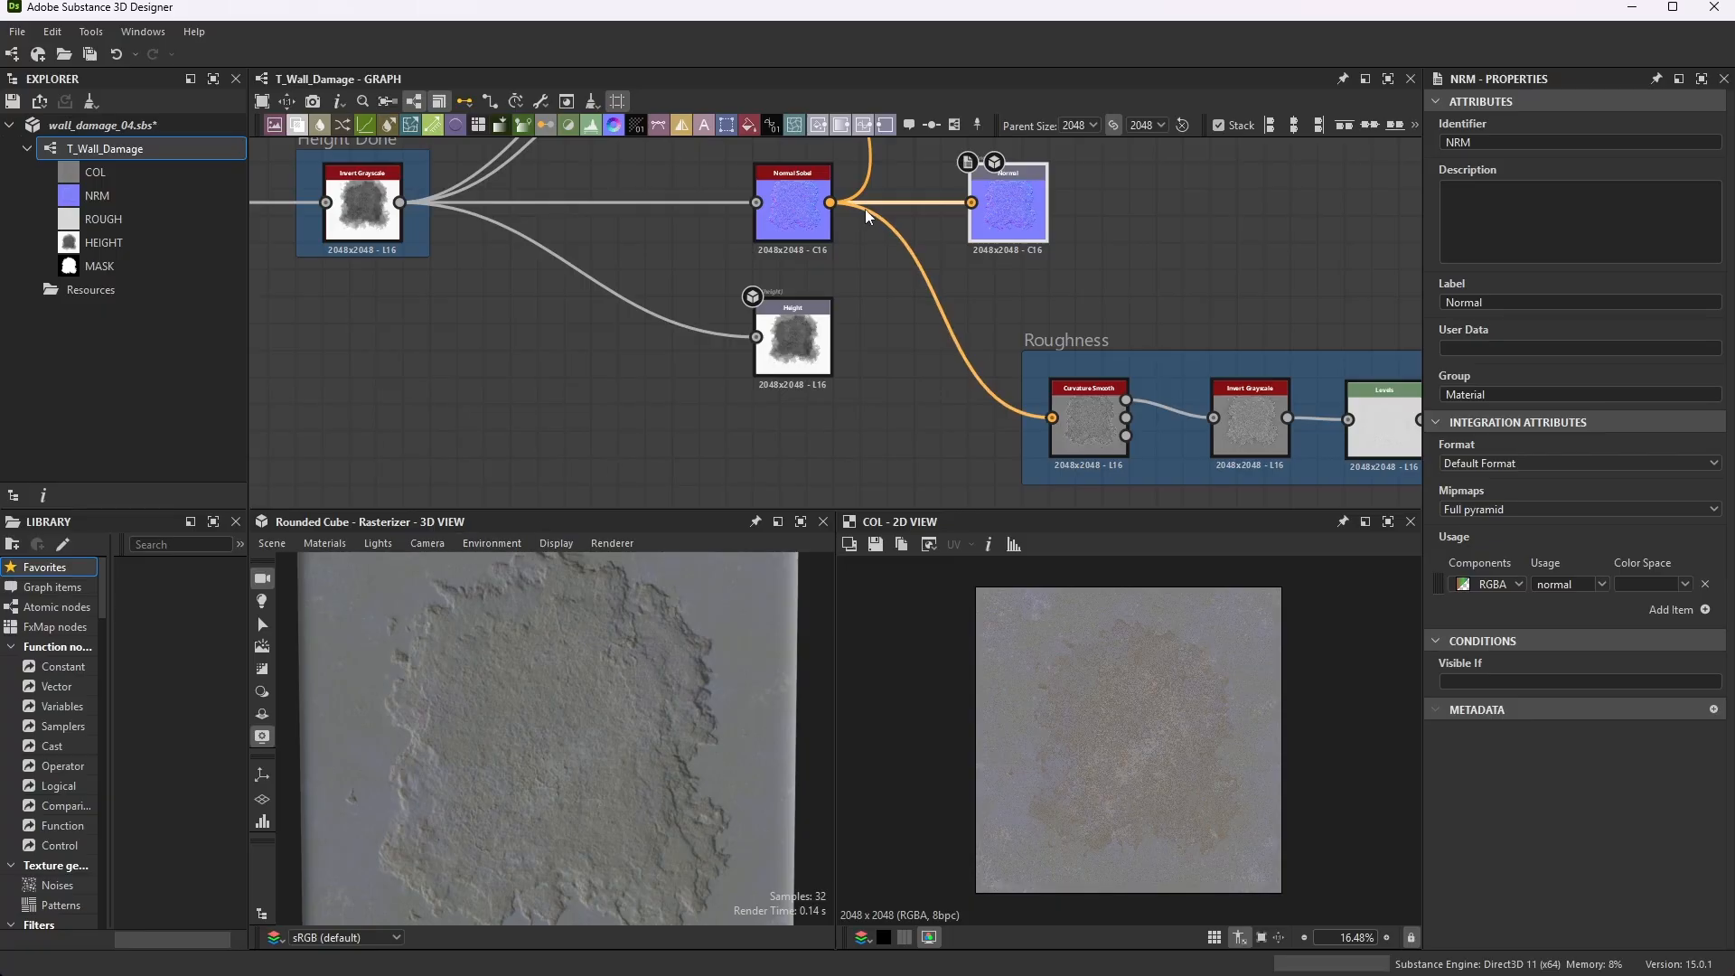
scroll(782, 223, "up", 4)
left_click(780, 215)
scroll(949, 335, "down", 3)
scroll(1104, 453, "up", 6)
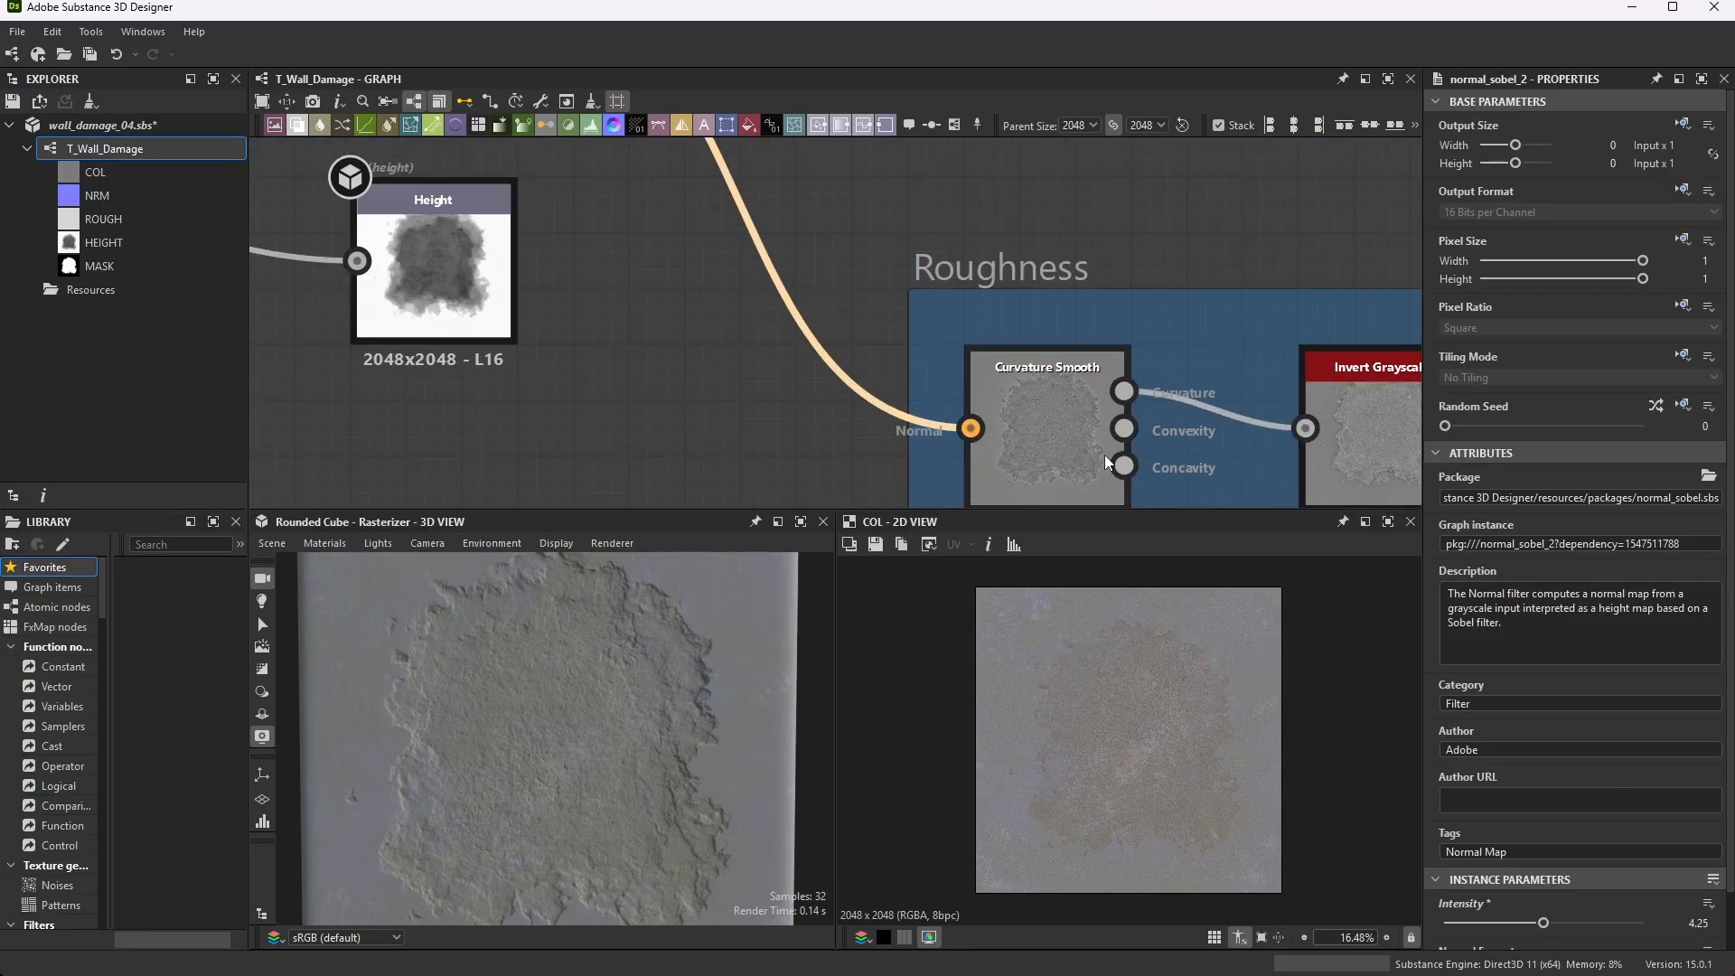
- Preview the Curvature Smooth node in the Roughness frame and review its properties and its link to Invert Grayscale
double_click(1048, 377)
scroll(1018, 360, "down", 3)
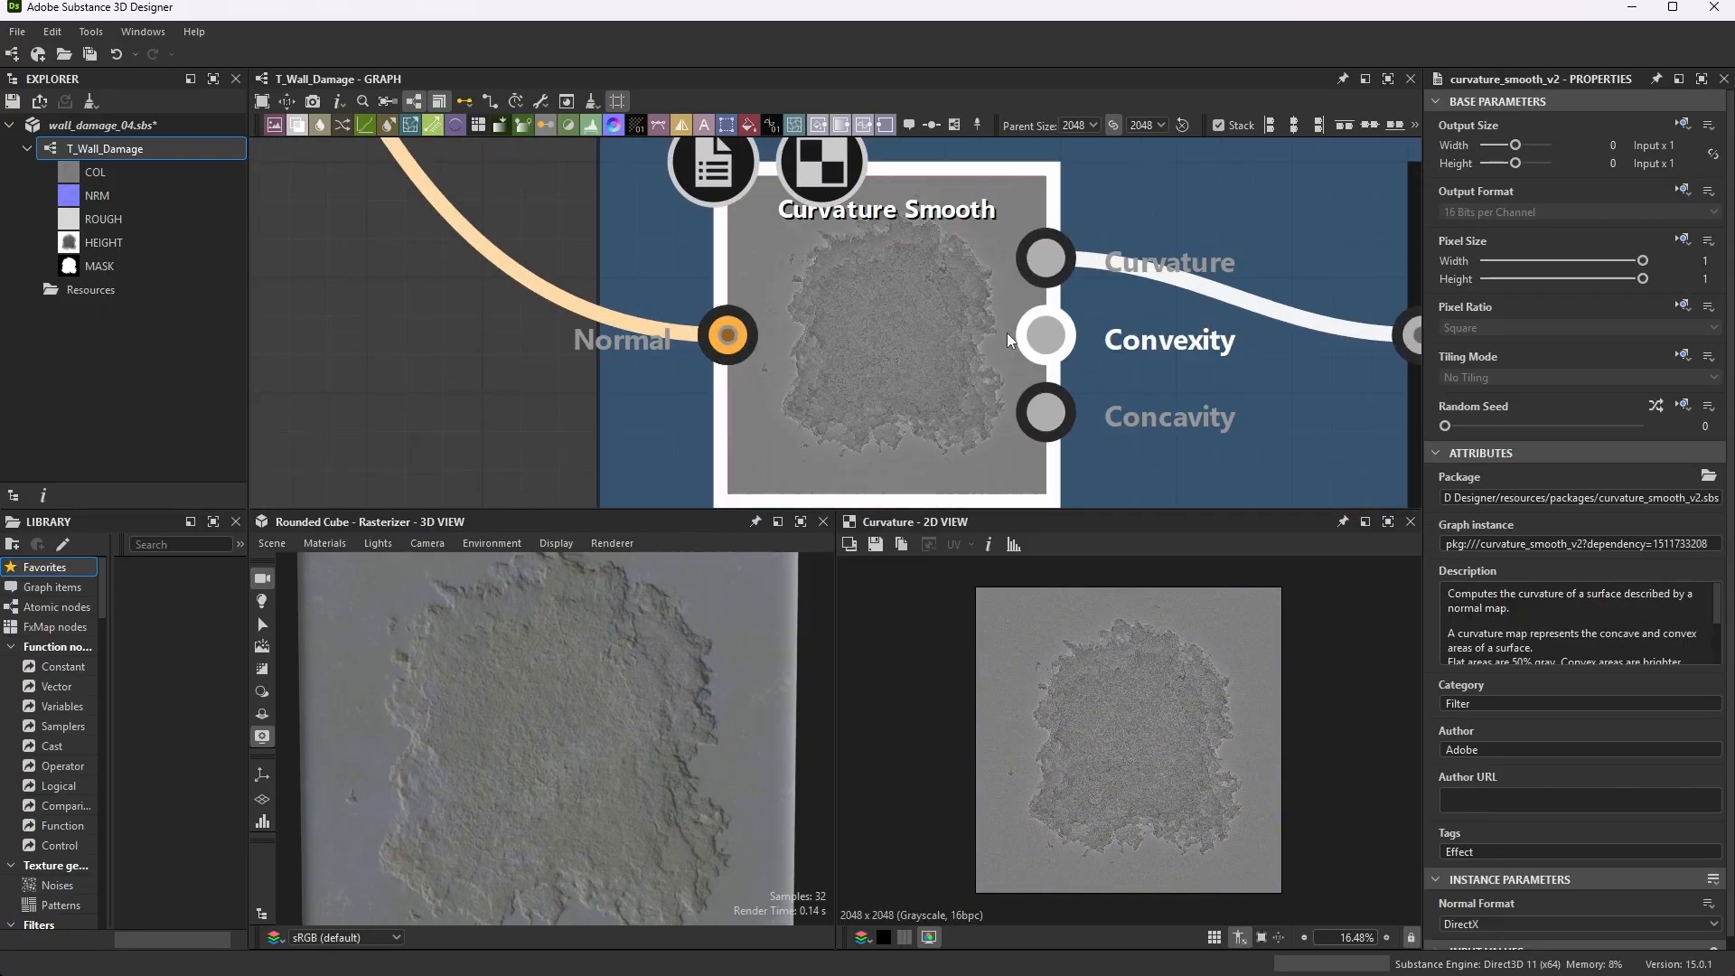
scroll(1510, 701, "down", 1)
scroll(1051, 421, "down", 3)
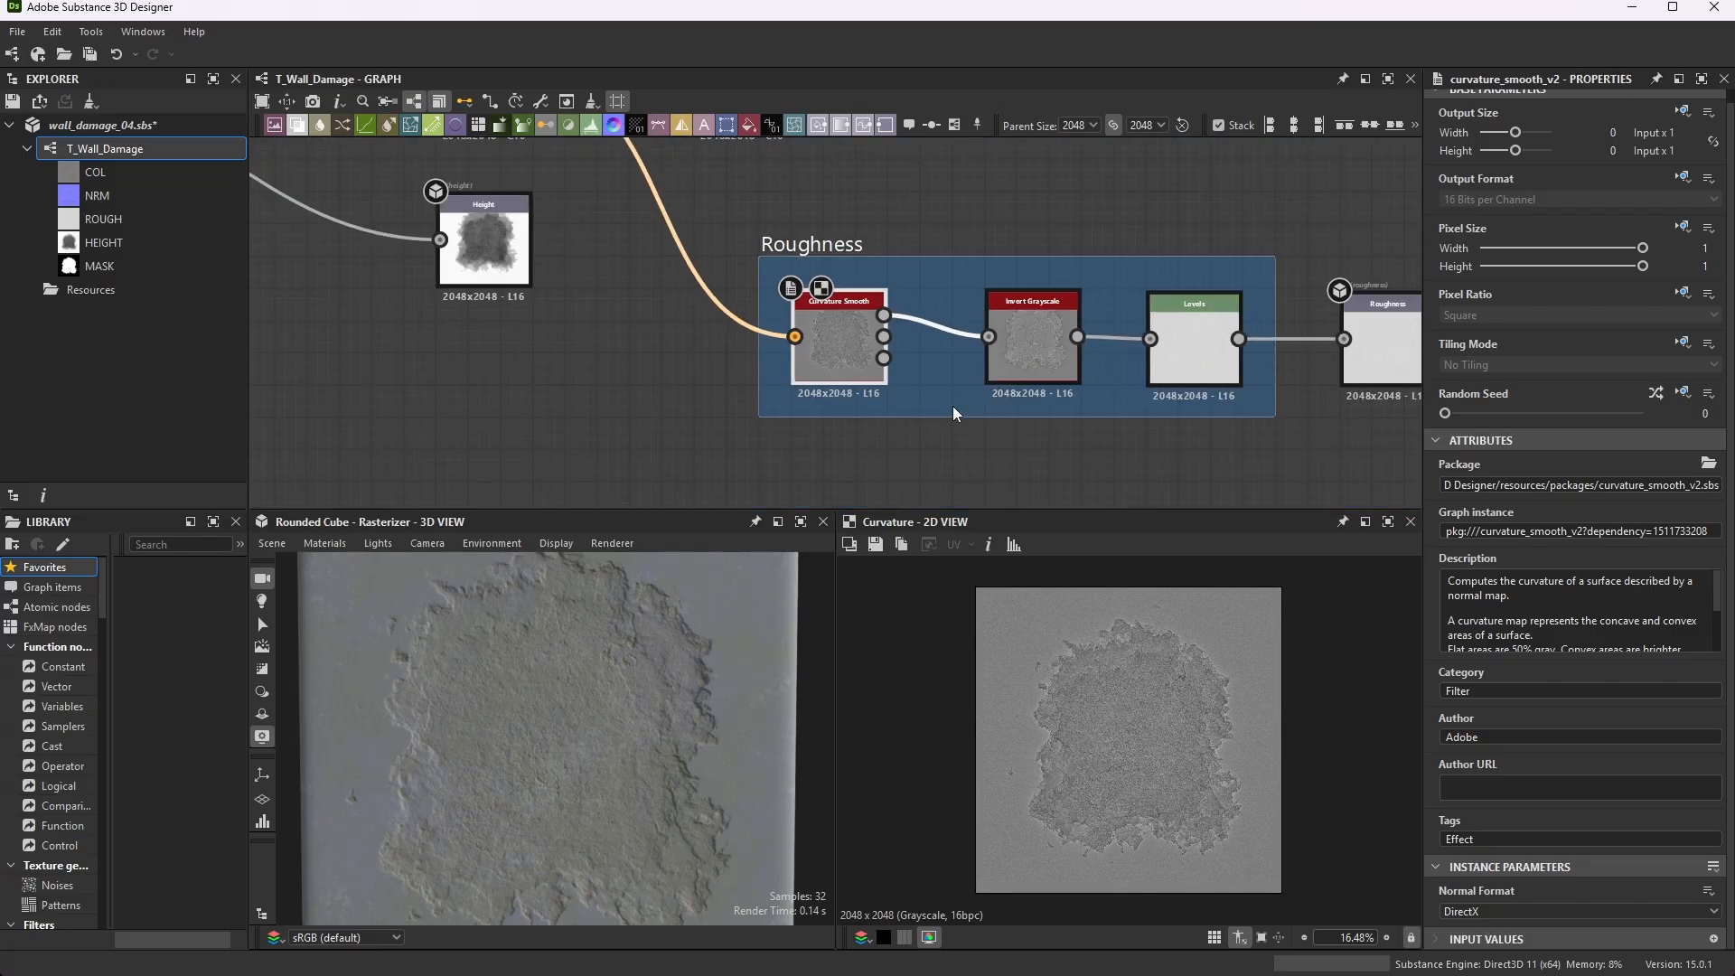
- Preview the Normal Sobel node and the separate Normal node, comparing their maps, intensity and normal format
scroll(952, 405, "down", 2)
scroll(708, 236, "up", 3)
double_click(659, 205)
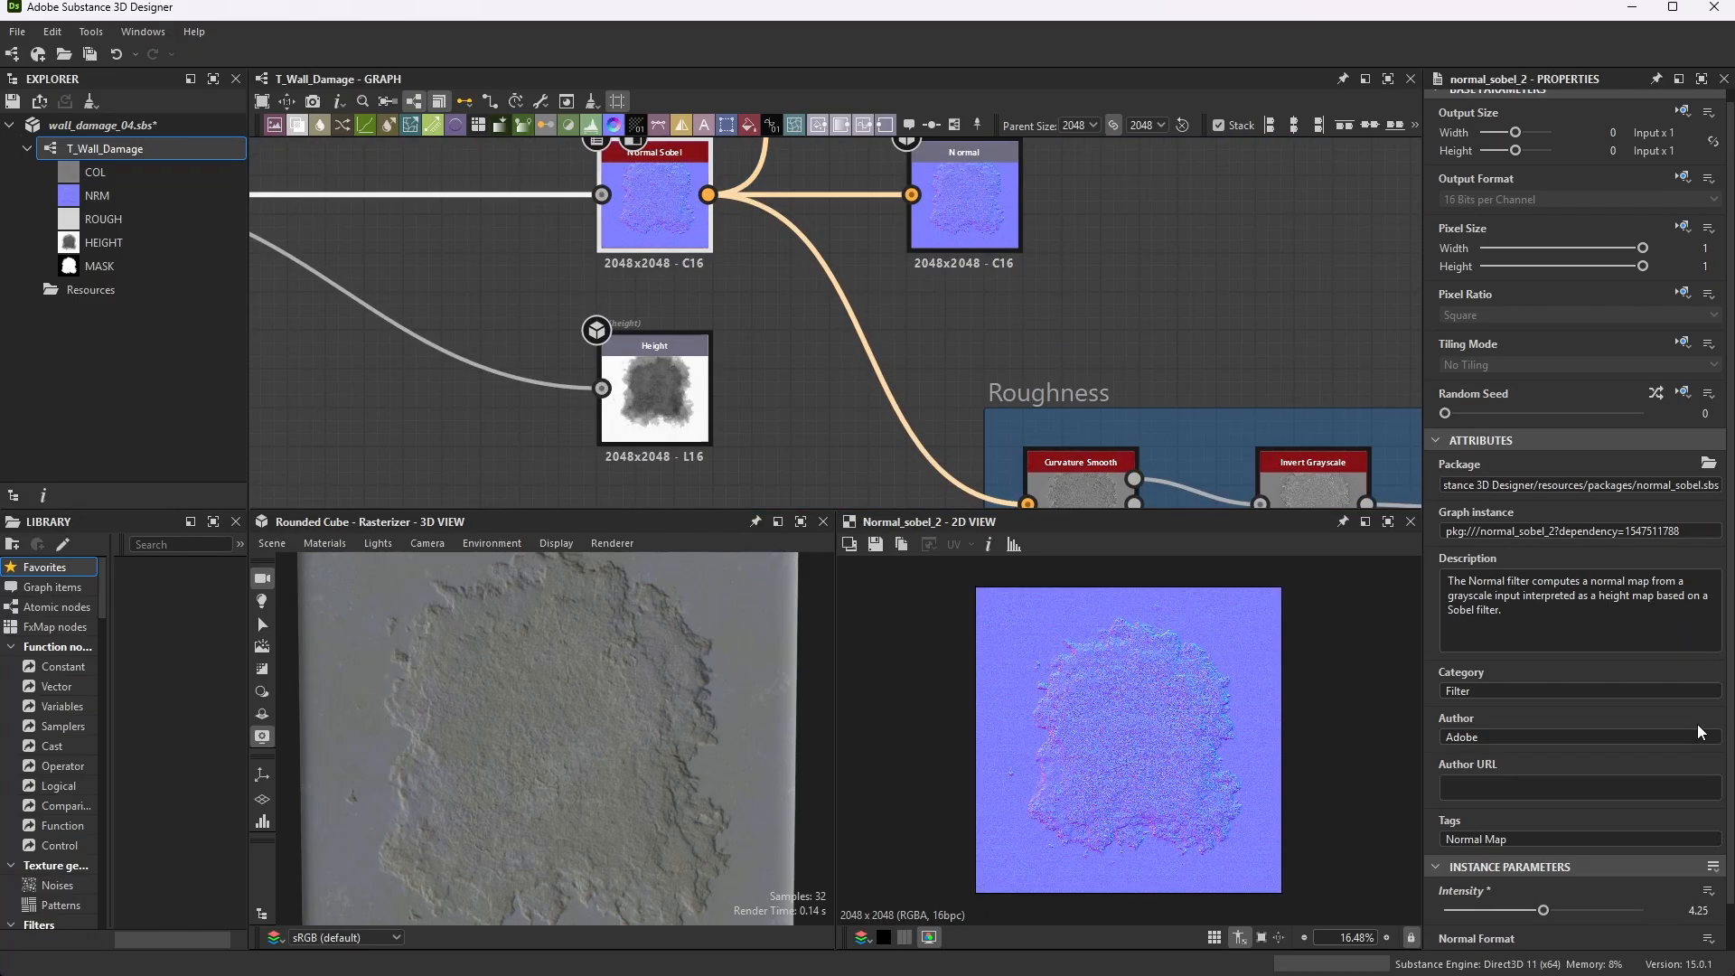
scroll(1683, 882, "down", 1)
scroll(935, 356, "down", 3)
scroll(853, 246, "up", 5)
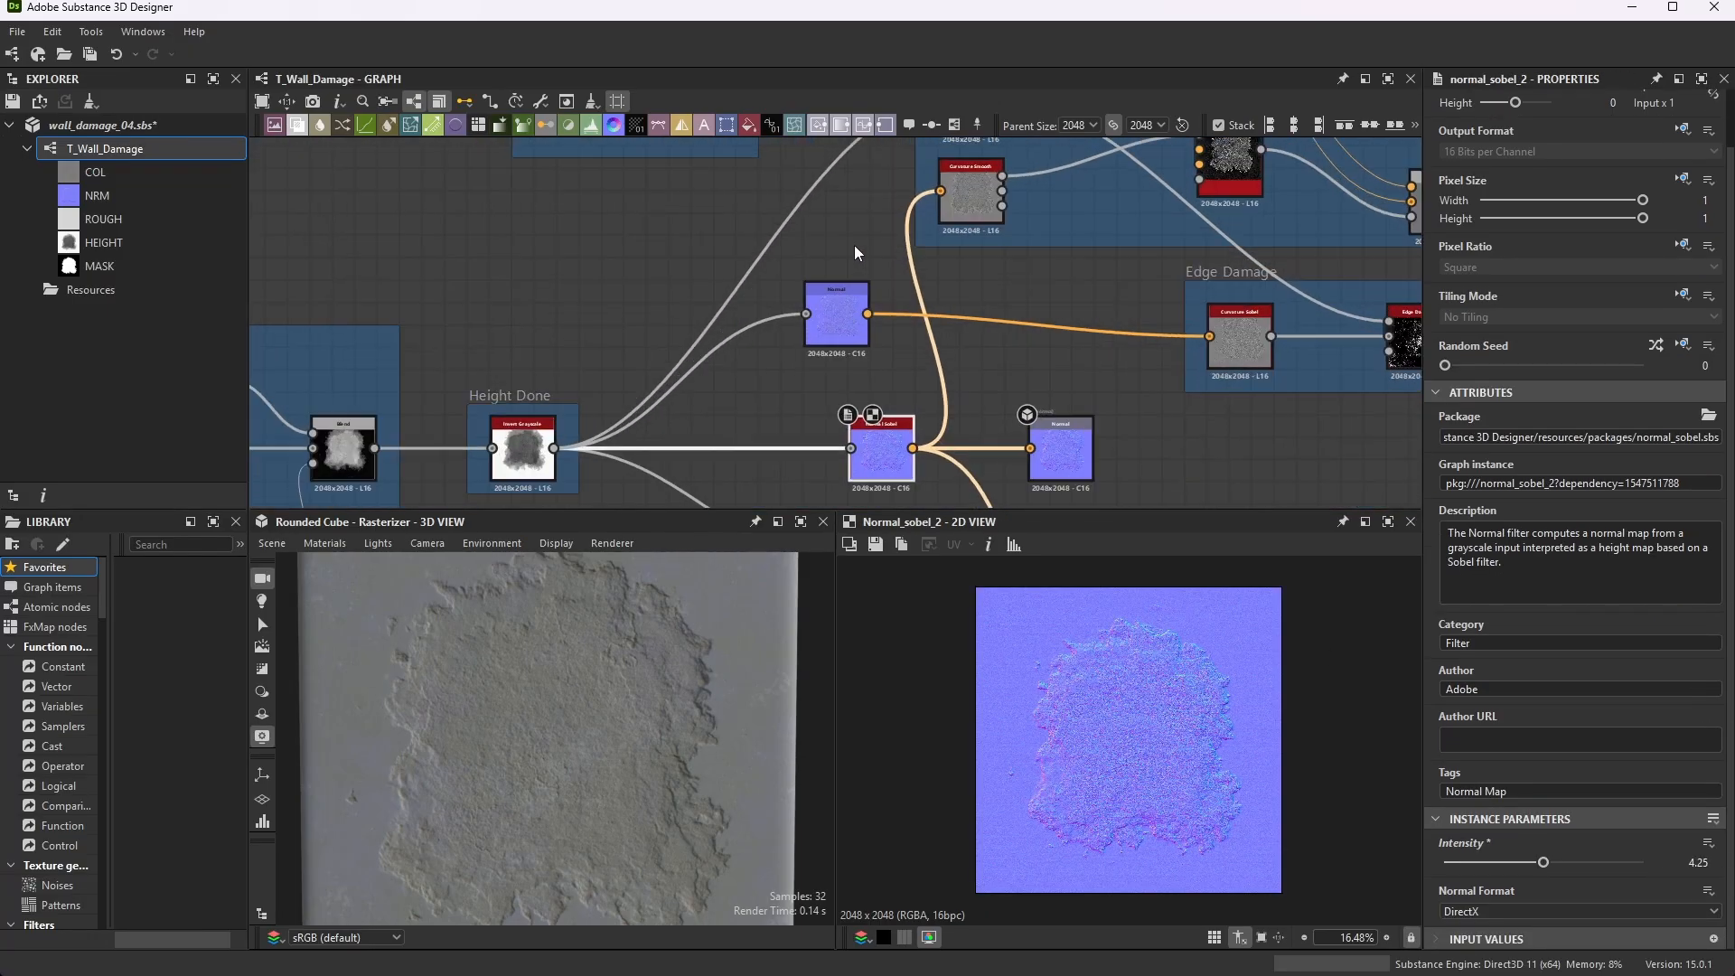
double_click(833, 259)
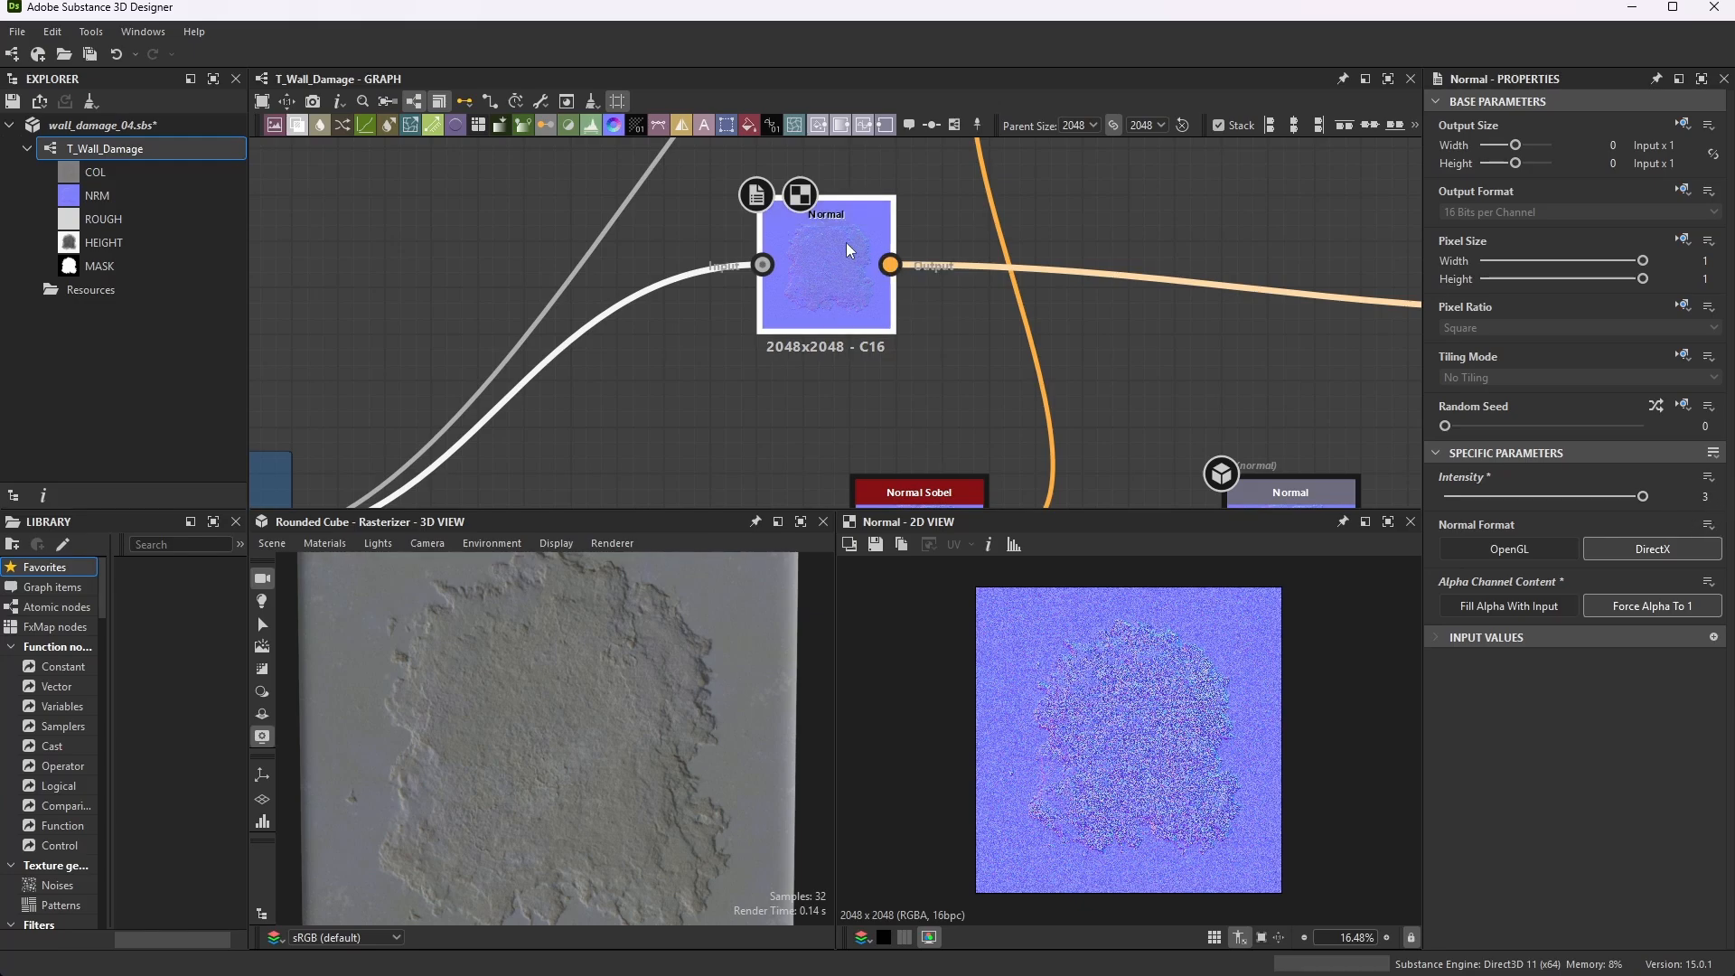
scroll(839, 231, "down", 5)
scroll(691, 163, "up", 6)
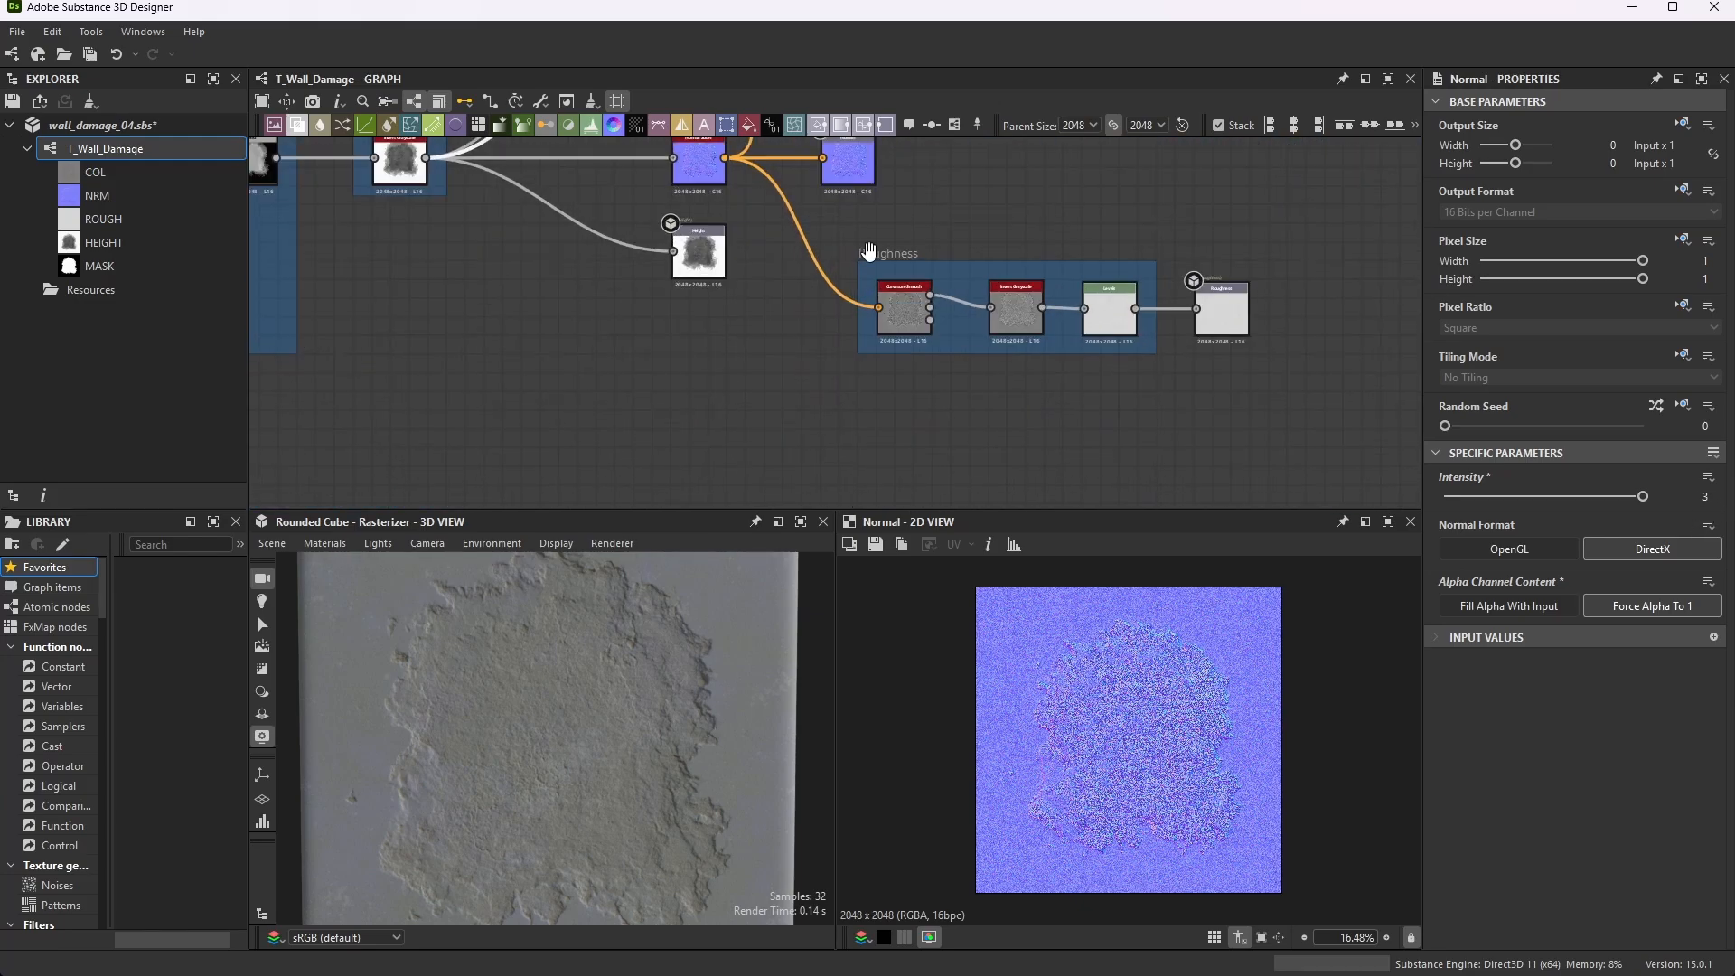
- Preview the Roughness frame's Curvature Smooth and Invert Grayscale nodes in sequence to compare their maps
scroll(1002, 382, "up", 4)
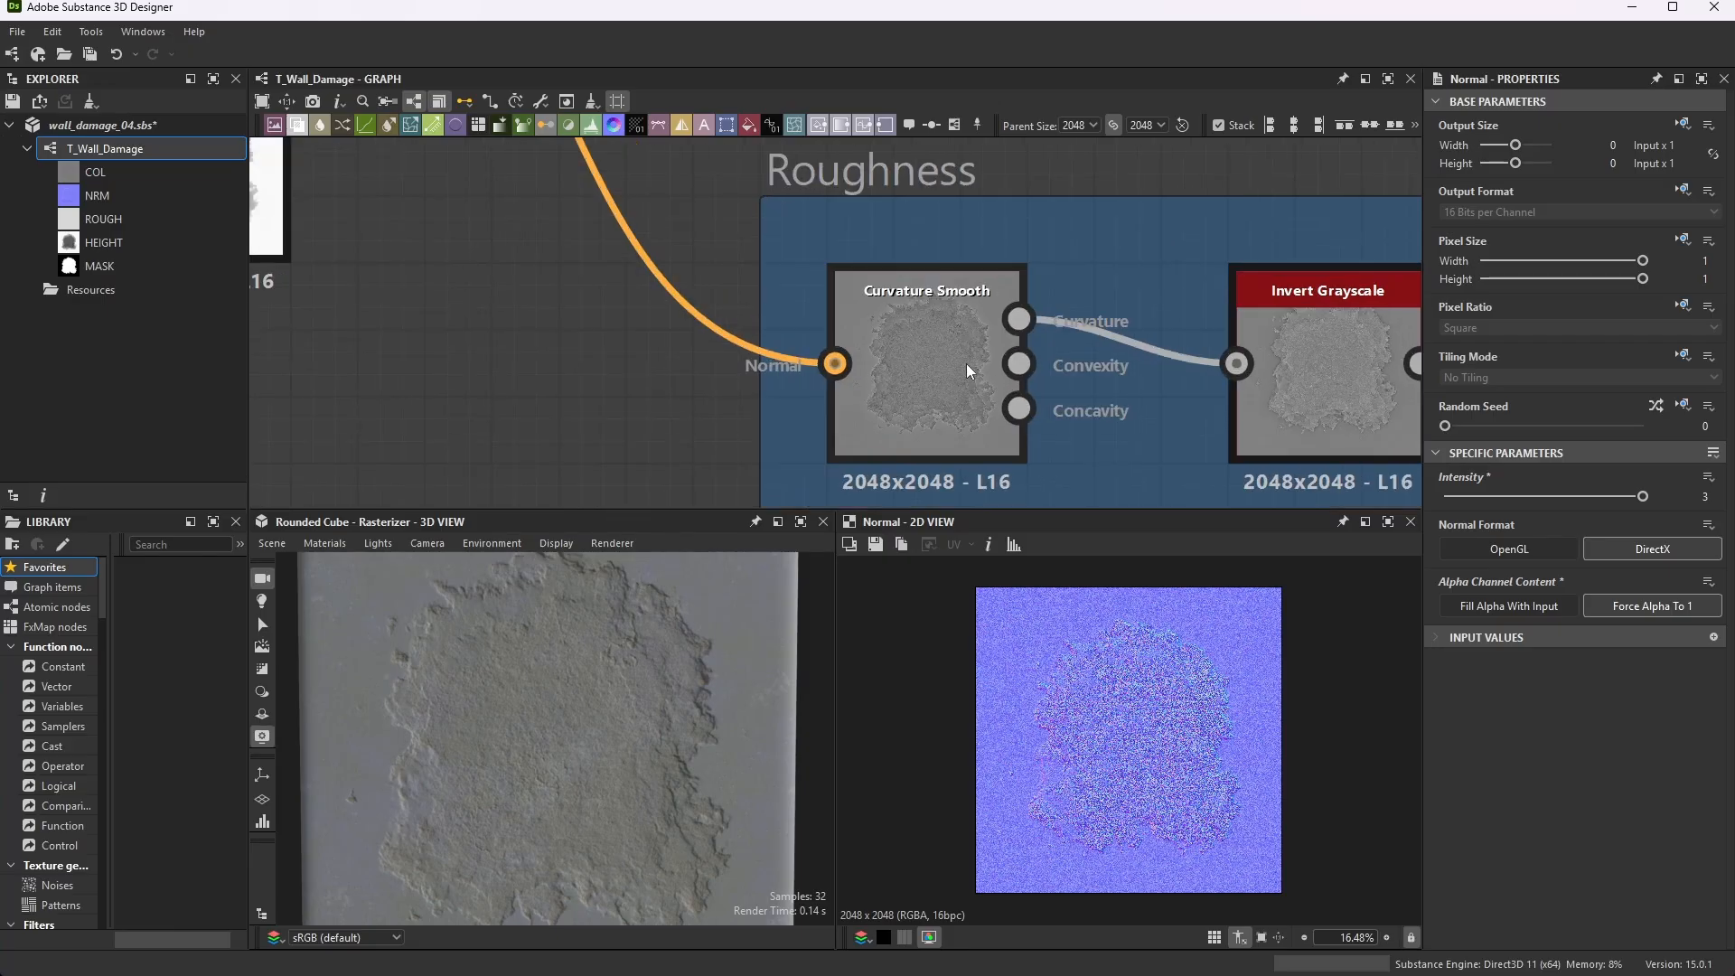
double_click(967, 361)
scroll(1140, 309, "down", 3)
scroll(1140, 309, "up", 3)
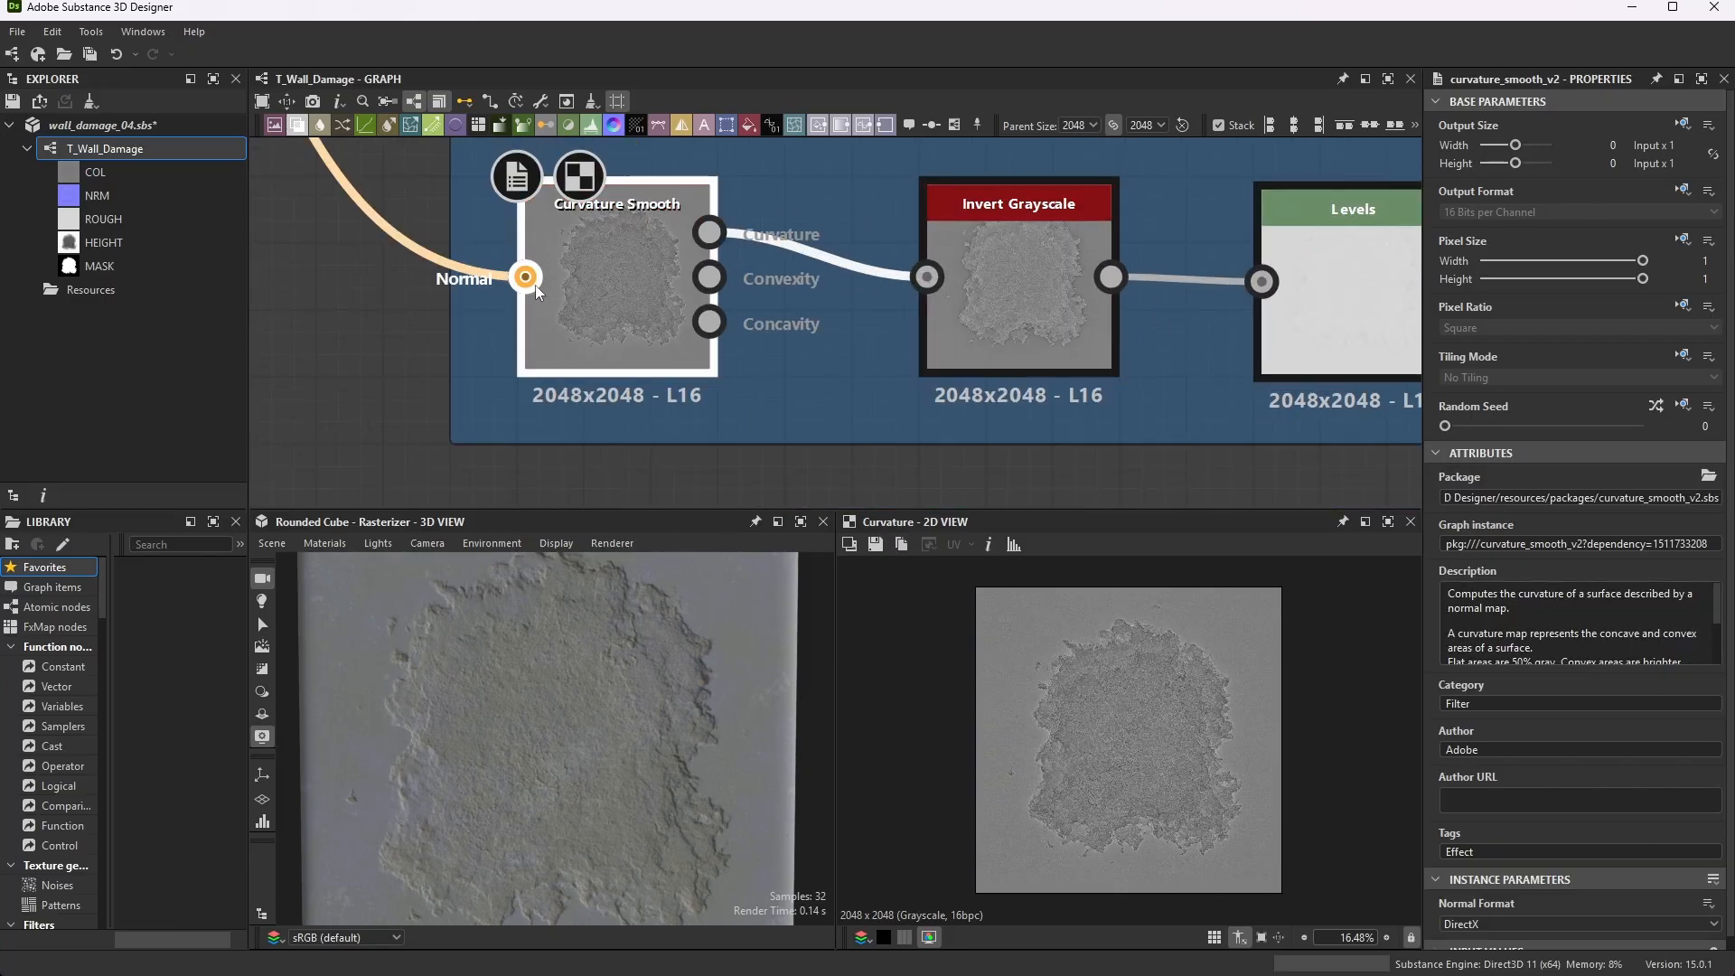
double_click(1021, 271)
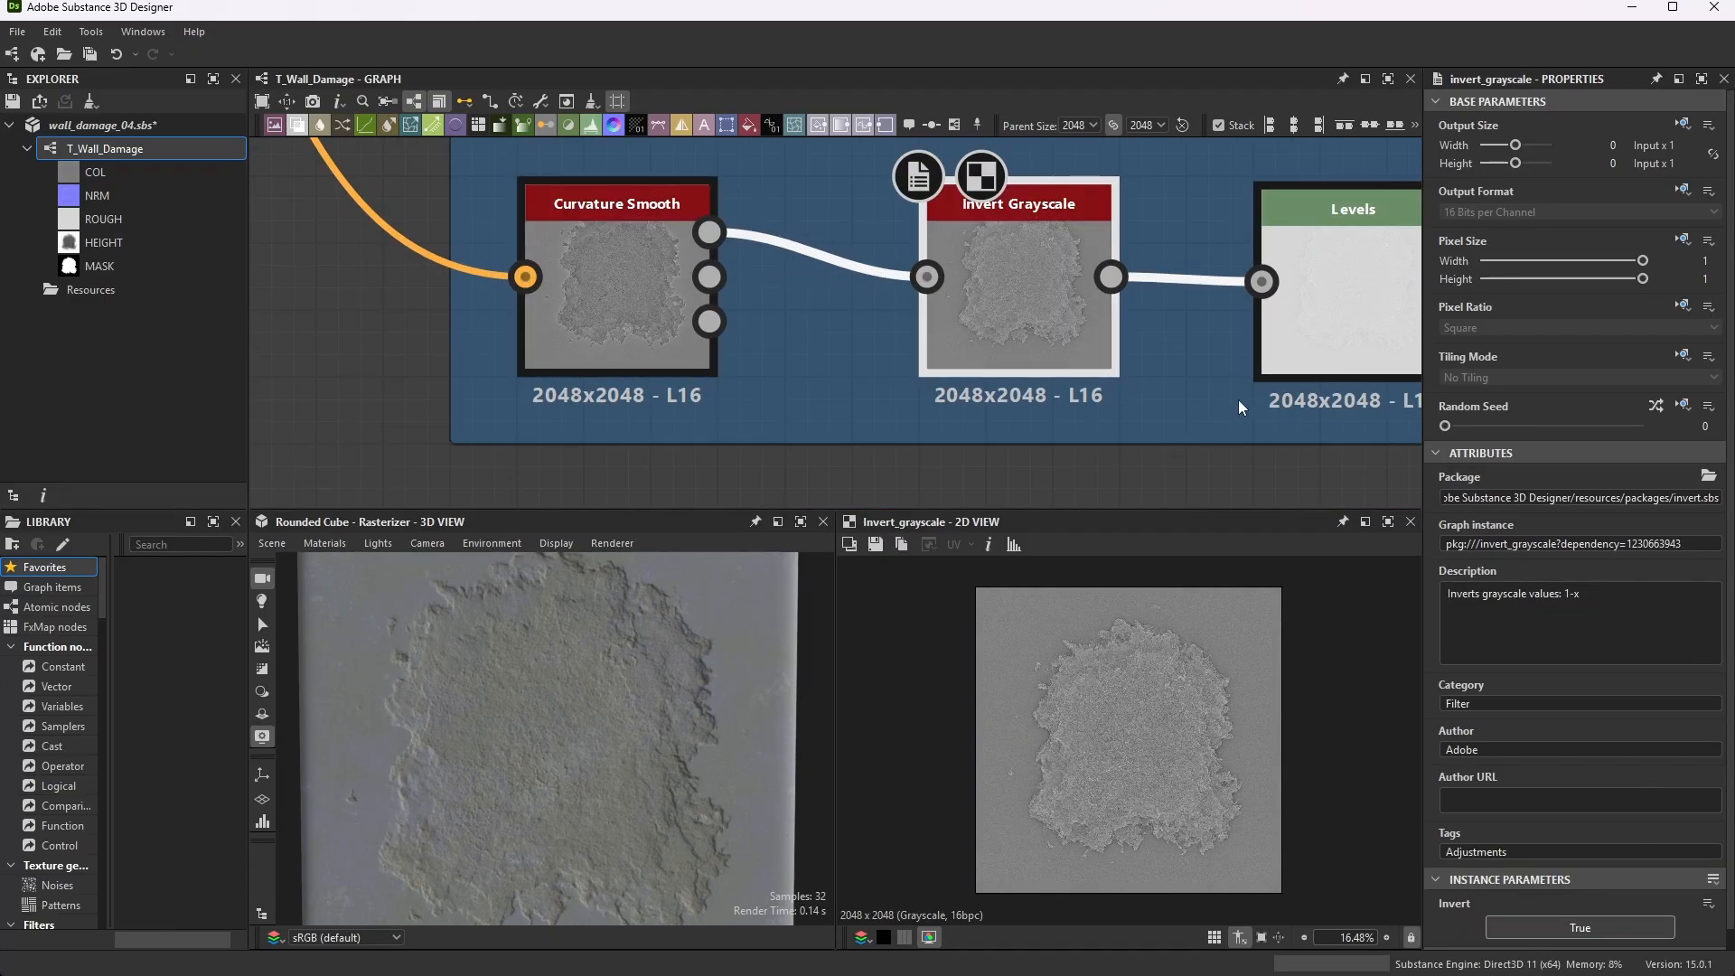
scroll(963, 322, "down", 4)
scroll(1328, 307, "up", 2)
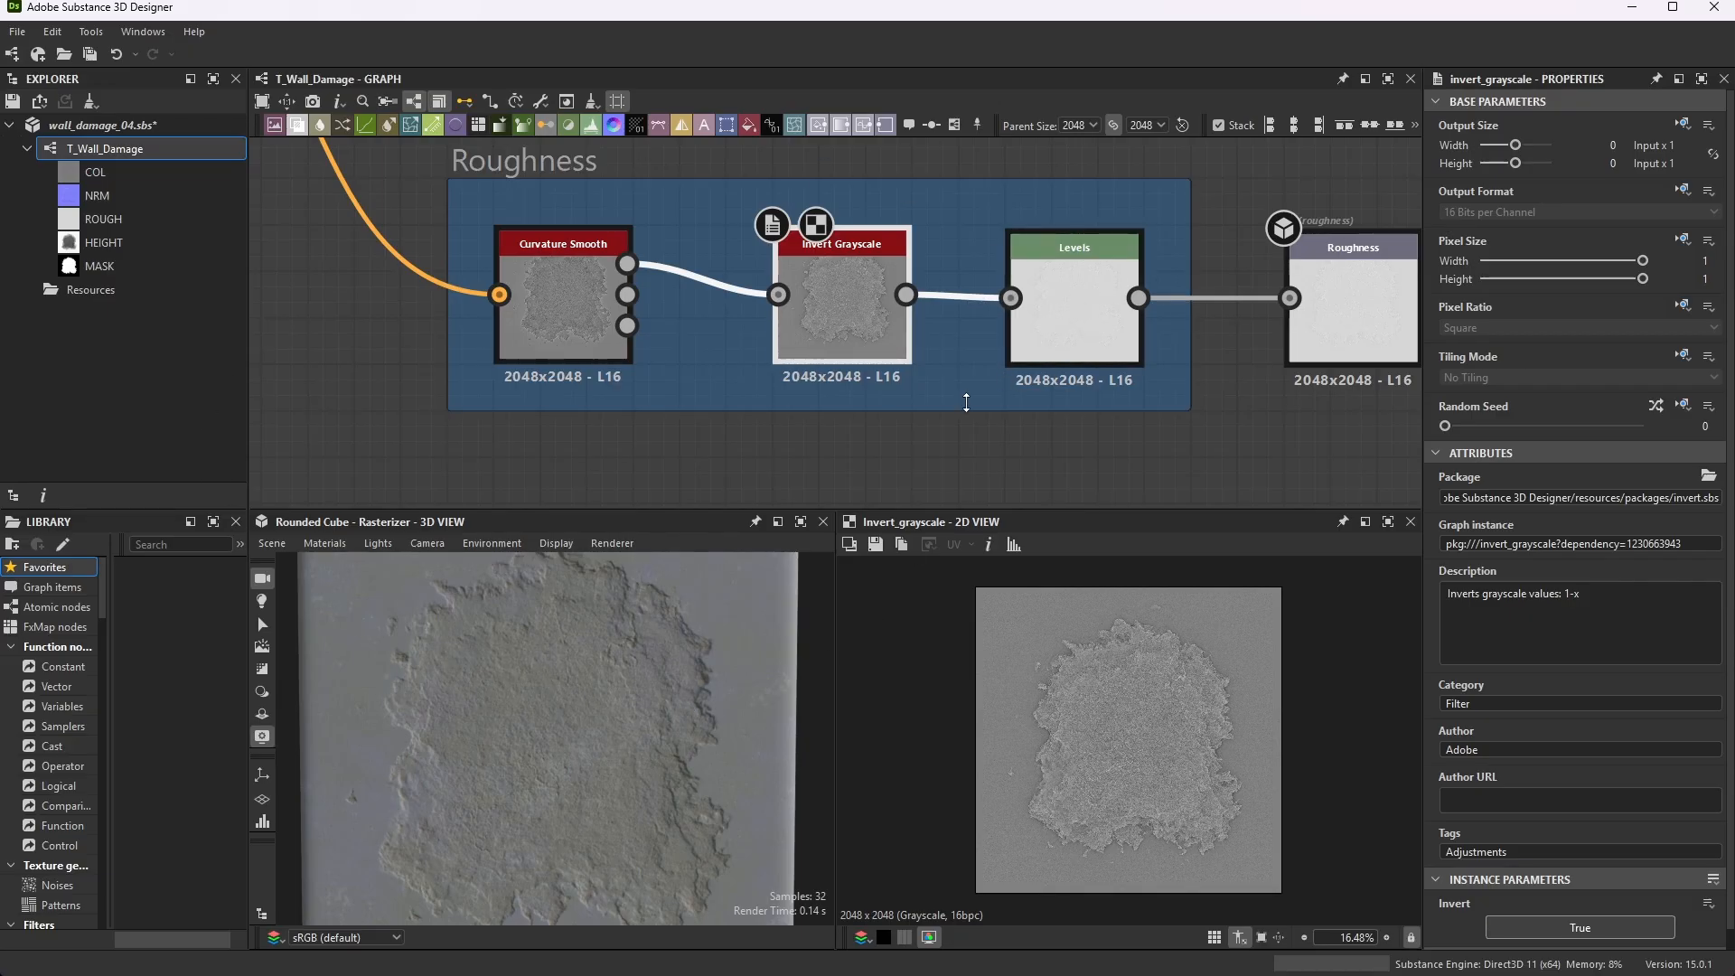
- Preview the Roughness frame's Levels node up close and show its input and output levels as numeric sliders
left_click(1107, 279)
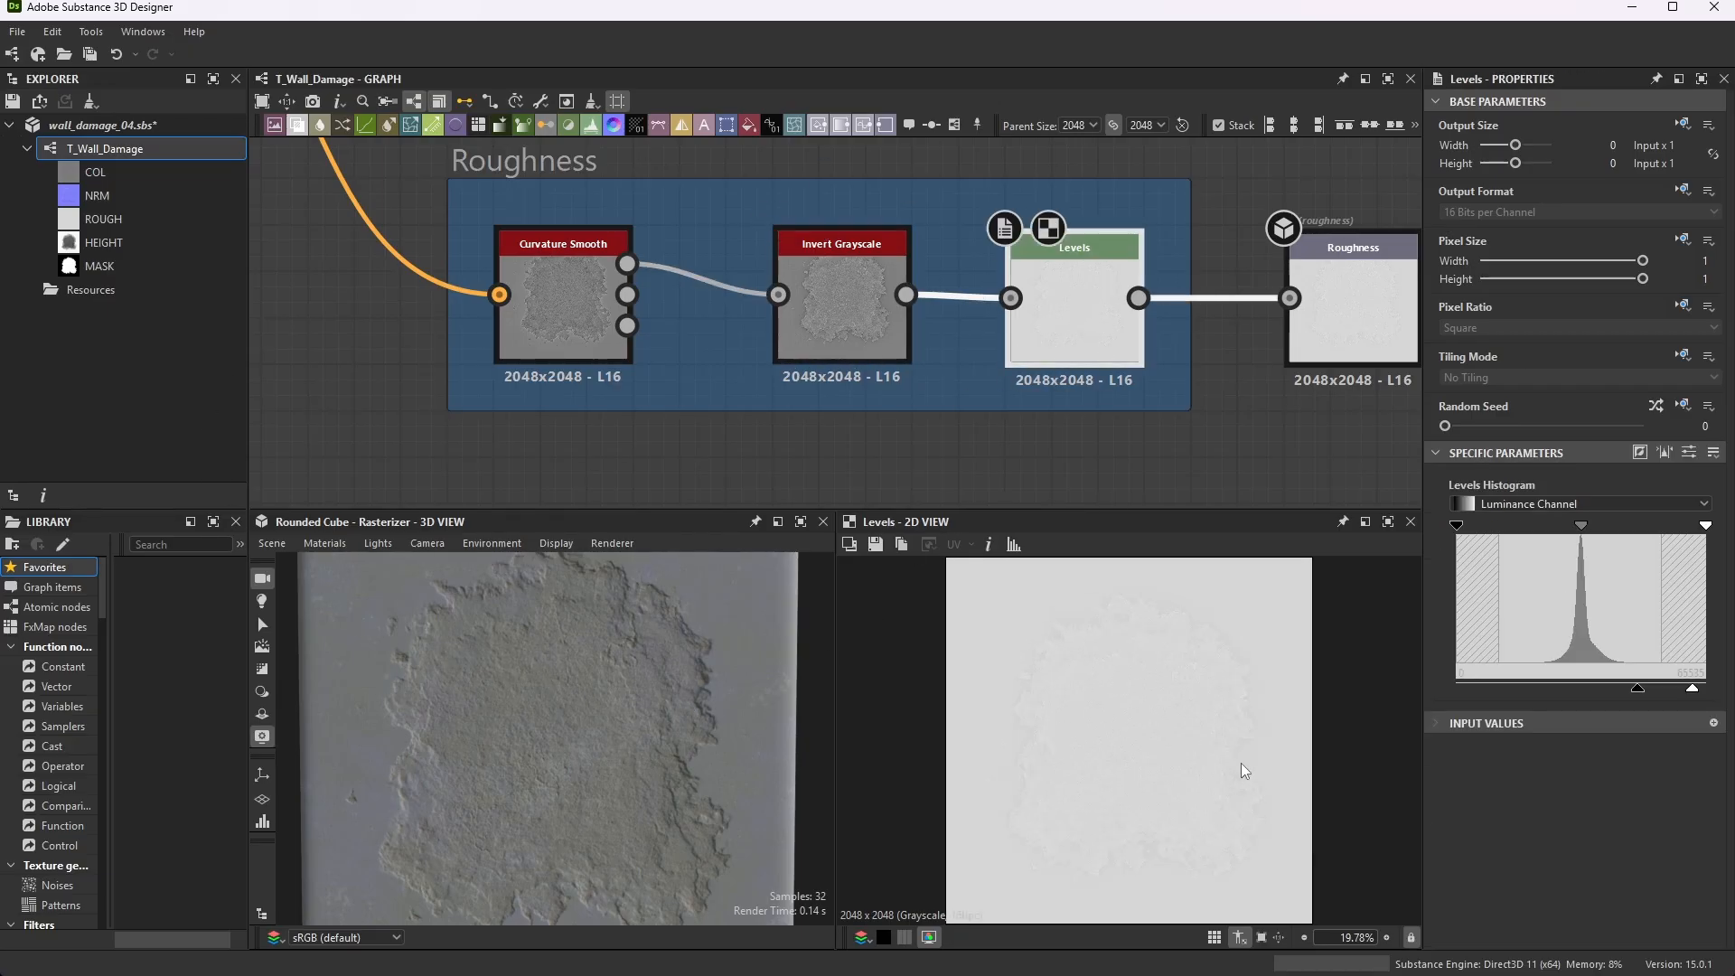
scroll(1239, 769, "up", 6)
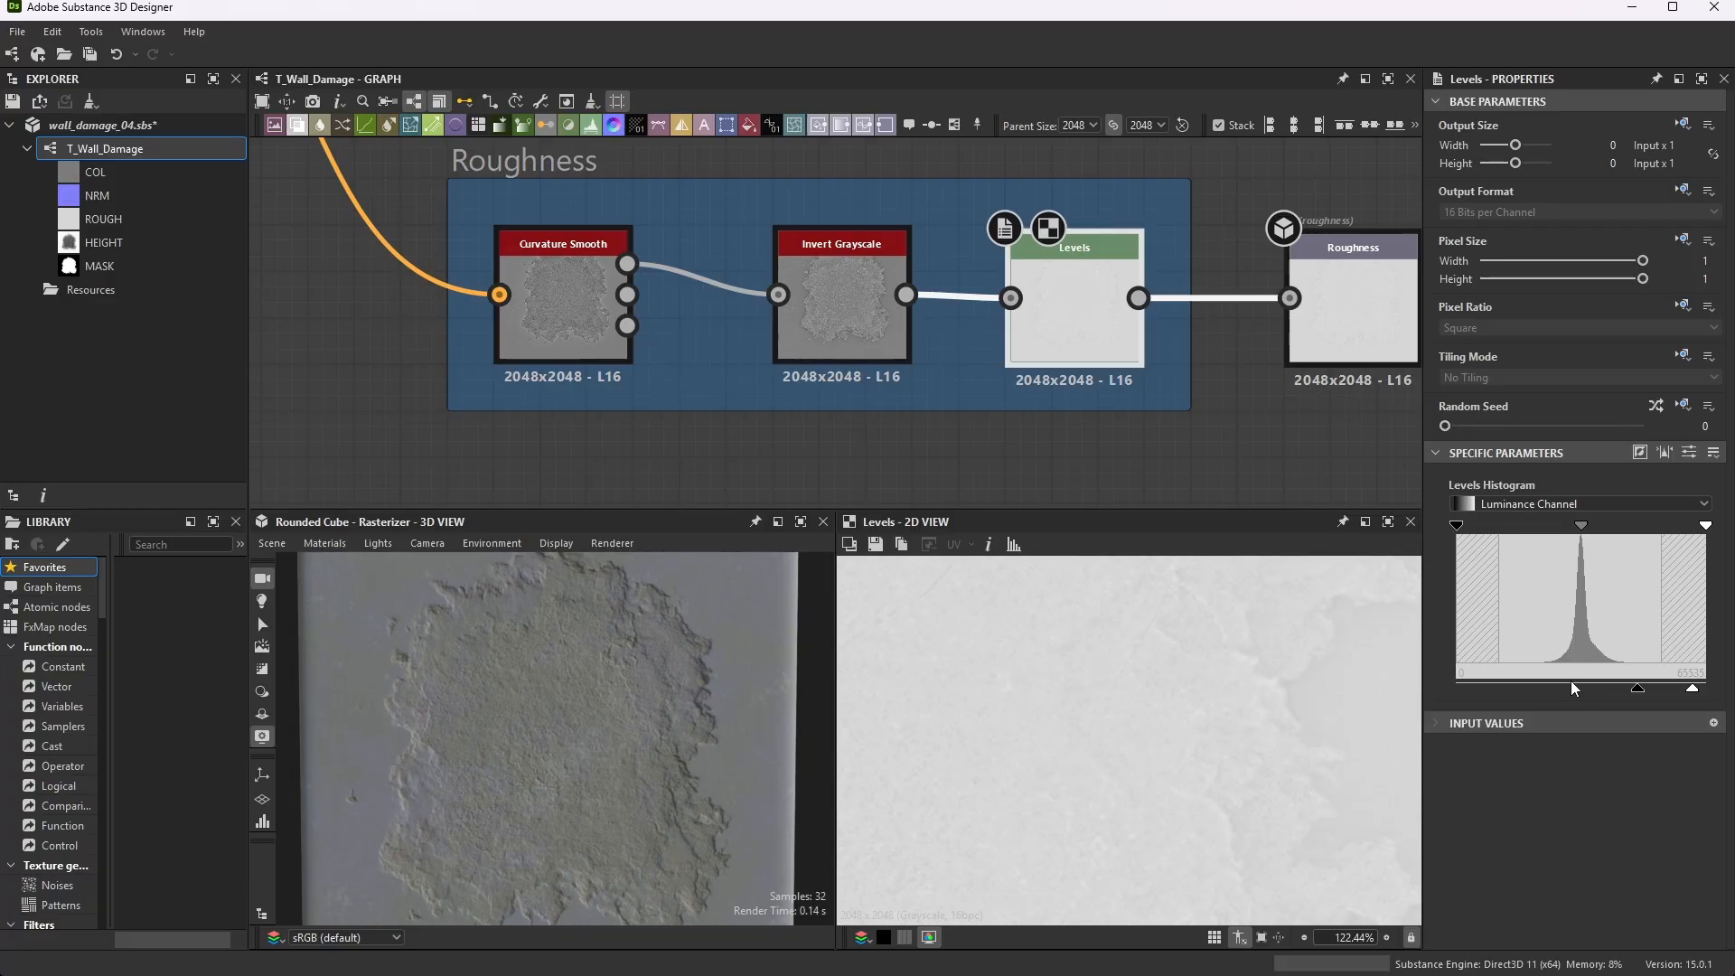
left_click(1688, 452)
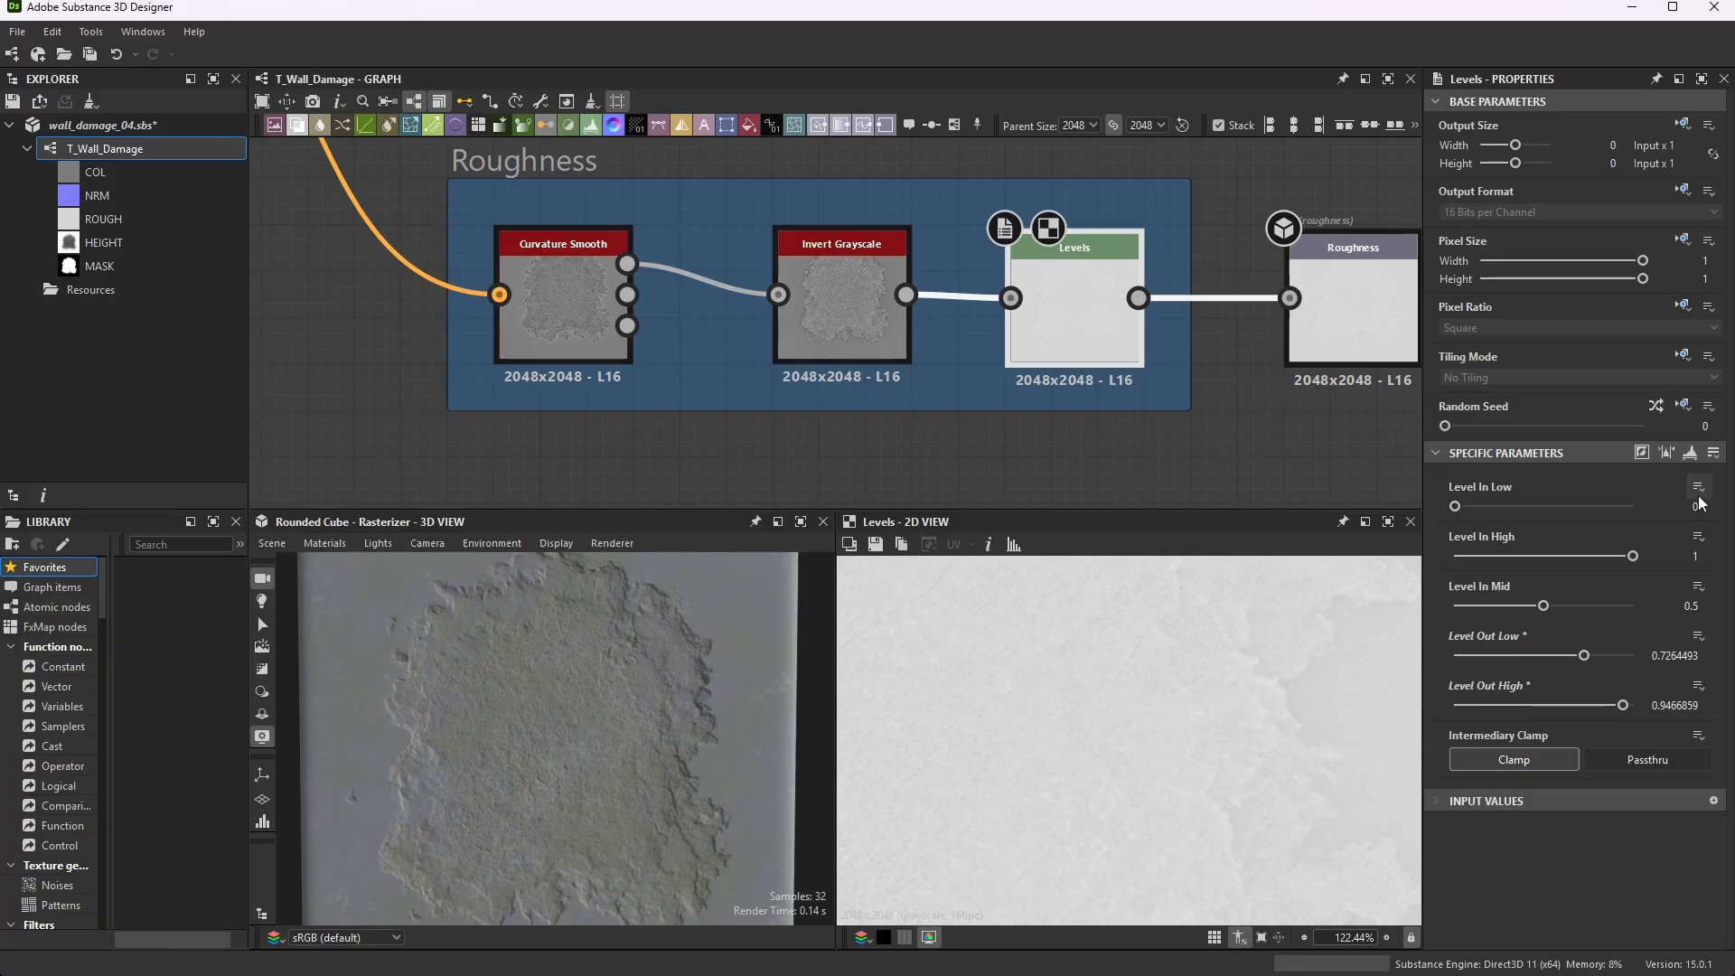
- Preview the Roughness output node and review its identifier, label and usage
scroll(1028, 385, "down", 1)
middle_click_drag(1357, 331, 1168, 334)
scroll(1168, 335, "up", 1)
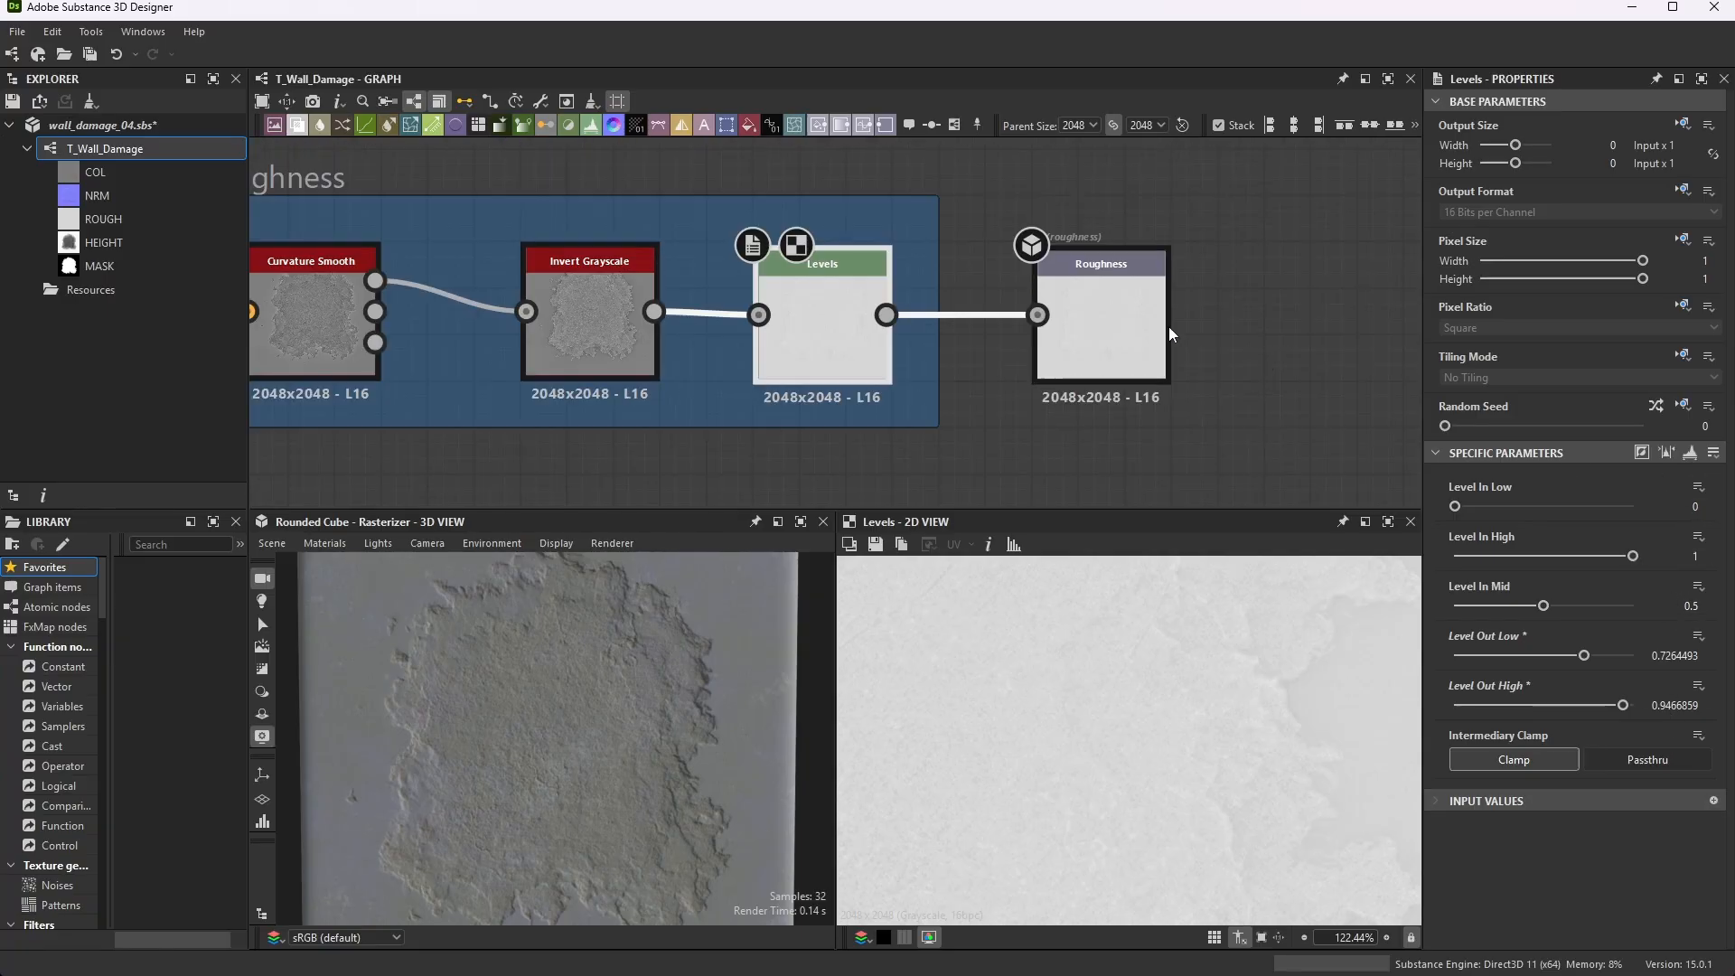
left_click(1101, 289)
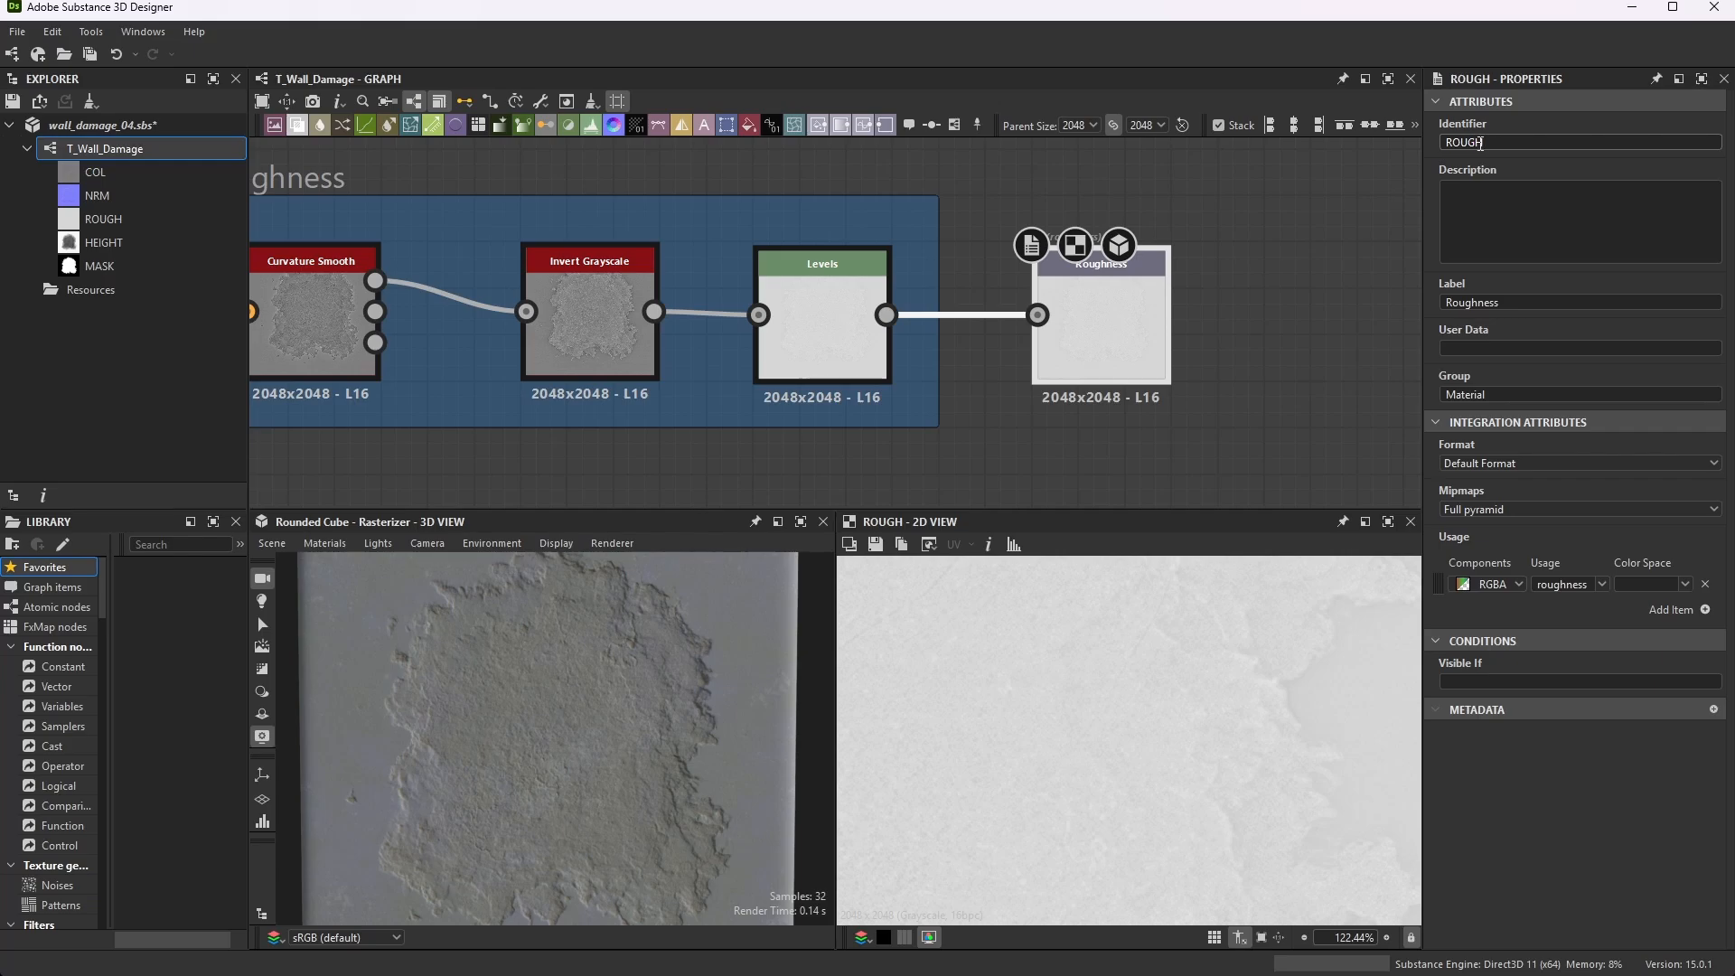
- Look over the complete node graph and save the wall_damage_04.sbs package
scroll(1153, 313, "down", 10)
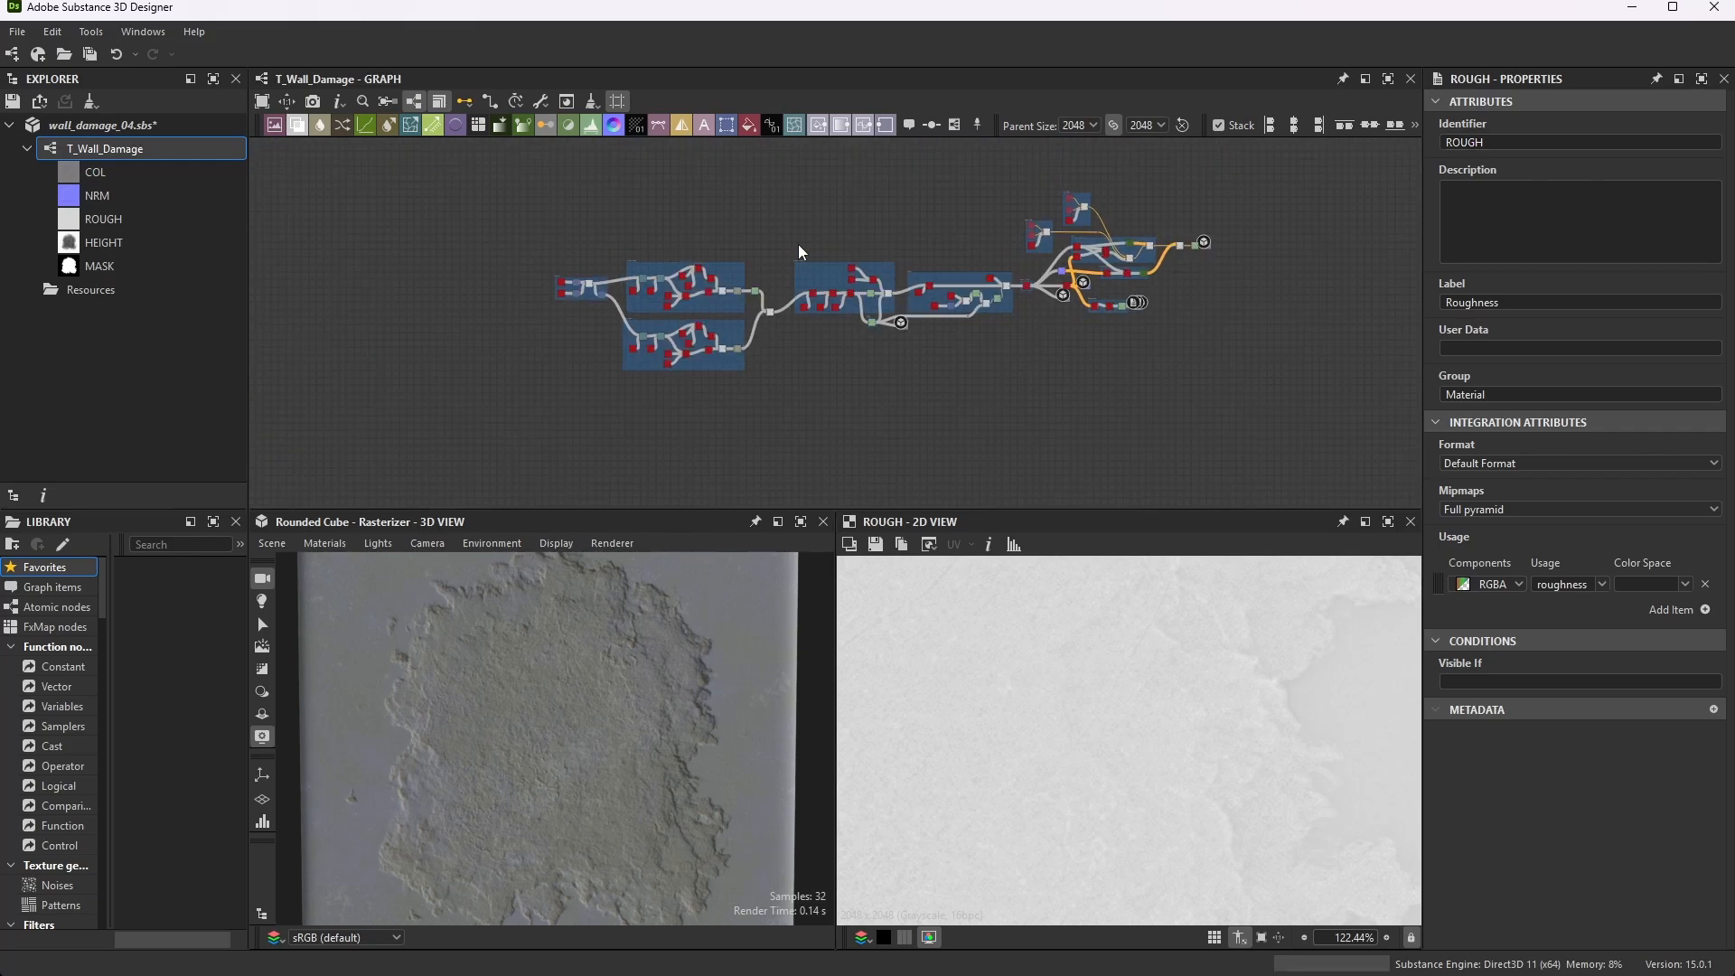
scroll(813, 248, "up", 2)
scroll(1246, 258, "down", 2)
scroll(1256, 289, "up", 2)
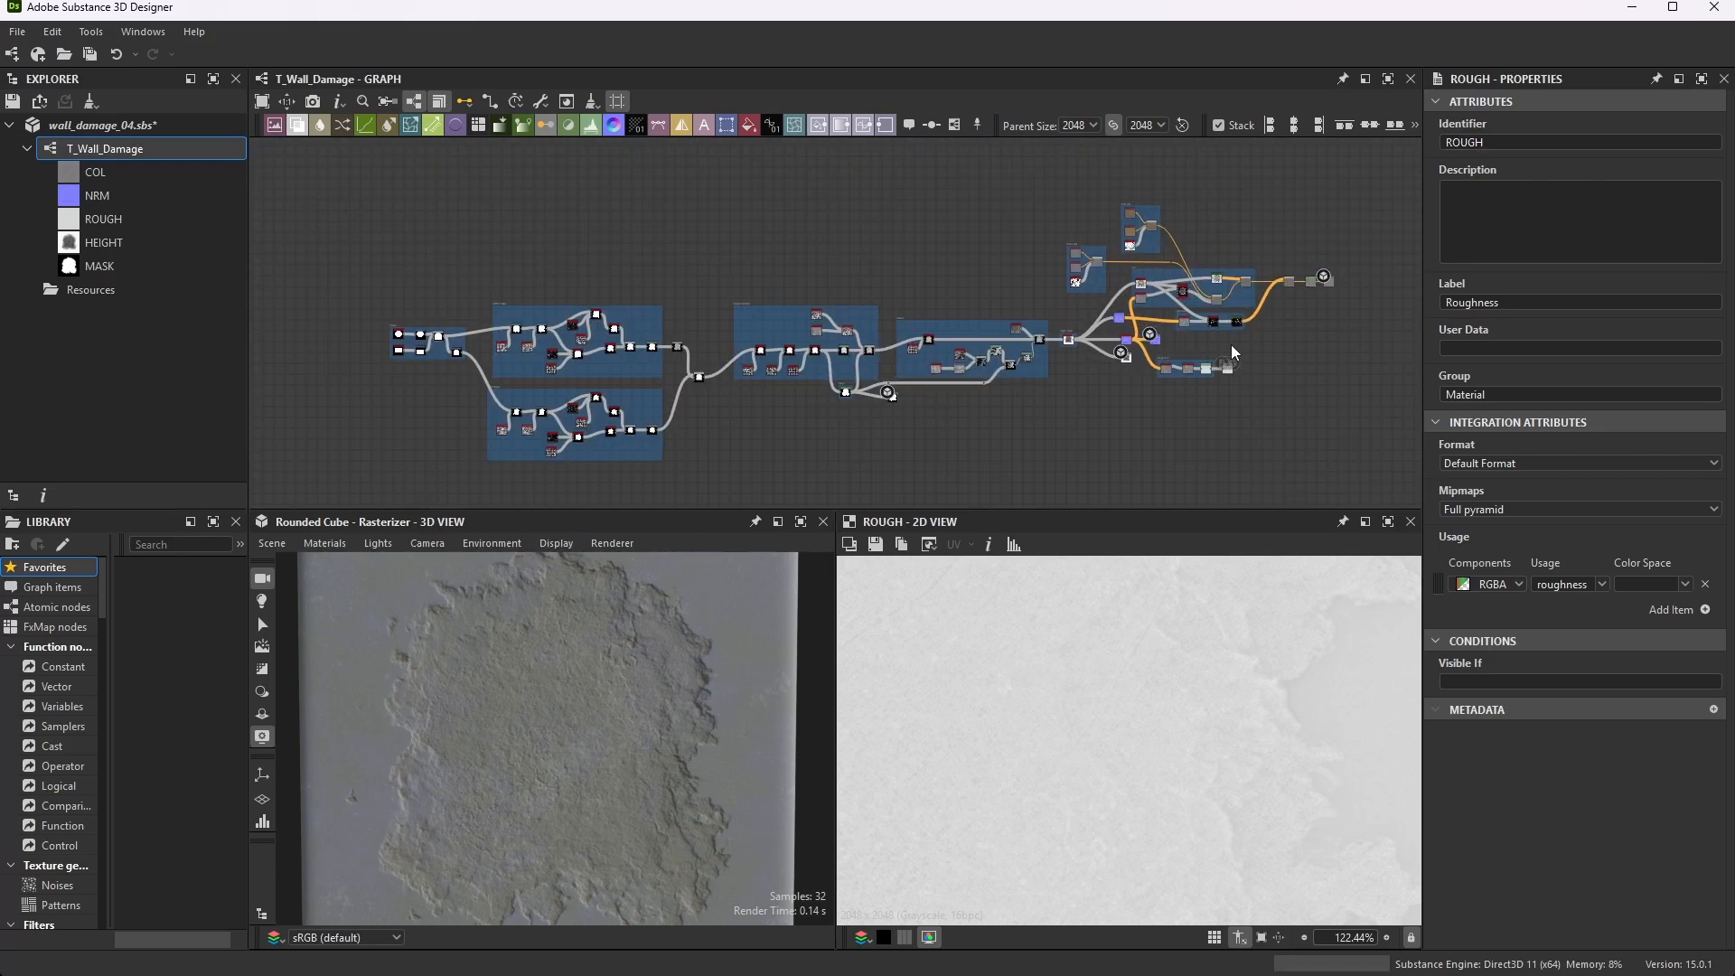
scroll(1238, 362, "down", 1)
scroll(1265, 370, "up", 2)
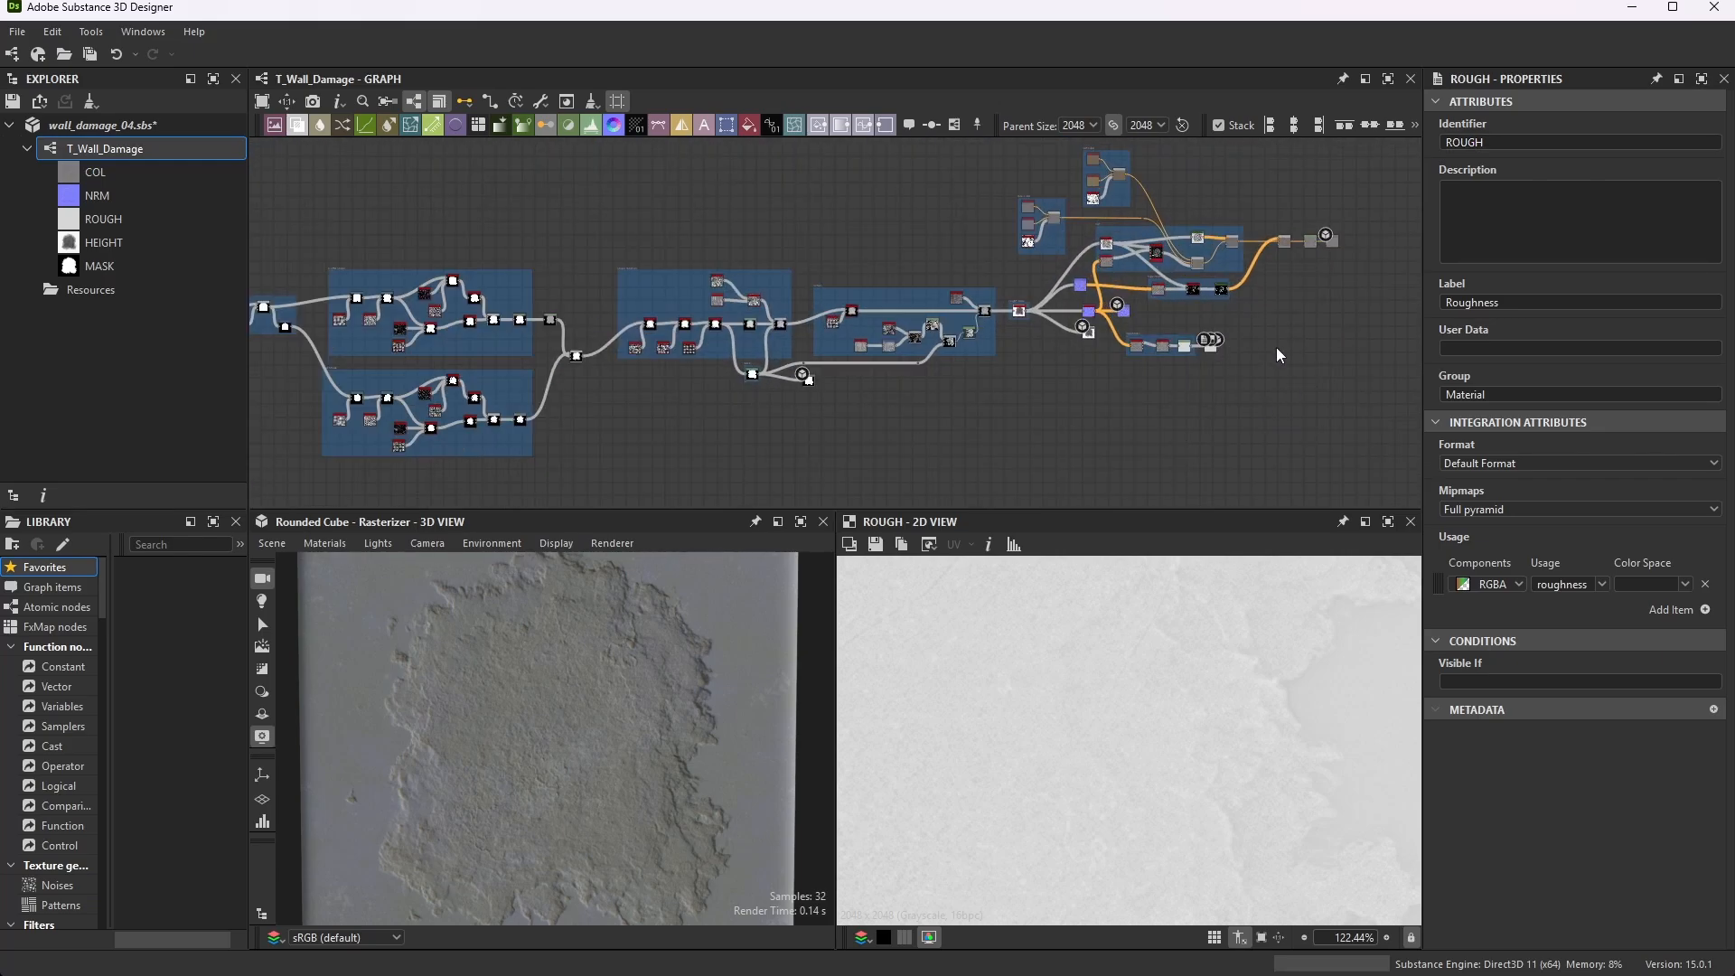
left_click(17, 32)
left_click(54, 144)
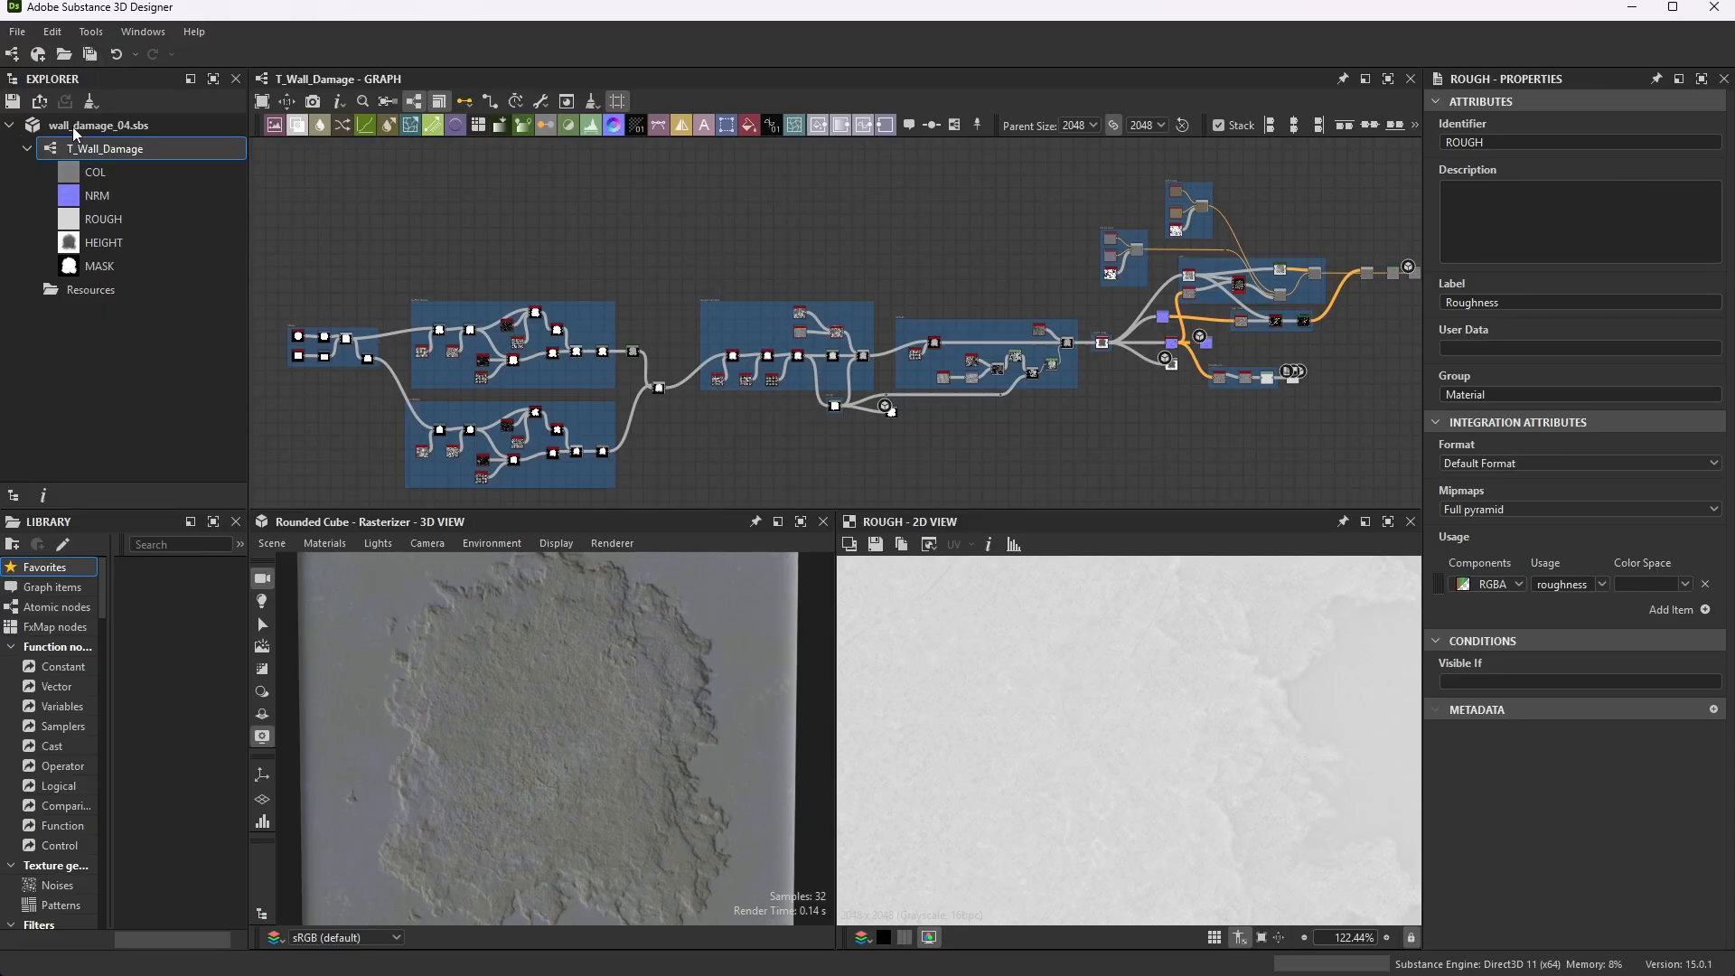
- Open the output export settings for T_Wall_Damage and check the file name preview of the NRM, COL, ROUGH and MASK outputs
right_click(118, 154)
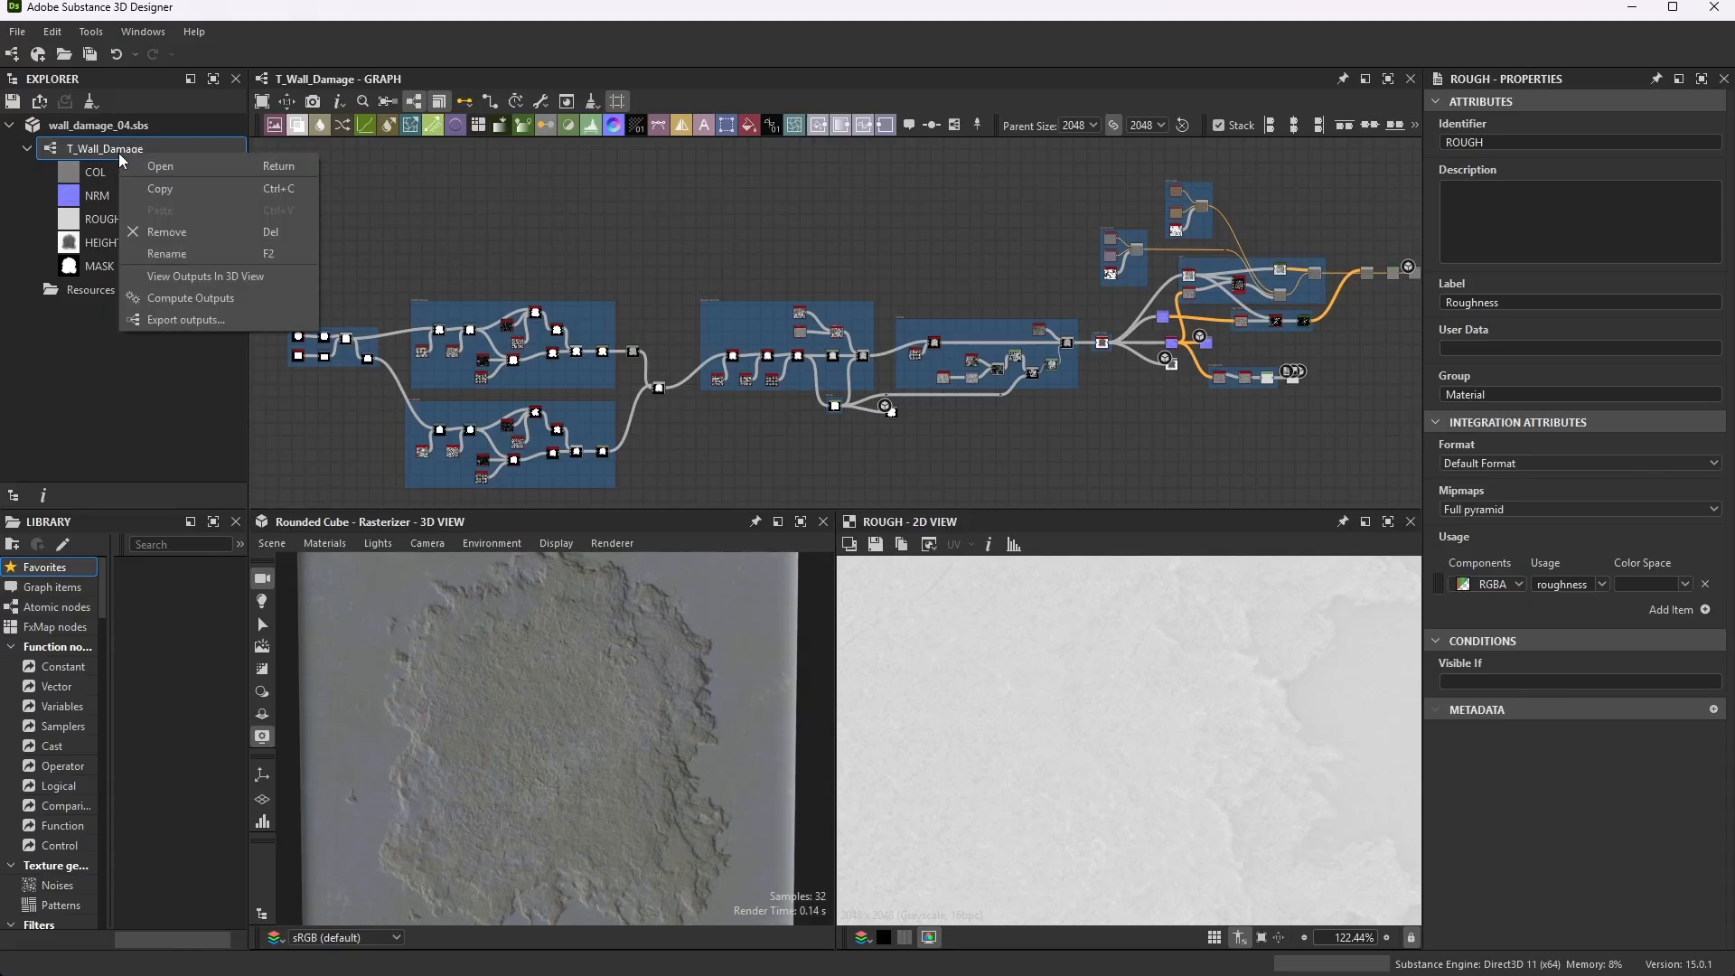
left_click(220, 320)
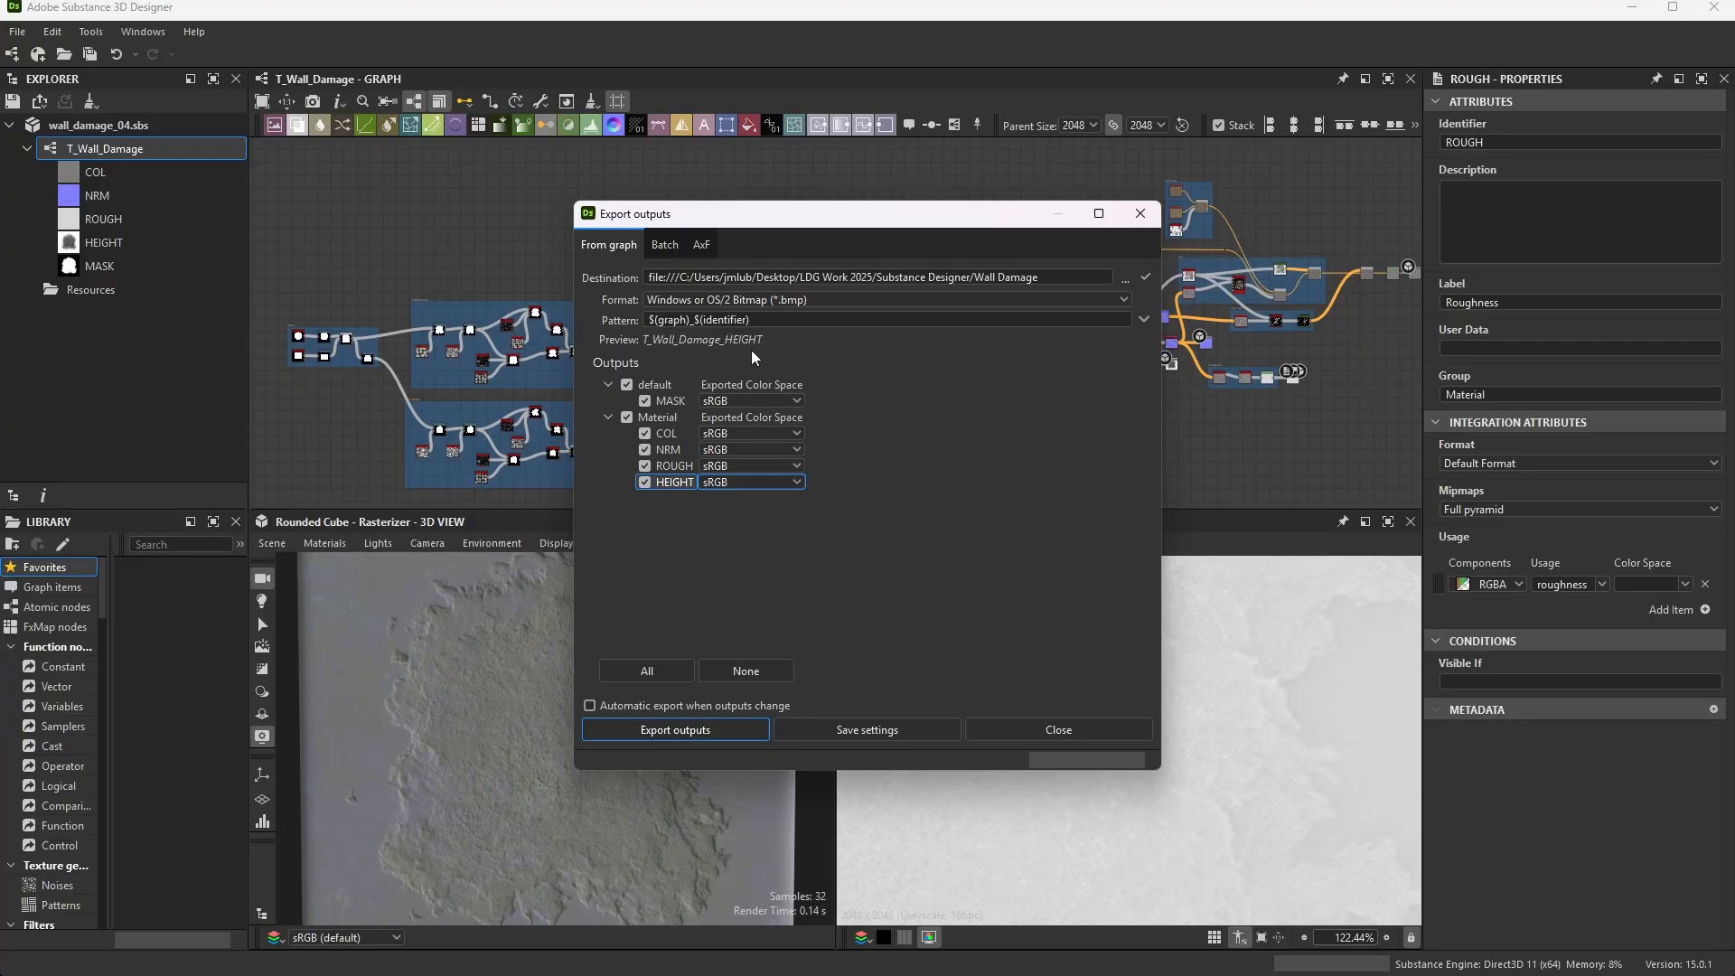
left_click(668, 449)
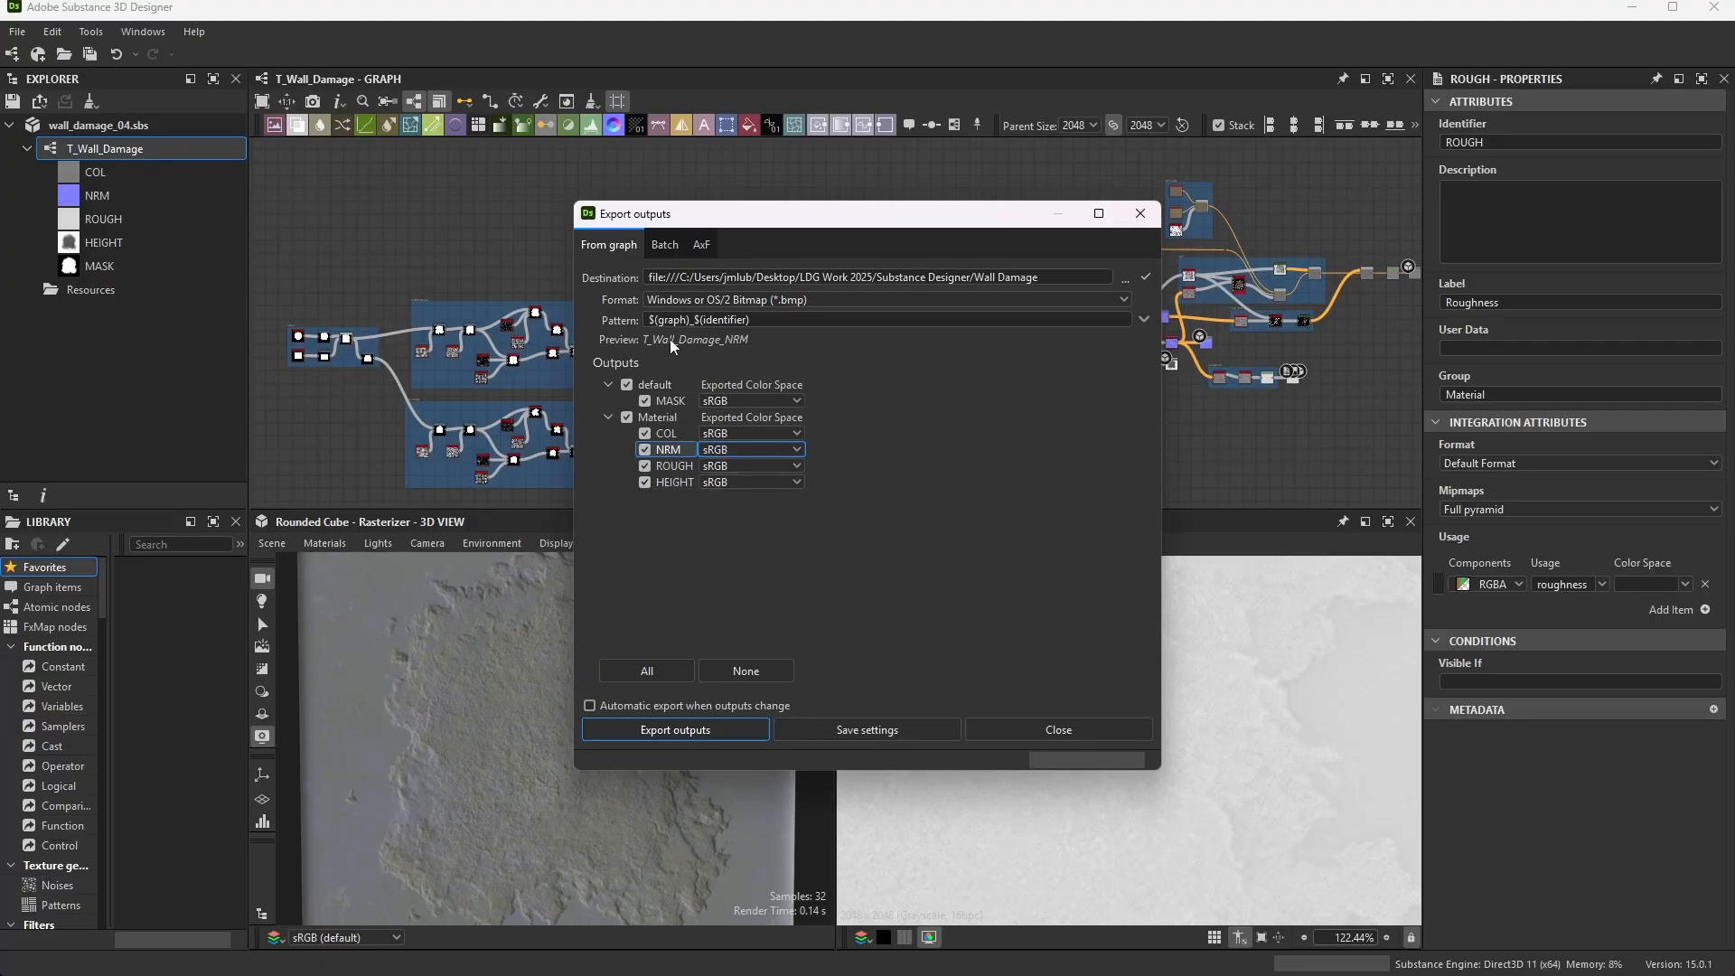
left_click(666, 437)
left_click(673, 452)
left_click(676, 470)
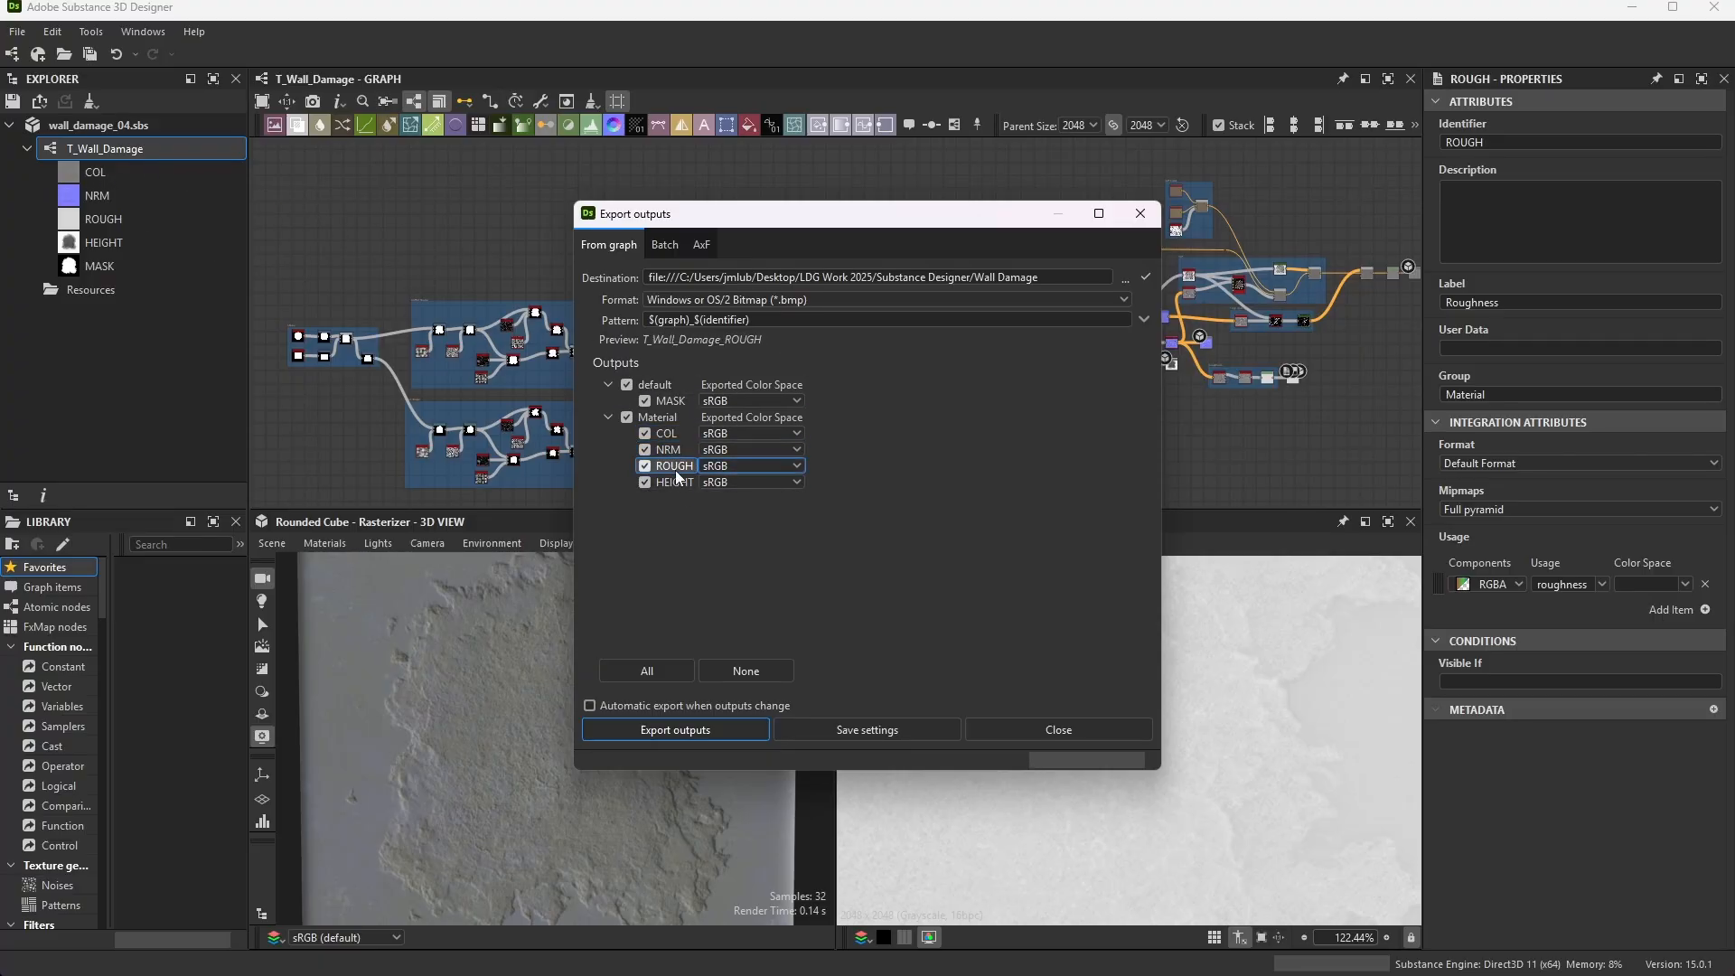
left_click(668, 400)
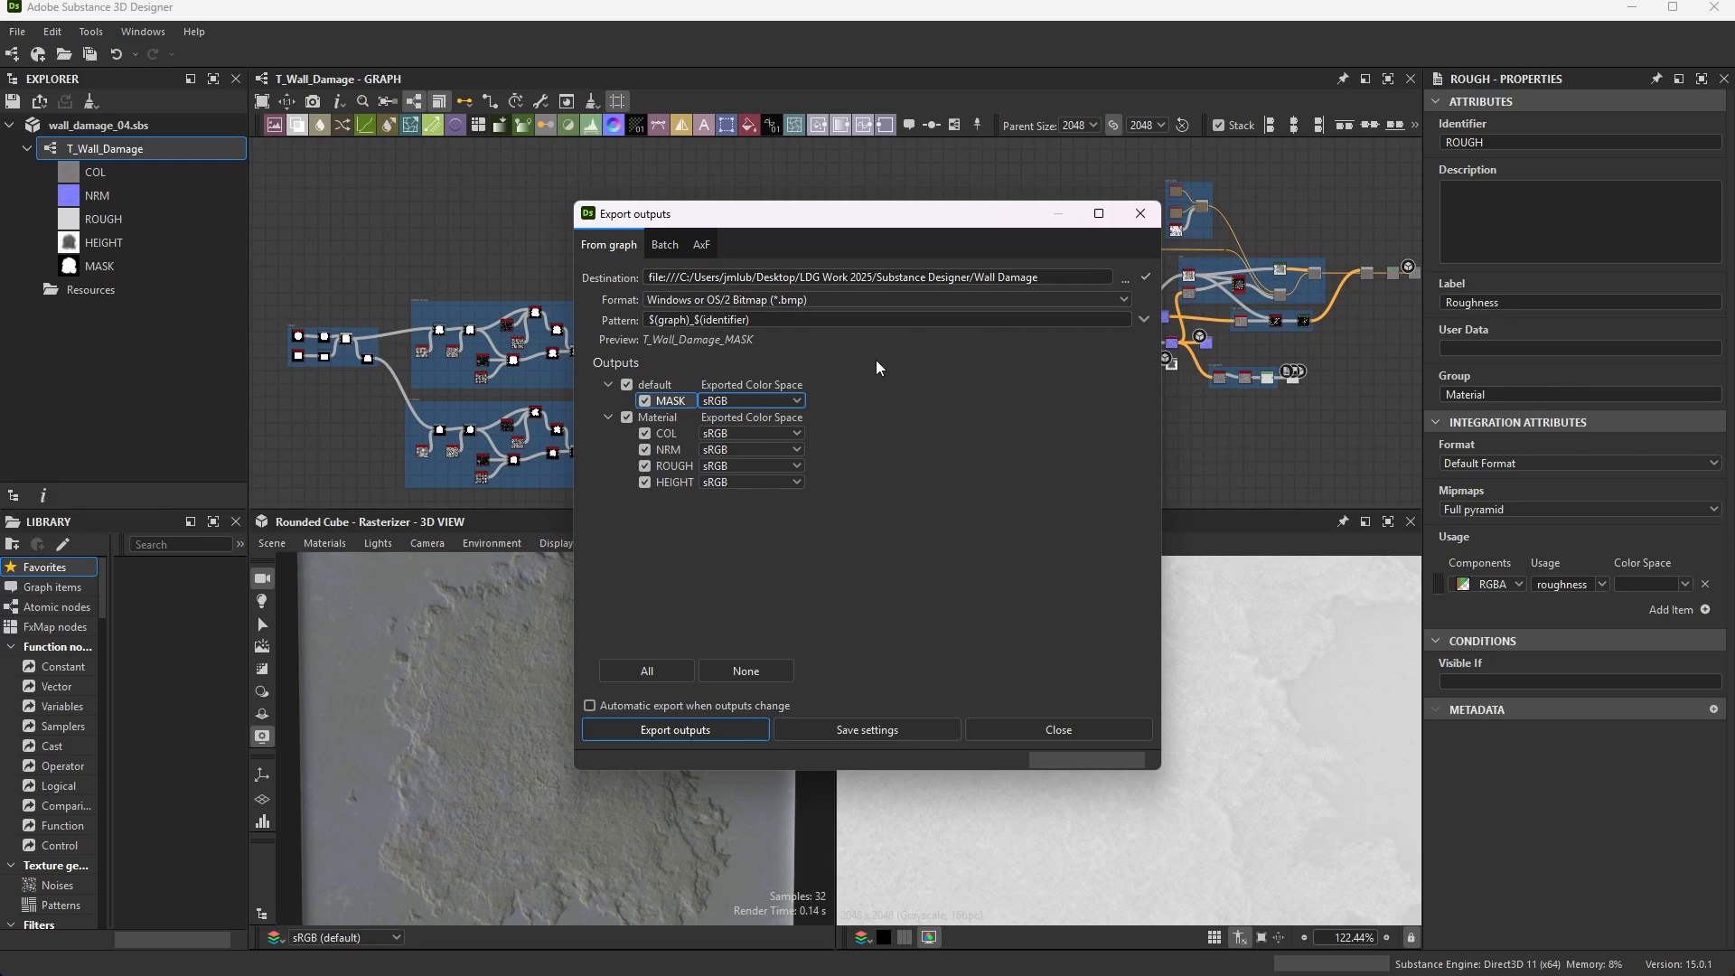
- Export the MASK, COL, NRM, ROUGH and HEIGHT outputs as BMP files in sRGB to the Wall Damage folder, and close the export settings
left_click(799, 467)
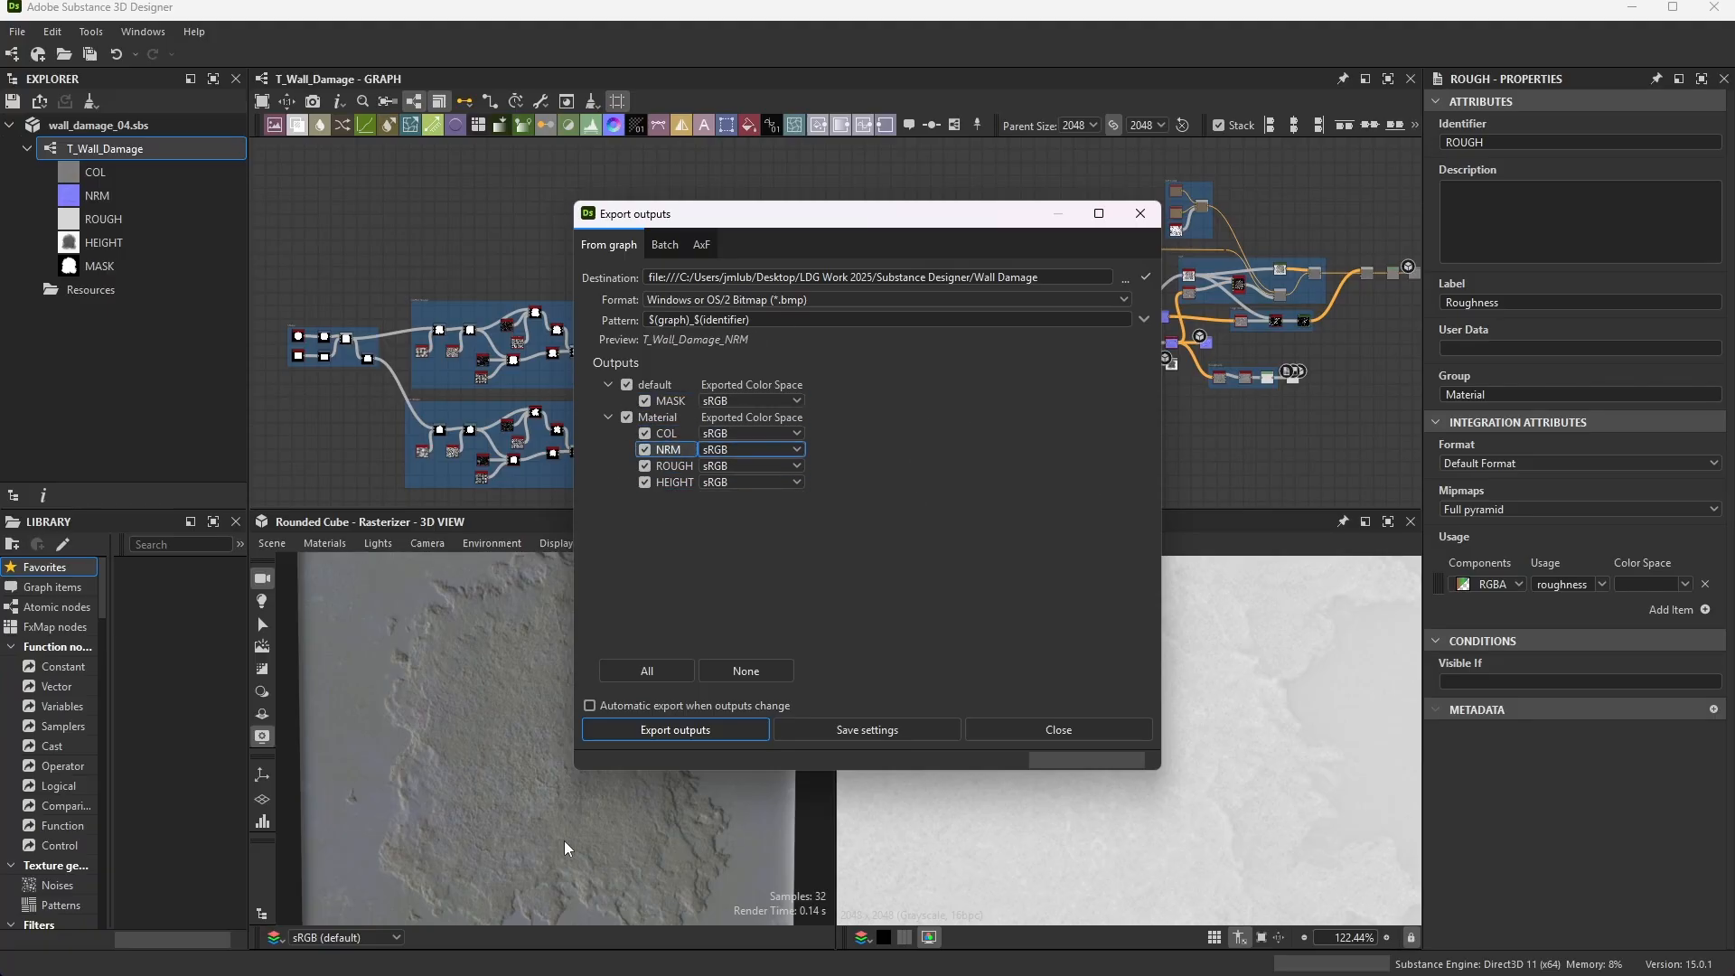
left_click(687, 731)
left_click(1075, 729)
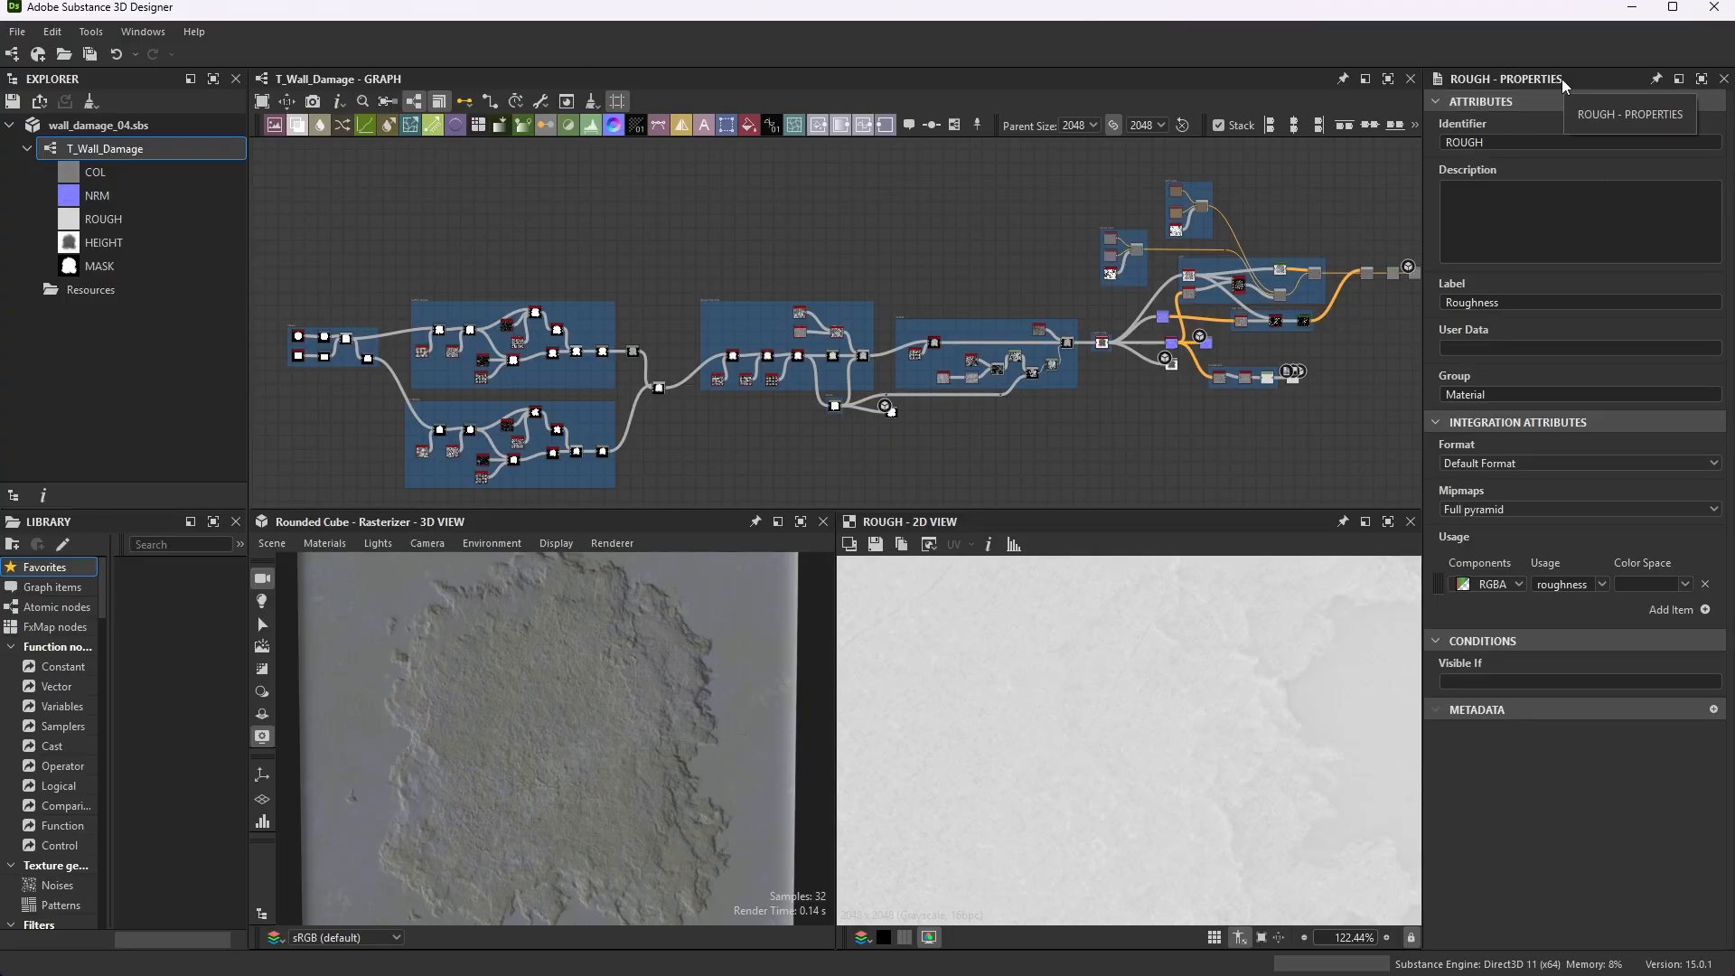
- Switch to 3ds Max, inspect the green arch-shaped wall damage mesh and select it
left_click(1633, 13)
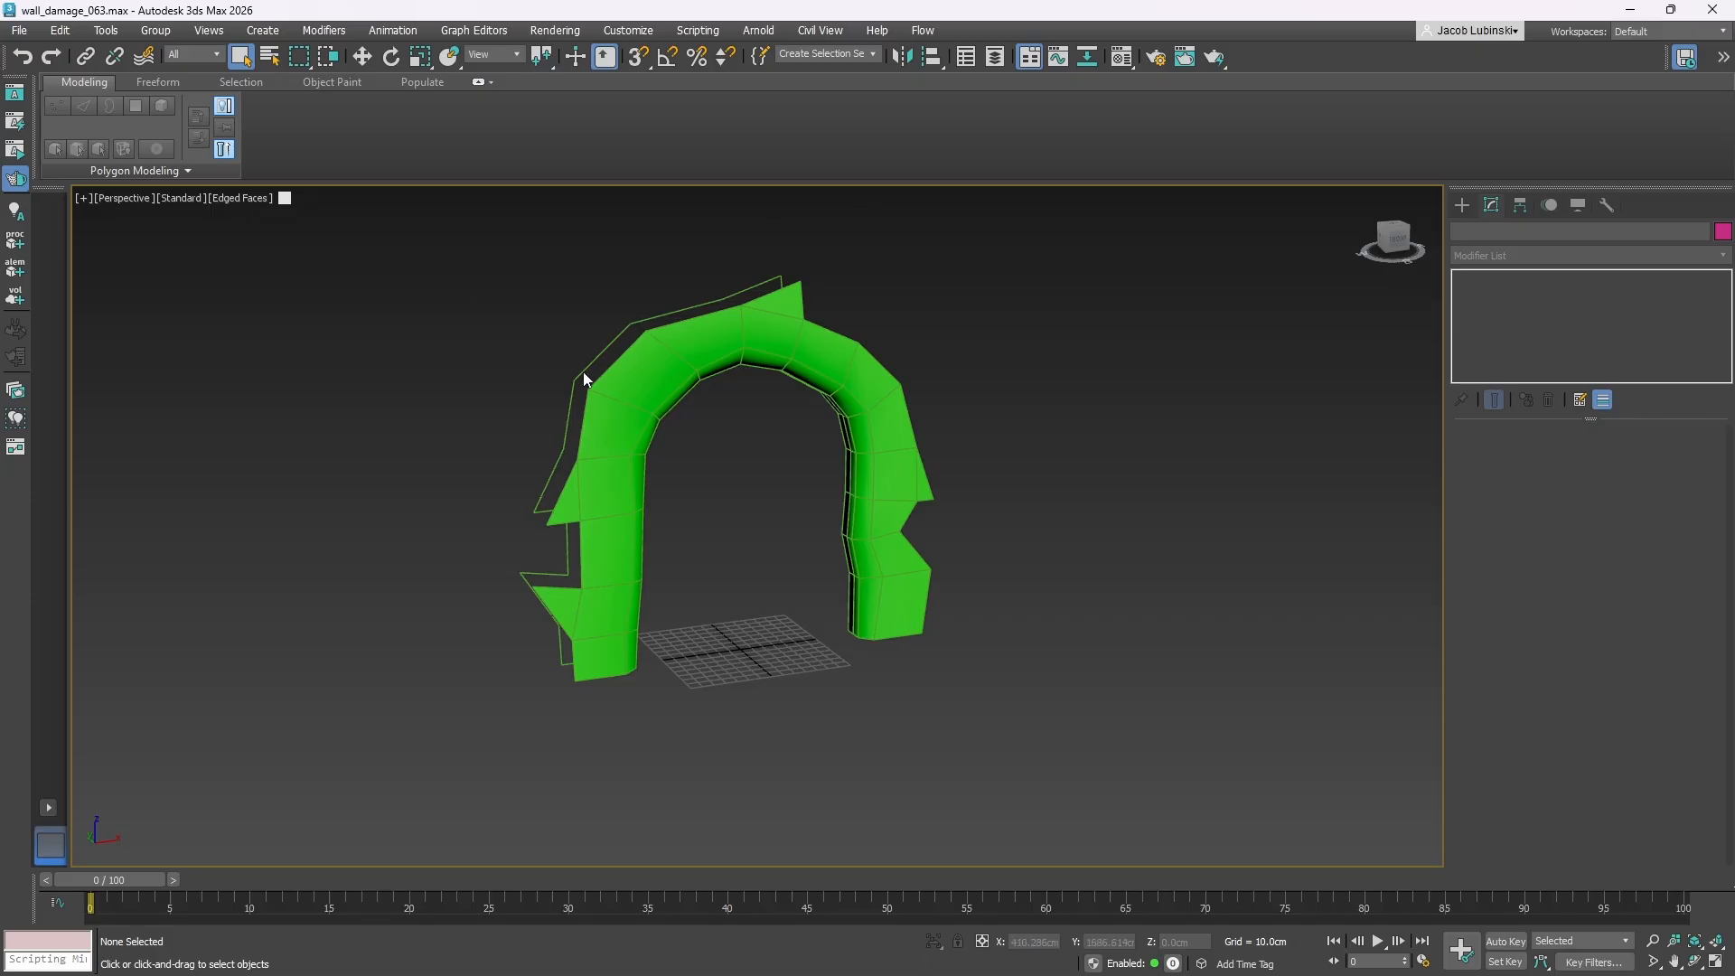
middle_click_drag(823, 465, 802, 493)
scroll(848, 470, "up", 5)
scroll(933, 513, "down", 5)
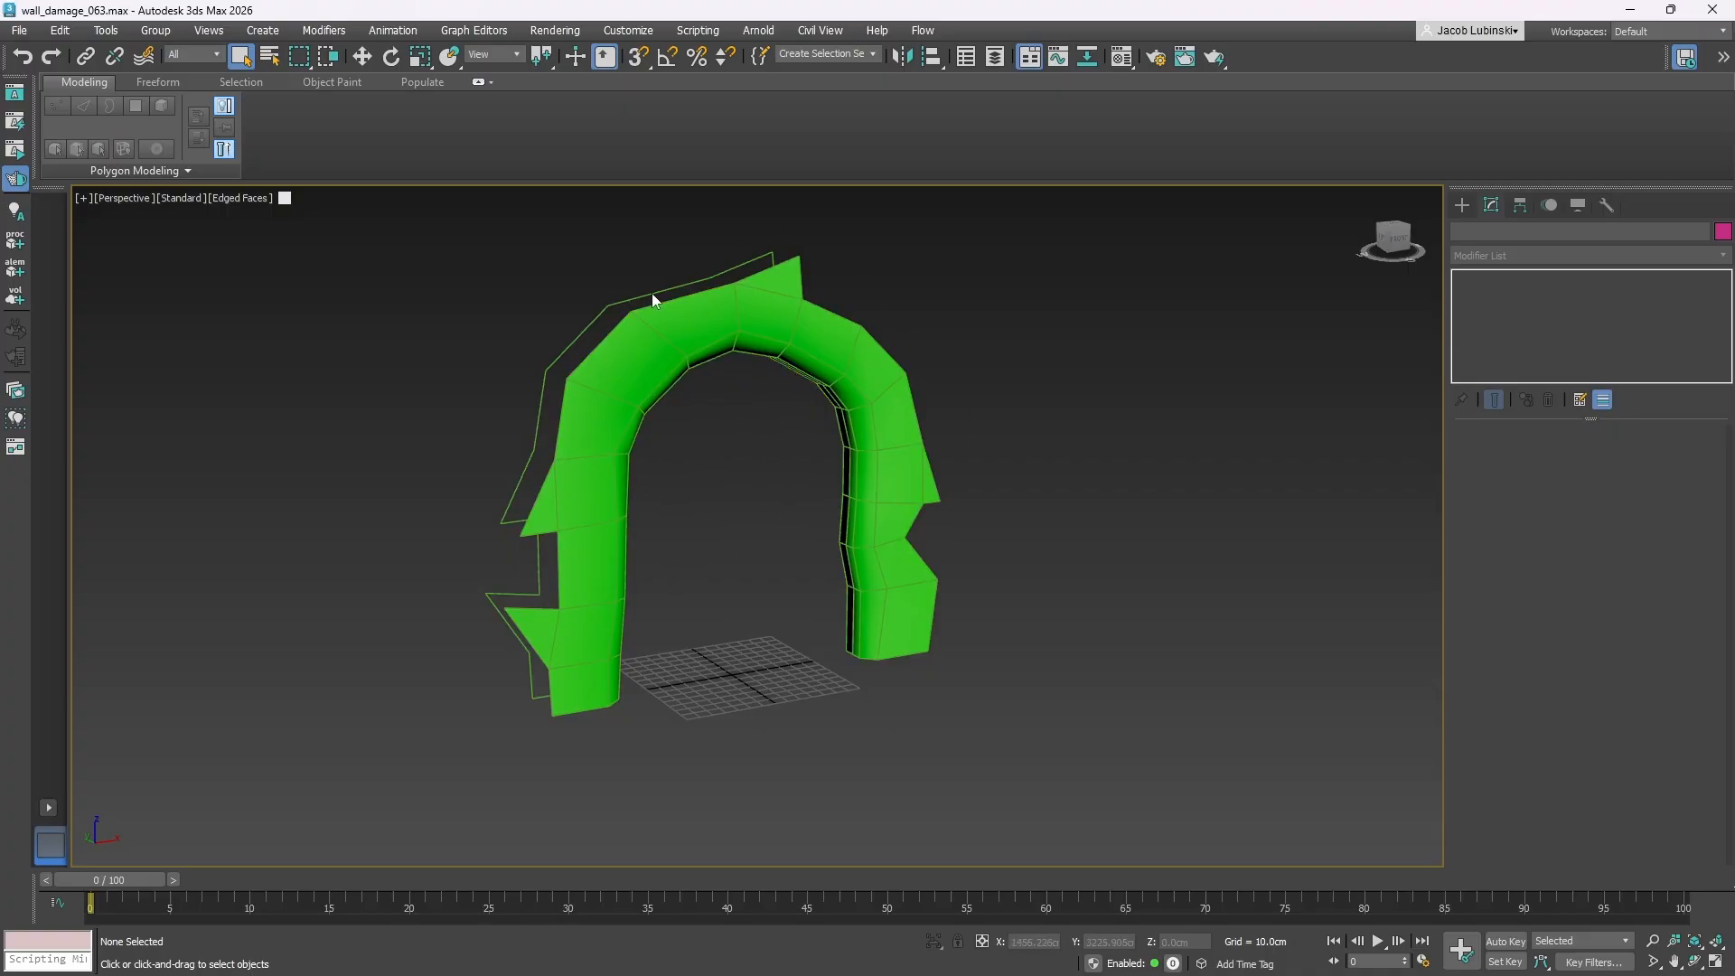
left_click(718, 340)
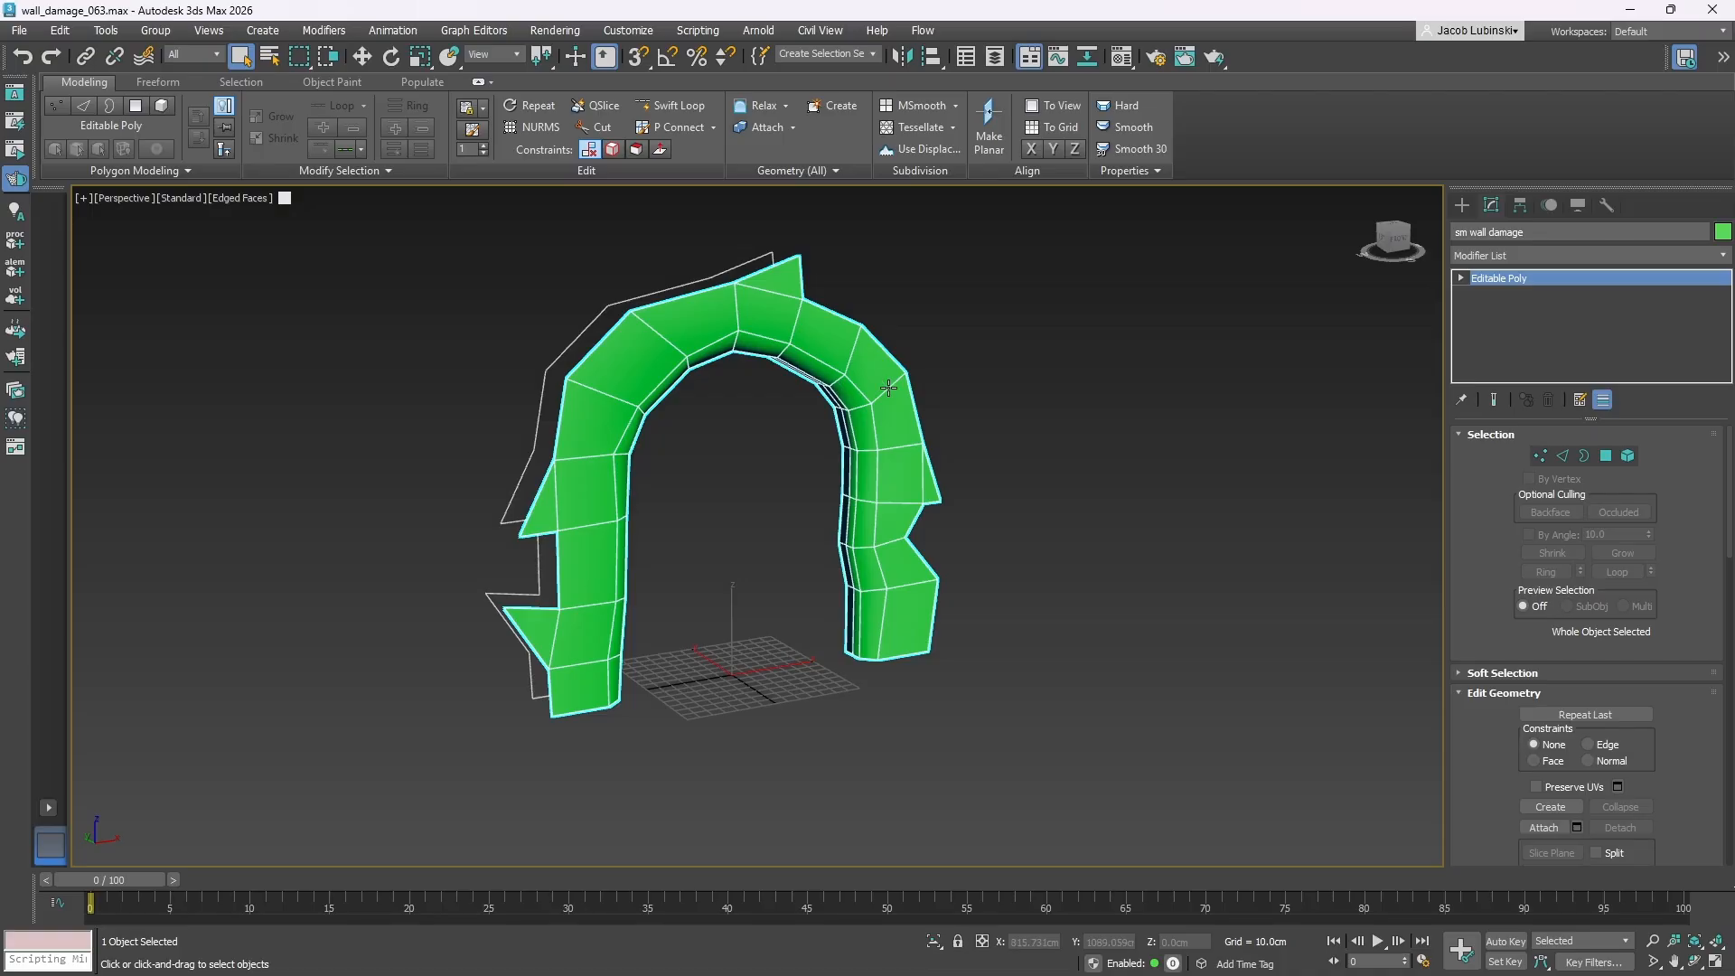
- Unhide all objects and view the green damage mesh together with the walls
middle_click_drag(1088, 407, 969, 398, "alt")
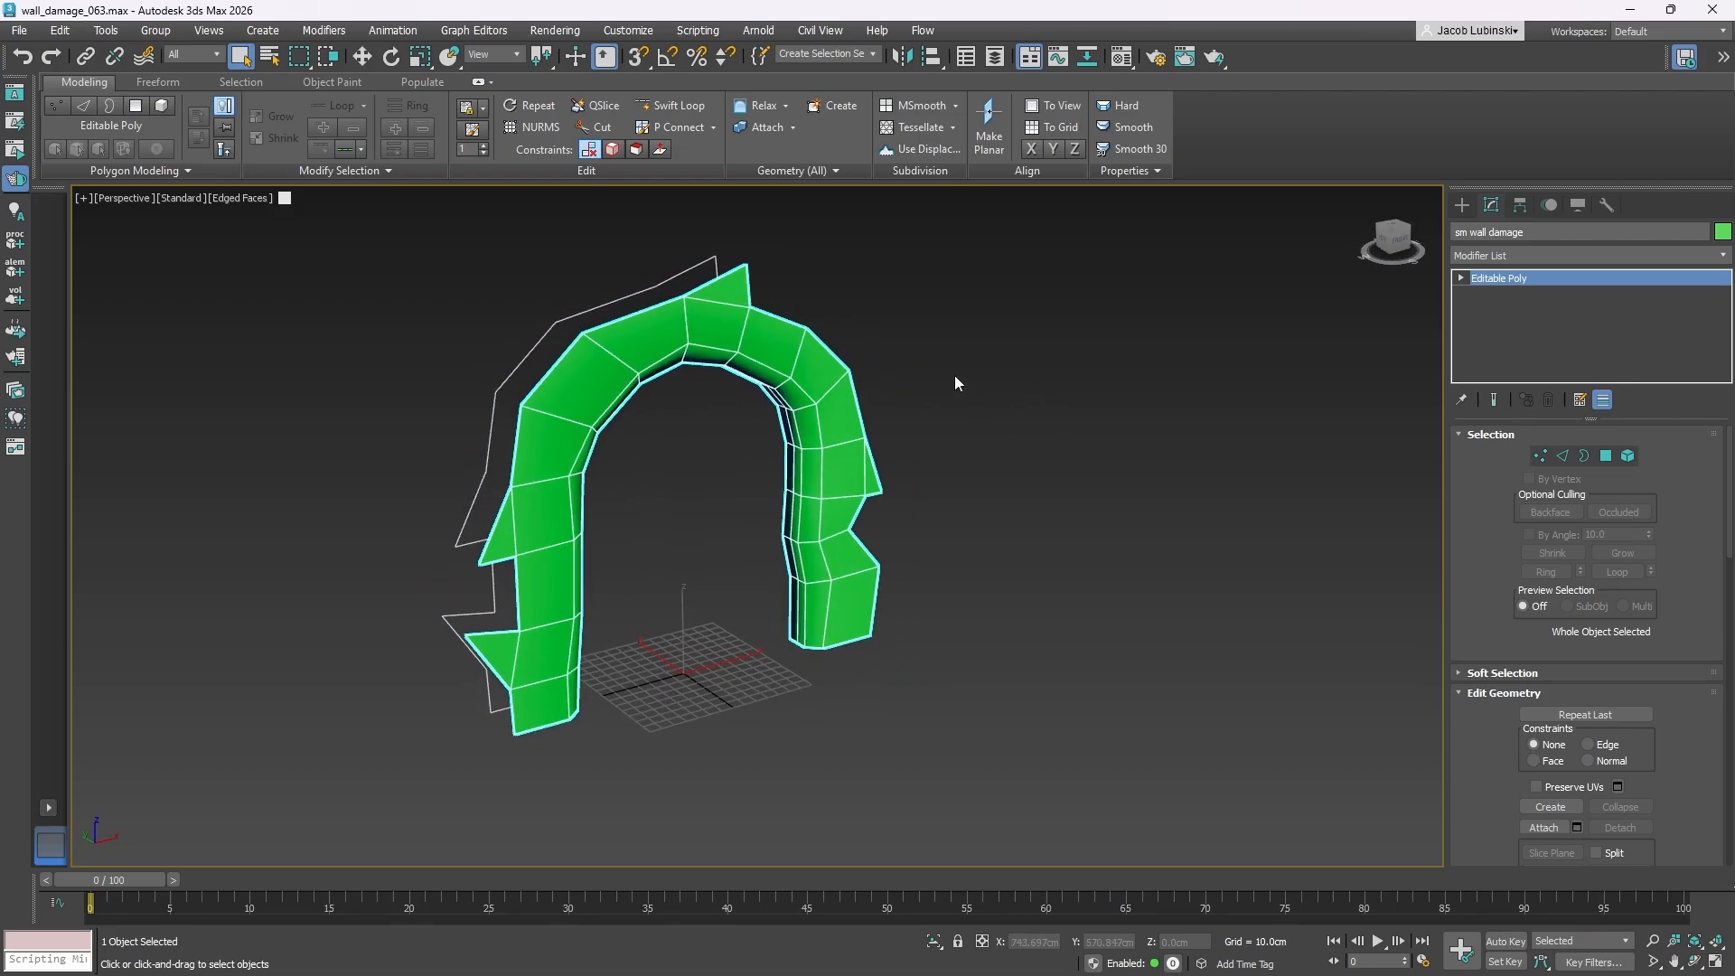
right_click(972, 312)
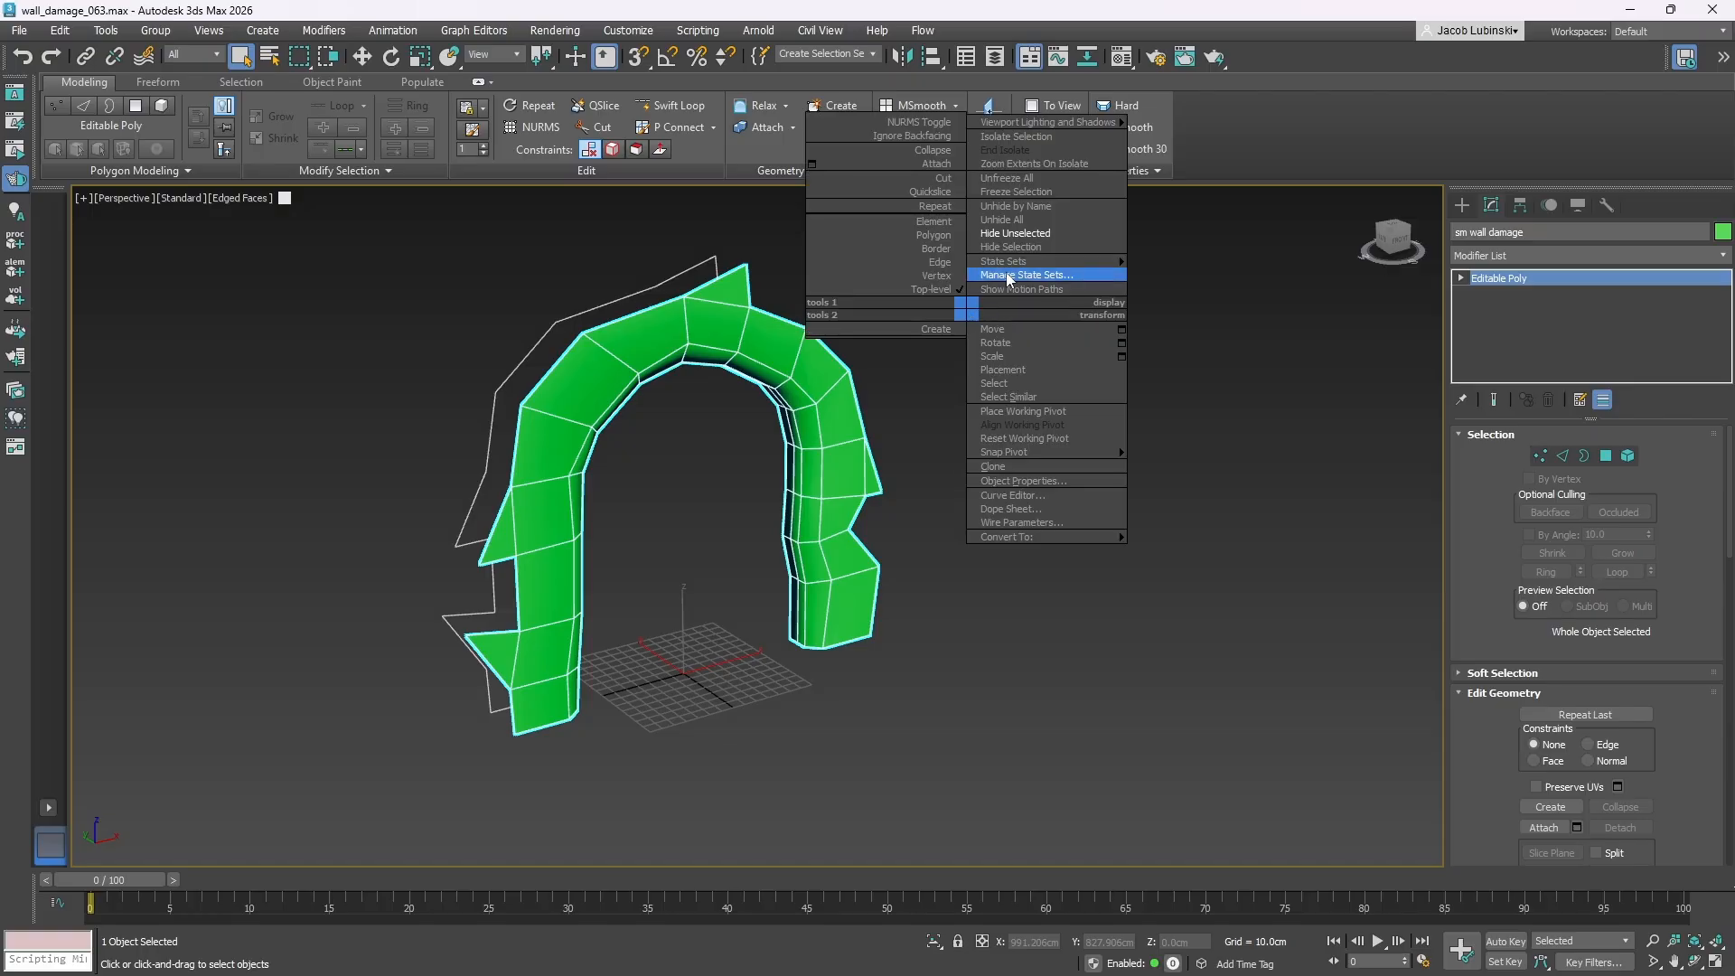
left_click(1028, 224)
middle_click_drag(903, 411, 885, 471)
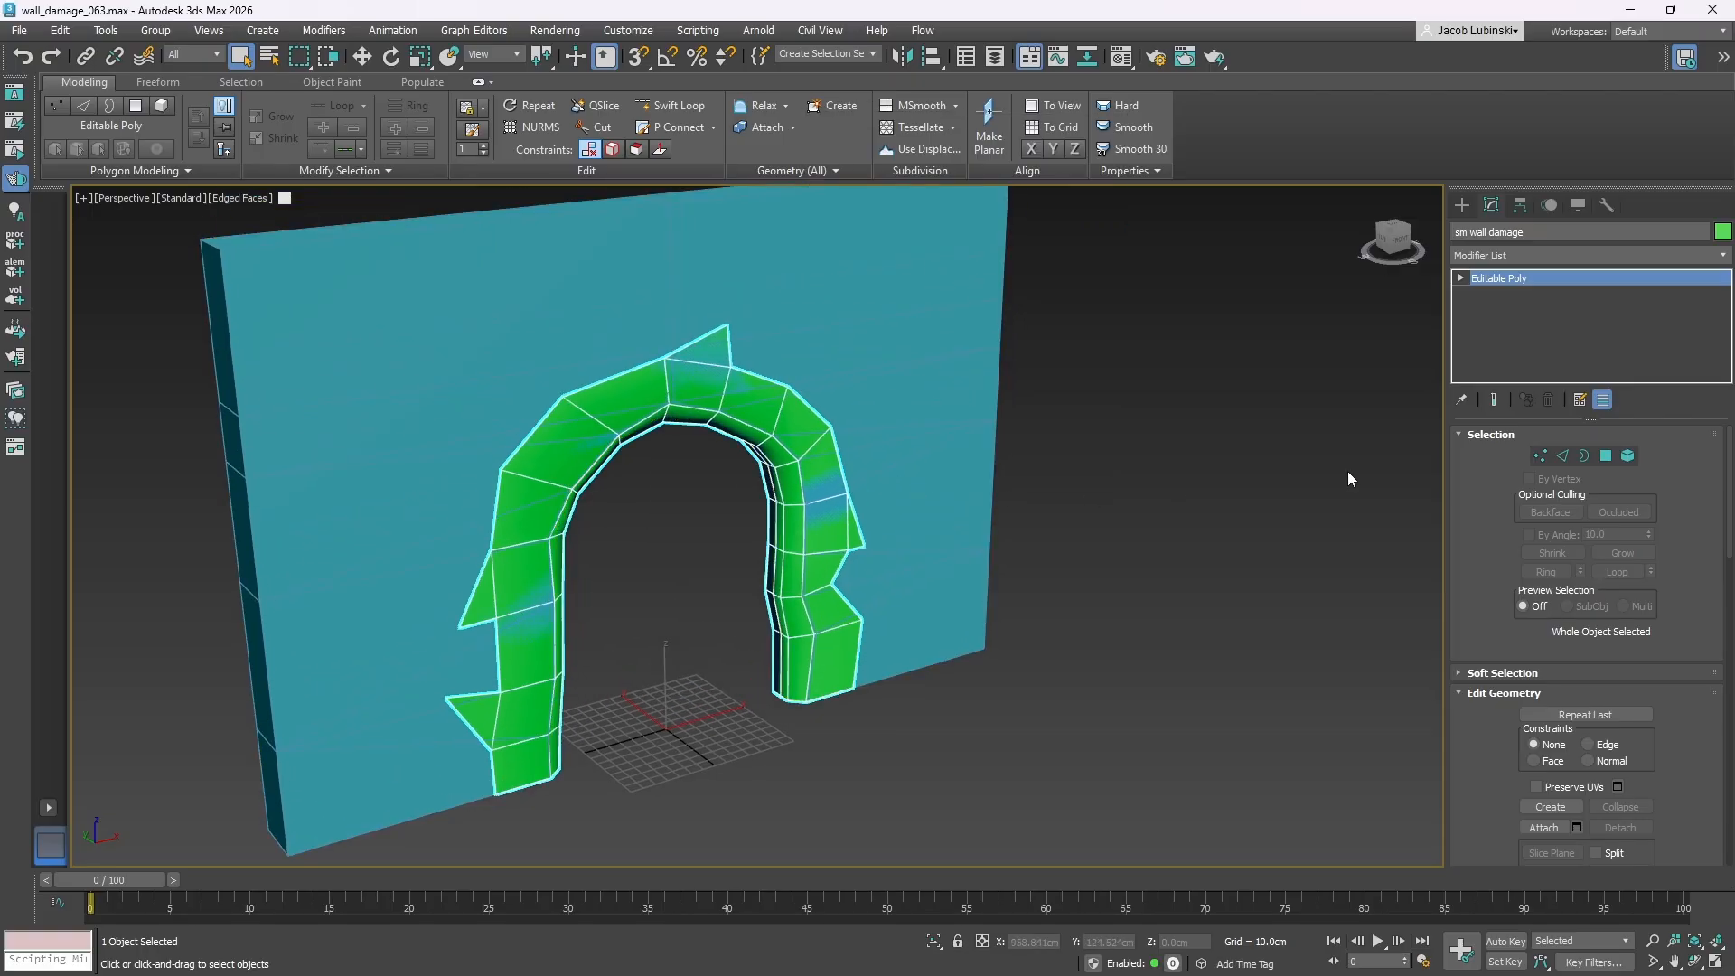
left_click(1347, 476)
left_click(748, 407)
middle_click_drag(748, 407, 608, 485, "alt")
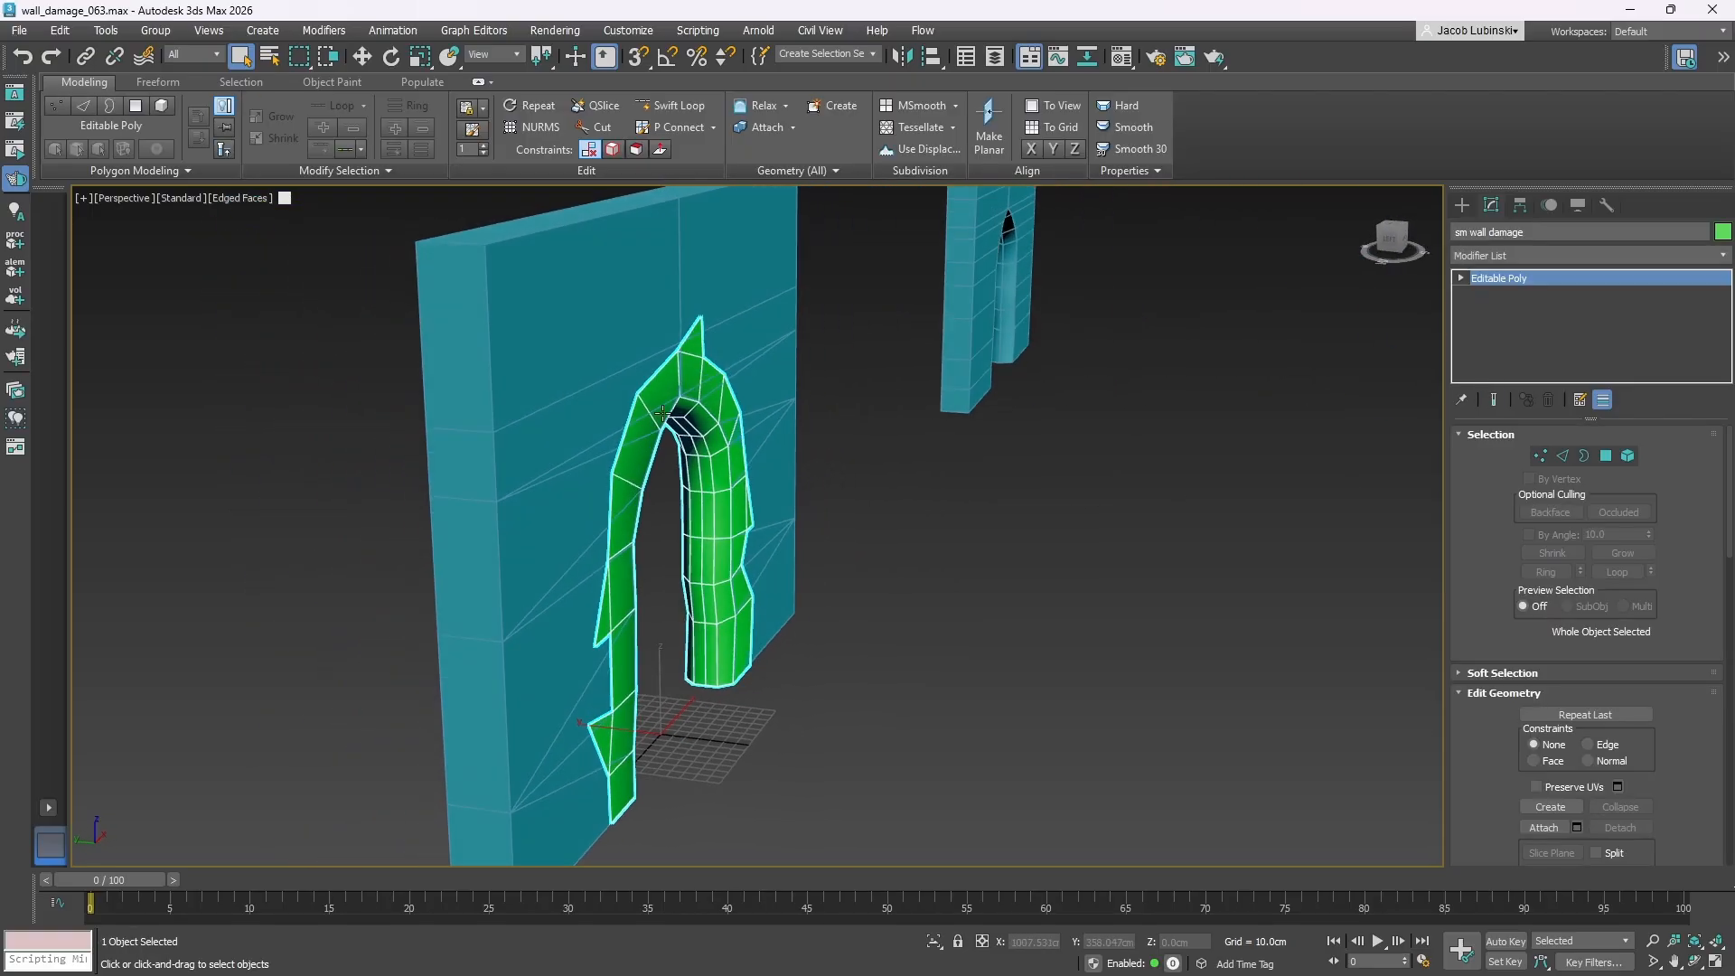
- Hide everything except the wall with the arched hole that holds the damage mesh, and inspect its opening
left_click(611, 325)
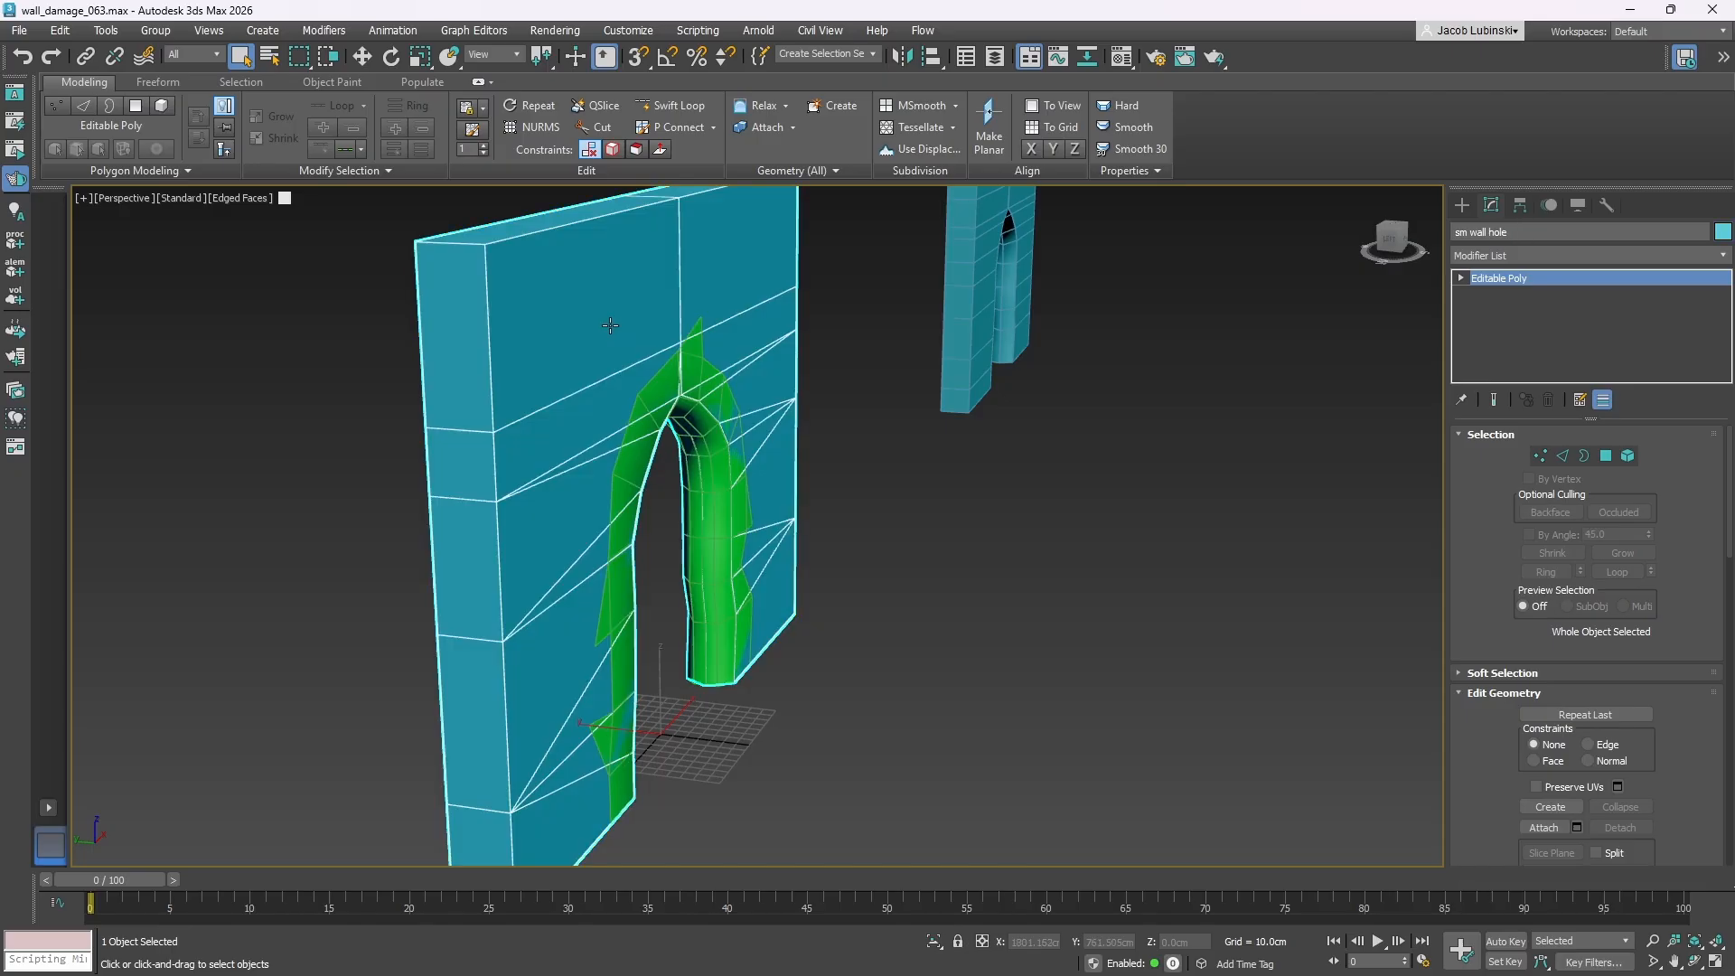
right_click(602, 332)
left_click(694, 247)
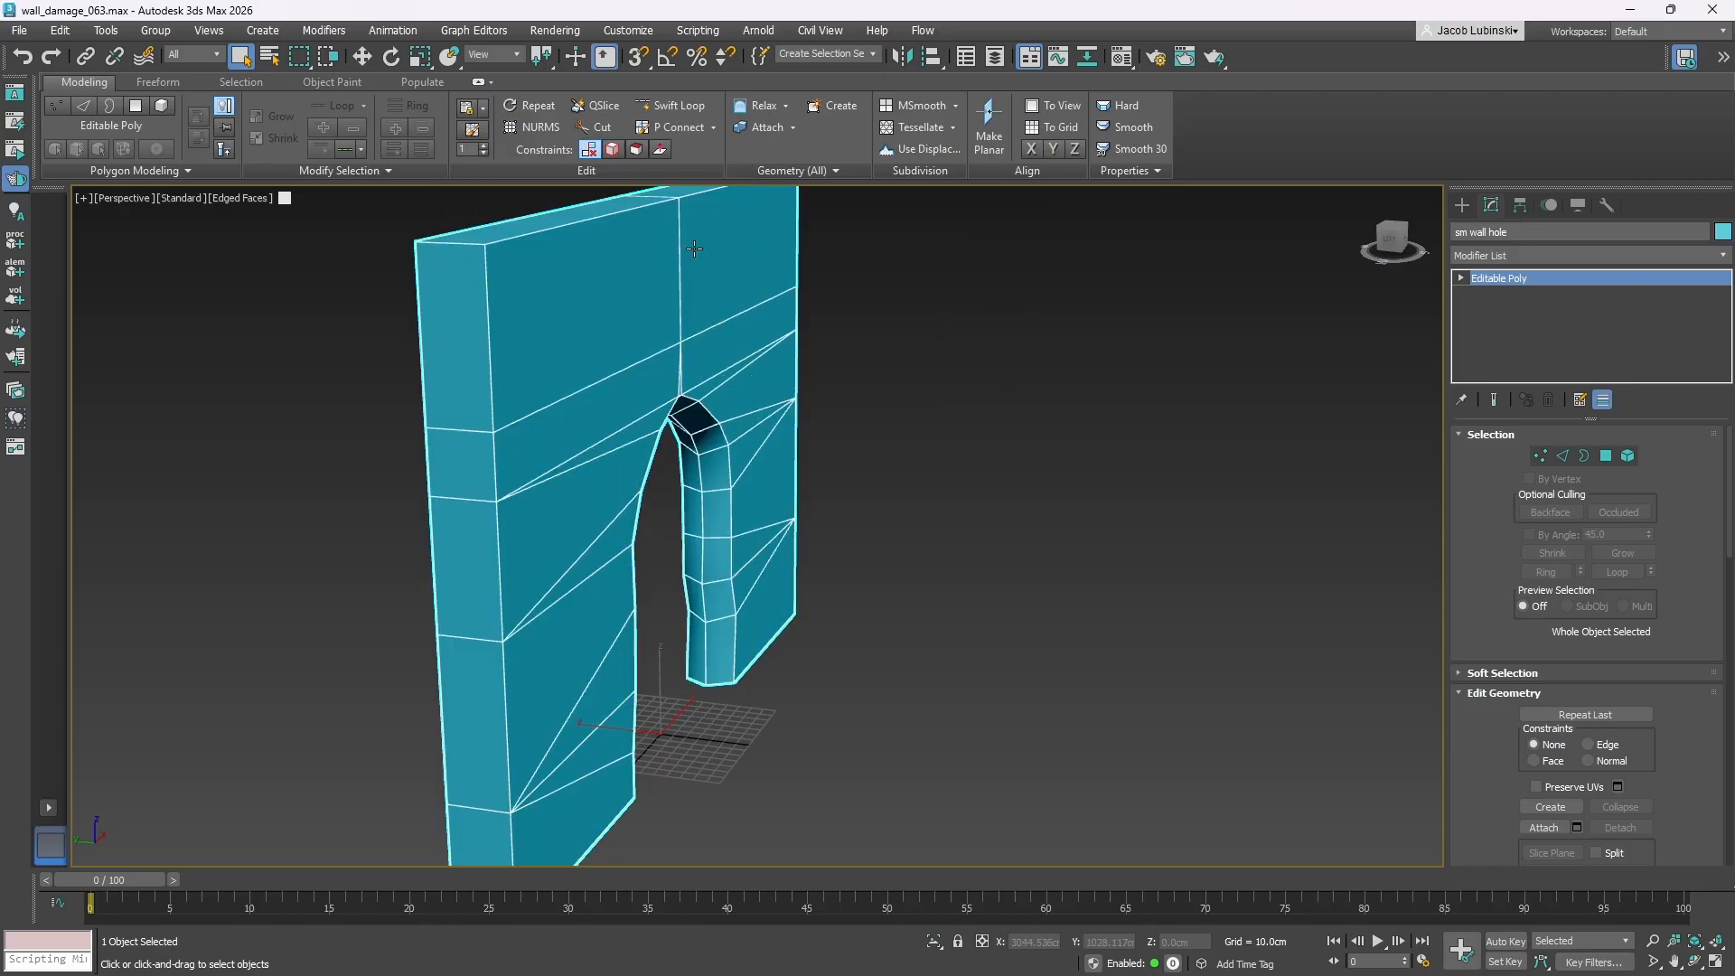
middle_click_drag(581, 377, 569, 379, "alt")
left_click(648, 459)
scroll(739, 452, "down", 5)
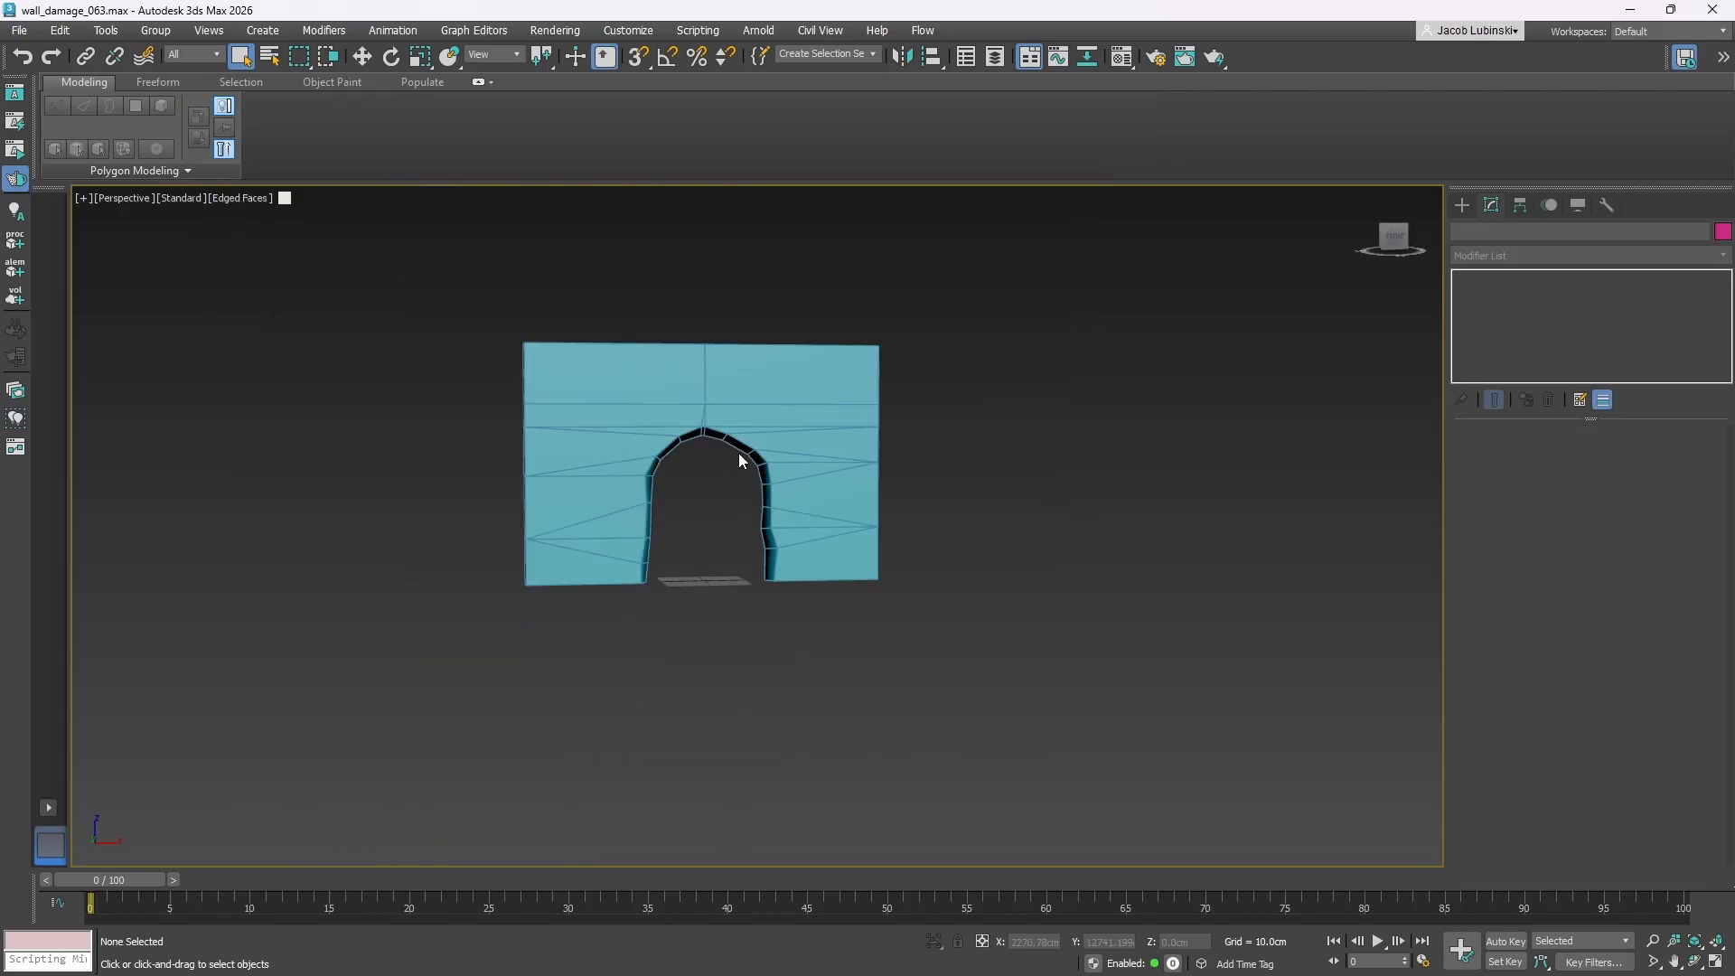
middle_click_drag(739, 453, 800, 470, "alt")
scroll(909, 468, "up", 3)
- Unhide all objects again and clear the selection
right_click(984, 425)
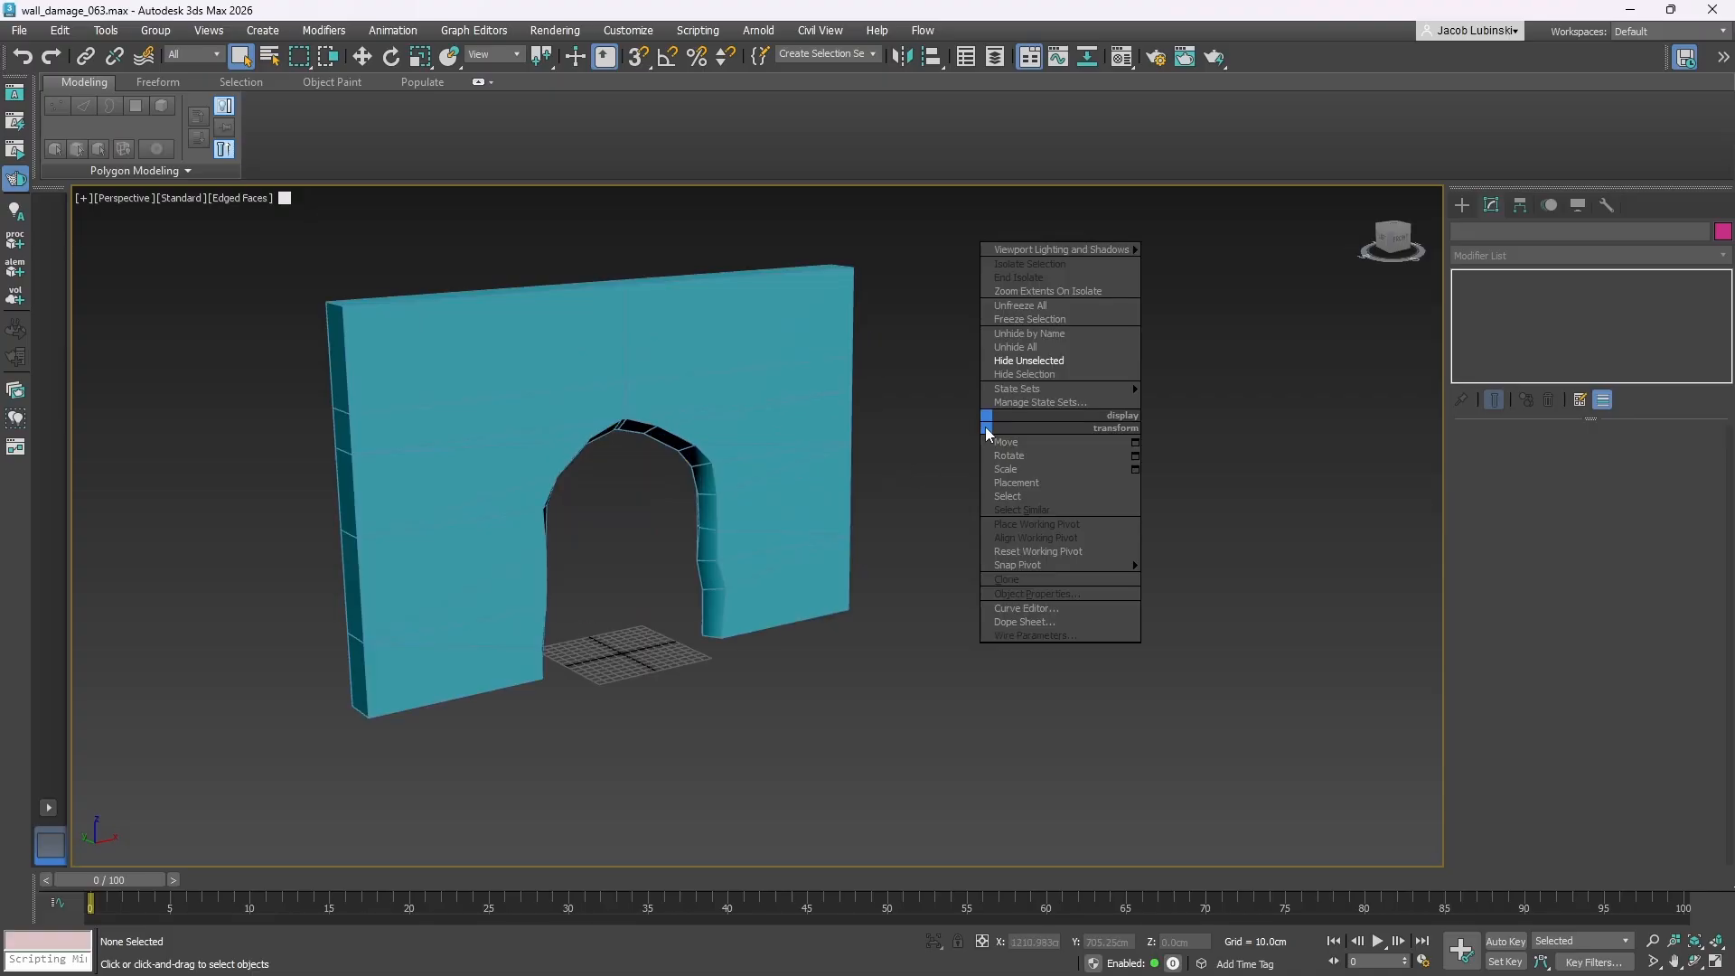
left_click(714, 409)
right_click(927, 391)
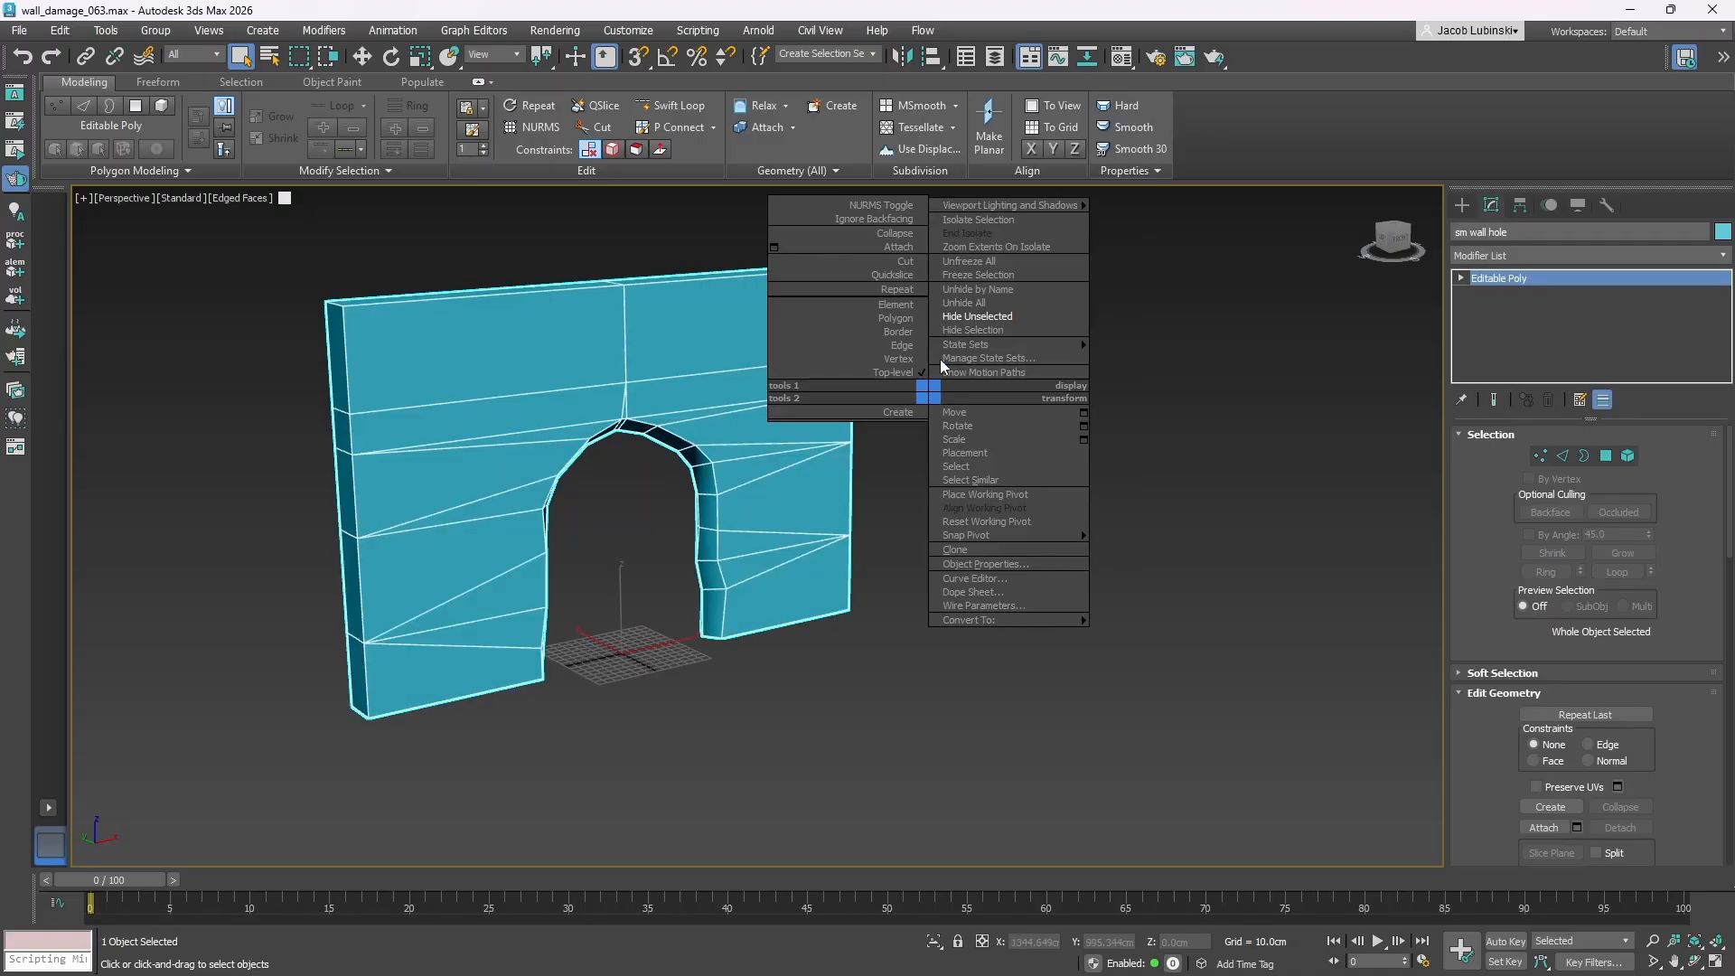
left_click(982, 308)
middle_click_drag(646, 481, 703, 471)
left_click(1097, 490)
- Examine how the green damage mesh wraps around the wall opening, from angled and frontal views
scroll(608, 533, "up", 4)
middle_click_drag(611, 533, 657, 388, "alt")
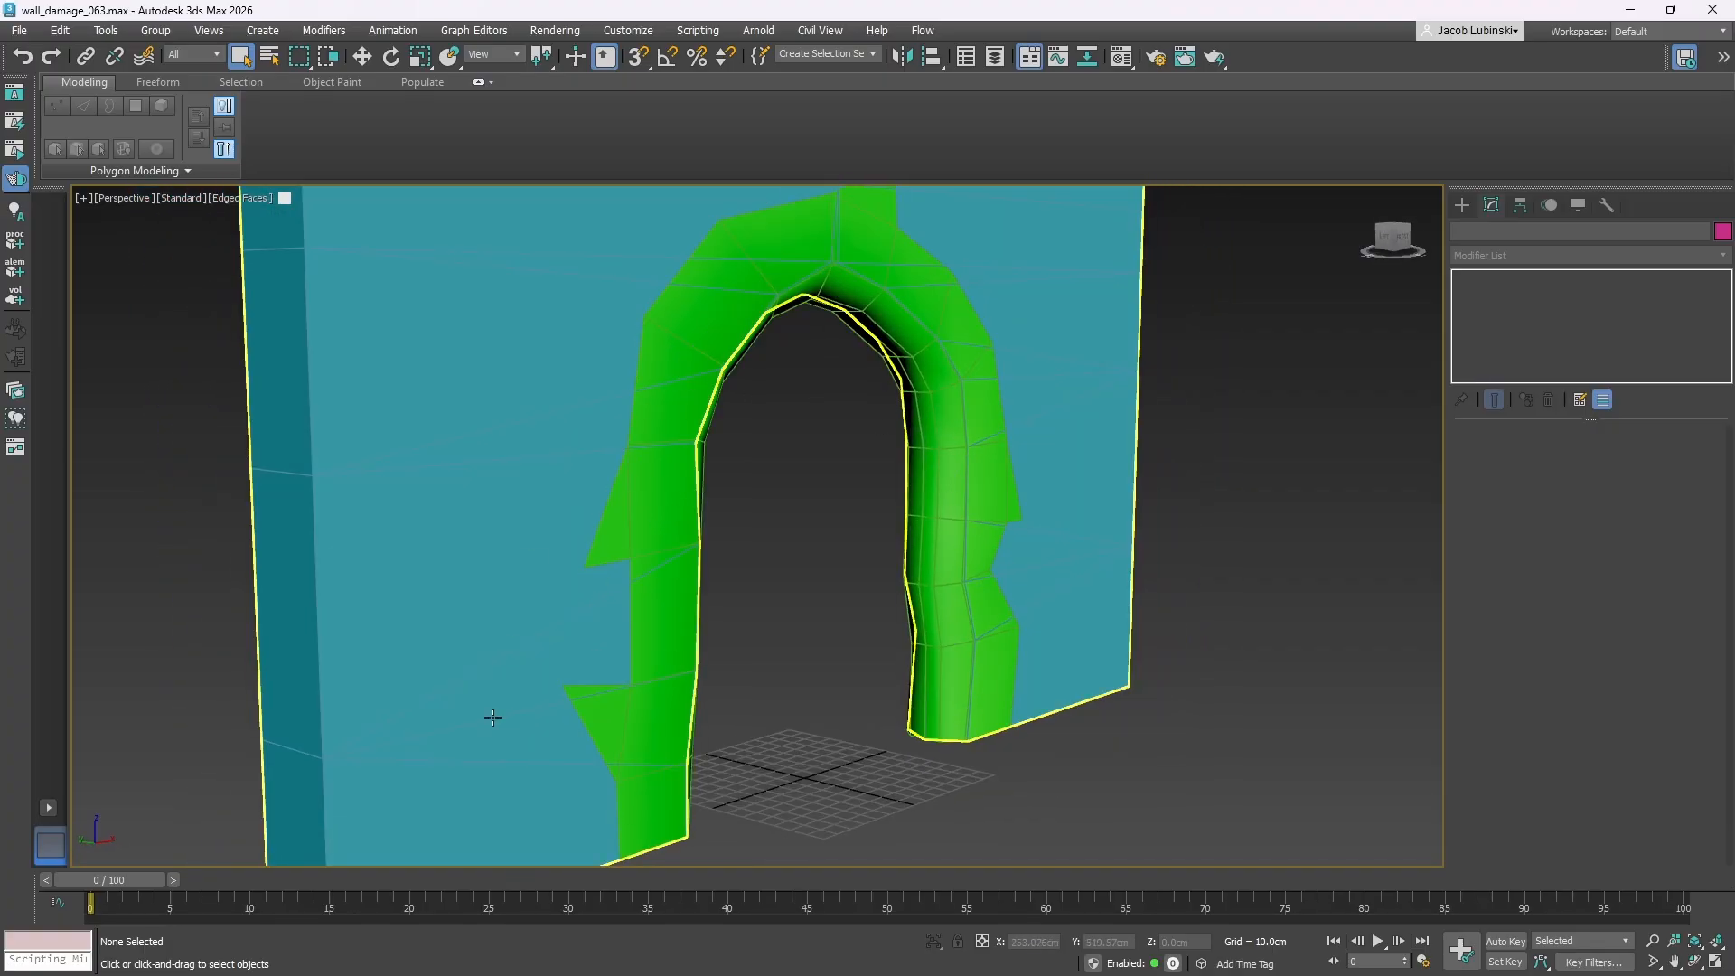
scroll(804, 415, "down", 6)
middle_click_drag(777, 404, 739, 425, "alt")
scroll(739, 425, "up", 5)
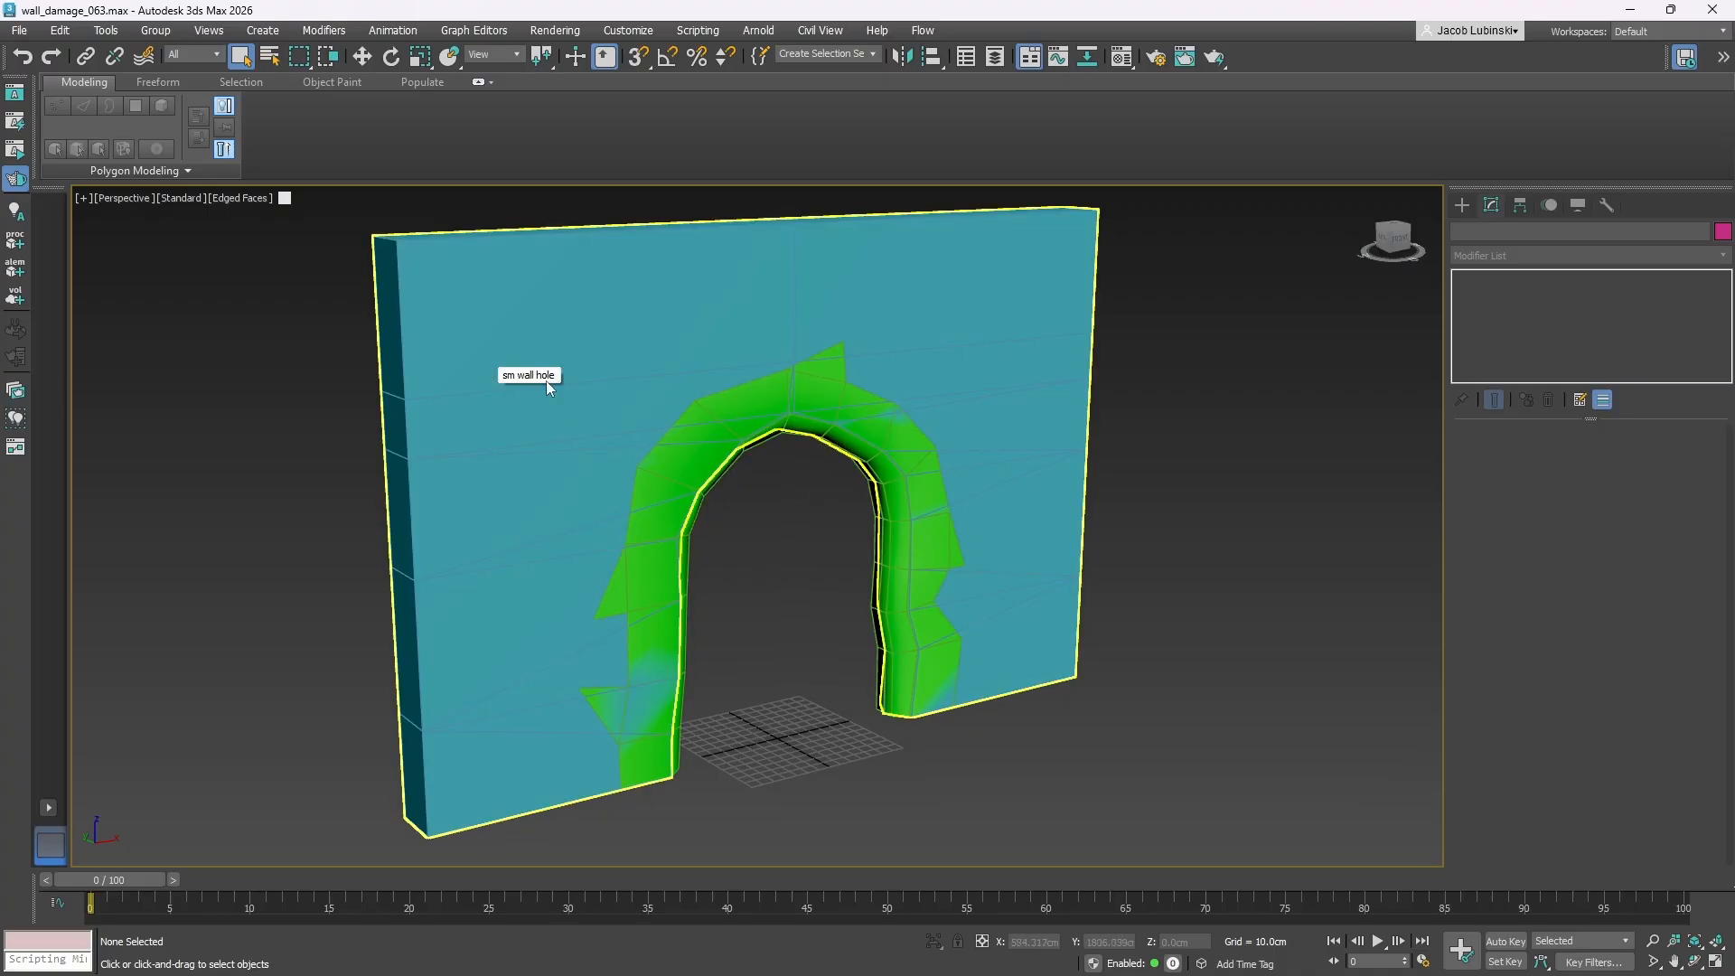
middle_click_drag(1138, 542, 645, 469, "alt")
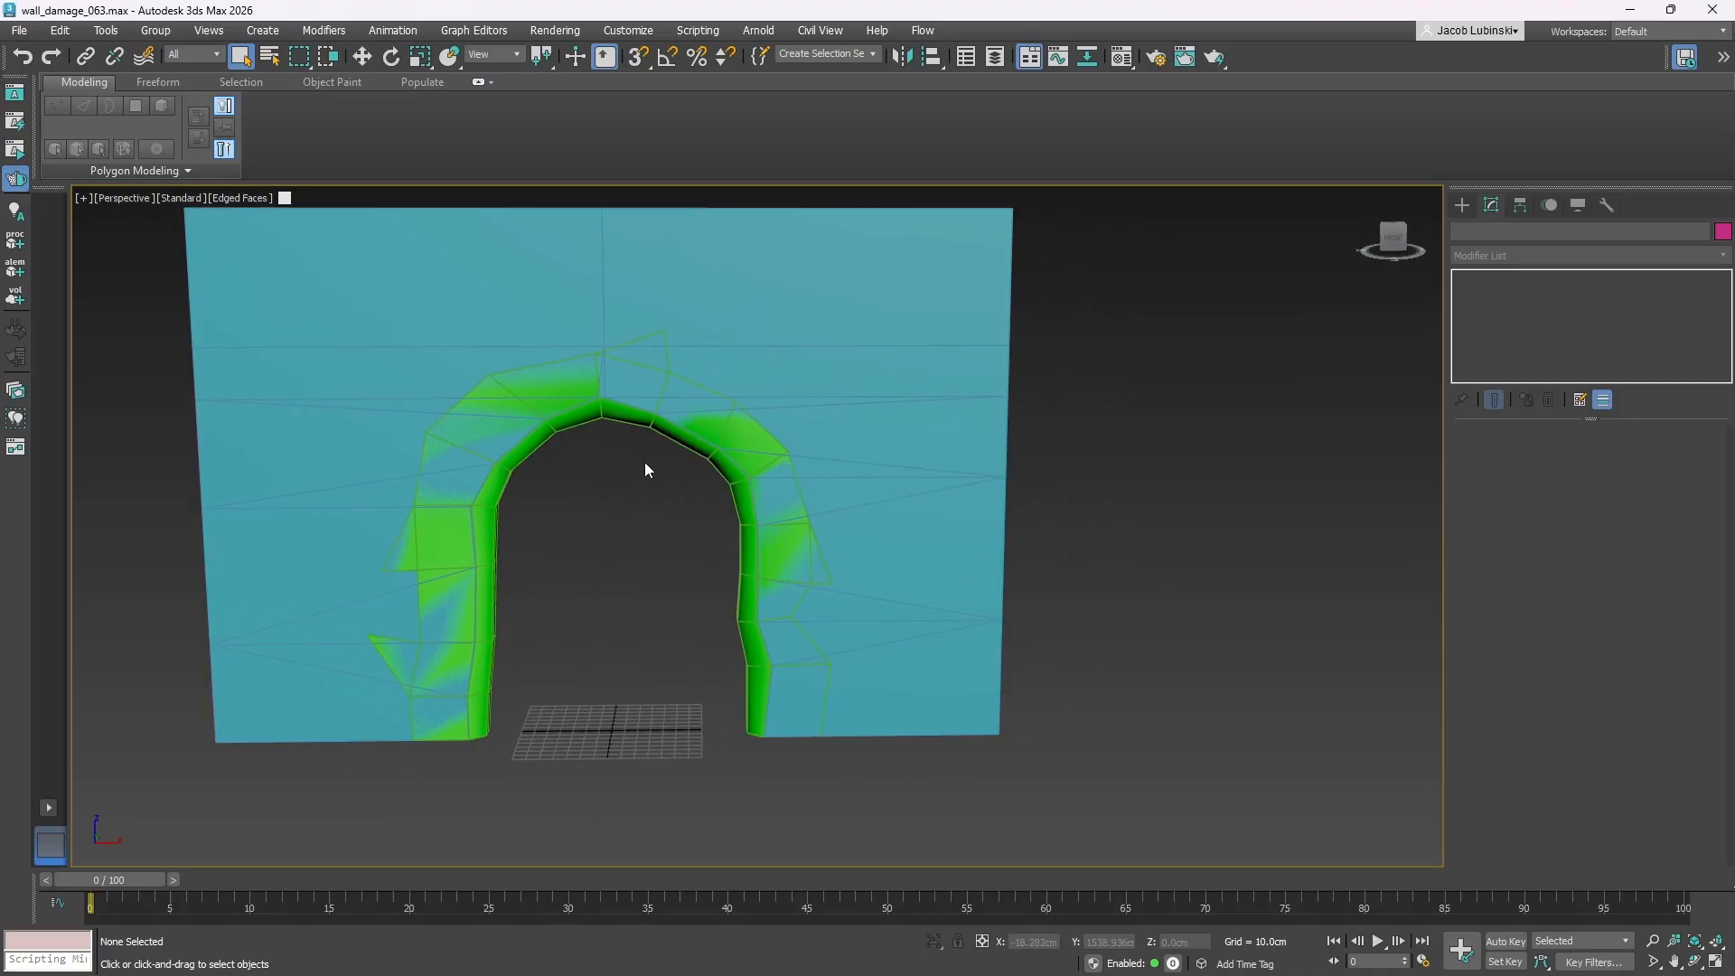
middle_click_drag(999, 478, 955, 501)
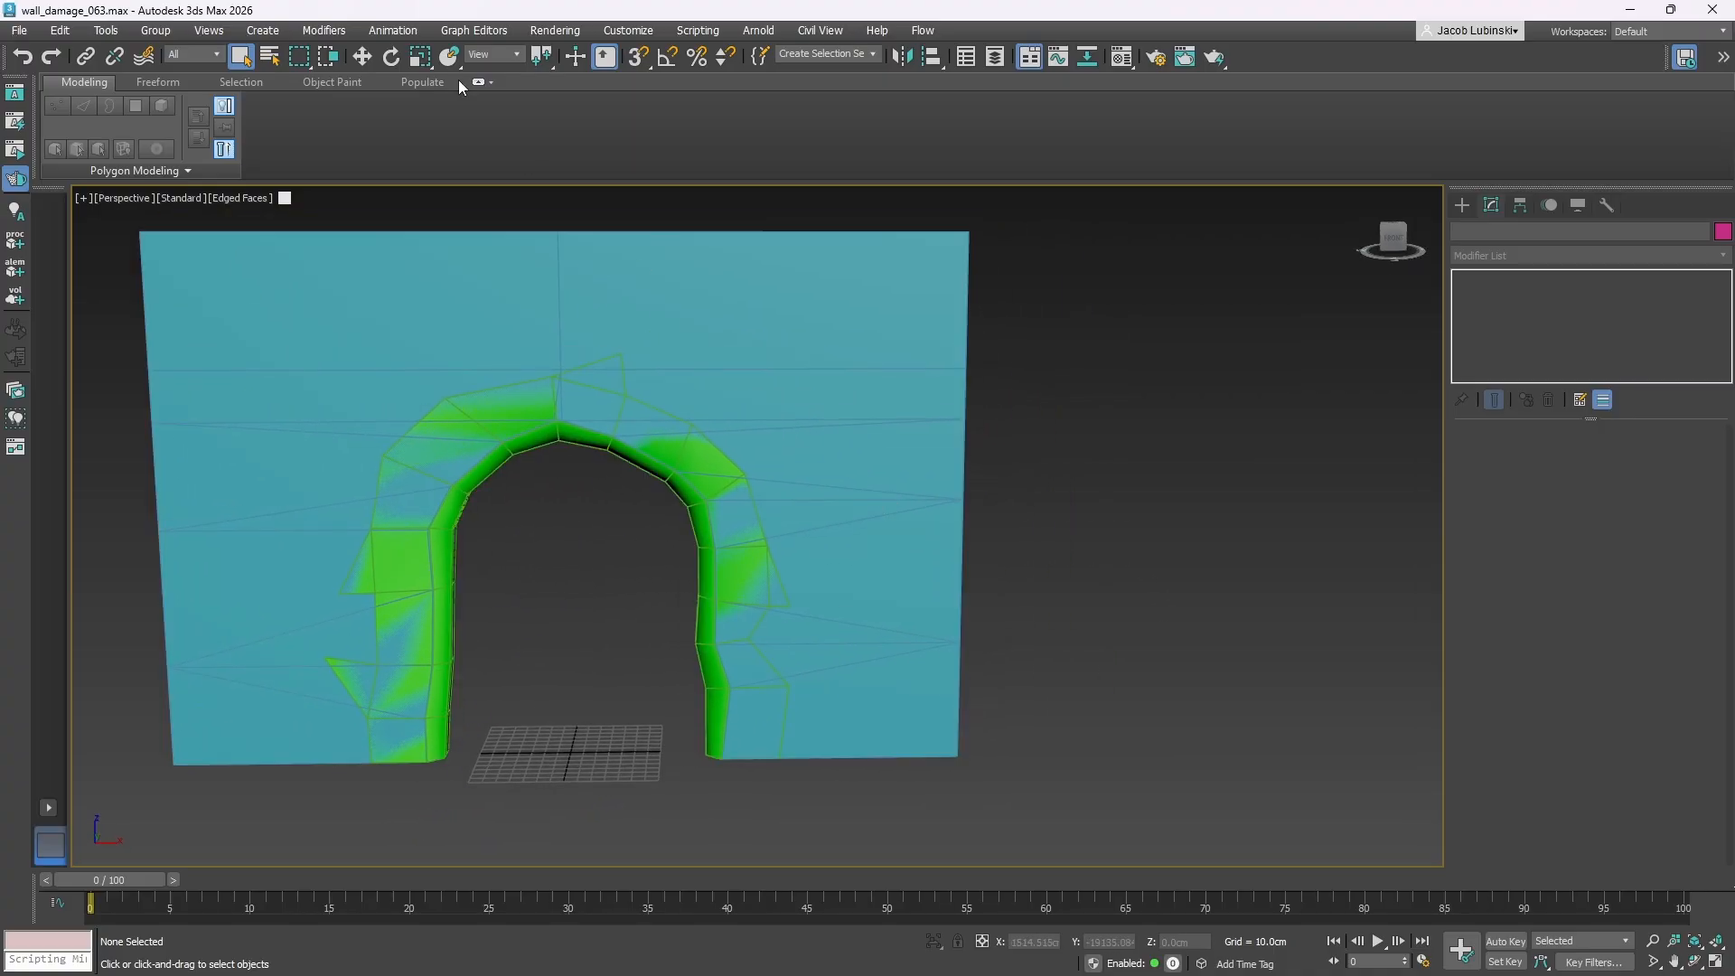
- Save the scene as an incremented copy named wall_damage_064.max
left_click(18, 30)
left_click(81, 210)
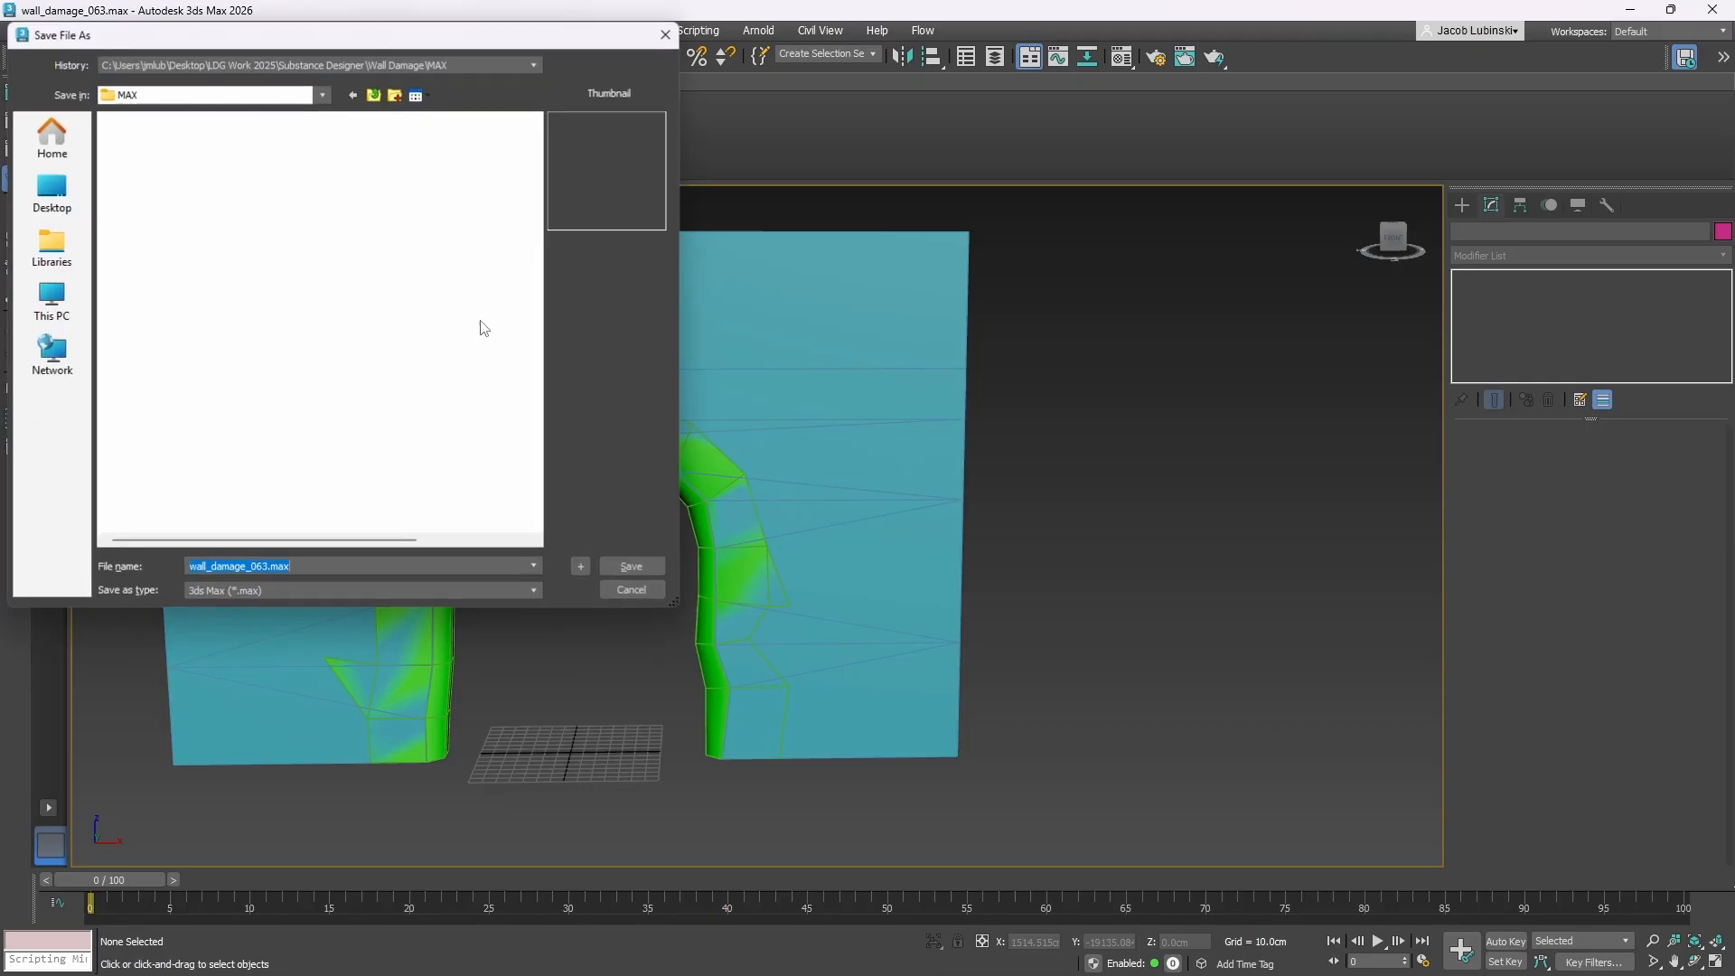
left_click(580, 567)
- Switch to the four-view layout and create a plane about 420 by 465 cm between the two walls in the Front view
left_click(1694, 941)
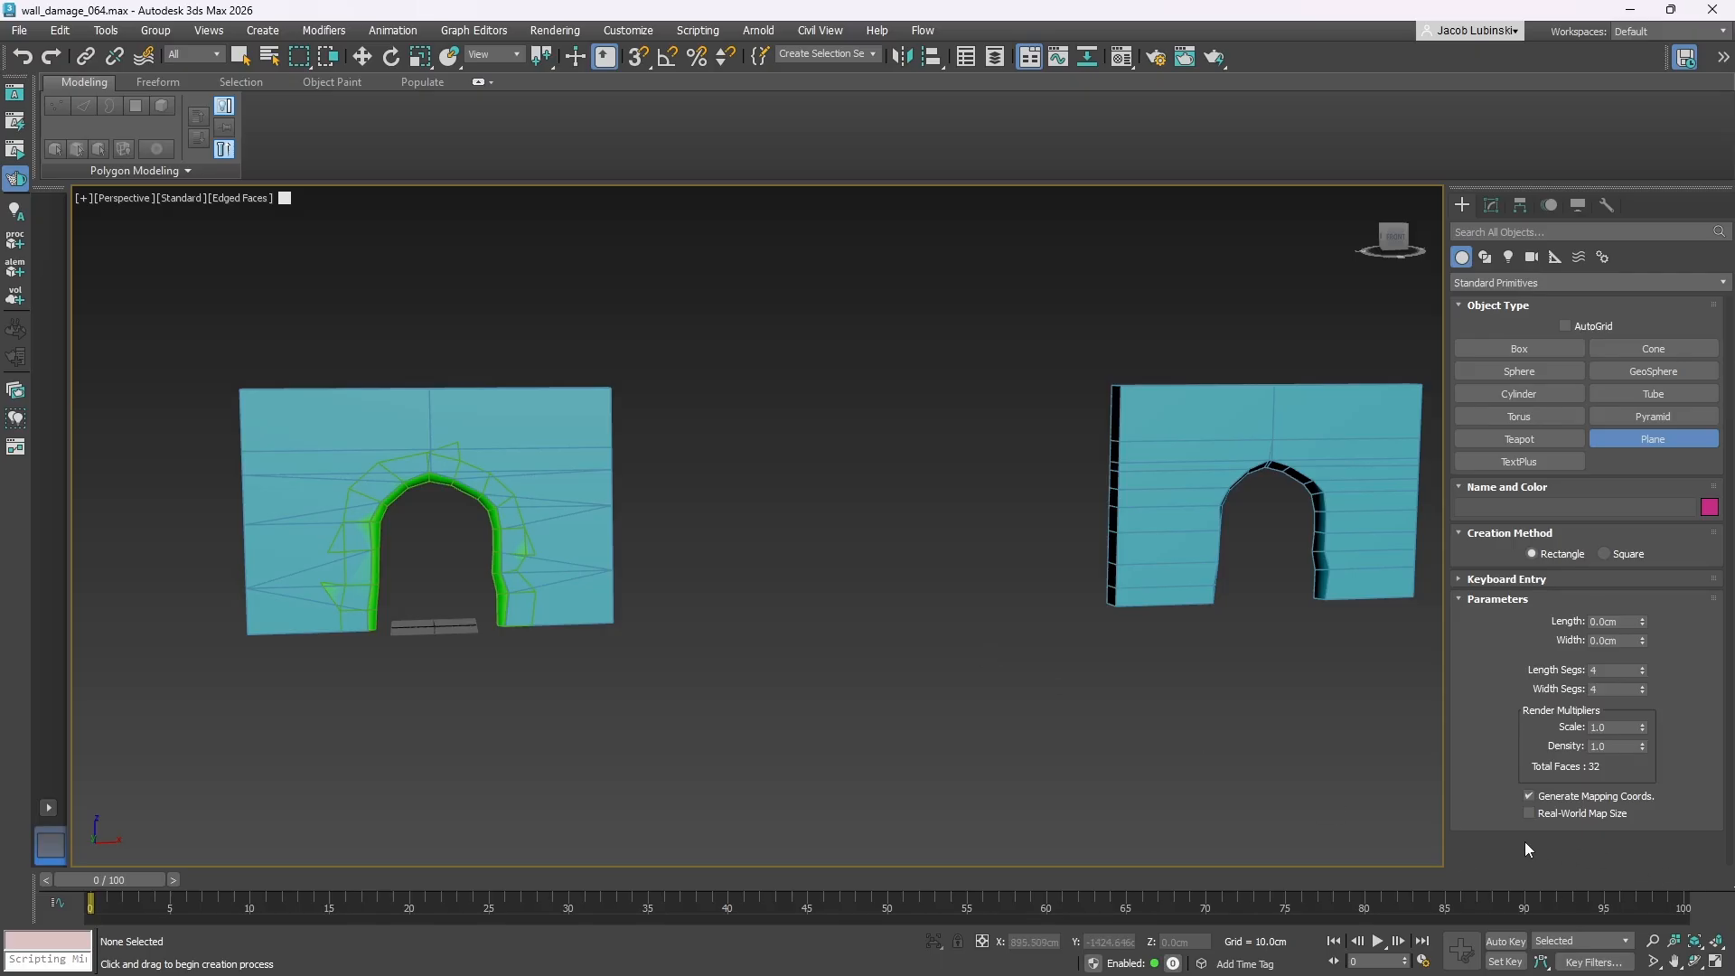
scroll(619, 515, "up", 6)
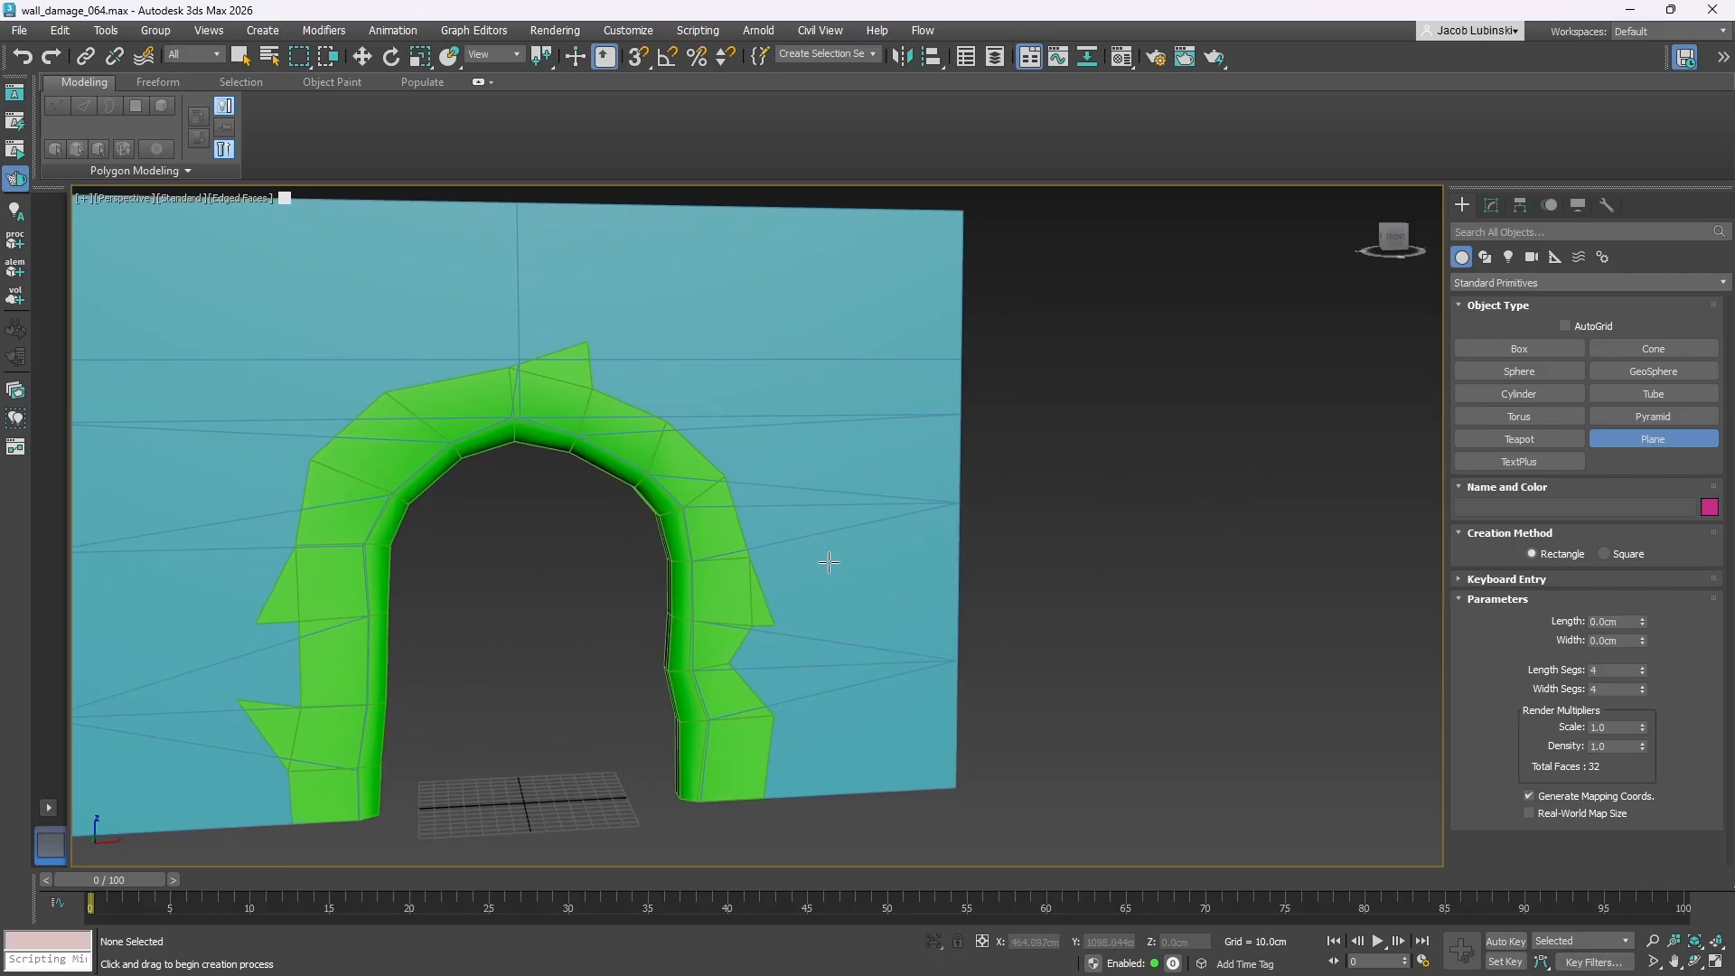
middle_click_drag(576, 449, 391, 553)
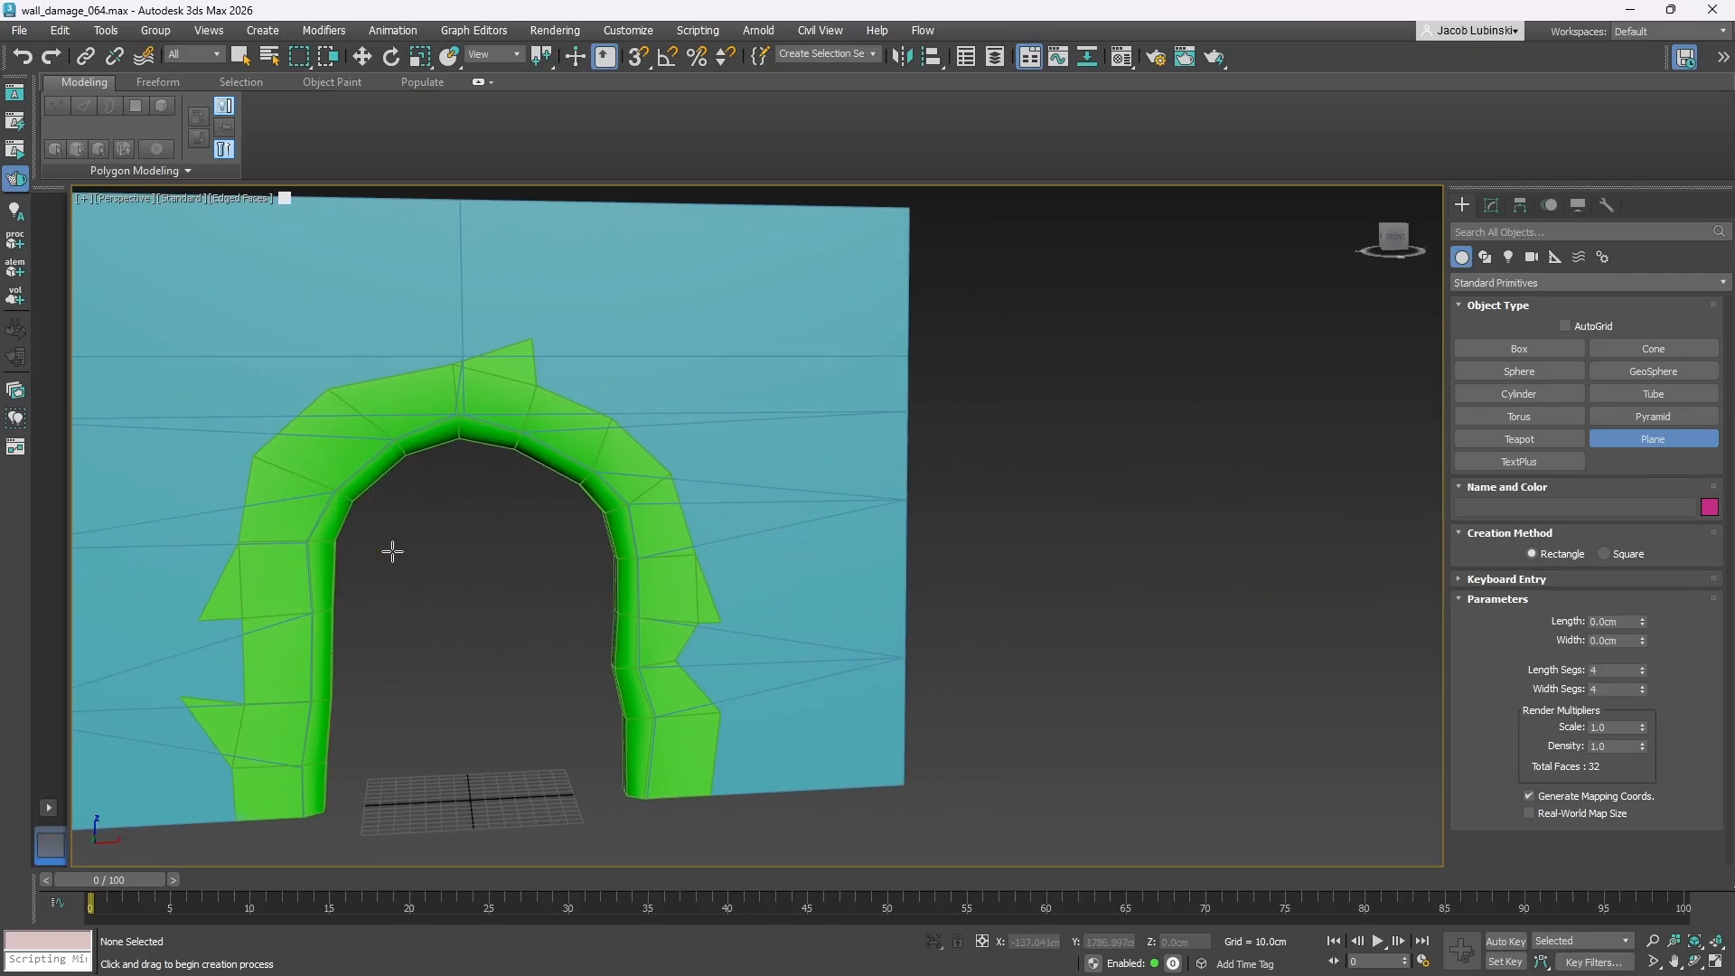
scroll(611, 453, "down", 5)
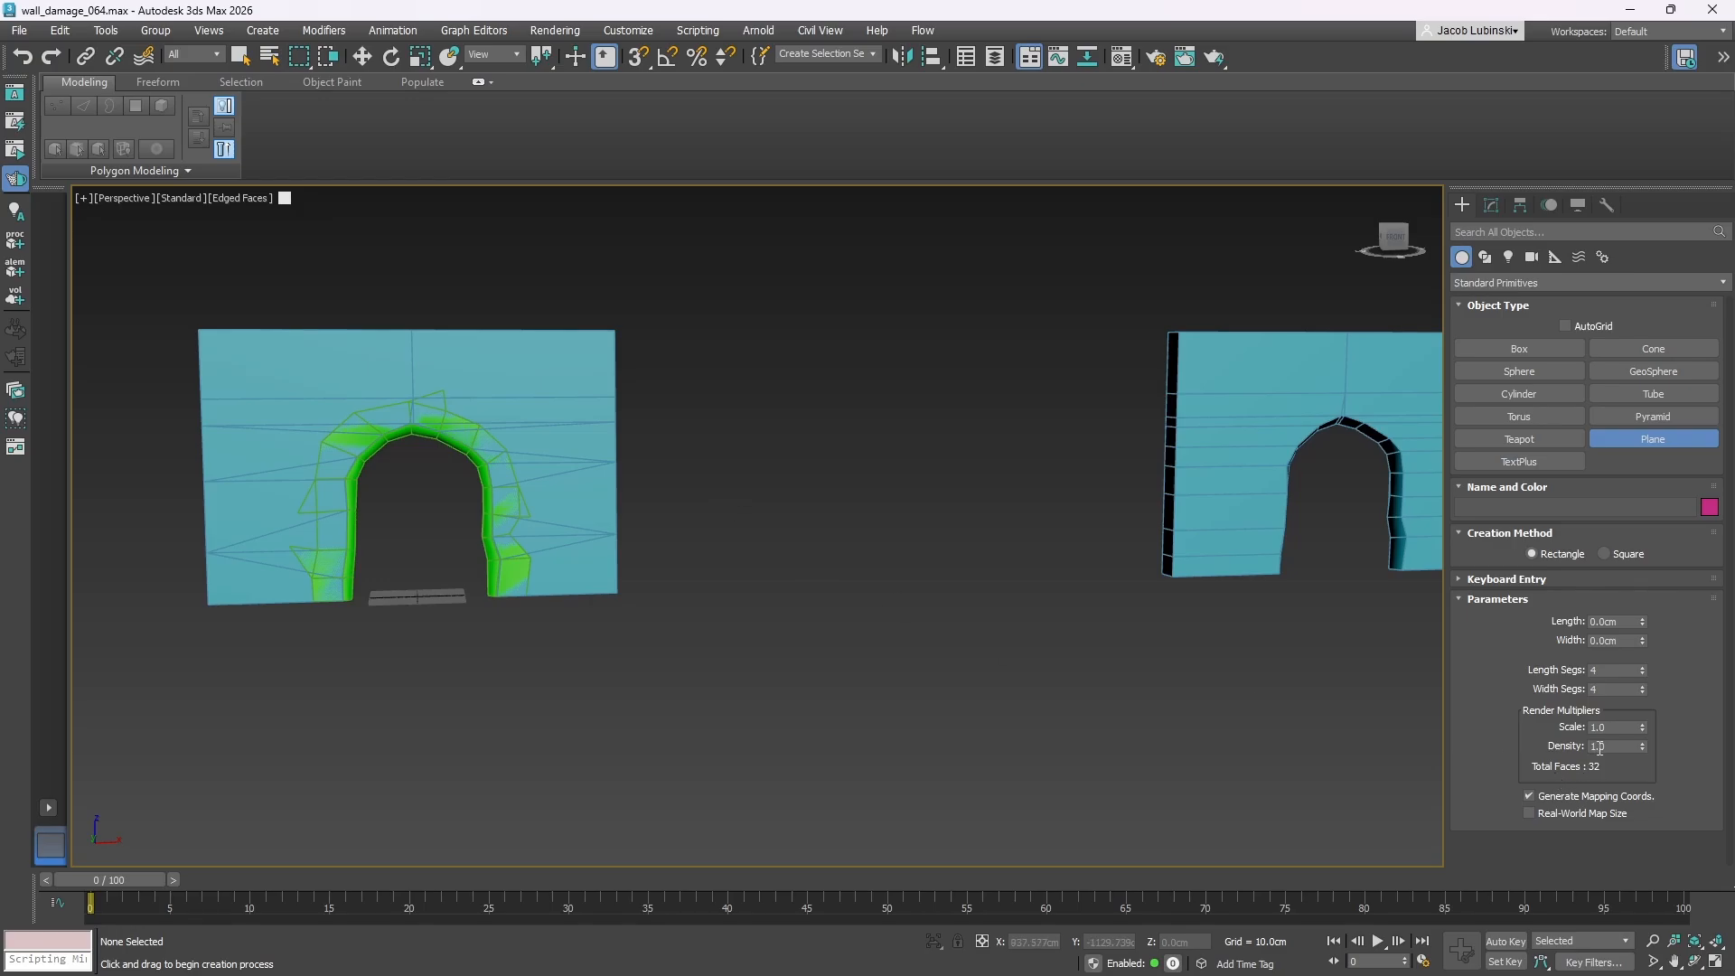
left_click(1491, 205)
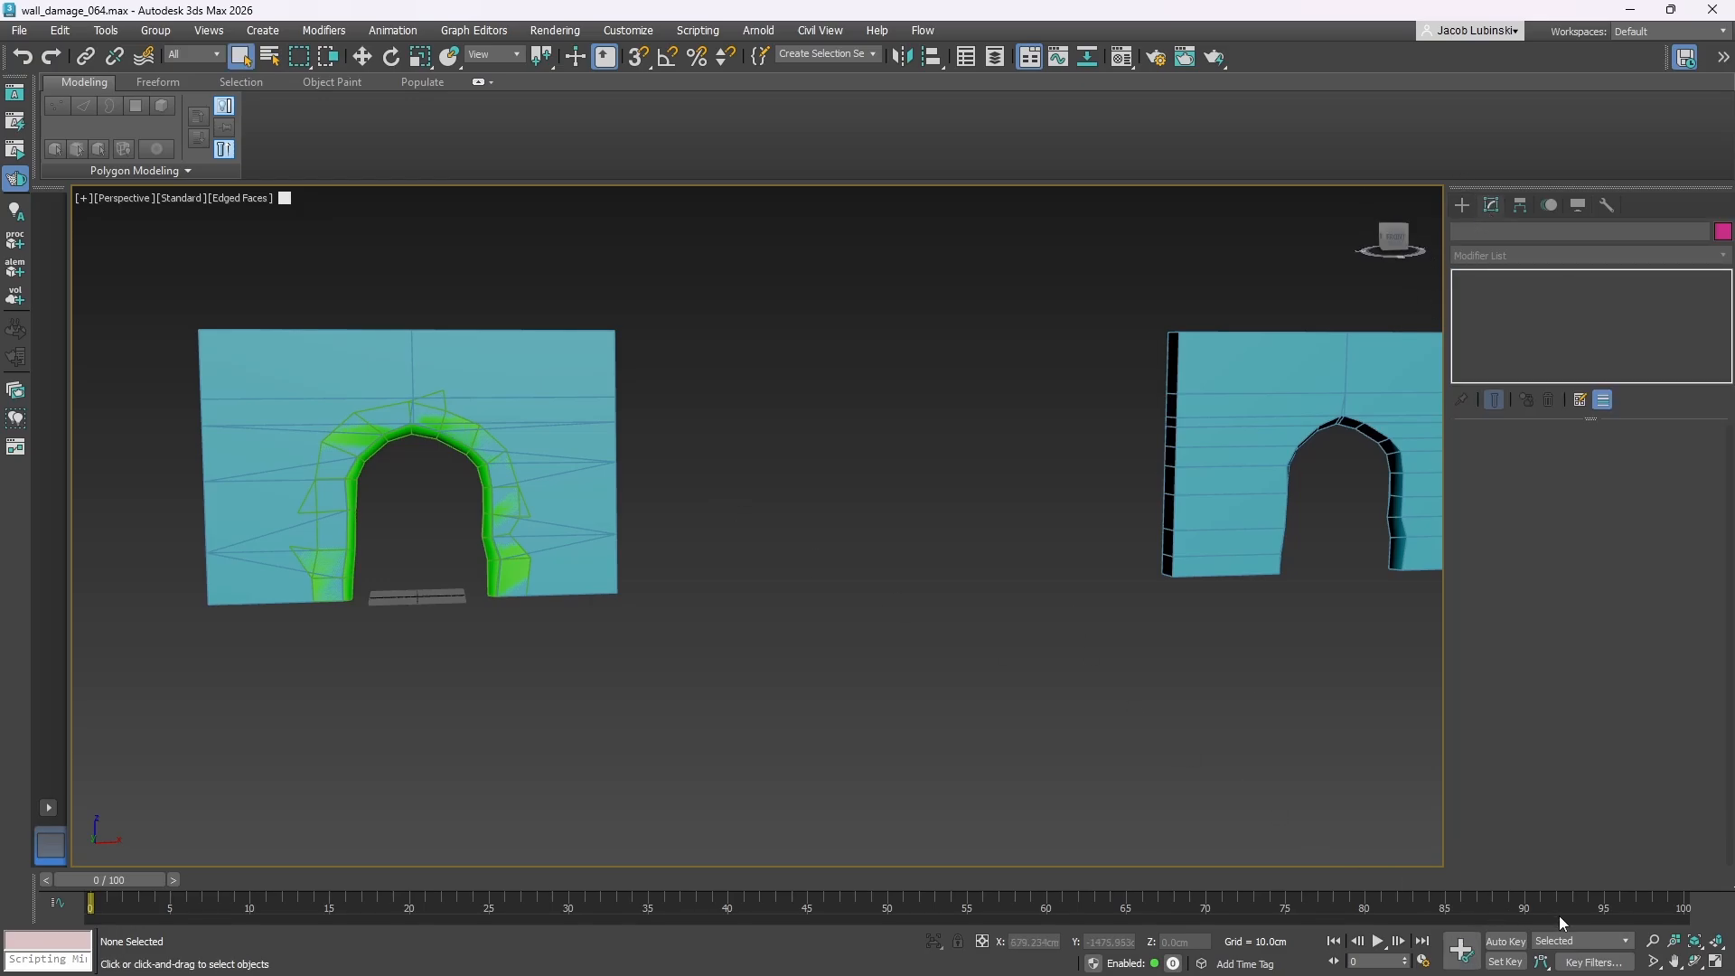
left_click(1713, 960)
scroll(1048, 334, "down", 3)
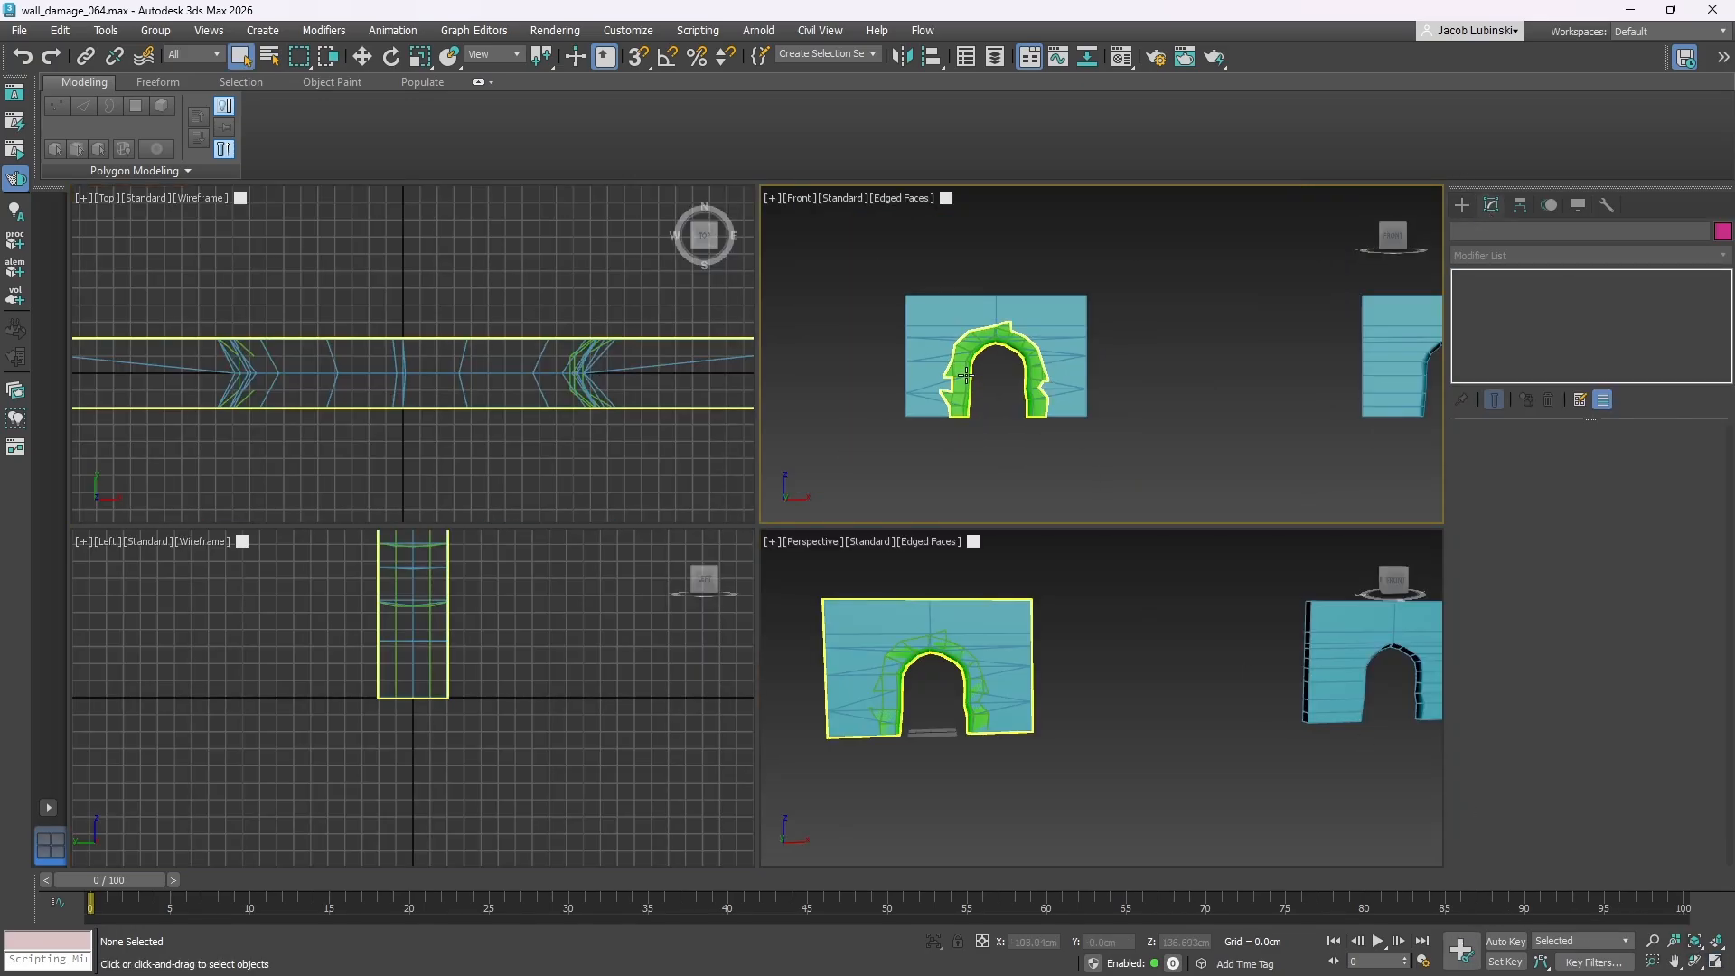
scroll(1159, 377, "up", 2)
left_click(1462, 205)
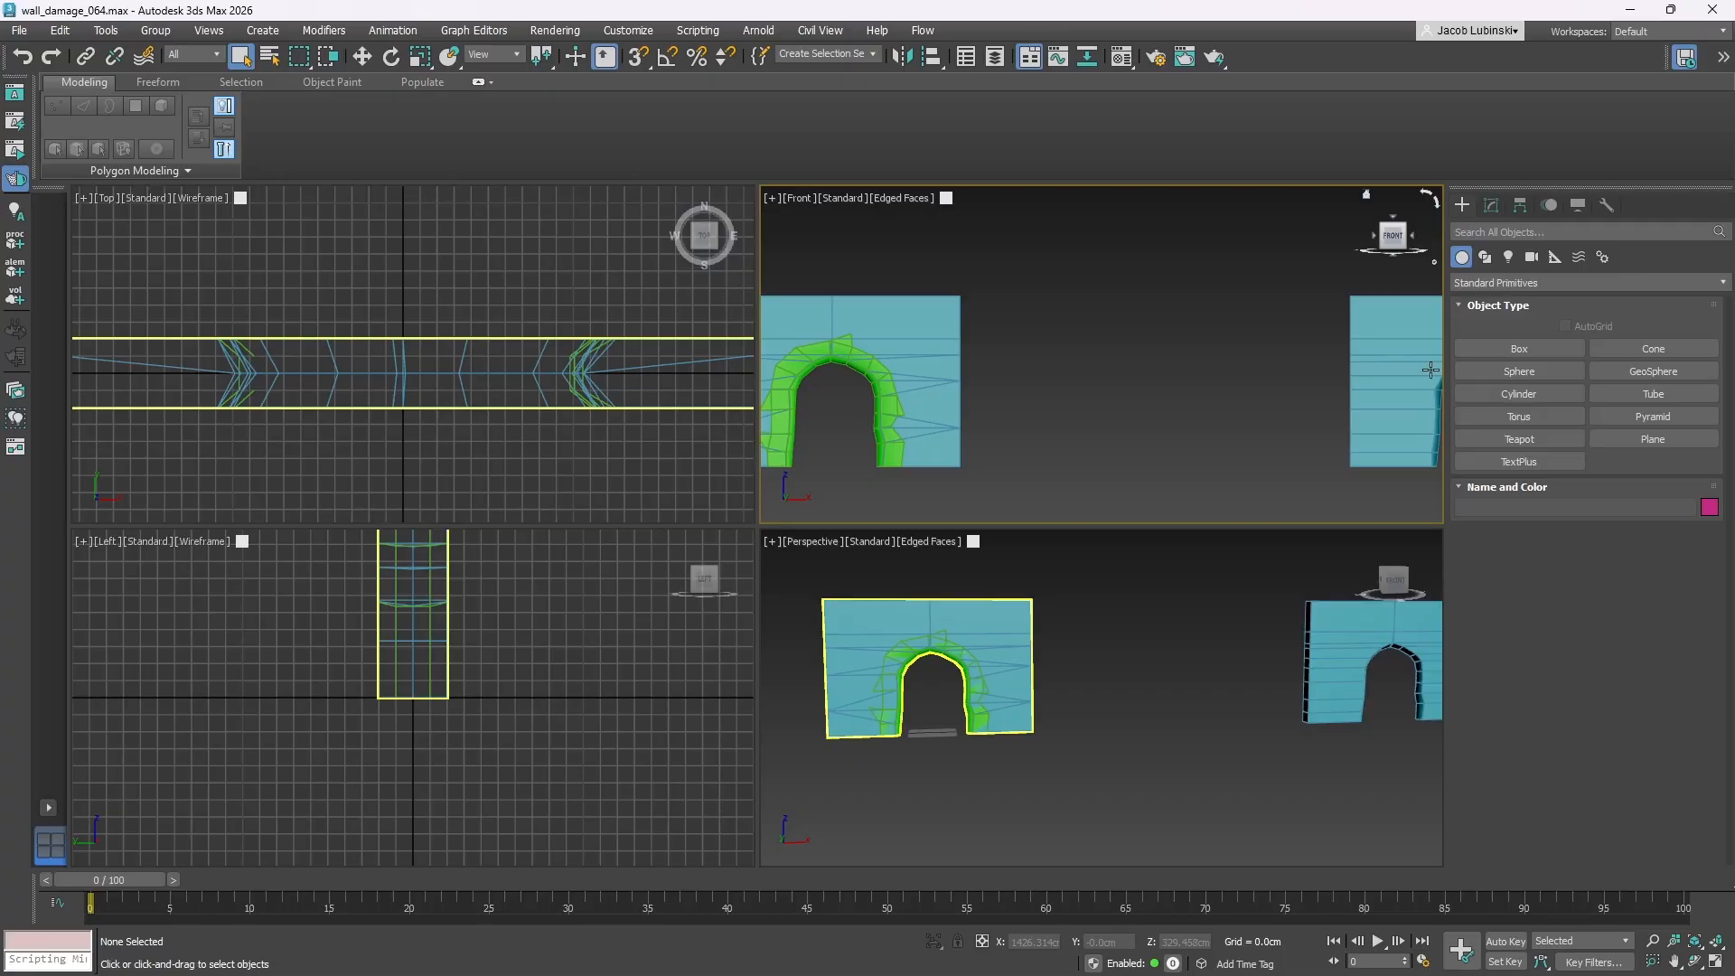
left_click(1652, 438)
left_click_drag(1037, 296, 1234, 477)
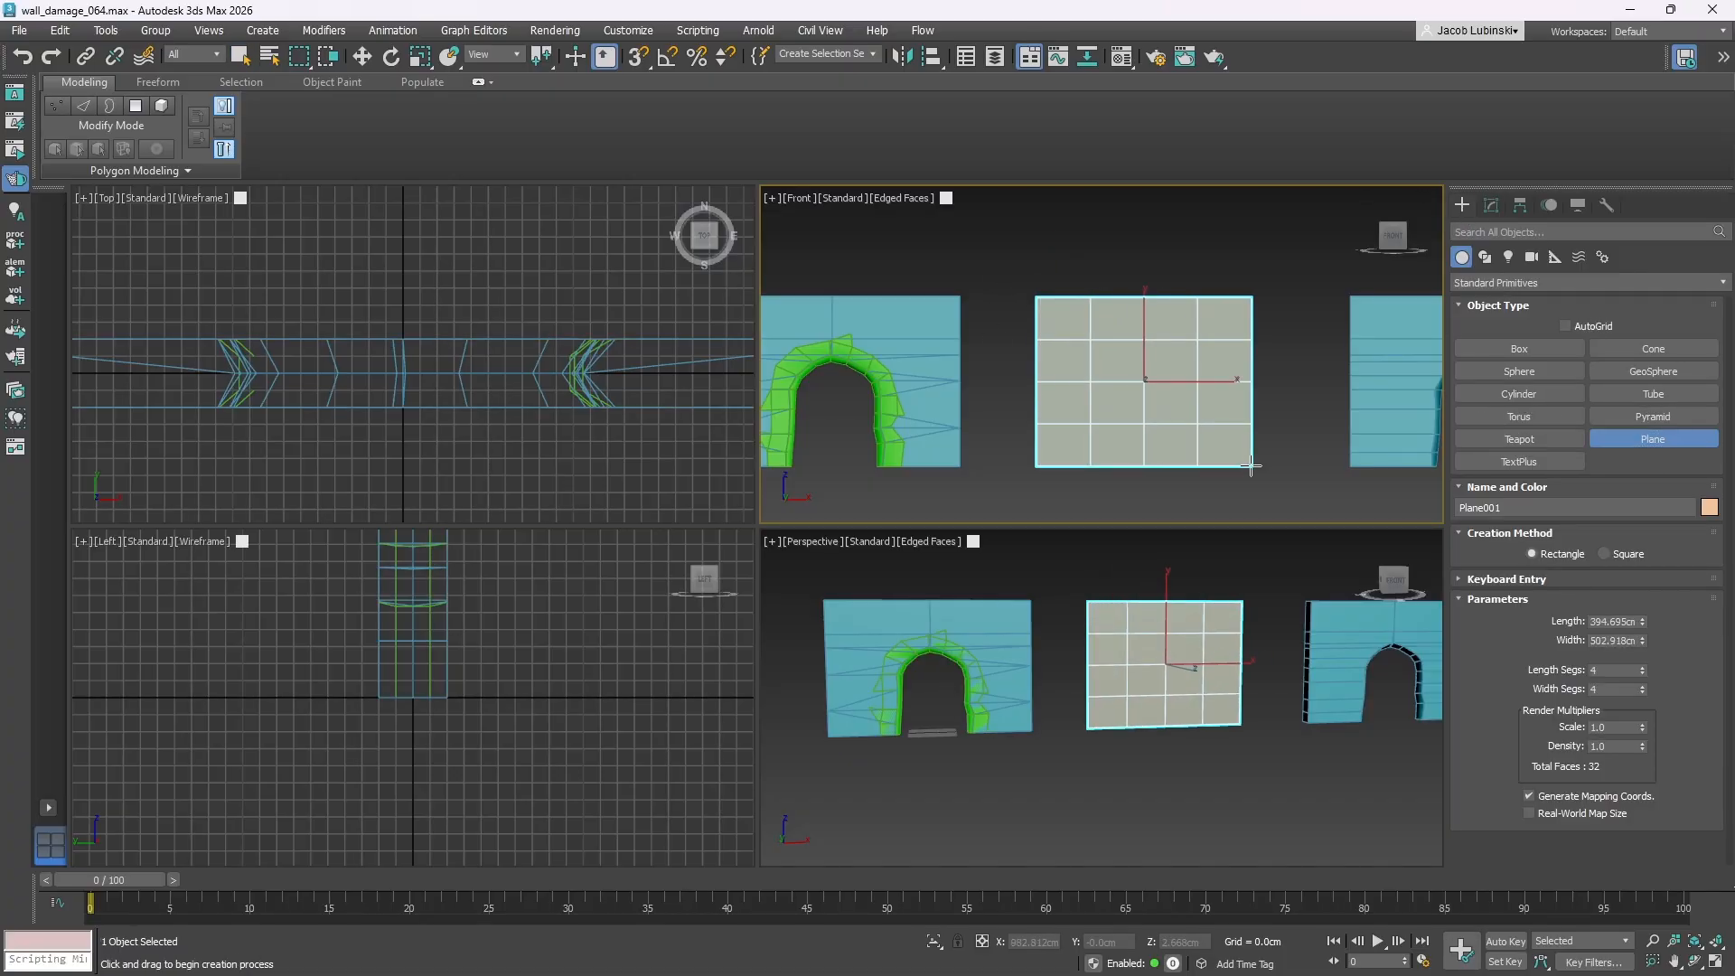
- Set the plane's length and width to 300 cm each
double_click(1614, 622)
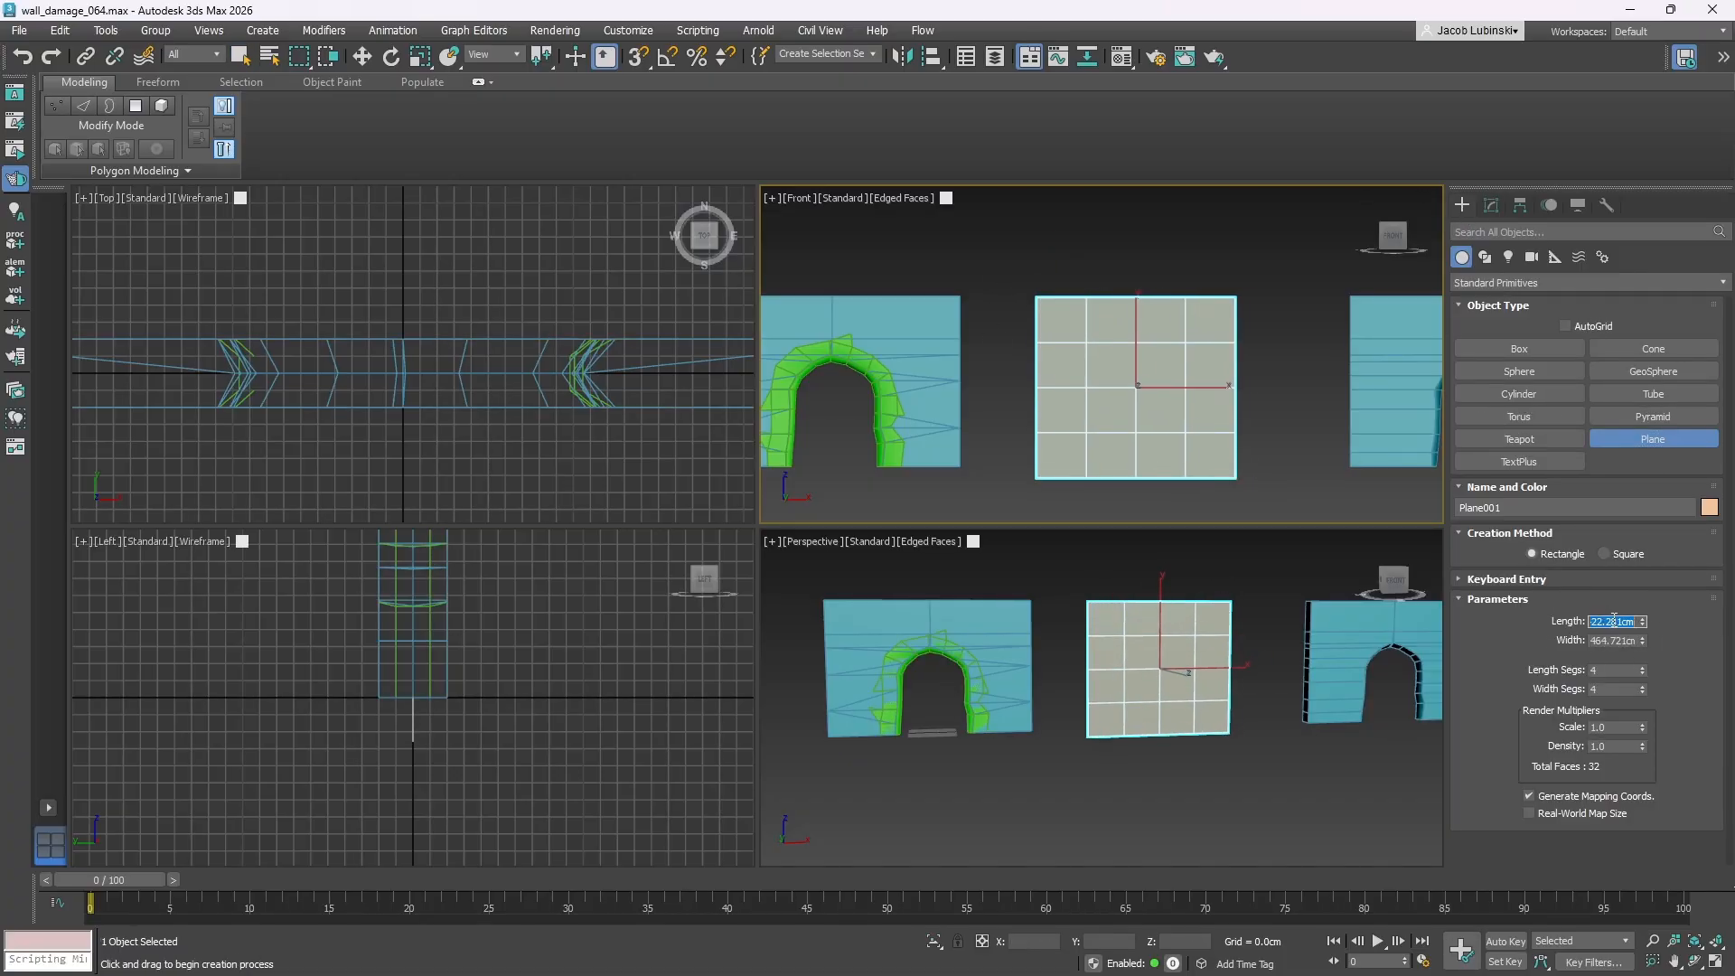
type("300")
key("Tab")
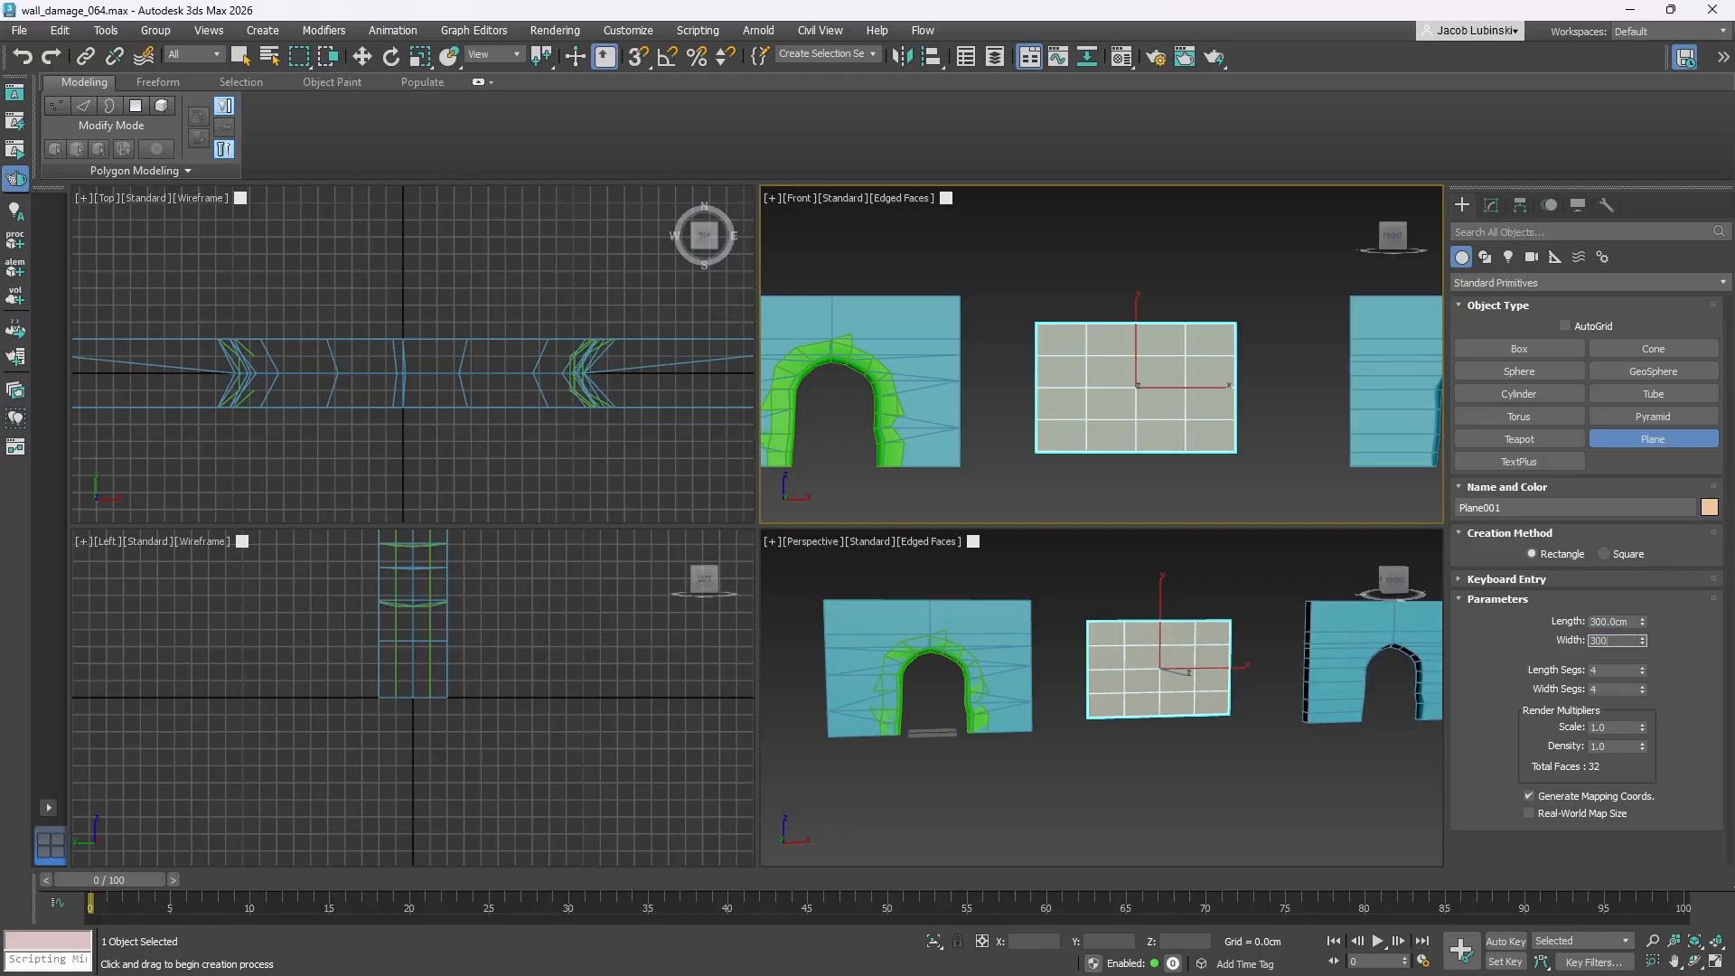
type("300")
key("Return")
- Reduce the plane's length and width segments to 1 each and finish creating it
left_click(1643, 673)
left_click(1642, 674)
left_click(1643, 674)
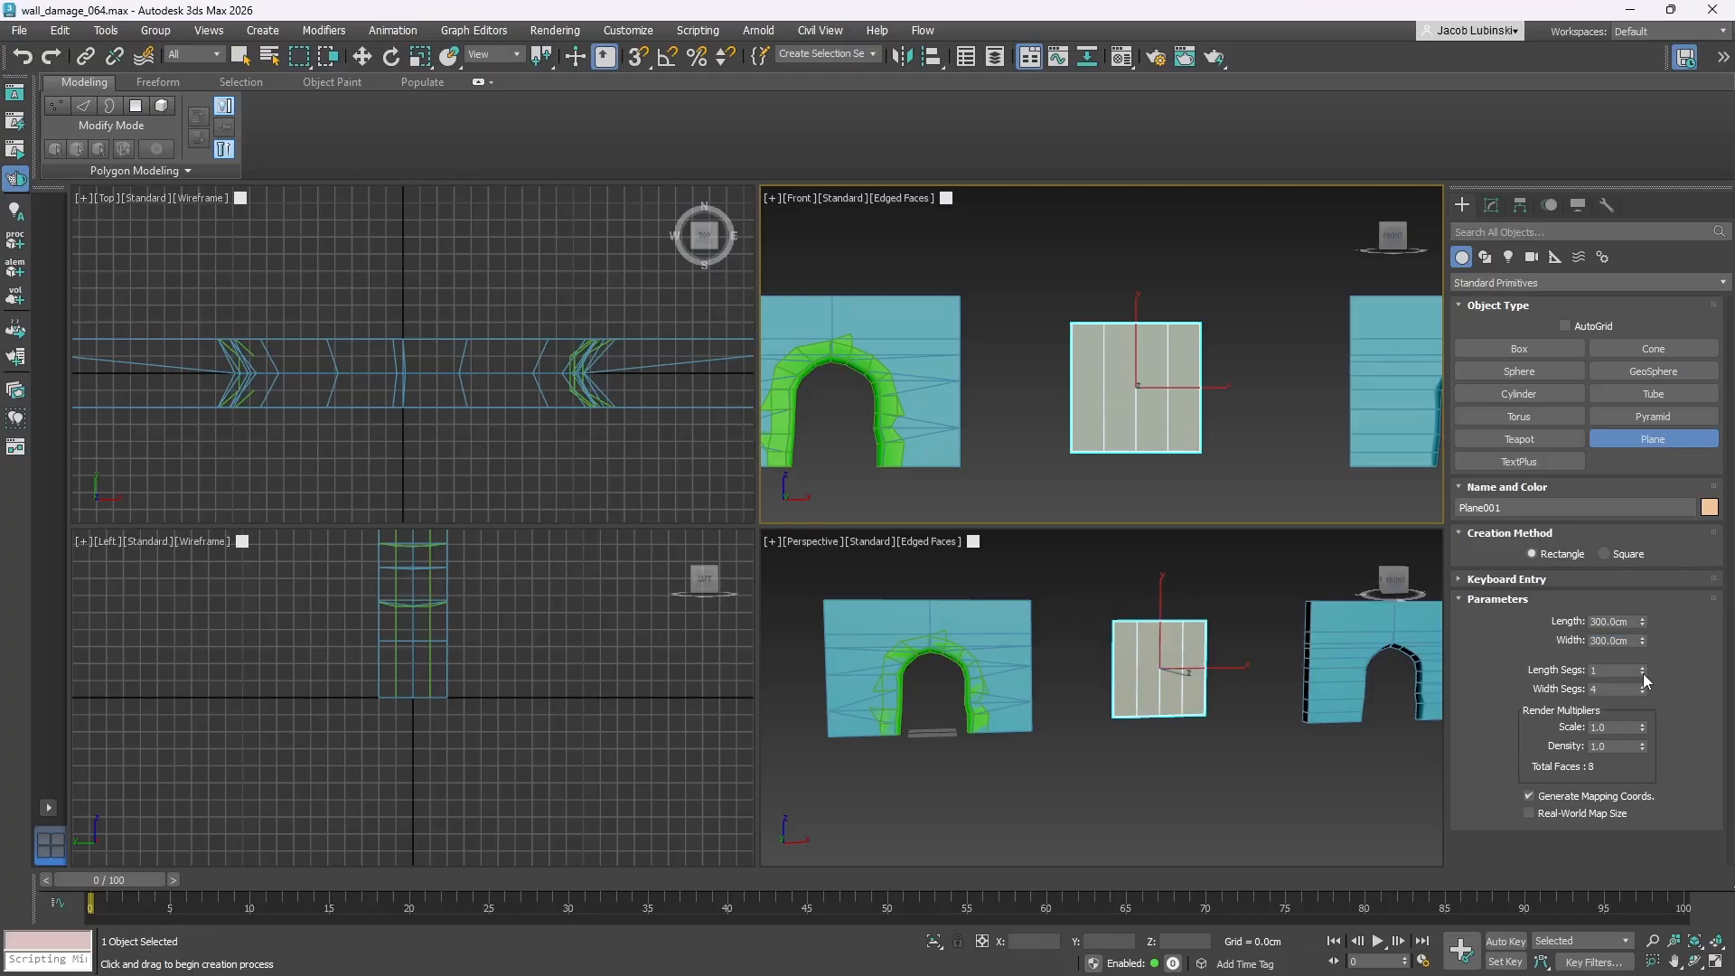
left_click(1642, 692)
left_click(1642, 692)
left_click(1642, 692)
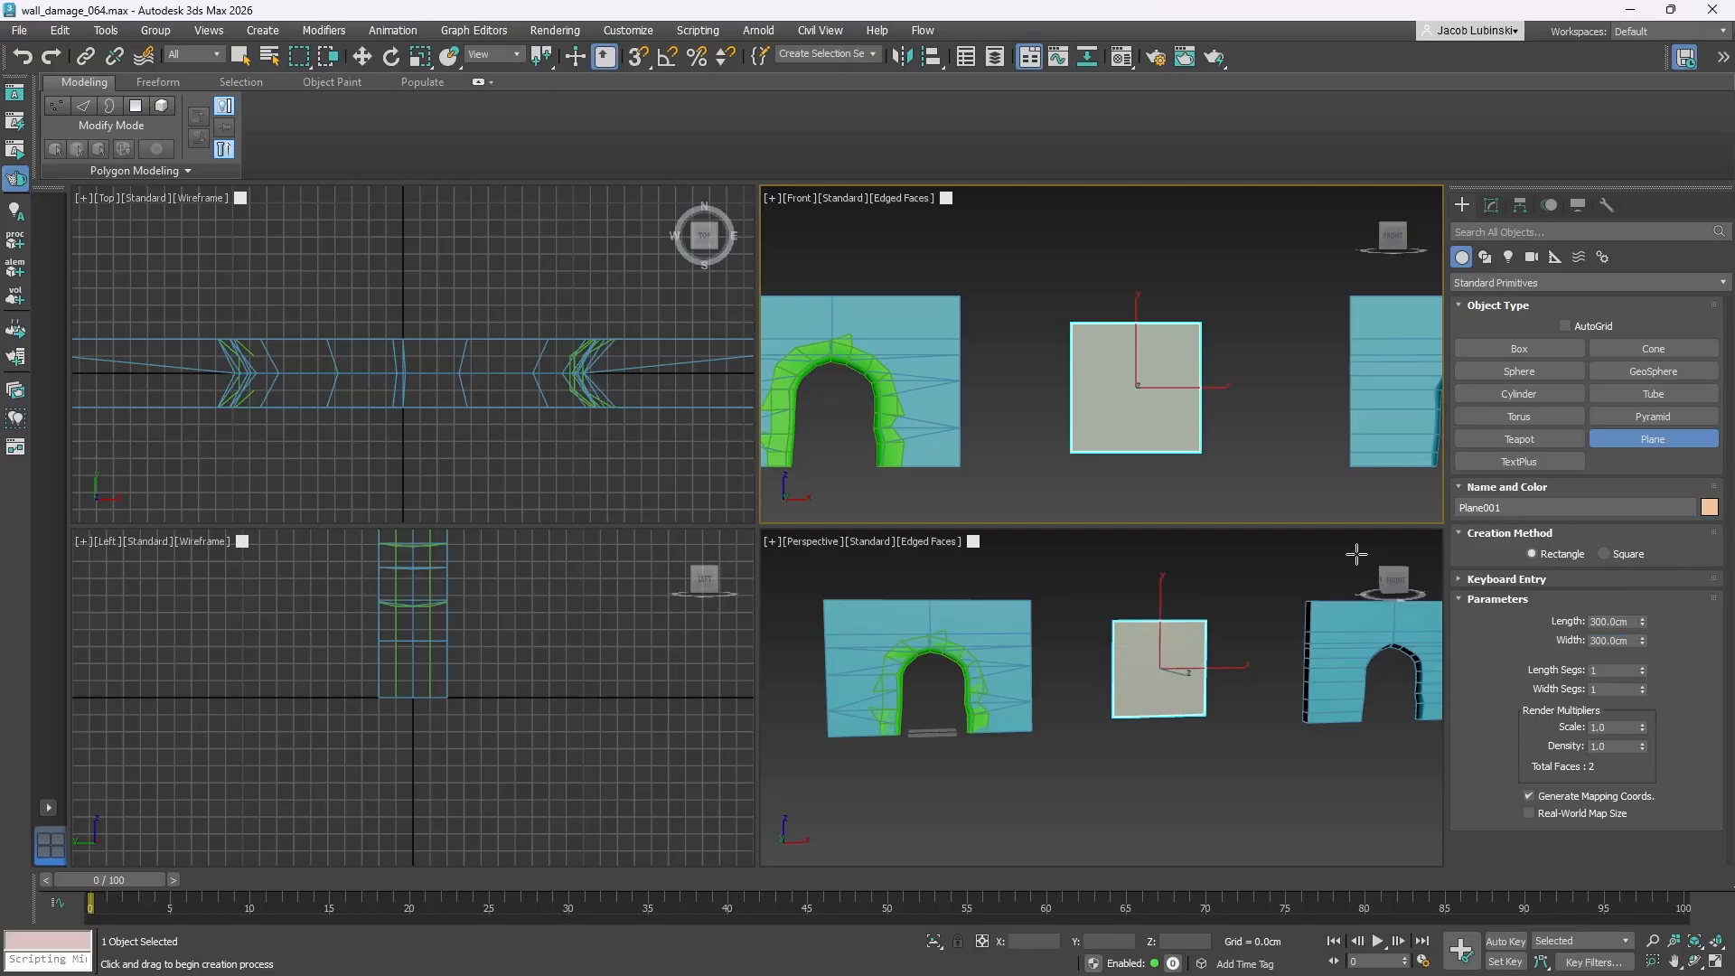
right_click(1243, 577)
right_click(1049, 480)
- Apply the blue normal-map material 01 - Default to the plane, check its settings and close the Material Editor
key("m")
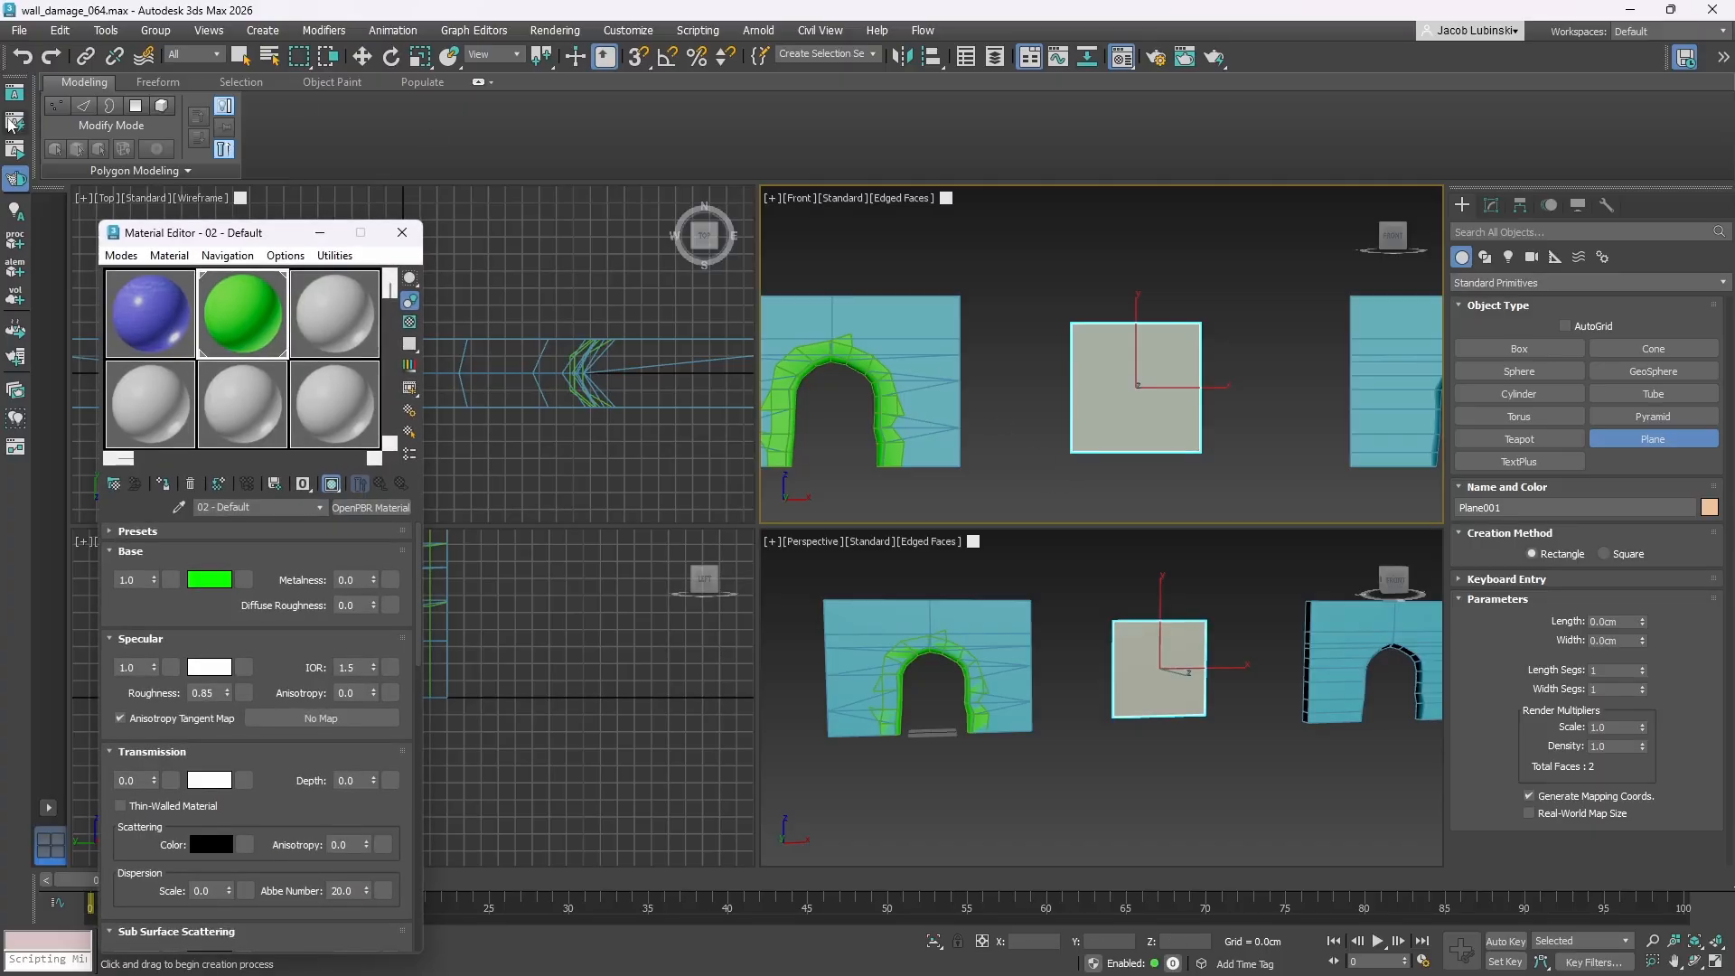
left_click_drag(169, 309, 1147, 662)
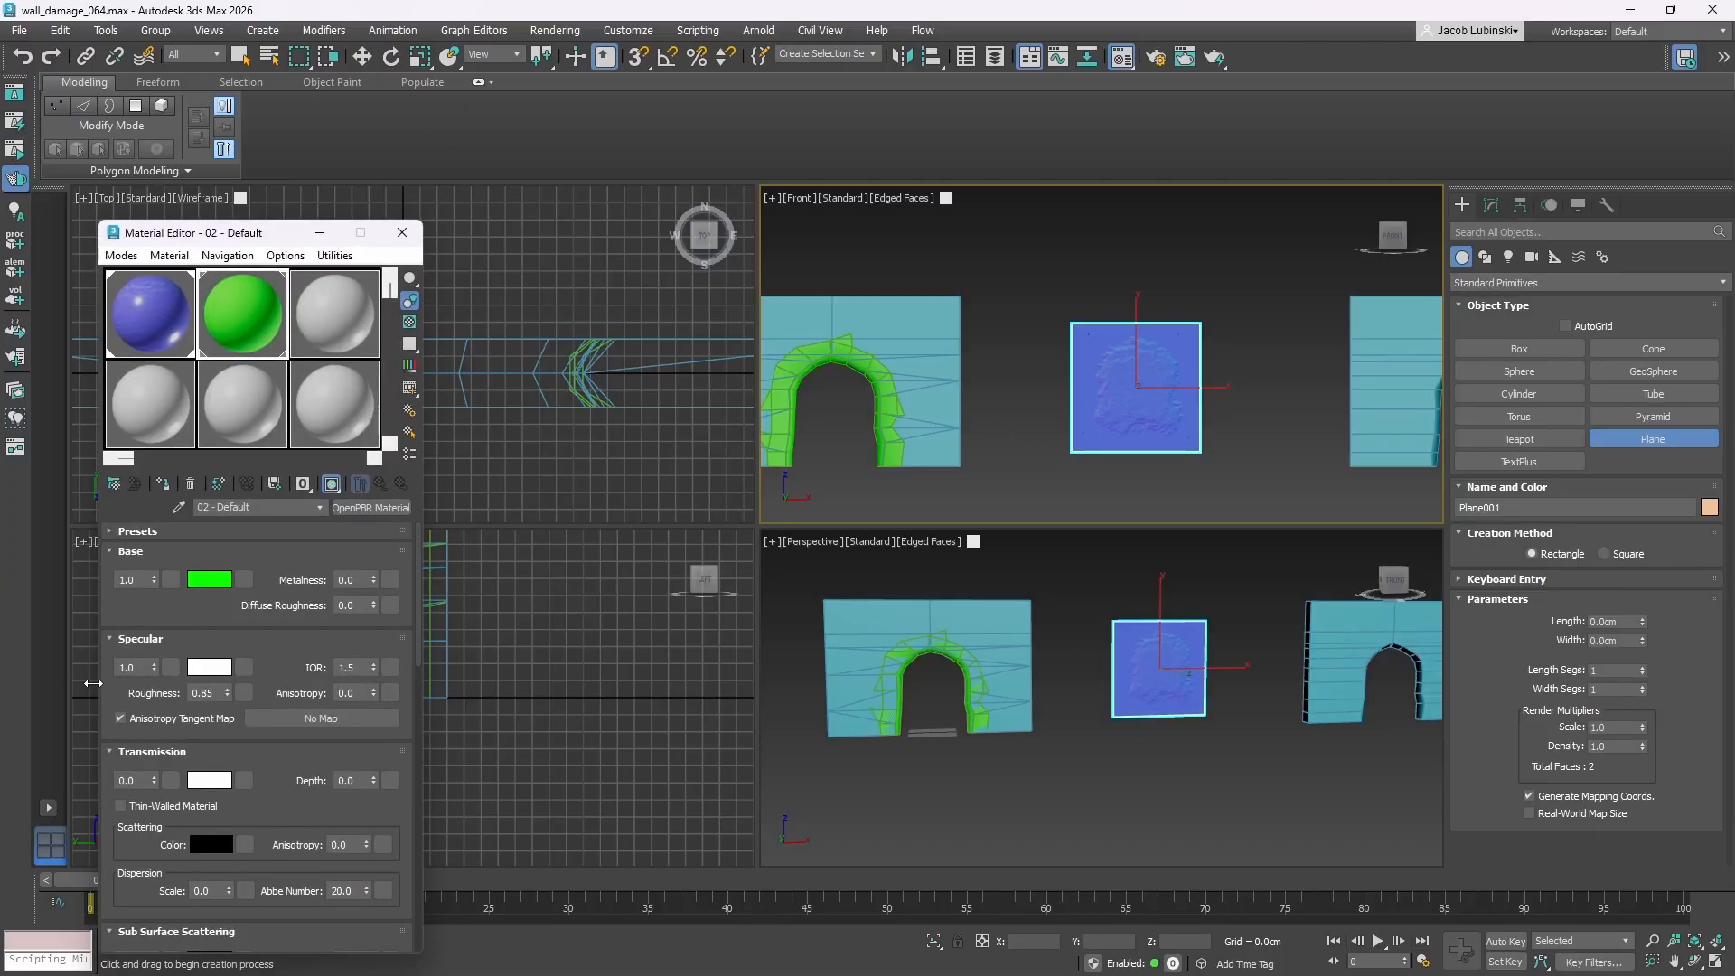
left_click(160, 351)
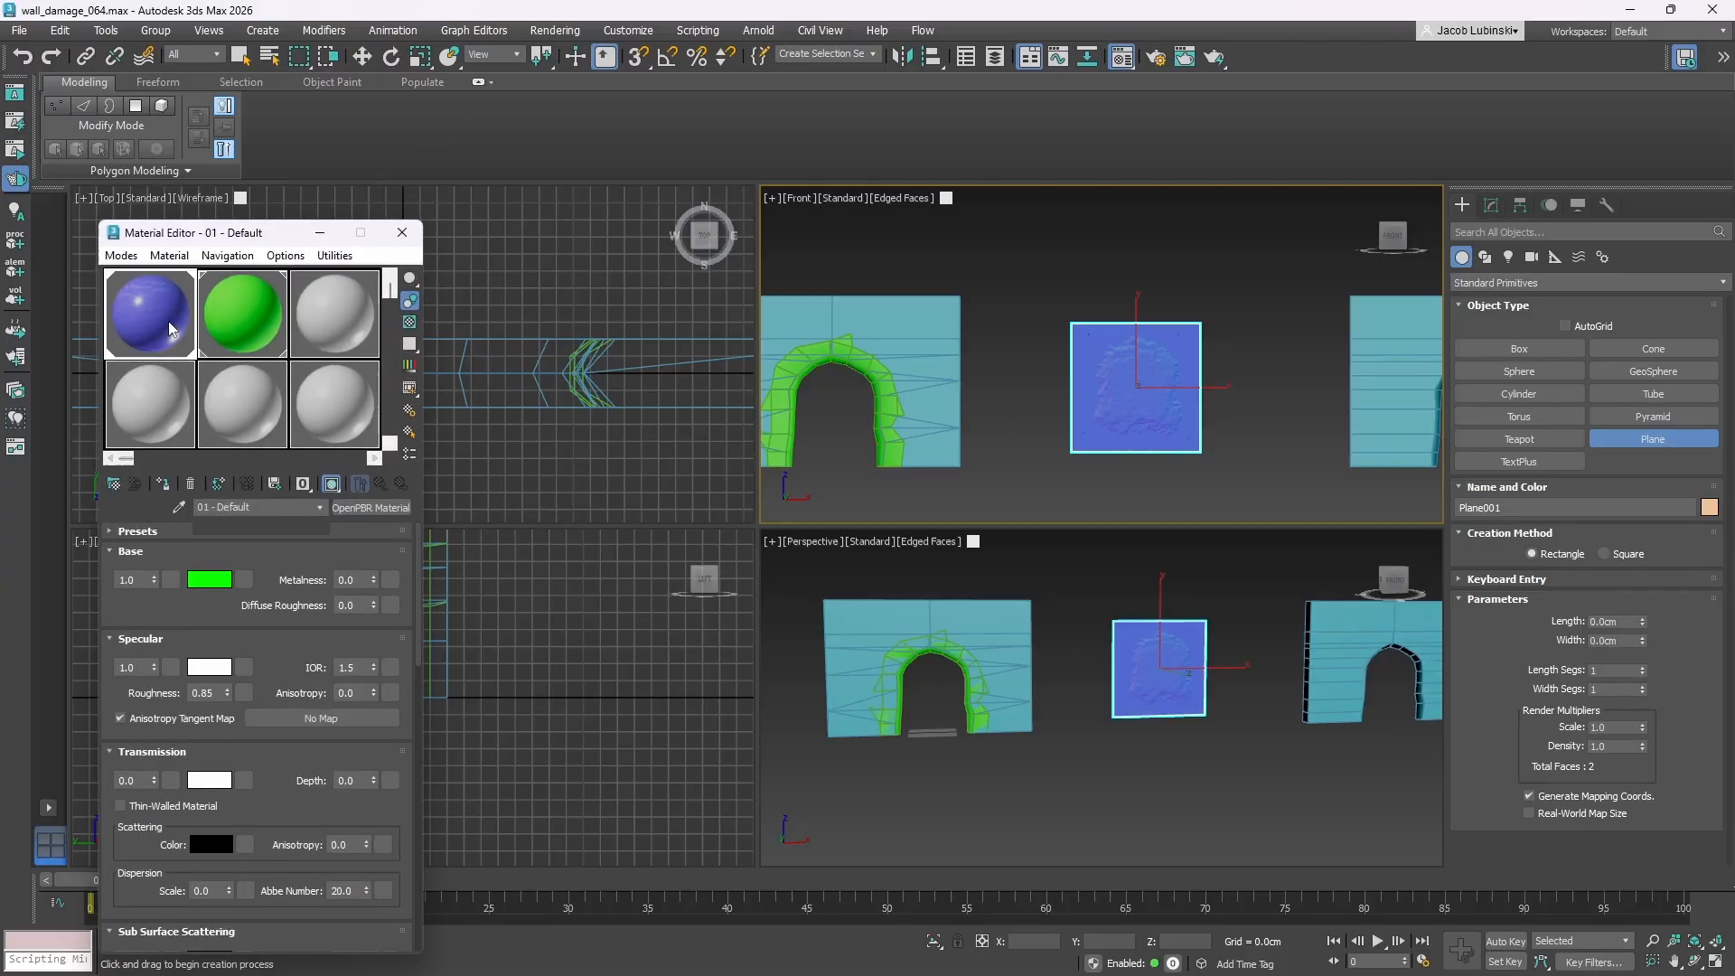
left_click(321, 509)
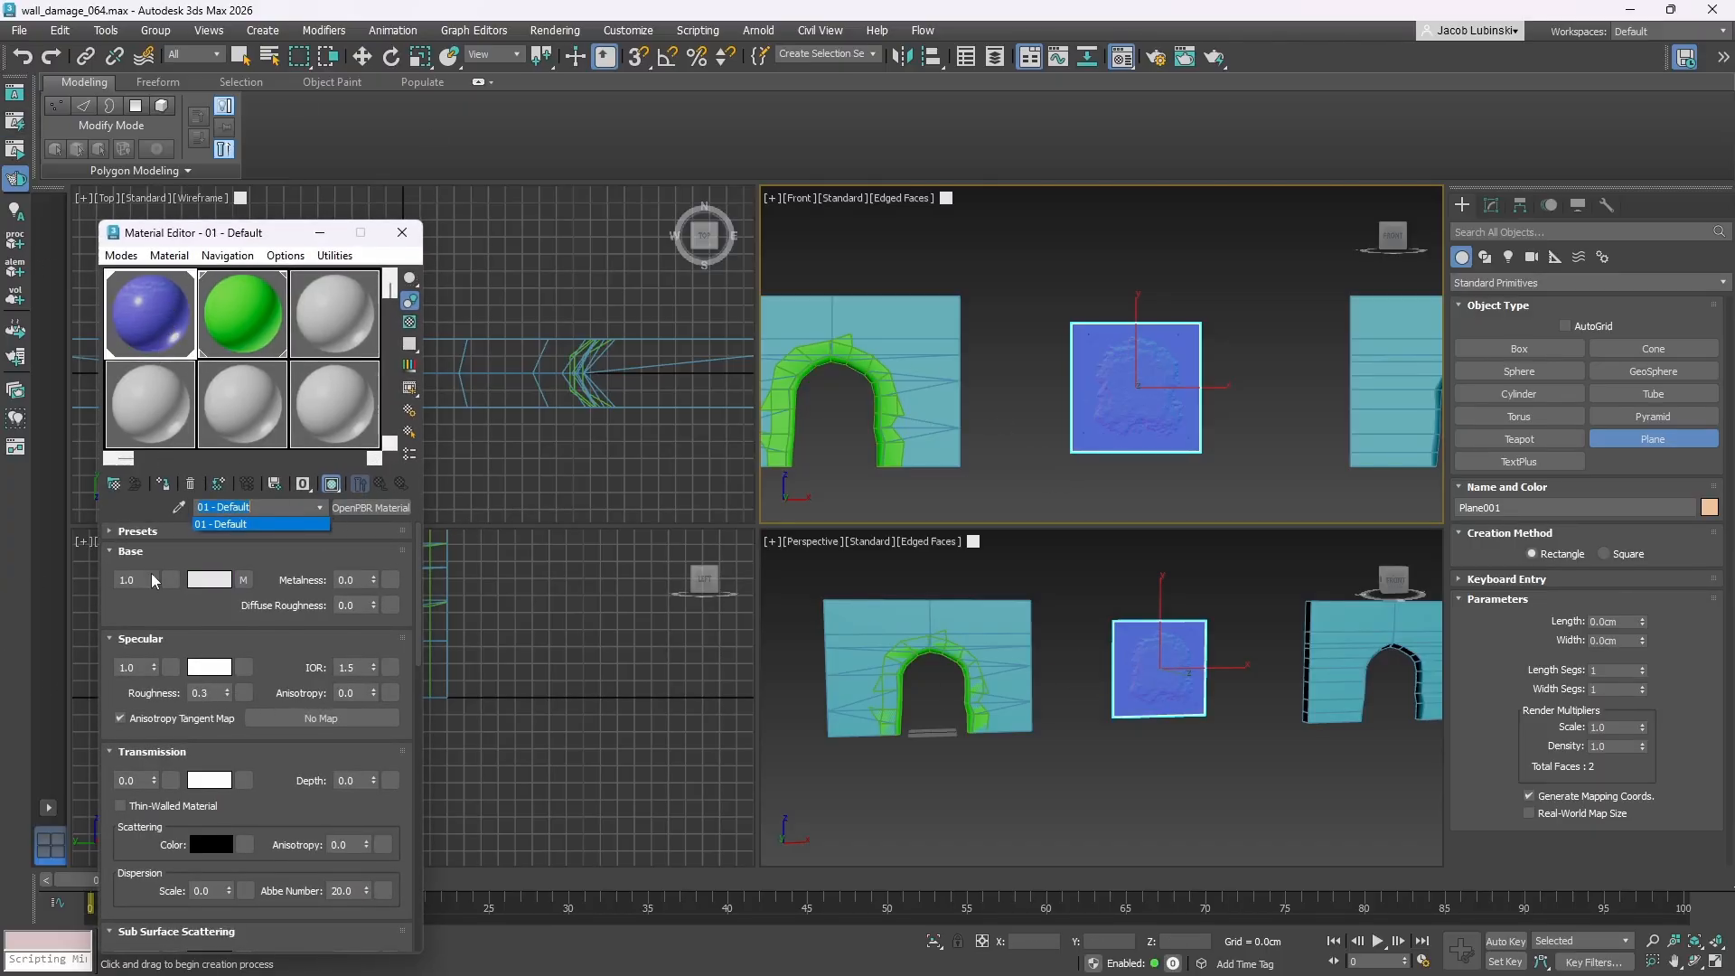
left_click(321, 511)
key("m")
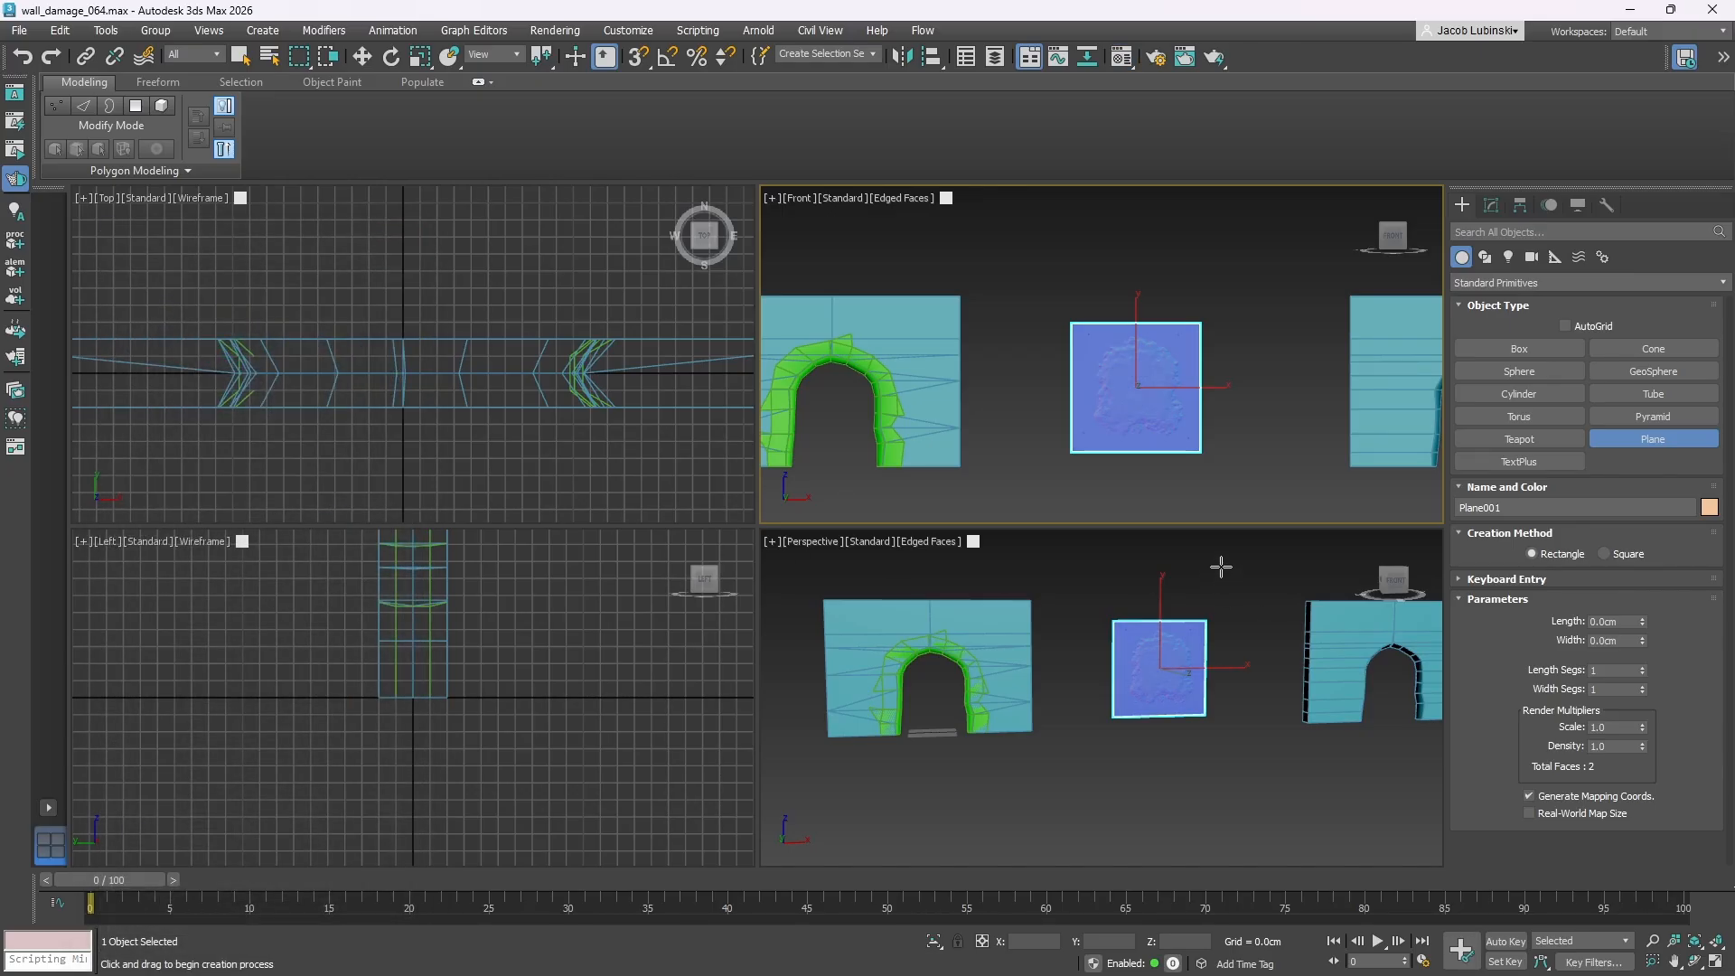
- Move the textured plane back behind the walls in the Top view, to a Y position of about 183 cm
key("z")
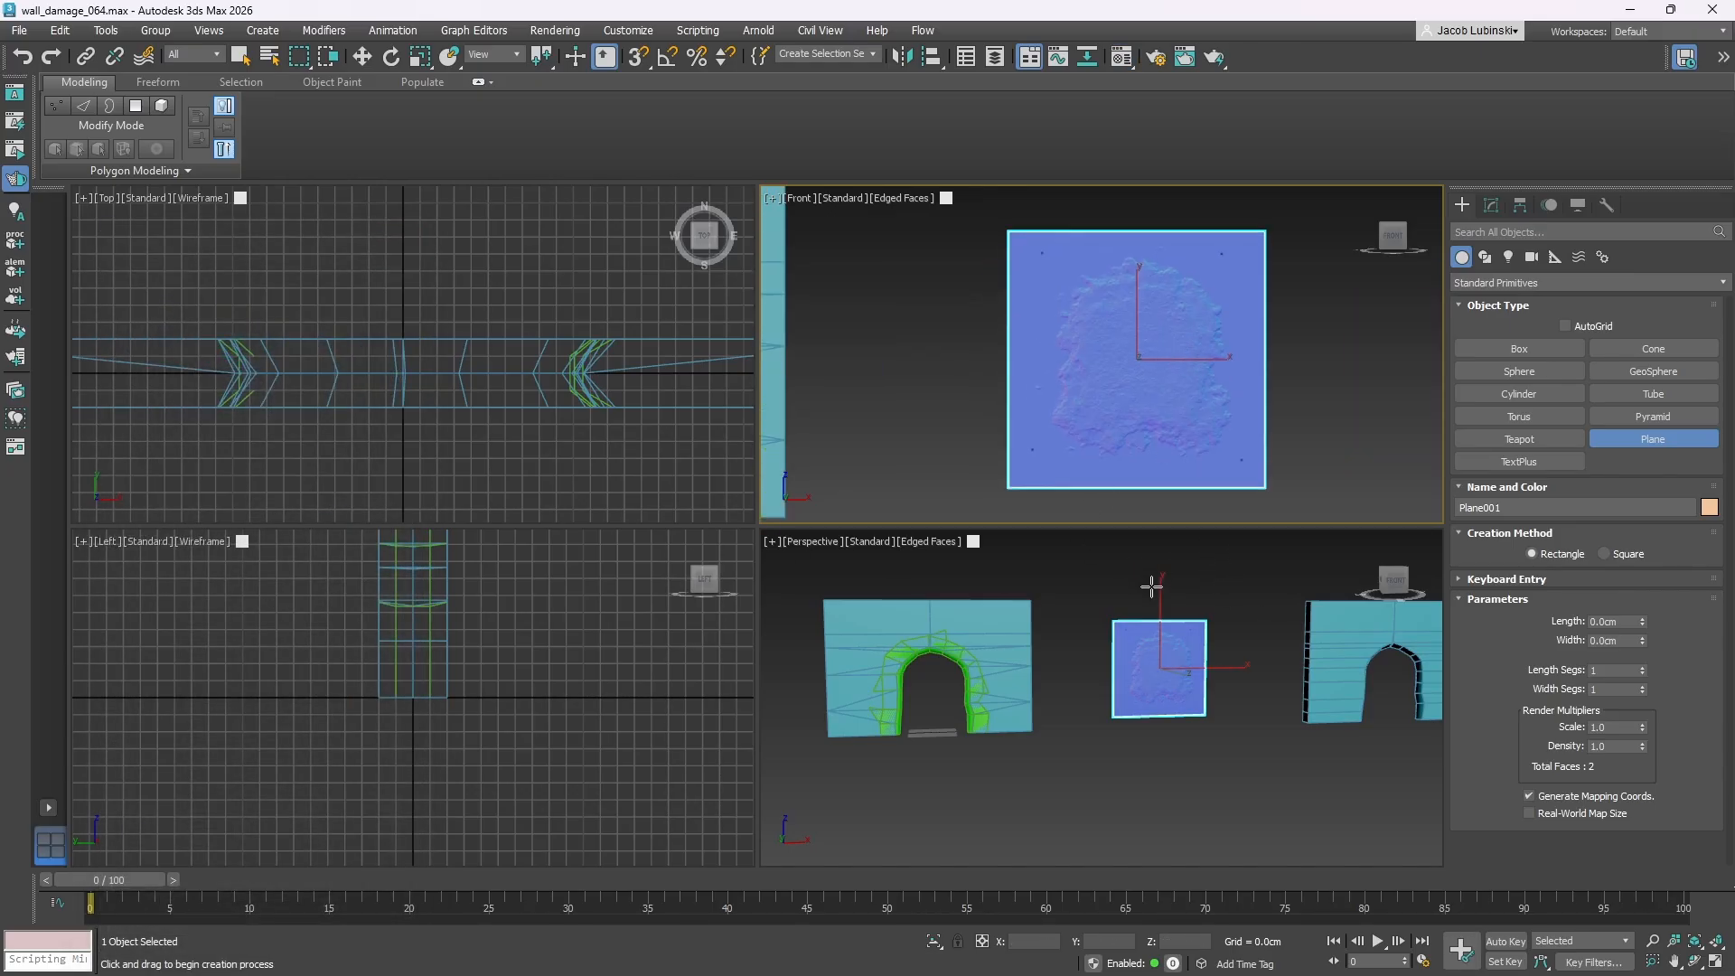
scroll(557, 376, "down", 12)
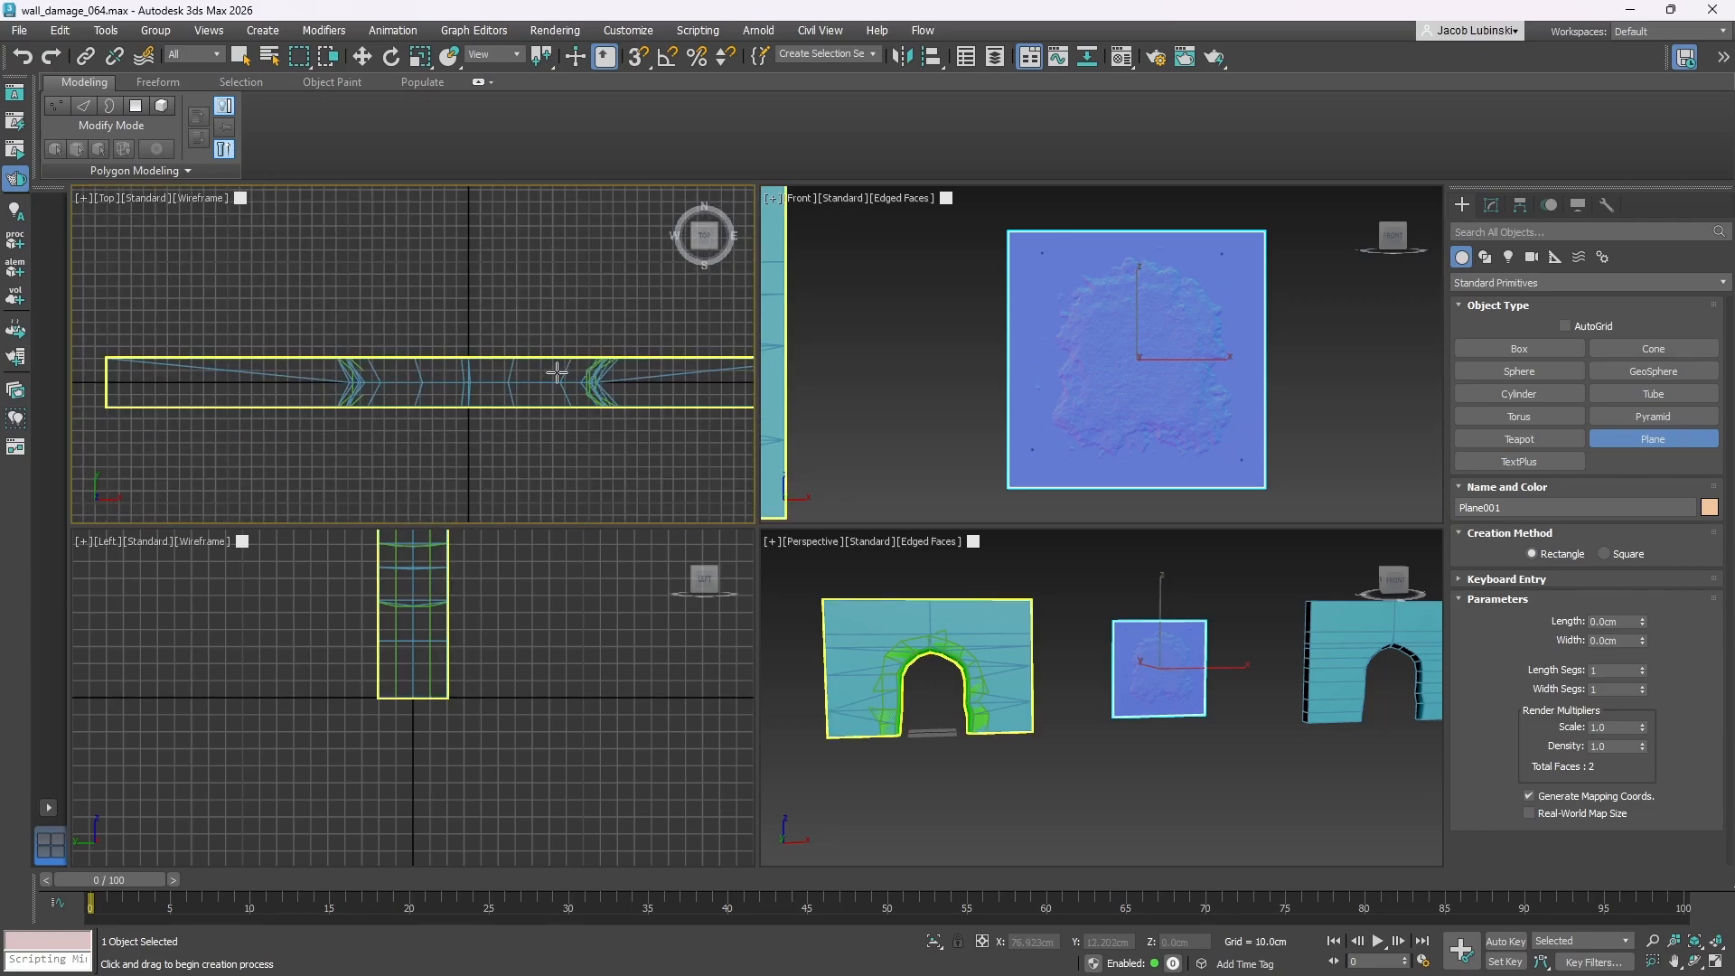
scroll(571, 381, "up", 4)
key("w")
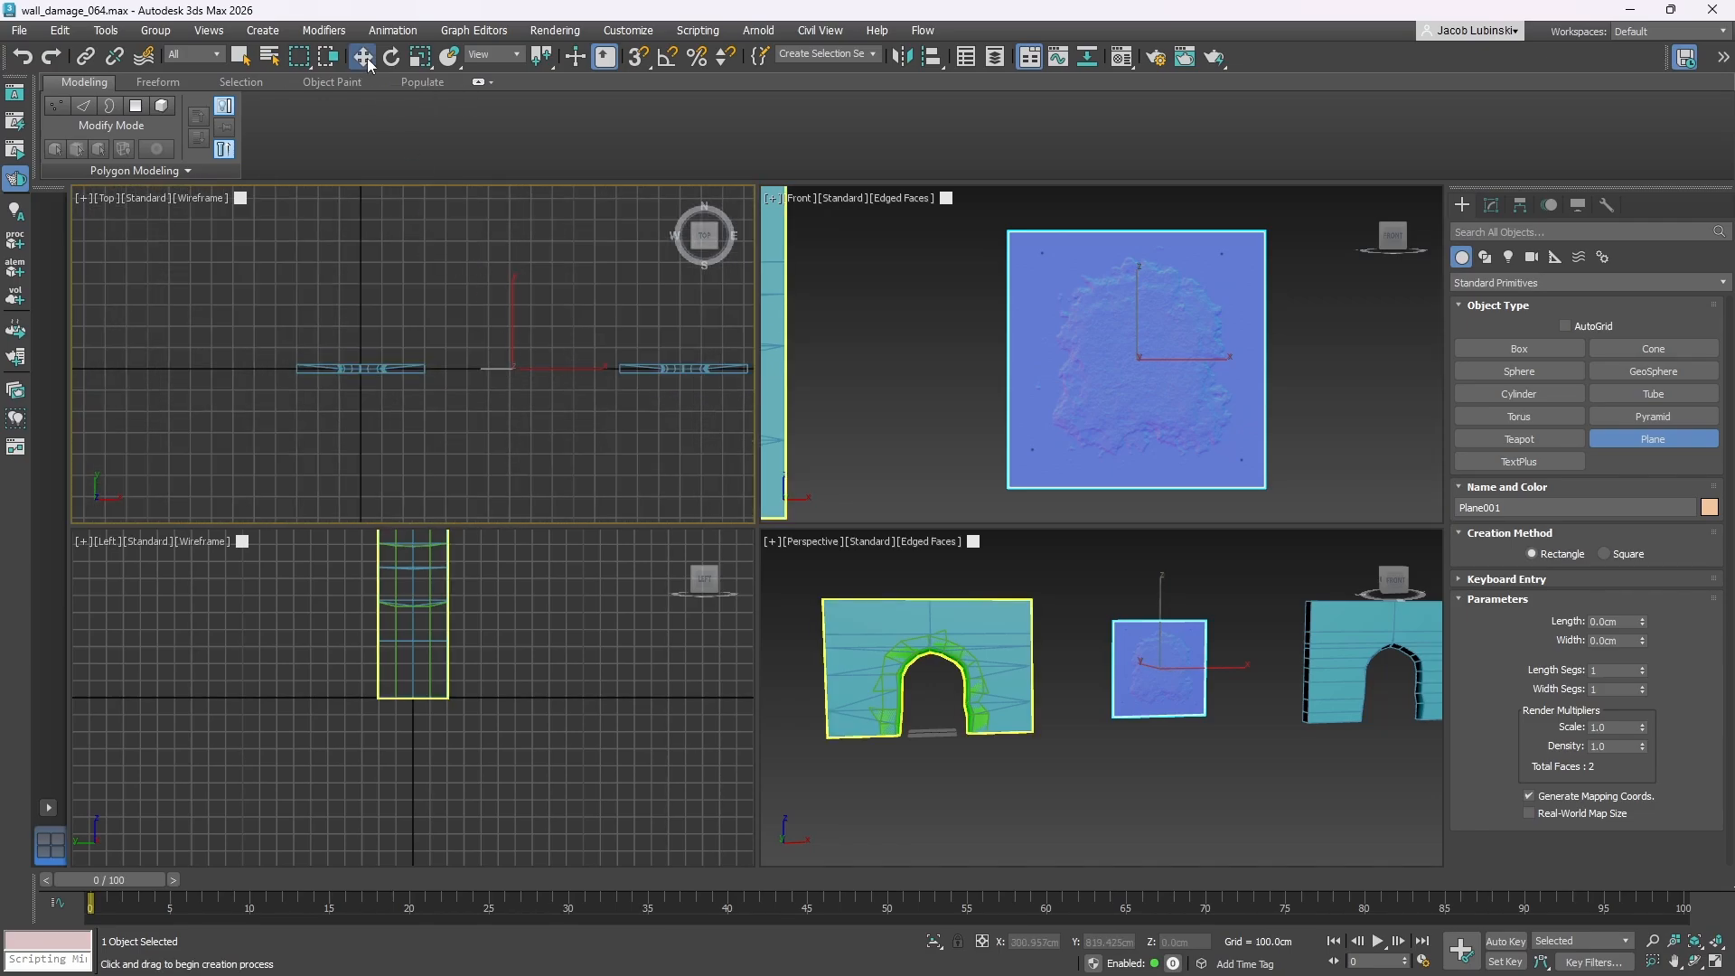
left_click_drag(512, 316, 512, 277)
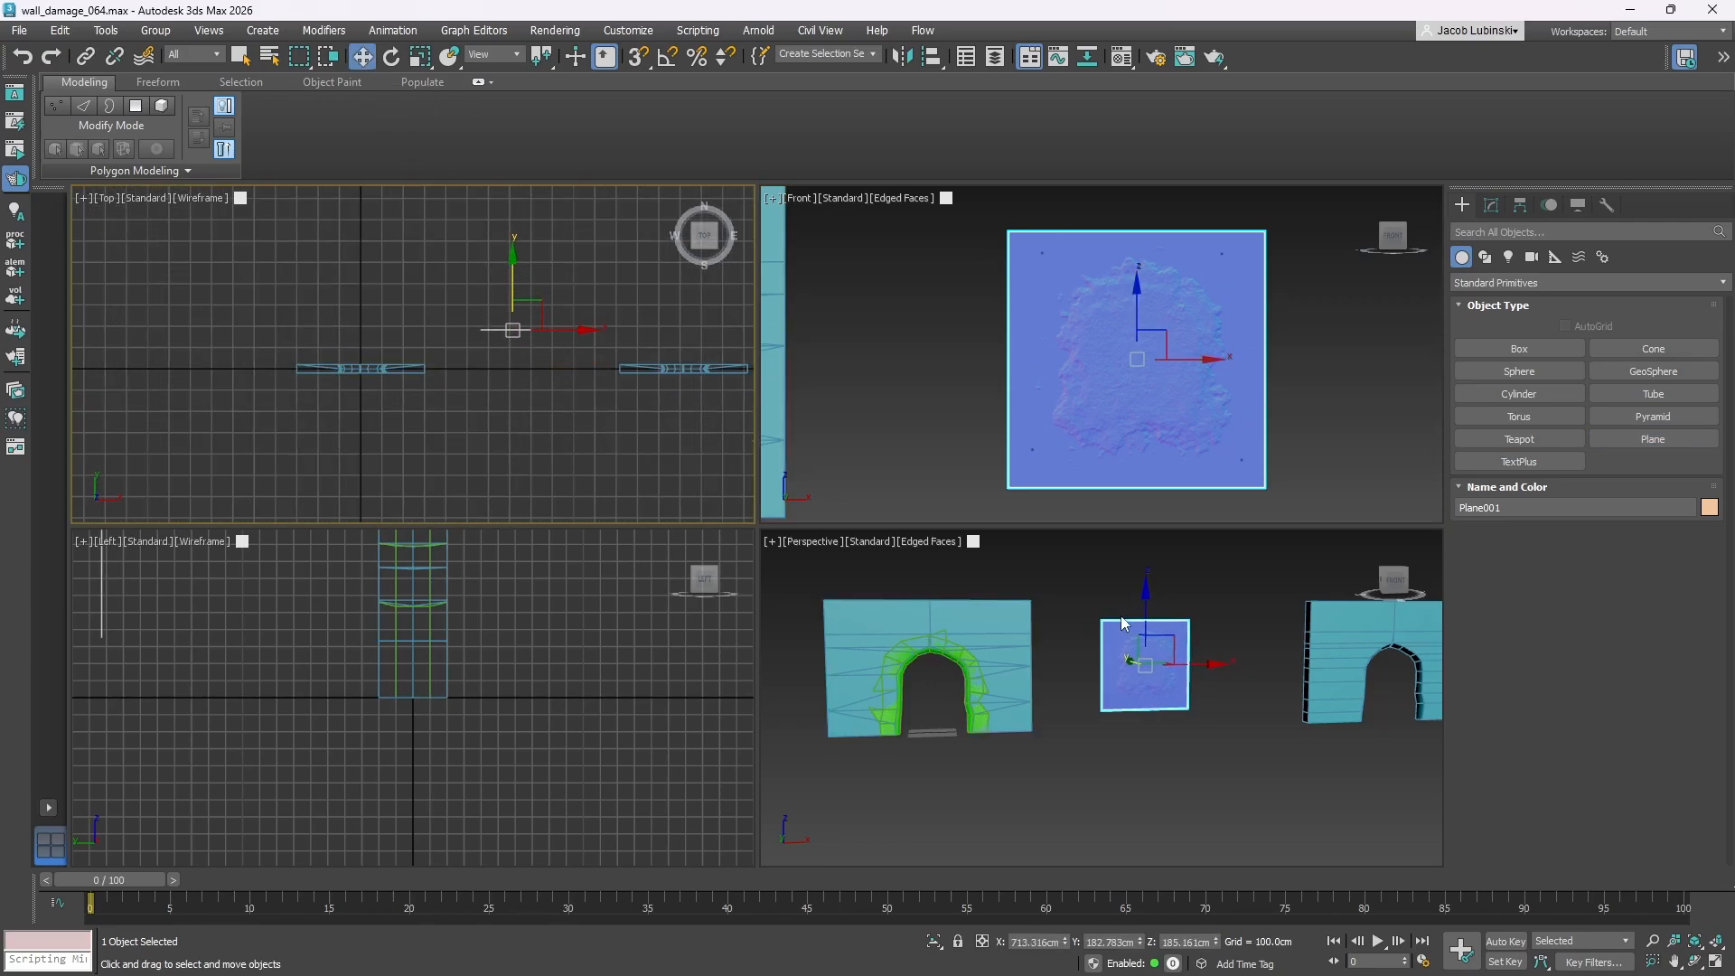
- Deselect the textured plane and save the scene as the next incremental file, wall_damage_065.max
left_click(1245, 589)
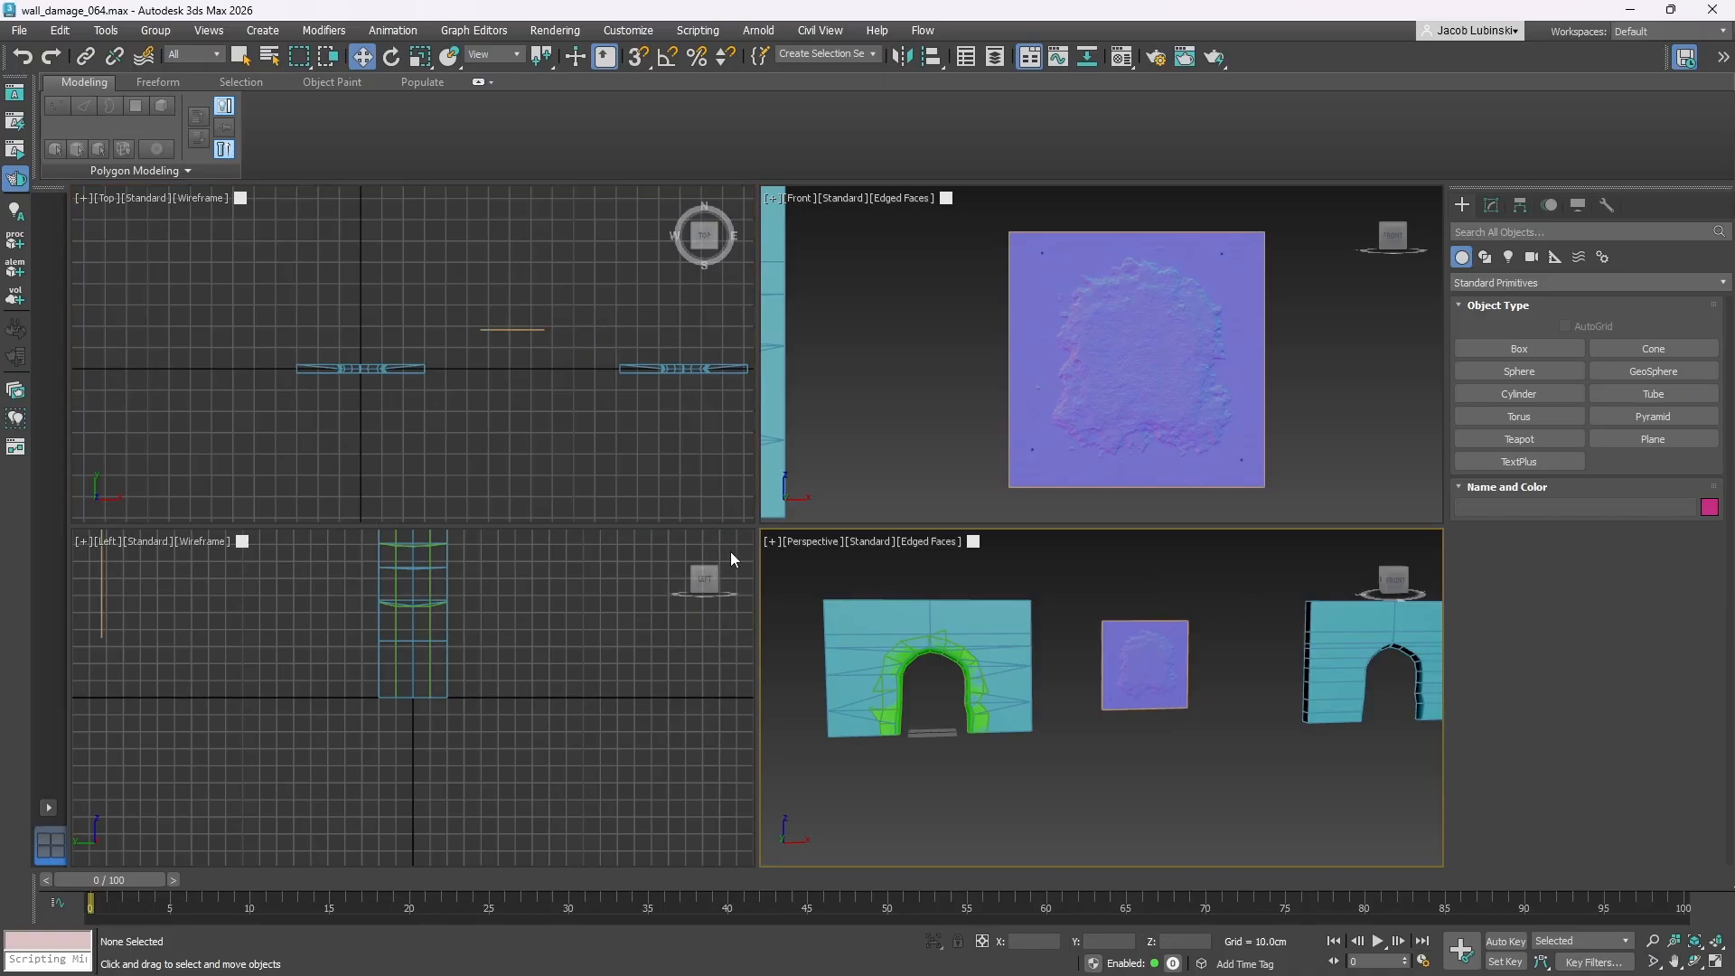
left_click(19, 31)
left_click(54, 213)
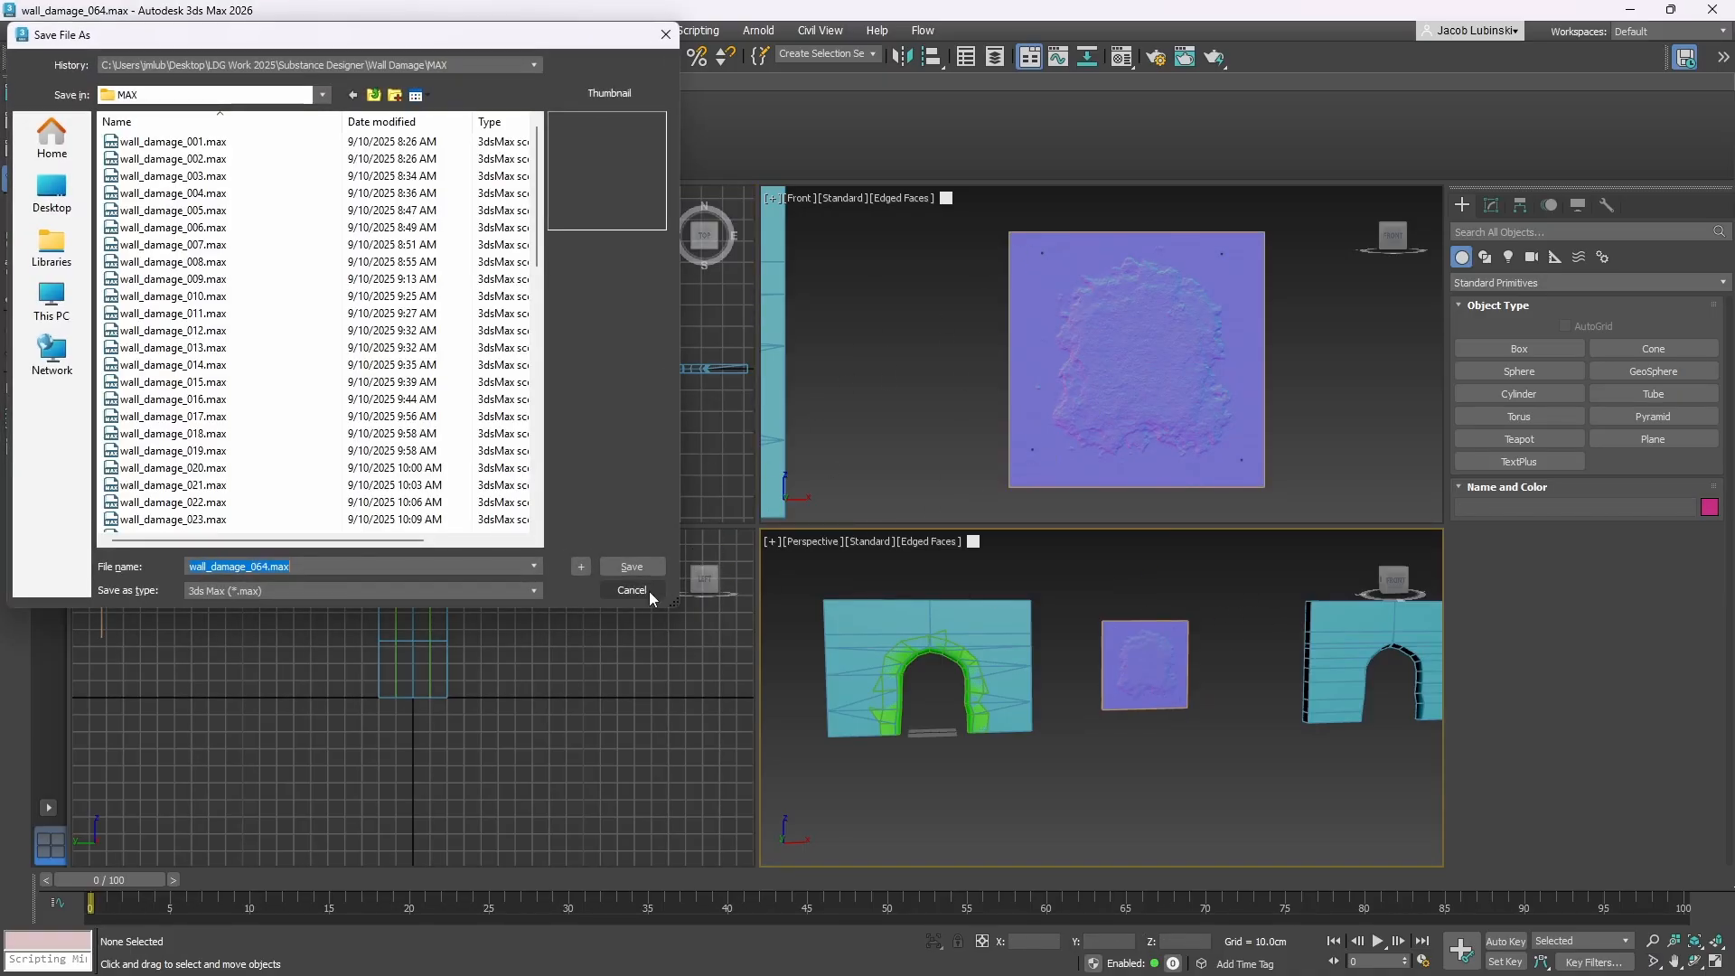
left_click(584, 566)
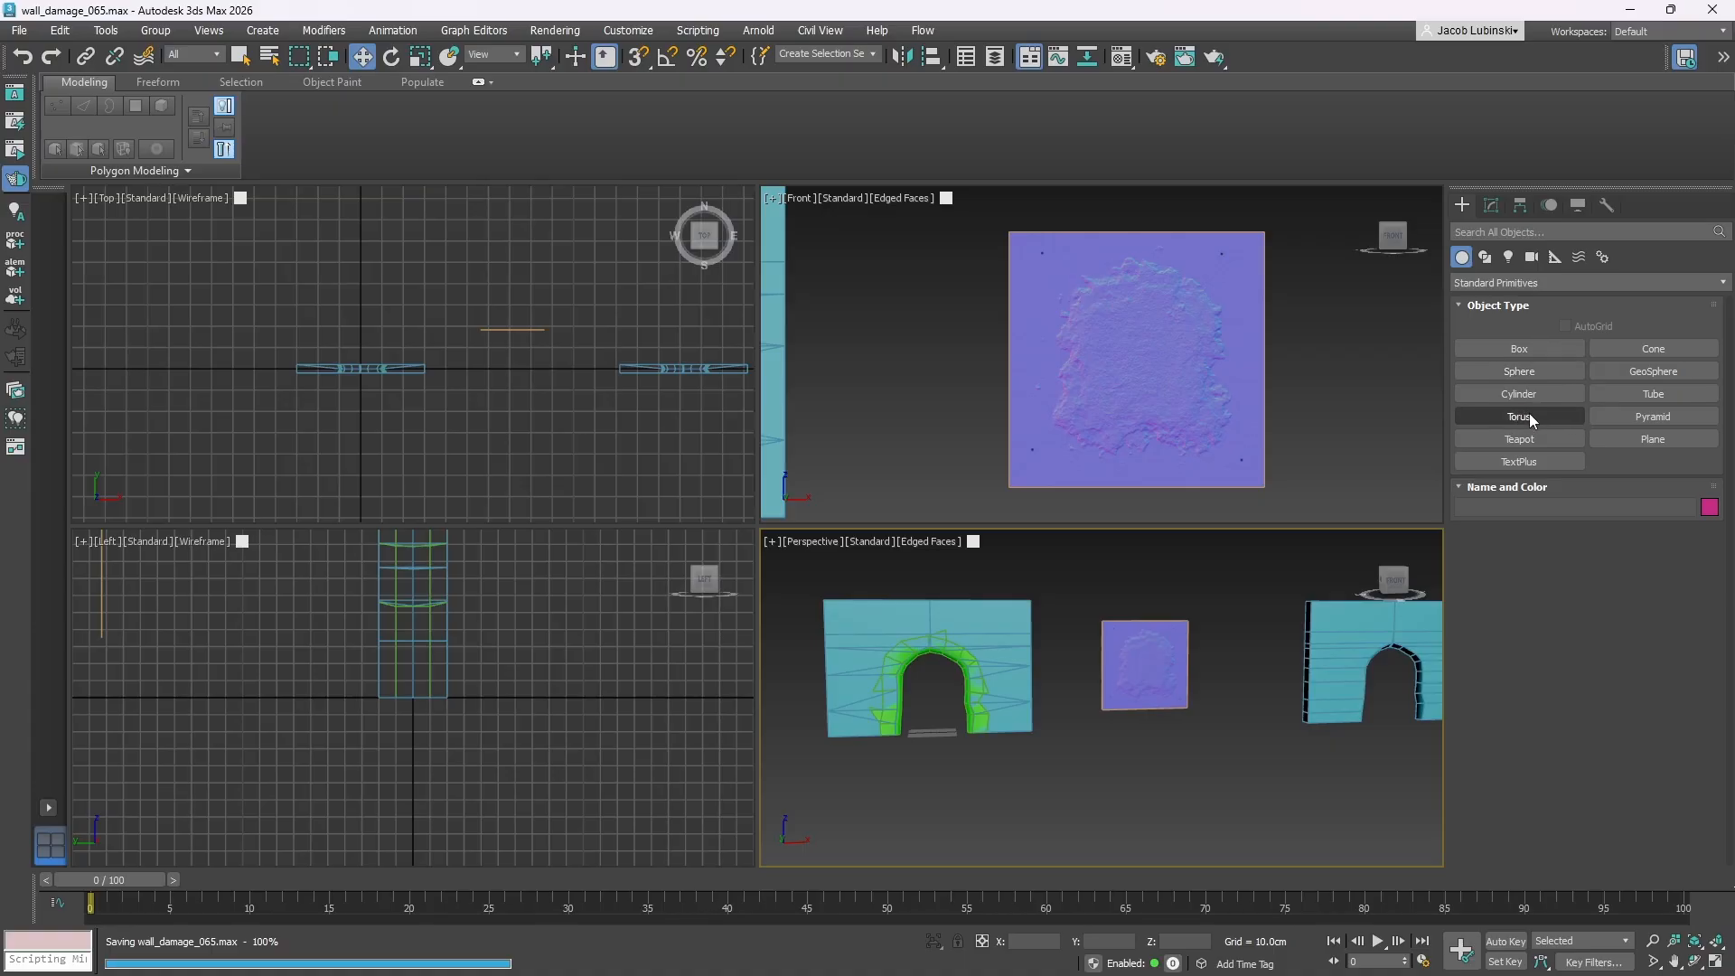
- Create a small plane about 68 cm long and 49 cm wide over the textured plane's lower part in the Front view
left_click(1658, 440)
left_click_drag(1326, 388, 1195, 427)
left_click(363, 58)
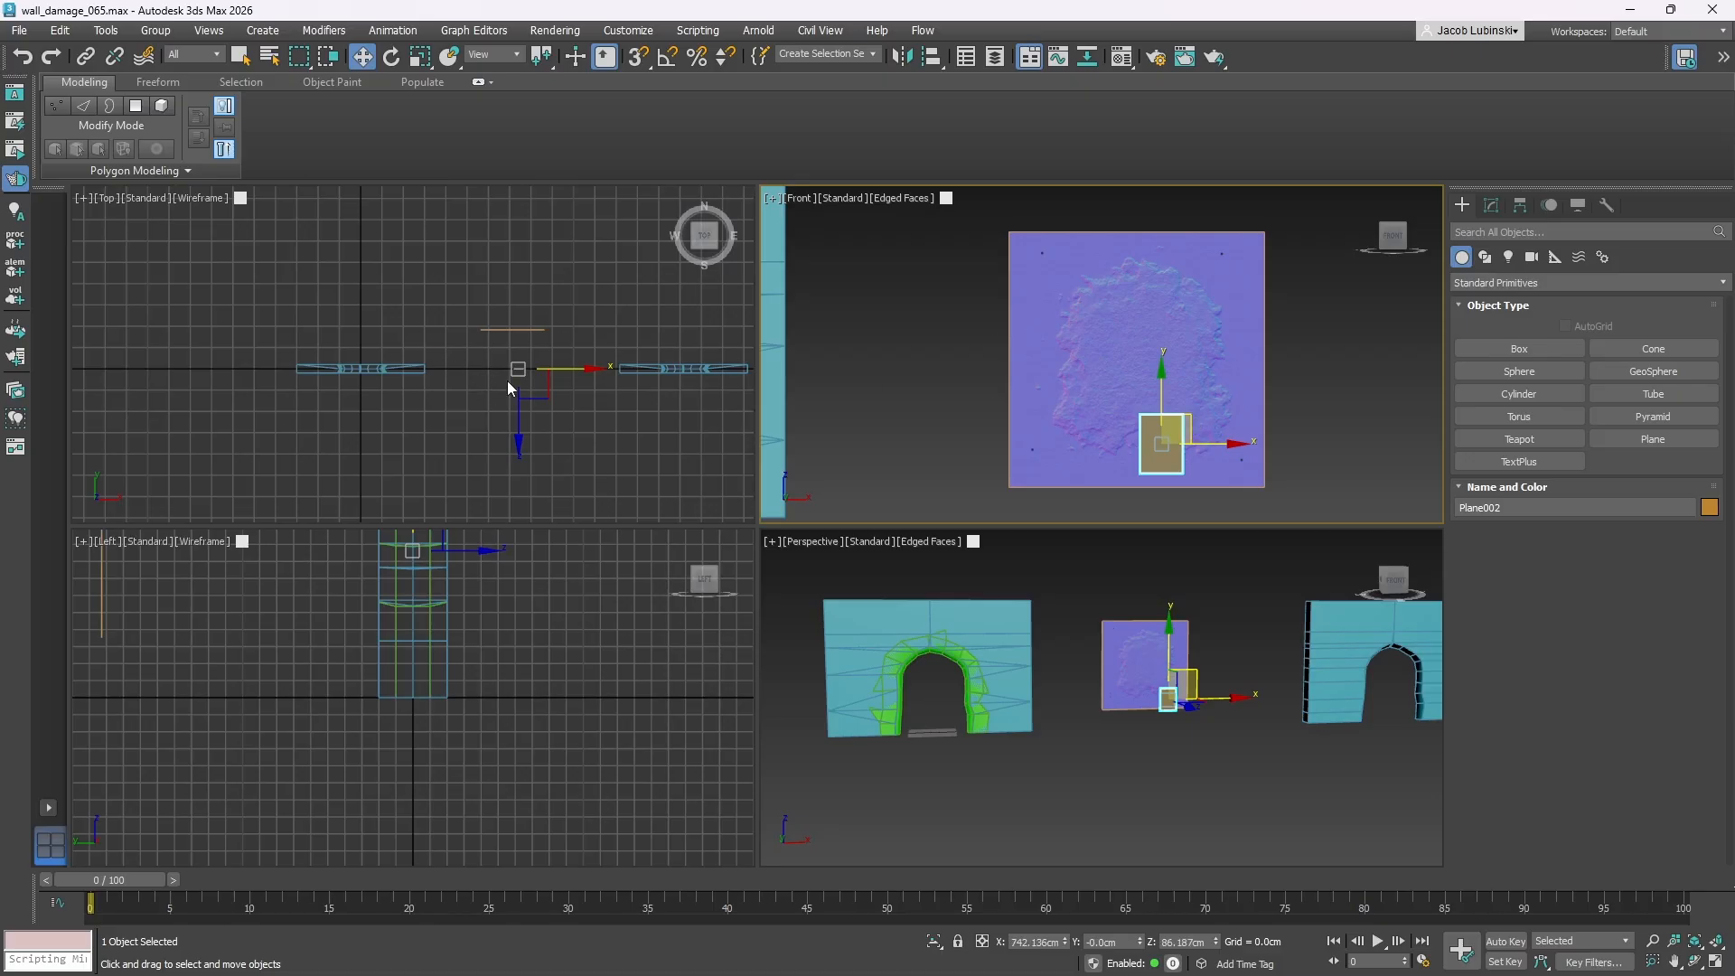
- Set the small plane's Y position to -20.1 cm, in front of the textured plane
scroll(630, 378, "up", 3)
left_click(1142, 633)
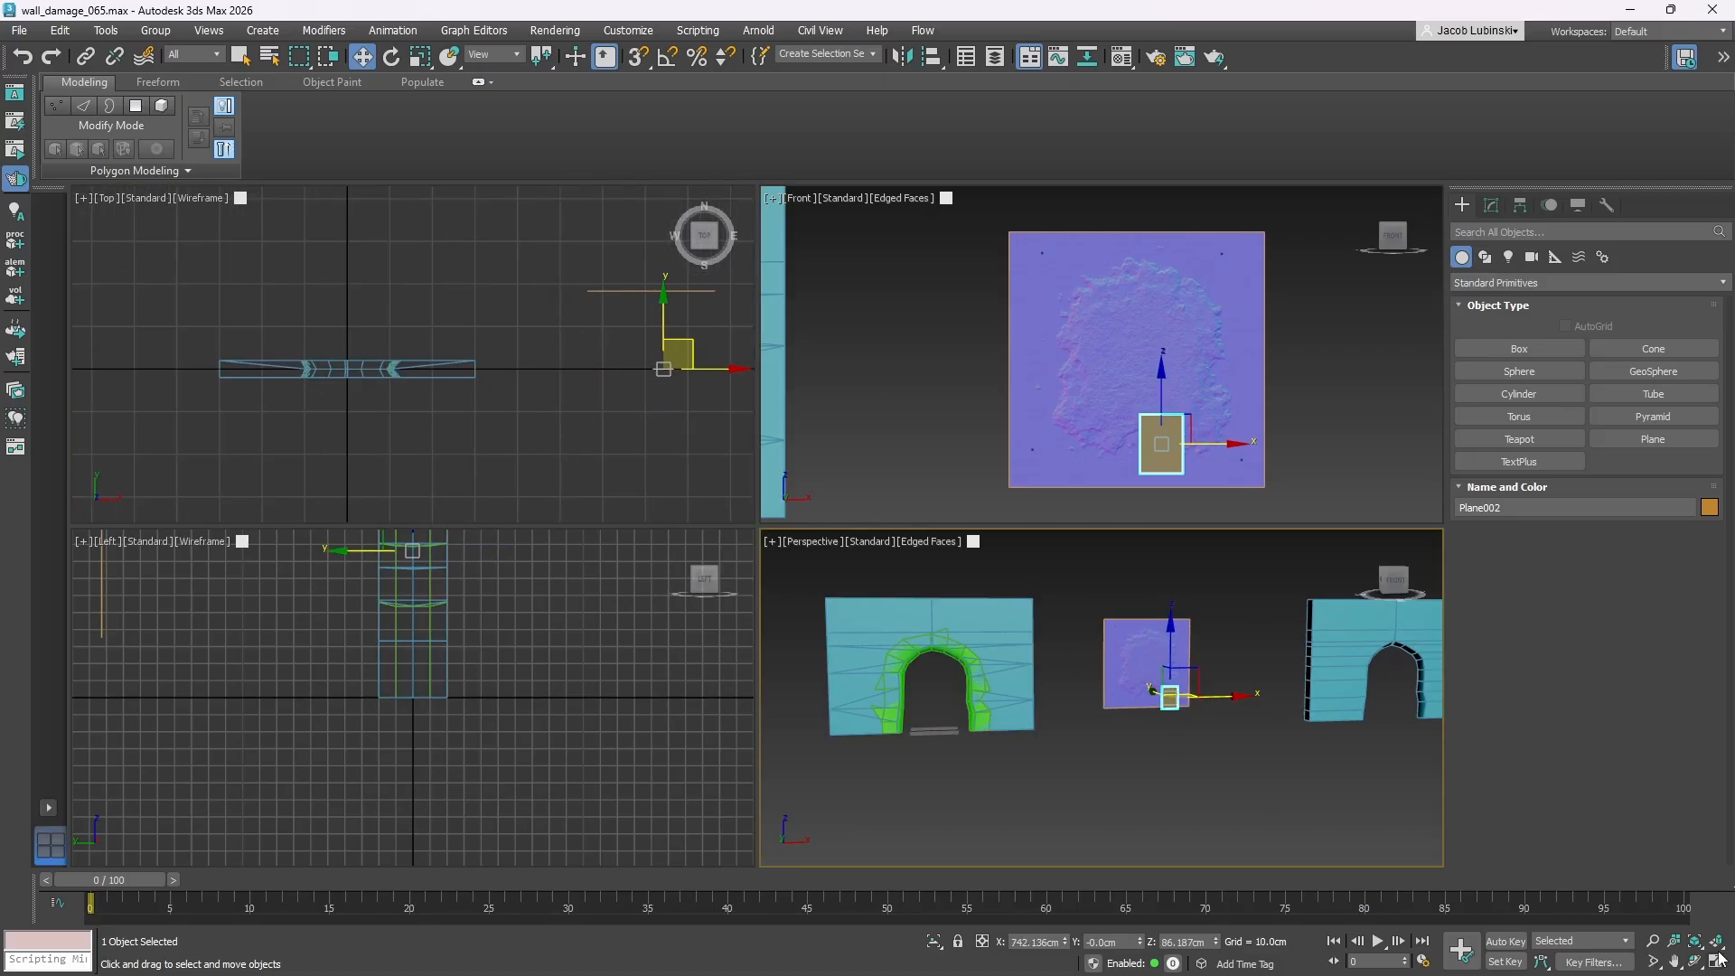
key("alt+w")
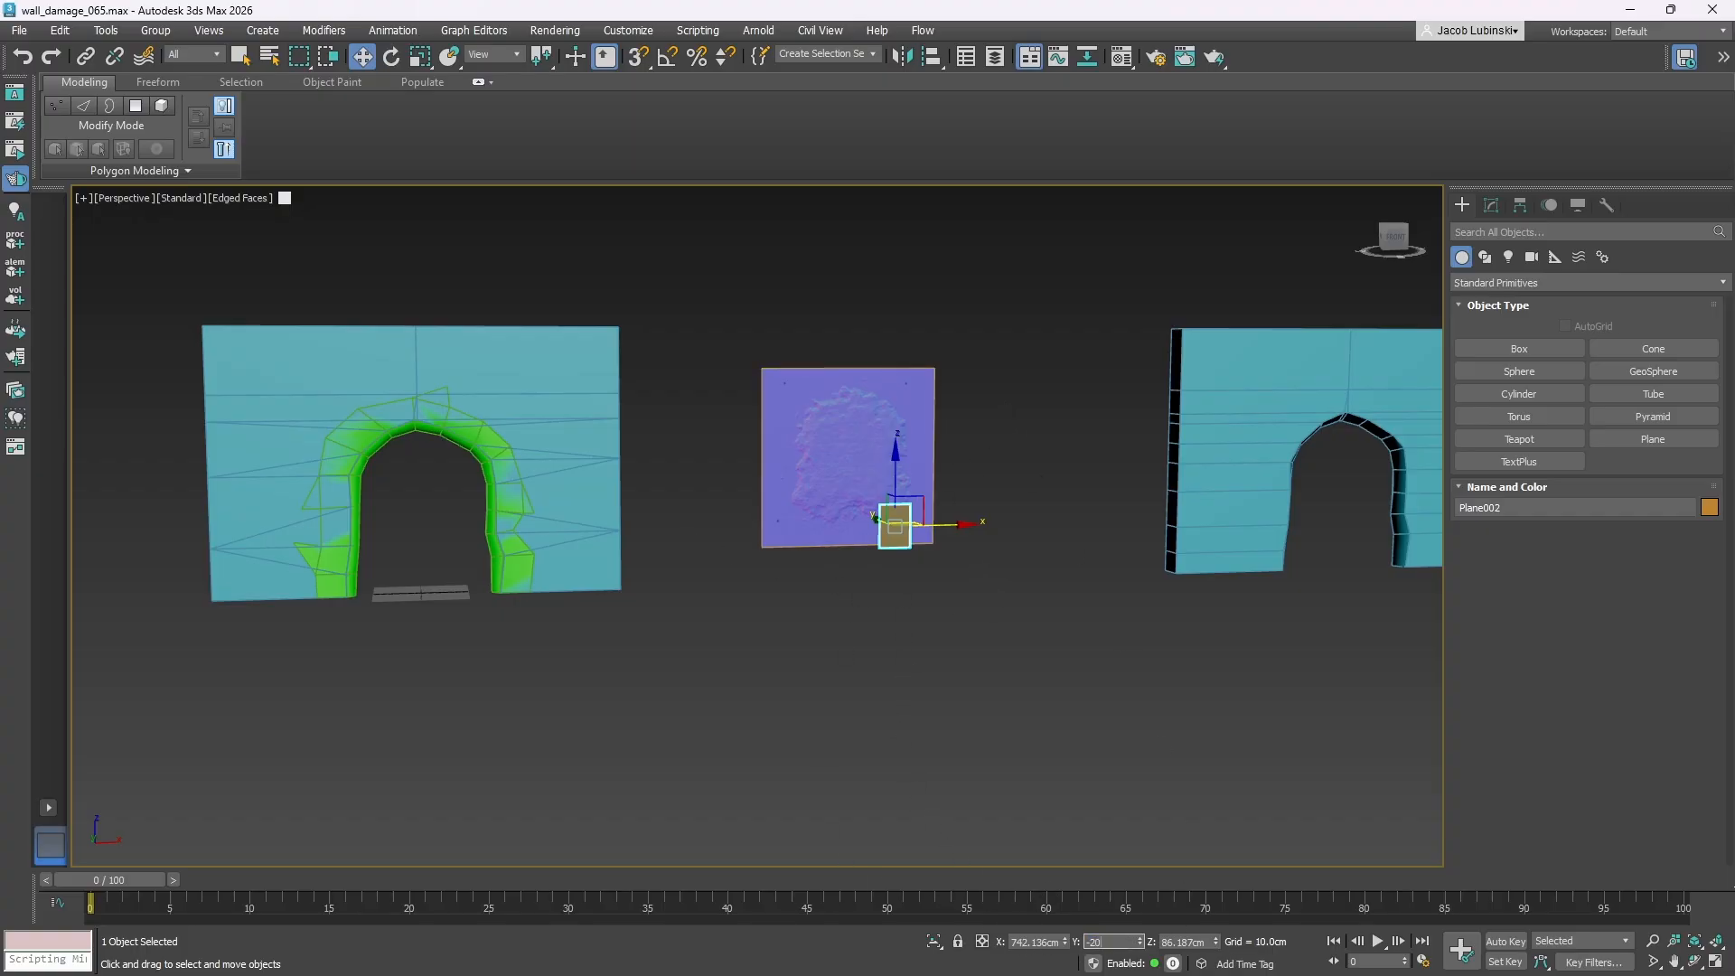
key("Return")
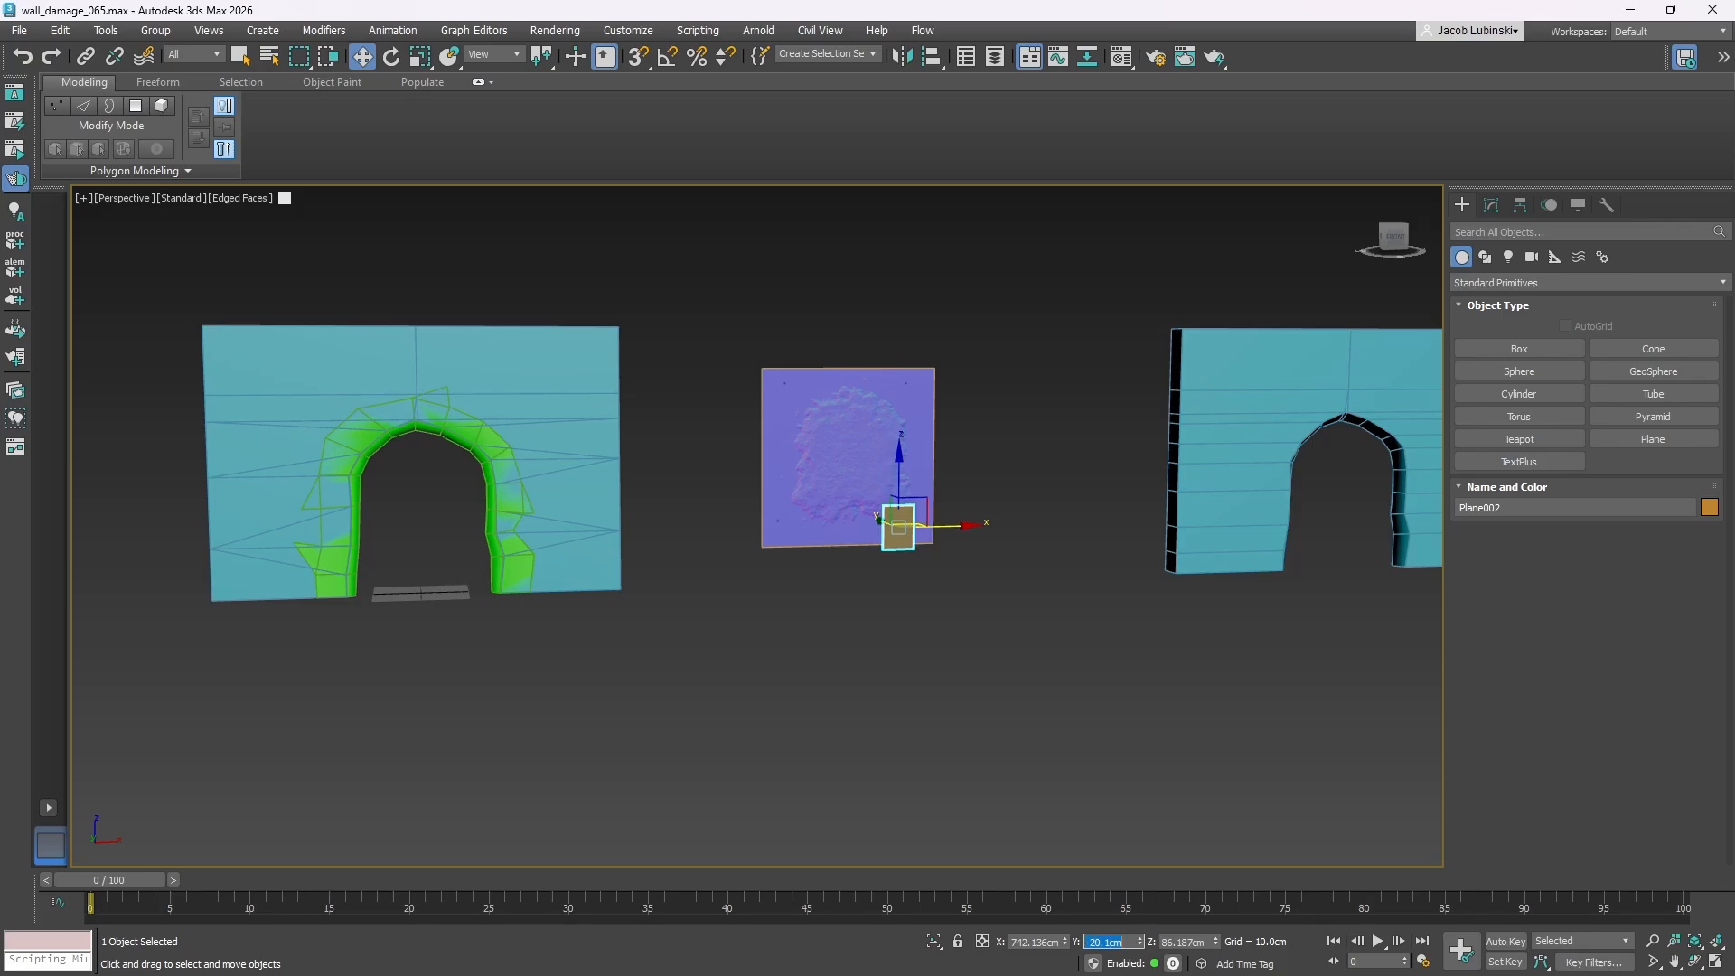
- Slide the small plane along X onto the arch wall and inspect how it sits against the wall surface
left_click_drag(961, 523, 646, 520)
scroll(623, 533, "up", 5)
middle_click_drag(623, 532, 530, 538, "alt")
scroll(600, 534, "up", 4)
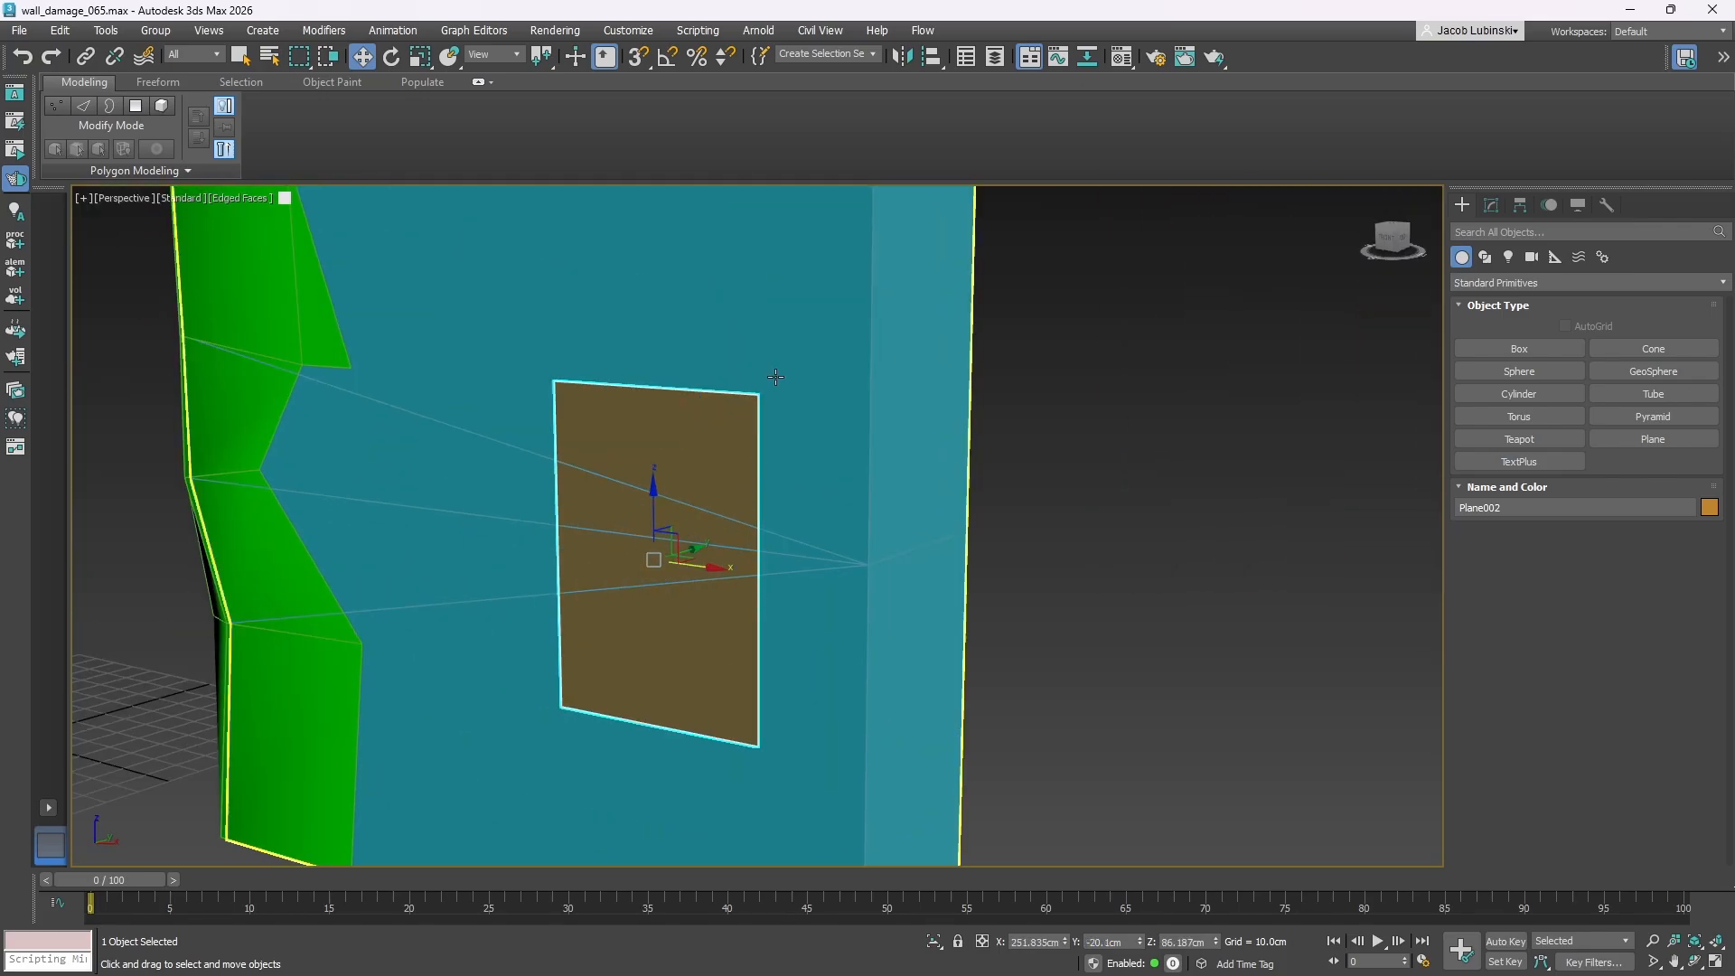
middle_click_drag(796, 397, 923, 414, "alt")
middle_click_drag(597, 528, 558, 564, "alt")
scroll(670, 513, "down", 5)
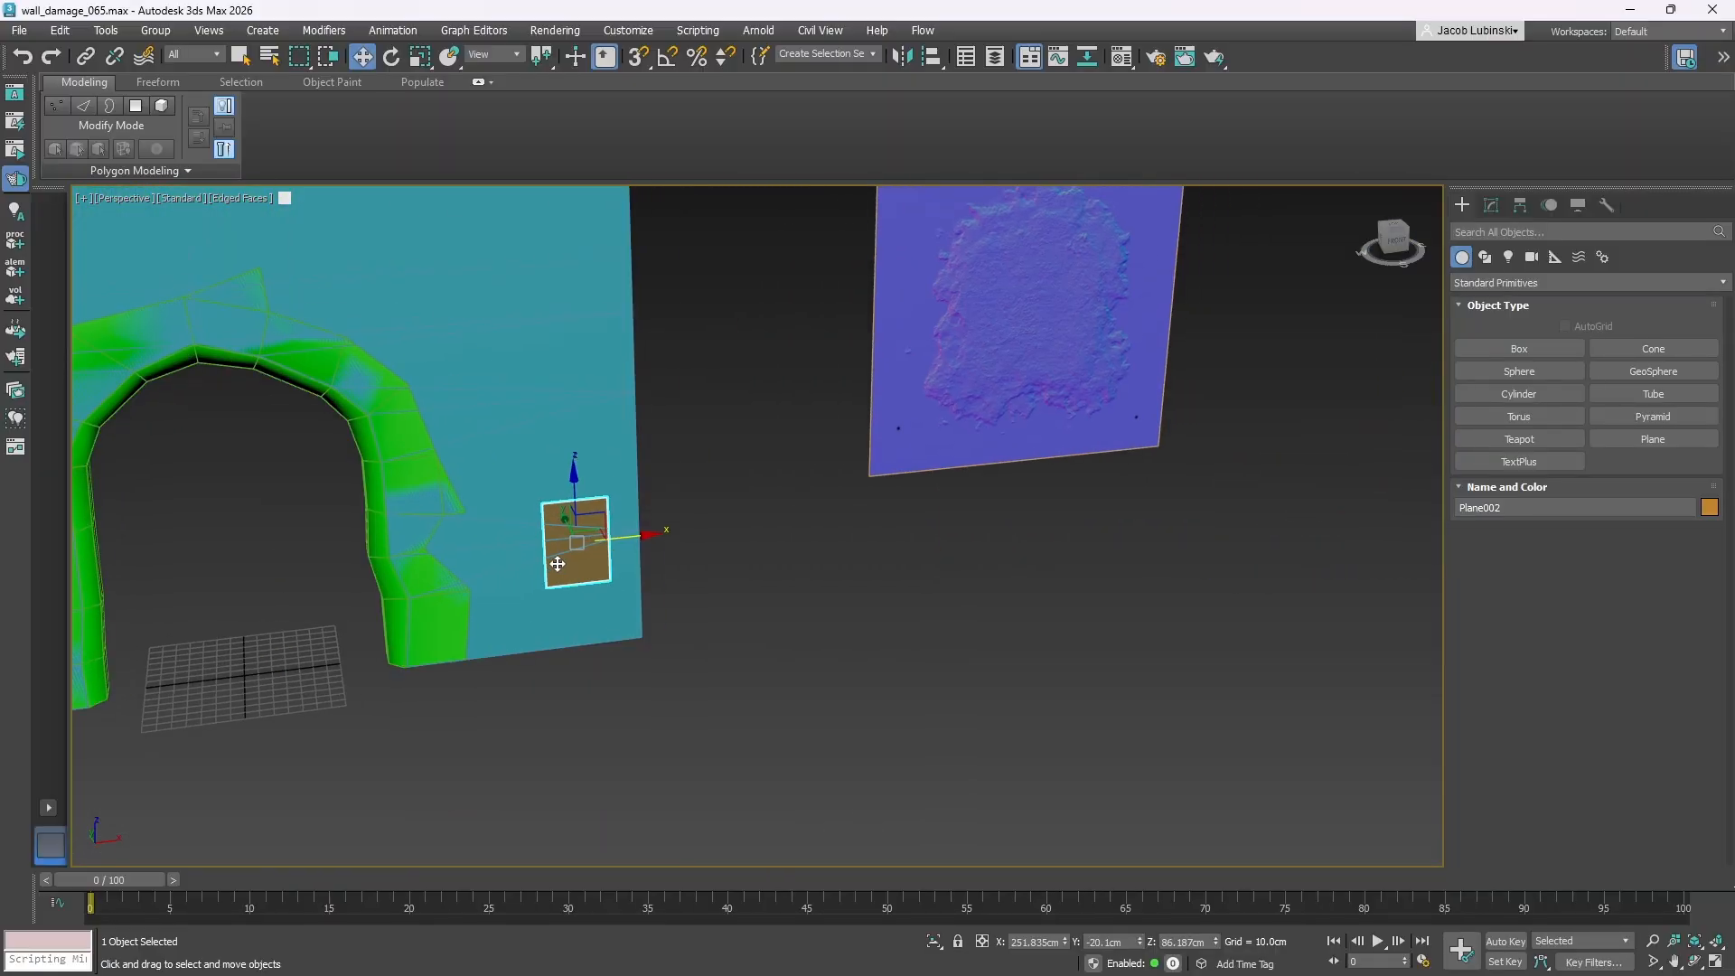
- Move the small plane along X back in front of the textured plane, to about 706 cm, and make it see-through
left_click_drag(645, 540, 1168, 526)
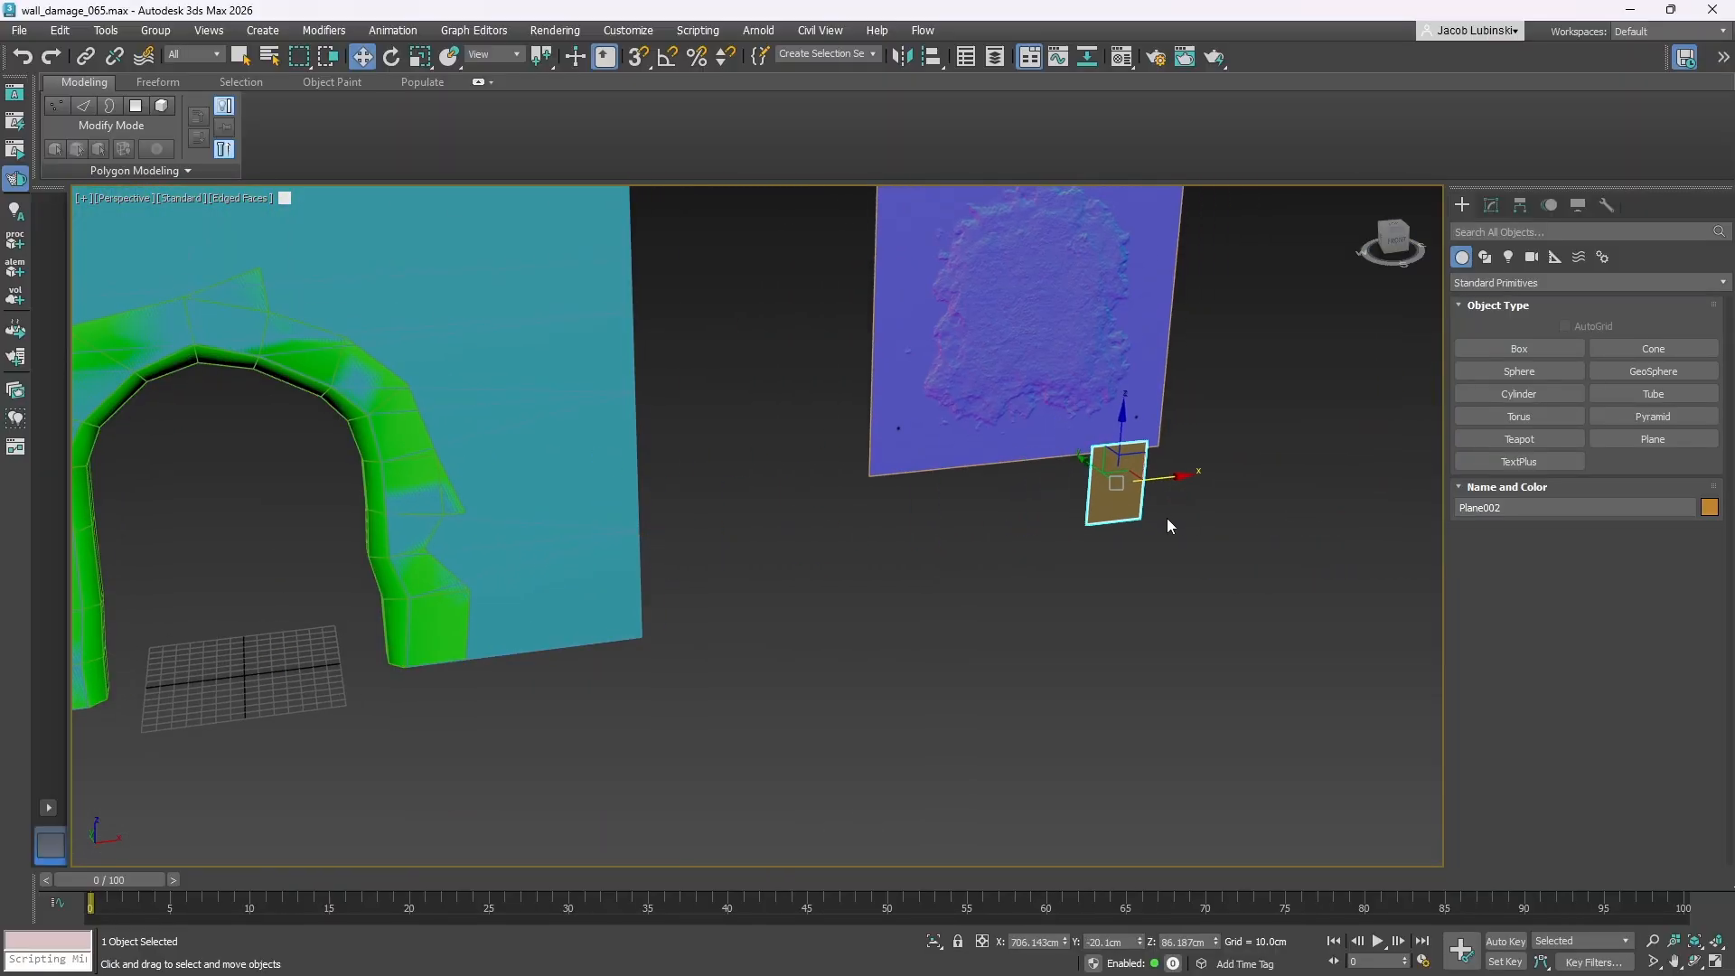
key("alt+x")
middle_click_drag(1131, 244, 1121, 603)
- Move the see-through plane over the damage's lower right border in the Front view, to about X 805 cm, Z 138 cm
left_click(1039, 501)
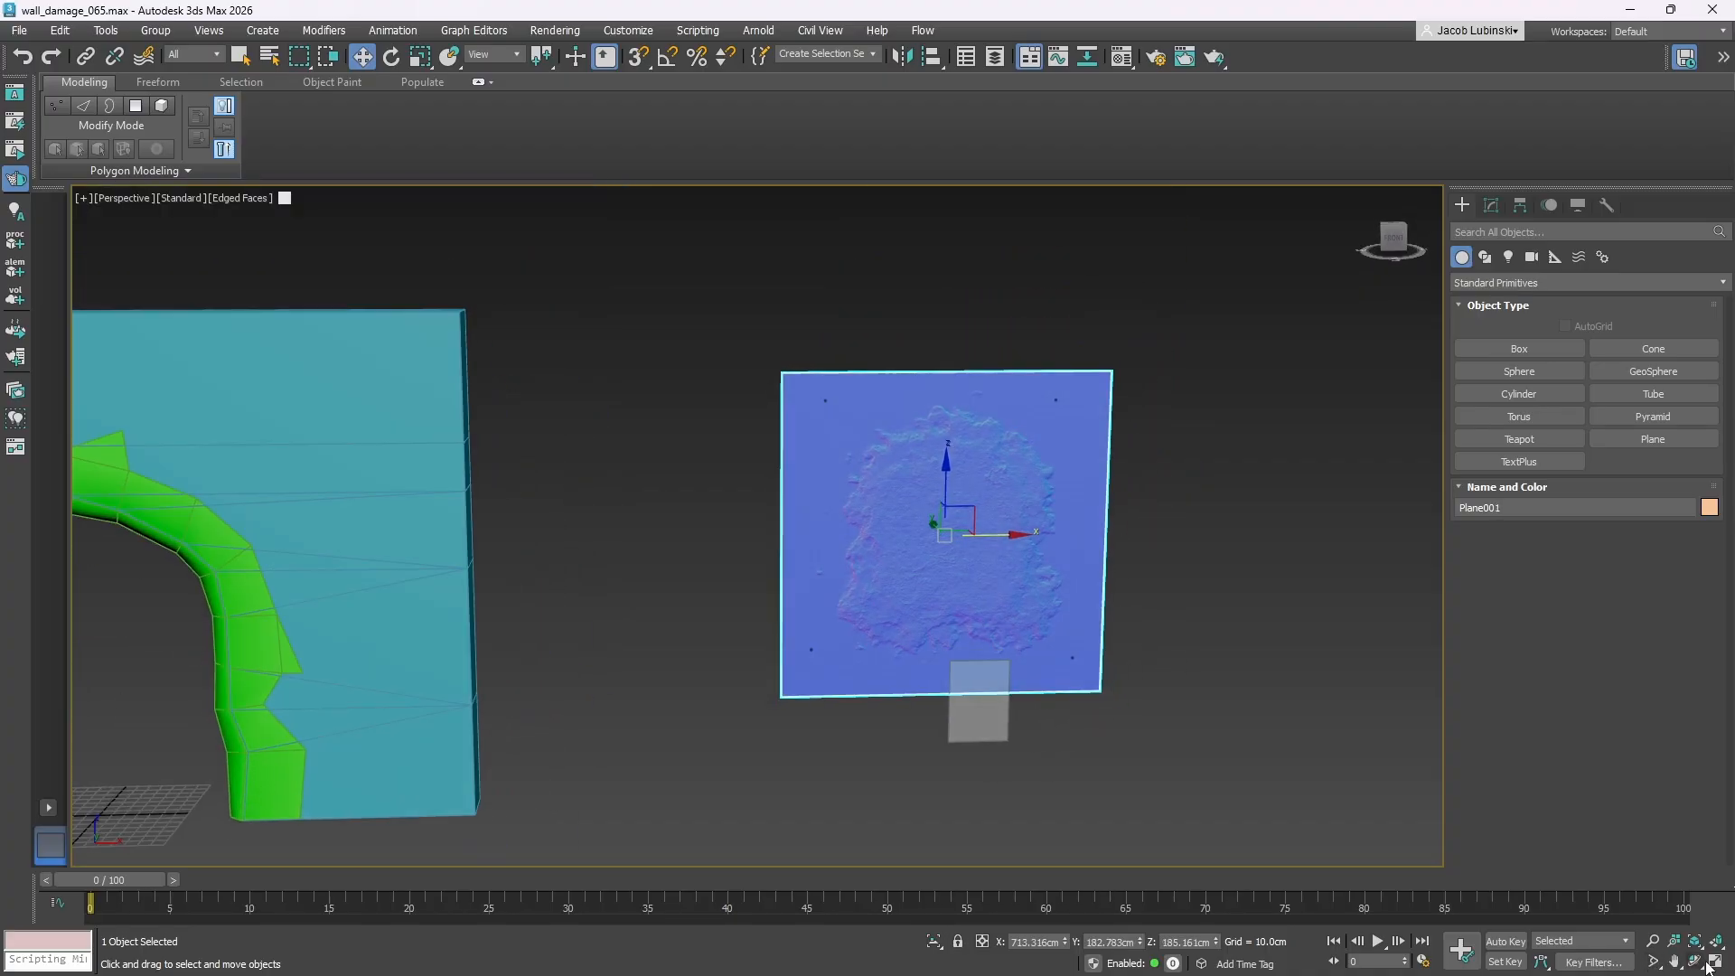
left_click(1712, 962)
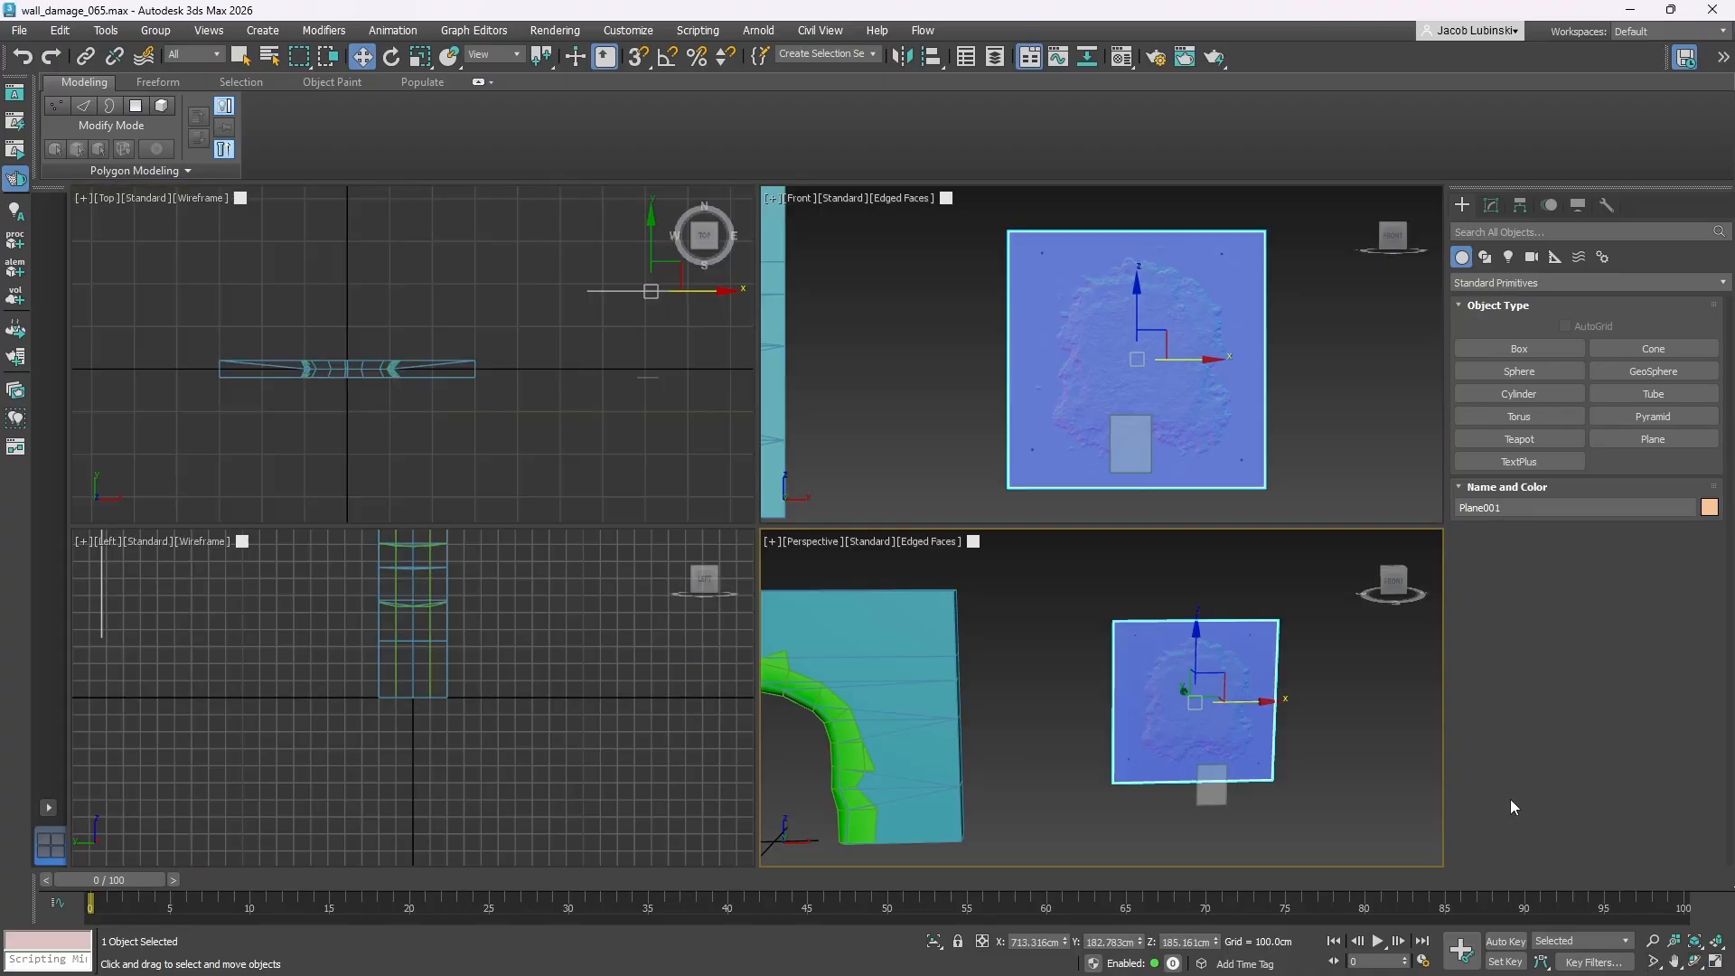
left_click(1715, 961)
middle_click_drag(997, 639, 896, 555)
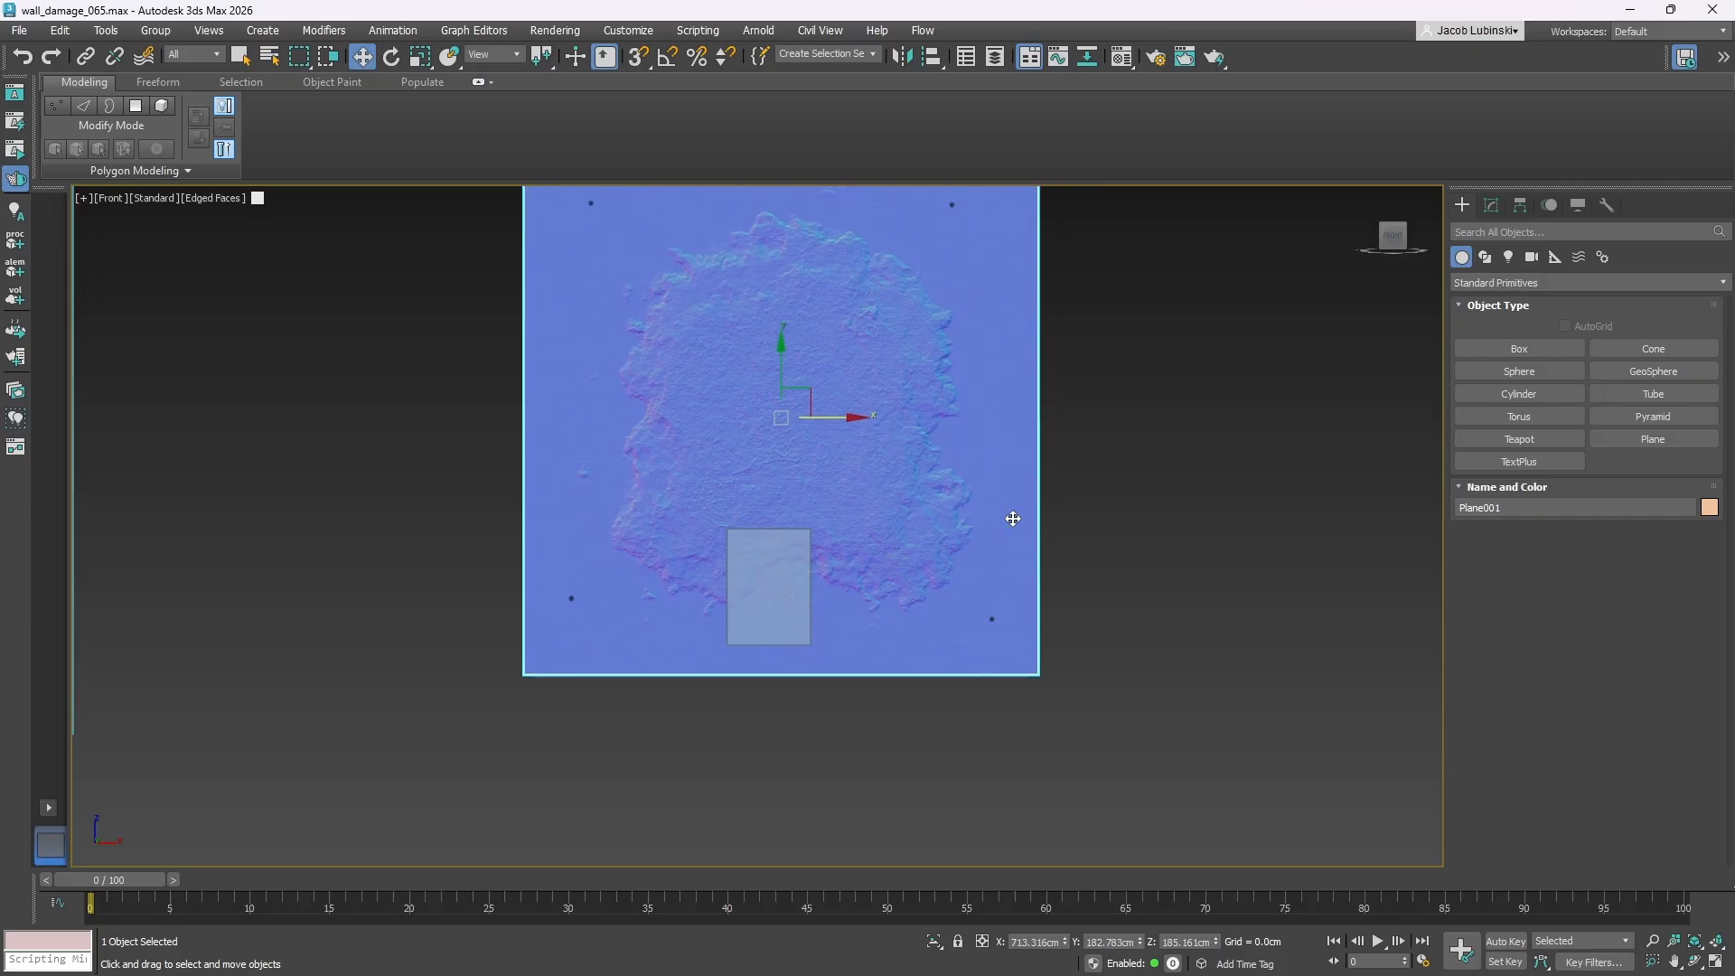
middle_click_drag(710, 529, 491, 494)
left_click(527, 516)
middle_click_drag(654, 533, 820, 517)
scroll(821, 515, "up", 2)
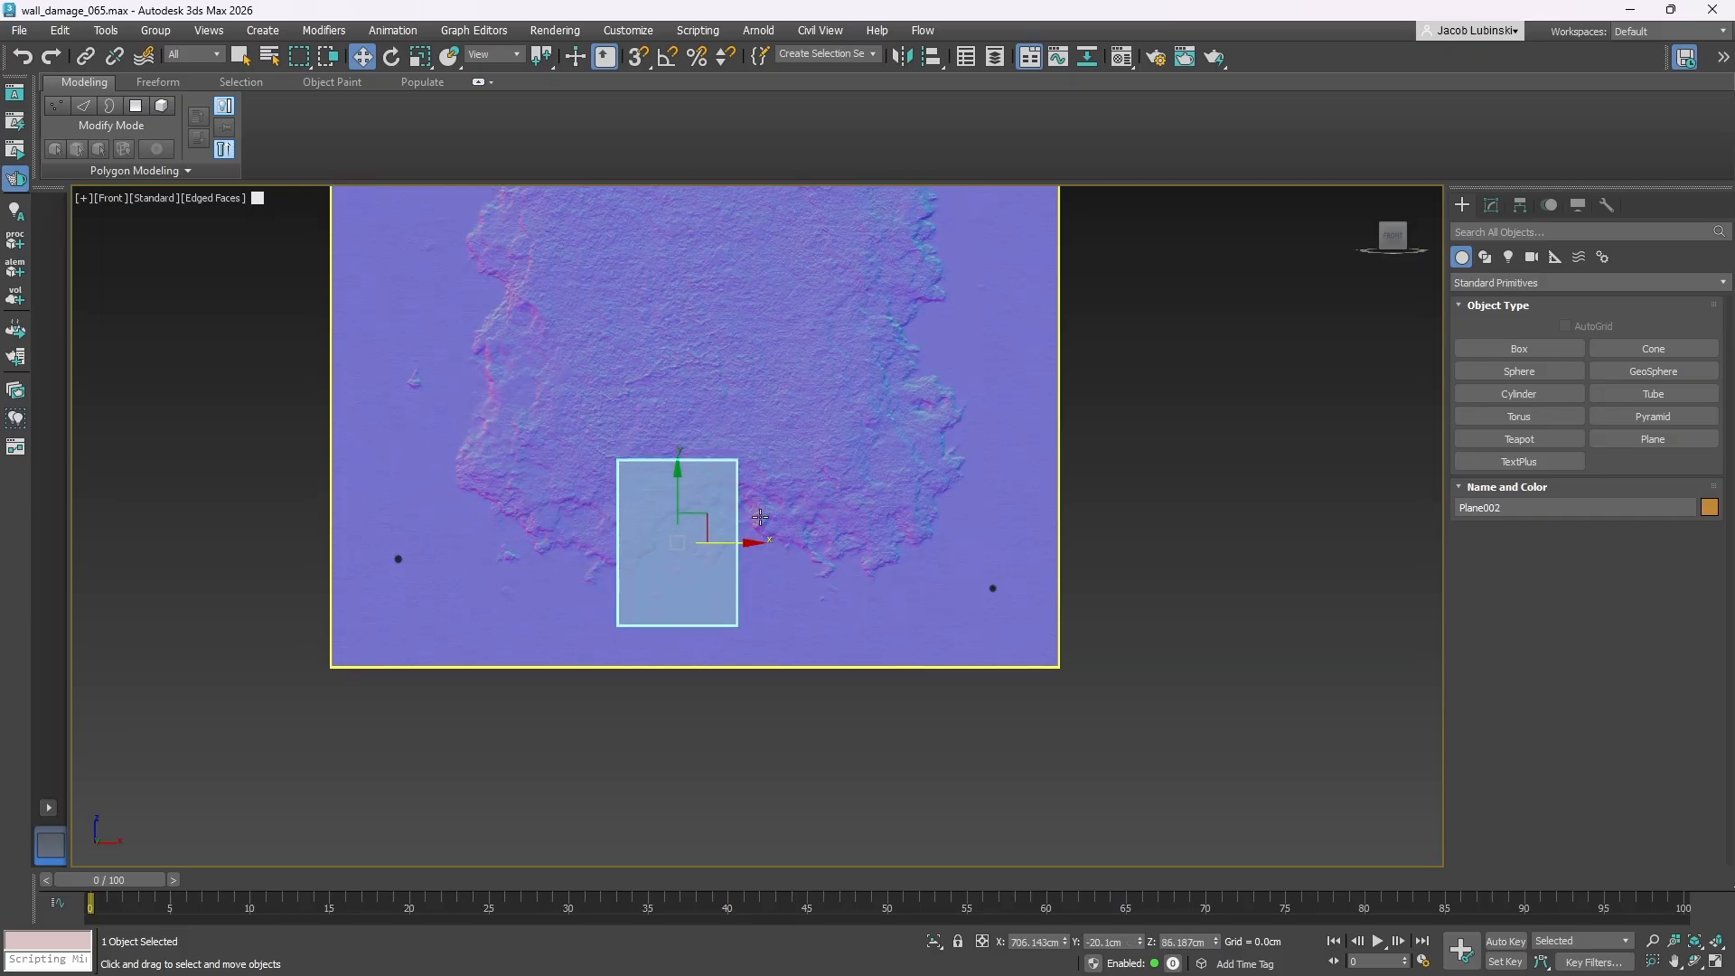
left_click_drag(685, 525, 924, 376)
scroll(923, 376, "up", 2)
middle_click_drag(923, 376, 869, 411)
- Convert the see-through plane to an Editable Poly
left_click(1491, 205)
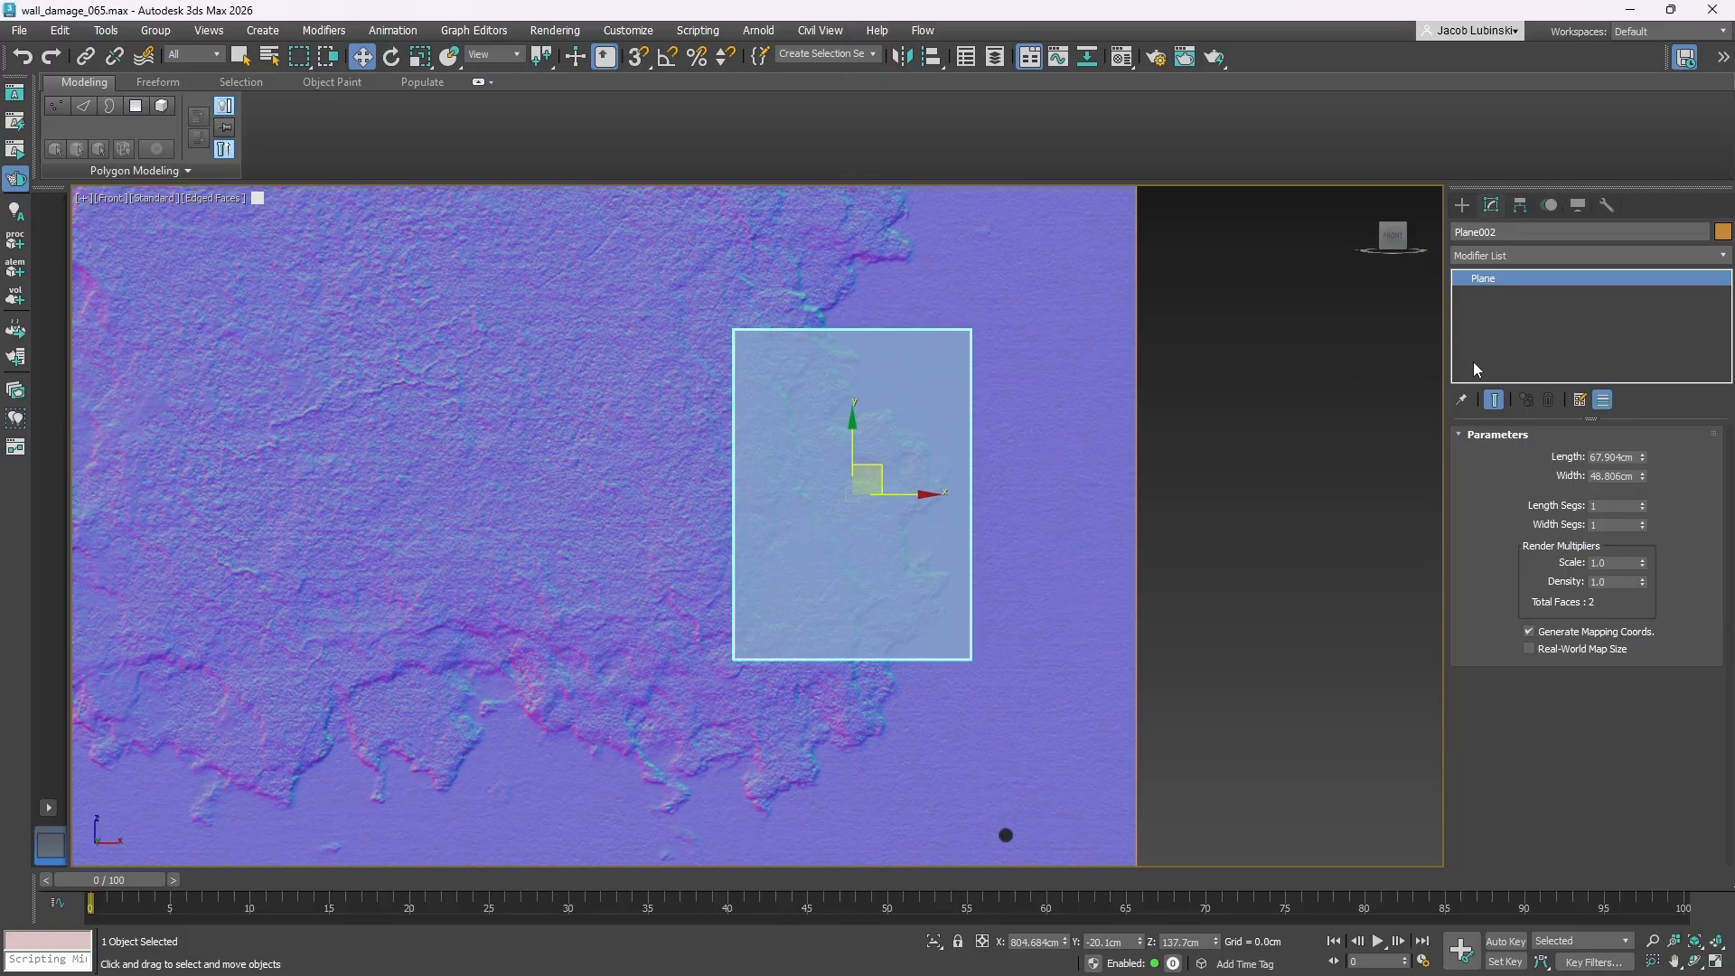
right_click(1495, 278)
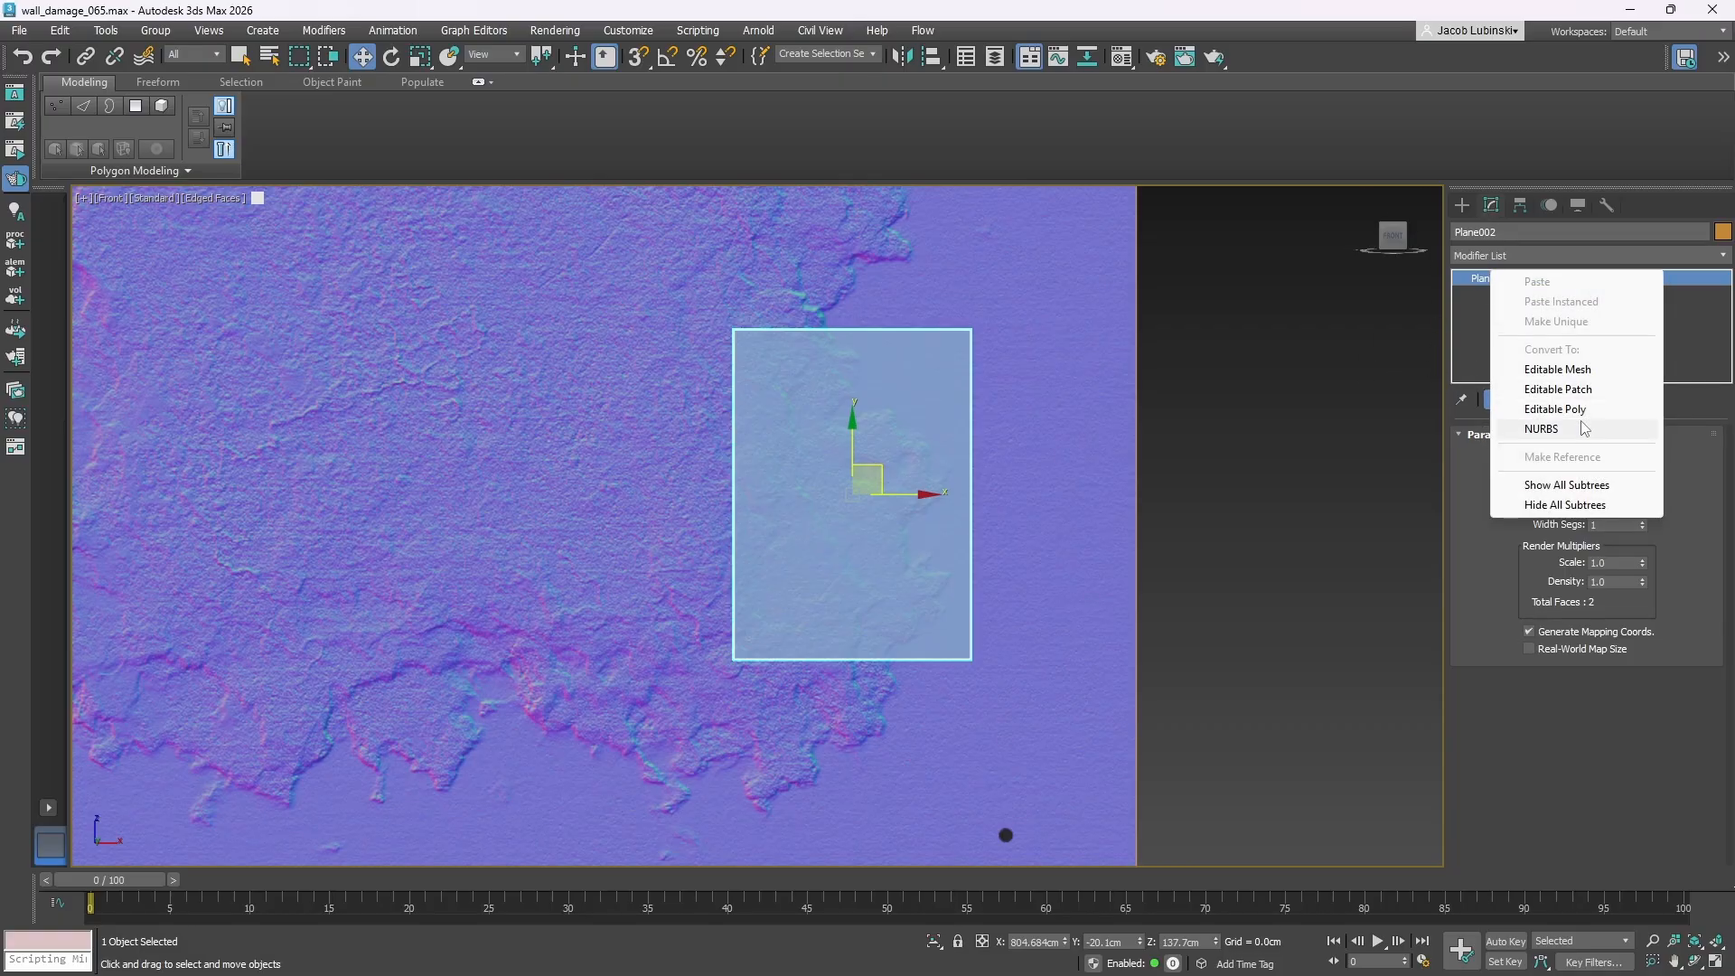
left_click(1554, 409)
- Lower the poly plane's upper edge, then shift all four edges sideways to about X 814 cm over the damage border
key("2")
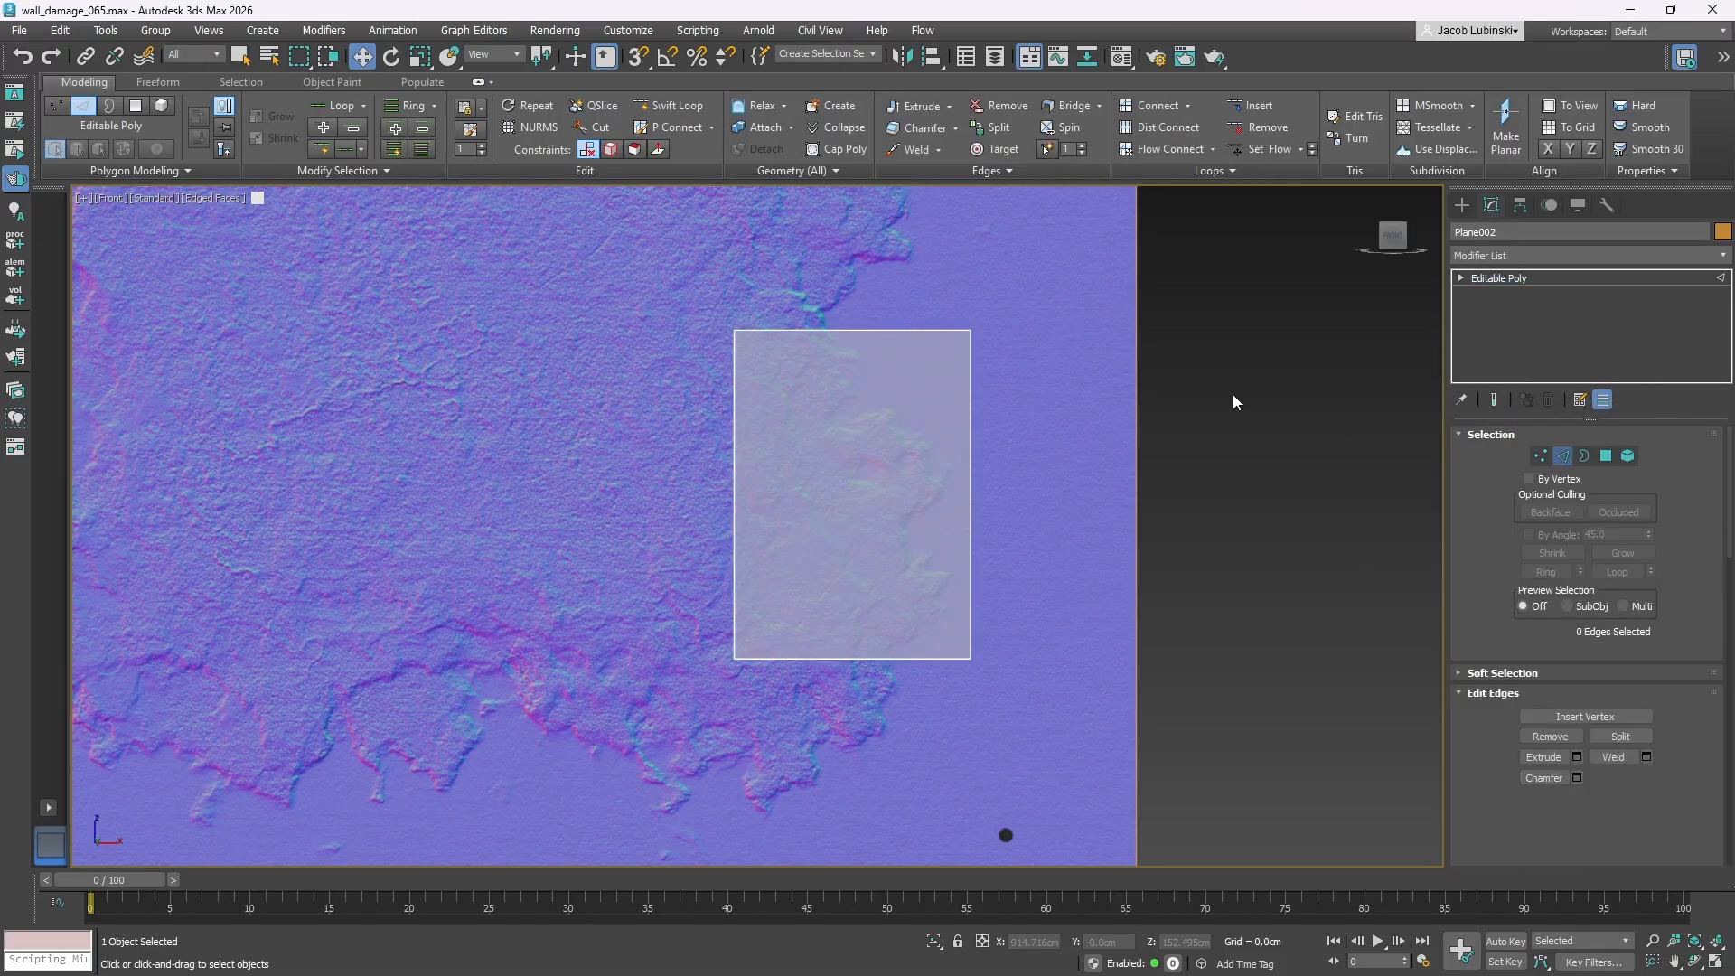
left_click(871, 333)
left_click_drag(853, 264, 852, 396)
left_click(888, 430)
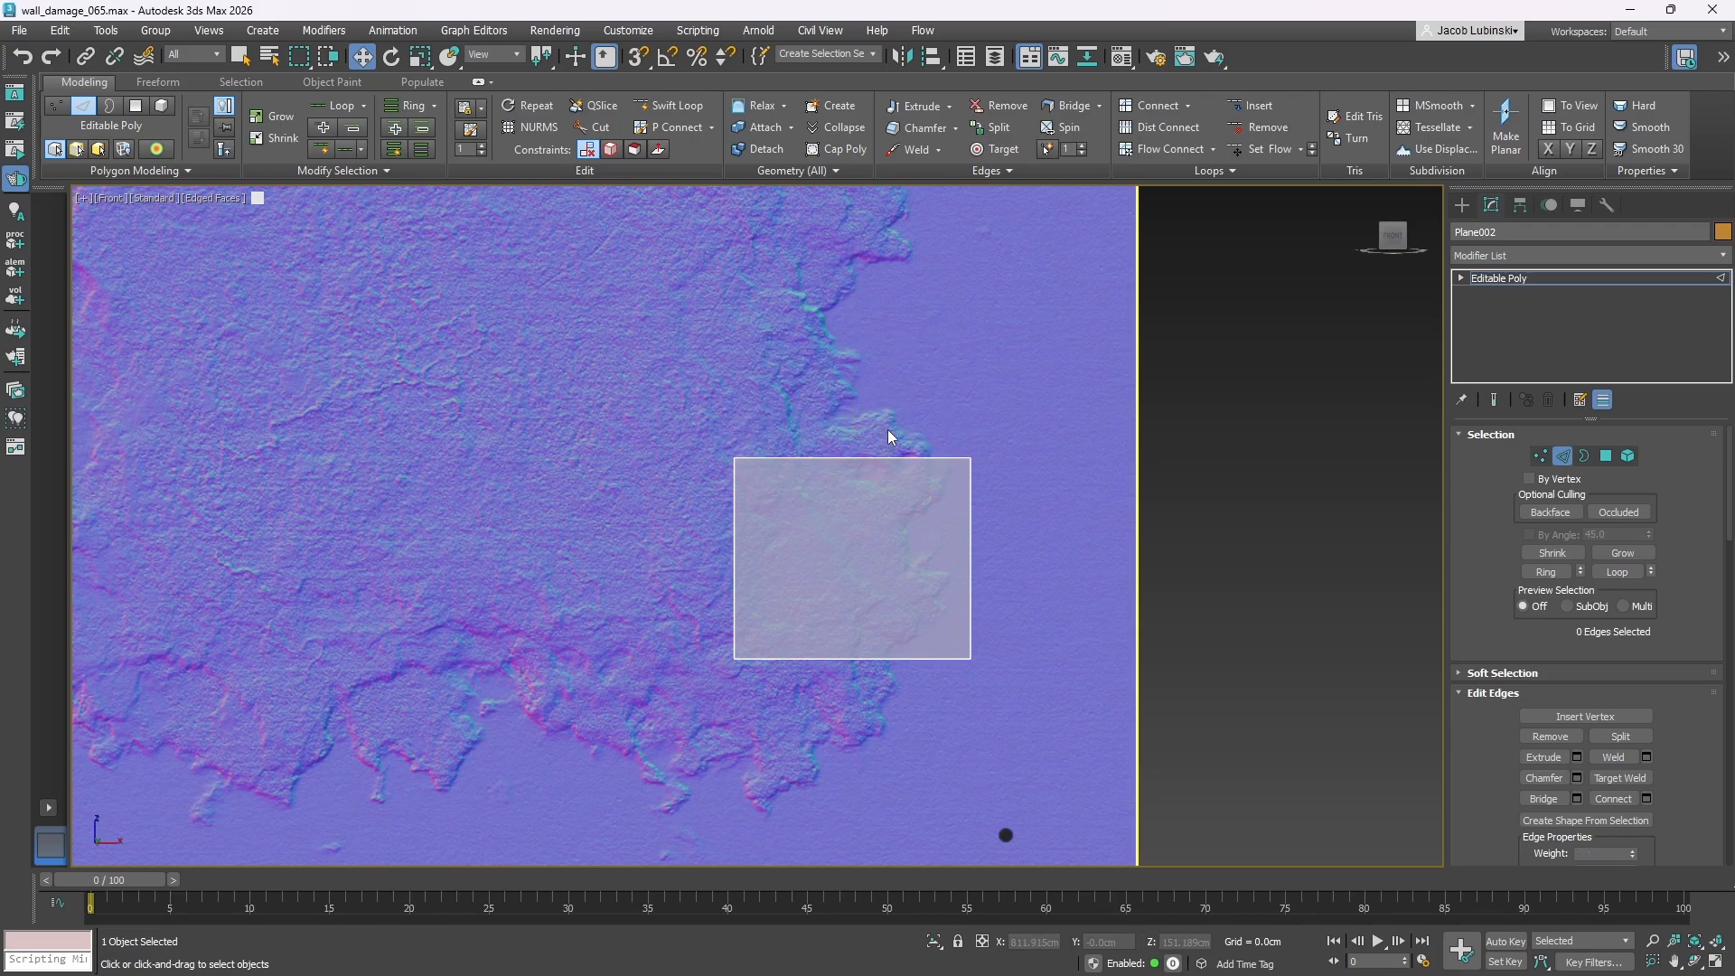
key("ctrl+a")
left_click_drag(877, 523, 925, 523)
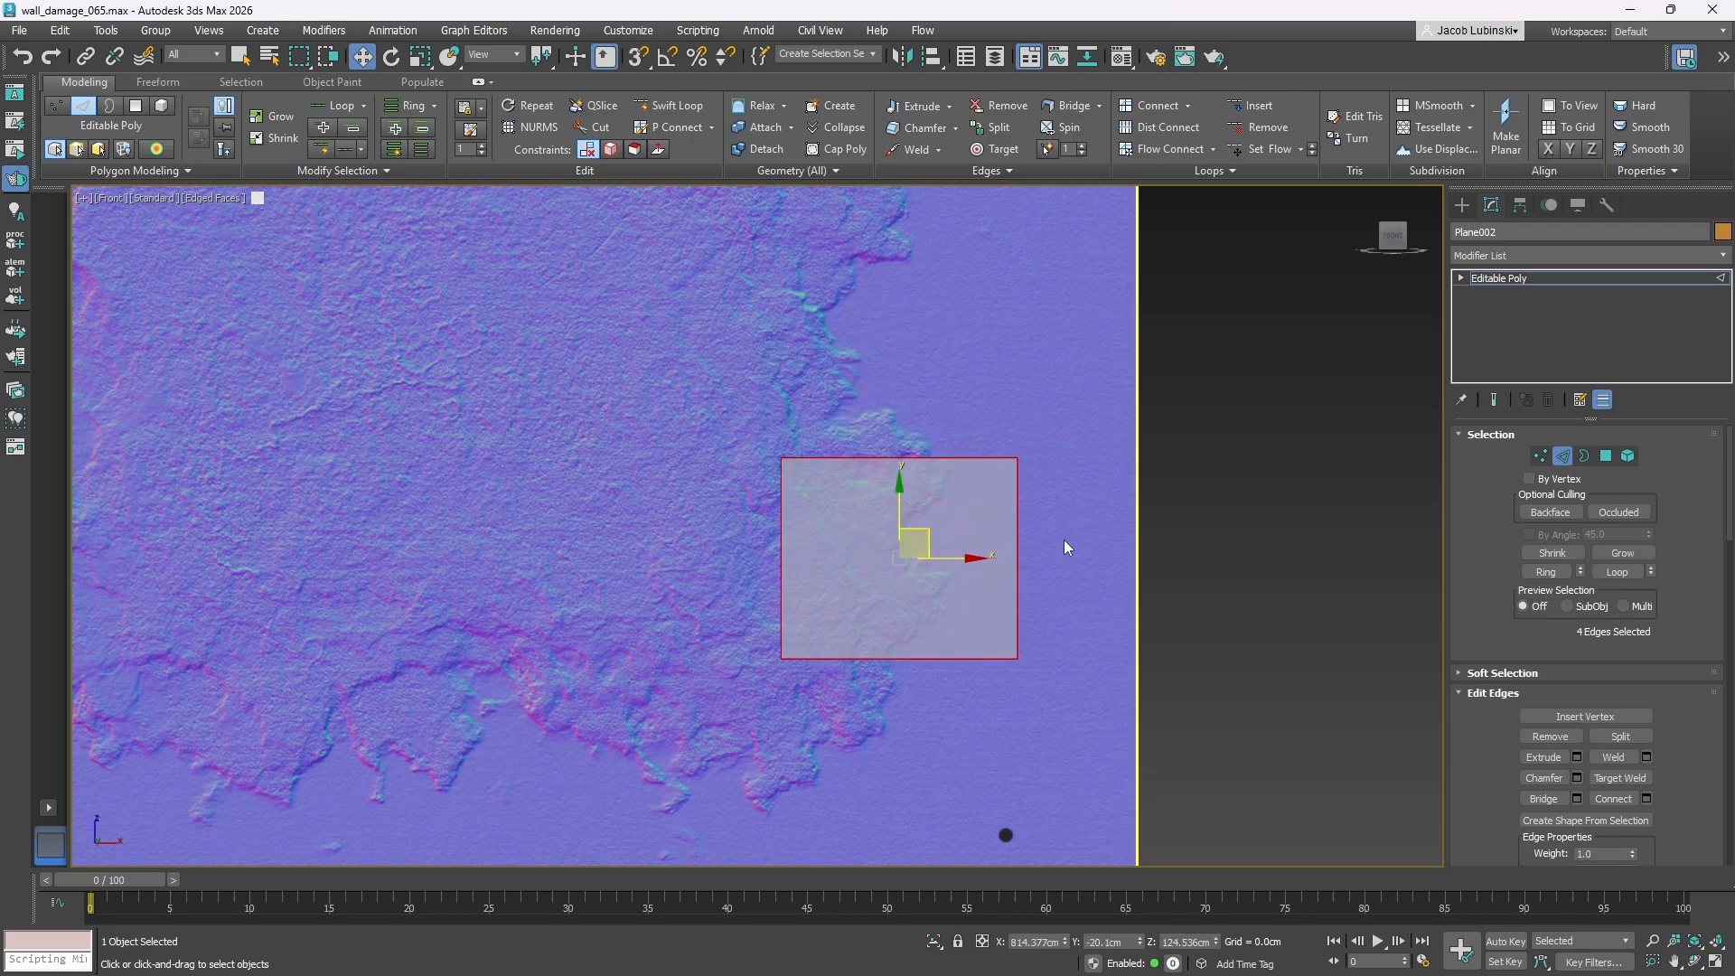
- Narrow the poly plane by moving its left edge to about X 799 cm and its right edge to about X 832 cm
left_click(1561, 457)
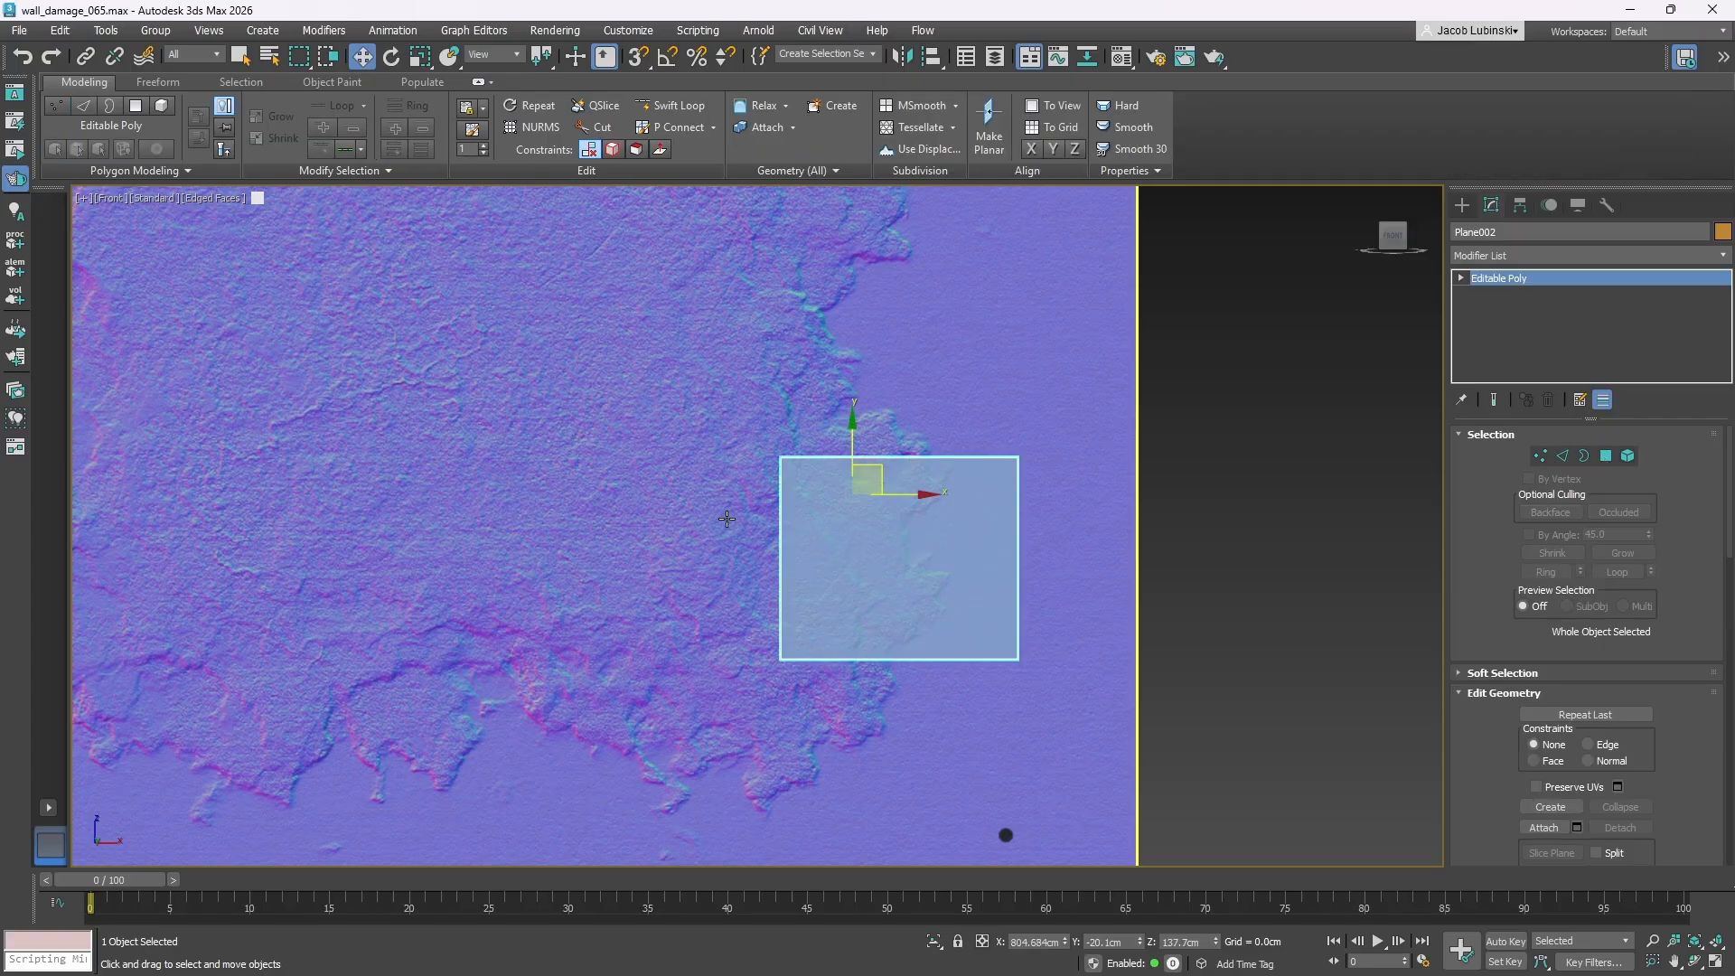
left_click(1560, 456)
left_click(781, 535)
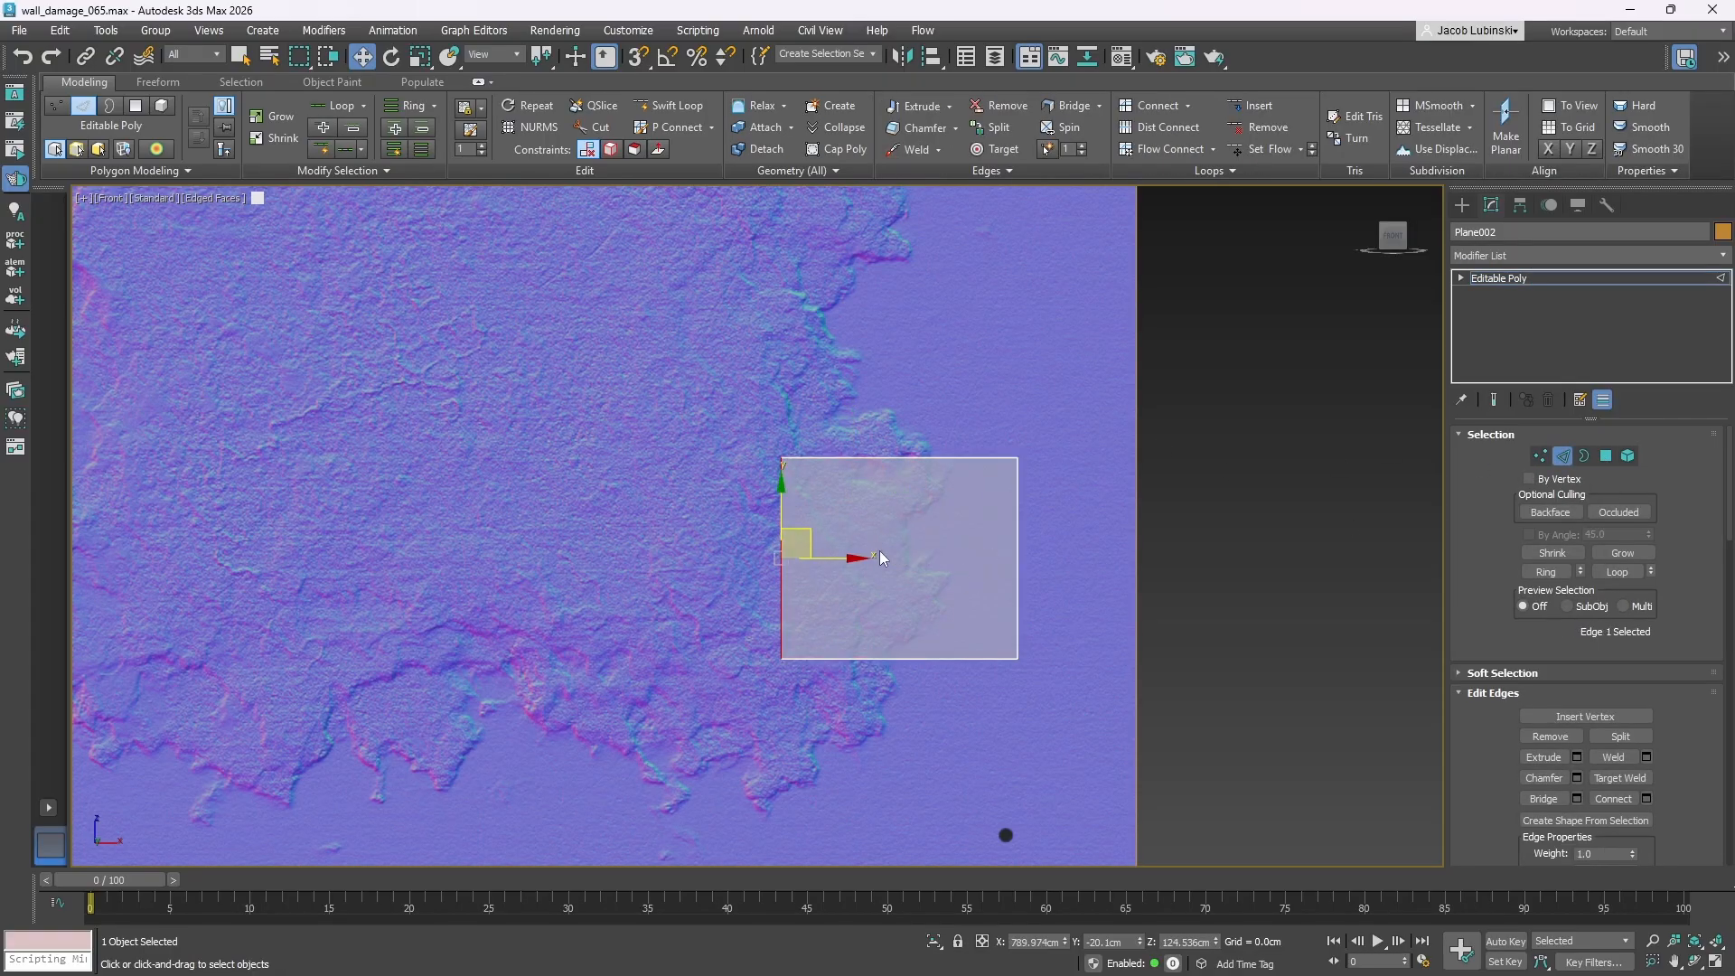
left_click_drag(880, 557, 924, 557)
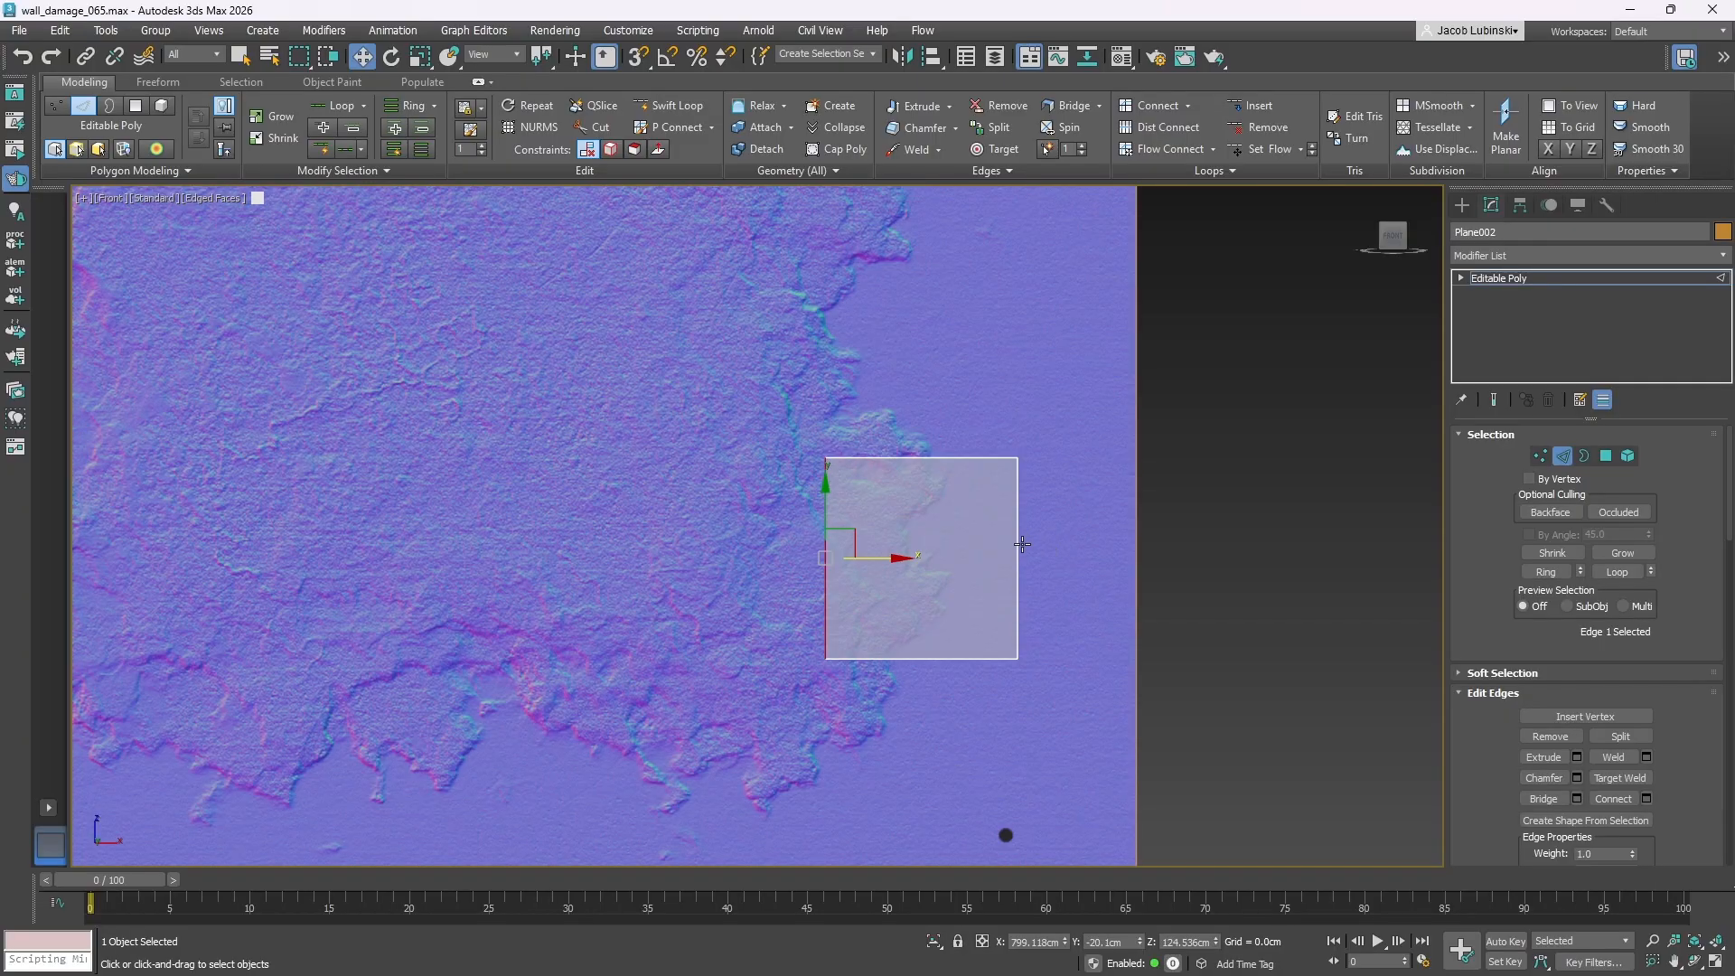
left_click(1022, 544)
left_click_drag(1067, 557, 1037, 557)
- Extend the upper edge into three more quads, following the damage's right border upward
middle_click_drag(1069, 597, 1118, 406)
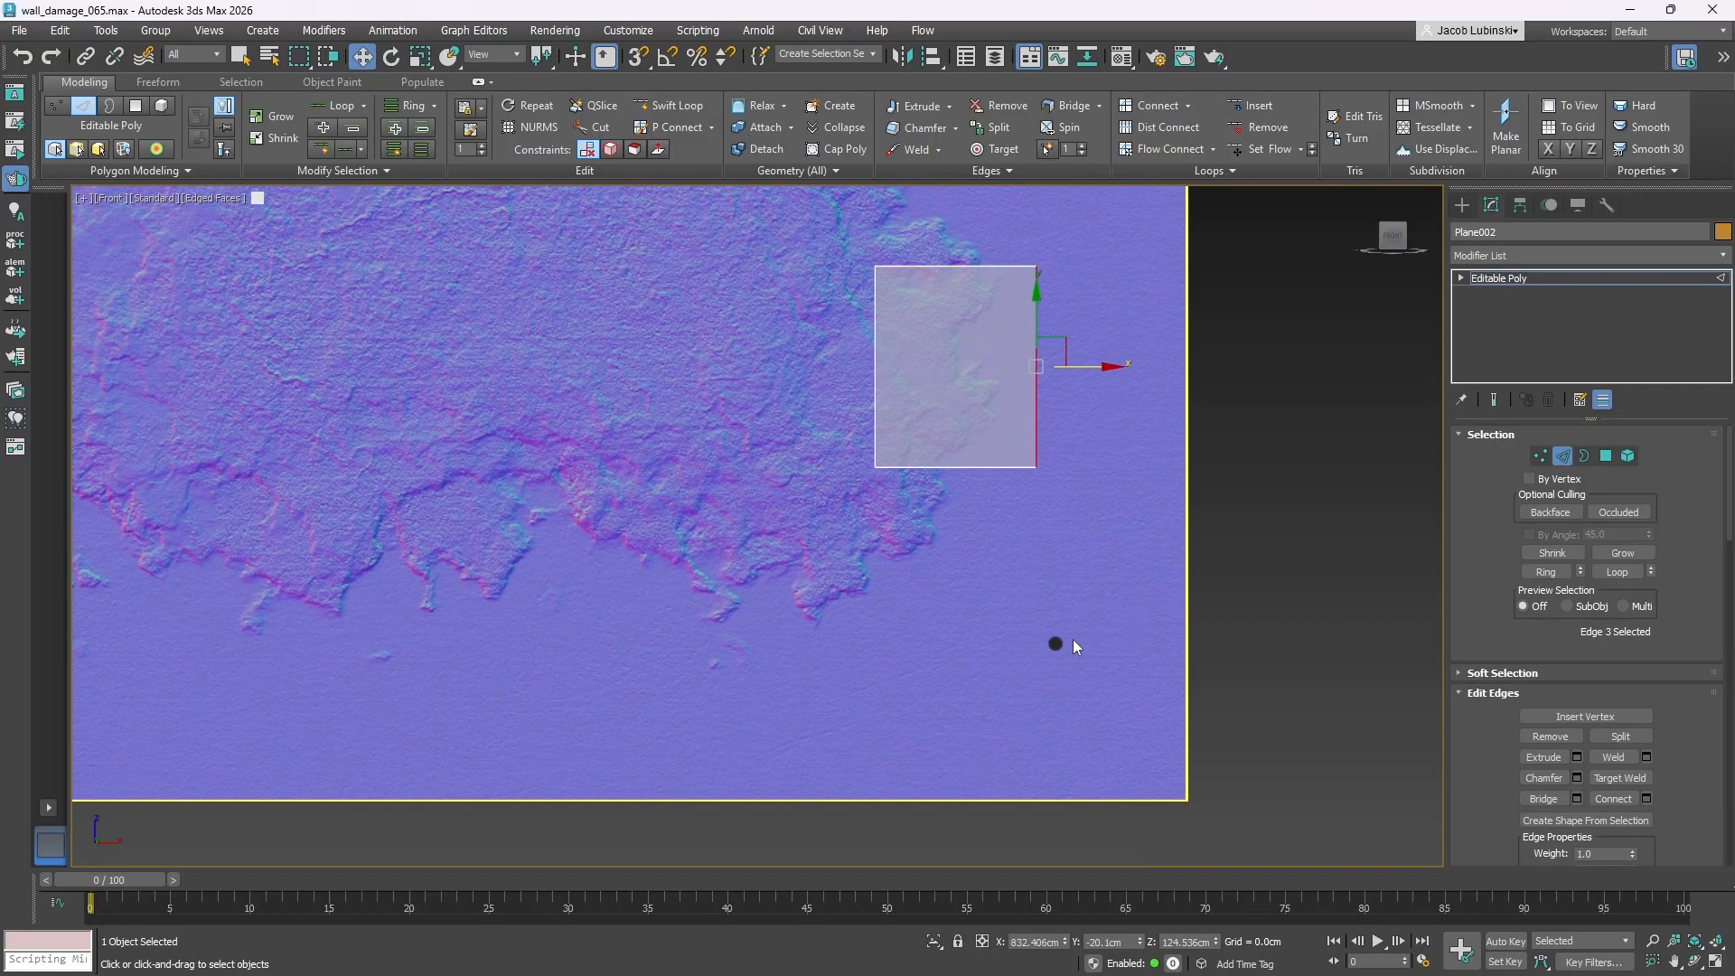
middle_click_drag(964, 500, 971, 665)
scroll(972, 566, "down", 3)
middle_click_drag(963, 588, 971, 614)
scroll(974, 513, "up", 2)
left_click(974, 527)
left_click_drag(994, 505, 953, 402, "shift")
middle_click_drag(953, 402, 961, 511)
left_click_drag(938, 509, 938, 374, "shift")
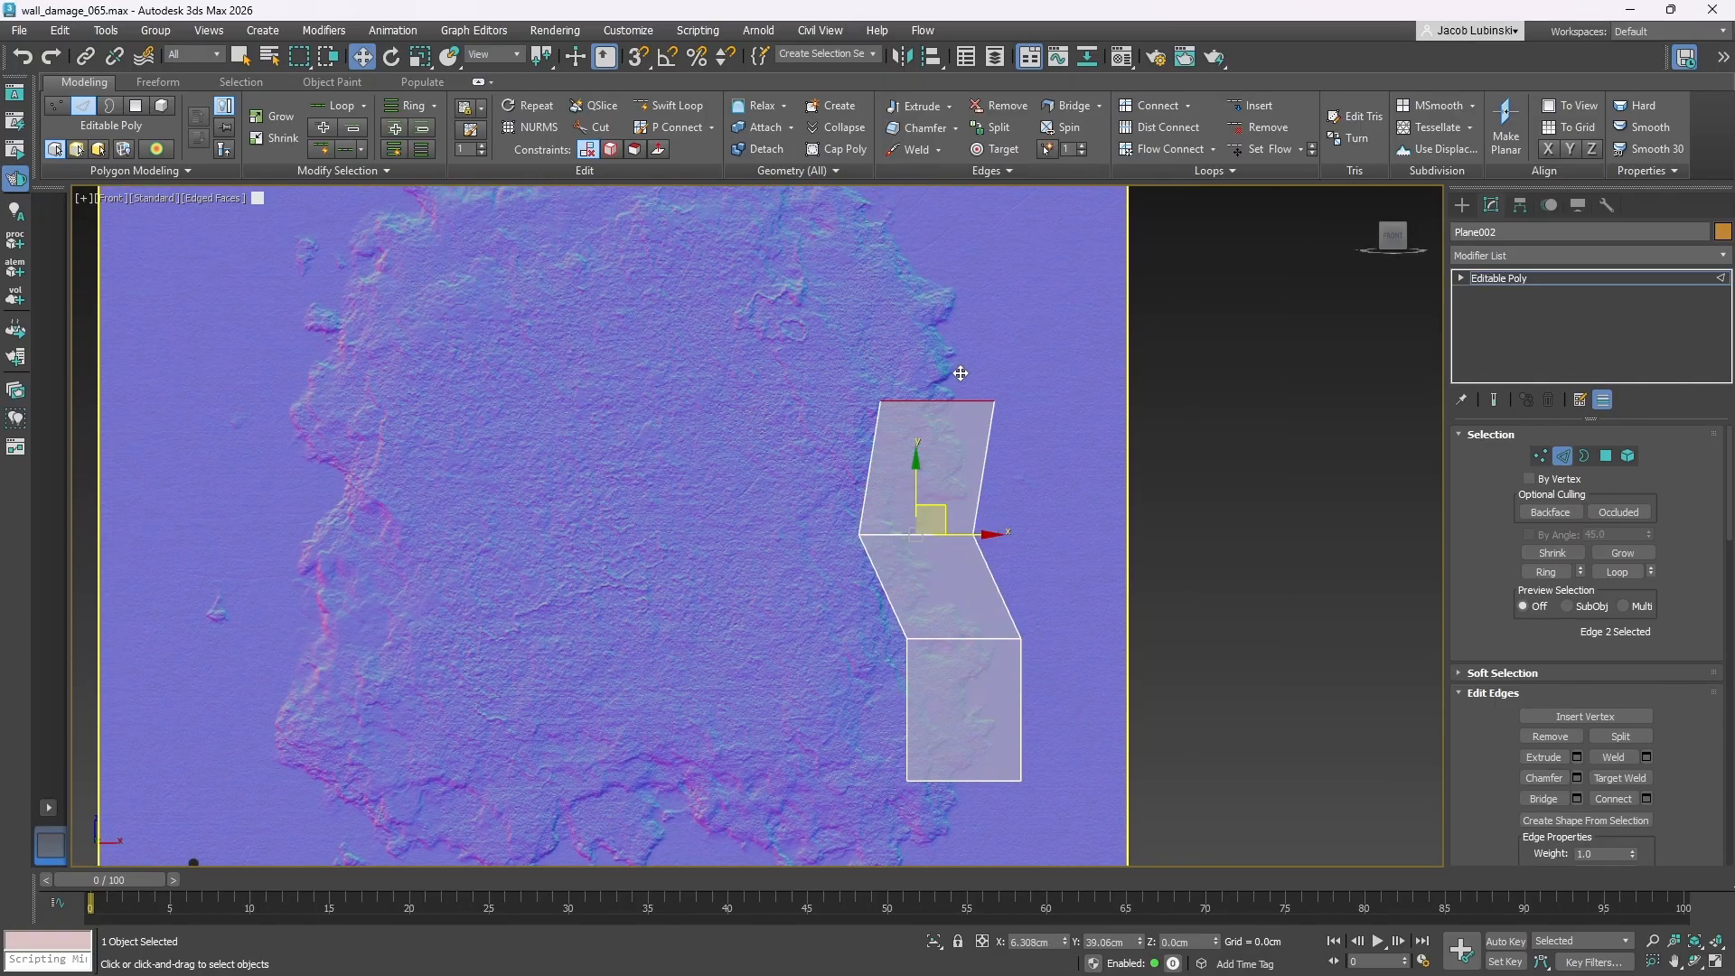
middle_click_drag(940, 379, 969, 595)
left_click_drag(979, 596, 979, 448, "shift")
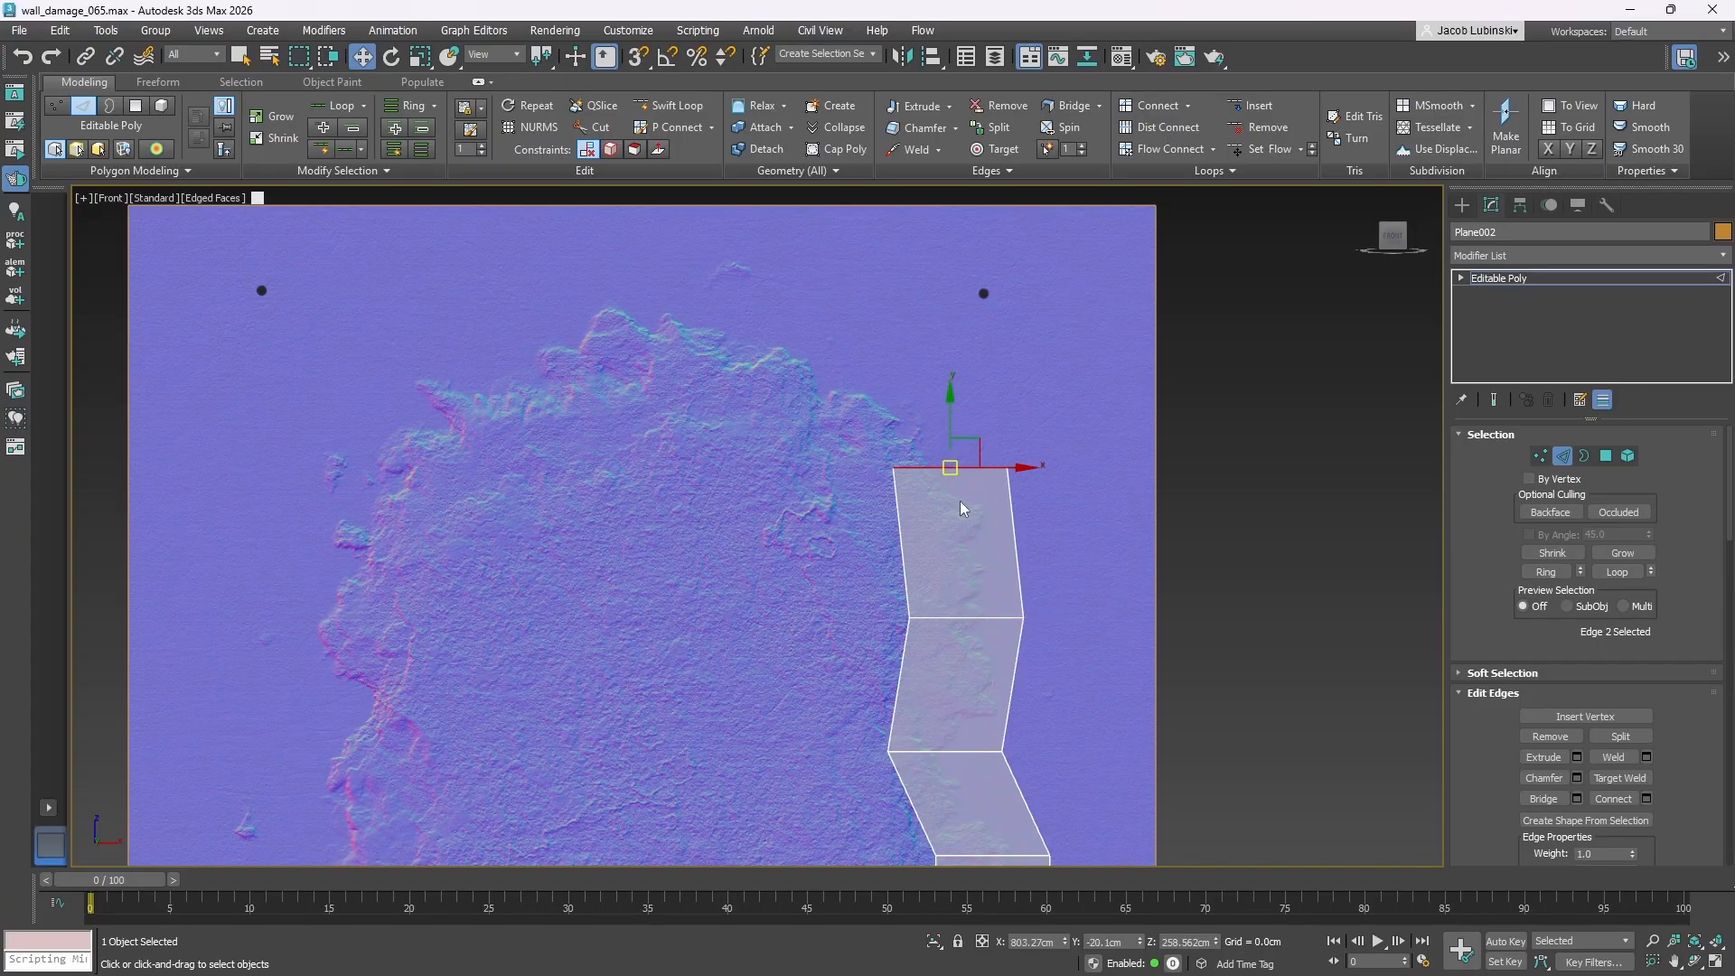
- Extend the strip with two more quads curving from the damage's upper right corner to its top
middle_click_drag(964, 503, 1091, 587)
left_click_drag(1092, 537, 766, 302, "shift")
scroll(1066, 465, "down", 3)
scroll(1026, 416, "up", 5)
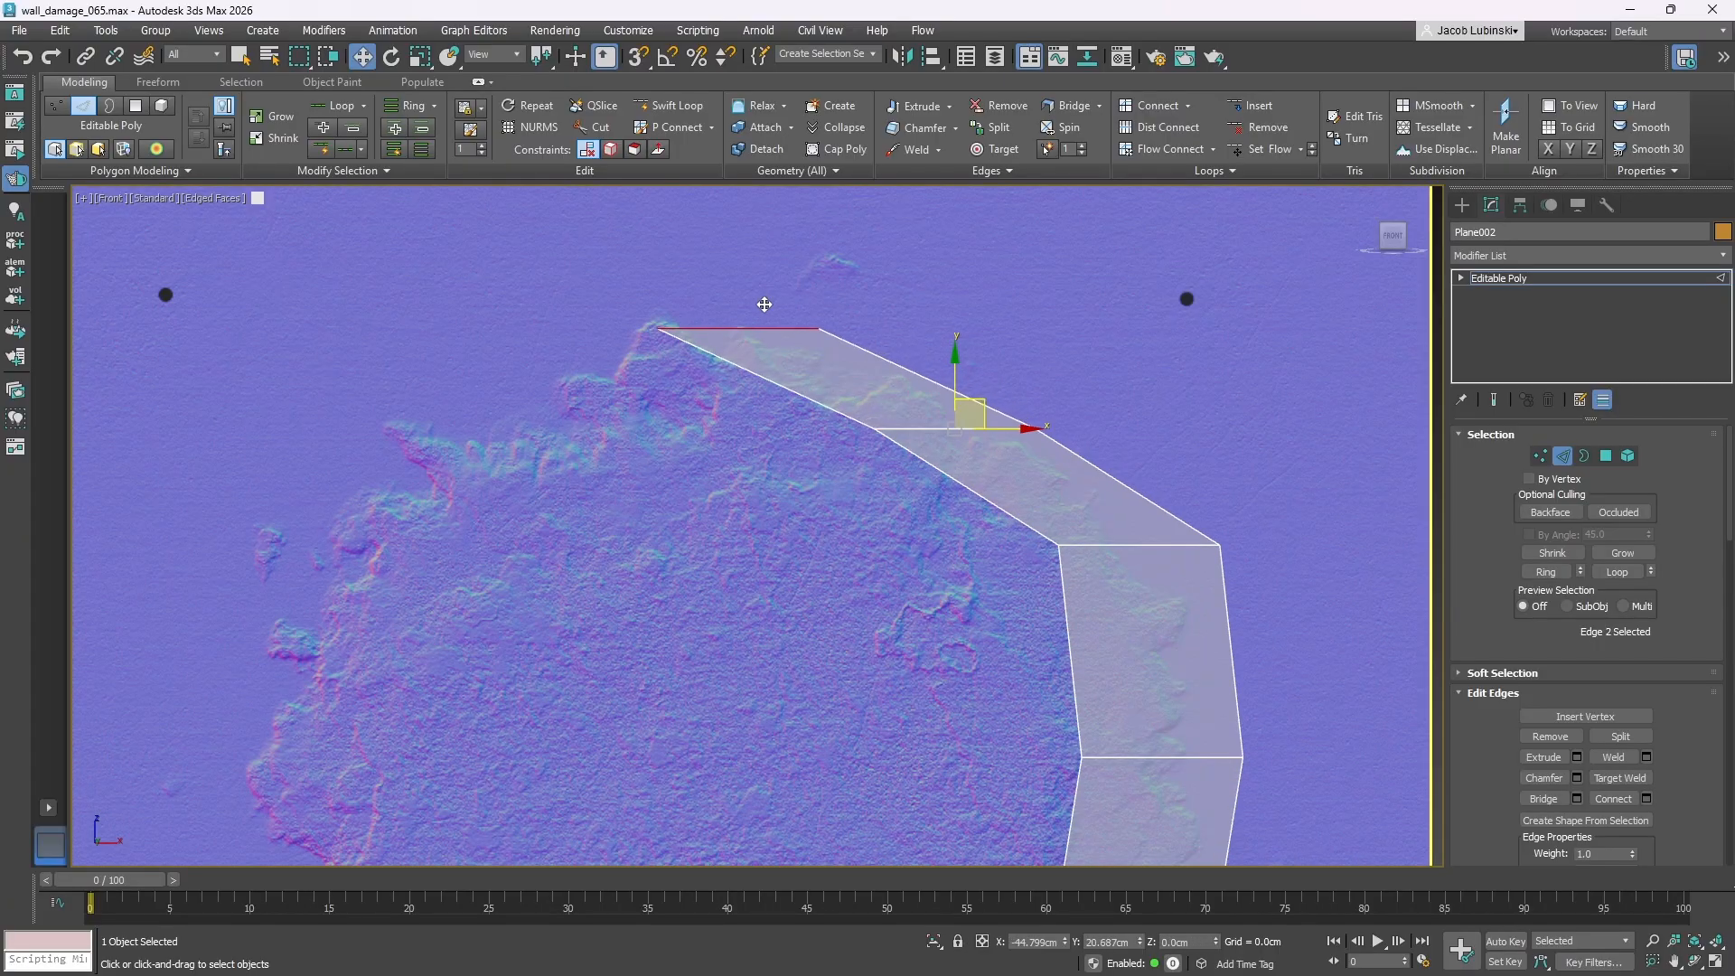
- Rotate the strip's end edge and the two cross edges before it so the quads follow the upper right curve
left_click(392, 58)
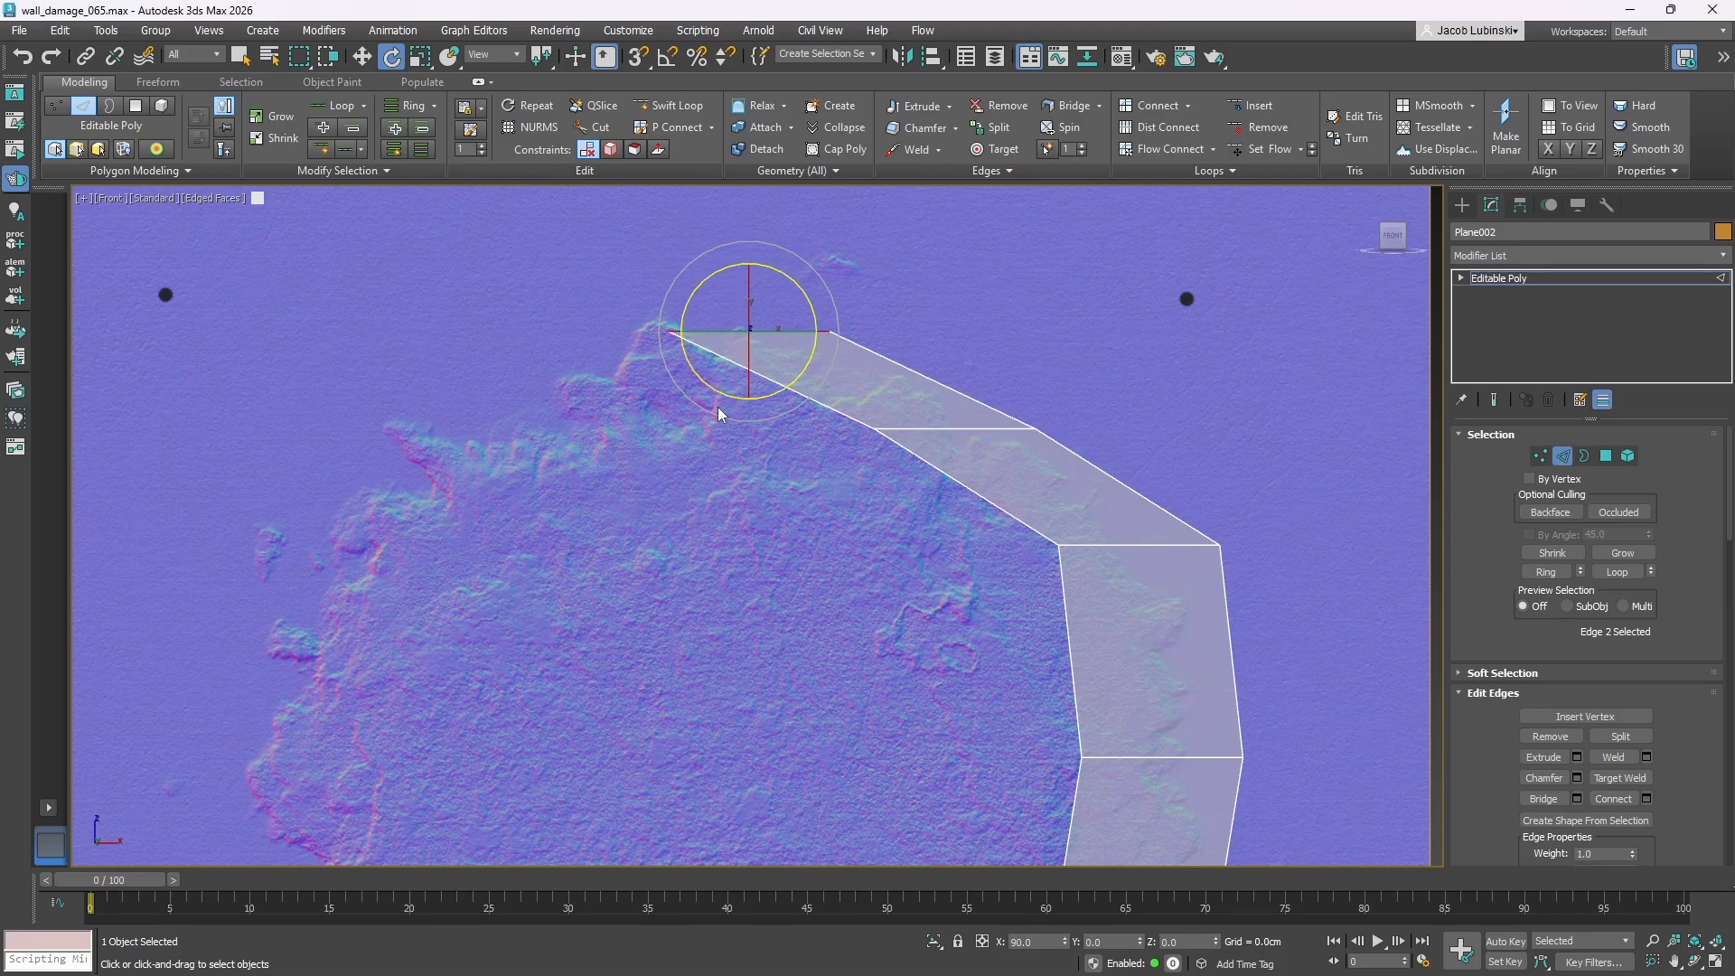
left_click_drag(723, 393, 978, 506)
left_click(963, 428)
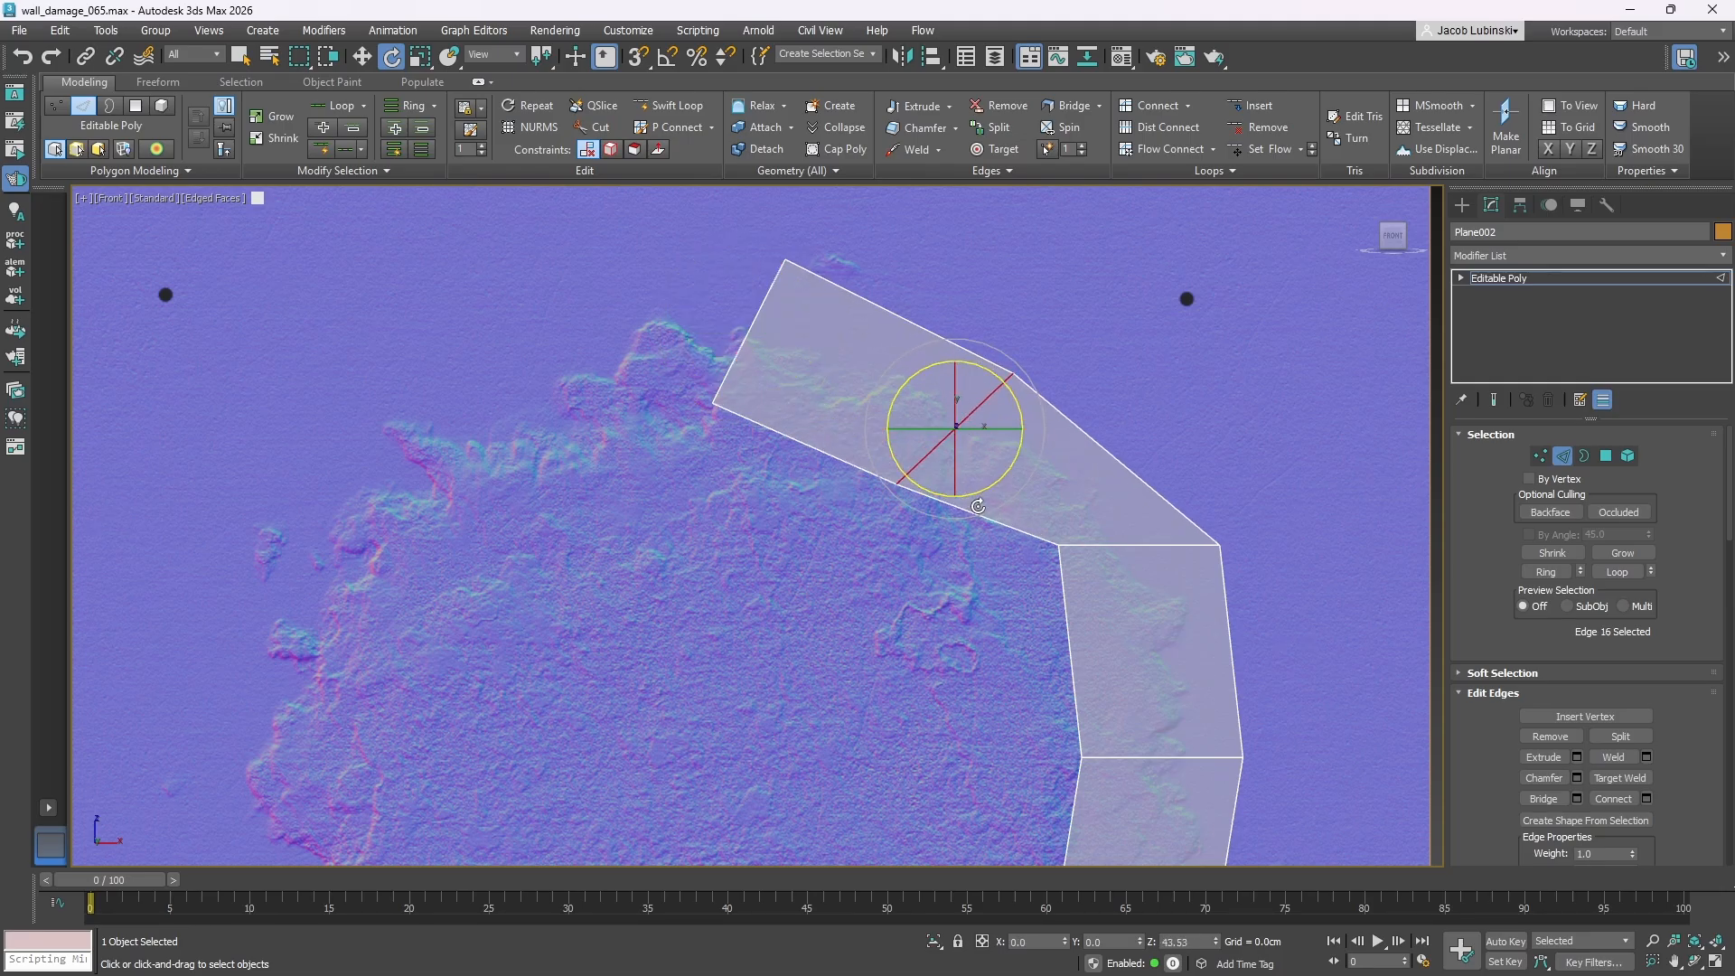
left_click(1105, 542)
left_click_drag(1070, 550, 1097, 603)
scroll(954, 477, "down", 3)
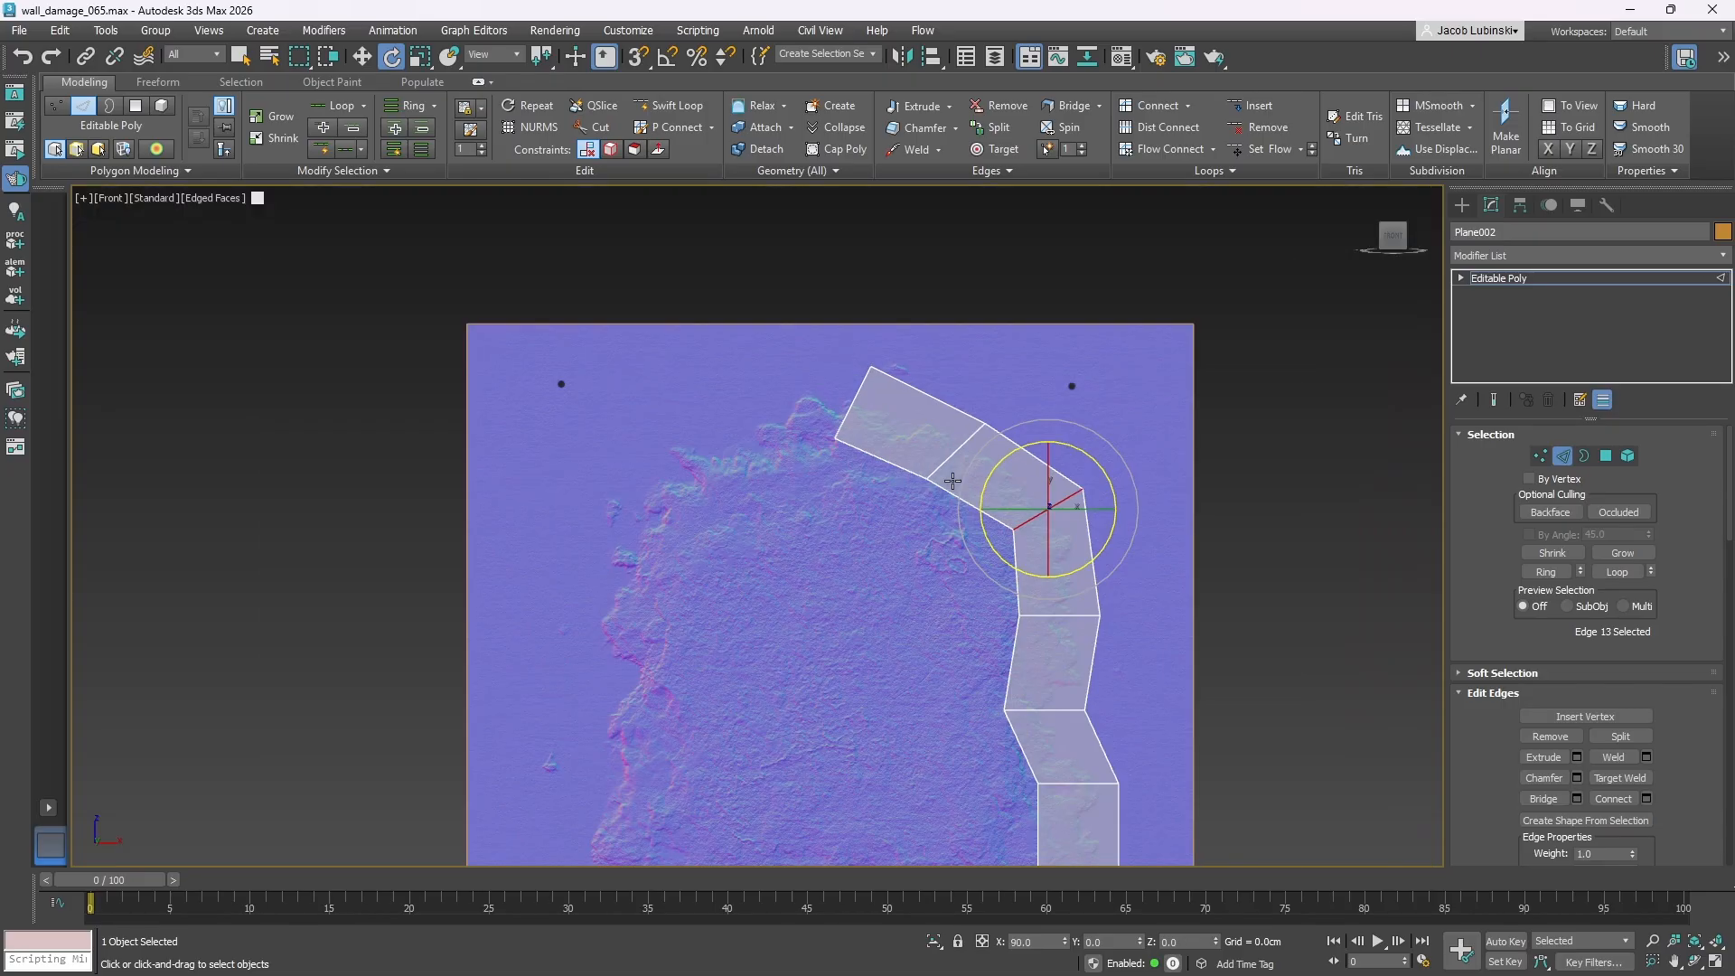
middle_click_drag(952, 481, 990, 465)
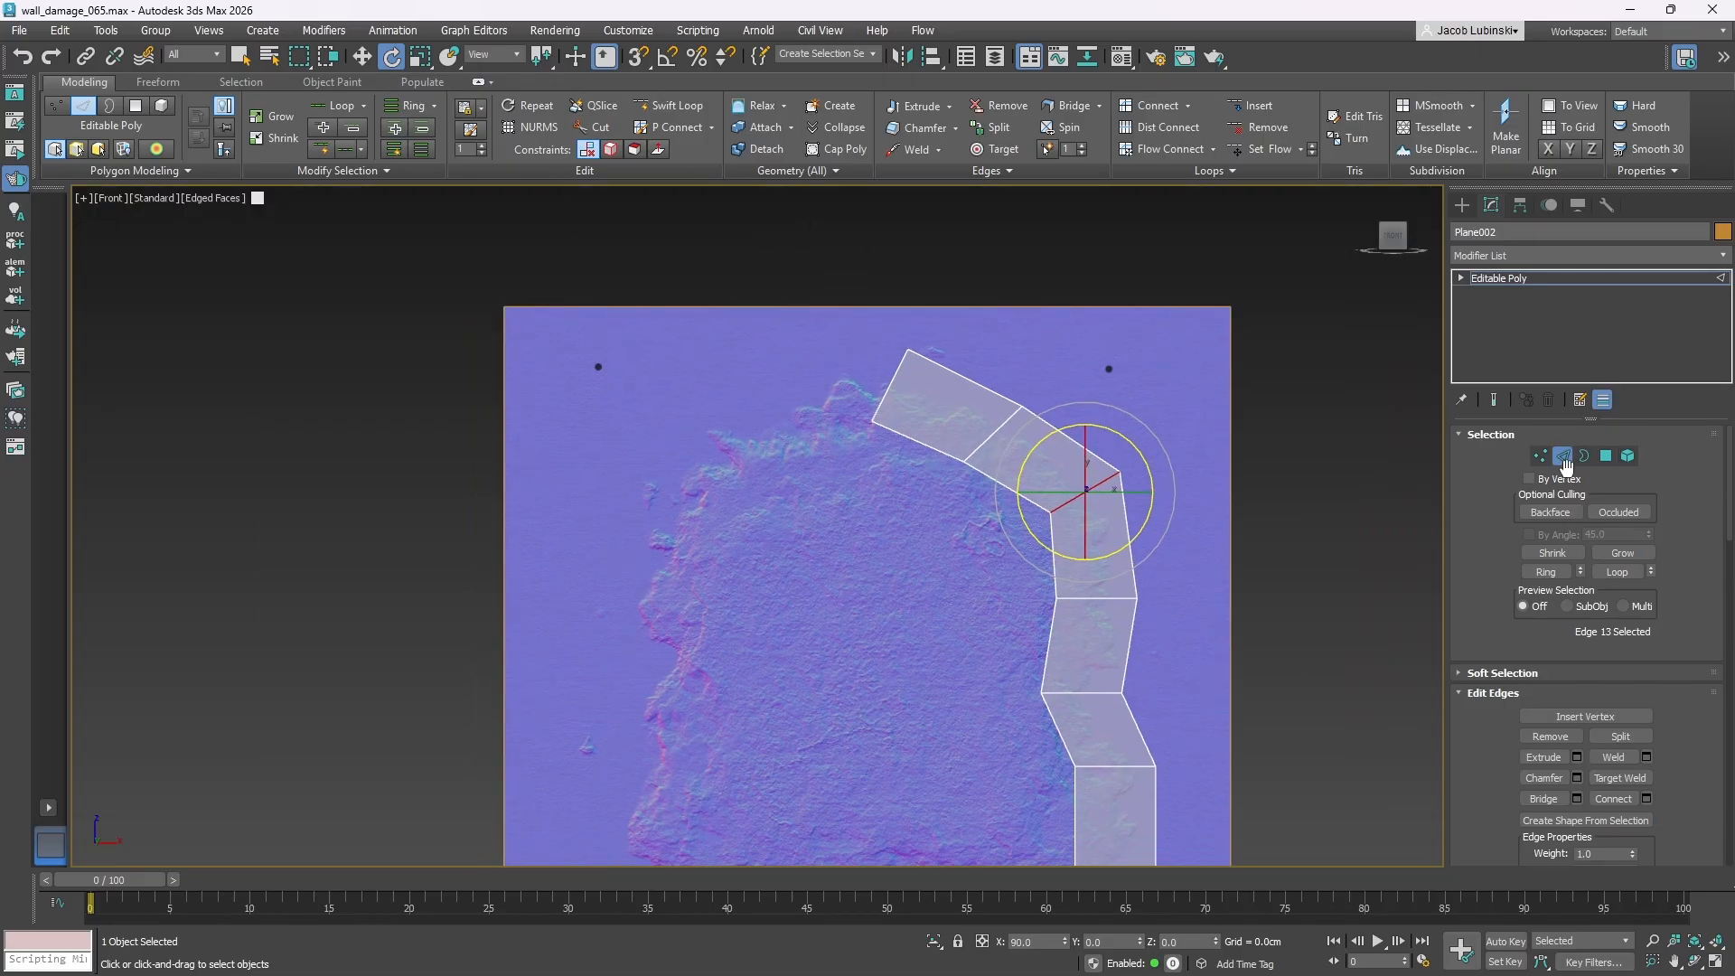
- Extend the strip's end edge with two more quads around the damage's upper left border
left_click(896, 376)
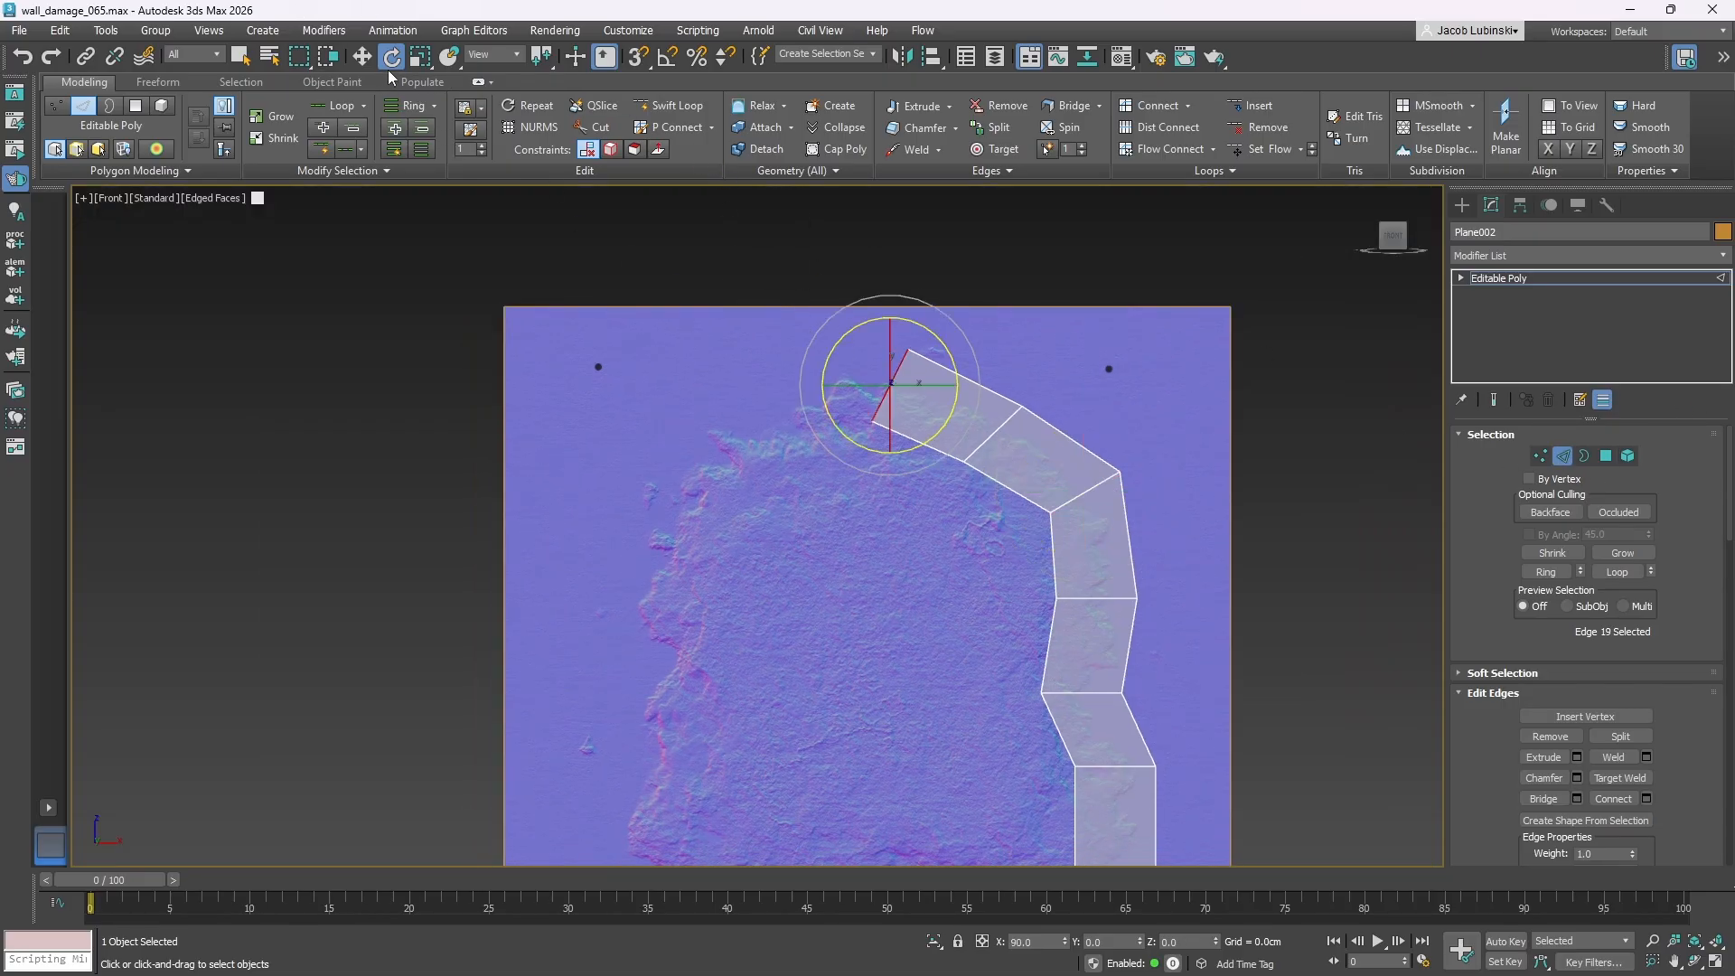
left_click(361, 56)
middle_click_drag(855, 356, 862, 362)
left_click_drag(911, 375, 703, 510, "shift")
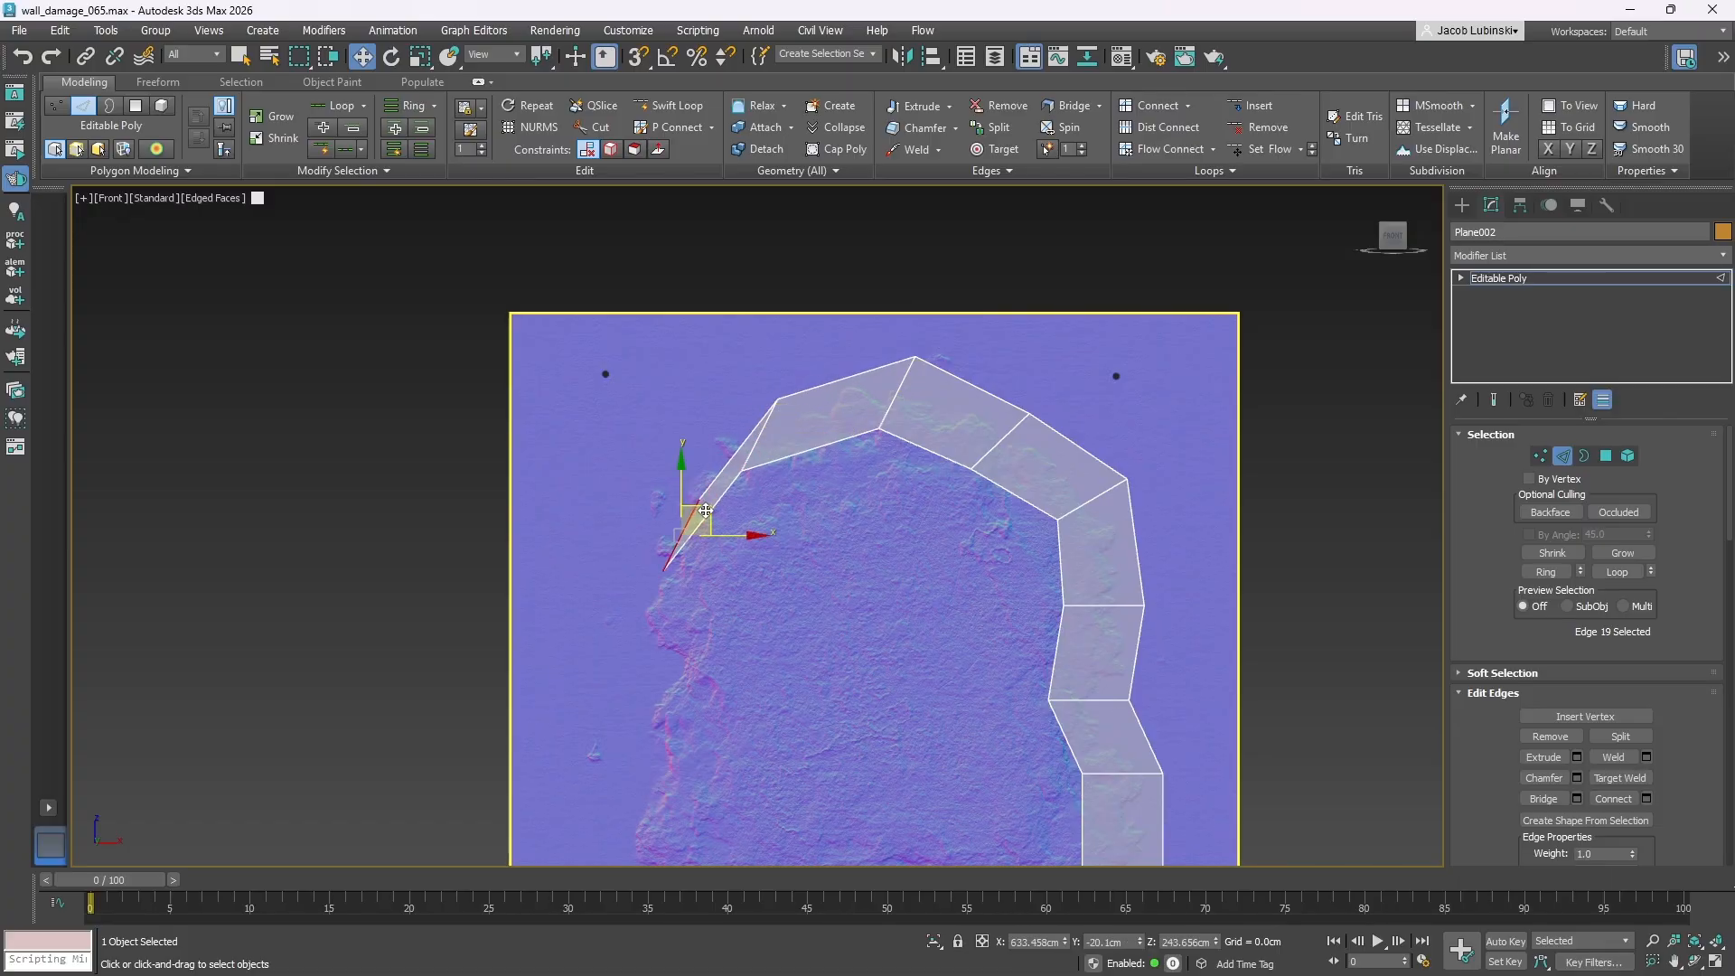
- Rotate the two newest cross edges so the strip keeps its width around the upper left curve, and select the end edge
left_click(391, 56)
middle_click_drag(754, 533, 759, 543)
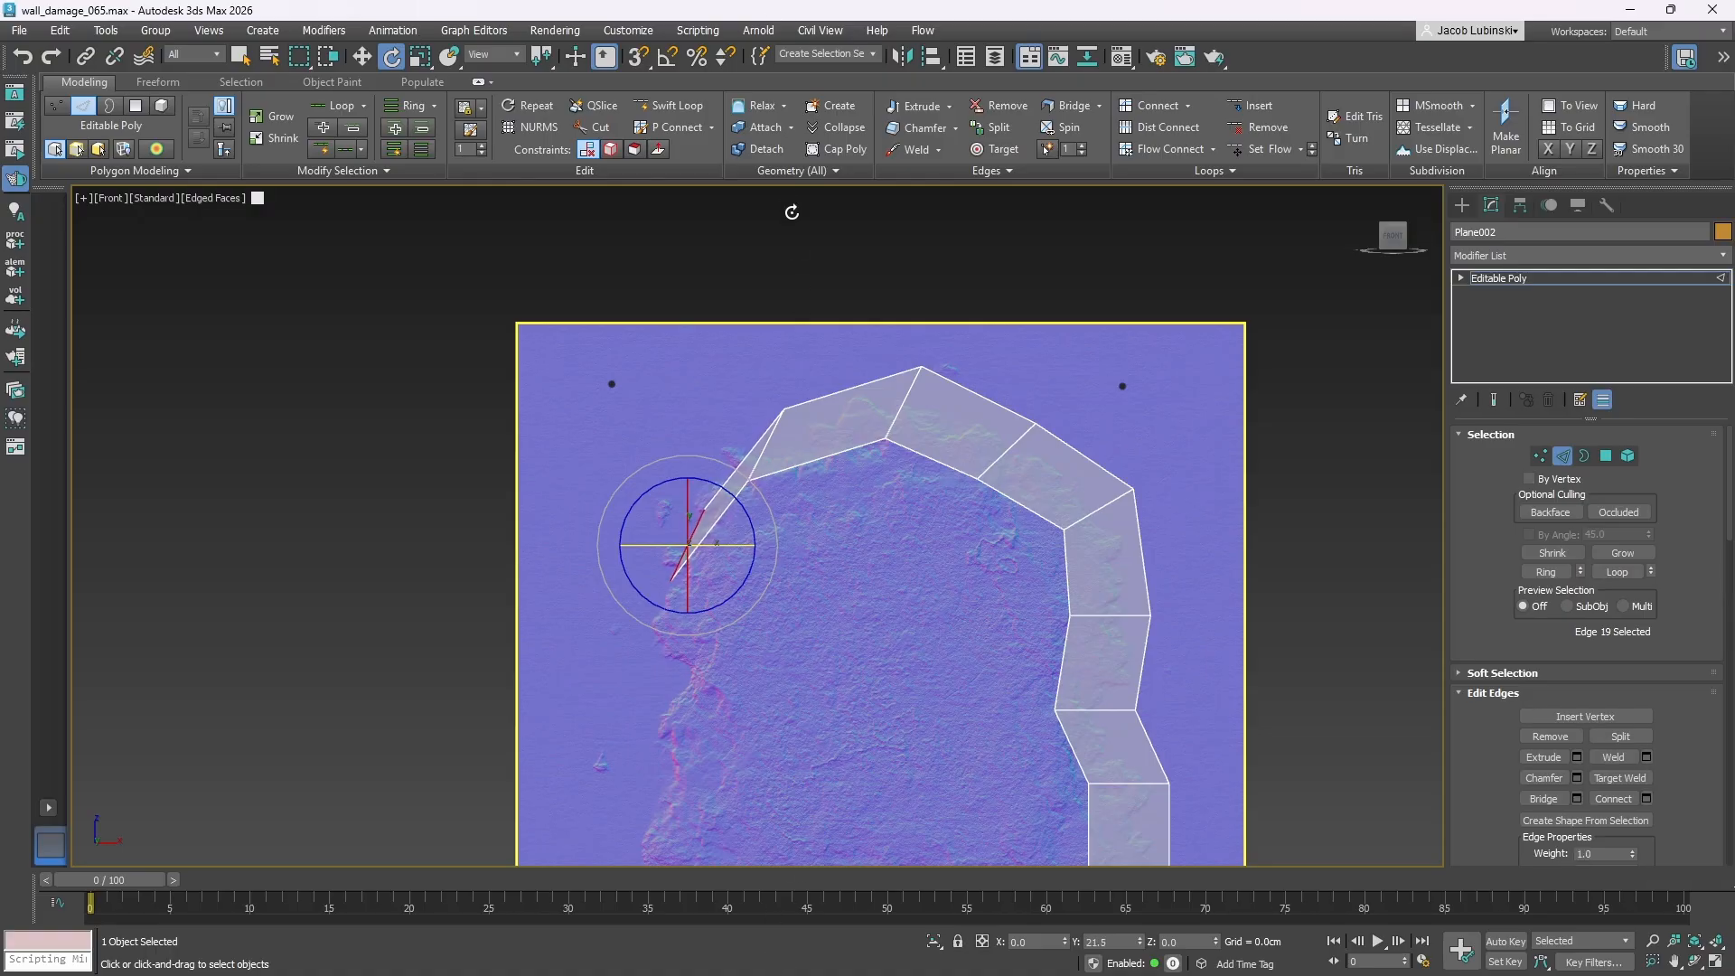
left_click_drag(734, 508, 804, 335)
left_click(763, 455)
middle_click_drag(907, 355, 940, 217)
scroll(768, 373, "up", 2)
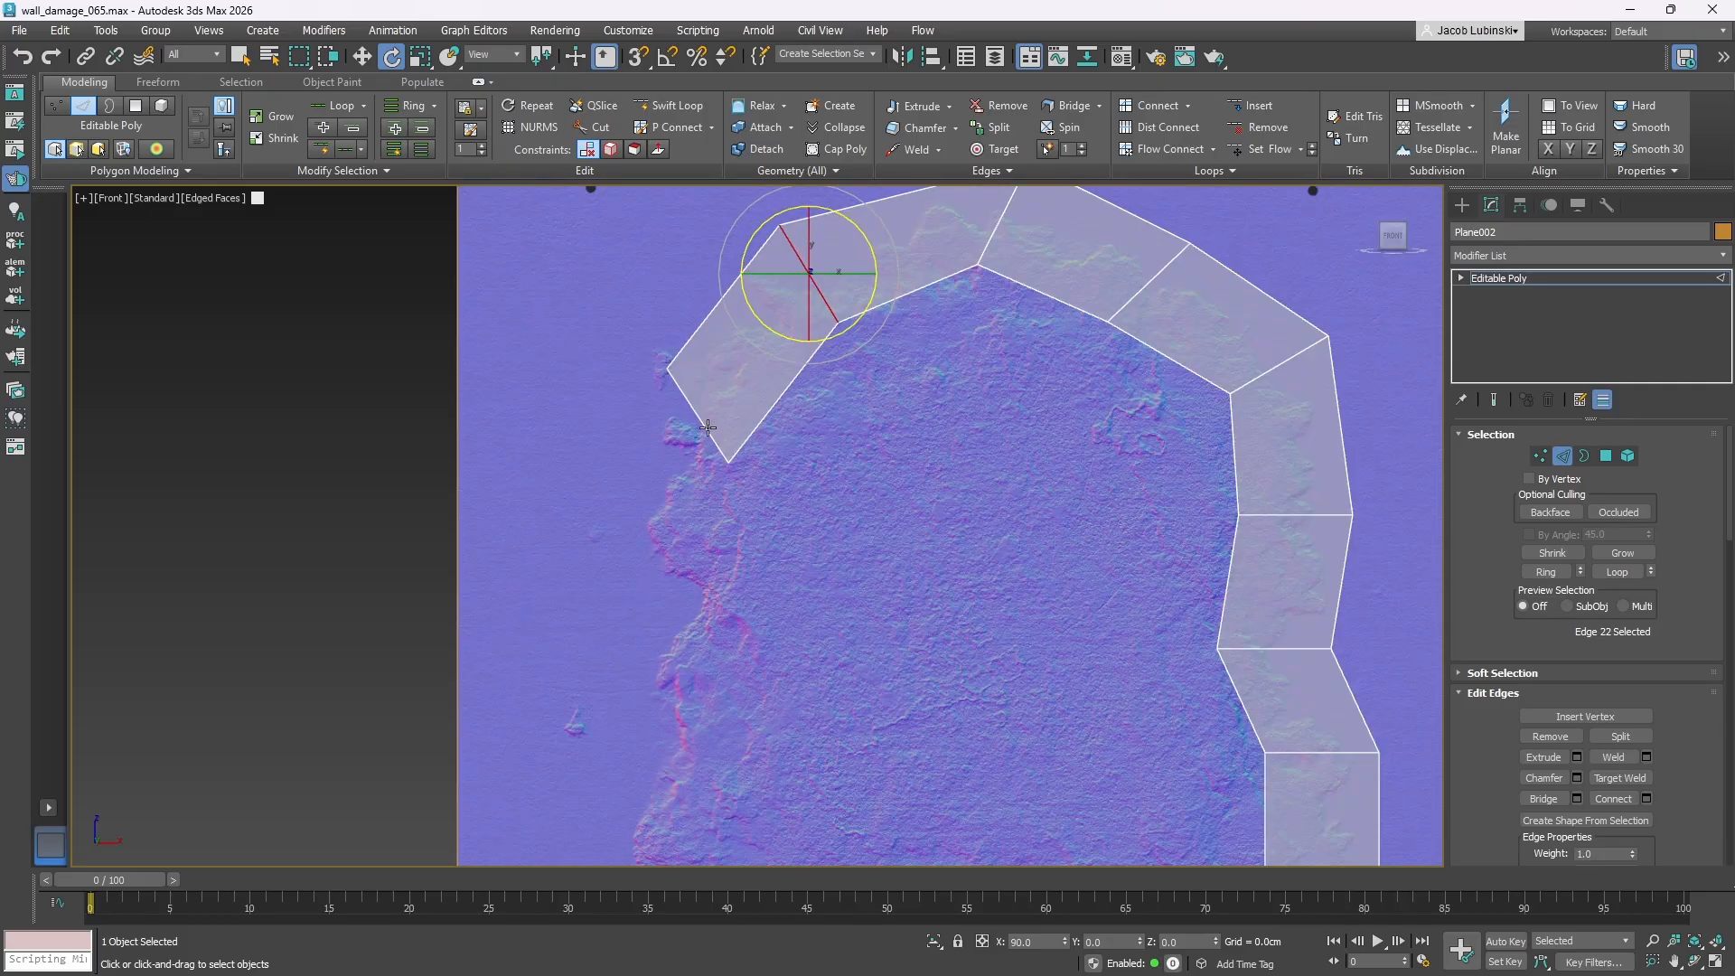
left_click(707, 435)
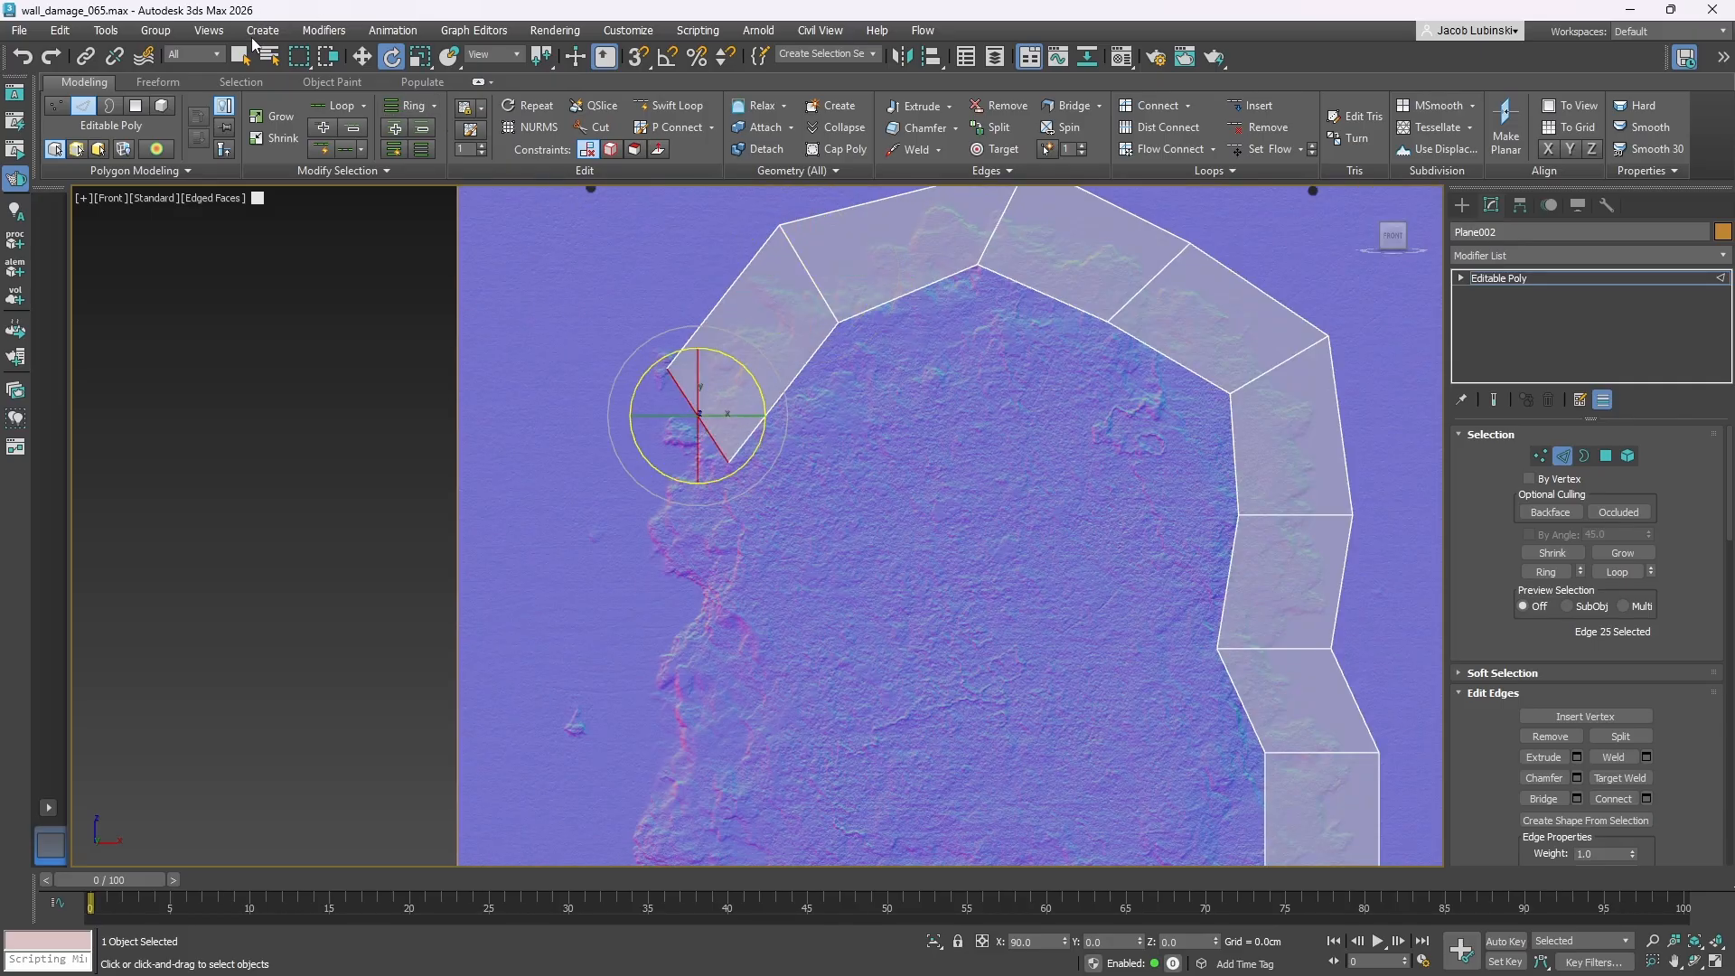
- Extend the strip's end edge one quad down the damage's left side and rotate the new end edge close to horizontal
left_click(362, 56)
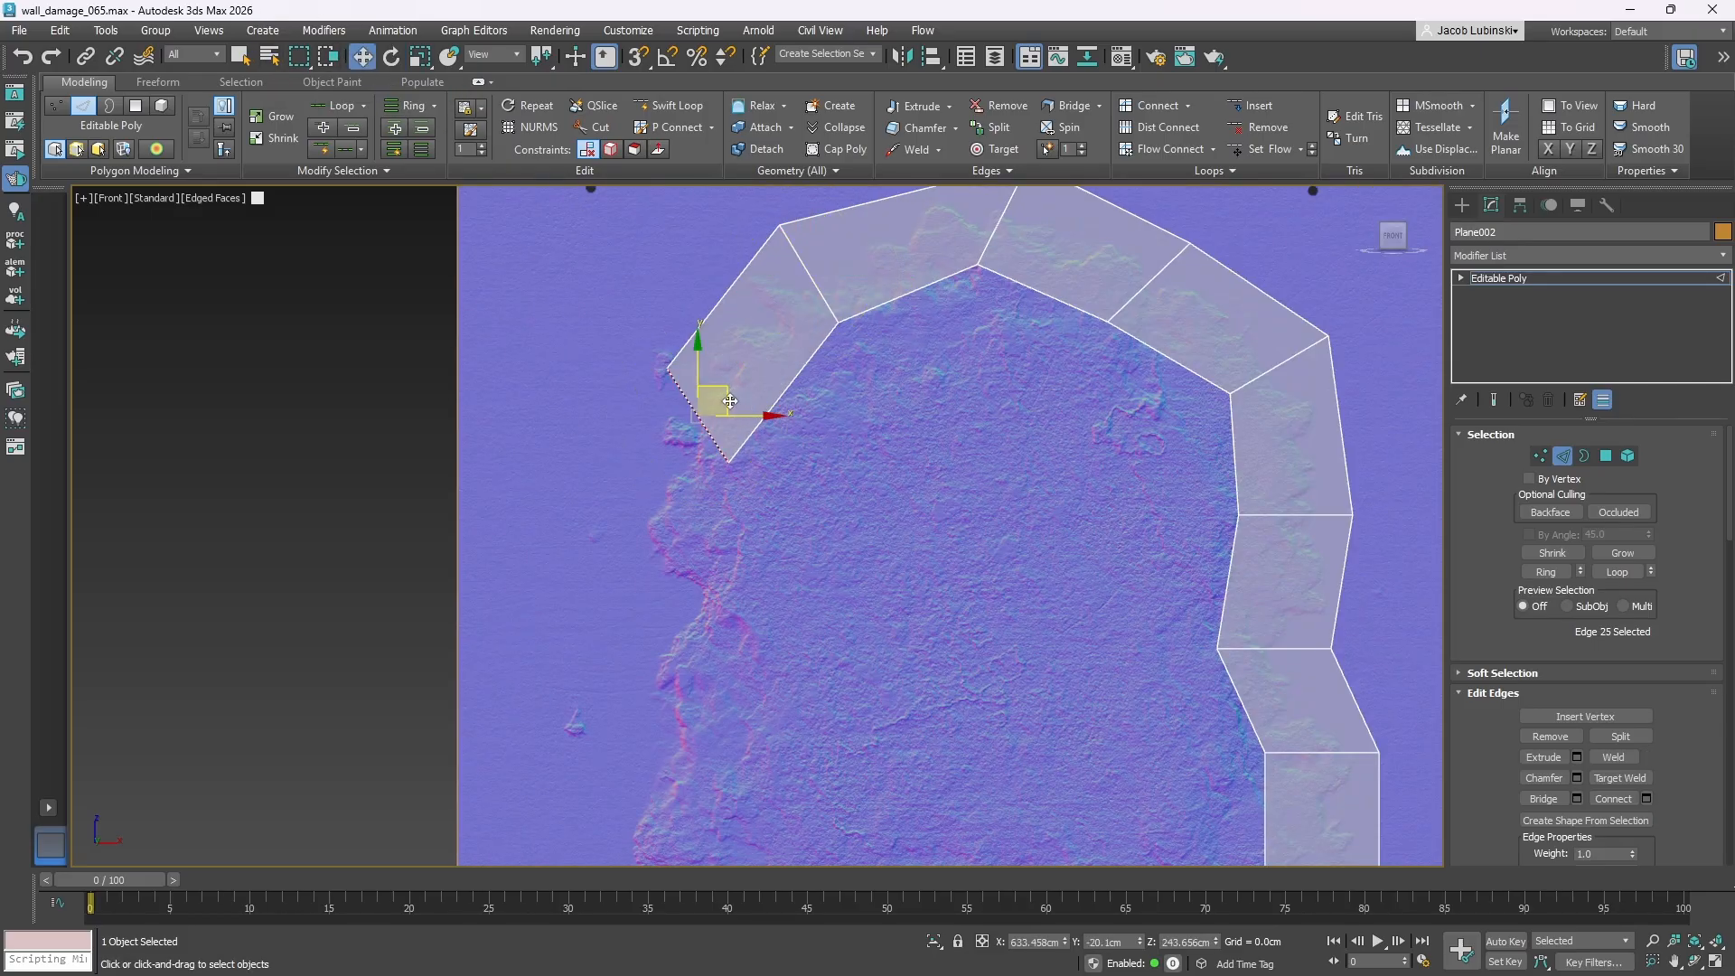
left_click_drag(729, 401, 702, 550, "shift")
left_click(392, 56)
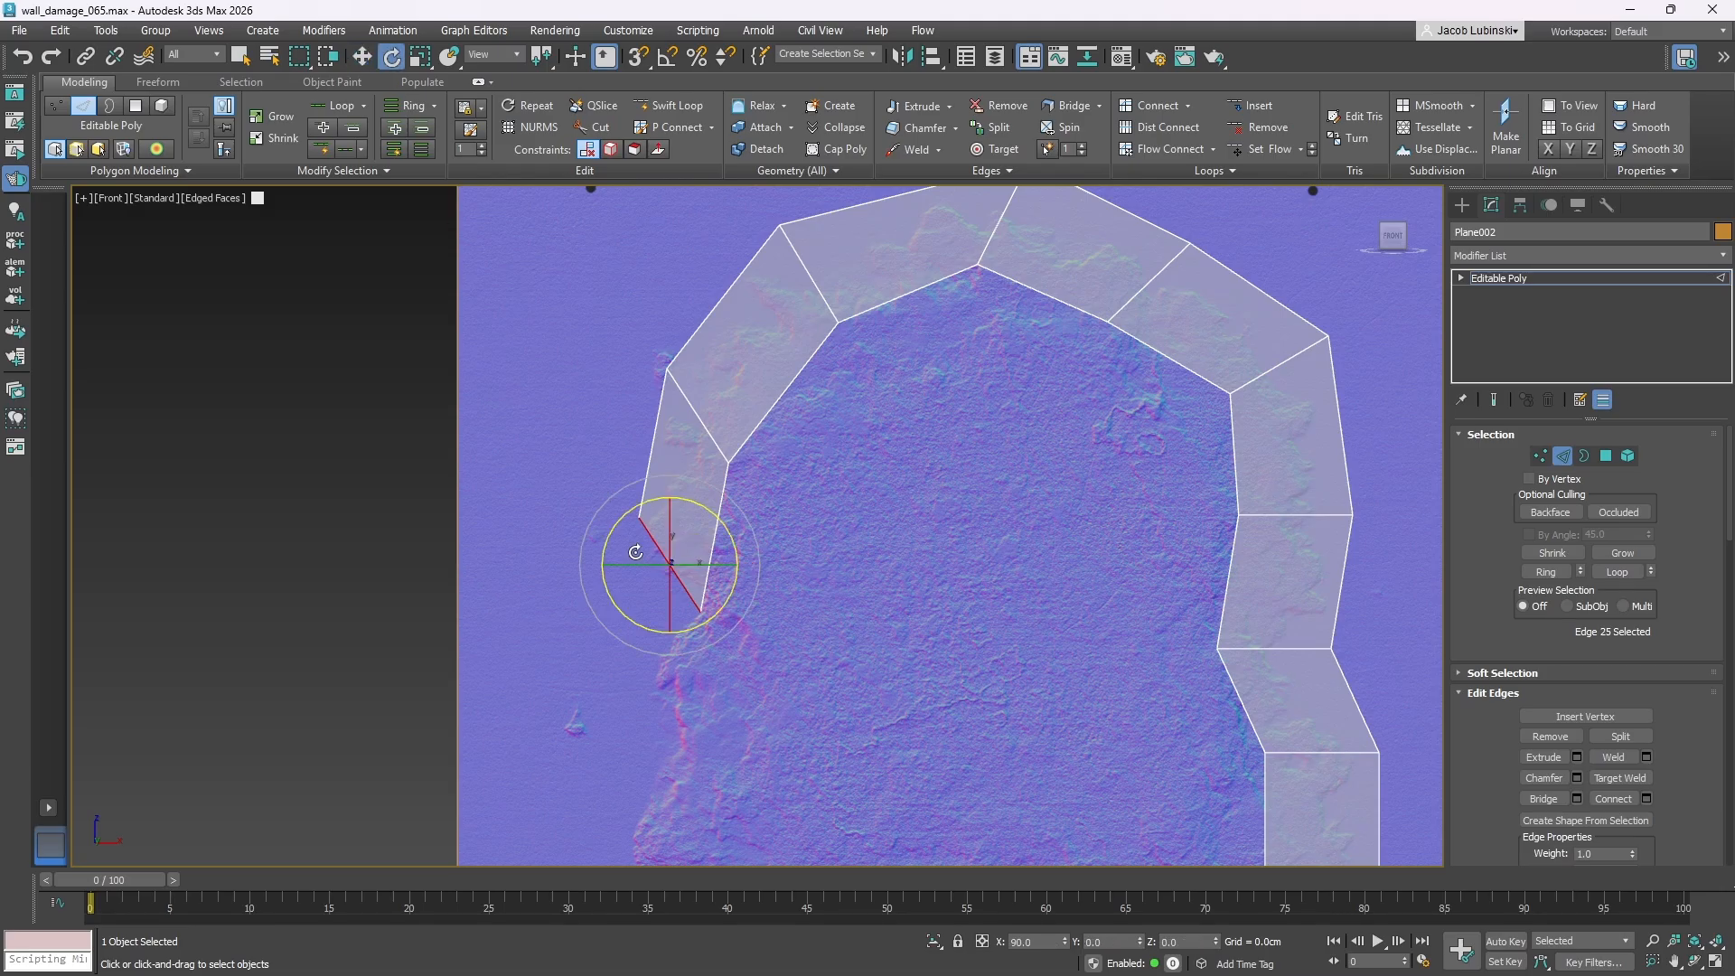
left_click_drag(718, 458, 734, 691)
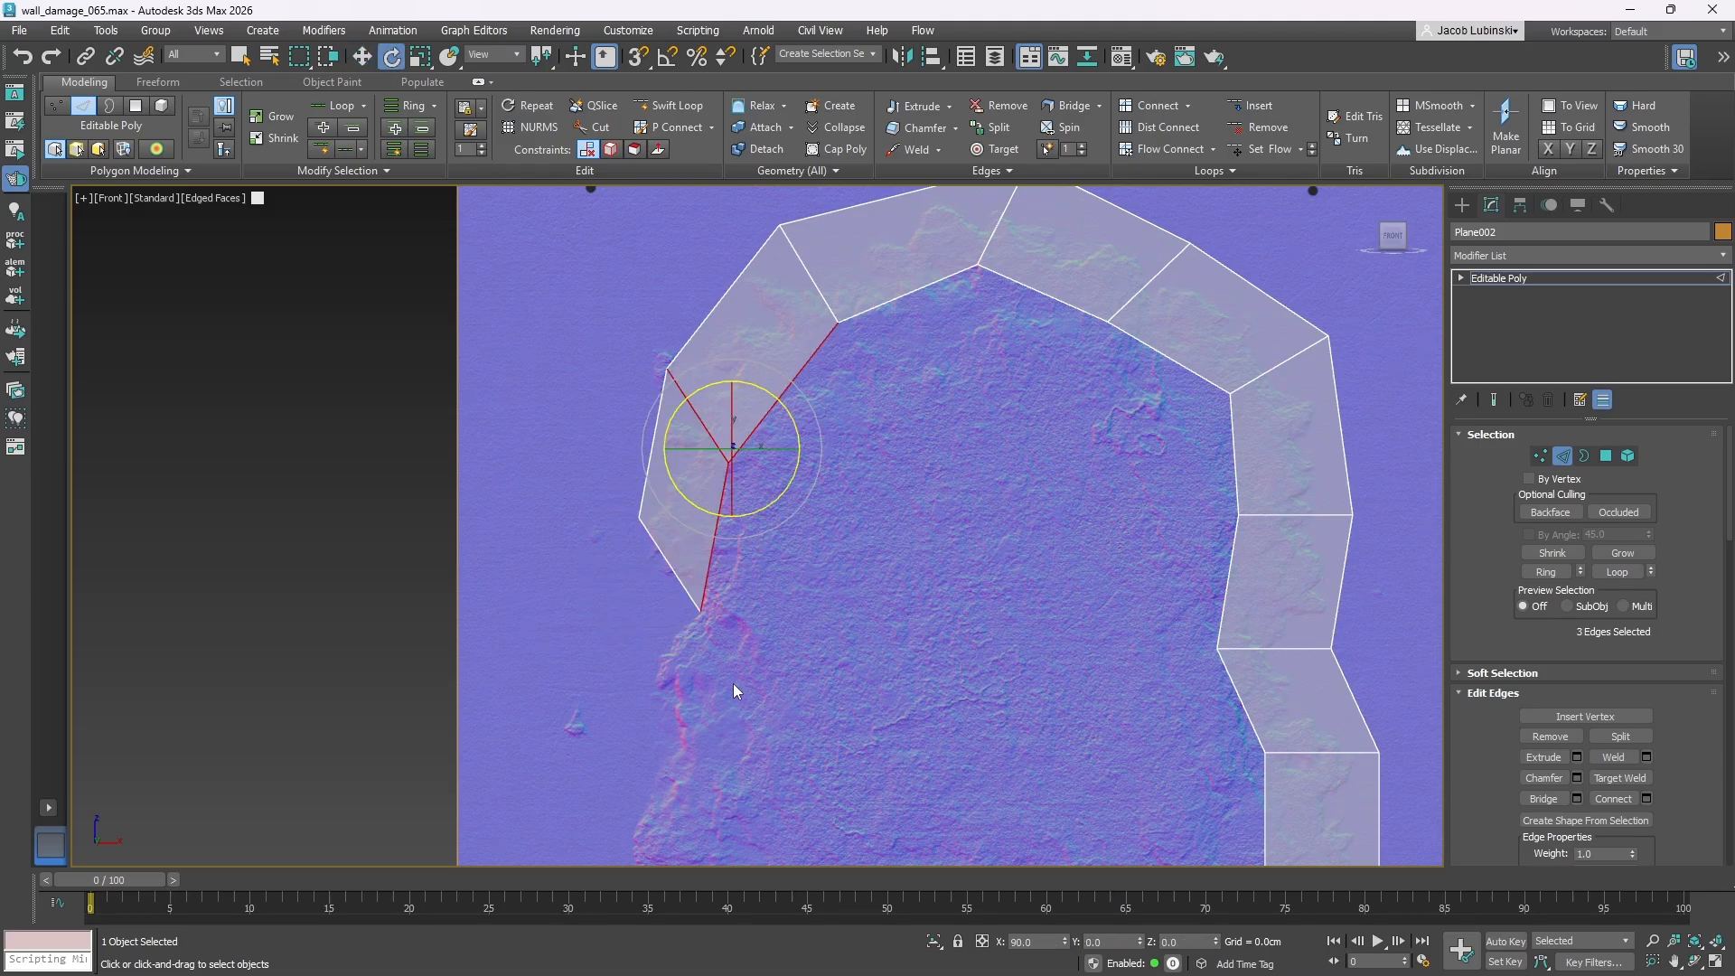
left_click(664, 563)
left_click_drag(736, 555, 734, 469)
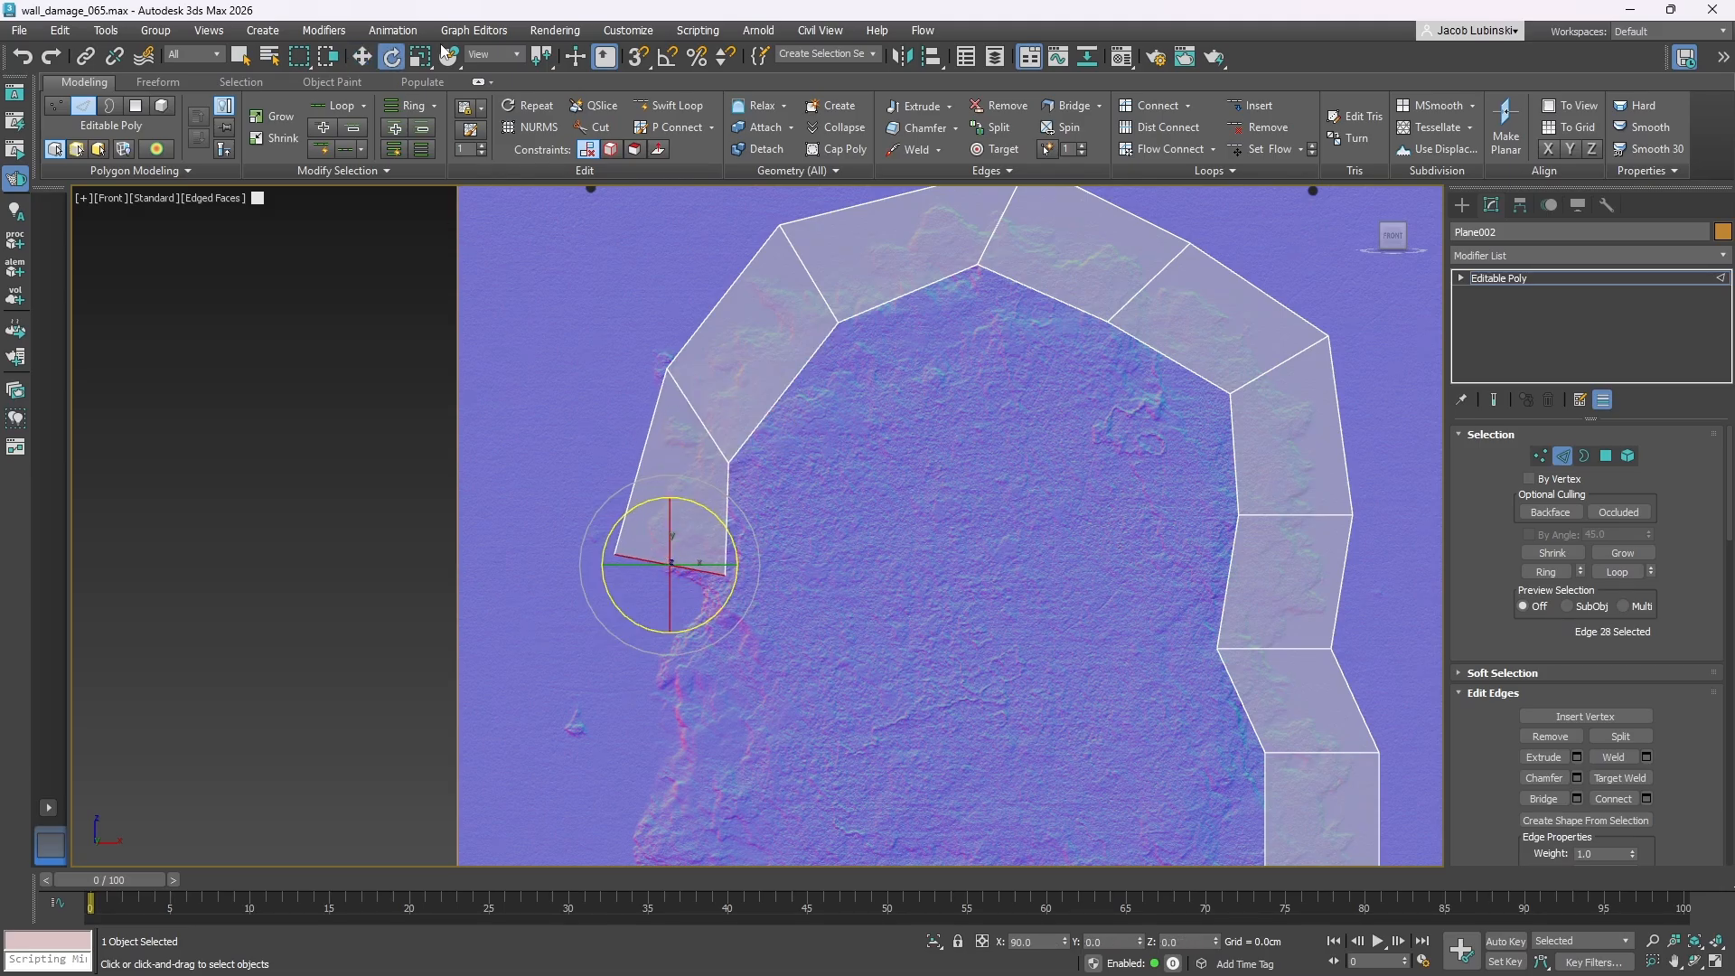
- Extend the strip with further quads down the damage's left border until it passes the lower left corner
left_click(365, 56)
middle_click_drag(827, 495, 870, 337)
left_click_drag(742, 403, 711, 657, "shift")
middle_click_drag(804, 609, 822, 433)
left_click_drag(739, 485, 751, 675)
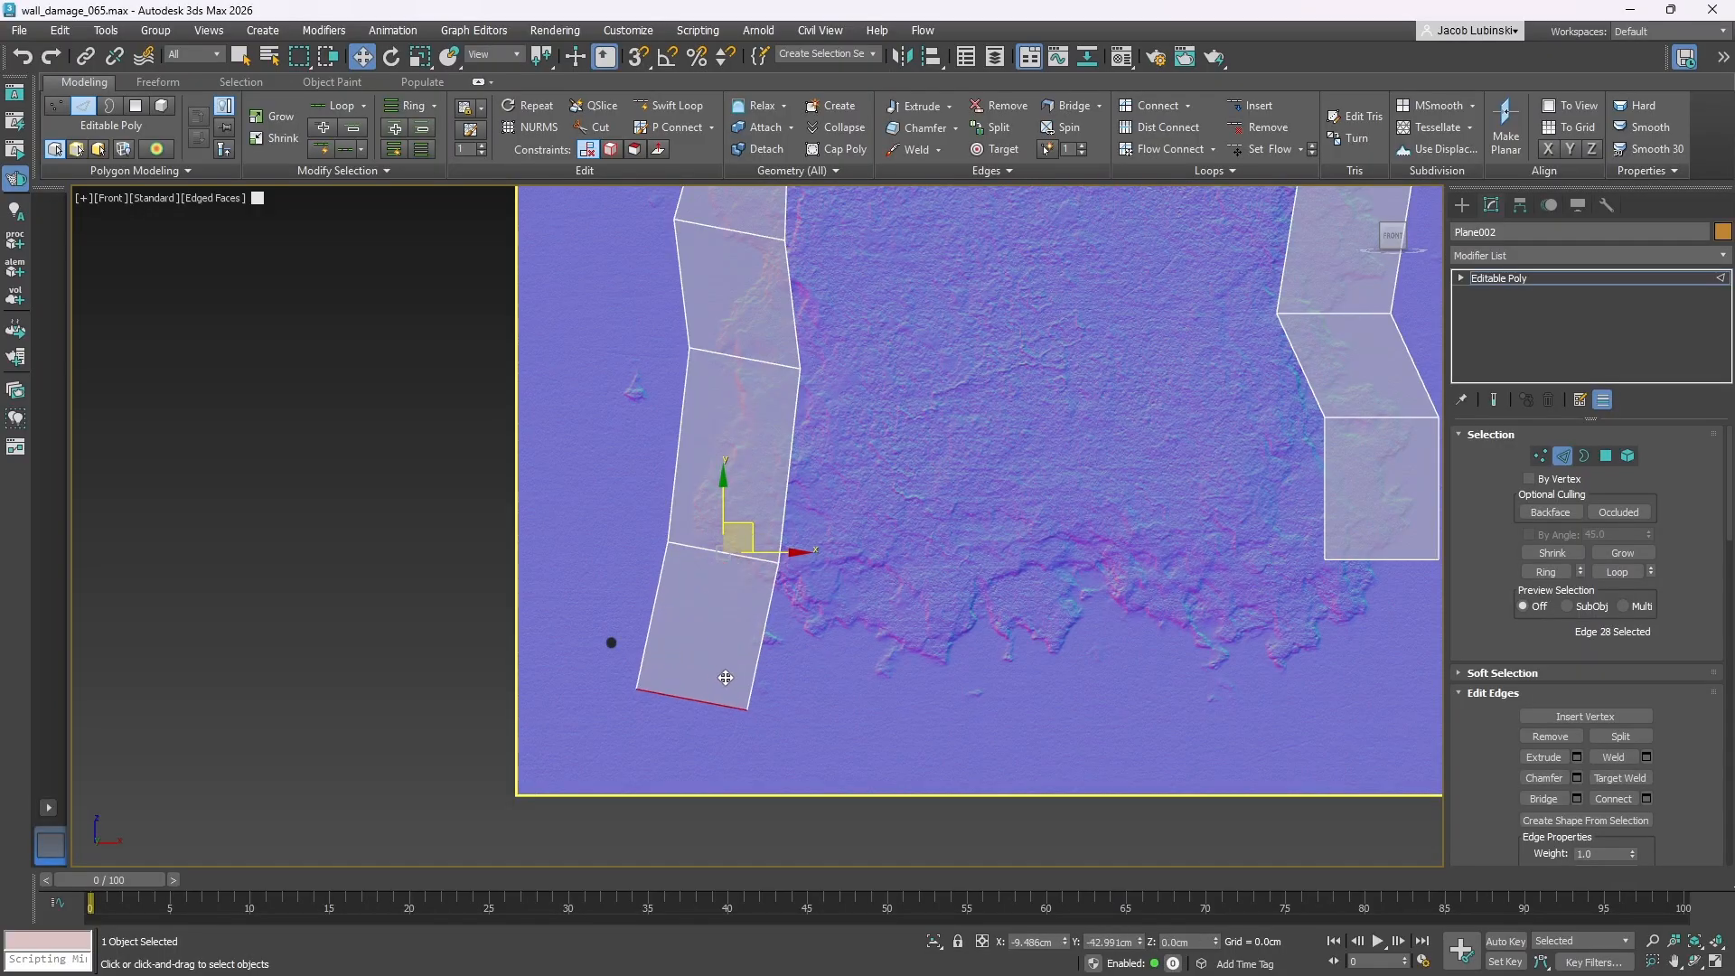
- Extend the strip's other end edge straight down by one quad past the damage's lower right corner
left_click(1351, 559)
middle_click_drag(1282, 585, 1099, 570)
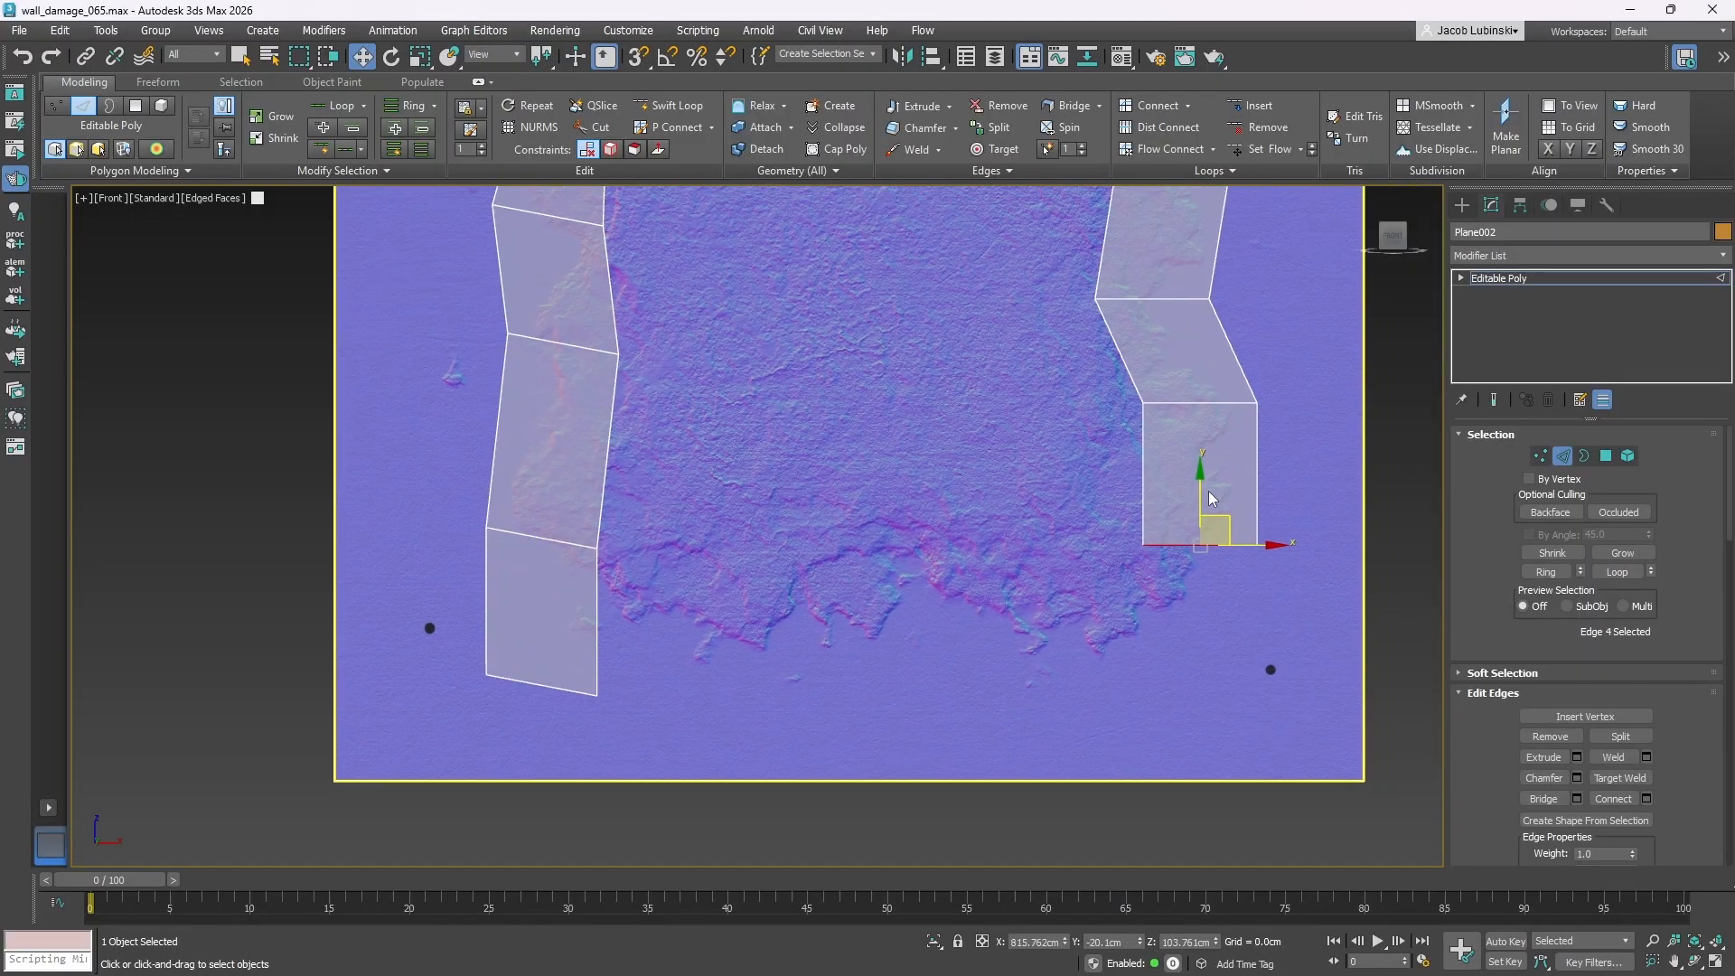
left_click_drag(1201, 497, 1201, 650, "shift")
- Reposition the inner and outer vertices of the cross edge below the right side's inward bend, tilting it slightly
left_click(1540, 455)
scroll(928, 434, "up", 8)
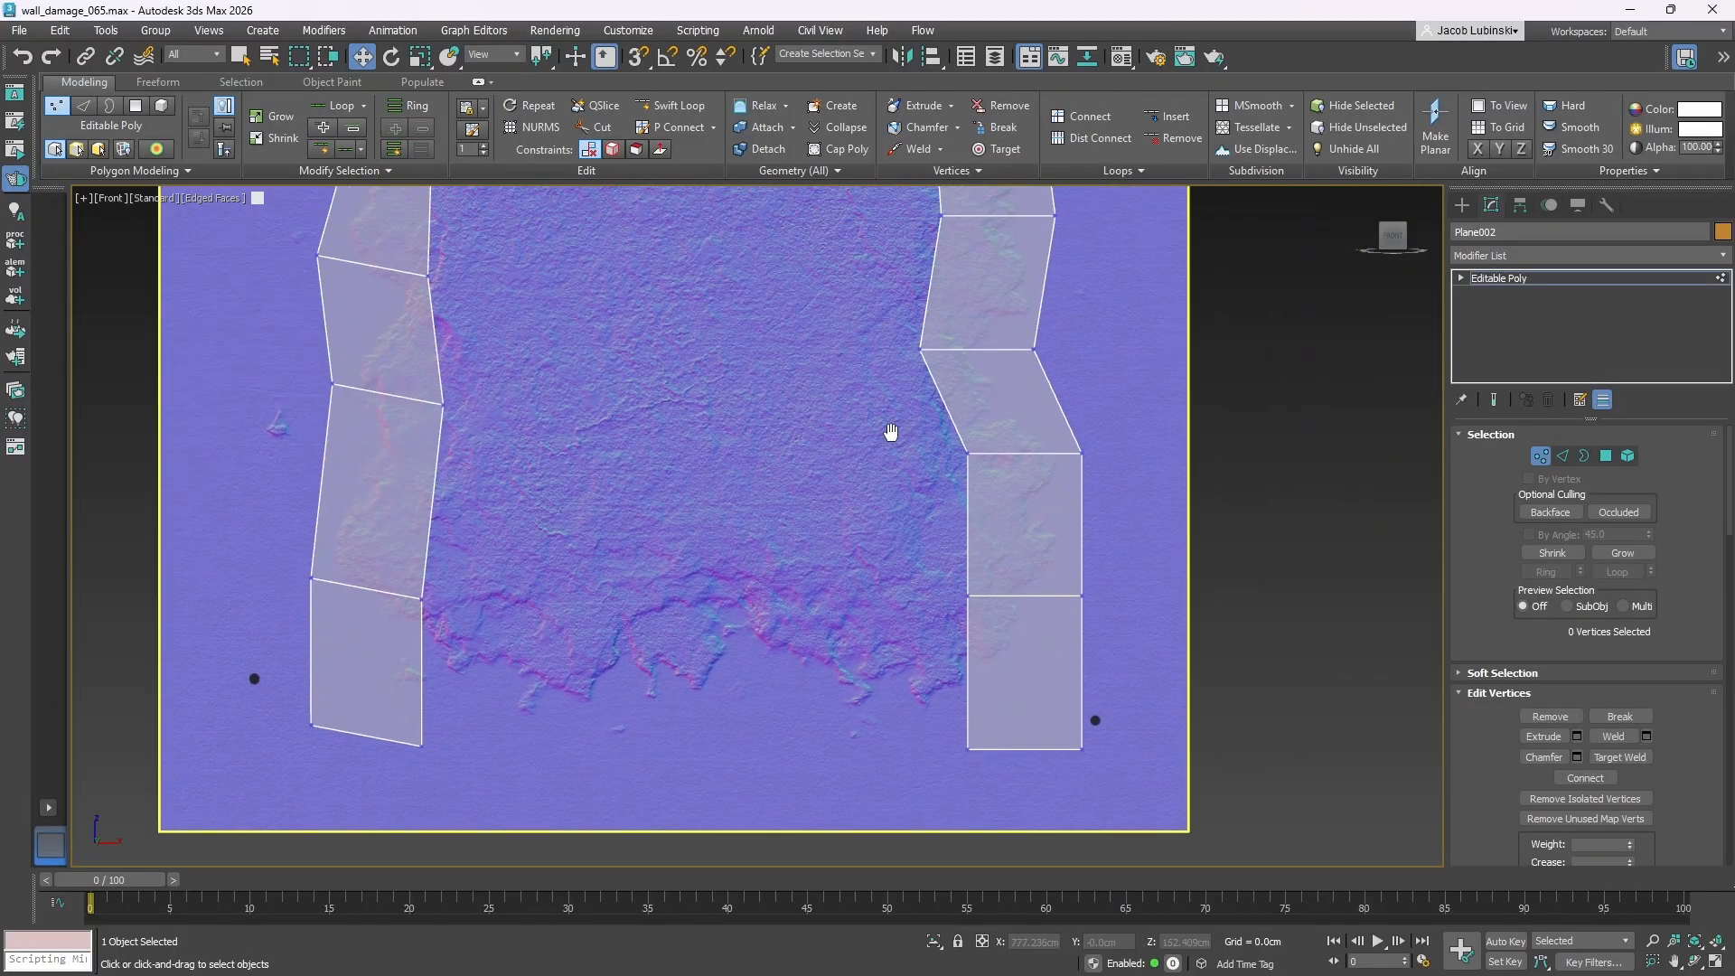
left_click(841, 501)
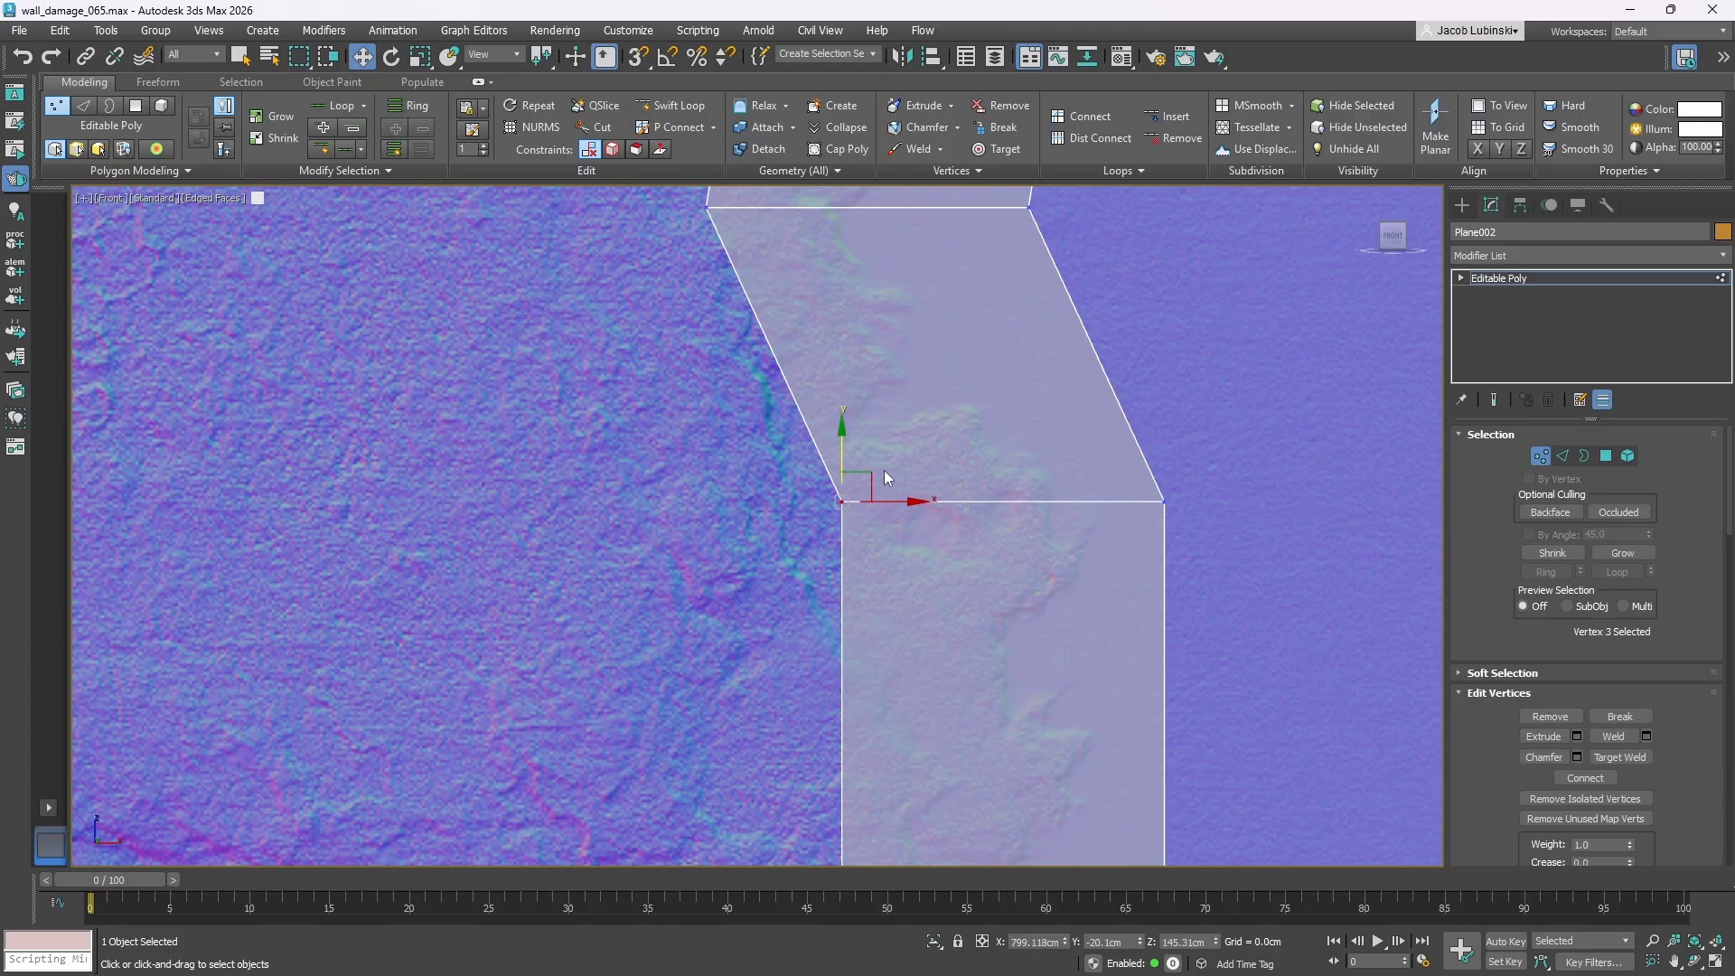
left_click_drag(863, 480, 849, 486)
left_click(1164, 501)
left_click_drag(1186, 484, 1174, 467)
- Adjust both vertices of the cross edge at the right side's inward bend and nudge the outer vertex of the cross edge above
scroll(1129, 407, "down", 4)
middle_click_drag(1126, 404, 1058, 591)
scroll(999, 483, "up", 2)
left_click(1022, 495)
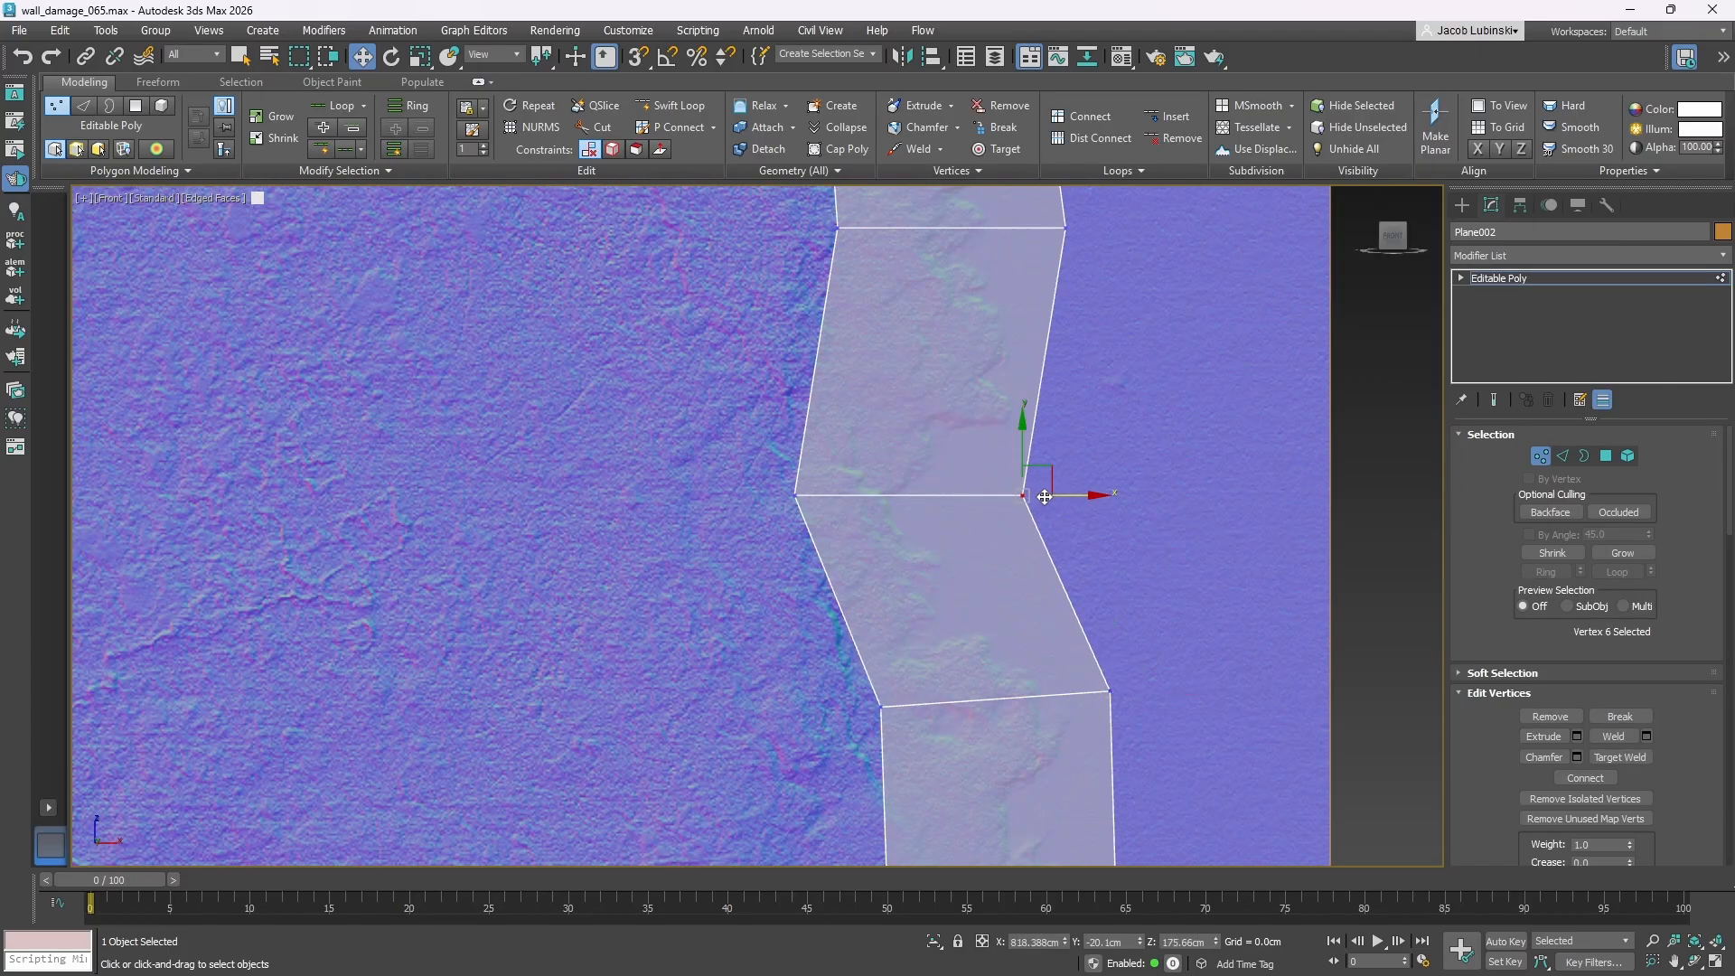
left_click_drag(1039, 479, 1045, 492)
left_click_drag(605, 403, 815, 534)
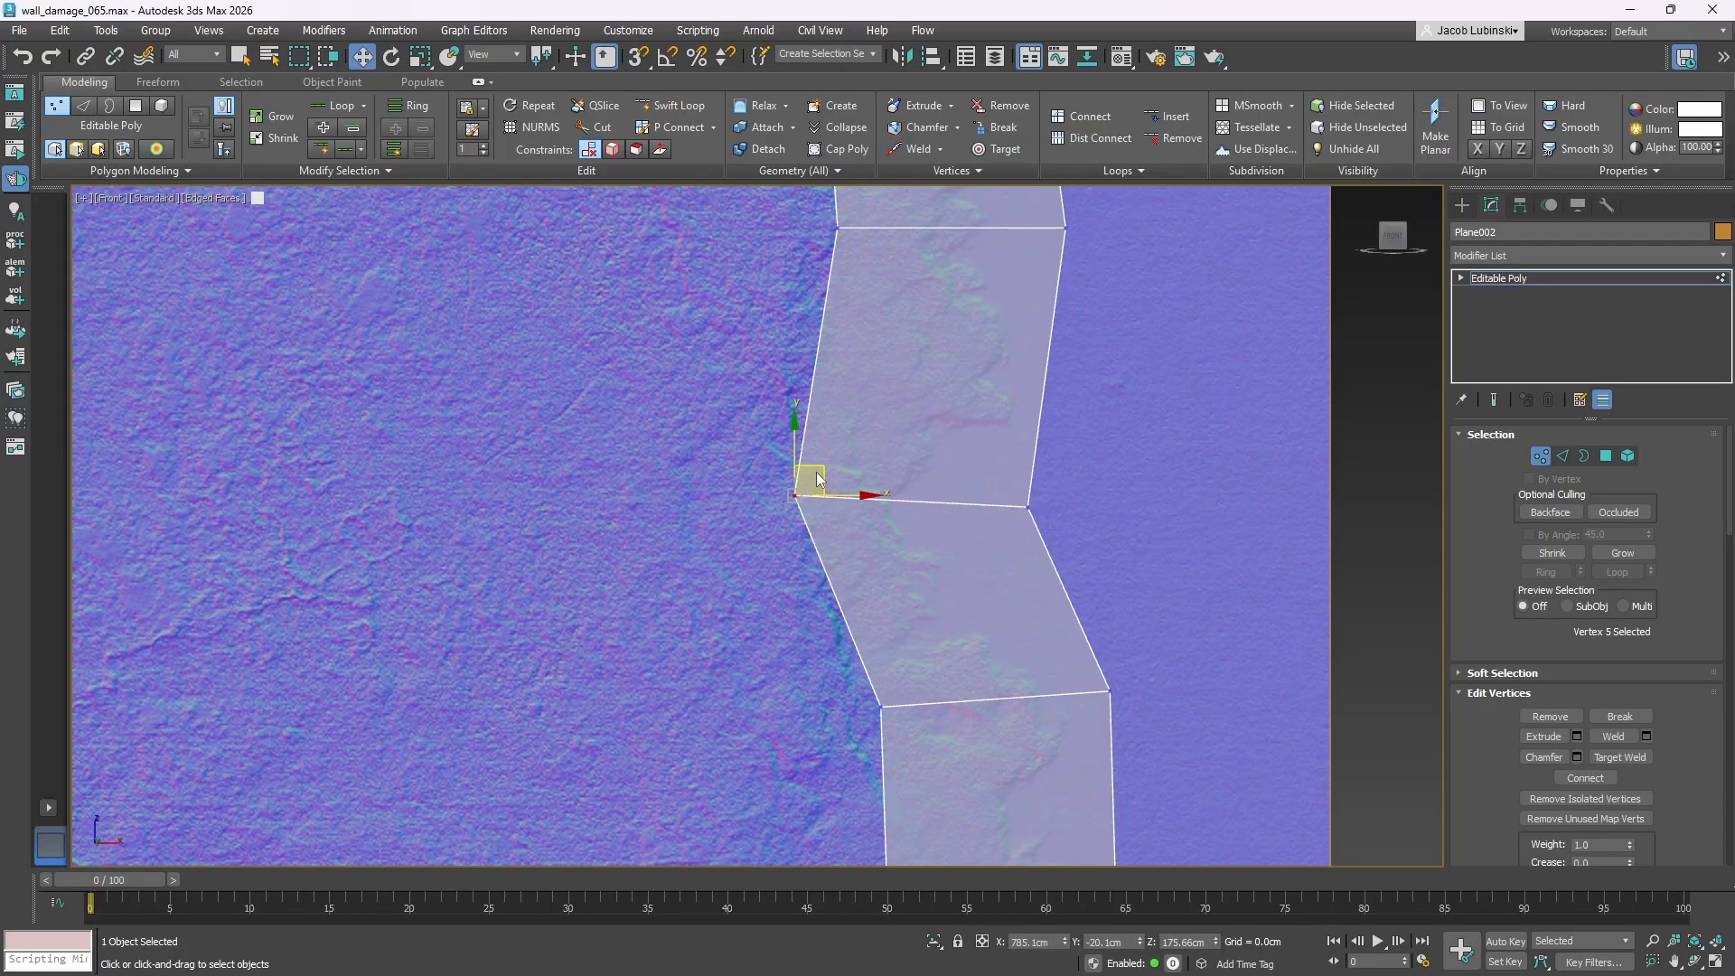
left_click_drag(816, 474, 823, 467)
middle_click_drag(950, 364, 945, 551)
scroll(1060, 429, "up", 4)
left_click_drag(1136, 380, 1032, 404)
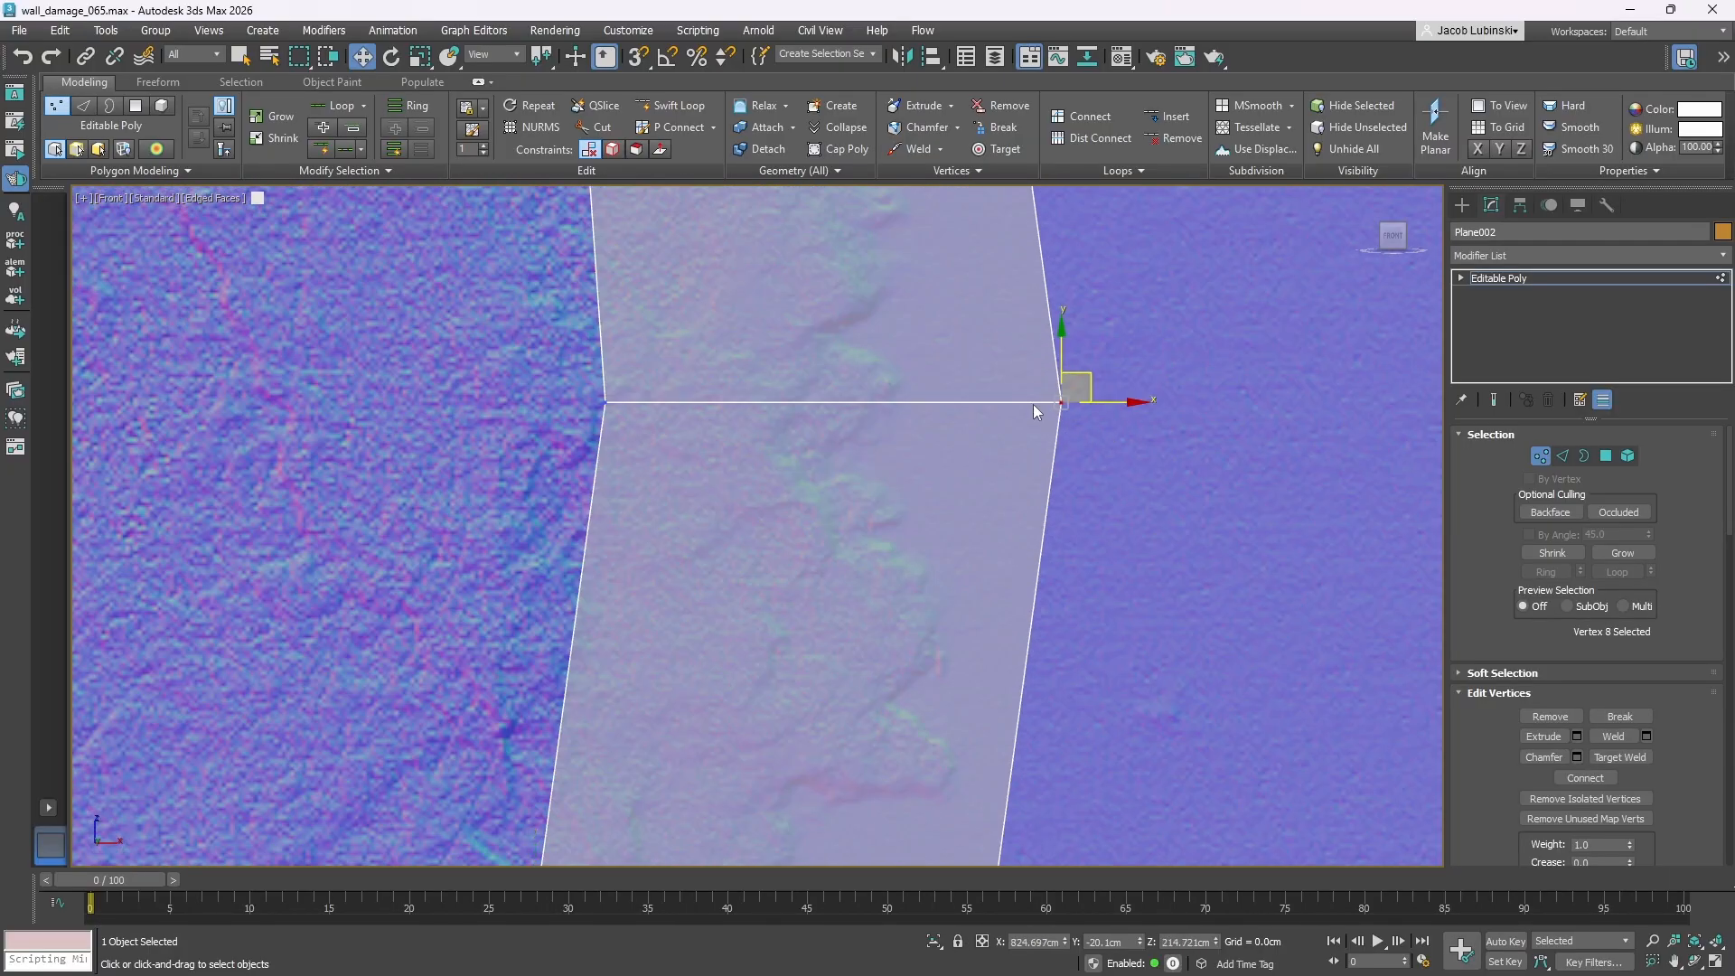
- Extrude the outer edge of the quad above the right side's bend outward over the small stray chip in the wall
scroll(1091, 381, "down", 2)
middle_click_drag(1113, 546, 902, 540)
scroll(945, 425, "up", 5)
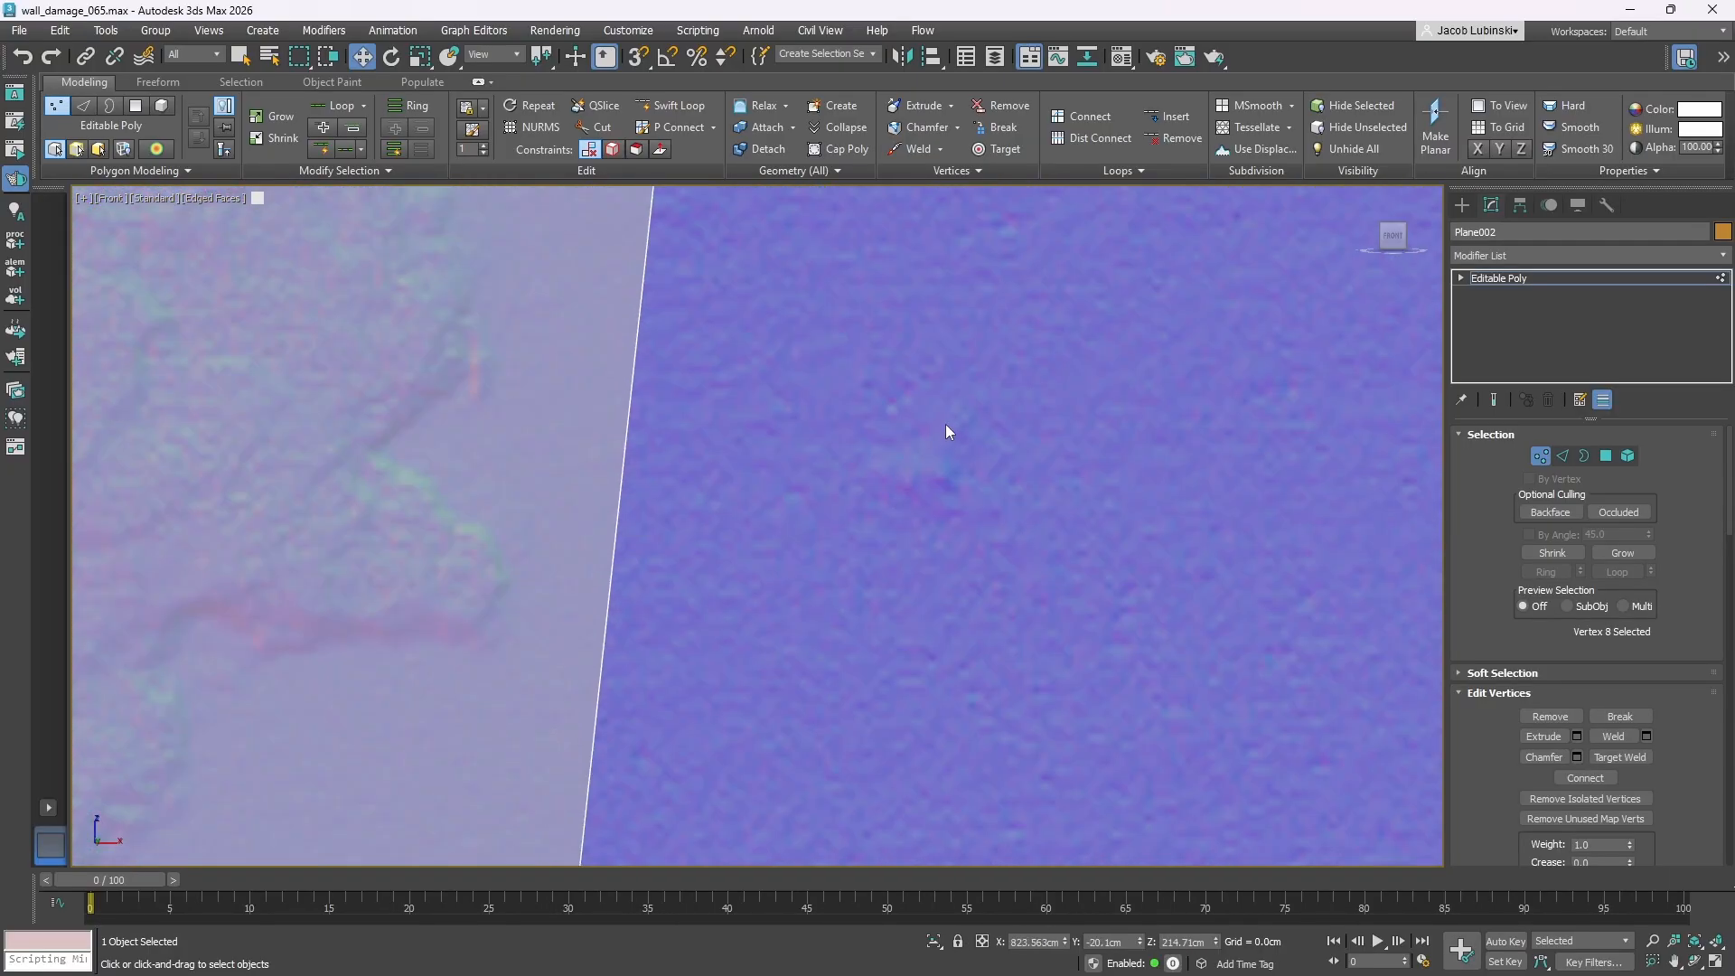
scroll(923, 459, "down", 5)
key("2")
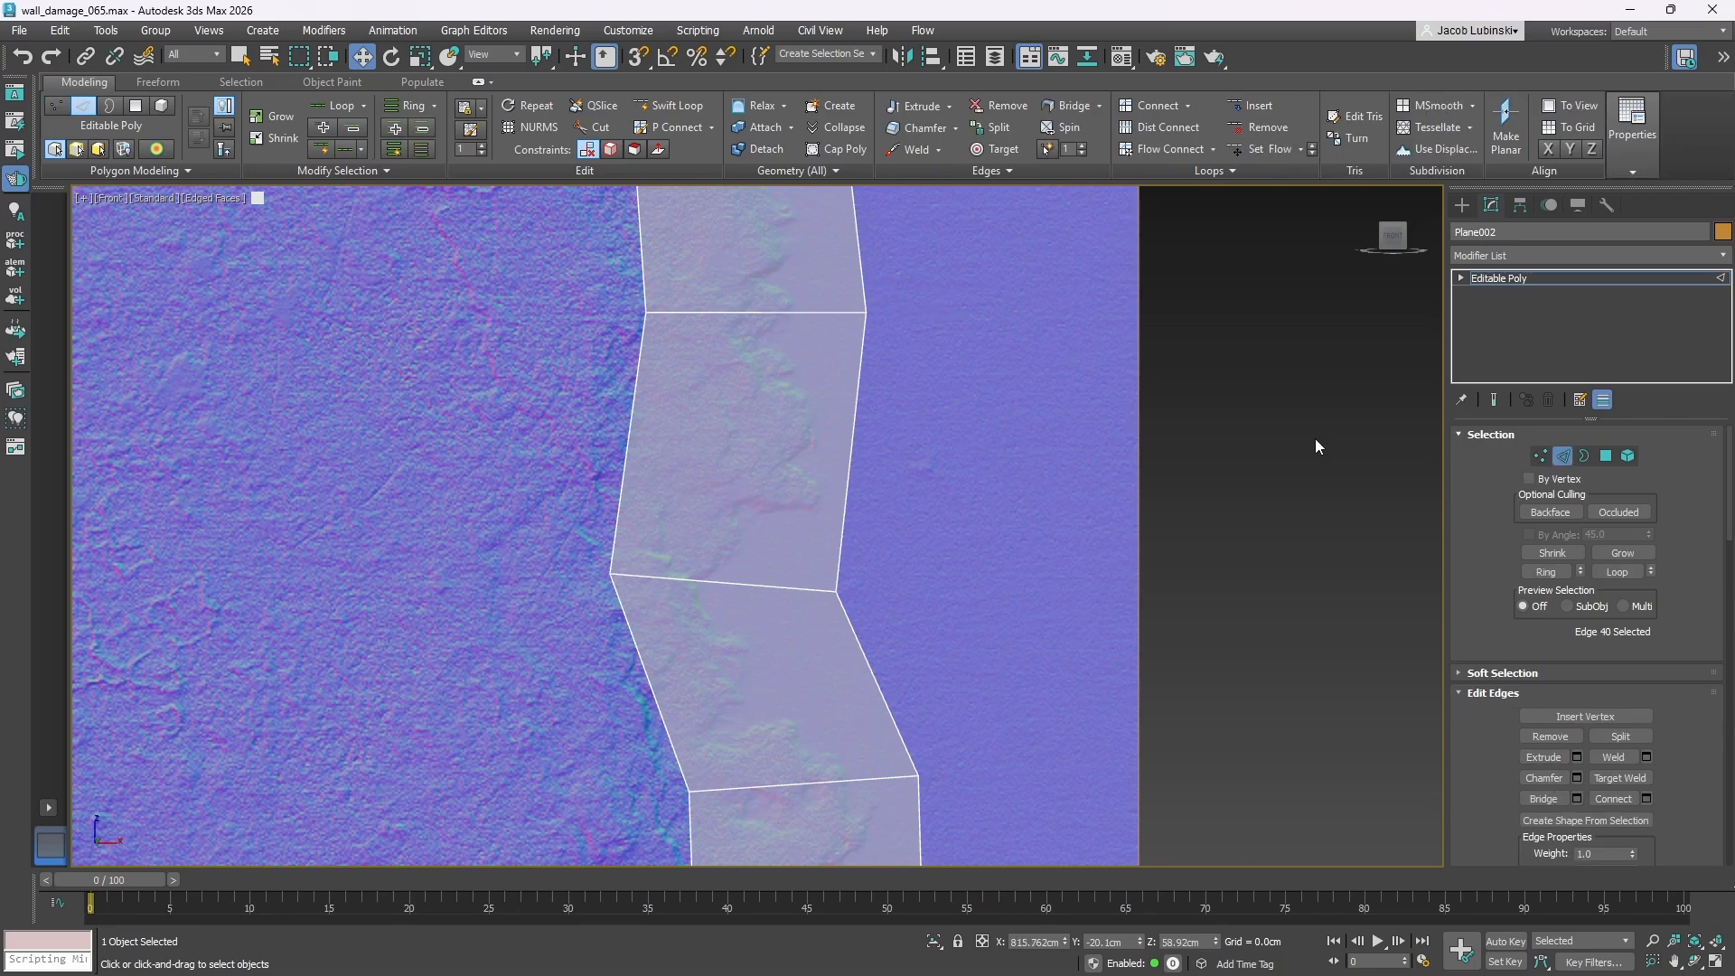
left_click(855, 411)
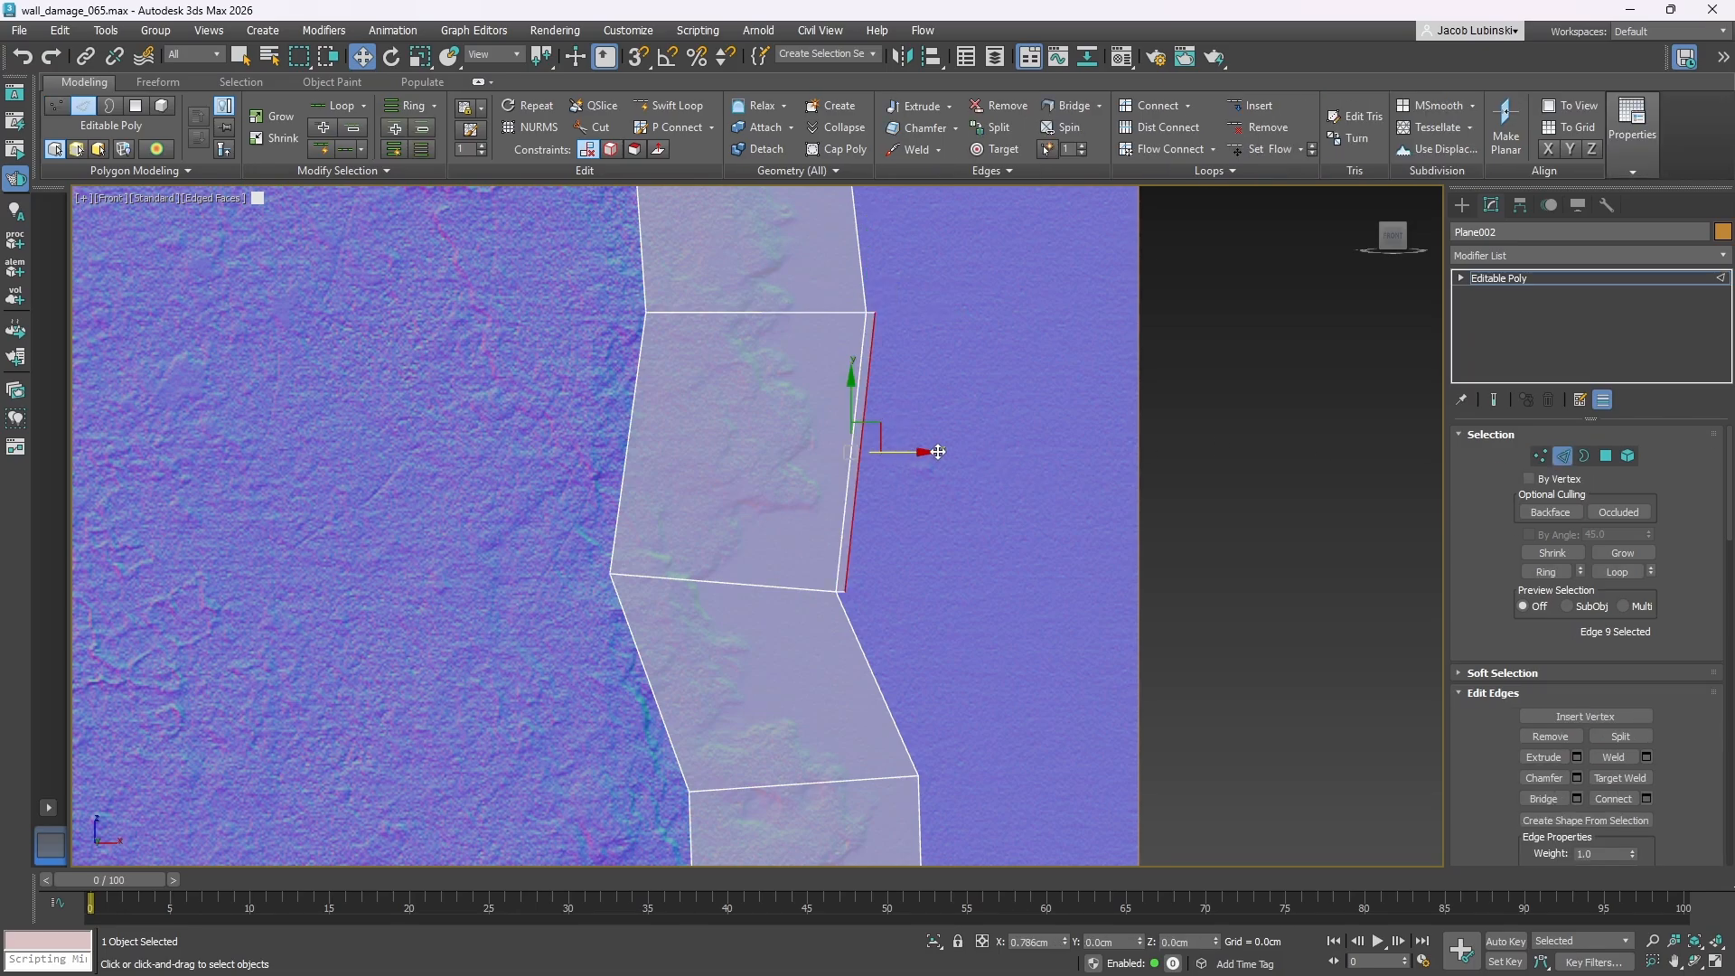
left_click_drag(883, 449, 1053, 449, "shift")
- Target-weld the new quad's upper outer vertex to the strip's corner and move the remaining outer vertex up to form a compact triangle
left_click(1540, 457)
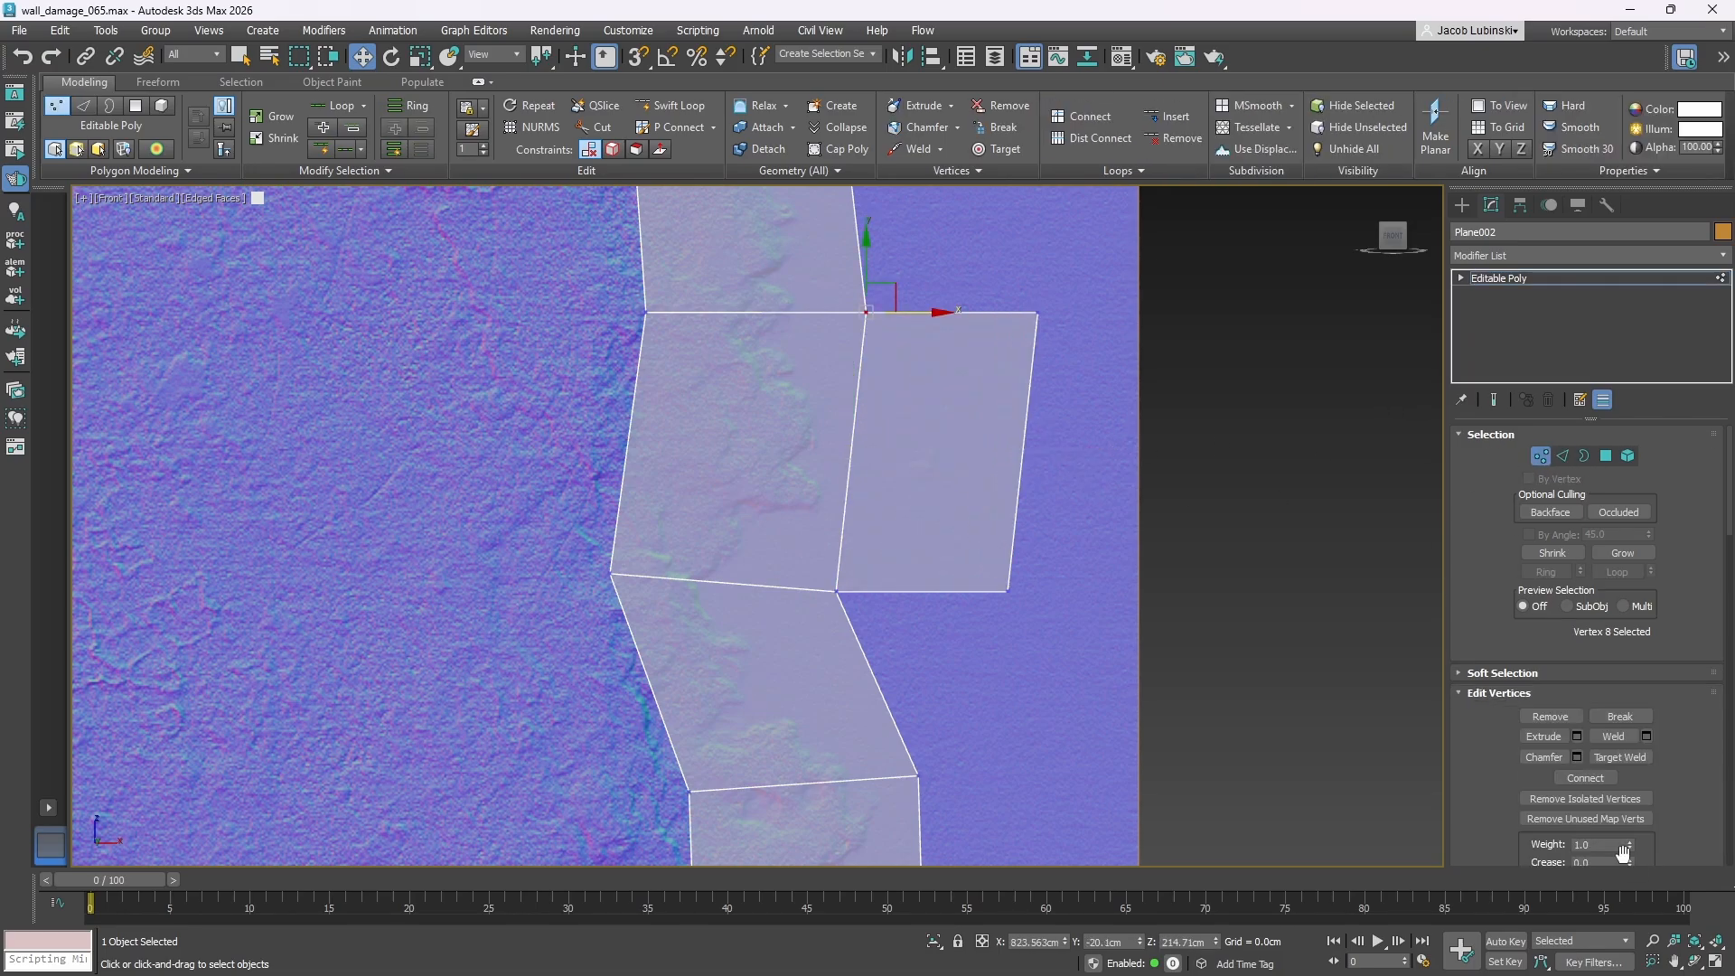
left_click(1618, 758)
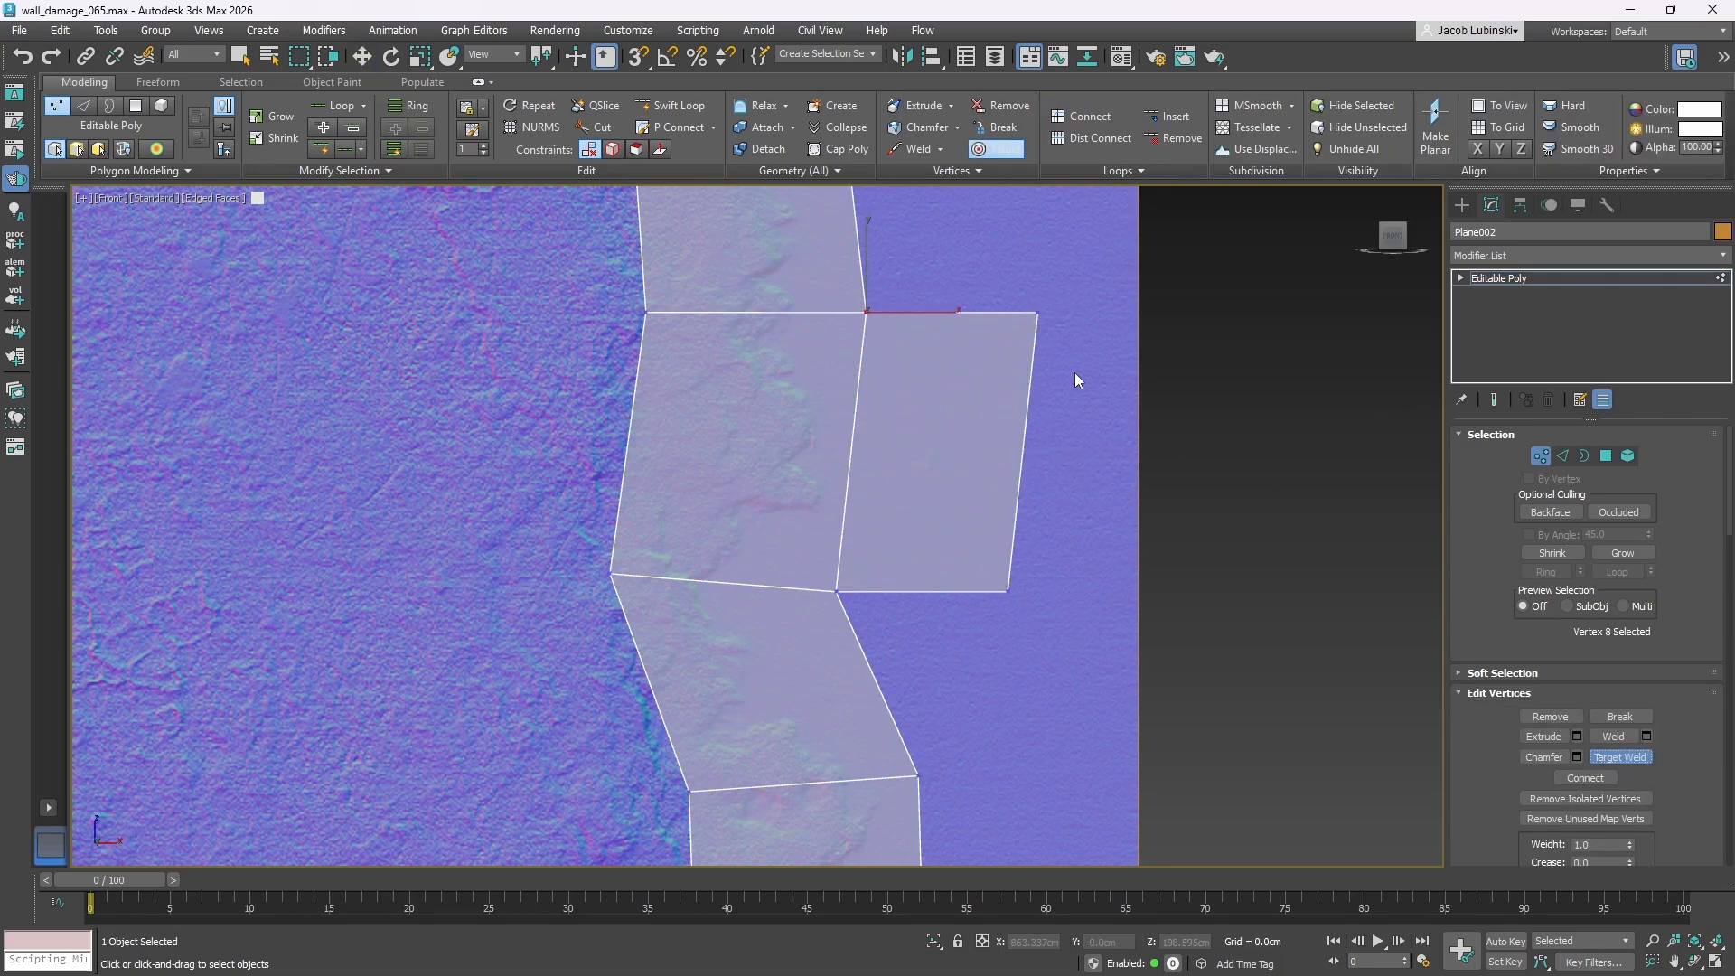
left_click(869, 313)
scroll(1022, 542, "up", 4)
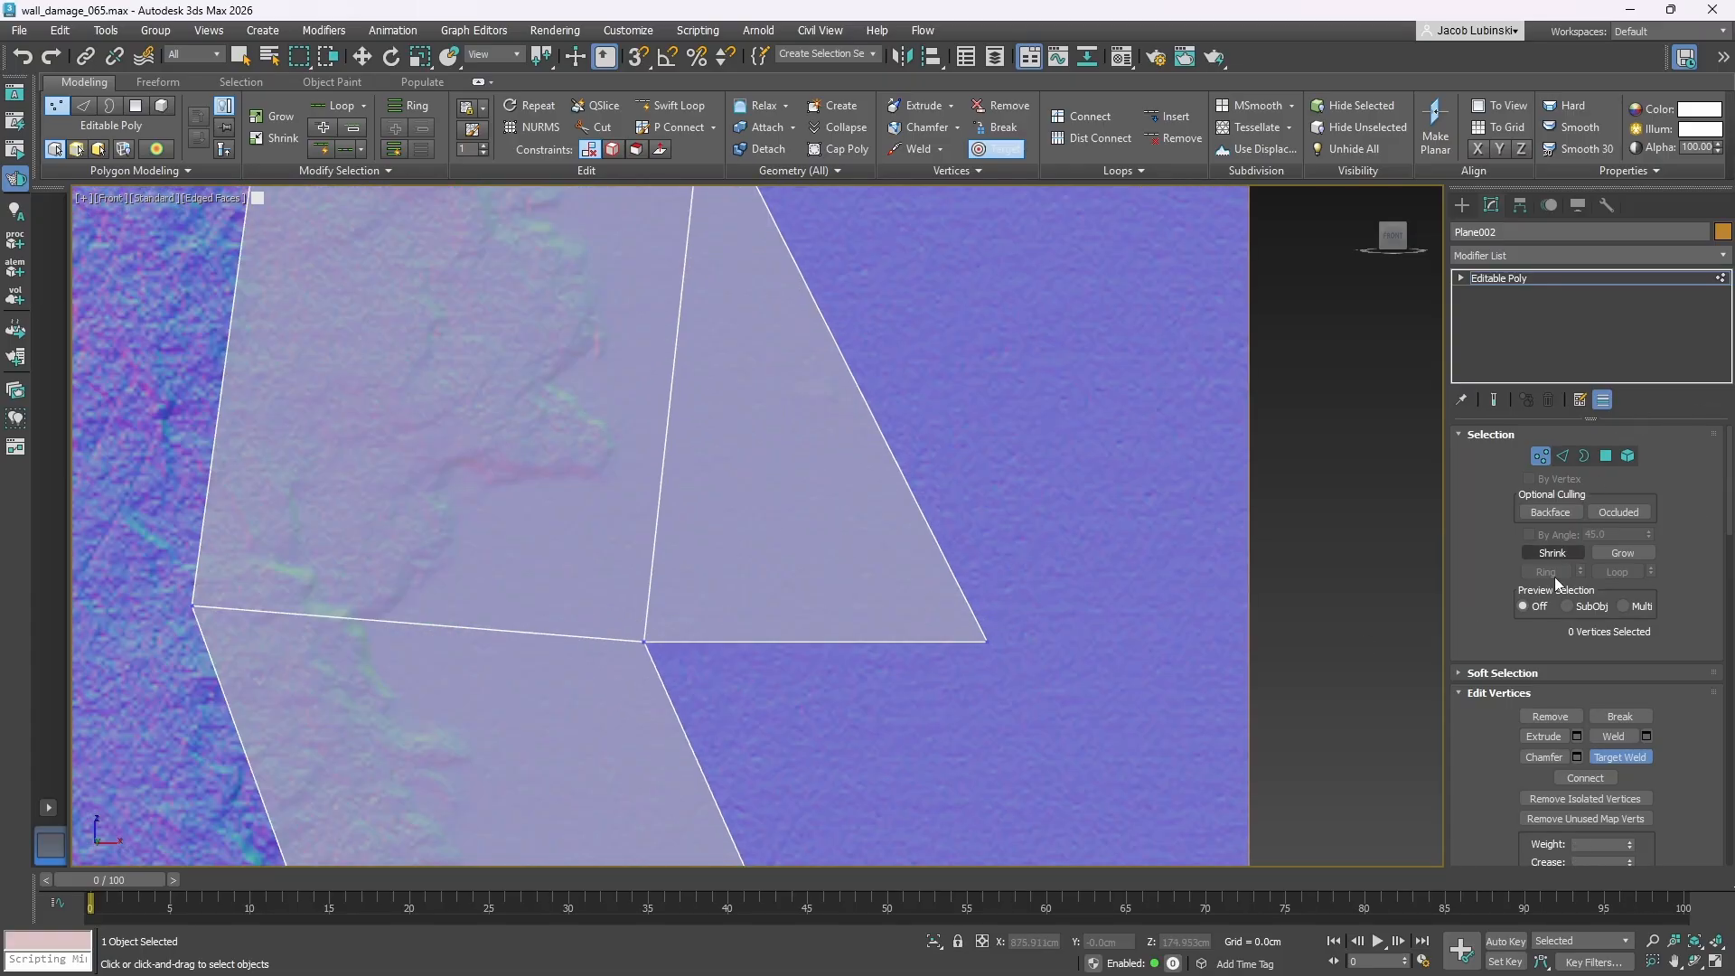
left_click(1634, 759)
left_click(989, 641)
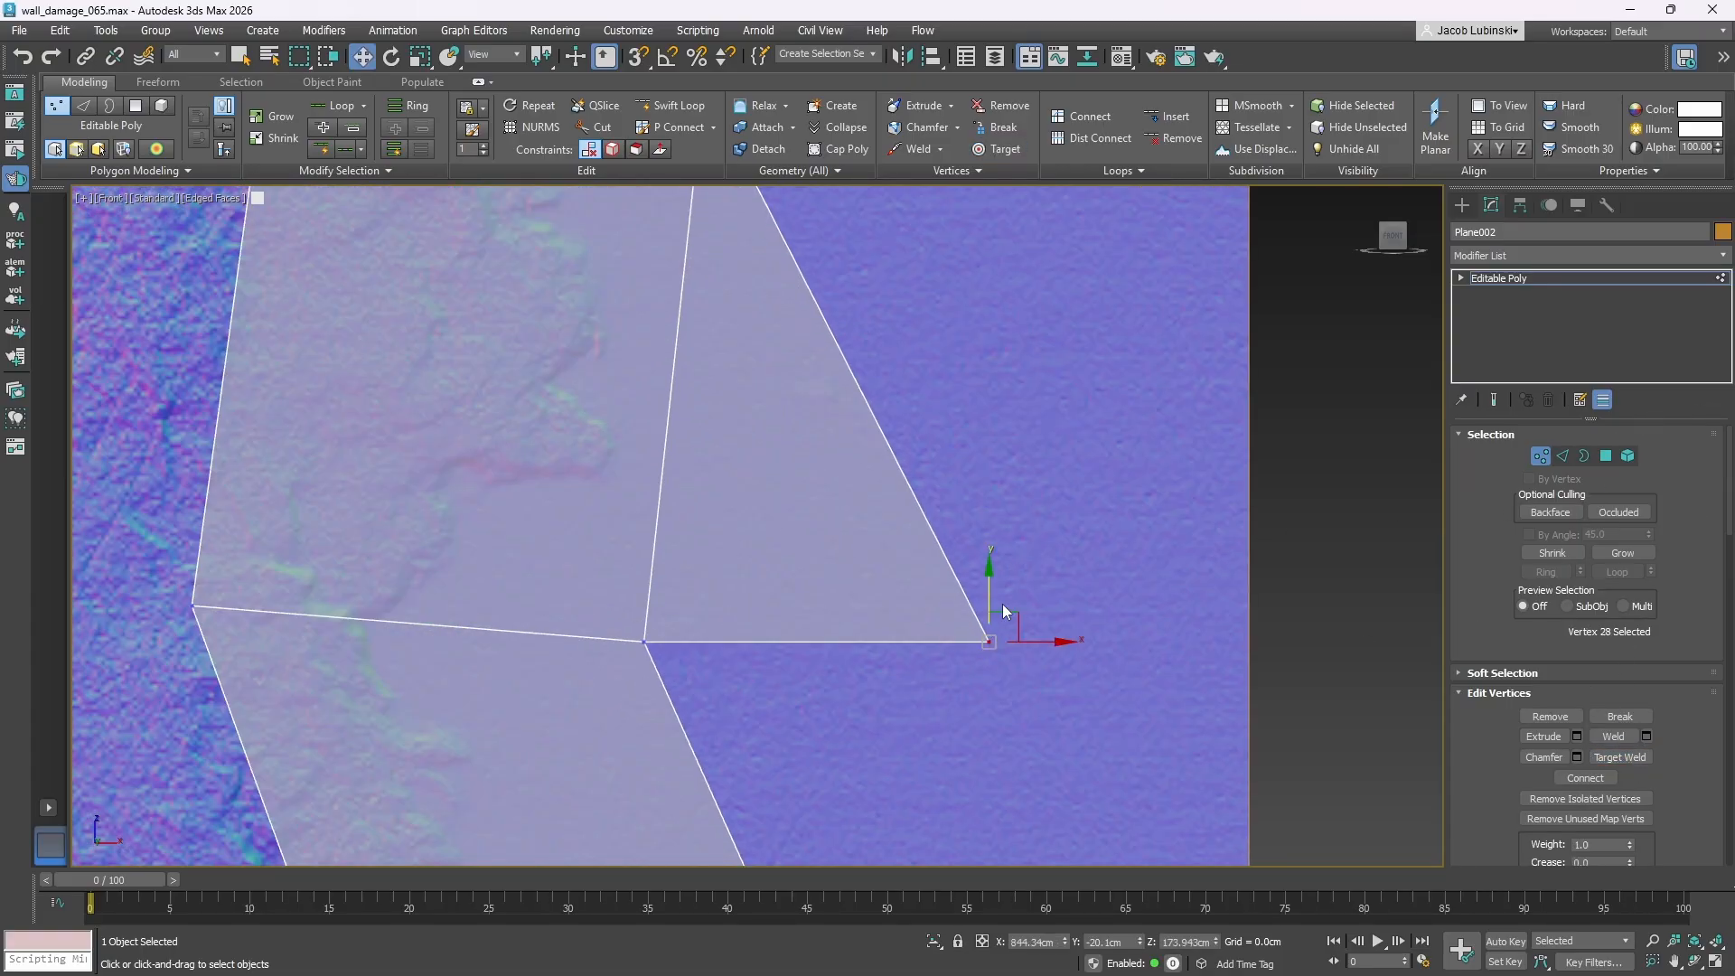
left_click_drag(1001, 625, 957, 355)
- Fine-tune the outer vertices around the upper right curve and shift the inner vertex of the cross edge nearest the top
scroll(957, 355, "down", 7)
middle_click_drag(952, 442, 1017, 481)
scroll(1000, 617, "up", 2)
left_click(963, 395)
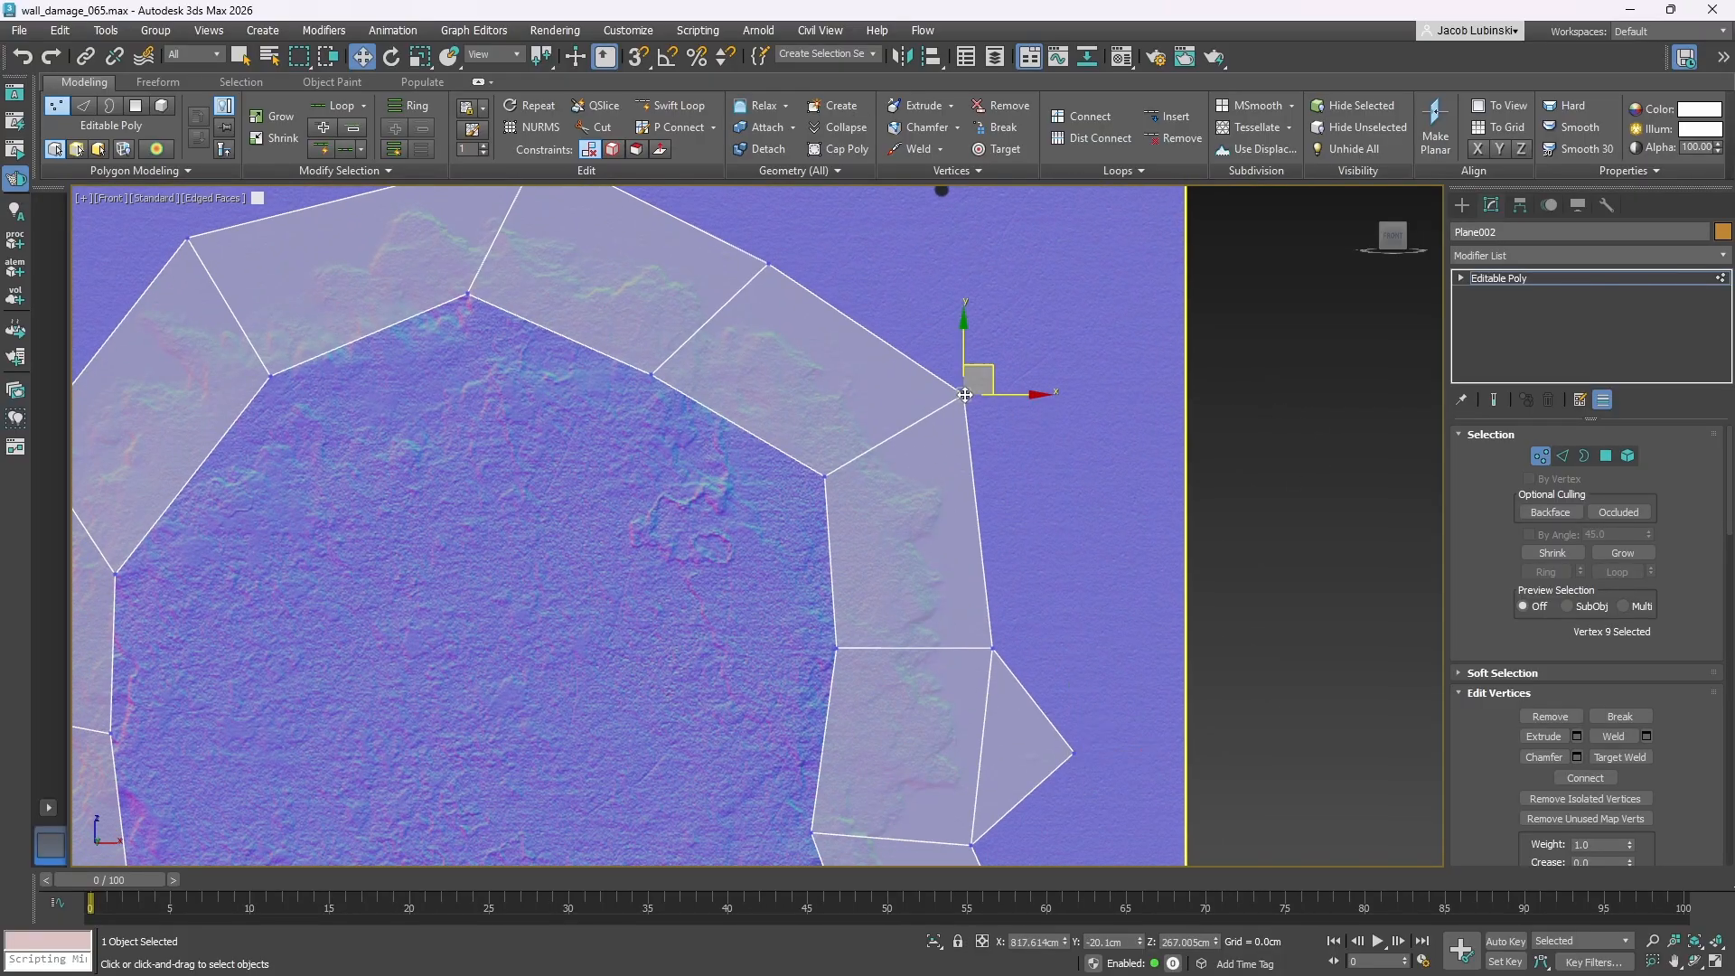
scroll(821, 489, "up", 2)
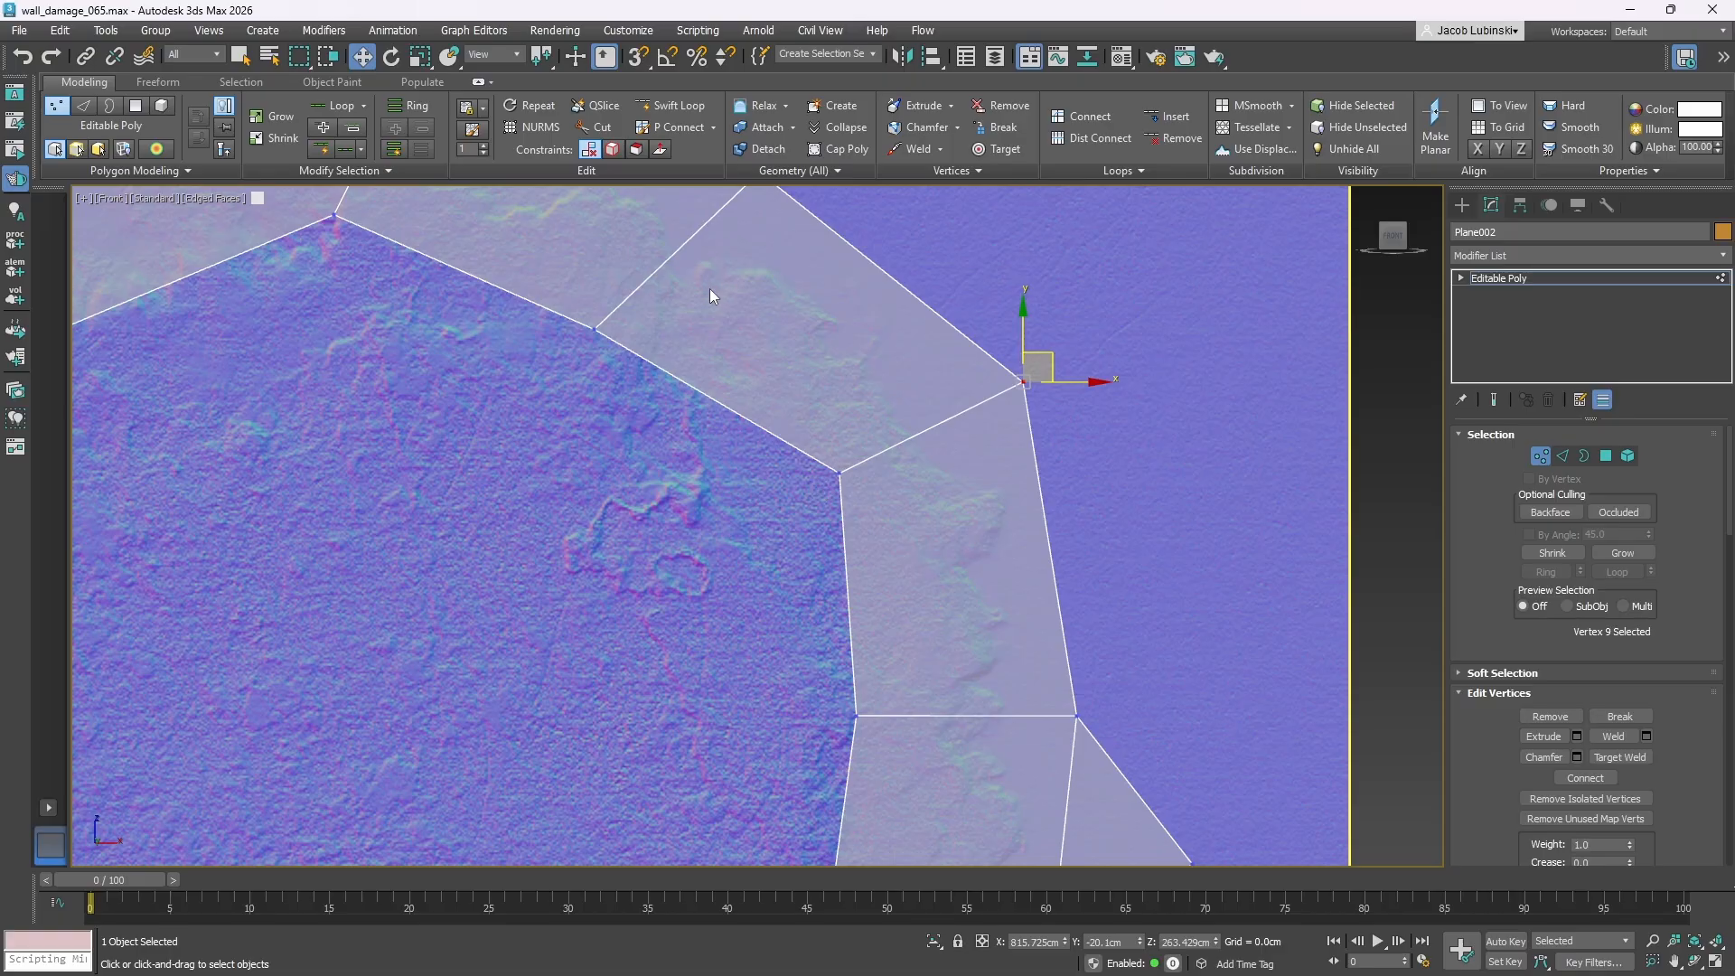
middle_click_drag(738, 227, 923, 584)
scroll(924, 584, "up", 2)
left_click_drag(951, 508, 933, 522)
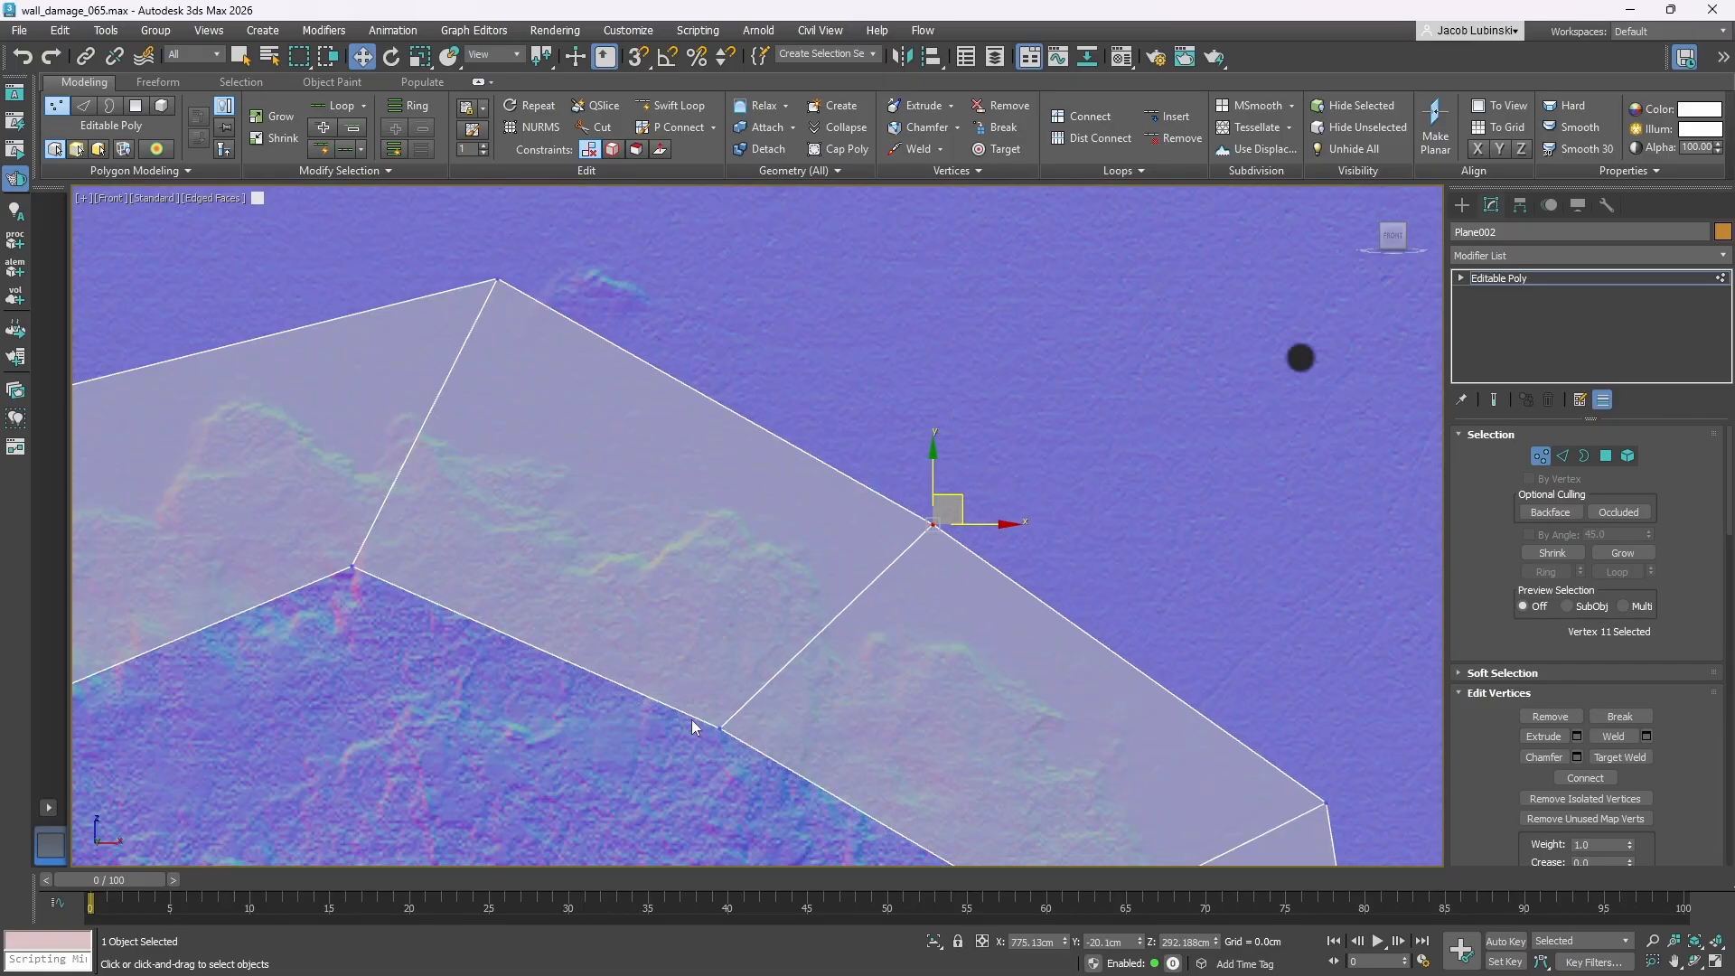
left_click(720, 729)
left_click_drag(737, 711, 759, 728)
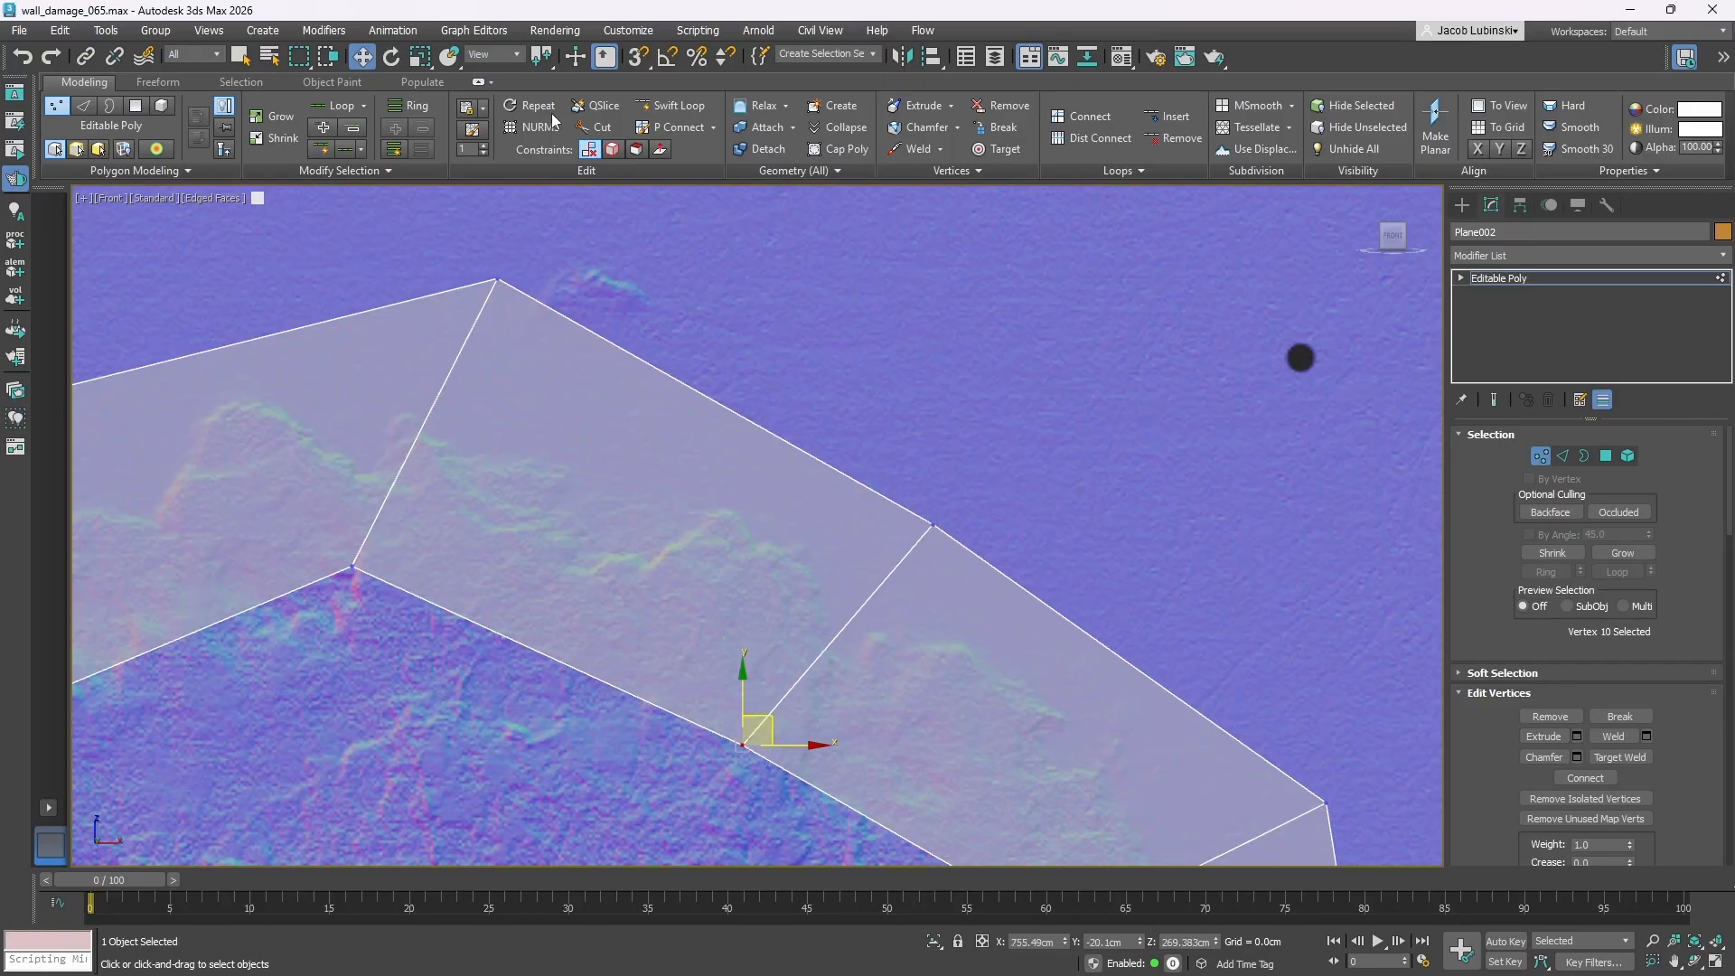
- Move the outer vertex at the strip's top toward the left and adjust the outer vertex of the next cross edge
middle_click_drag(531, 264, 853, 300)
left_click(815, 312)
left_click_drag(854, 284, 723, 324)
scroll(686, 513, "down", 2)
scroll(686, 522, "up", 2)
middle_click_drag(686, 524, 992, 353)
left_click(845, 476)
scroll(876, 425, "down", 2)
scroll(821, 320, "up", 3)
mouse_move(805, 275)
left_mouse_down()
mouse_move(813, 313)
mouse_move(786, 276)
left_mouse_up()
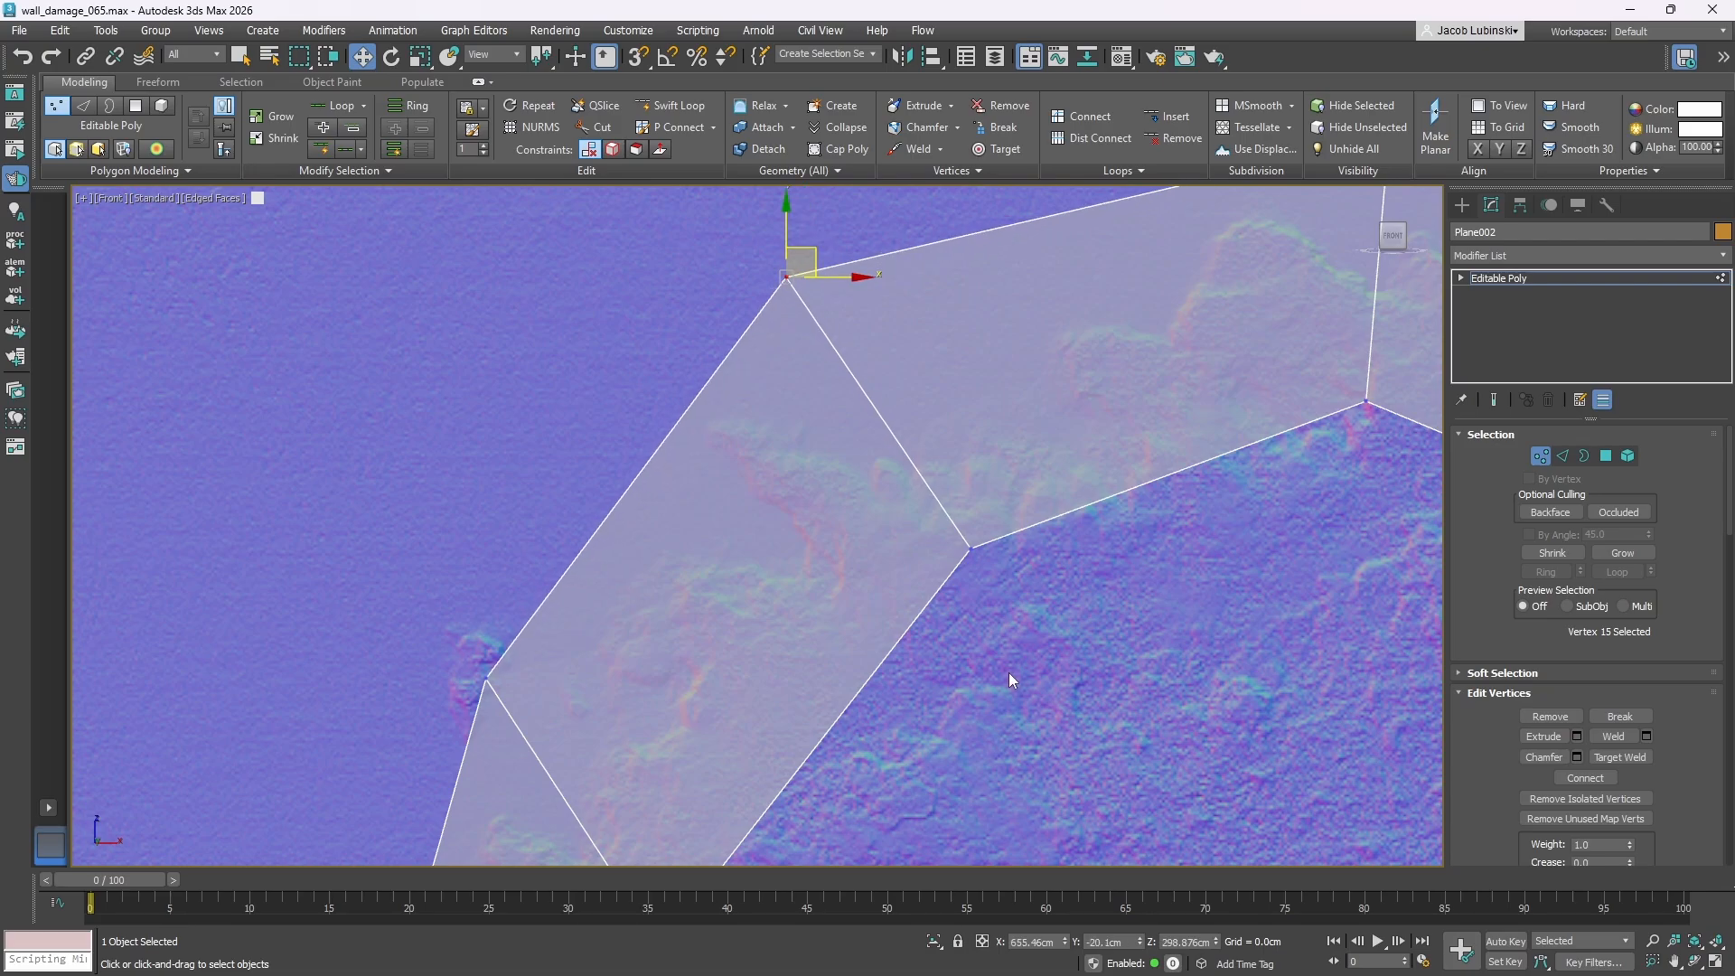
- Adjust the inner vertex at the upper left curve and pull the outer vertices along the left side outward around the damage
scroll(949, 570, "down", 2)
middle_click_drag(938, 592, 848, 468)
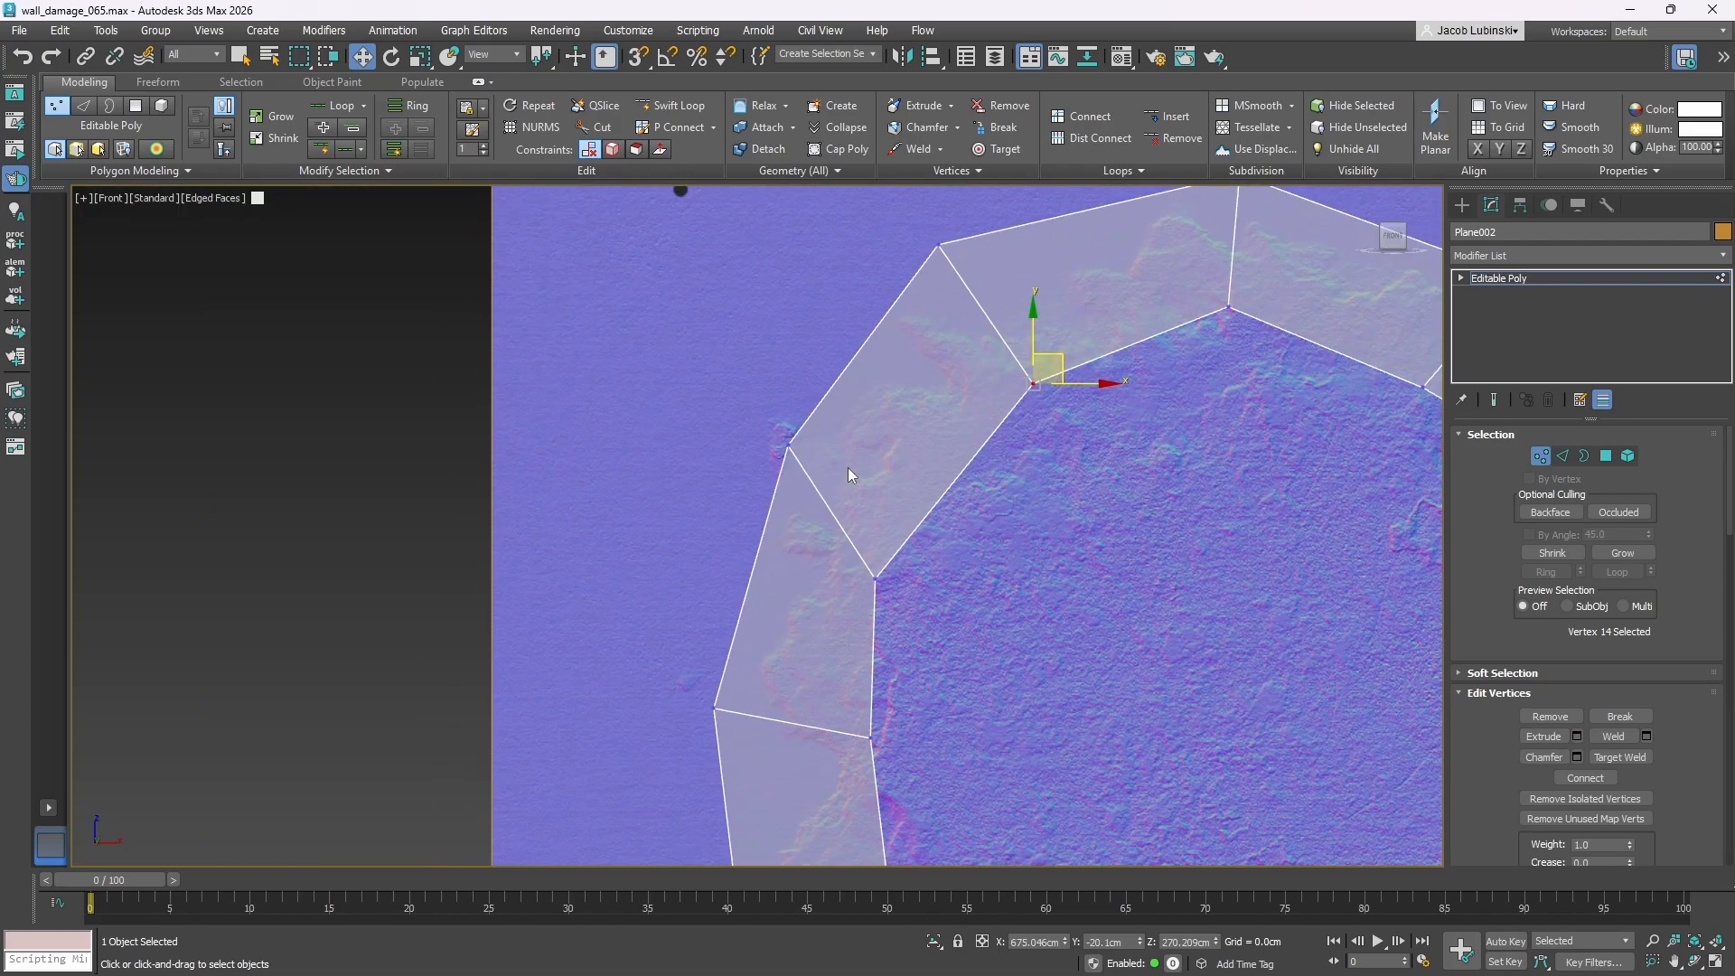
scroll(848, 468, "up", 2)
left_click(698, 382)
scroll(845, 451, "down", 2)
middle_click_drag(941, 630, 984, 533)
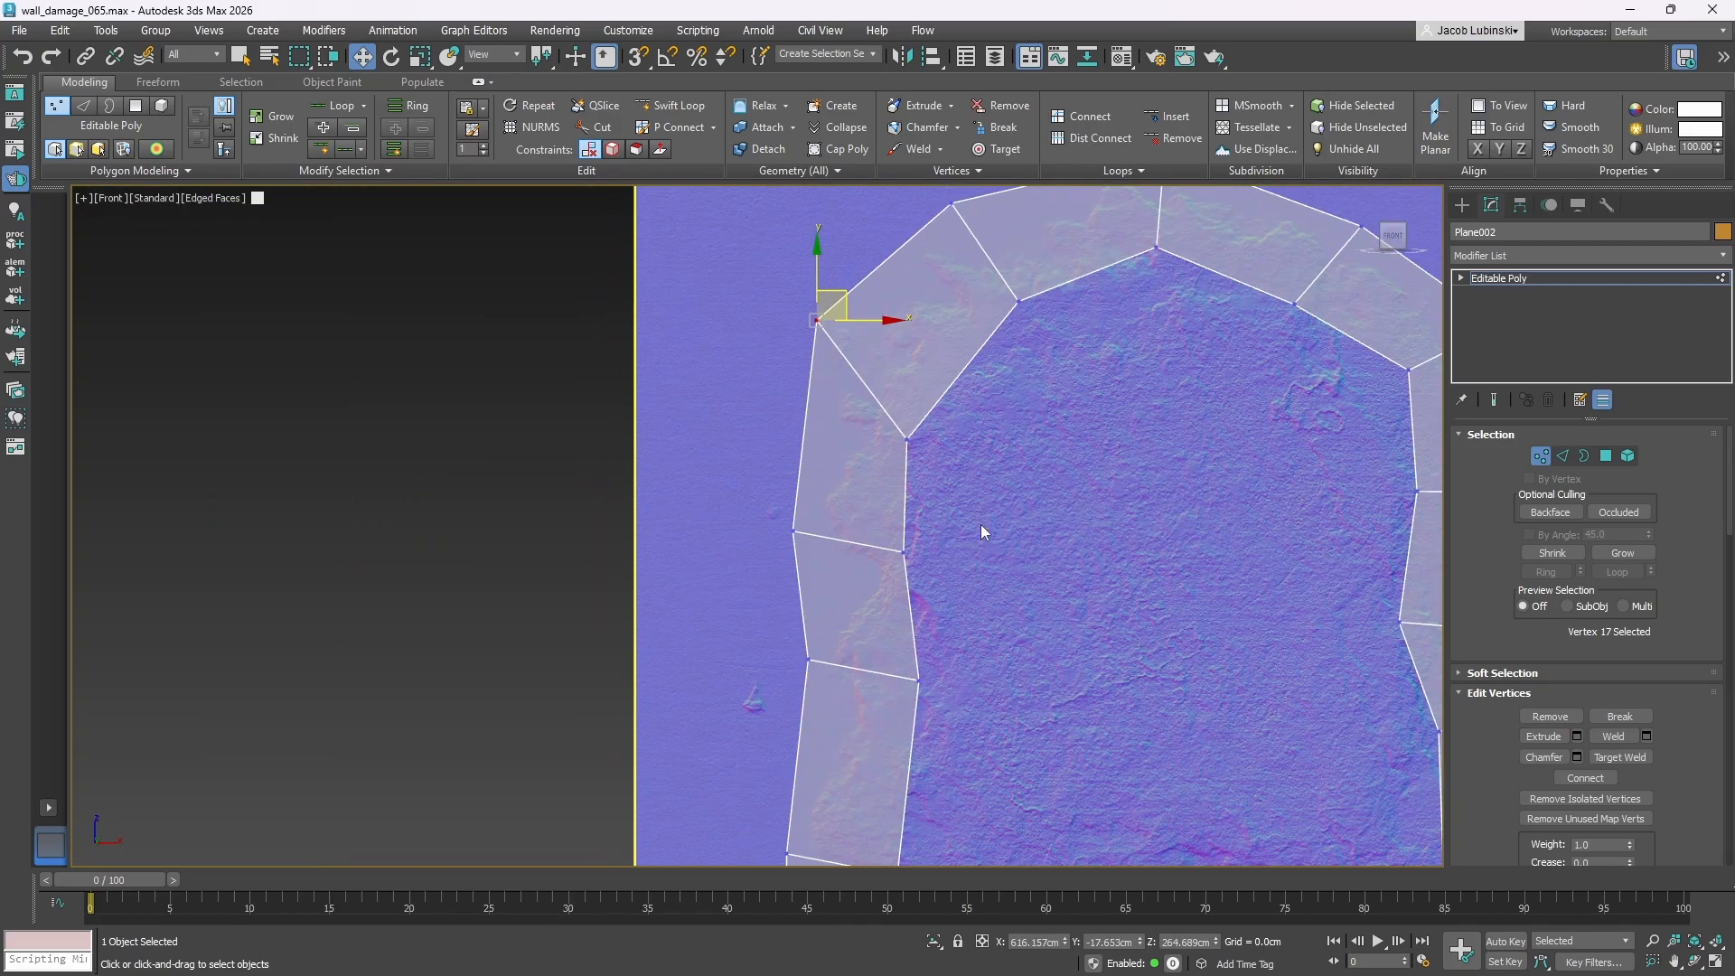
scroll(783, 530, "up", 2)
left_click_drag(792, 533, 736, 517)
scroll(866, 576, "down", 2)
scroll(847, 535, "up", 2)
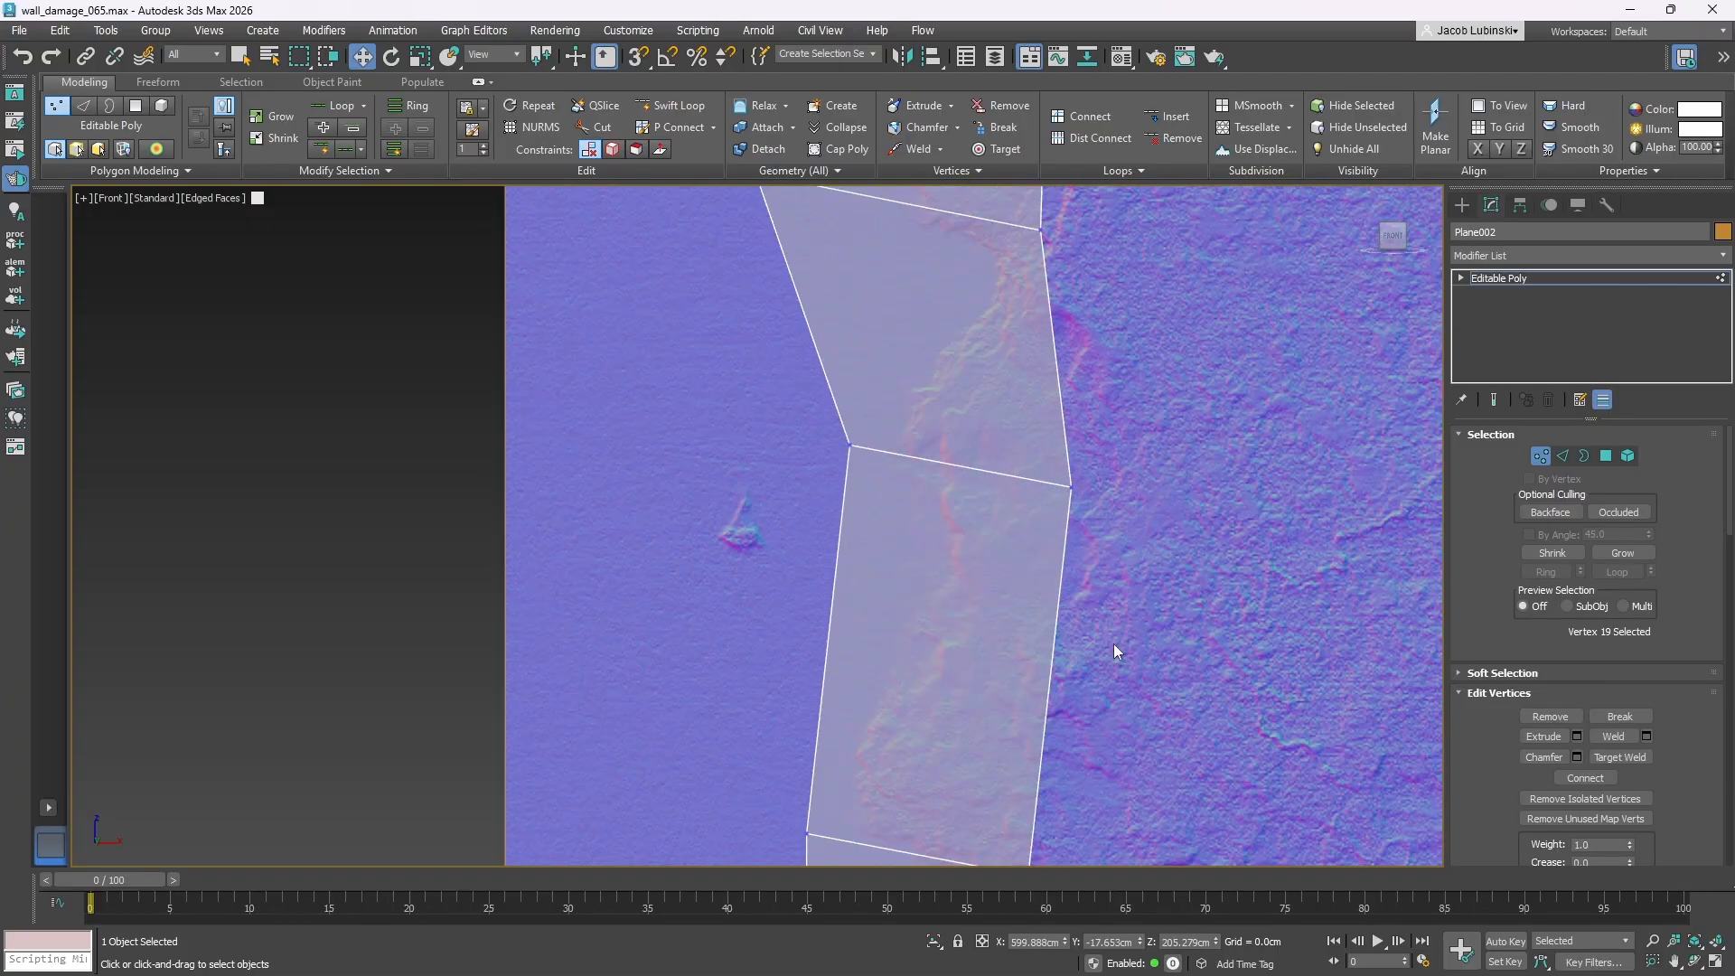
- Extrude the outer edge of the left side's lower quad outward to cover the small stray chip beside the strip
key("2")
left_click(834, 595)
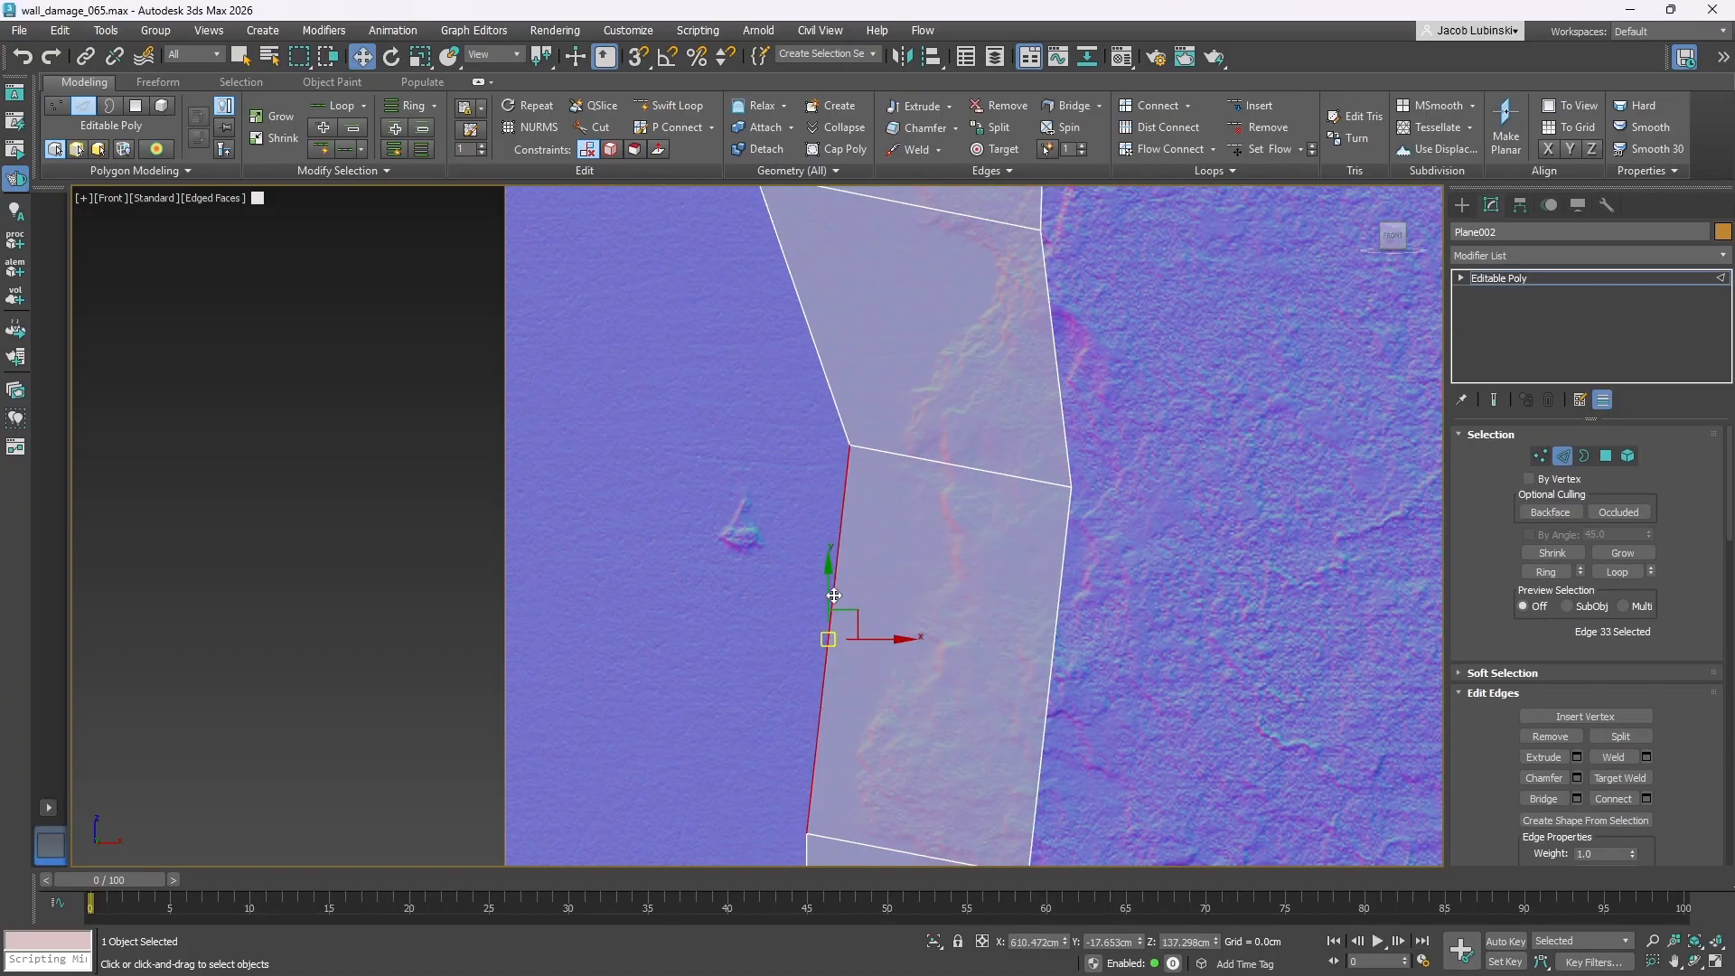
left_click_drag(858, 620, 684, 571, "shift")
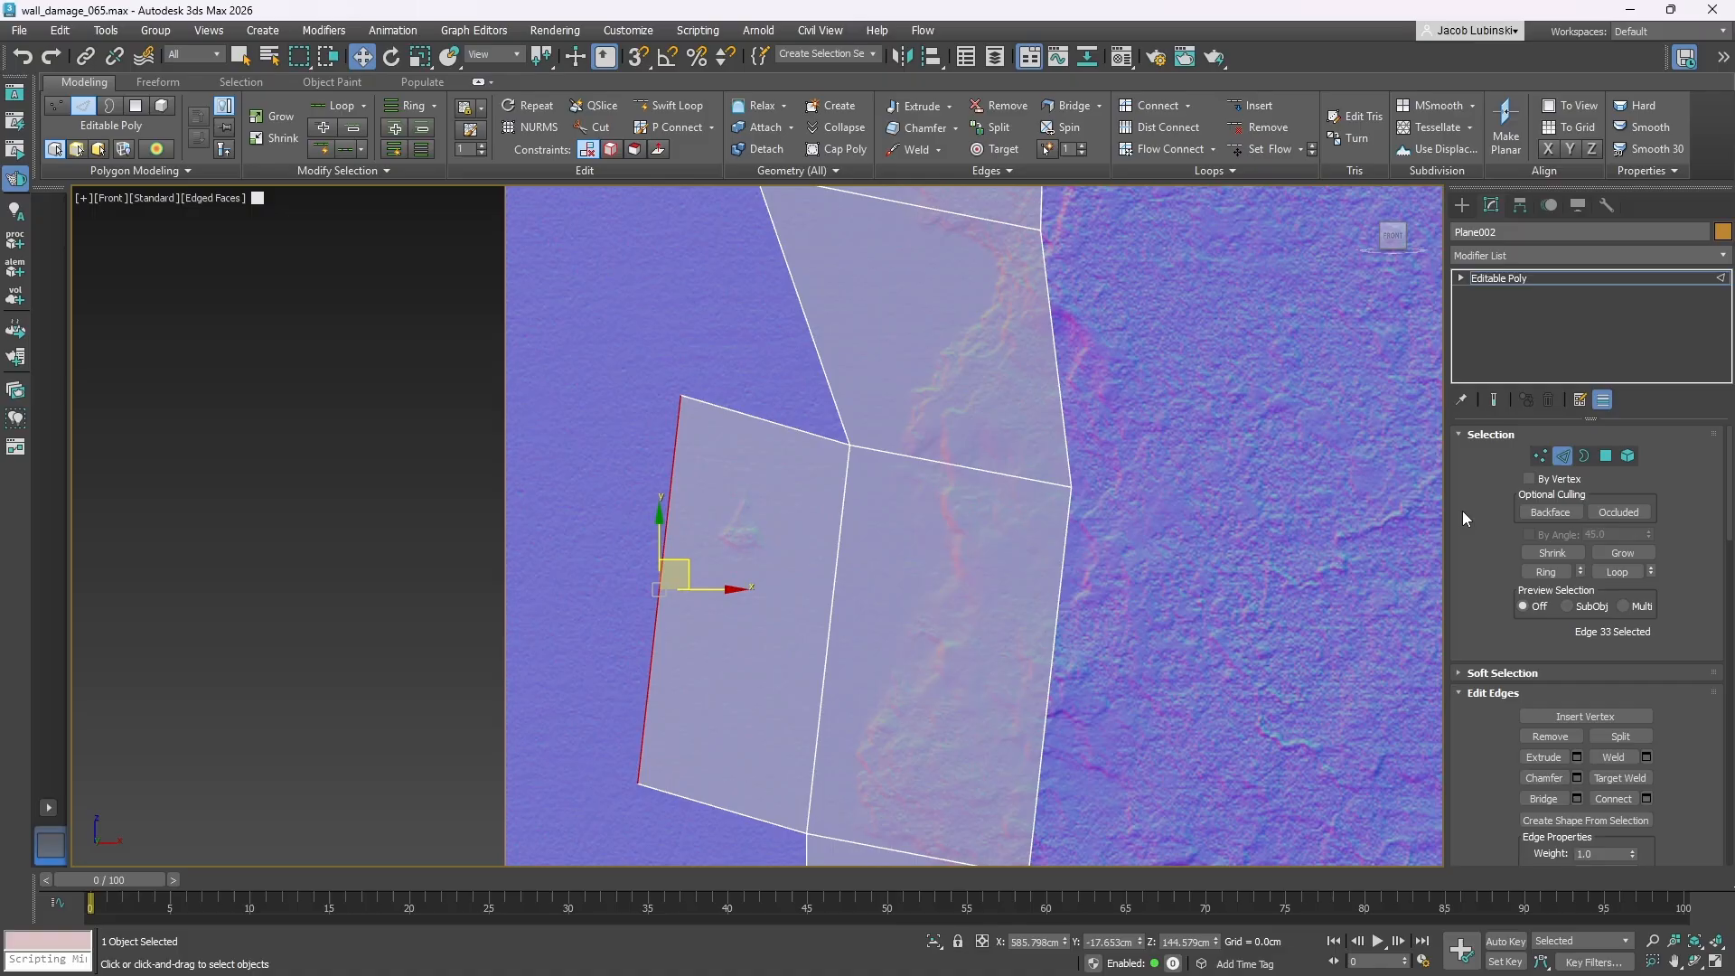
- Target-weld the lower outer vertex of the new left quad to the strip's corner below, making the quad a triangle
left_click(1540, 456)
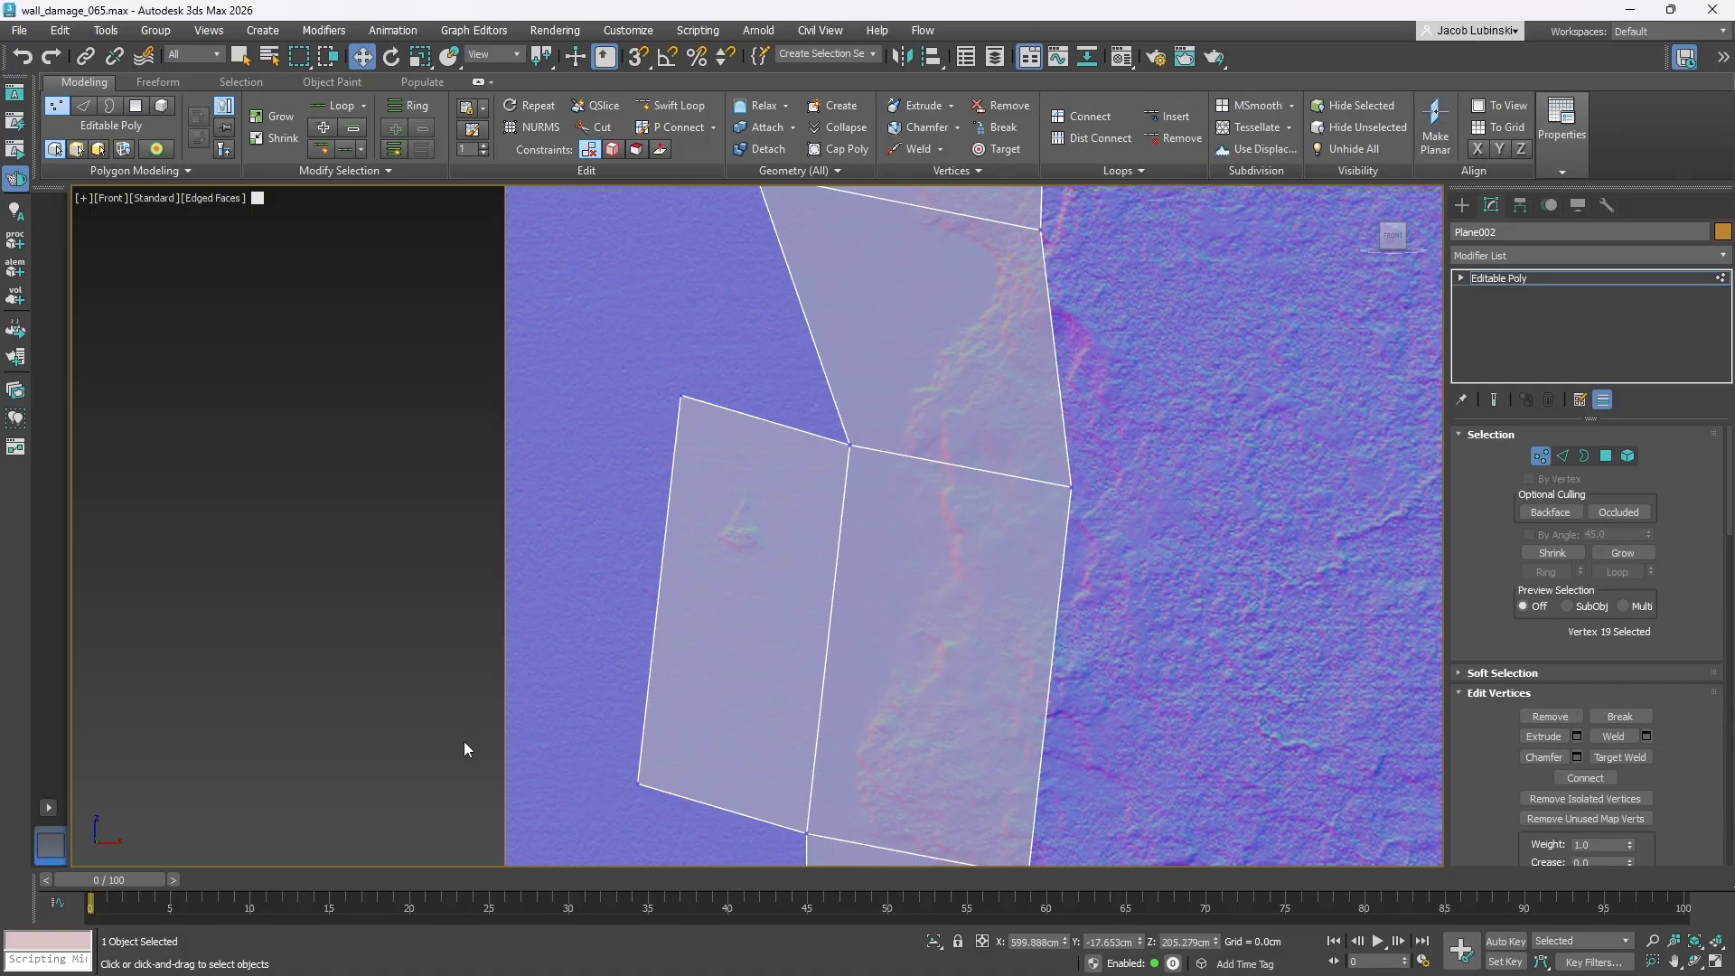
left_click(638, 782)
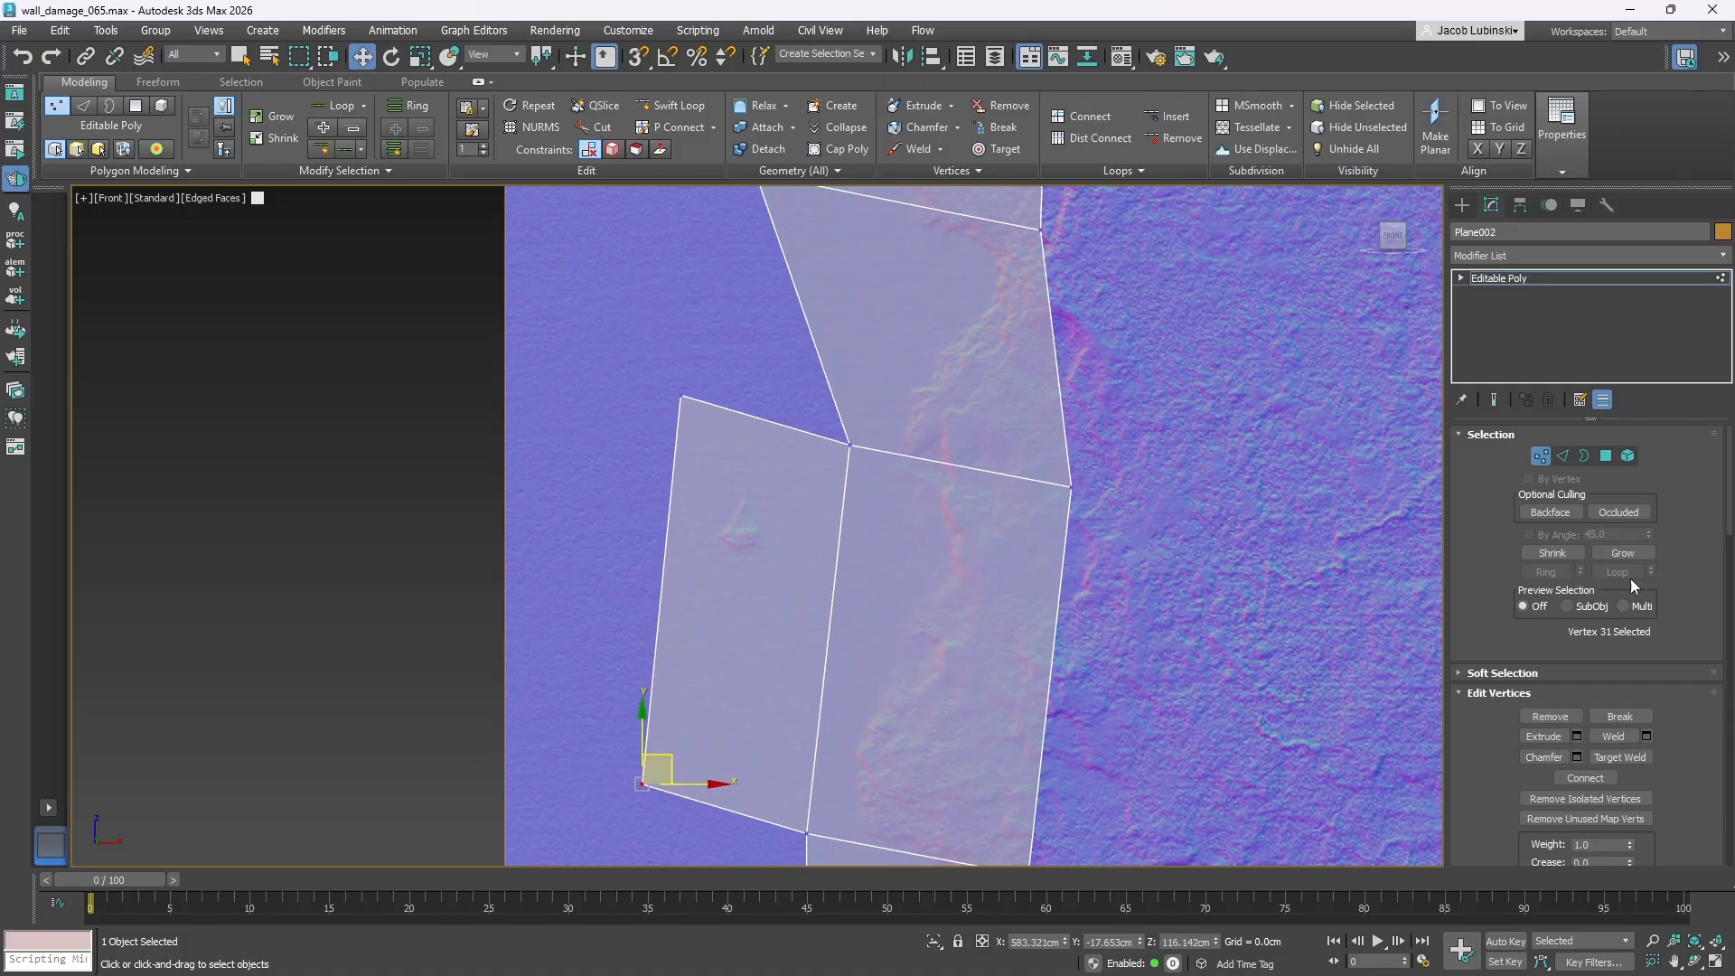
left_click(1619, 756)
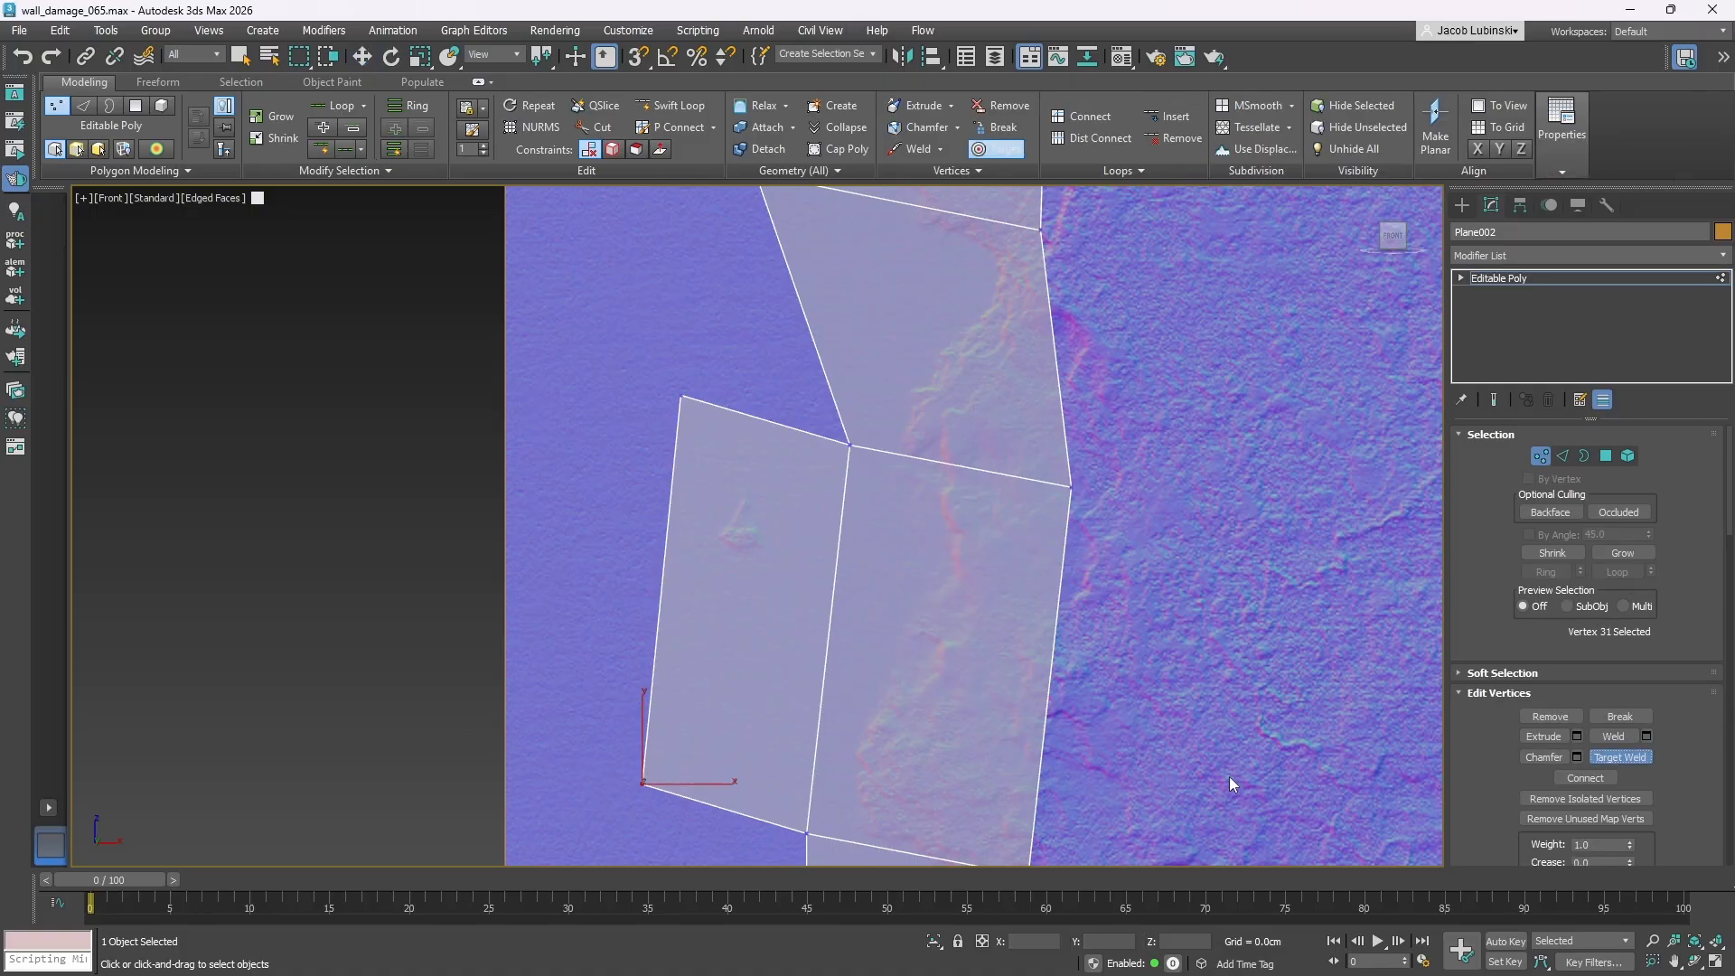
left_click(642, 784)
left_click(807, 832)
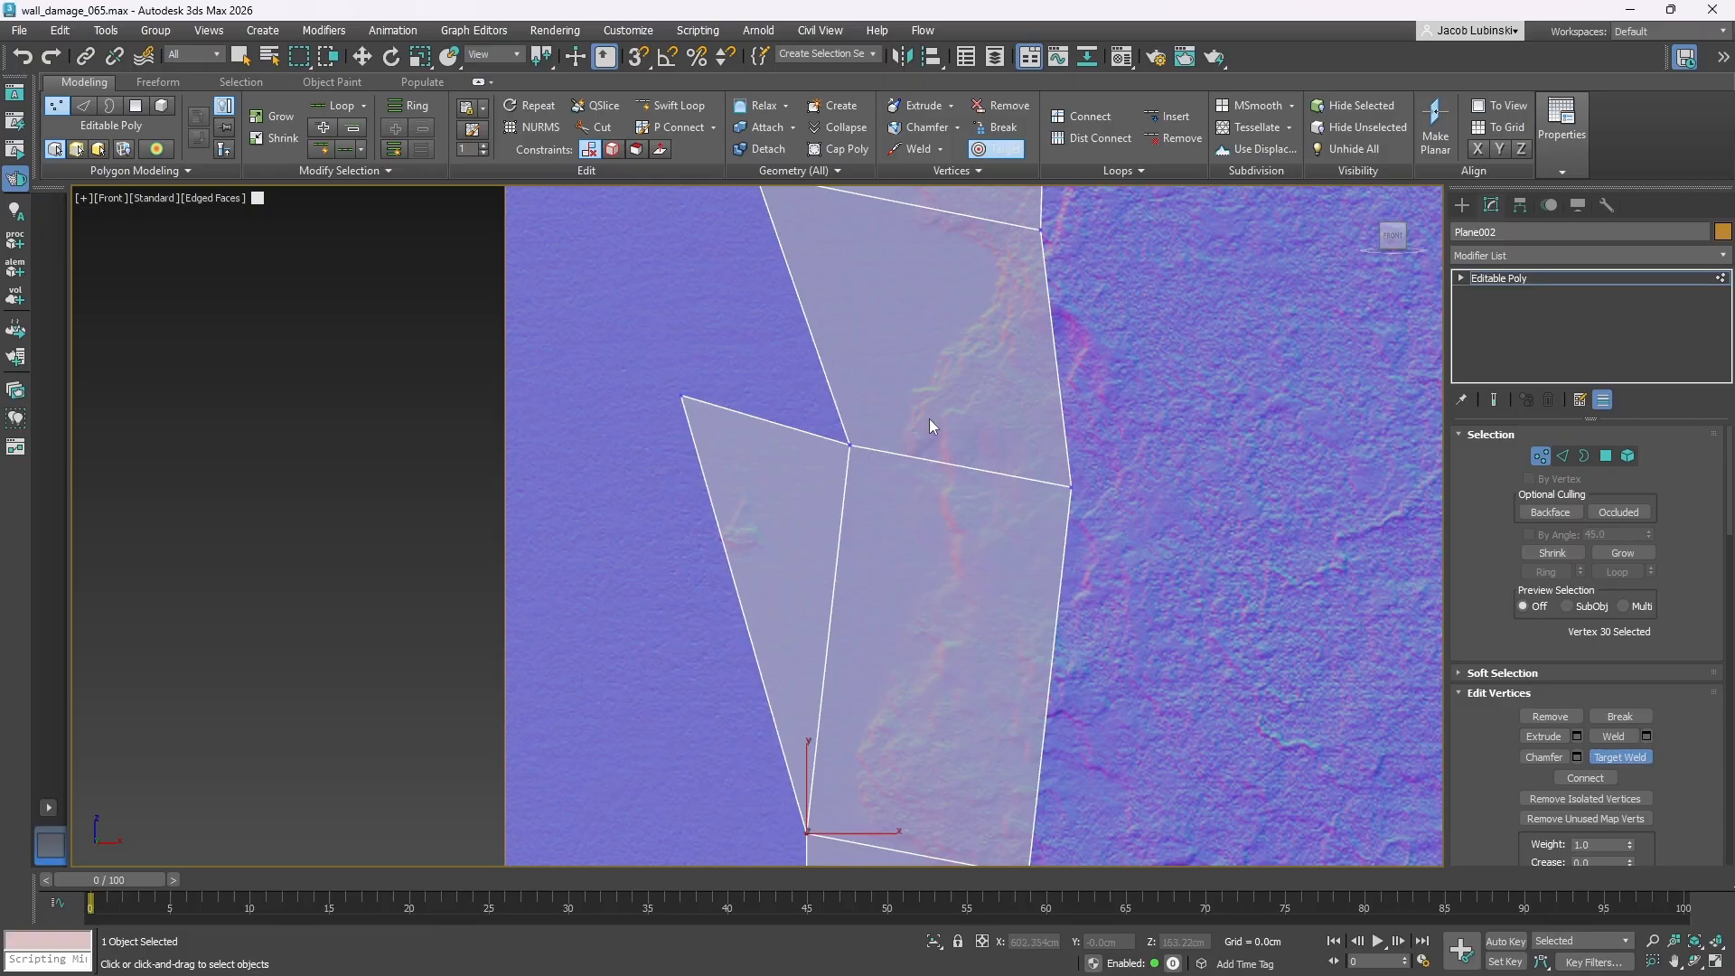
- Move the left triangle's outer vertex down and slightly outward around the stray chip
left_click(1541, 454)
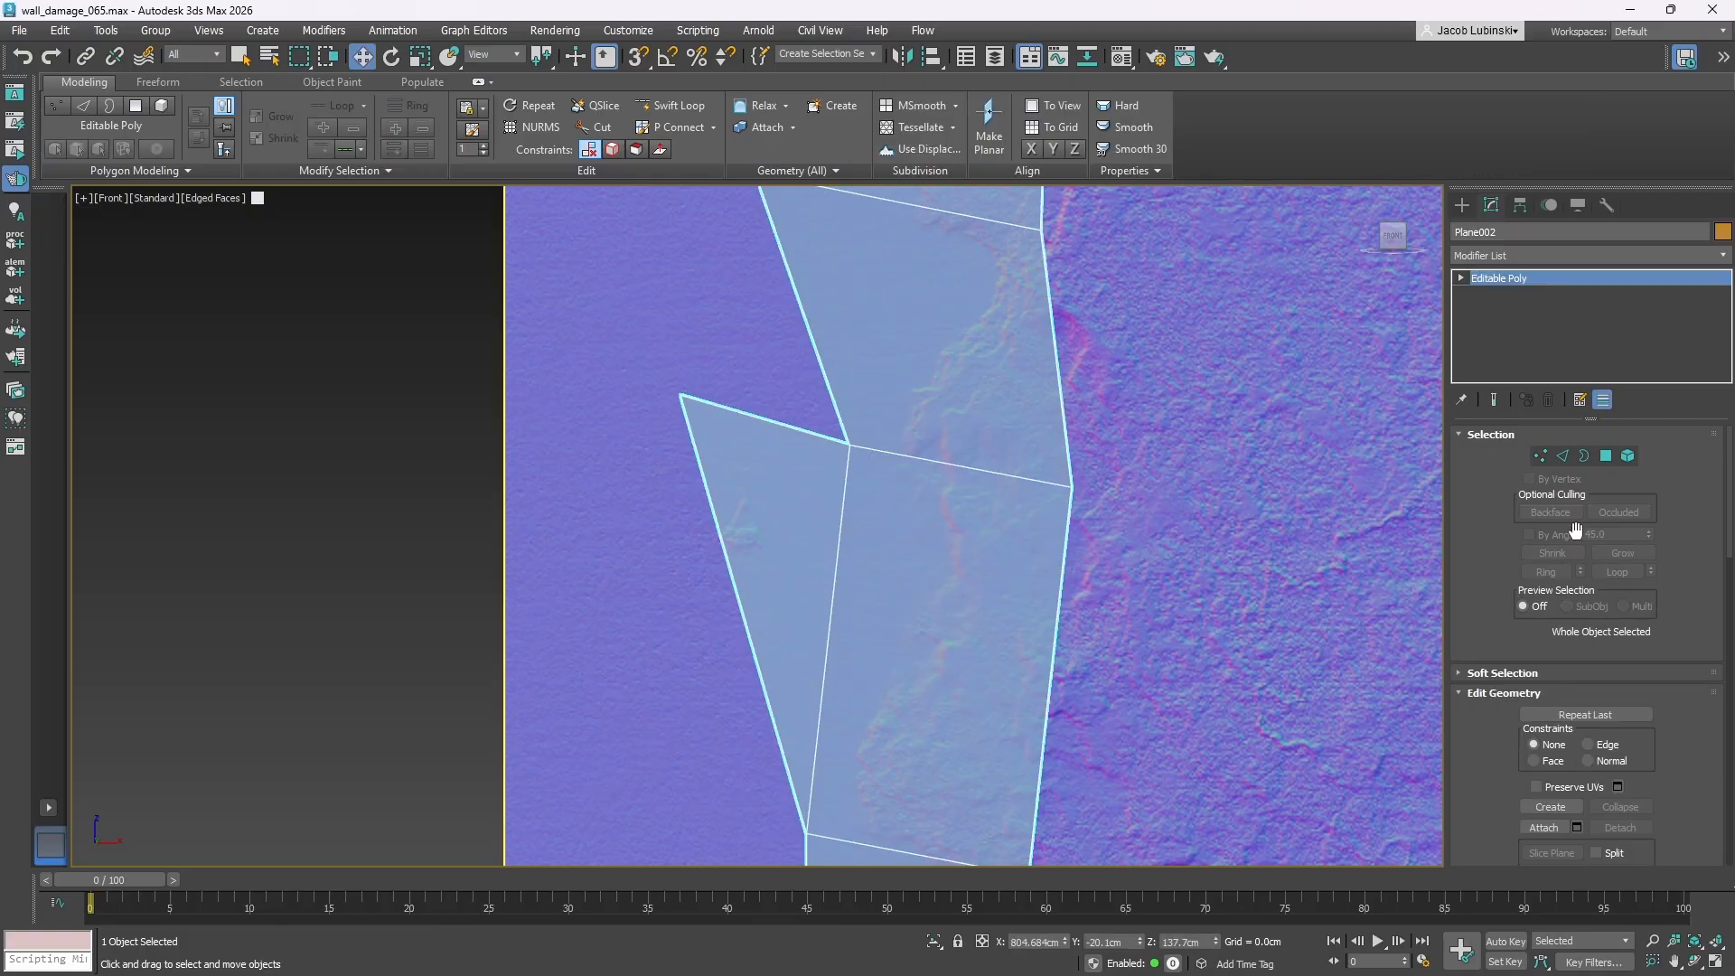
left_click(1539, 456)
left_click(684, 395)
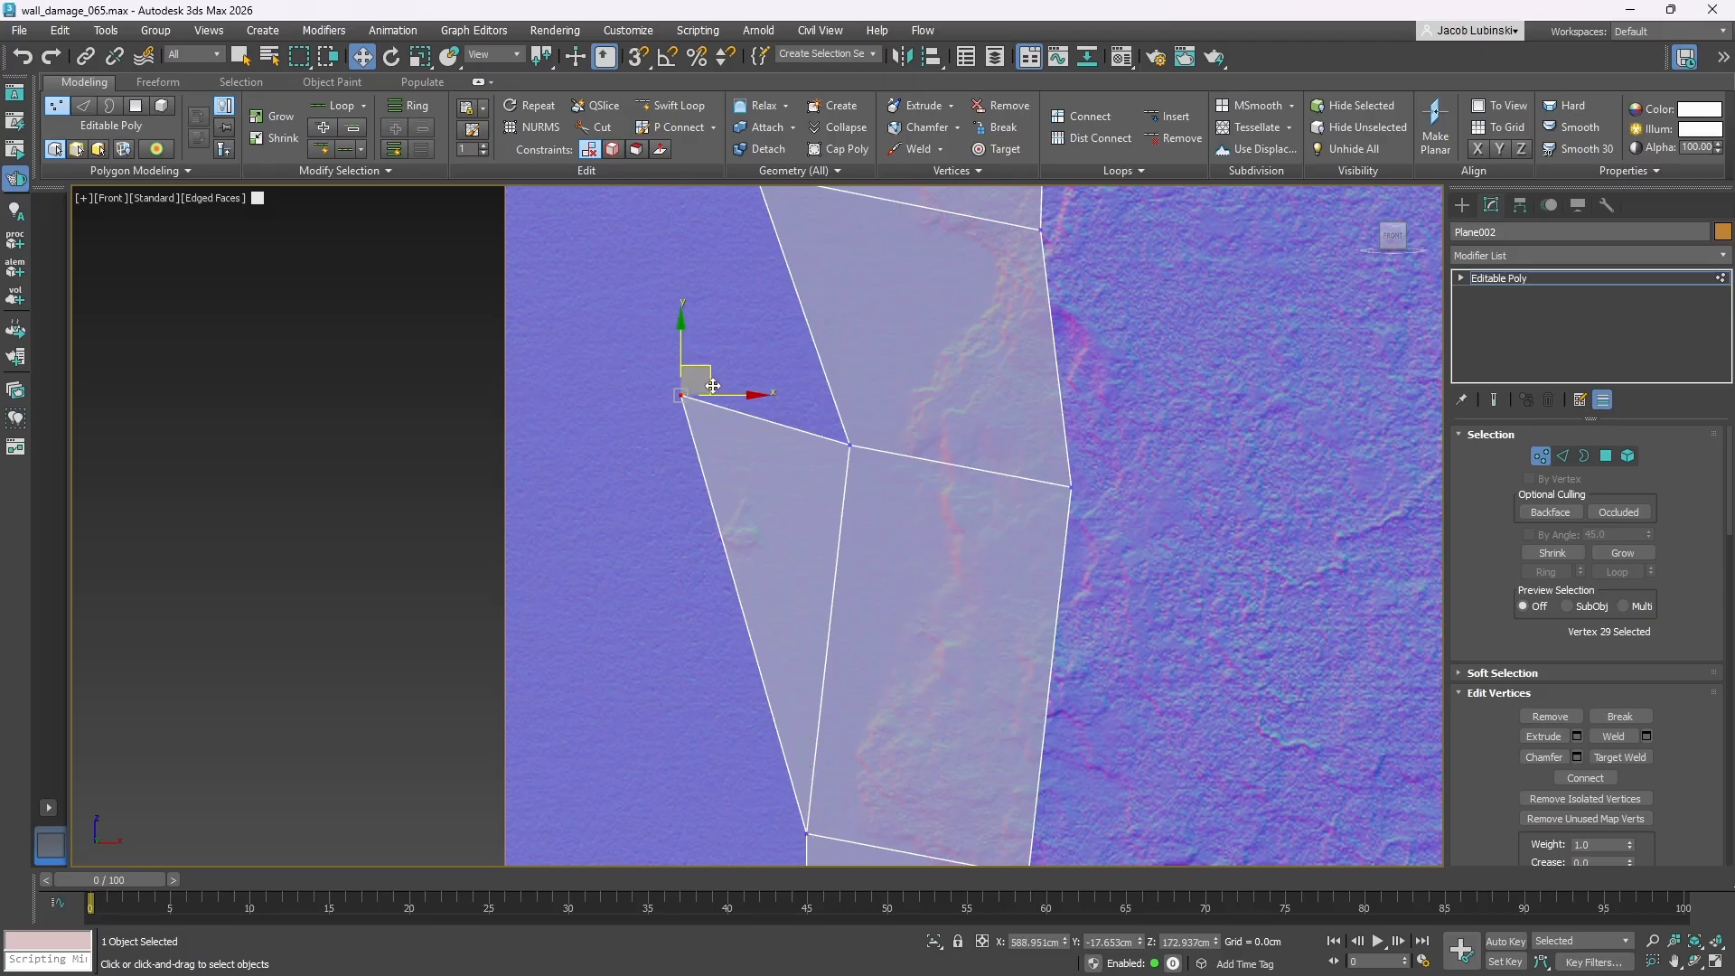
left_click_drag(684, 395, 662, 465)
scroll(891, 443, "down", 3)
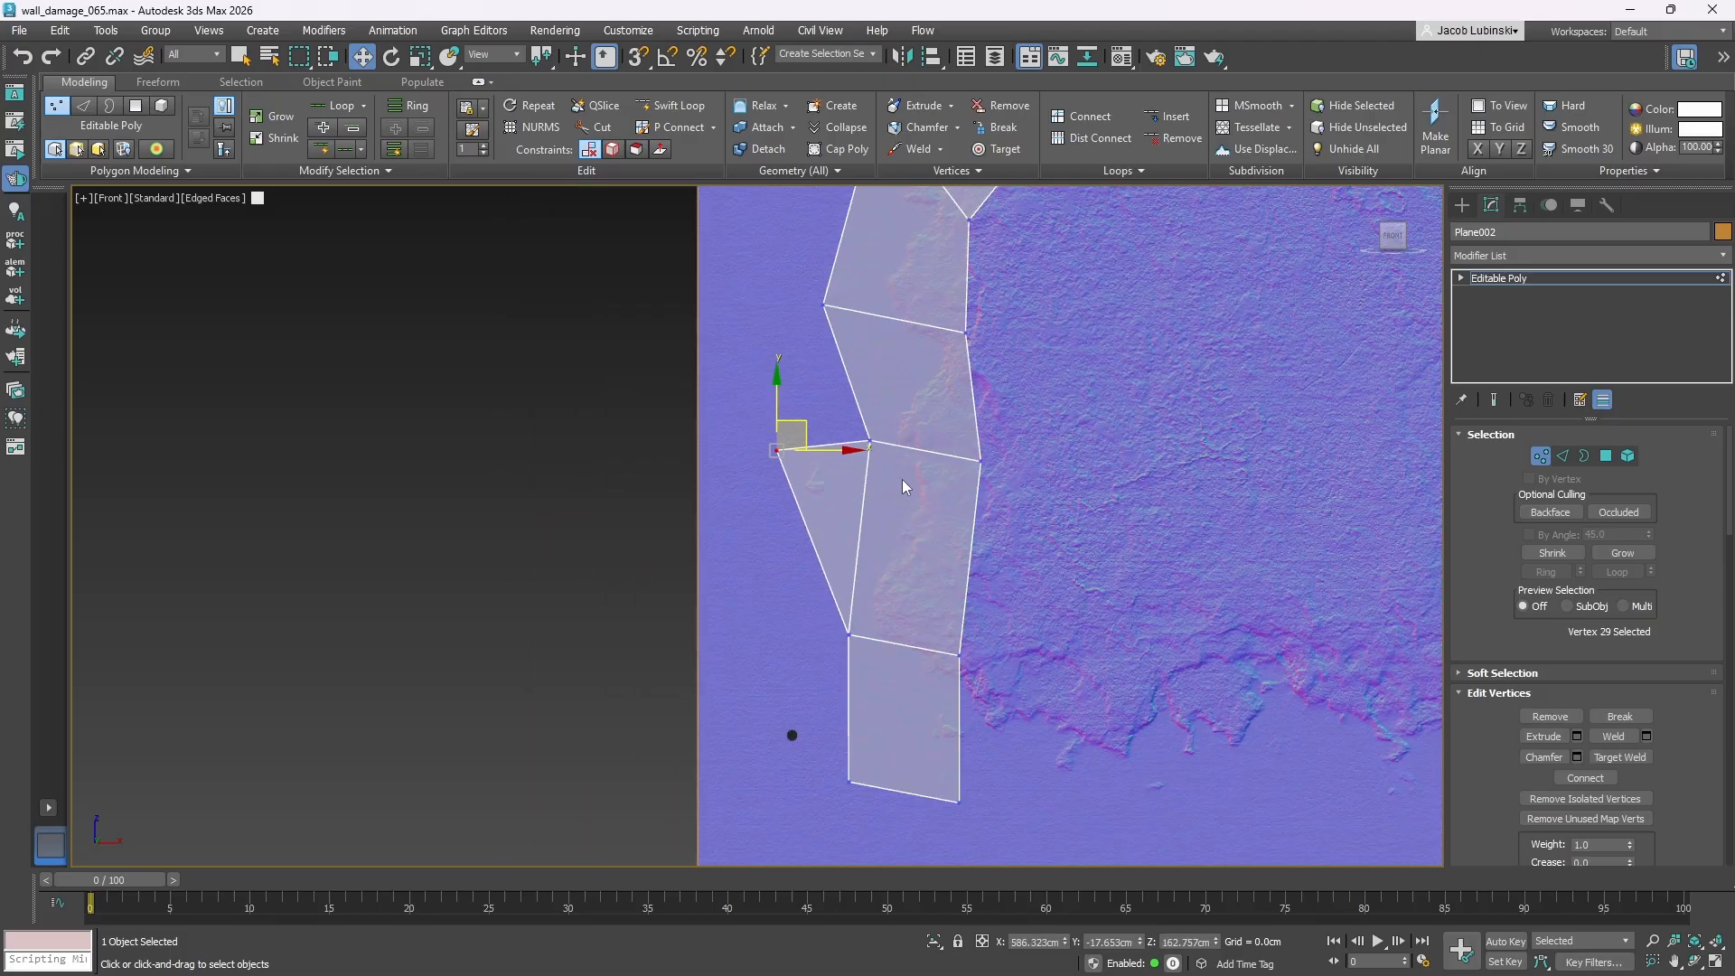
- Move the inner vertices on the strip's left side and at the start of the upper-left curve inward over the damage
middle_click_drag(896, 747, 827, 631)
scroll(827, 625, "up", 3)
scroll(763, 533, "down", 5)
middle_click_drag(842, 542, 827, 669)
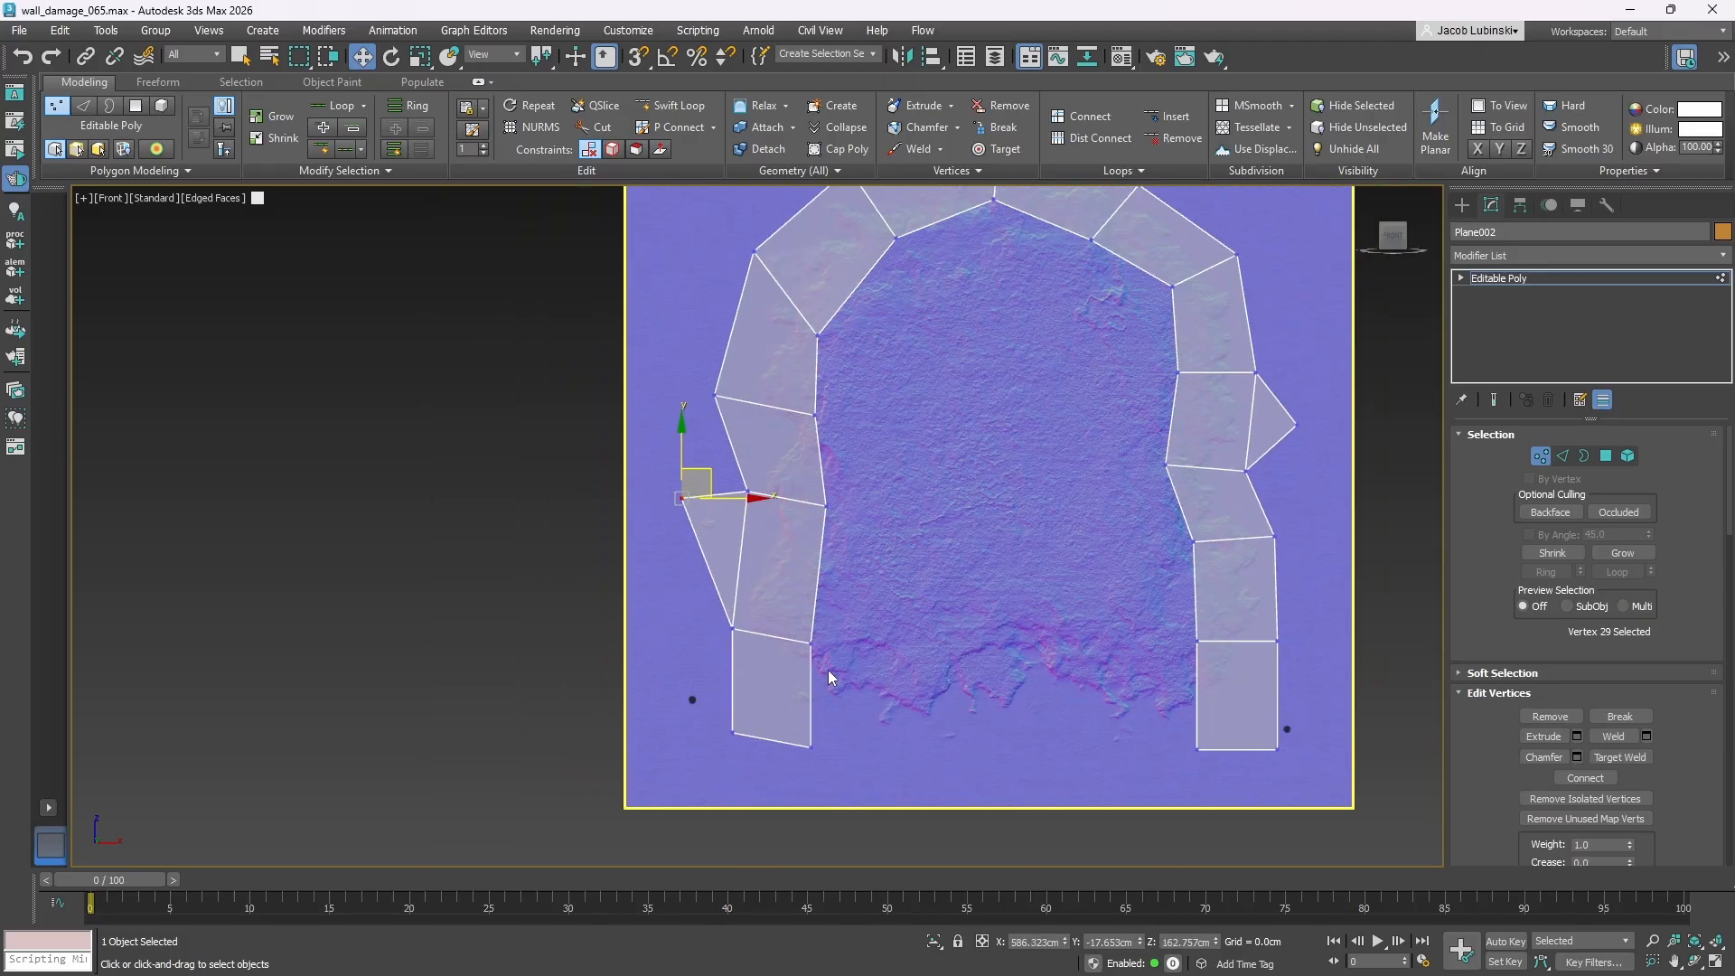
scroll(782, 425, "up", 3)
middle_click_drag(780, 436, 784, 476)
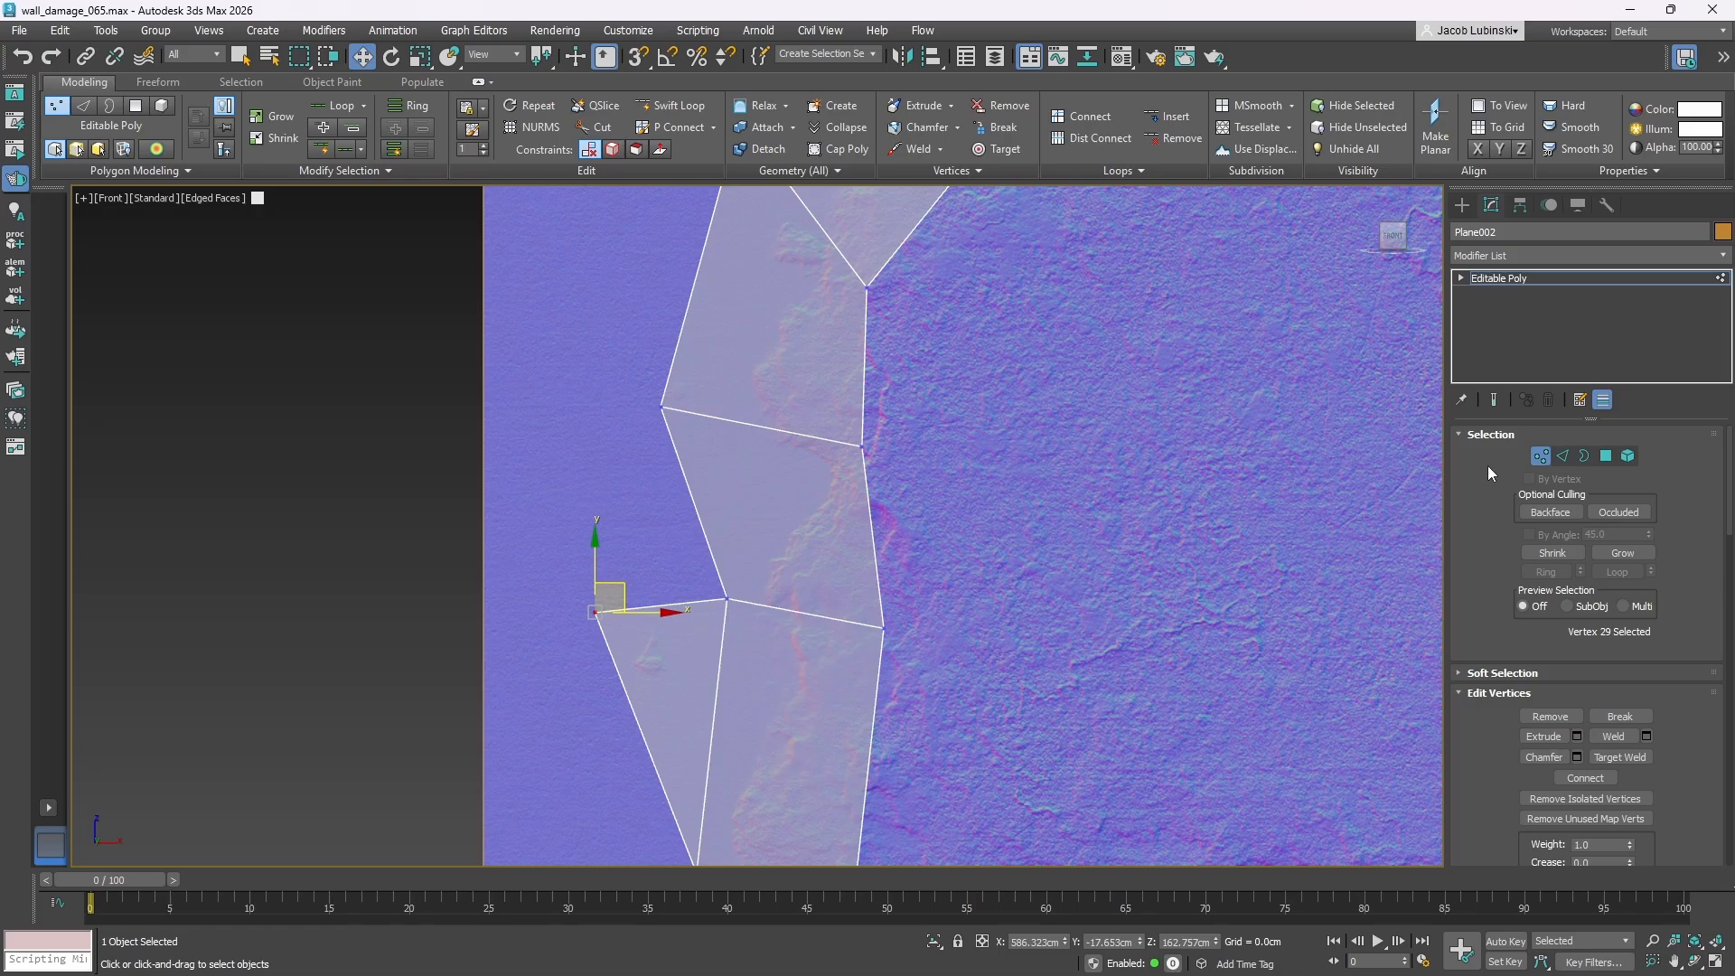
left_click(782, 486)
left_click_drag(890, 426, 922, 426)
left_click_drag(905, 247, 842, 330)
middle_click_drag(846, 381, 782, 673)
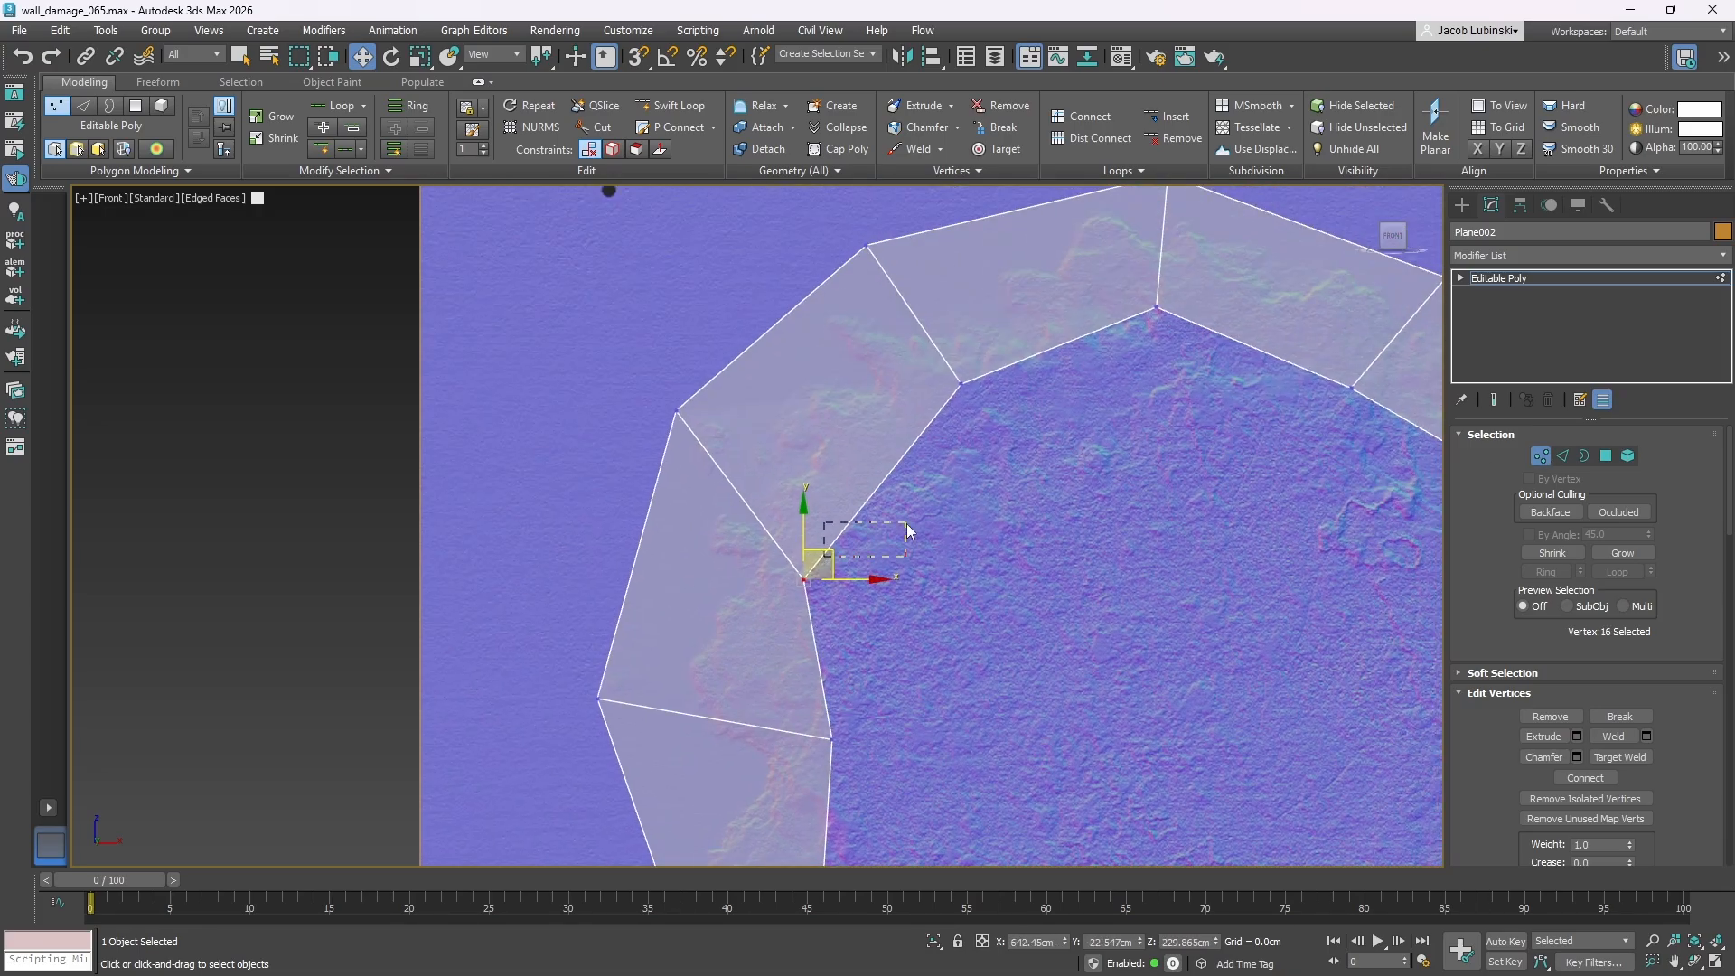
left_click_drag(906, 524, 888, 543)
key("ctrl+z")
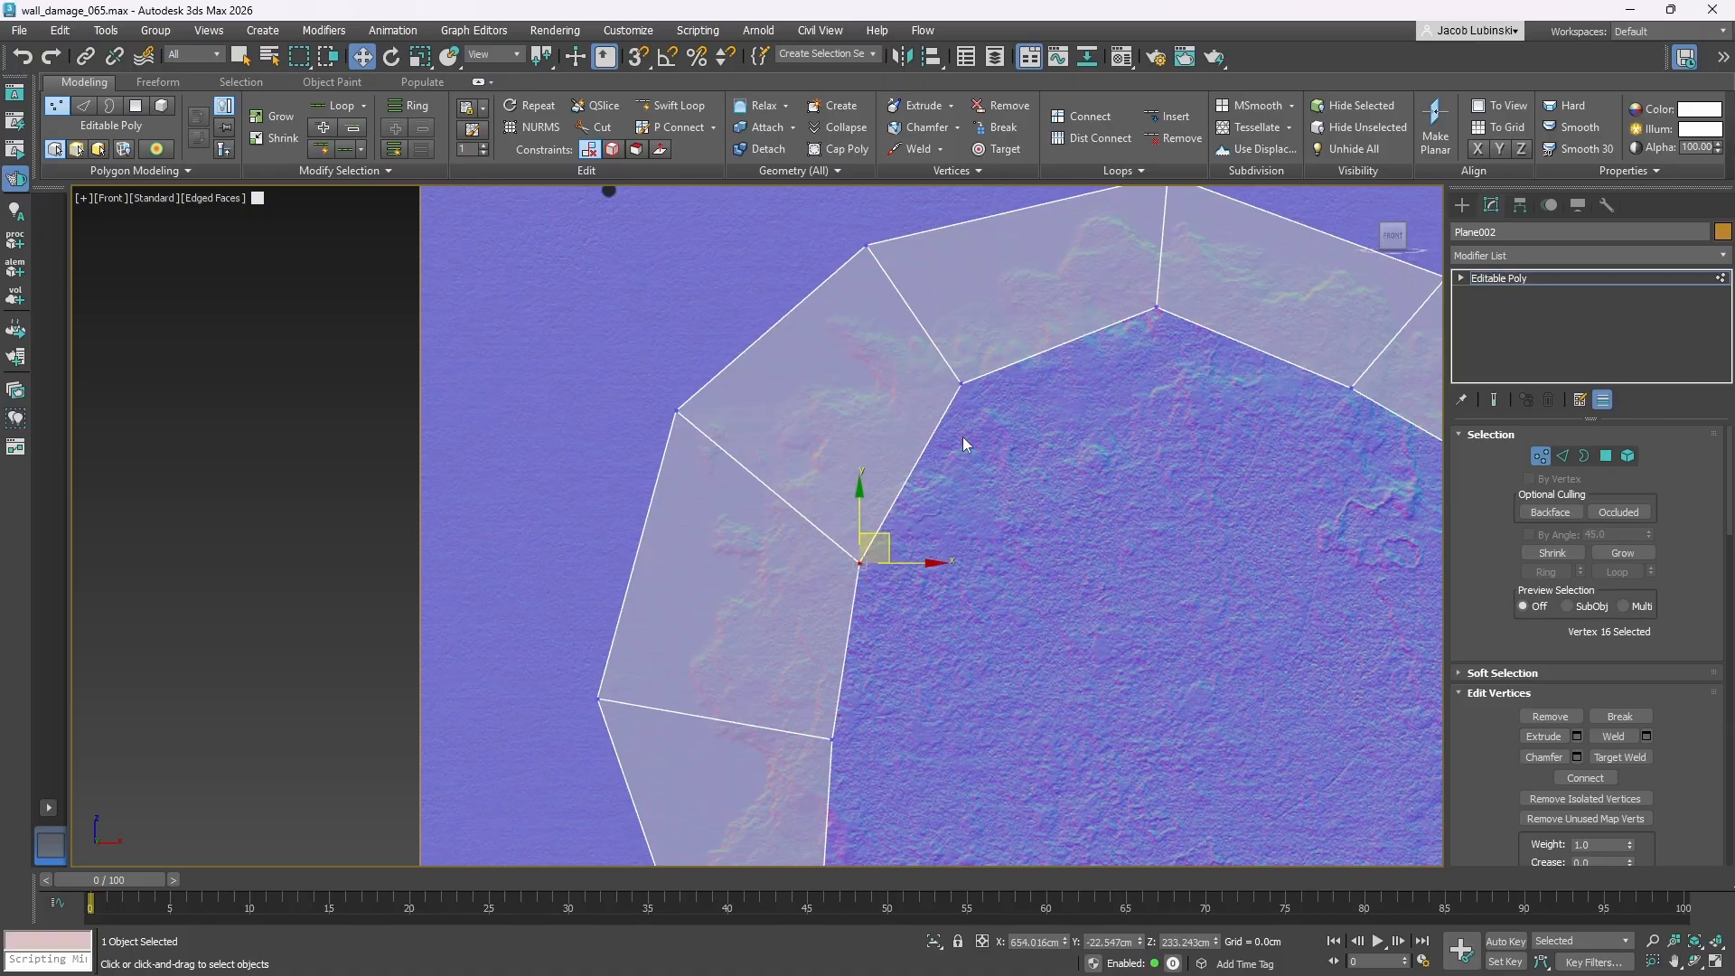
- Move the next inner vertex of the upper-left curve and the top-centre inner vertex inward to cover the damage border
left_click_drag(972, 362, 919, 438)
left_click_drag(983, 352, 1010, 388)
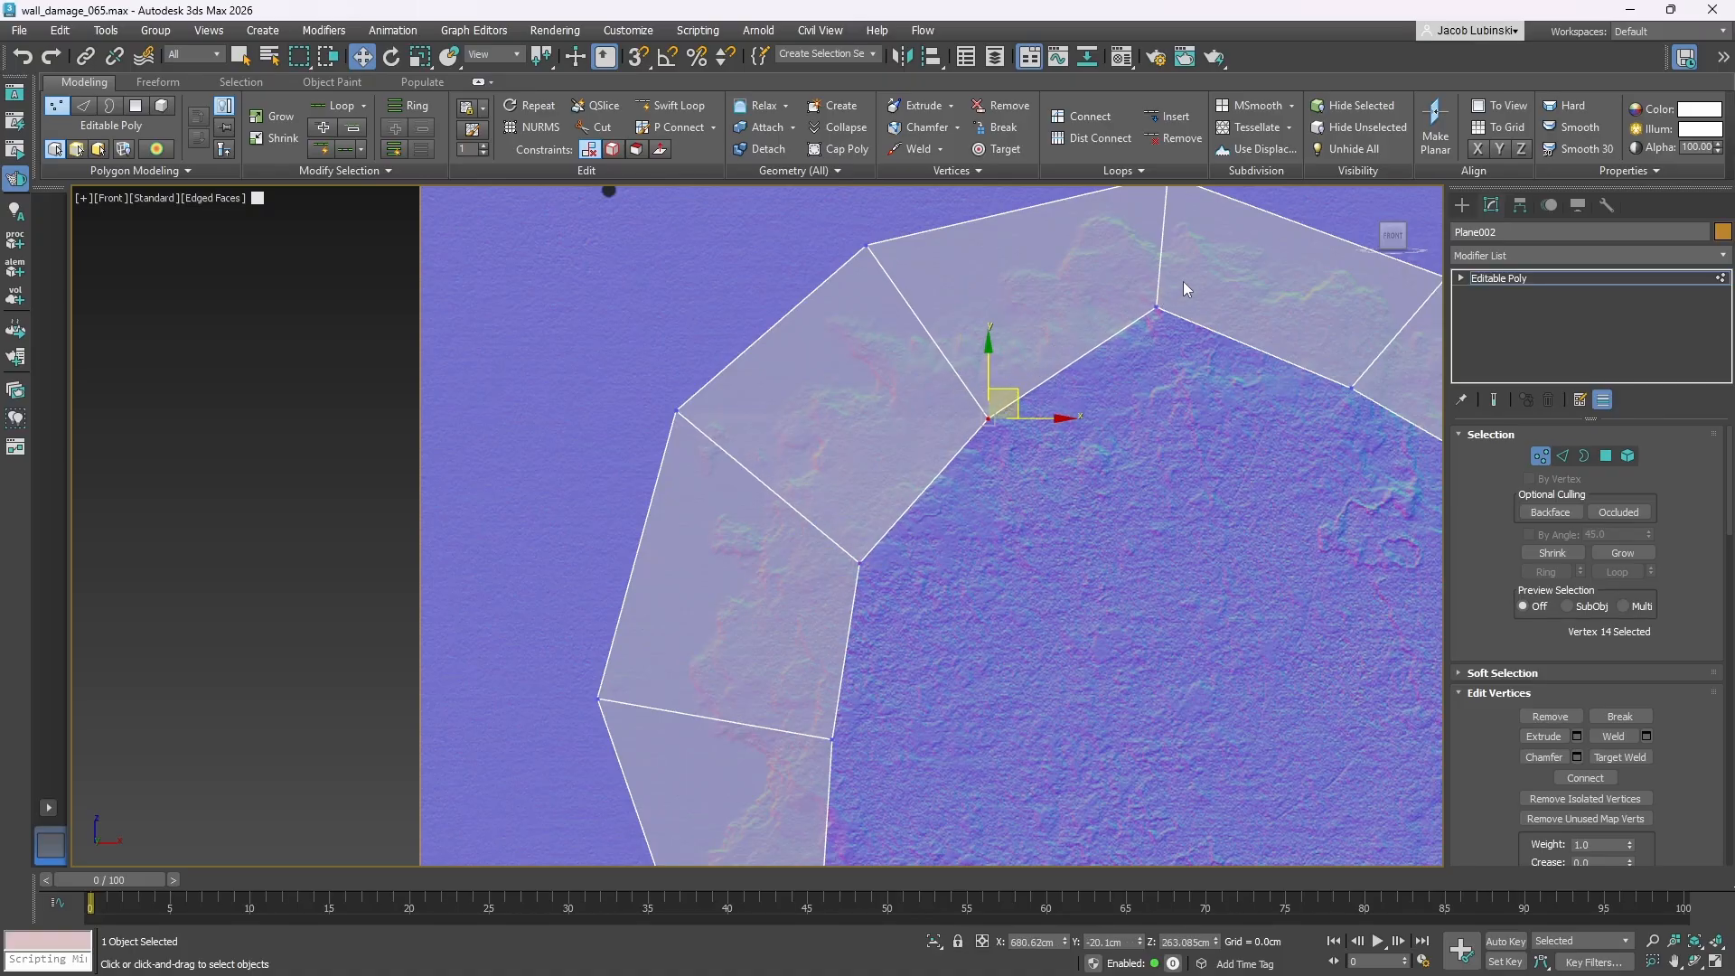
mouse_move(1184, 281)
left_mouse_down()
mouse_move(1150, 315)
mouse_move(1182, 310)
left_mouse_up()
- Extrude the outer edge of the quad just right of the arch's top centre outward over the small stray chip
scroll(1193, 398, "down", 5)
middle_click_drag(1274, 479, 1104, 418)
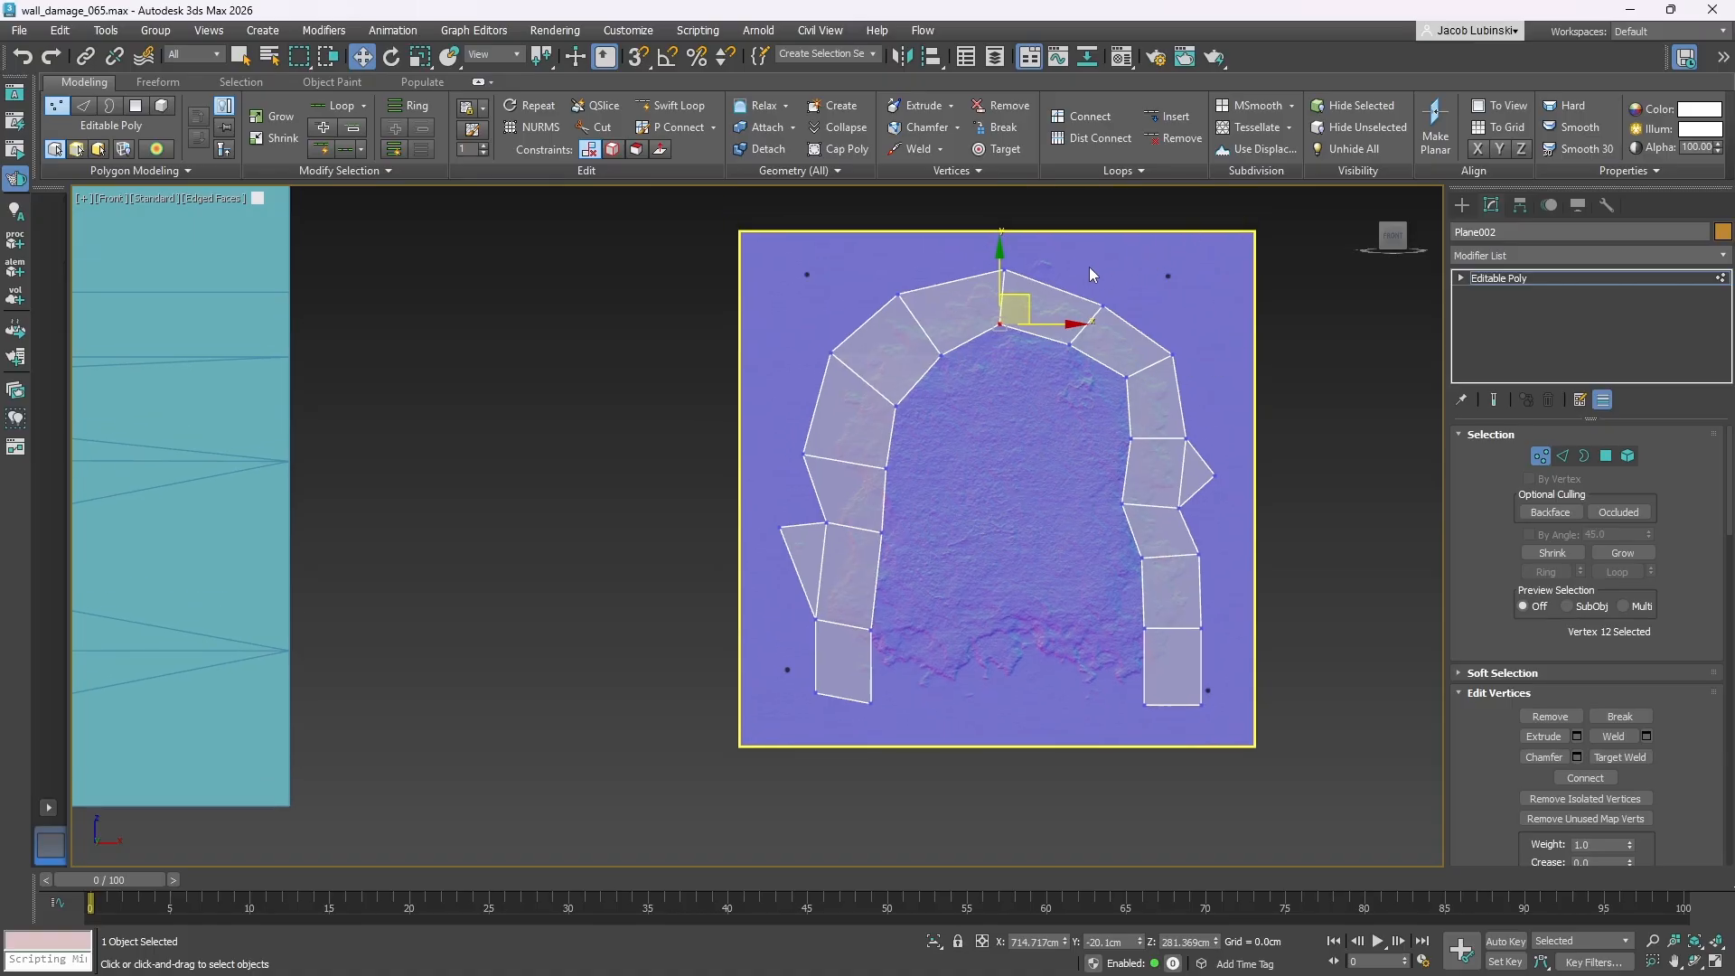
scroll(1088, 267, "up", 4)
middle_click_drag(990, 347, 941, 410)
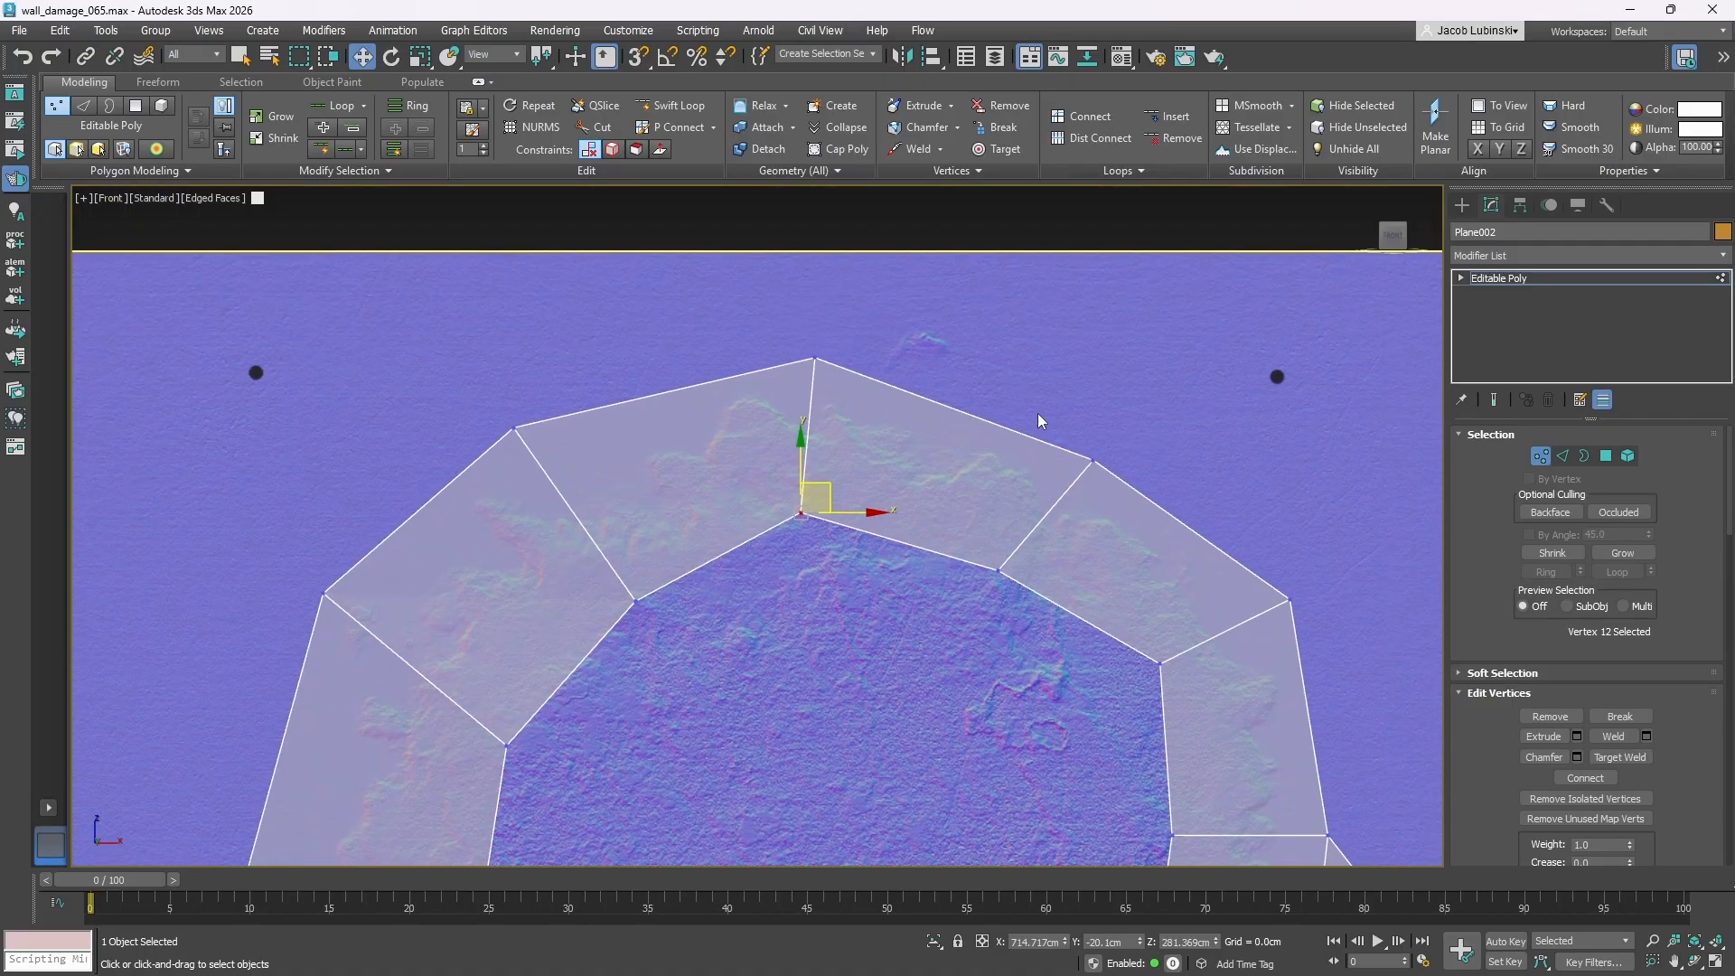
left_click(967, 417)
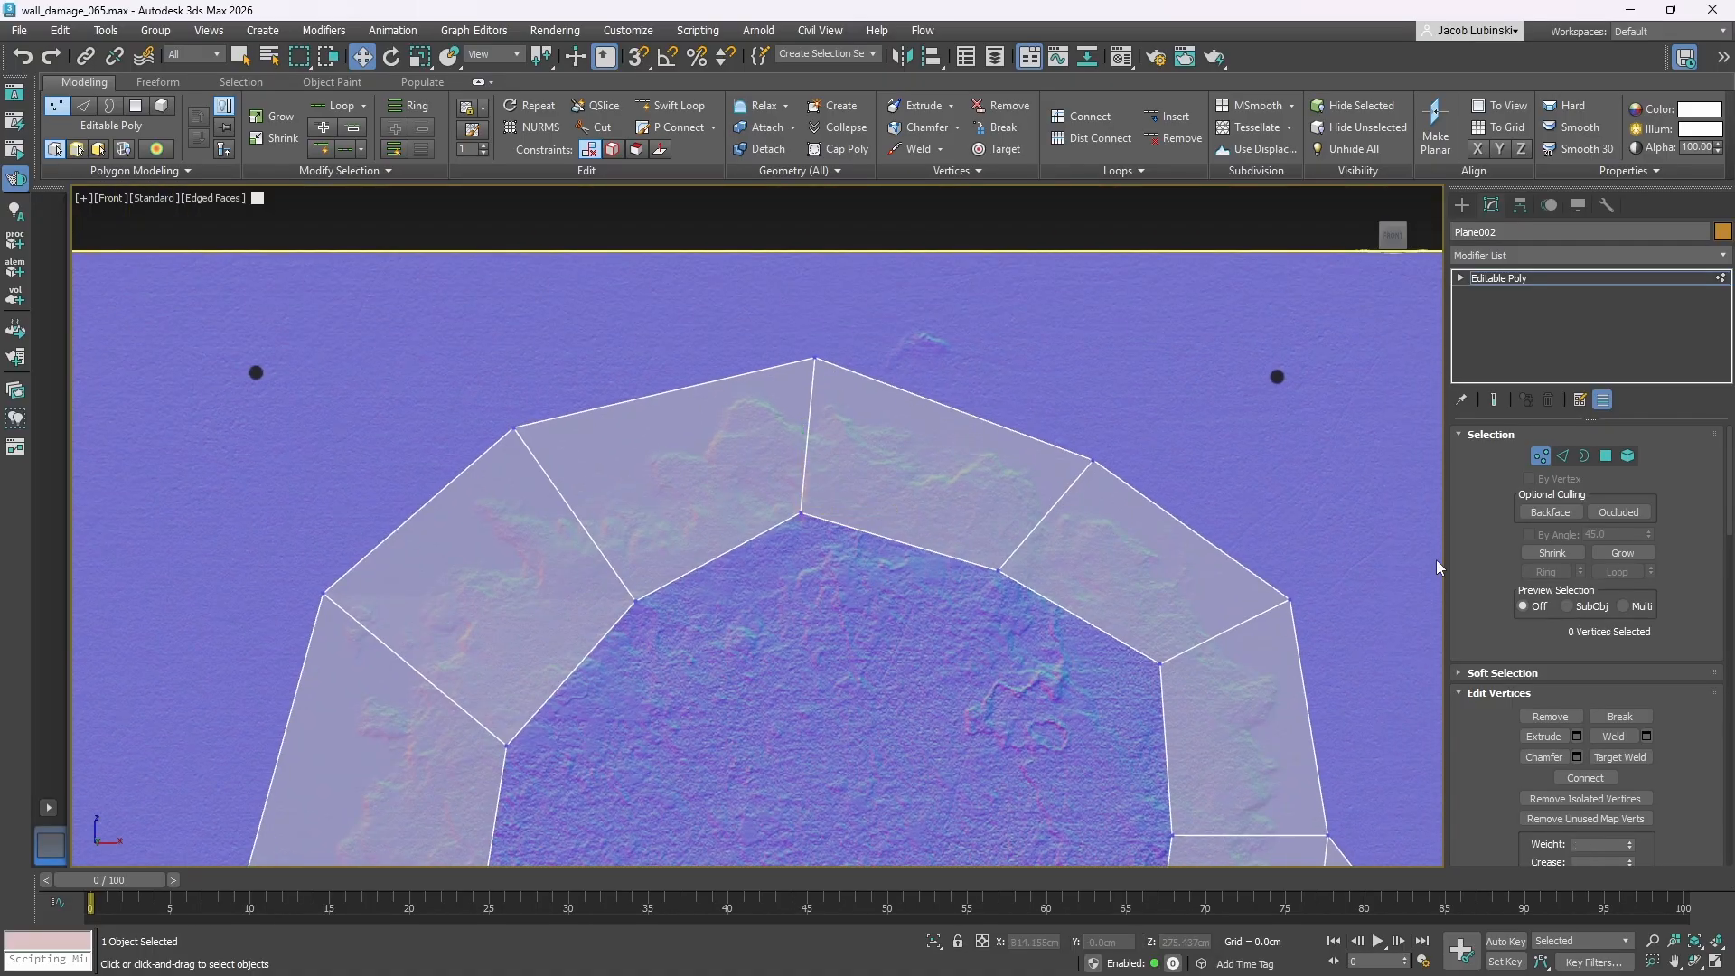
left_click(1567, 457)
left_click(963, 408)
left_click_drag(963, 402, 997, 311, "shift")
- Target-weld the new top quad's outer left vertex to the strip corner below it, making the quad a triangle
left_click(1540, 455)
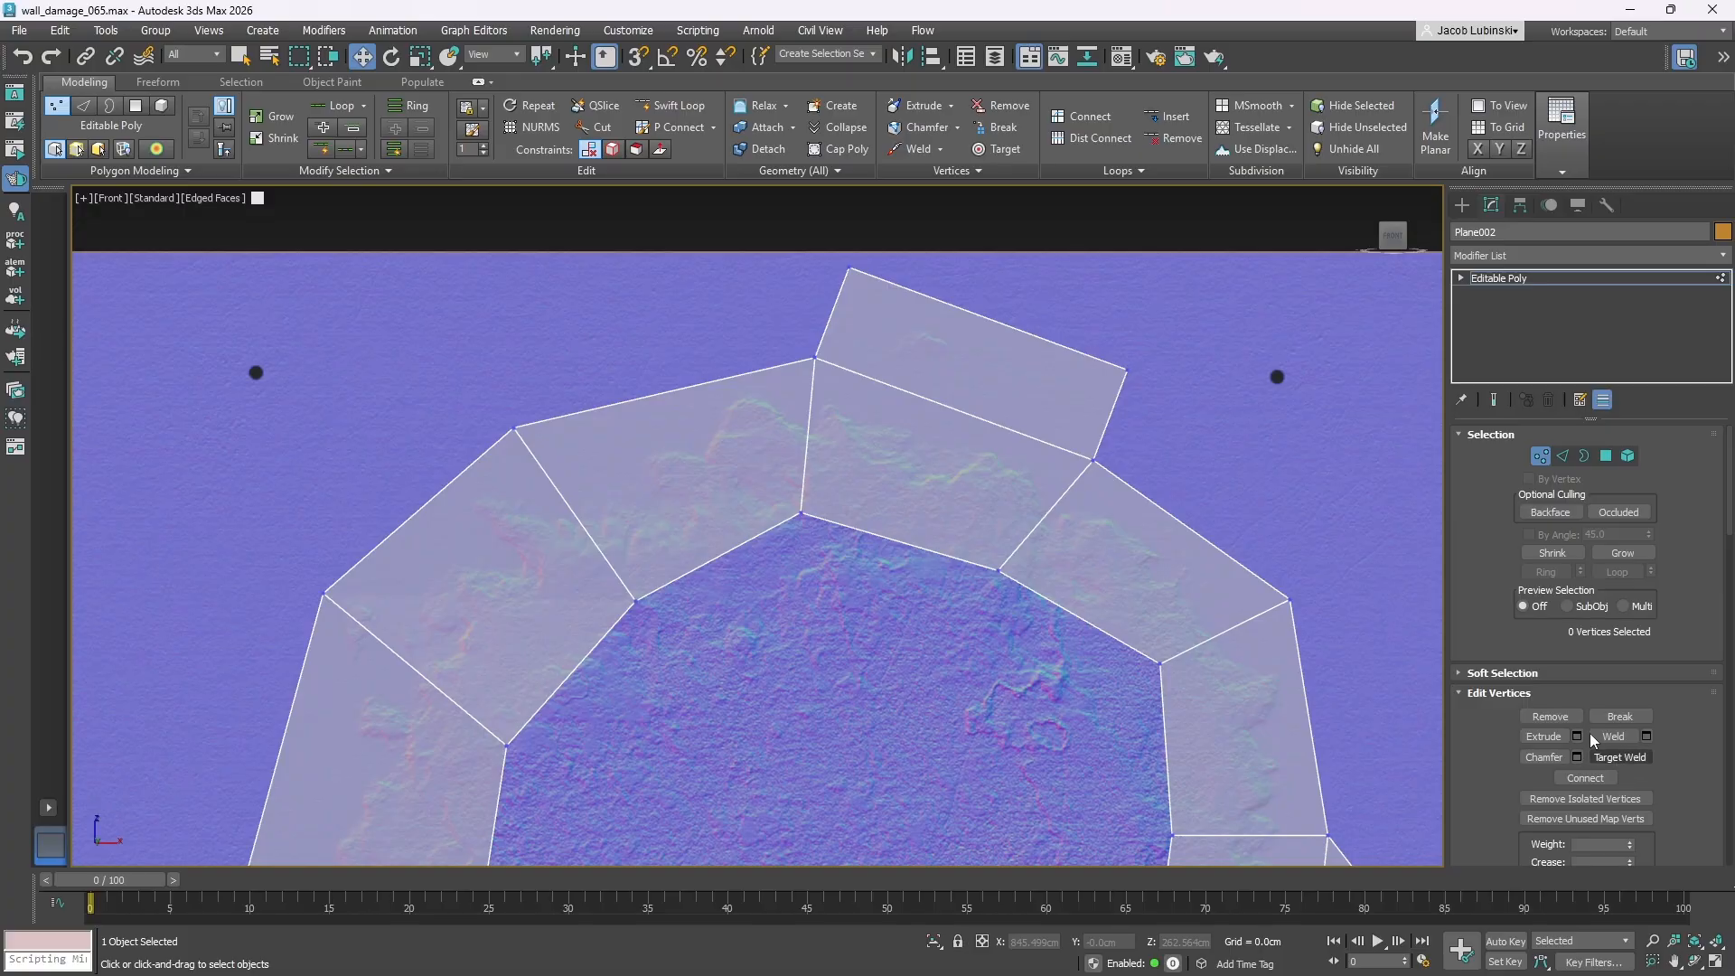
left_click(1627, 757)
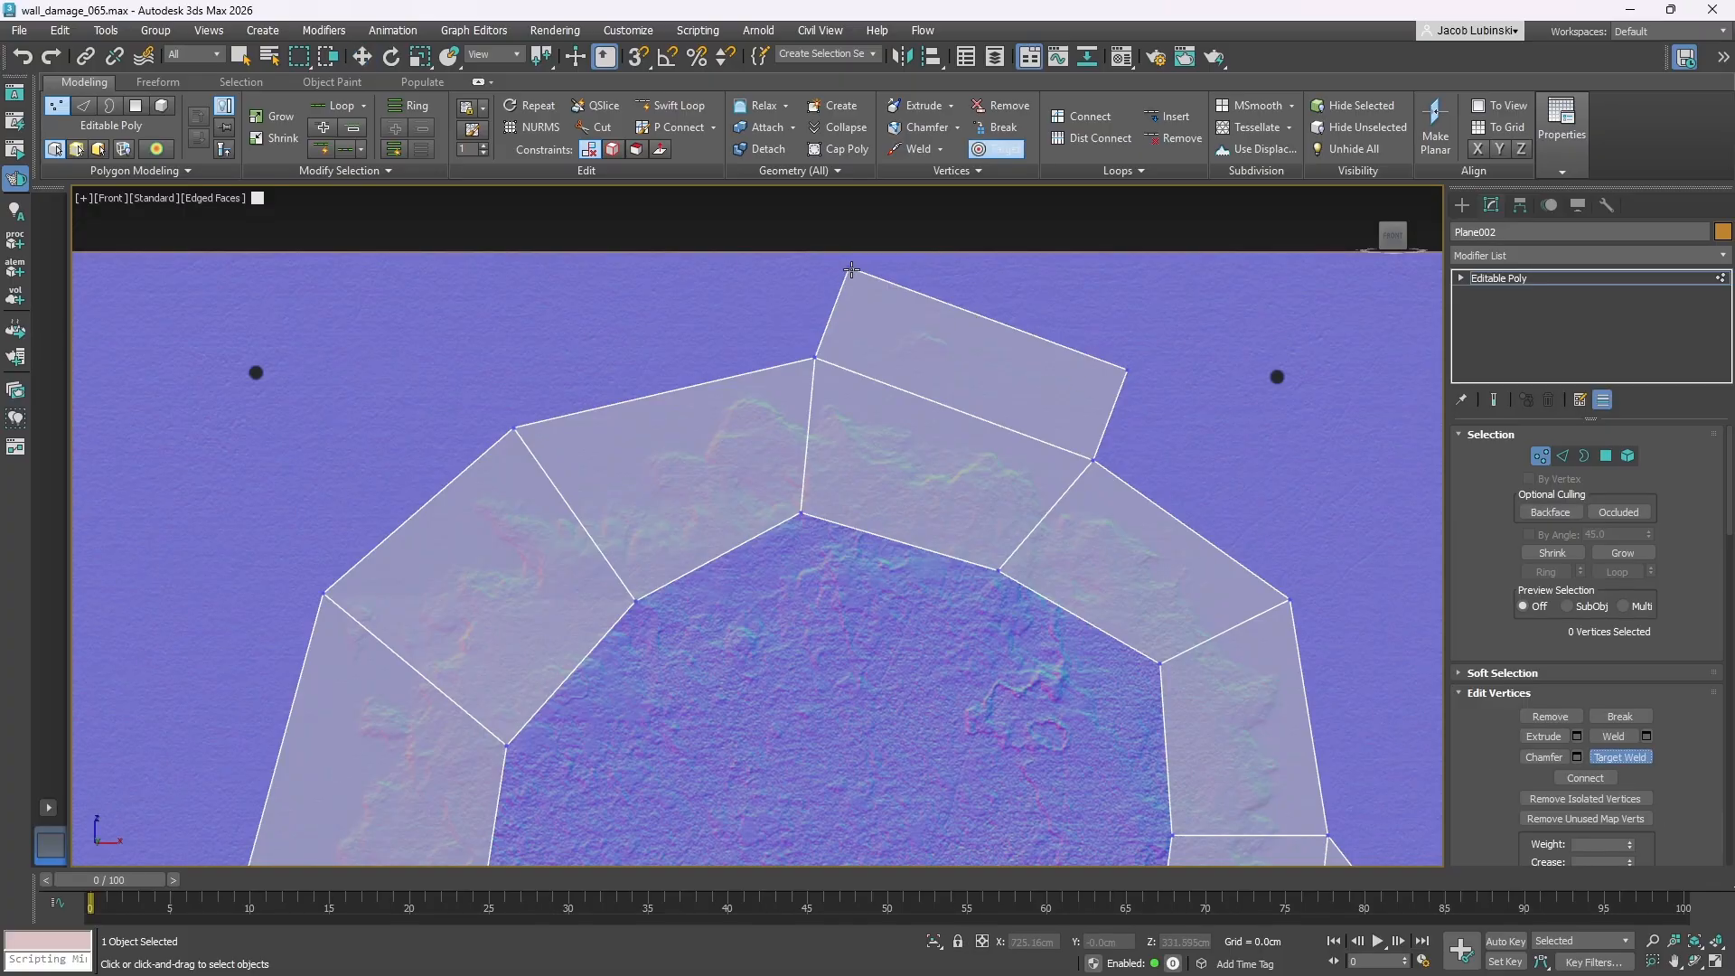
left_click(814, 358)
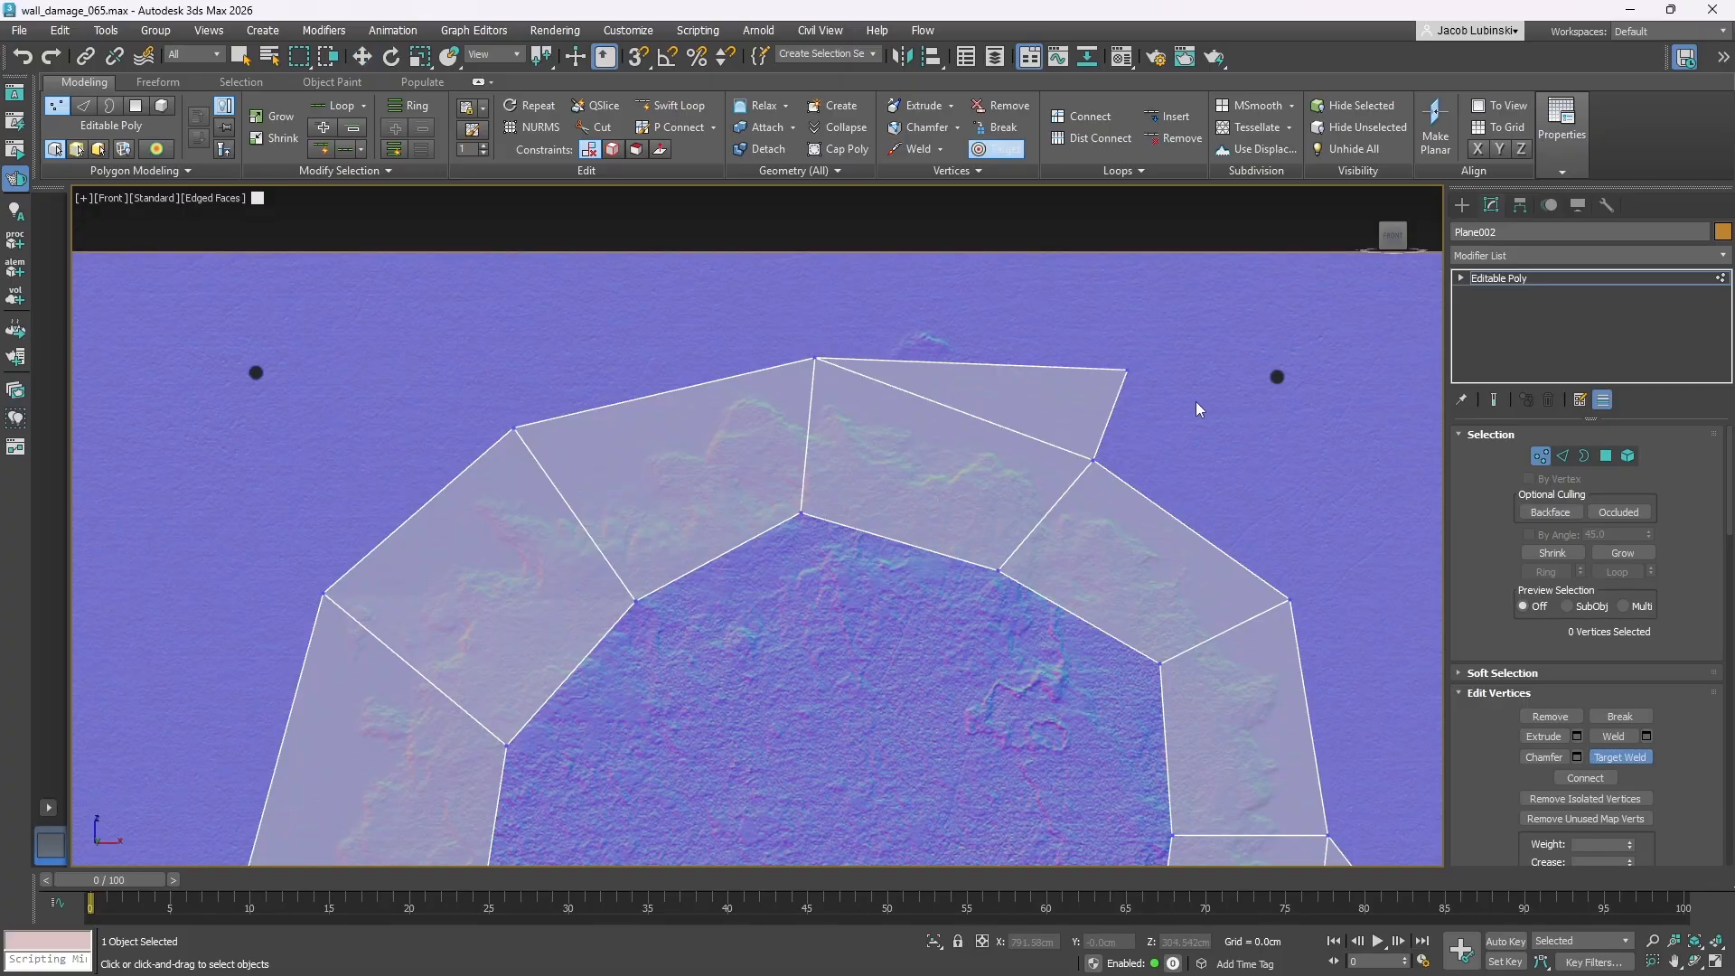
key("w")
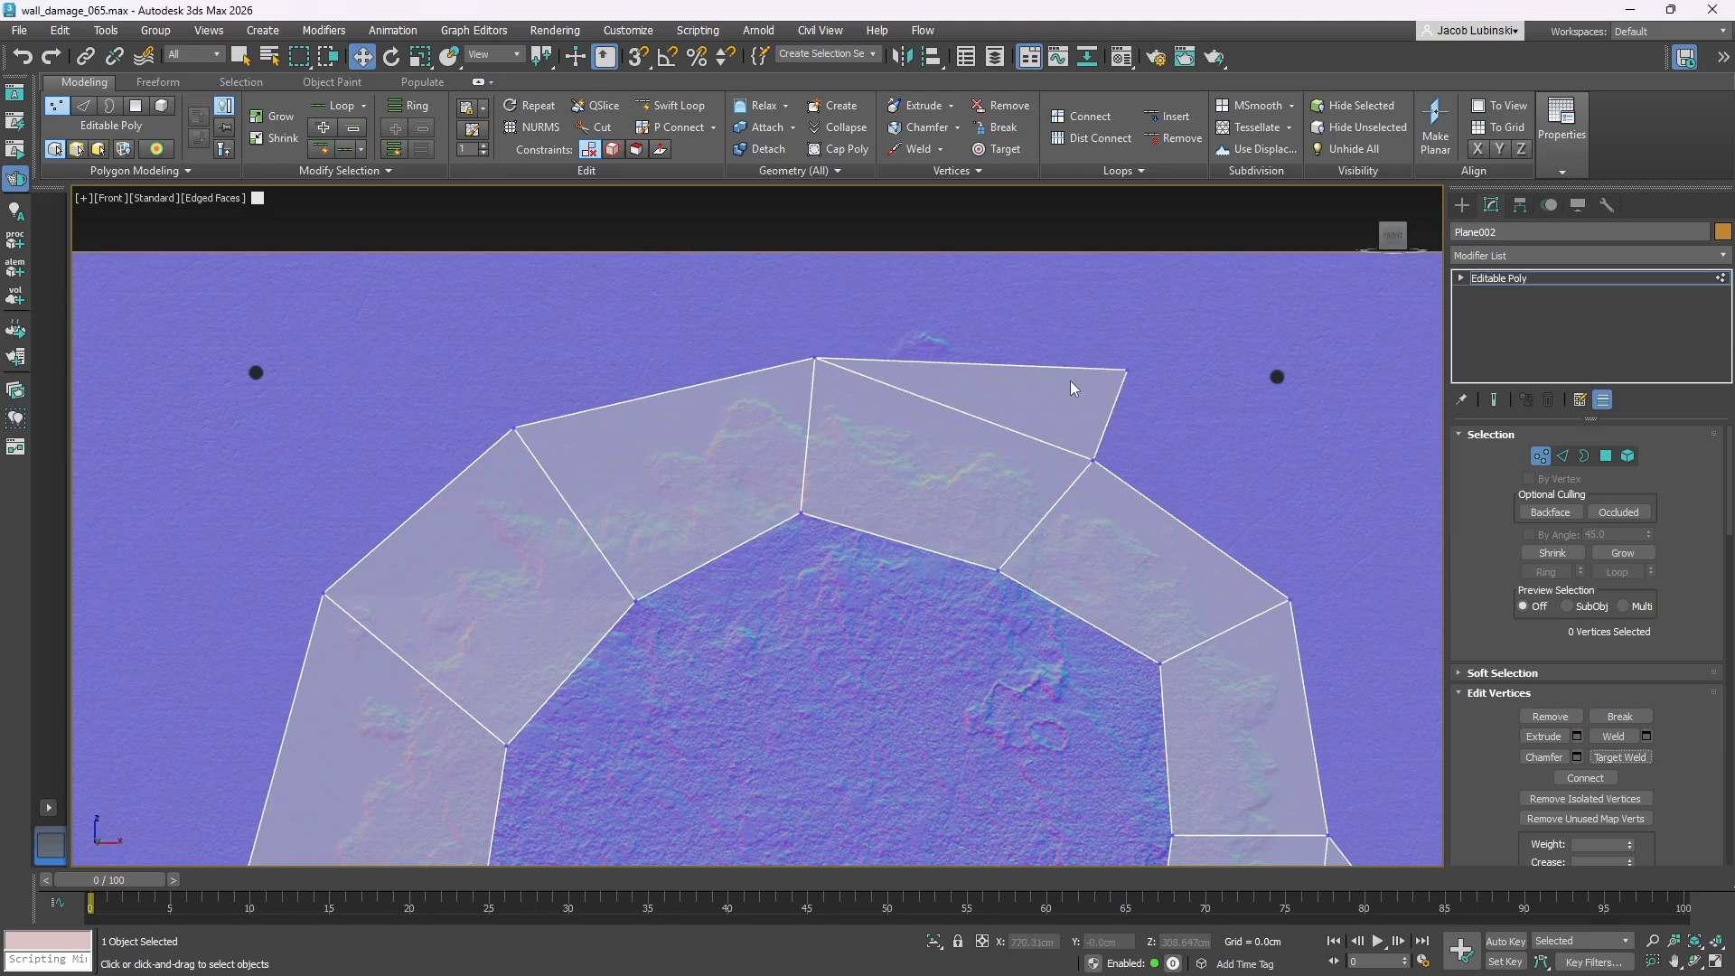
- Move the top triangle's outer vertex up and to the left so the triangle encloses the stray chip
left_click_drag(1131, 363, 939, 281)
scroll(916, 307, "down", 5)
scroll(902, 414, "up", 3)
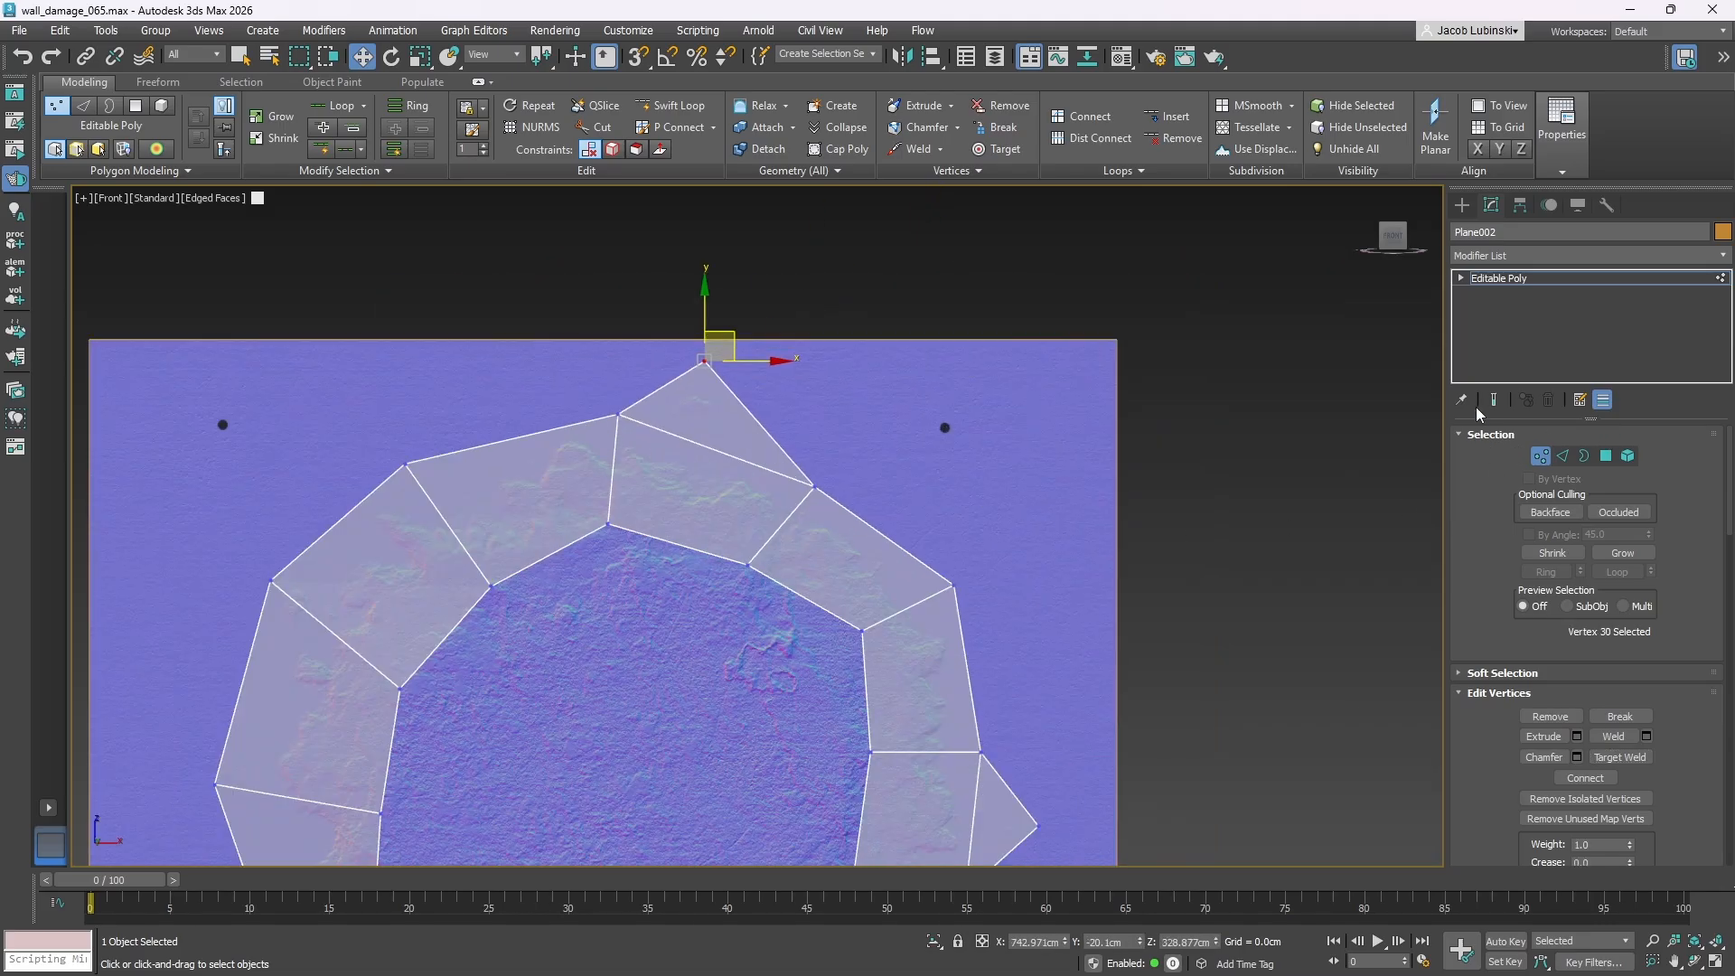
- Extrude the outer edge of the upper-right curve's quad diagonally outward toward the black marker dot
left_click(1562, 456)
left_click(896, 546)
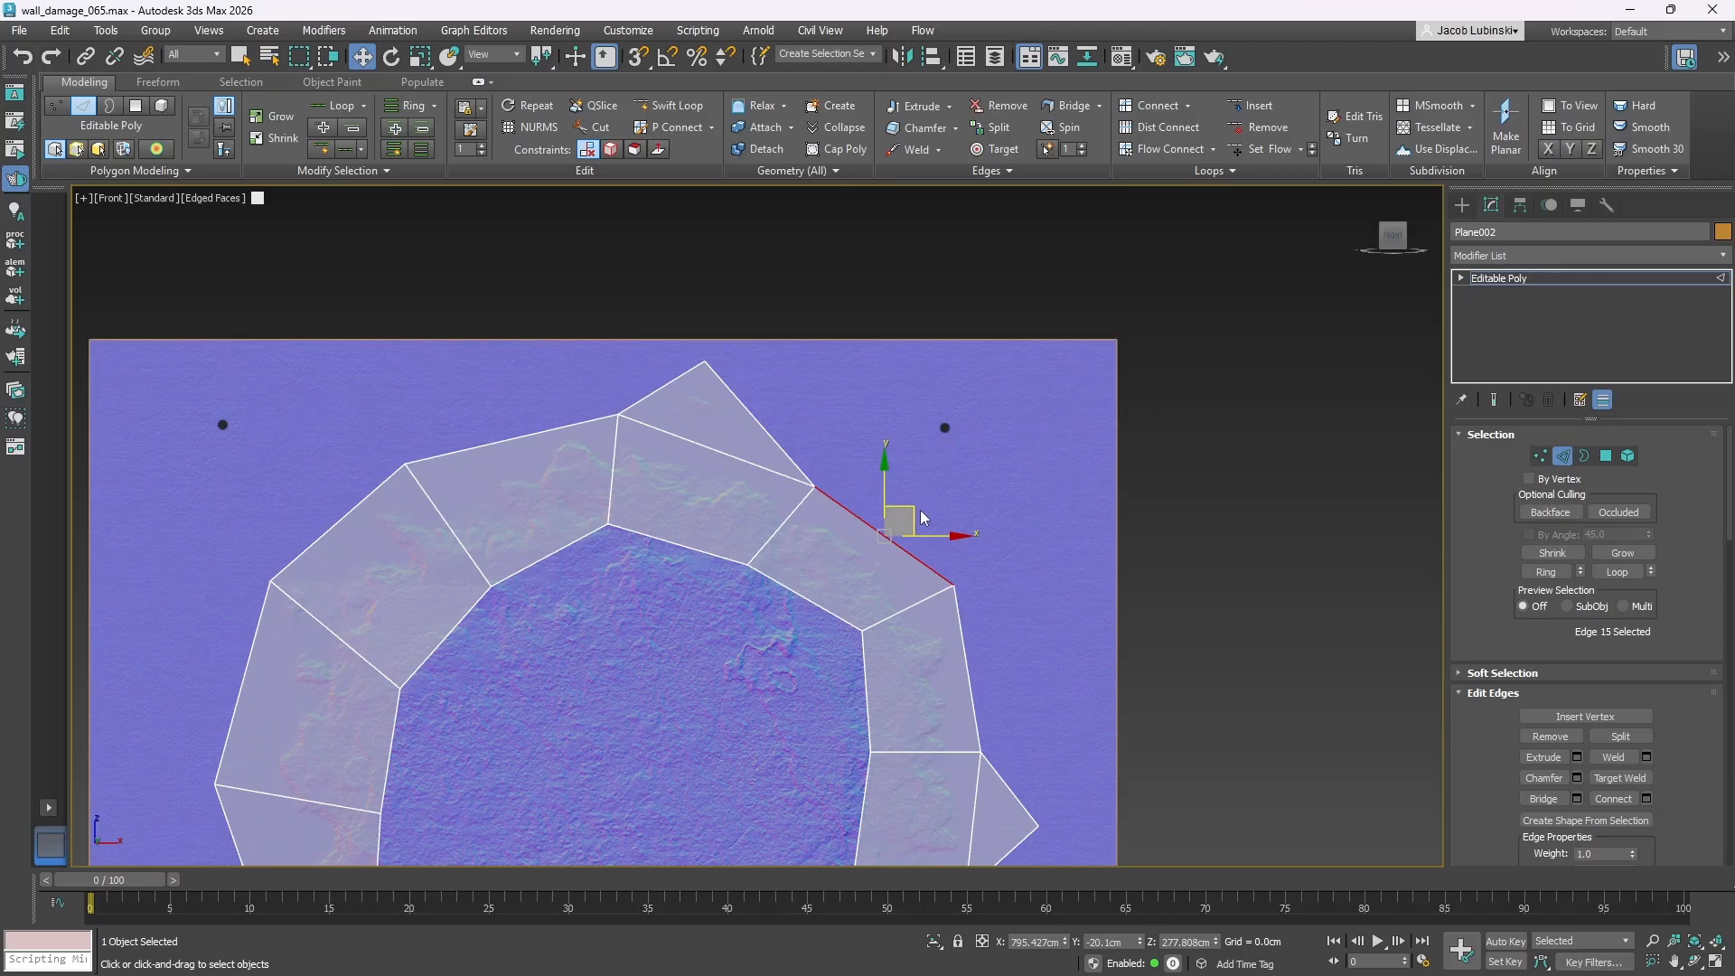
left_click_drag(920, 518, 995, 427, "shift")
middle_click_drag(934, 482, 952, 457)
- Extrude the outer edge of the left leg's bottom quad outward past the nearby black marker dot
scroll(901, 466, "down", 6)
middle_click_drag(716, 593, 817, 503)
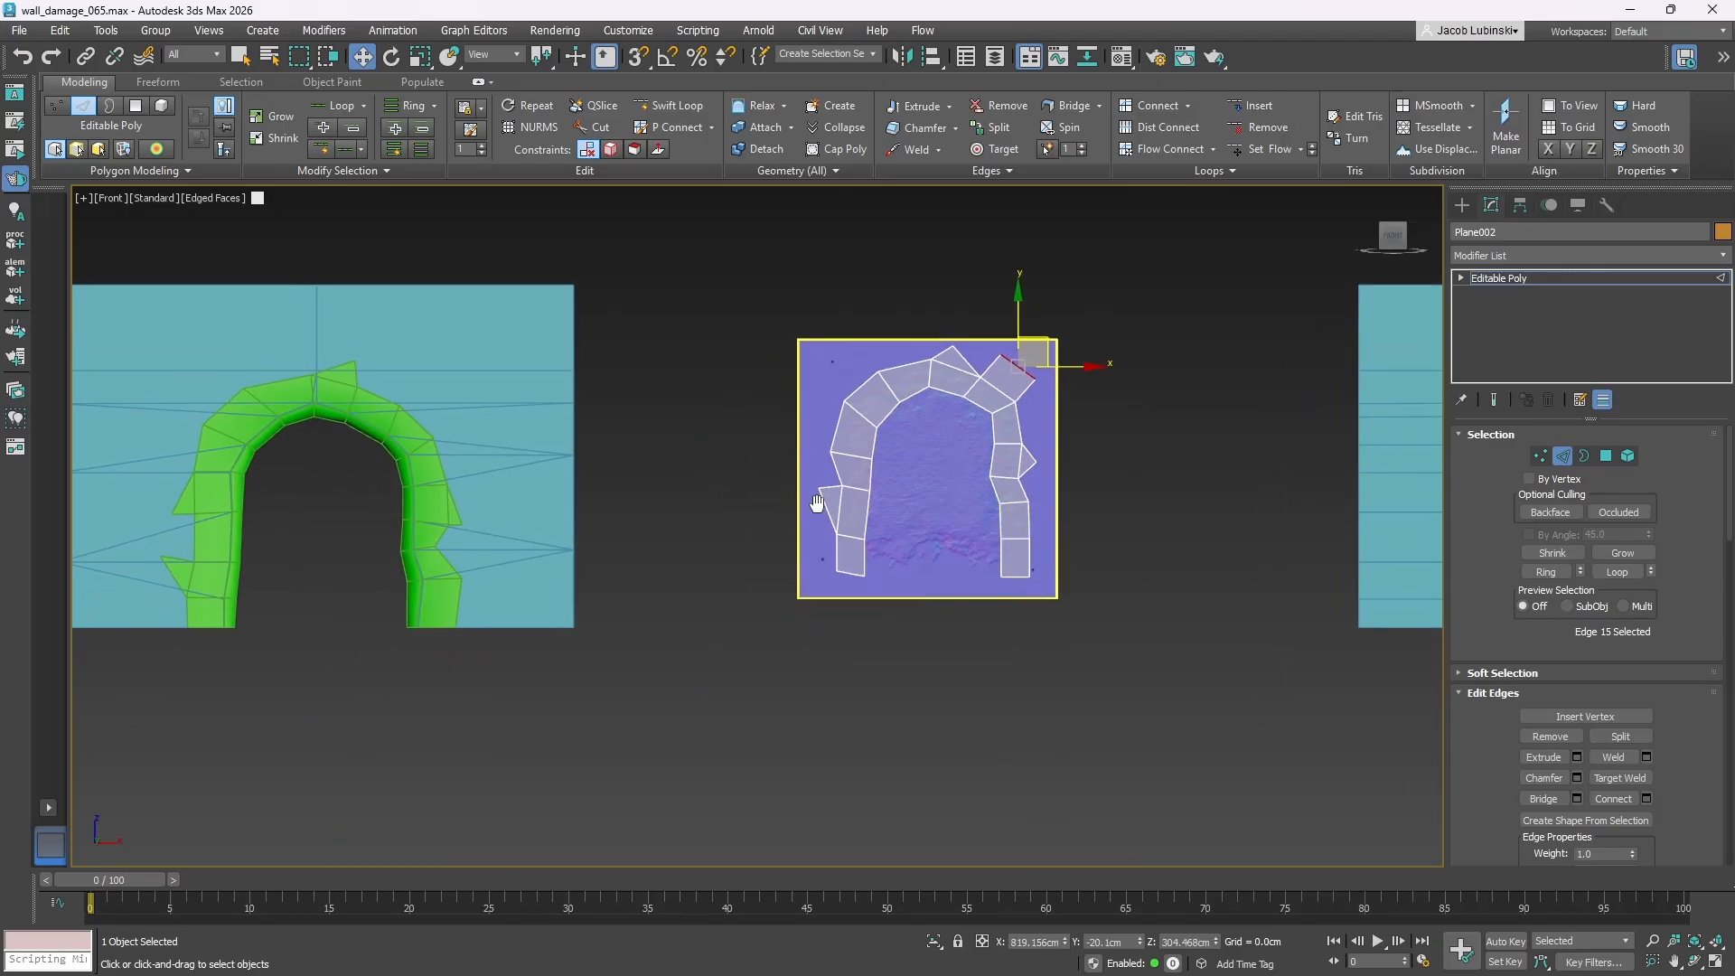
scroll(818, 558, "up", 5)
left_click(906, 540)
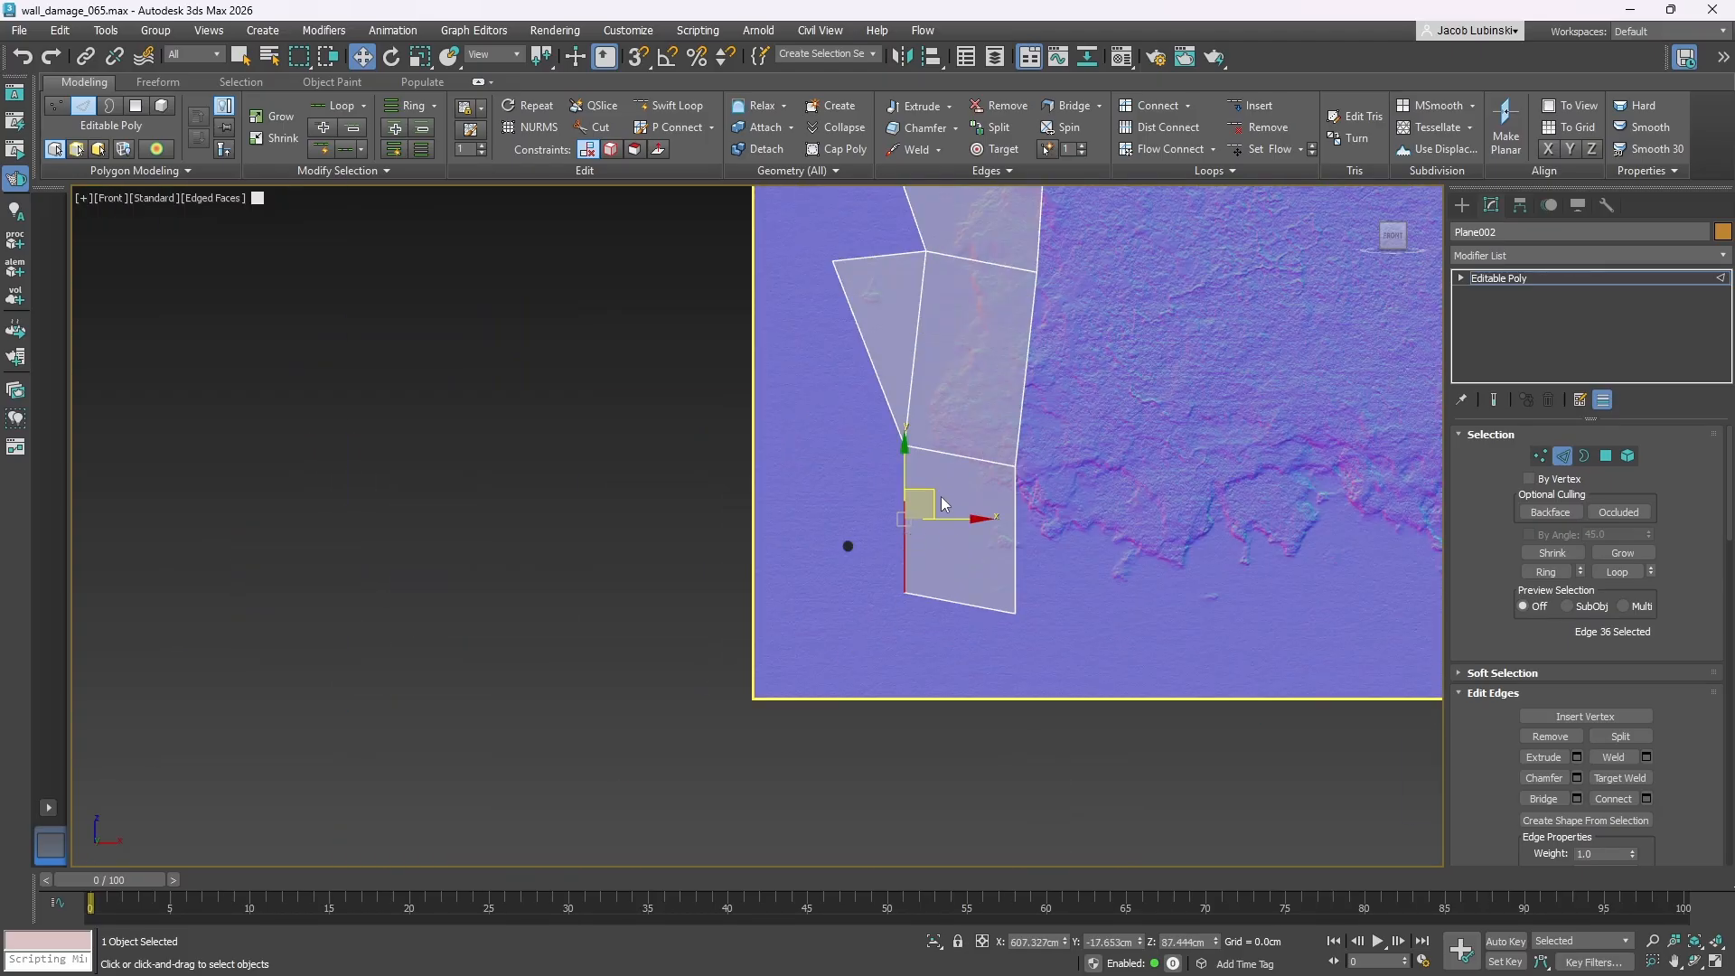
left_click_drag(942, 504, 865, 504, "shift")
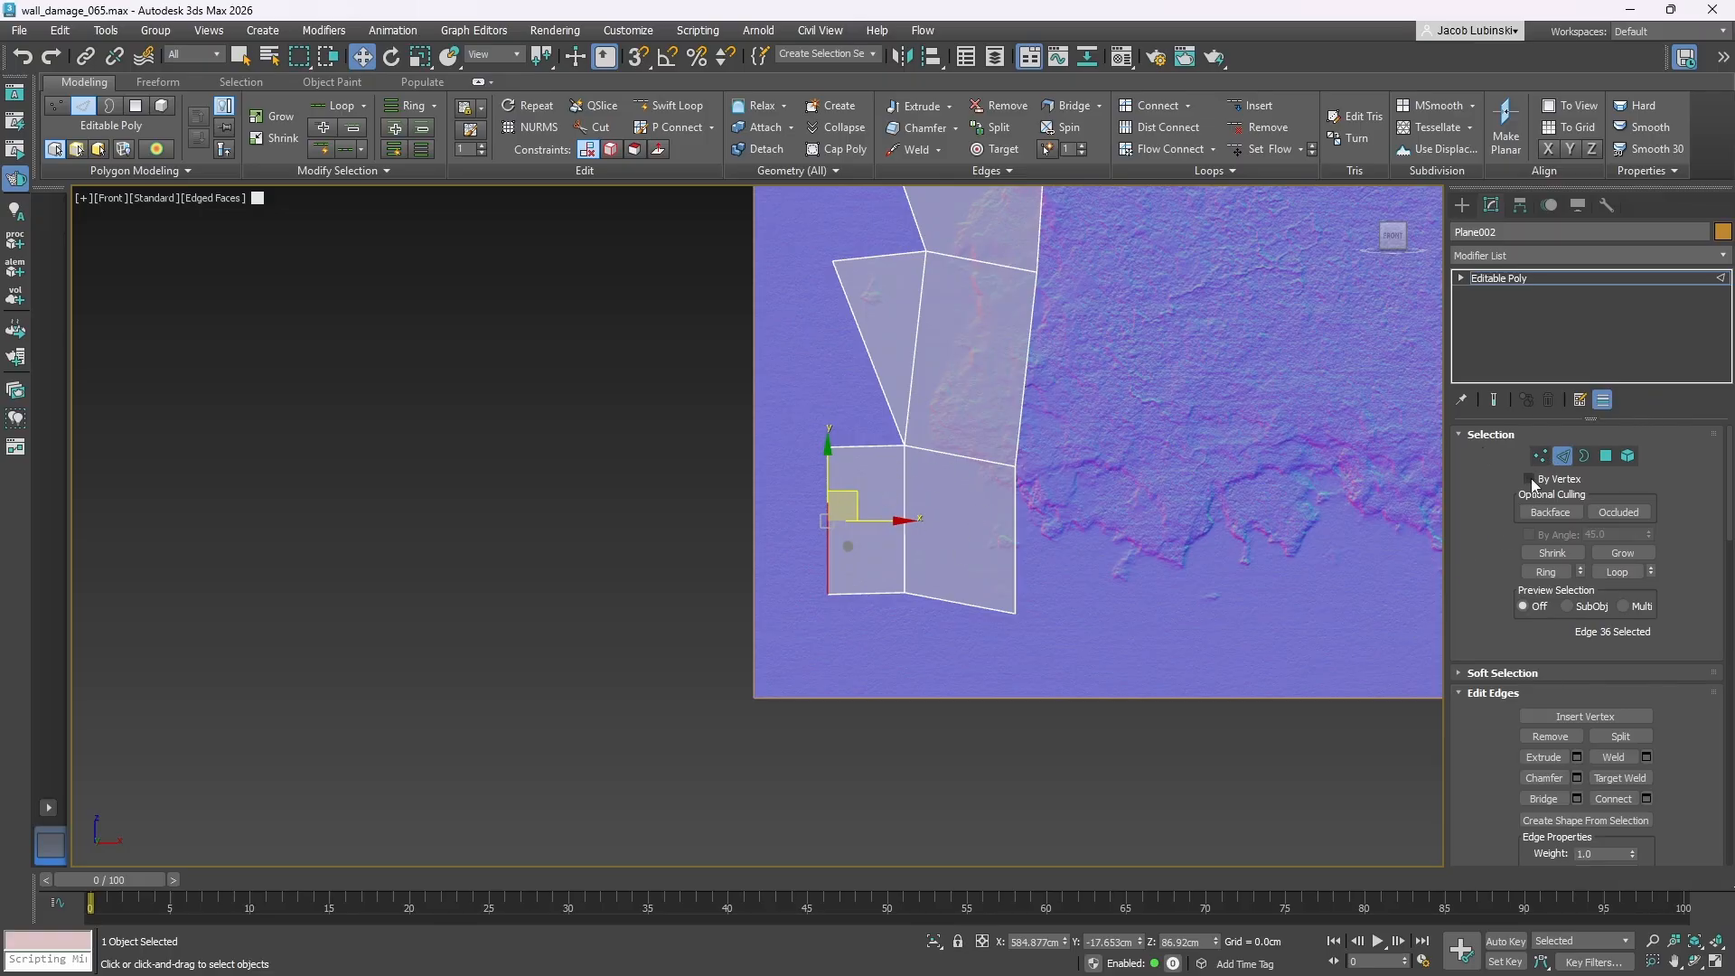
- Target-weld the upper outer vertex of the bottom-left quad to the adjacent strip corner, making the quad a triangle
left_click(1540, 456)
left_click(1619, 756)
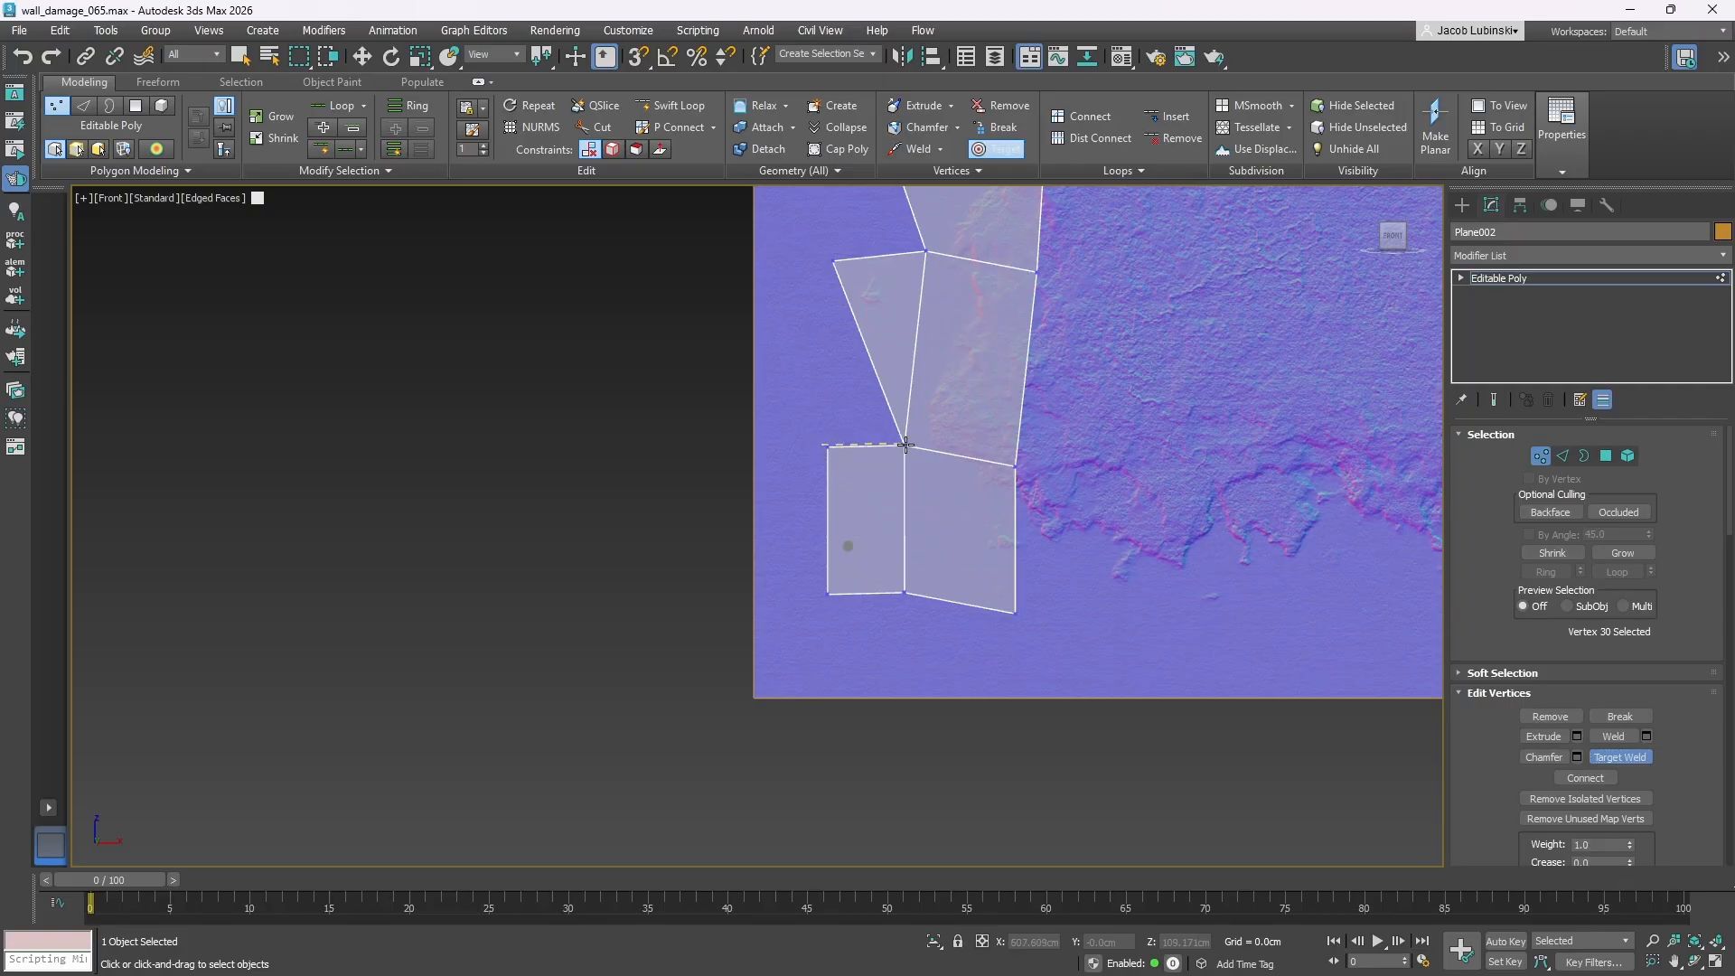
left_click(907, 444)
left_click(1619, 756)
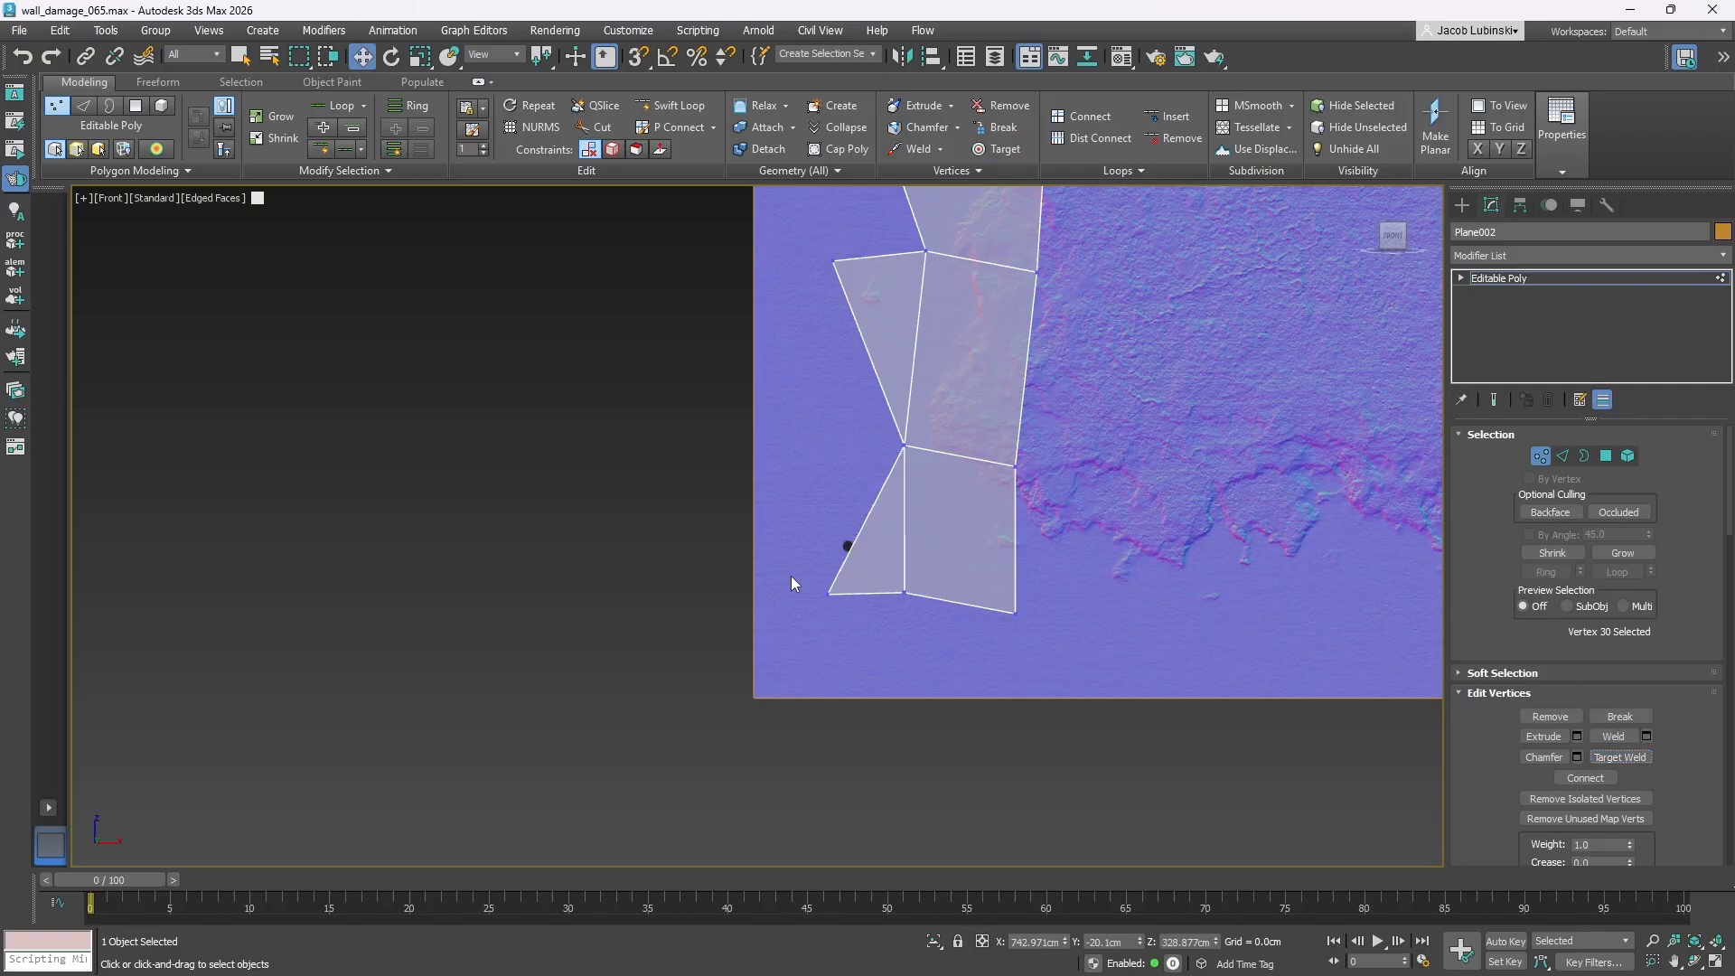
- Move the bottom-left triangle's outer vertex onto the centre of the black marker dot
left_click(828, 592)
left_click_drag(860, 571, 884, 524)
scroll(898, 587, "up", 6)
middle_click_drag(651, 380, 758, 447)
scroll(755, 420, "up", 2)
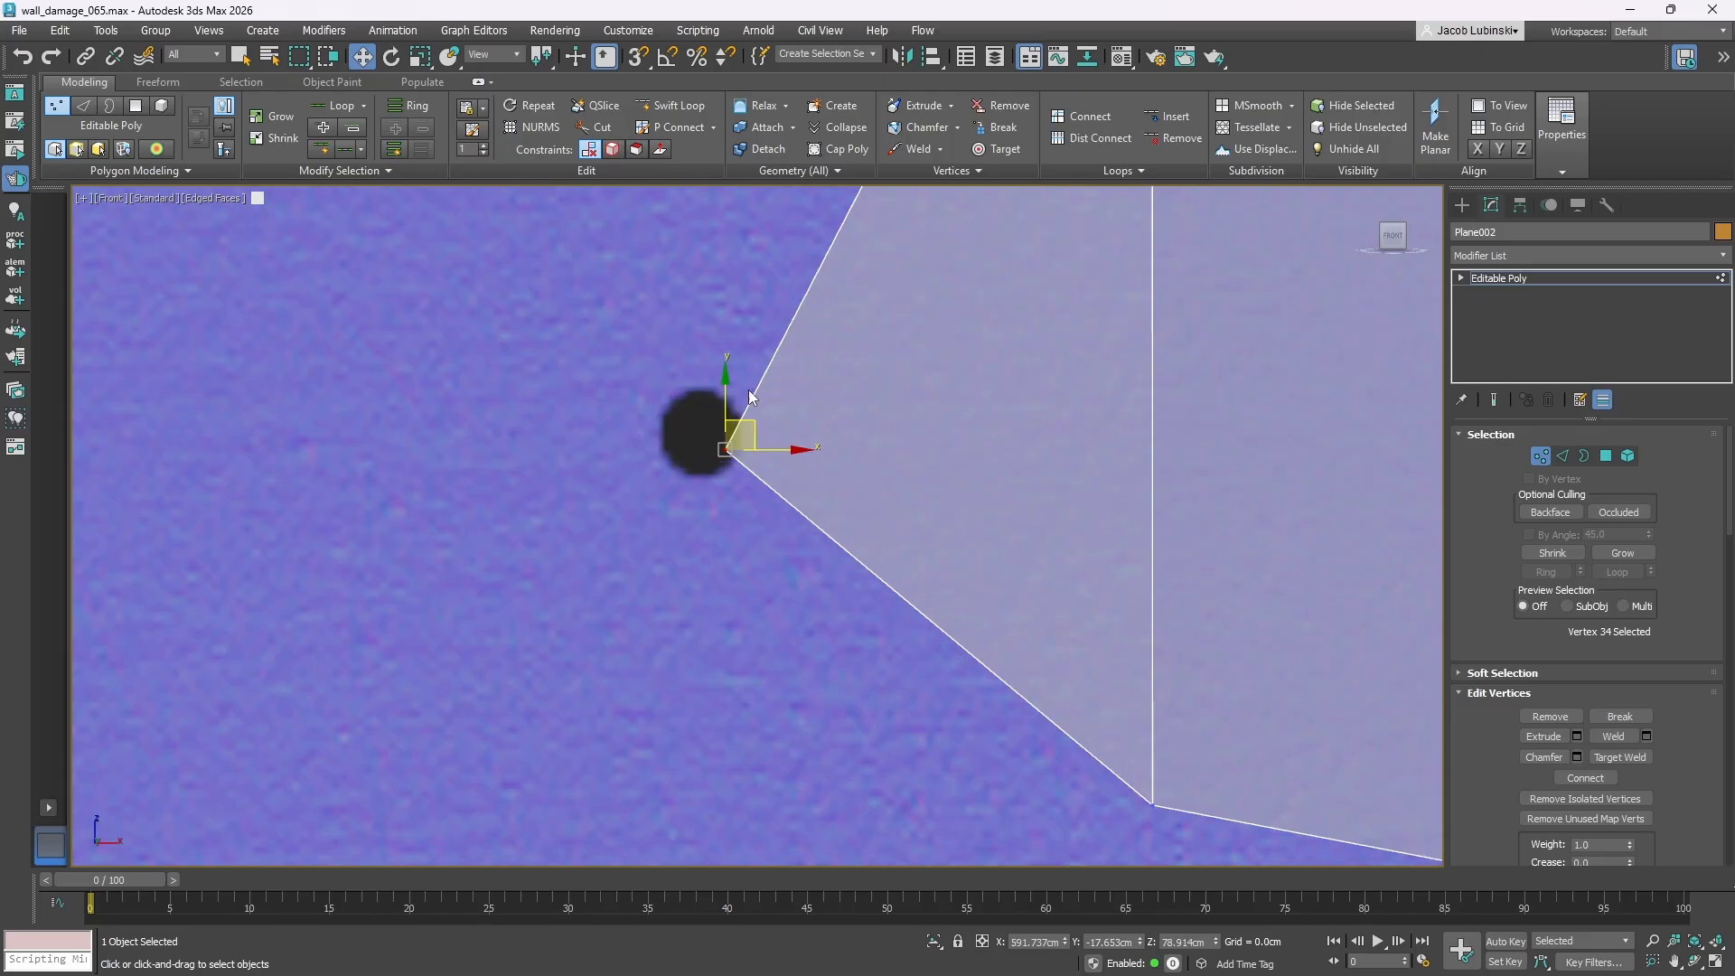
left_click_drag(759, 433, 732, 415)
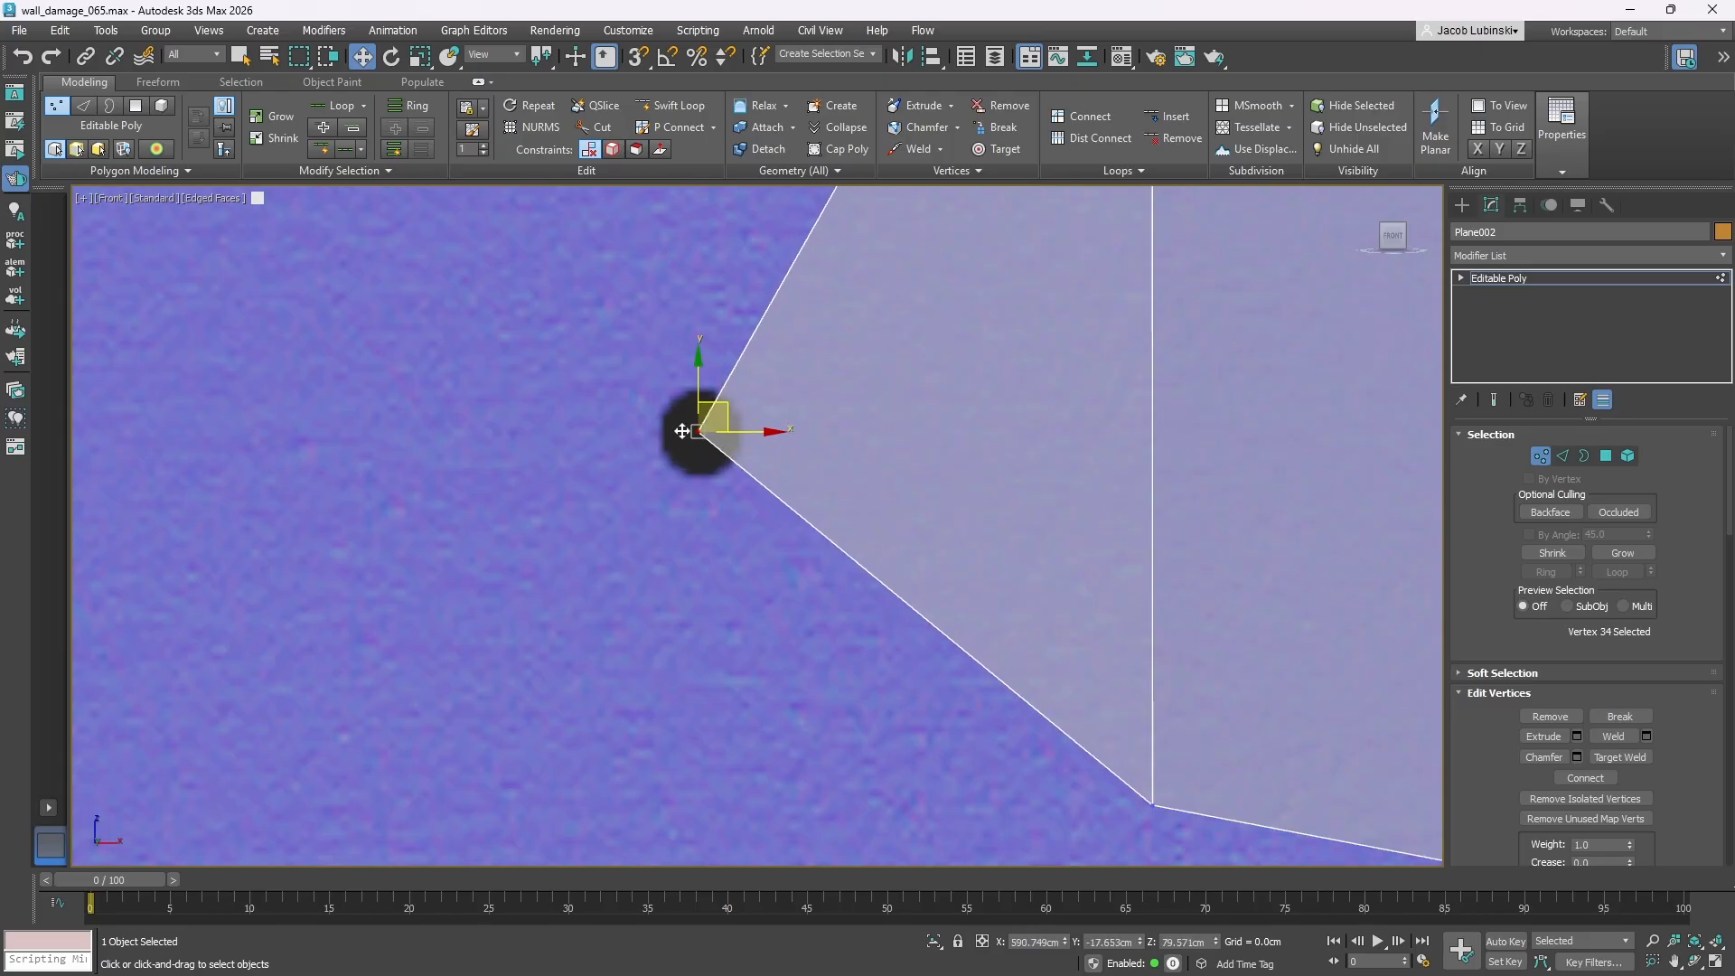
- Target-weld the upper outer vertex of the new upper-right quad to the strip corner below it, making the quad a triangle
scroll(690, 512, "down", 18)
scroll(809, 397, "up", 15)
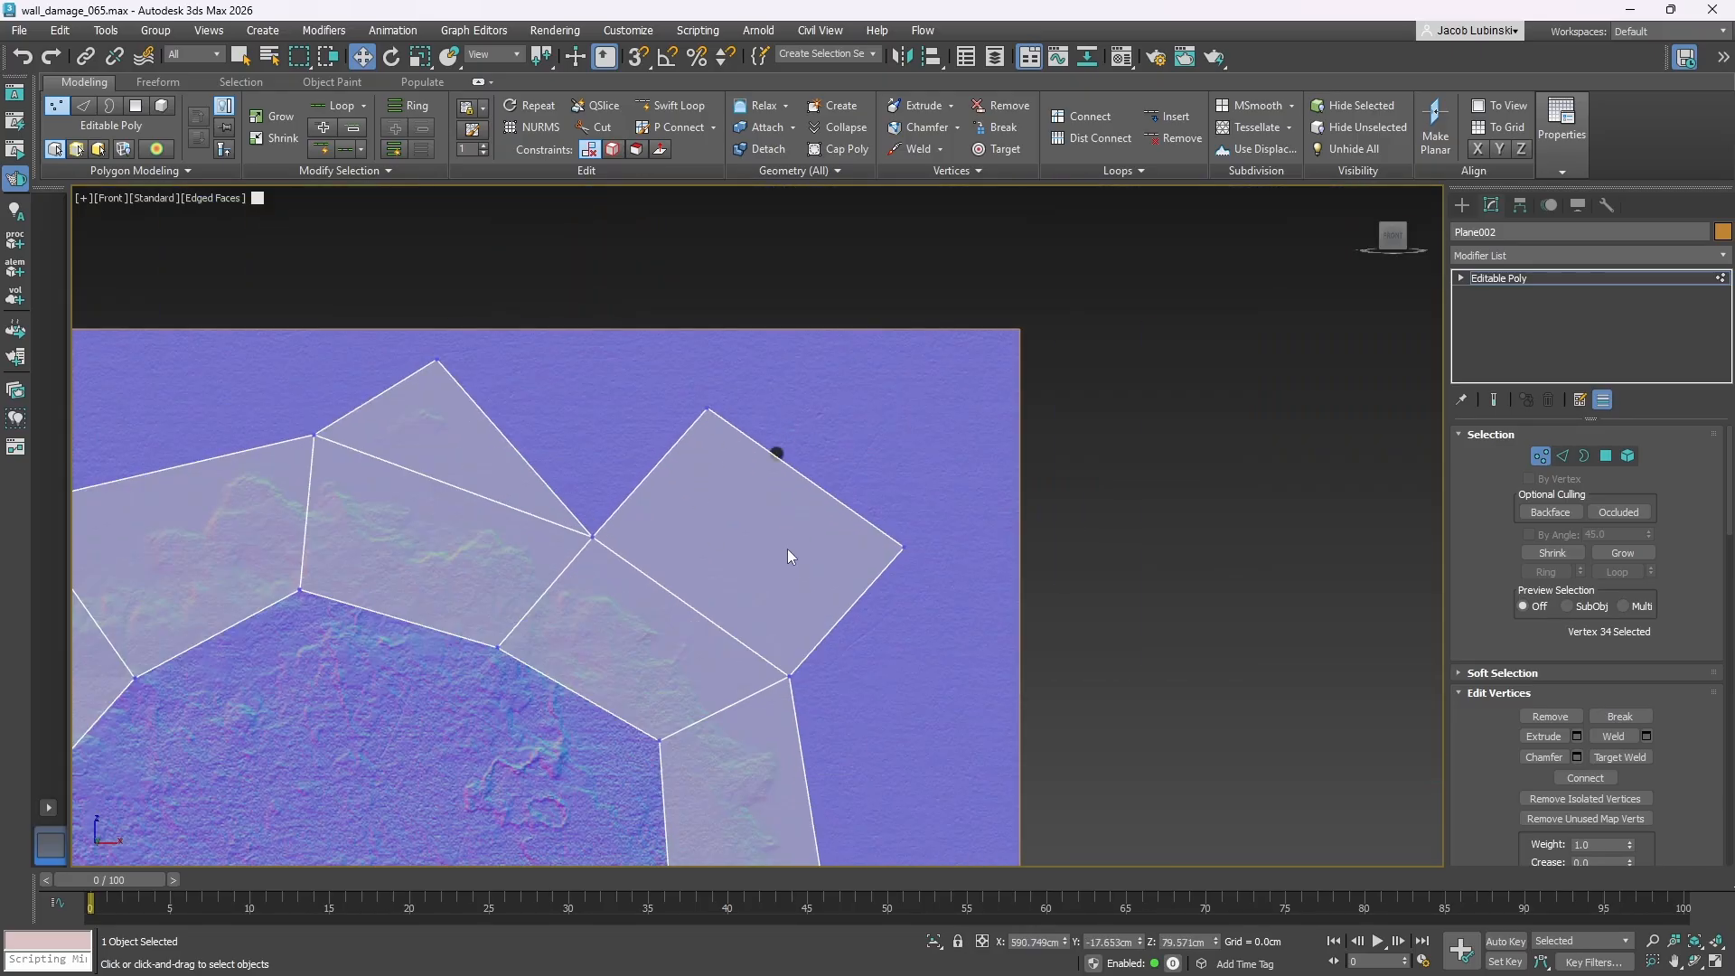
middle_click_drag(788, 549, 823, 541)
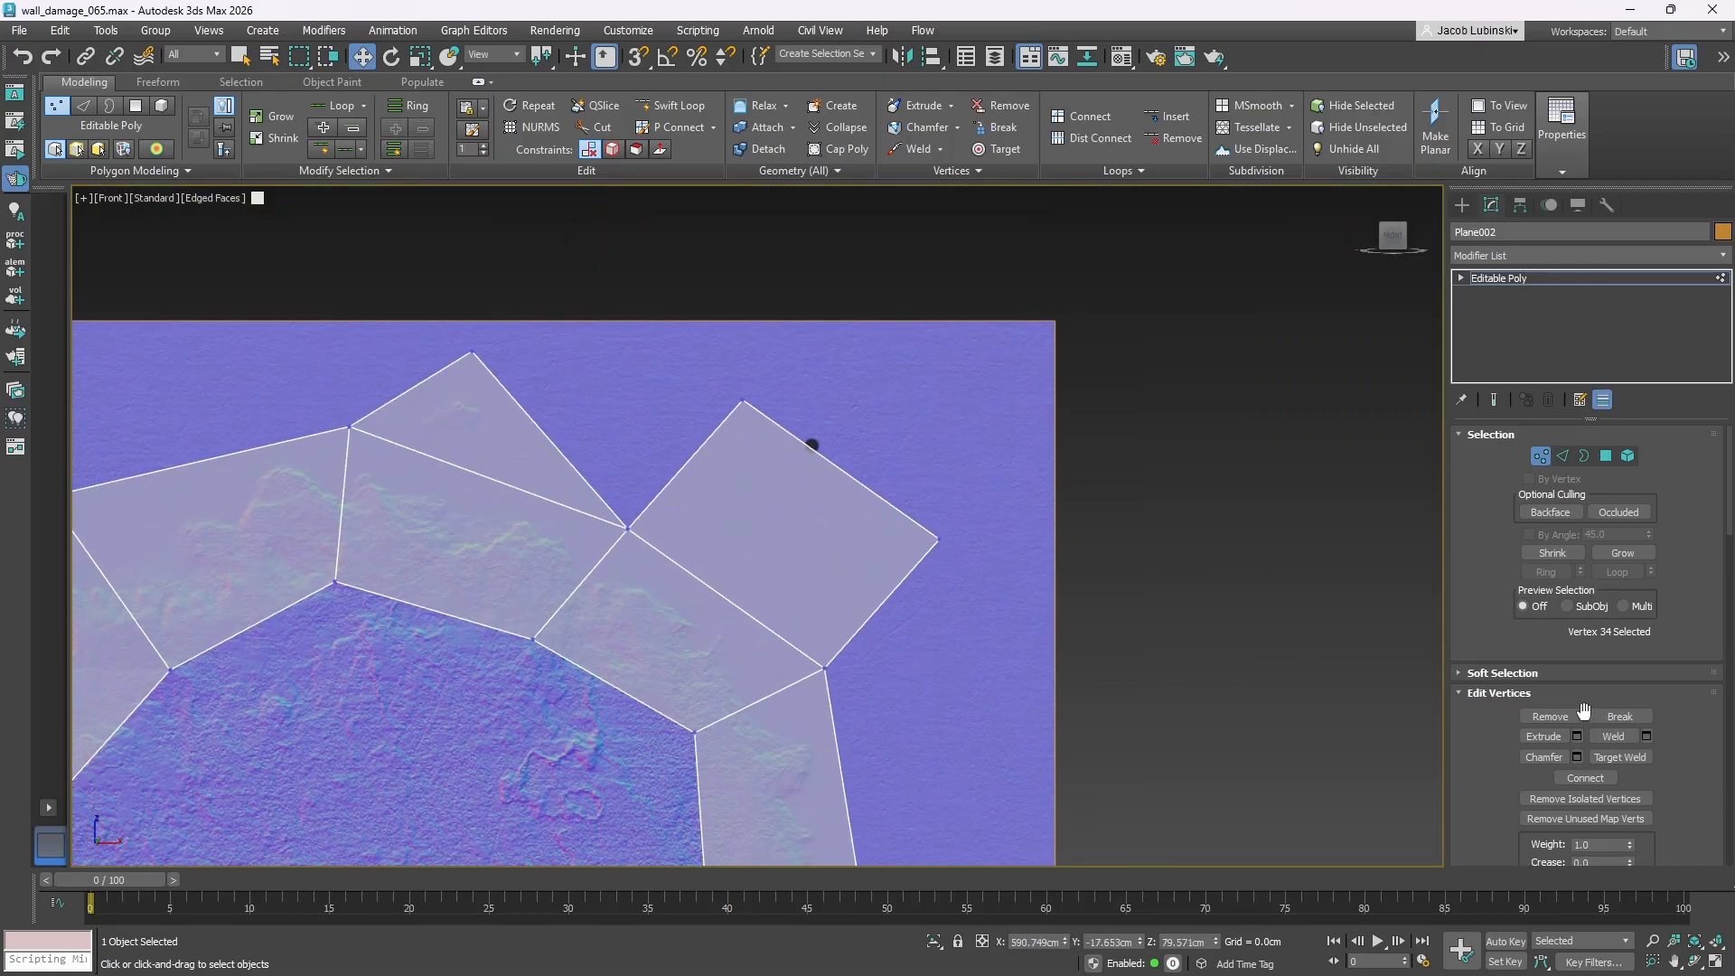
left_click(1618, 755)
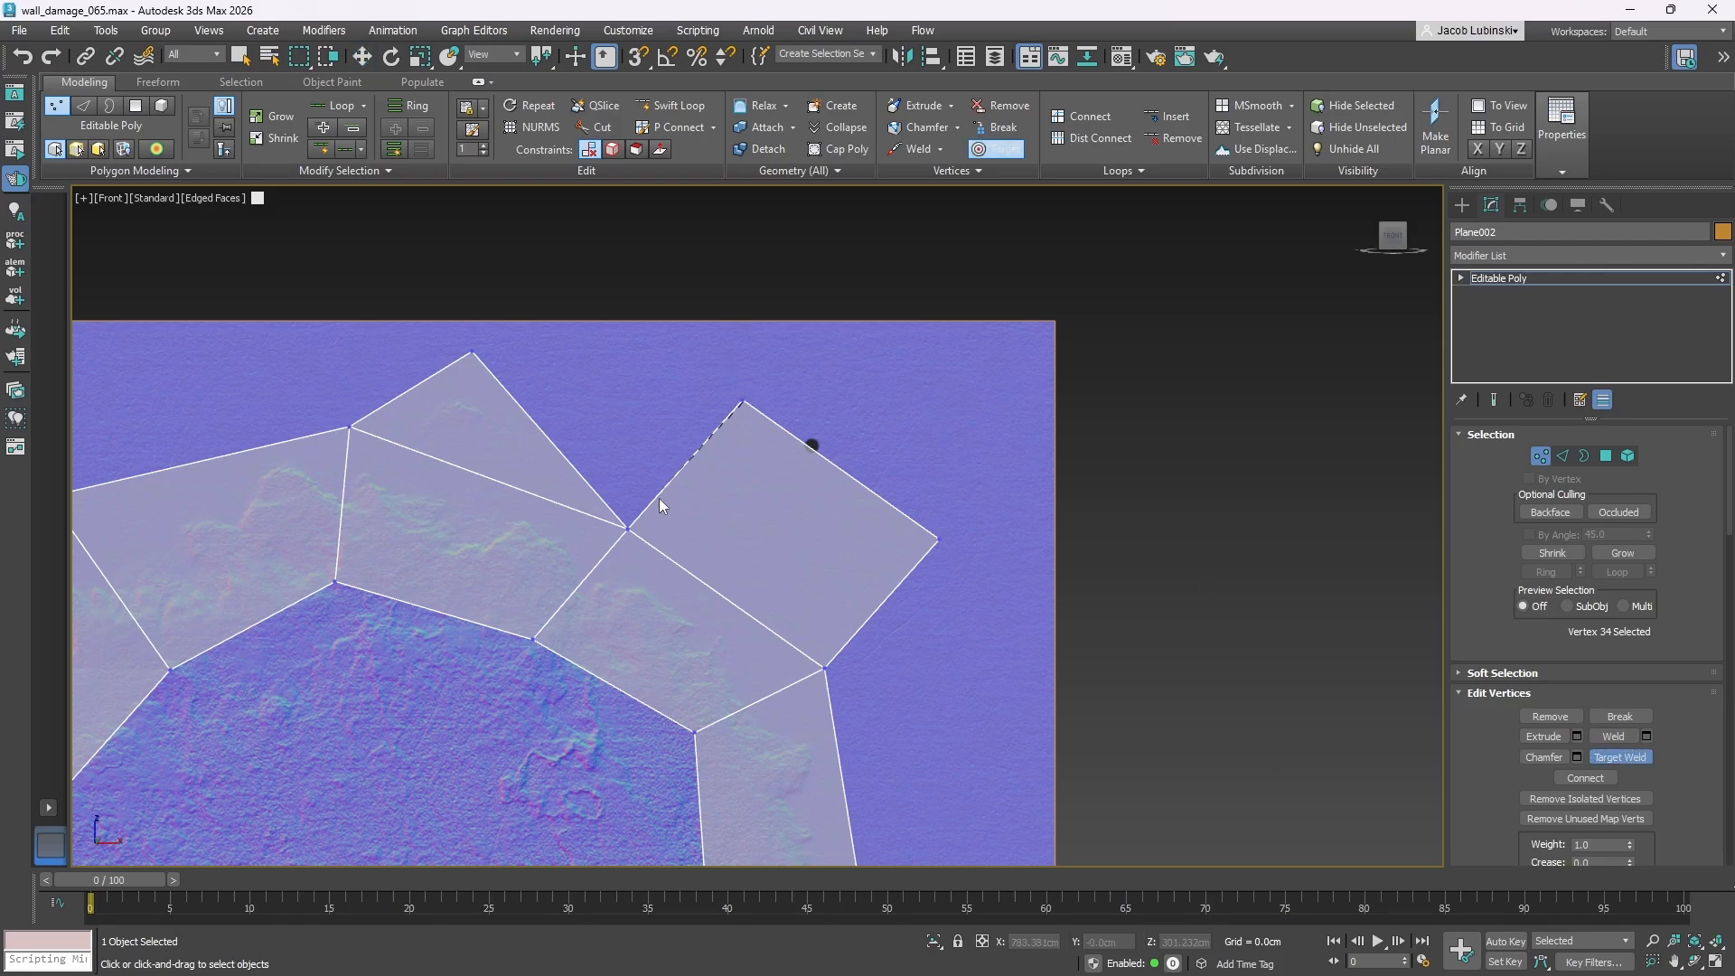
left_click(632, 522)
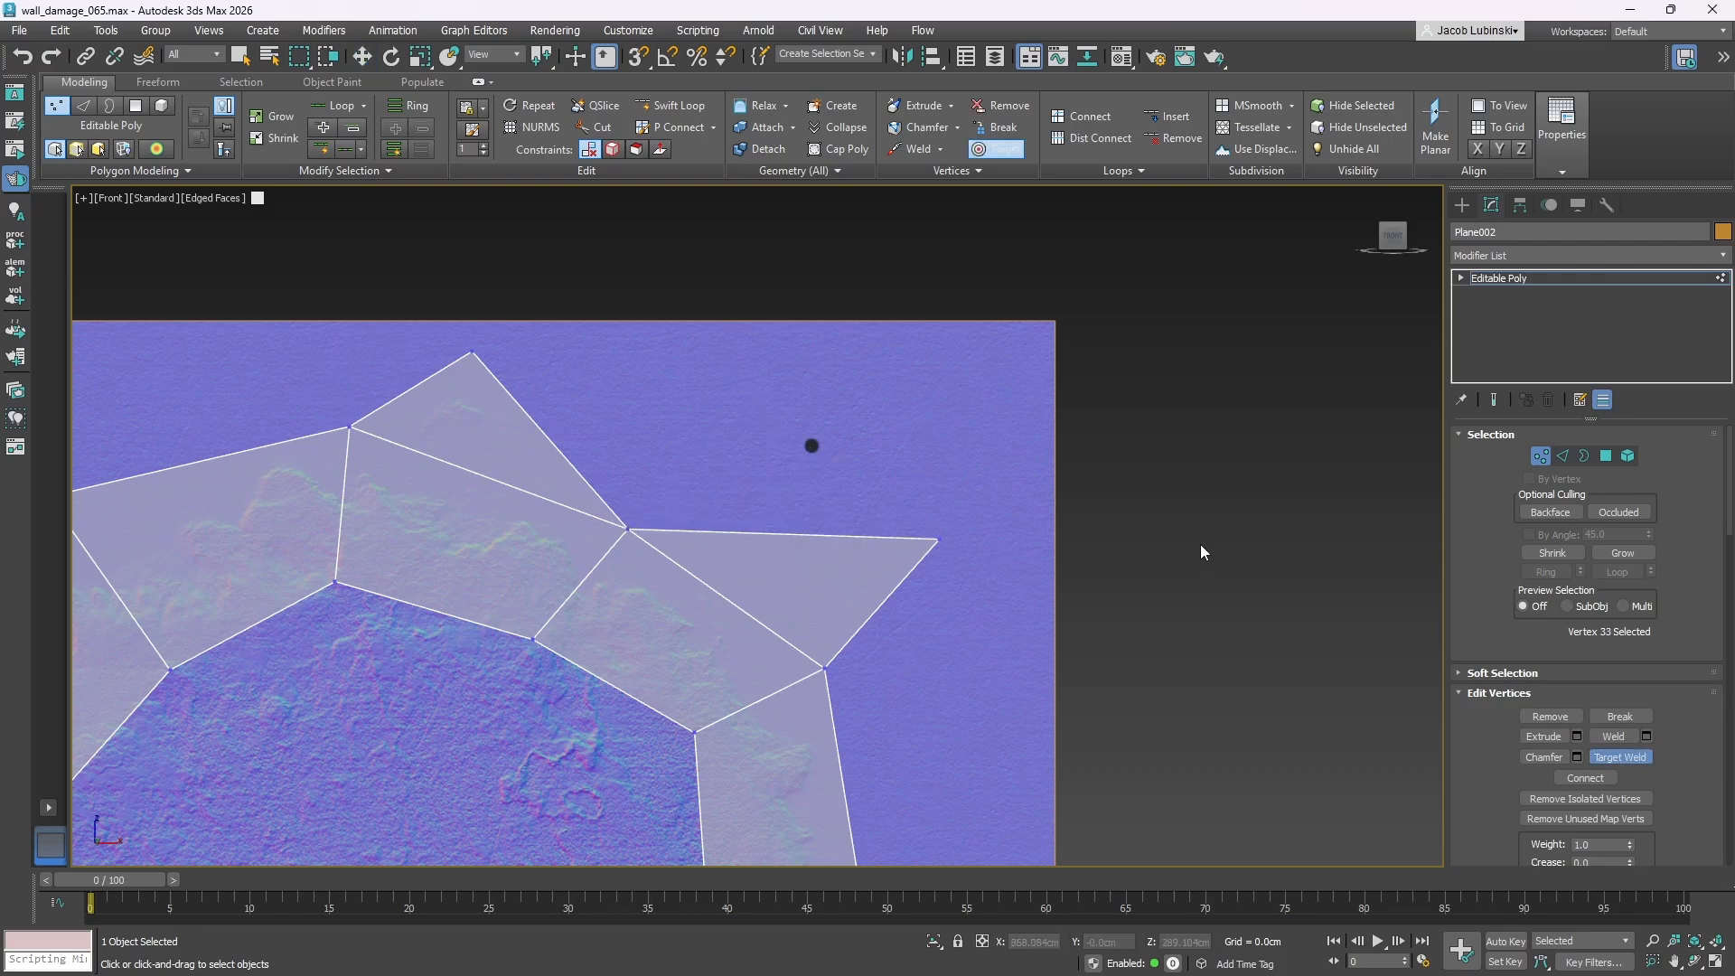
left_click(1621, 757)
- Move the upper-right triangle's outer vertex onto the black marker dot
left_click(942, 539)
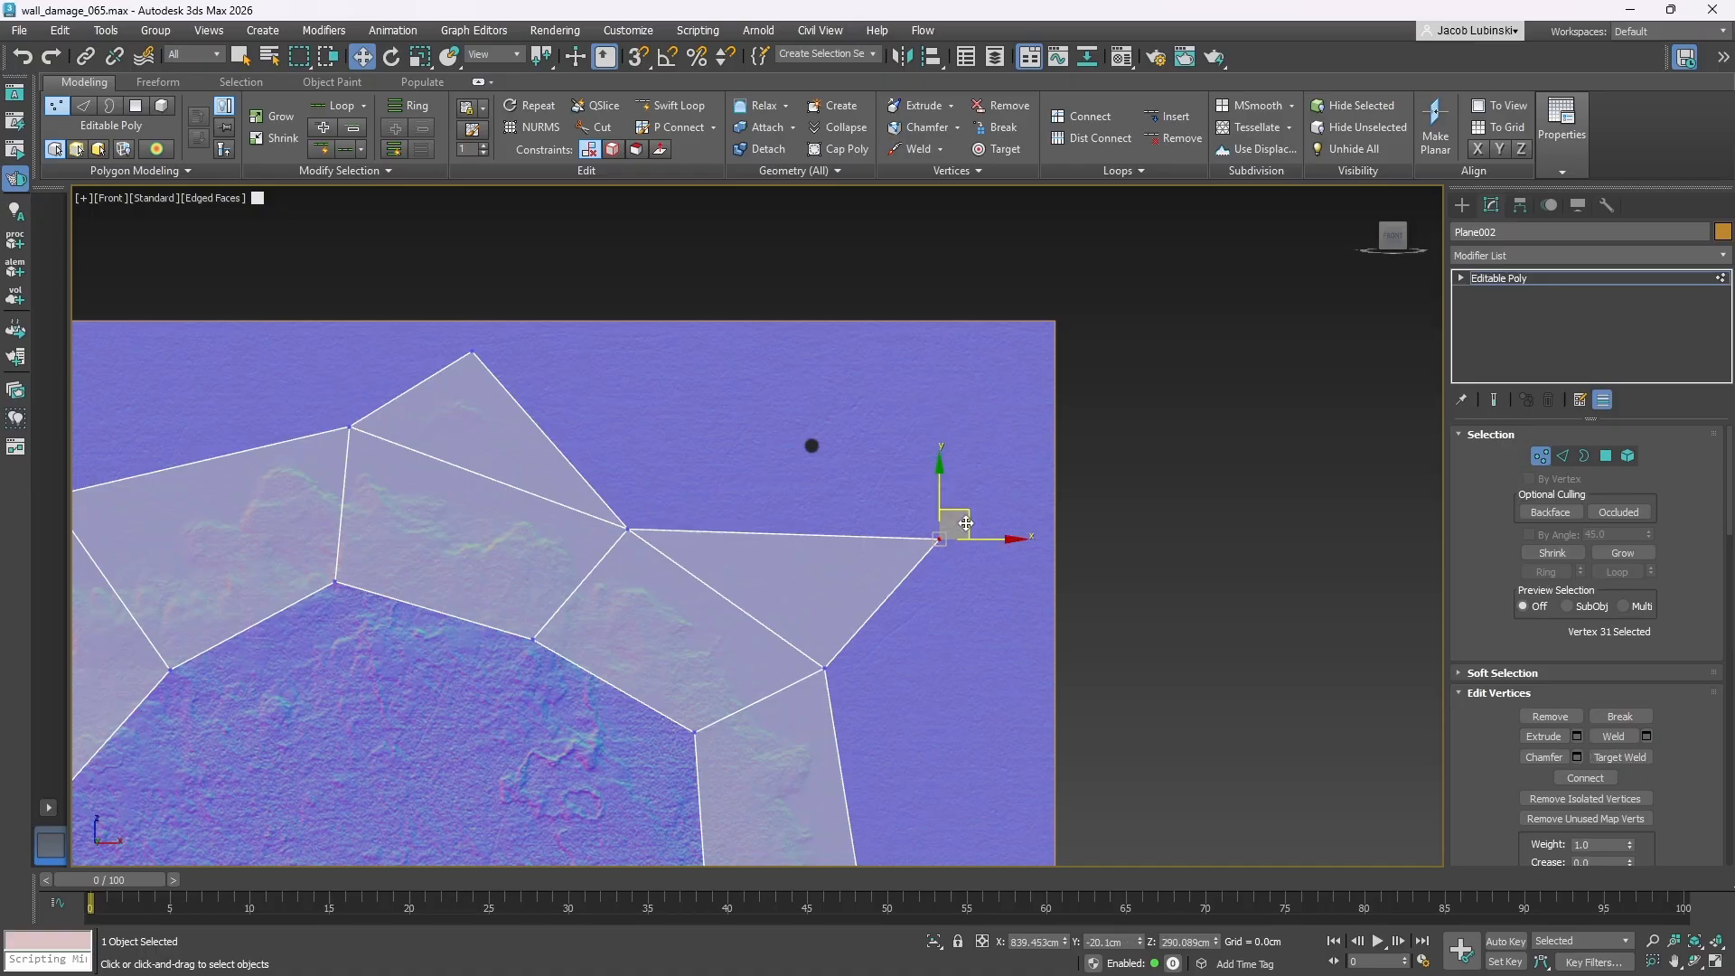
left_click_drag(942, 540, 811, 445)
scroll(897, 443, "down", 5)
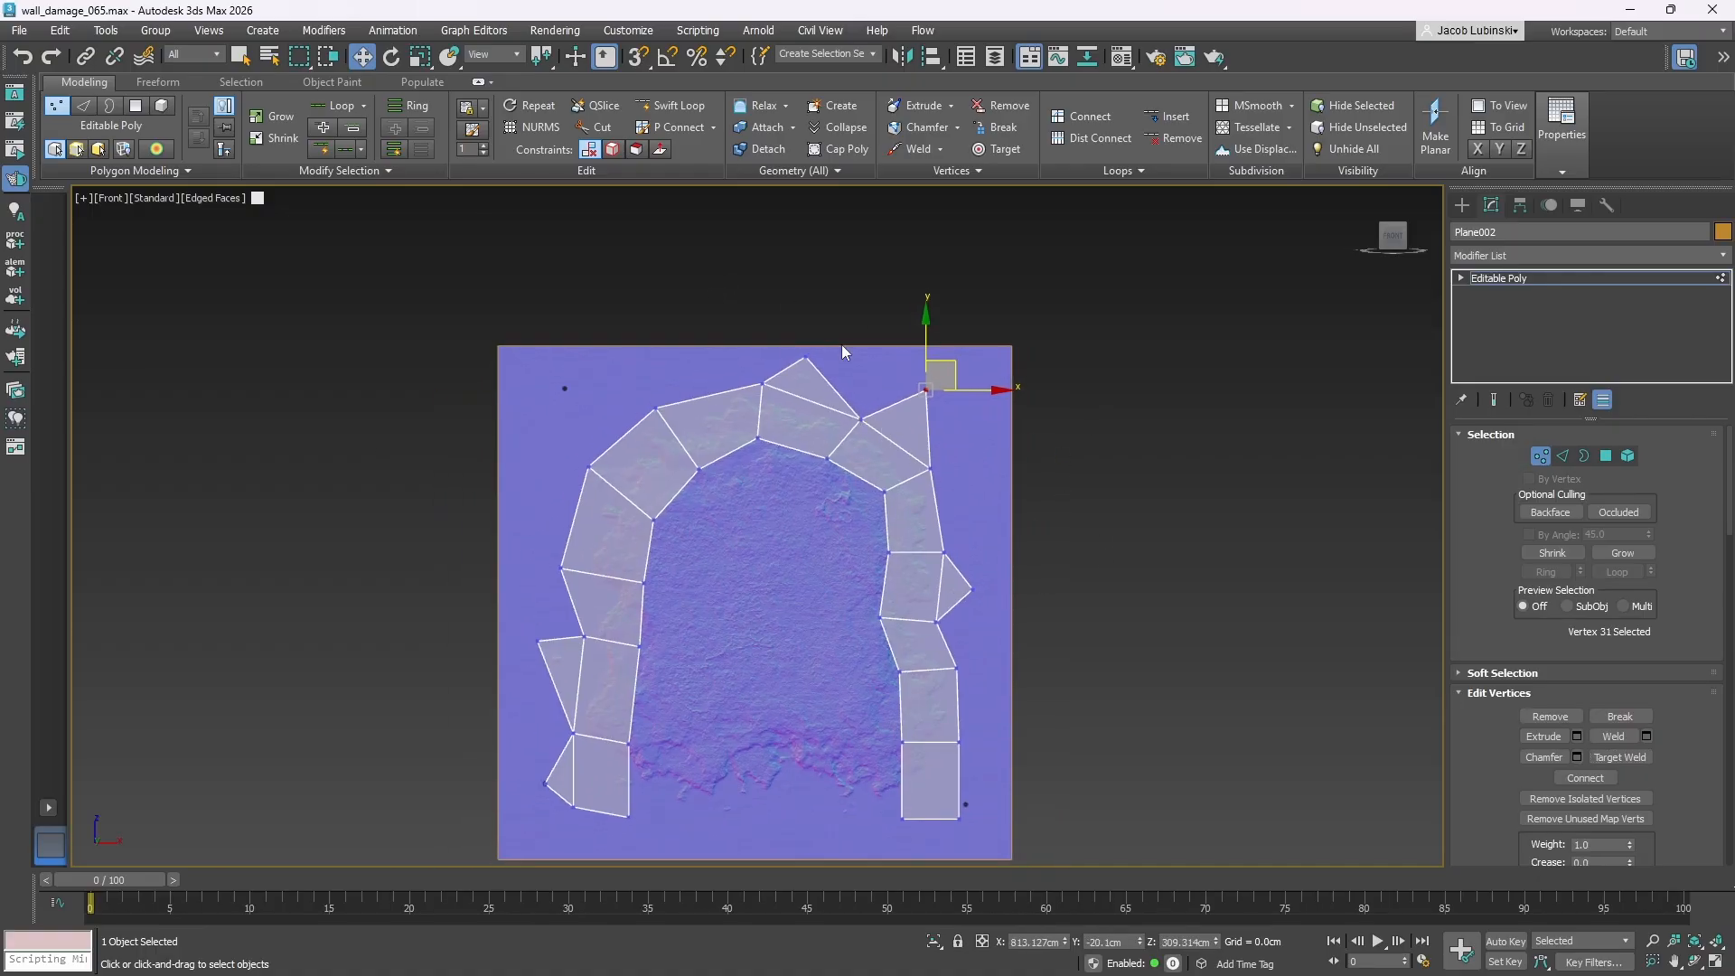
- Finish vertex editing of the strip and hide the normal-map reference plane behind it
left_click(1509, 279)
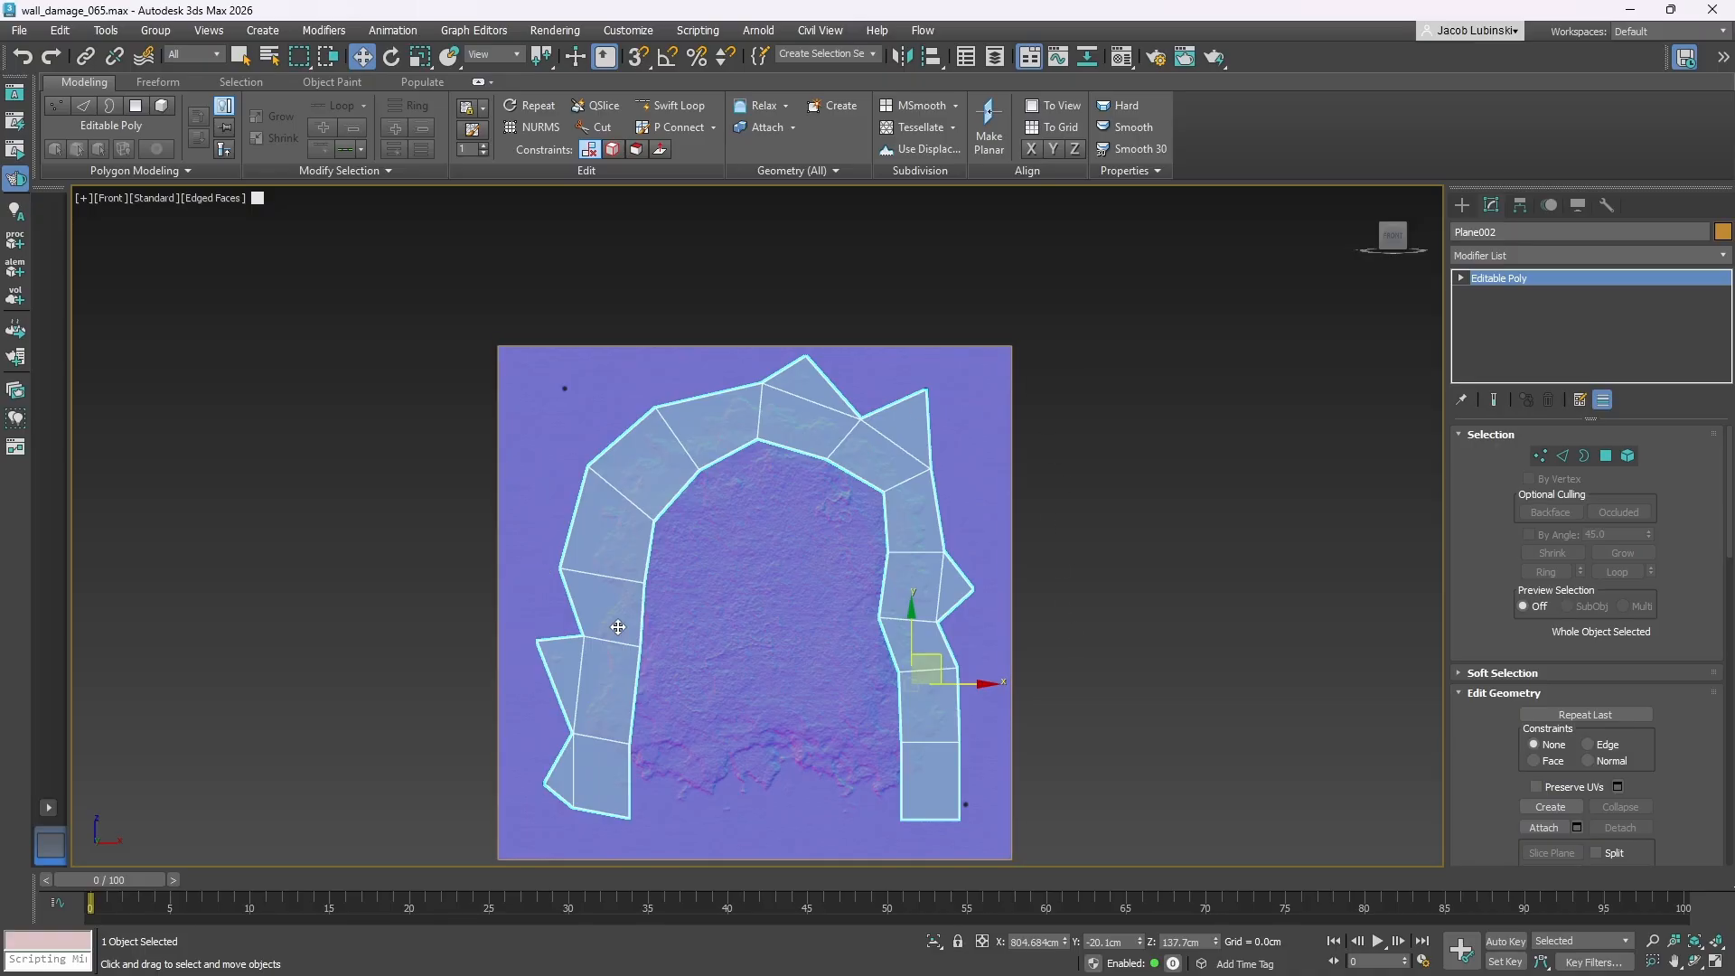
key("1")
left_click(1160, 433)
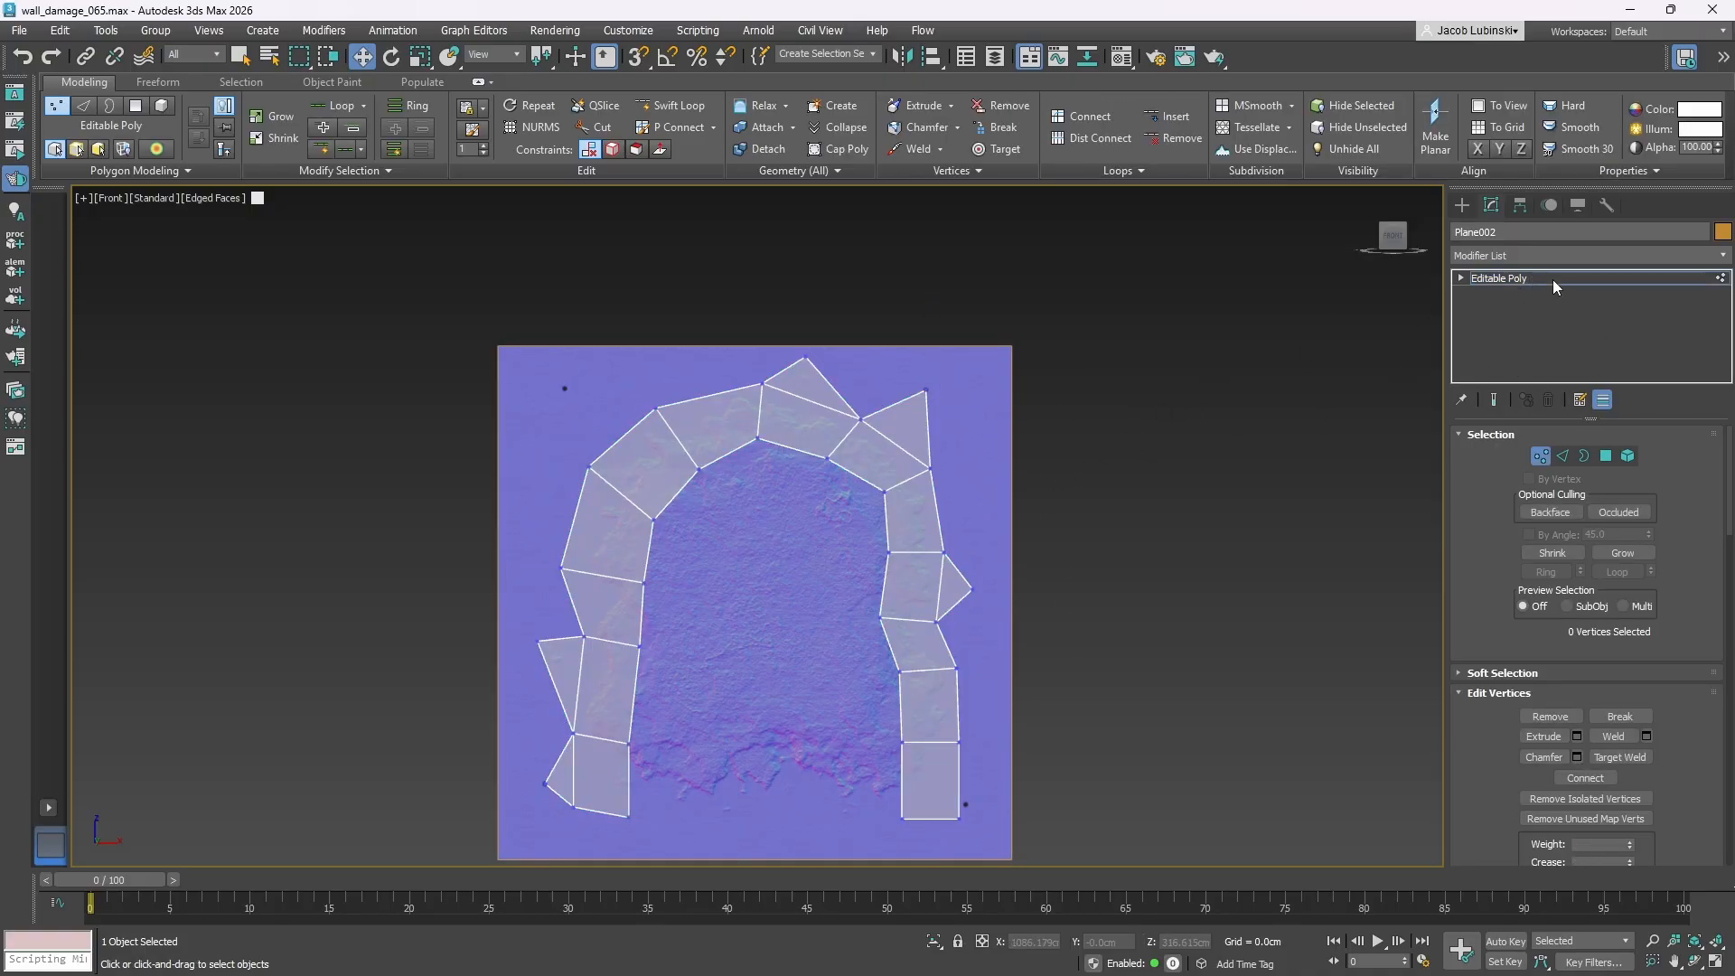
left_click(1552, 280)
left_click(1056, 457)
left_click(989, 430)
right_click(988, 428)
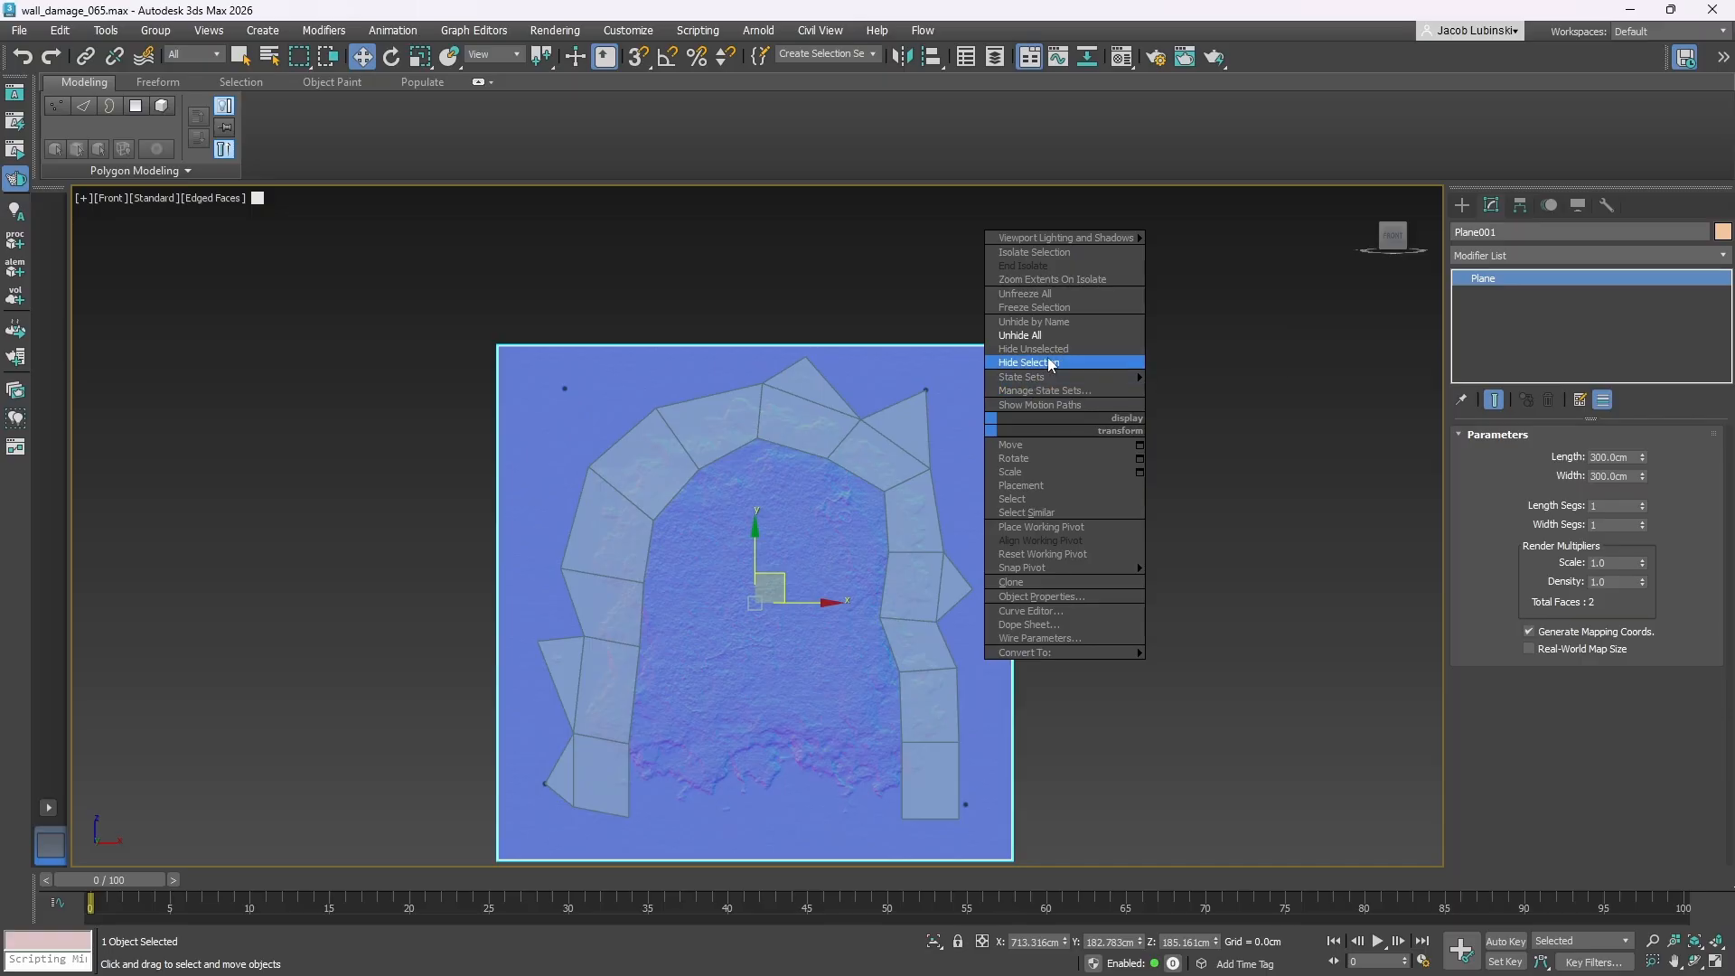
left_click(1048, 362)
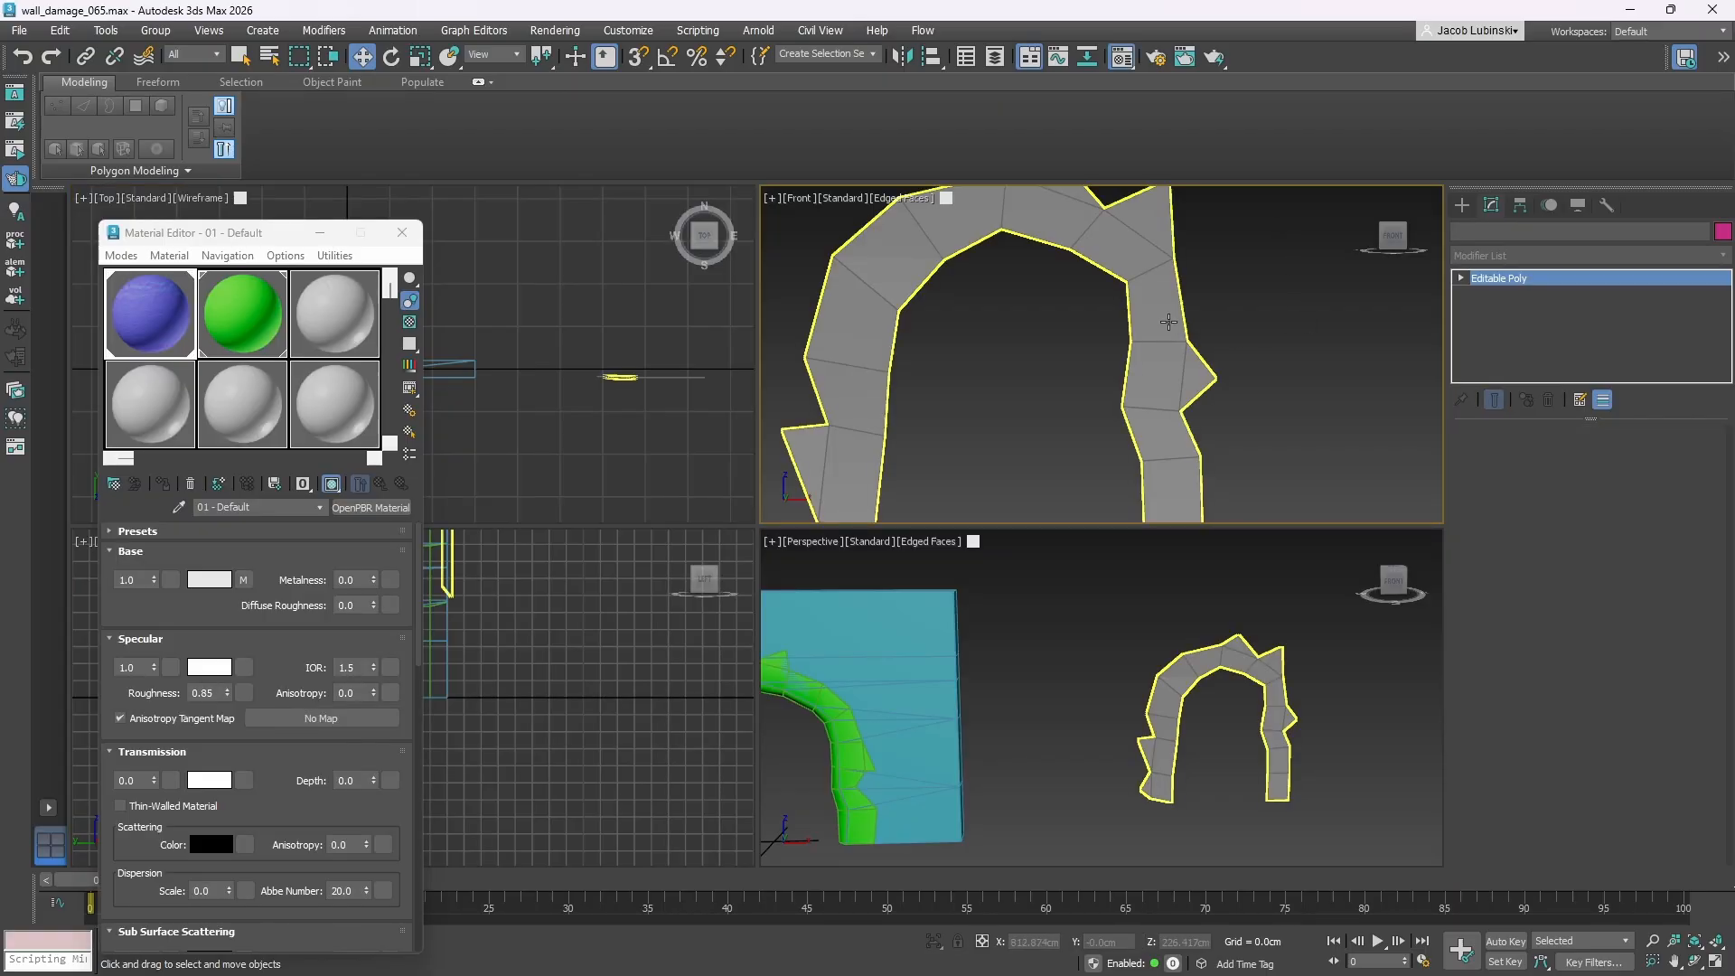
- Assign the blue normal-map material to the damage strip, deselect the strip and close the Material Editor
left_click(1170, 323)
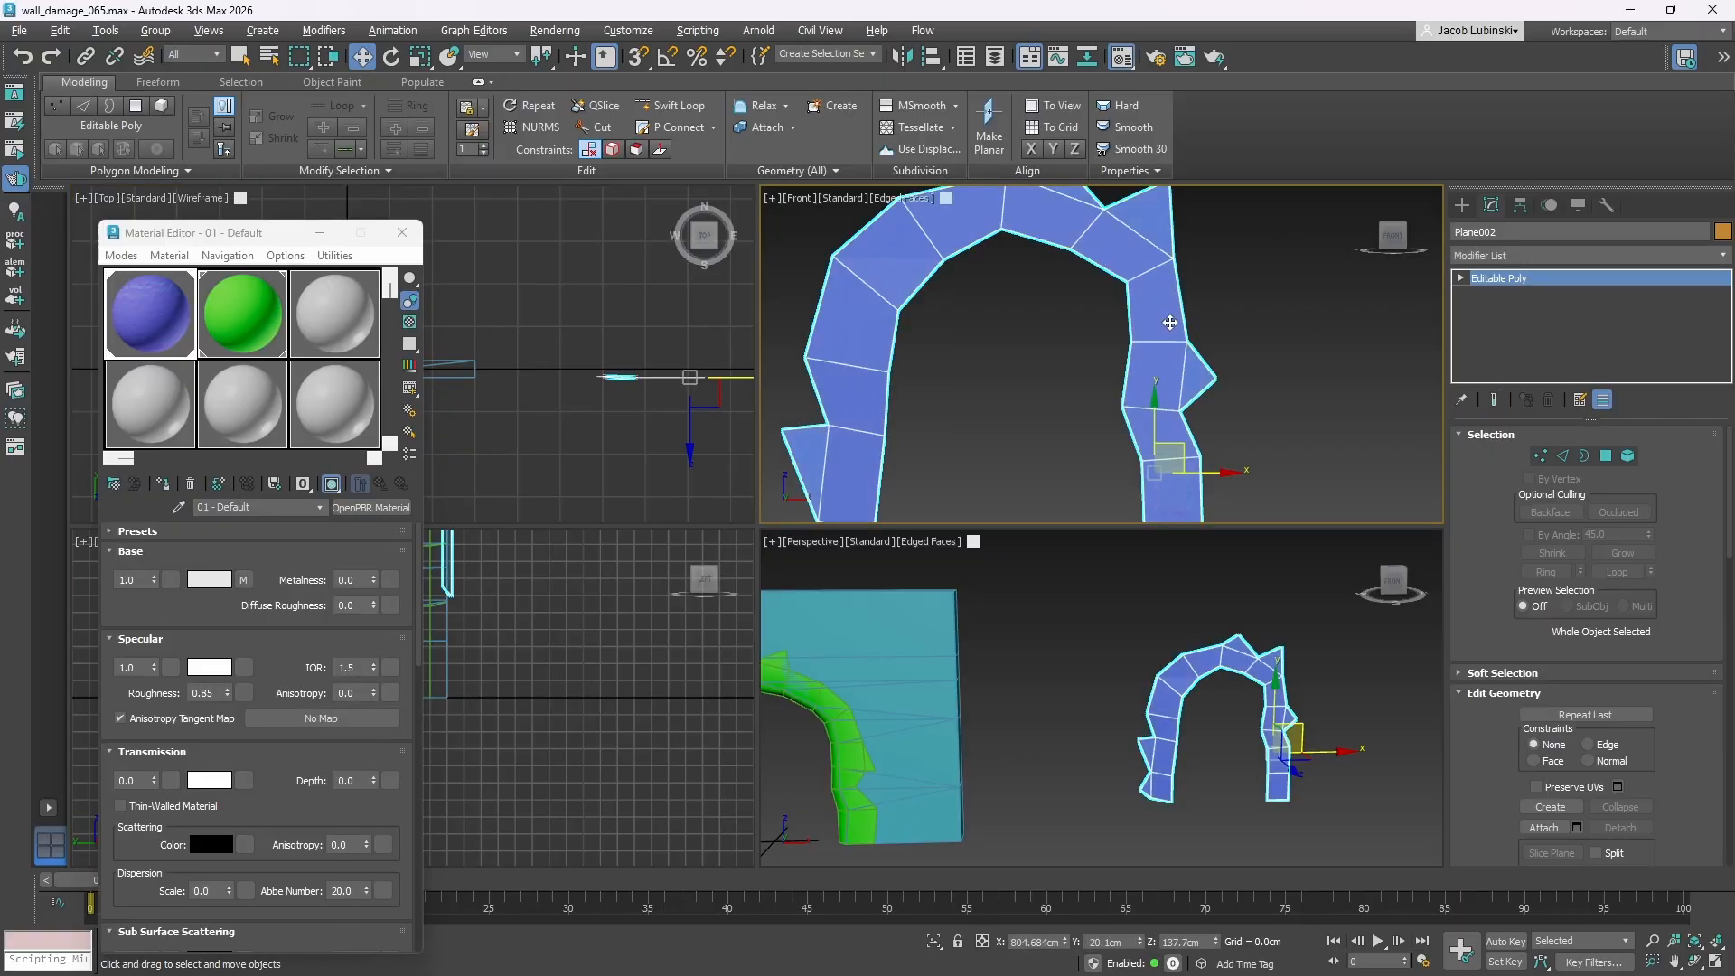
key("ctrl+d")
scroll(1180, 378, "down", 3)
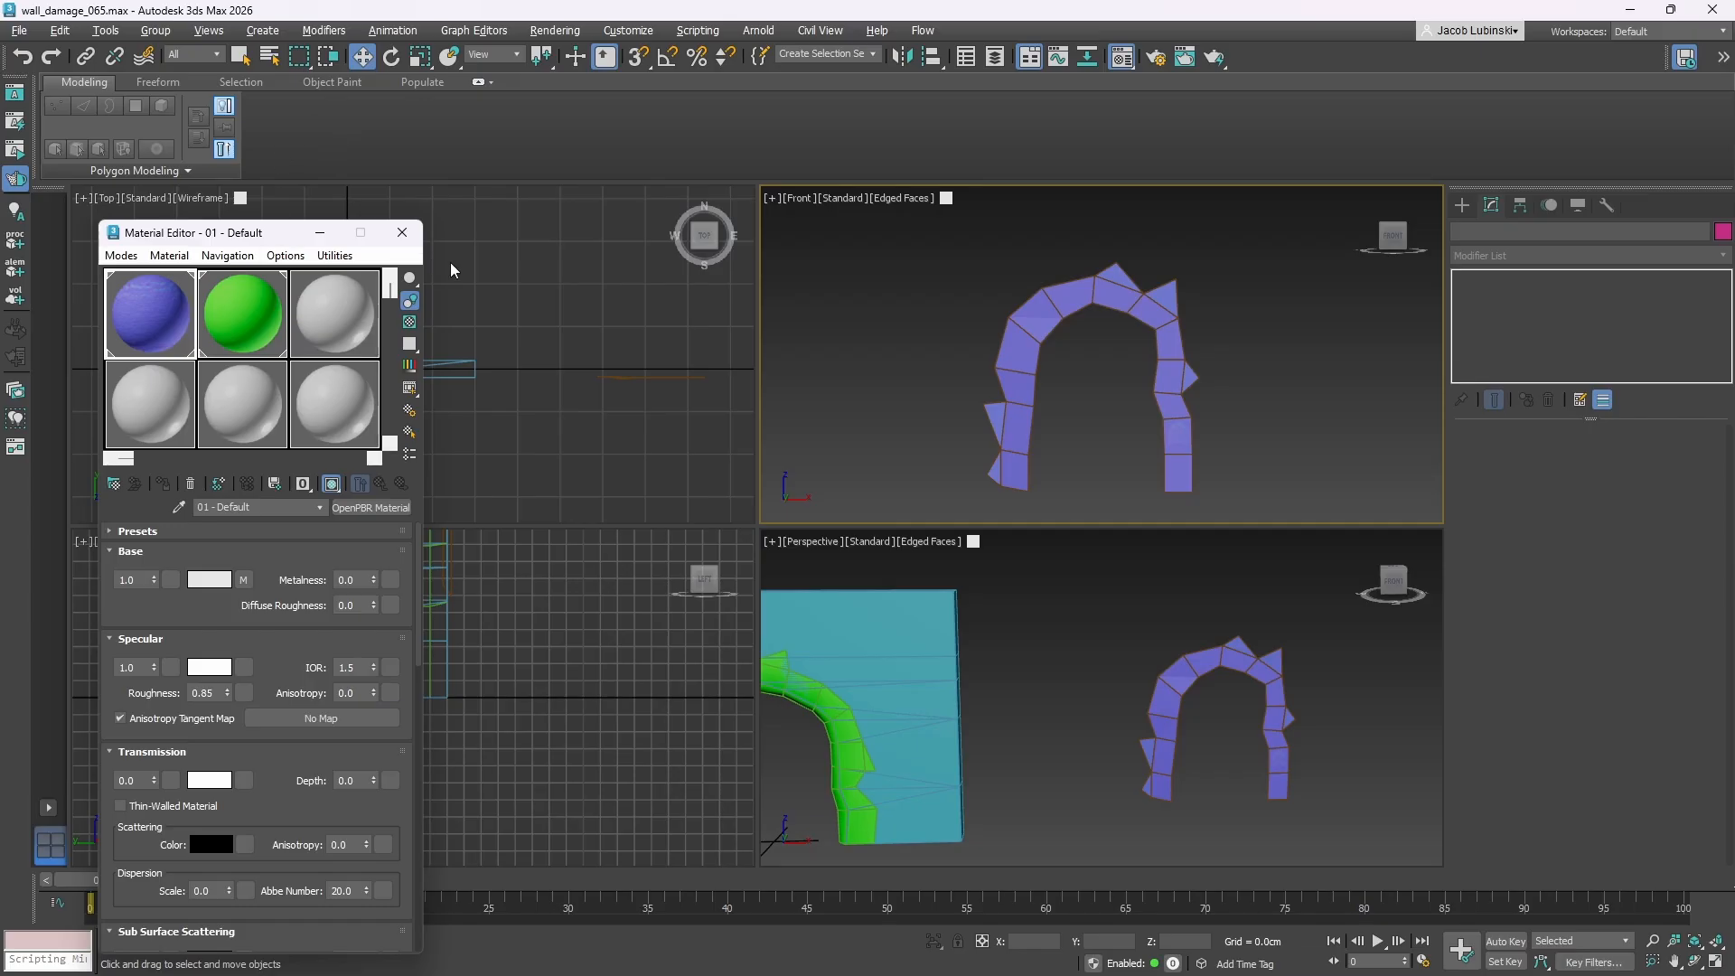
left_click(402, 232)
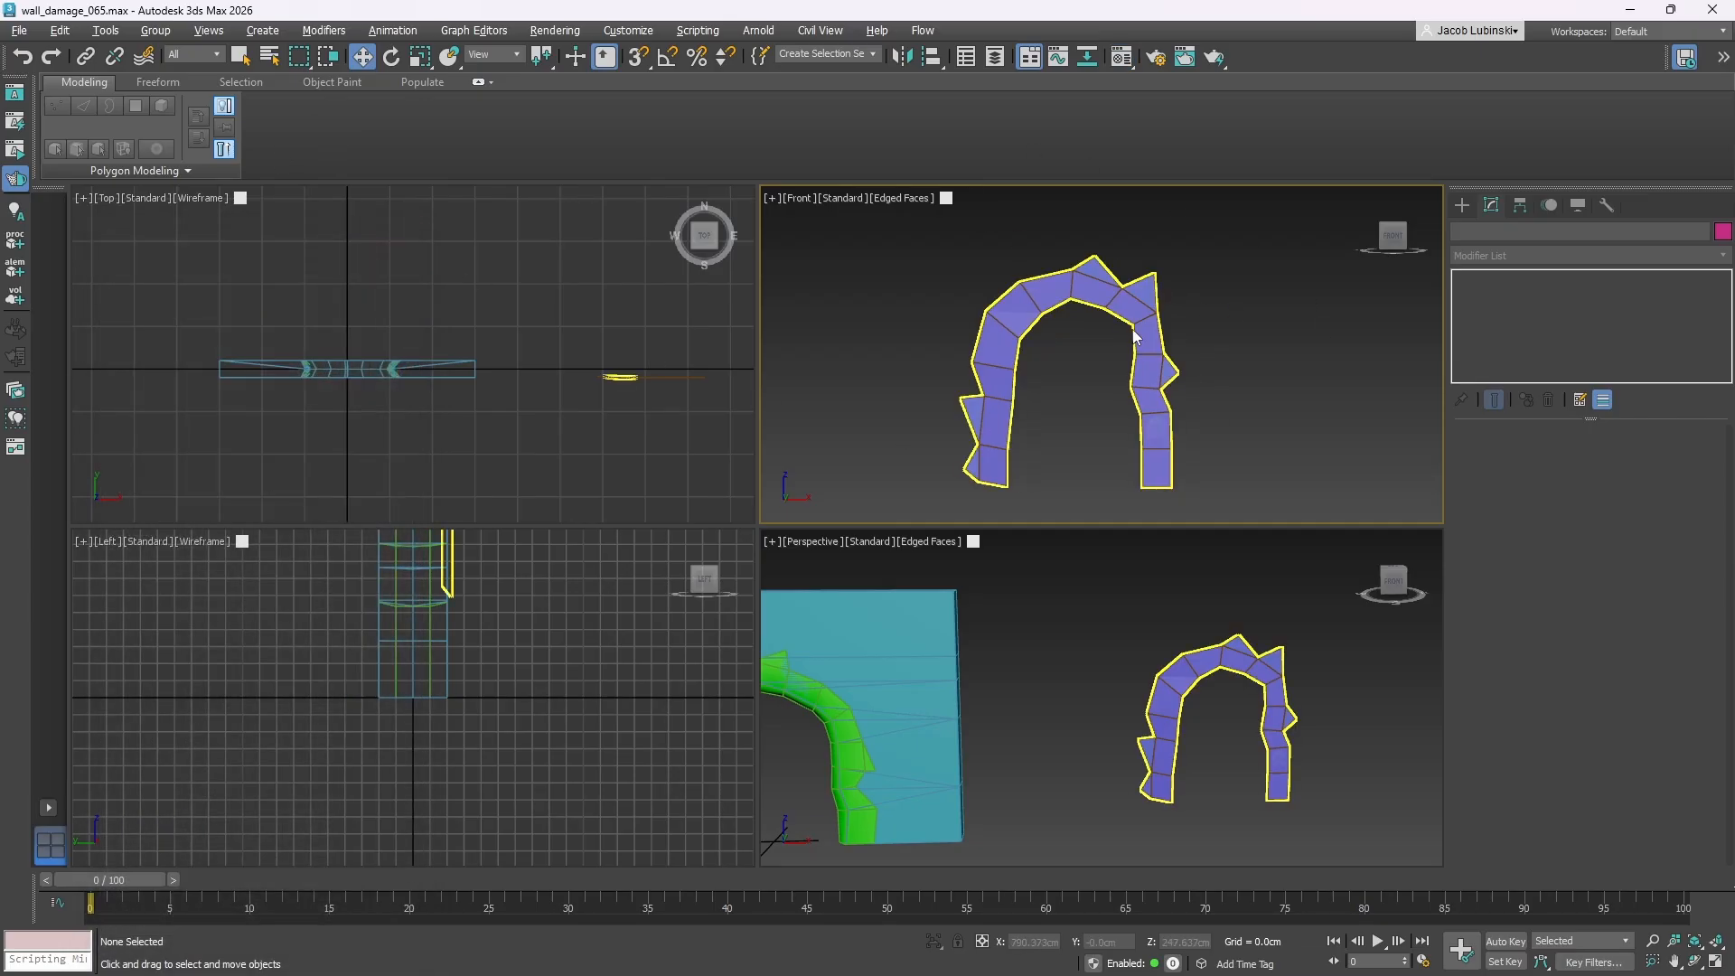
- Add an Unwrap UVW modifier to the blue damage strip and bring up its UV editor
left_click(1136, 337)
left_click(1721, 255)
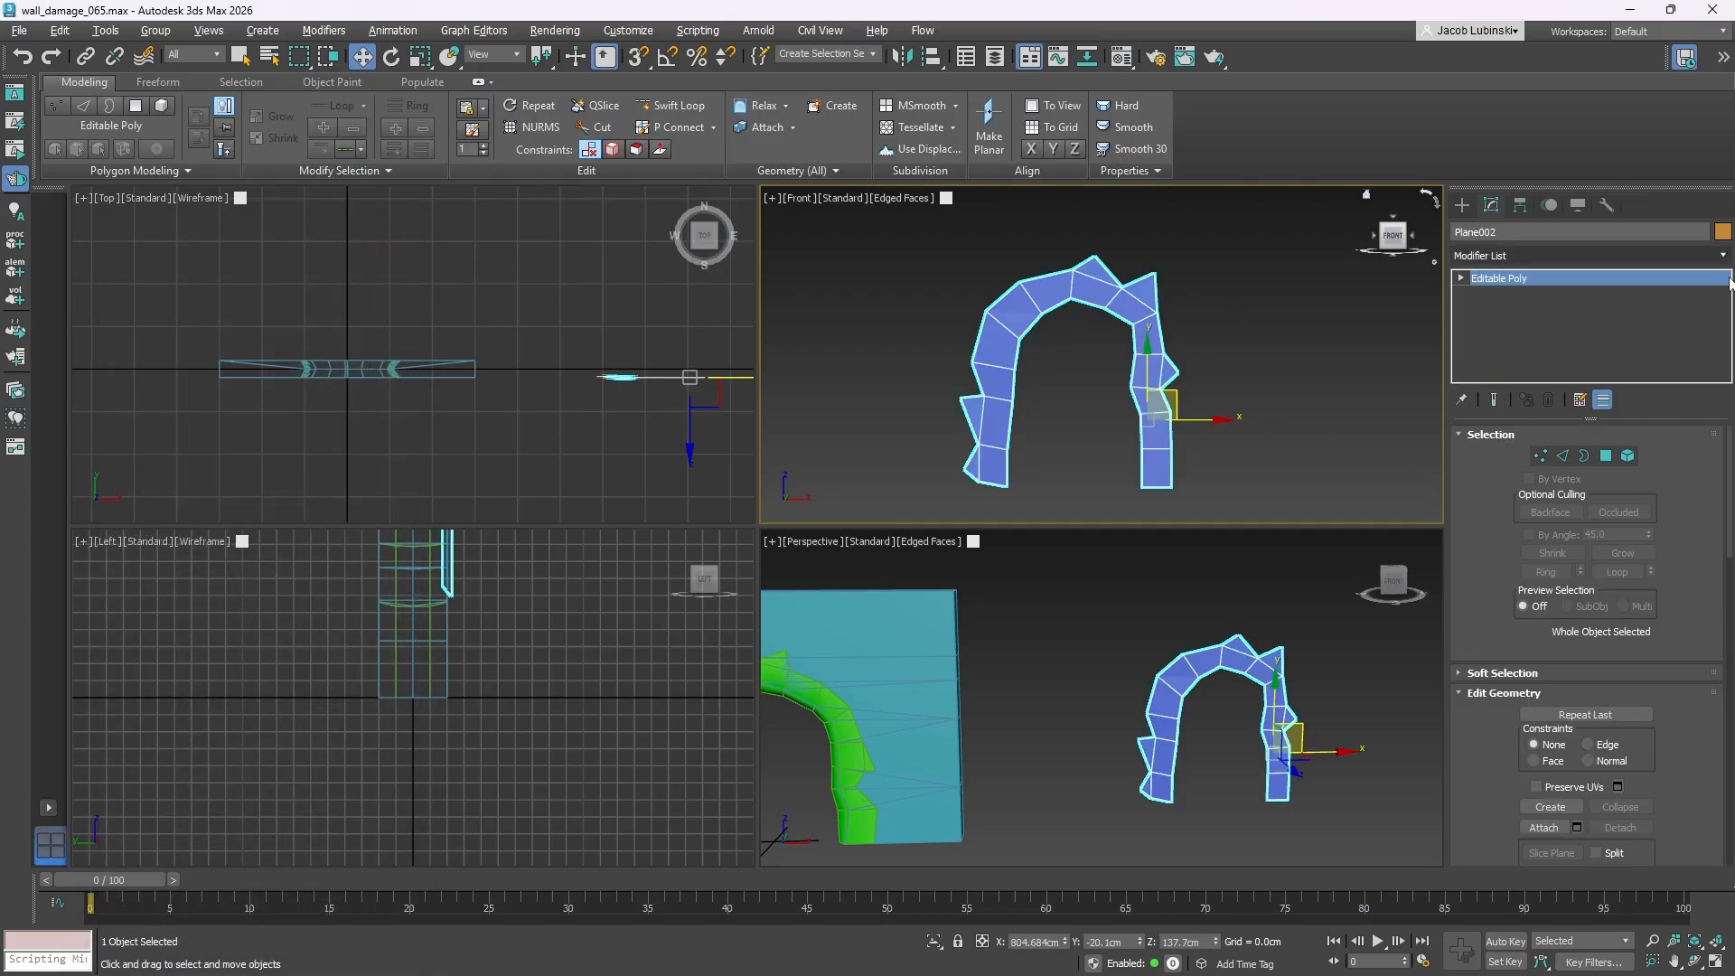
scroll(1481, 686, "down", 15)
left_click(1483, 714)
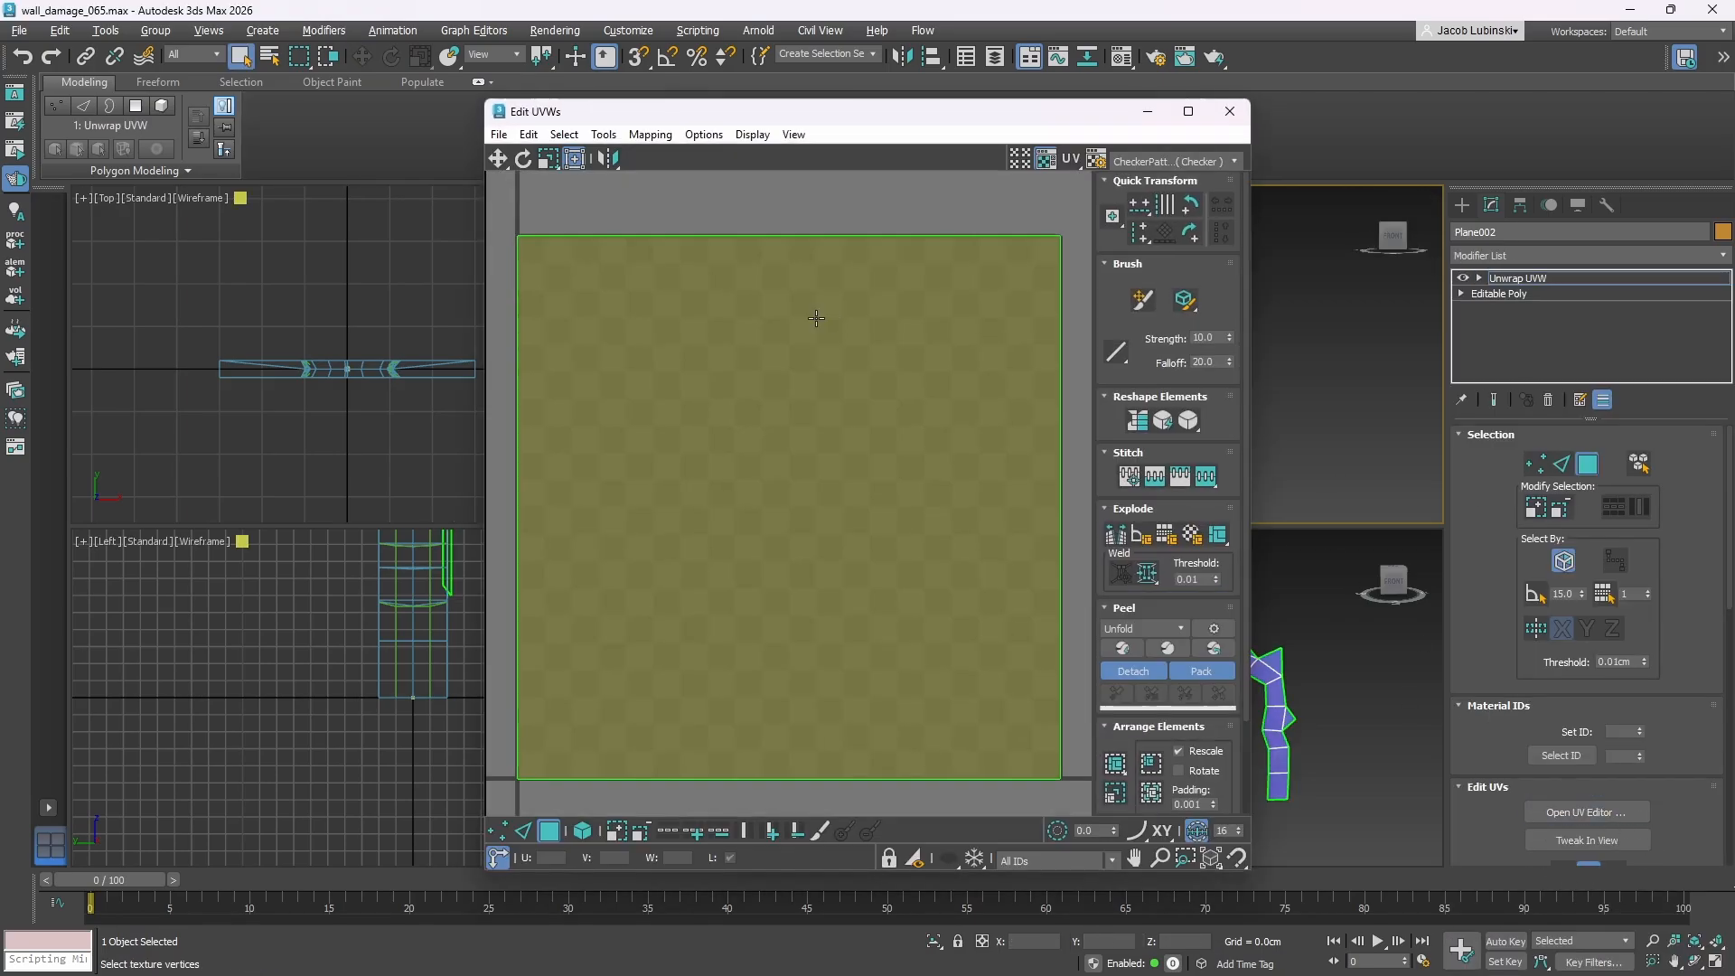
- Flatten-map all of the strip's UV faces with a 45.0 polygon angle threshold and 0.001 spacing
scroll(786, 397, "down", 5)
left_click_drag(934, 341, 655, 635)
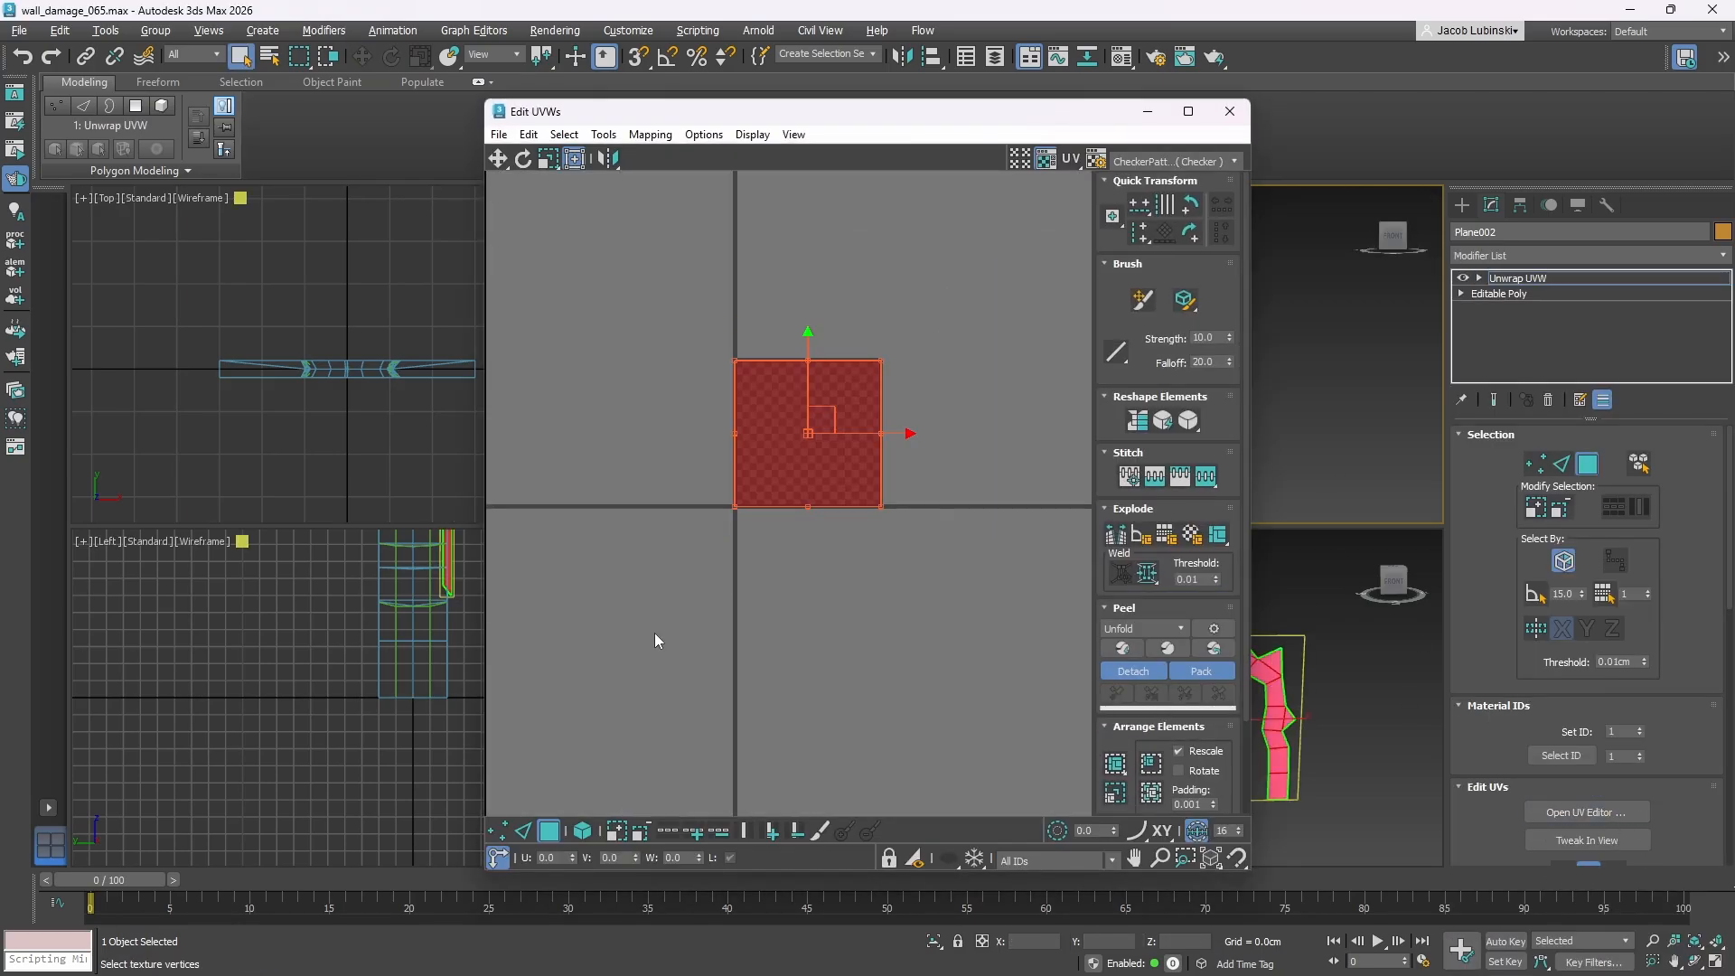
left_click(650, 134)
left_click(713, 155)
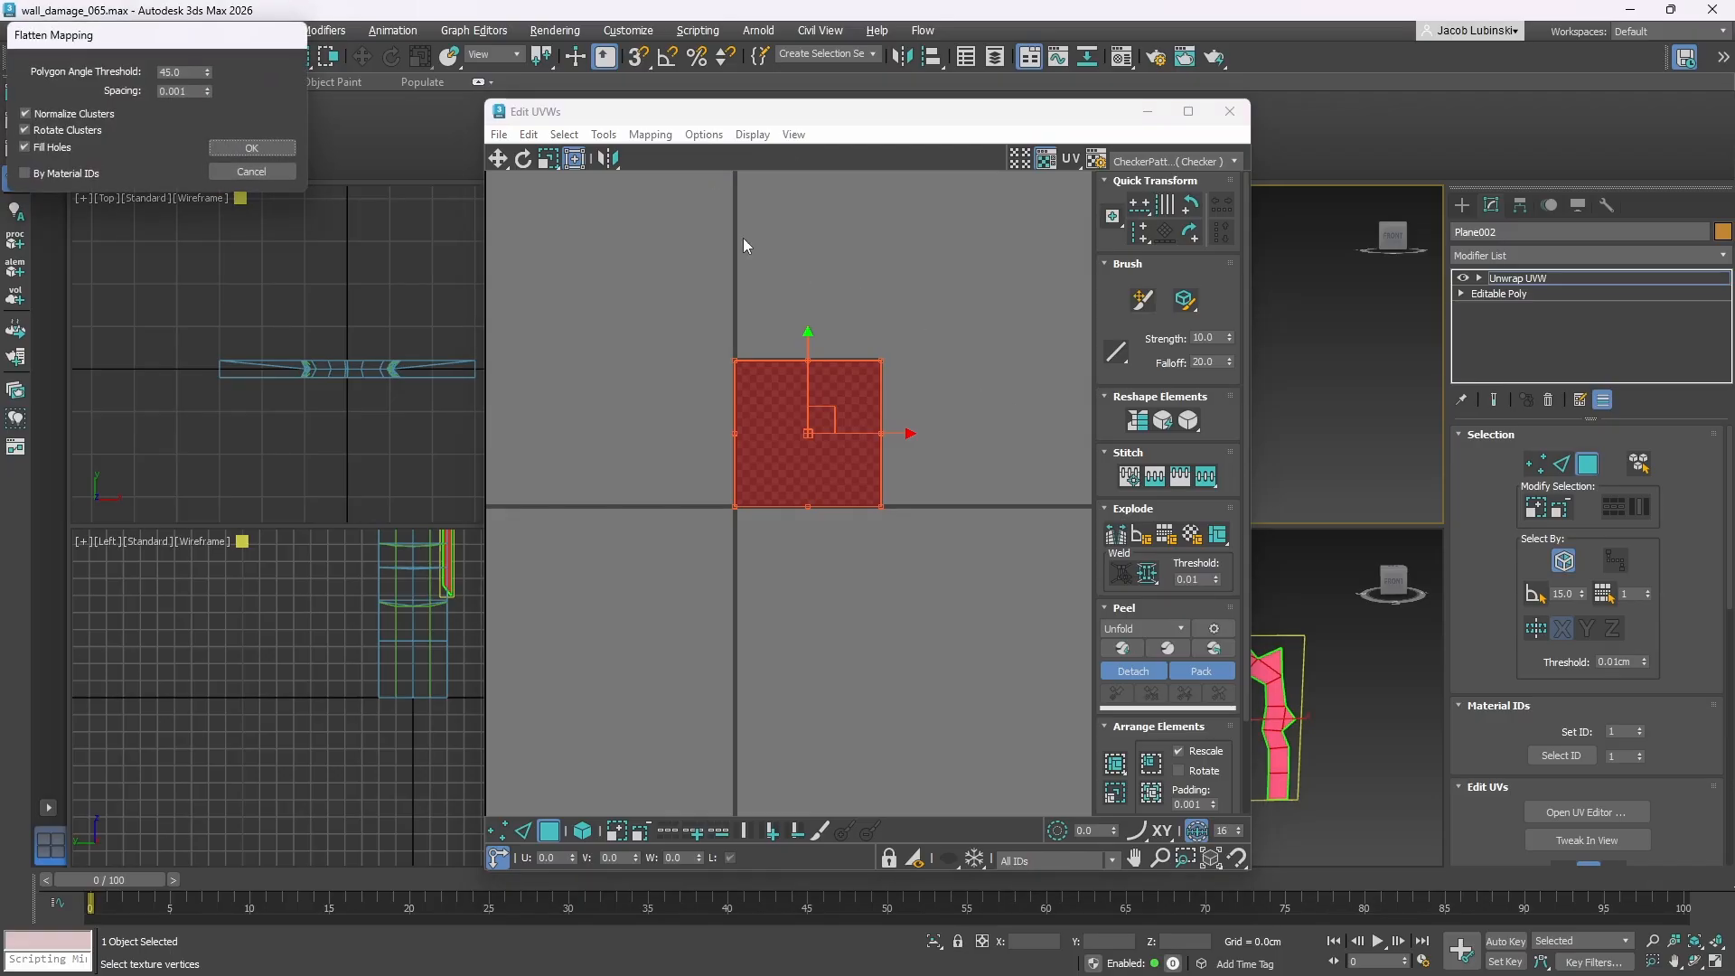
left_click_drag(244, 36, 696, 188)
left_click(703, 312)
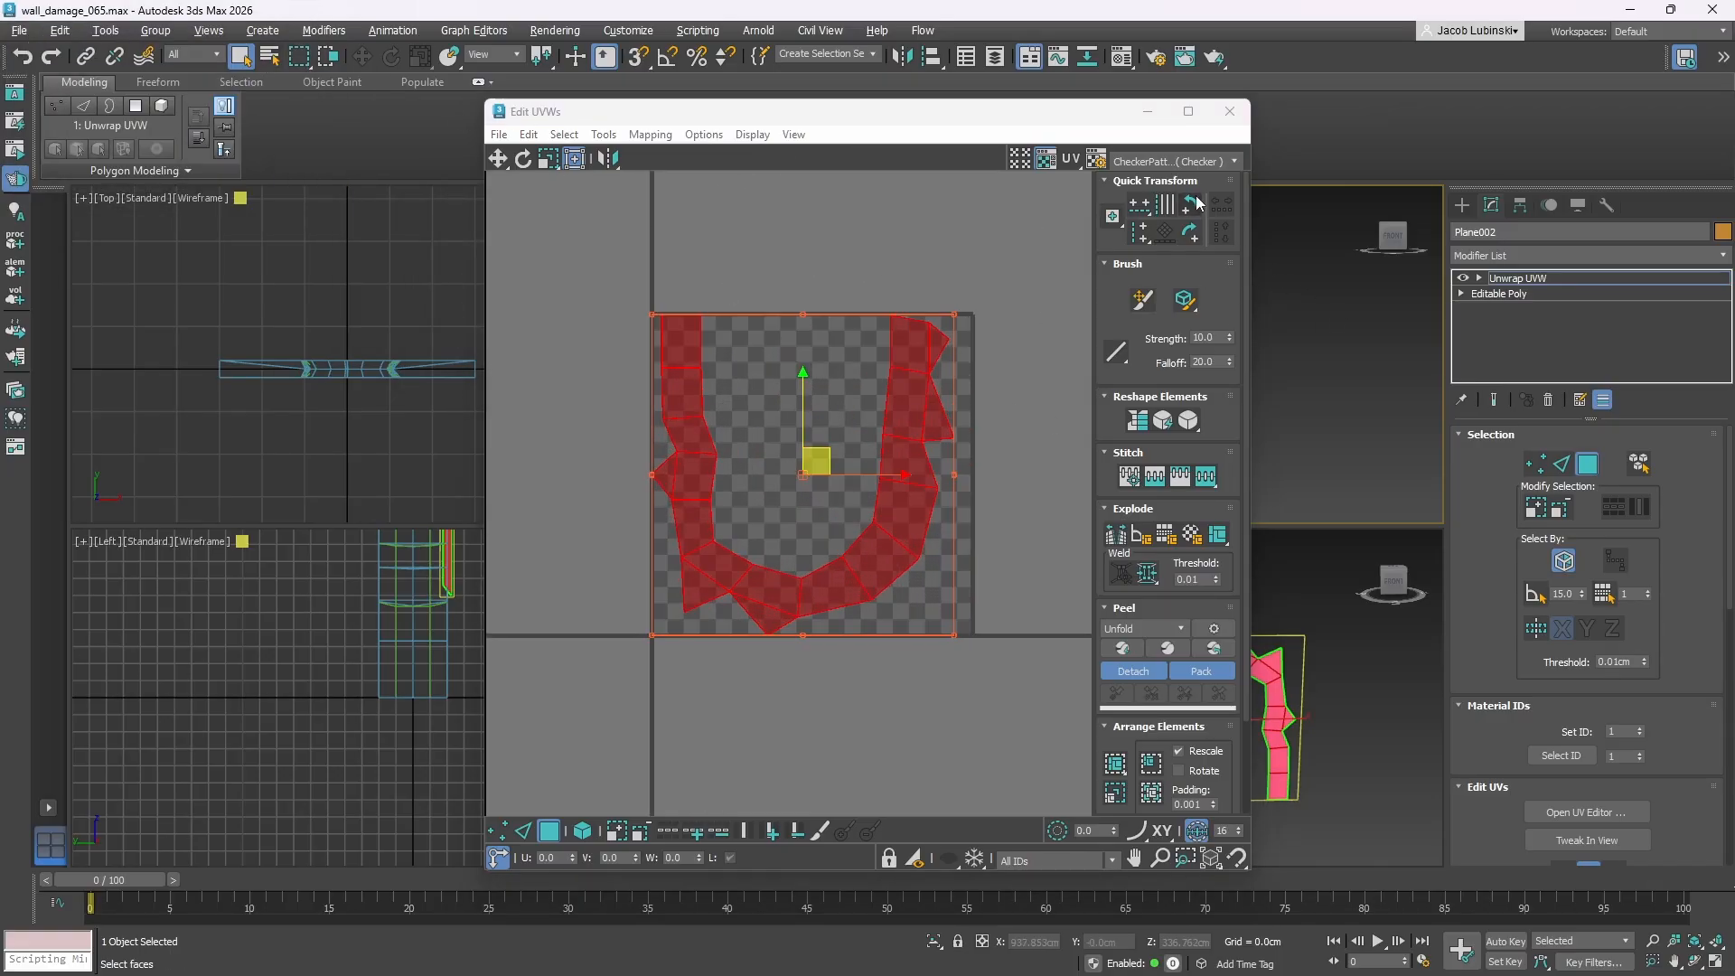
- Turn the flattened UV shell 180° so the arch stands upright, and move it below the texture tile
left_click(598, 159)
scroll(774, 398, "down", 3)
left_click_drag(830, 386, 858, 785)
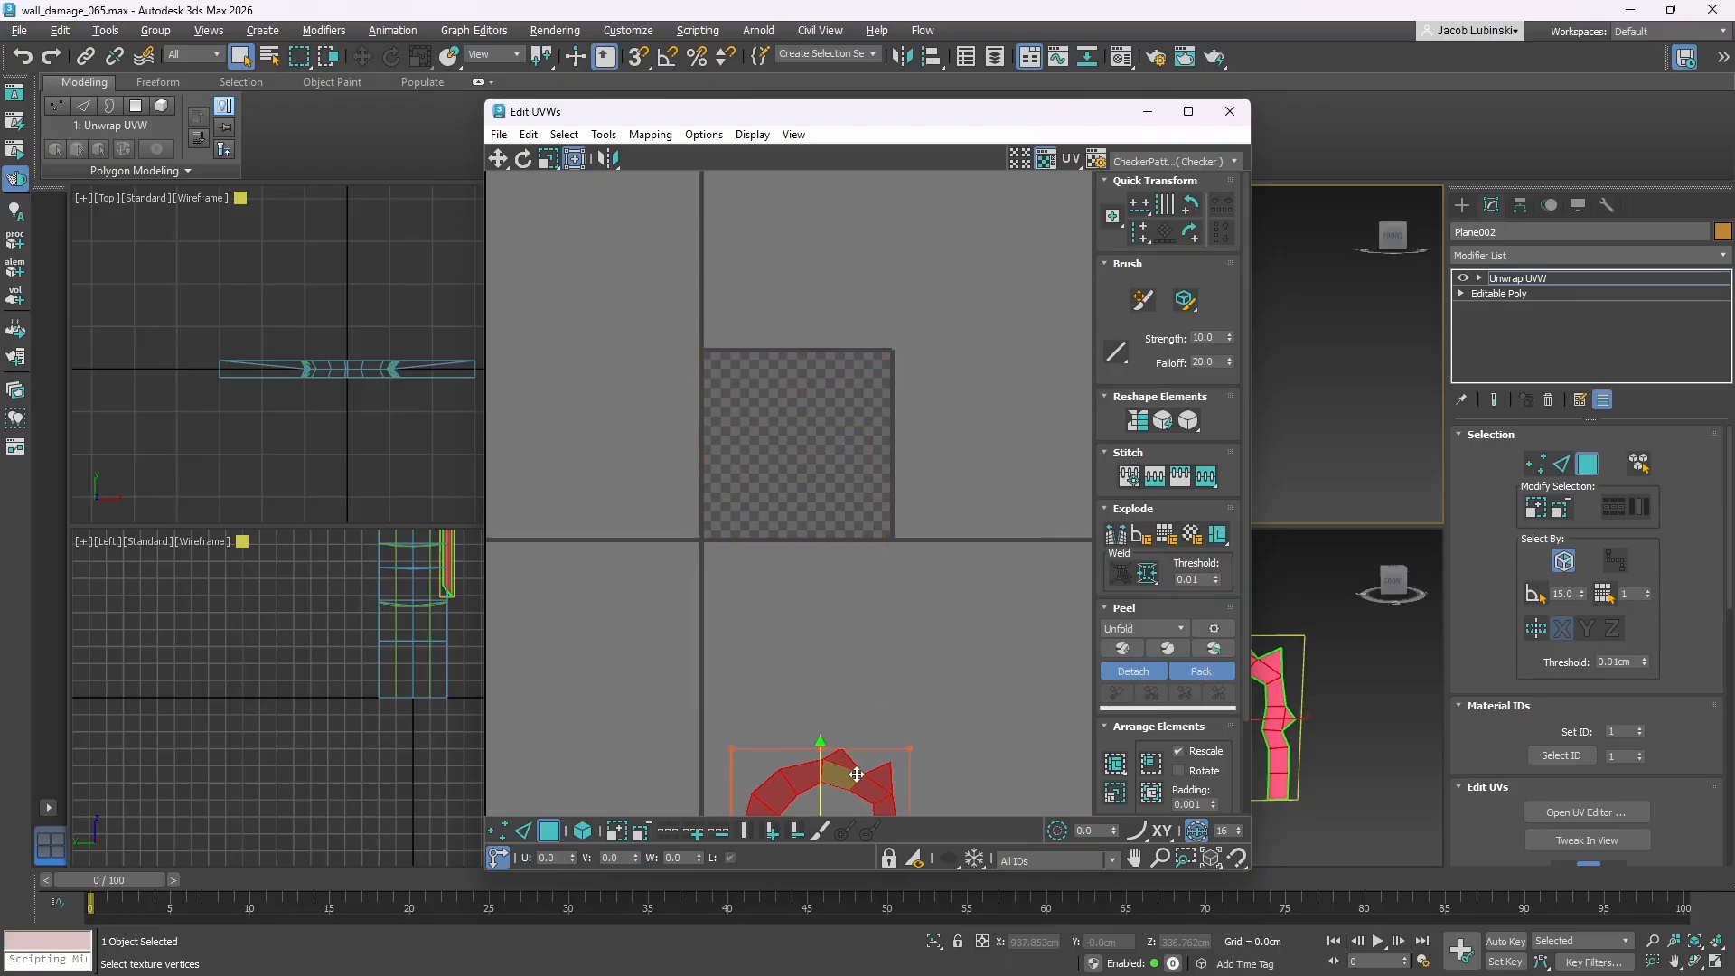
- Display Map #6 (Register.bmp) as the UV editor background and inspect the damage outline and marker dots
left_click(1229, 160)
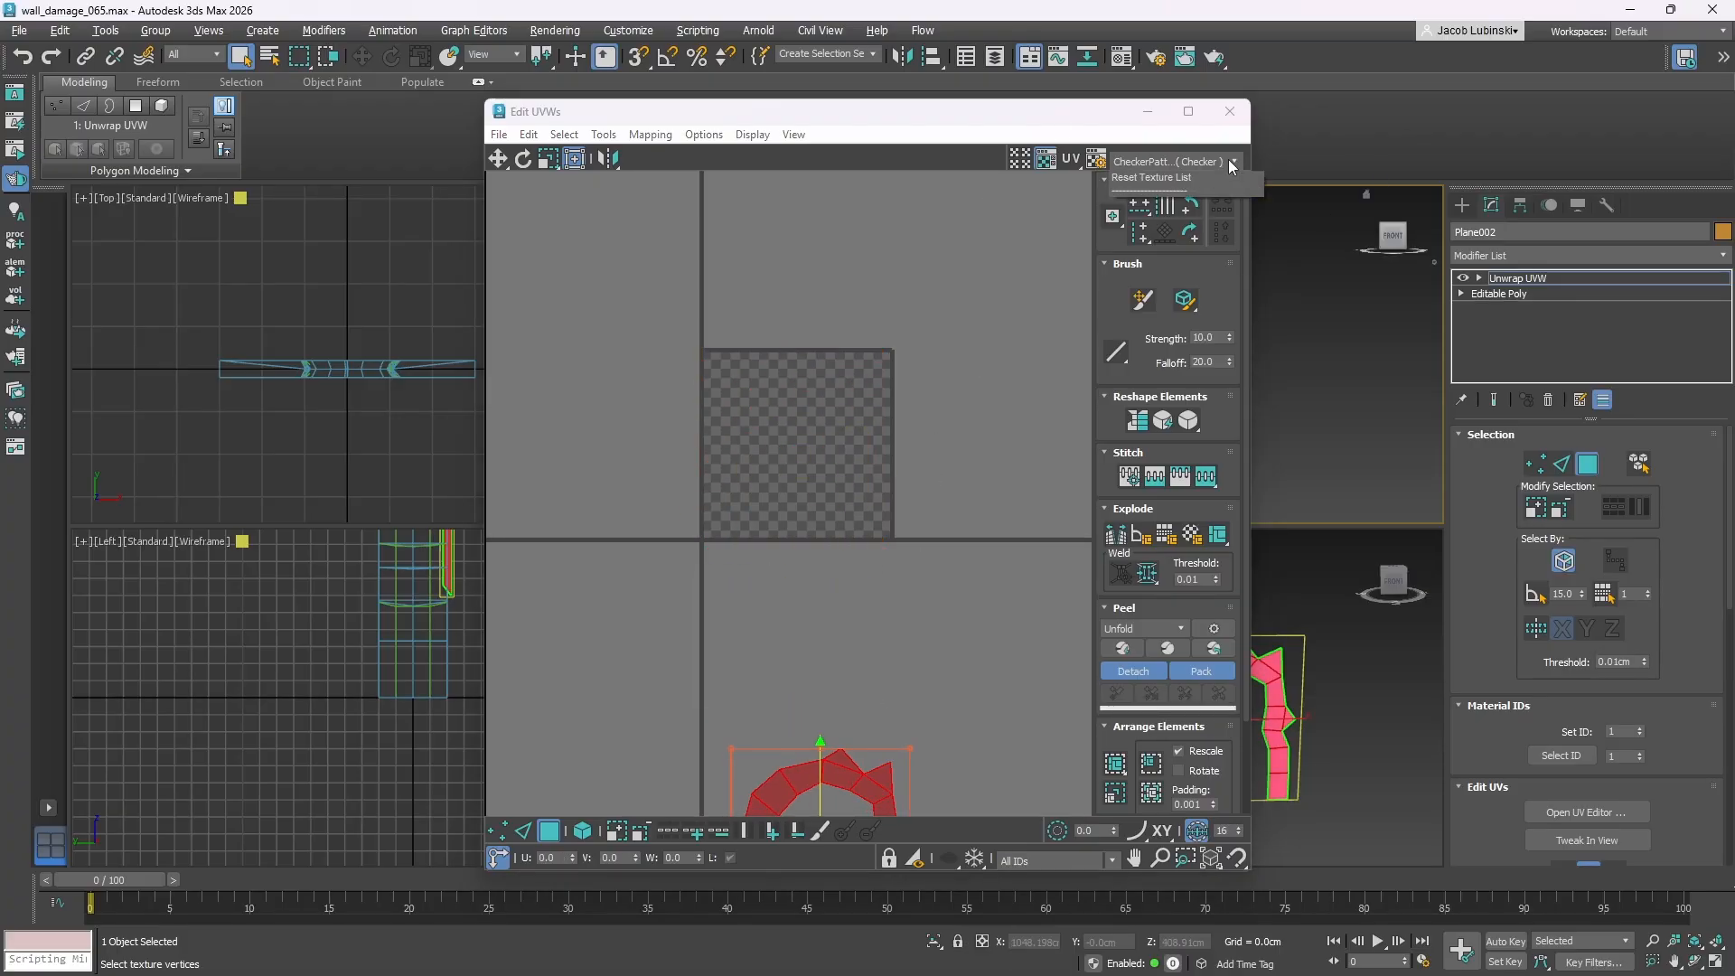
left_click(1170, 200)
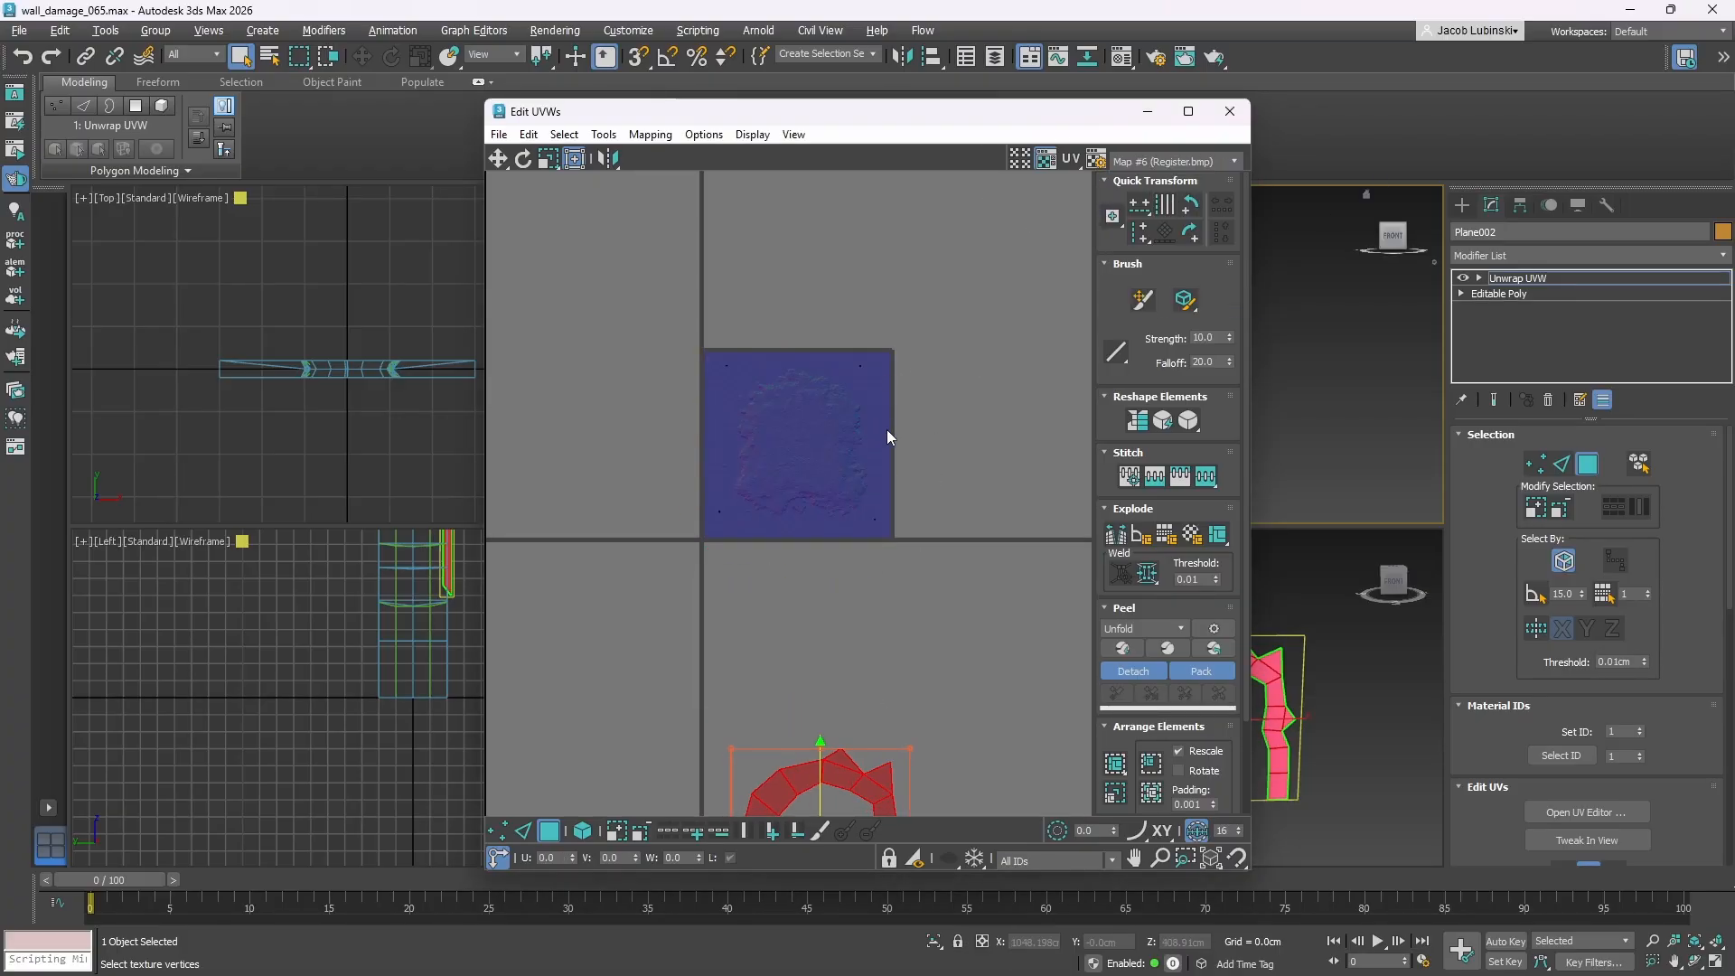
middle_click_drag(886, 430, 885, 280)
scroll(748, 237, "up", 5)
scroll(750, 244, "down", 3)
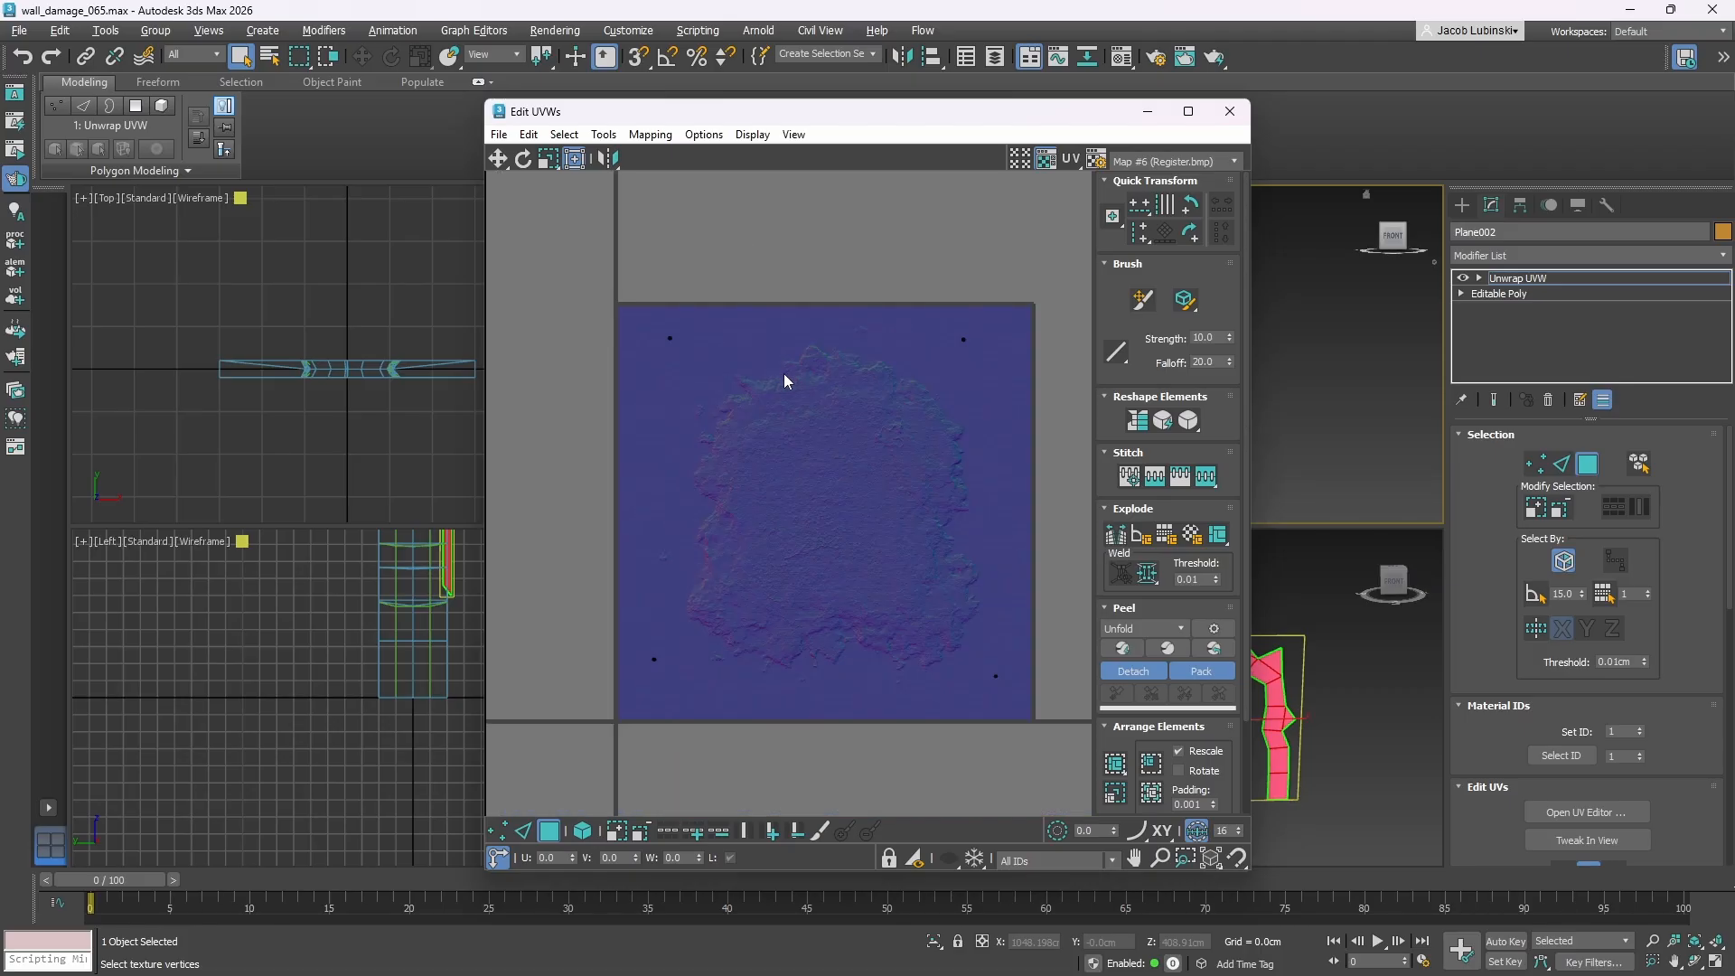
- Move the arch UV shell up onto the normal-map tile, roughly centred over the damage outline
scroll(744, 308, "down", 5)
scroll(800, 649, "up", 3)
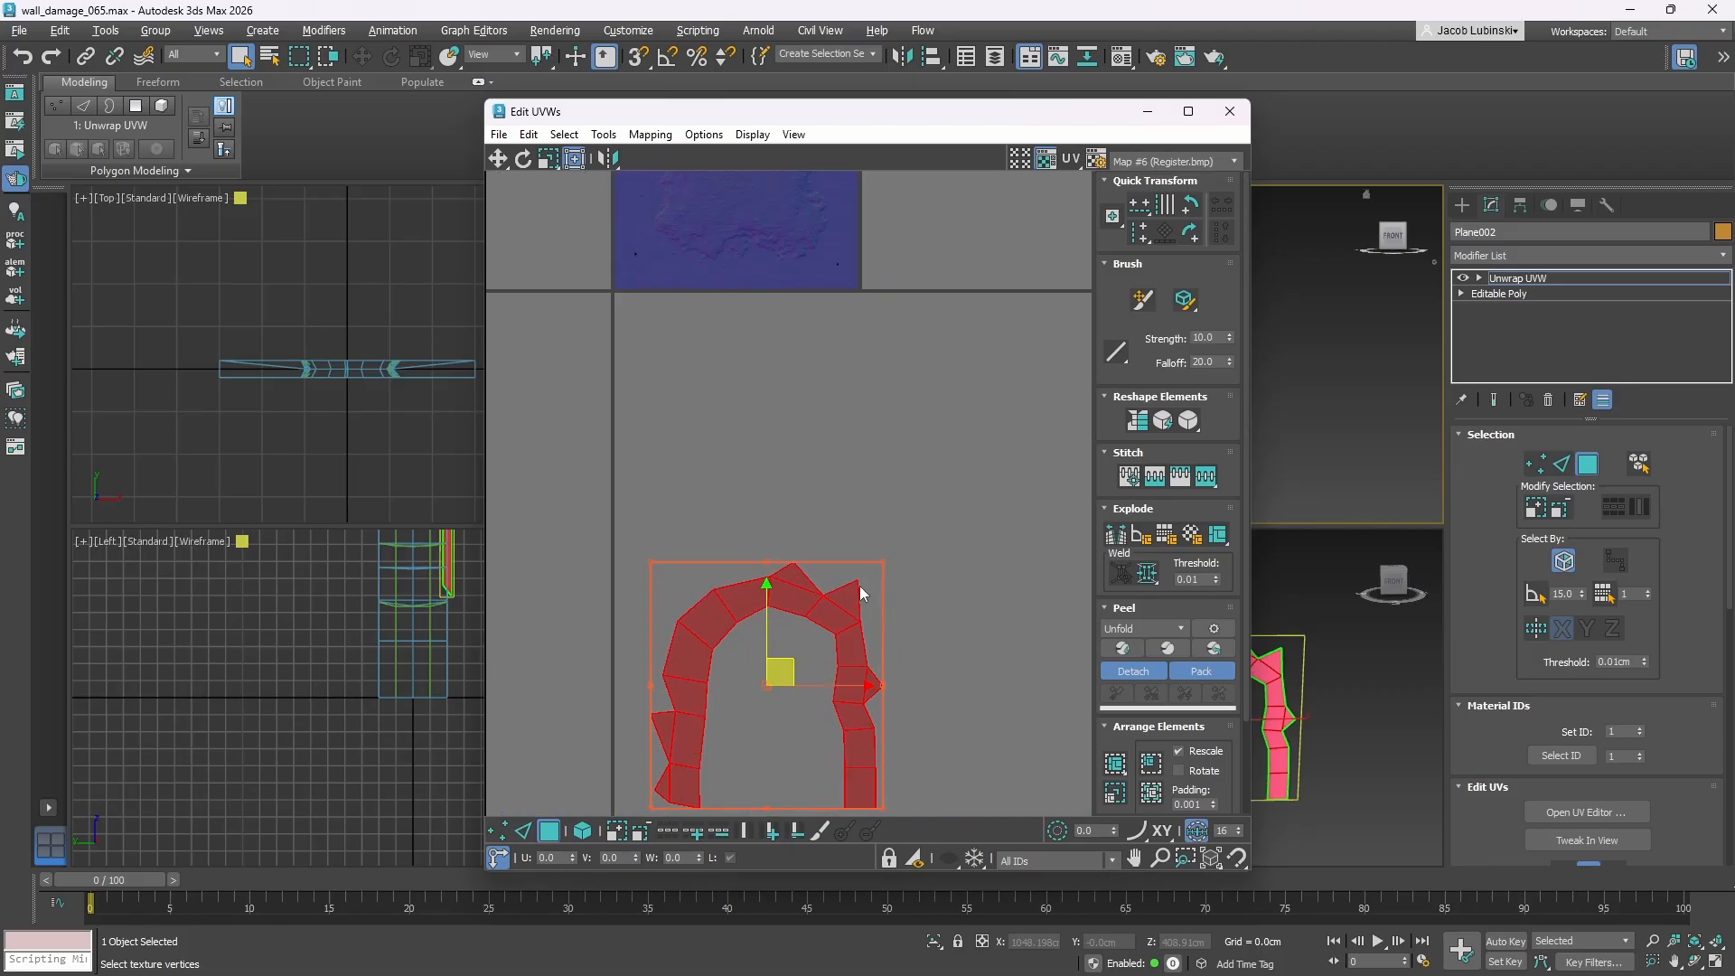
left_click_drag(782, 671, 719, 139)
middle_click_drag(817, 360, 833, 600)
scroll(828, 302, "up", 3)
left_click_drag(767, 329, 816, 329)
middle_click_drag(671, 418, 710, 392)
middle_click_drag(799, 298, 815, 299)
- Scale the UV shell uniformly to about 88% and move its upper-right tip onto the black marker dot
left_click(547, 159)
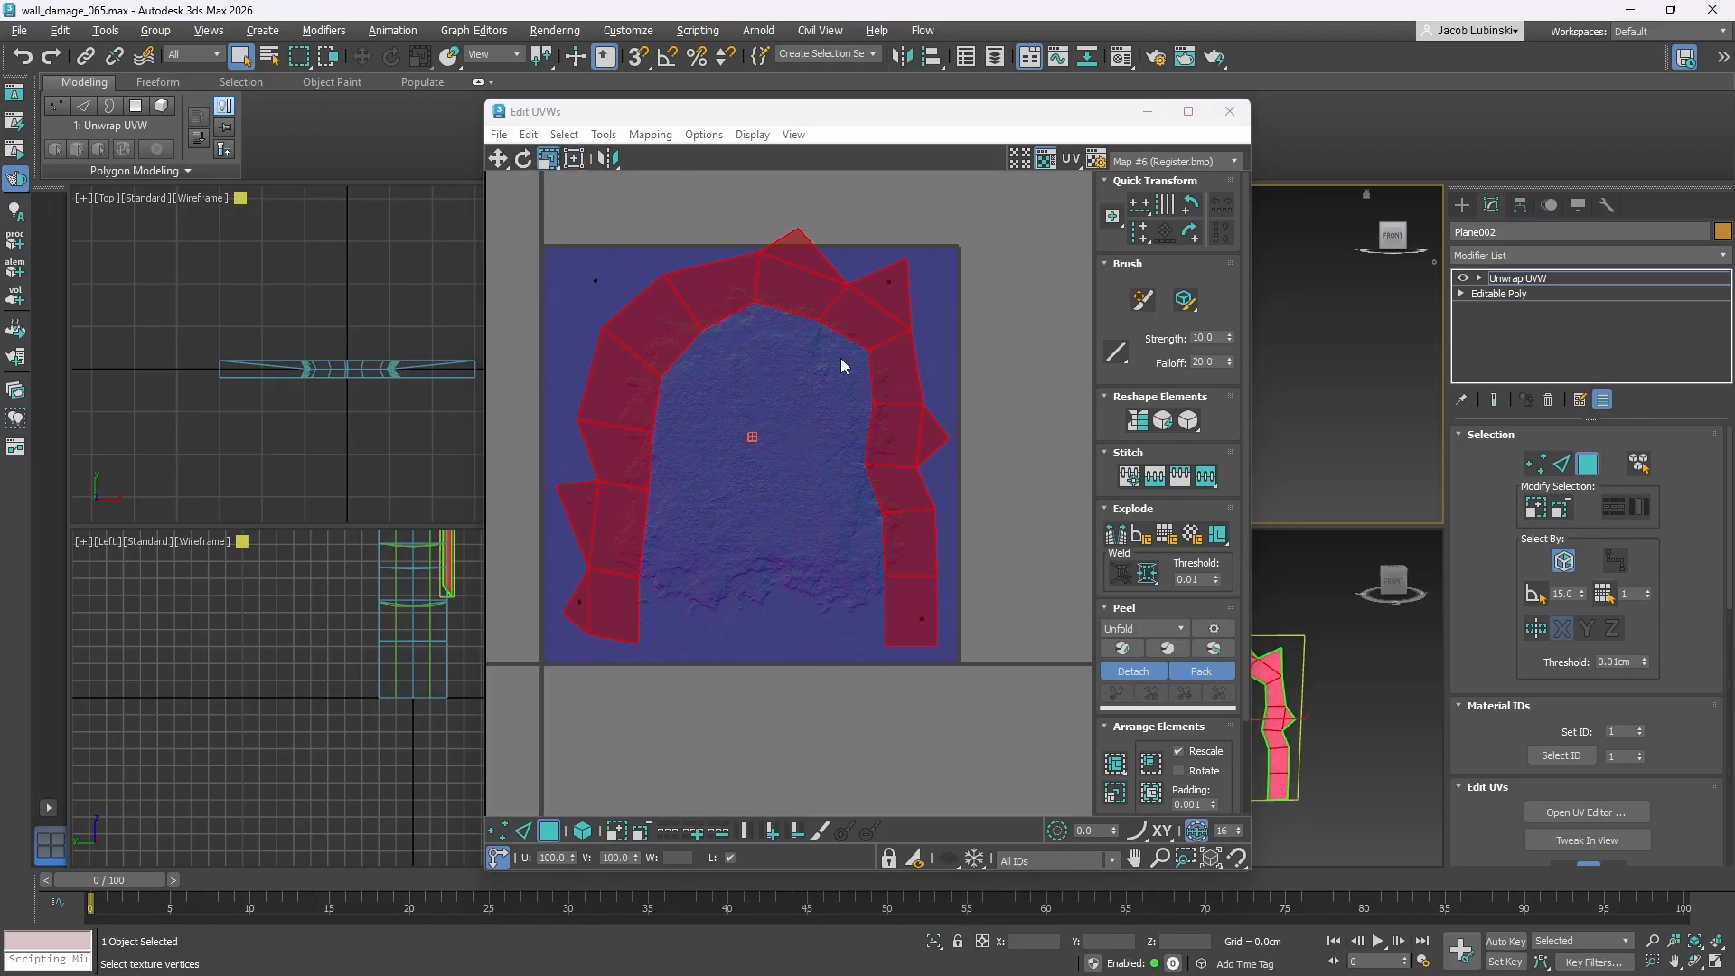
left_click_drag(862, 308, 853, 371)
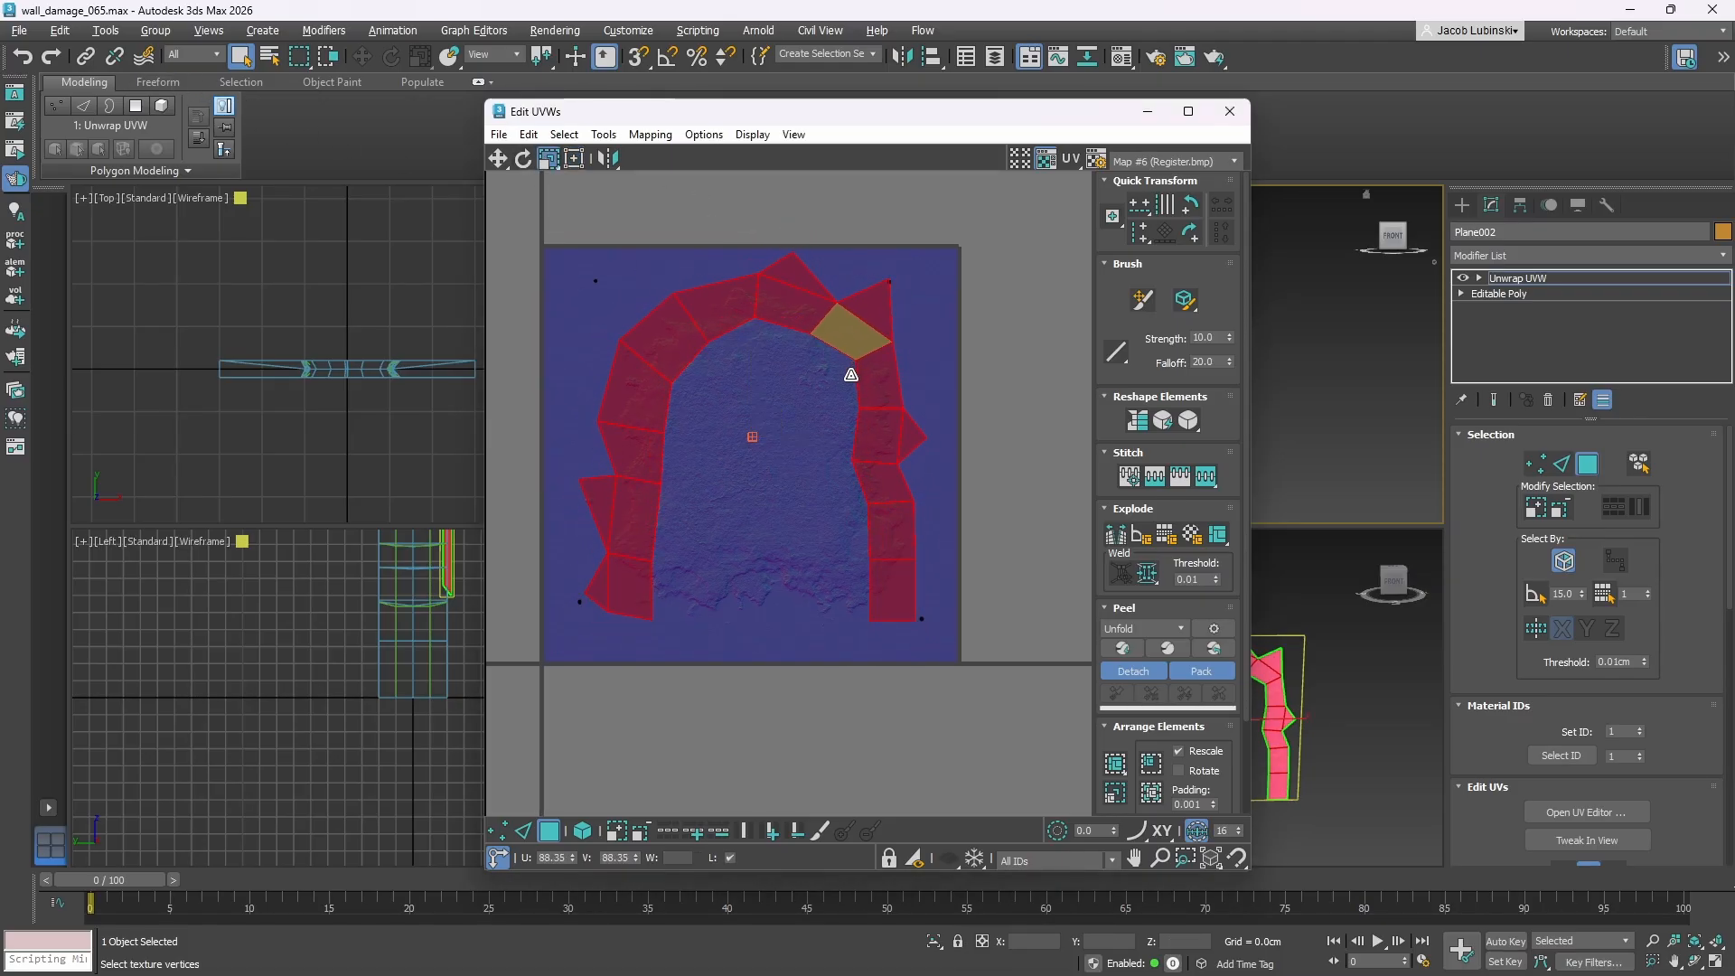
left_click(498, 159)
left_click_drag(870, 339, 839, 310)
scroll(890, 288, "up", 6)
scroll(875, 298, "down", 6)
middle_click_drag(836, 618, 929, 515)
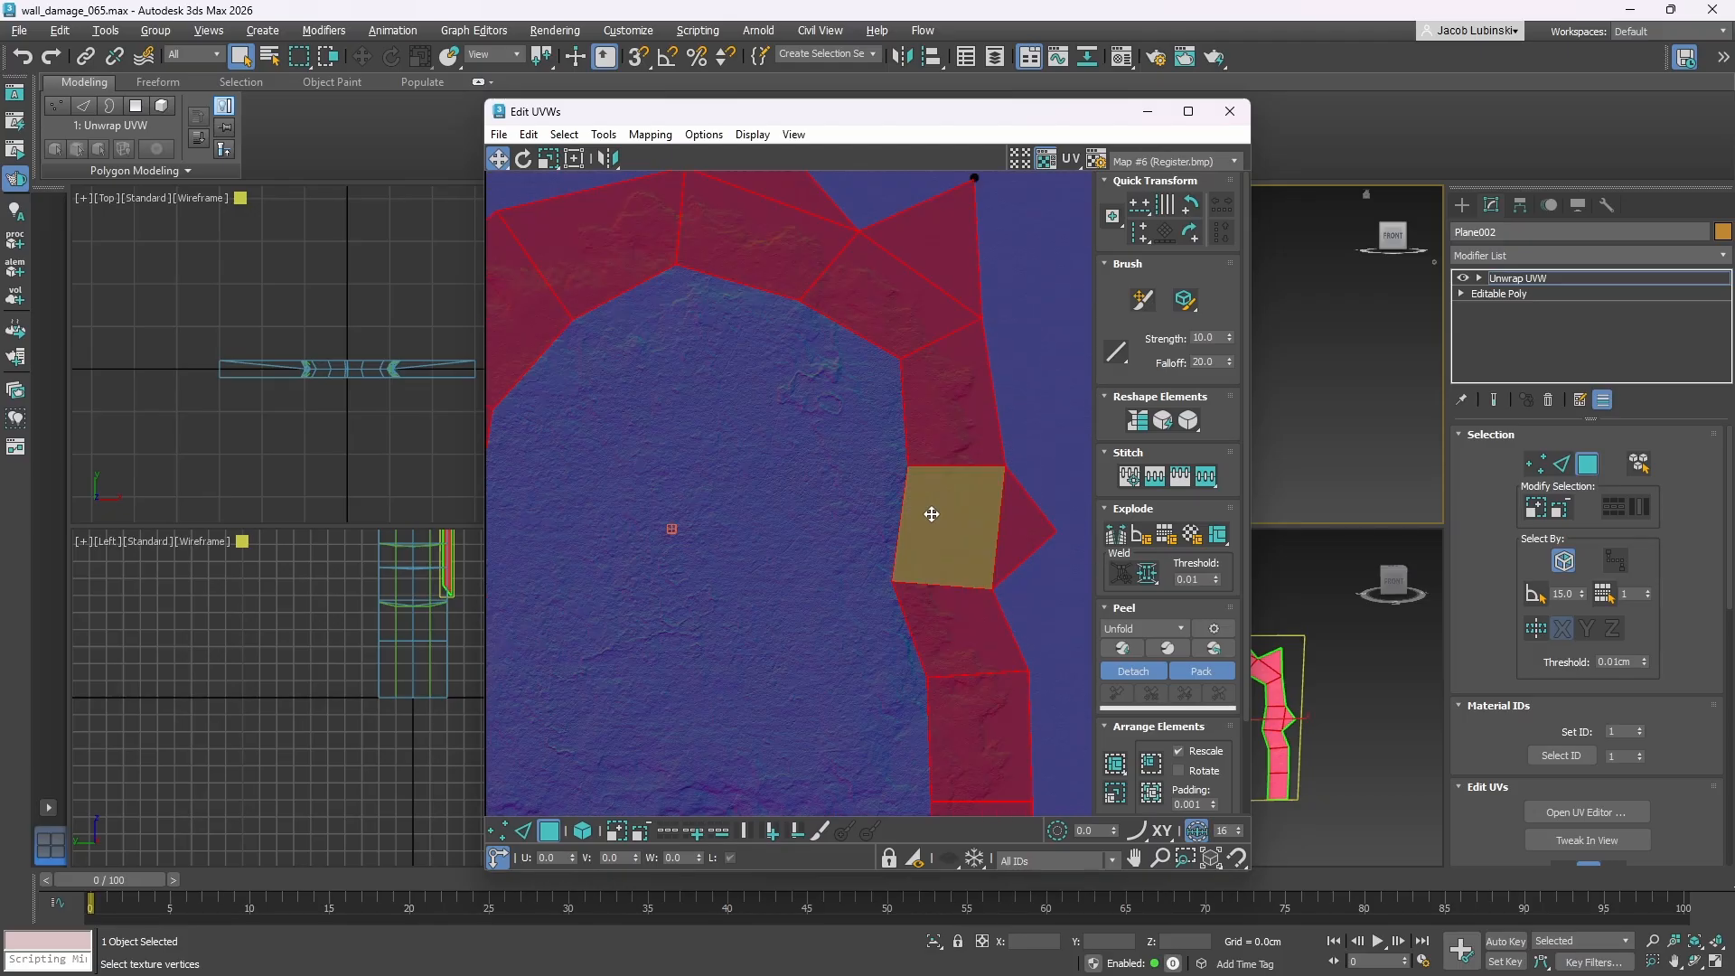
- Compare the UV shell's corners with the marker dots and rescale the shell uniformly to fit them
scroll(928, 515, "down", 6)
scroll(783, 624, "up", 11)
scroll(825, 581, "down", 10)
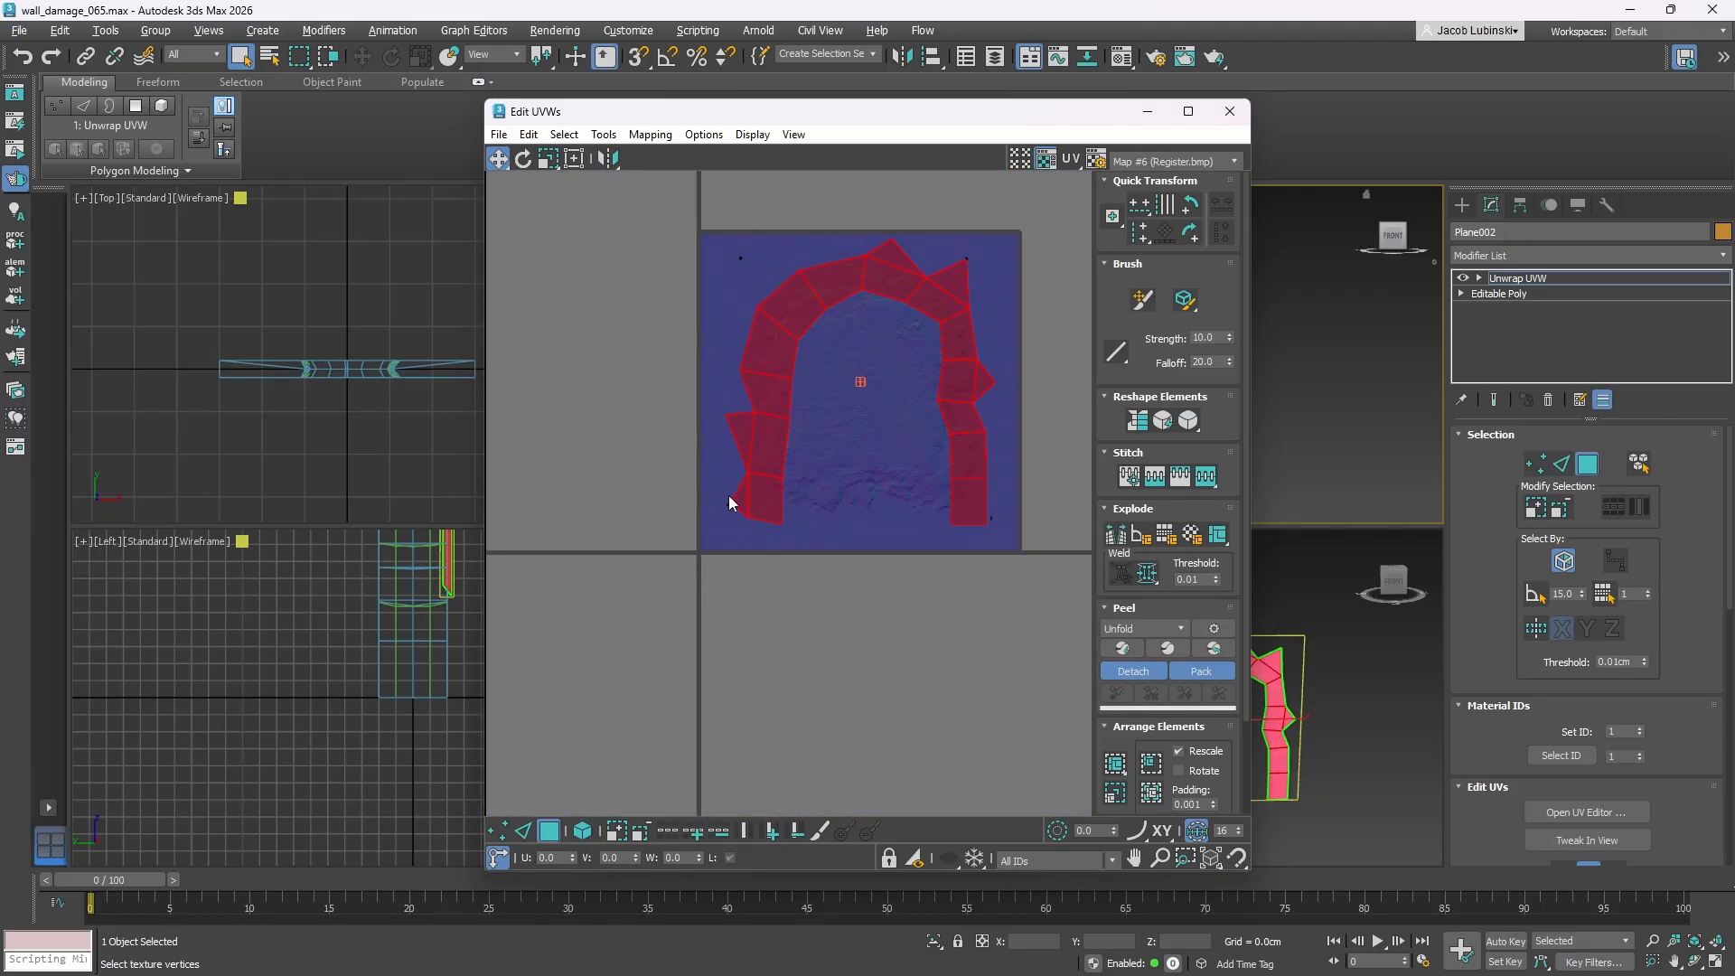
scroll(777, 470, "up", 4)
left_click(548, 160)
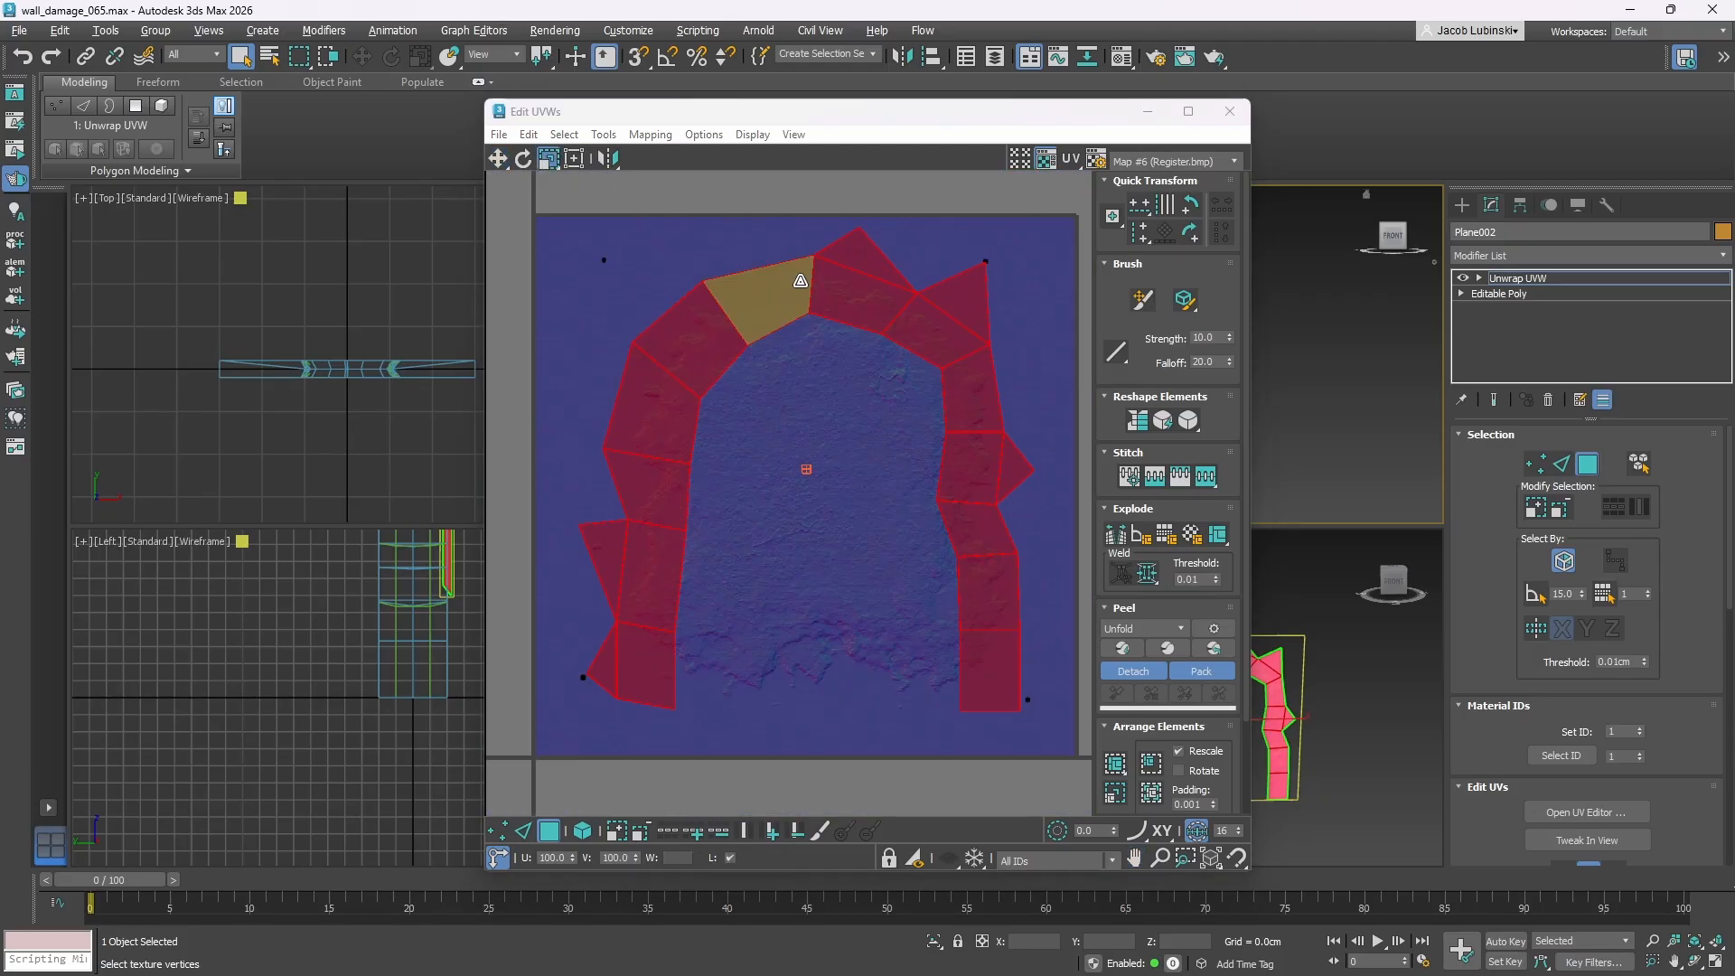
- Examine how the arch's UV faces and protruding triangles sit over the normal map in the UV editor
left_click_drag(952, 328, 925, 325)
scroll(989, 255, "up", 5)
left_click(498, 158)
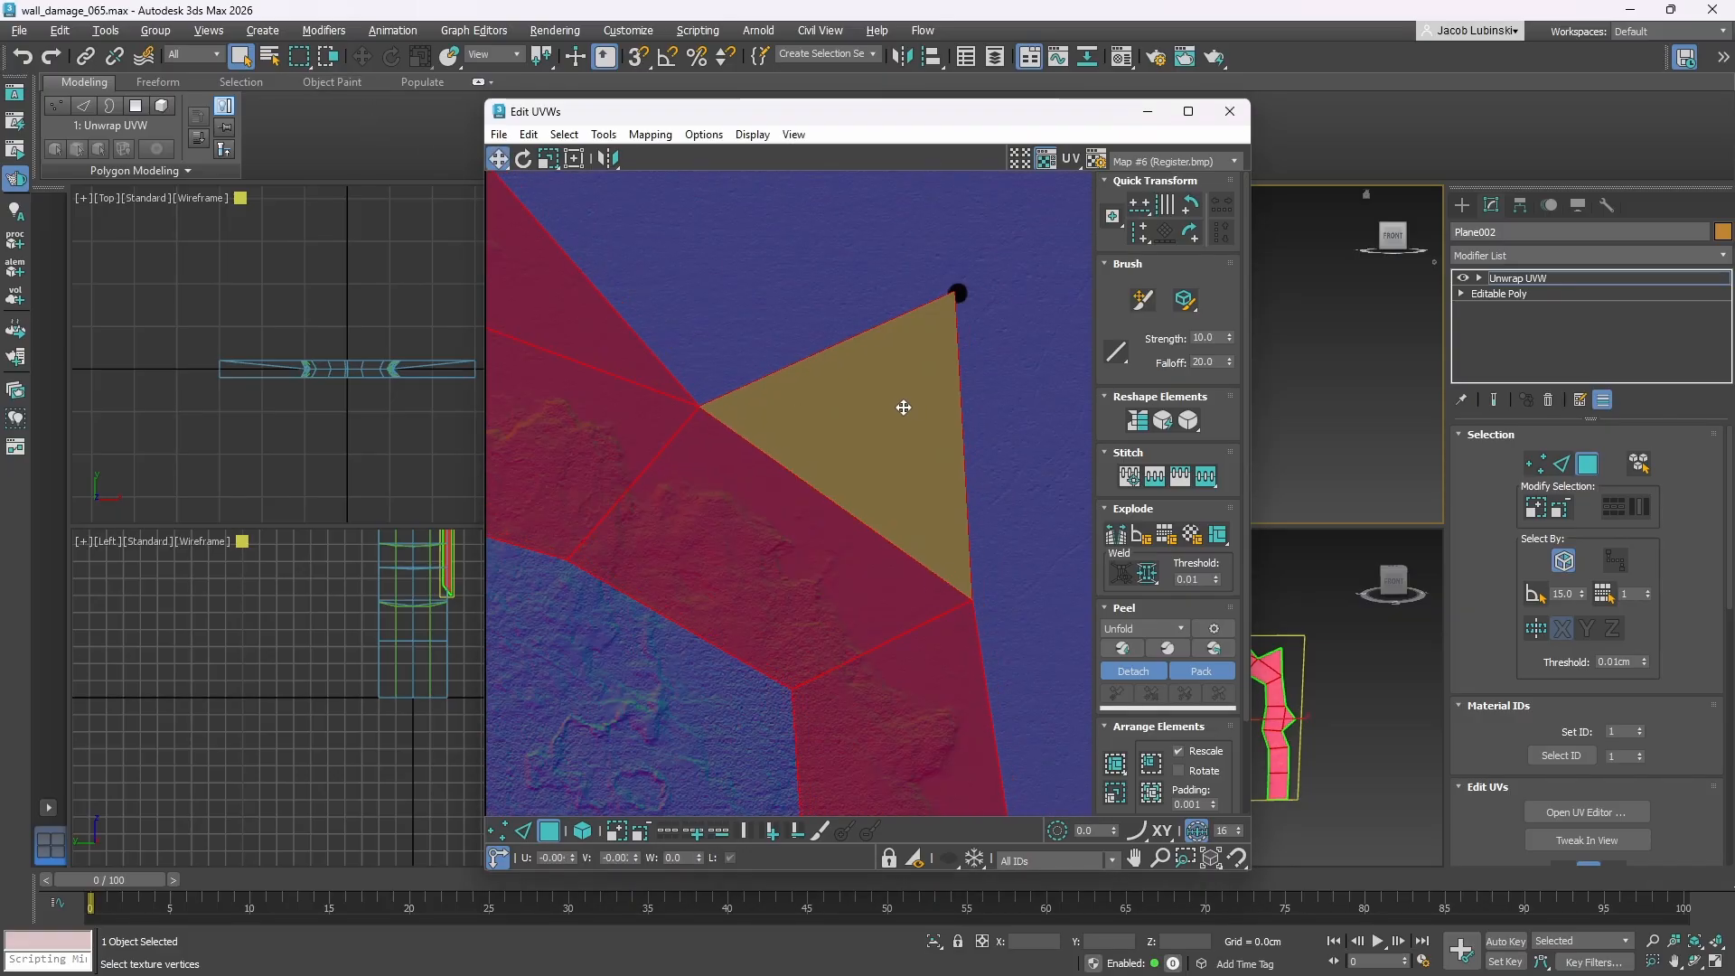
scroll(908, 407, "down", 5)
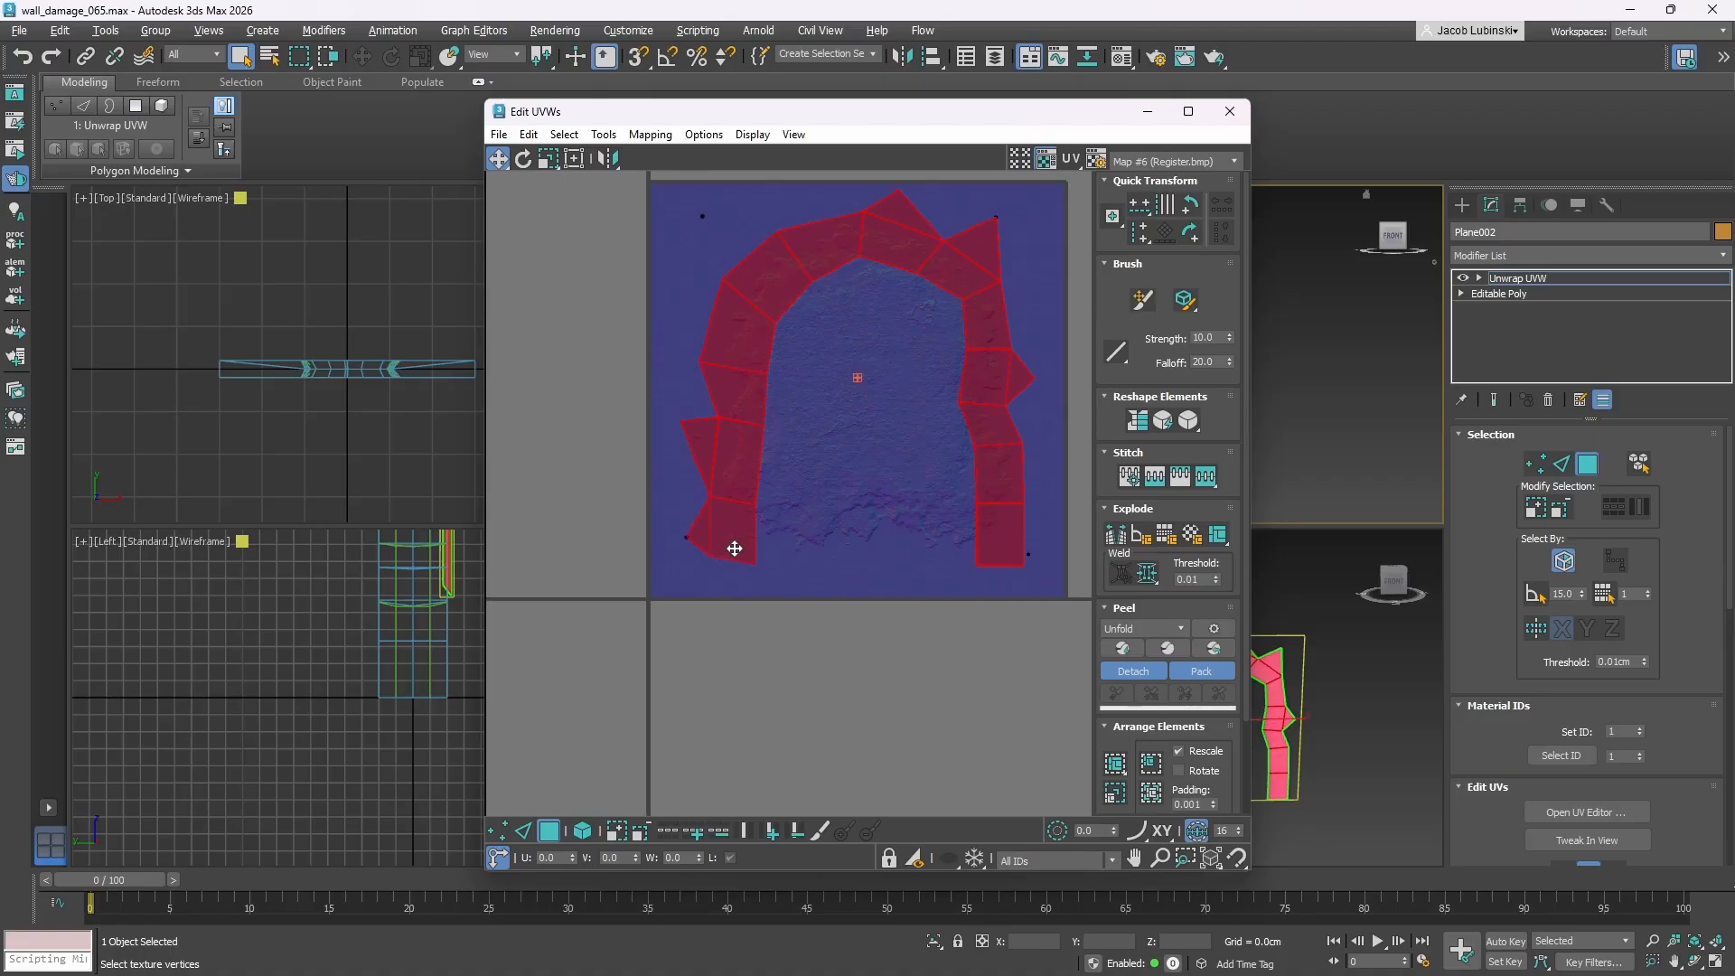
scroll(732, 545, "up", 6)
scroll(825, 457, "down", 6)
scroll(786, 415, "up", 5)
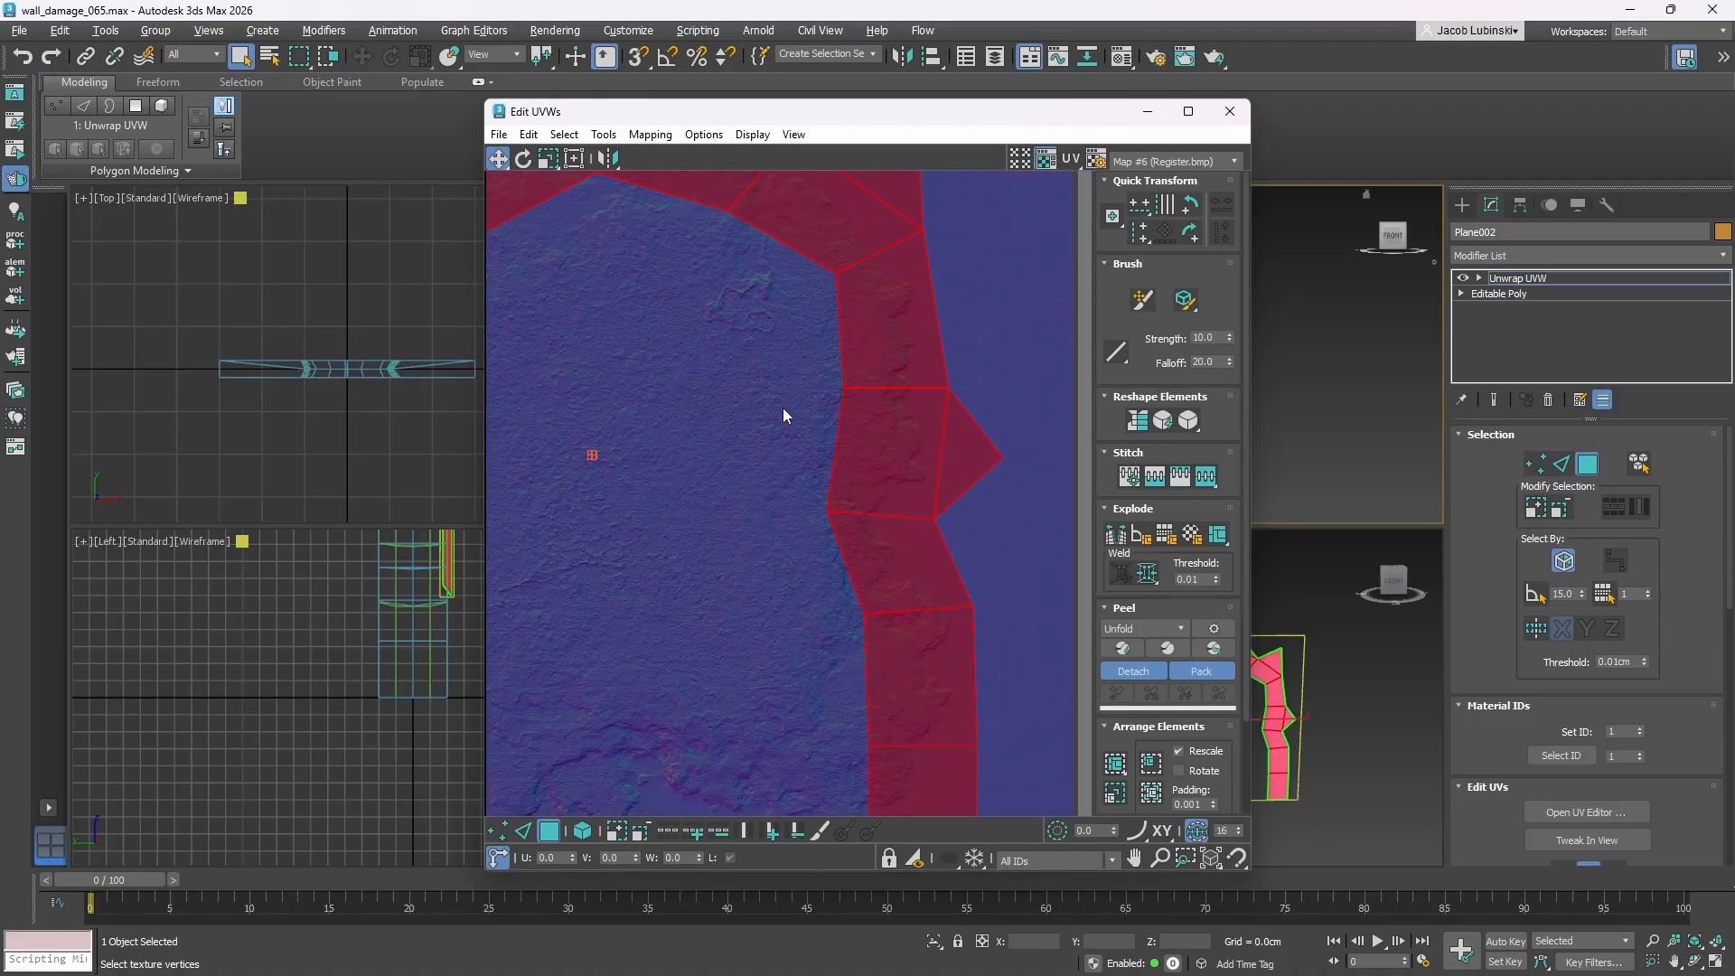
scroll(758, 534, "down", 5)
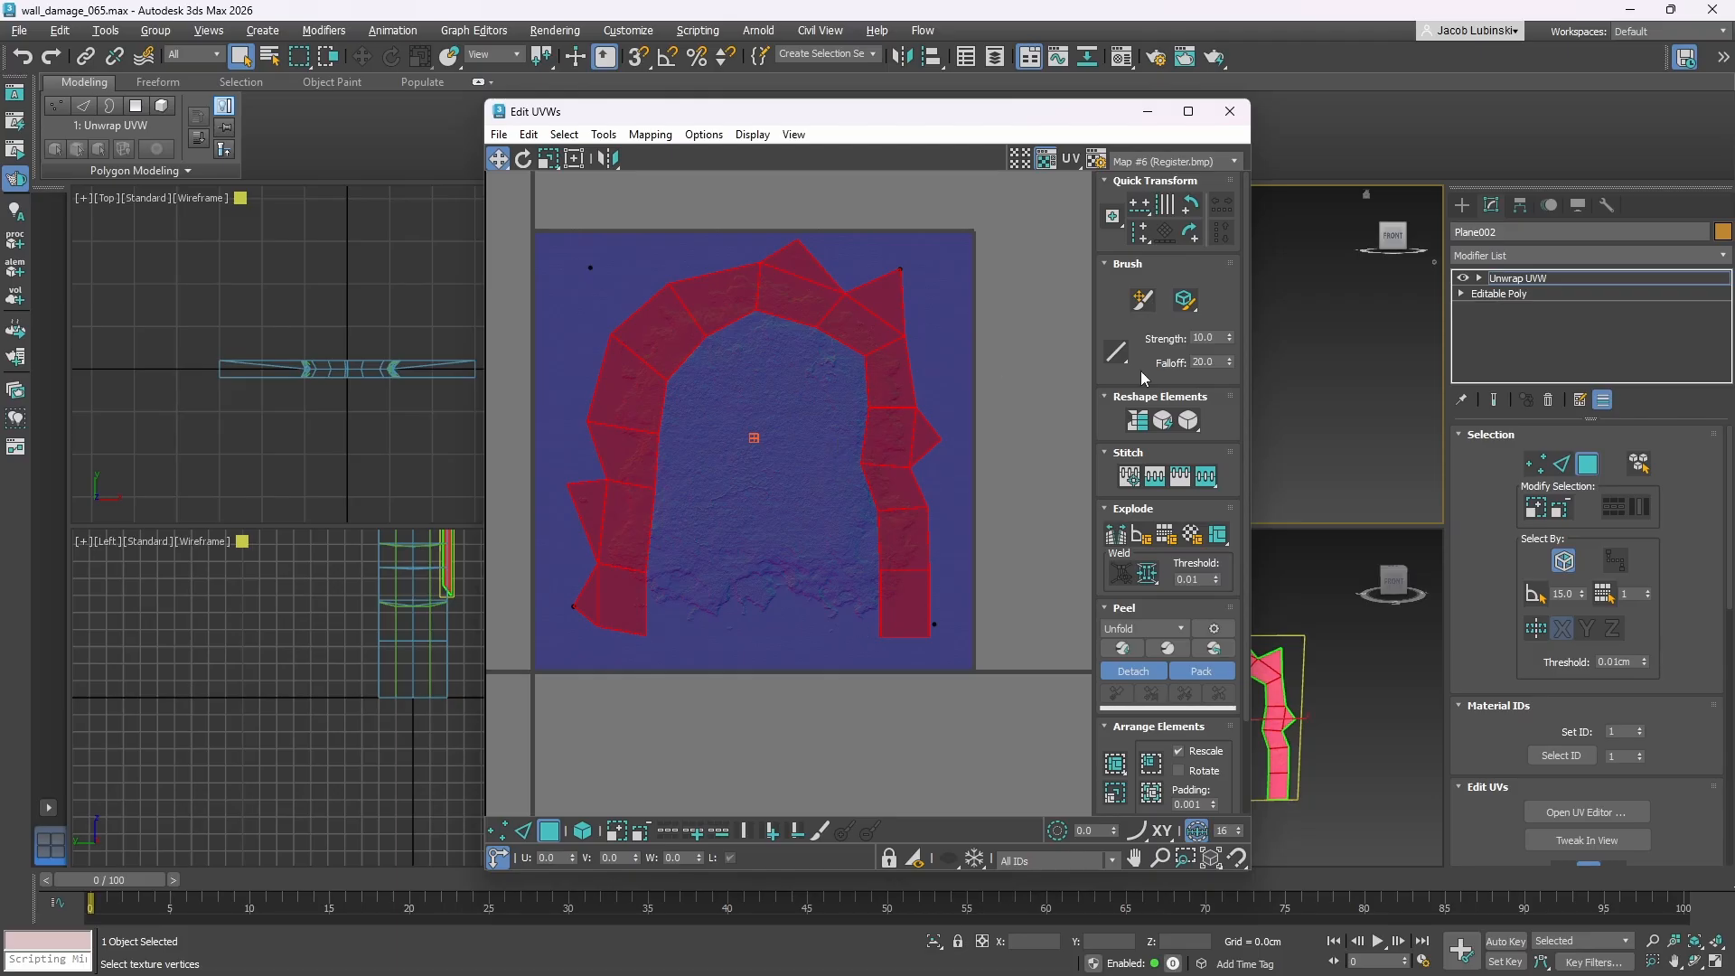
- Collapse the arch's whole modifier stack into an Editable Poly and maximize the Front view
right_click(1500, 336)
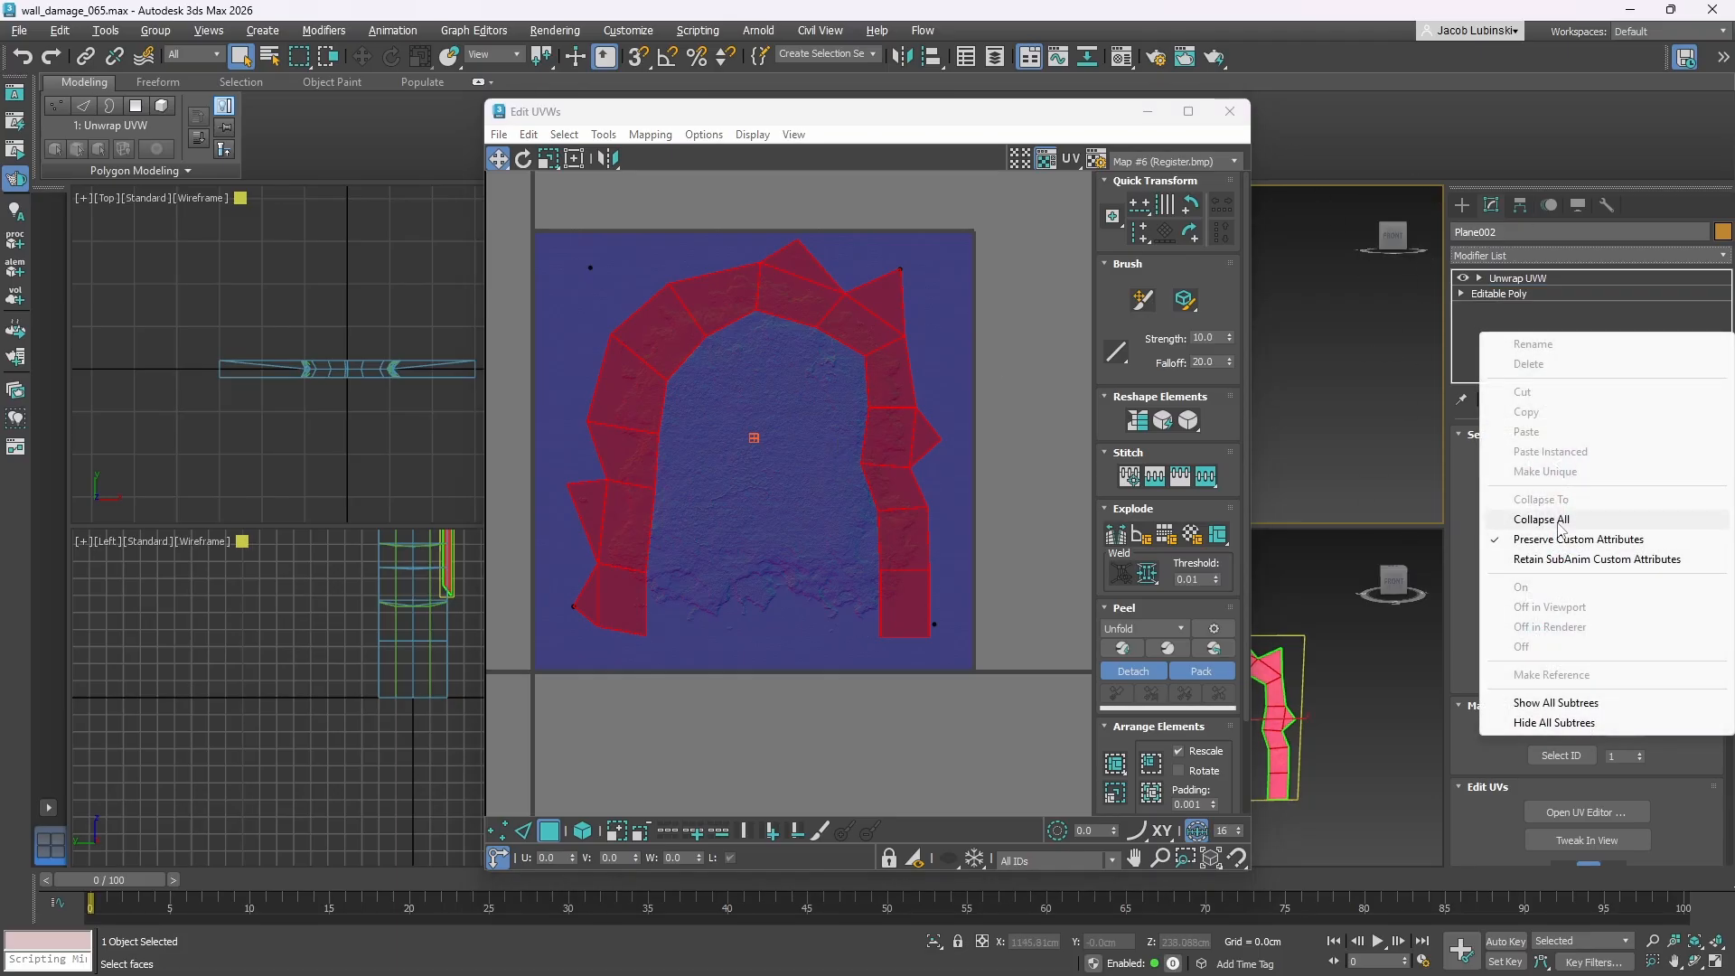
left_click(1562, 519)
left_click(953, 551)
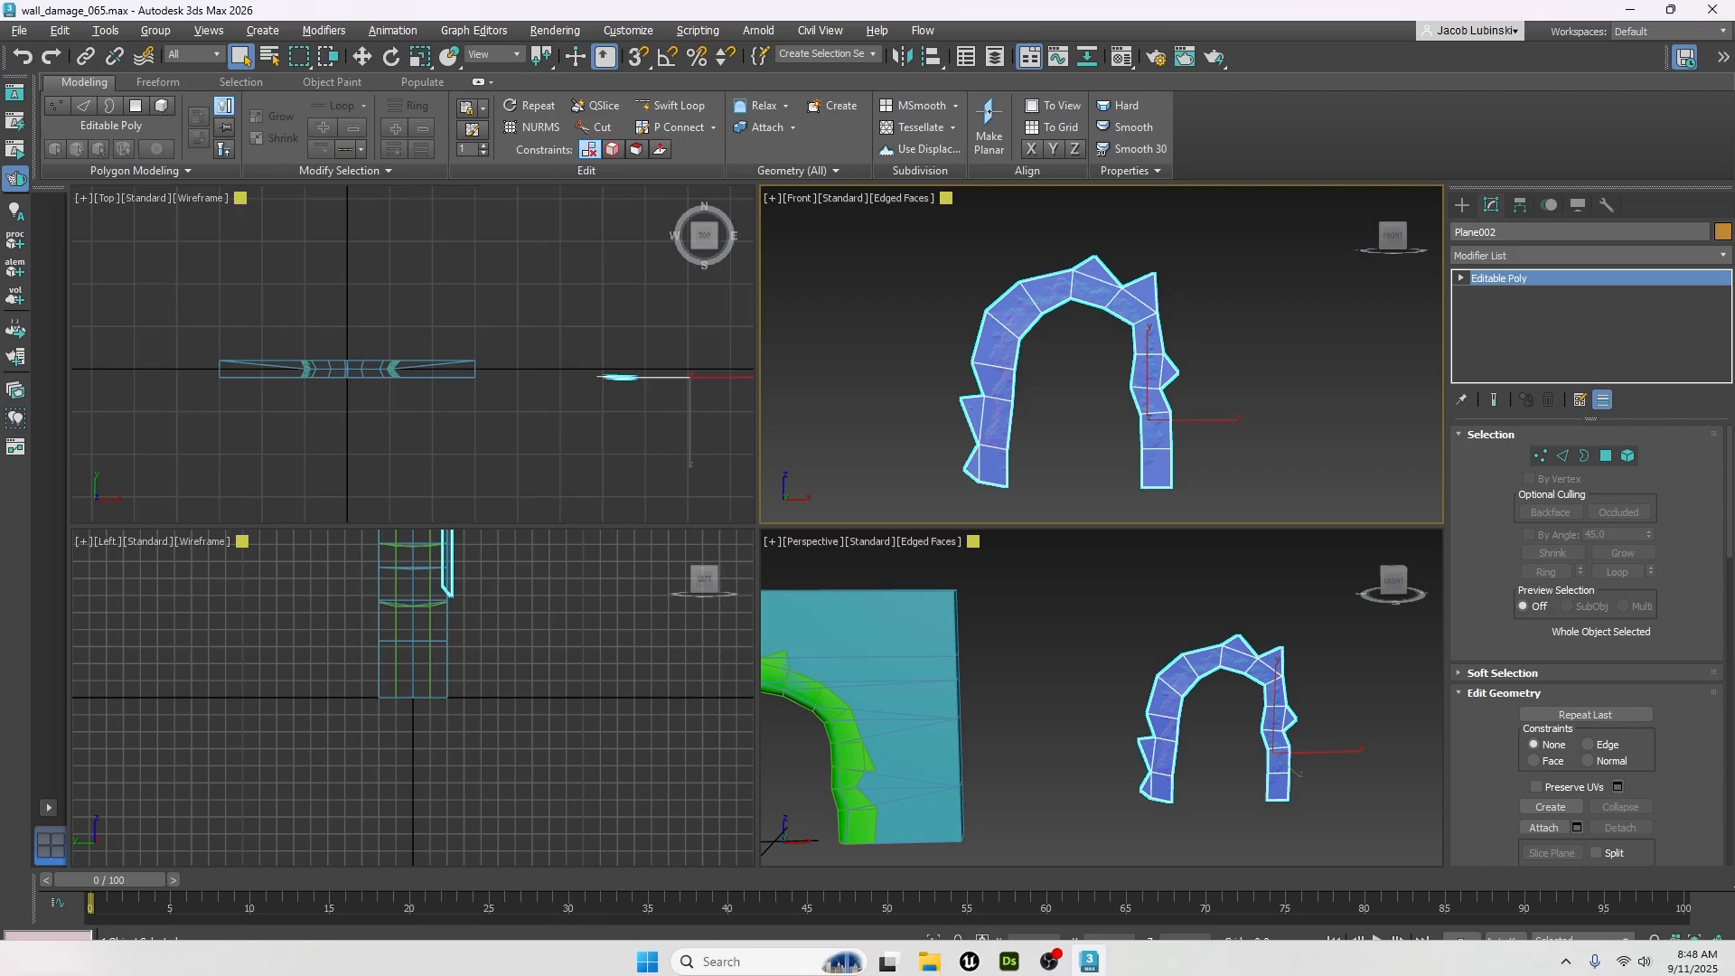
left_click(1717, 957)
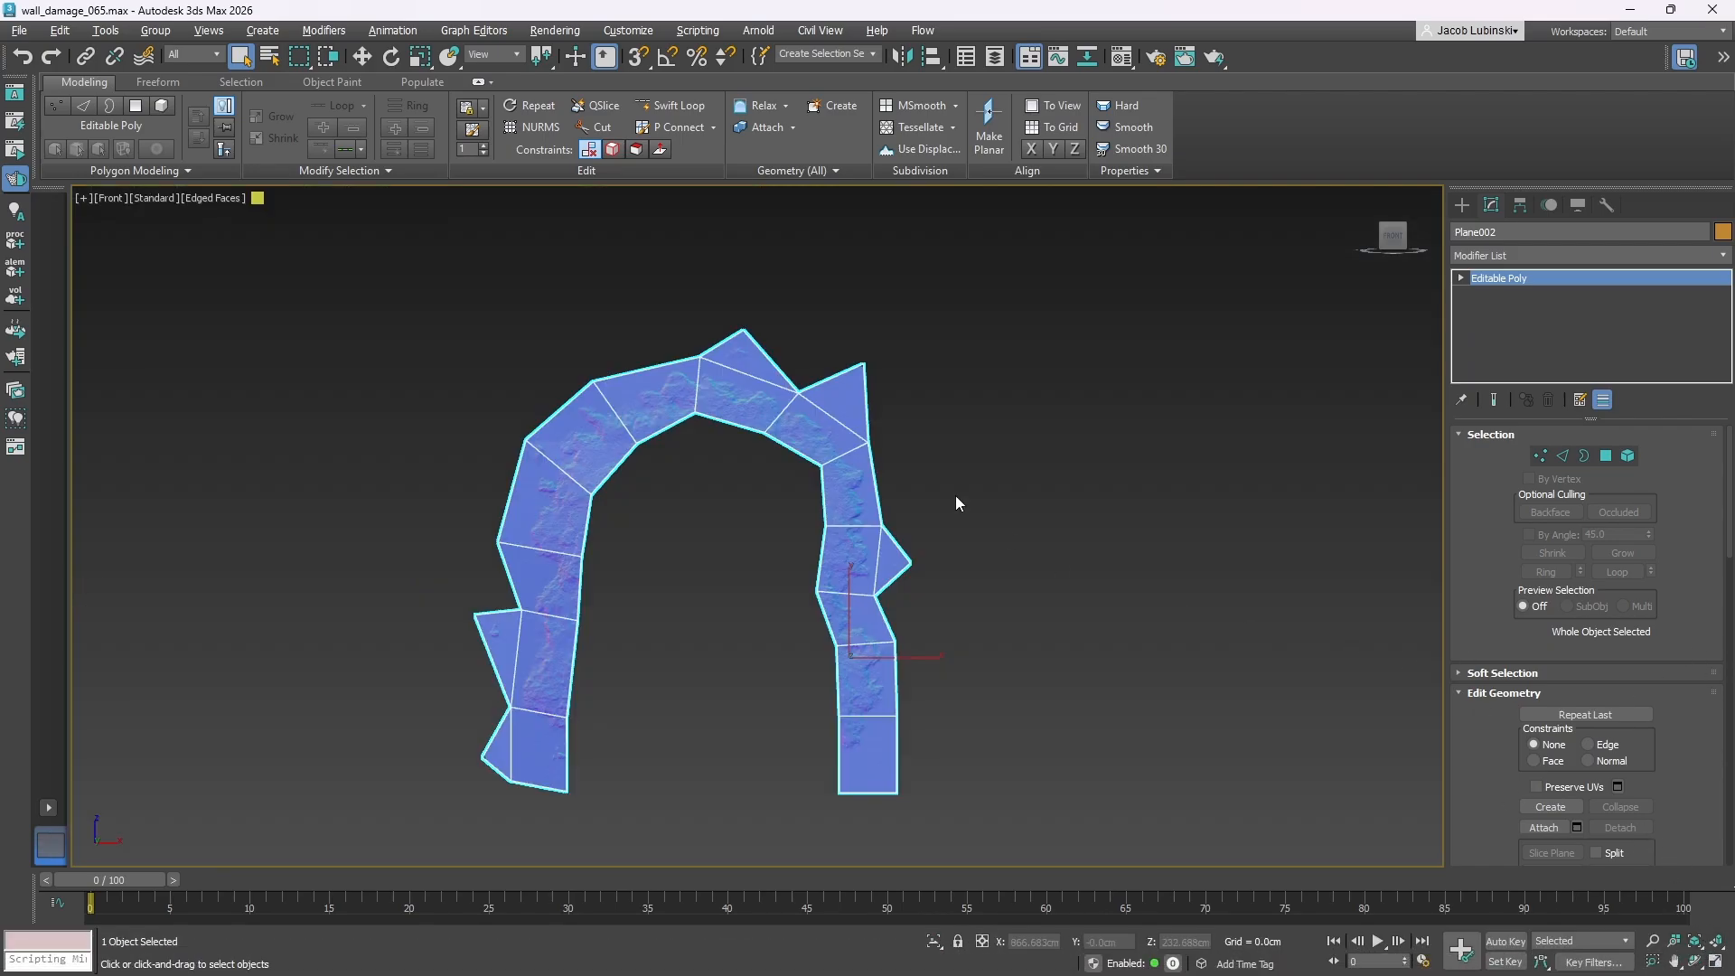
- Save the scene as a new incremental version, wall_damage_066.max
left_click(19, 30)
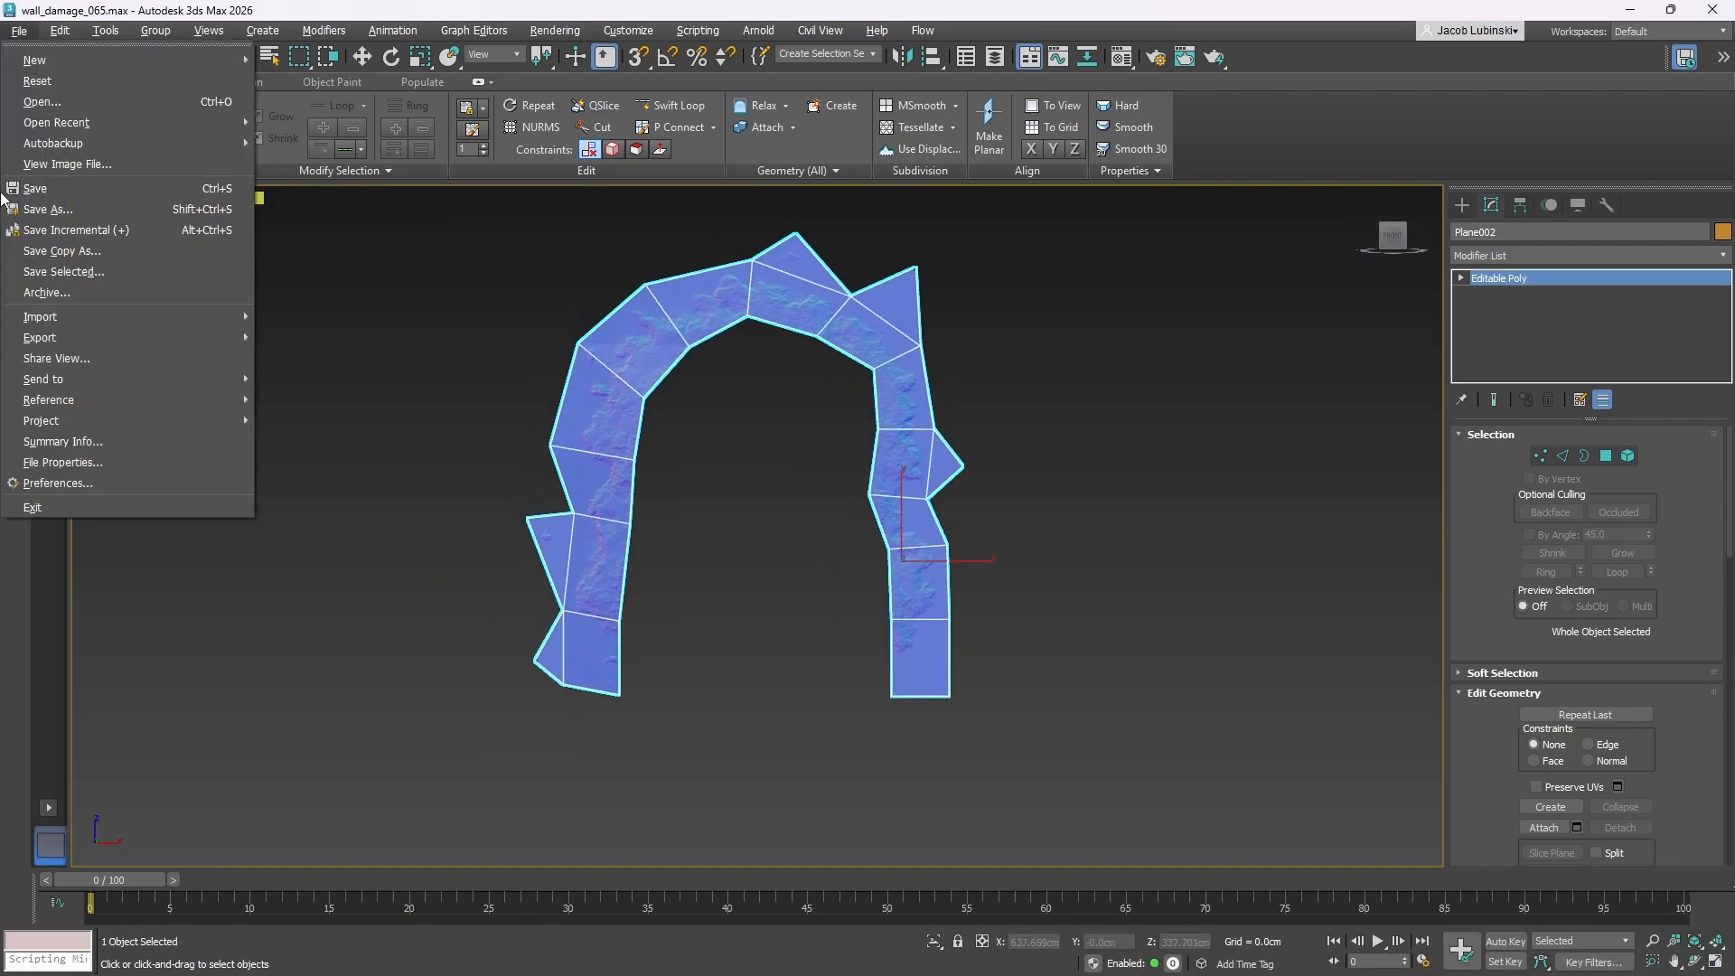
left_click(39, 209)
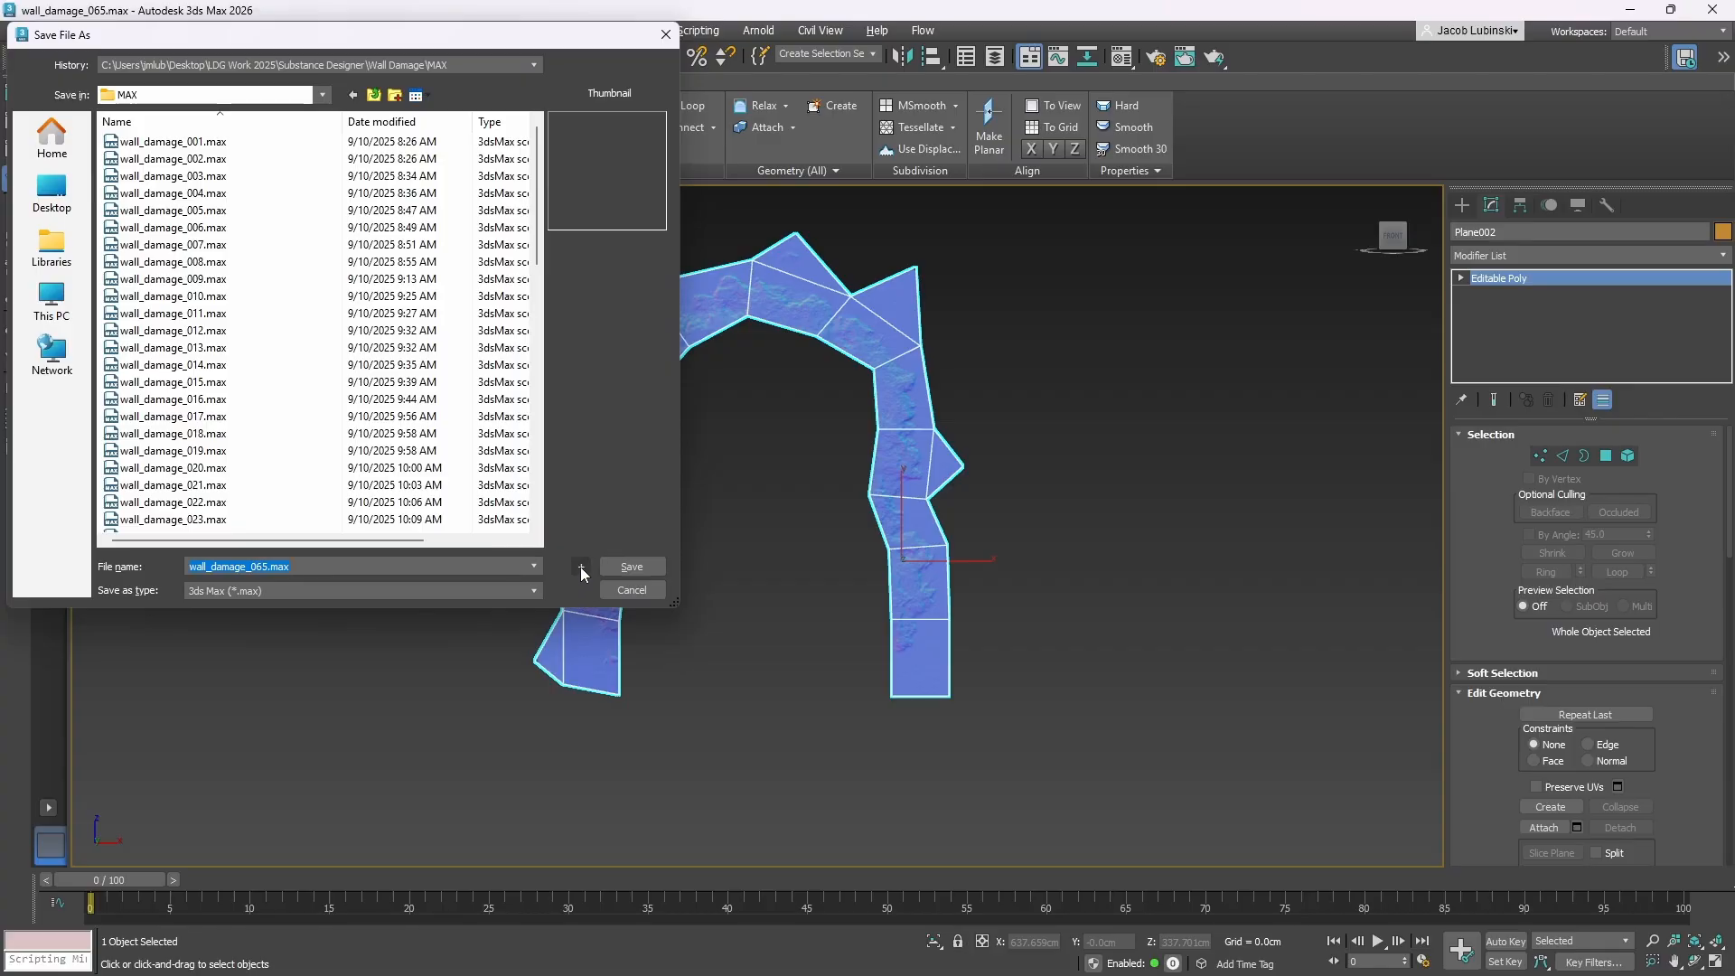
left_click(581, 568)
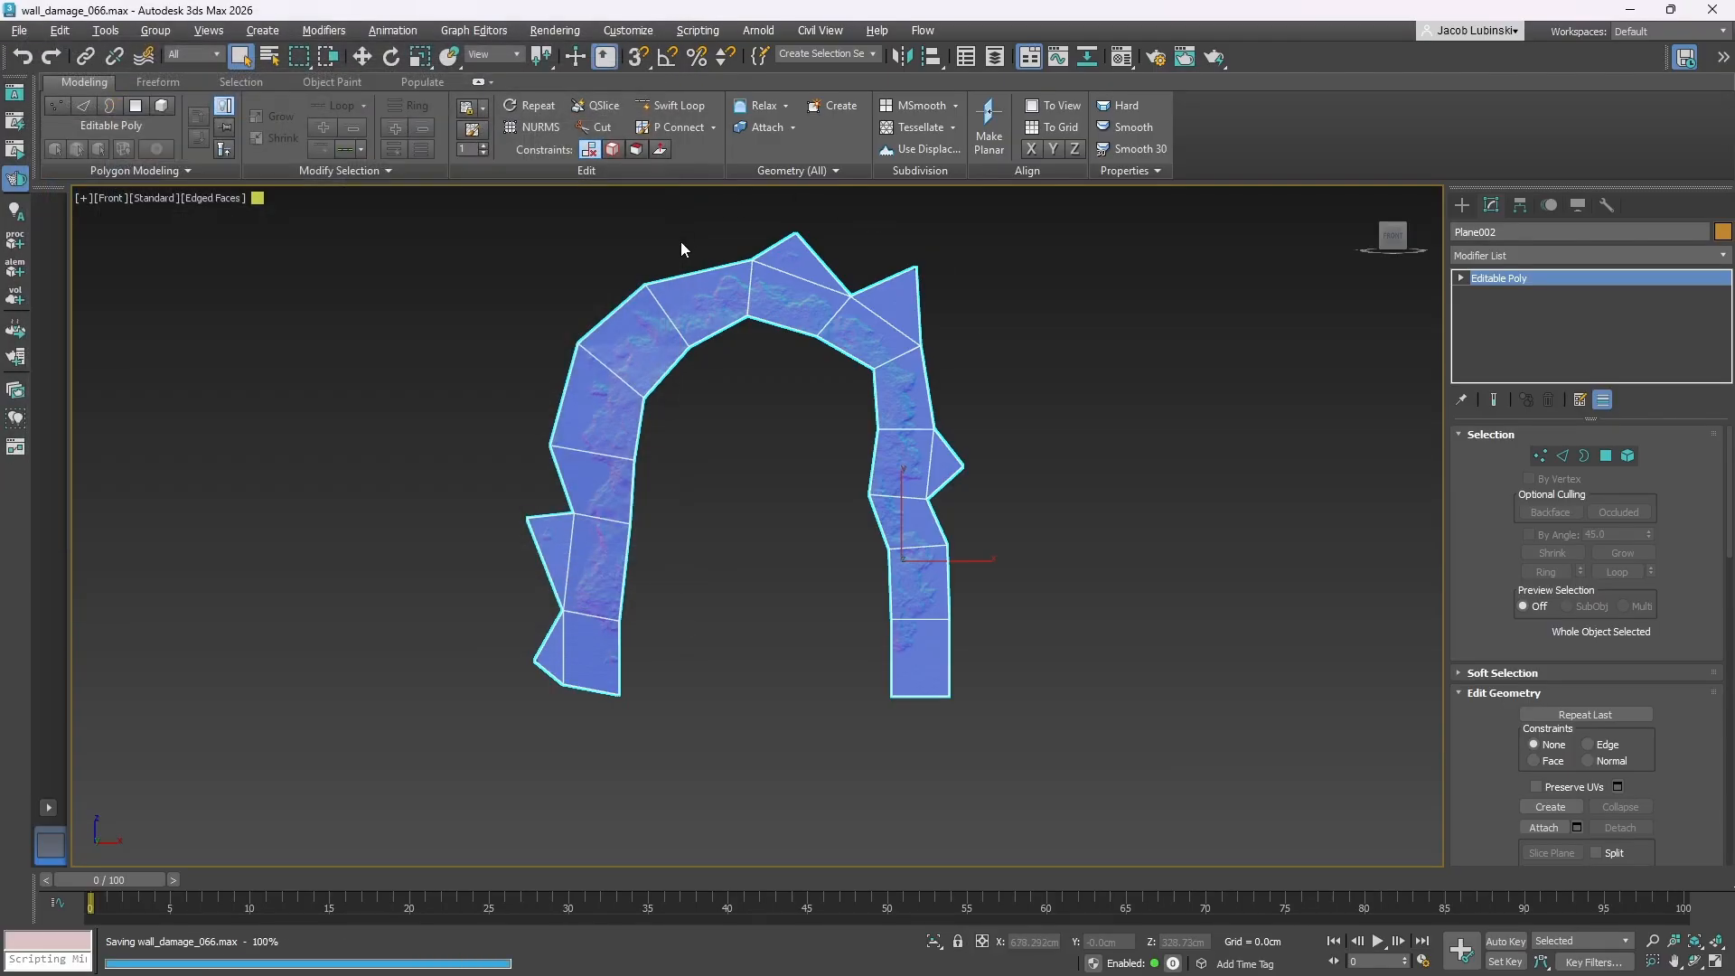
- Delete the triangular spike polygons at the arch's upper right and at the base of its left leg
left_click(1605, 455)
left_click(890, 301)
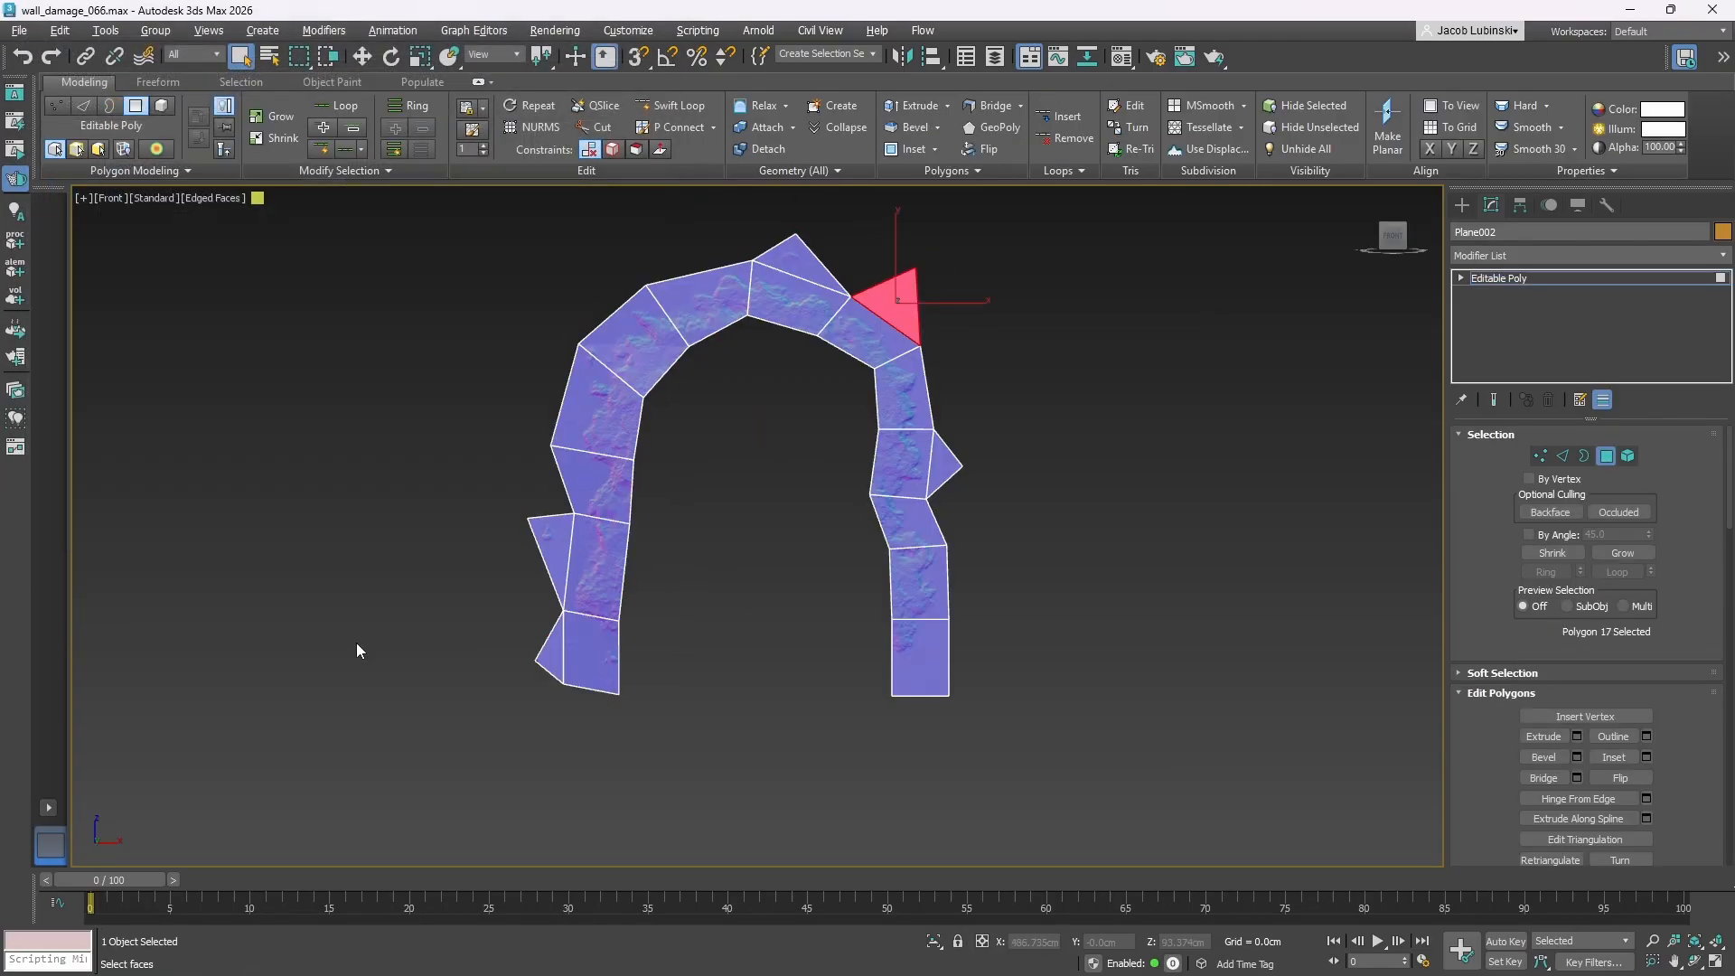
left_click(556, 664, "ctrl")
left_click(1104, 803)
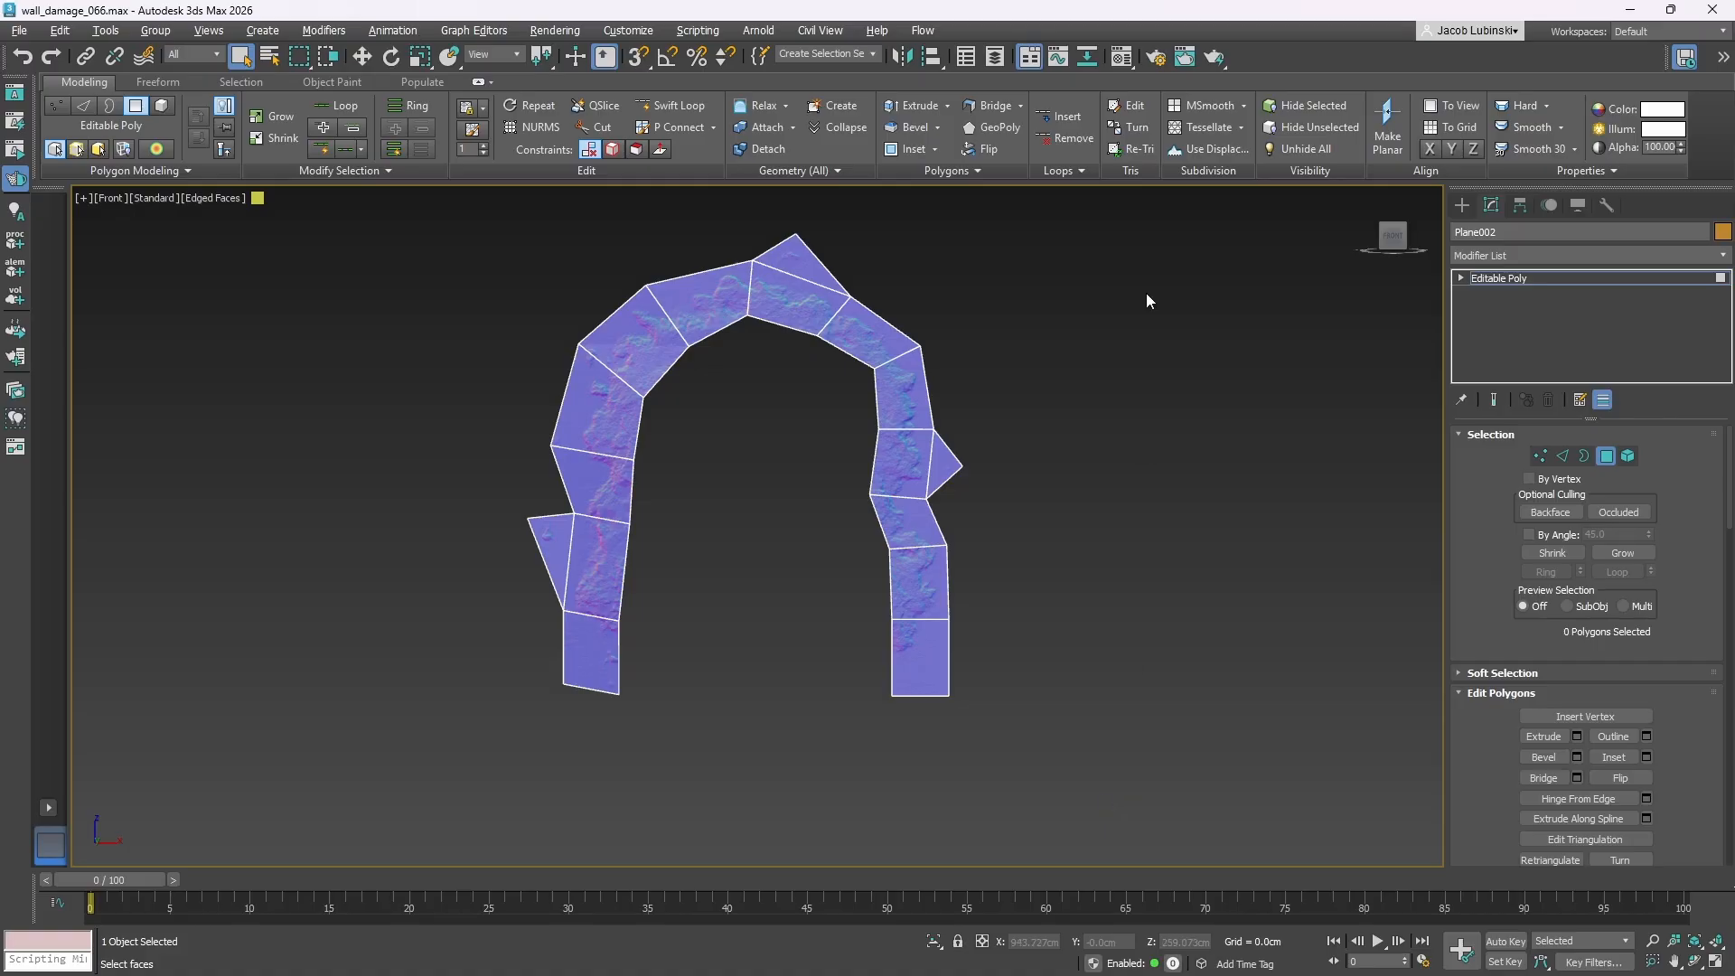
- Bridge the lowest inner edges of the arch's two legs with 1 segment to close the base of the opening
left_click(1583, 455)
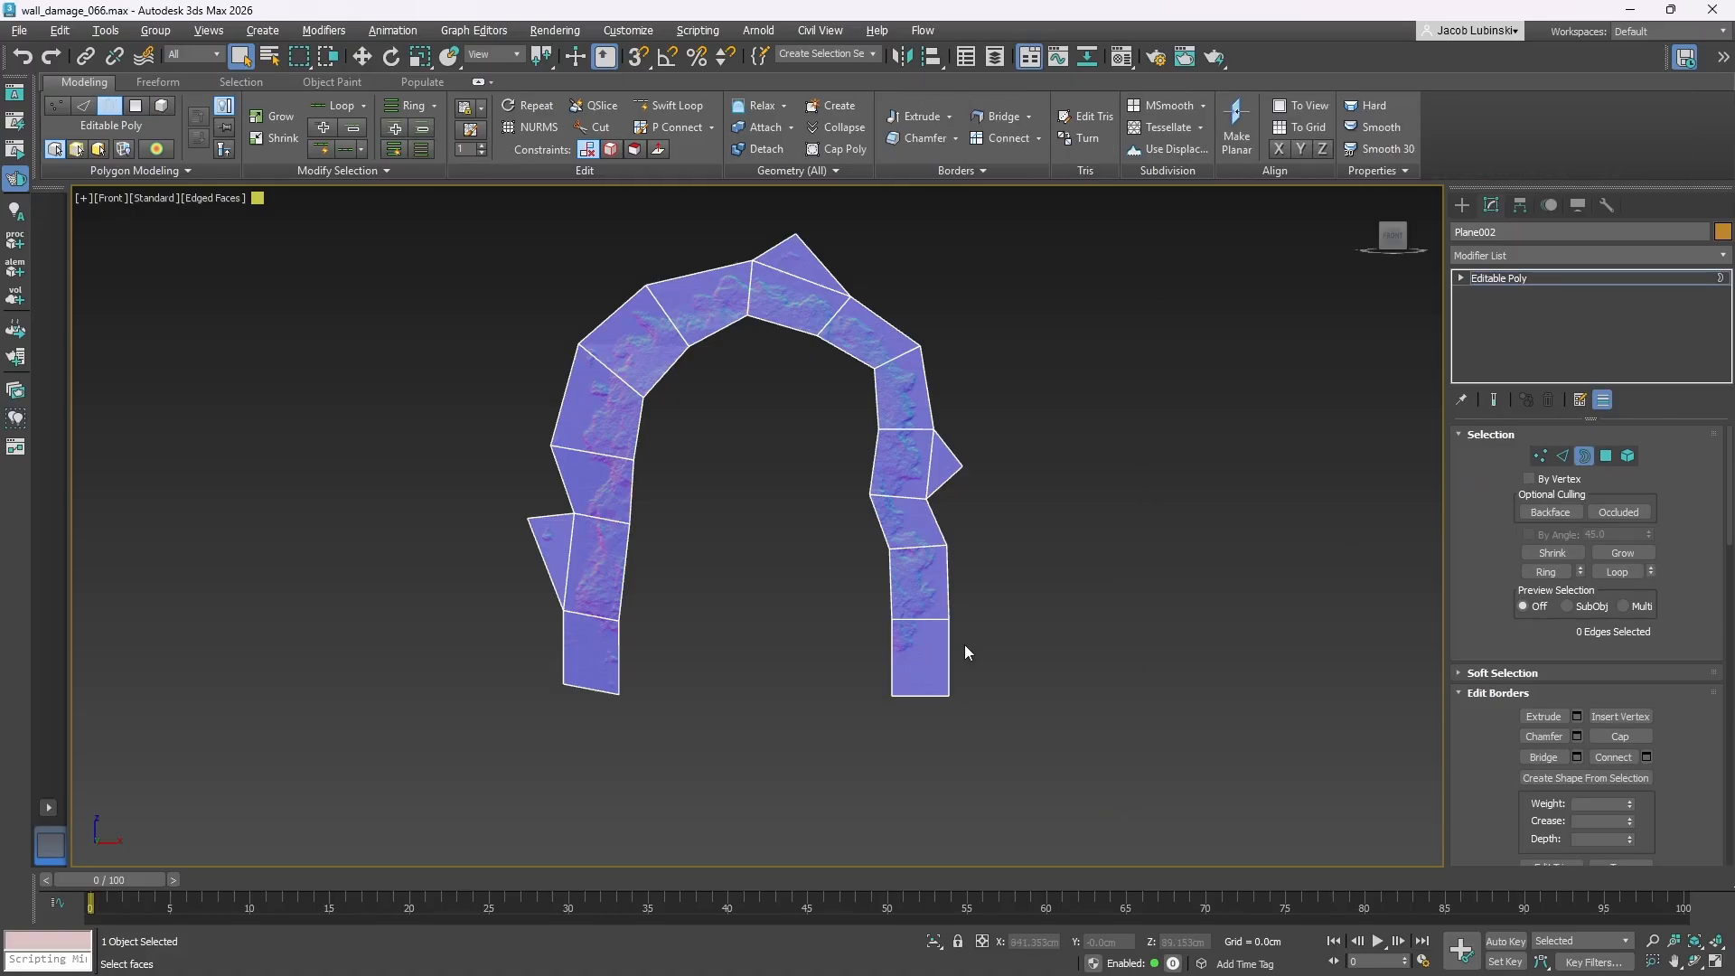
middle_click_drag(961, 650, 984, 607)
left_click(1561, 455)
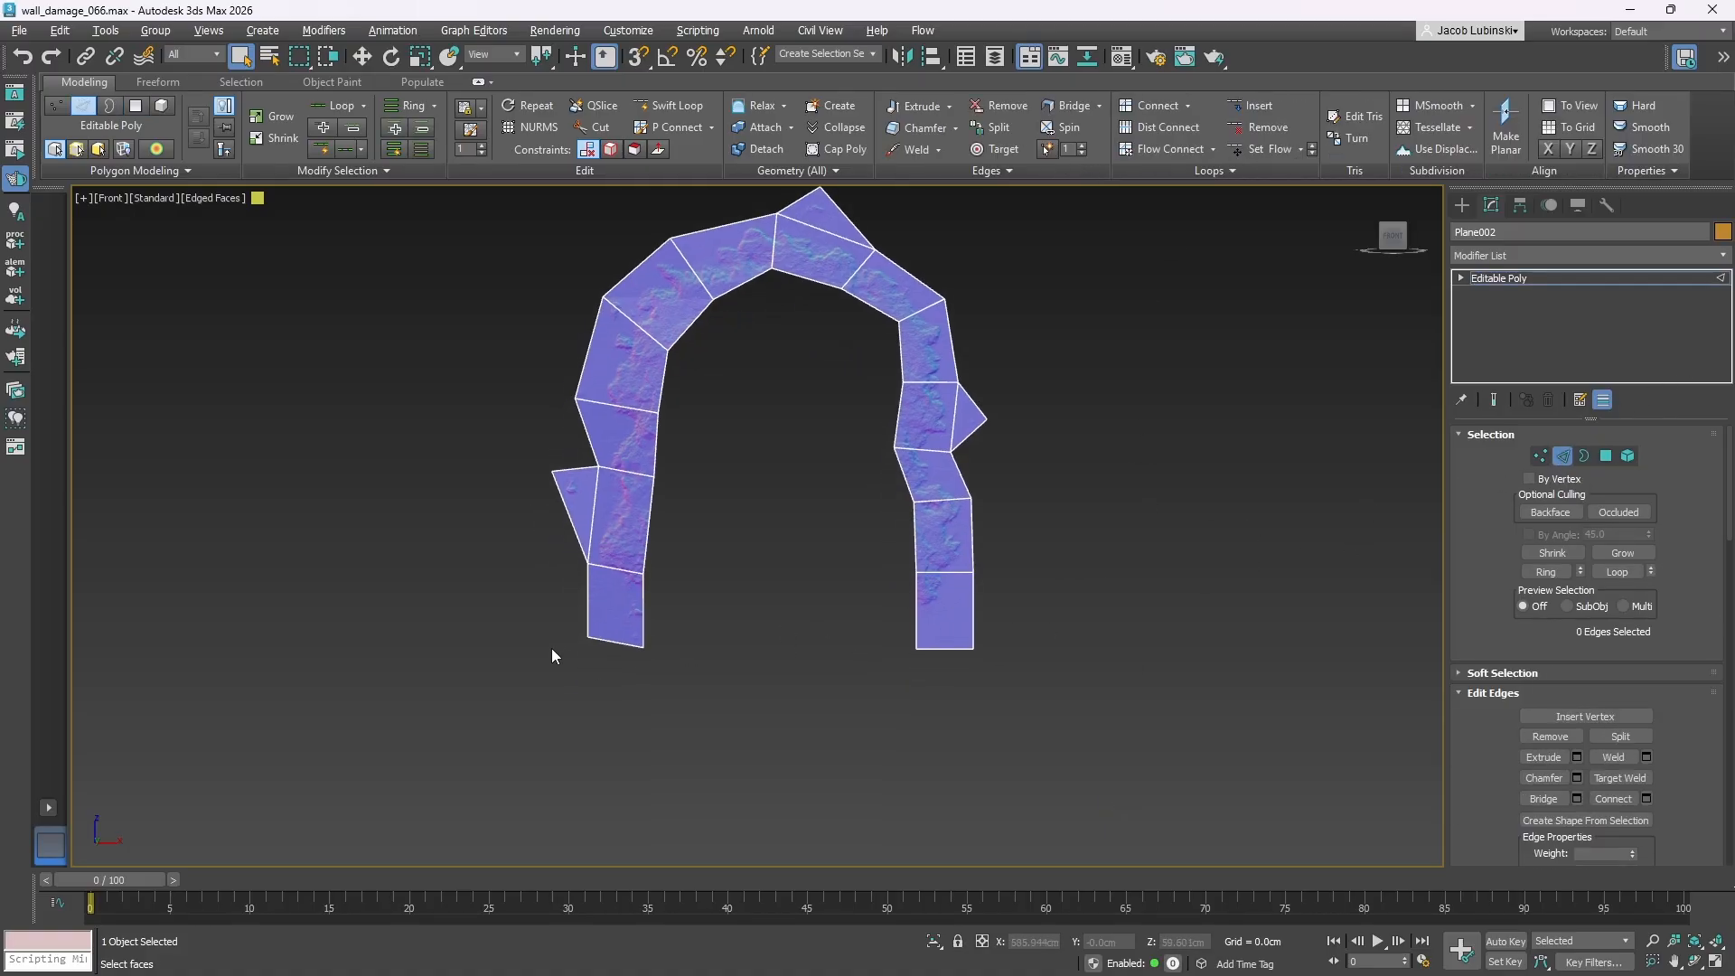
left_click(647, 625)
left_click(912, 607, "ctrl")
scroll(1590, 714, "down", 2)
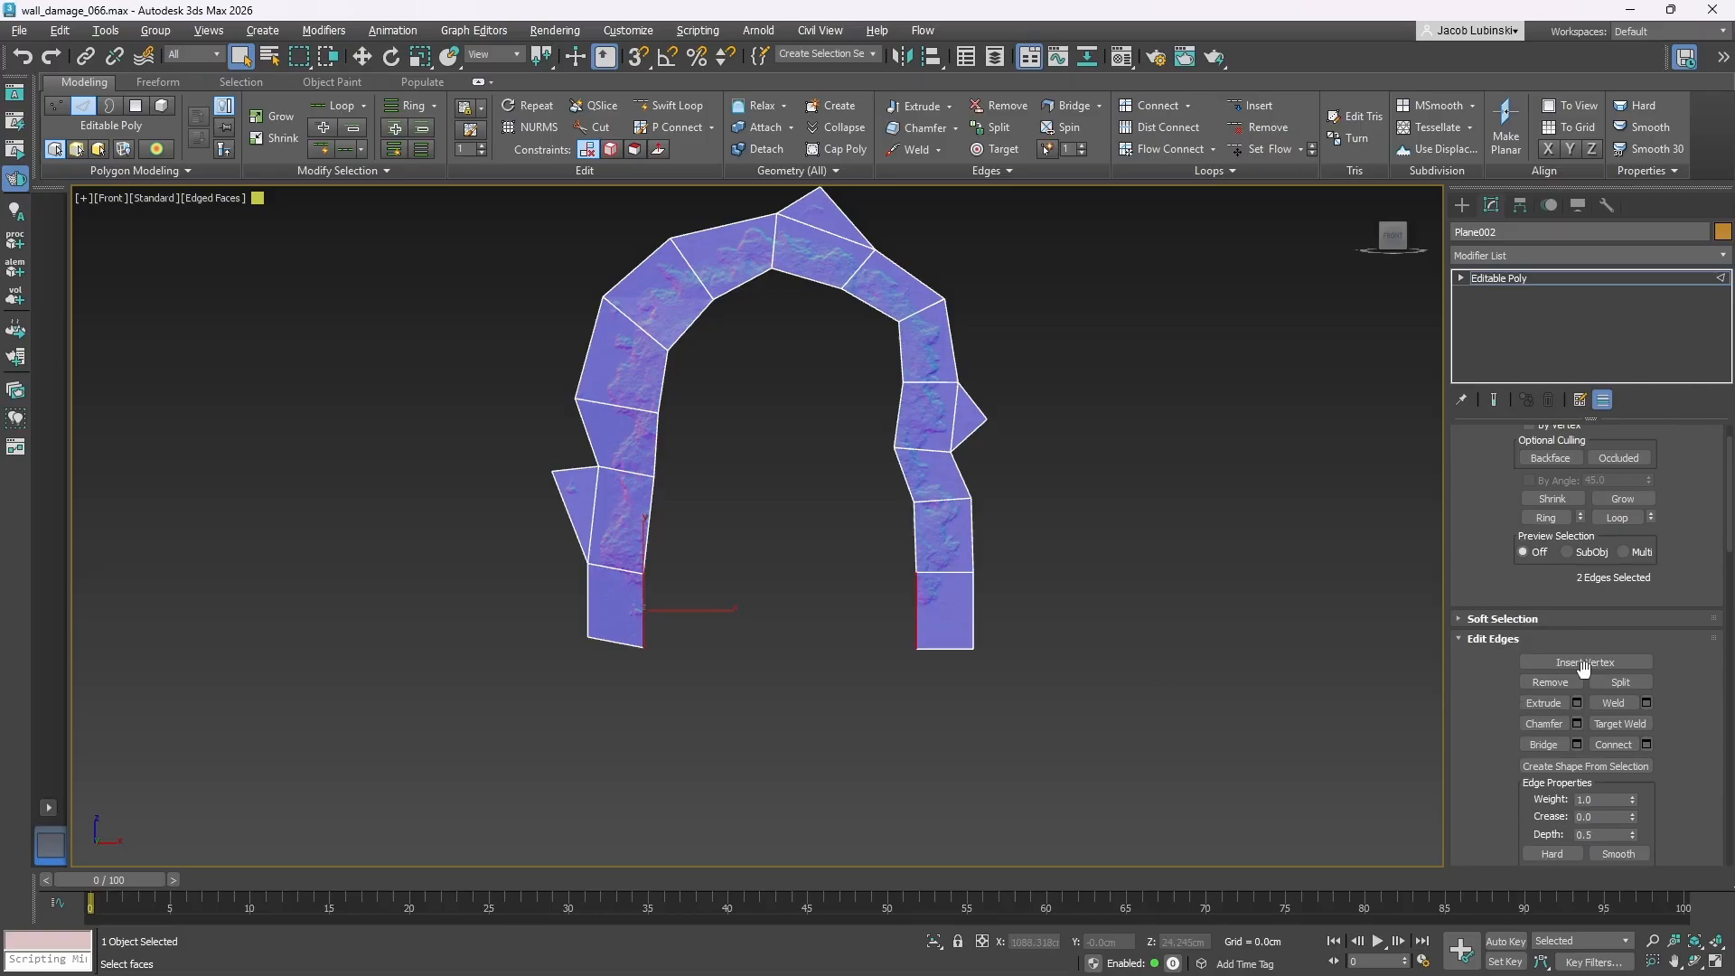
left_click(1575, 743)
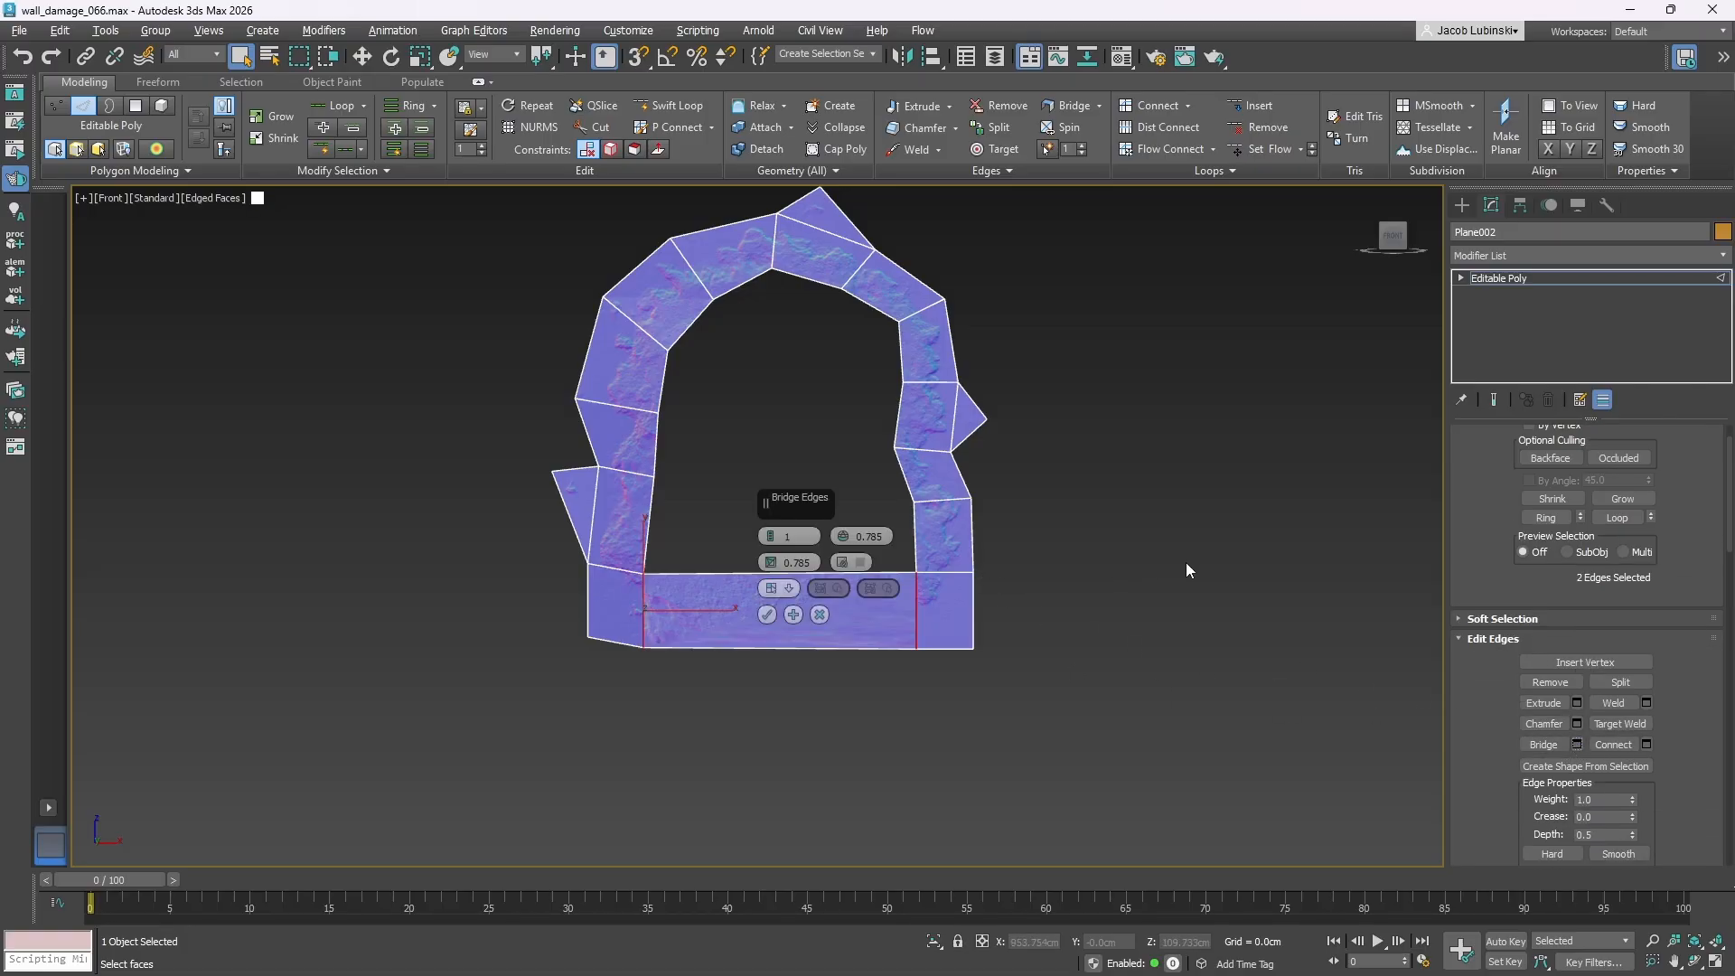
left_click(643, 610)
left_click(915, 617)
left_click(766, 615)
- Cap the inner border of the arch opening with a single polygon
scroll(1597, 540, "up", 2)
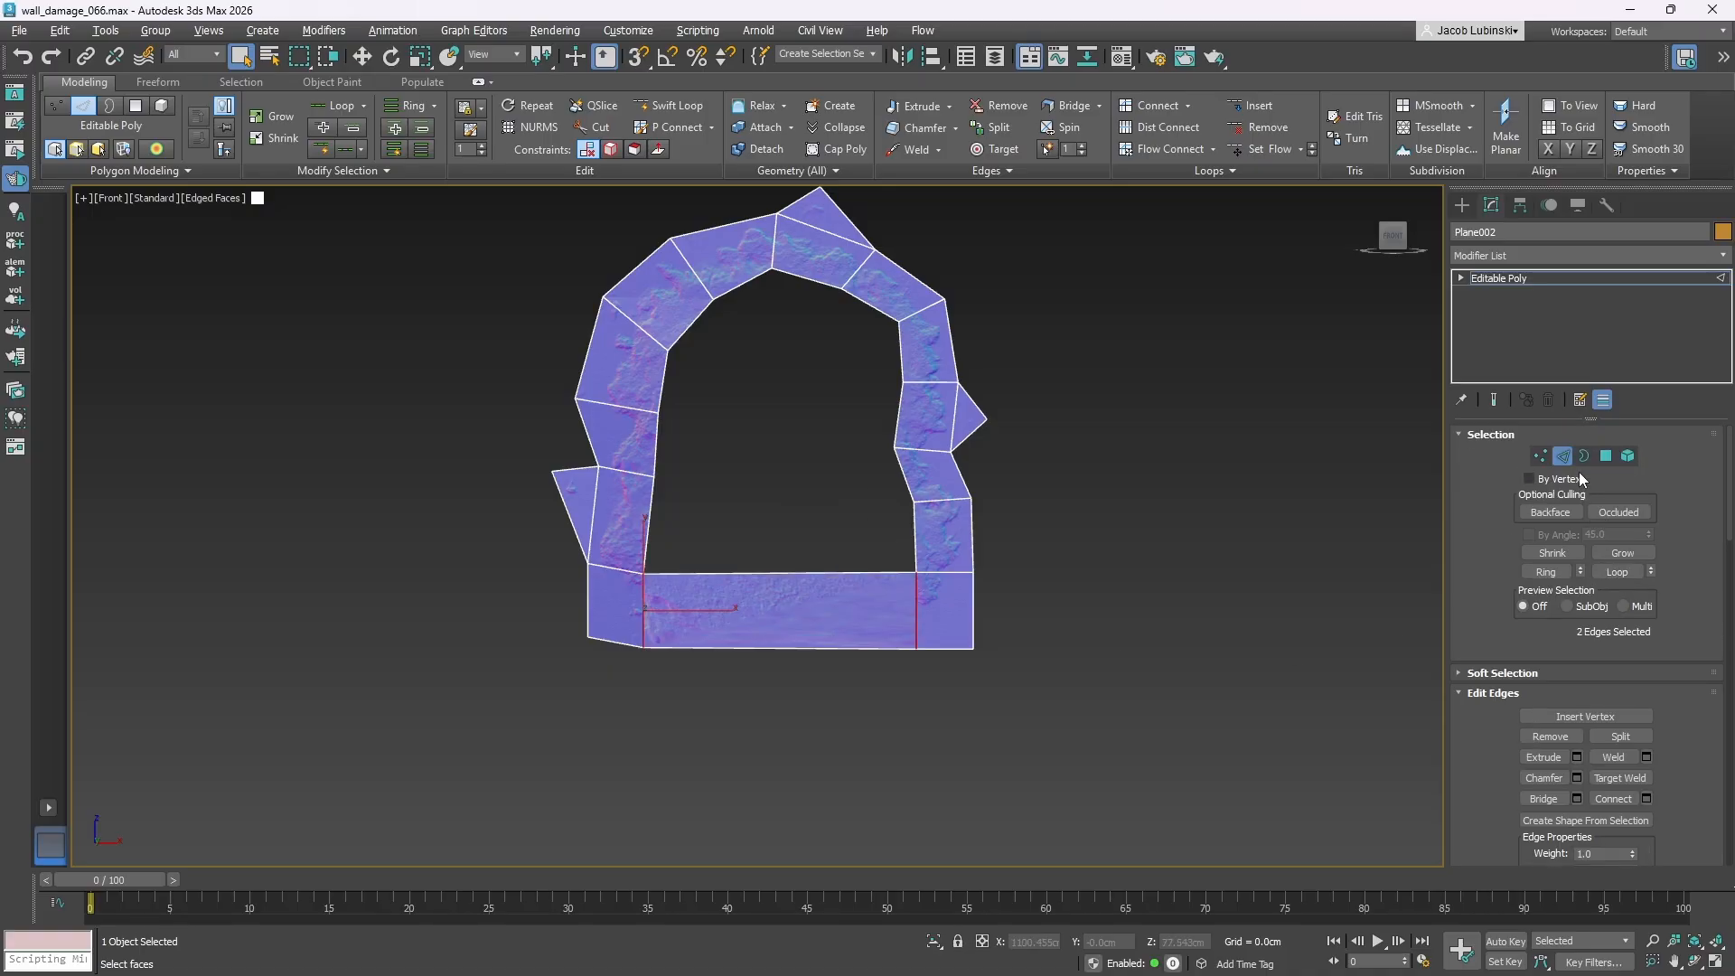
left_click(1584, 455)
left_click(901, 340)
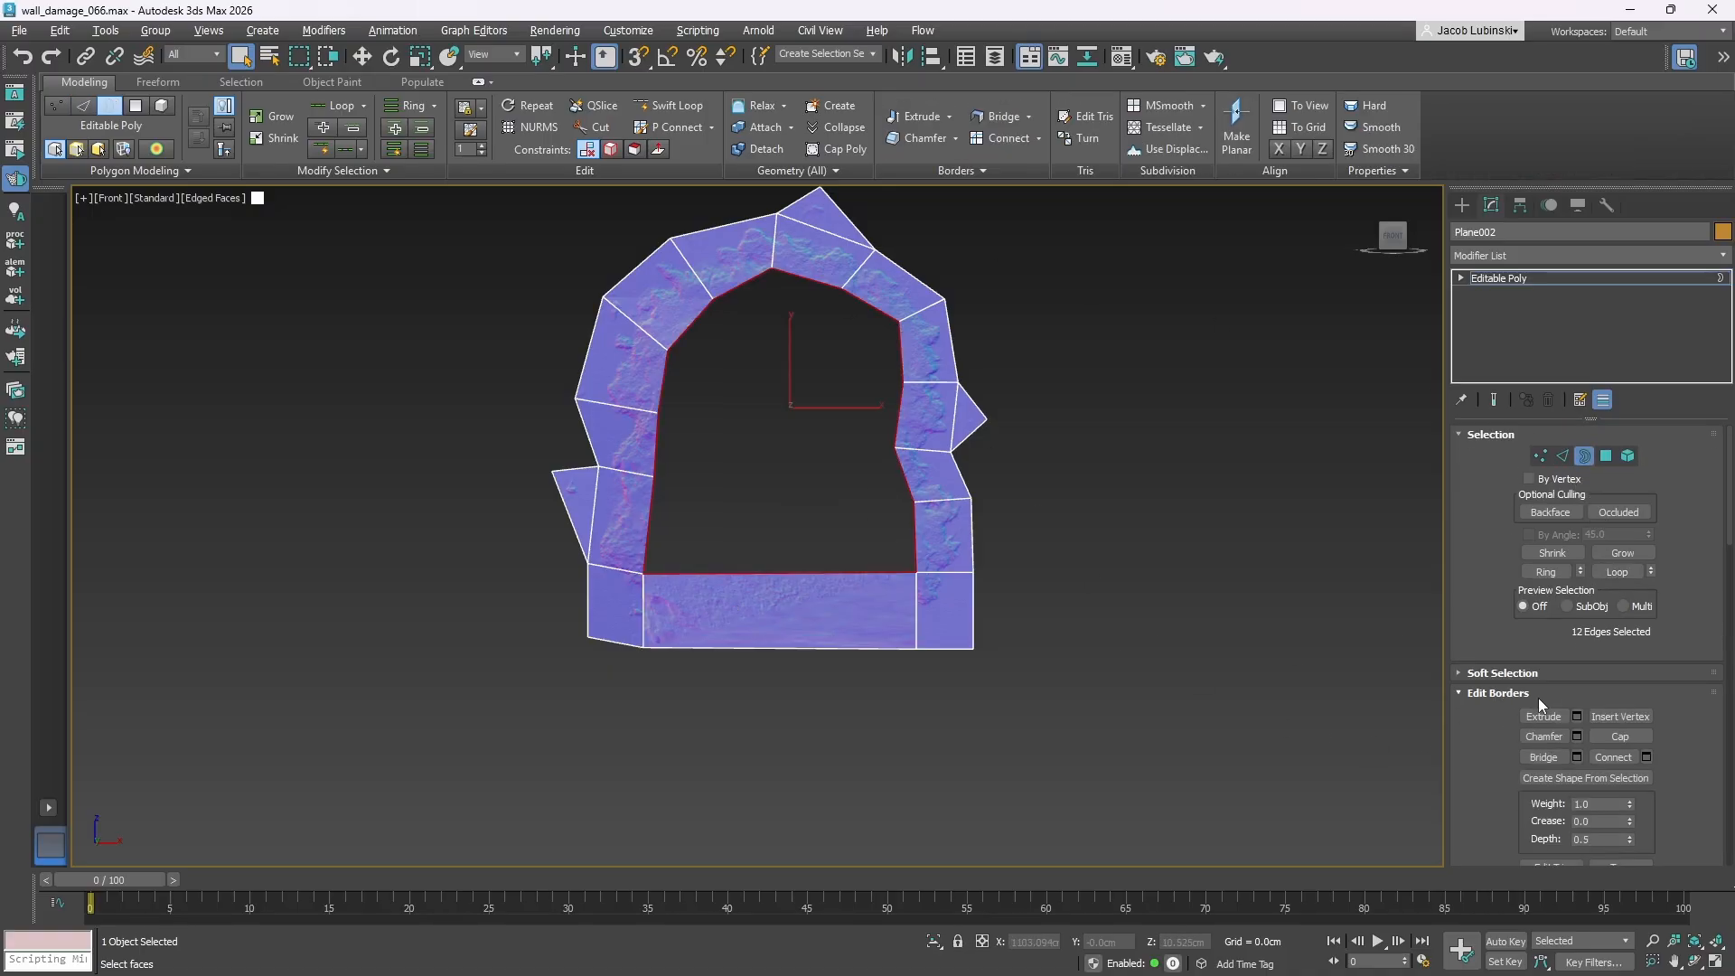
left_click(1640, 732)
- Inset the cap polygon by scaling it slightly inward, leaving a narrow ring of faces around it
key("4")
left_click(820, 349)
scroll(821, 347, "up", 2)
key("r")
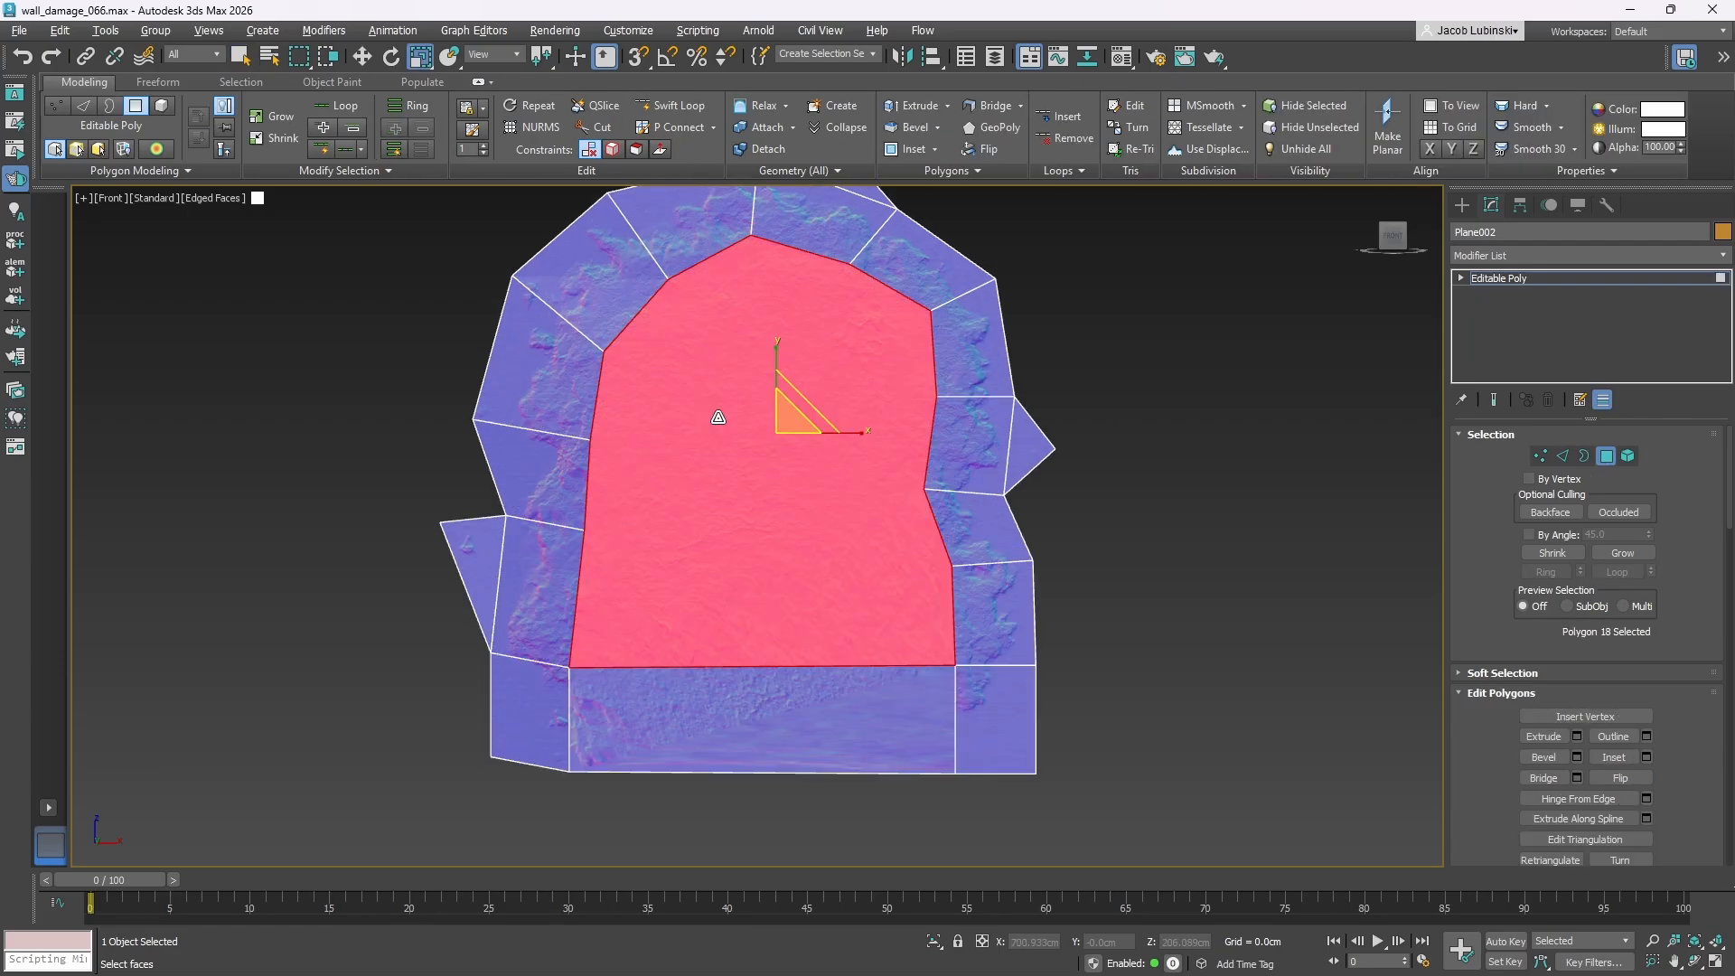
mouse_move(807, 425)
left_mouse_down()
mouse_move(779, 482)
mouse_move(811, 457)
left_mouse_up()
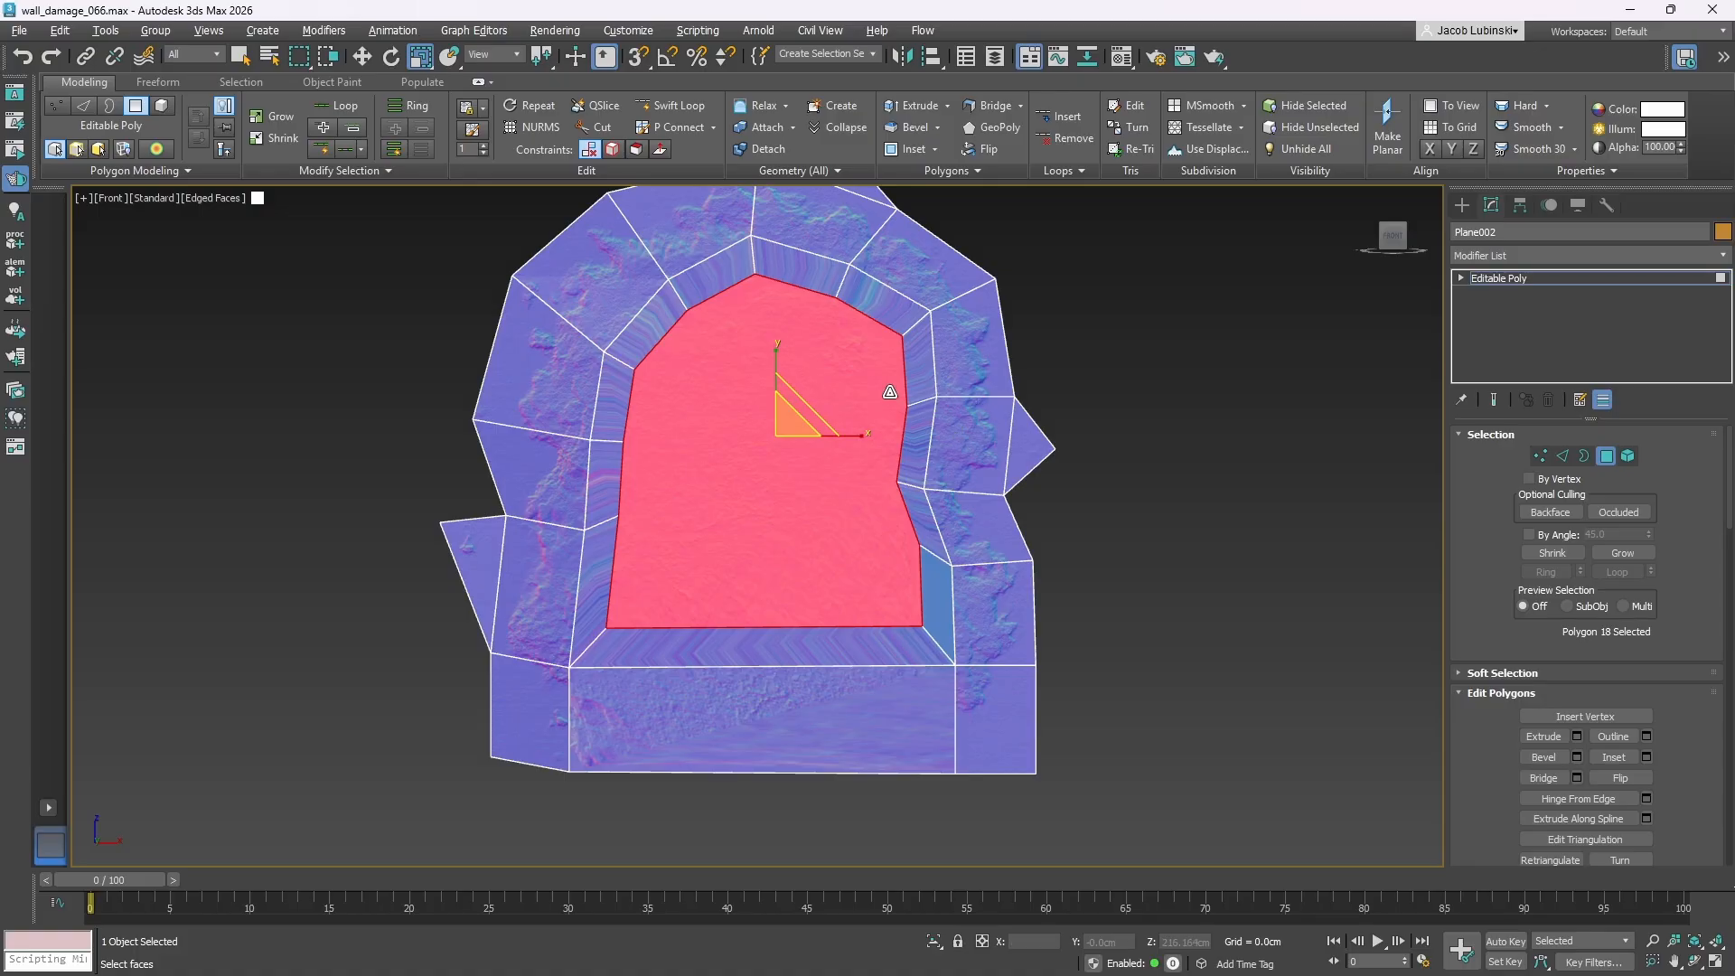
left_click_drag(819, 403, 817, 411)
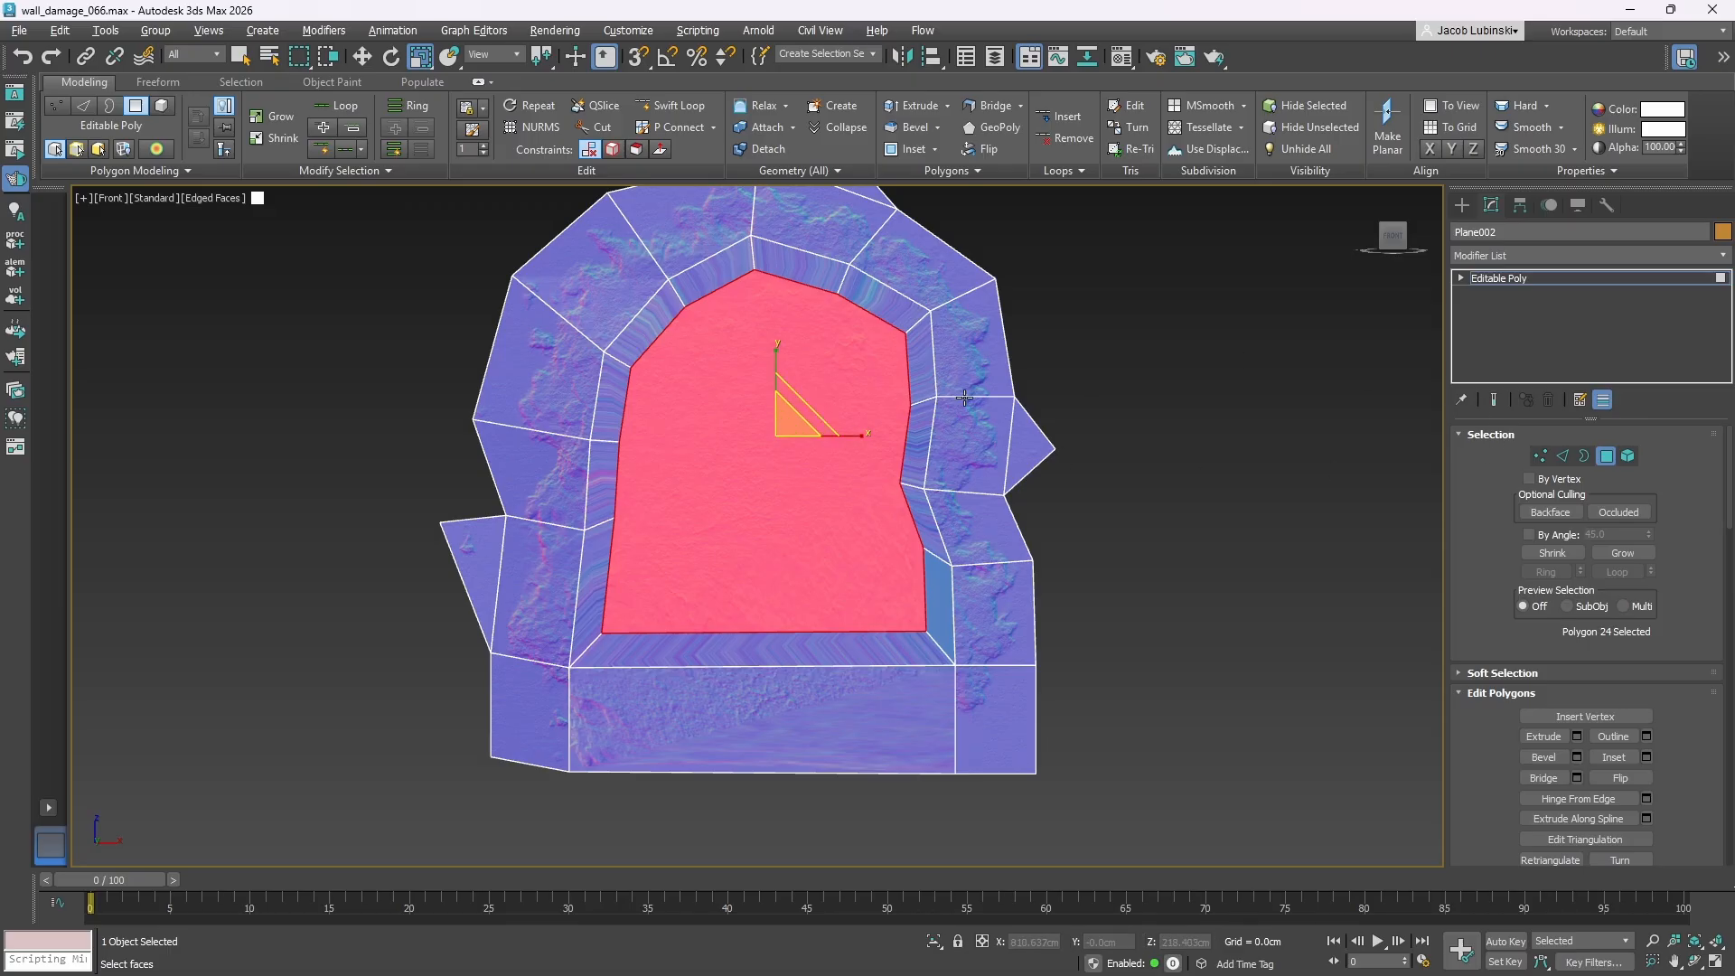
- Move the inset center polygon back along Y in the Perspective view to recess the opening
left_click(1716, 957)
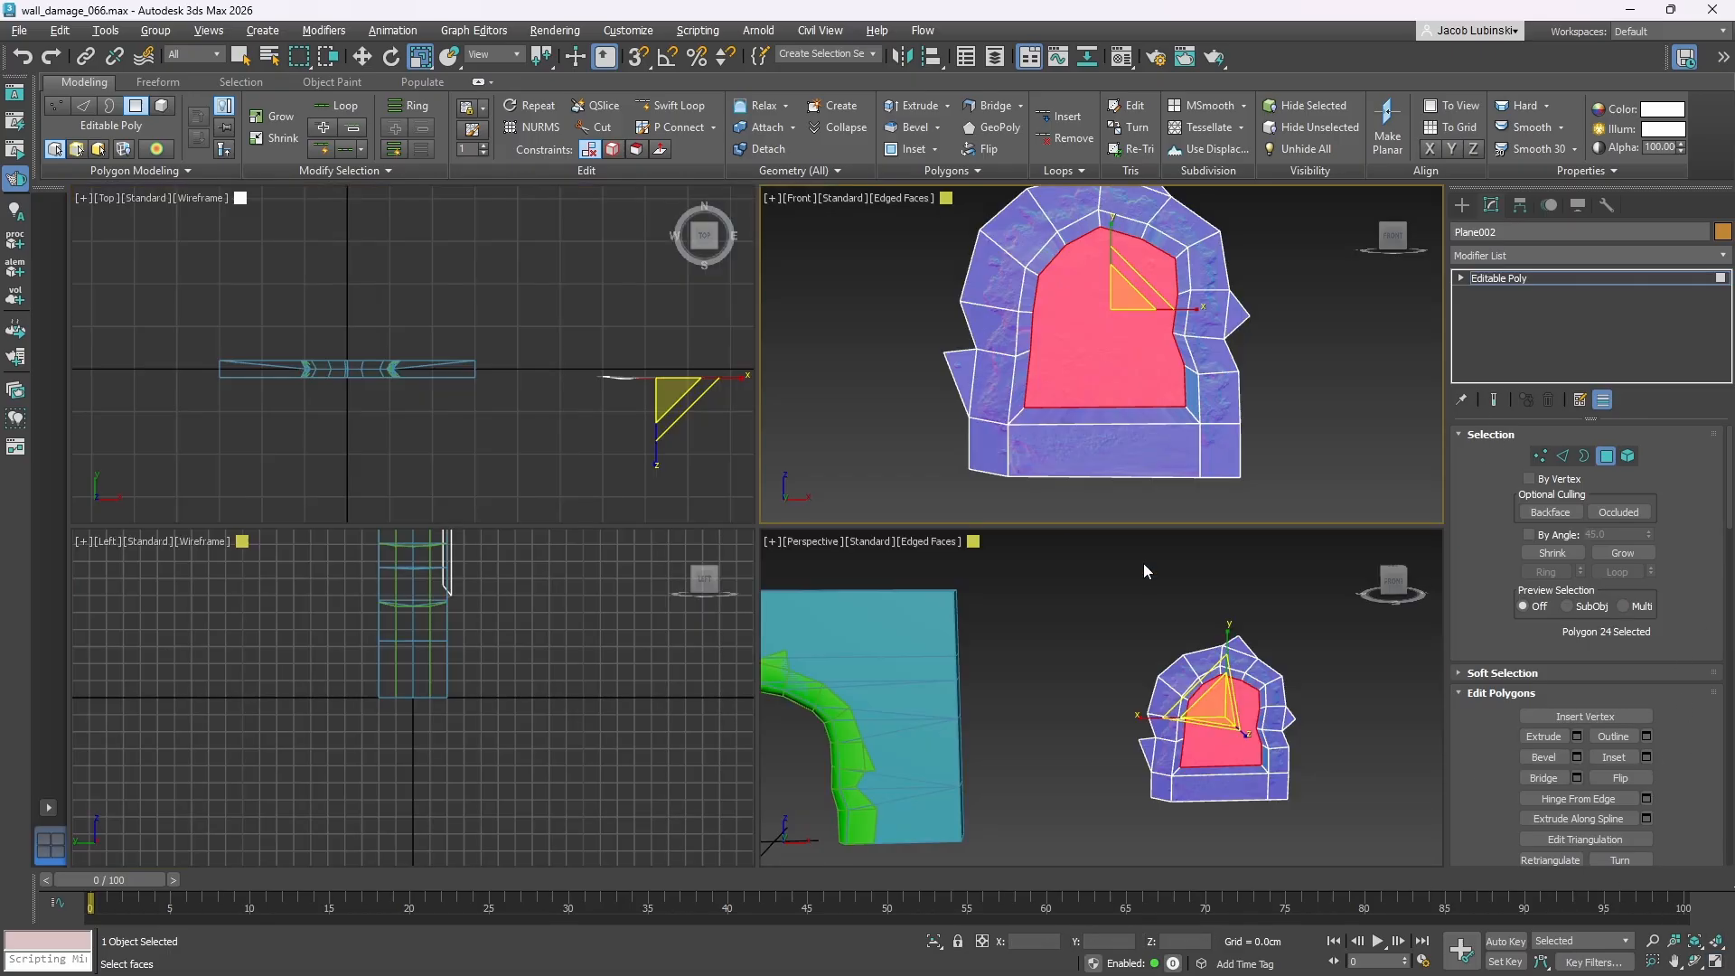
left_click(1714, 960)
middle_click_drag(923, 392, 929, 348, "alt")
scroll(1035, 562, "up", 3)
scroll(990, 460, "up", 3)
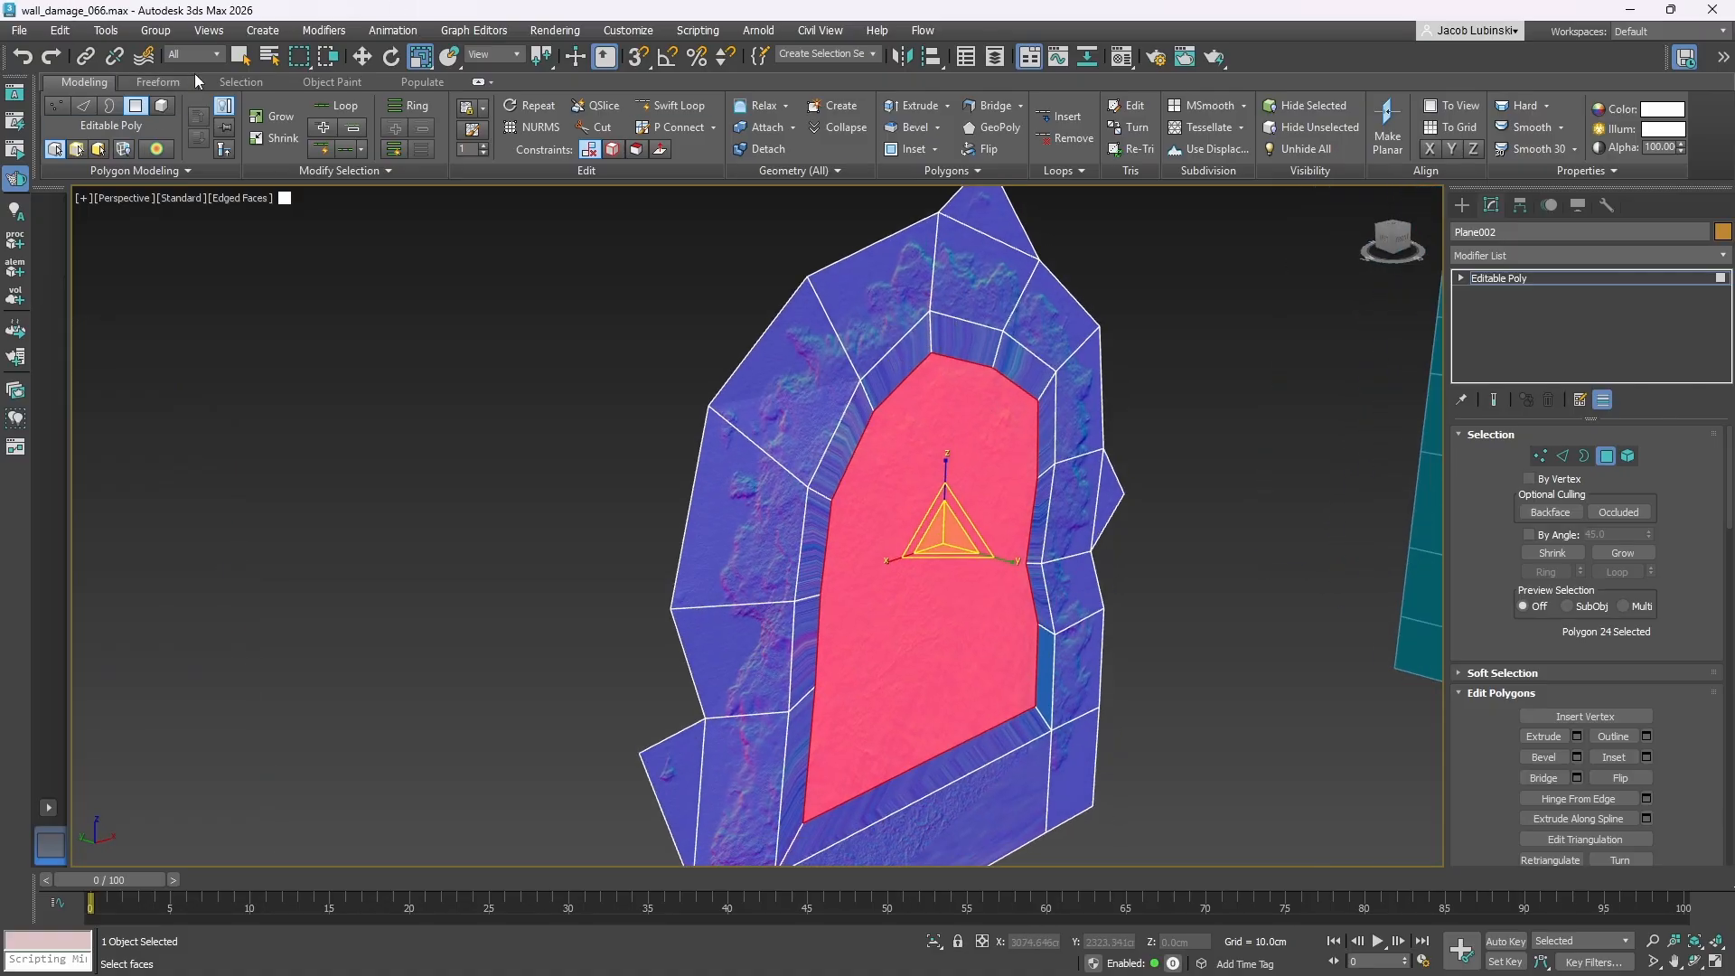
middle_click_drag(805, 323, 913, 673, "alt")
left_click(915, 659)
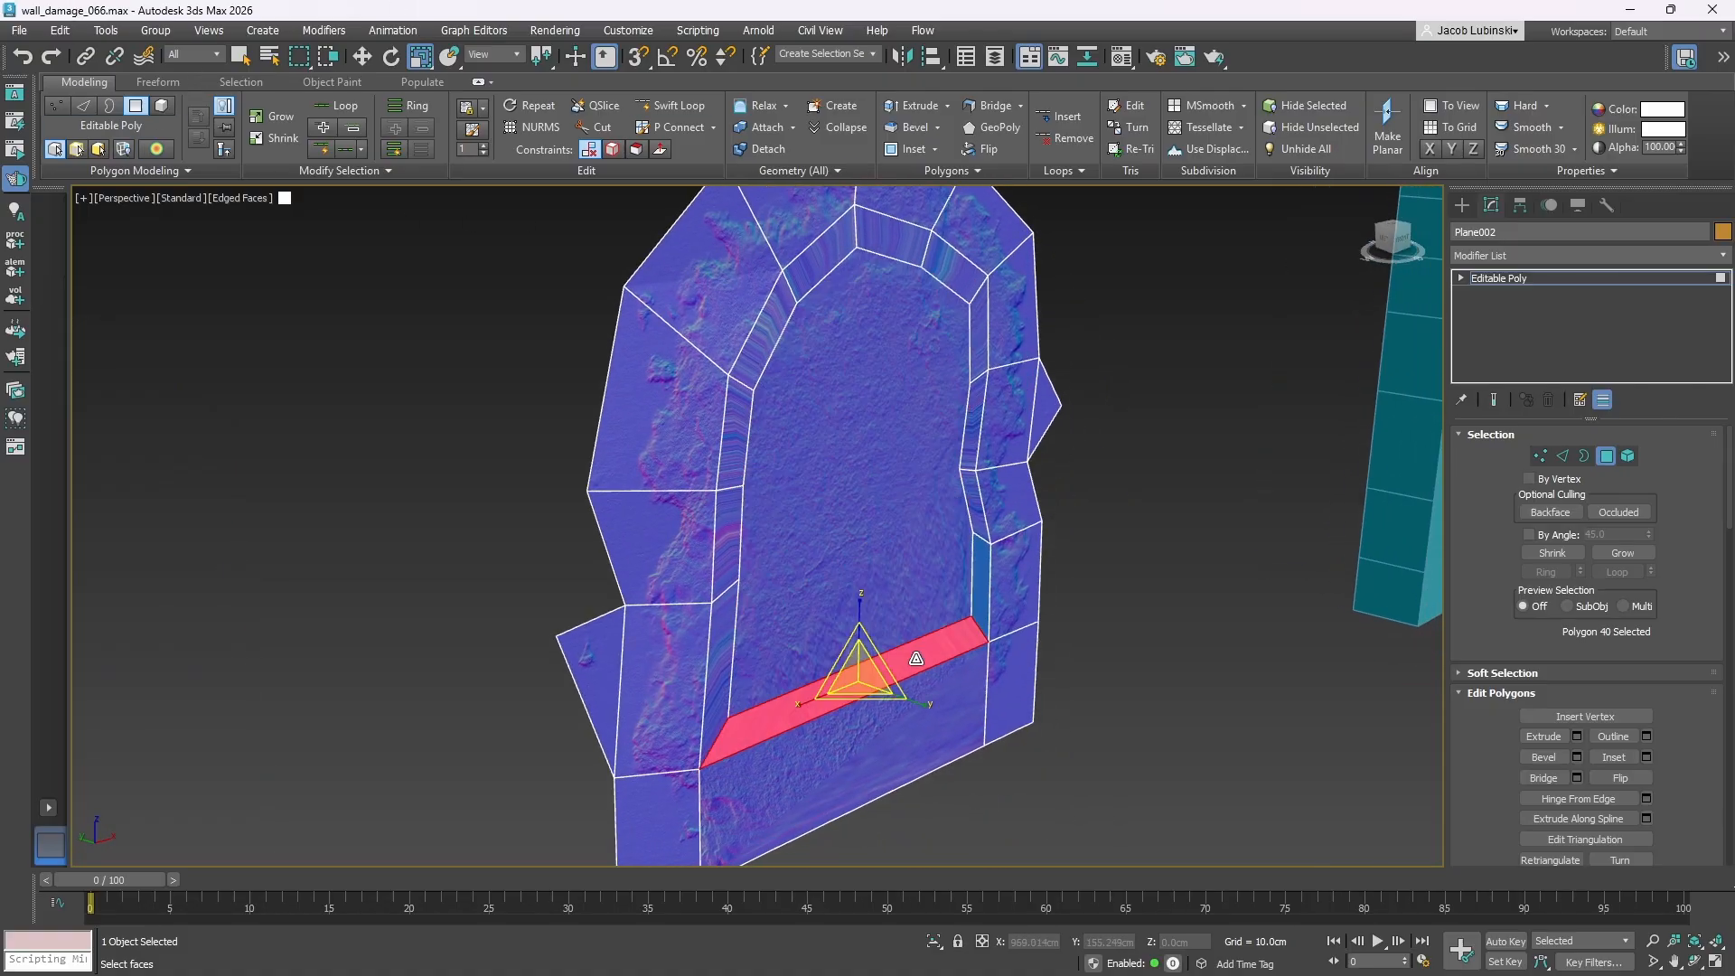
left_click(878, 434)
left_click(362, 56)
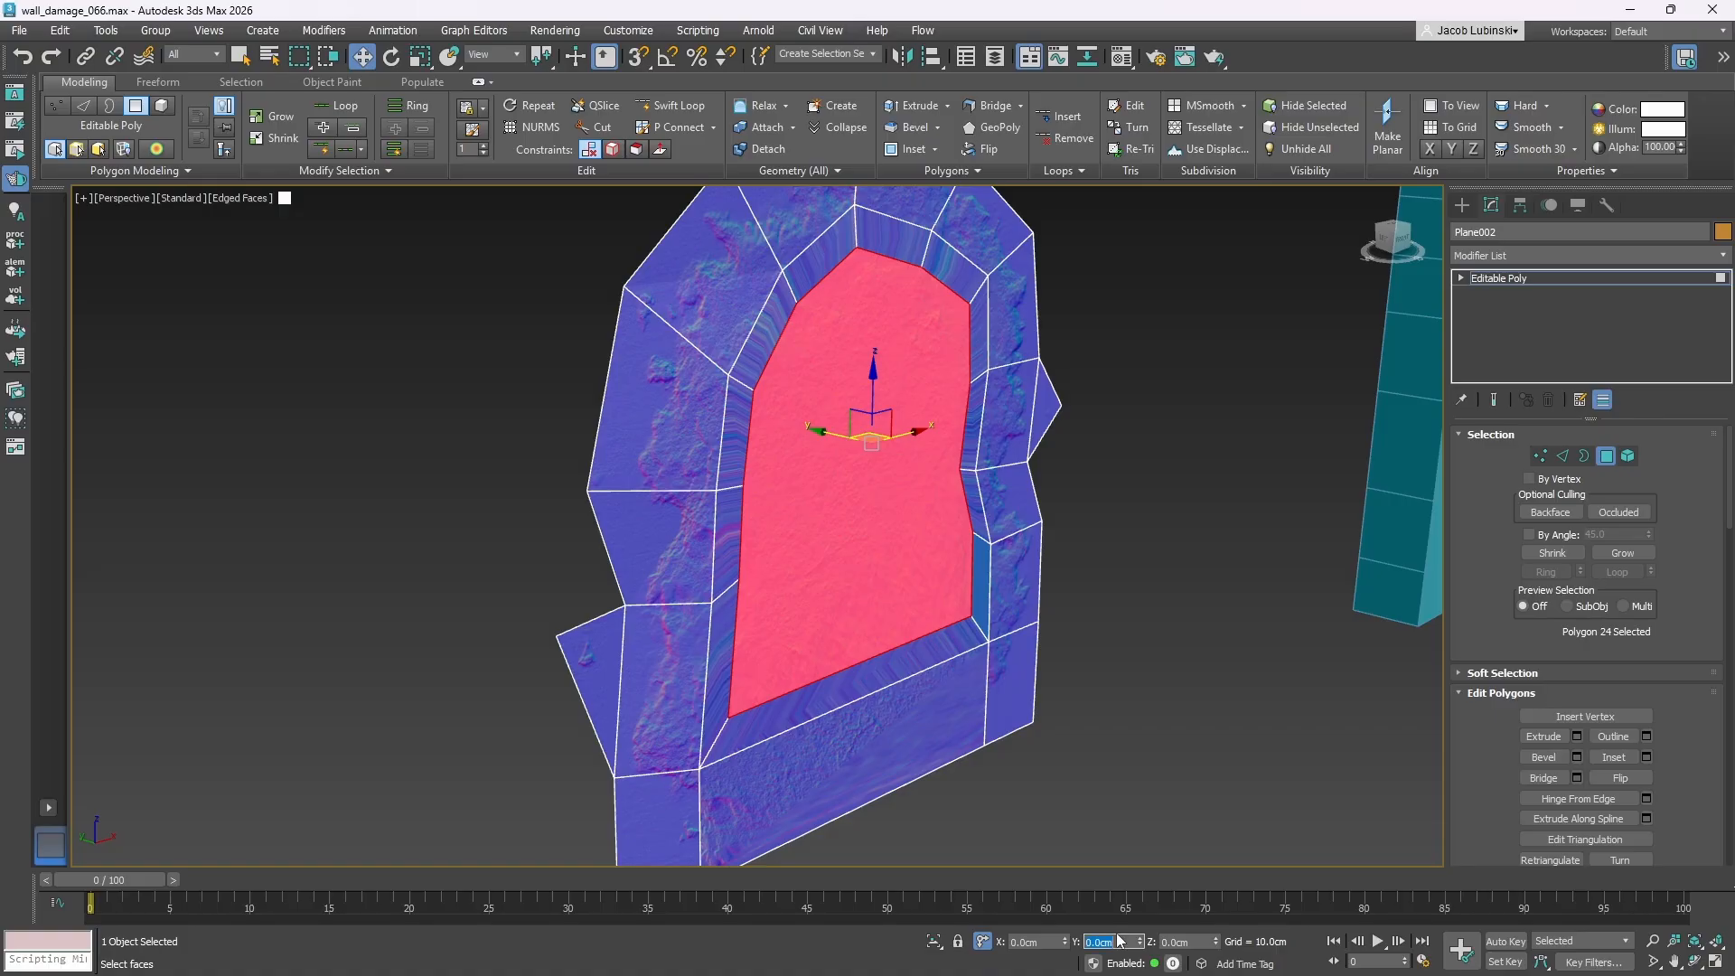
key("Return")
left_click(1137, 337)
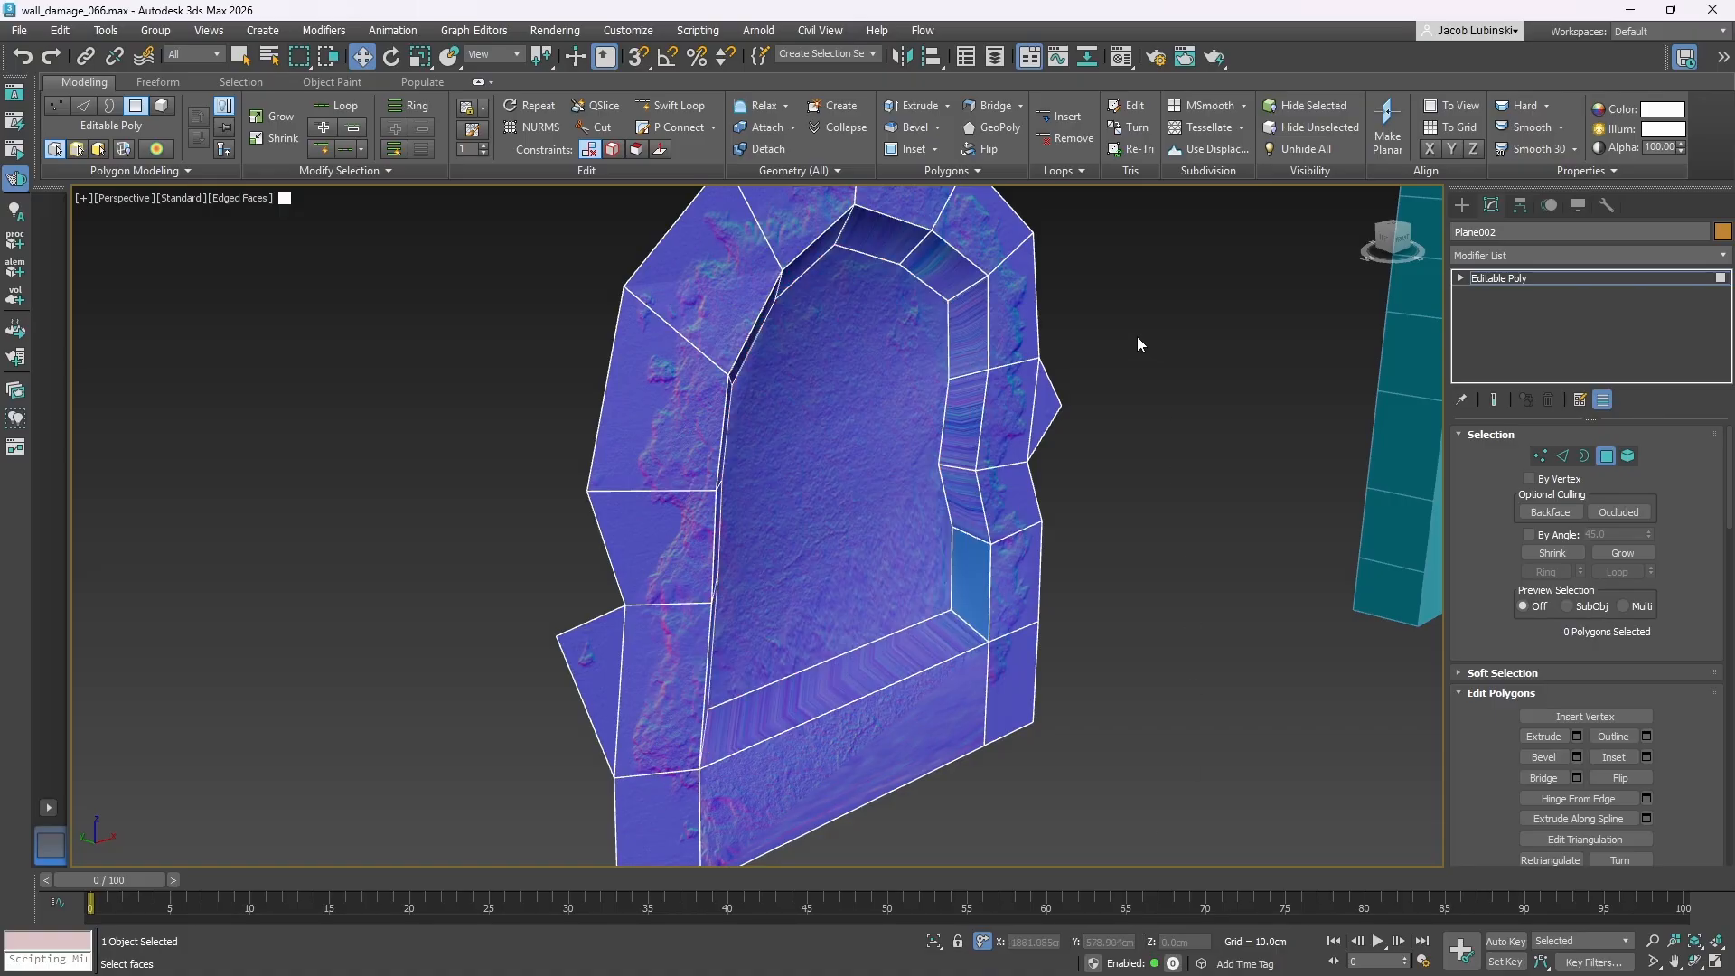
- Delete the recess's bottom ledge polygon and the three polygons of the row below the opening
middle_click_drag(834, 507, 854, 493, "alt")
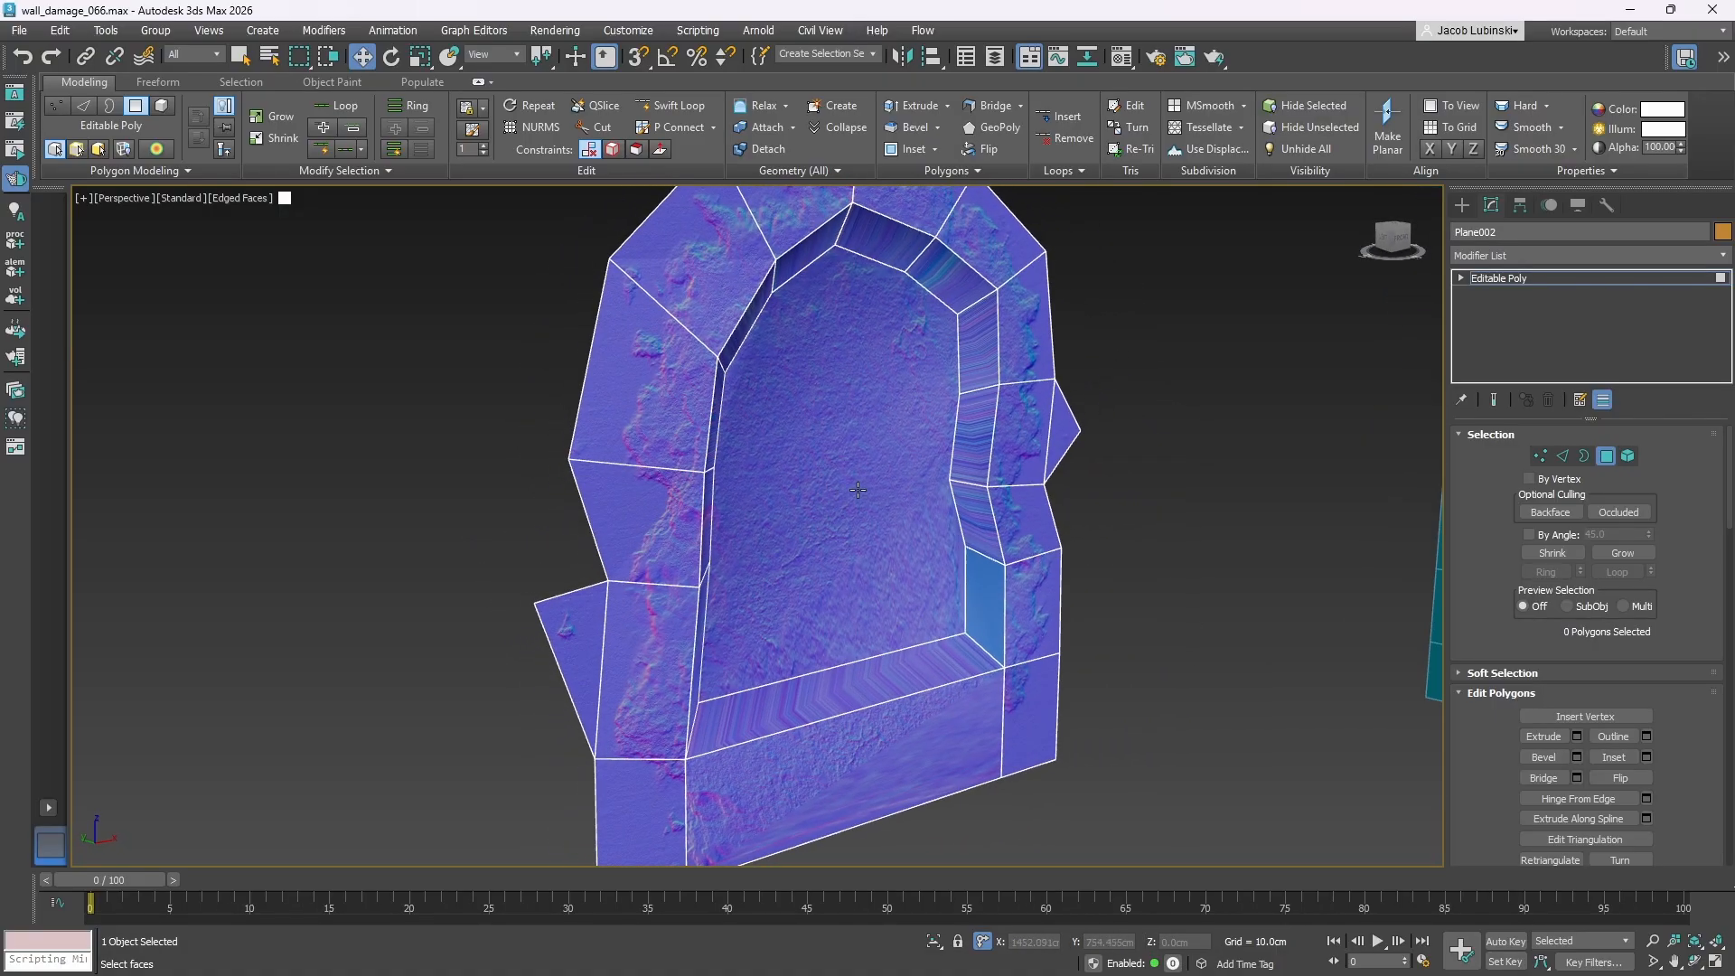
left_click(889, 389)
left_click(941, 667)
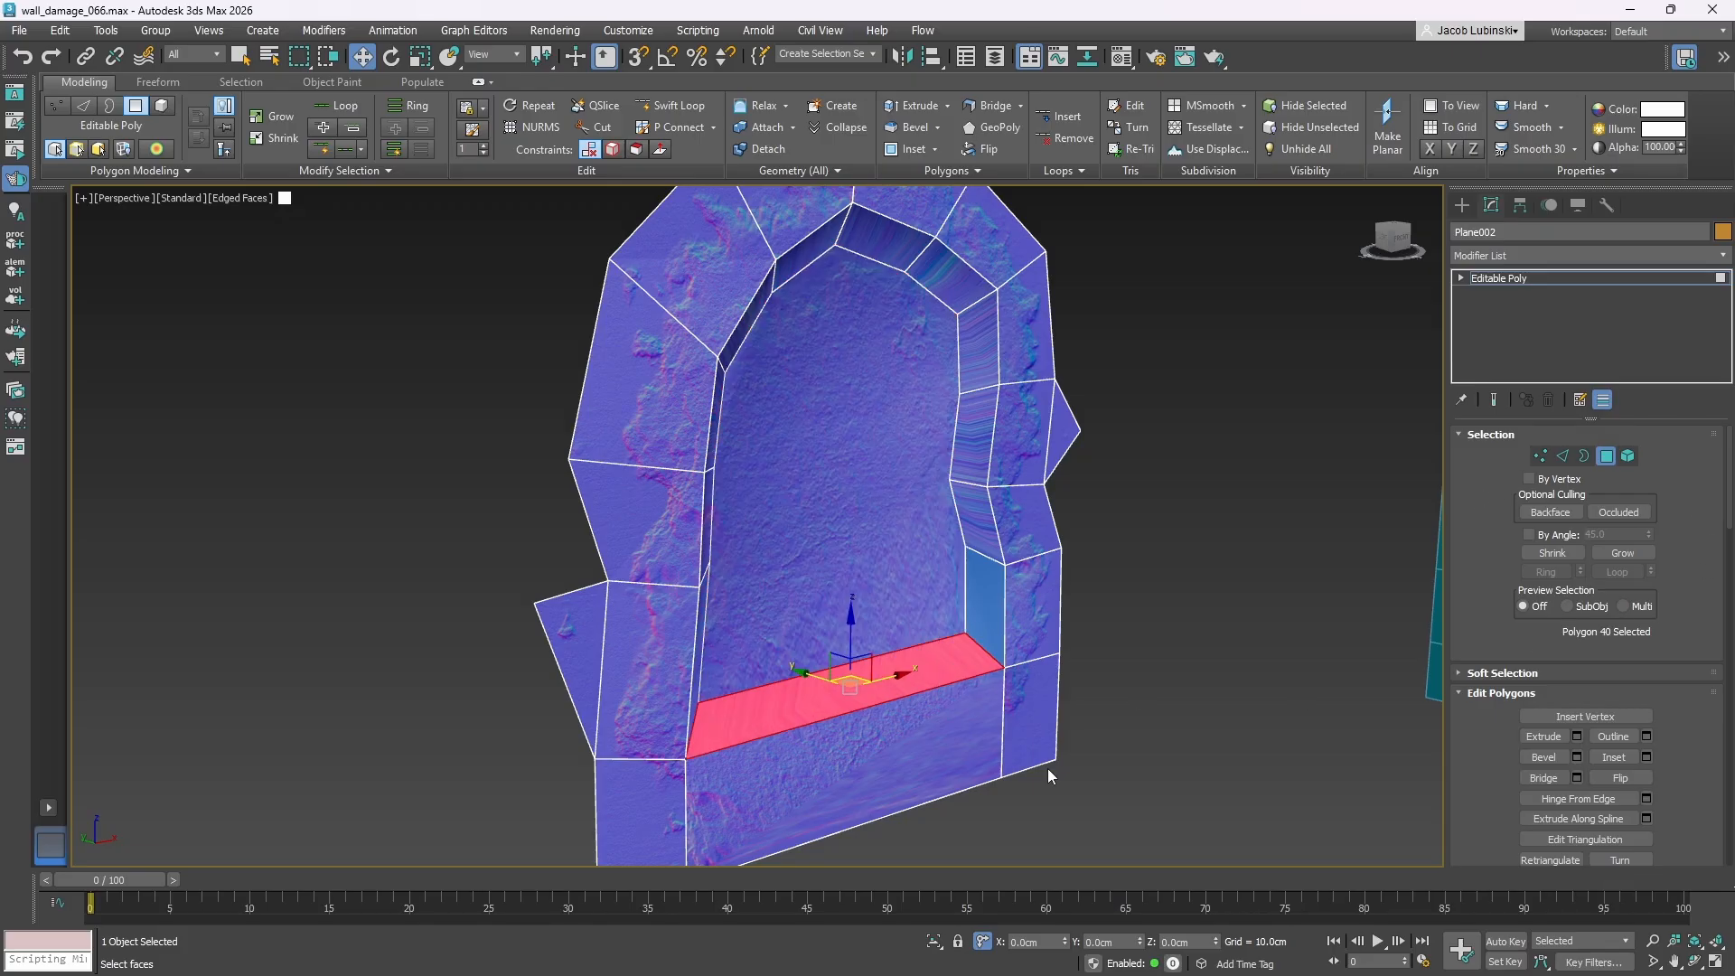
key("Delete")
left_click(1054, 711)
left_click(820, 756, "ctrl")
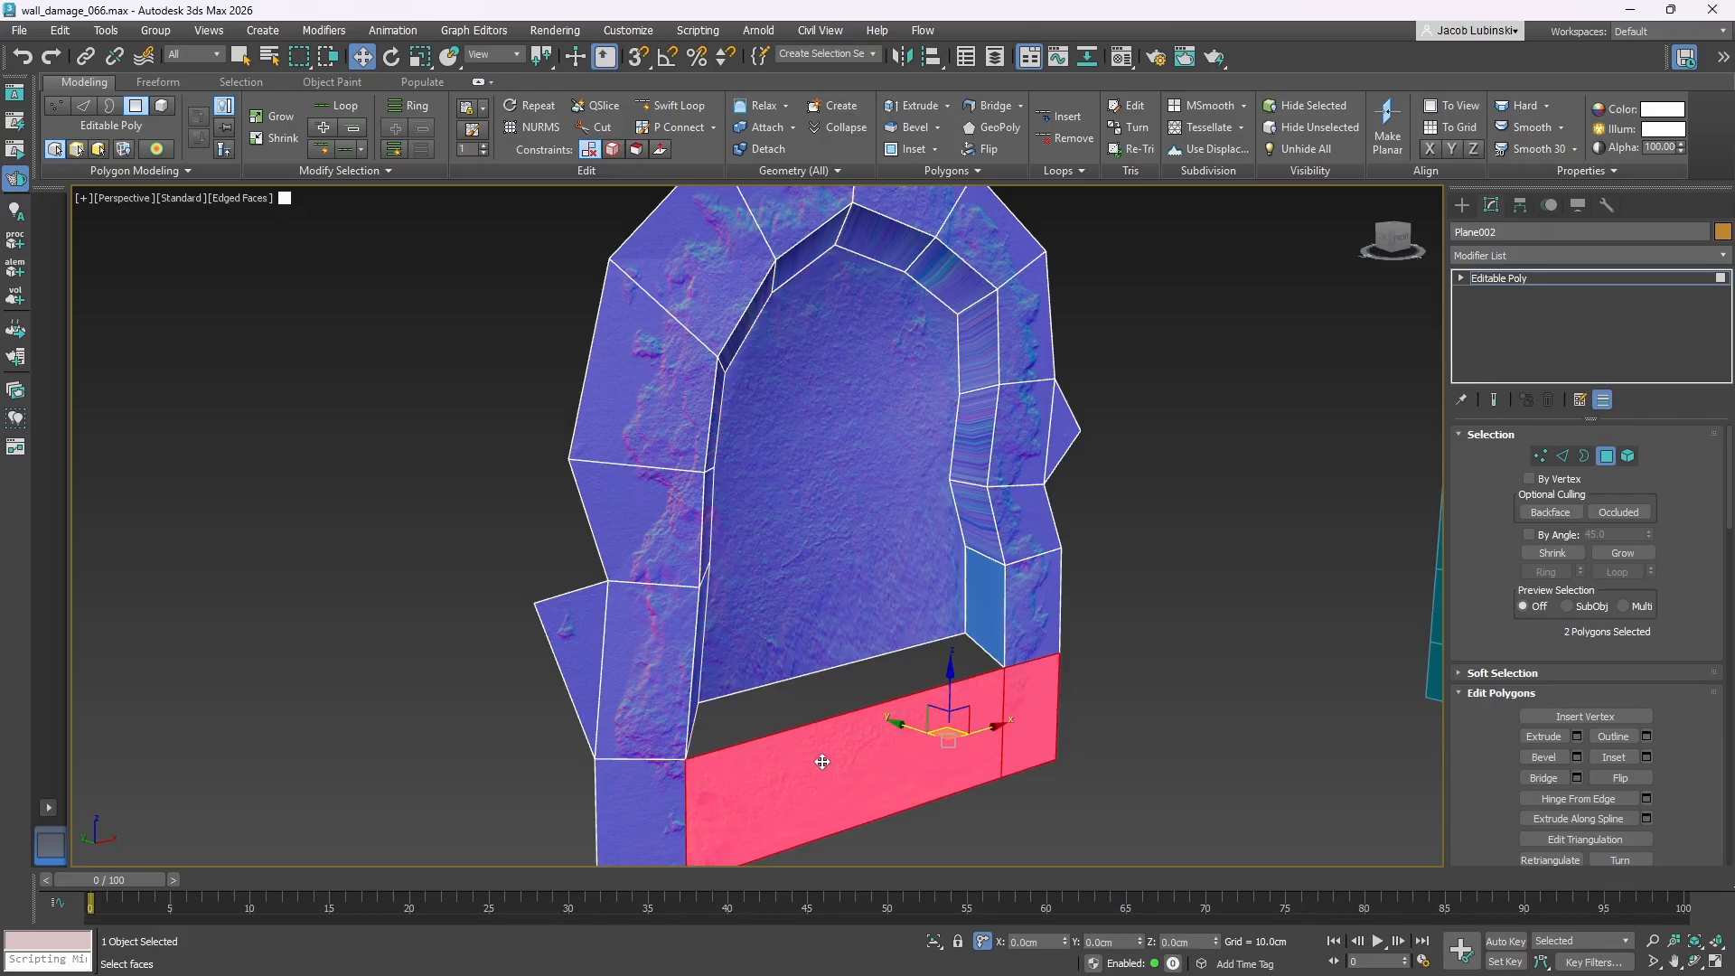
left_click(644, 804, "ctrl")
key("Delete")
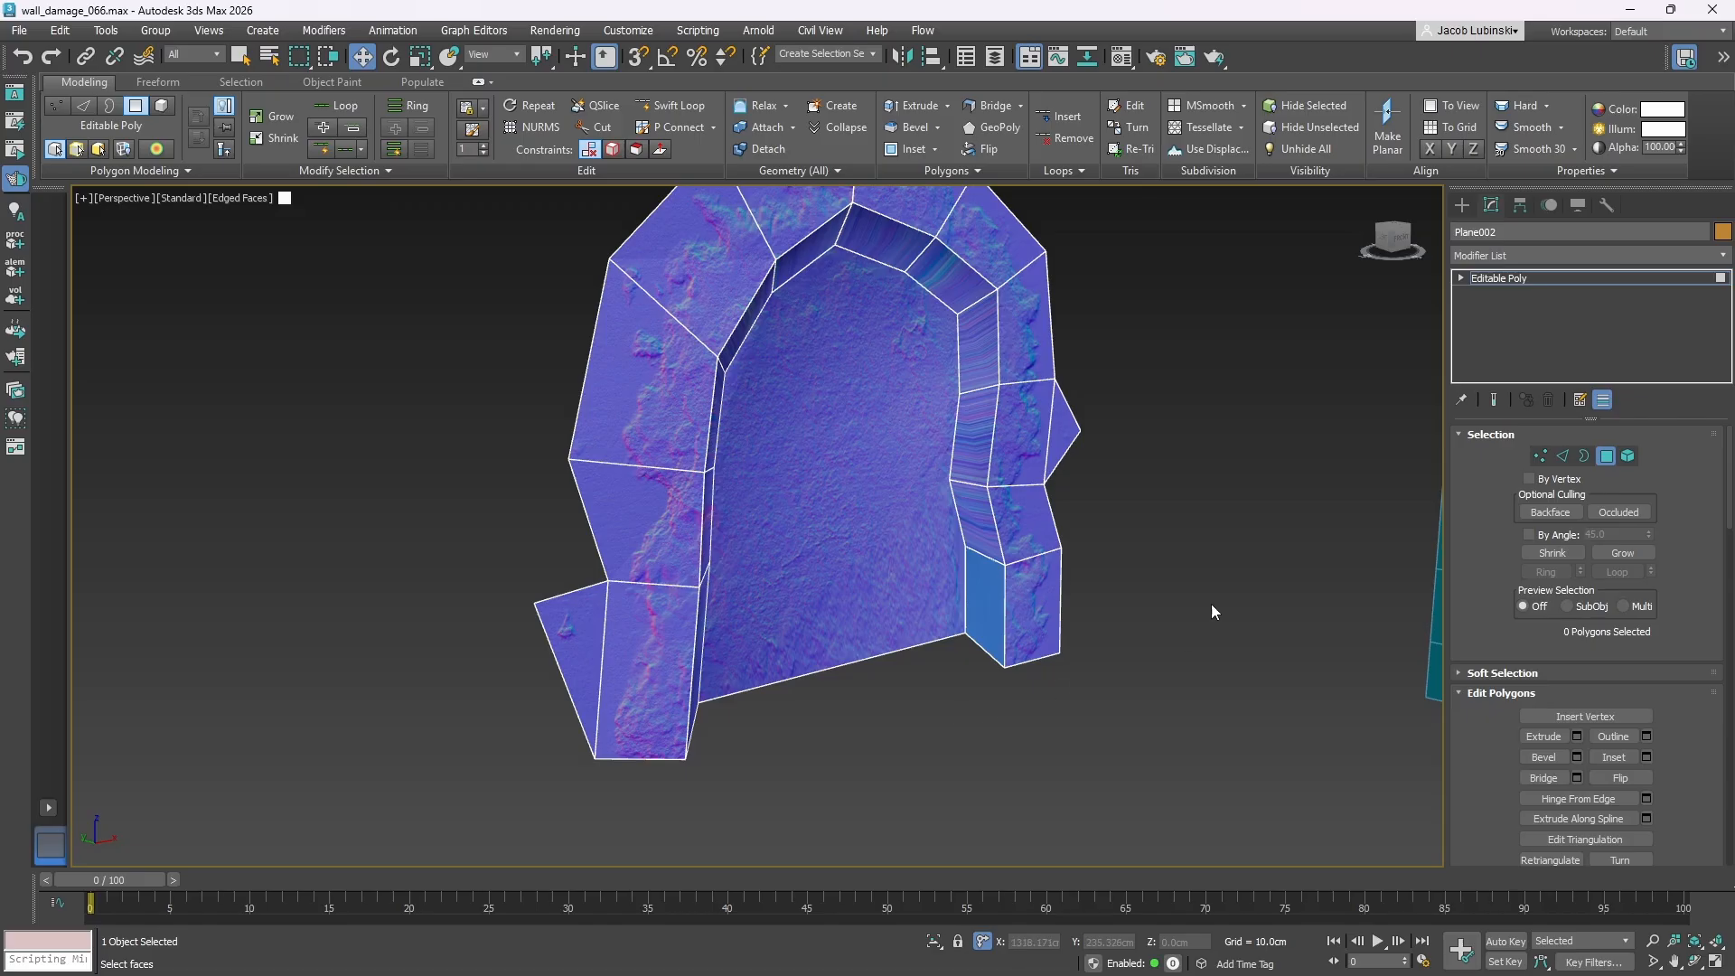
- Set the recessed back polygon's bottom edge to Z 103.761 cm, matching the bottom edge of the right leg
left_click(1562, 455)
left_click(1035, 658)
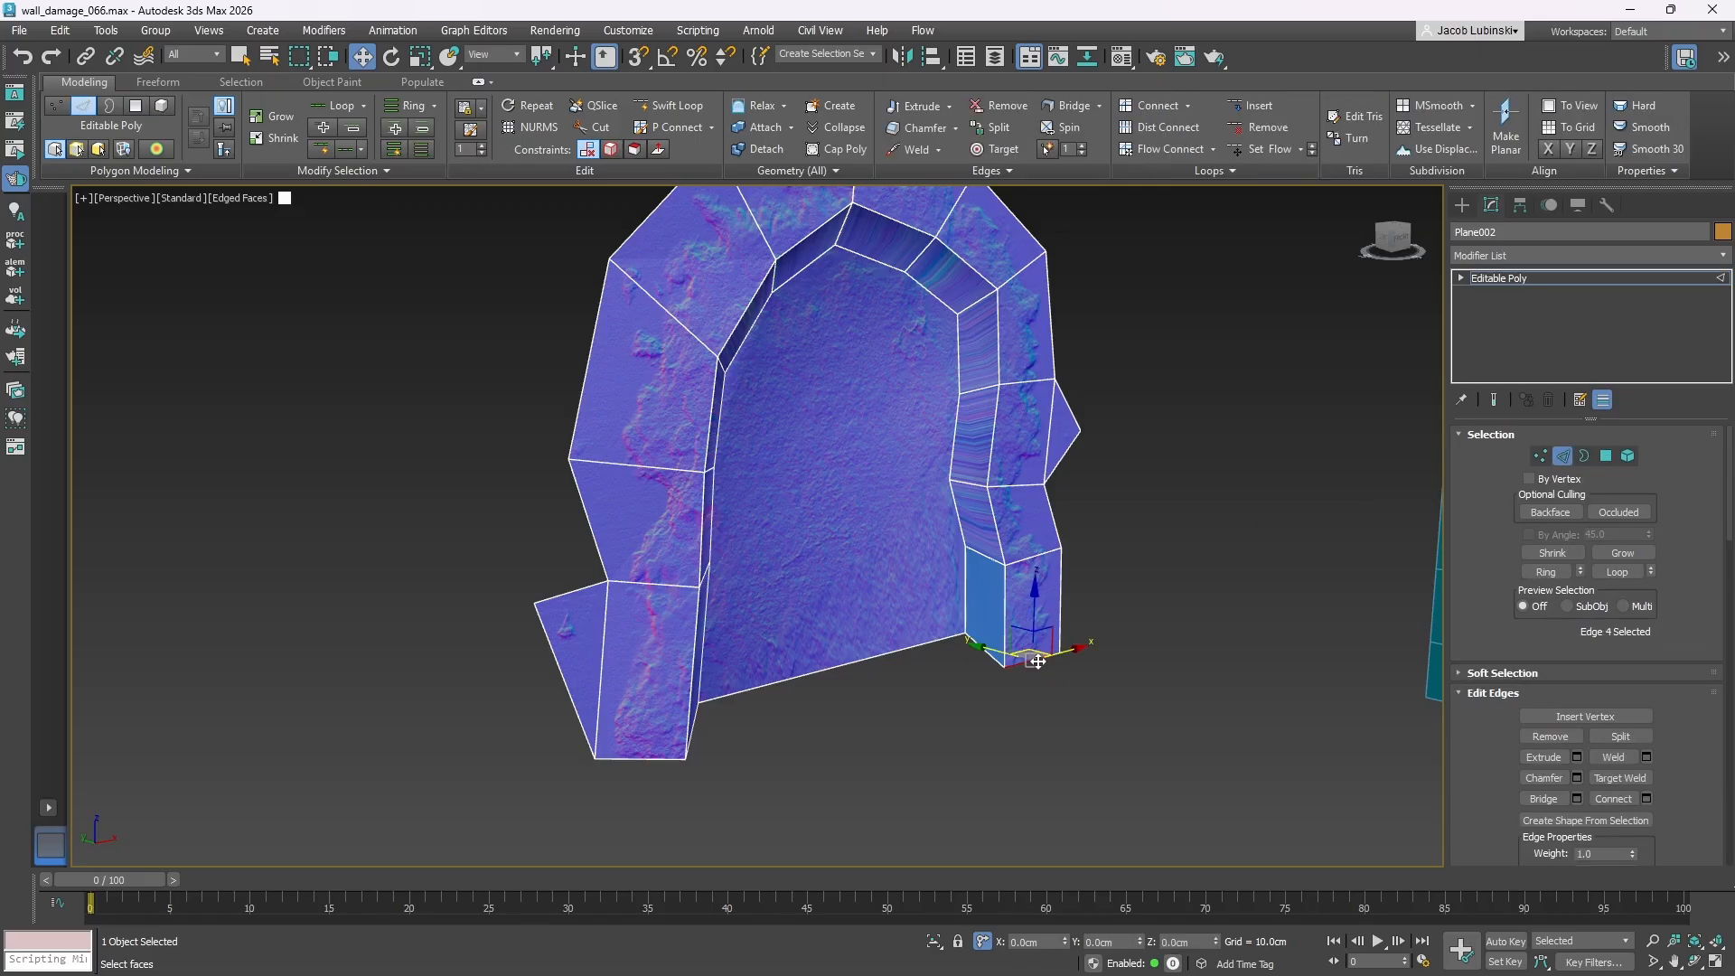
left_click(875, 659)
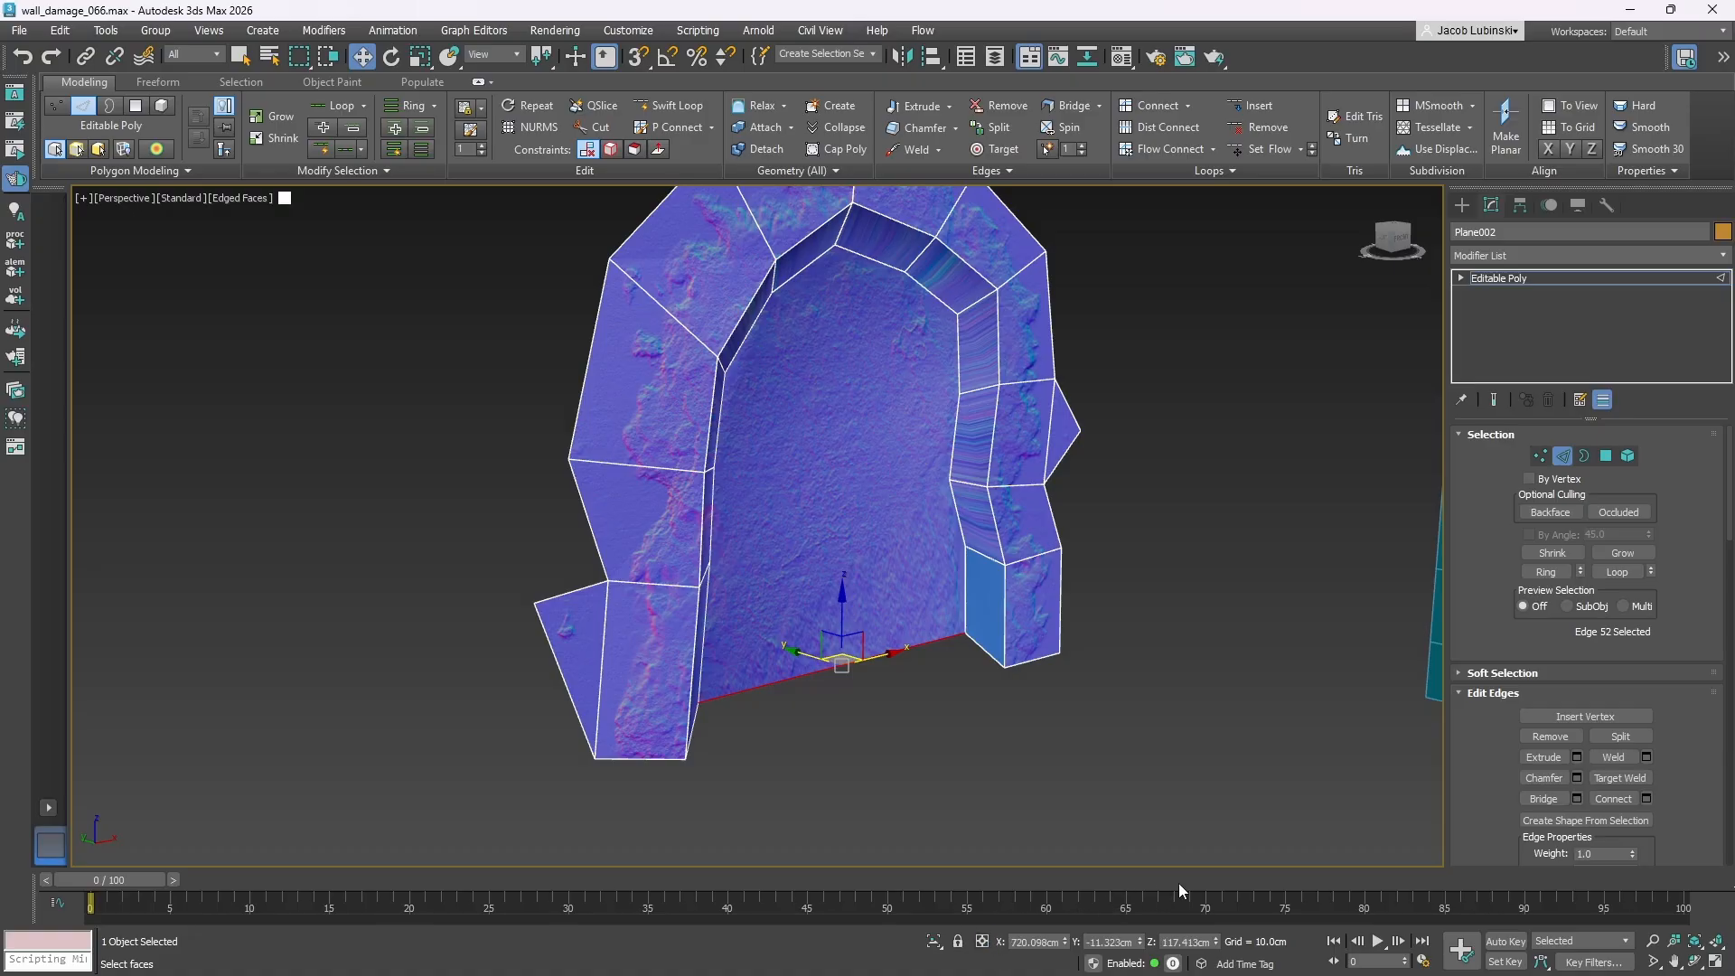
left_click(1034, 658)
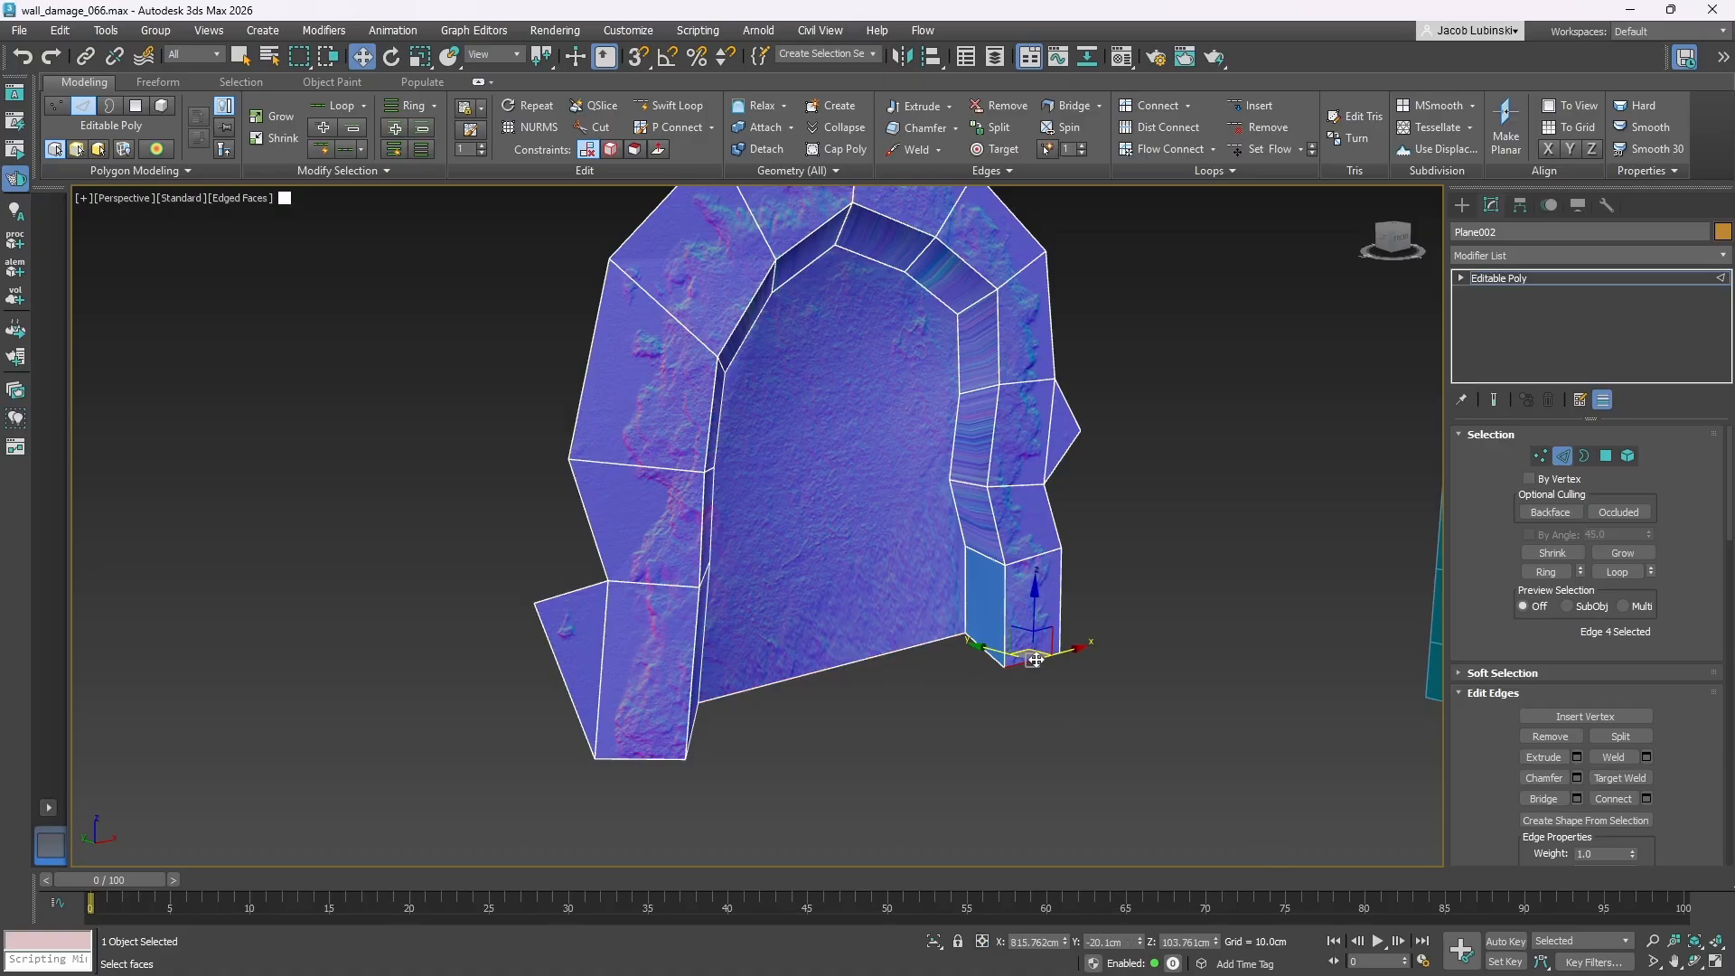
left_click(881, 658)
left_click(1201, 941)
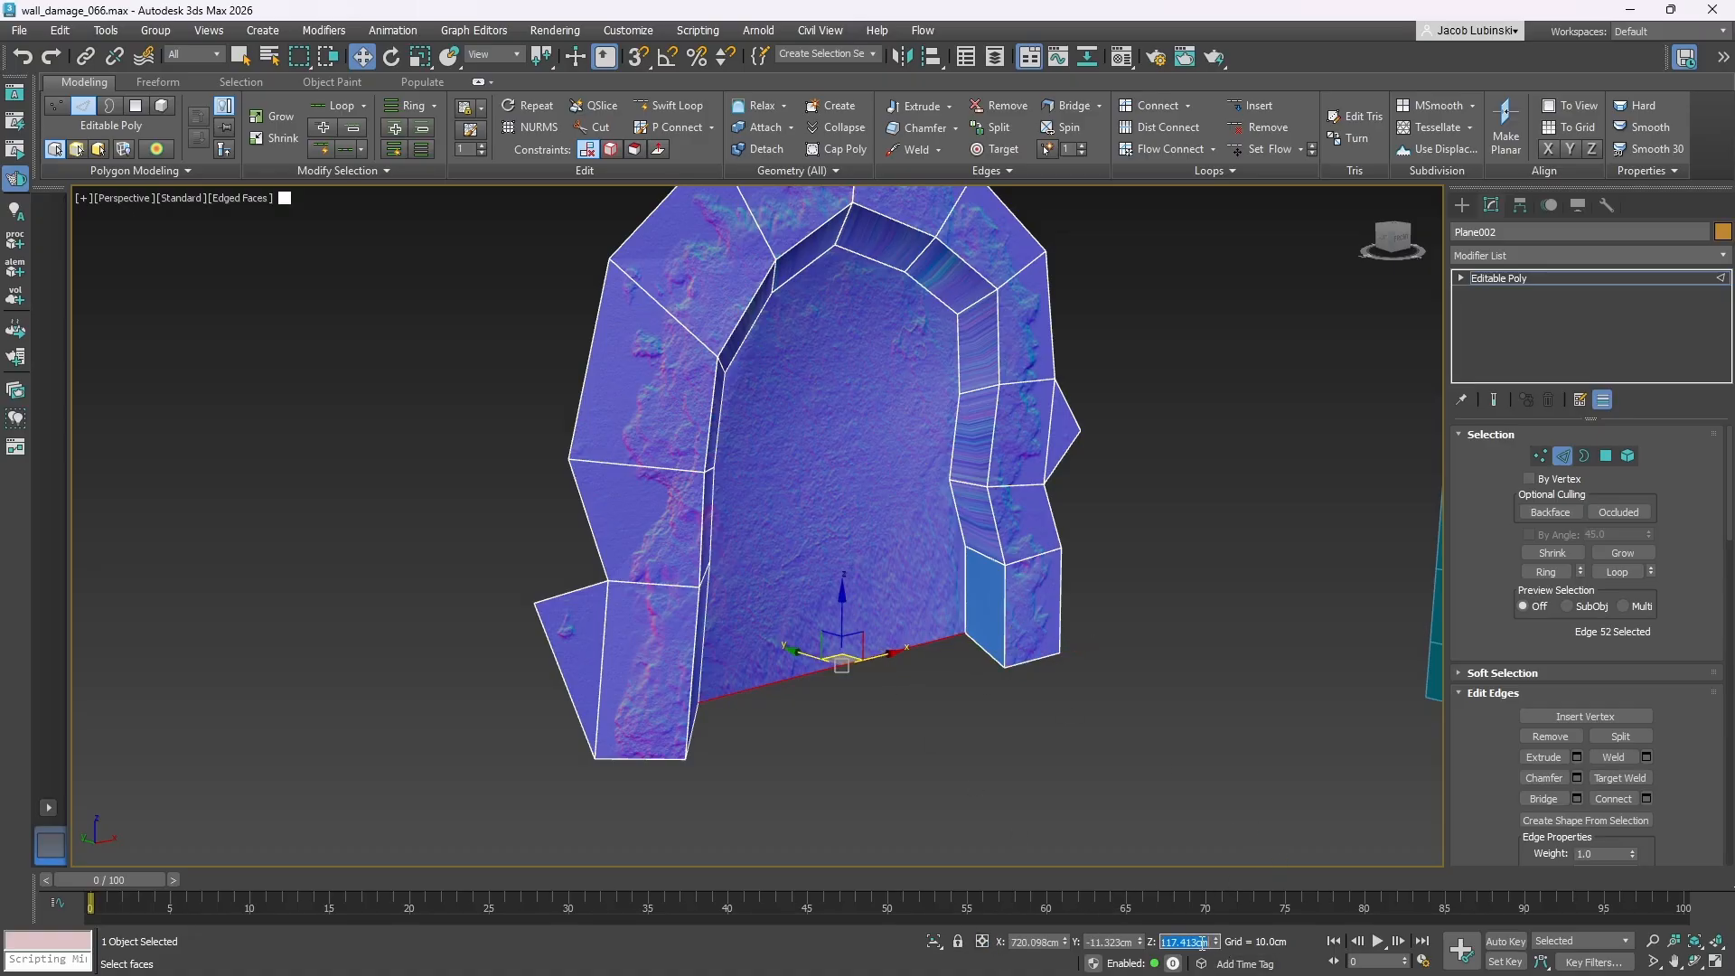
type("103.761")
key("Return")
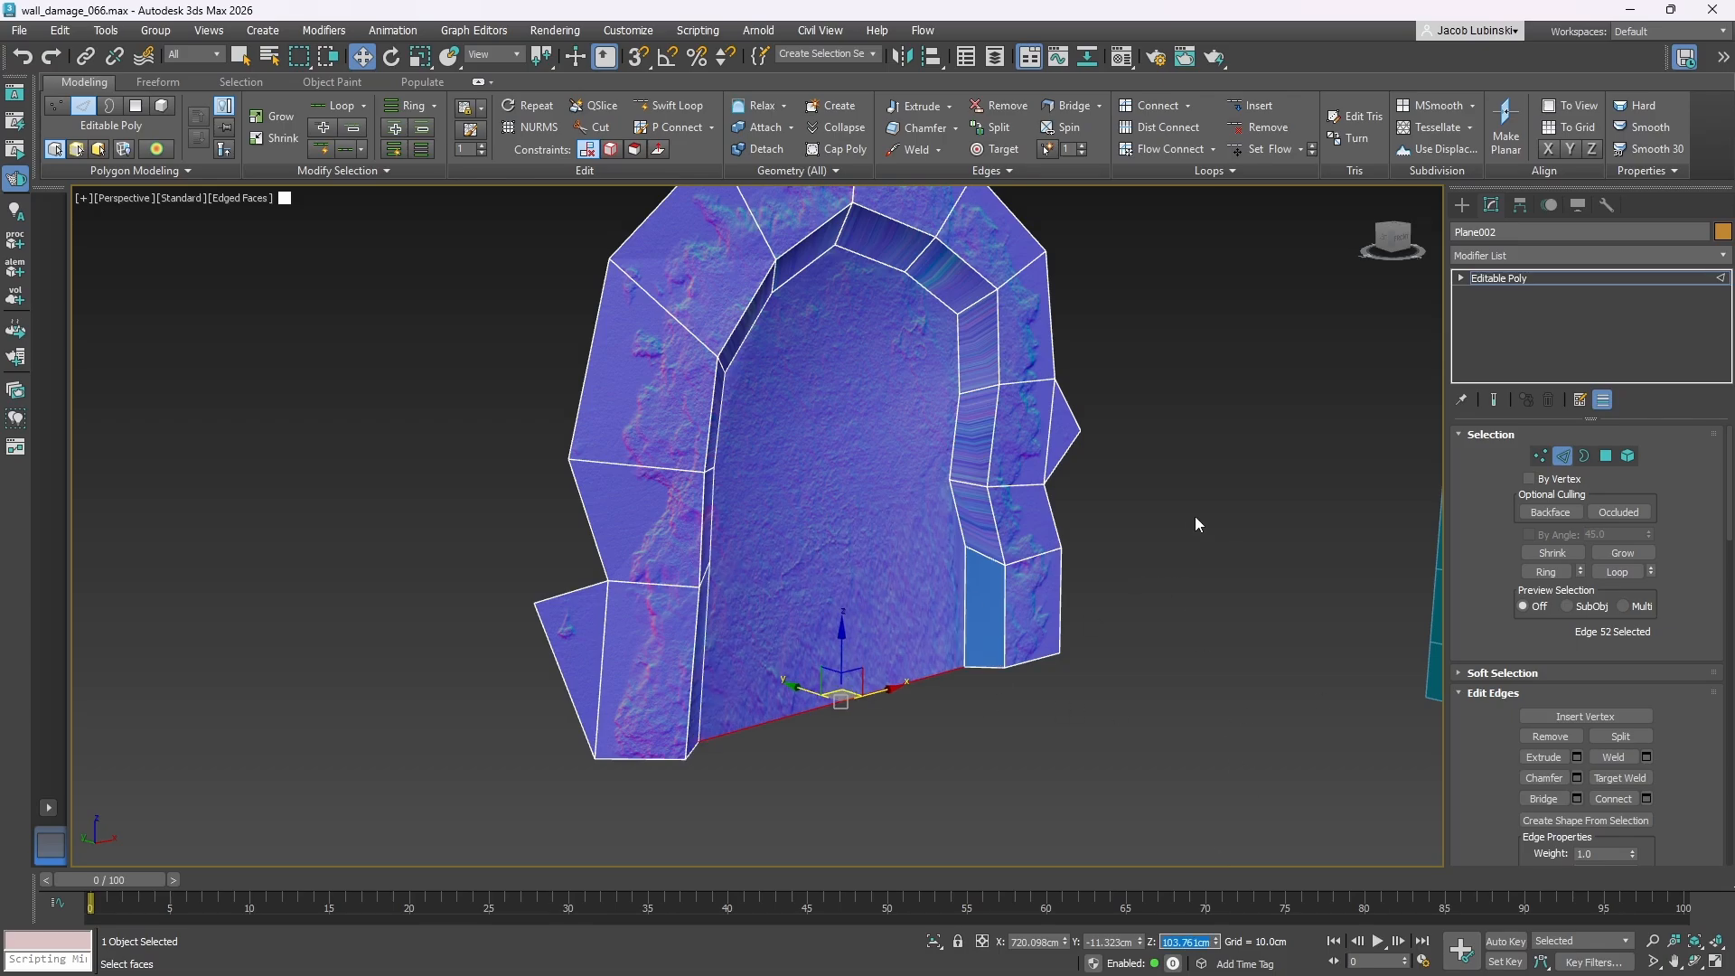
- Extrude the recessed back polygon of the arch by -10 cm
middle_click_drag(1195, 516, 959, 522, "alt")
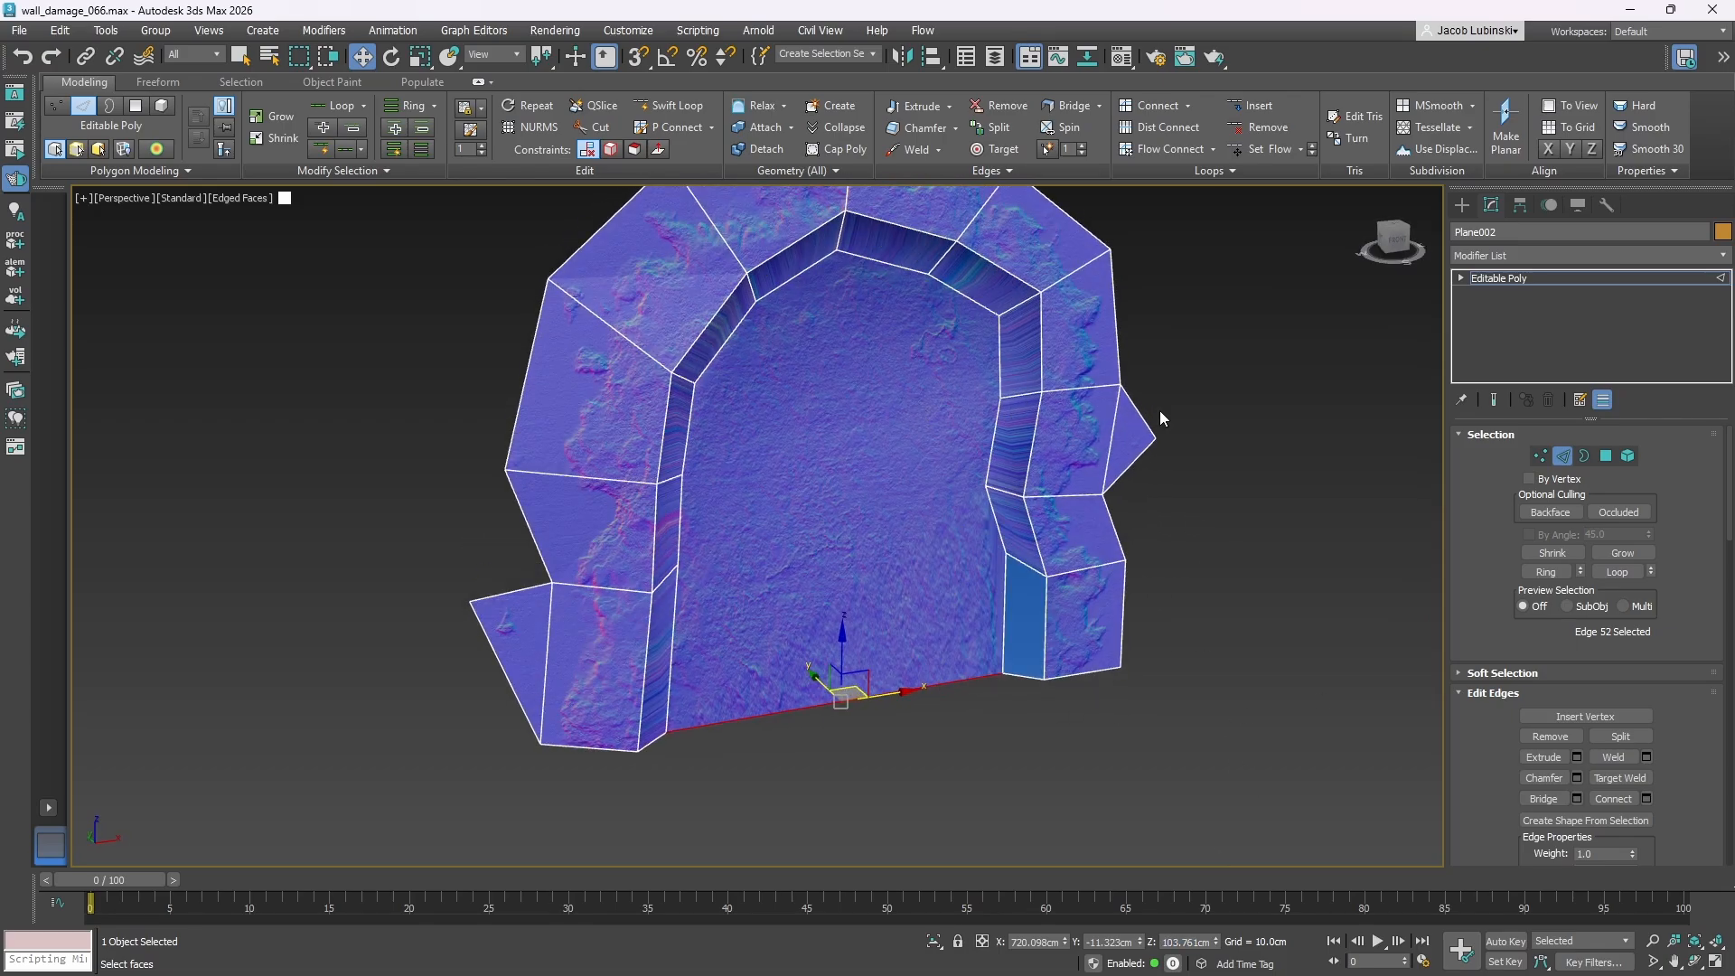
left_click(1543, 279)
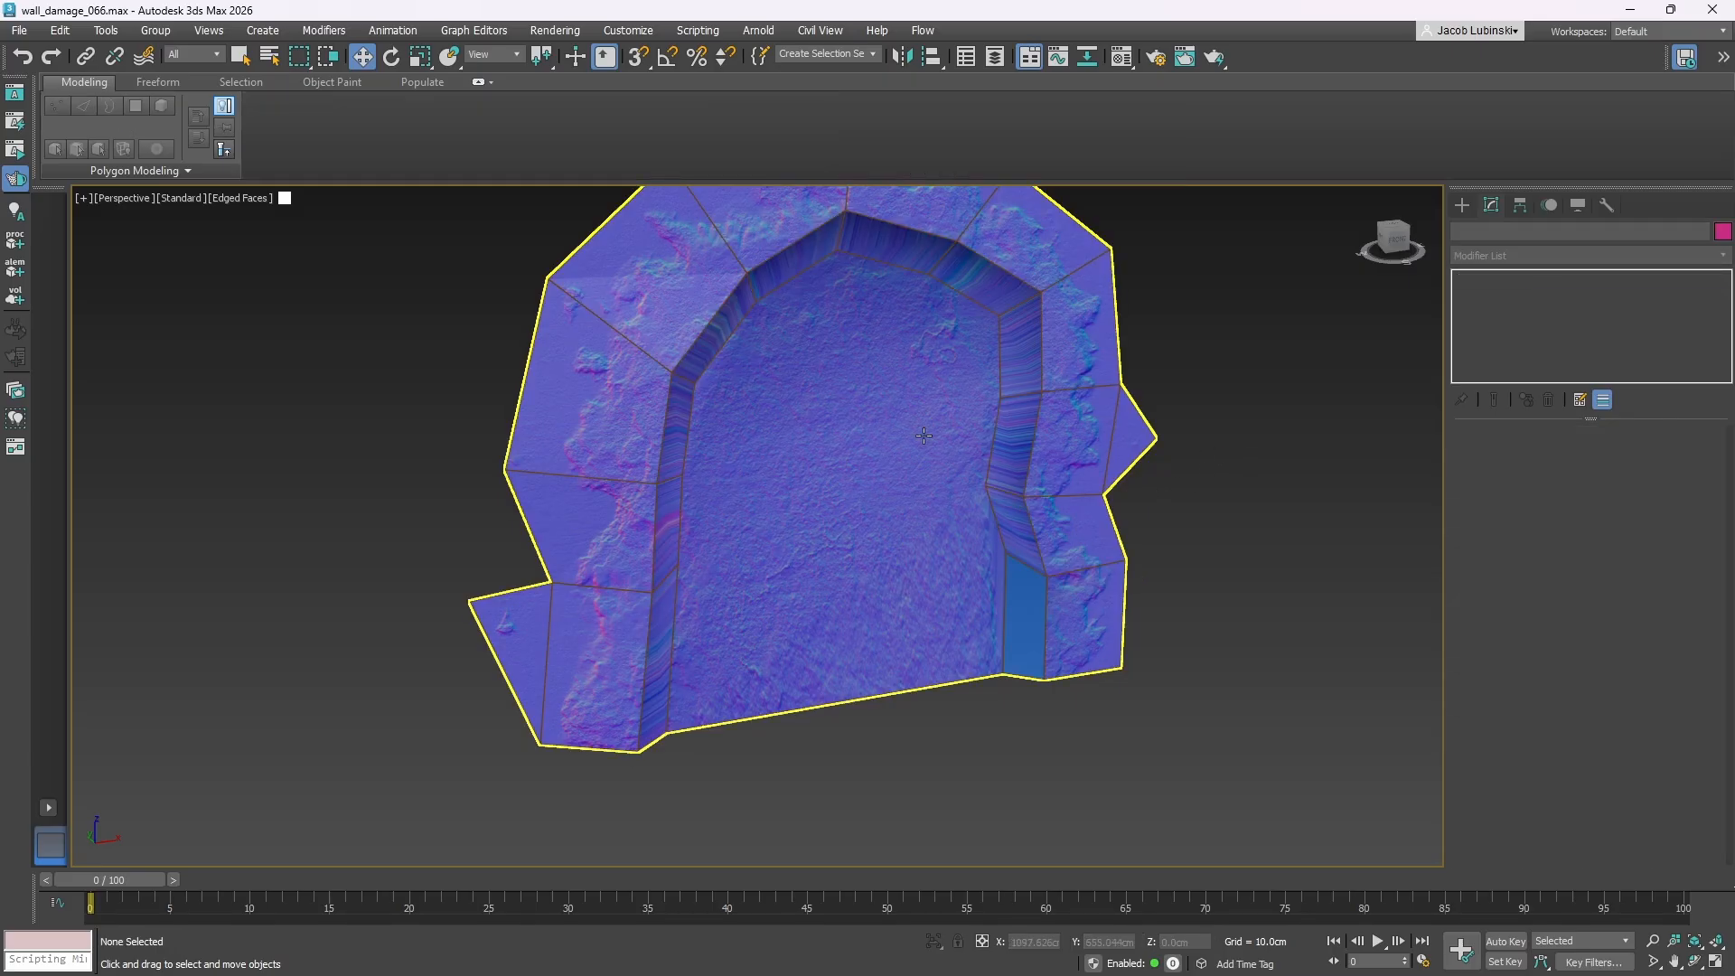
left_click(1609, 456)
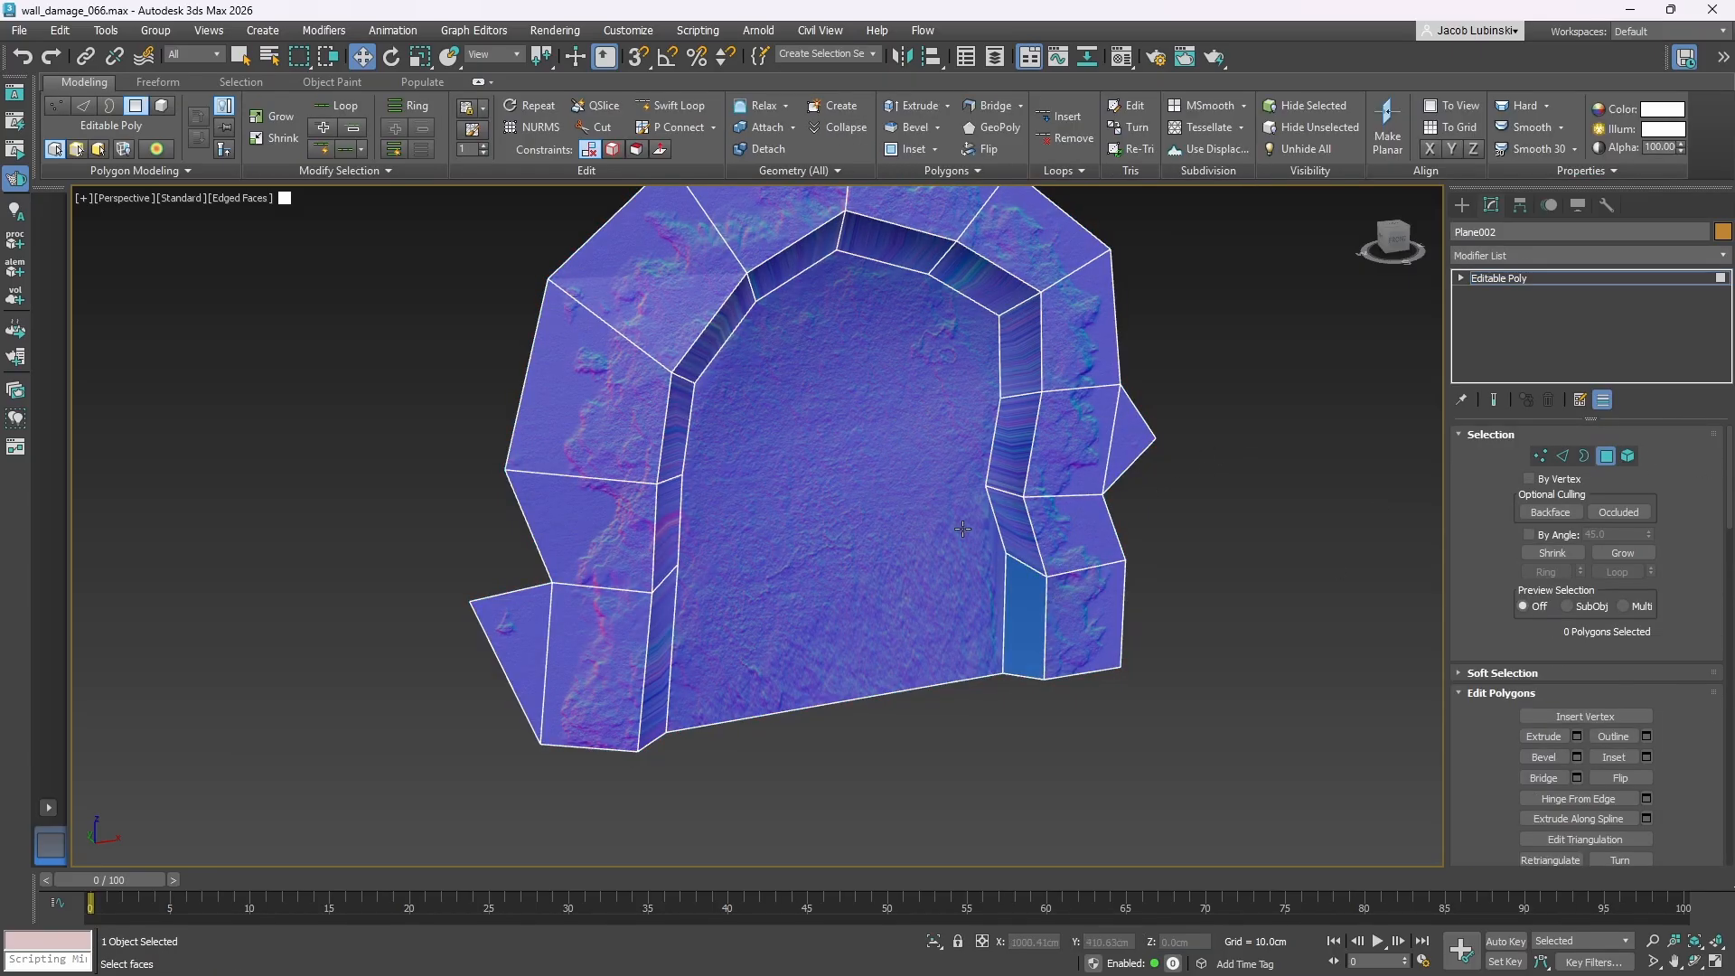
left_click(969, 441)
middle_click_drag(969, 440, 1099, 448, "alt")
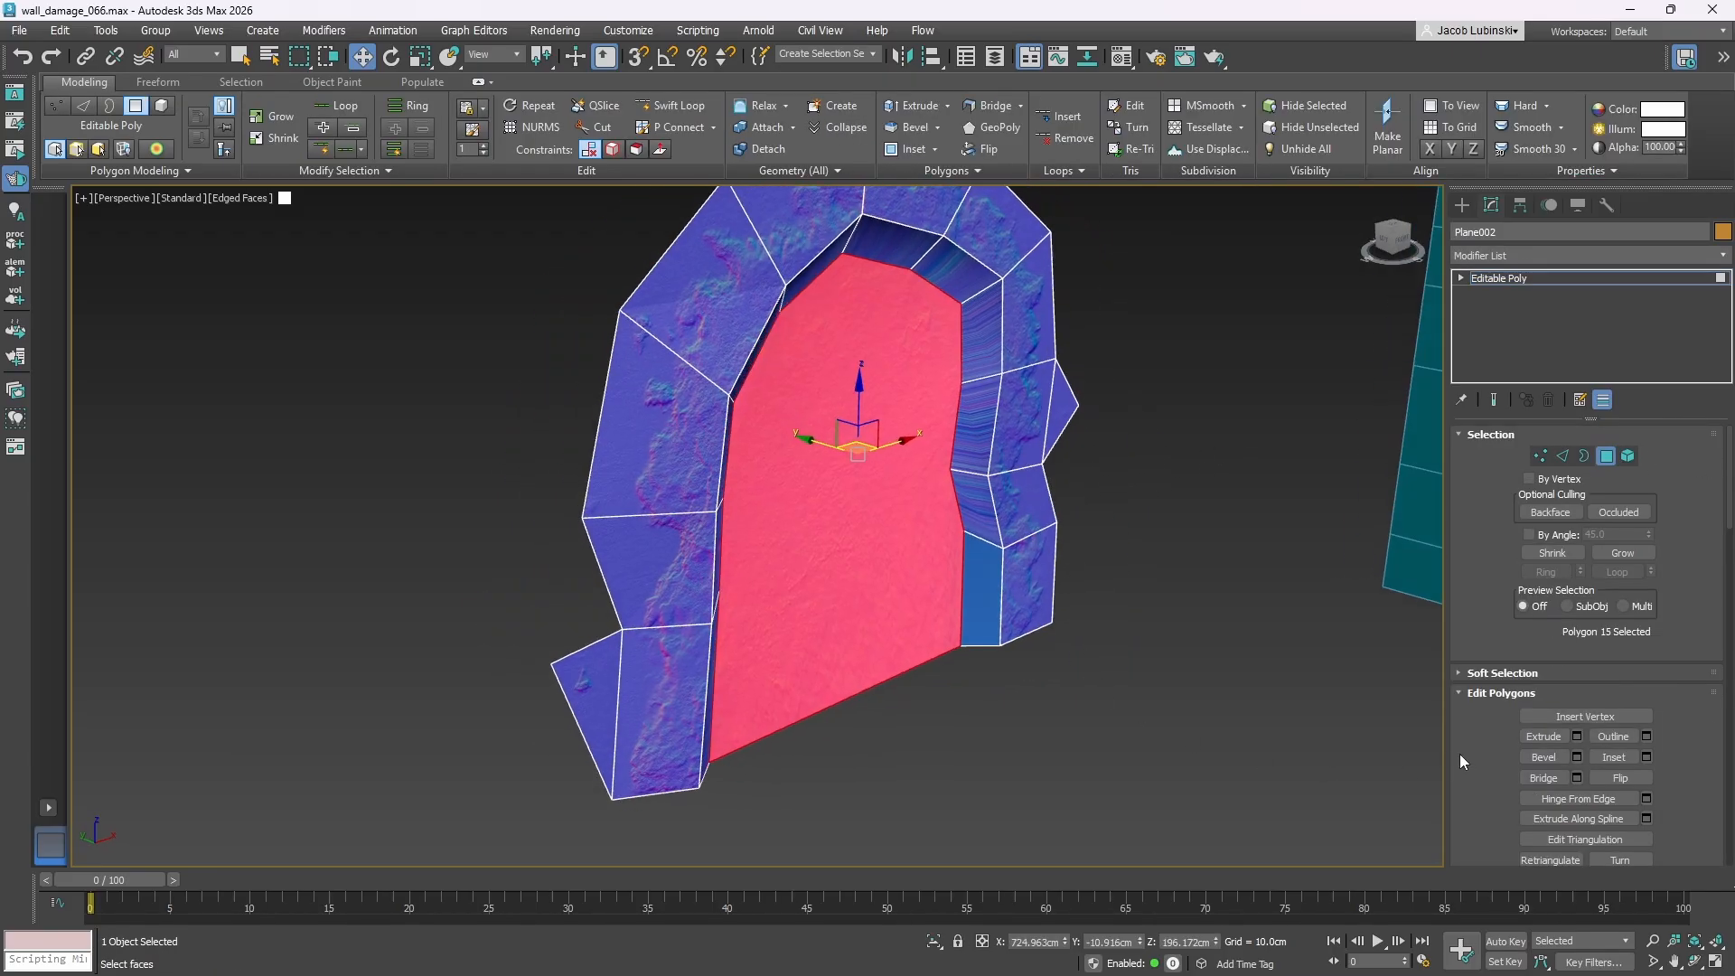
left_click(1575, 737)
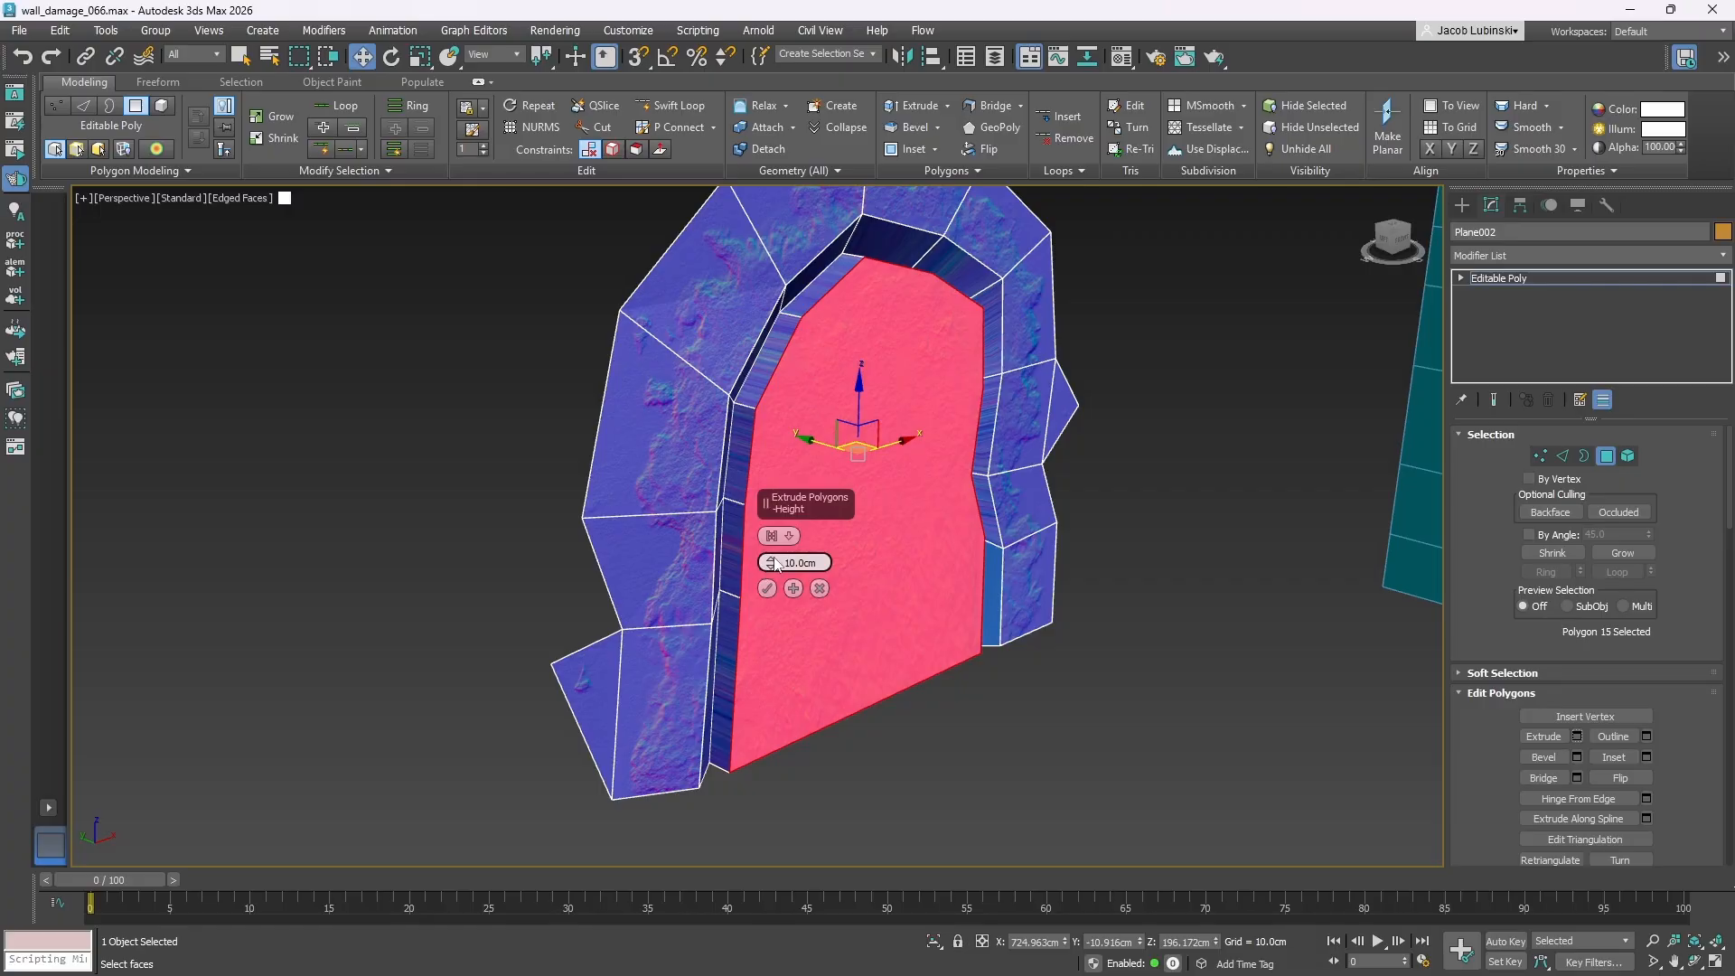
left_click_drag(775, 563, 787, 600)
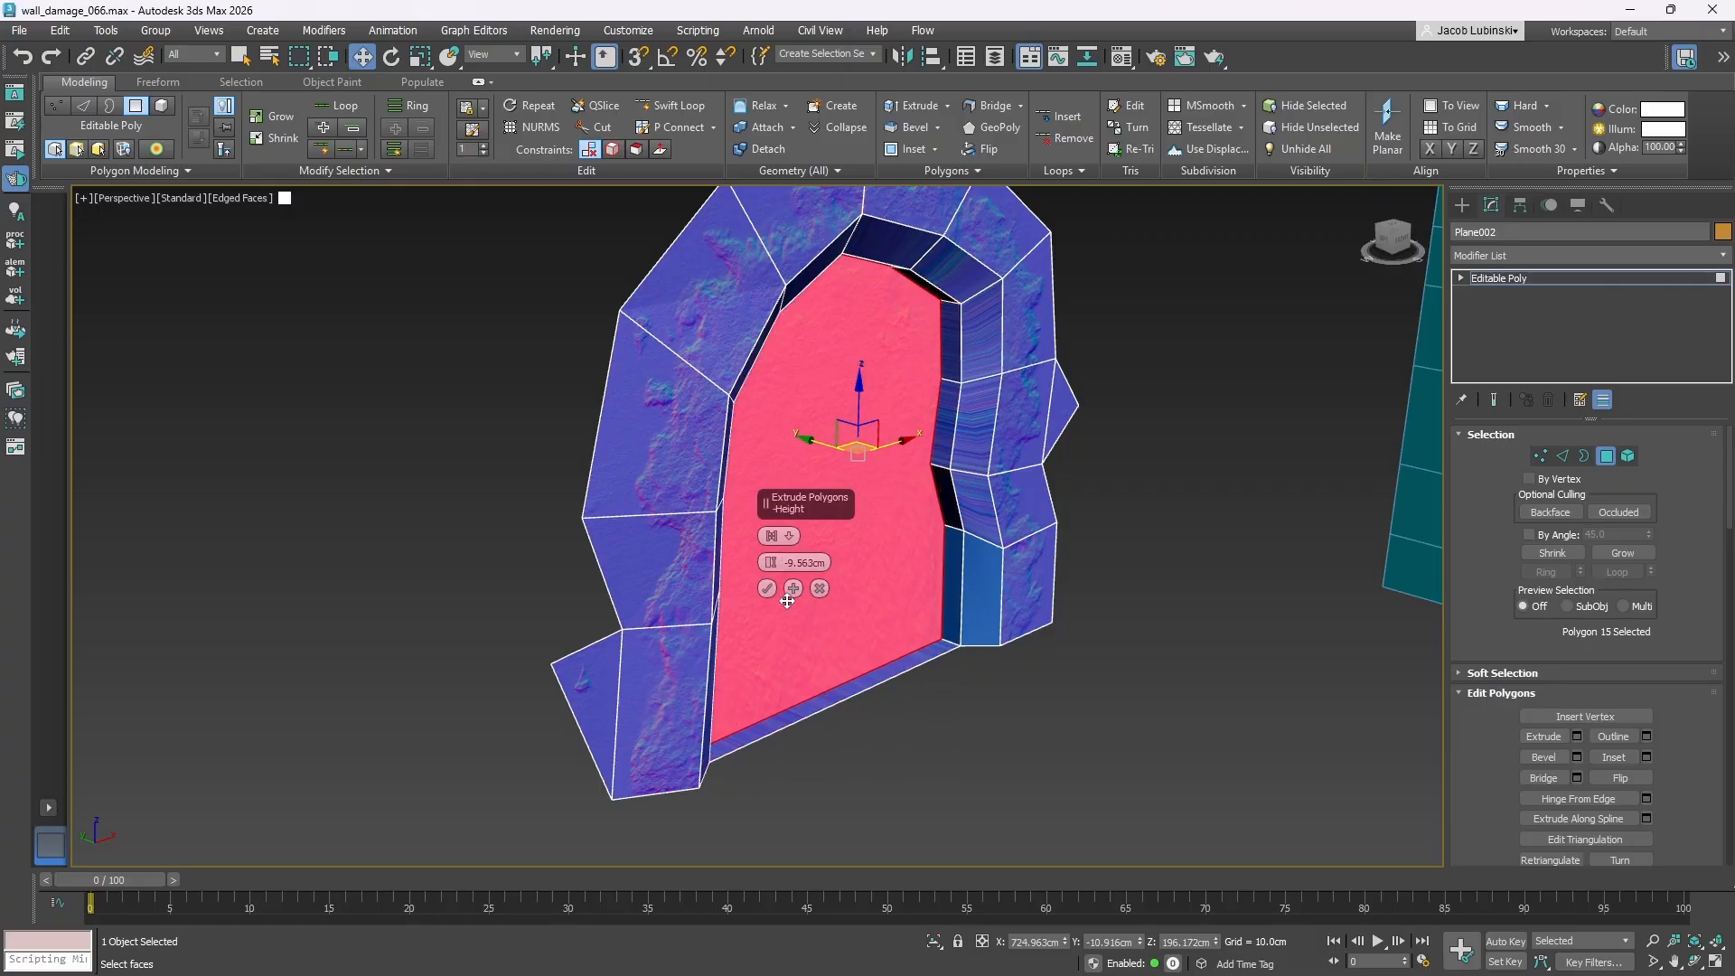
double_click(795, 563)
type("-10")
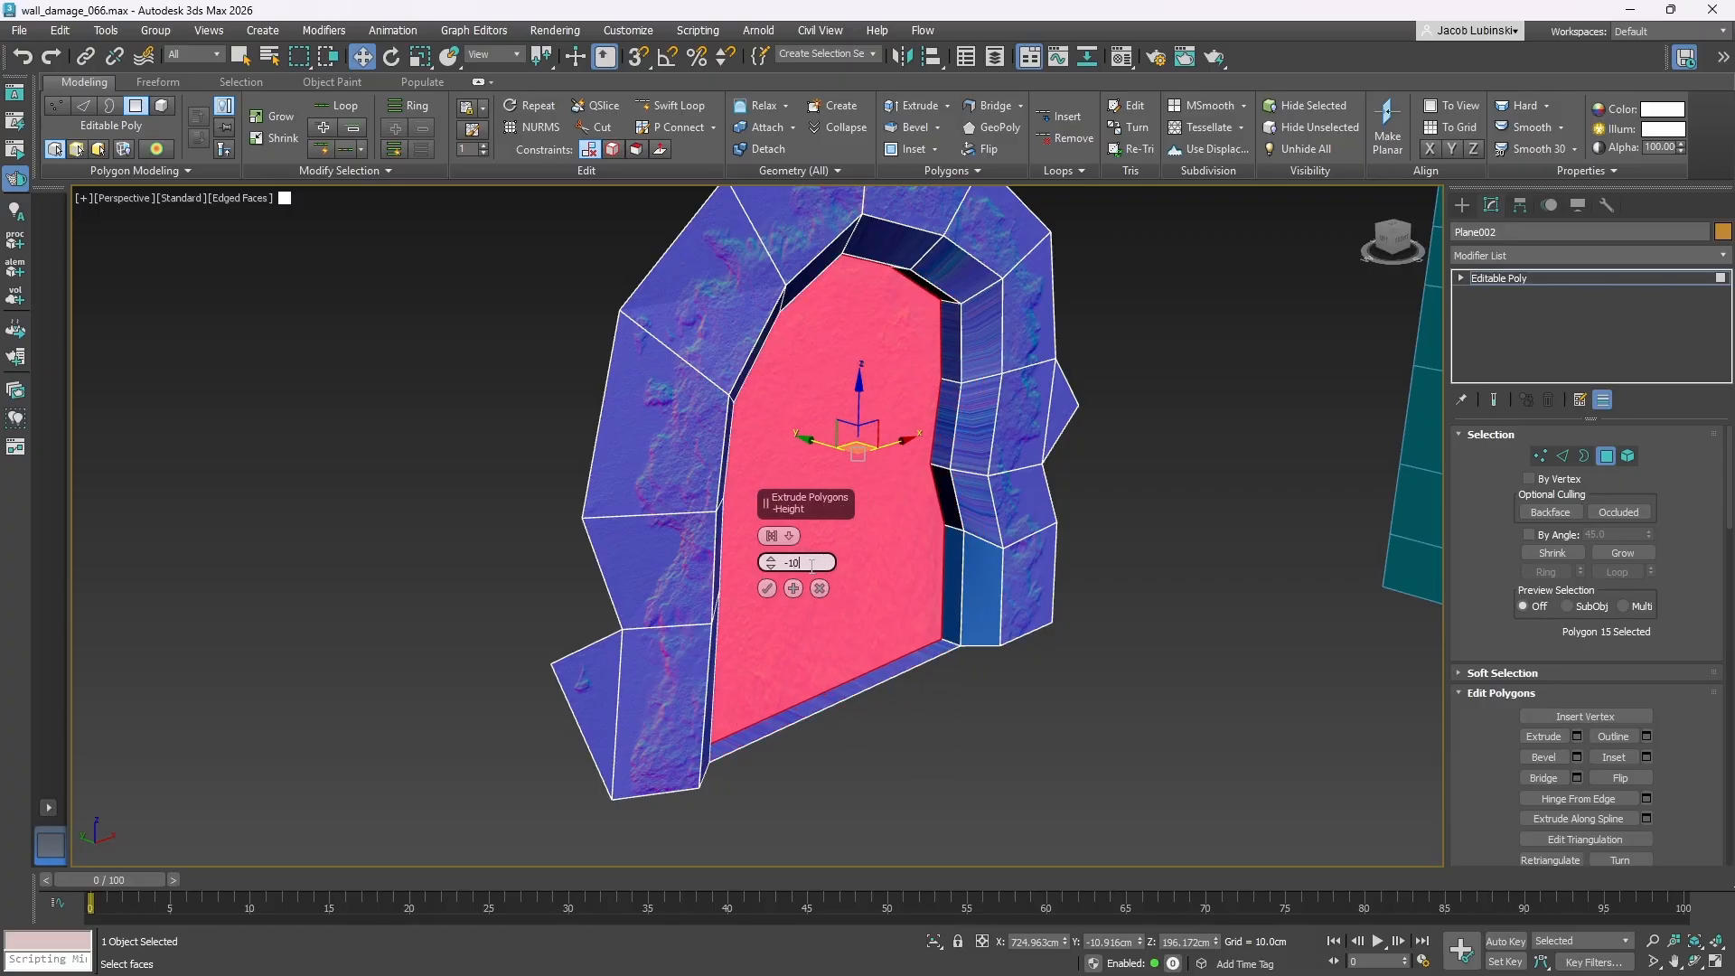
key("Return")
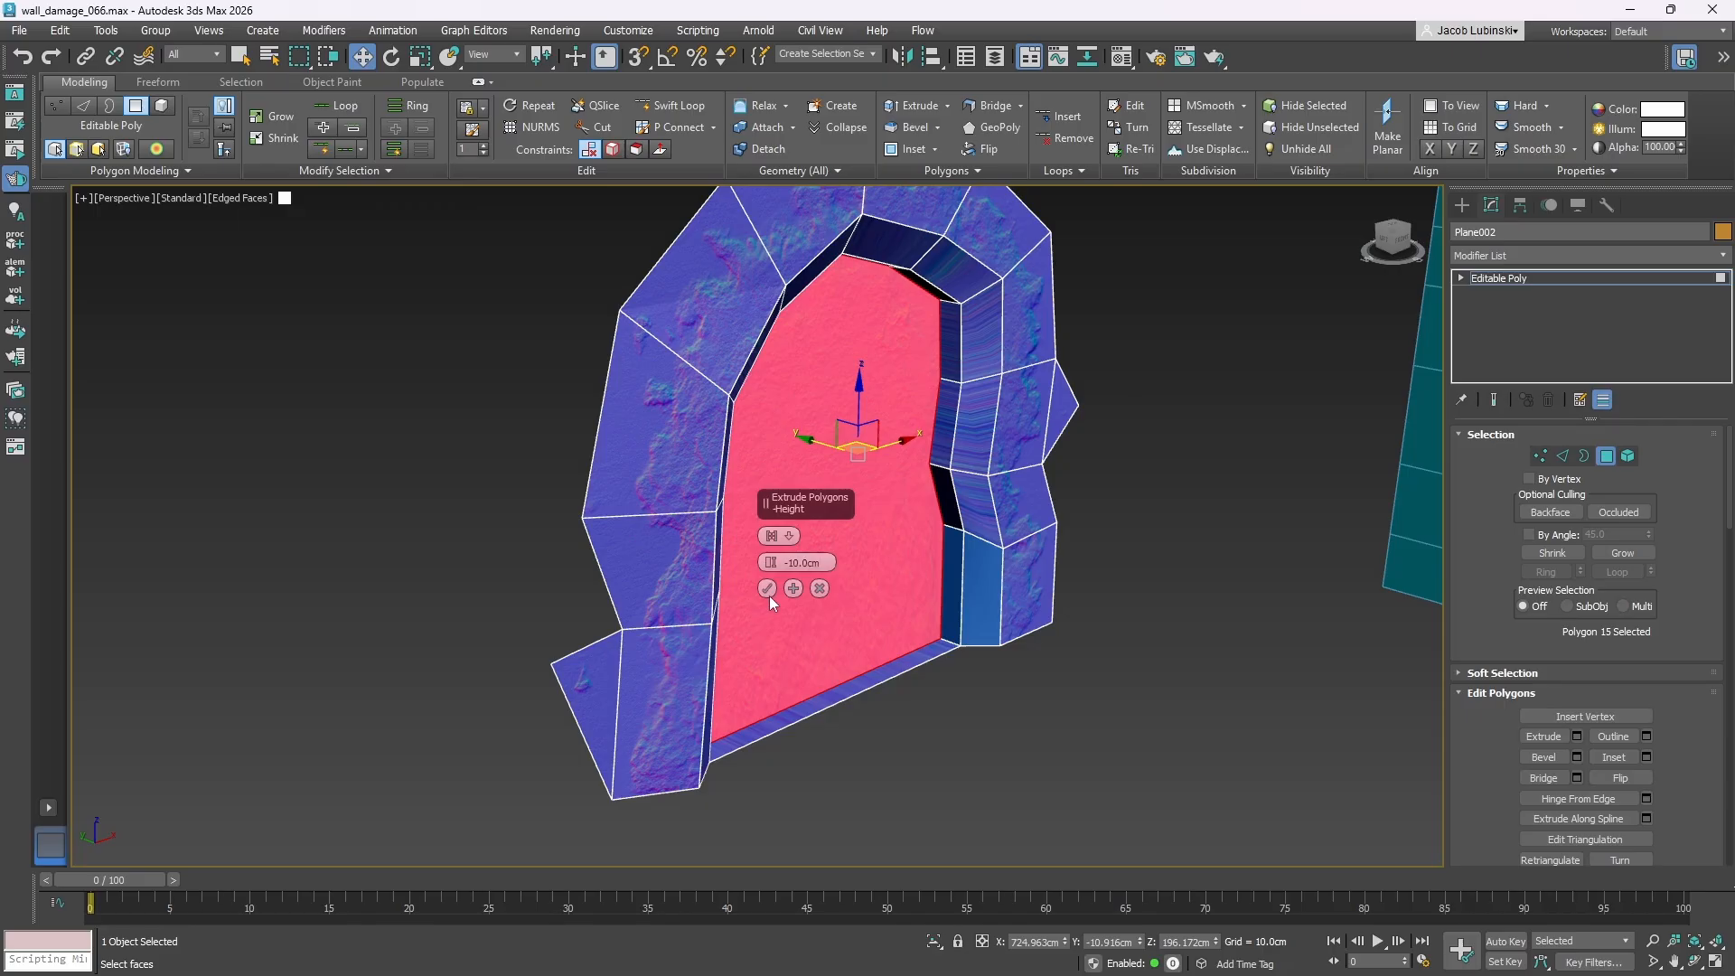
left_click(767, 588)
- Delete the extrusion's bottom ledge polygon and set the back polygon's Y position to 0 cm
left_click(911, 660)
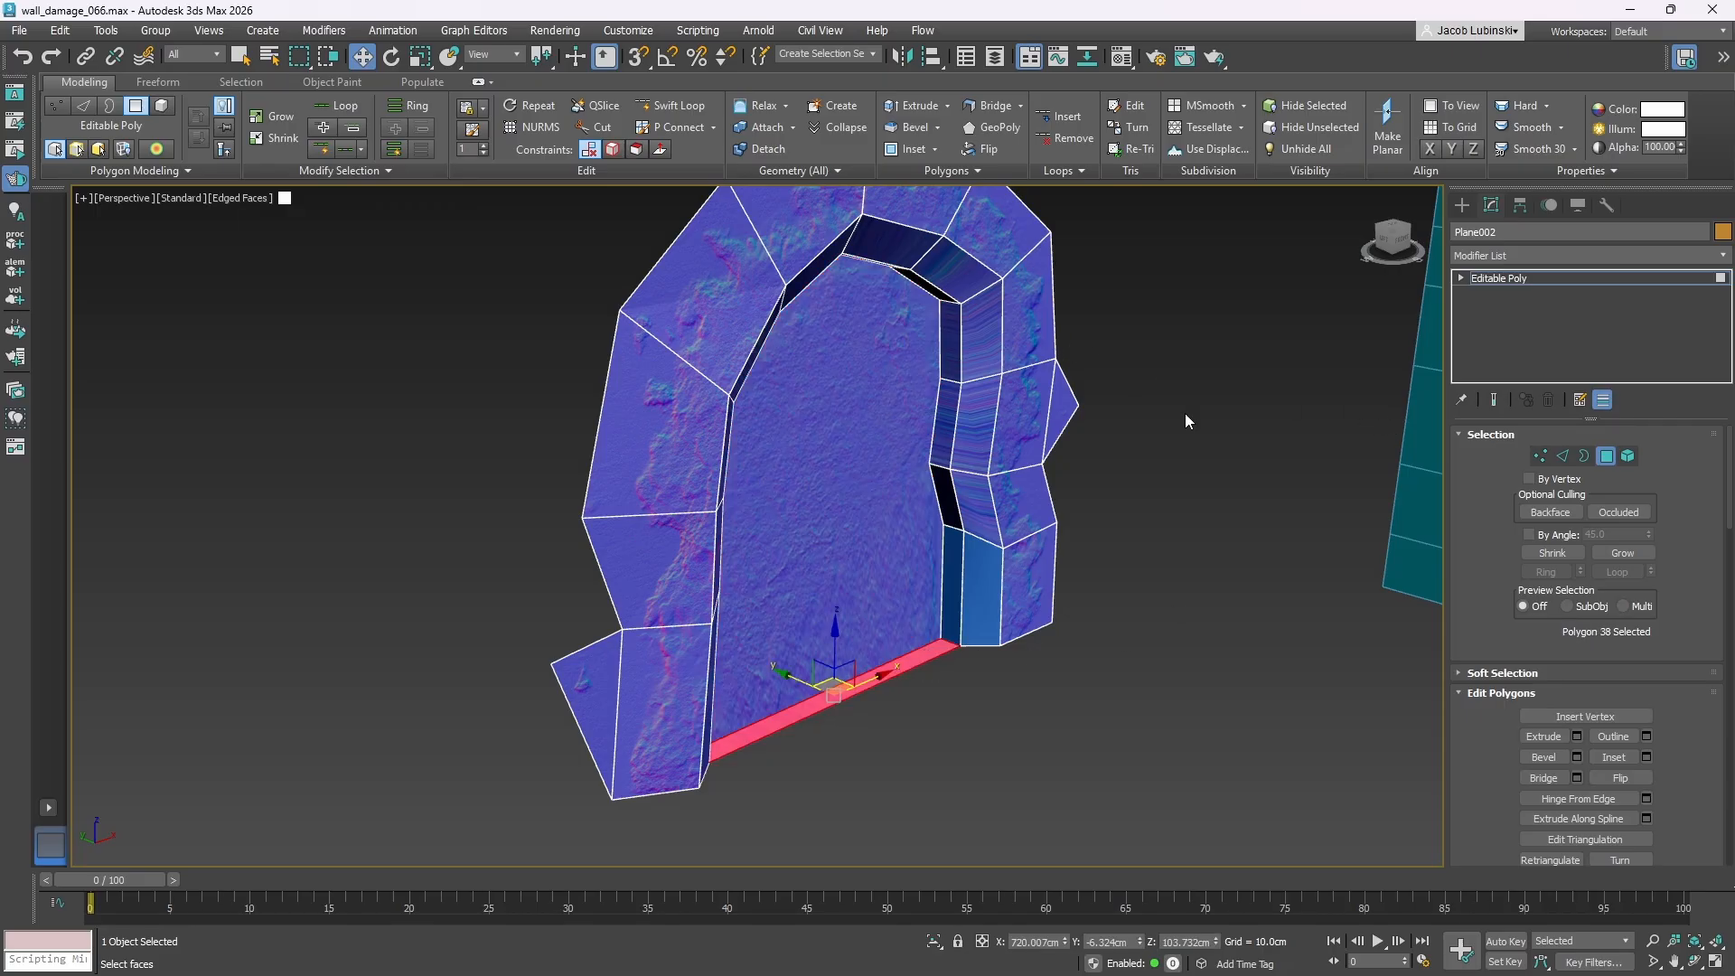
key("Delete")
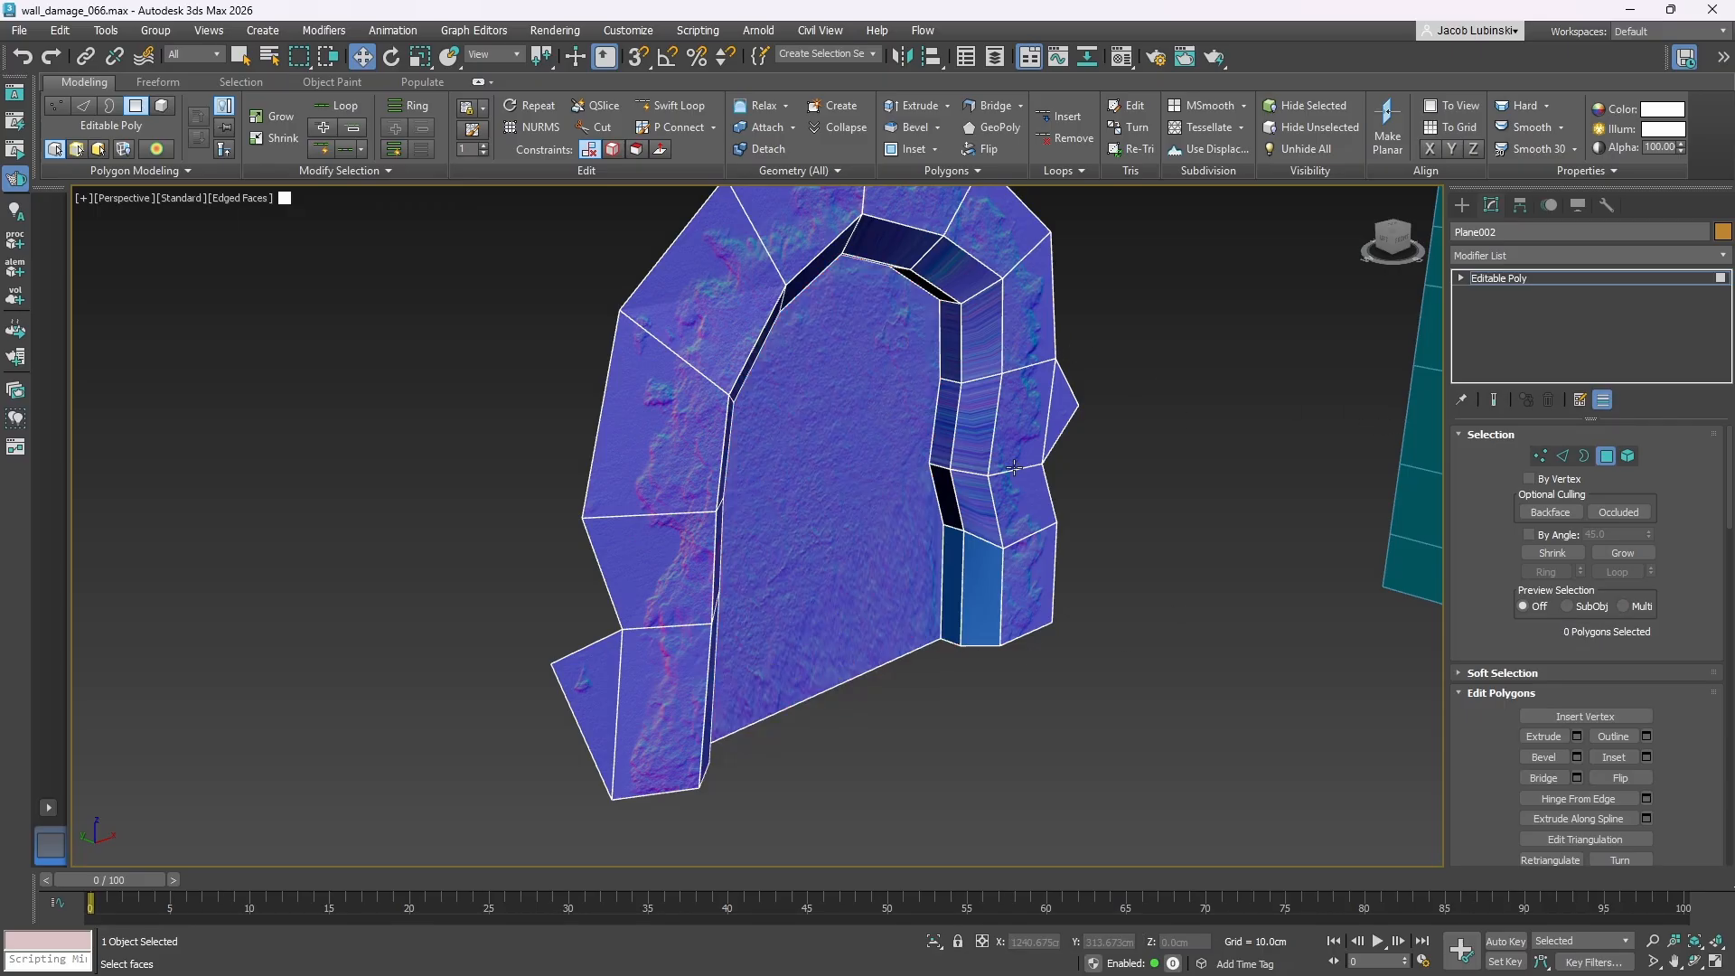
left_click(892, 395)
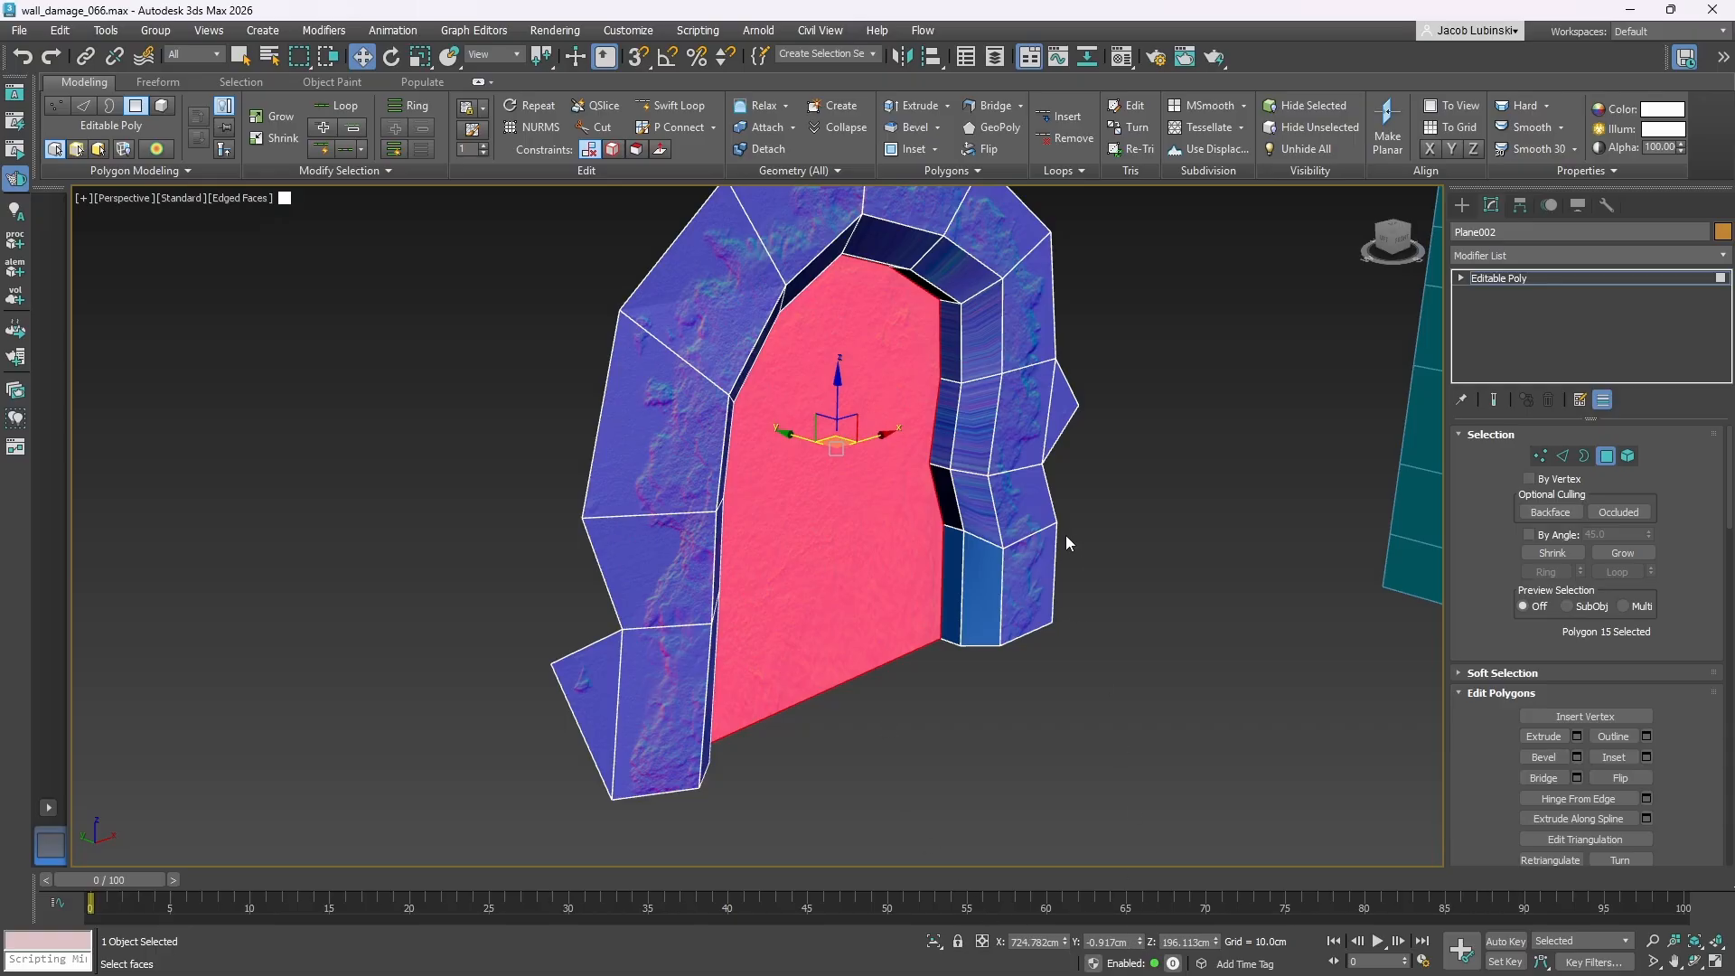
mouse_move(1130, 947)
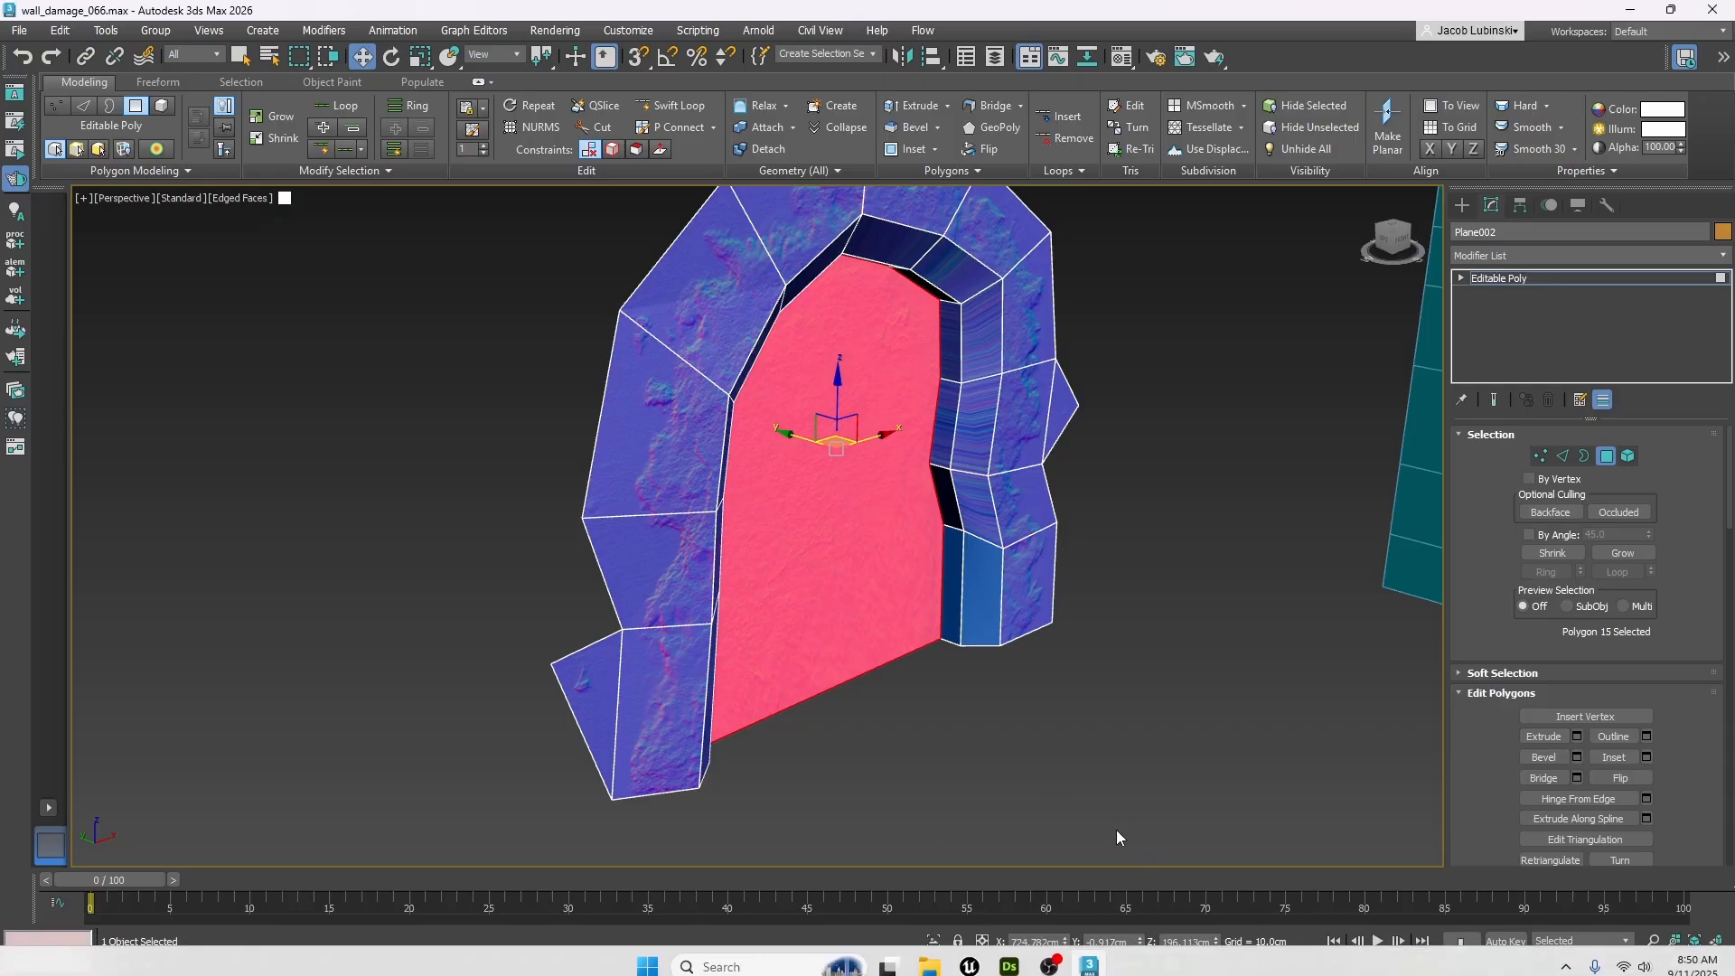
left_click(1130, 942)
type("0")
key("Return")
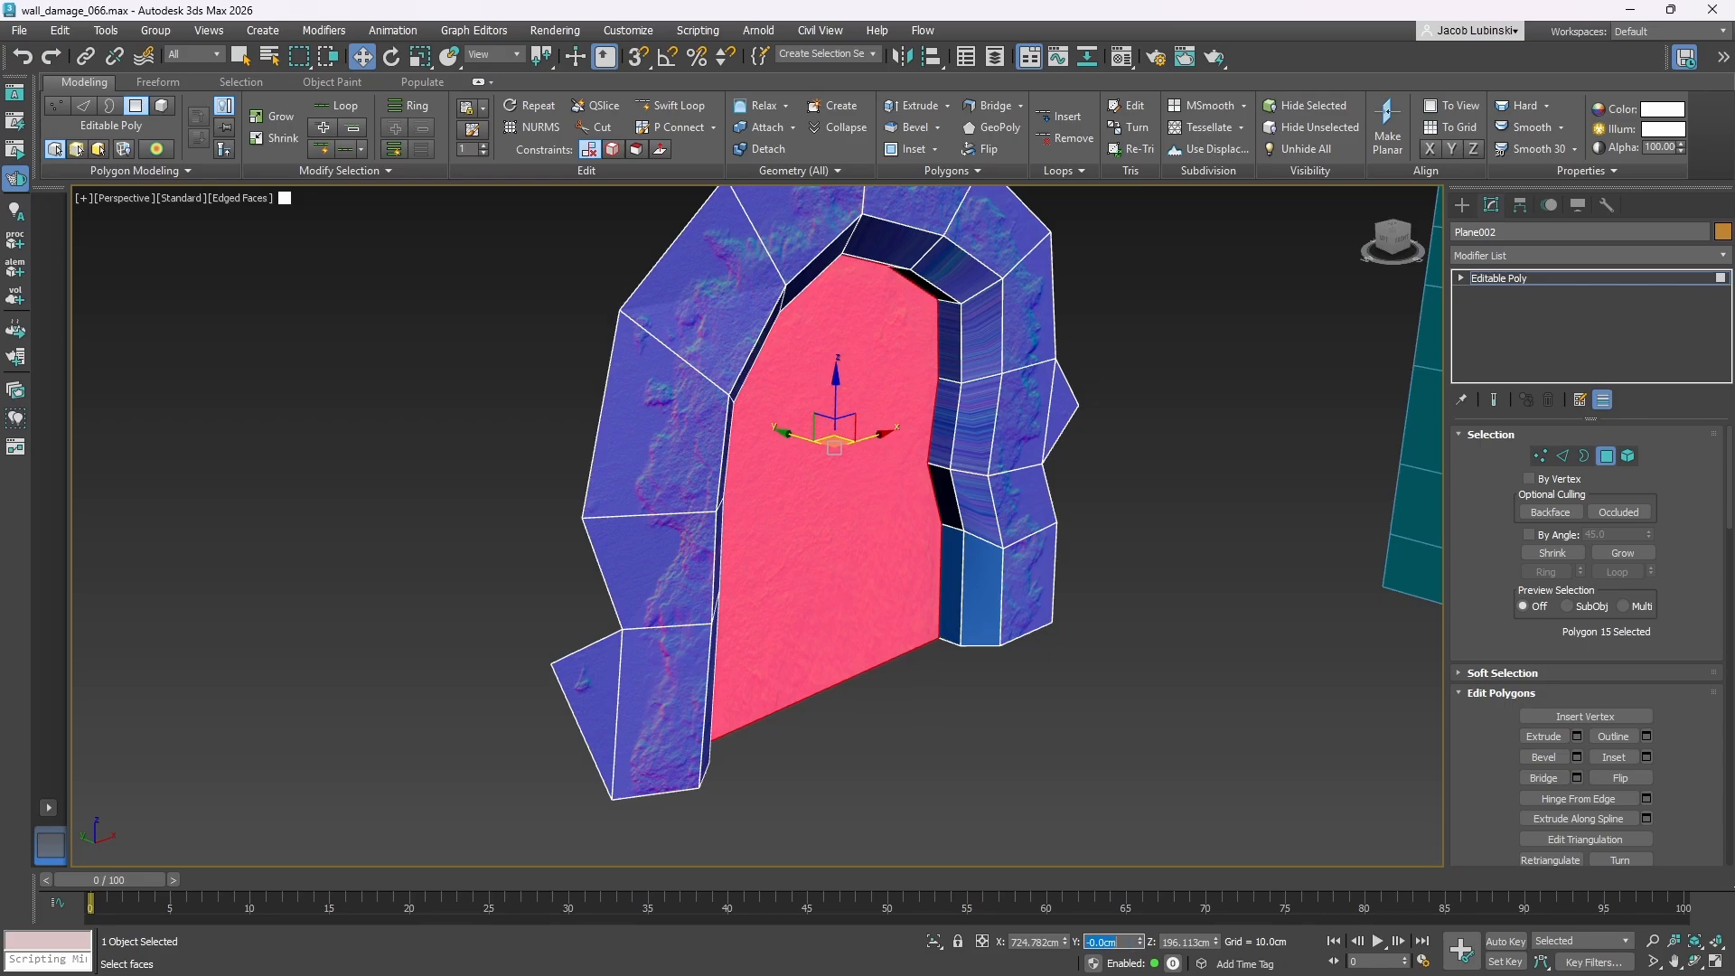
- Delete the large back polygon so the arch opening is see-through
left_click(1546, 279)
left_click(1214, 393)
middle_click_drag(949, 461, 864, 455, "alt")
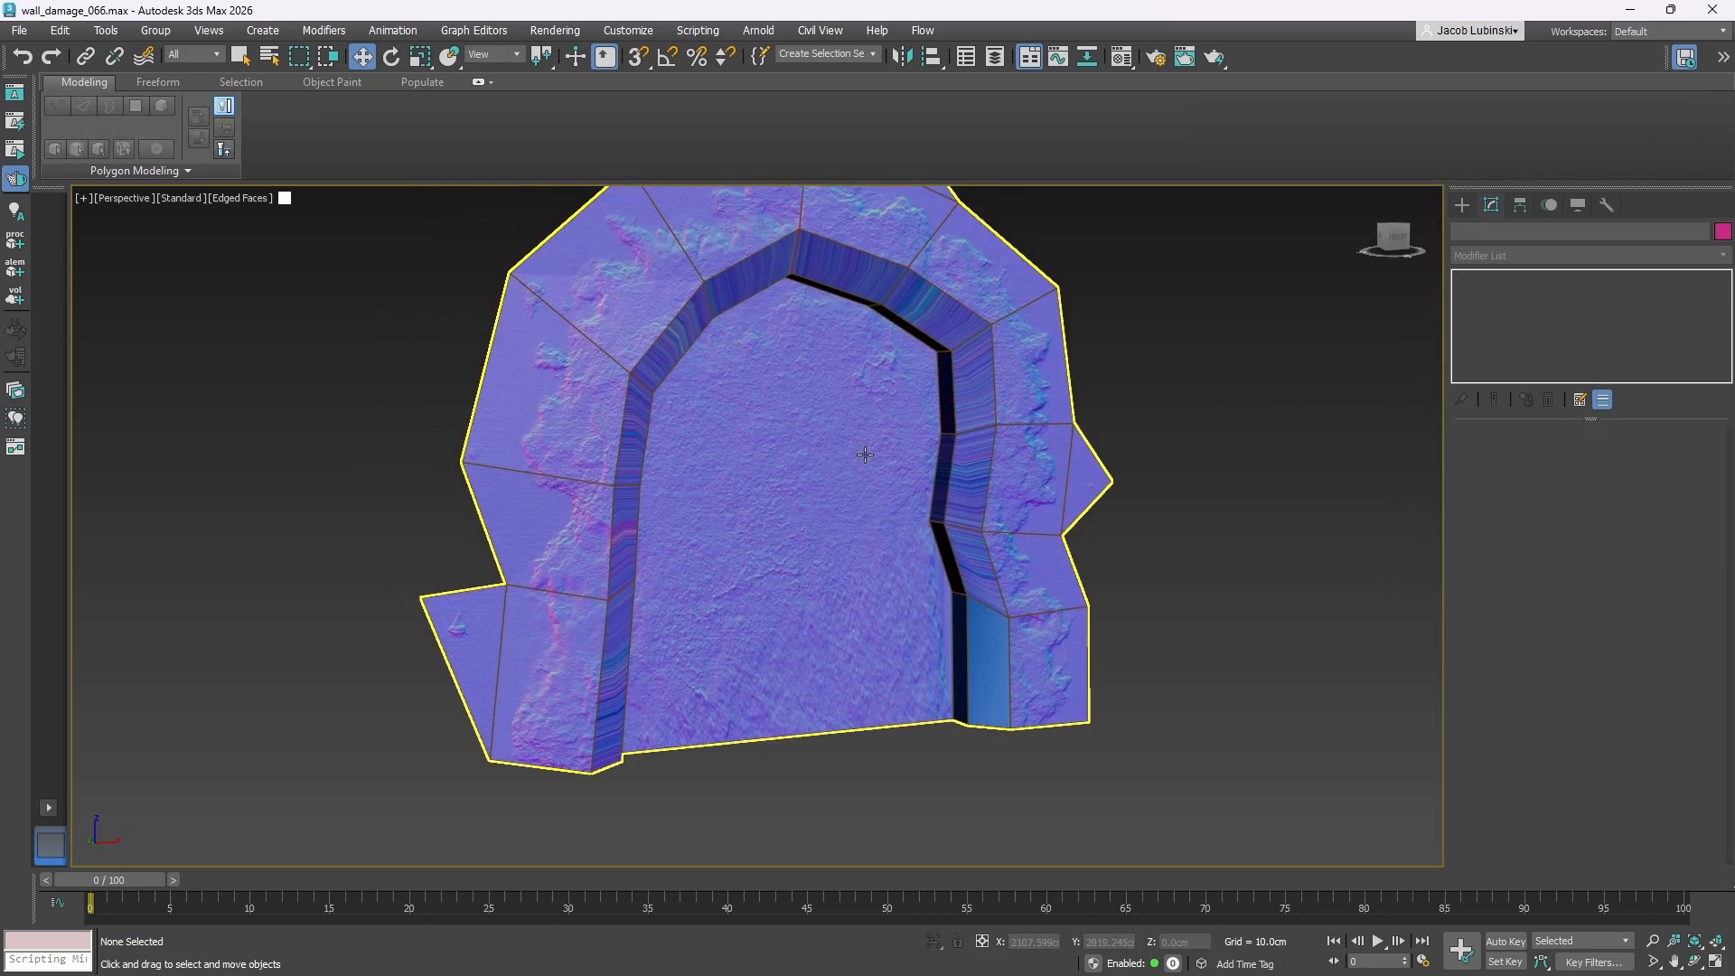
left_click(864, 455)
left_click(1607, 457)
left_click(794, 425)
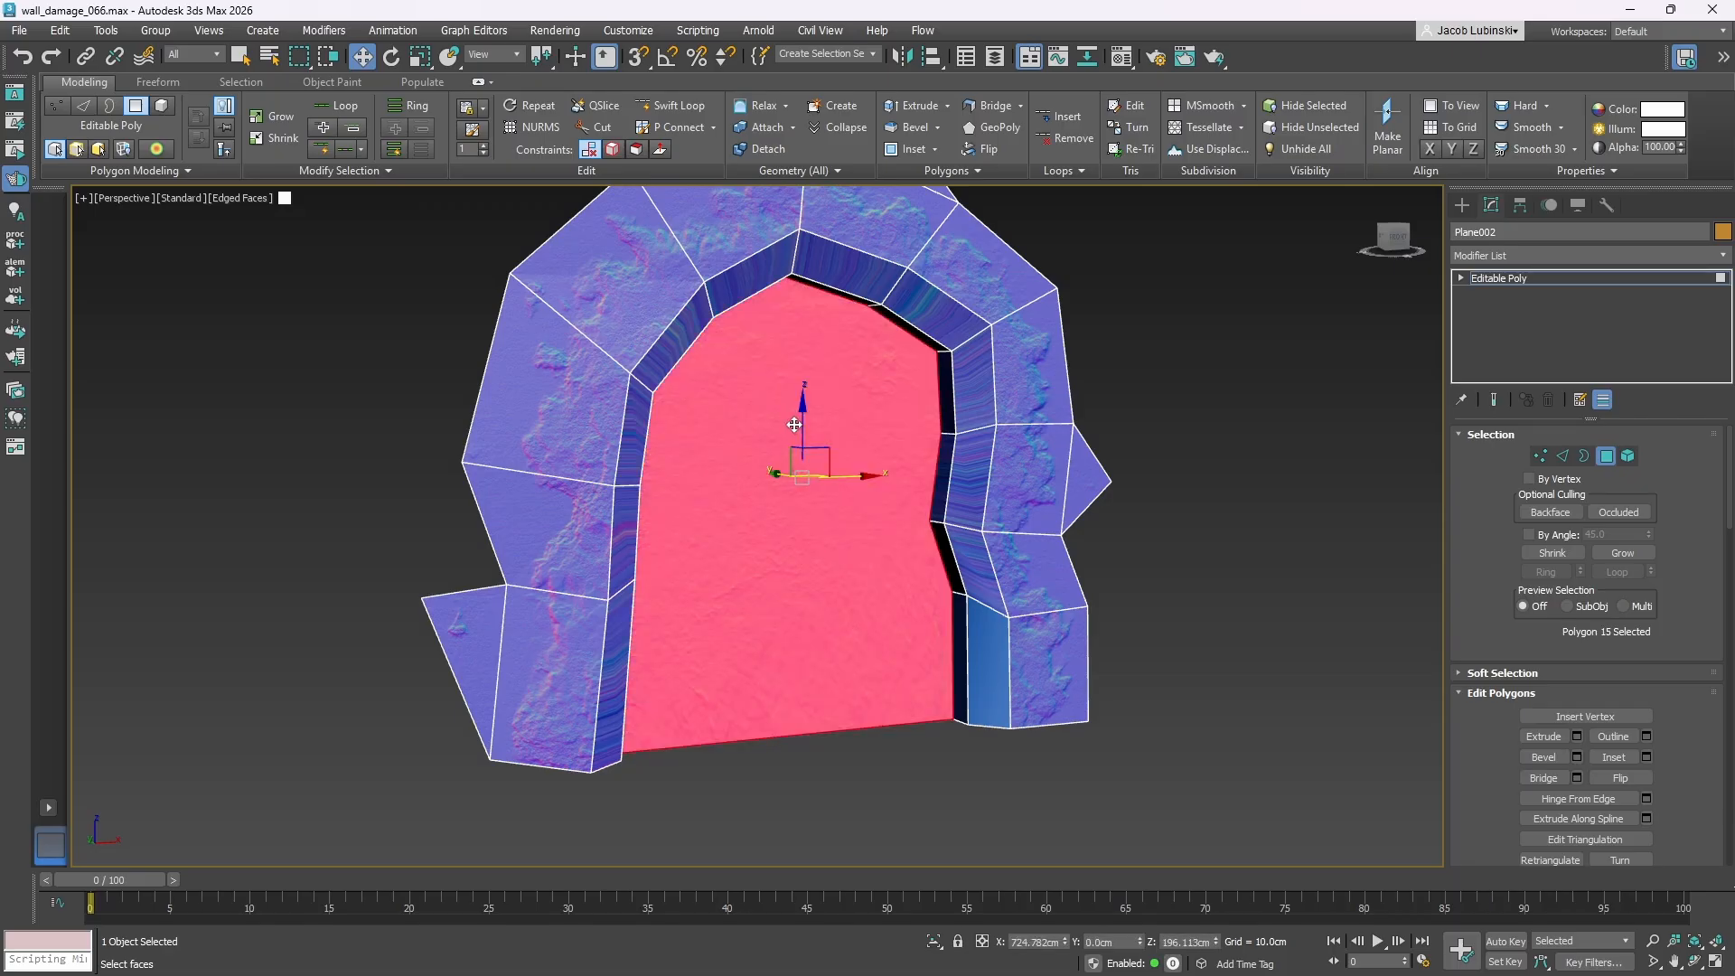
key("Delete")
middle_click_drag(800, 430, 883, 508, "alt")
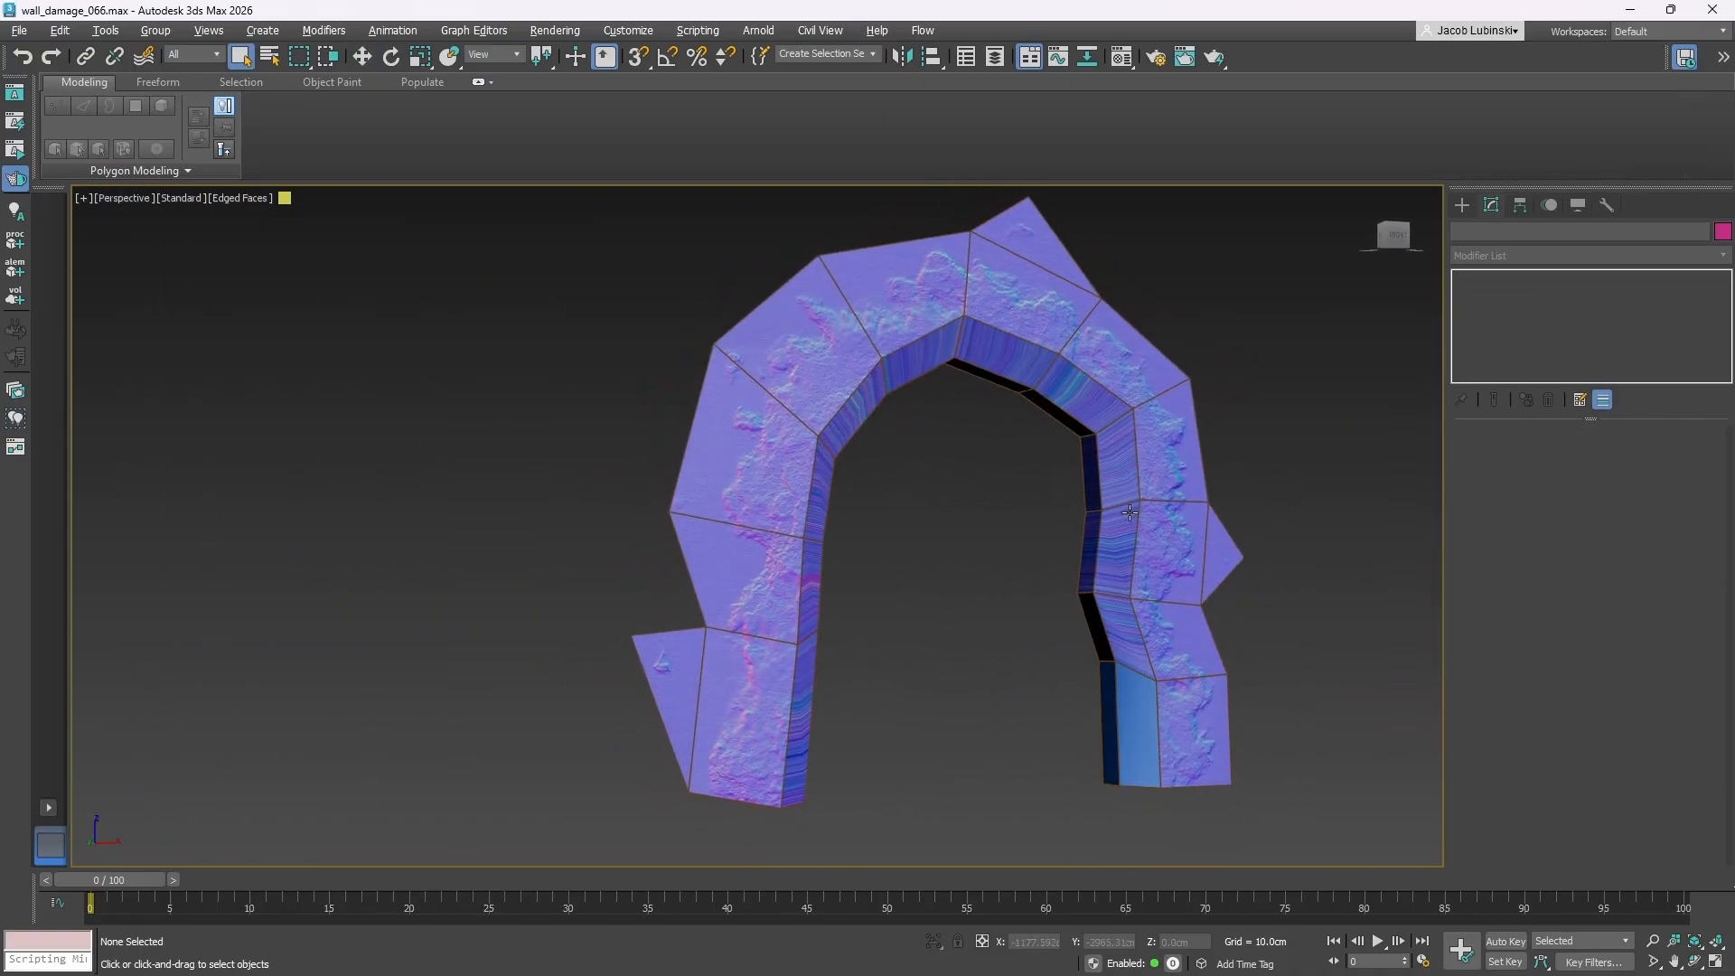
middle_click_drag(1129, 512, 1094, 525, "alt")
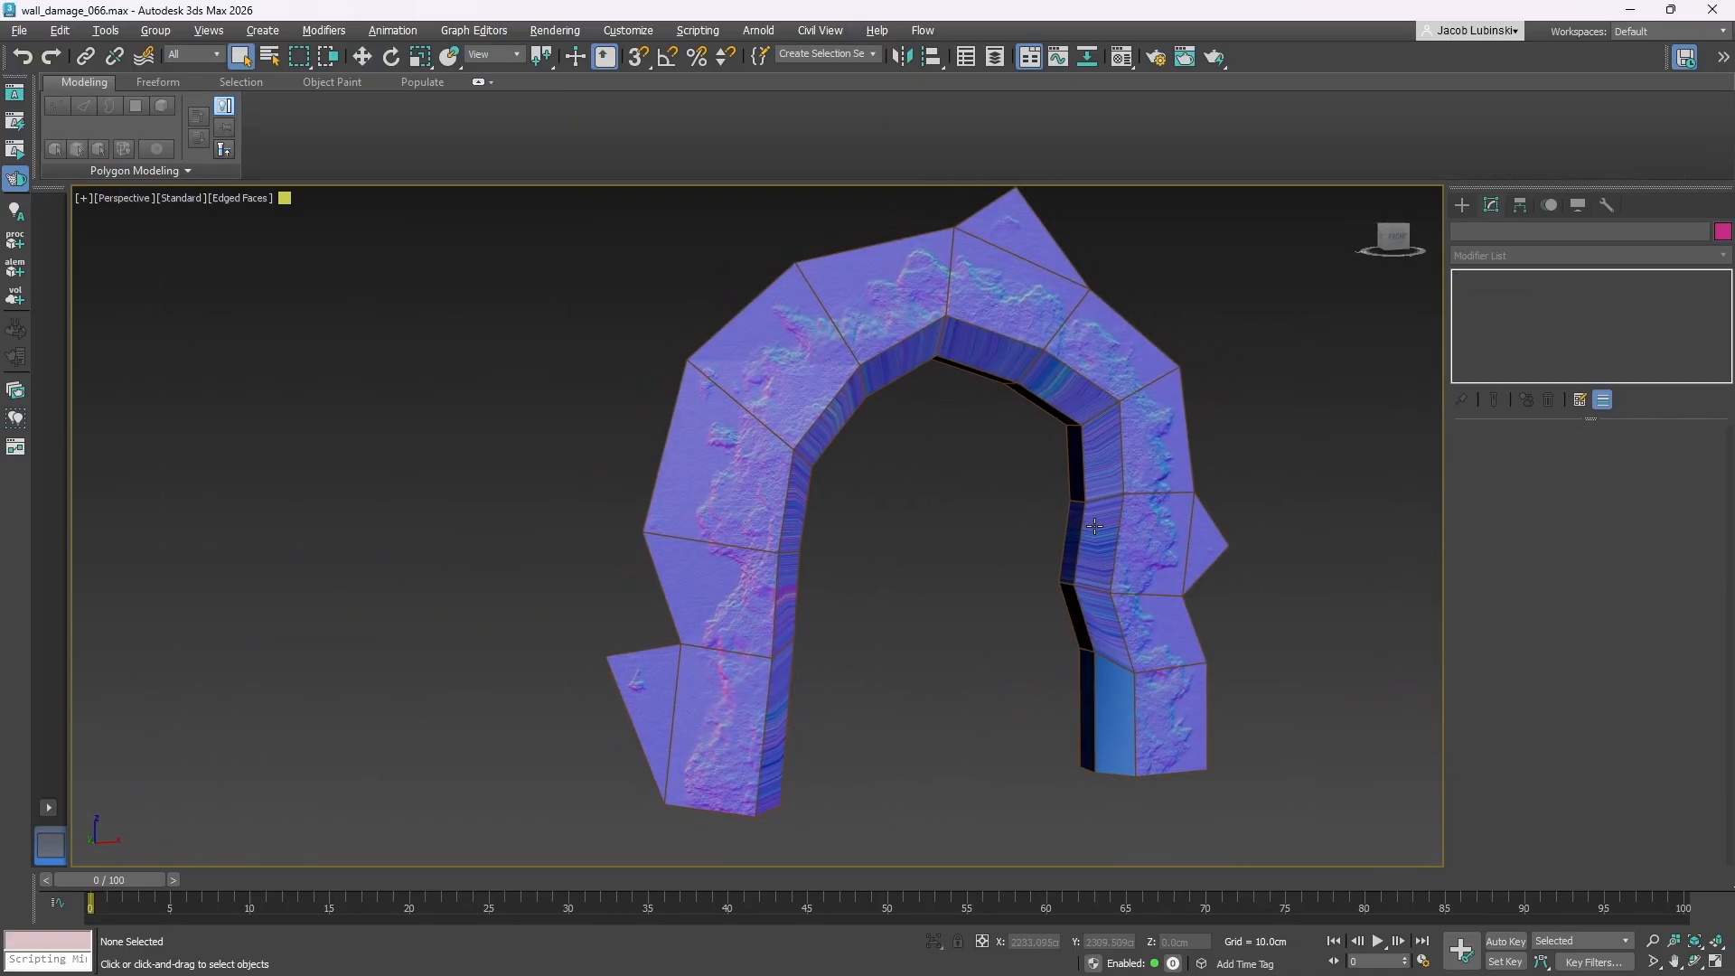
- Save the scene as the incremented copy wall_damage_067.max with the arch object selected
left_click(1094, 526)
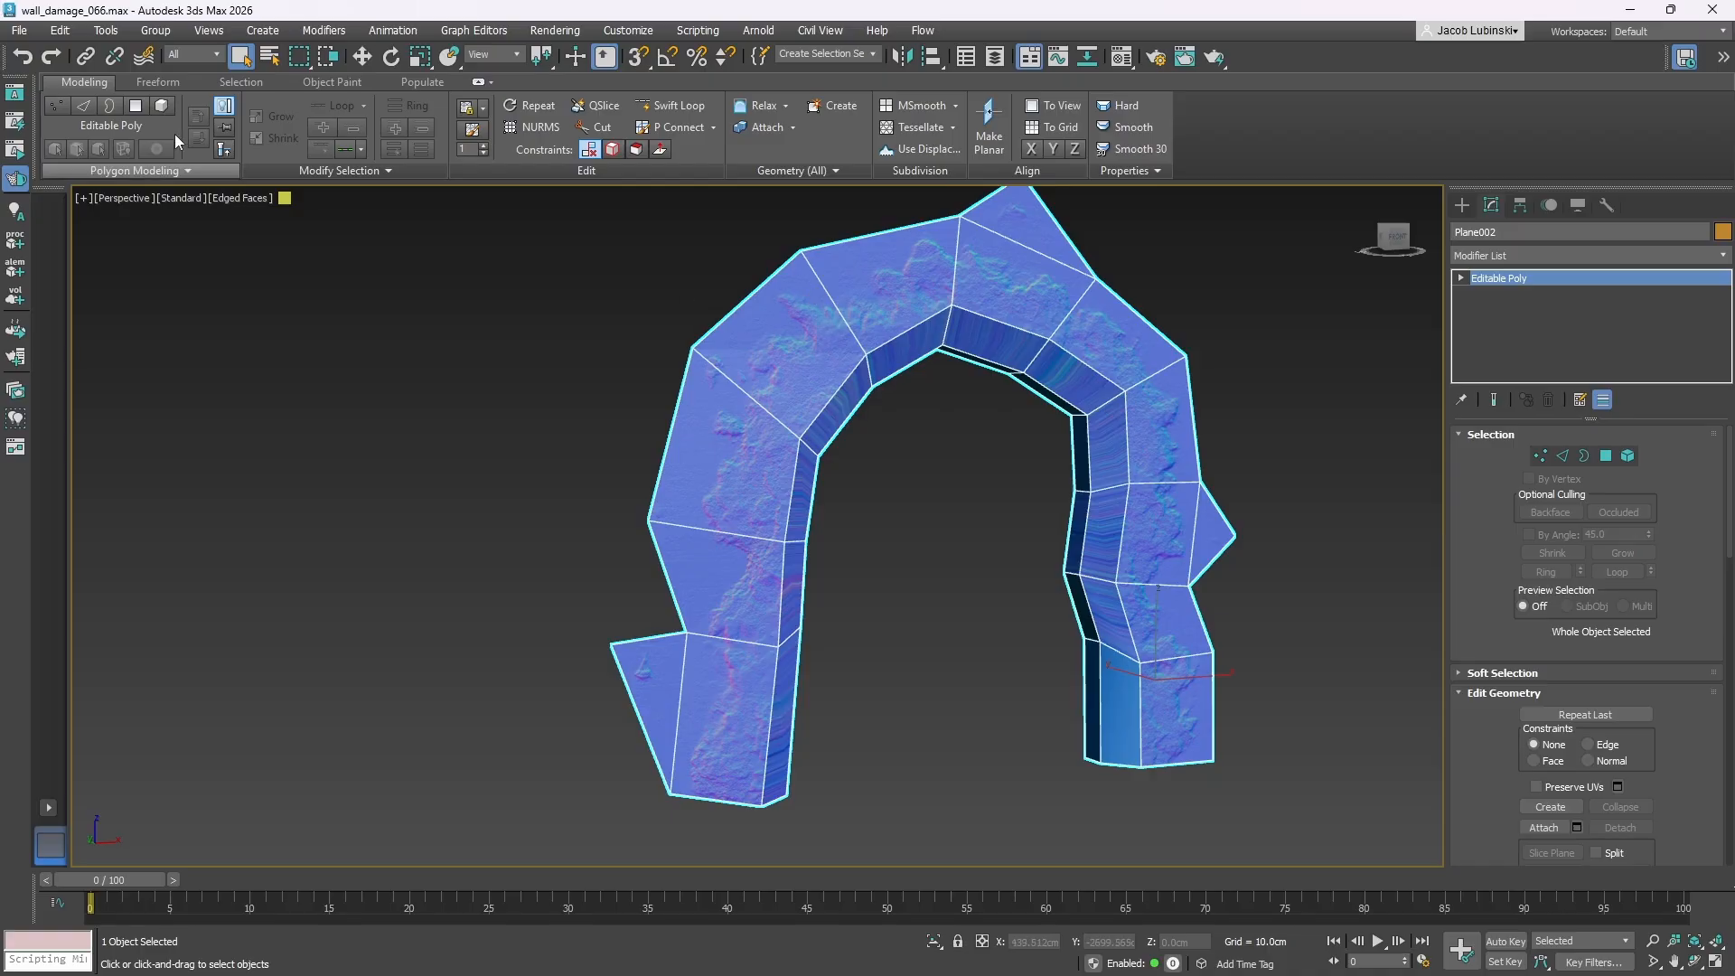
left_click(18, 30)
left_click(48, 209)
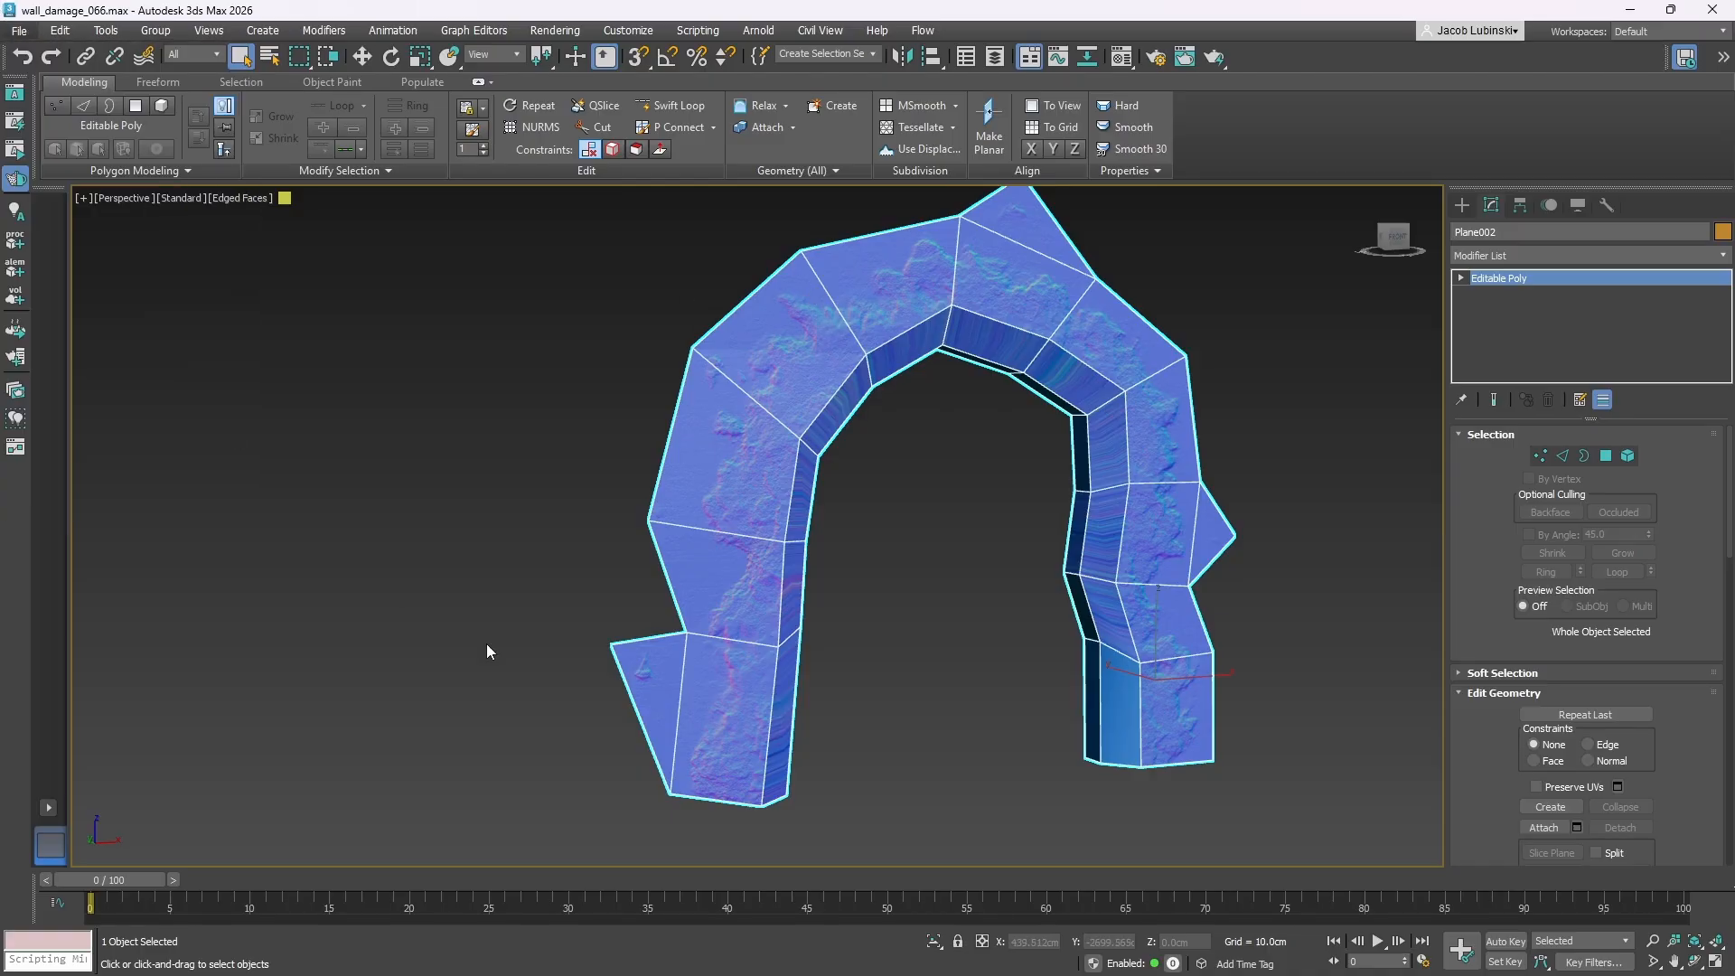
left_click(582, 567)
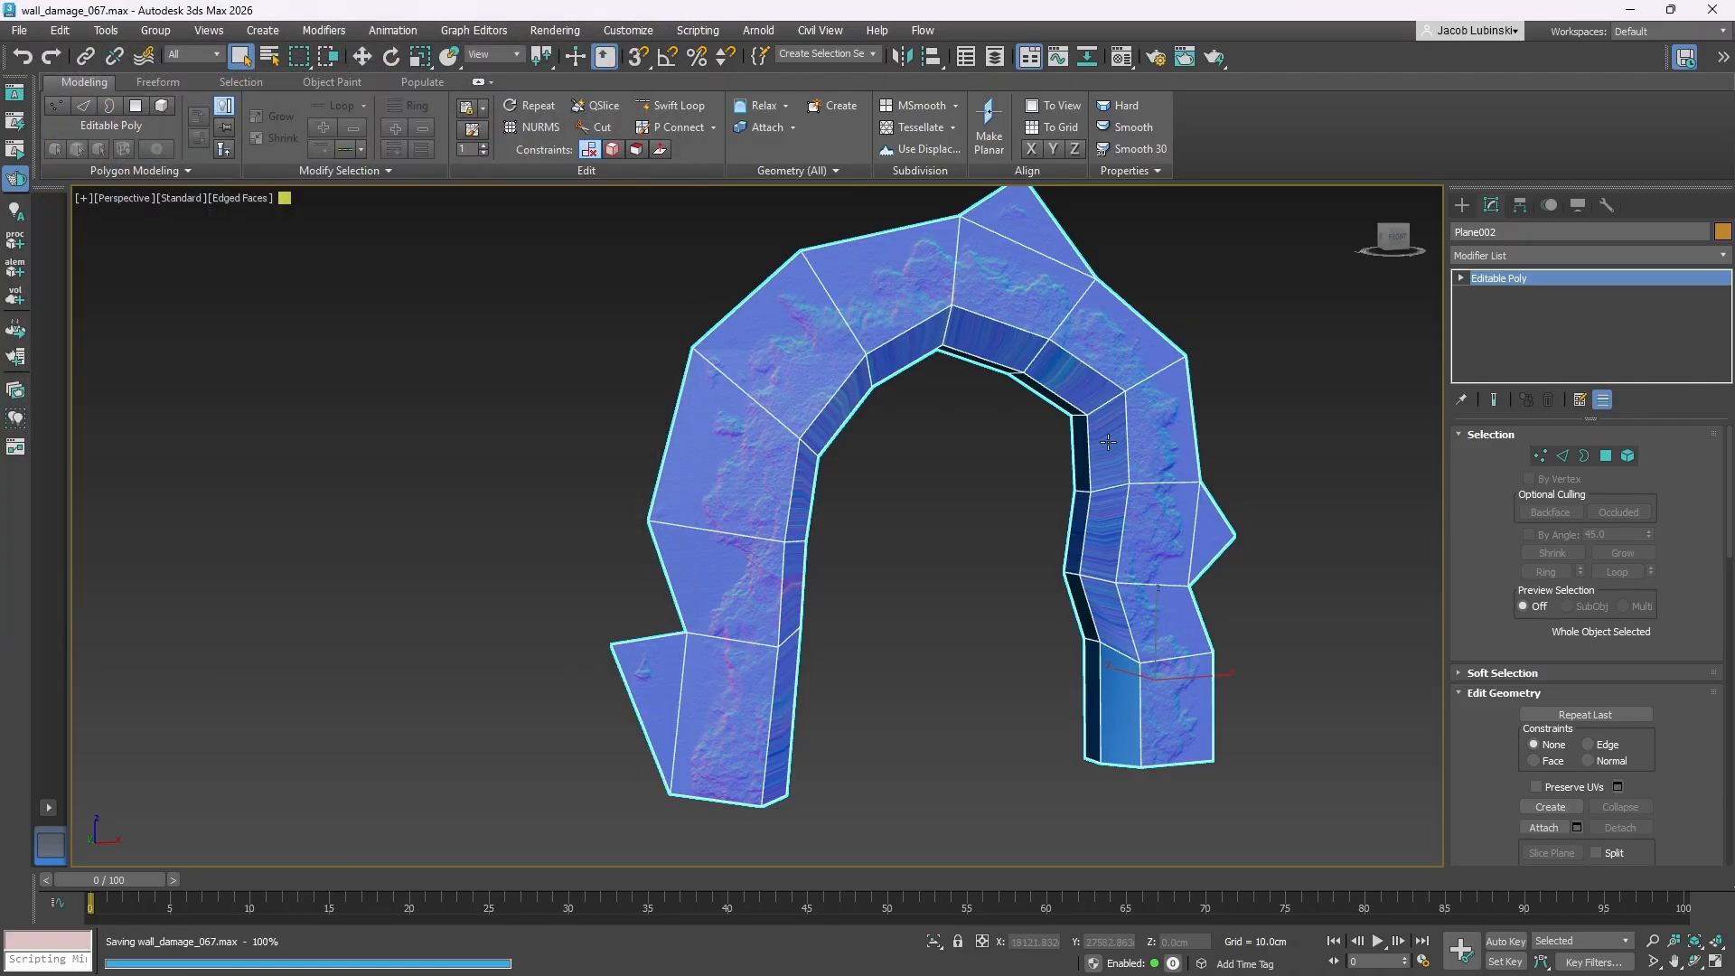
- Add an Unwrap UVW modifier to the arch and open the UV editor
left_click(1590, 256)
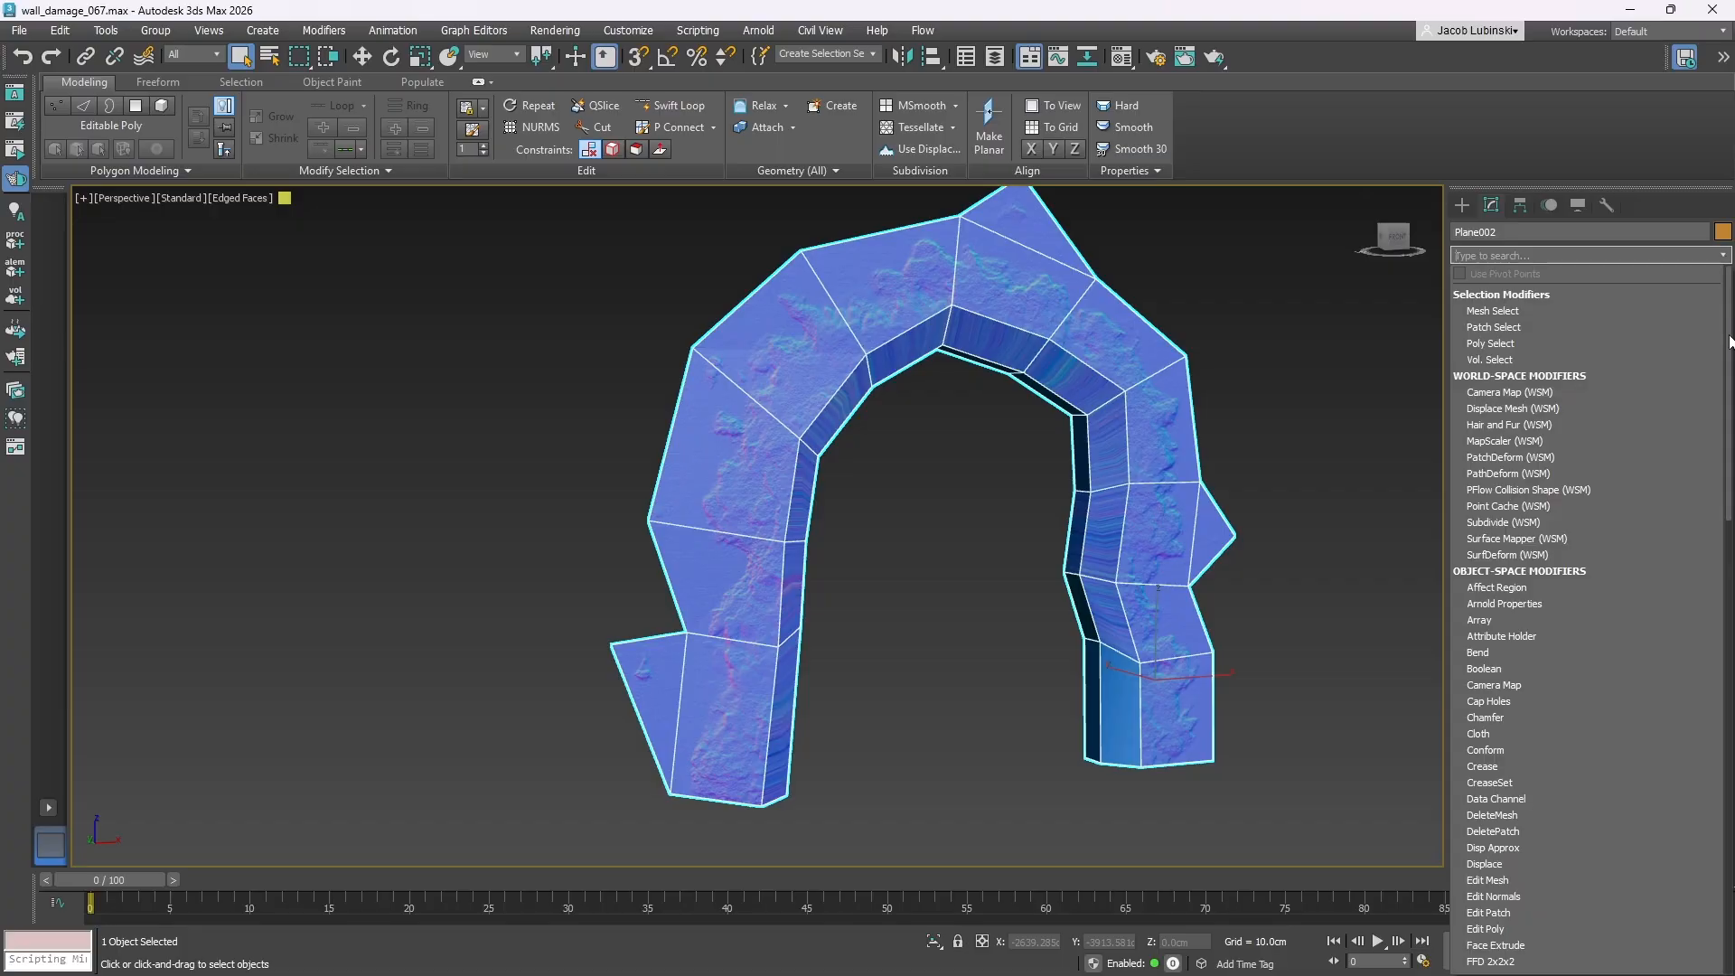
scroll(1536, 810, "down", 15)
left_click(1497, 713)
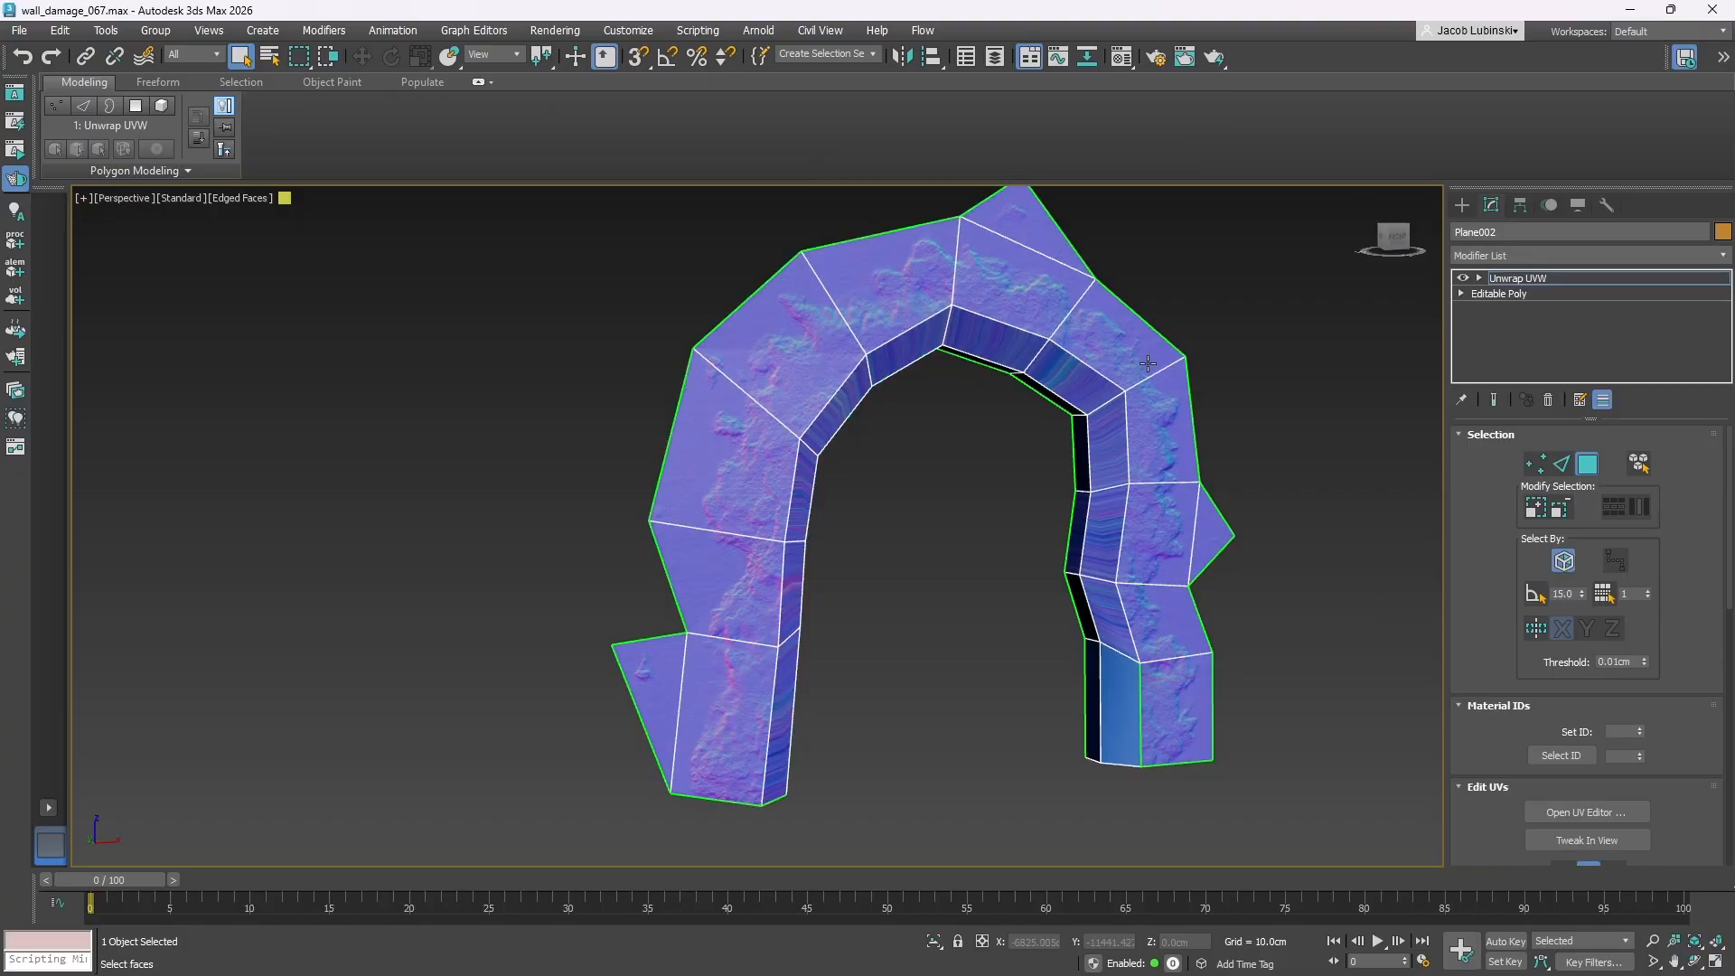
left_click(1533, 814)
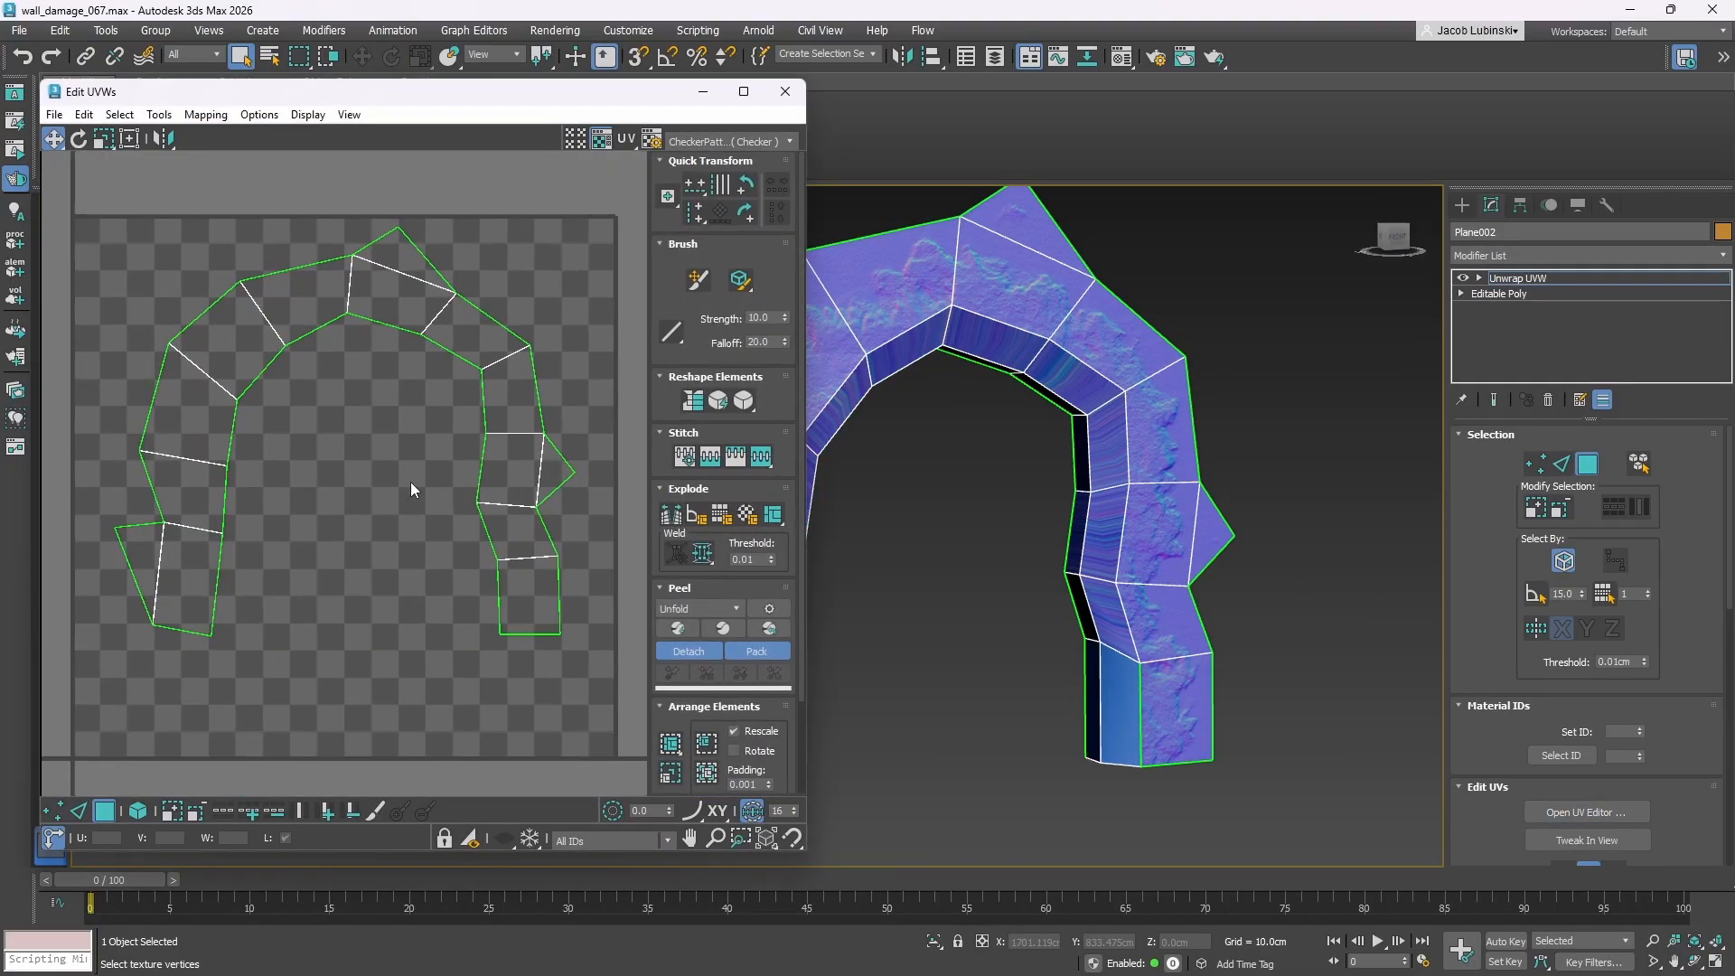
- Offset the UV edge chain between the two inner strips, from the left leg to the arch top, diagonally inward to spread the first strip
middle_click_drag(410, 480, 480, 474)
middle_click_drag(1106, 474, 1055, 433)
left_click(1562, 465)
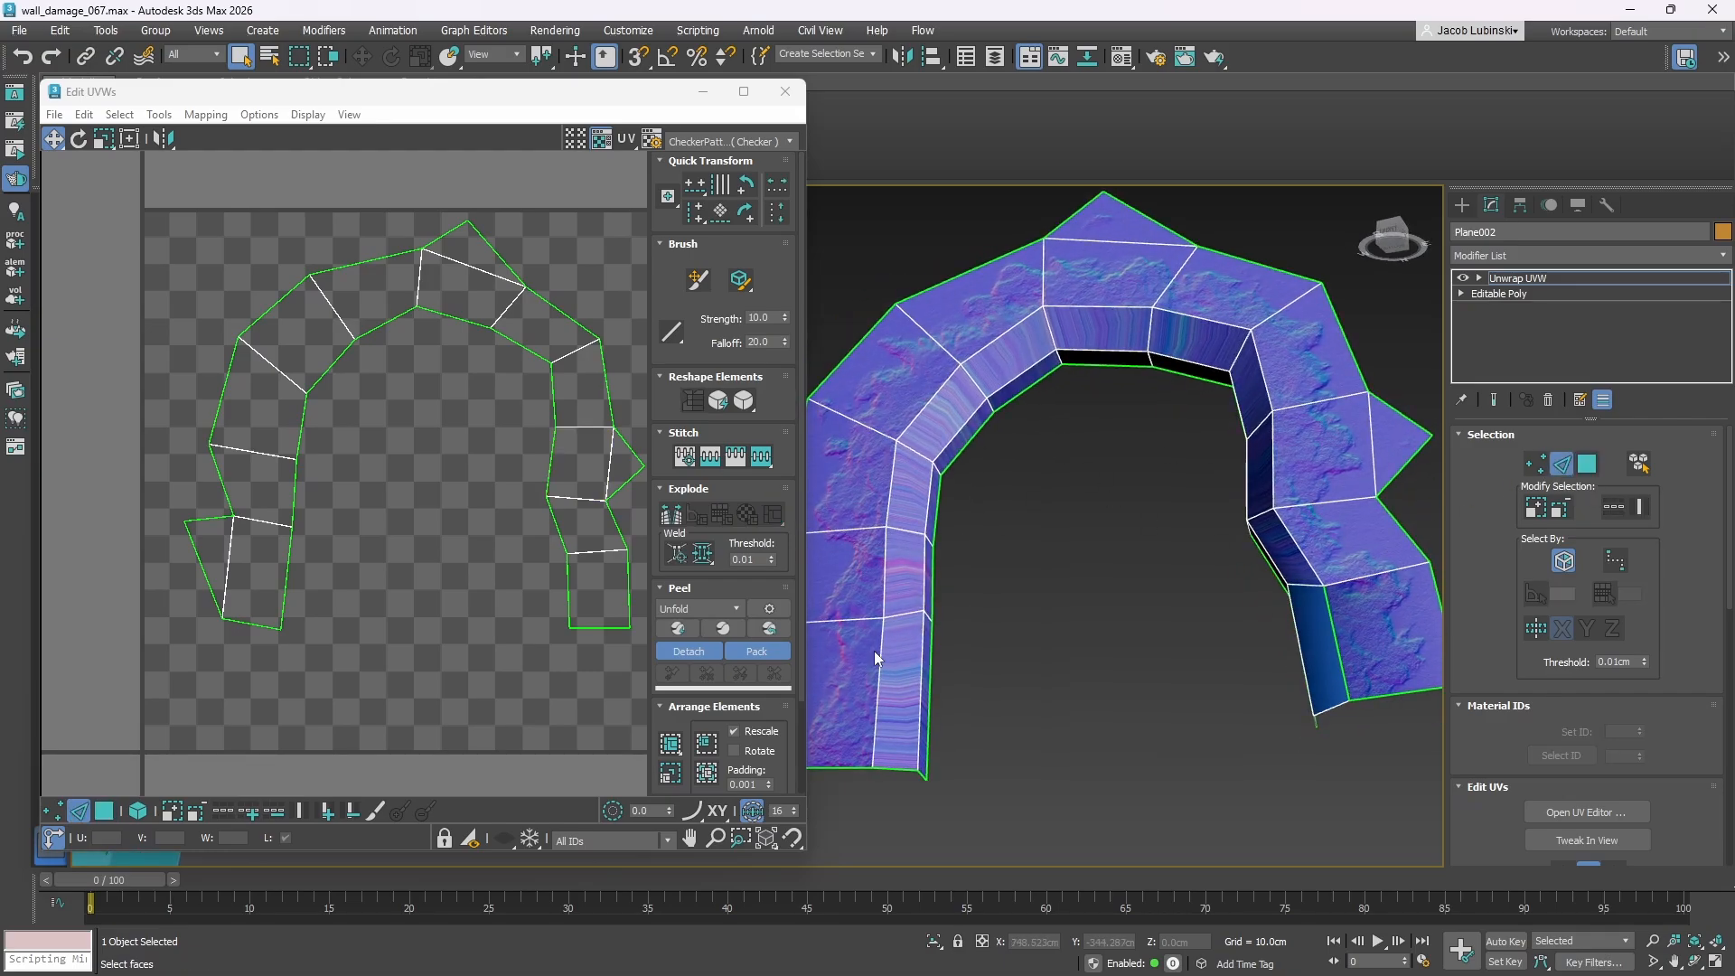
left_click(923, 654)
left_click(923, 551, "ctrl")
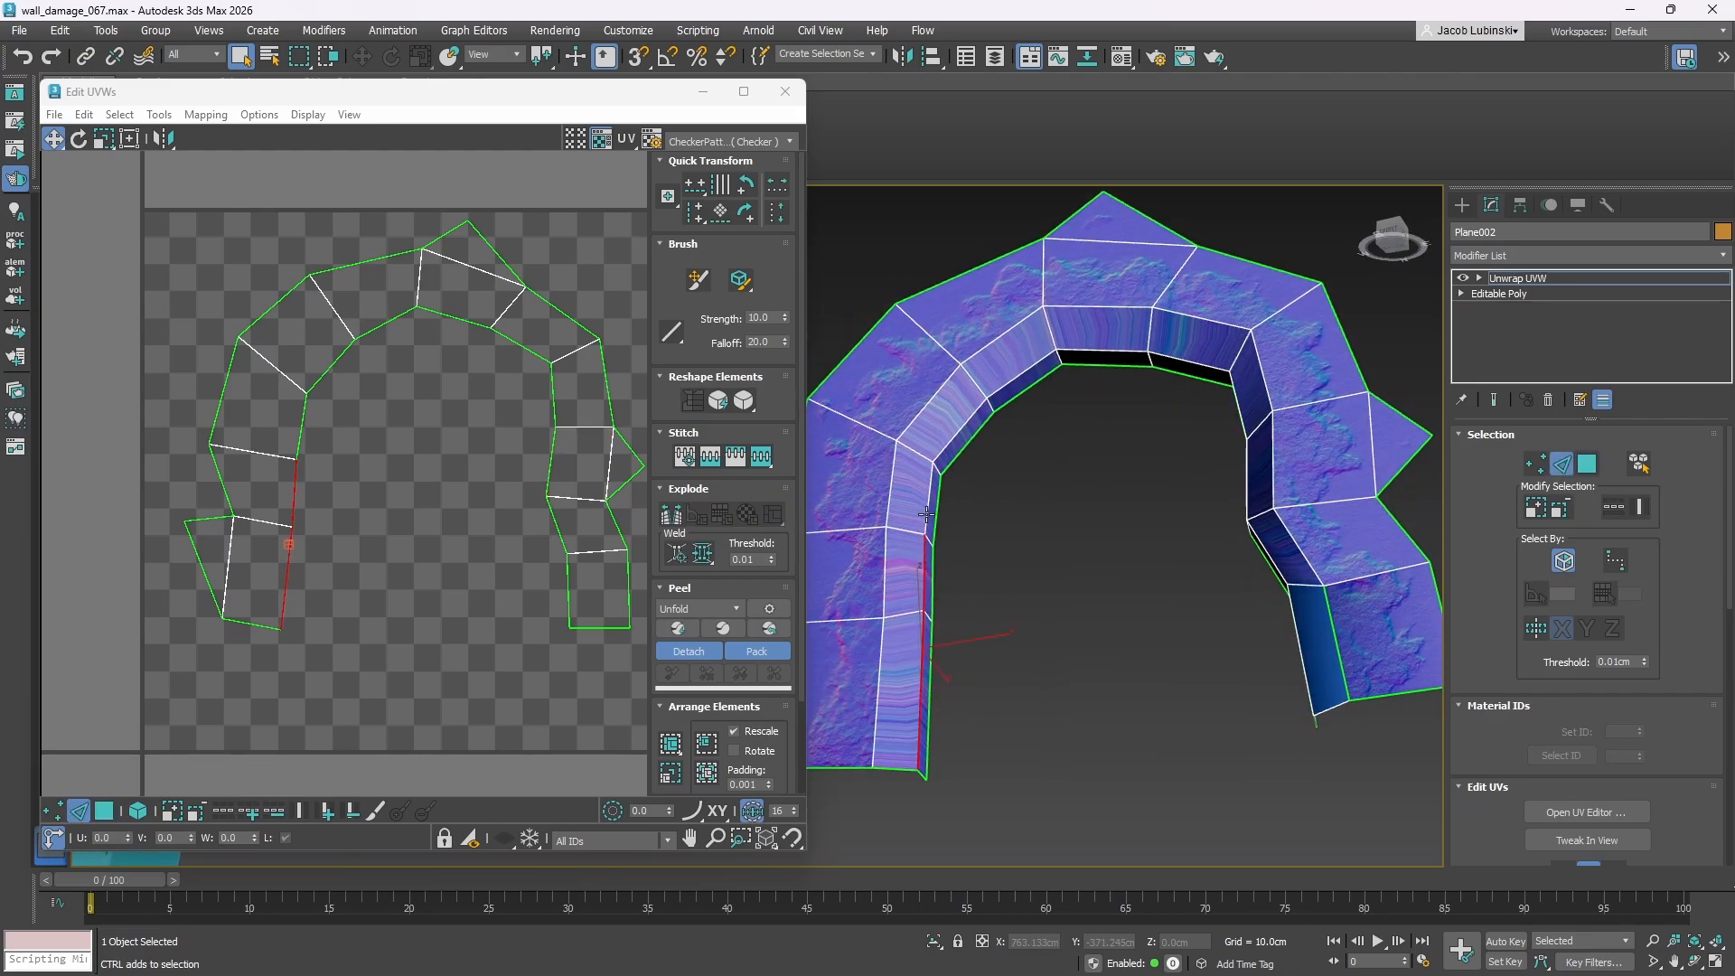
left_click(930, 488, "ctrl")
left_click(963, 430, "ctrl")
left_click(1031, 362, "ctrl")
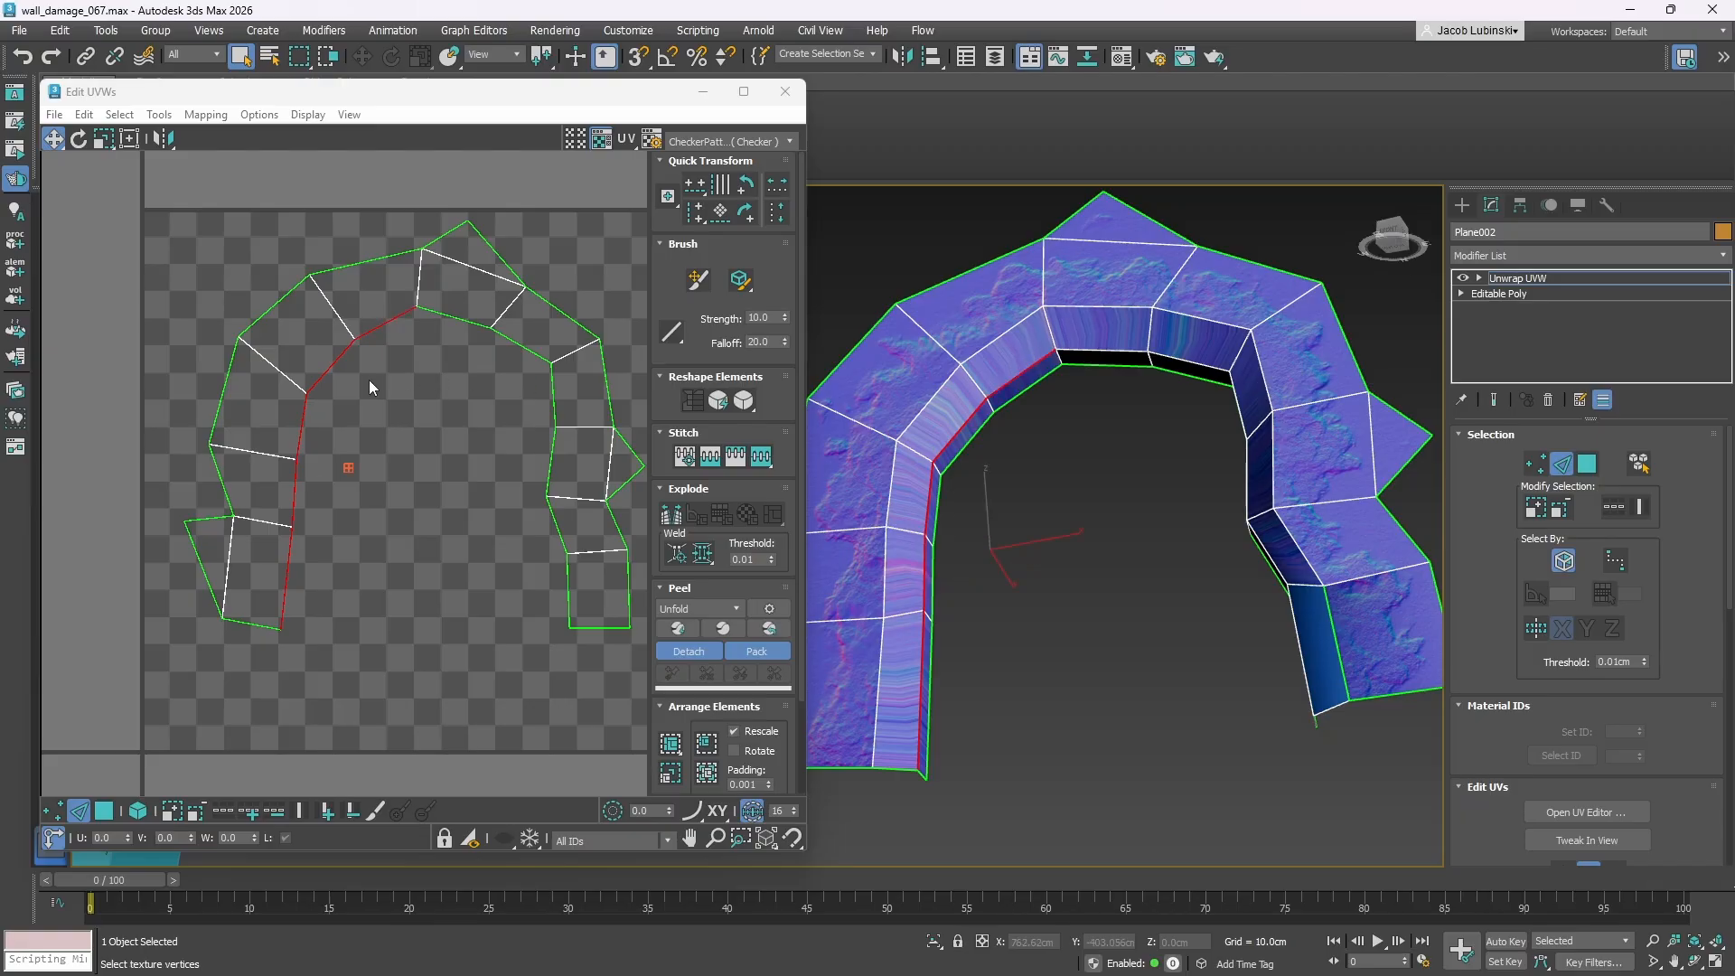
middle_click_drag(368, 379, 437, 325)
key("space")
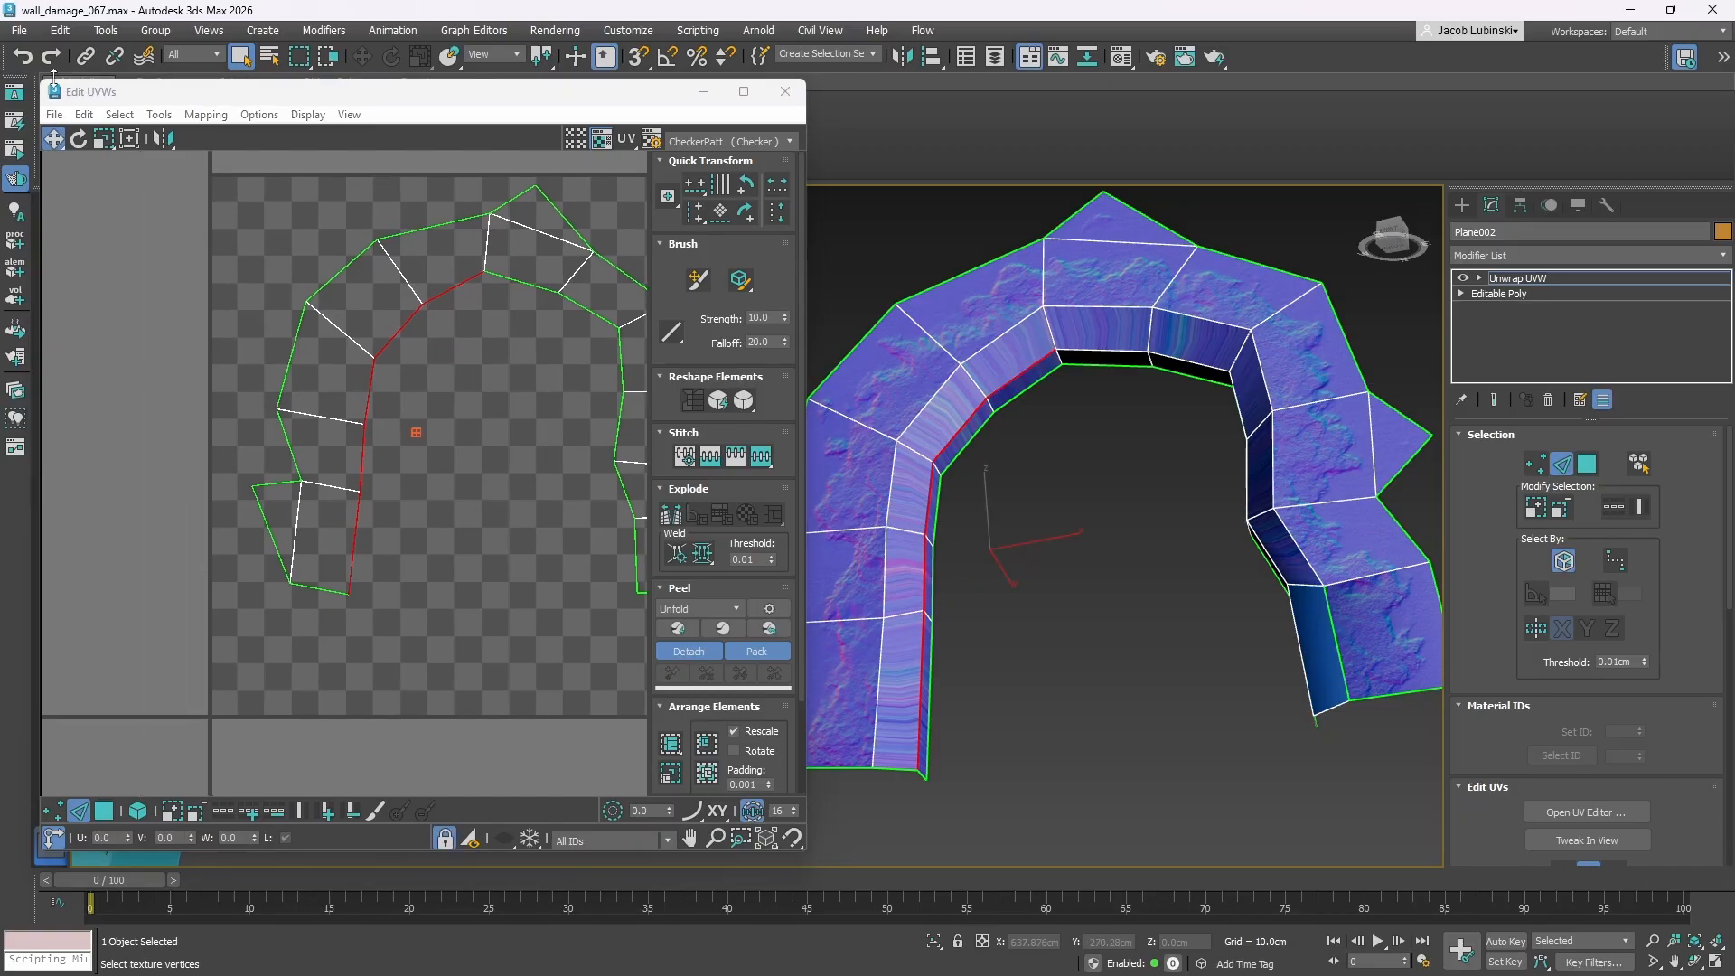
mouse_move(416, 394)
left_mouse_down()
mouse_move(461, 449)
mouse_move(440, 417)
left_mouse_up()
- Offset the UVs of the back border edges, from the left leg to the arch top, further inward to spread the second inner strip
left_click(930, 701)
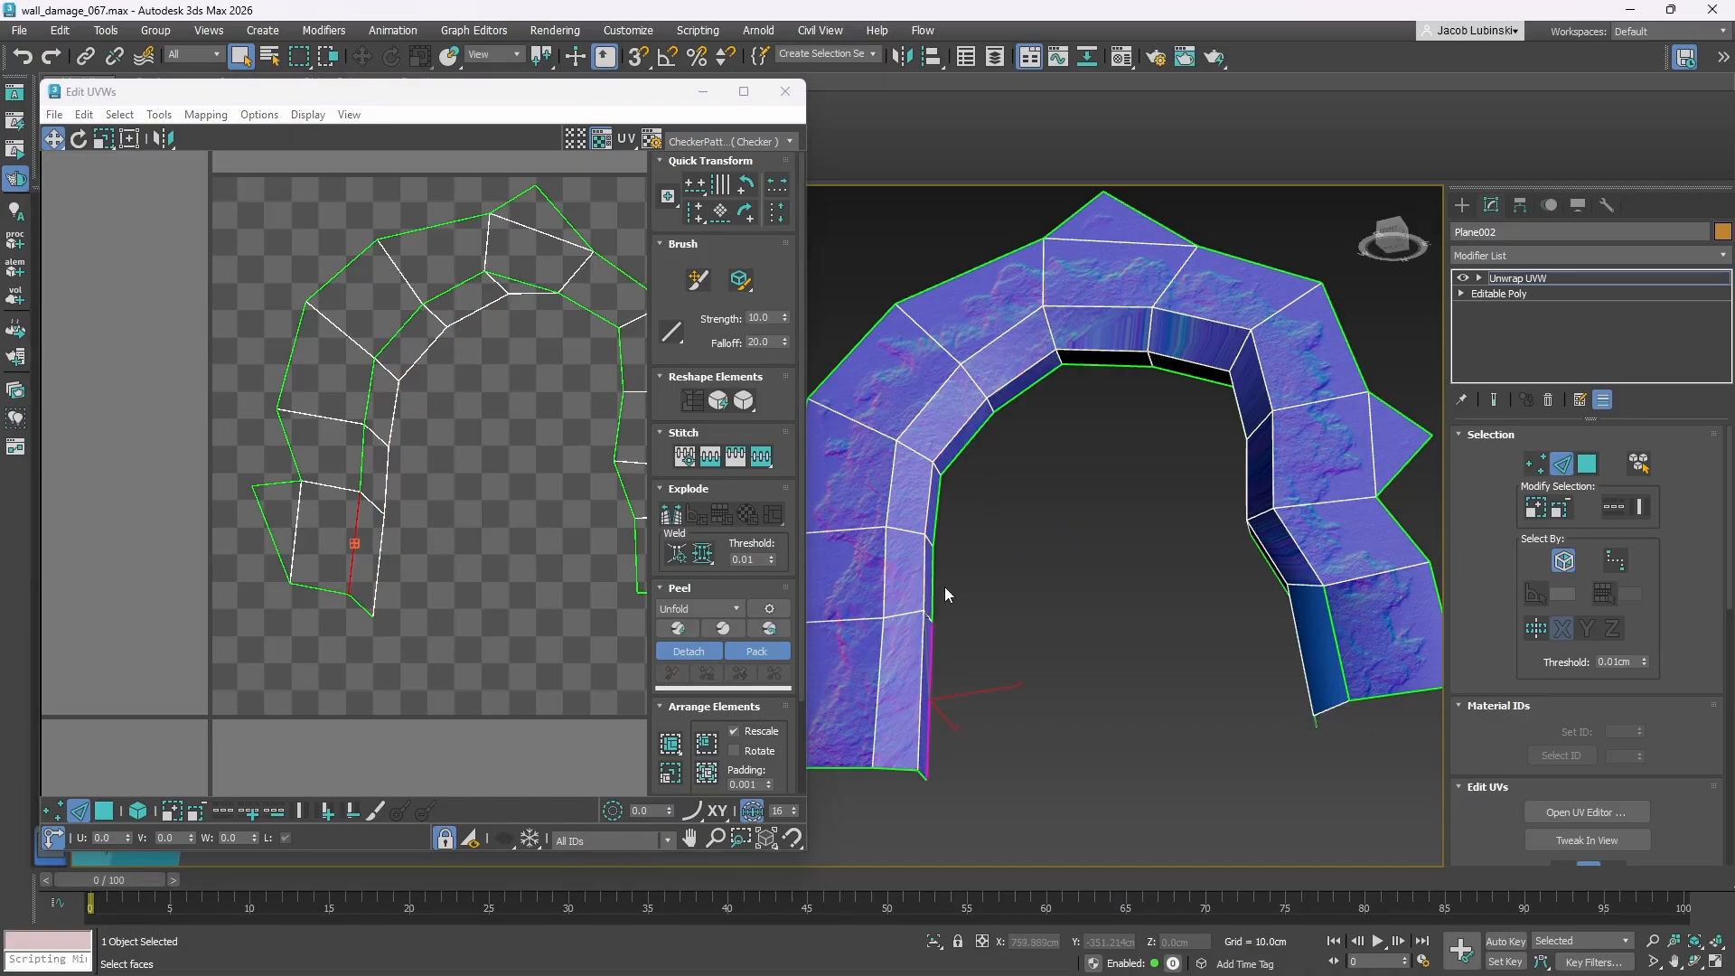
left_click(930, 581, "ctrl")
left_click(934, 508, "ctrl")
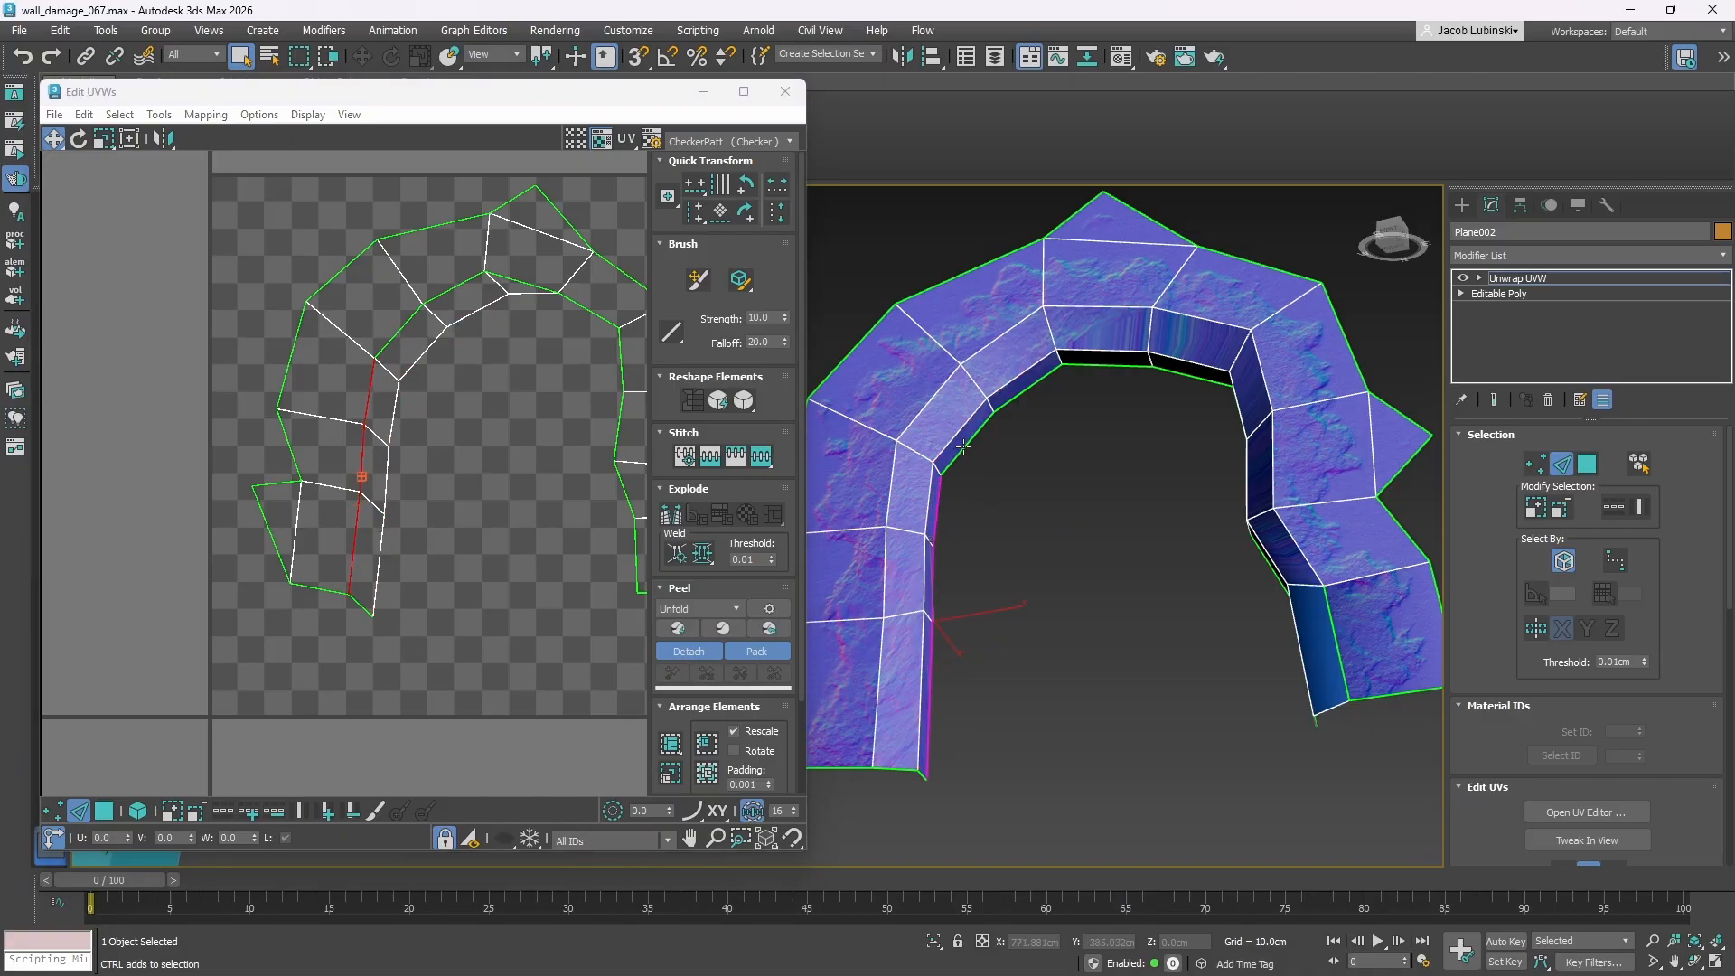
left_click(963, 445, "ctrl")
left_click(1026, 386, "ctrl")
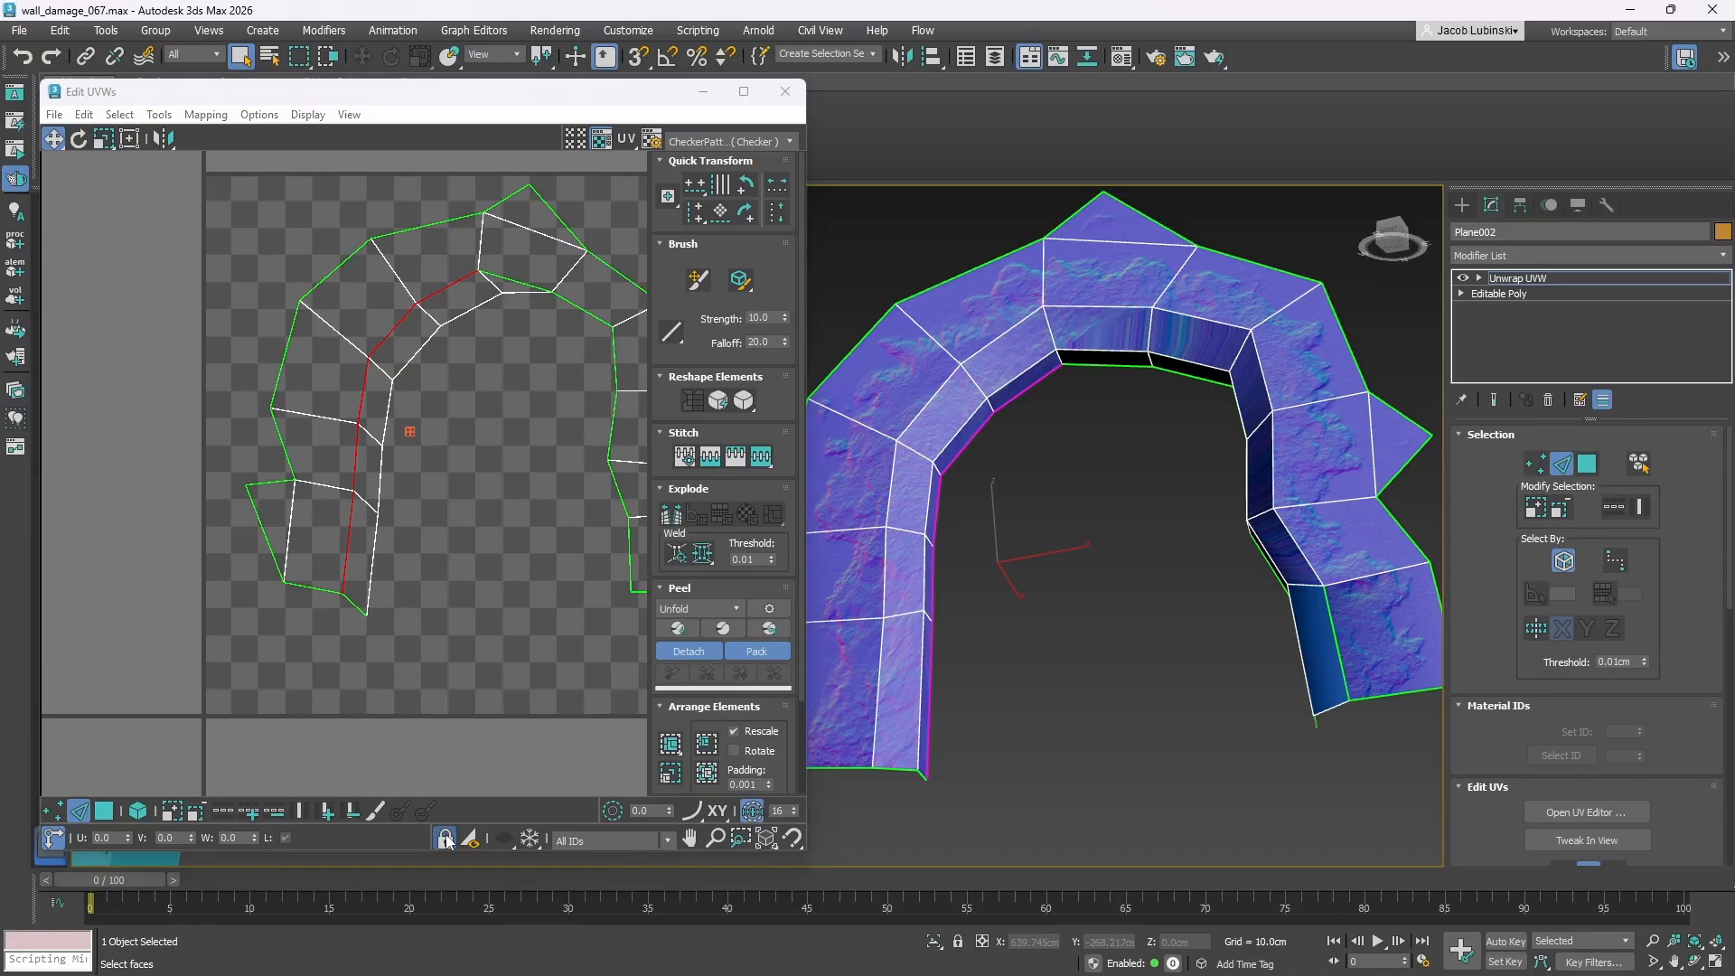
left_click_drag(407, 437, 460, 472)
- Move the bottom UV vertex between the left leg's two inner strips up, nearly level with the front face's bottom corner
middle_click_drag(951, 625, 1017, 492)
scroll(1124, 614, "up", 4)
scroll(1037, 585, "up", 2)
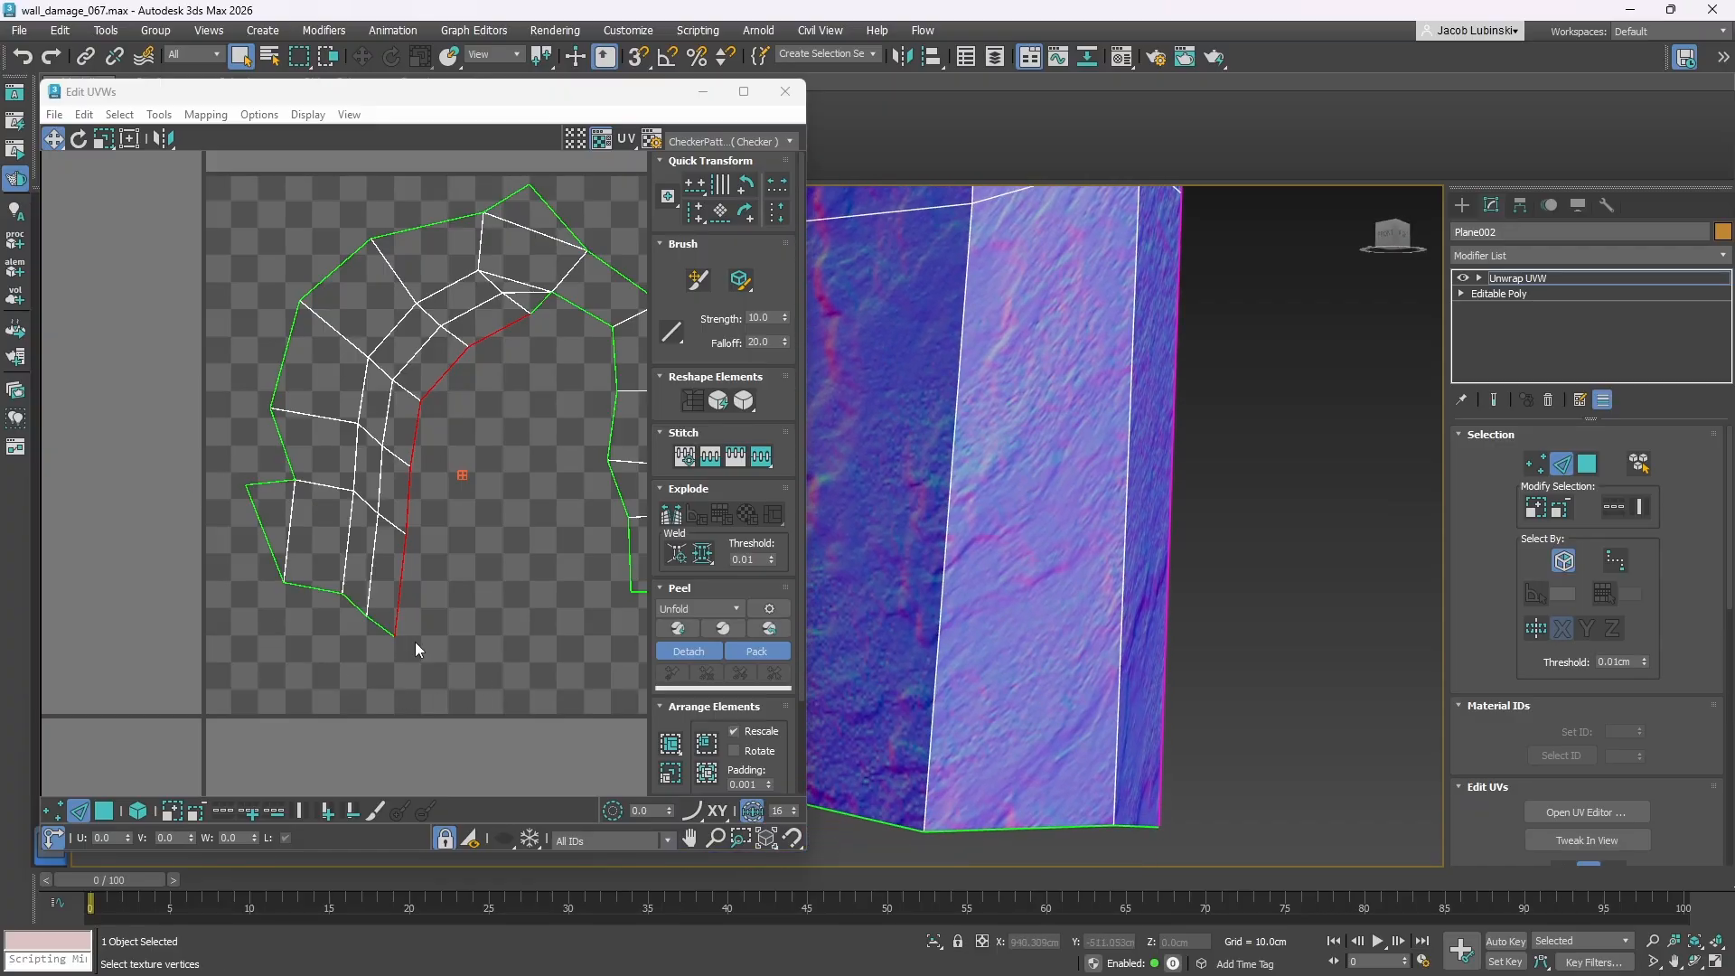
left_click(53, 810)
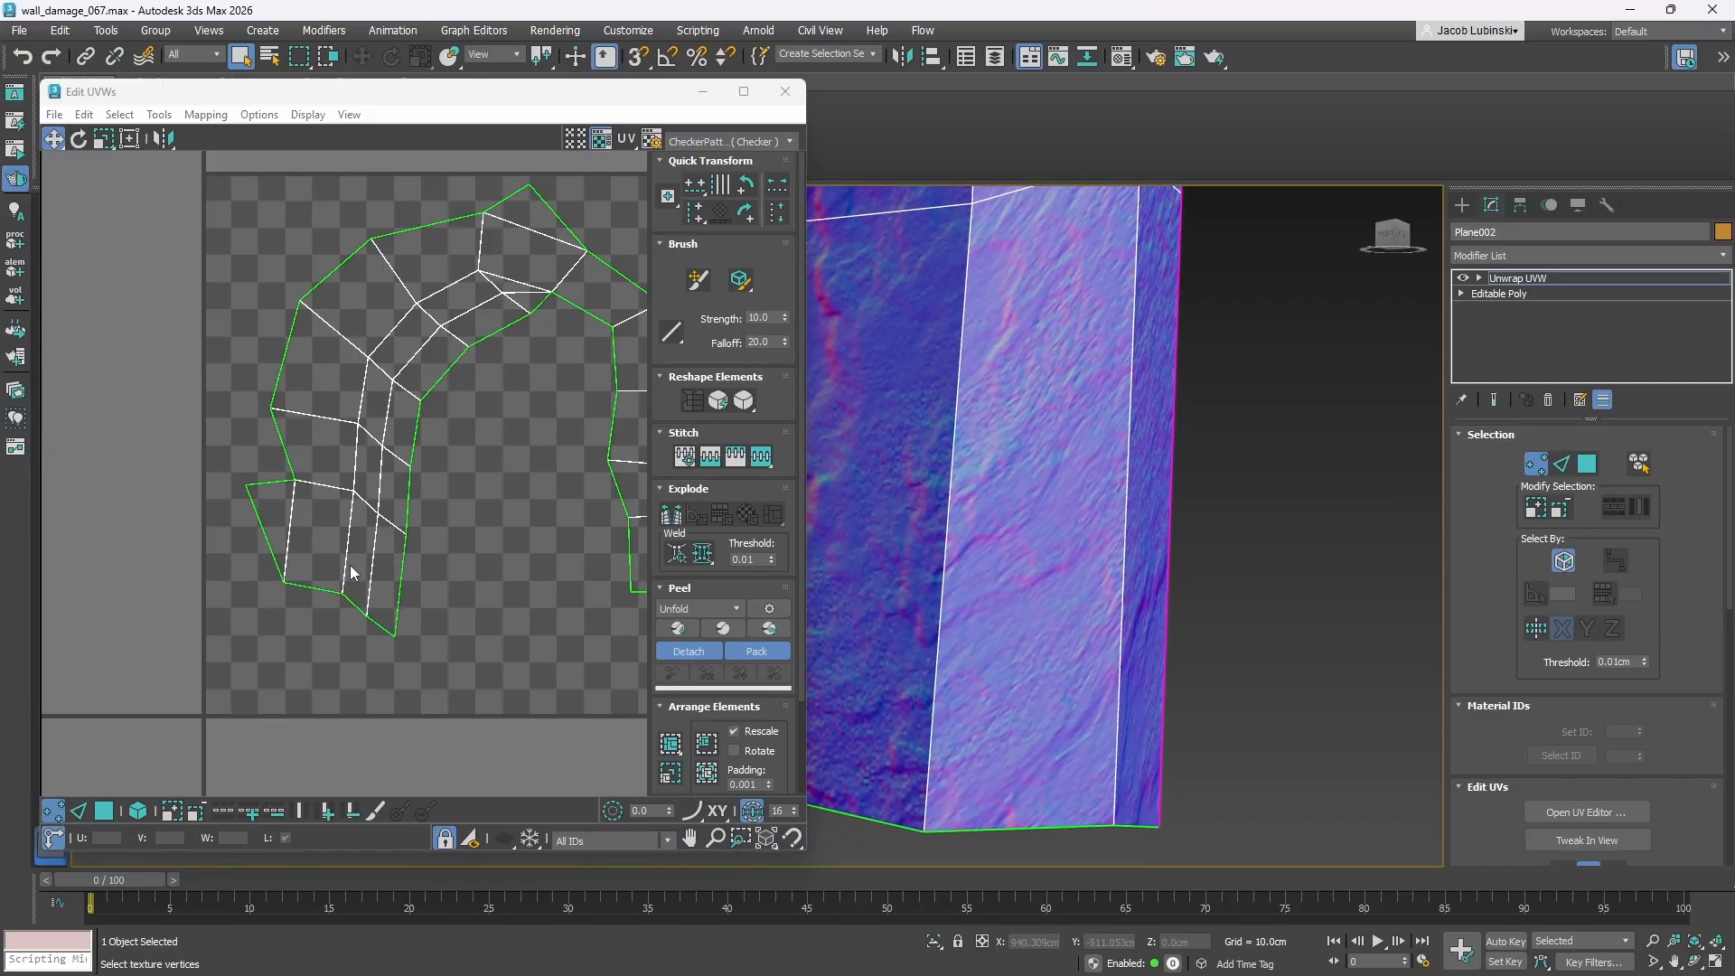
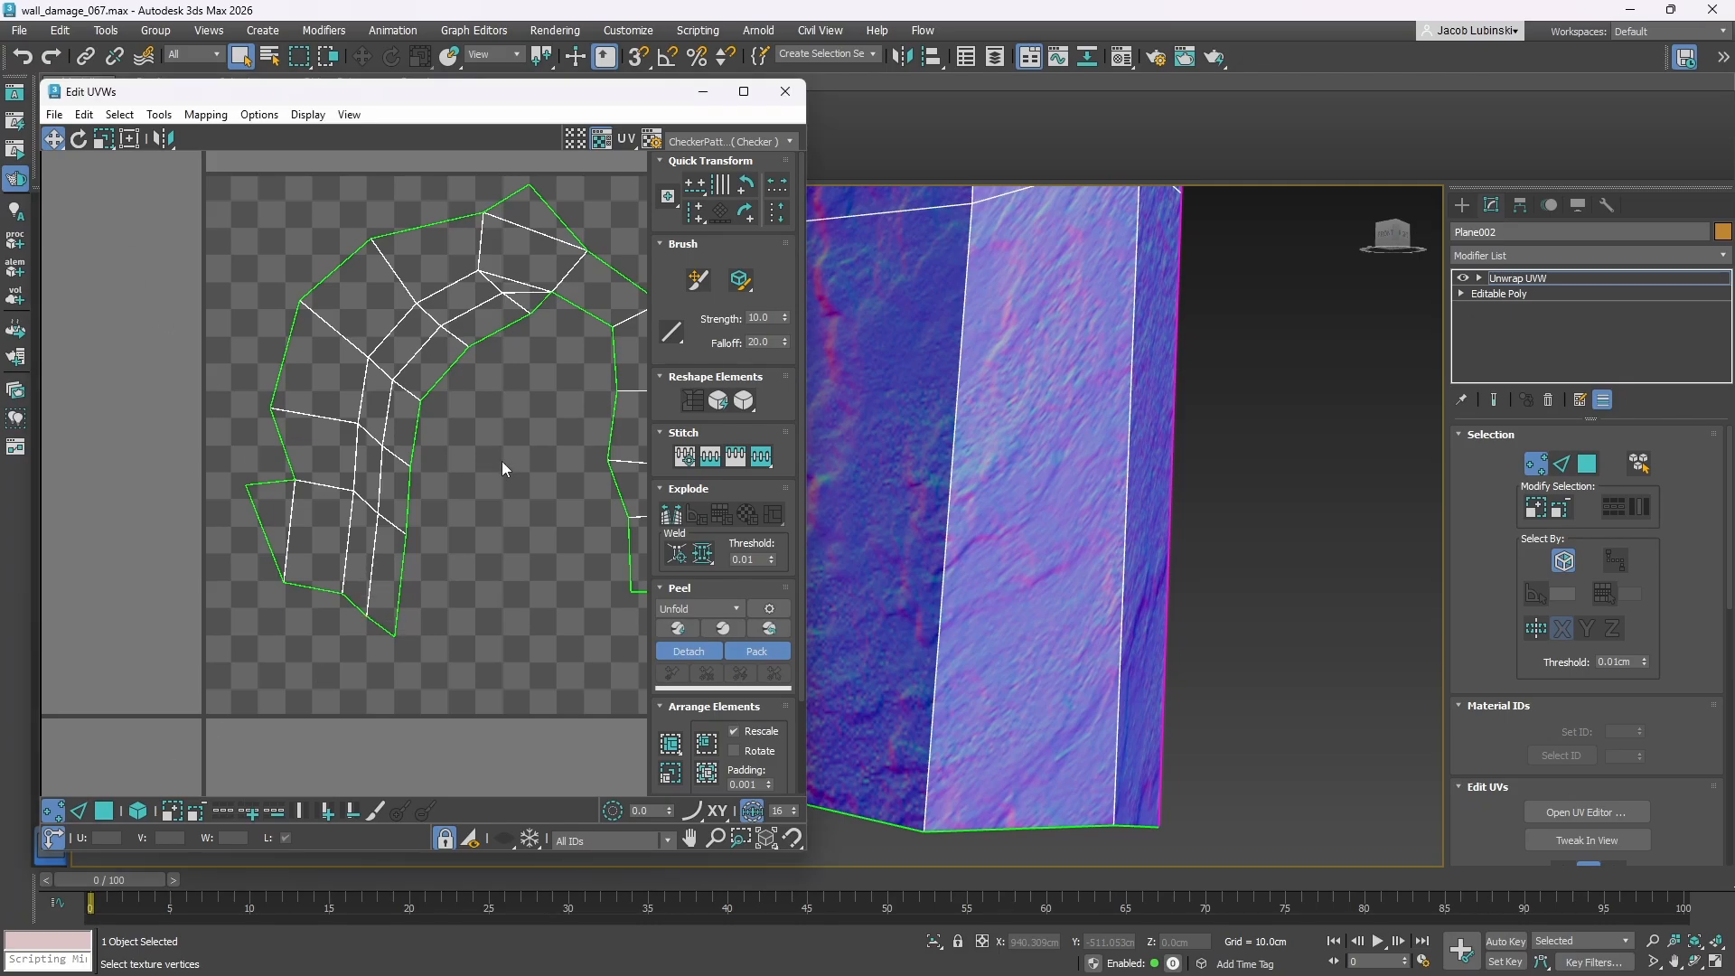
scroll(348, 633, "up", 3)
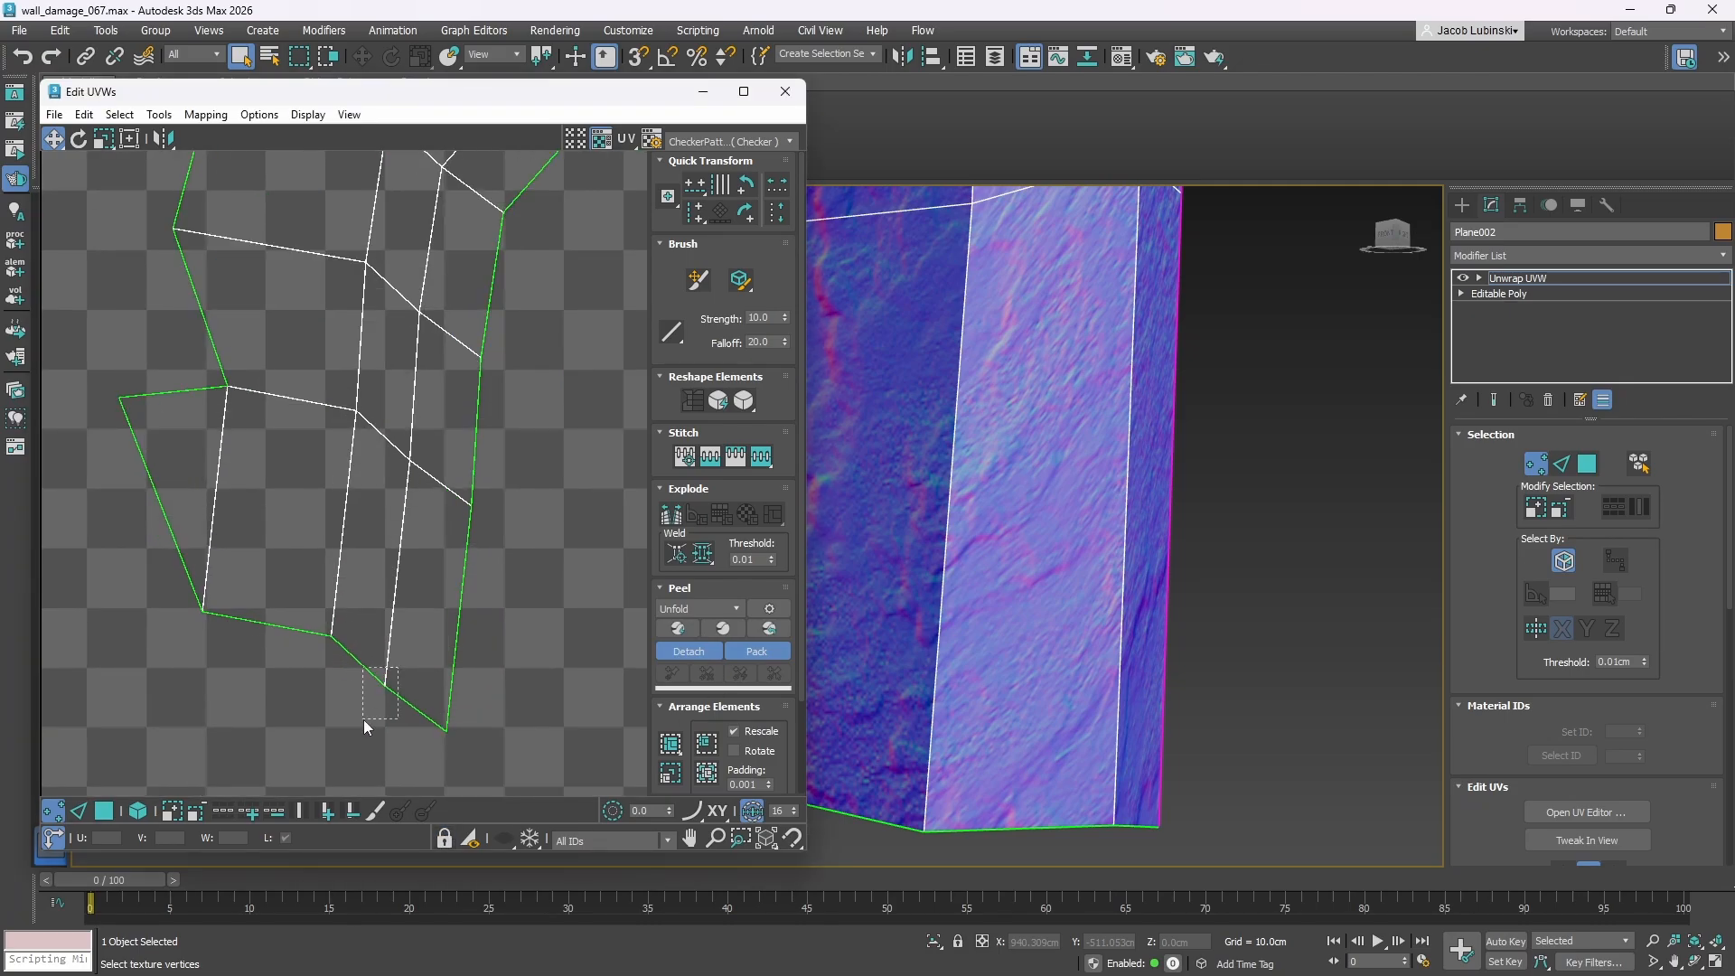
left_click(382, 682)
left_click_drag(381, 685, 366, 633)
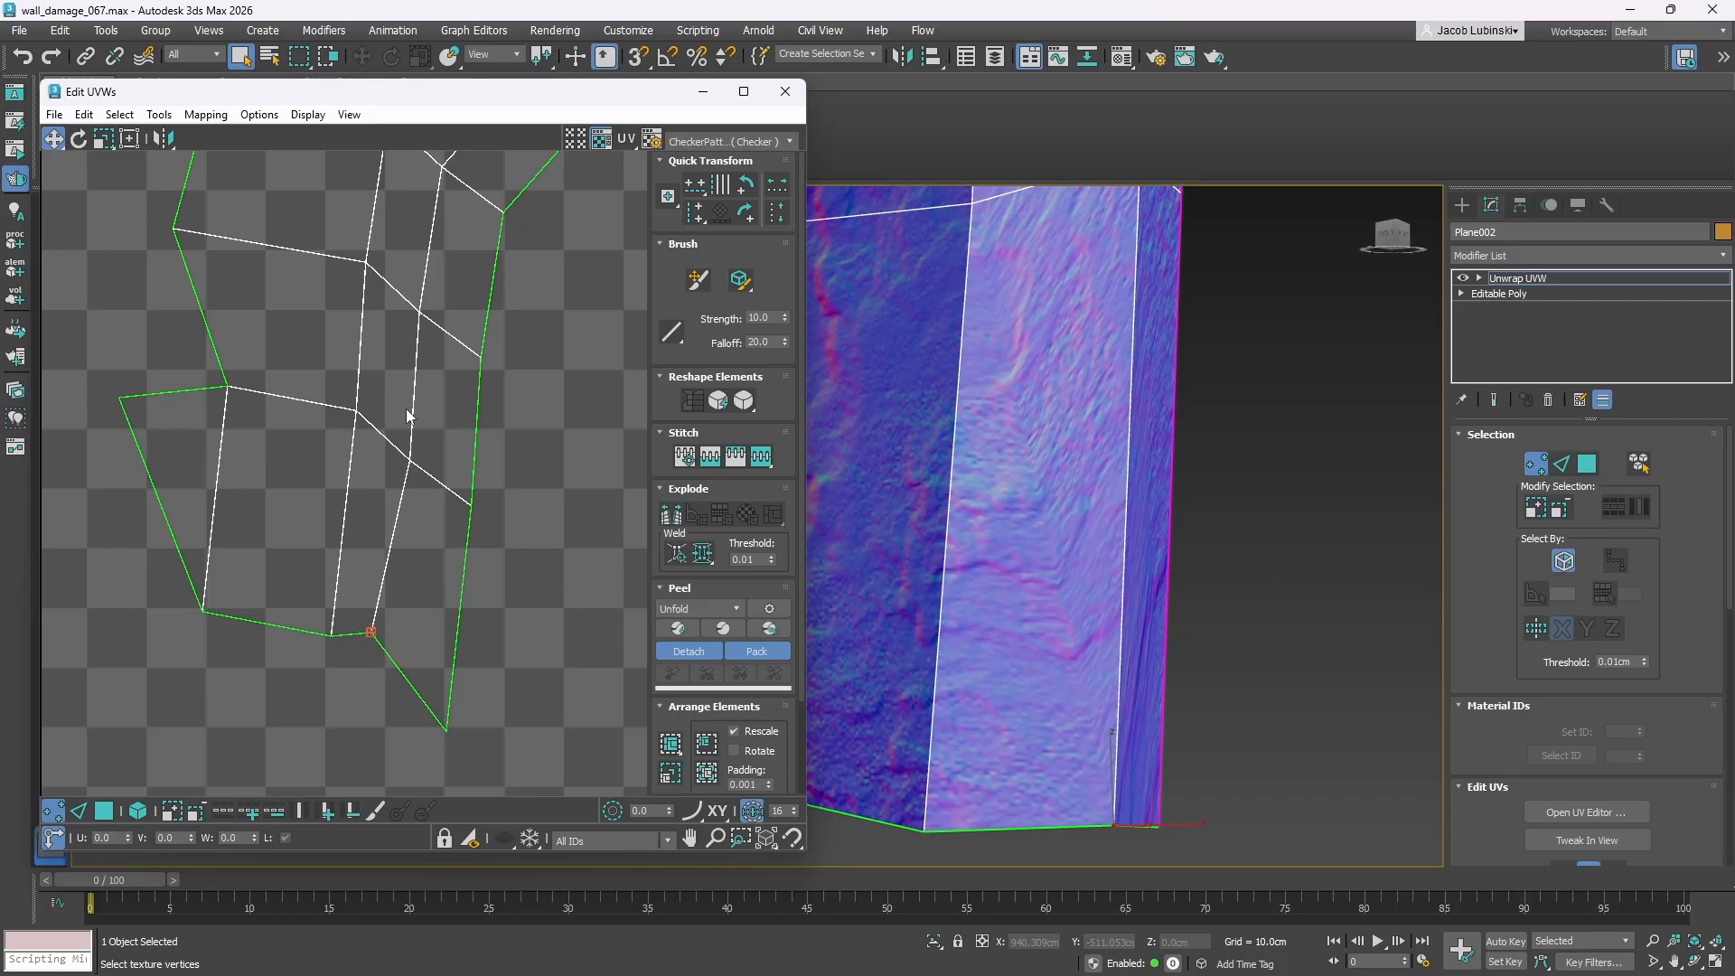
- Reposition the lower UV vertices between the left leg's two inner strips, shifting them toward the border to widen the first strip
left_click_drag(412, 463, 403, 418)
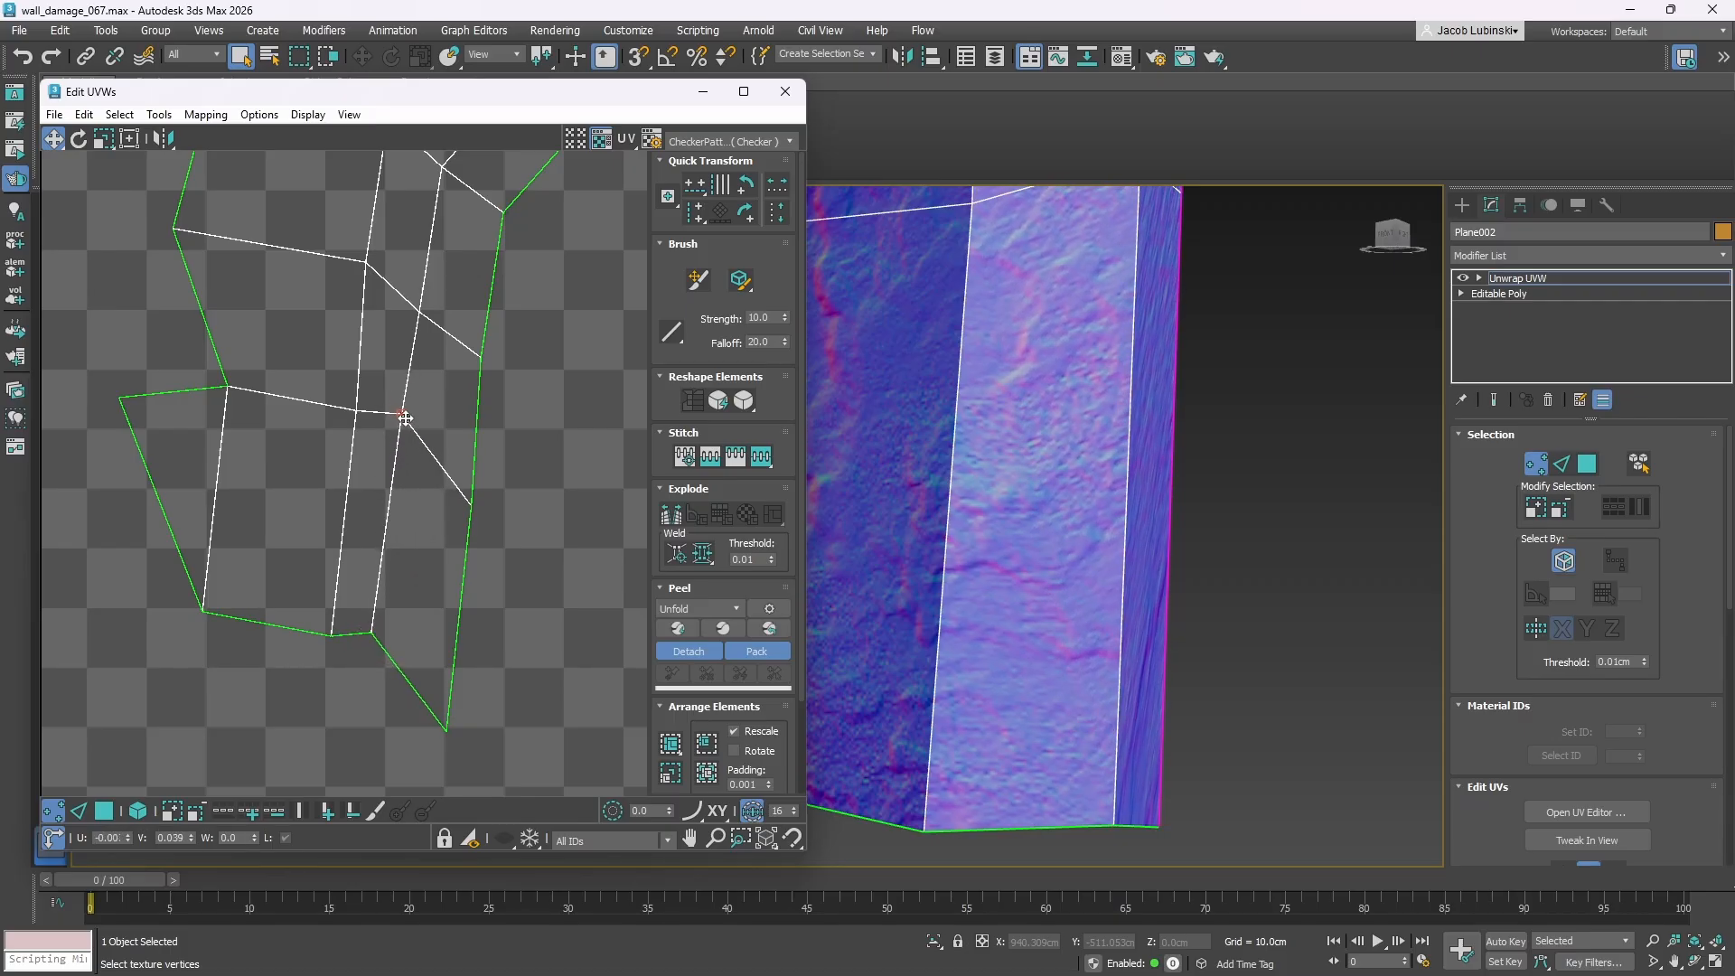
middle_click_drag(994, 591, 1089, 592)
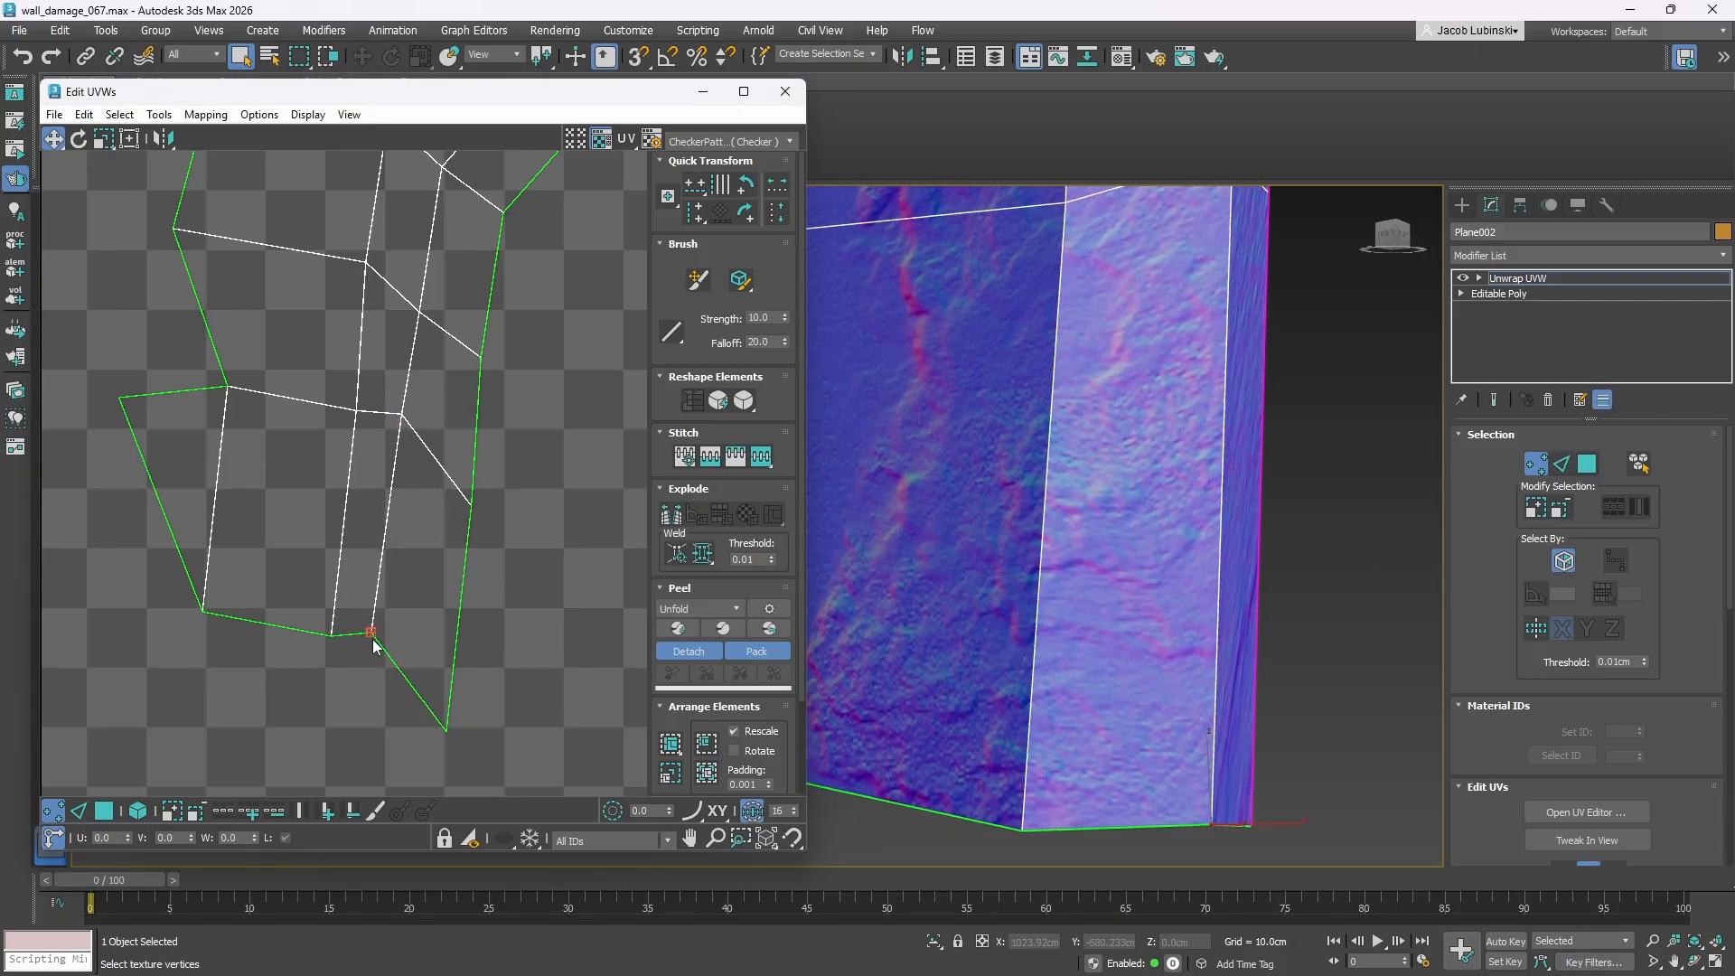
left_click_drag(371, 632, 407, 638)
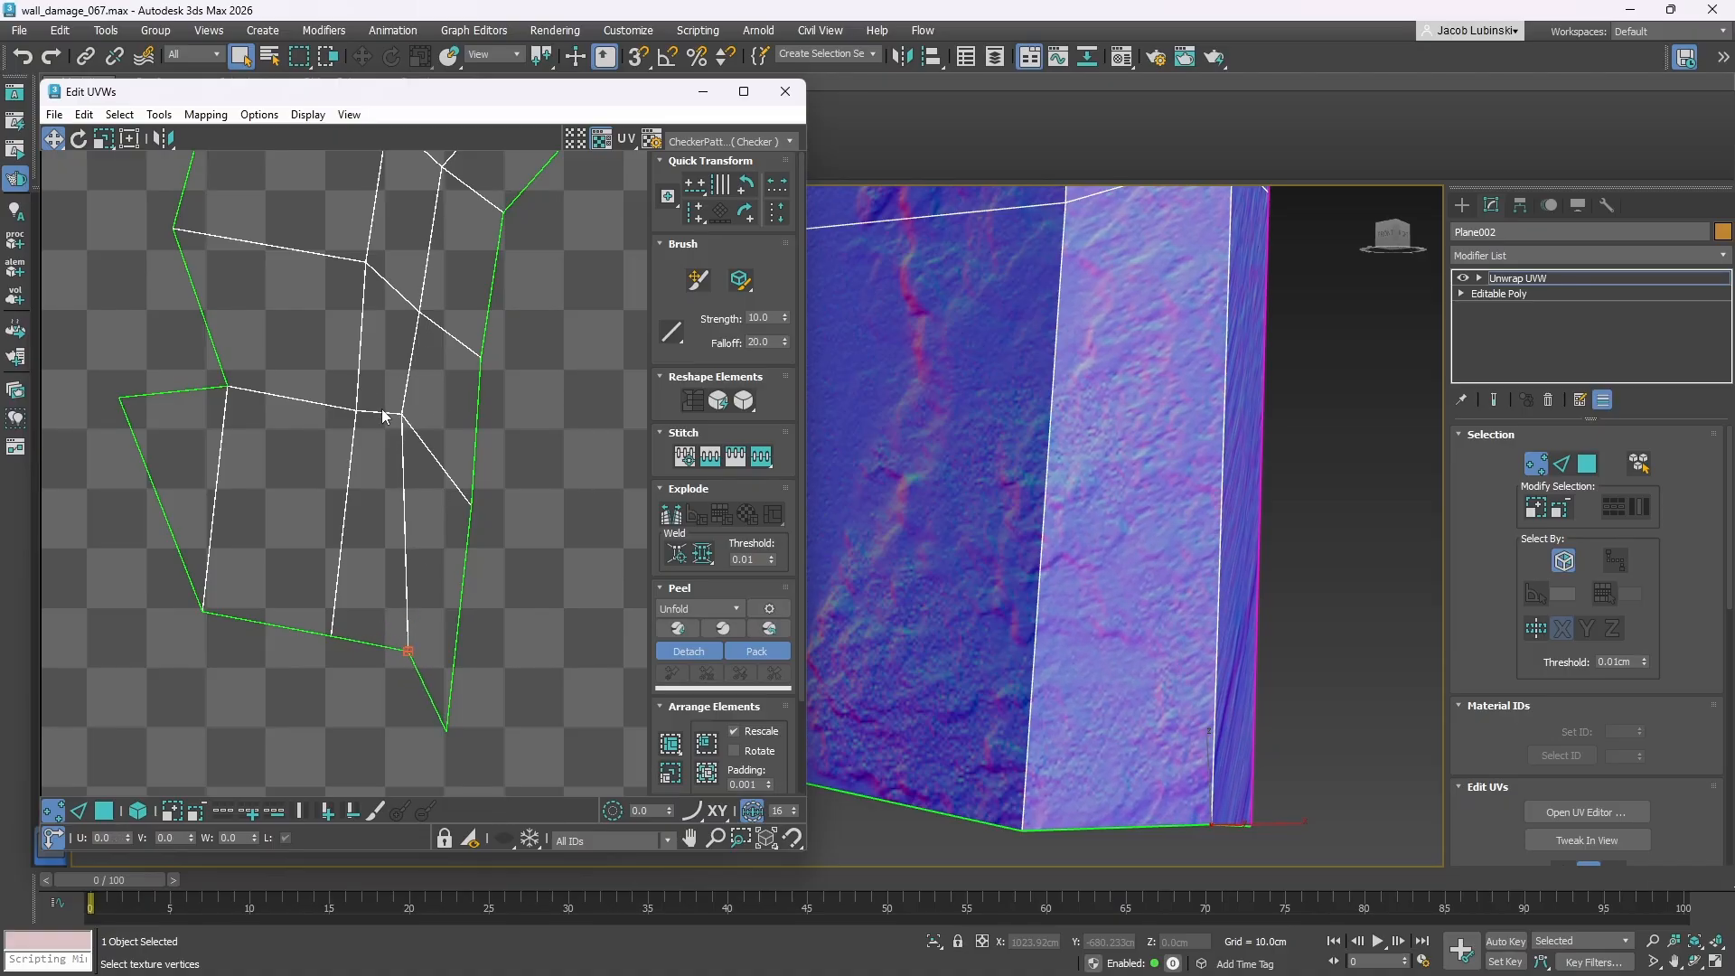
left_click_drag(383, 416, 420, 429)
scroll(434, 459, "down", 2)
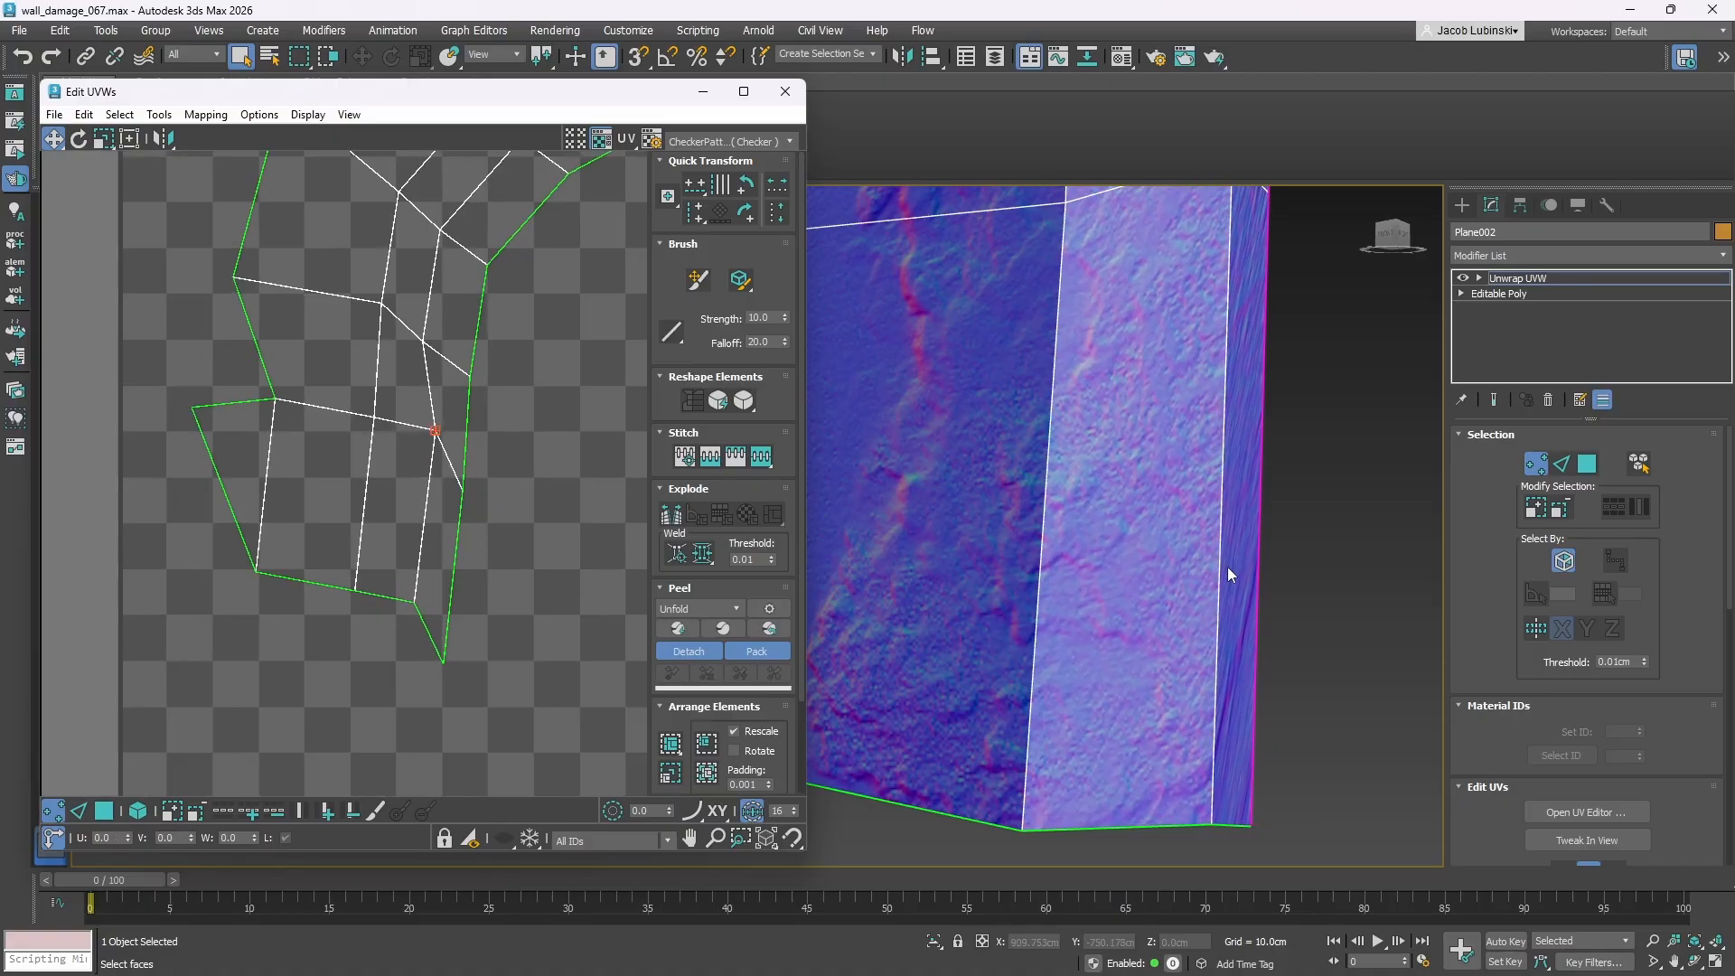
middle_click_drag(1226, 566, 1157, 715)
left_click_drag(423, 342, 442, 343)
scroll(1292, 623, "down", 3)
middle_click_drag(1192, 565, 1138, 485)
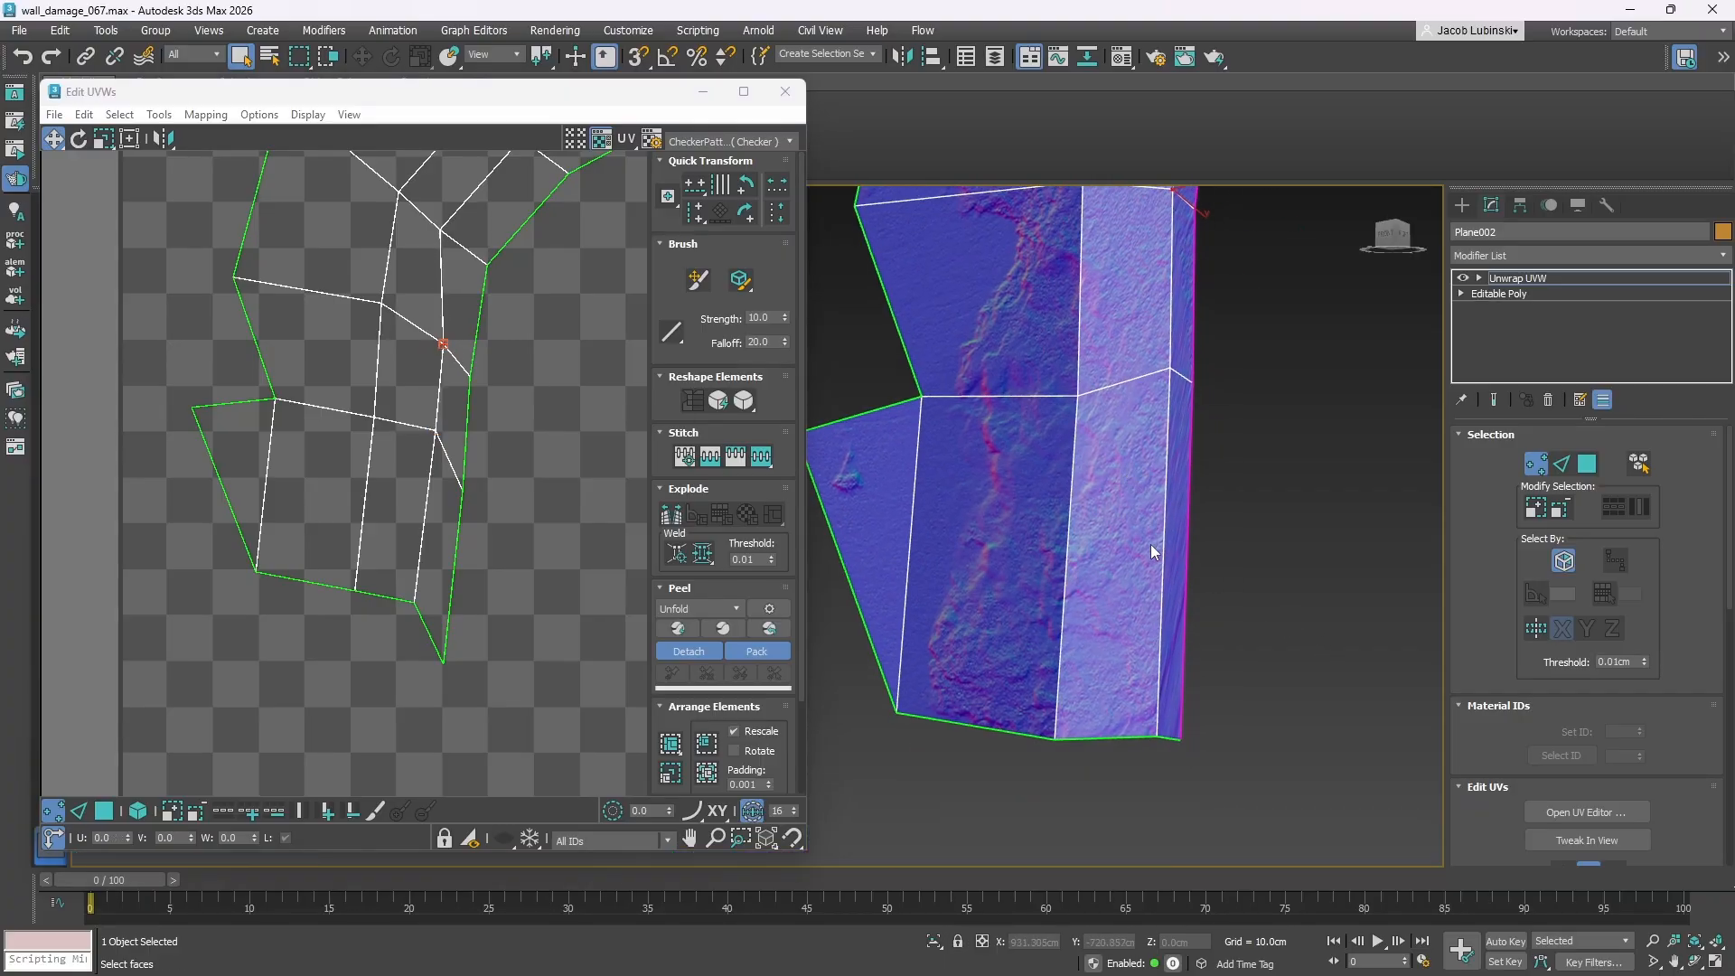
- Raise and spread the left leg's lower UV border vertices outward, aligning each with its cross edge to even out the second inner strip
middle_click_drag(480, 327, 471, 430)
middle_click_drag(501, 618, 508, 475)
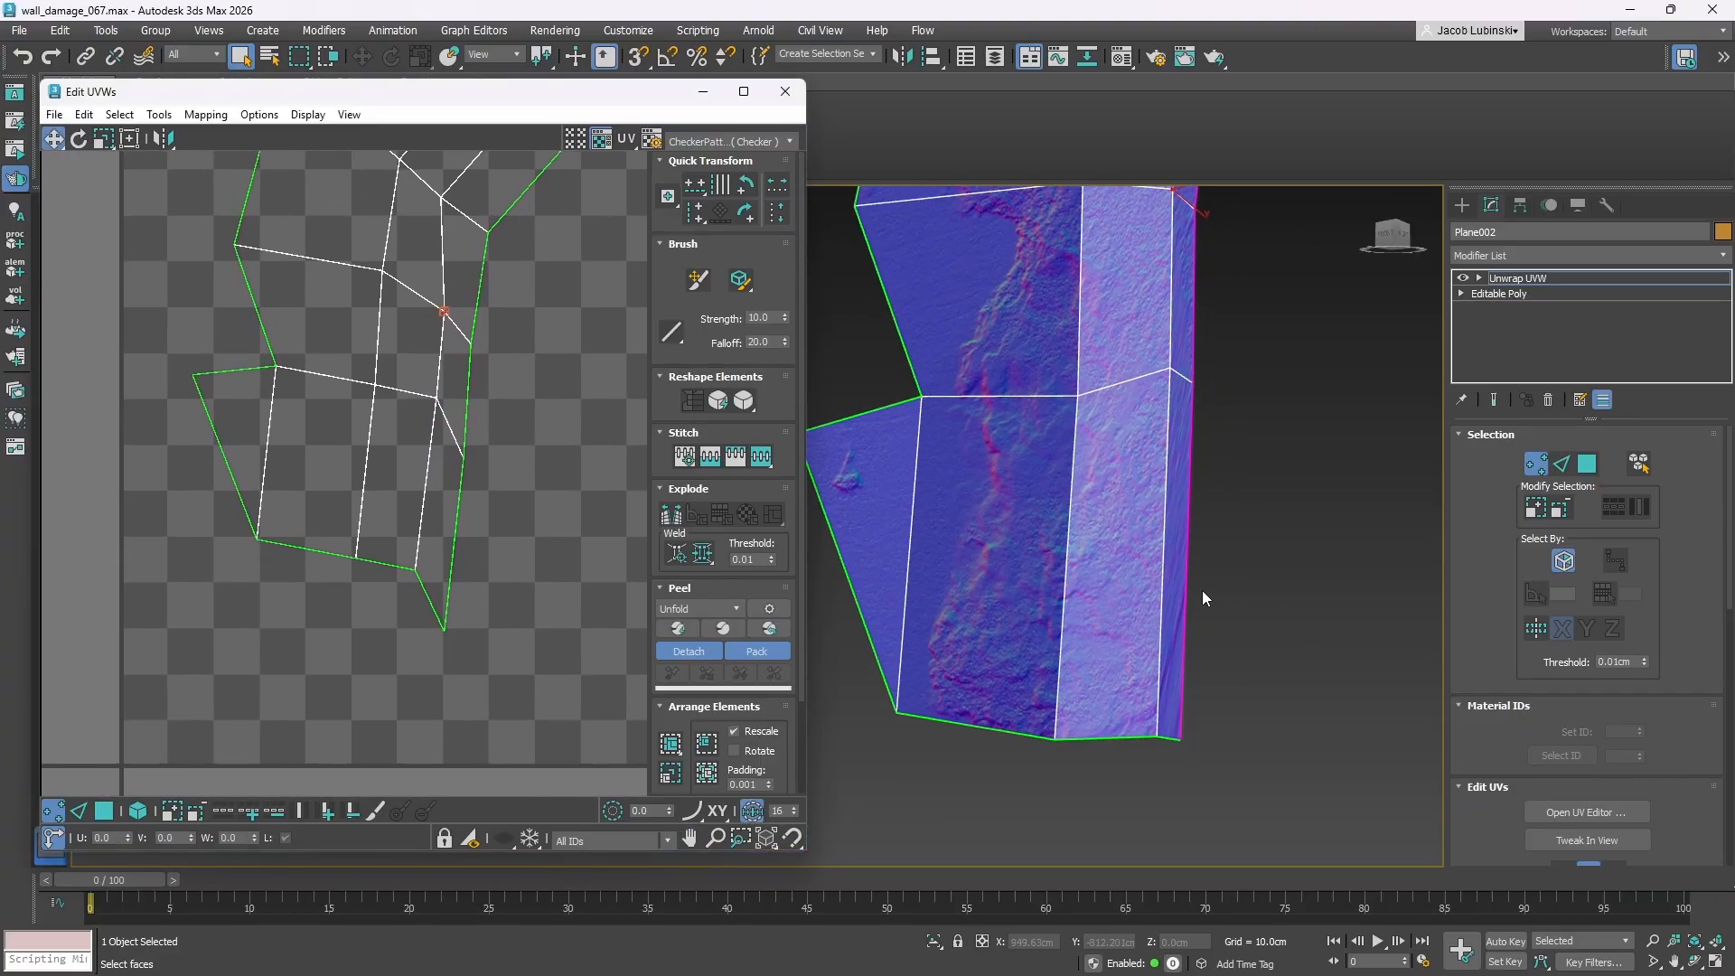
middle_click_drag(1201, 589, 1039, 632, "alt")
left_click_drag(486, 595, 397, 683)
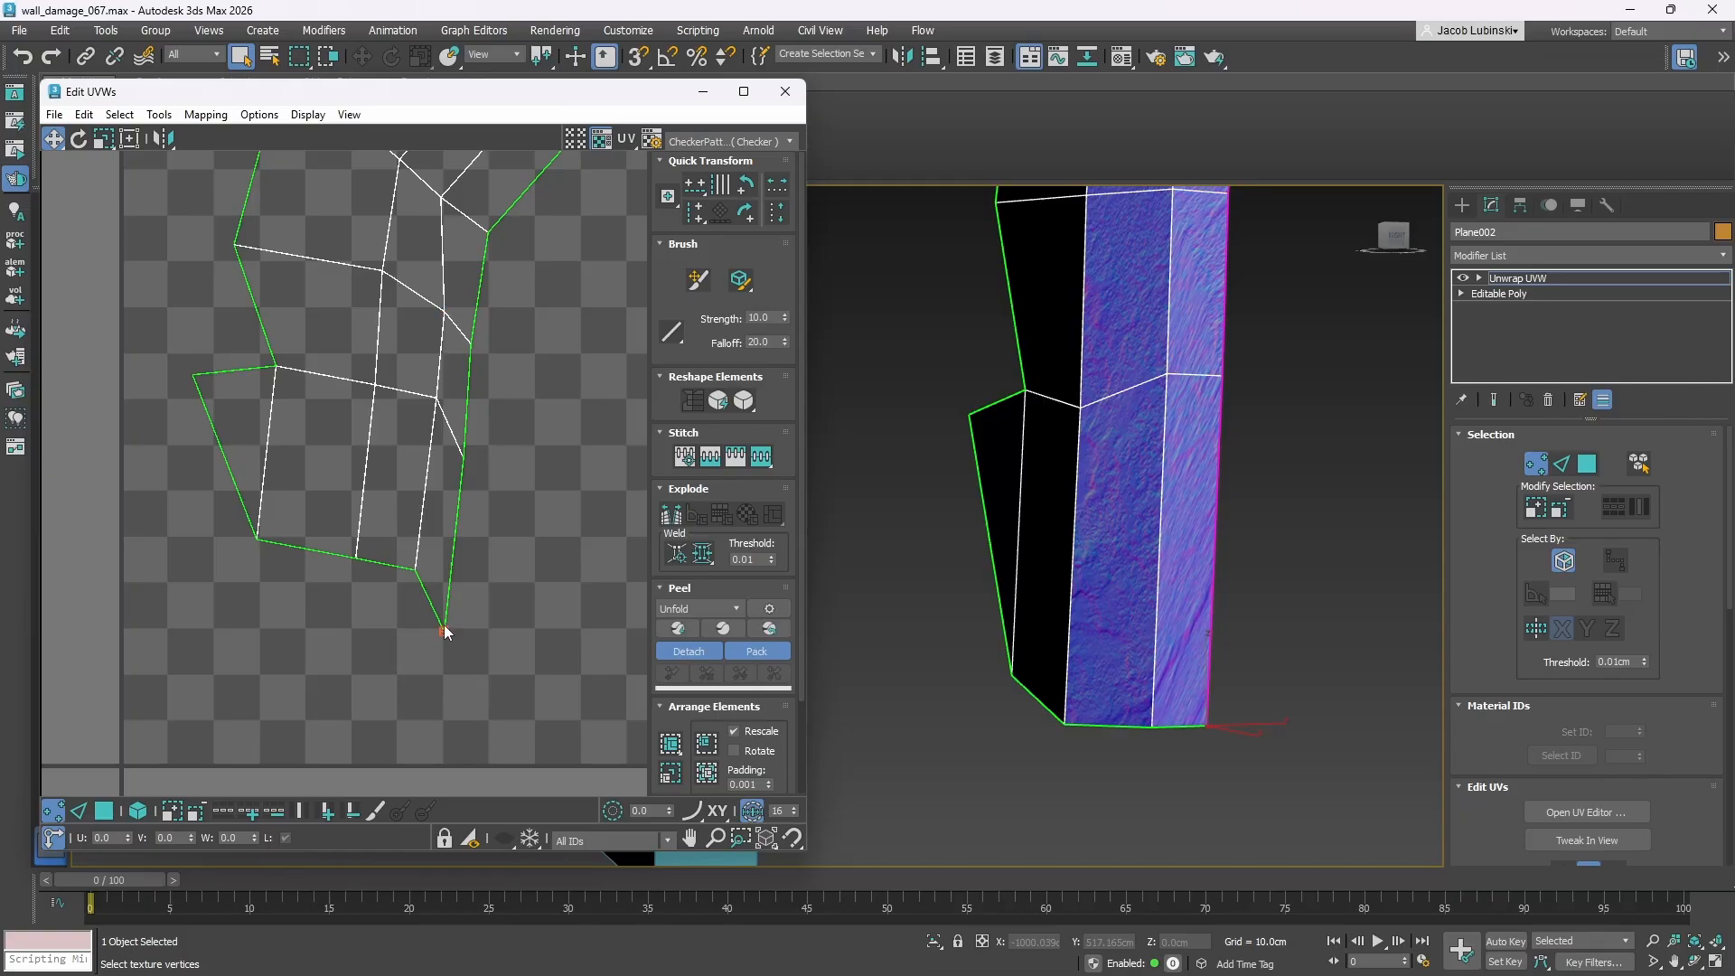
left_click_drag(442, 626, 464, 577)
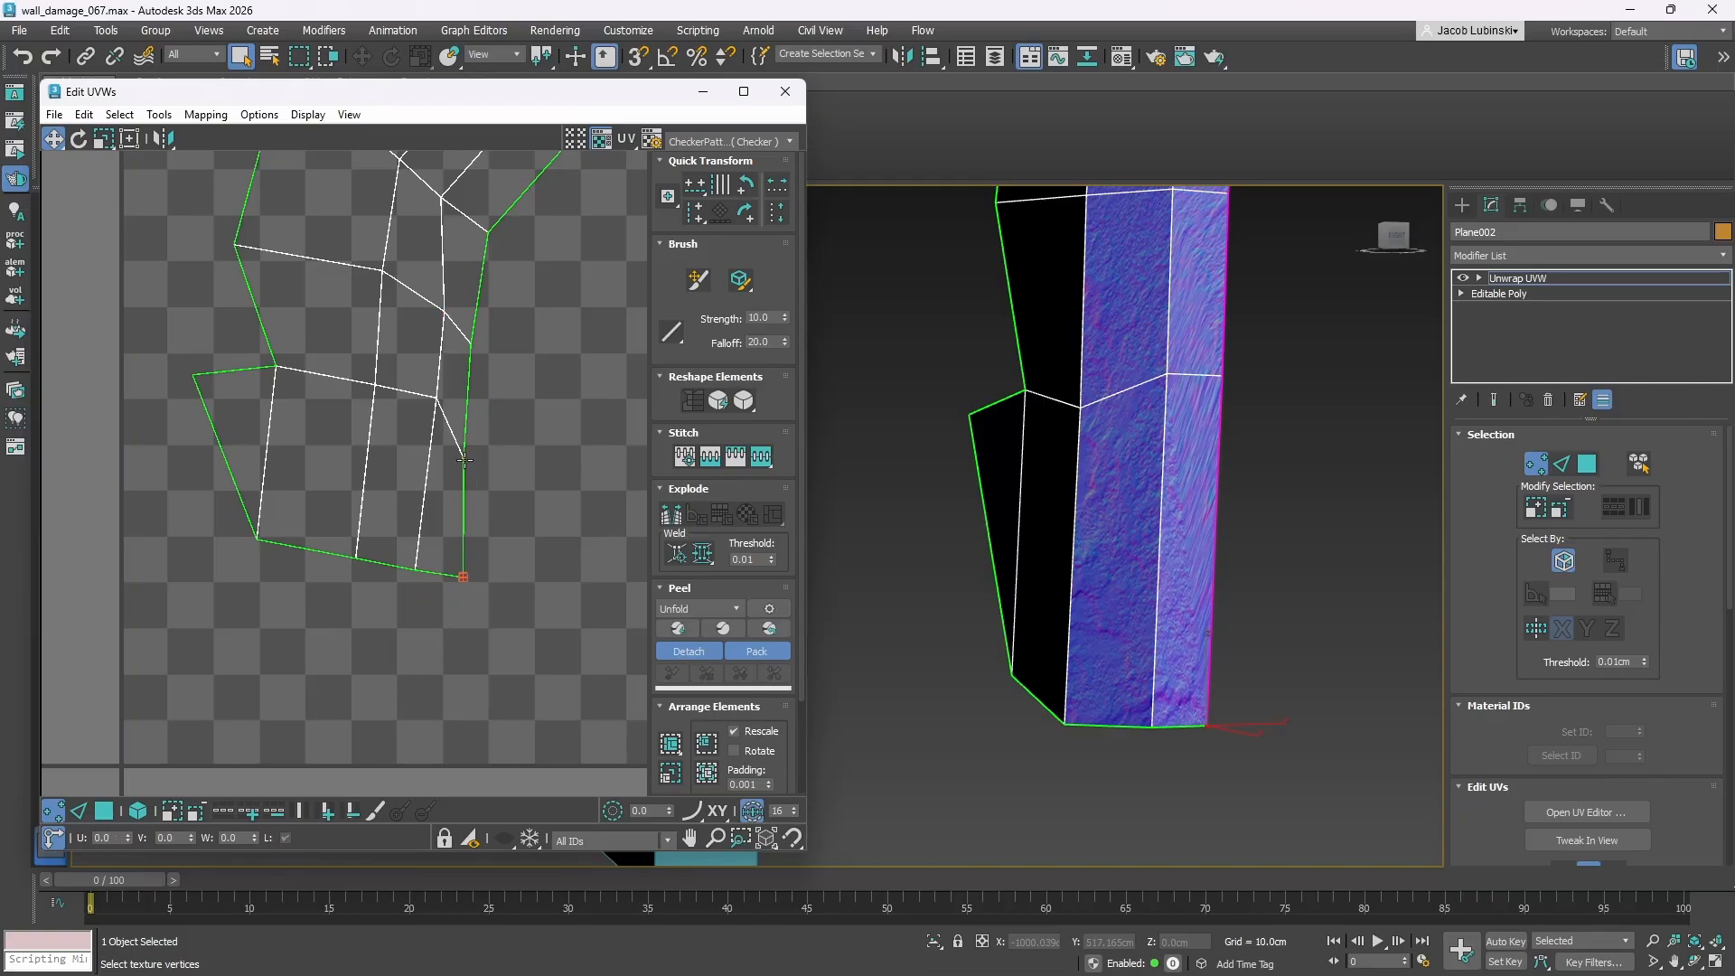
left_click_drag(464, 460, 478, 409)
left_click_drag(470, 343, 445, 295)
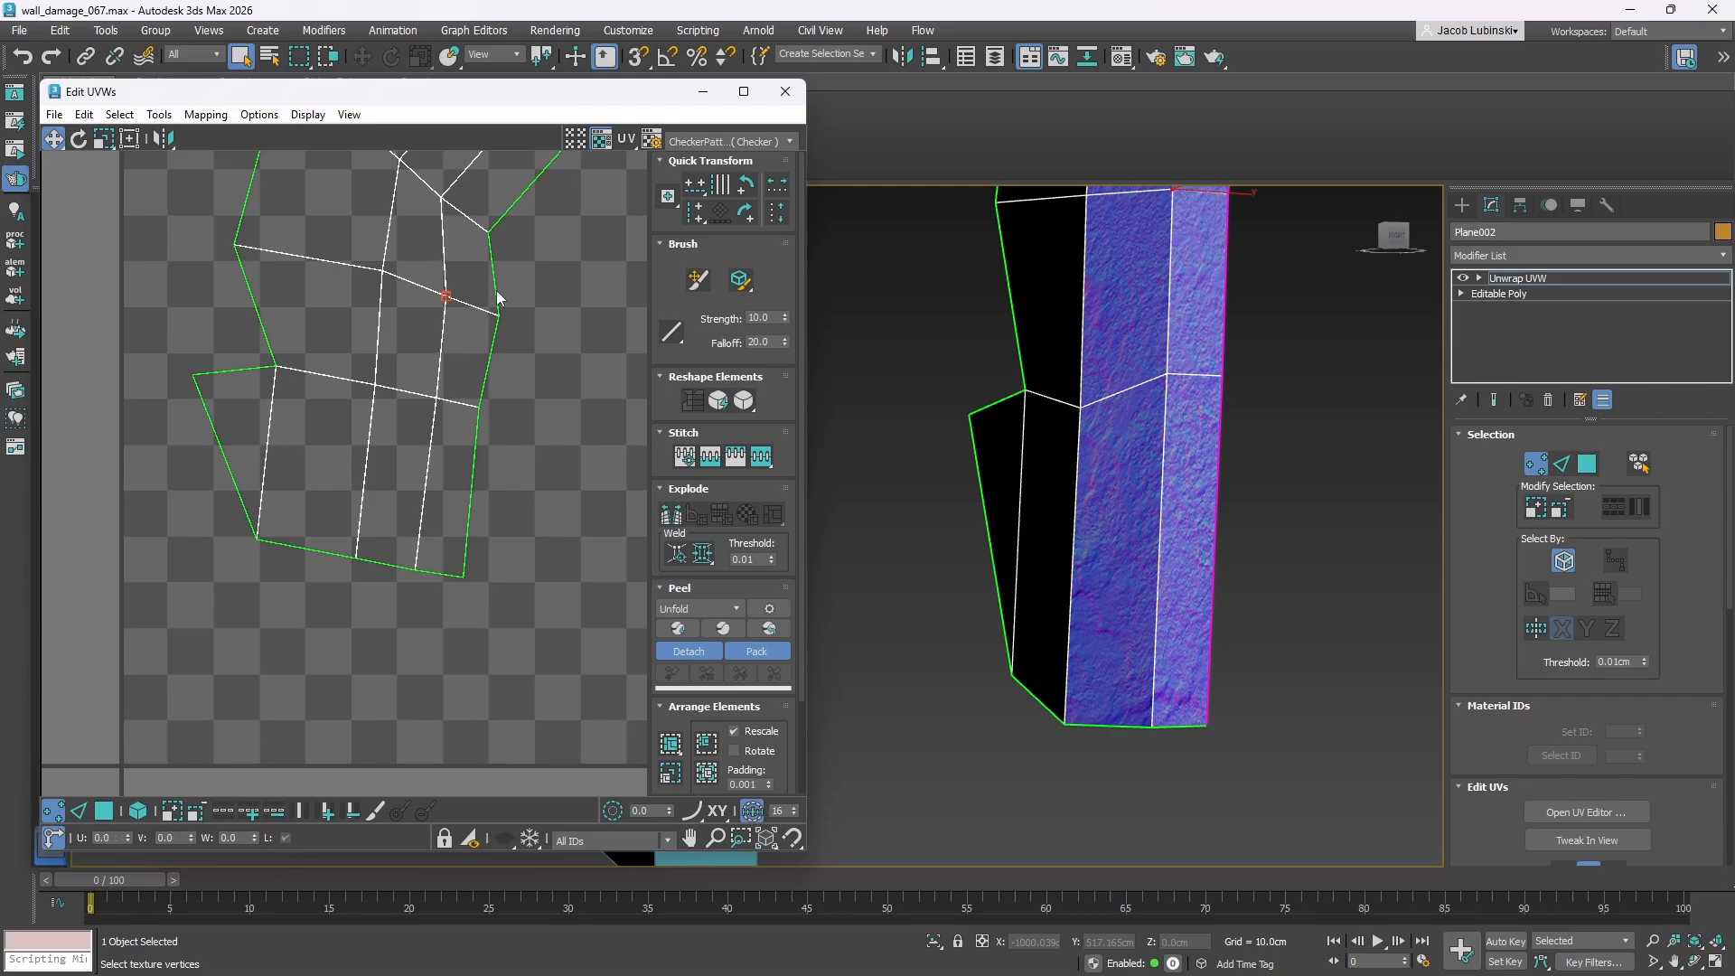
- Adjust the inner-strip and border UV vertices where the left leg bends into the arch to keep both strips evenly wide
middle_click_drag(499, 298, 471, 471)
scroll(471, 471, "up", 1)
left_click_drag(467, 491, 399, 446)
middle_click_drag(408, 367, 466, 522)
scroll(466, 522, "up", 1)
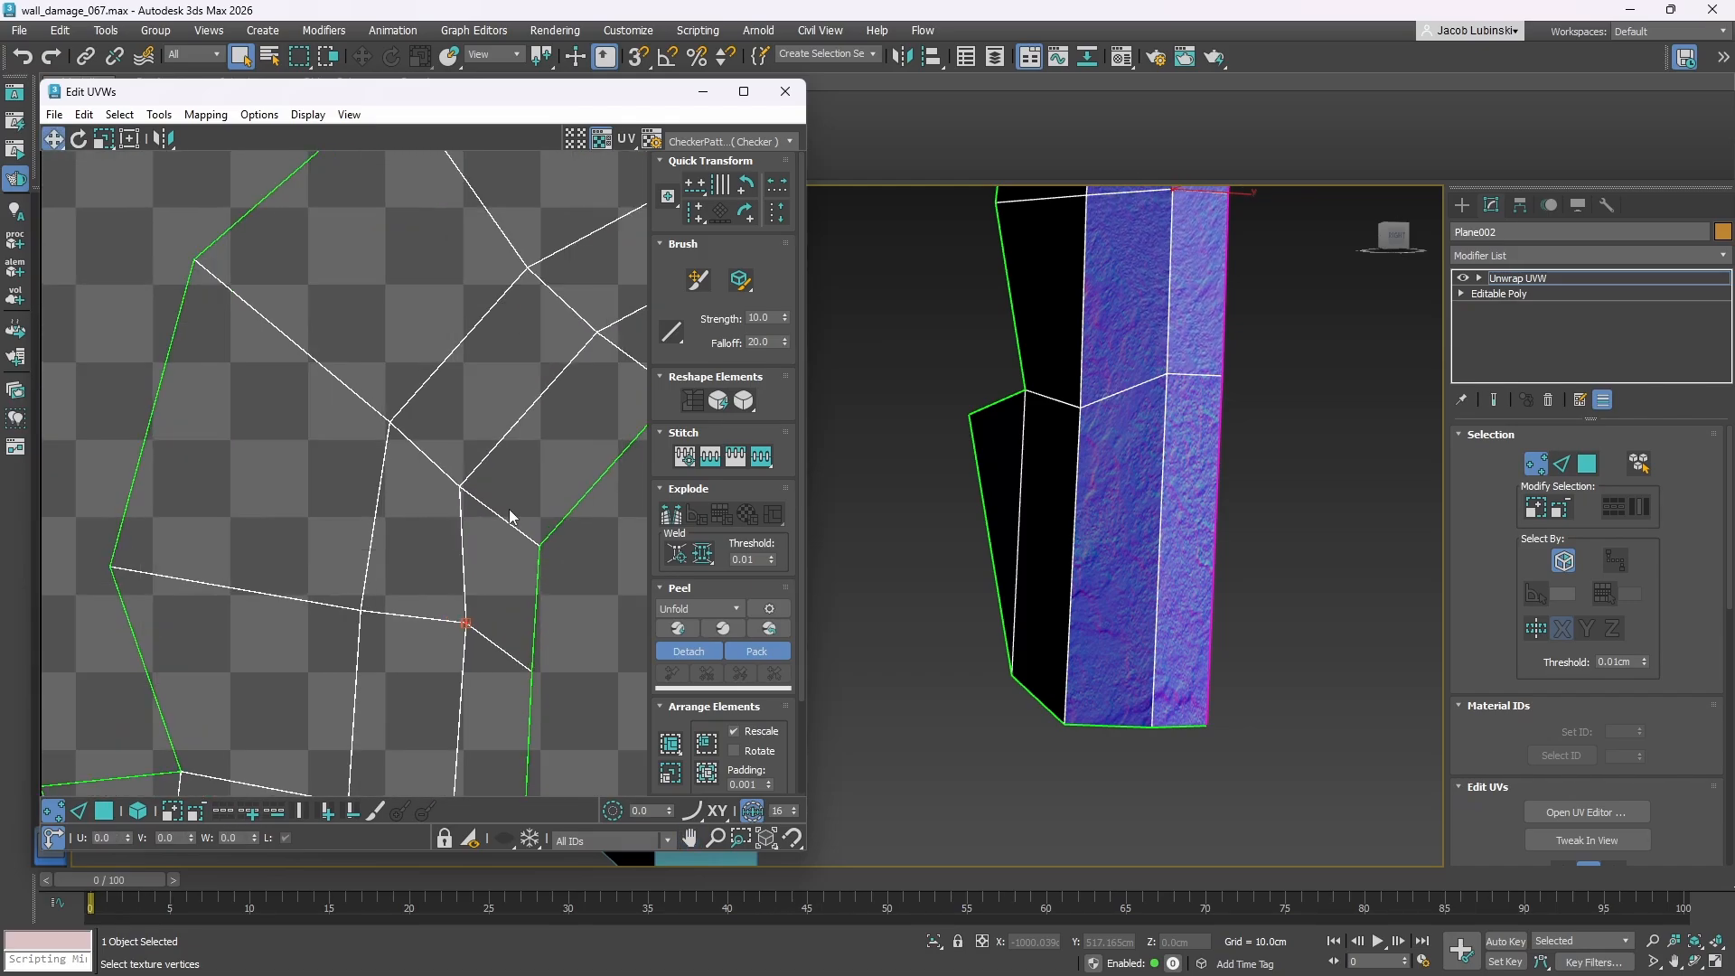
middle_click_drag(620, 499, 476, 474)
left_click_drag(316, 461, 320, 453)
left_click_drag(395, 520, 402, 524)
- Pull the inner-strip and border UV vertices along the arch's upper-left curve into line with the cross edges
middle_click_drag(446, 211, 405, 358)
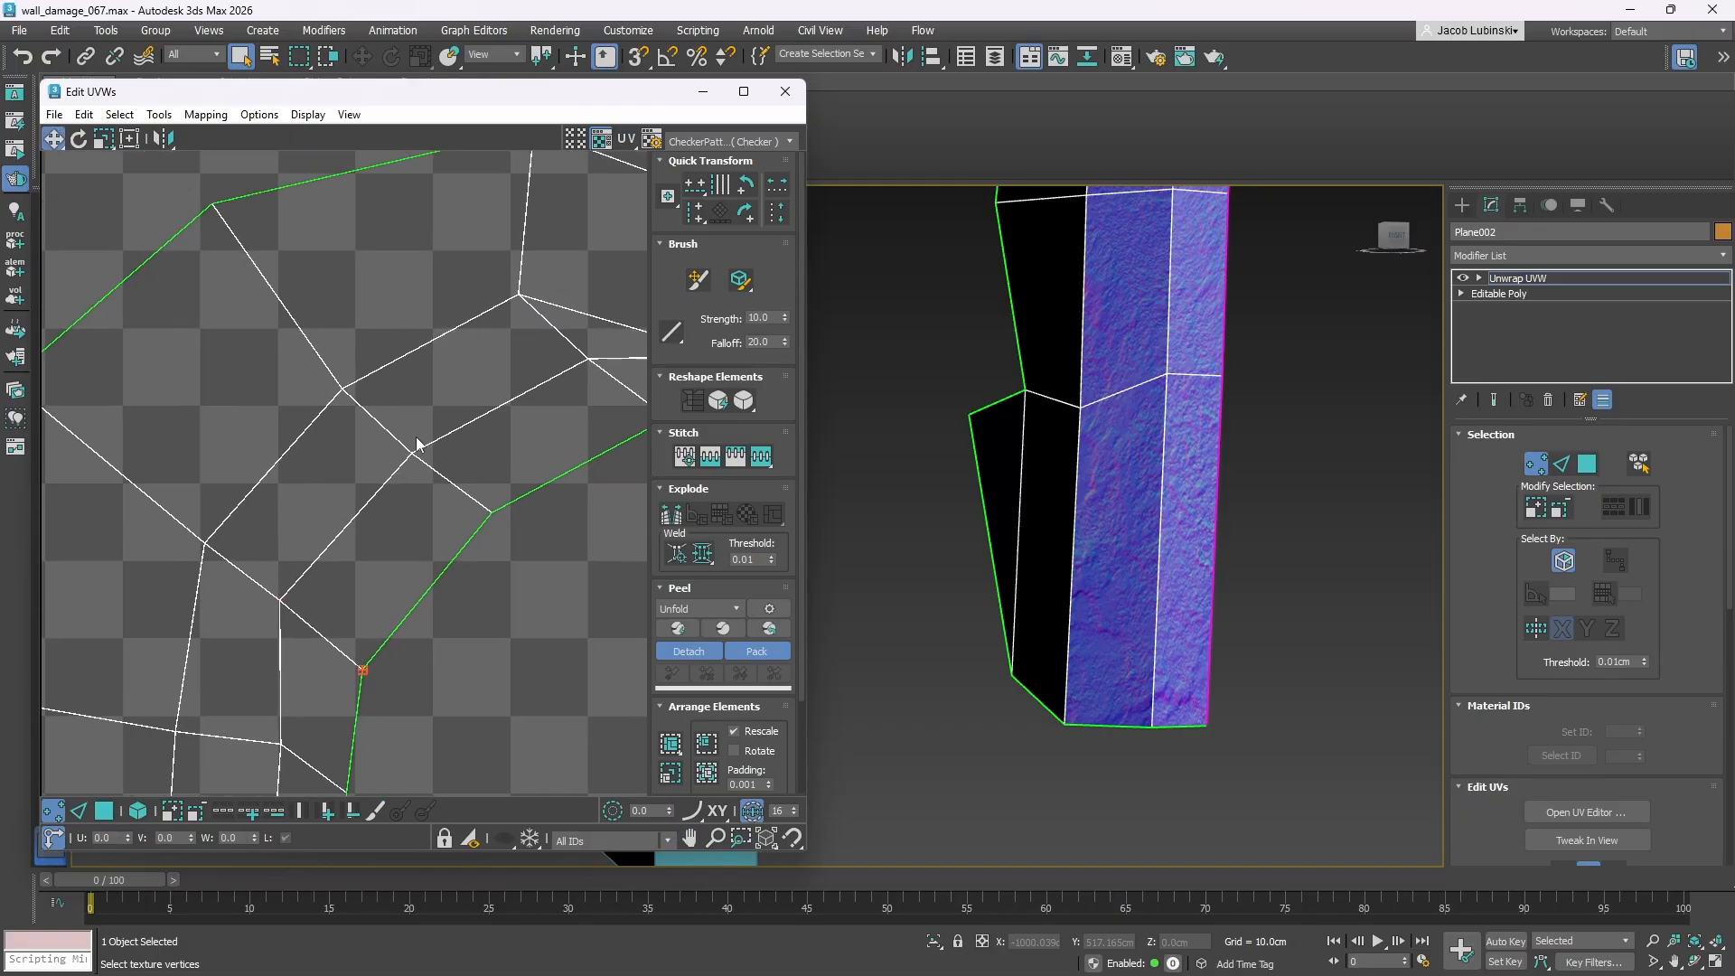
left_click_drag(411, 454, 398, 455)
left_click_drag(490, 511, 451, 521)
scroll(488, 466, "down", 2)
scroll(569, 416, "up", 2)
left_click_drag(458, 392, 397, 407)
left_click_drag(539, 450, 410, 496)
- Nudge two UV vertices between the left leg's inner strips slightly toward the front face to straighten the dividing line
scroll(577, 408, "down", 4)
scroll(503, 390, "up", 3)
scroll(551, 399, "down", 2)
middle_click_drag(444, 584, 442, 398)
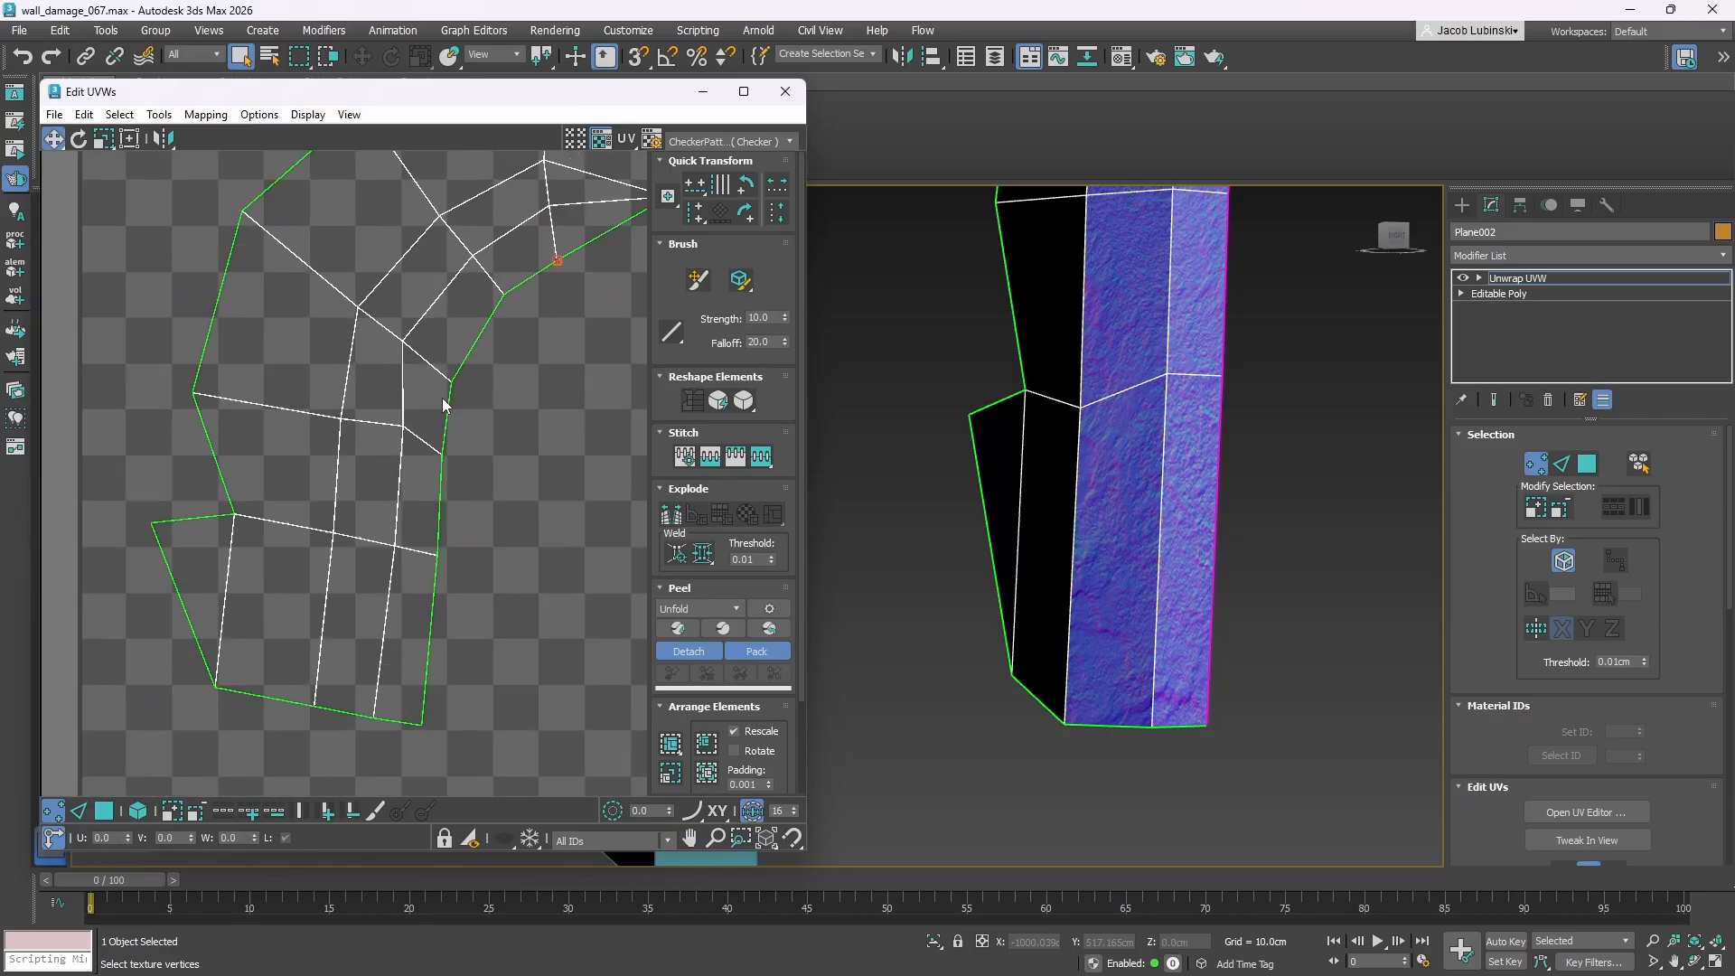
left_click_drag(403, 425, 397, 422)
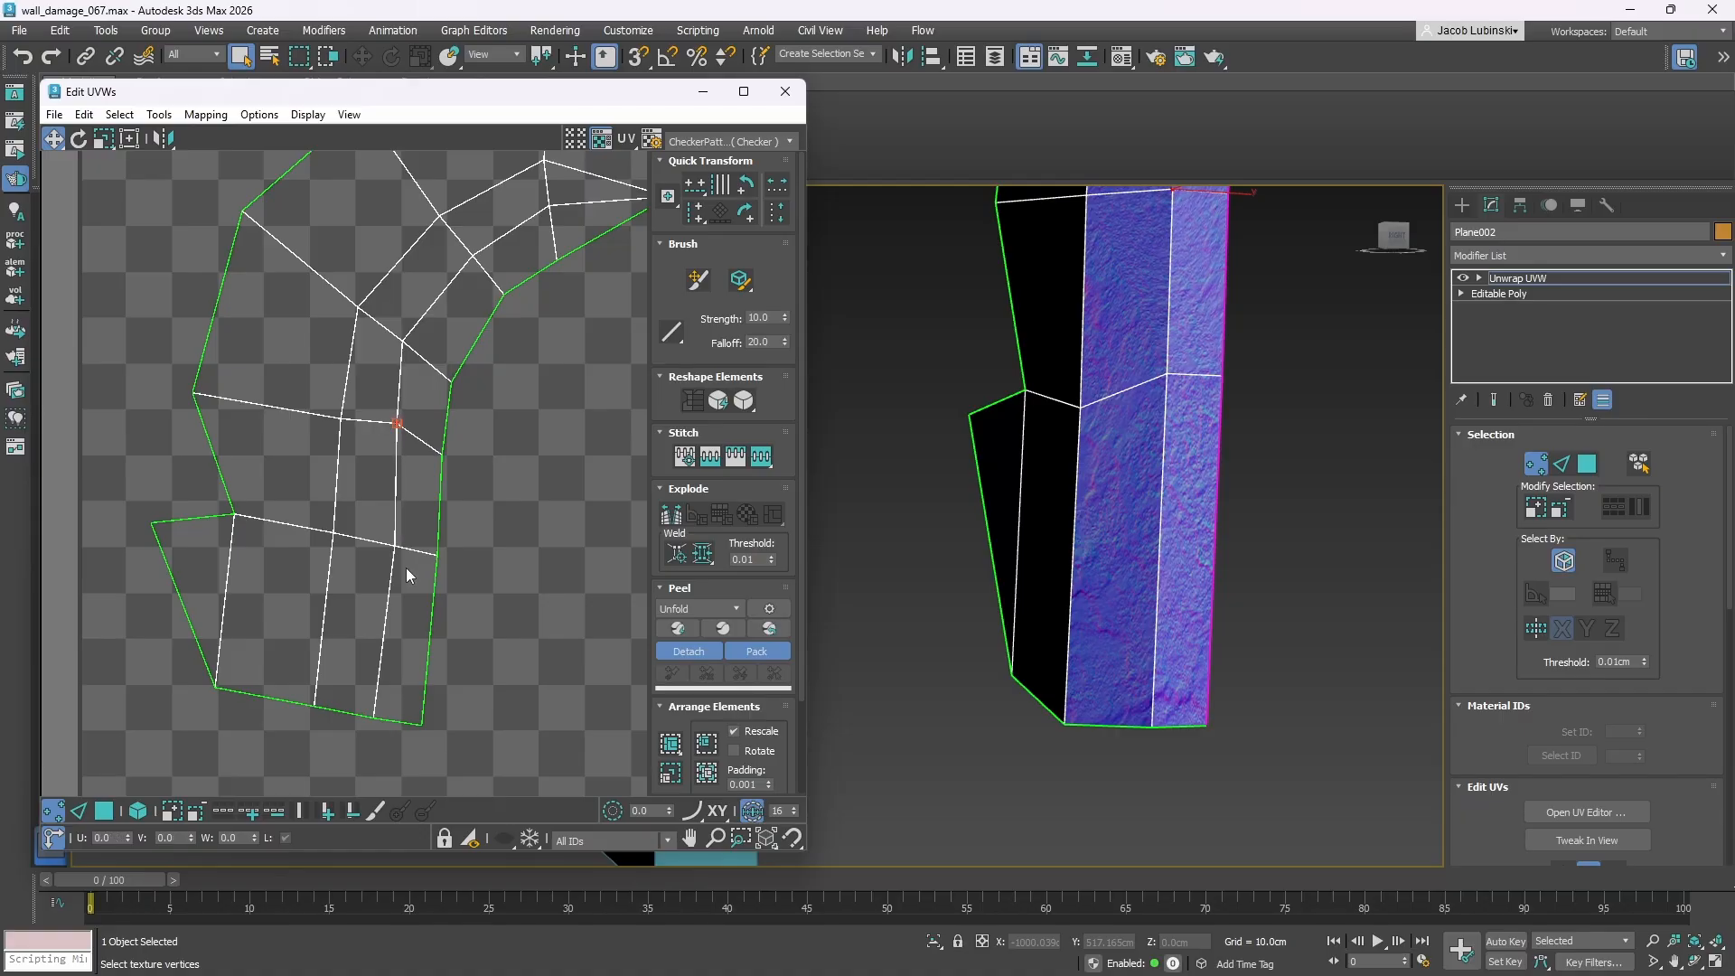
left_click_drag(392, 547, 389, 546)
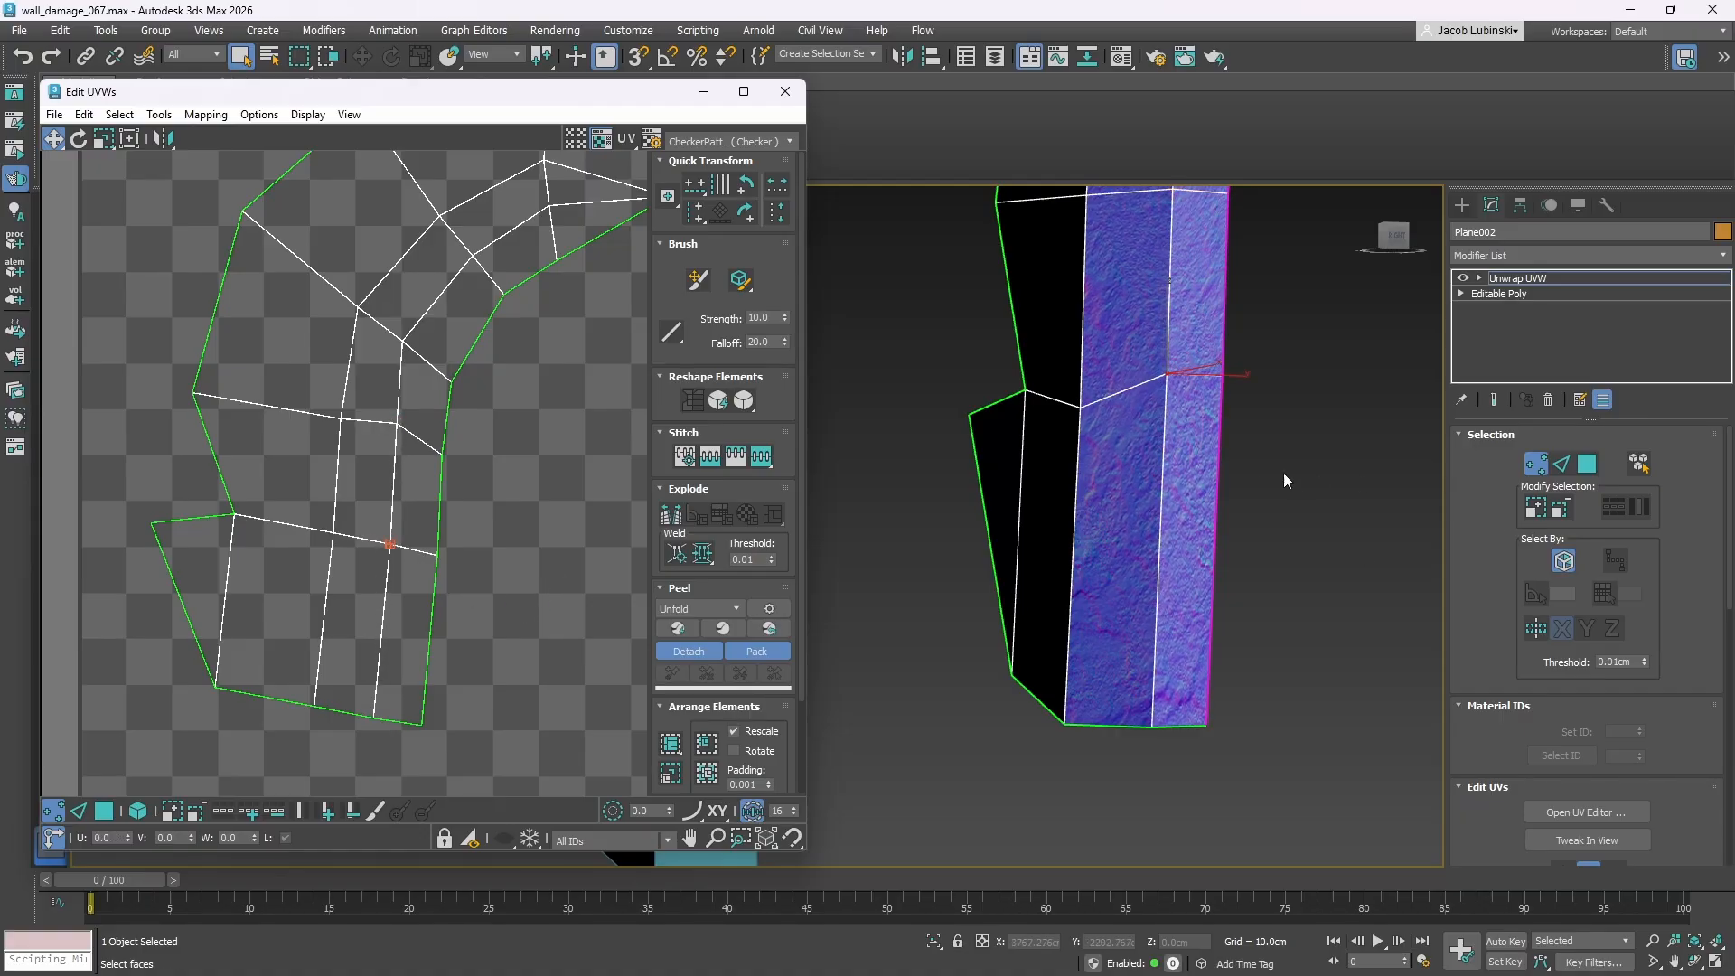
- Examine the texture on the left leg's inner strips from several angles, both in the unwrap and with the arch deselected
middle_click_drag(1283, 474, 1321, 425, "alt")
scroll(1164, 604, "up", 5)
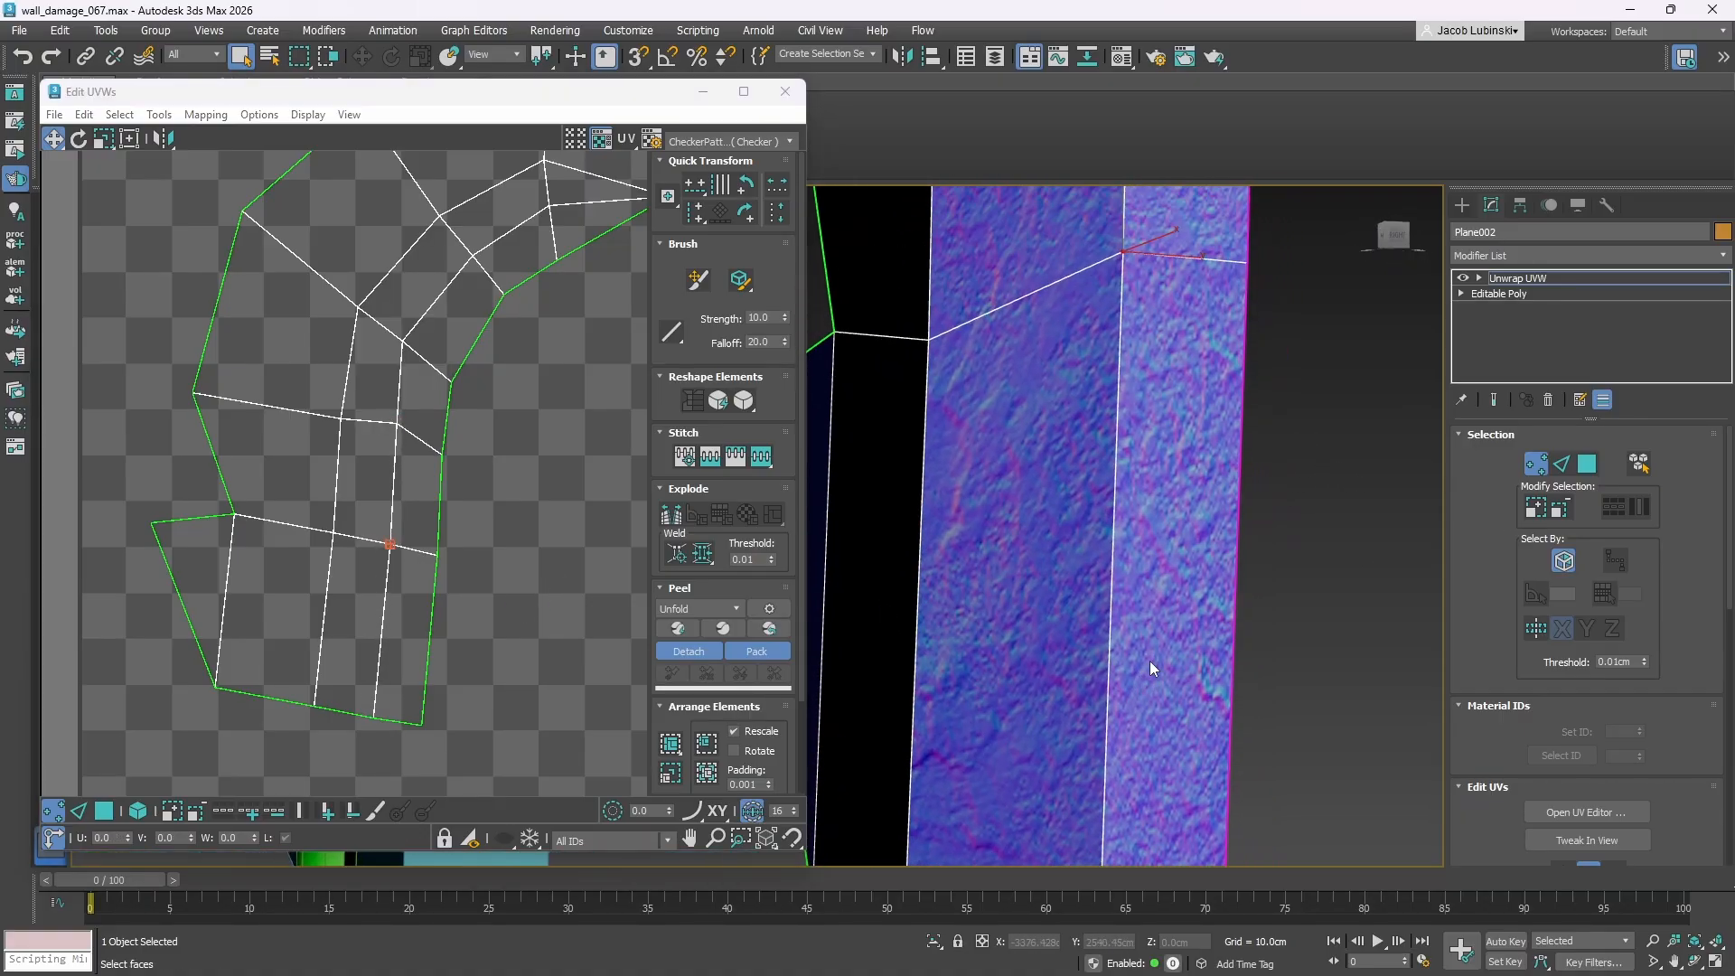
middle_click_drag(1040, 541, 1032, 592)
scroll(1032, 592, "down", 2)
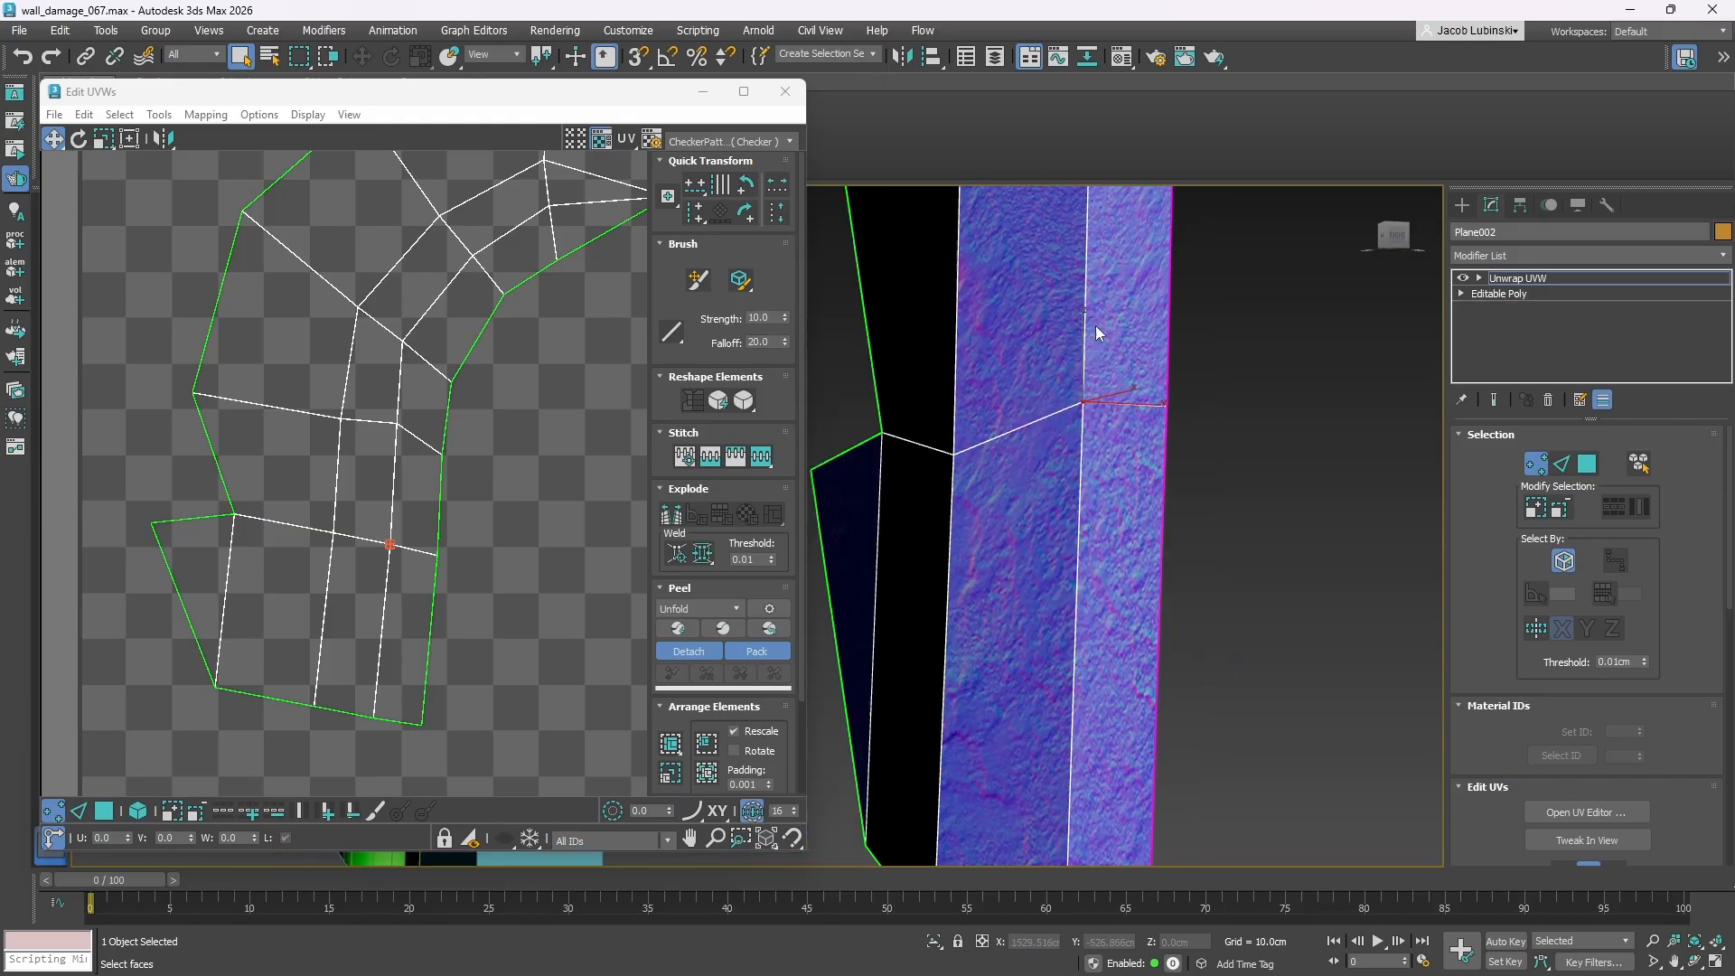
middle_click_drag(1096, 334, 1007, 402, "alt")
scroll(1222, 378, "down", 2)
left_click(1532, 279)
left_click(1205, 385)
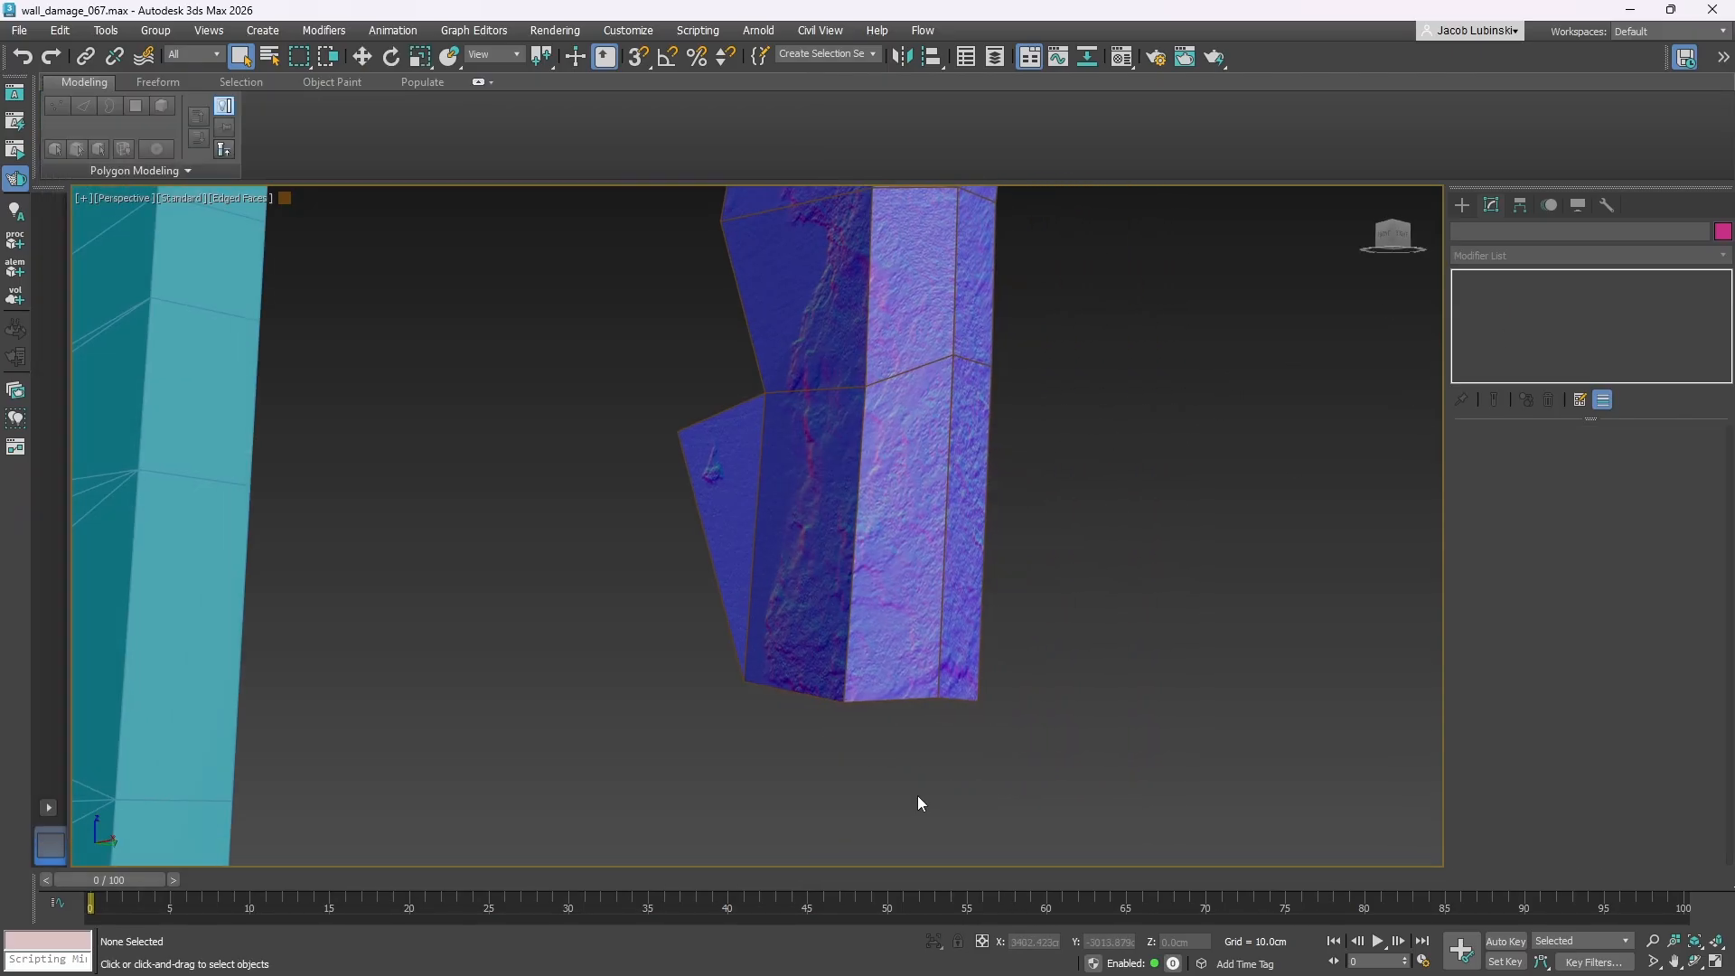
middle_click_drag(971, 578, 905, 763)
middle_click_drag(987, 198, 974, 449)
scroll(936, 487, "down", 2)
middle_click_drag(970, 516, 882, 325, "alt")
- Reselect the arch, reopen its UV editor and switch the Unwrap UVW modifier to Edge level
left_click(1066, 380)
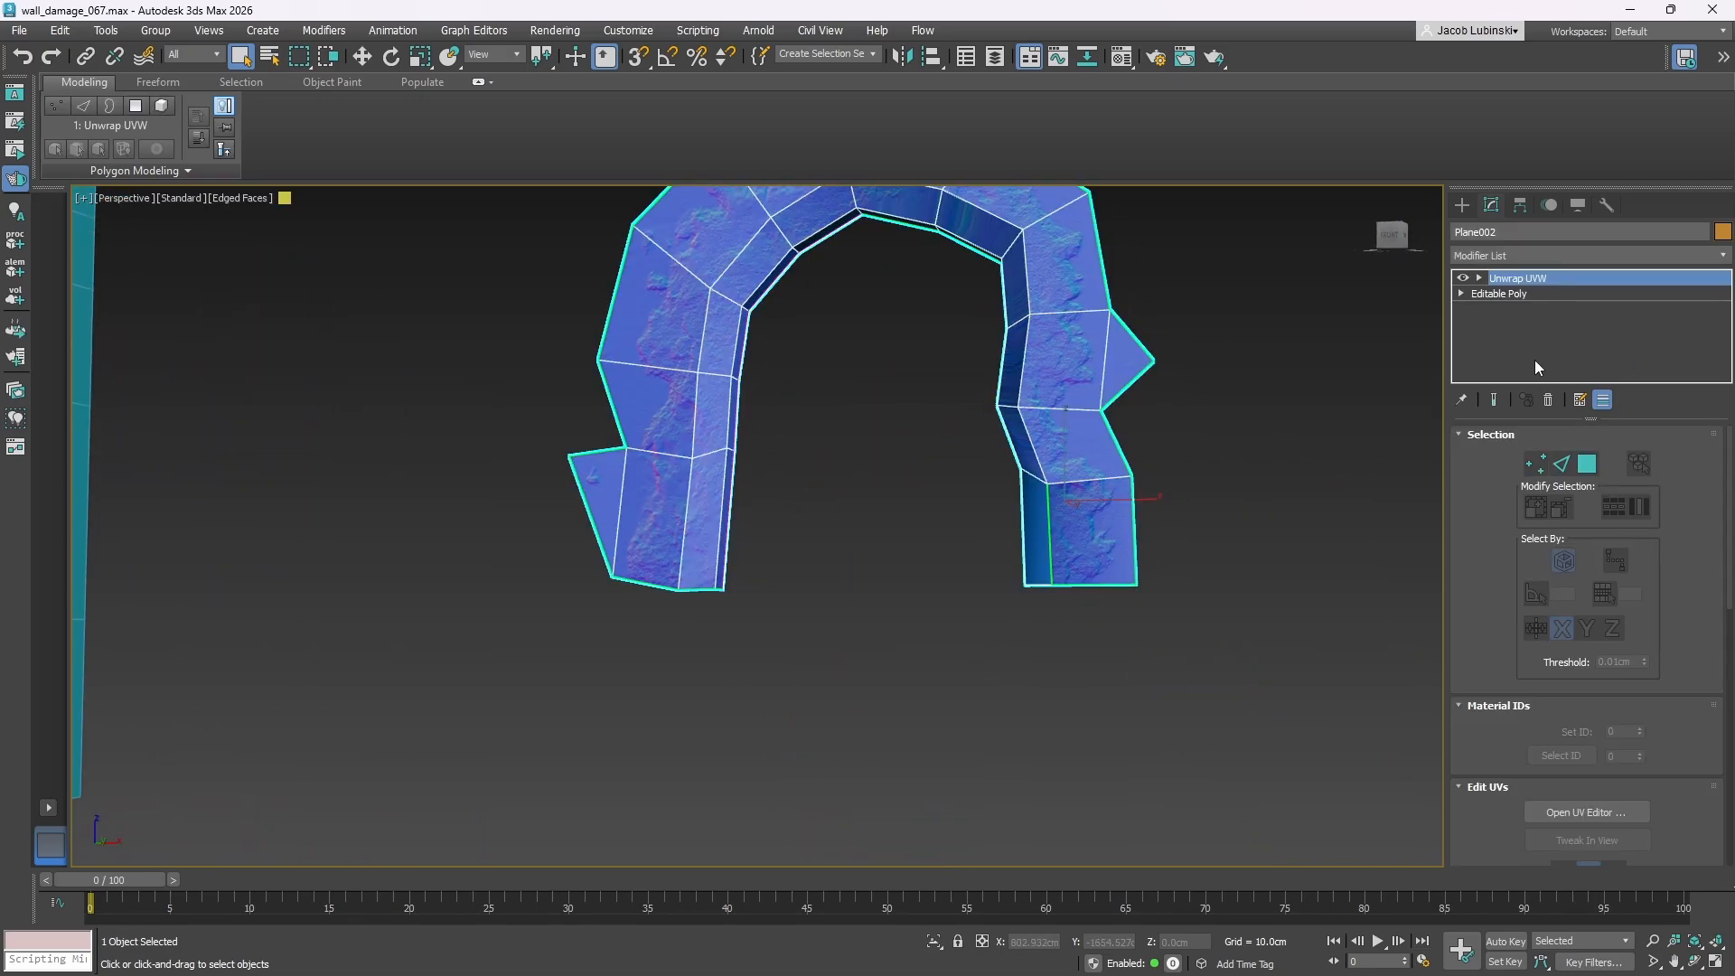
middle_click_drag(940, 474, 1247, 479, "alt")
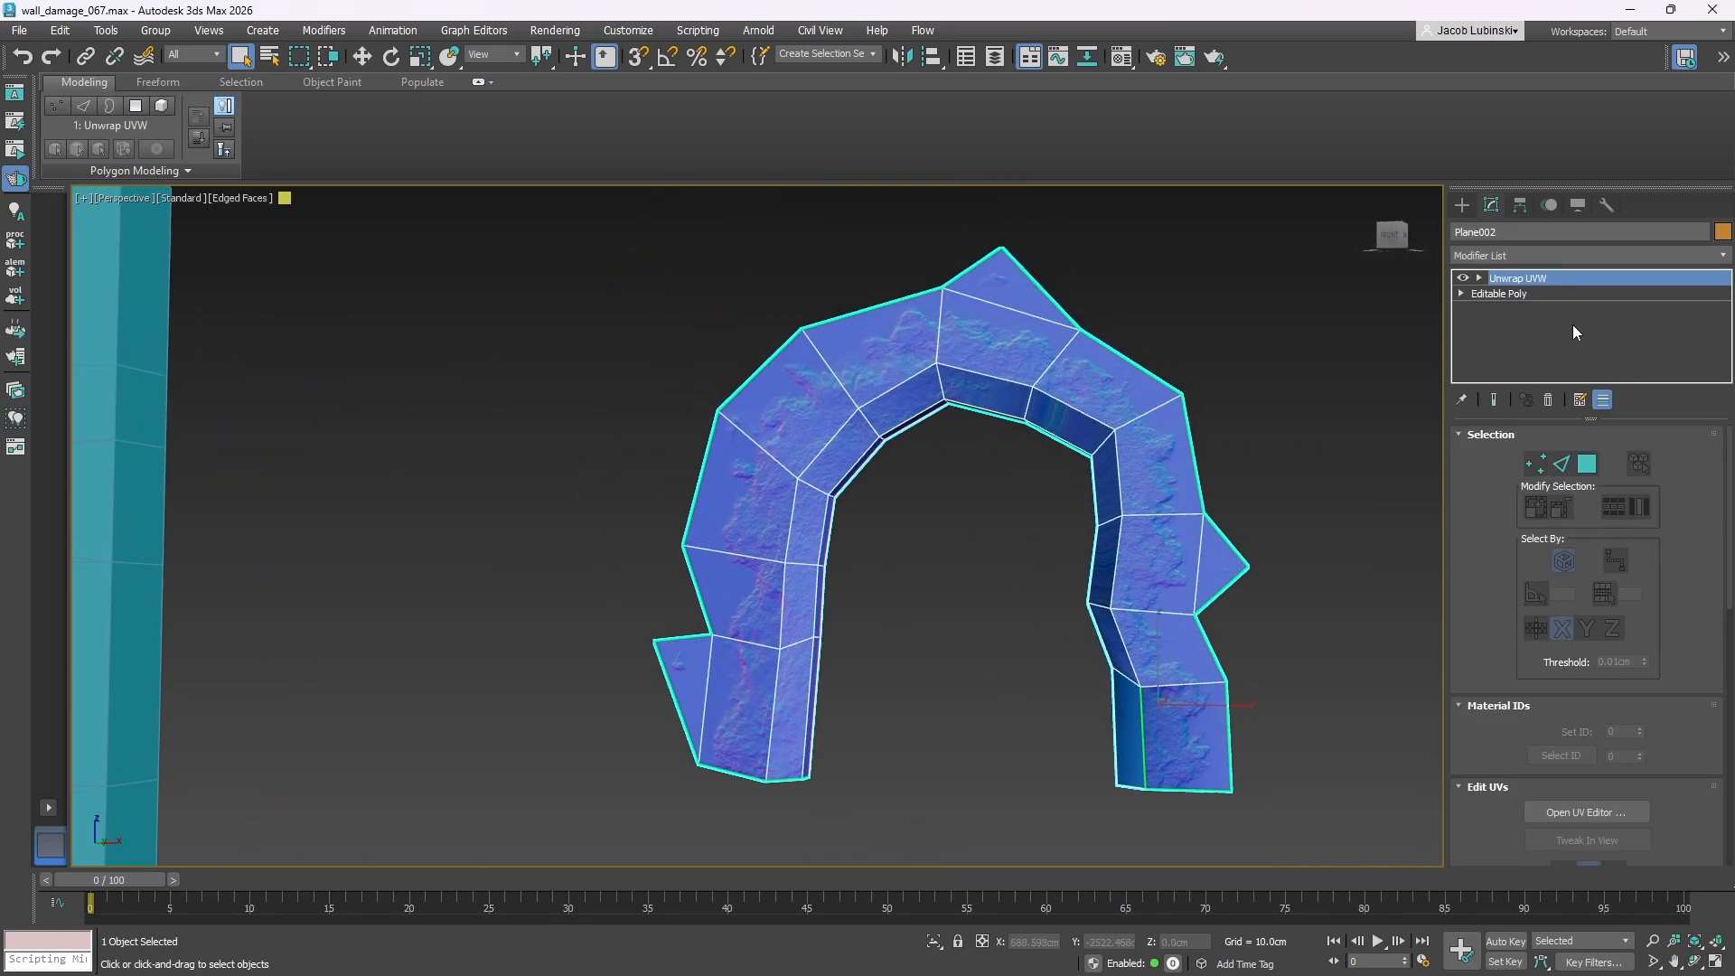
scroll(1590, 720, "down", 3)
left_click(1599, 706)
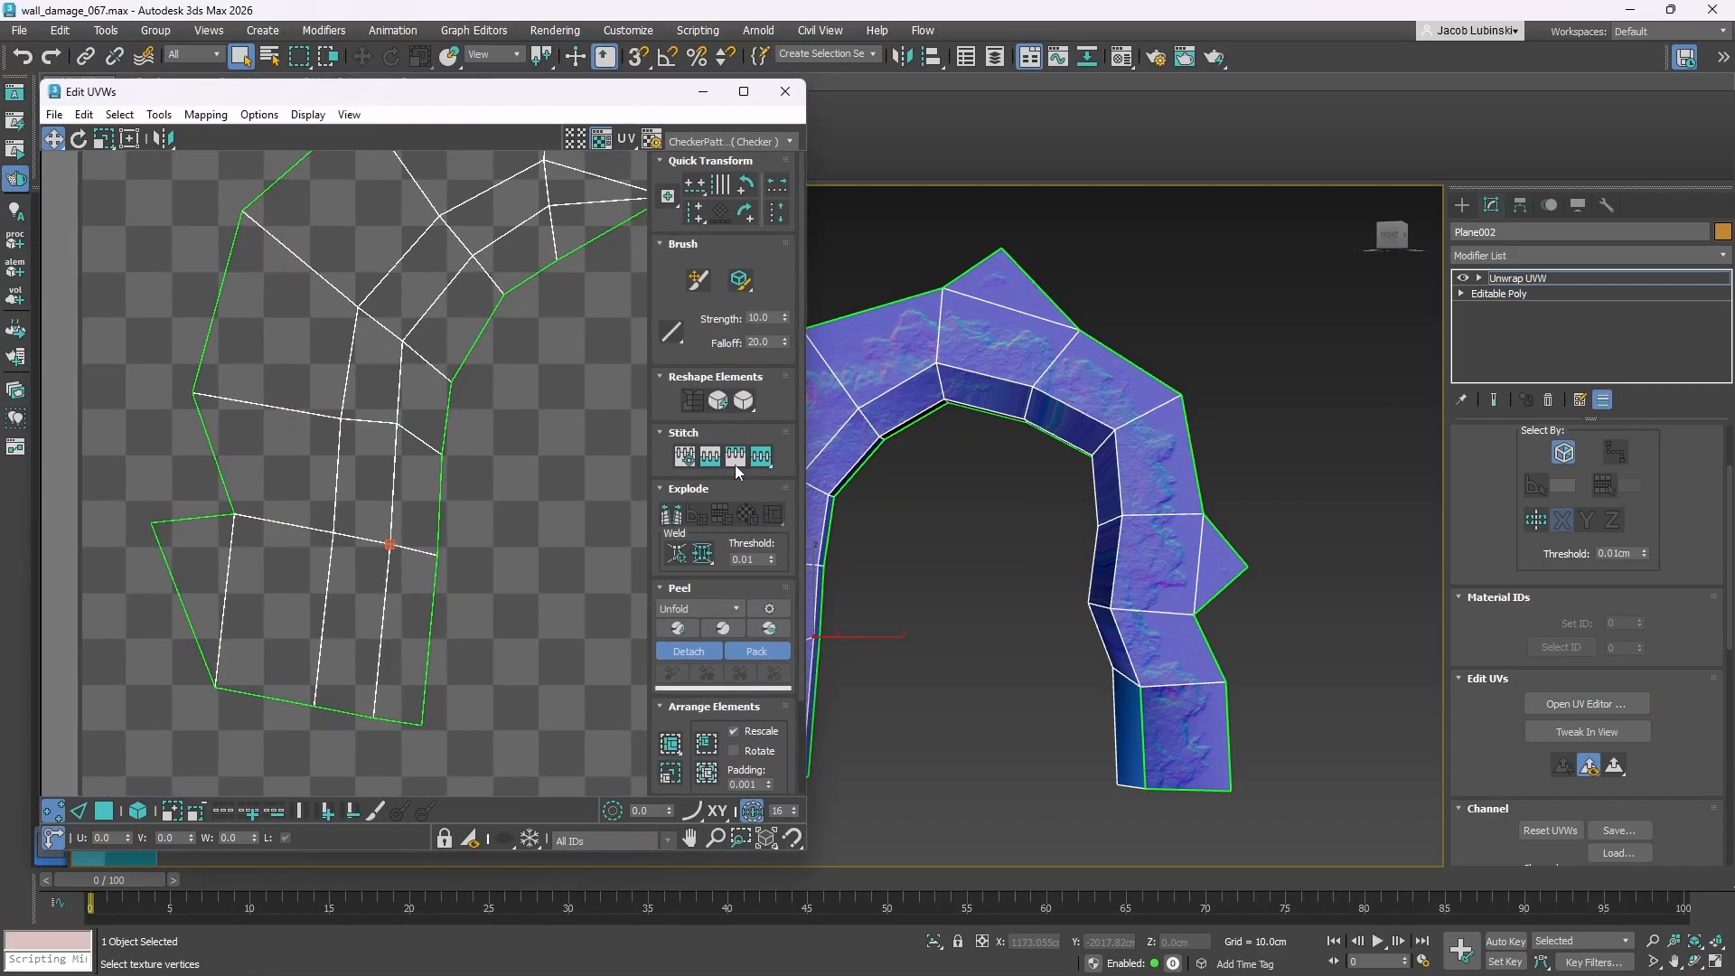
middle_click_drag(971, 408, 1118, 470)
scroll(1024, 725, "up", 3)
middle_click_drag(1024, 725, 1023, 711)
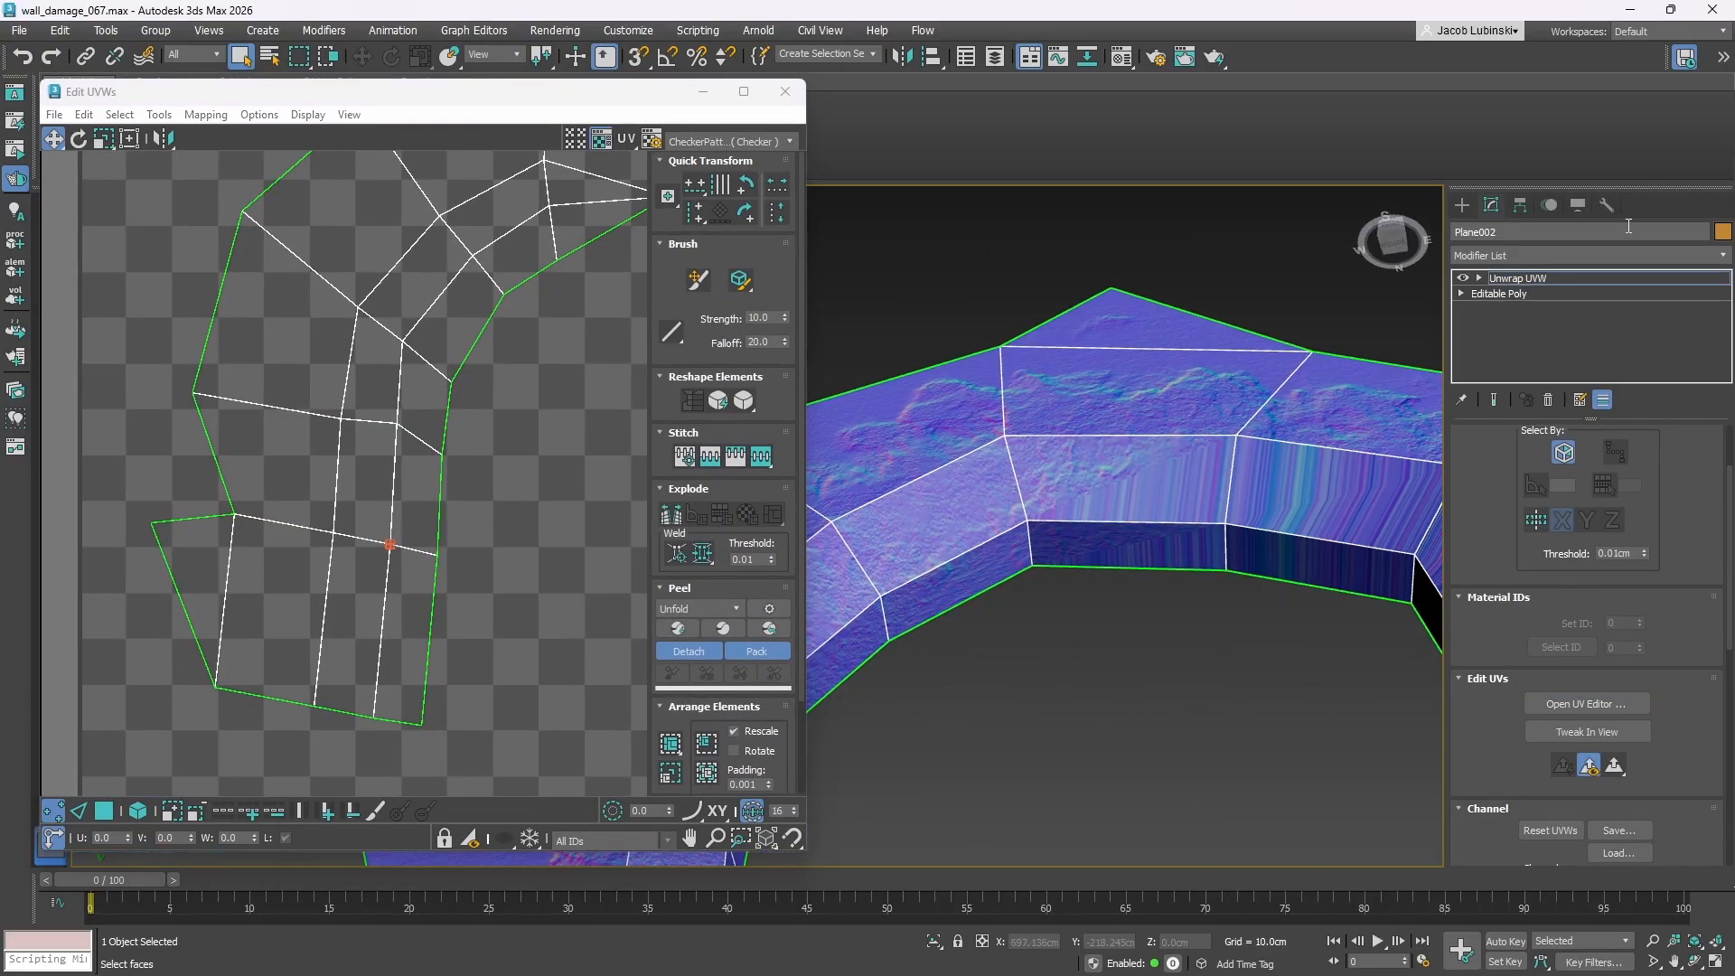
left_click(1480, 277)
left_click(1518, 310)
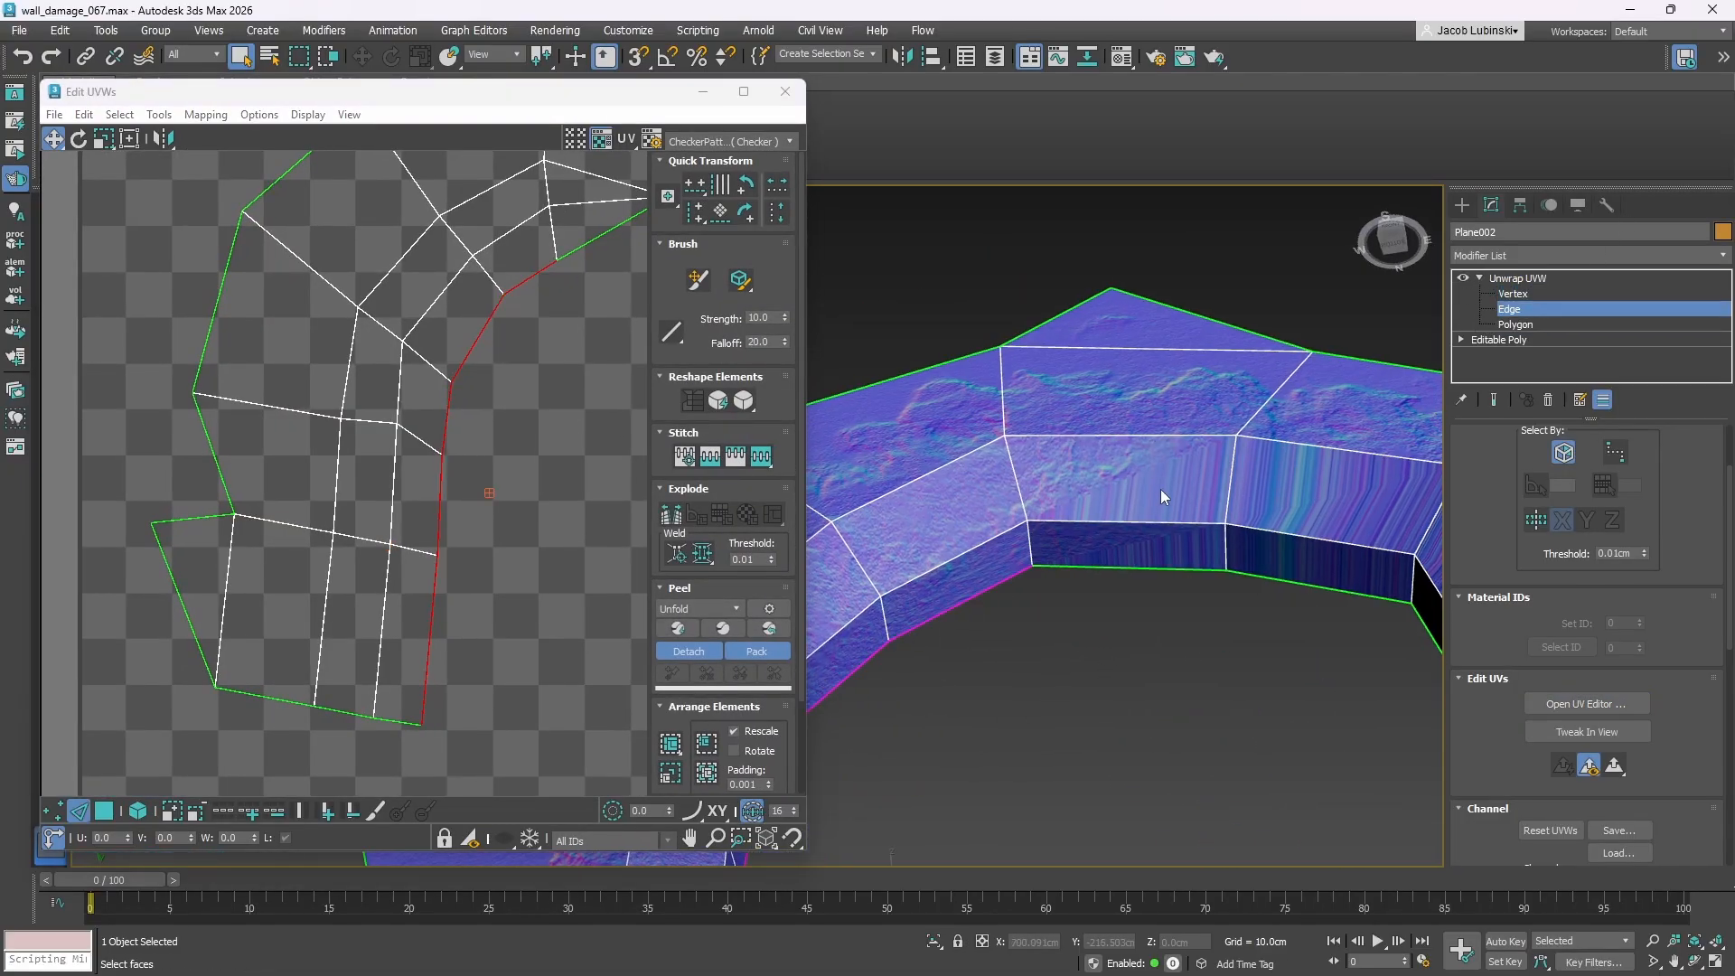
- Select the edge chain between the inner strips from the arch top down the right leg and offset its UVs diagonally inward
left_click(1116, 519)
scroll(562, 361, "down", 3)
middle_click_drag(607, 270, 429, 293)
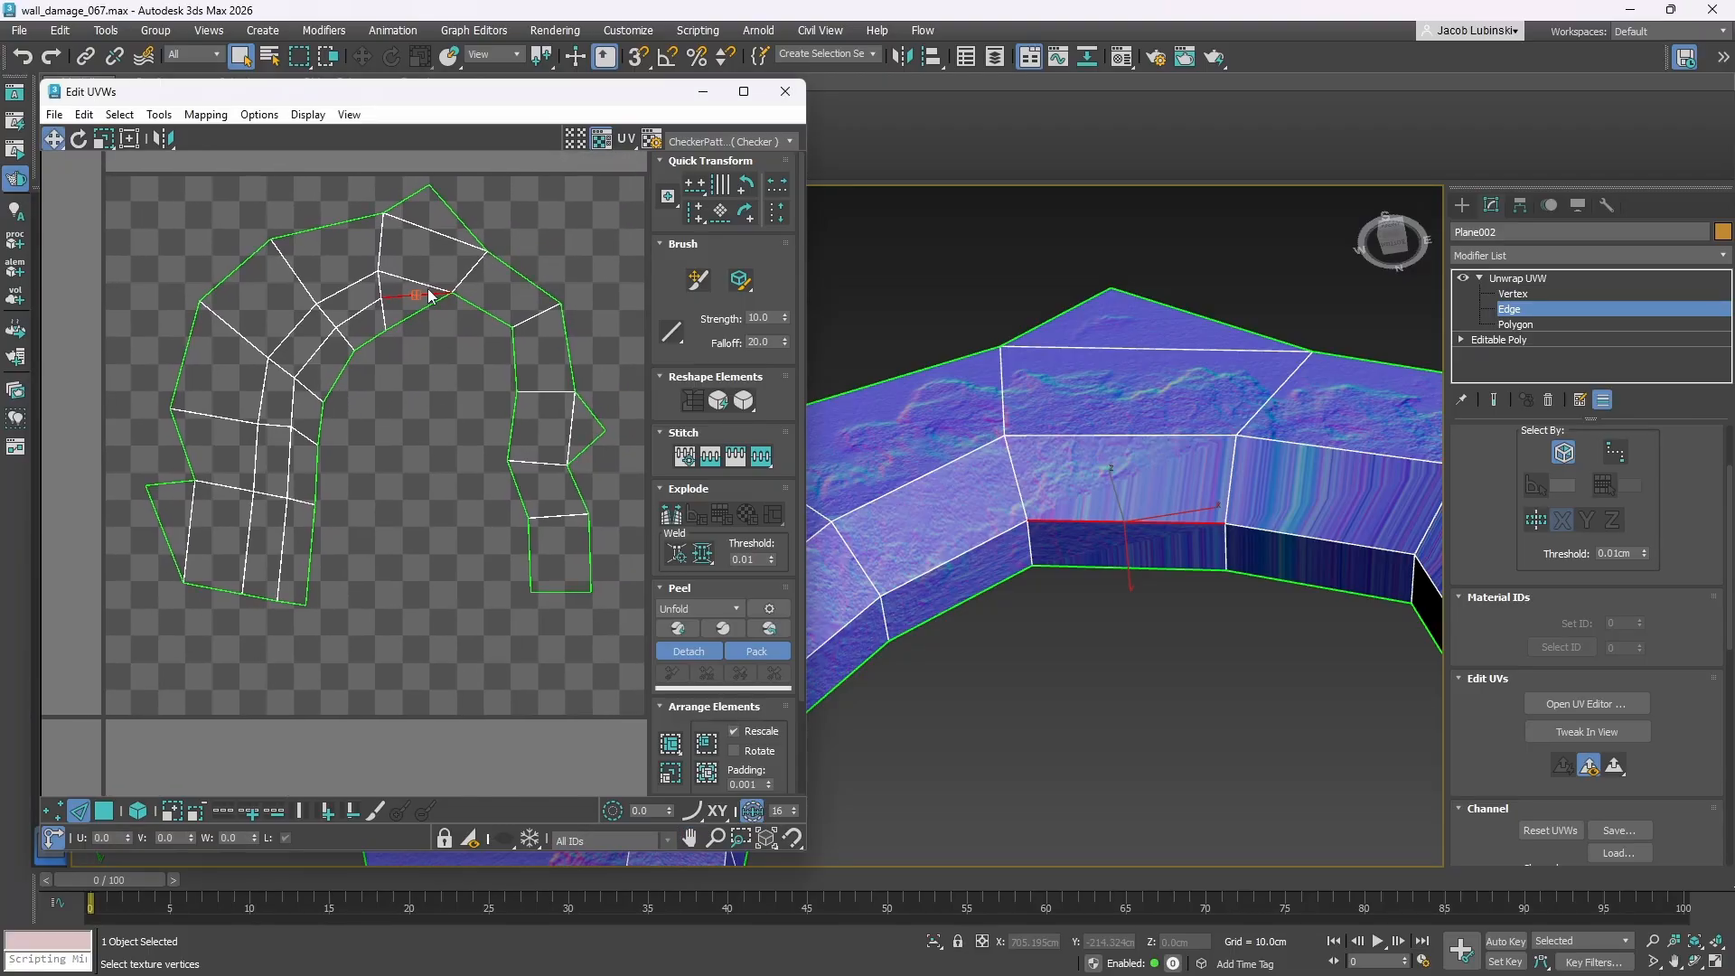
scroll(429, 293, "up", 2)
left_click(1270, 534, "ctrl")
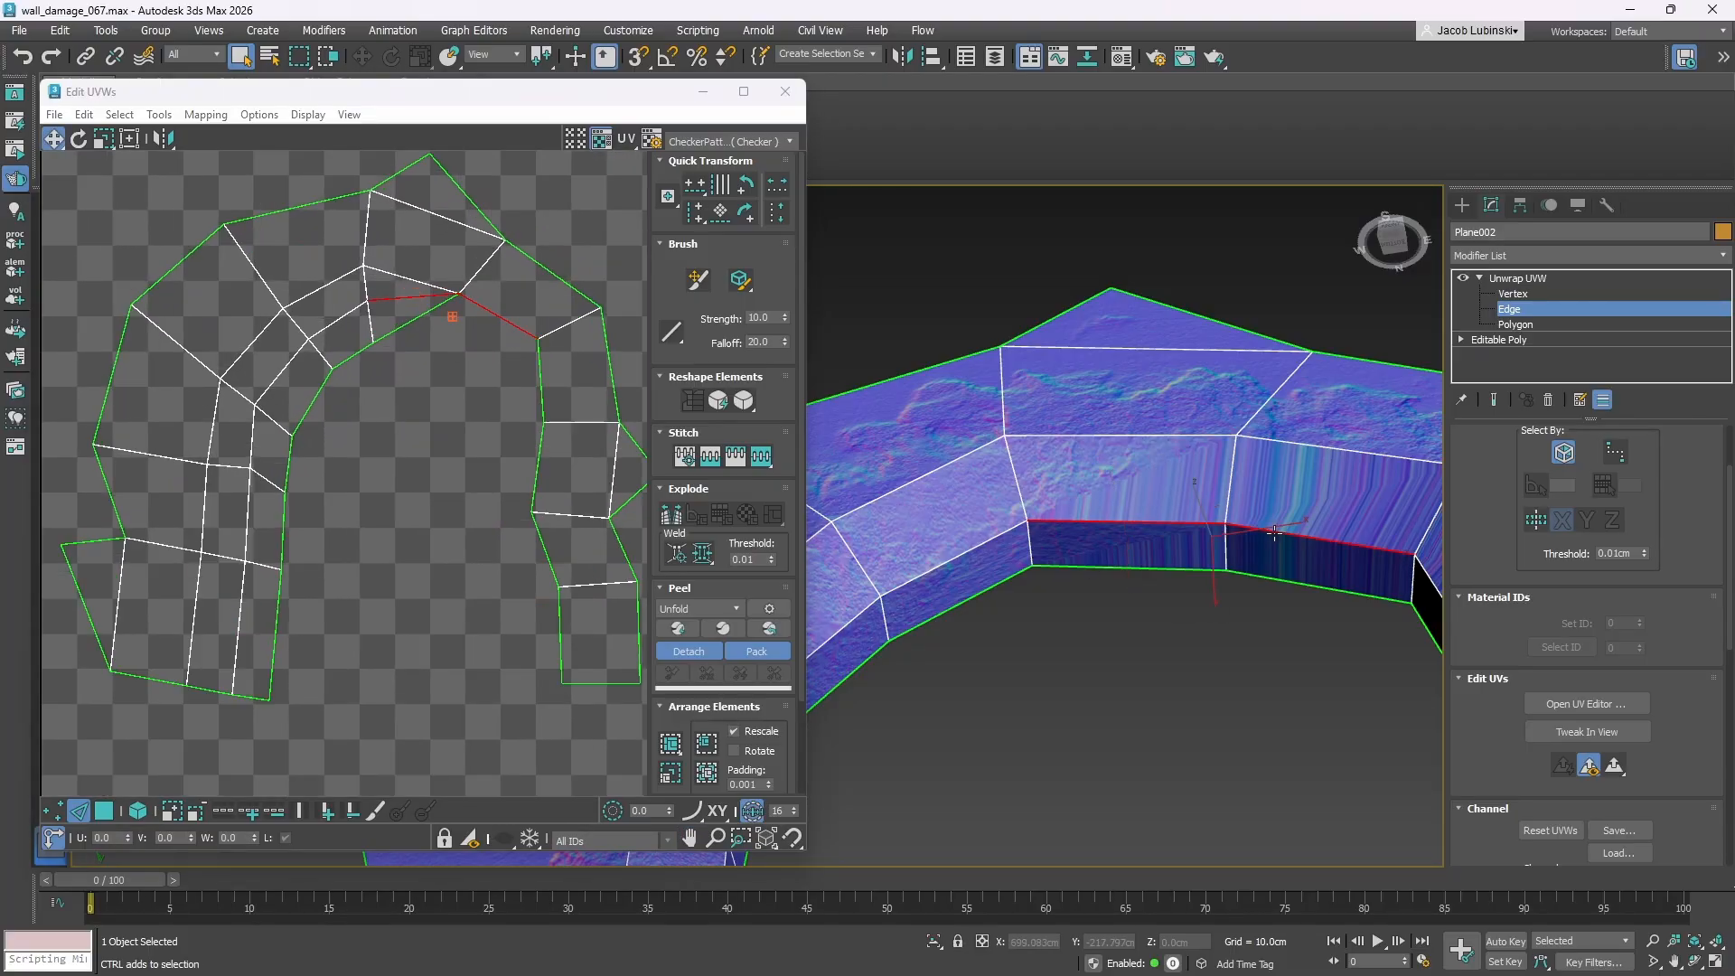
middle_click_drag(1270, 535, 1093, 449)
left_click(1079, 445, "ctrl")
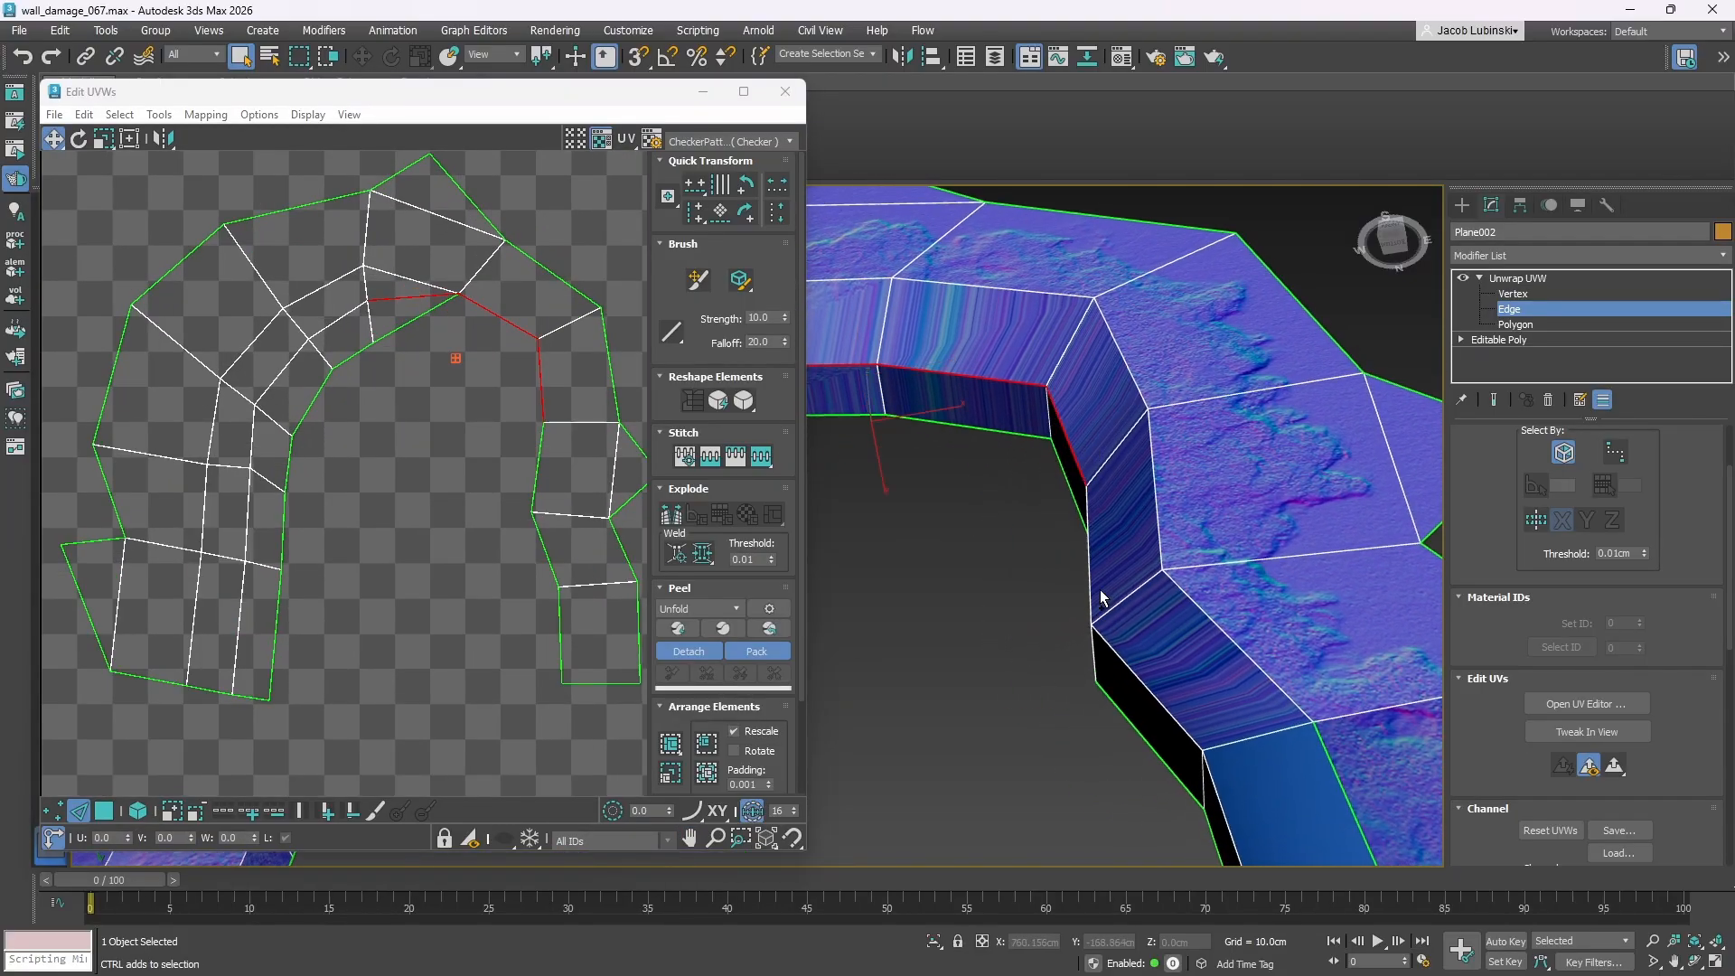
left_click(1086, 576, "ctrl")
left_click(1140, 687, "ctrl")
middle_click_drag(1223, 724, 1258, 615)
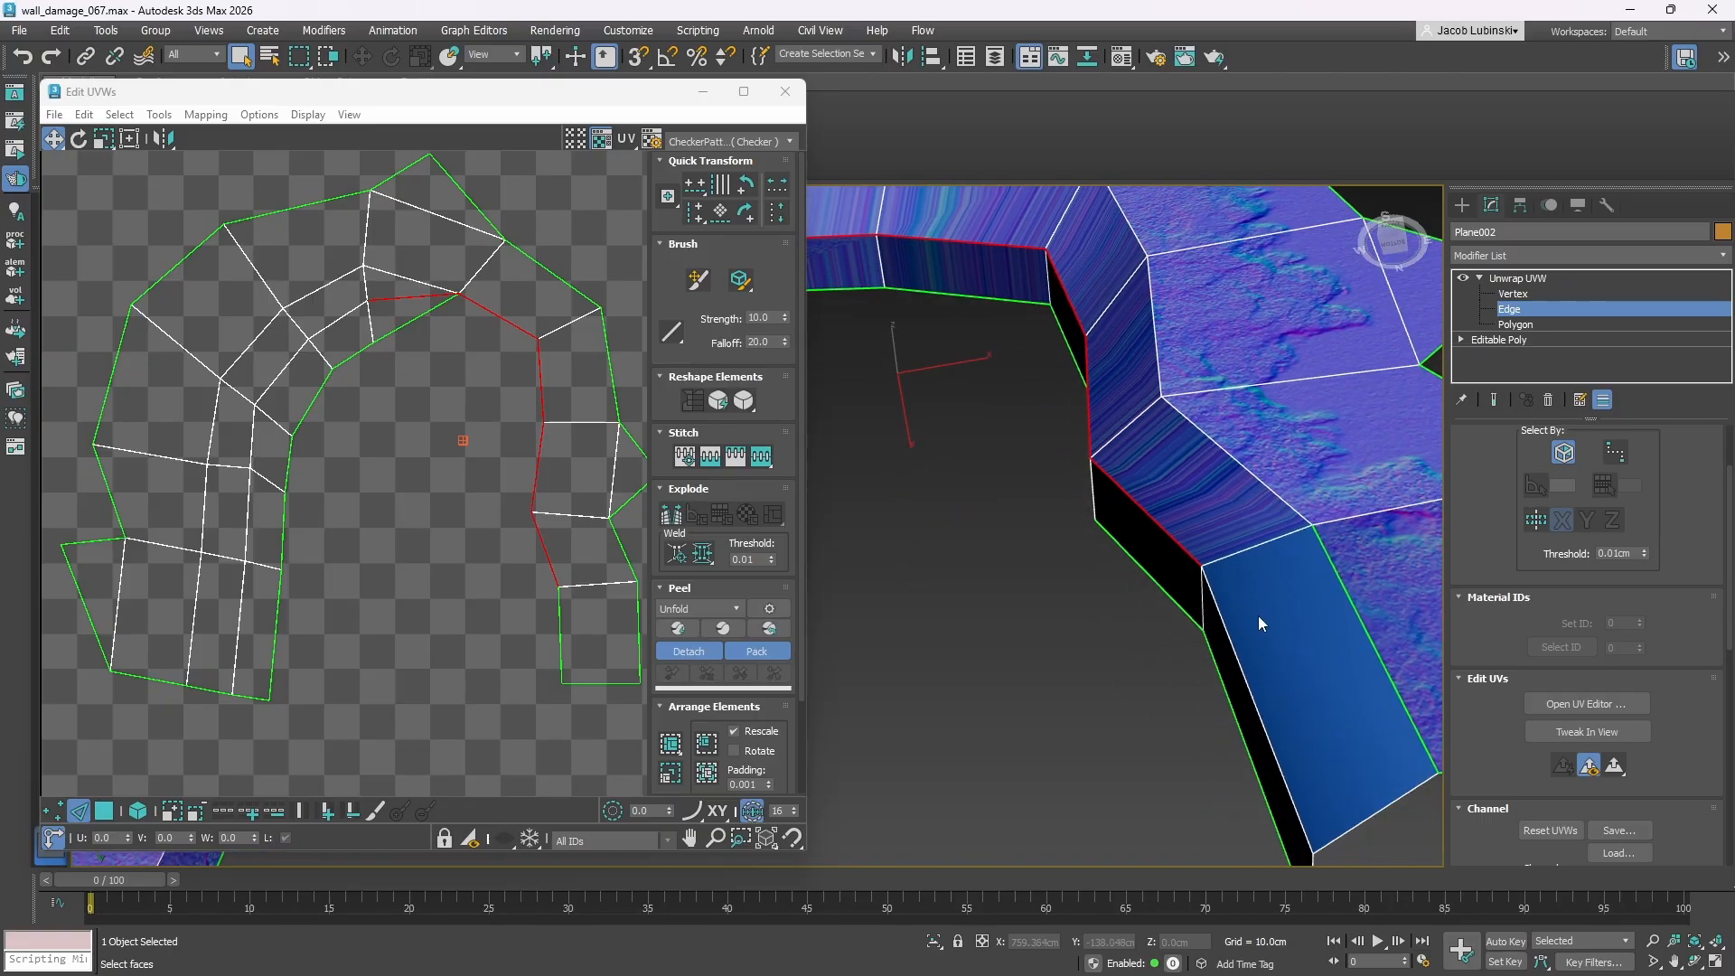
left_click(1240, 670, "ctrl")
left_click(437, 476)
double_click(536, 368)
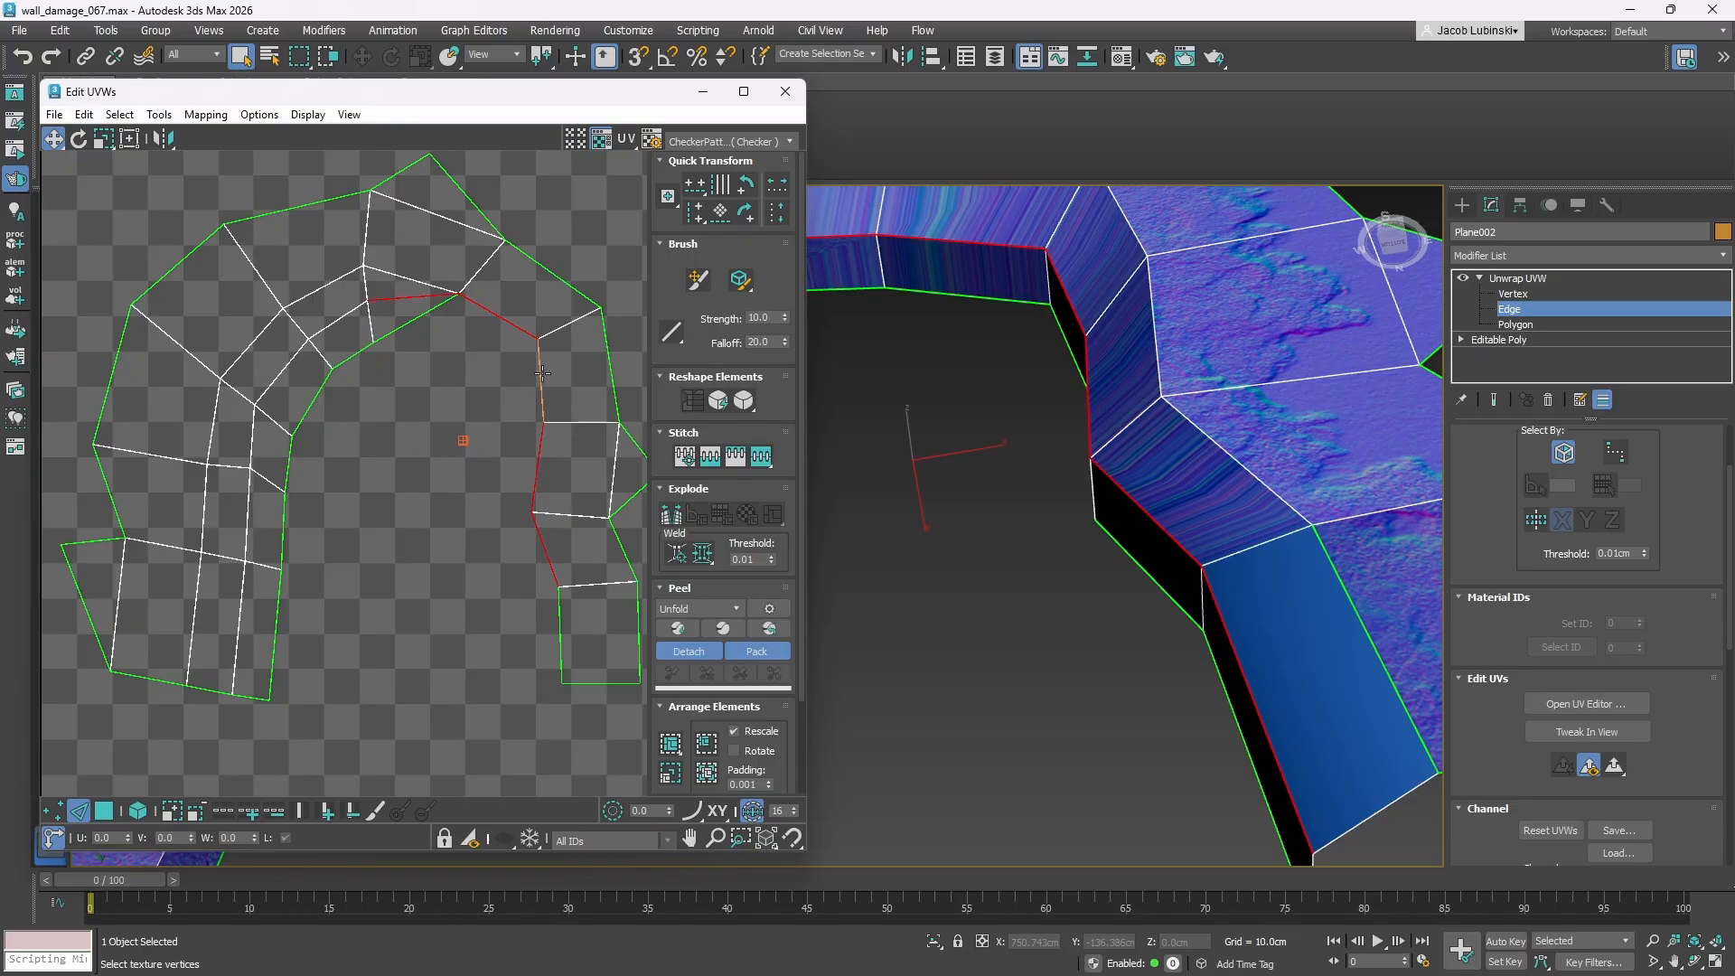
left_click_drag(540, 376, 525, 411)
scroll(395, 321, "up", 3)
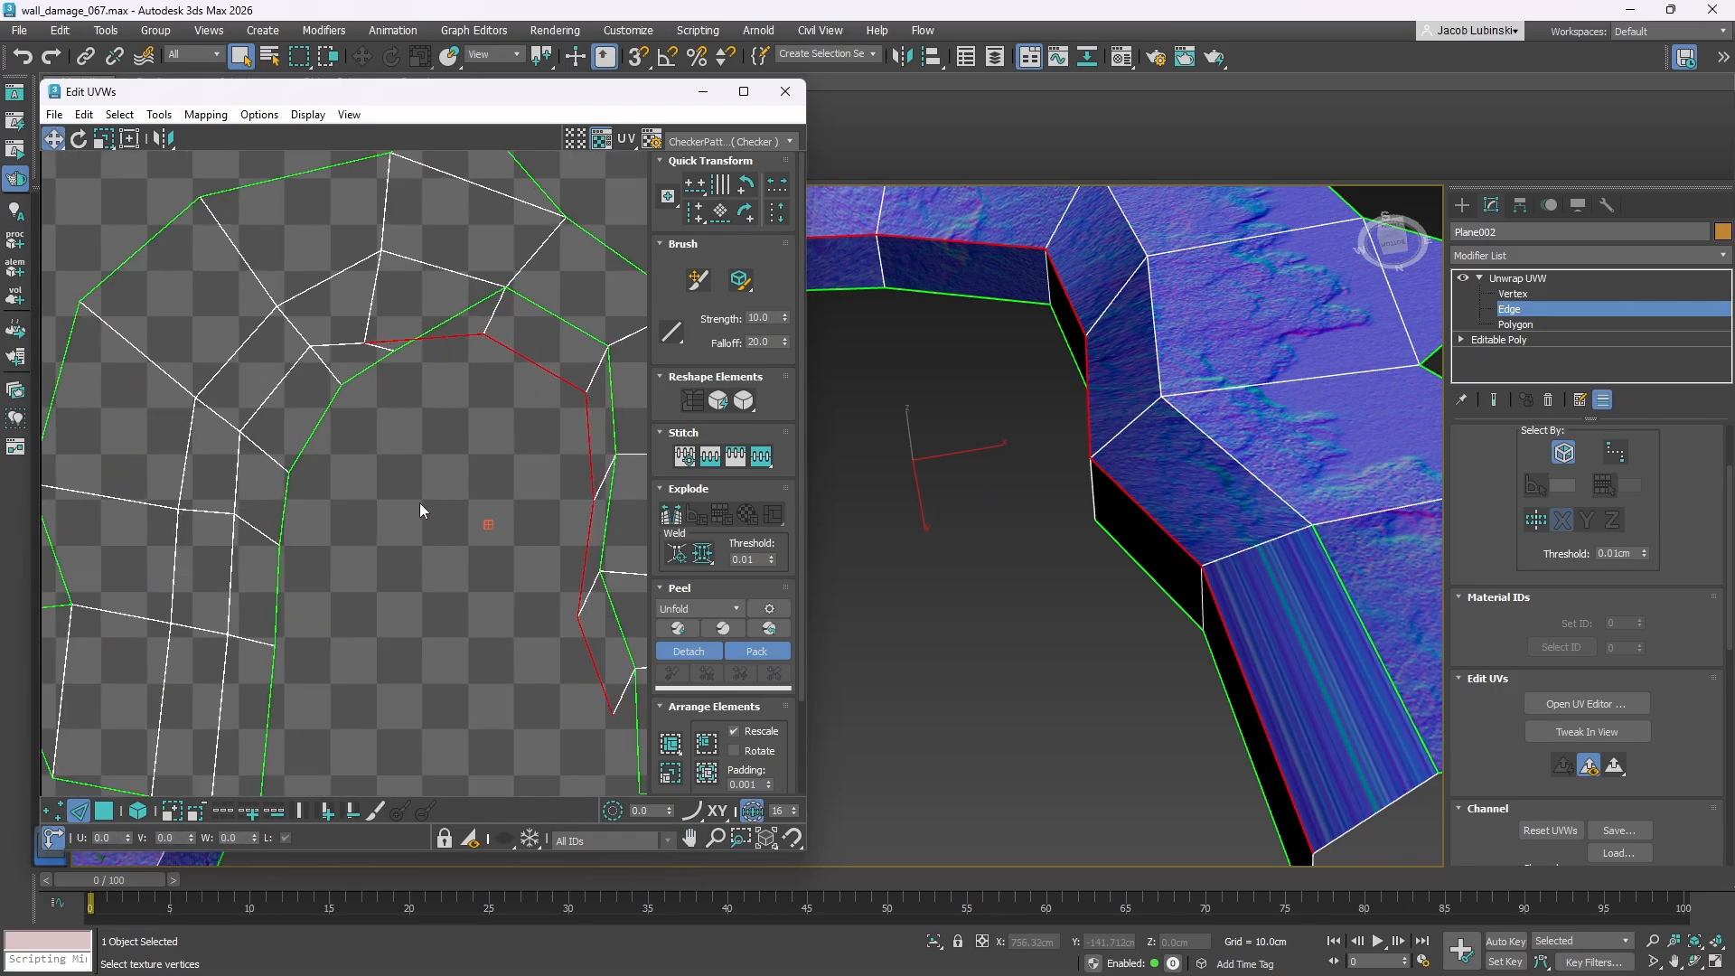
- Switch to Vertex level and move the offset UV vertices around the arch's top and upper-right curve closer to the front face
left_click(52, 810)
scroll(358, 380, "up", 2)
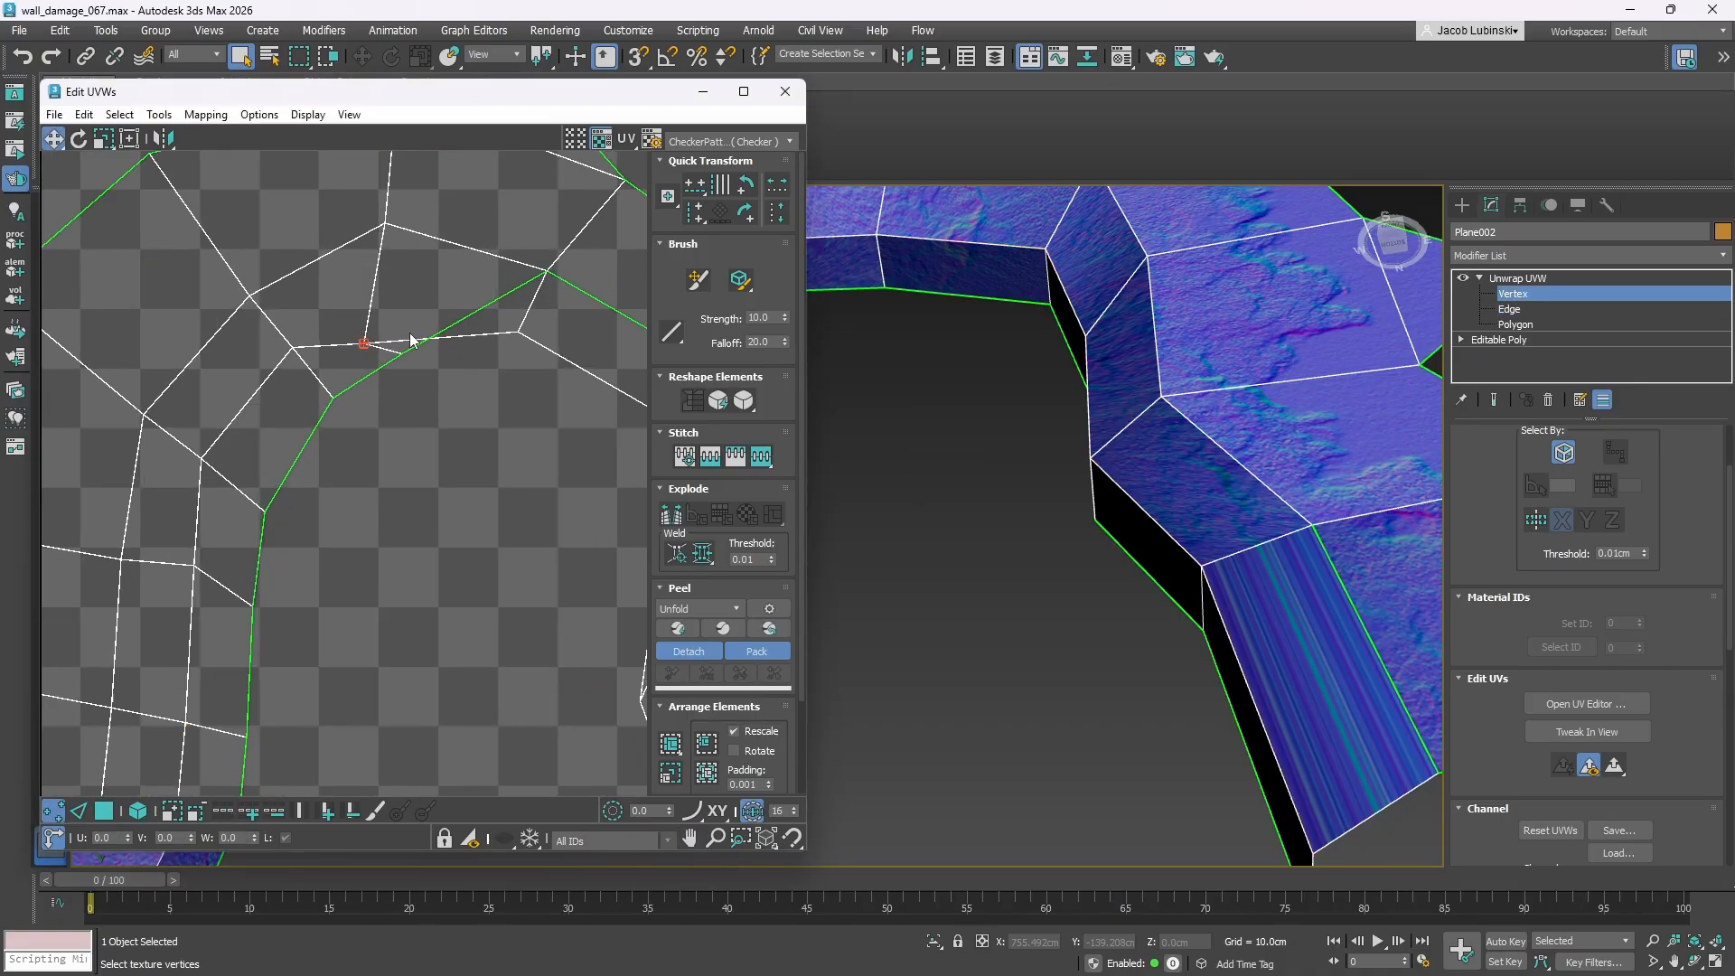
left_click_drag(369, 346, 396, 285)
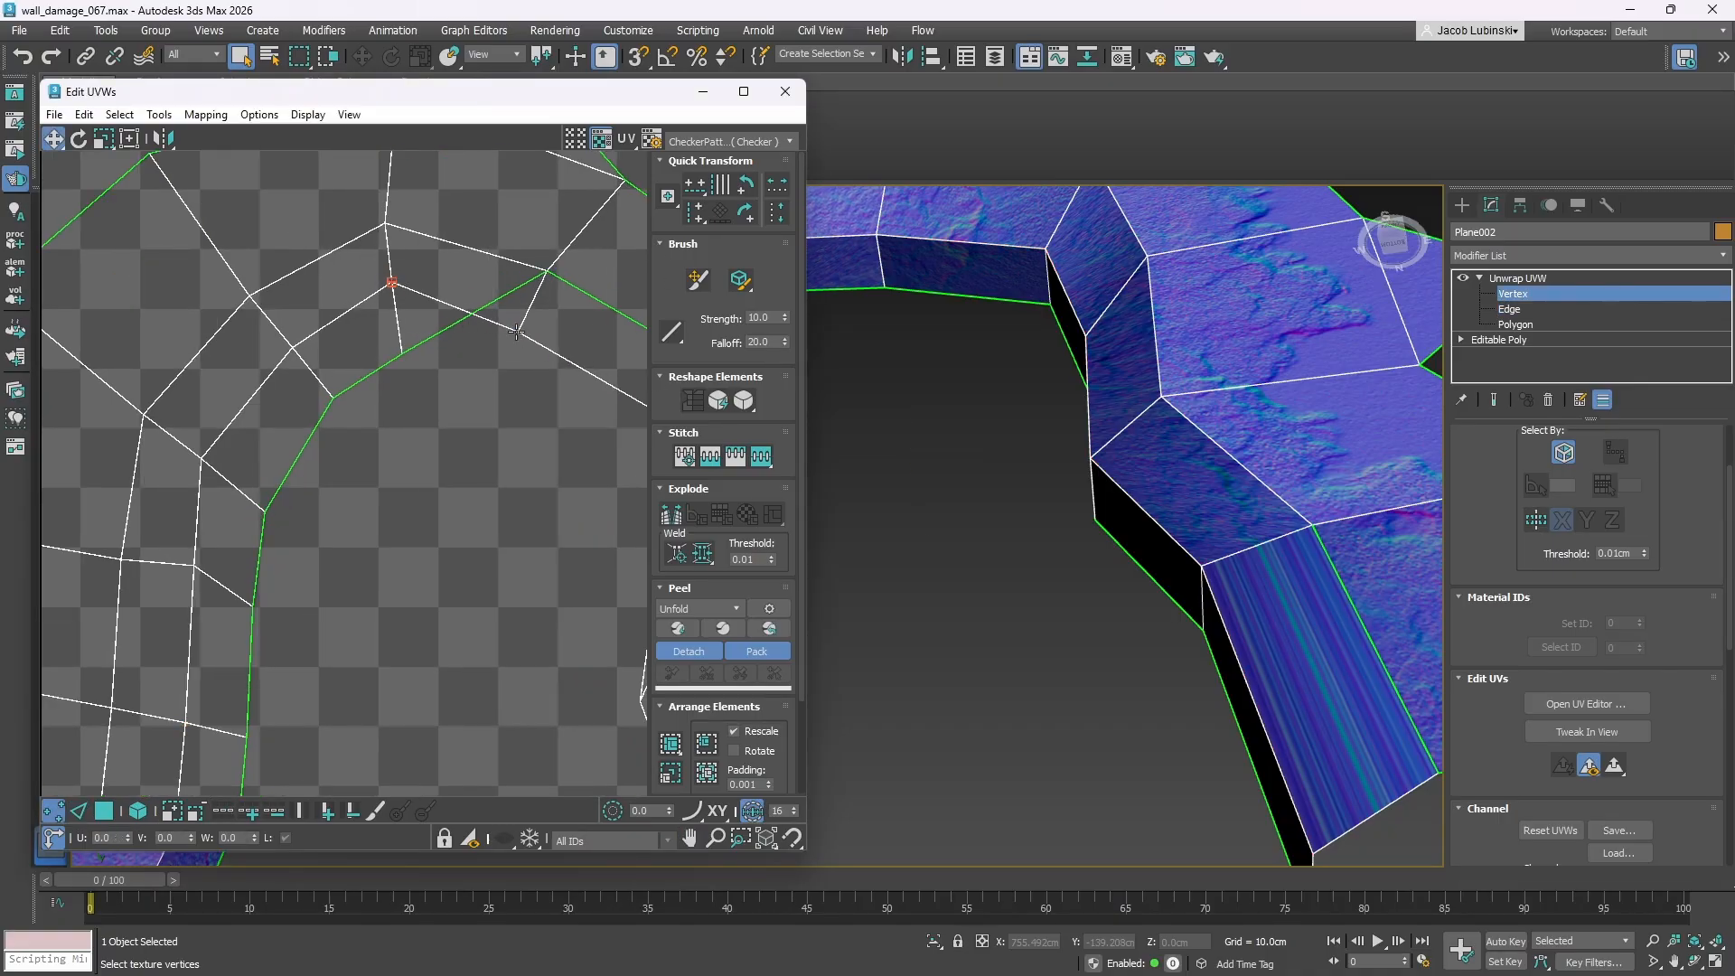
left_click_drag(516, 331, 524, 312)
scroll(515, 318, "down", 2)
middle_click_drag(507, 318, 426, 314)
scroll(521, 359, "up", 2)
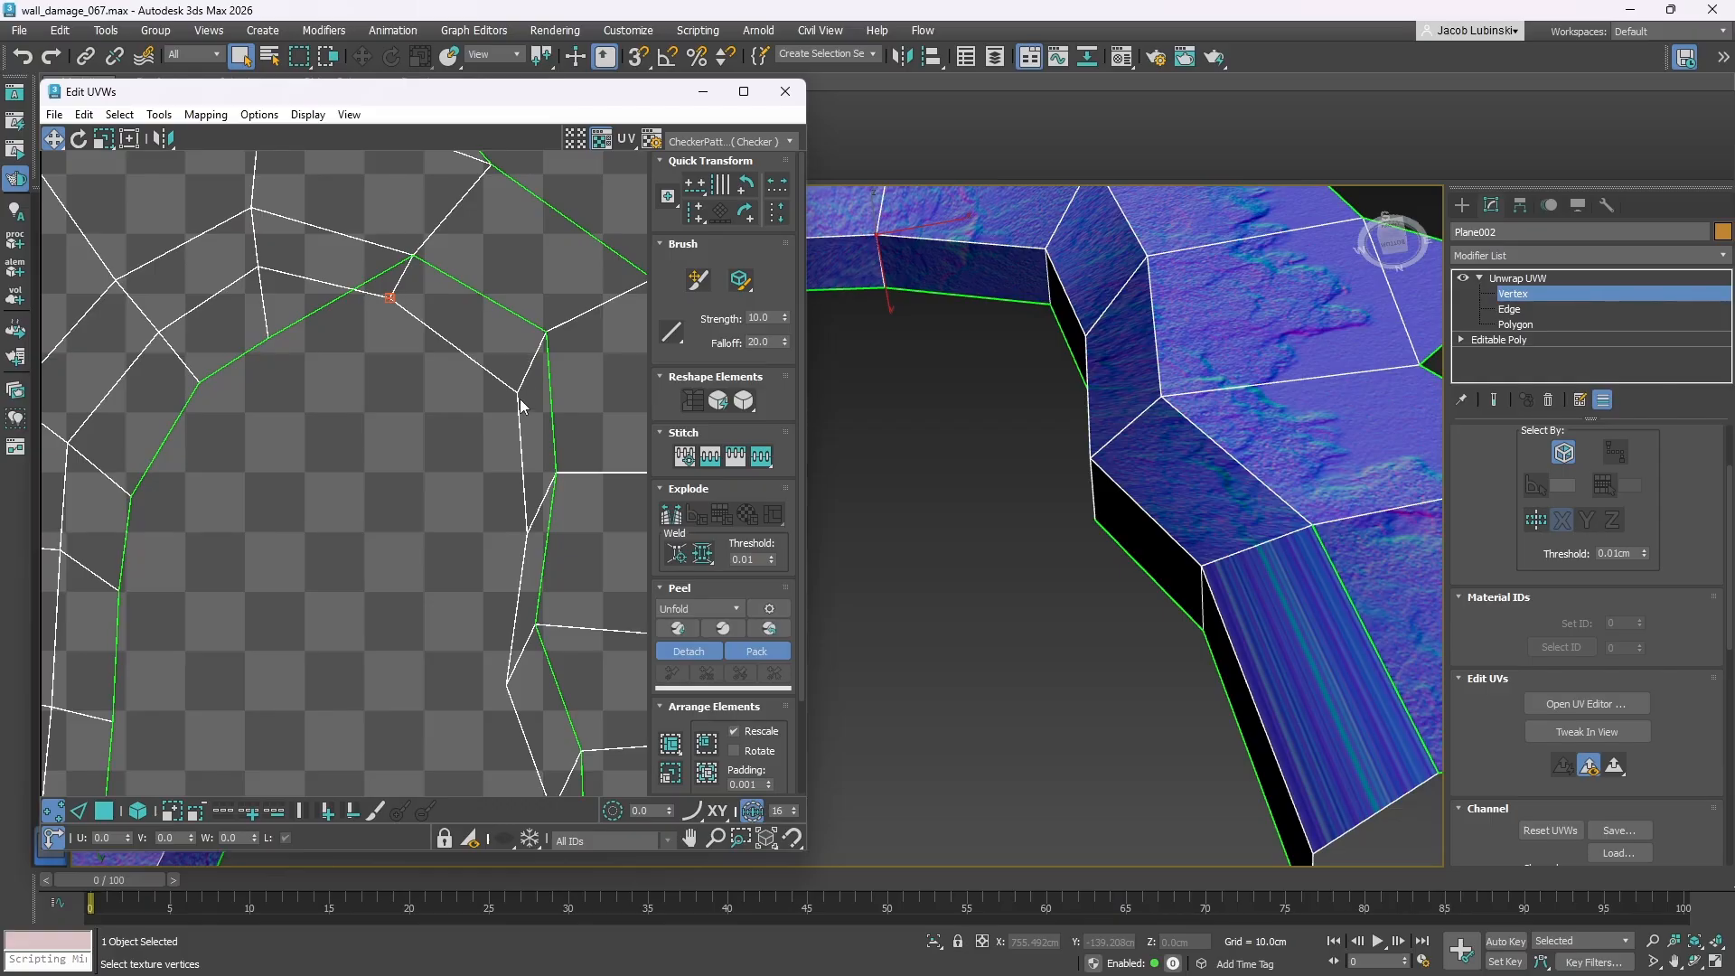
left_click_drag(518, 394, 494, 366)
- Move the offset UV vertices down the right leg up and inward, nearly level with the front face's cross edges
middle_click_drag(584, 507, 513, 353)
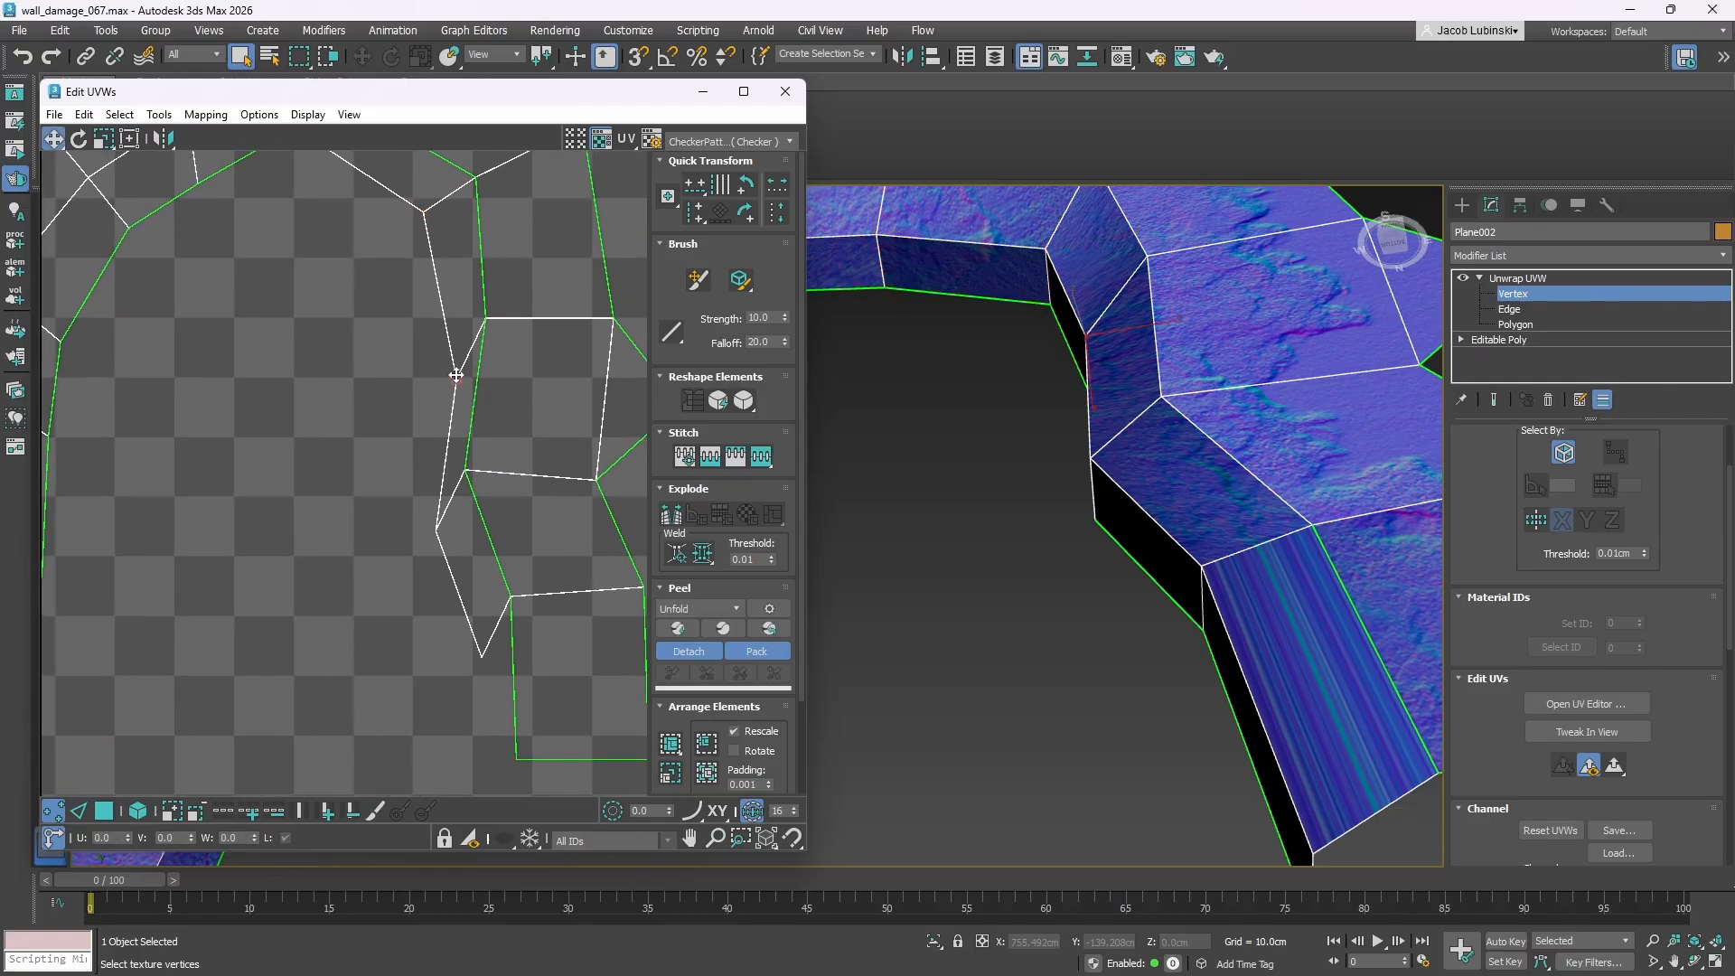
left_click_drag(456, 374, 437, 313)
left_click_drag(439, 532, 421, 470)
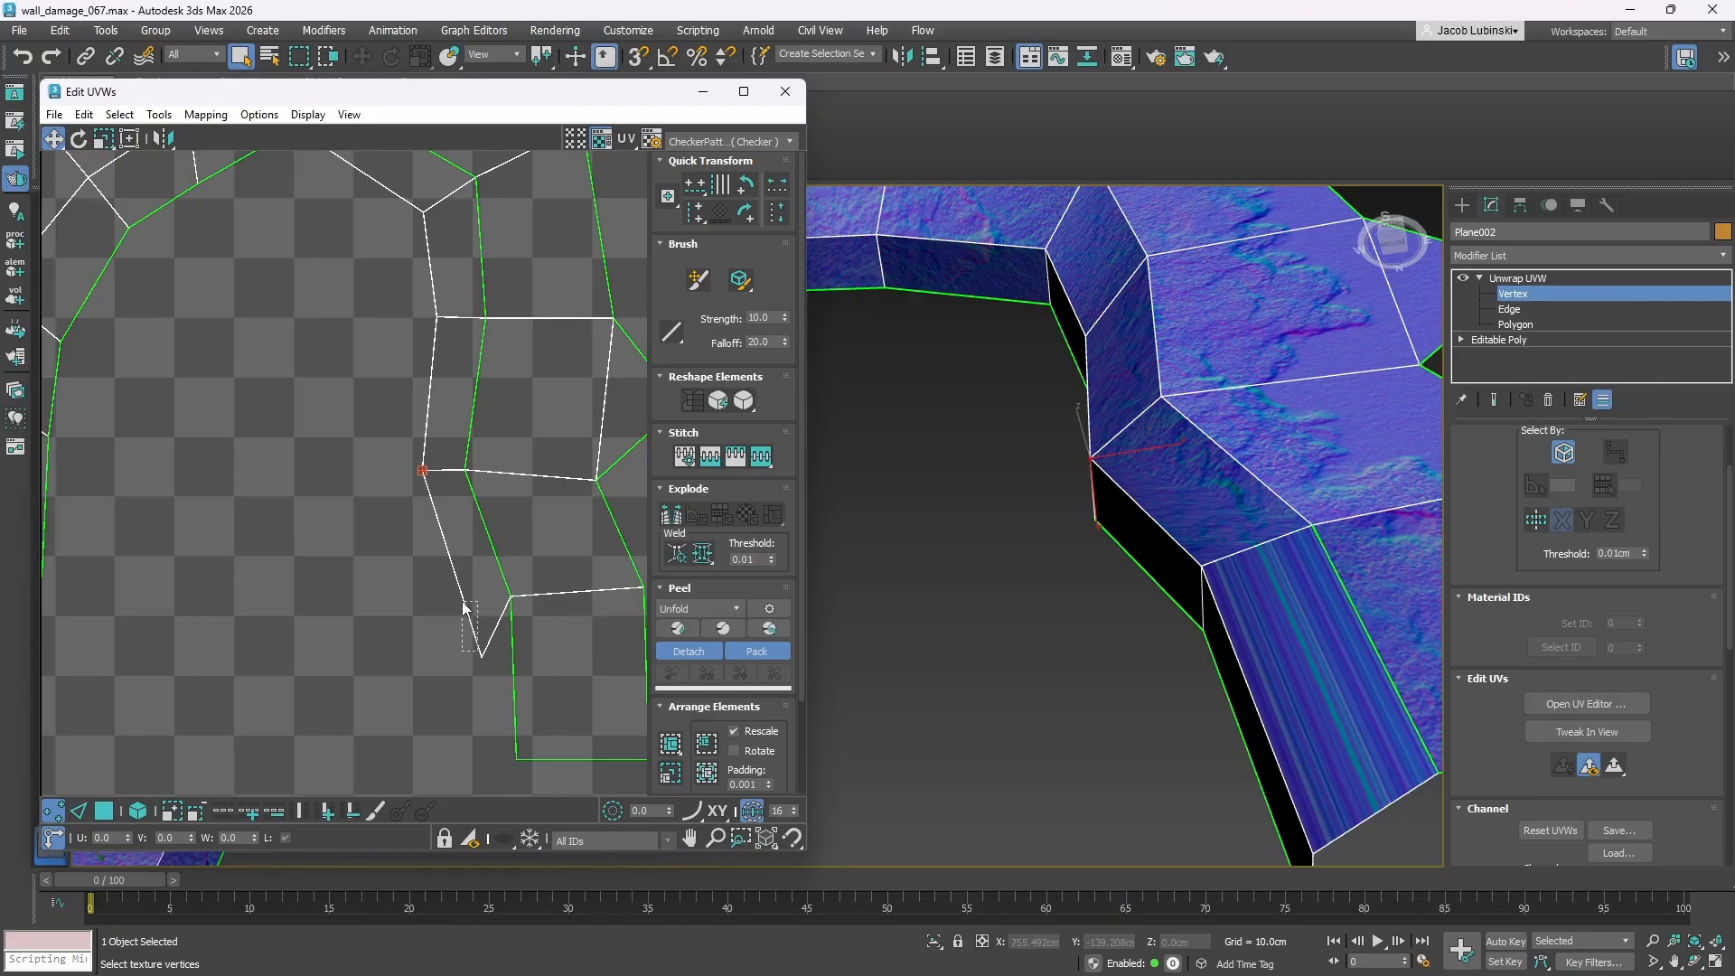
mouse_move(463, 602)
left_mouse_down()
mouse_move(491, 664)
mouse_move(446, 588)
mouse_move(468, 607)
left_mouse_up()
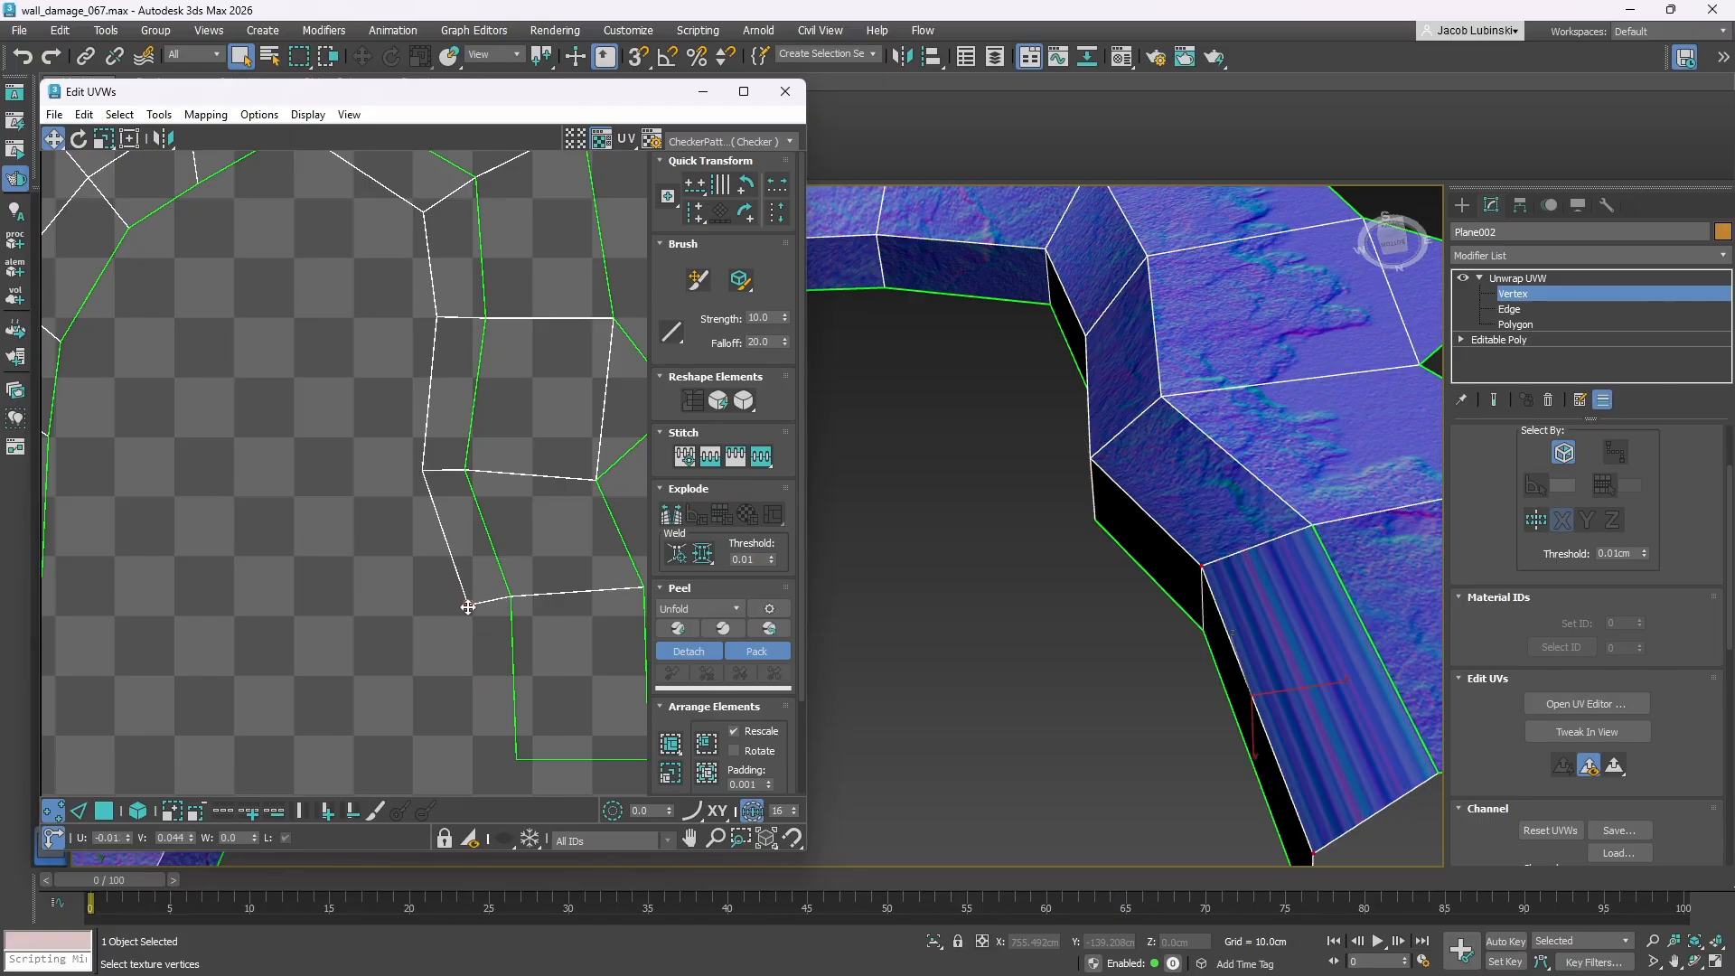
scroll(1160, 446, "down", 4)
middle_click_drag(1160, 445, 1121, 701, "alt")
scroll(1072, 593, "down", 4)
middle_click_drag(1072, 593, 1134, 568)
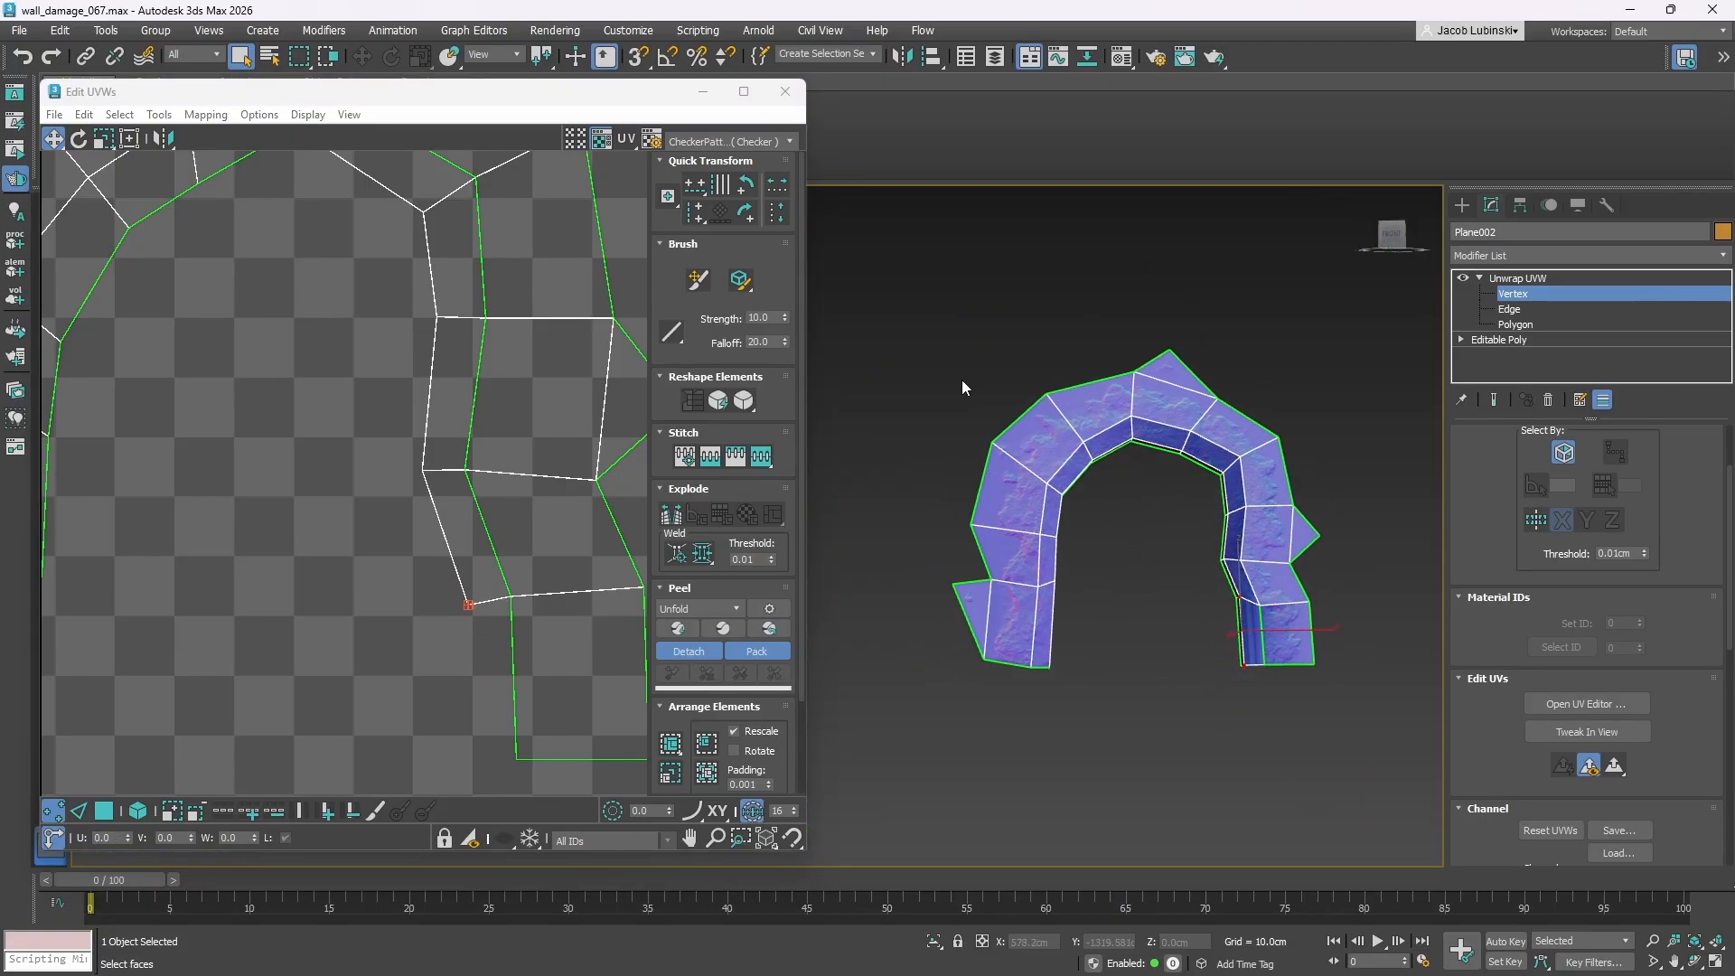
- Leave the UV sub-object level, deselect the arch and examine the texture on the lower right leg
left_click(1516, 280)
left_click(1269, 291)
scroll(1301, 496, "up", 8)
middle_click_drag(1301, 496, 1254, 425)
scroll(946, 409, "down", 5)
middle_click_drag(1122, 589, 1165, 453)
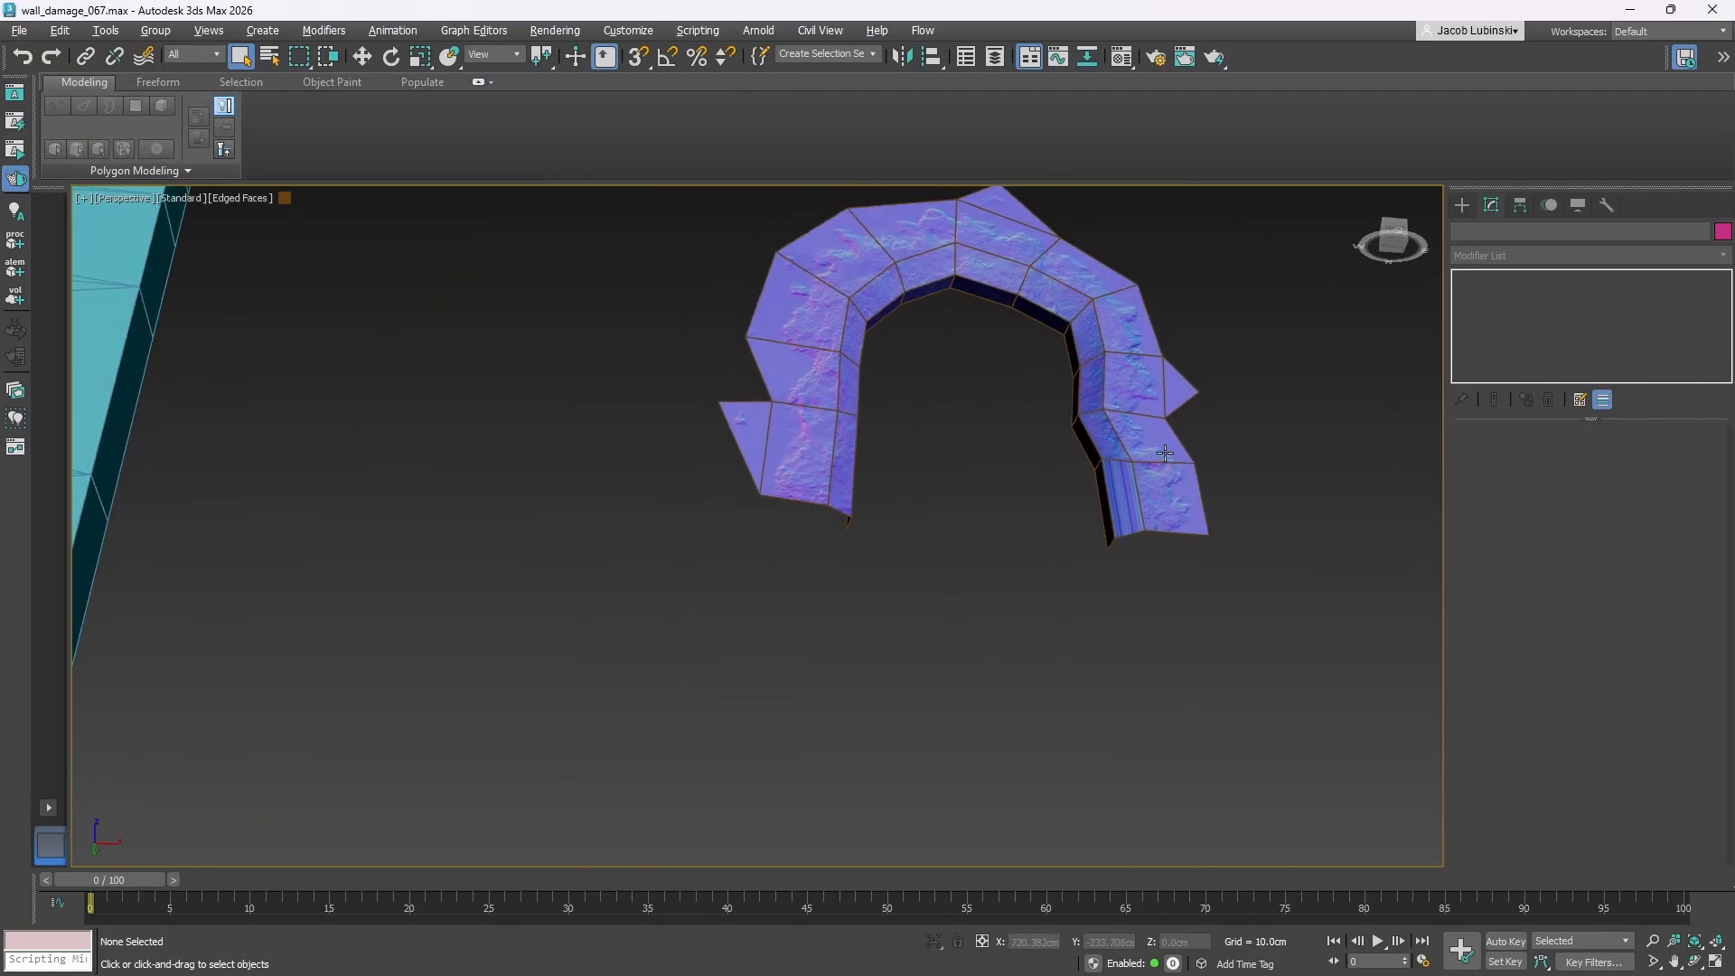
scroll(1164, 453, "up", 4)
- Reopen the arch's UV editor and apply Flatten Mapping to the lowest right-leg polygon of the strip beside the front face
left_click(1164, 453)
left_click(1586, 813)
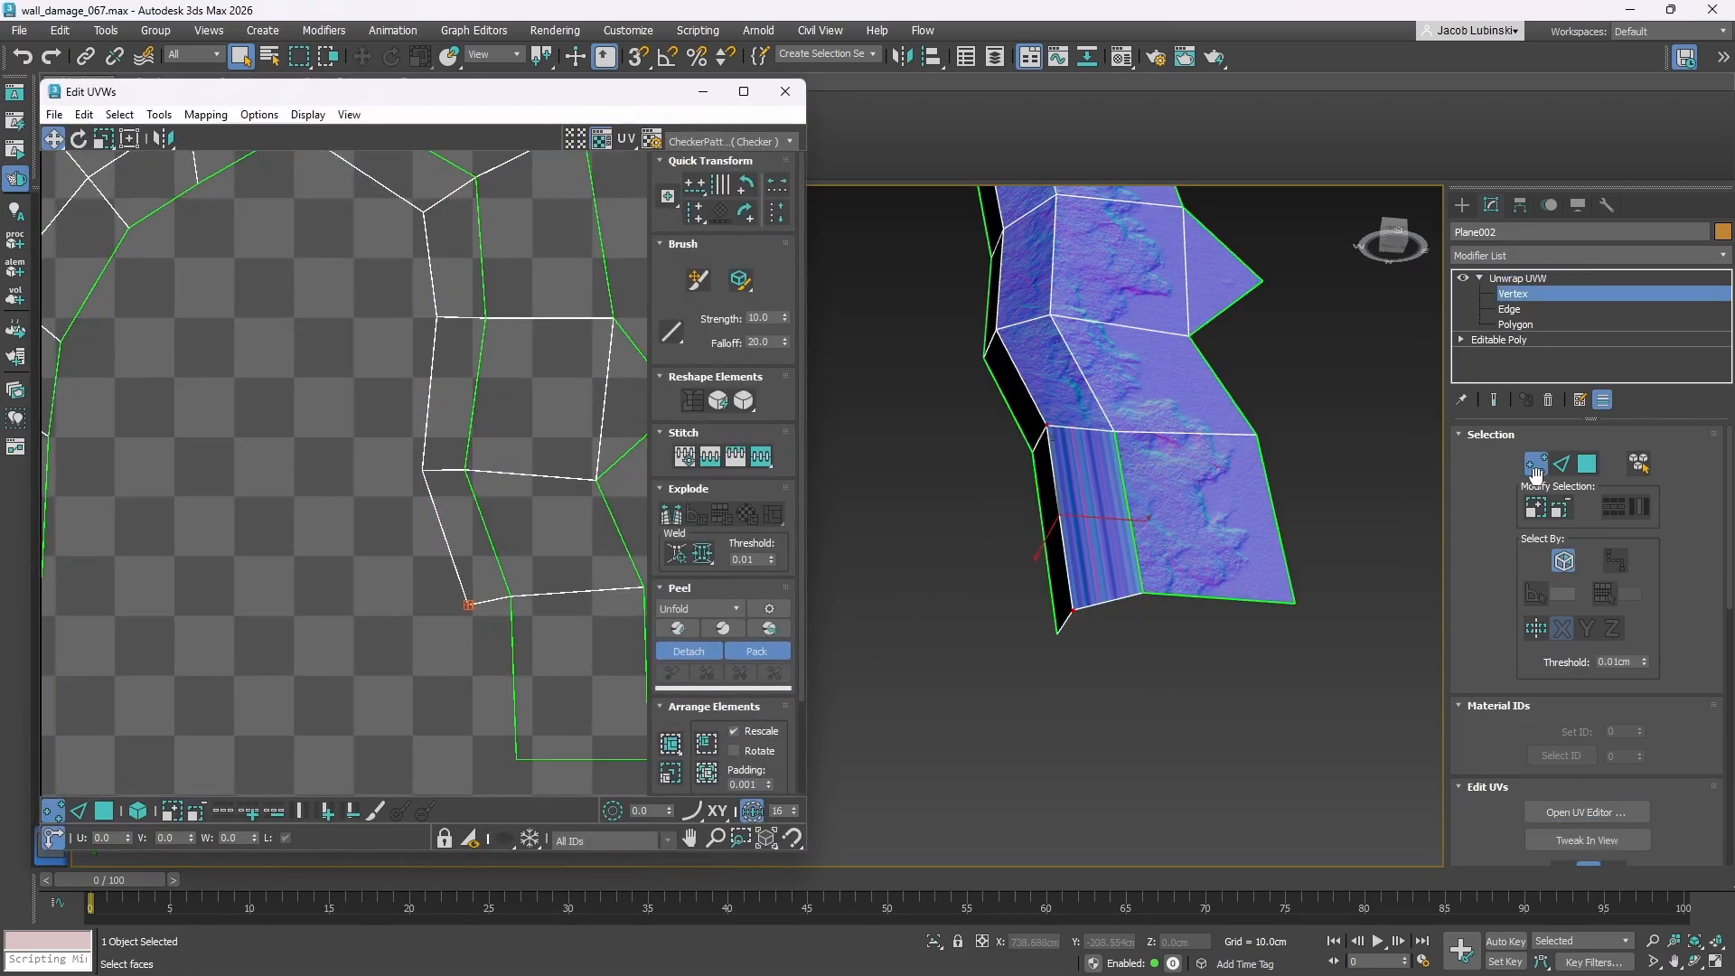
left_click(1585, 465)
left_click(1090, 479)
middle_click_drag(506, 616, 501, 522)
scroll(502, 522, "up", 2)
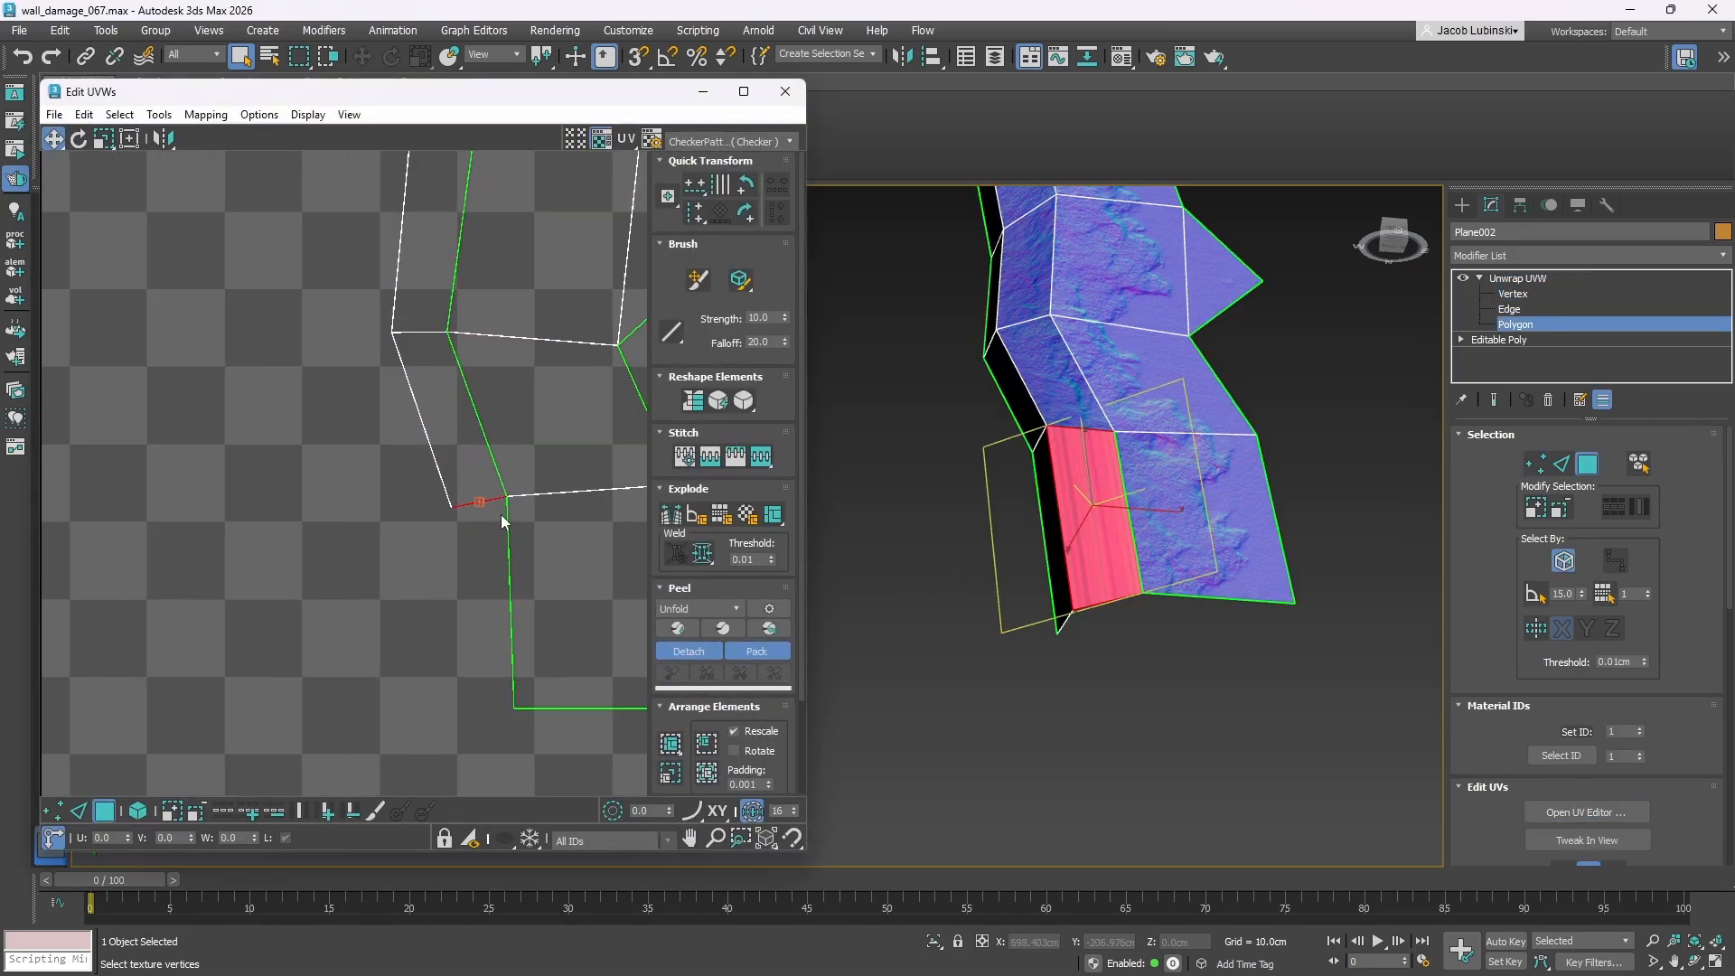
left_click(206, 114)
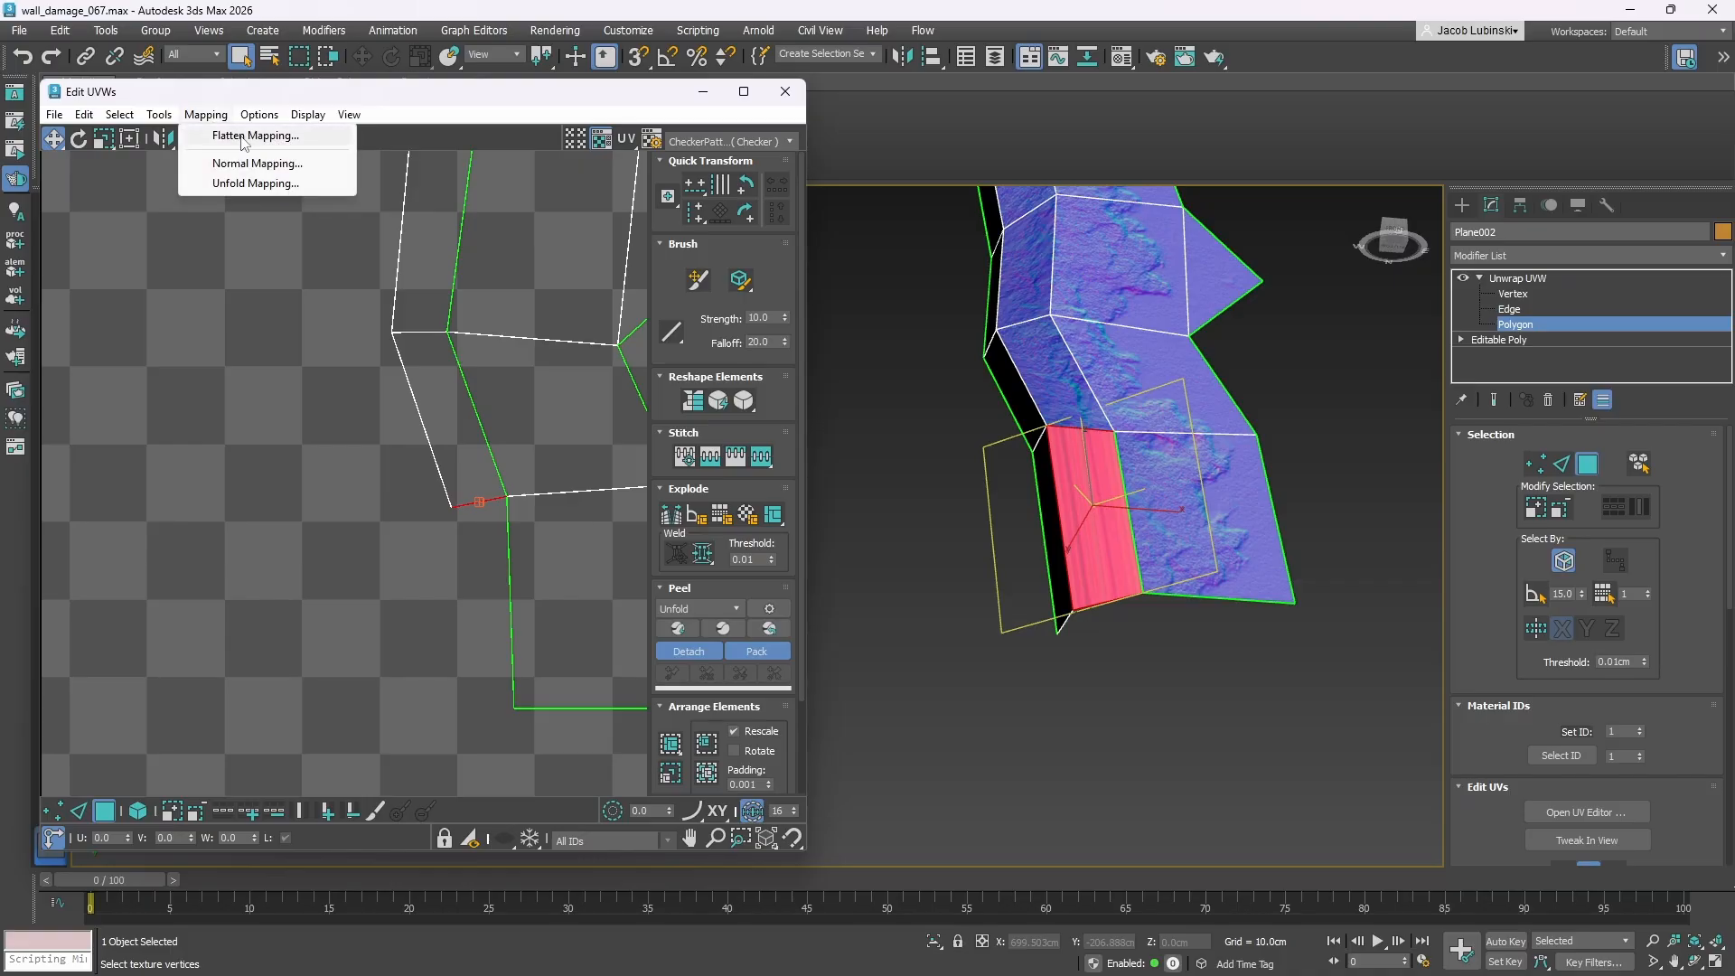
left_click(271, 135)
left_click(701, 275)
- Move the flattened polygon out of the arch layout and scale it down to match the bottom of the right leg
scroll(193, 485, "down", 3)
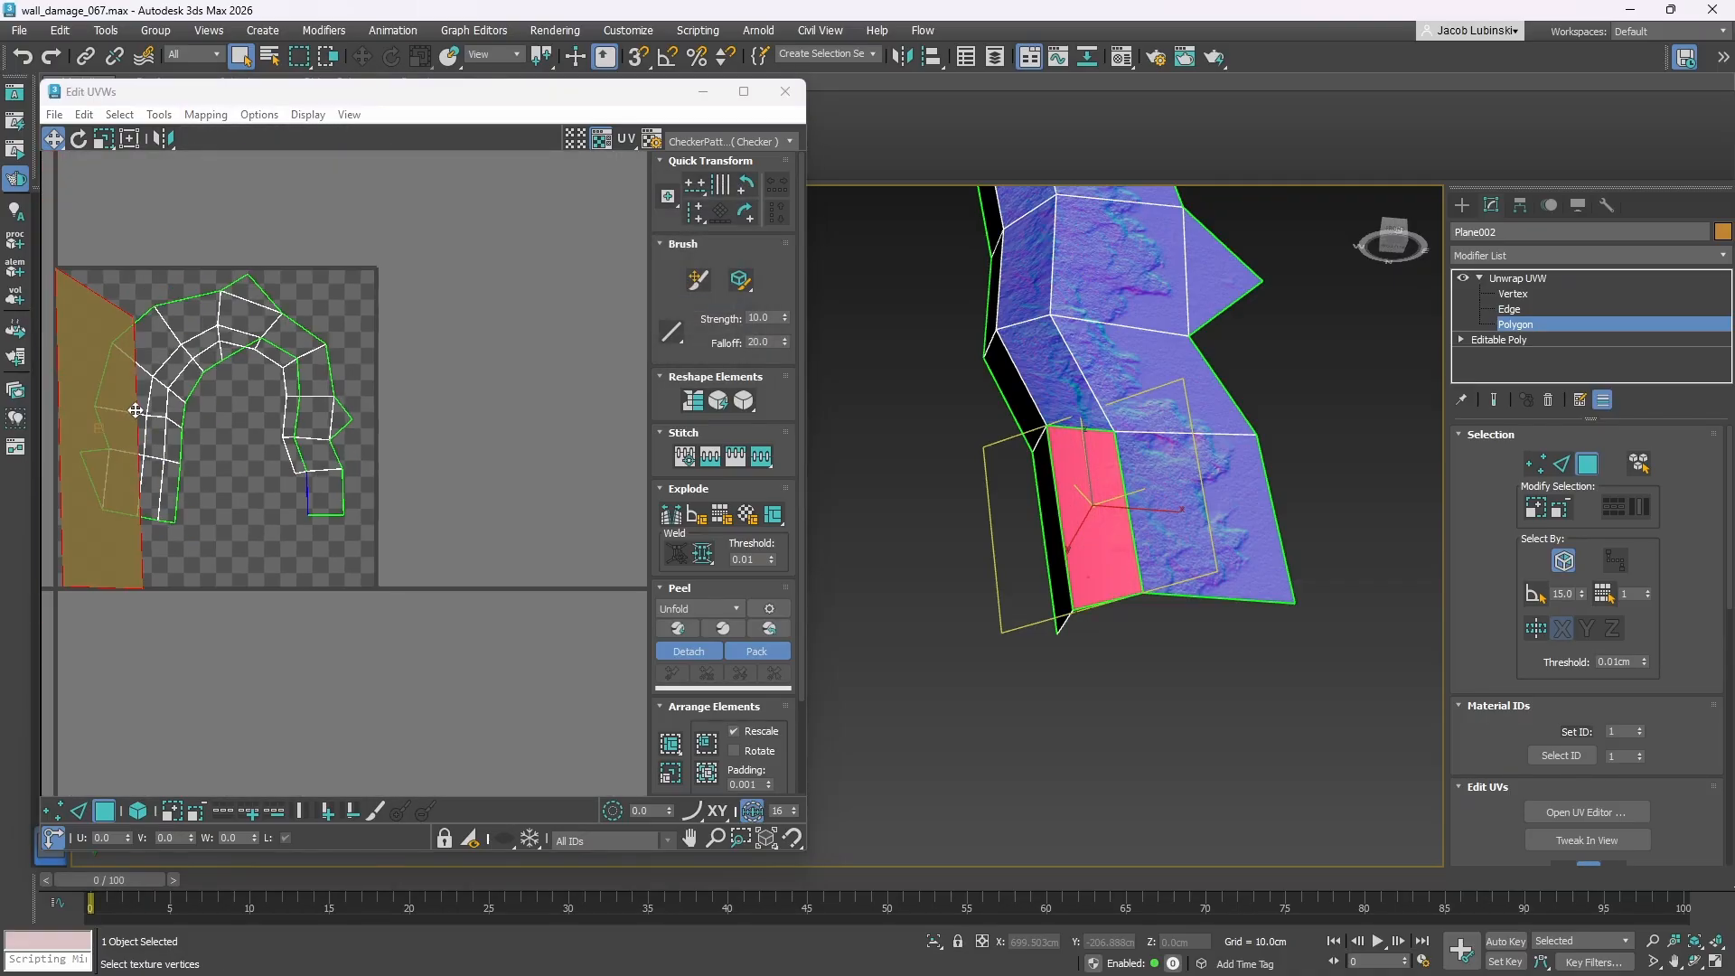
left_click_drag(95, 385, 251, 728)
scroll(287, 479, "up", 2)
left_click(103, 137)
scroll(324, 550, "up", 4)
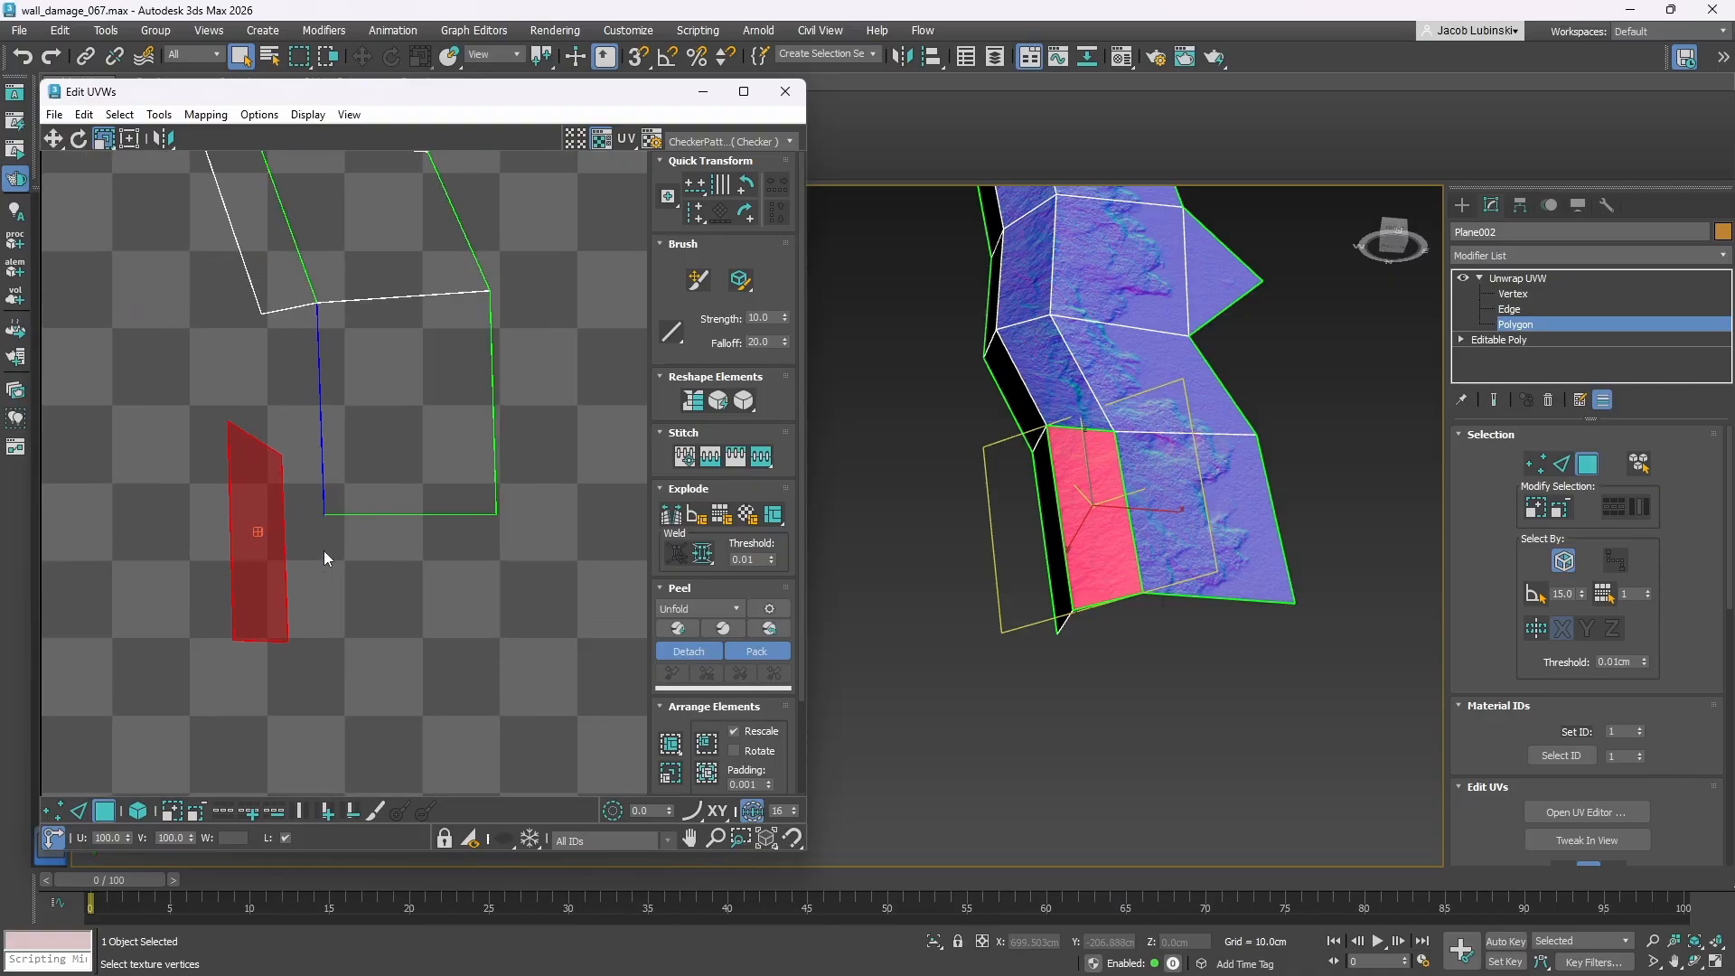
- Switch to Edge level and stitch the flattened polygon to the front face's inner edge at the bottom of the right leg
left_click(80, 810)
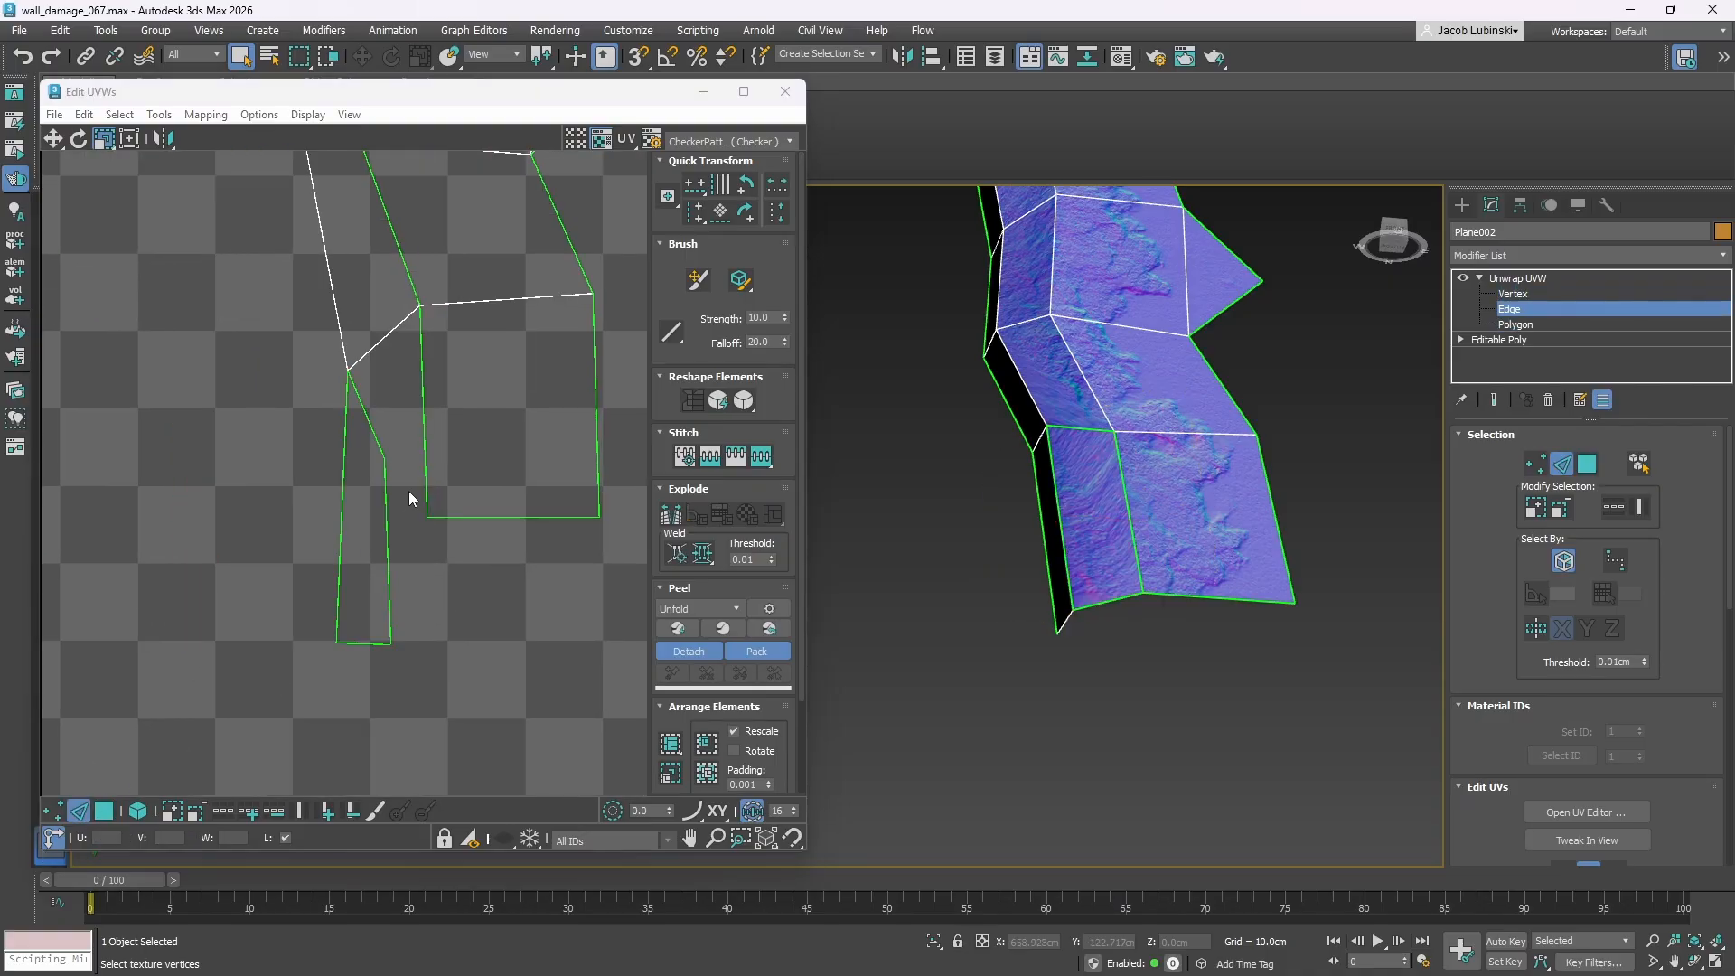
left_click(425, 469)
left_click(733, 456)
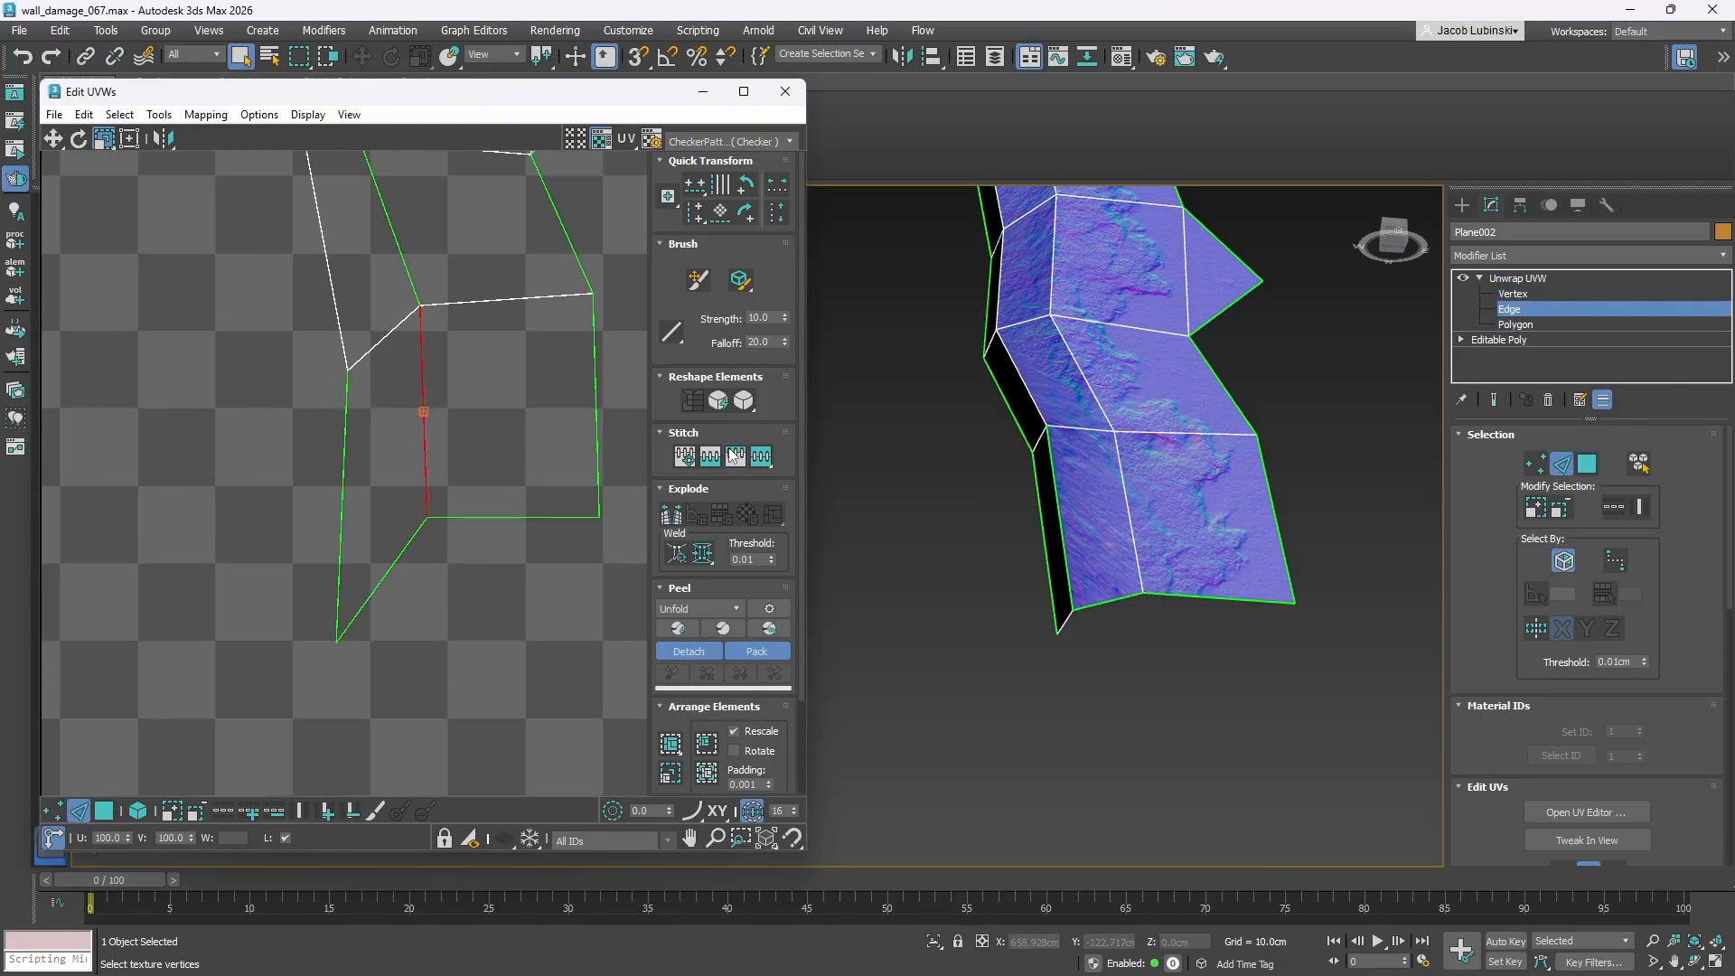
middle_click_drag(600, 471, 623, 485)
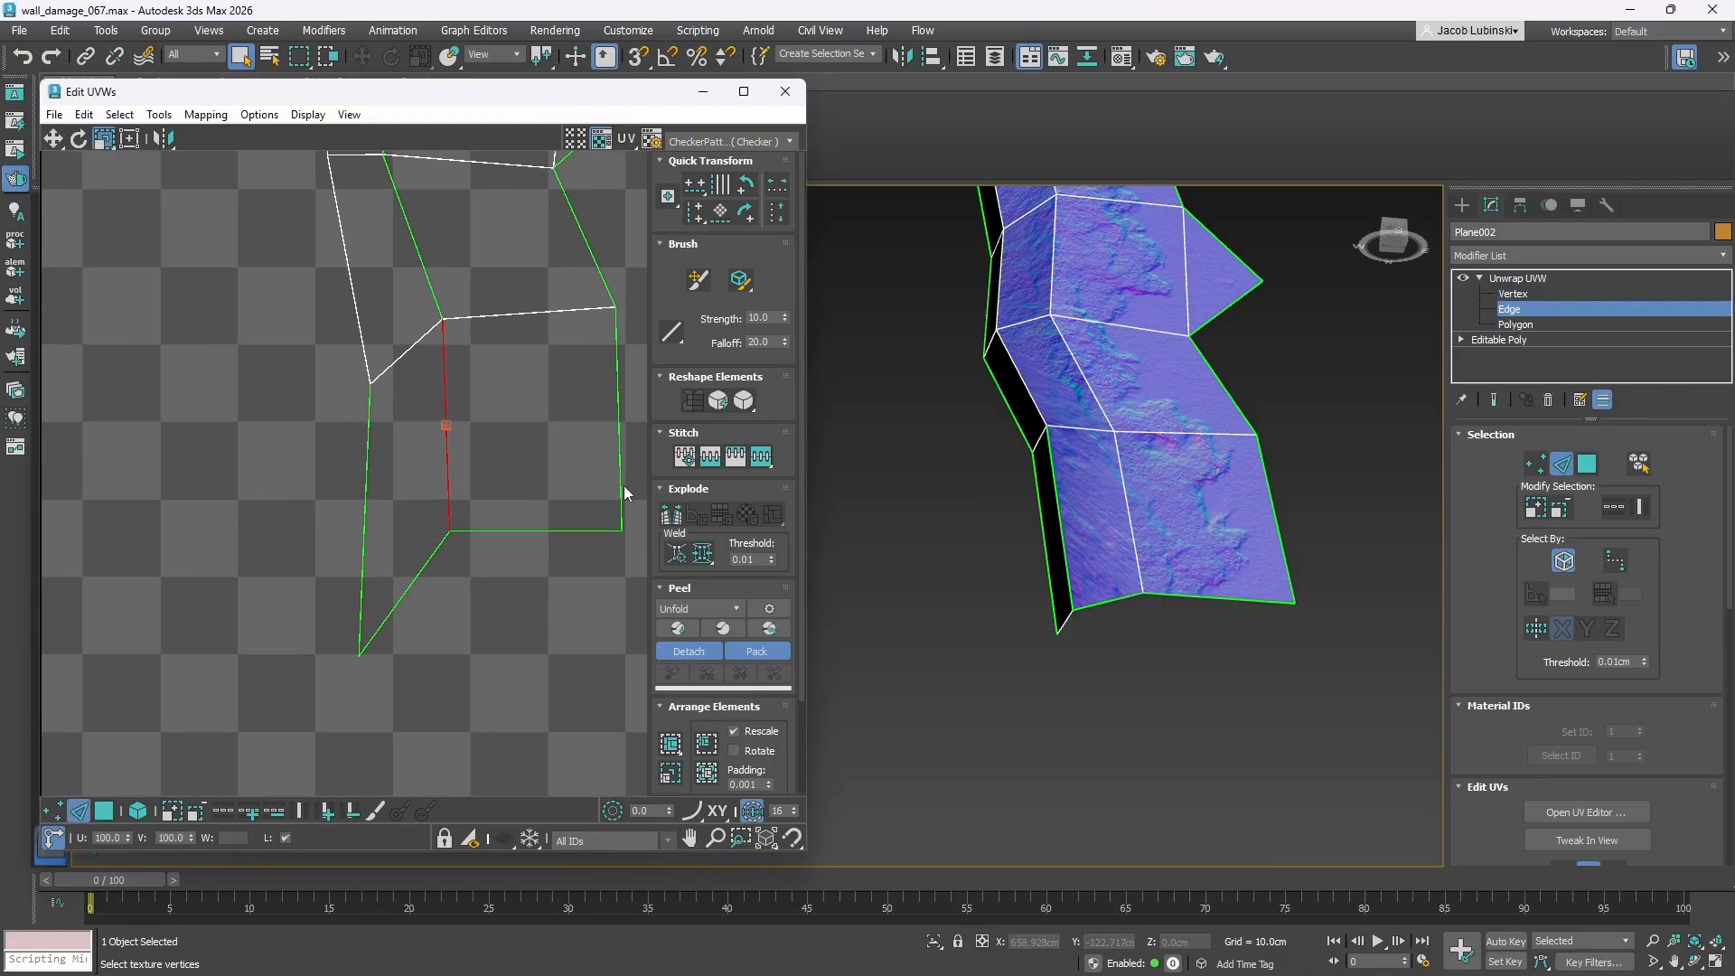
- Switch to Vertex level and straighten the stitched strip by moving its outer UV vertices level with the front face's cross edges
left_click(52, 810)
left_click_drag(373, 635, 287, 680)
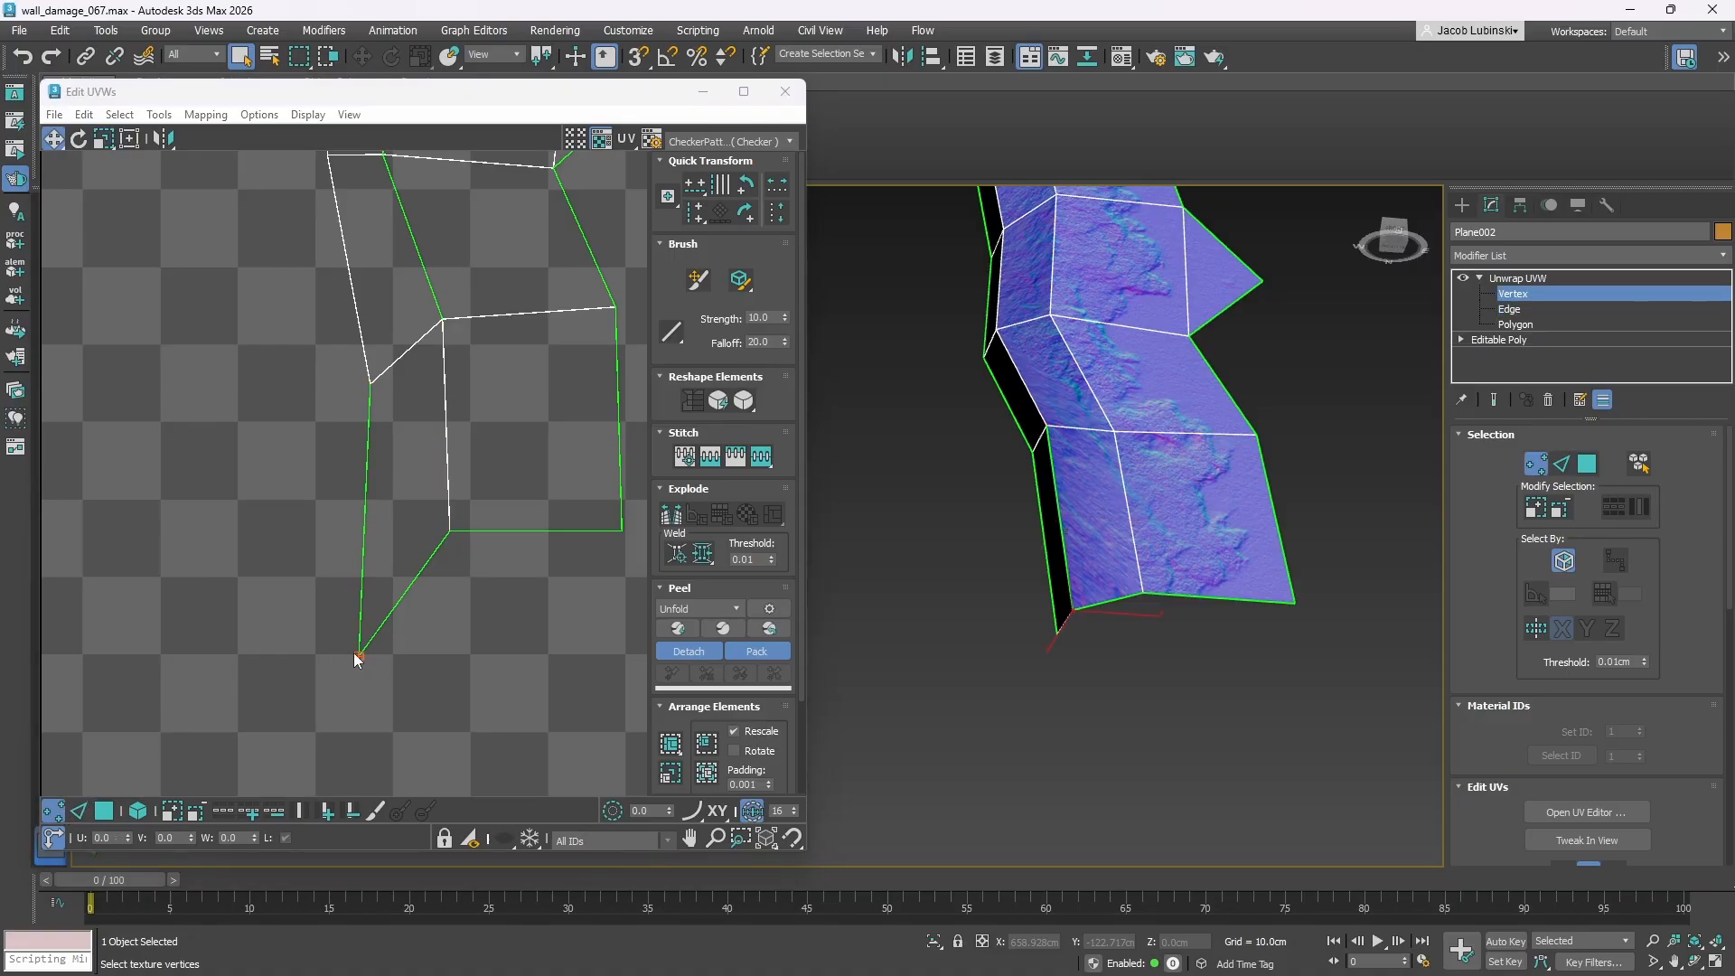
left_click(384, 542)
left_click_drag(358, 651, 380, 531)
middle_click_drag(428, 396, 484, 523)
left_click_drag(456, 470, 423, 451, "ctrl")
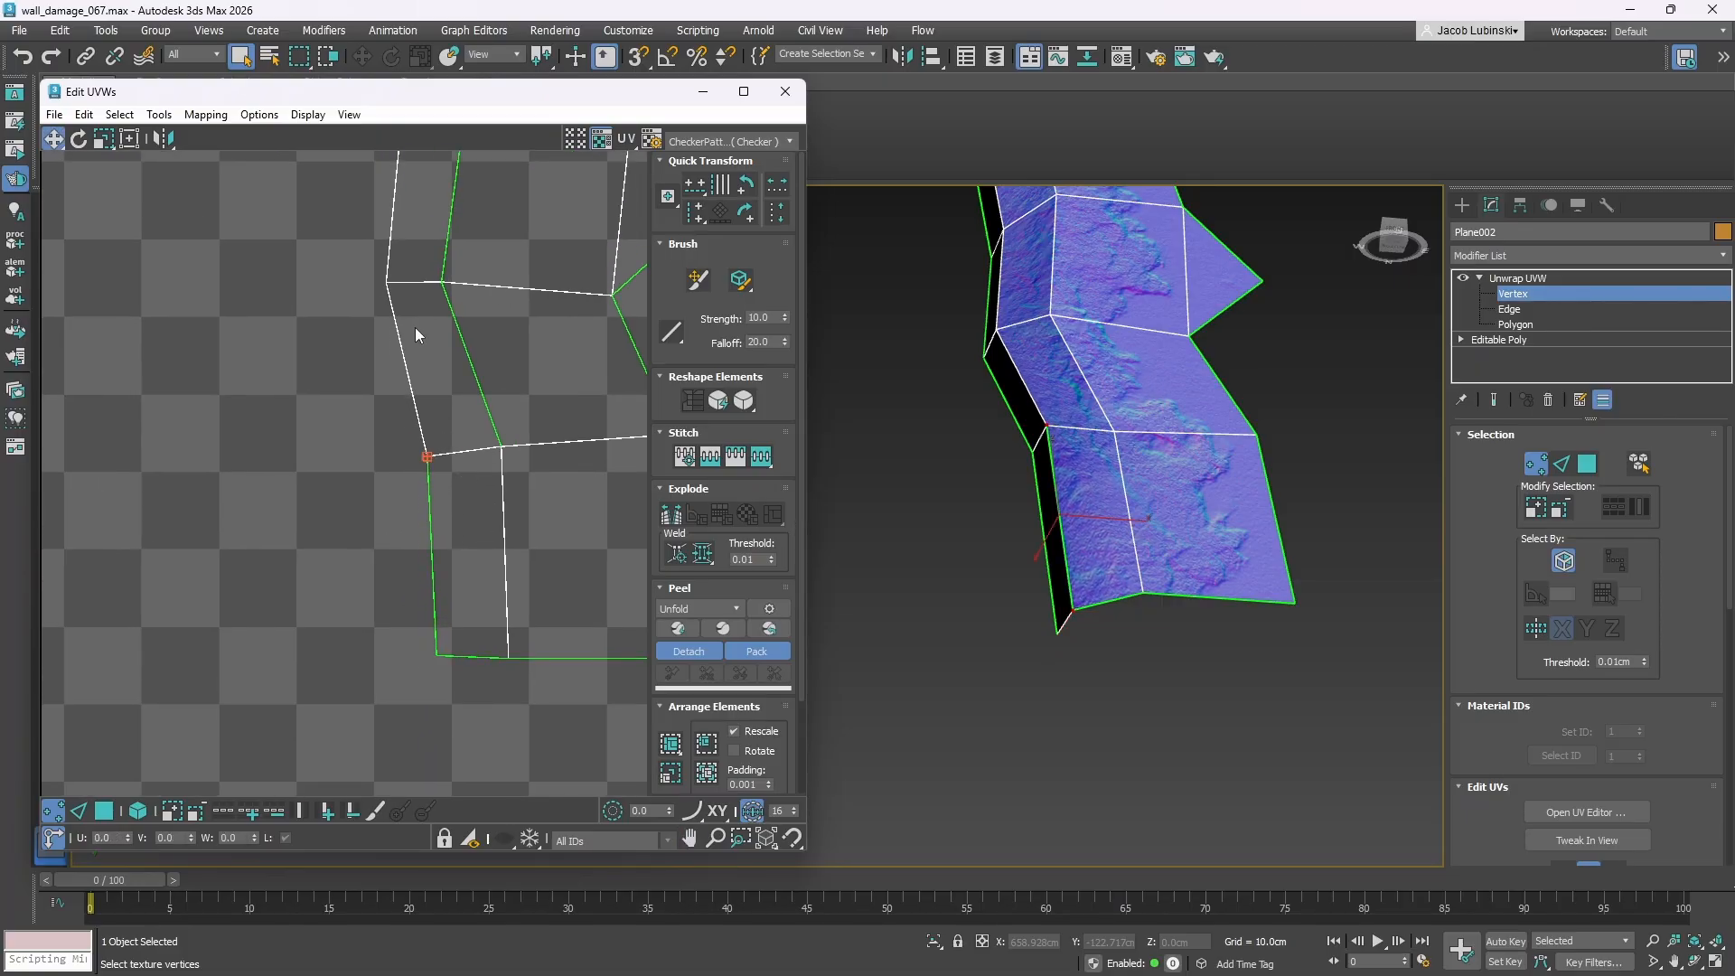
middle_click_drag(389, 276, 438, 621)
left_click(434, 625)
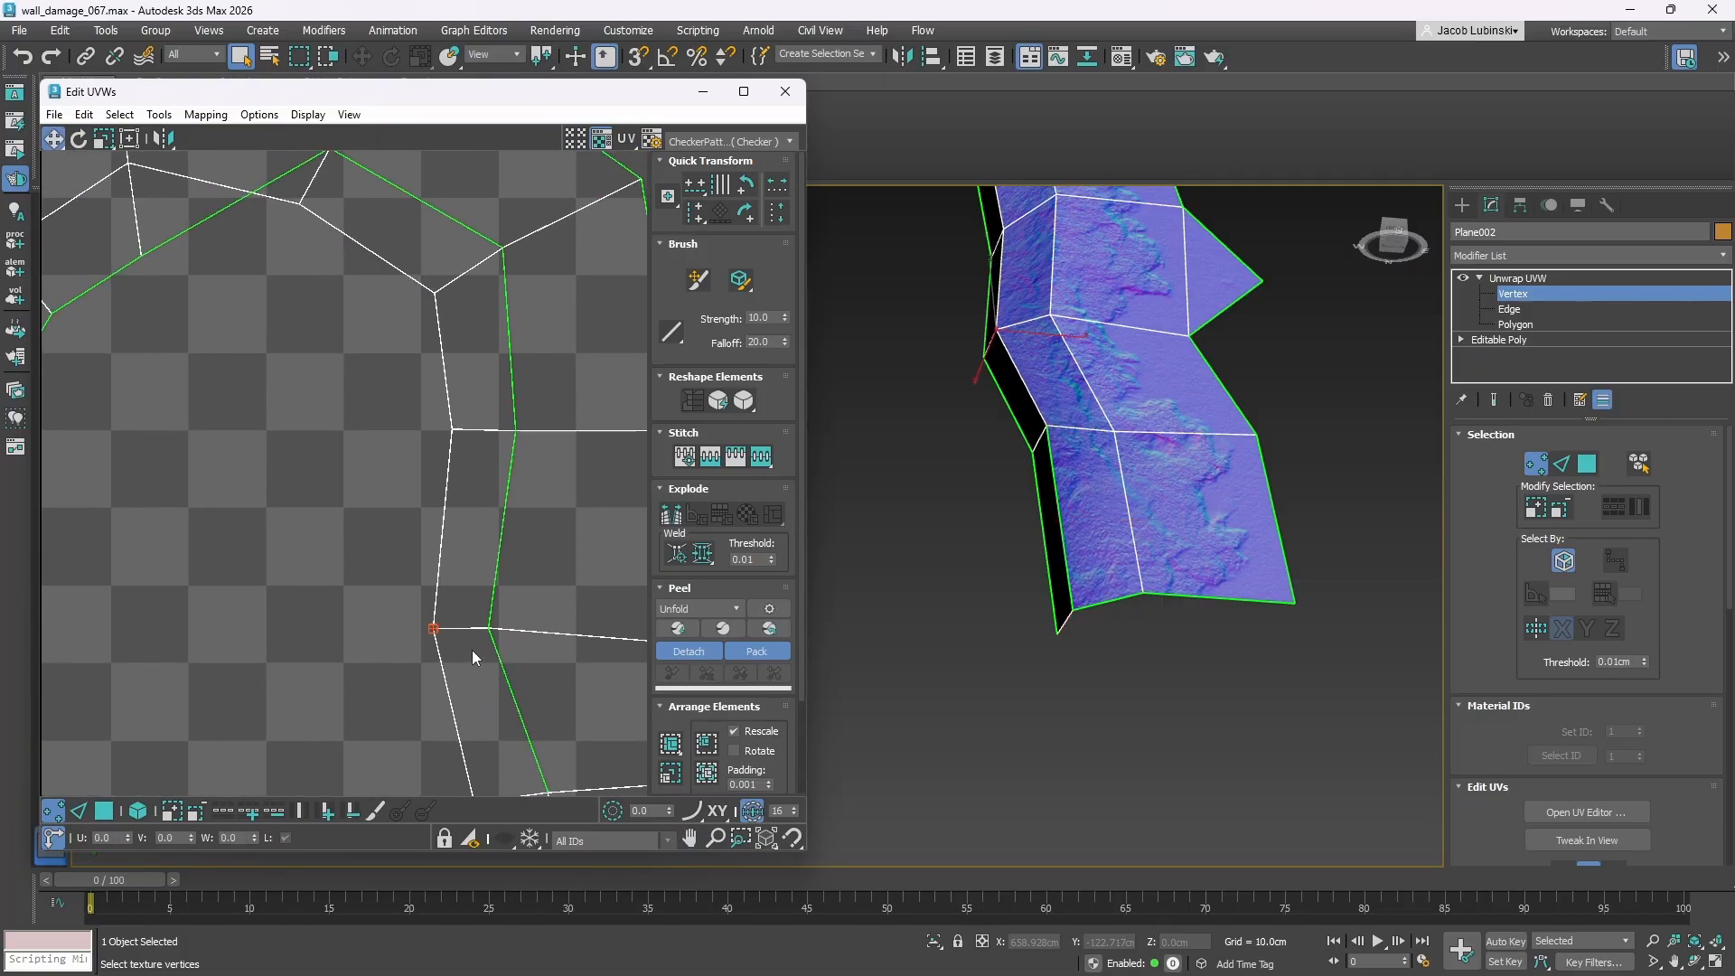
left_click(451, 428)
scroll(470, 378, "down", 3)
middle_click_drag(475, 378, 611, 387)
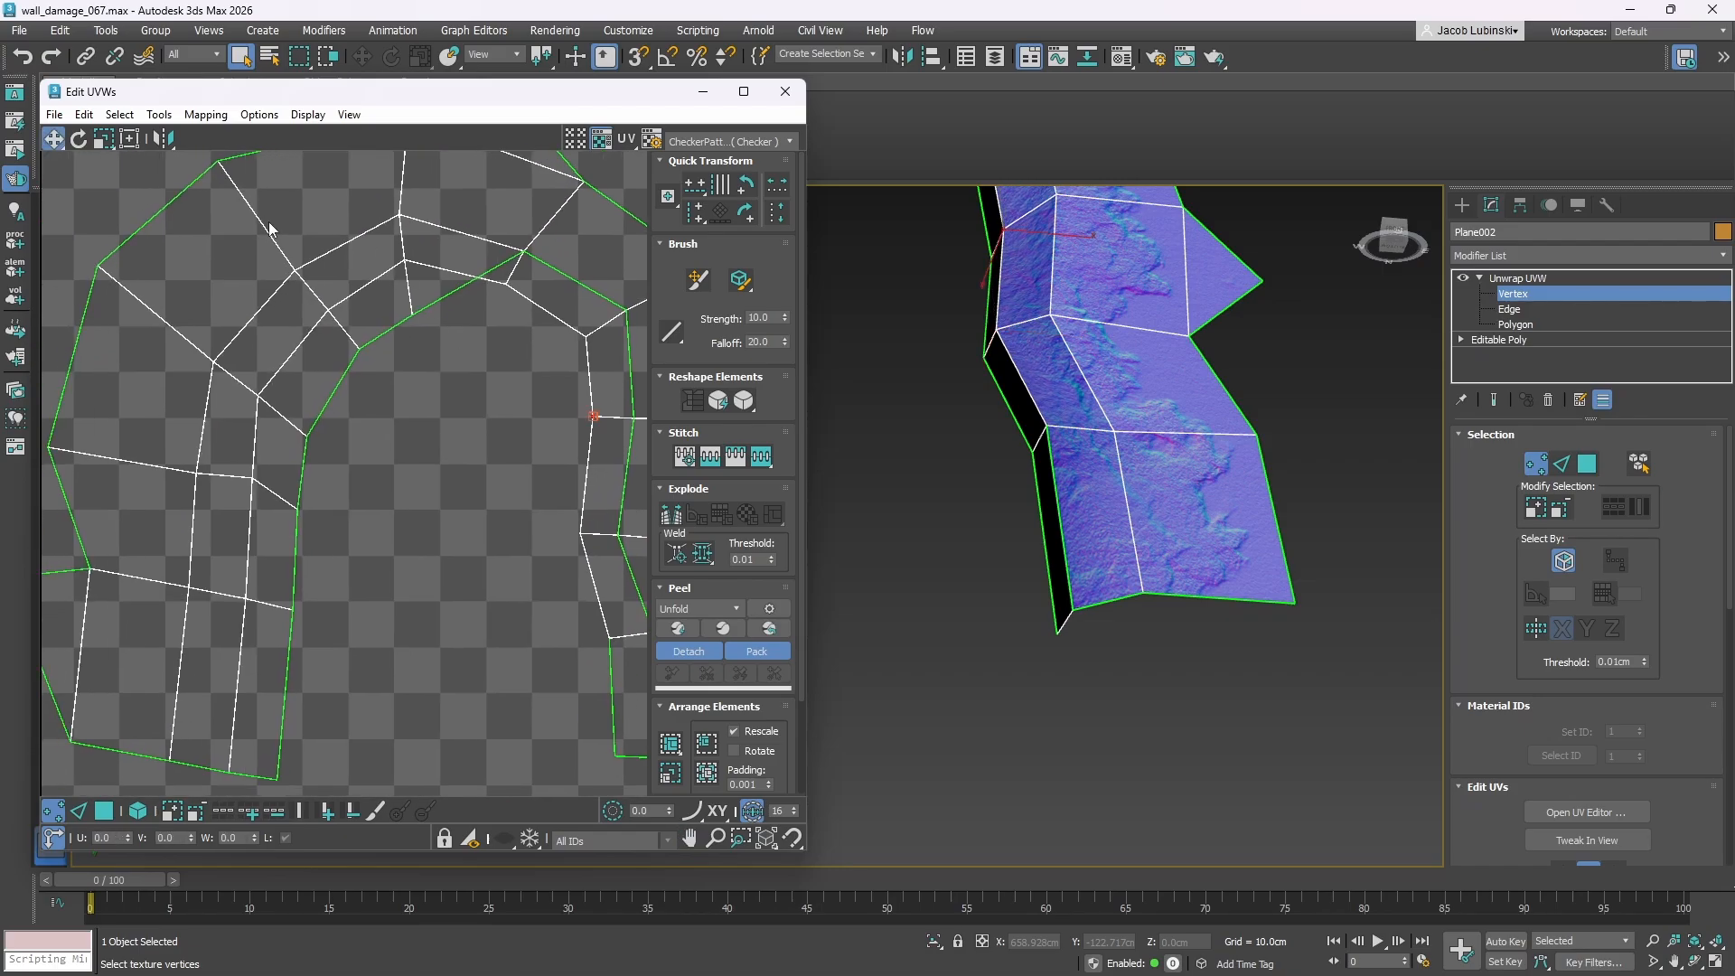
- Select the rear border edges from the arch top down the right leg and offset their UVs down and inward
scroll(1223, 502, "down", 5)
scroll(1064, 475, "up", 4)
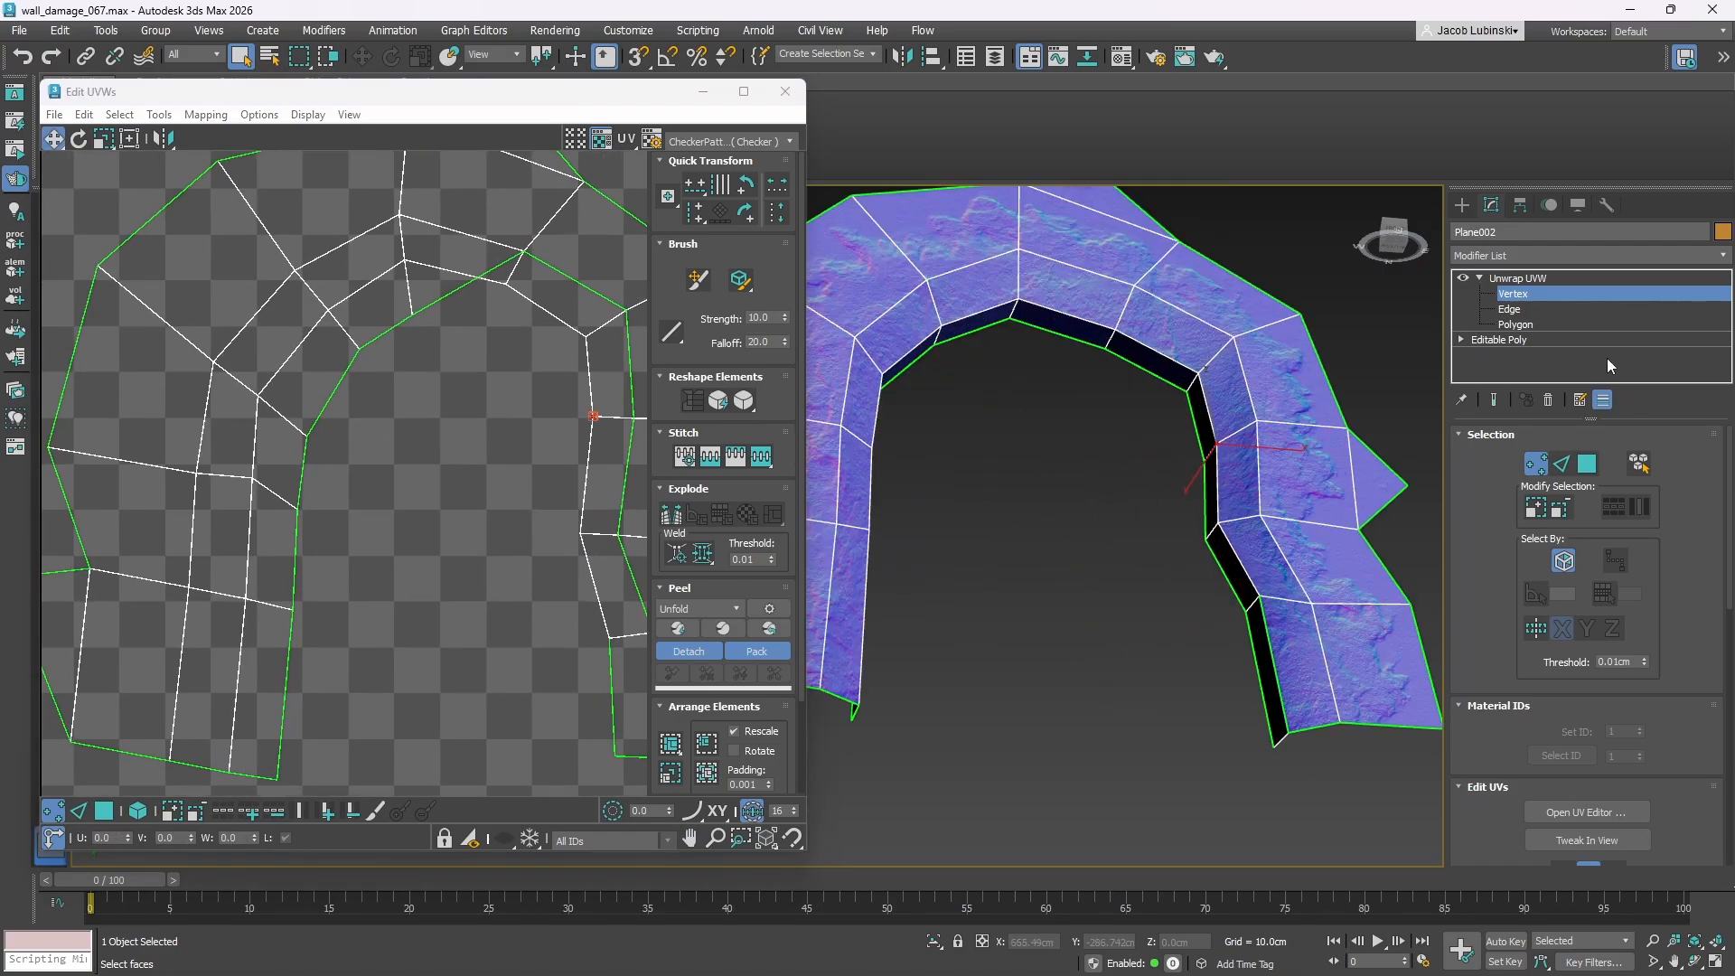
left_click(1510, 309)
left_click(1046, 332)
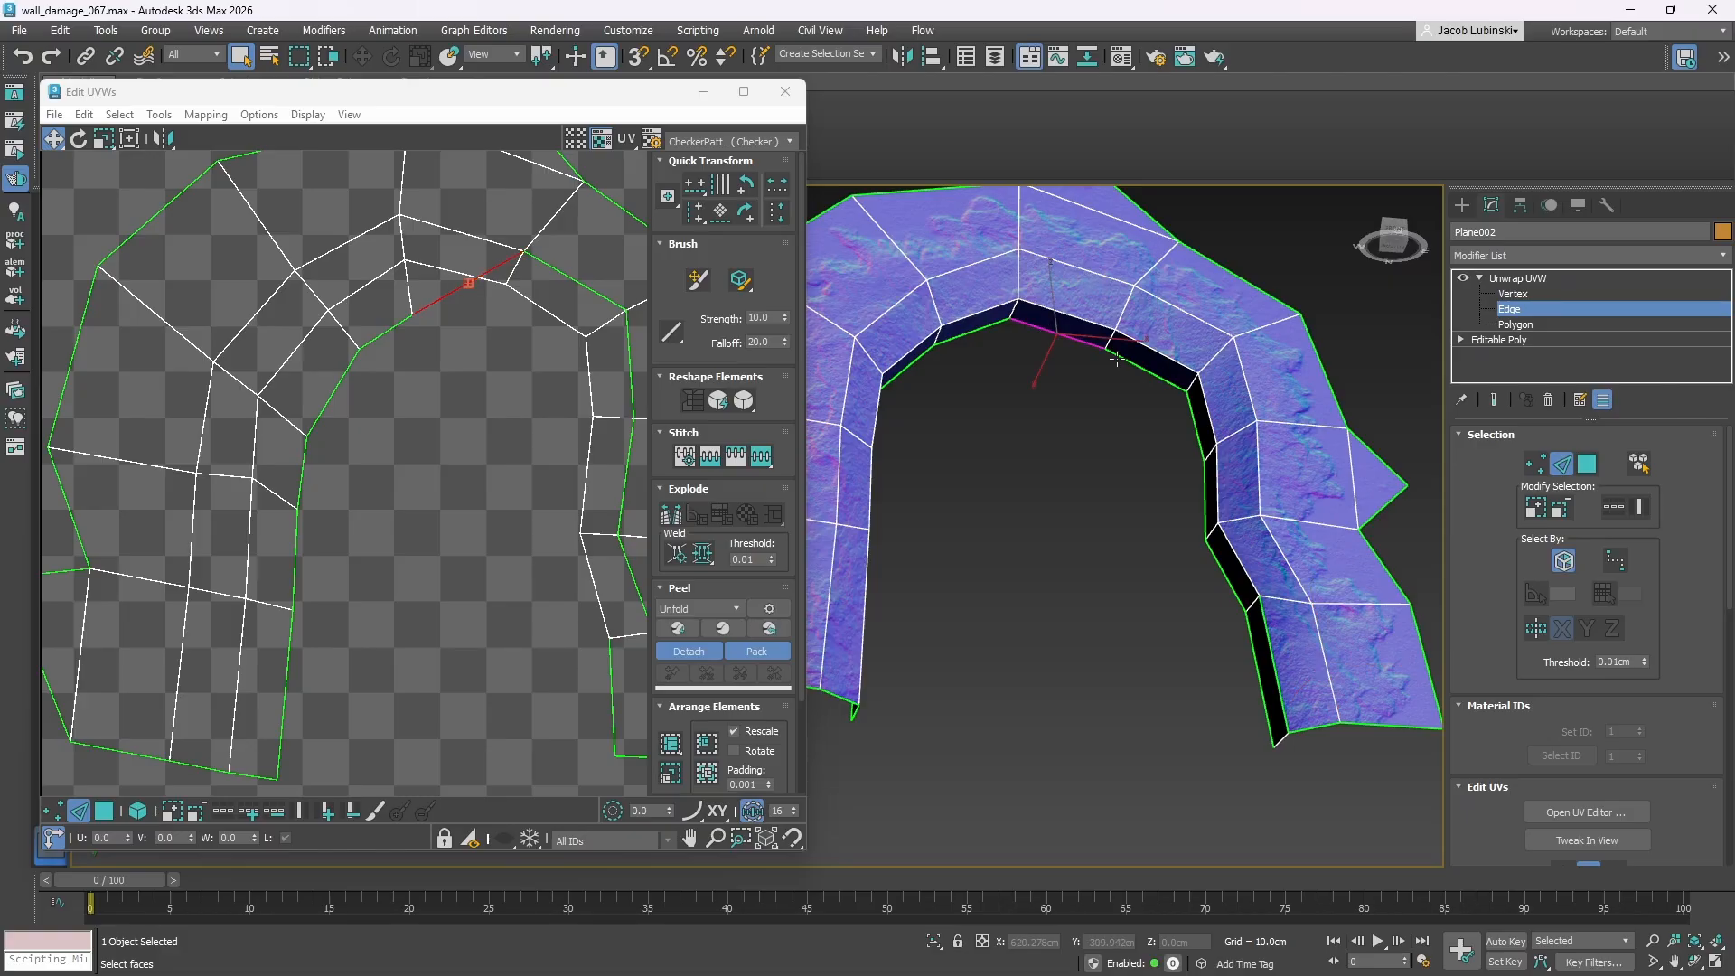
left_click(1149, 369, "ctrl")
left_click(1199, 443, "ctrl")
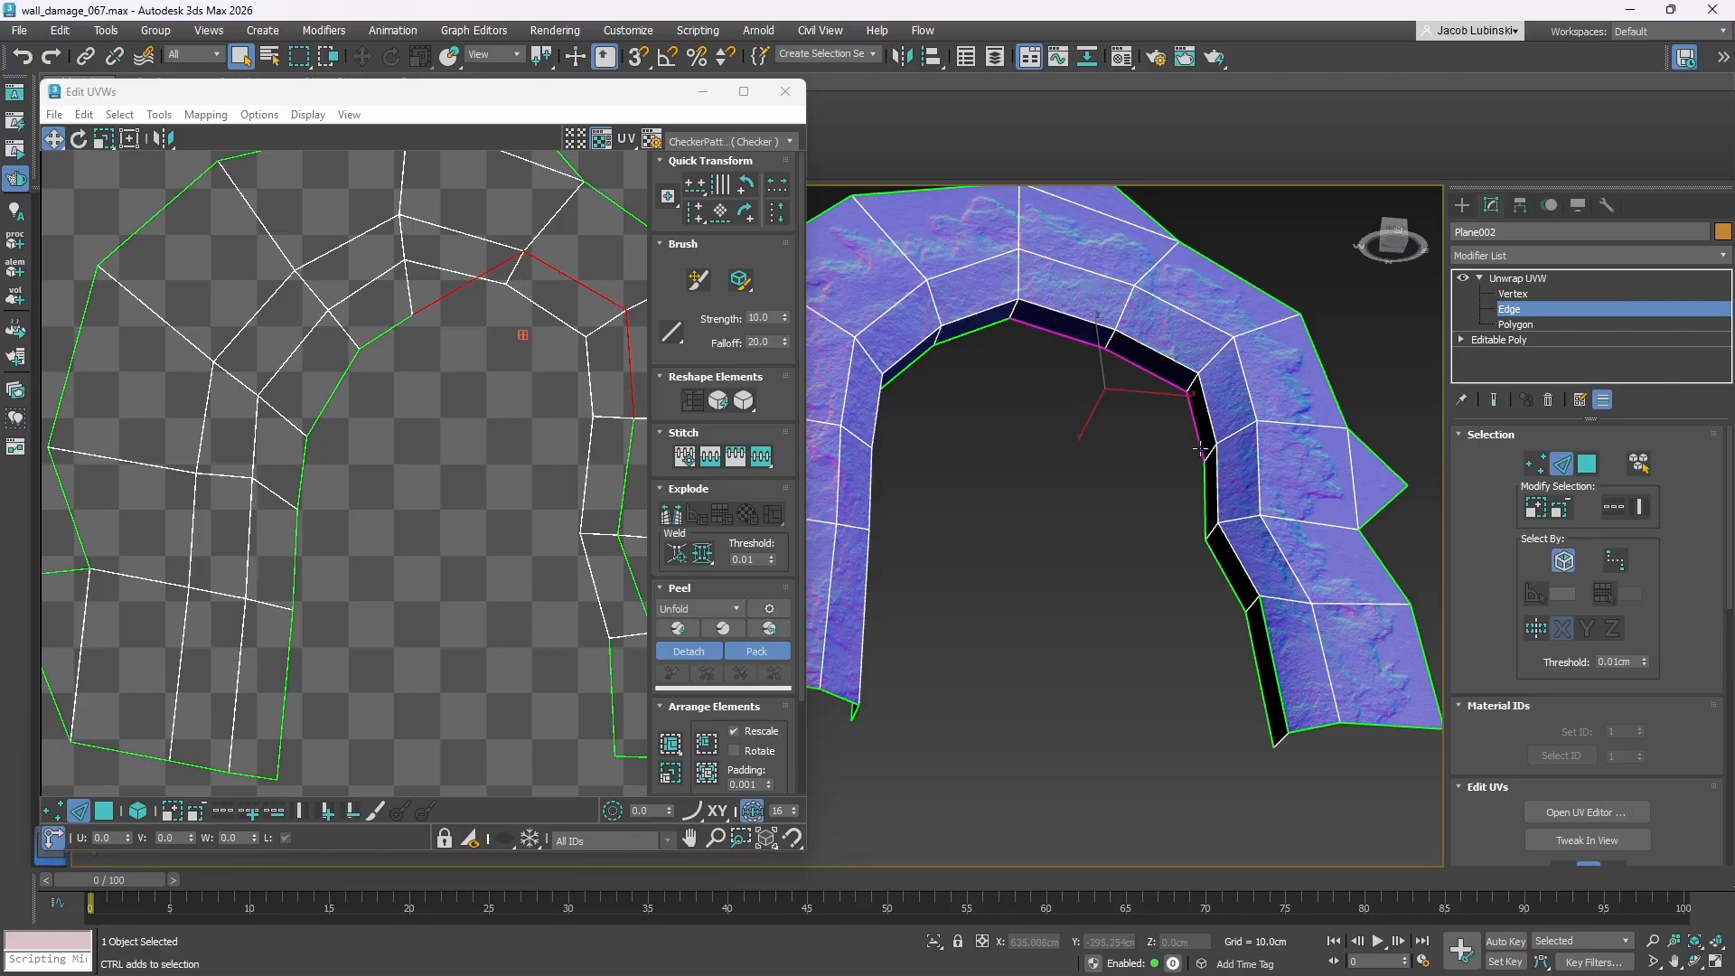
left_click(1205, 503, "ctrl")
left_click(1229, 571, "ctrl")
left_click(1263, 676, "ctrl")
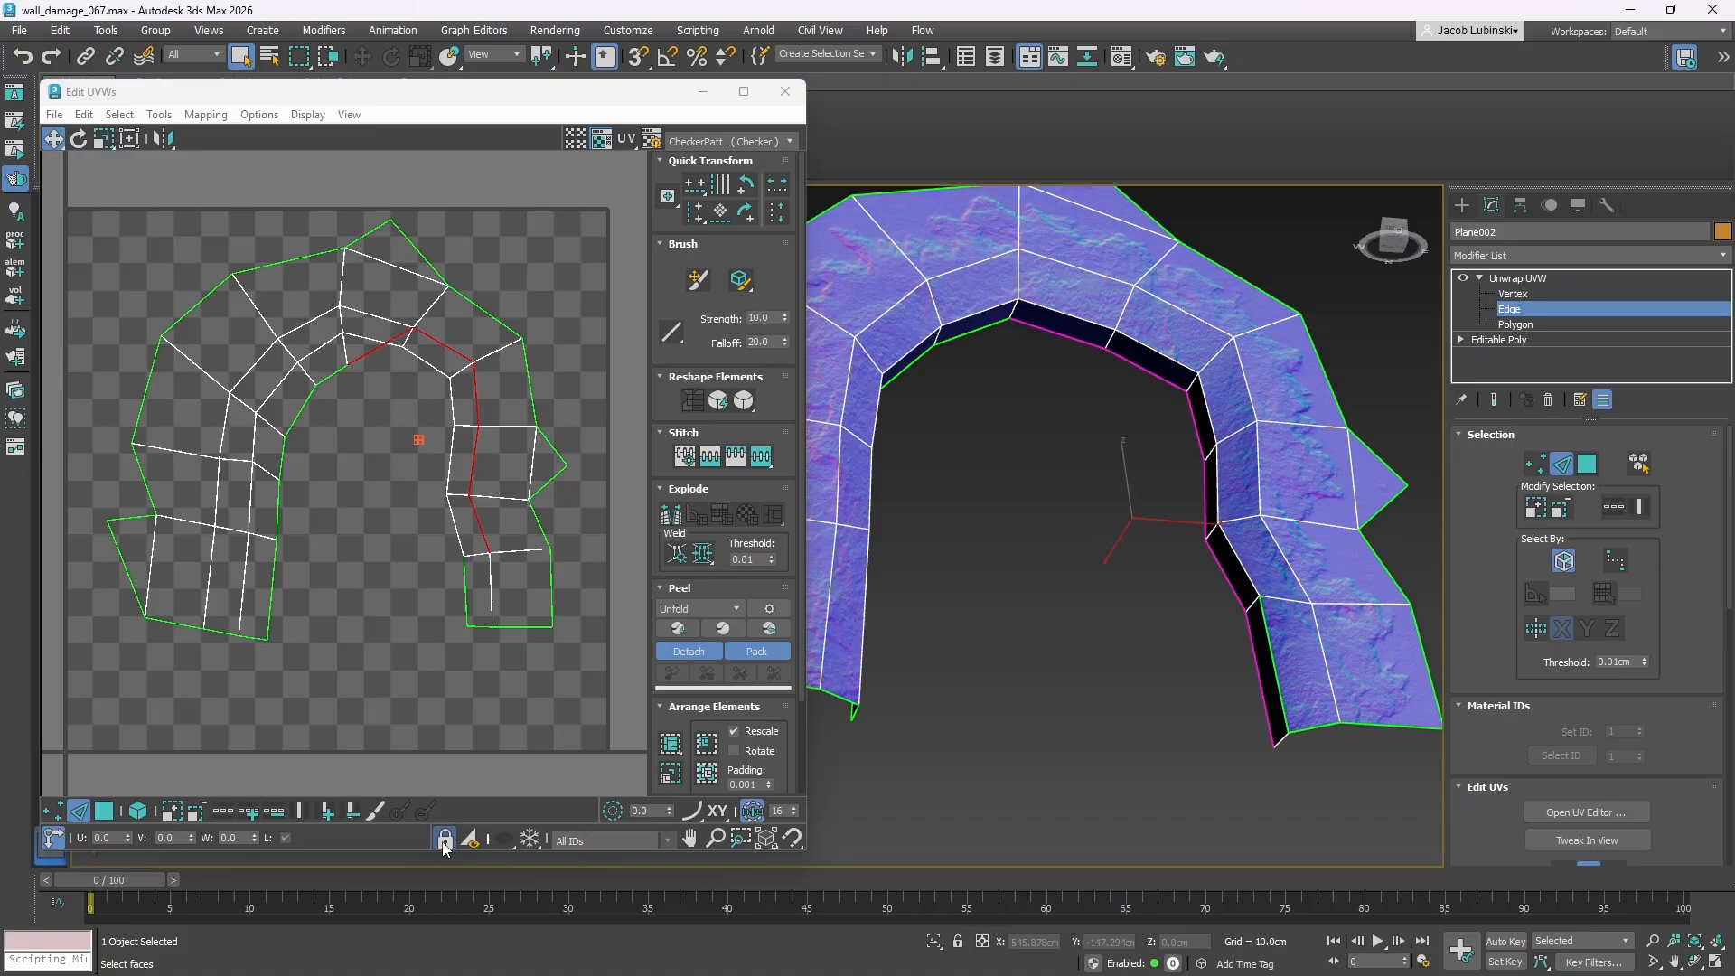
left_click(445, 839)
left_click_drag(416, 441, 394, 487)
- Undo the stray UV vertex move on the right leg's inner strip
scroll(338, 405, "up", 3)
middle_click_drag(271, 473, 305, 535)
left_click(76, 809)
key("ctrl+z")
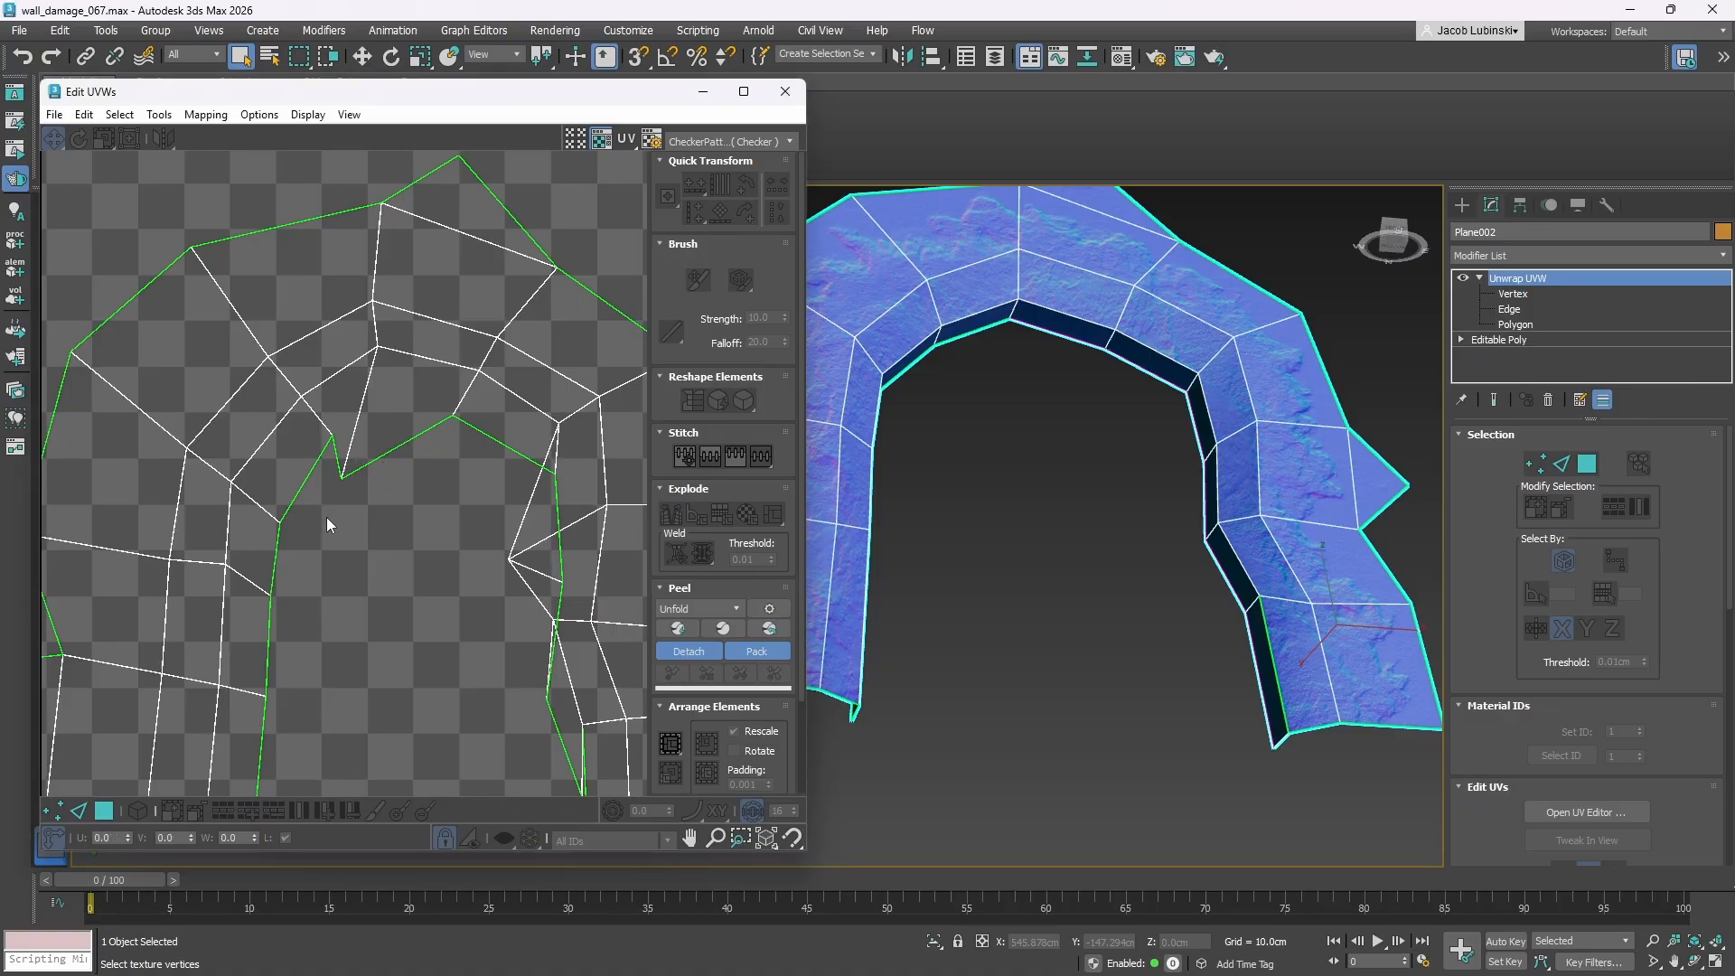
key("ctrl+z")
- At Vertex level, move the rear border's UV vertices at the arch top and upper-right curve closer to the neighbouring strip
left_click(58, 808)
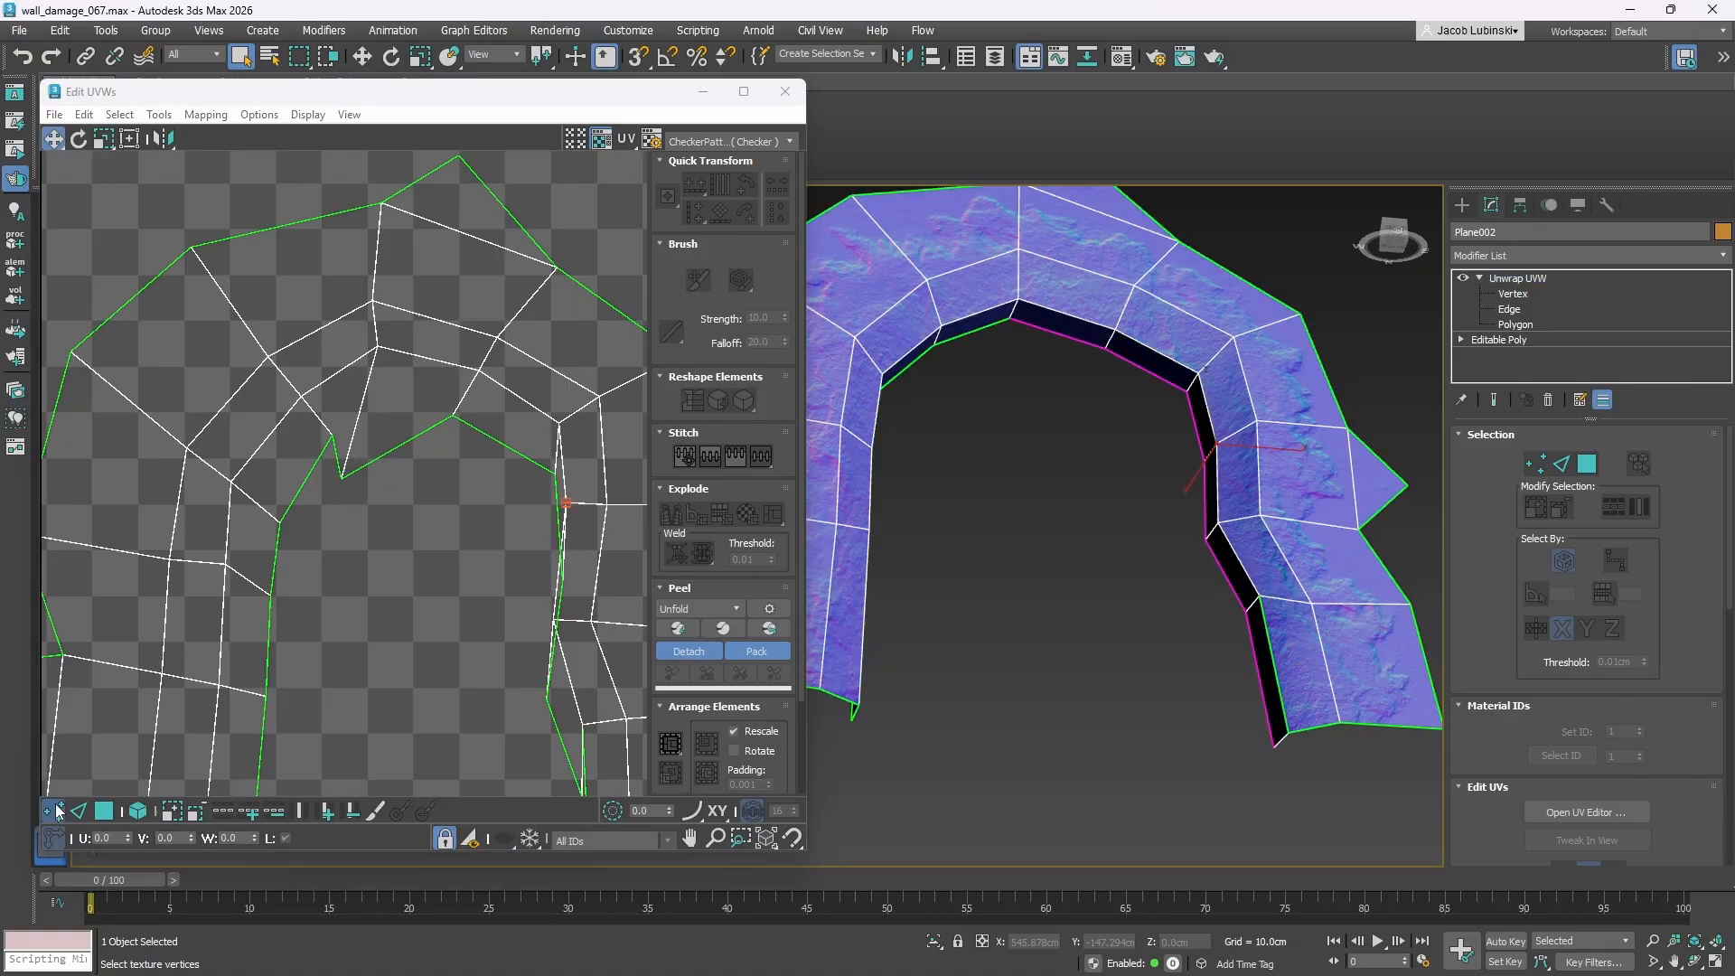
left_click(341, 479)
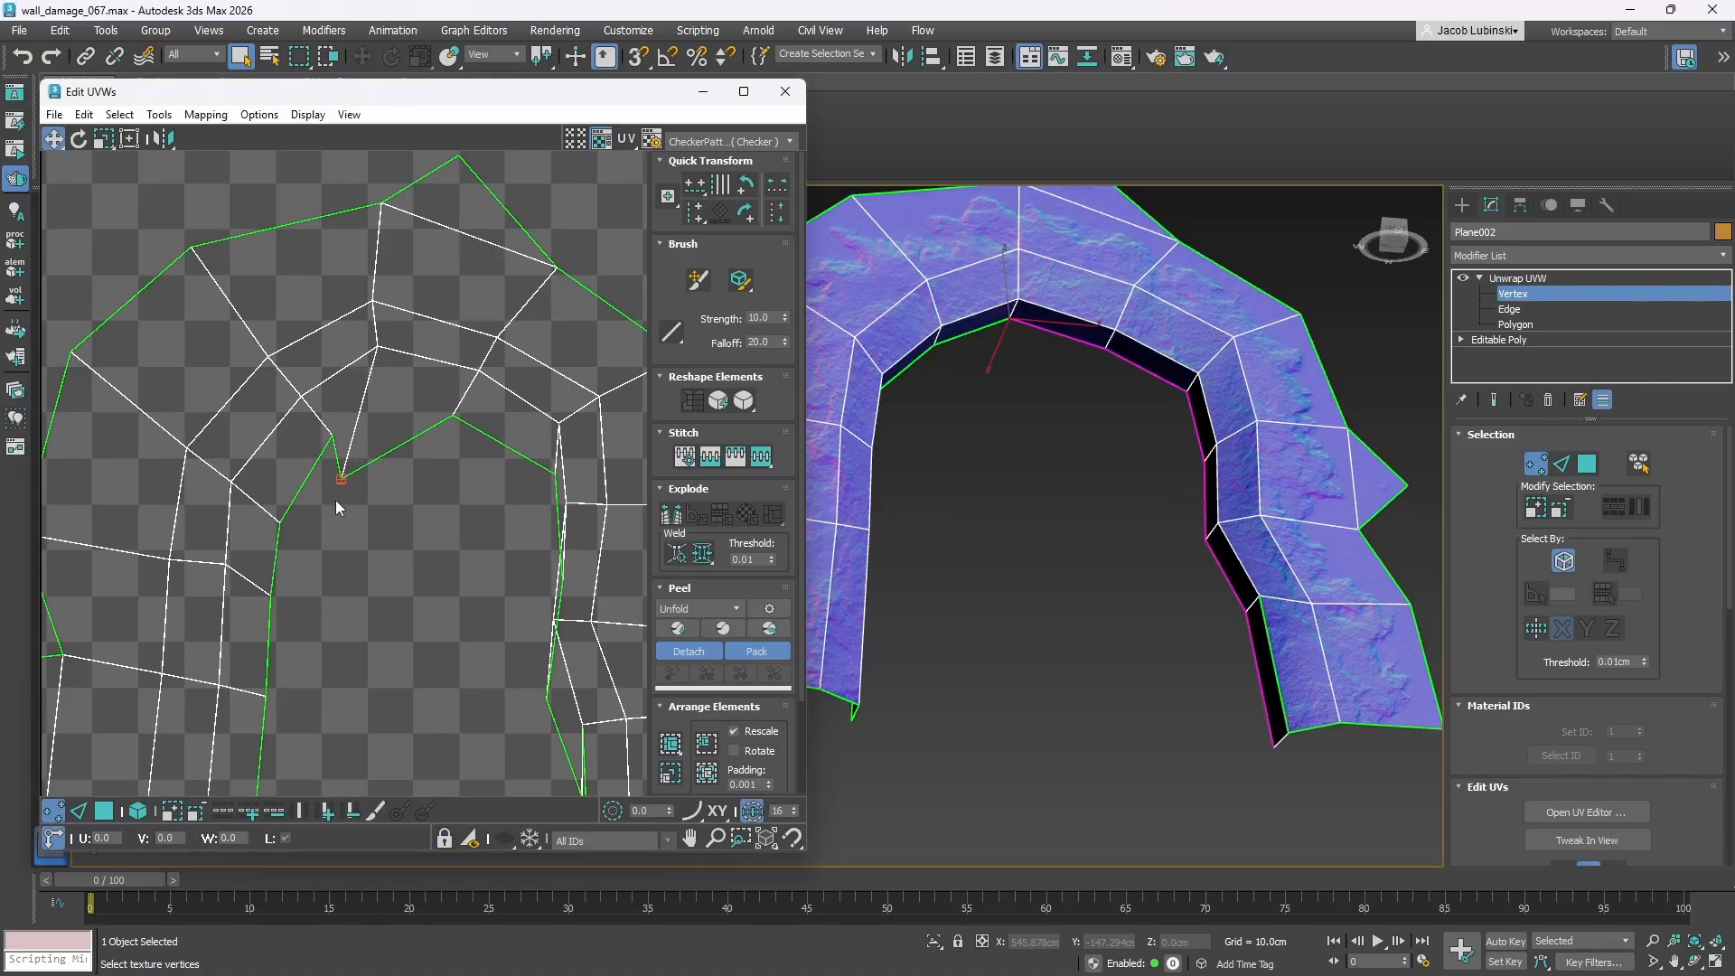
left_click_drag(342, 478, 465, 404)
left_click_drag(556, 474, 536, 441)
left_click_drag(563, 585, 529, 510)
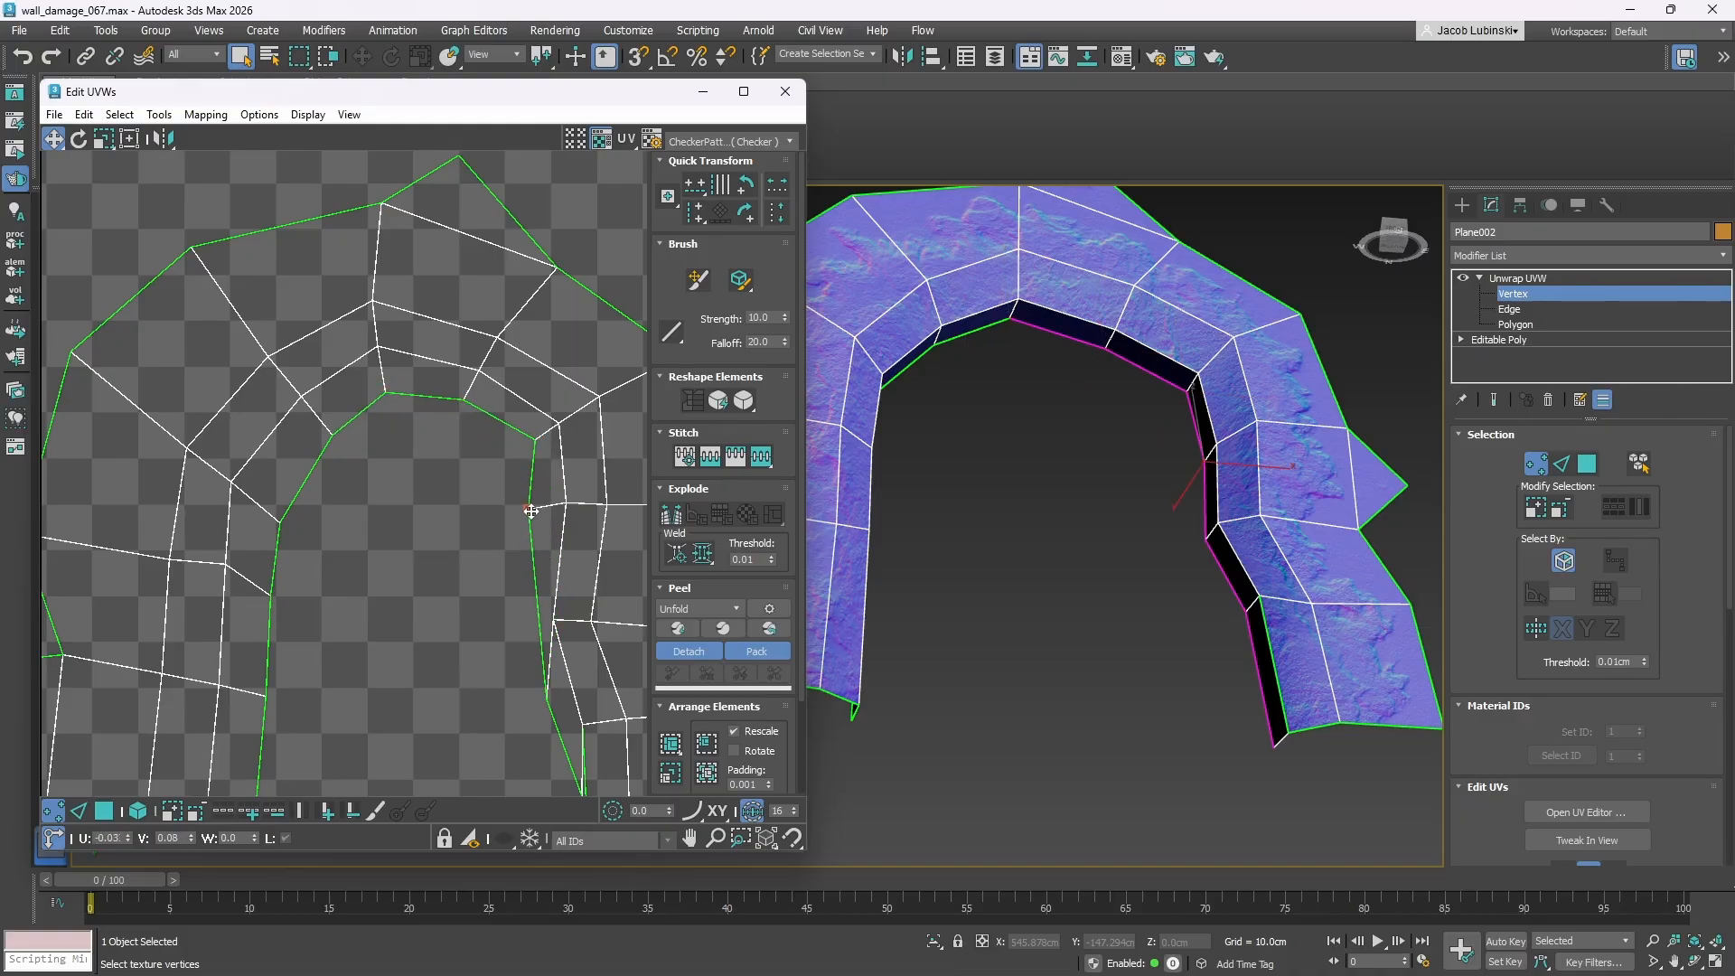
- Move the rear border's UV vertices down the right leg up and inward, nearly level with the strip's cross edges
middle_click_drag(542, 571, 538, 456)
left_click(545, 582)
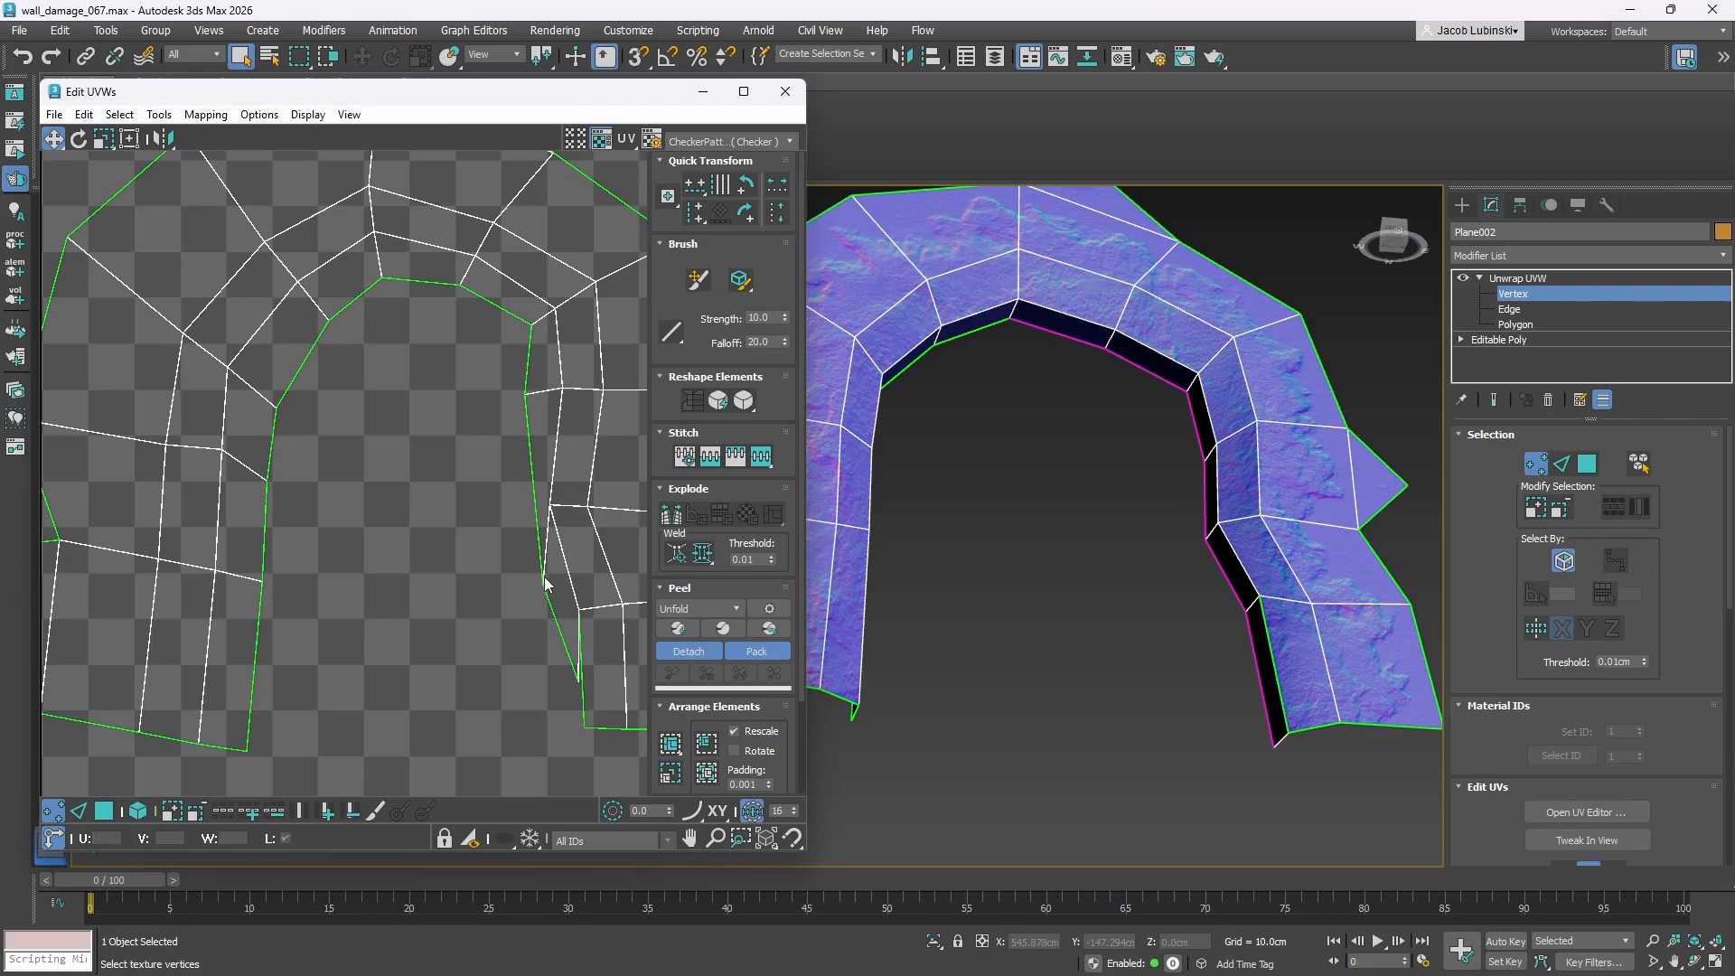
left_click_drag(539, 585, 515, 506)
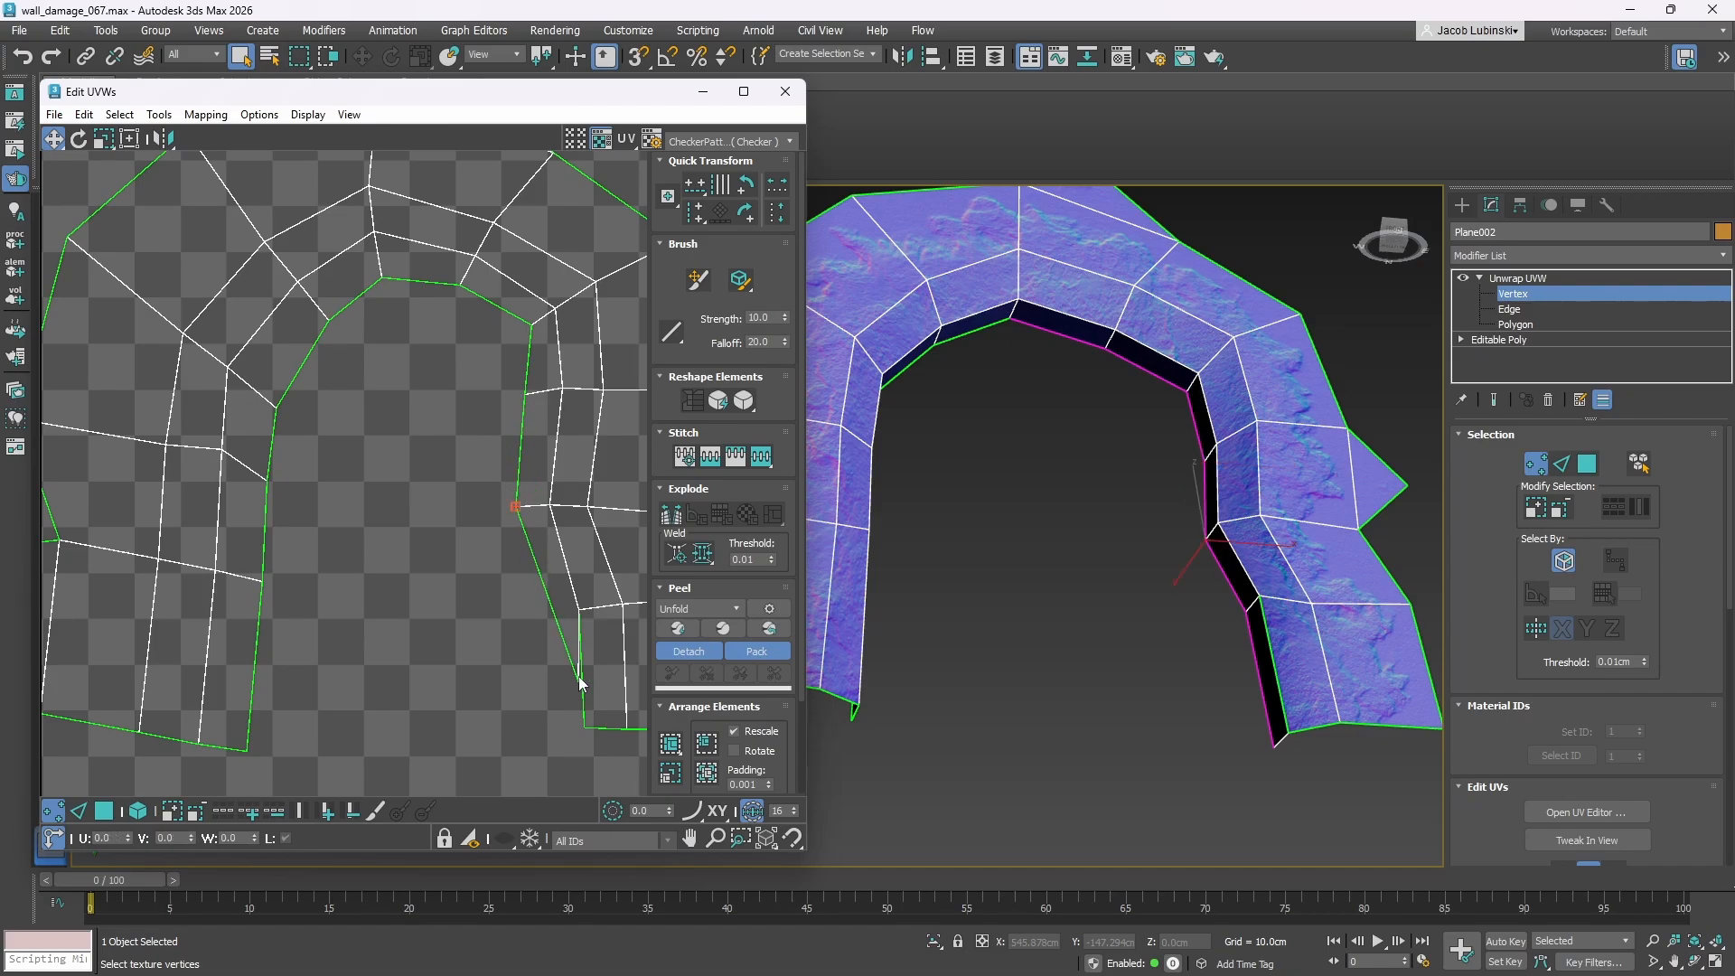
left_click_drag(577, 682, 532, 616)
scroll(355, 506, "down", 3)
scroll(1240, 613, "up", 3)
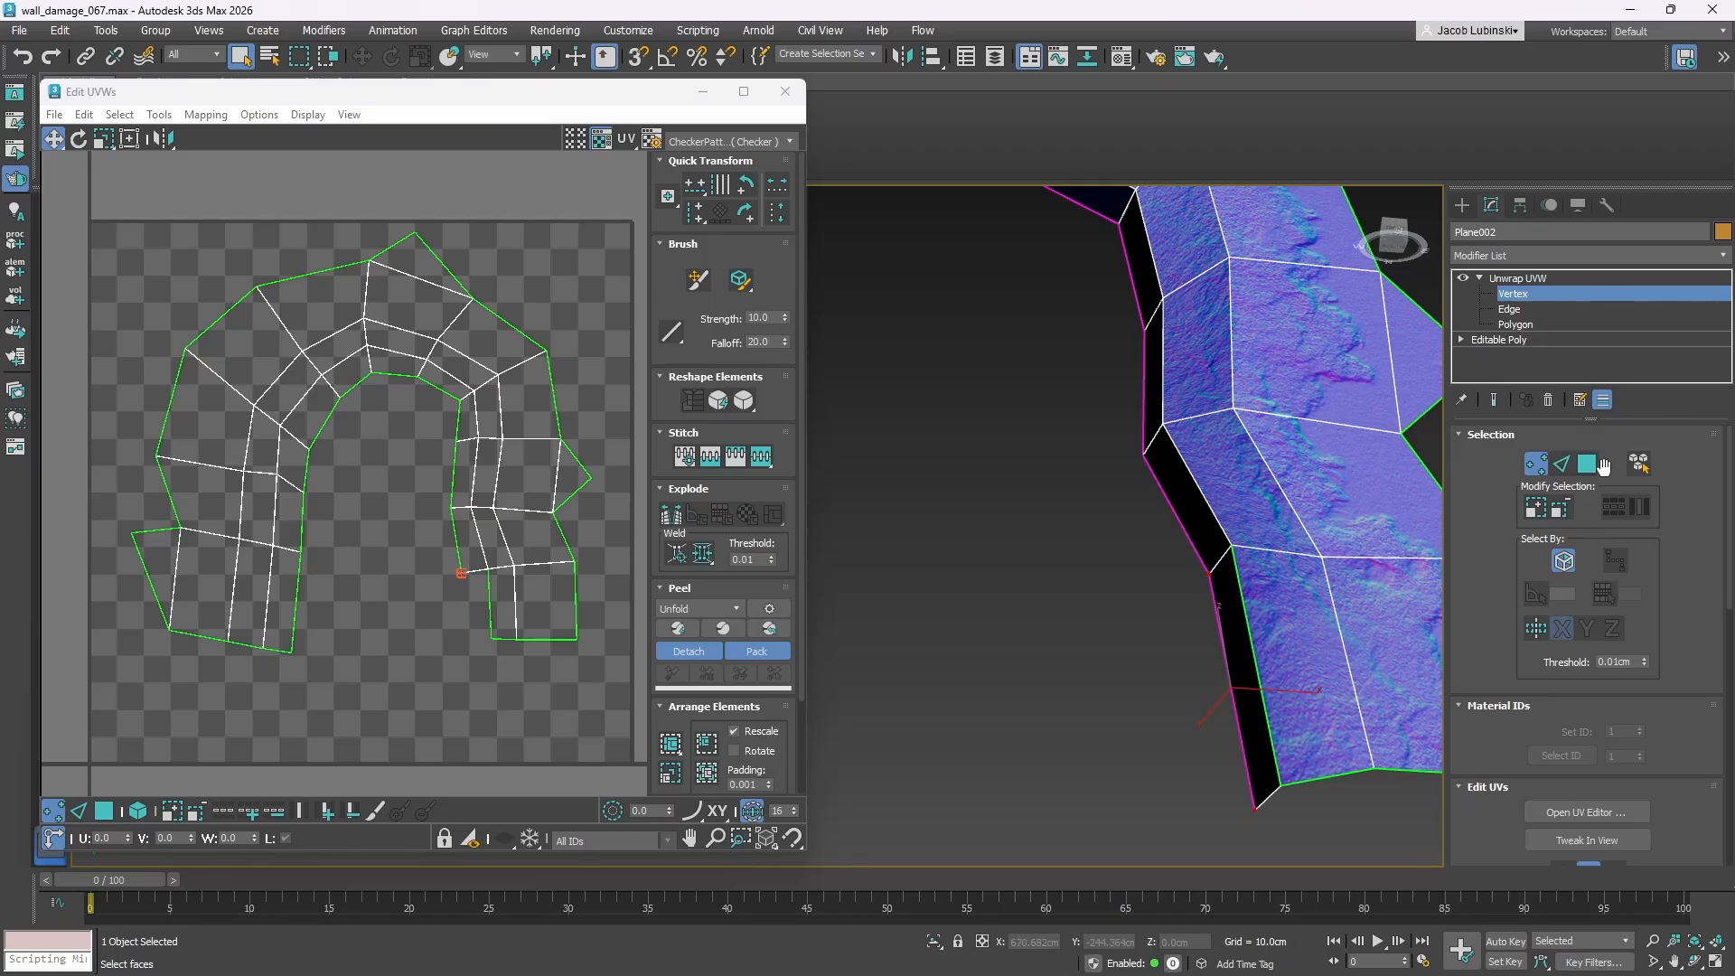
- Select the lowest polygon of the right leg's rear strip and apply Flatten Mapping to it
left_click(1601, 465)
left_click(1319, 711)
left_click(1224, 606)
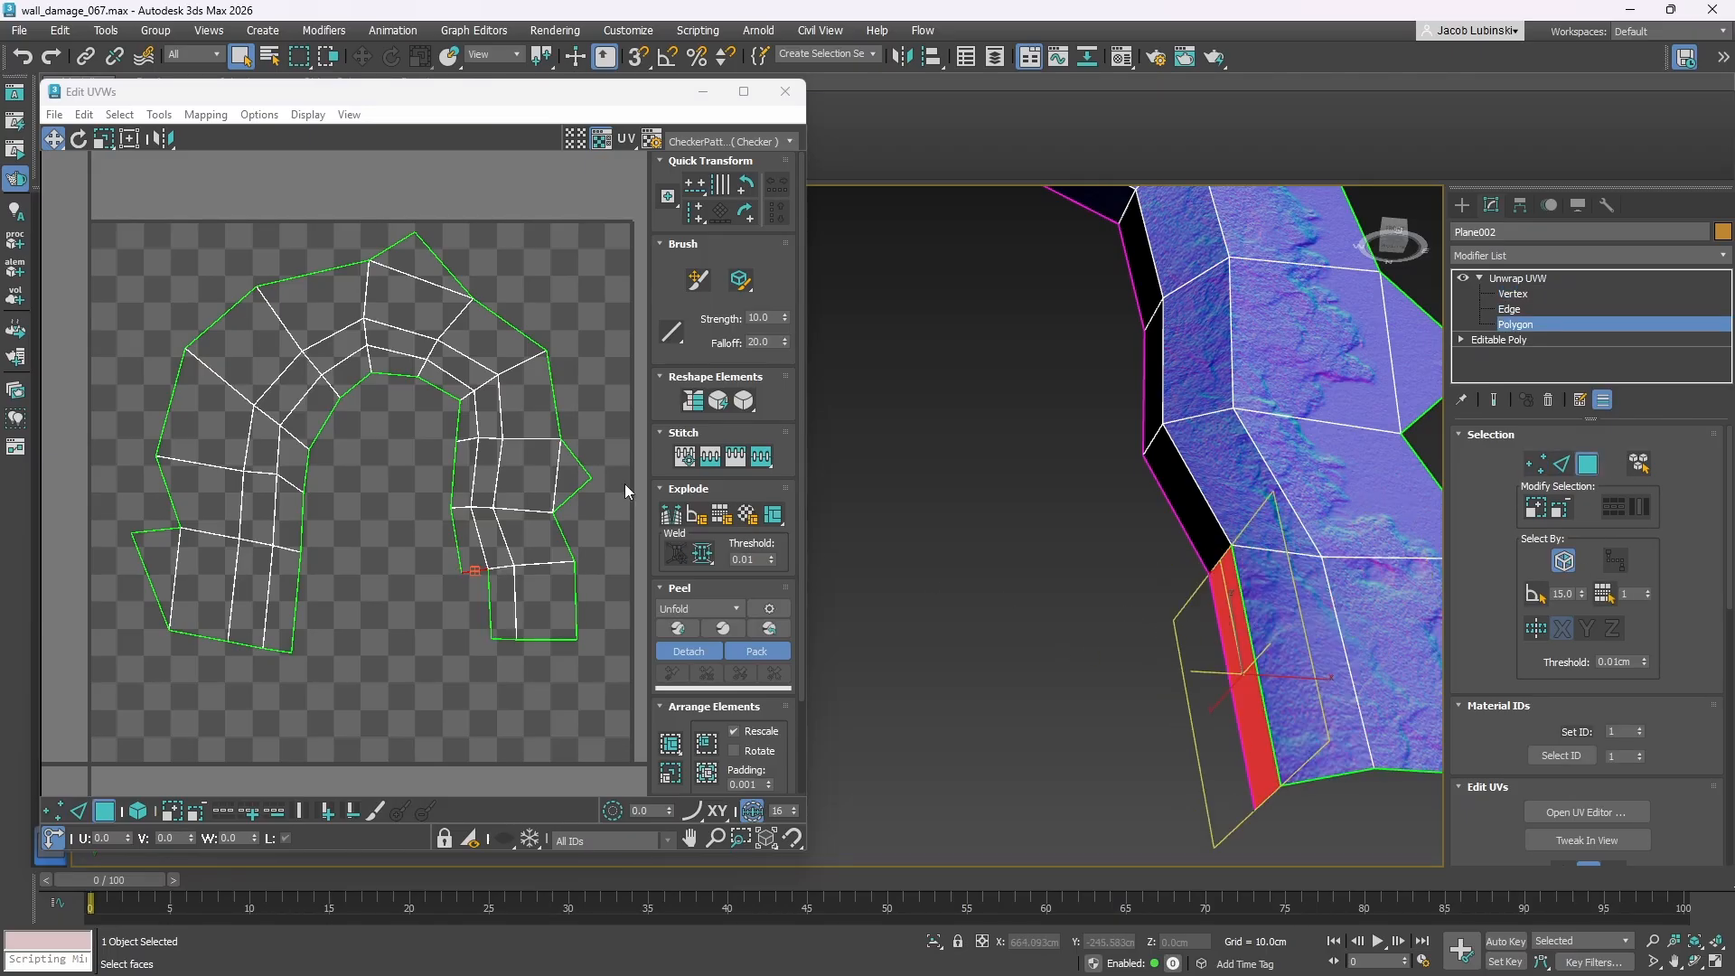
scroll(441, 462, "down", 3)
left_click(206, 115)
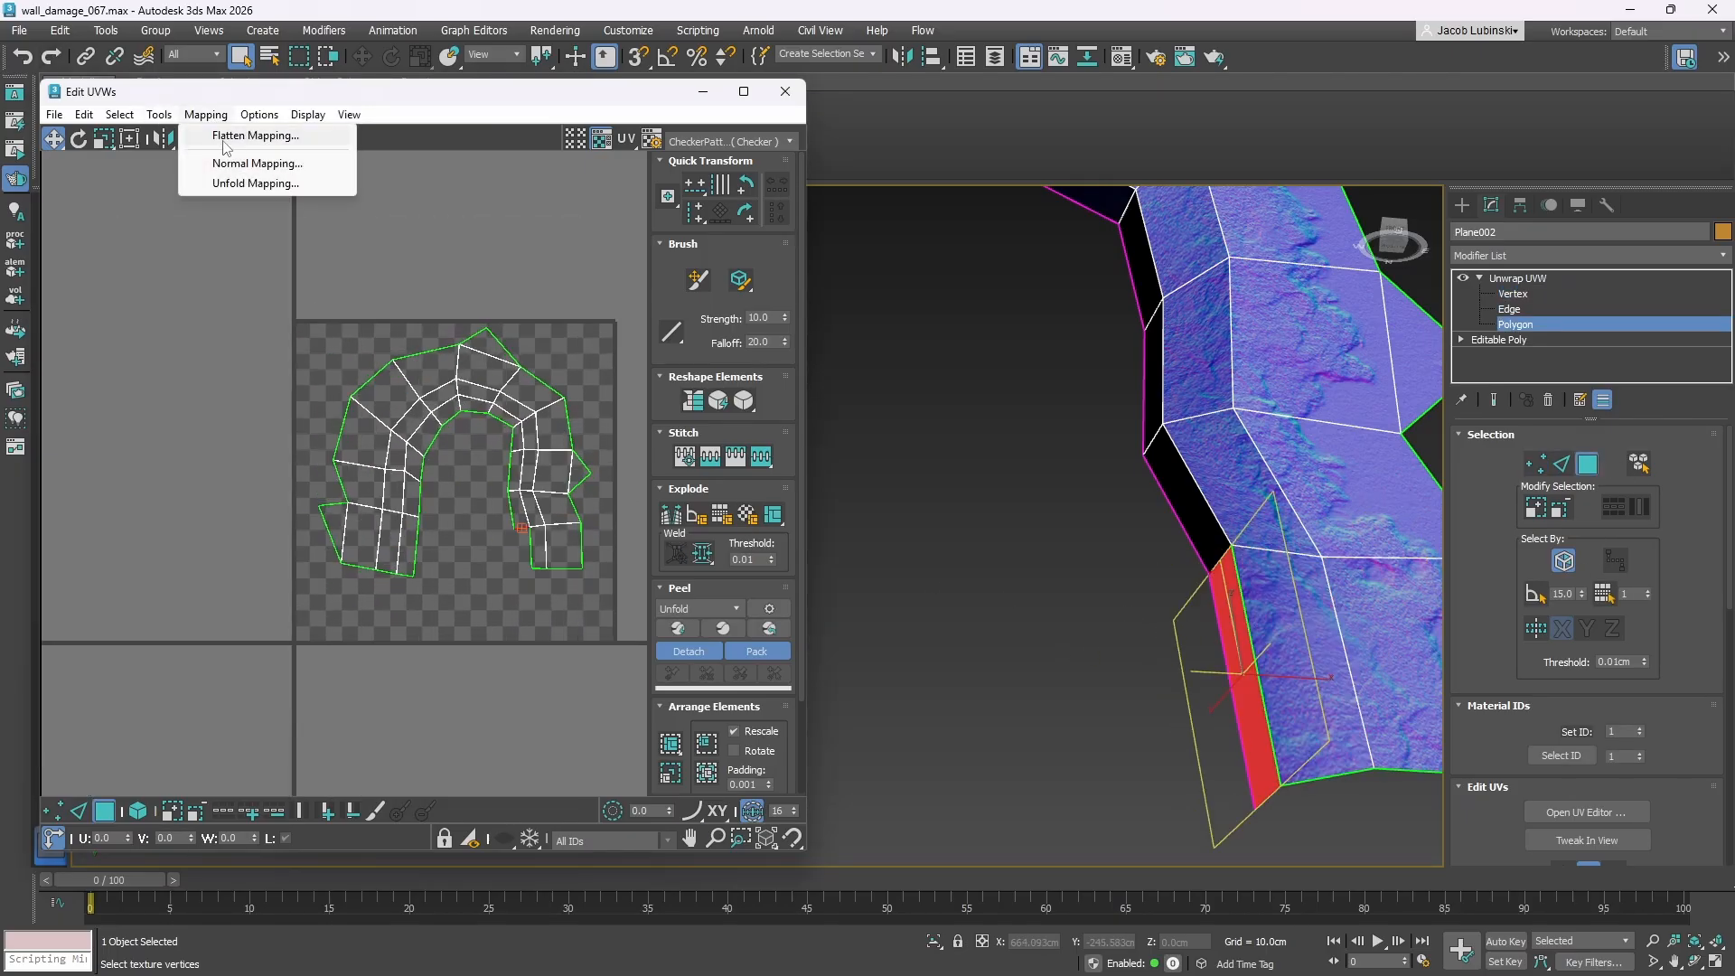
left_click(226, 135)
left_click(734, 308)
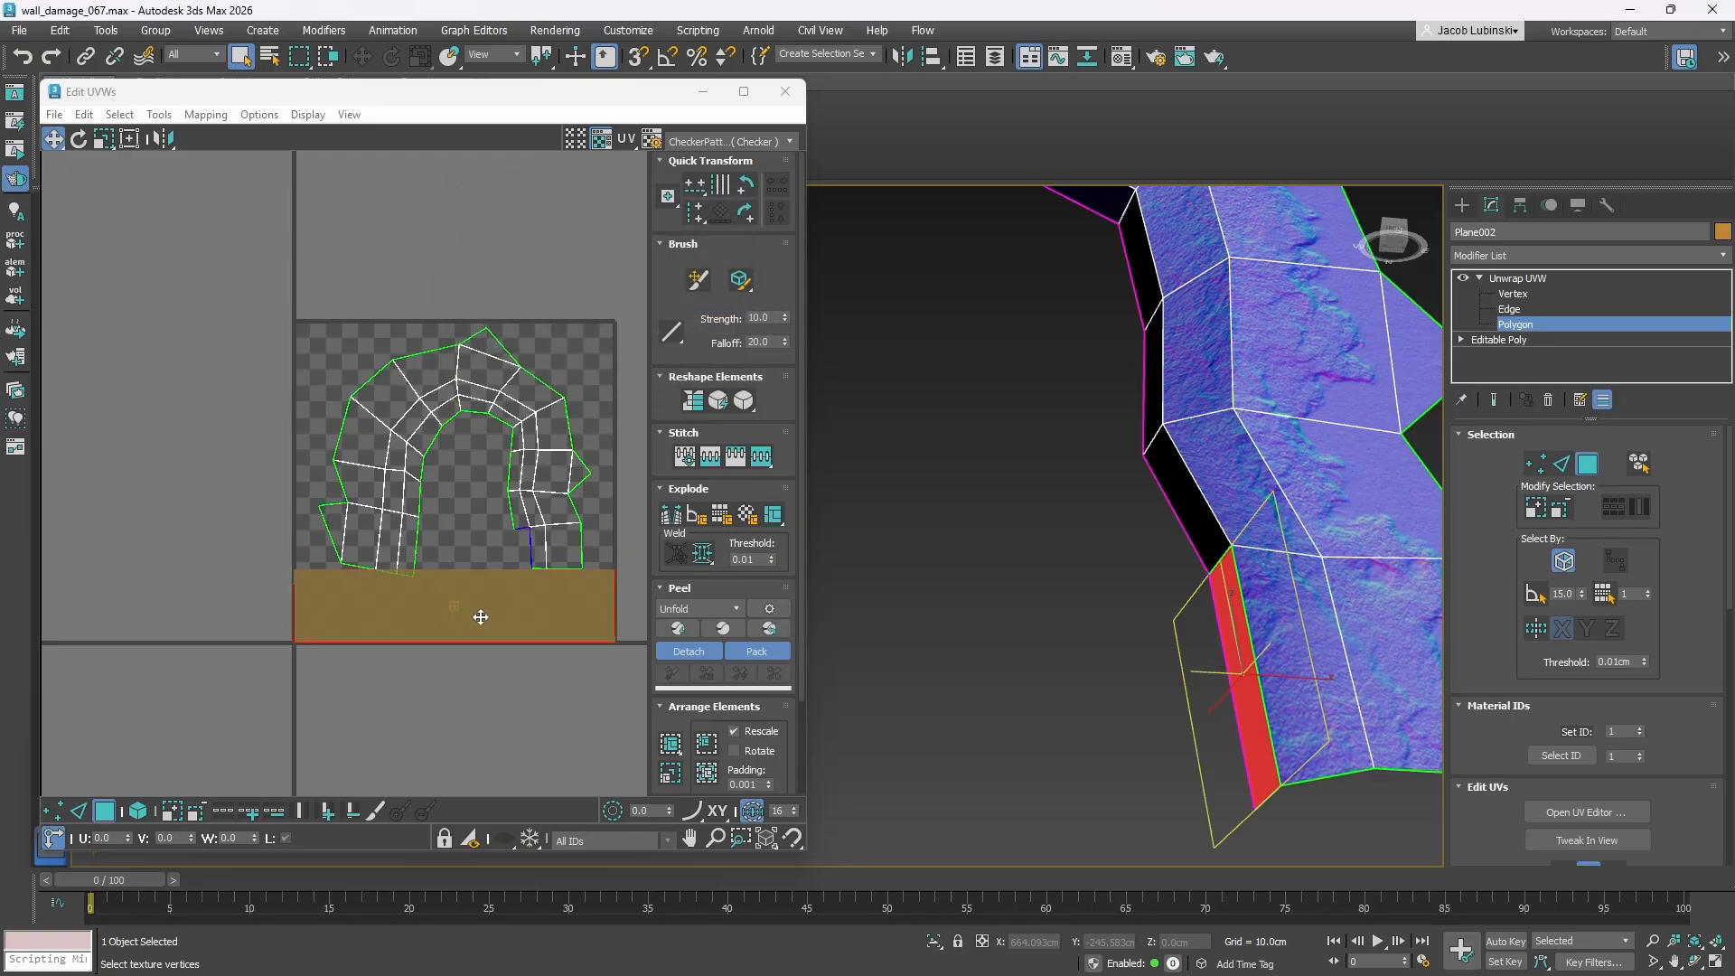
- Scale the flattened rear polygon down, rotate it 90 degrees and place it beside the bottom of the right leg
left_click_drag(476, 611, 236, 714)
left_click(103, 138)
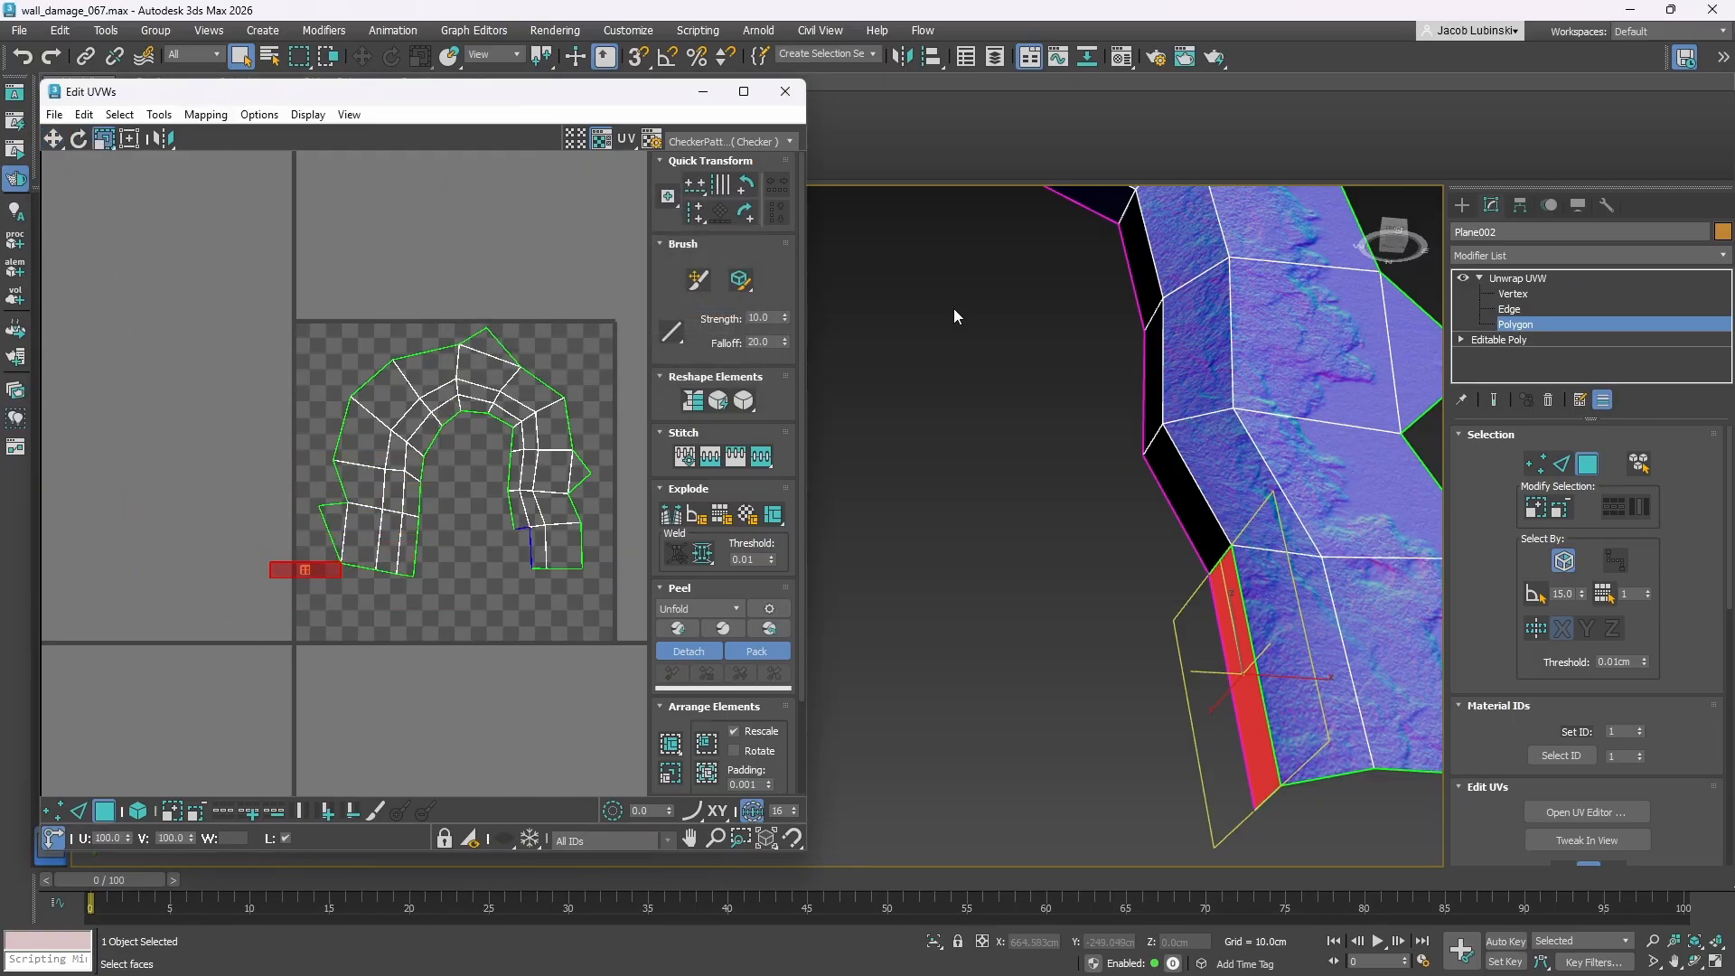
left_click(746, 192)
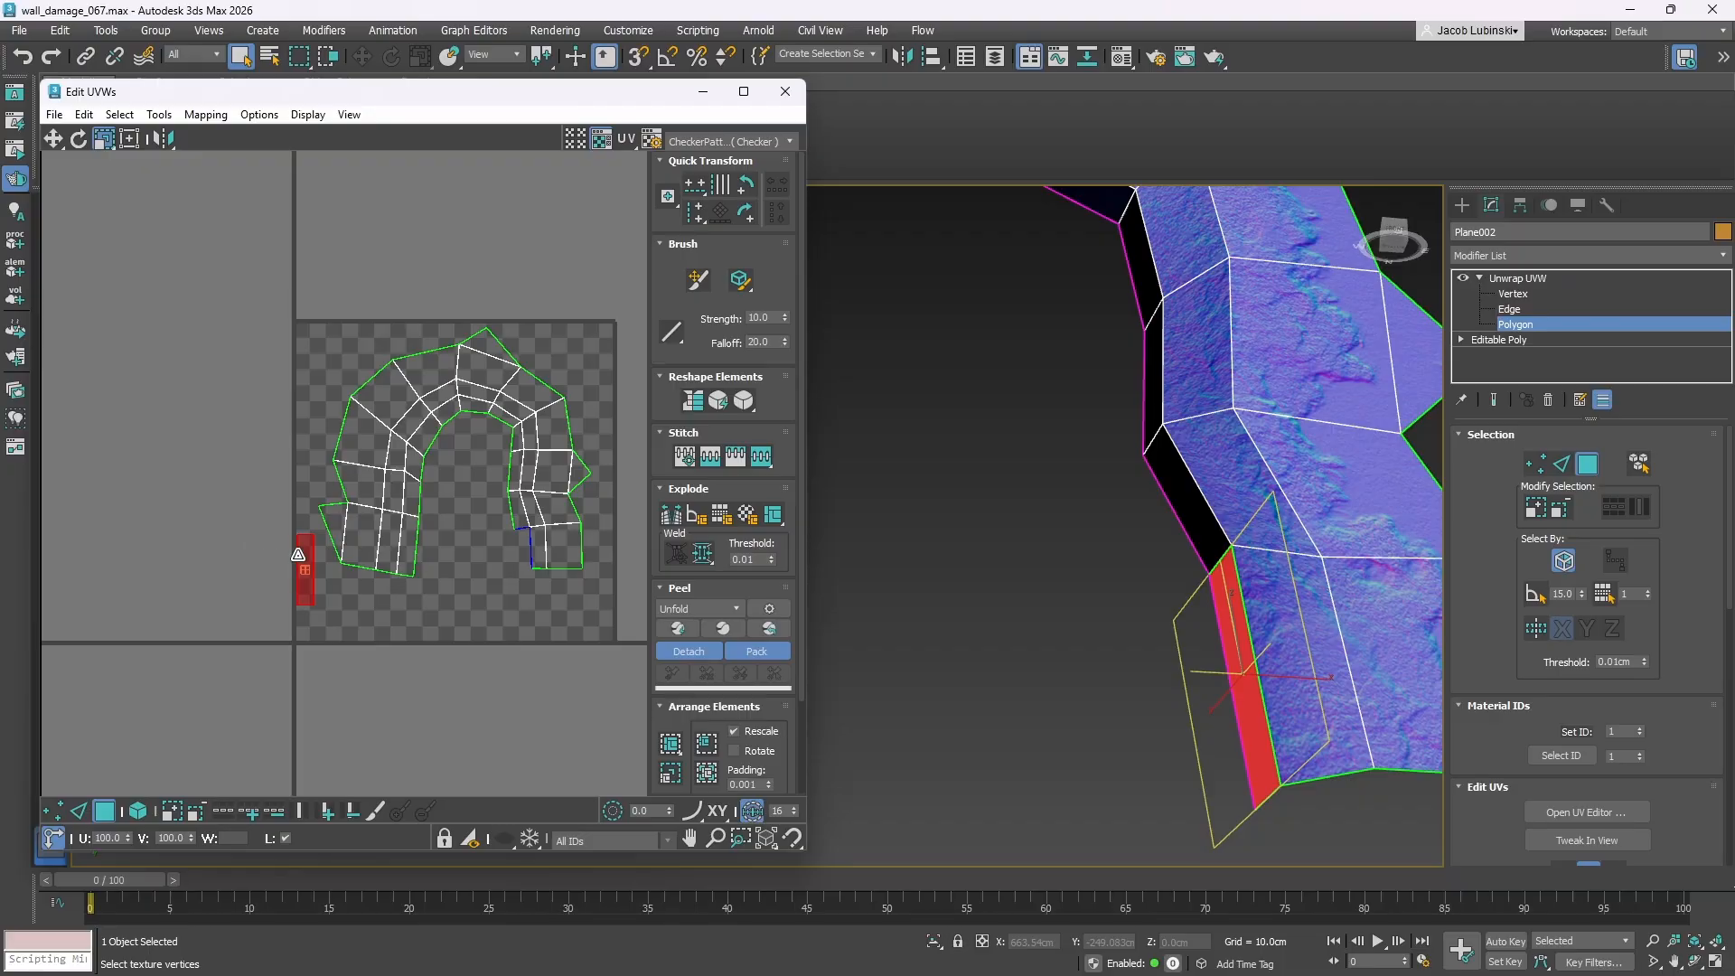
left_click(51, 138)
left_click_drag(298, 554, 505, 555)
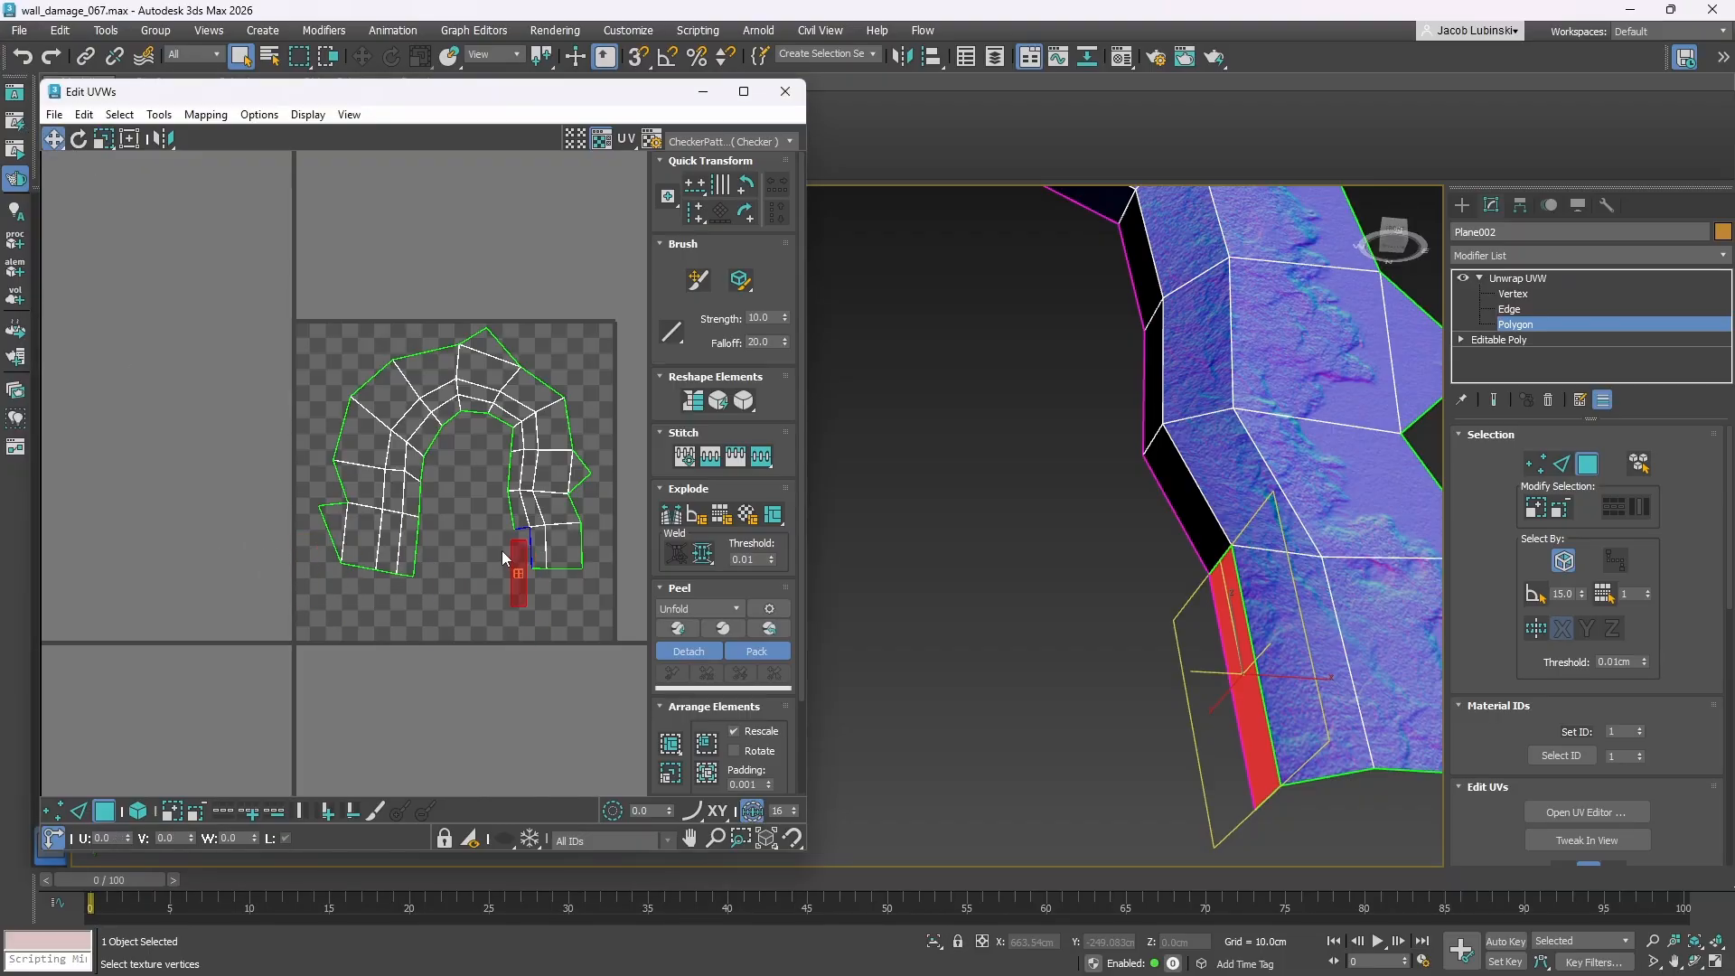
- At Edge level, stitch the rear polygon to the adjacent strip along its side, and stitch its top edge to the polygon above
scroll(502, 550, "up", 5)
left_click(80, 810)
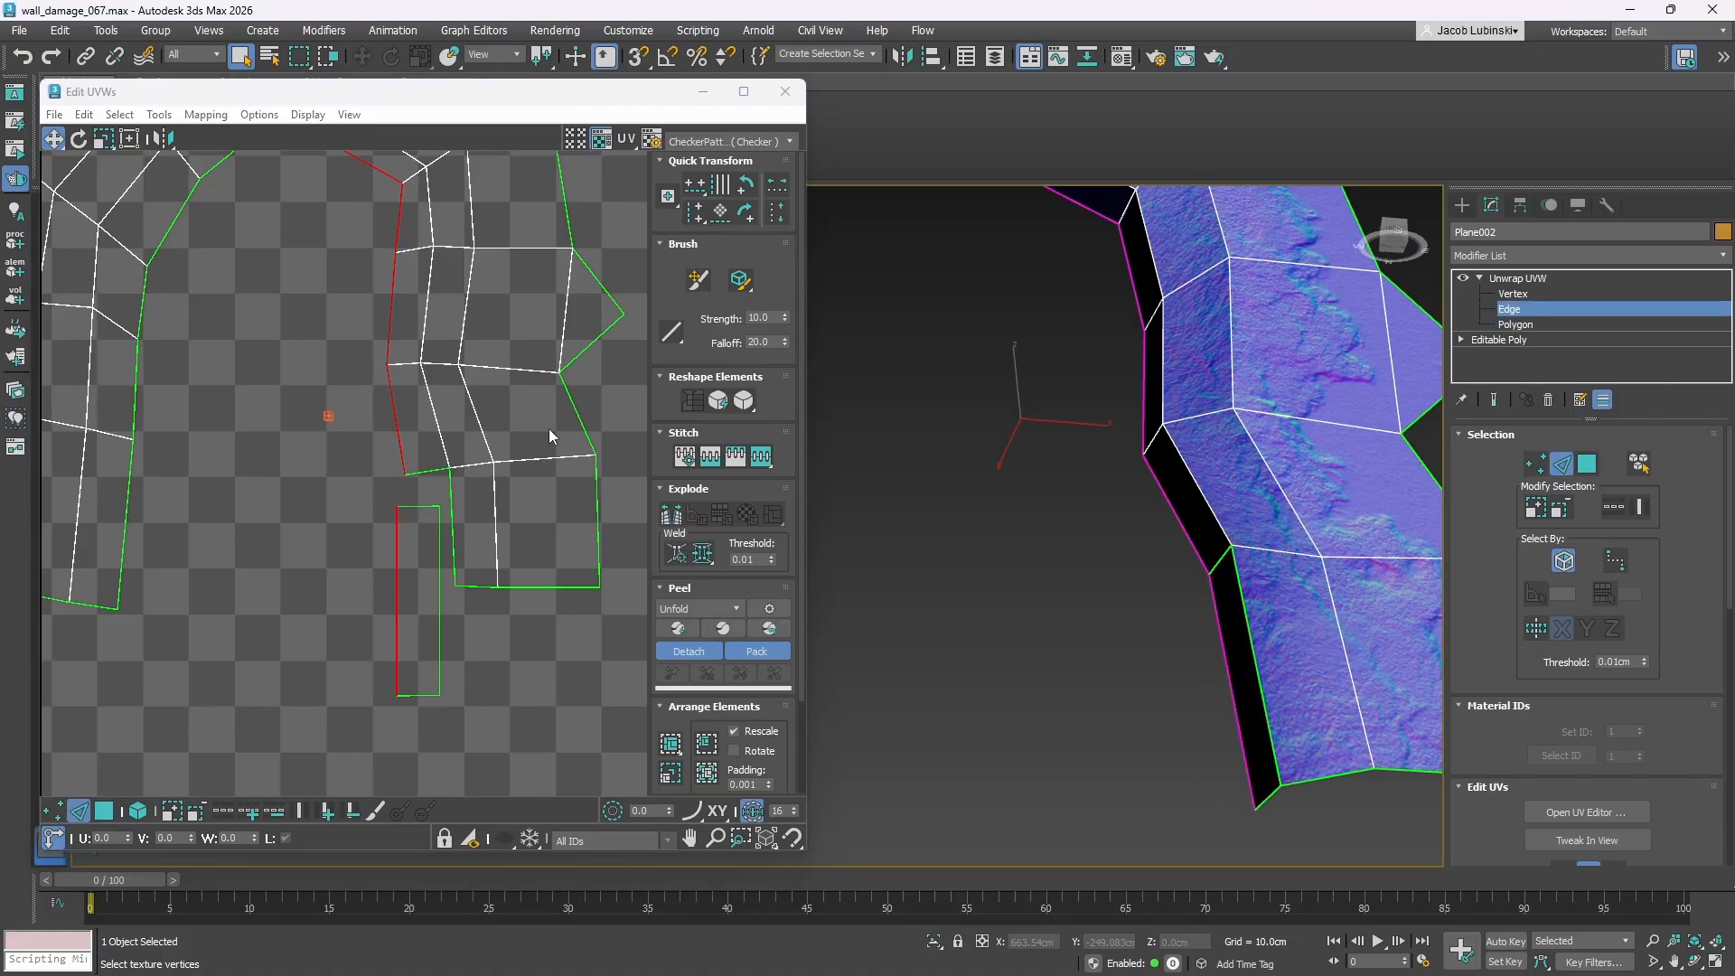
left_click(453, 533)
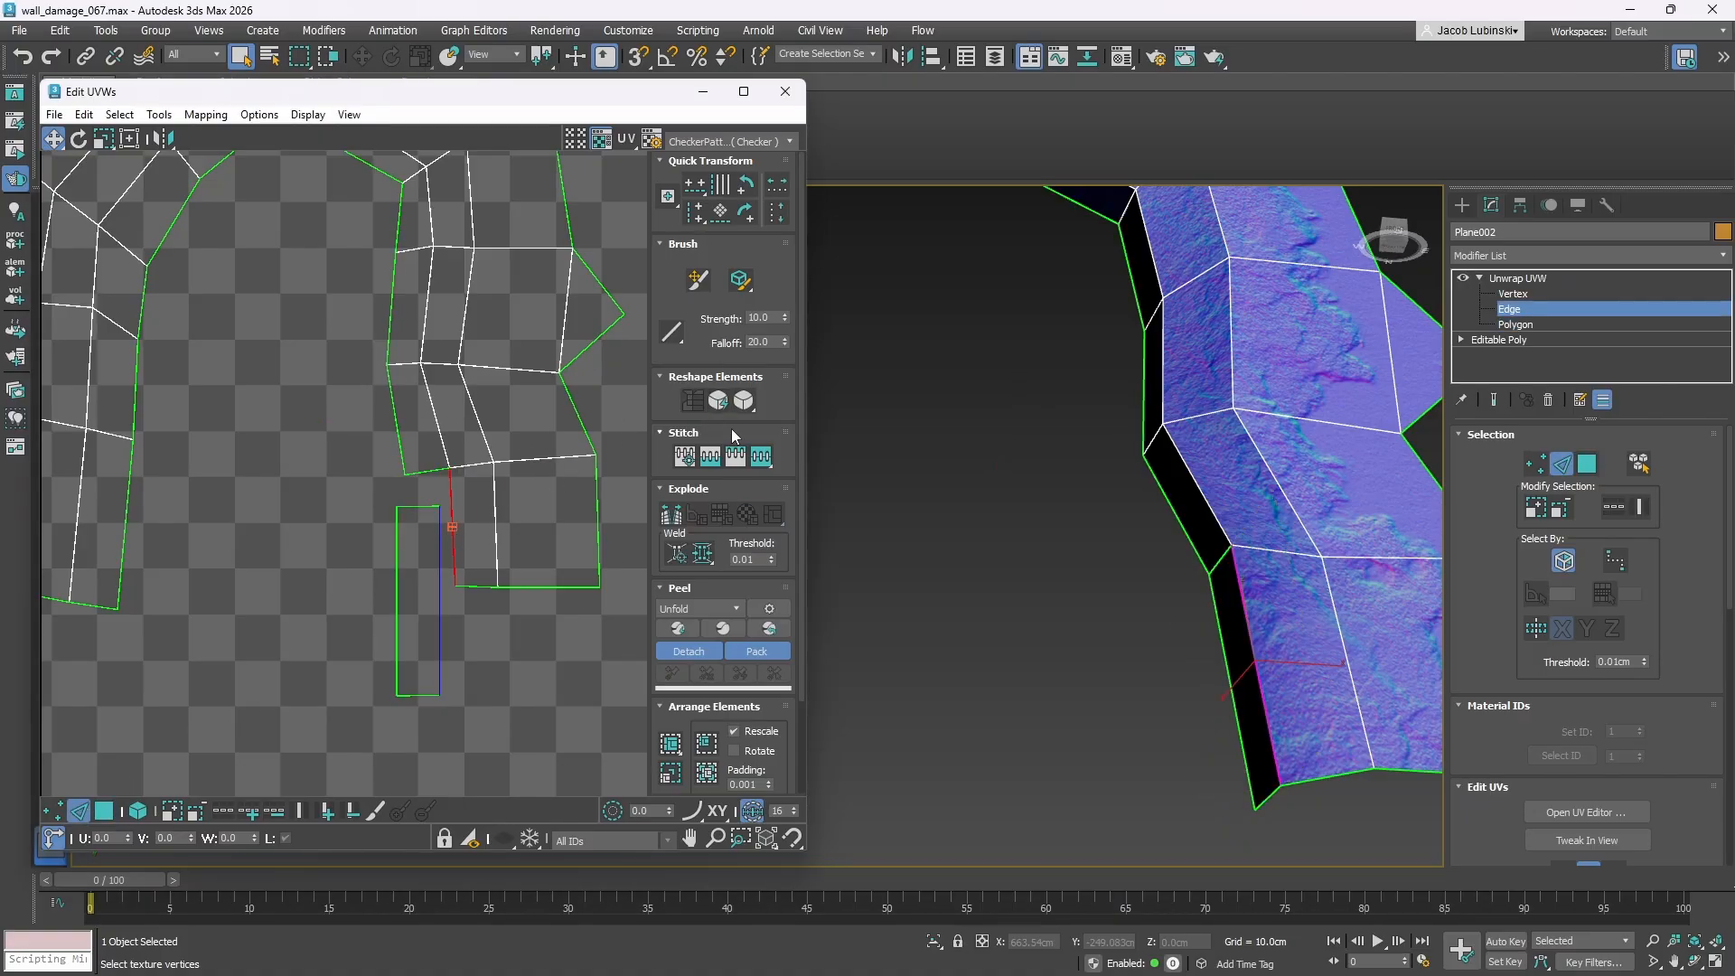
left_click(735, 456)
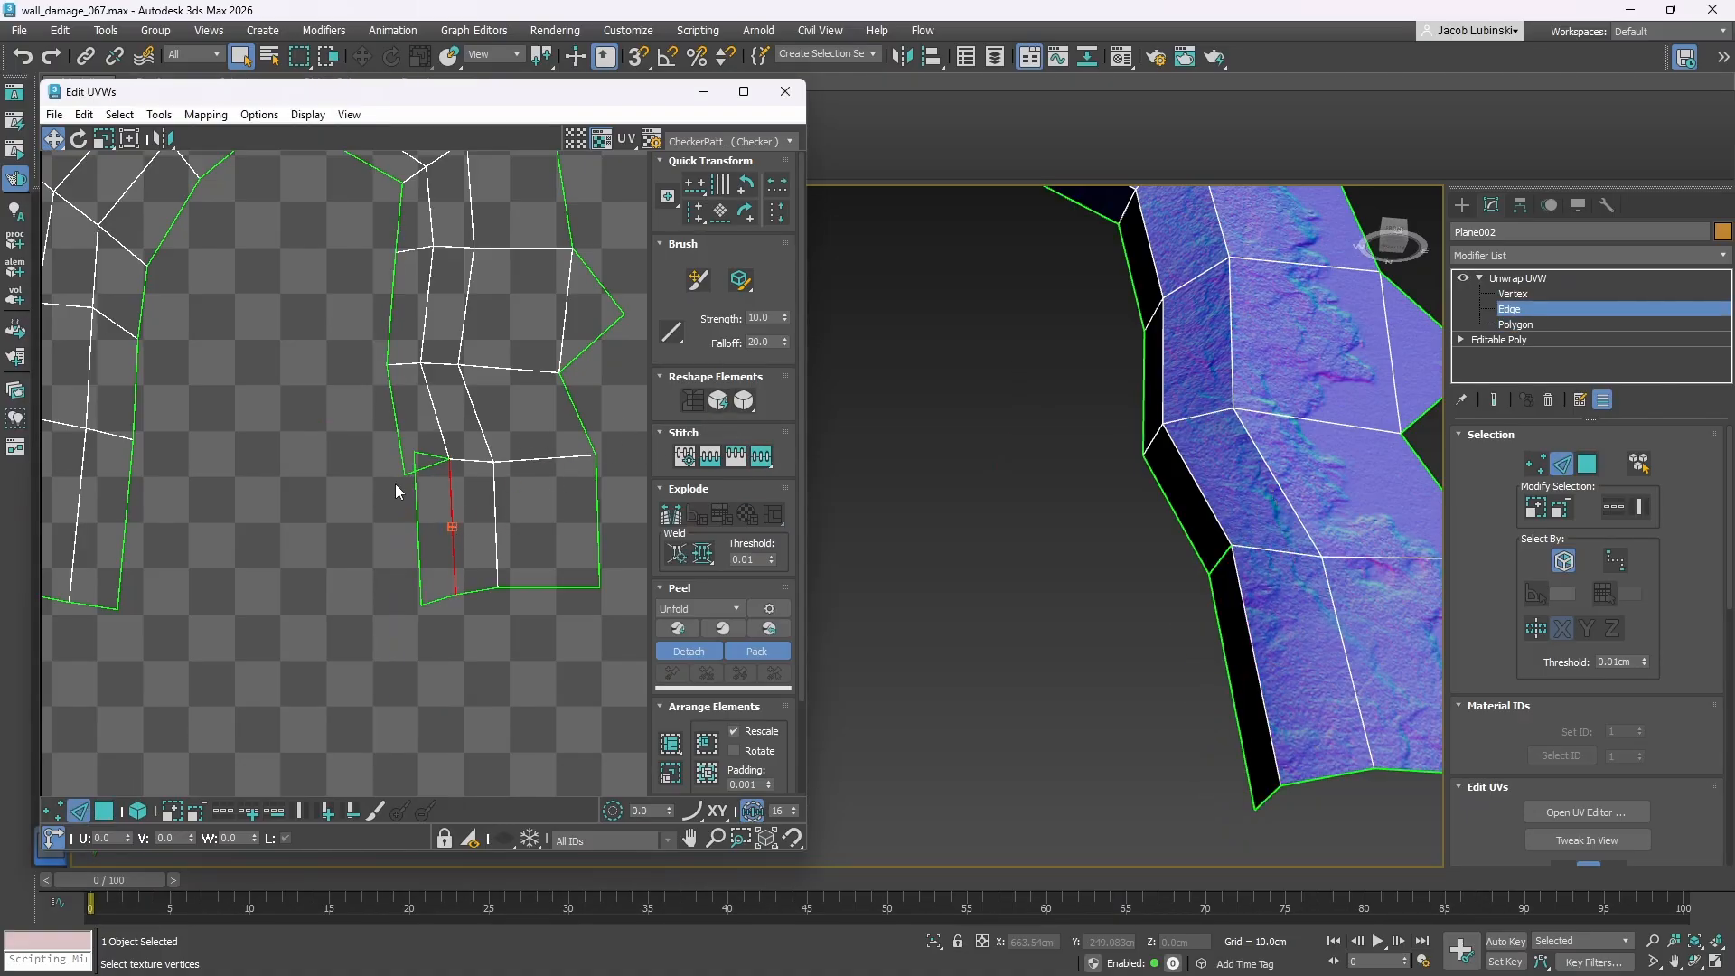
left_click(439, 457)
left_click(761, 456)
scroll(345, 518, "down", 3)
middle_click_drag(420, 508, 486, 511)
- Leave the UV sub-object level, deselect the arch and examine the texture along its inner strips
middle_click_drag(1293, 492, 1353, 441, "alt")
left_click(1514, 278)
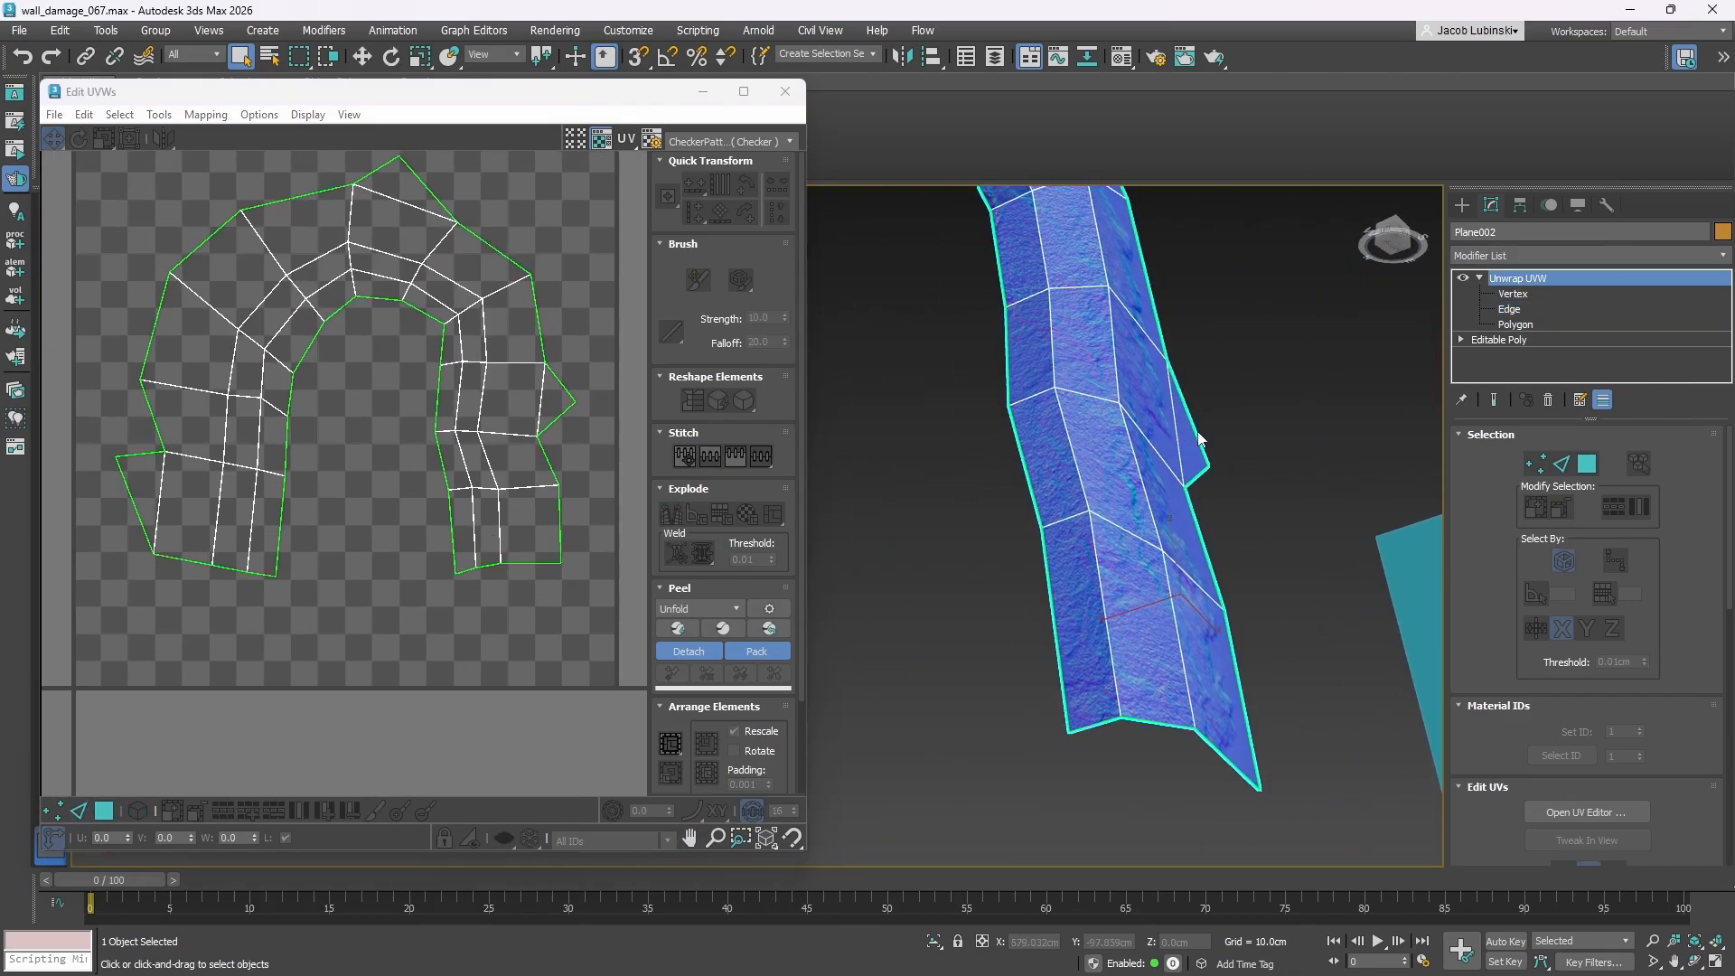
left_click(1228, 414)
middle_click_drag(1228, 413, 1341, 750, "alt")
scroll(941, 398, "up", 5)
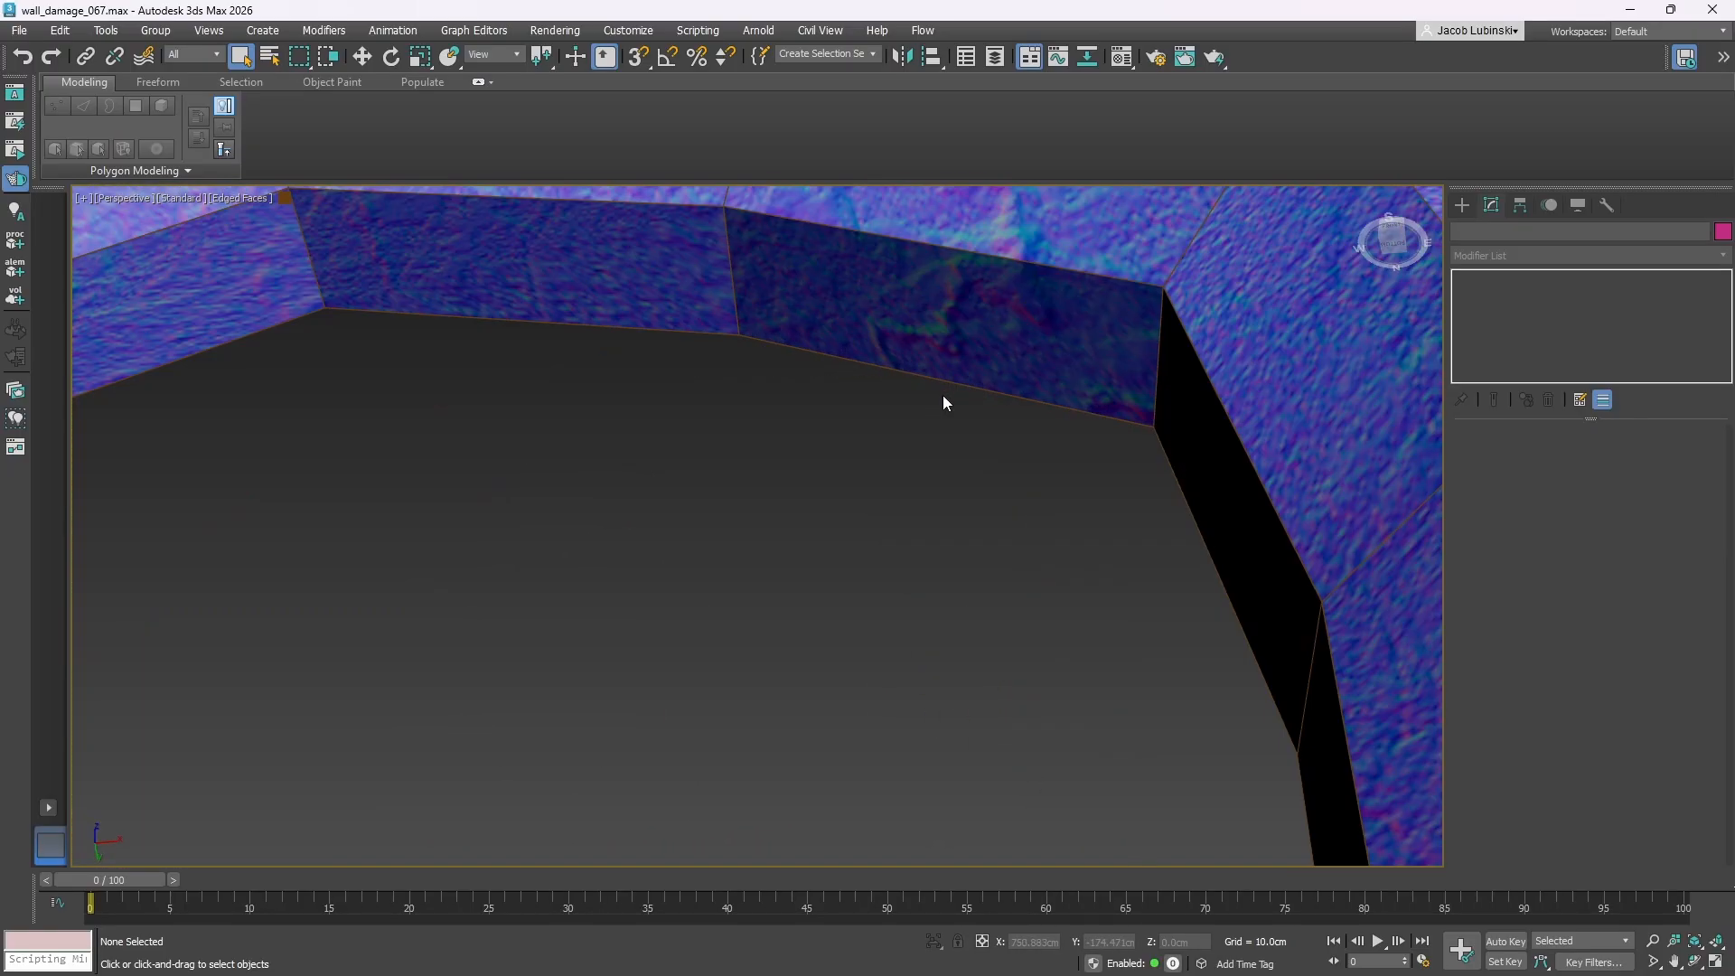
- Select the textured arch and collapse its whole modifier stack to an Editable Poly
middle_click_drag(941, 398, 1103, 472)
scroll(994, 407, "down", 7)
mouse_move(994, 406)
middle_mouse_down("alt")
mouse_move(920, 519)
mouse_move(932, 391)
mouse_move(975, 400)
middle_mouse_up("alt")
middle_click_drag(975, 400, 876, 336)
left_click(960, 447)
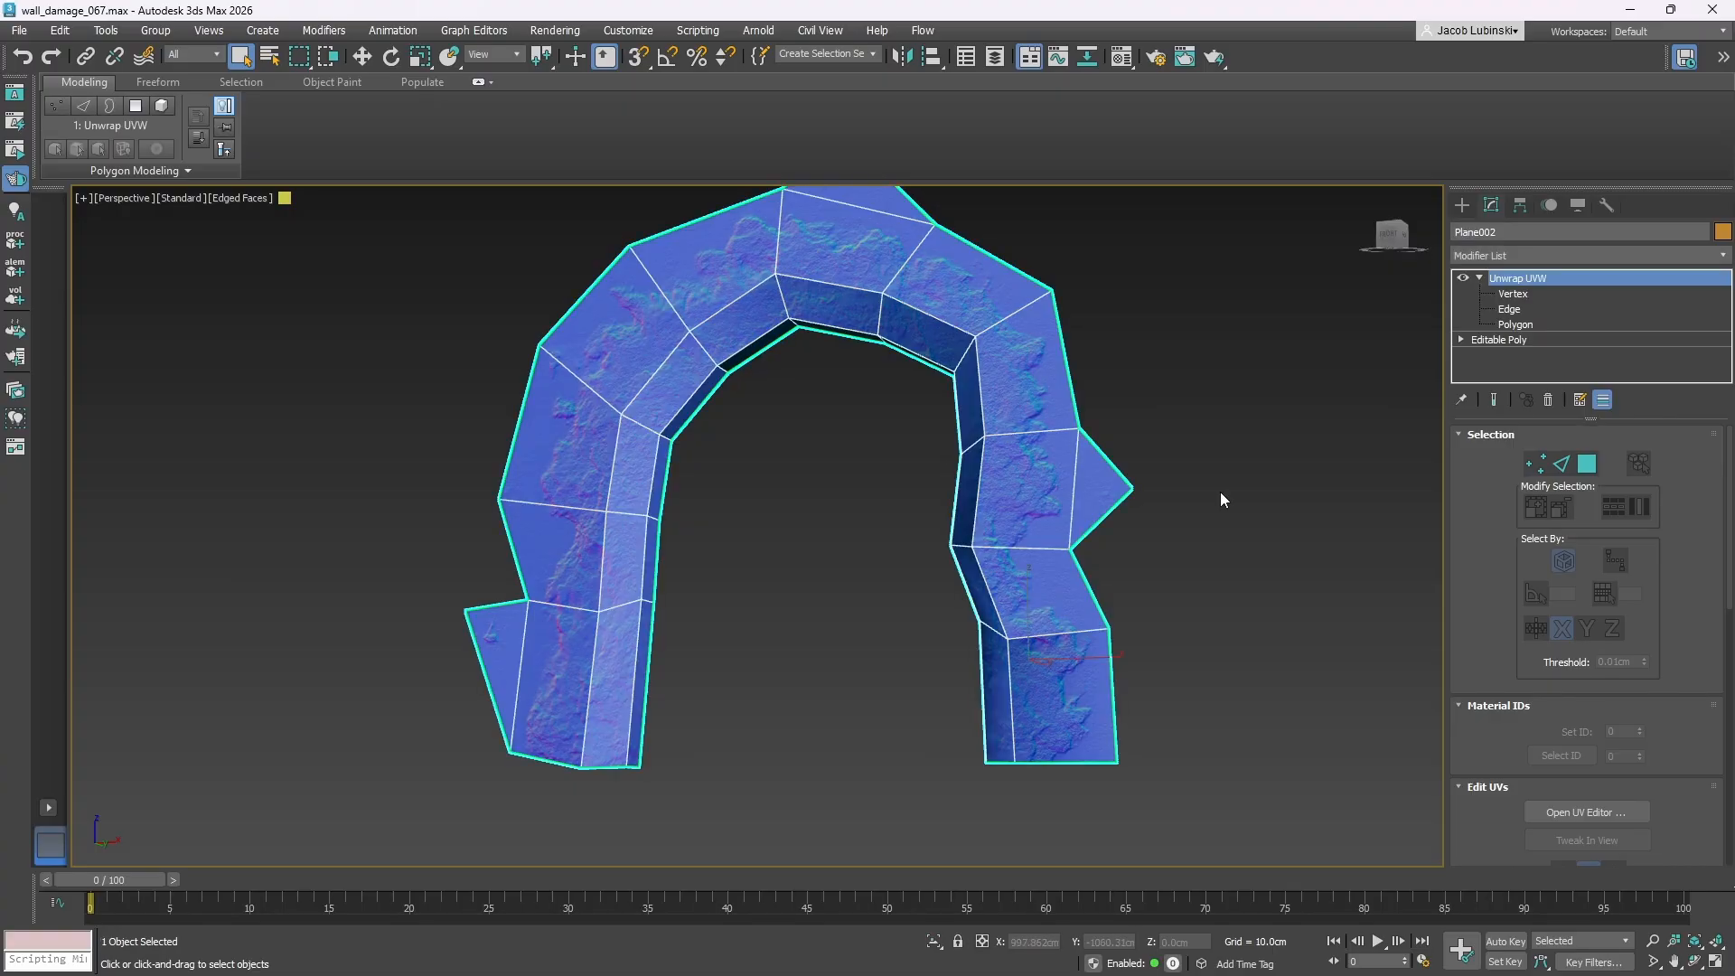
right_click(1531, 363)
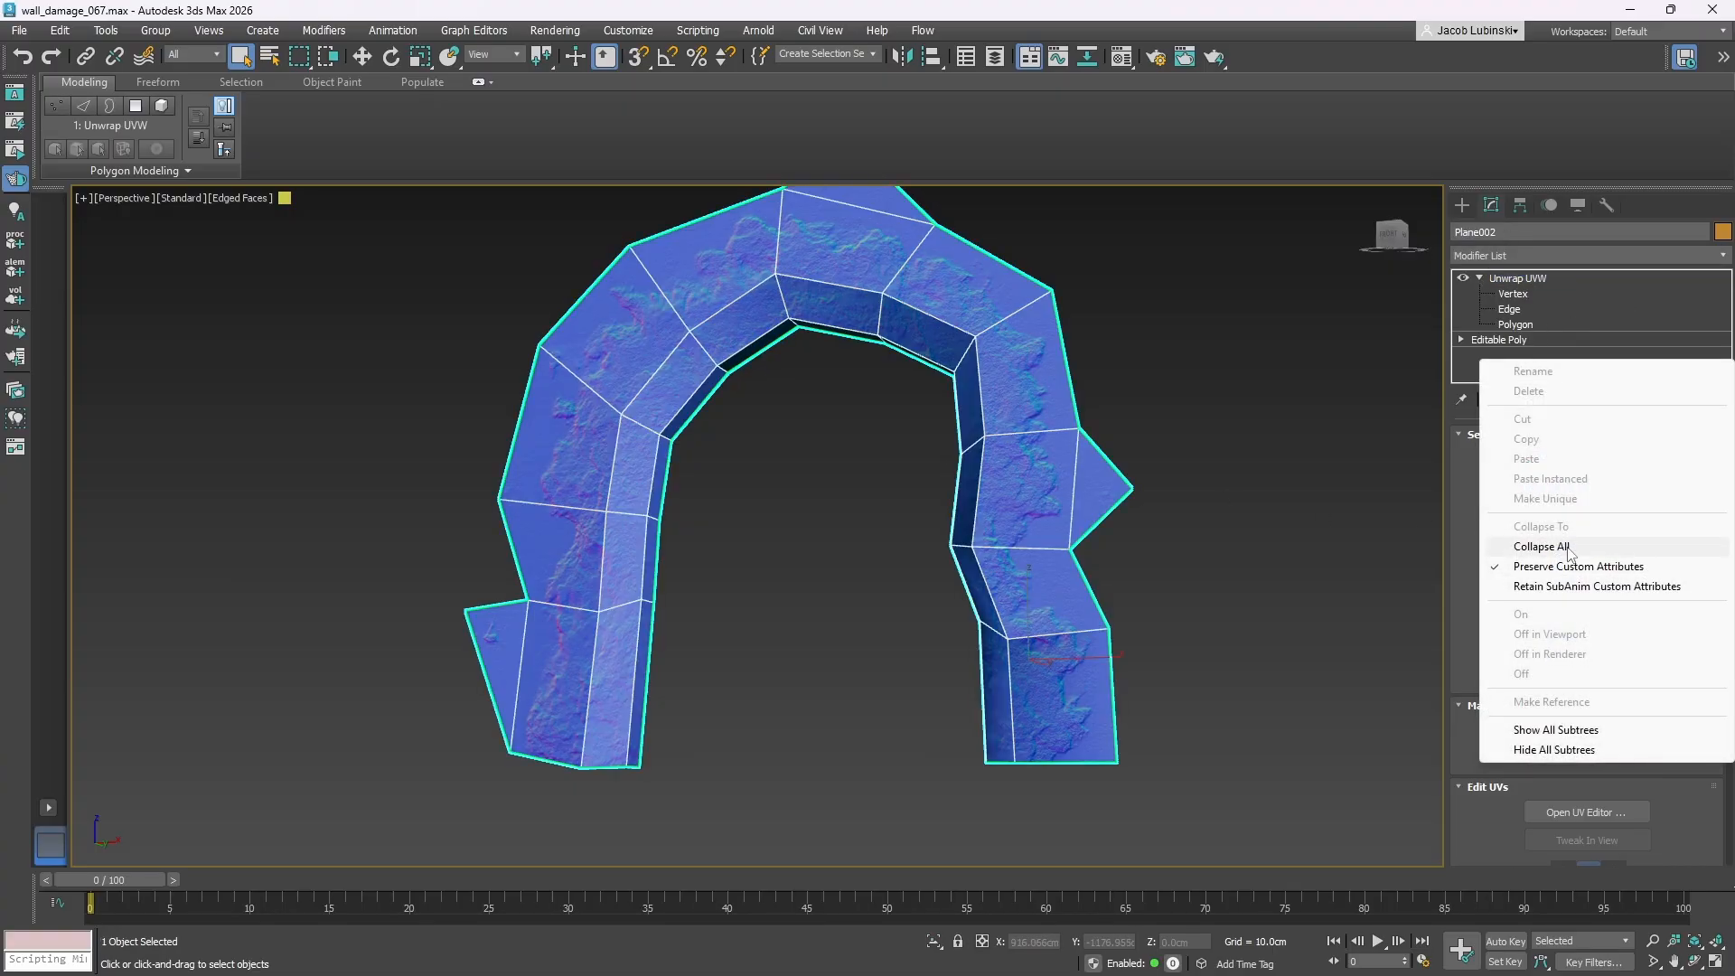
left_click(1535, 567)
left_click(968, 548)
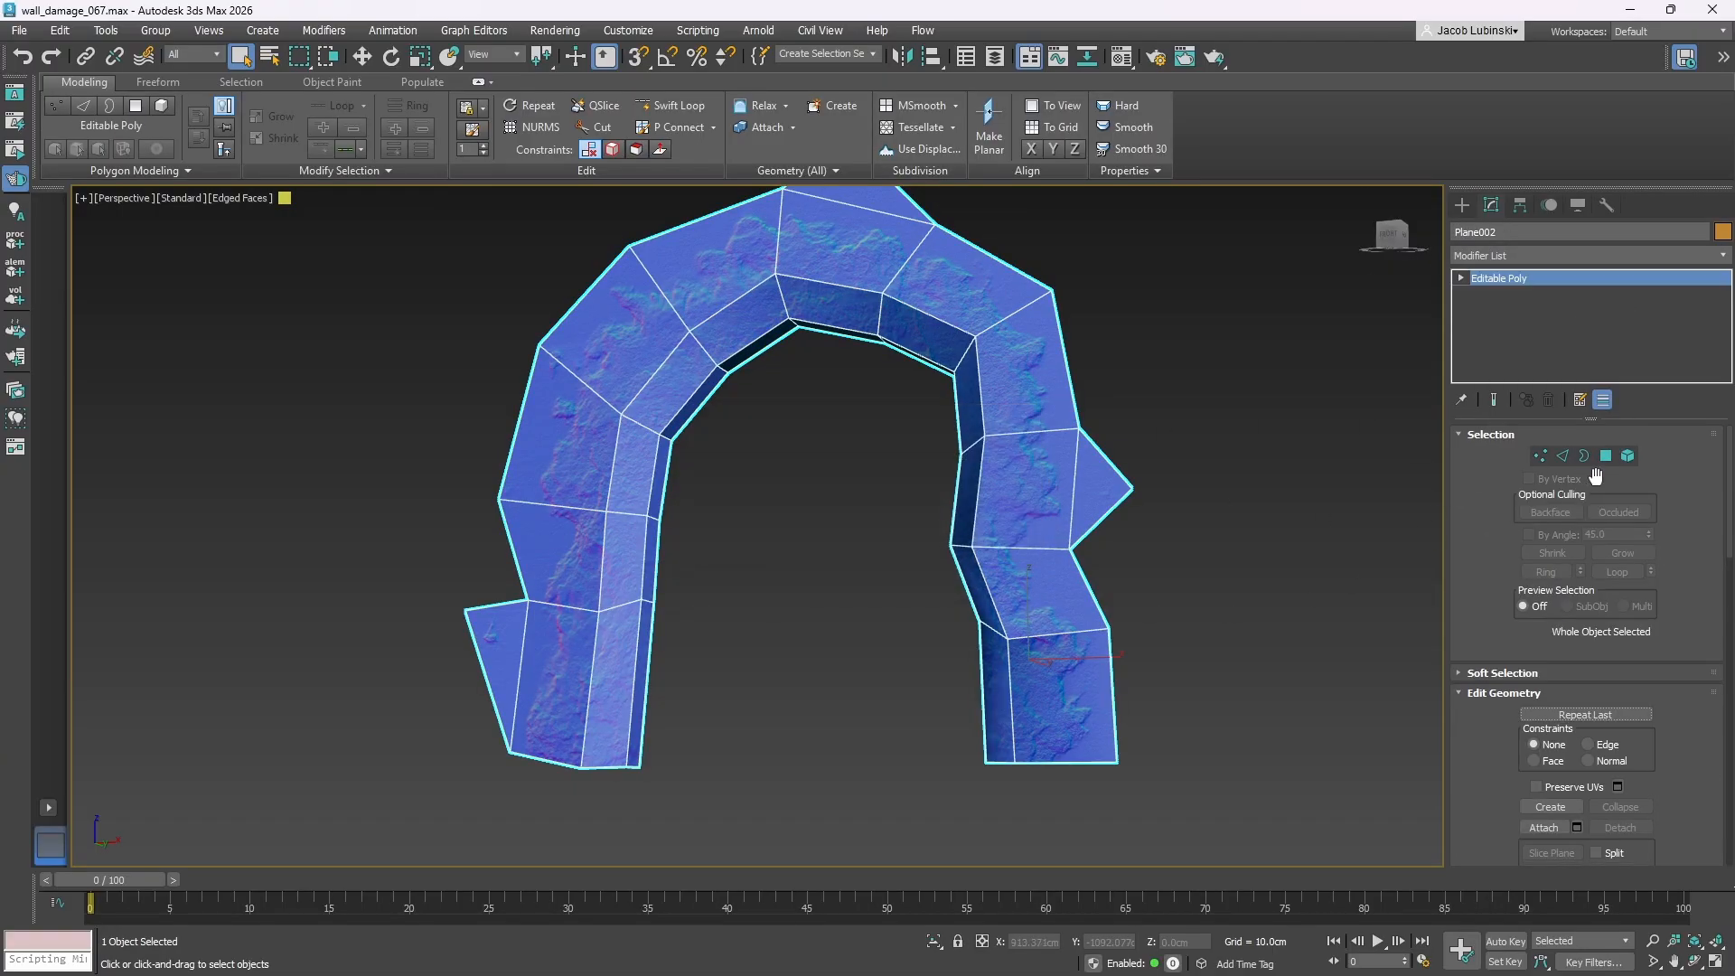
- Select the whole arch element, clear all its smoothing groups, assign group 1 and deselect the arch
left_click(1627, 456)
left_click(971, 379)
scroll(1672, 802, "down", 8)
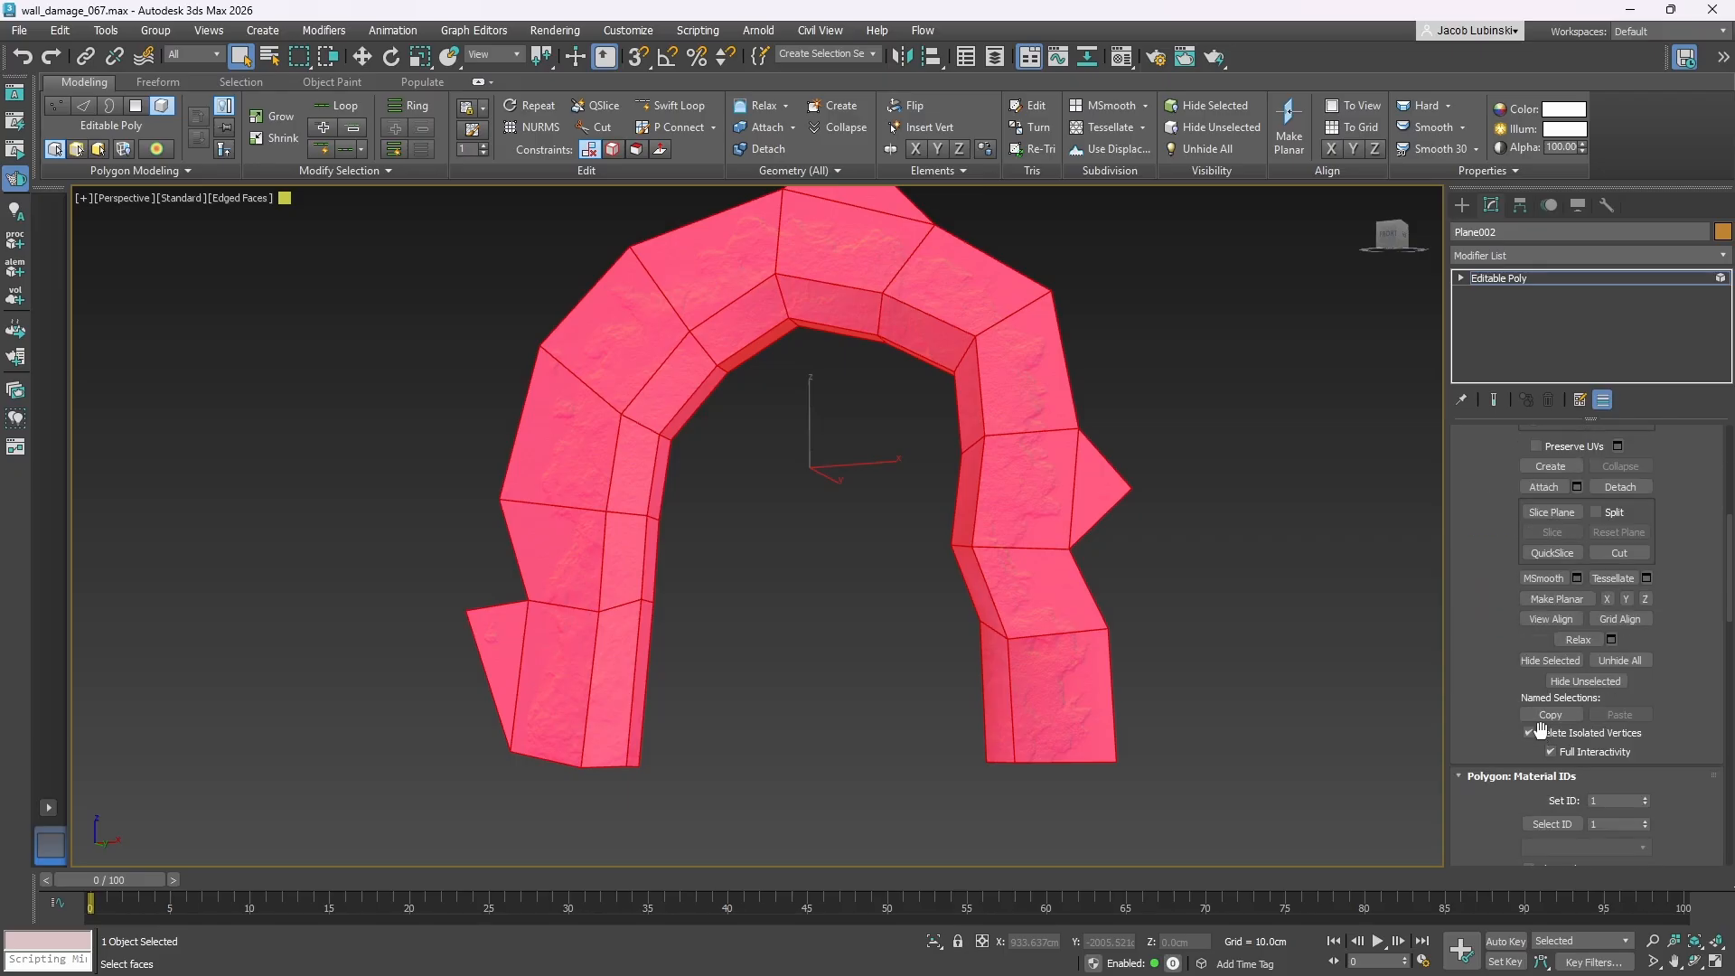
left_click(1606, 727)
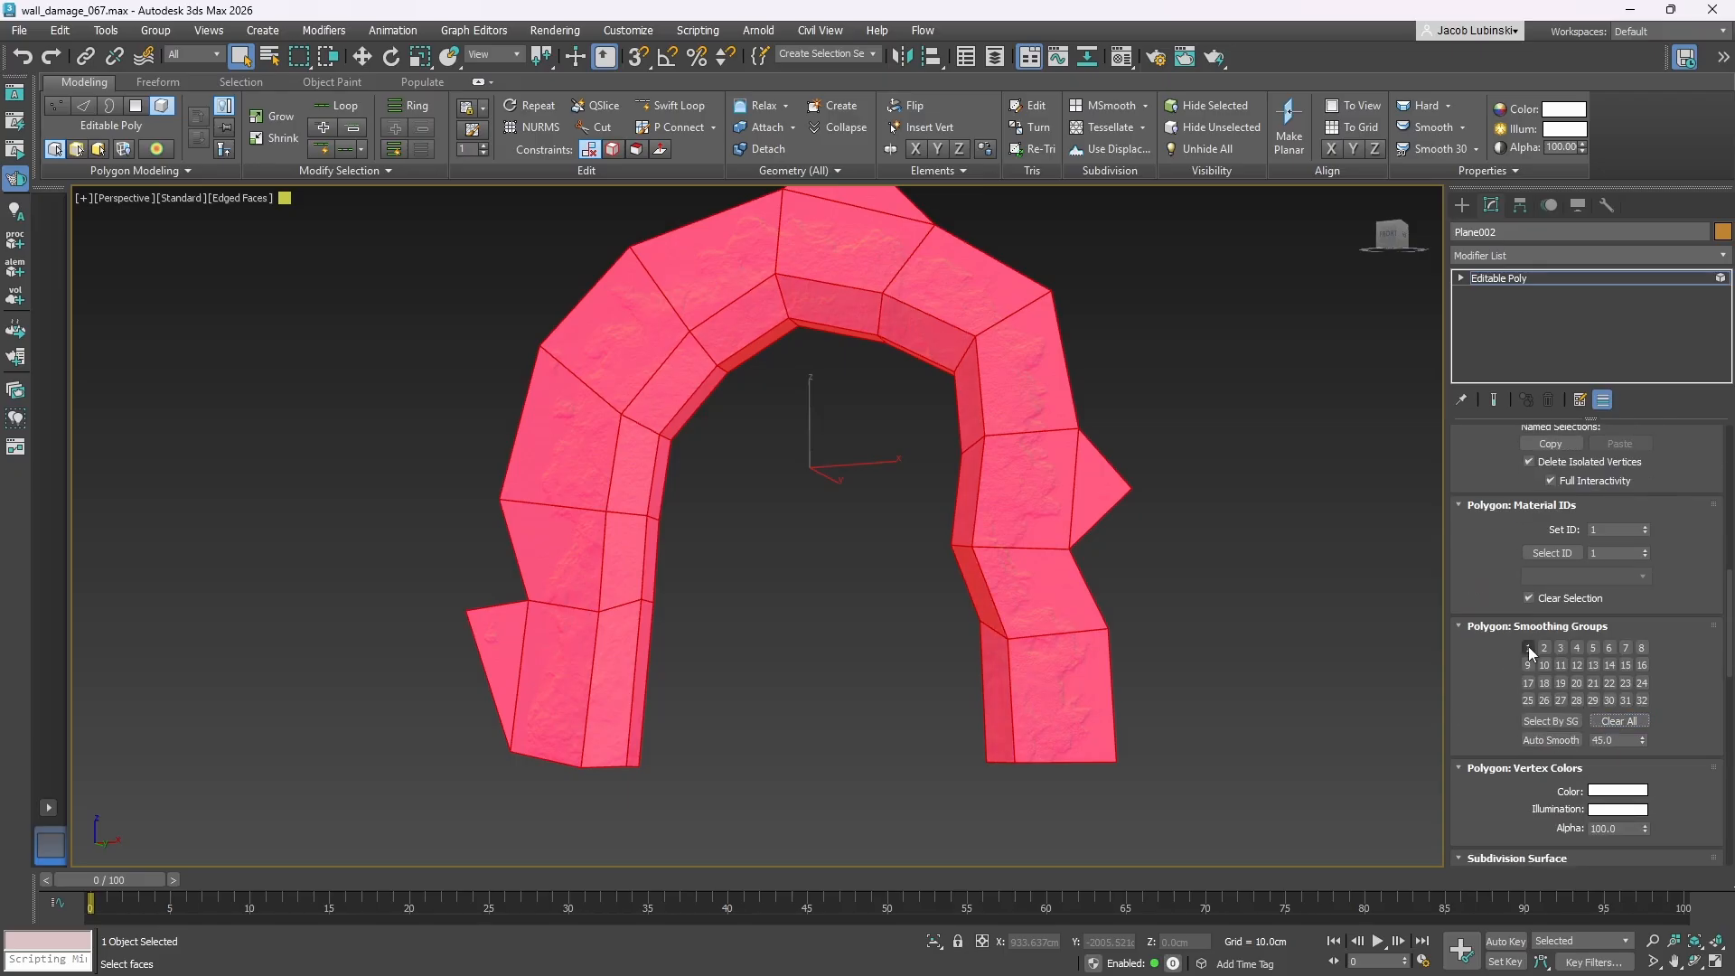
left_click(1527, 647)
left_click(1232, 419)
left_click(1563, 277)
left_click(1243, 303)
- Compare the smoothed textured arch with the green damage arch set in the wall
scroll(918, 468, "down", 5)
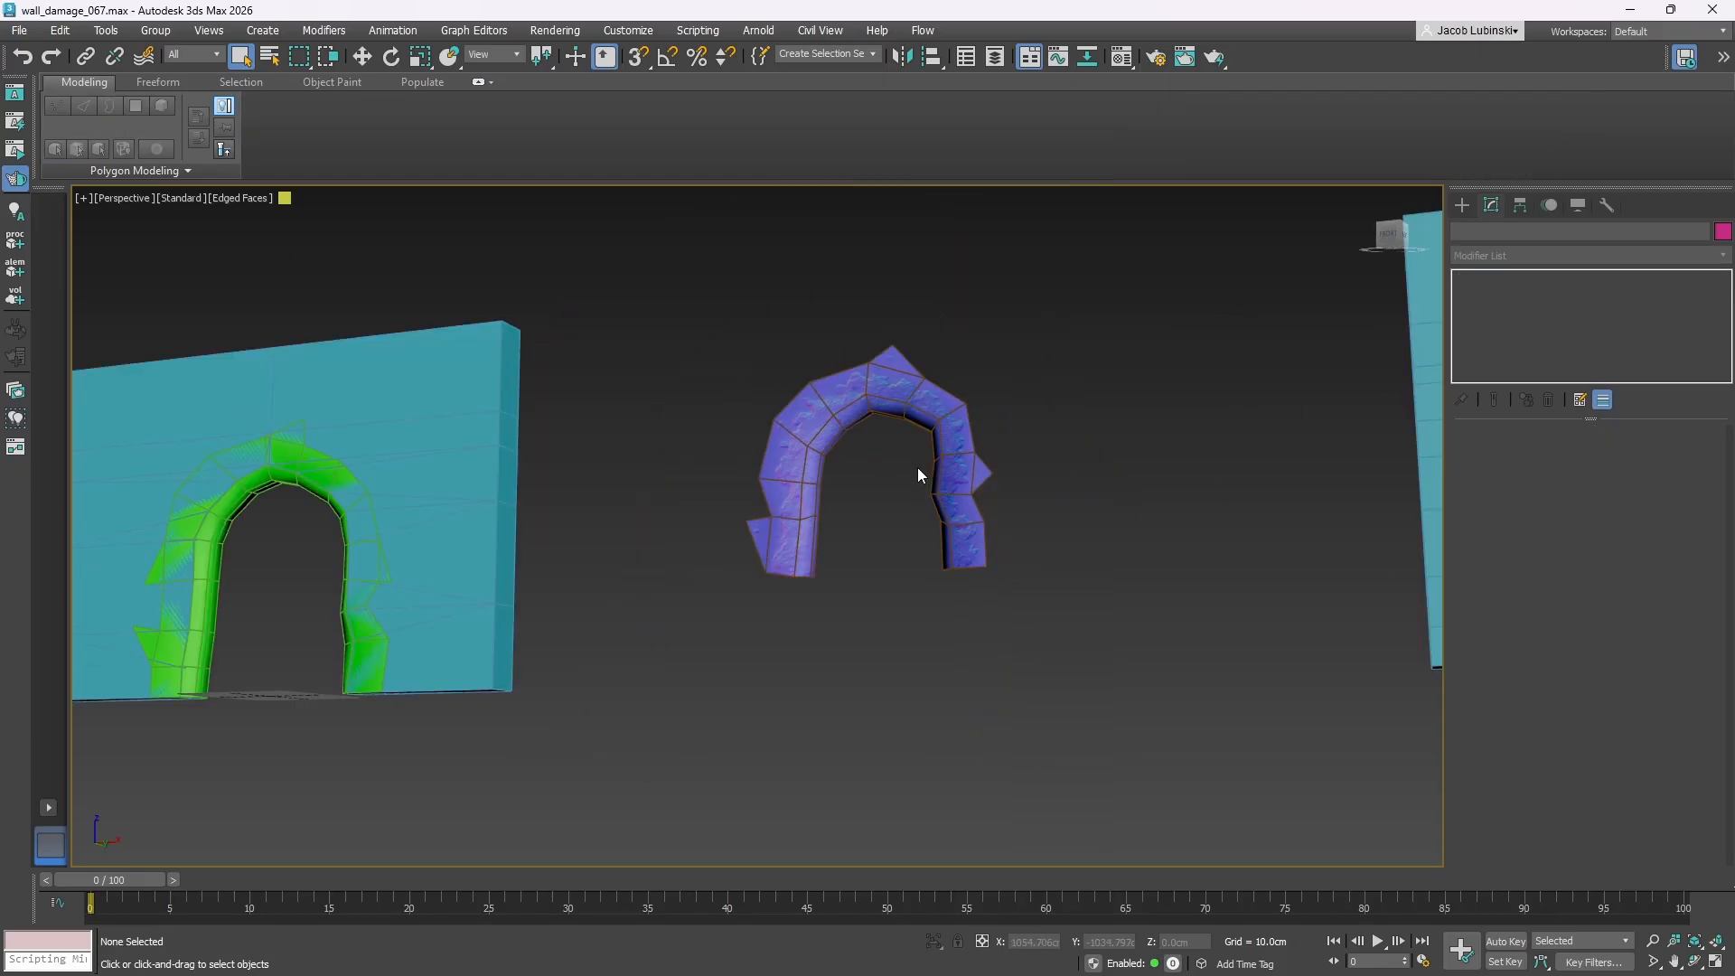
middle_click_drag(918, 468, 1280, 488, "alt")
scroll(935, 511, "up", 5)
scroll(1048, 504, "down", 5)
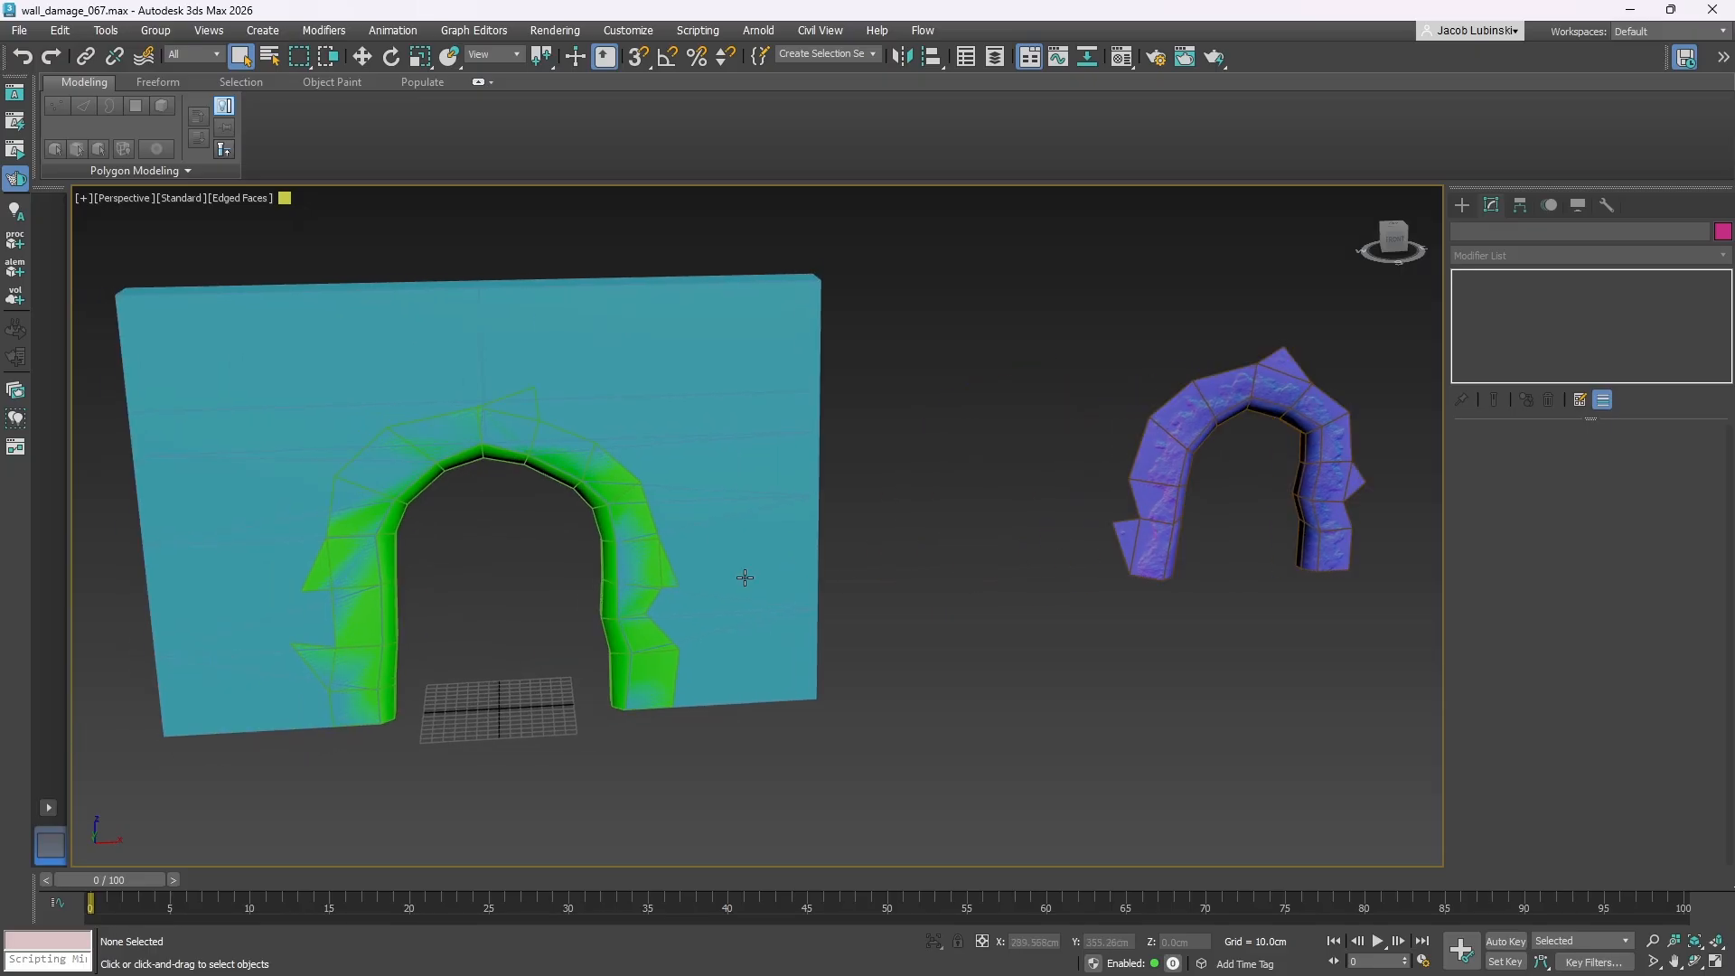
middle_click_drag(743, 577, 793, 548, "alt")
left_click(1204, 500)
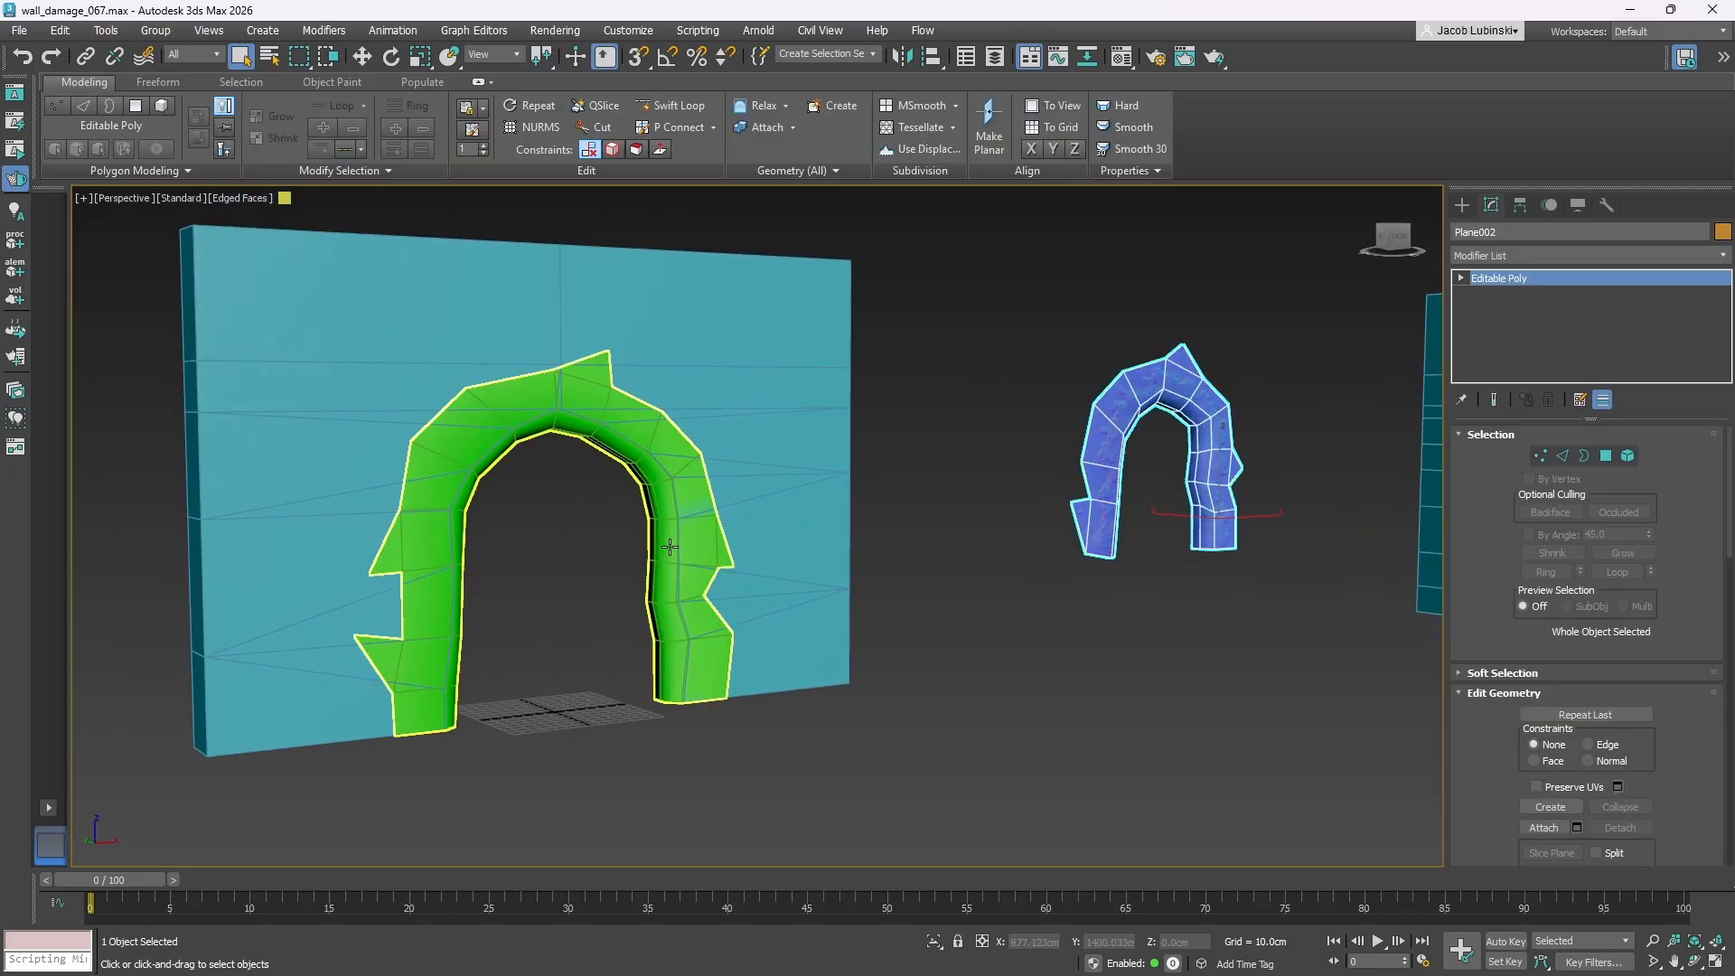
mouse_move(1146, 544)
middle_mouse_down("alt")
mouse_move(929, 577)
mouse_move(1151, 517)
middle_mouse_up("alt")
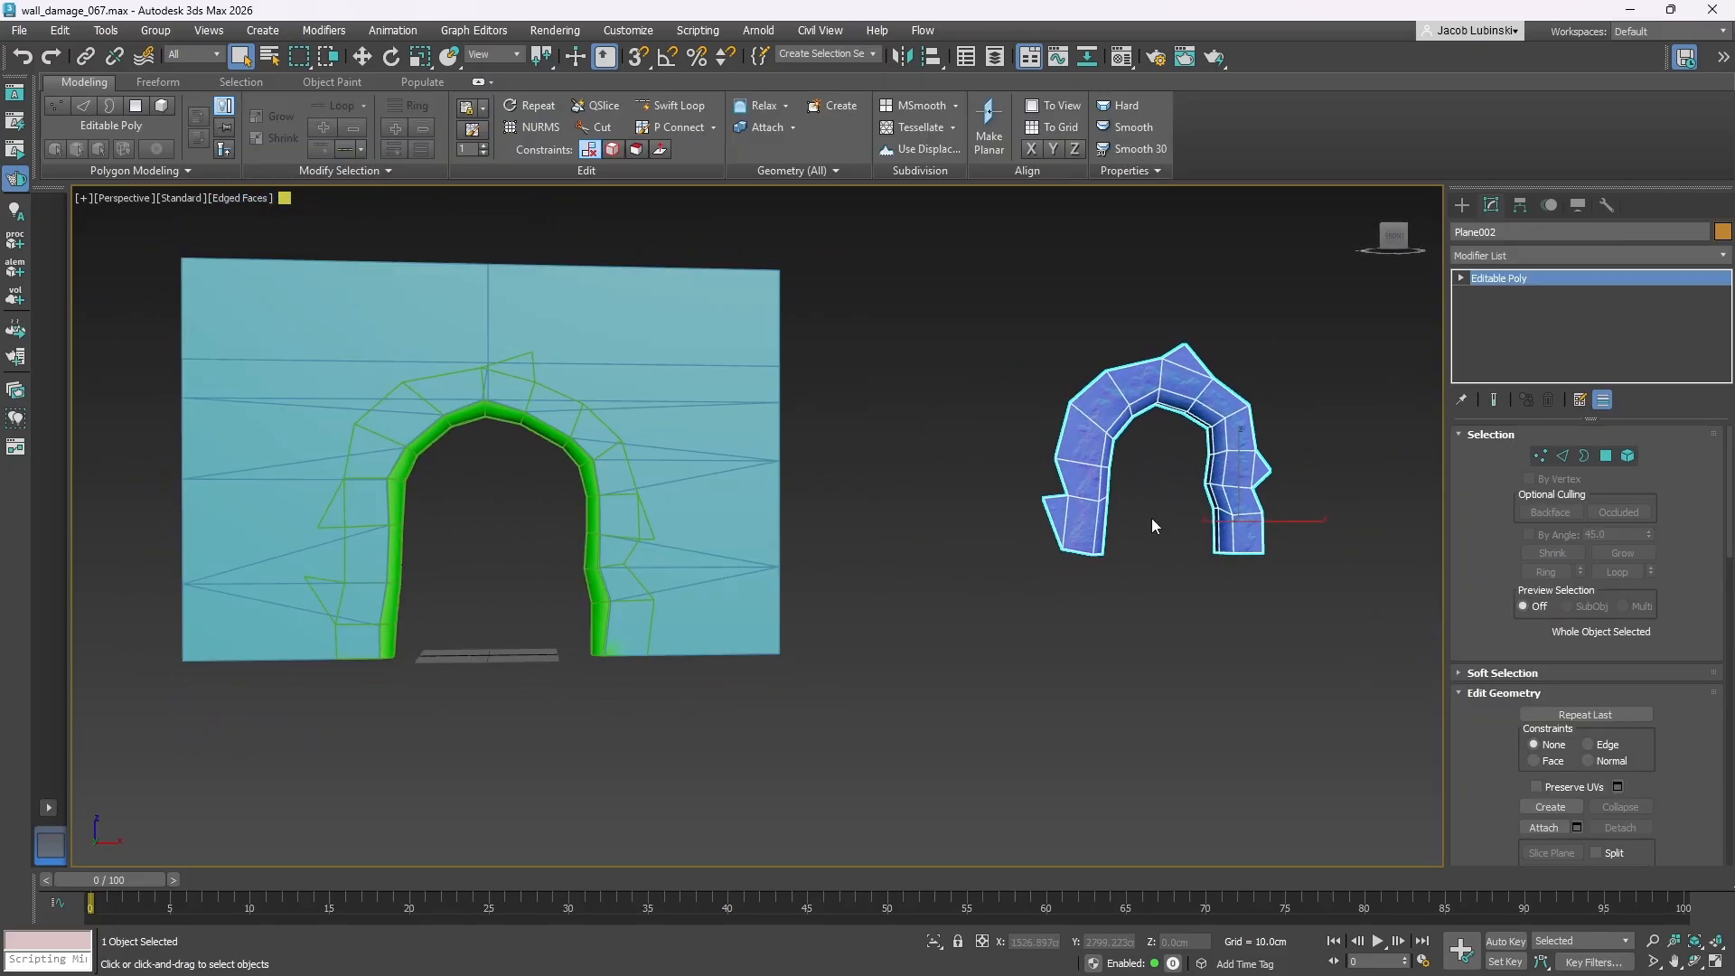
left_click(1081, 294)
middle_click_drag(1080, 294, 1194, 383)
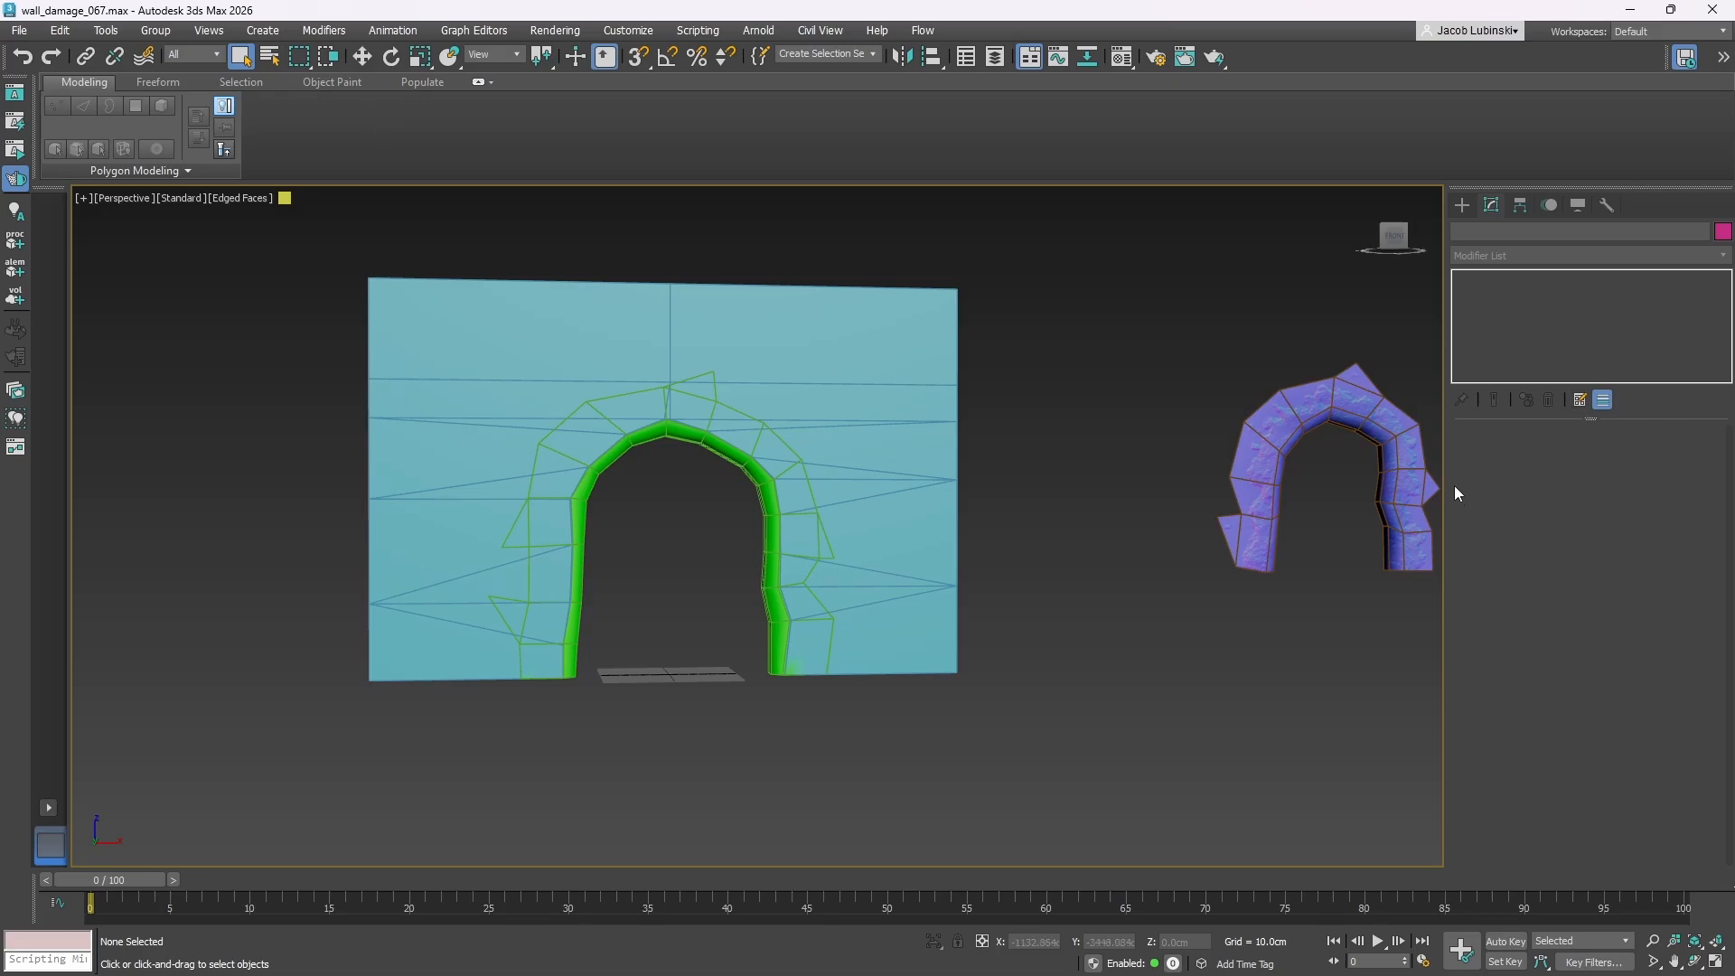
middle_click_drag(1409, 470, 985, 494)
middle_click_drag(882, 443, 842, 483)
- Hide everything except the green damage arch and check its mesh at Vertex level
left_click(842, 483)
right_click(840, 486)
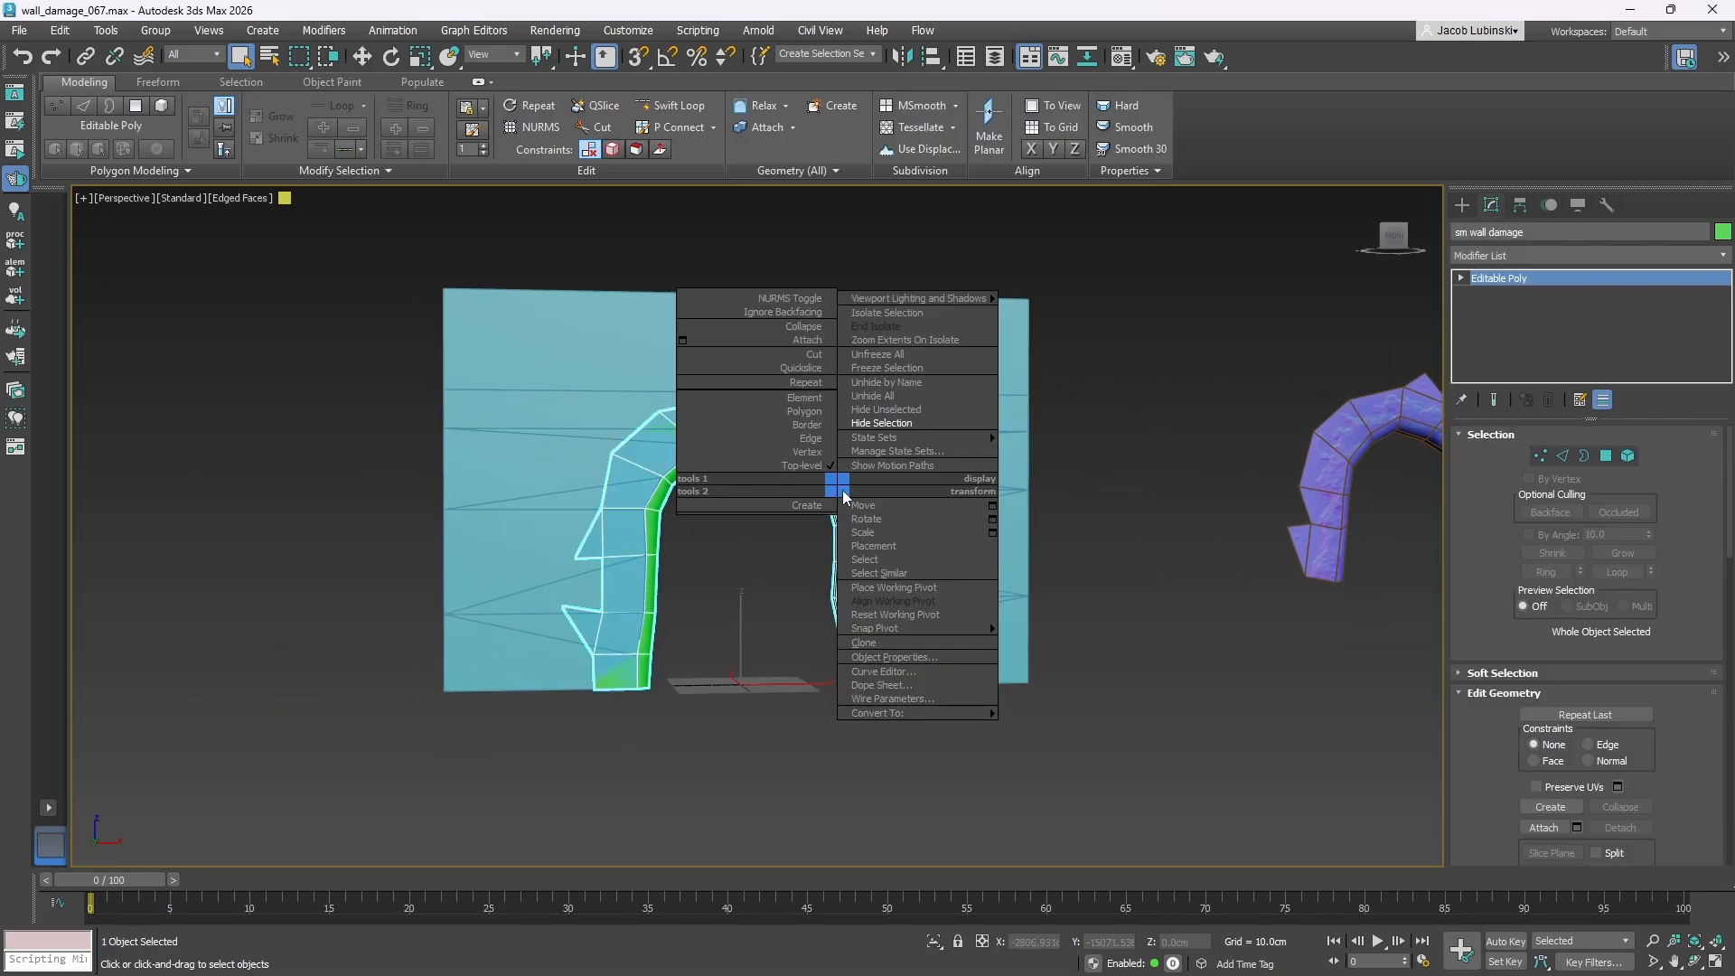
left_click(898, 412)
scroll(887, 531, "up", 5)
middle_click_drag(888, 531, 1038, 450)
scroll(1075, 449, "down", 2)
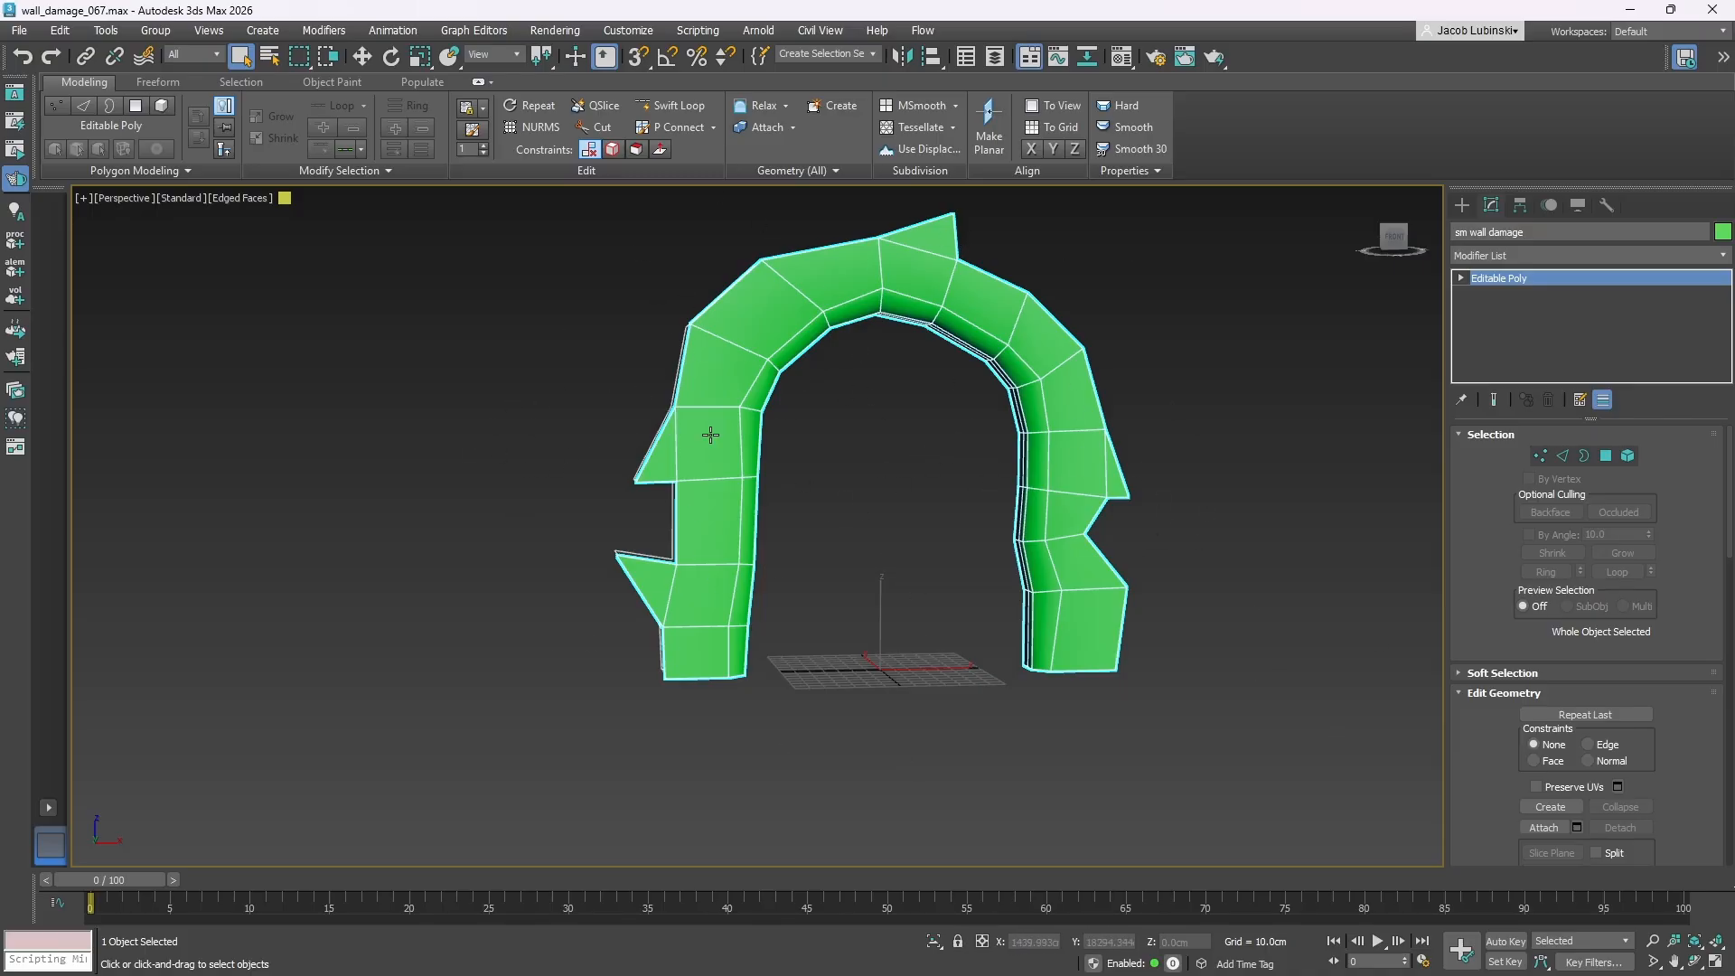
middle_click_drag(753, 476, 687, 526)
key("1")
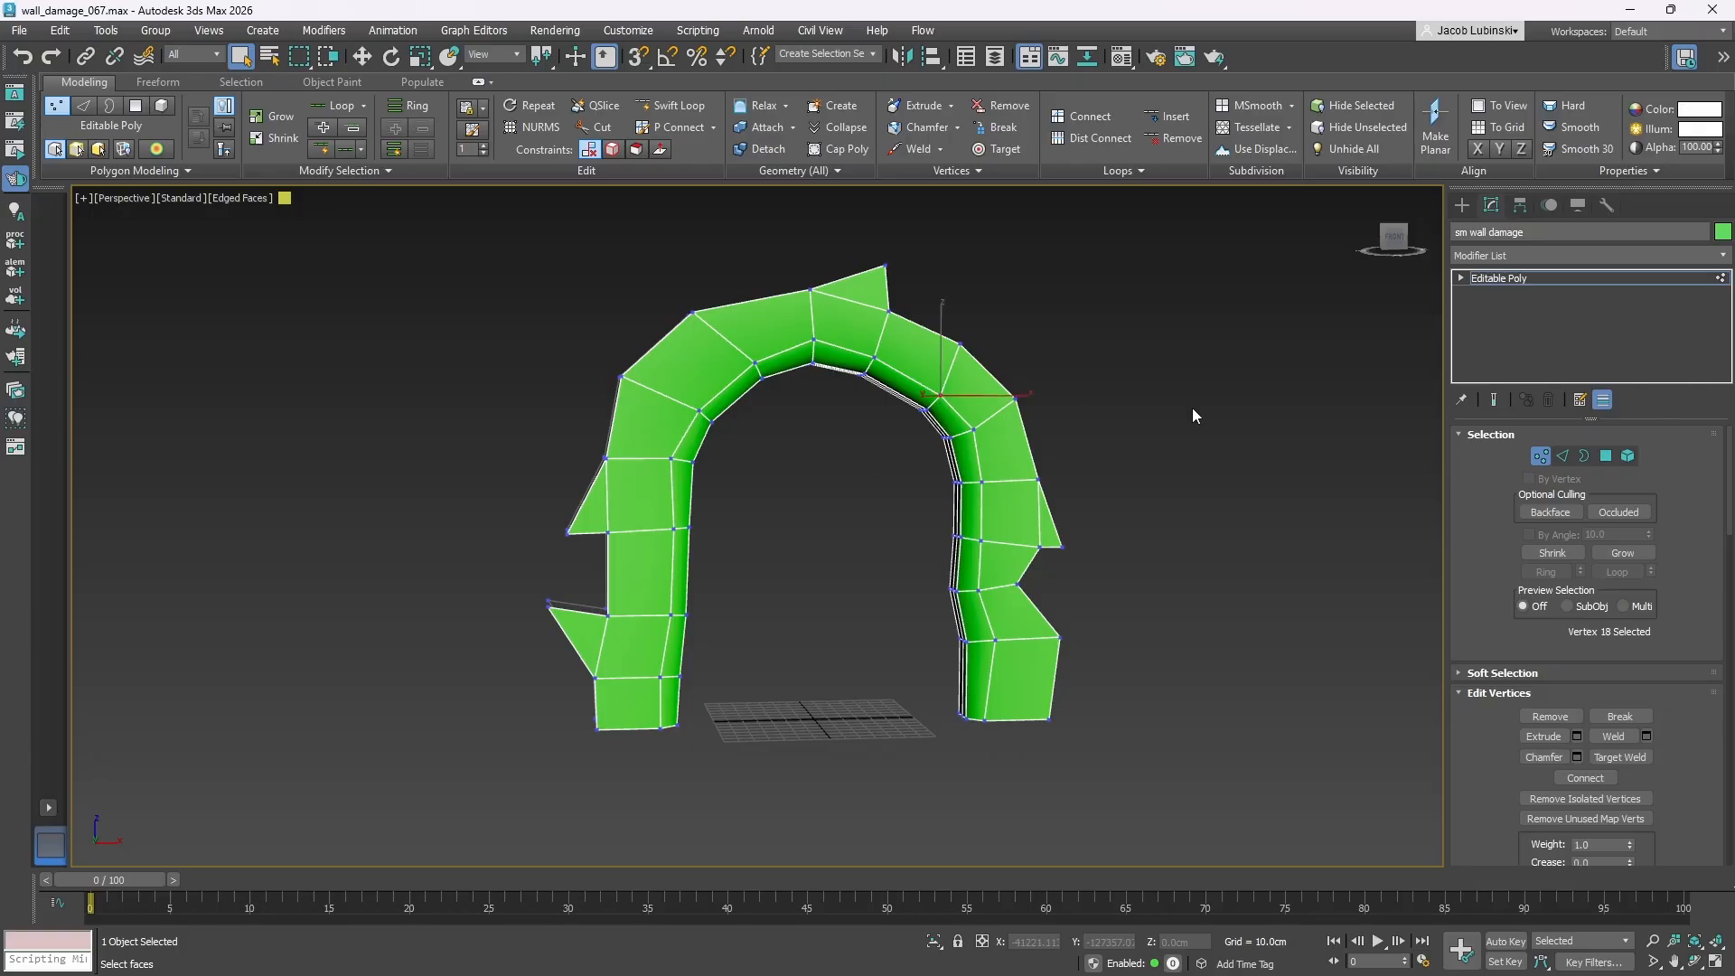
left_click(1518, 278)
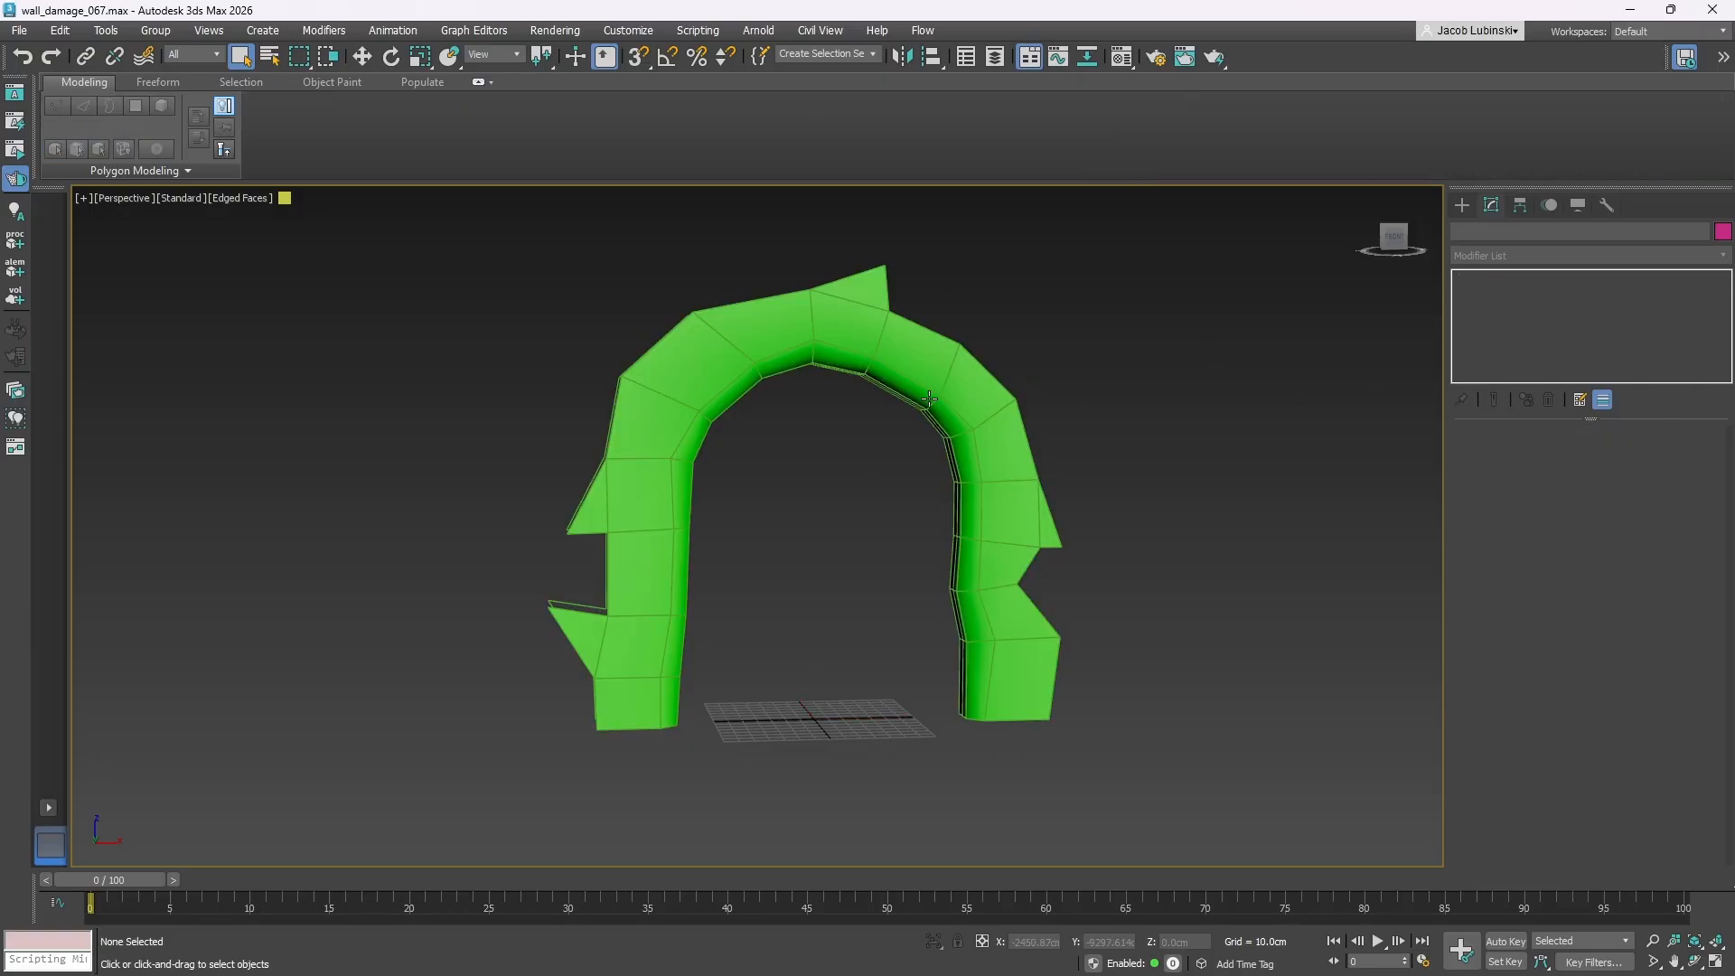
- Add an Unwrap UVW modifier to the green arch and inspect its layout in the UV editor
left_click(1722, 257)
left_click_drag(1725, 334, 1724, 939)
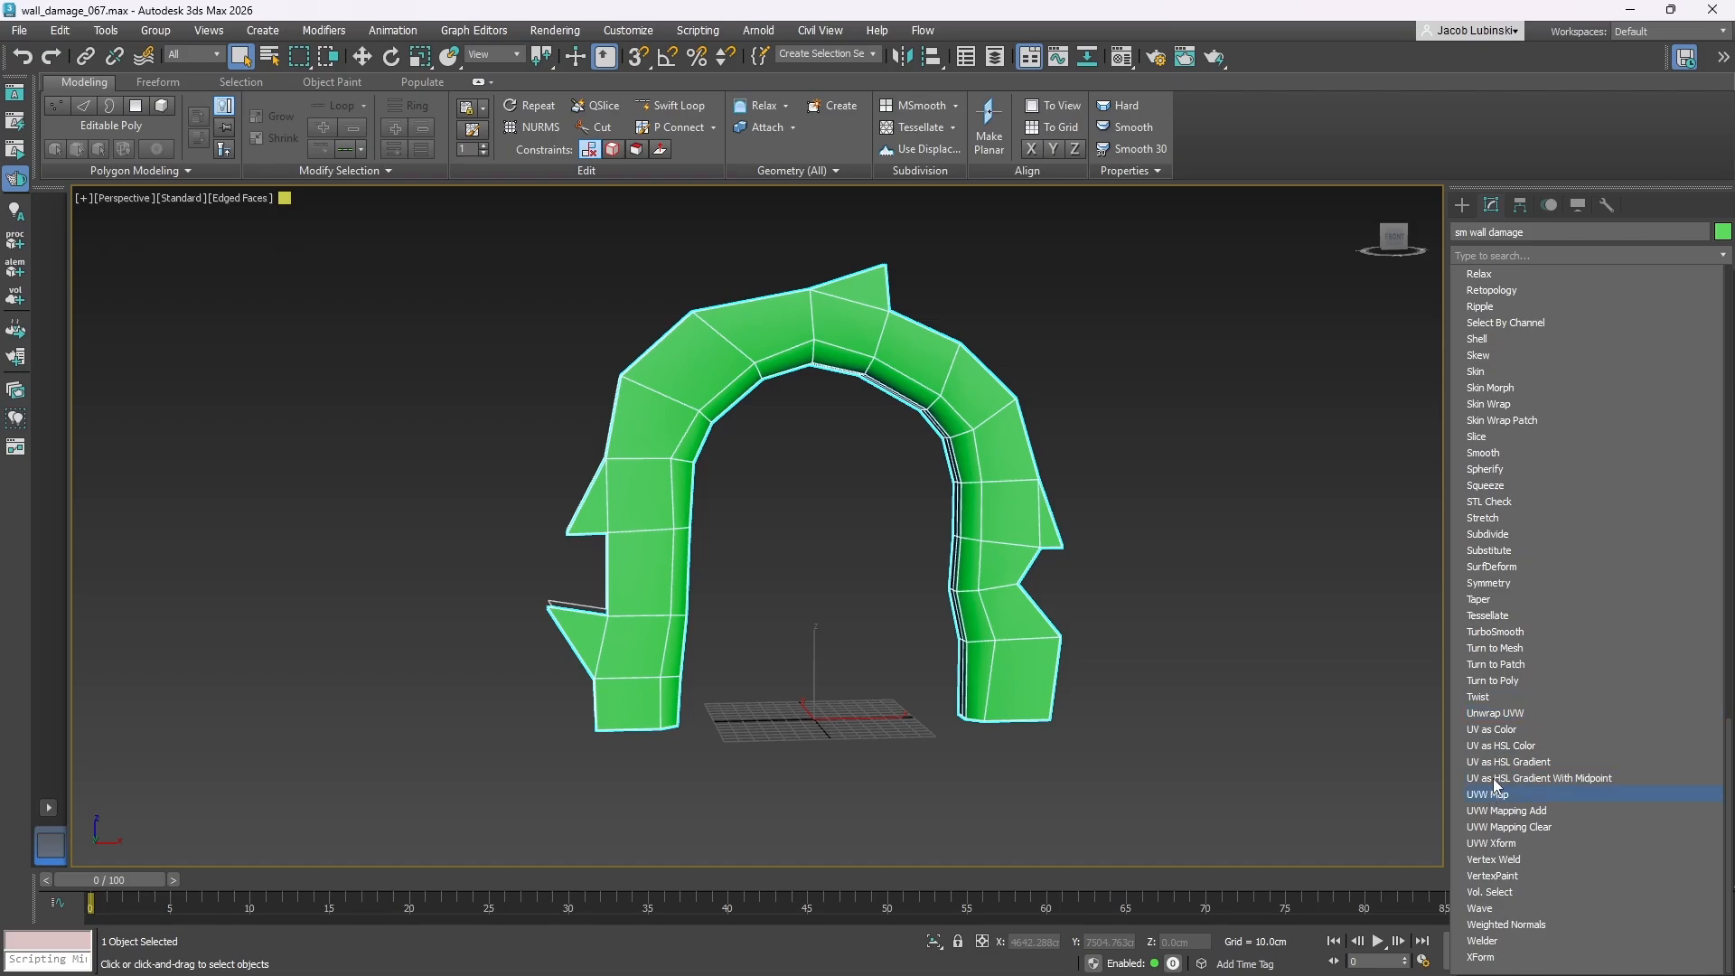
left_click(1509, 714)
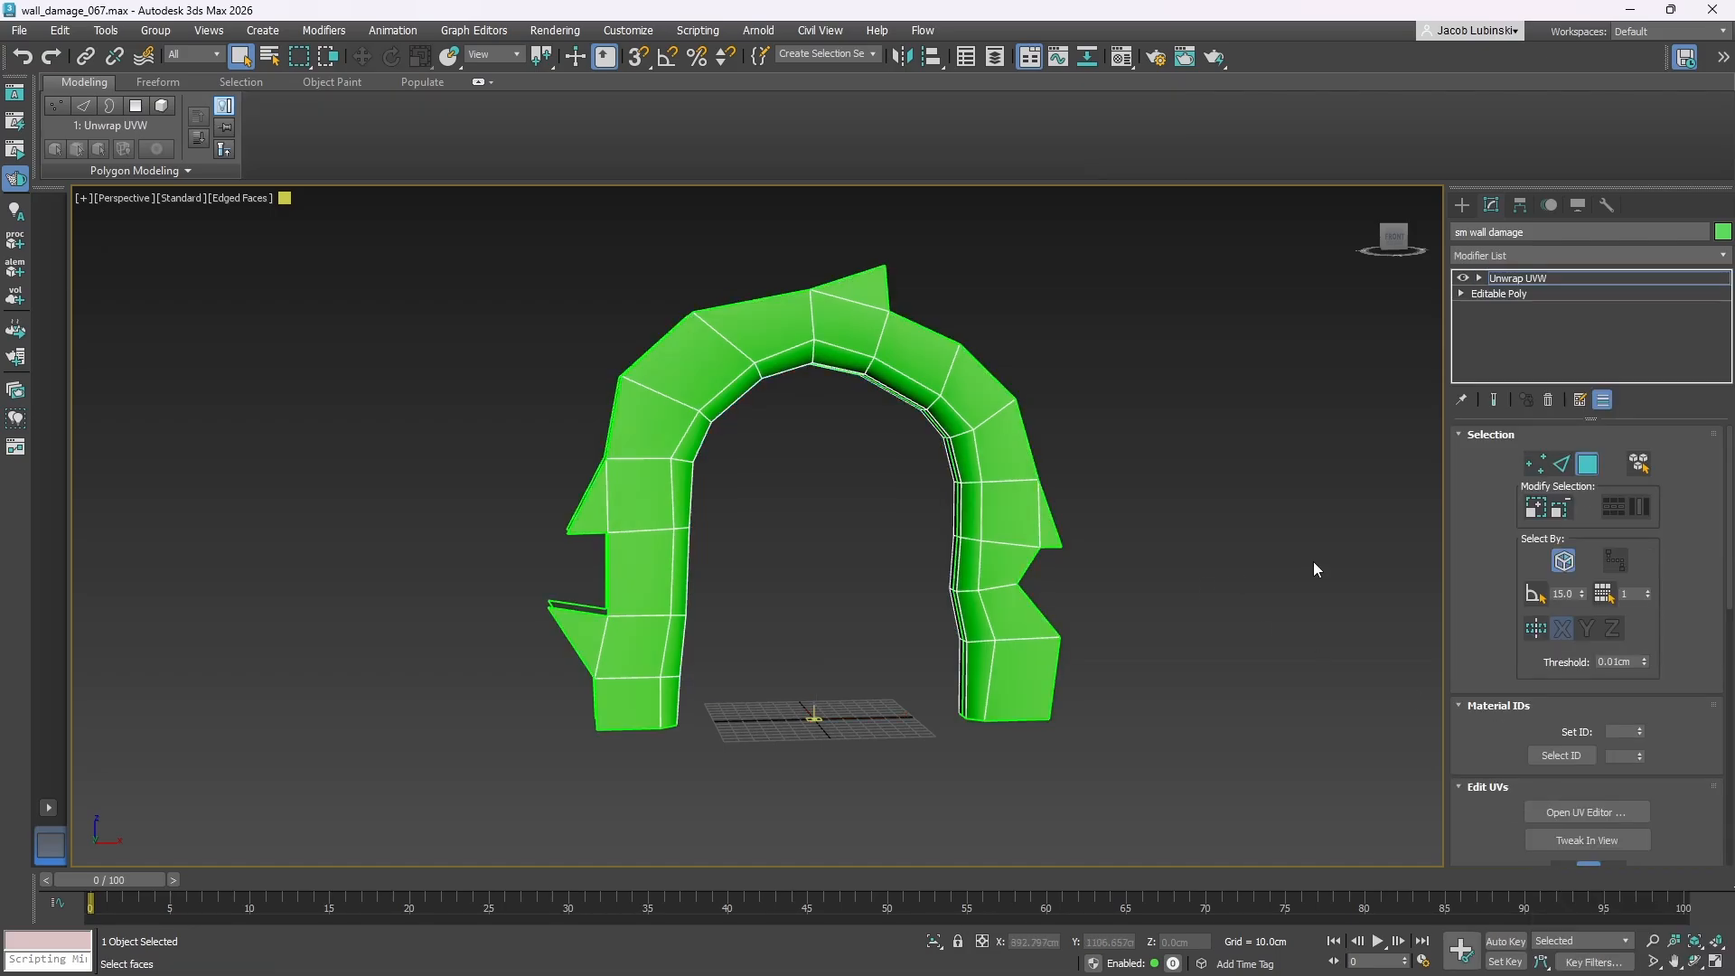
left_click(1595, 813)
scroll(396, 462, "down", 4)
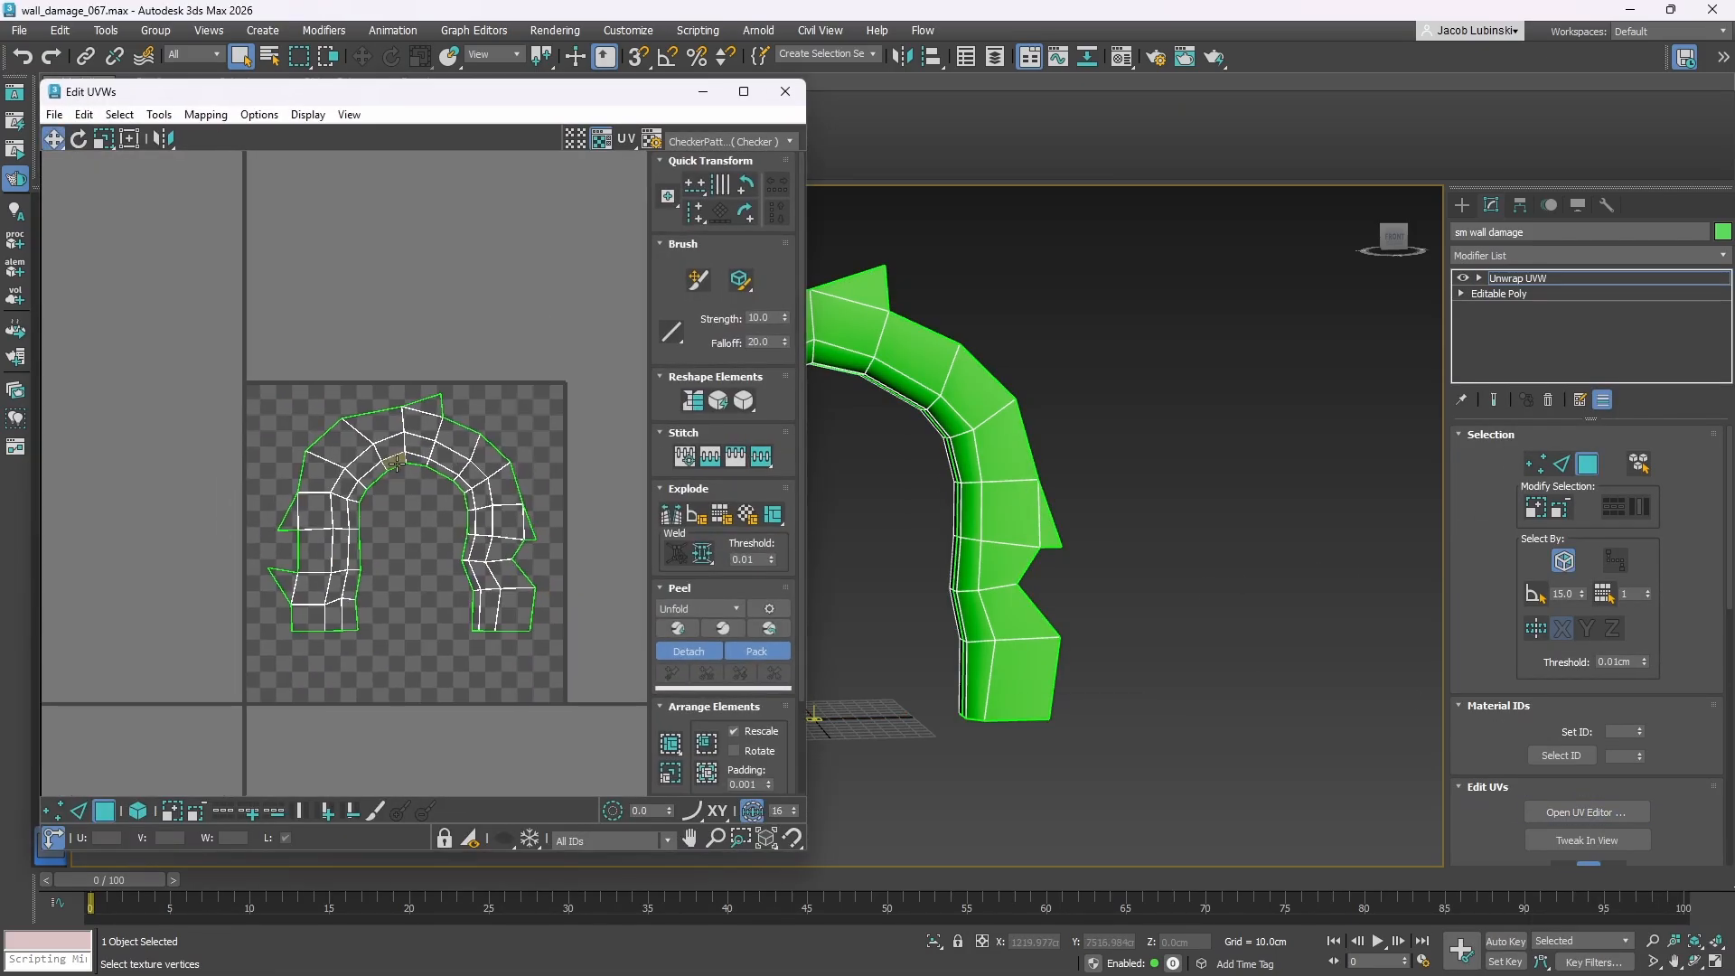
scroll(506, 569, "up", 2)
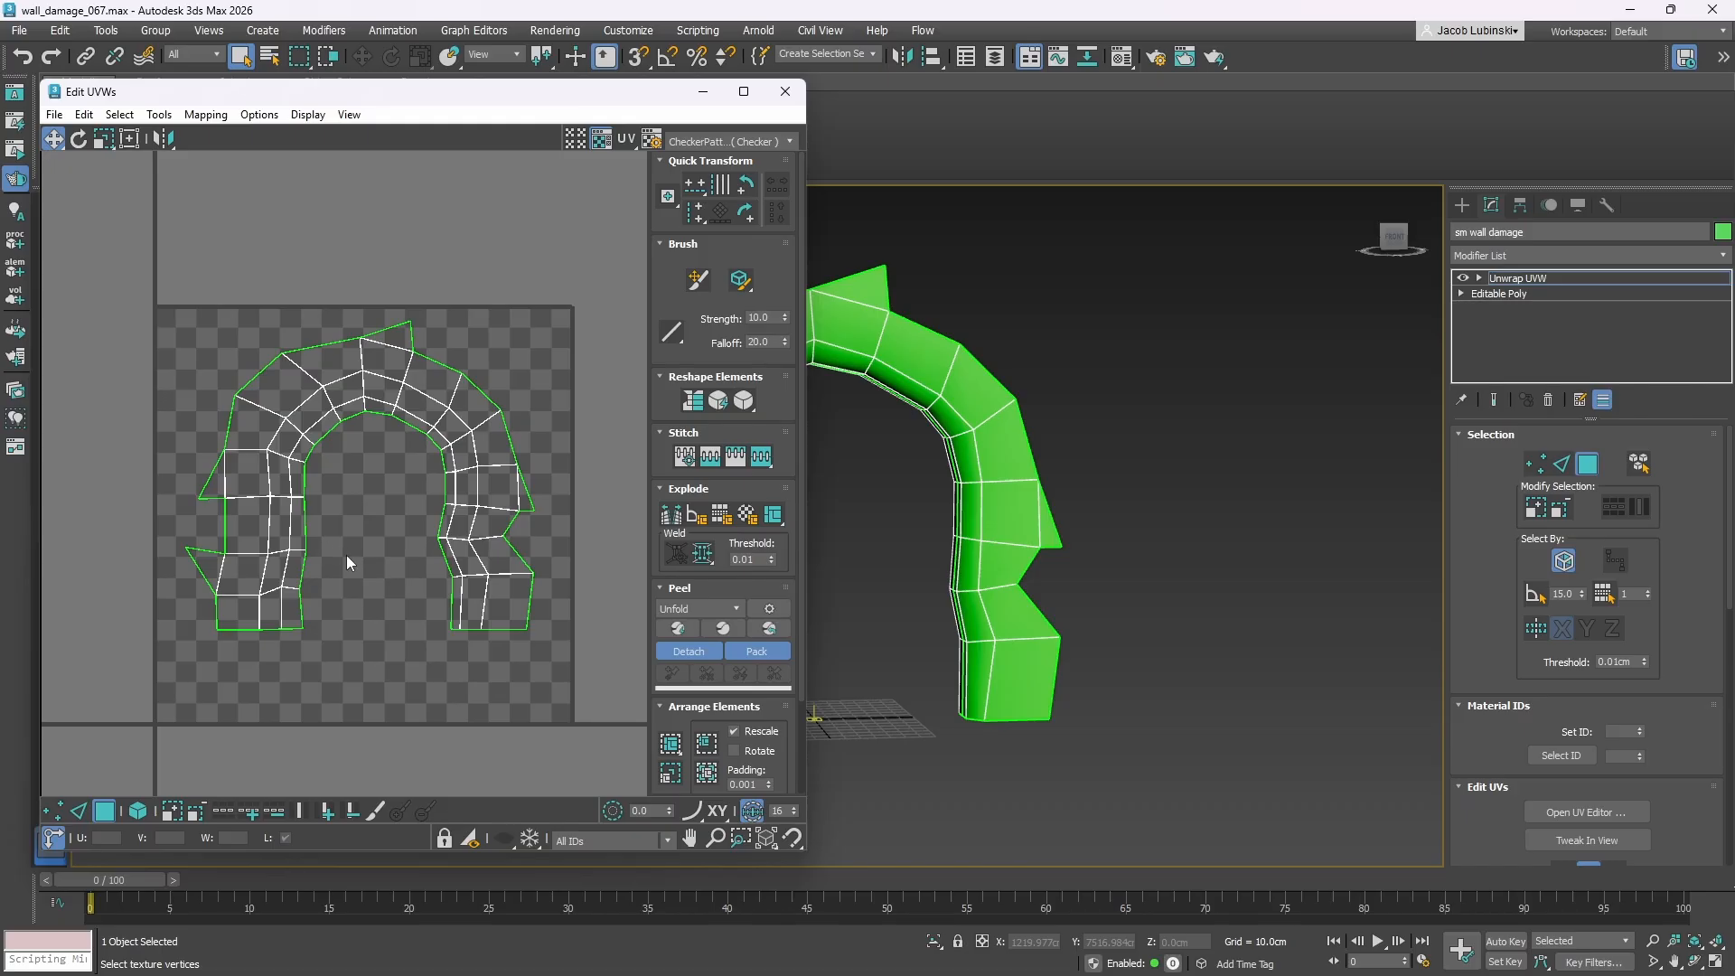
left_click(785, 92)
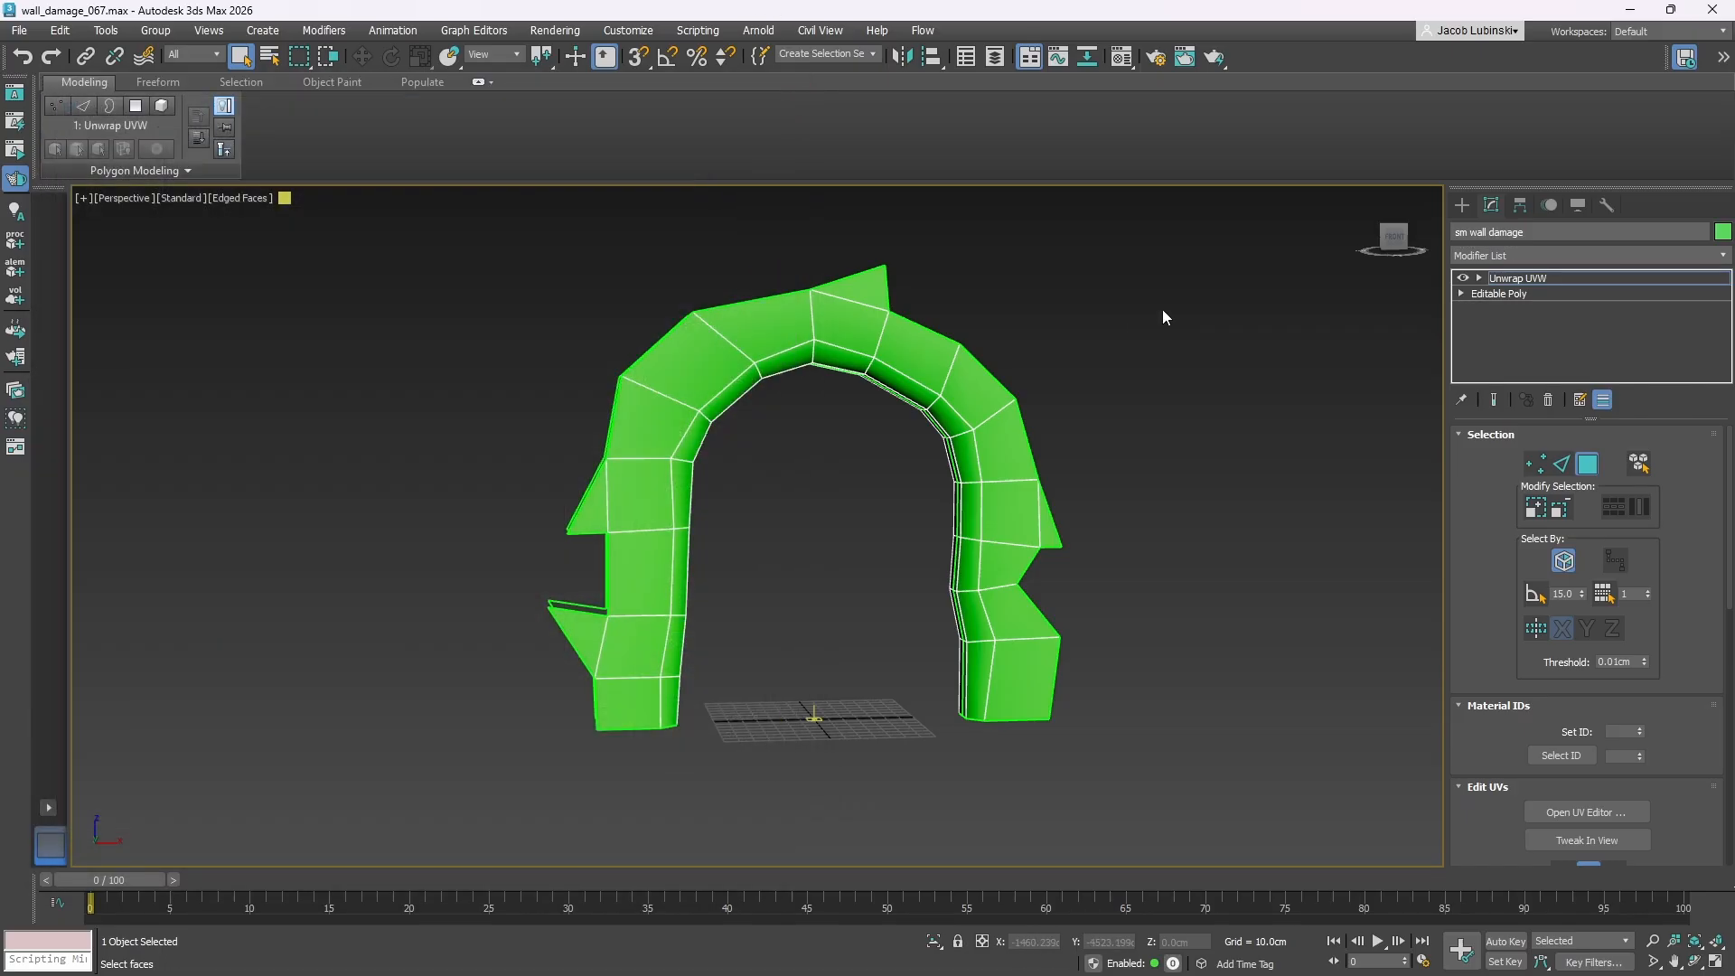
- Unhide all objects in the scene and deselect the green arch
right_click(1178, 439)
left_click(1236, 361)
scroll(981, 488, "down", 3)
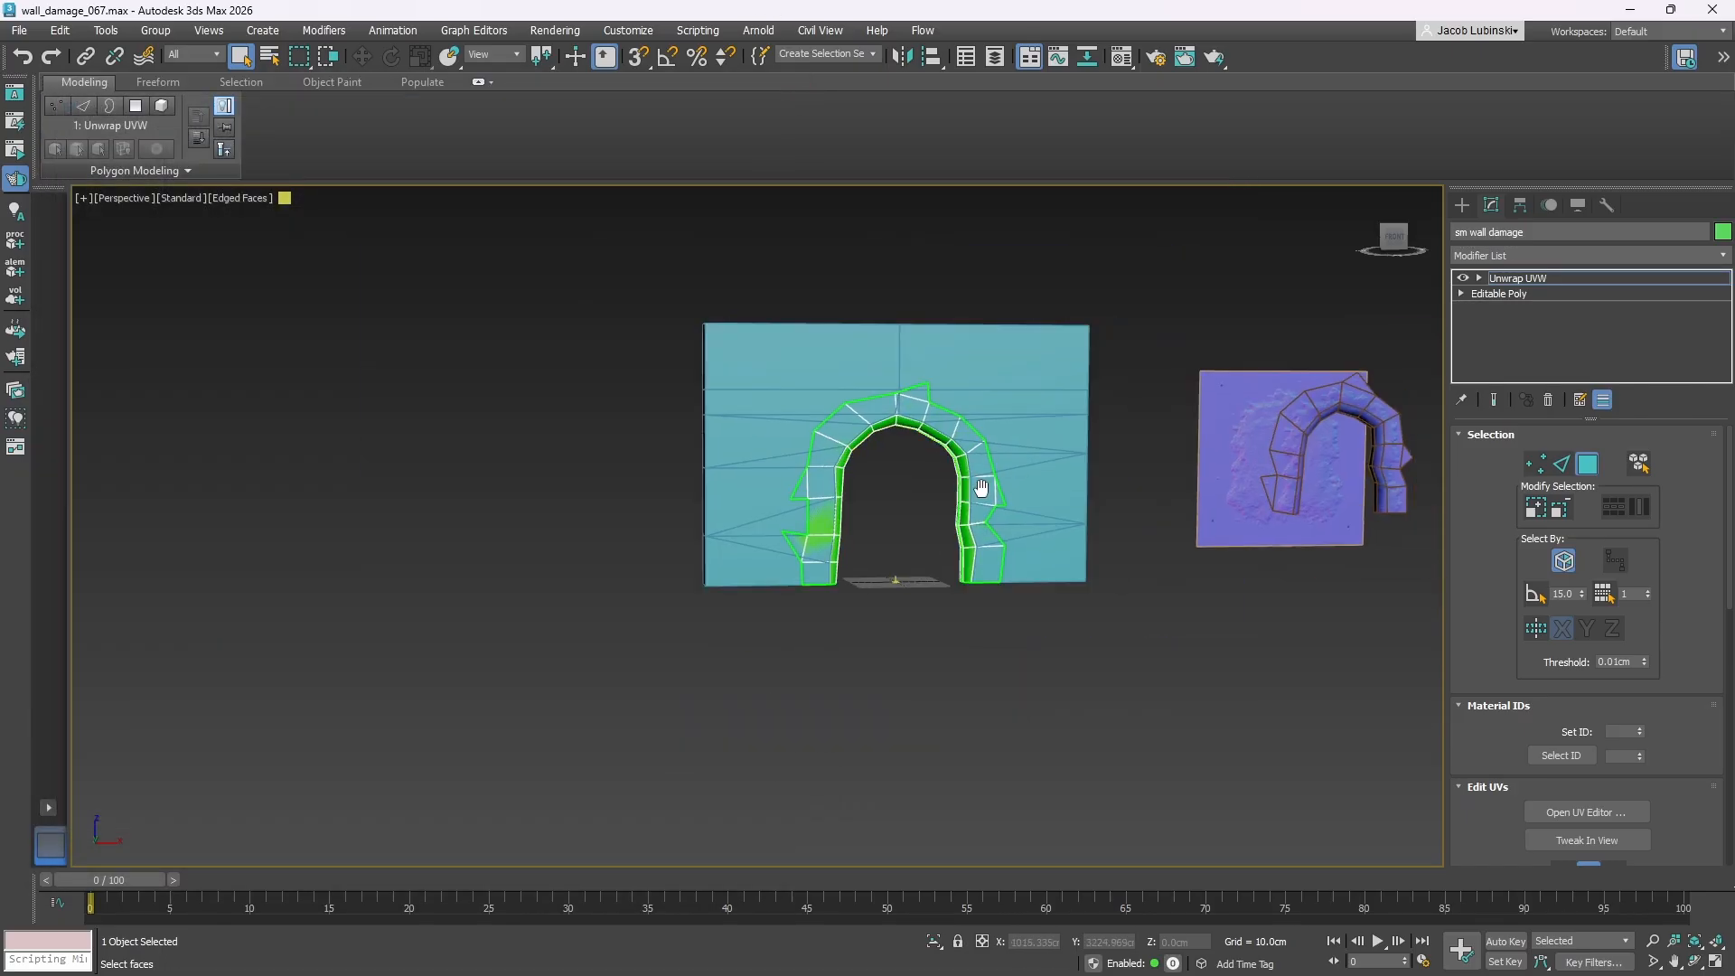
scroll(981, 488, "down", 2)
middle_click_drag(1093, 423, 678, 417)
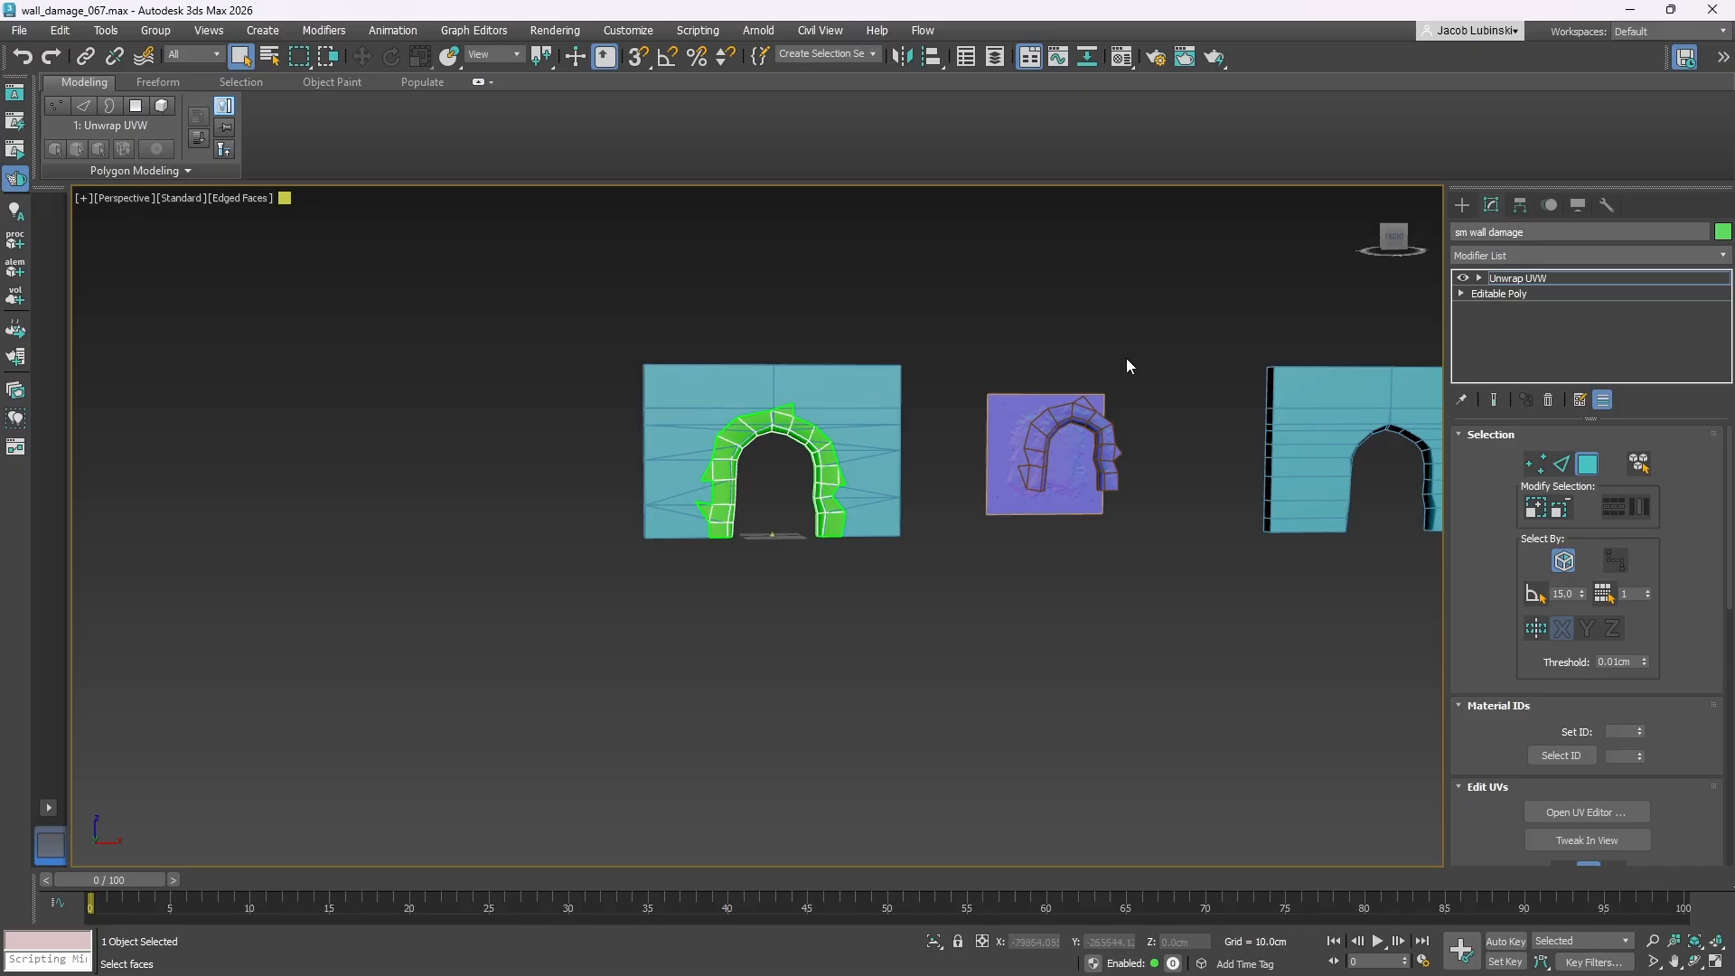
left_click(813, 376)
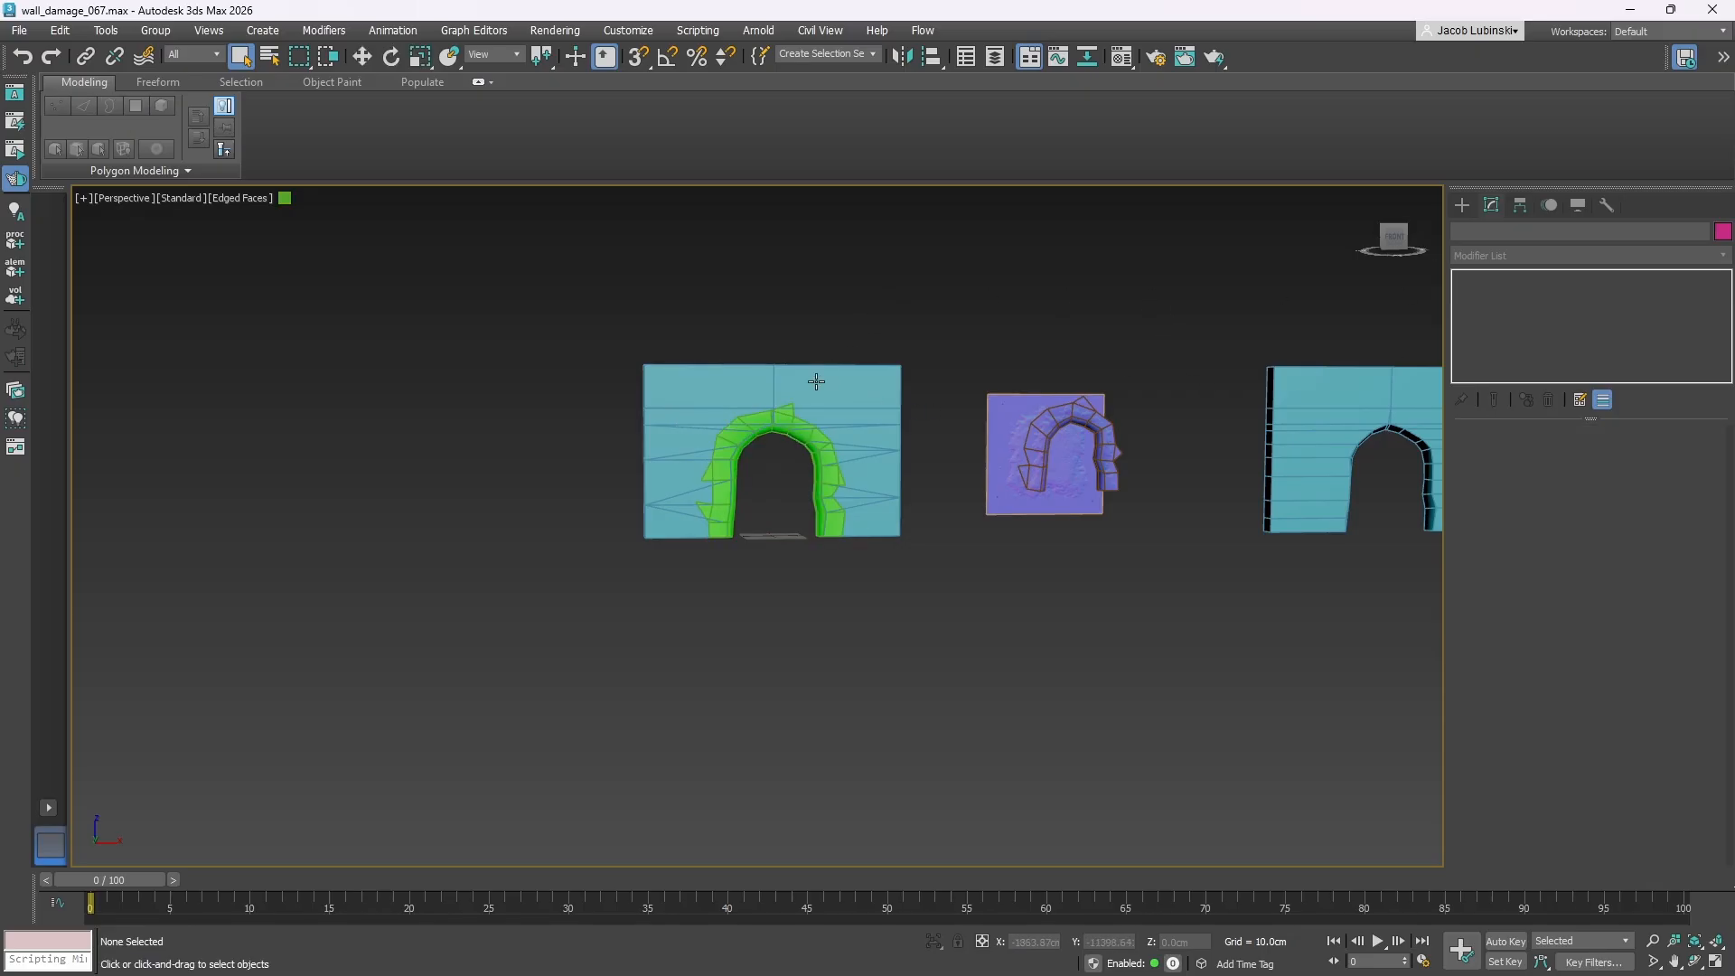
scroll(776, 488, "up", 5)
middle_click_drag(745, 537, 791, 475)
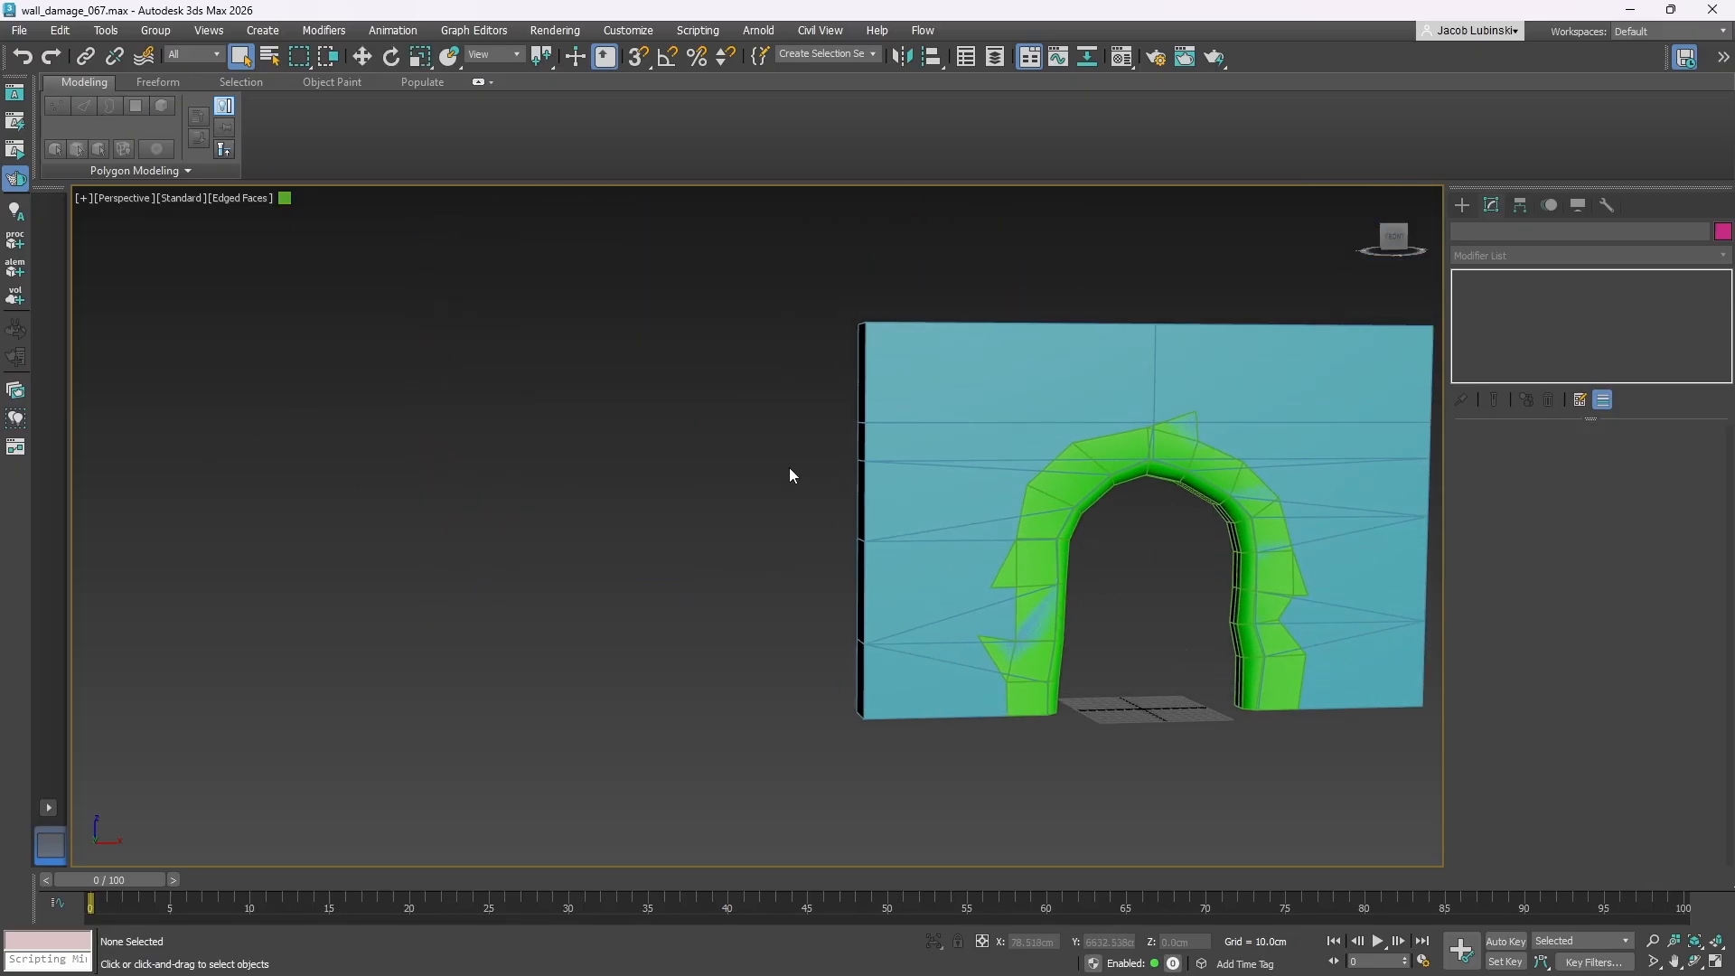
- Move the textured plane, the textured arch and the second wall together along X, away from the first wall
left_click(1462, 205)
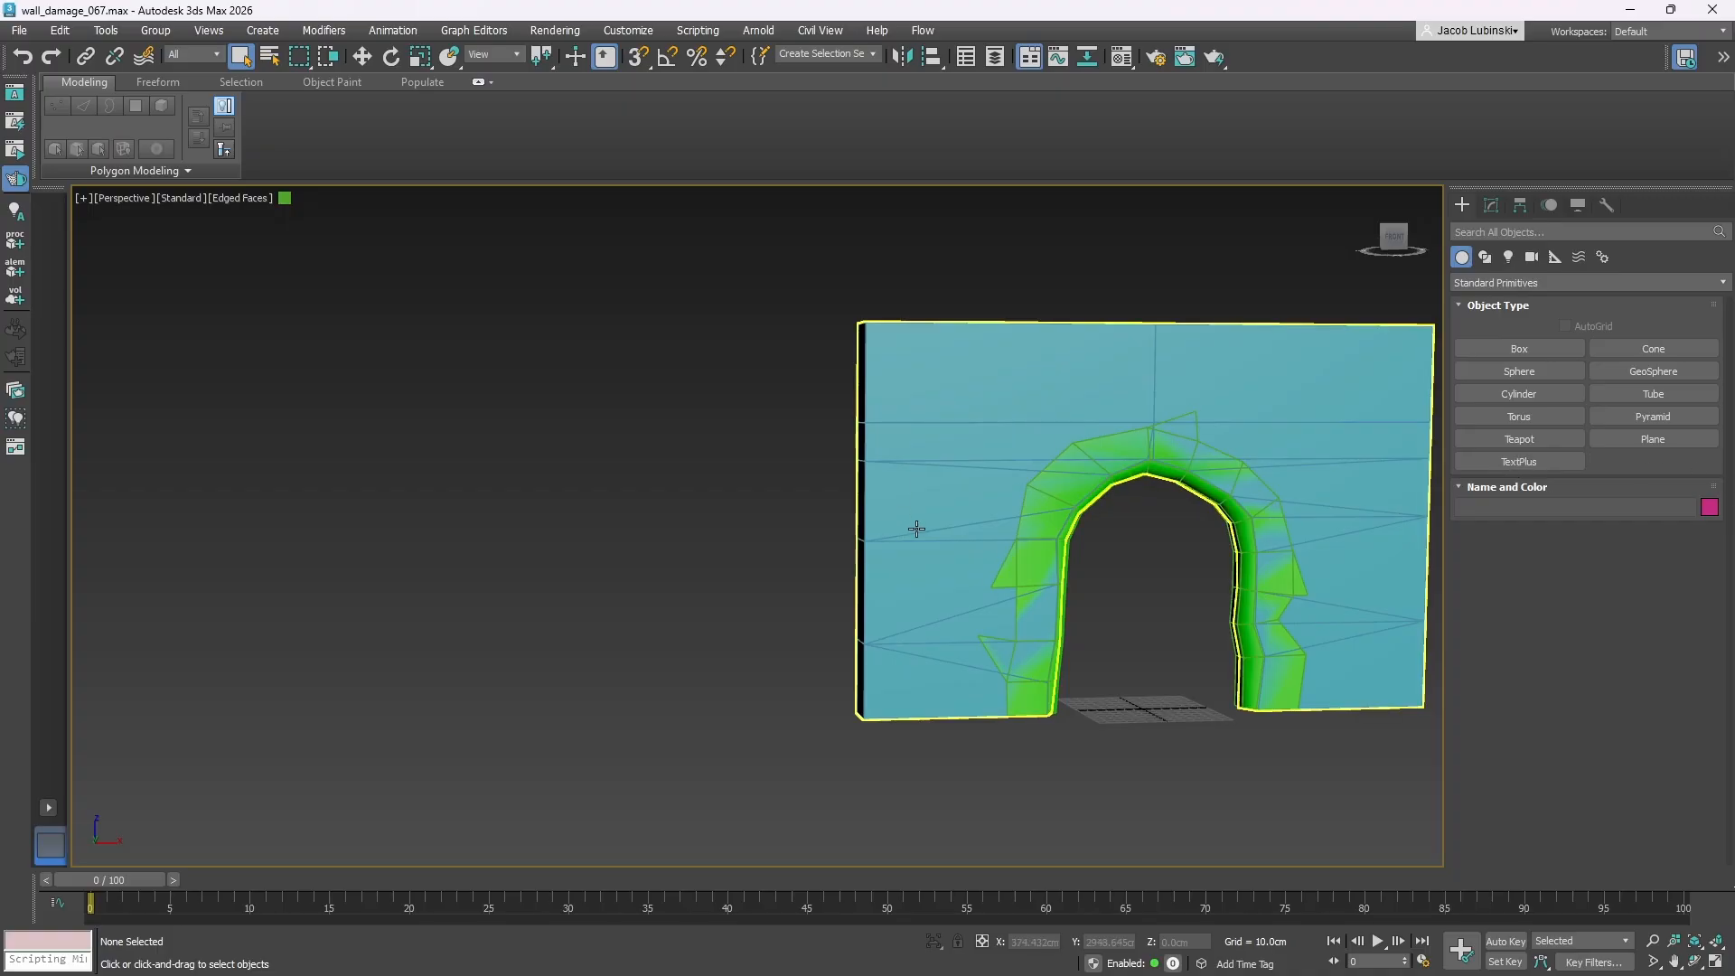
middle_click_drag(913, 527, 565, 499)
scroll(958, 424, "down", 4)
middle_click_drag(984, 438, 406, 415)
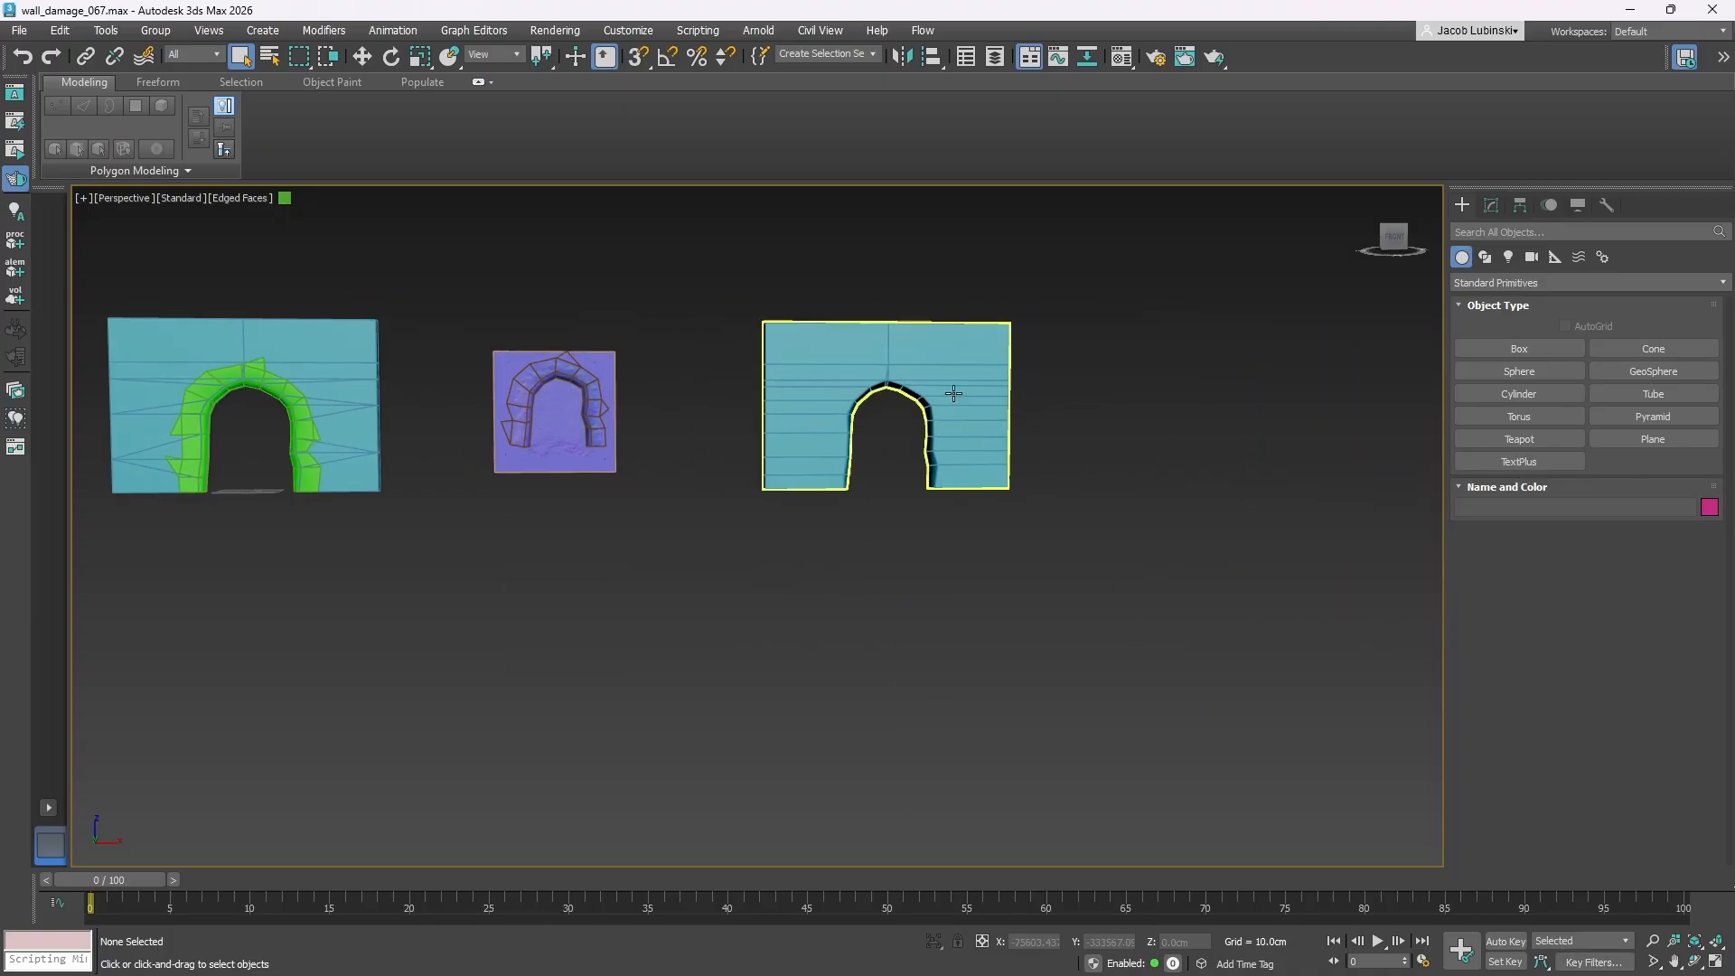
left_click_drag(1106, 295, 370, 672)
key("w")
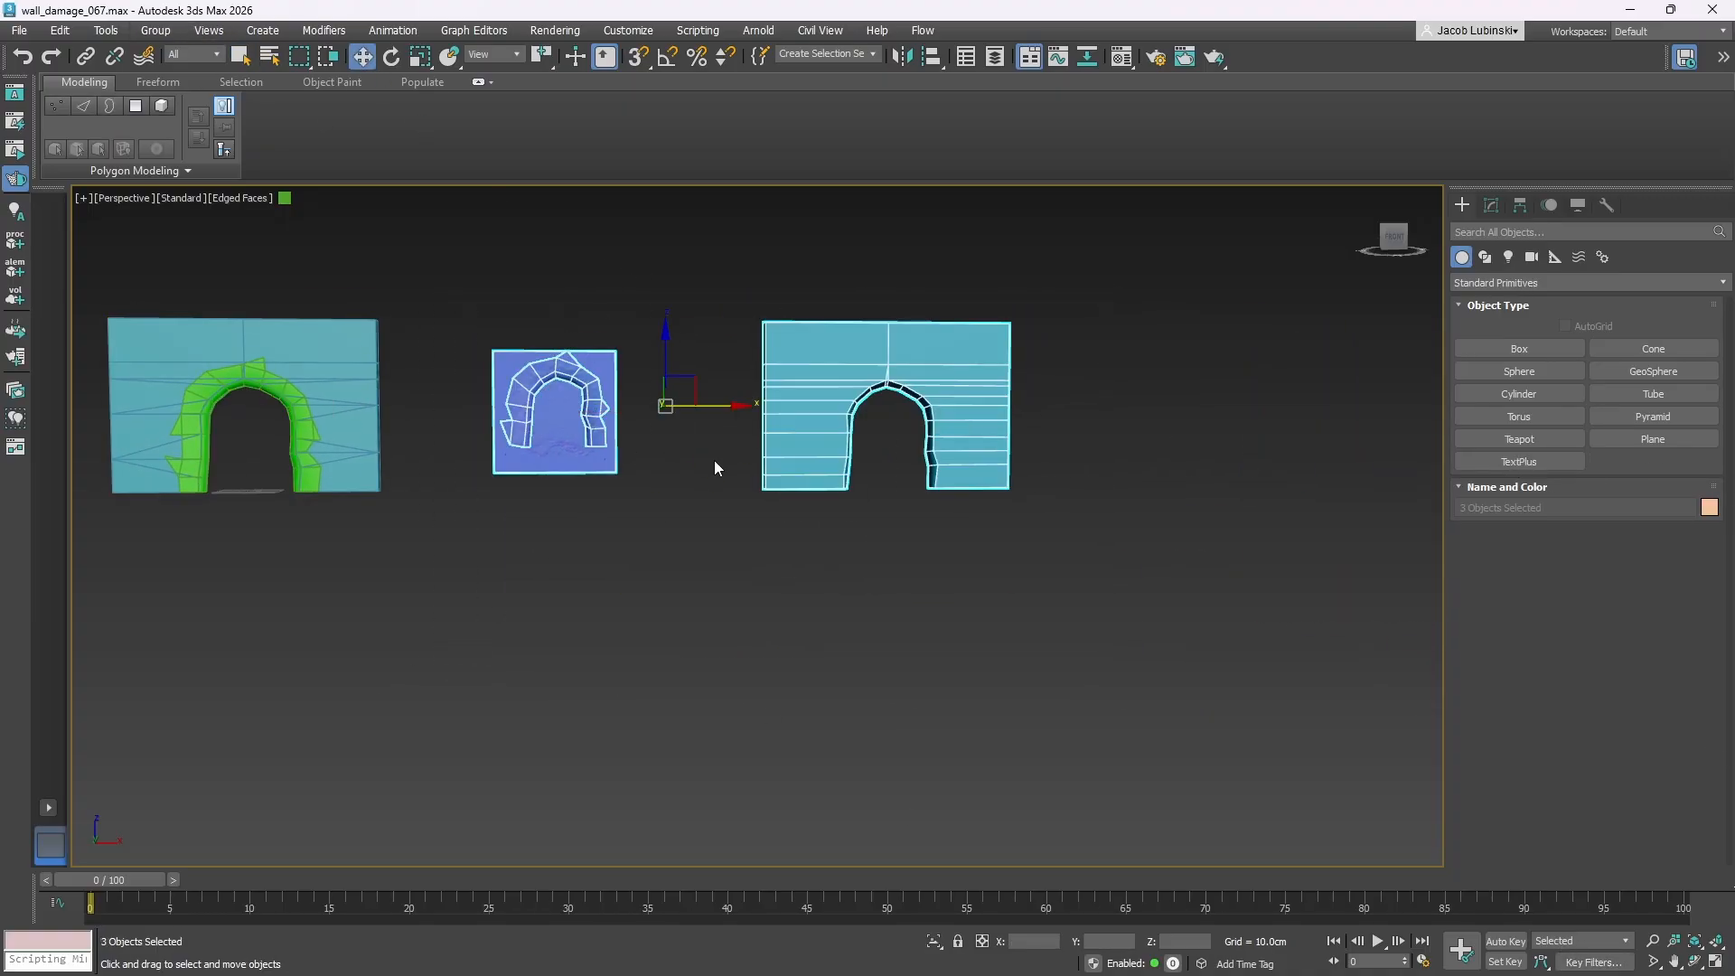
left_click_drag(730, 403, 1314, 461)
left_click(573, 410)
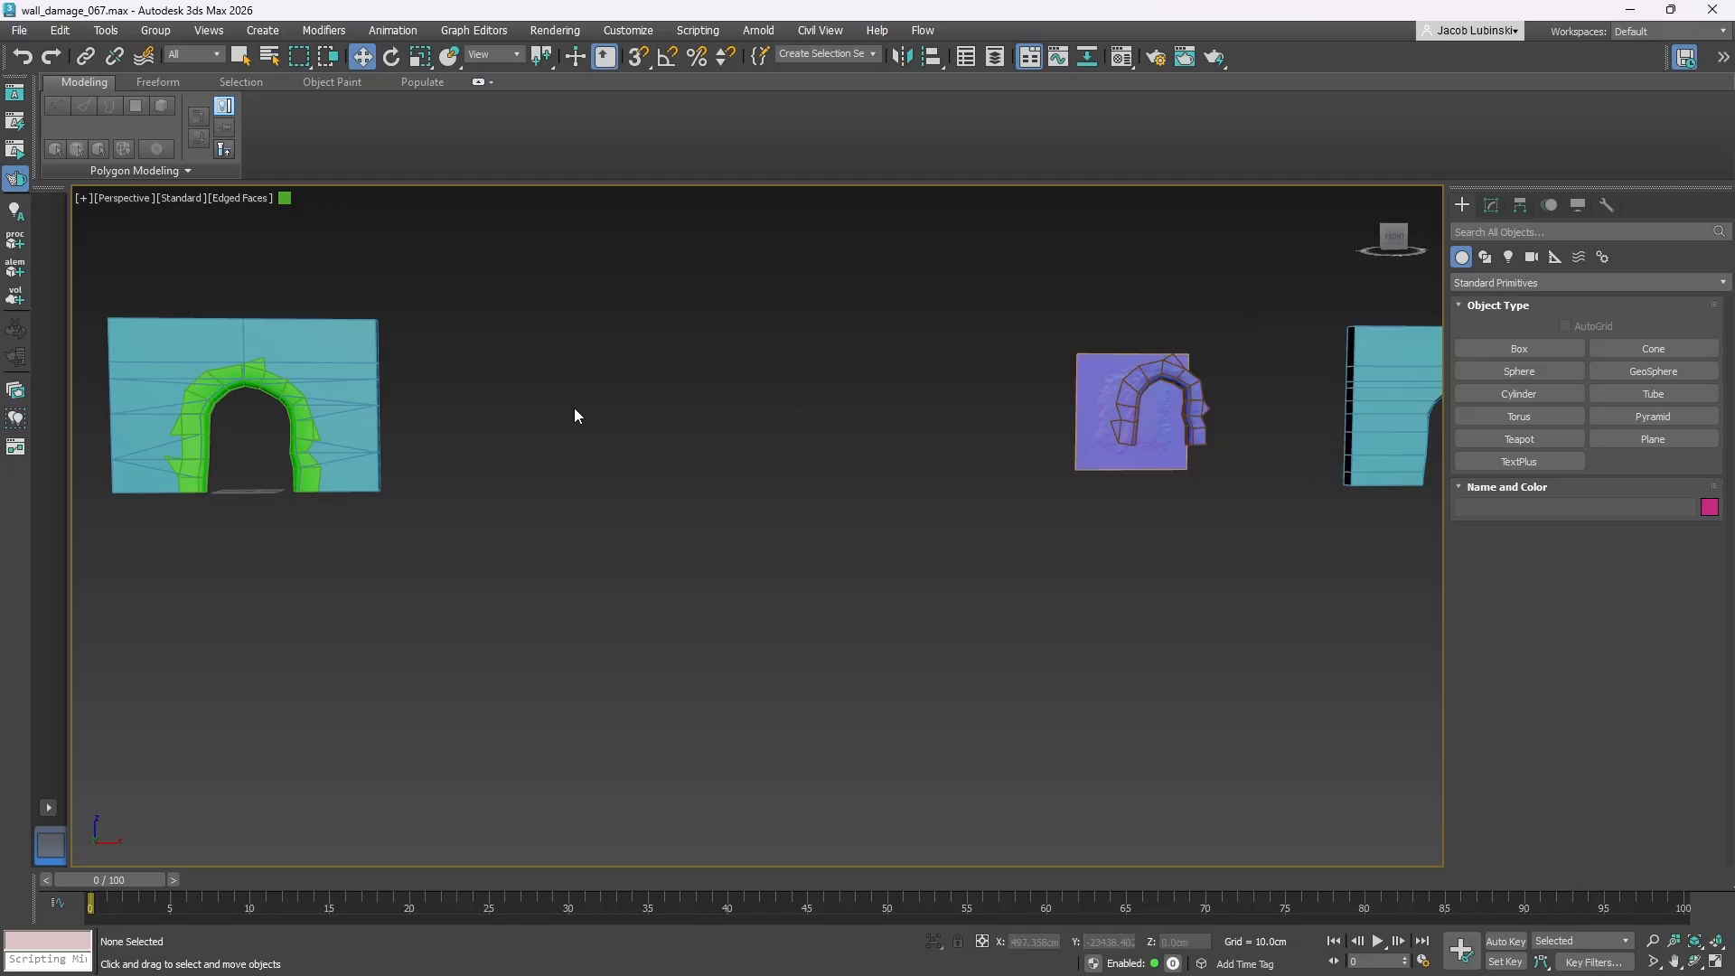
scroll(813, 524, "up", 4)
middle_click_drag(456, 410, 875, 522)
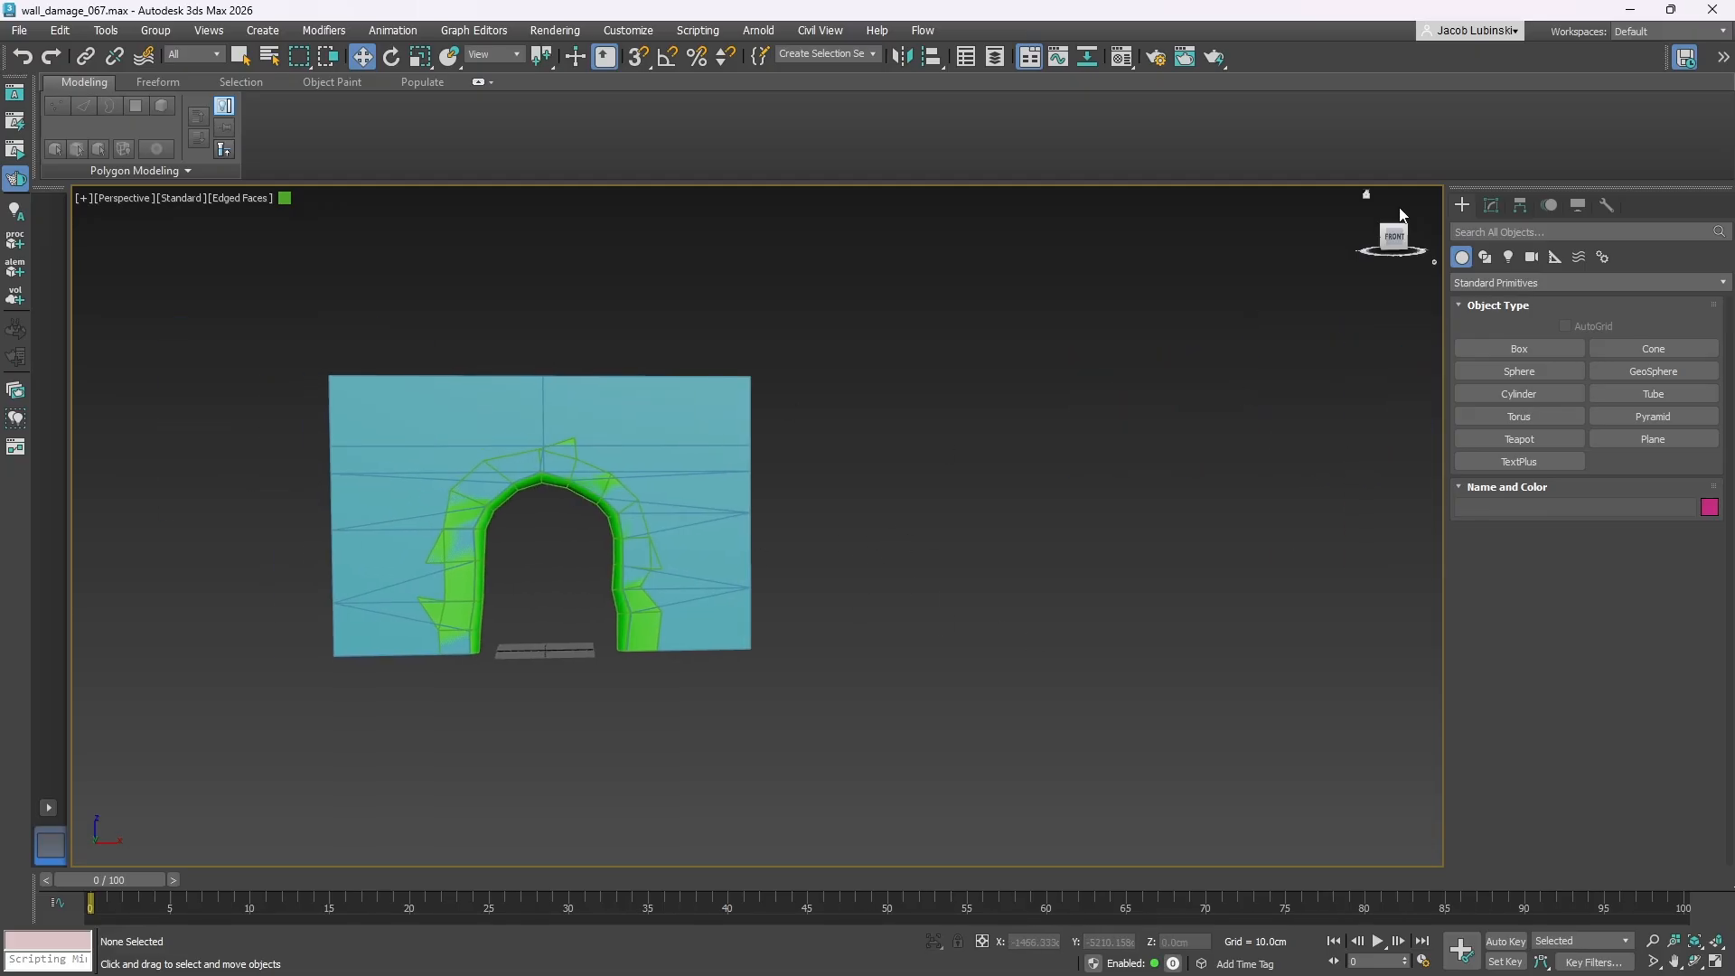
- Create a plane beside the first wall in the Front viewport, with length and width set to 300 cm
left_click(1635, 440)
left_click(1714, 963)
scroll(1013, 318, "down", 5)
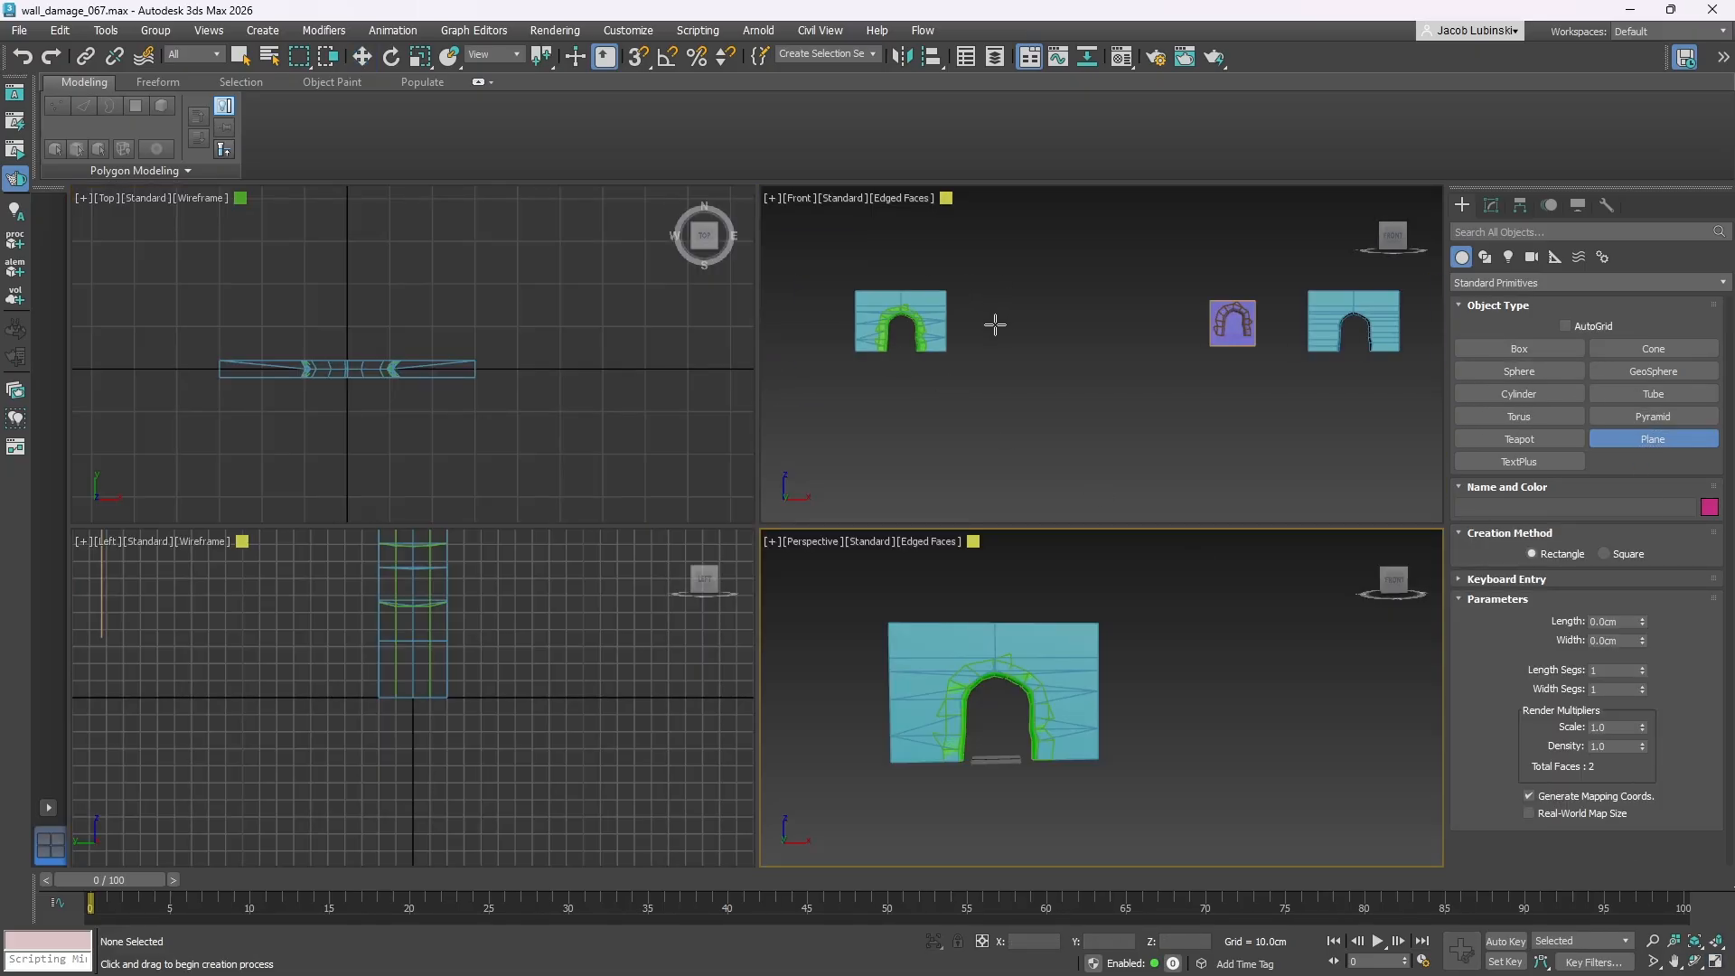
left_click_drag(995, 285, 1083, 359)
double_click(1617, 621)
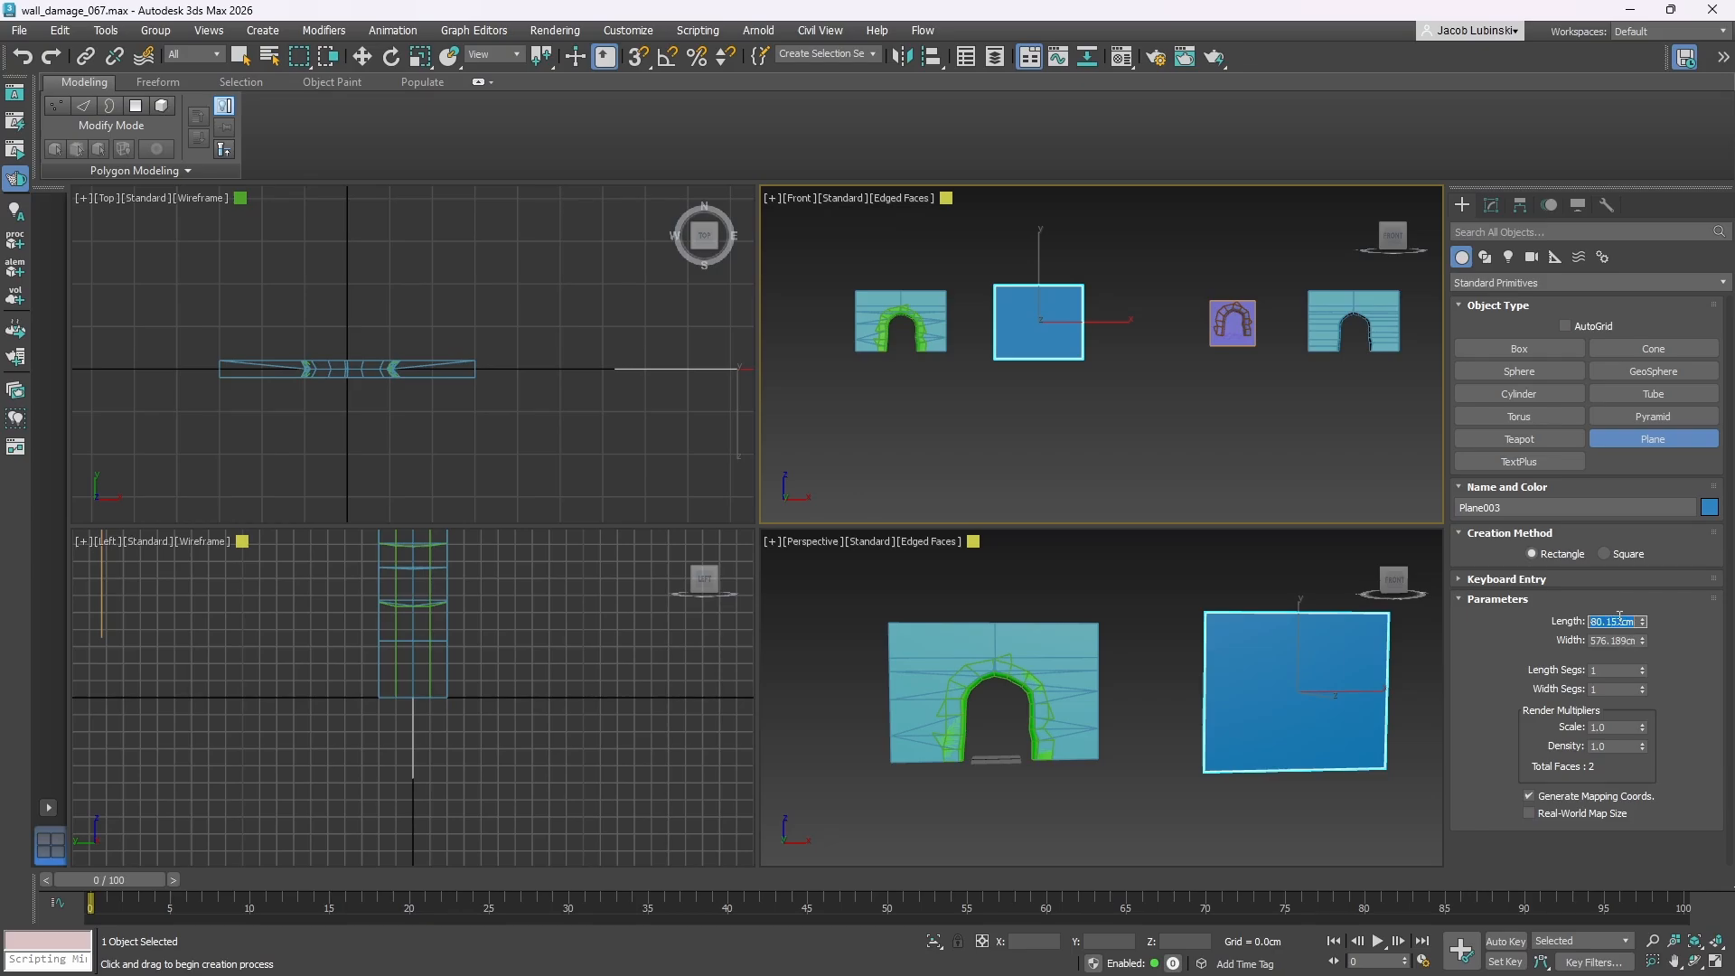
key("Return")
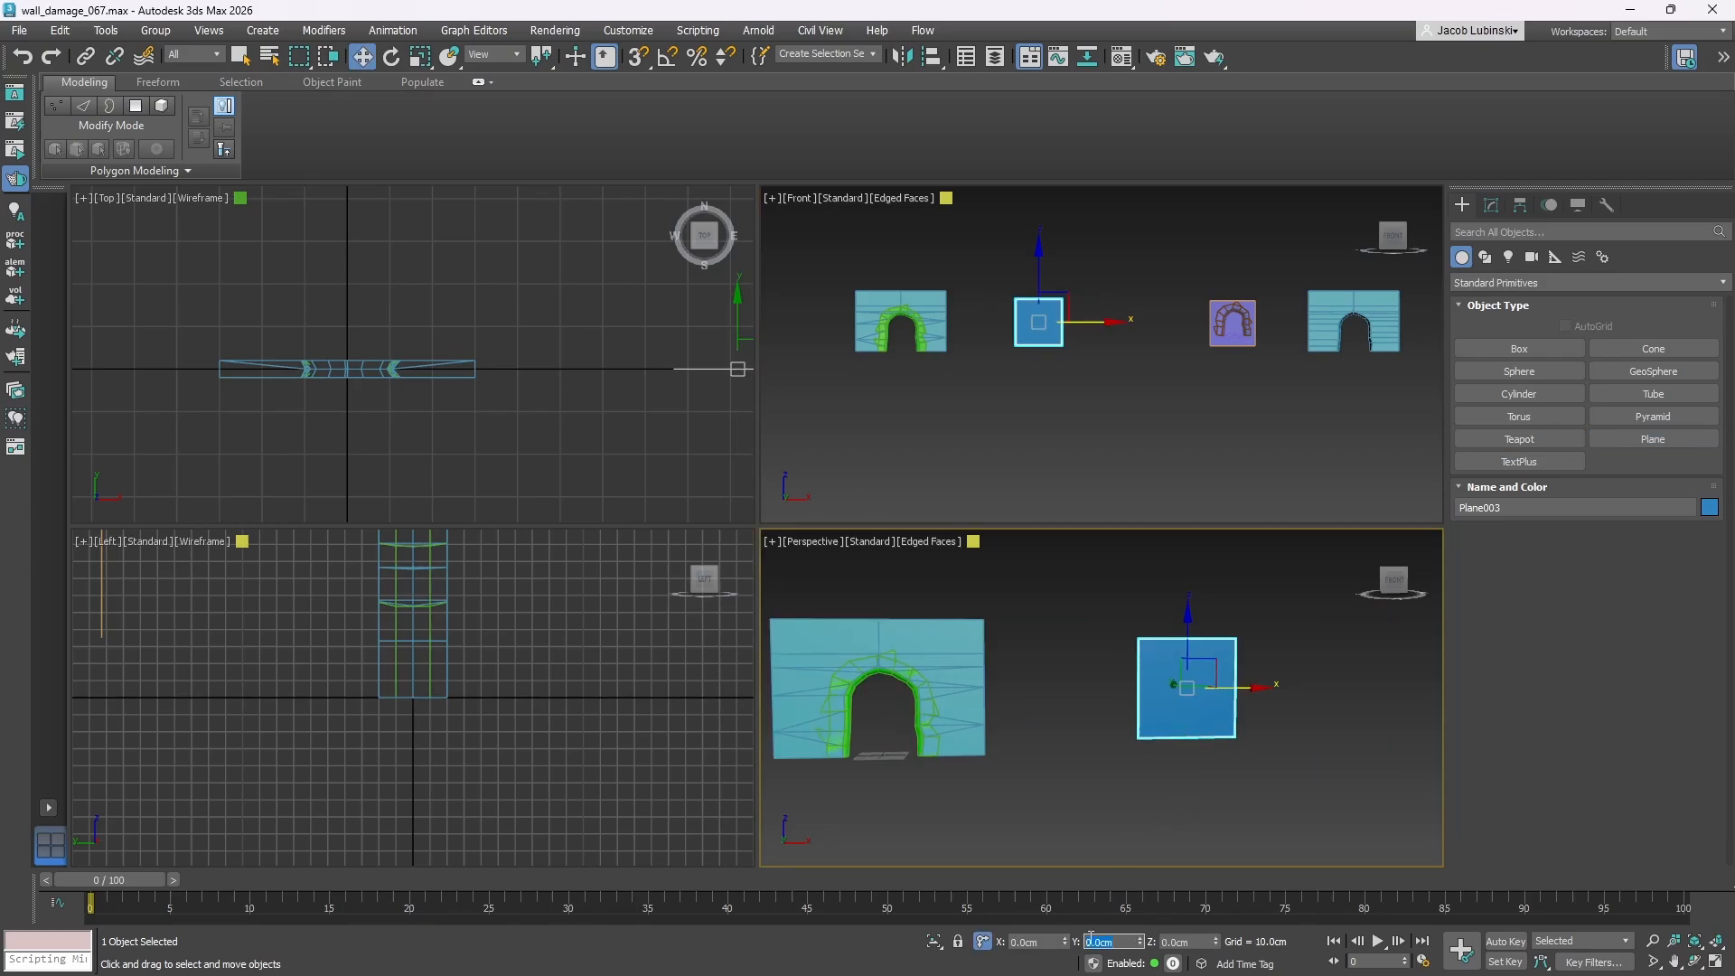
- Enter 0 for the new plane's Y coordinate and move it along X closer to the first wall
left_click(1107, 938)
type("0")
key("Return")
left_click_drag(1242, 705, 1146, 695)
scroll(1123, 720, "up", 2)
key("alt+w")
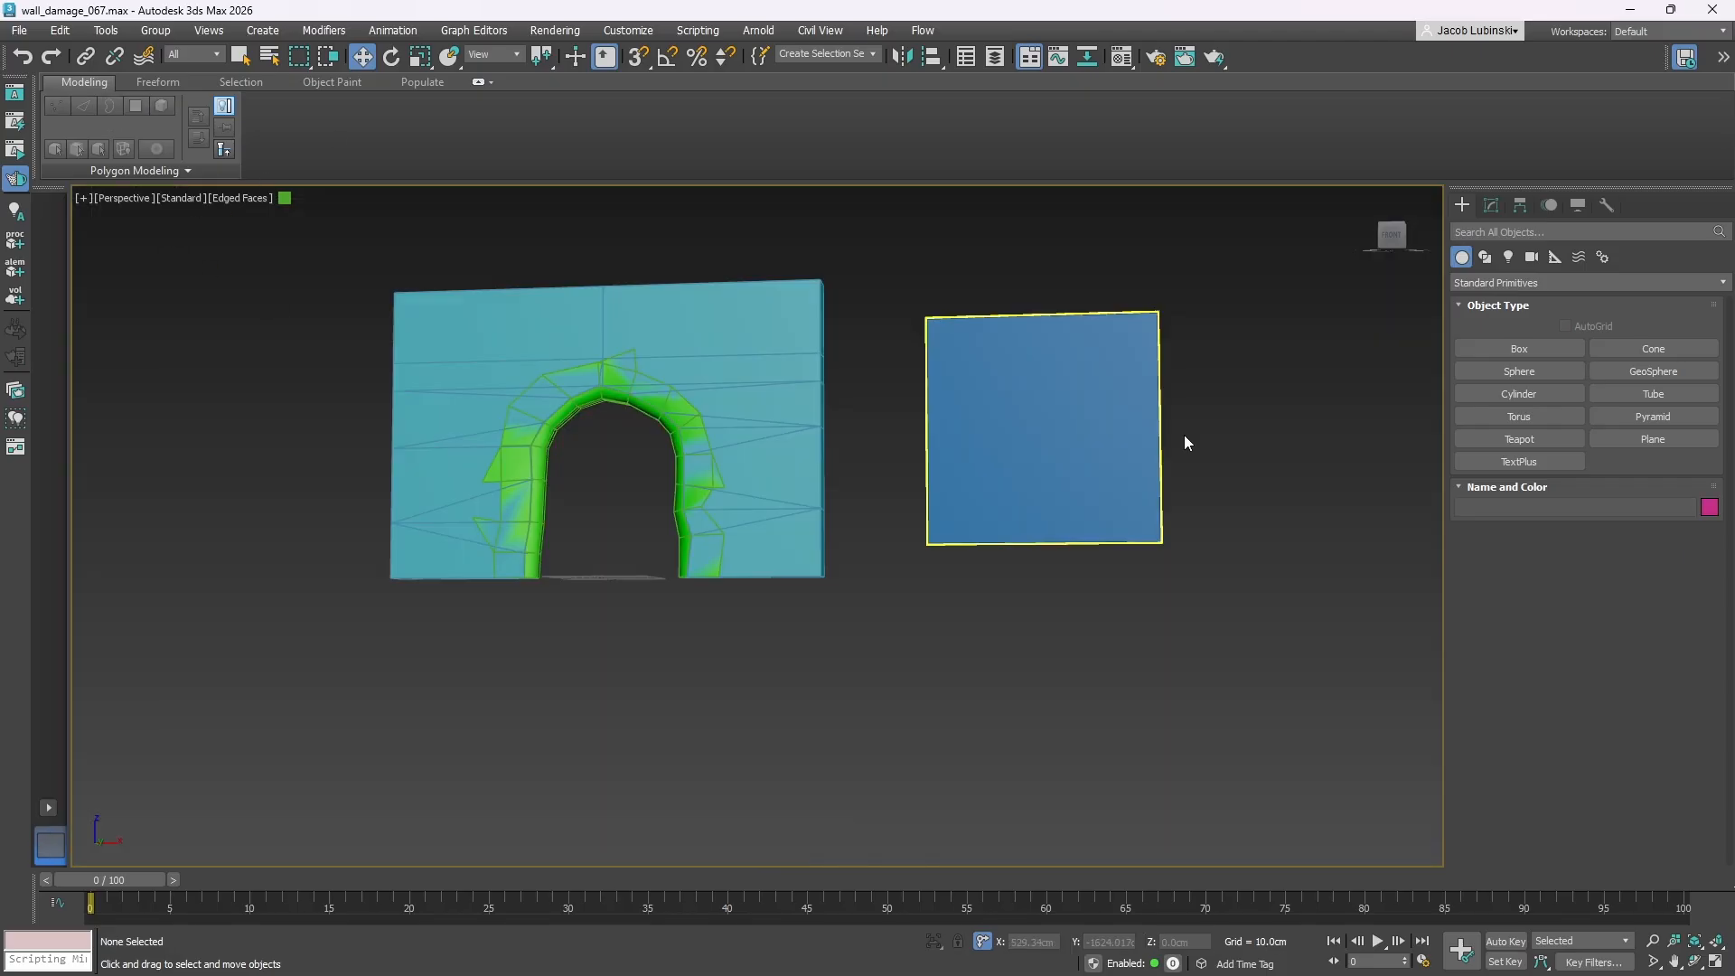
- Convert the blue 300 cm plane beside the wall to an Editable Poly
left_click(1491, 206)
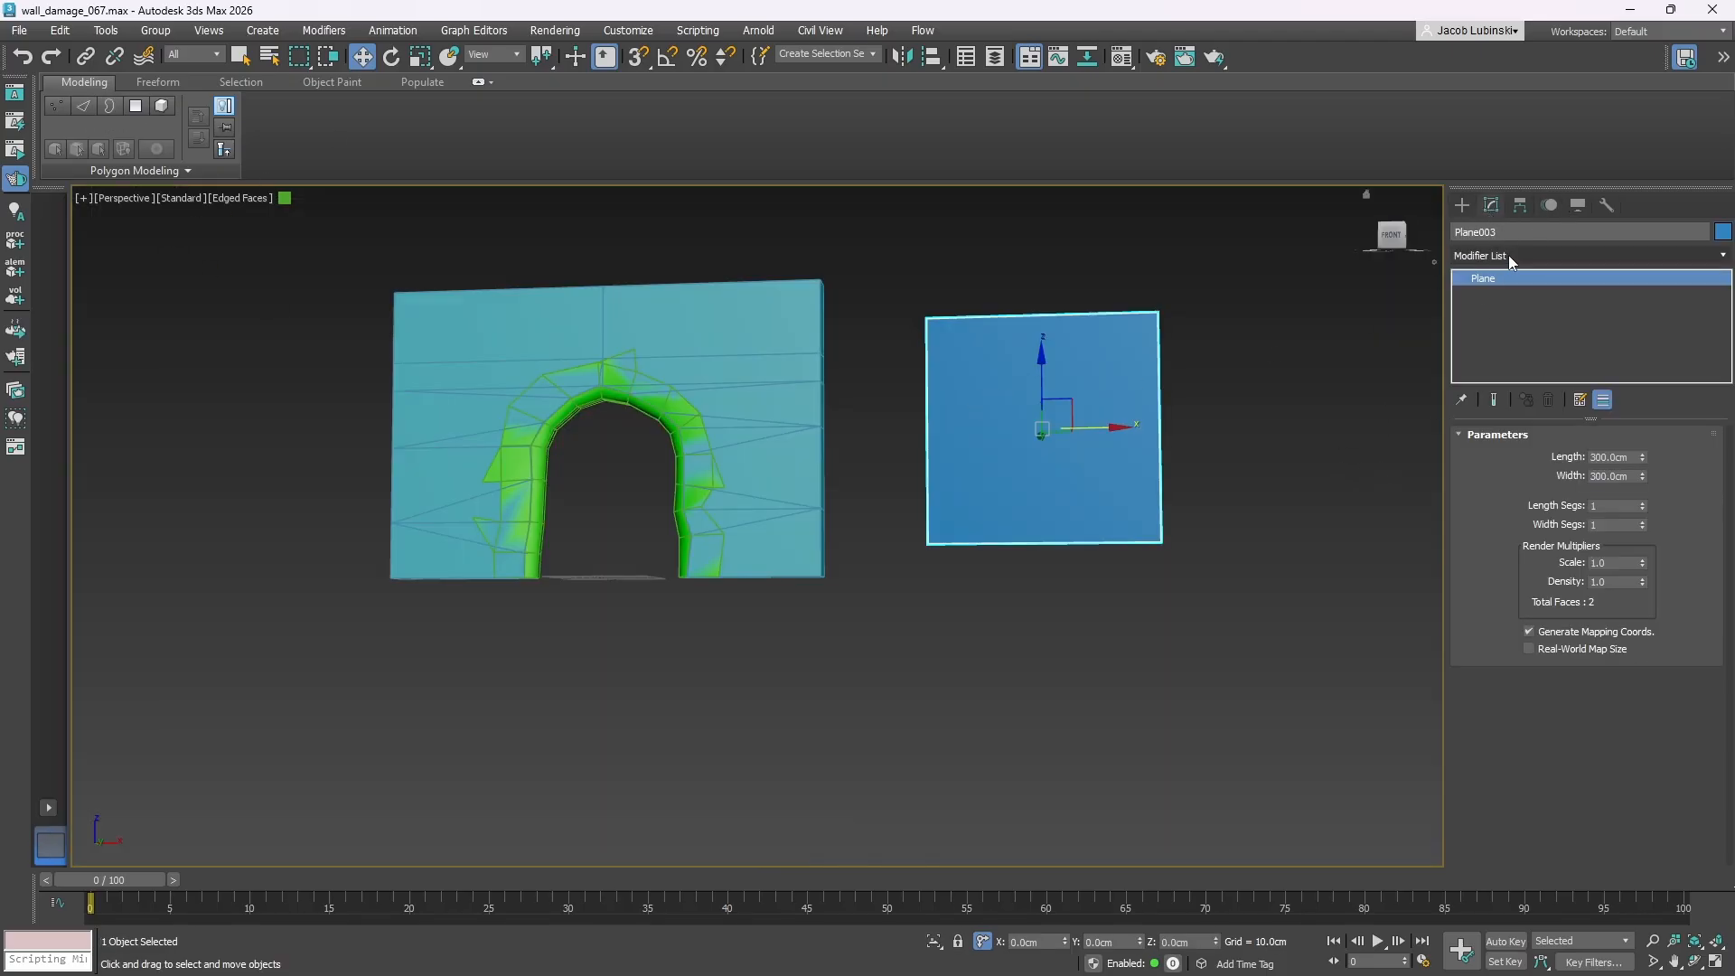
right_click(1500, 278)
left_click(1556, 432)
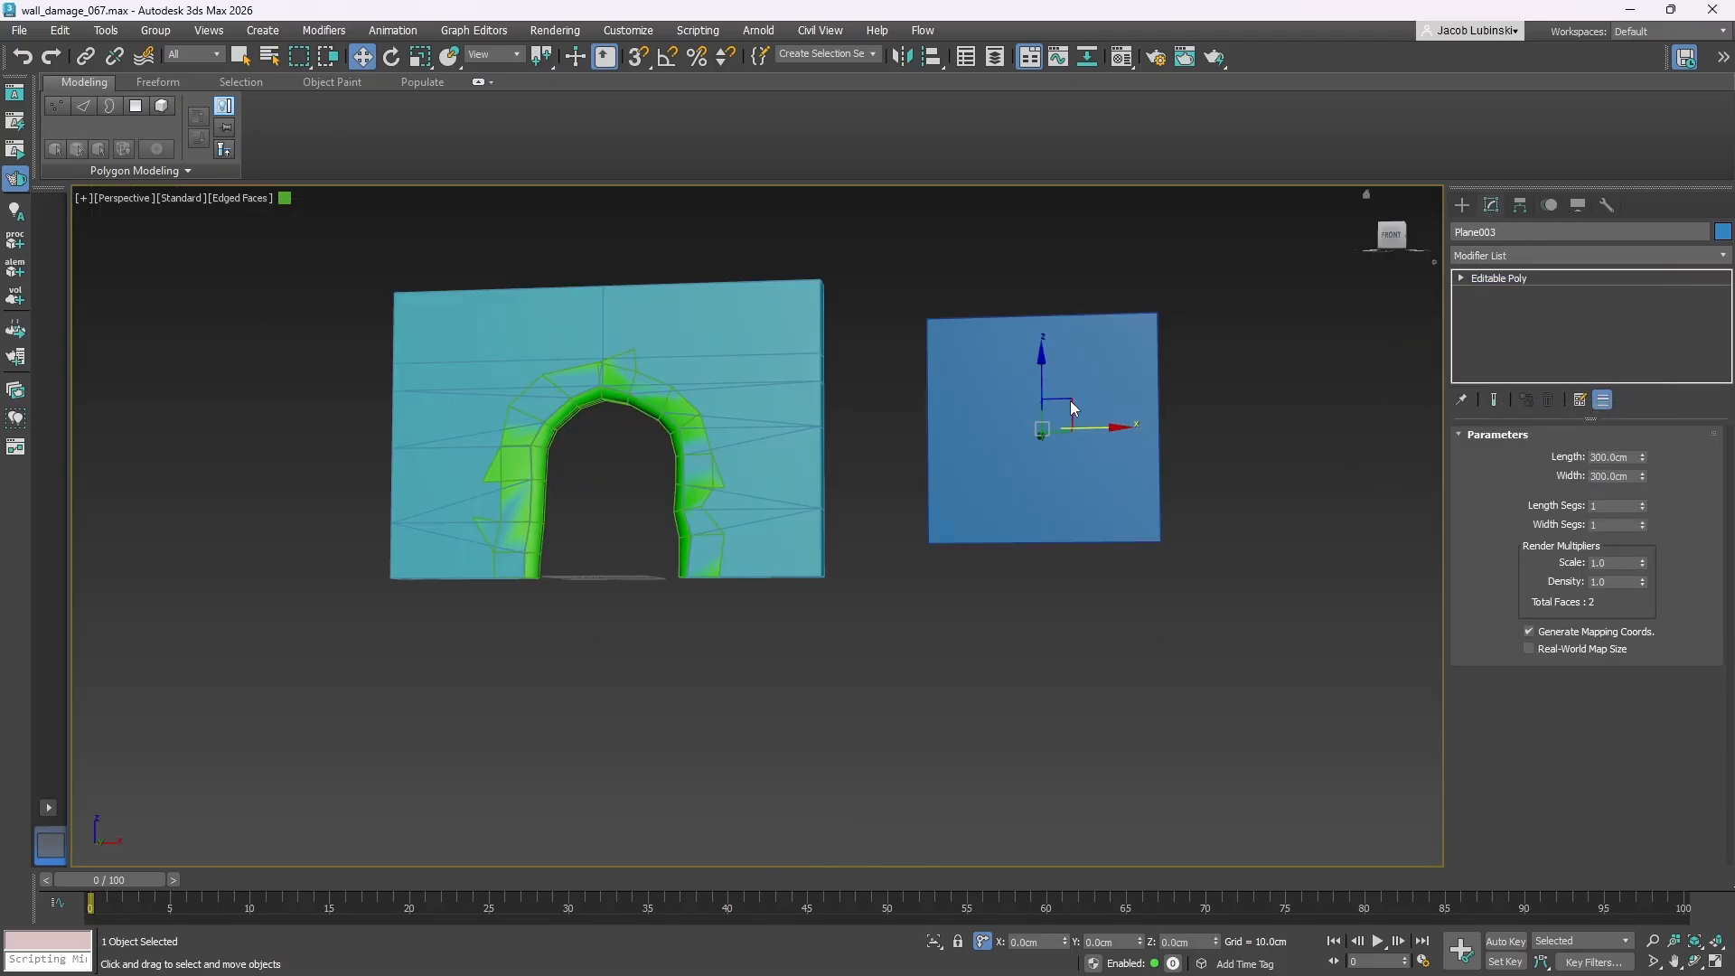
- Make one copy of the plane along X and vertex-snap its side edge to the original plane's edge
middle_click_drag(1070, 399, 905, 470)
left_click_drag(955, 447, 1197, 450, "shift")
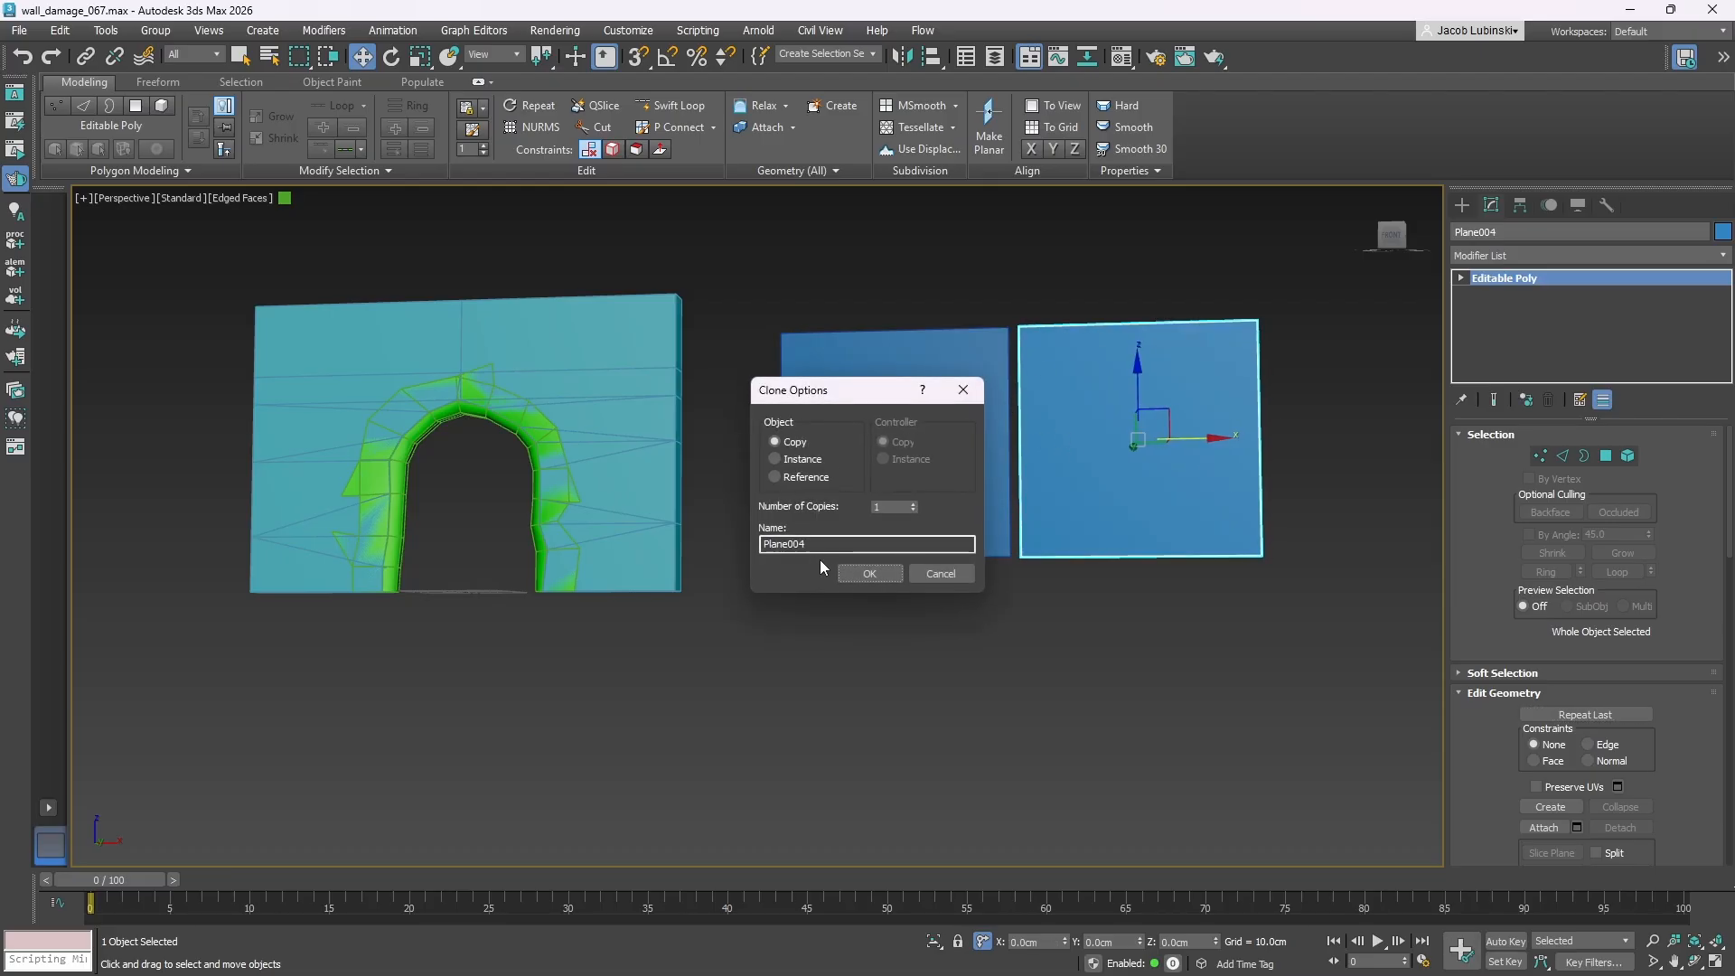
left_click(866, 567)
left_click(637, 56)
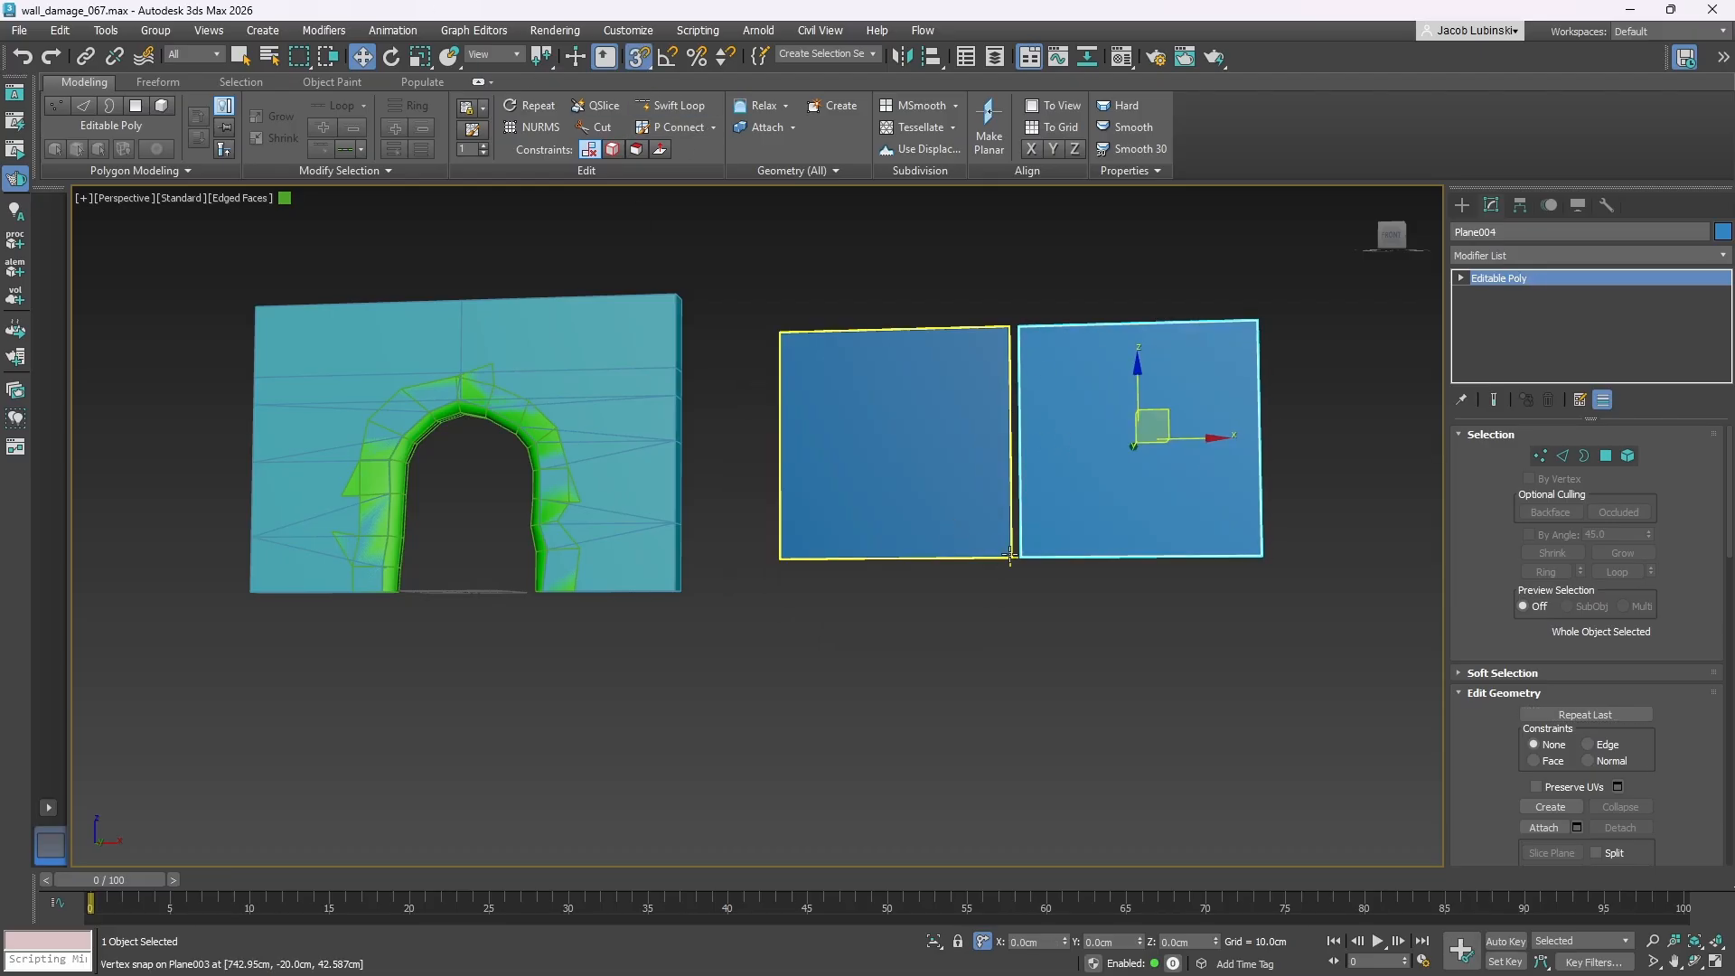
left_click_drag(1019, 557, 1010, 554)
- Attach the copied plane to the original plane as one Editable Poly object
scroll(1049, 496, "down", 3)
left_click(1540, 455)
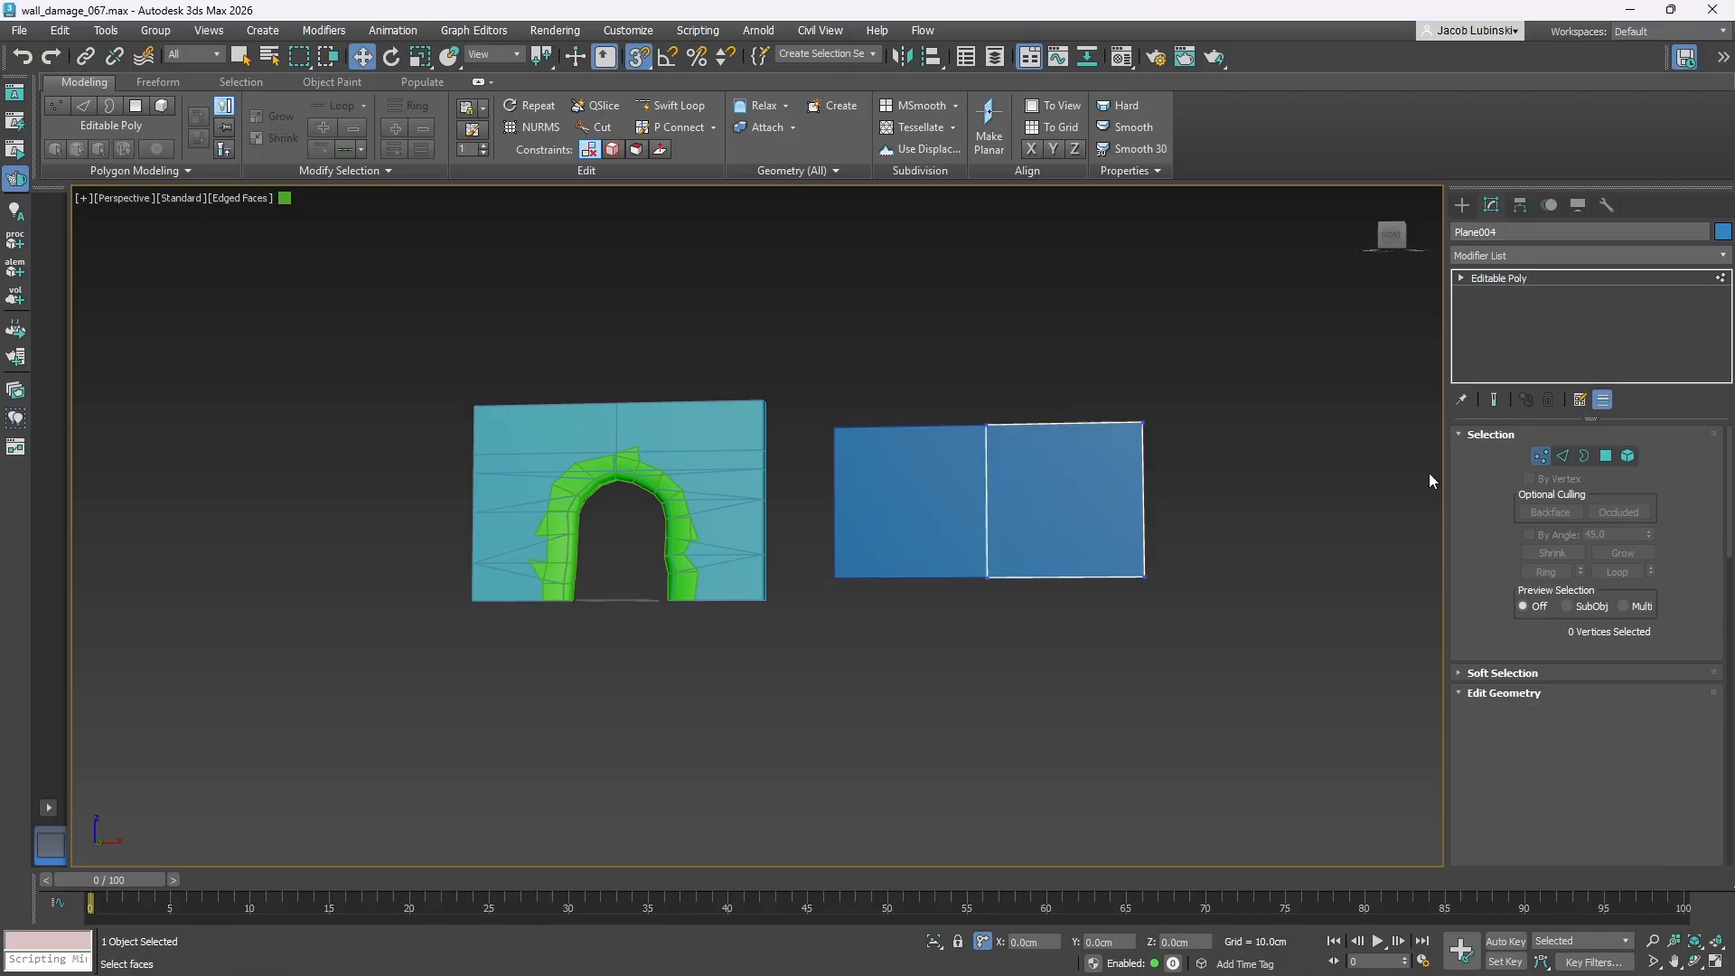
key("1")
left_click(890, 479)
left_click(1547, 828)
left_click(1073, 493)
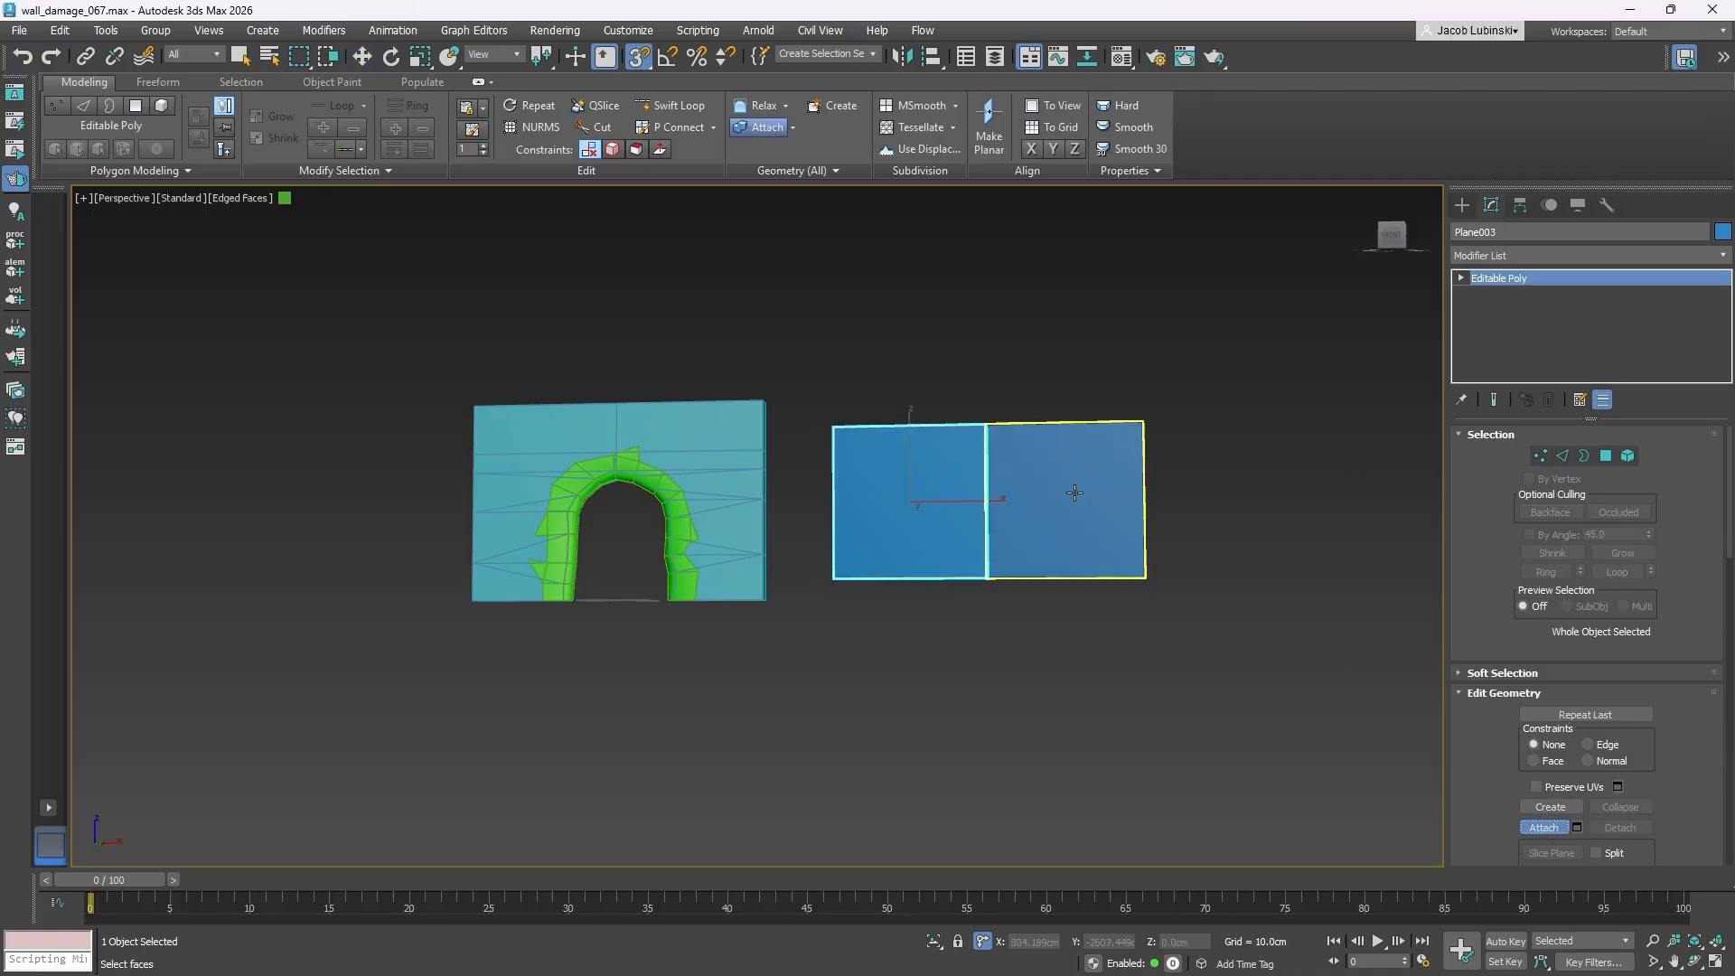
- Select all vertices of the joined planes and weld them along the shared seam
left_click(1540, 458)
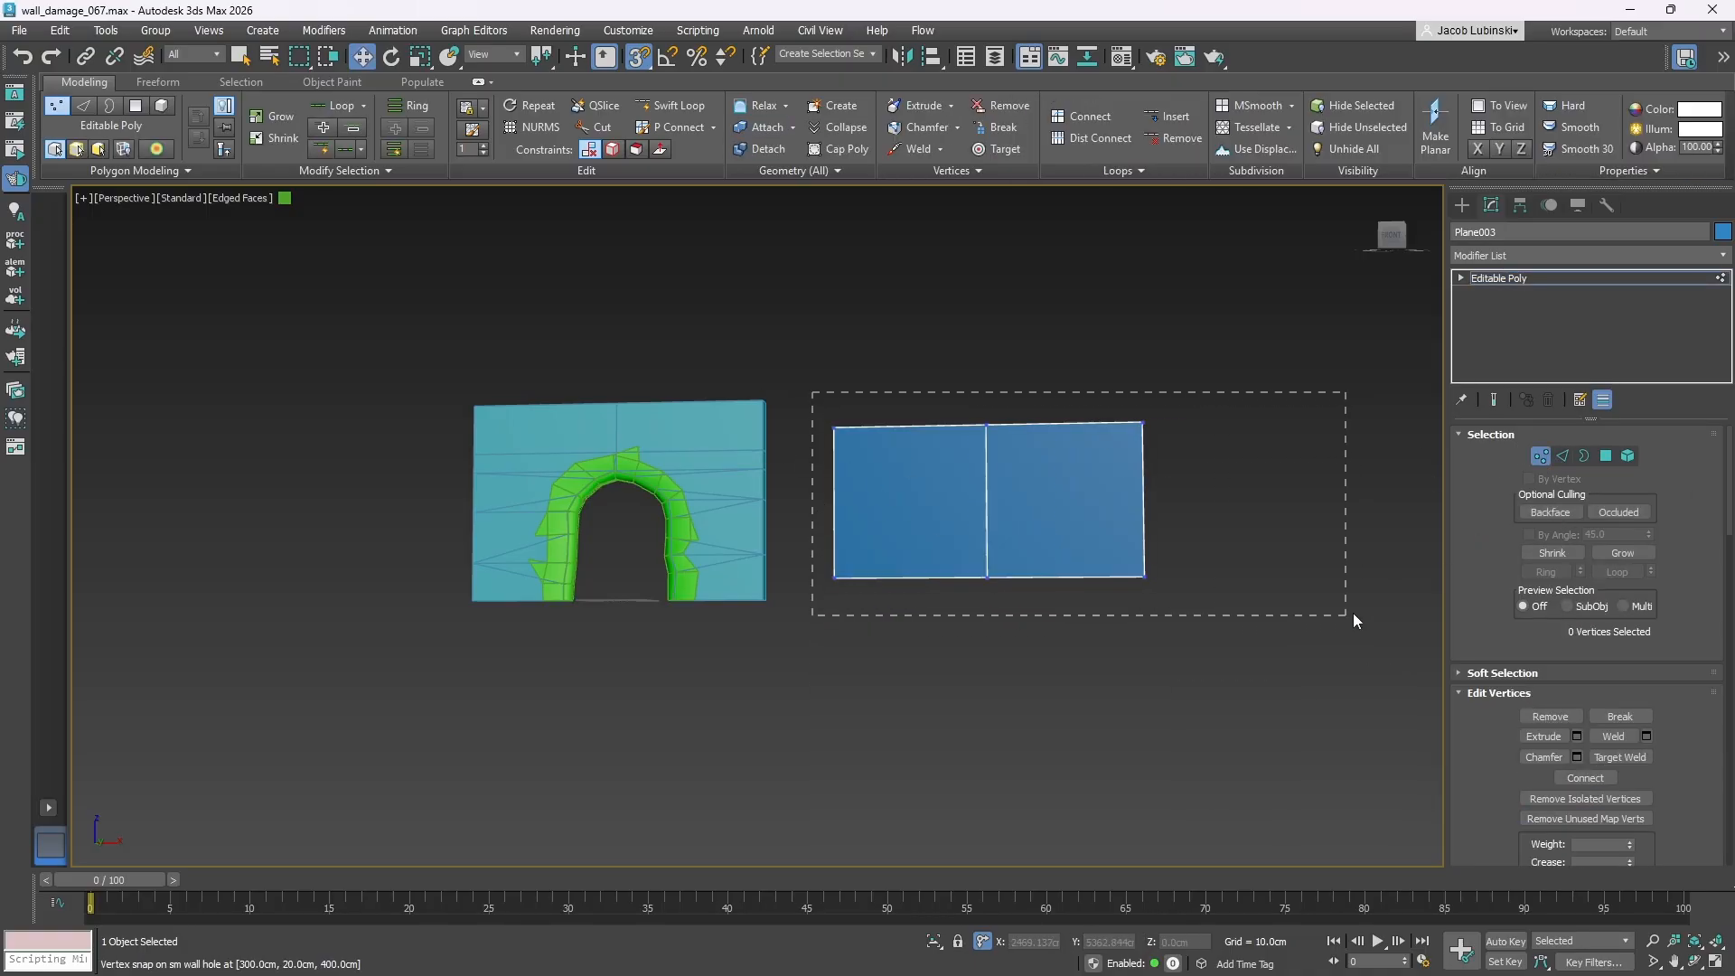
left_click_drag(1352, 620, 1349, 618)
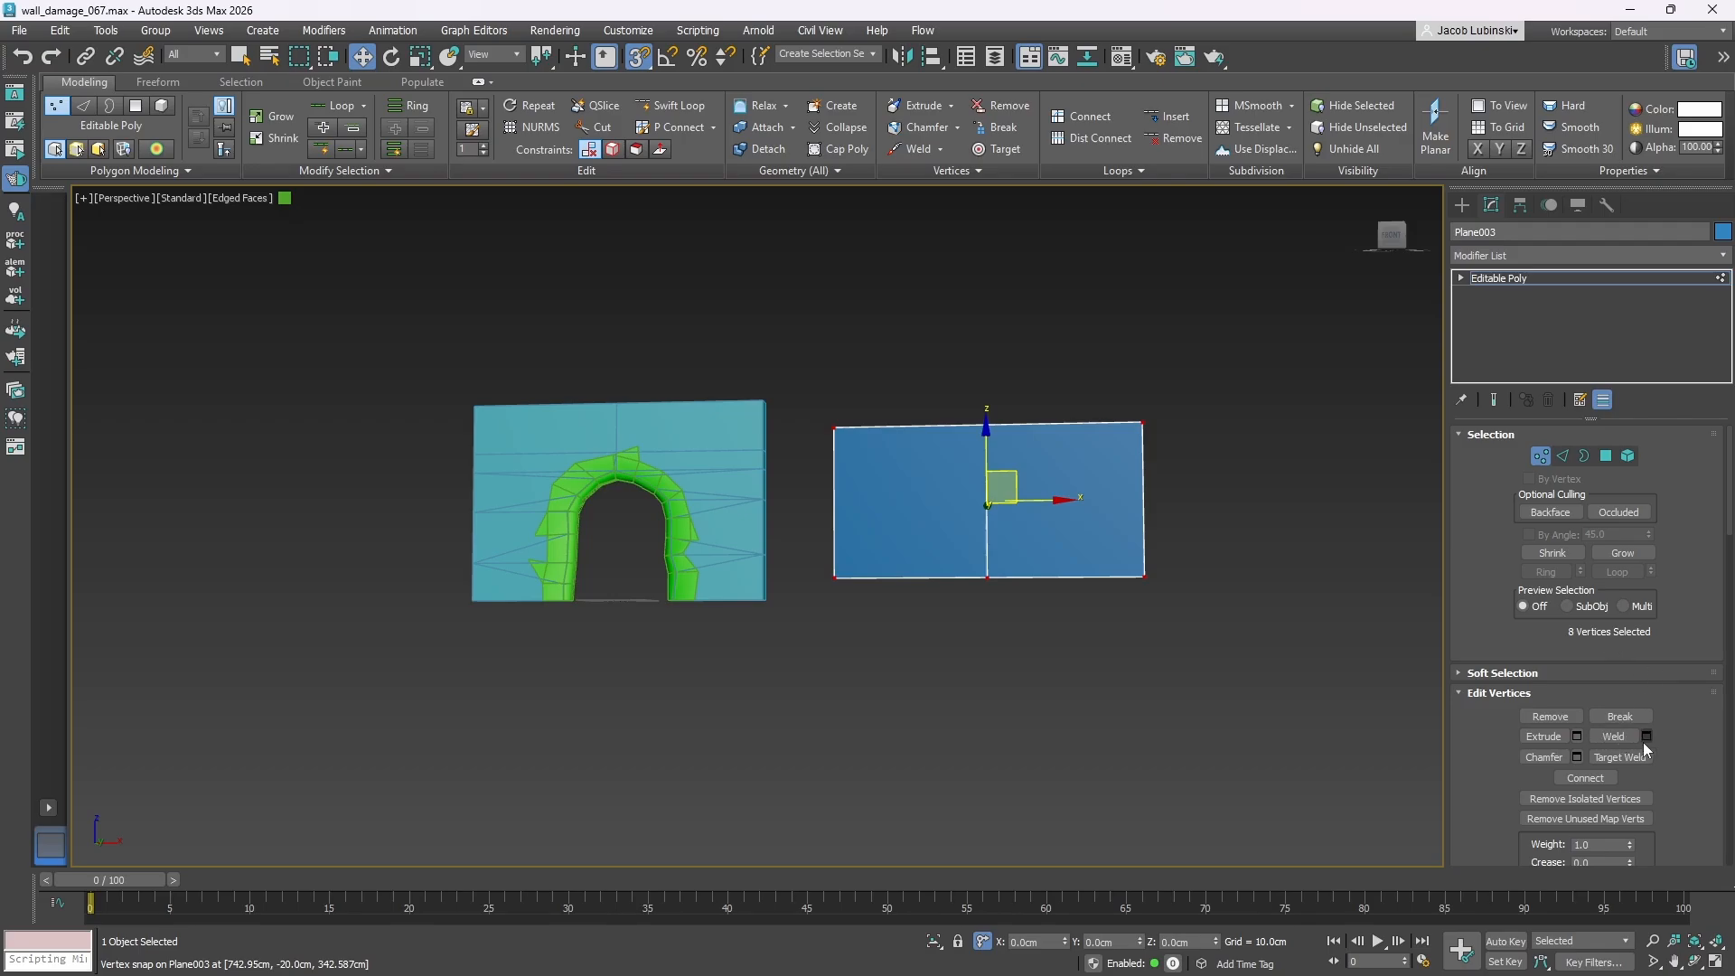
left_click(1645, 738)
left_click(764, 596)
- Turn off snapping and extend both upper edges of the joined plane upward to form a new row of polygons
key("2")
key("s")
left_click(1021, 423)
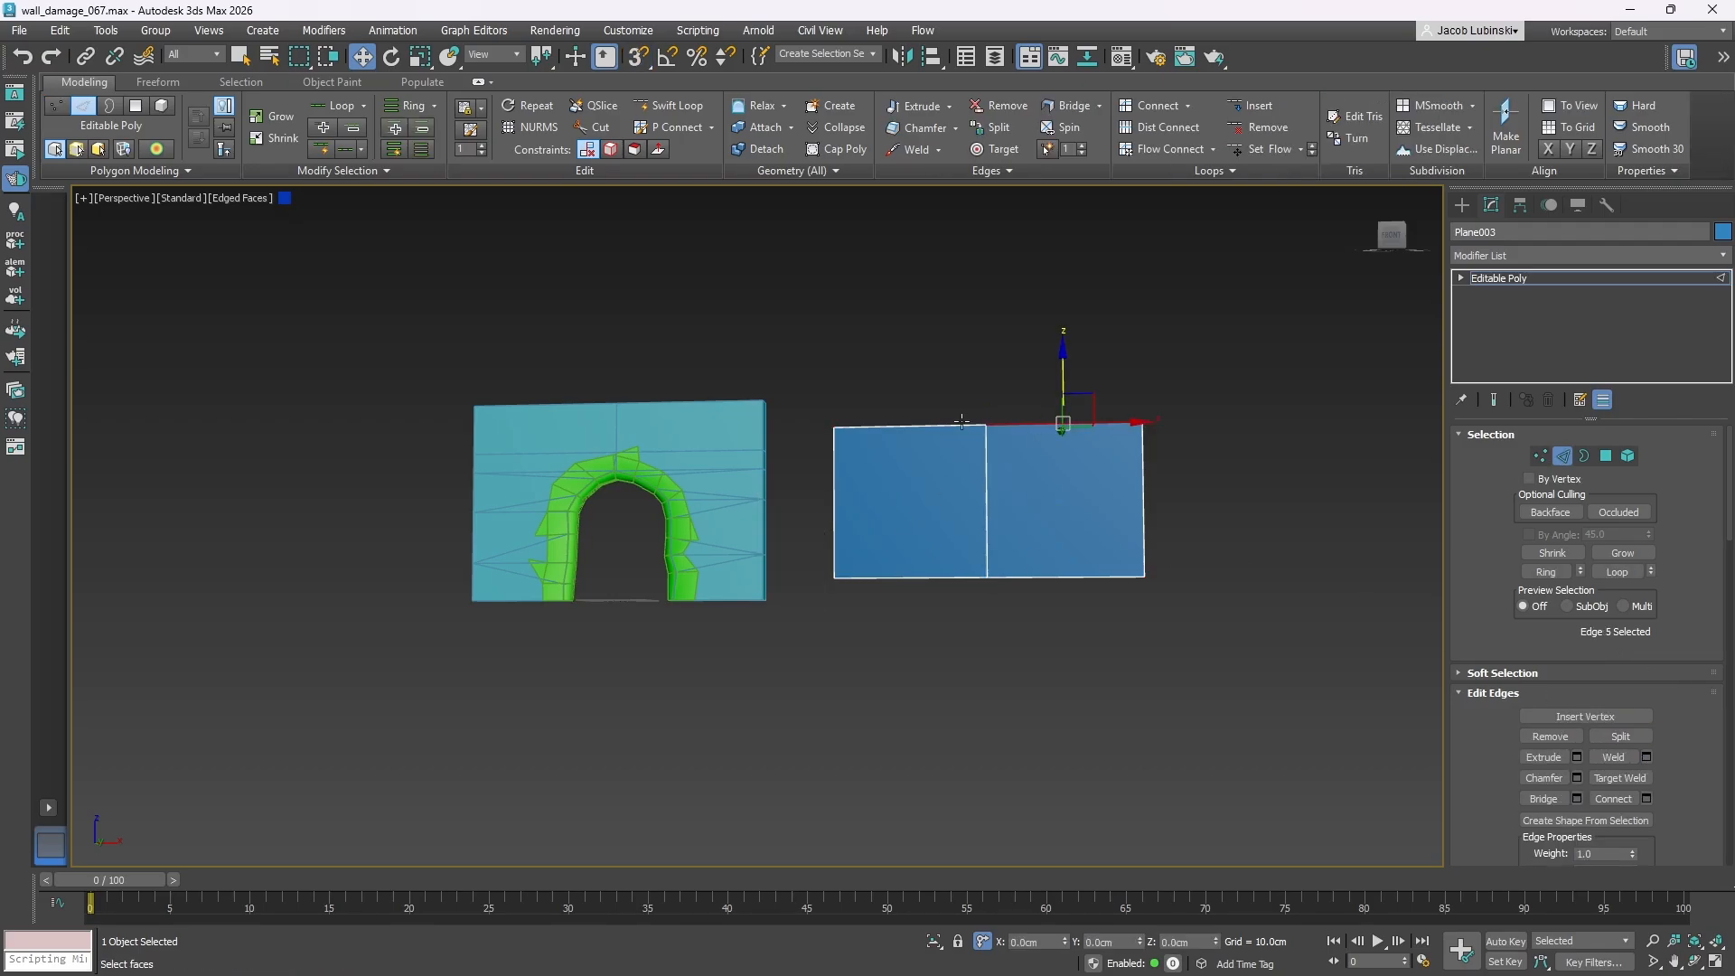
left_click(938, 428, "ctrl")
mouse_move(984, 369)
left_mouse_down("shift")
mouse_move(987, 290)
mouse_move(987, 307)
left_mouse_up("shift")
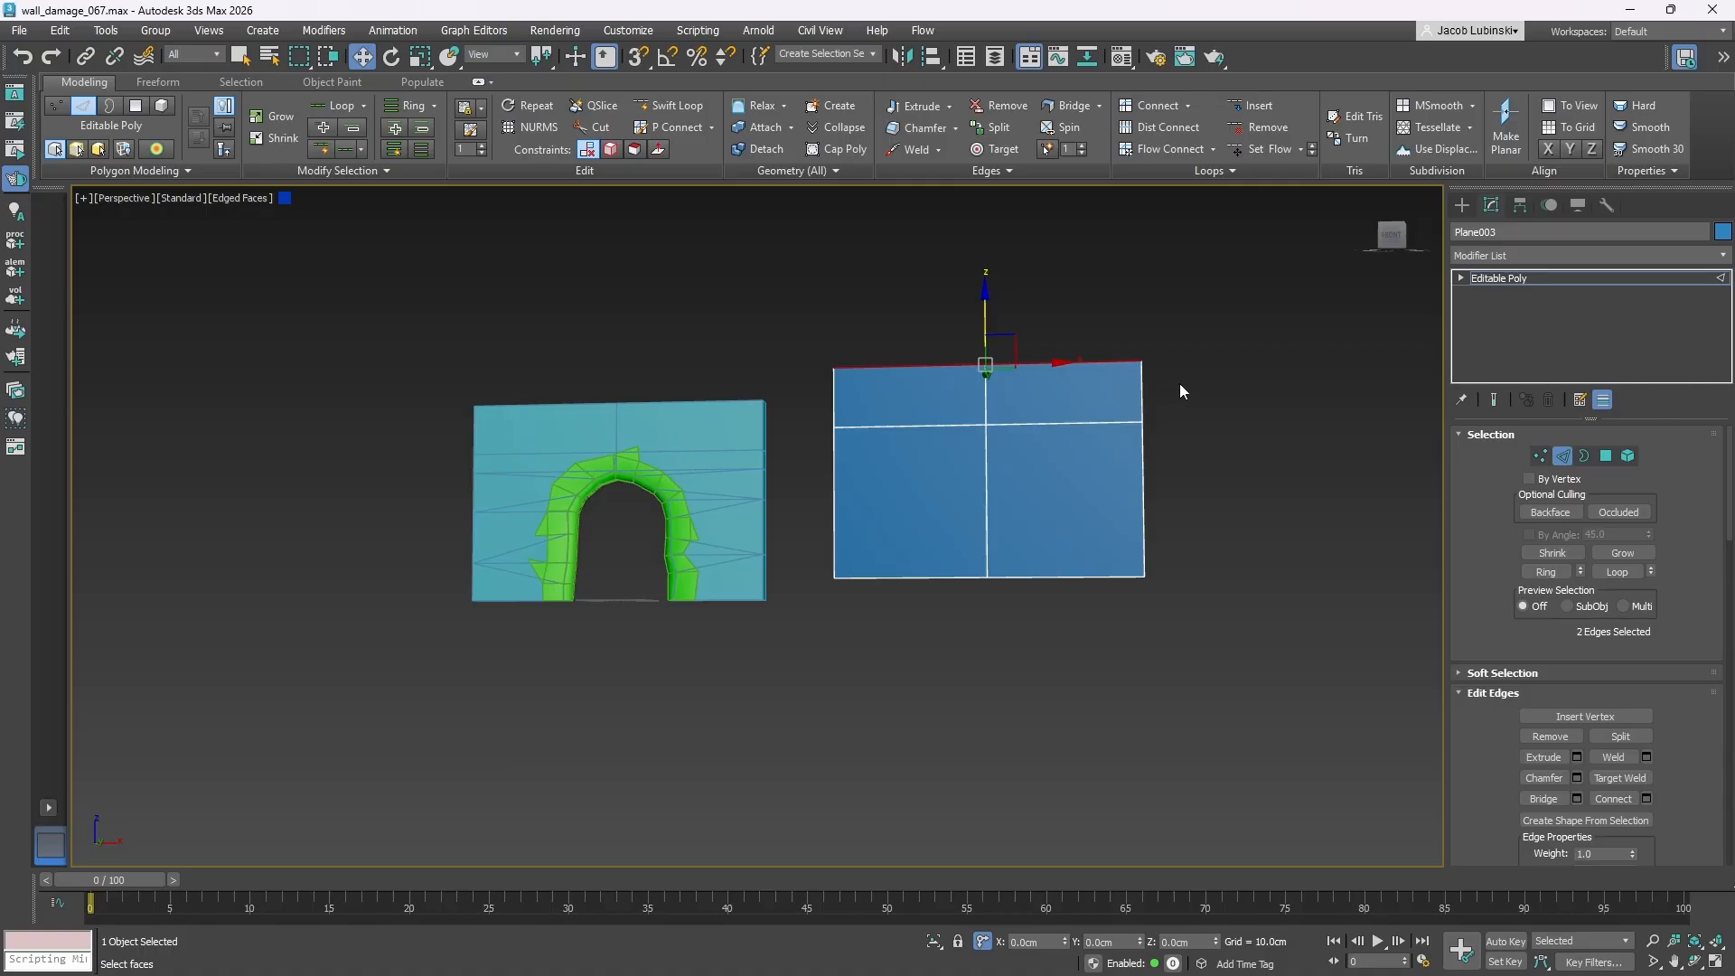
left_click(1402, 575)
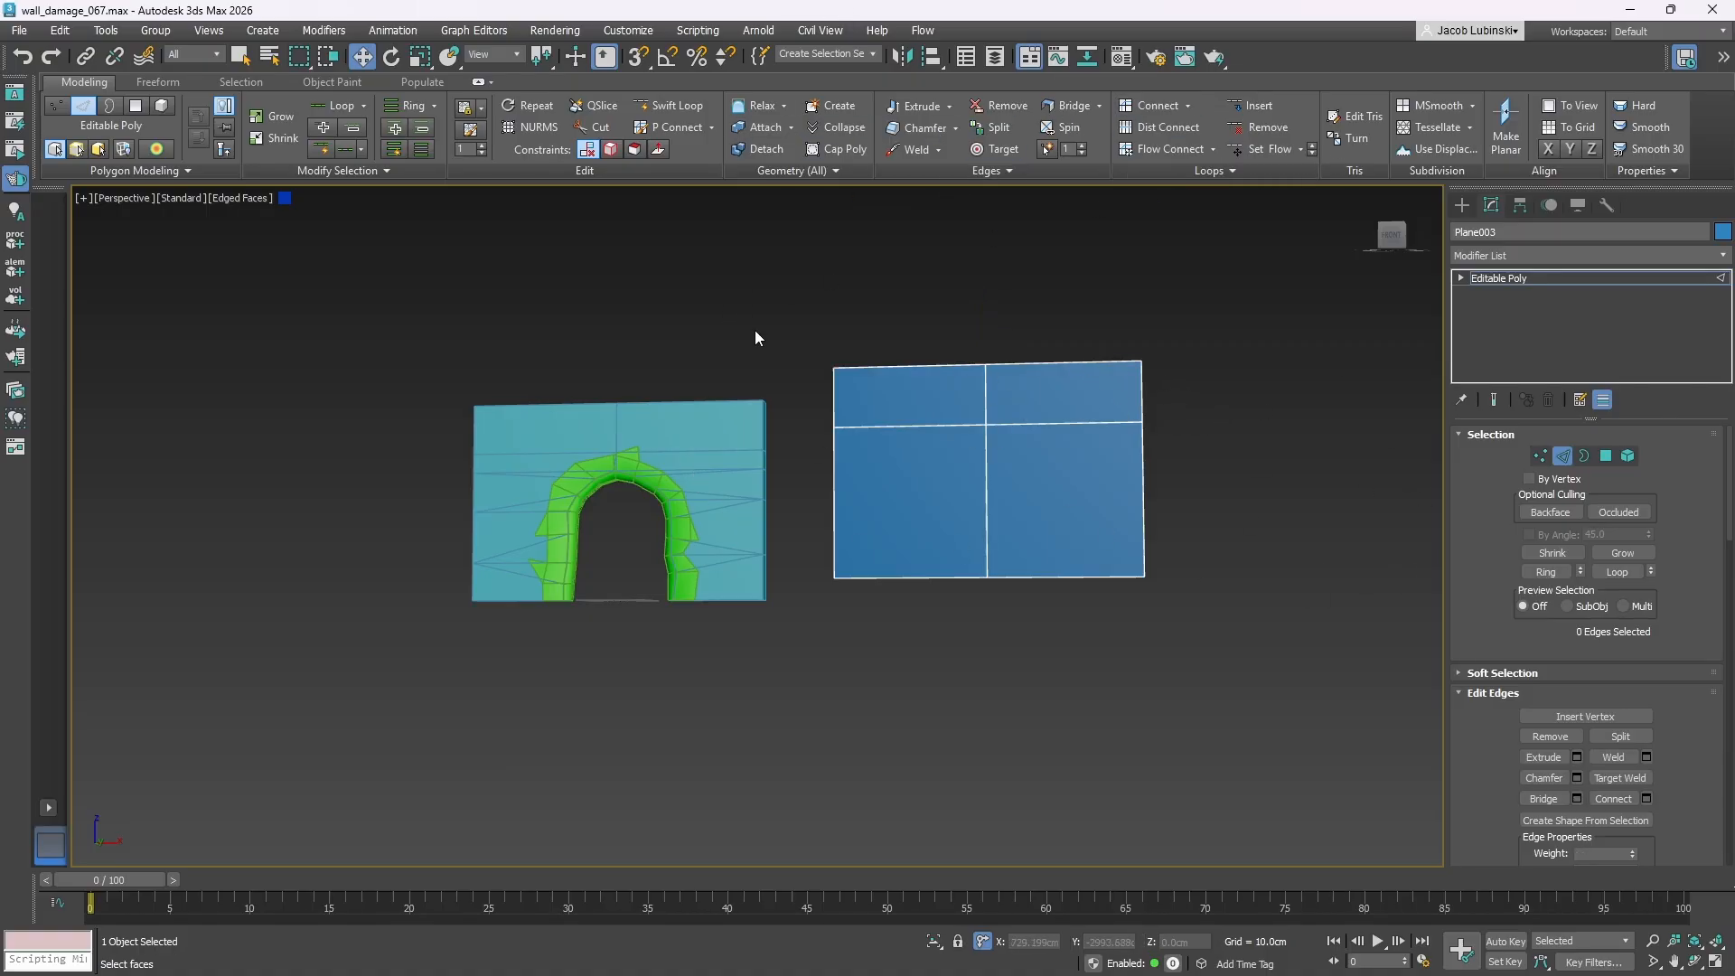
- Add four horizontal edge loops below the extended row and one vertical loop near the plane's left edge with Swift Loop
left_click(680, 106)
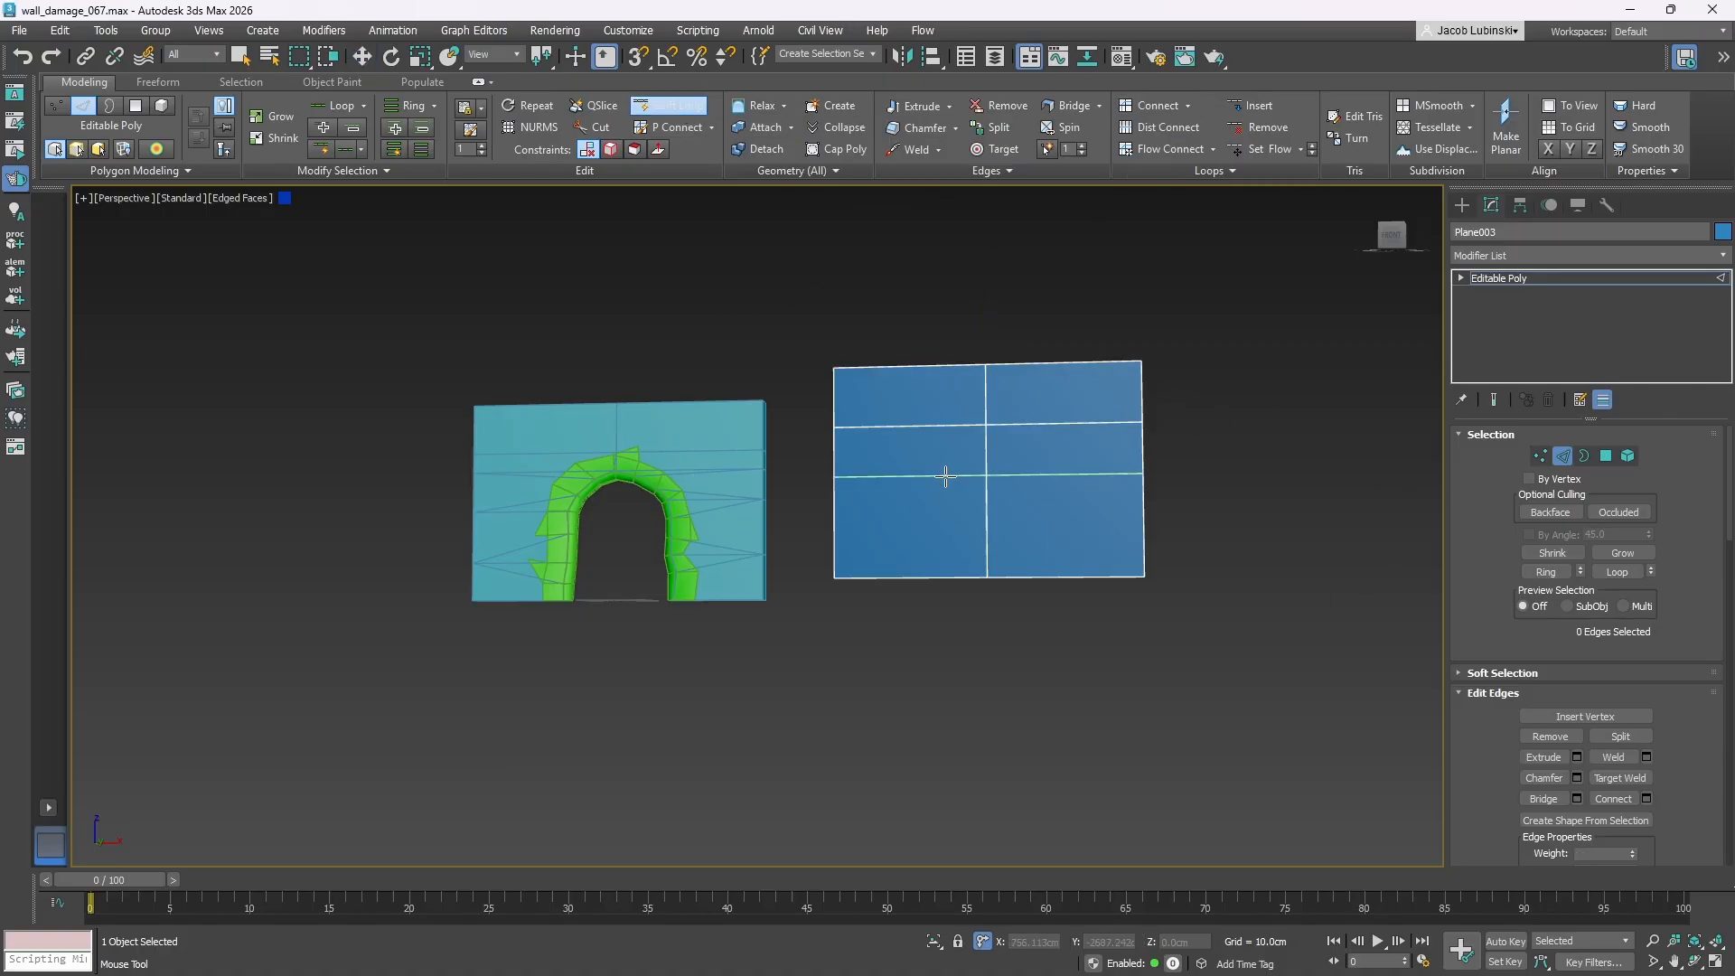
left_click(836, 447)
left_click(836, 480)
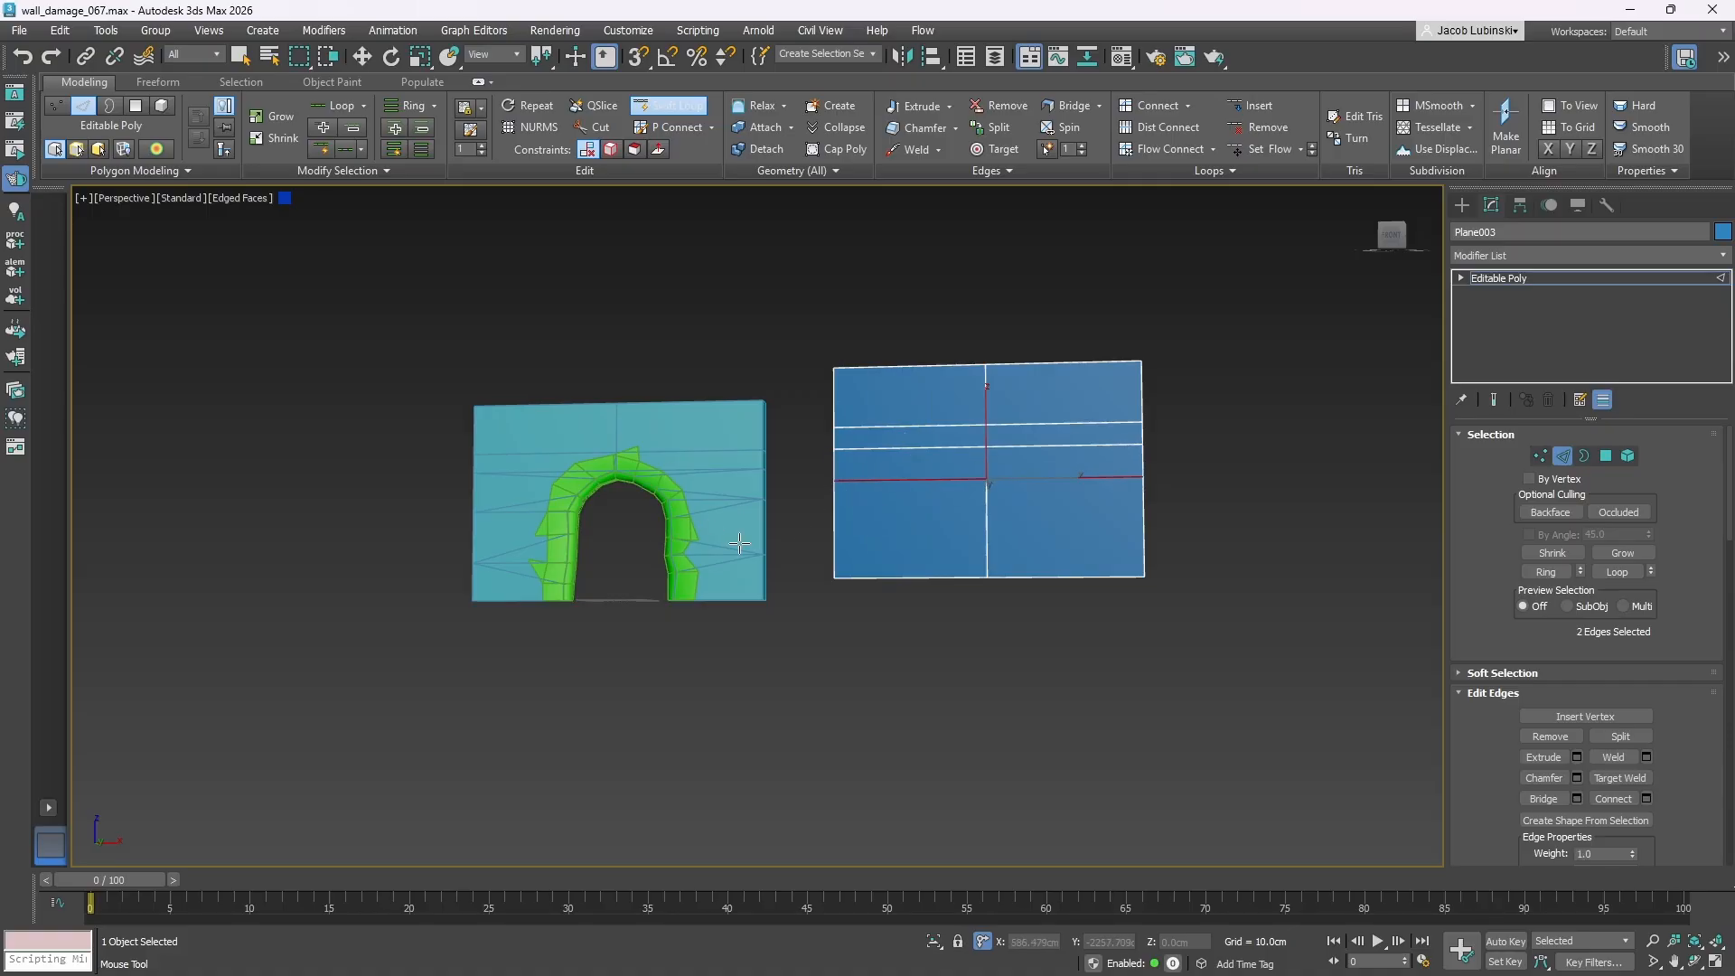
left_click(840, 502)
left_click(845, 545)
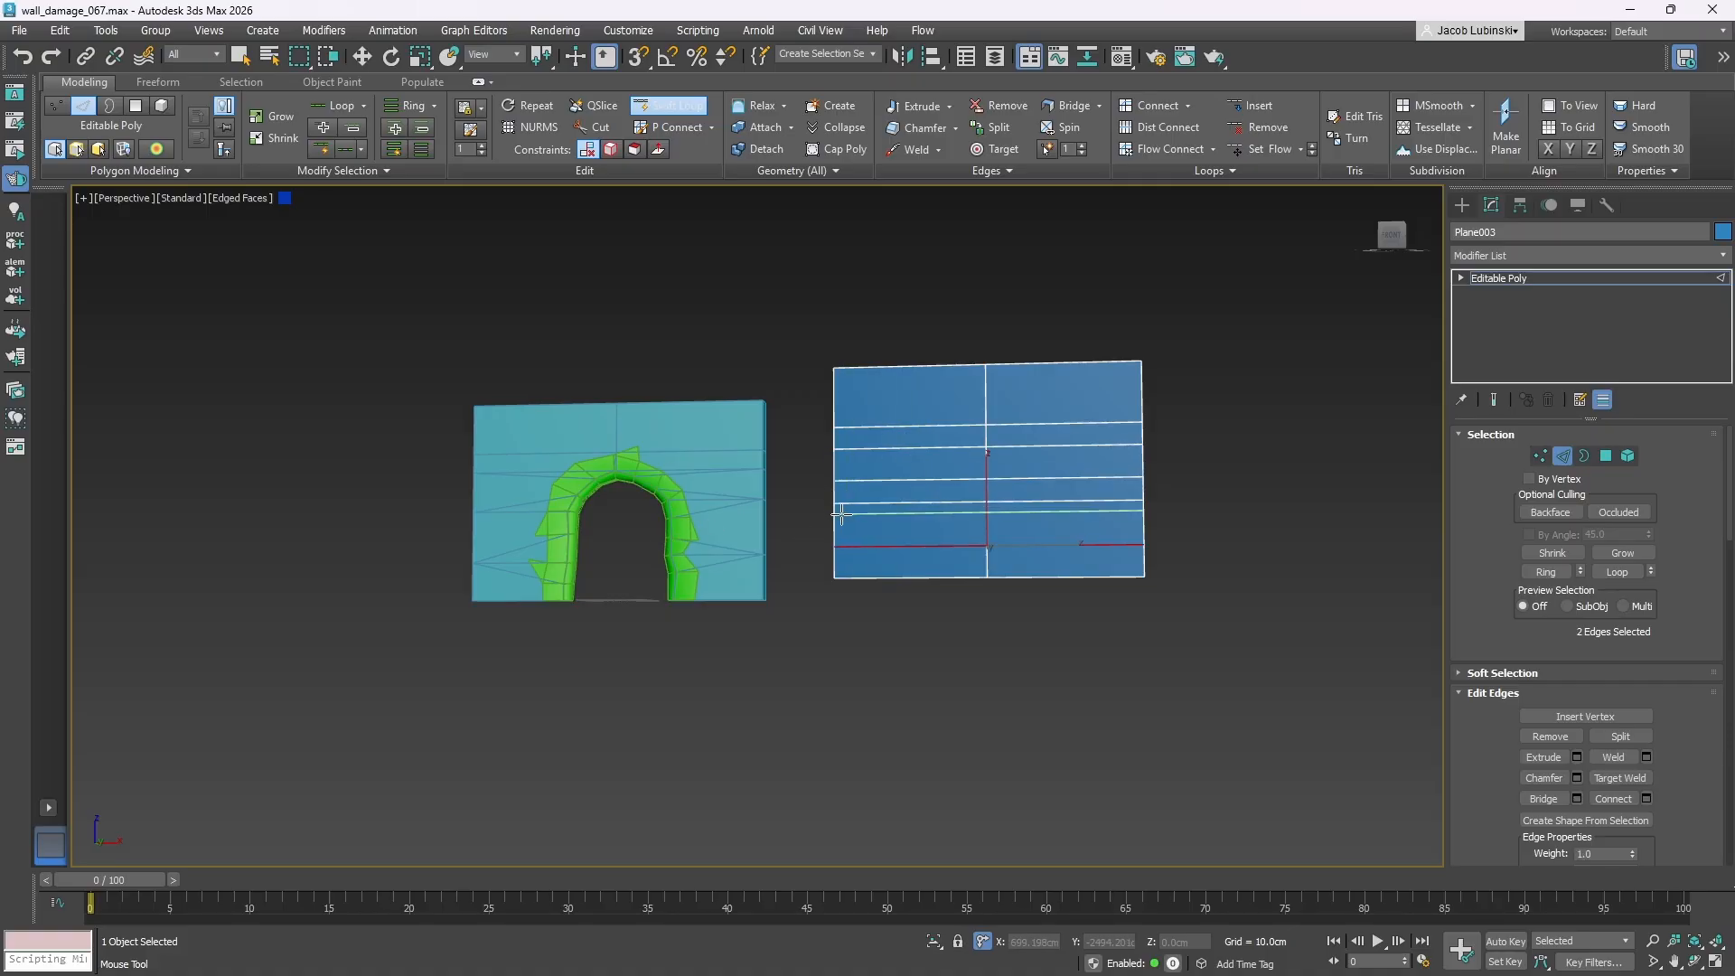
left_click(842, 513)
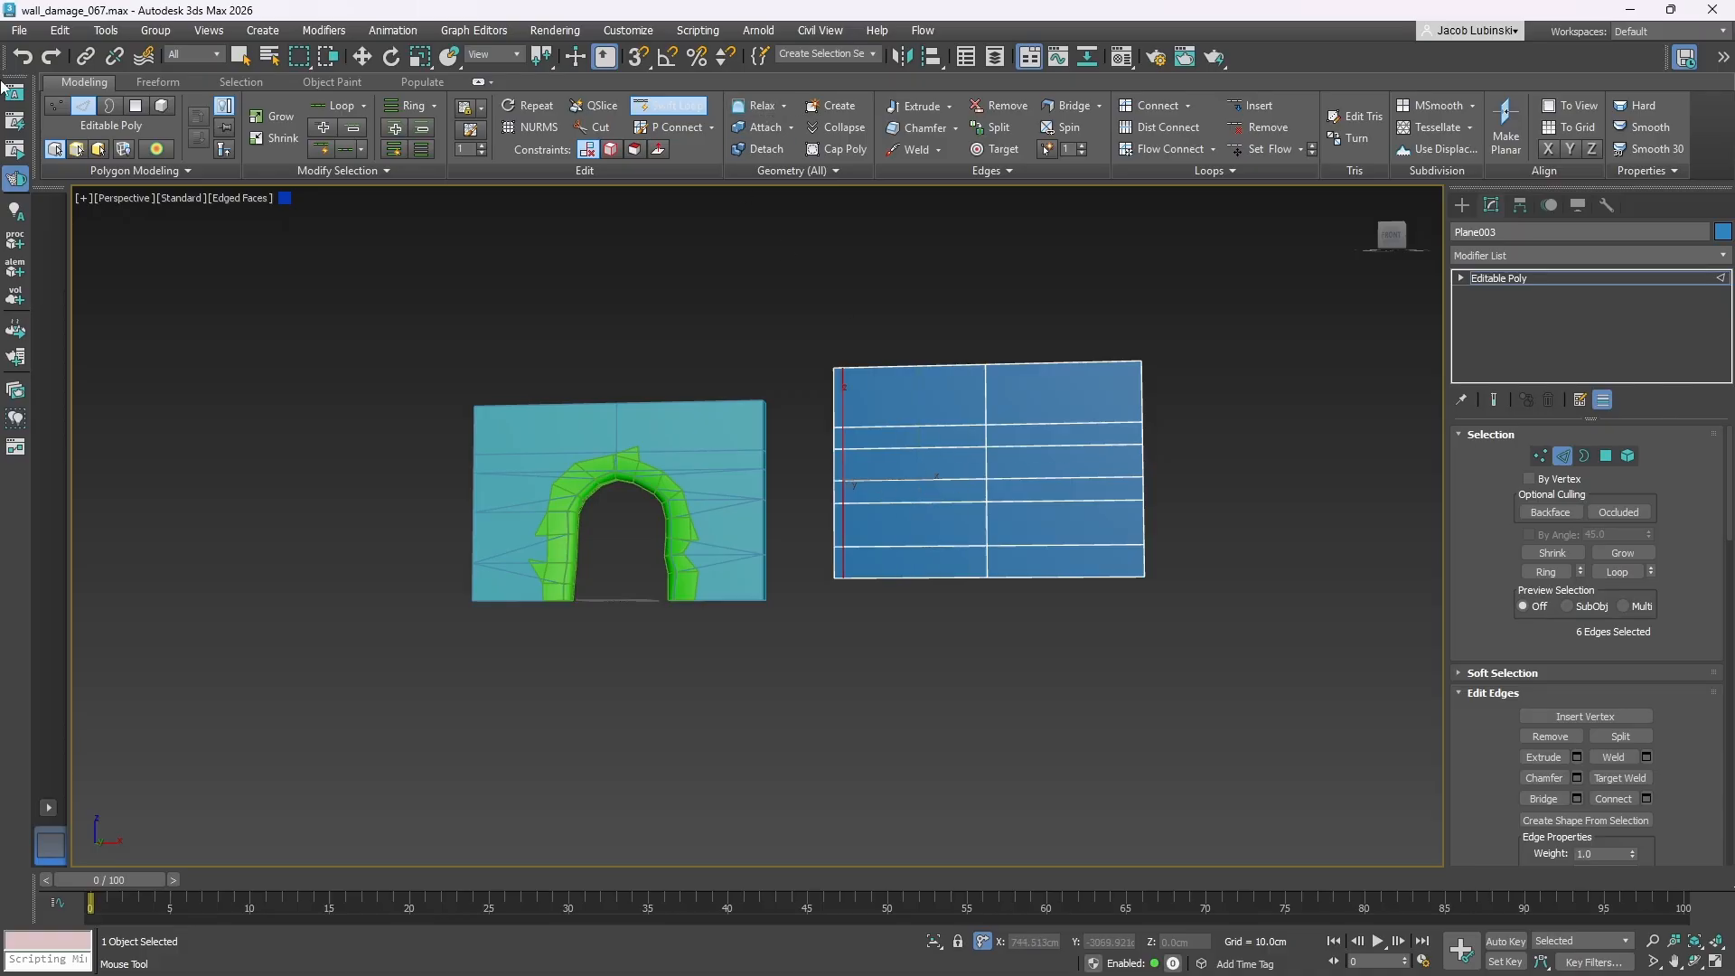
- Delete all the polygons of the blue plane at Element level, leave sub-object editing and clear the selection
left_click(362, 57)
left_click_drag(871, 667, 853, 659)
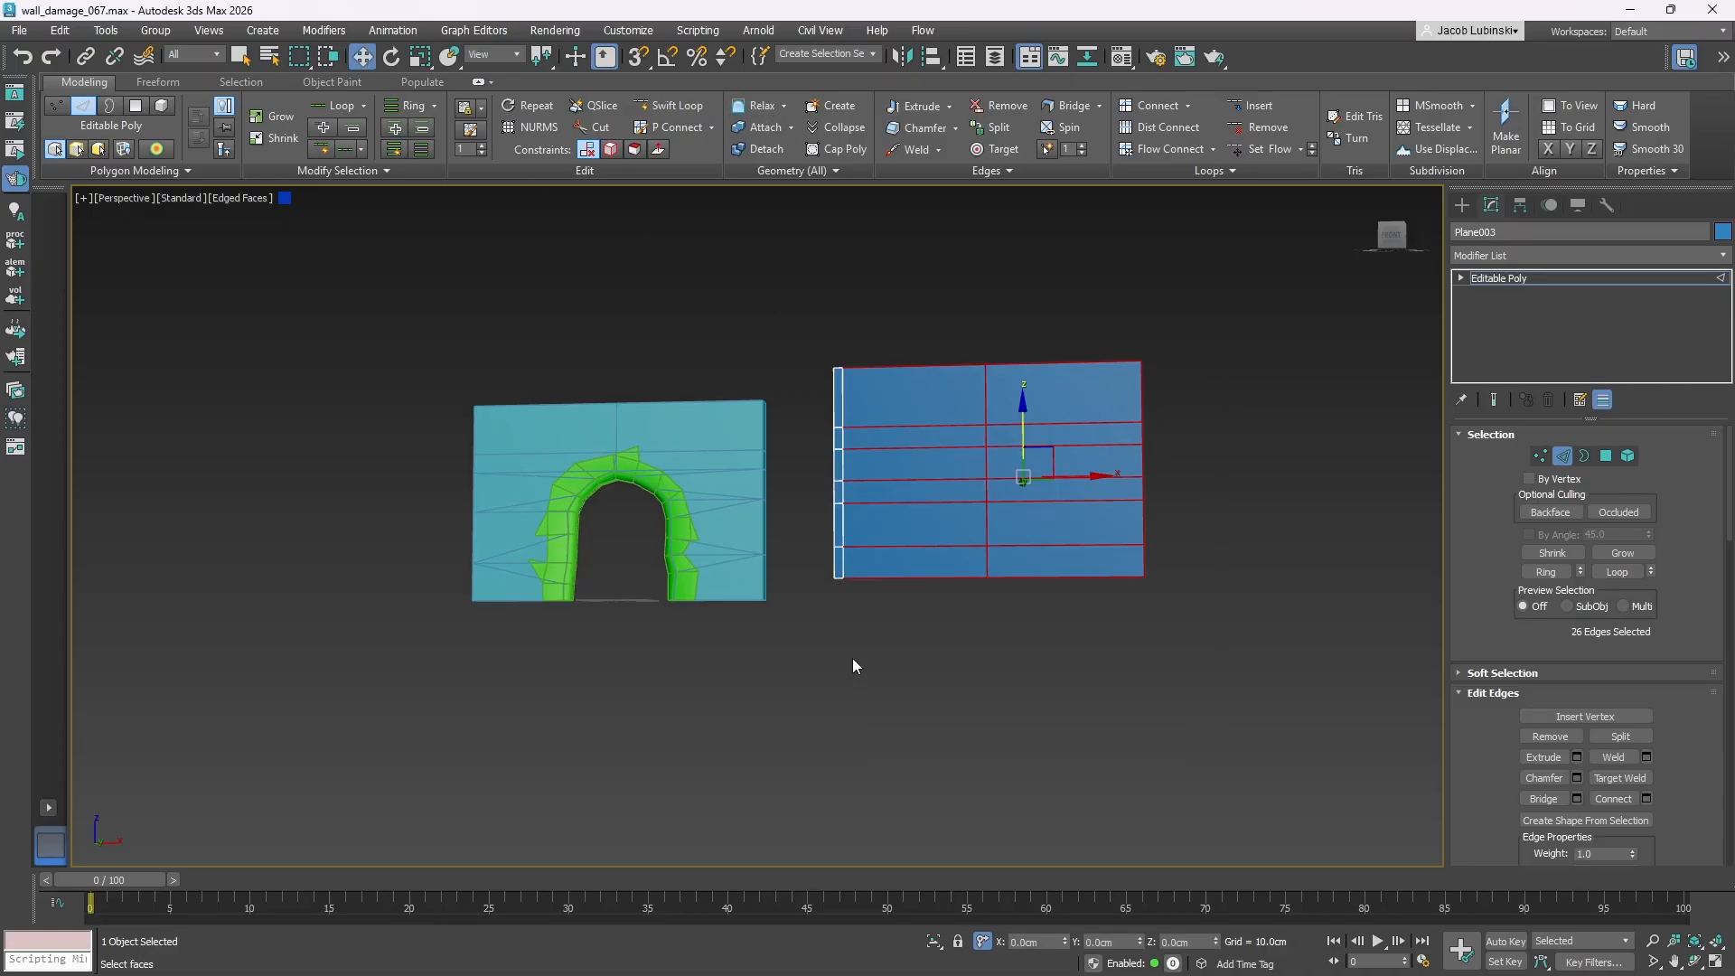
left_click(1525, 277)
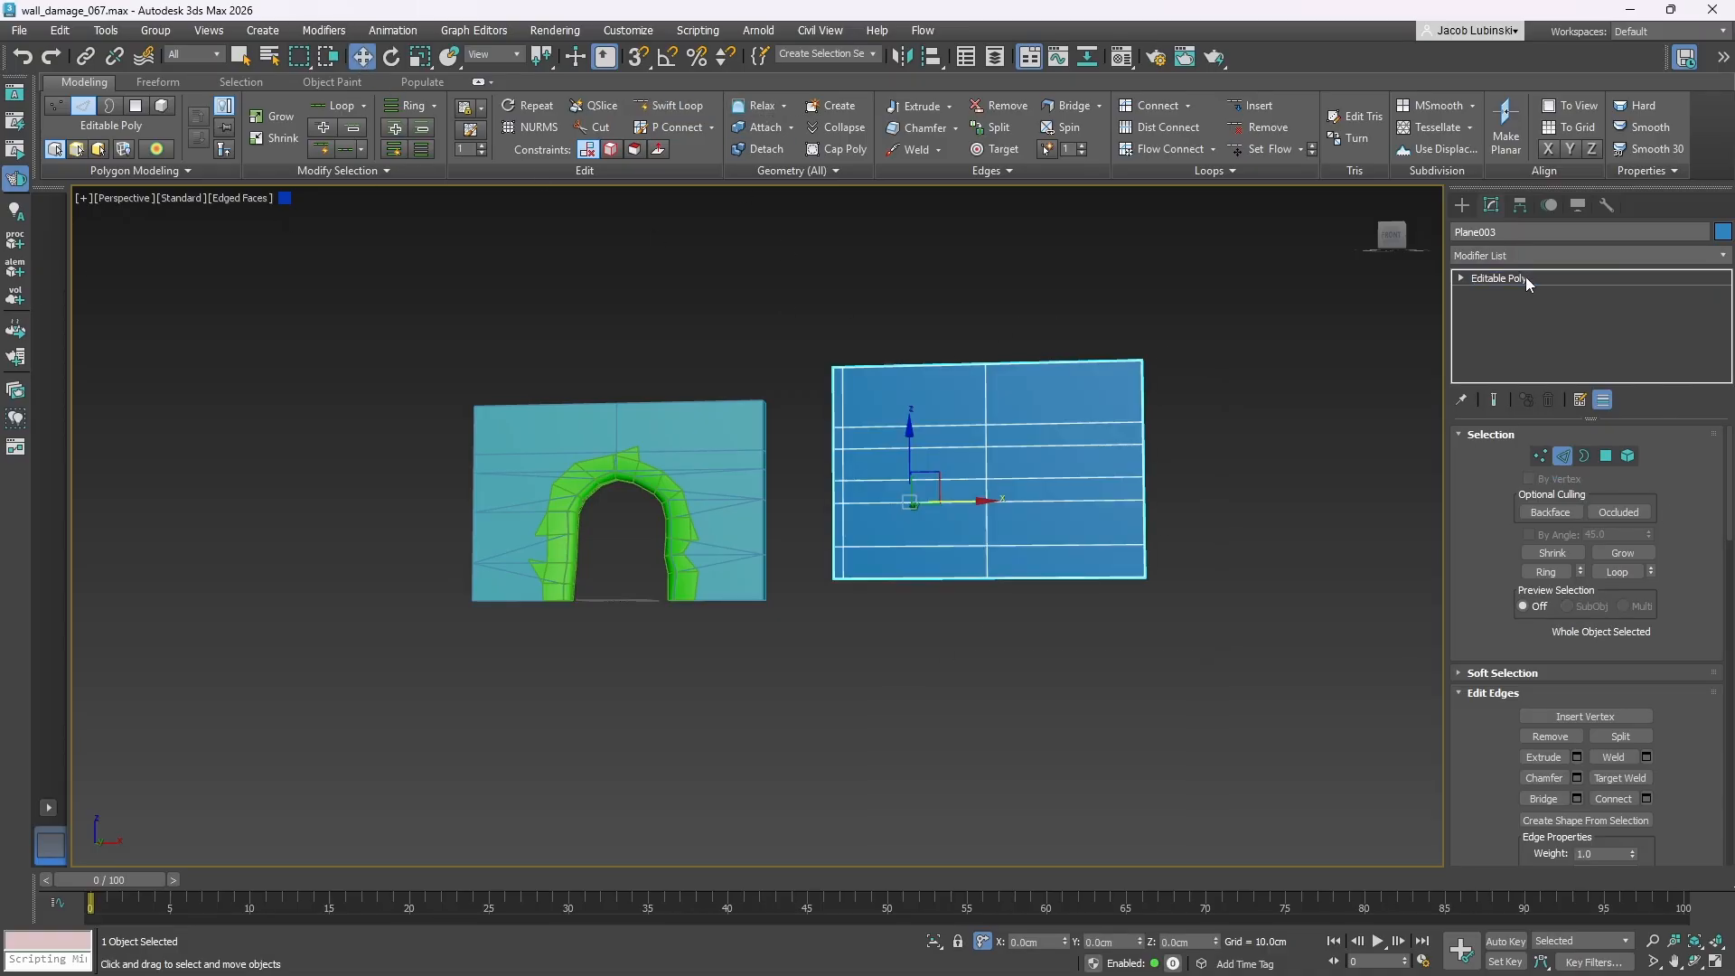
left_click(1625, 457)
left_click_drag(795, 634, 779, 588)
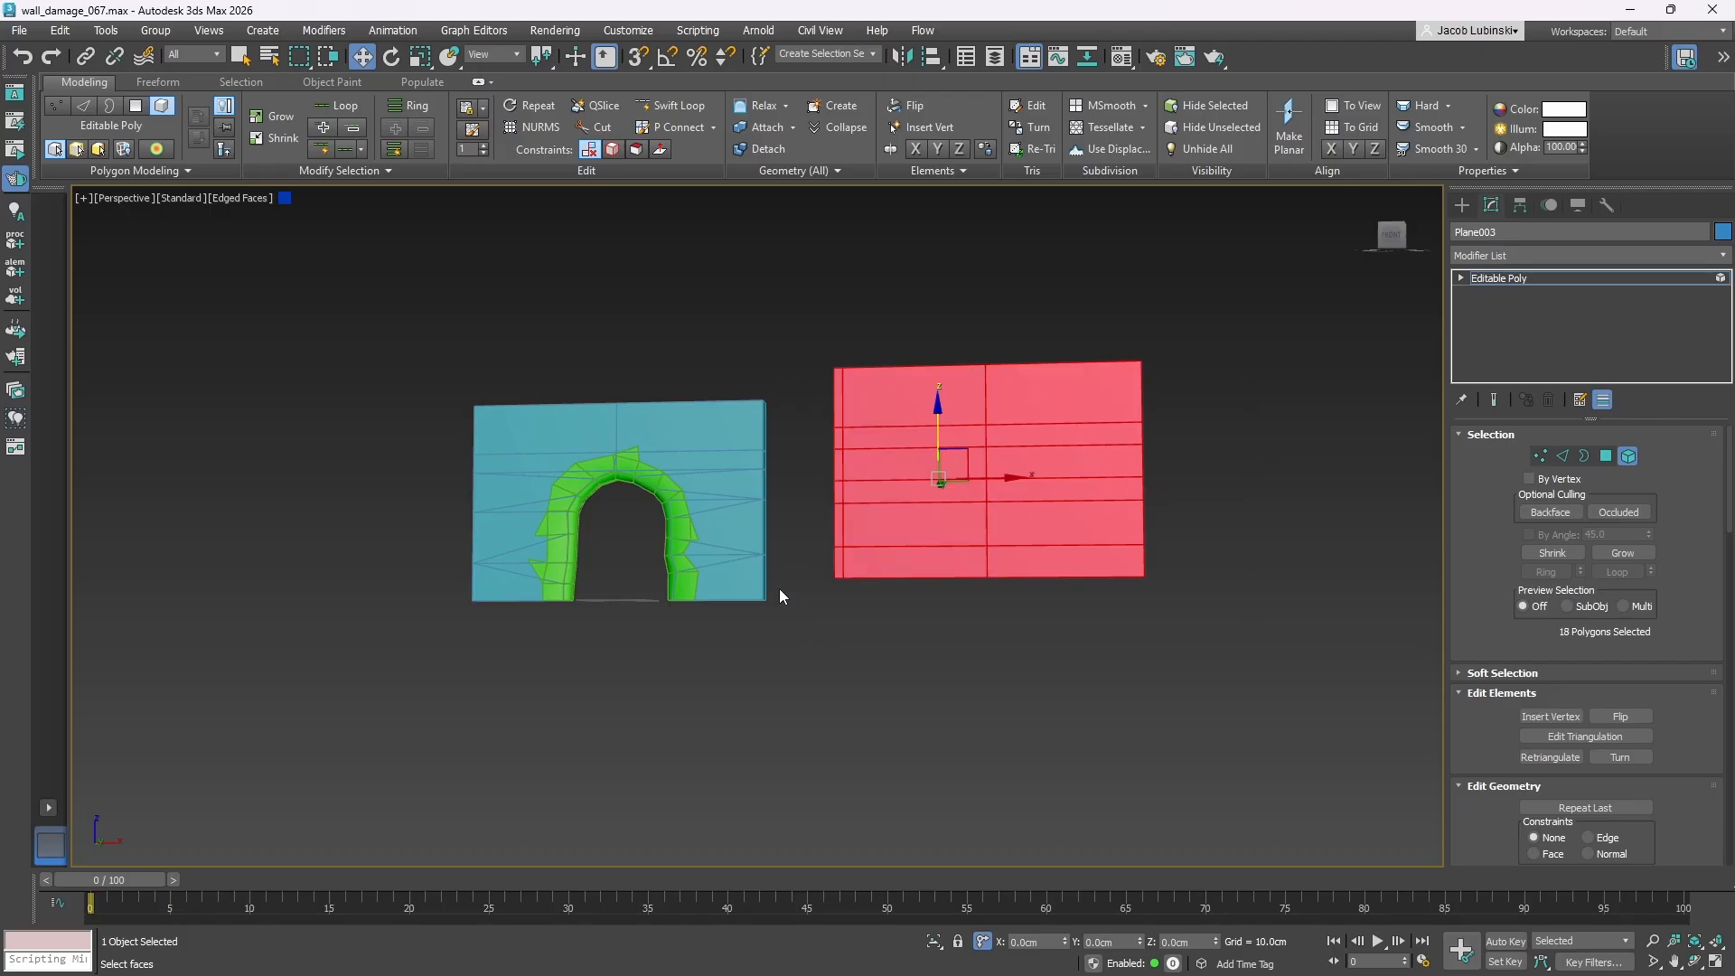
key("Delete")
scroll(961, 553, "down", 5)
scroll(790, 529, "up", 5)
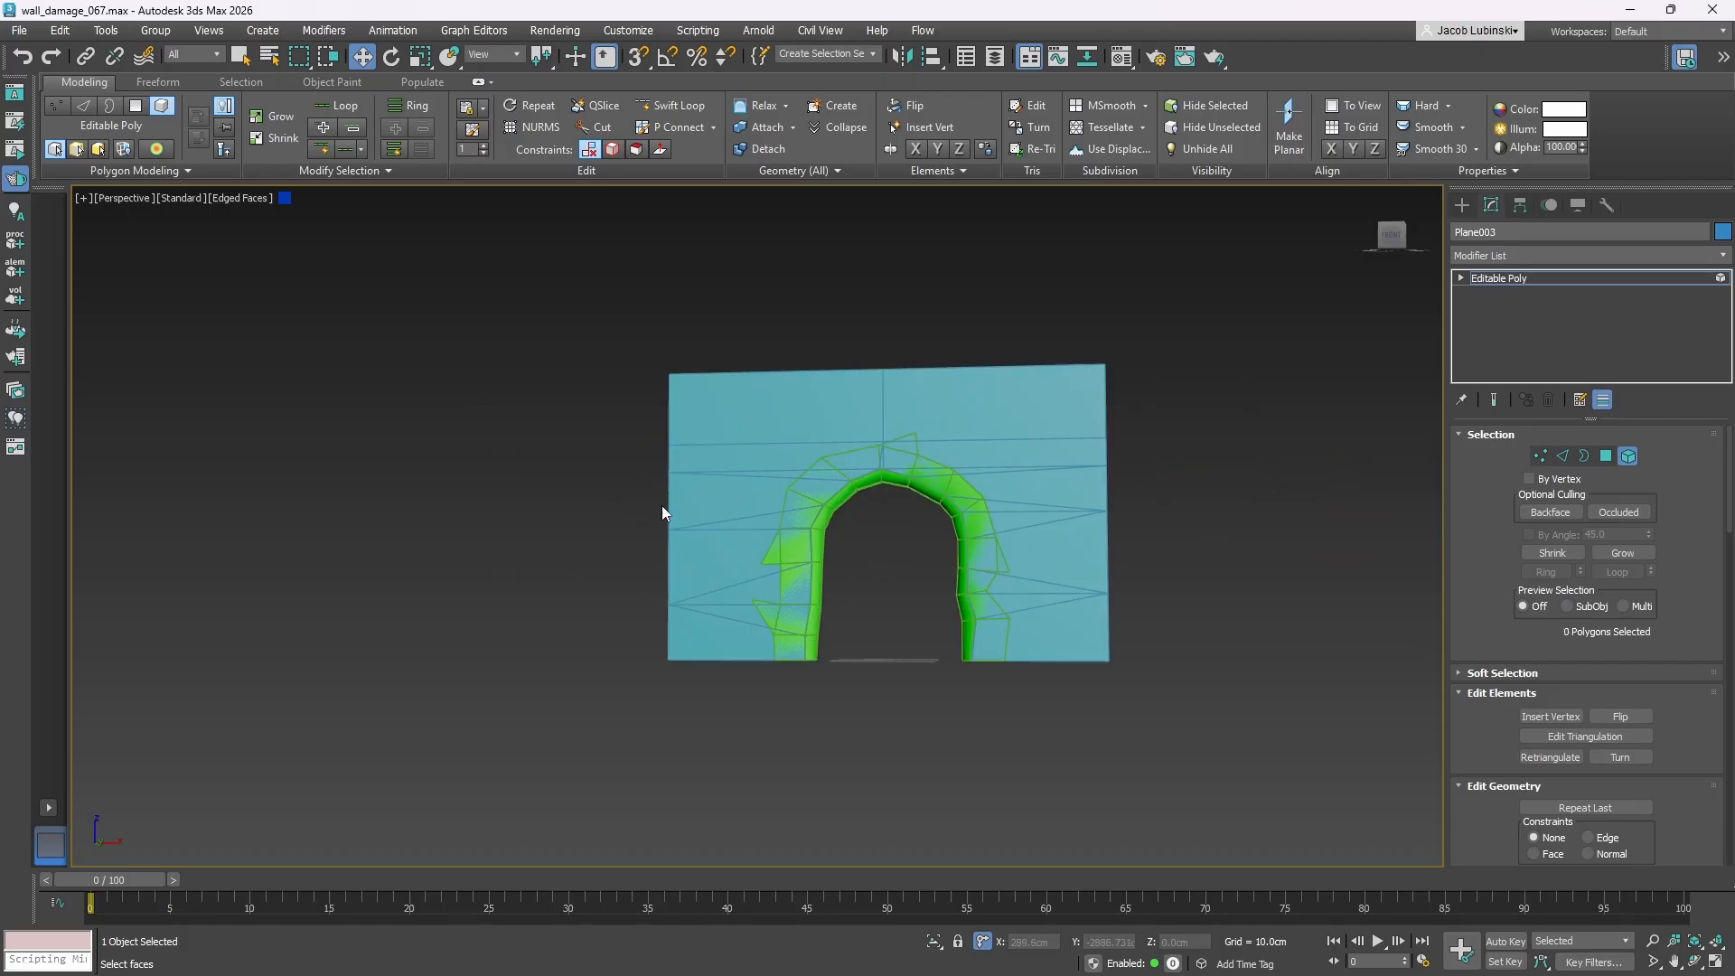
left_click(1506, 280)
left_click(852, 581)
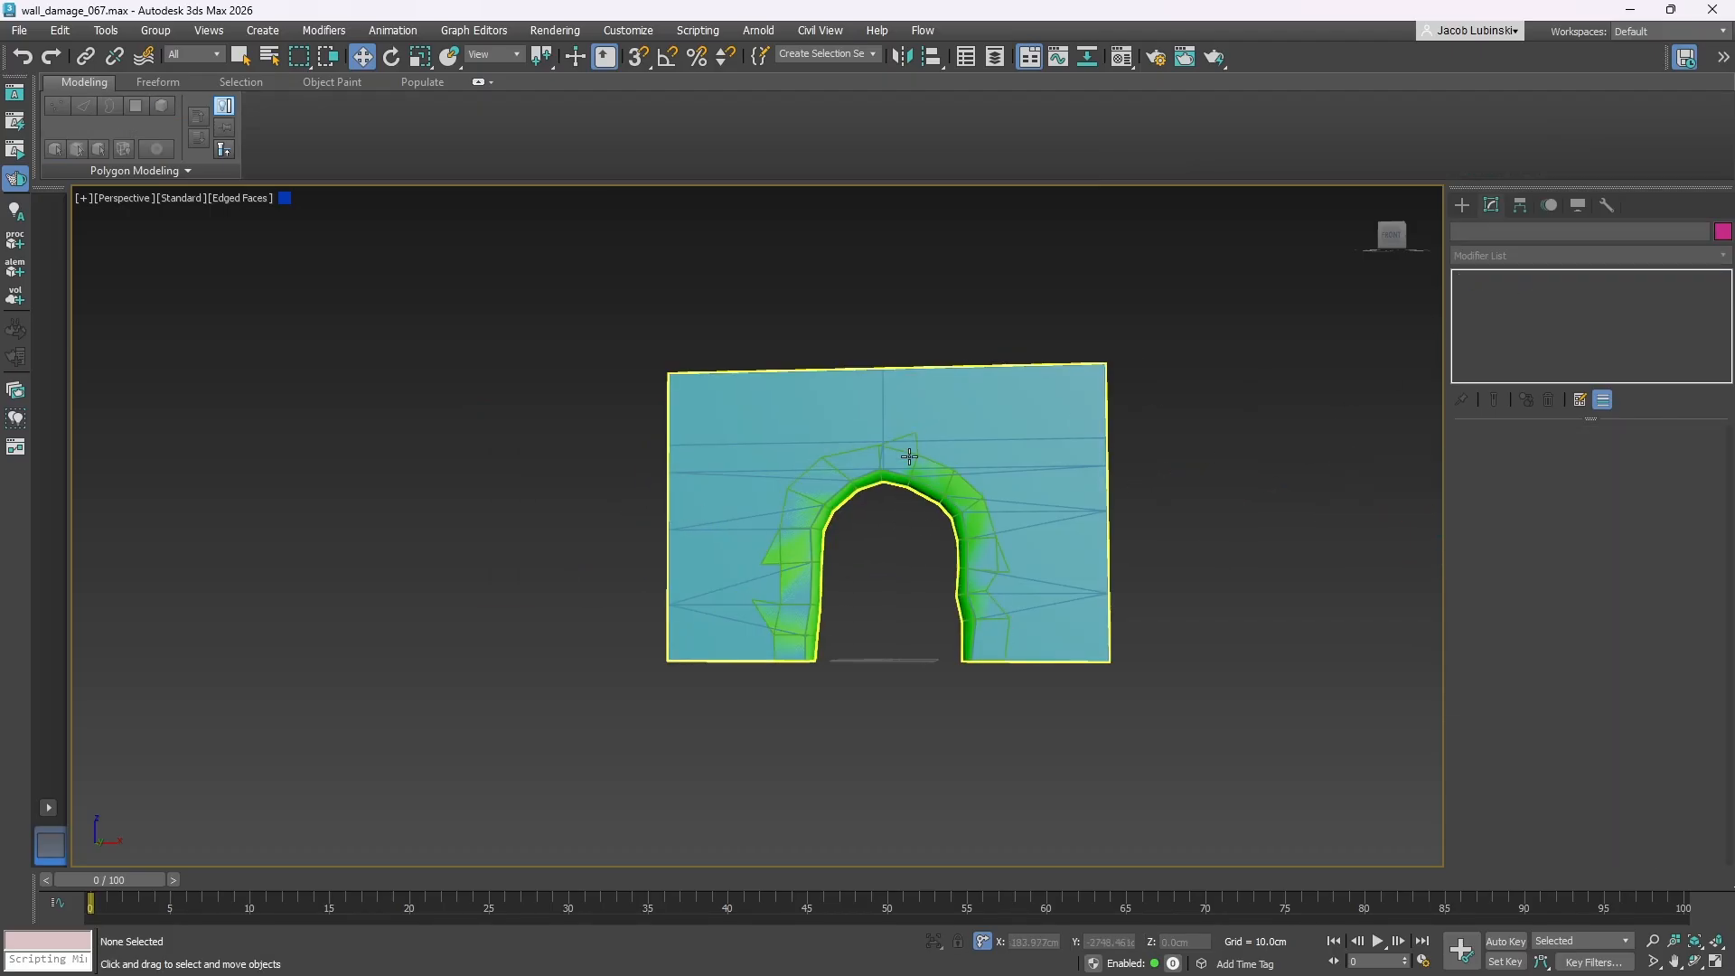
- Hide every object except the arched wall, sm wall hole
left_click(956, 488)
right_click(1028, 435)
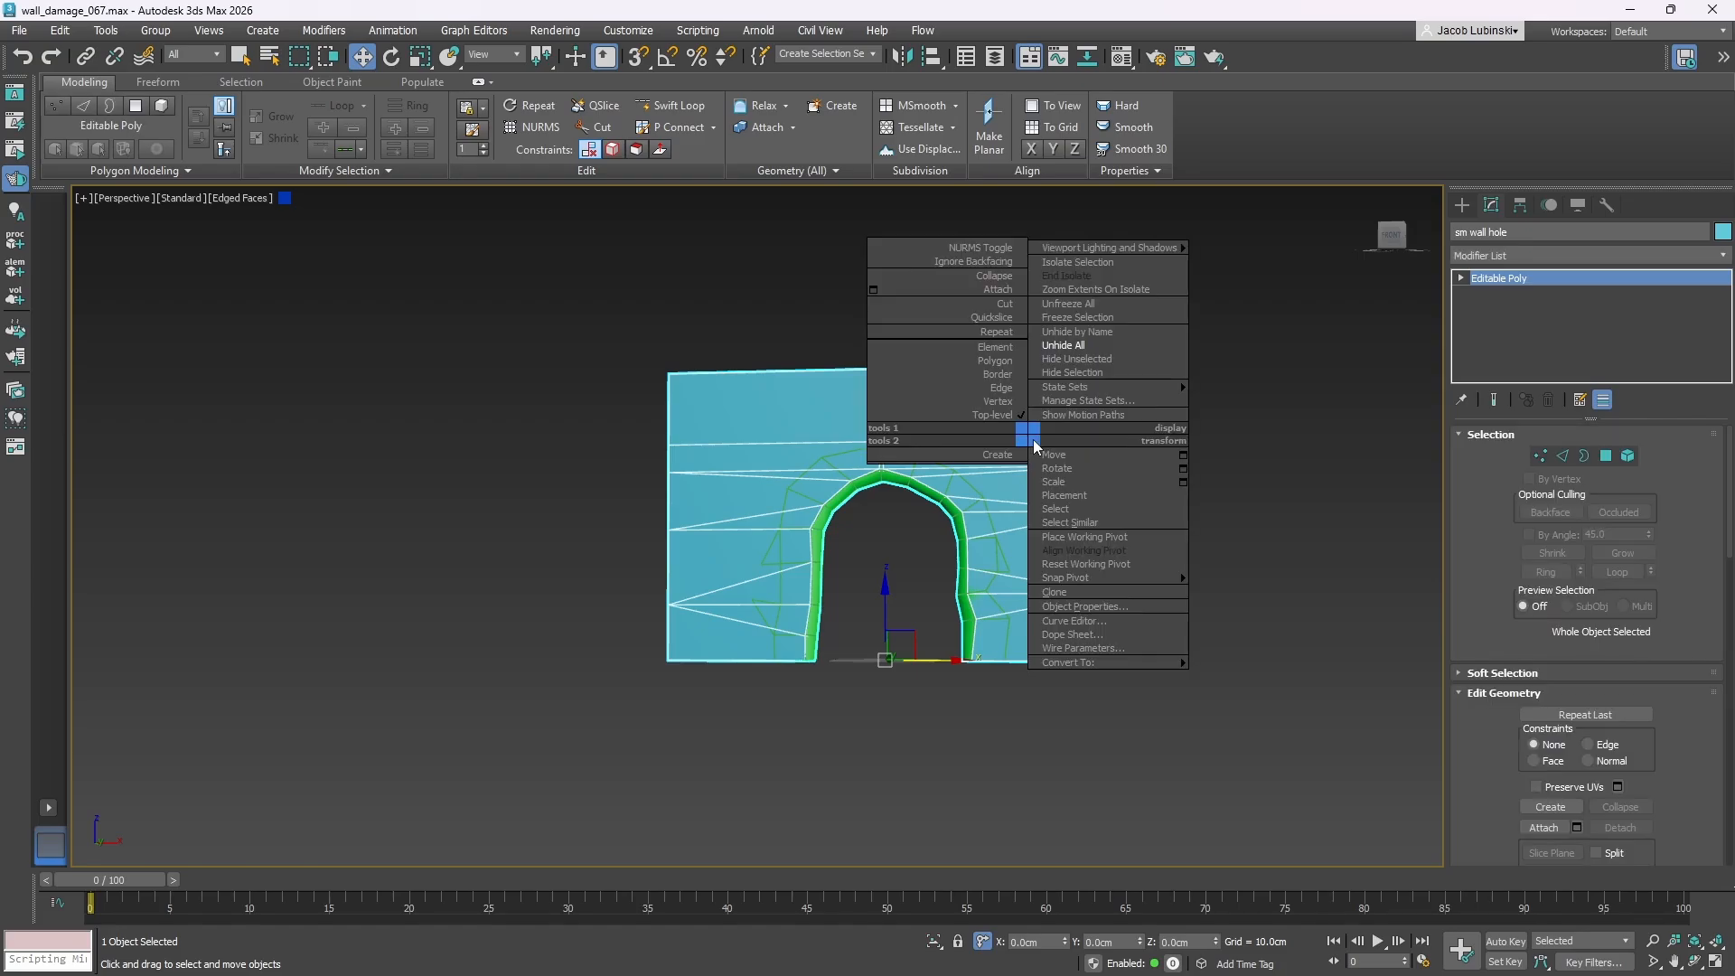
left_click(1105, 360)
- Examine the arched wall's topology around the opening and its thickness from the front, below and both sides
scroll(1084, 589, "up", 5)
middle_click_drag(999, 544, 1020, 458)
scroll(1076, 526, "down", 2)
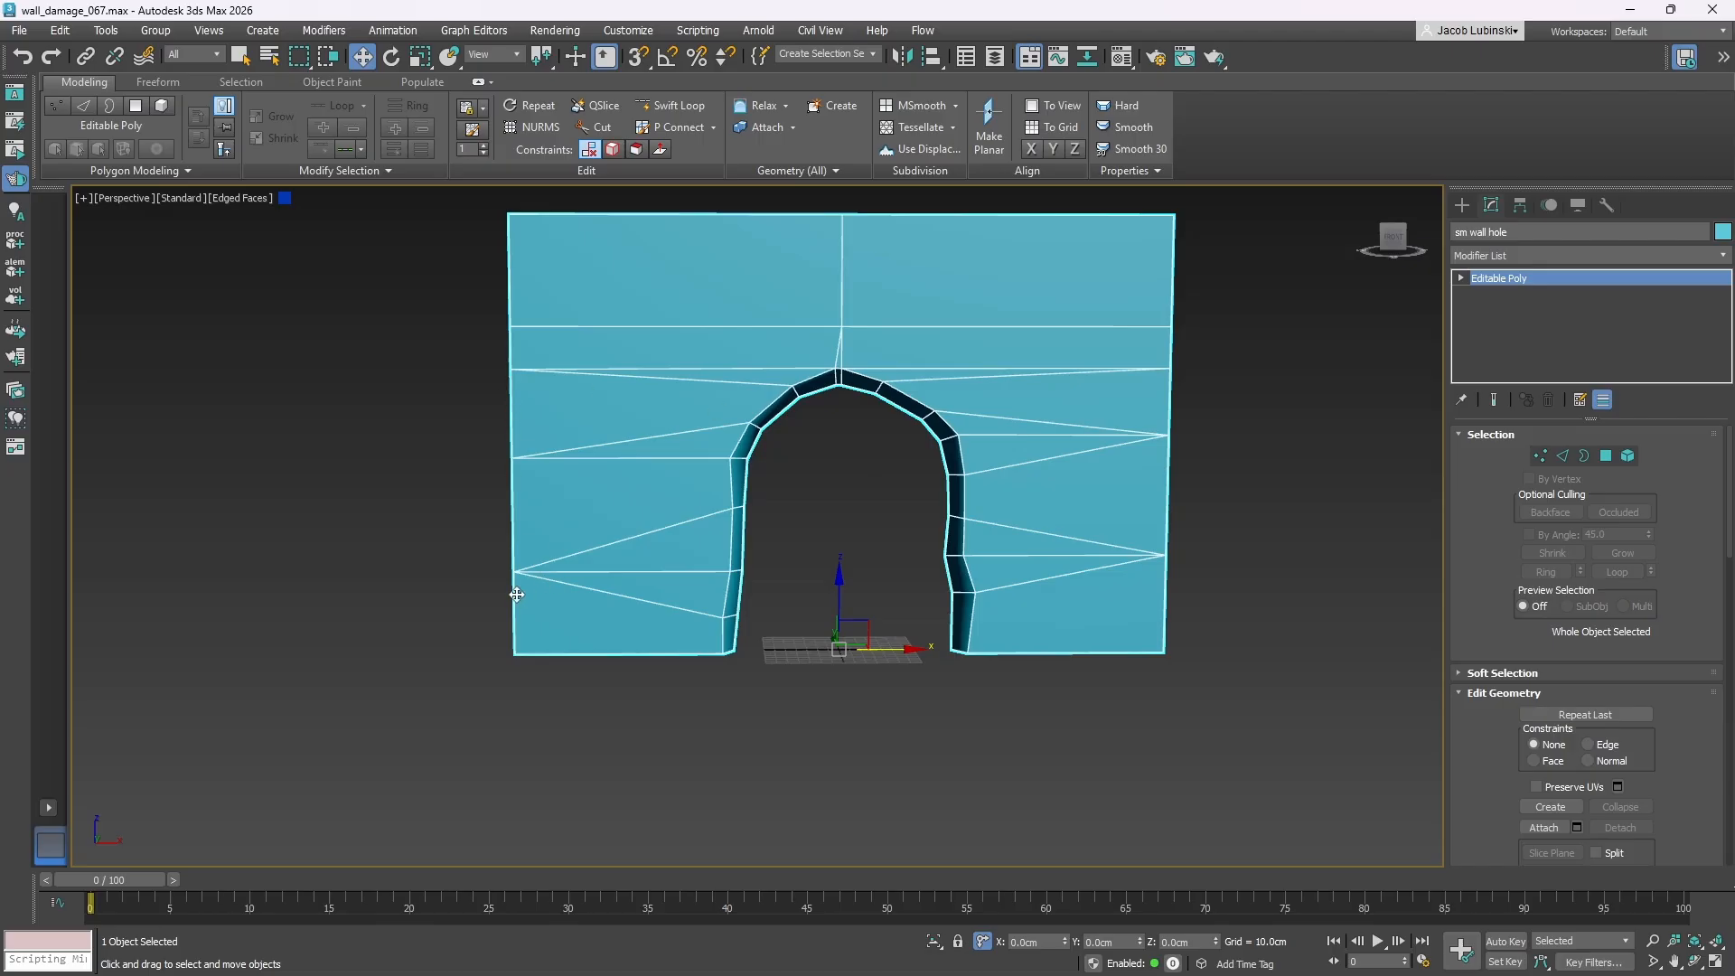
scroll(915, 480, "up", 5)
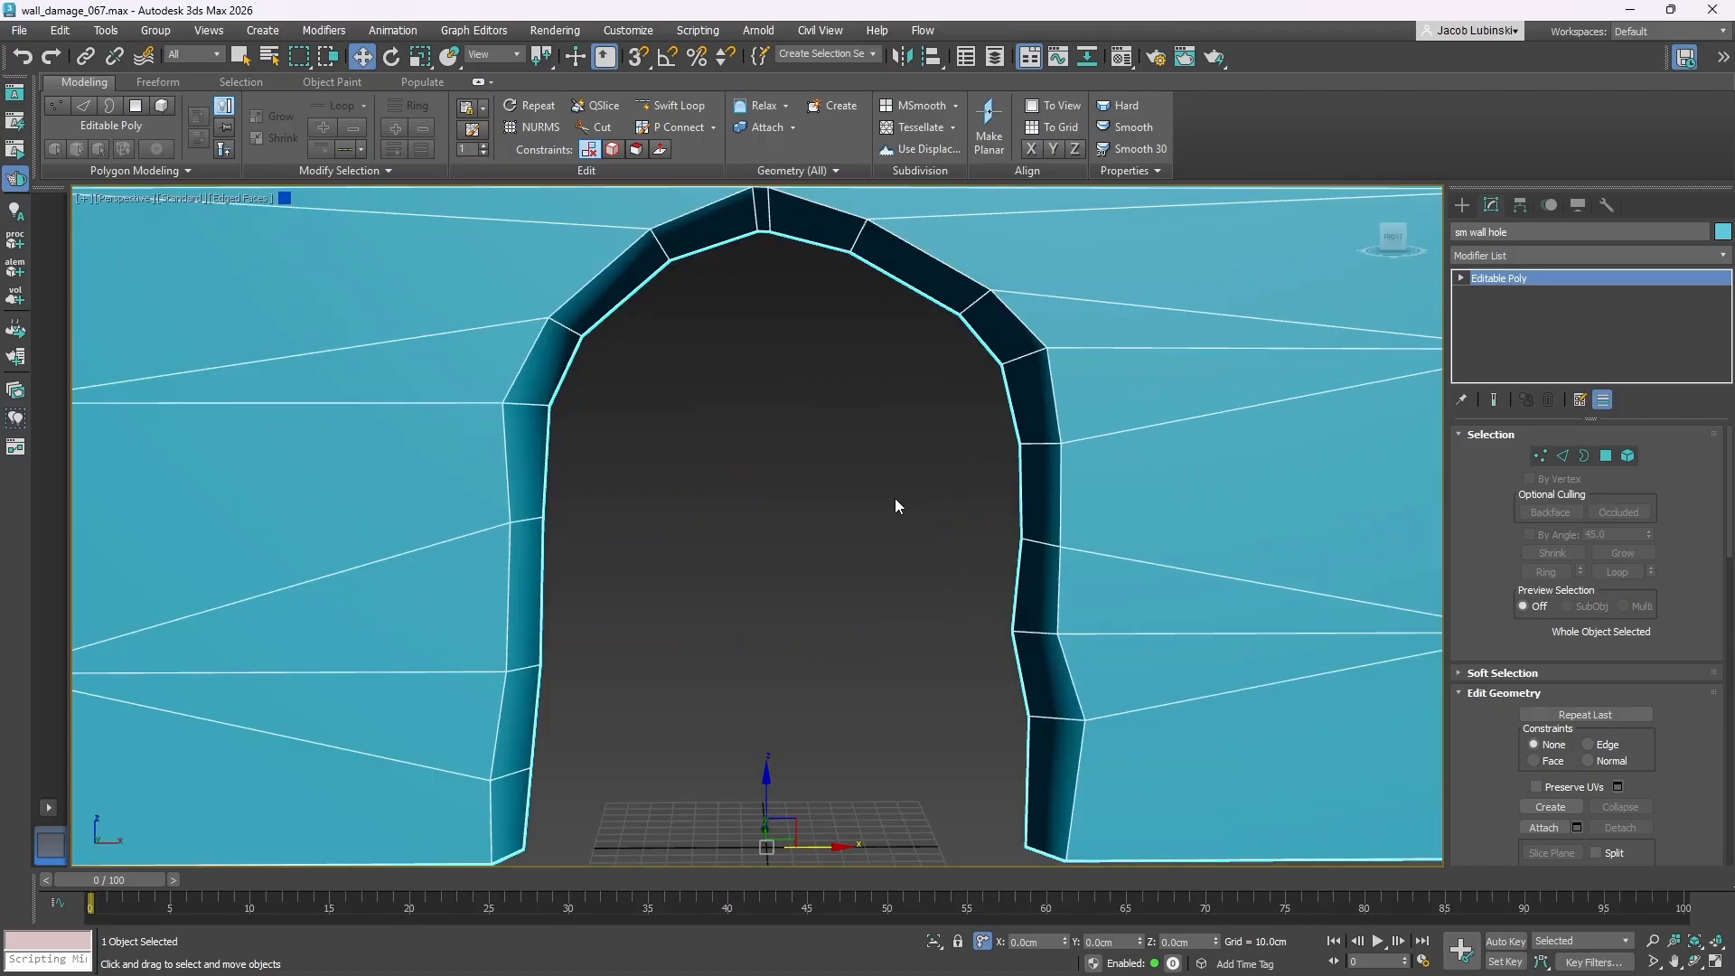
scroll(898, 503, "down", 3)
middle_click_drag(909, 515, 872, 498)
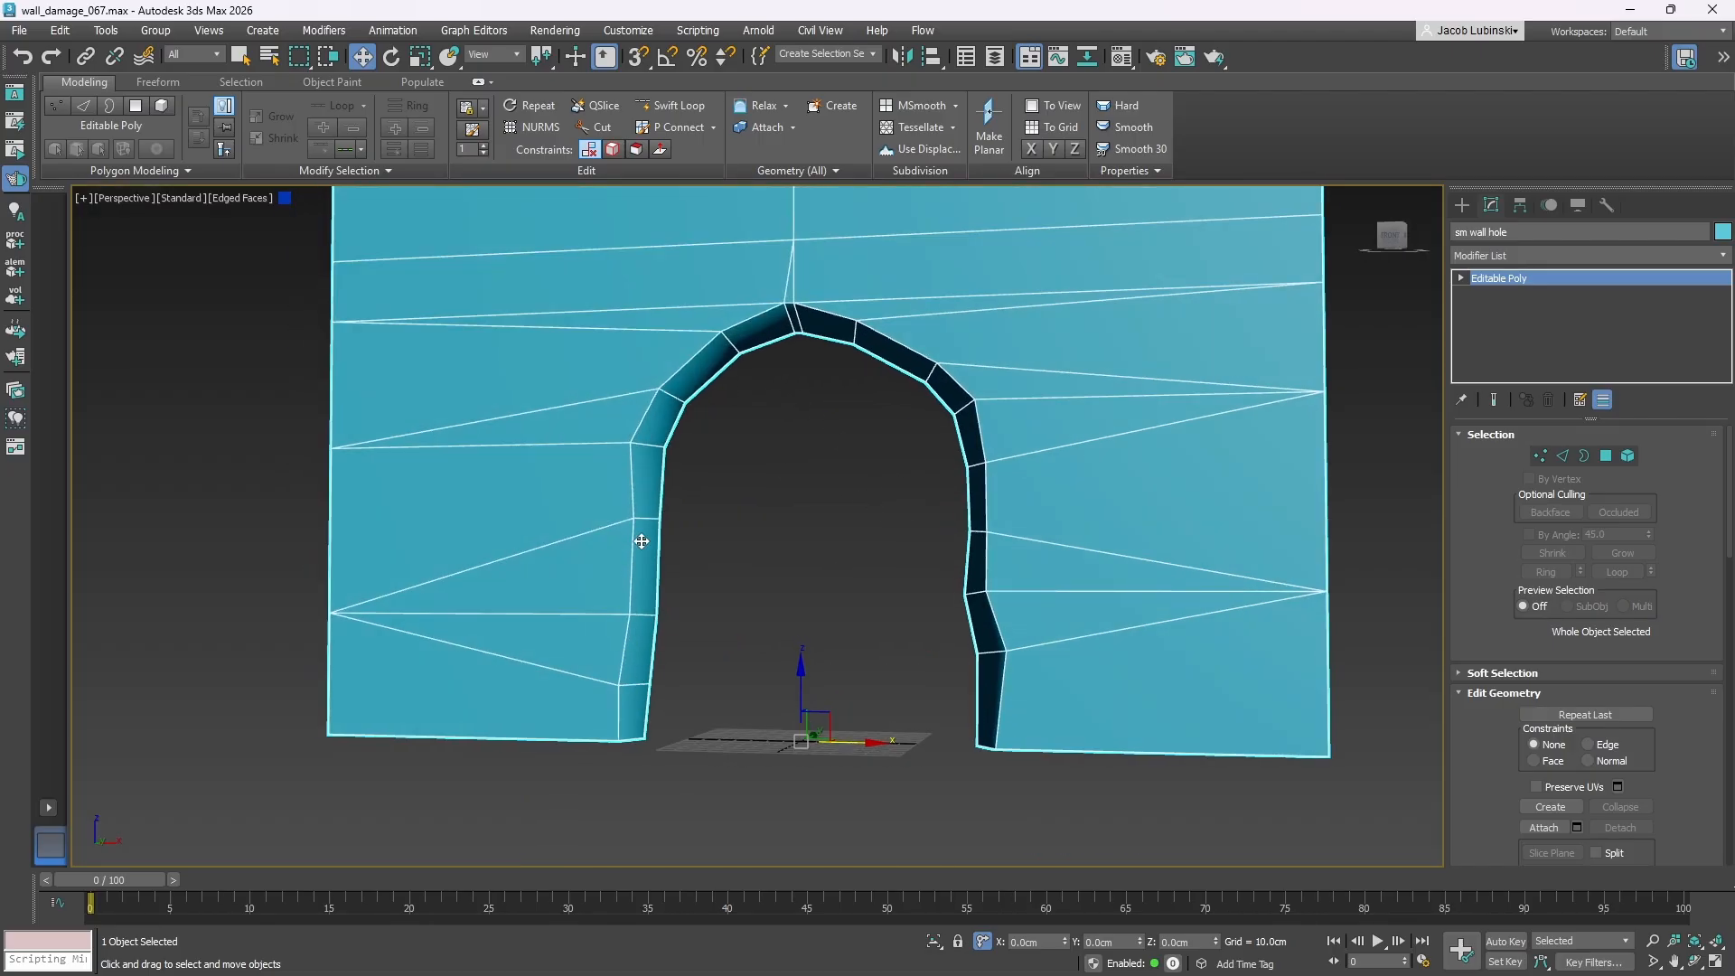
middle_click_drag(712, 377, 709, 721, "alt")
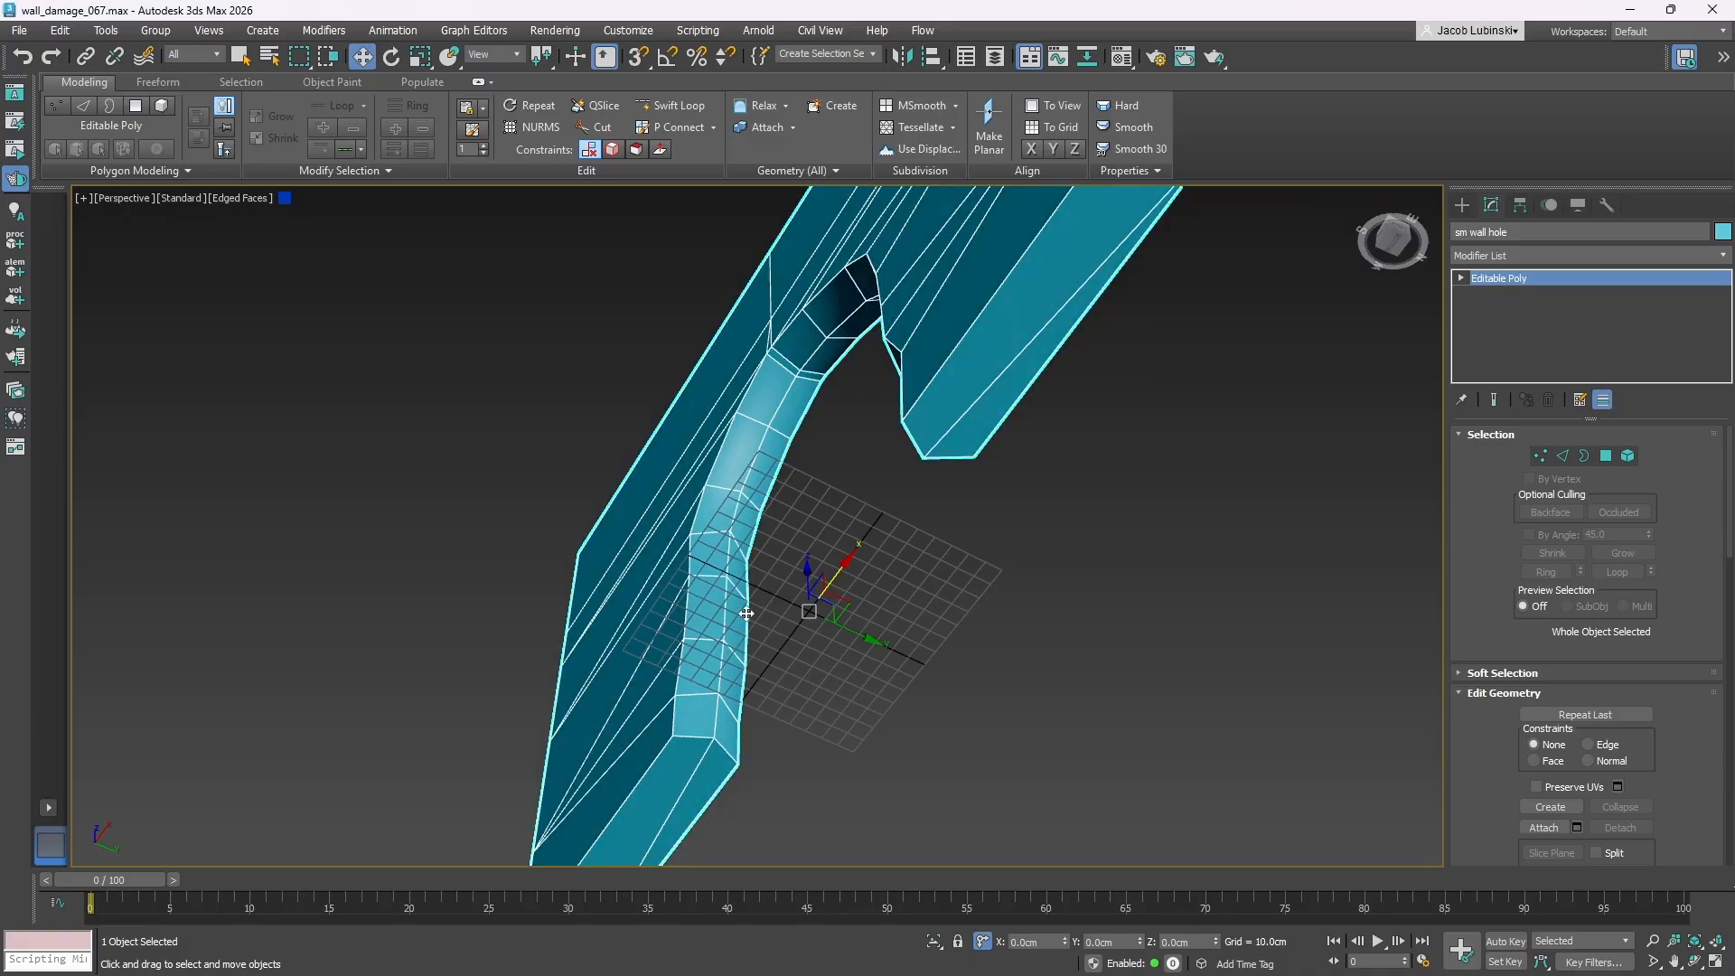
middle_click_drag(847, 385, 906, 564, "alt")
scroll(920, 529, "down", 3)
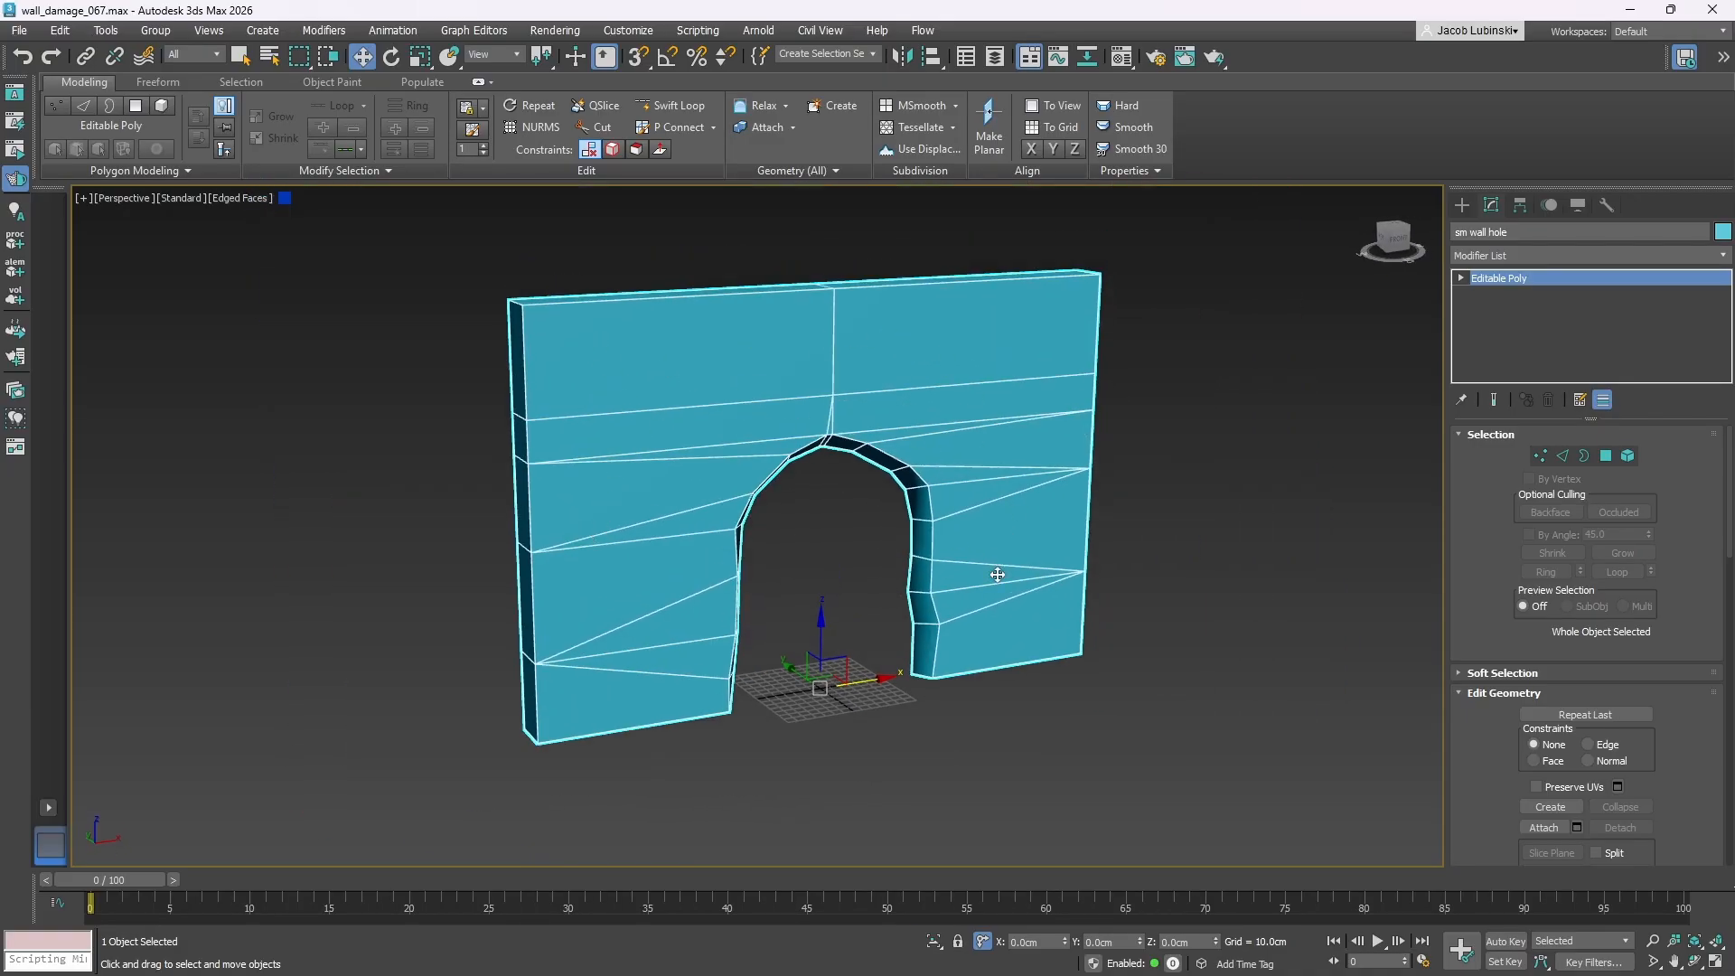
middle_click_drag(637, 437, 526, 472, "alt")
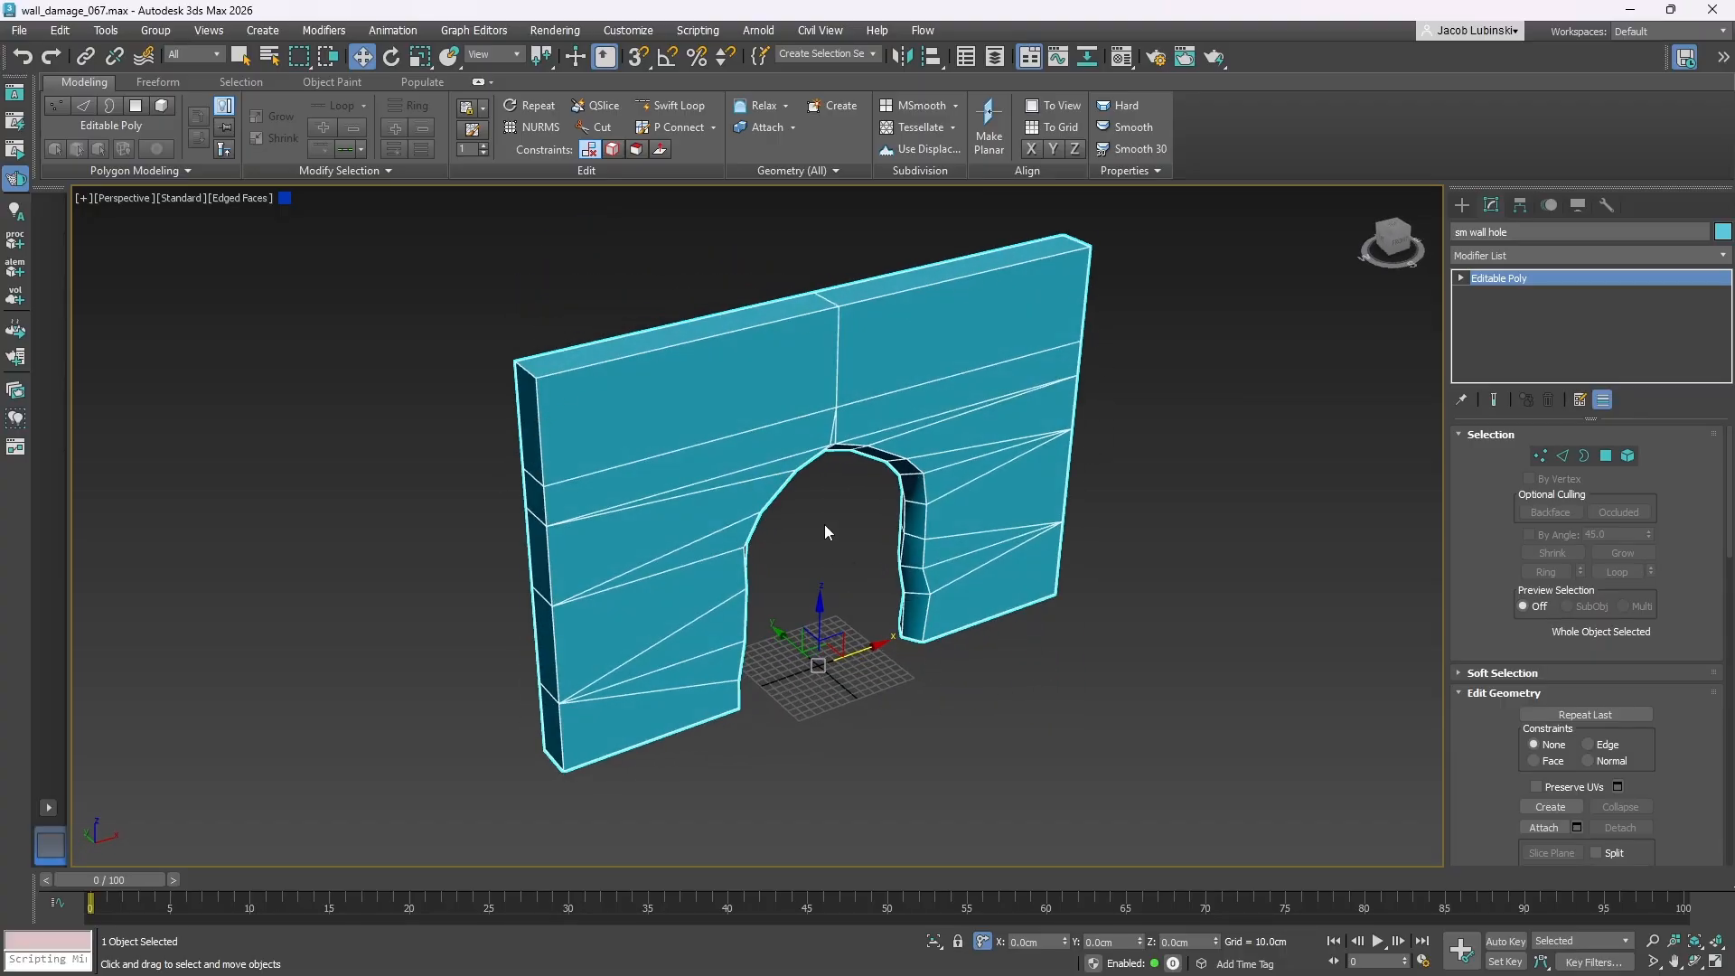
- Unhide all objects, clear the selection and examine how the green damage arch sits on the wall opening
right_click(1133, 365)
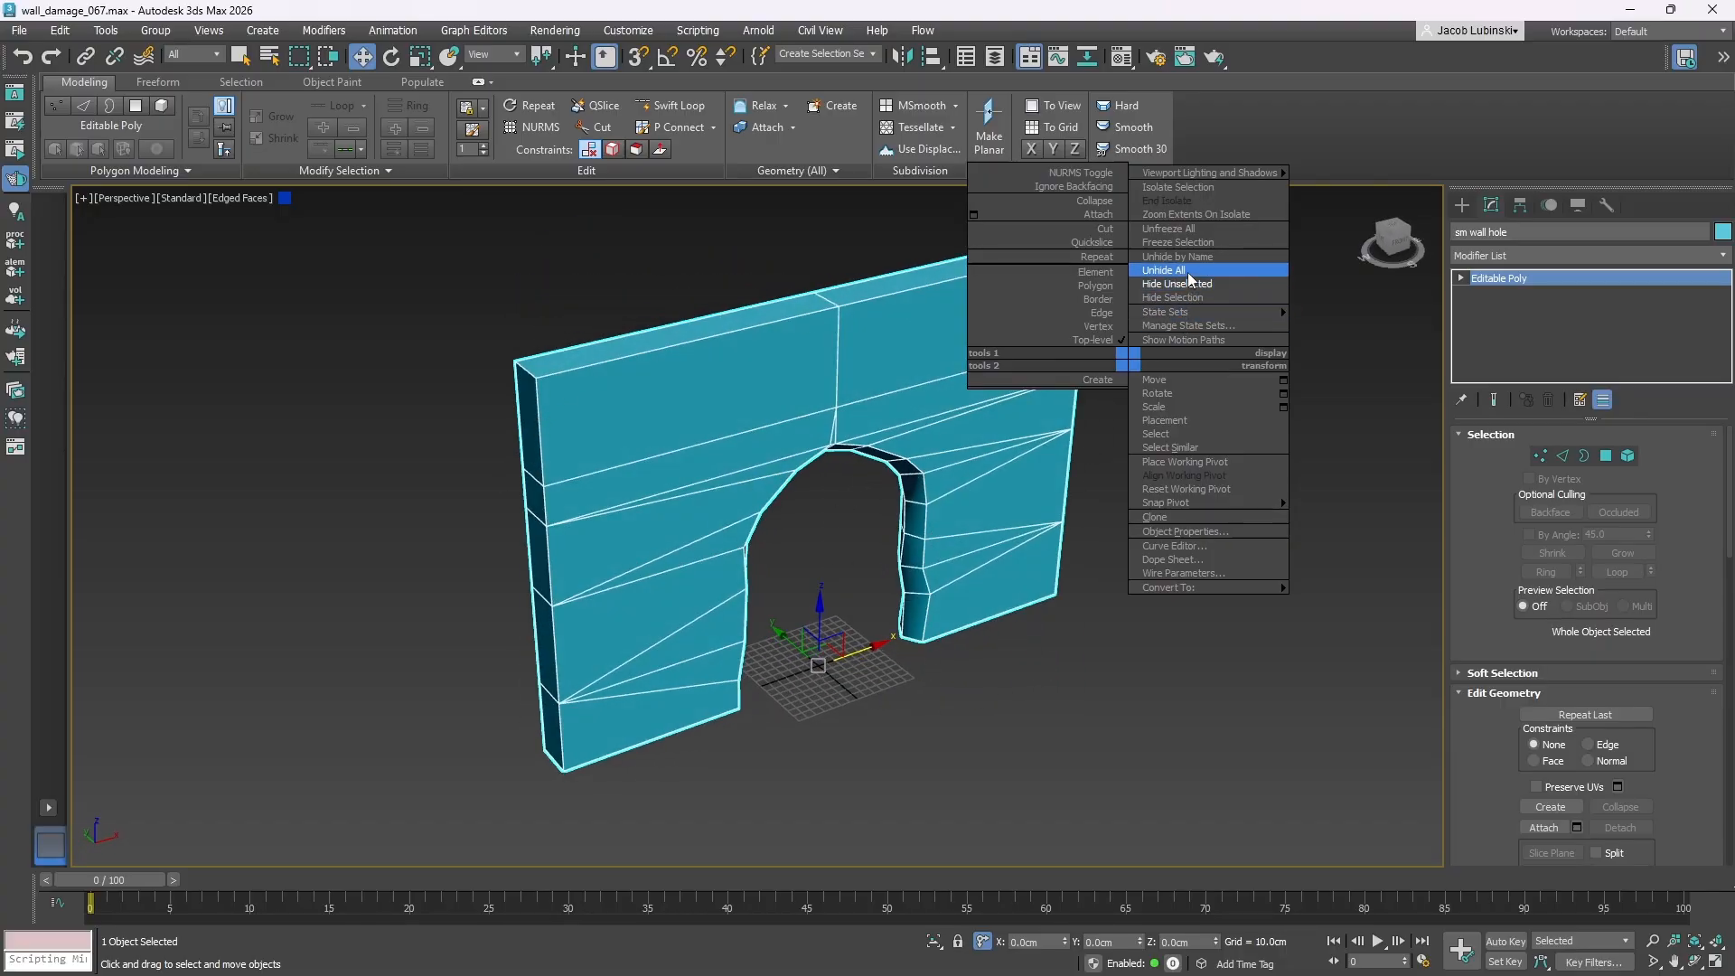
left_click(1188, 272)
left_click(1121, 478)
scroll(785, 518, "up", 5)
middle_click_drag(788, 518, 874, 693, "alt")
scroll(820, 534, "up", 3)
middle_click_drag(898, 611, 879, 577, "alt")
scroll(879, 577, "up", 3)
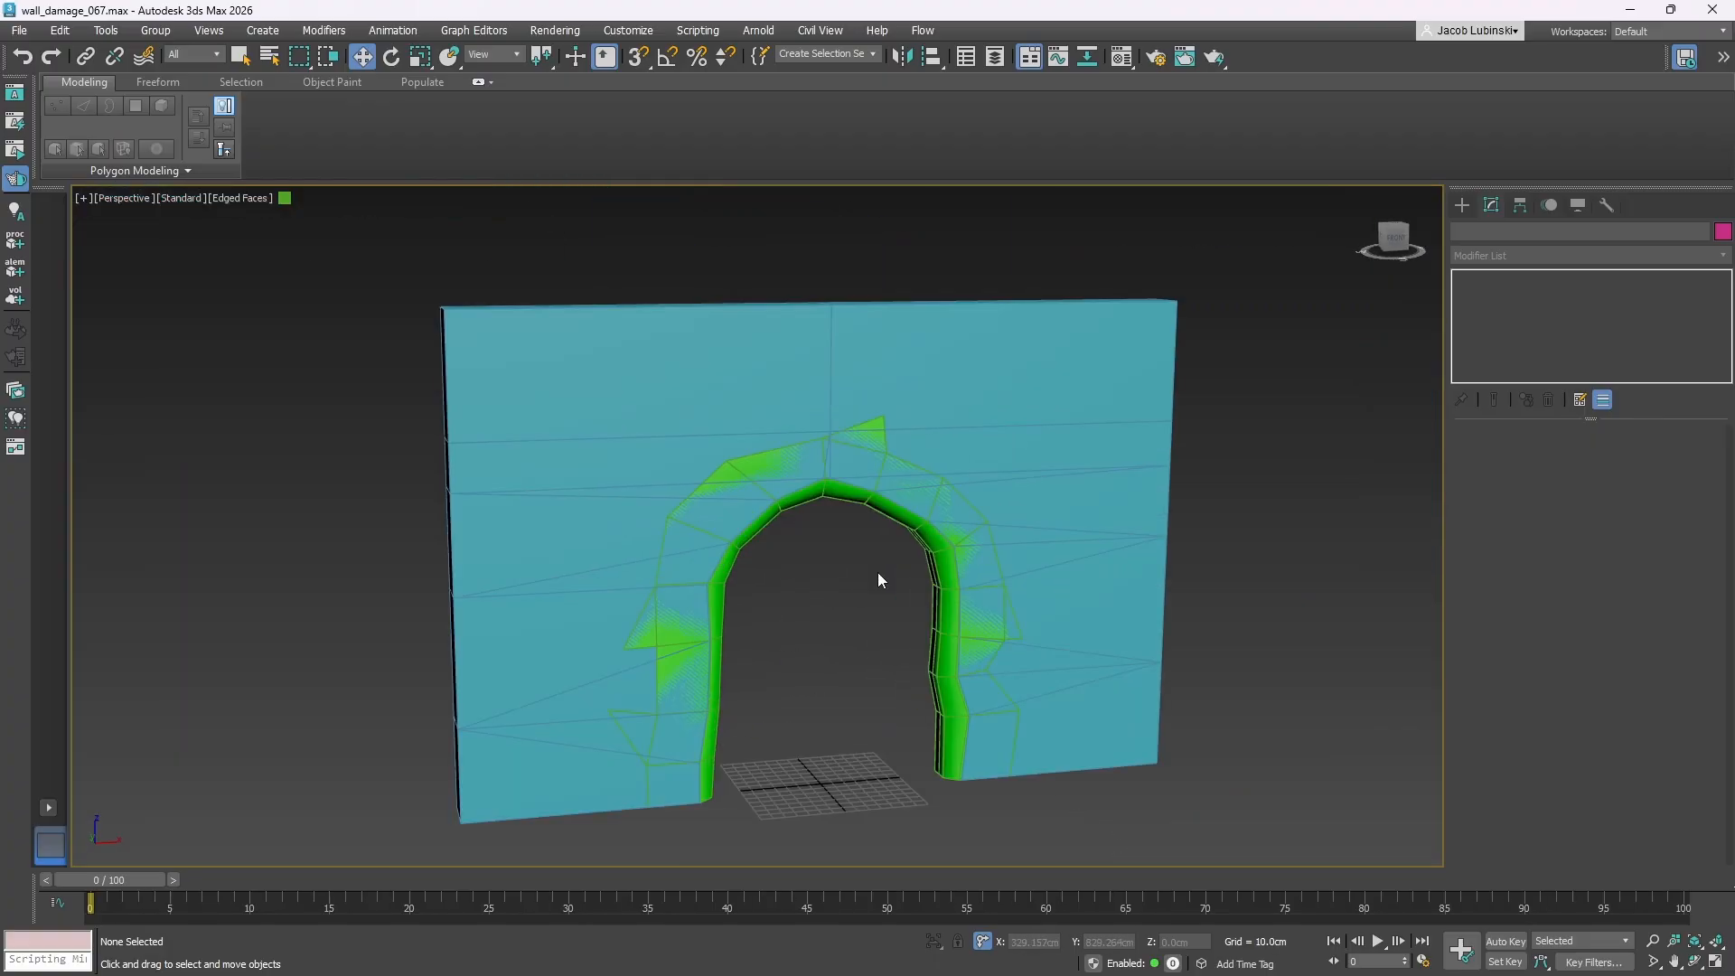
- Save the scene as the incremented file wall_damage_068.max and close the modelling program
left_click(16, 31)
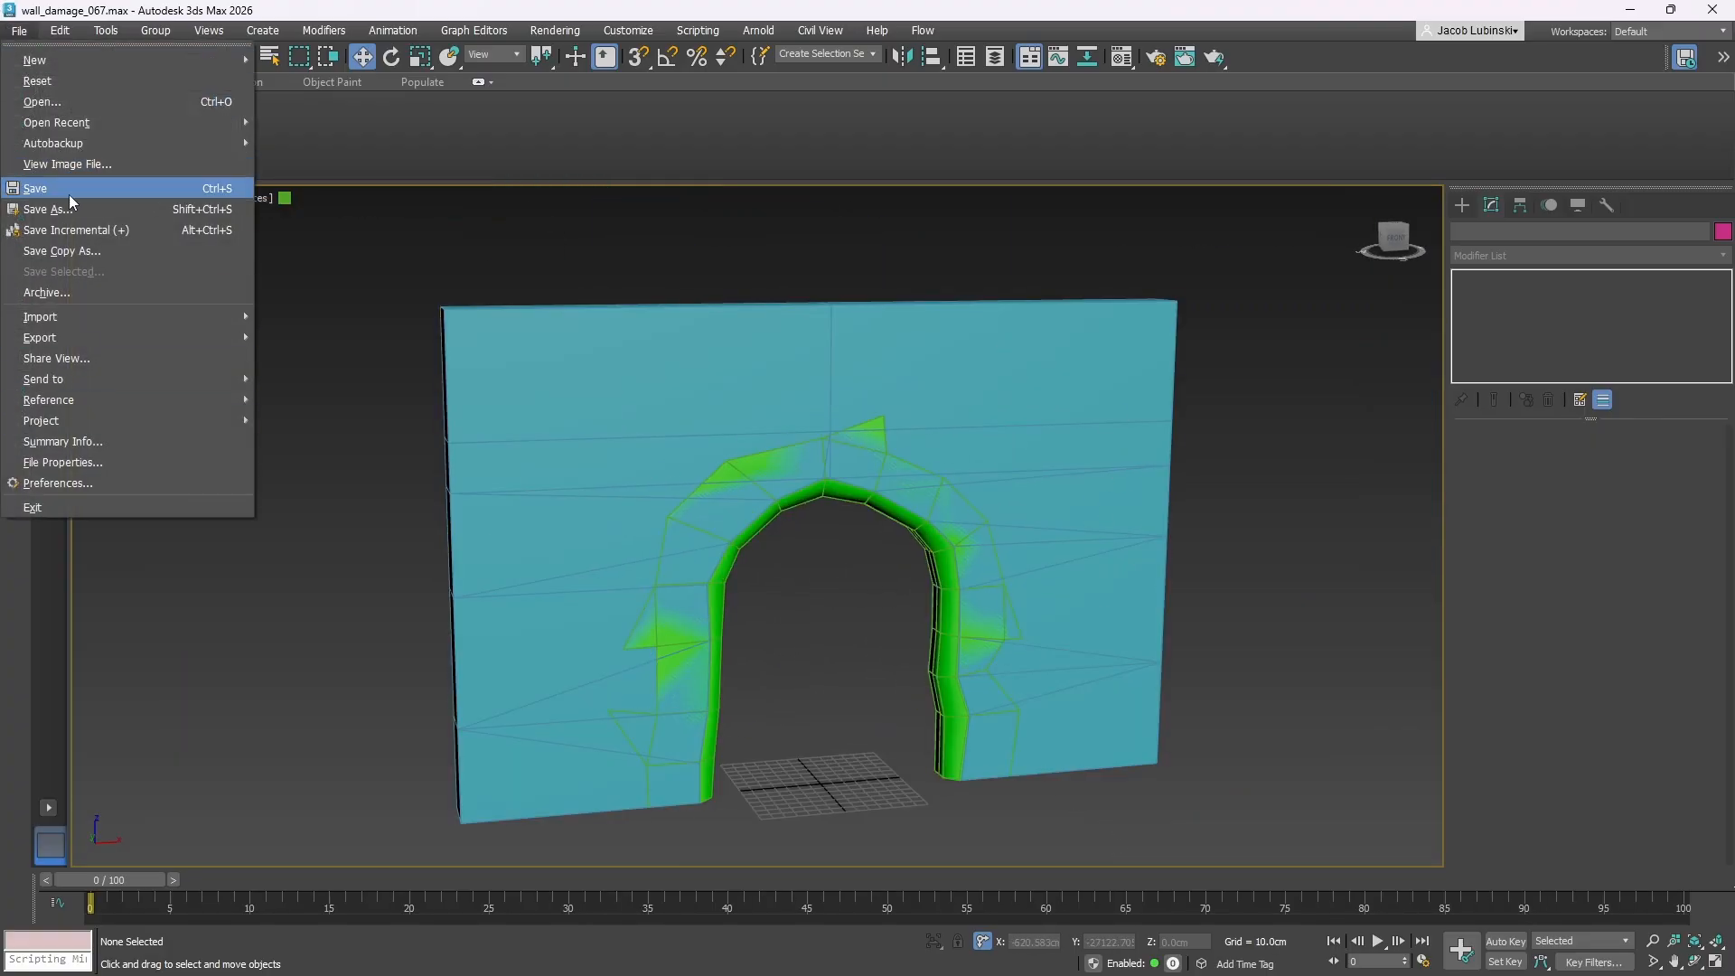
left_click(40, 206)
left_click(581, 567)
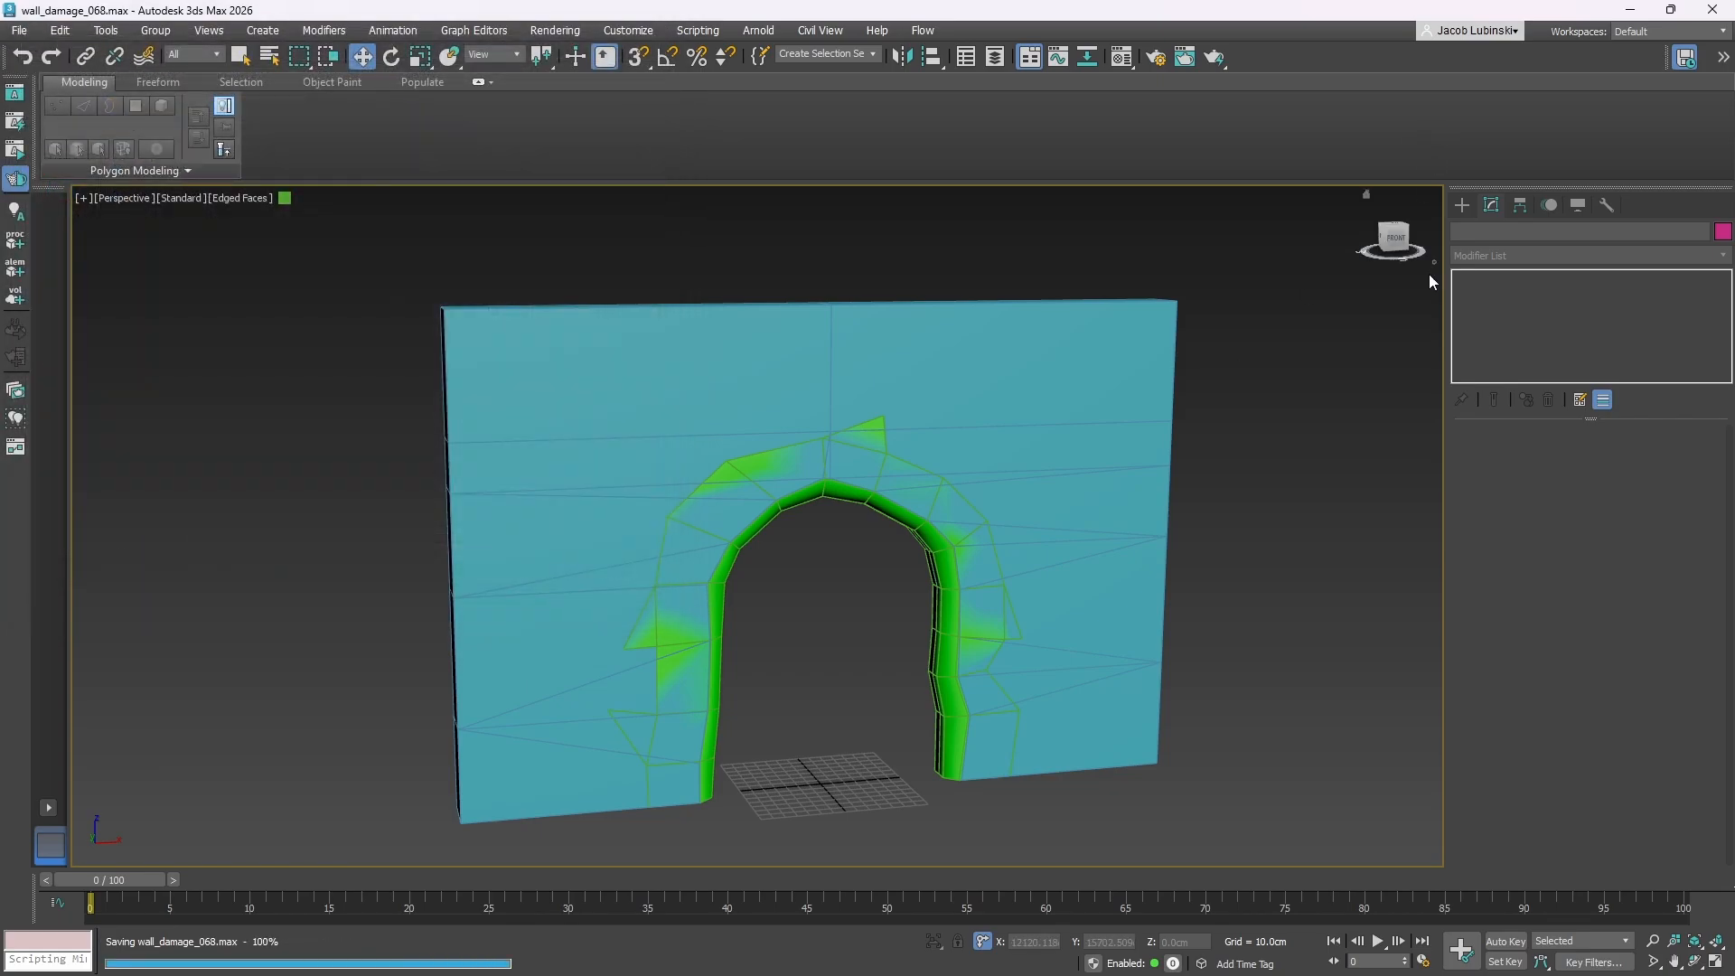
left_click(1711, 9)
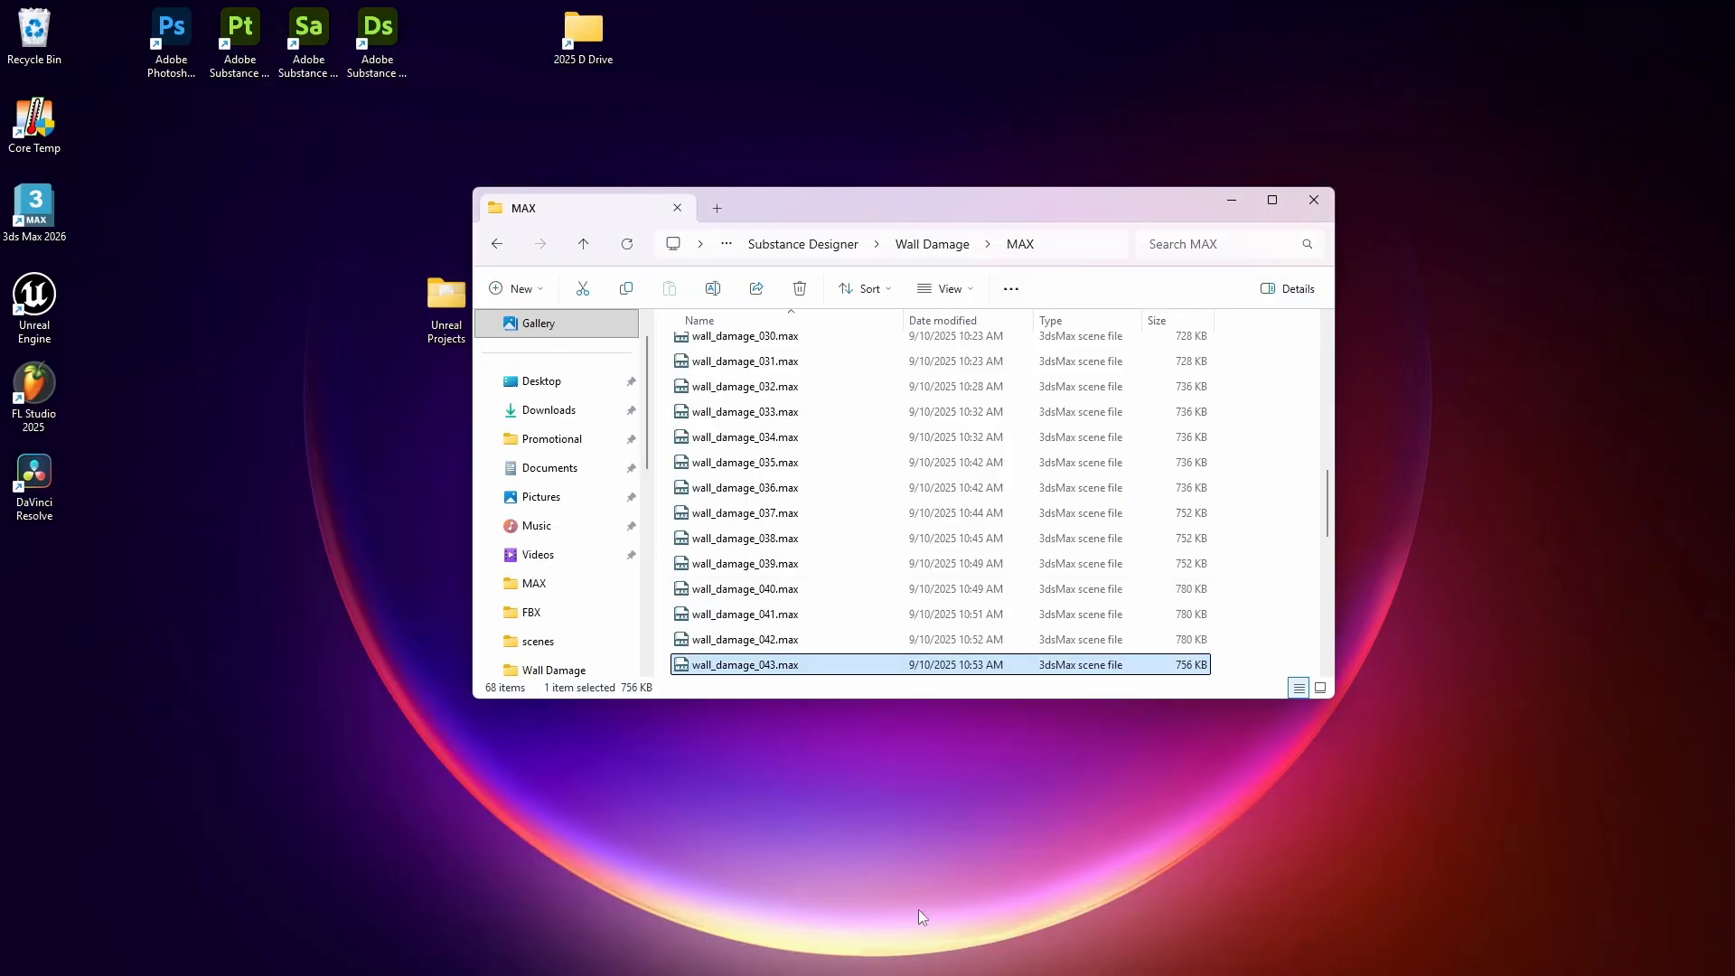
- Switch to Unreal Editor, view the textured brick wall from the front and select the SM_Wall_Hole actor in the WallDamage level
left_click(969, 954)
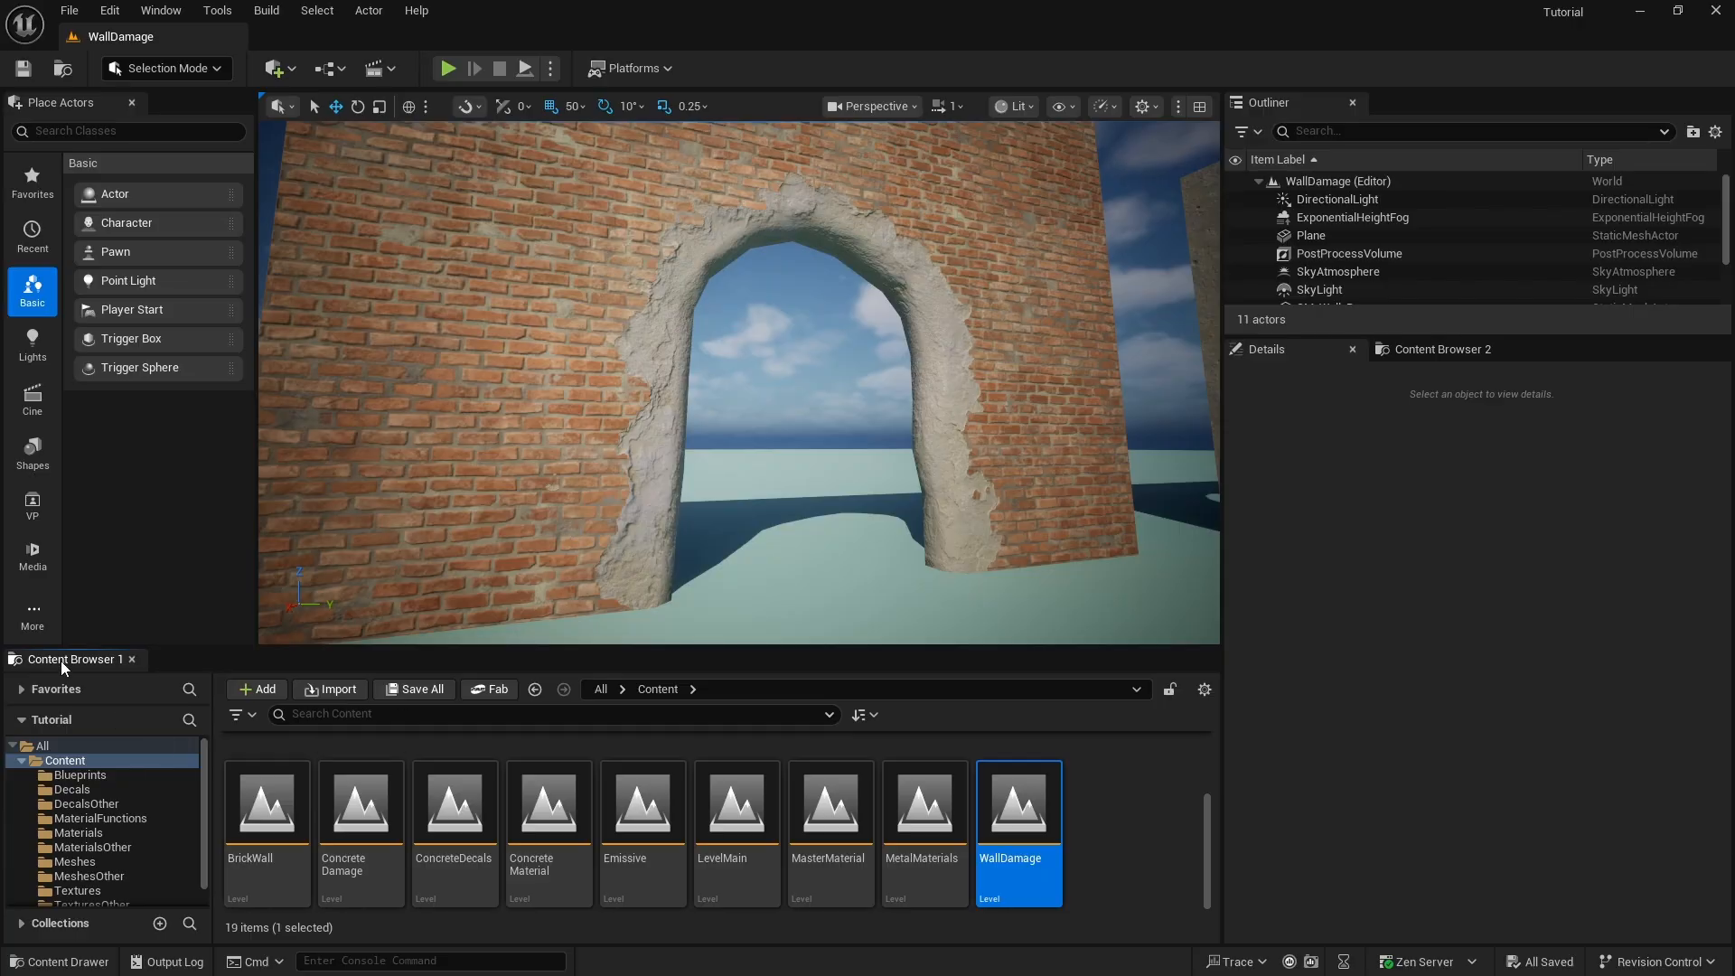
middle_click_drag(959, 306, 952, 310)
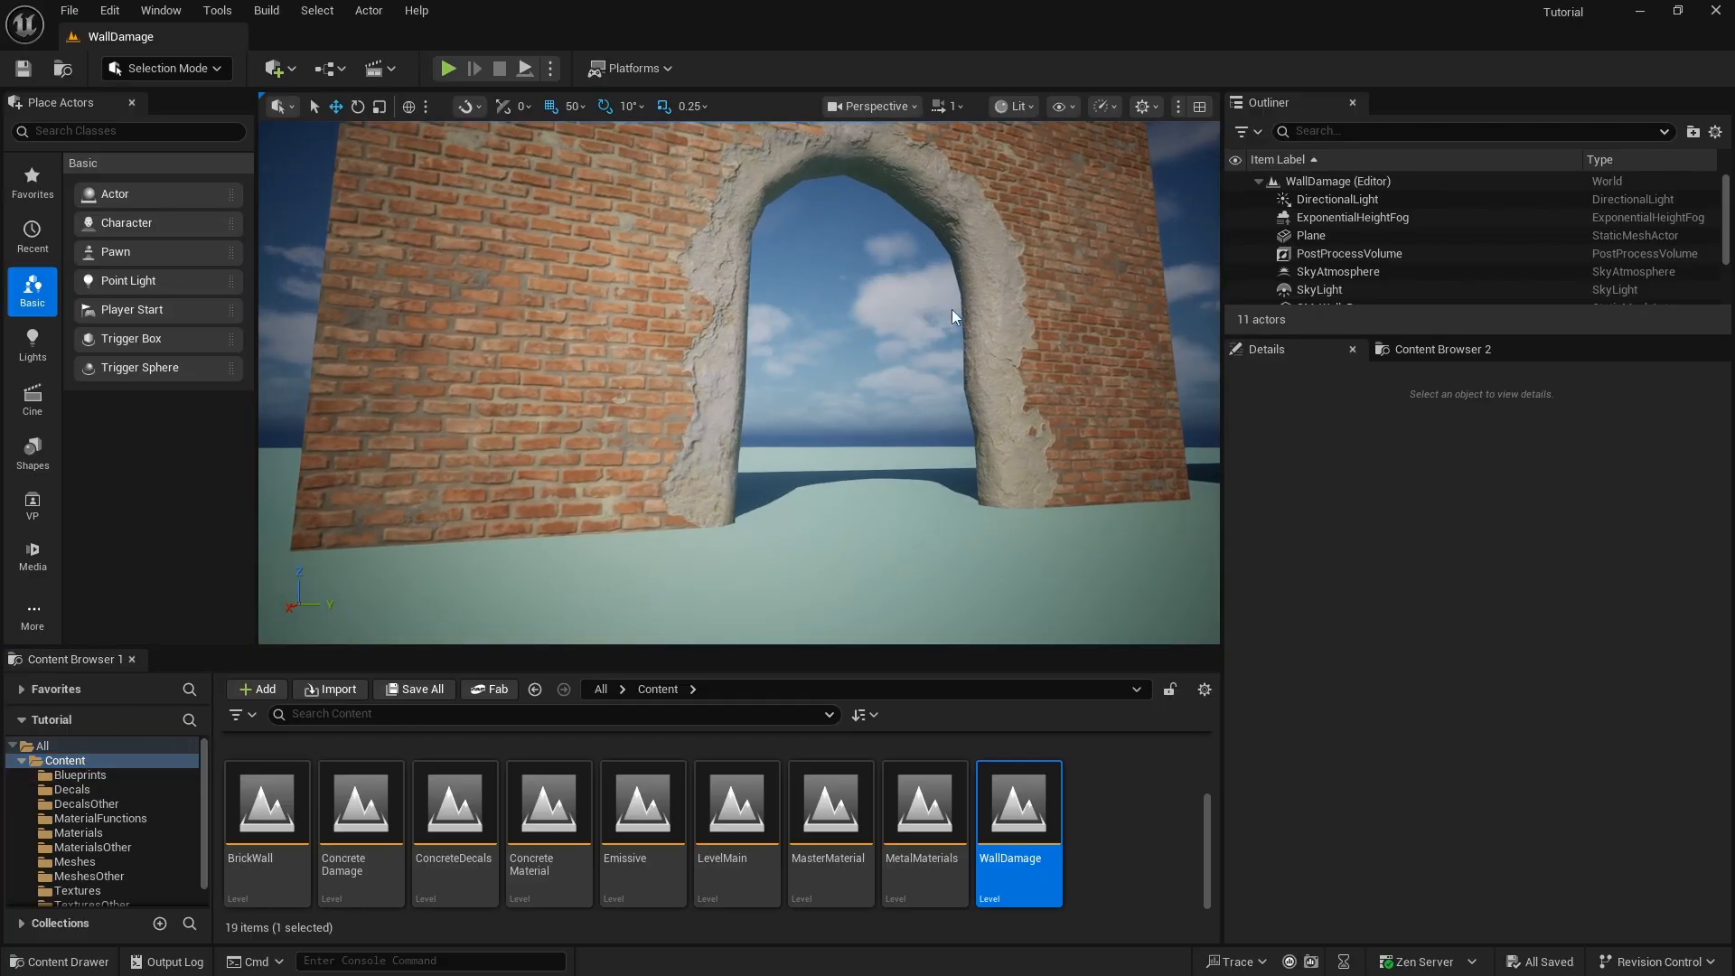
right_click_drag(954, 307, 912, 380)
left_click(1000, 205)
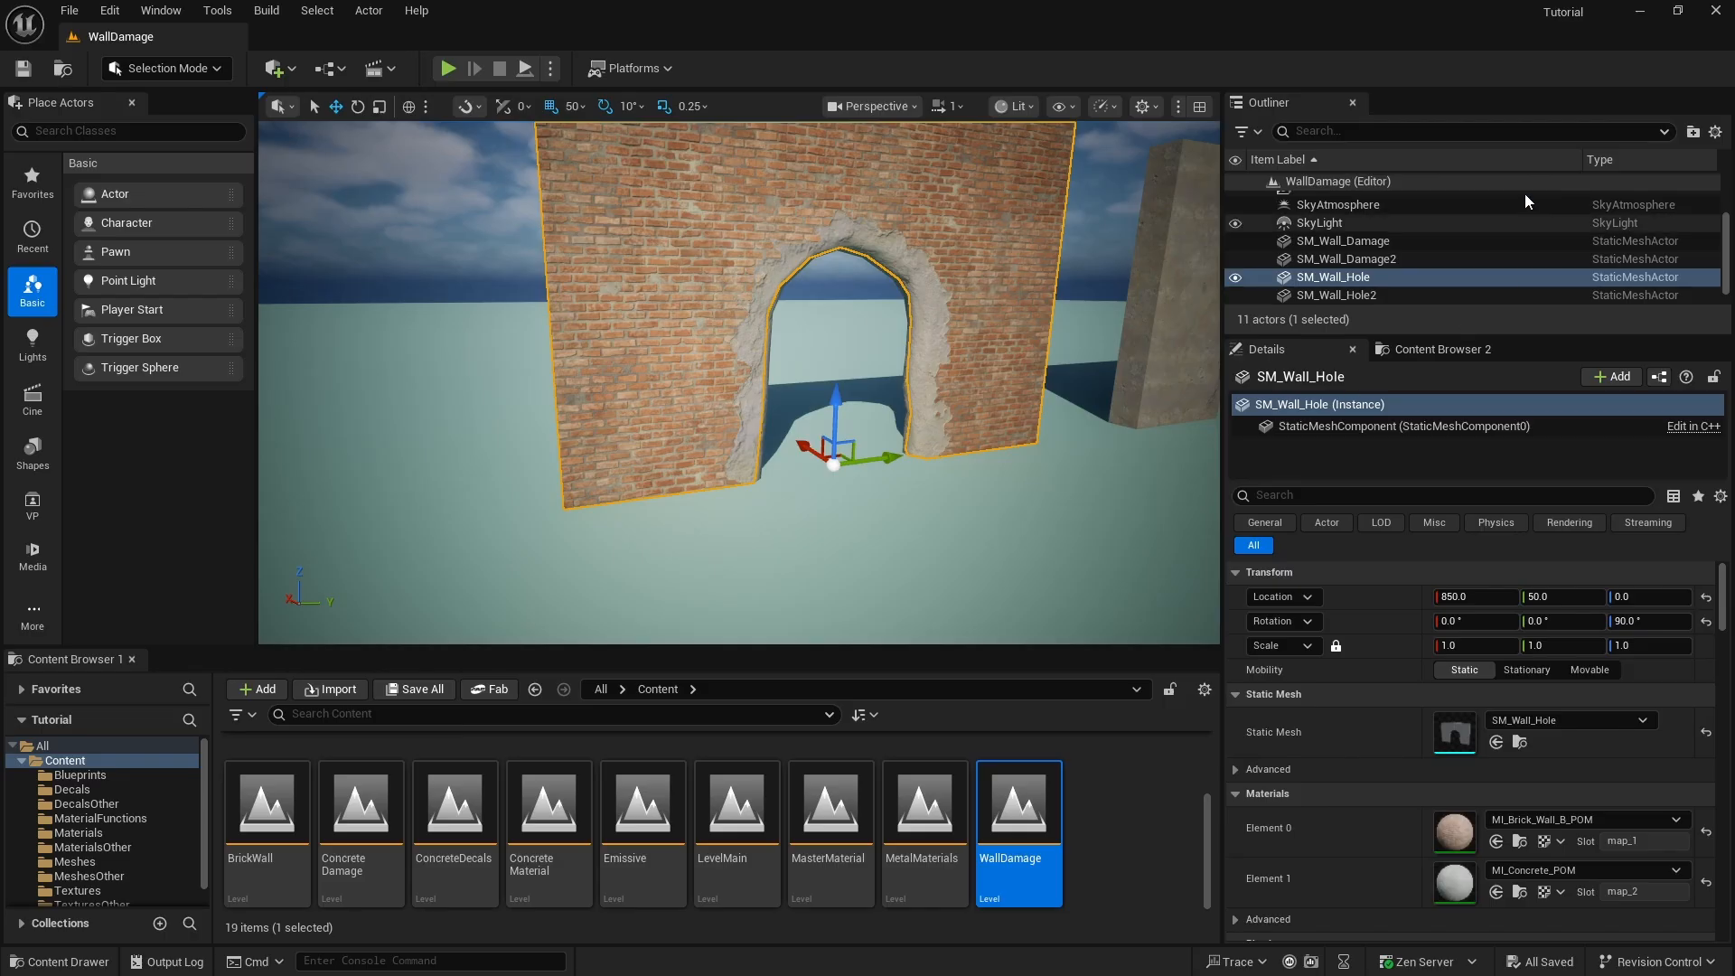
- Select the SM_Wall_Damage mesh around the arch and move it along Y out of the brick wall to -400
left_click(923, 278)
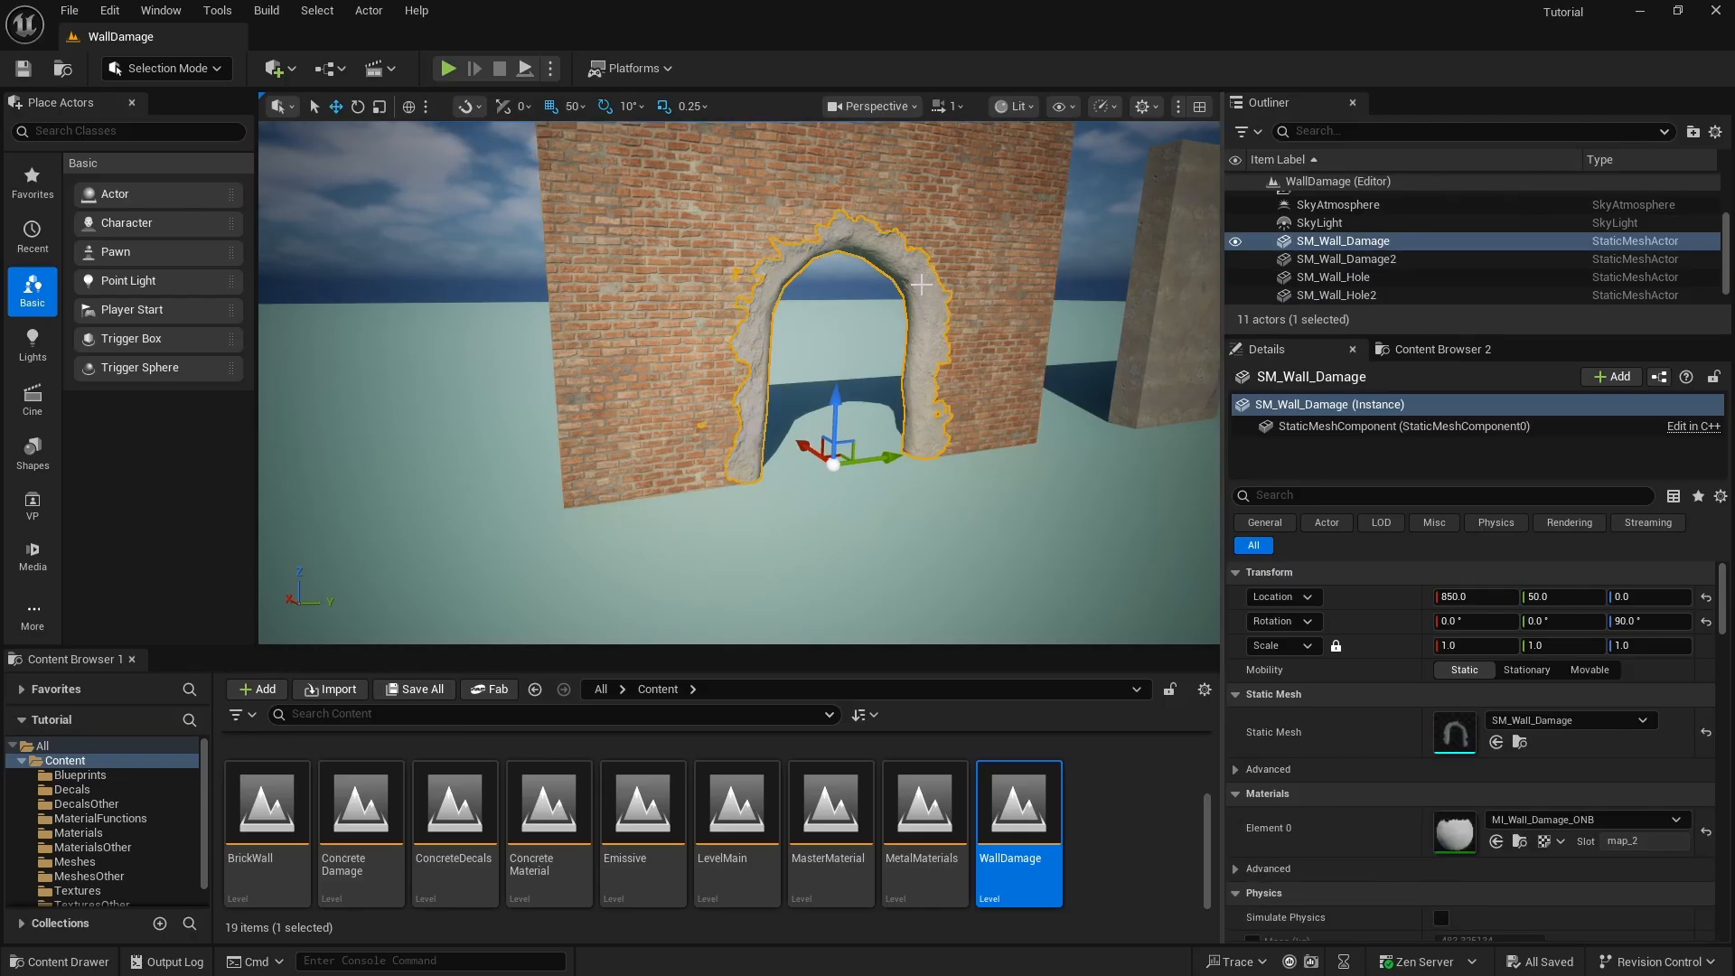
right_click(920, 286)
left_click(876, 418)
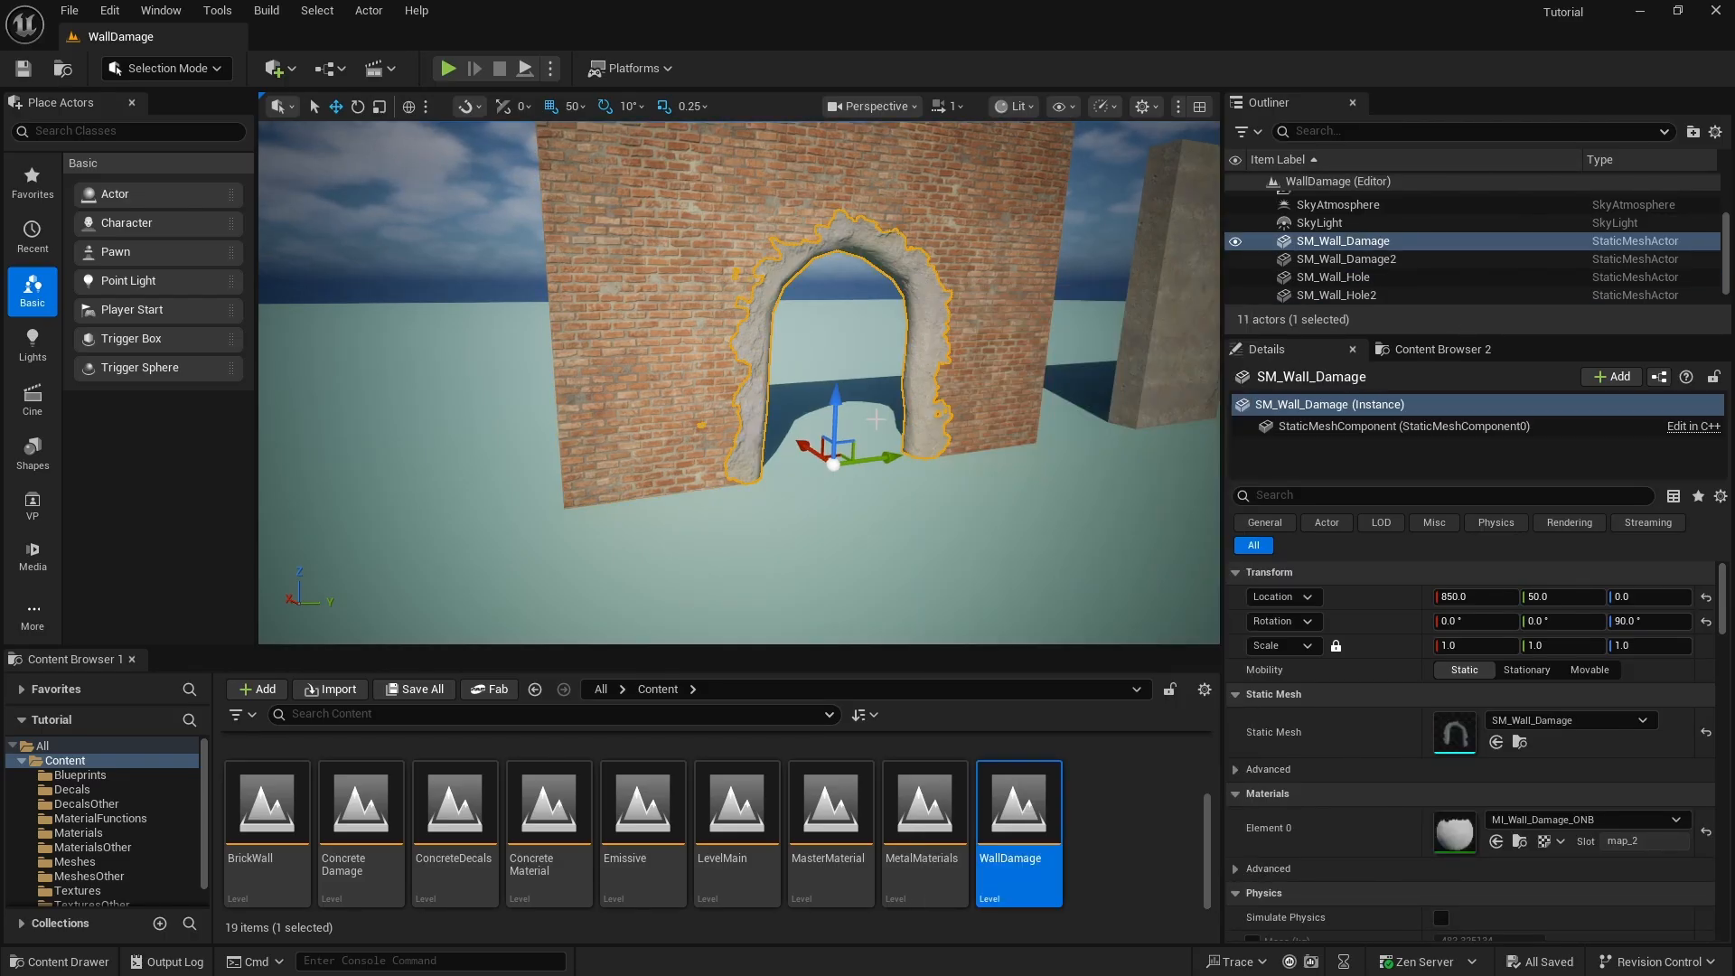
left_click_drag(883, 454, 550, 501)
mouse_move(550, 501)
right_mouse_down()
mouse_move(632, 451)
mouse_move(530, 510)
right_mouse_up()
left_click_drag(638, 525, 586, 525)
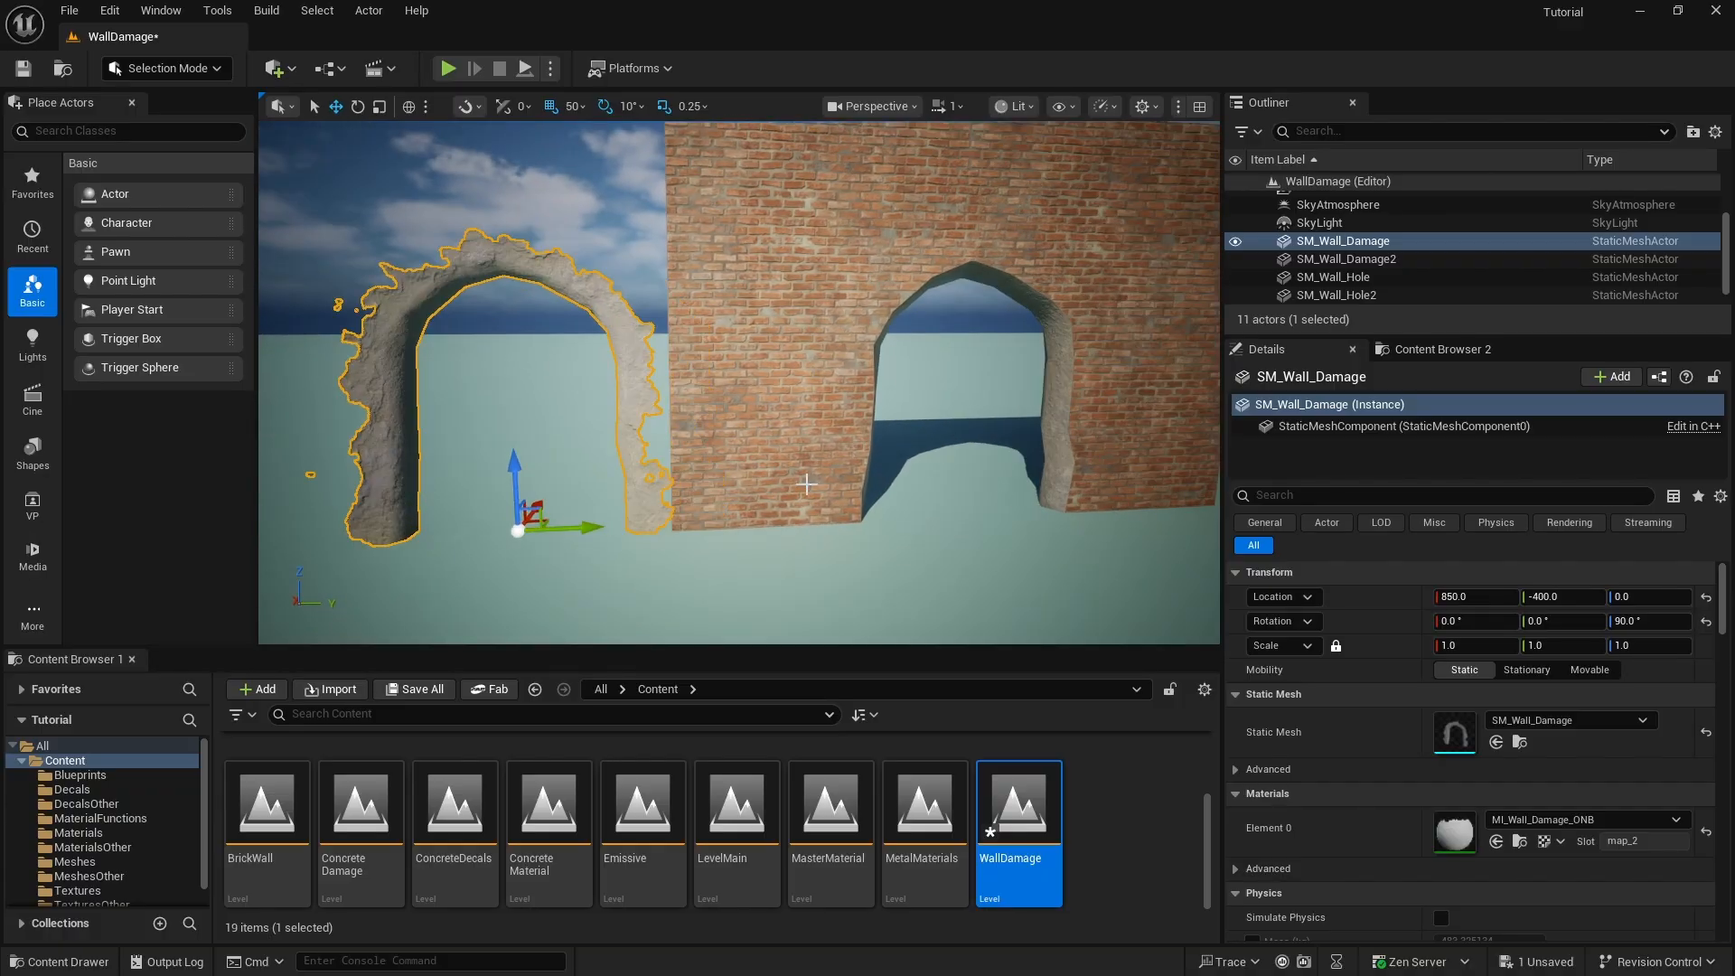
right_click_drag(1012, 318, 631, 545)
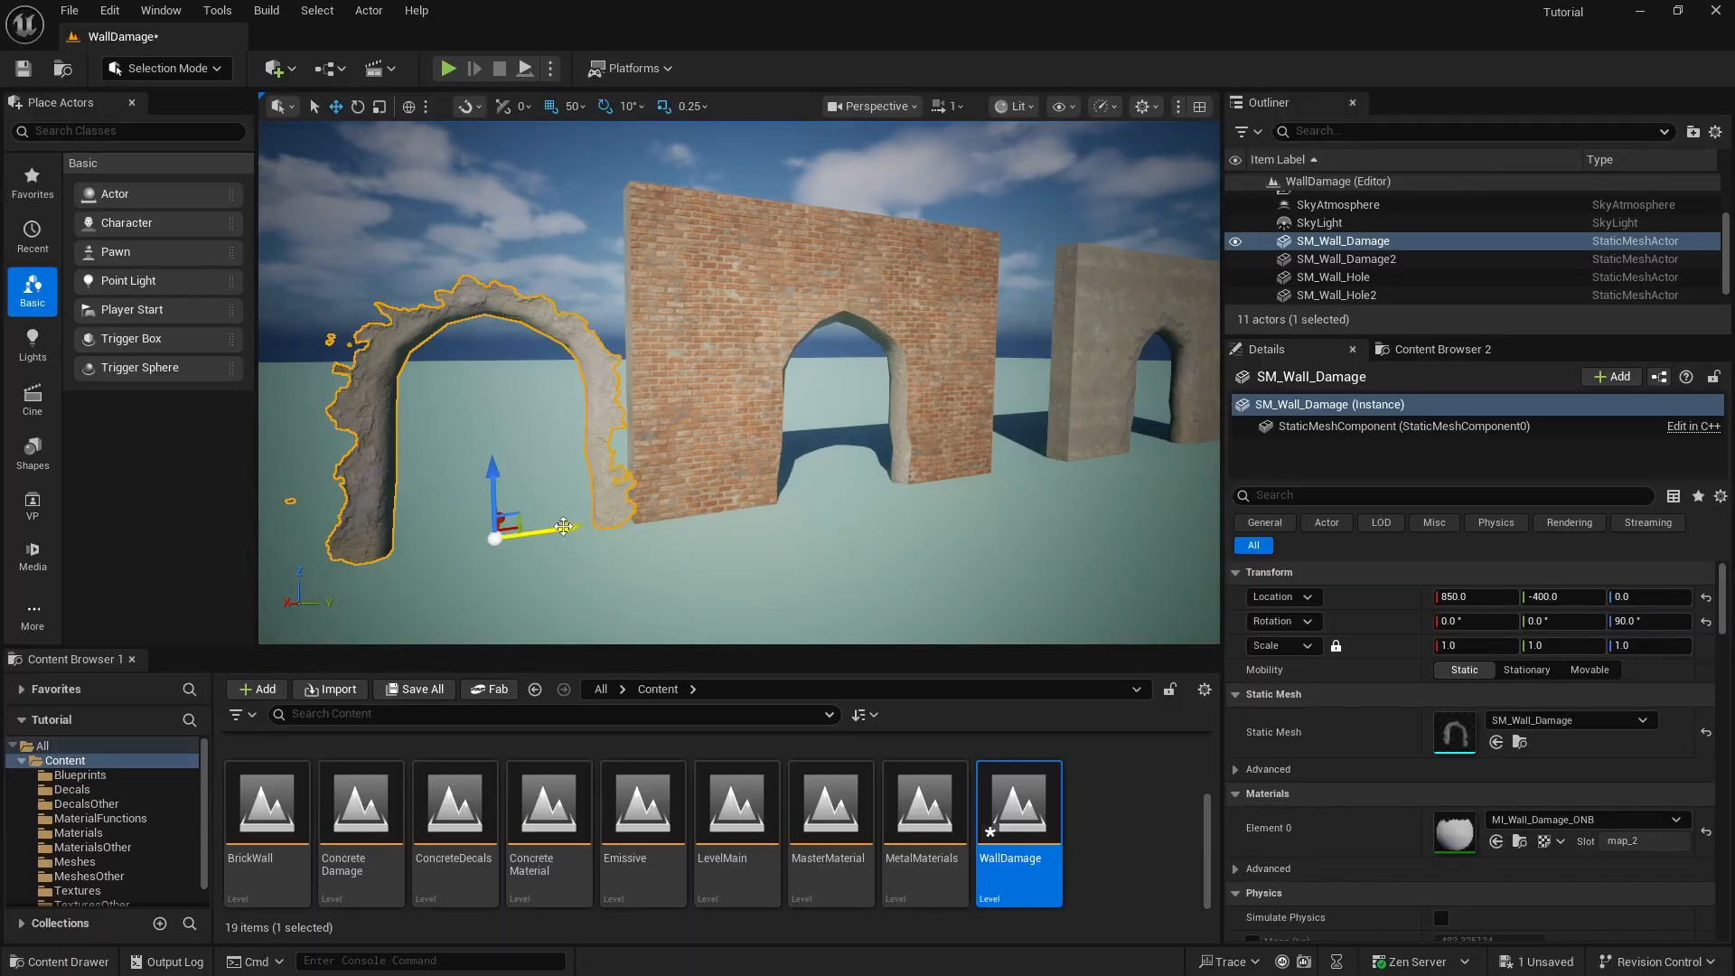
- Move the SM_Wall_Damage mesh back into the wall opening at Y 50, clear the selection and save everything
left_click_drag(563, 526, 875, 504)
key("Escape")
right_click_drag(930, 452, 804, 461)
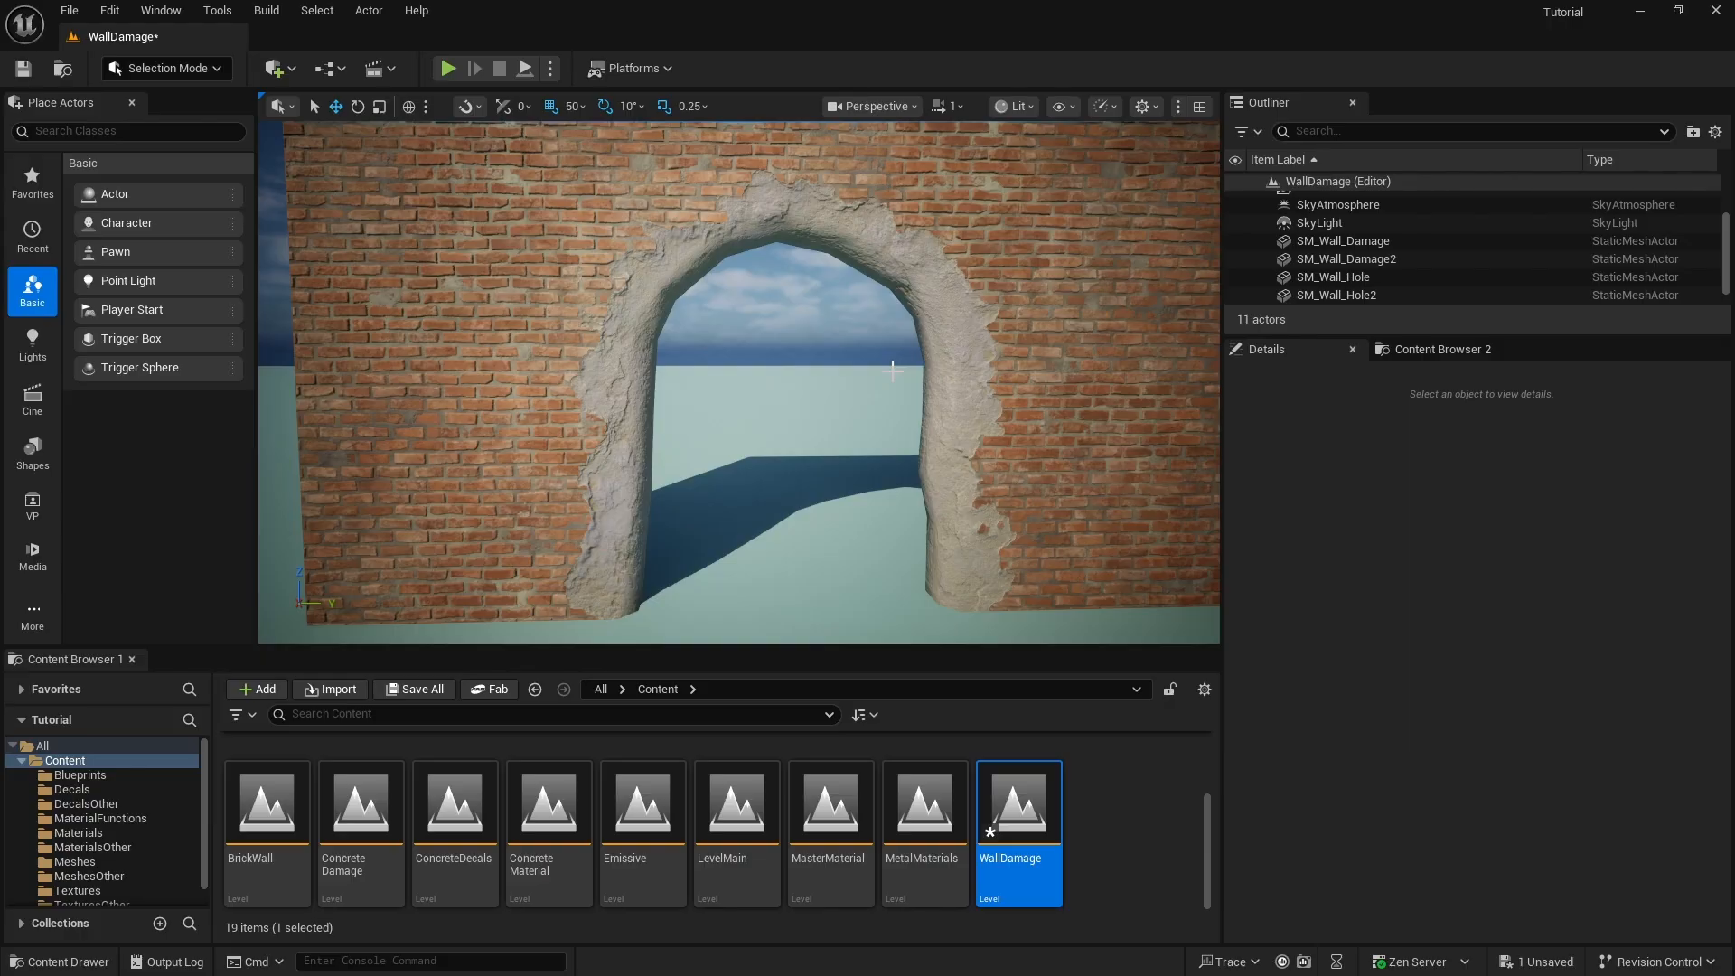
mouse_move(834, 385)
right_mouse_down()
mouse_move(863, 389)
mouse_move(822, 391)
right_mouse_up()
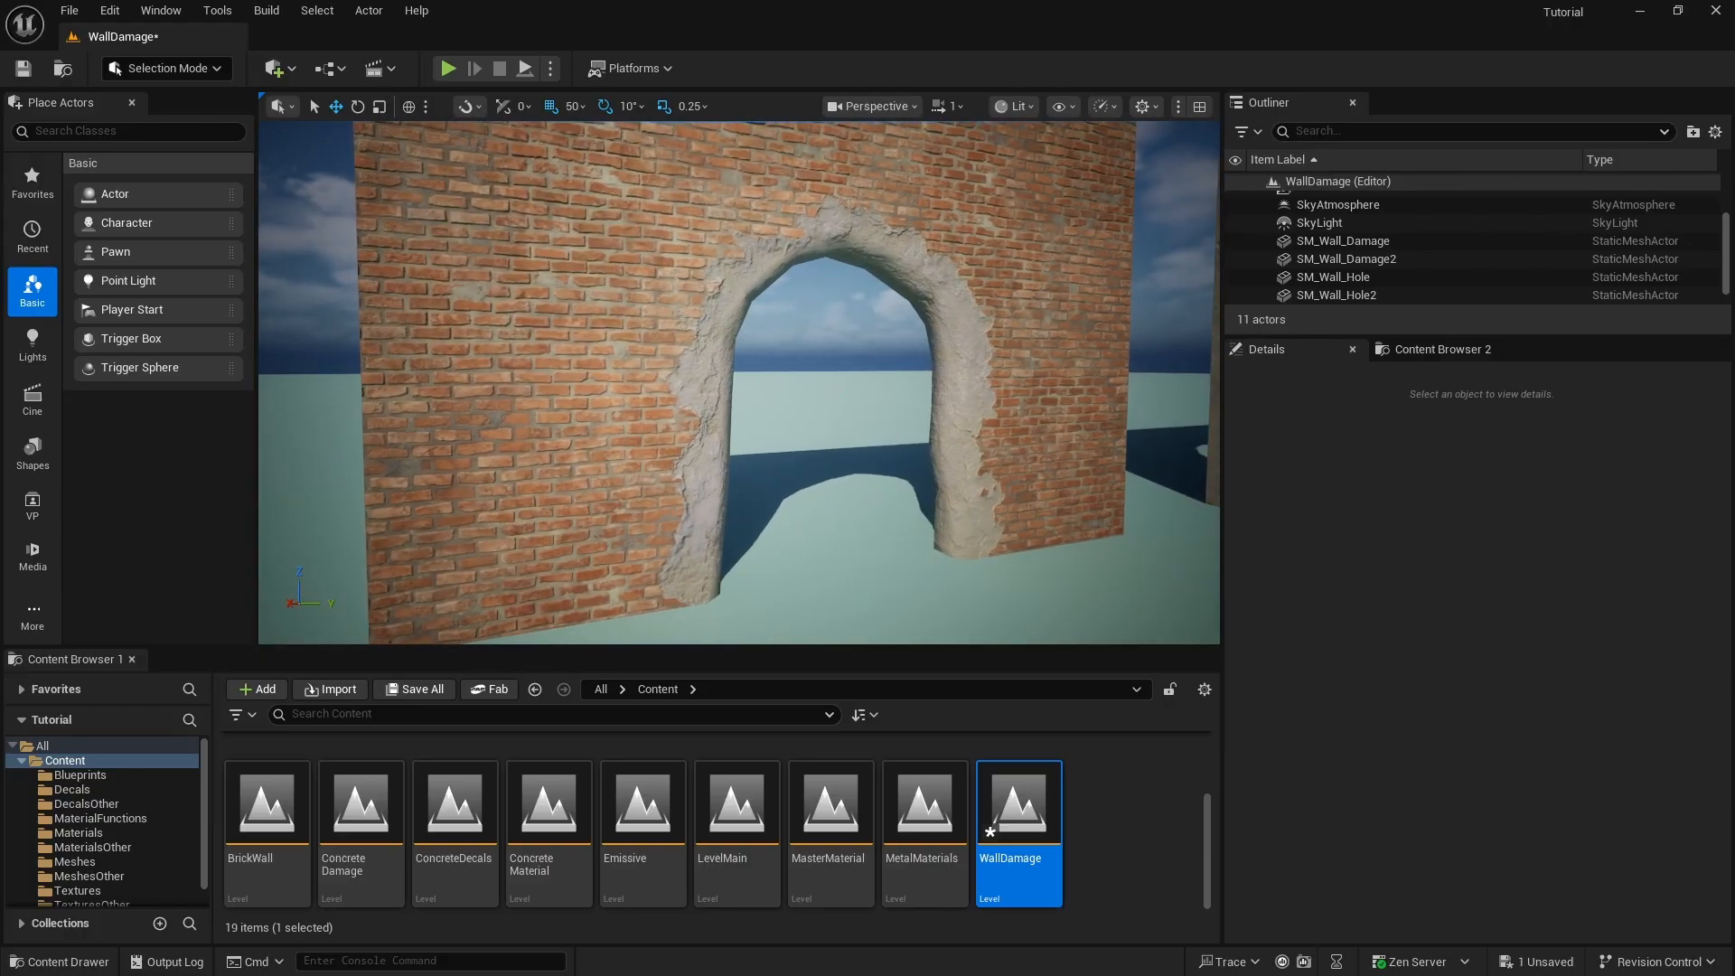
left_click(69, 11)
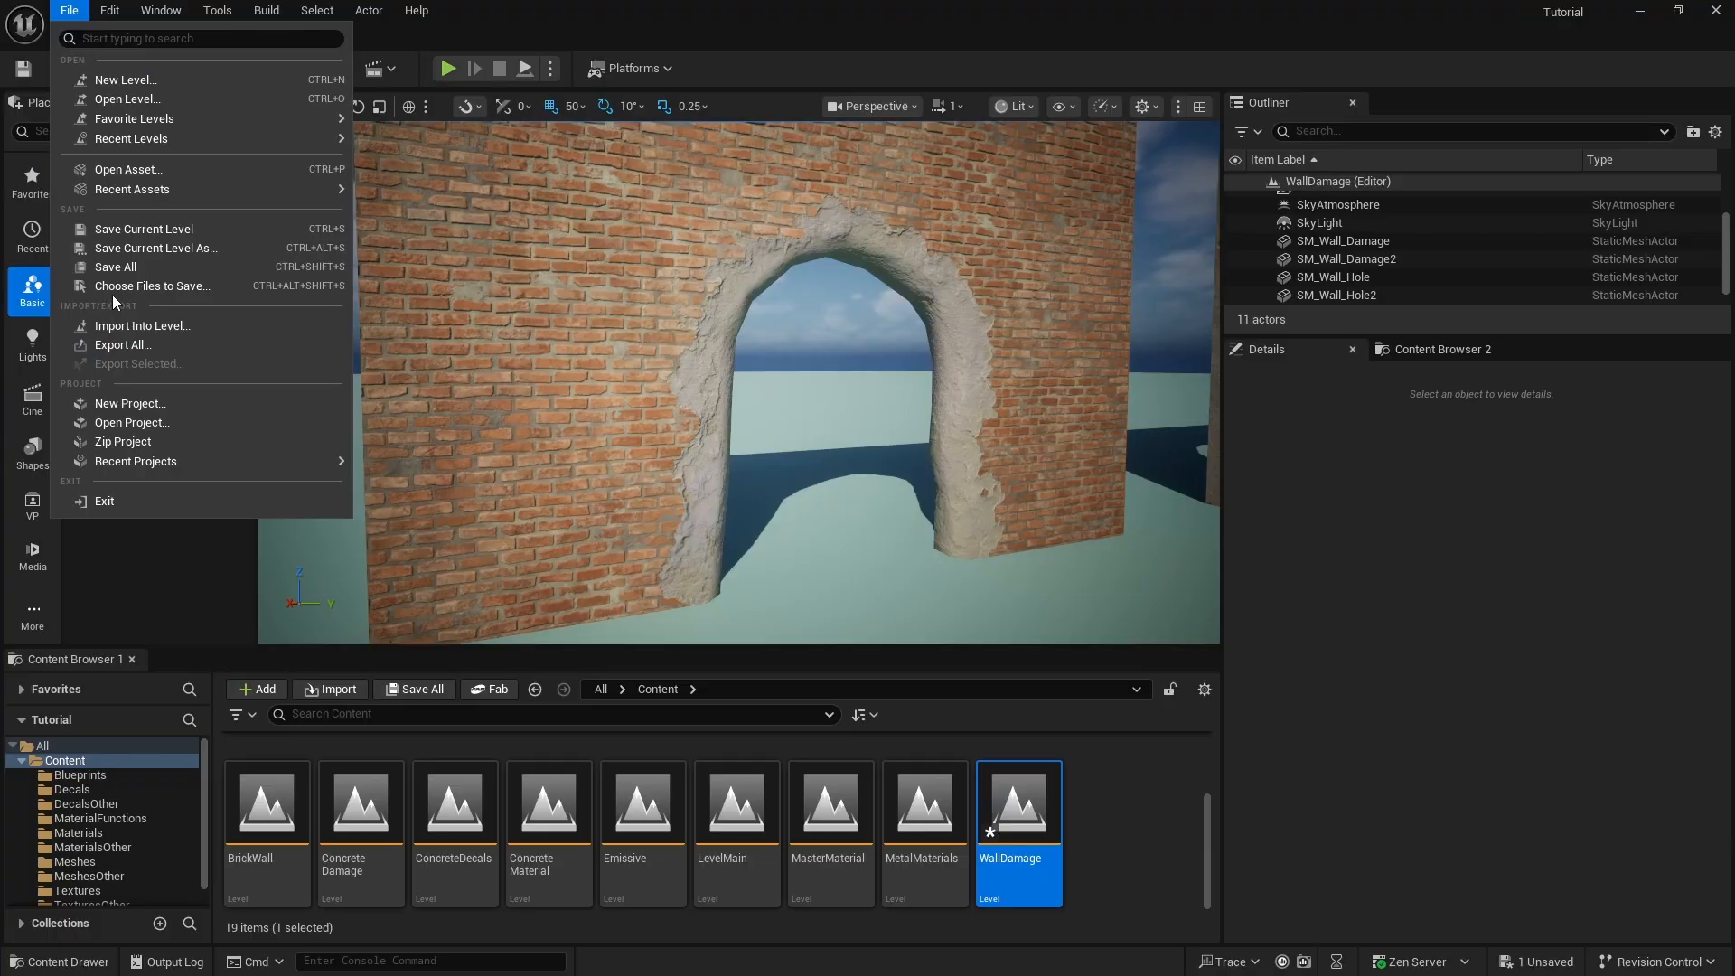
left_click(115, 267)
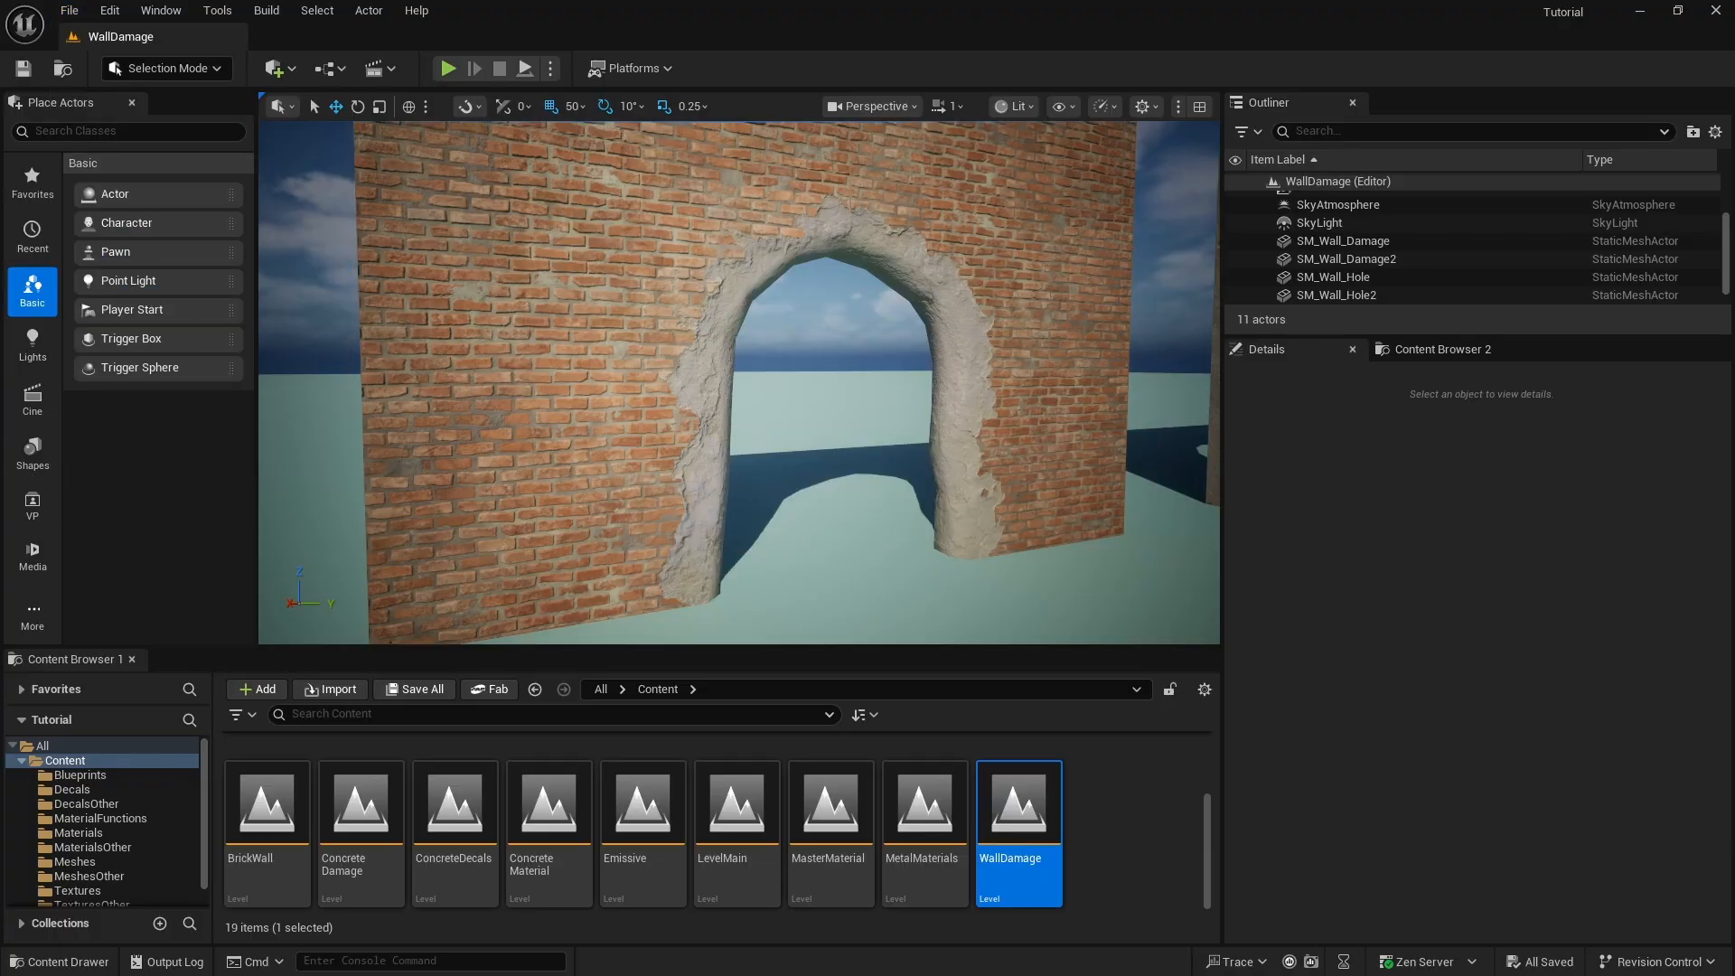
- Select the SM_Wall_Damage mesh in the level and look through the project's Materials folder
left_click(989, 340)
scroll(126, 849, "down", 1)
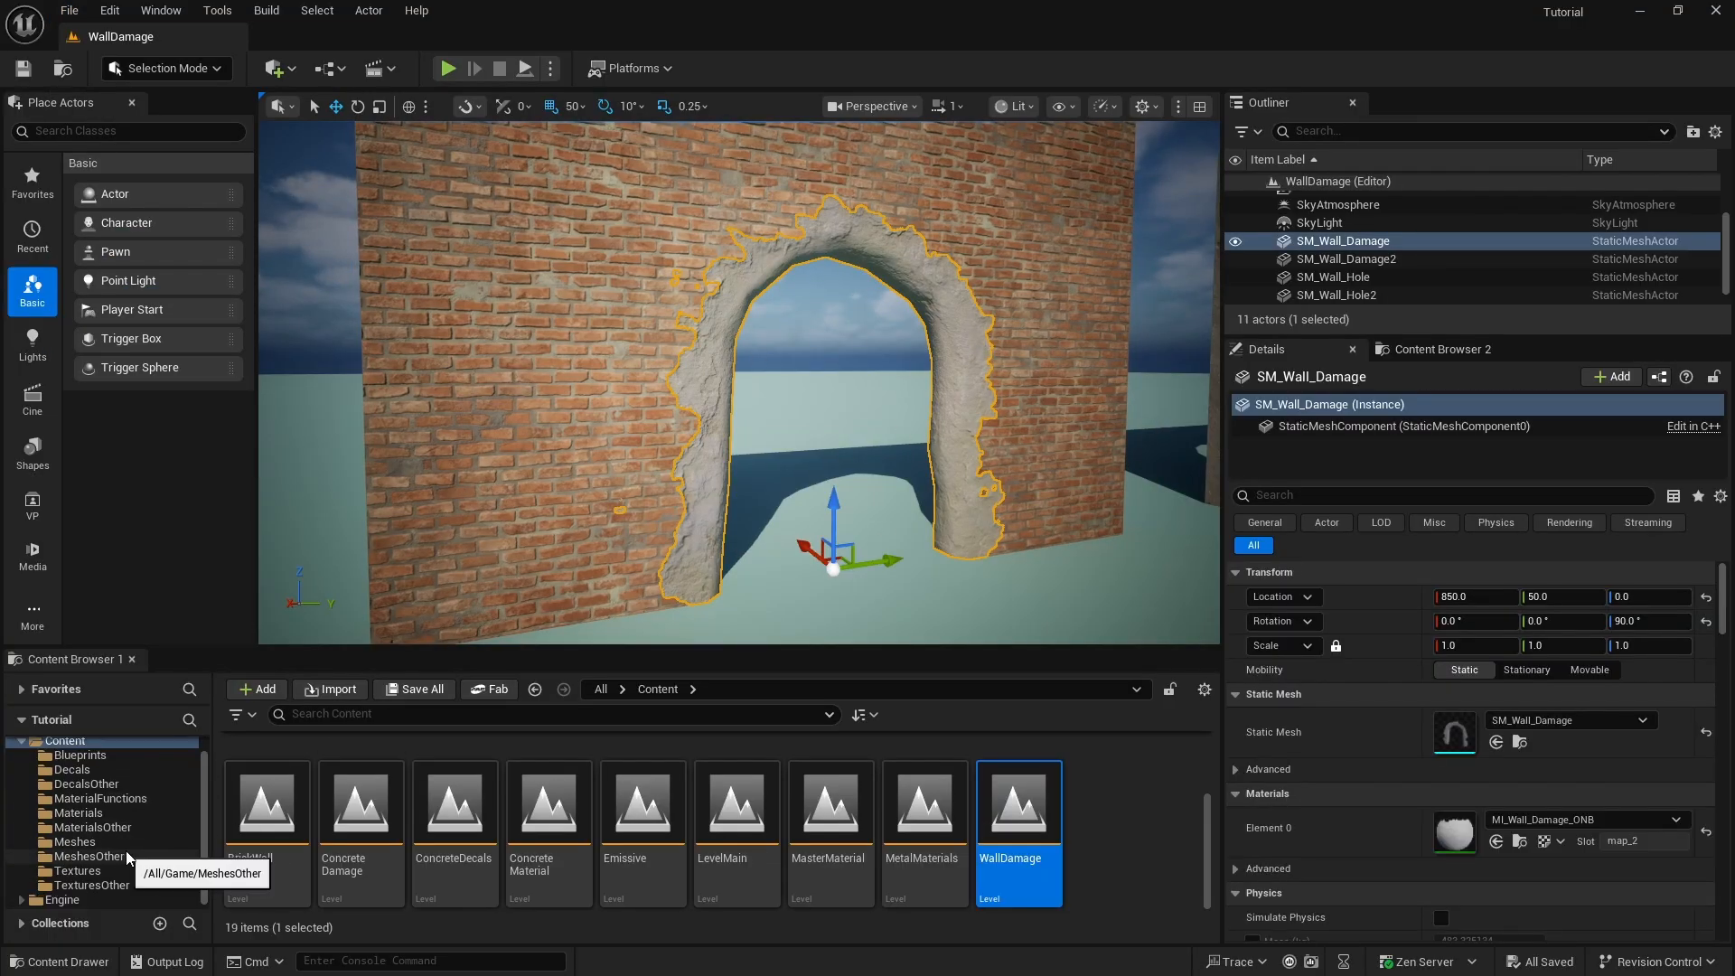
left_click(78, 812)
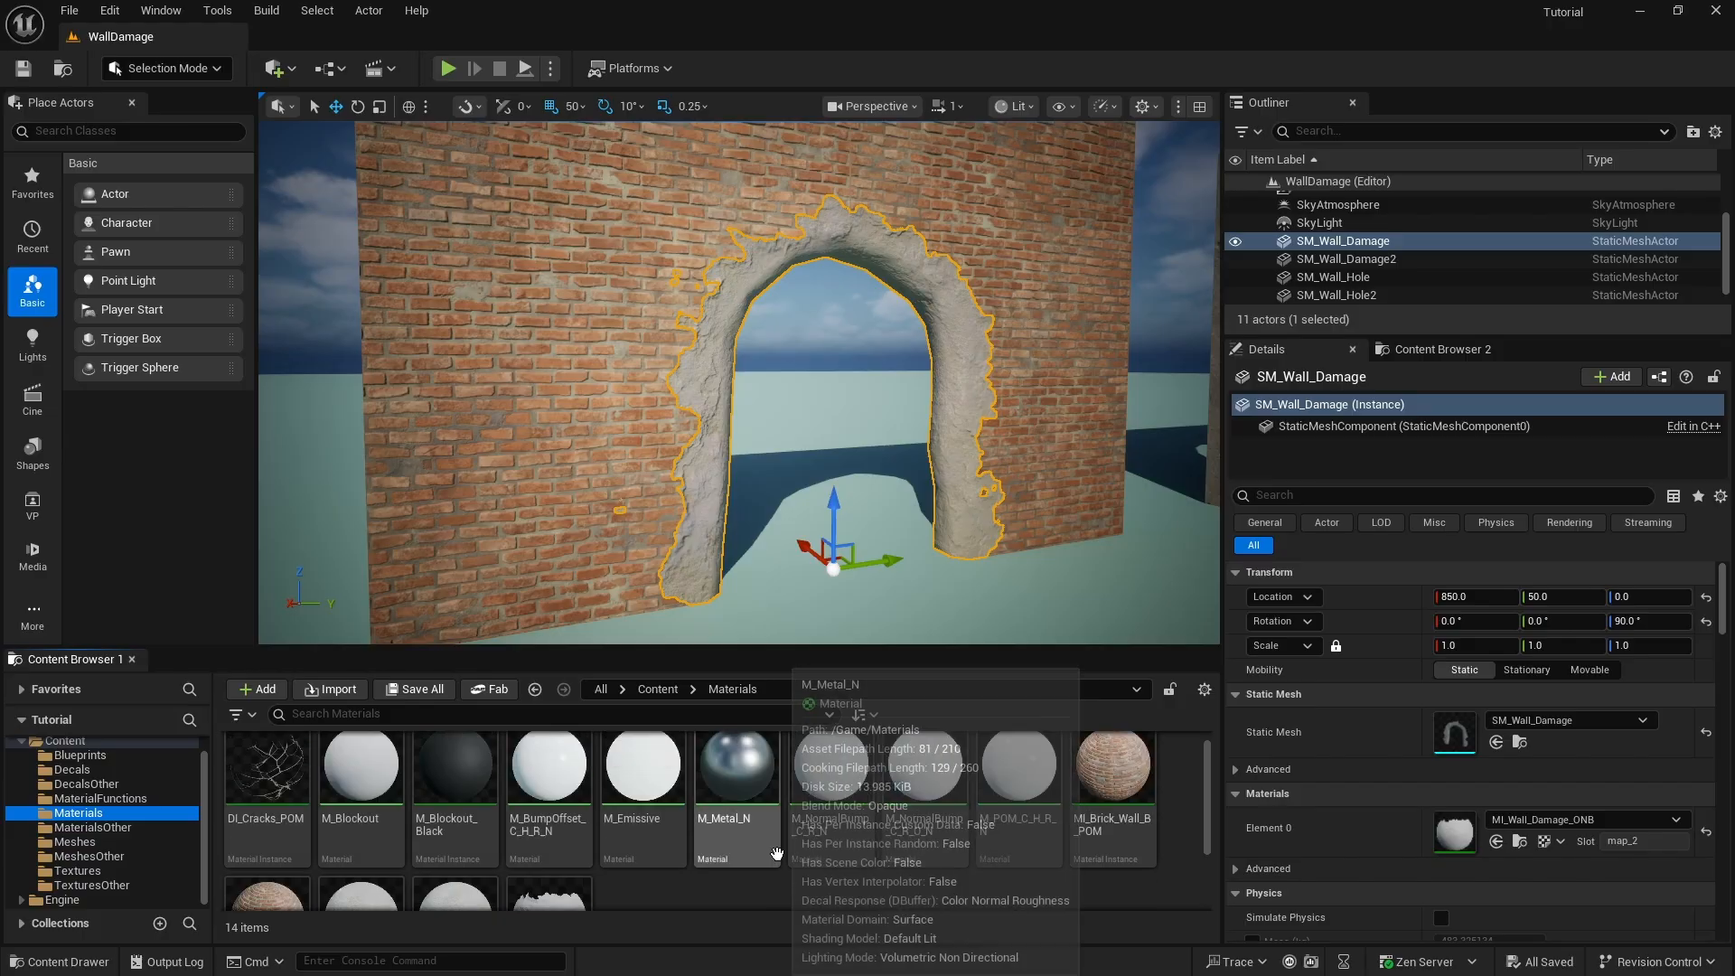
scroll(777, 854, "down", 2)
- Examine the damage arch on the brick wall from the front and review the brick, concrete and wall damage materials
mouse_move(721, 321)
right_mouse_down()
mouse_move(818, 340)
mouse_move(718, 342)
right_mouse_up()
key("w")
key("s")
right_click_drag(983, 334, 741, 336)
key("a")
key("w")
key("s")
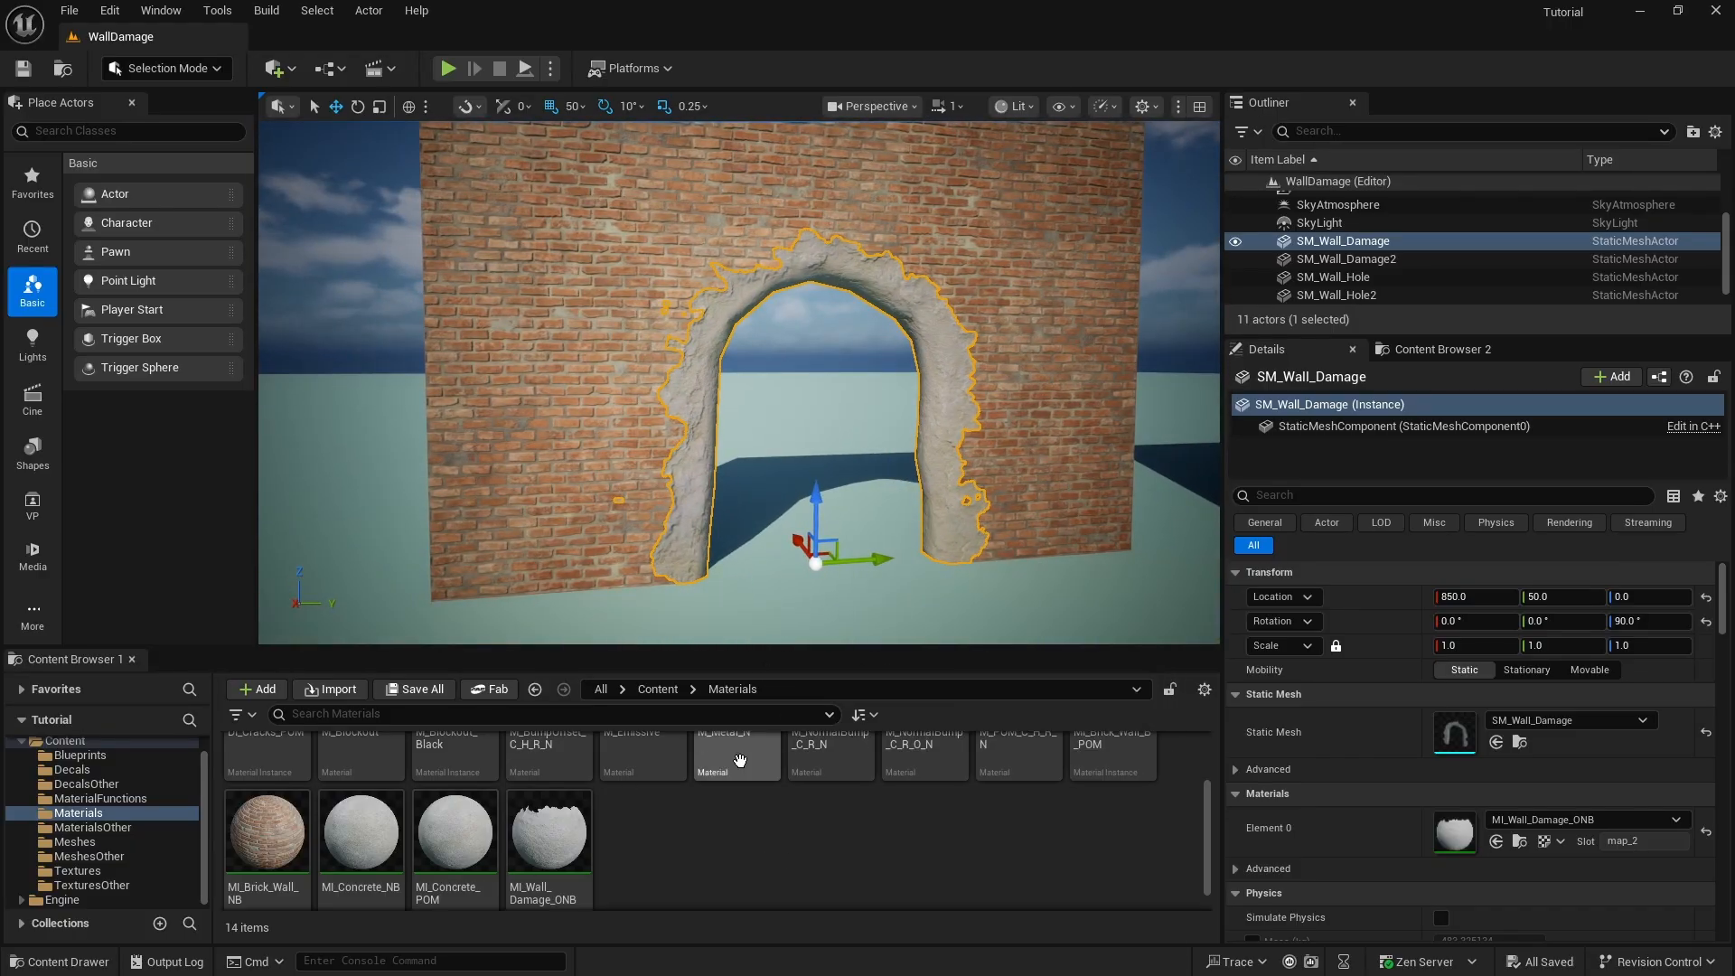
scroll(632, 849, "up", 1)
scroll(632, 854, "down", 1)
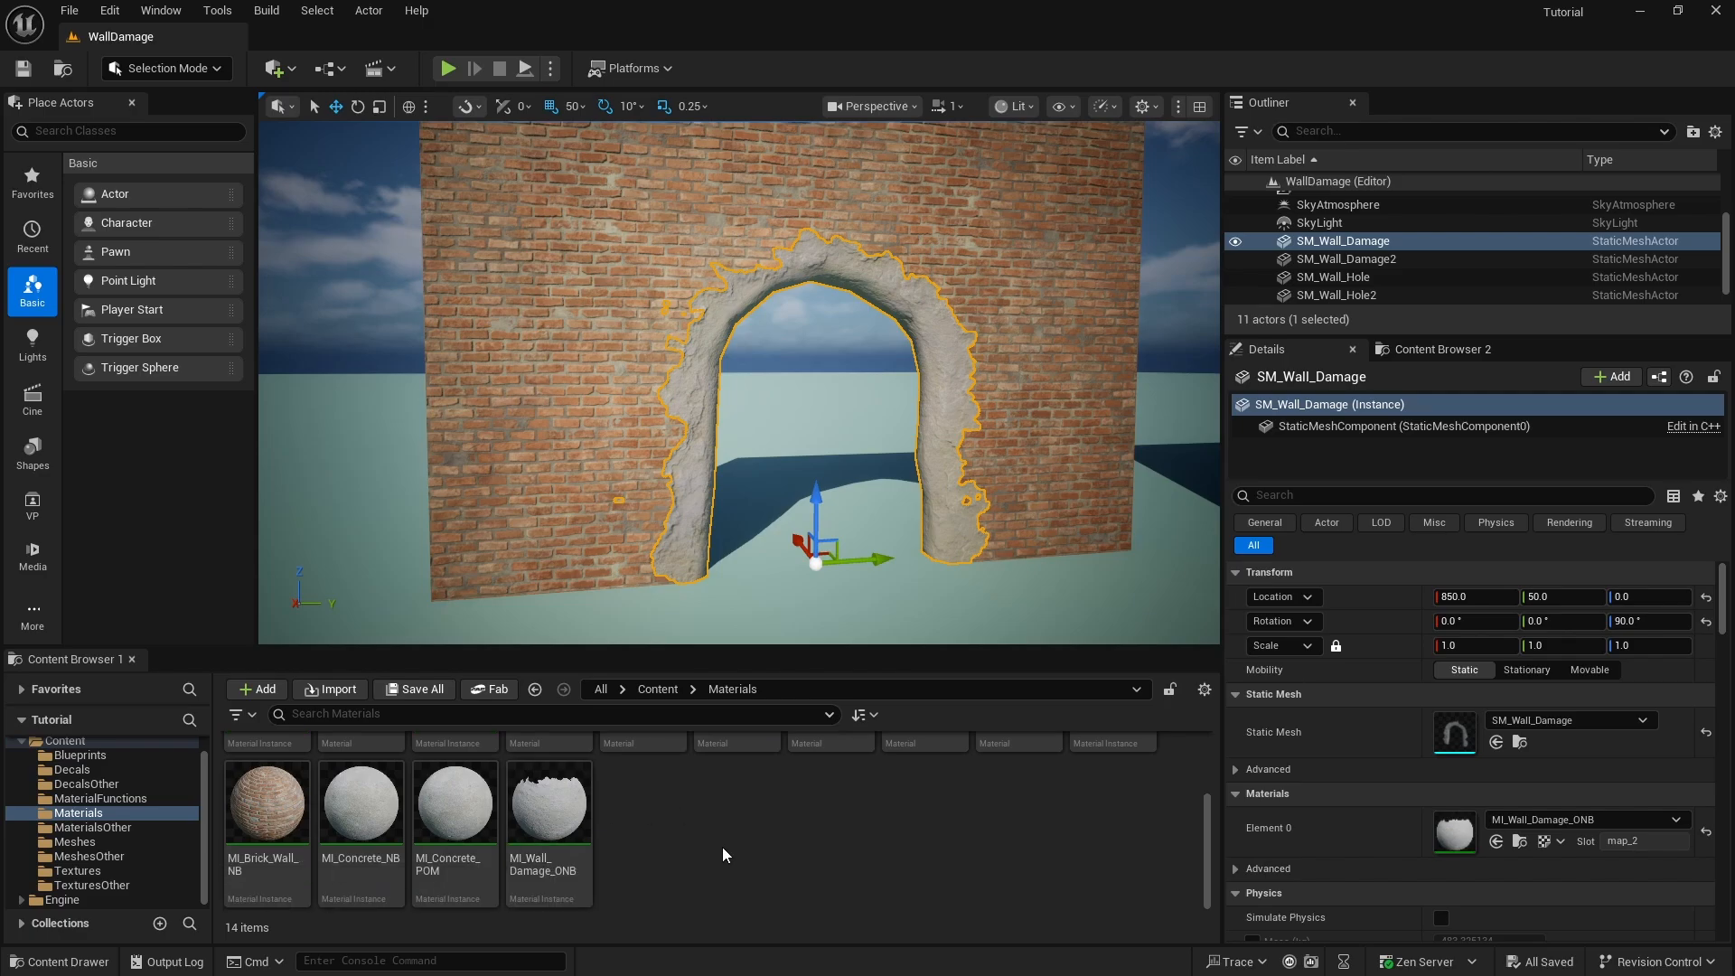
scroll(694, 833, "up", 3)
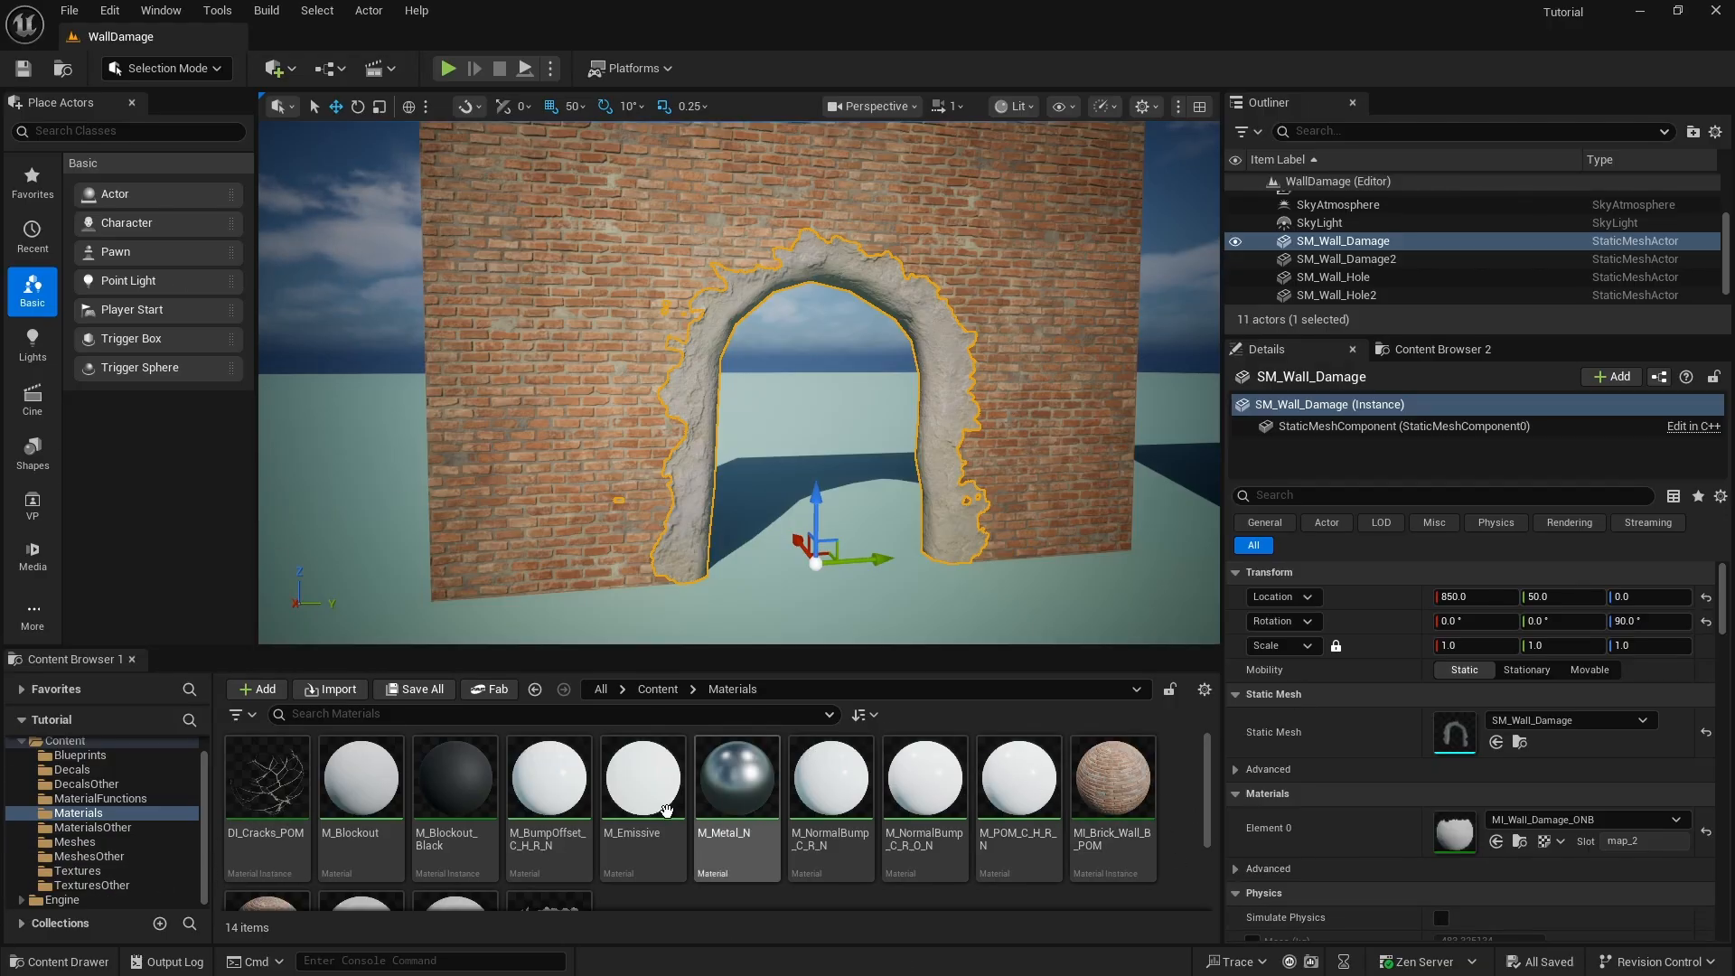
- Begin an import into the Textures folder with the T_Wall_Damage COL, MASK, NRM and ROUGH bitmaps selected, and cancel it
left_click(78, 870)
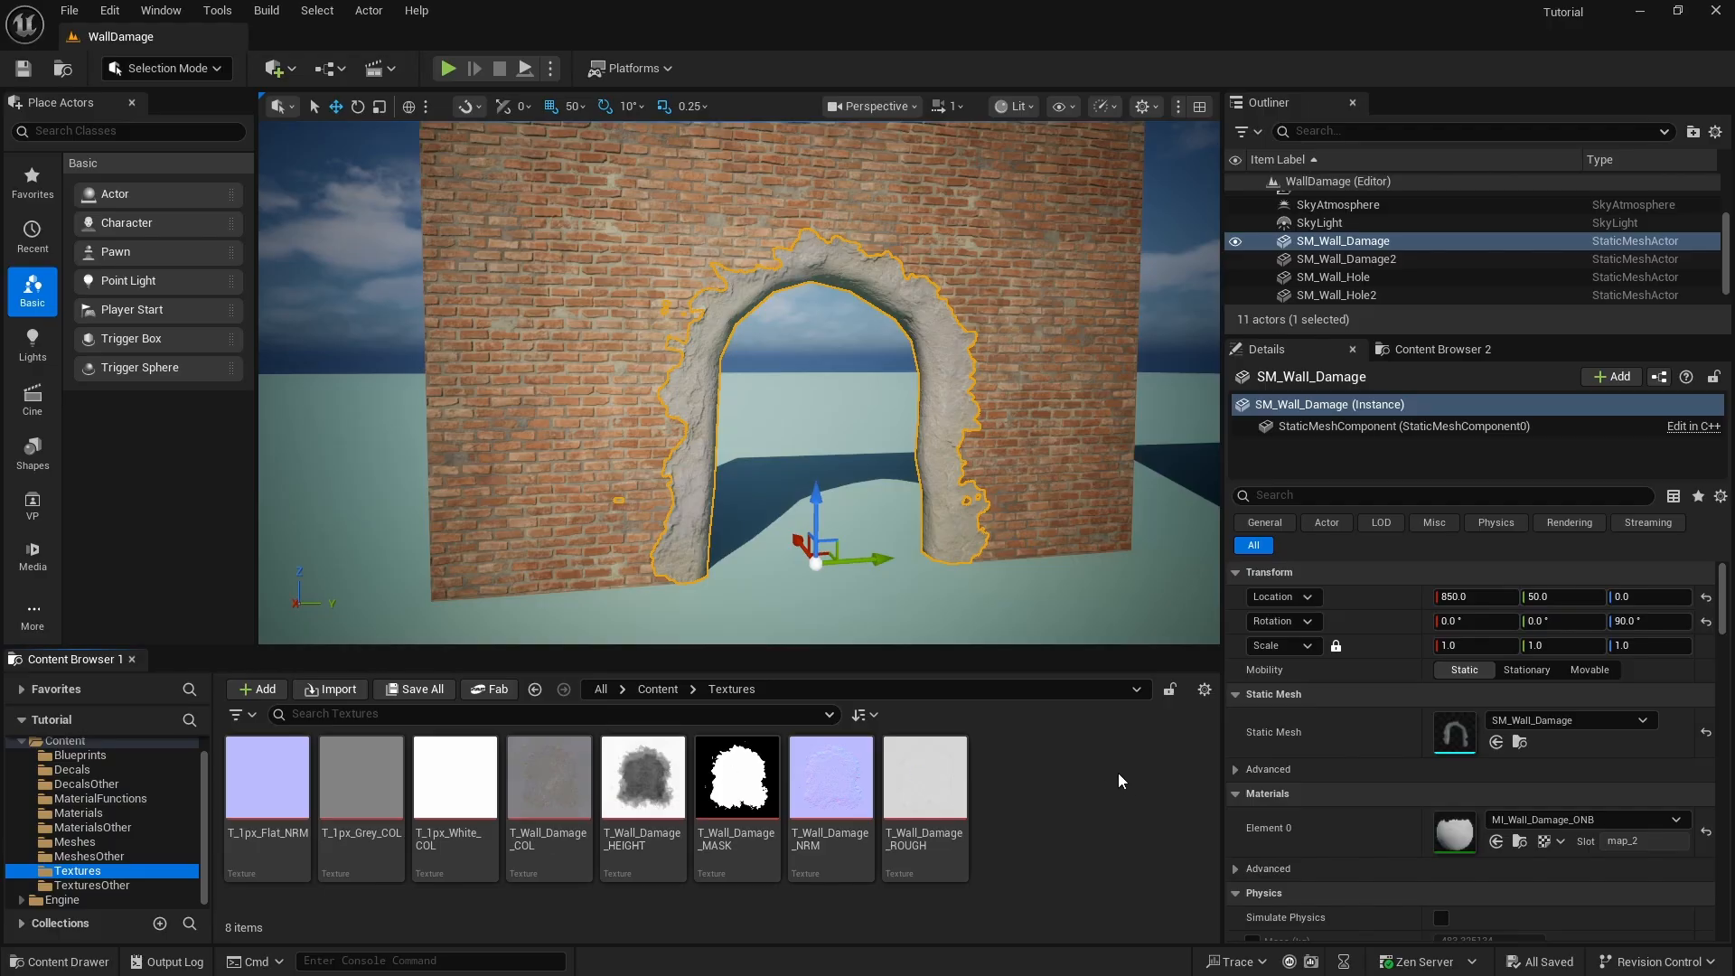
right_click(1066, 766)
left_click(1148, 90)
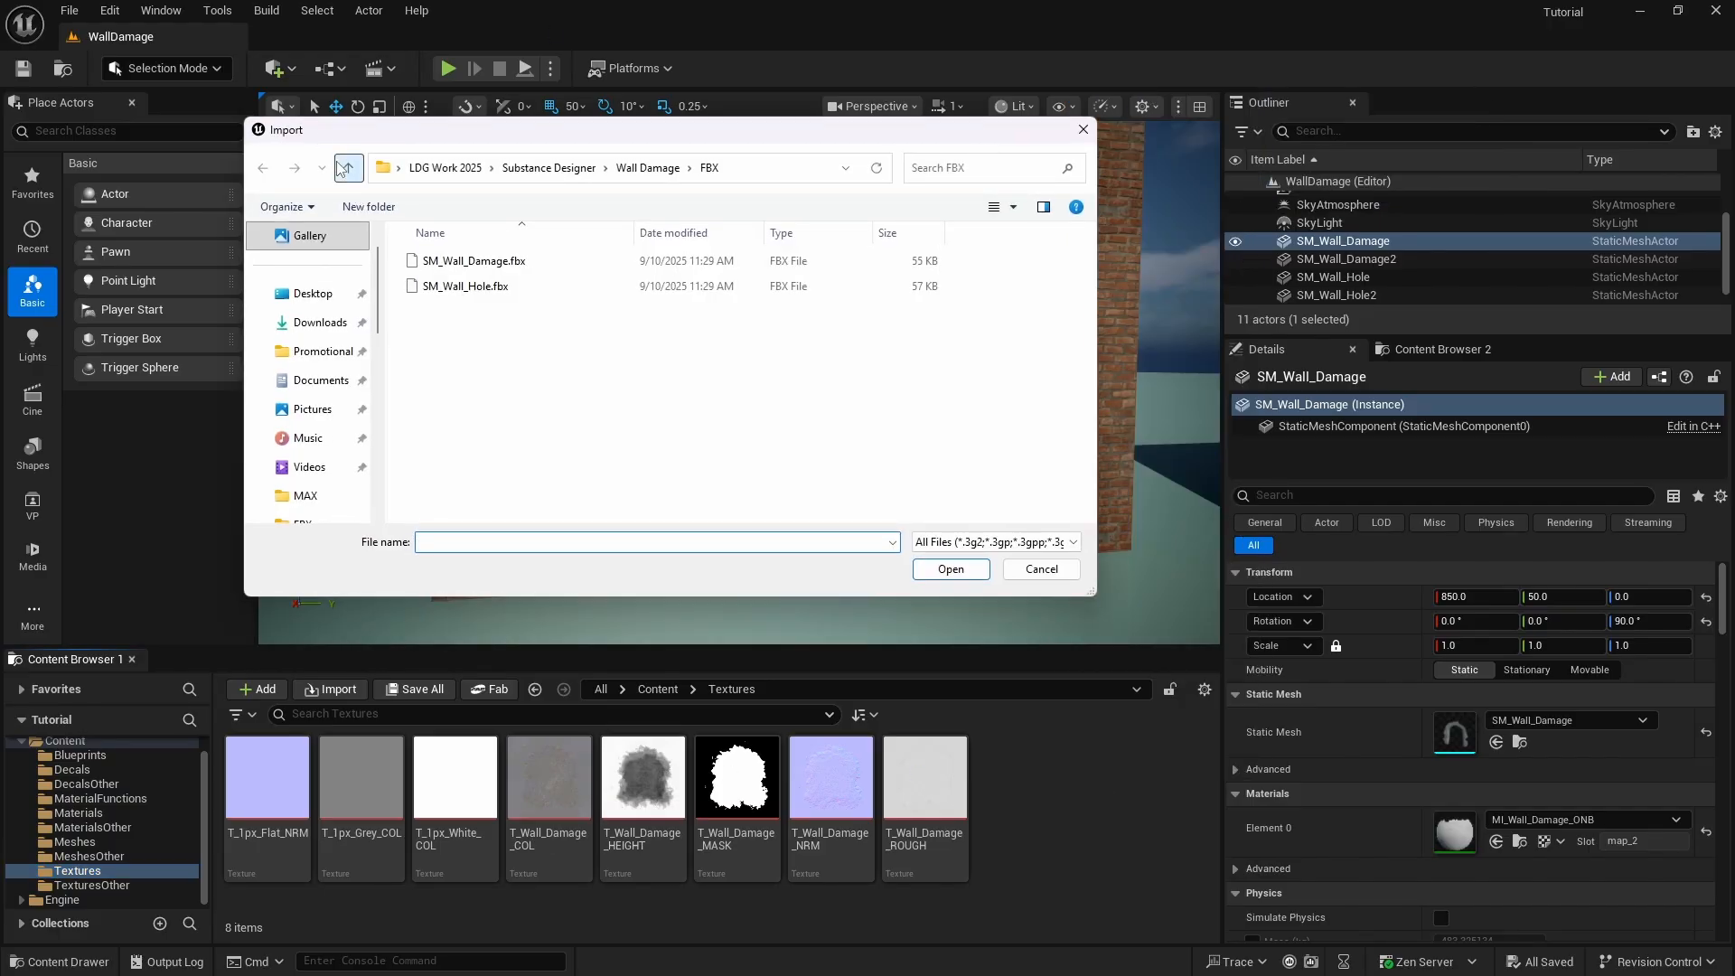
left_click(344, 168)
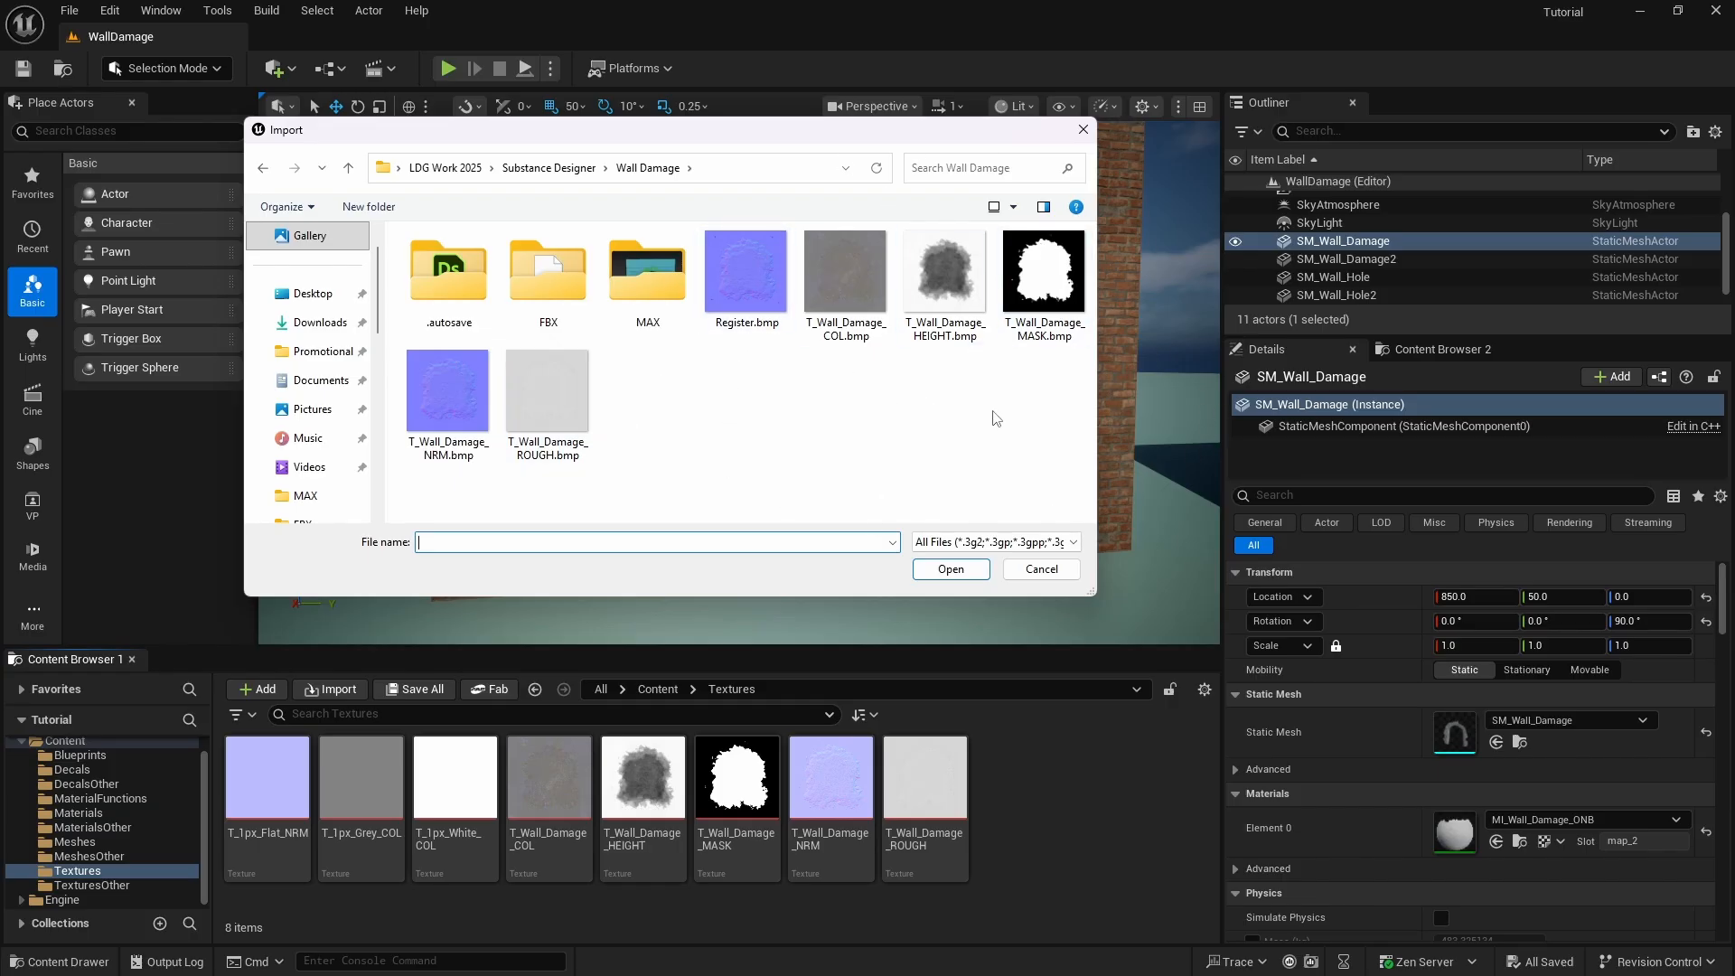
left_click(847, 286)
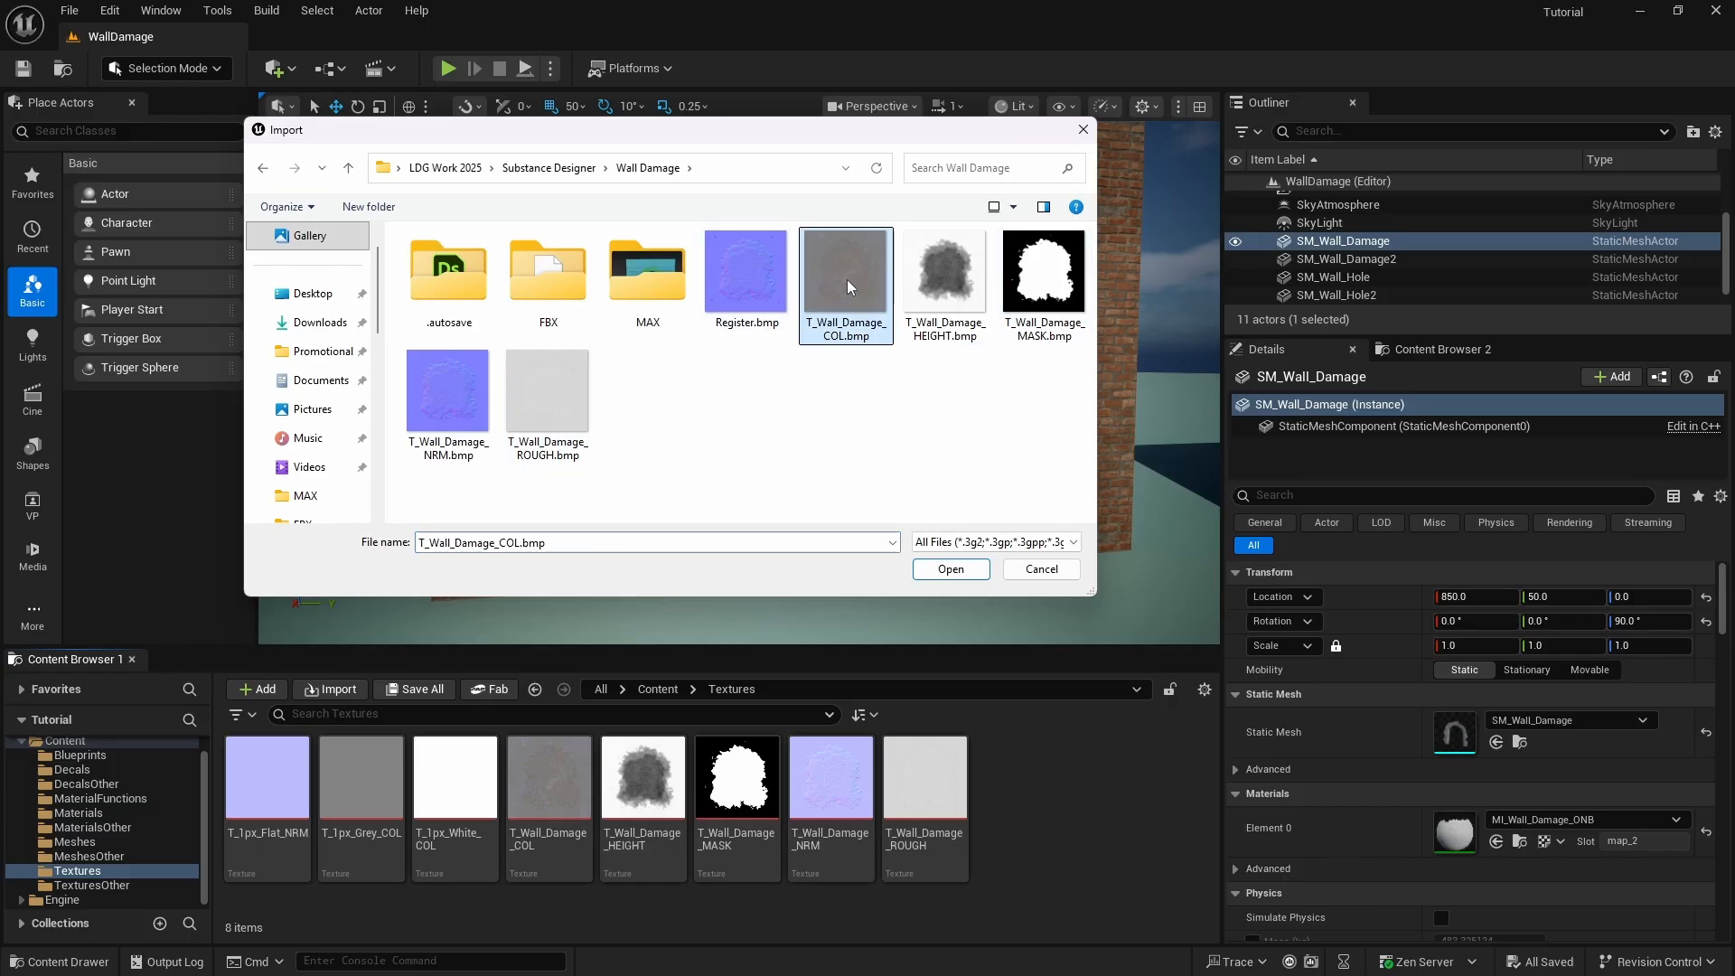
left_click(1043, 271, "ctrl")
left_click(457, 404, "ctrl")
left_click(547, 397, "ctrl")
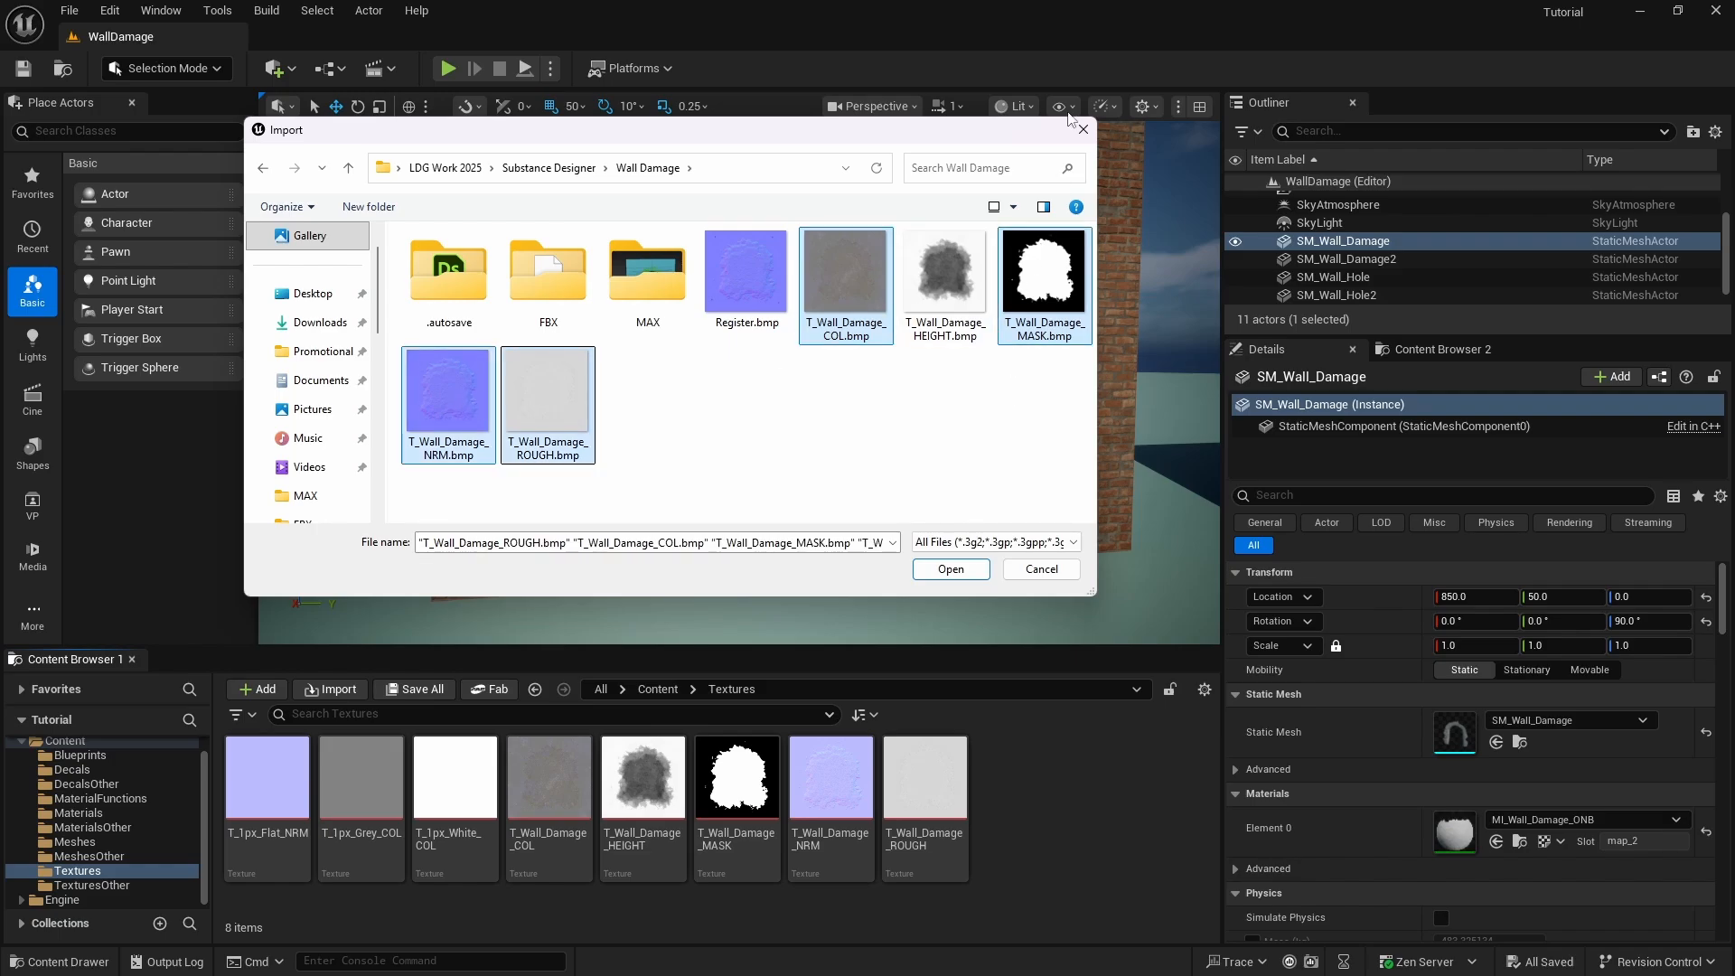
left_click(1083, 132)
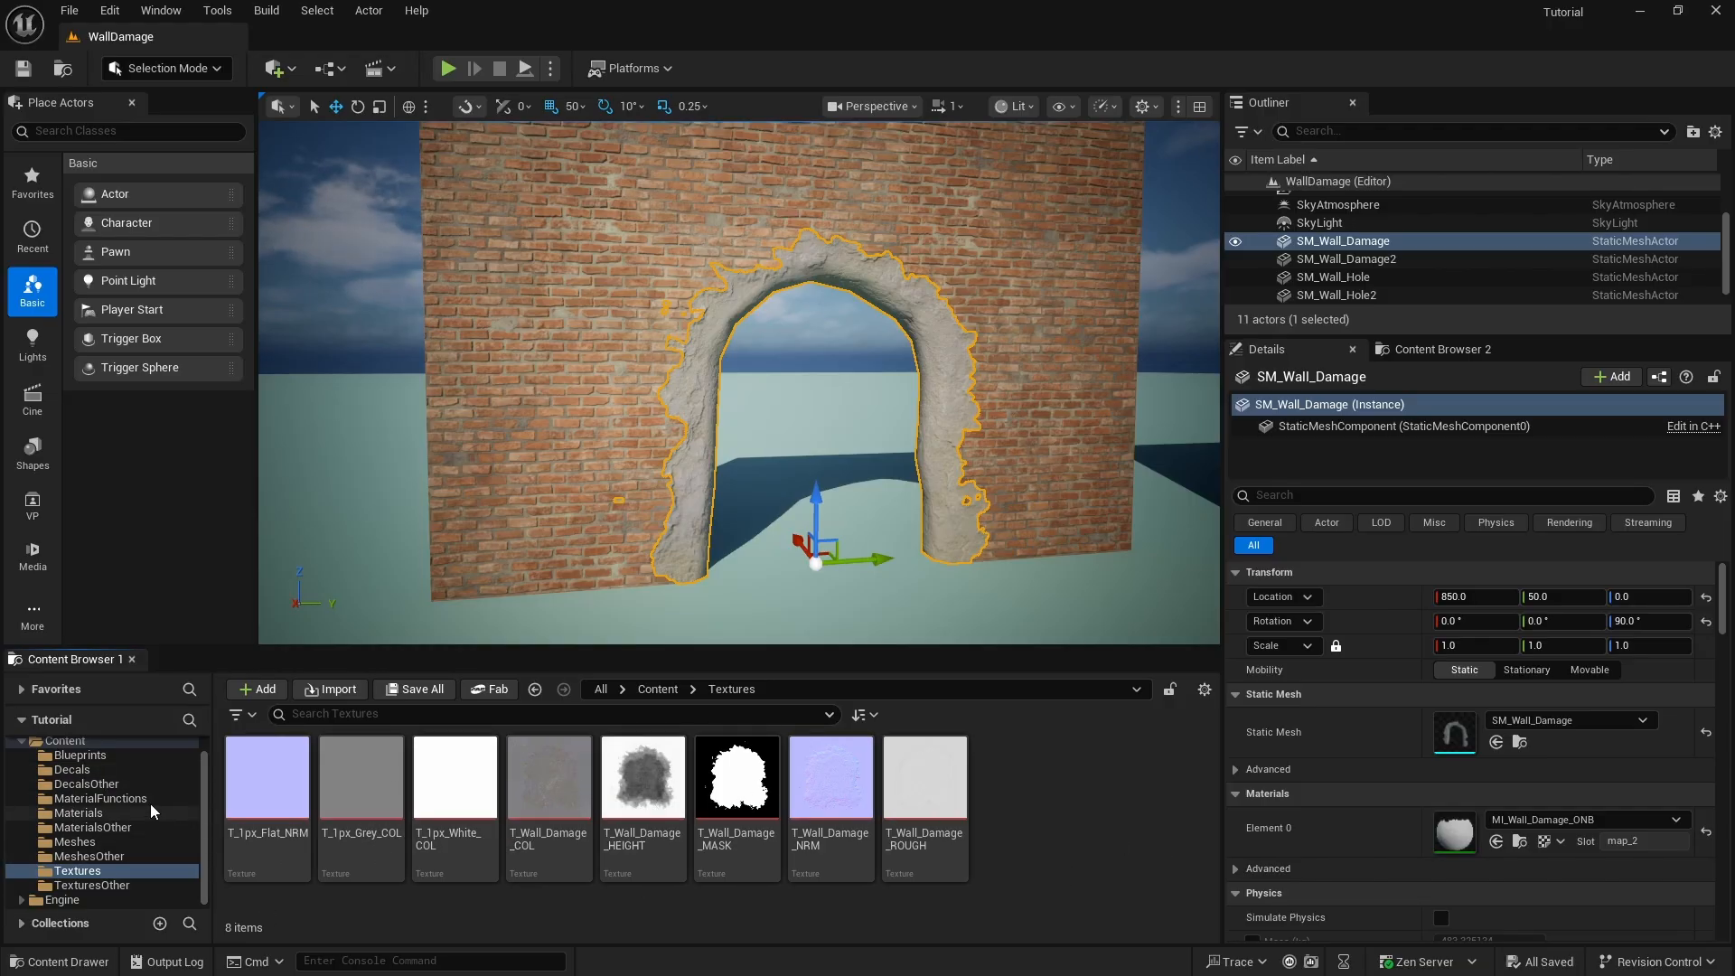
- Open the M_NormalBump_C_R_O_N material from the Materials folder and maximize its editor window
left_click(78, 812)
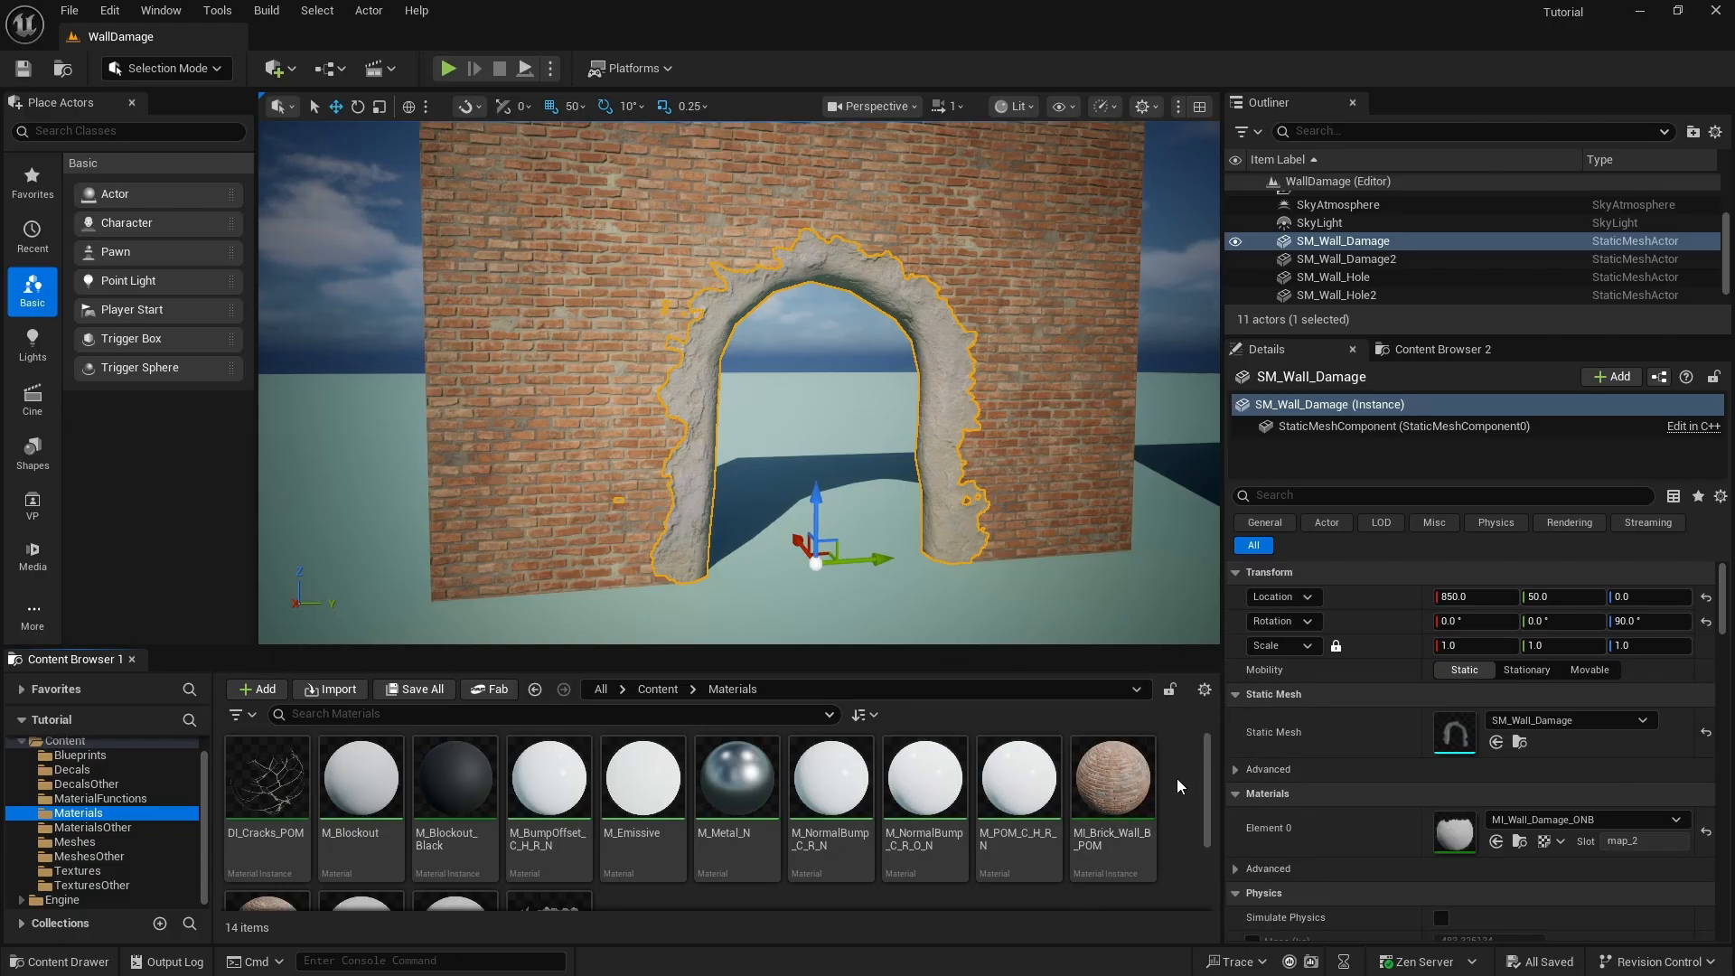
right_click(1177, 786)
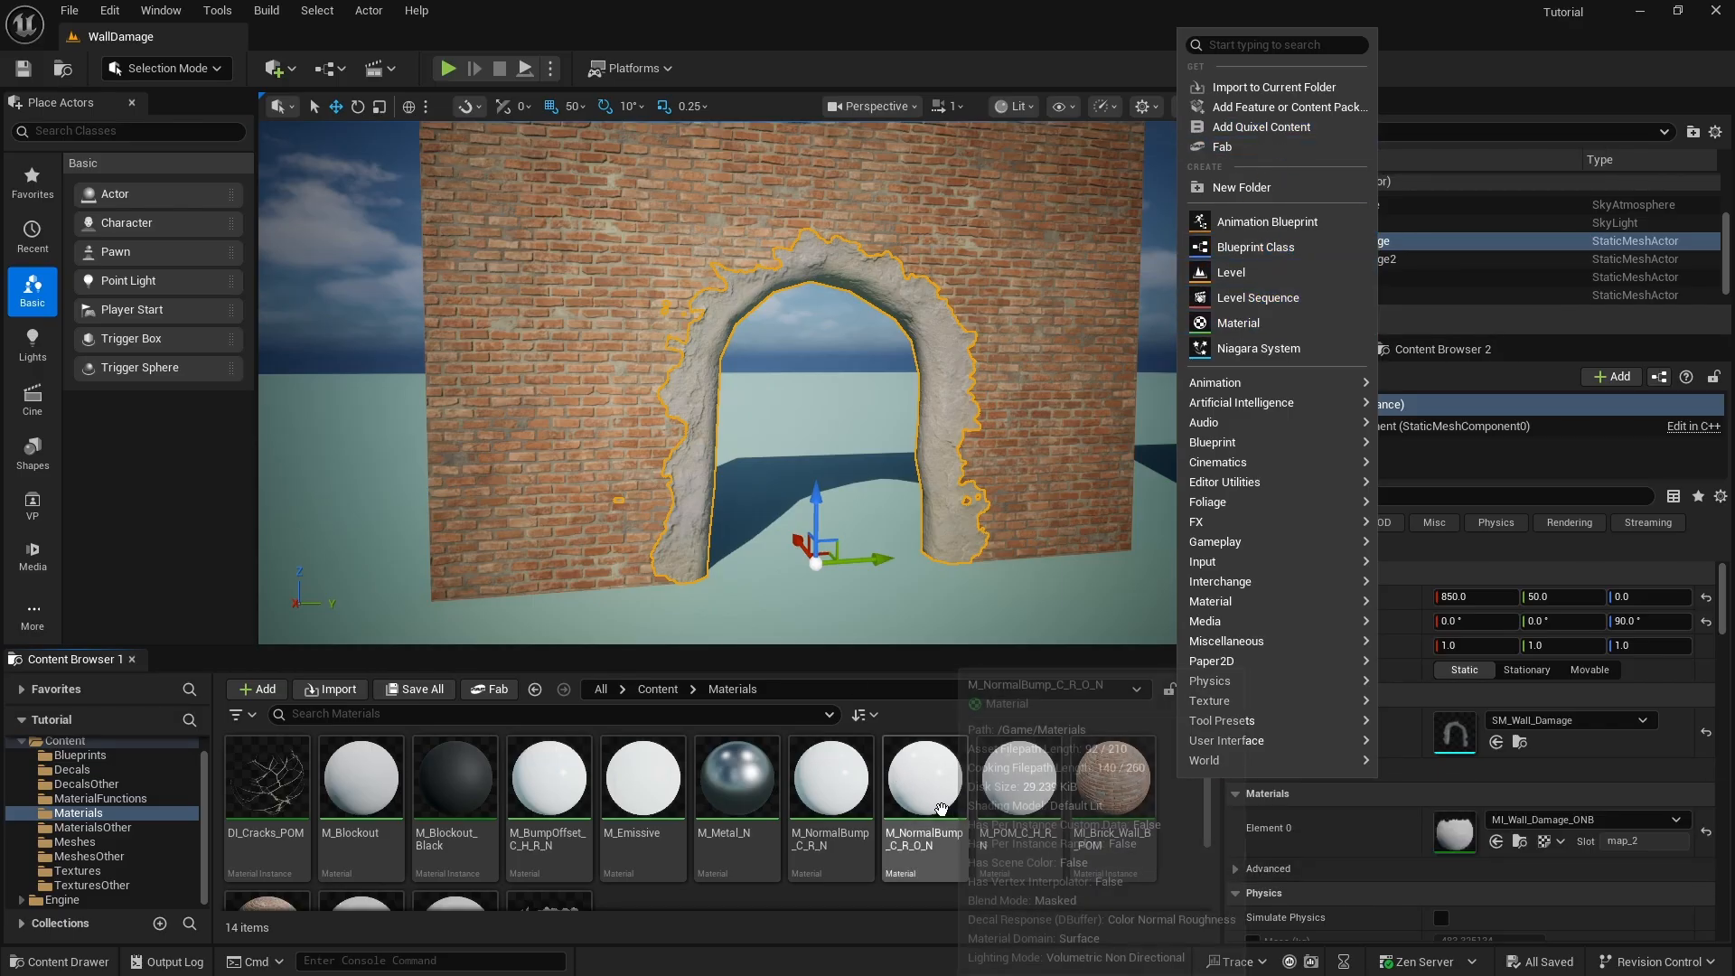
left_click(1176, 840)
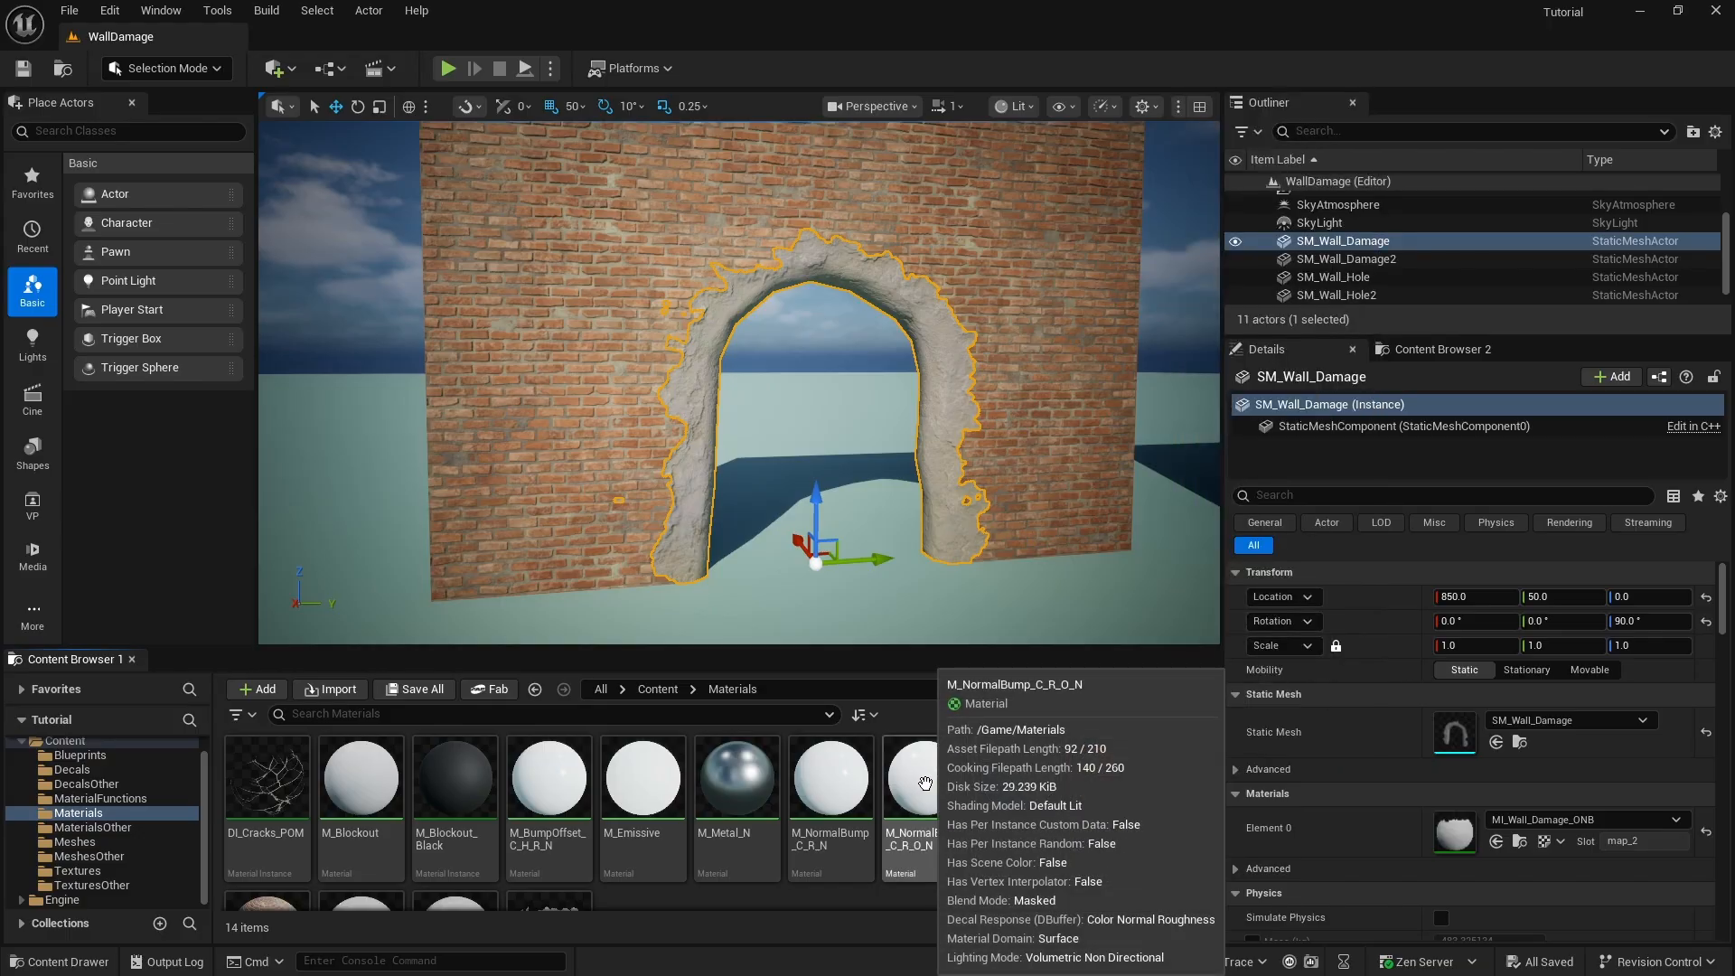
double_click(924, 781)
scroll(1278, 384, "down", 8)
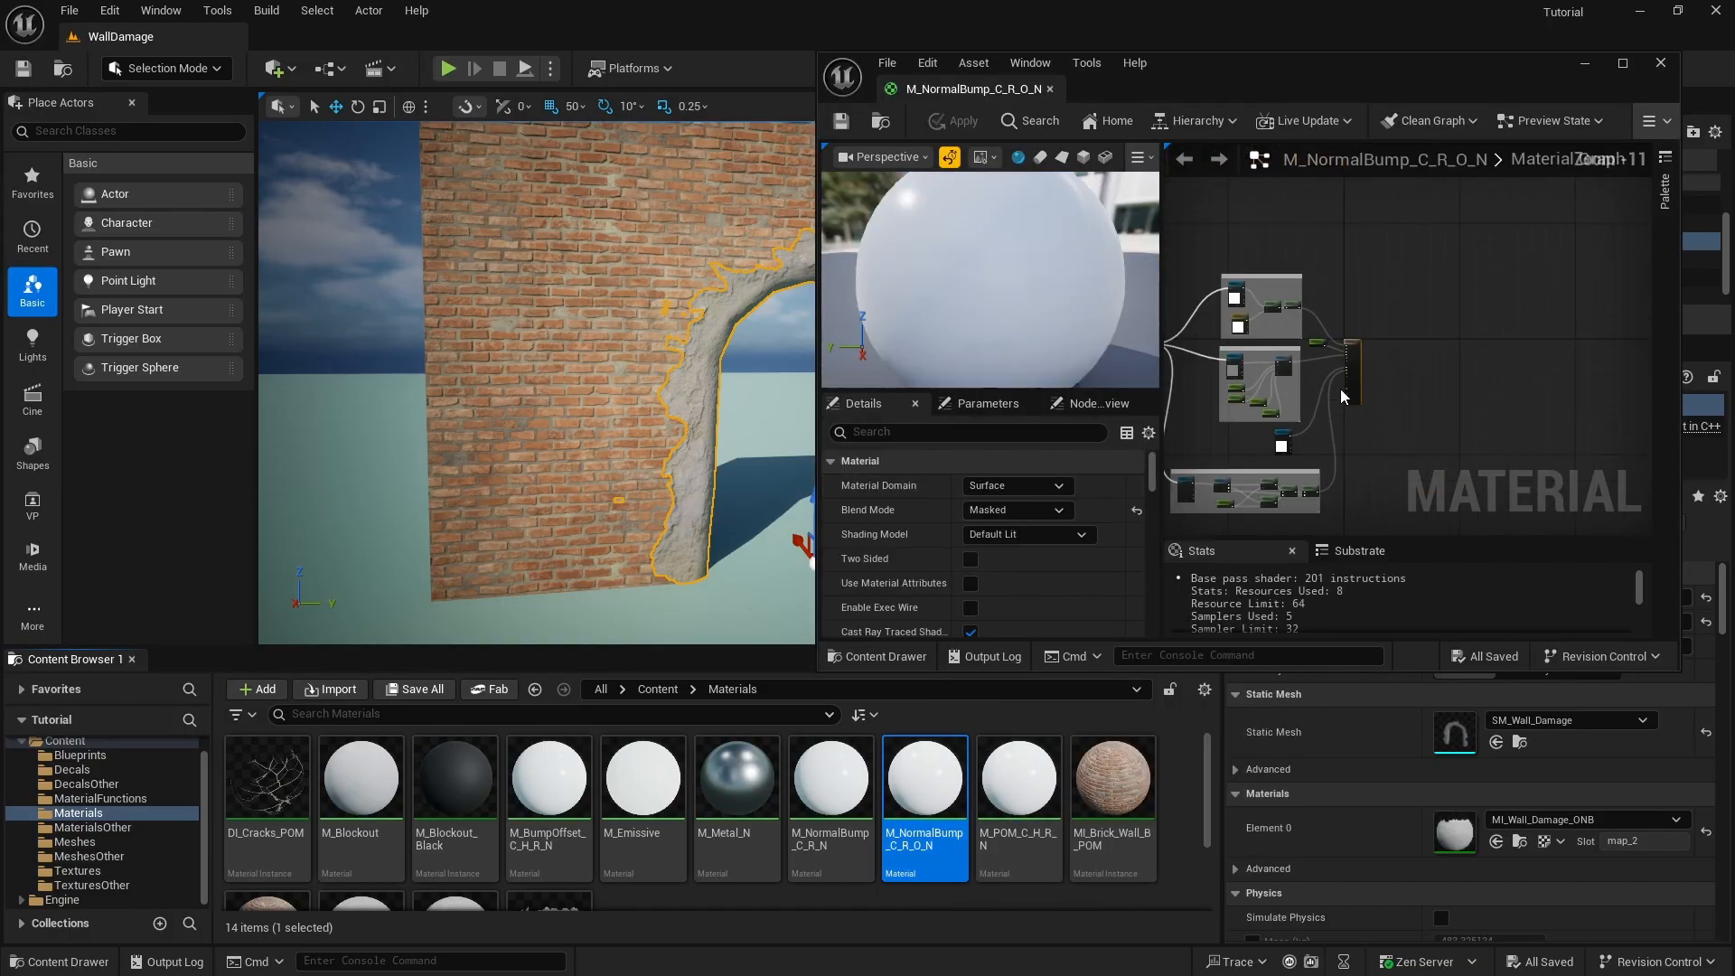
scroll(1274, 355, "up", 3)
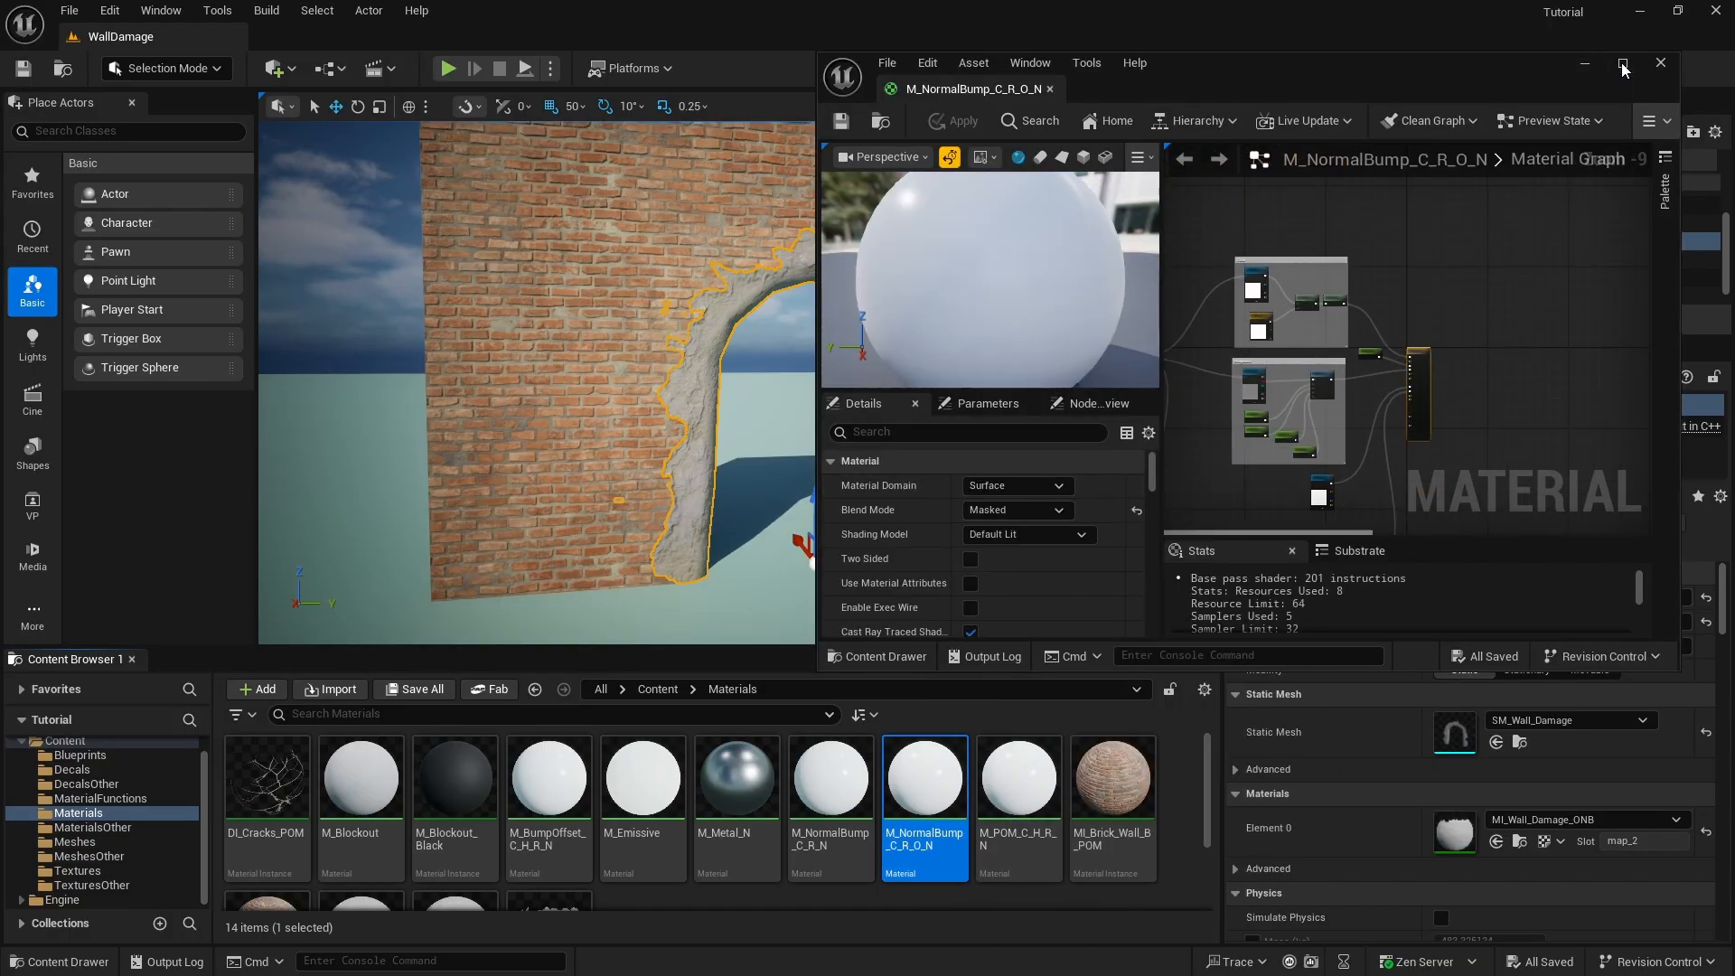
left_click(1623, 65)
scroll(1171, 314, "up", 4)
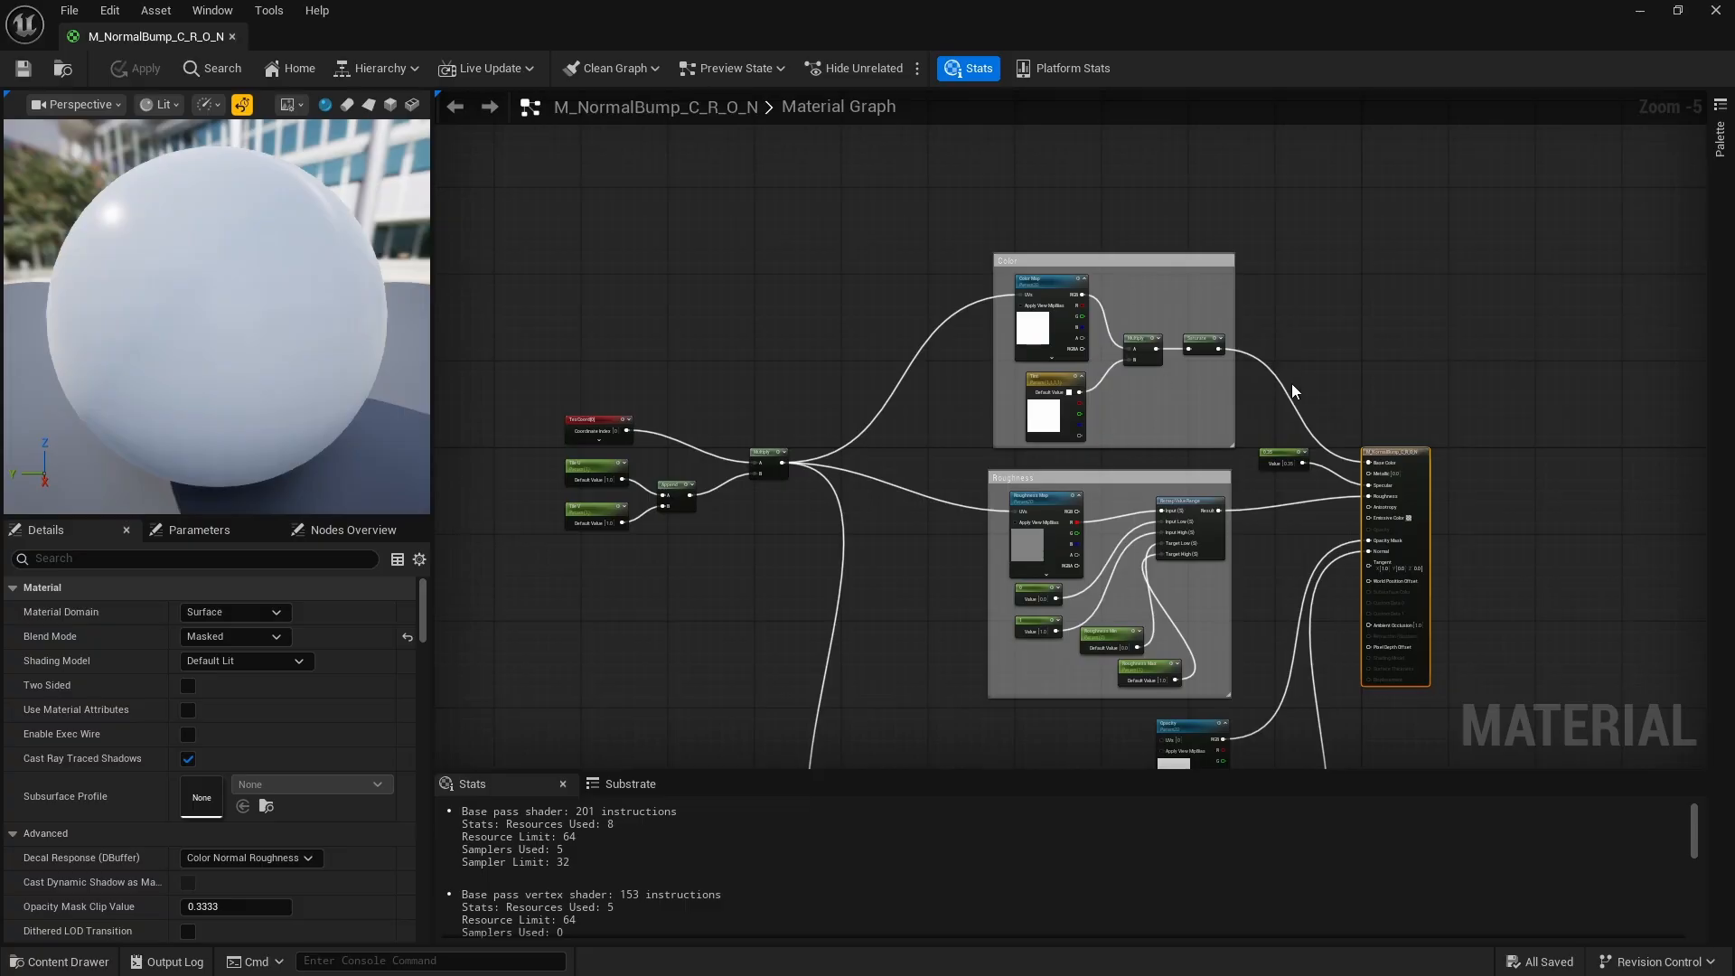
- Examine the Color group's nodes and how they feed the Base Color in the material graph
scroll(1292, 386, "up", 3)
scroll(1022, 345, "down", 1)
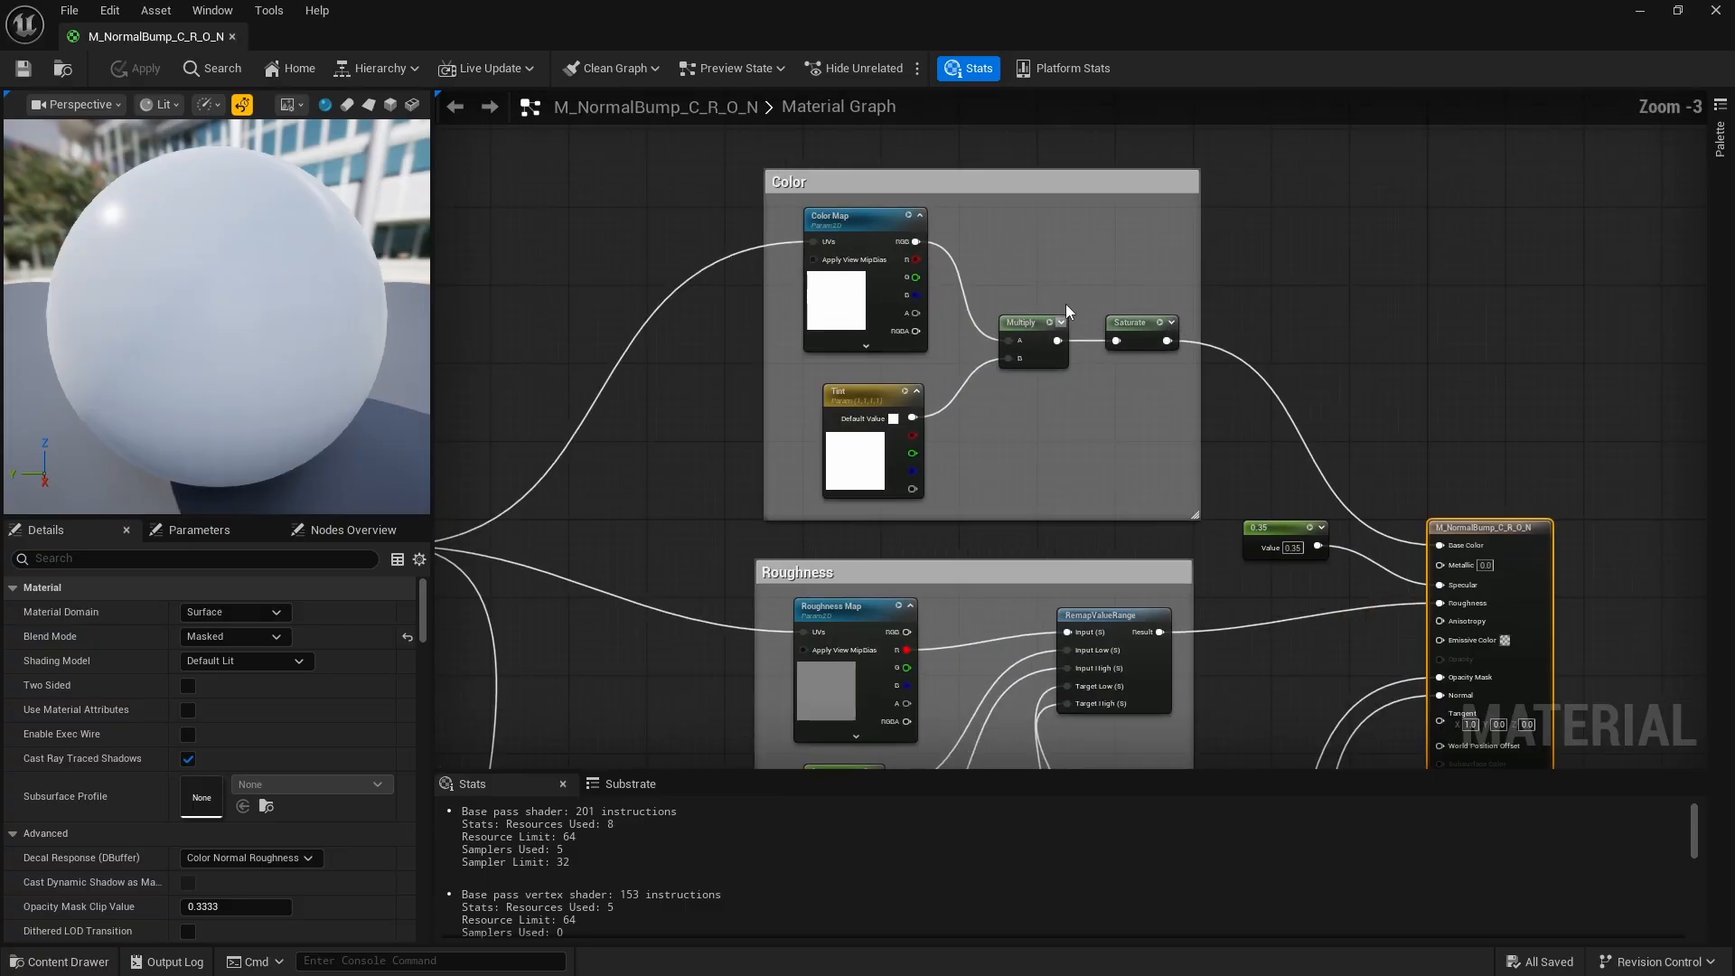
scroll(1091, 222, "up", 1)
right_click(1301, 252)
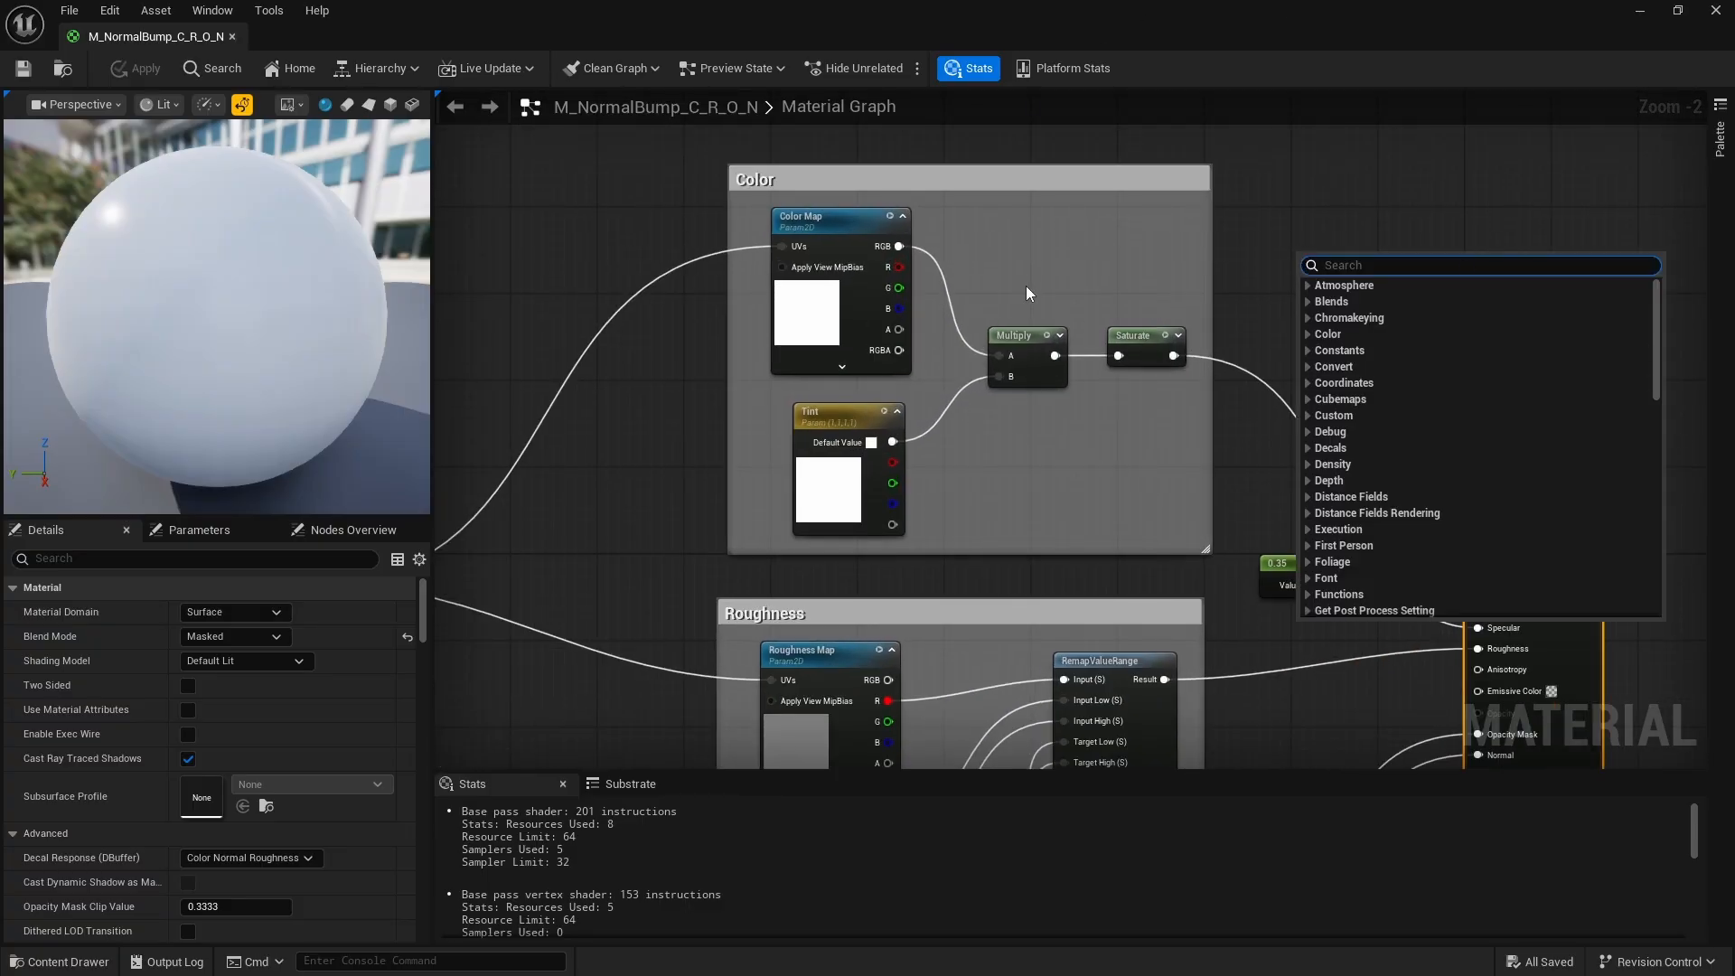
left_click(1298, 186)
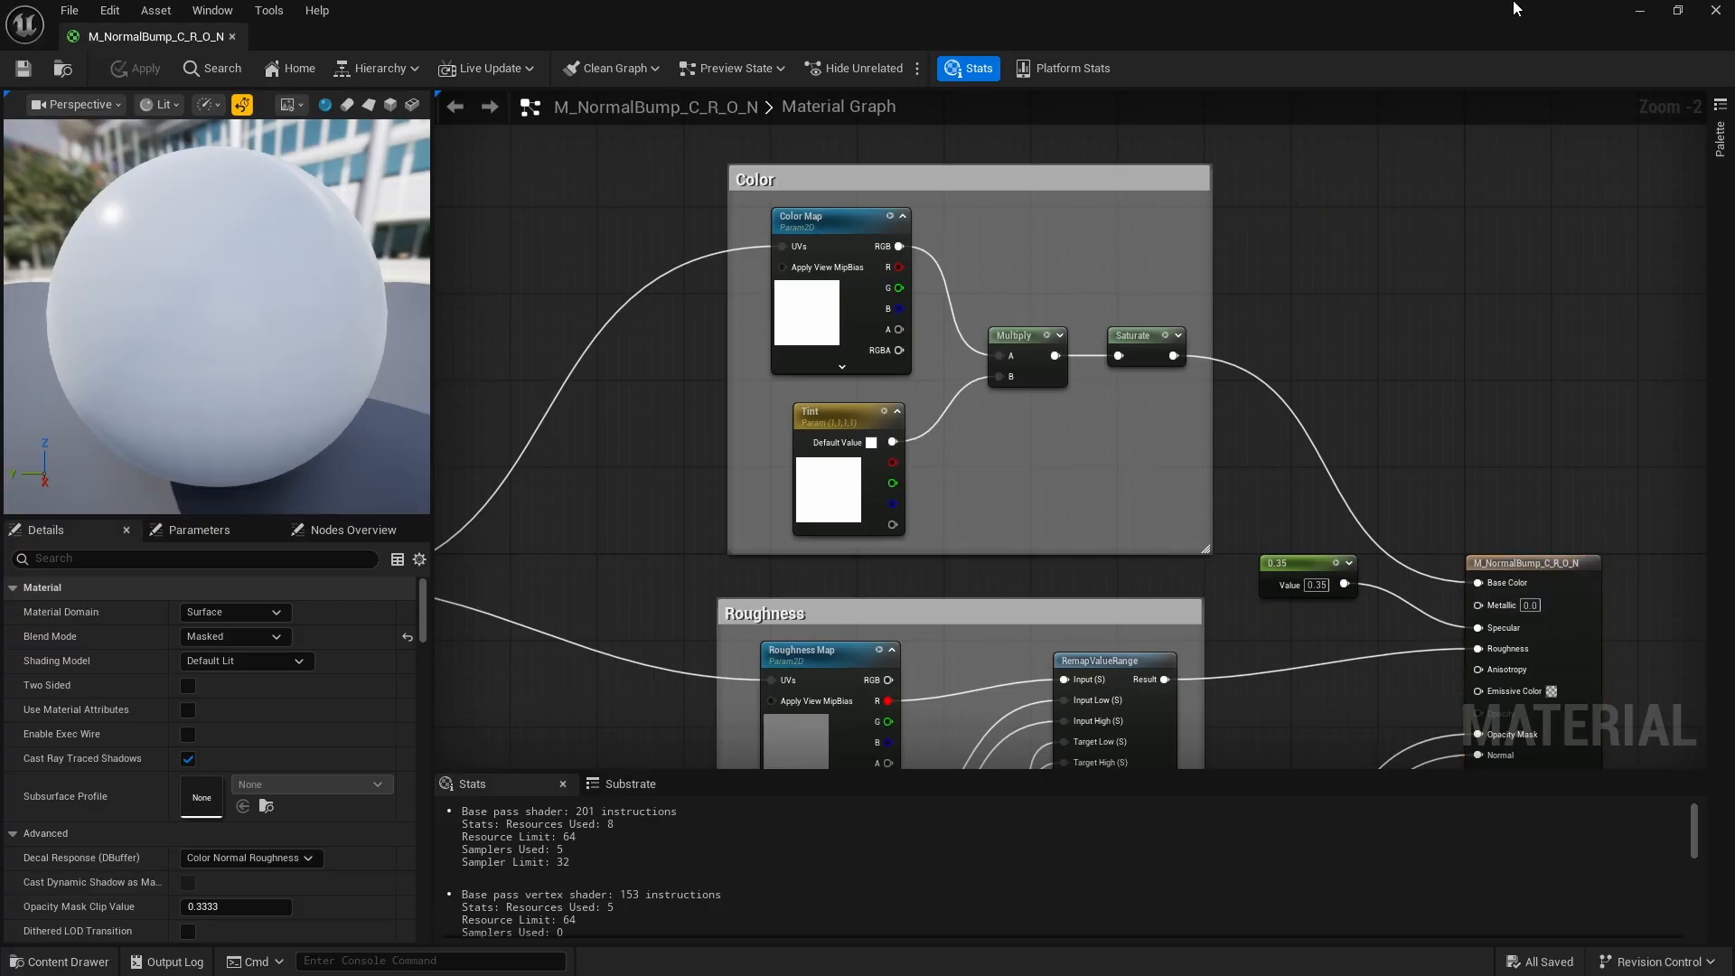
- Restore the material editor to its smaller window and inspect the Color Map node and its available actions
left_click(1679, 11)
scroll(1174, 374, "down", 4)
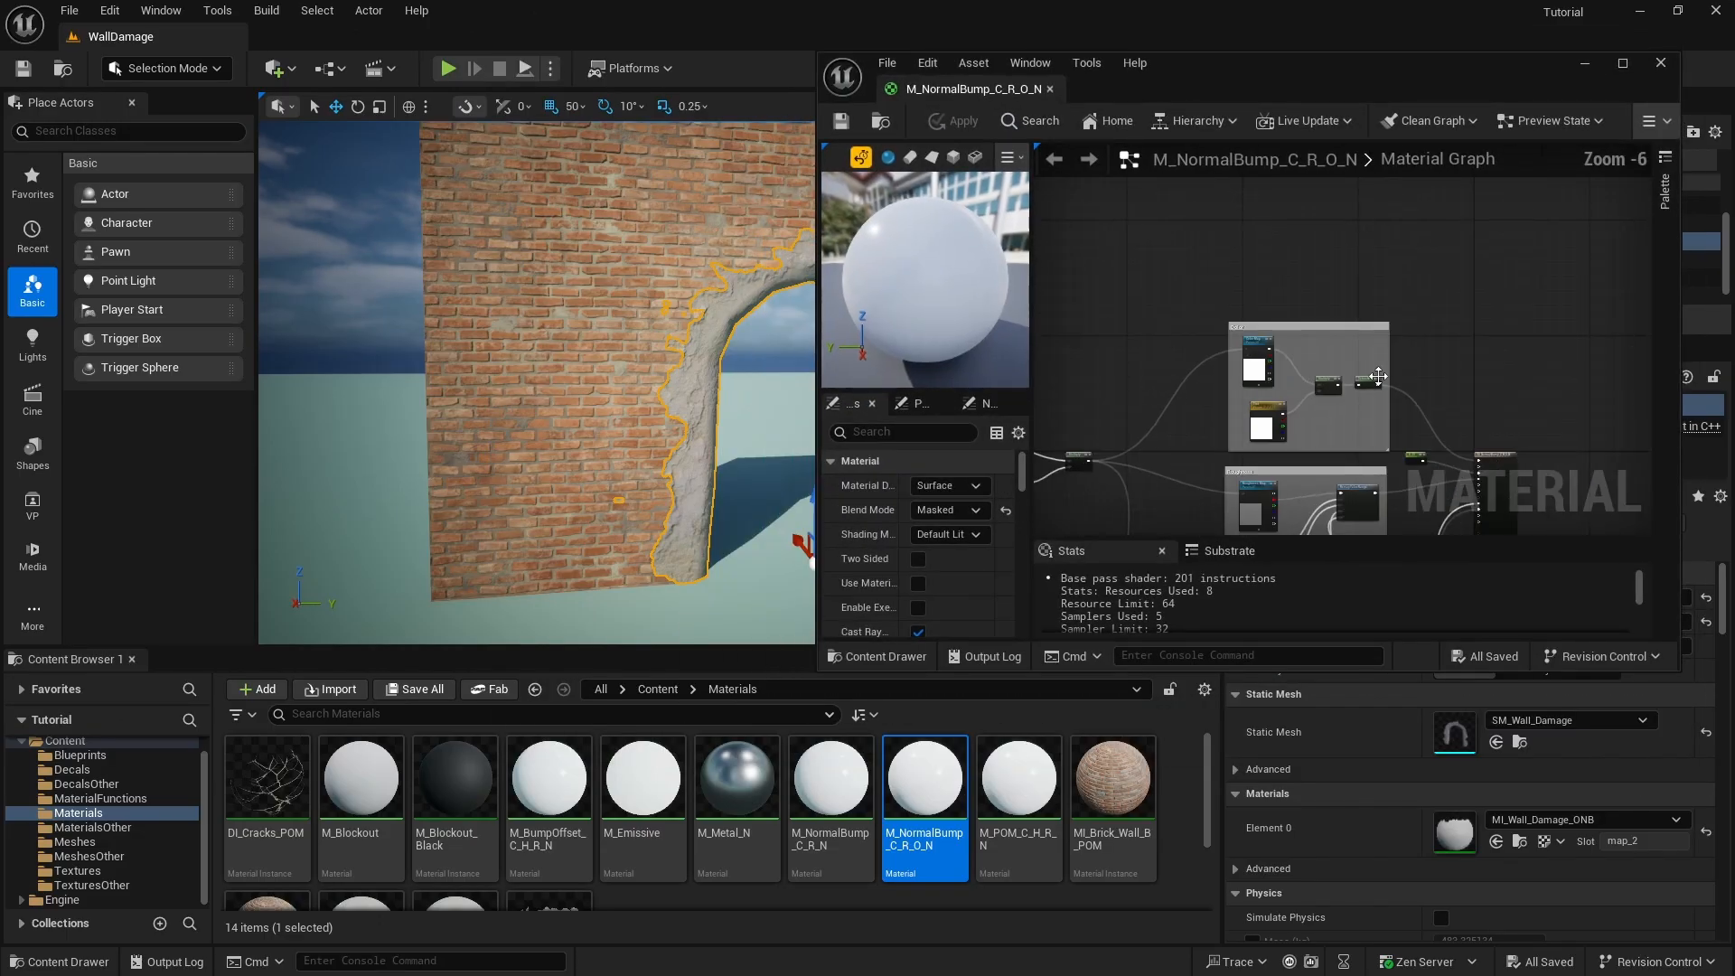
scroll(1325, 411, "up", 4)
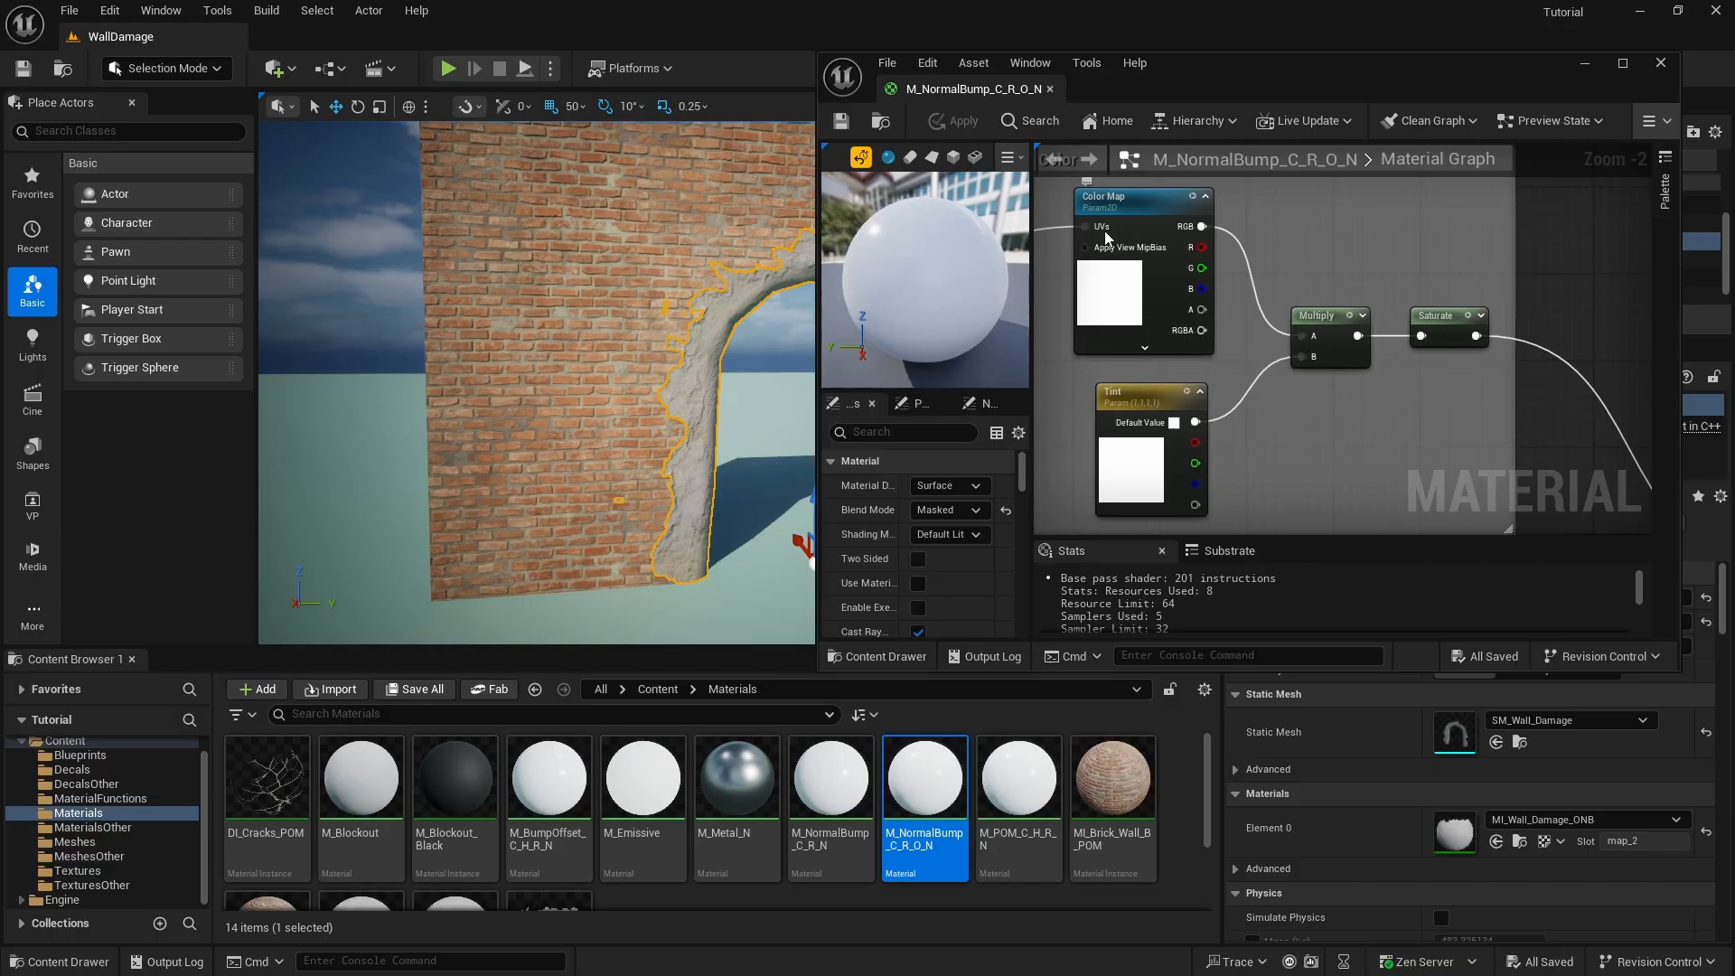
scroll(1211, 305, "down", 3)
scroll(1179, 269, "up", 3)
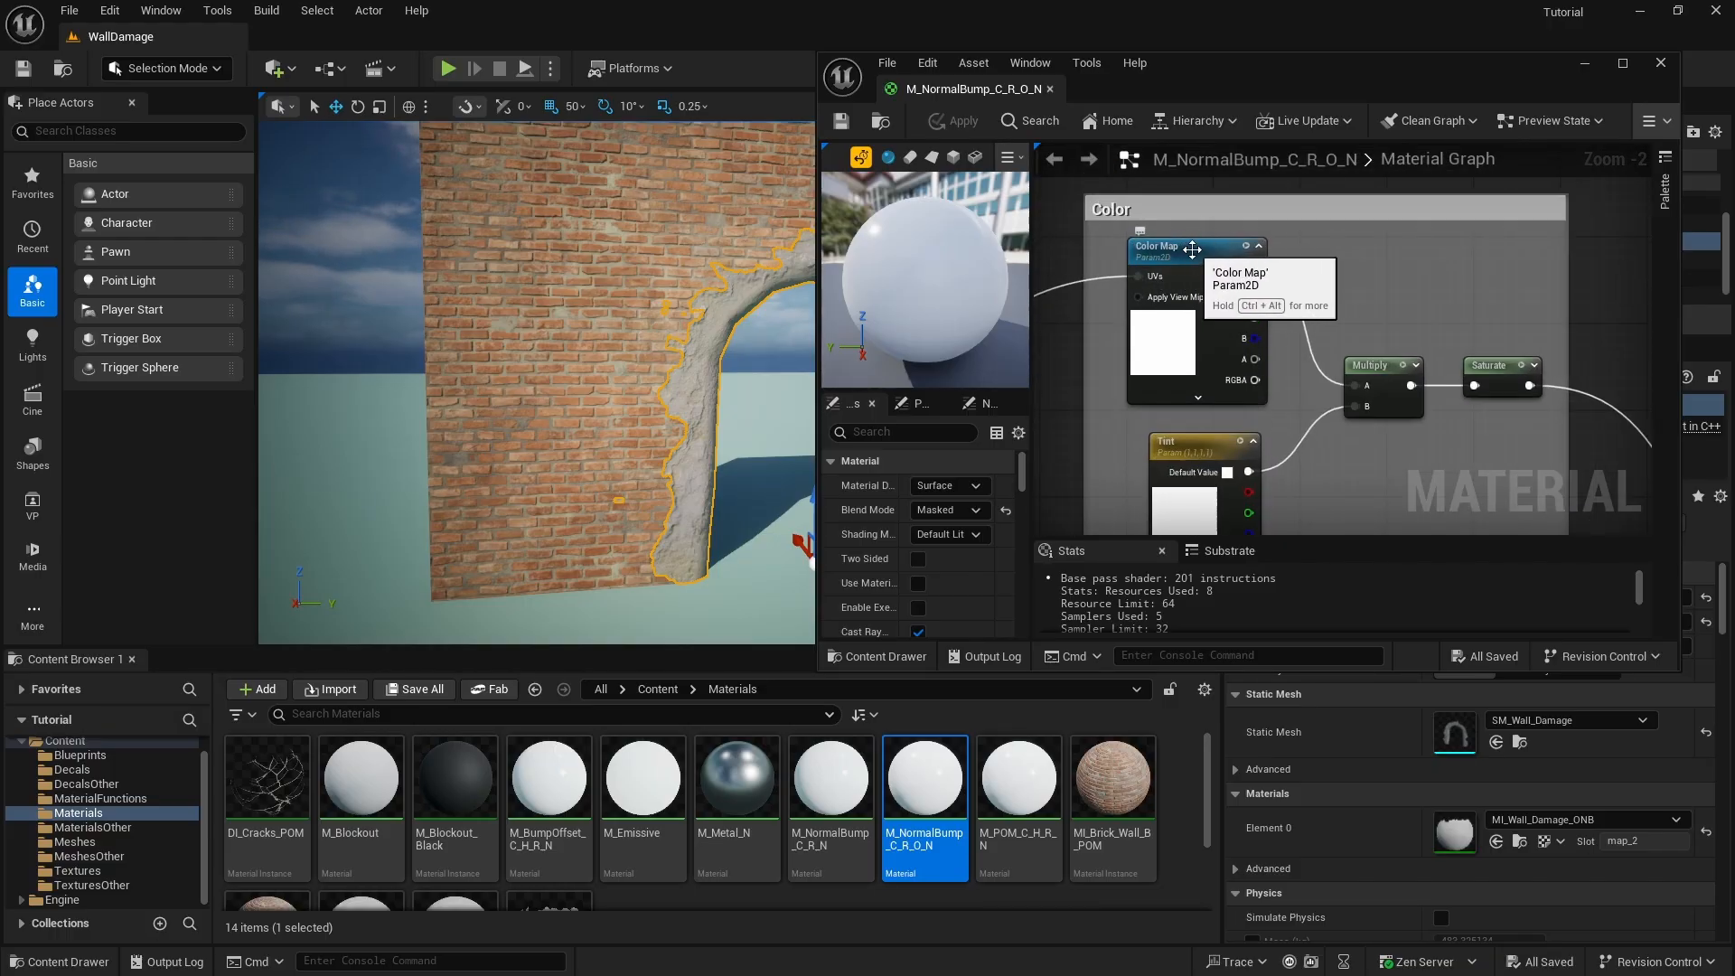
right_click(1192, 249)
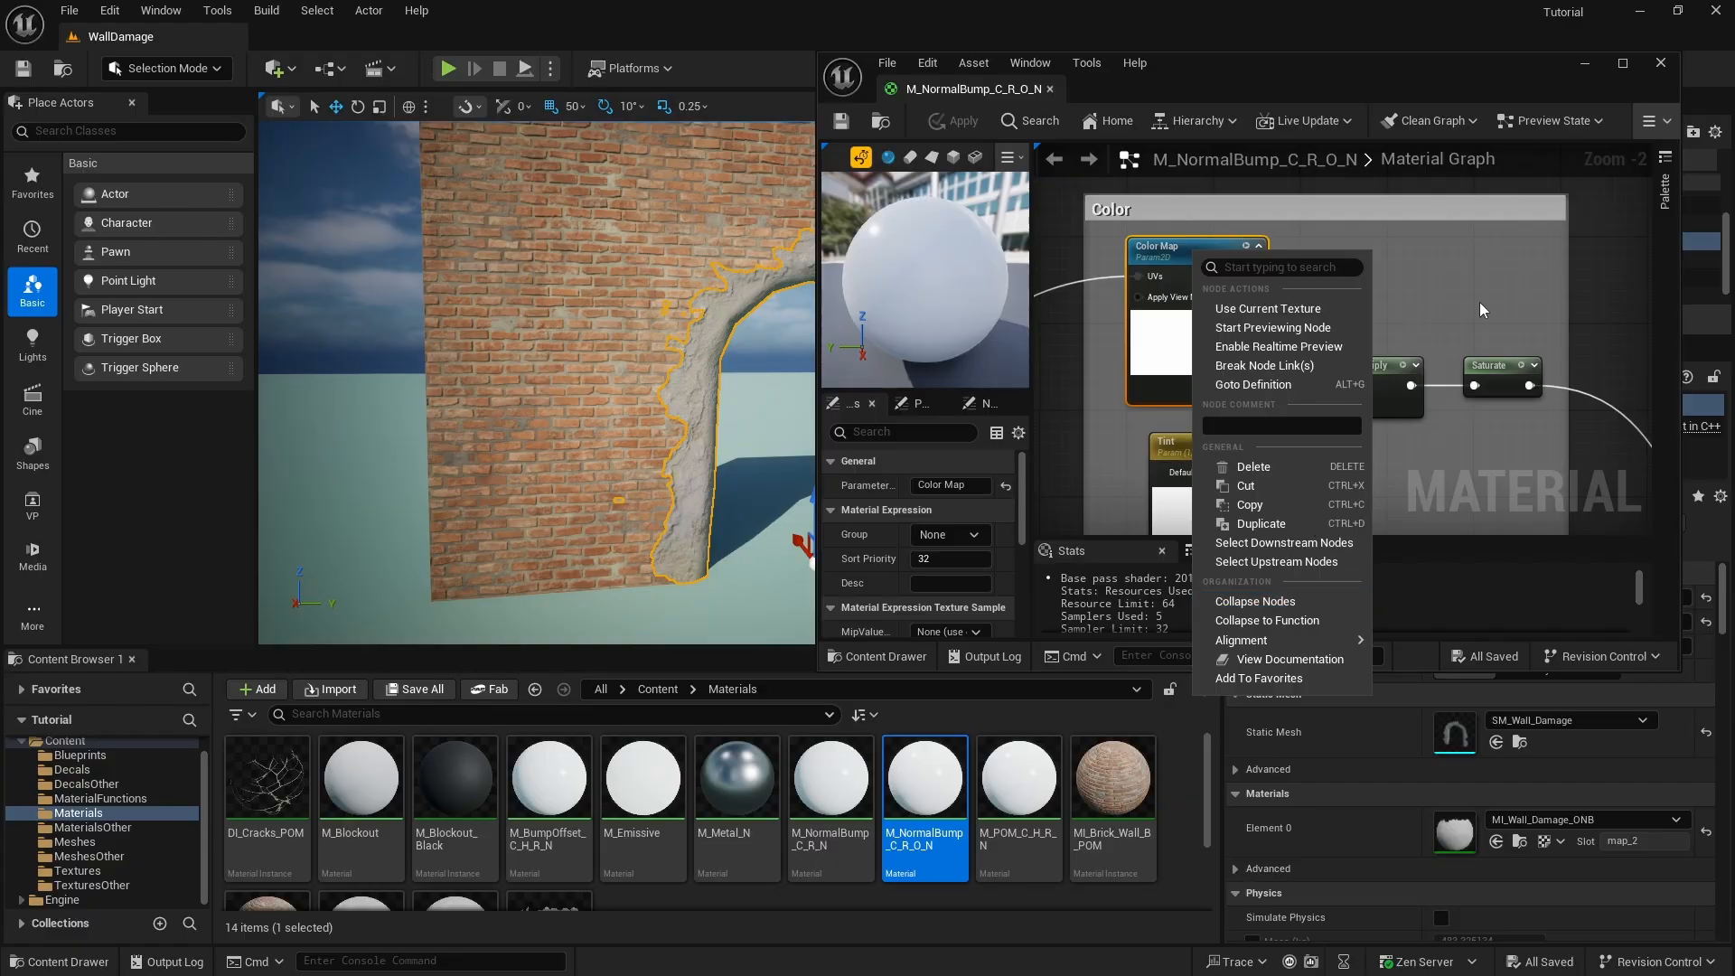
left_click(1594, 268)
left_click(1594, 269)
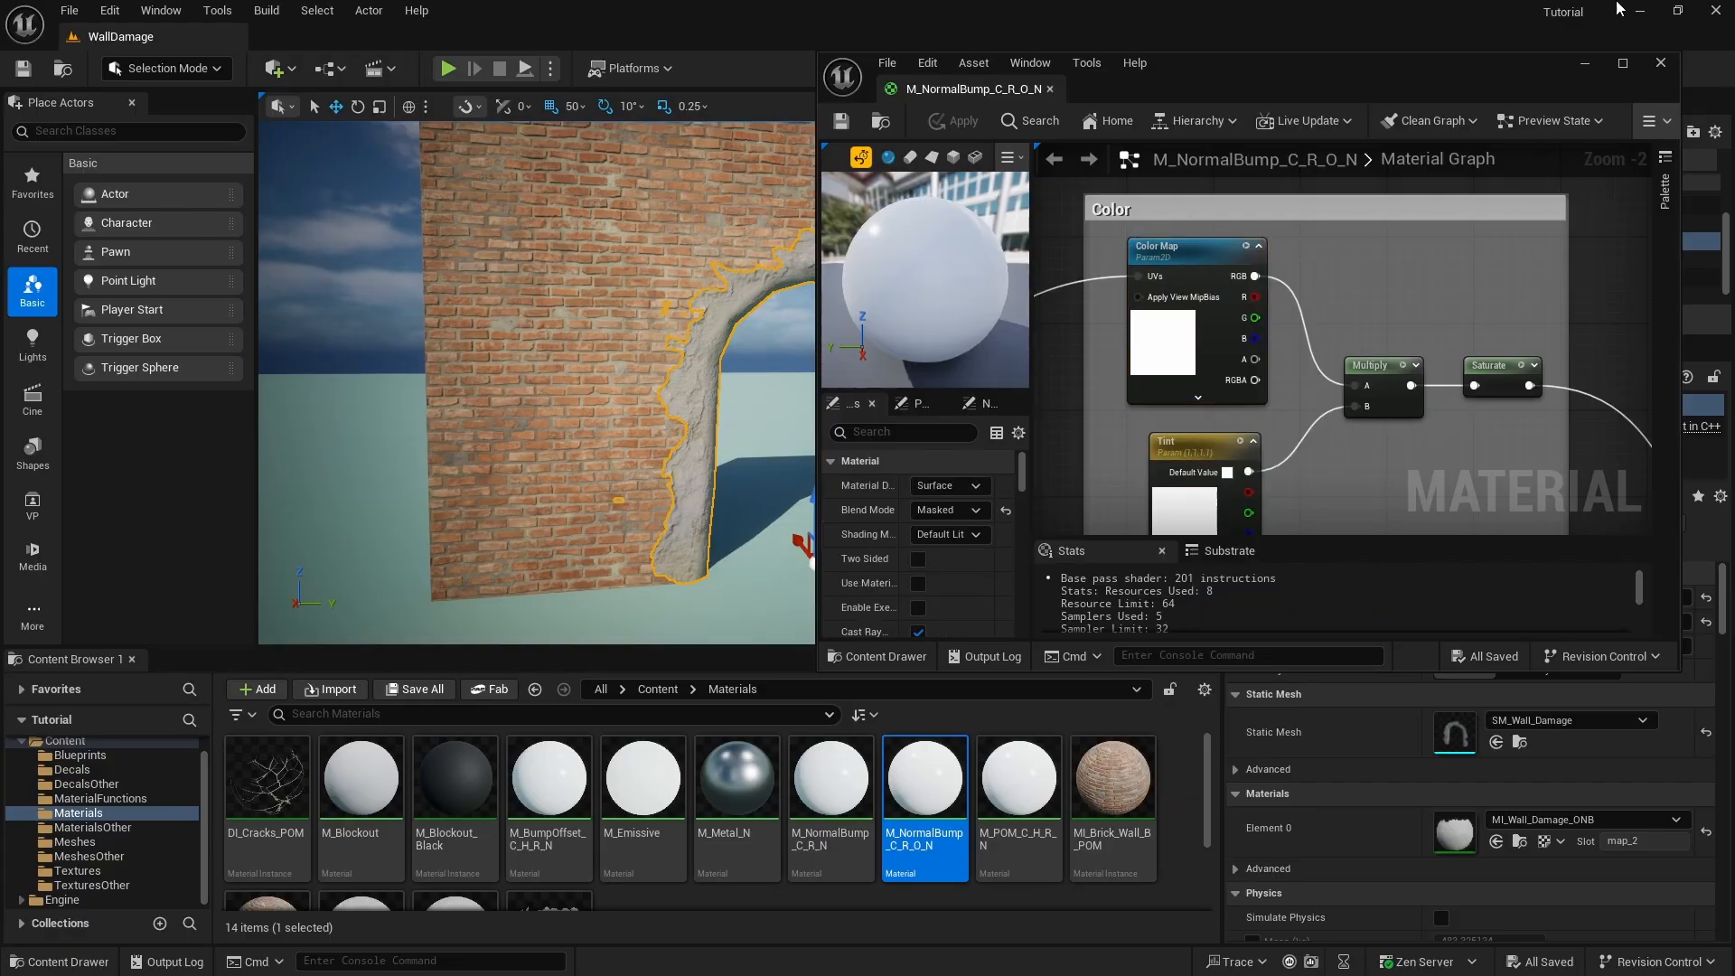
- Maximize the material editor window and inspect the Tint parameter in the Color group
left_click(1622, 68)
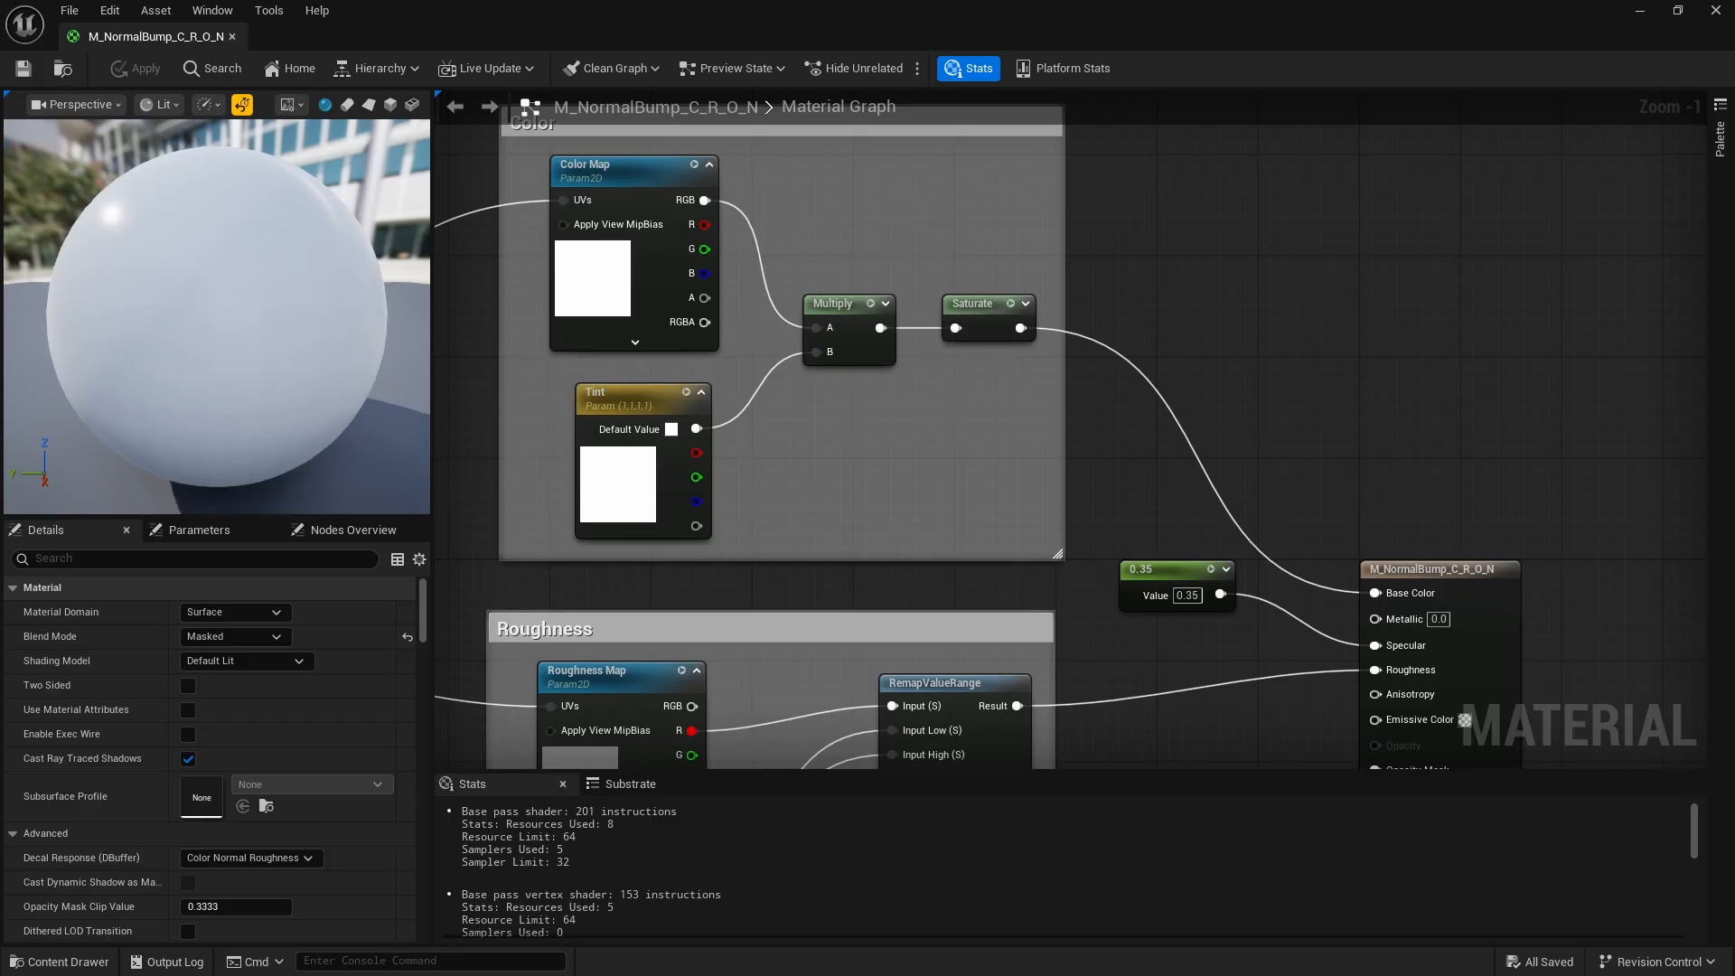
right_click(1259, 226)
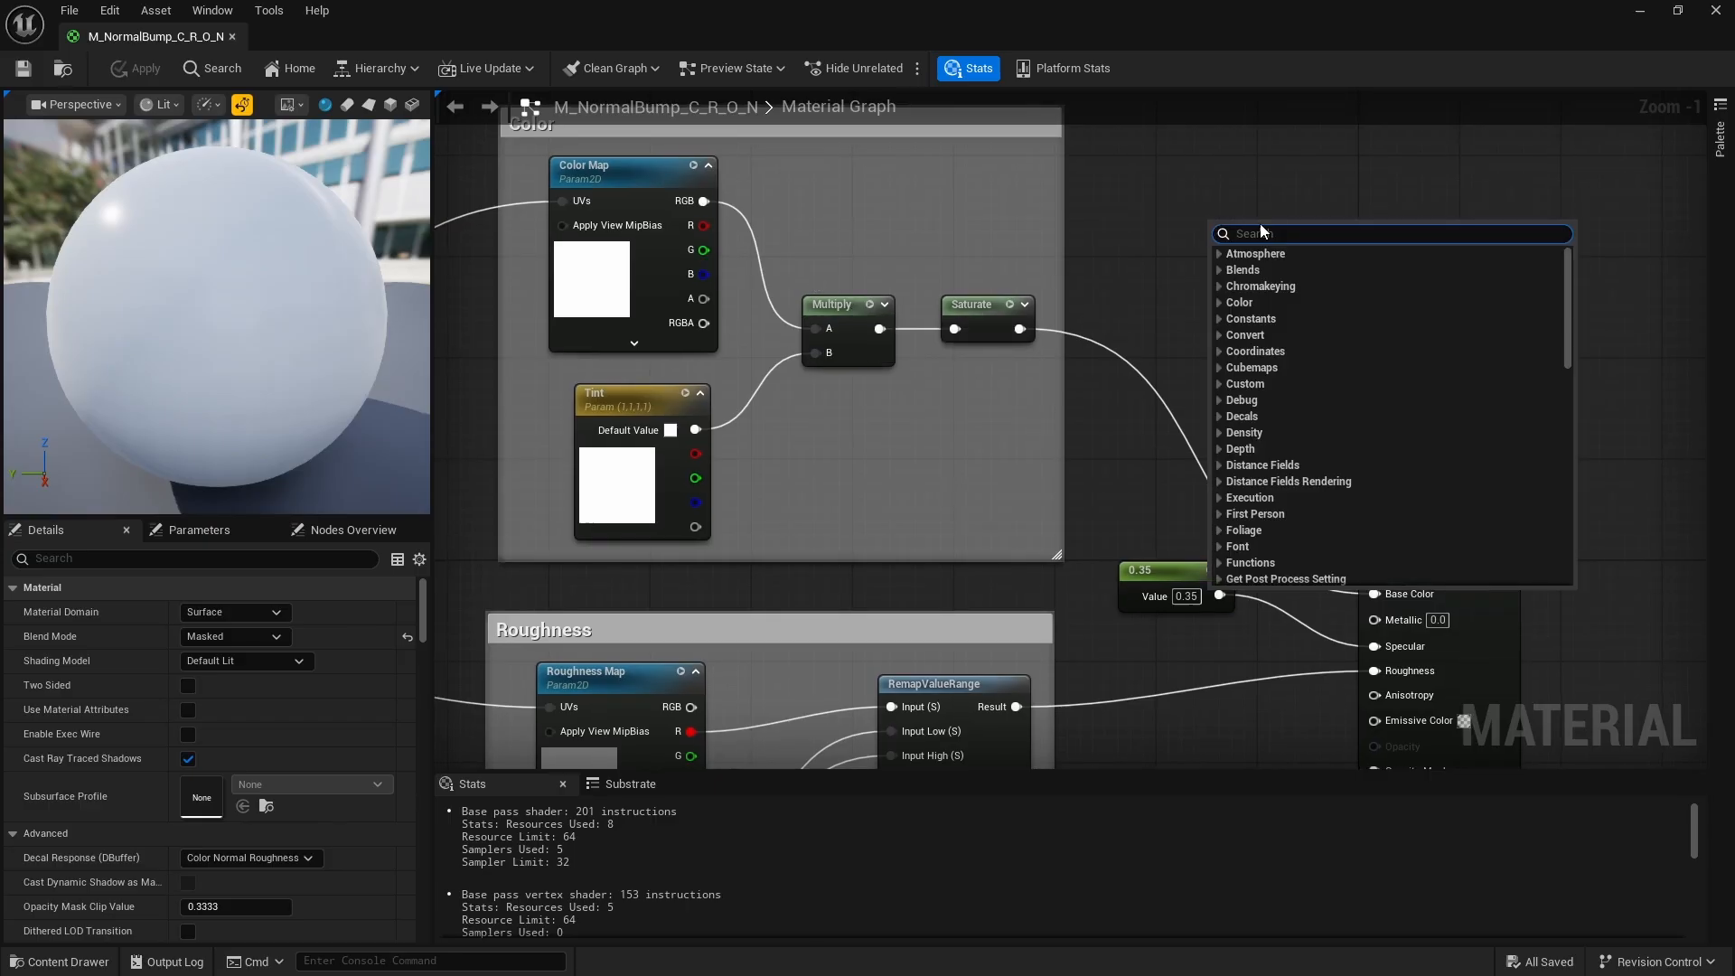
left_click(1151, 193)
left_click(658, 395)
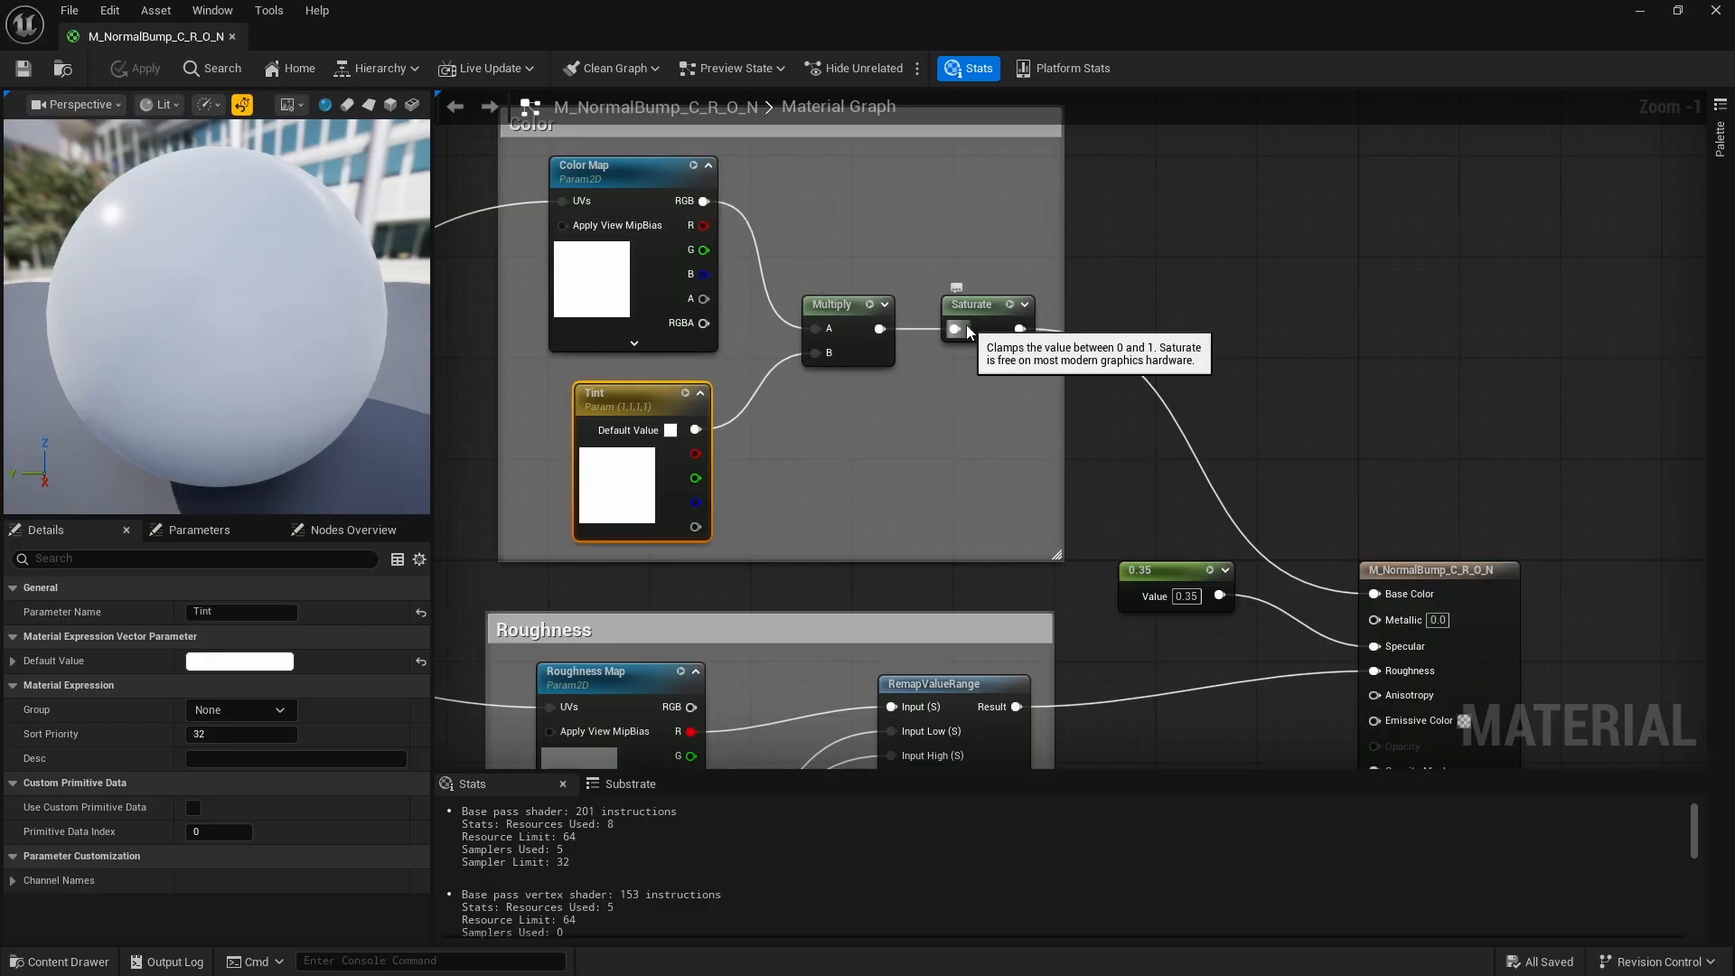
- Examine the 0.35 constant feeding Specular and the nodes of the Roughness group in the material graph
scroll(1232, 493, "down", 1)
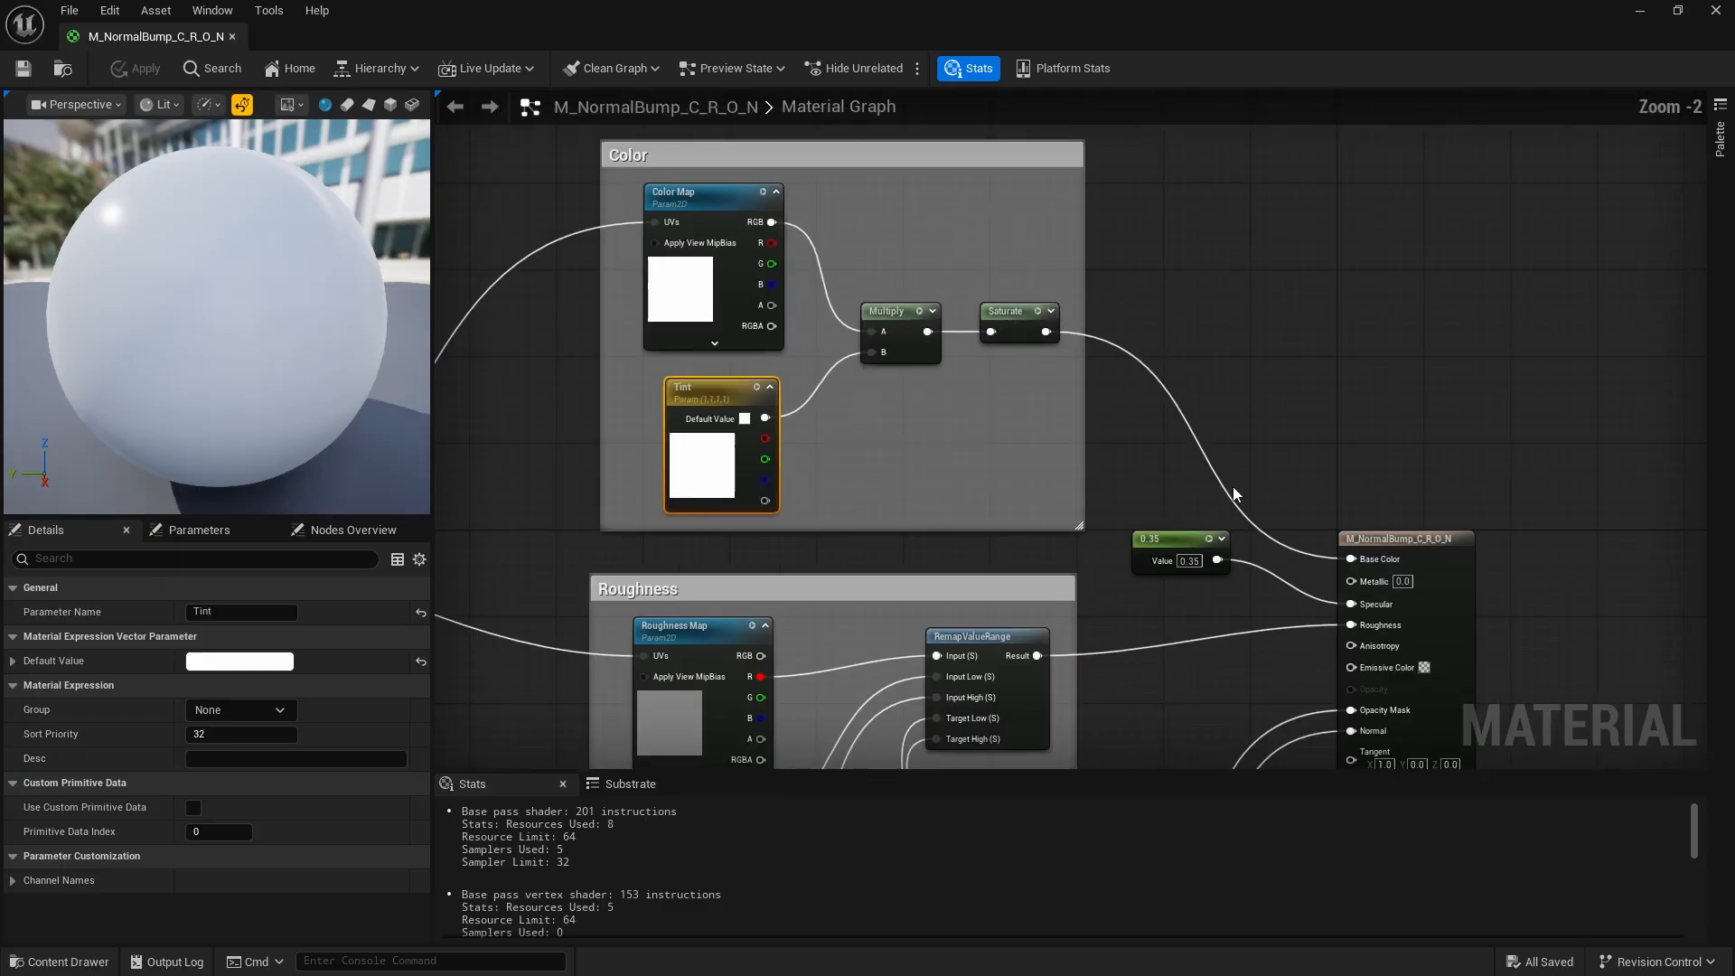
scroll(1287, 495, "up", 2)
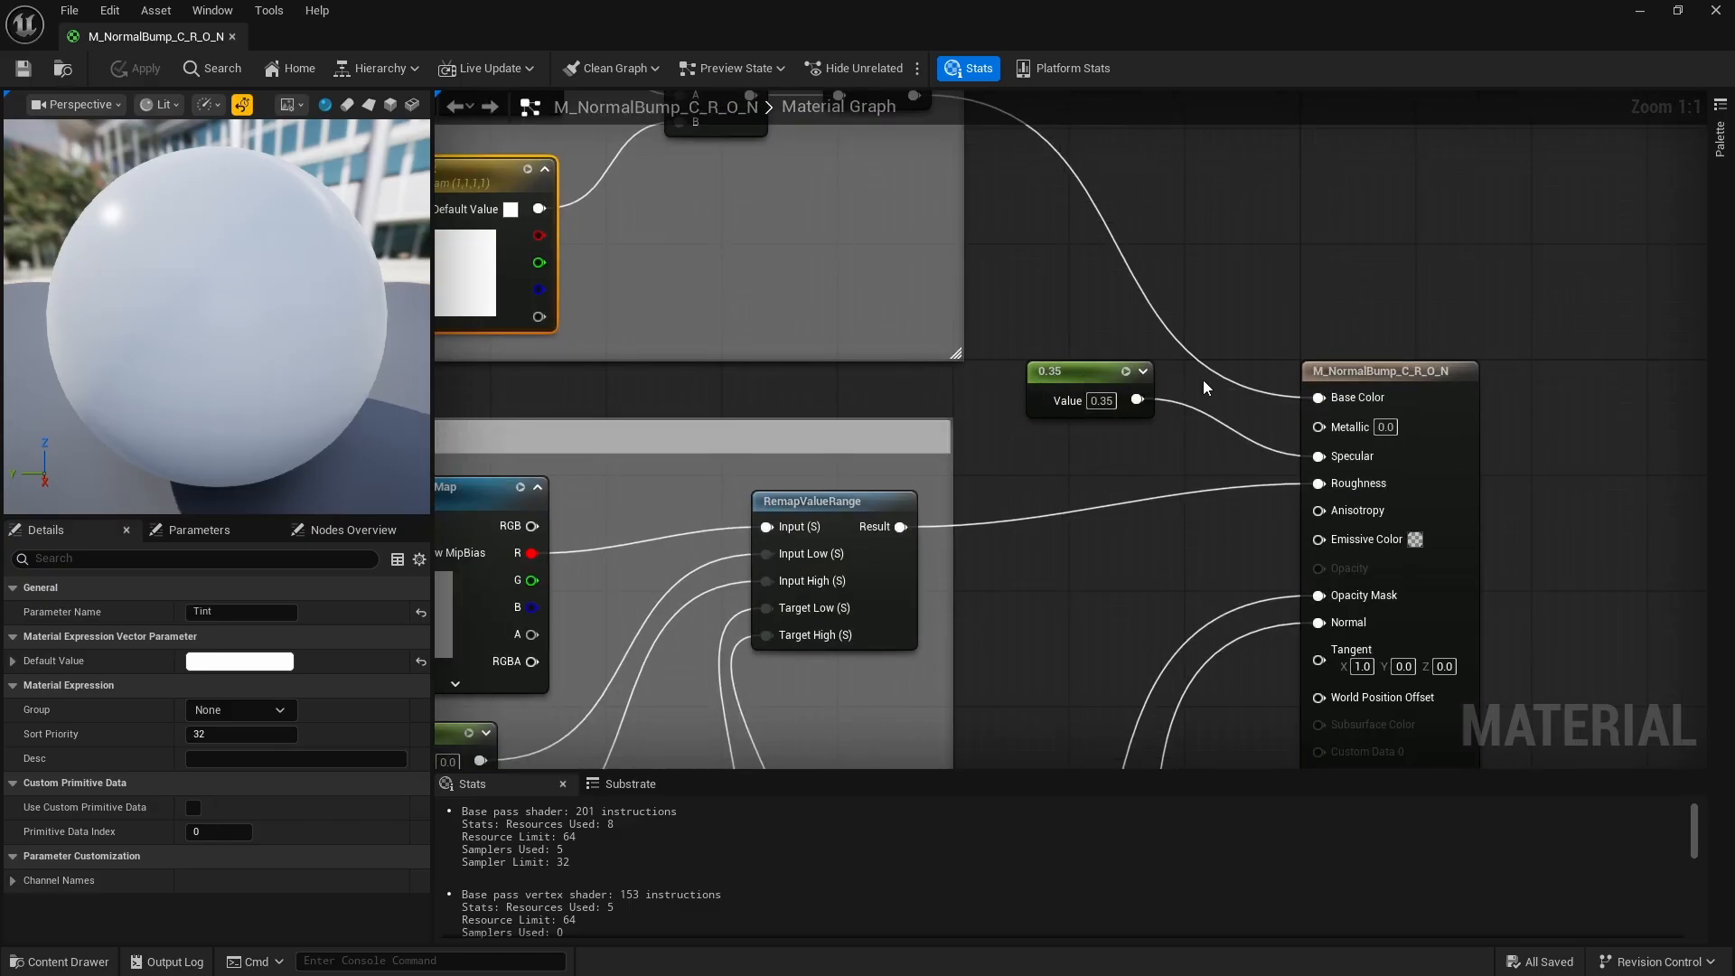
scroll(1202, 386, "down", 4)
scroll(855, 552, "up", 3)
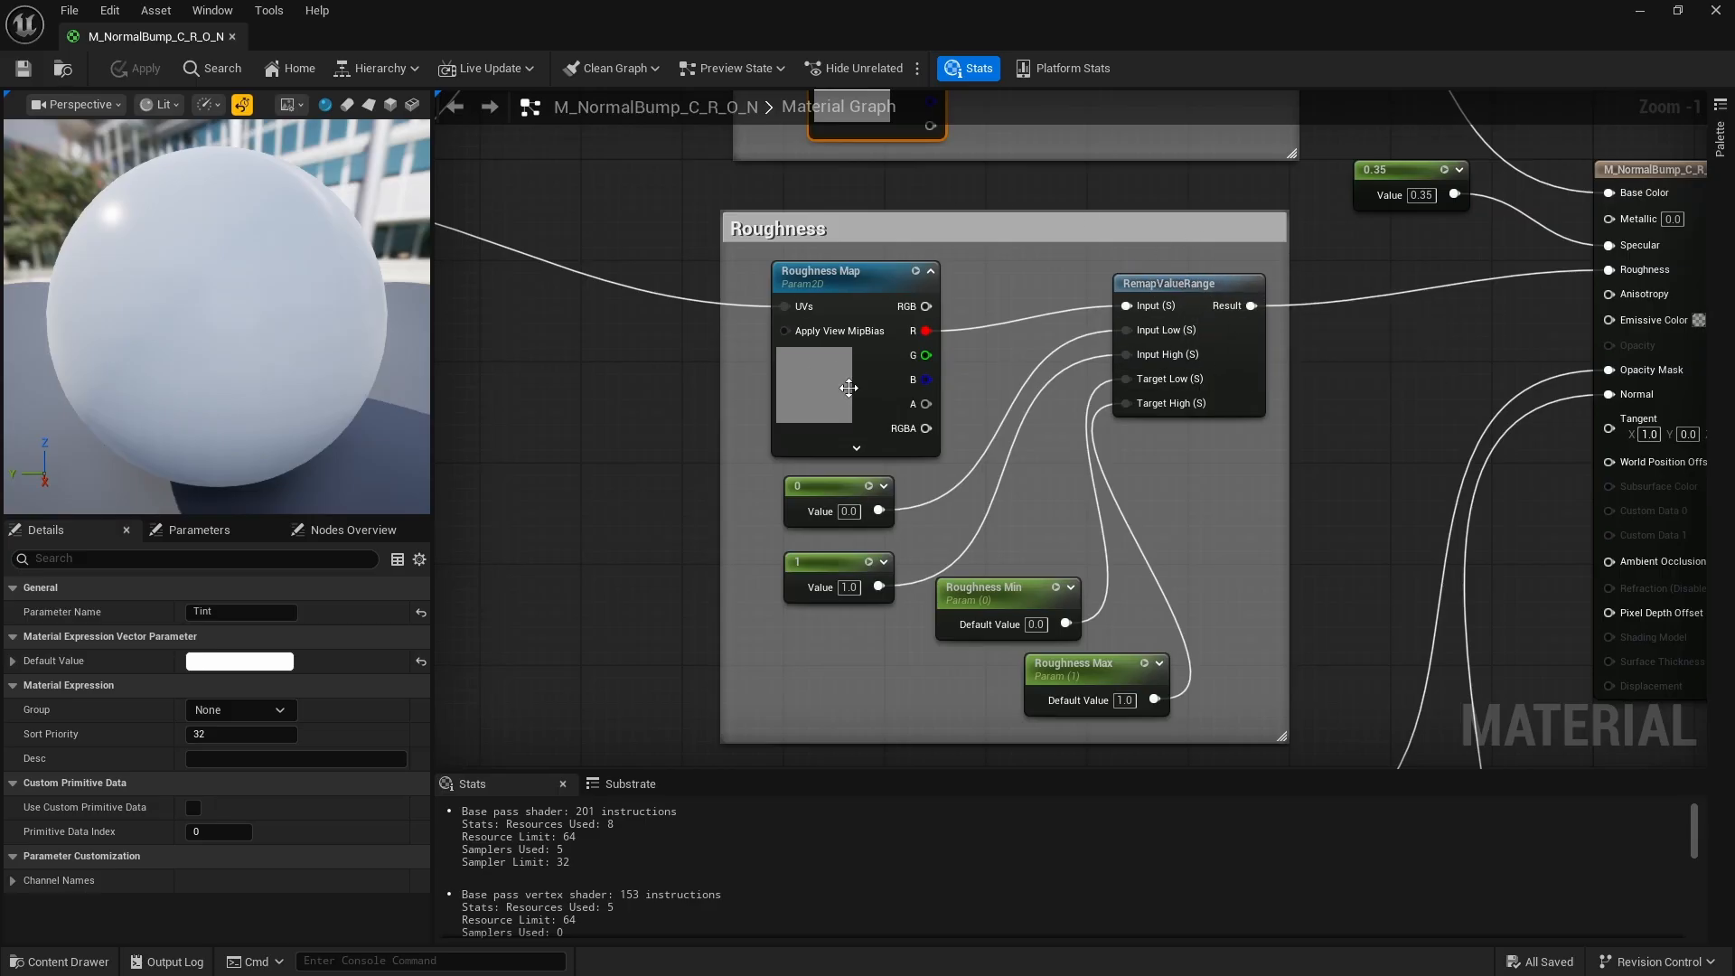
scroll(1007, 400, "down", 2)
scroll(1141, 438, "up", 2)
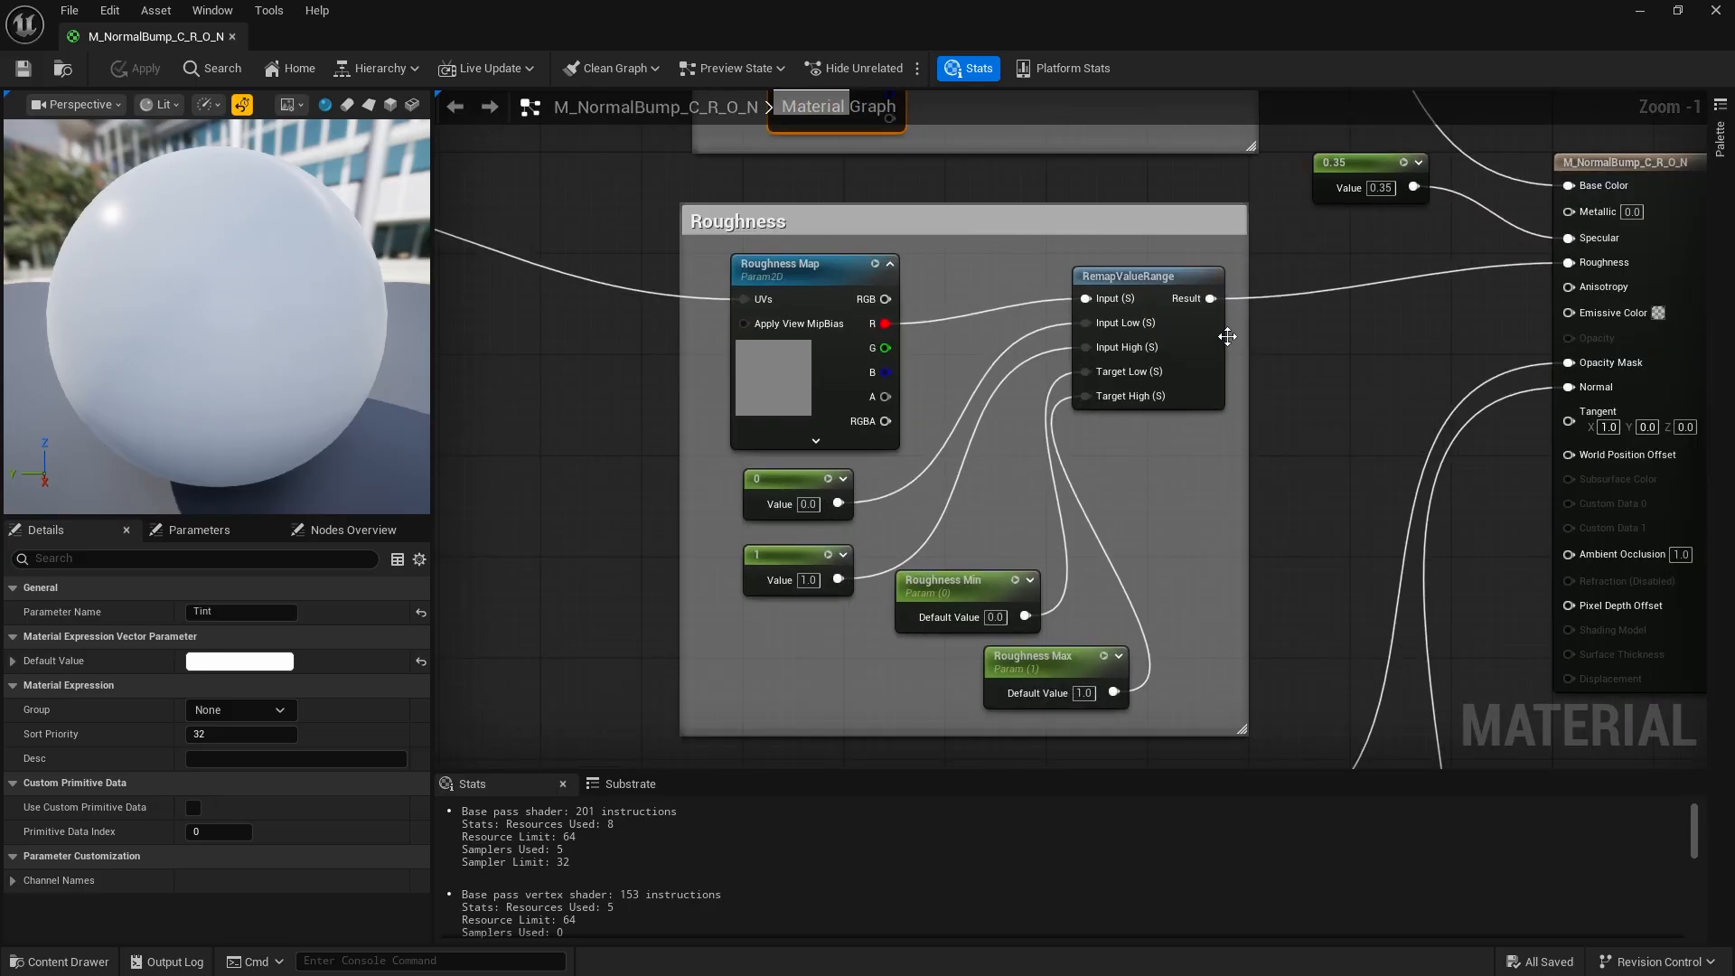
scroll(1040, 214, "down", 1)
scroll(1067, 433, "up", 1)
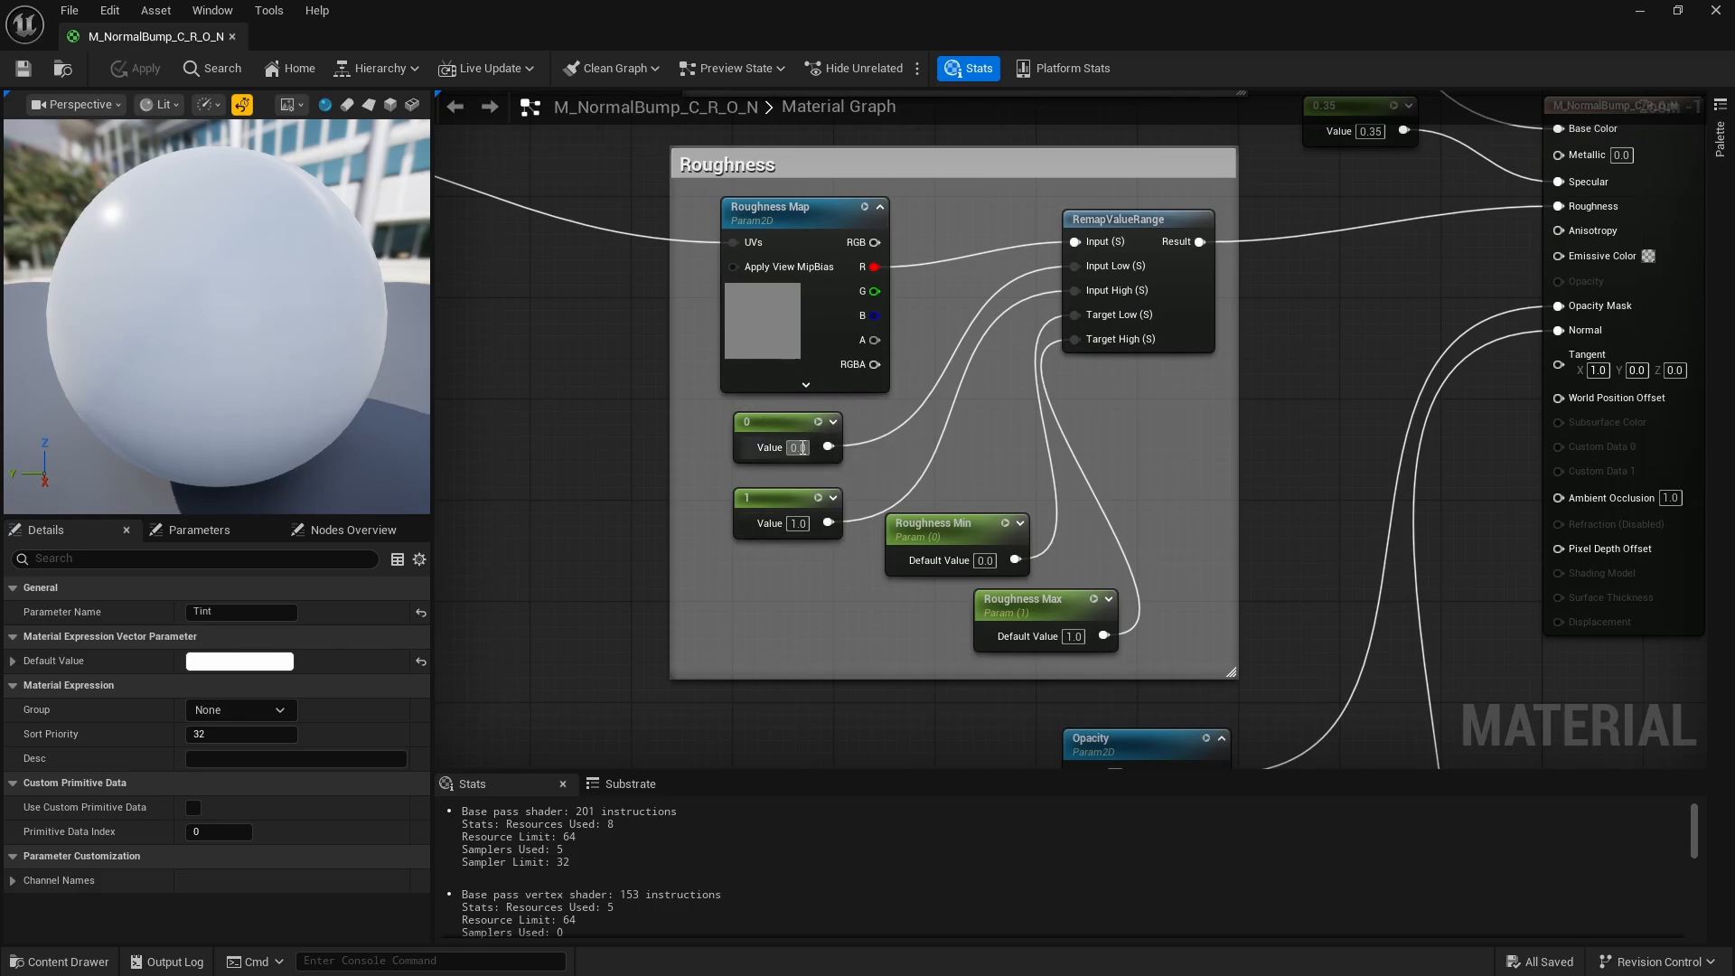
- Add two Constant nodes, one above the other, in the empty area beside the Roughness group
left_click(562, 394)
key("1")
left_click(562, 394)
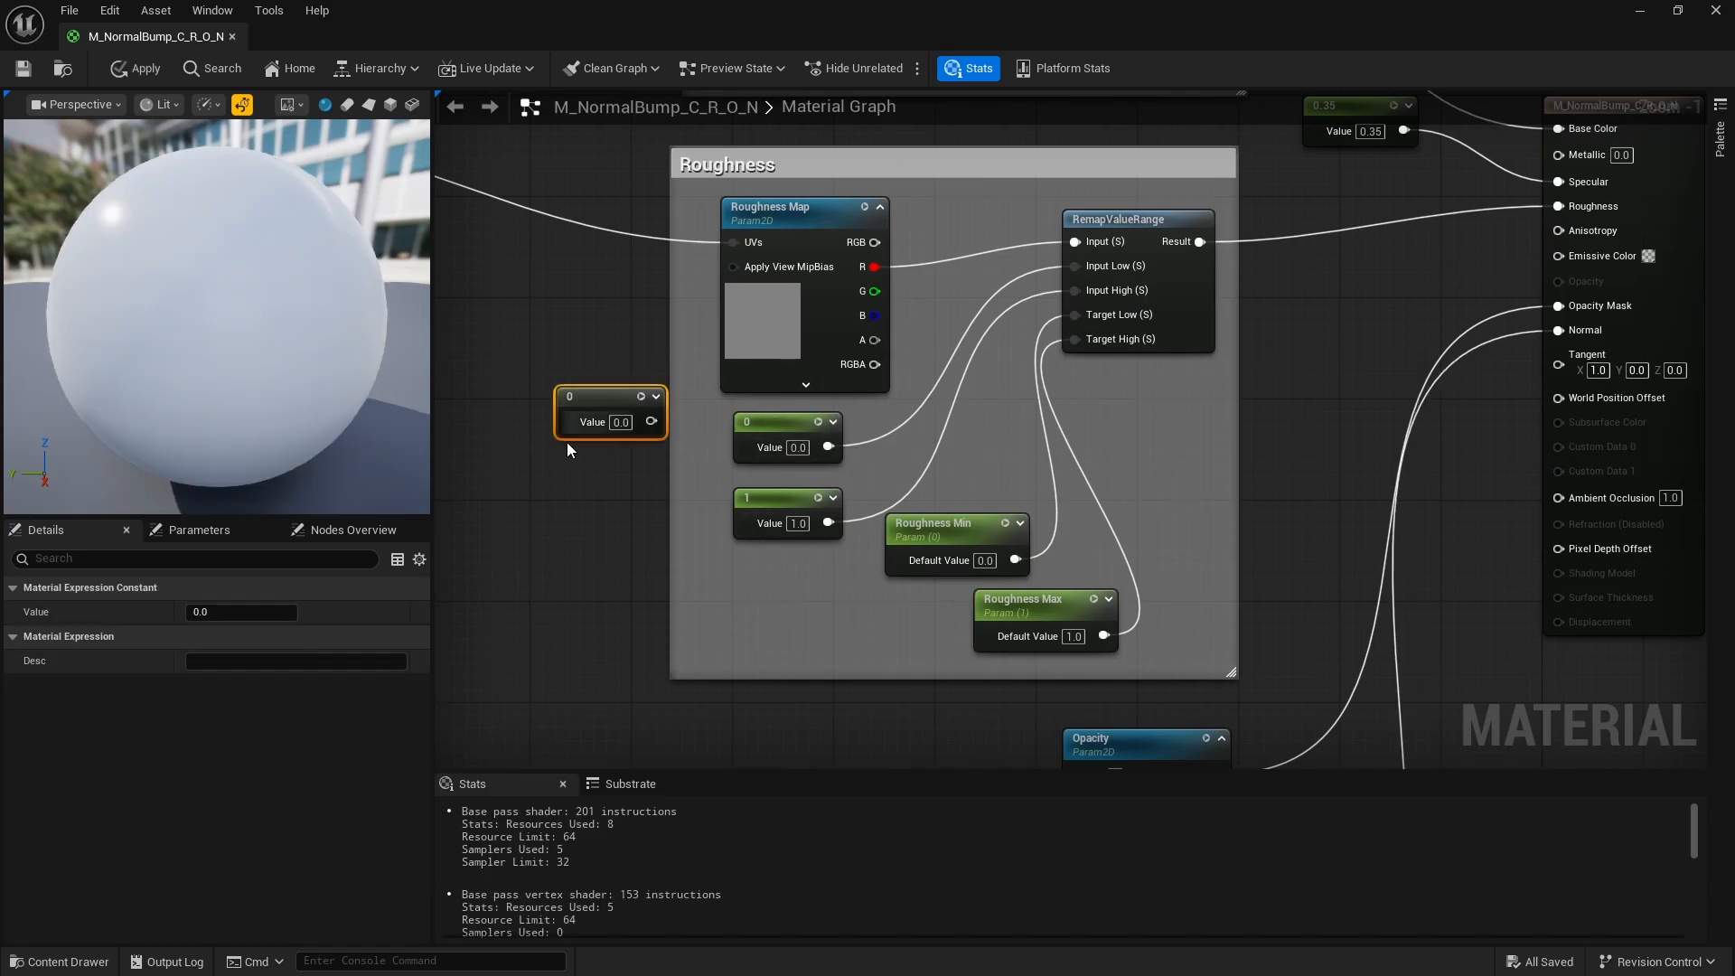
key("1")
left_click(569, 479)
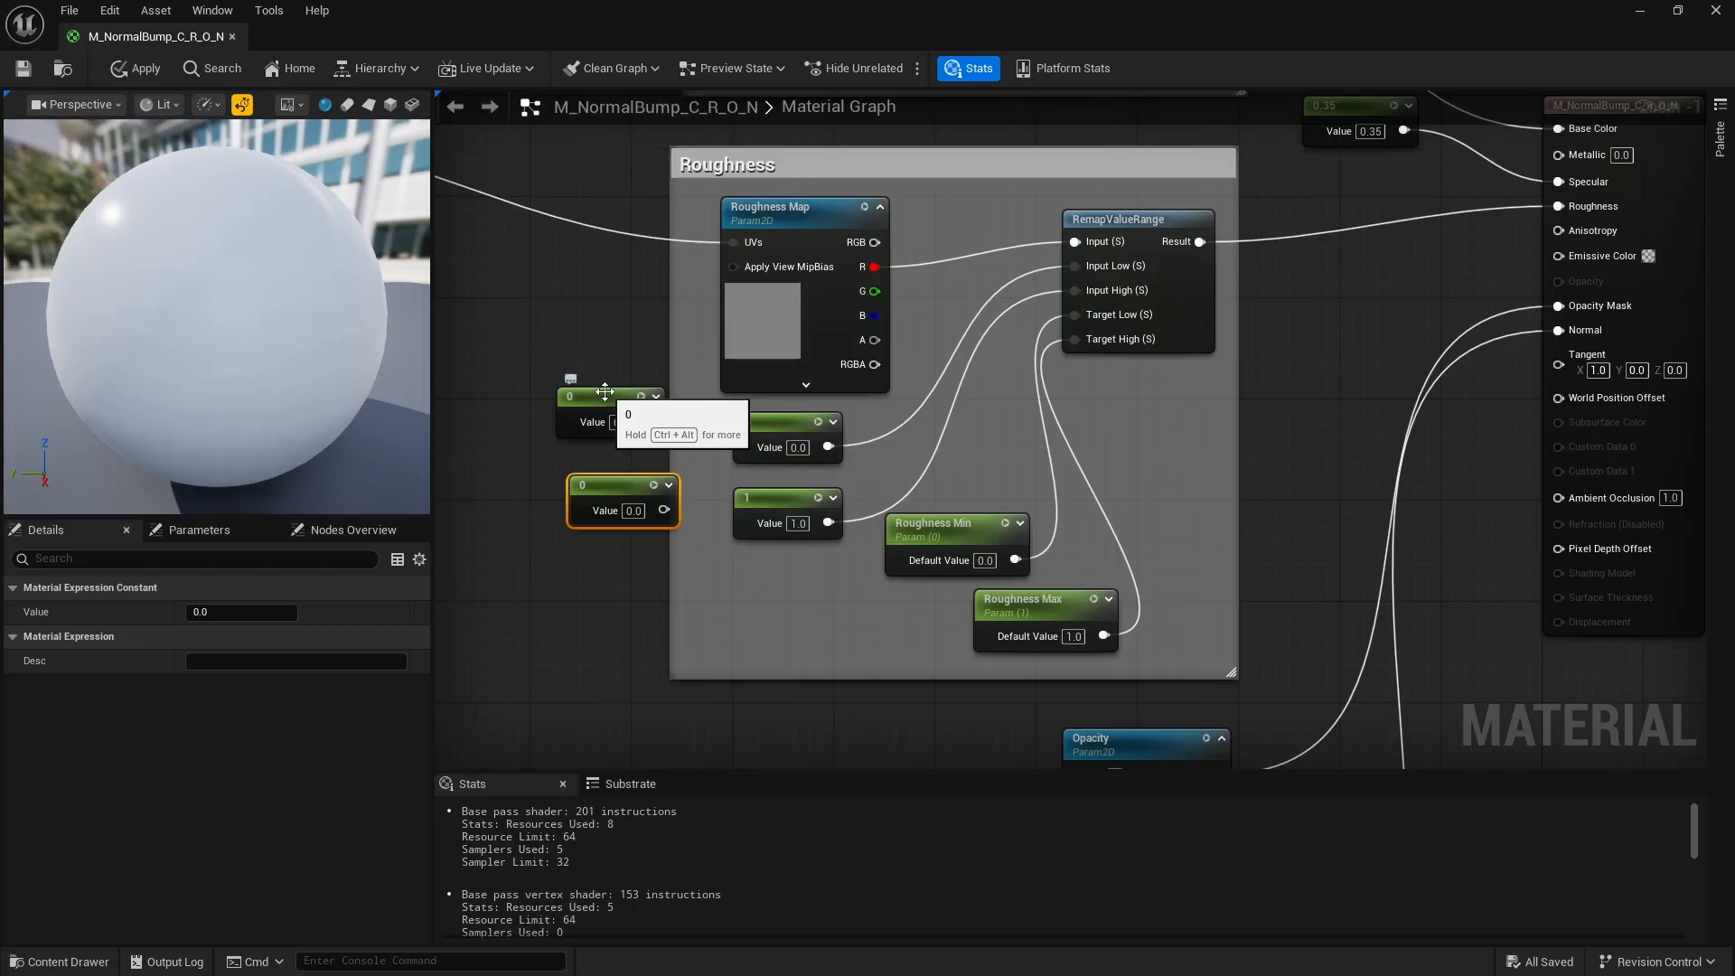
- Check the actions available for the upper new Constant node, and delete both unconnected constants
right_click(607, 395)
left_click(599, 301)
left_click(612, 398)
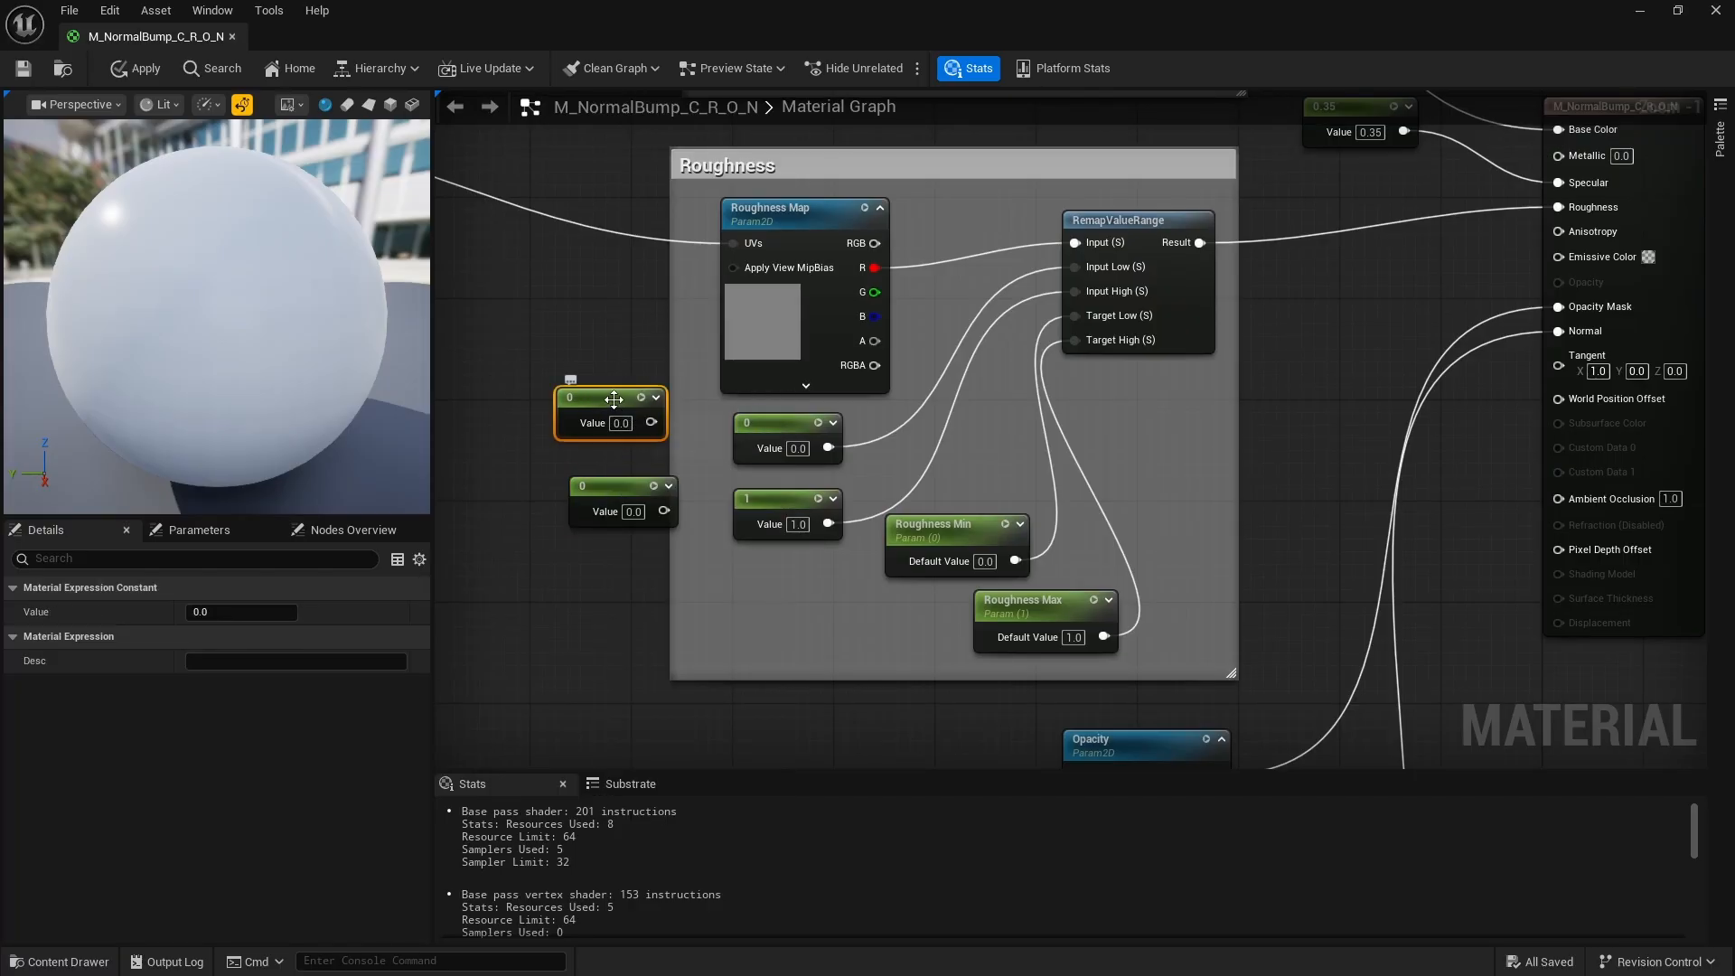
key("Delete")
left_click(633, 490)
key("Delete")
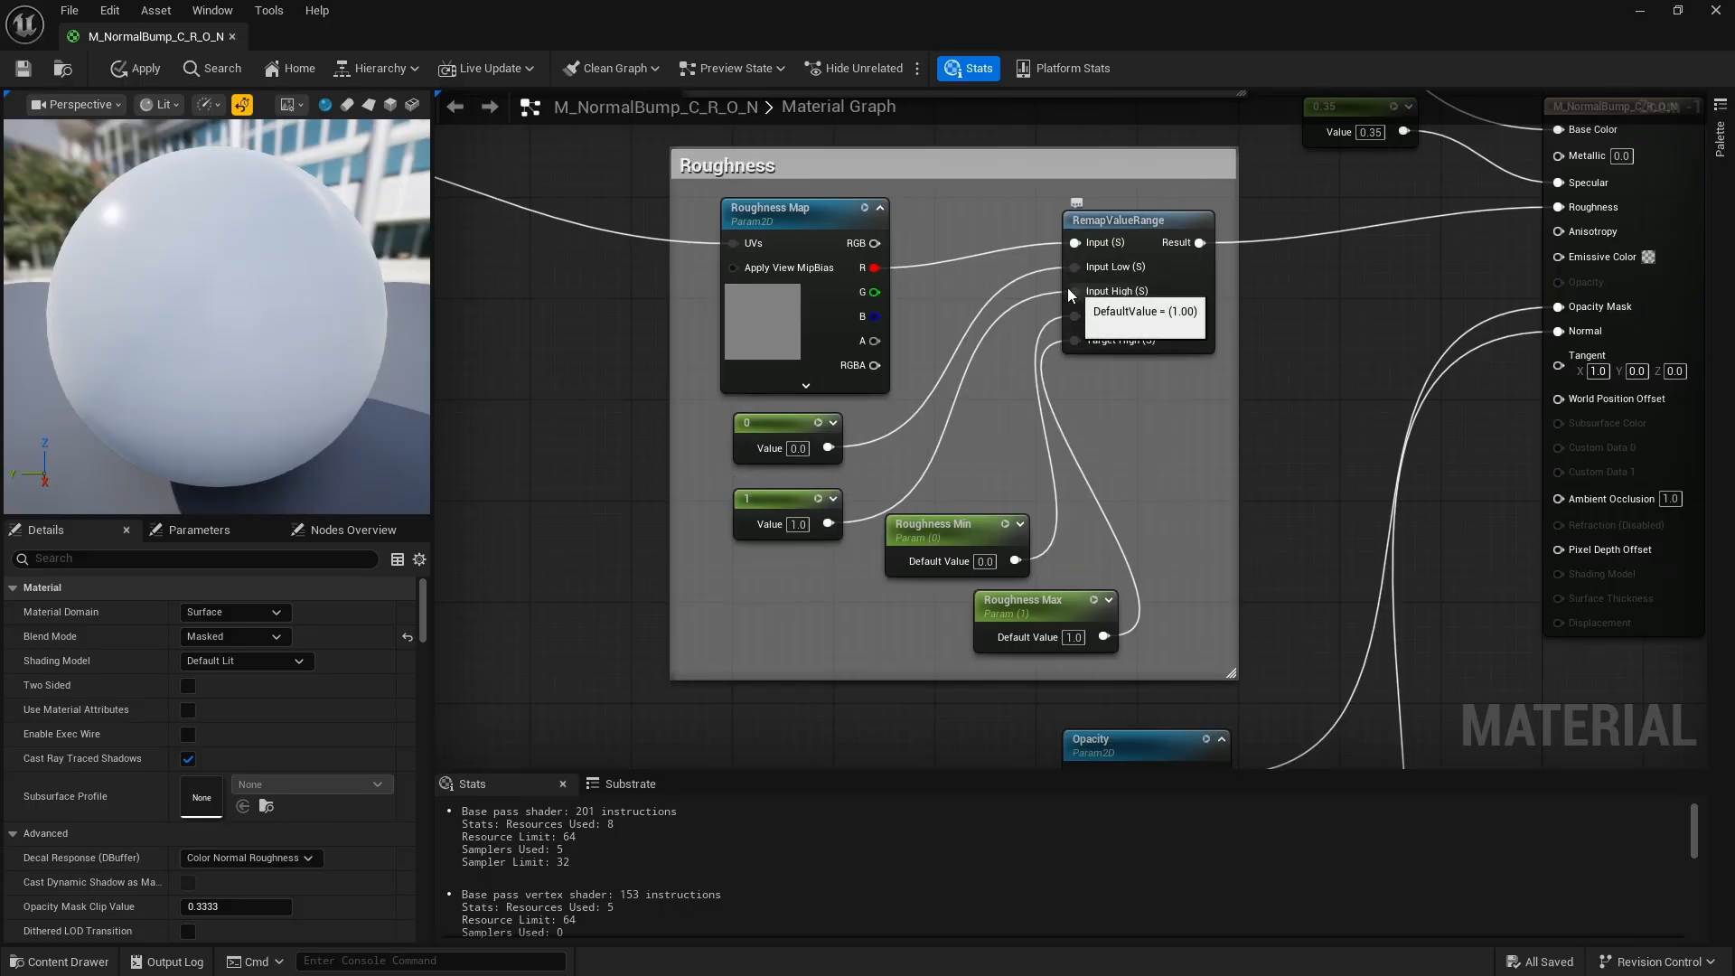
- Place one Constant node beside the Roughness group and another just below it
scroll(988, 472, "down", 2)
scroll(987, 471, "up", 2)
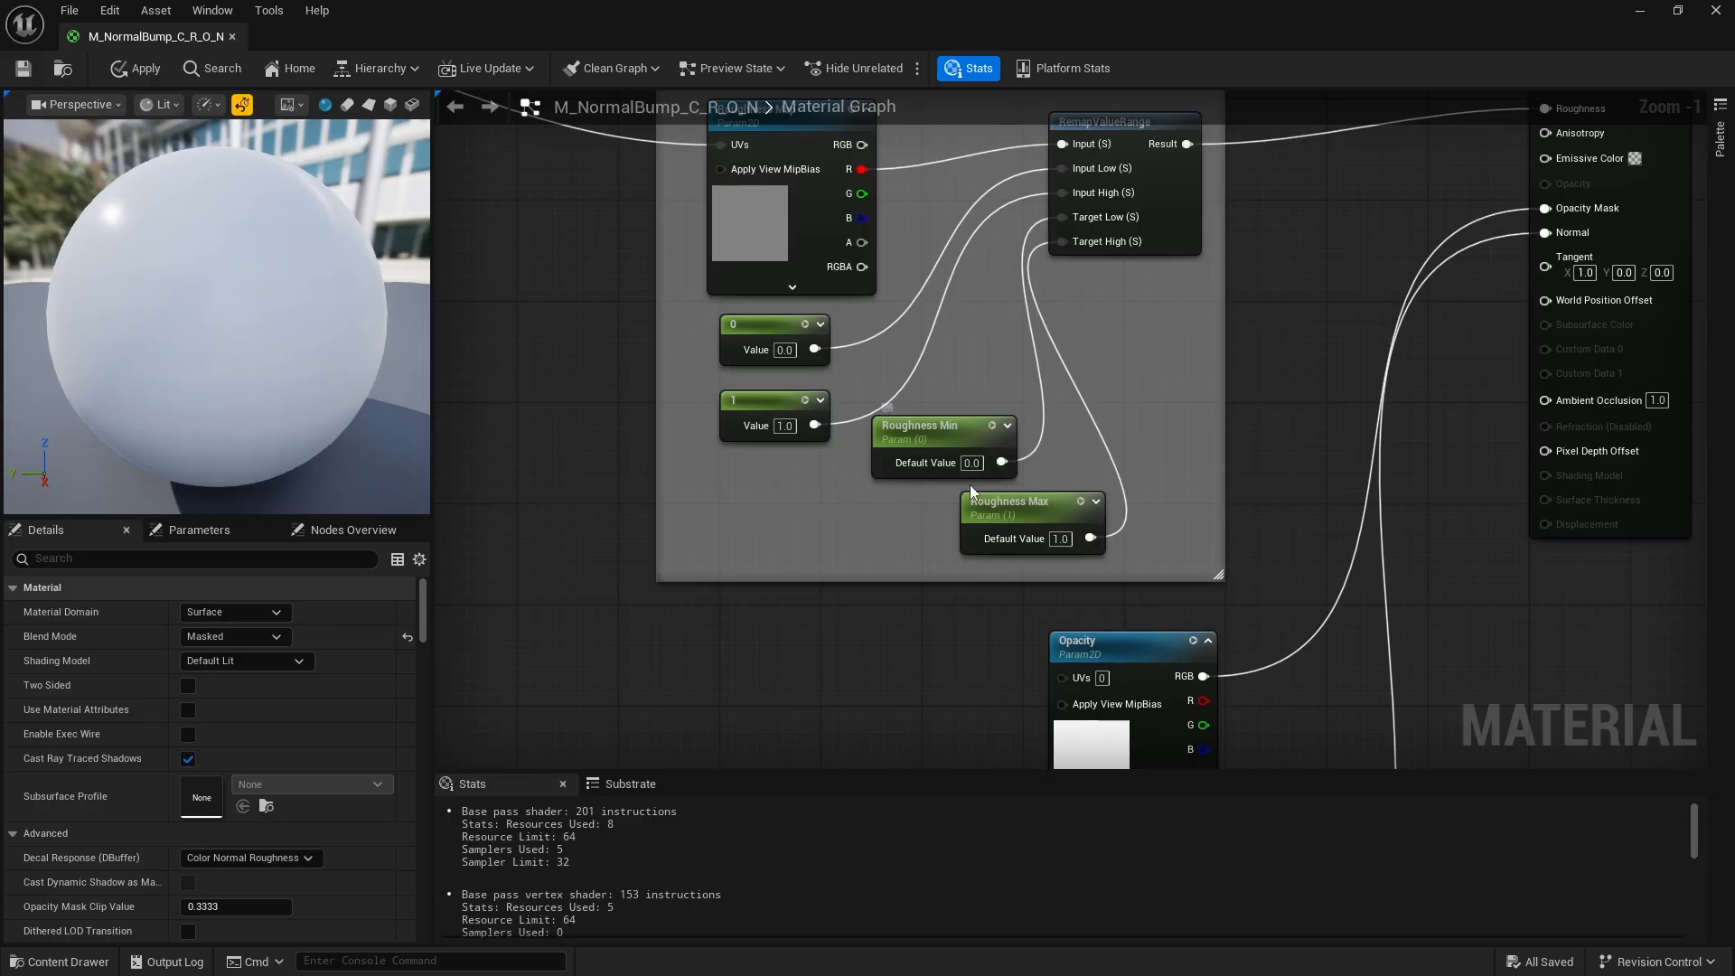
left_click(571, 446)
left_click(606, 618)
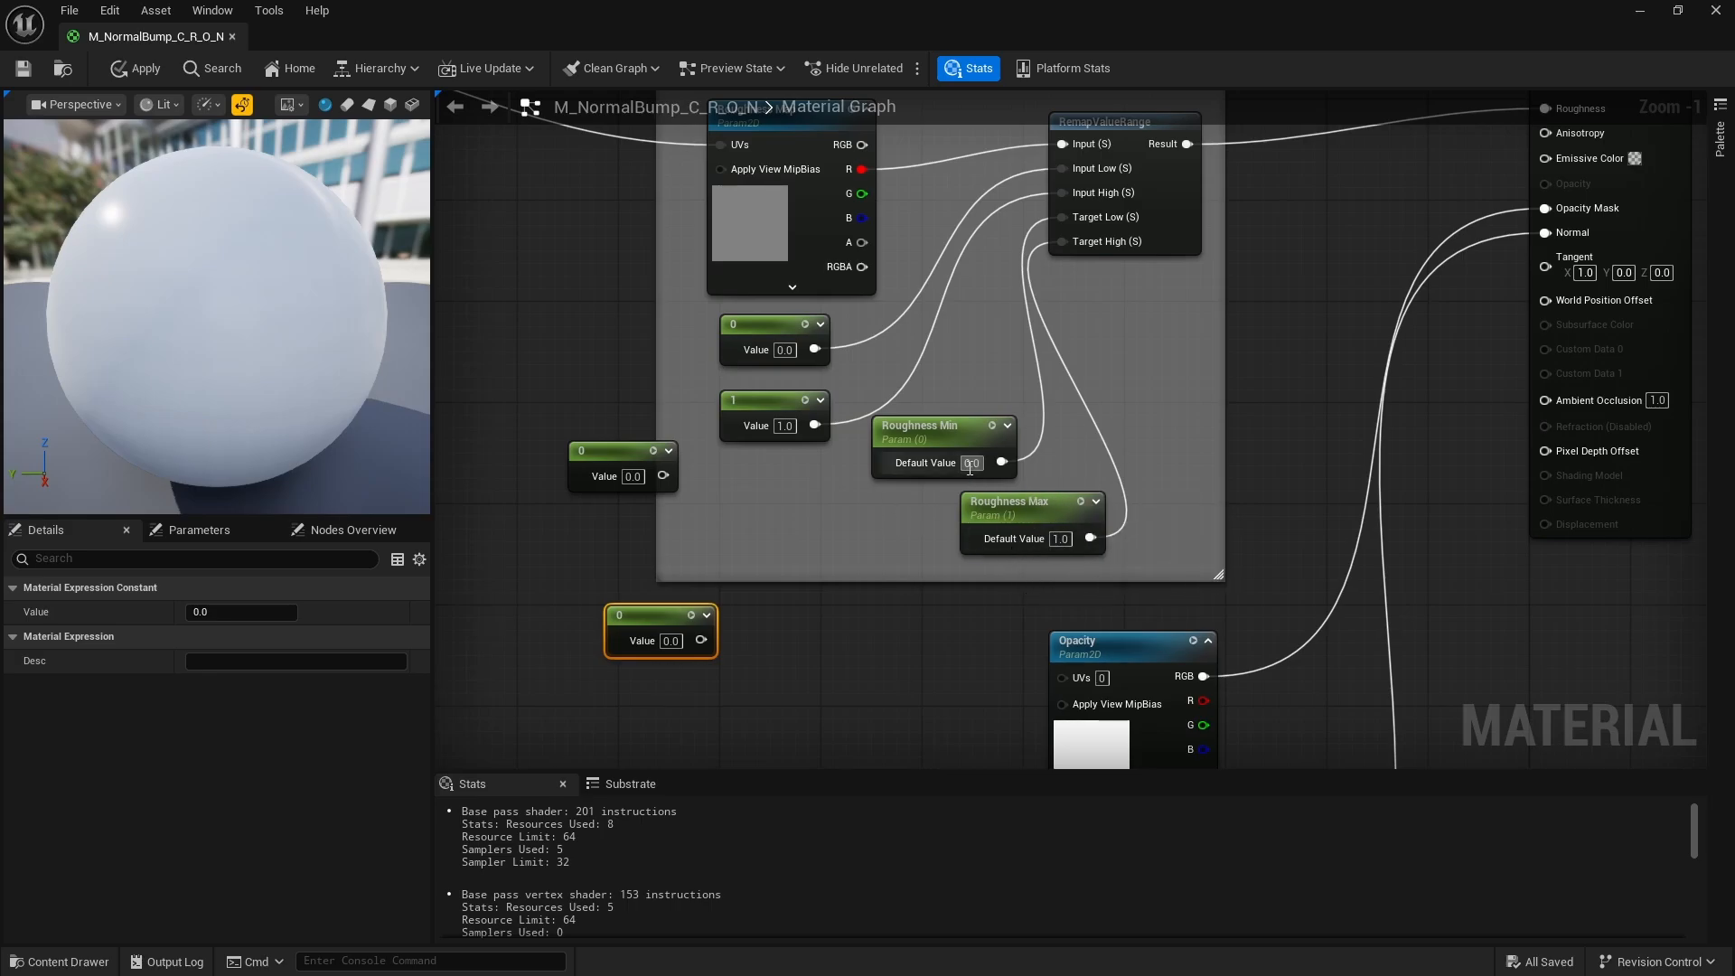
scroll(990, 488, "down", 1)
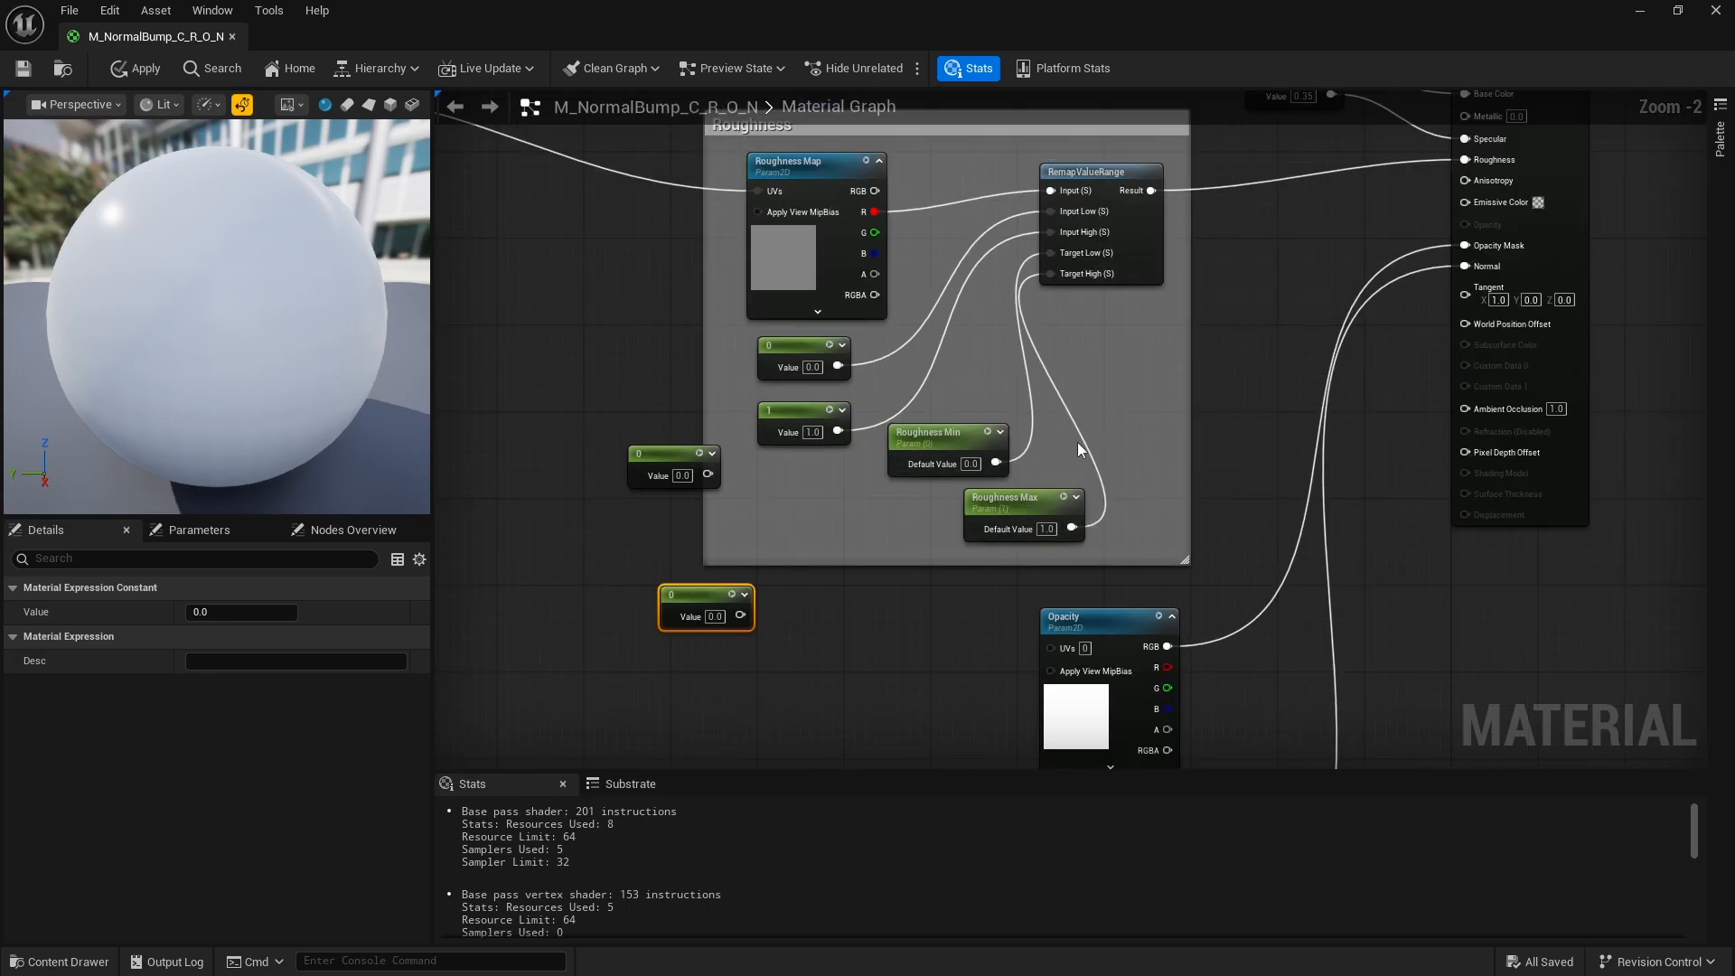
- Delete the two unconnected Constant nodes near the Roughness group
left_click(662, 451)
key("Delete")
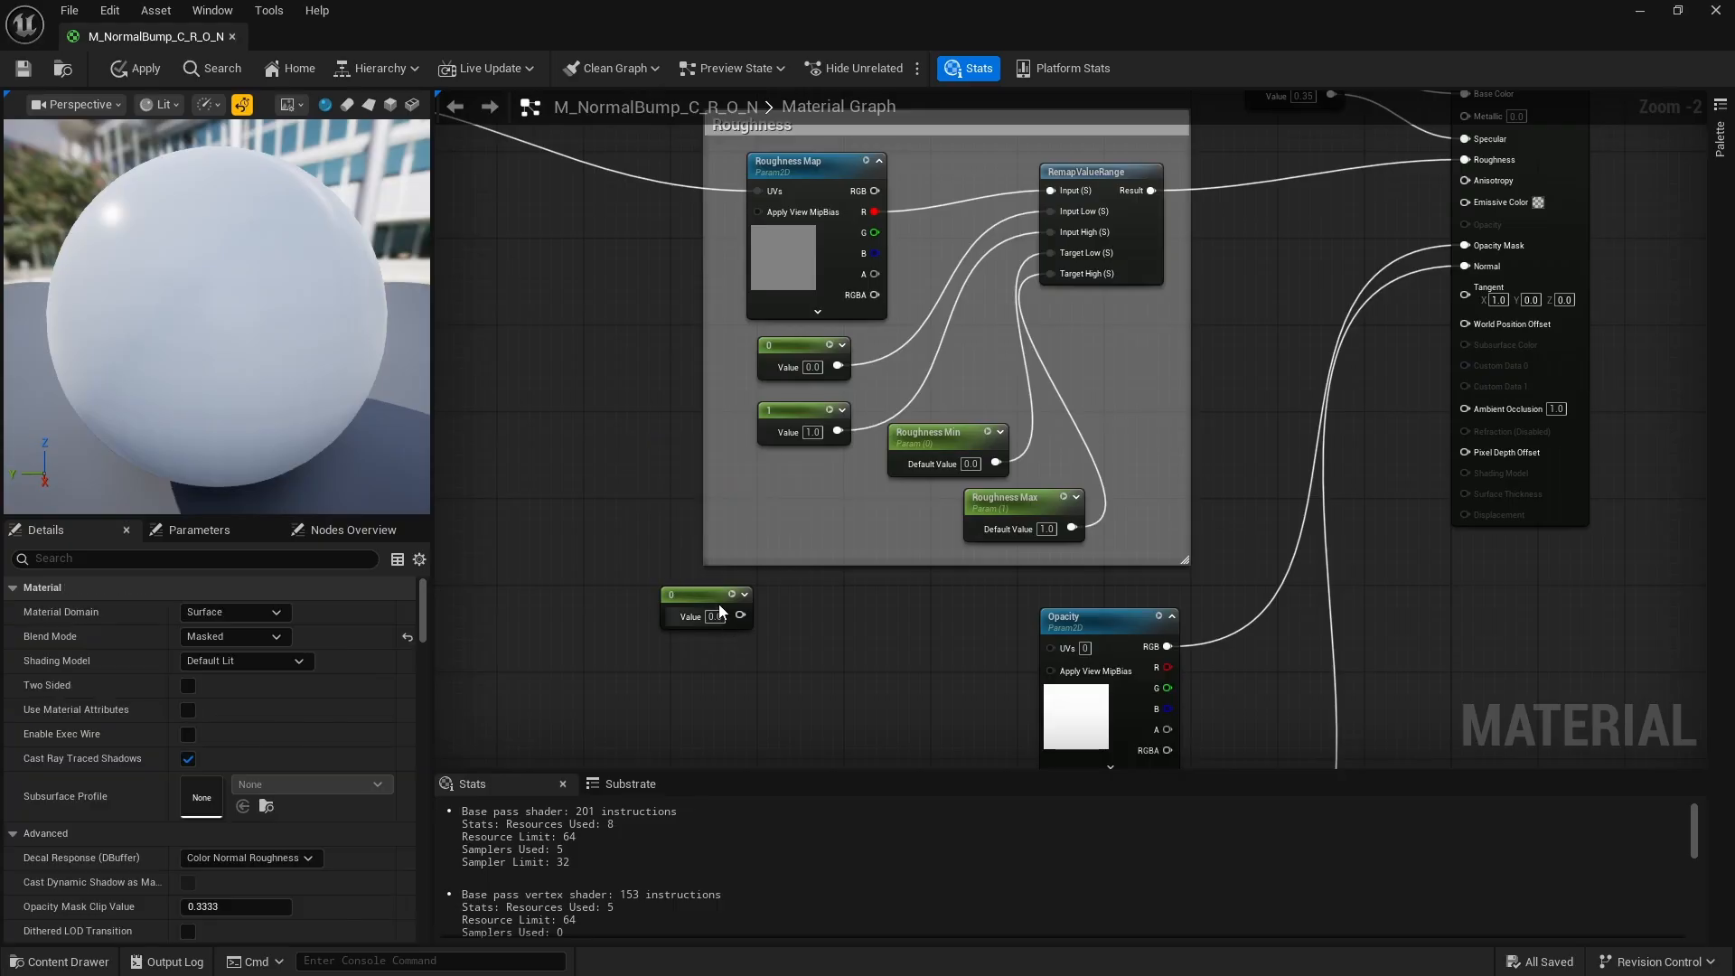
left_click(718, 603)
key("Delete")
- Examine how the RemapValueRange result feeds the Roughness input and review the whole material graph
scroll(680, 639, "down", 3)
scroll(1019, 298, "up", 3)
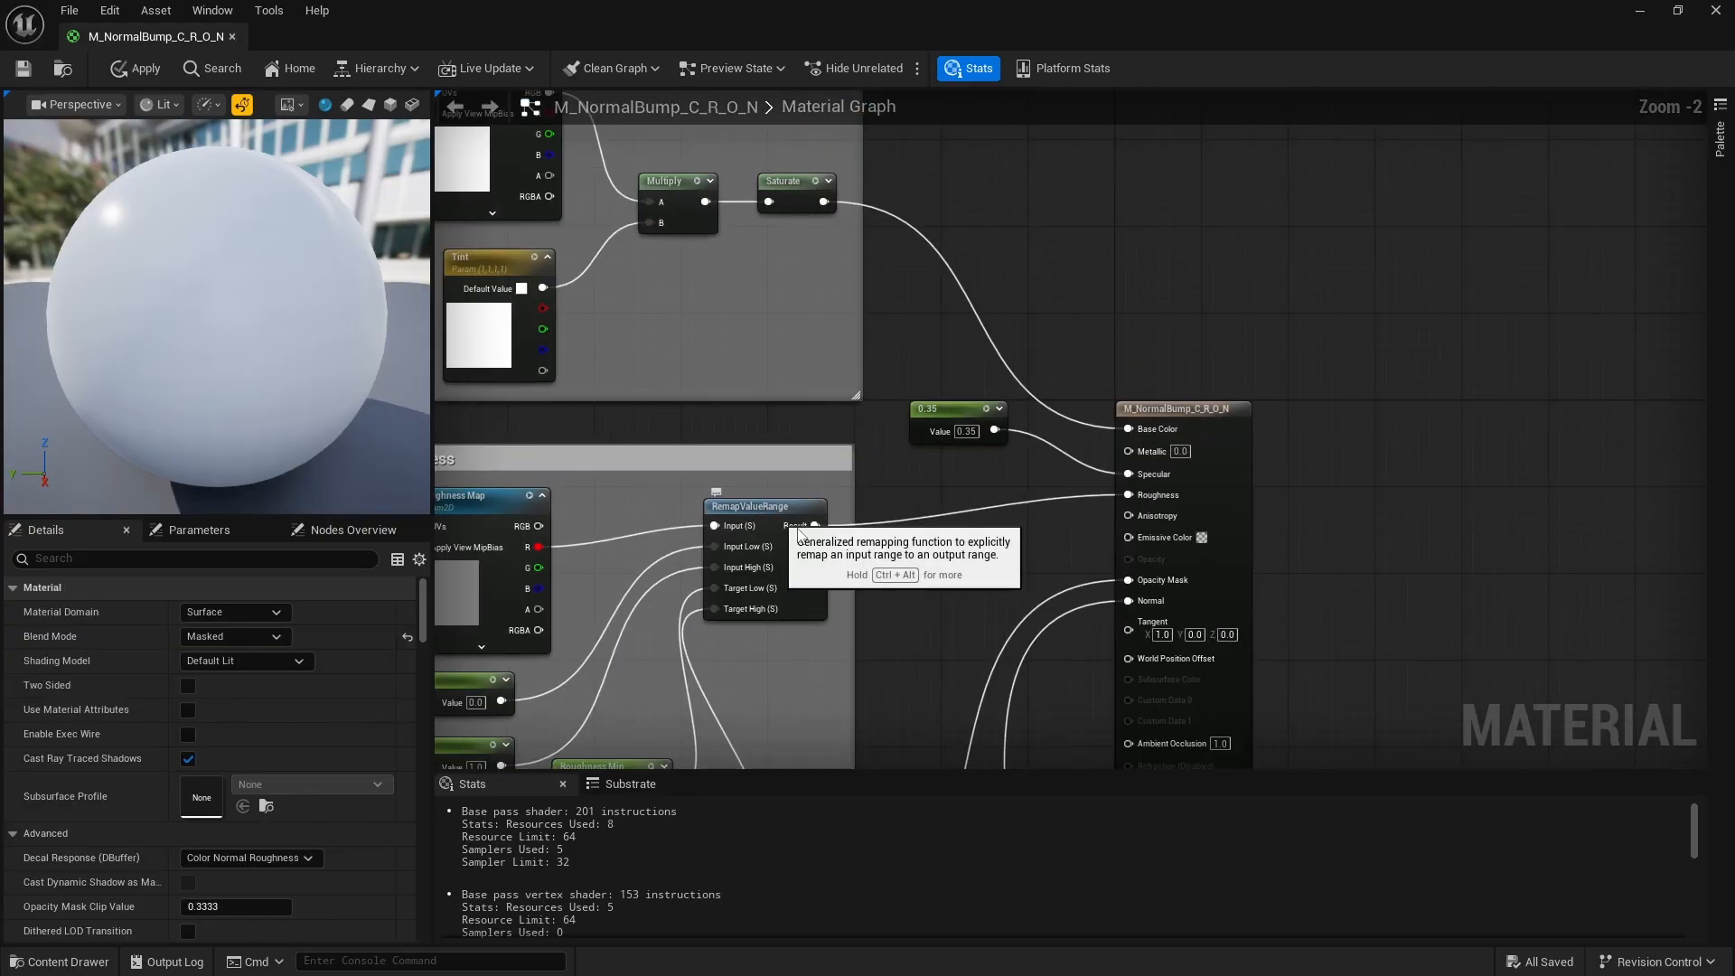
scroll(1053, 316, "down", 4)
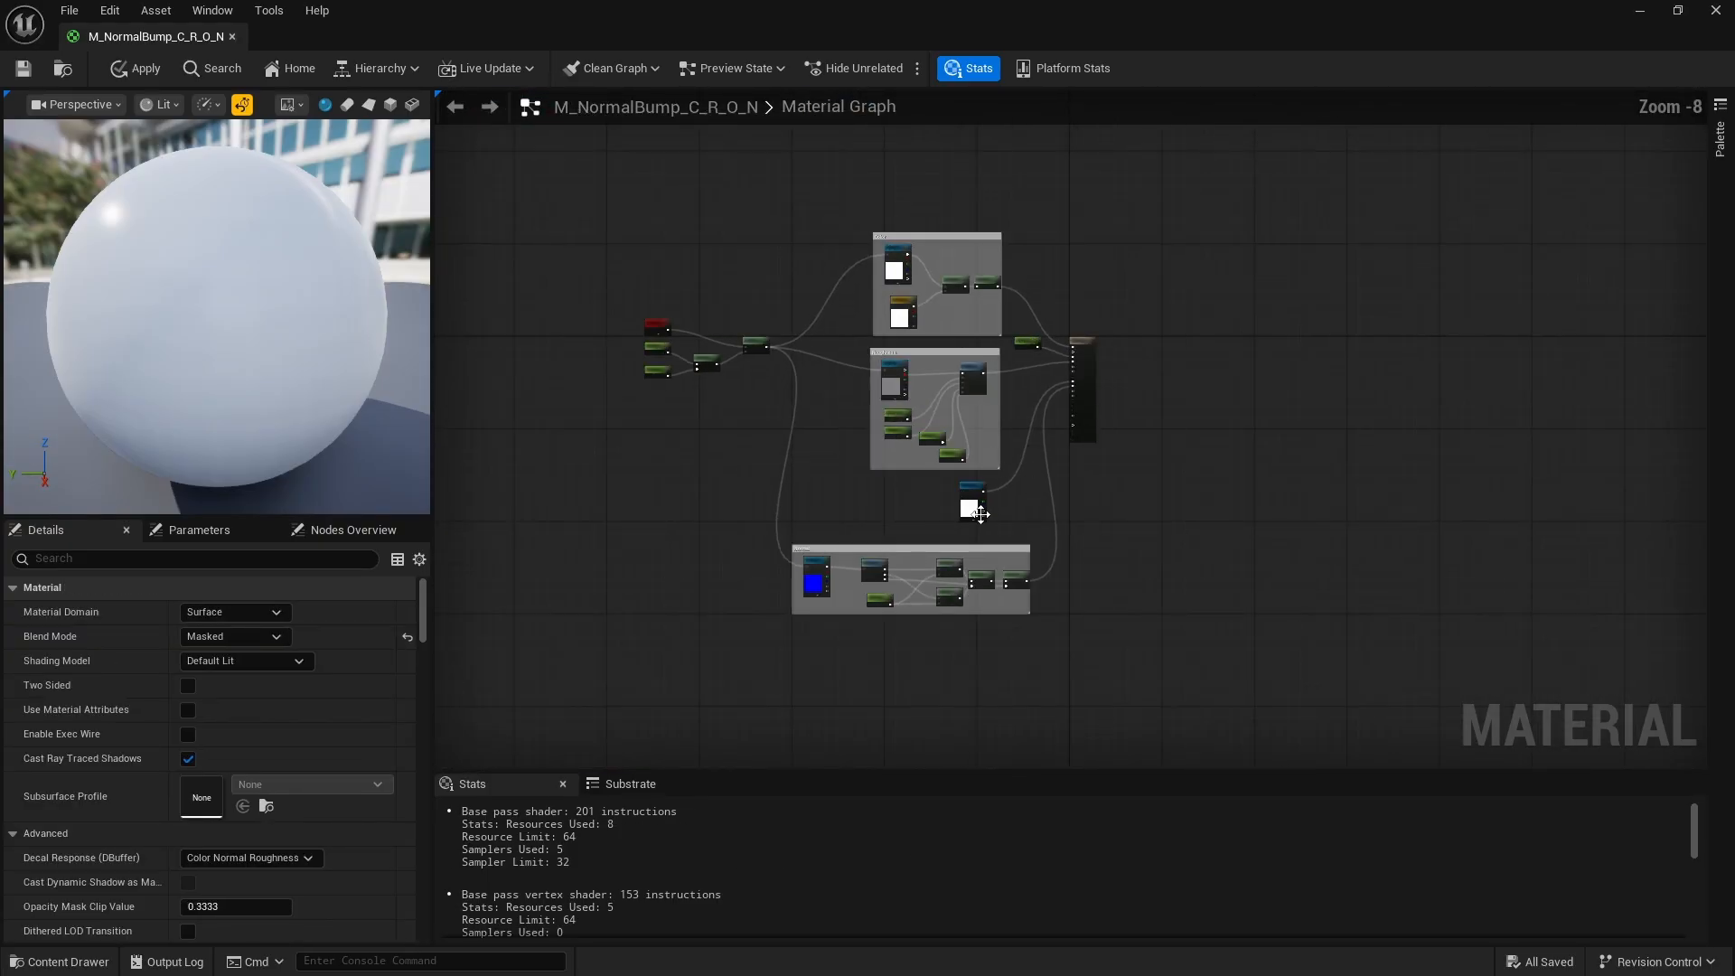
- Examine the Opacity texture parameter and its connection to the Opacity Mask input of the result node
scroll(962, 524, "up", 4)
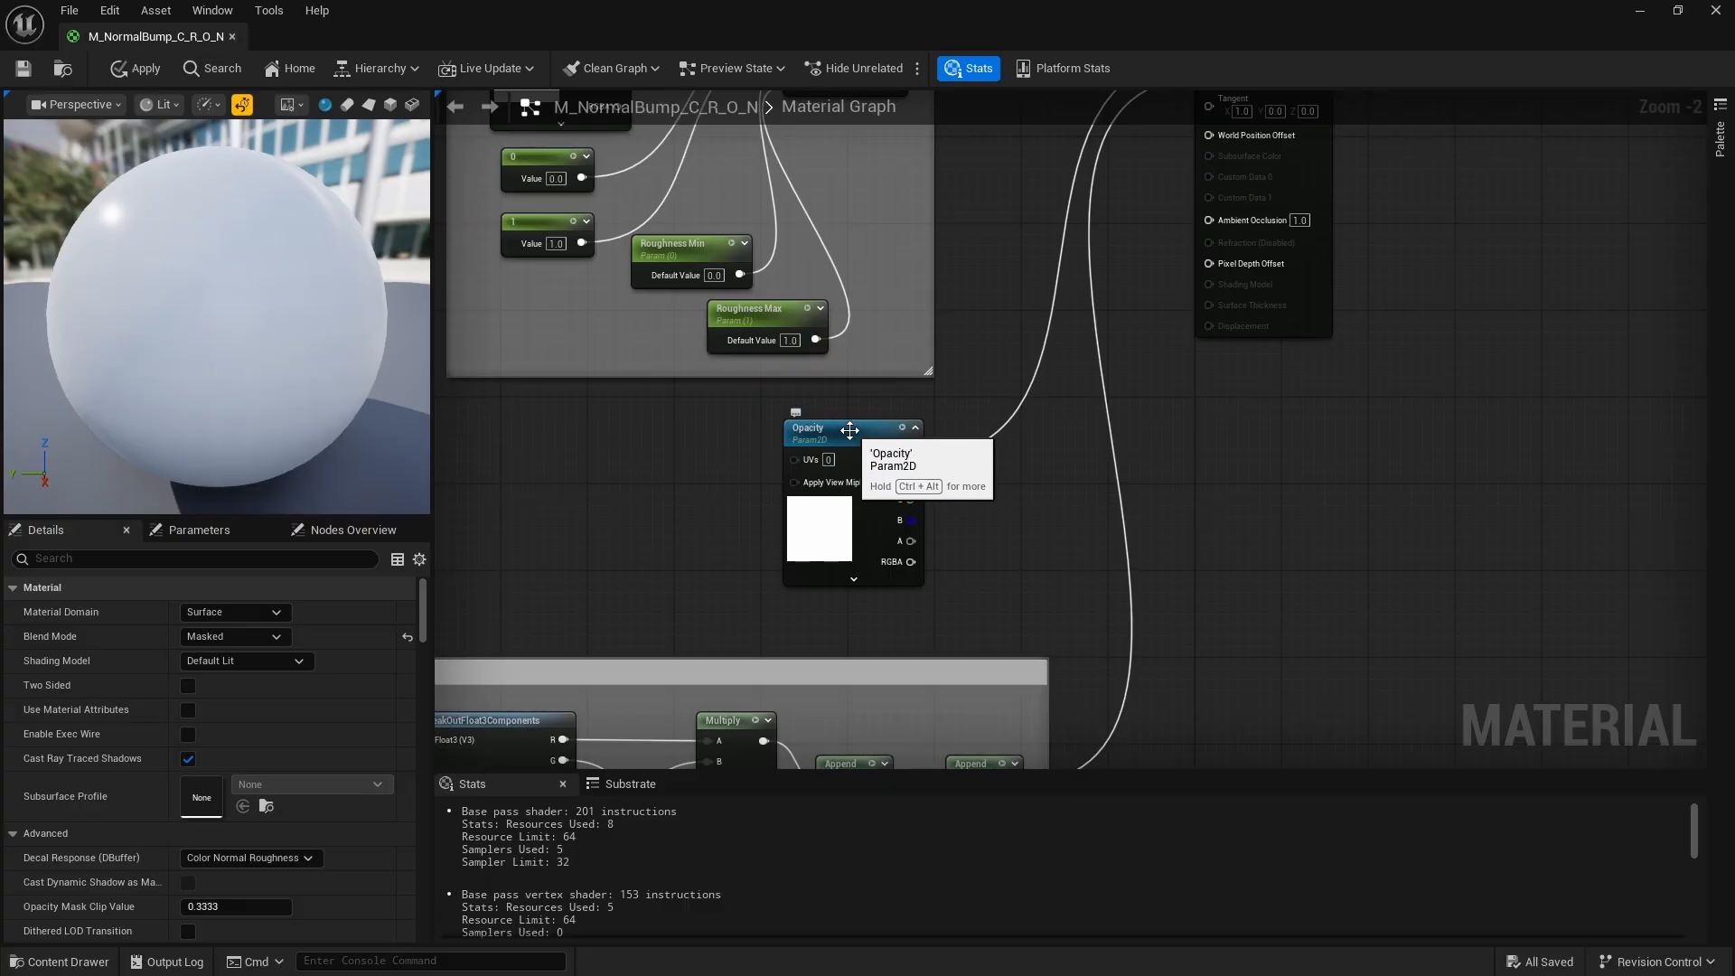
scroll(1135, 517, "down", 6)
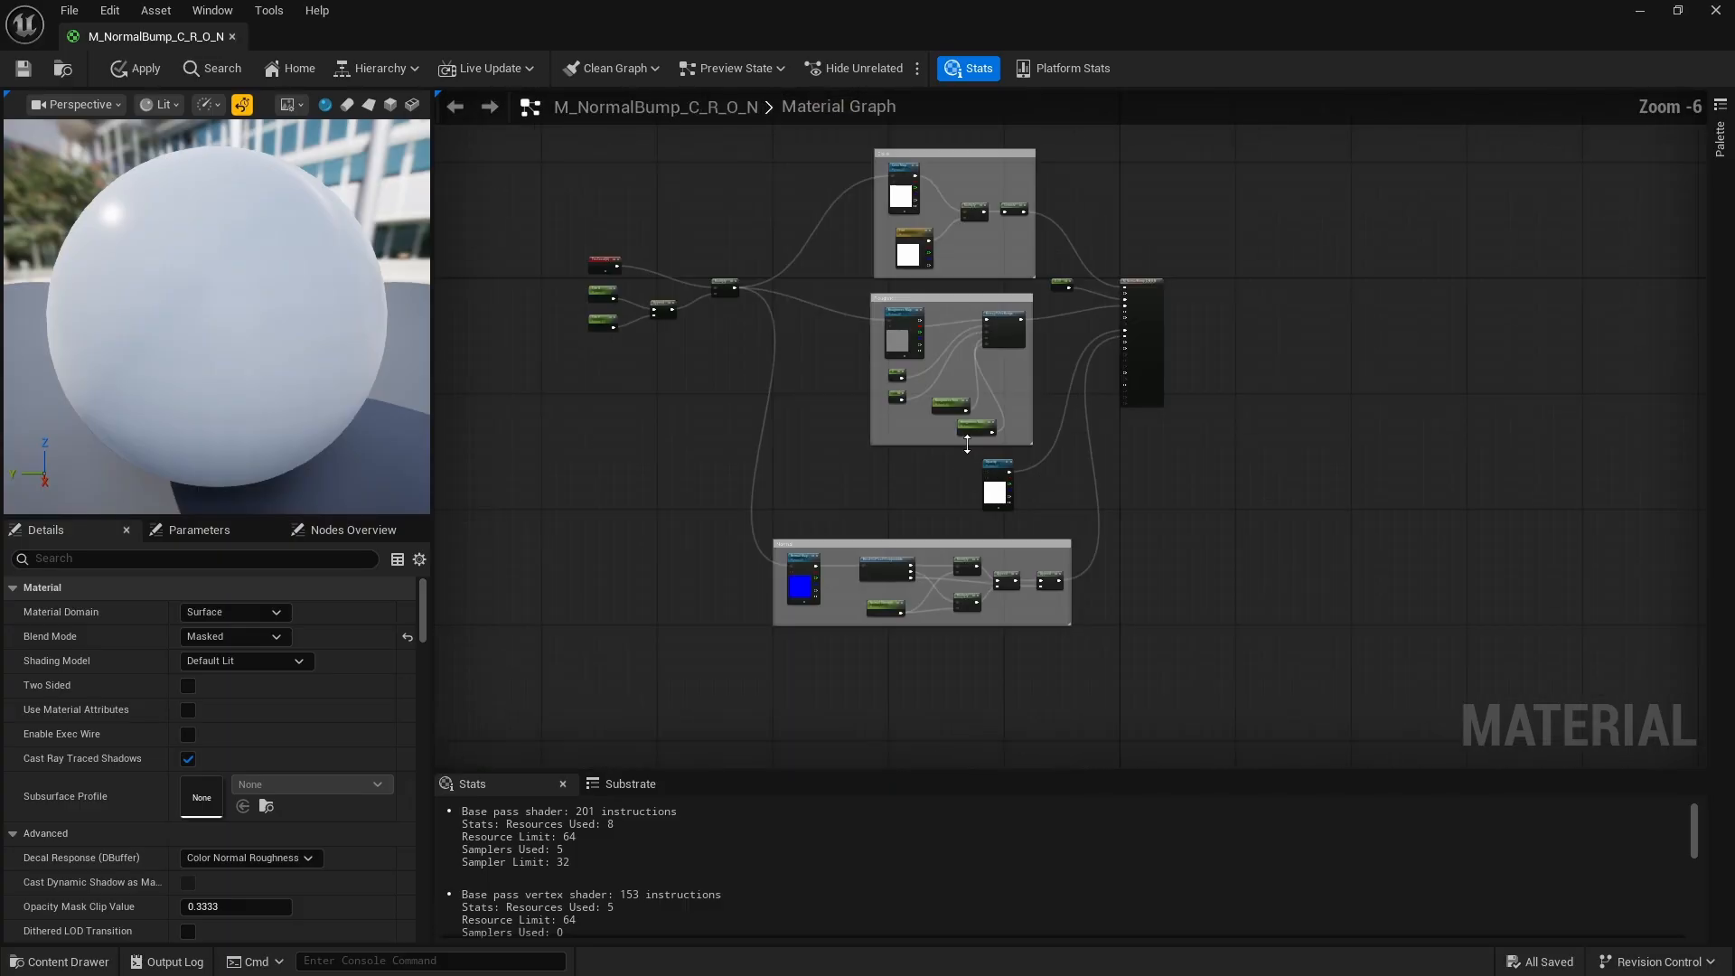
scroll(885, 318, "up", 4)
scroll(974, 489, "down", 2)
scroll(842, 404, "up", 3)
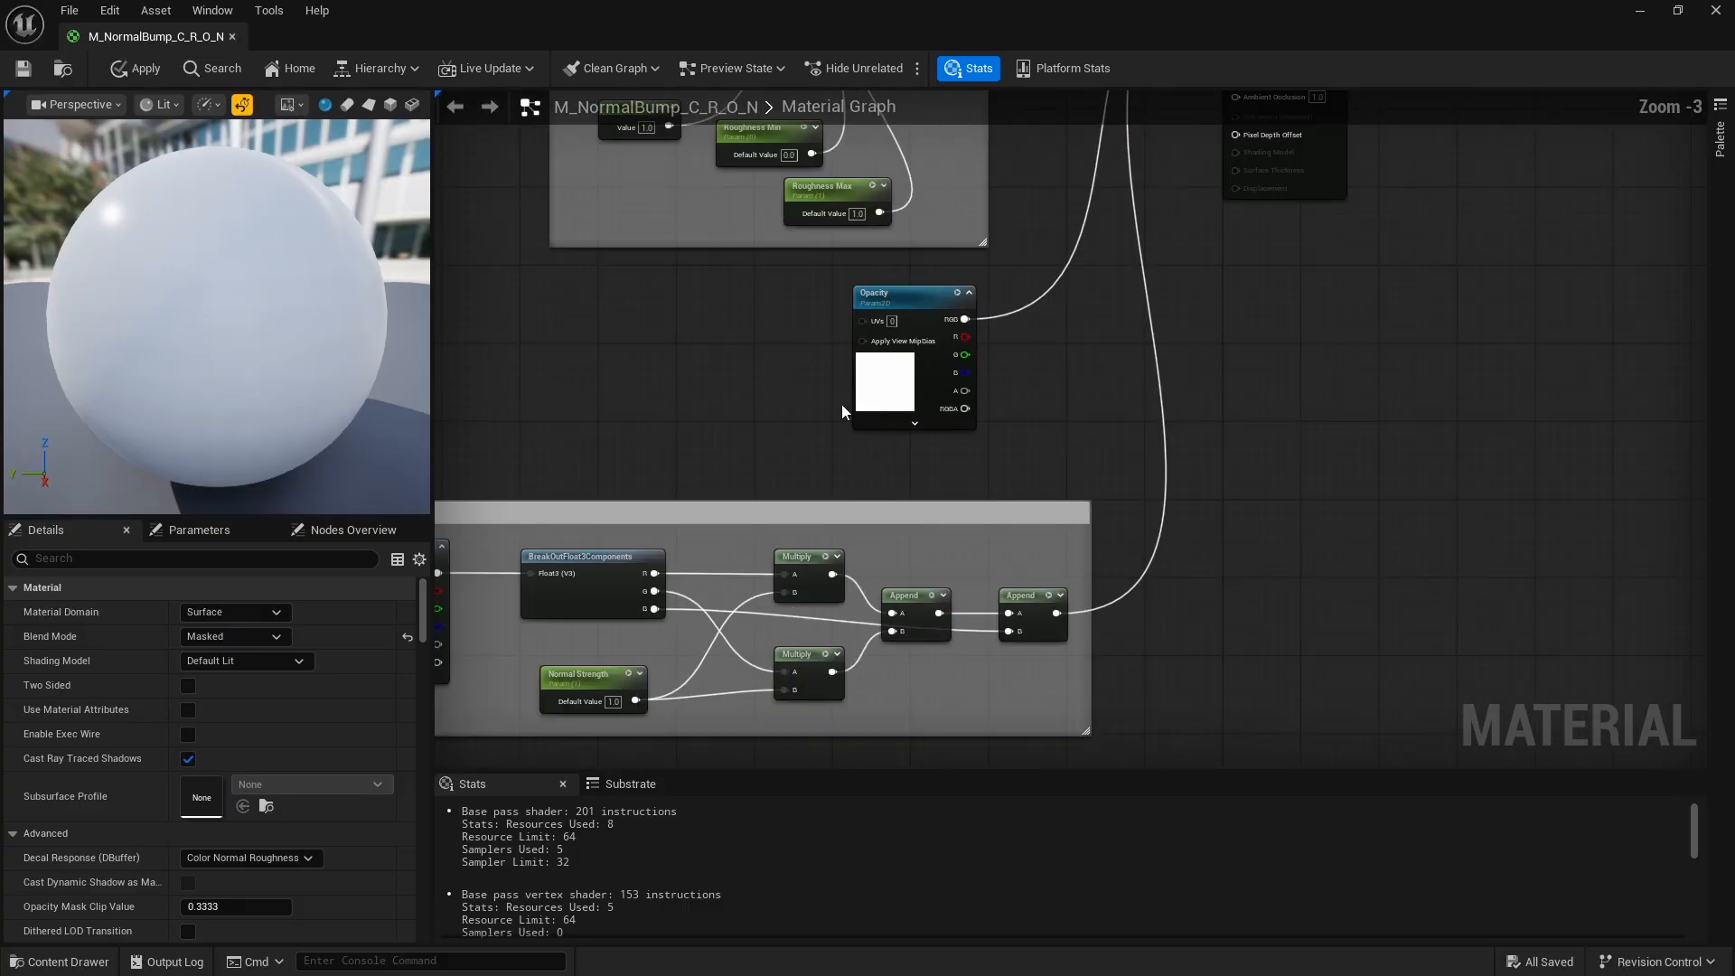
scroll(870, 301, "up", 3)
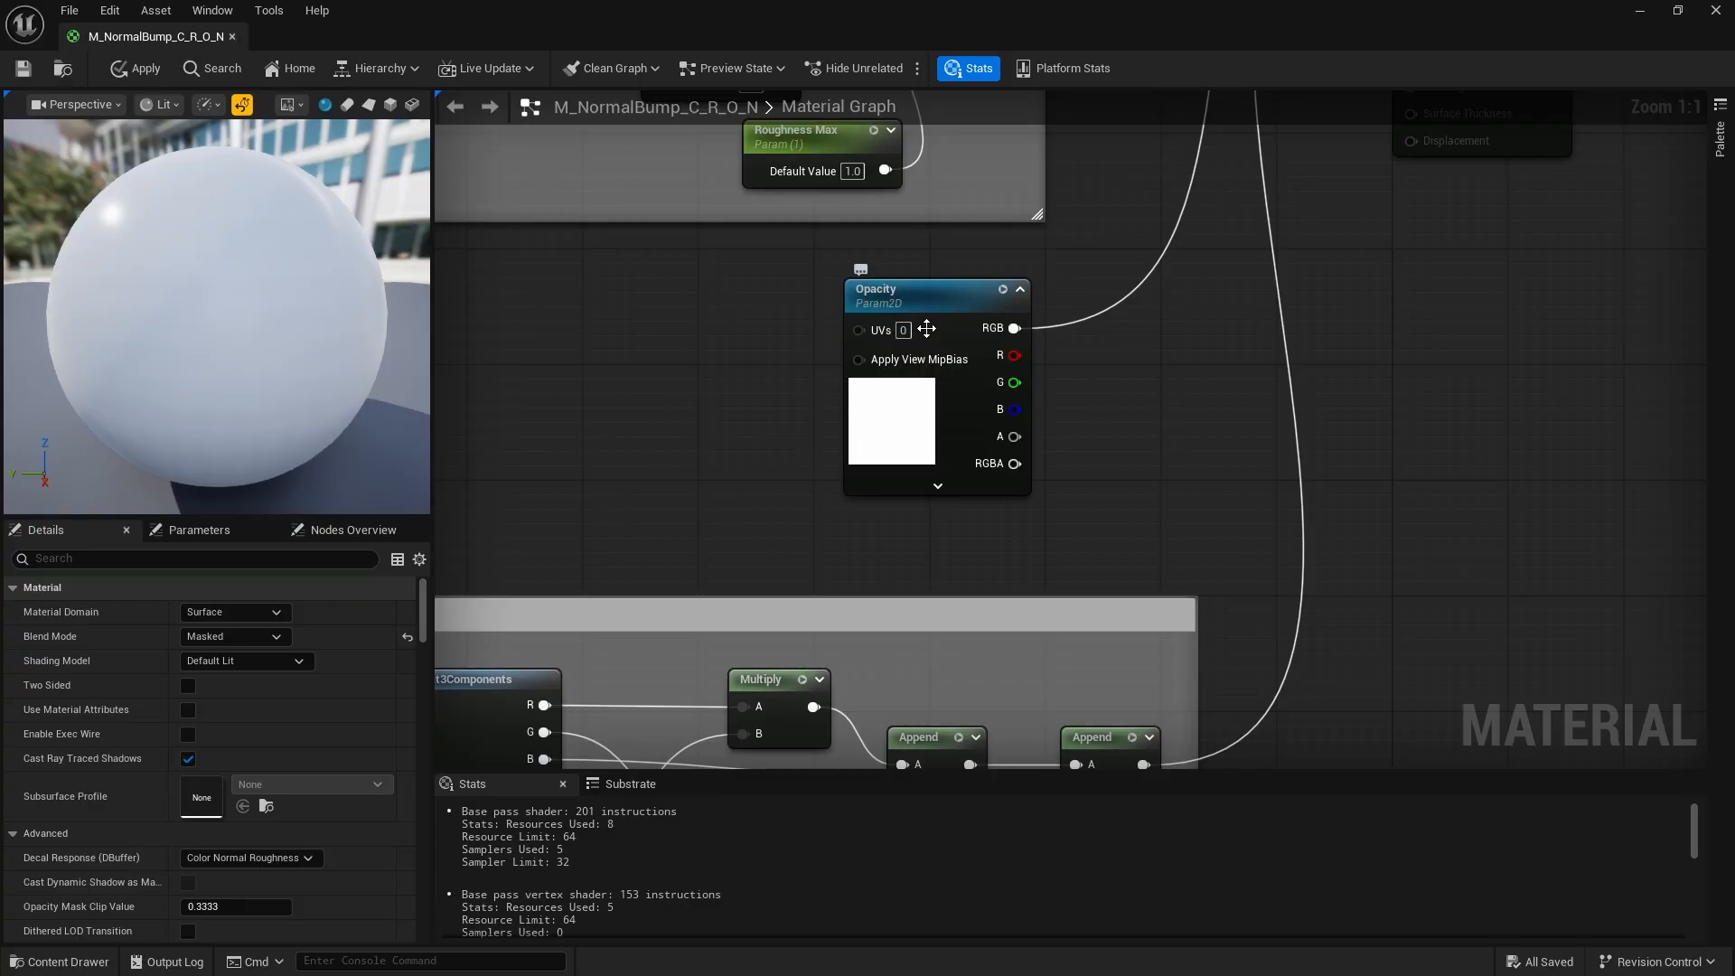
scroll(915, 419, "down", 3)
scroll(979, 342, "up", 2)
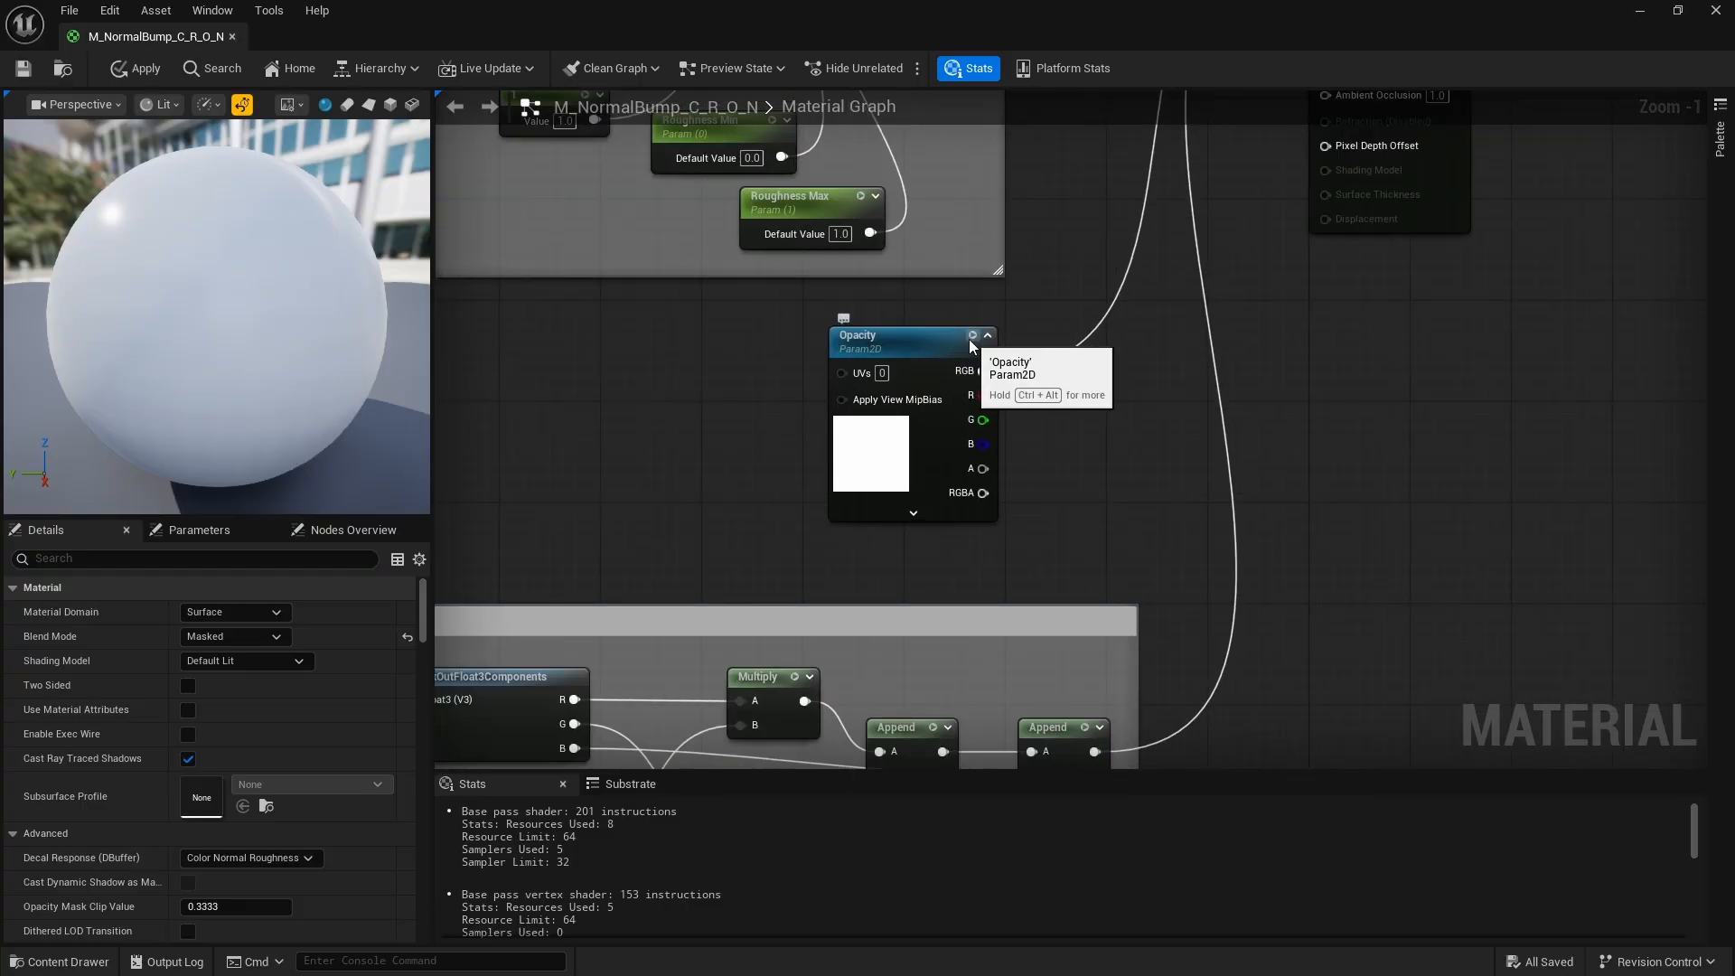
scroll(979, 342, "down", 2)
scroll(1001, 685, "up", 3)
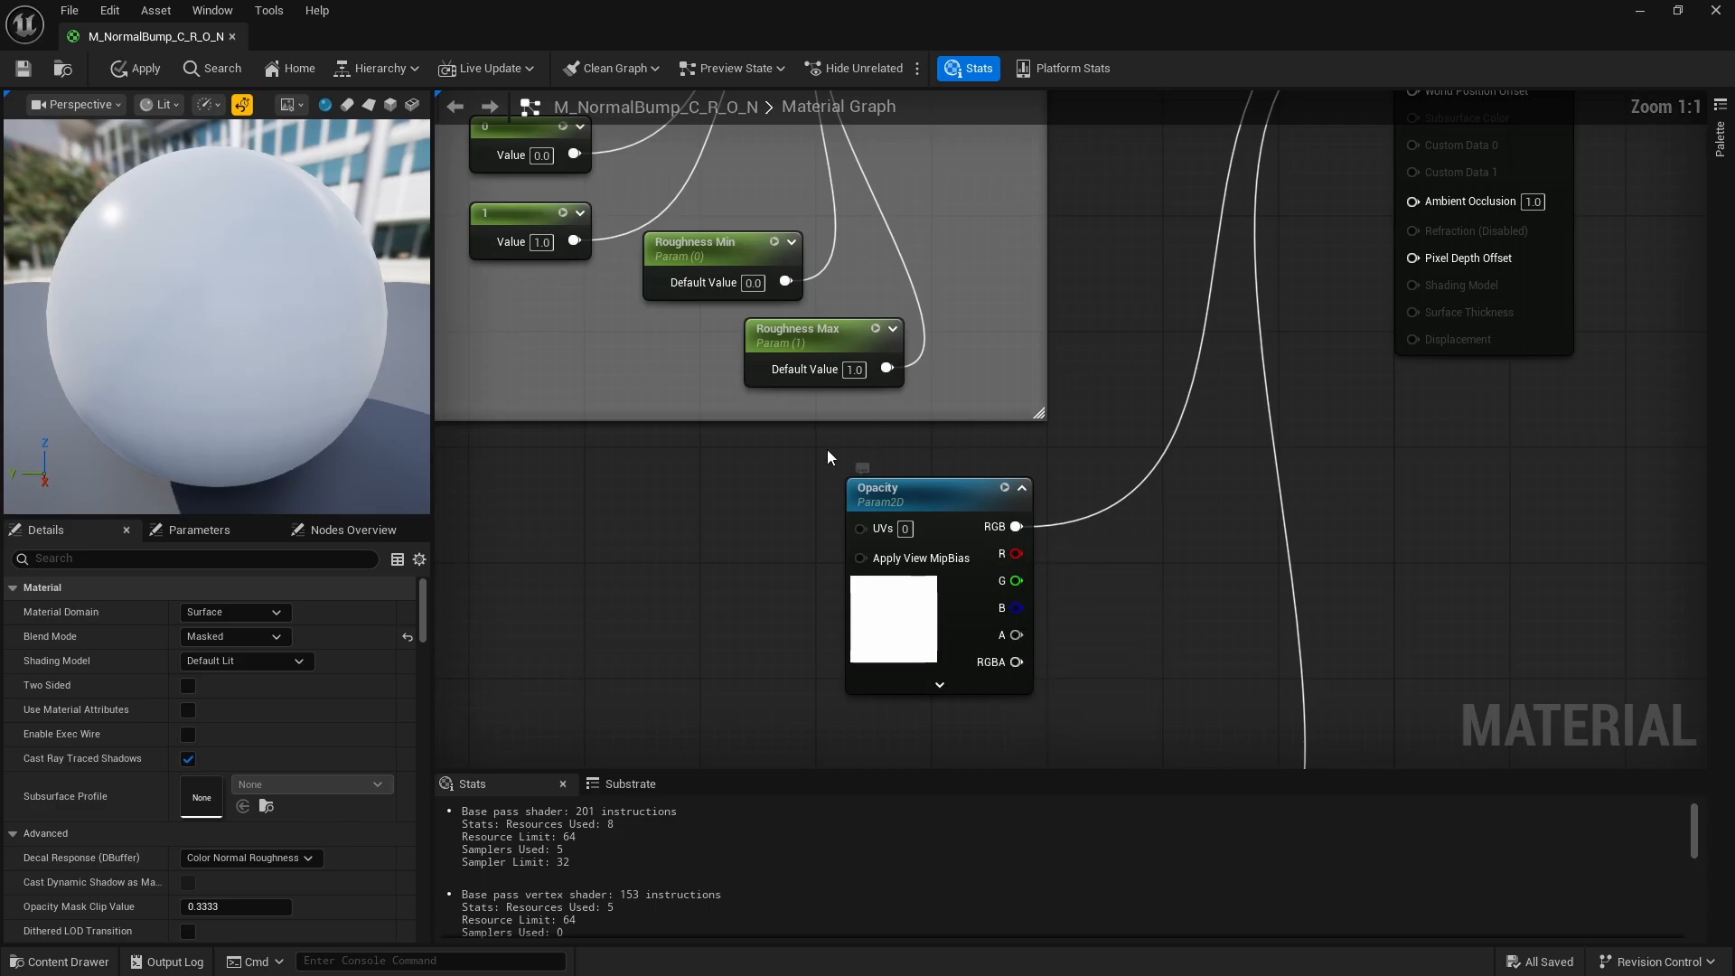
scroll(839, 549, "down", 2)
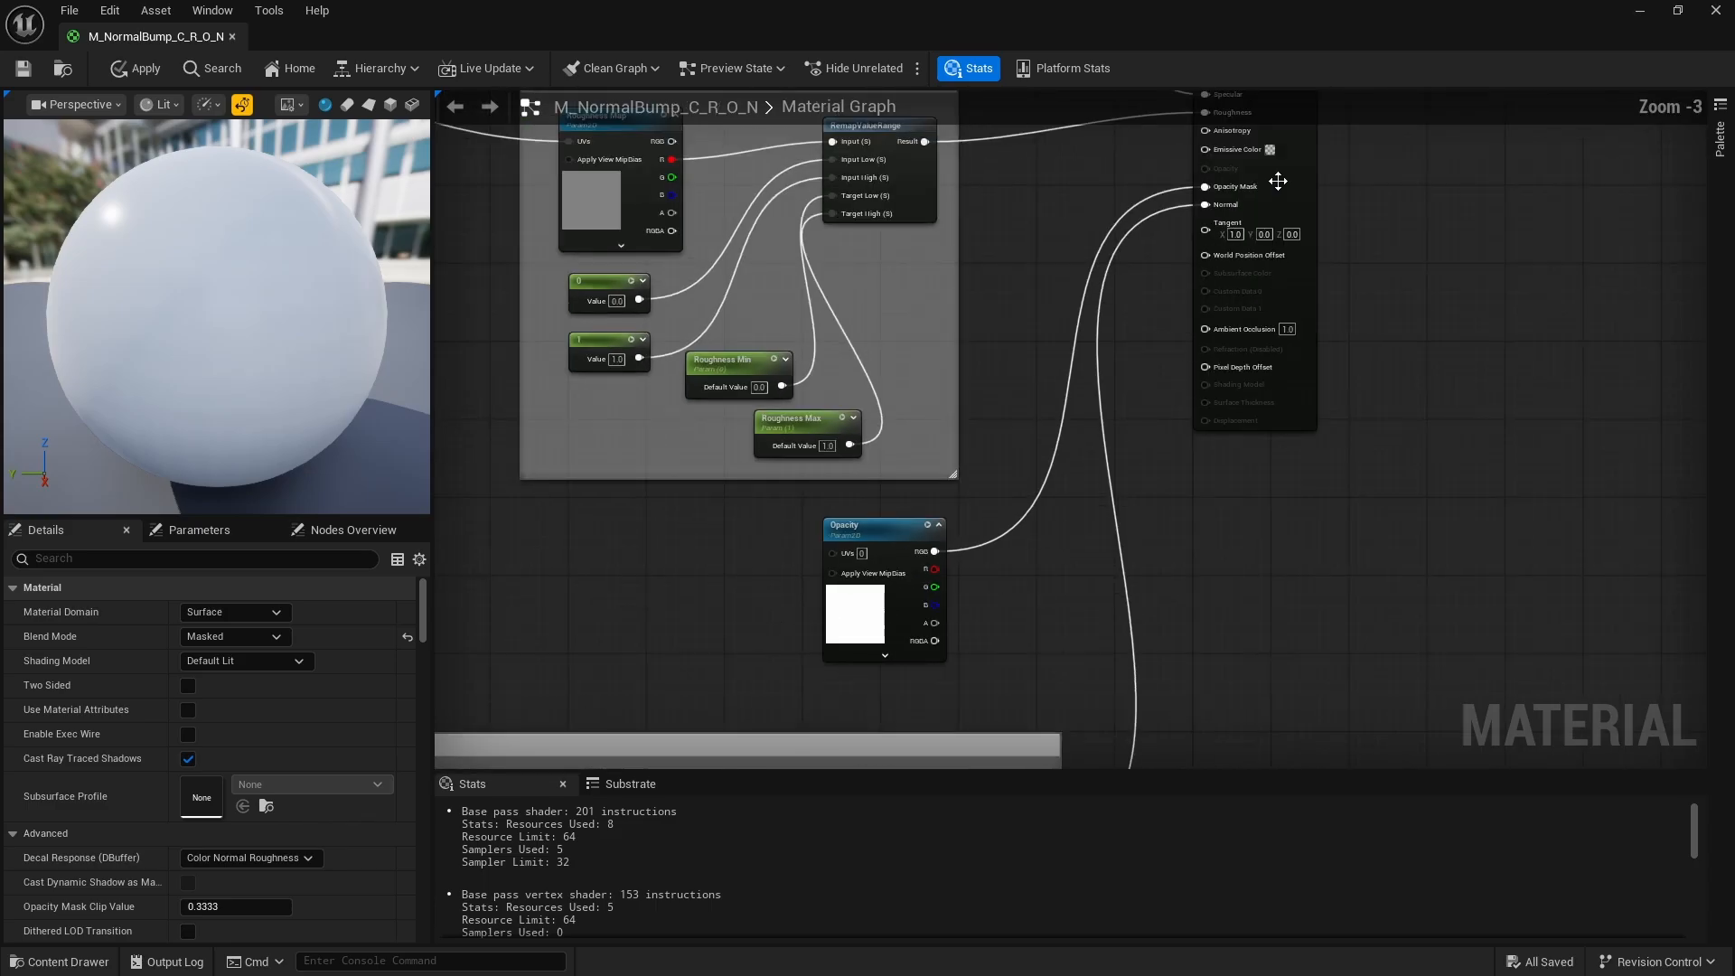
- Select the material's result node, review its Blend Mode options and choose Masked
scroll(1238, 186, "up", 2)
scroll(1212, 402, "down", 4)
scroll(1182, 329, "up", 4)
left_click(1182, 328)
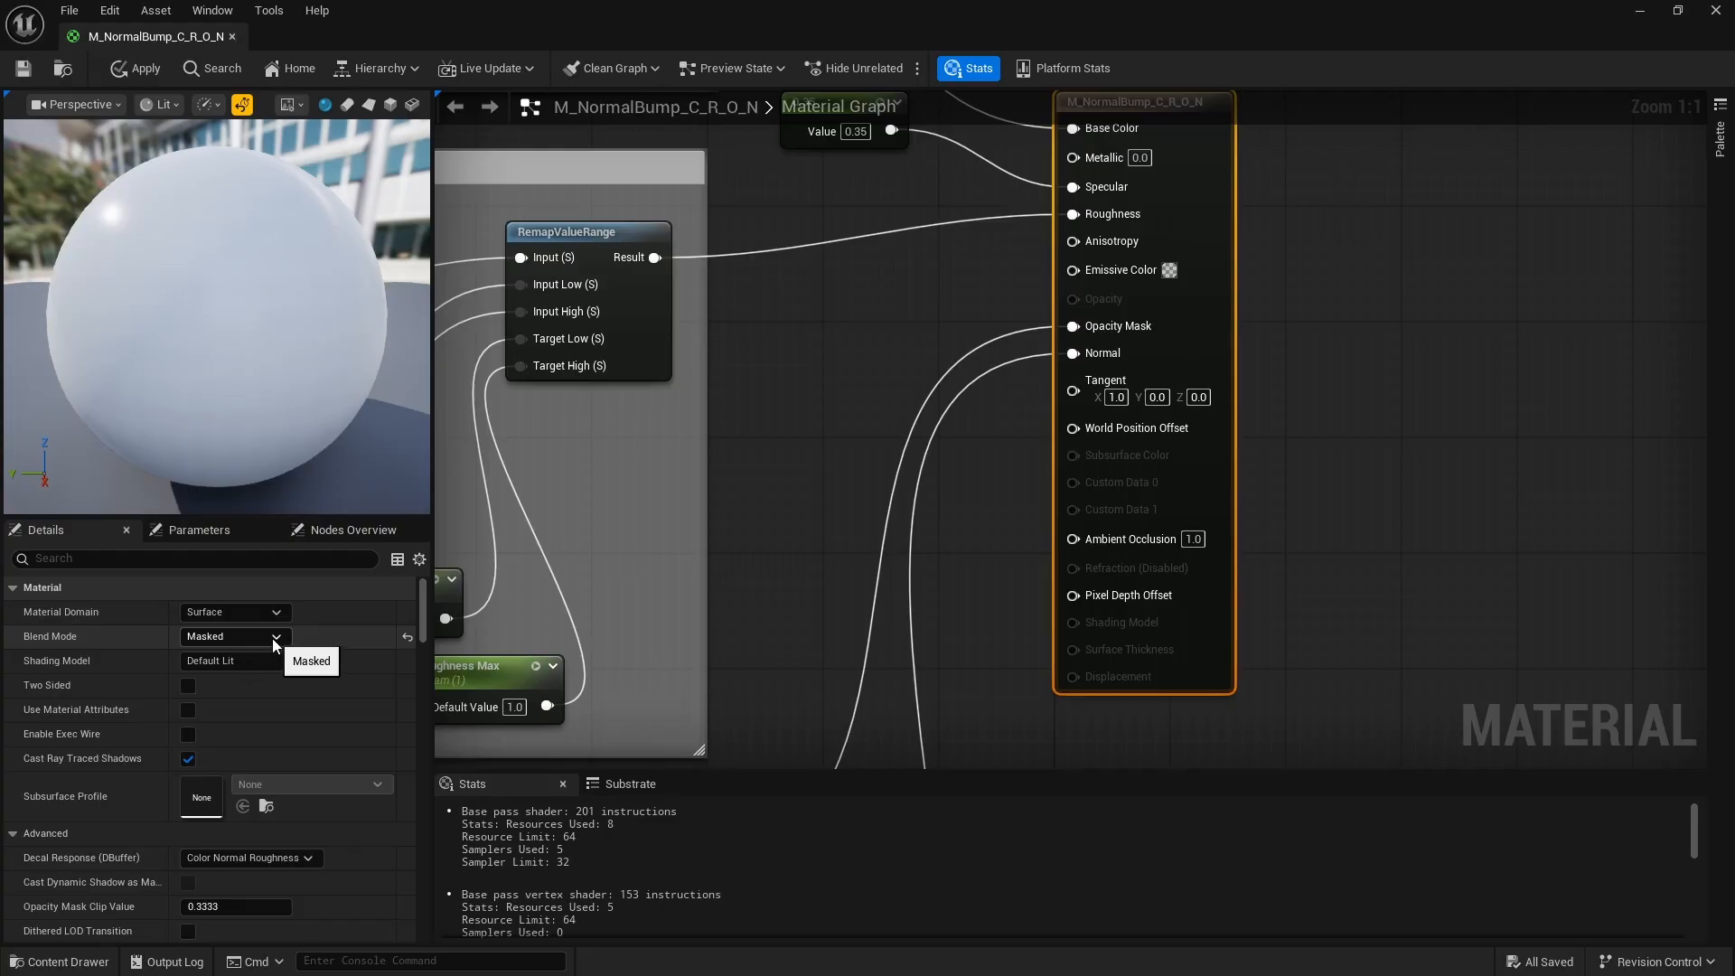
left_click(273, 637)
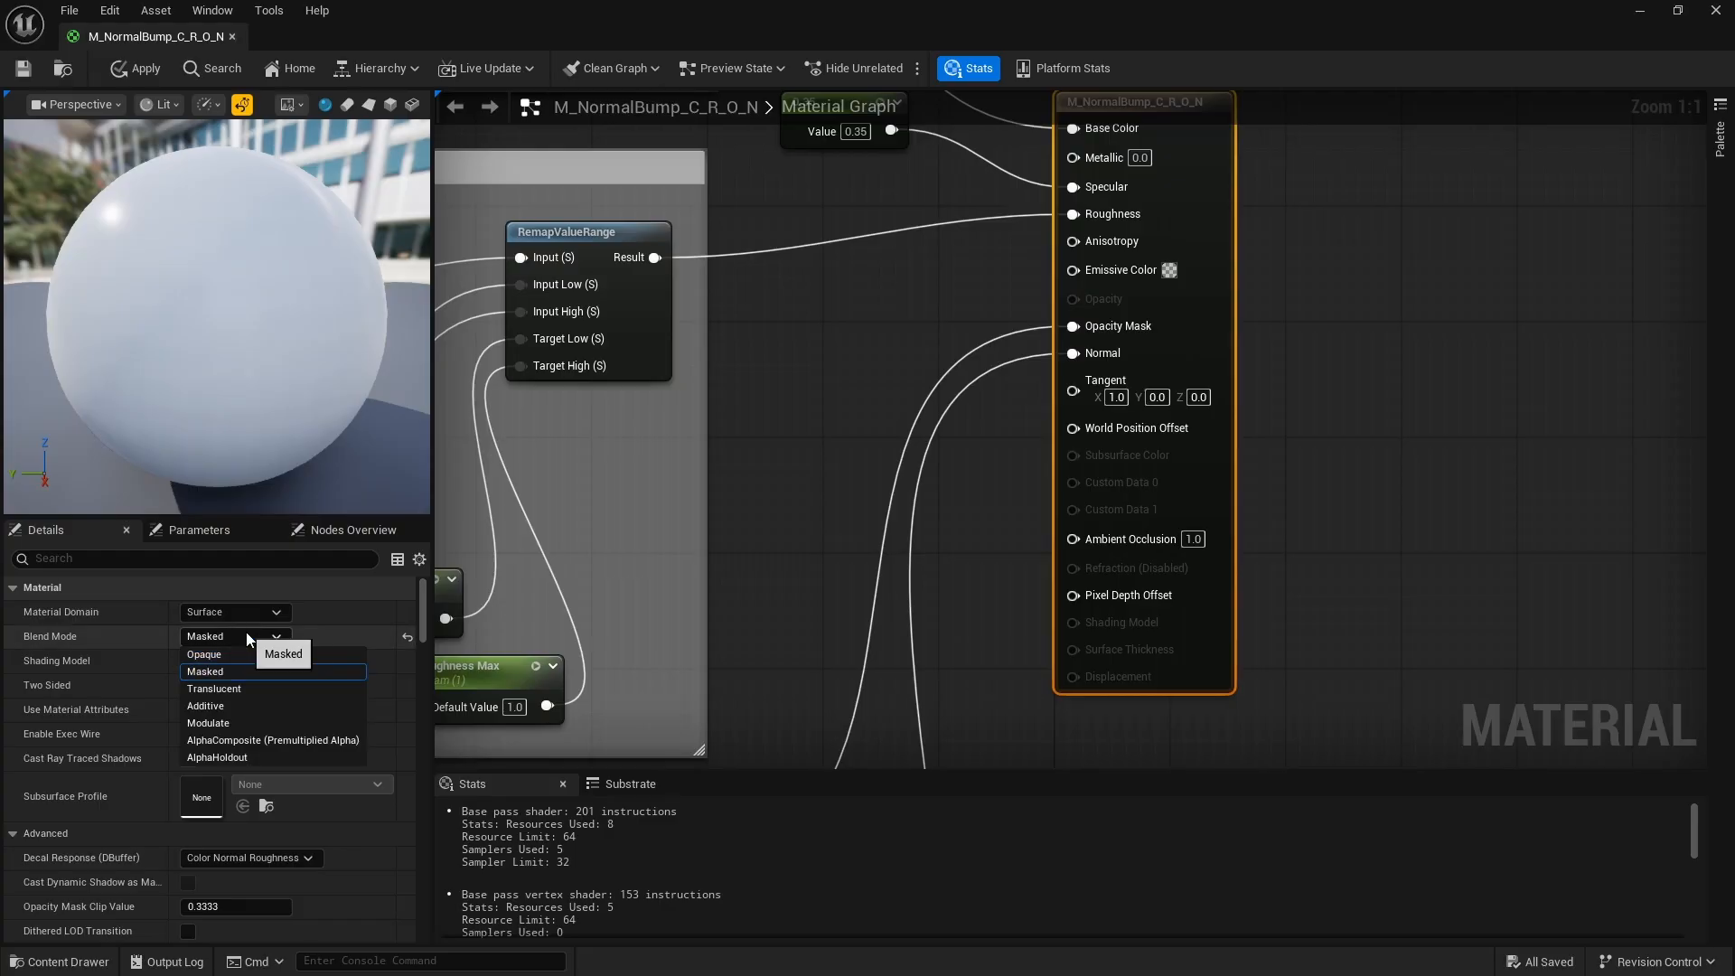
left_click(278, 638)
left_click(268, 636)
left_click(223, 673)
- Examine the Normal group, from the Normal Map through BreakOutFloat3Components, Multiply and Append to the Normal input
scroll(802, 474, "down", 6)
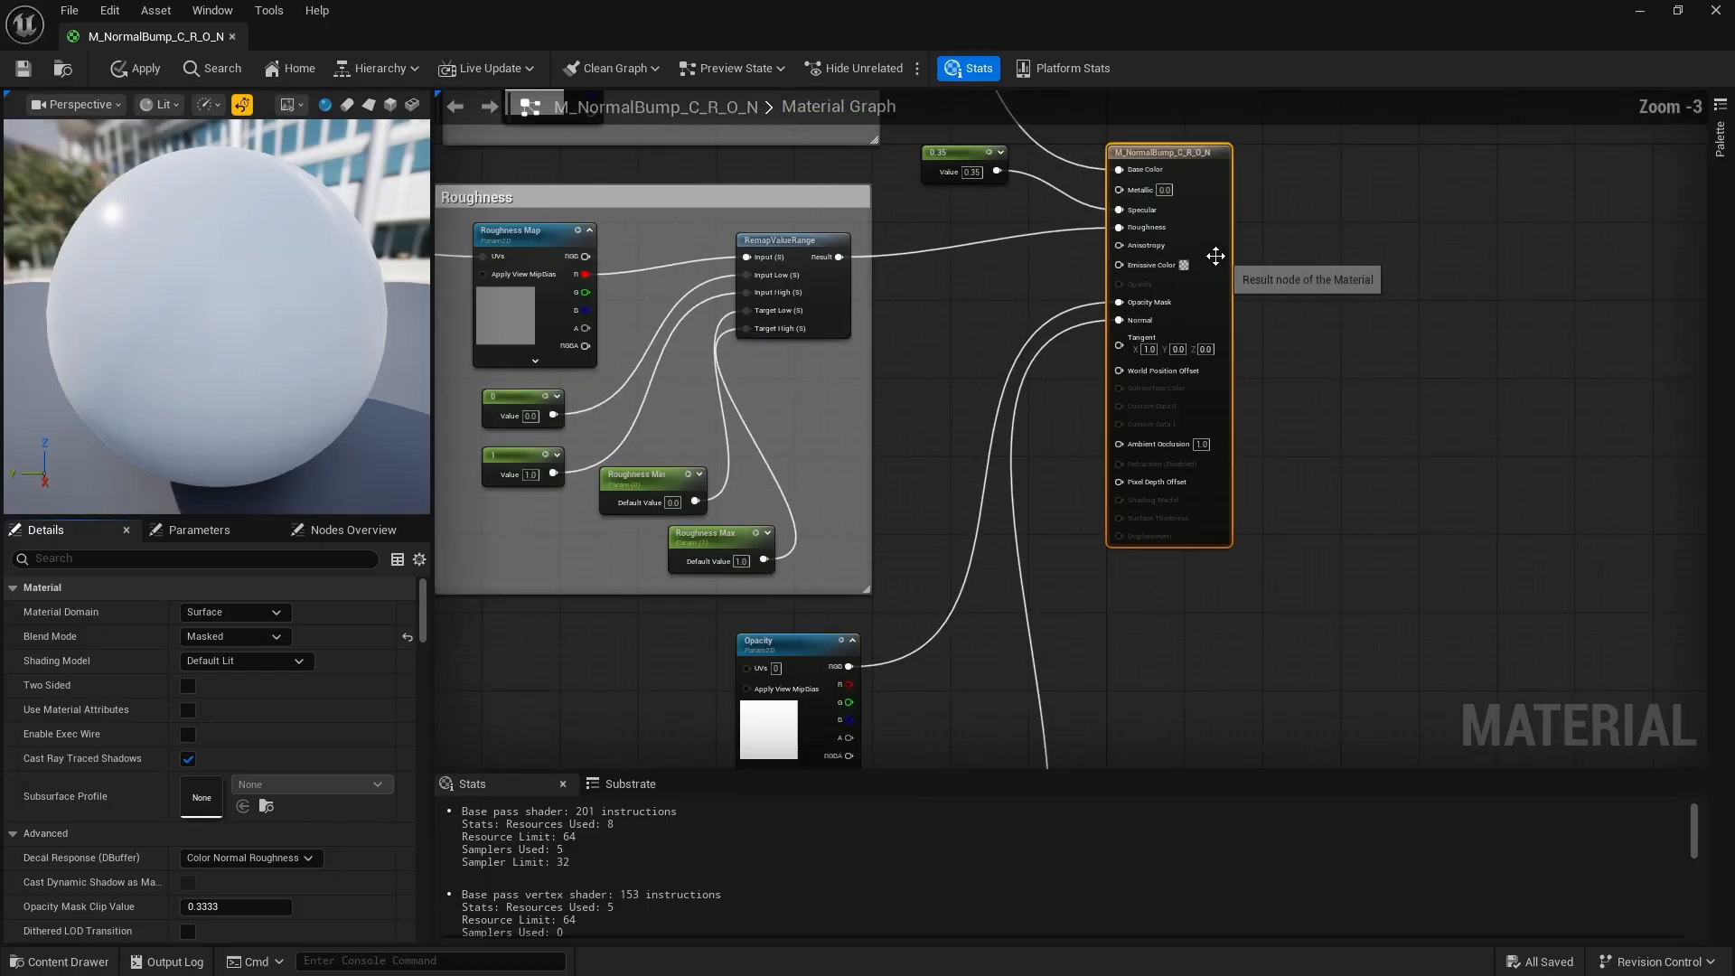
scroll(1029, 598, "up", 3)
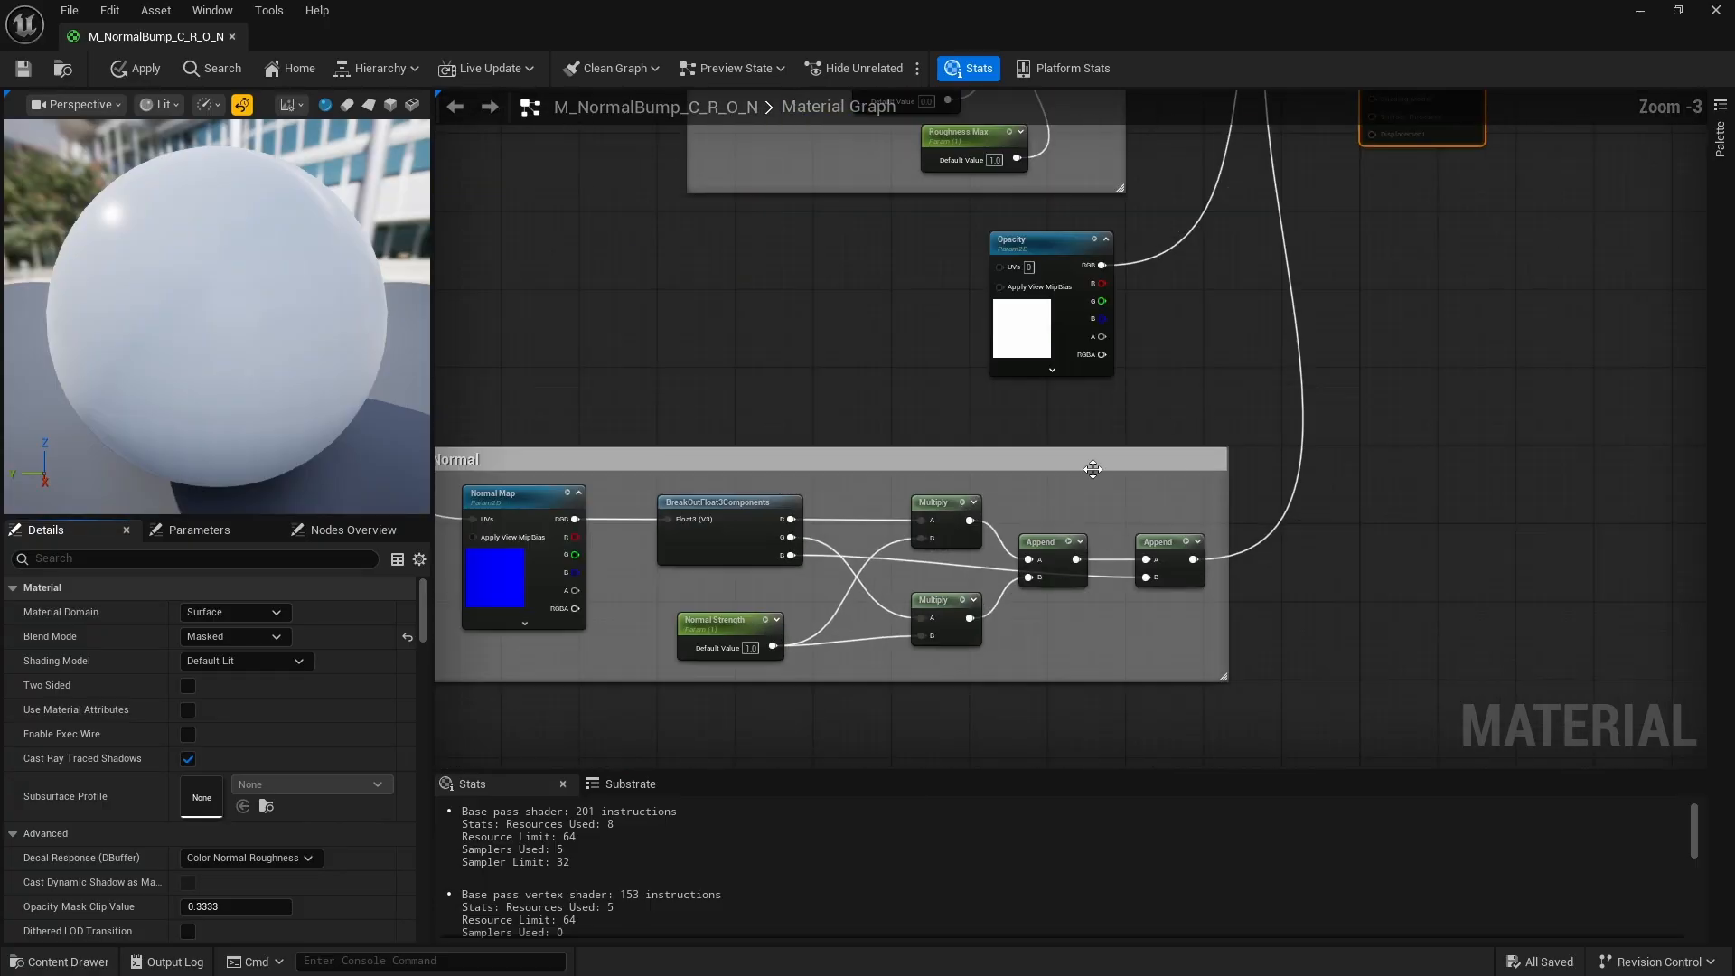
scroll(1166, 305, "down", 3)
scroll(1231, 263, "up", 7)
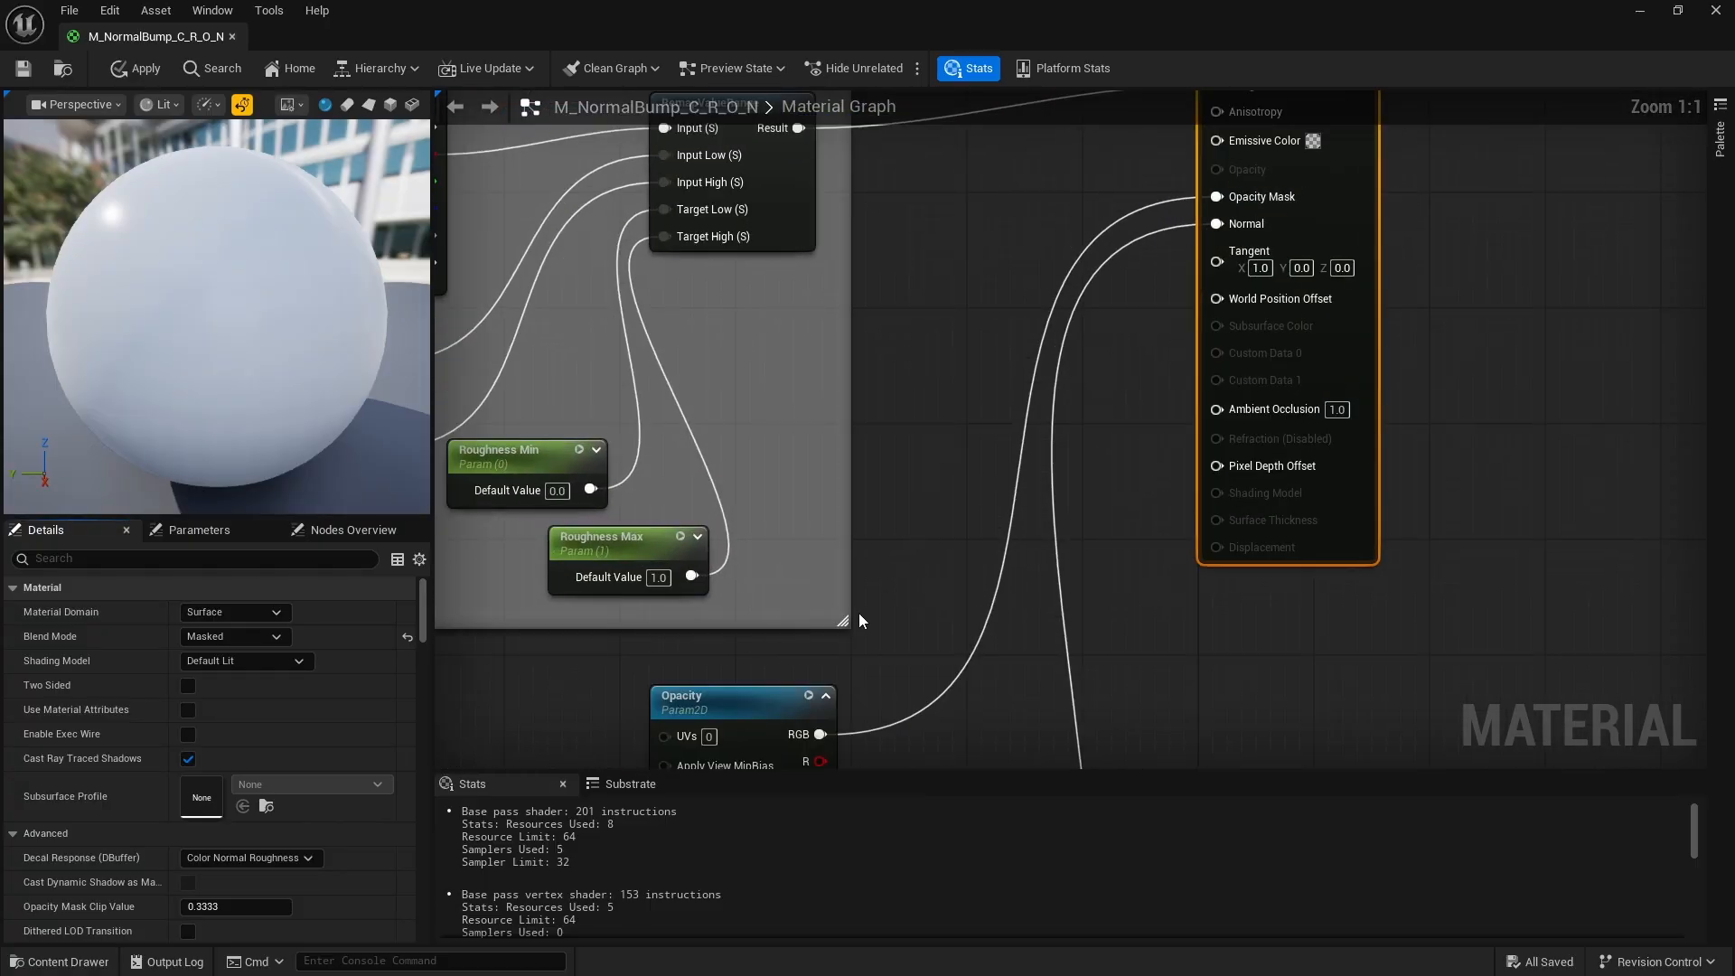
scroll(1249, 219, "down", 5)
scroll(1163, 367, "up", 2)
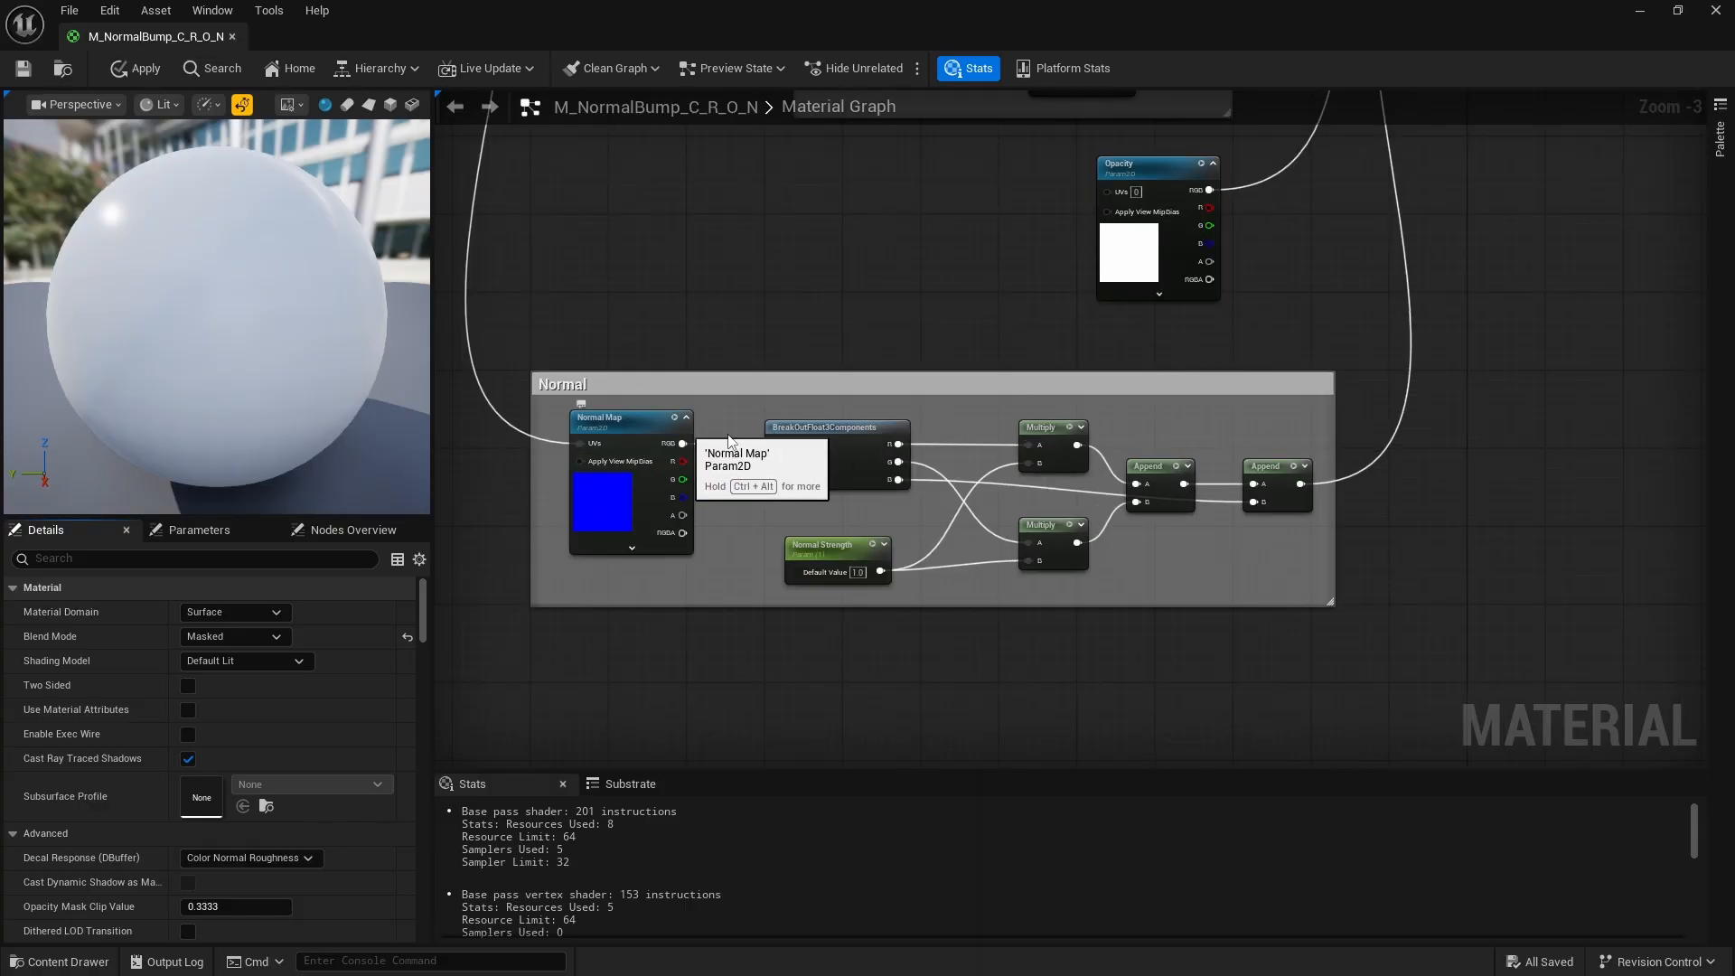
scroll(921, 522, "up", 3)
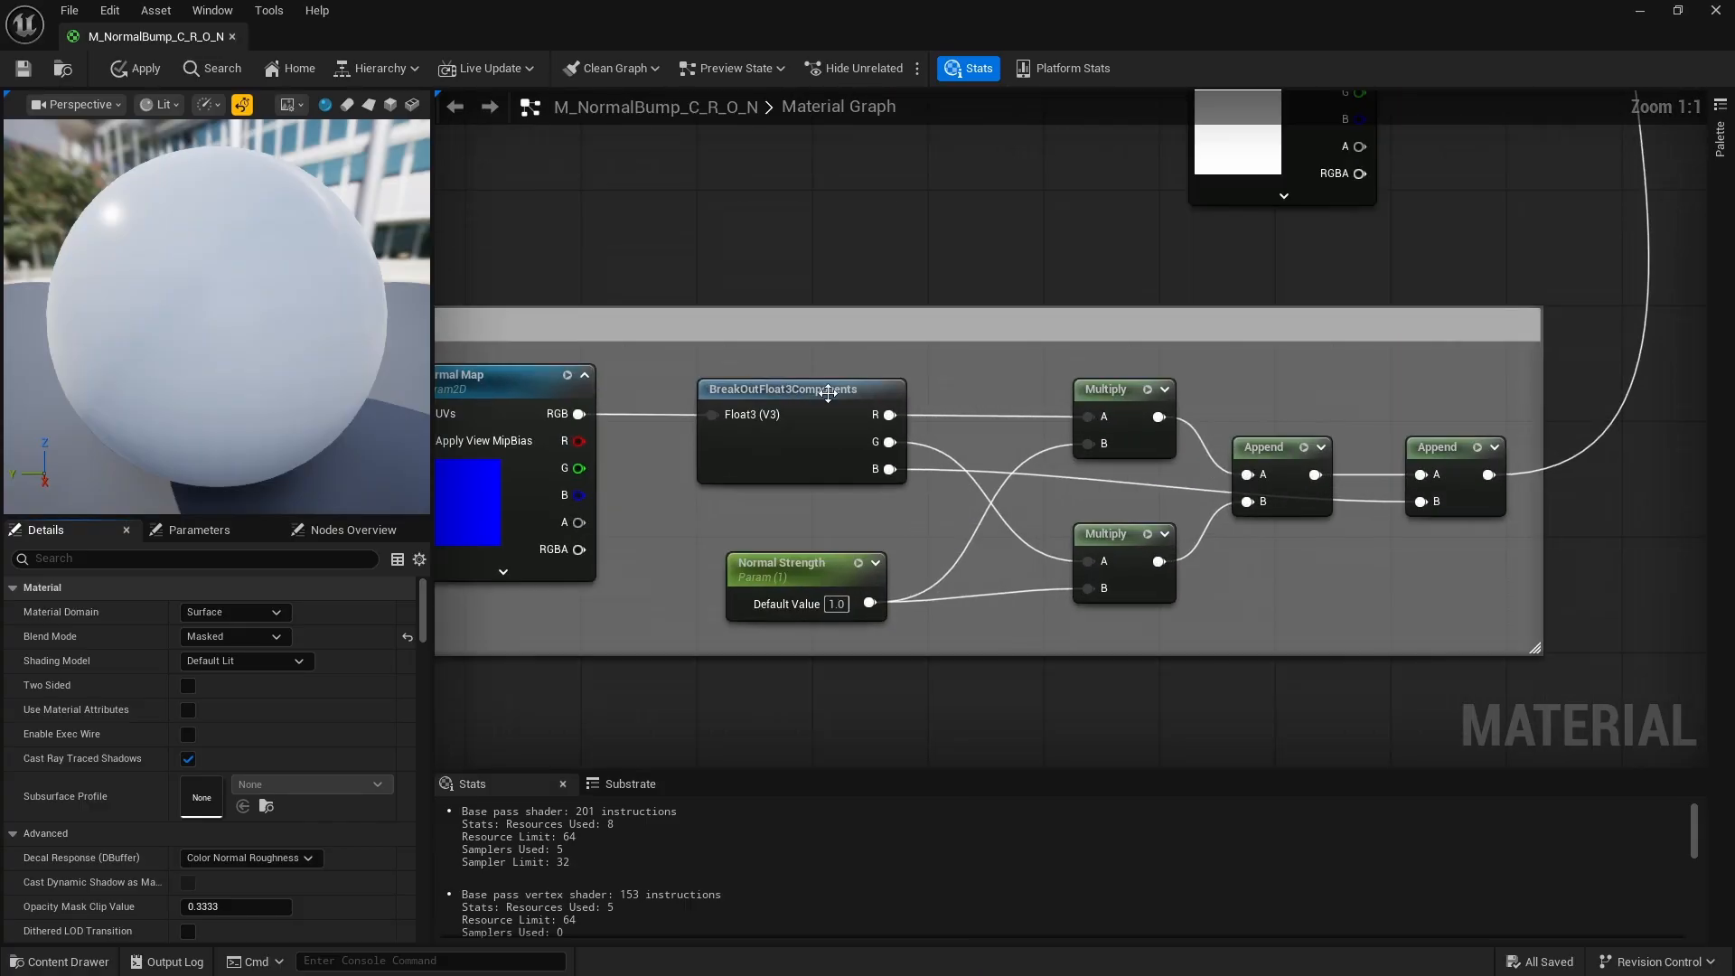
- Try out a Constant node below the Normal Strength parameter, viewing its Convert to Parameter option, and delete it
scroll(828, 393, "down", 1)
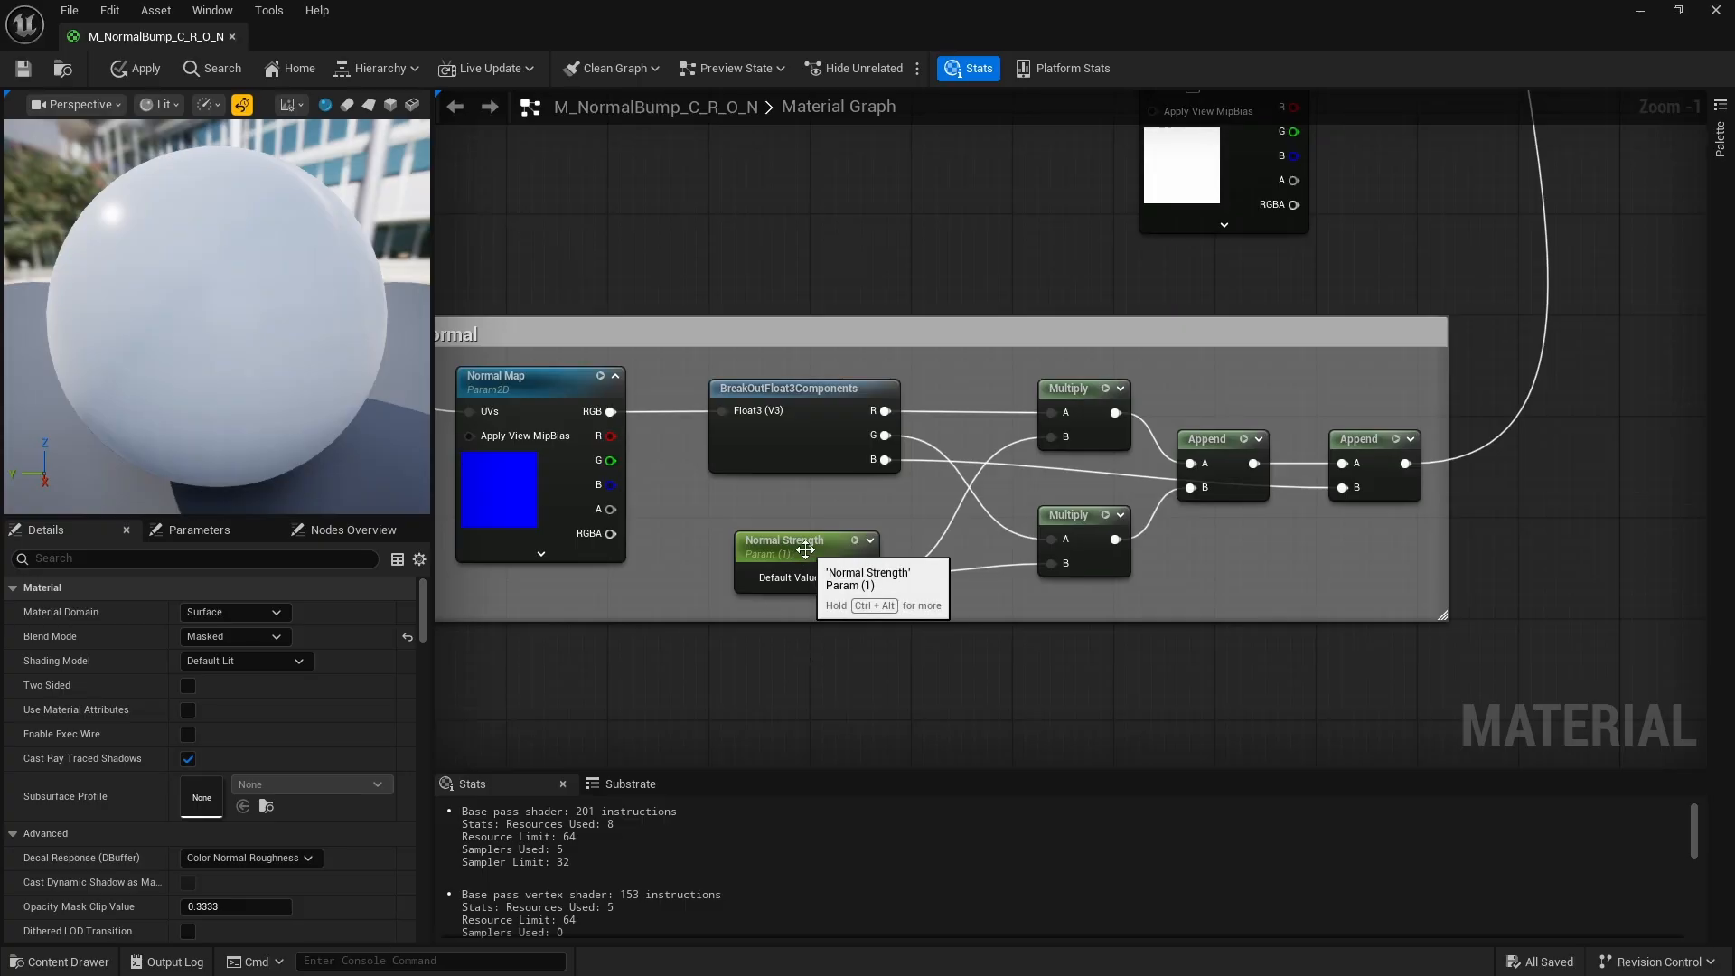
left_click(759, 643)
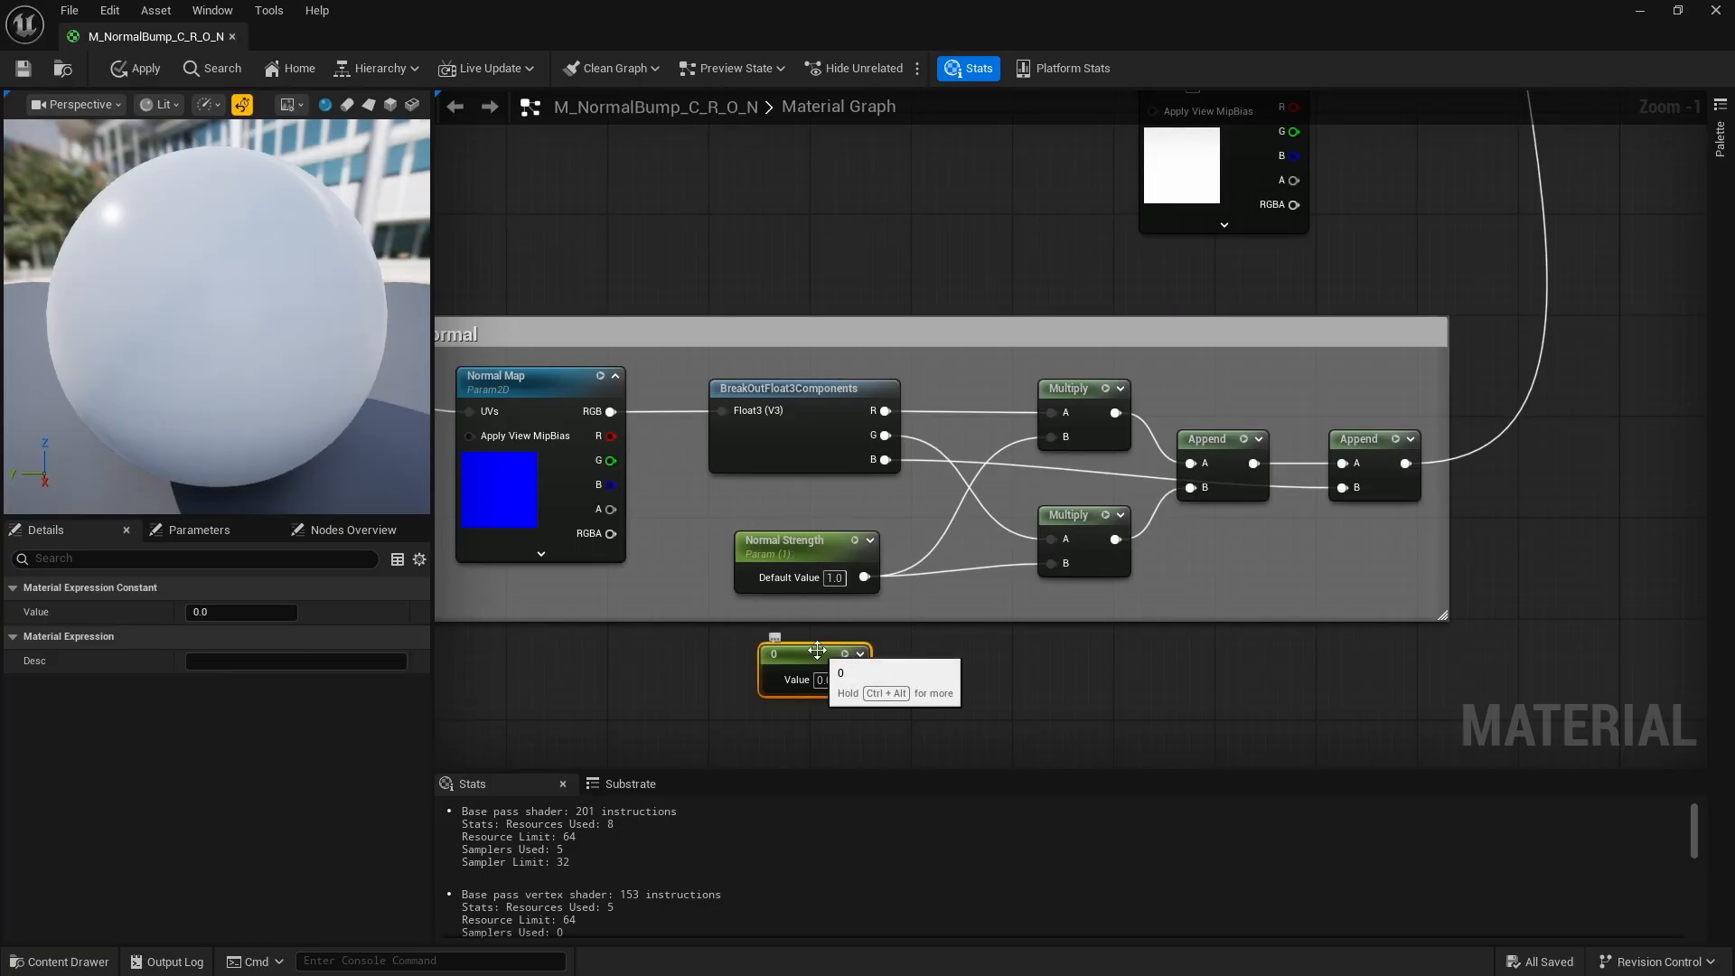
right_click(817, 650)
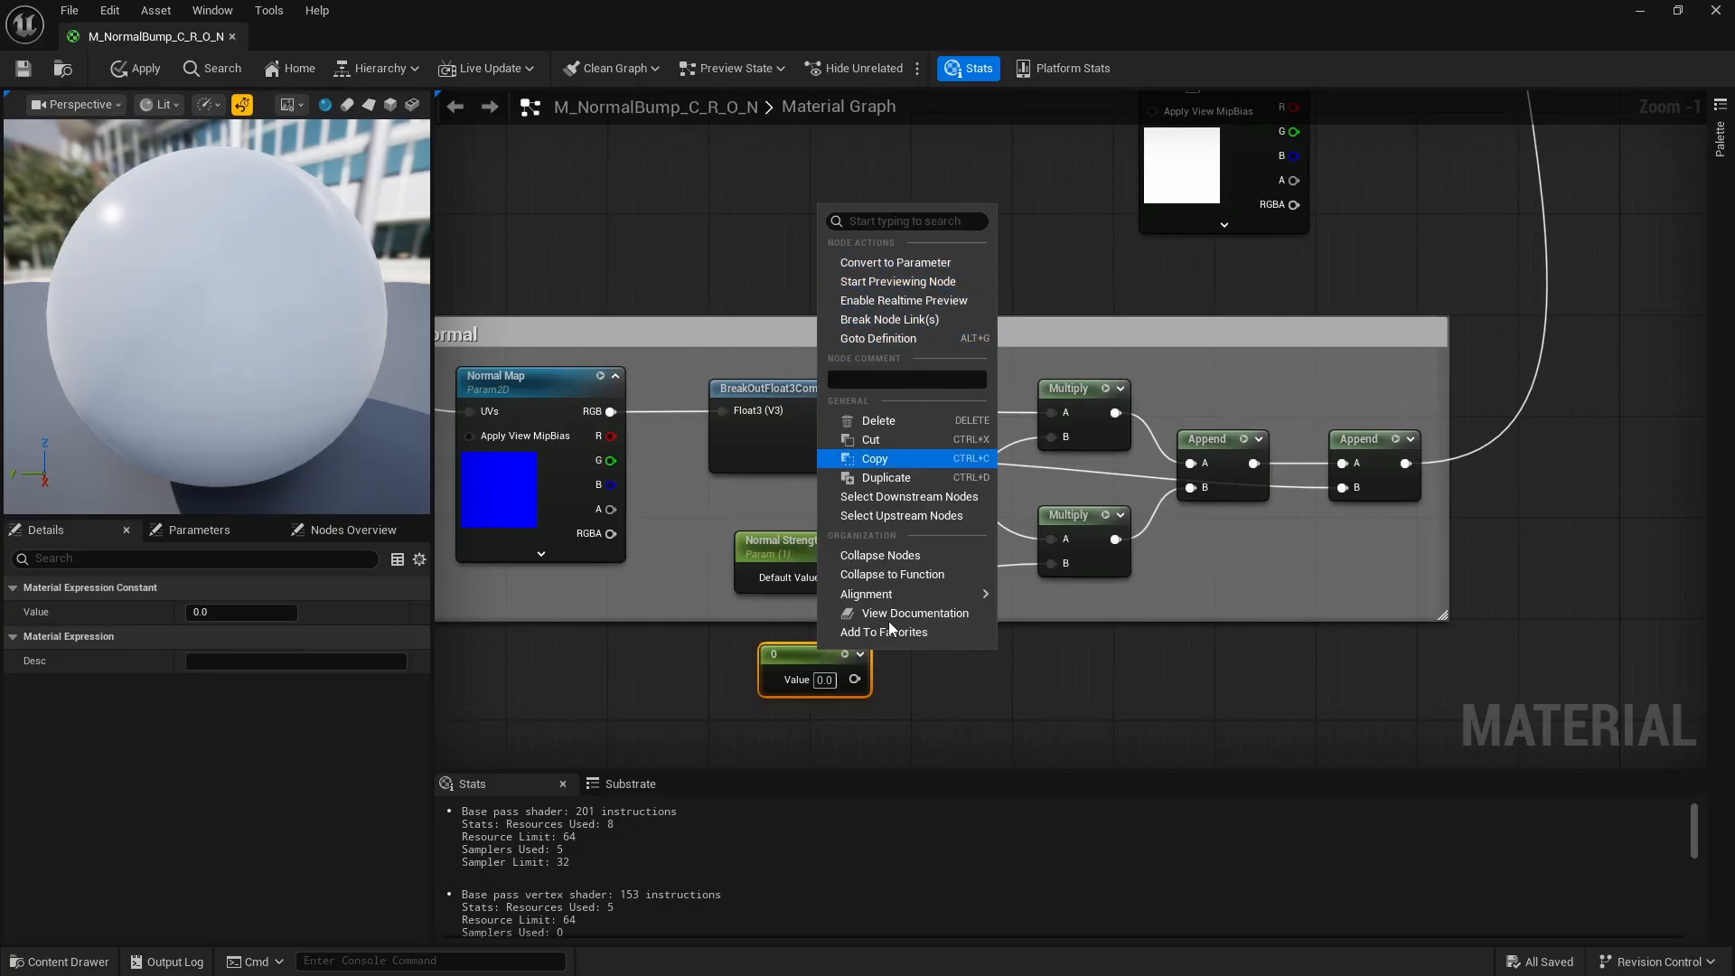
left_click(939, 678)
left_click(804, 652)
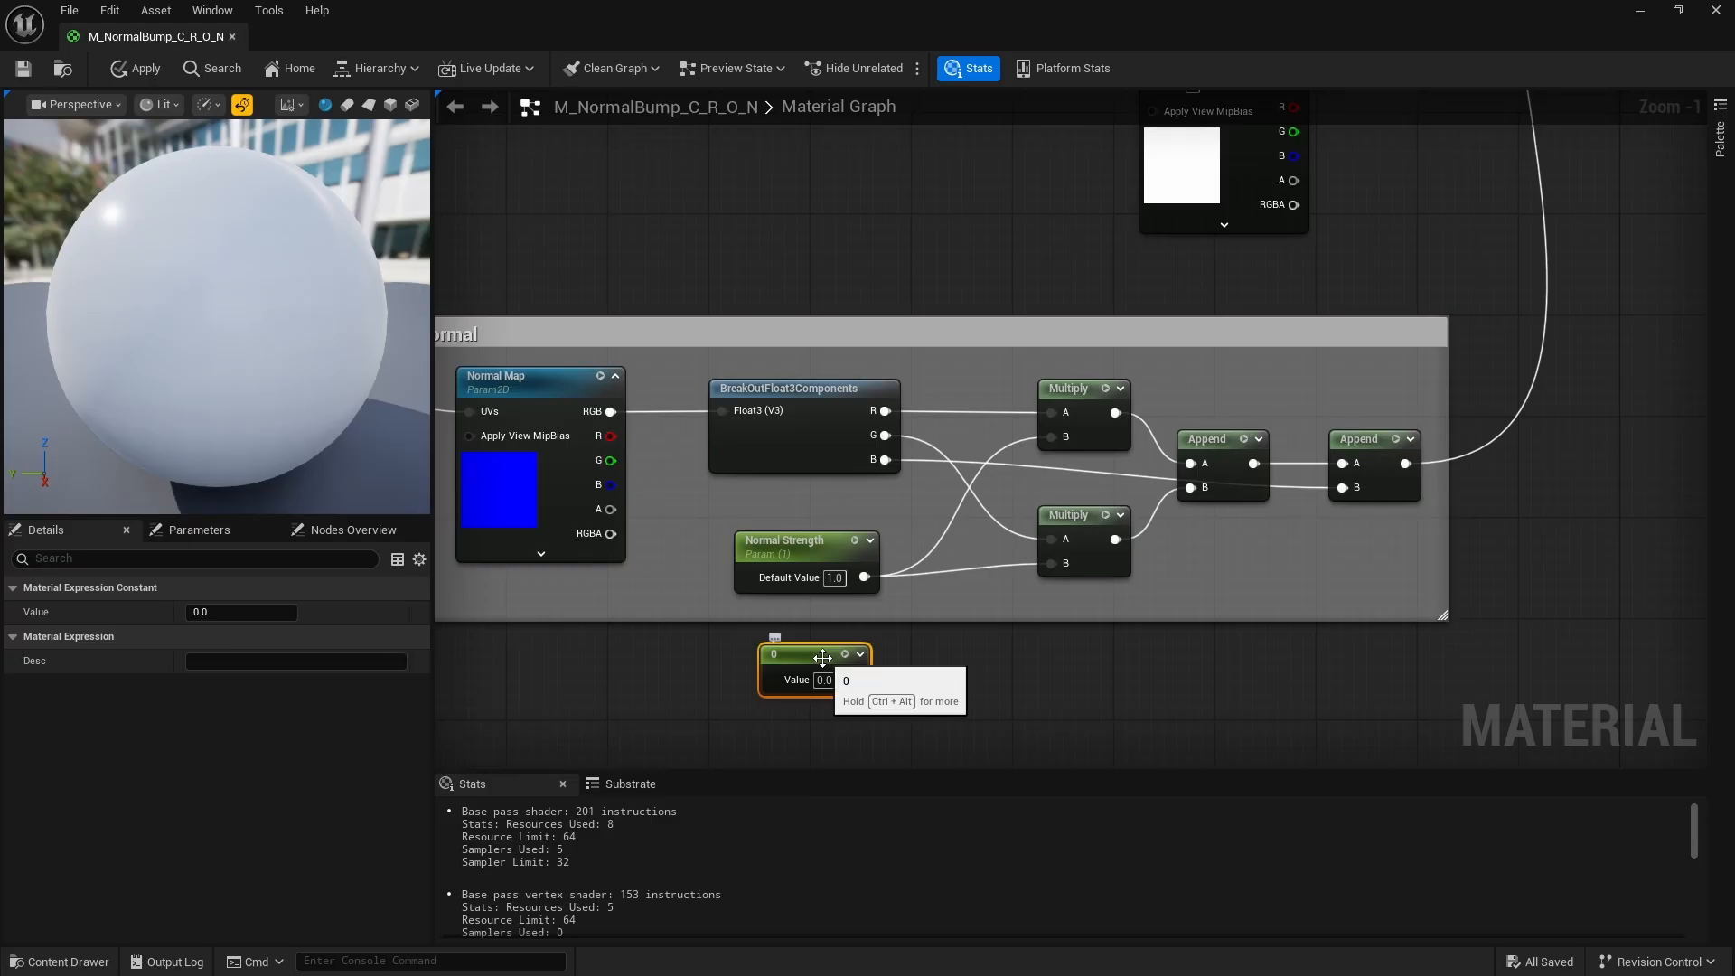
key("Delete")
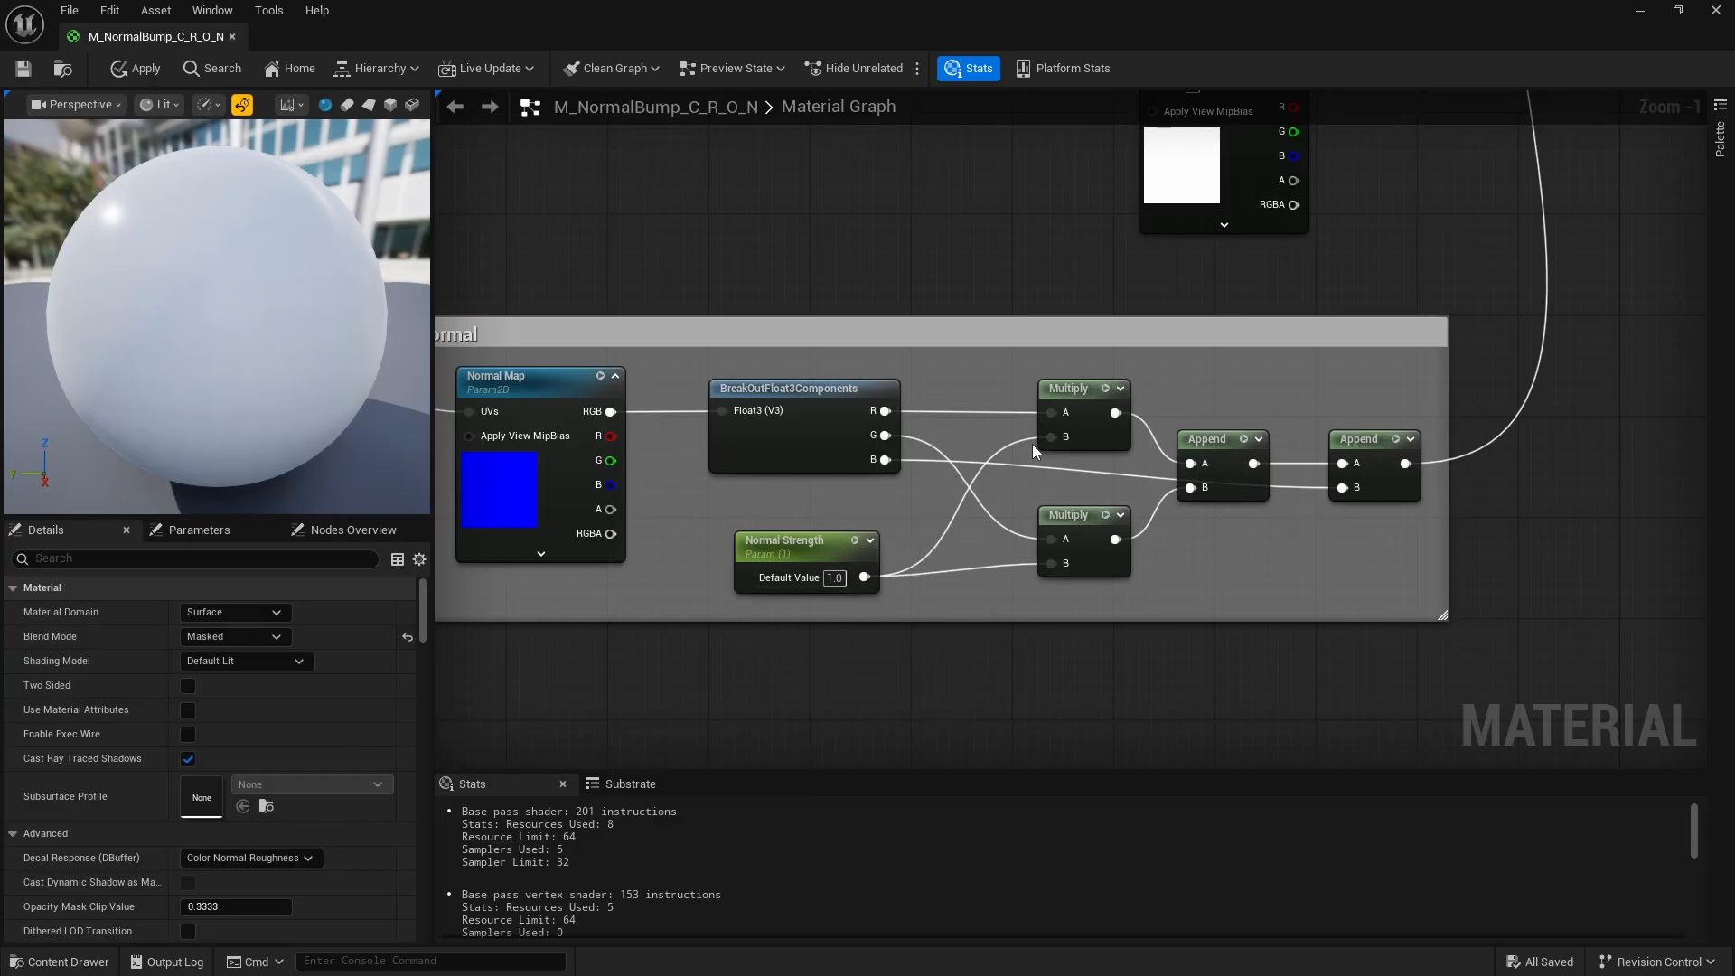
- Examine how Normal Strength and the separated R, G and B channels pass through Multiply and Append to the Normal input
scroll(1123, 535, "up", 1)
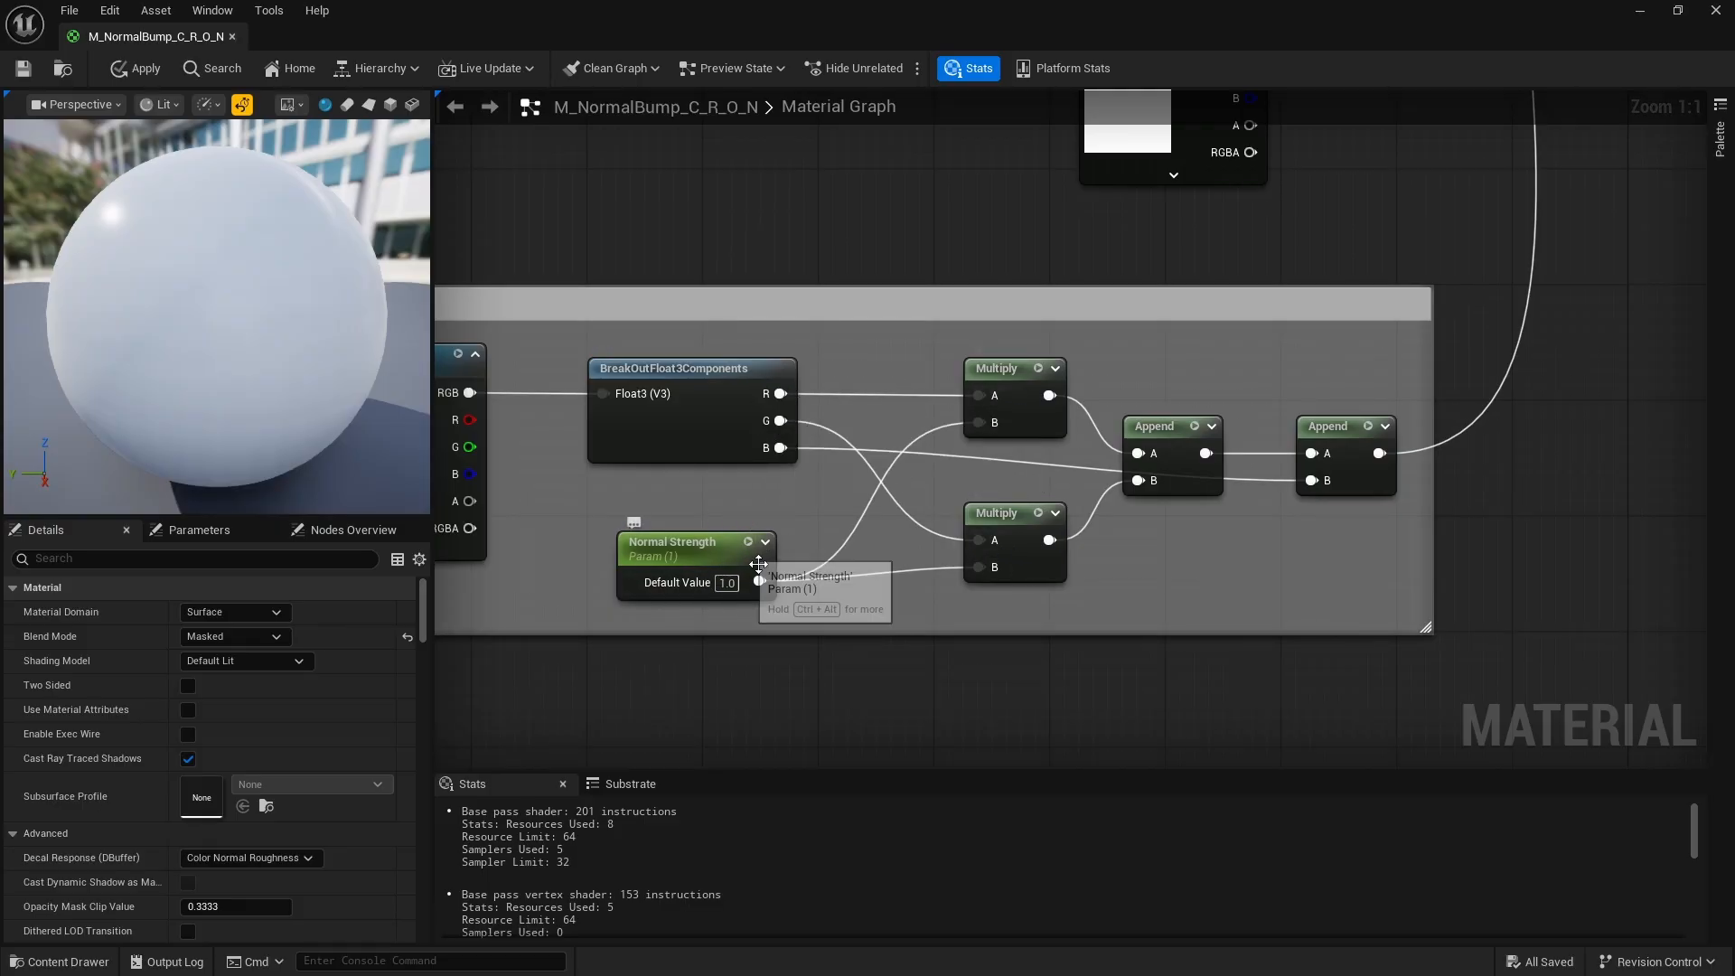
scroll(719, 447, "down", 3)
scroll(1039, 451, "up", 3)
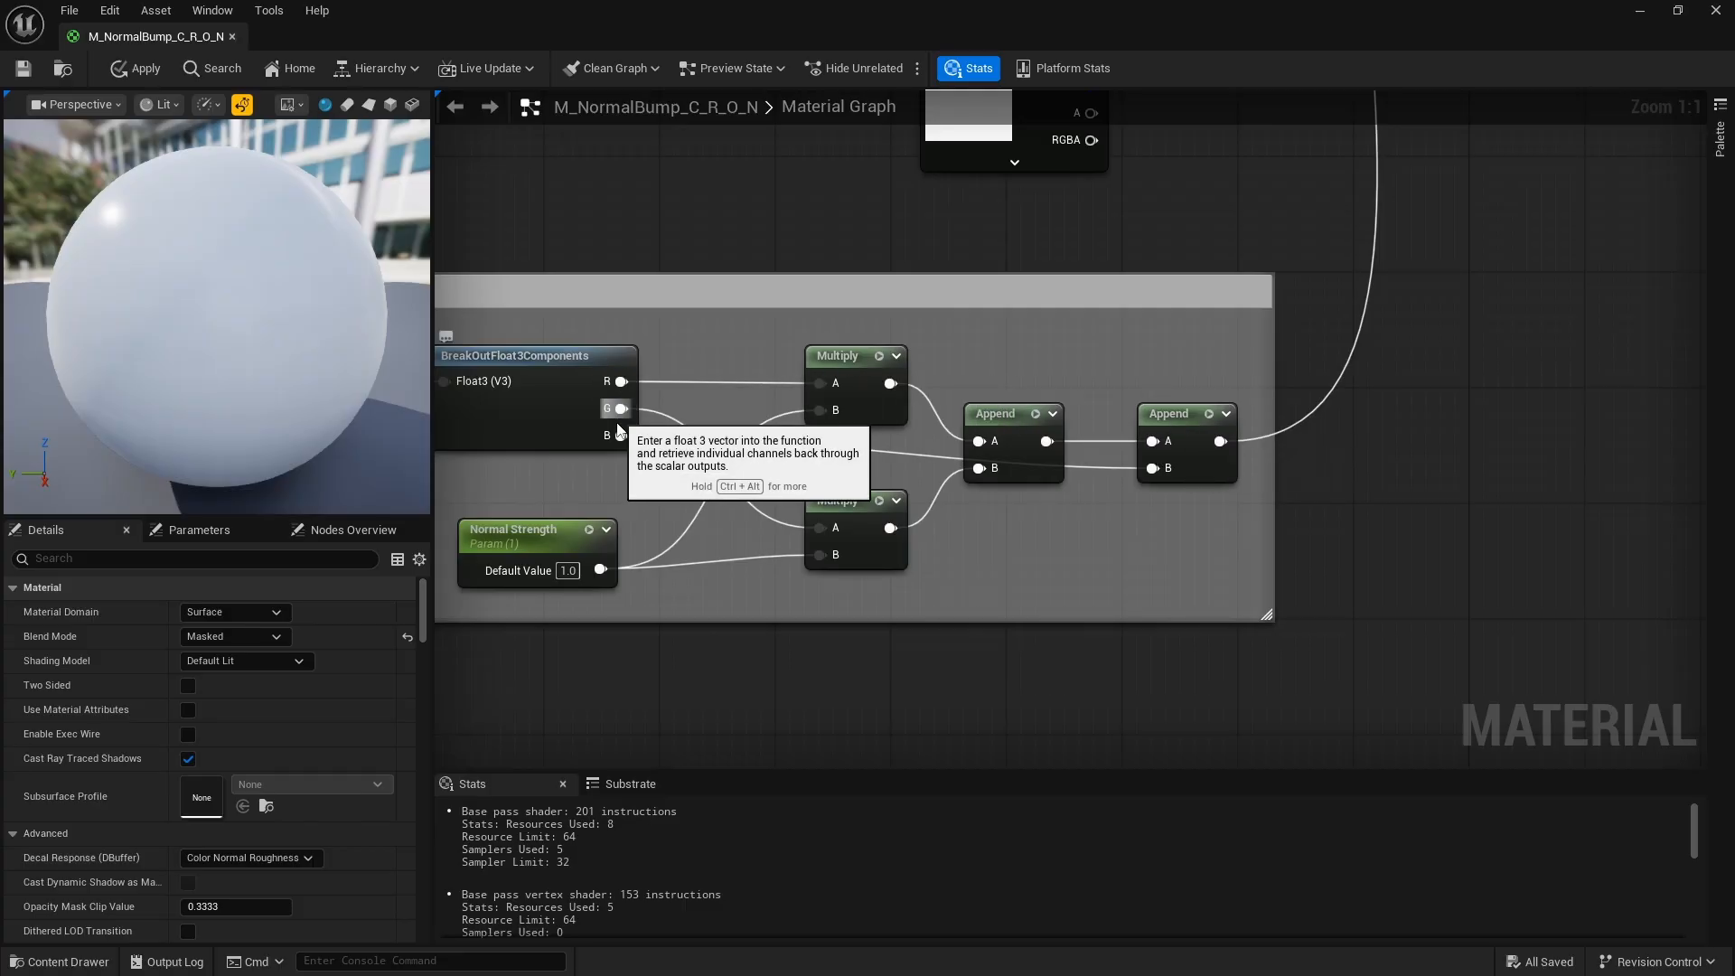
scroll(1039, 522, "down", 2)
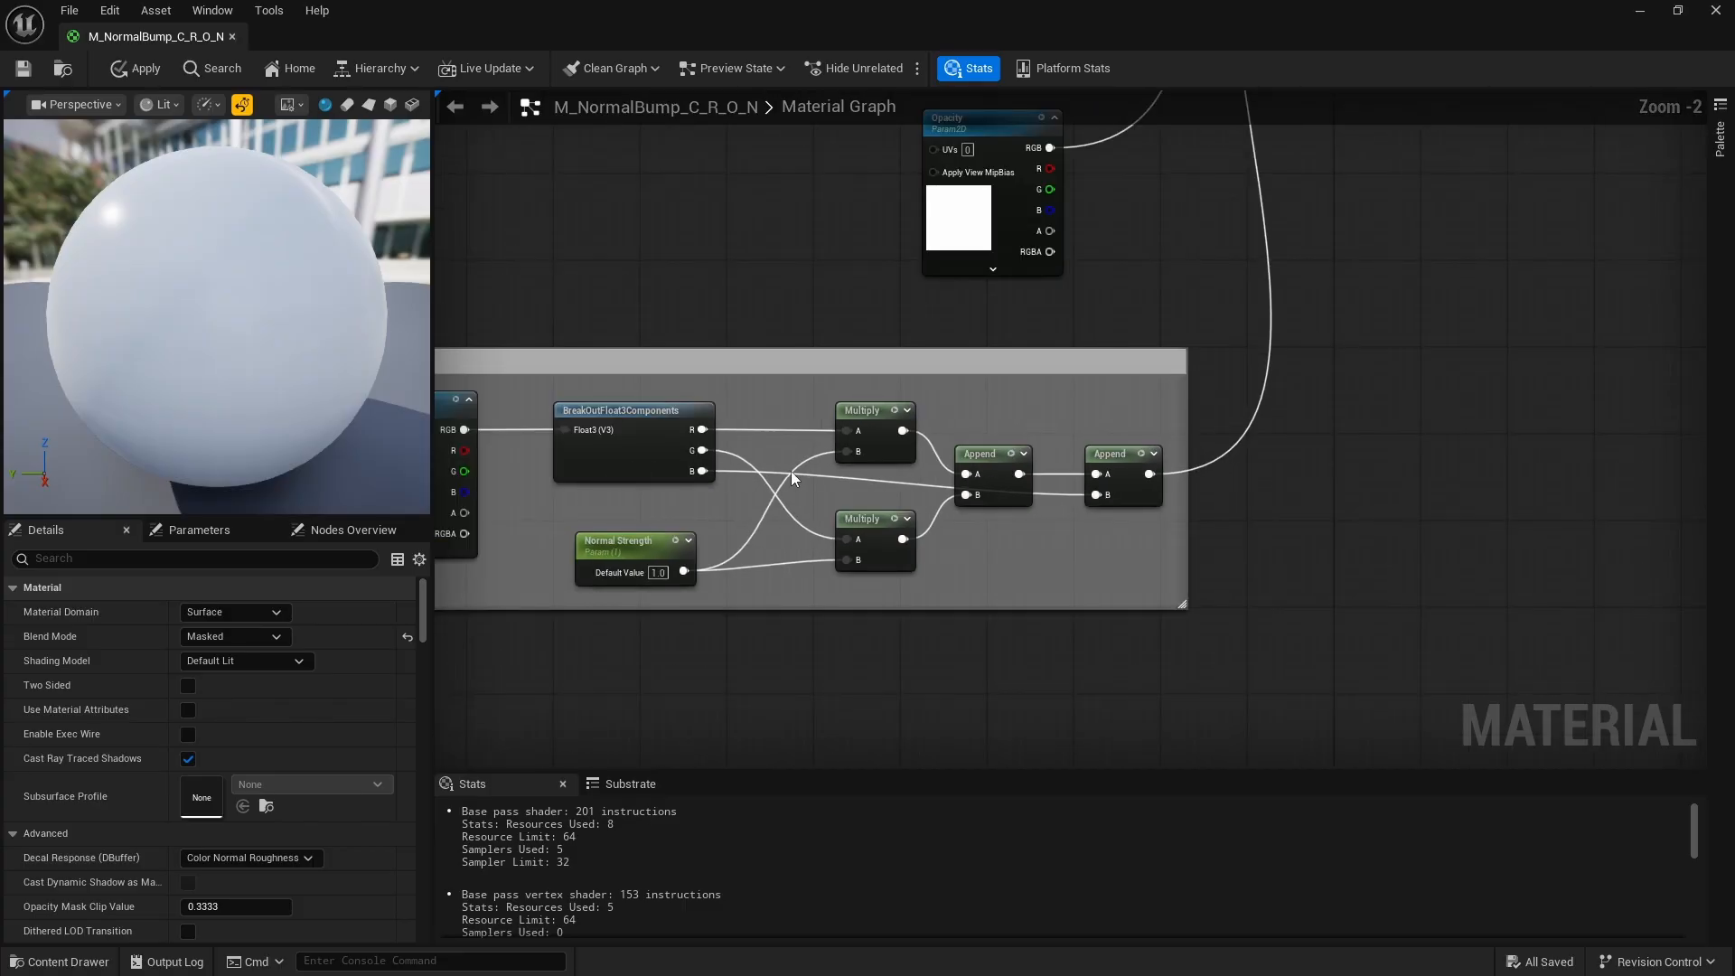
scroll(790, 469, "down", 4)
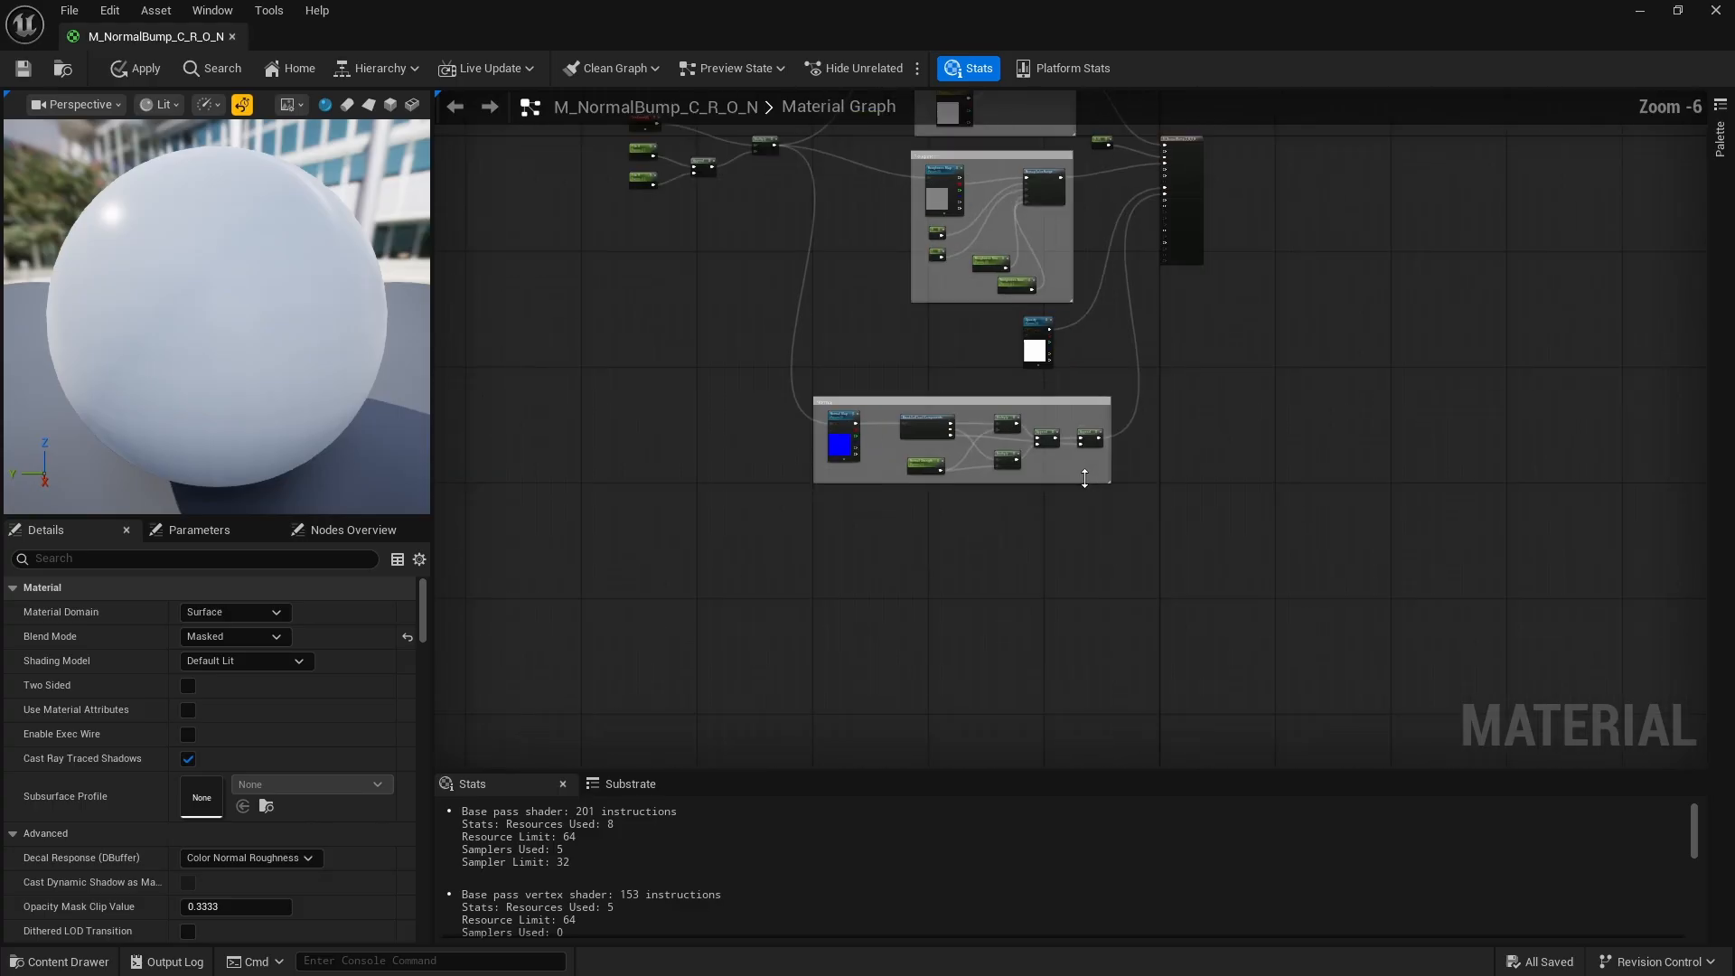
scroll(1173, 291, "up", 4)
scroll(1211, 465, "down", 5)
scroll(1220, 309, "up", 7)
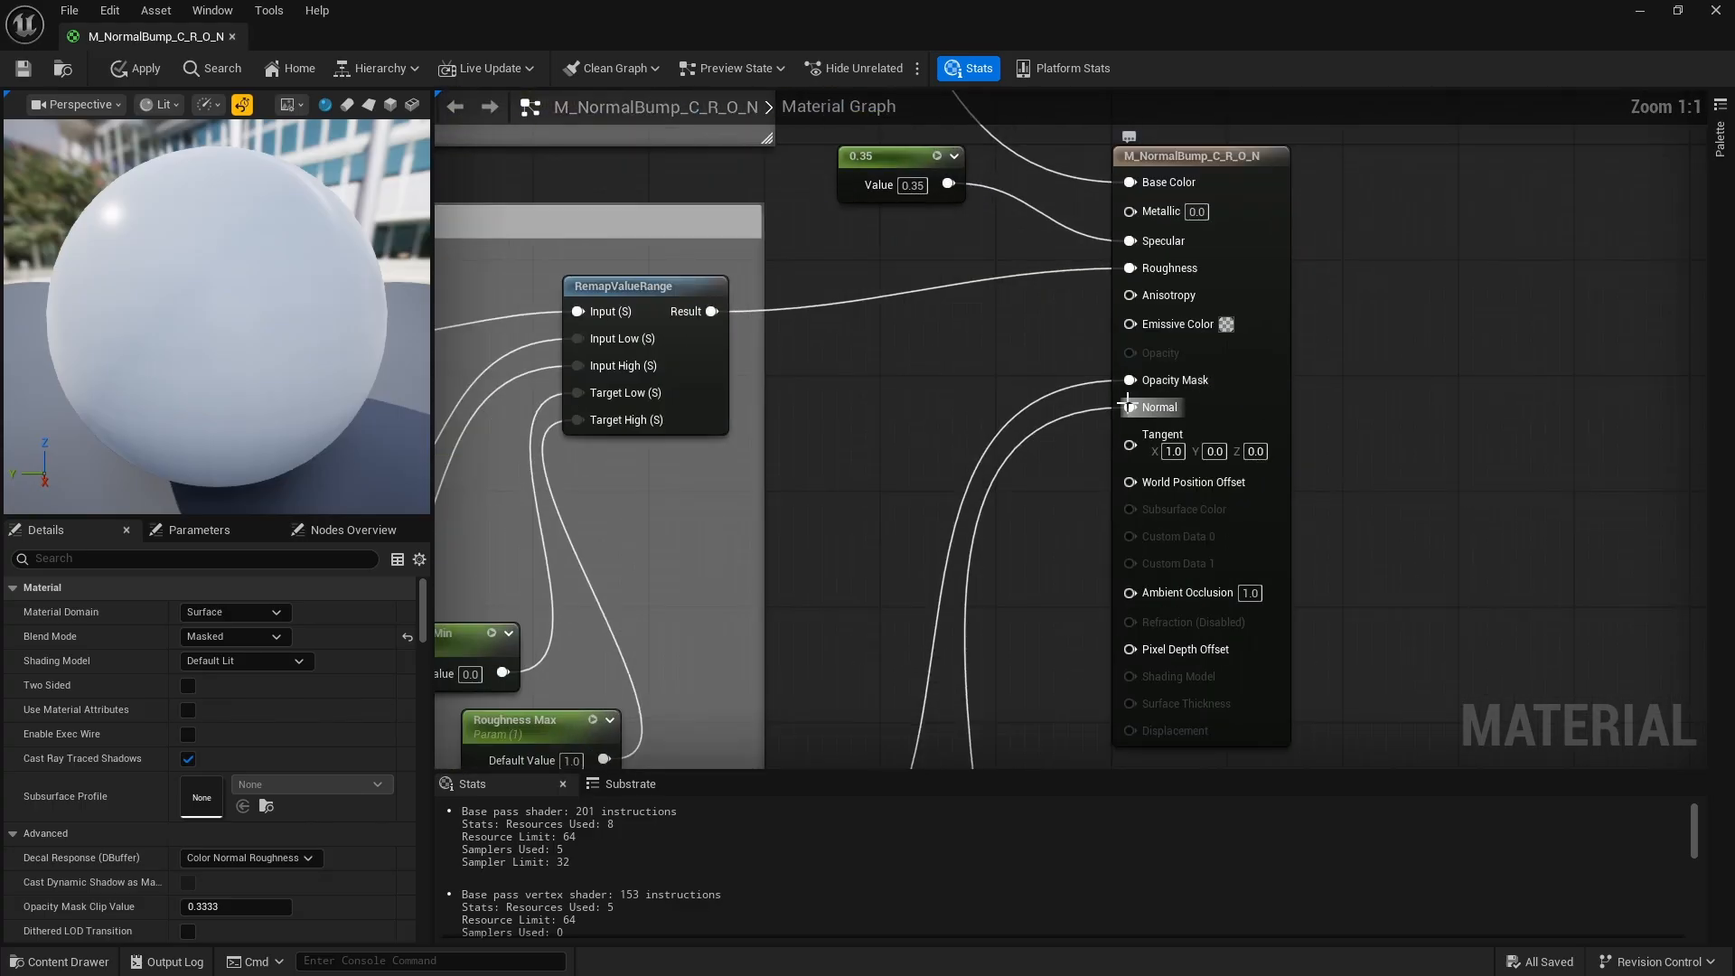
scroll(1246, 415, "down", 7)
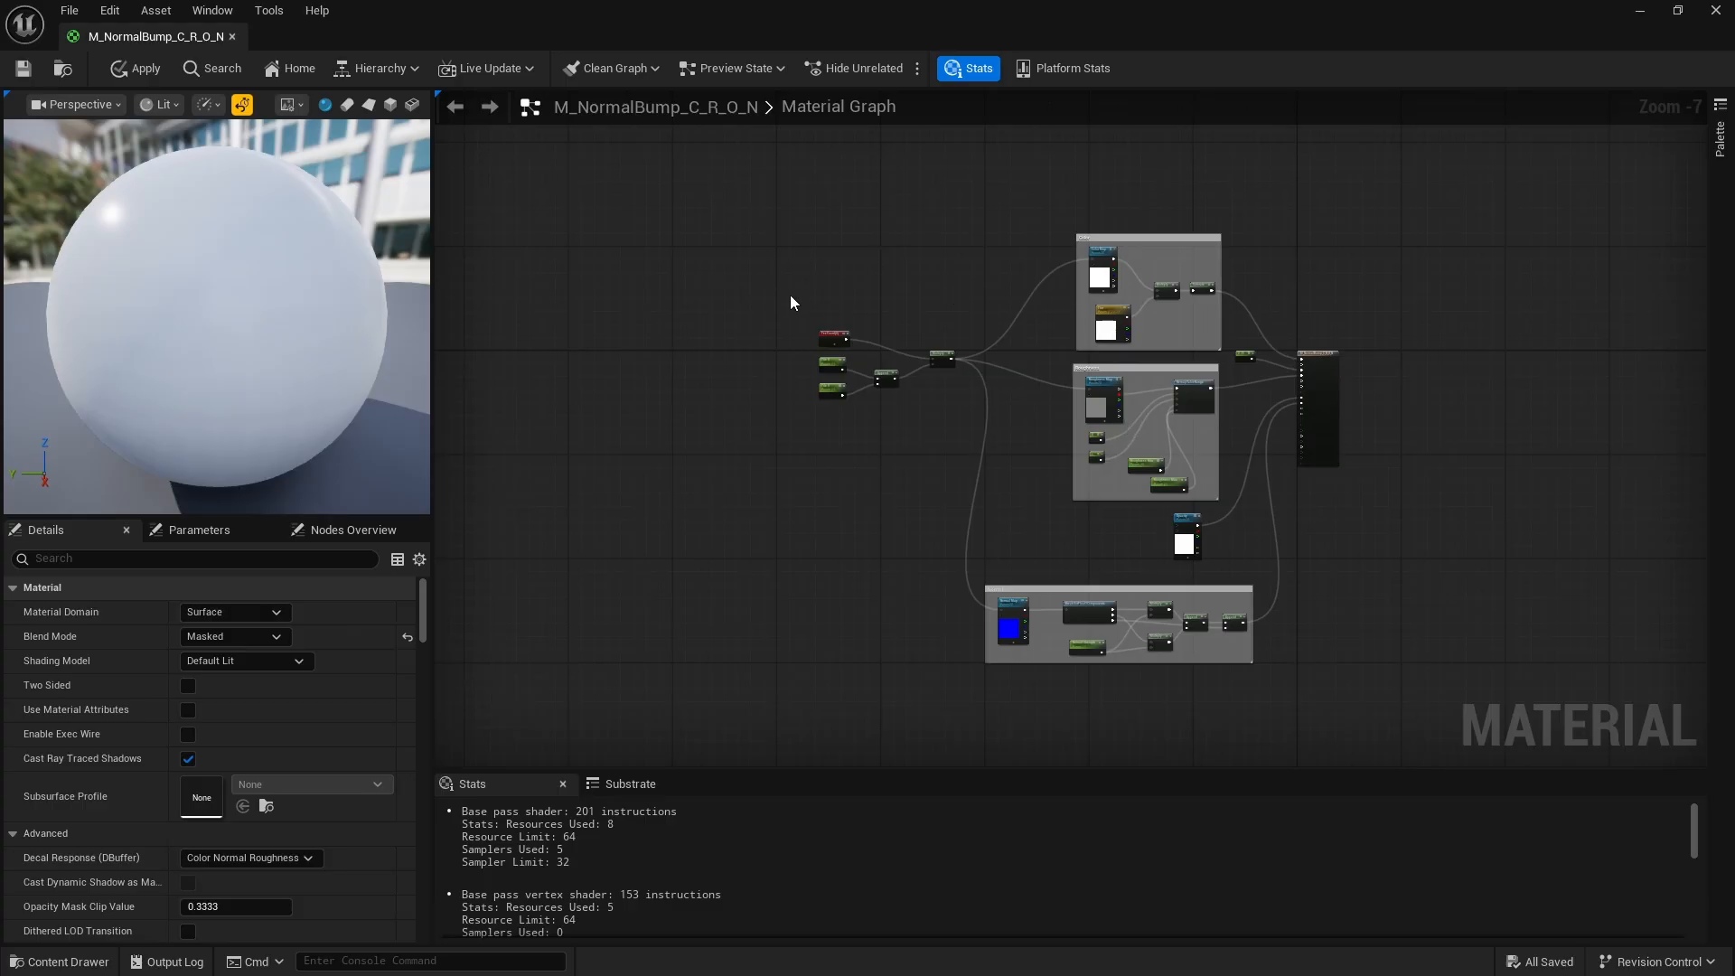
- Try adding a second TextureCoordinate node beside the Tile U and Tile V tiling nodes, and delete it
scroll(817, 393, "up", 3)
scroll(863, 336, "up", 1)
scroll(887, 483, "down", 1)
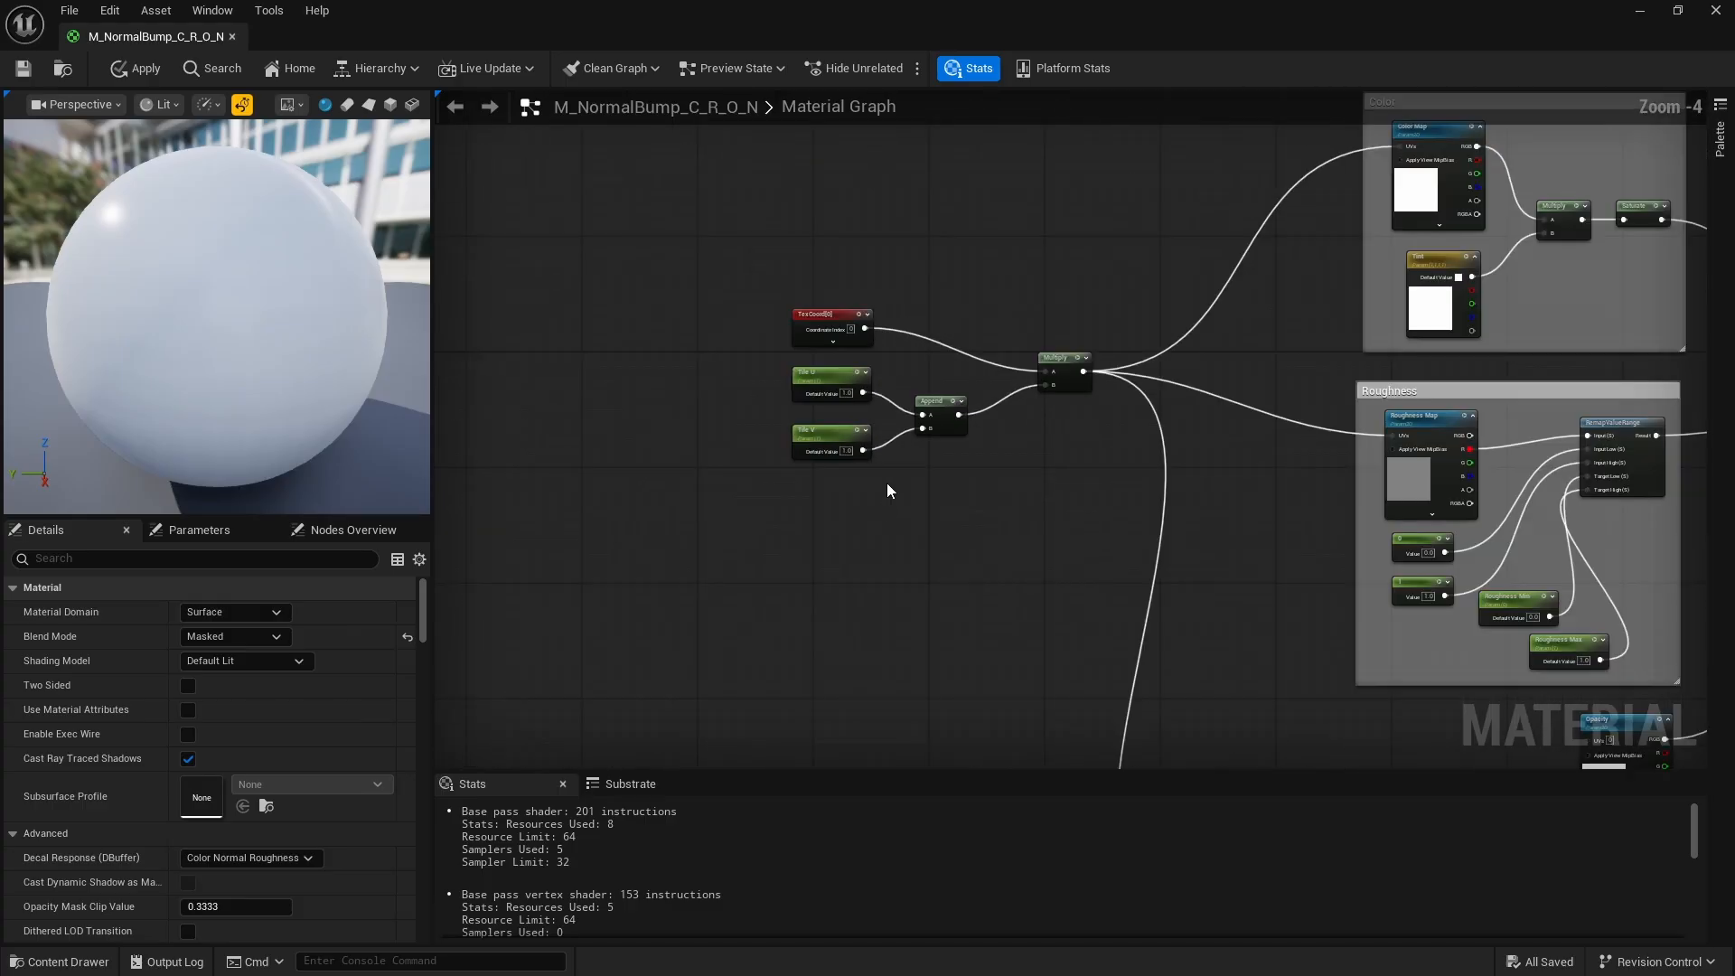
scroll(889, 443, "up", 3)
scroll(889, 443, "up", 1)
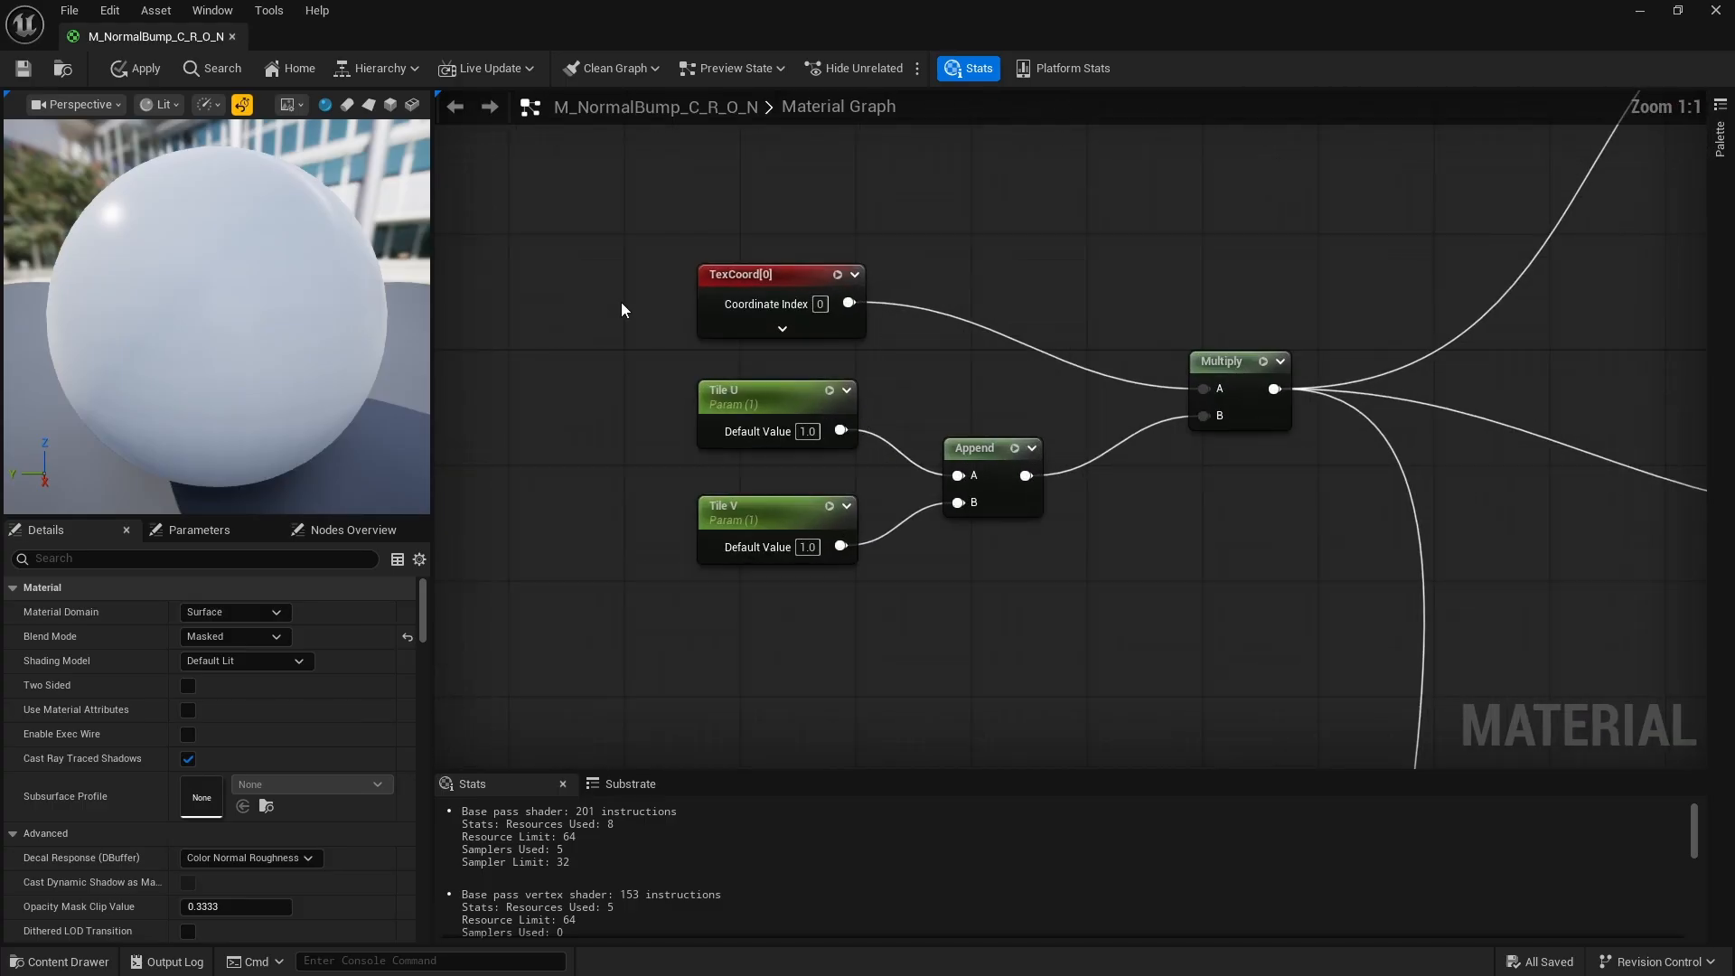
right_click(1060, 252)
type("te")
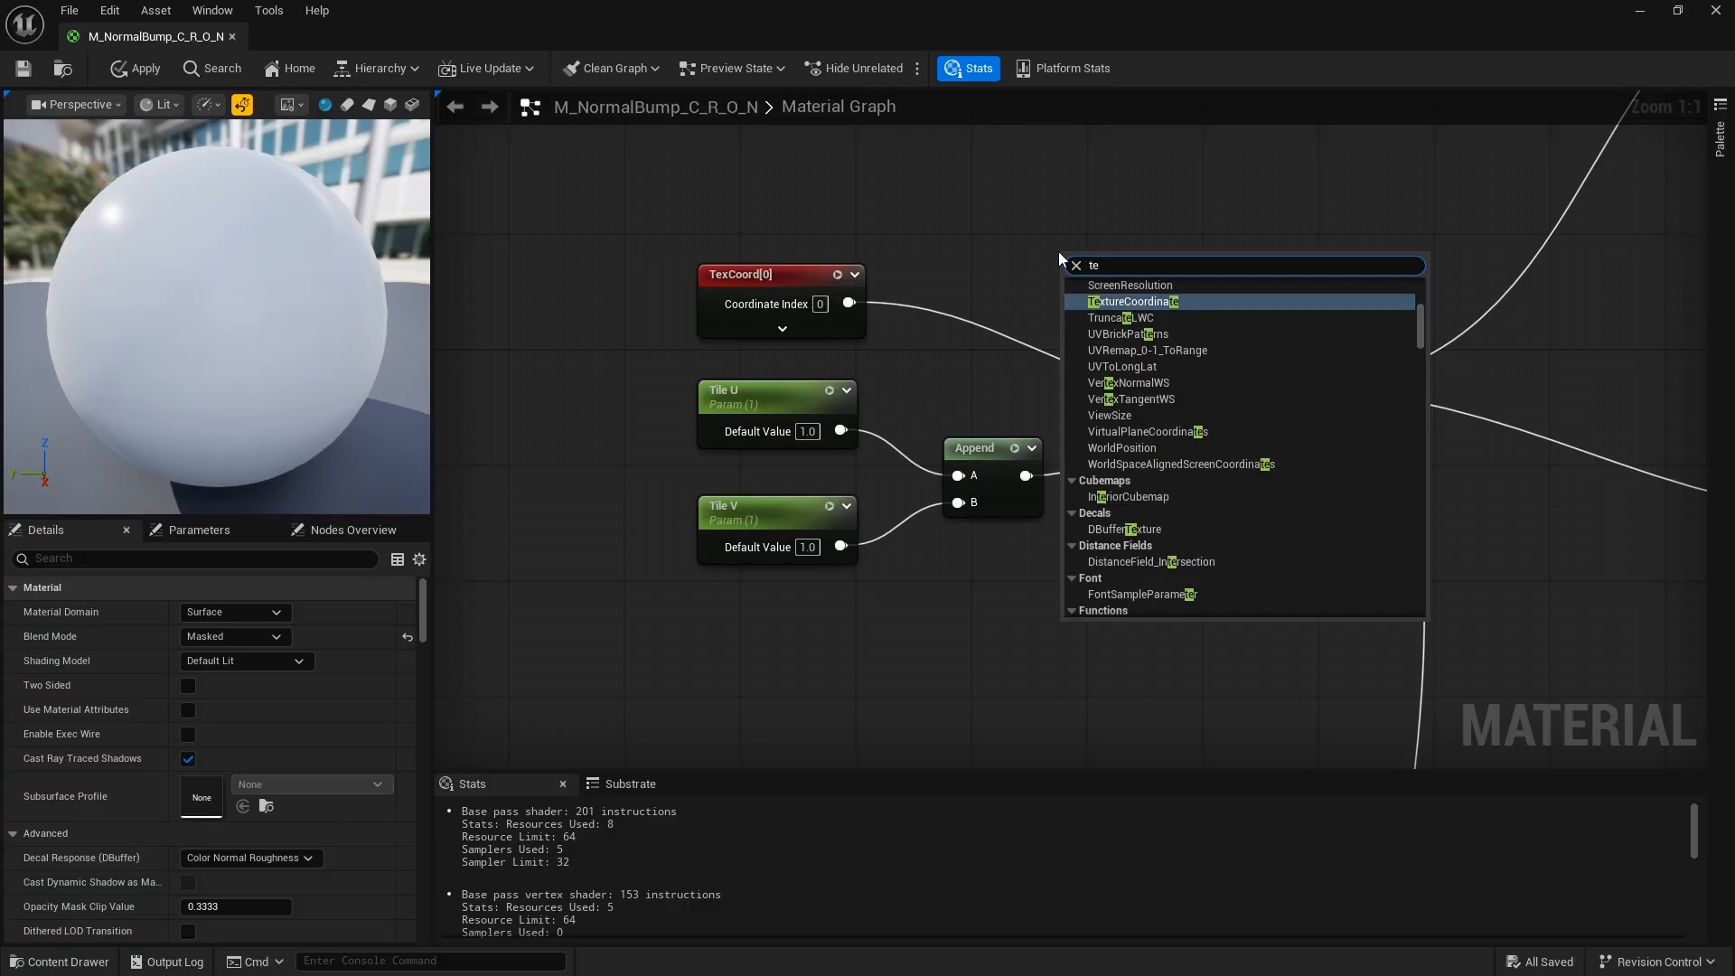
type("x")
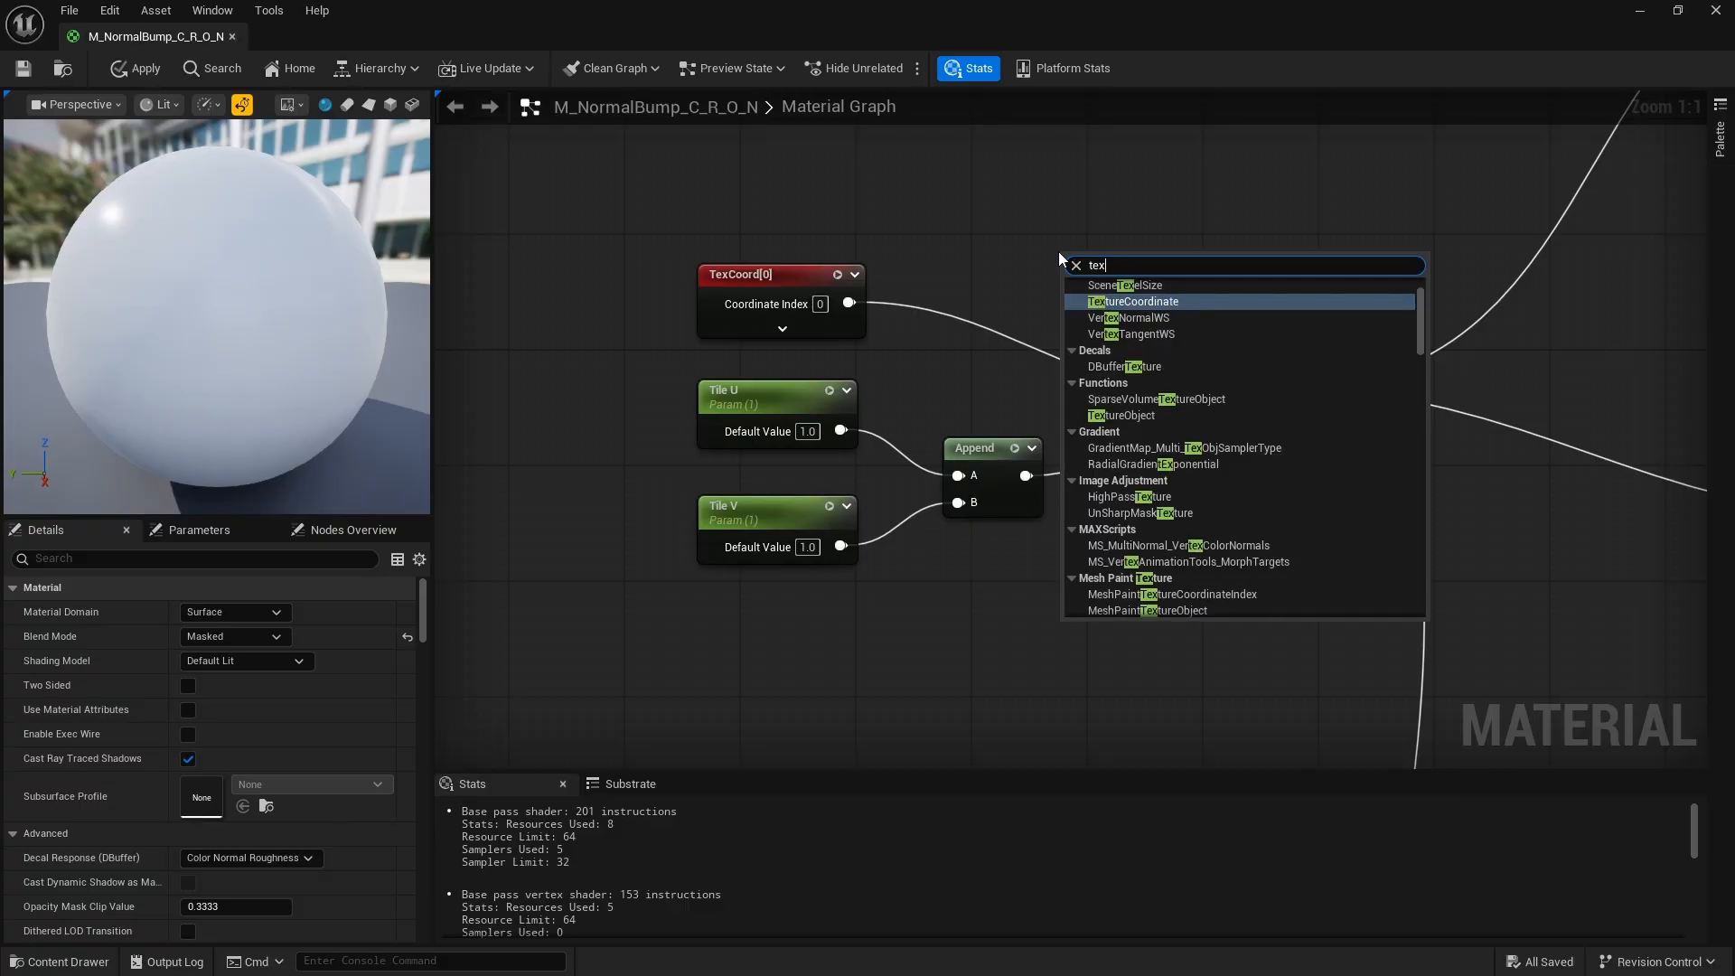
left_click(1155, 316)
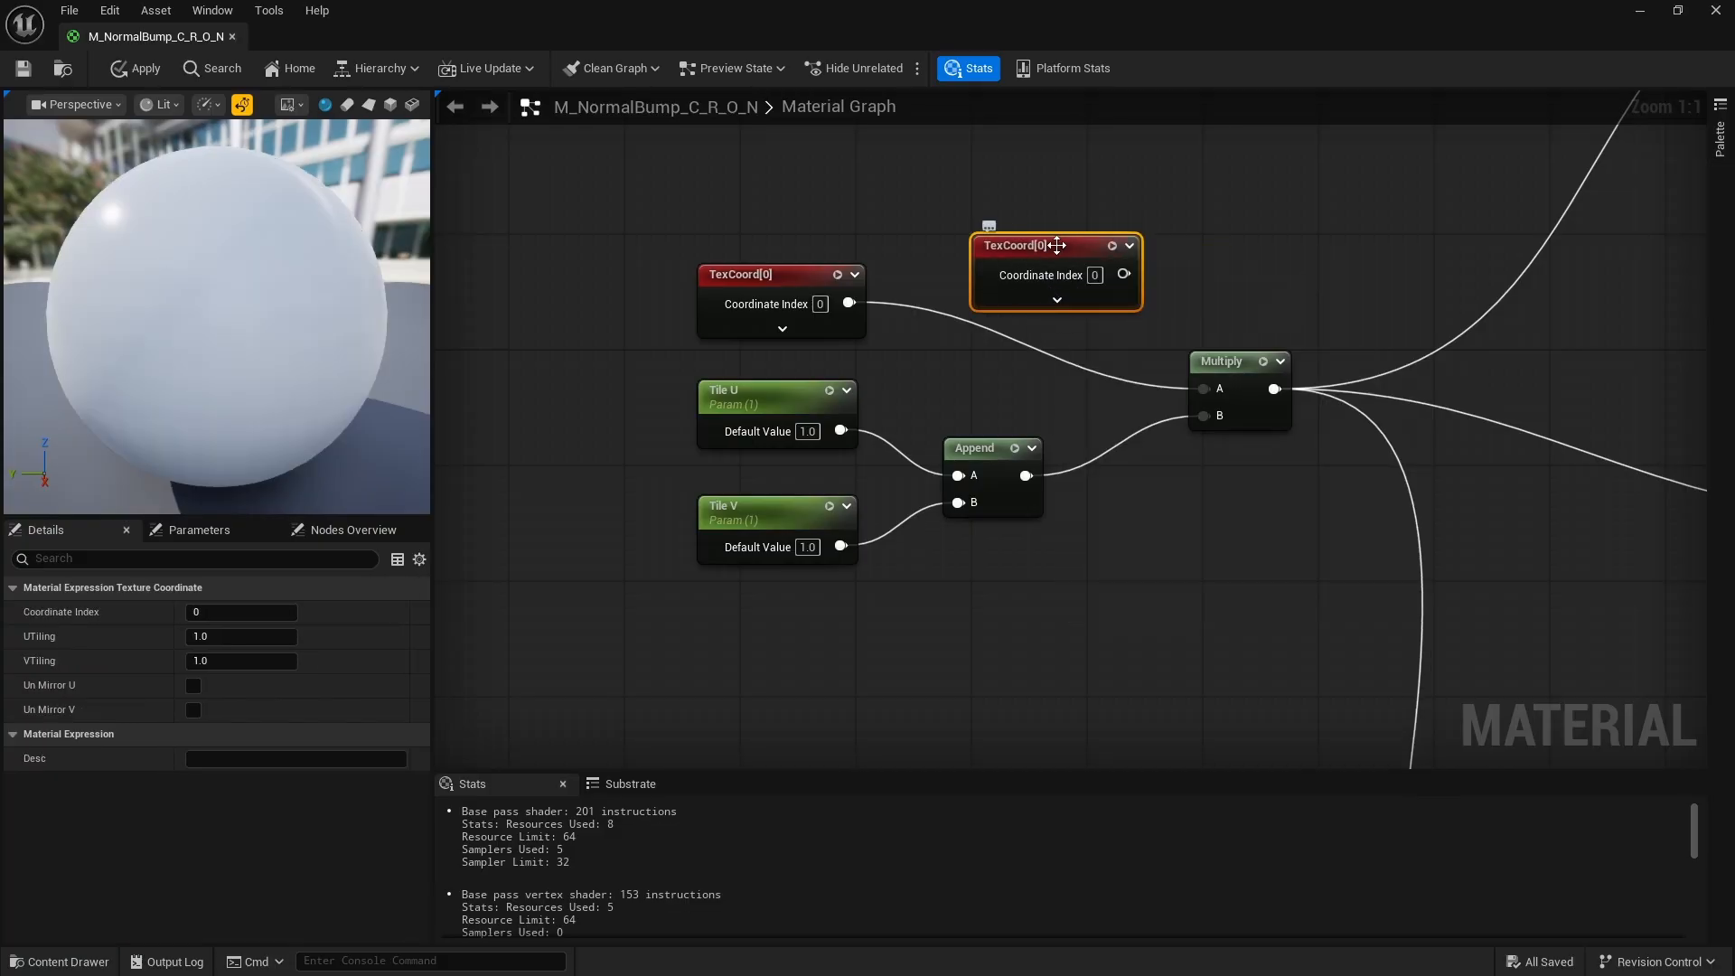
key("Delete")
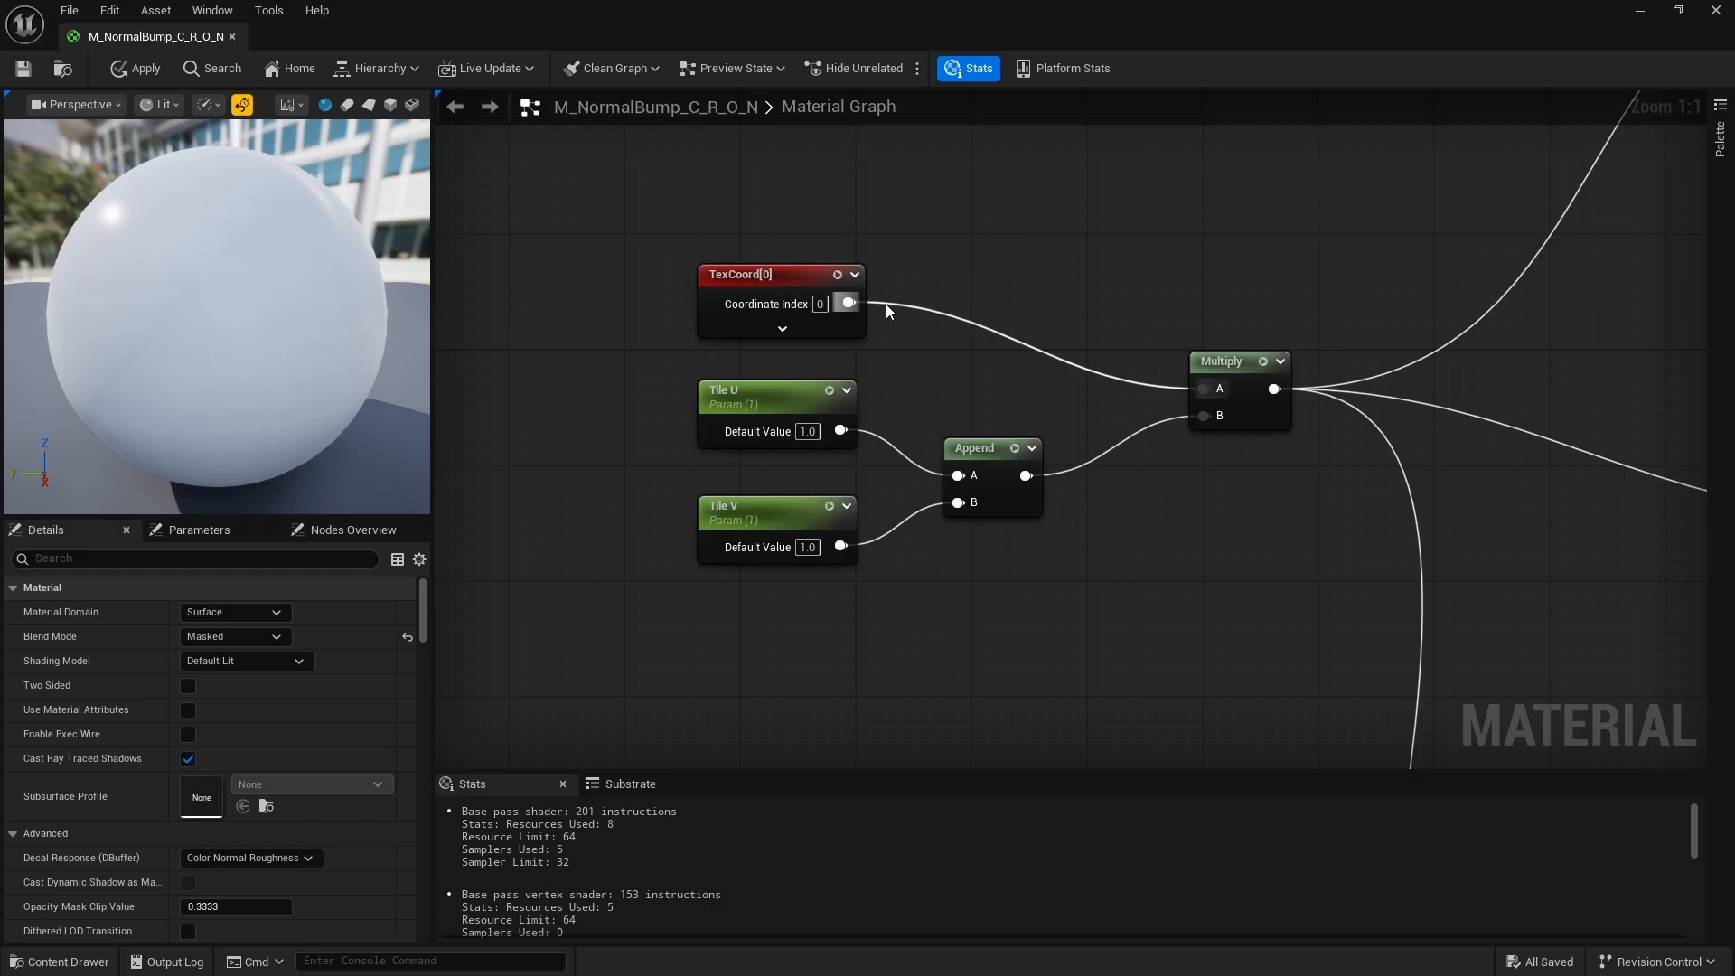
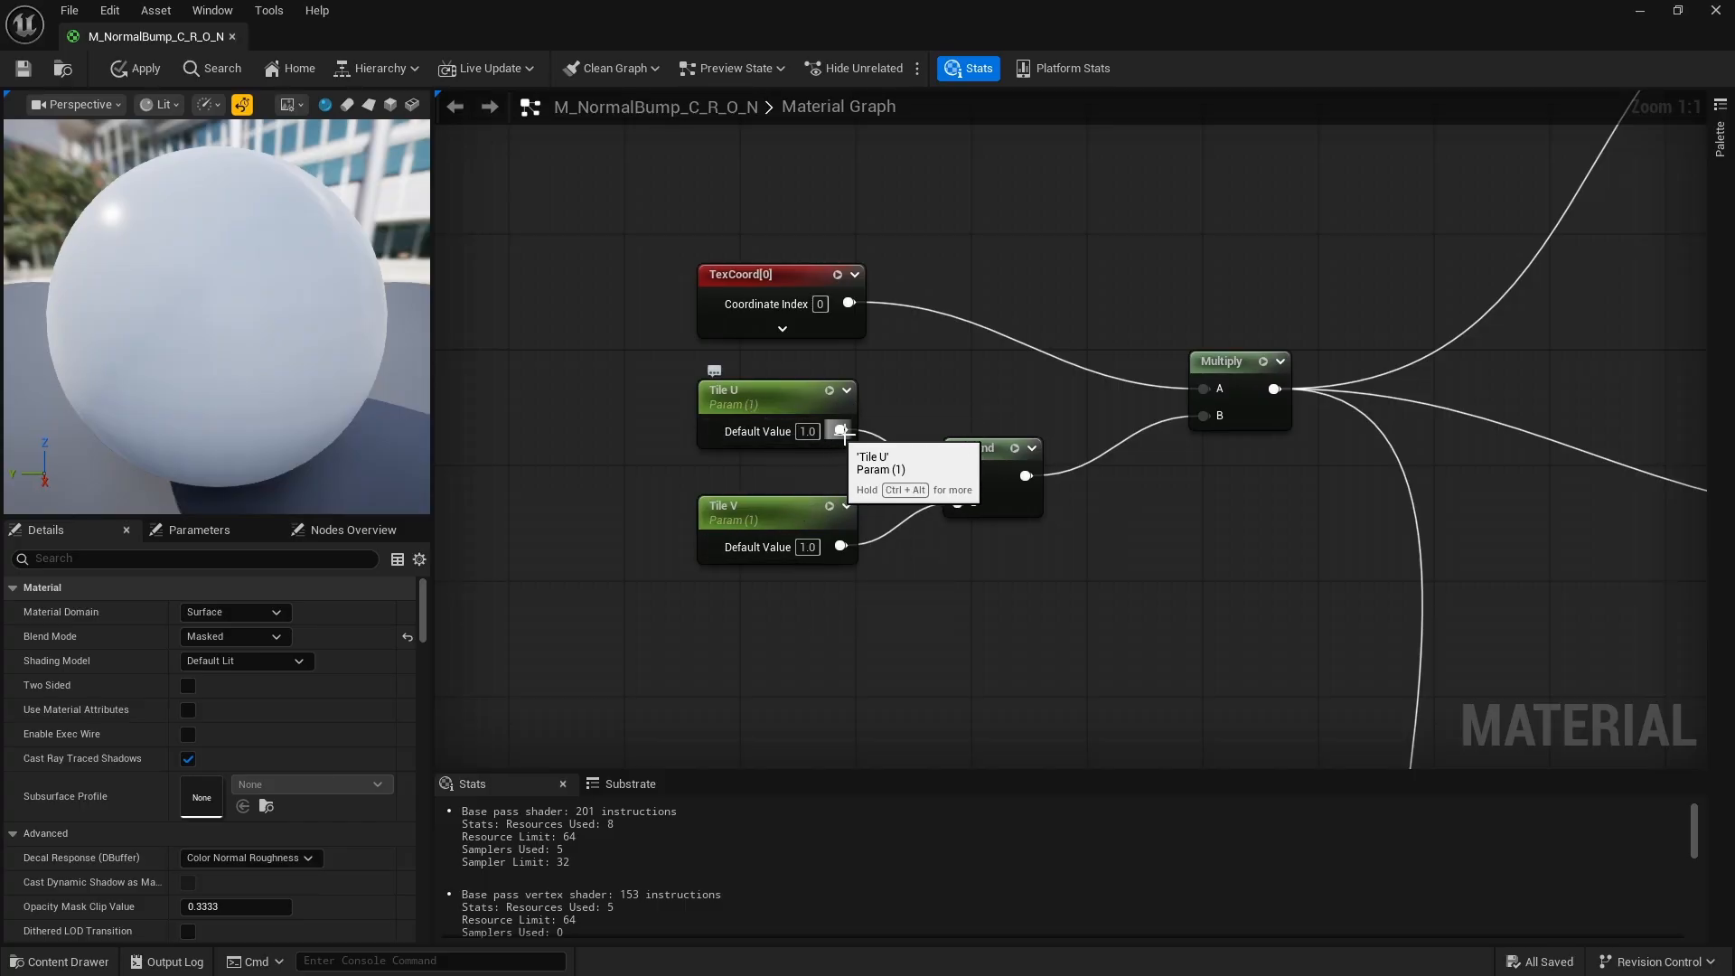
- Examine how the tiling Multiply node feeds the Color, Roughness and Normal groups across the whole material graph
scroll(838, 415, "down", 5)
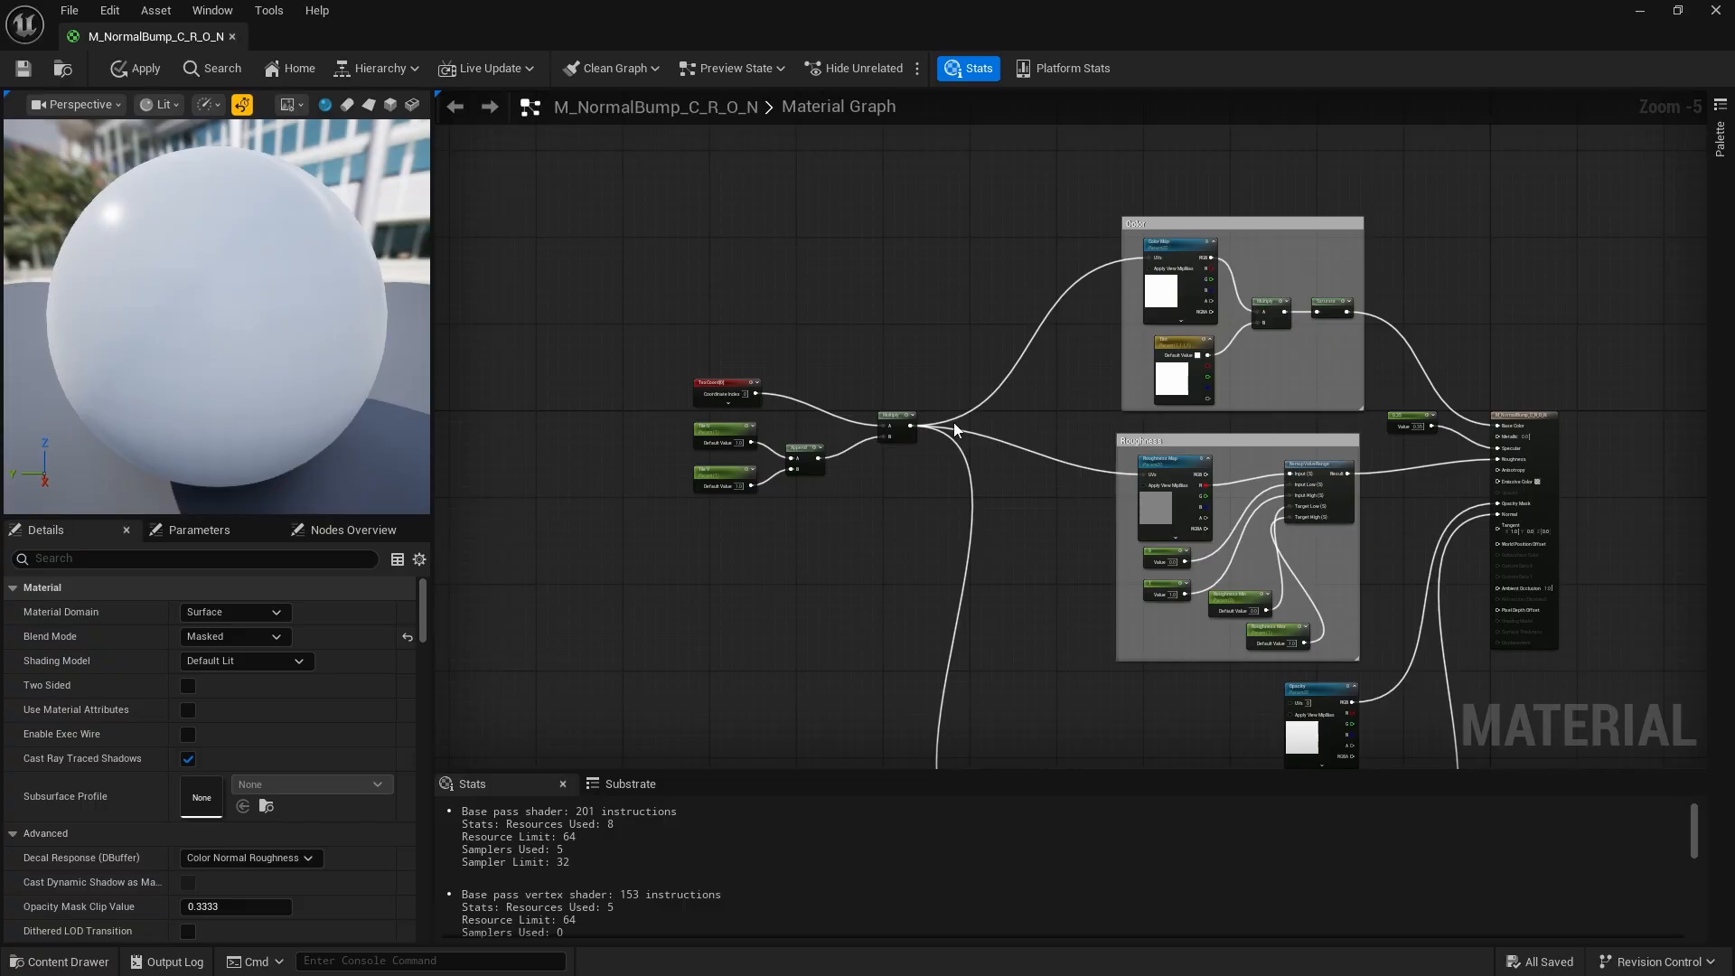
scroll(1088, 388, "down", 4)
scroll(1071, 600, "up", 3)
scroll(1006, 623, "down", 4)
scroll(1191, 424, "up", 4)
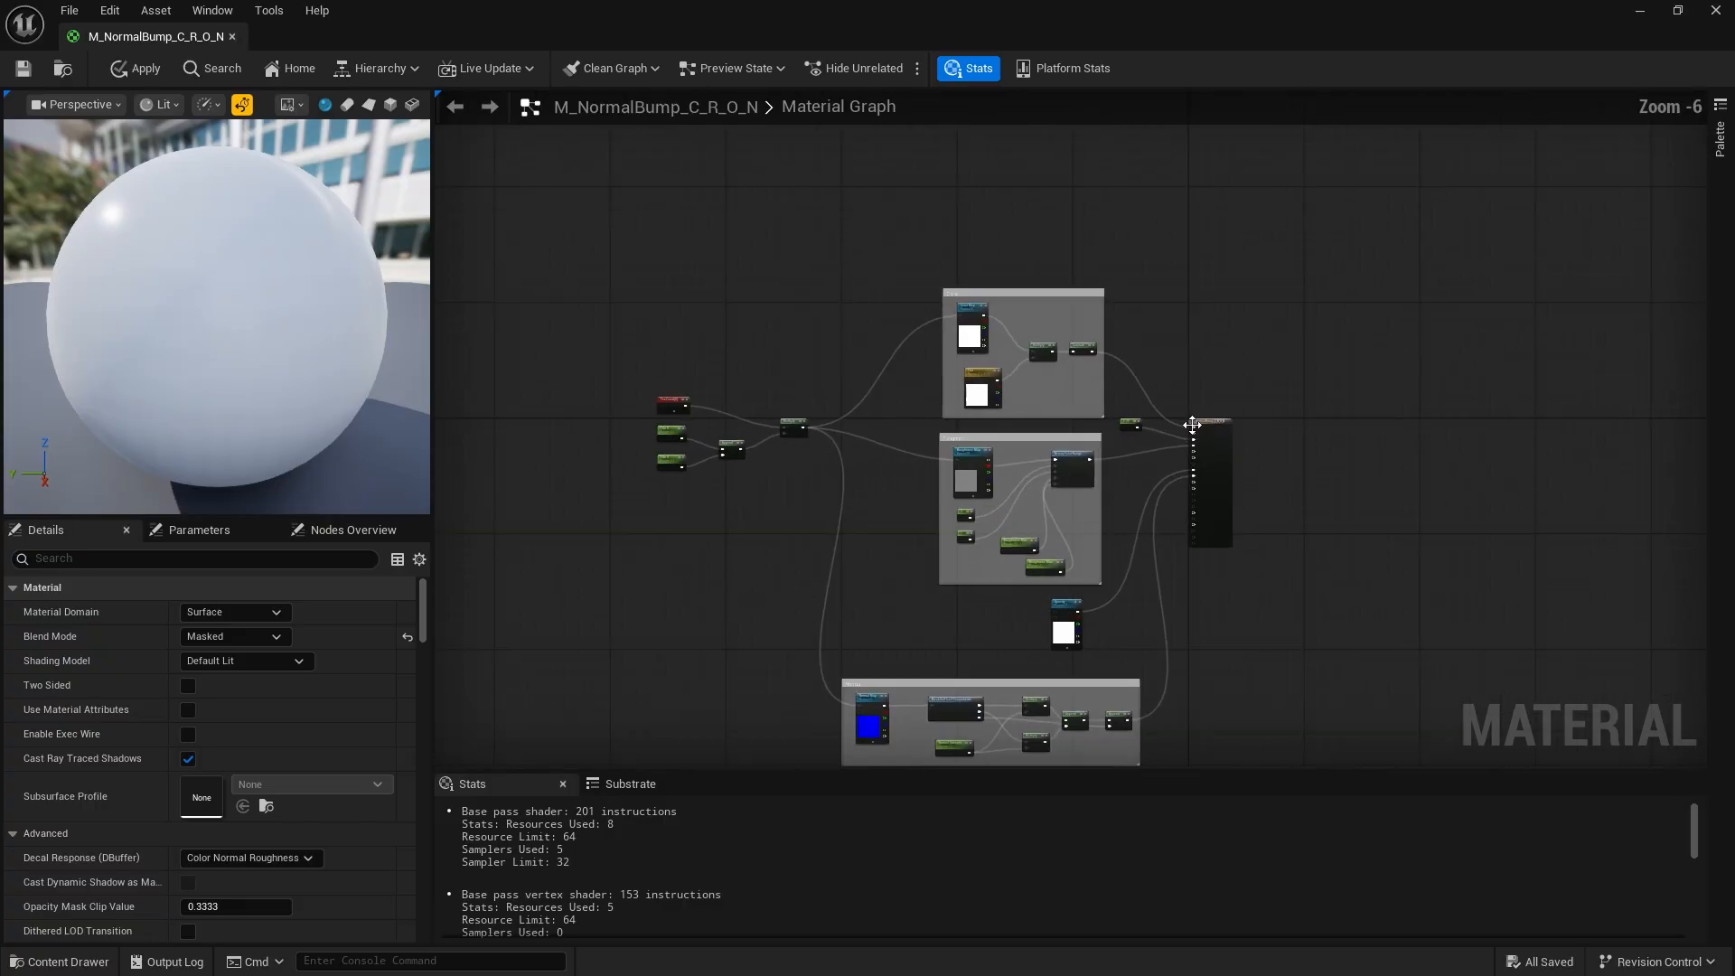
scroll(823, 394, "down", 4)
scroll(845, 513, "up", 4)
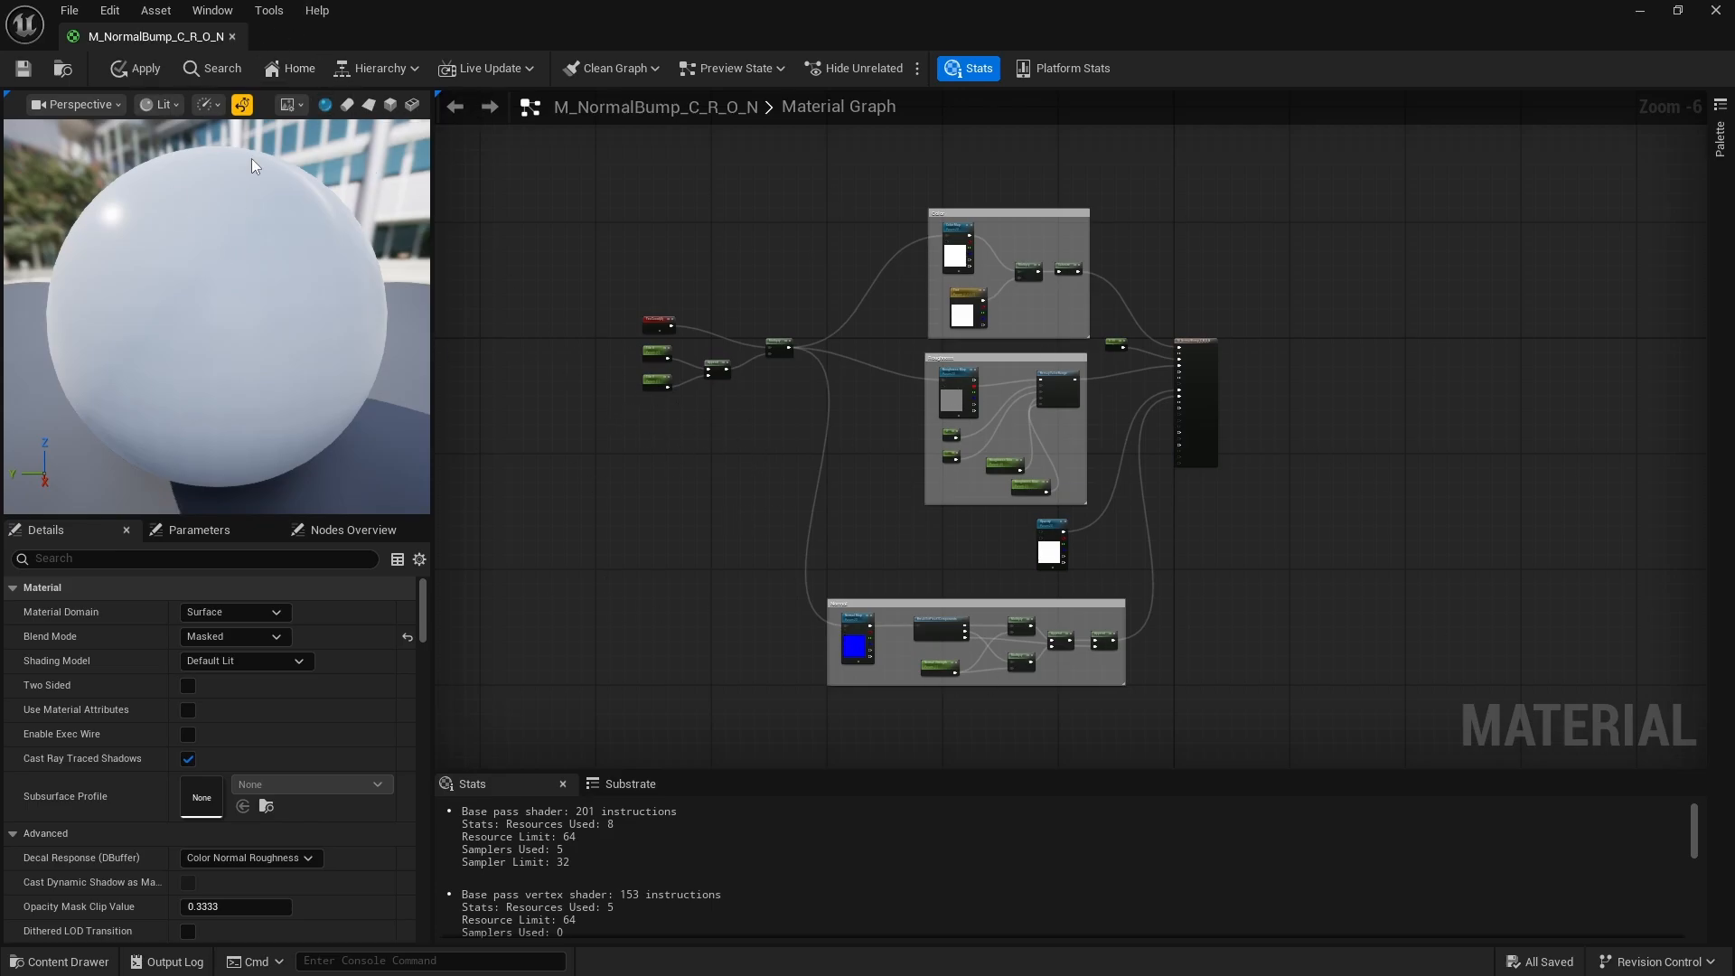
- Close the M_NormalBump_C_R_O_N material, applying its changes to the original, and save all modified assets
left_click(232, 37)
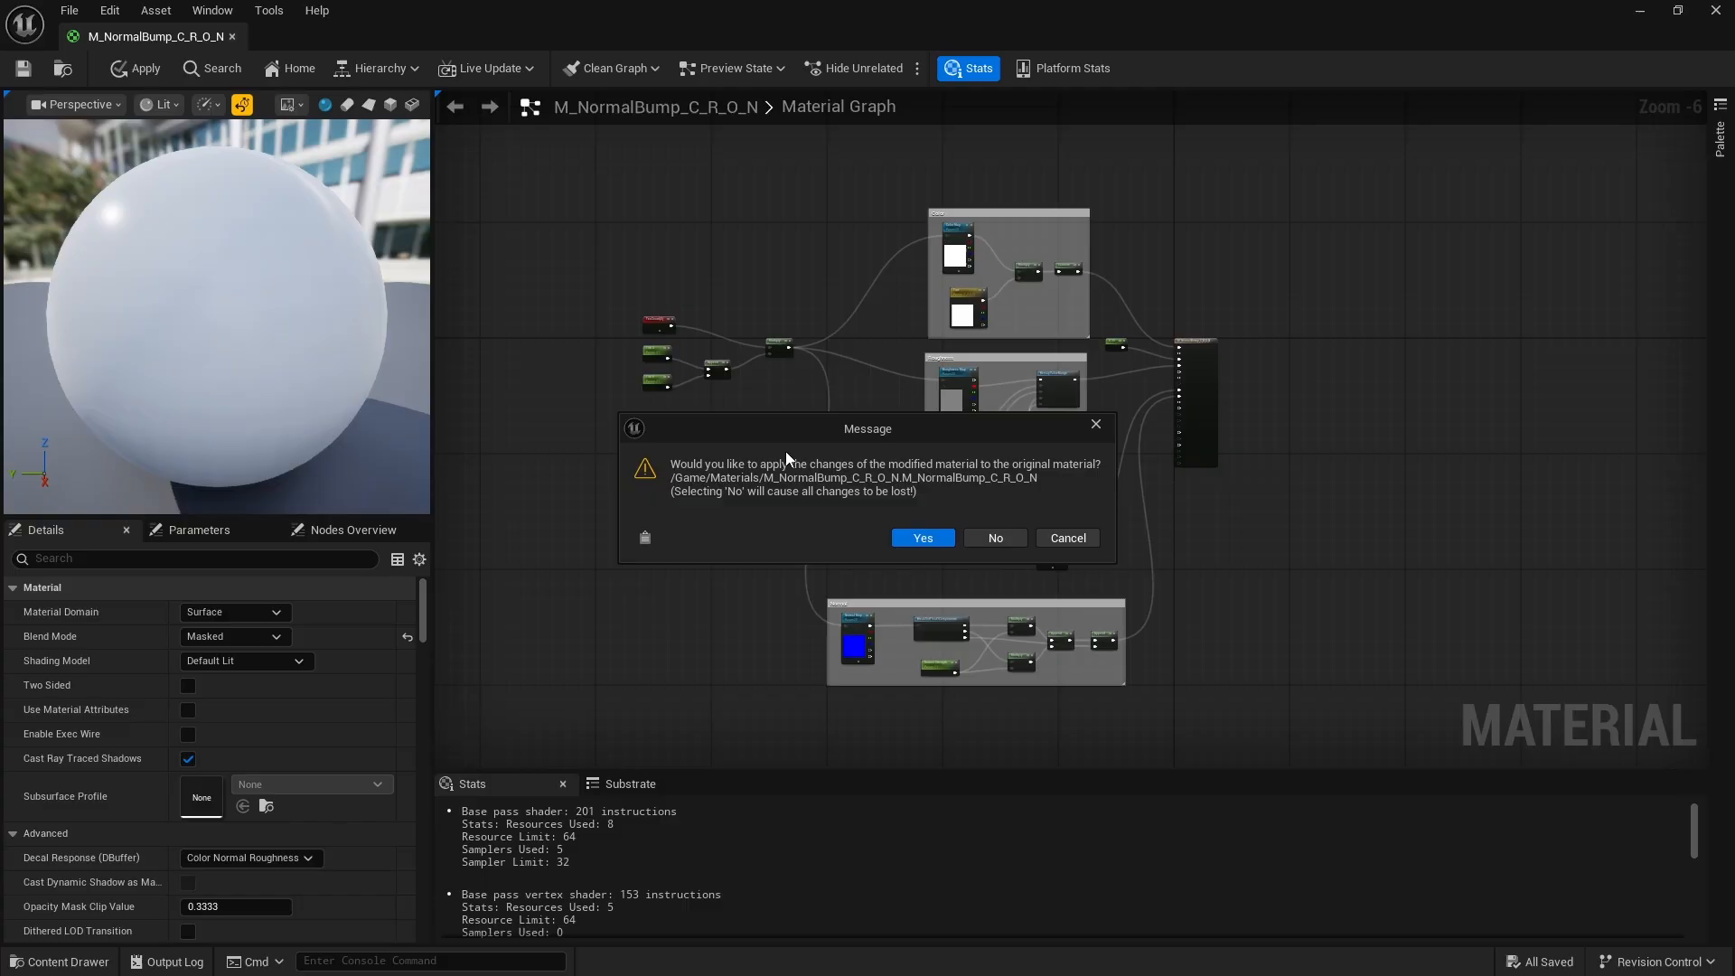
left_click(938, 541)
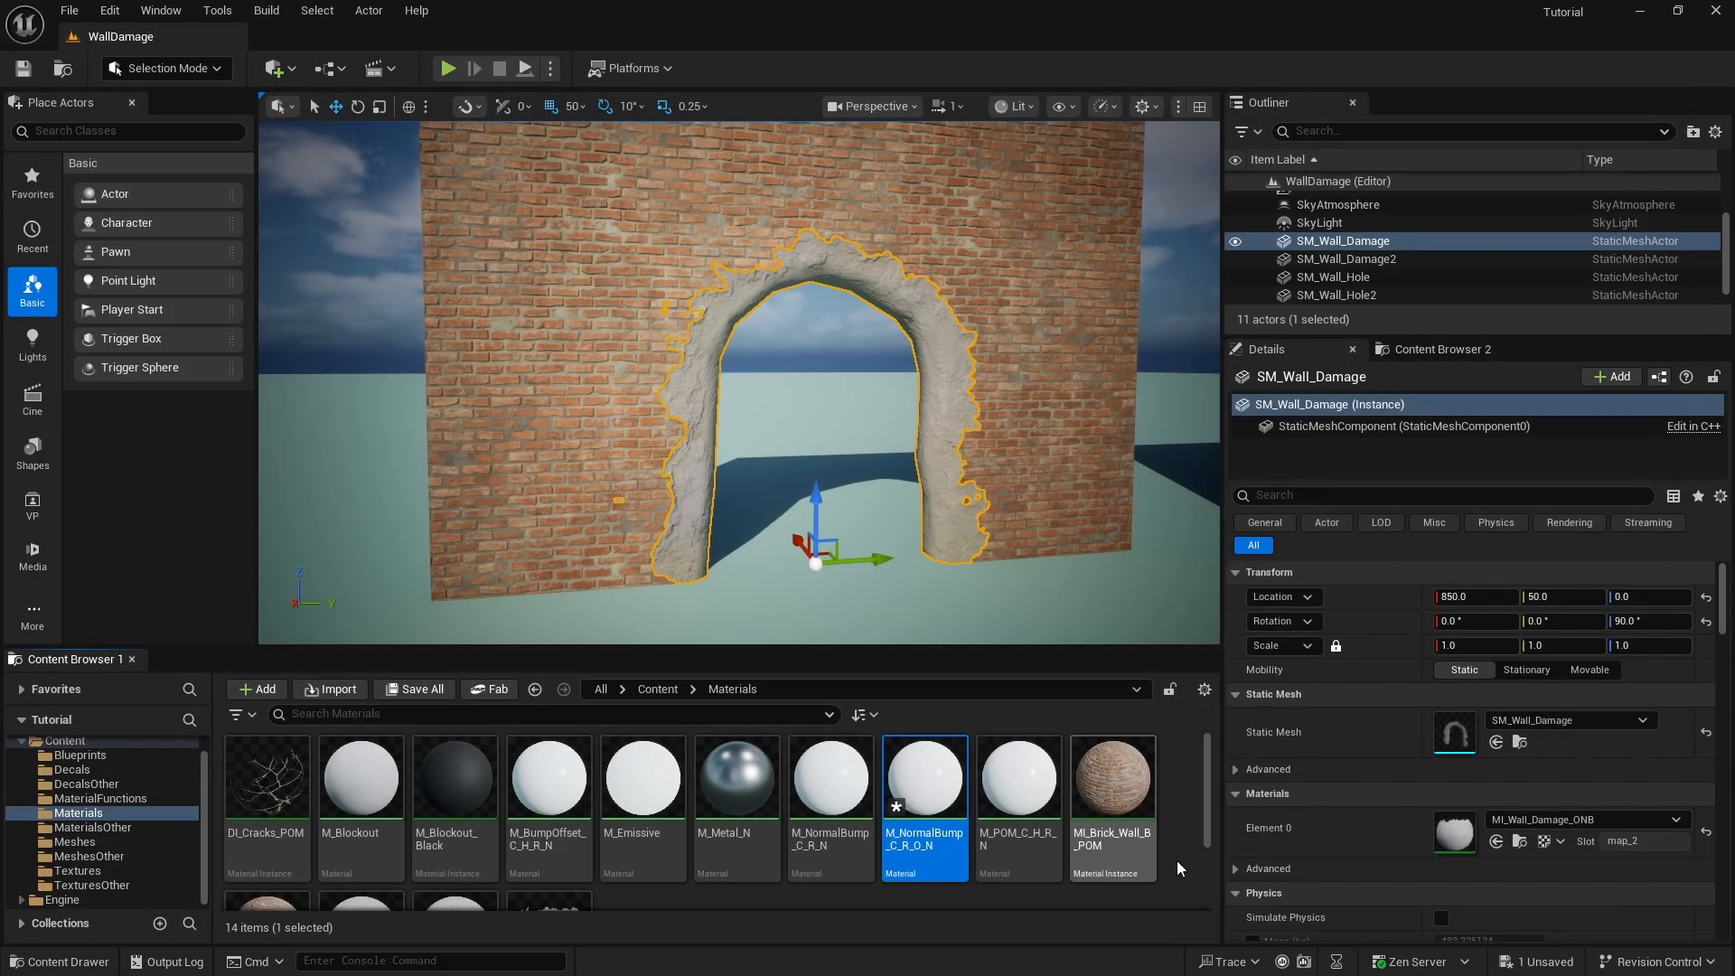
left_click(72, 12)
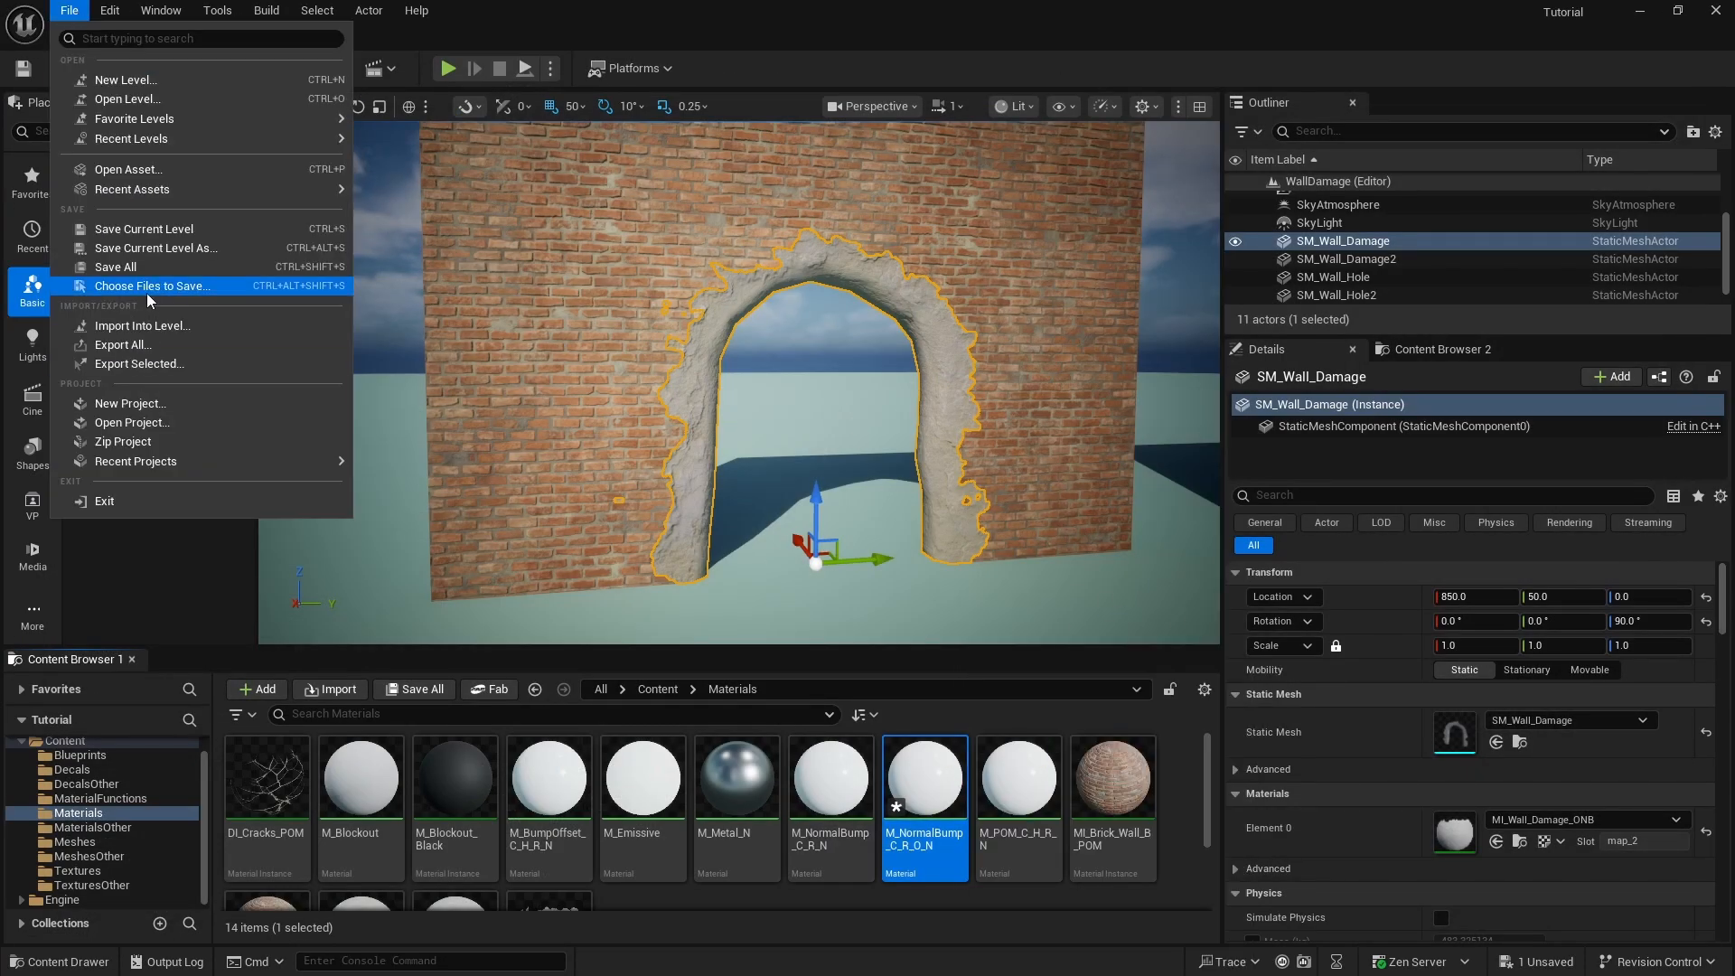
left_click(115, 266)
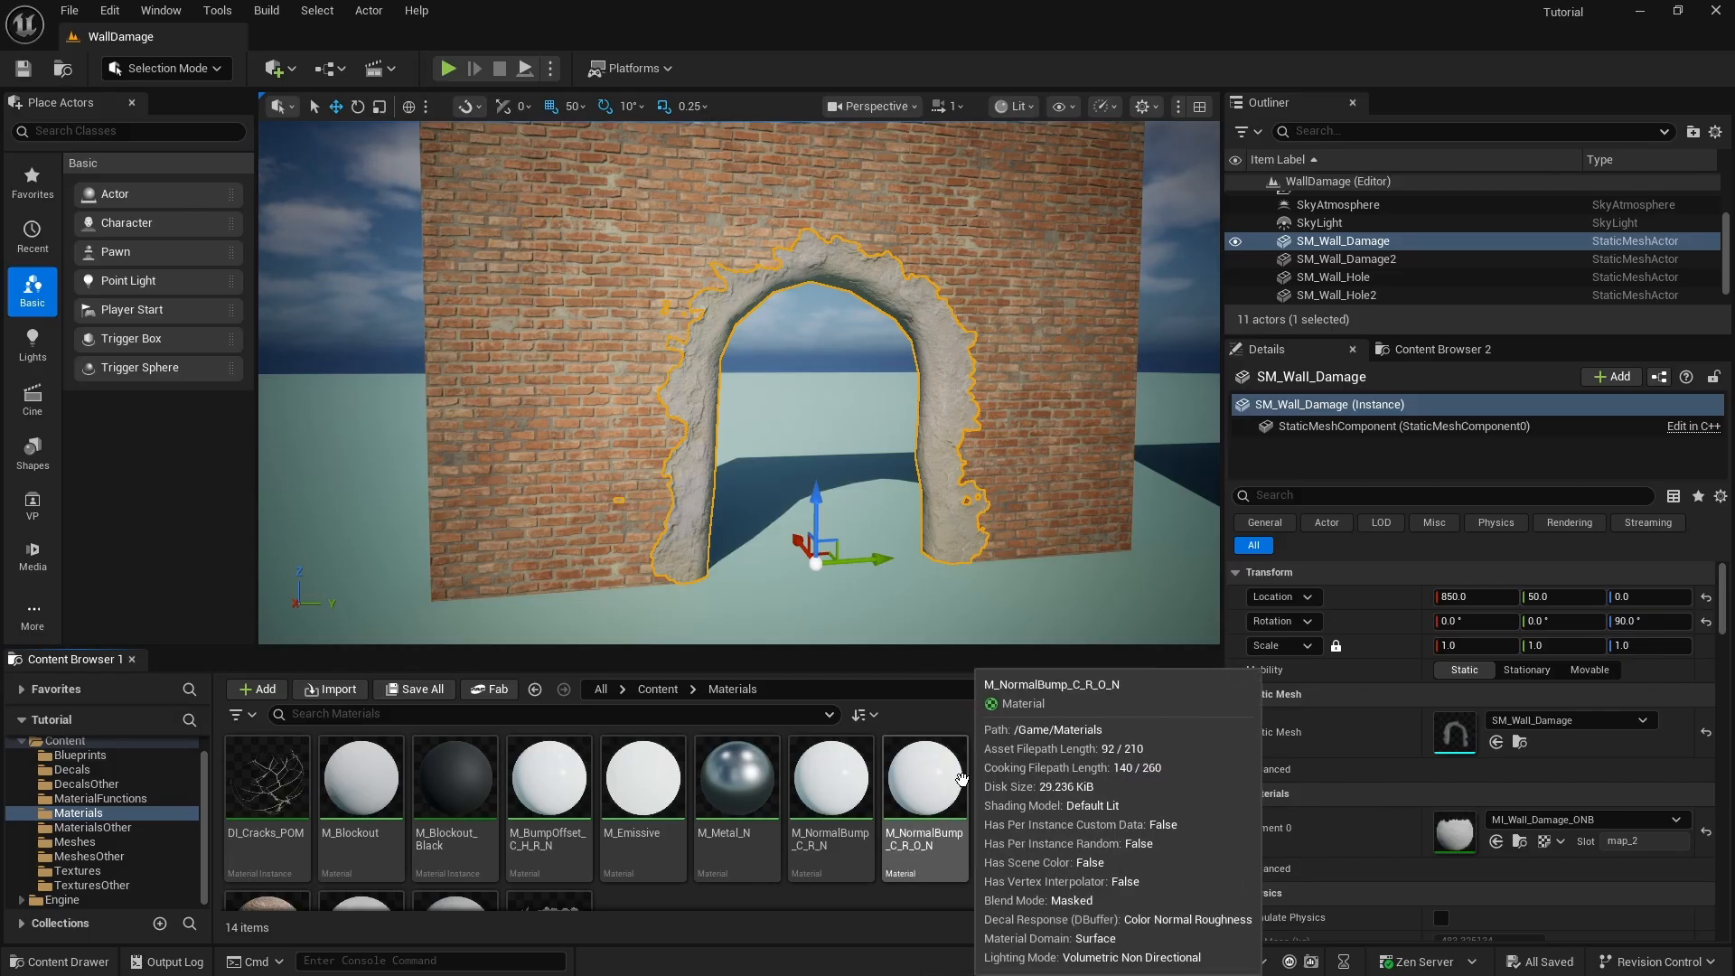
- Open the MI_Wall_Damage_ONB material instance in a reduced window and view its parameters and masked preview sphere
right_click(944, 849)
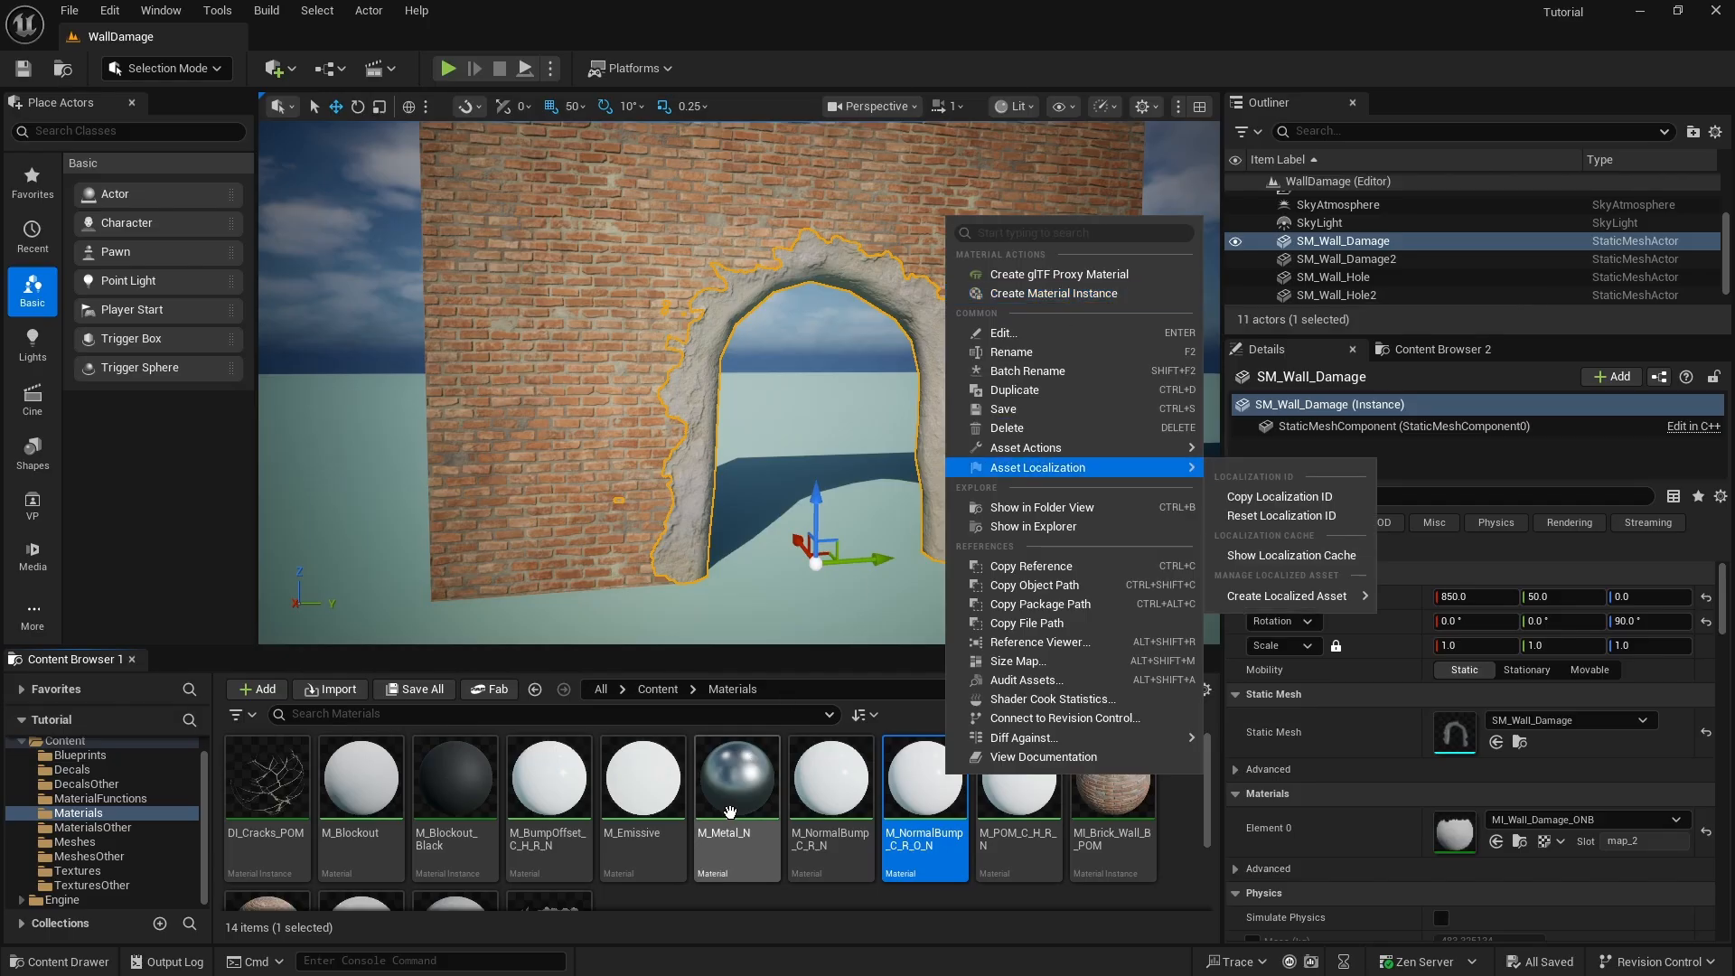
scroll(775, 827, "down", 3)
left_click(821, 832)
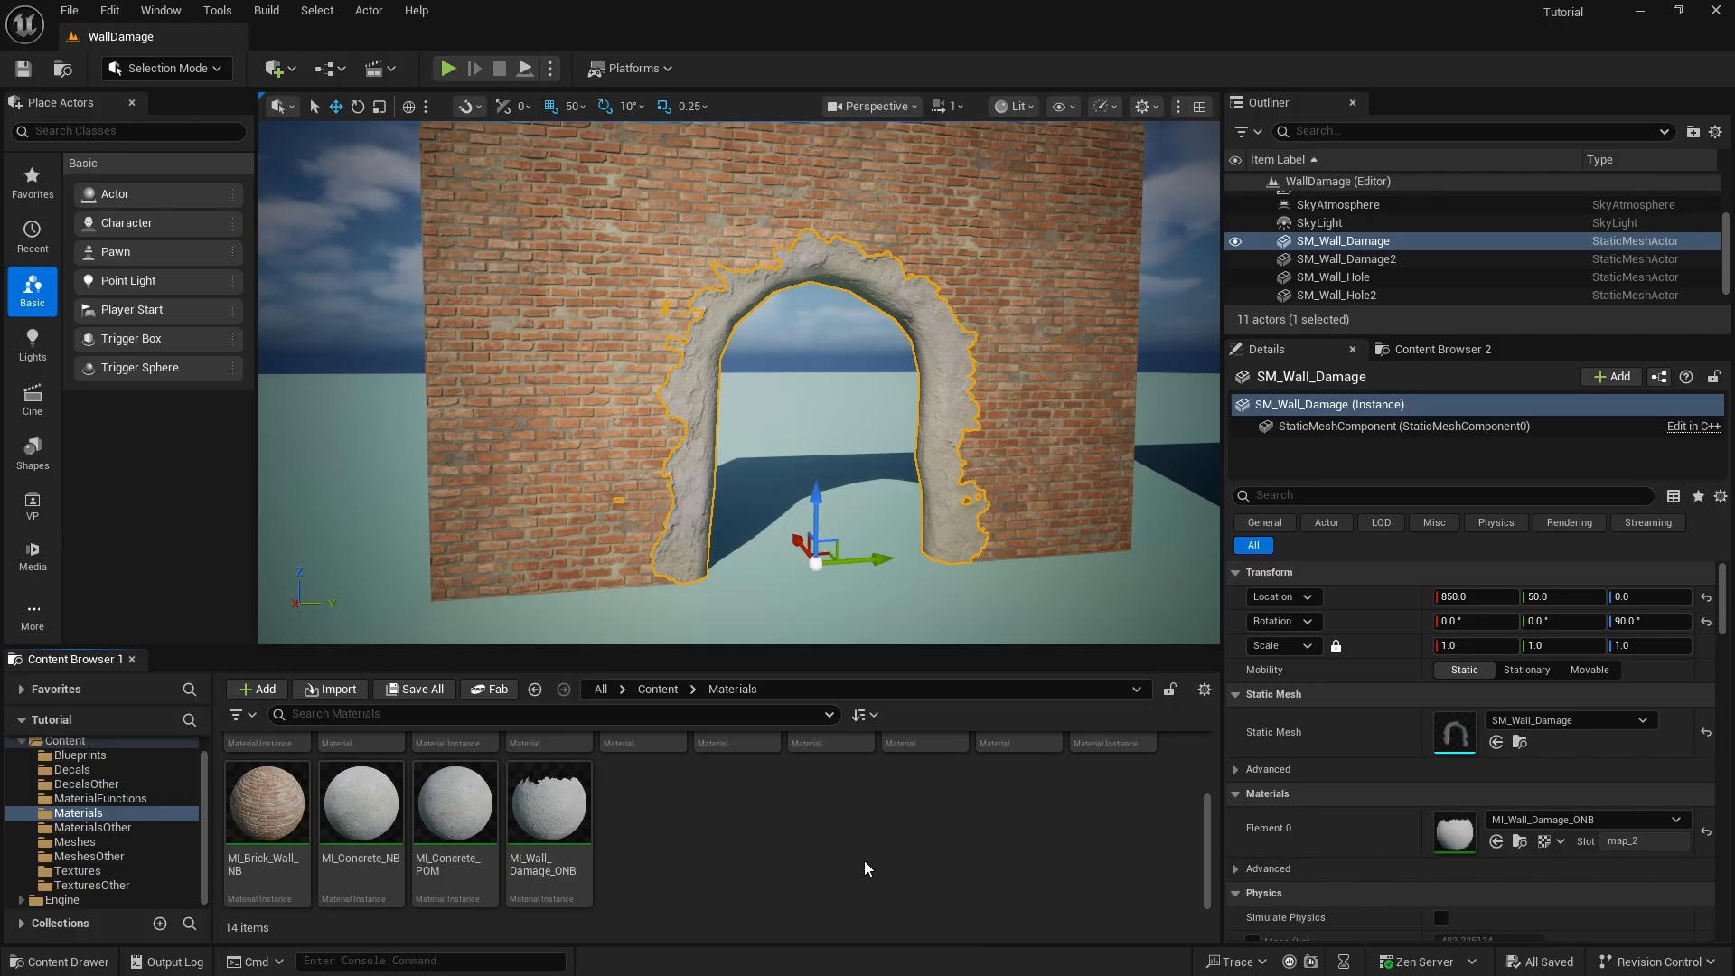
double_click(549, 804)
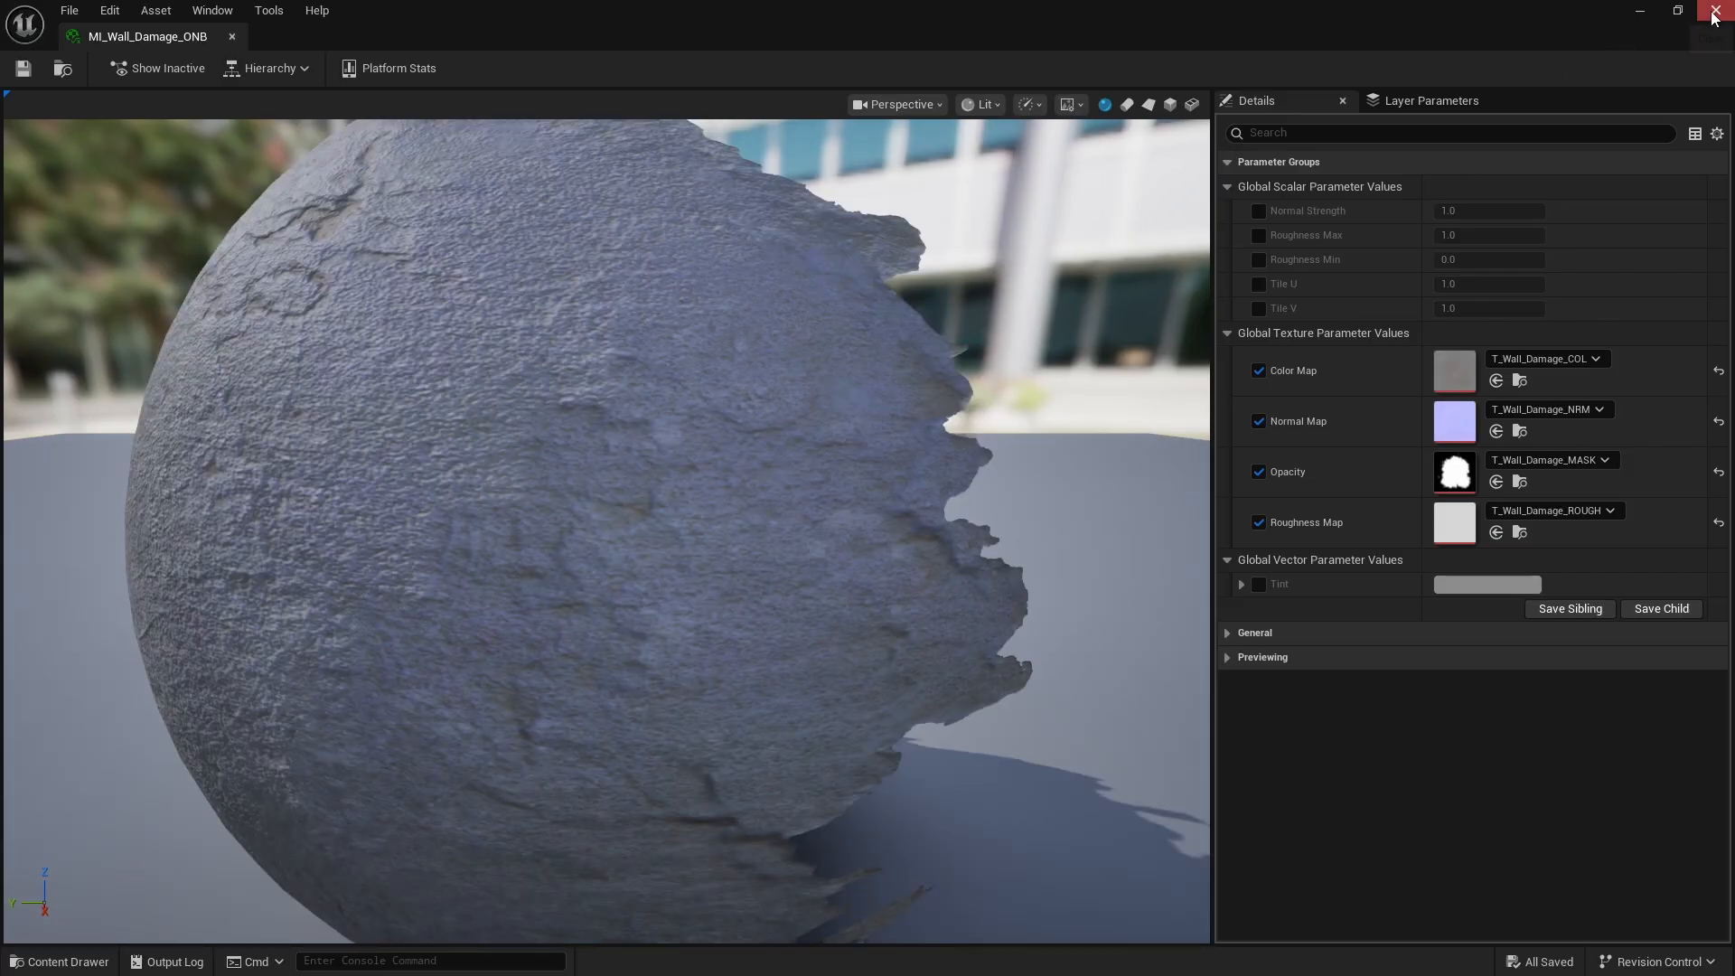
left_click(1677, 10)
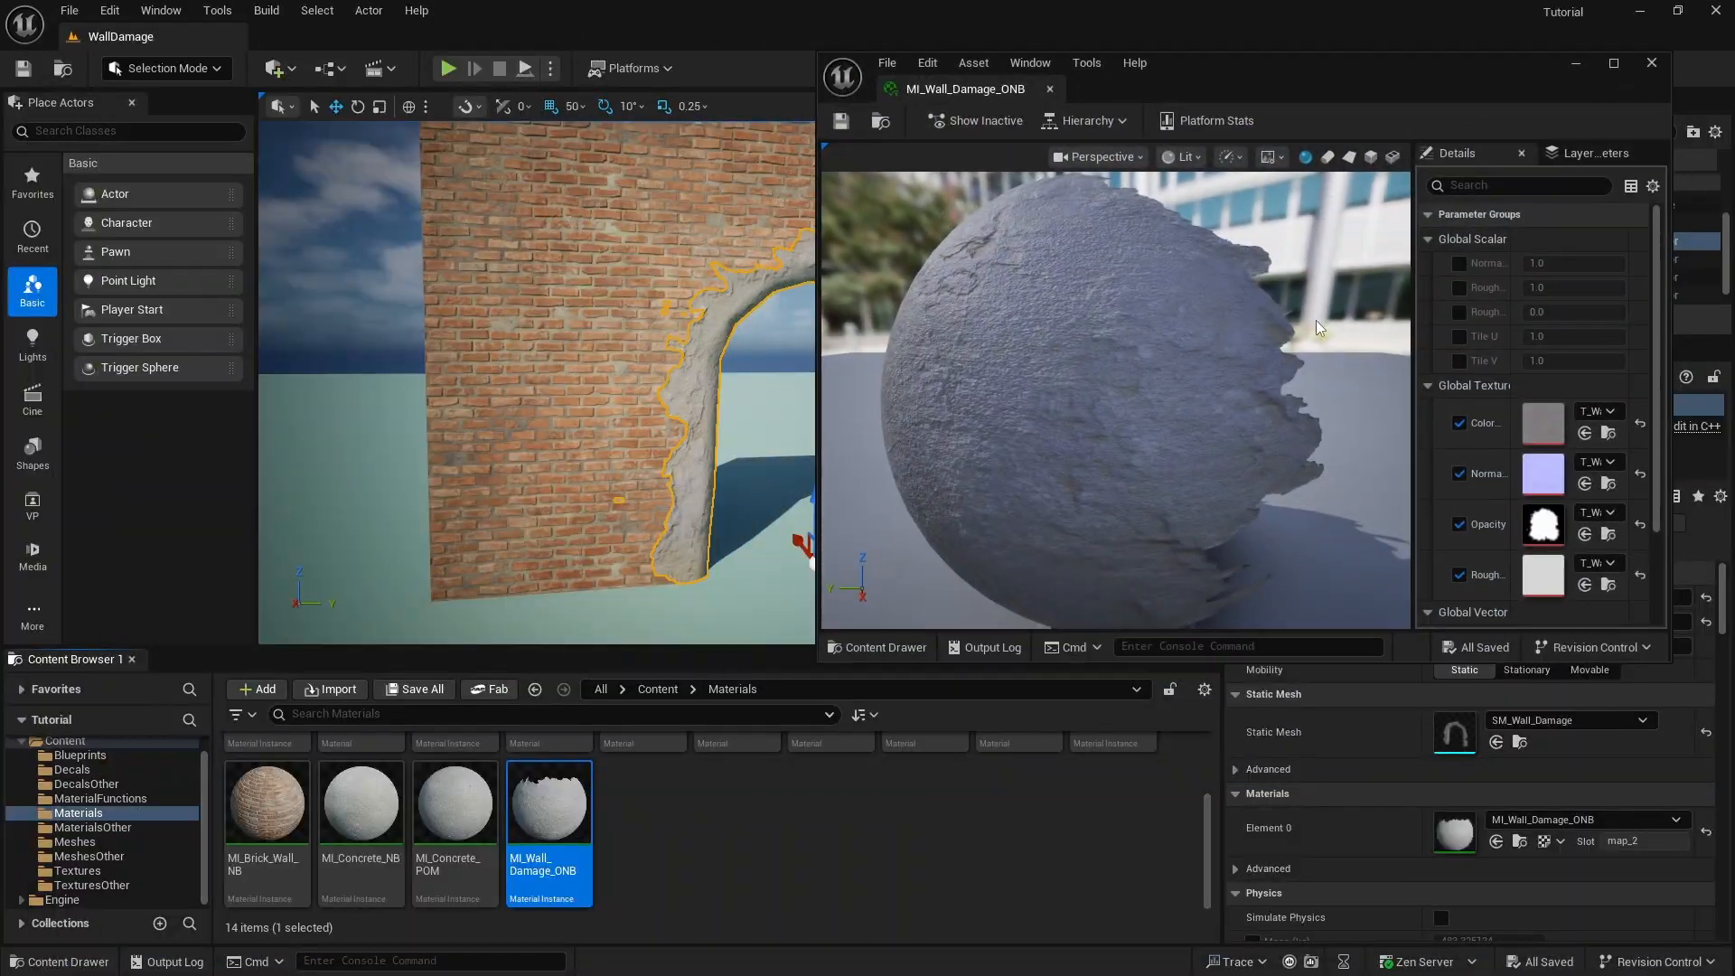
scroll(1118, 388, "up", 3)
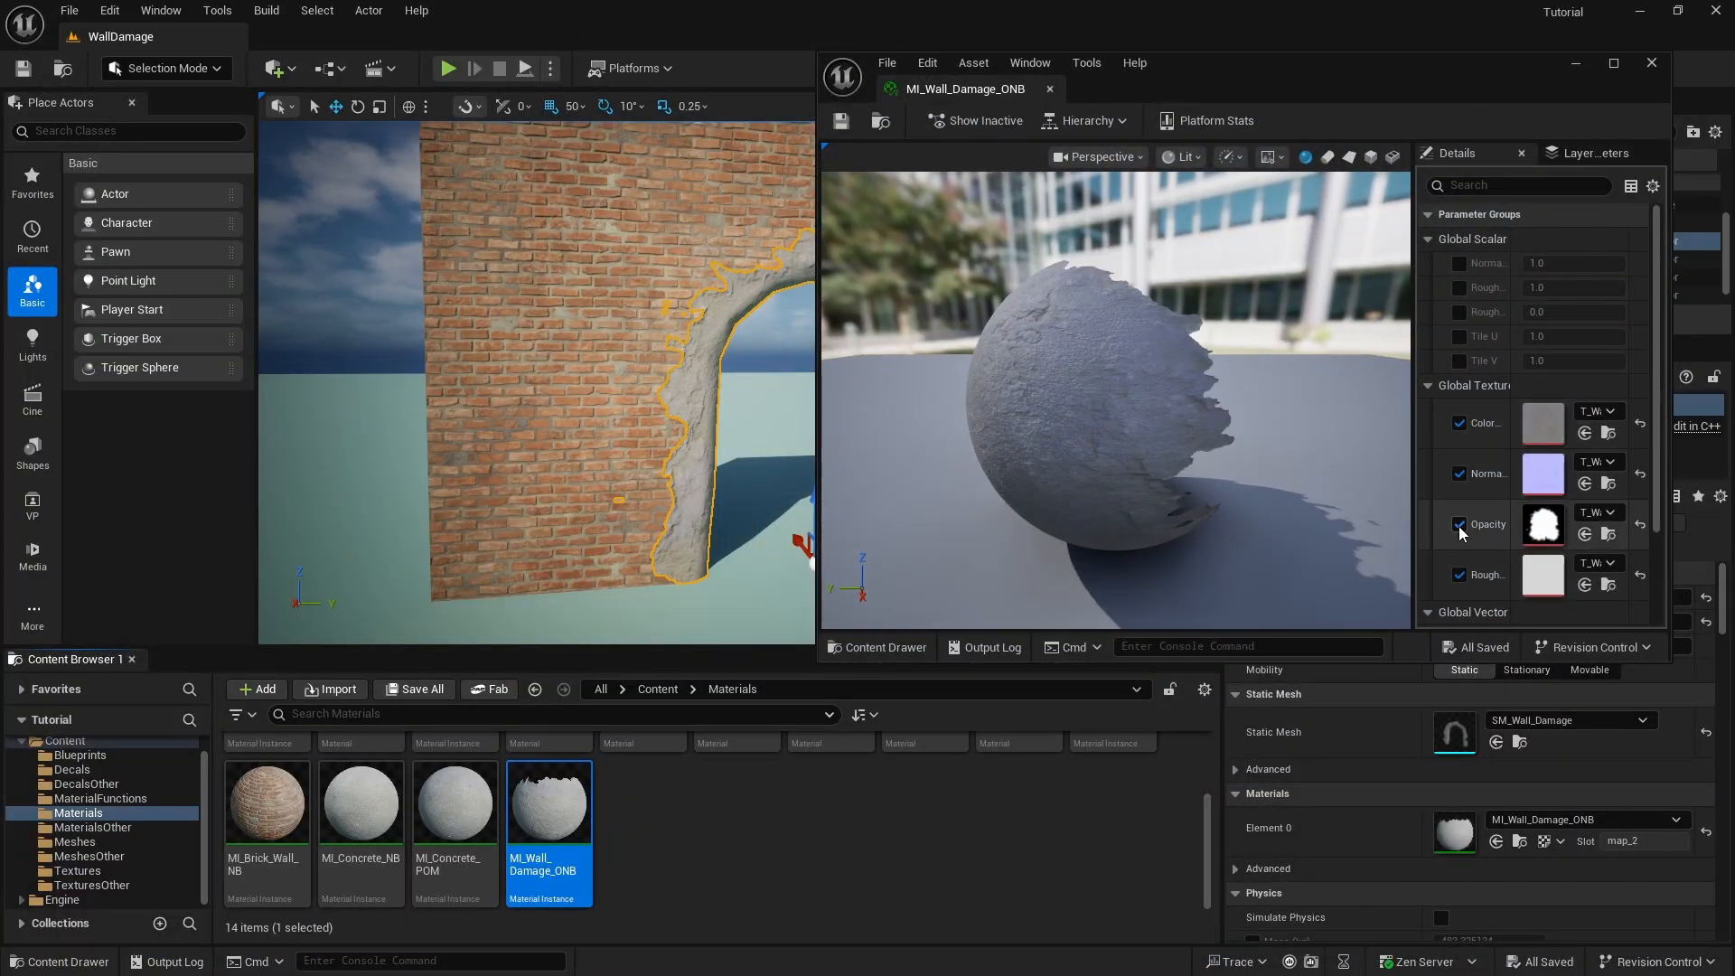
- View the wall damage maps in the Textures folder alongside the instance's rotated preview, and close the instance
left_click(88, 871)
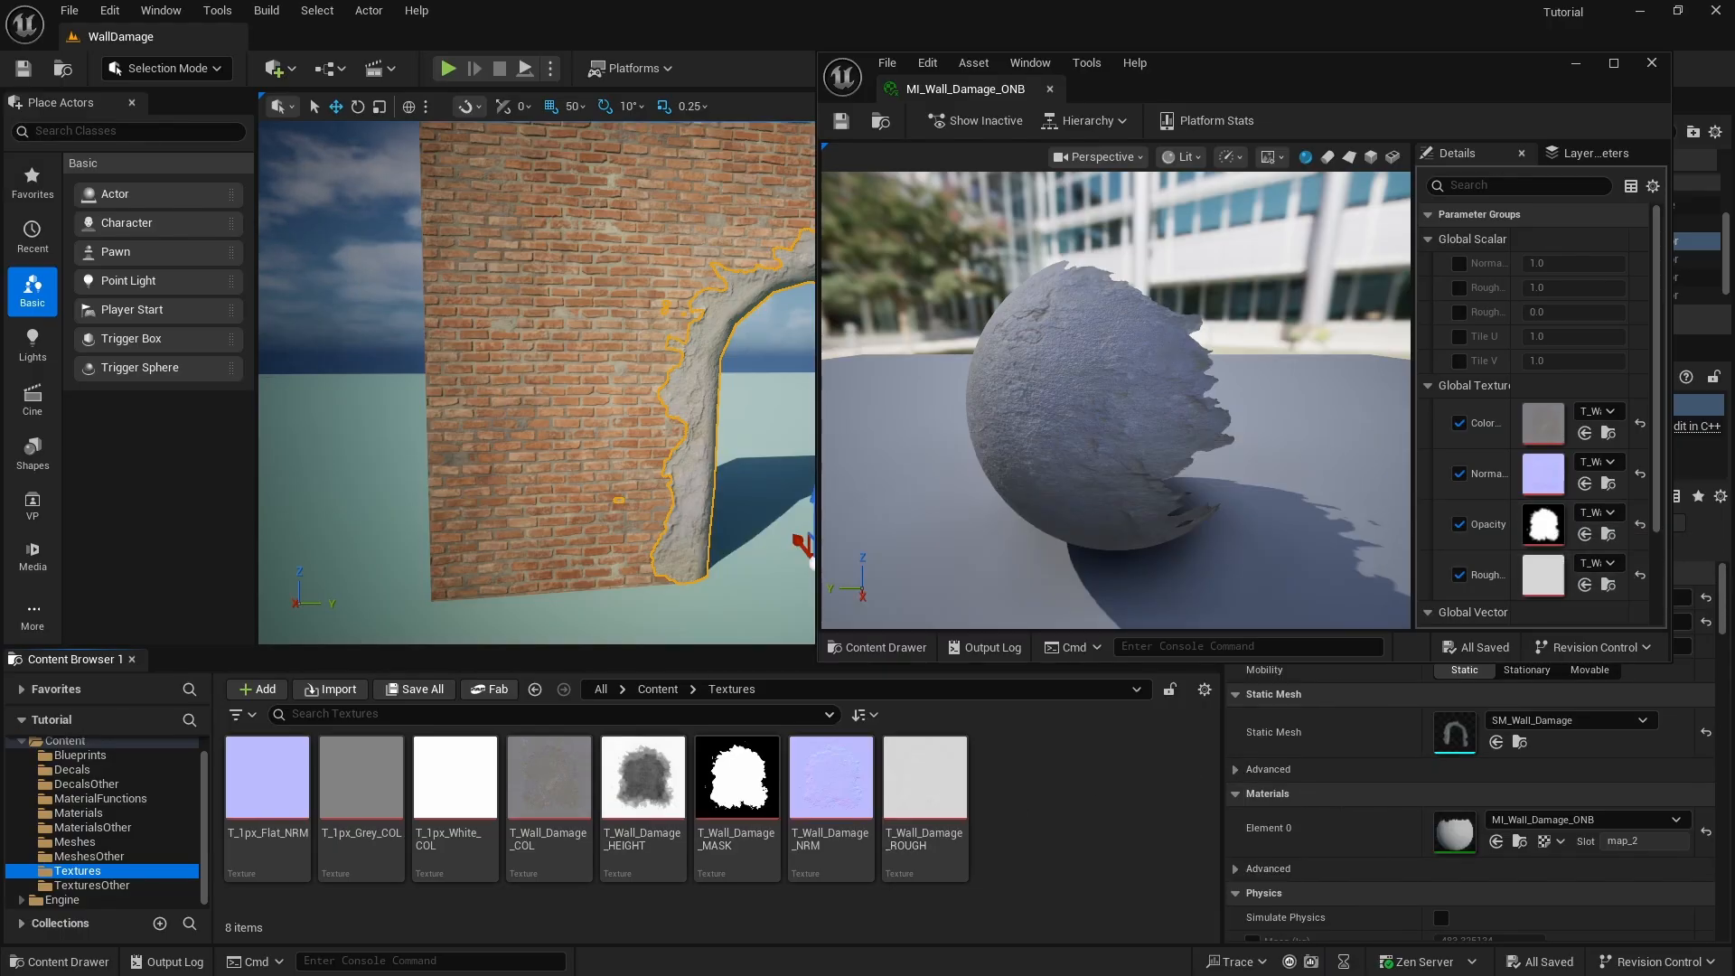
mouse_move(1185, 321)
left_mouse_down()
mouse_move(1093, 334)
mouse_move(1174, 344)
left_mouse_up()
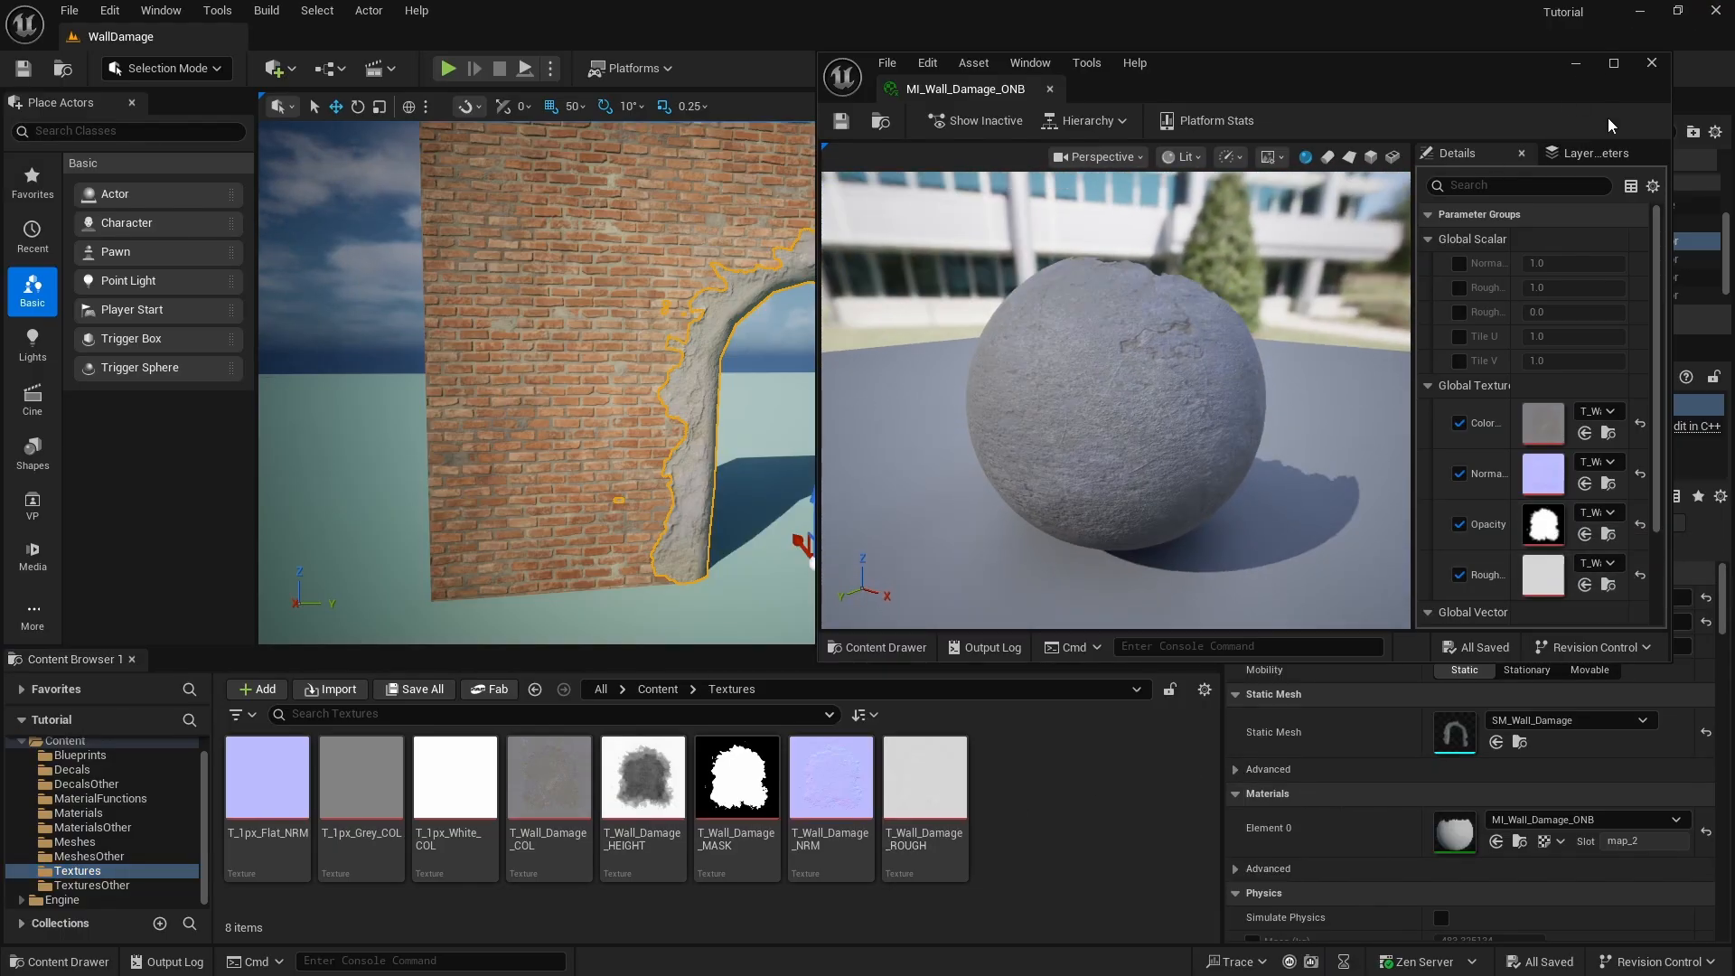
left_click(1652, 64)
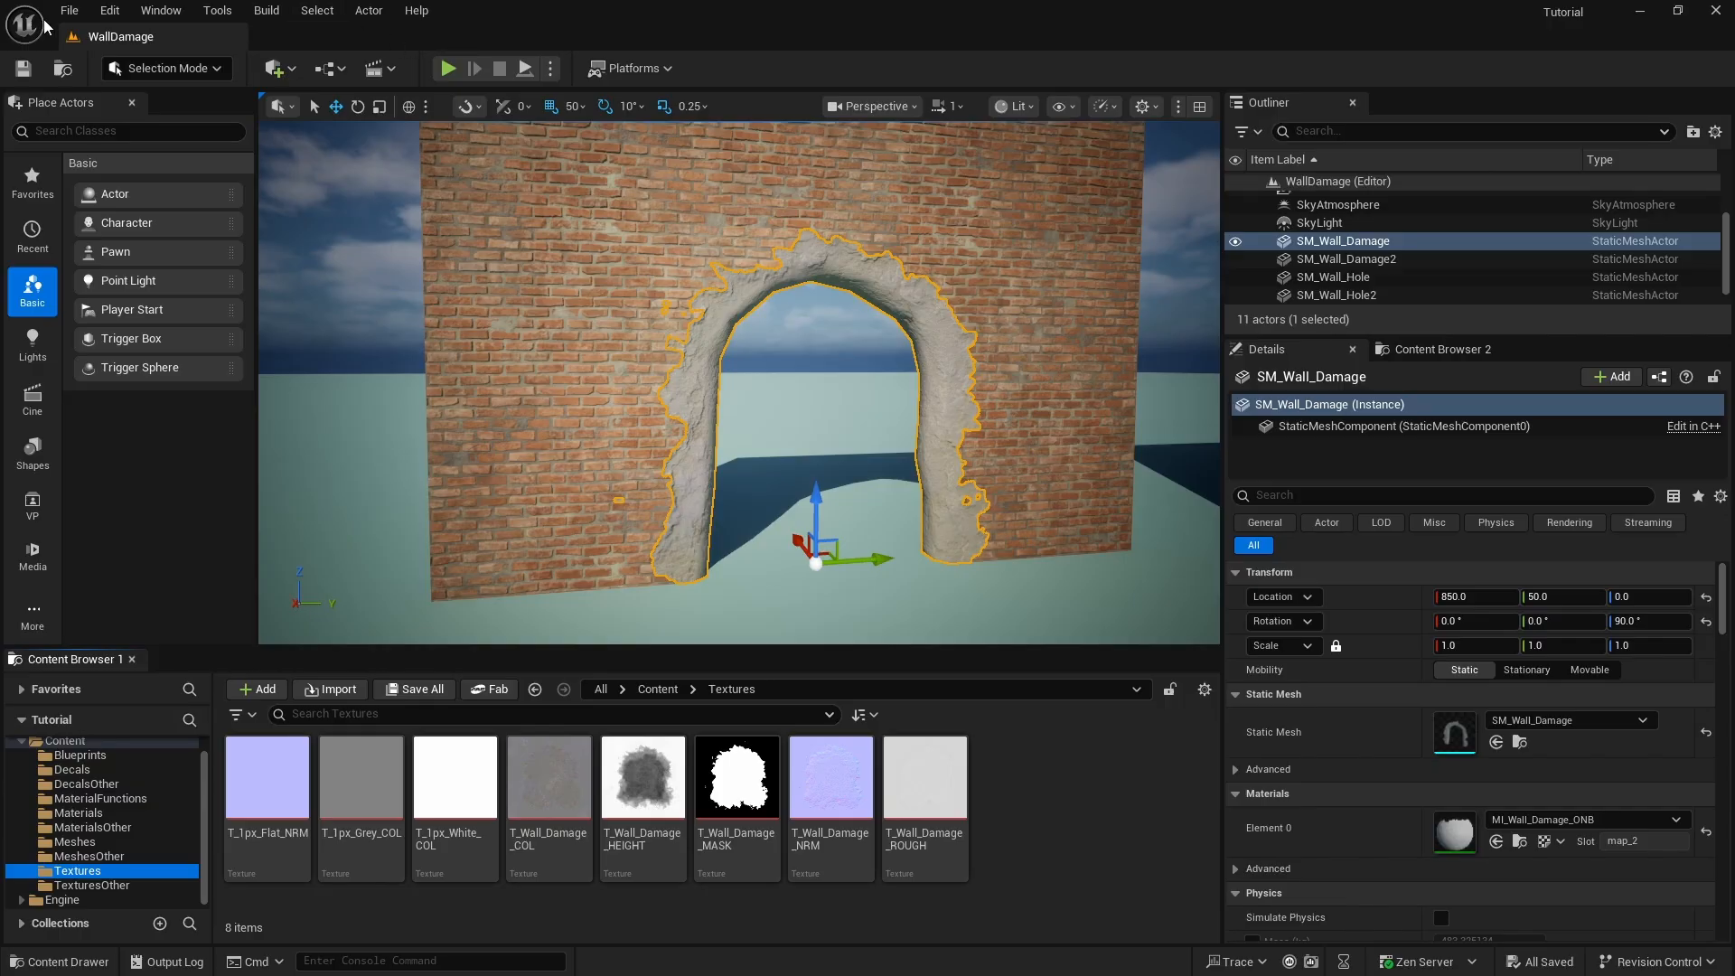
- Save all modified assets and open the MaterialsOther folder
left_click(68, 11)
left_click(126, 269)
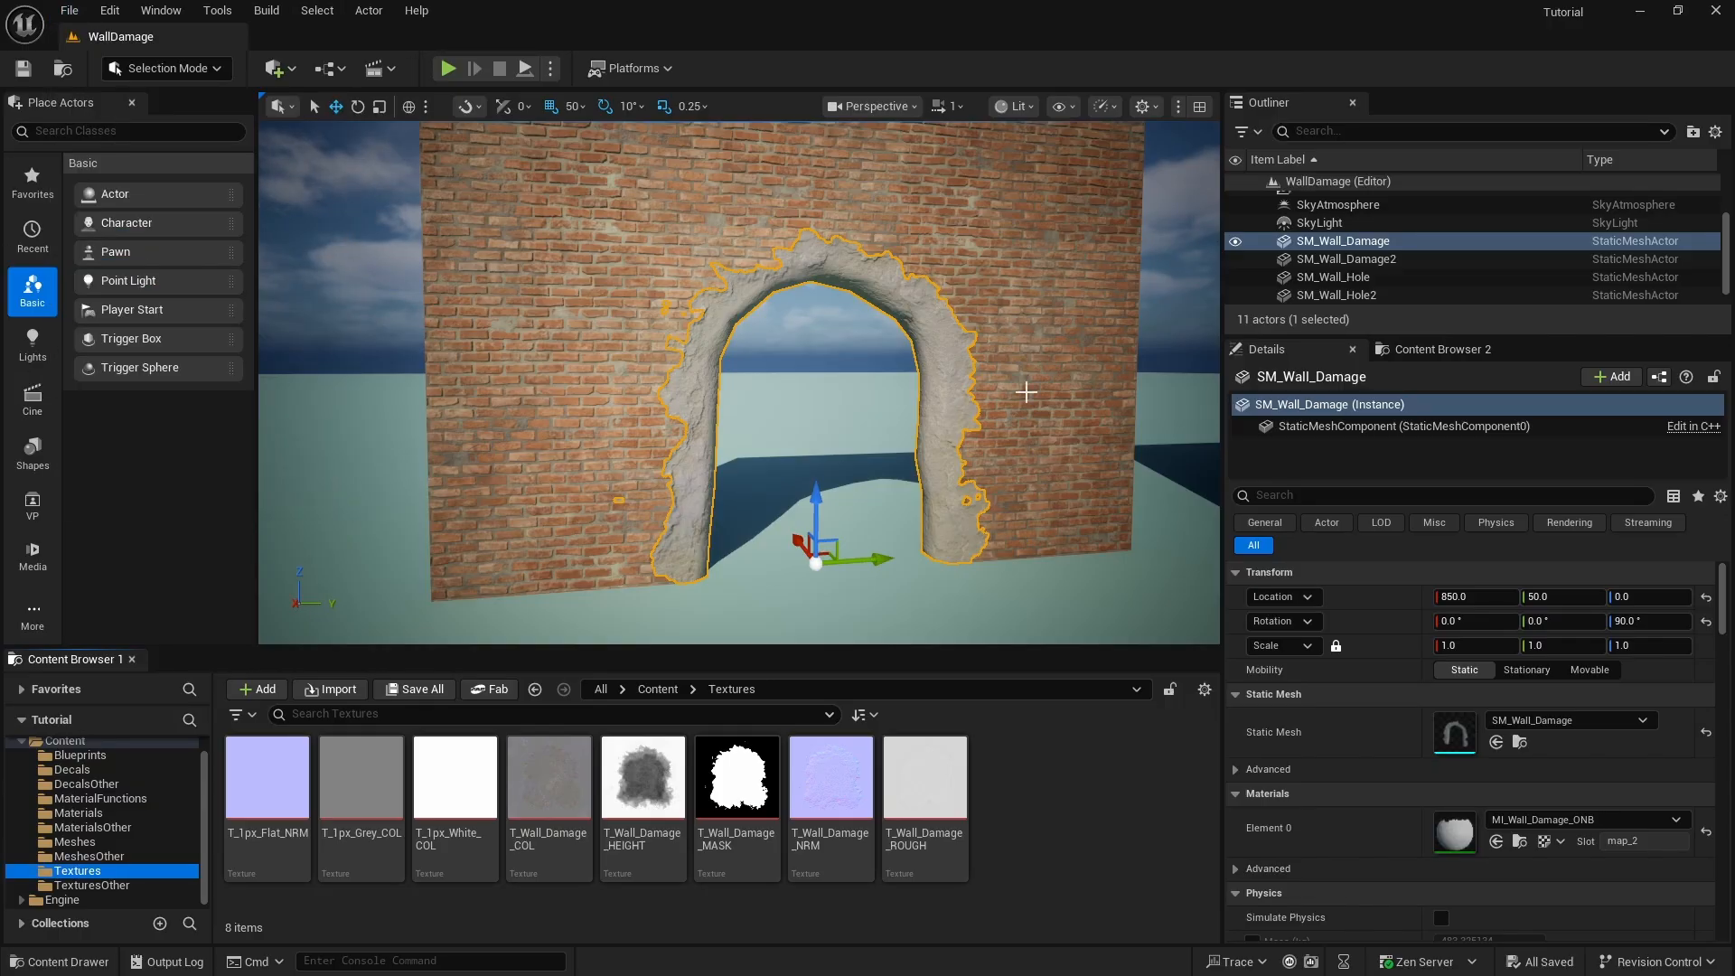
left_click(90, 827)
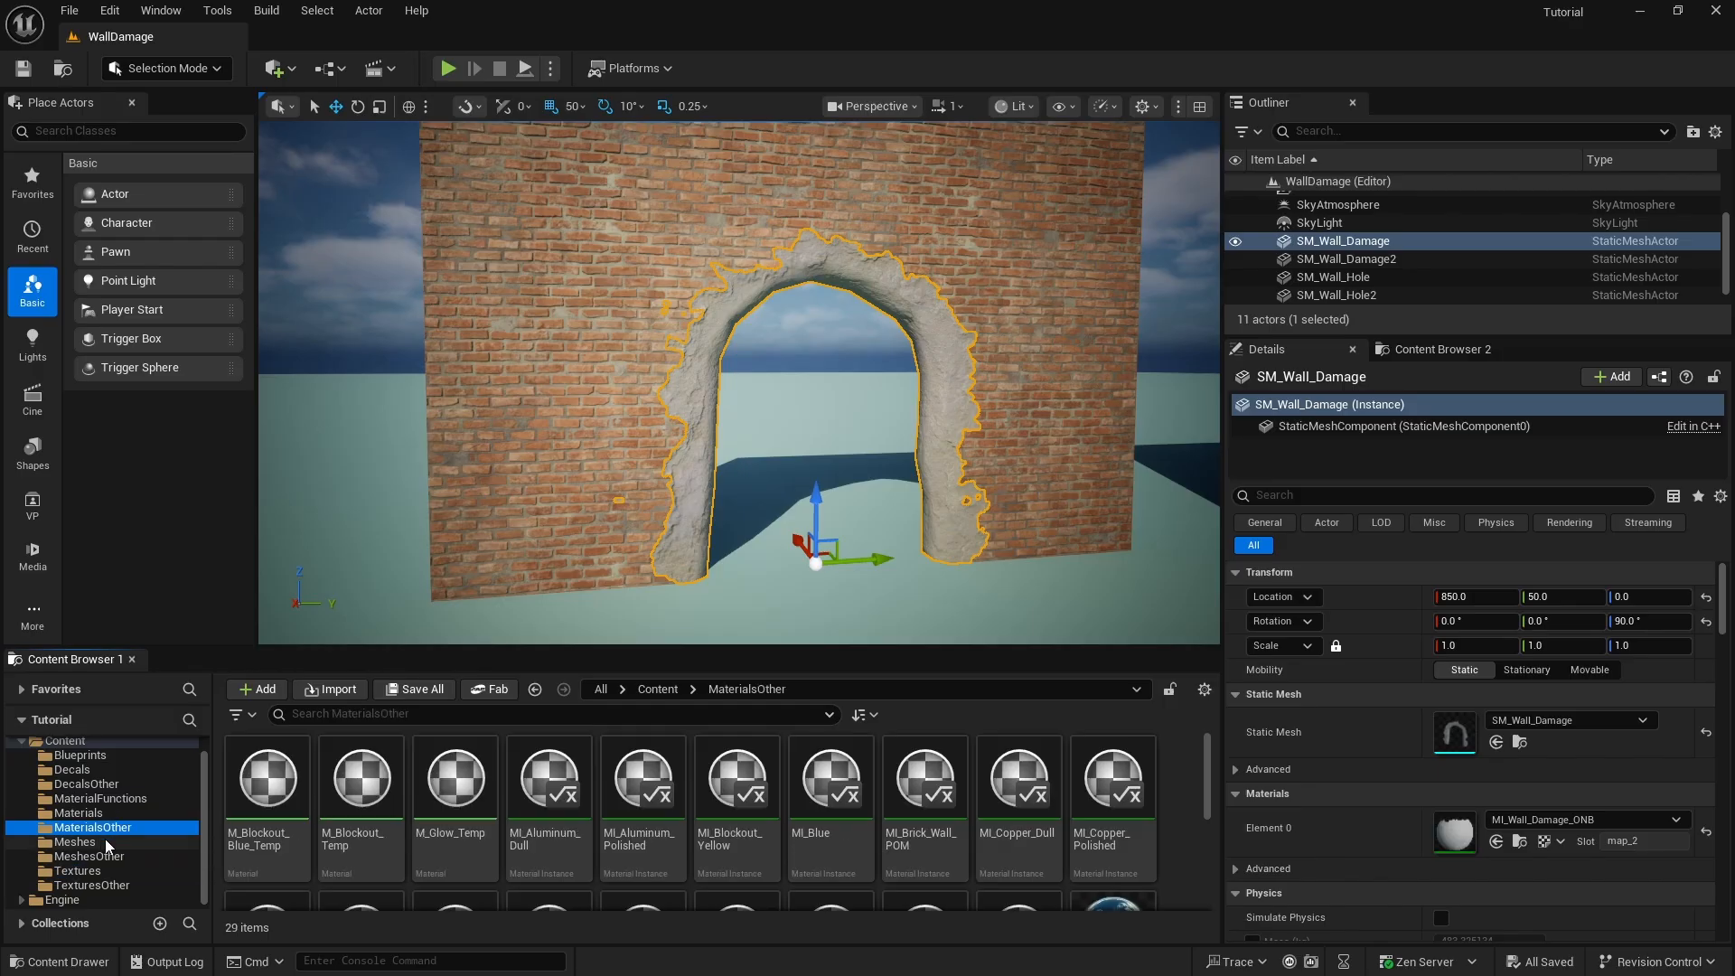
- Open the SM_Wall_Damage mesh from the Meshes folder and examine its arch geometry from several angles
left_click(102, 843)
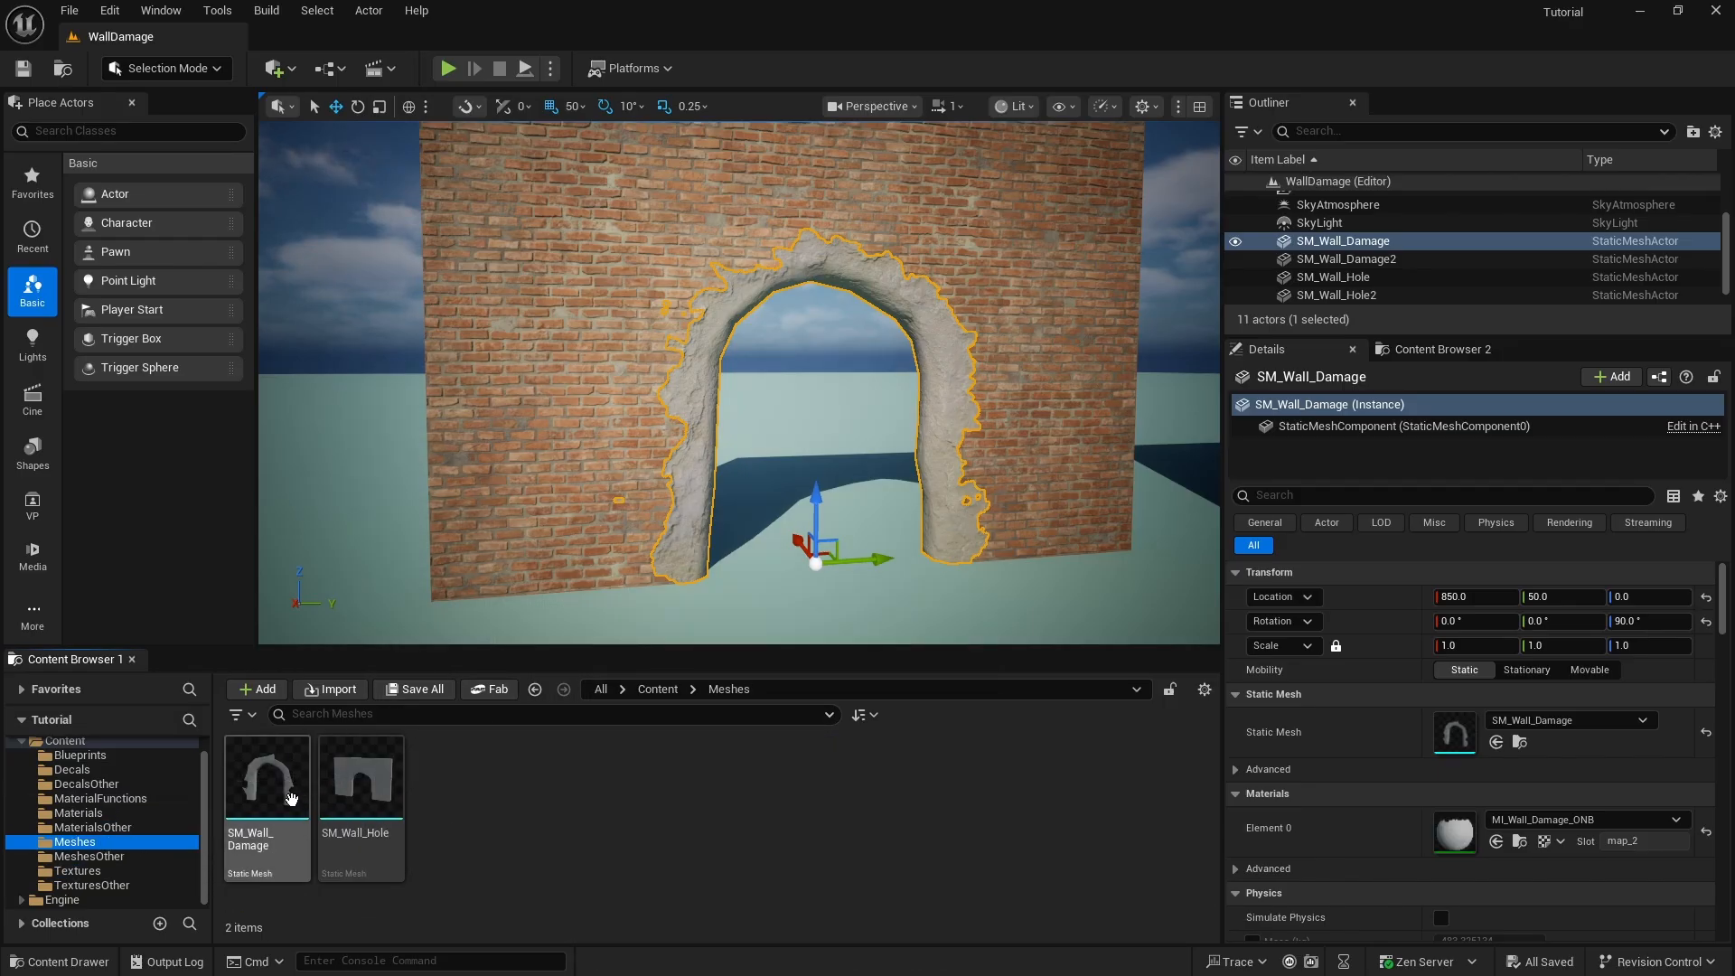
left_click(297, 795)
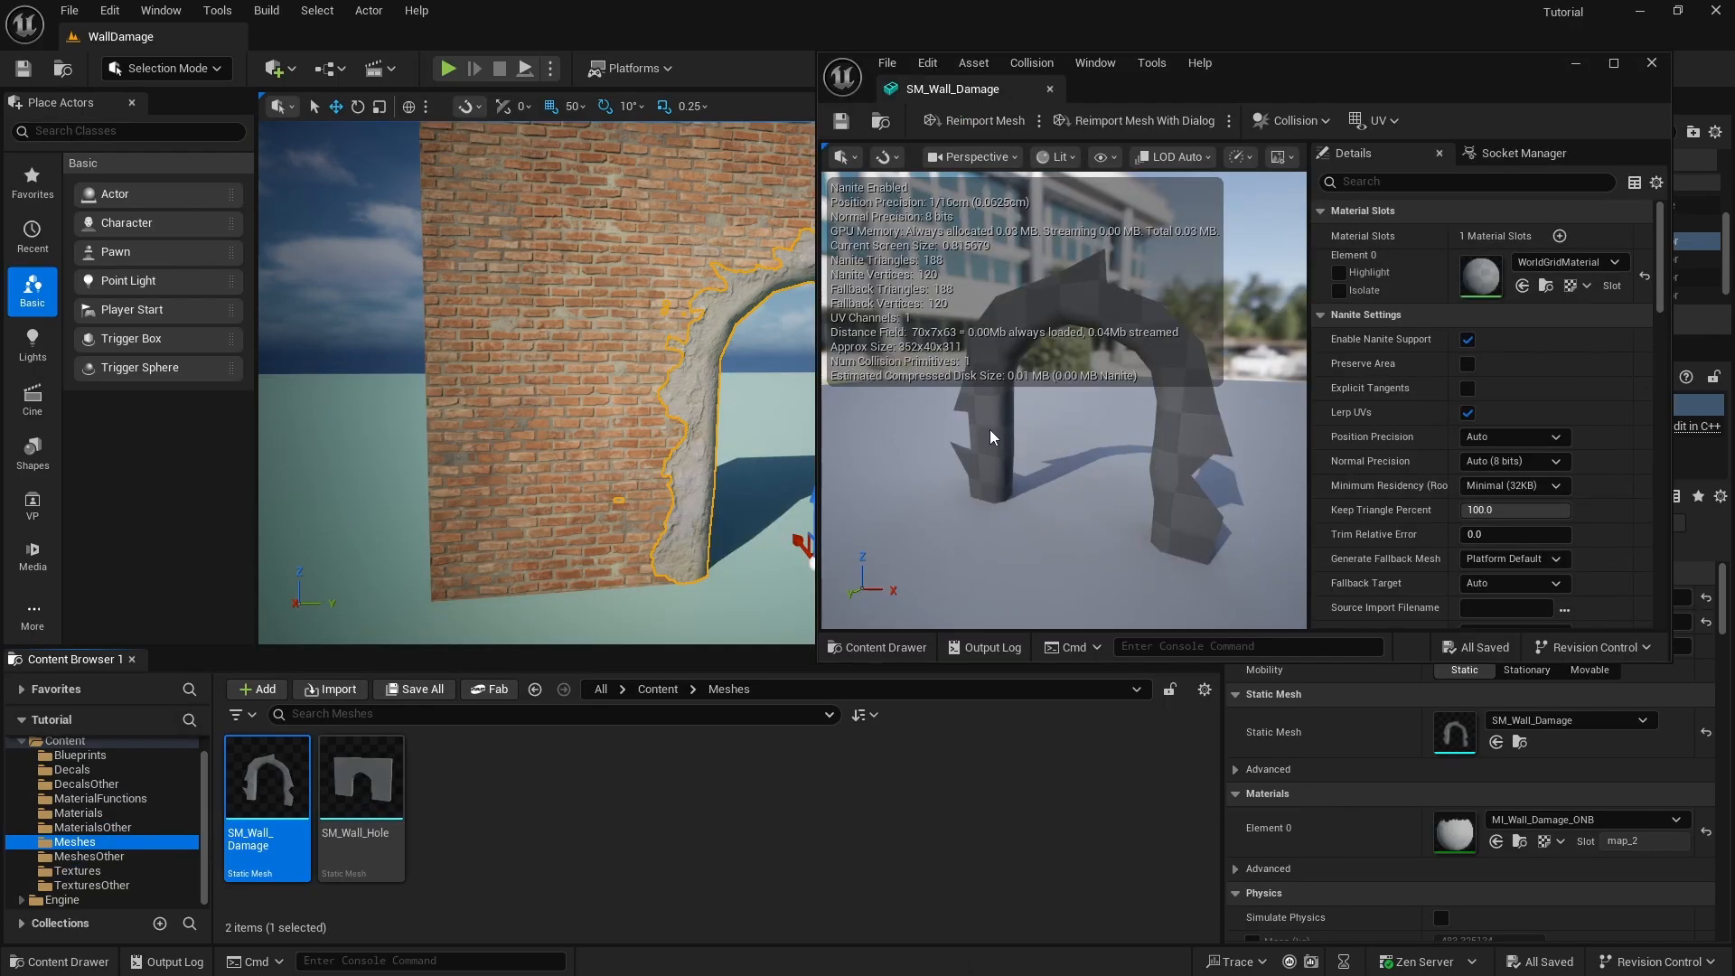
left_click_drag(1056, 440, 1093, 379)
right_click(753, 832)
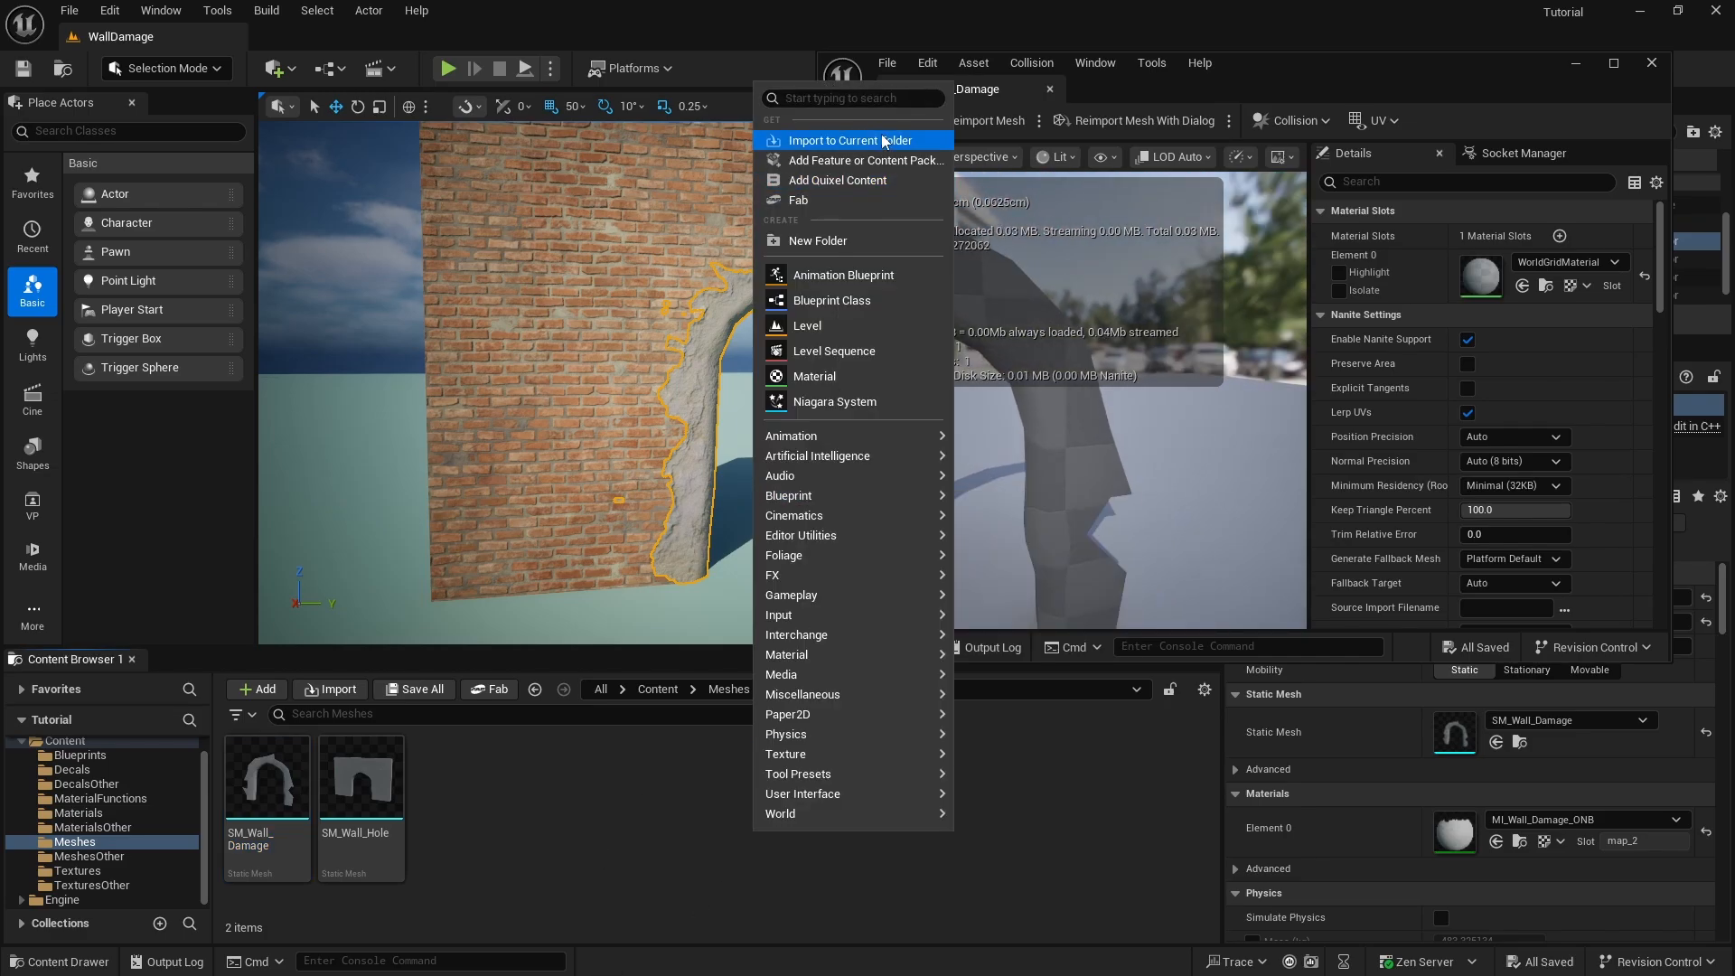
left_click(1325, 74)
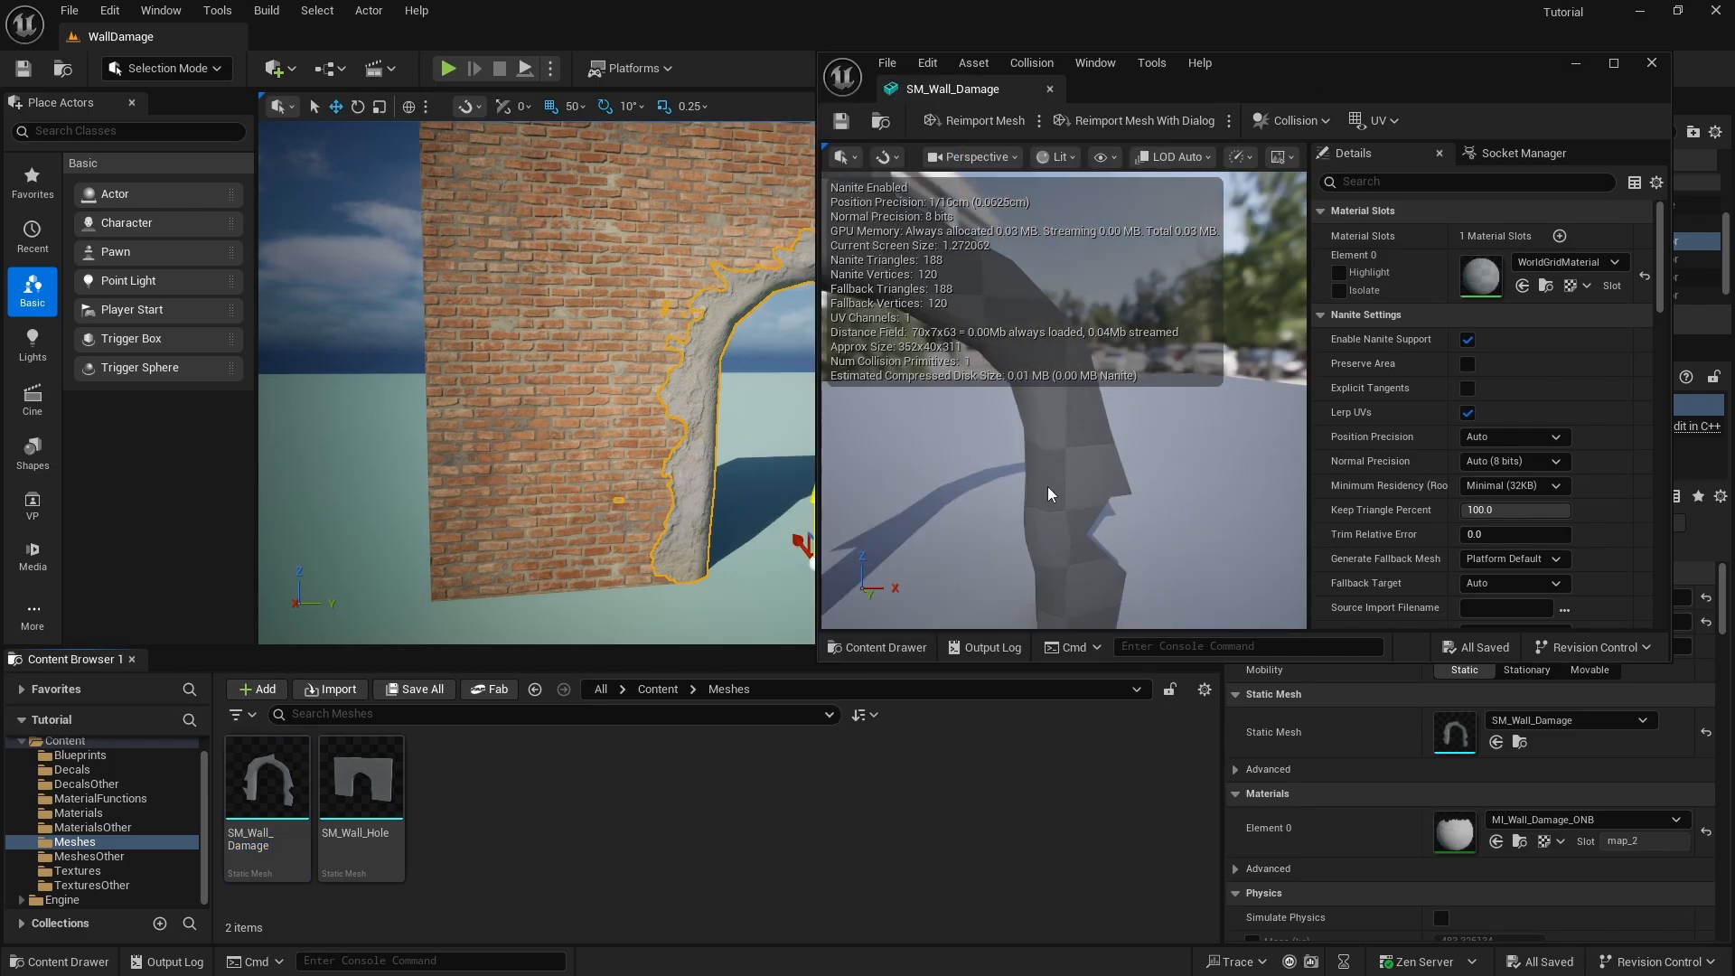
scroll(1048, 494, "down", 5)
scroll(1018, 437, "up", 1)
left_click_drag(998, 442, 939, 442)
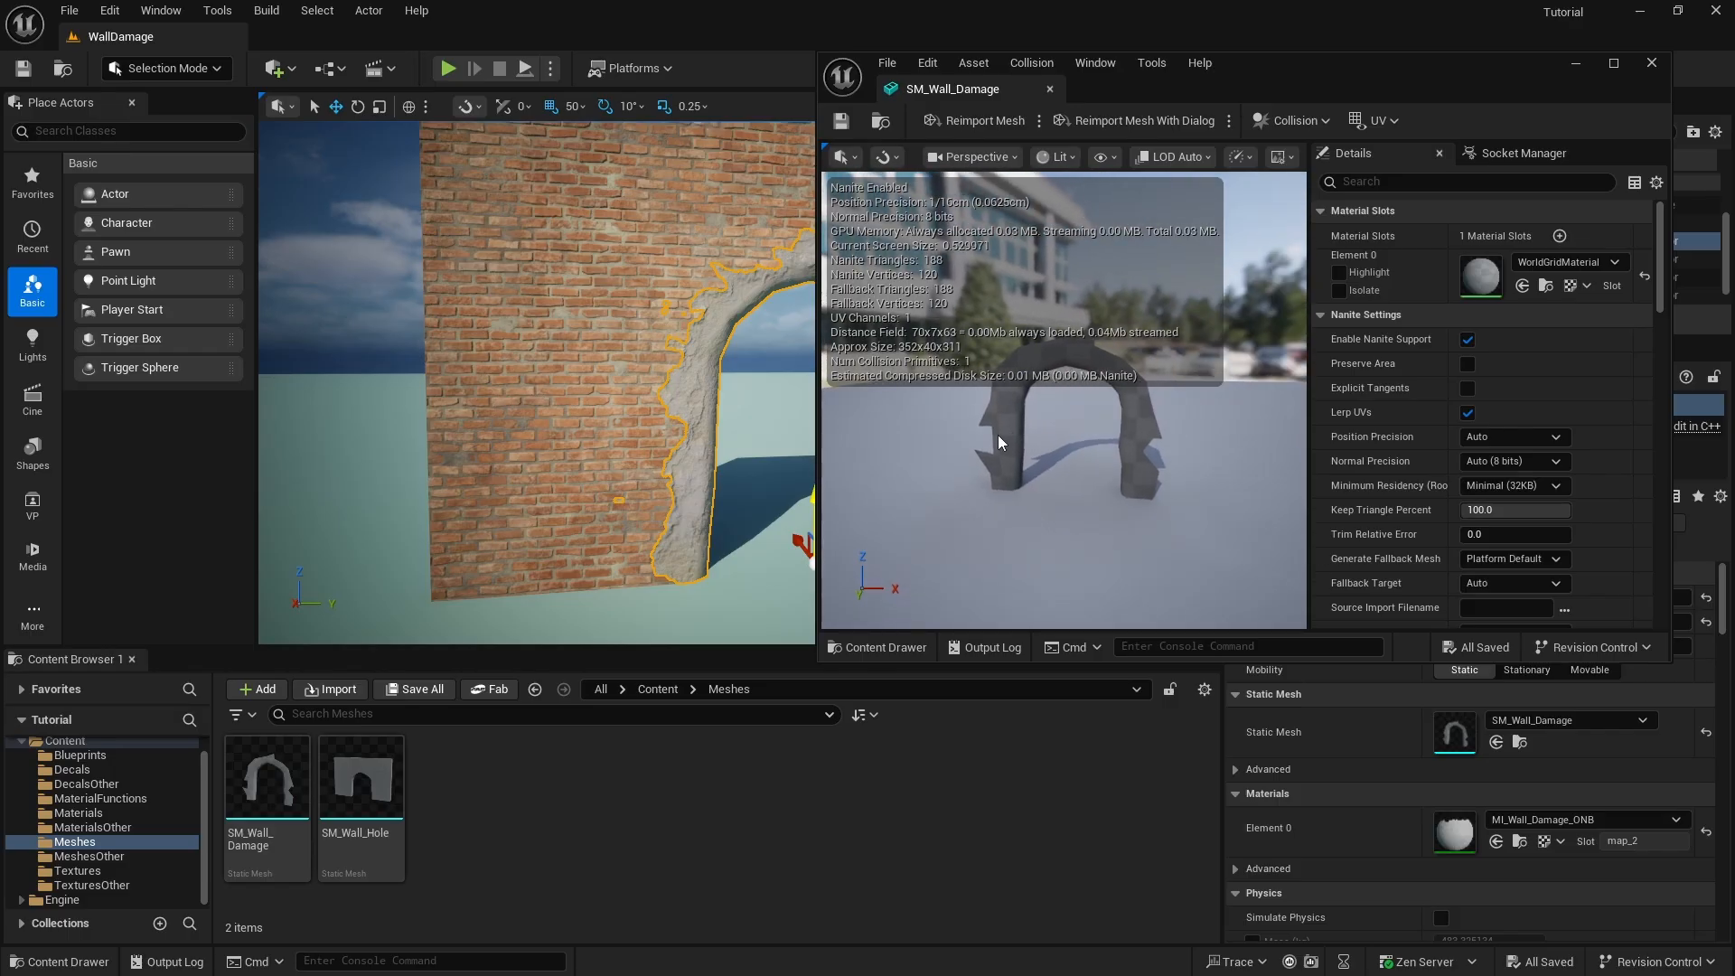
scroll(1066, 420, "up", 4)
left_click_drag(1104, 438, 1098, 474)
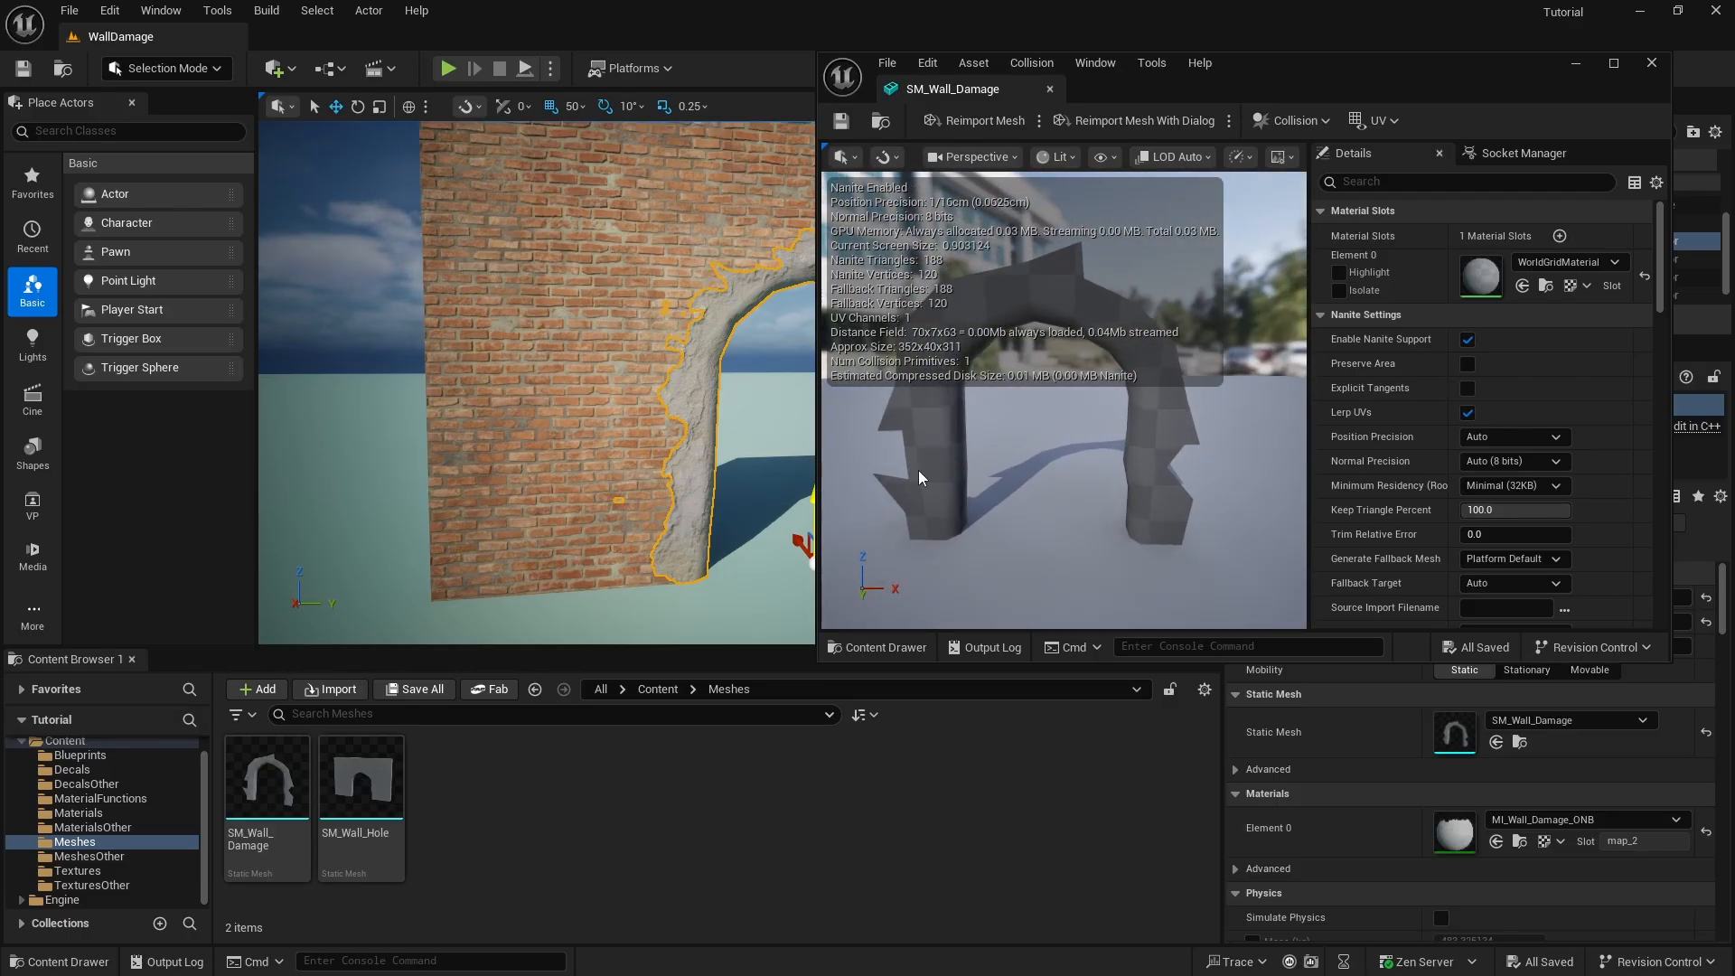
- Open the SM_Wall_Hole mesh to view its geometry and material slots, and close the mesh editor
double_click(380, 786)
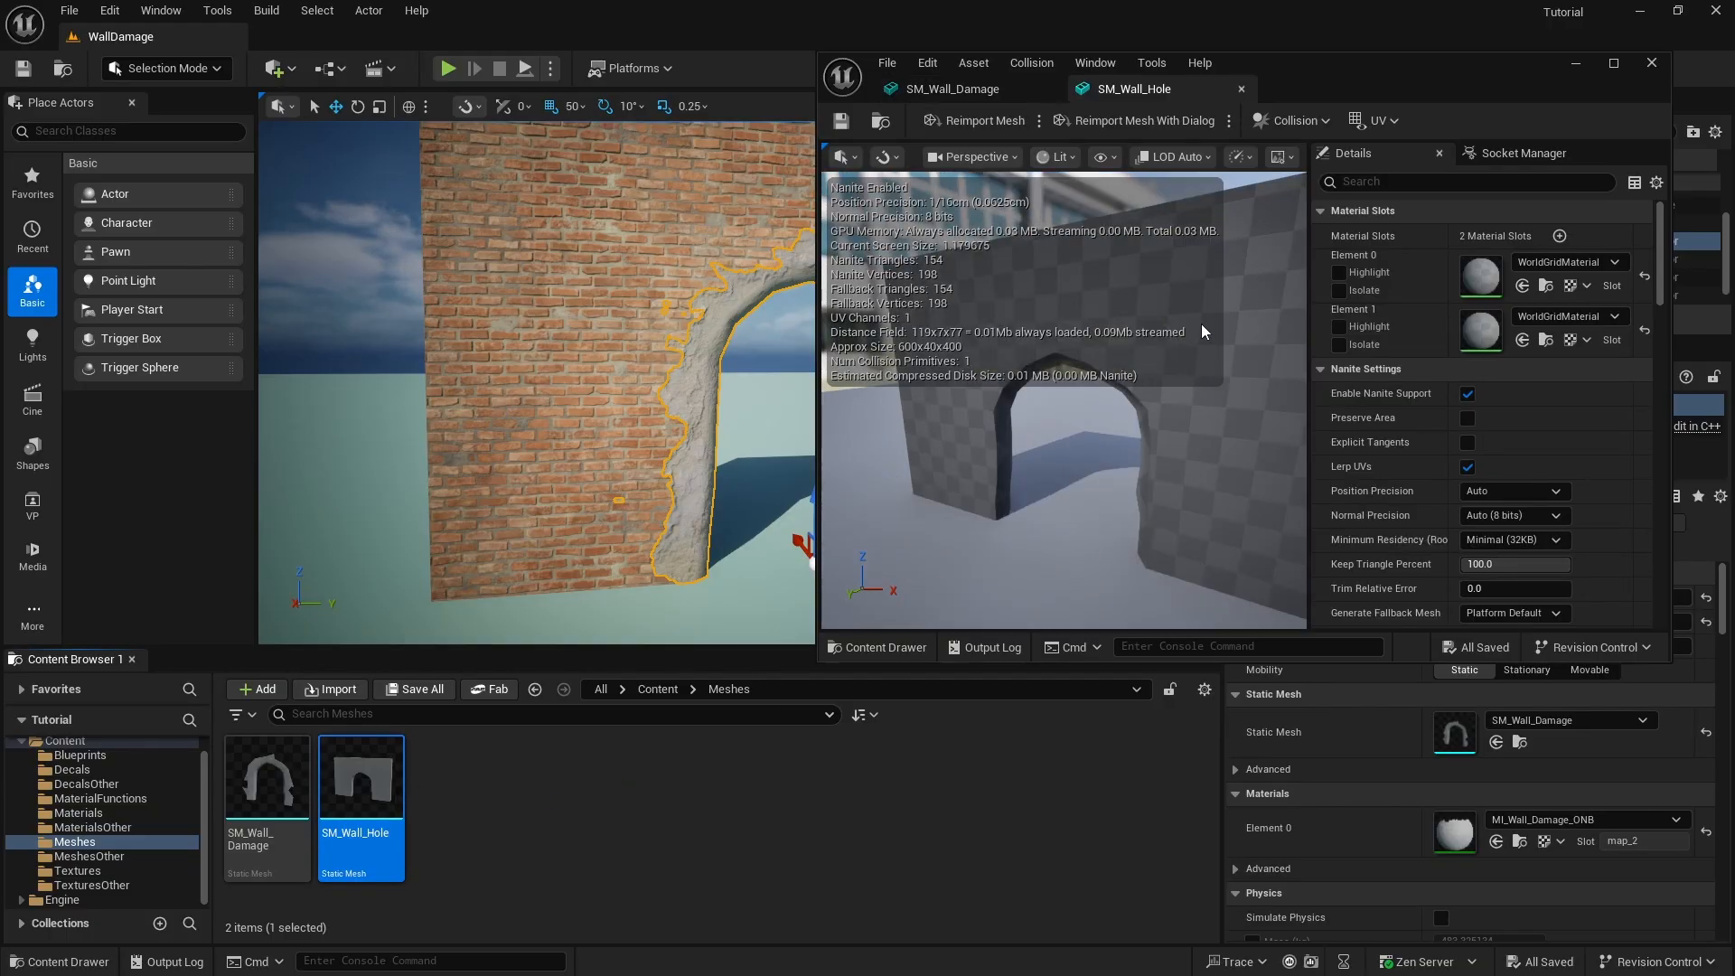
left_click(1651, 64)
left_click(440, 845)
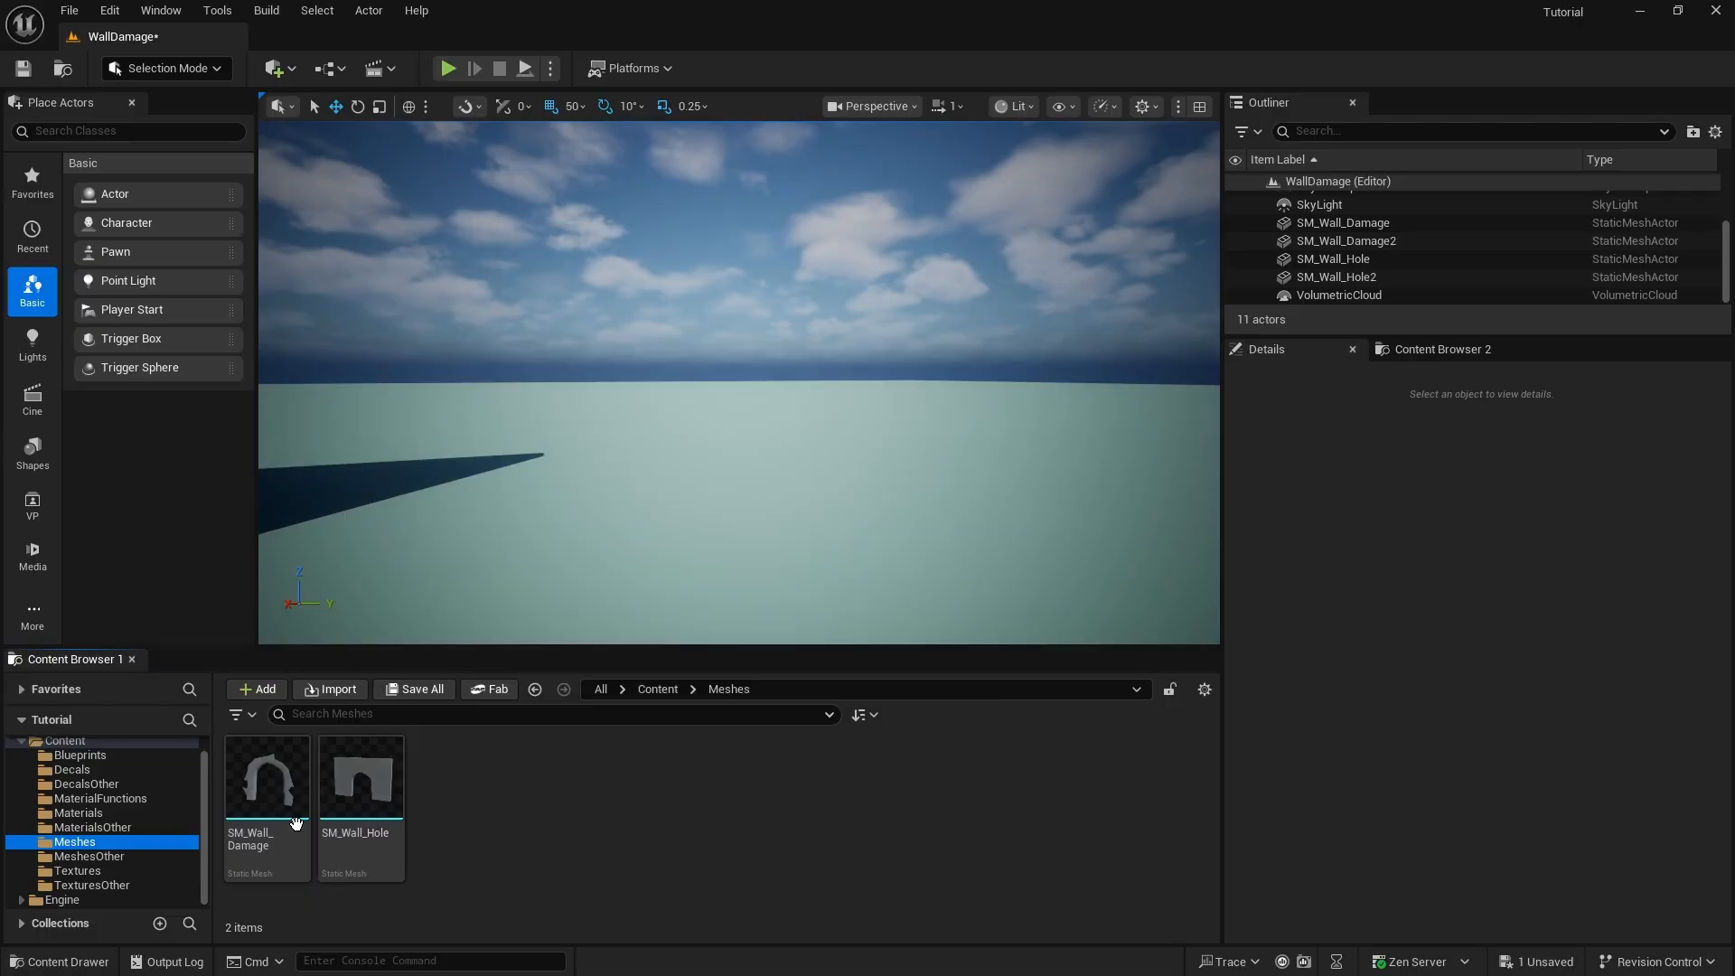
- Place the SM_Wall_Hole mesh on an empty area of the level and set its yaw rotation to 90°
mouse_move(523, 546)
right_mouse_down()
mouse_move(488, 558)
mouse_move(519, 524)
mouse_move(524, 546)
right_mouse_up()
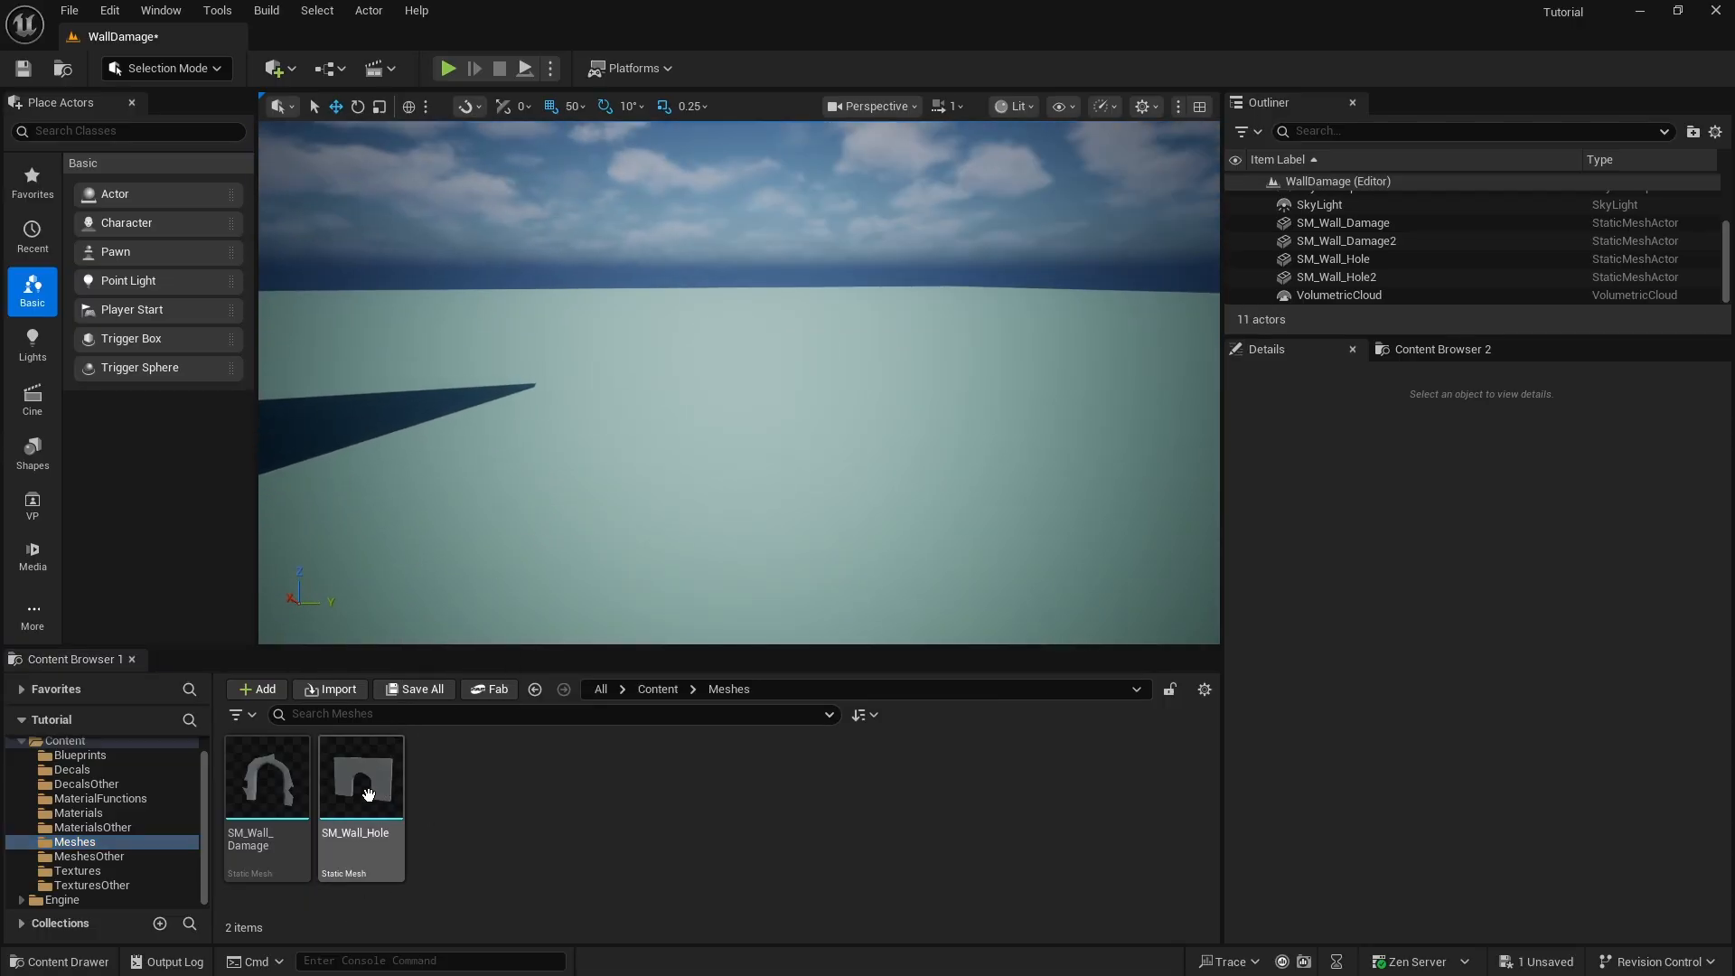
left_click_drag(368, 793, 738, 437)
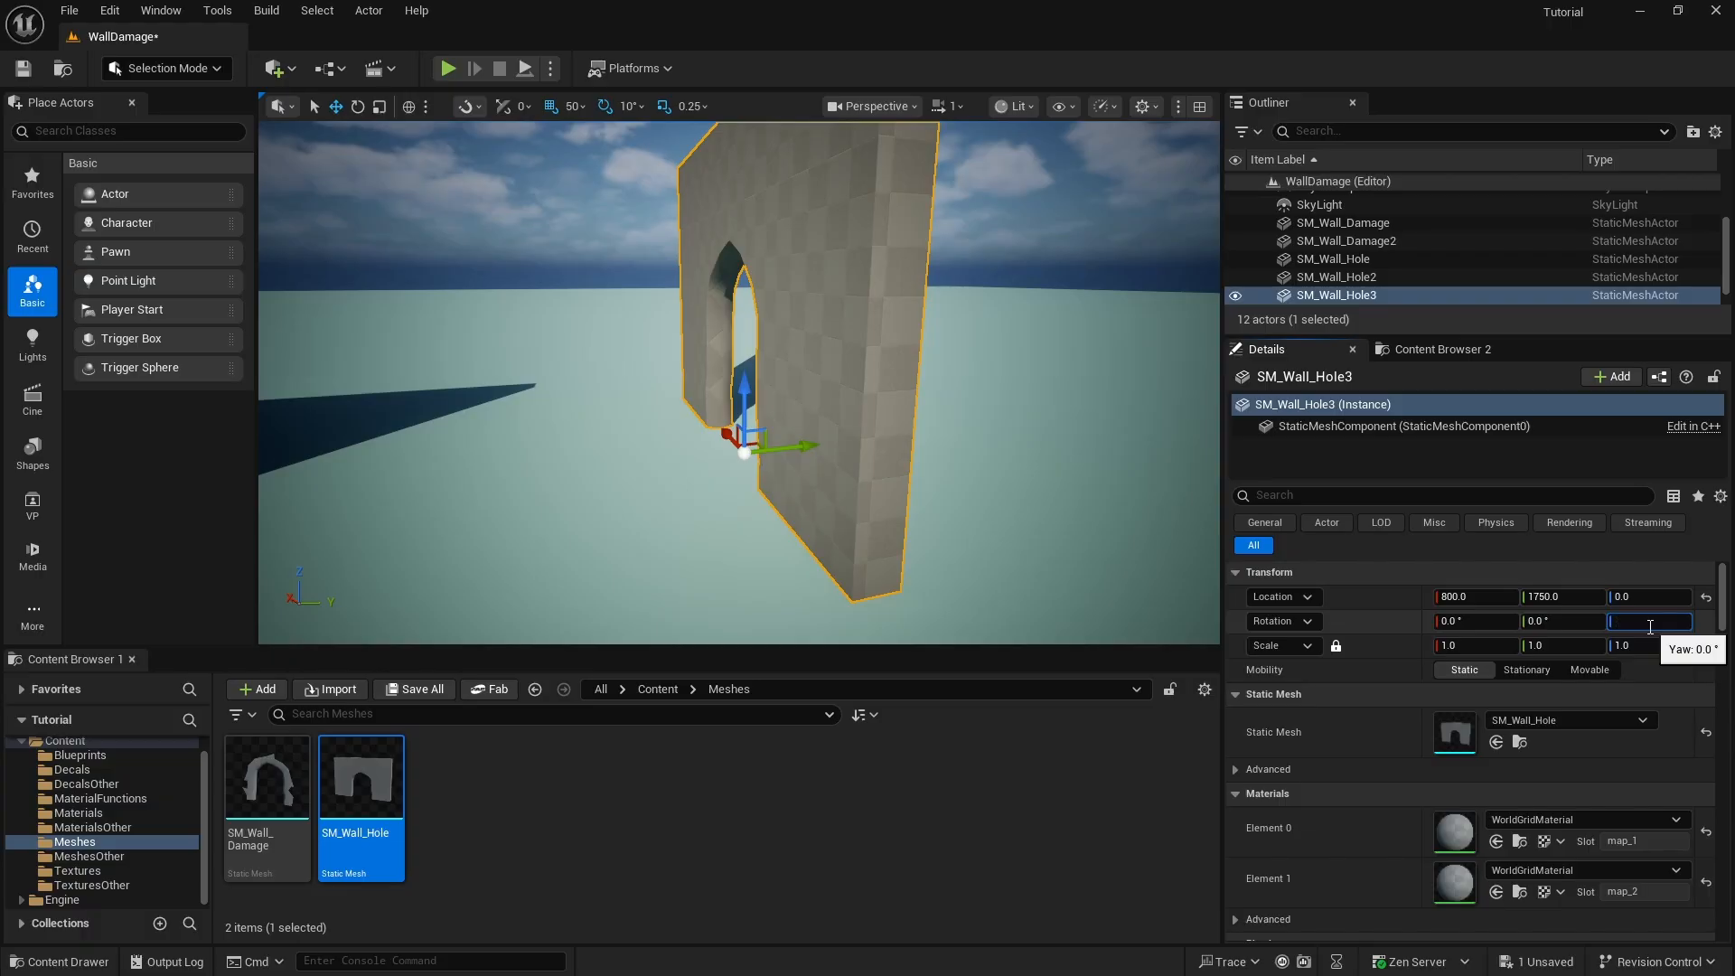
left_click(1649, 621)
type("90")
key("Return")
- Place the SM_Wall_Damage mesh in front of the new wall's opening and set its yaw rotation to 90°
left_click_drag(302, 854, 757, 465)
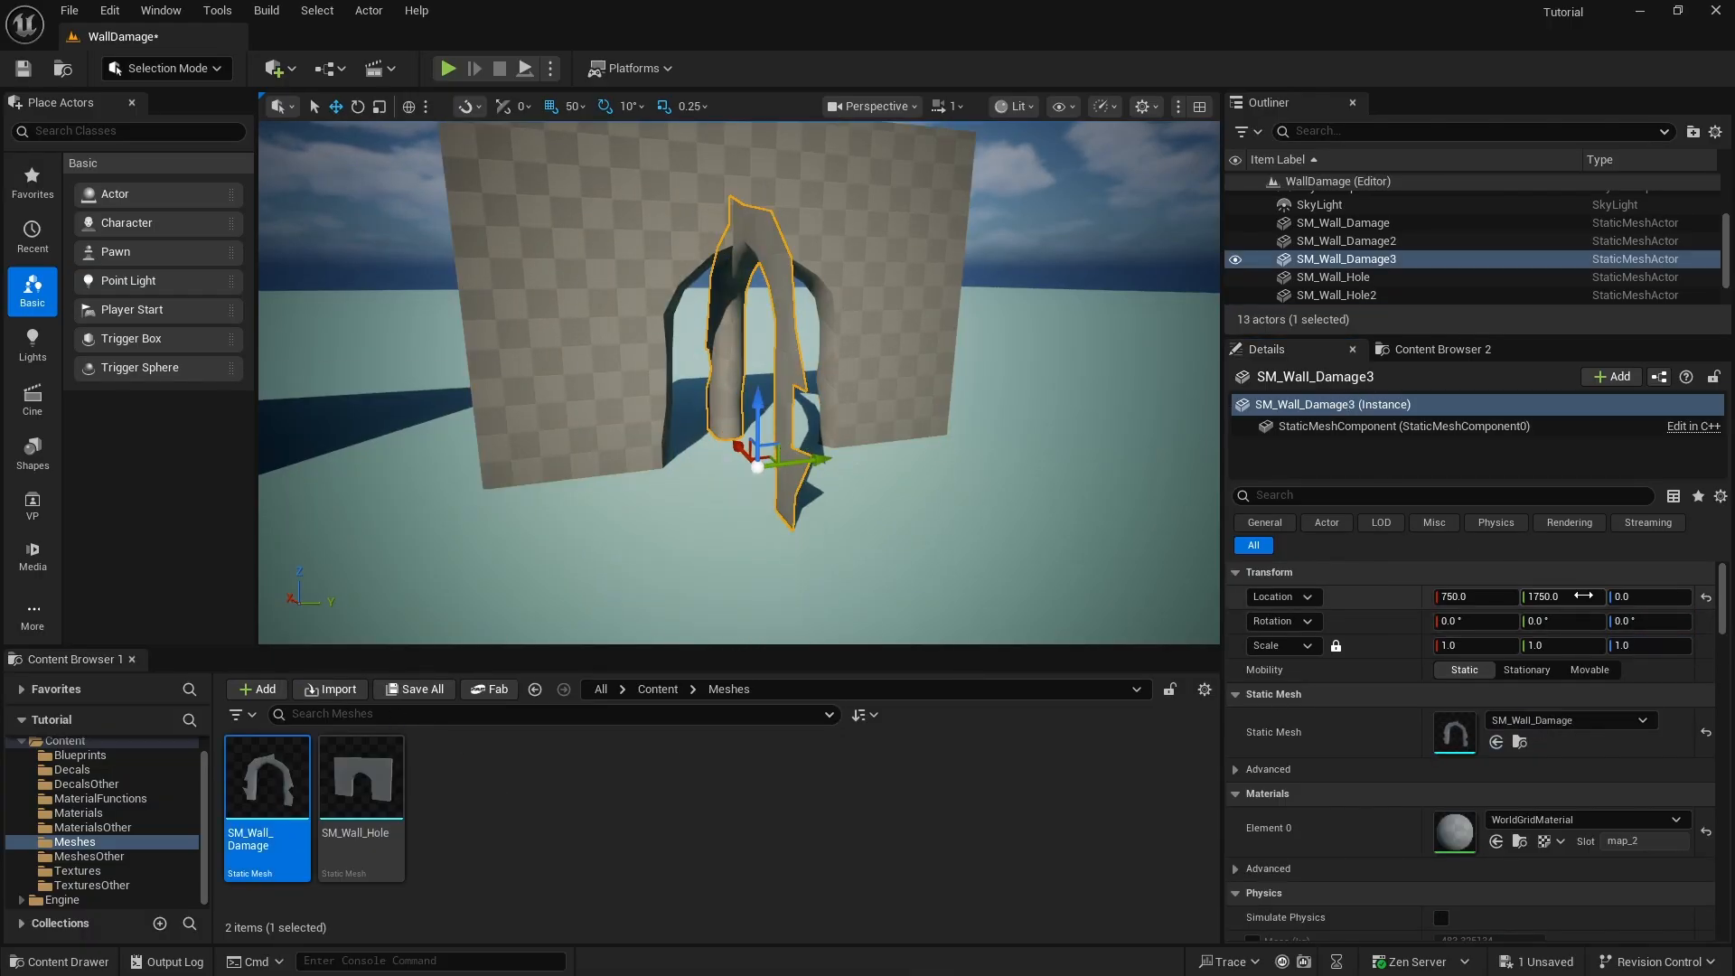
left_click(1660, 622)
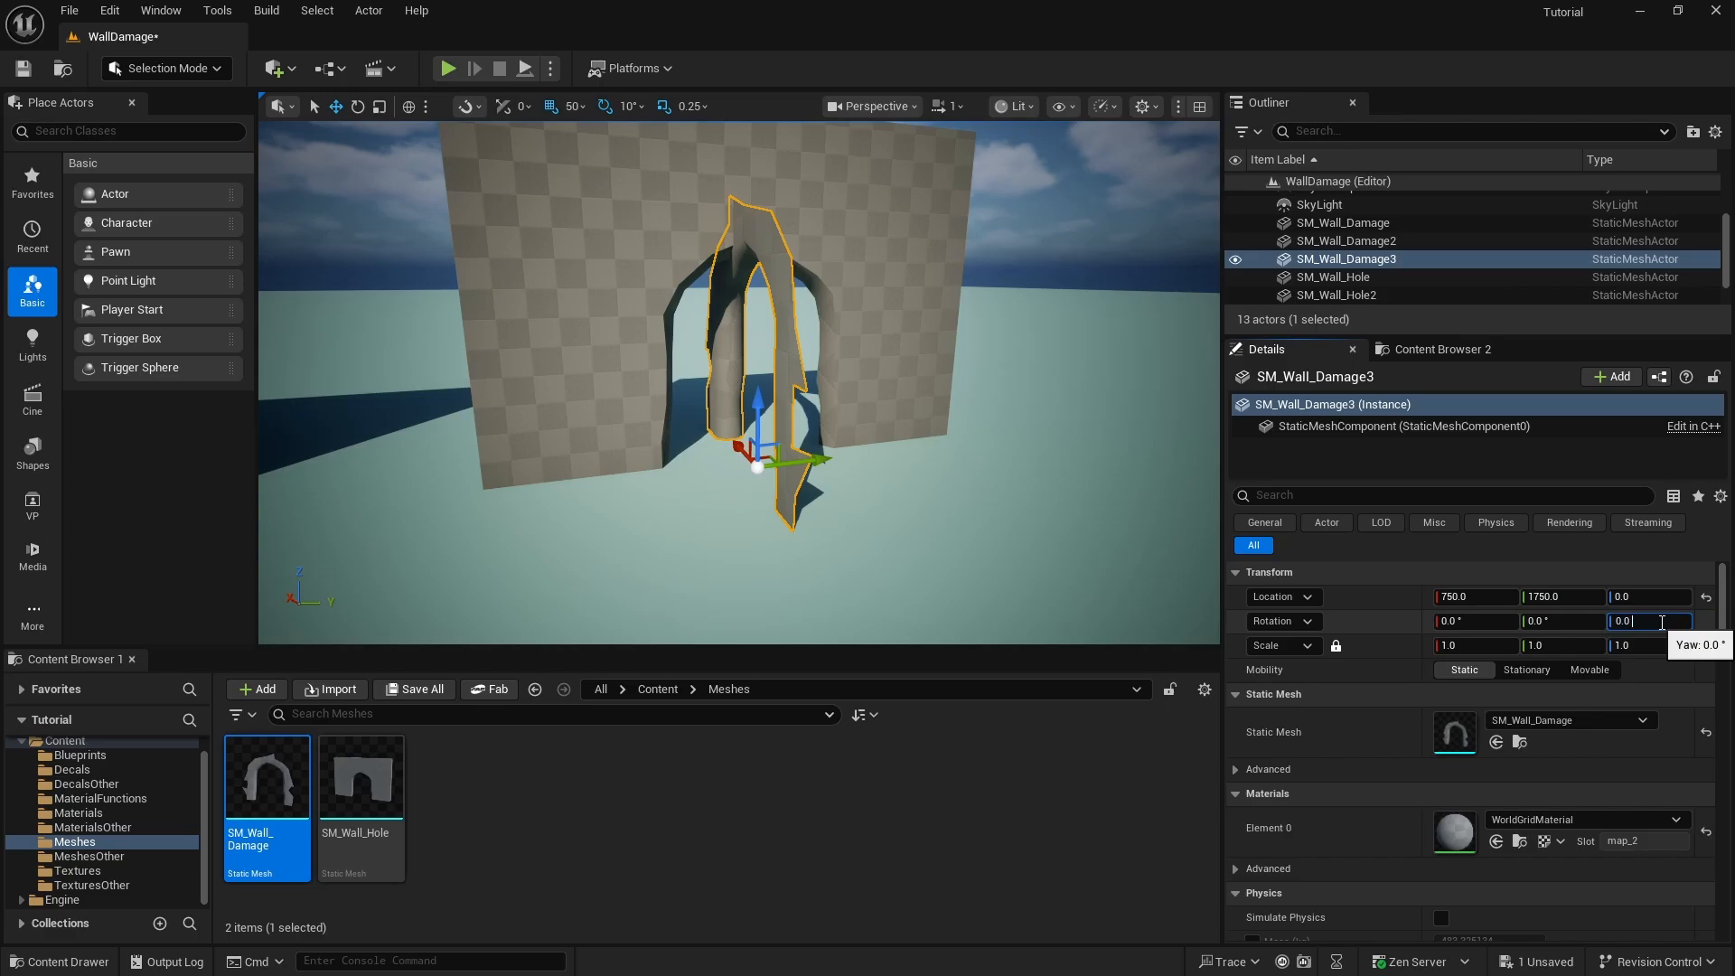
type("90")
key("Return")
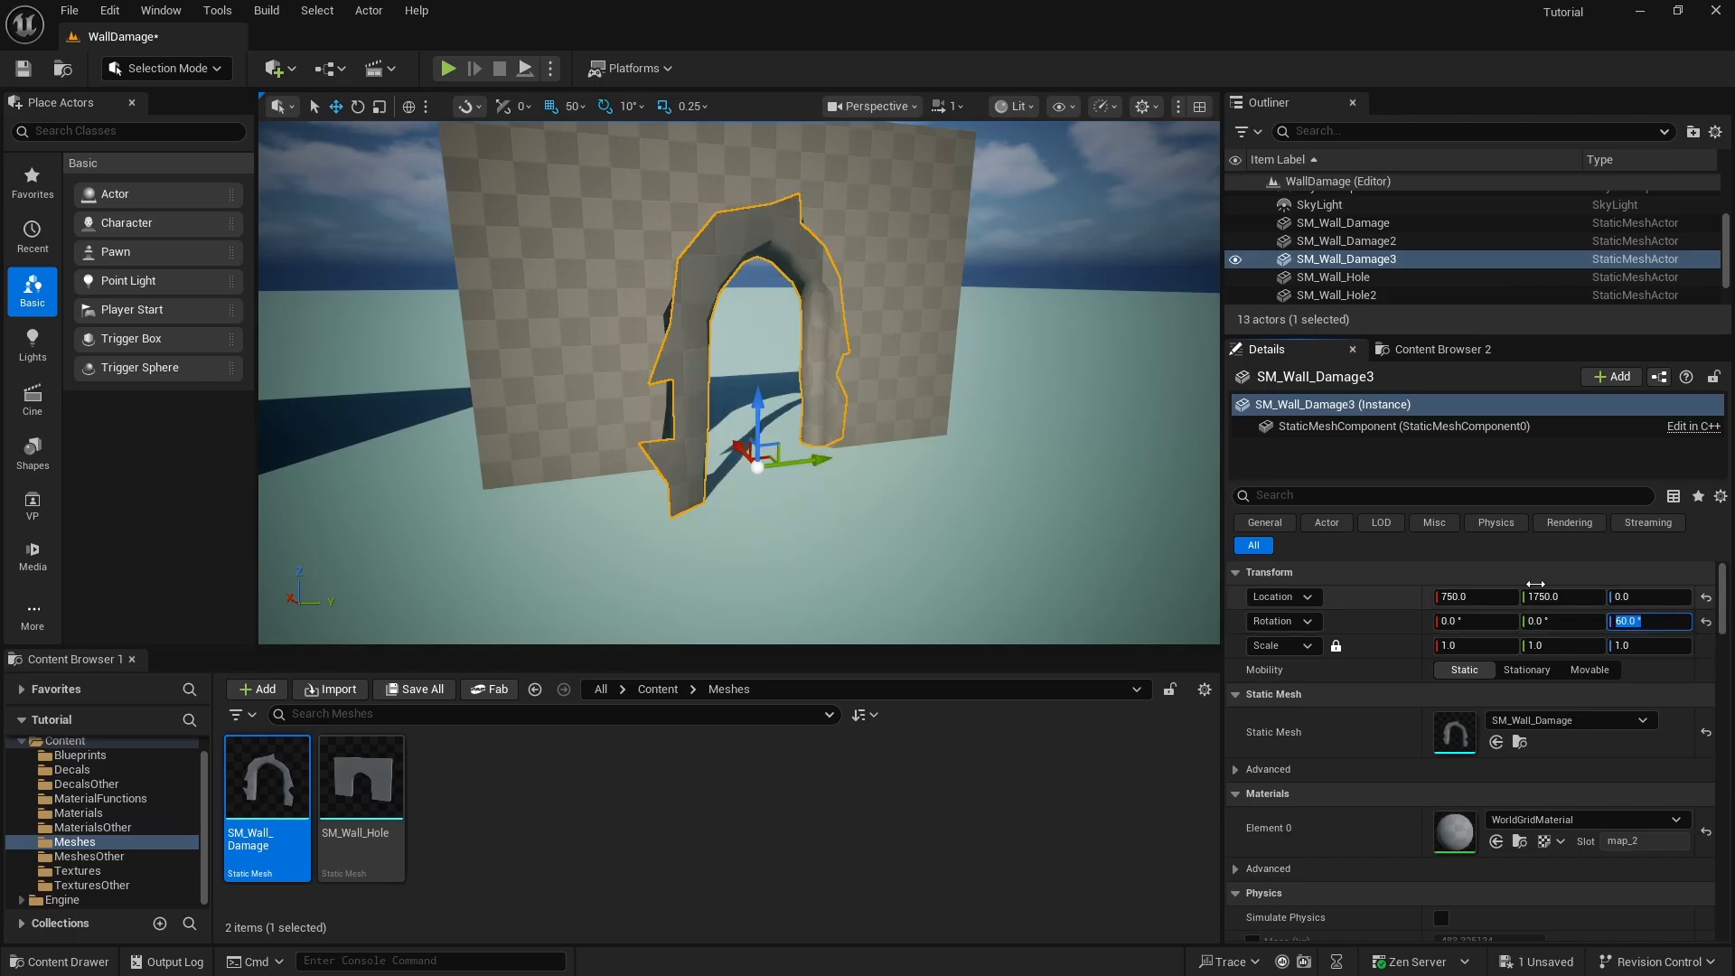
key("Return")
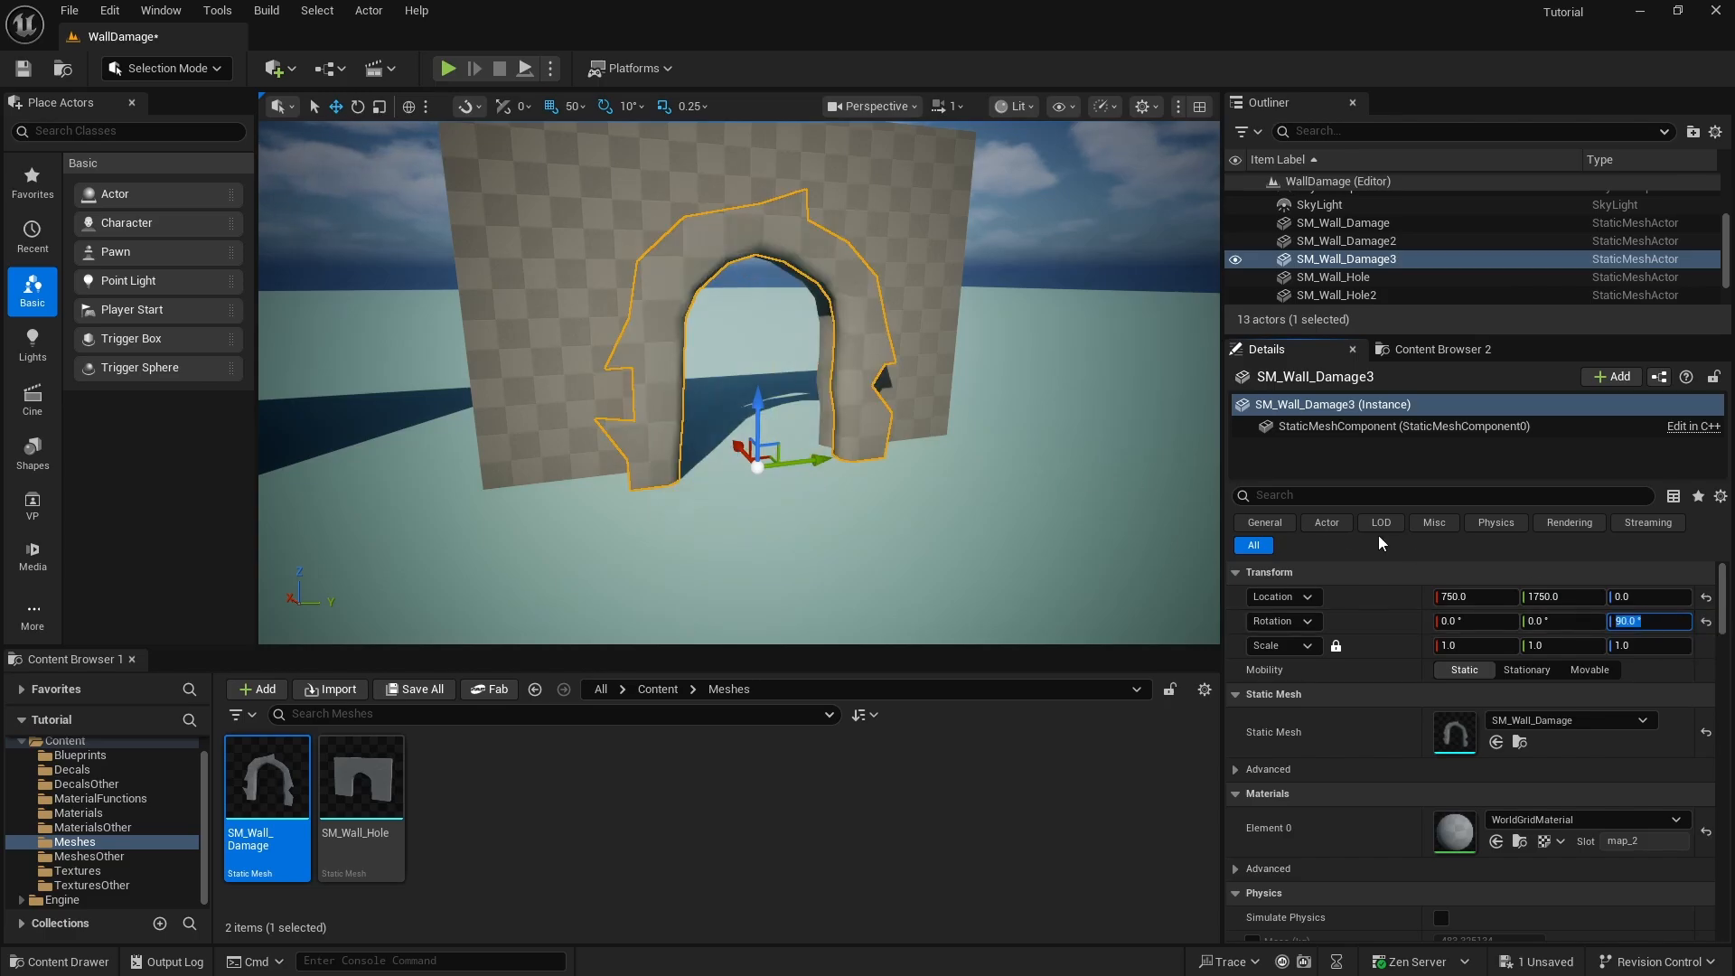
- Align the new damage mesh with the wall by setting its X location to 800, and deselect it
left_click(900, 208)
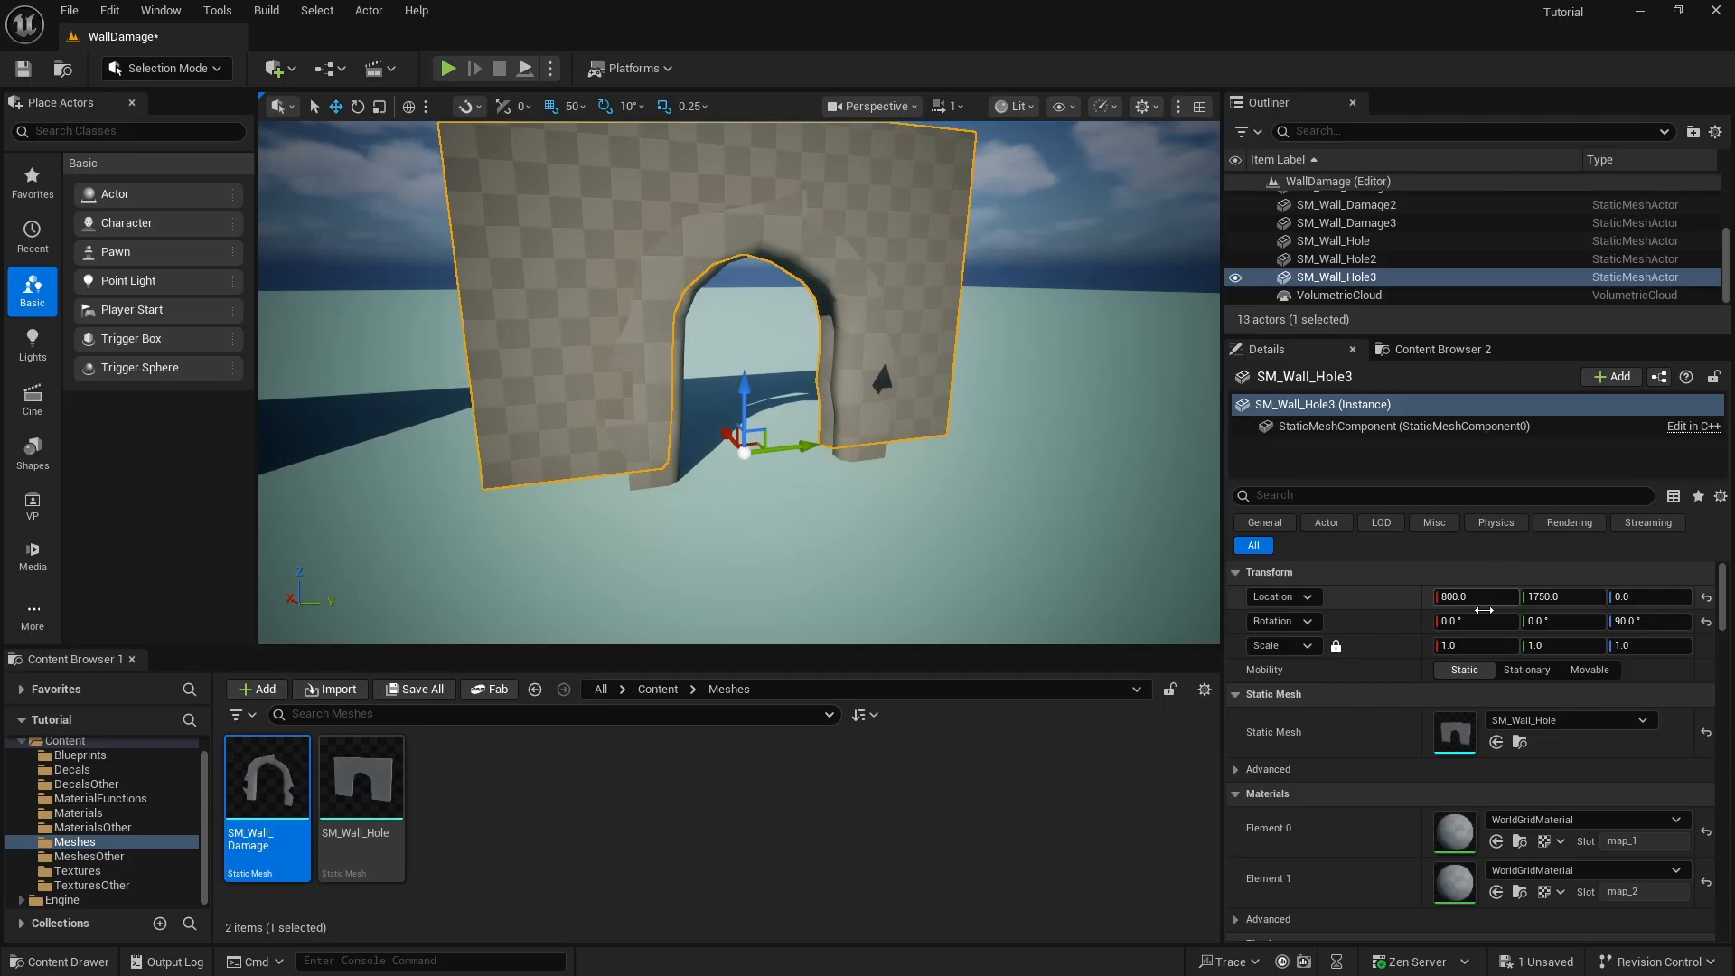
left_click(836, 287)
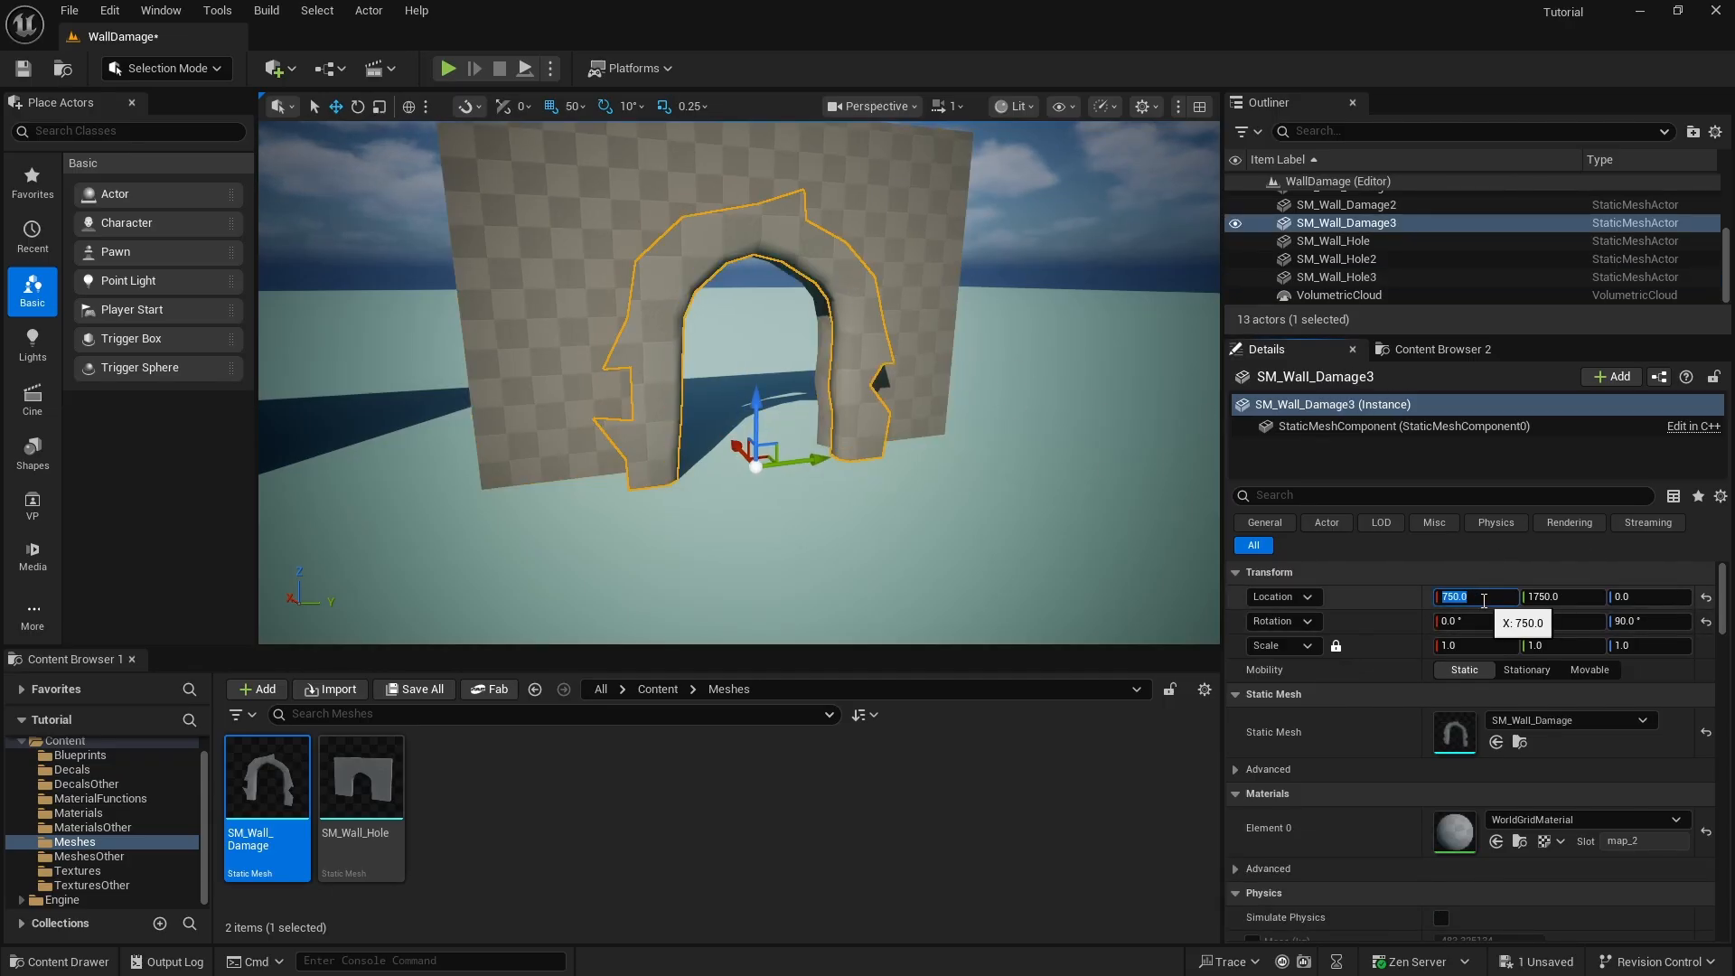
left_click(1483, 600)
type("800")
key("Return")
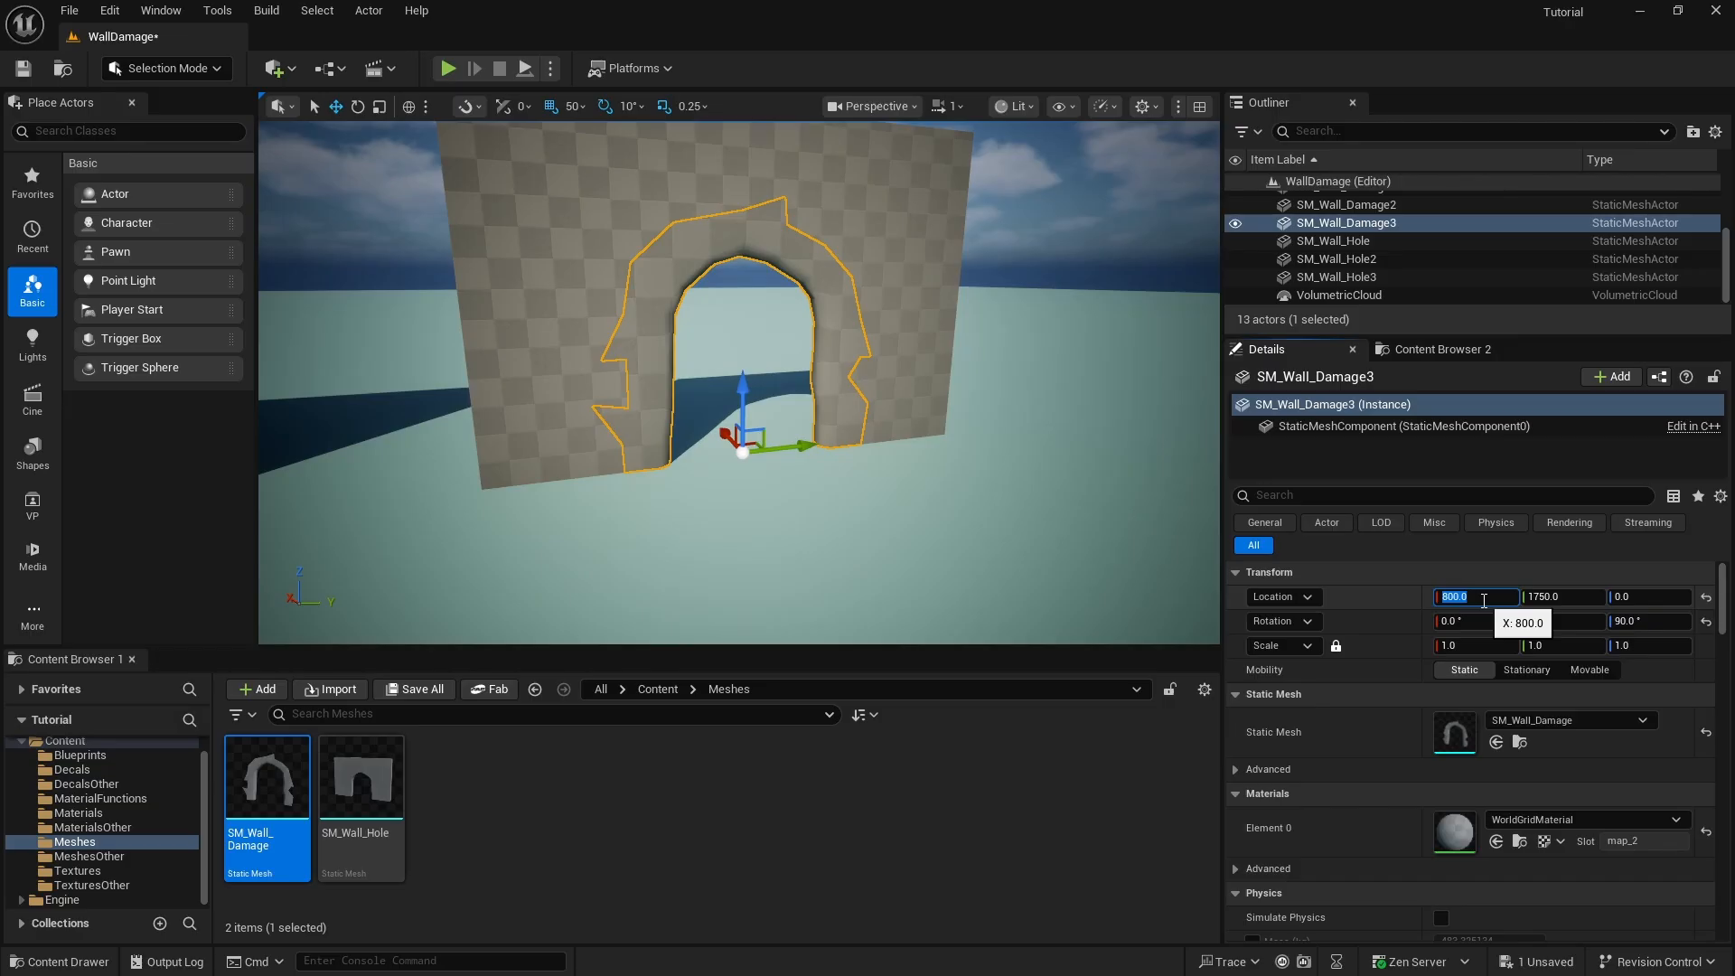
right_click_drag(887, 264, 889, 289)
key("Escape")
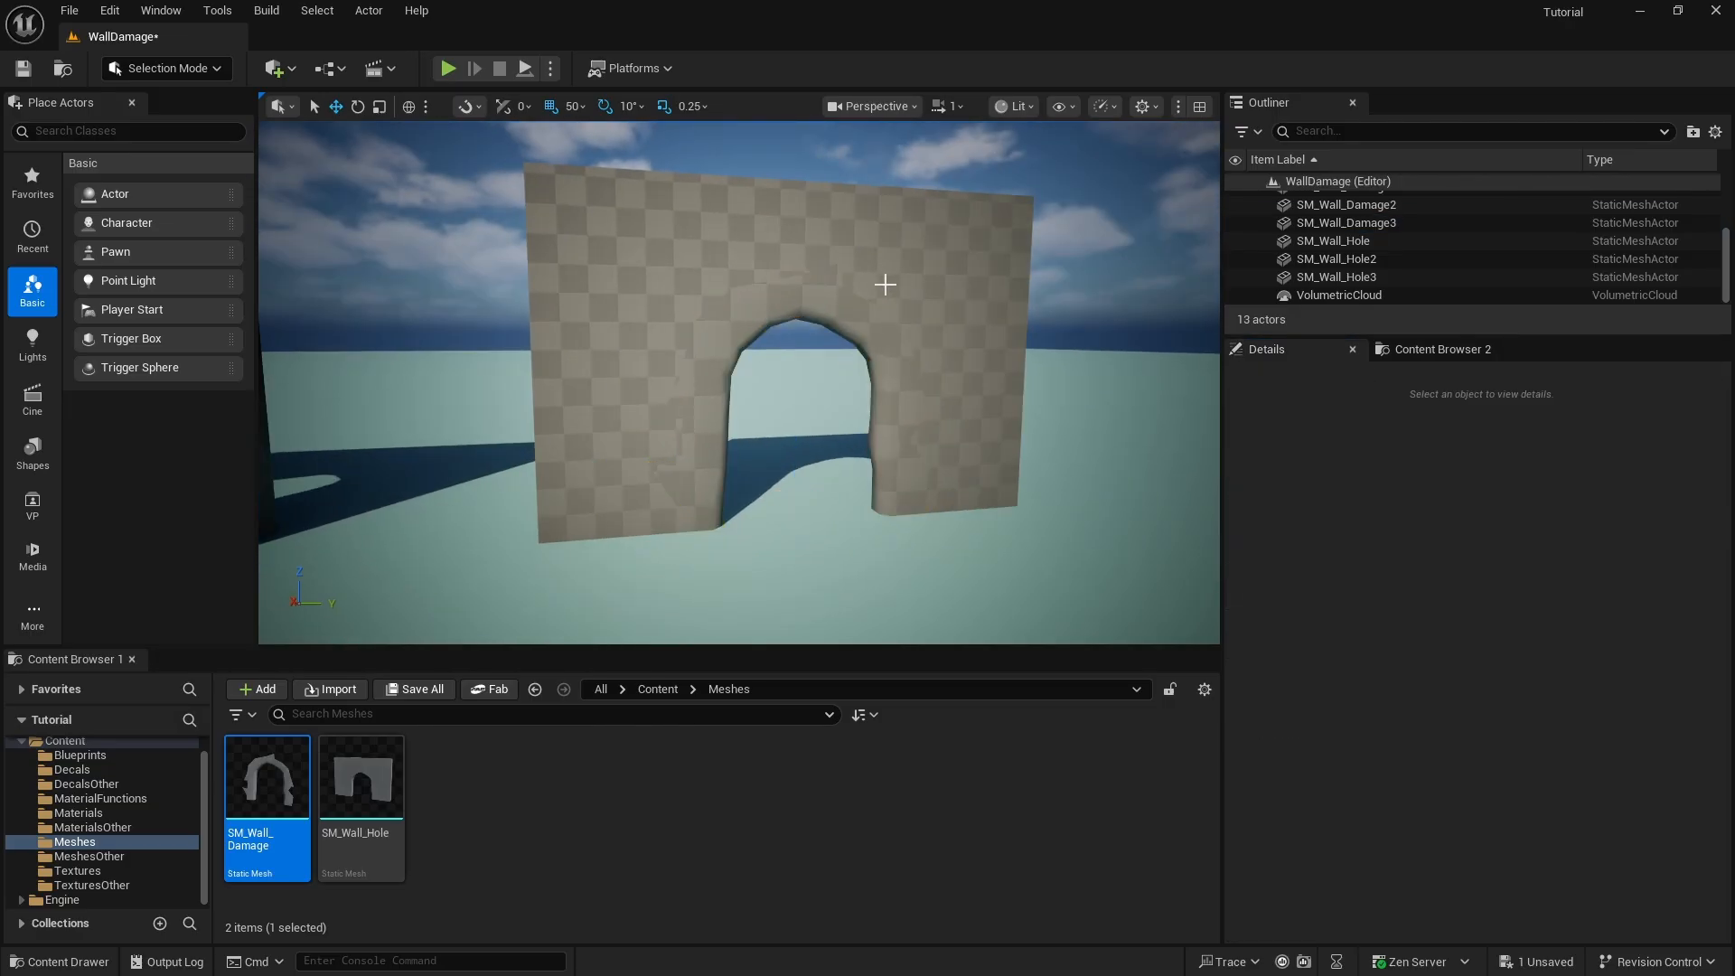
- Assign the MI_Brick_Wall_B_POM material instance from the Materials folder to Element 0 of the new wall
key("w")
right_click_drag(635, 286, 635, 285)
key("s")
left_click(635, 285)
scroll(1570, 848, "down", 5)
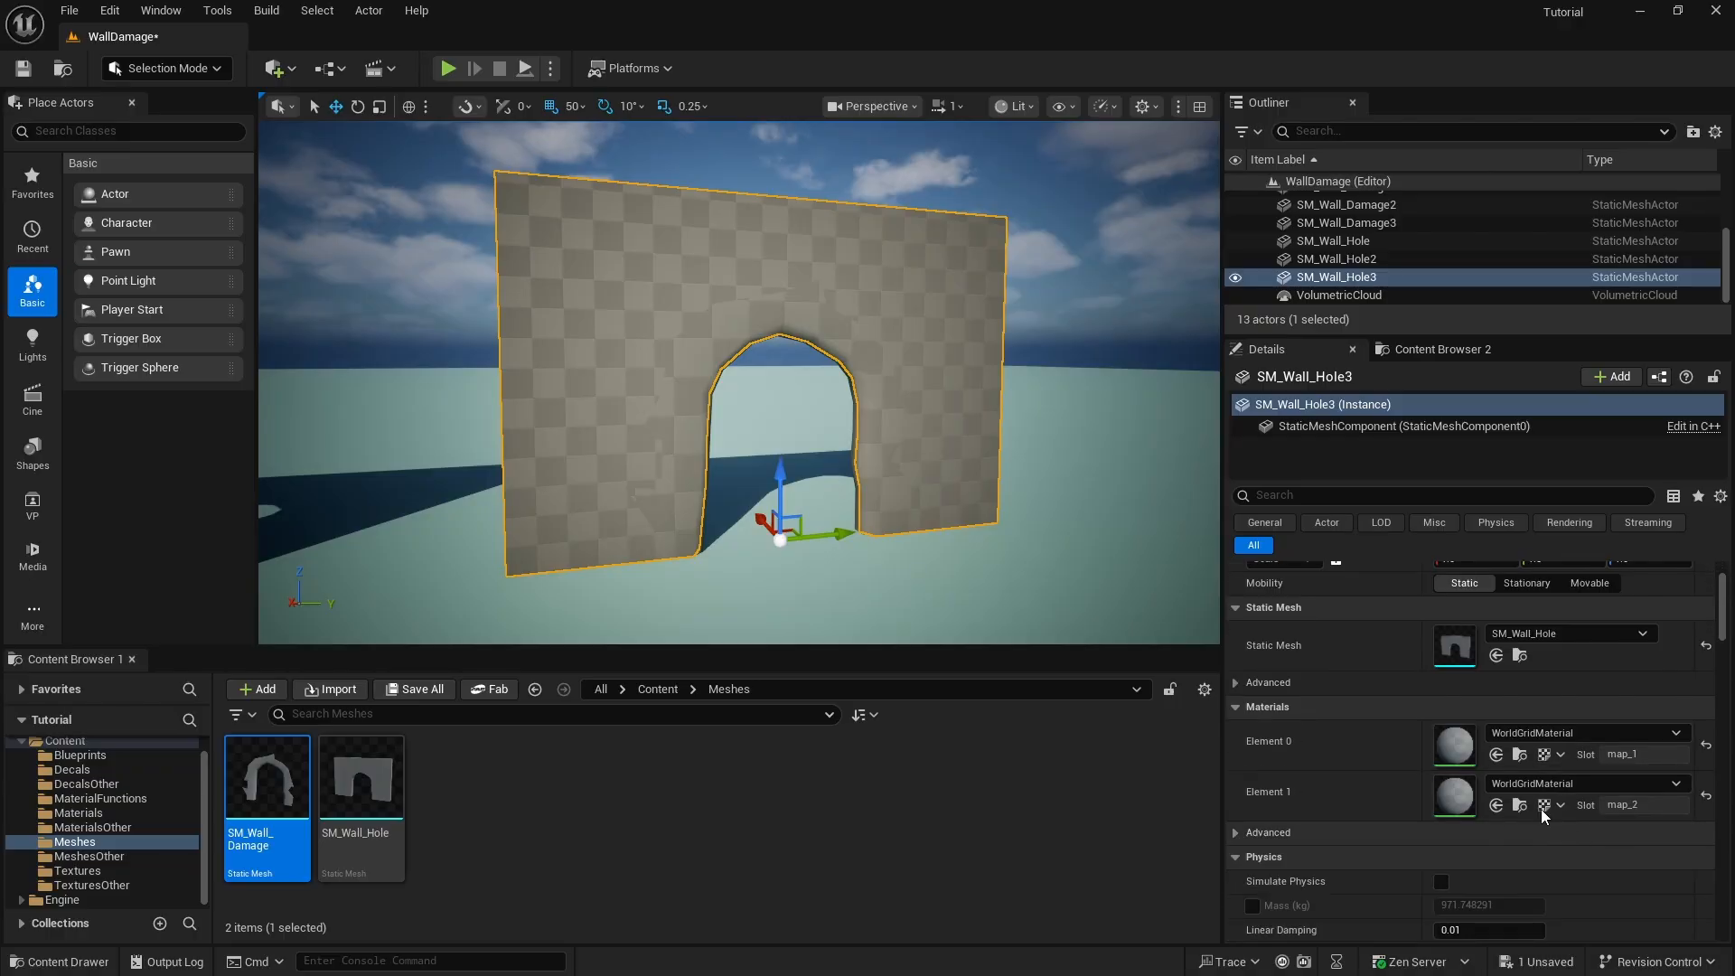
left_click(79, 812)
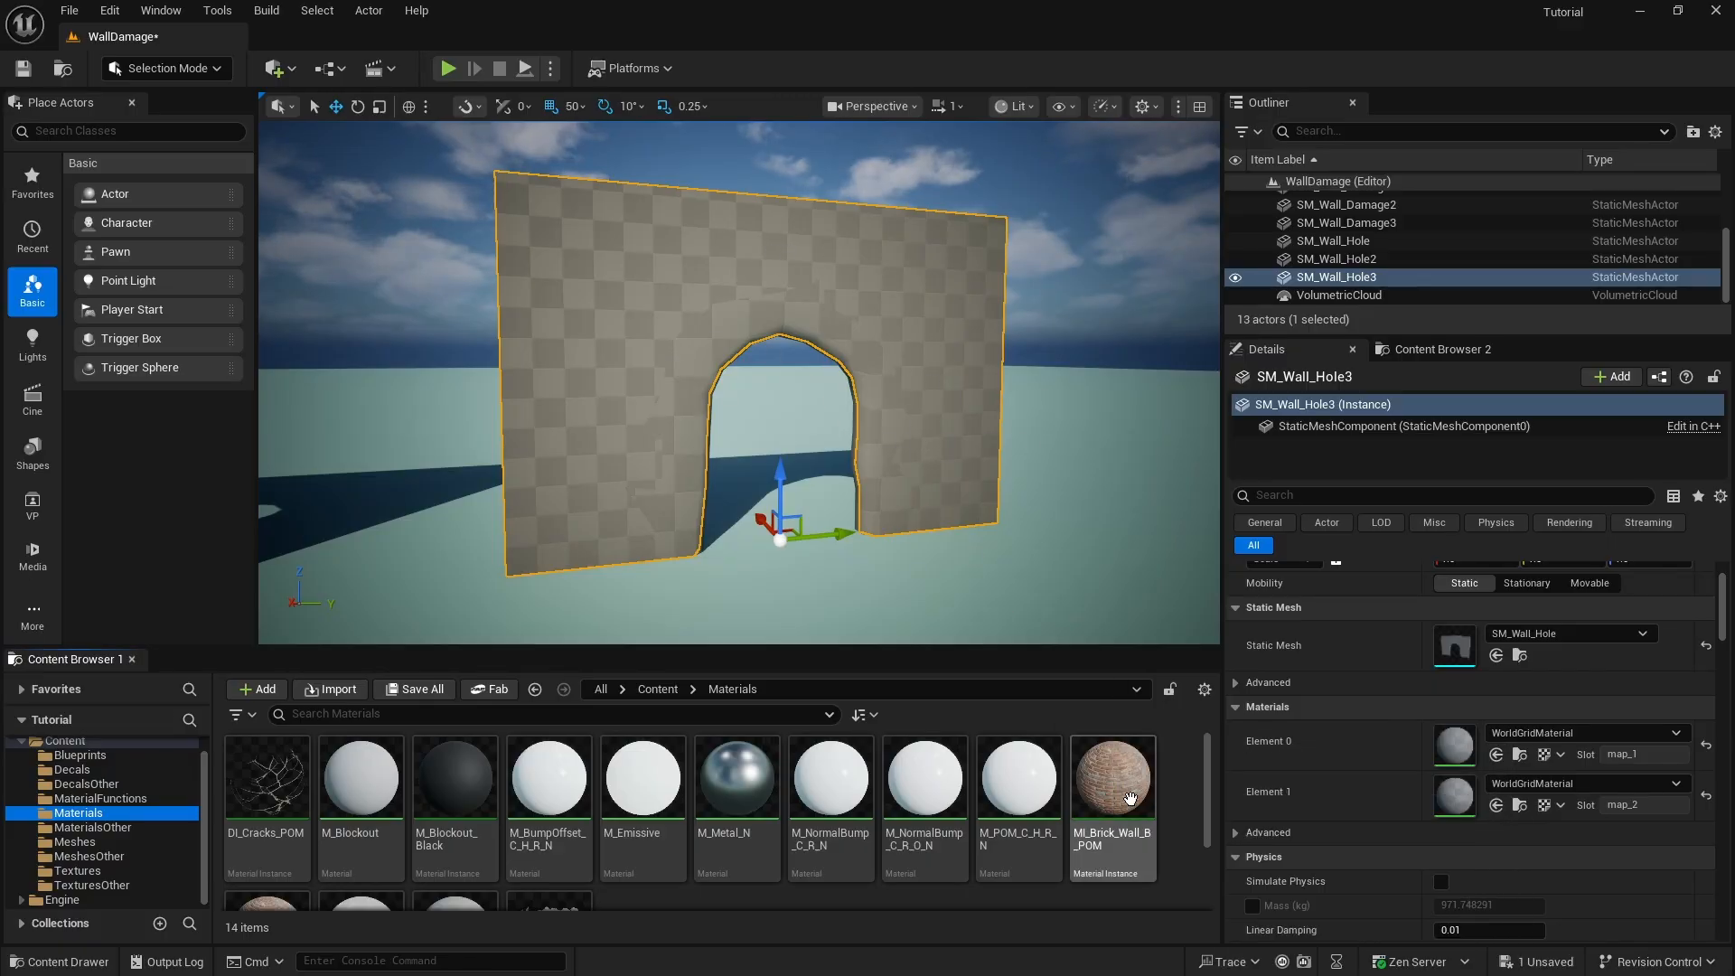
left_click_drag(1112, 777, 1468, 755)
- Assign the MI_Concrete_NB material instance to Element 1 of the new wall
right_click_drag(758, 330, 1062, 478)
scroll(506, 777, "down", 2)
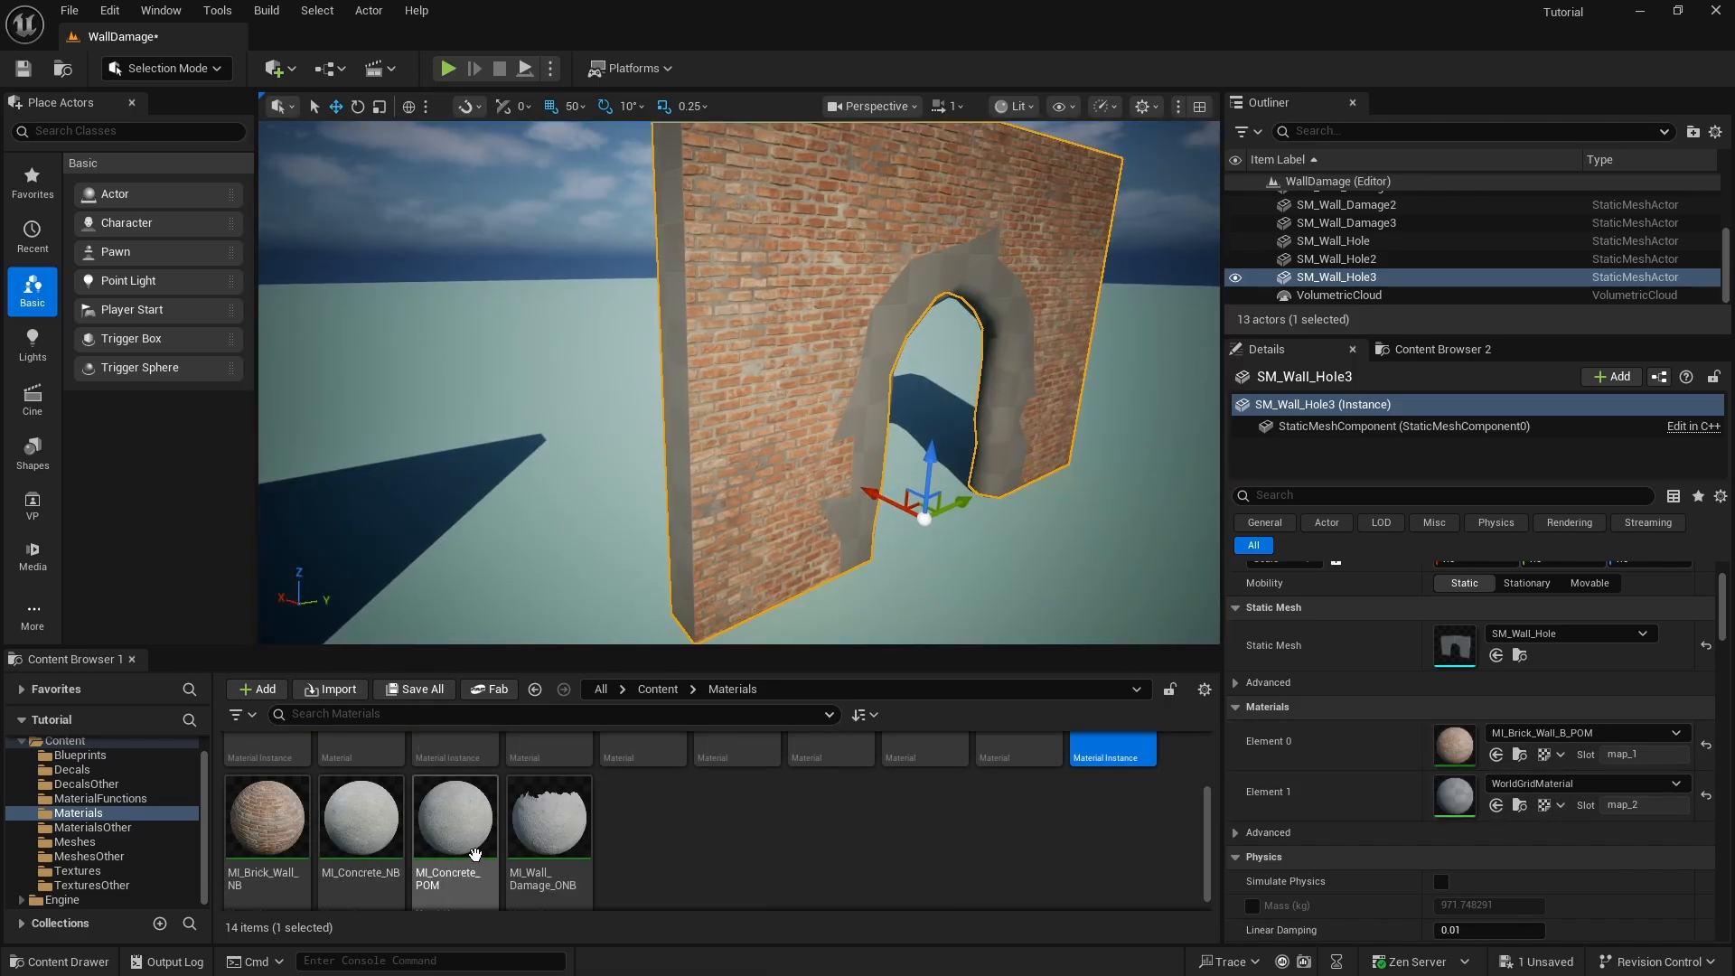
left_click_drag(360, 818, 1454, 795)
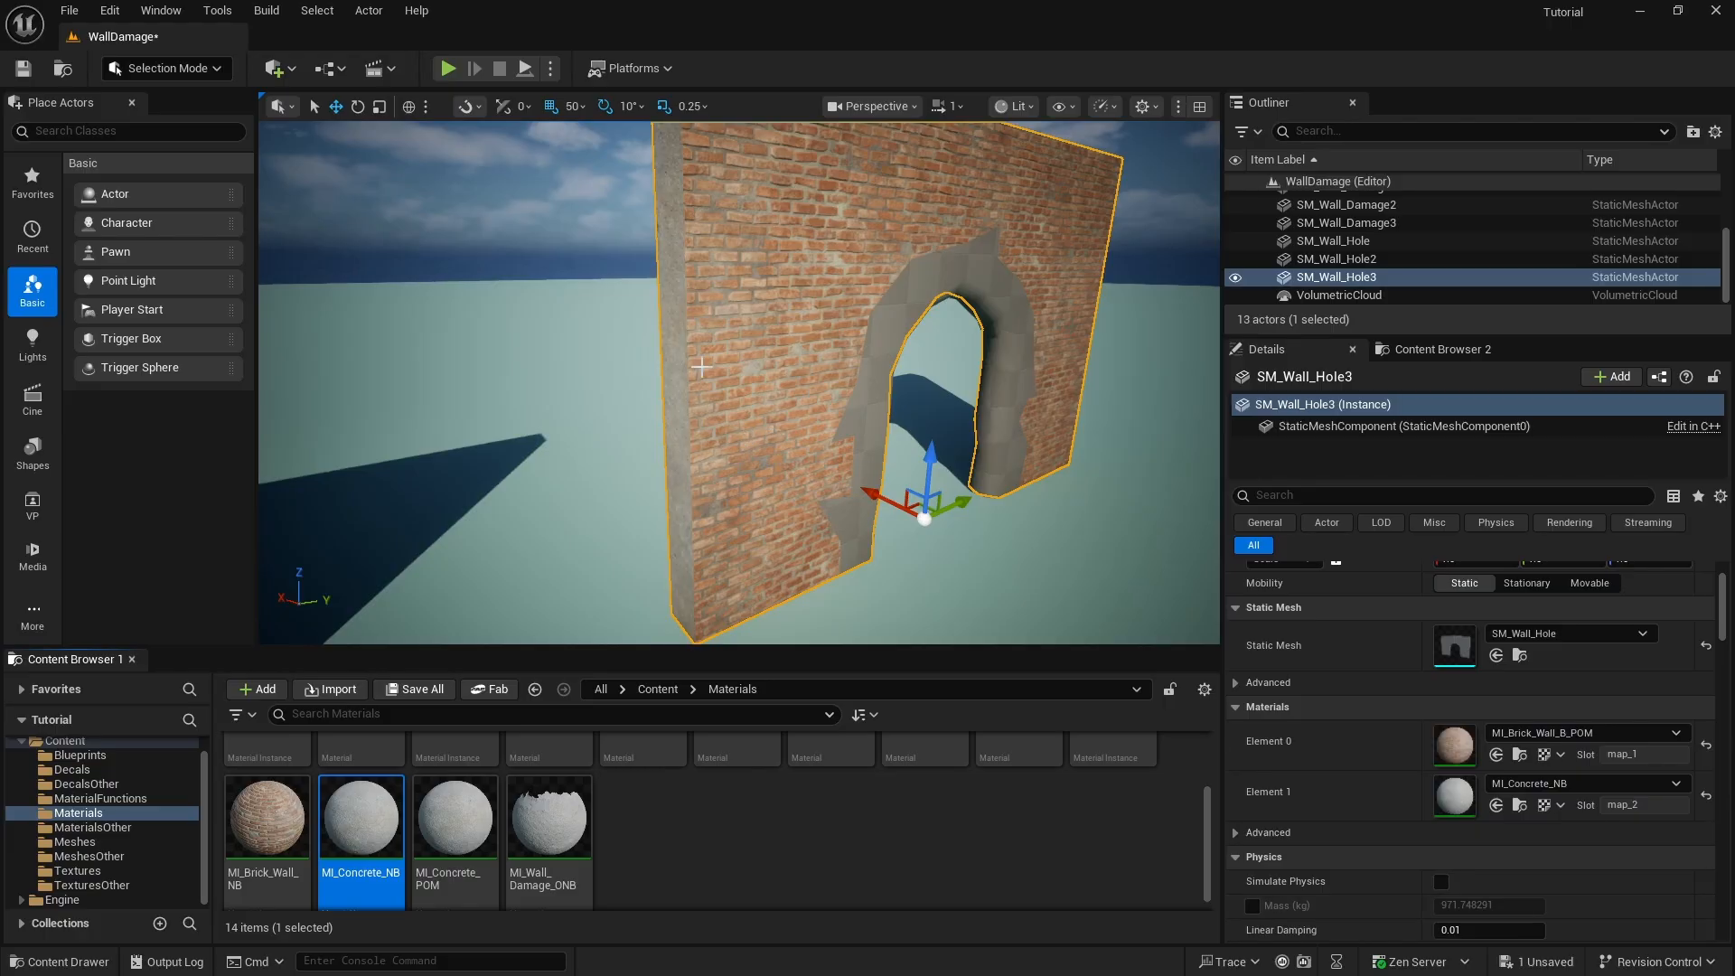
- Assign the MI_Wall_Damage_ONB material instance to the new damage mesh, deselect it and view the finished arch
right_click_drag(826, 287, 1008, 308)
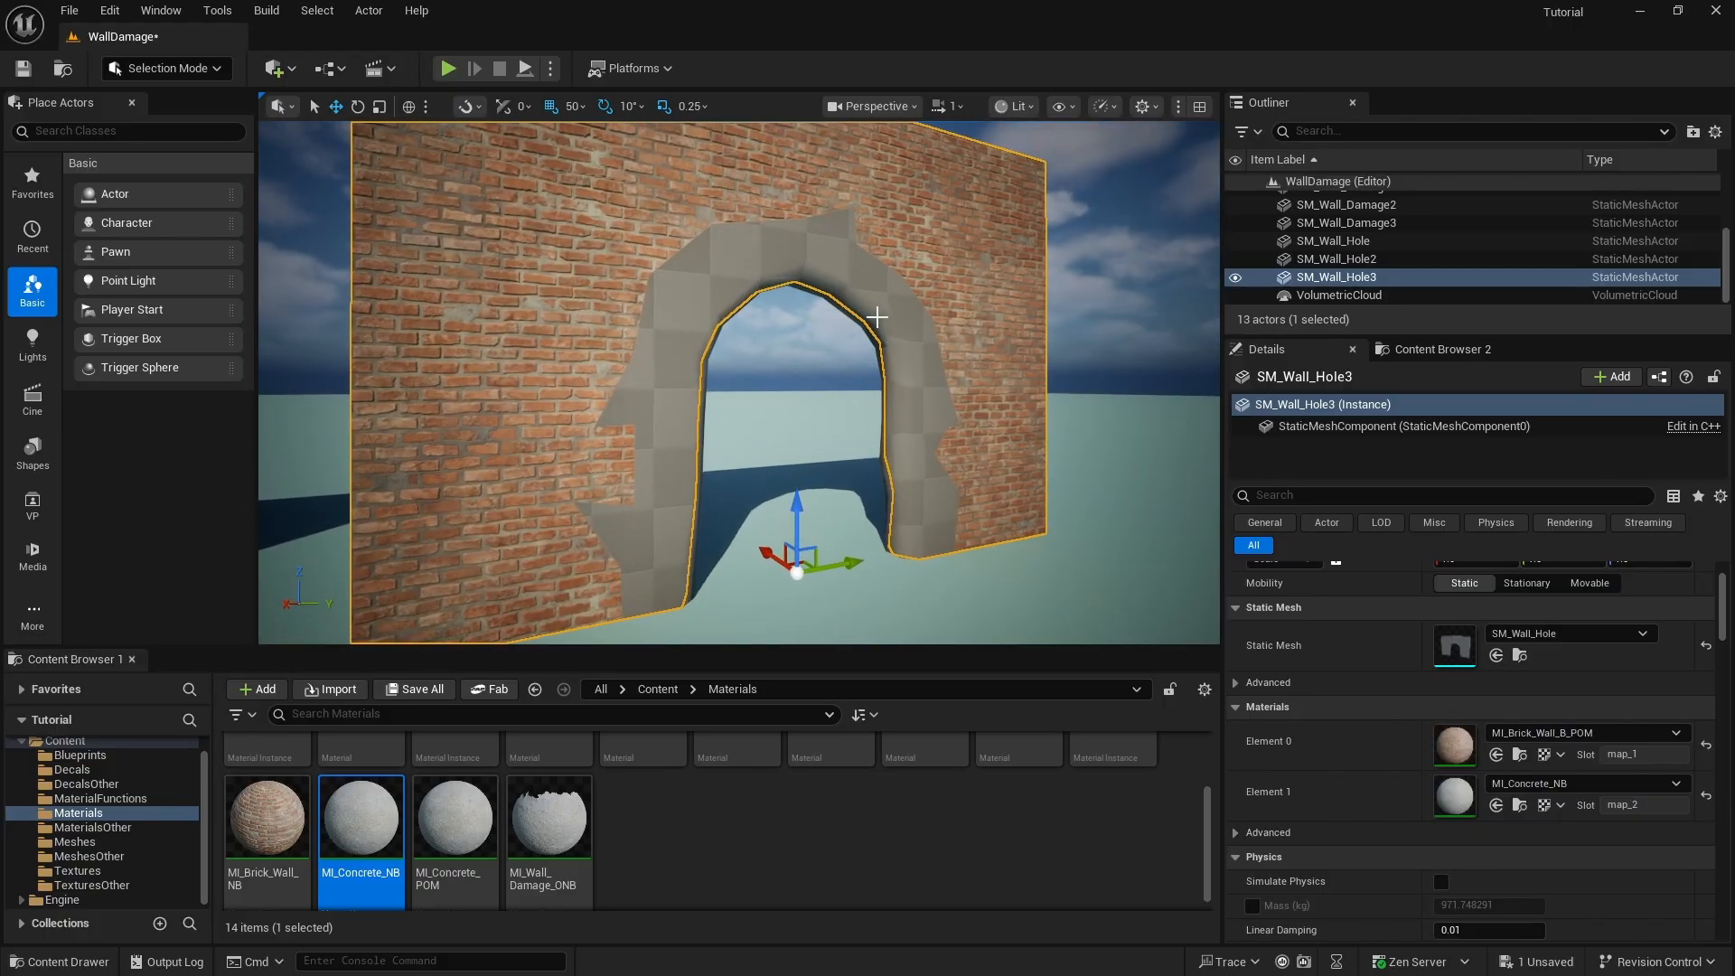
left_click(899, 318)
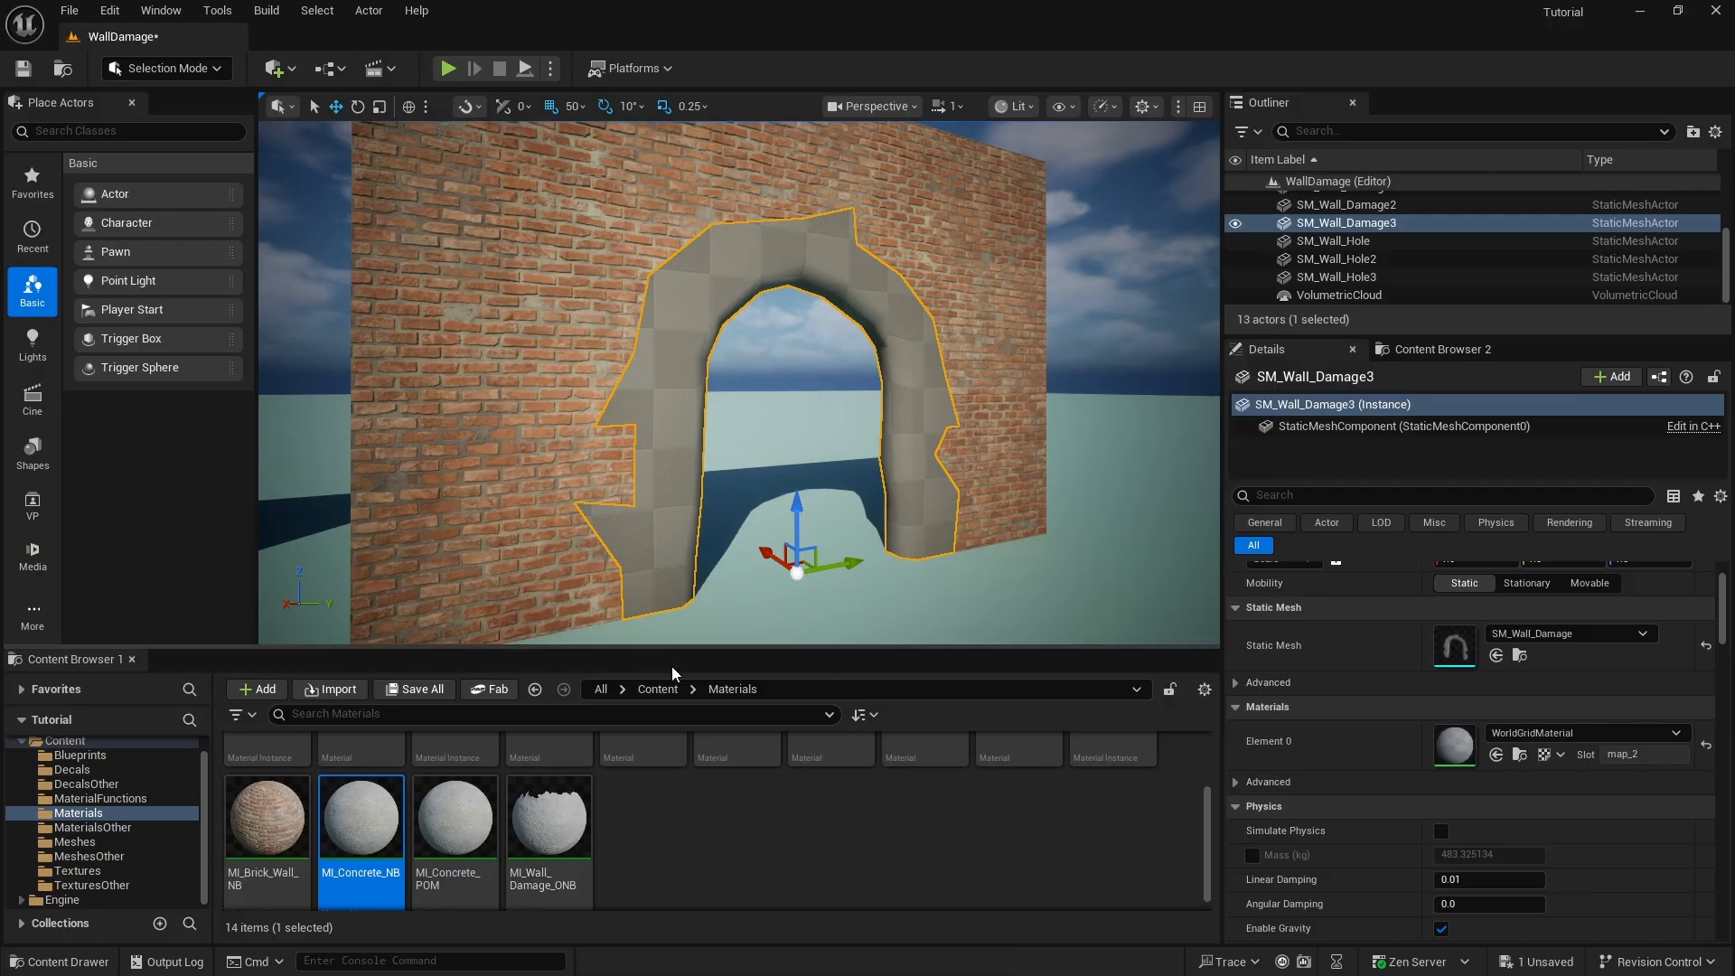
left_click_drag(553, 836, 1455, 744)
left_click(1114, 506)
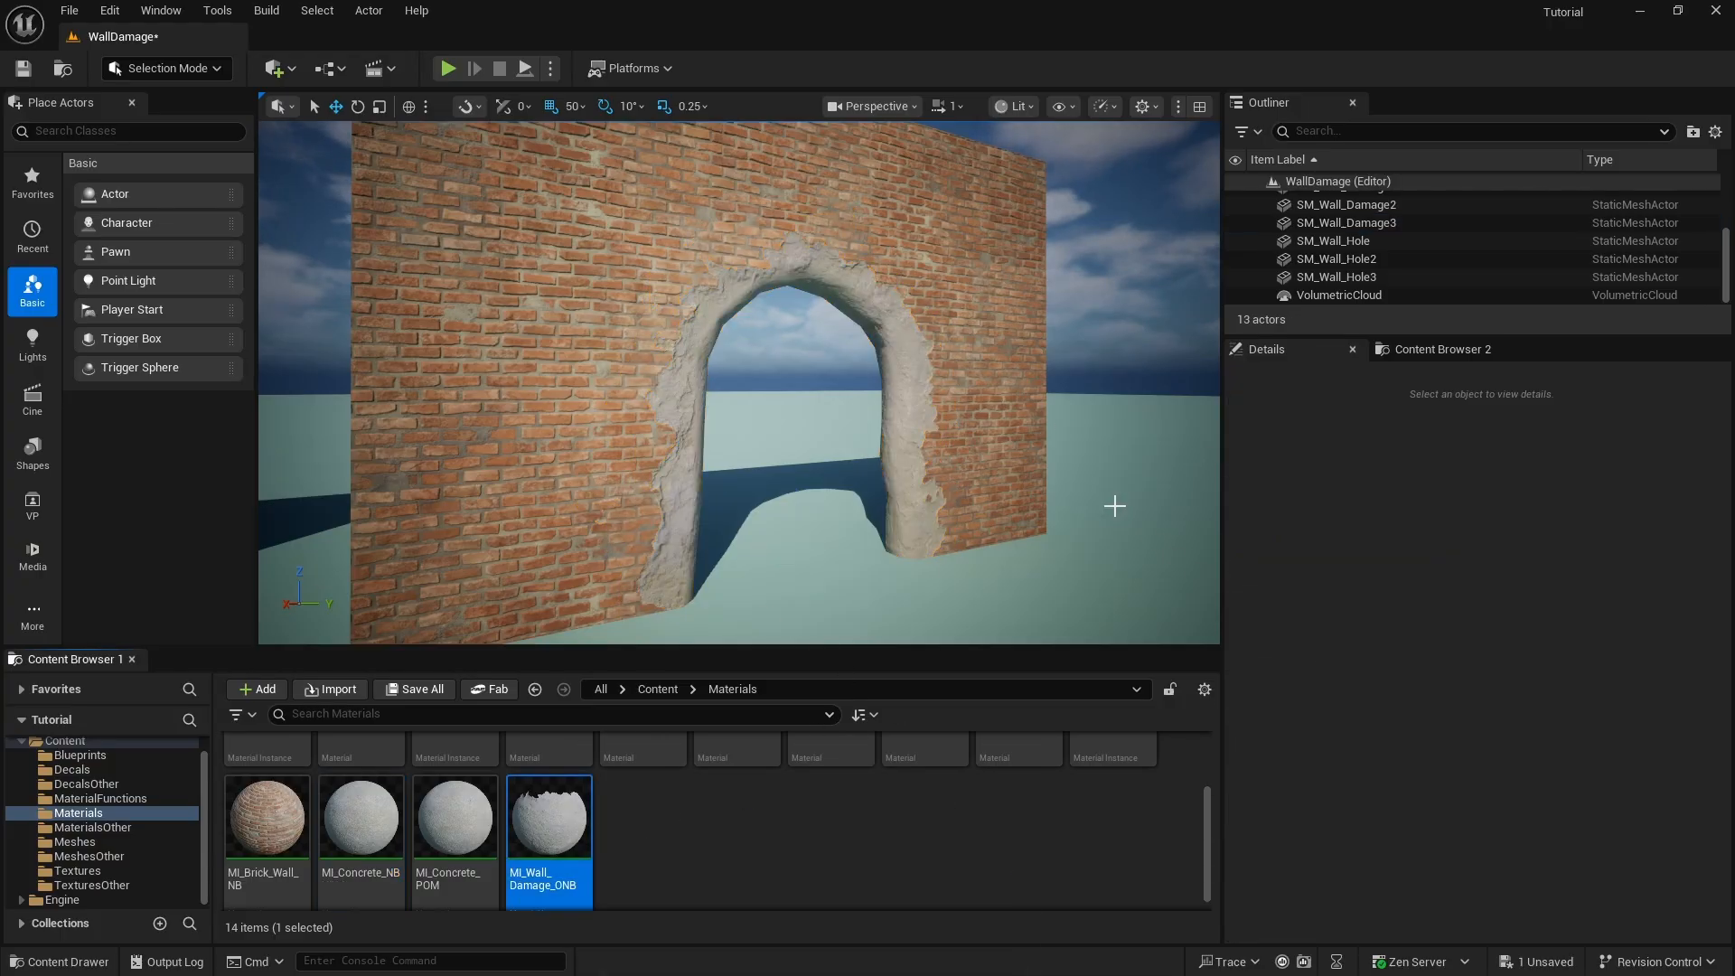
mouse_move(941, 443)
right_mouse_down()
mouse_move(941, 379)
mouse_move(967, 379)
mouse_move(941, 444)
right_mouse_up()
mouse_move(639, 547)
right_mouse_down()
mouse_move(687, 540)
mouse_move(640, 547)
right_mouse_up()
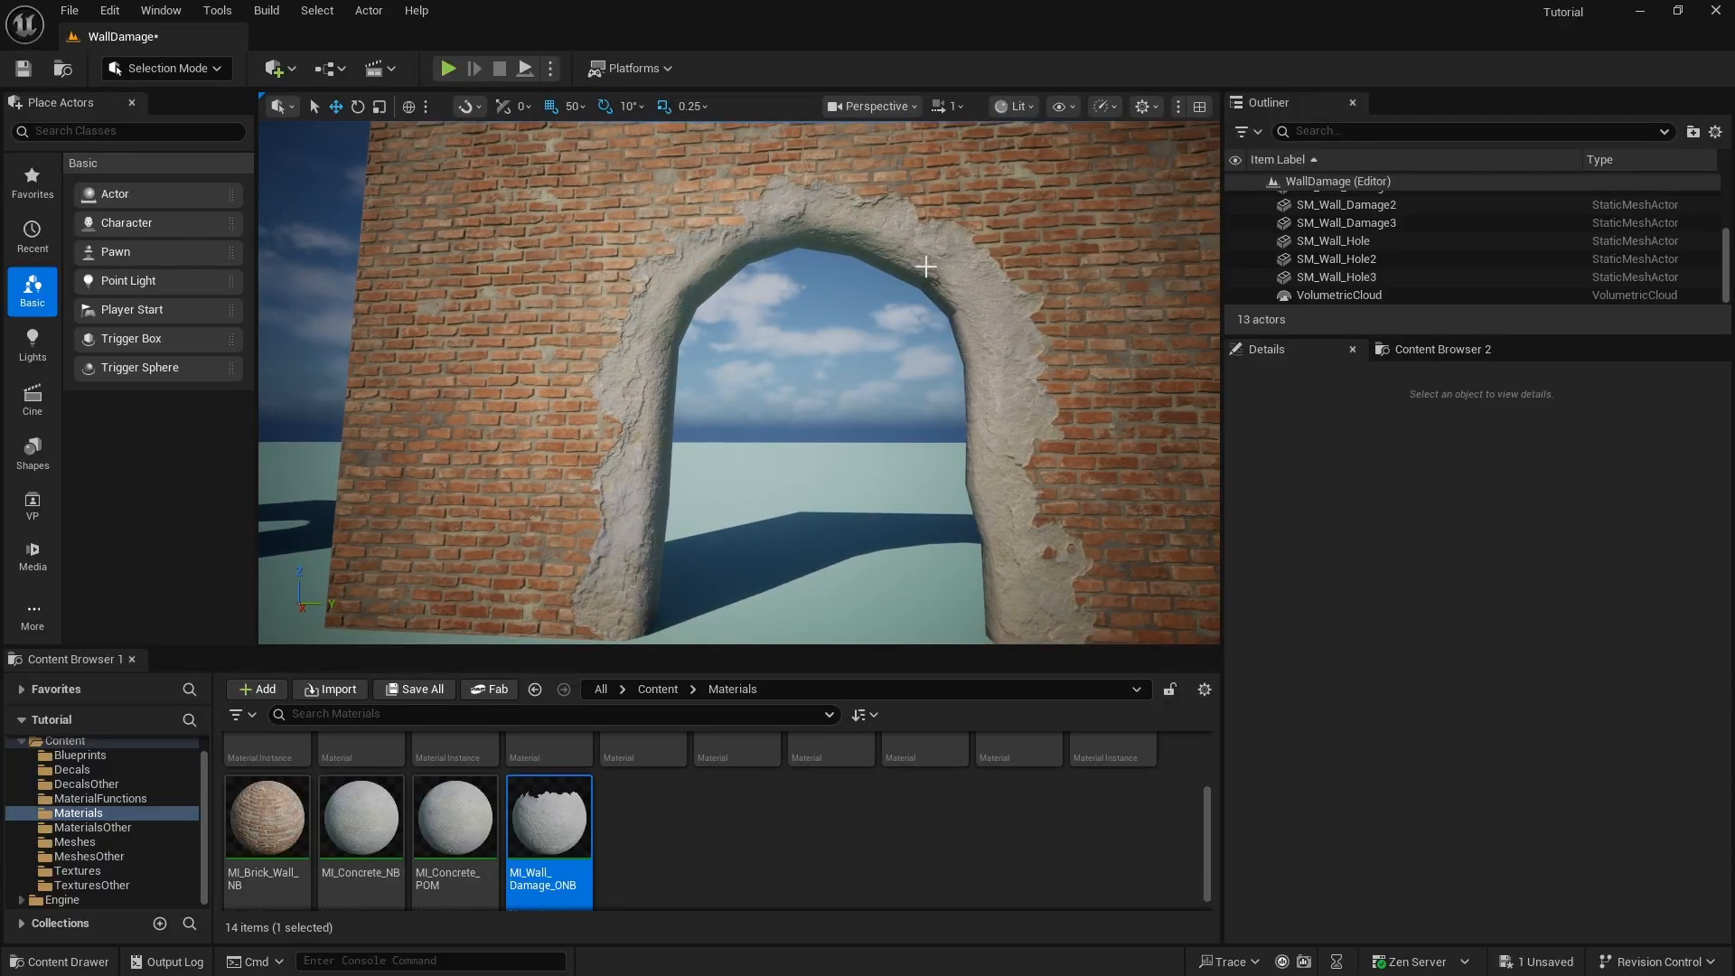
right_click_drag(917, 289, 1057, 303)
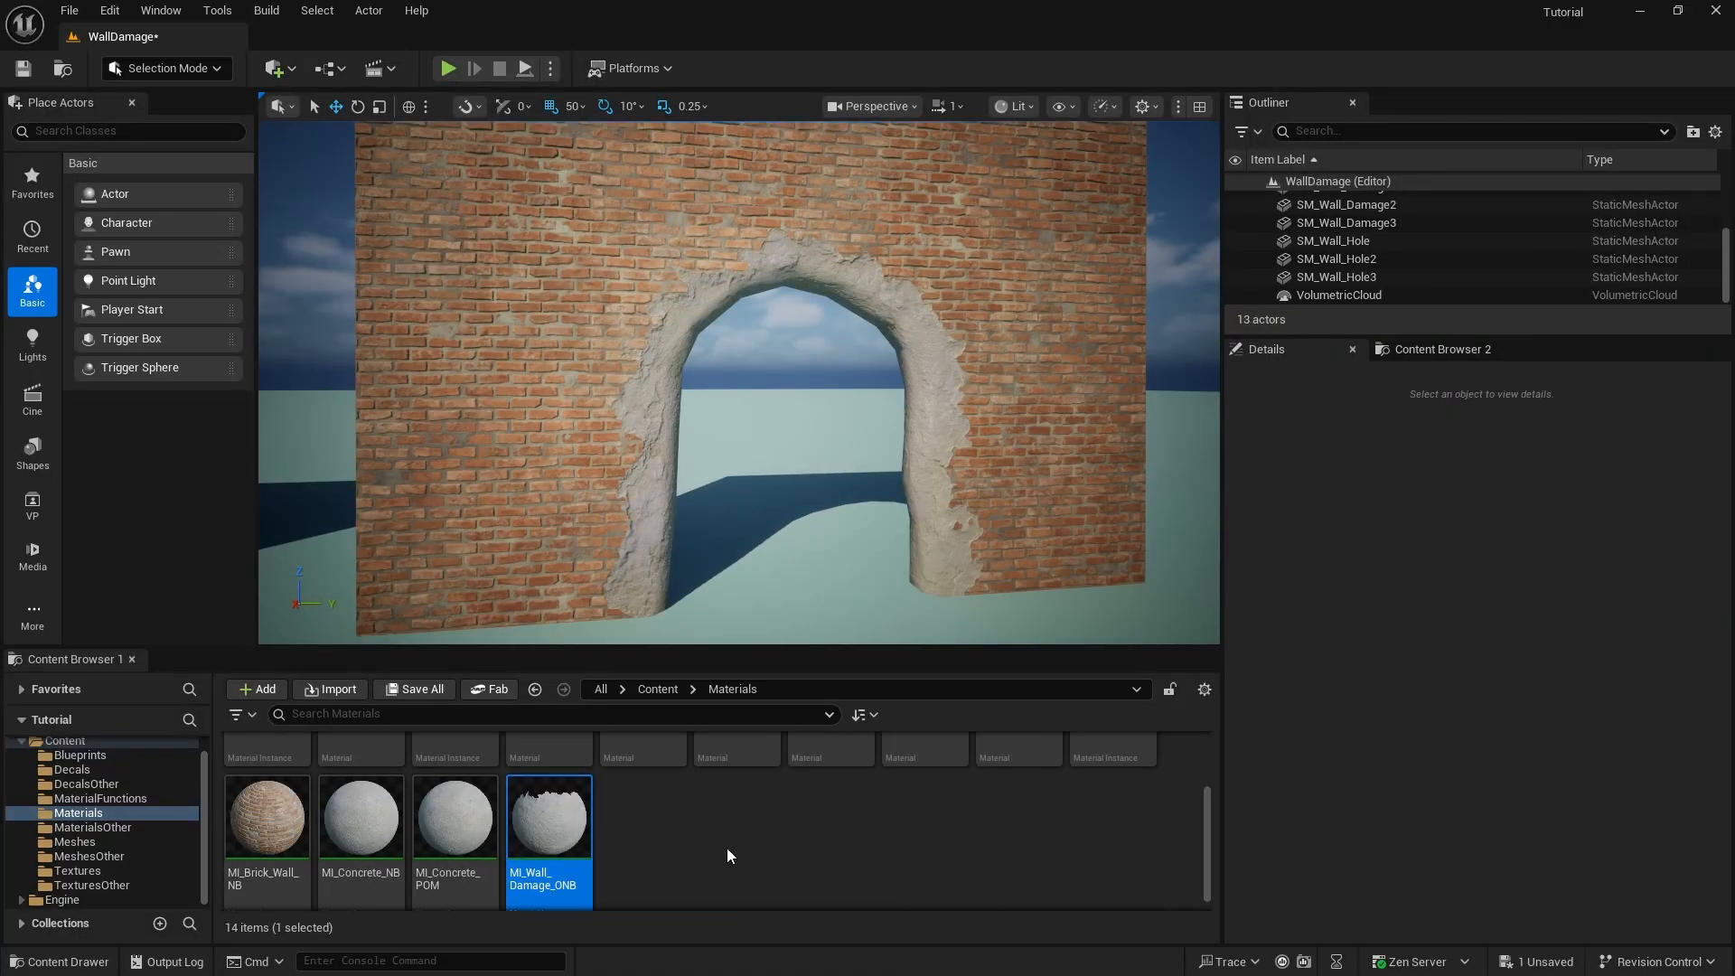
- Open the M_NormalBump_C_R_O_N master material to review its Blend Mode setting, and close it
scroll(730, 856, "up", 2)
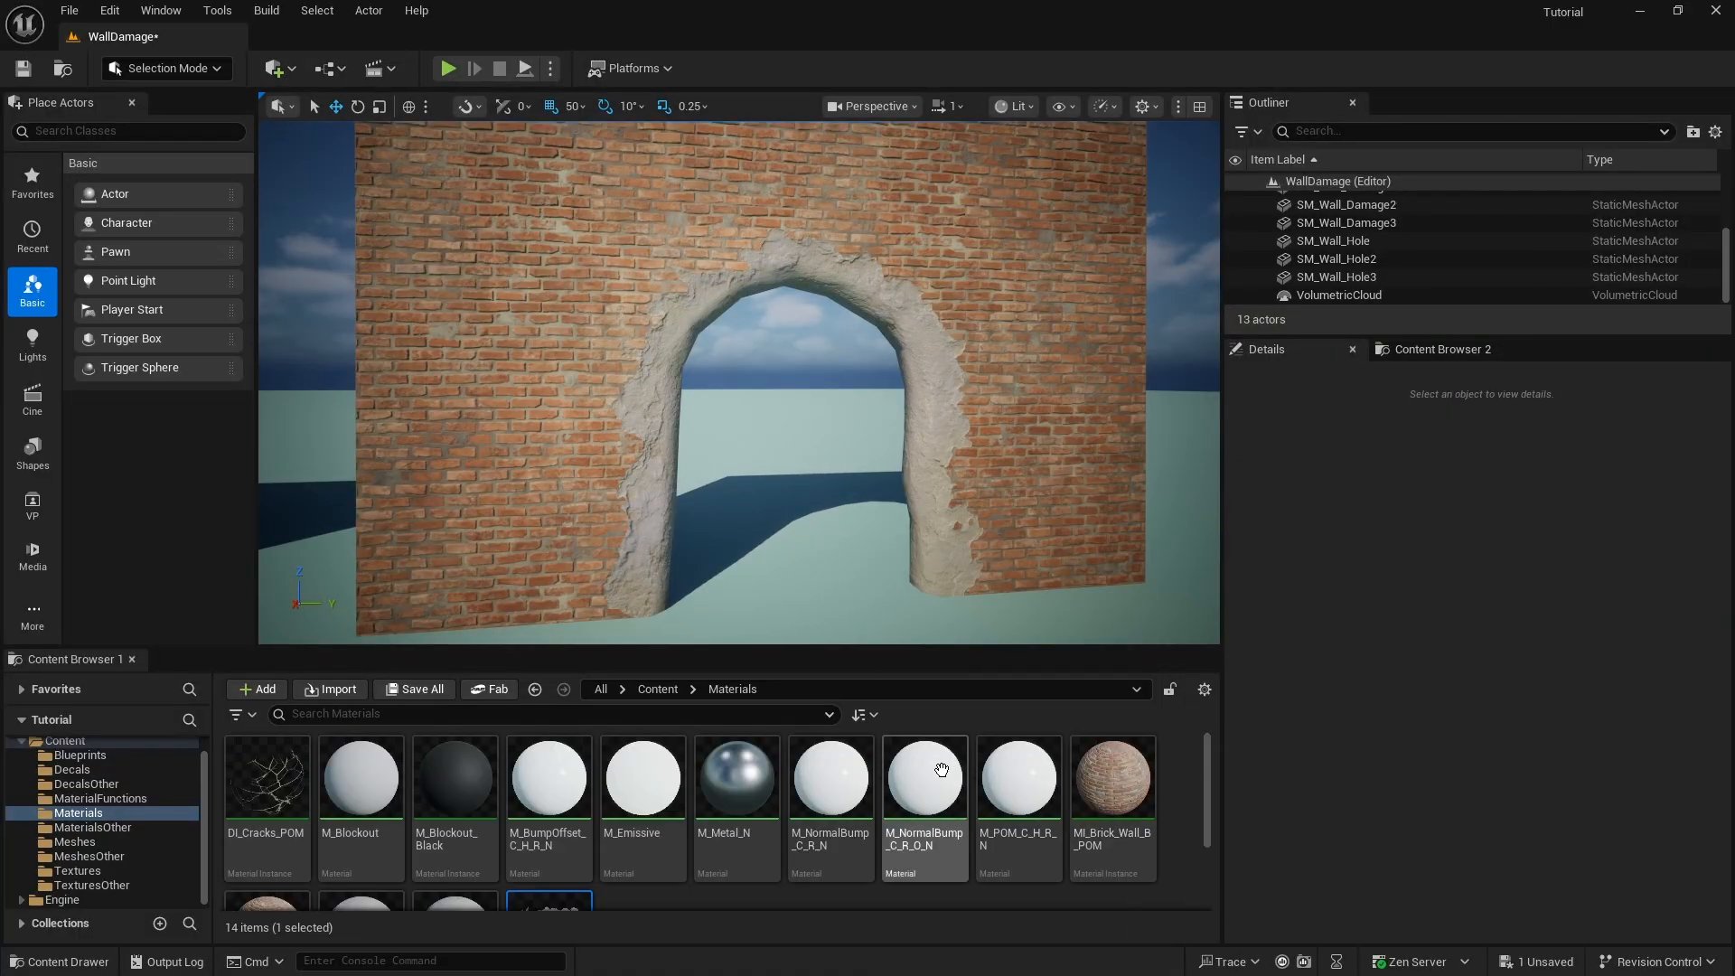
double_click(940, 769)
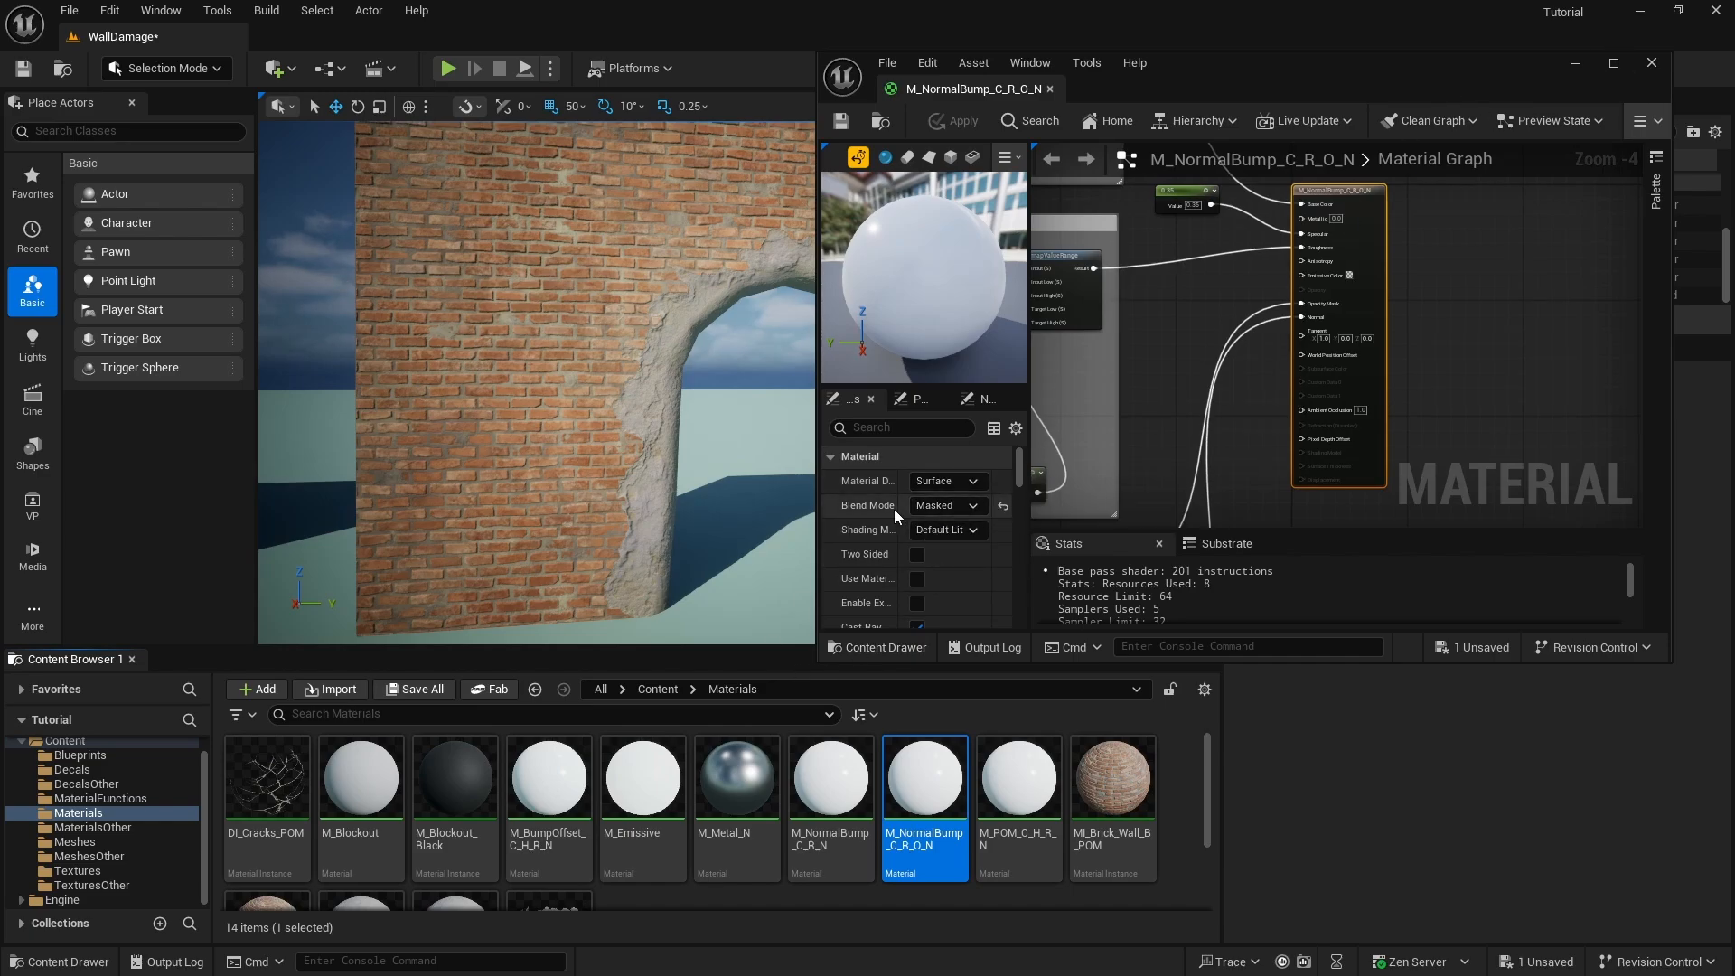
left_click(1649, 67)
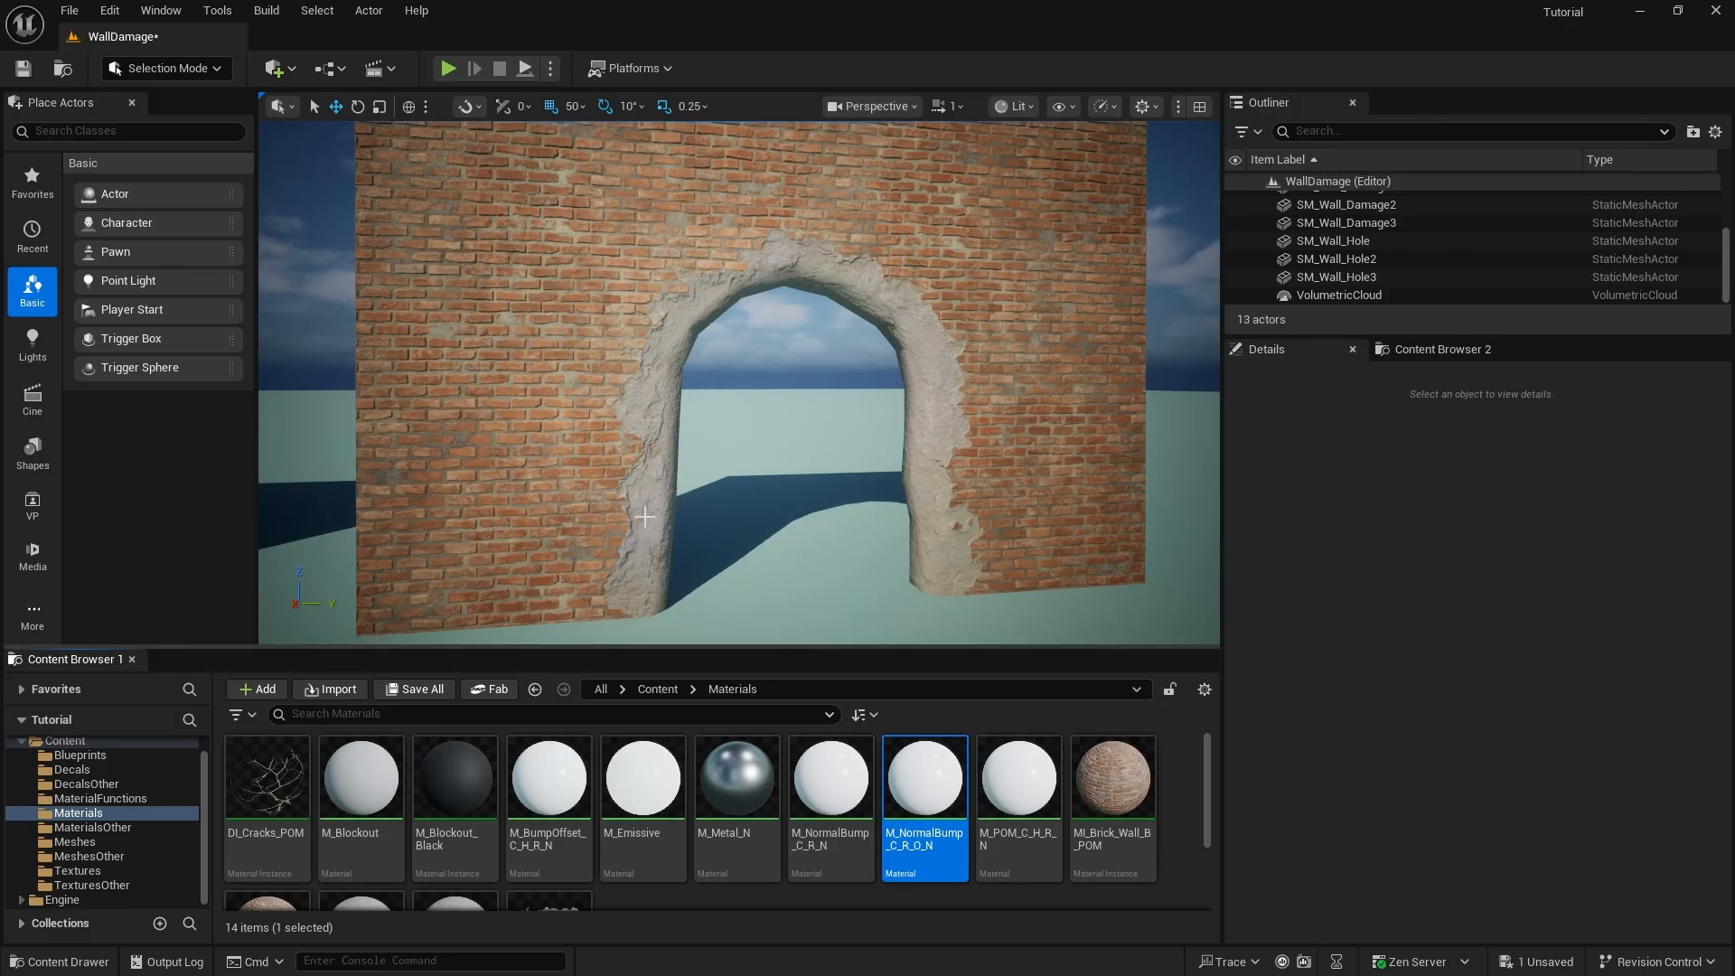
- Examine the masked edge between the wall damage and the bricks up close at a reduced camera speed
key("w")
right_click_drag(699, 367, 822, 335)
scroll(699, 367, "down", 1)
key("w")
scroll(768, 375, "down", 1)
key("s")
key("w")
right_click_drag(660, 317, 696, 289)
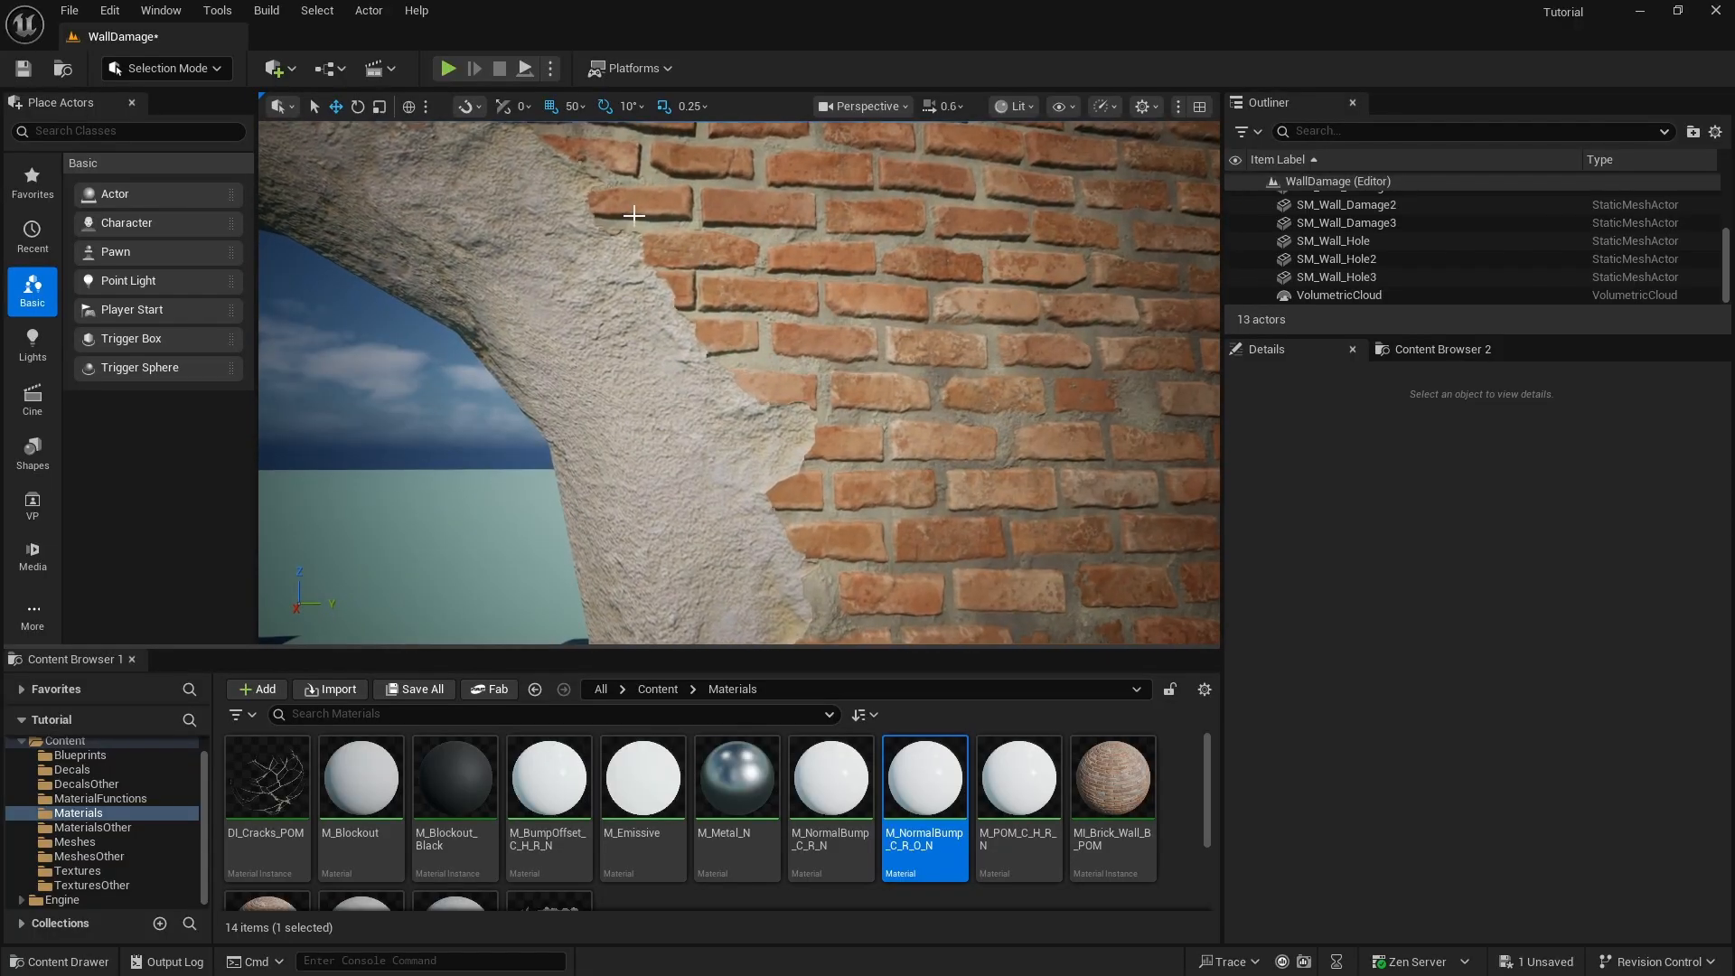
right_click_drag(773, 504, 754, 574)
key("s")
key("w")
key("s")
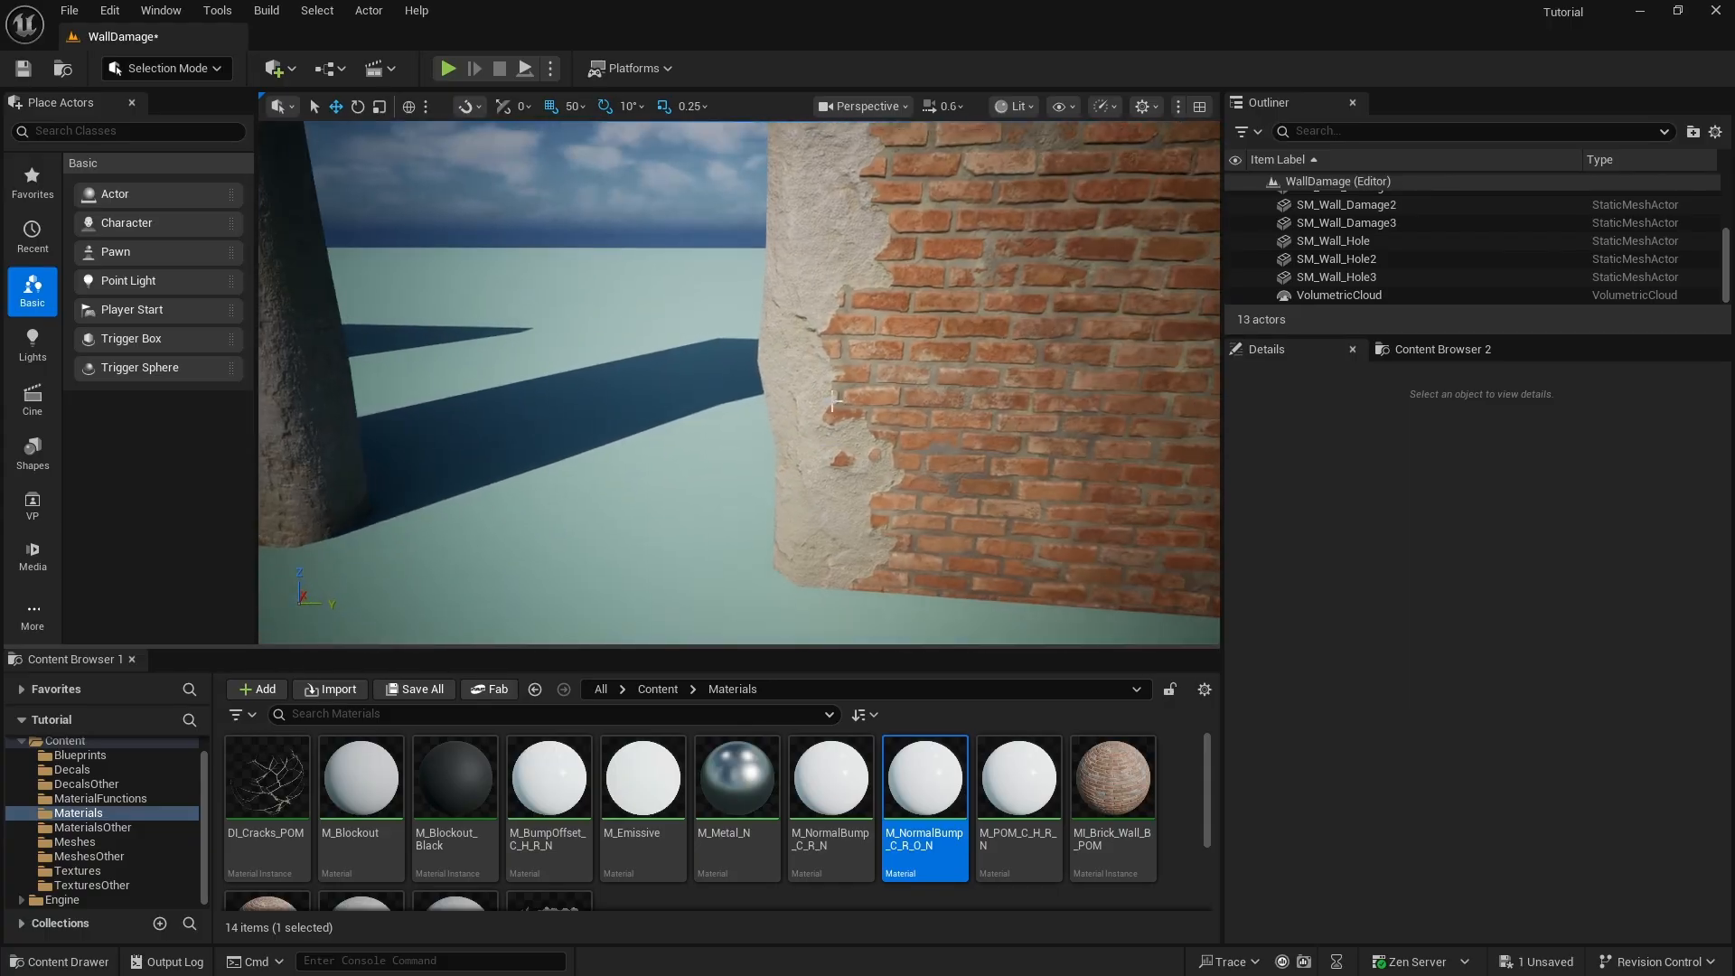
- Switch the viewport to full screen and examine the whole damaged arch and its broken edges up close
key("F11")
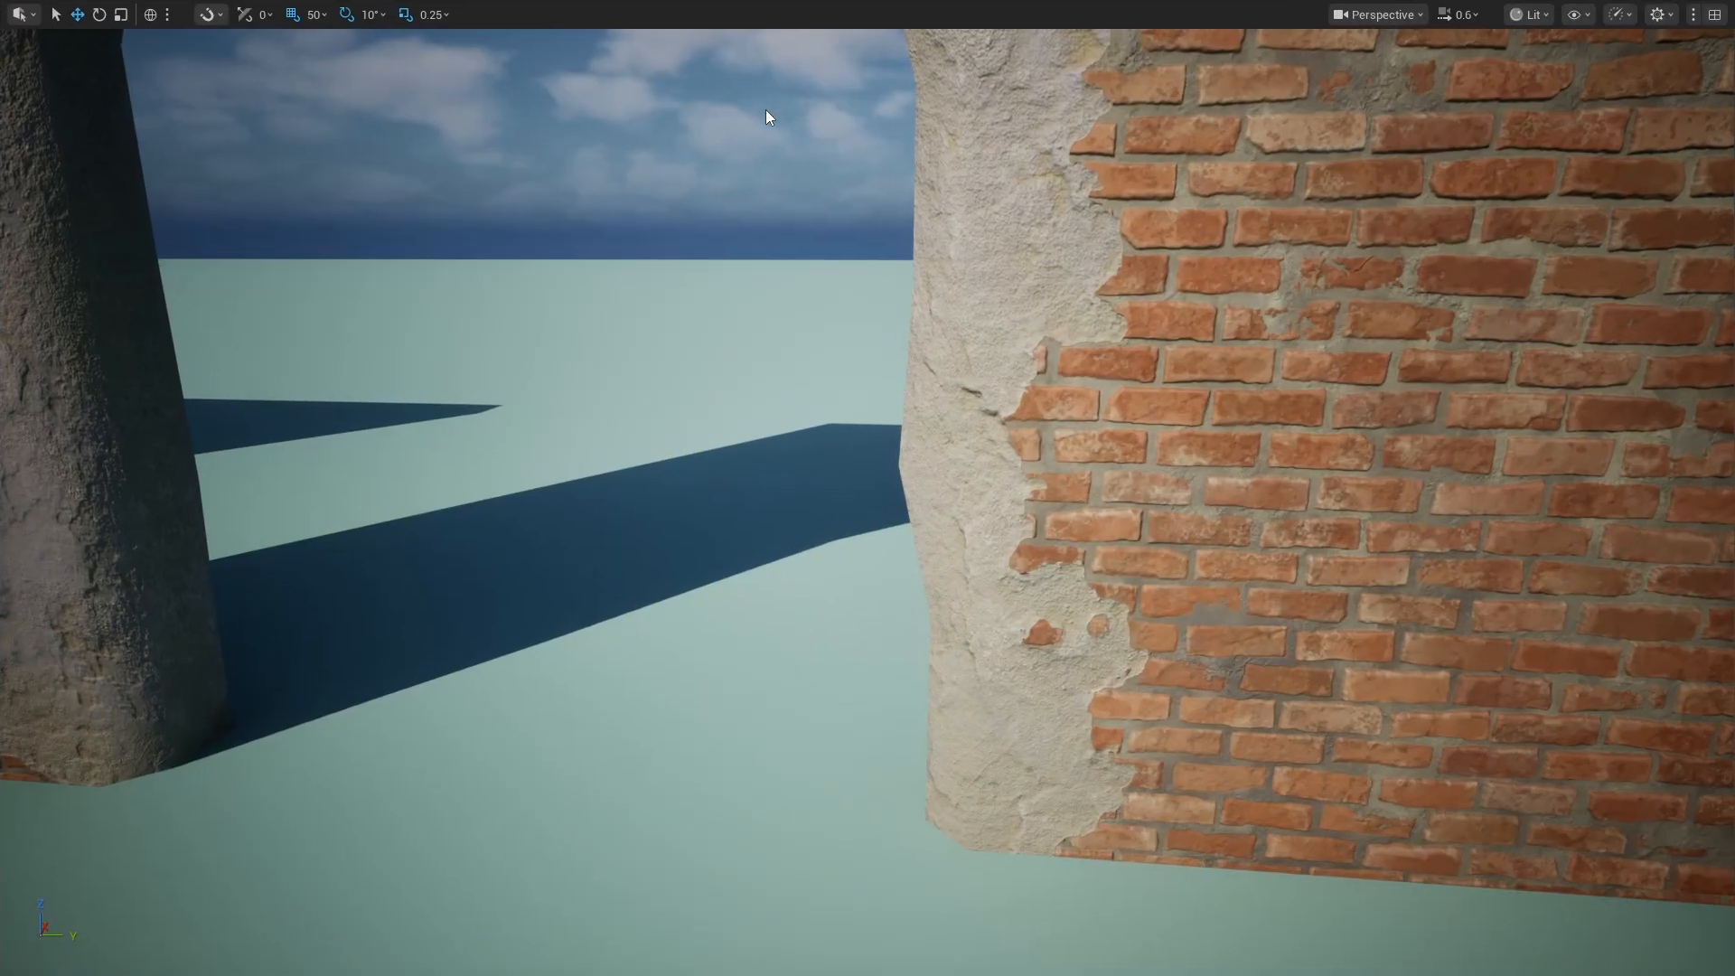
right_click_drag(824, 86, 759, 50)
key("s")
key("a")
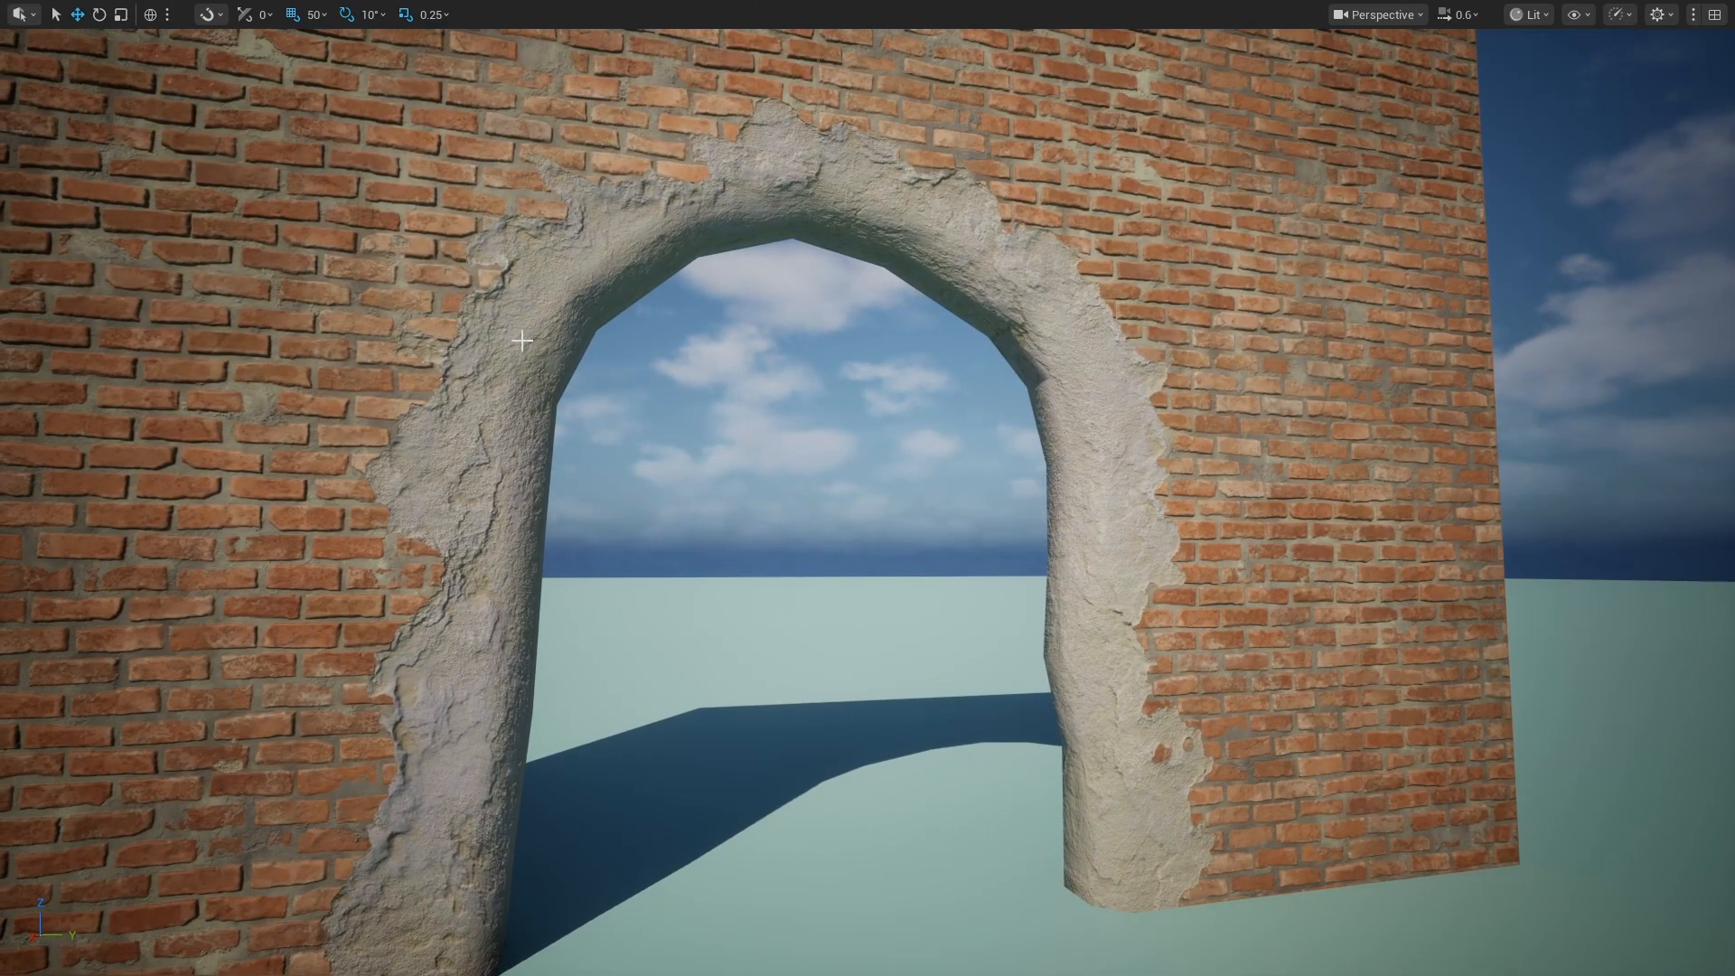
right_click_drag(522, 340, 505, 458)
key("w")
key("s")
key("w")
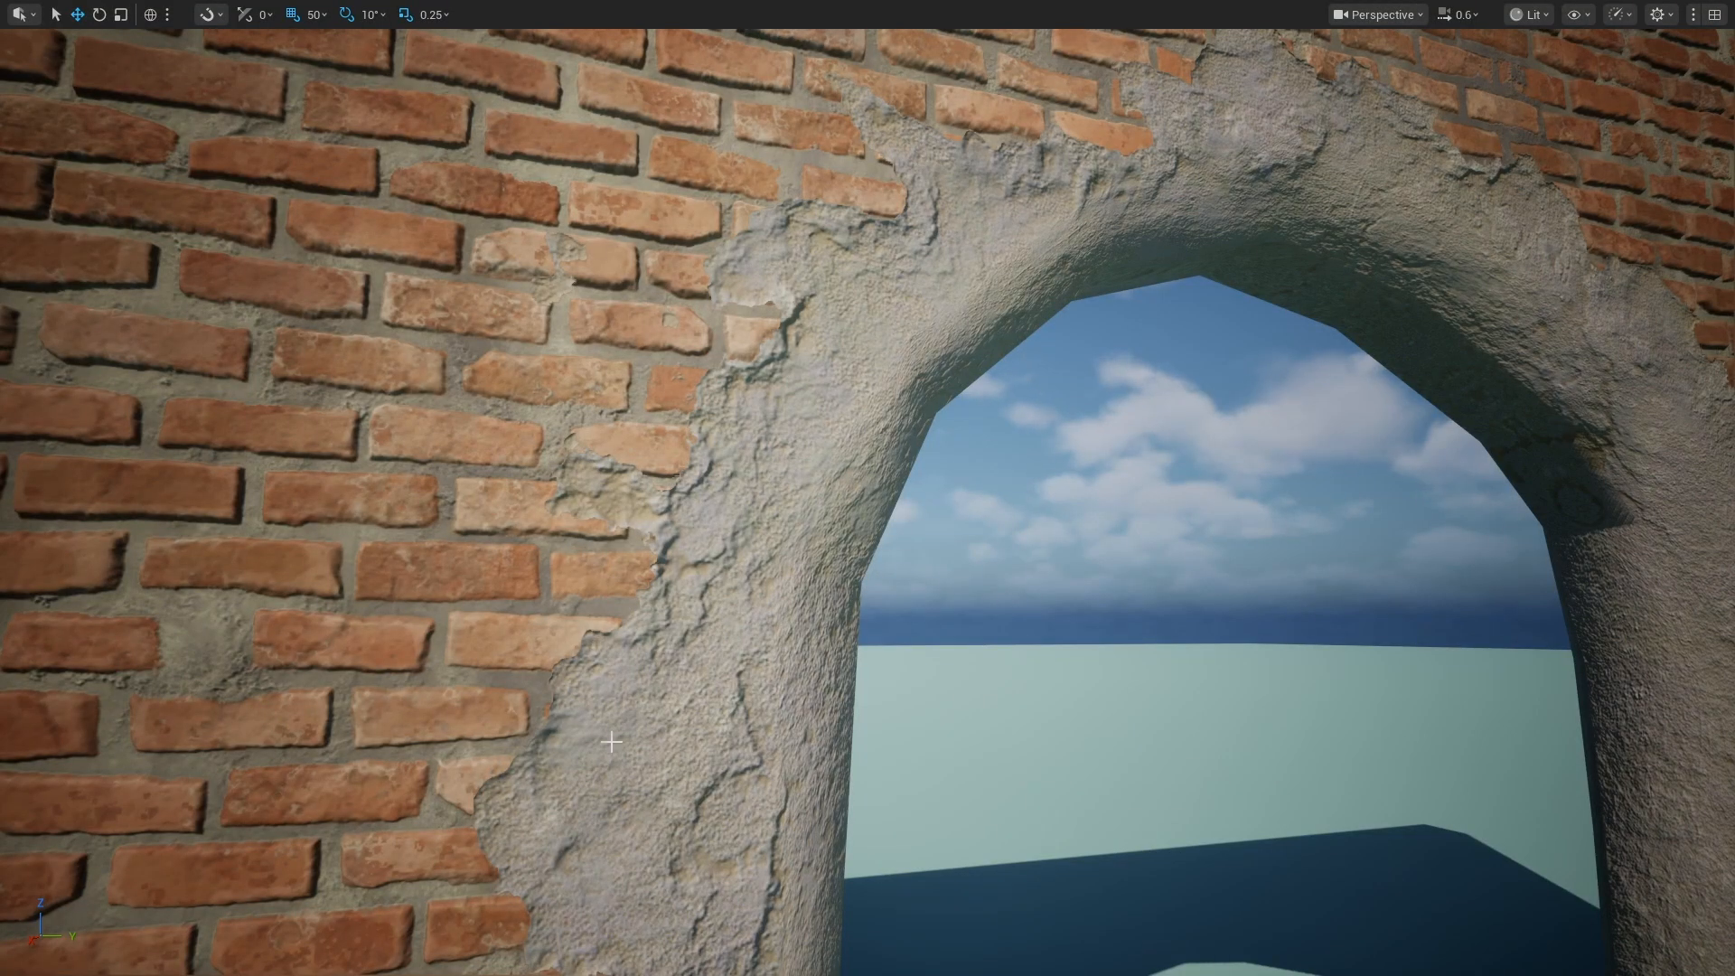
- Back away to view the whole damaged brick arch and exit the full-screen viewport
key("s")
right_click_drag(612, 741, 747, 666)
key("a")
key("w")
key("s")
key("F11")
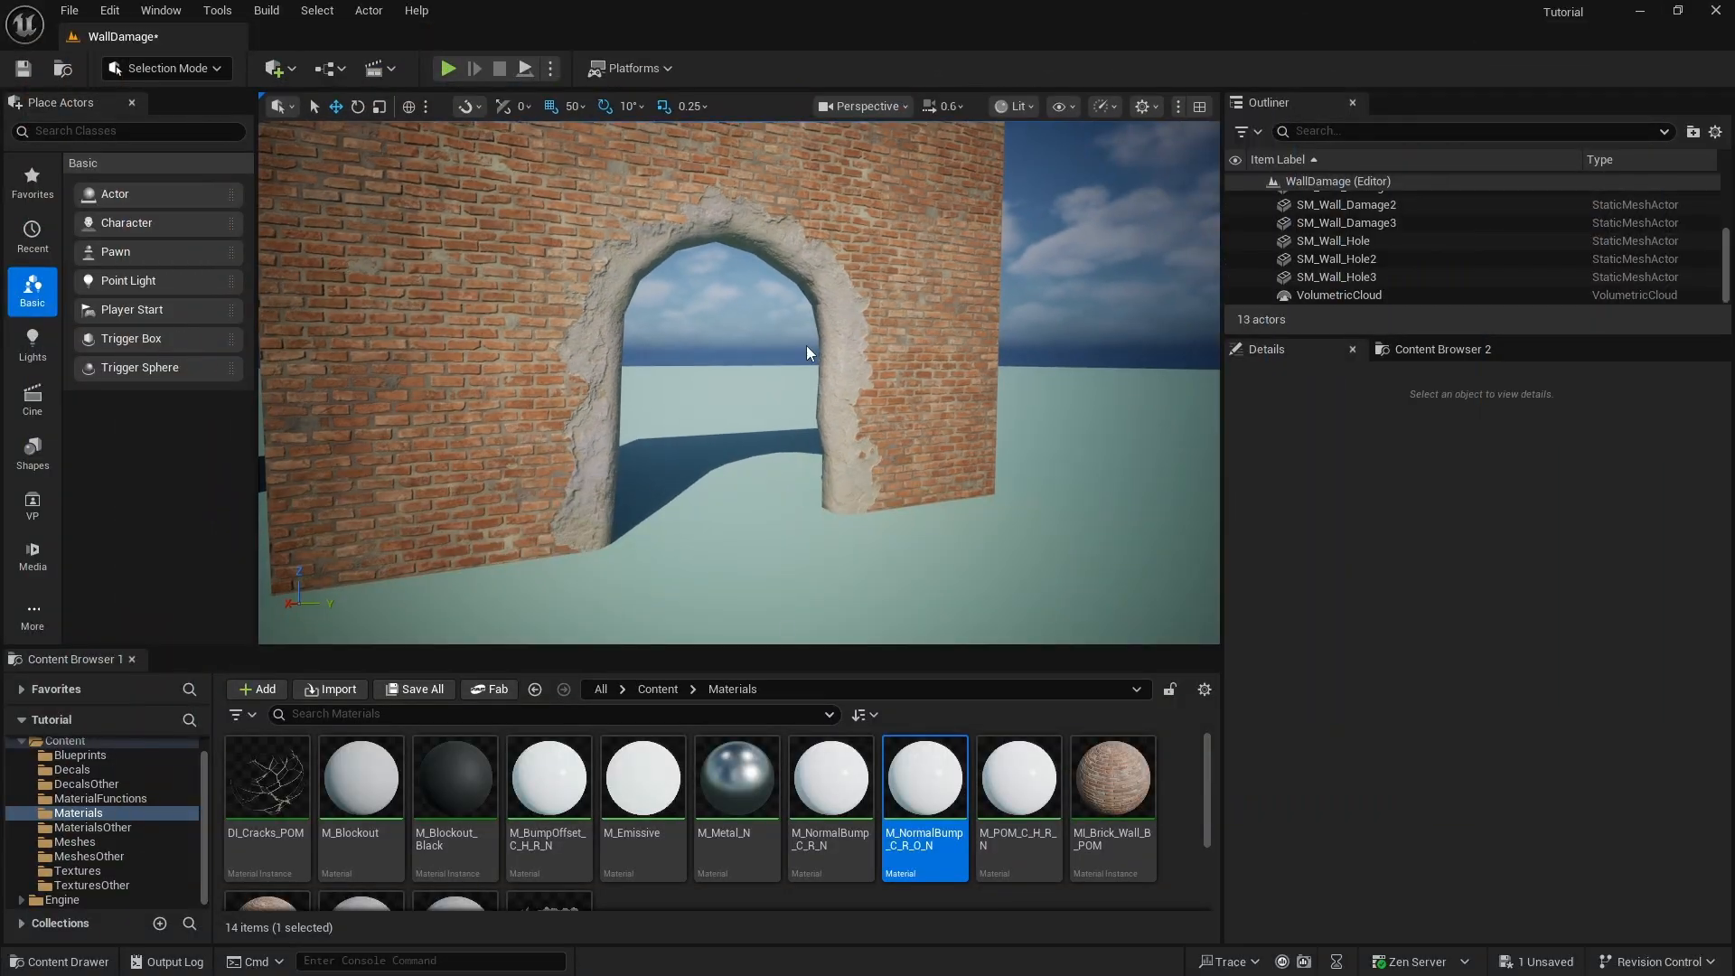
- Turn off Cast Shadow for the SM_Wall_Damage3 mesh around the brick arch
left_click(854, 330)
scroll(1487, 856, "down", 4)
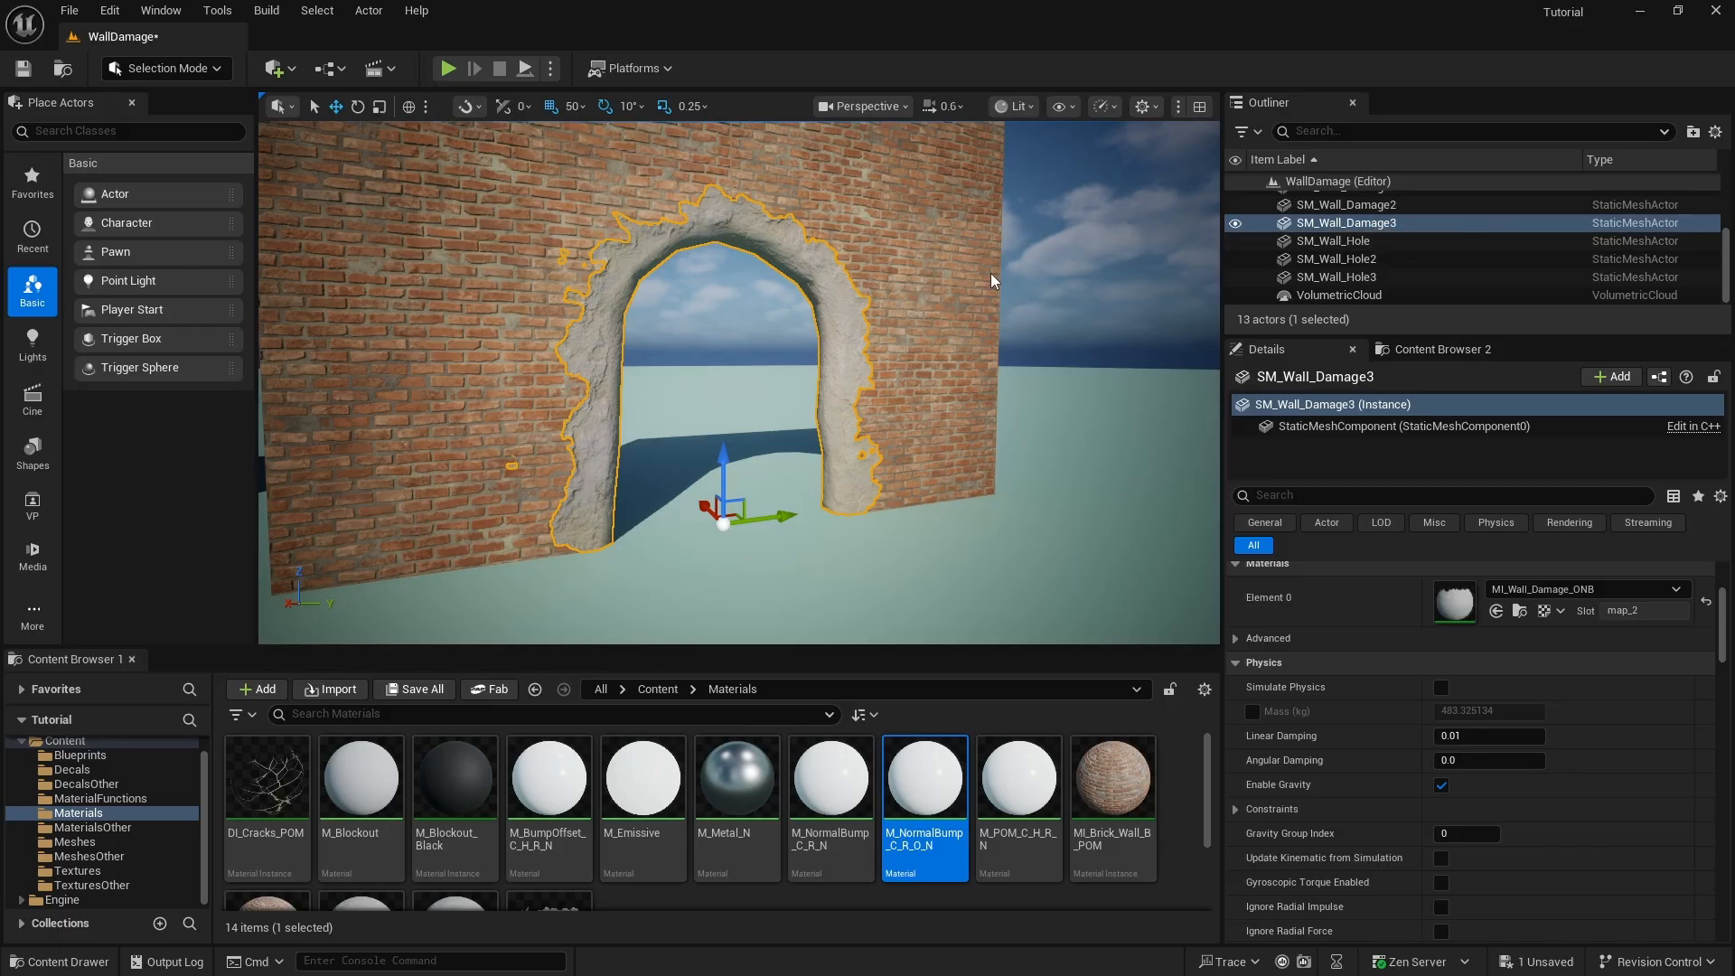
scroll(1445, 737, "down", 2)
scroll(1446, 729, "down", 6)
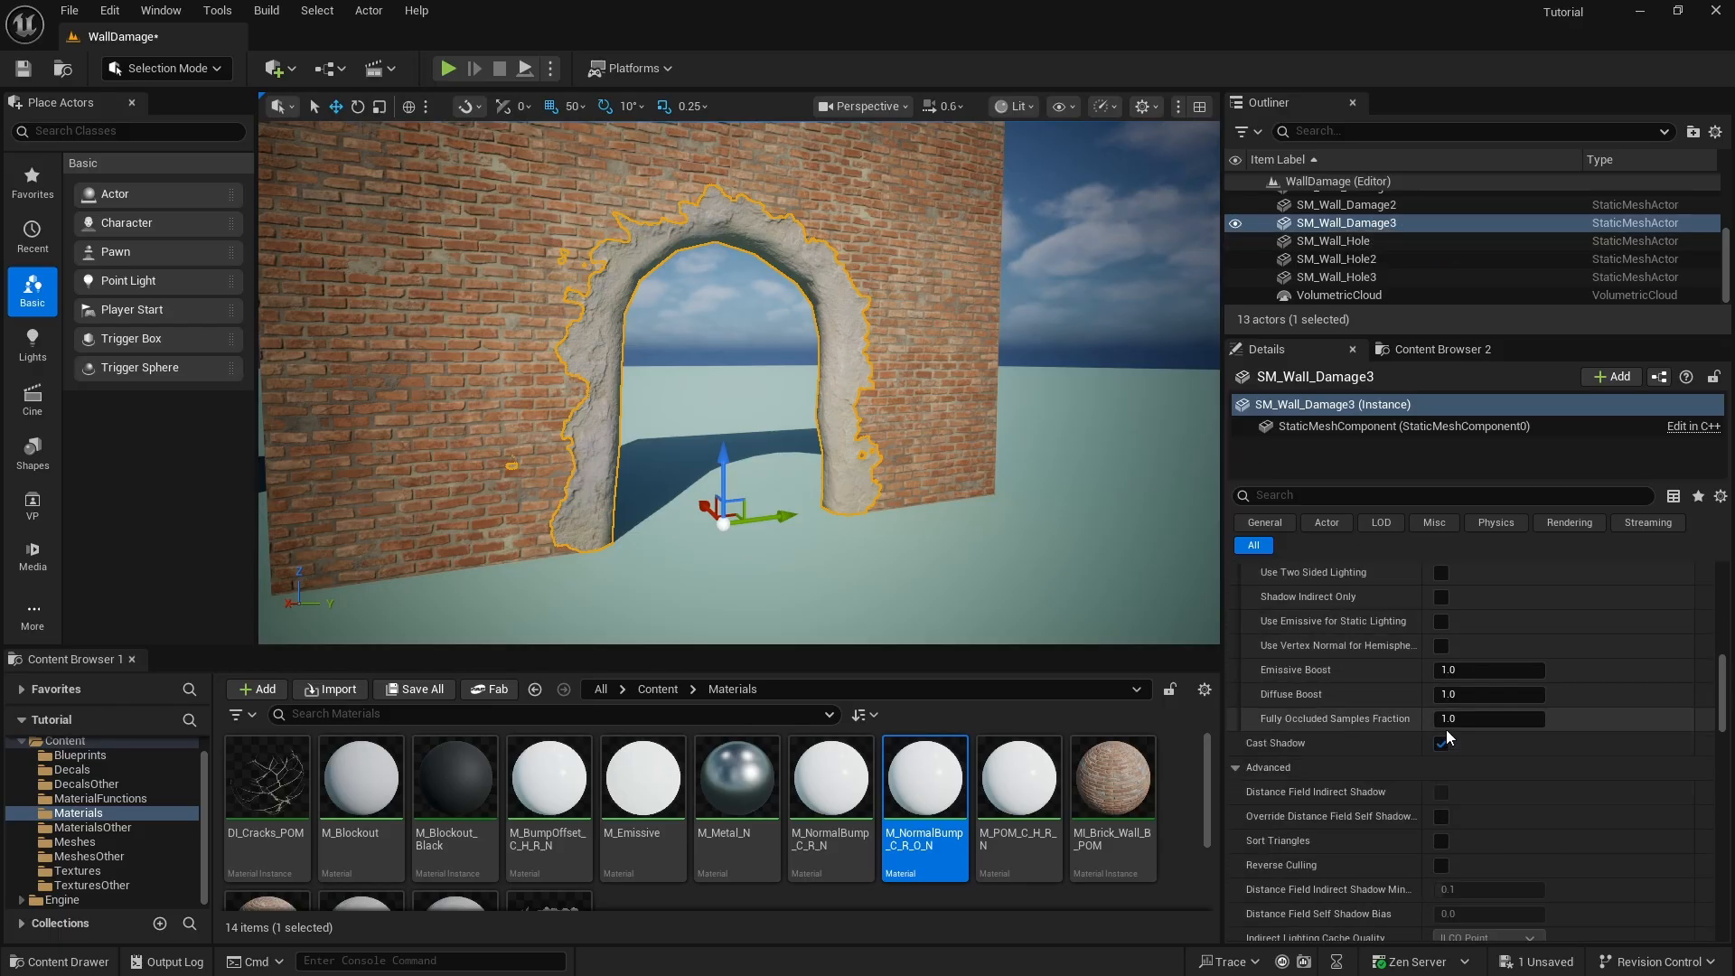
right_click_drag(818, 424, 596, 439)
left_click(1441, 744)
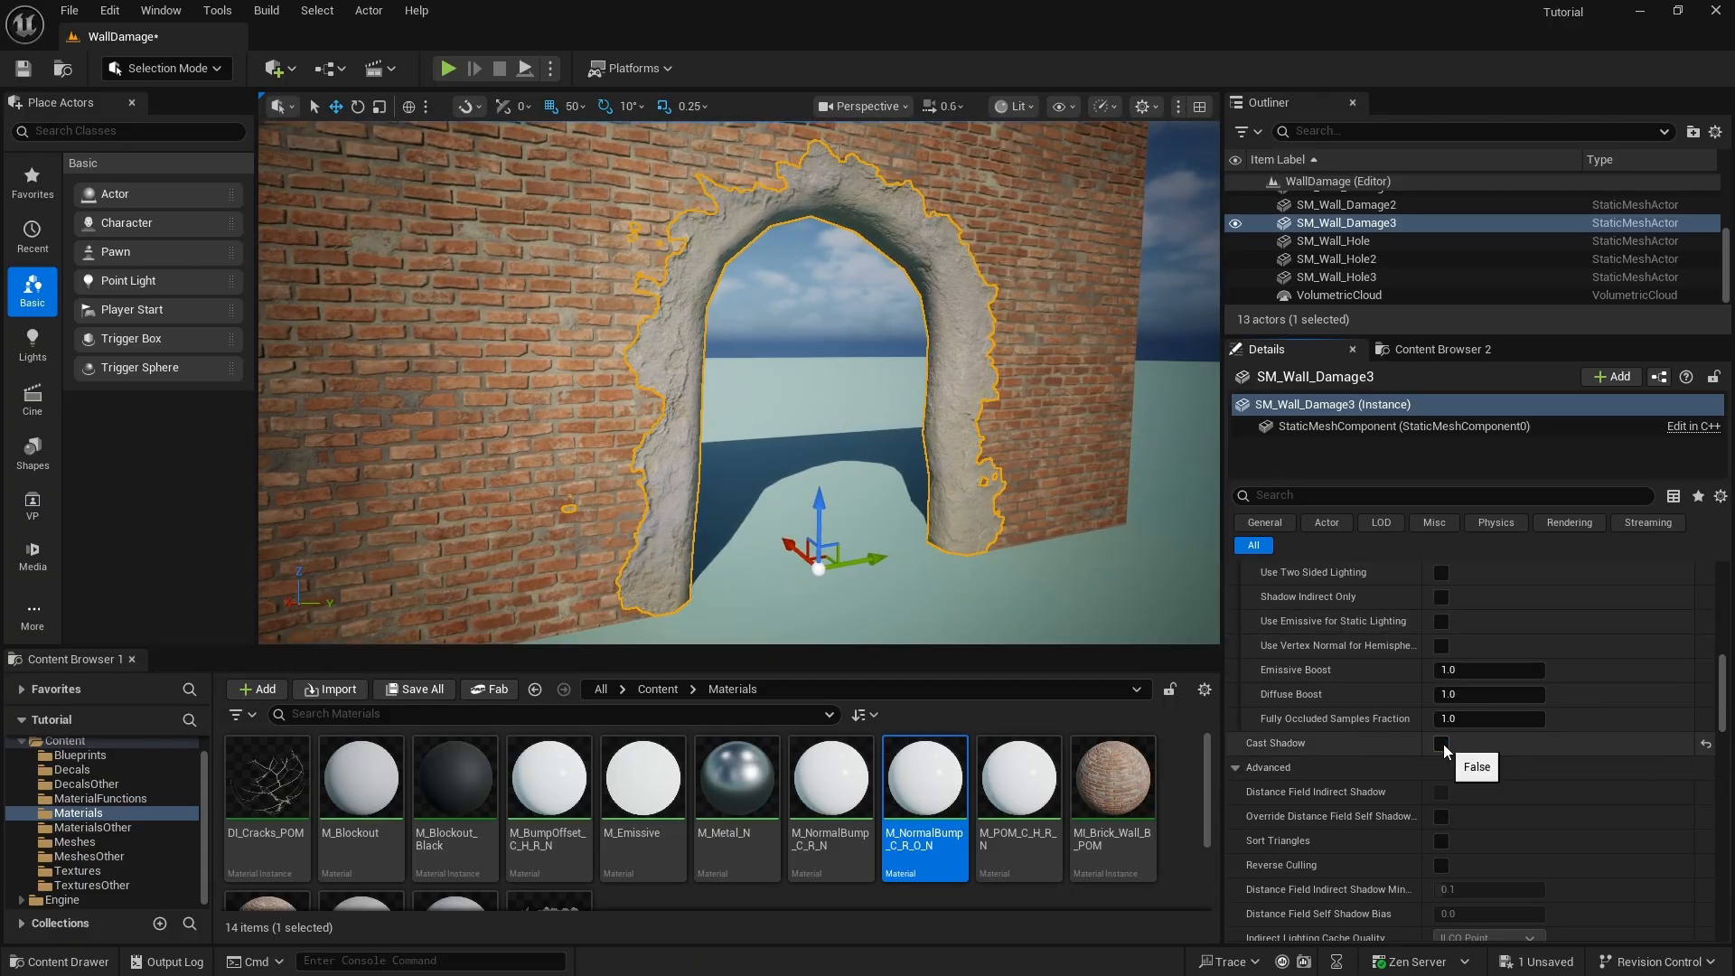
- Turn off Affect Distance Field Lighting for SM_Wall_Damage3 and deselect the mesh
scroll(1446, 746, "down", 6)
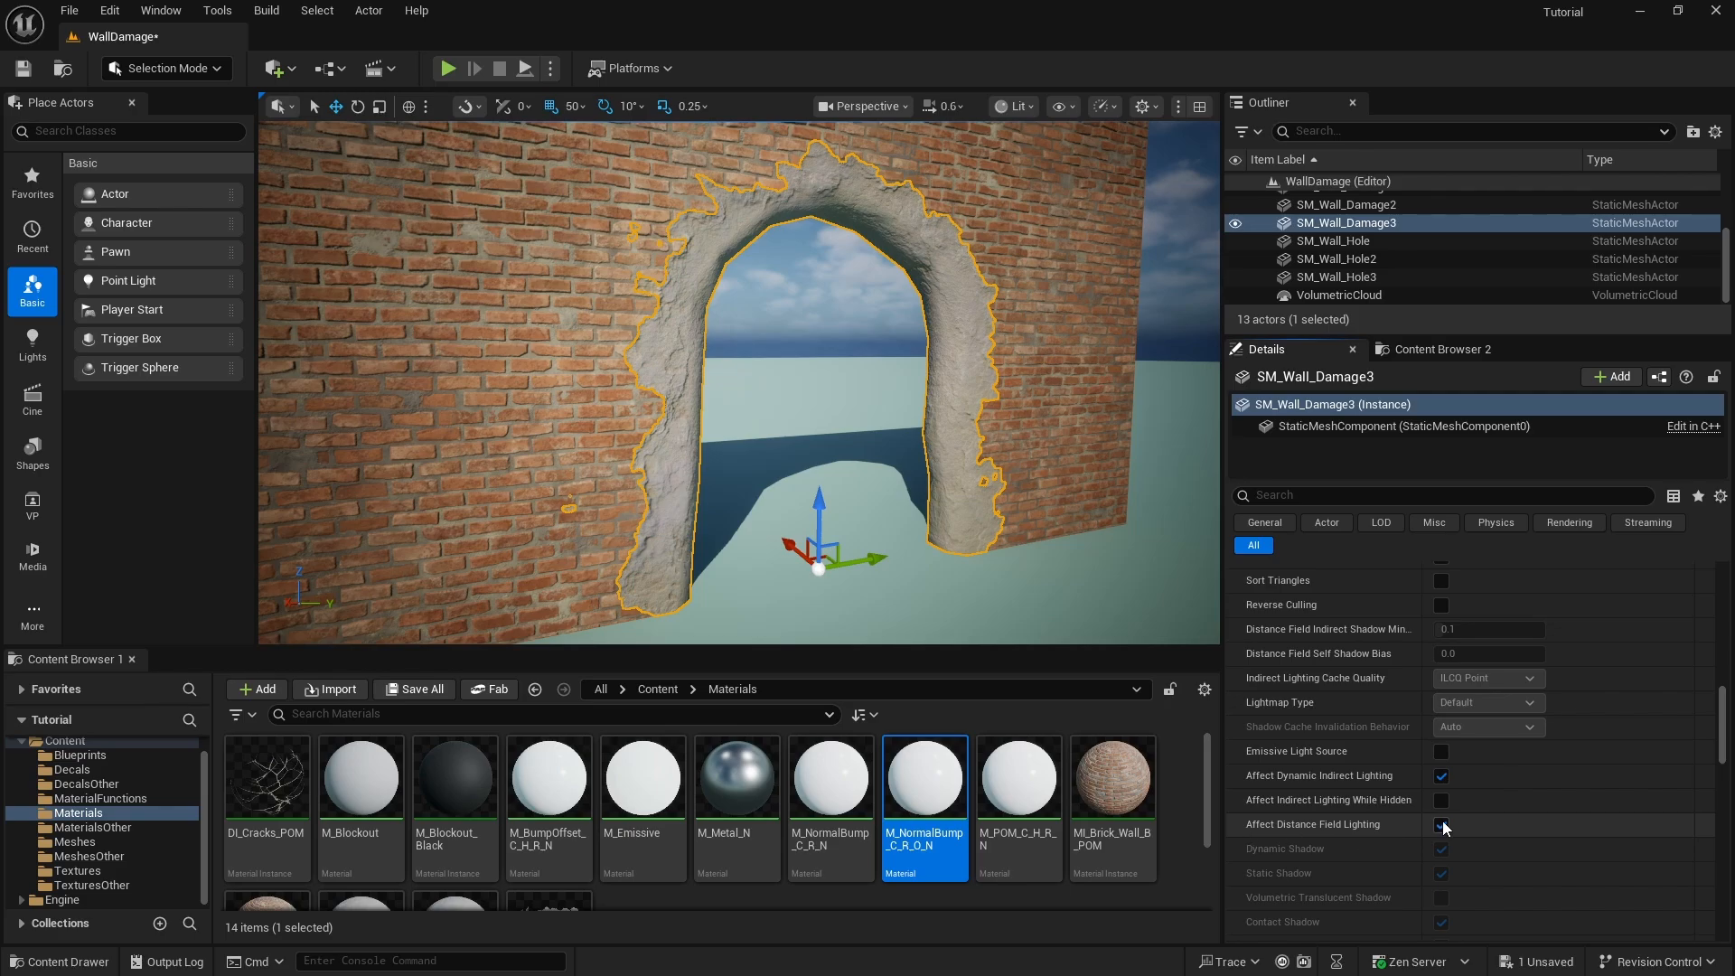
left_click(1441, 824)
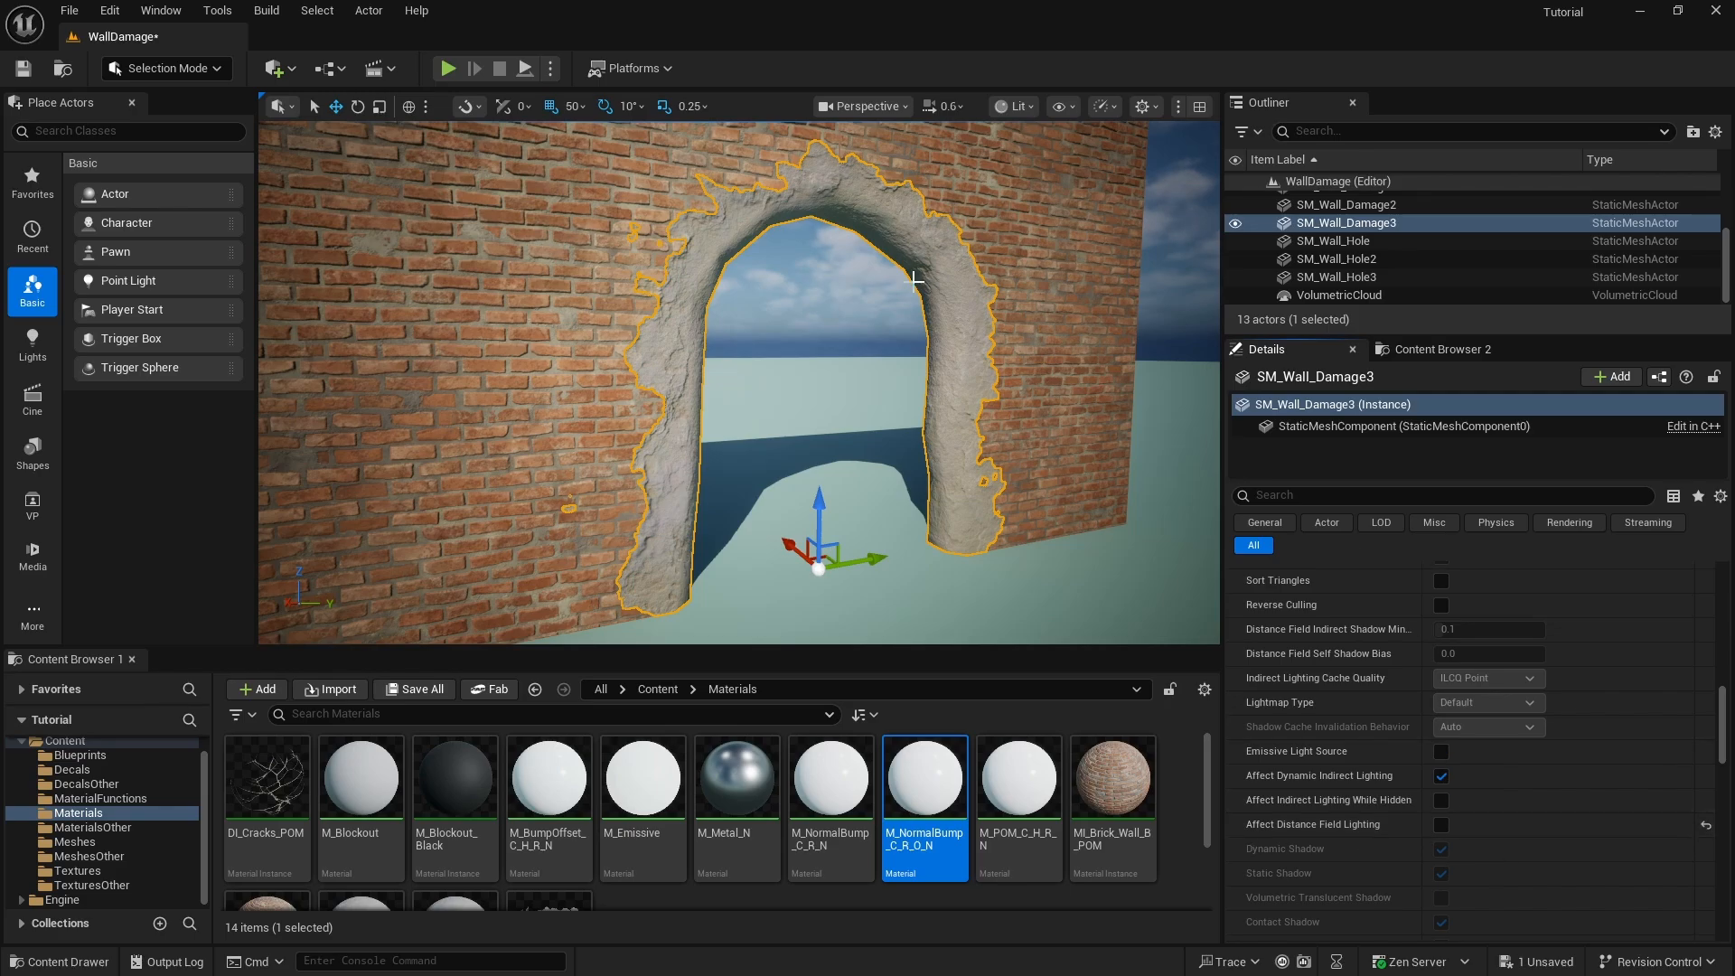
right_click_drag(907, 338, 865, 339)
left_click(907, 339)
- Switch the viewport to full screen and view the brick arch, followed by the arch in the concrete wall
key("F11")
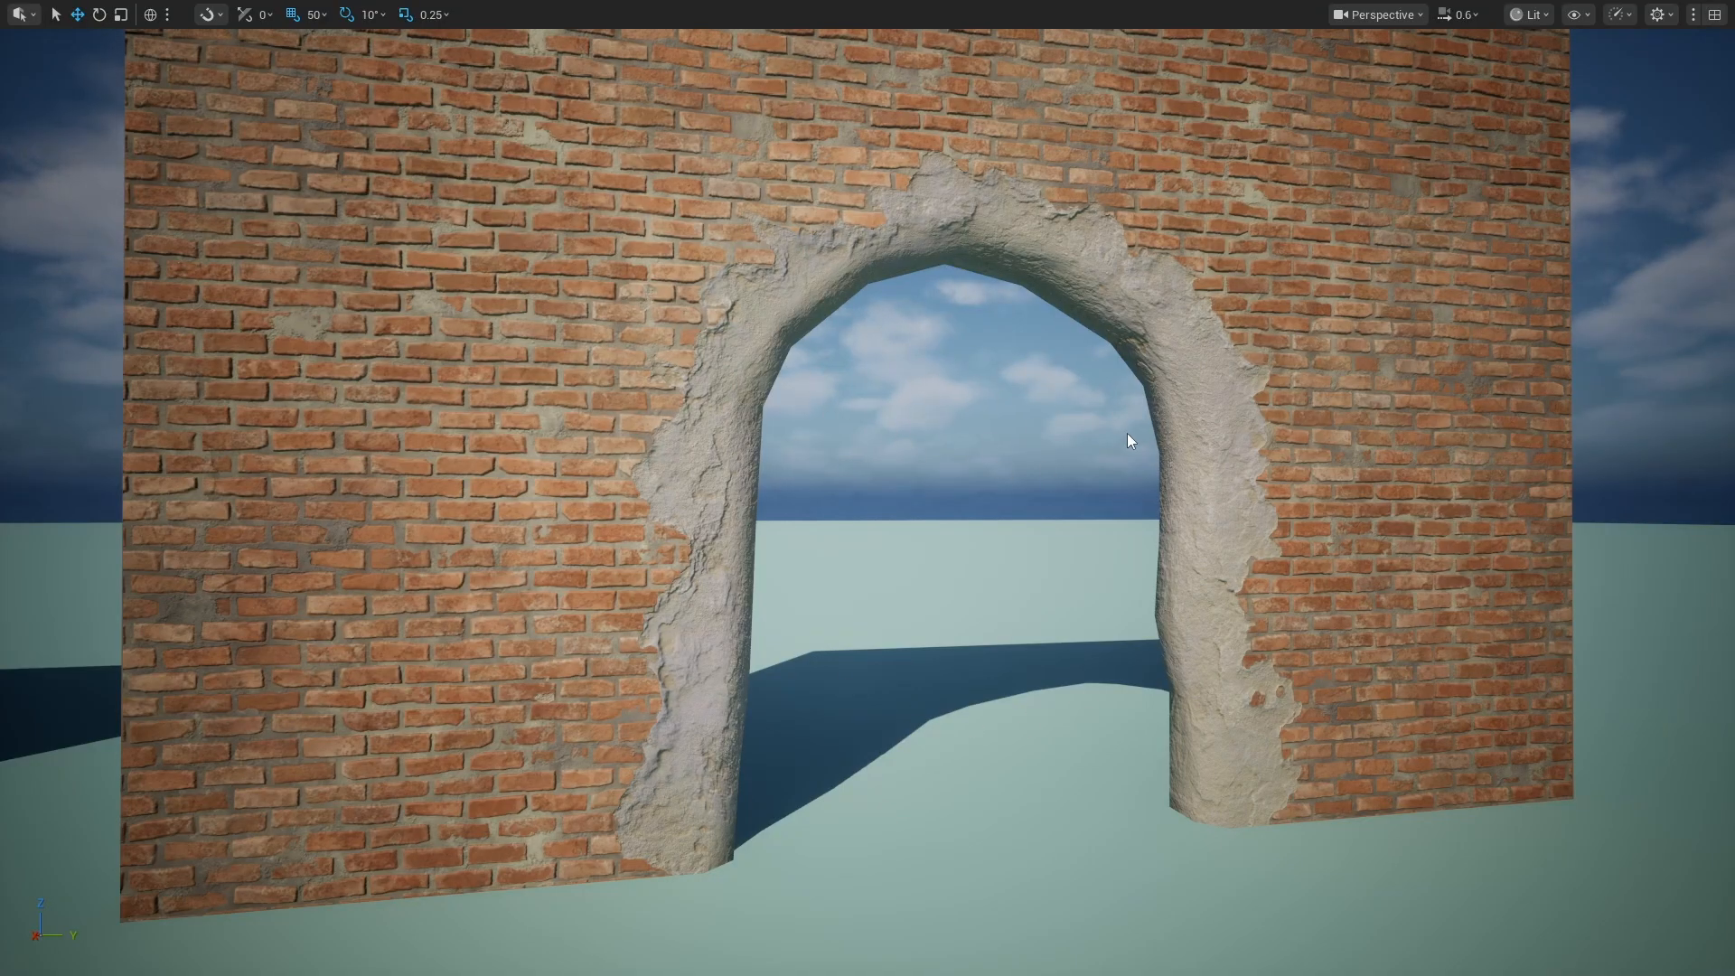
mouse_move(1030, 417)
right_mouse_down()
mouse_move(722, 485)
mouse_move(1174, 461)
mouse_move(1030, 418)
right_mouse_up()
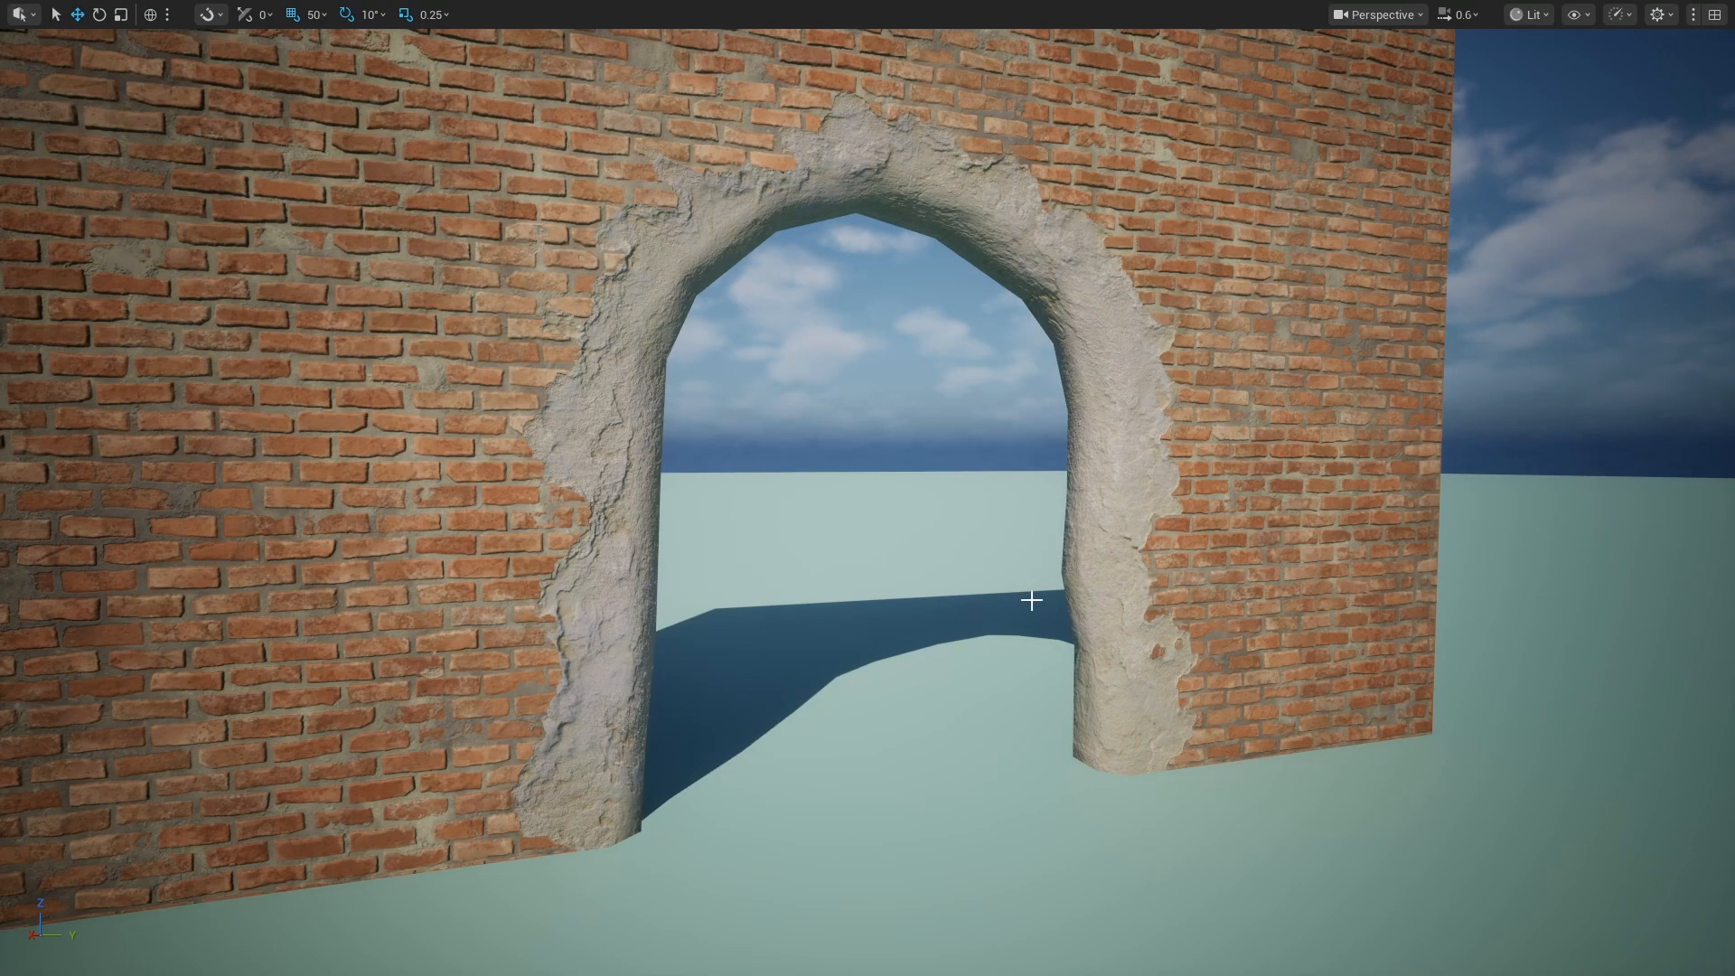
right_click_drag(1031, 600, 958, 604)
key("w")
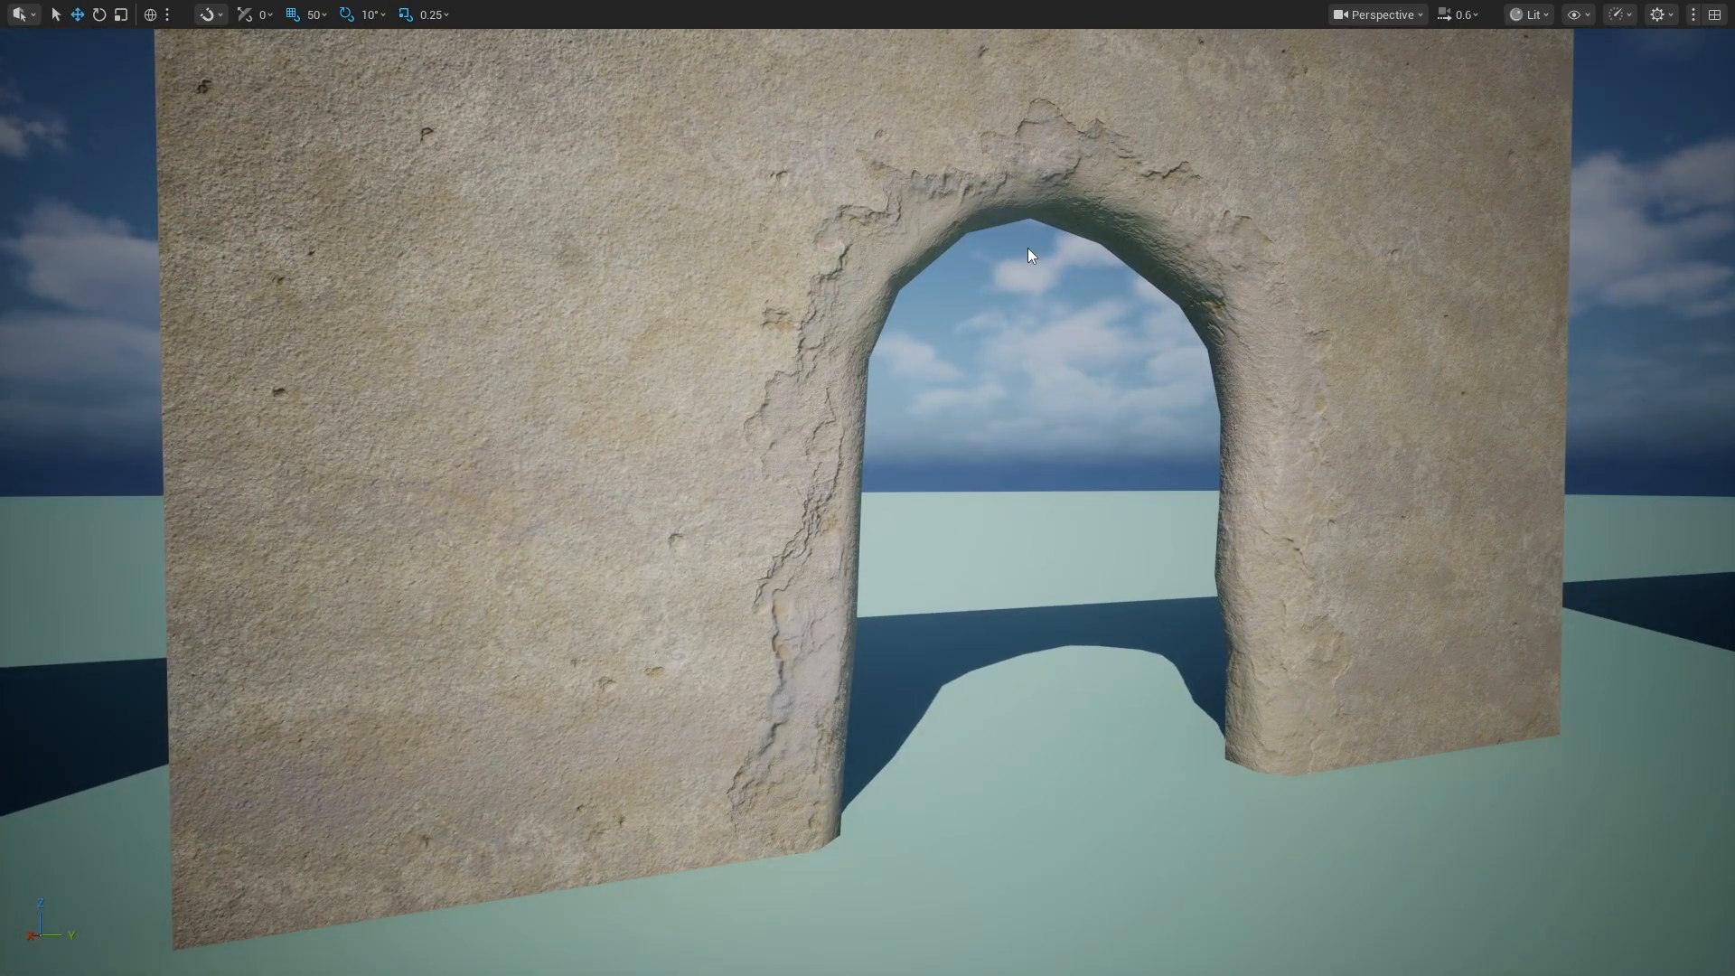
right_click_drag(954, 437, 1099, 346)
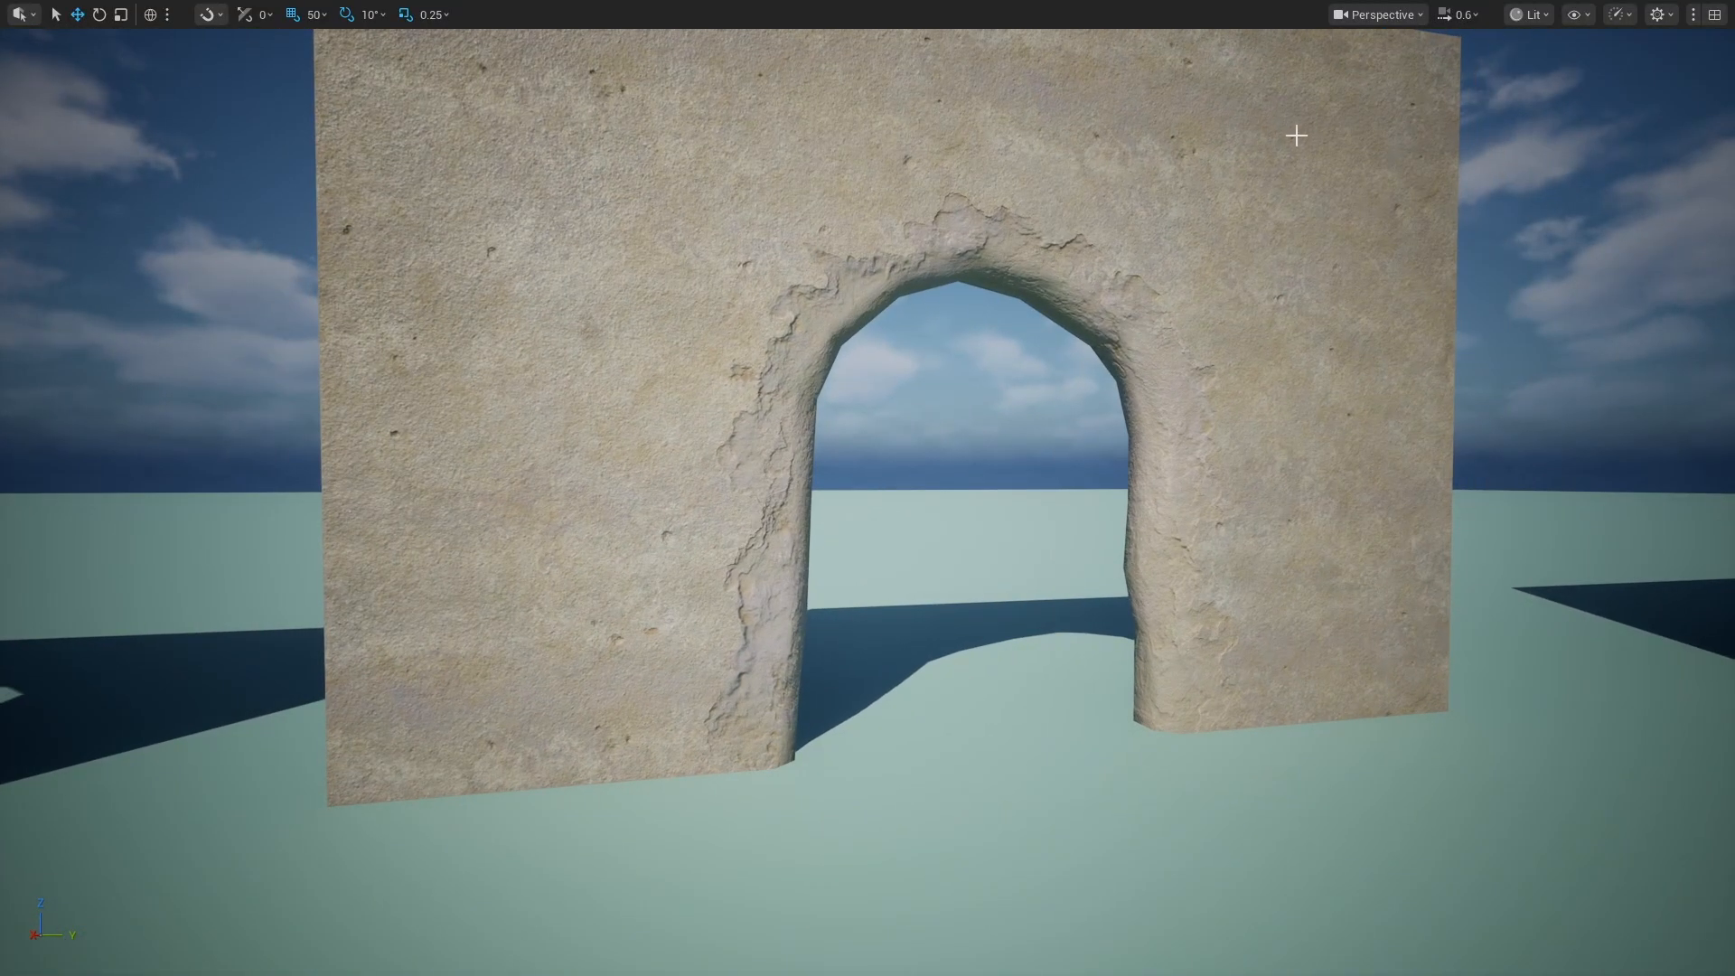
- Select the damage mesh on the concrete wall to examine its outline, and deselect it while moving over to the brick wall
left_click(1111, 482)
left_click_drag(1003, 732, 1023, 701)
mouse_move(759, 249)
right_mouse_down()
mouse_move(425, 248)
mouse_move(759, 248)
right_mouse_up()
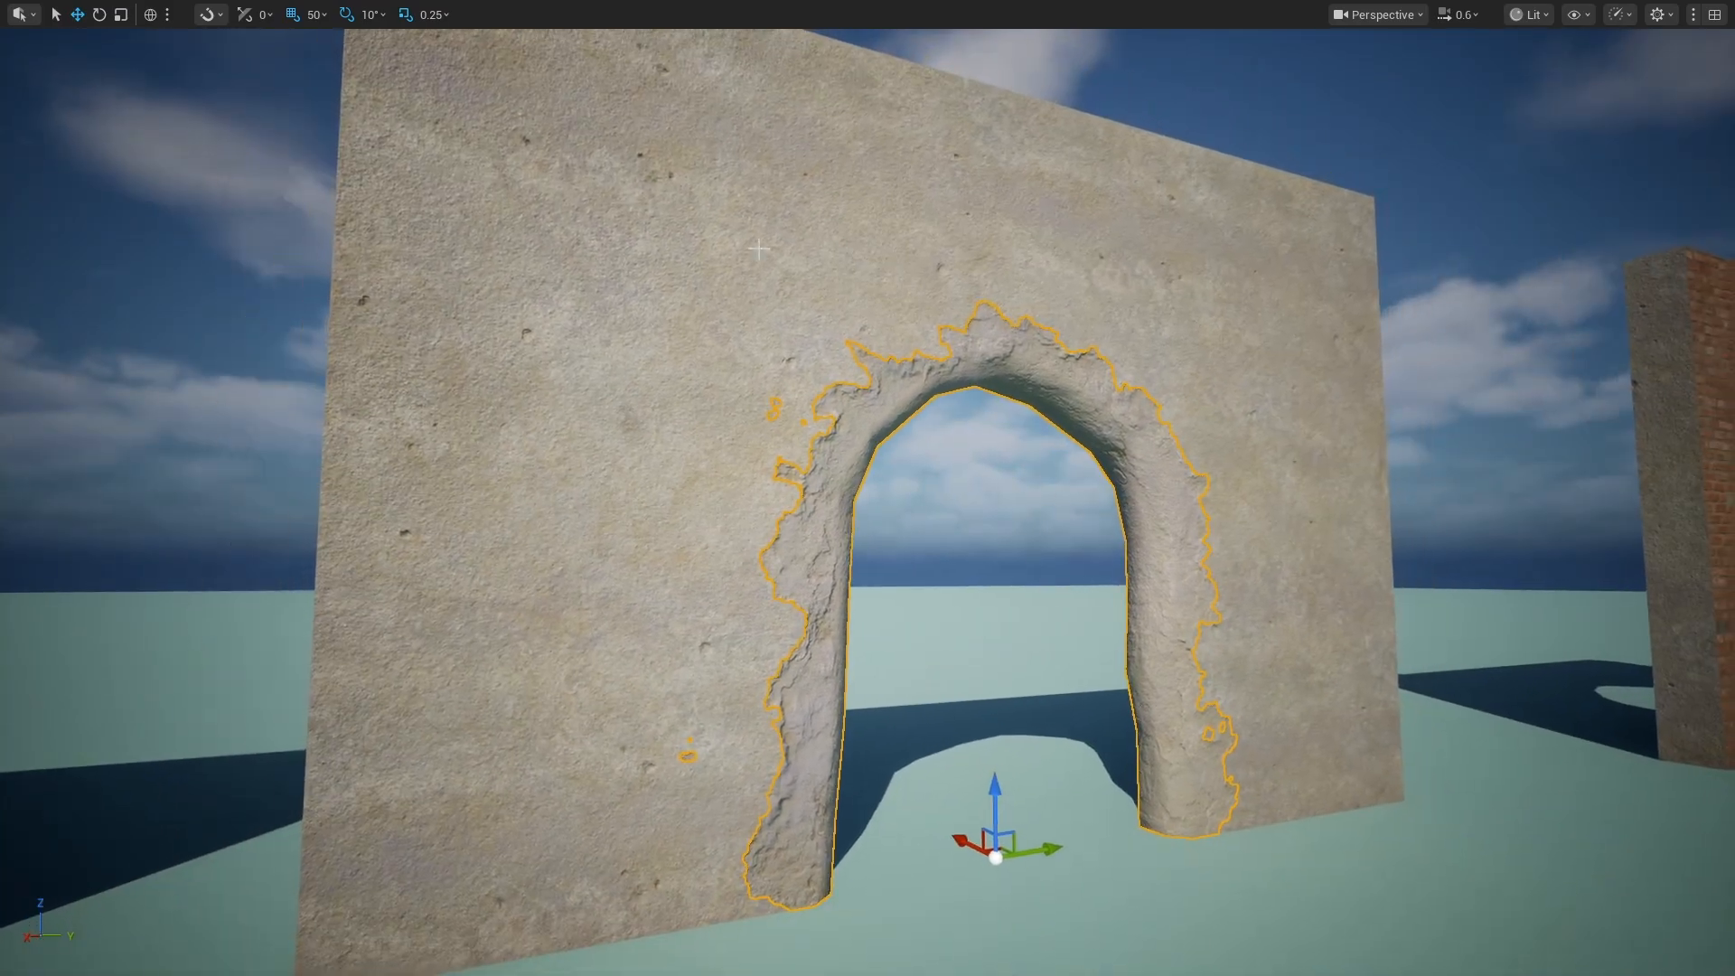
scroll(1291, 447, "down", 5)
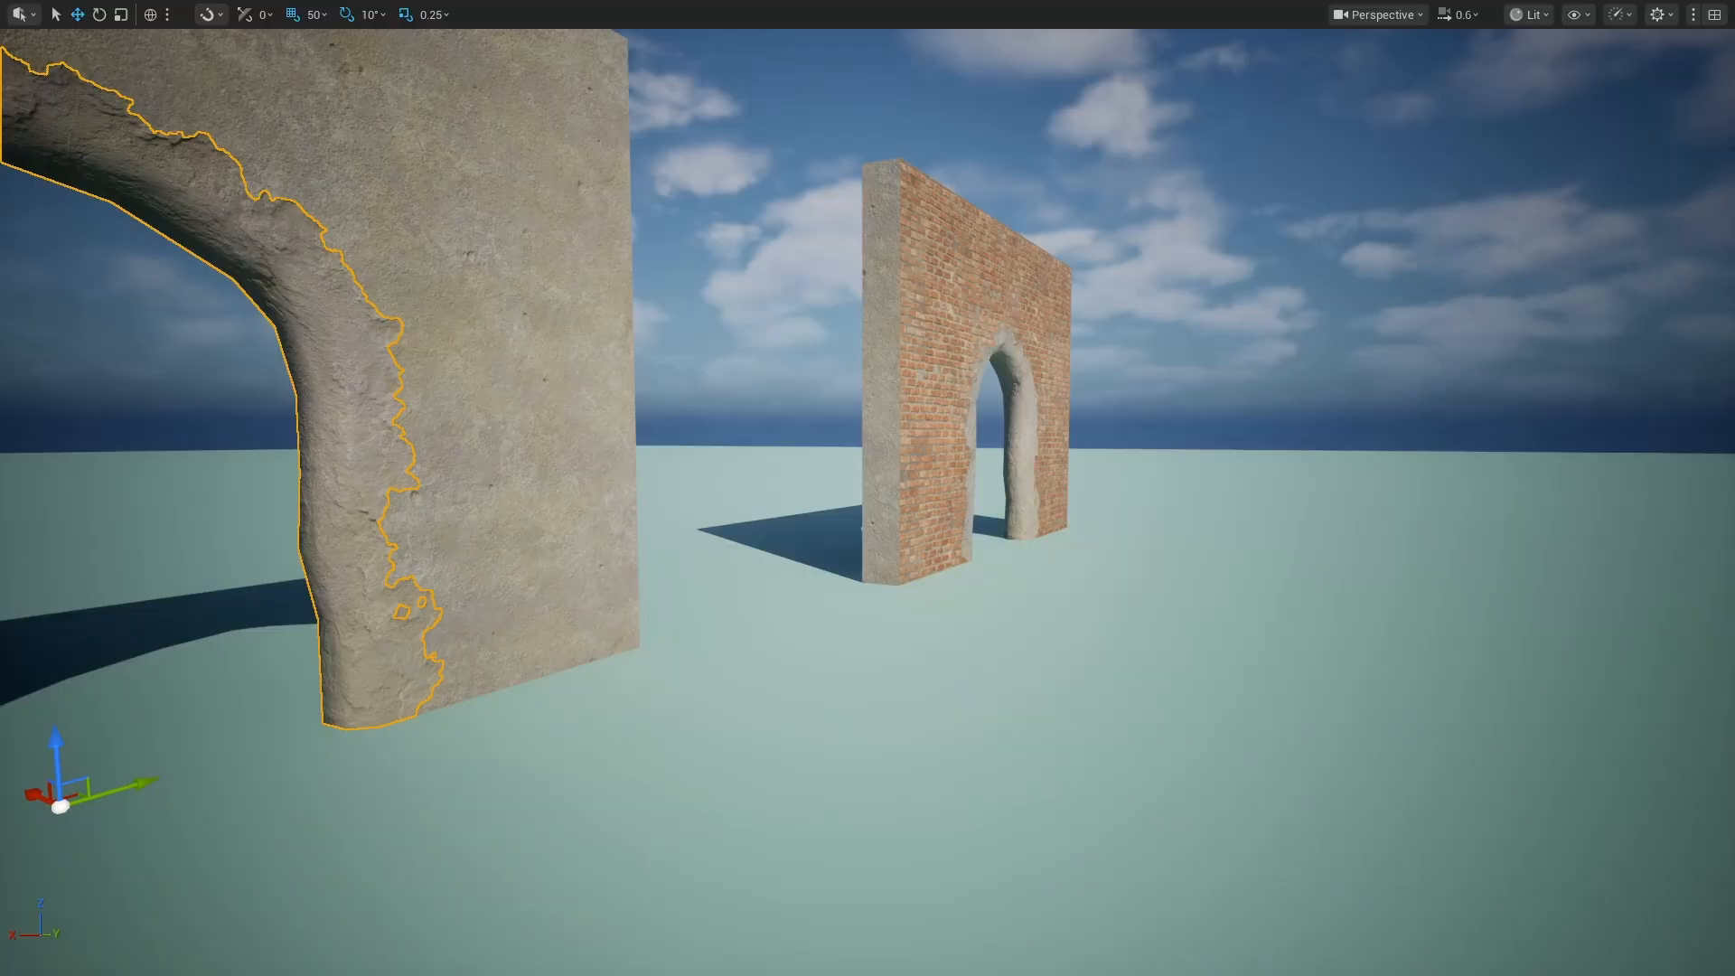
key("w")
right_click_drag(867, 488, 1015, 408)
key("s")
key("w")
key("a")
key("s")
key("w")
left_click(1015, 408)
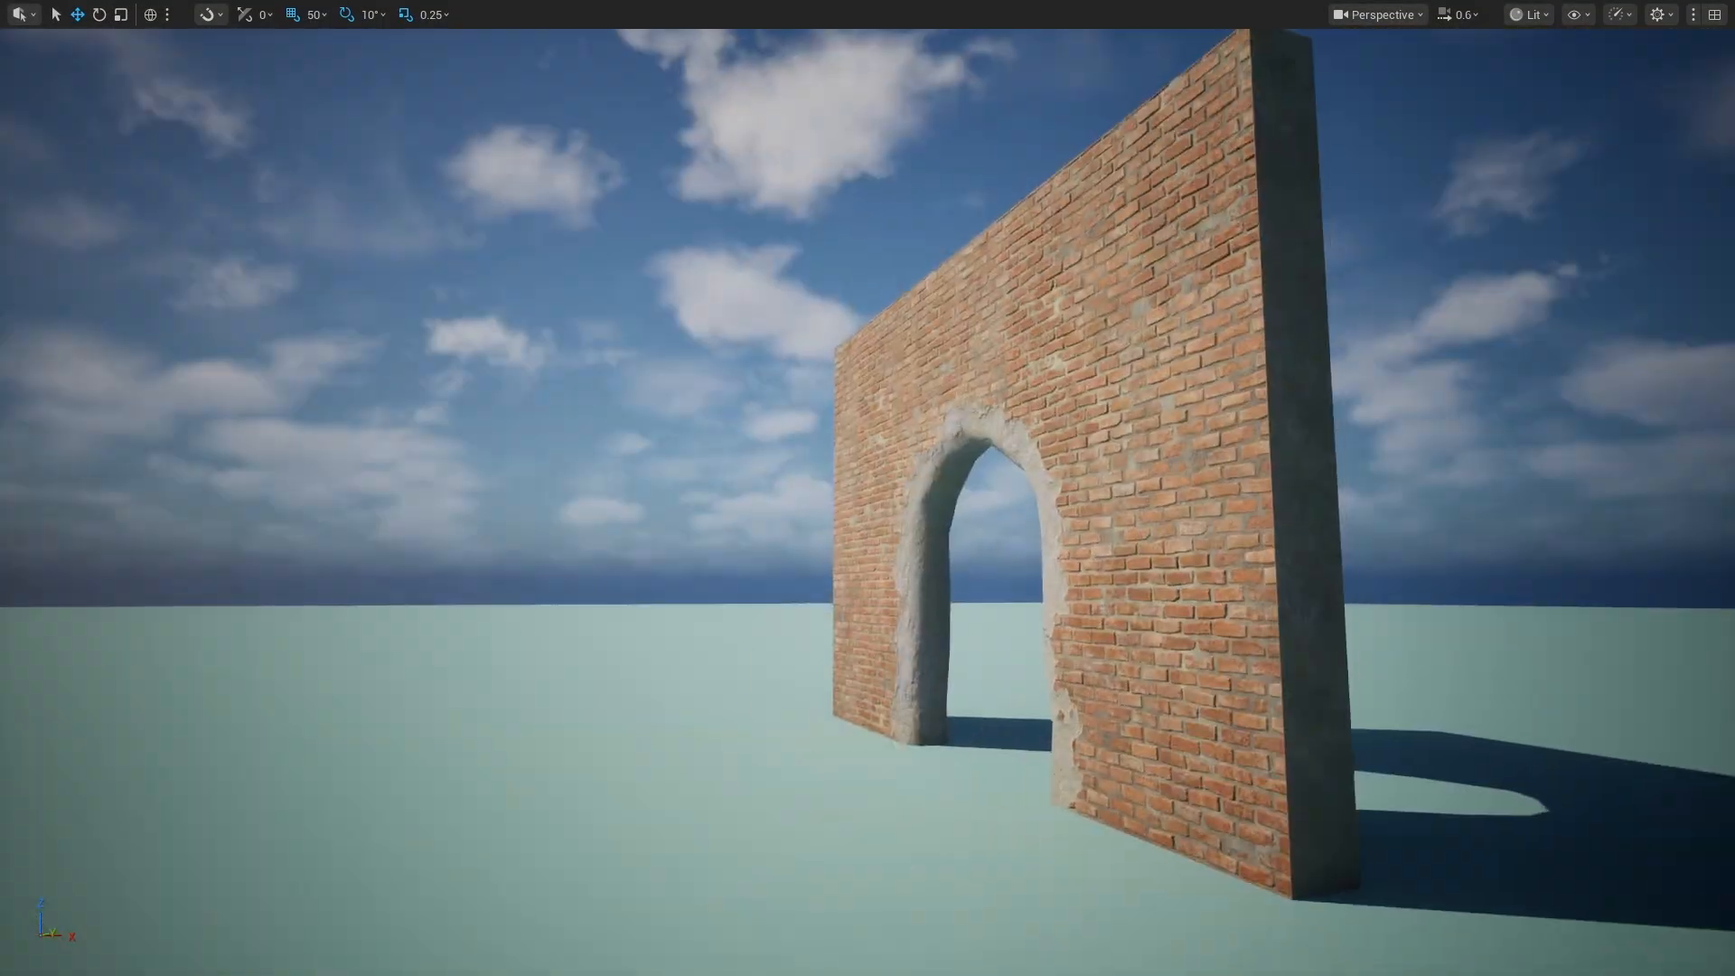
- Compare the damage blending around the brick arch with that around the concrete arch
key("w")
mouse_move(1016, 408)
right_mouse_down()
mouse_move(1138, 411)
mouse_move(1030, 417)
right_mouse_up()
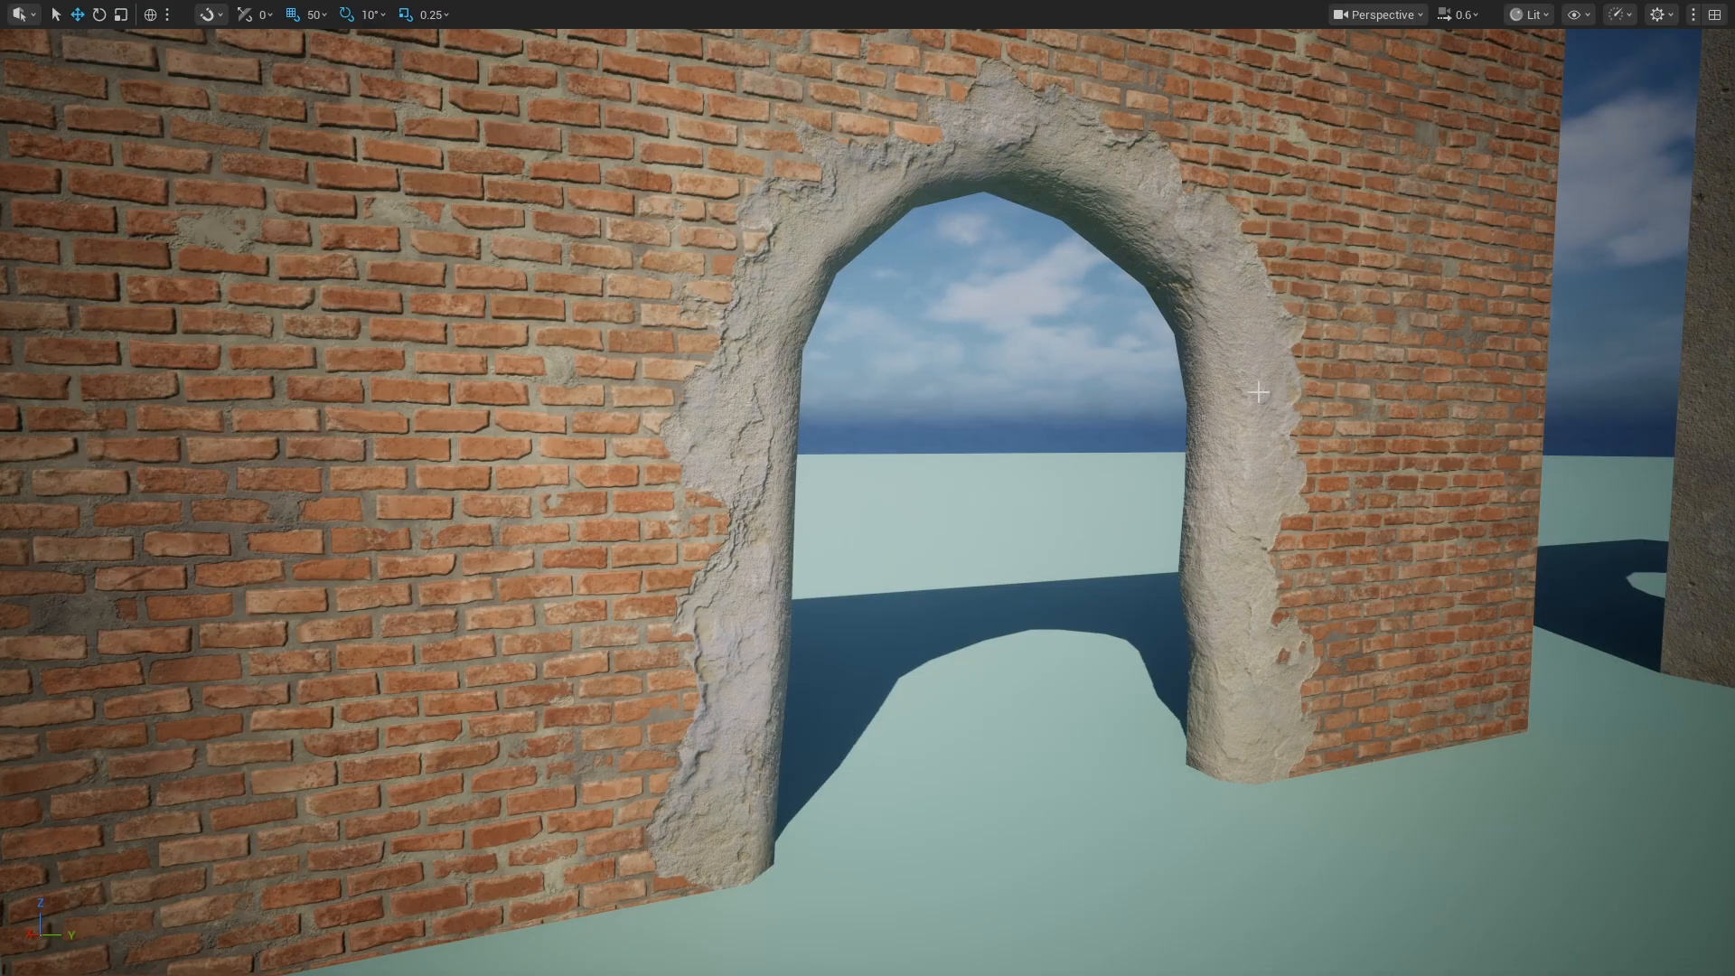
mouse_move(1131, 326)
right_mouse_down()
mouse_move(1239, 326)
mouse_move(1115, 327)
mouse_move(1149, 354)
right_mouse_up()
key("d")
key("s")
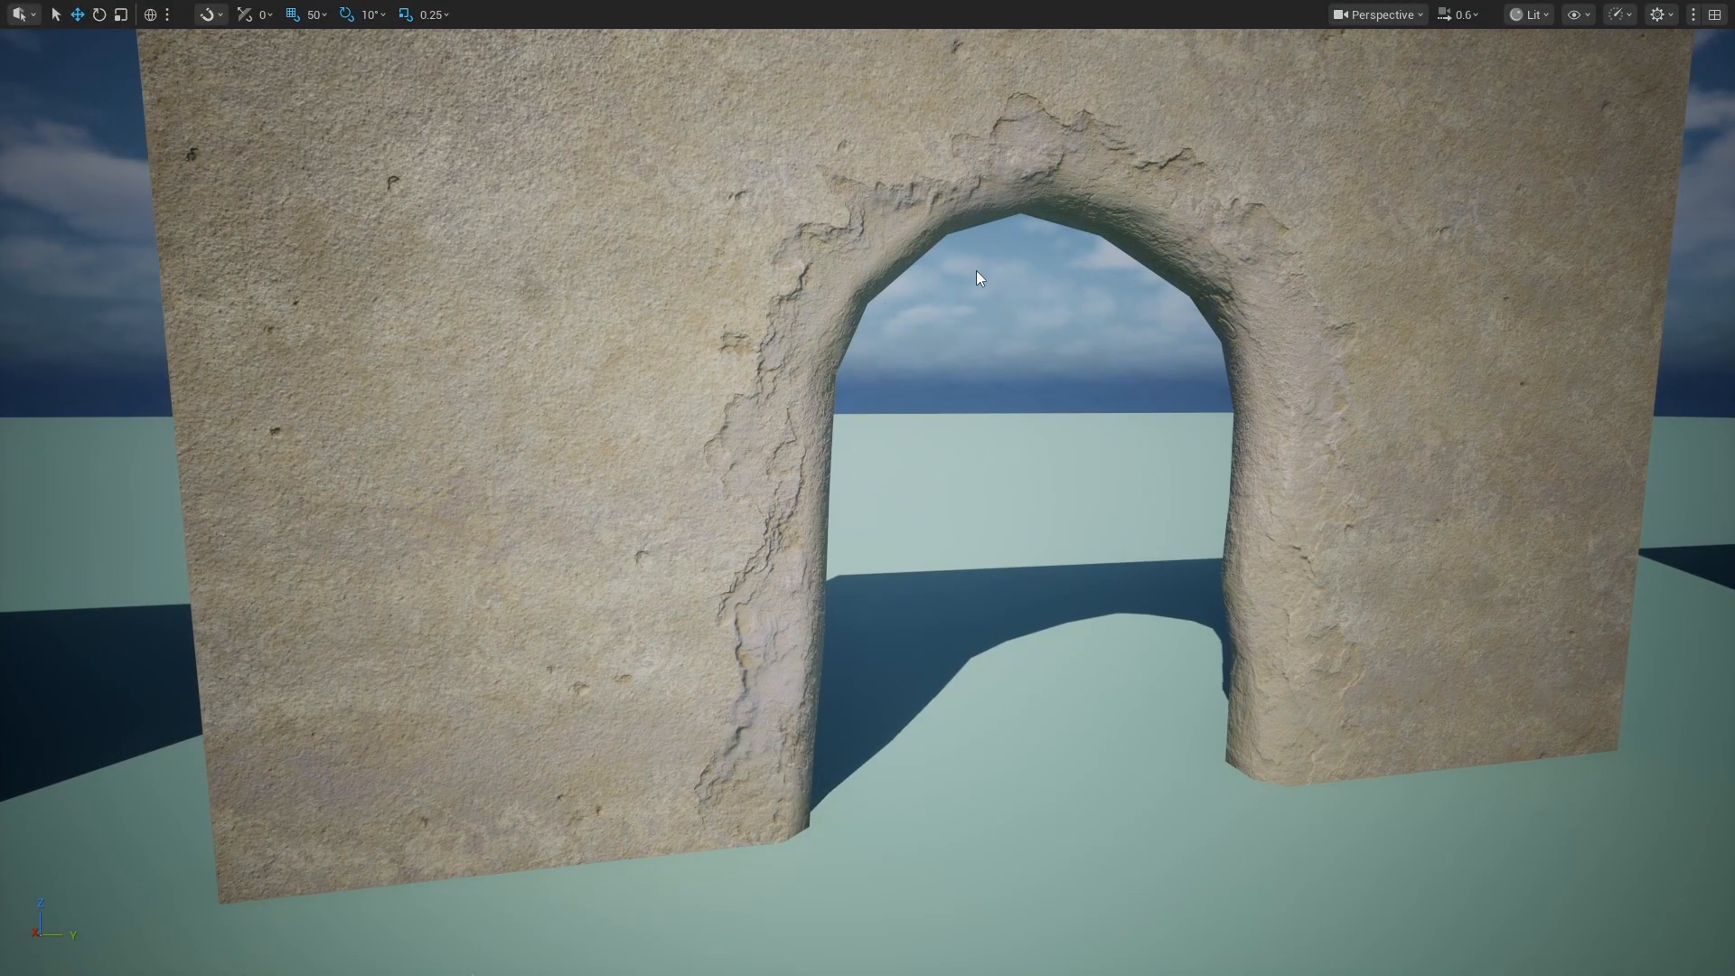
- Move around the concrete wall to view its shadowed side and the arch from behind
right_click_drag(947, 343, 836, 262)
key("d")
key("s")
right_click_drag(832, 93, 127, 271)
key("s")
key("w")
key("w")
key("s")
key("s")
right_click_drag(750, 542, 914, 449)
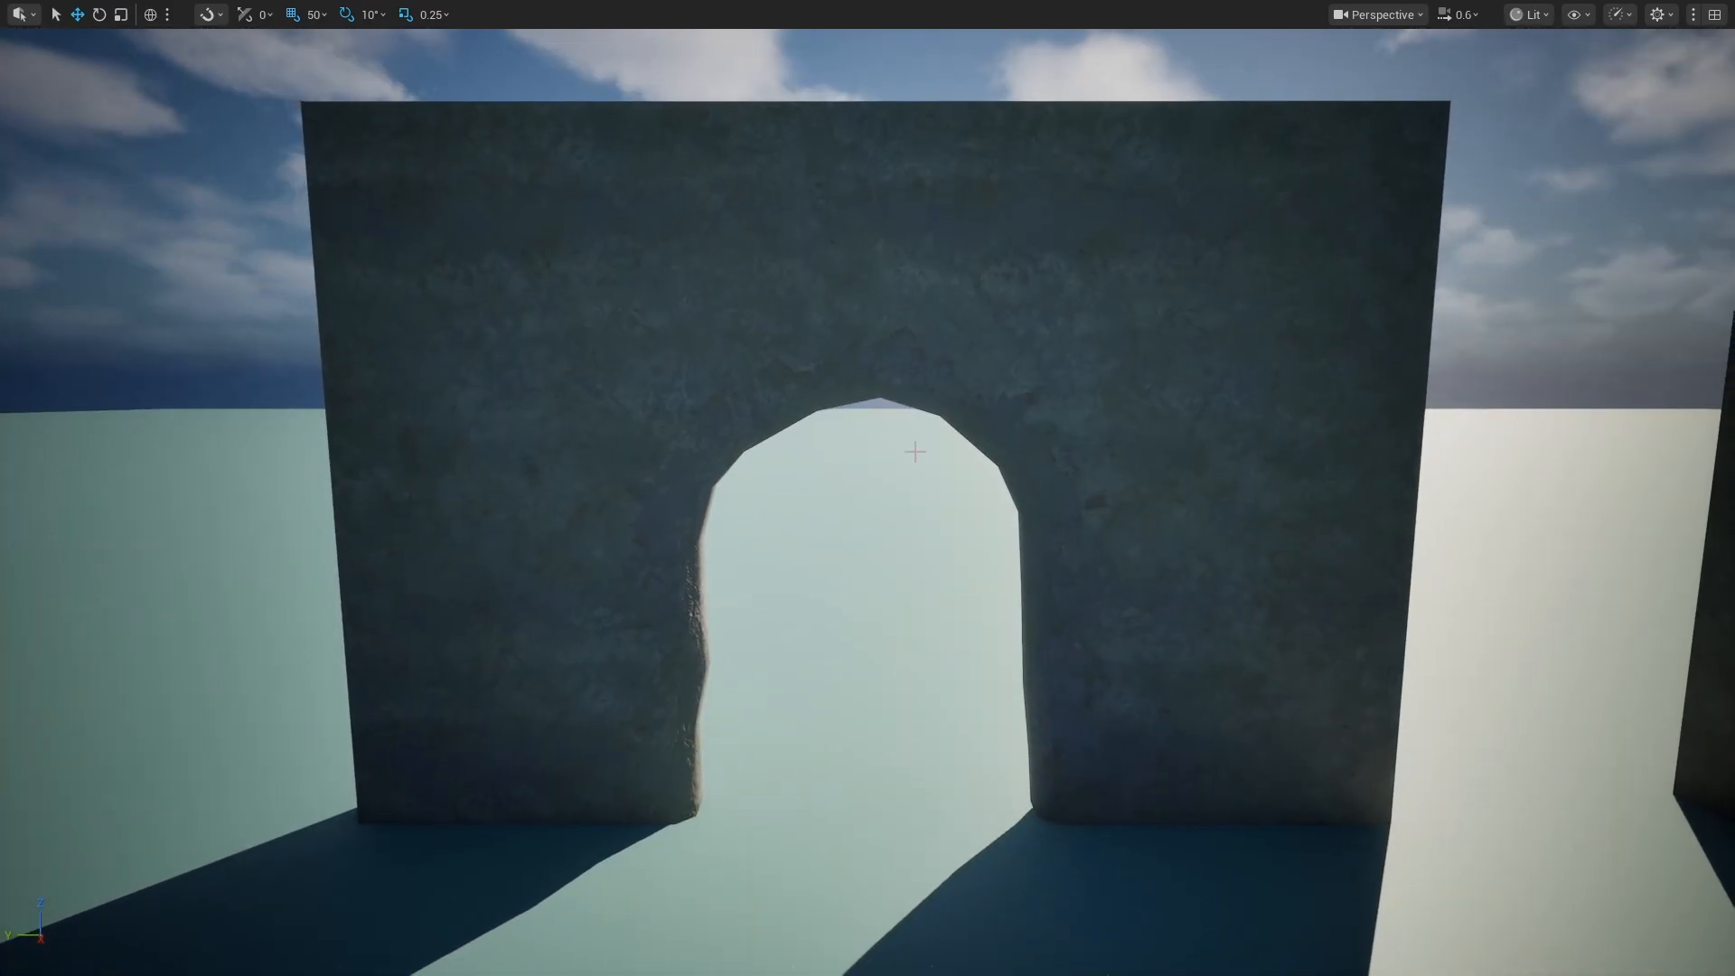
- Exit full screen, place a Point Light beside the arch on the shadowed side of the wall and set its intensity to 4.0 cd
key("F11")
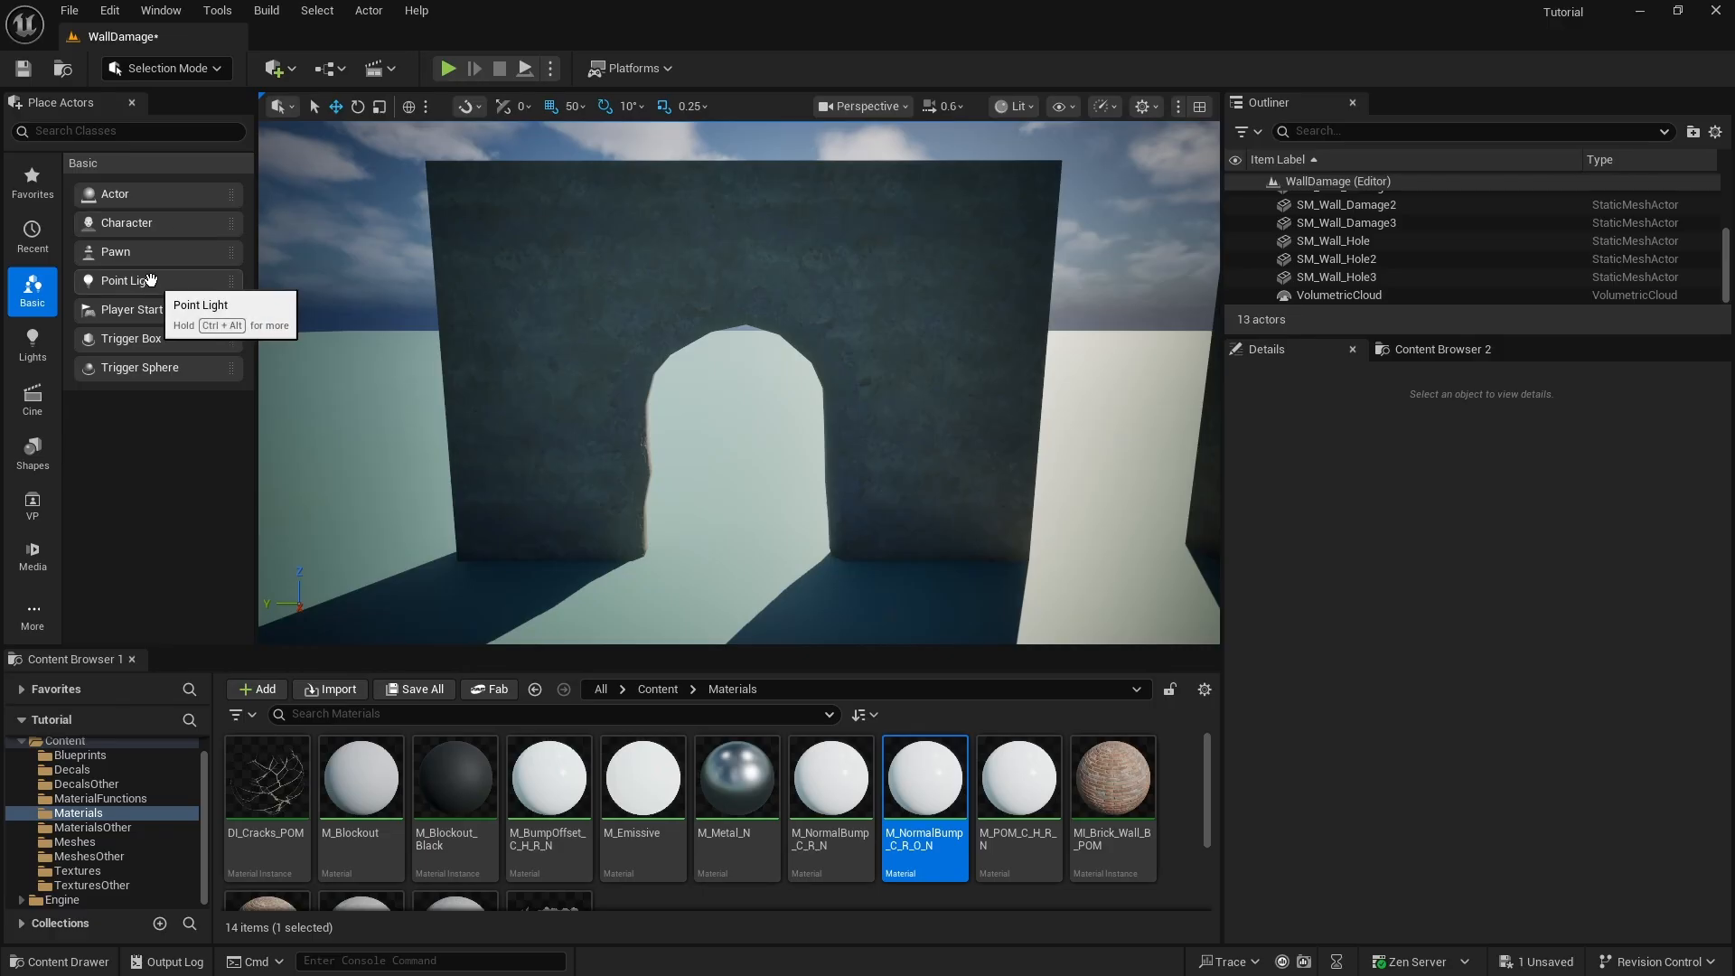
left_click_drag(147, 282, 531, 425)
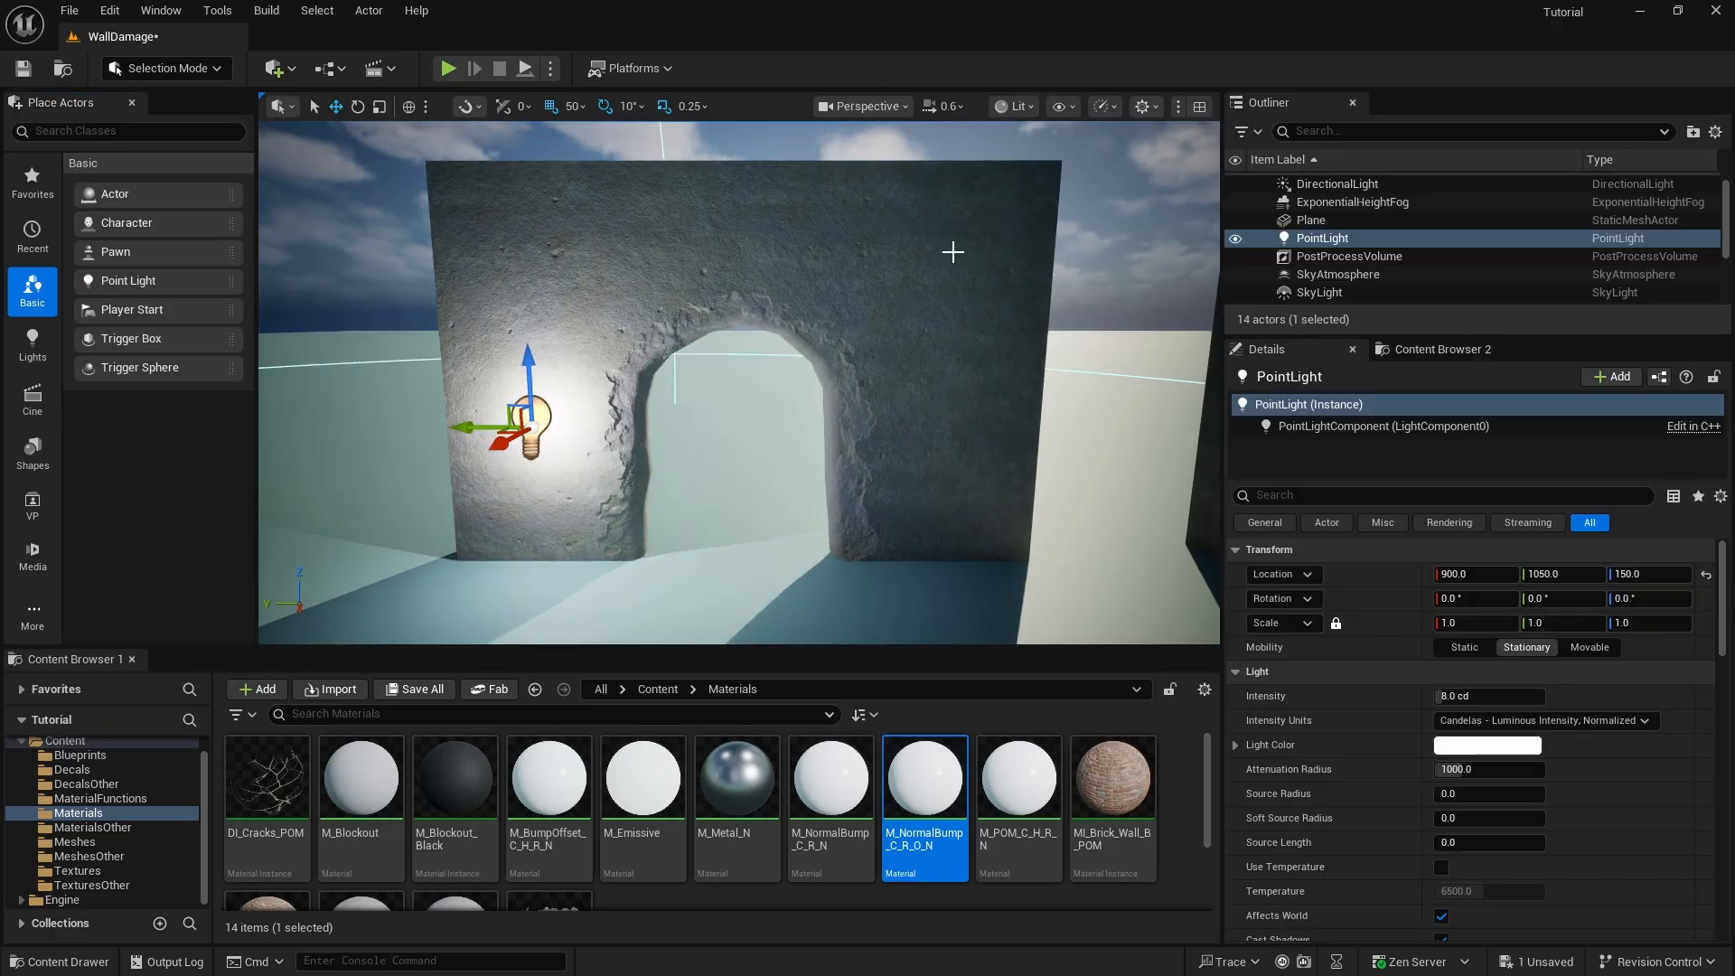
left_click(1485, 697)
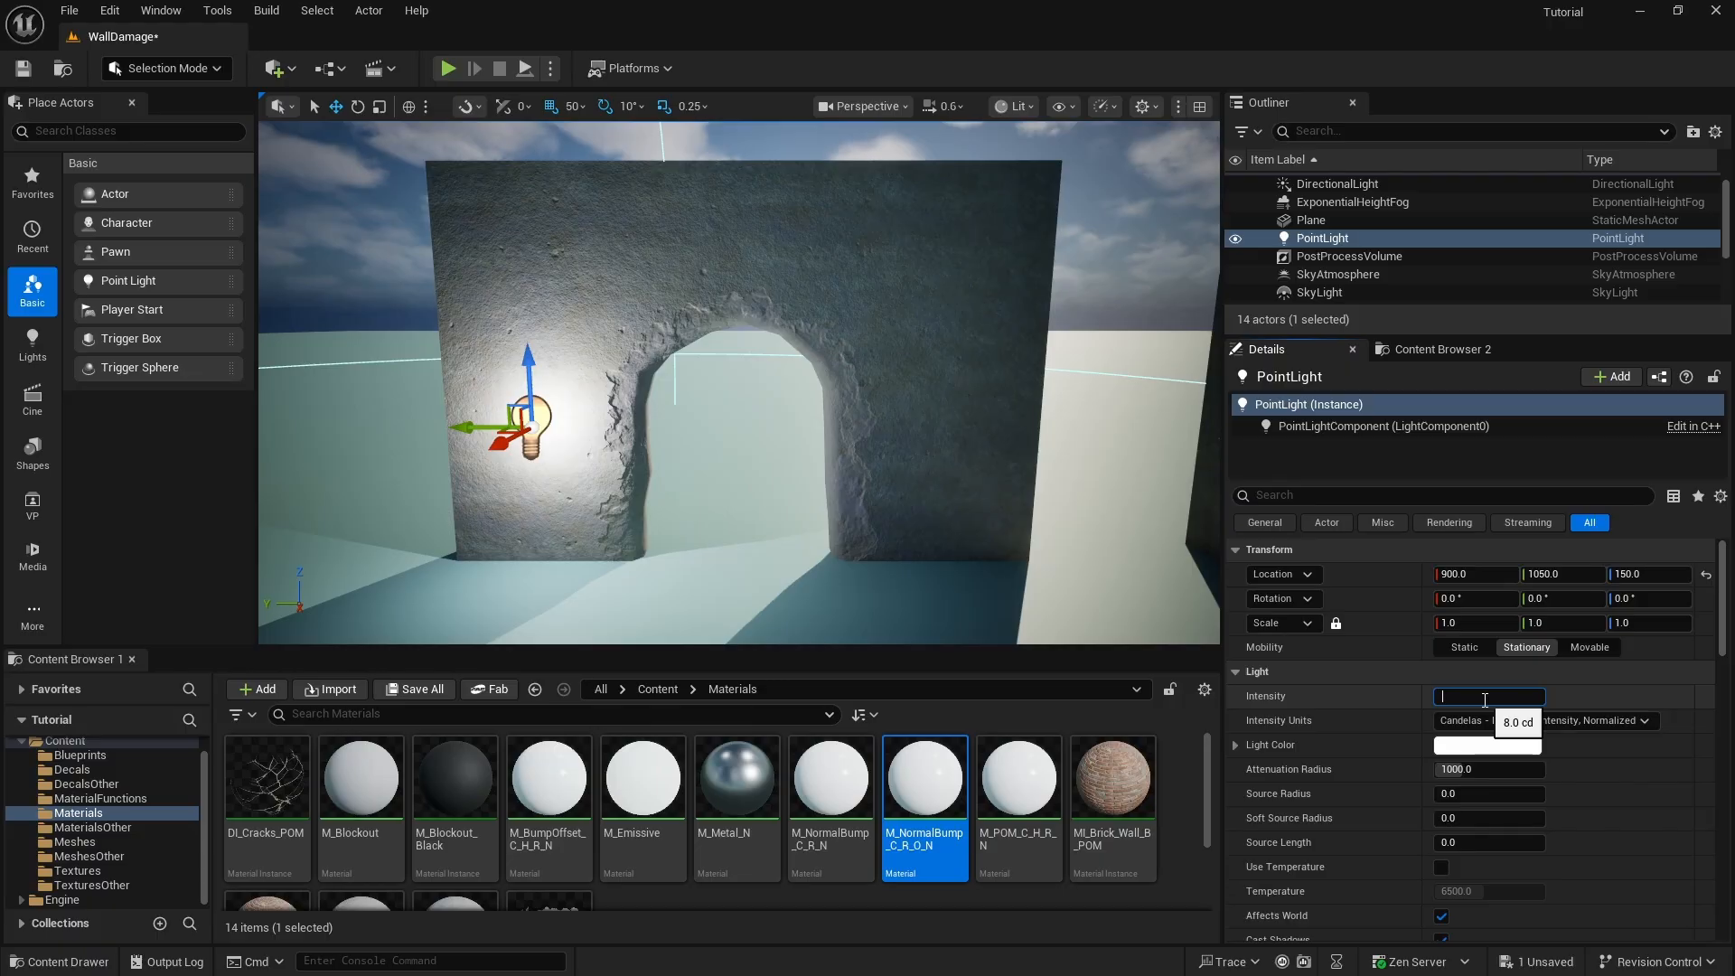
type("4.0 cd")
key("Return")
- Move the point light along the shadowed wall to inspect the damage relief, and delete the light
left_click_drag(545, 413, 568, 322)
right_click_drag(568, 322, 675, 329)
key("w")
key("s")
key("Delete")
- Return to the front of the brick arch and open the Meshes folder to view the wall meshes
key("w")
key("s")
key("s")
key("w")
key("a")
key("s")
key("s")
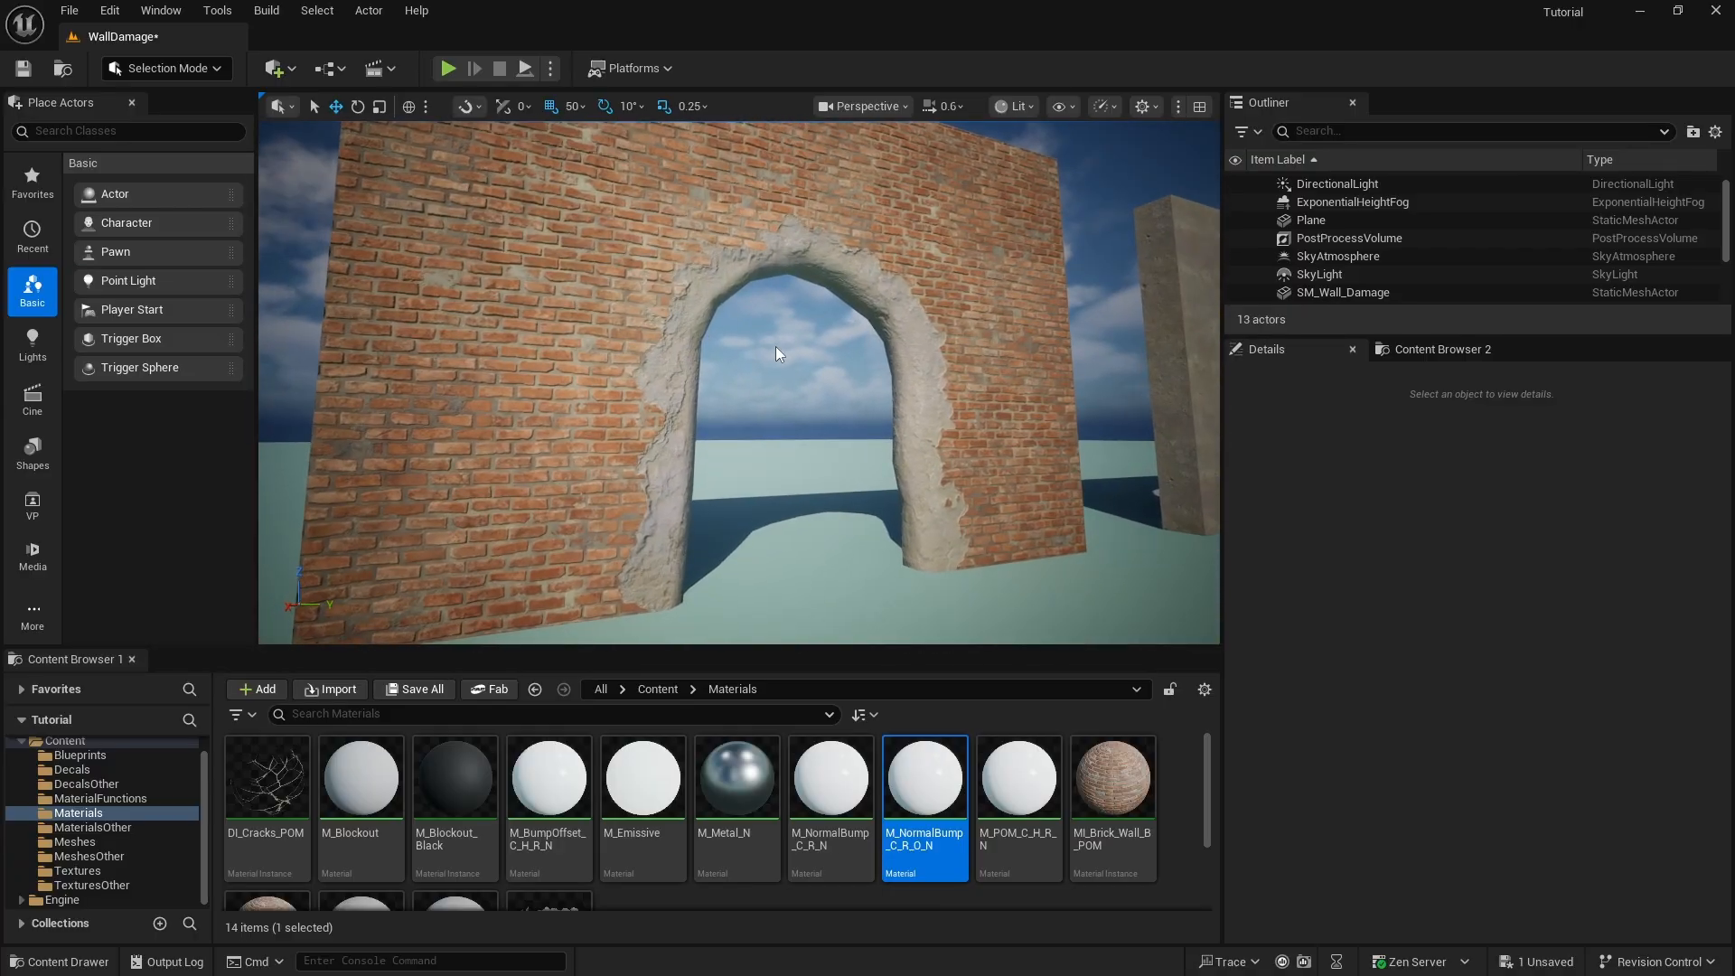
left_click(91, 842)
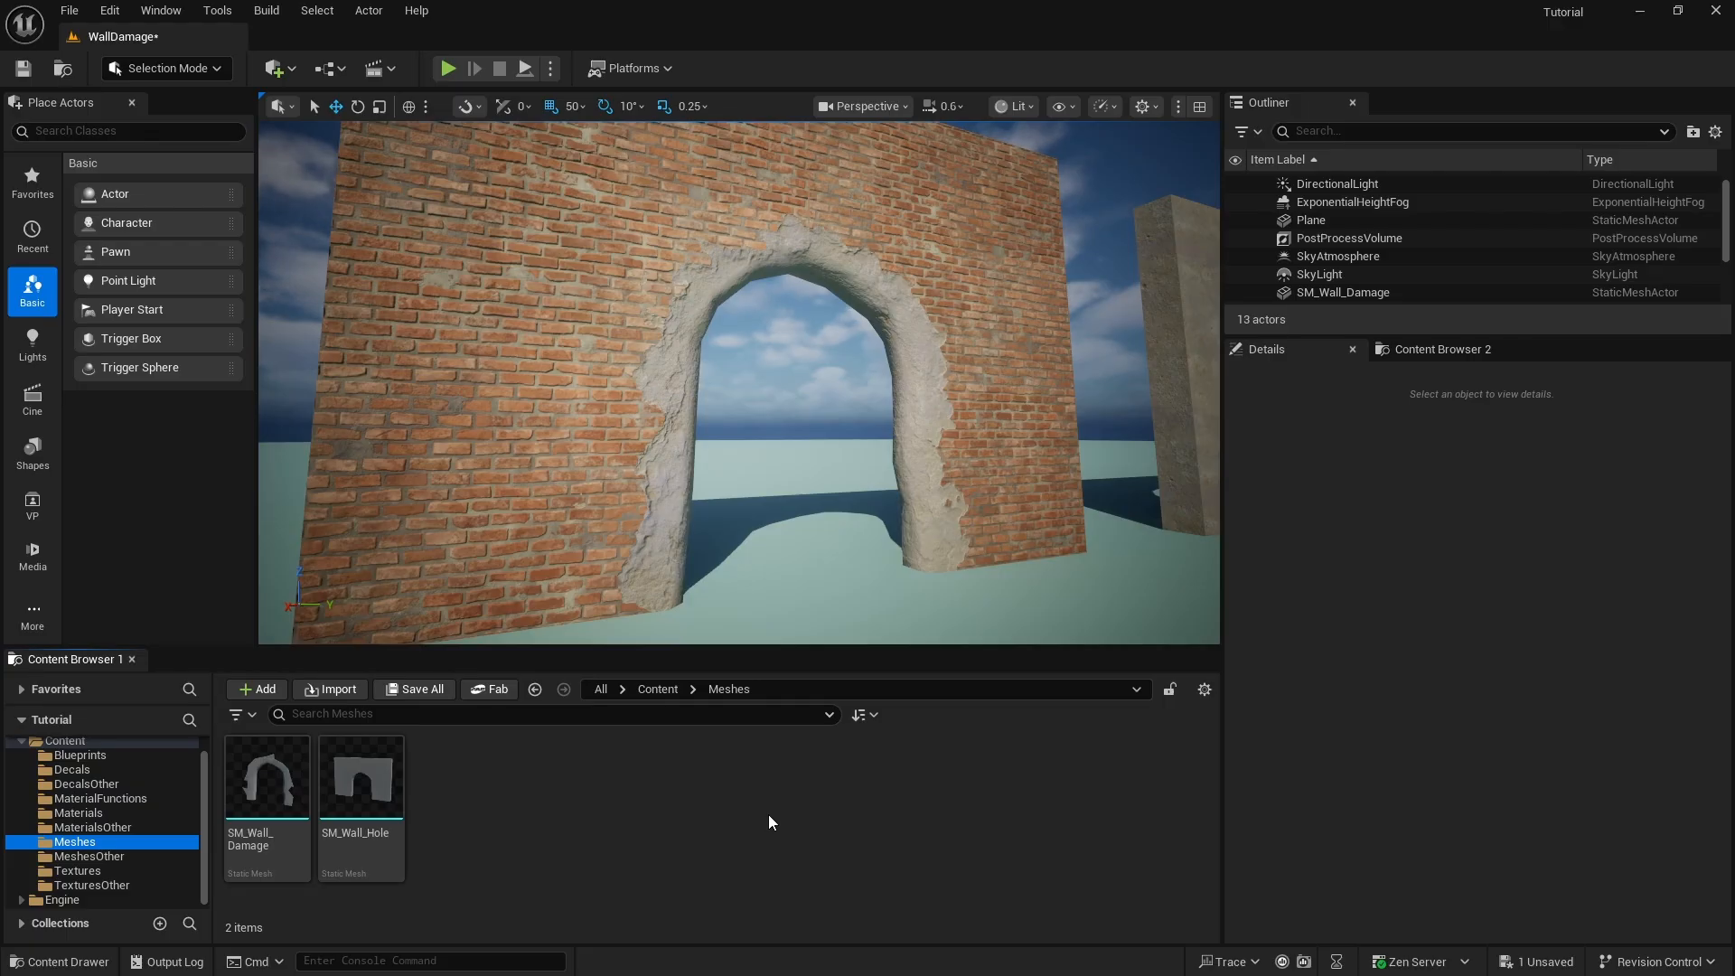
mouse_move(722, 226)
right_mouse_down()
mouse_move(912, 226)
mouse_move(687, 190)
mouse_move(669, 235)
mouse_move(719, 236)
right_mouse_up()
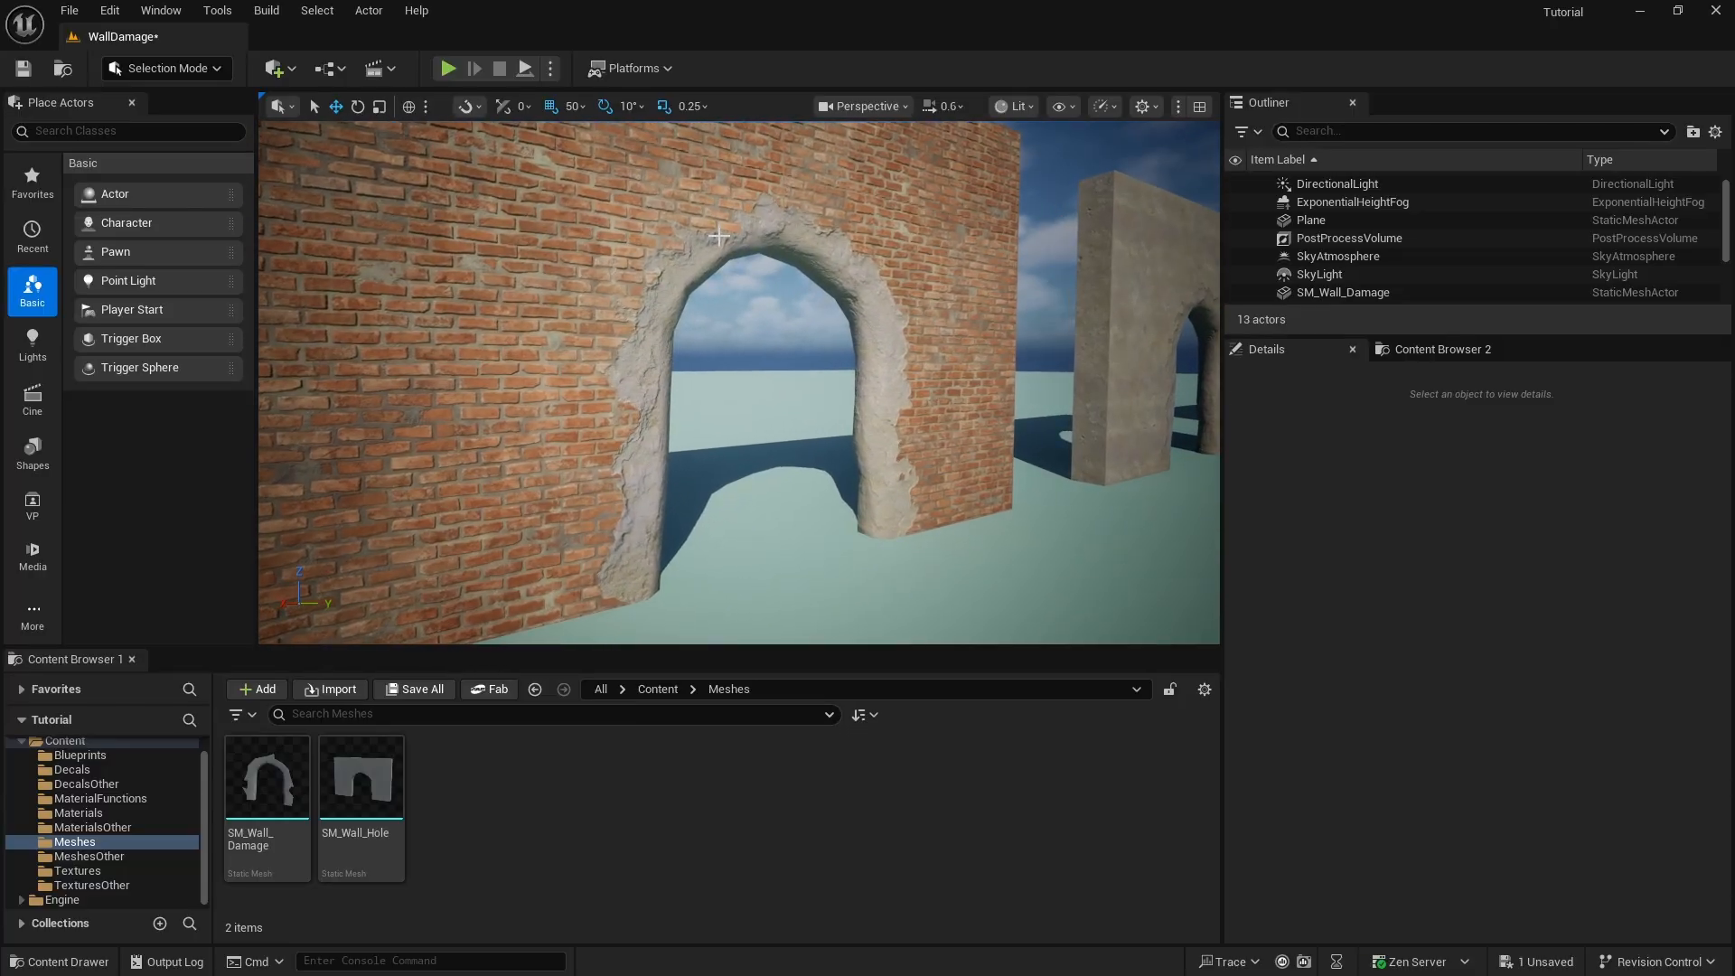